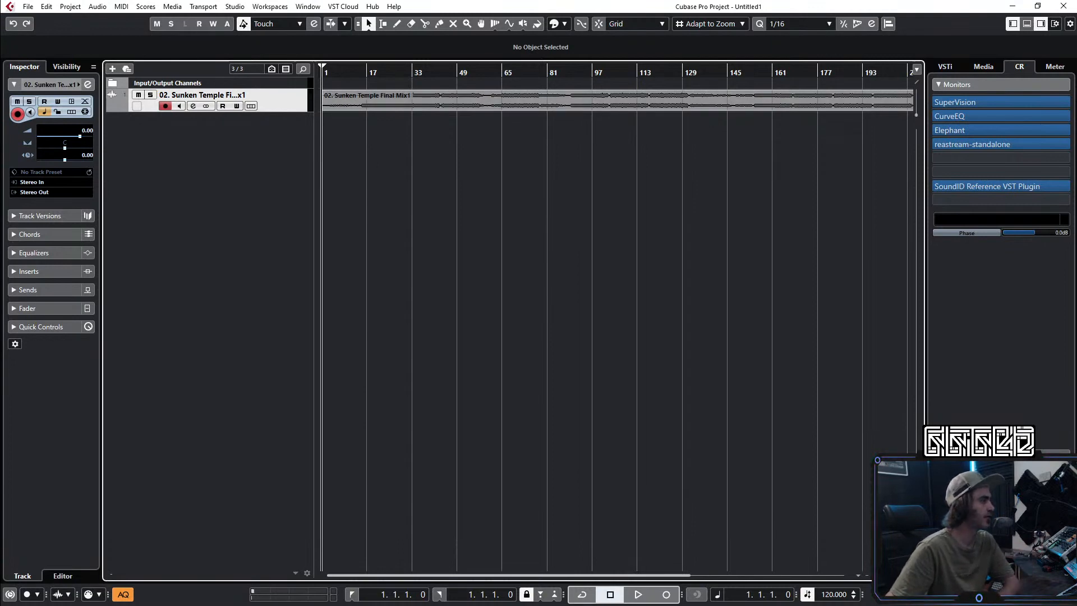
Step: Switch to the web browser and read the Psylenth Forest preset pack page, including its description, contents and purchase options
key("alt+Tab")
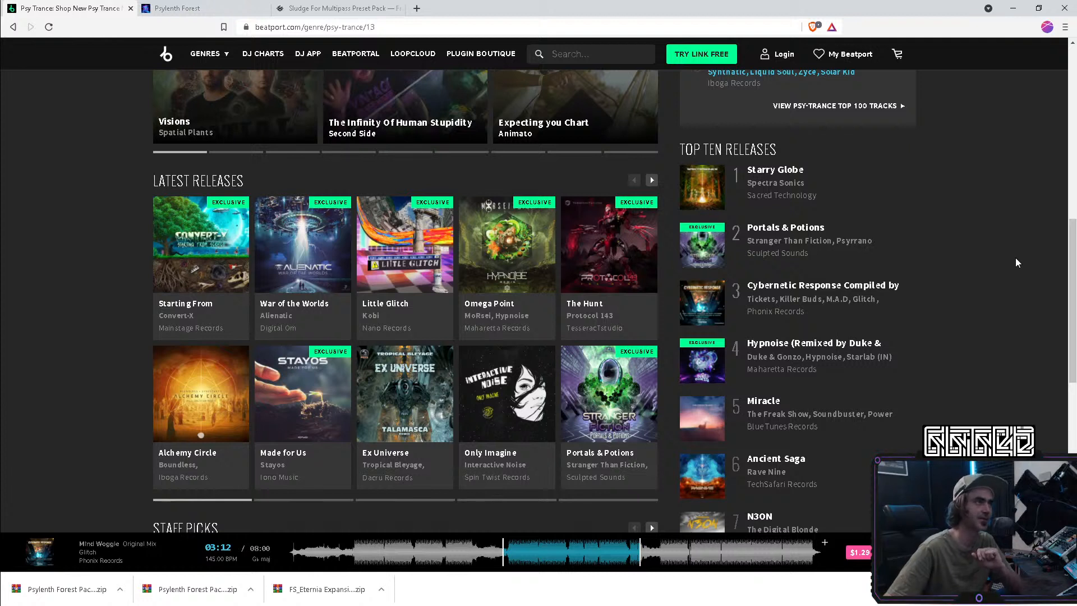
left_click(197, 7)
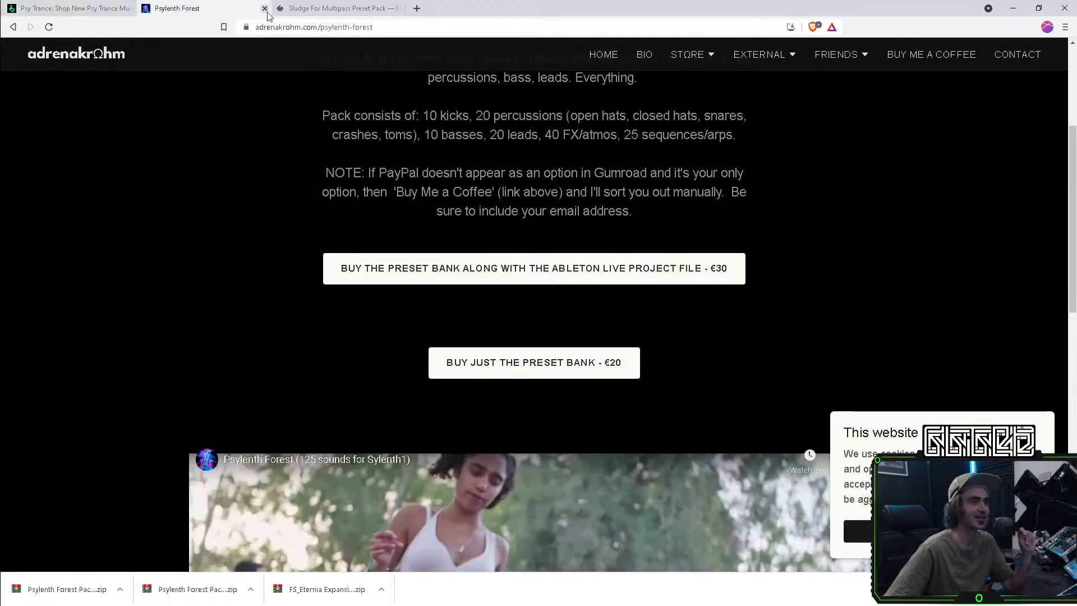
scroll(945, 186, "up", 2)
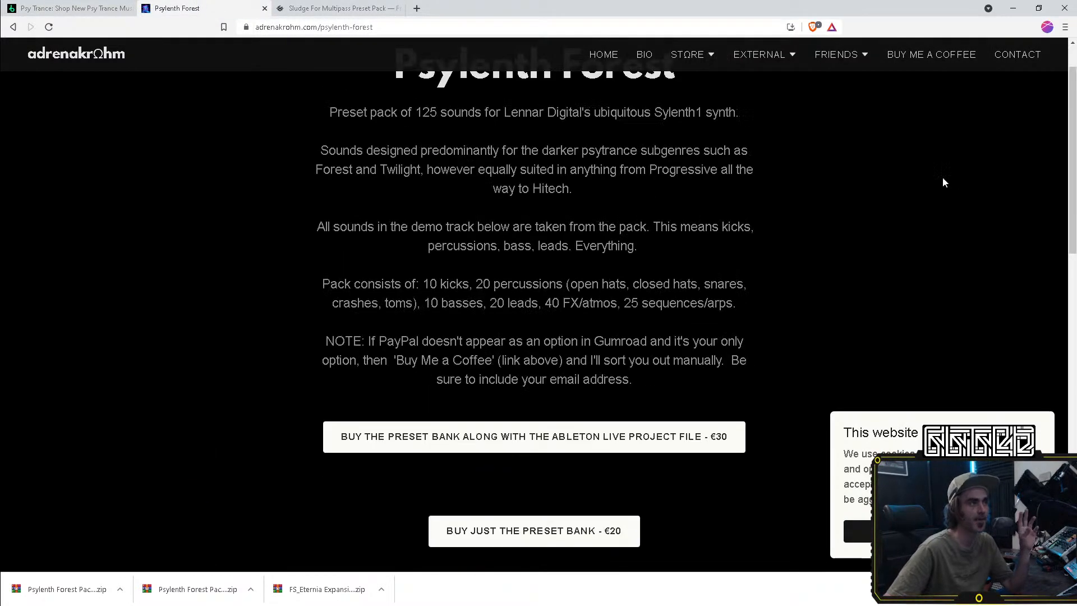
scroll(930, 188, "up", 1)
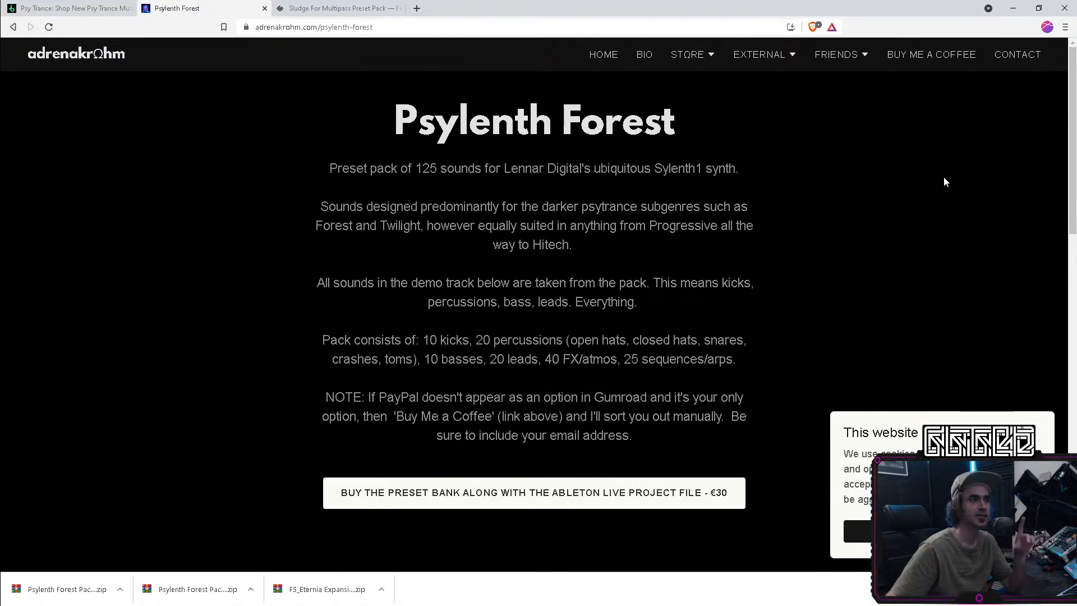
scroll(772, 257, "down", 1)
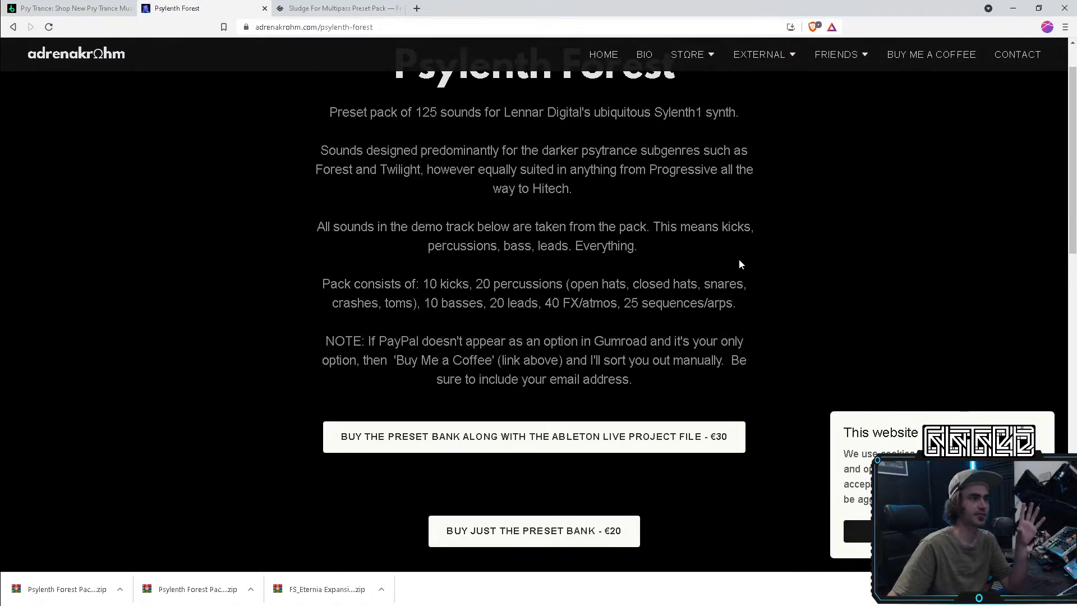
scroll(760, 238, "down", 1)
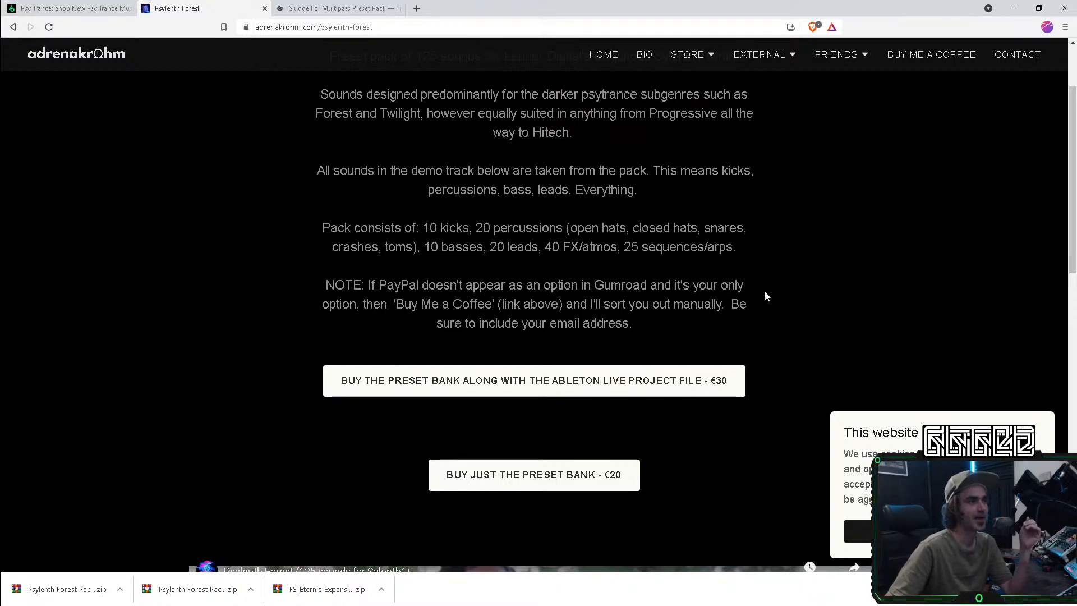
scroll(813, 278, "down", 1)
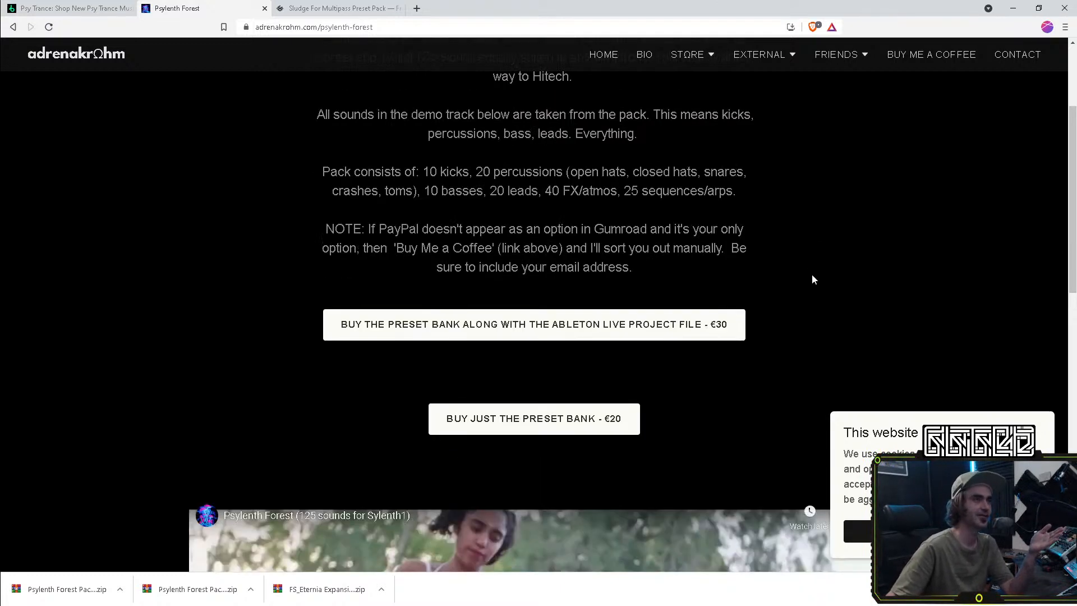
scroll(806, 292, "up", 3)
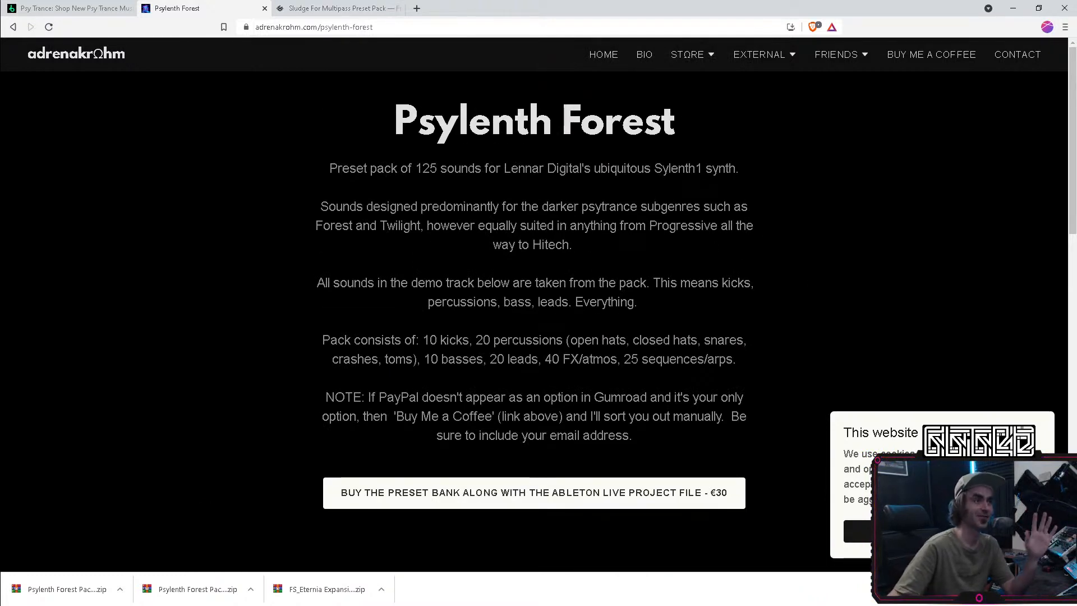
Step: Examine the Sludge For Multipass preset pack page, including its description, price and list of included filters
left_click(312, 8)
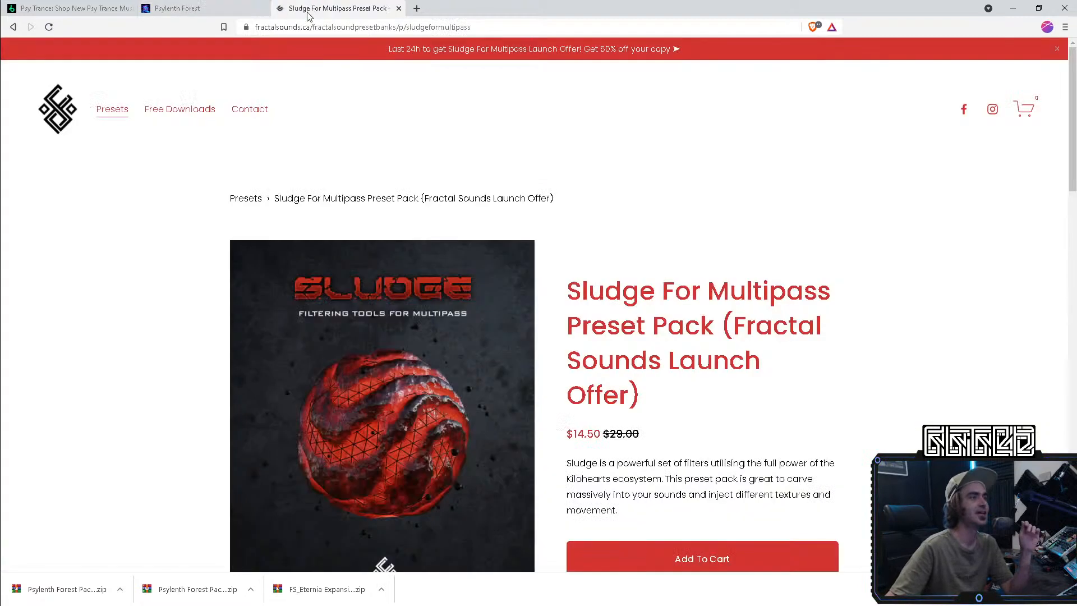
scroll(782, 244, "down", 1)
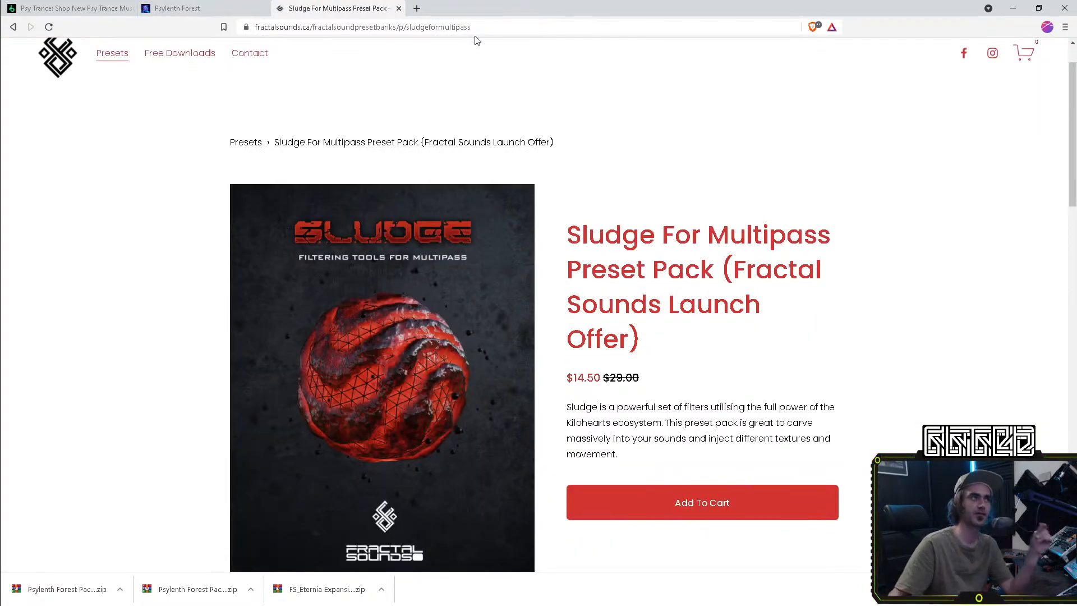
left_click(214, 8)
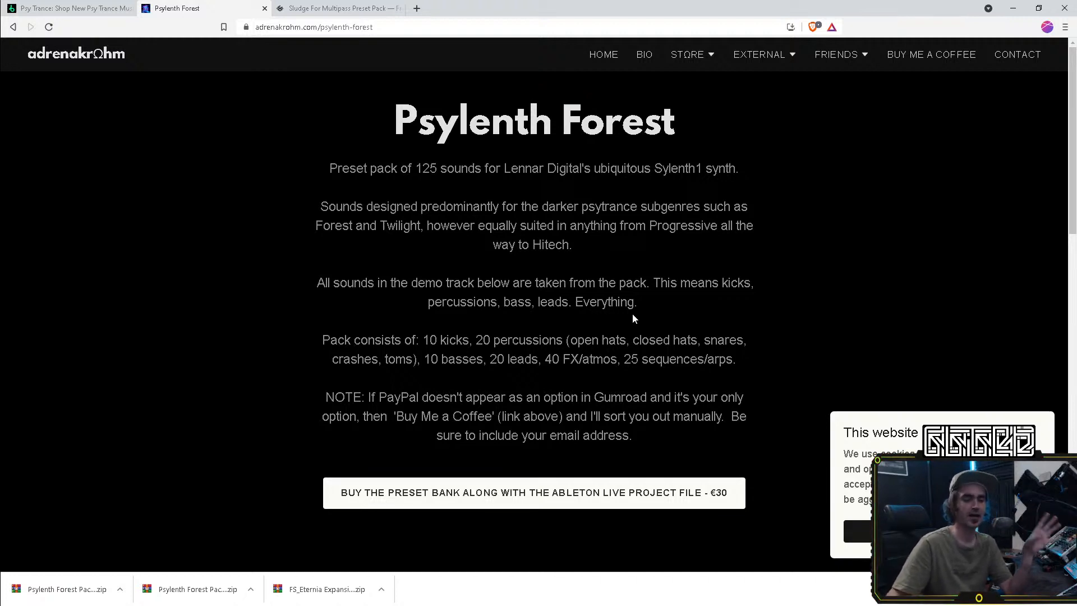
left_click(303, 7)
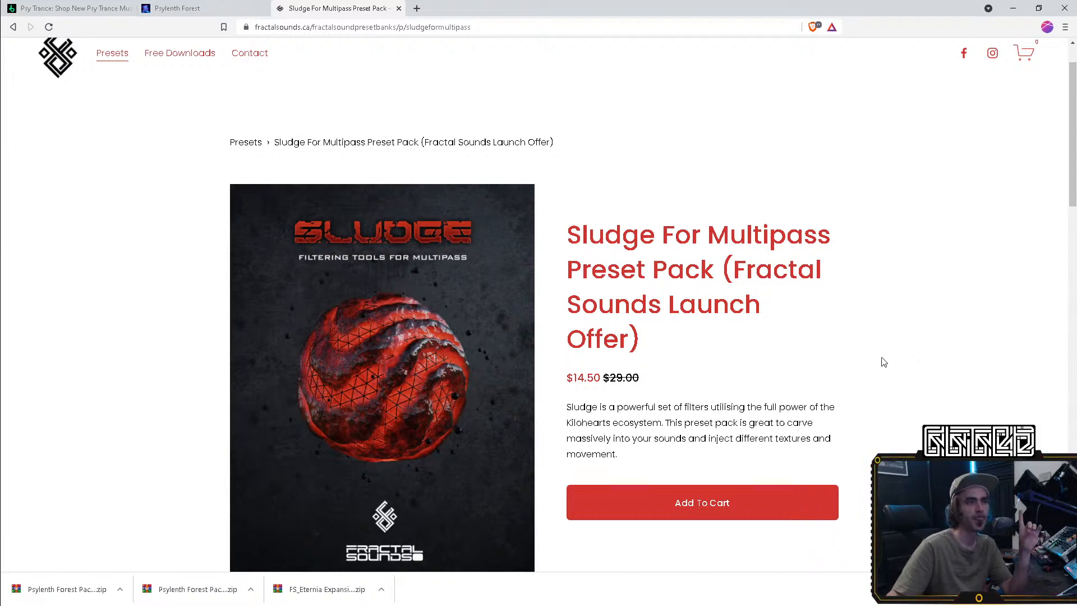
scroll(884, 362, "down", 2)
scroll(887, 354, "up", 3)
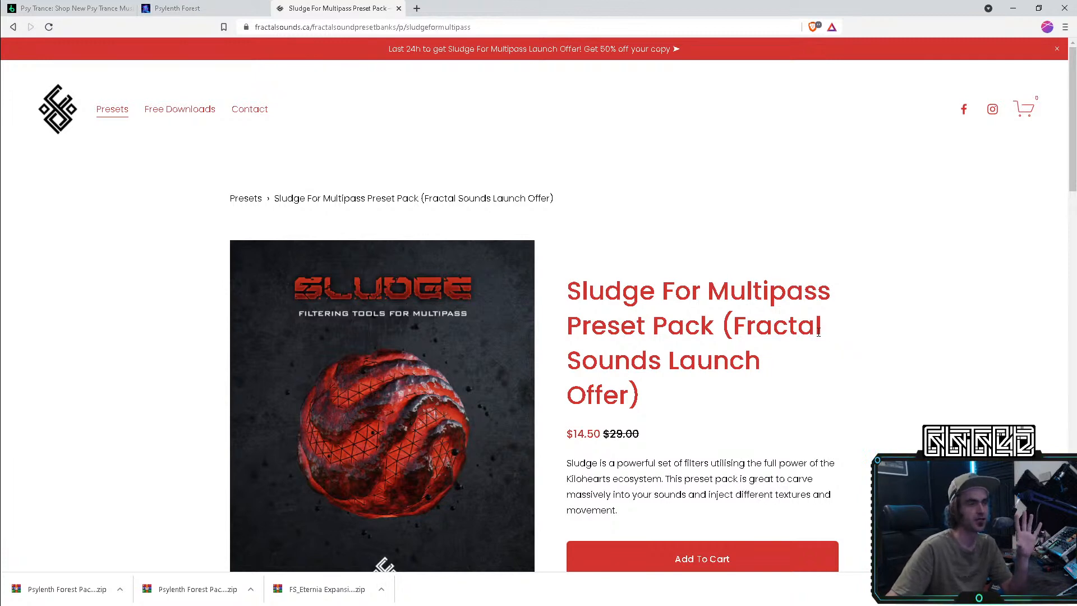
scroll(839, 389, "down", 2)
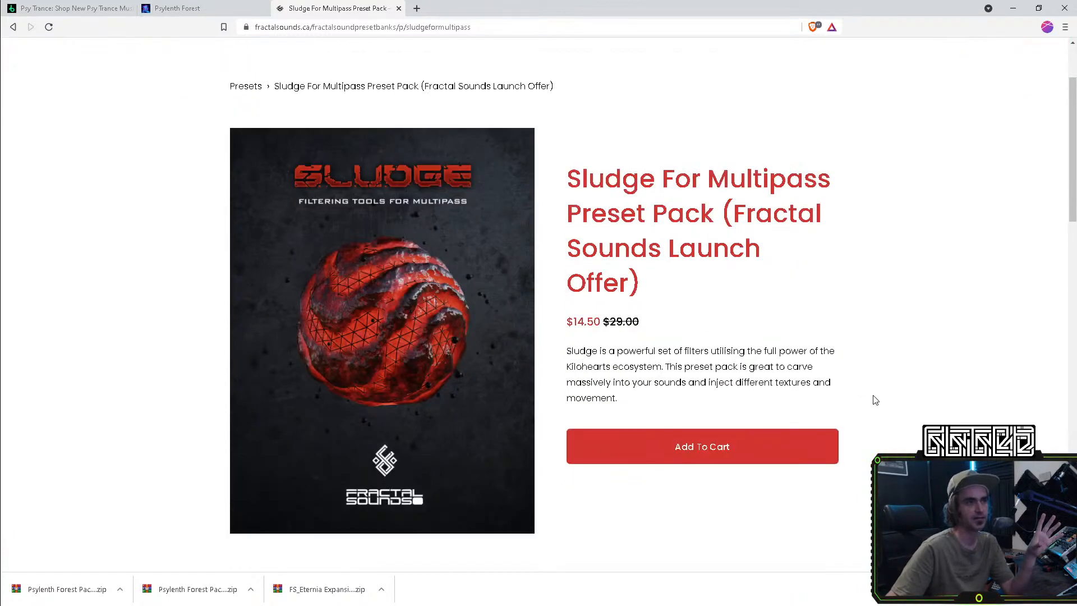
scroll(920, 373, "down", 1)
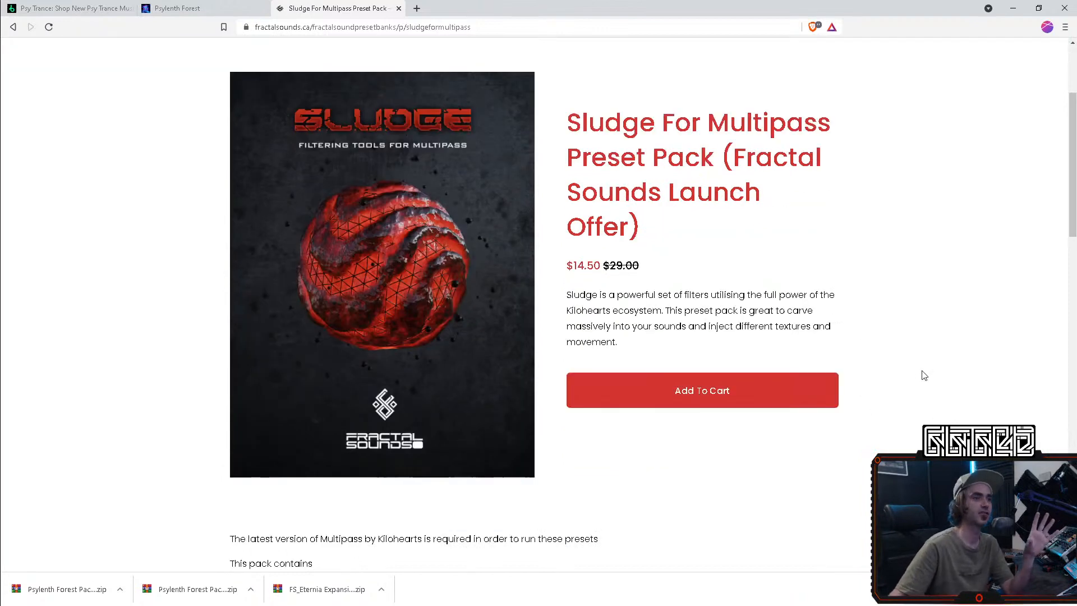
scroll(937, 351, "down", 4)
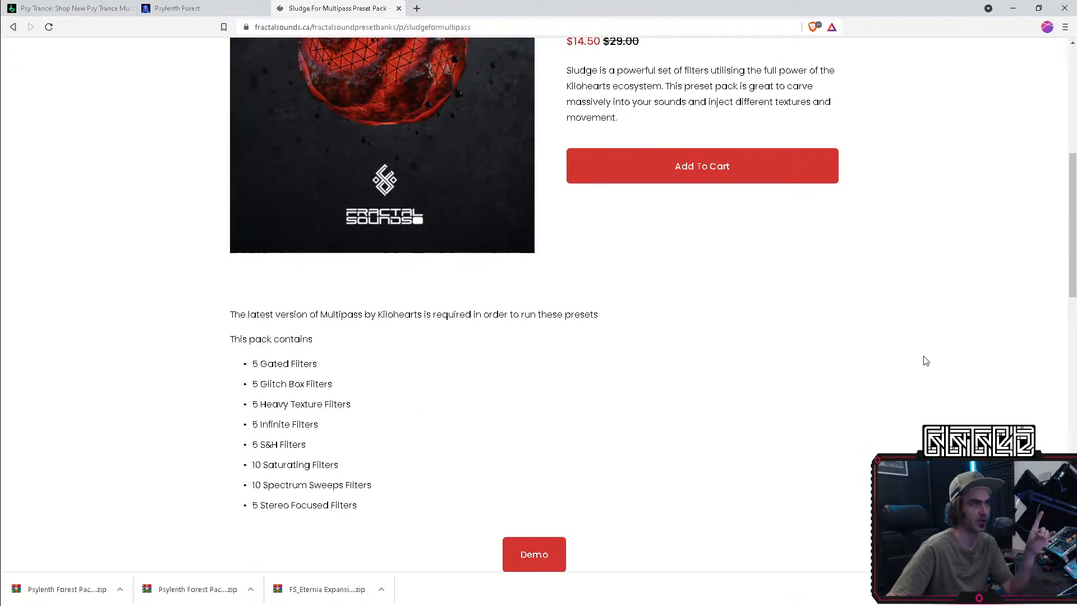
scroll(930, 359, "up", 4)
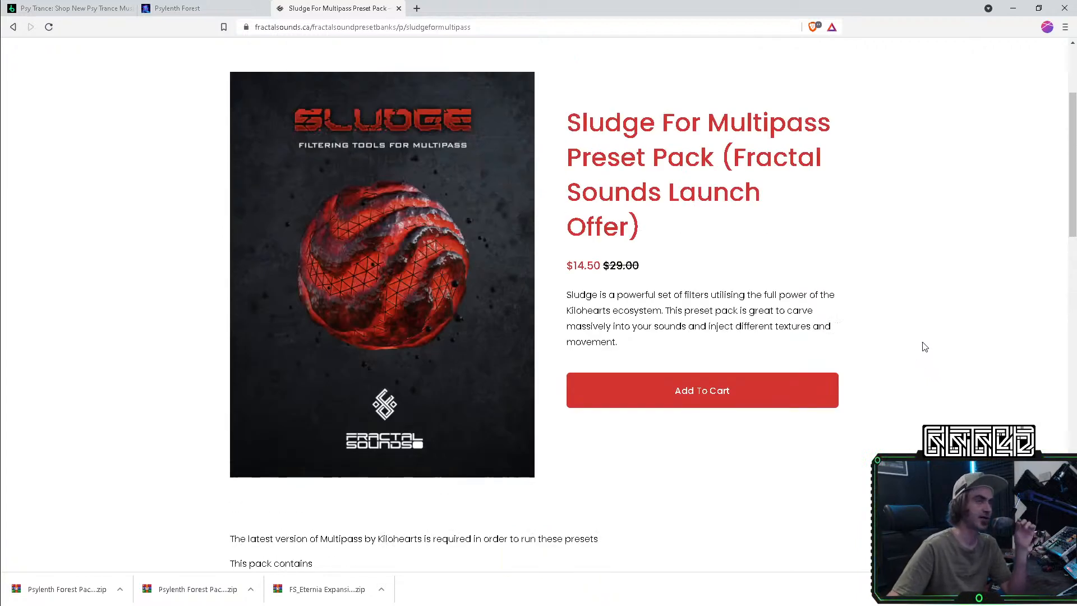
scroll(926, 343, "up", 2)
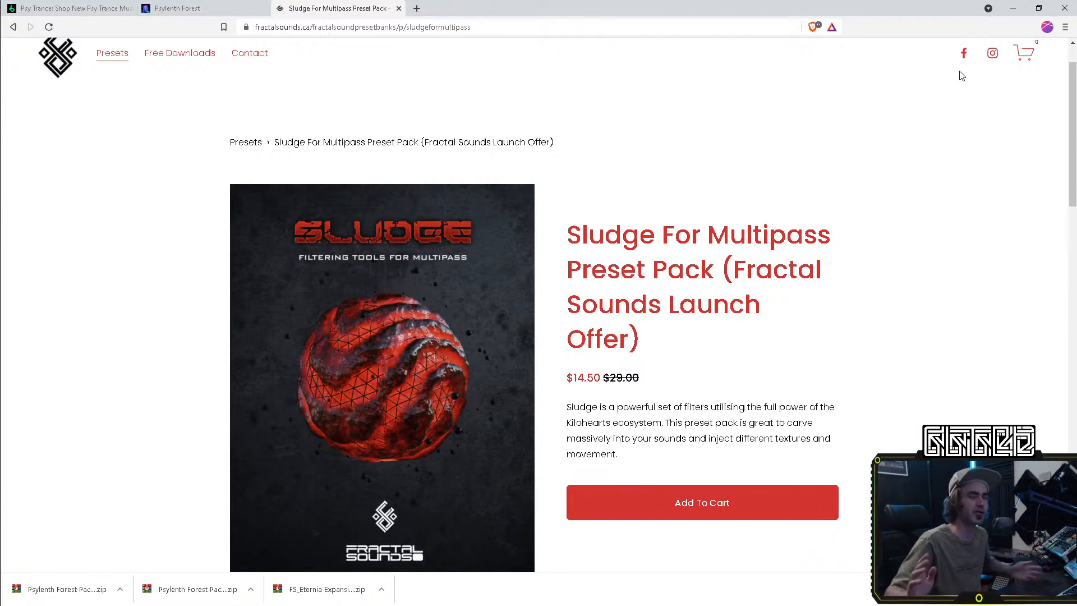
Step: Return to Cubase and remove the Sunken Temple Final Mix audio track from the project
left_click(1021, 6)
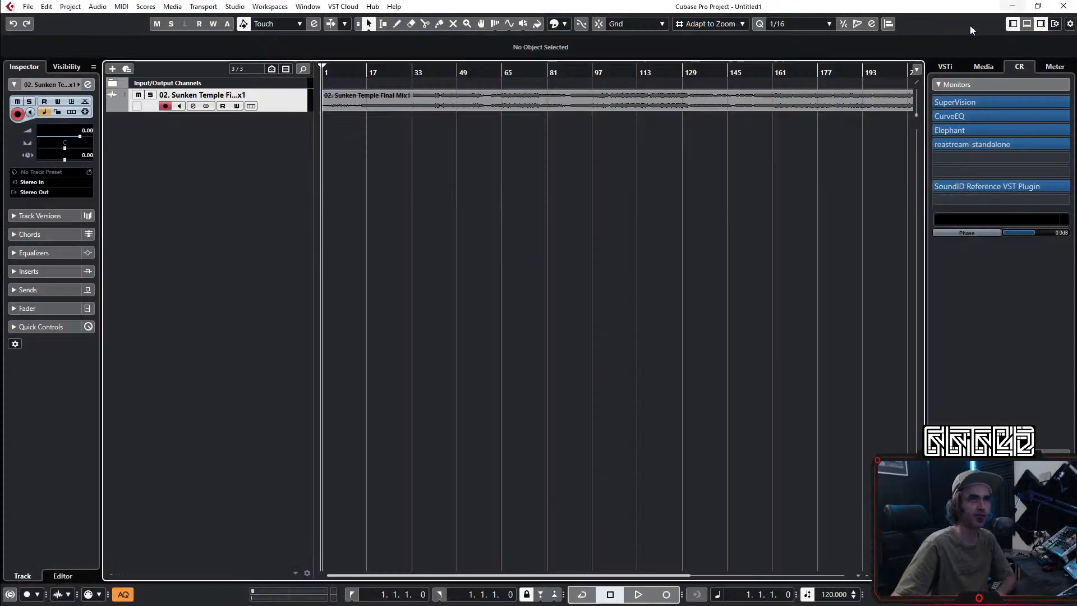
right_click(284, 102)
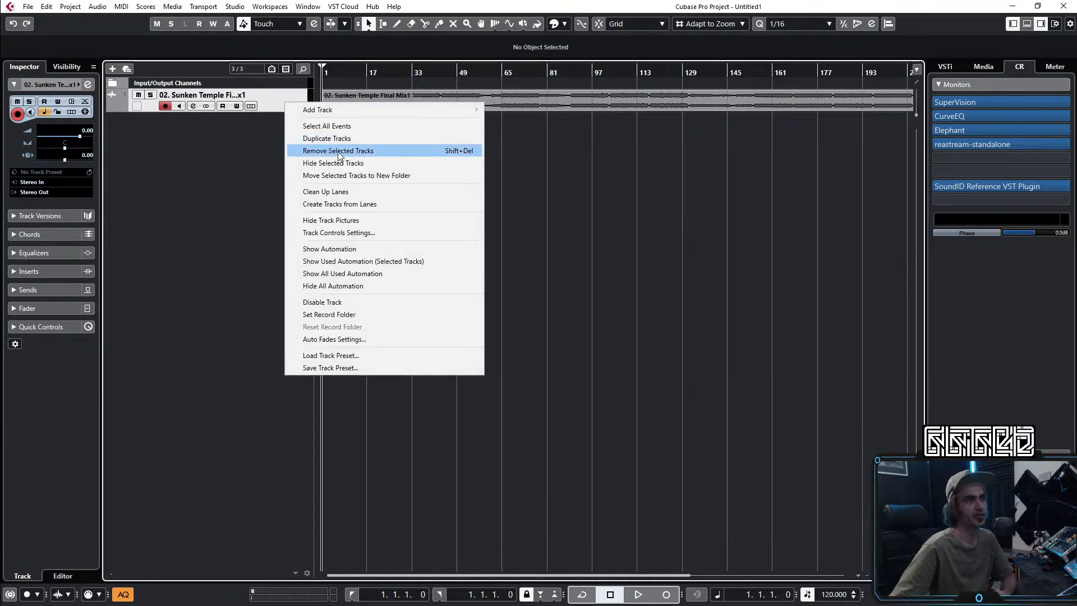
left_click(337, 152)
key("Return")
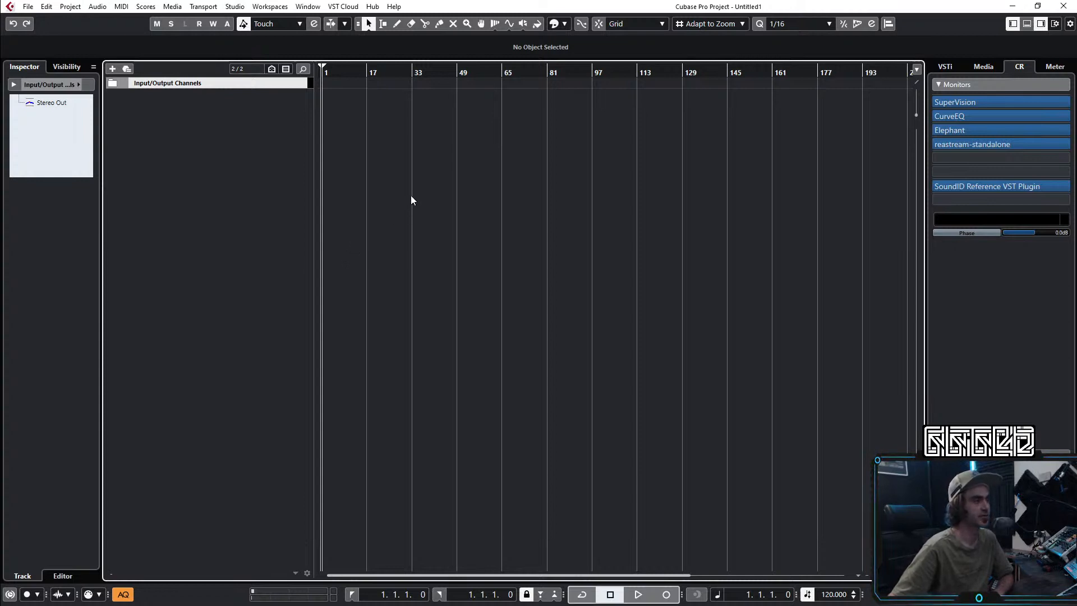
Step: Add one Sylenth1 instrument track routed to Stereo Out and move its plug-in window clear of the track list
right_click(251, 157)
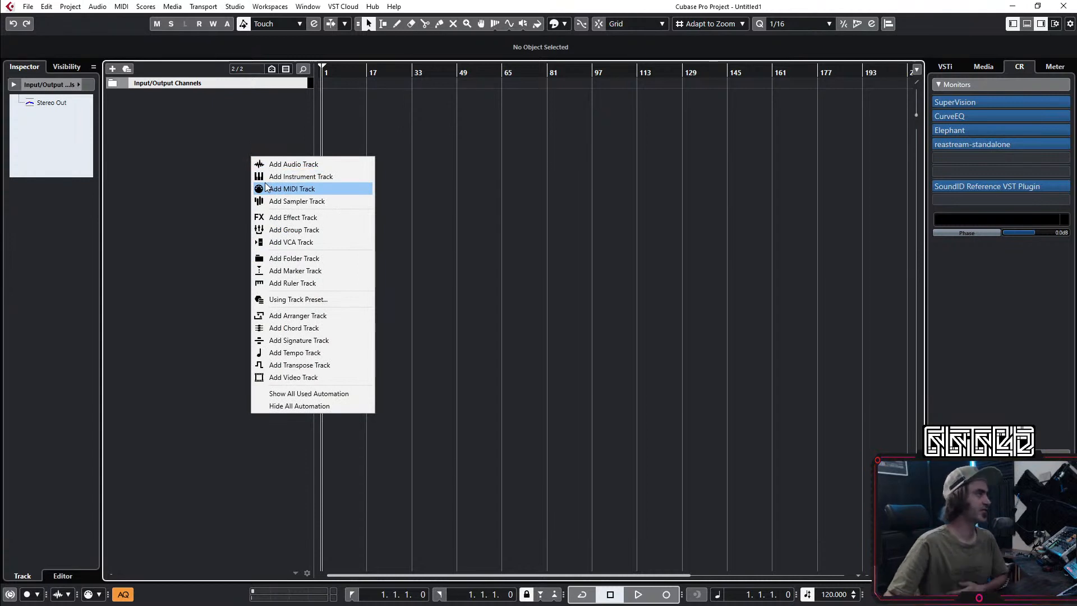
left_click(294, 178)
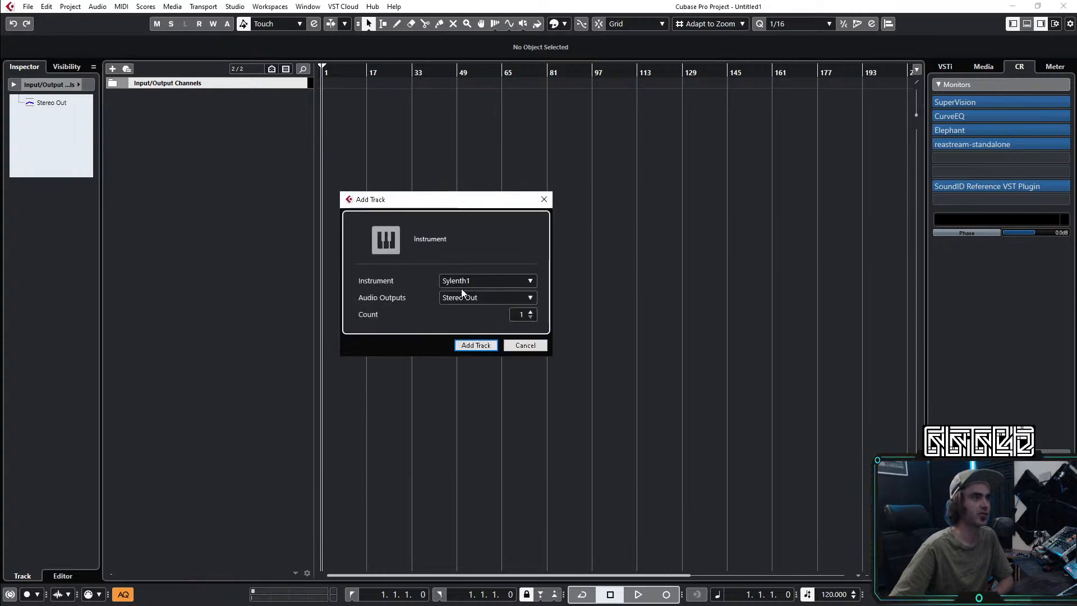
left_click(476, 345)
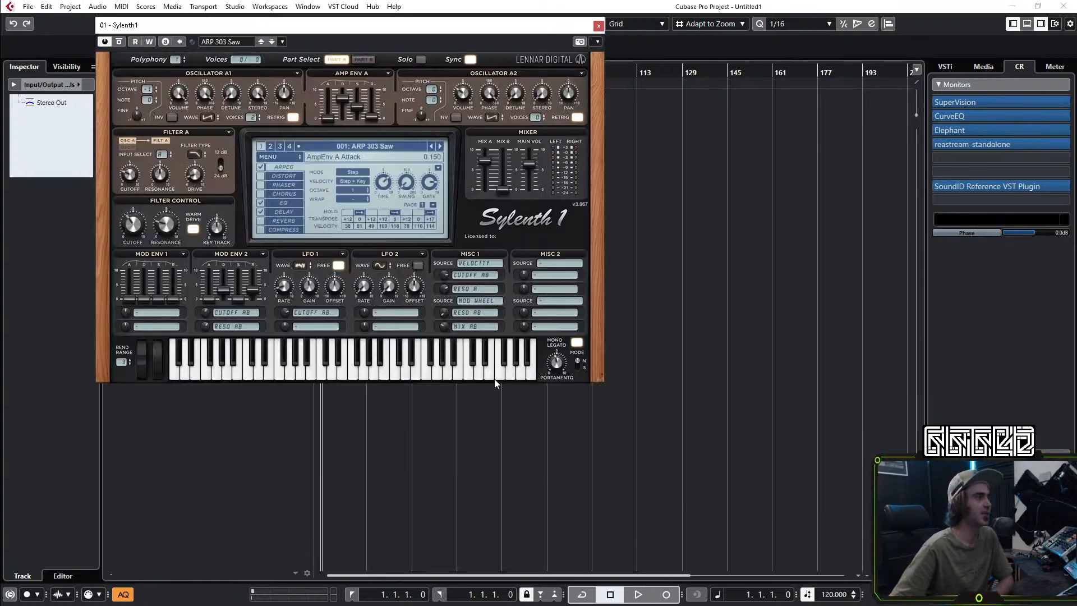
left_click_drag(454, 34, 570, 69)
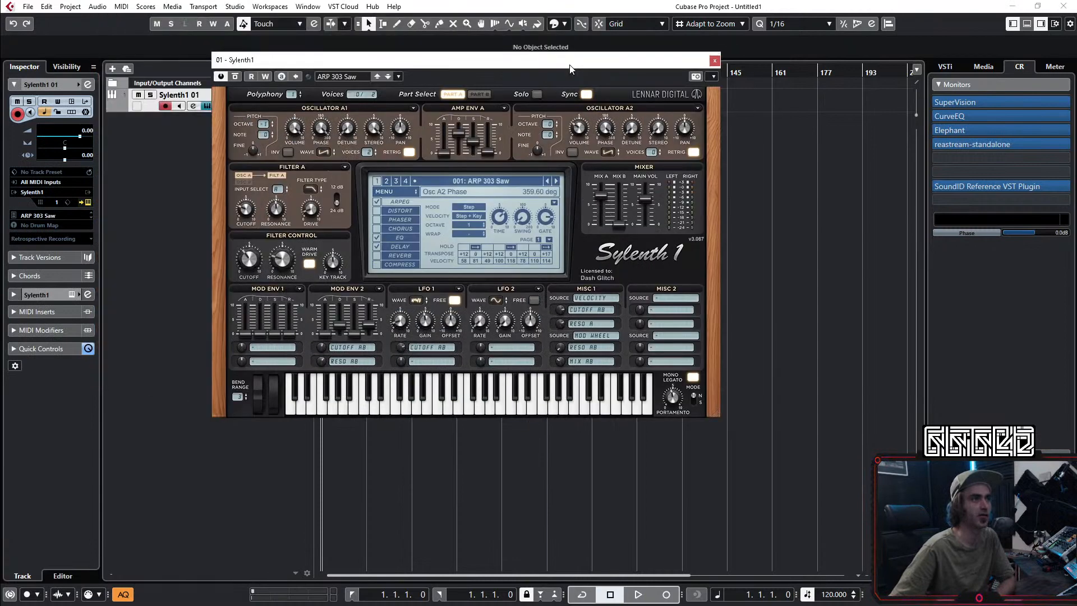
Step: Change the Sylenth1 skin to Xenolith, enlarge the plug-in window and reposition it so the whole interface fits on screen
left_click(393, 191)
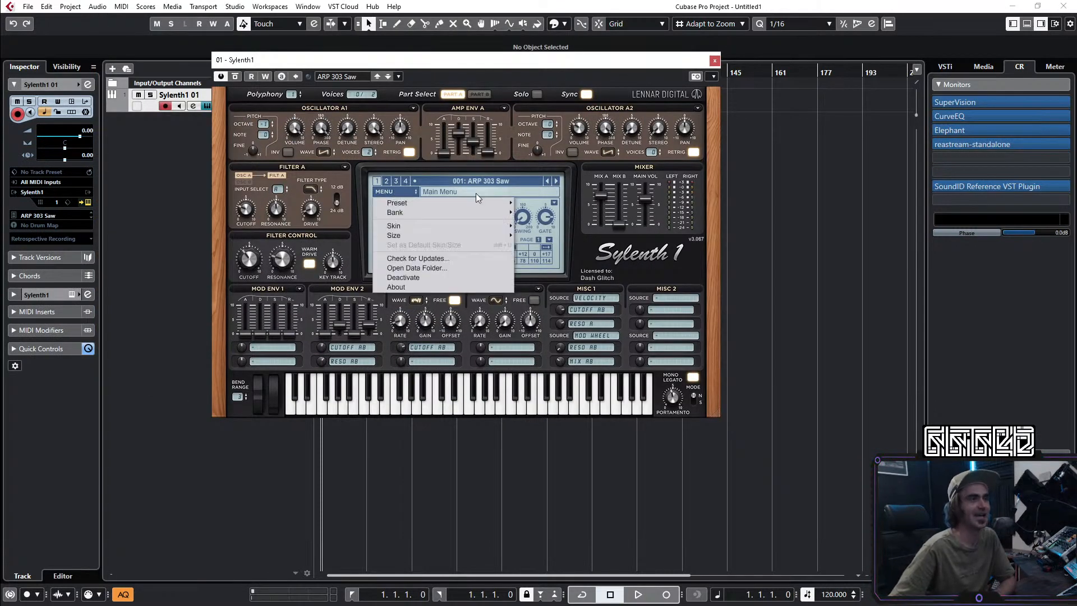
mouse_move(441, 228)
mouse_move(468, 230)
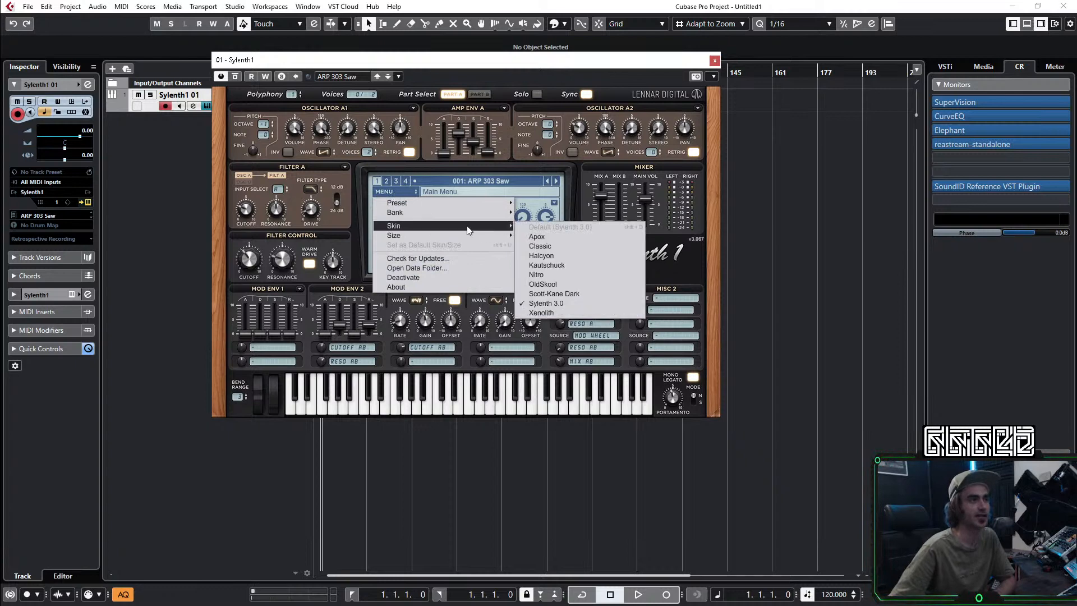
left_click(543, 314)
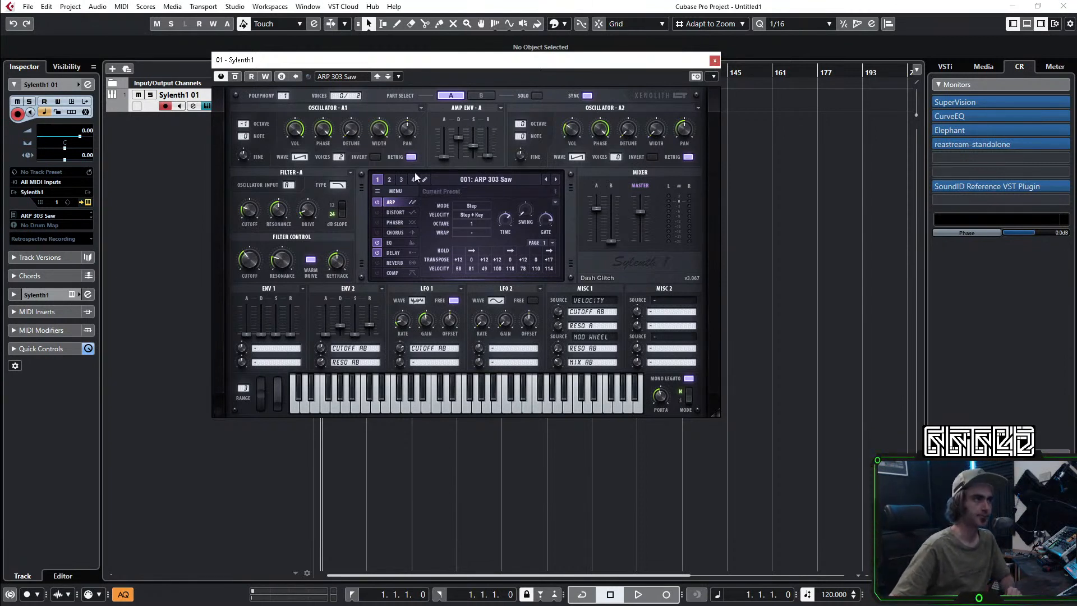
left_click_drag(708, 414, 987, 589)
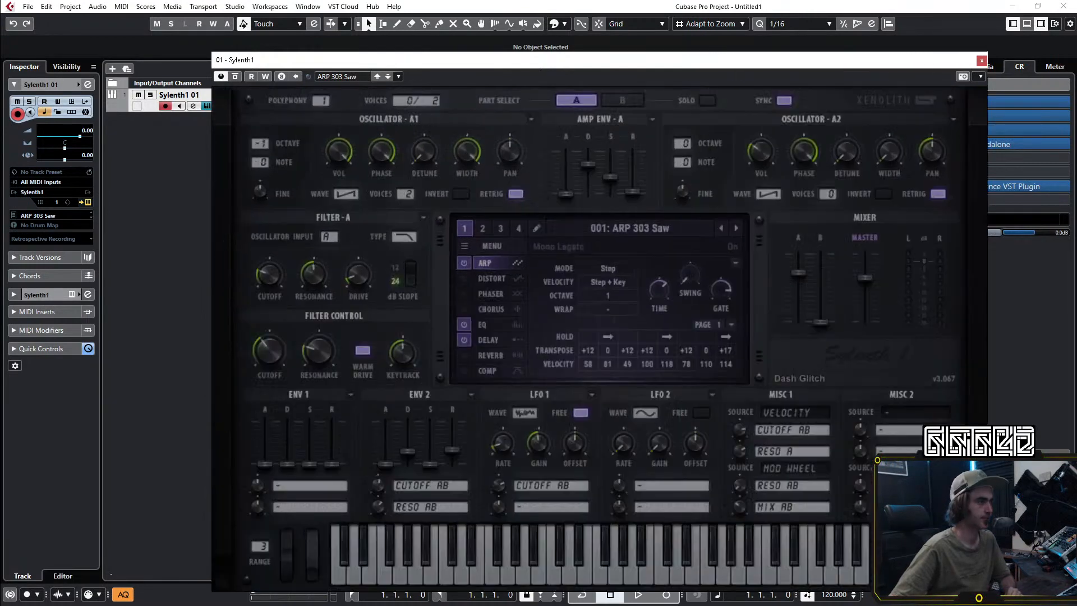
left_click_drag(646, 56, 475, 30)
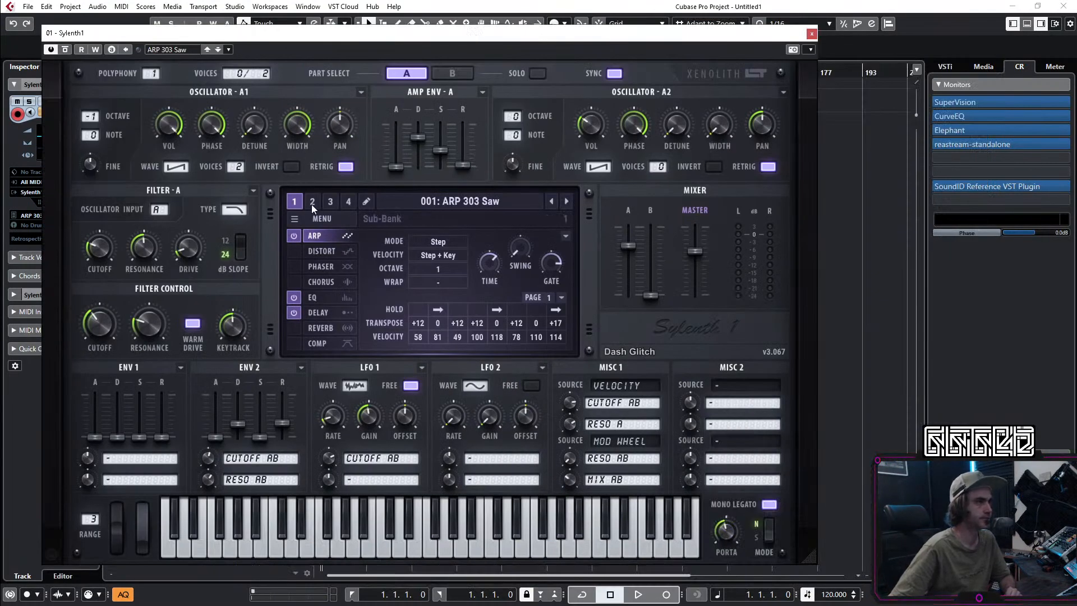
Step: Load the preset bank starting with DR - Kick 01 [C3] into Sylenth1 and close the plug-in window
left_click(308, 220)
mouse_move(332, 267)
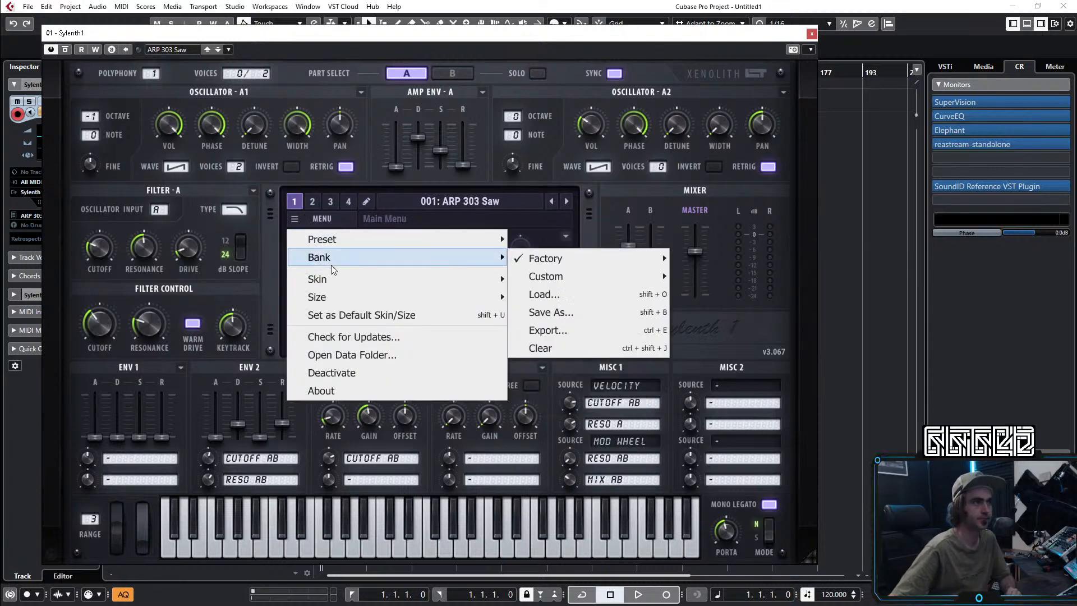
left_click(552, 296)
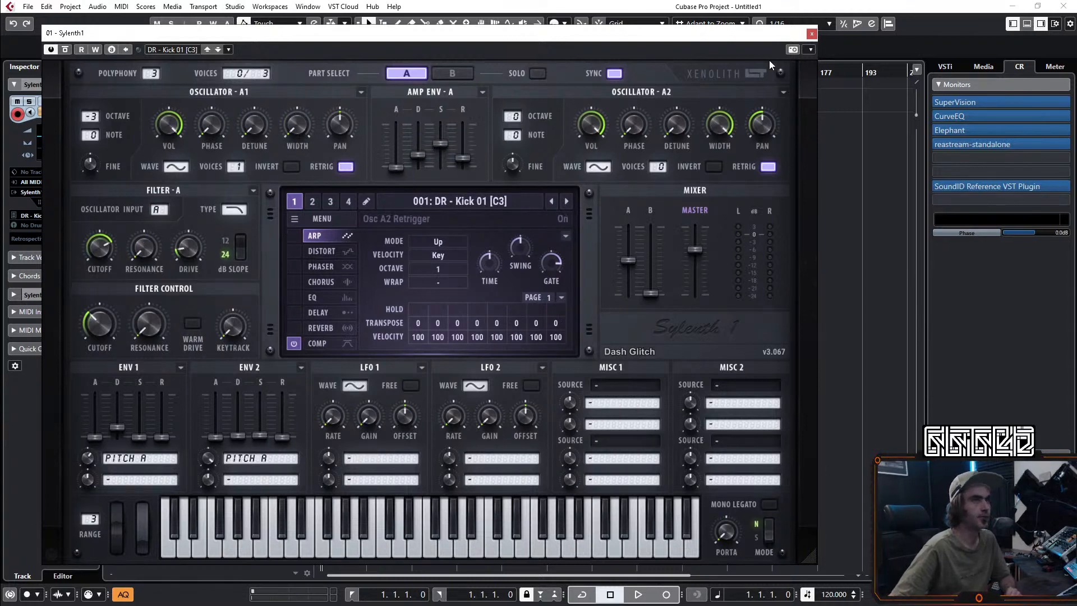
left_click_drag(730, 35, 738, 36)
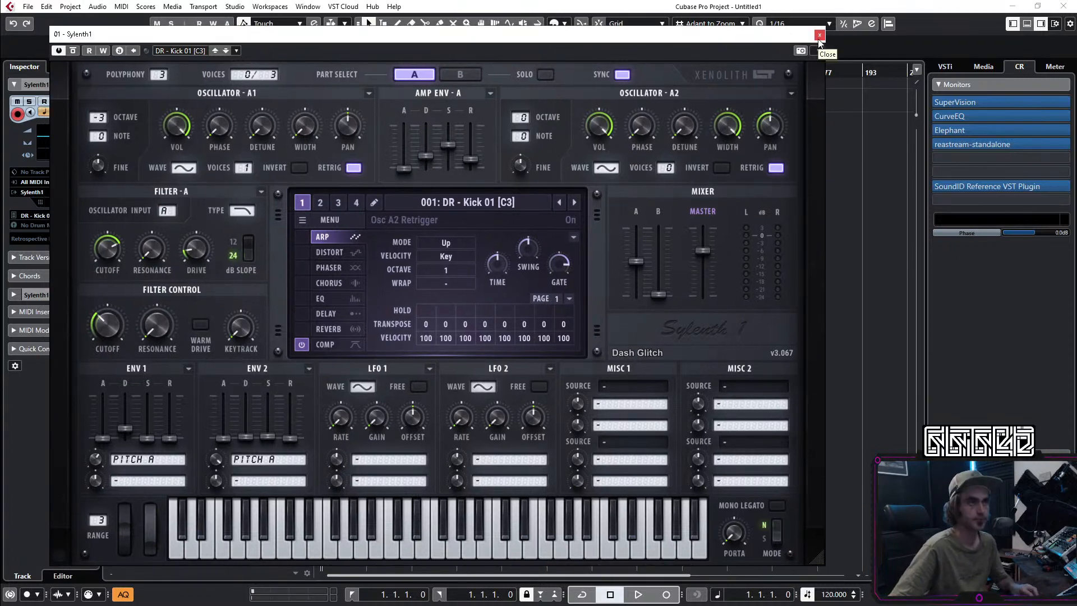
left_click(820, 35)
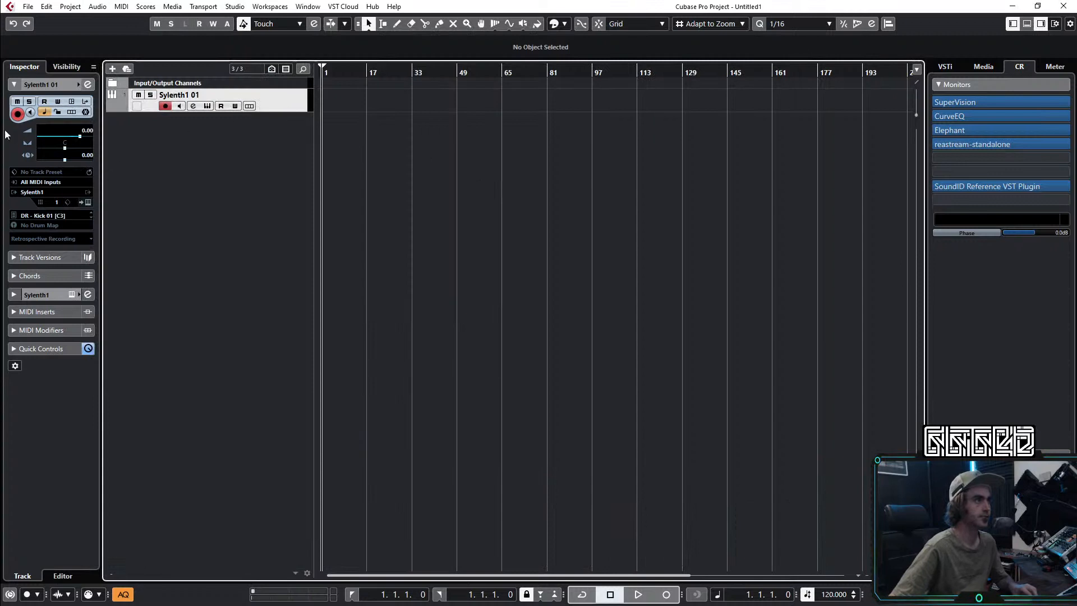
Step: Lower the Sylenth1 track volume to -8.31 and set the locator range from bar 1 to bar 9
left_click(350, 120)
scroll(343, 113, "up", 3)
scroll(343, 113, "left", 2)
left_click_drag(323, 65, 367, 86)
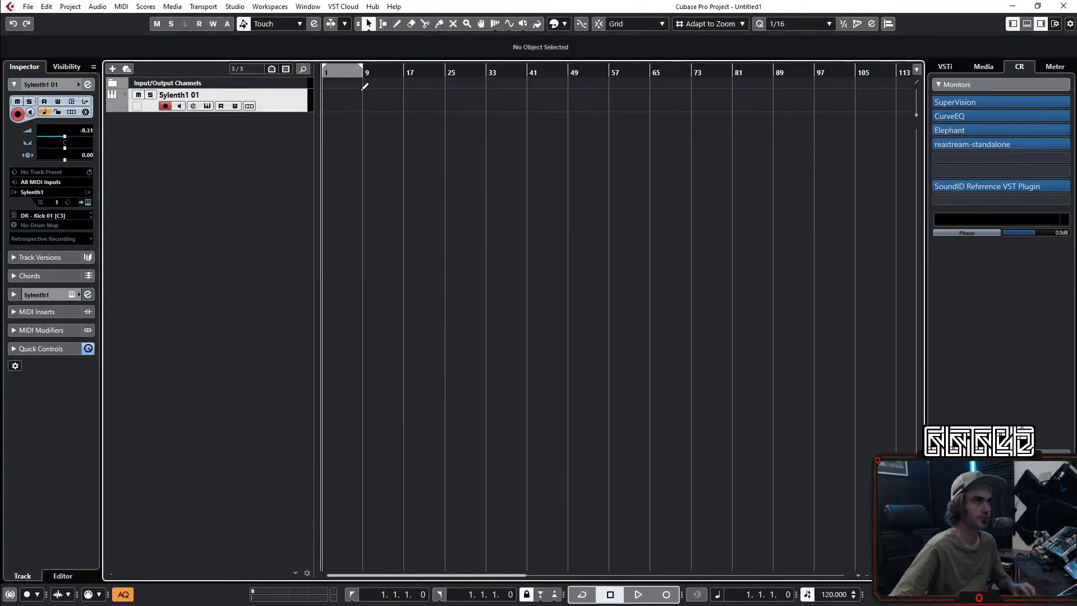
Step: Set the locator range from bar 3 to bar 5 and create an empty MIDI part there on the Sylenth1 track
scroll(340, 109, "up", 3)
scroll(365, 115, "left", 2)
scroll(404, 120, "up", 3)
scroll(404, 120, "left", 3)
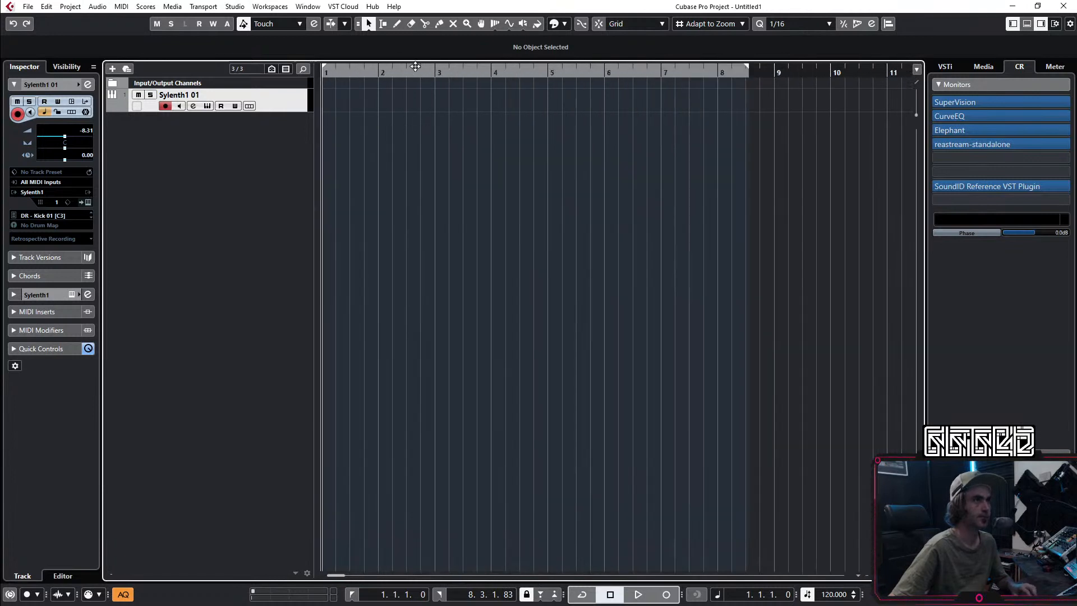
left_click(435, 74, "alt")
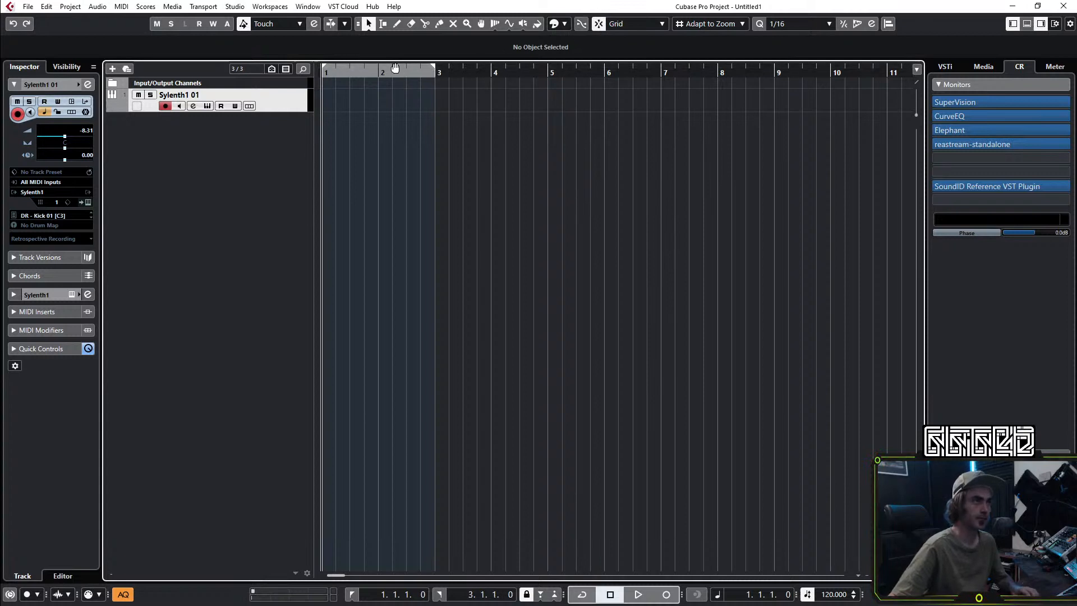
left_click_drag(395, 68, 508, 68)
double_click(459, 101)
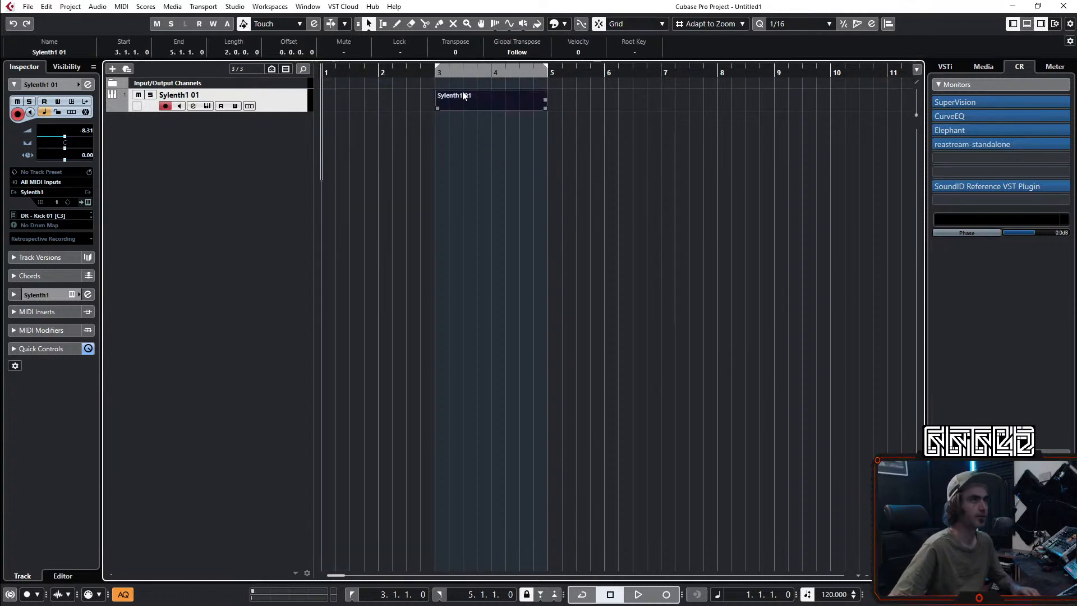
Step: Open the new MIDI part for note editing, preview C3 and insert a 1/16 C3 note at the start of bar 3
double_click(461, 99)
left_click(133, 415)
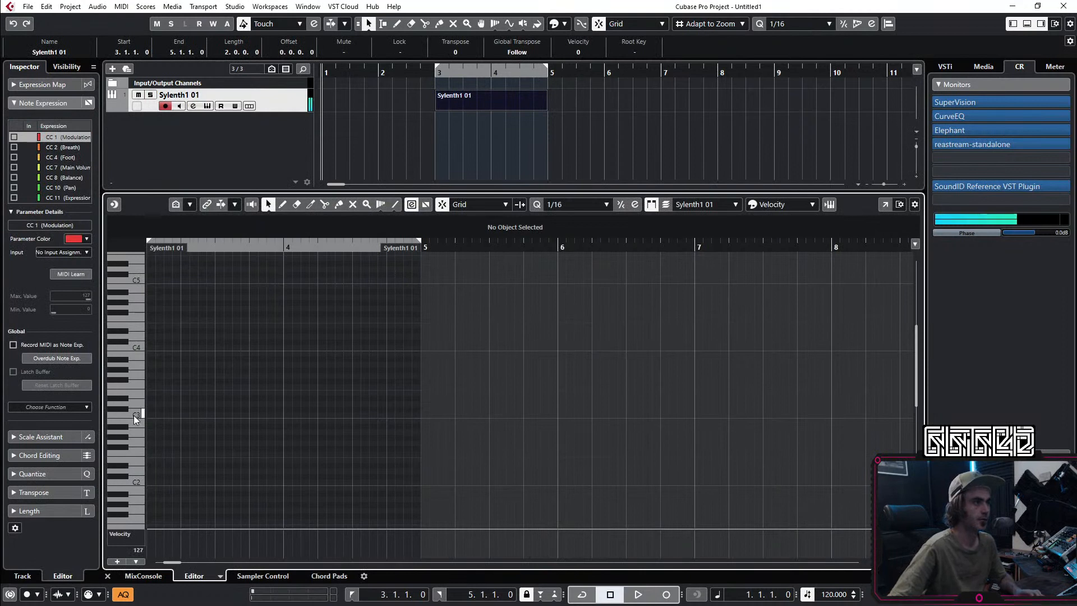
left_click(137, 413)
double_click(151, 414)
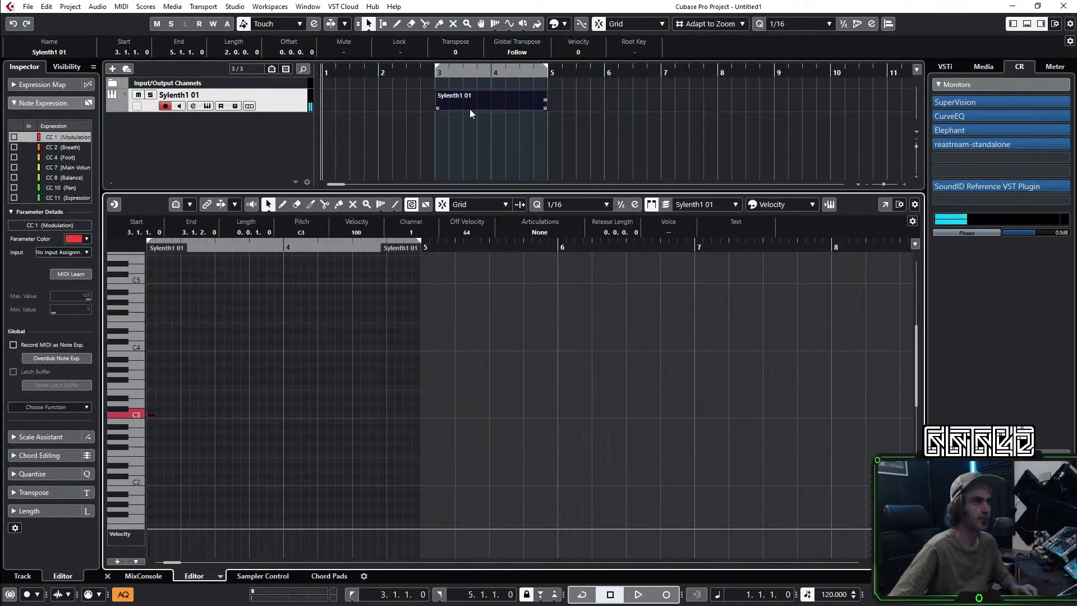
double_click(184, 416)
left_click_drag(209, 400, 142, 436)
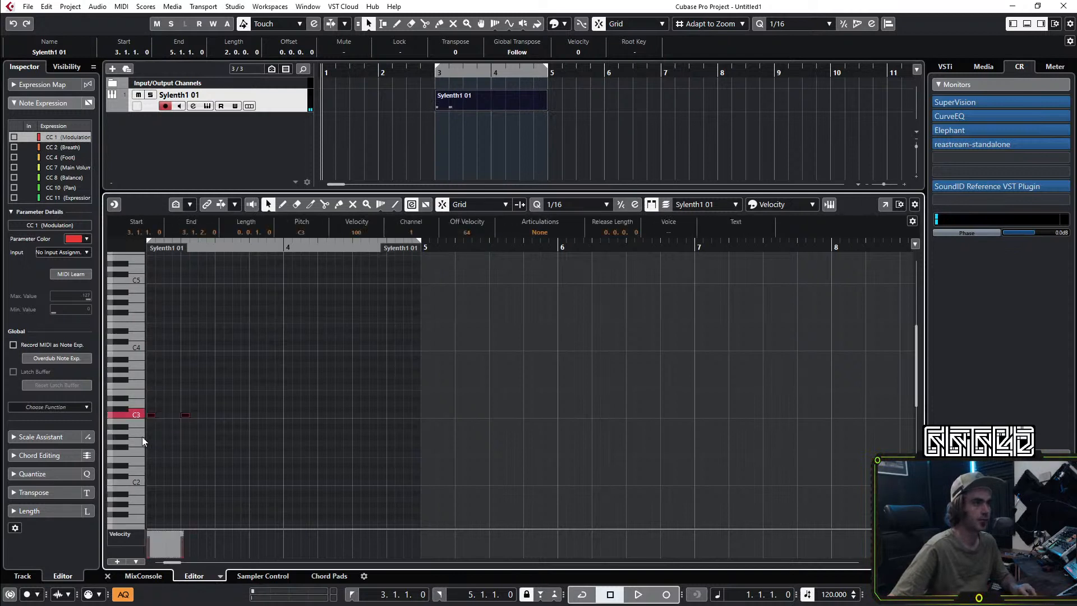
key("ctrl+d")
key("ctrl+Right")
key("ctrl+Right")
key("ctrl+Right")
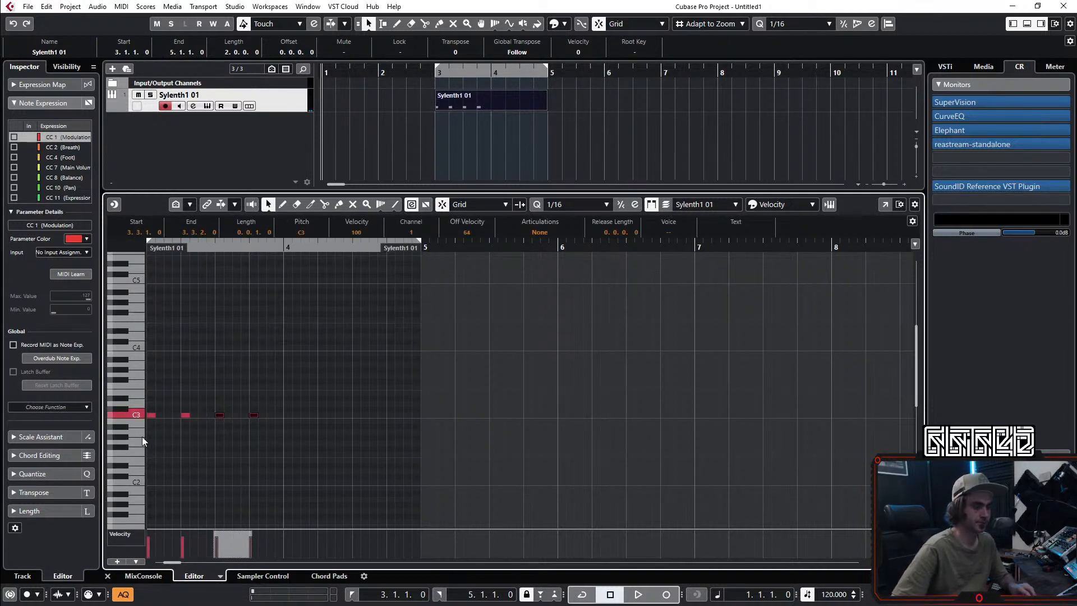
key("ctrl+z")
key("ctrl+z")
key("ctrl+z")
key("ctrl+z")
key("ctrl+z")
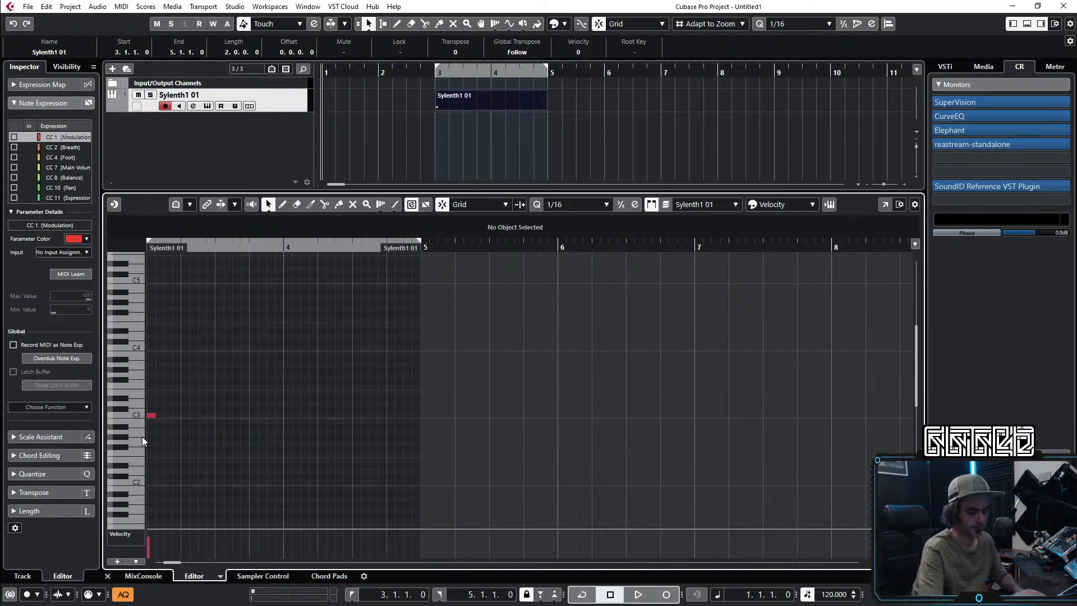
Step: Repeat the first C3 note on every beat from bar 3 through the end of bar 6
left_click_drag(189, 390, 130, 430)
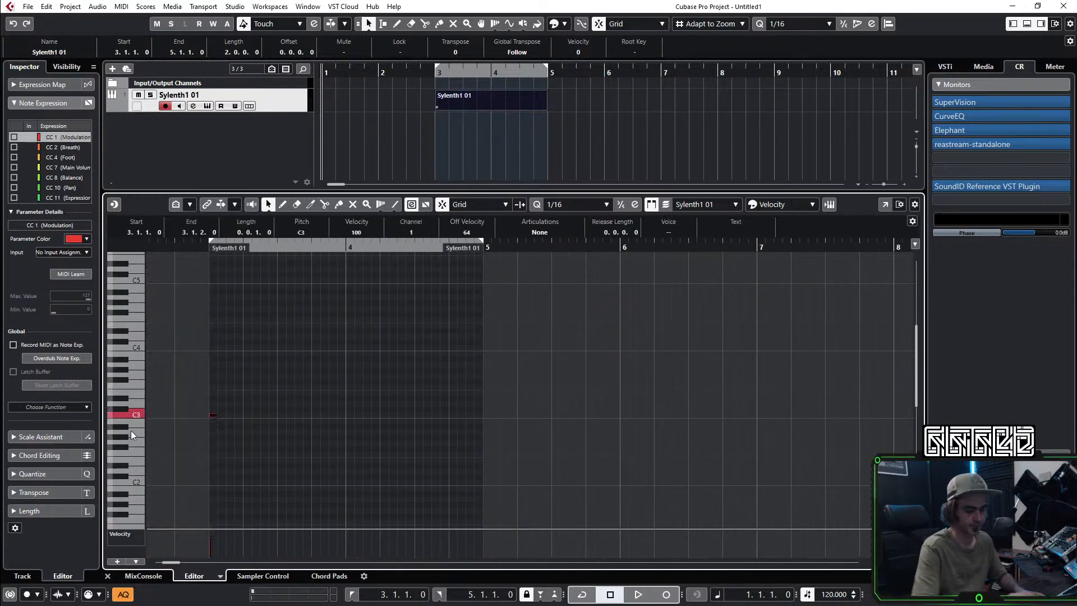
key("ctrl+d")
left_click(543, 109)
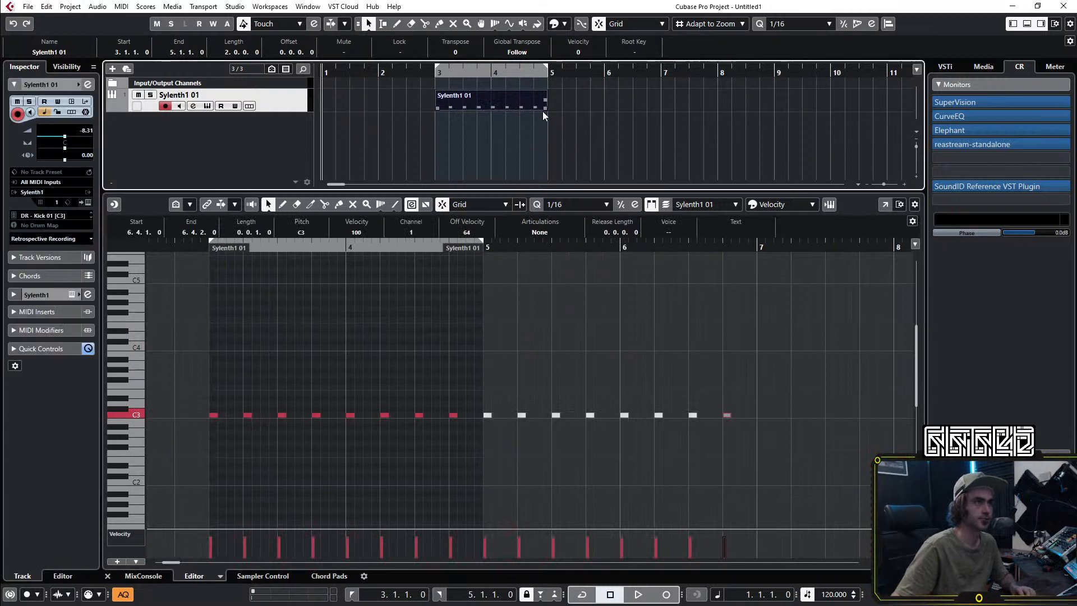
Step: Start cycled playback of the kick part and set the project tempo to 145 BPM
key("slash")
key("space")
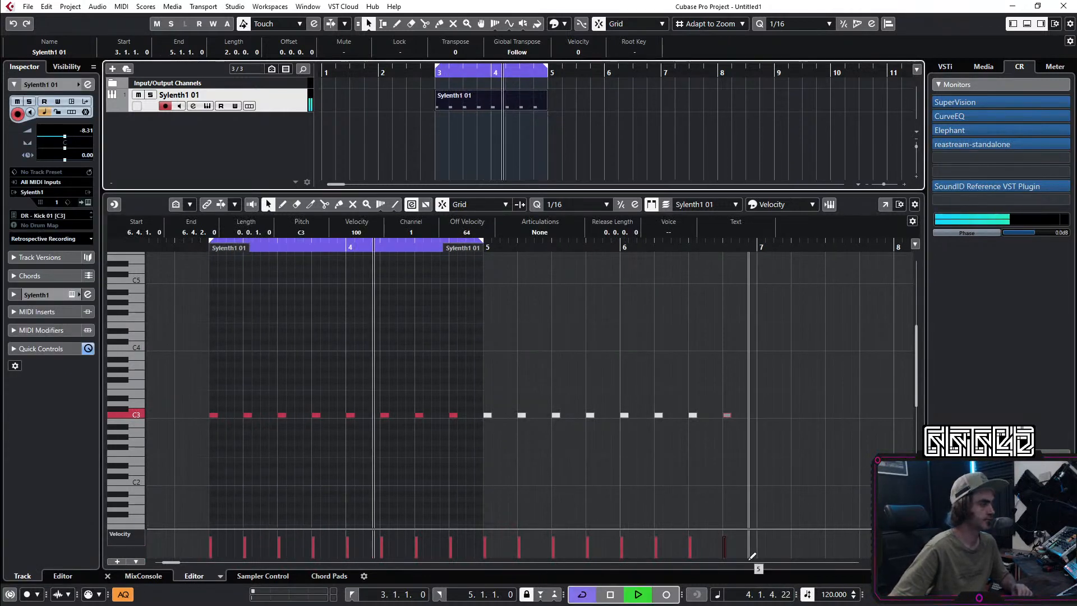
left_click(836, 595)
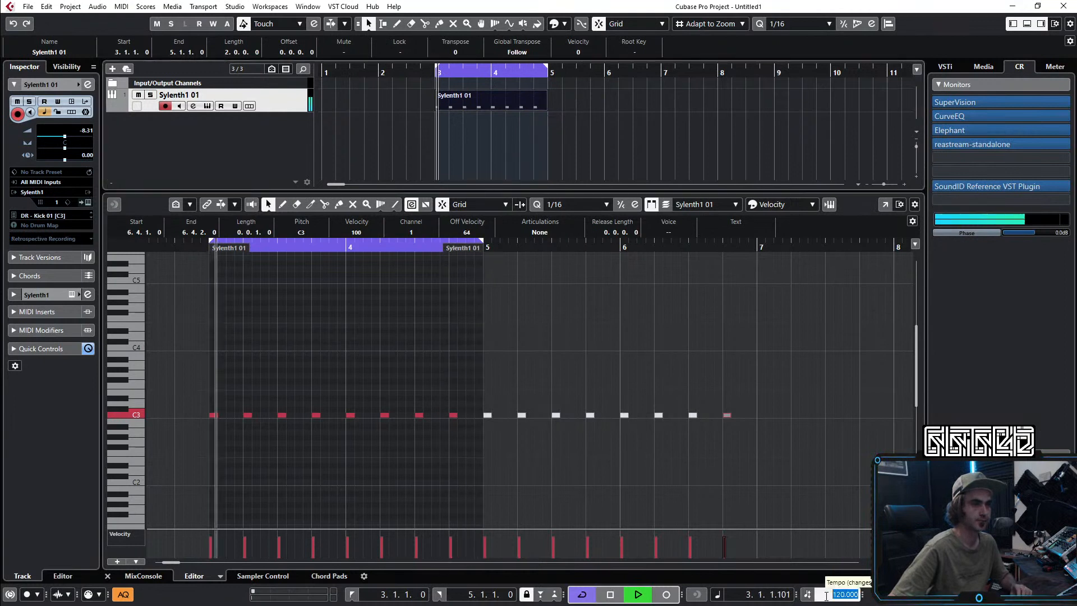
type("145")
key("Return")
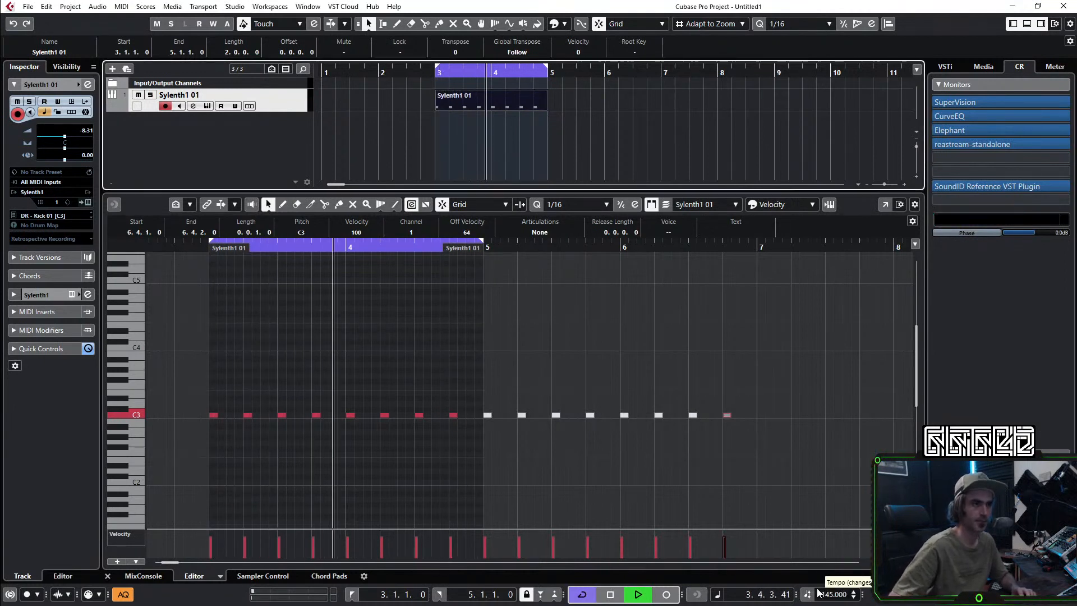
Step: Close the note editor and make the Sylenth1 track about four times taller in the track list
left_click(107, 576)
left_click(335, 124)
left_click_drag(254, 112, 253, 181)
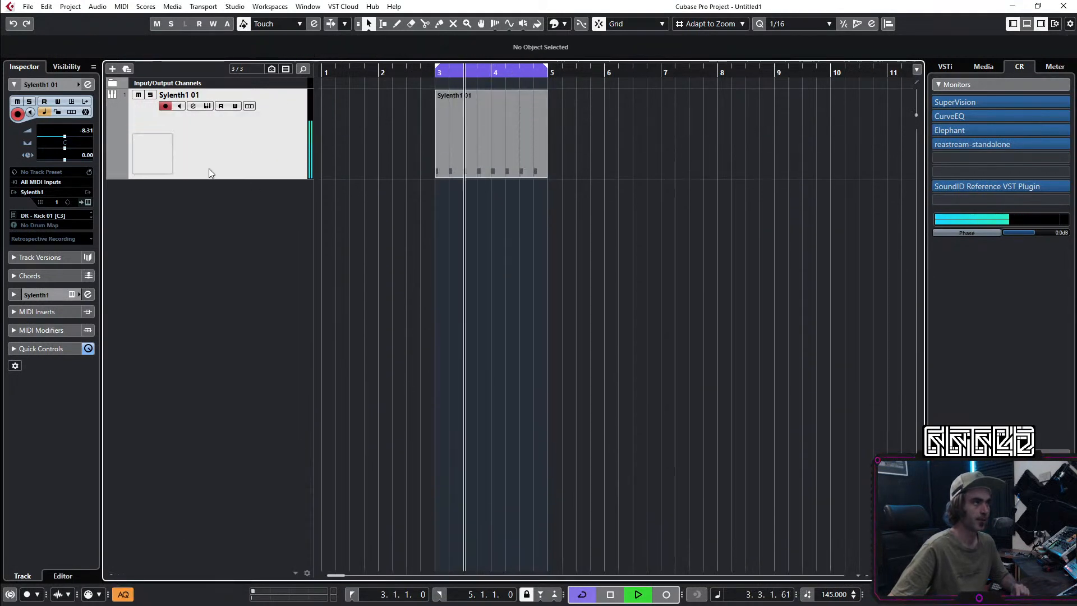
Step: Raise the Sylenth1 track volume to -3.67 and check its level in the channel settings during playback
left_click(72, 136)
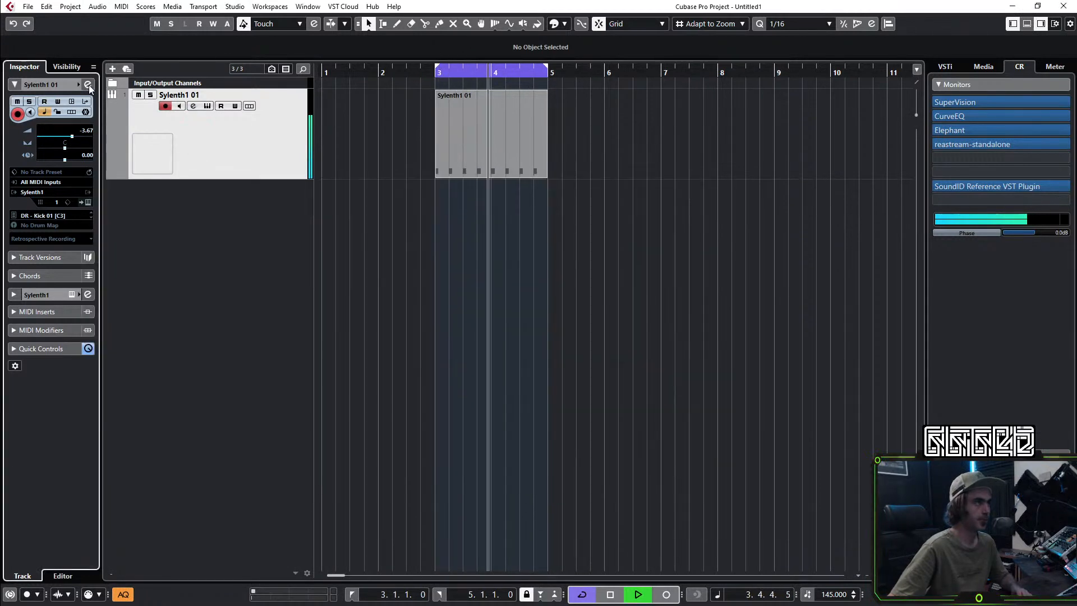
left_click(88, 85)
left_click(779, 361)
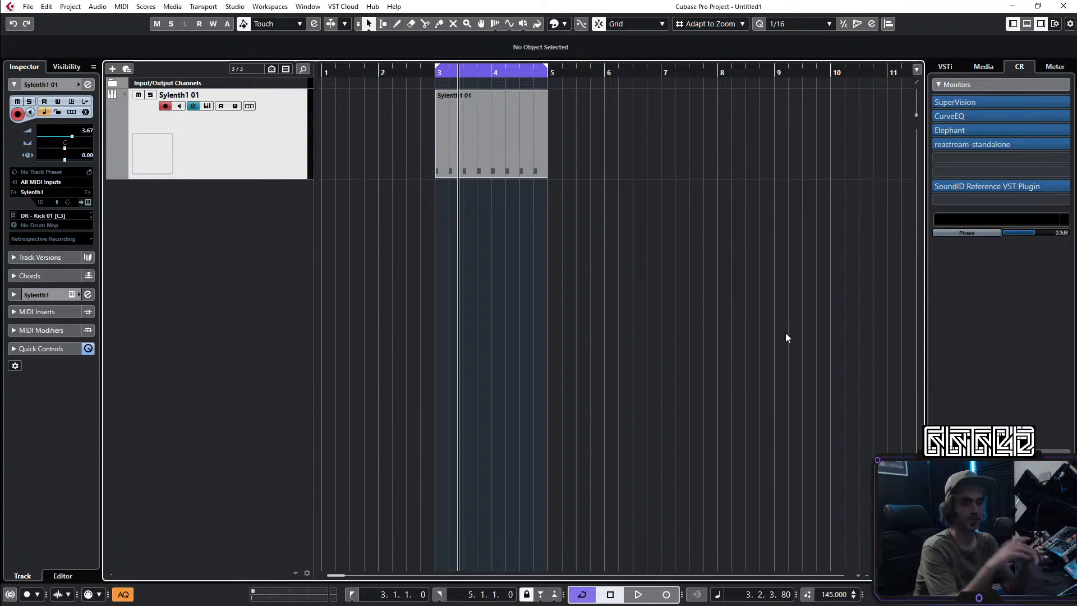
key("space")
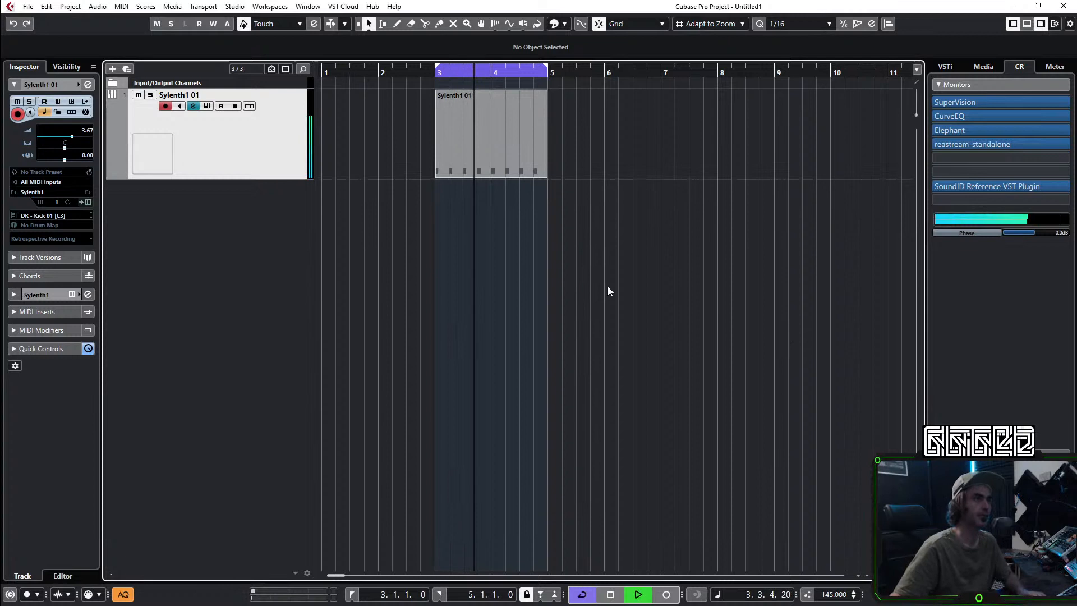
left_click(91, 85)
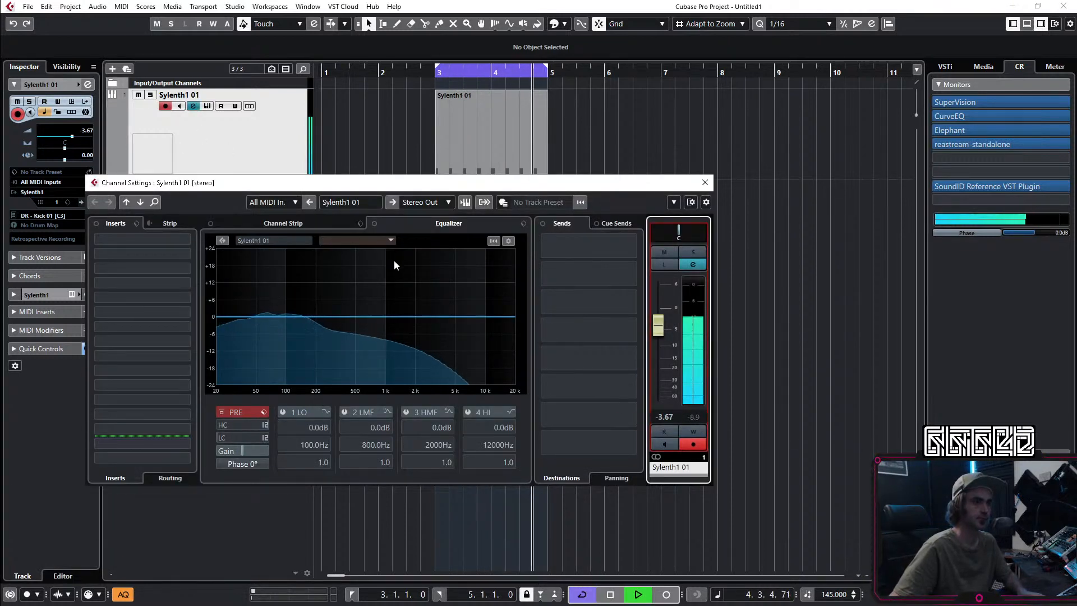
left_click(705, 182)
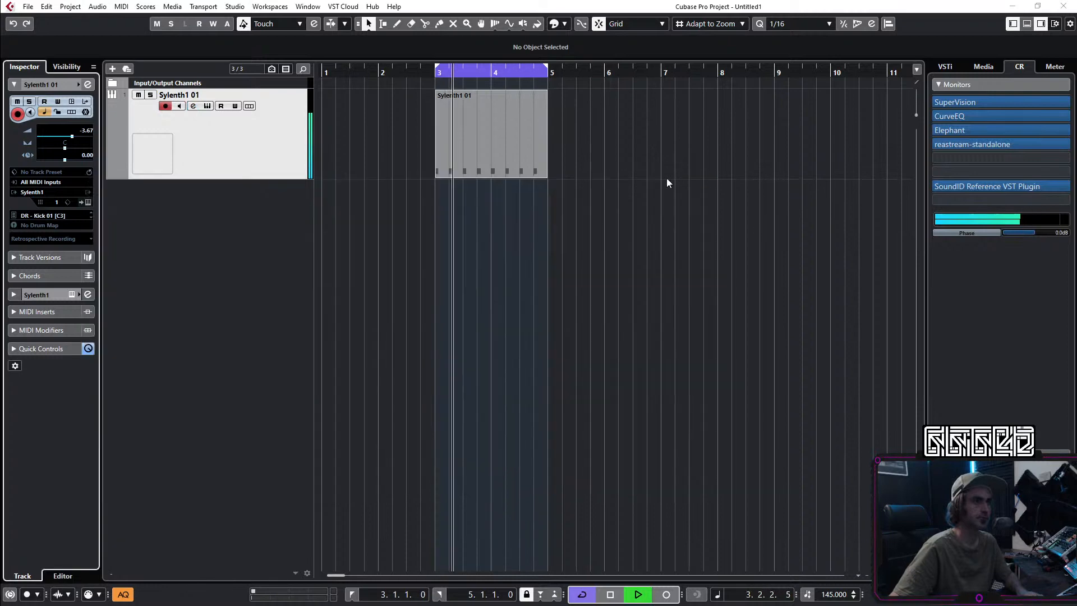
Step: Open the Sylenth1 plug-in and audition the kick presets from DR - Kick 01 to DR - Kick 10 over the loop
left_click(87, 202)
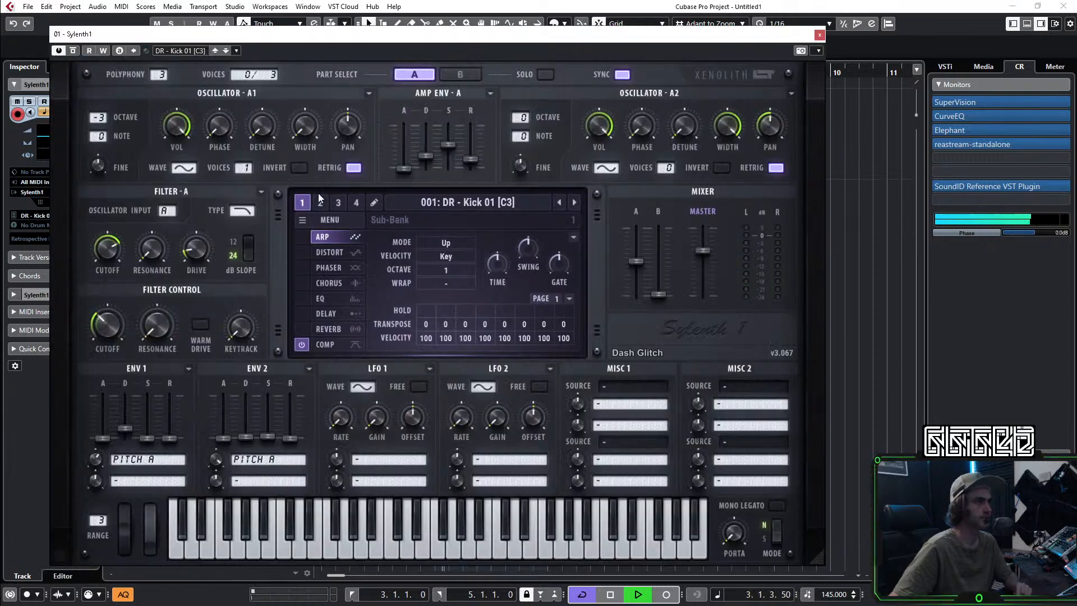
left_click(510, 201)
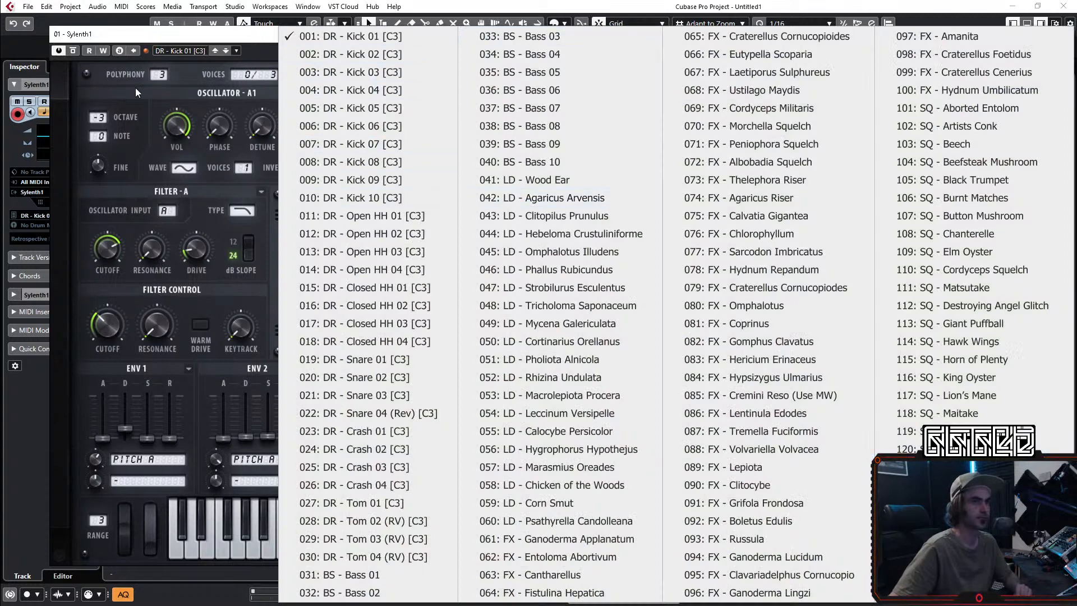
left_click(242, 36)
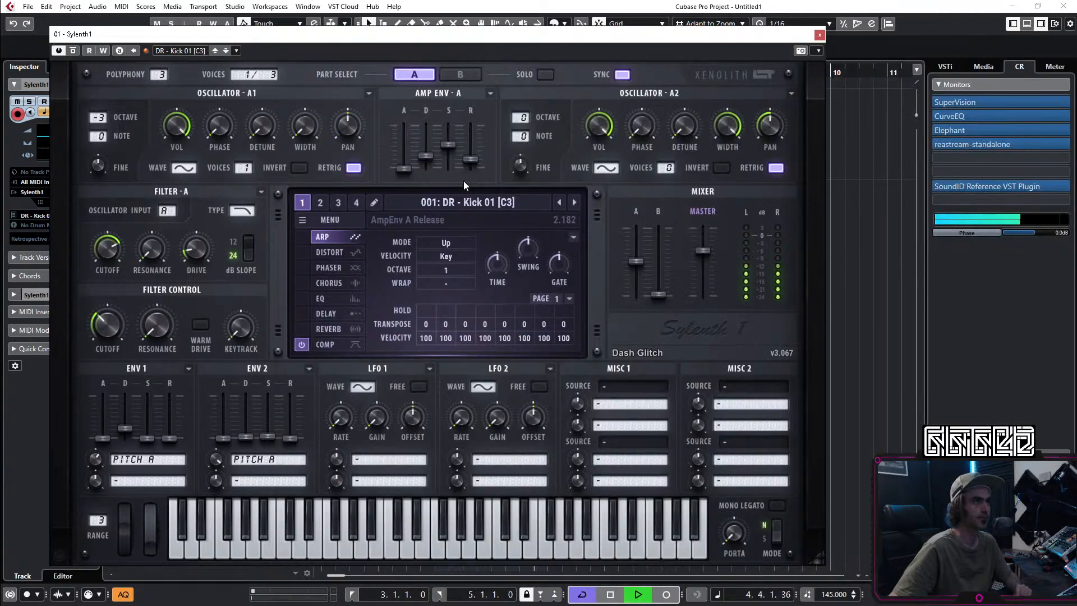
left_click(579, 202)
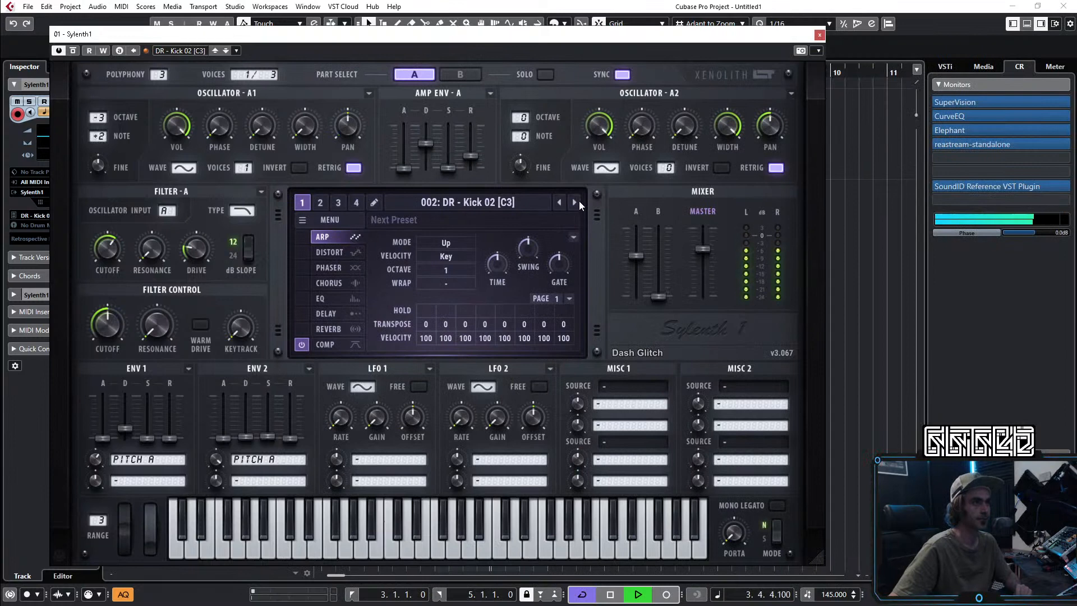
left_click(579, 201)
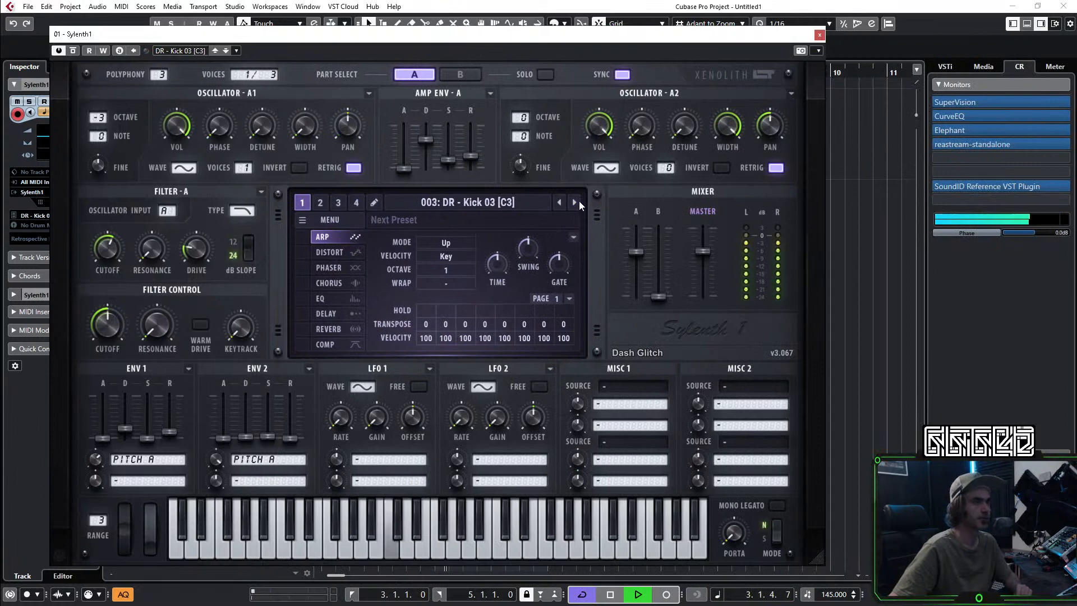
left_click(579, 201)
left_click(575, 202)
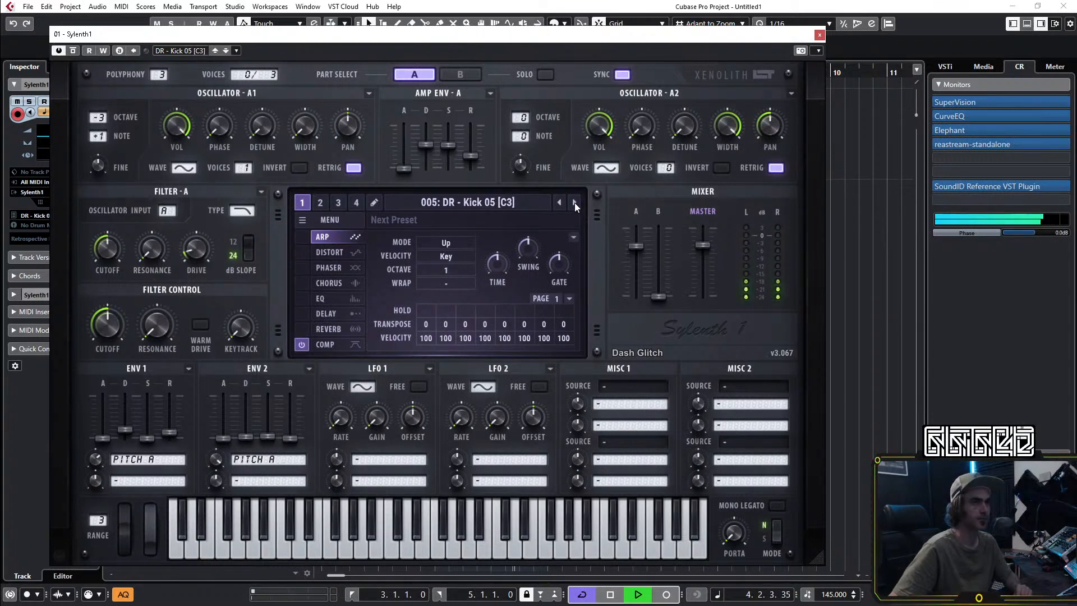
left_click(575, 202)
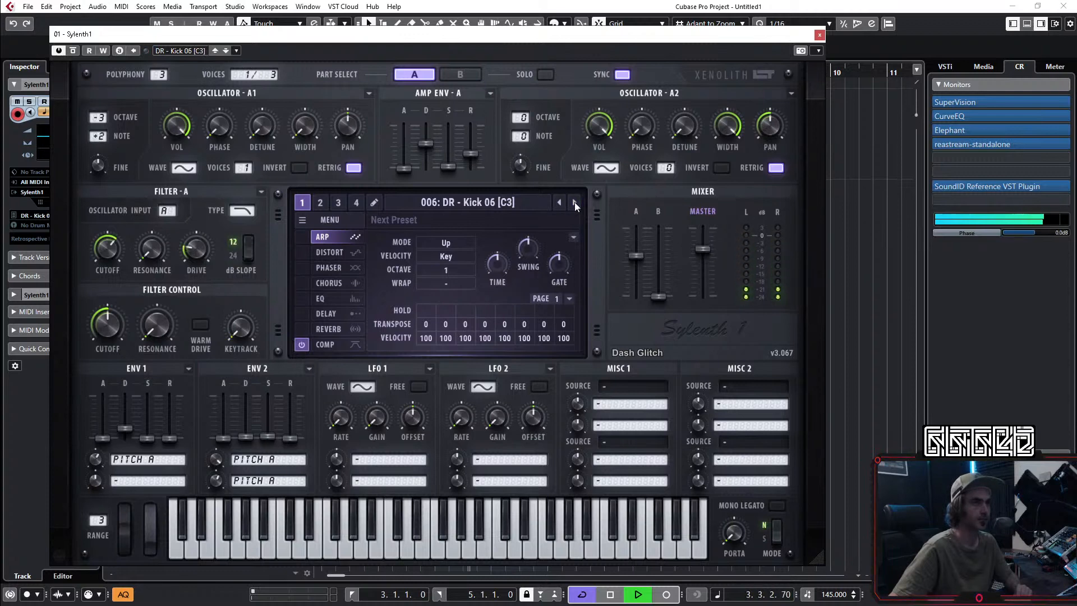
left_click(574, 202)
left_click(575, 202)
left_click(574, 202)
left_click(575, 202)
left_click(574, 202)
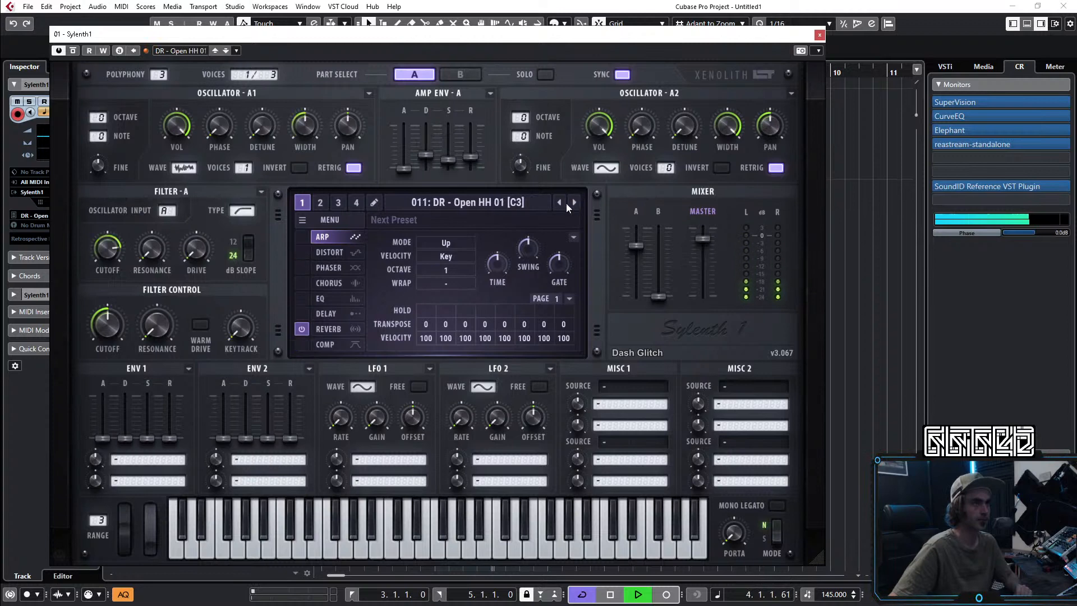
Step: Select the preset DR - Kick 02 [C3] in Sylenth1 and close the plug-in window
left_click(530, 203)
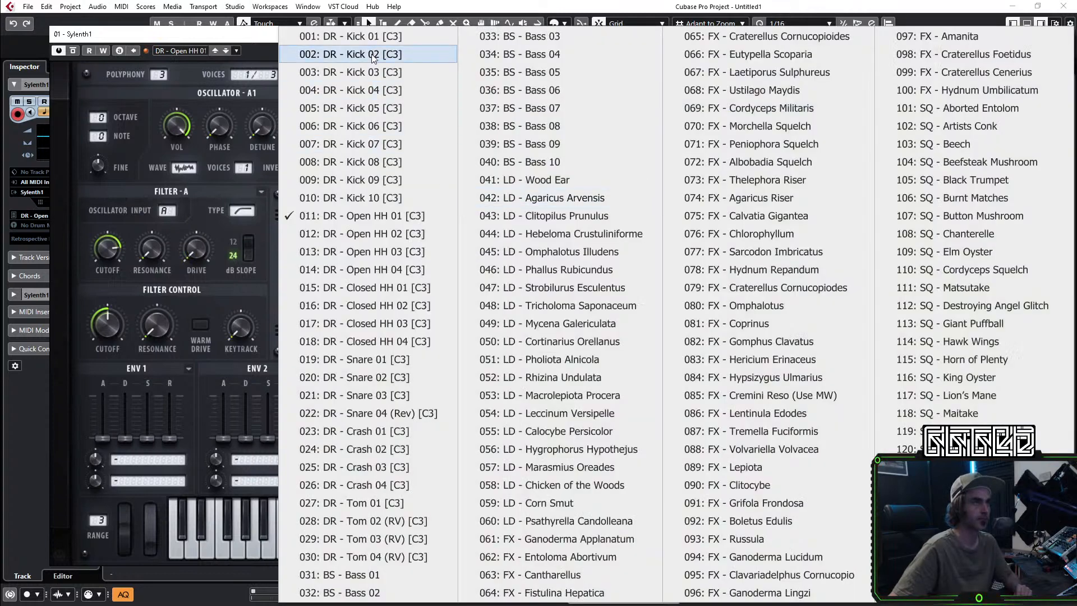
left_click(440, 54)
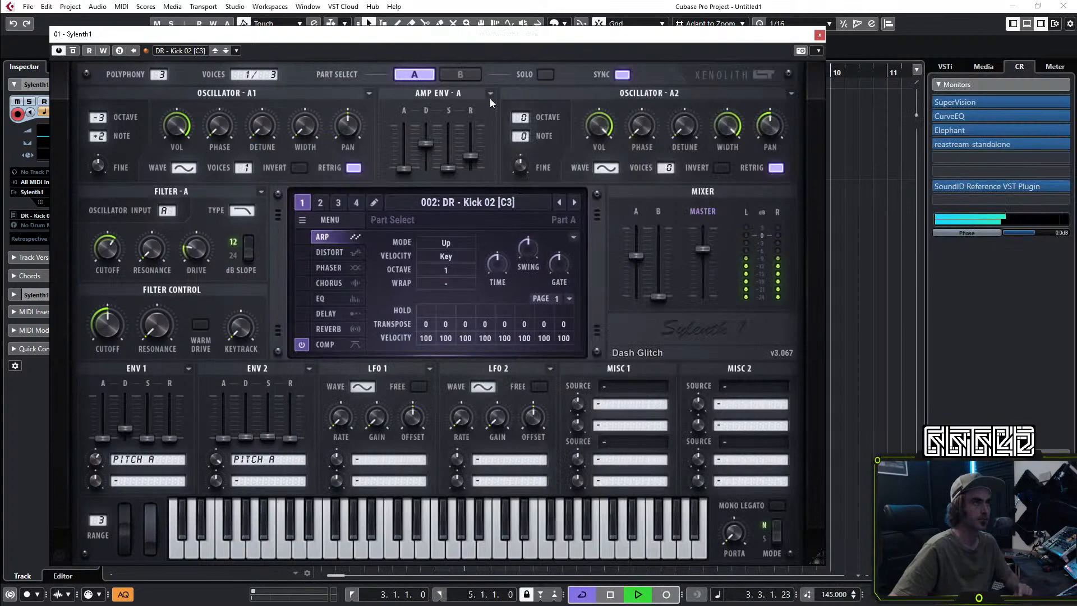
left_click(819, 36)
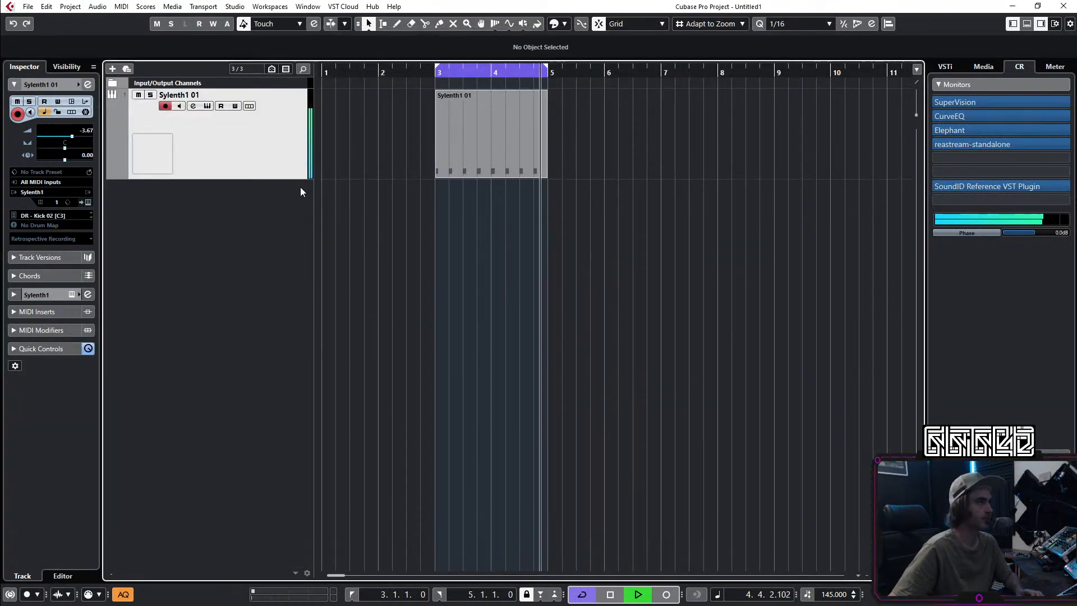
Step: In the Sylenth1 channel settings, lower the pre-gain to -7.6 dB, set the volume to -2.81 and reset the peak meter
left_click(88, 84)
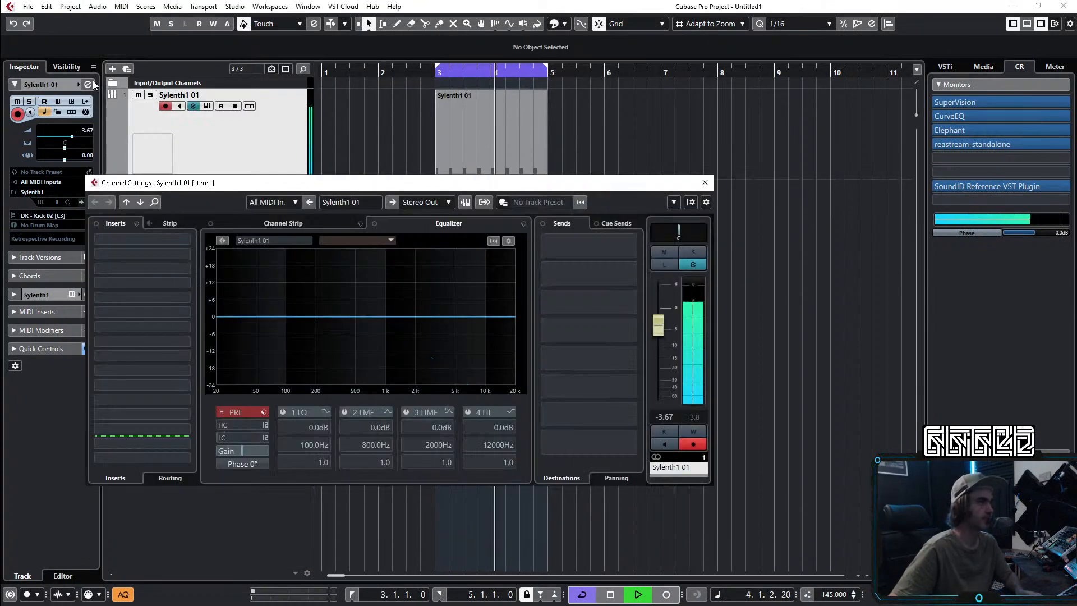
left_click_drag(656, 331, 656, 338)
left_click(691, 418)
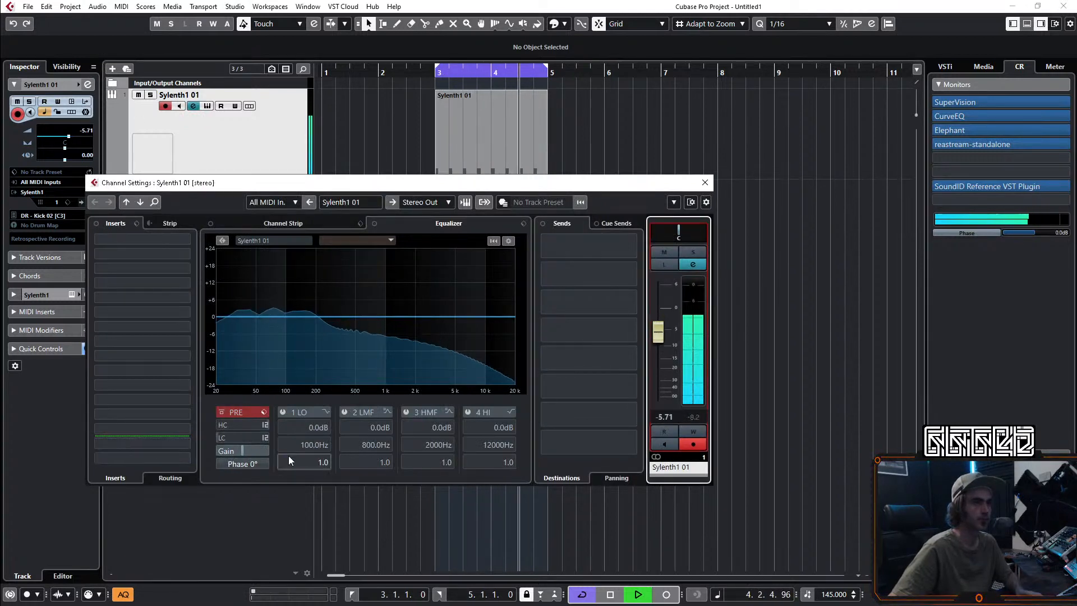
left_click_drag(256, 454, 226, 483)
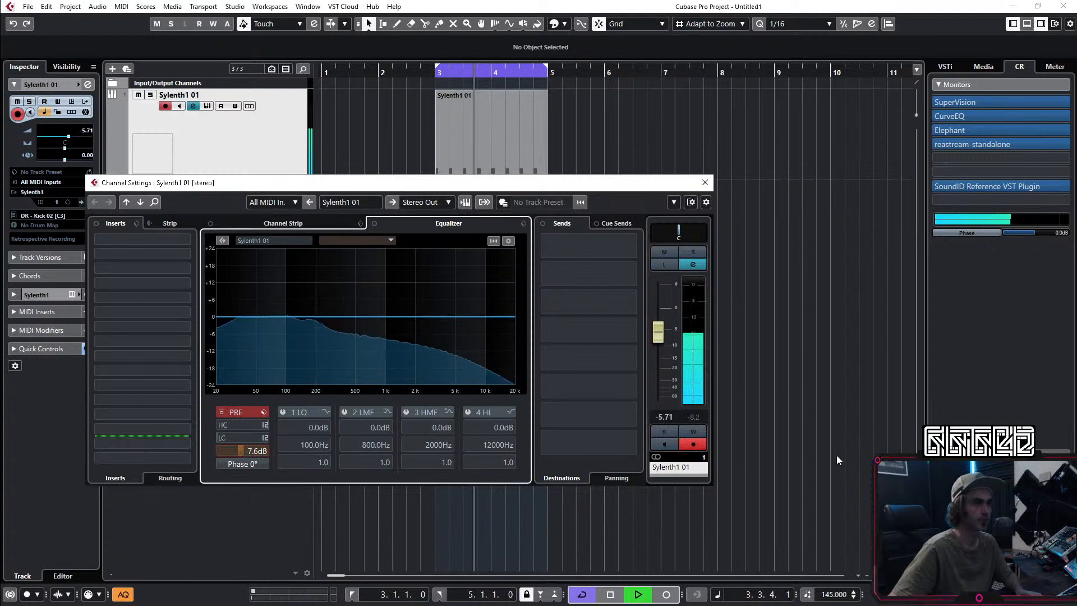
left_click(695, 418)
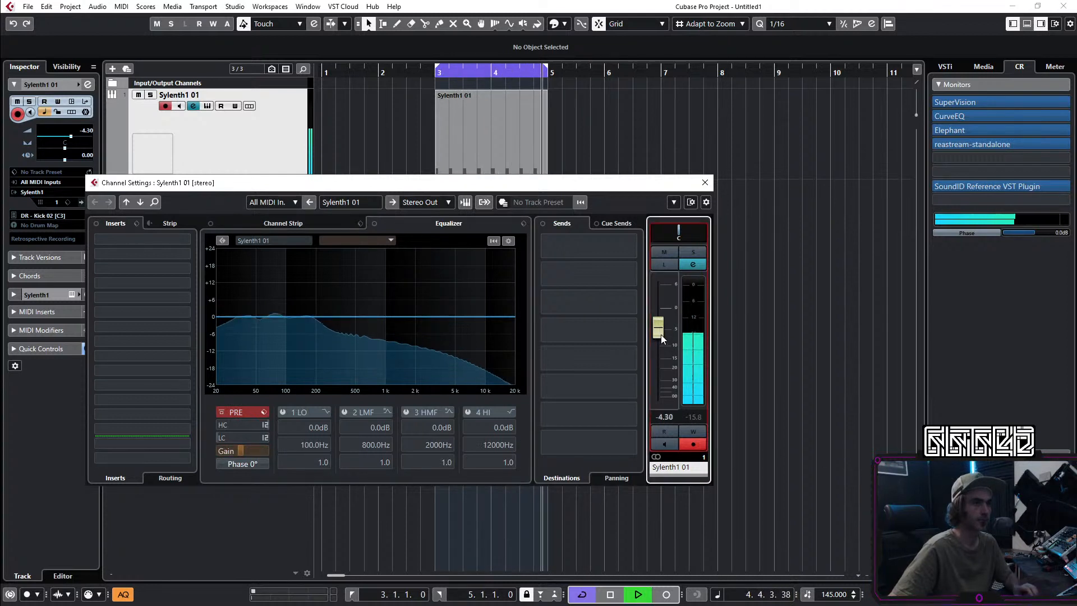
left_click_drag(659, 335, 660, 326)
left_click(696, 420)
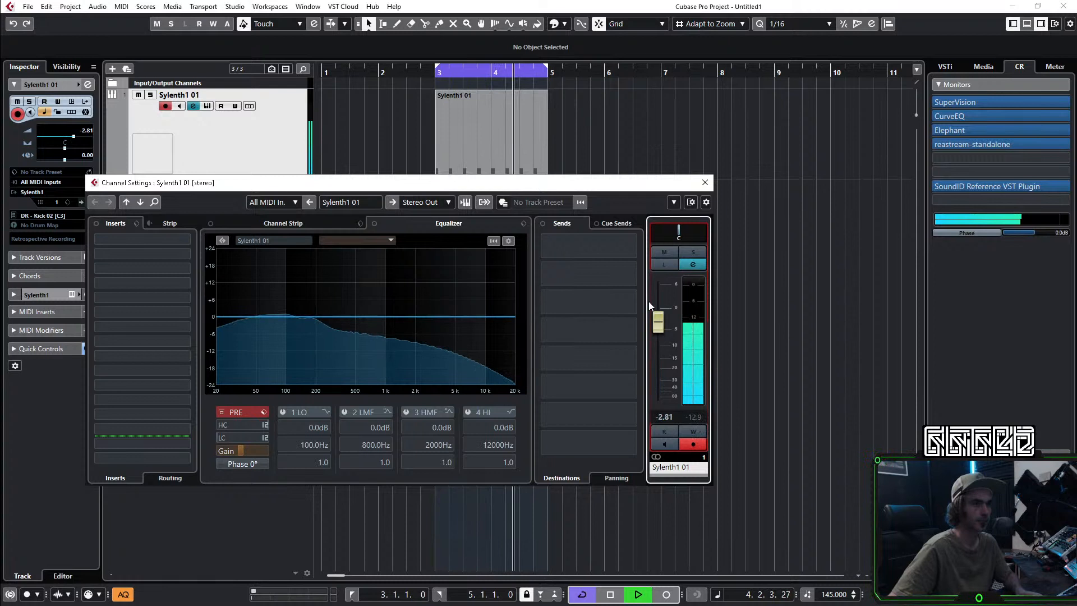
Step: Raise the Sylenth1 channel volume to -1.97 and lengthen the C3 kick notes in the looped part to 0.0.2.14
left_click_drag(658, 324, 659, 316)
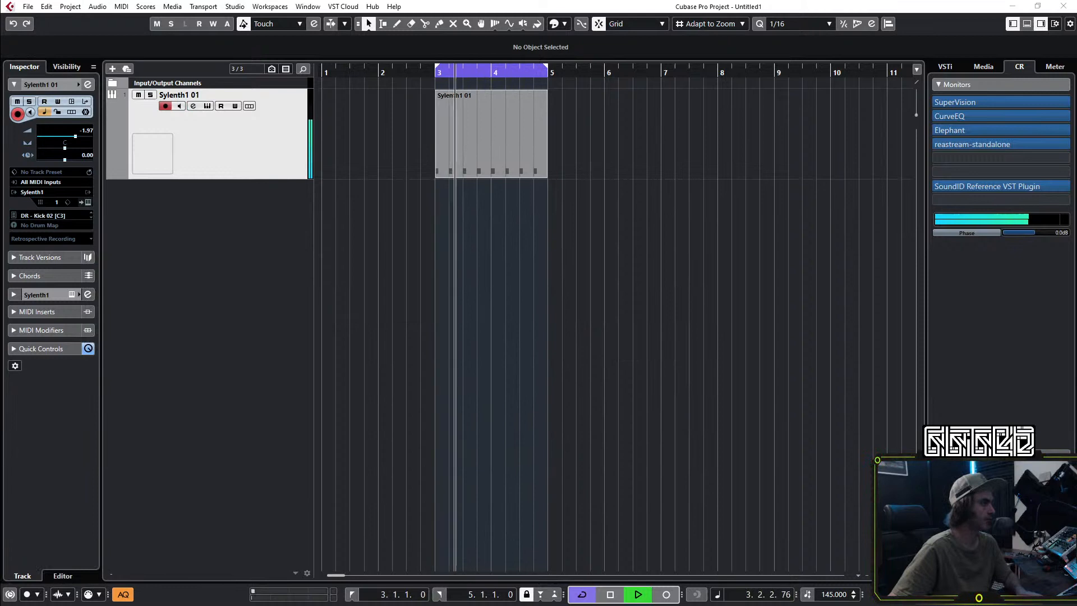
double_click(493, 140)
left_click_drag(349, 415, 364, 424)
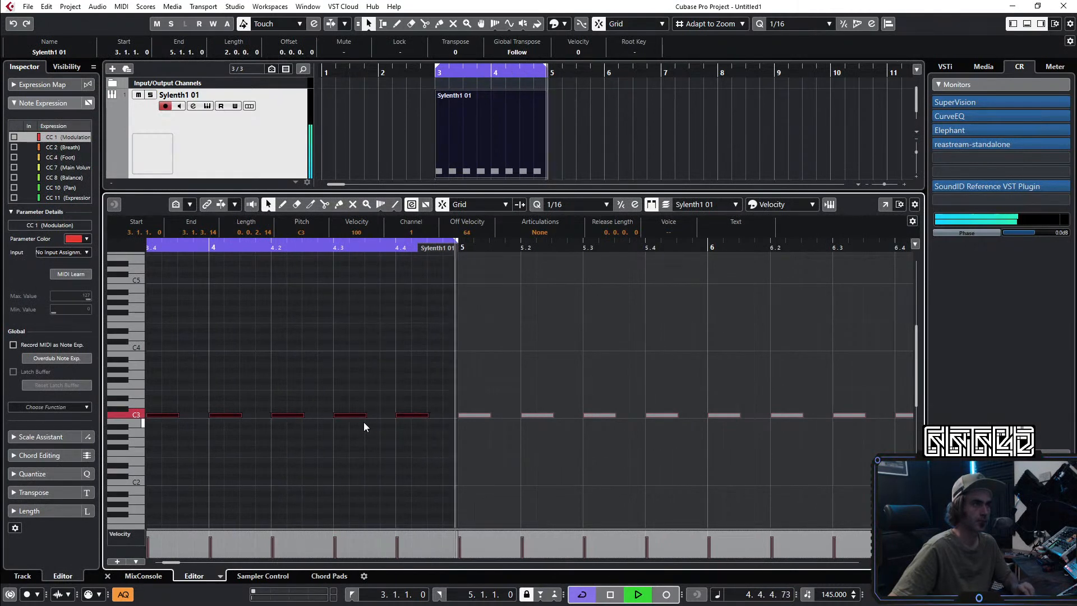
left_click(107, 576)
left_click(507, 329)
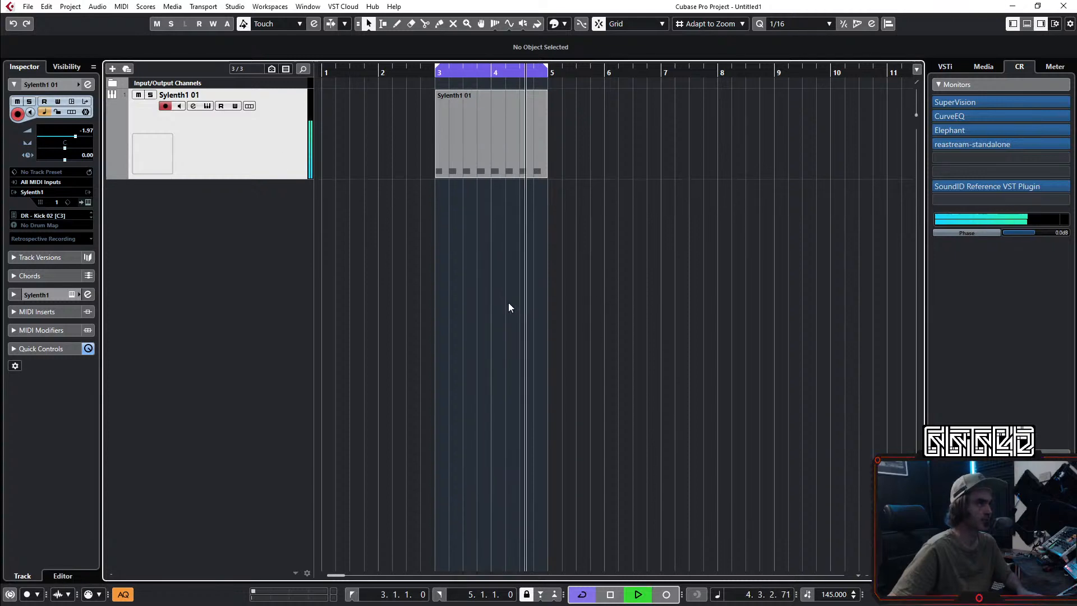
Step: Reopen the Sylenth1 plug-in and audition the presets DR - Kick 06 [C3] and DR - Kick 03 [C3] over the loop
left_click(85, 202)
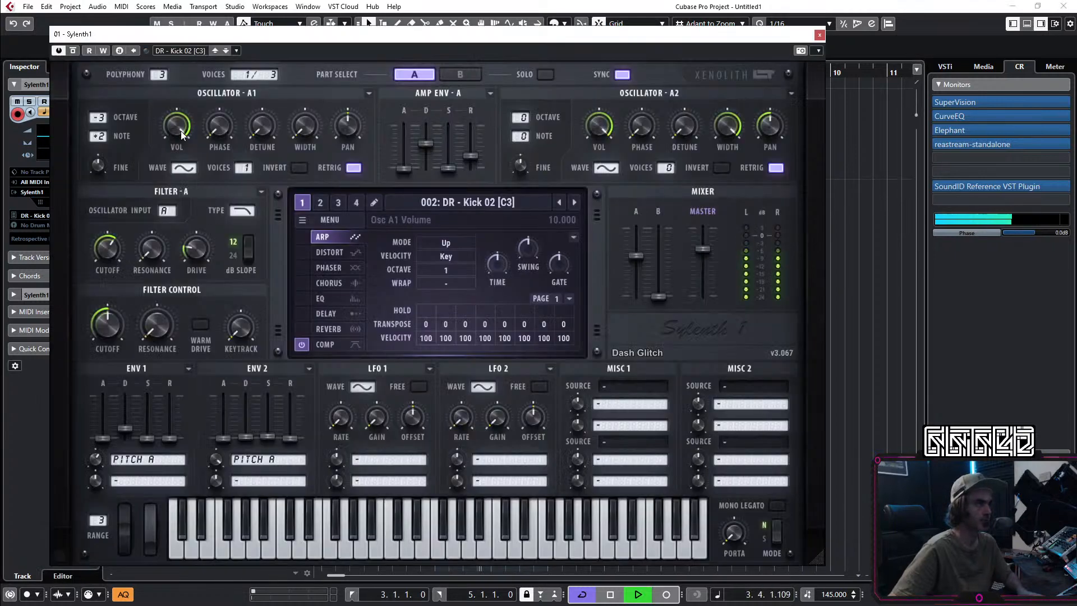
left_click(429, 204)
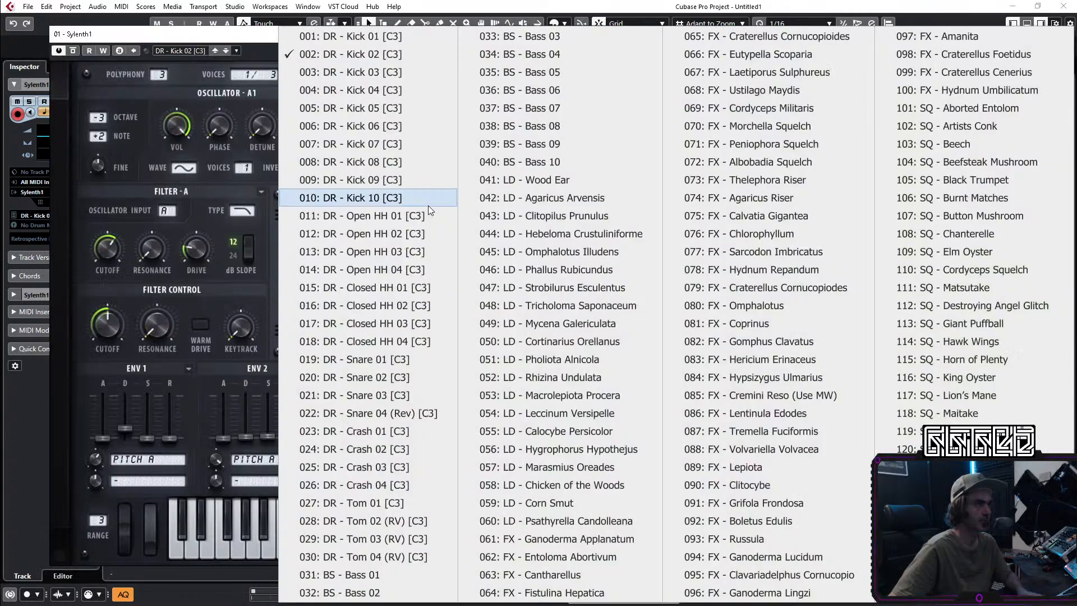
left_click(363, 120)
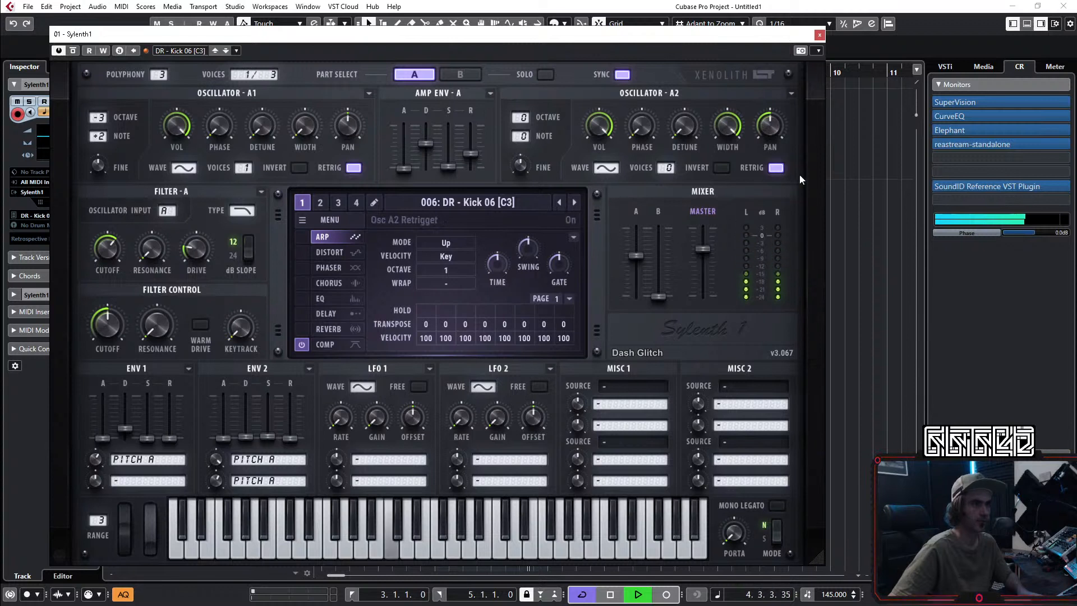
left_click(881, 146)
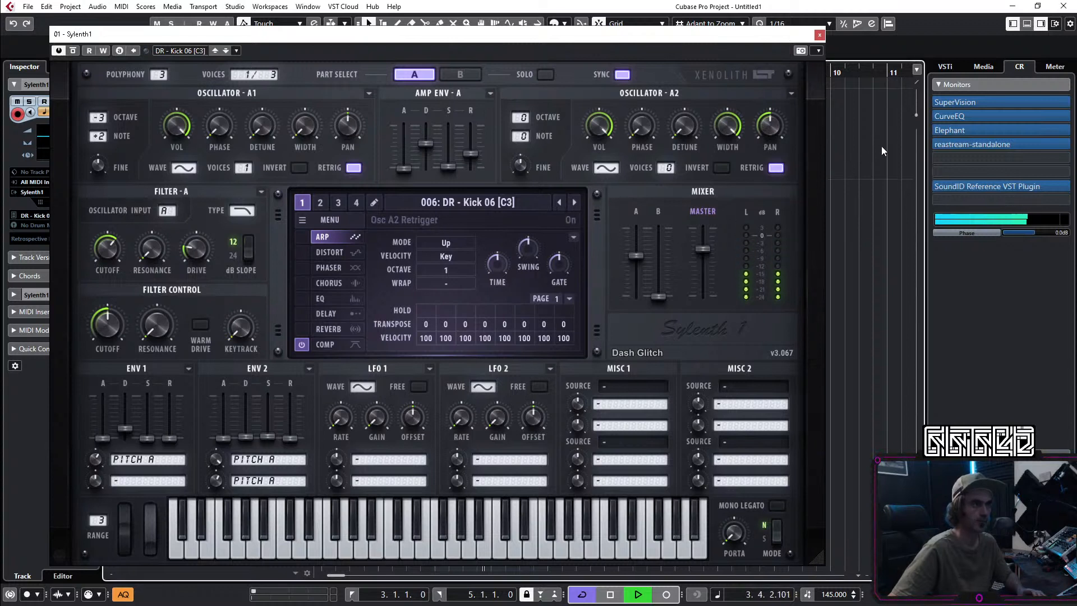
key("space")
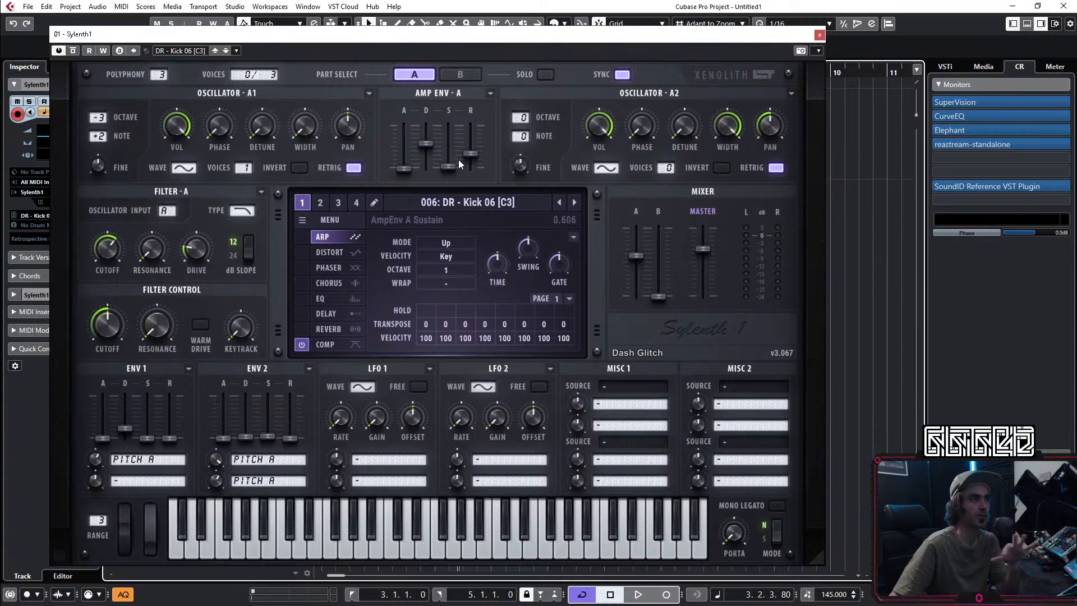
left_click(459, 203)
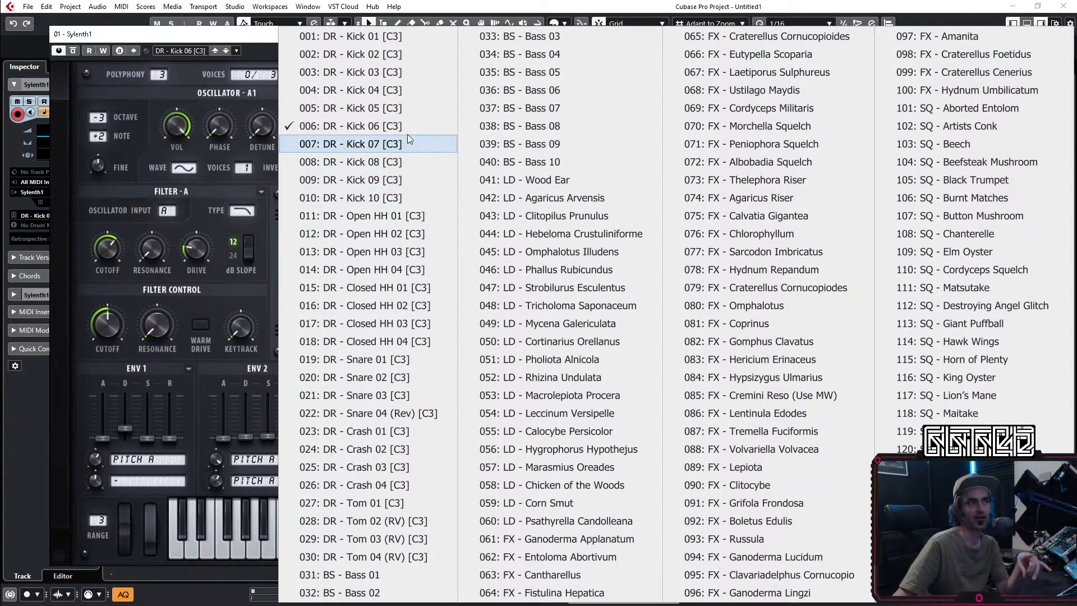
left_click(389, 73)
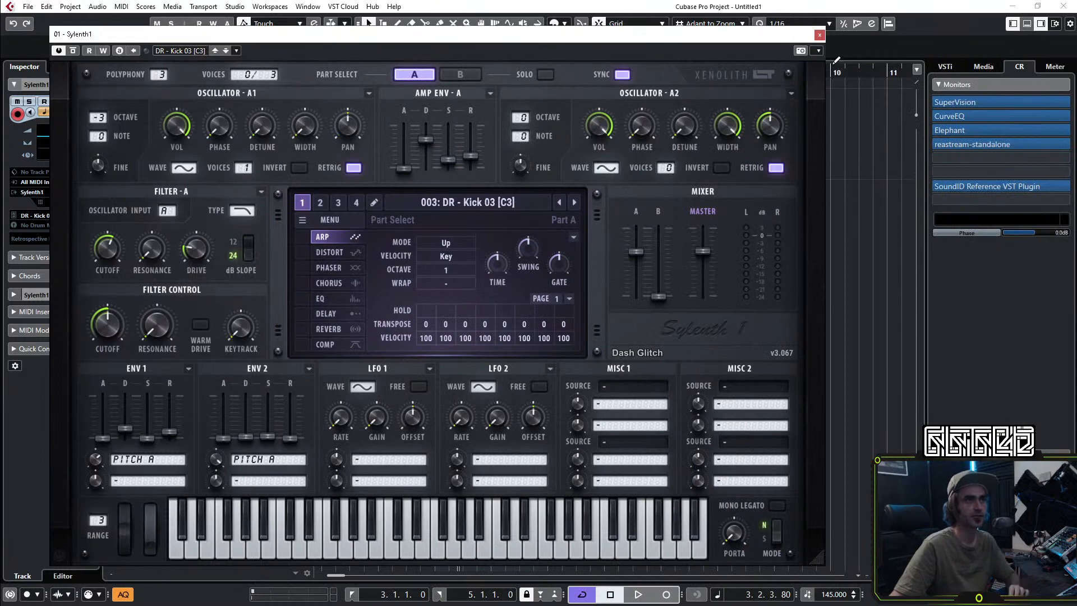
key("space")
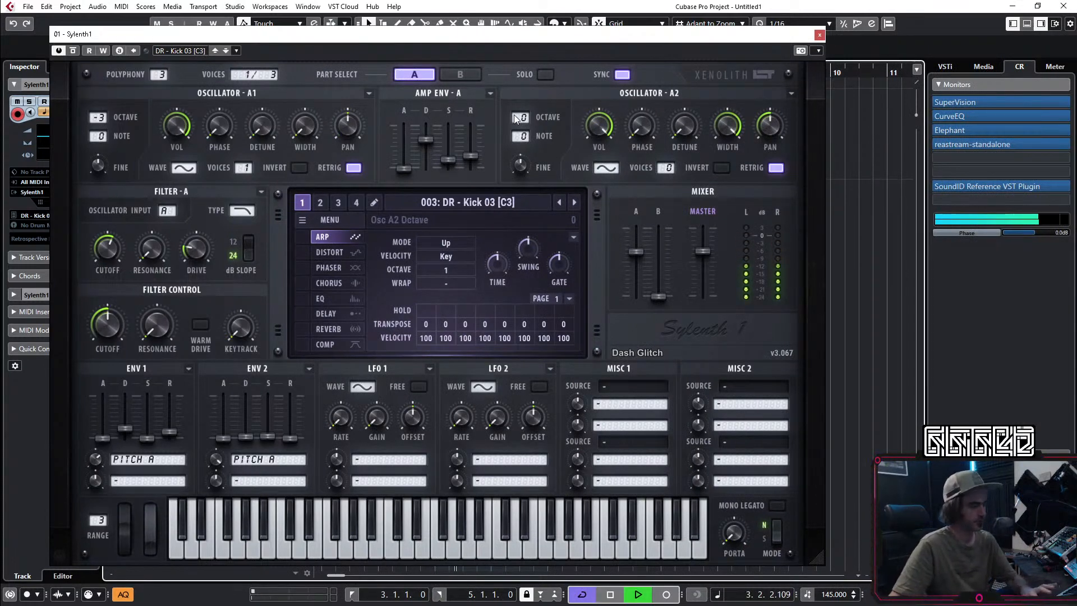
Step: Compare the presets DR - Kick 02 and DR - Kick 06 during playback, settle on DR - Kick 02 [C3] and close the plug-in
left_click(522, 204)
left_click(411, 76)
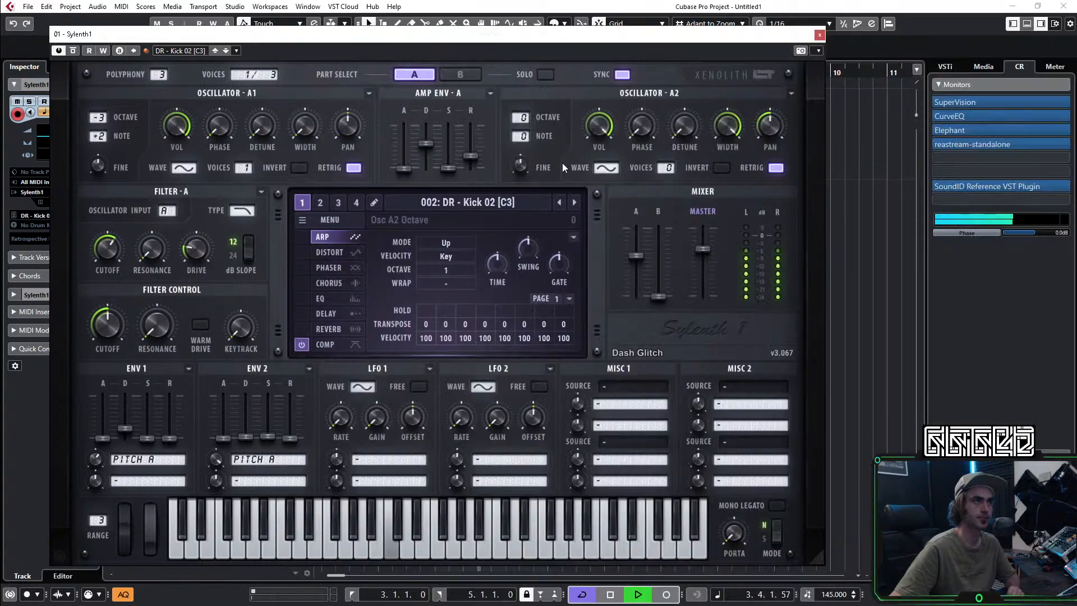
left_click(490, 203)
left_click(382, 140)
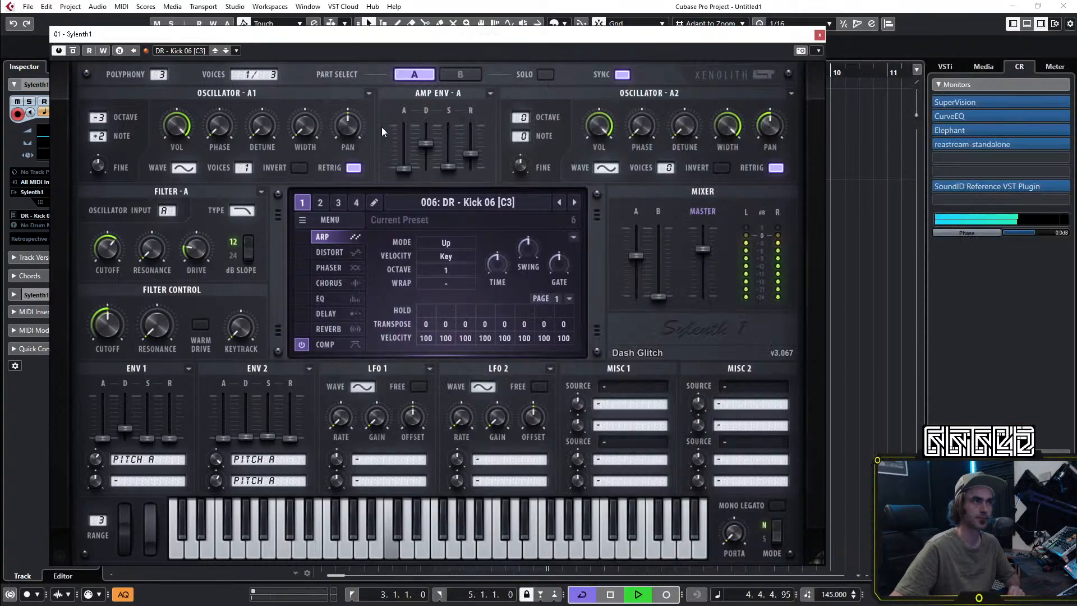
left_click(466, 202)
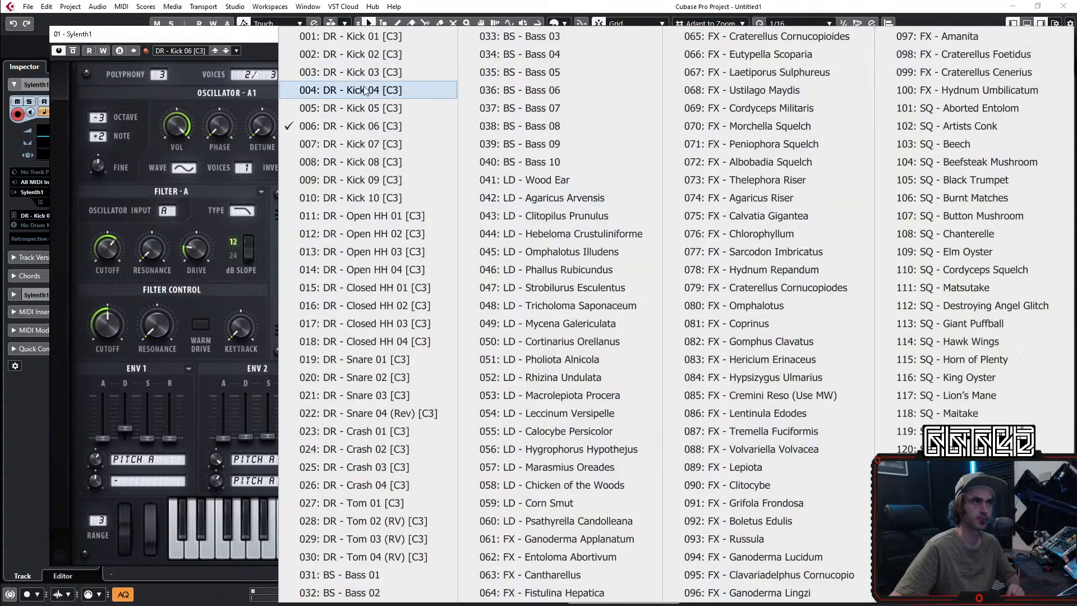
left_click(383, 57)
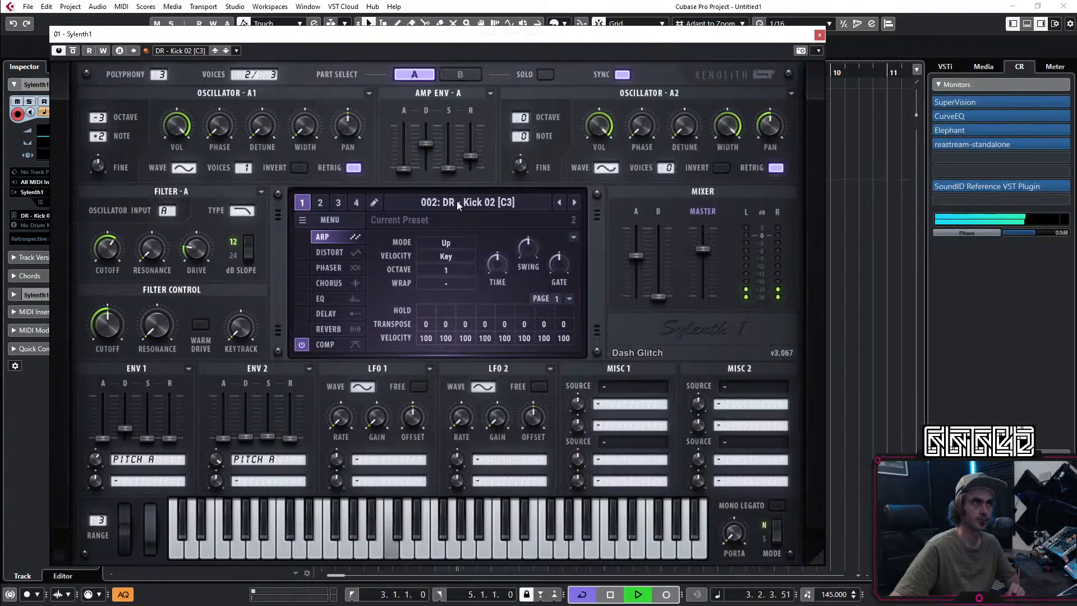
left_click(457, 200)
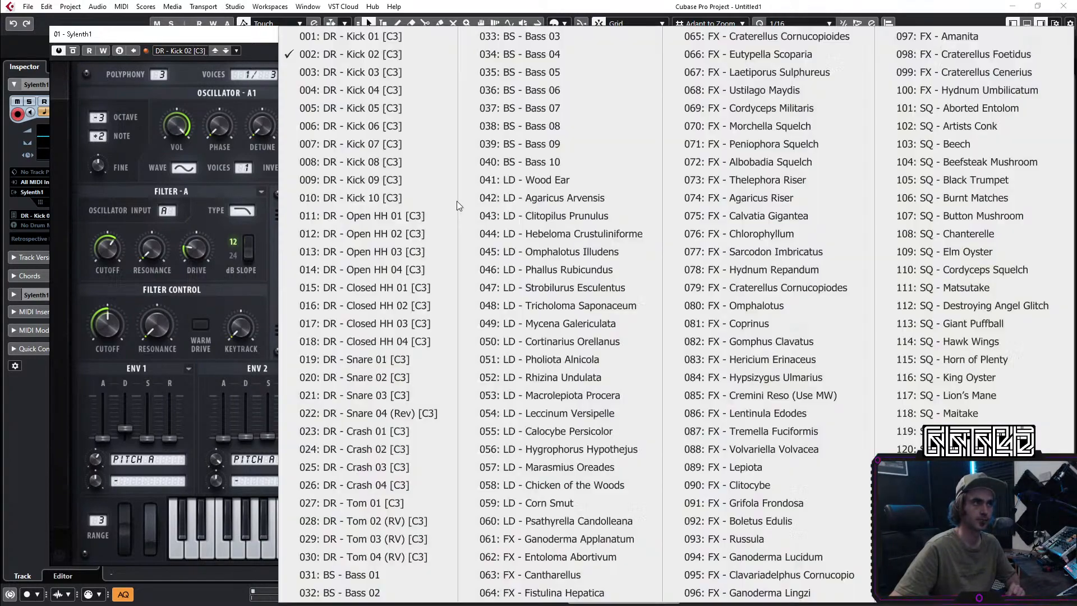
left_click(372, 127)
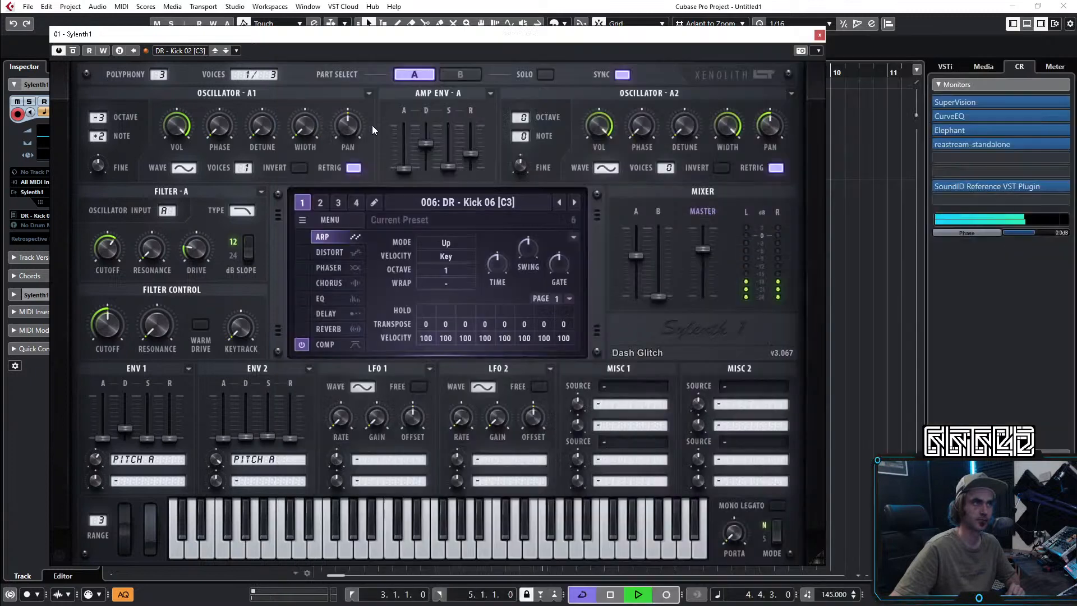
left_click(467, 204)
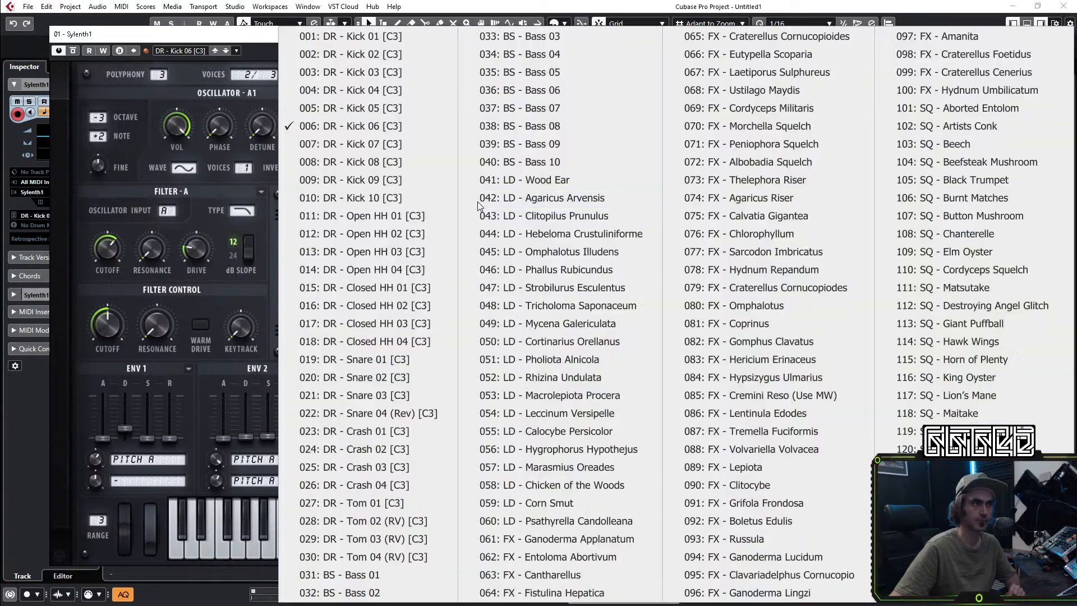
left_click(380, 66)
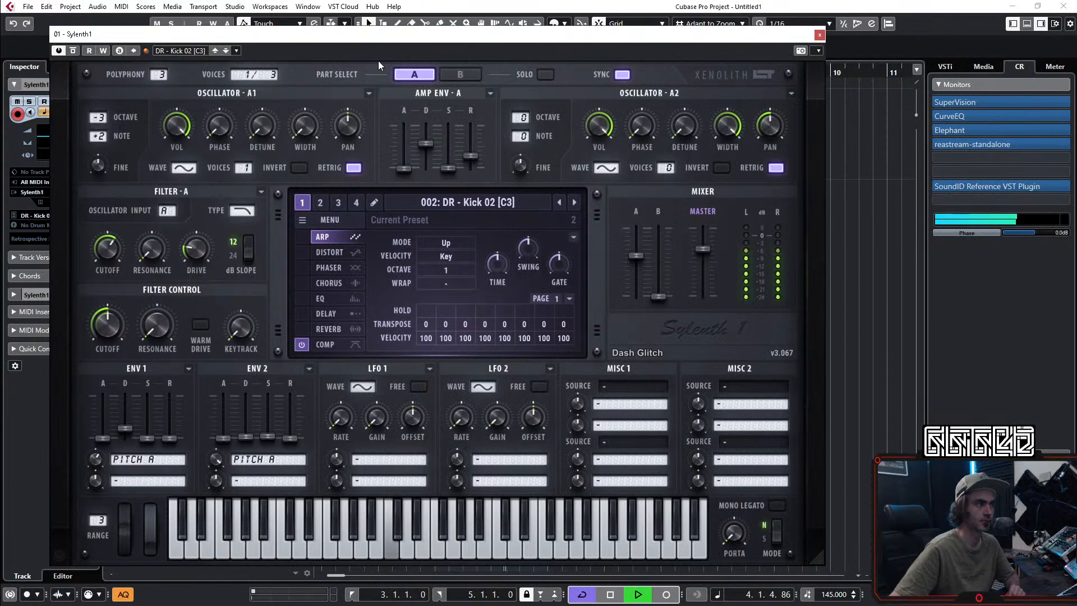
left_click(819, 37)
Step: Add Oszillos Mega Scope to the fourth insert slot of the Sylenth1 channel and set its time range to a 1/4 note
left_click(193, 106)
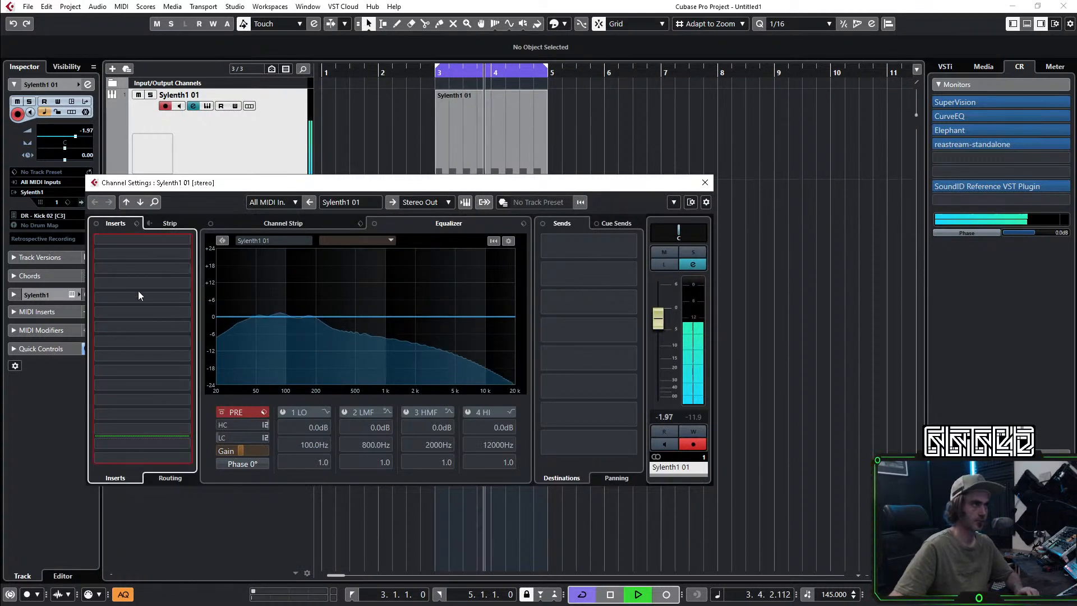
left_click(137, 273)
type("oszi")
key("Return")
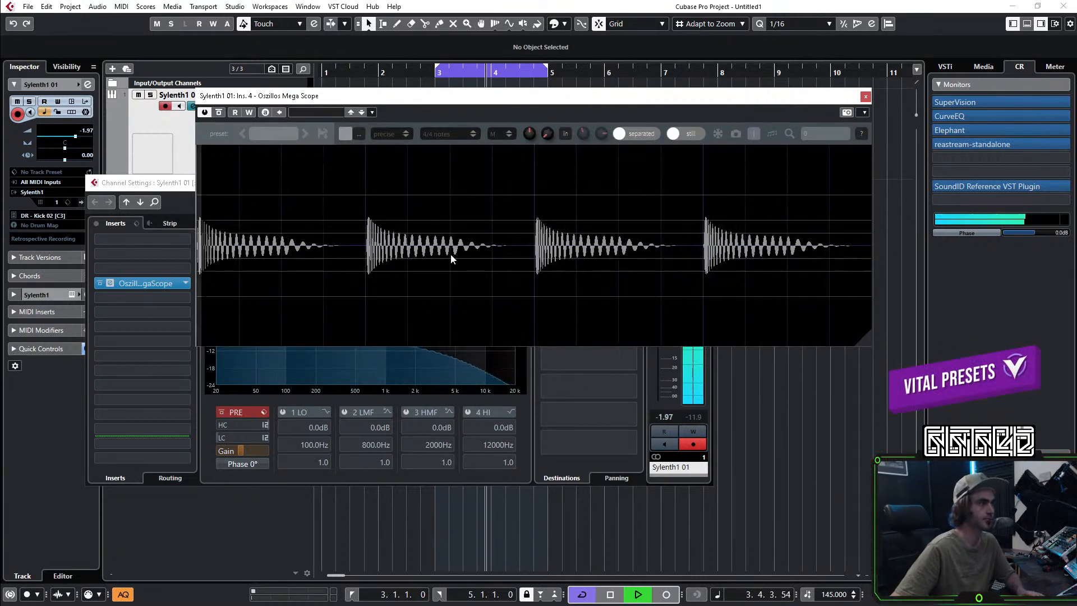
left_click(452, 133)
left_click(443, 183)
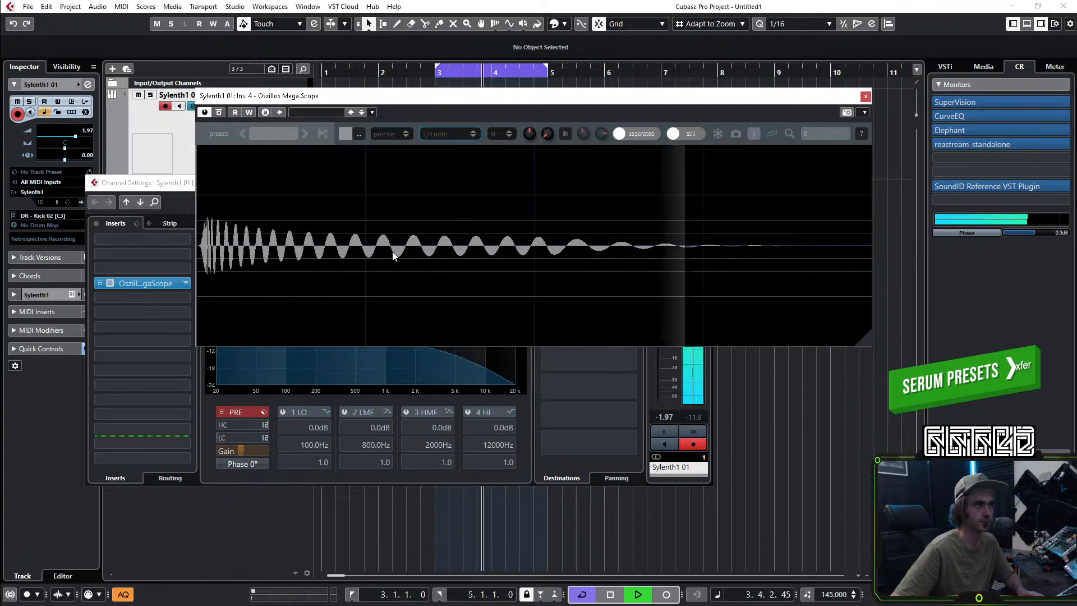
Step: Measure single waveform cycles of the kick's tail in the oscilloscope, enlarging its window for a closer reading
left_click_drag(393, 251, 401, 256)
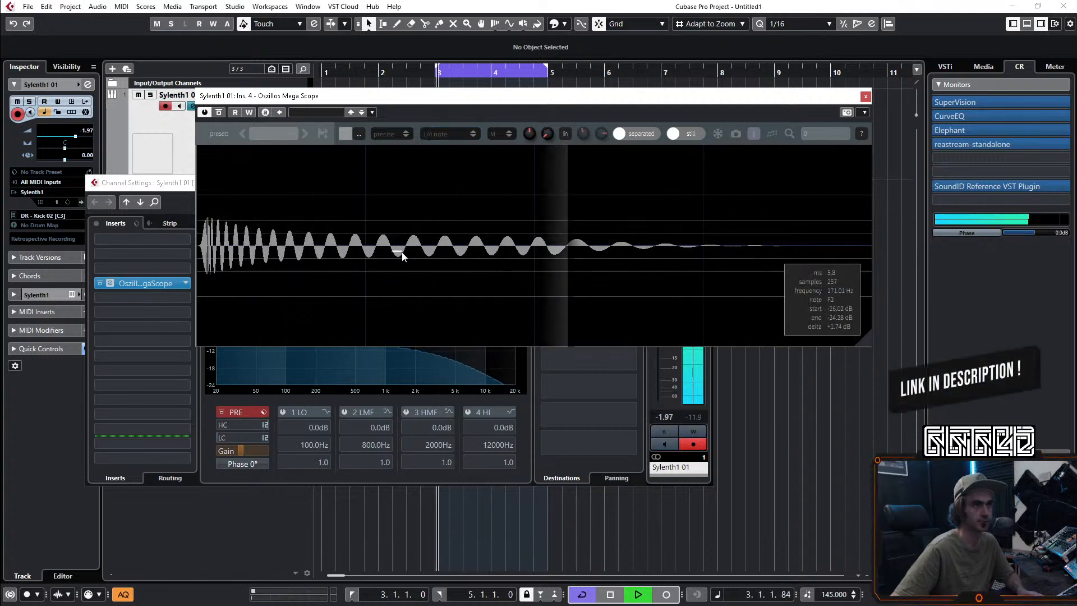
left_click_drag(391, 221, 422, 278)
left_click_drag(868, 343, 933, 521)
left_click_drag(644, 101, 514, 67)
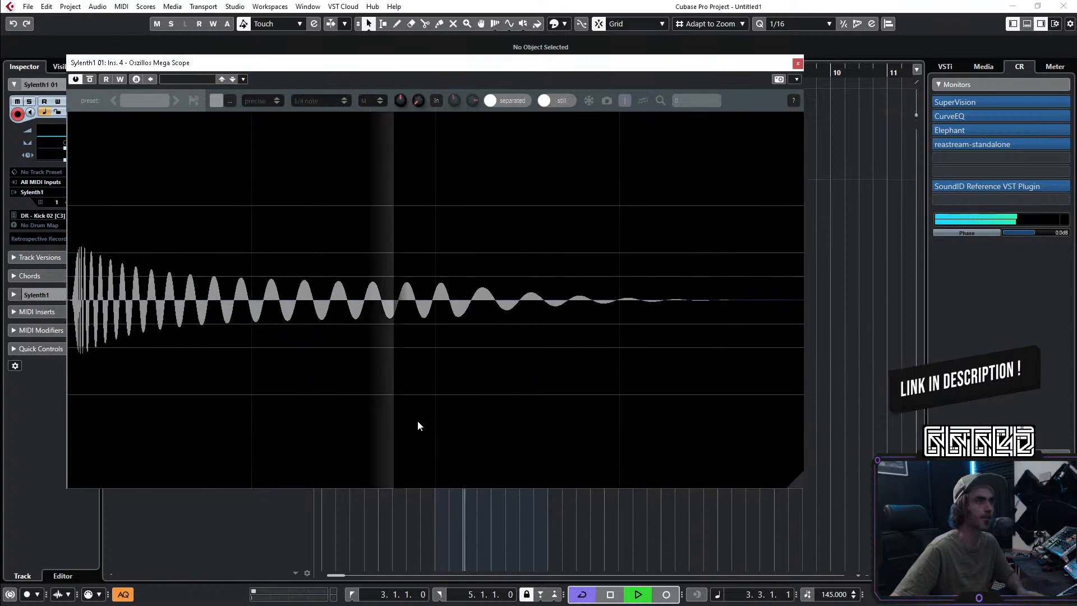
left_click(339, 249)
left_click_drag(349, 288, 365, 327)
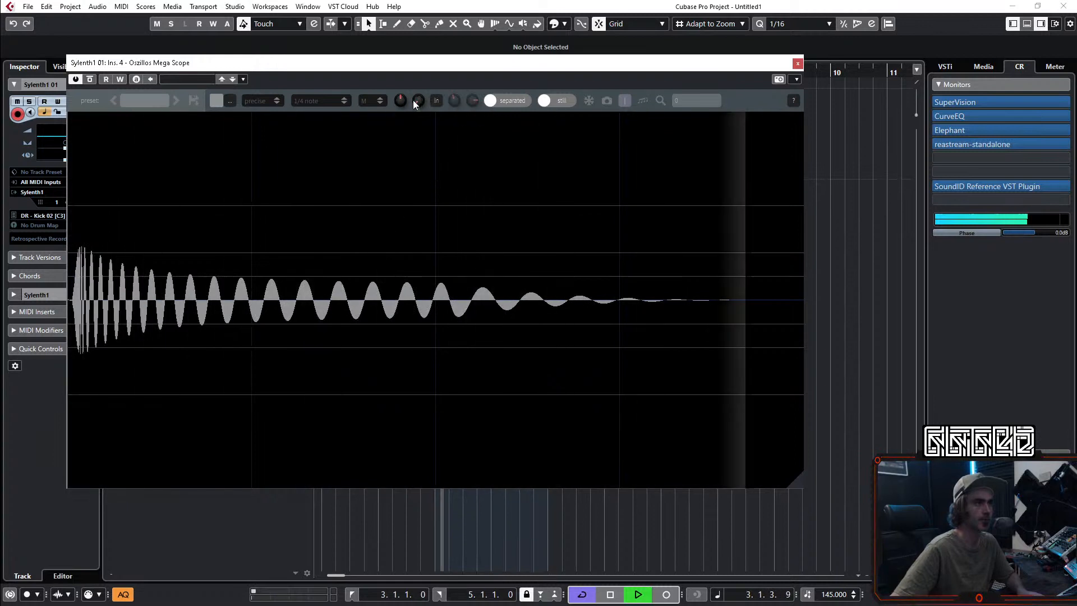
Step: Amplify and widen the scope display, measure the pitch of one full cycle in the kick's tail, and close the scope and channel settings
mouse_move(402, 102)
left_click_drag(403, 102, 416, 39)
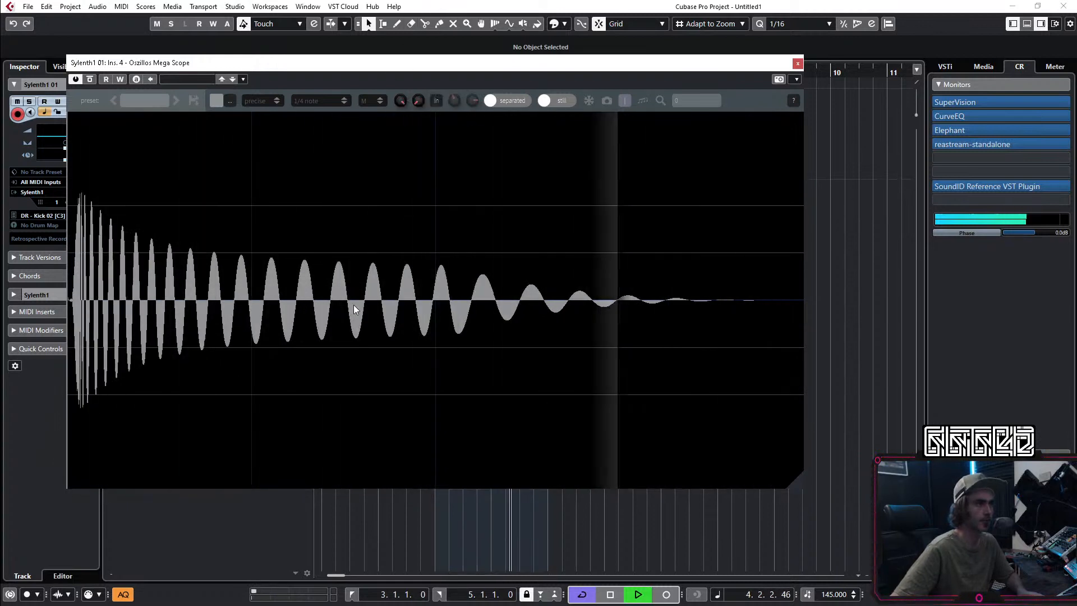
left_click_drag(800, 484, 846, 475)
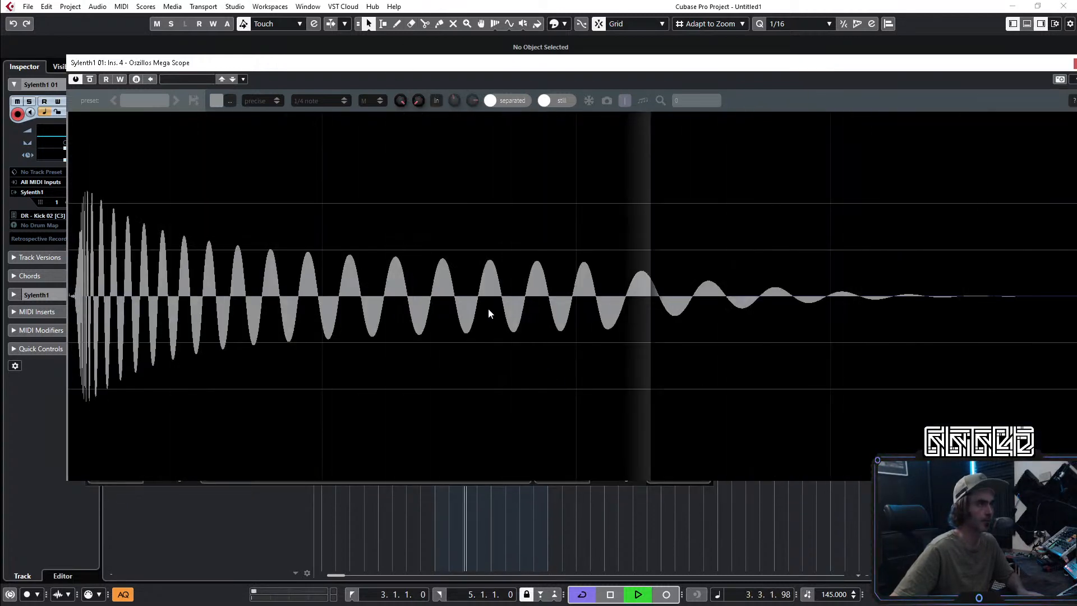
left_click_drag(478, 296, 525, 339)
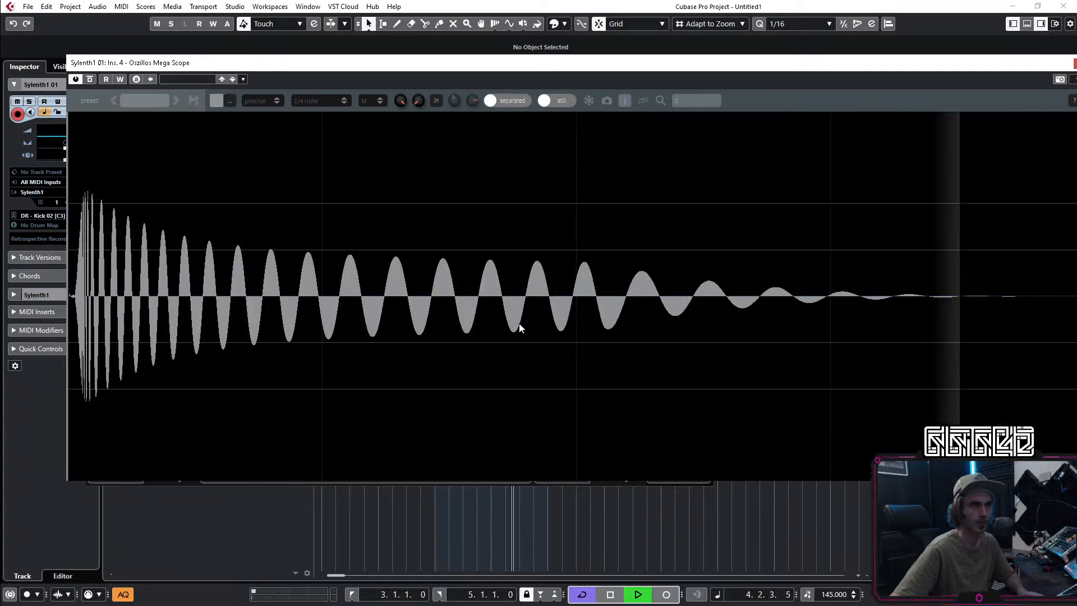
left_click_drag(480, 294, 526, 319)
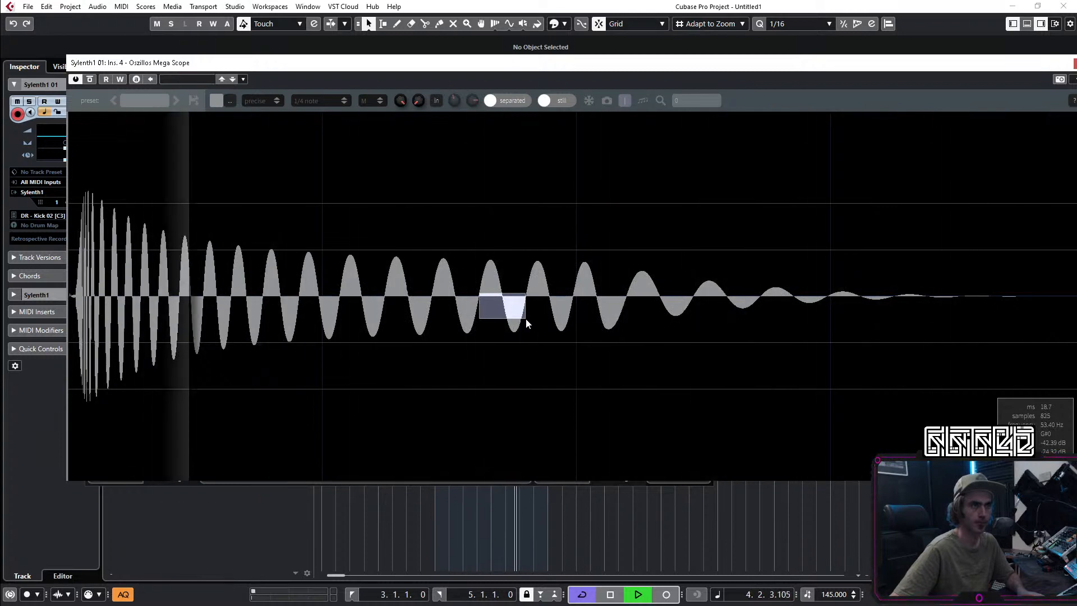
left_click_drag(526, 318, 526, 318)
left_click_drag(960, 64, 878, 60)
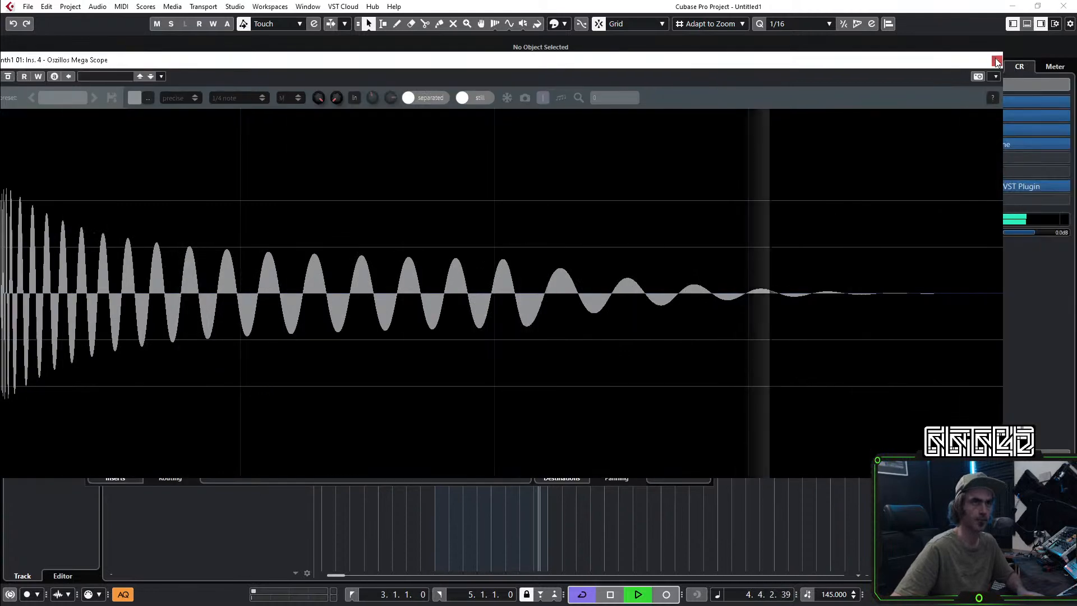
left_click(998, 60)
left_click(705, 182)
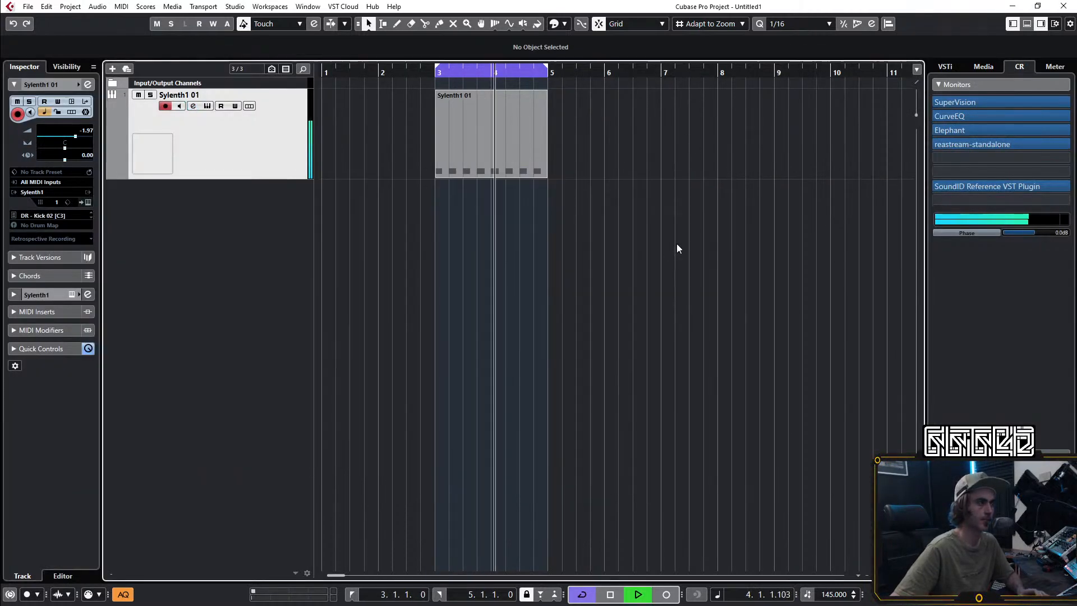
Step: Add a second Sylenth1 instrument track routed to Stereo Out and close its plug-in window
right_click(191, 329)
left_click(320, 51)
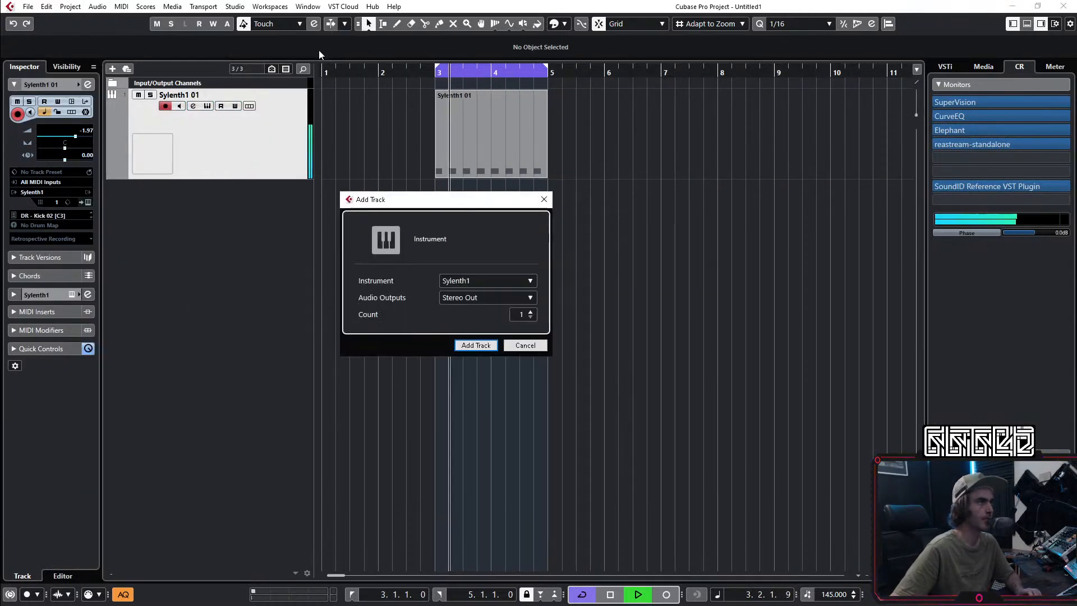
left_click(476, 345)
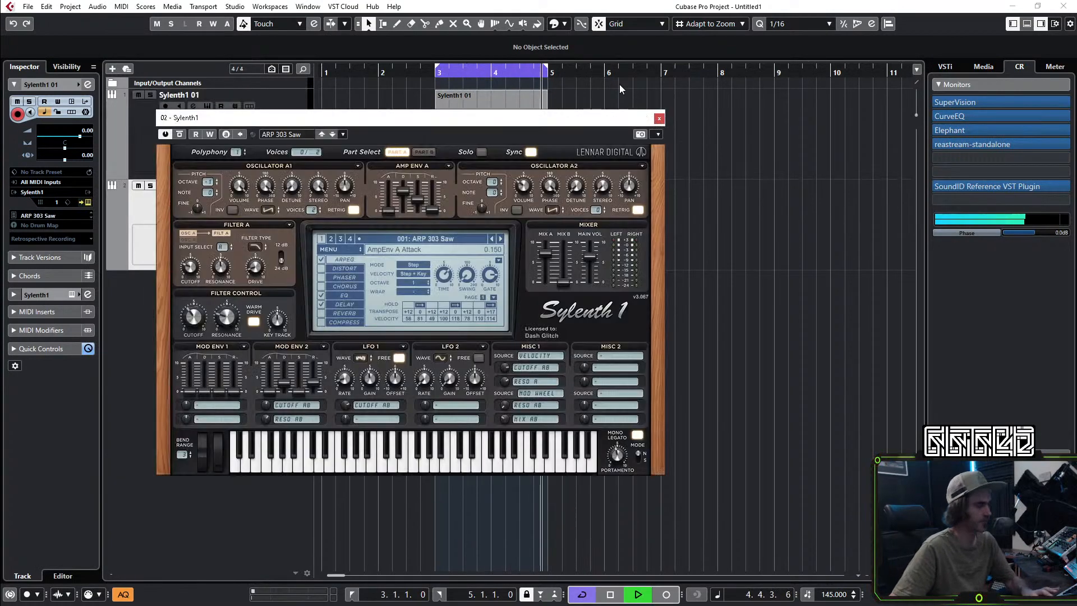
left_click(659, 119)
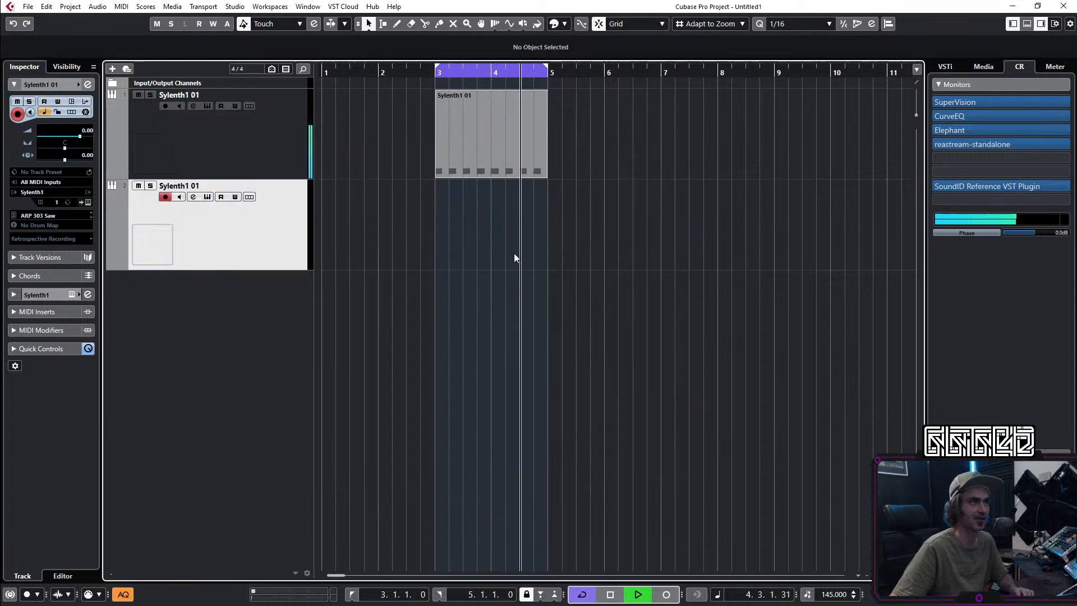
Step: Stop playback, remove the second Sylenth1 track, and duplicate the remaining kick track in its place
key("space")
right_click(256, 223)
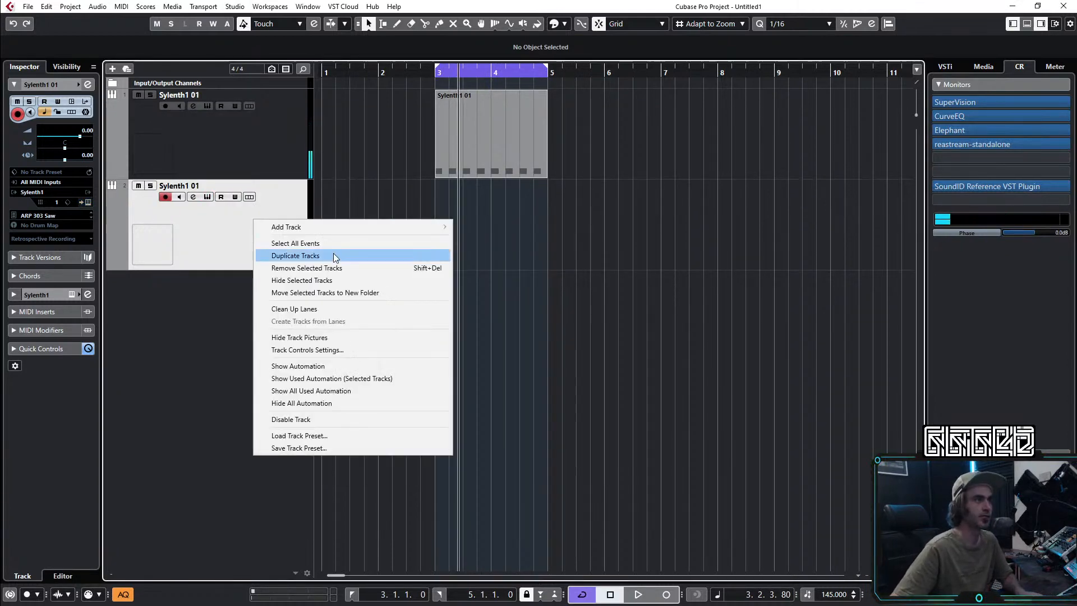
left_click(280, 268)
right_click(217, 142)
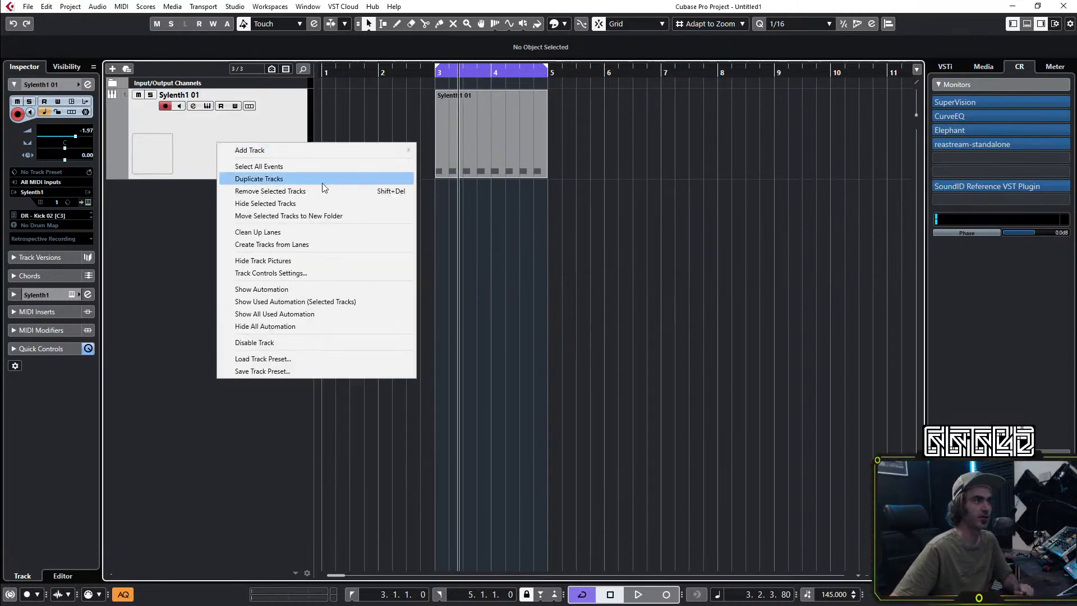
left_click(267, 178)
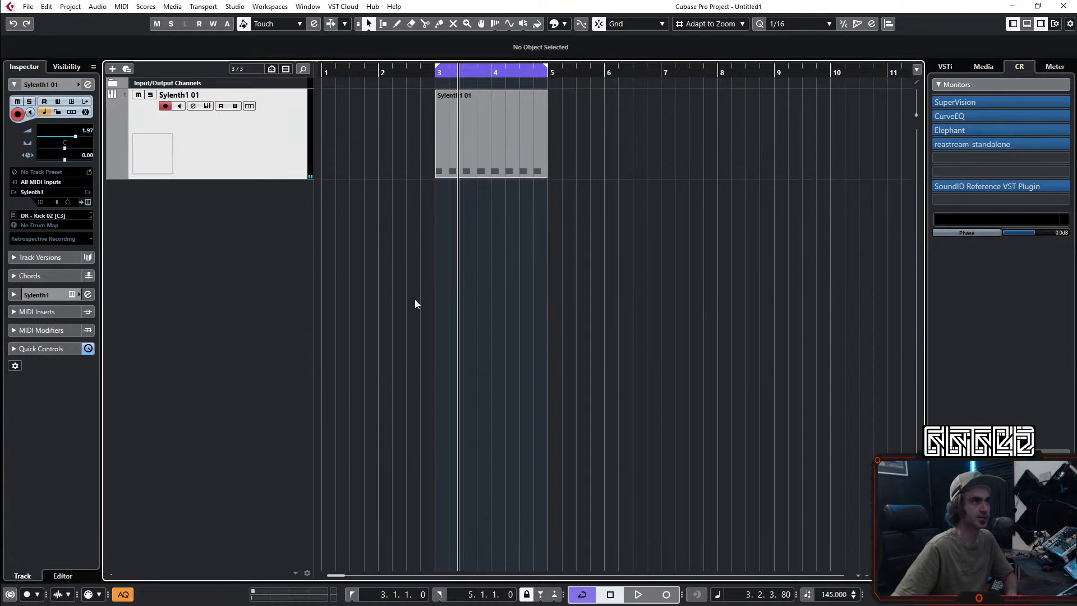
Step: Load the preset 031: BS - Bass 01 in the duplicated track's Sylenth1 and close the instrument window
left_click(89, 202)
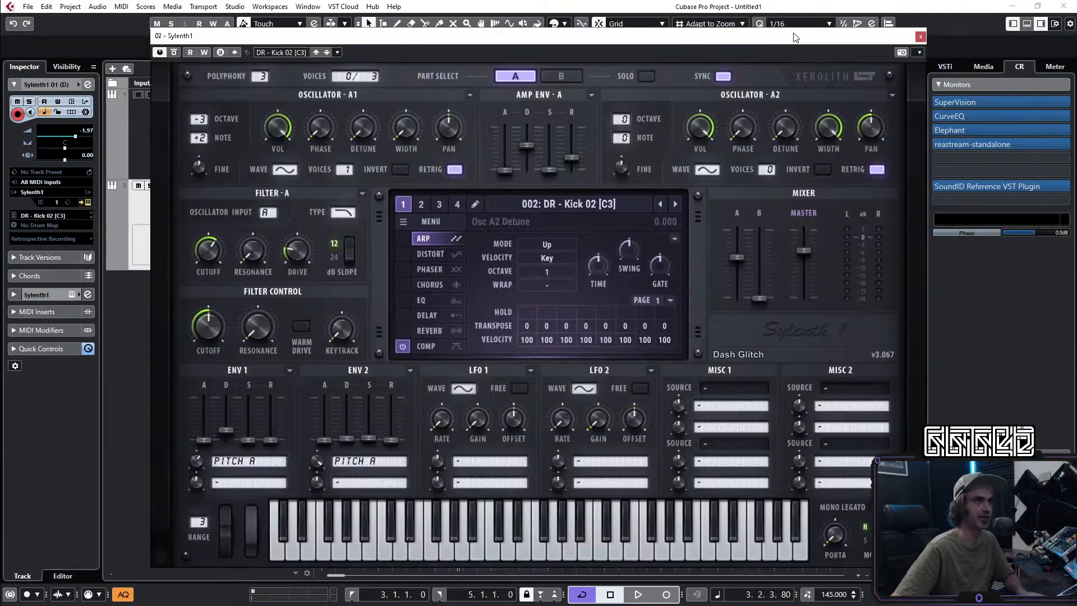
left_click(560, 204)
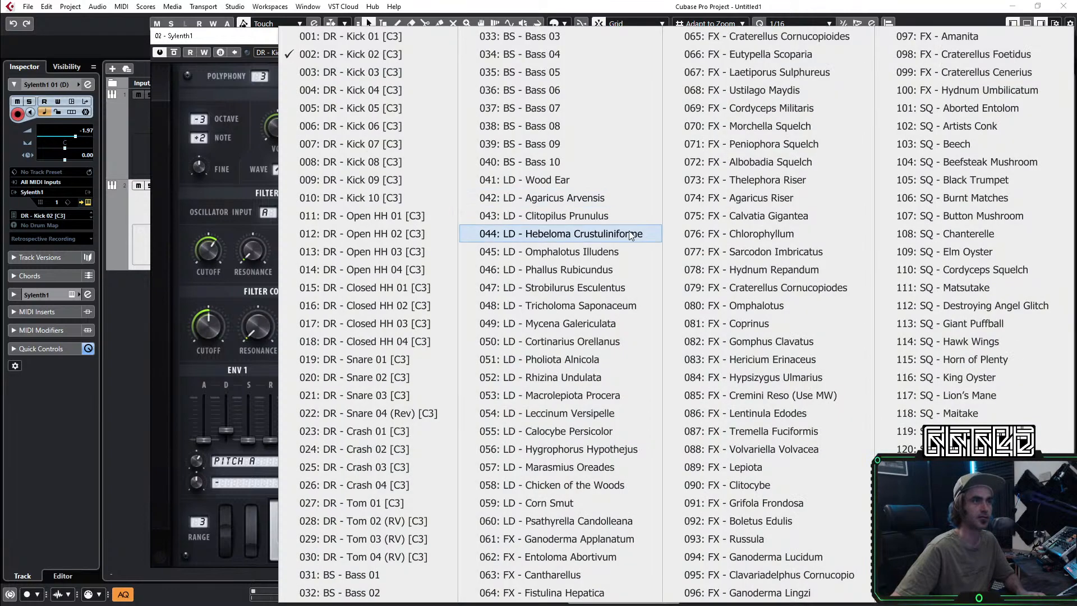
left_click(363, 577)
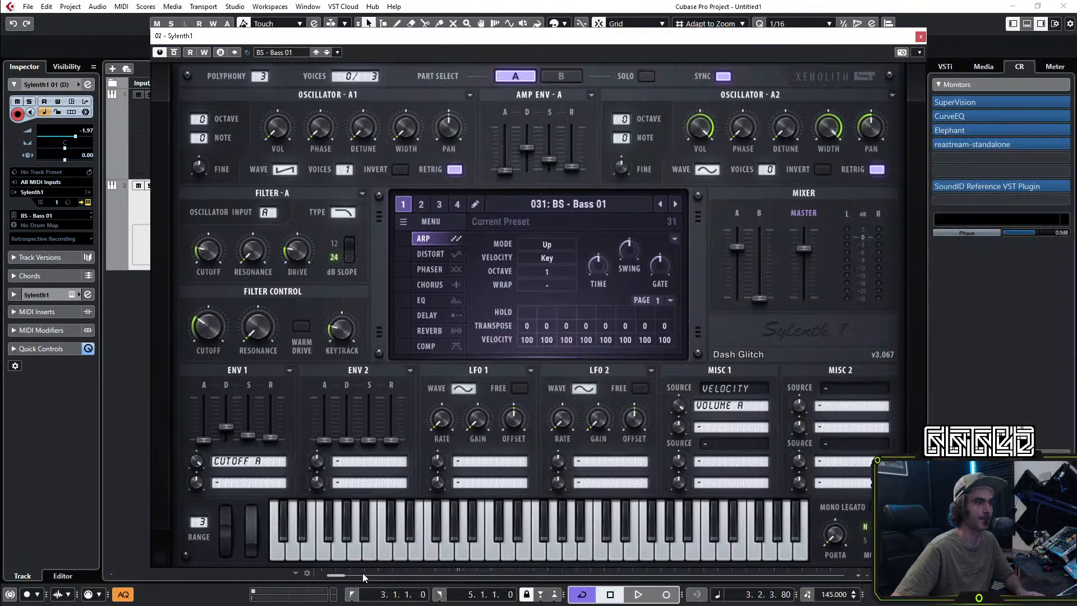
left_click(921, 37)
Step: Create an empty MIDI part from bar 3 to bar 5 on the duplicated track and view it briefly in the Key Editor
double_click(453, 228)
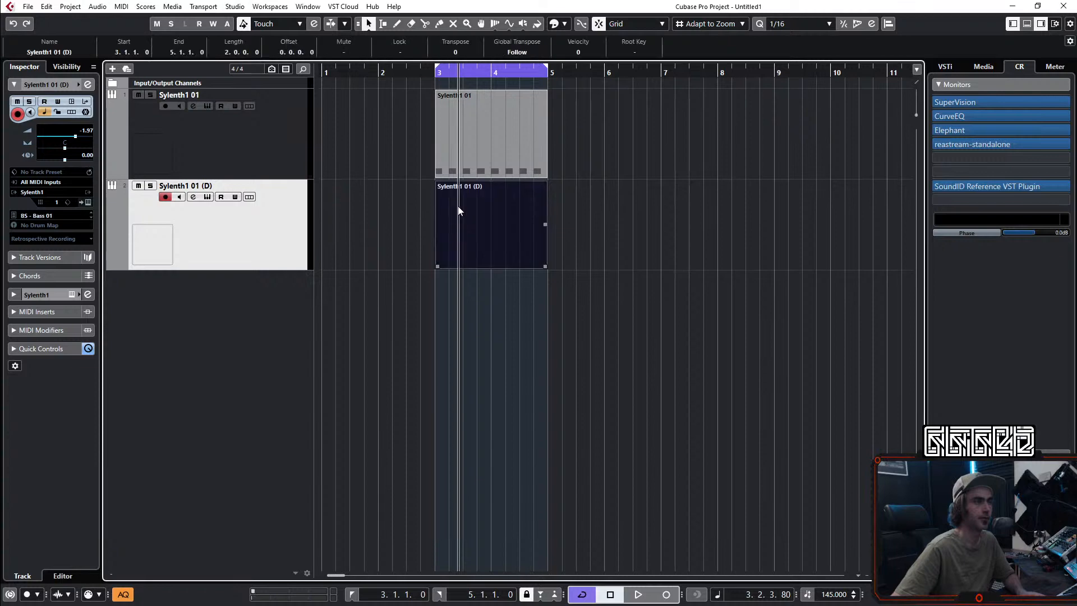
double_click(457, 212)
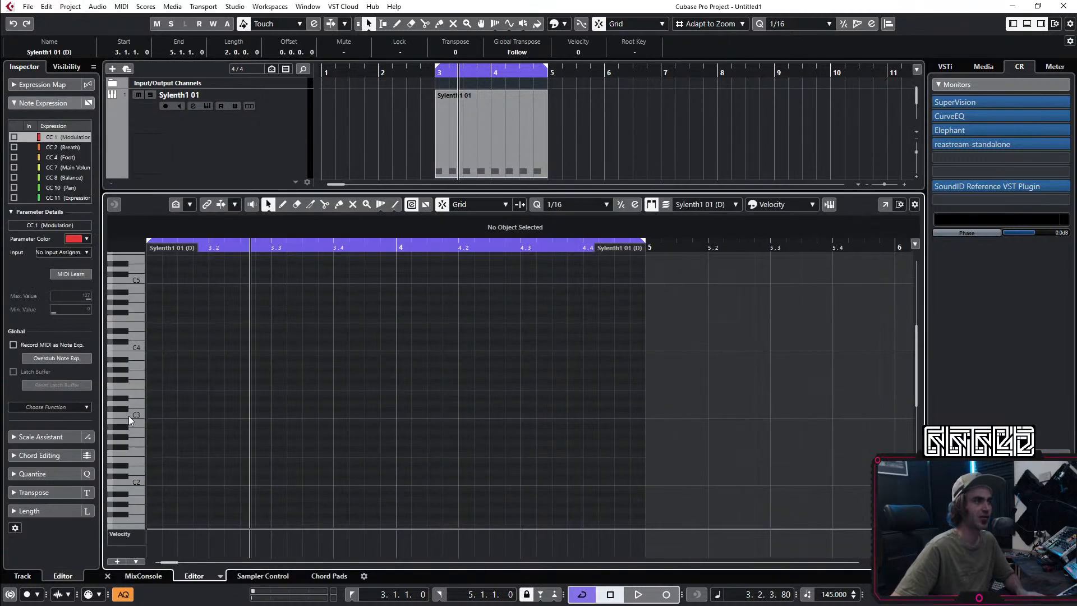
left_click(108, 577)
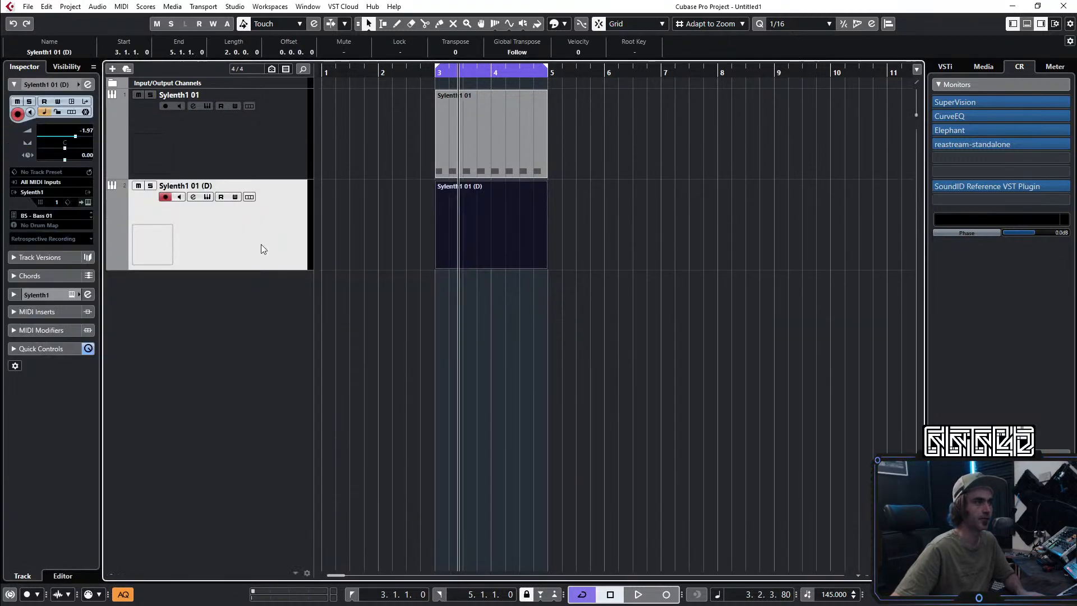
Step: Set the MIDI Modifiers transpose of the bass track to -4 and start loop playback
left_click(14, 330)
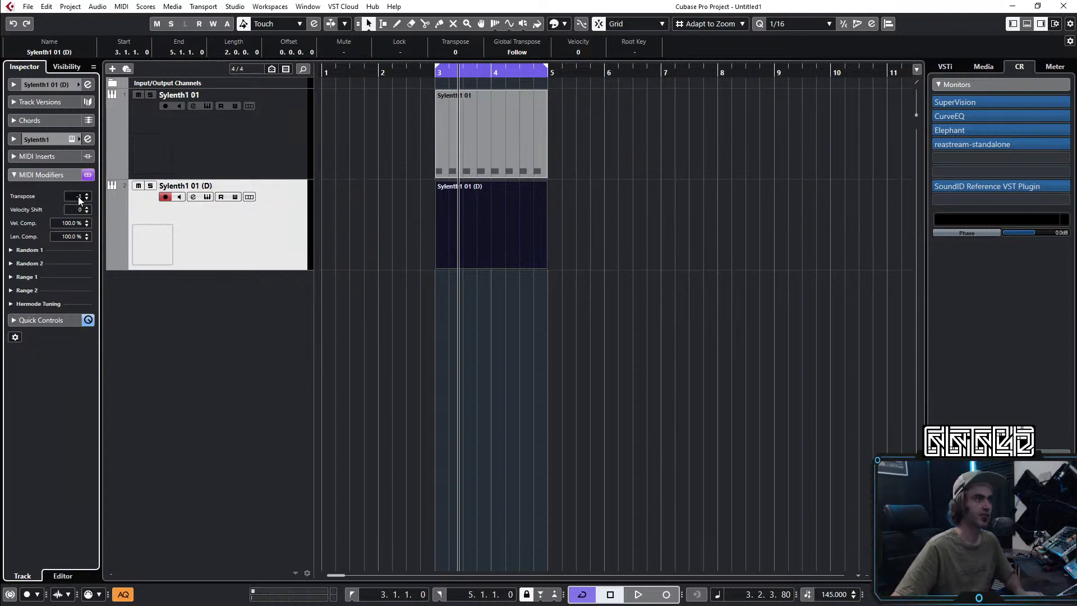
left_click(401, 301)
key("space")
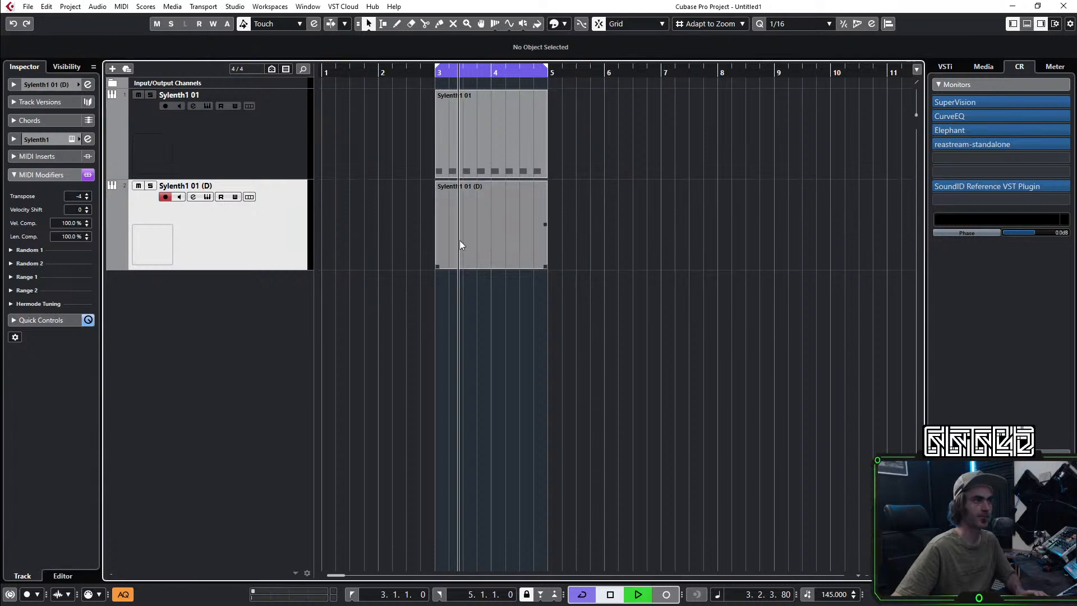
Step: Place a C1 sixteenth note in the first beat of the bass part, undoing the extra notes drawn after it
double_click(470, 237)
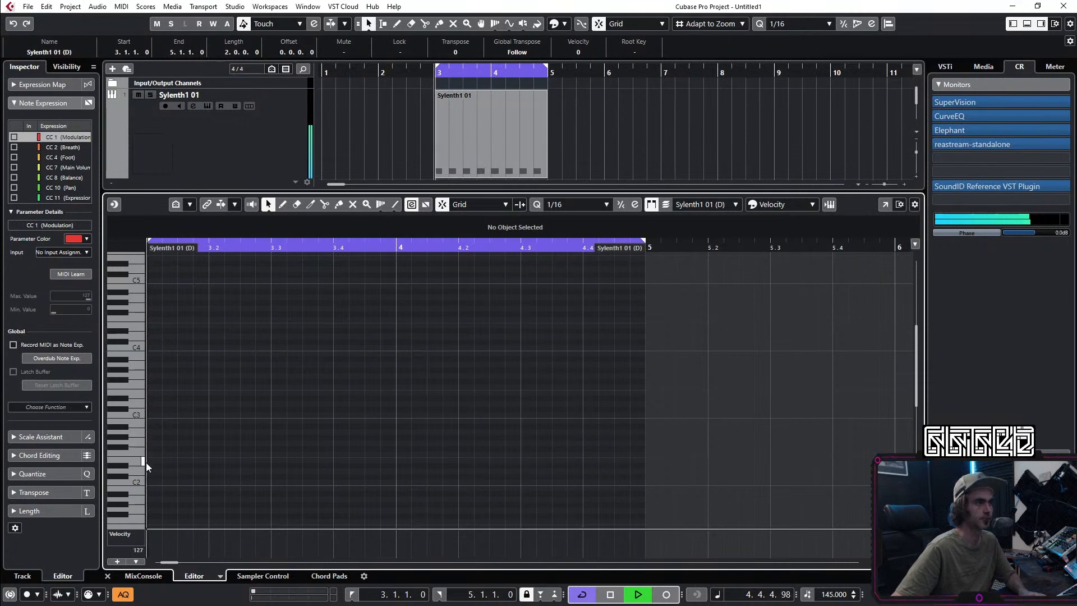
scroll(151, 468, "down", 5)
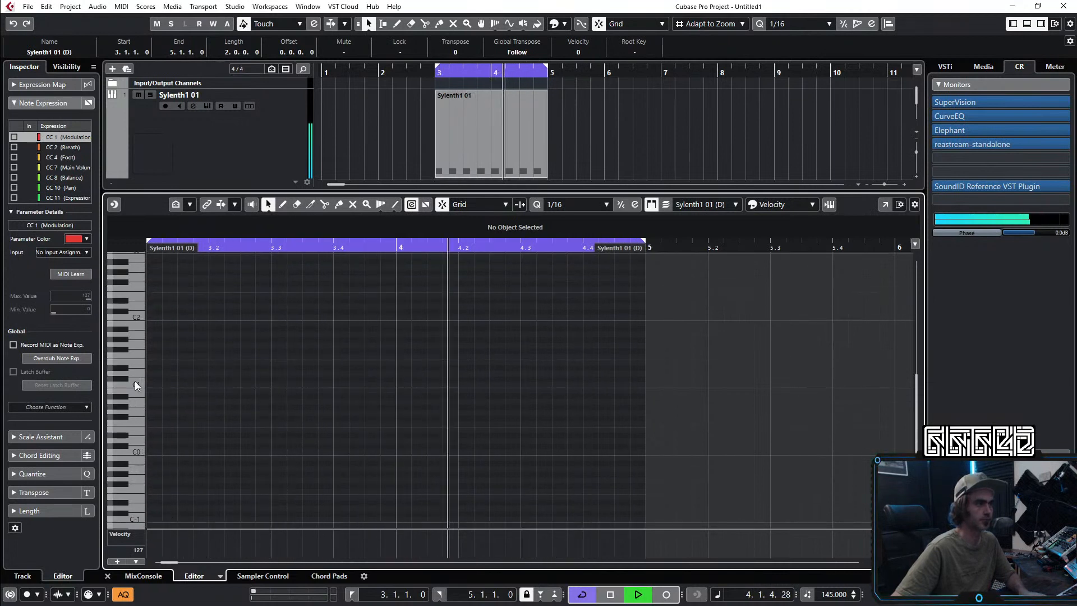
double_click(187, 386)
double_click(199, 385)
double_click(250, 385)
key("ctrl+z")
key("ctrl+z")
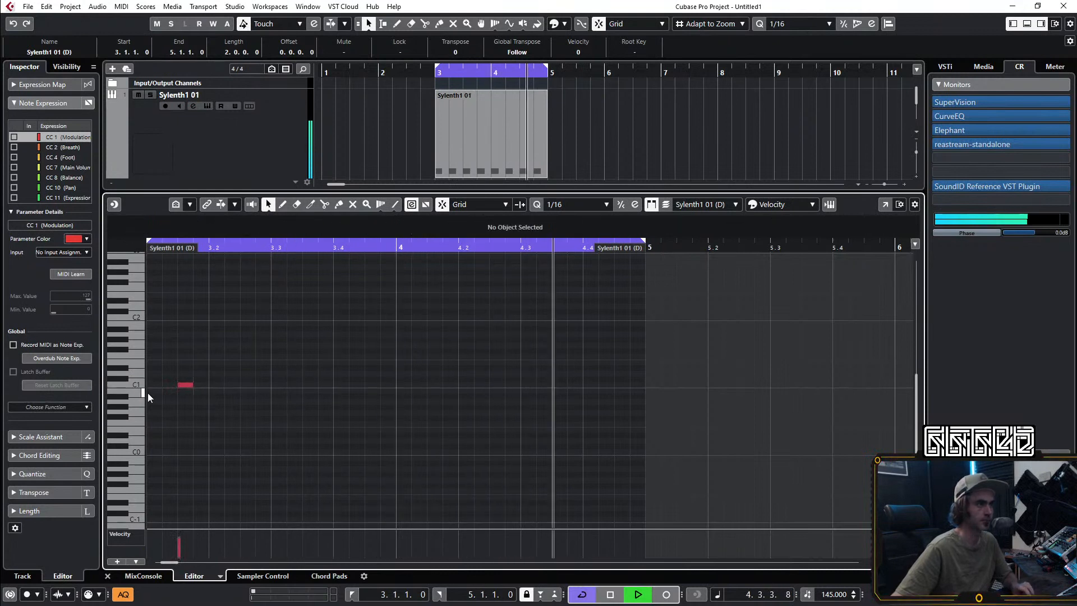
Step: Move the C1 note to 3.1.1 and build a repeating pattern of three offbeat sixteenths per beat across the loop, then close the editor
left_click_drag(181, 385, 156, 386)
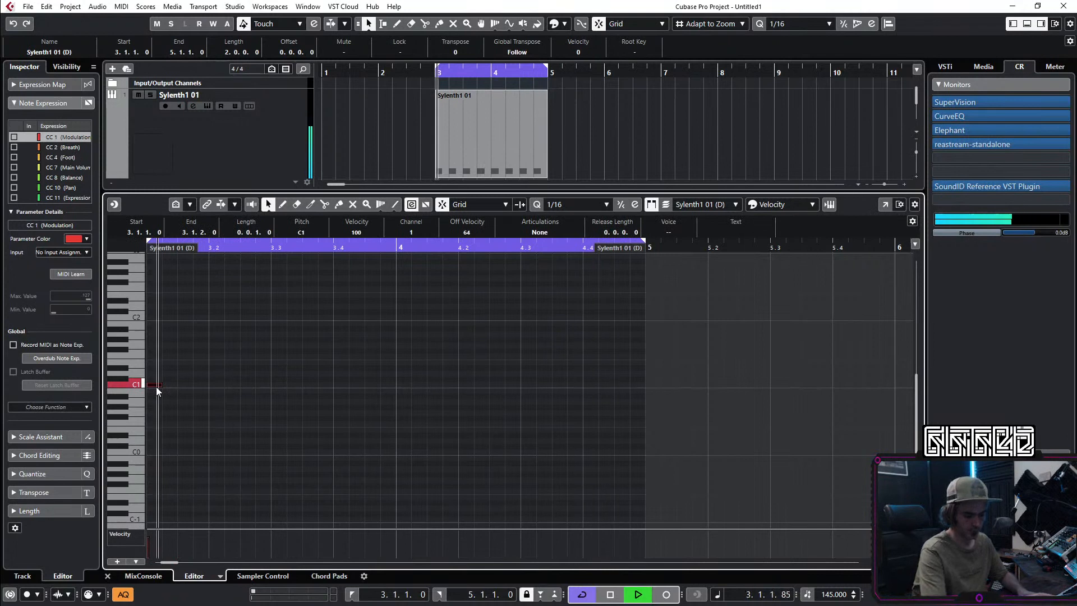
key("ctrl+shift+b")
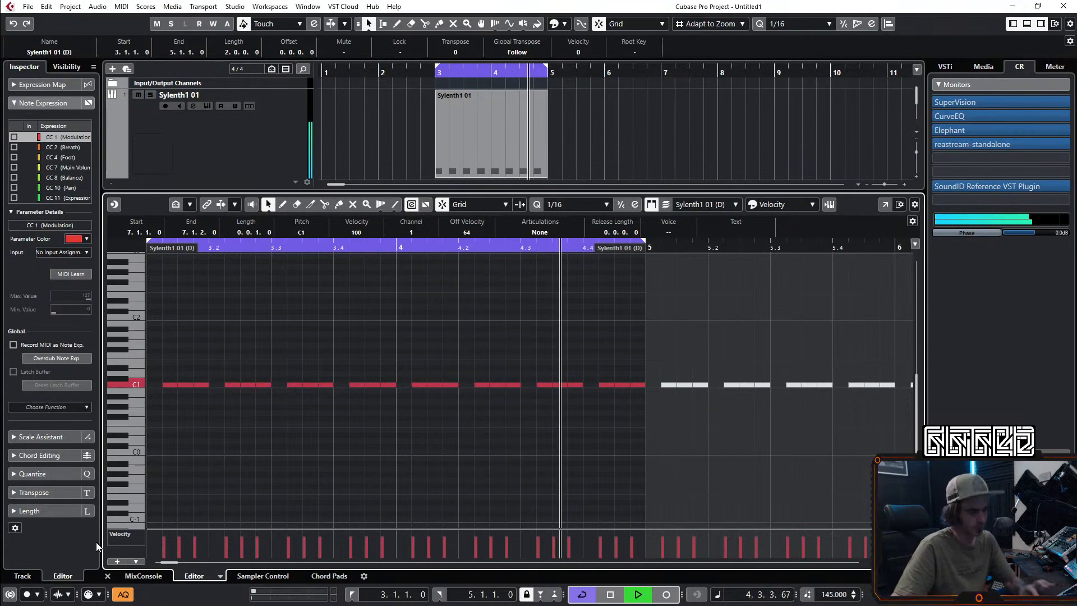
key("Return")
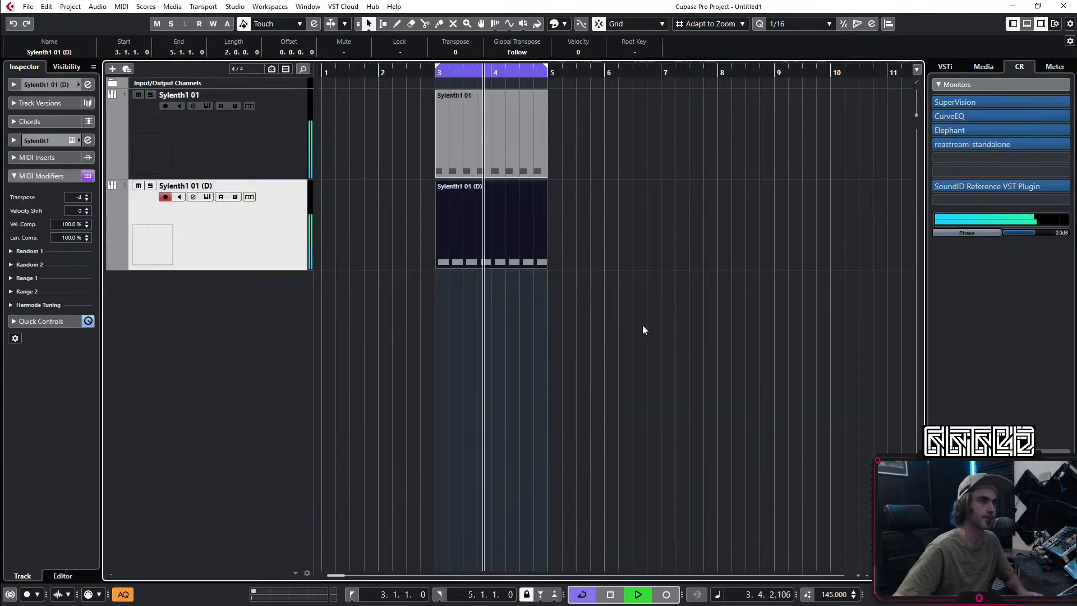
Step: Check the bass track's peak level in its channel settings after resetting the peak reading
left_click(644, 328)
left_click(194, 197)
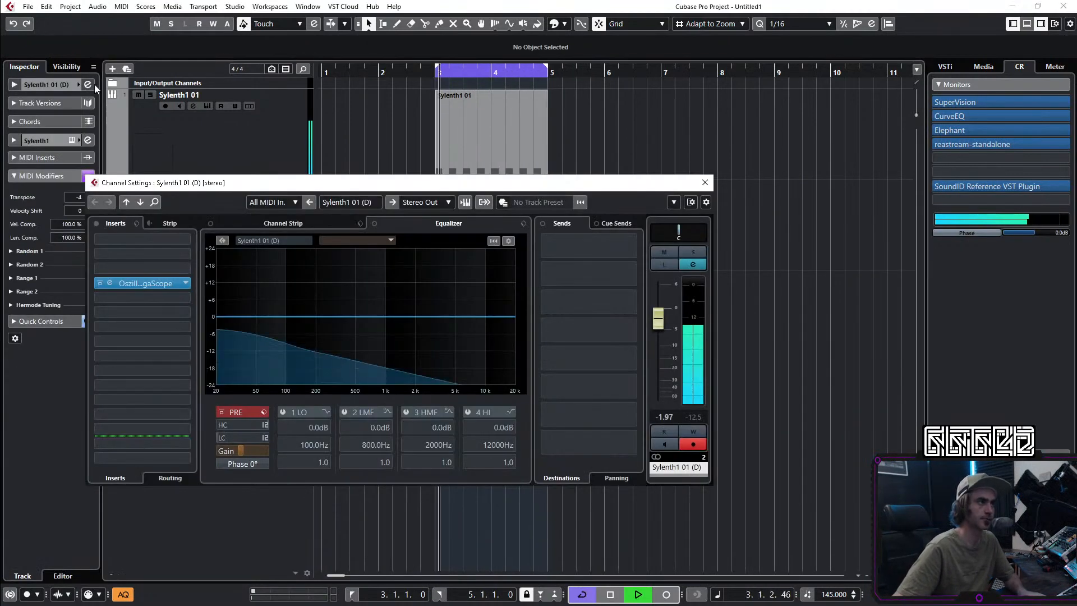
left_click(690, 417)
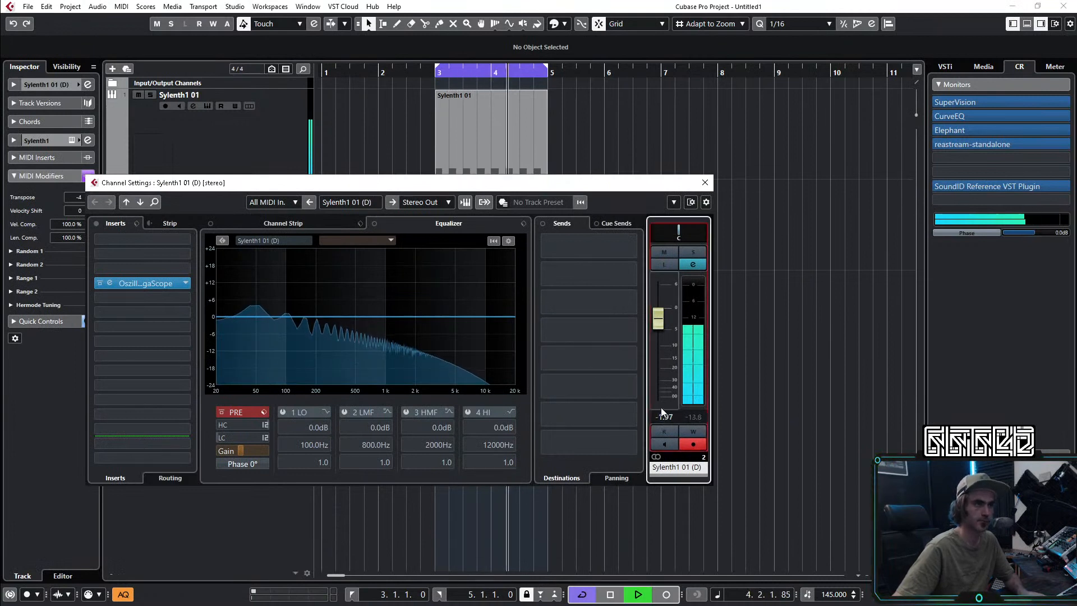
key("alt+Tab")
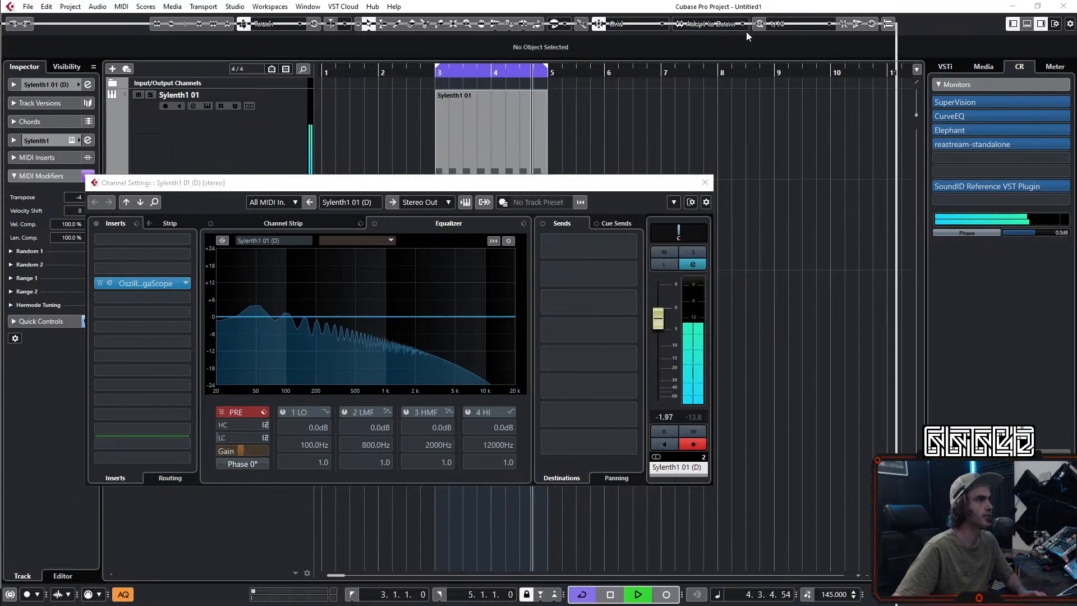
Step: Set the kick channel's fader to -1.07 dB in the MixConsole, resetting the kick and bass peak readings, and close the mixer
key("F3")
left_click(95, 543)
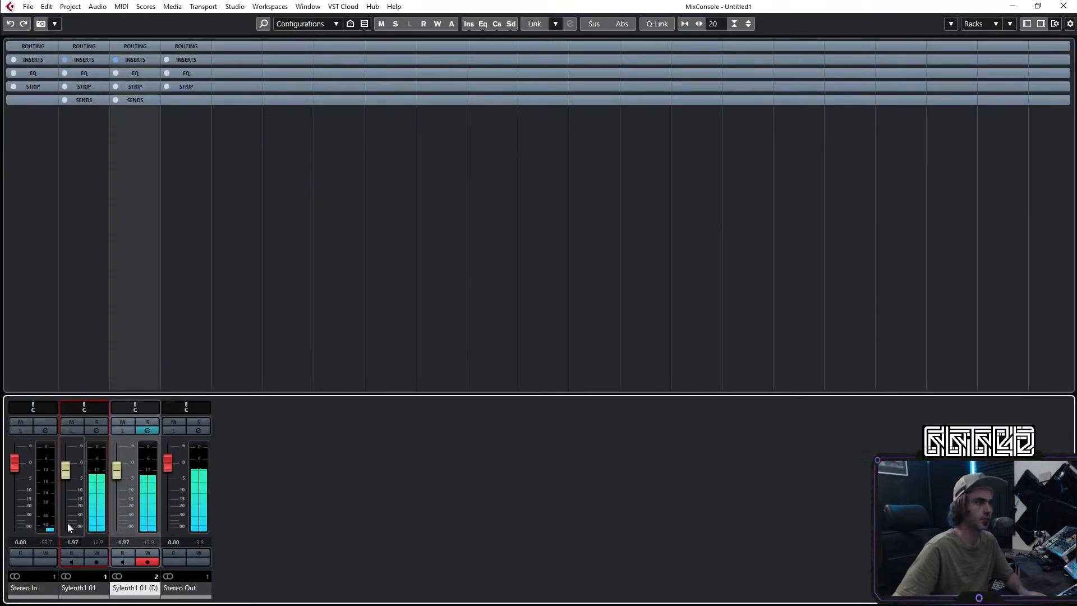
left_click_drag(66, 479, 65, 471)
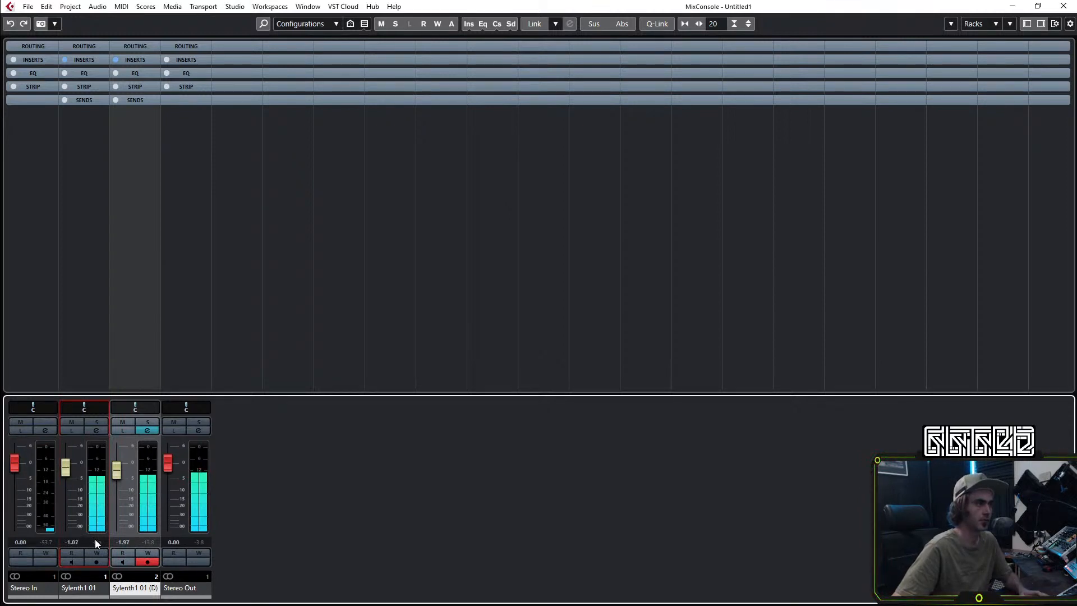
left_click(138, 545)
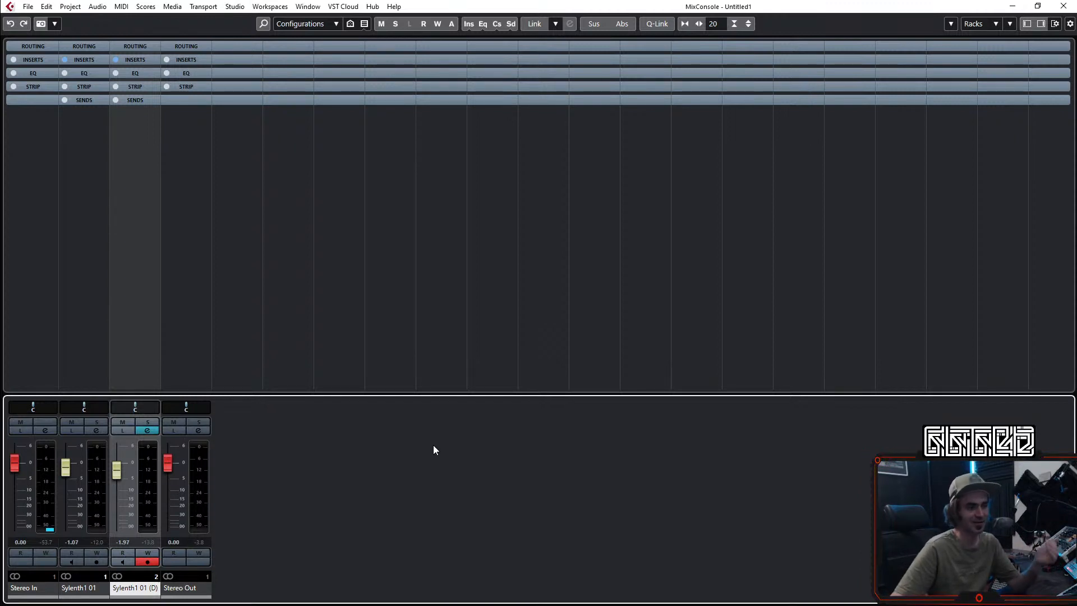
left_click(1062, 7)
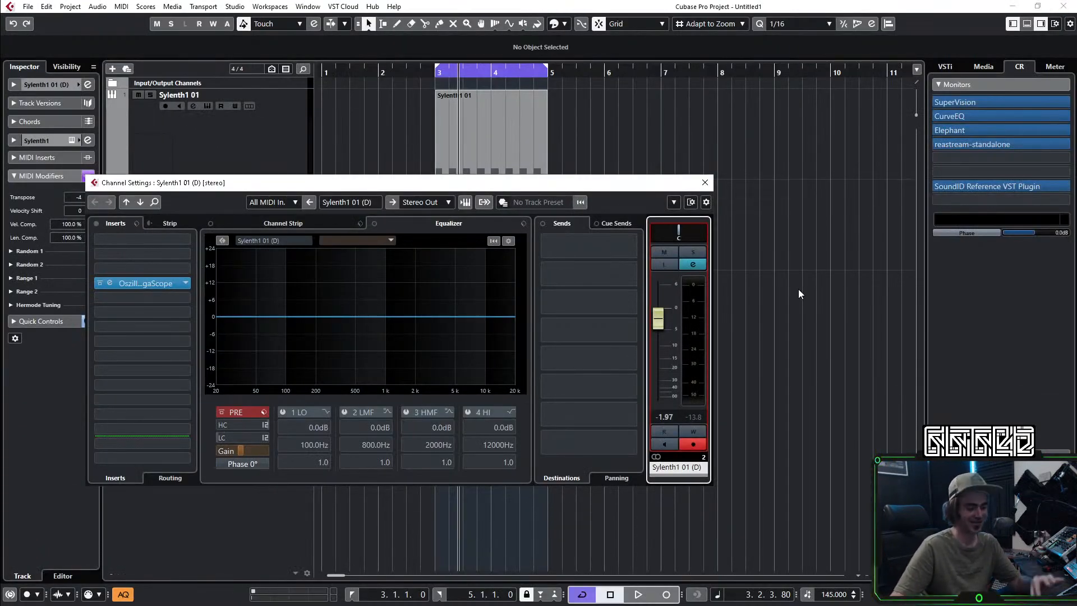
Step: Play the loop, recheck the kick and bass peaks in the MixConsole, and set the bass channel's fader to -1.21 dB
left_click(798, 265)
key("space")
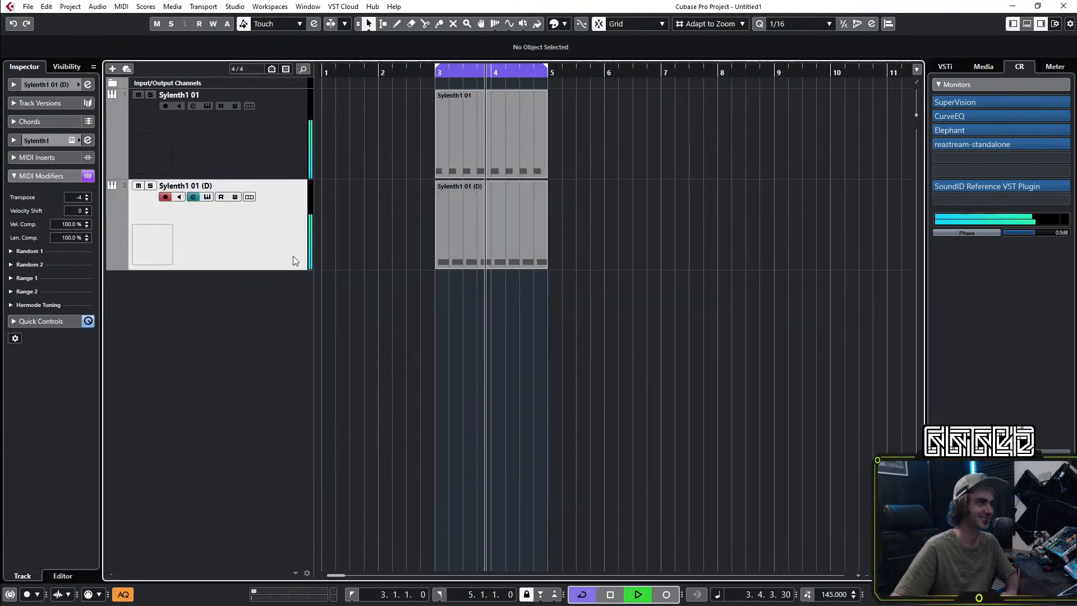
key("F3")
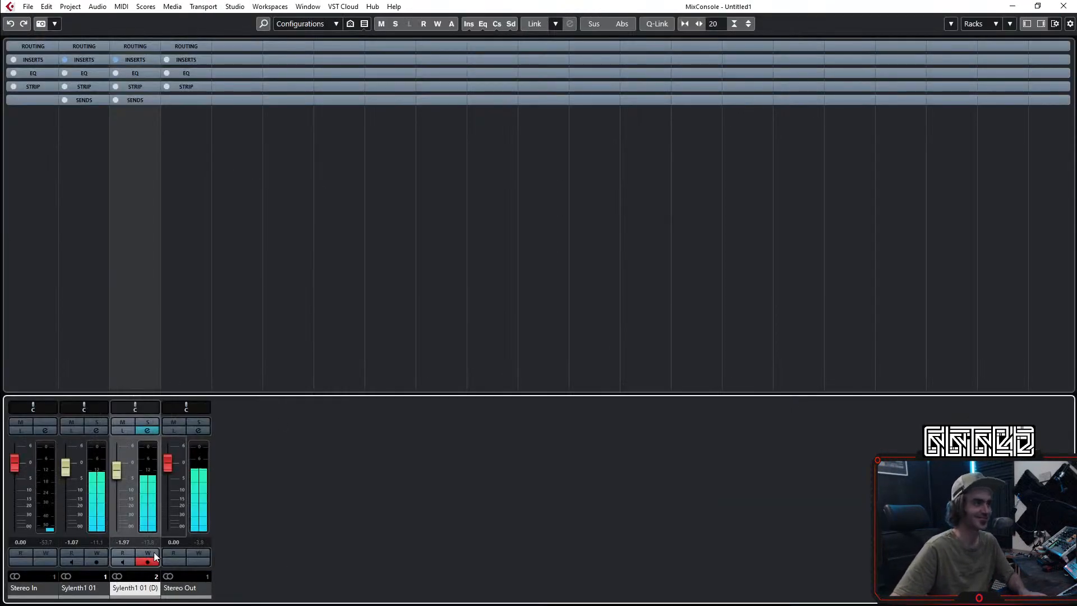
left_click(92, 540)
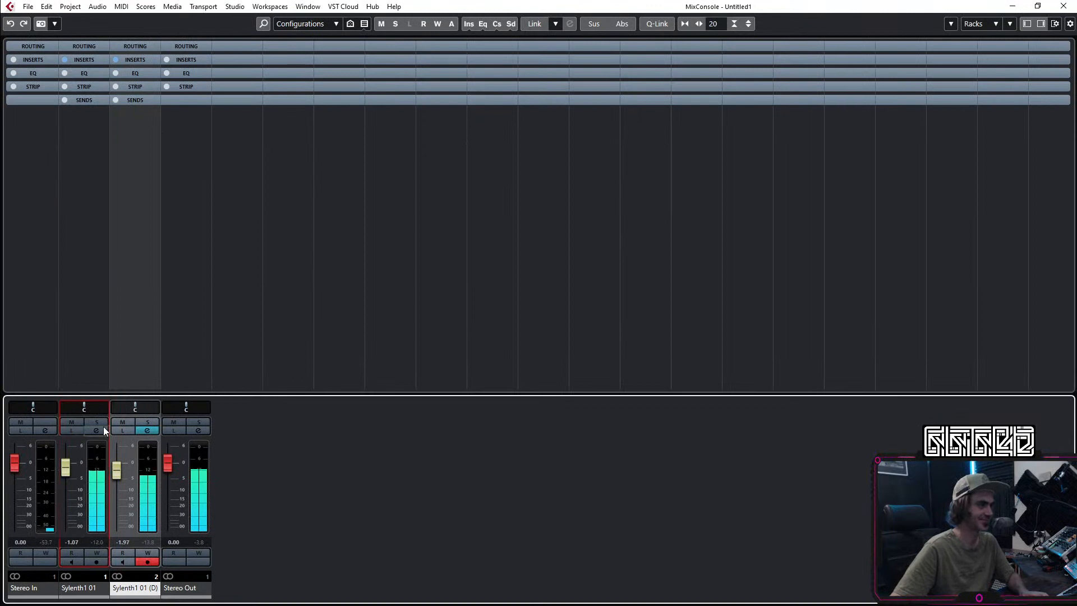
left_click(148, 545)
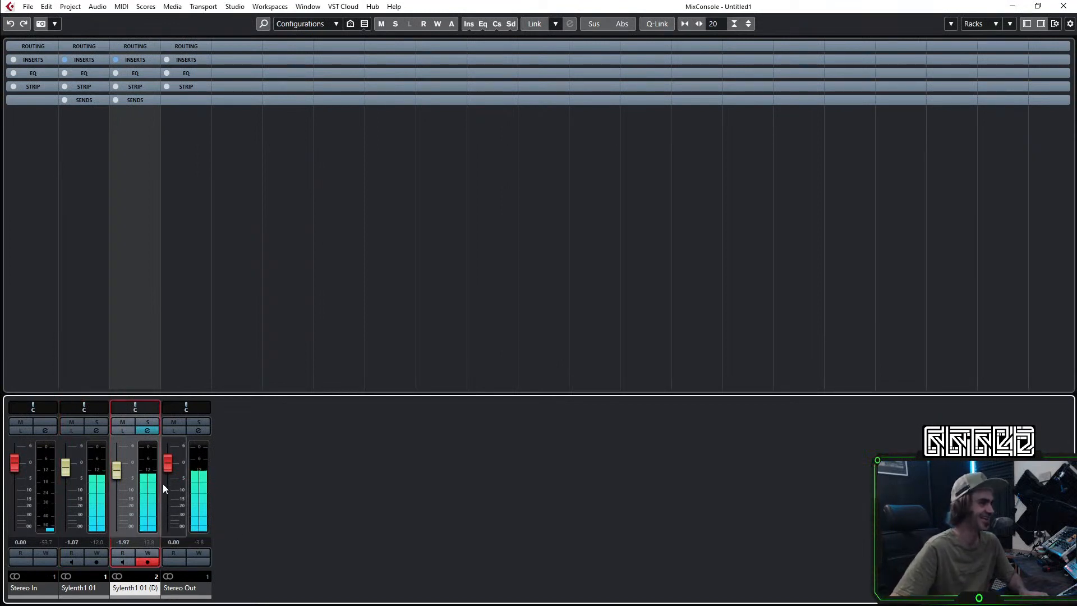
left_click_drag(113, 472, 116, 467)
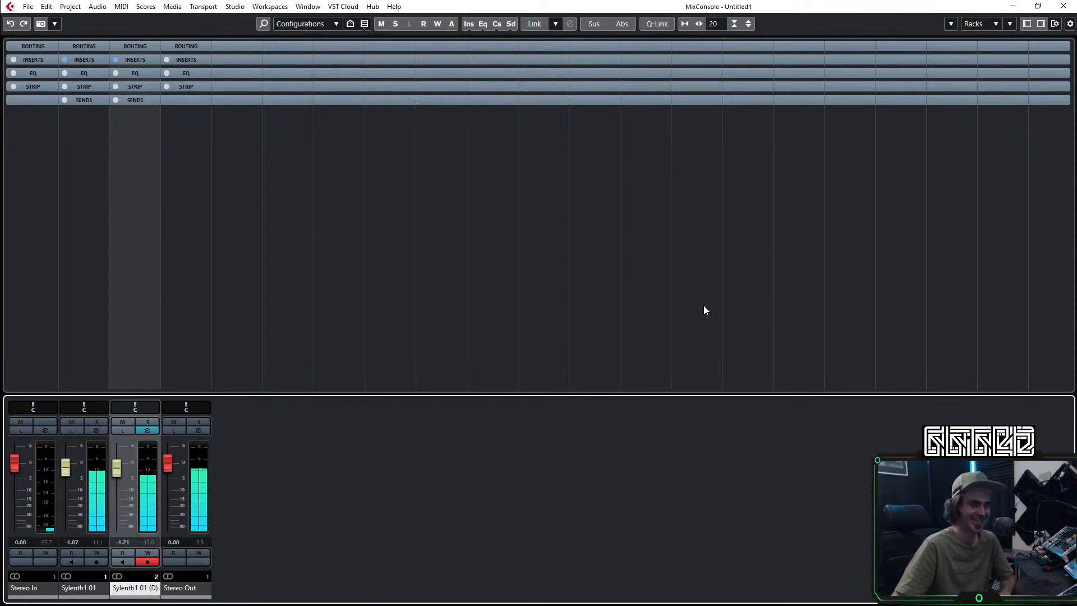
left_click(93, 542)
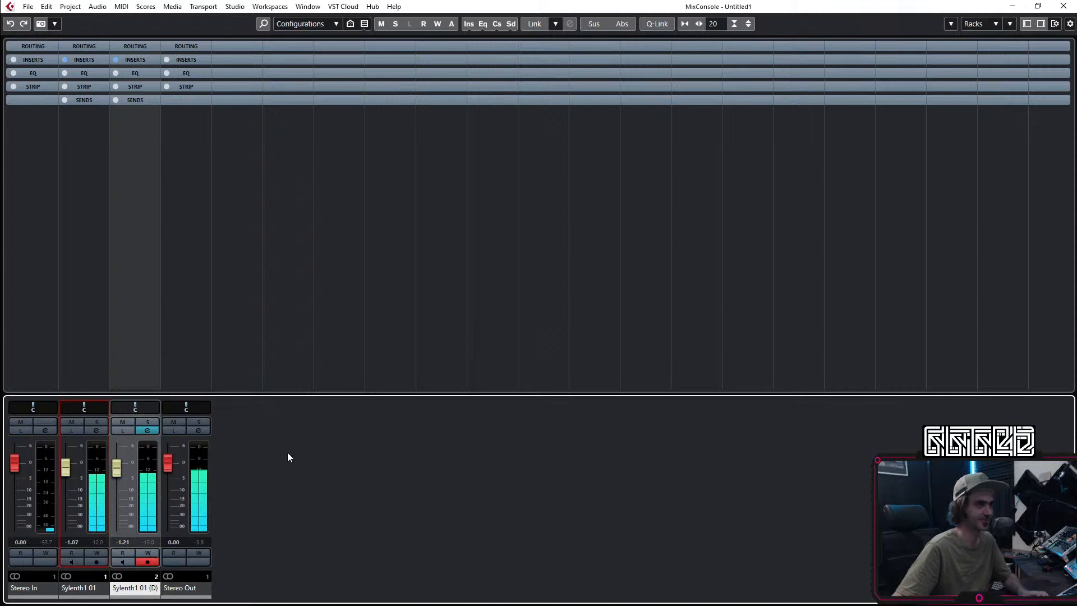
key("F3")
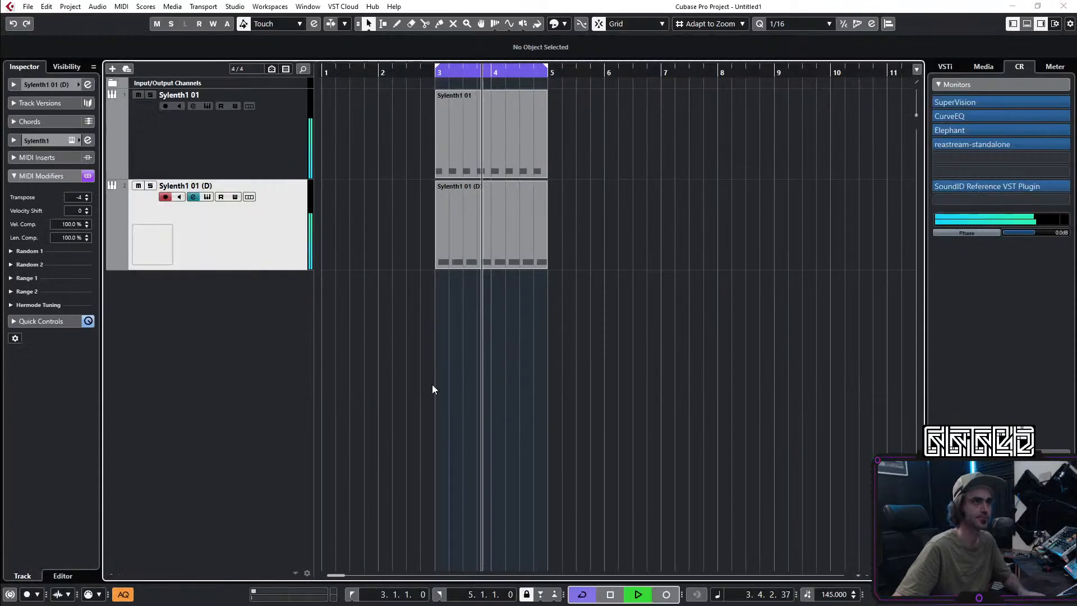
Step: Inspect the kick track's channel settings and close them
left_click(257, 137)
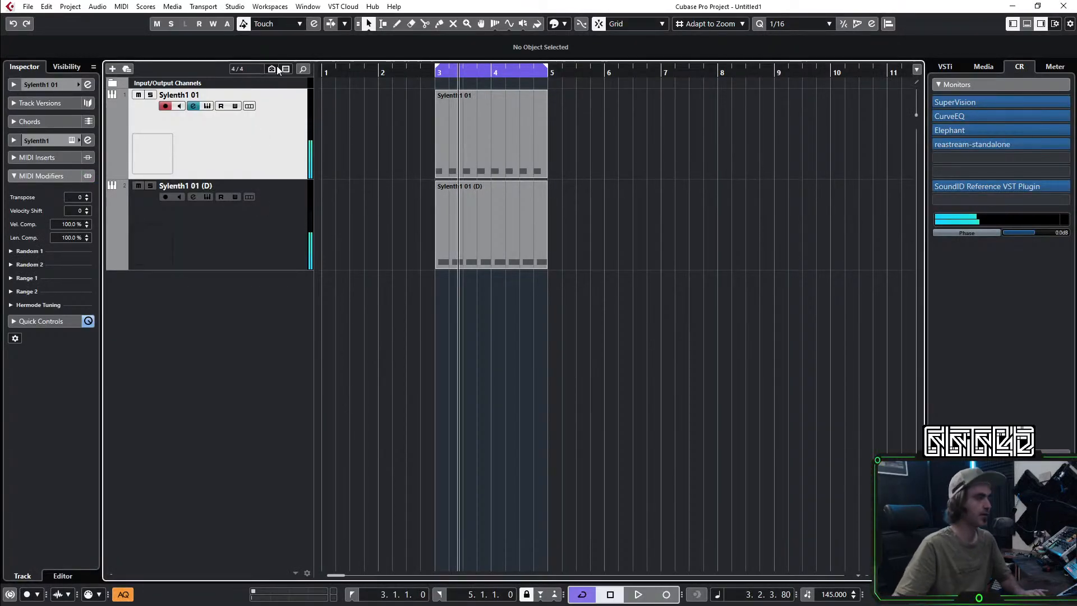
left_click(87, 84)
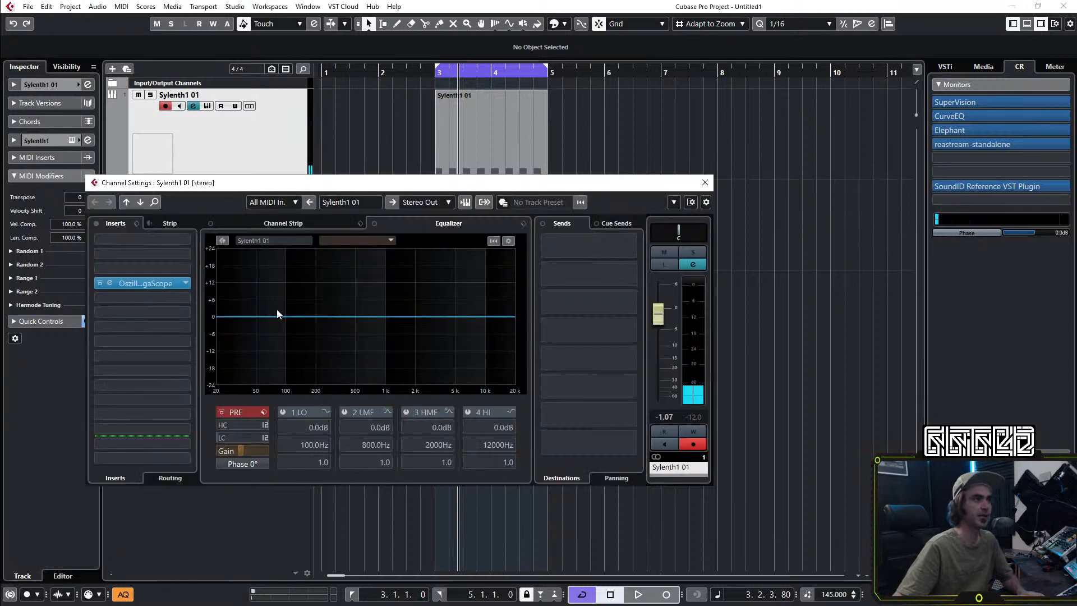
left_click(706, 182)
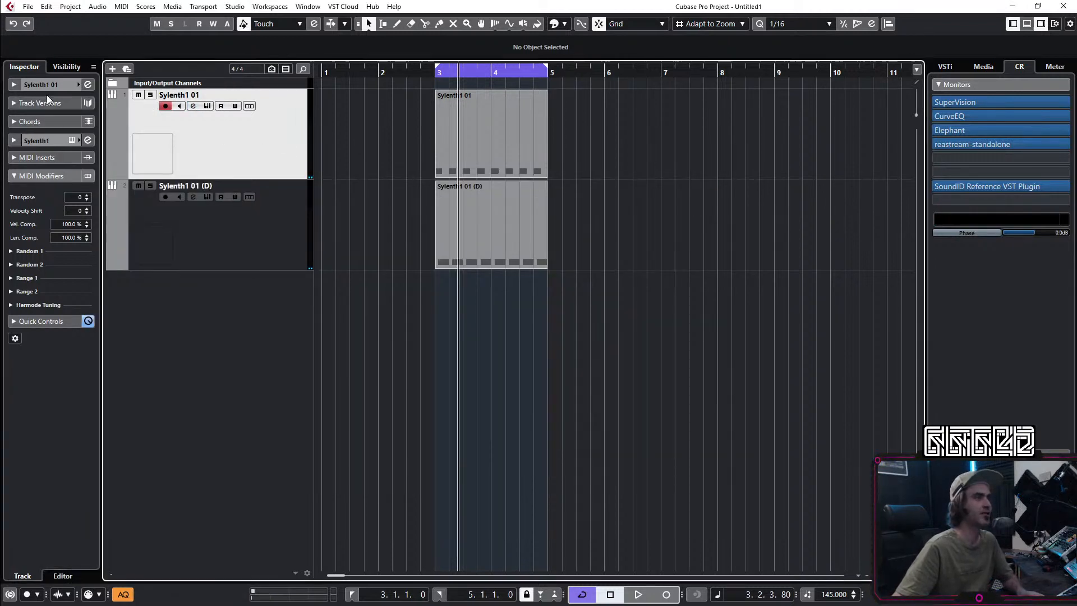
left_click(88, 84)
left_click(87, 84)
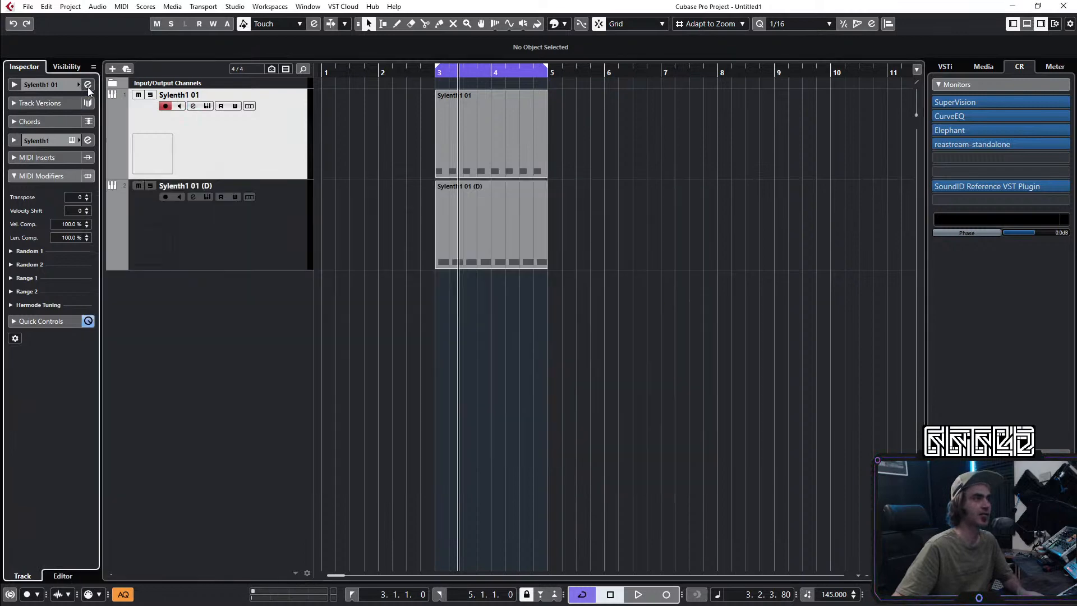
Step: Expand the kick track's basic Inspector section and inspect its Sylenth1 patch
left_click(15, 85)
left_click(85, 202)
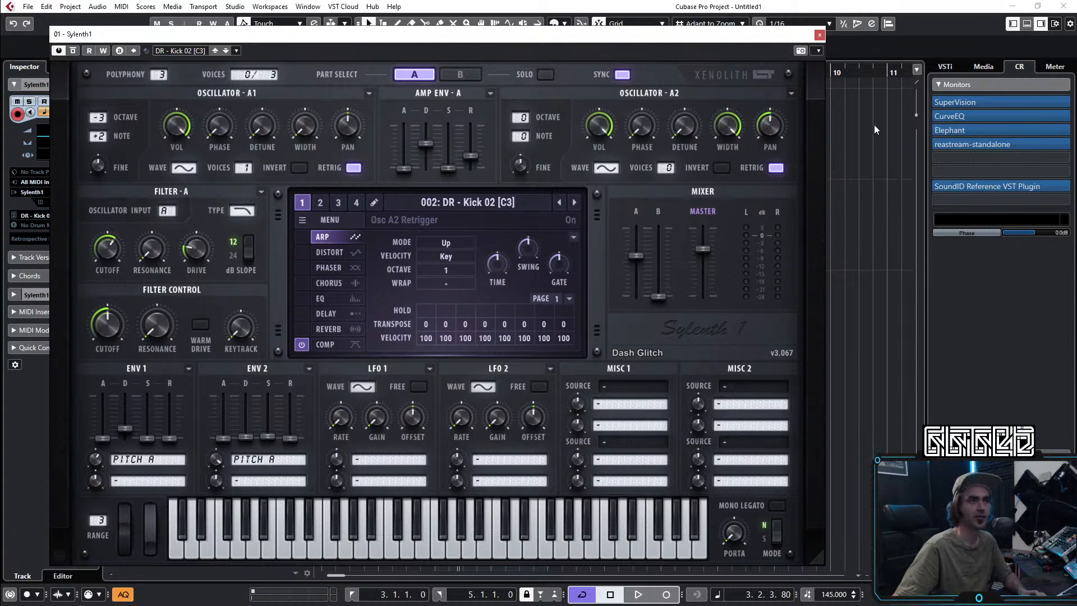
left_click(820, 36)
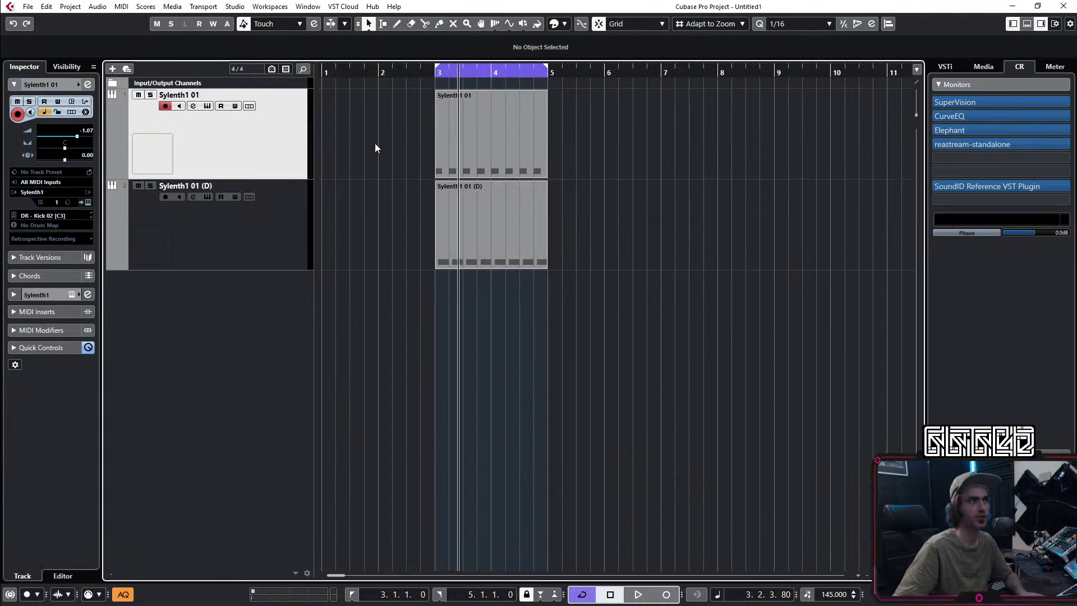
Step: Play the loop and compare the kick and bass waveforms in the kick channel's Oszillos Mega Scope, closing its windows when done
left_click(88, 84)
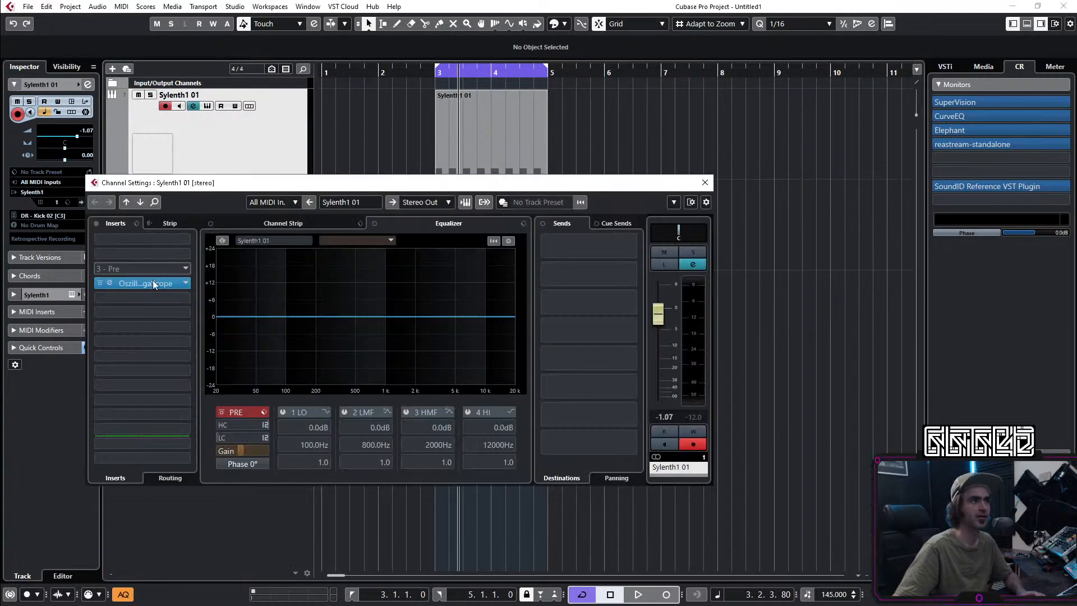
left_click(110, 281)
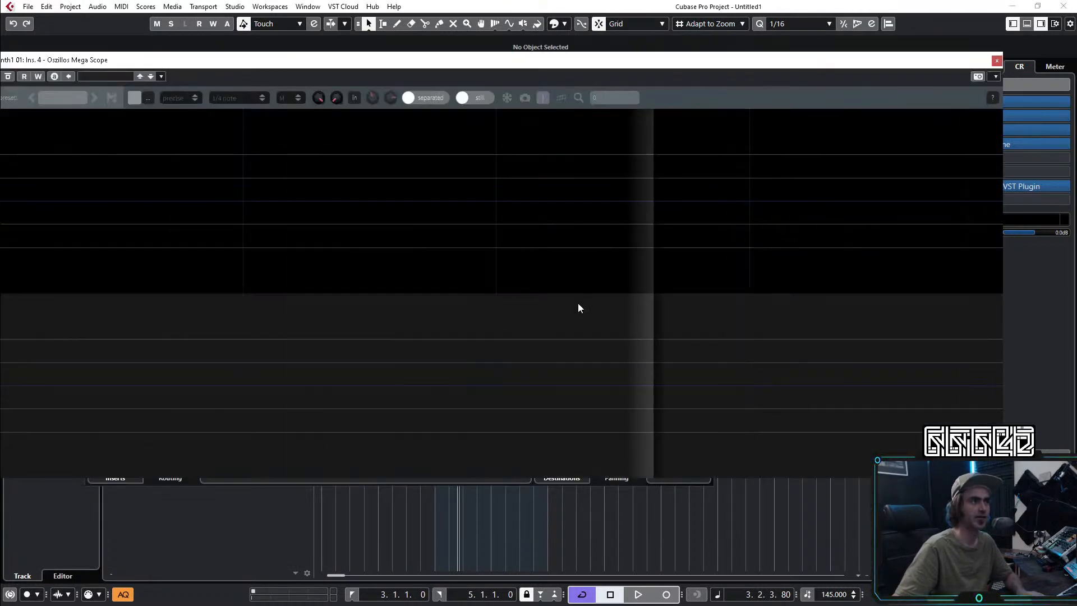
key("space")
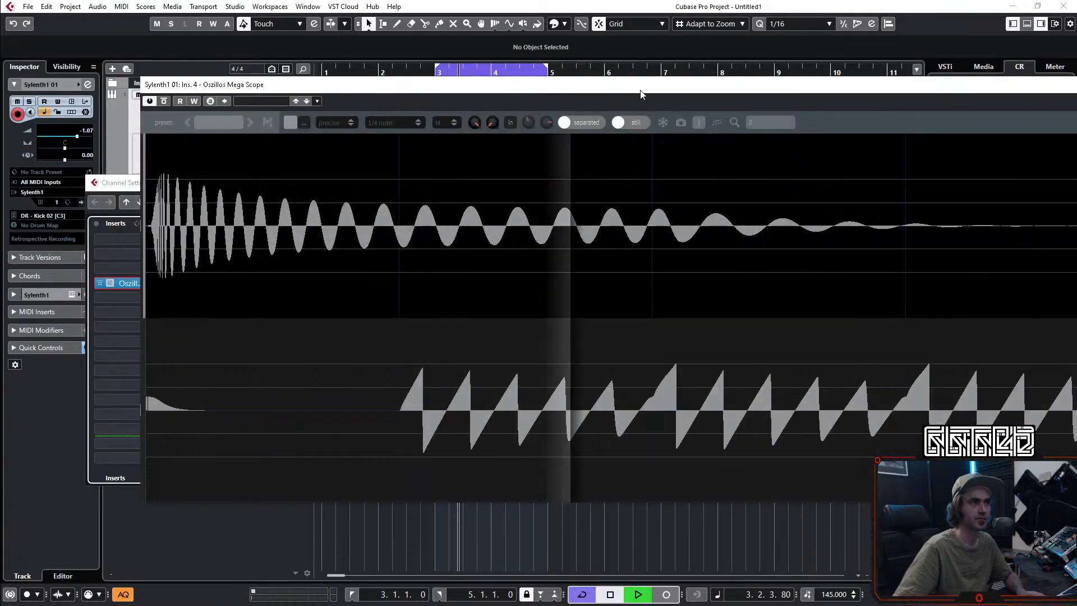
key("space")
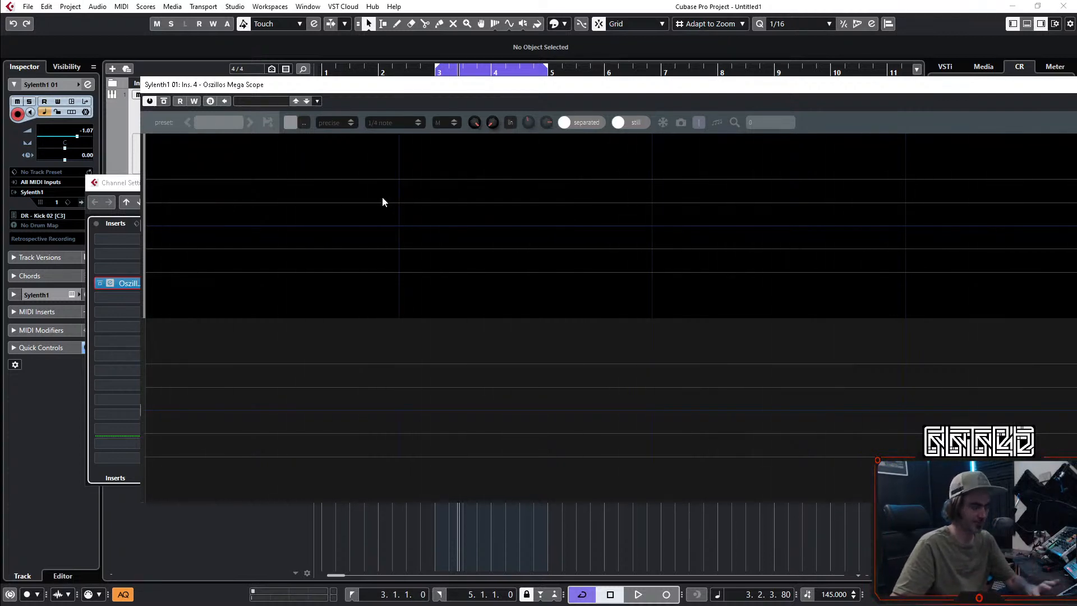
key("space")
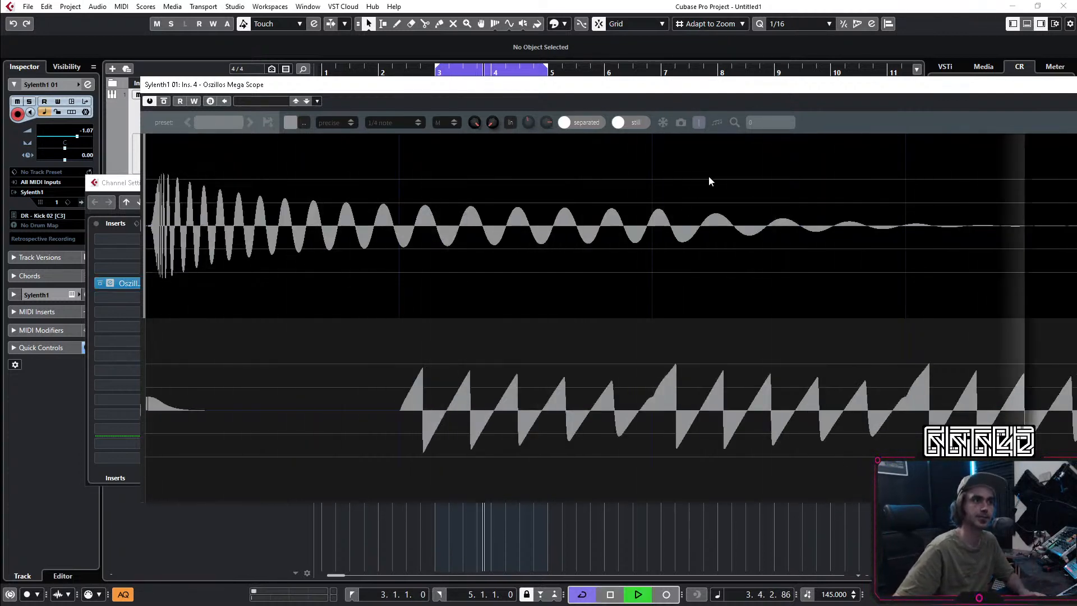
left_click_drag(675, 85, 584, 82)
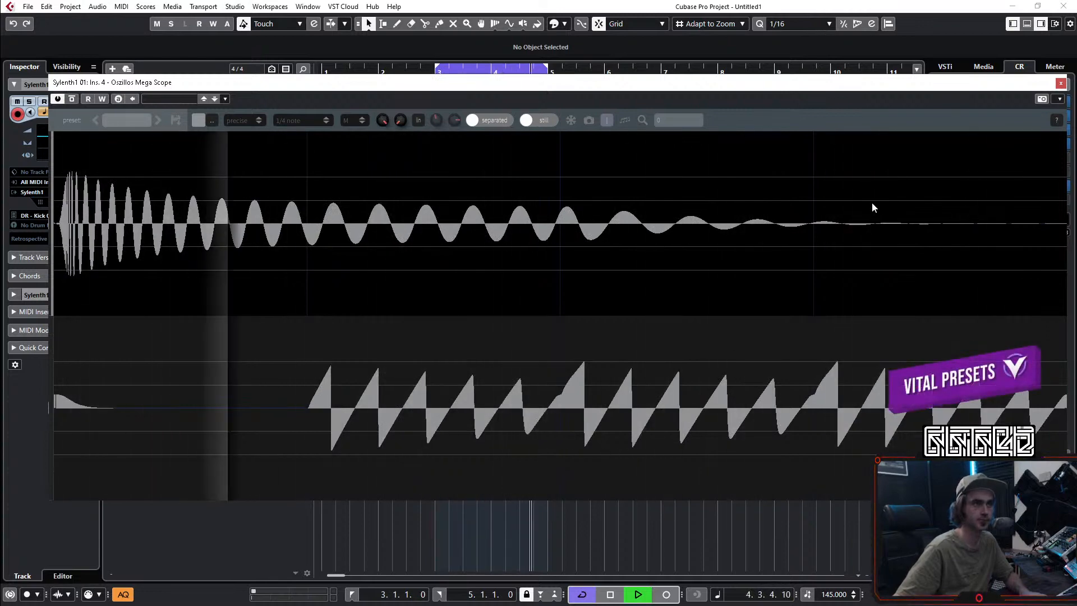
left_click(1061, 85)
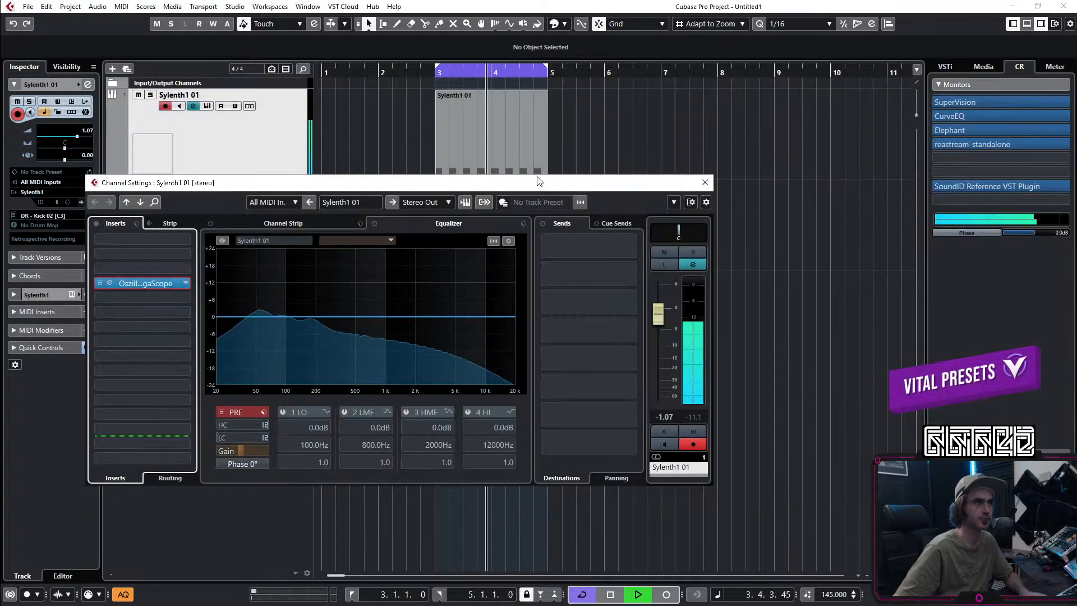
key("Escape")
Step: Insert LFOTool in the second insert slot of the bass track
left_click(241, 228)
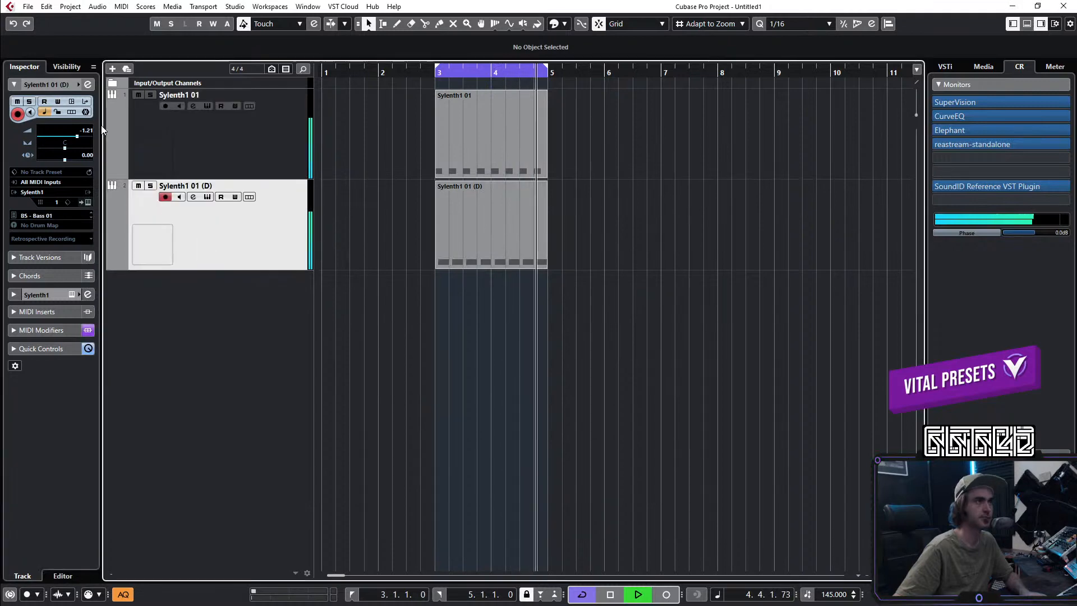
left_click(88, 84)
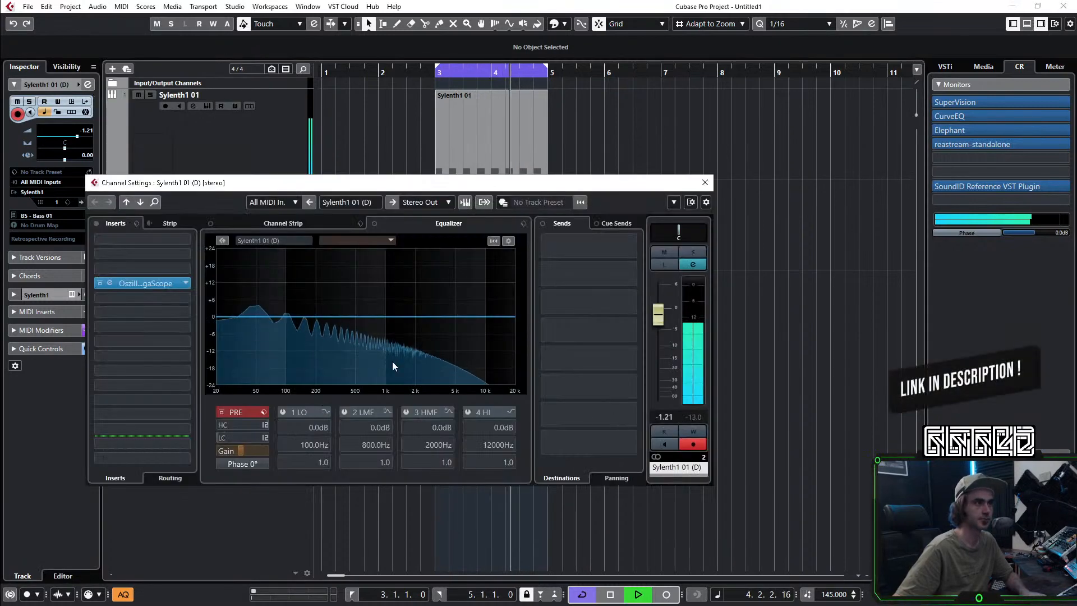
left_click(129, 254)
type("lfo")
key("Return")
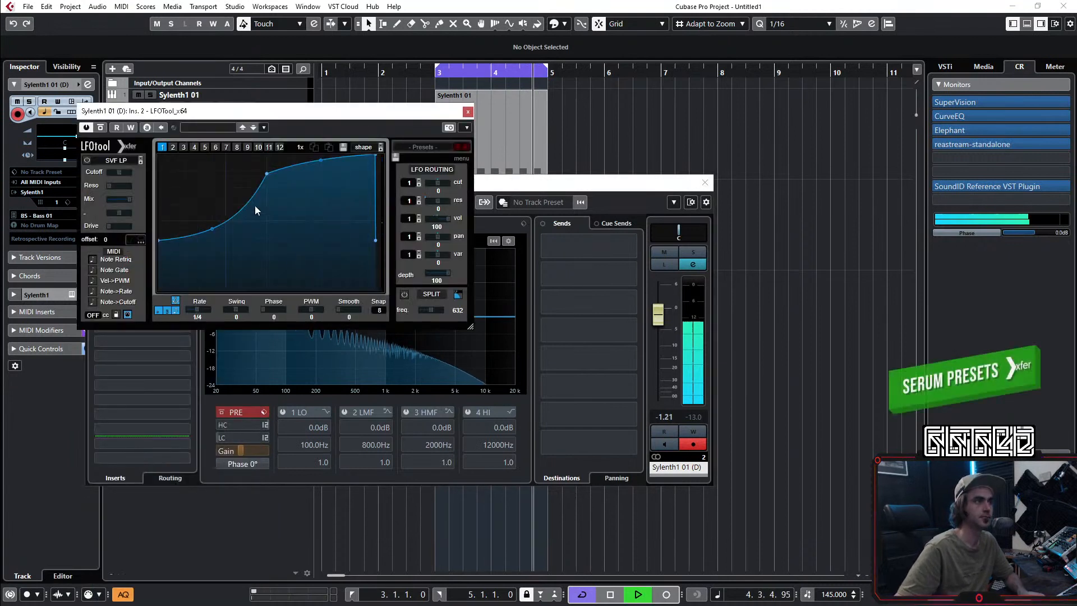
Step: Reshape the bass's LFOTool curve to start silent, step up to a partial level, reach full at the midpoint and drop at the end
left_click_drag(267, 173, 267, 155)
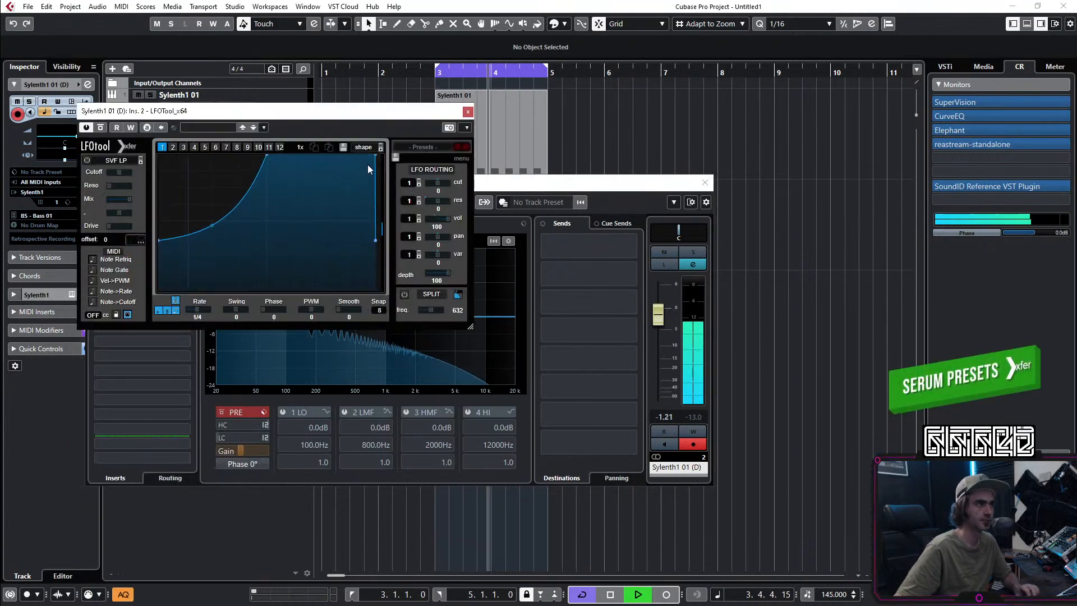
left_click_drag(375, 157, 368, 151)
left_click_drag(371, 198, 368, 145)
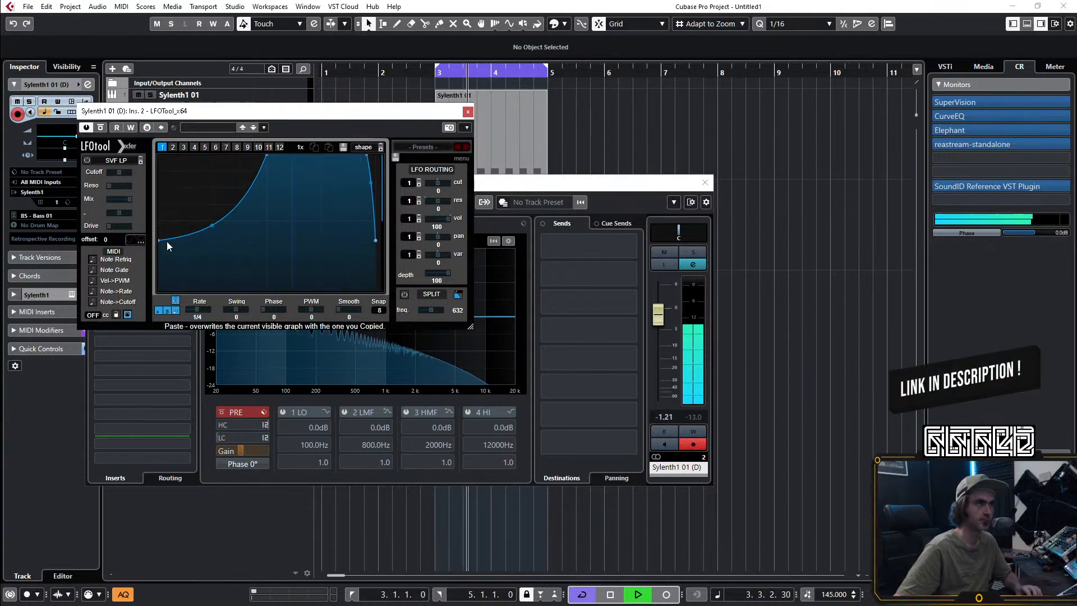
left_click_drag(161, 242, 161, 303)
double_click(231, 249)
left_click_drag(230, 249, 212, 222)
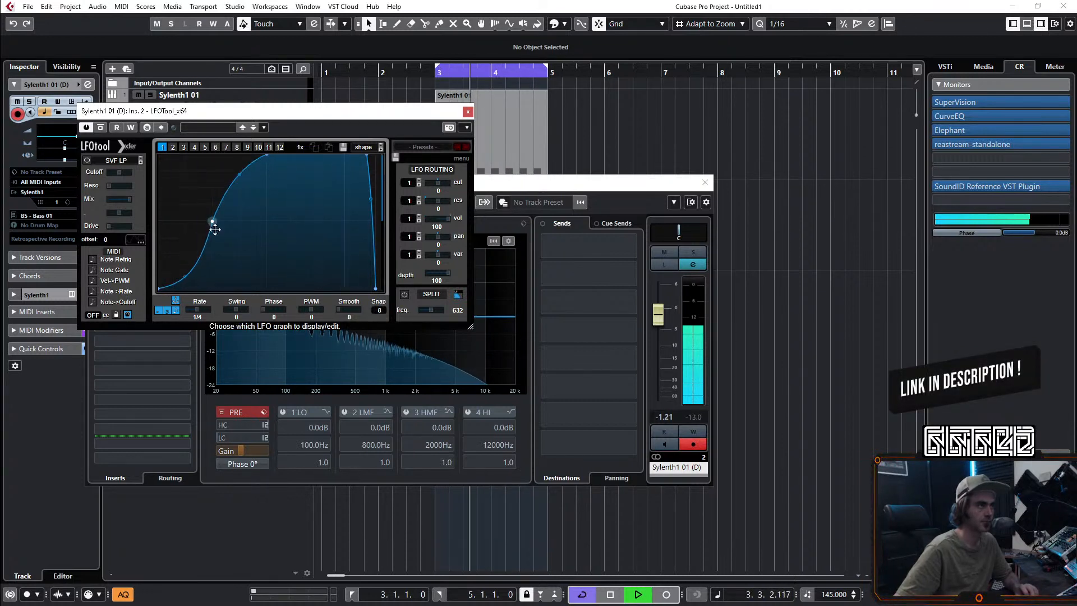
left_click_drag(238, 173, 240, 221)
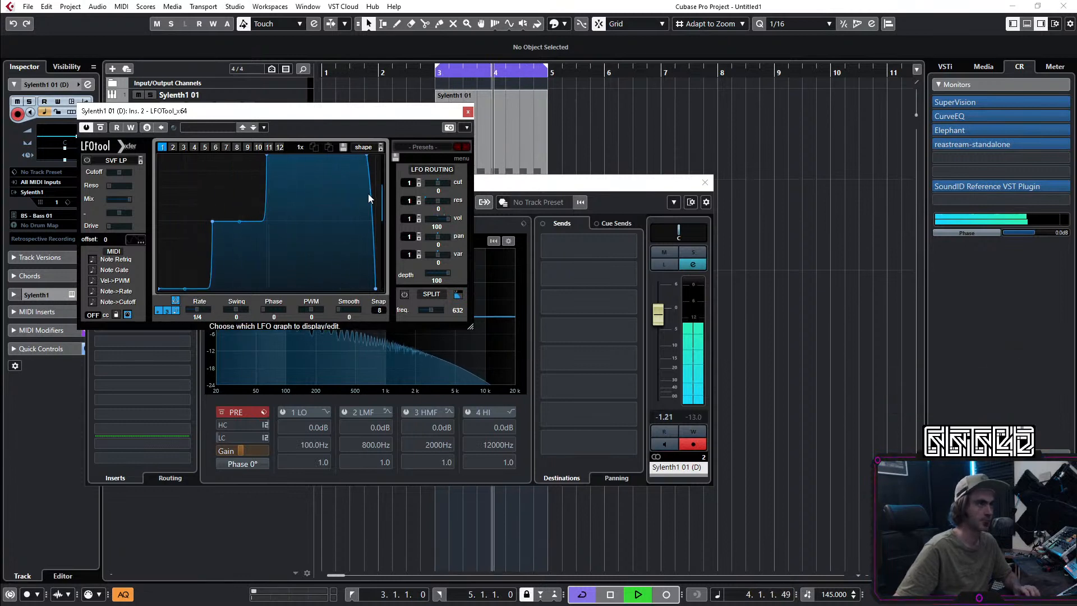
left_click_drag(372, 200, 372, 191)
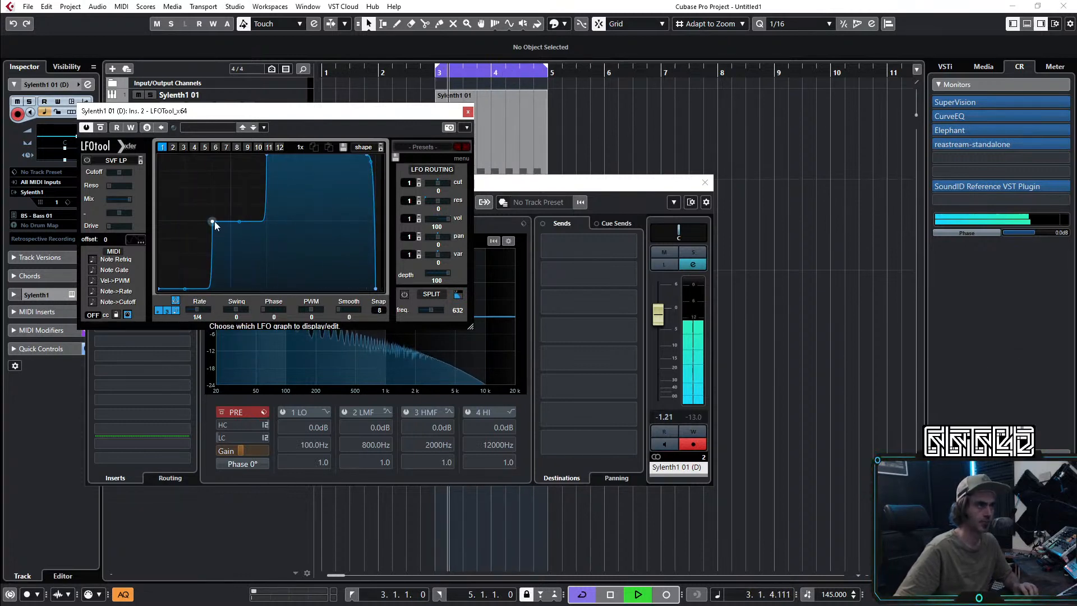
left_click_drag(212, 222, 216, 200)
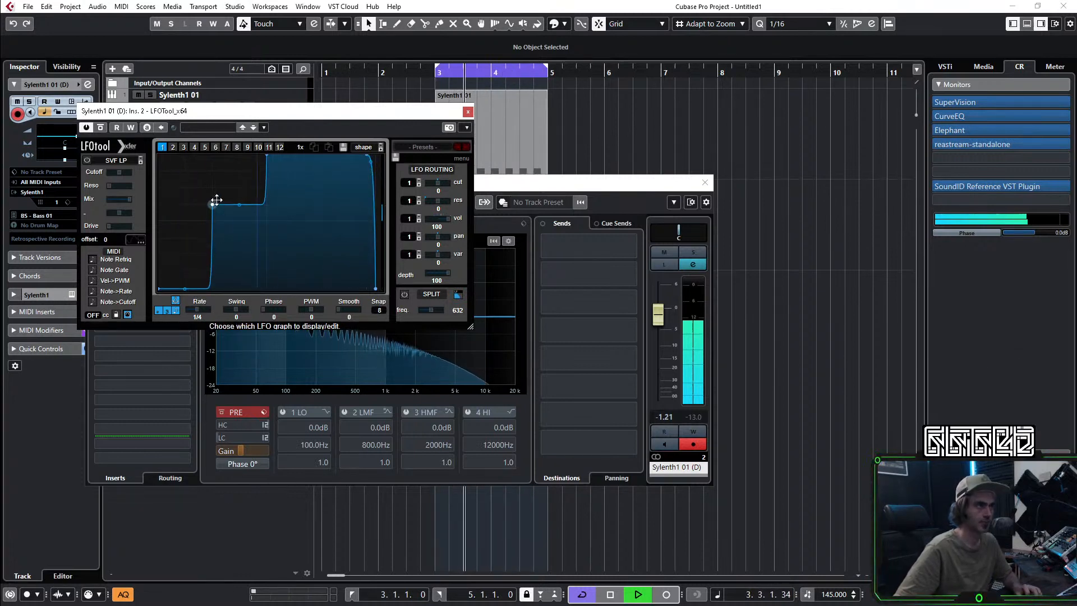
left_click(467, 112)
Step: Check the ducked bass against the kick in the bass channel's Oszillos Mega Scope, then close the scope and channel settings
left_click(112, 282)
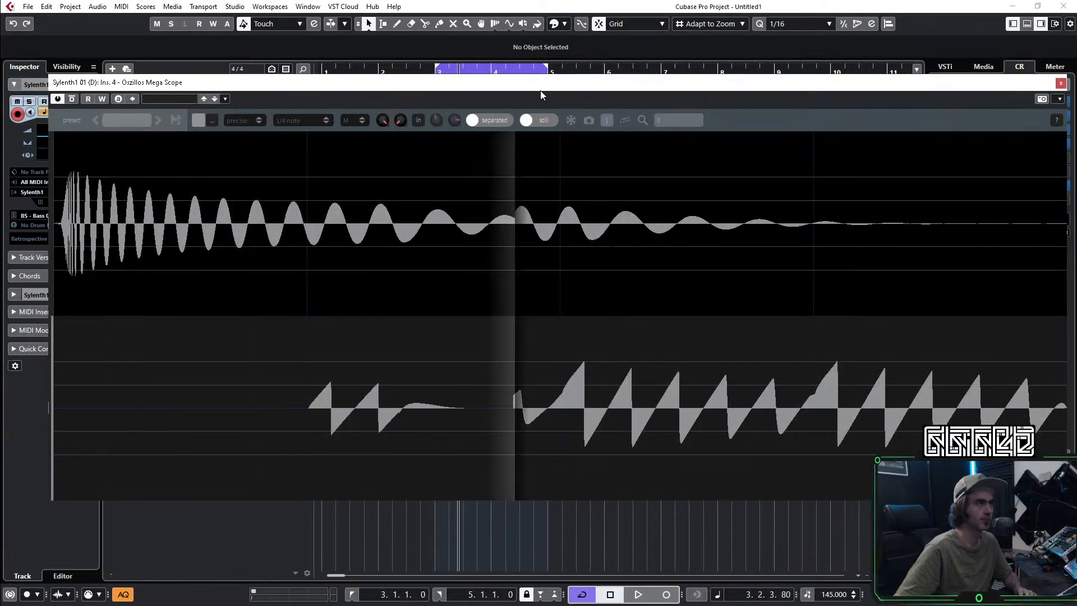
key("space")
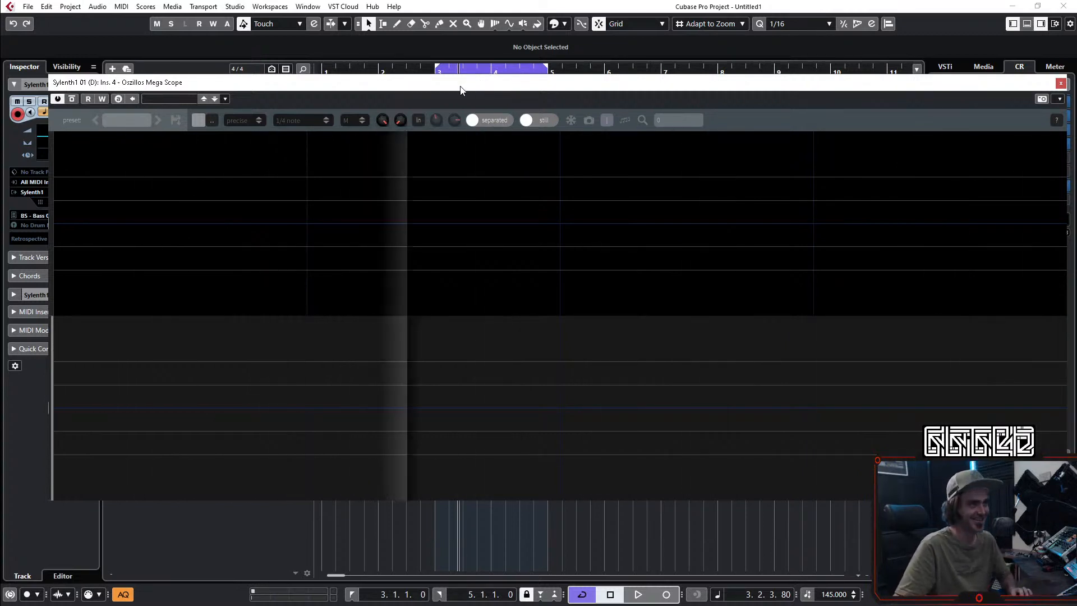
key("space")
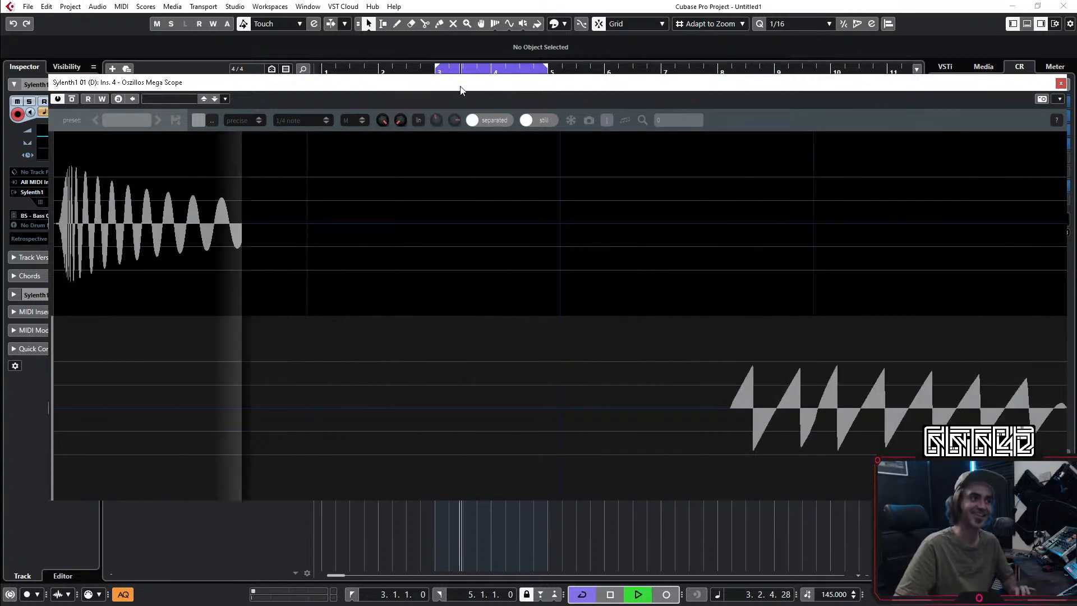
left_click(1061, 86)
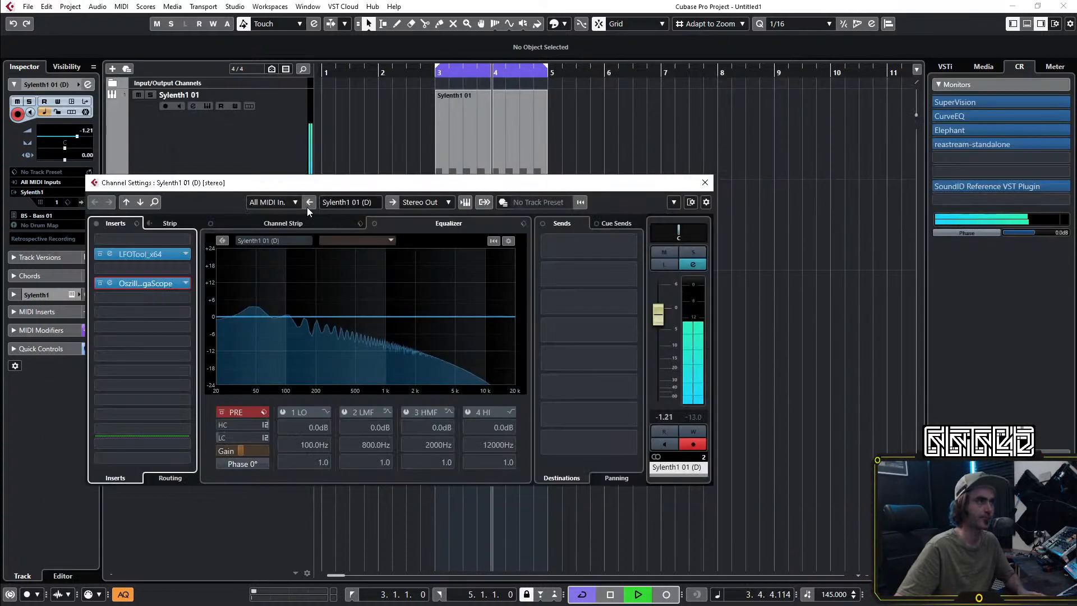
left_click(705, 182)
Step: Insert Snap Heap in the kick track's second slot and add a Dynamics module with a 30:1 downward compression ratio
left_click(151, 131)
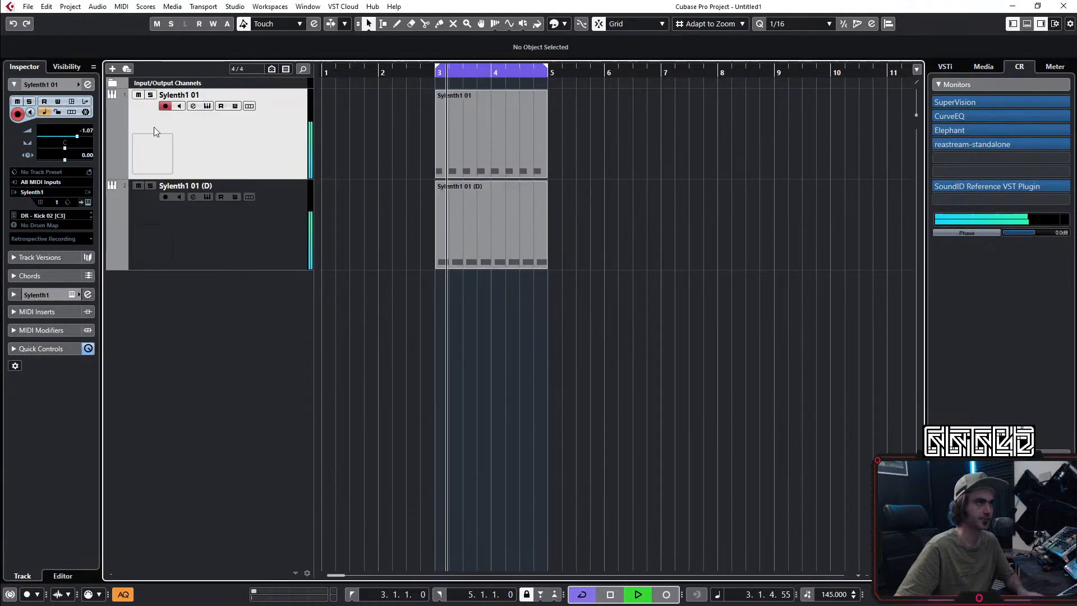
left_click(88, 84)
left_click(128, 254)
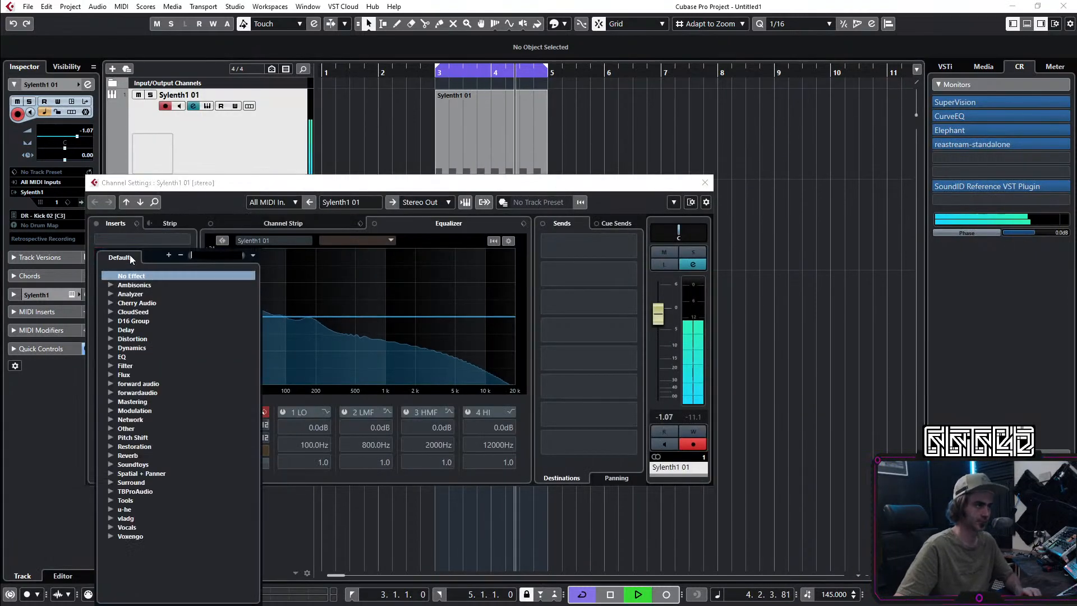
type("snap")
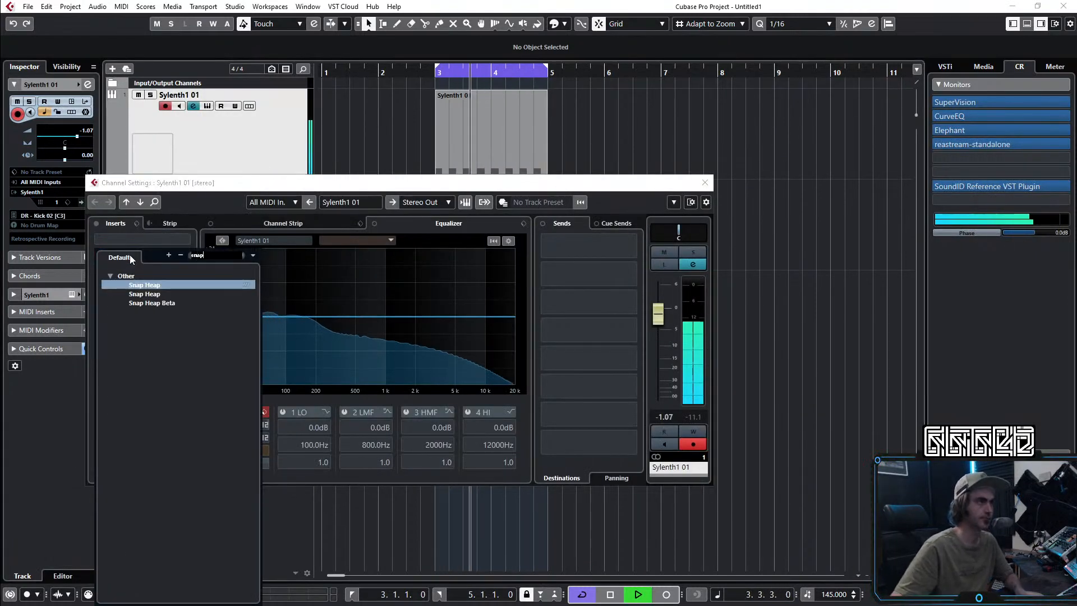
key("Escape")
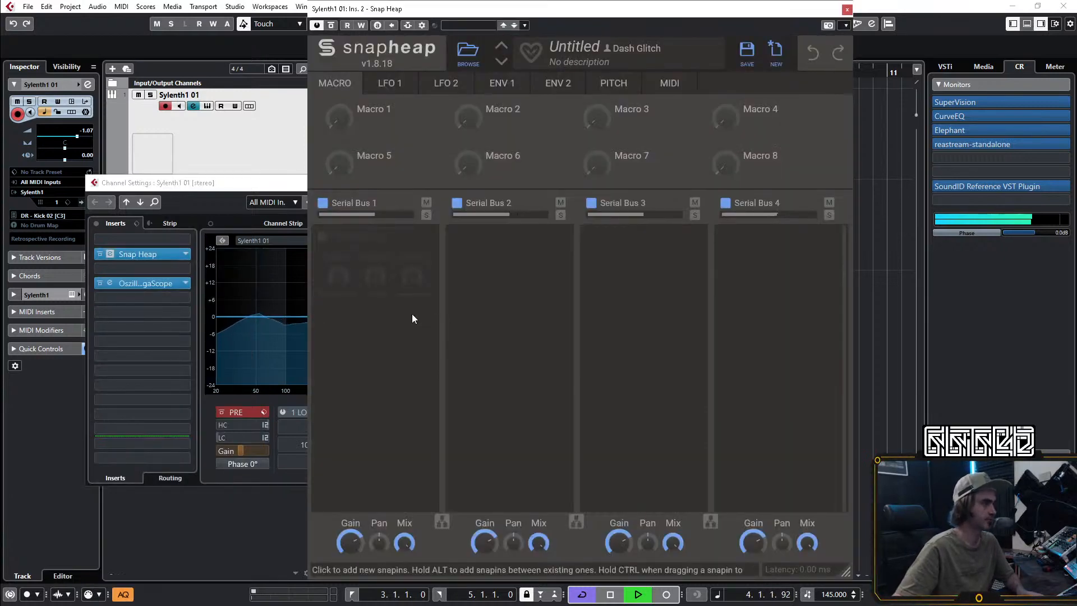
left_click(409, 262)
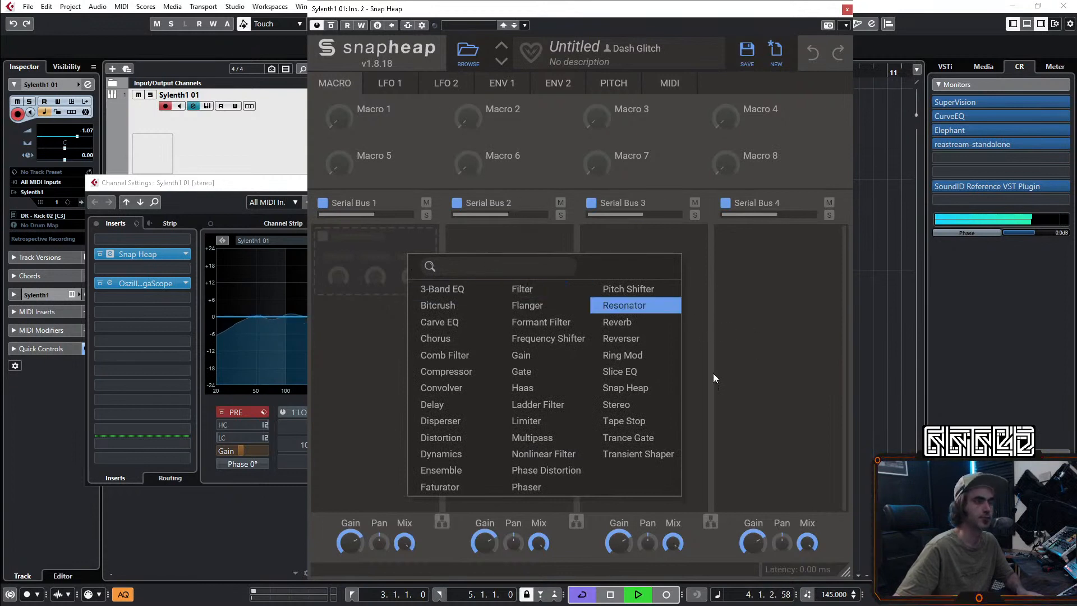
left_click(465, 461)
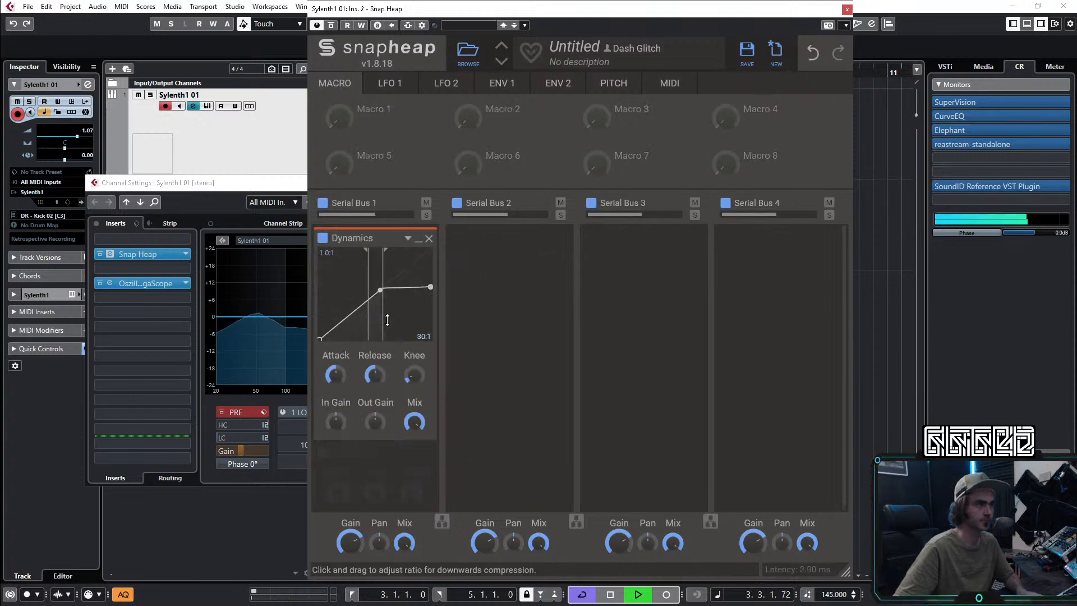
Step: Open the kick channel's Oszillos Mega Scope and arrange it so Snap Heap's Dynamics module is visible alongside the waveforms
left_click(109, 283)
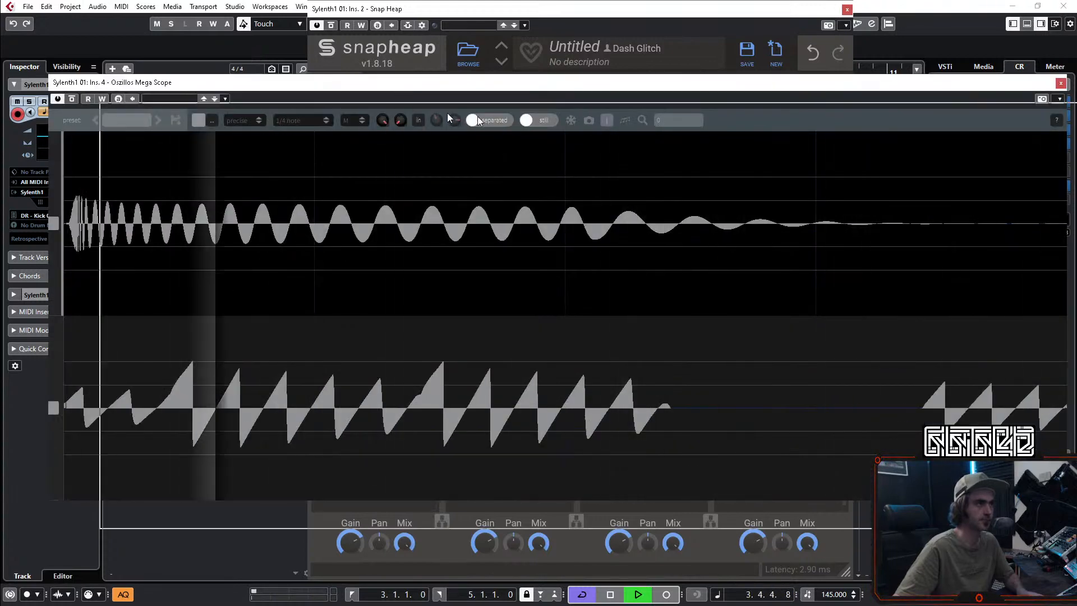
left_click_drag(409, 83, 588, 112)
left_click_drag(433, 14, 197, 17)
left_click(709, 118)
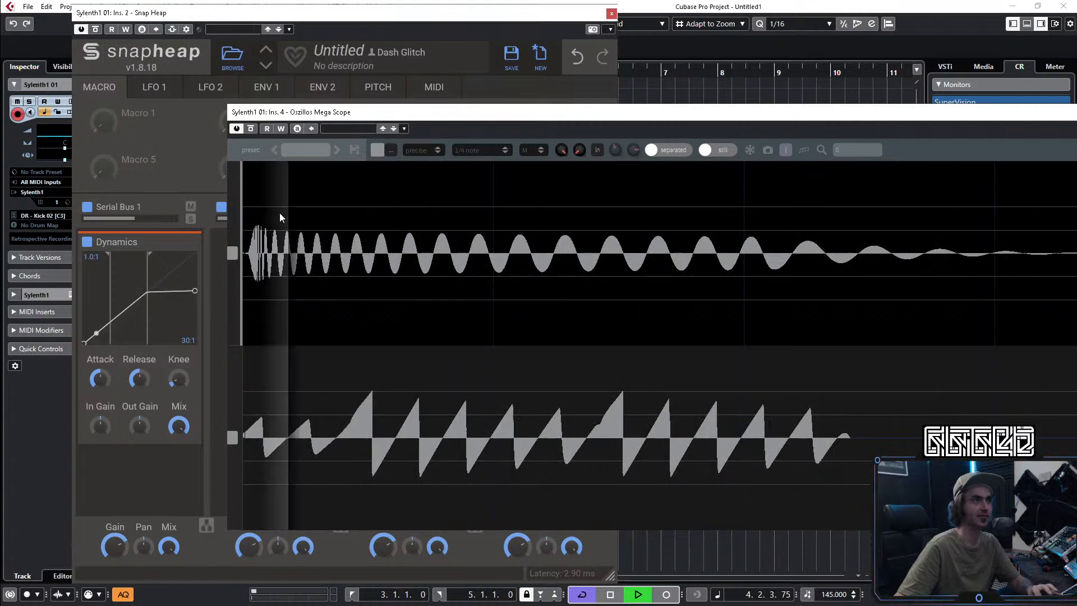
Step: Raise the kick Dynamics output gain and slightly lower its downward compression threshold, checking each change against the bass in the scope
left_click(351, 26)
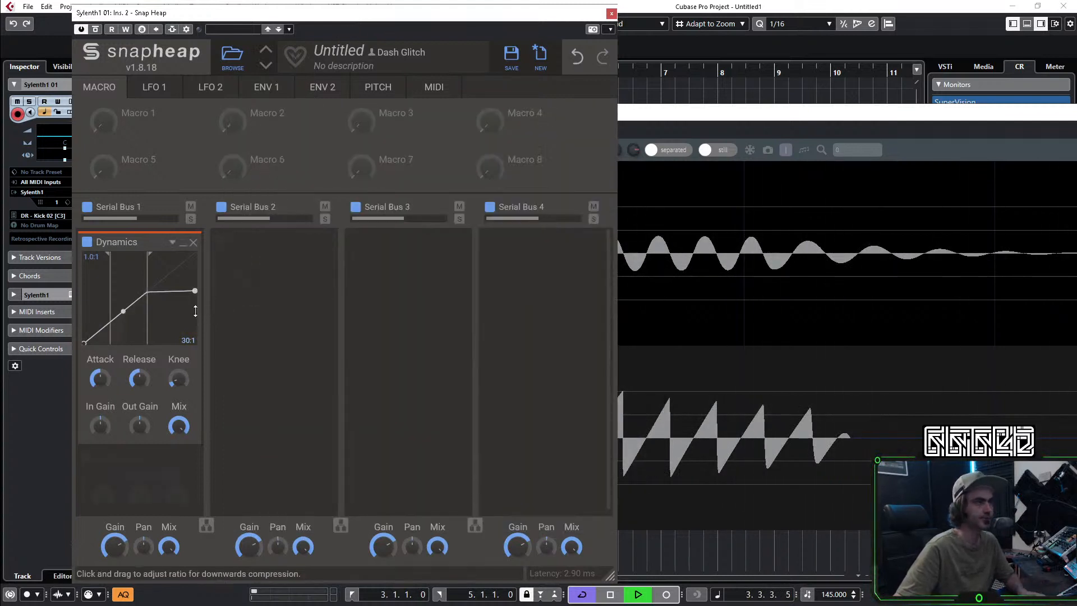
left_click_drag(140, 425, 139, 402)
left_click(627, 156)
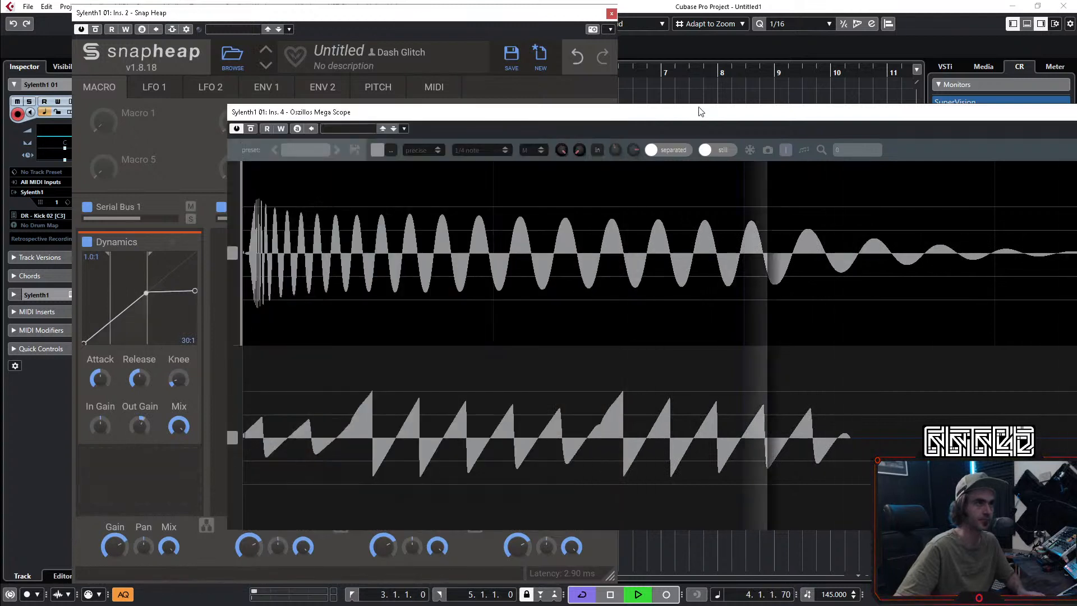
left_click_drag(148, 312, 144, 312)
left_click(713, 131)
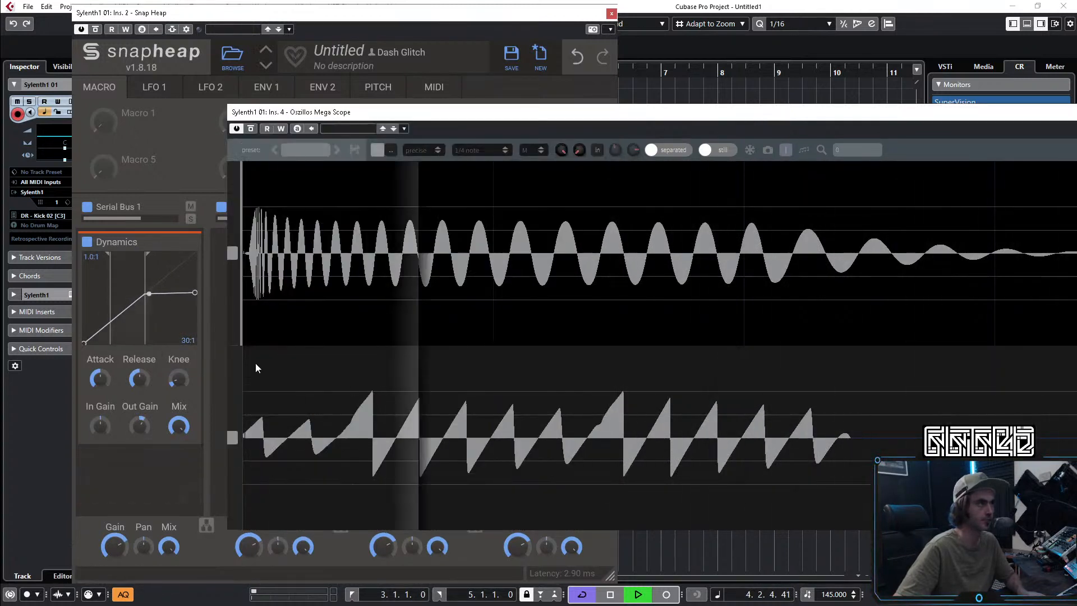
left_click_drag(139, 425, 140, 425)
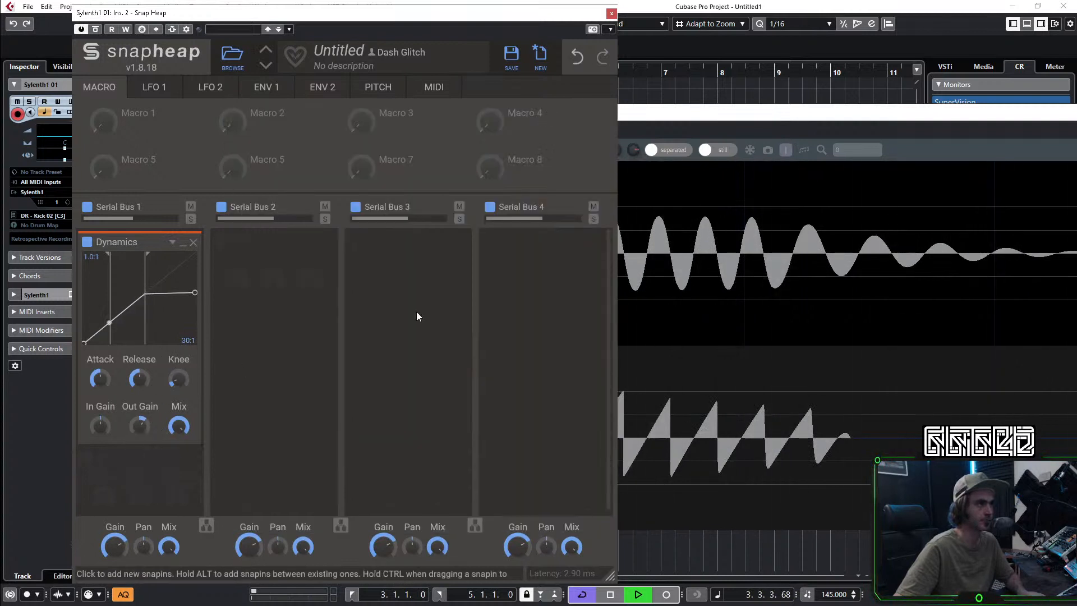
left_click(674, 168)
left_click_drag(145, 315, 145, 316)
left_click(664, 119)
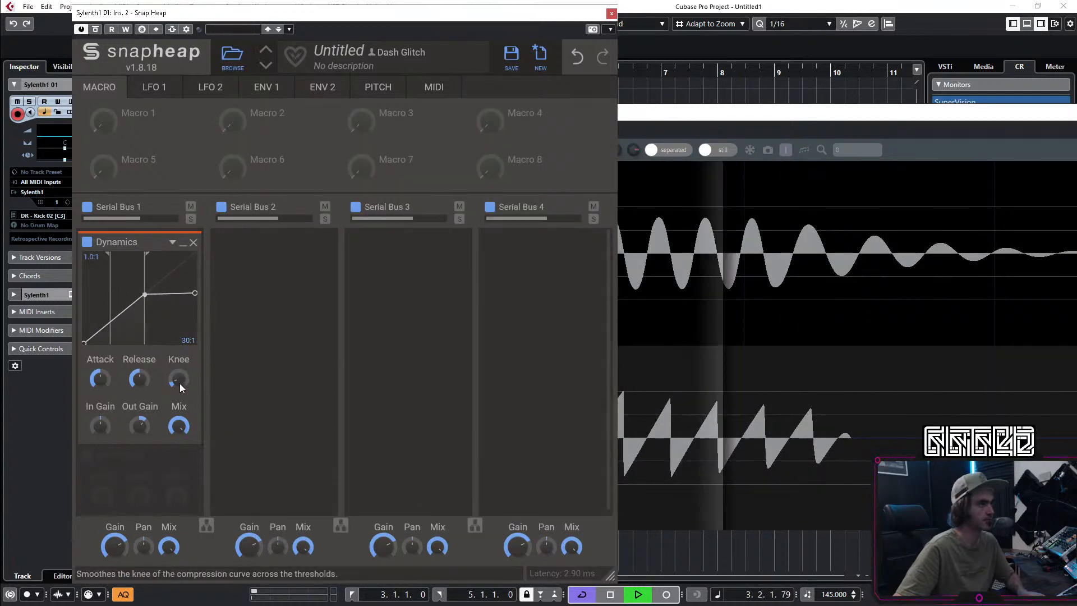
Step: Lower the attack on the kick's Dynamics module and bring its release and knee to minimum, checking the waveform in the scope
left_click(674, 115)
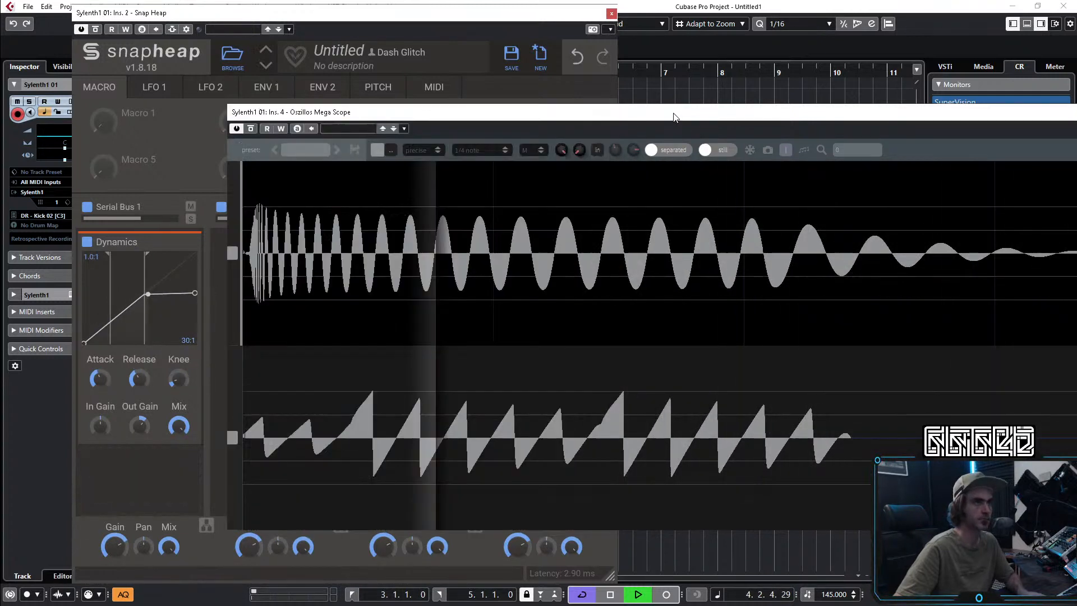
left_click_drag(352, 120, 817, 115)
left_click_drag(148, 377, 140, 422)
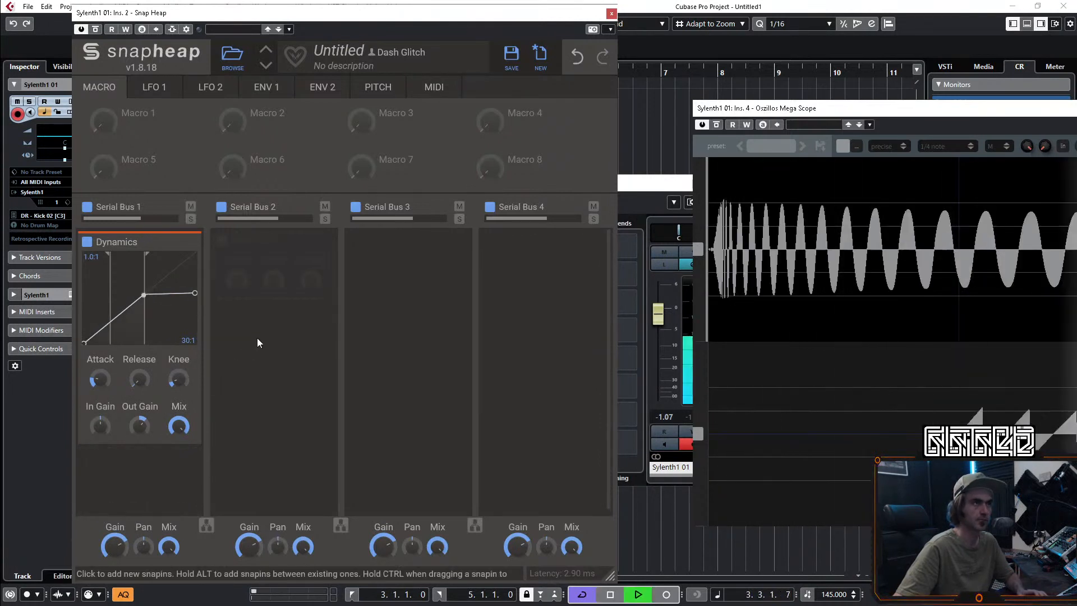
left_click_drag(178, 380, 176, 353)
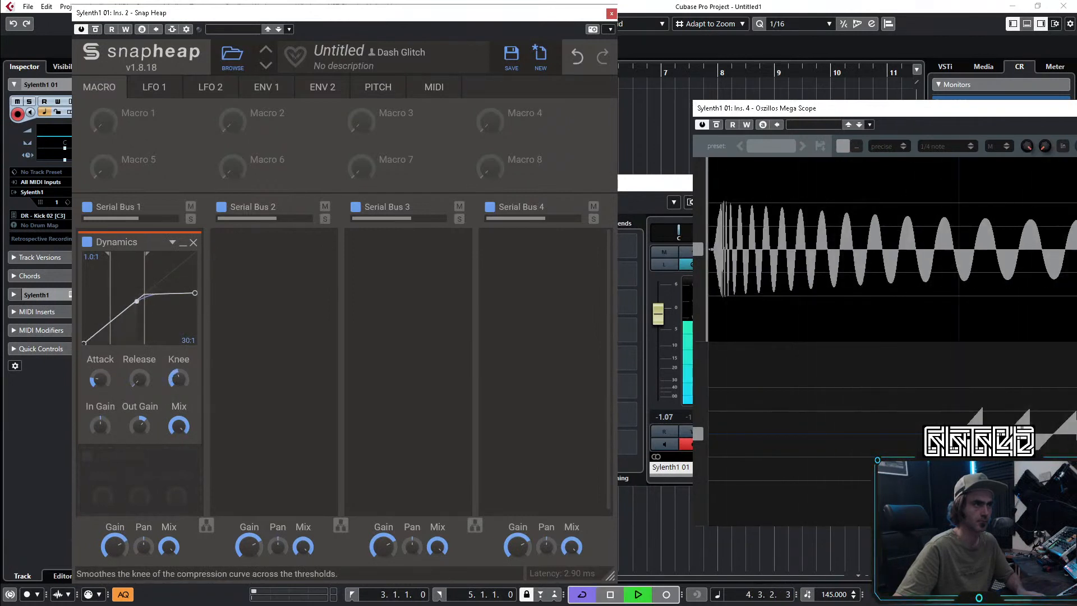
double_click(176, 379)
Step: Compare the kick with the Dynamics module's dry/wet mix reduced and back at full
left_click_drag(184, 434, 184, 477)
left_click_drag(184, 423, 184, 423)
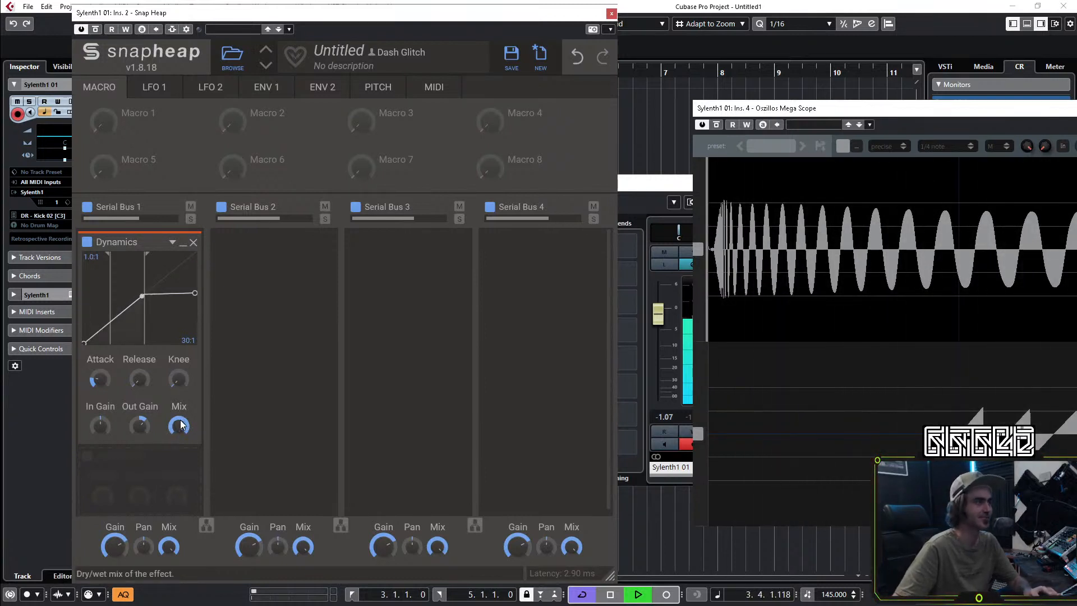
mouse_move(180, 420)
left_mouse_down()
mouse_move(180, 449)
mouse_move(178, 422)
left_mouse_up()
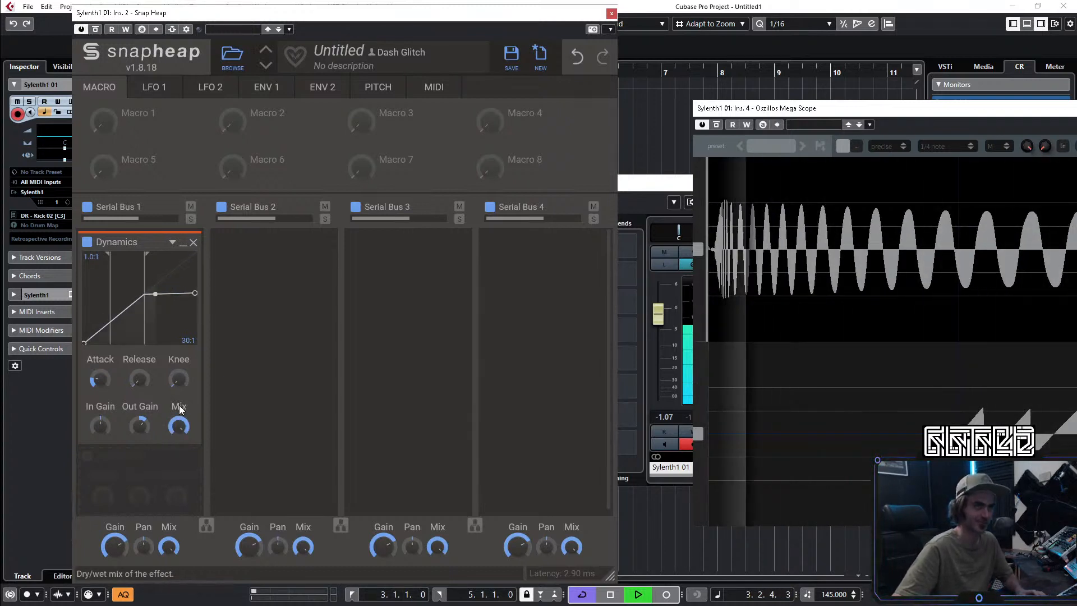
mouse_move(177, 429)
left_mouse_down()
mouse_move(178, 449)
mouse_move(180, 431)
left_mouse_up()
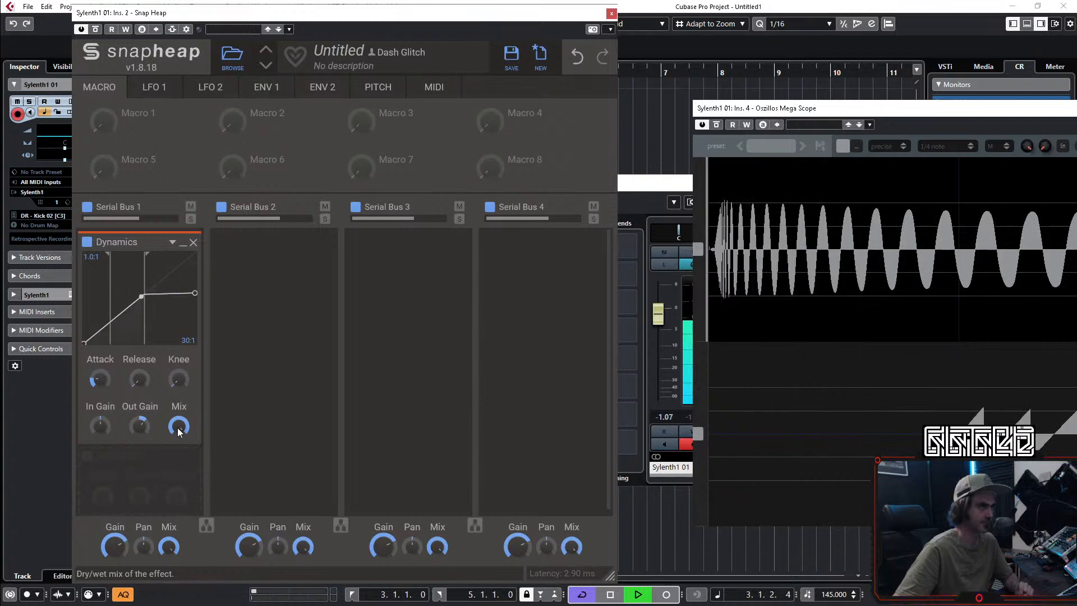
mouse_move(179, 431)
left_mouse_down()
mouse_move(180, 451)
mouse_move(177, 428)
left_mouse_up()
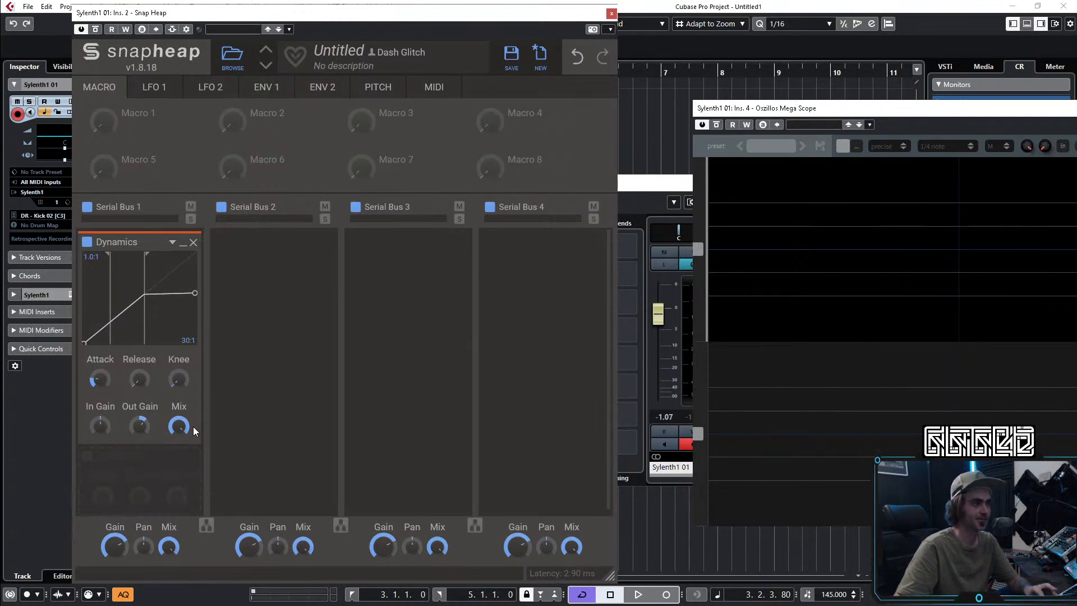
Step: Play the loop with Snap Heap closed and inspect the compressed kick against the bass in the Oszillos Mega Scope
key("space")
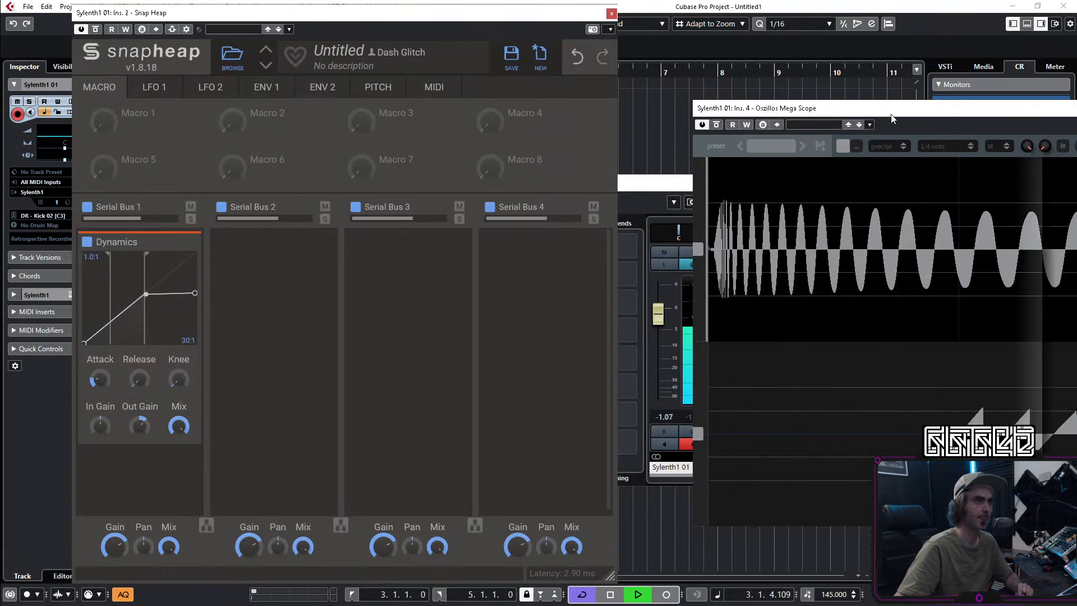
left_click_drag(879, 116, 346, 94)
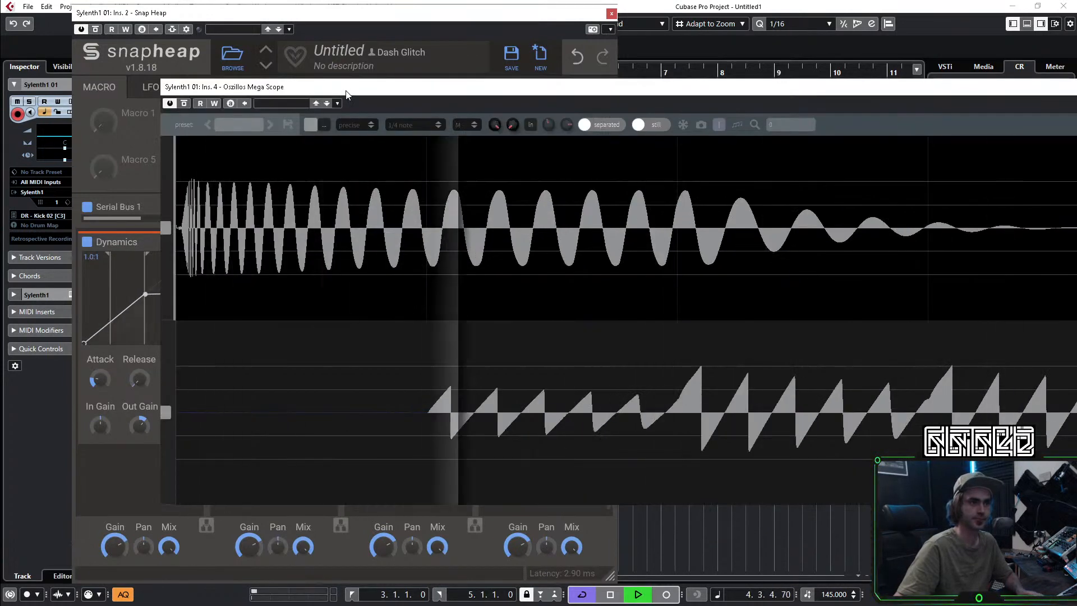
left_click(612, 14)
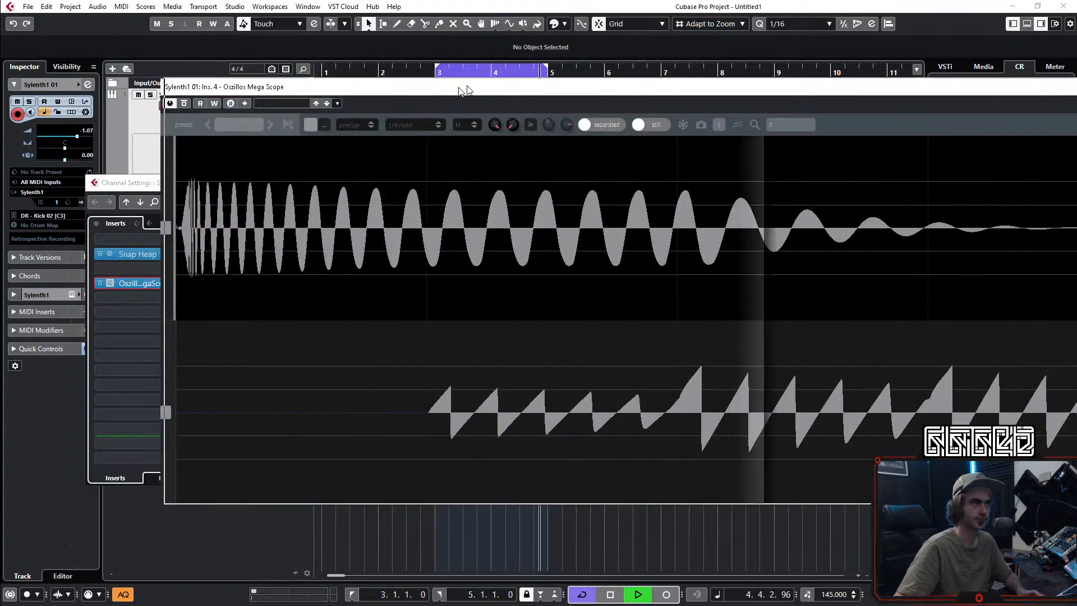
left_click_drag(736, 88, 1018, 84)
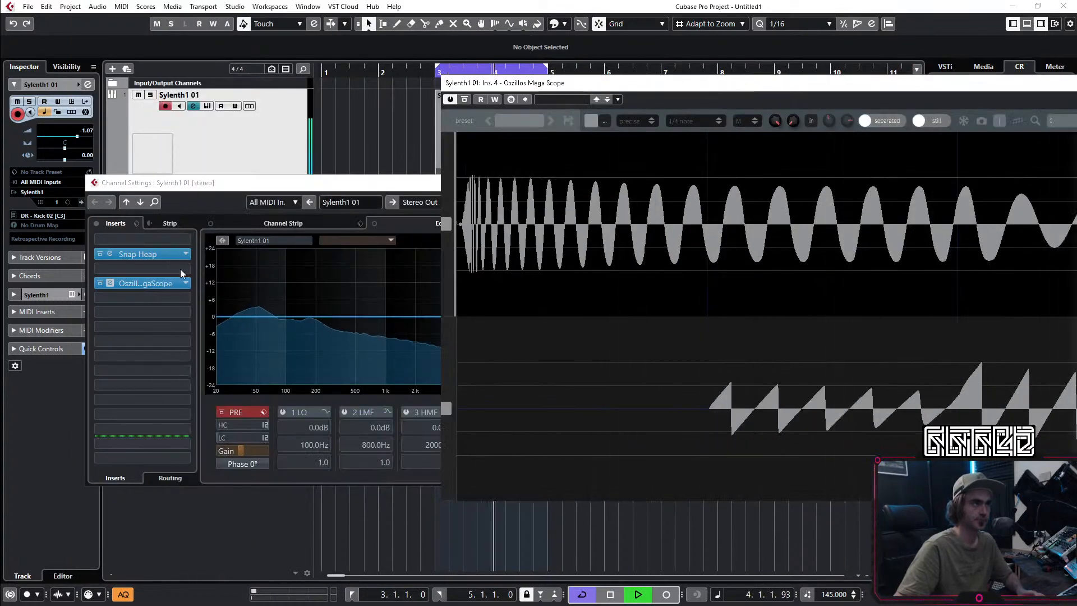
Step: Reopen Snap Heap on the kick and add a Transient Shaper to Serial Bus 2
left_click(111, 253)
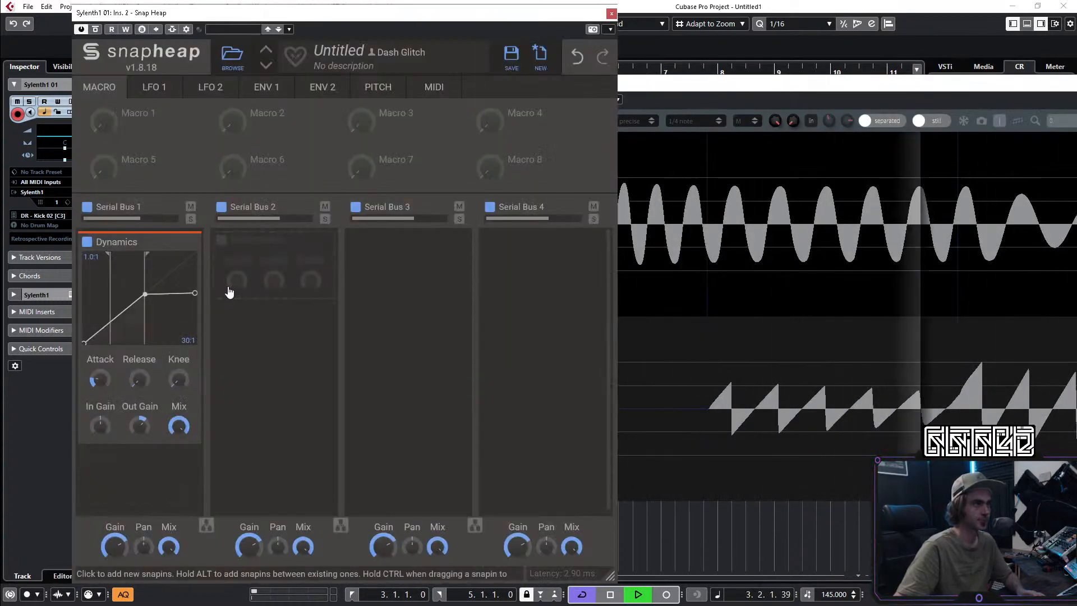
left_click(242, 275)
left_click(486, 473)
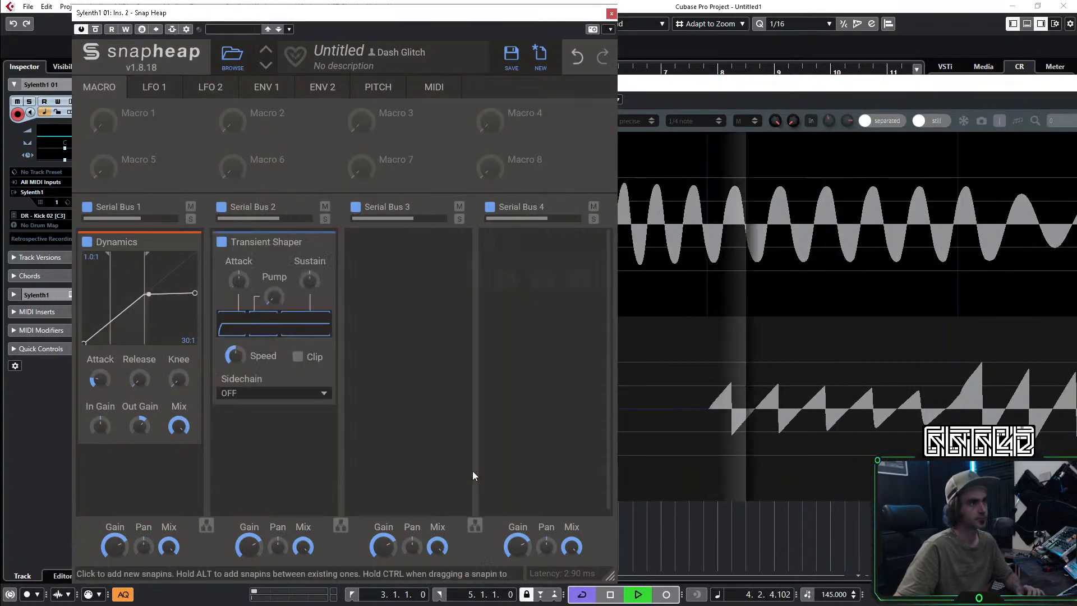
left_click(650, 89)
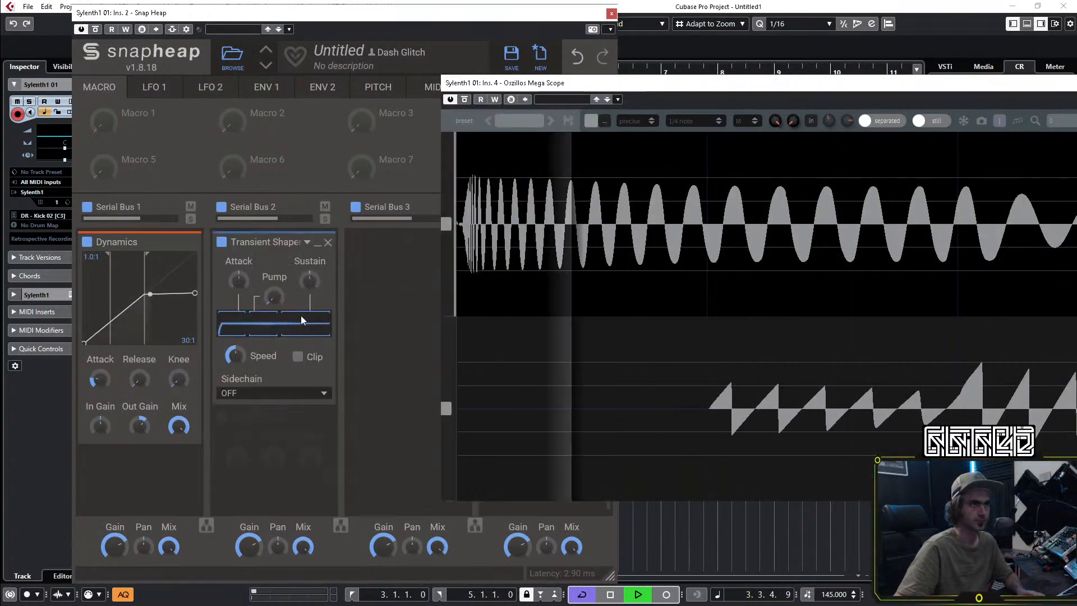
Step: Try the Transient Shaper with 13% attack, higher speed and 12% pump against the scope, and remove the module
left_click_drag(235, 286, 236, 269)
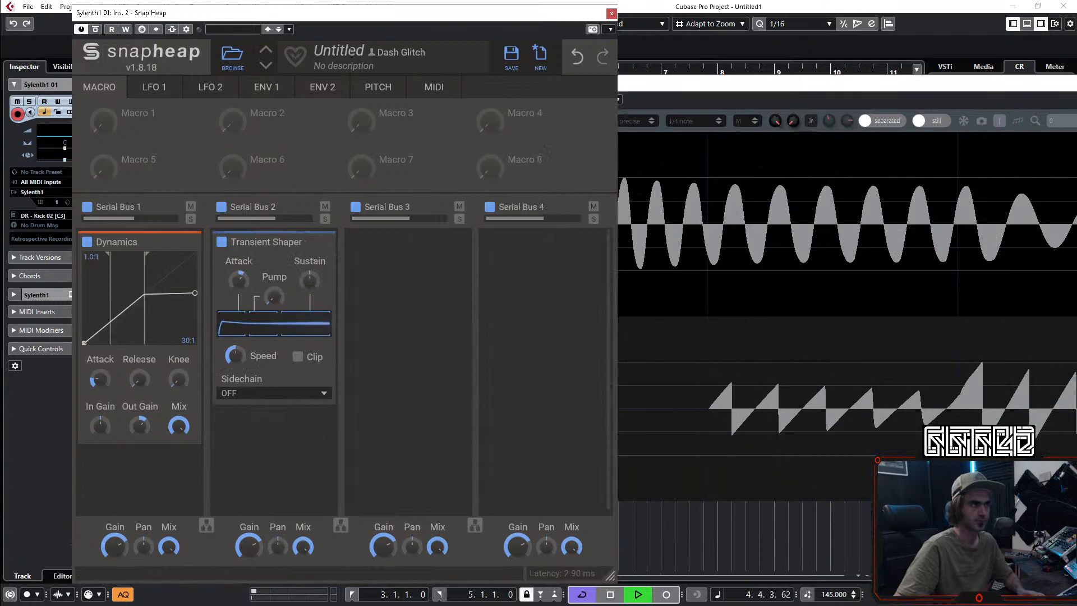
left_click_drag(354, 23, 192, 54)
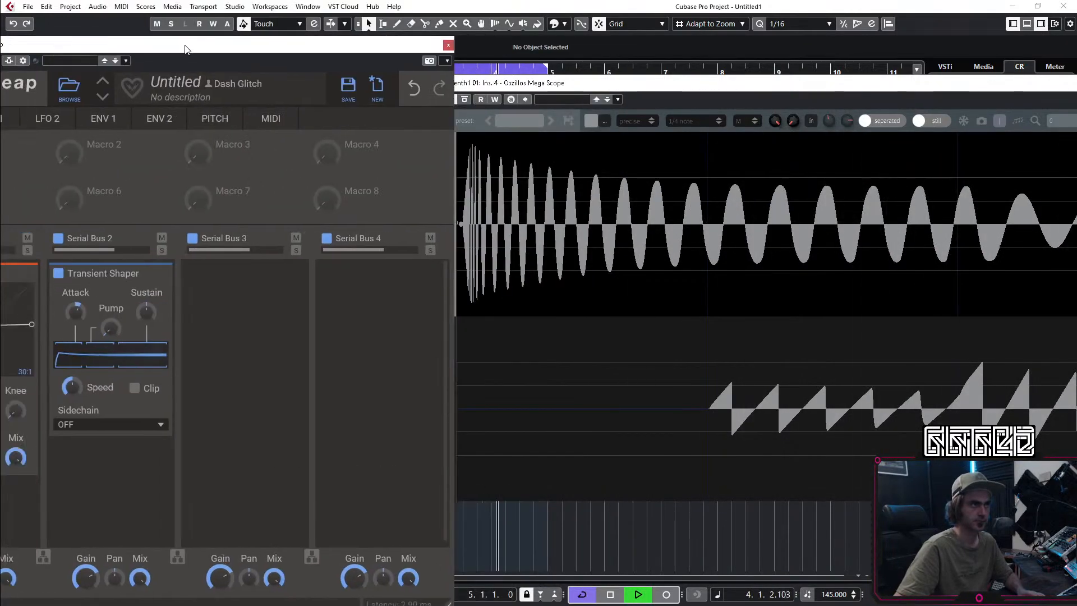
left_click_drag(72, 386, 71, 359)
left_click_drag(79, 309, 79, 303)
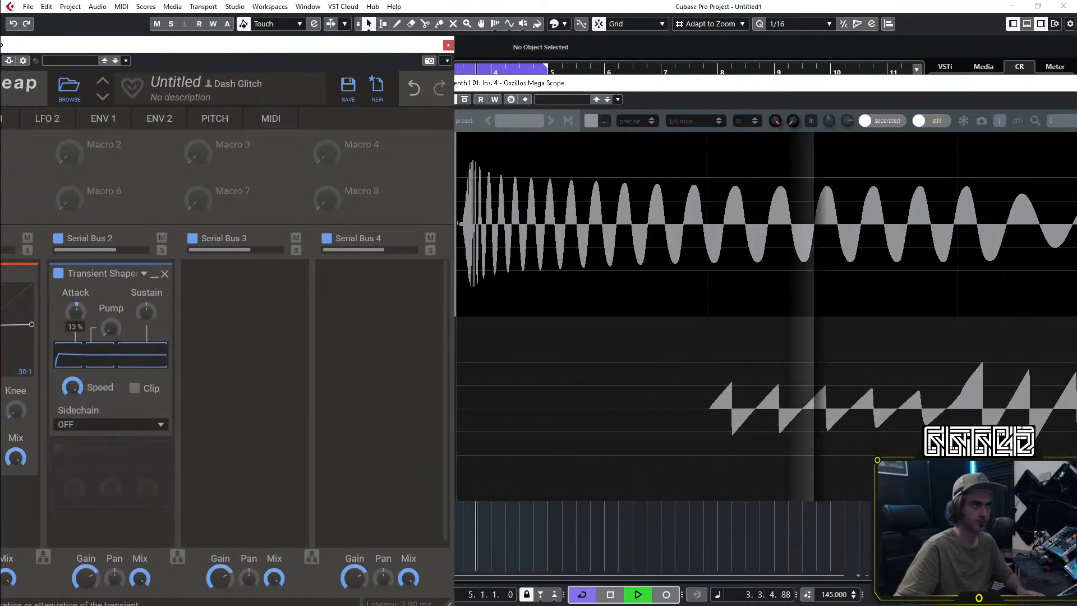
left_click_drag(113, 329, 113, 317)
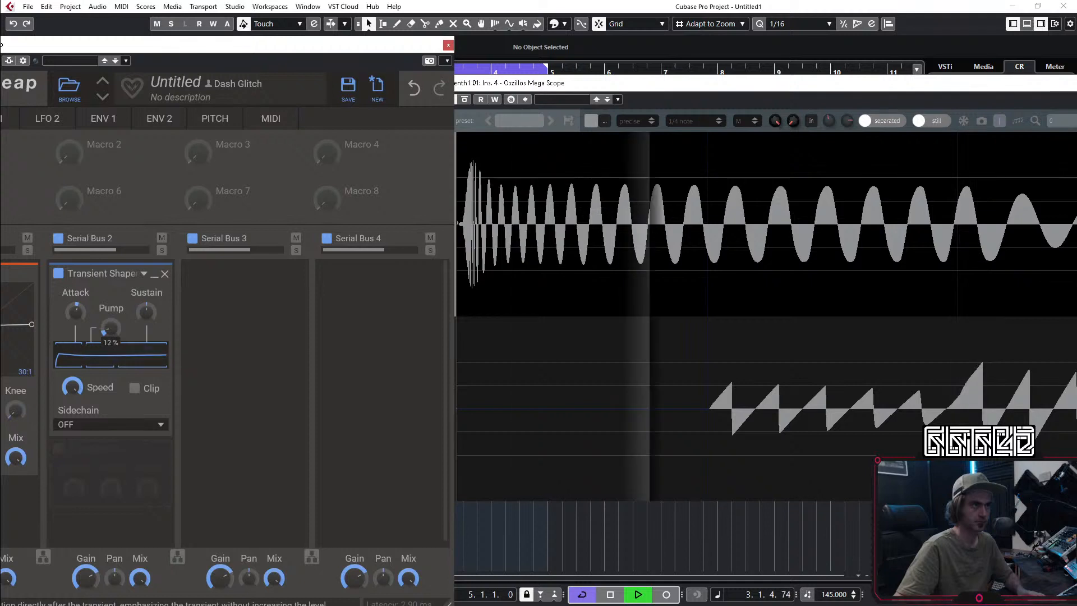
left_click(164, 274)
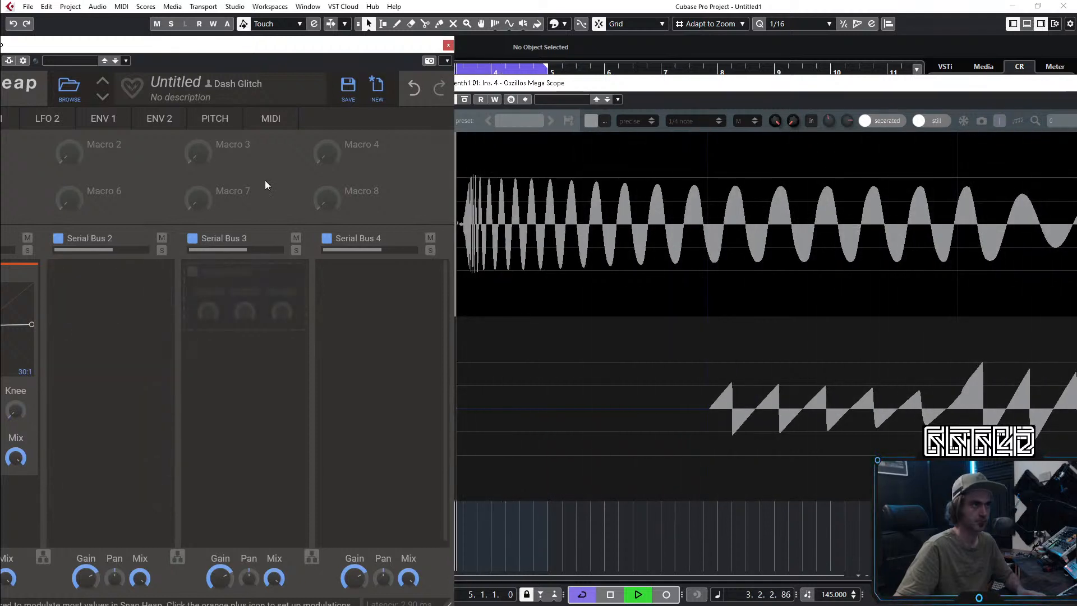
Step: Close Snap Heap and the kick's channel settings window, leaving the scope open
left_click_drag(446, 38, 689, 13)
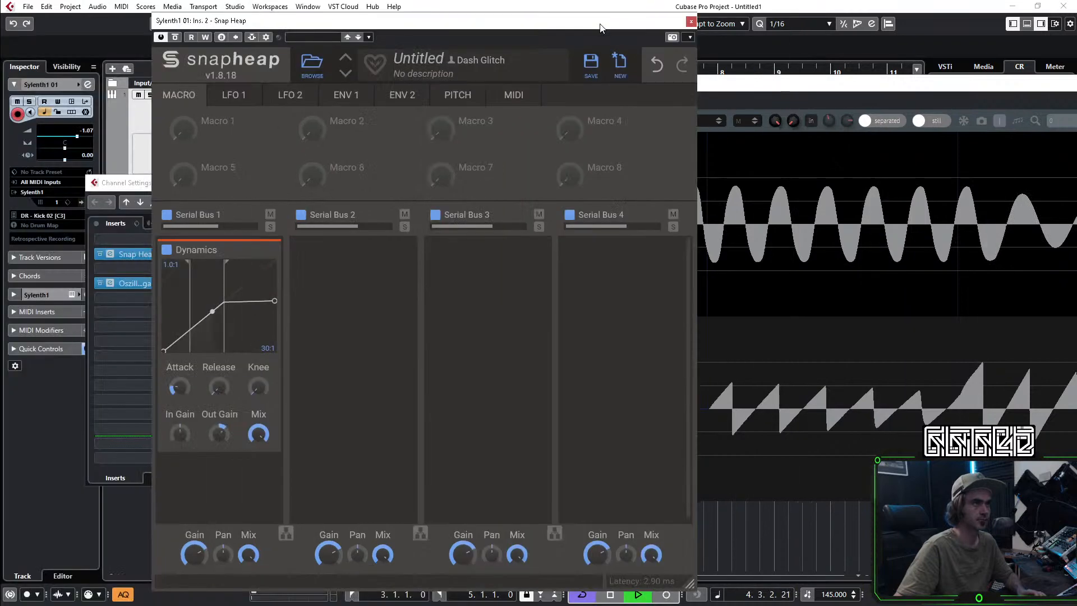
left_click(691, 21)
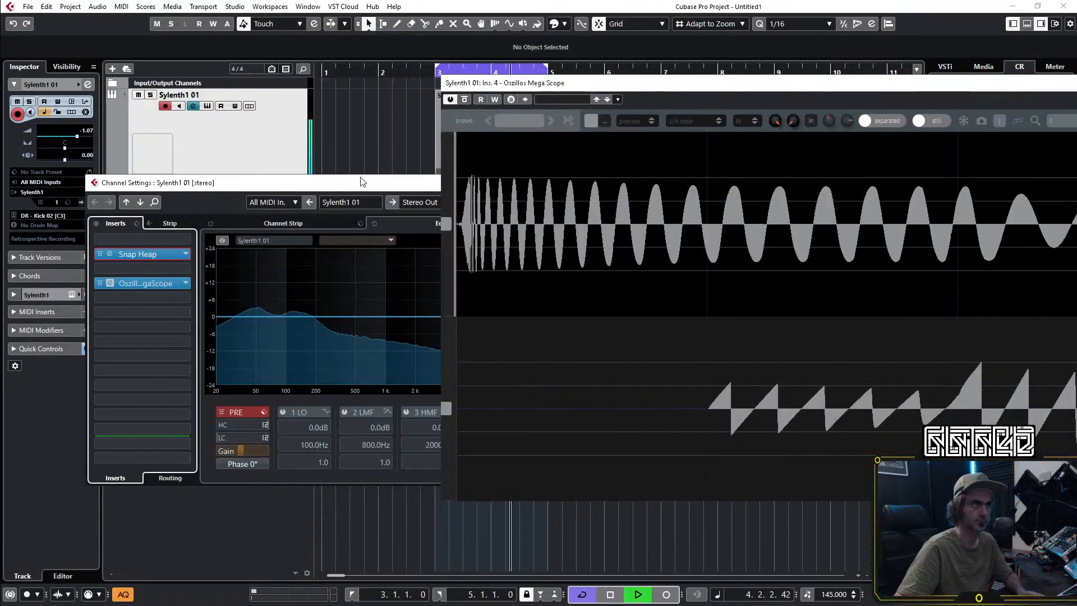
left_click_drag(28, 184, 29, 184)
left_click(377, 186)
left_click(219, 155)
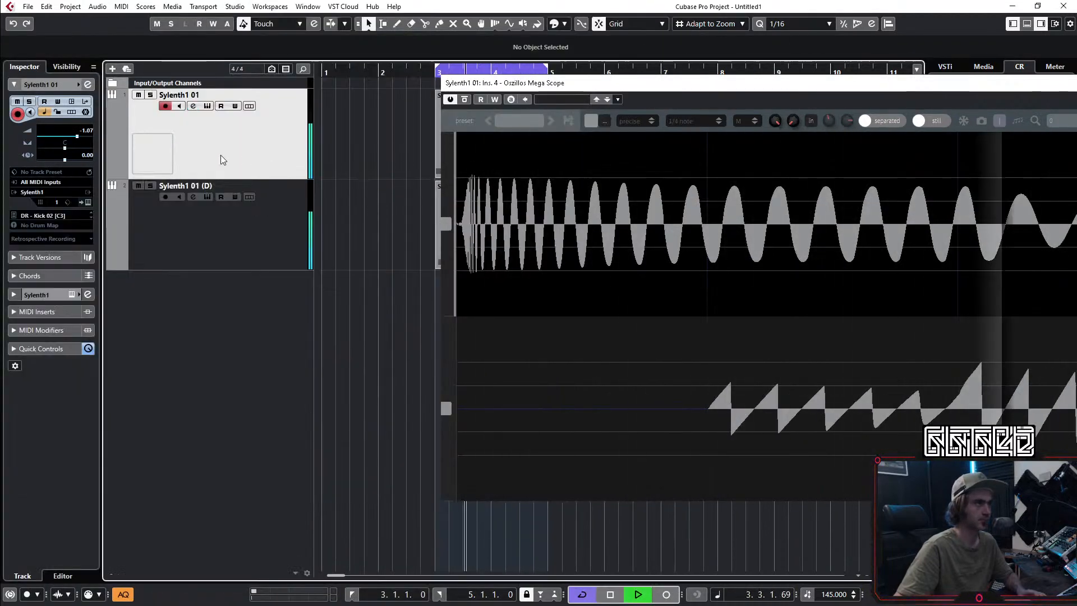
Step: Play the loop while examining the kick and bass waveforms in the scope, then shrink and close the scope
key("space")
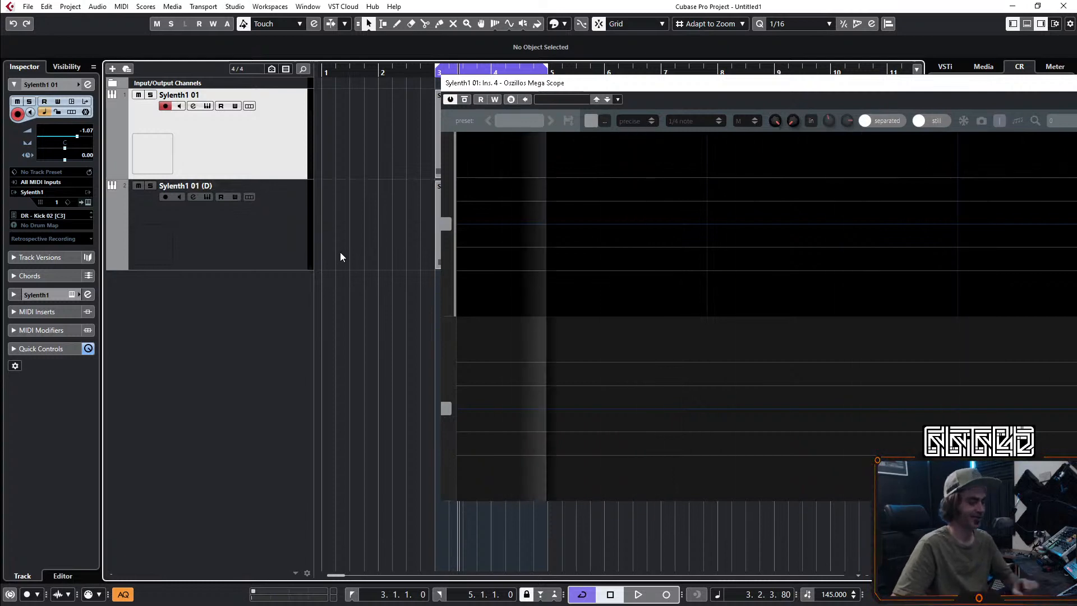
key("space")
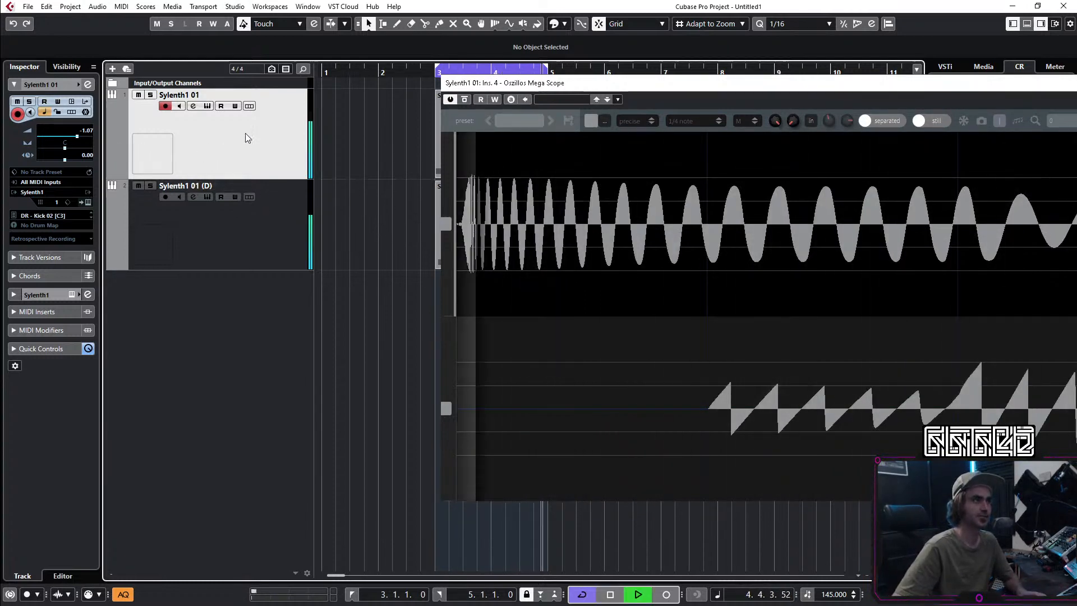
left_click_drag(541, 87, 187, 165)
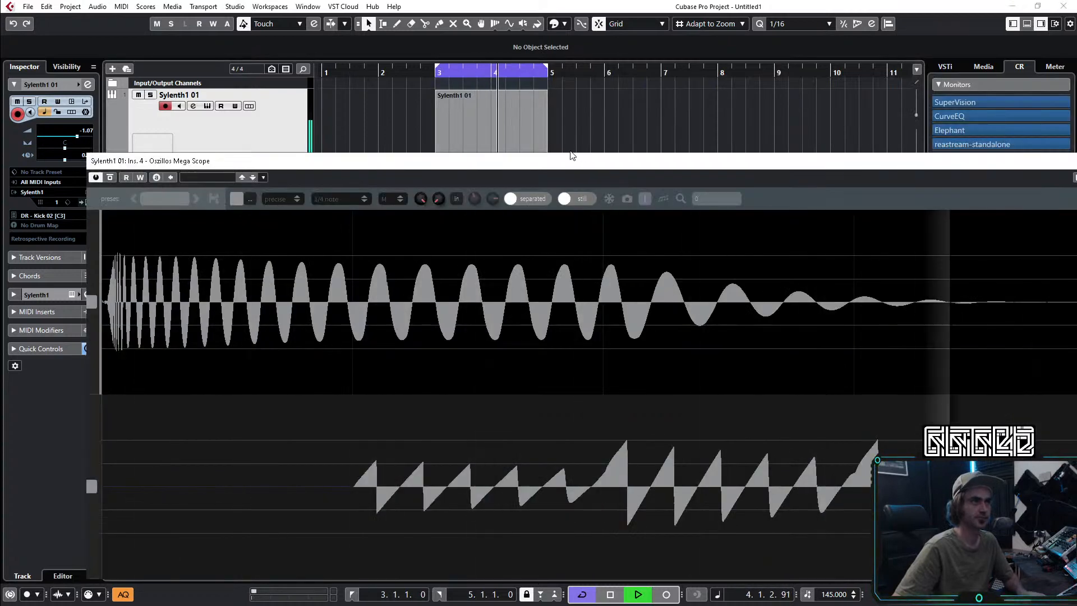
left_click_drag(393, 122, 258, 94)
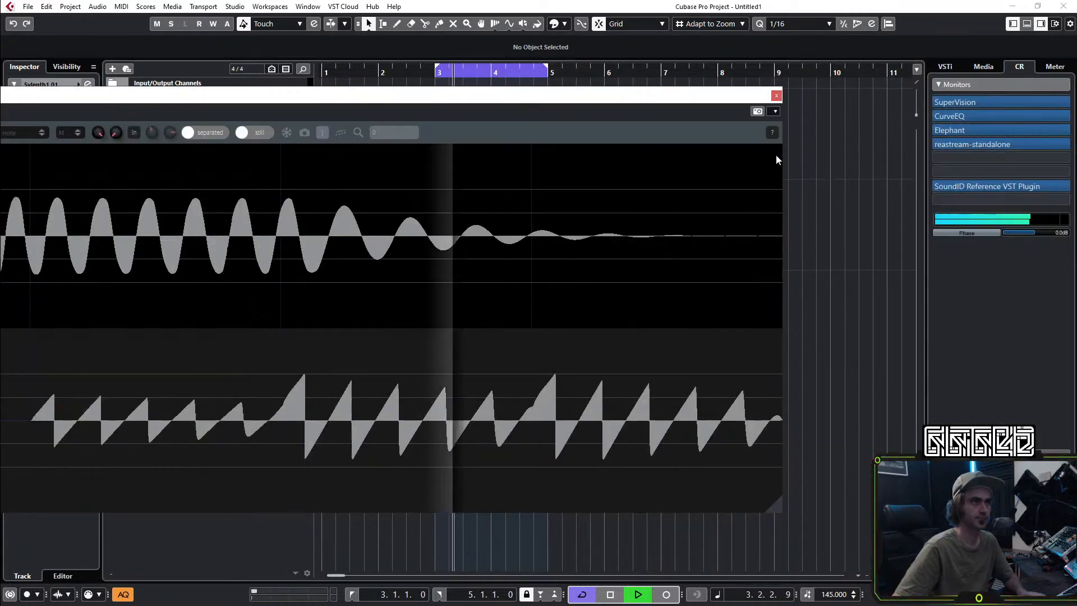
left_click_drag(785, 513, 547, 521)
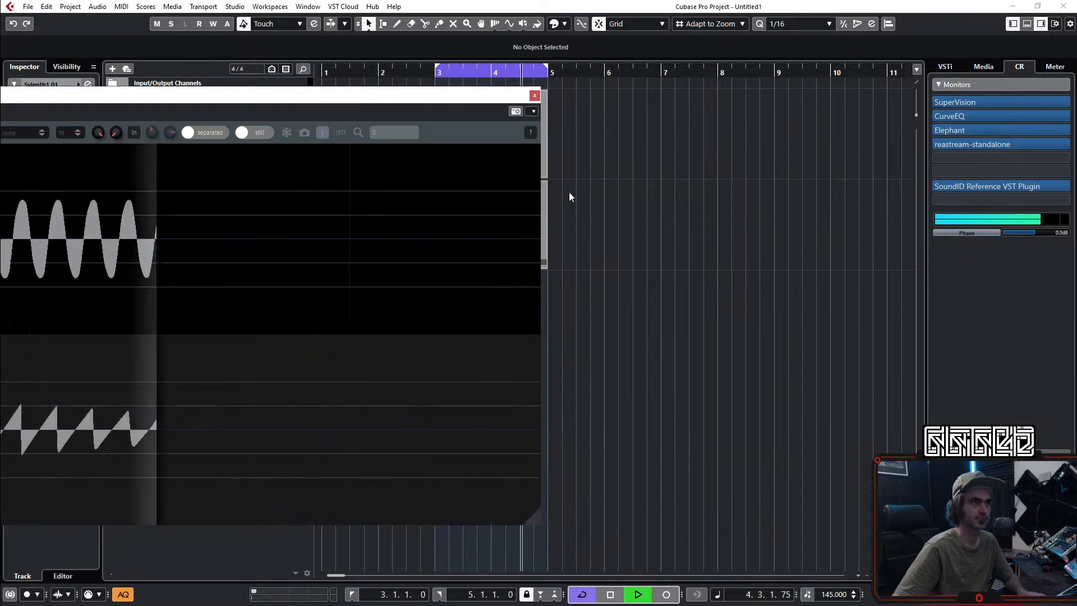
left_click(658, 153)
Step: Split the kick MIDI part at 3.1.4 after its first note and delete the remainder
left_click(486, 159)
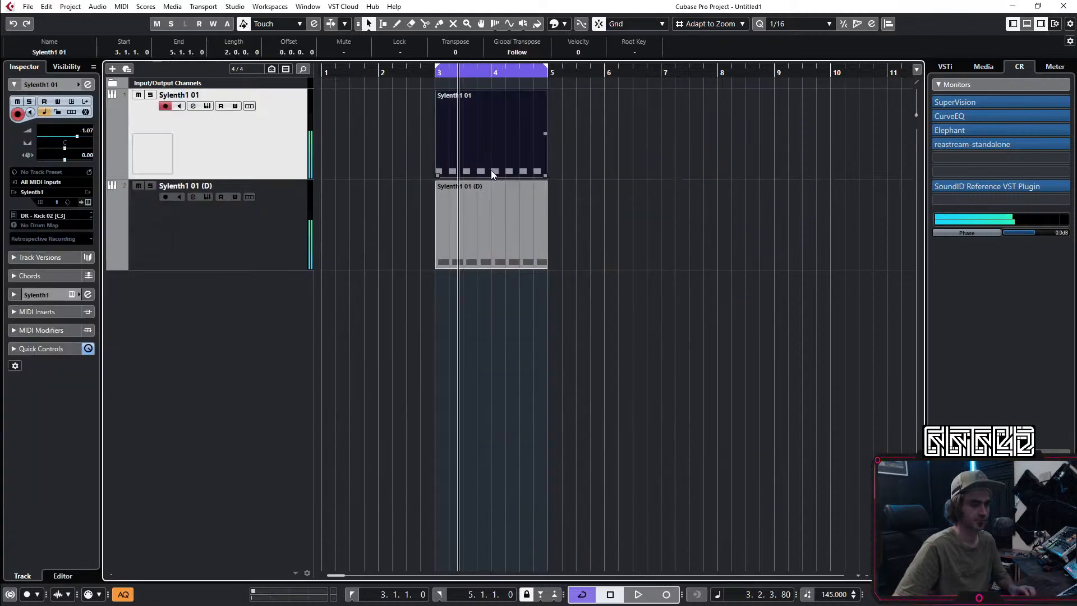
scroll(445, 155, "up", 4, "ctrl")
key("3")
left_click(441, 168)
key("1")
key("Delete")
Step: Render the single-note kick part in place to a new audio track through the render settings
left_click(418, 154)
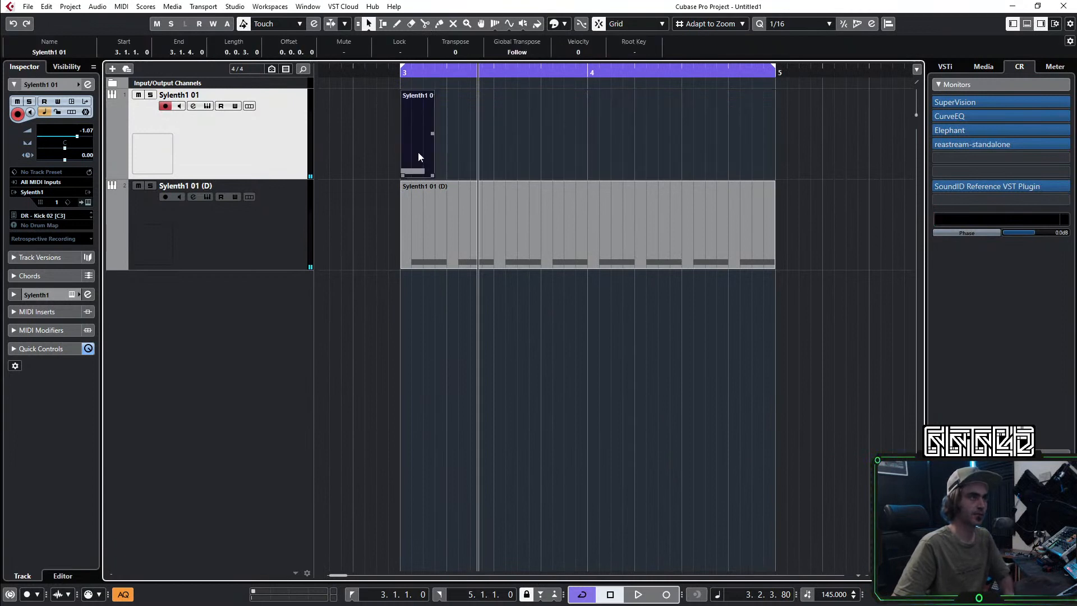
right_click(418, 151)
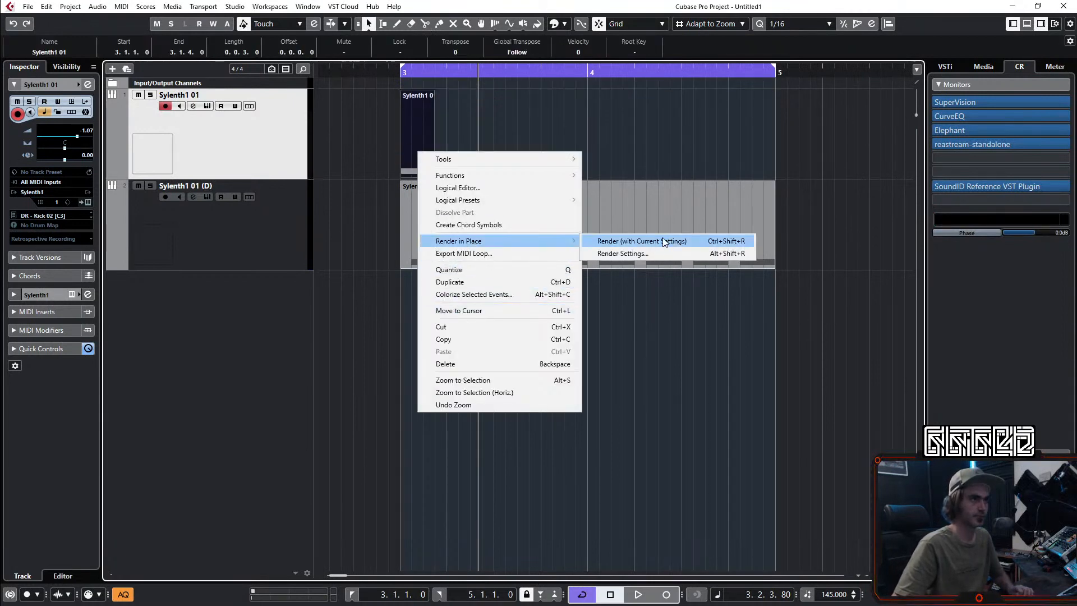
left_click(634, 253)
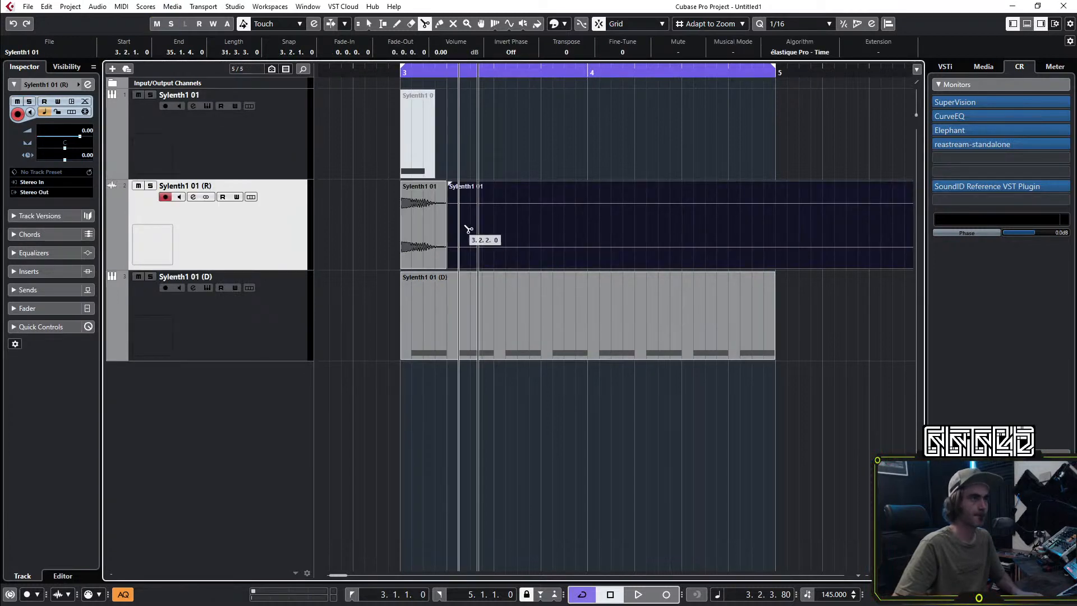
Step: Cut the rendered kick audio at 3.2.1 and delete the long tail after it
key("Delete")
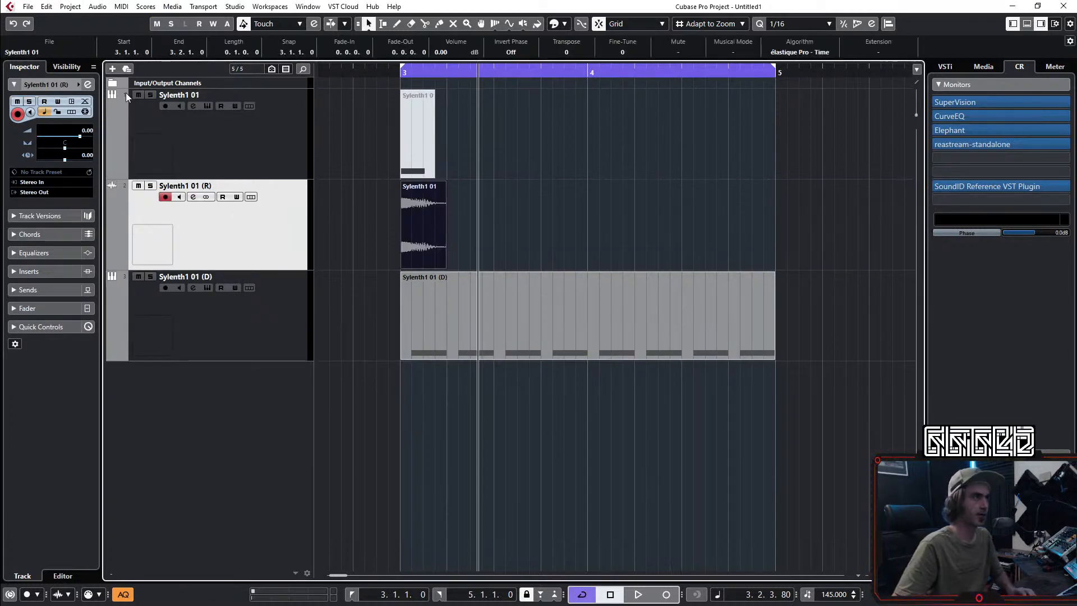
left_click(87, 85)
left_click(86, 85)
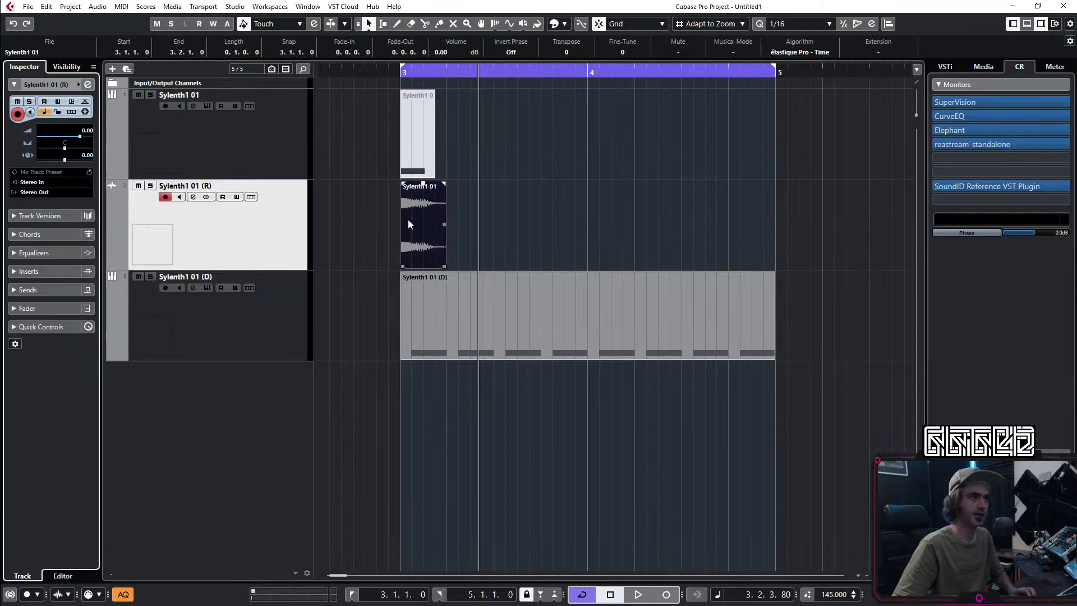
Step: Add a fade-out of 0.0.0.42 to the end of the rendered kick audio and bounce the selection
scroll(421, 211, "up", 4, "ctrl")
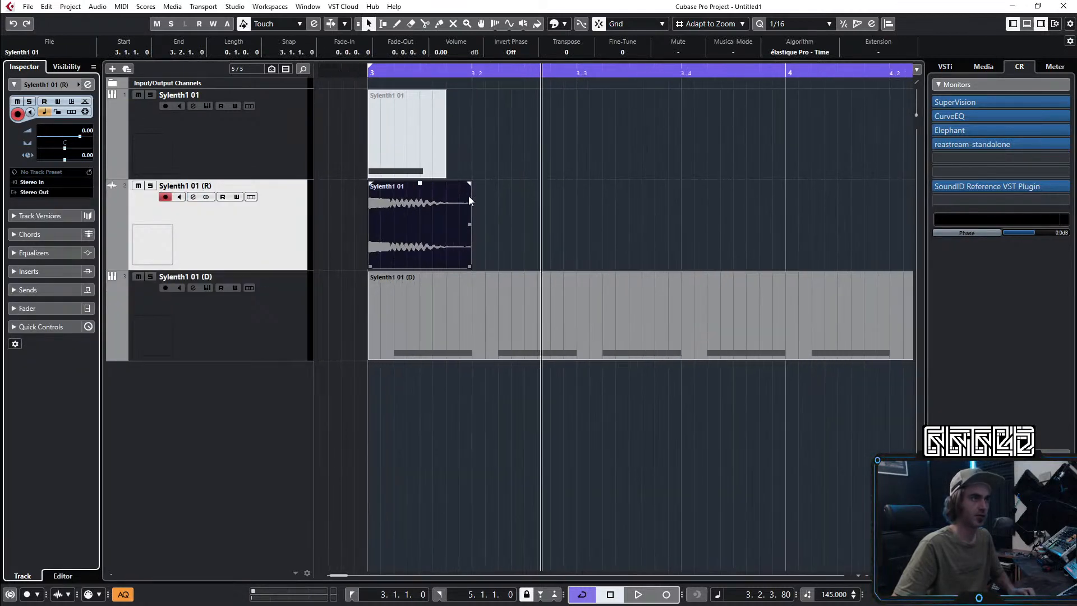
left_click_drag(469, 183, 460, 185)
right_click(413, 212)
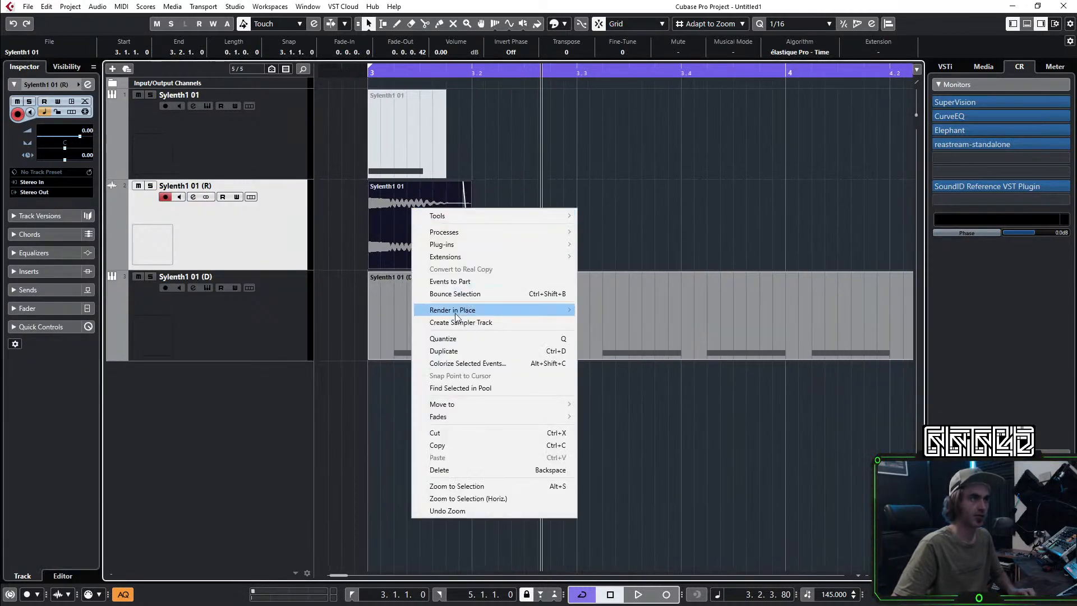
left_click(456, 294)
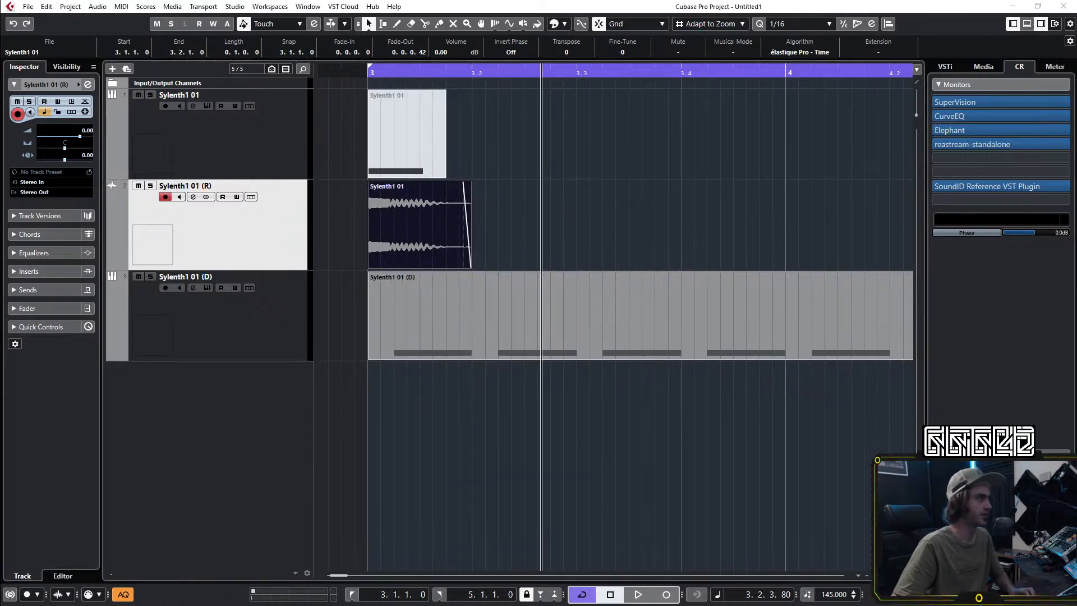
Step: Create a sampler track from the bounced kick audio and close its sampler view
right_click(408, 229)
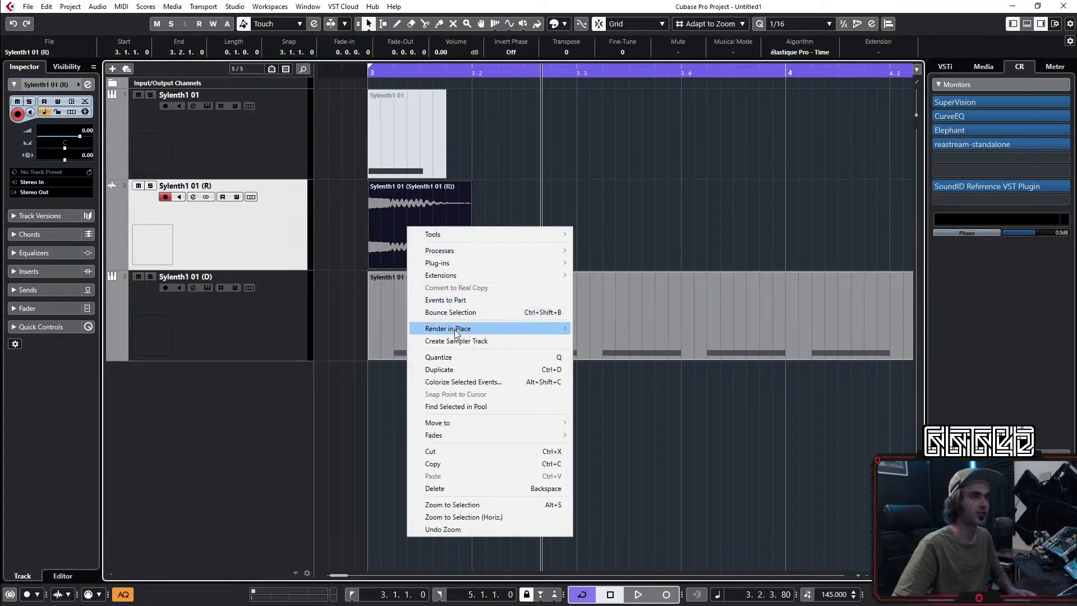
left_click(454, 341)
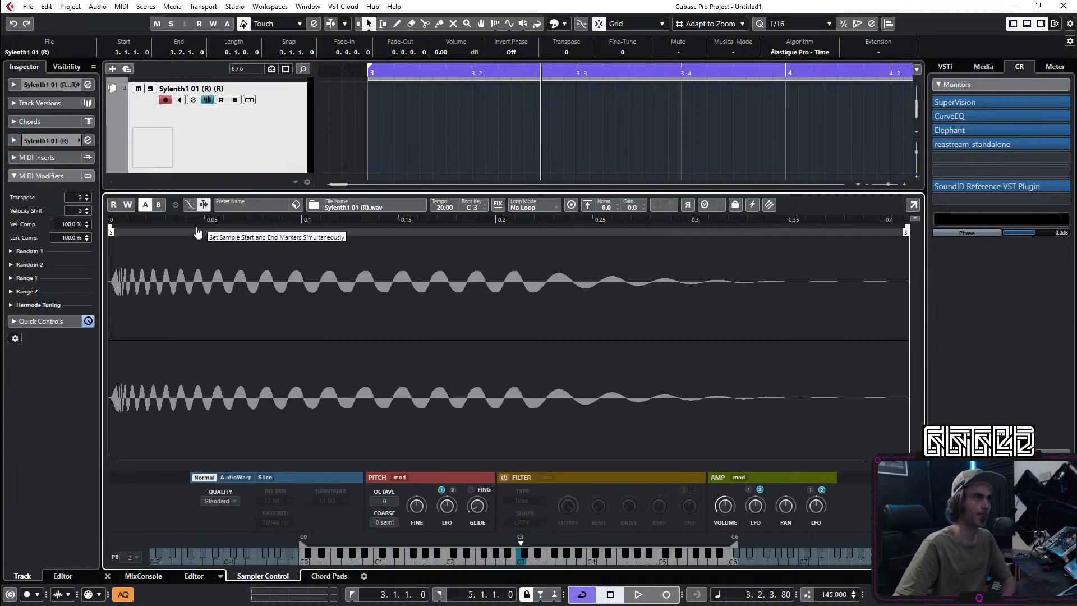
left_click(107, 574)
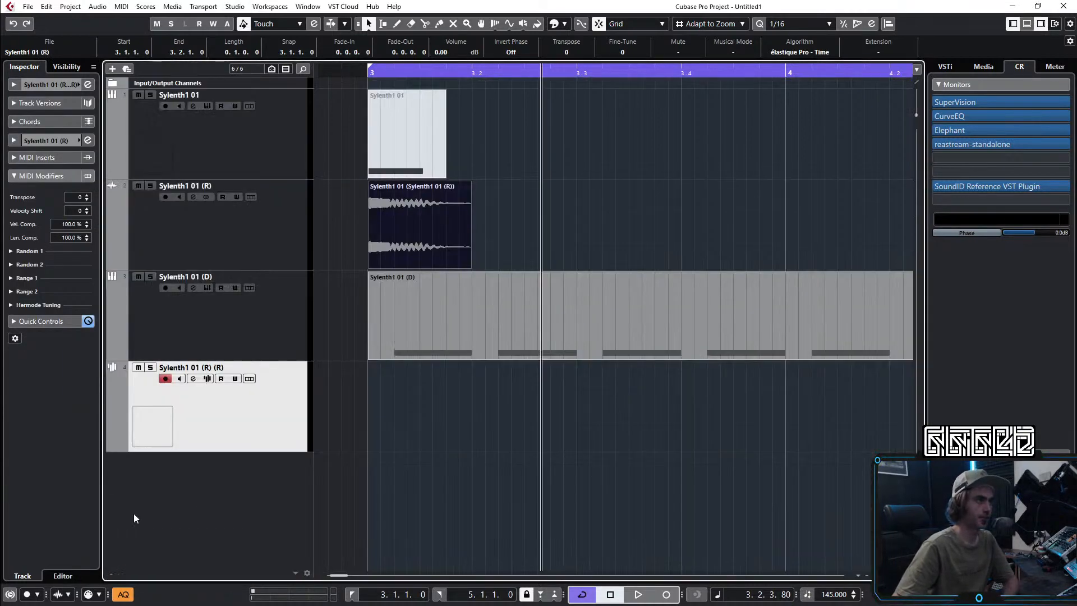
Step: Disable the original kick synth track Sylenth1 01 and the rendered audio track Sylenth1 01 (R)
left_click(488, 161)
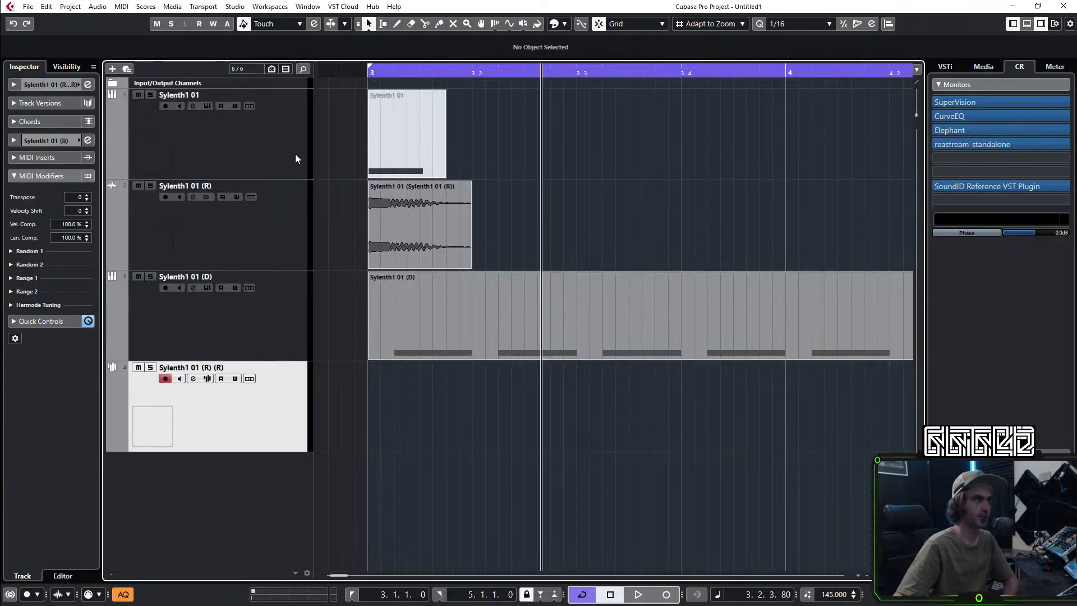
left_click(271, 226)
left_click(274, 144, "shift")
right_click(274, 143)
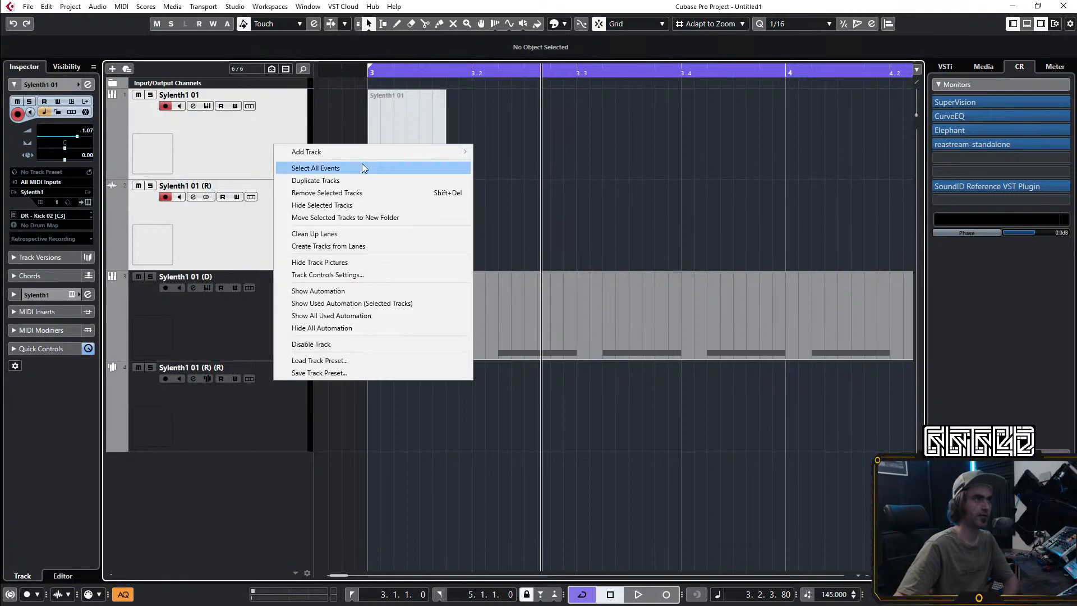
left_click(316, 343)
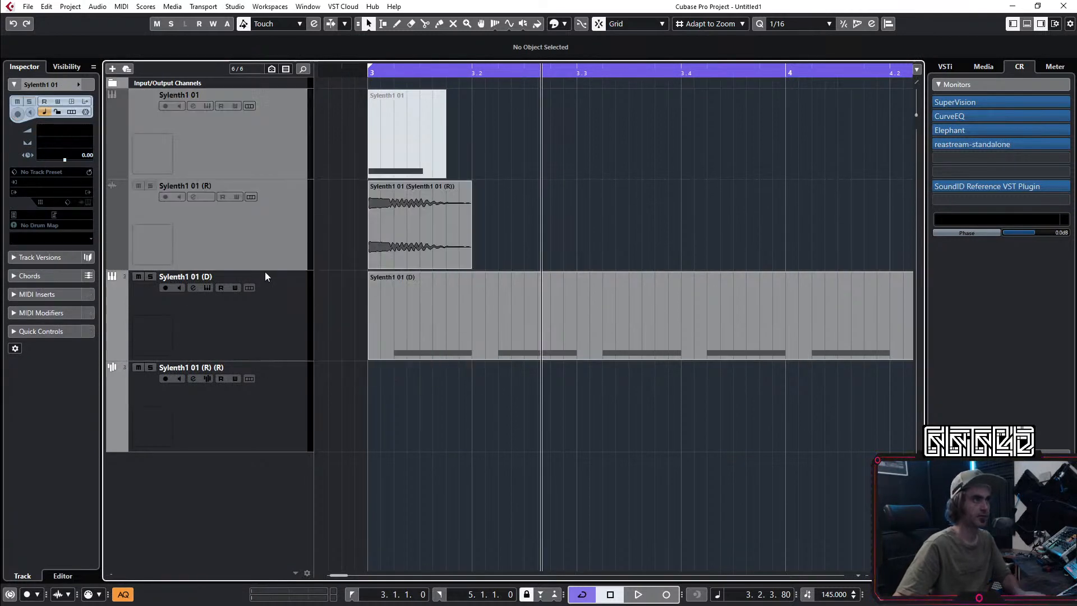
Step: Create a MIDI part across the loop on the sampler track and add a 1/16 C3 note at 3.1.1
double_click(391, 220)
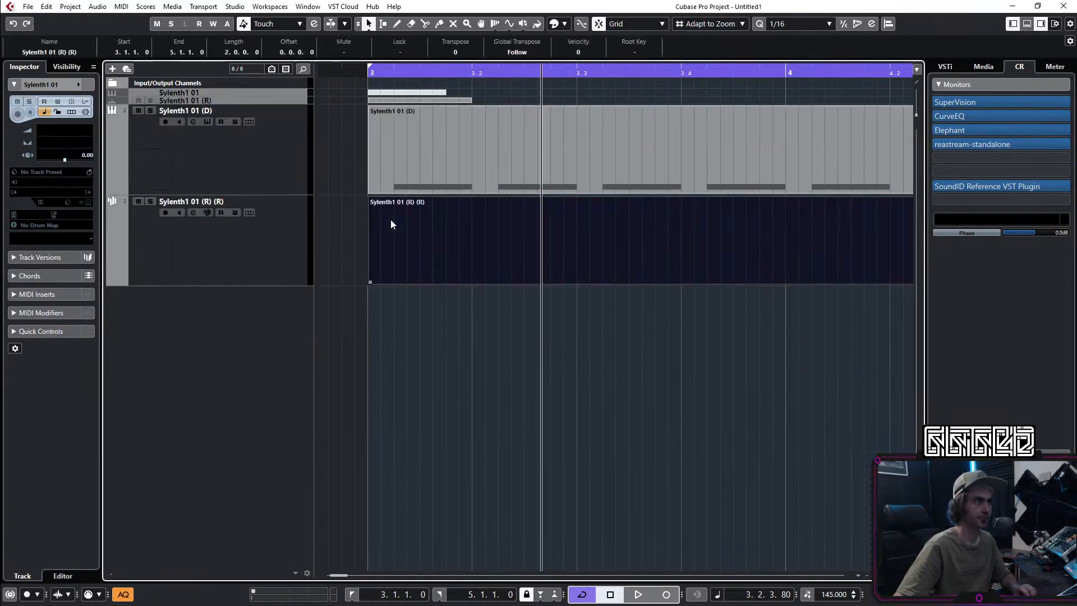
double_click(392, 227)
double_click(153, 410)
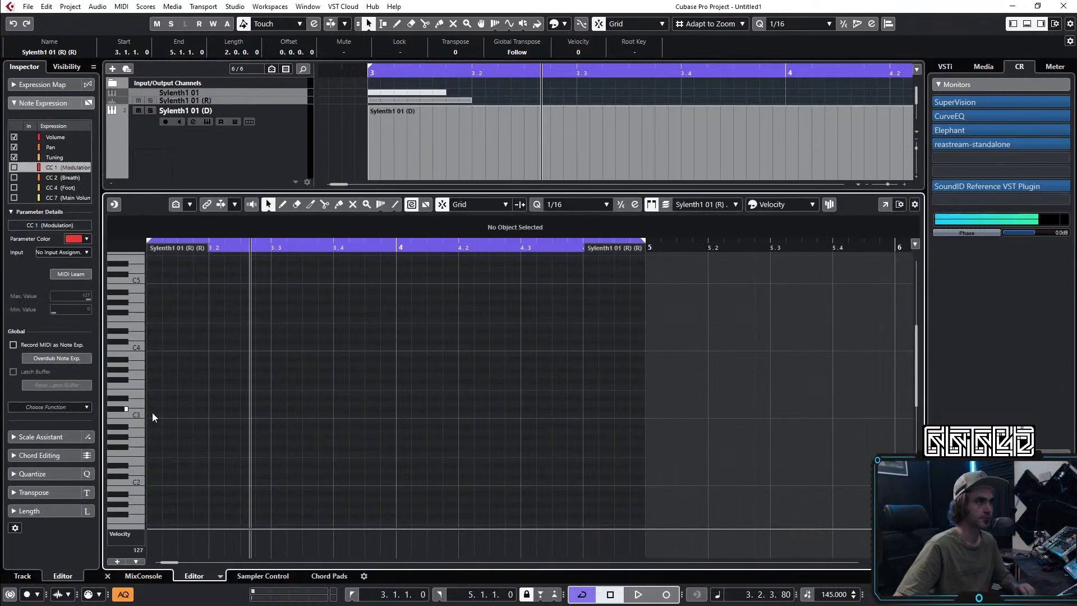
left_click_drag(159, 413, 159, 416)
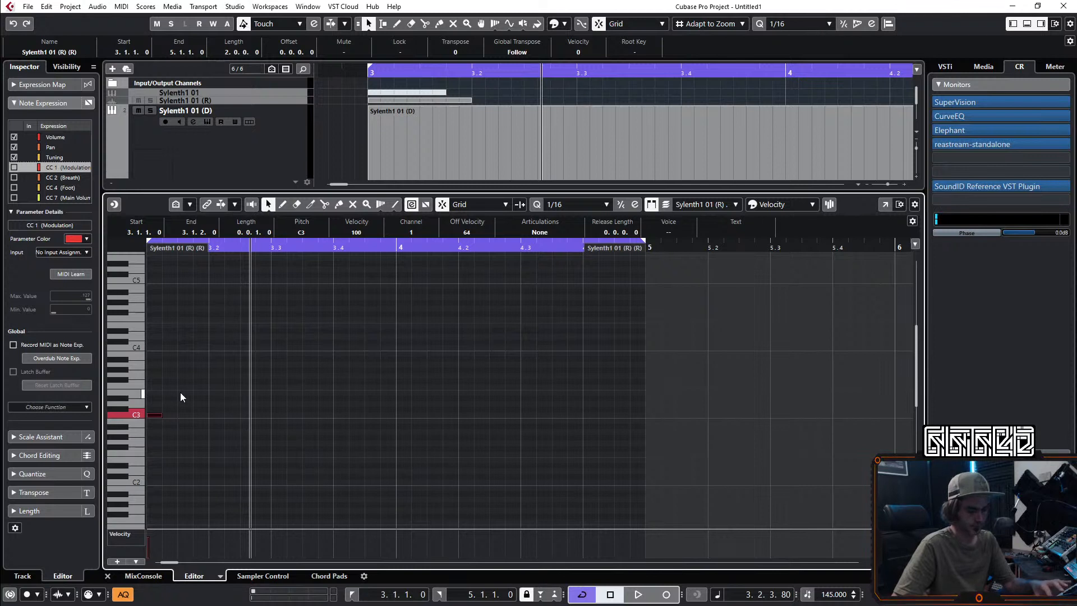
Step: Duplicate the C3 note onto every beat up to 6.4.1, then play the loop and close the note editor
key("ctrl+d")
key("ctrl+d")
key("ctrl+d")
key("ctrl+d")
key("ctrl+d")
key("ctrl+d")
key("ctrl+d")
key("ctrl+d")
key("ctrl+d")
key("ctrl+d")
key("ctrl+d")
key("ctrl+d")
key("ctrl+d")
key("ctrl+d")
key("ctrl+d")
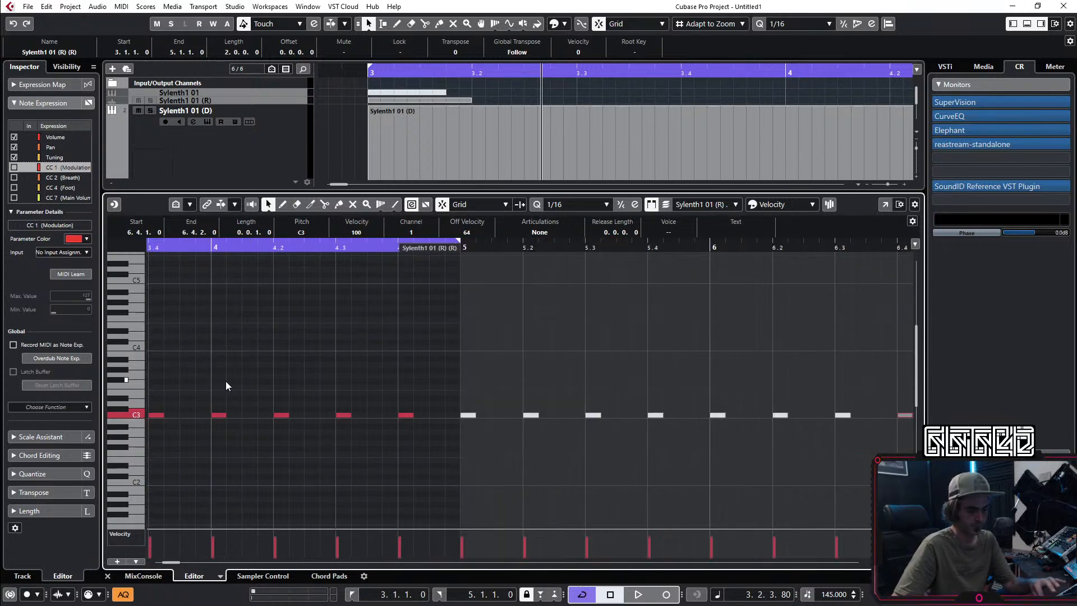
left_click(293, 317)
key("space")
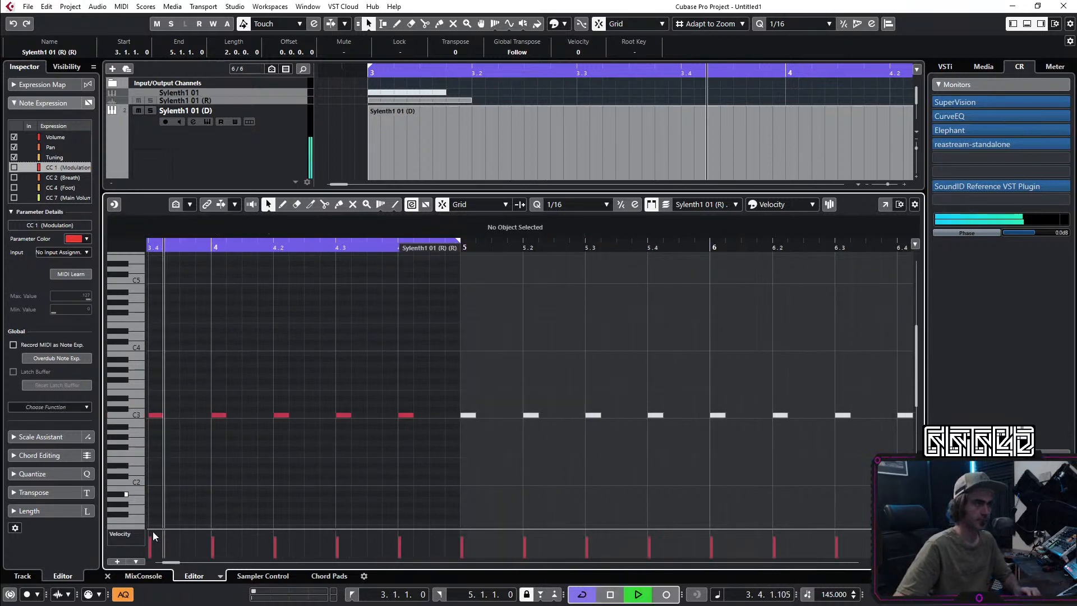
left_click(108, 576)
scroll(588, 322, "down", 1)
scroll(587, 323, "down", 2)
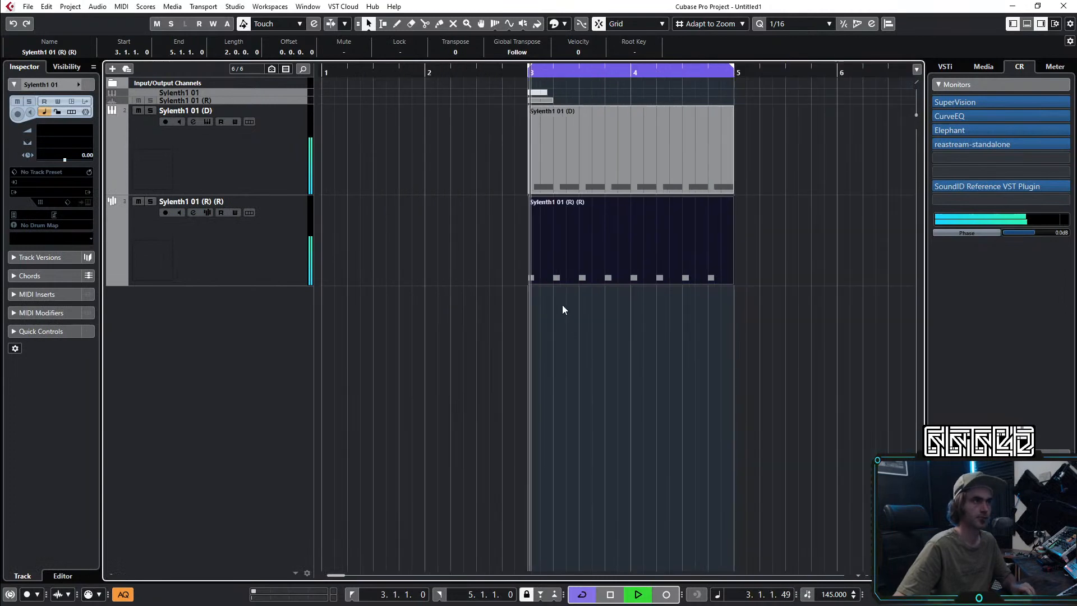
Step: Open the sampler track's channel settings and save the project as 1
left_click(208, 222)
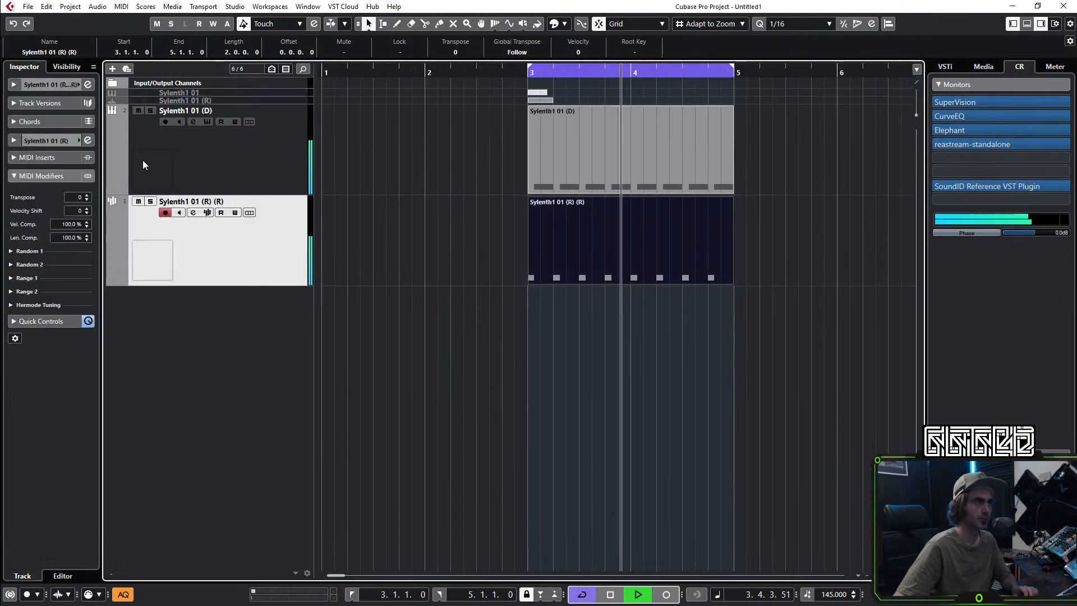
left_click(87, 84)
left_click_drag(126, 196, 582, 207)
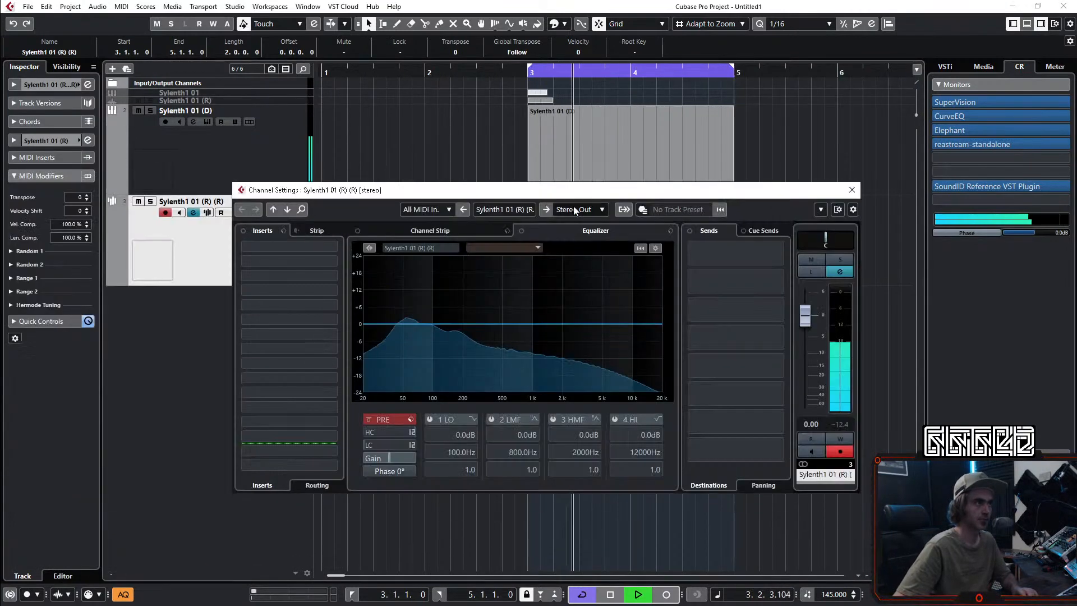
key("ctrl+shift+s")
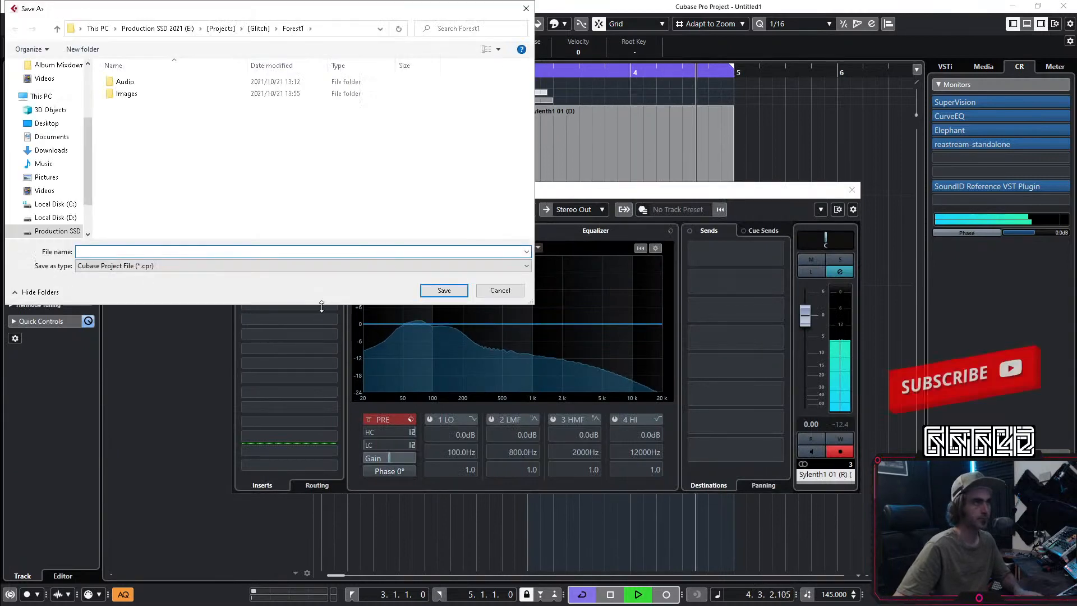
left_click(434, 291)
Step: Insert Oszillos Mega Scope on the sampler channel, enlarge its window and move it clear of the track list
left_click(289, 304)
type("osz")
key("Return")
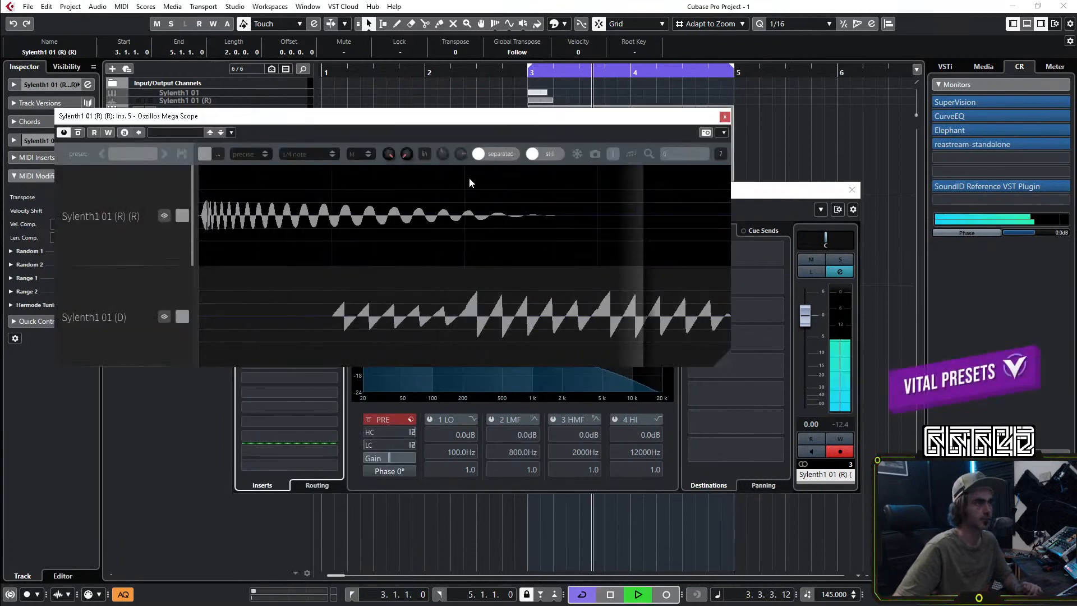
left_click_drag(739, 360, 970, 542)
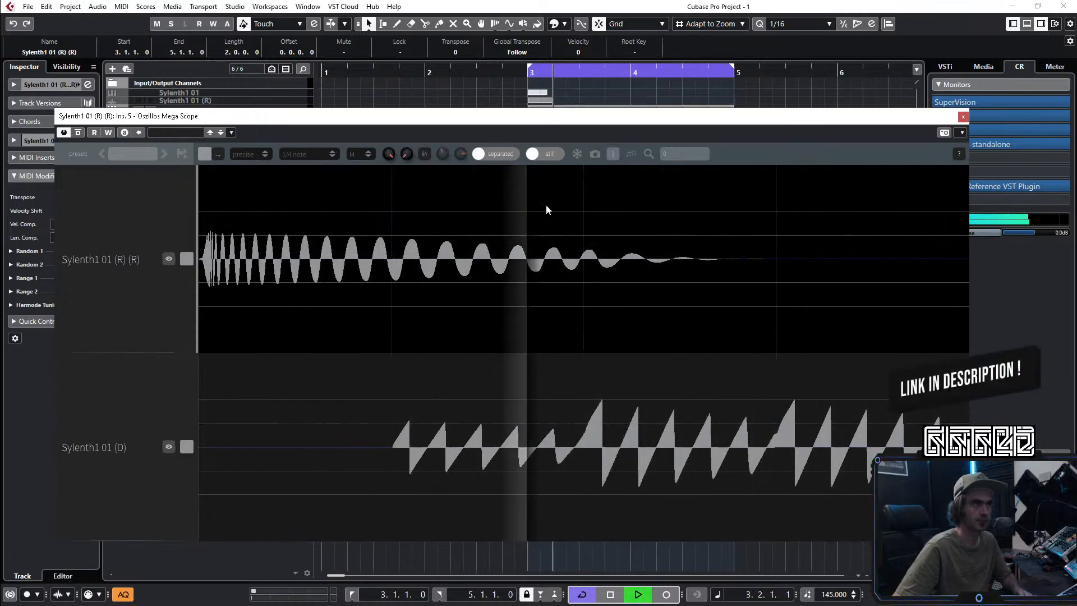
left_click_drag(673, 118, 663, 5)
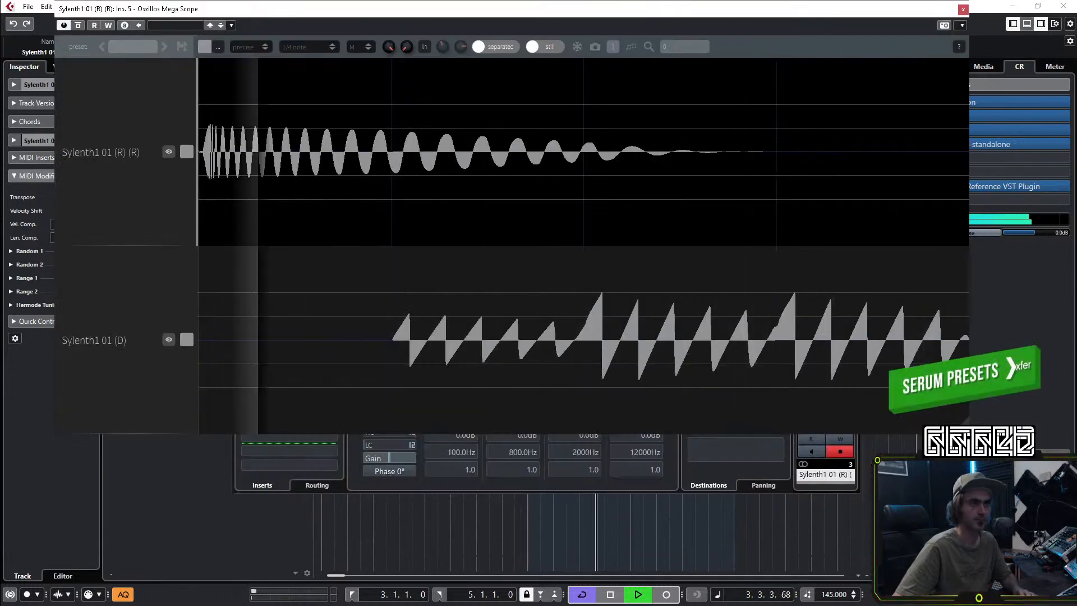
left_click_drag(132, 9, 549, 291)
Step: Open the sampler track's instrument controls and rename the track Kick
left_click(207, 213)
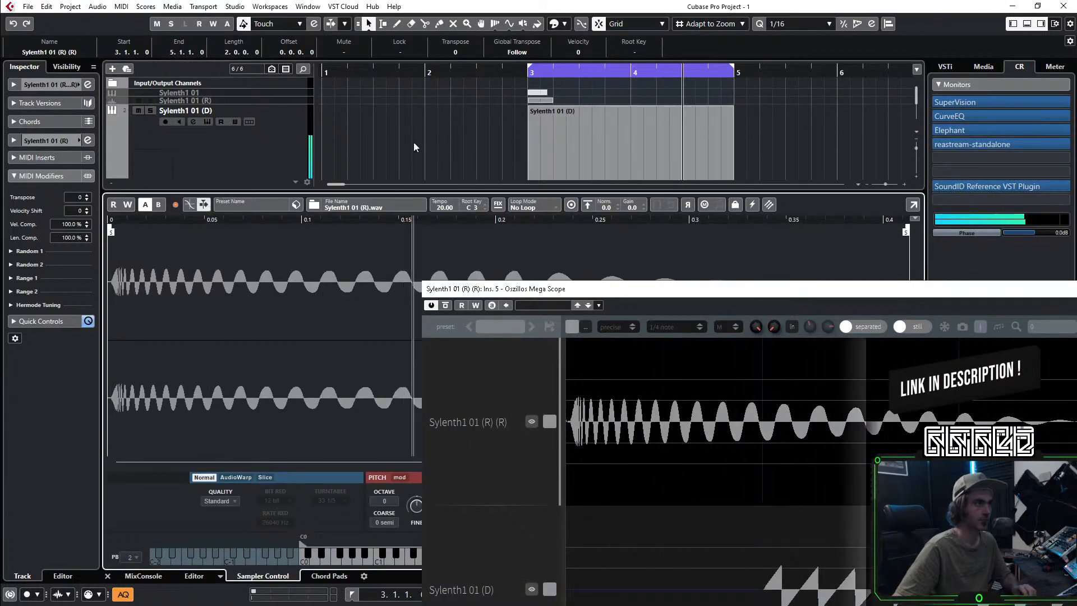
scroll(404, 163, "down", 3)
double_click(163, 82)
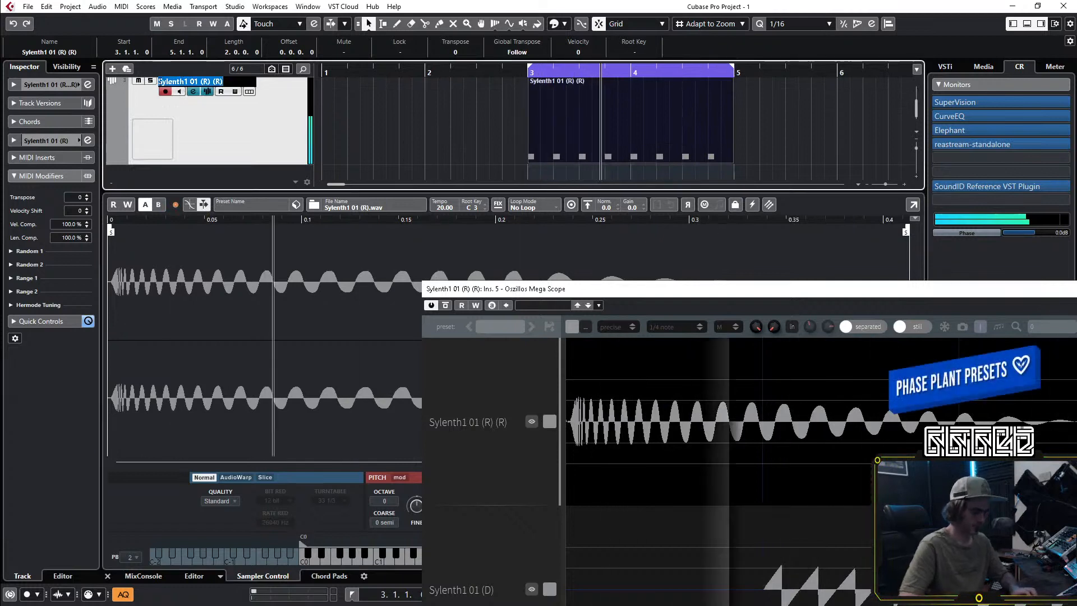
type("Kick")
key("Return")
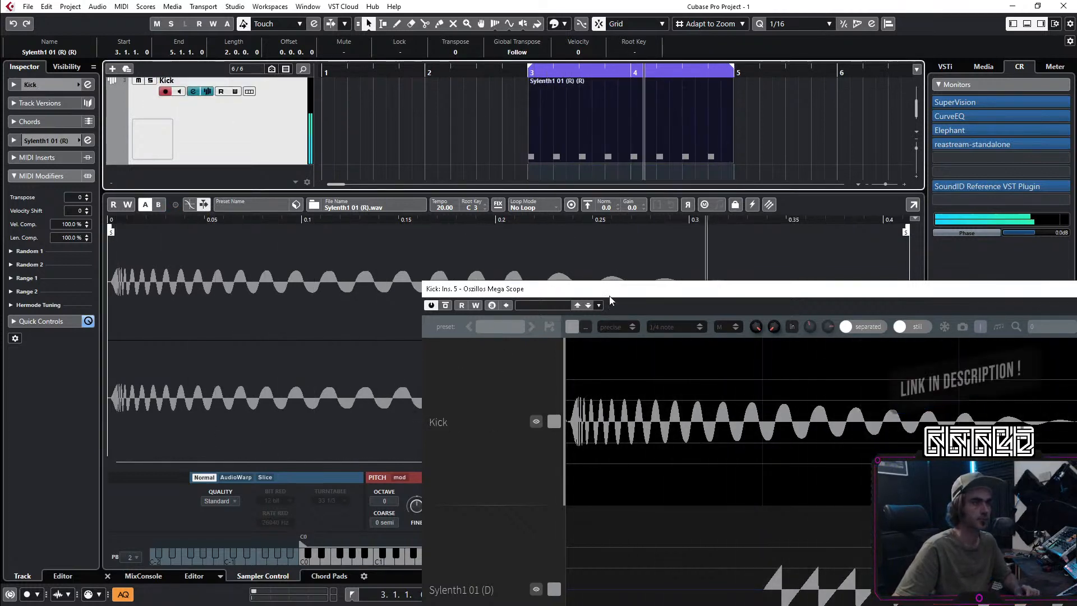
Step: Hide the bass waveform in the scope, shrink the window's height and place it above the sample waveform
left_click_drag(611, 291, 229, 16)
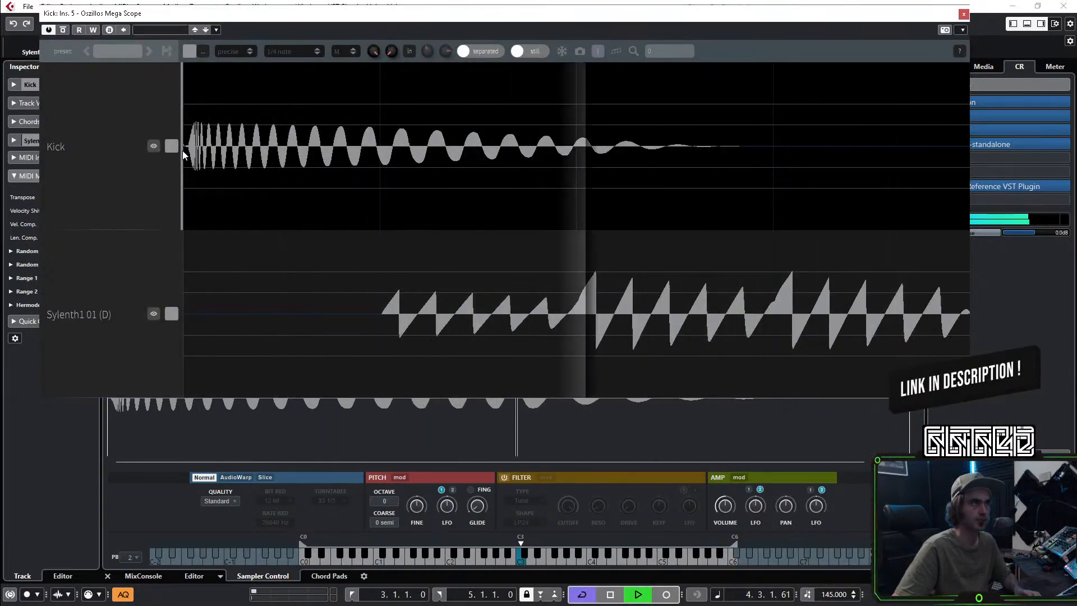
left_click(153, 314)
left_click_drag(966, 389, 972, 241)
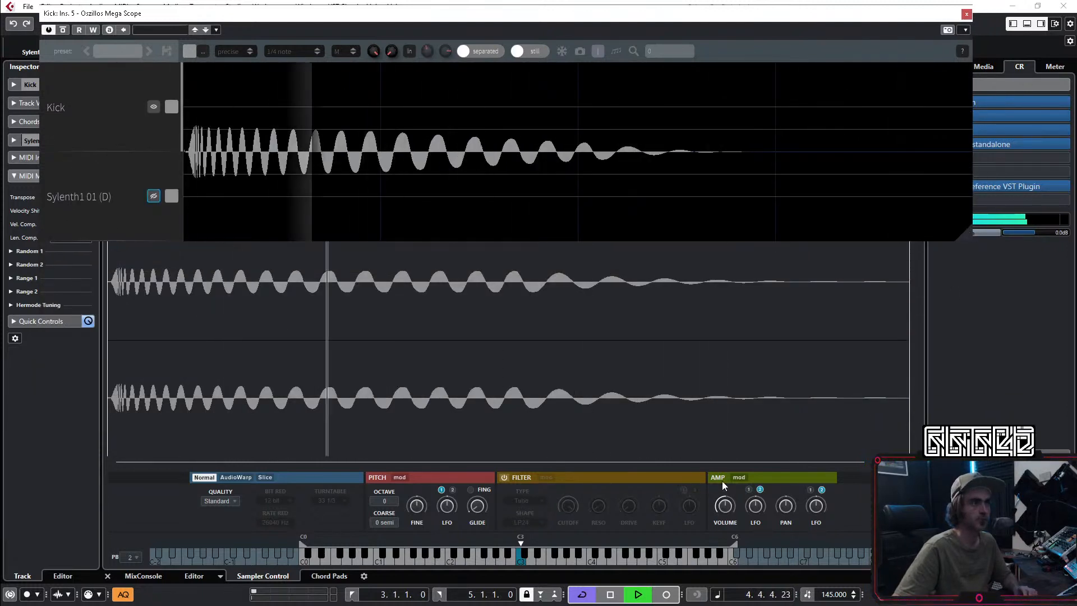
Step: Shape the sampler's amp envelope with its sustain point at 0.16 s and a 0.17 s release, then hide the envelope
left_click(740, 477)
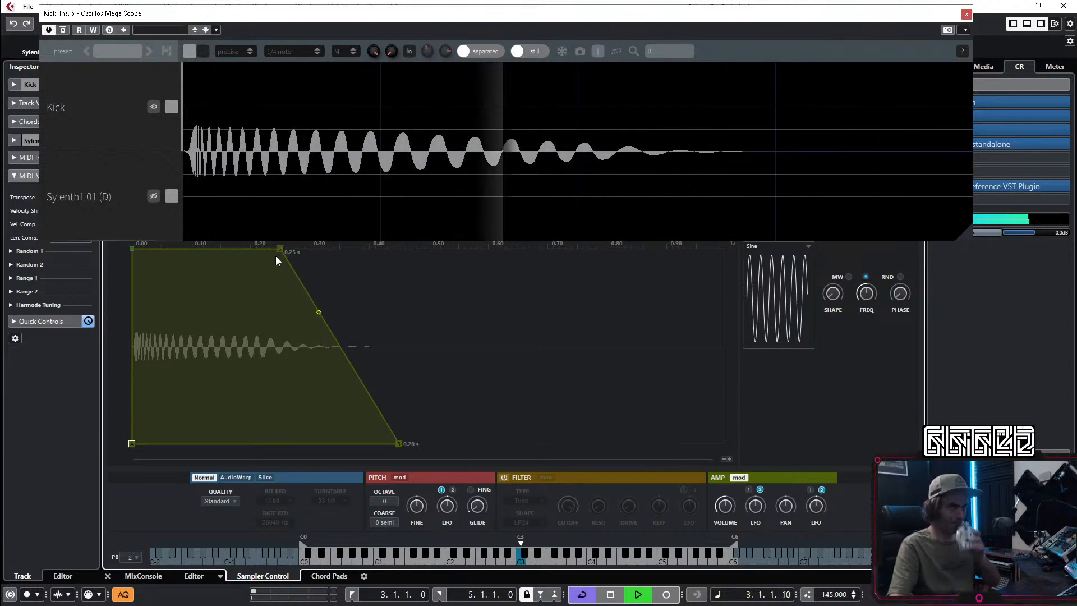
left_click_drag(278, 247, 231, 247)
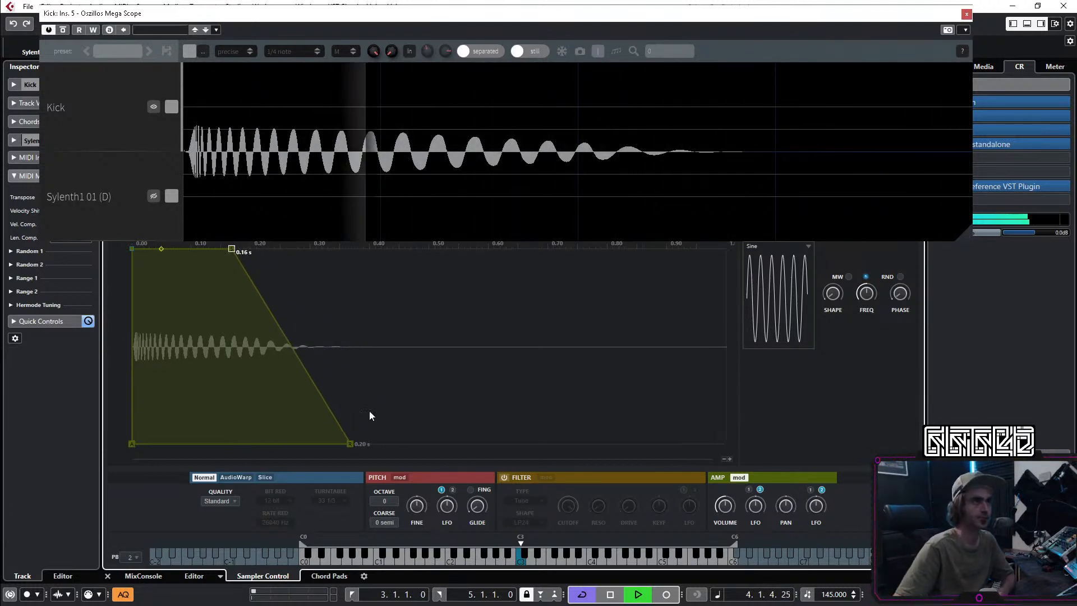
left_click_drag(351, 442, 335, 443)
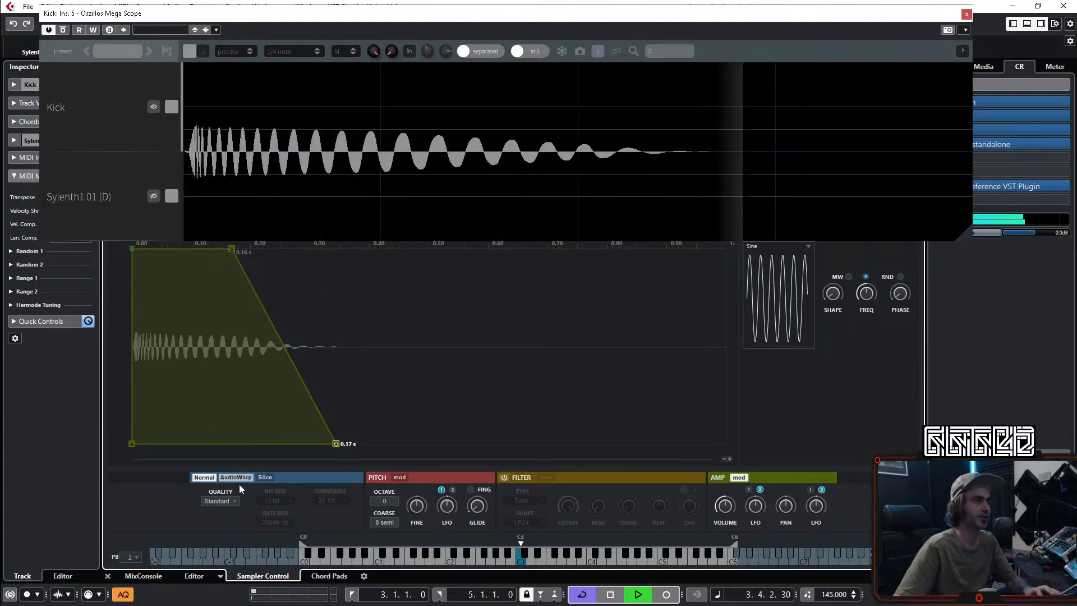
left_click(739, 477)
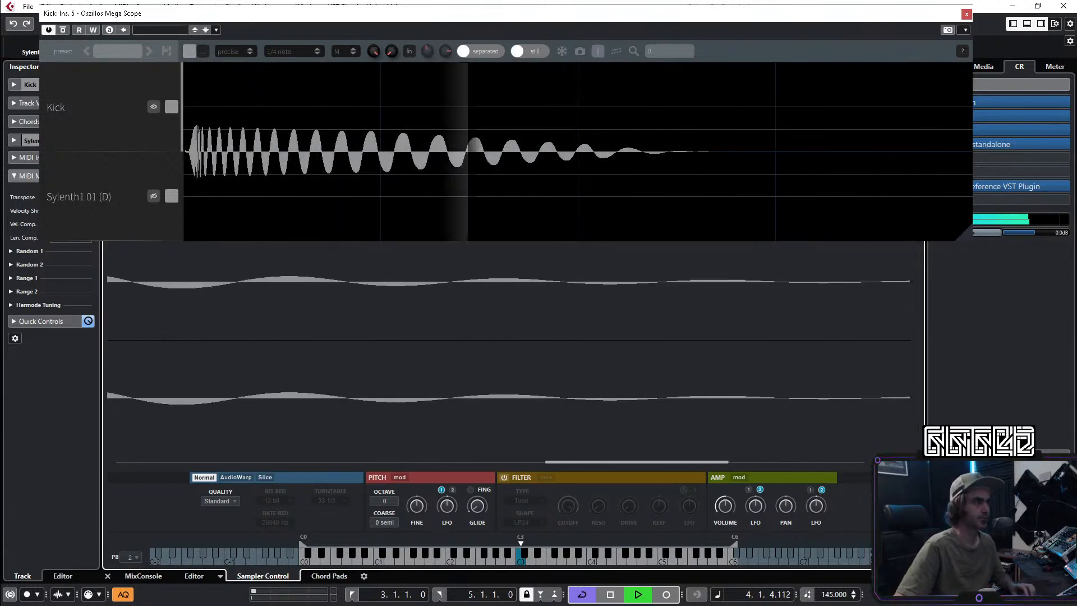
Step: Fit the scope above a shorter sampler panel, then play the loop and examine the kick sample's tail and start
left_click_drag(298, 25, 667, 195)
left_click_drag(178, 190, 168, 267)
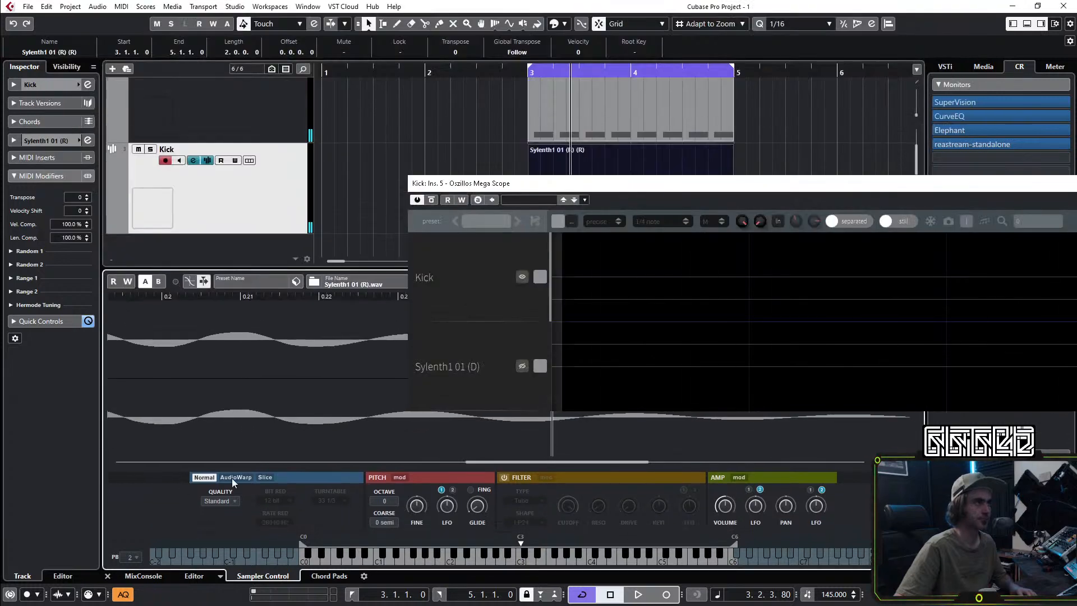
left_click_drag(580, 180, 264, 36)
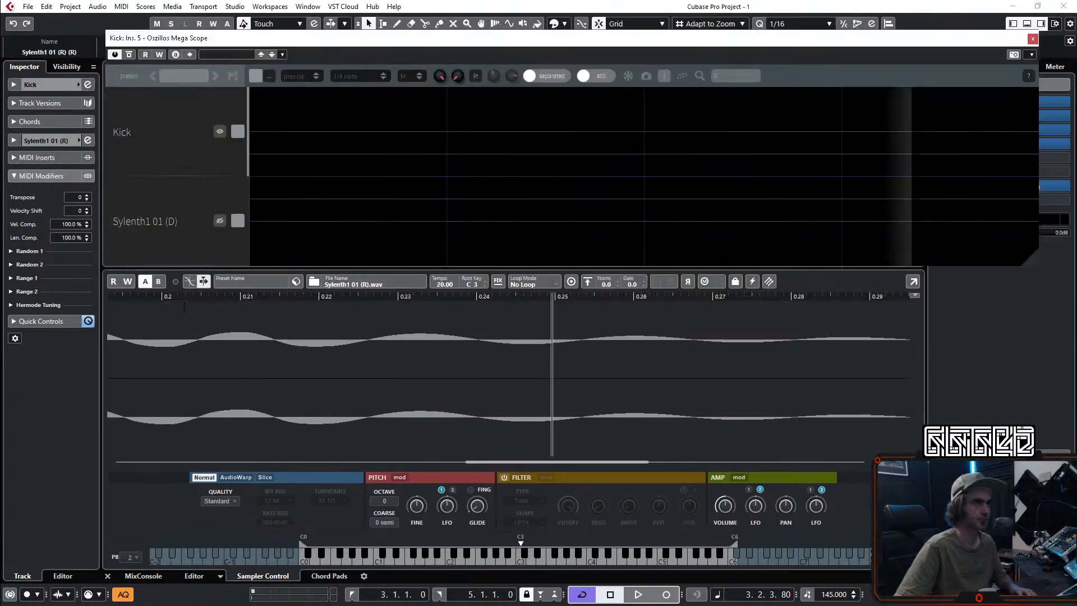
key("space")
scroll(233, 393, "down", 3)
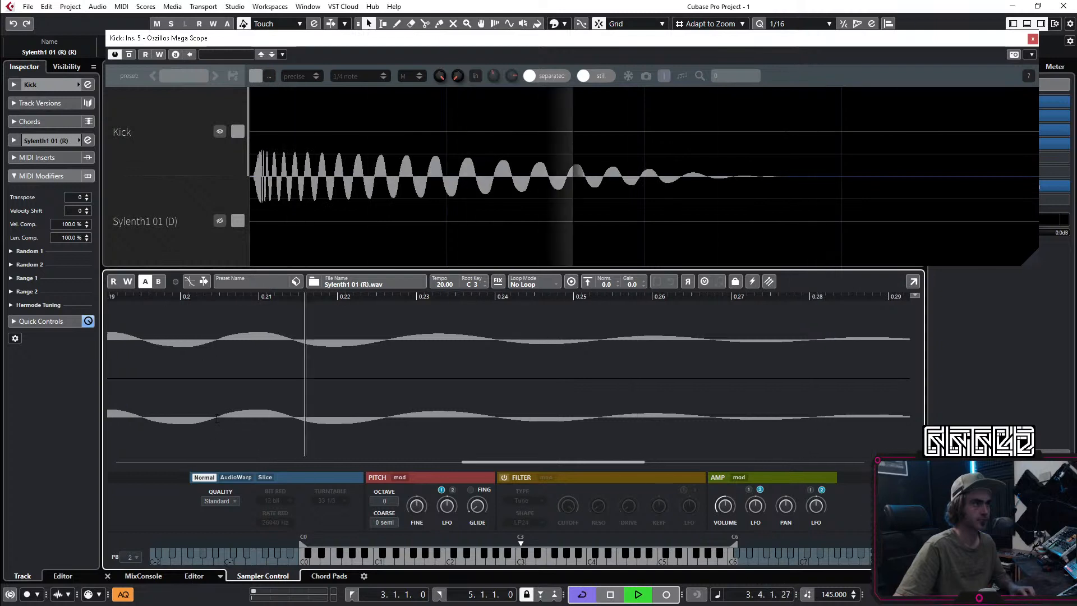
scroll(231, 415, "down", 3)
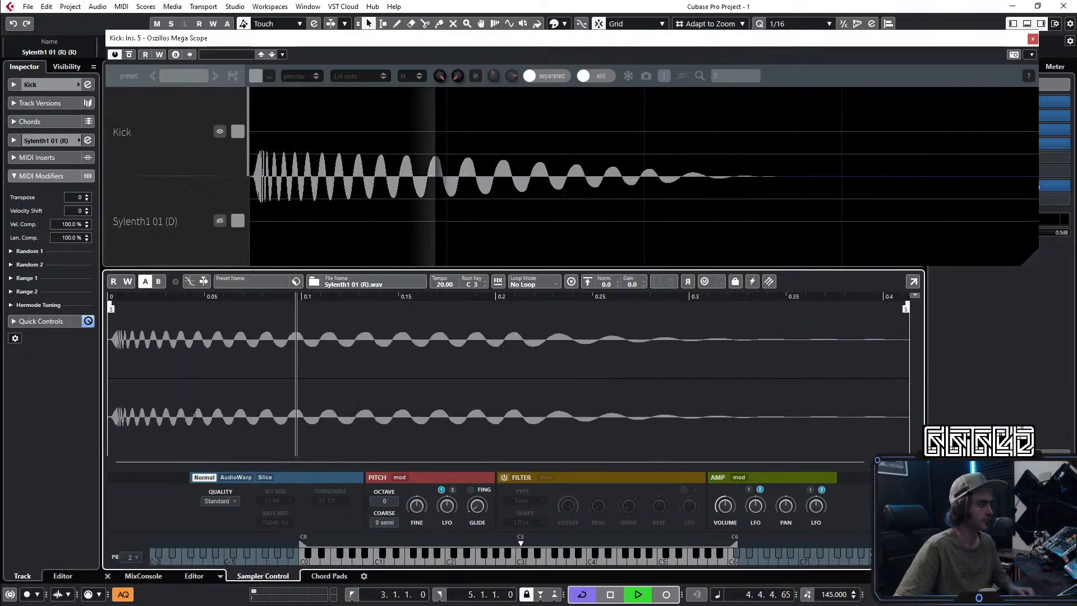
scroll(166, 399, "up", 4)
scroll(166, 399, "up", 3)
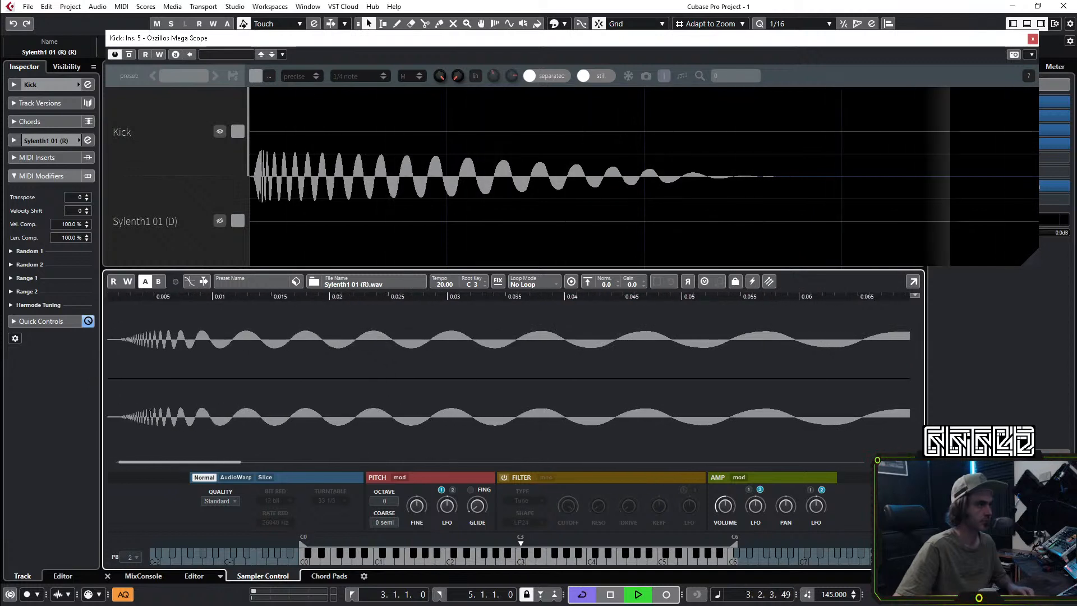
Step: Move the kick sample's start to about 0.002 s, where its waveform begins
scroll(151, 409, "up", 2)
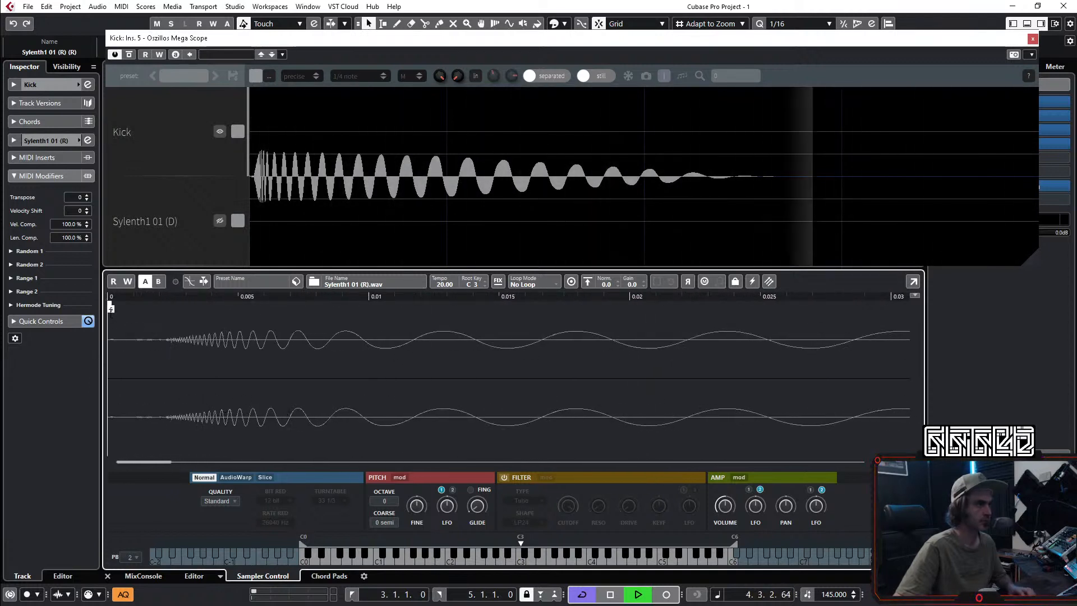
mouse_move(109, 308)
left_mouse_down()
mouse_move(204, 303)
mouse_move(169, 306)
left_mouse_up()
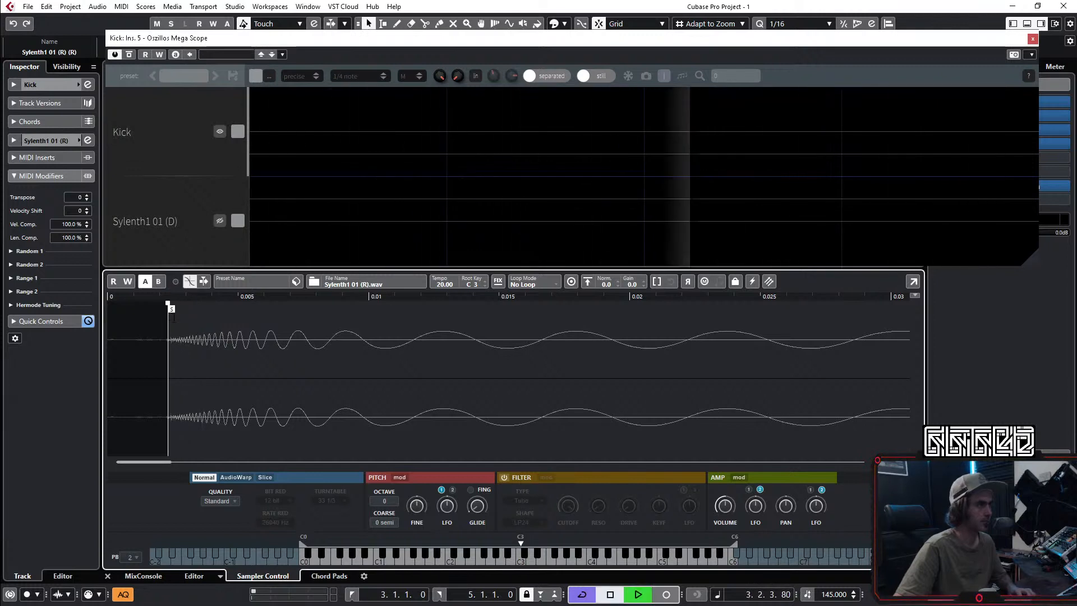
left_click_drag(169, 306, 171, 306)
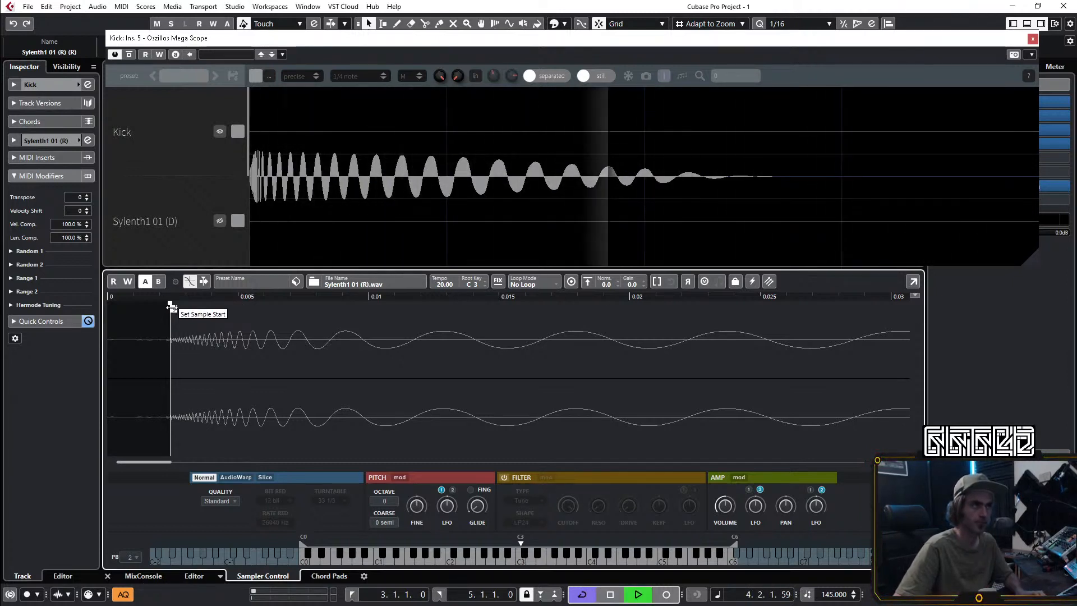
left_click_drag(171, 308, 166, 307)
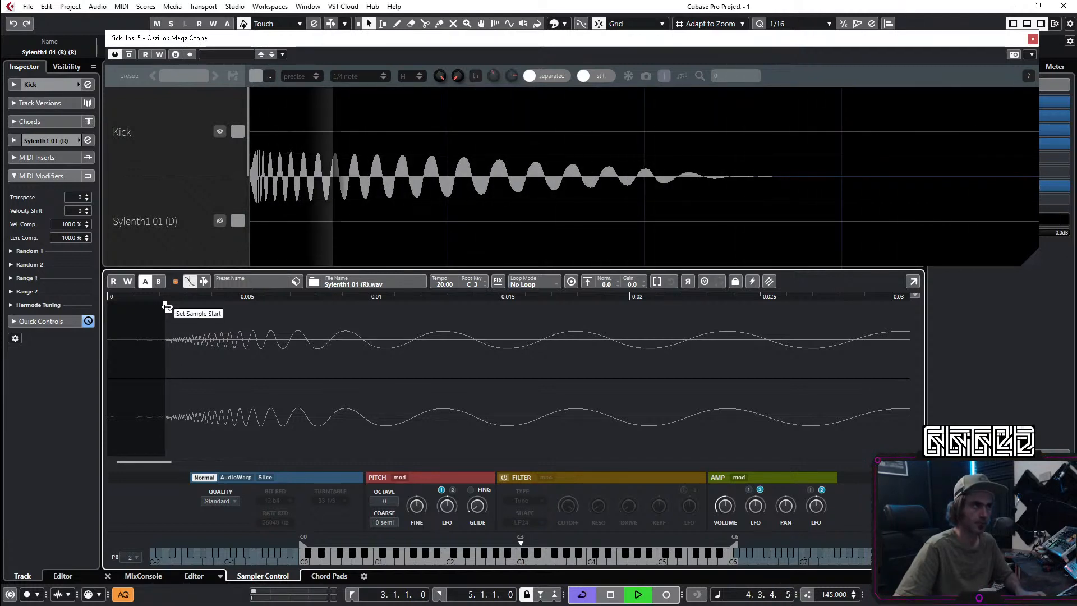
Step: Shorten the kick's amp envelope, with the sustain point at 0.14 s and a 0.09 s release
left_click(737, 479)
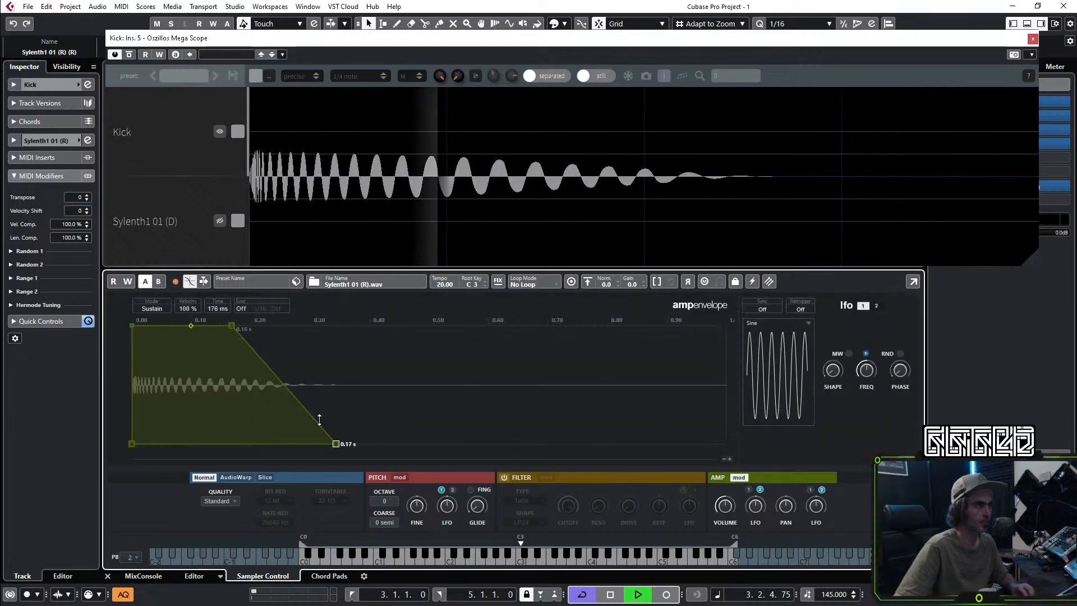
left_click_drag(335, 447, 288, 444)
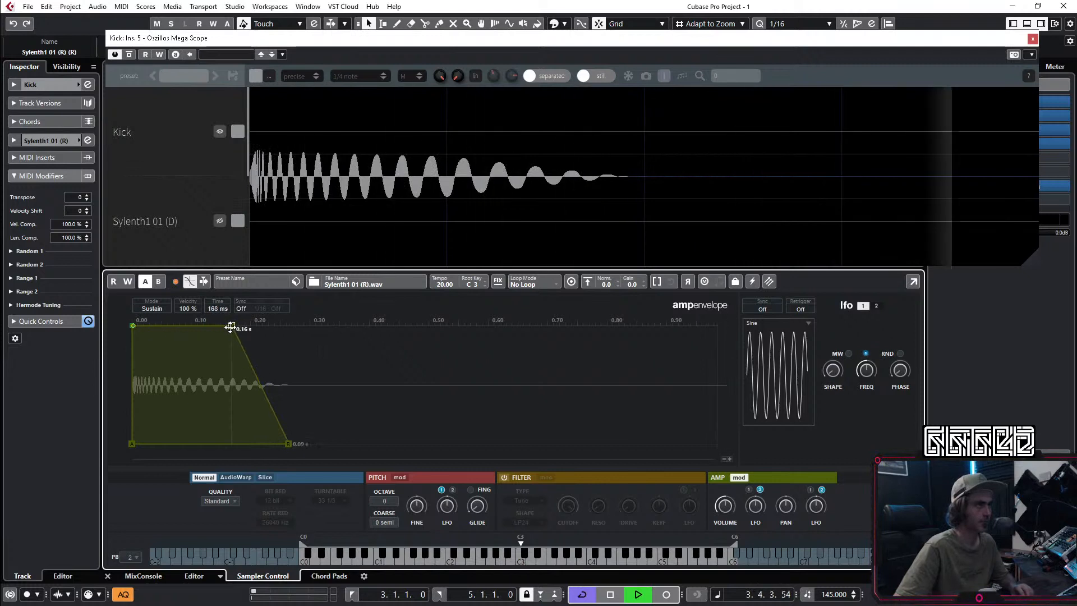
left_click_drag(231, 327, 216, 323)
Step: Add two points near the amp envelope's start, forming a level dip at 10 ms with a recovery shortly after it
scroll(170, 351, "up", 9)
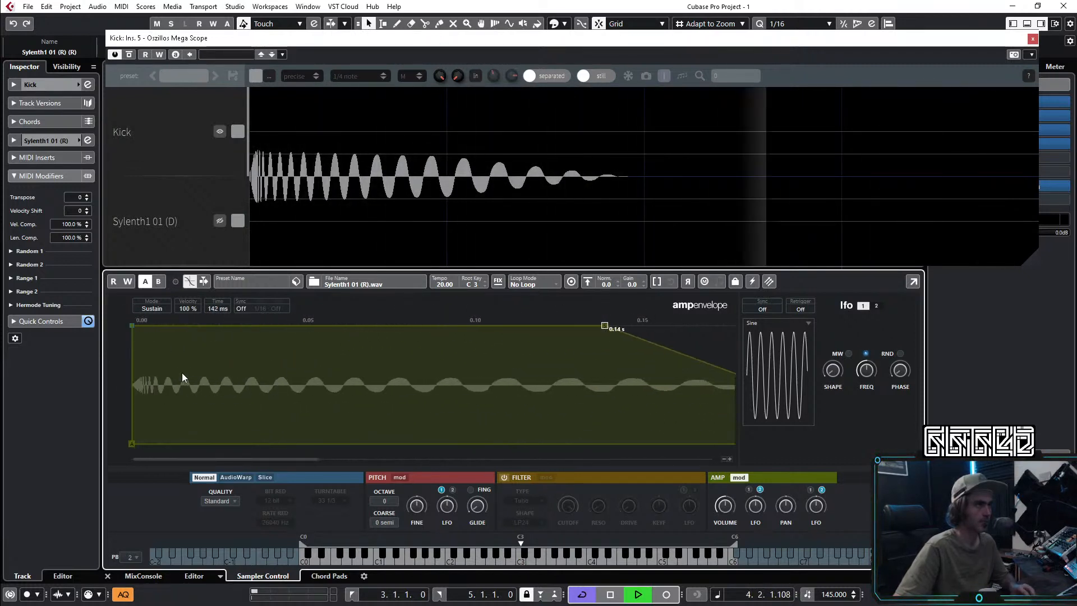
scroll(168, 376, "up", 5)
left_click_drag(139, 371, 237, 366)
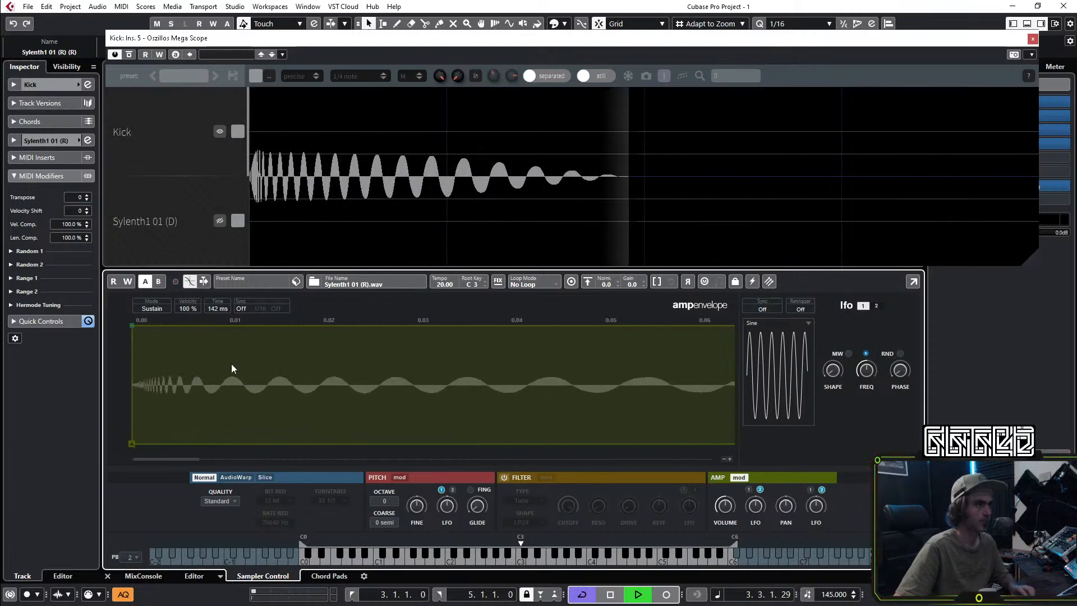
left_click(189, 329)
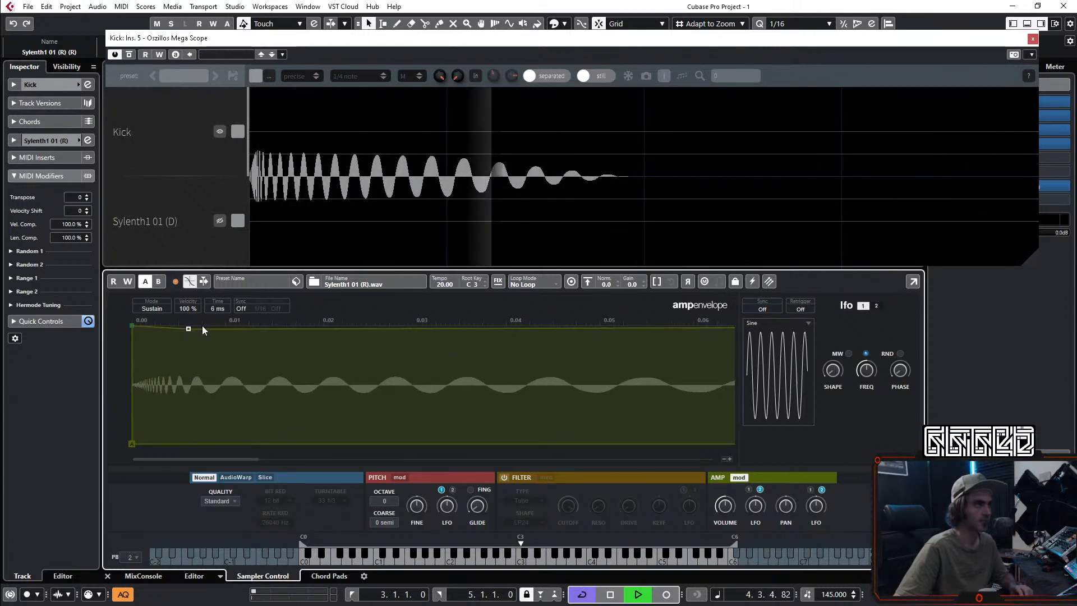
left_click(251, 326)
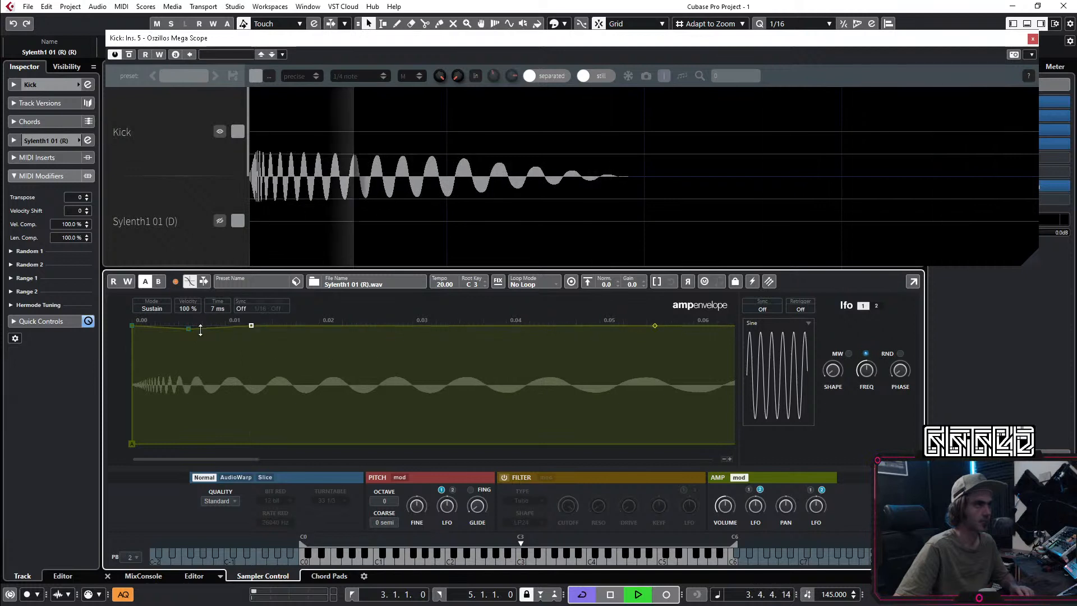
mouse_move(191, 332)
left_mouse_down()
mouse_move(178, 356)
mouse_move(206, 363)
mouse_move(191, 352)
left_mouse_up()
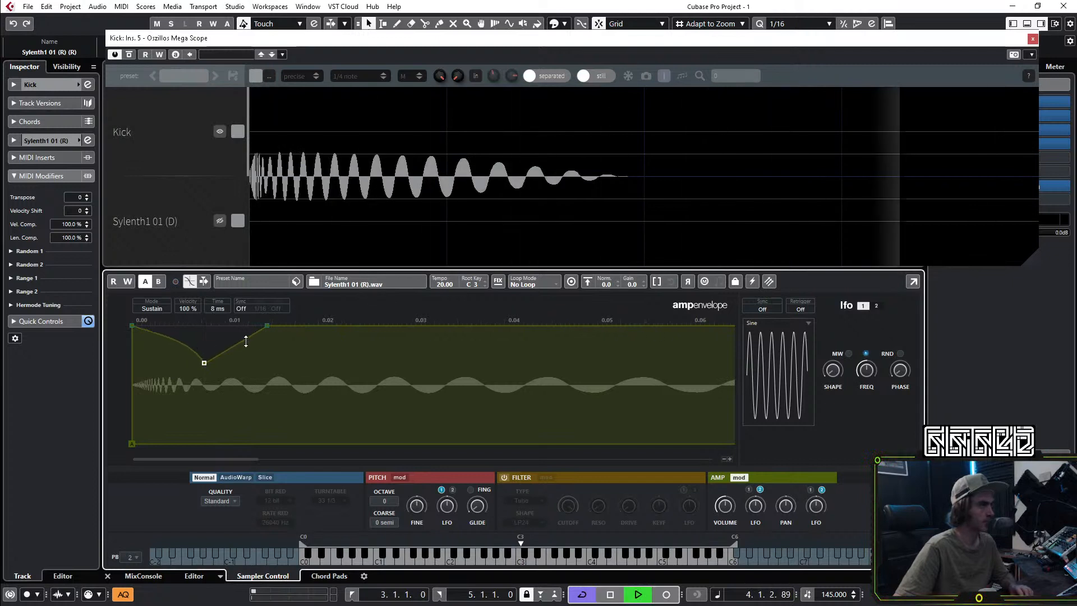
left_click_drag(267, 331, 281, 330)
left_click_drag(205, 363, 221, 366)
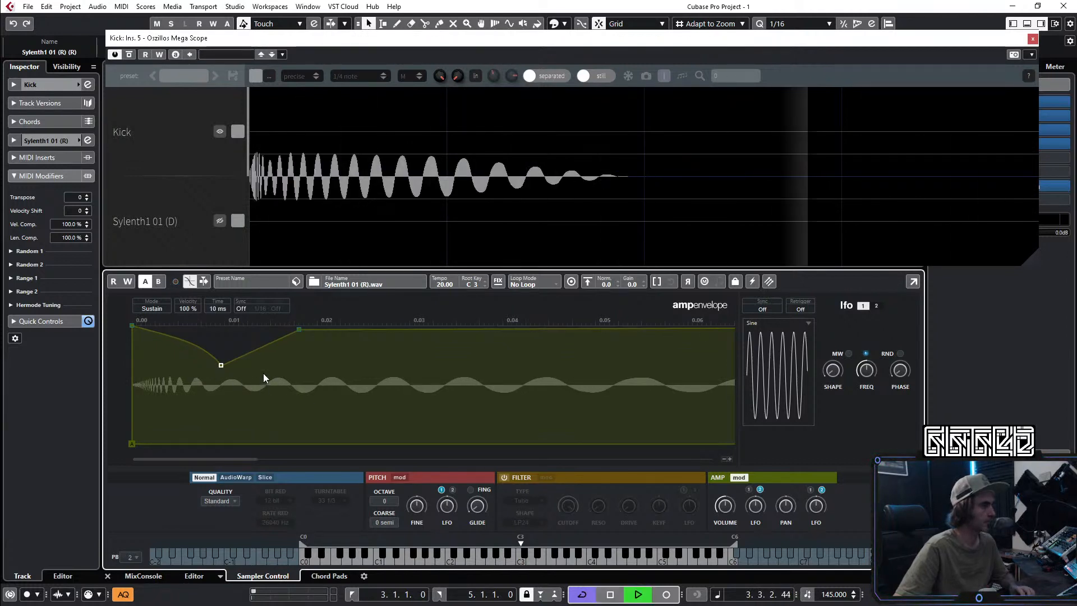
Step: Replace the dip's recovery point with a curved rise to full level at about 55 ms, and lower the dip's bottom point at 15 ms
scroll(314, 359, "down", 5)
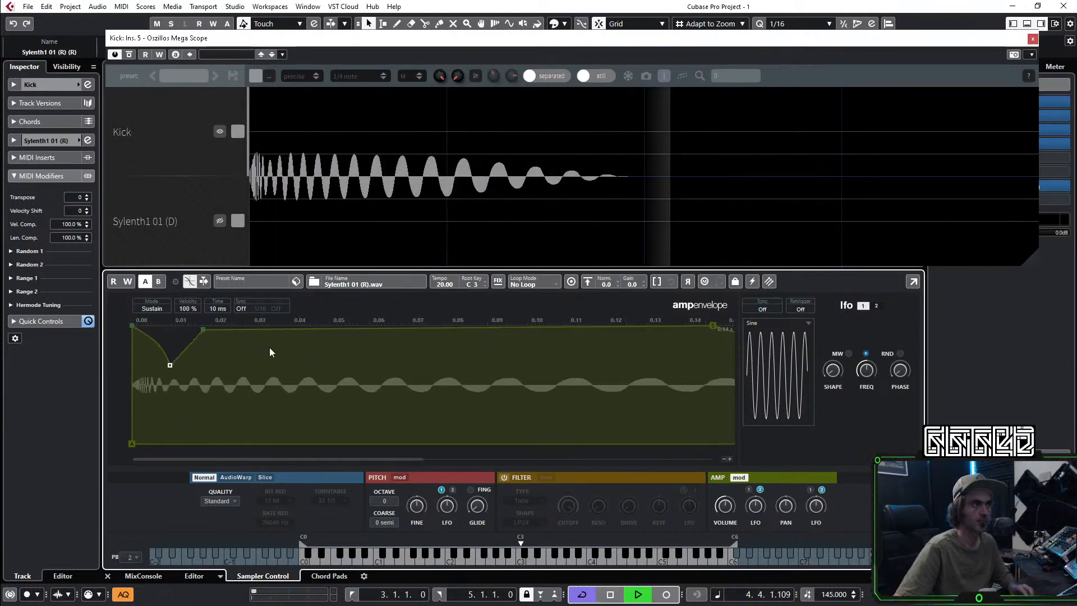
double_click(170, 331)
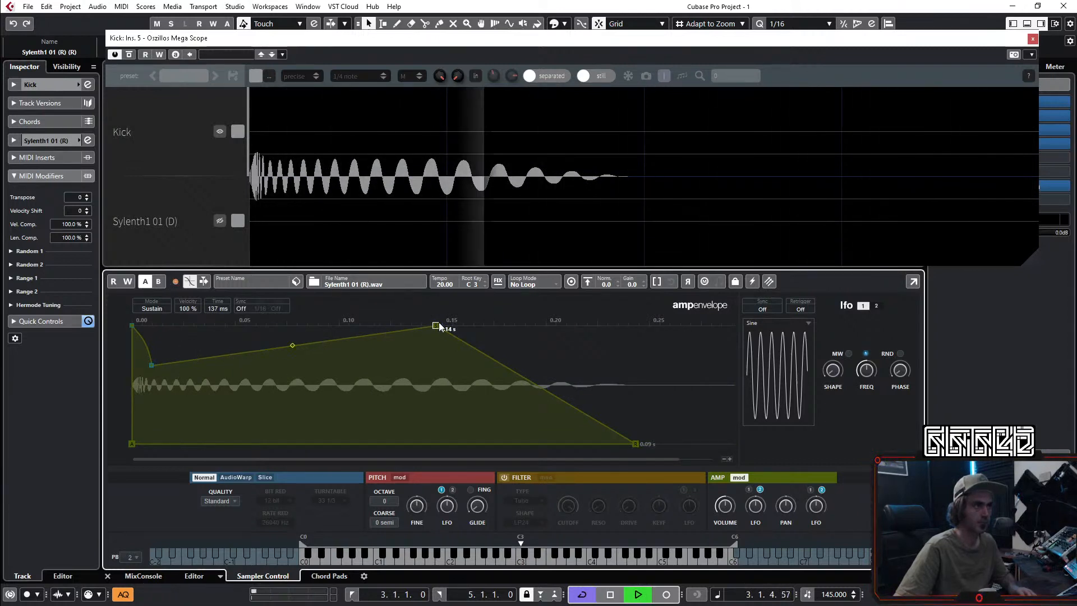
left_click_drag(298, 345, 295, 317)
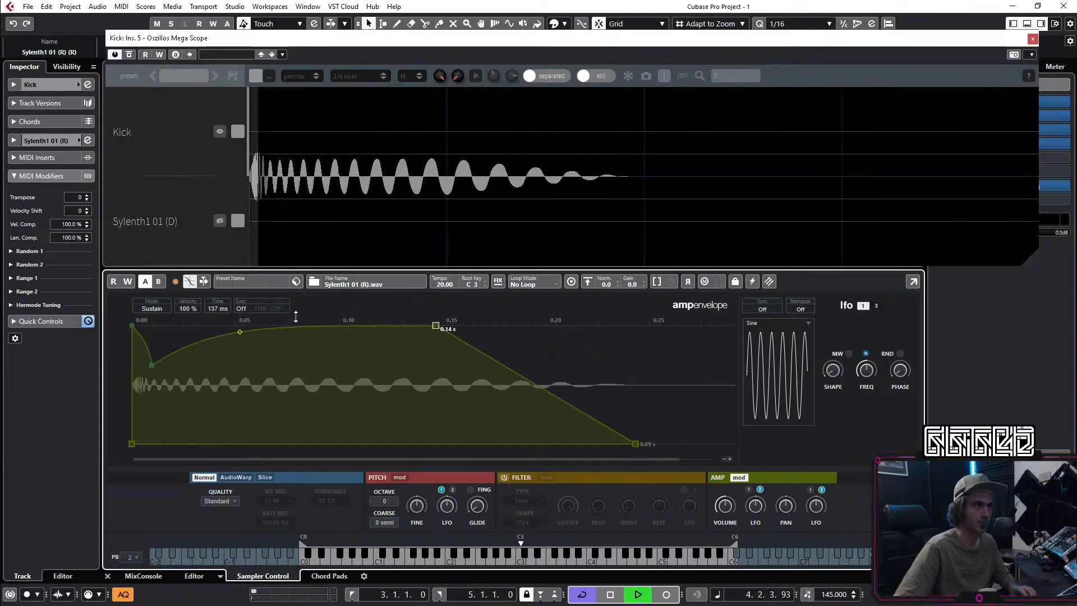
left_click(267, 327)
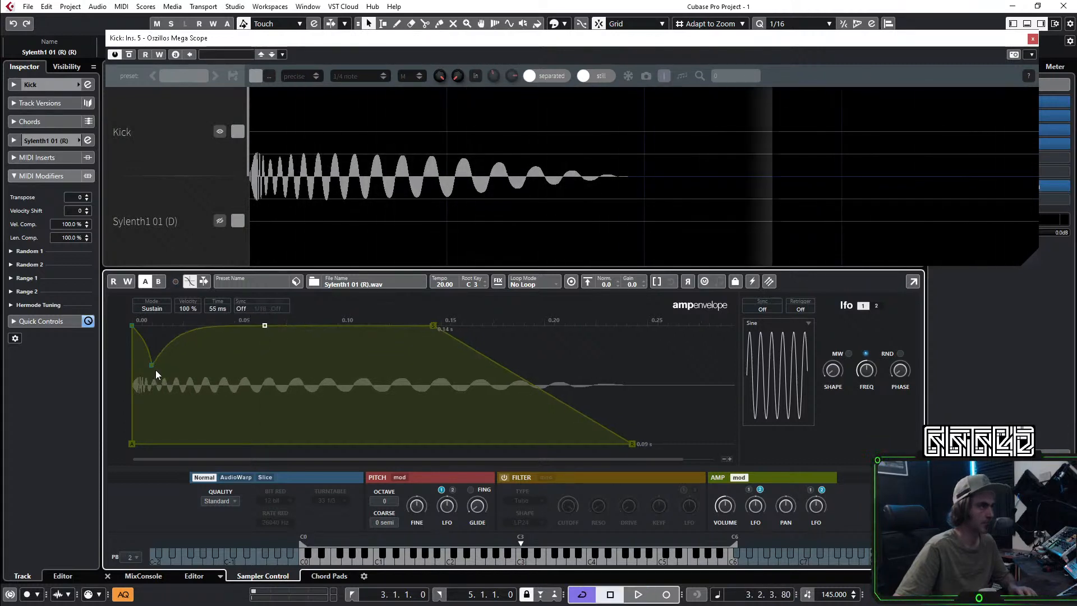
left_click_drag(152, 365, 163, 378)
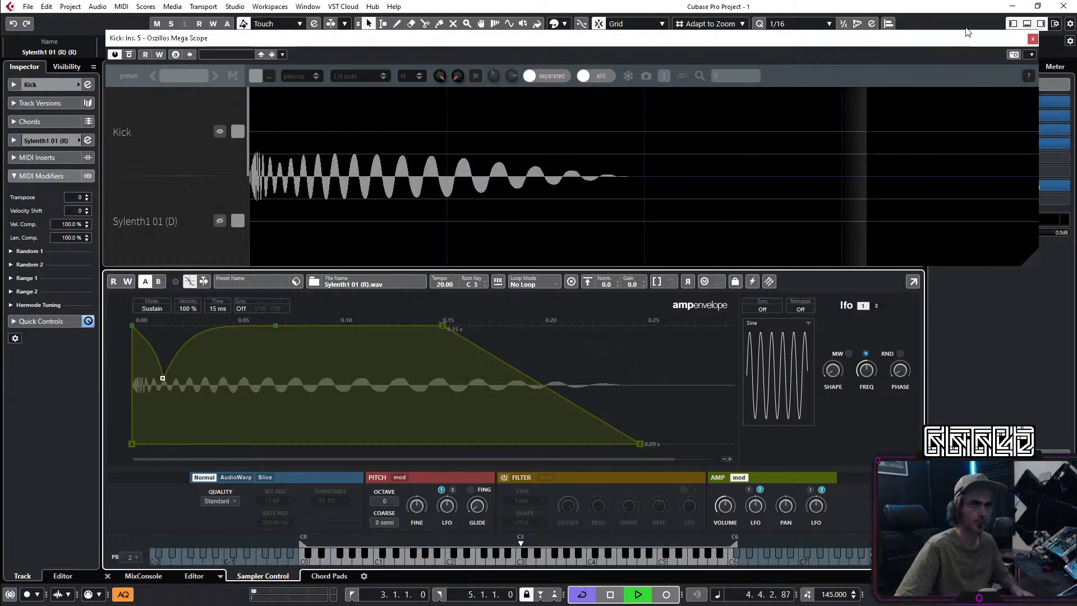
Step: Close the scope and the sampler controls, and open the Sylenth1 bass track's channel settings
left_click(1033, 40)
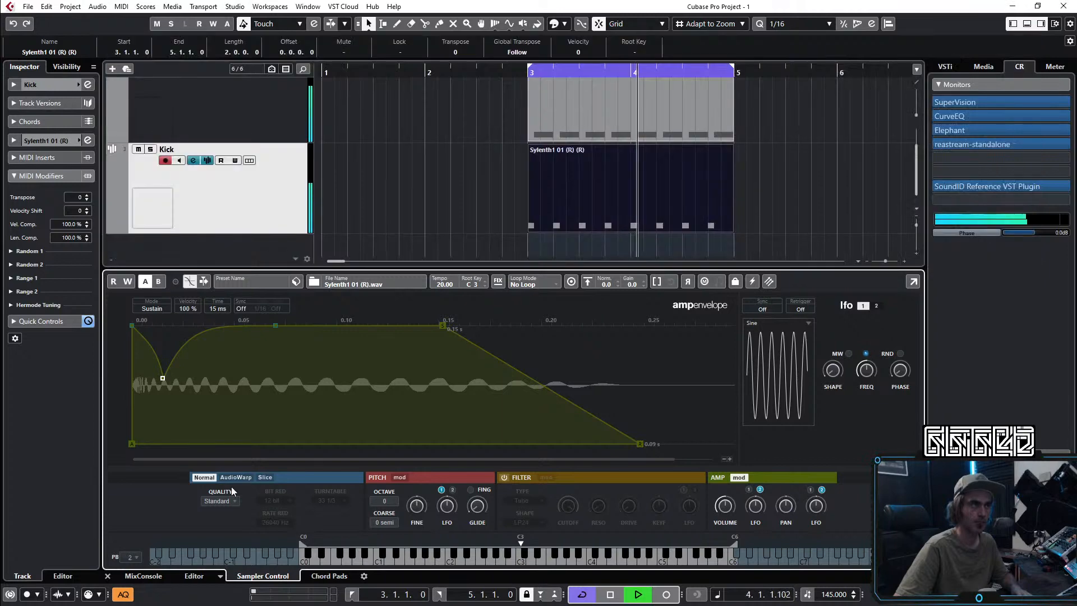
left_click(108, 576)
left_click(257, 170)
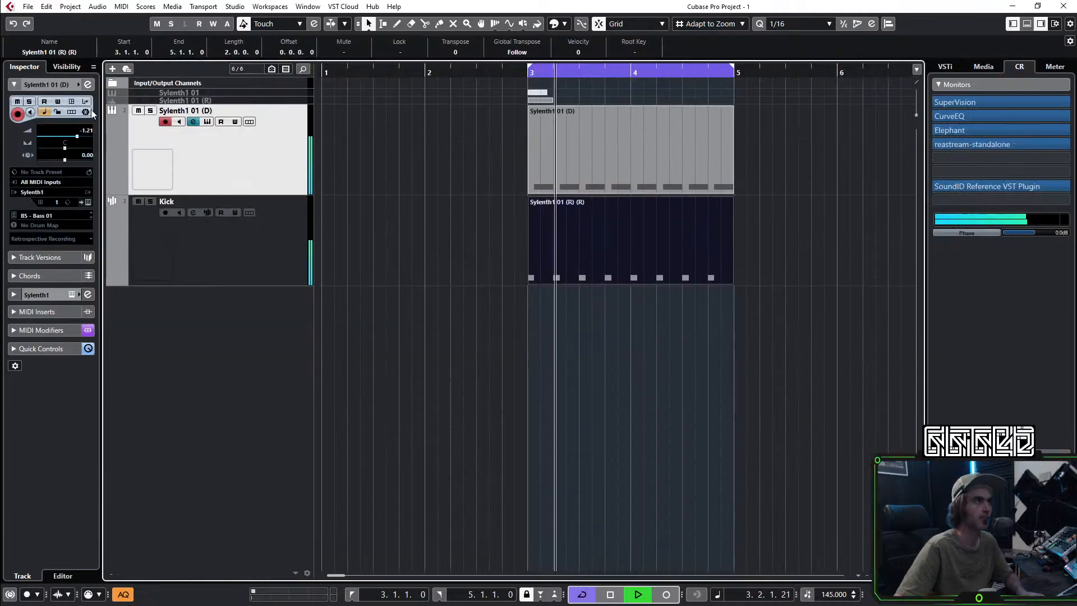
left_click(89, 84)
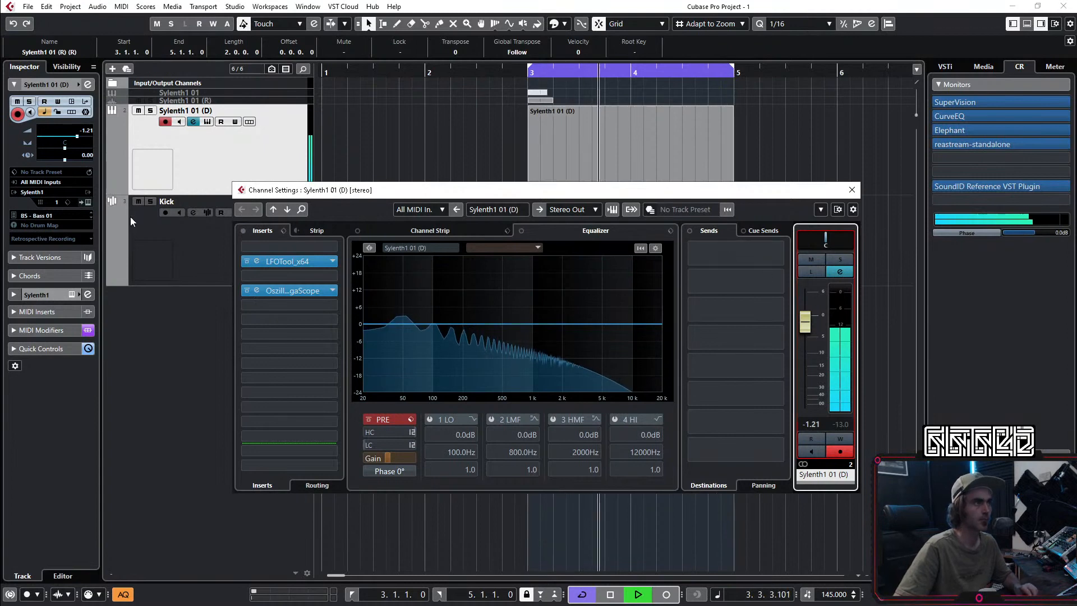
Step: Select the Kick track, reset its peak meter in the mixer and check its level
left_click(171, 257)
key("F3")
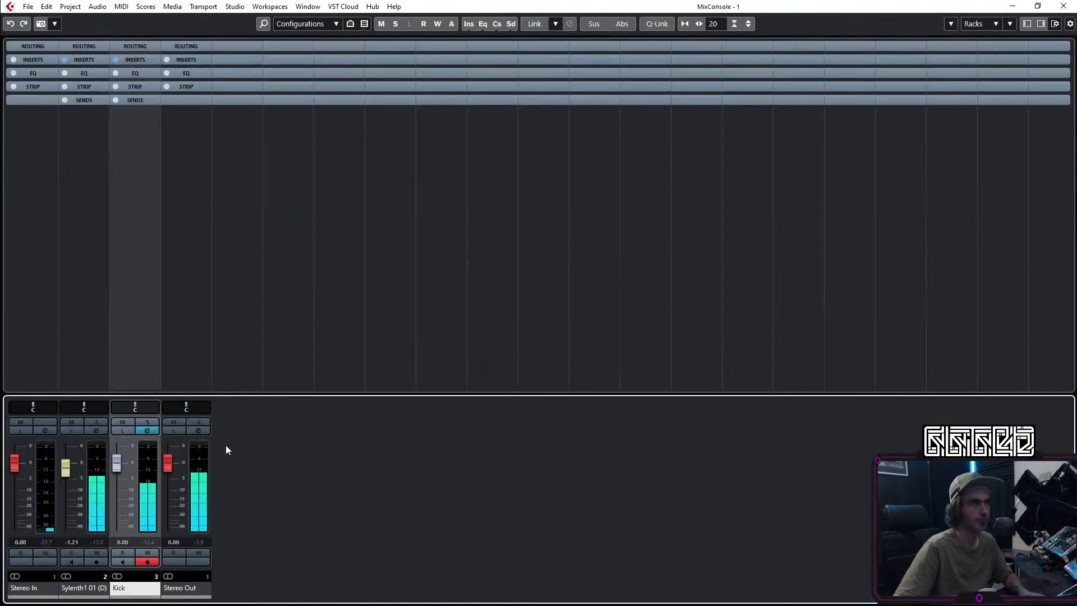
left_click(151, 541)
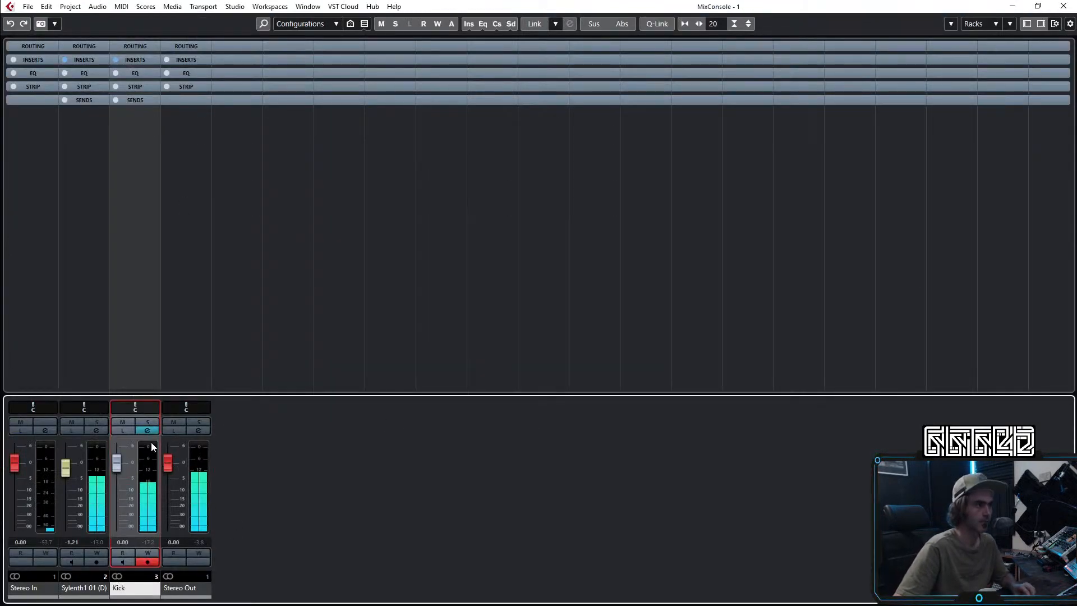
key("F3")
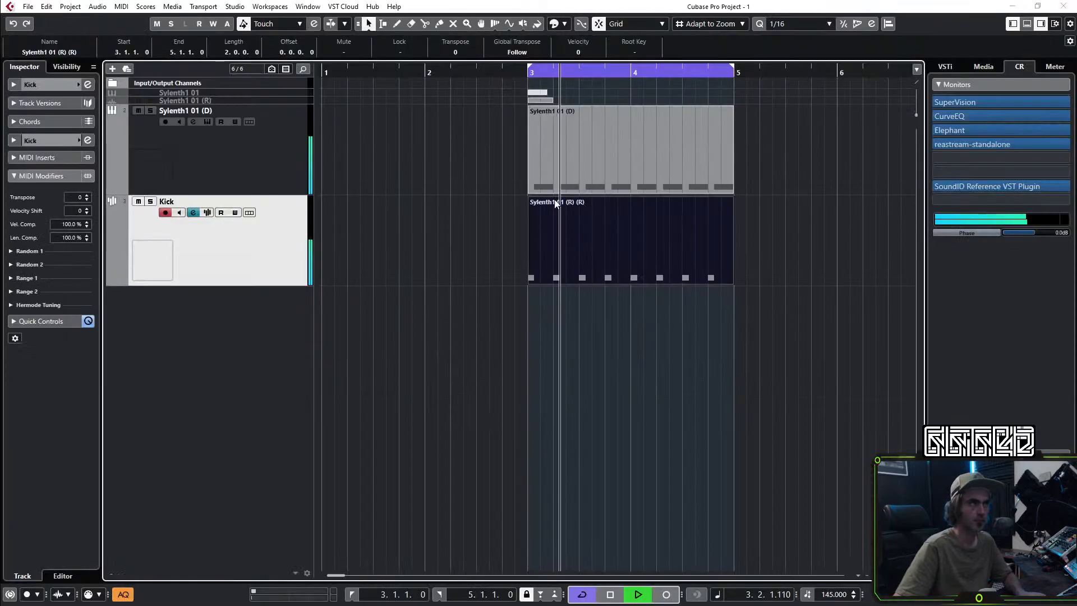
Step: Reopen the Kick's sampler controls, hide the amp envelope, raise the sampler's amp volume and close the controls
left_click(193, 213)
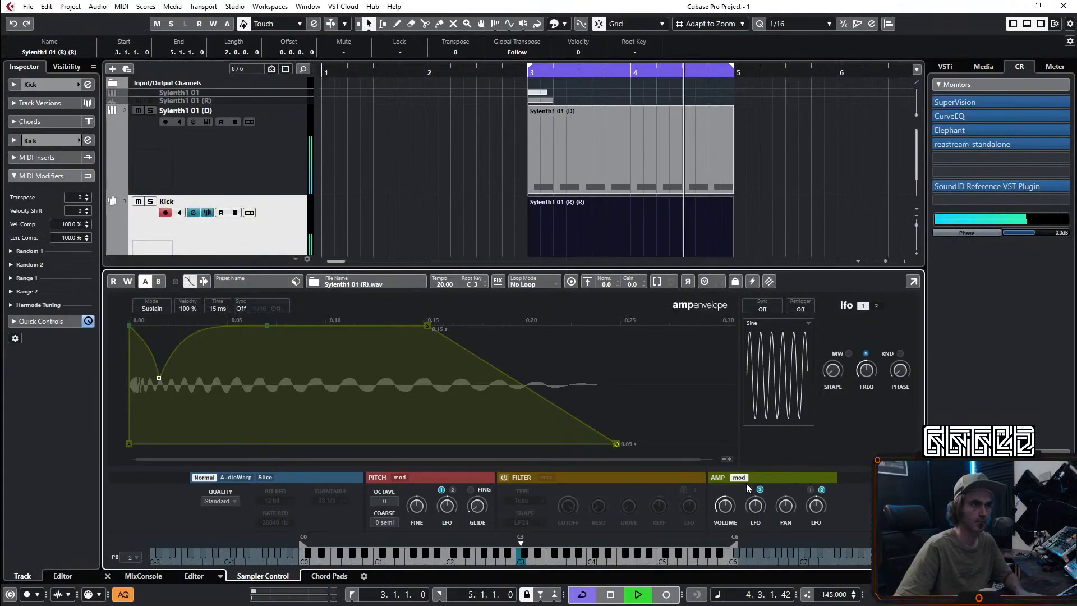
left_click(745, 481)
double_click(725, 522)
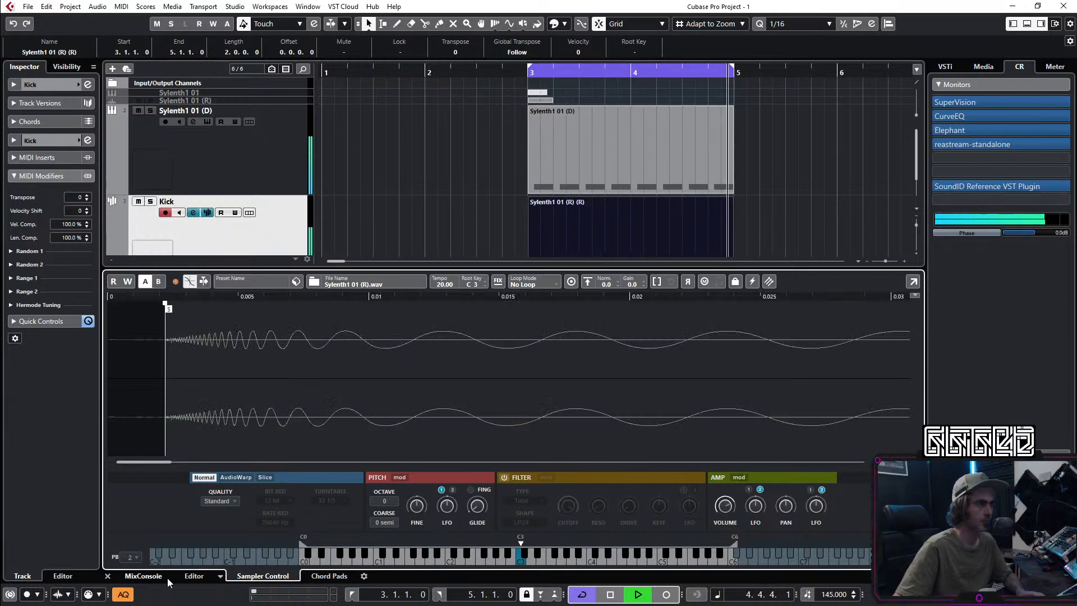
left_click(107, 576)
Step: Balance the mixer with Kick at -0.83 dB and the Sylenth1 bass at -0.55 dB, resetting both channels' peak meters
left_click(88, 85)
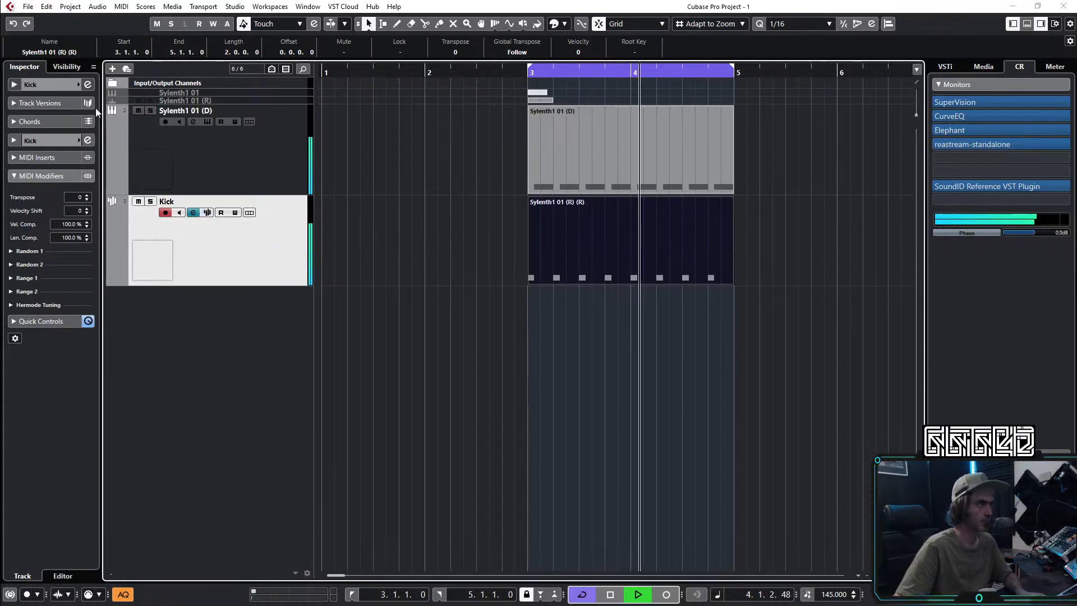
key("F3")
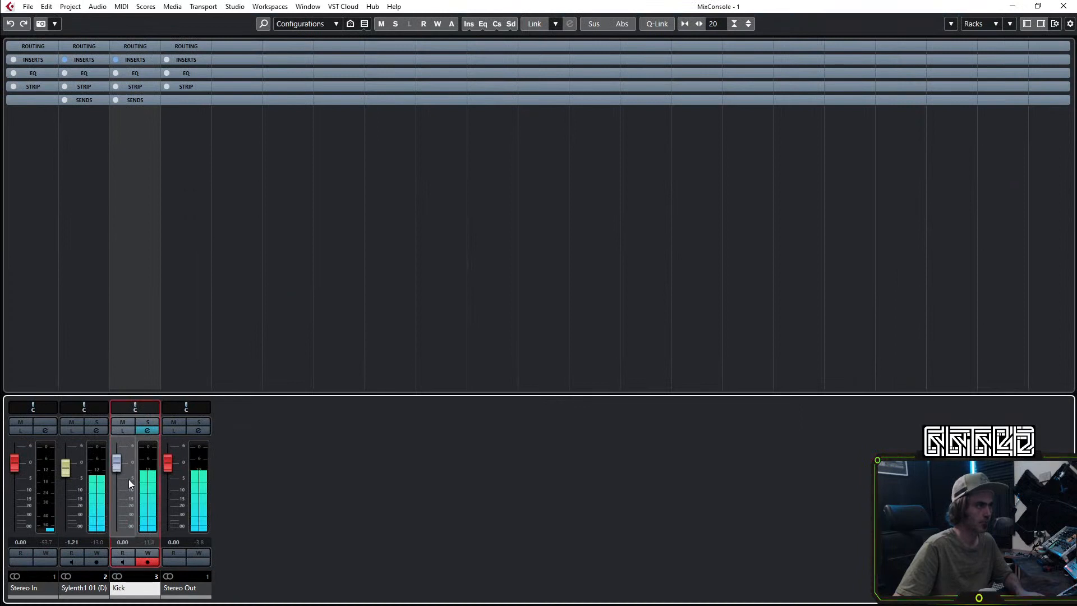
left_click_drag(115, 462, 120, 471)
left_click(149, 542)
left_click(151, 541)
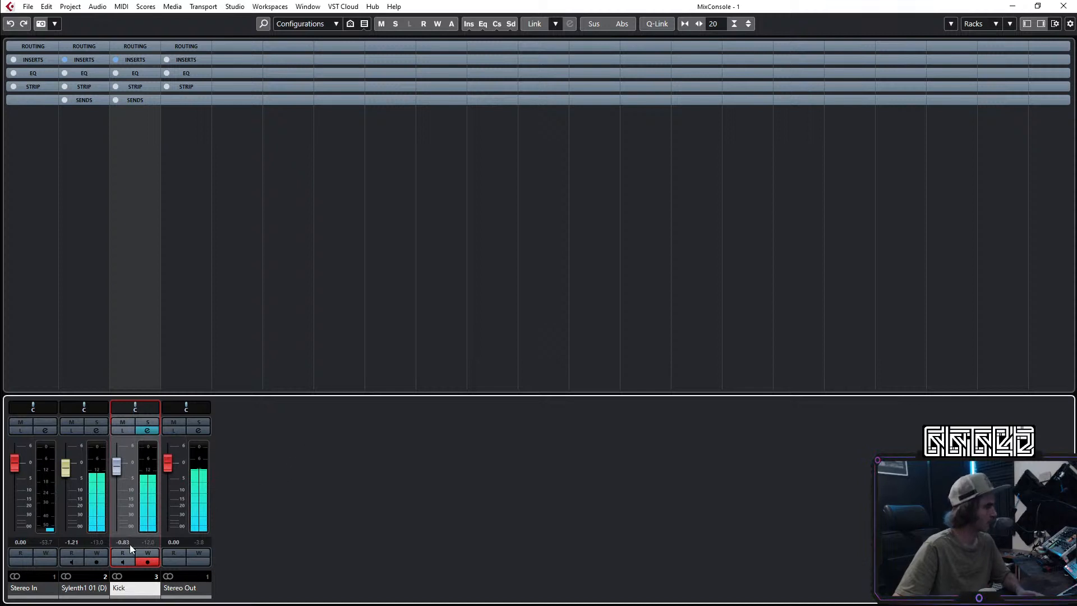
left_click_drag(72, 470, 72, 467)
left_click(100, 543)
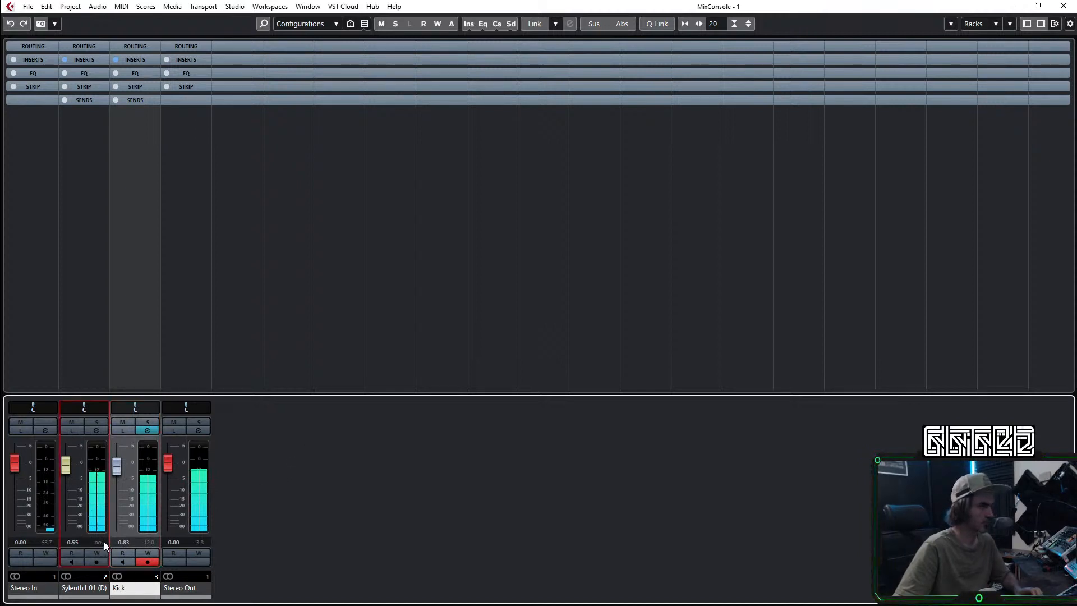
key("F3")
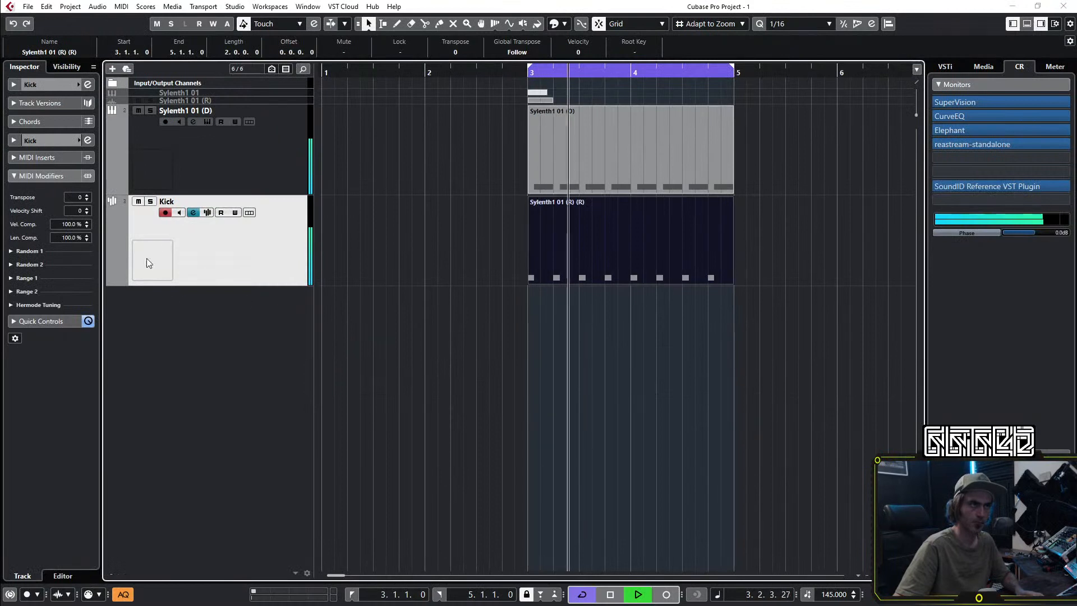
Step: Open the Kick channel's Oszillos Mega Scope, show the Sylenth1 bass waveform and switch to the combined view
left_click(89, 84)
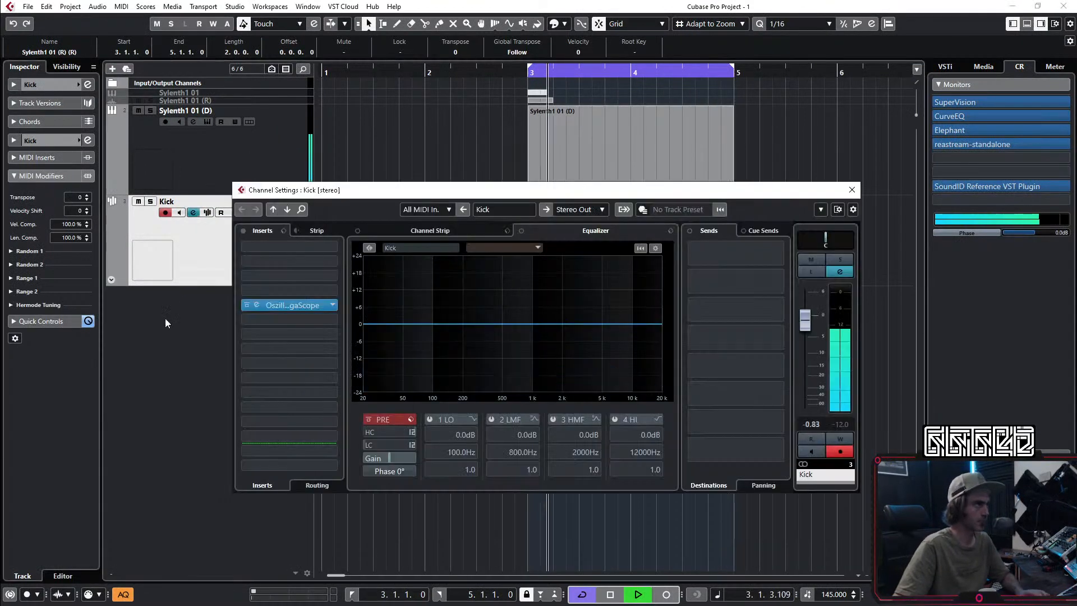
left_click(256, 304)
left_click(219, 220)
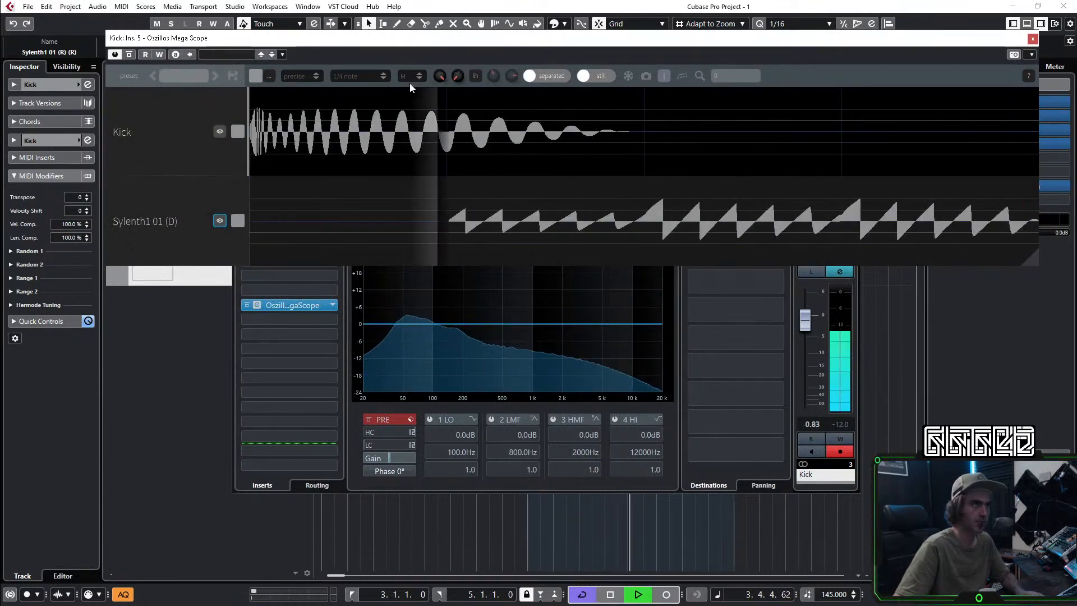
left_click(544, 73)
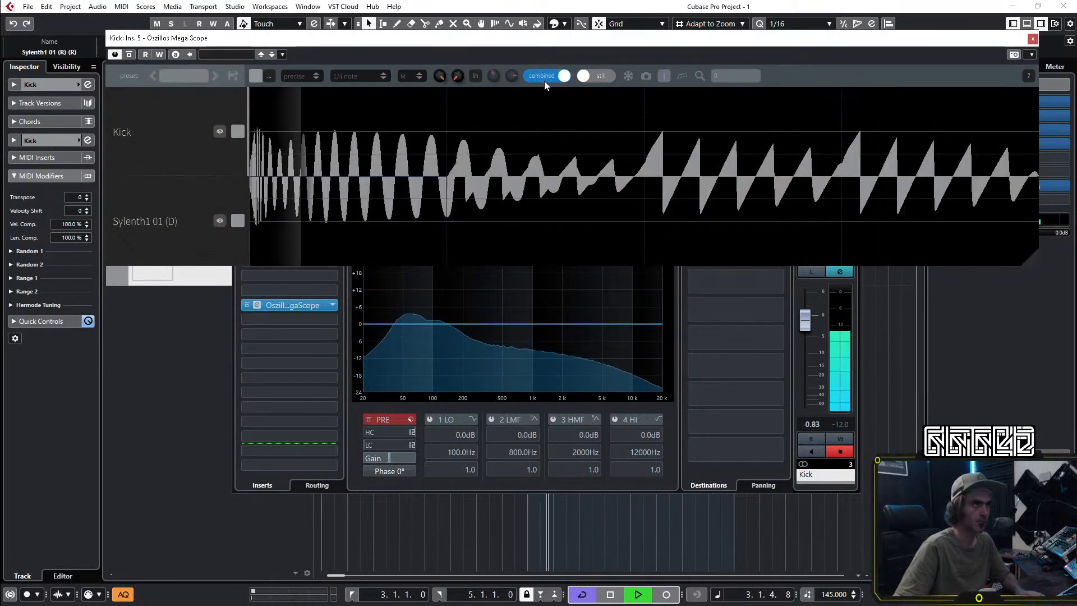
Step: Set the scope's drawing mode to fast and colour the Sylenth1 bass waveform blue
left_click(271, 78)
left_click(272, 78)
left_click(295, 76)
left_click(304, 106)
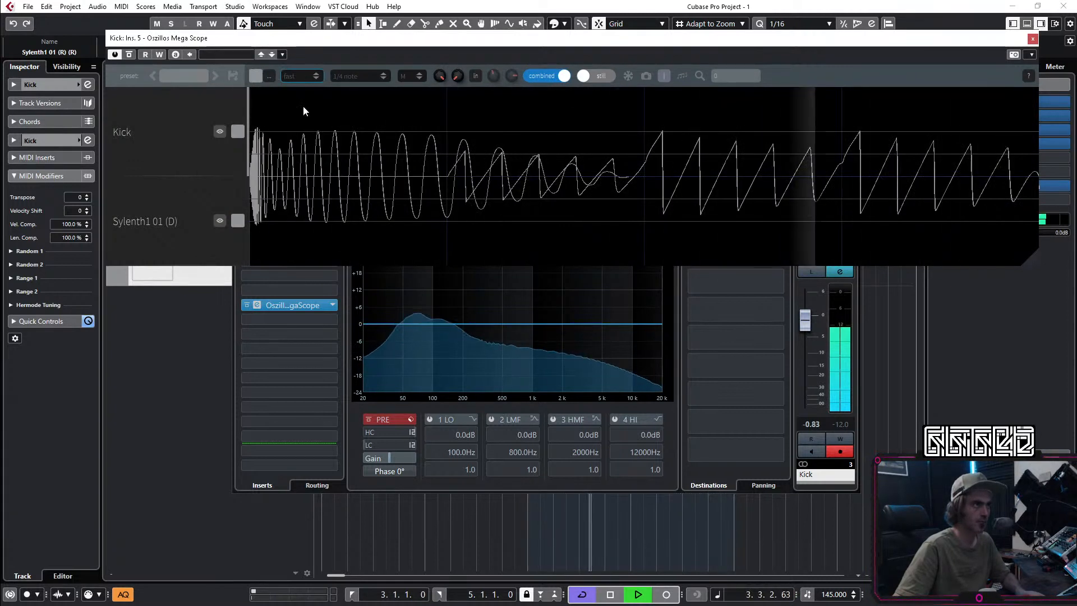
left_click(238, 221)
left_click(271, 243)
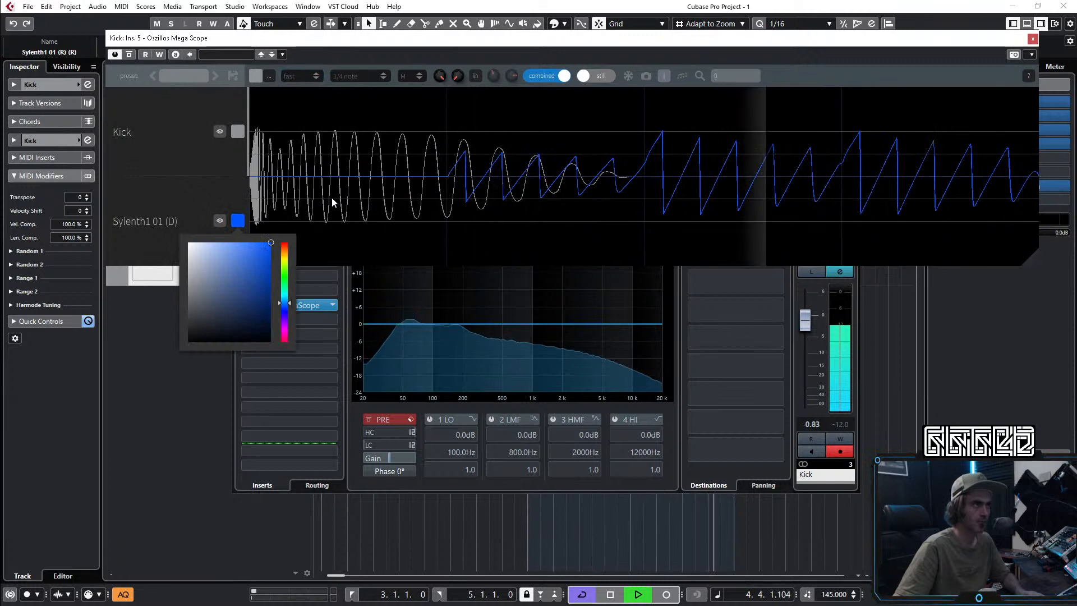
left_click(238, 131)
left_click_drag(285, 214, 271, 153)
left_click(159, 145)
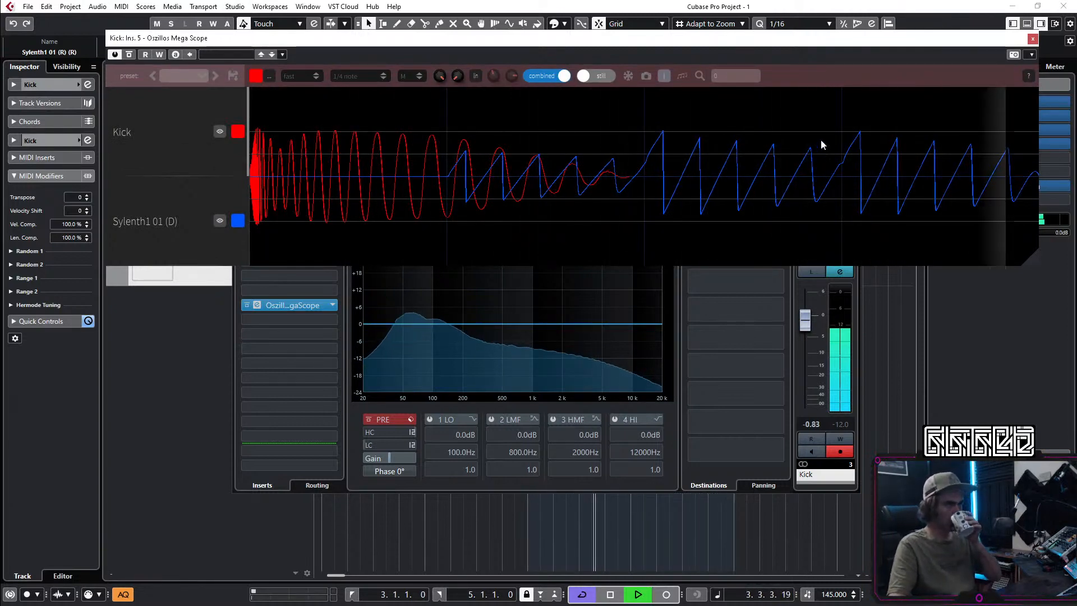
left_click(1033, 40)
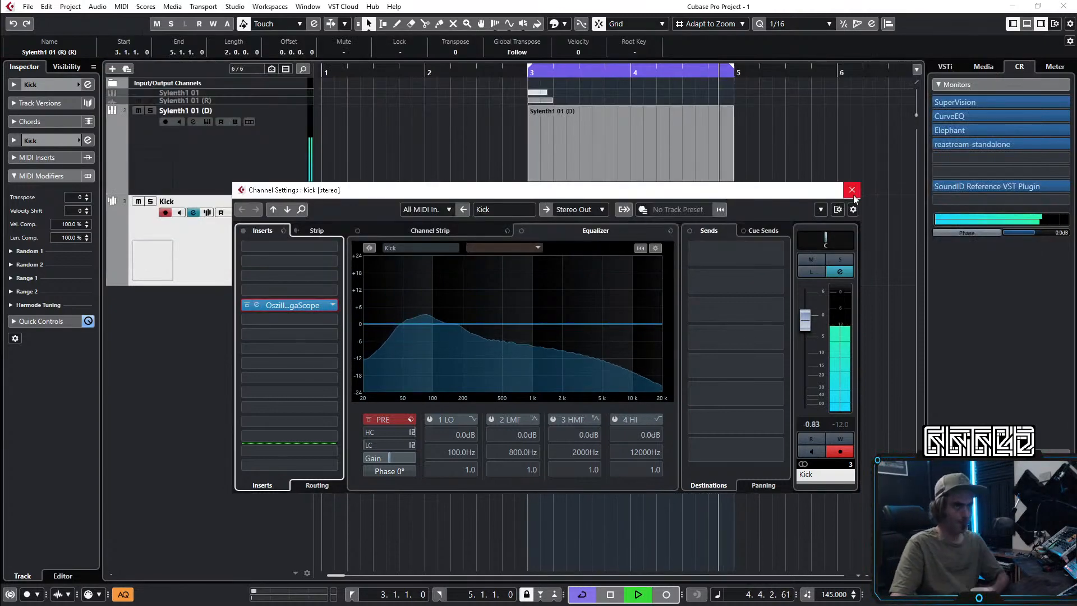
left_click(852, 191)
Step: Set the Sylenth1 bass track's delay to 5 ms and open its Oszillos Mega Scope
left_click(231, 170)
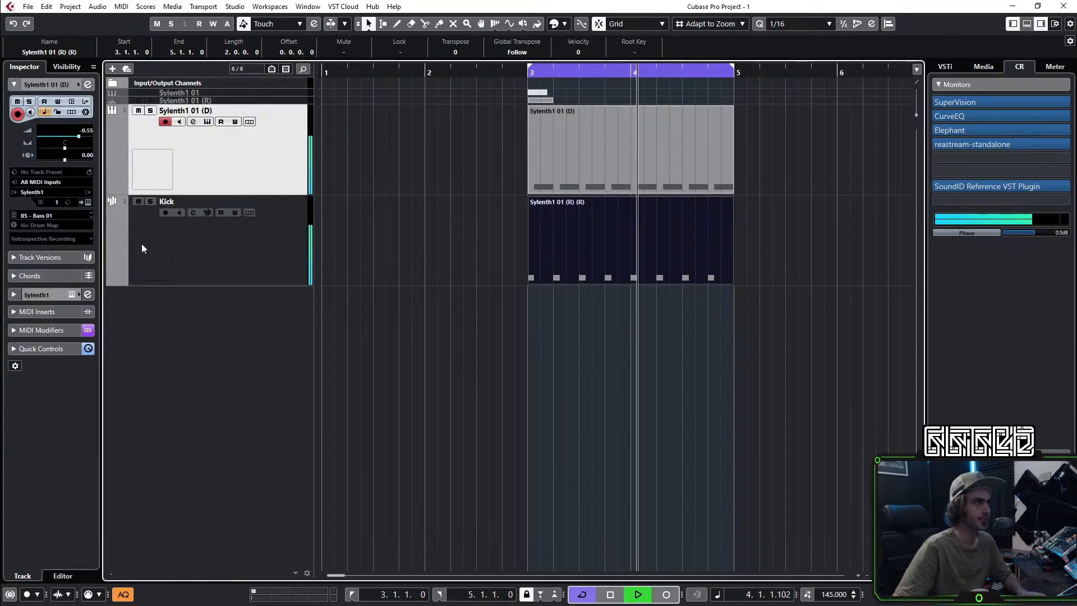
double_click(87, 155)
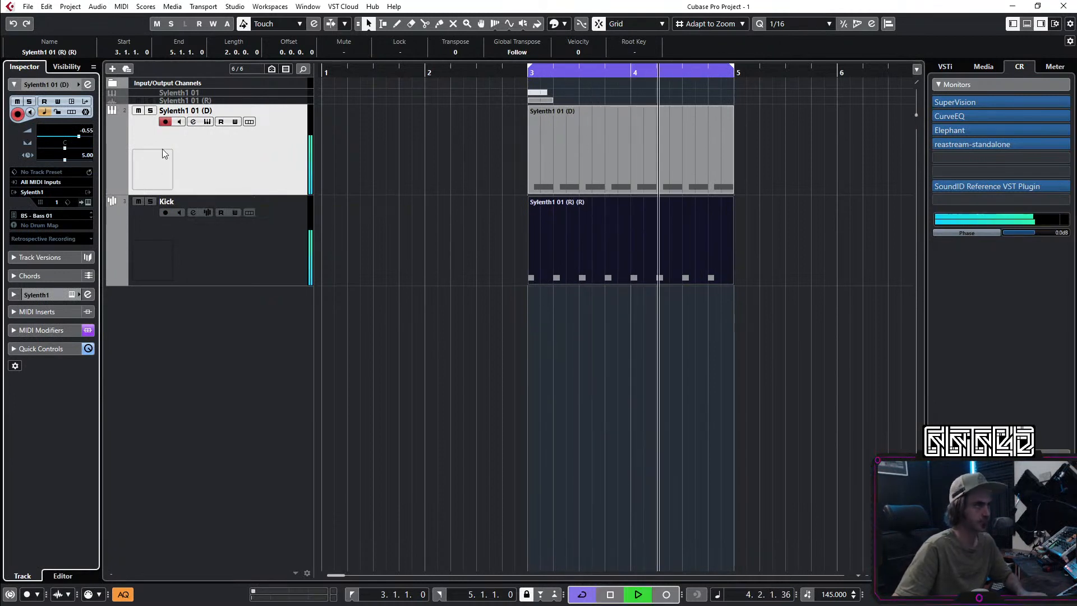
left_click(90, 85)
left_click(256, 290)
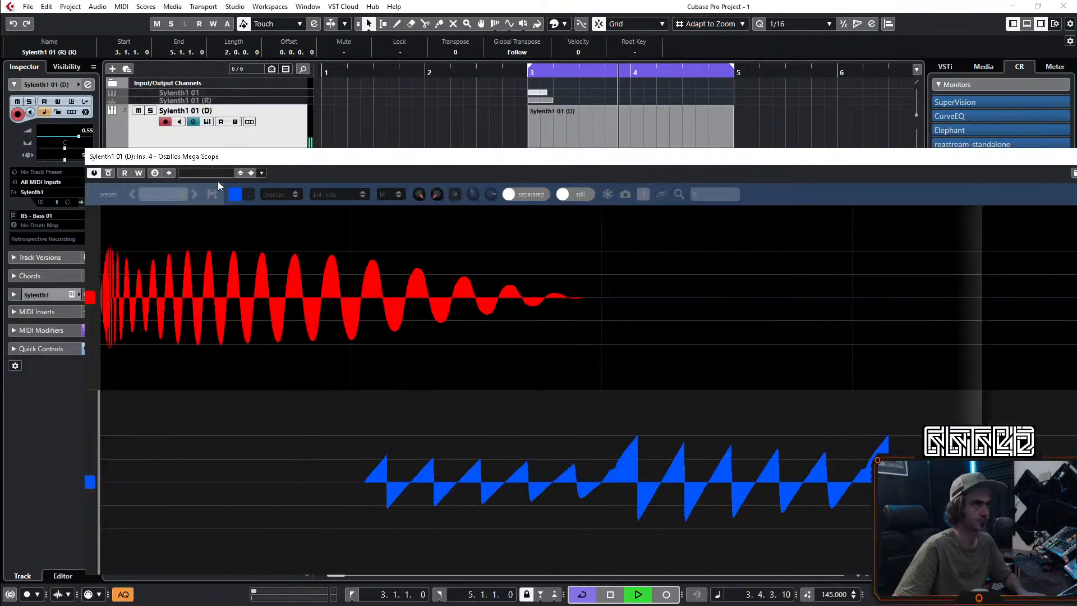
Step: Set the bass channel's scope to the fast drawing mode and the combined view
left_click(282, 195)
left_click(286, 222)
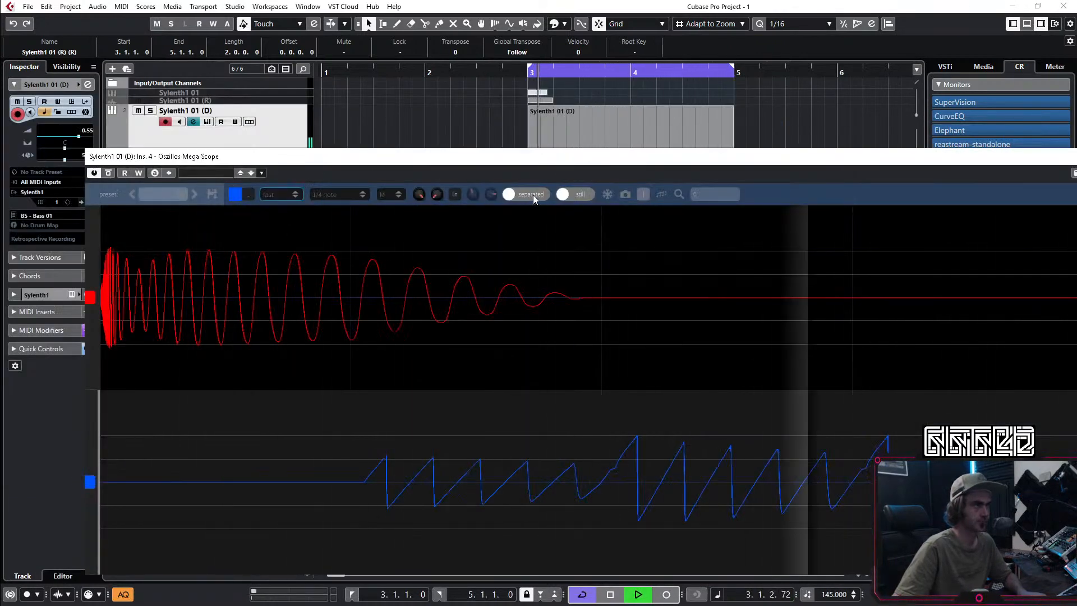
left_click(532, 194)
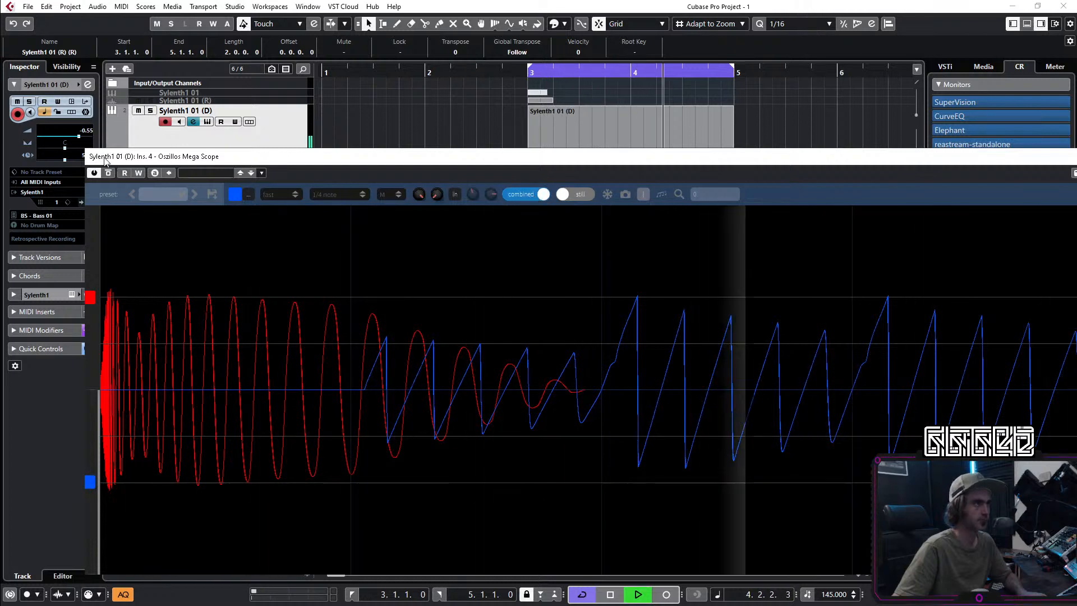
Step: Try delays of 2, 2.5 and 3 ms on the Sylenth1 bass track while comparing the overlaid waveforms
left_click_drag(164, 156, 209, 156)
double_click(82, 156)
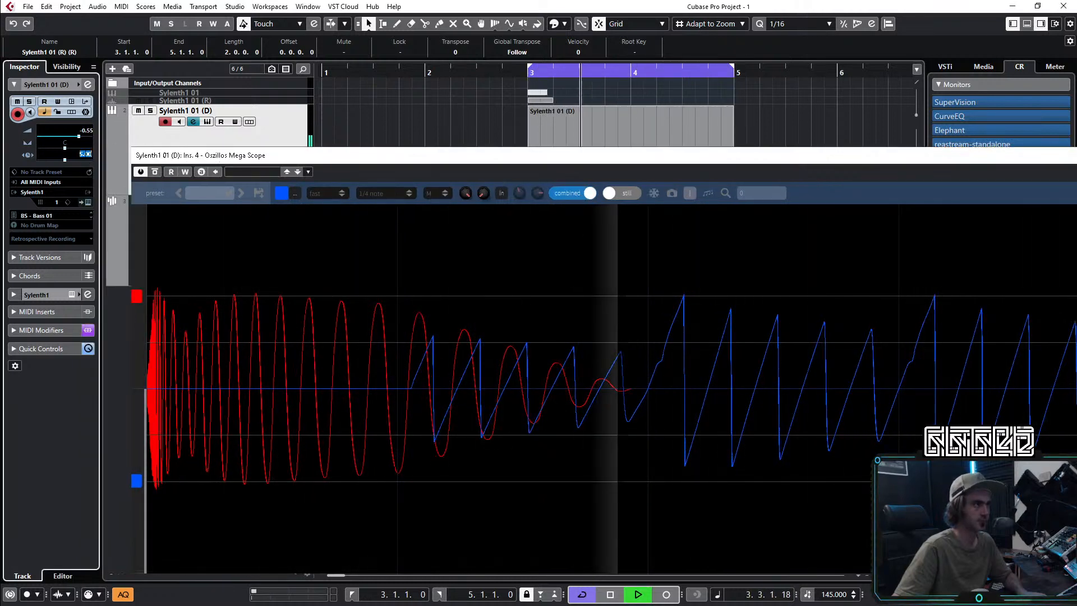
type("2")
key("Return")
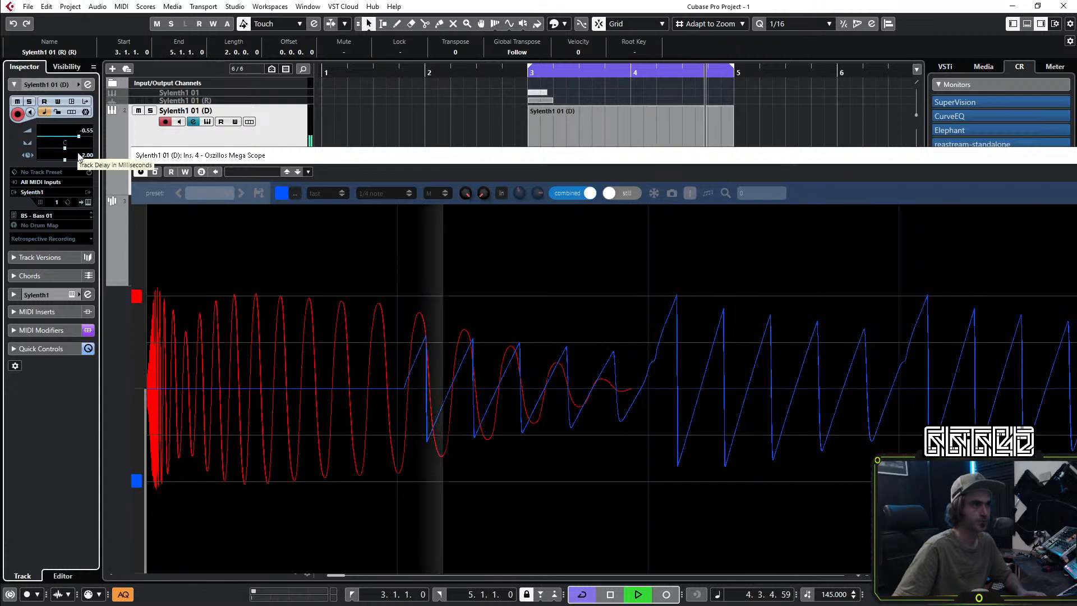
double_click(86, 156)
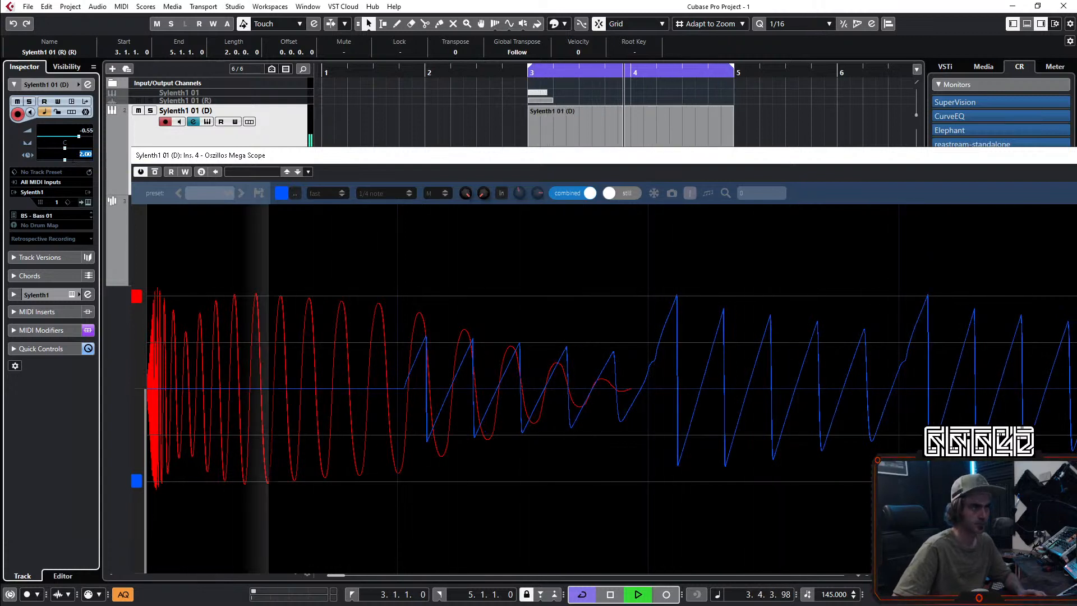
type("2.5")
key("Return")
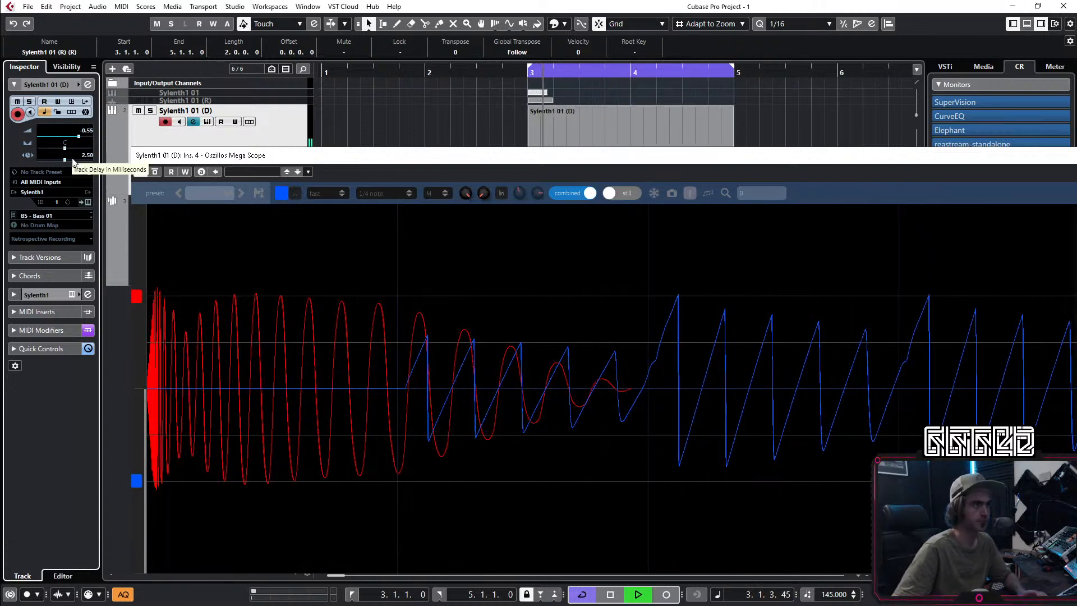
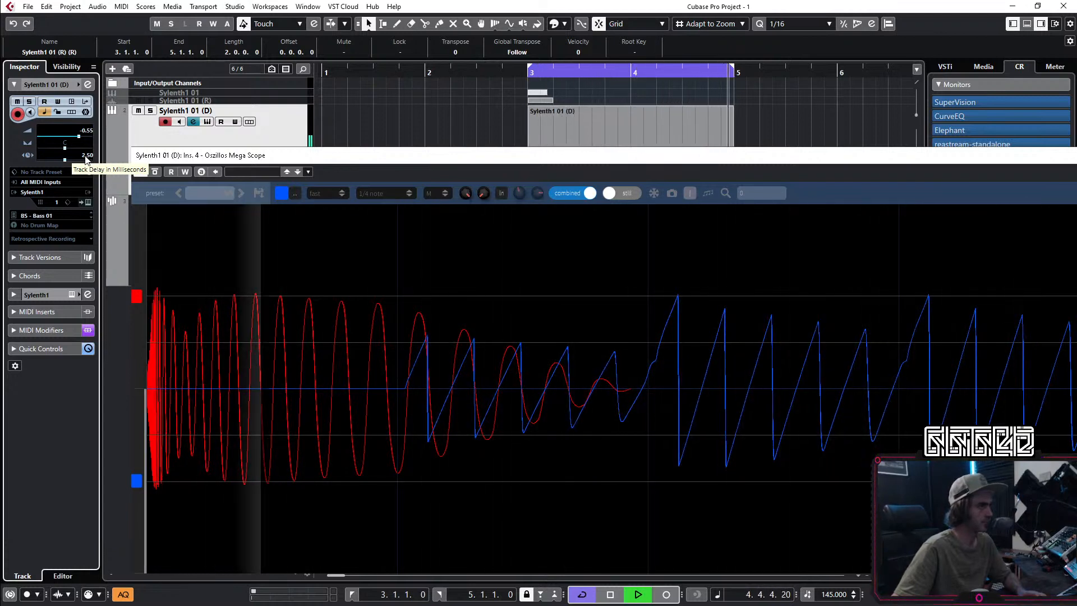
left_click(86, 156)
type("3")
key("Return")
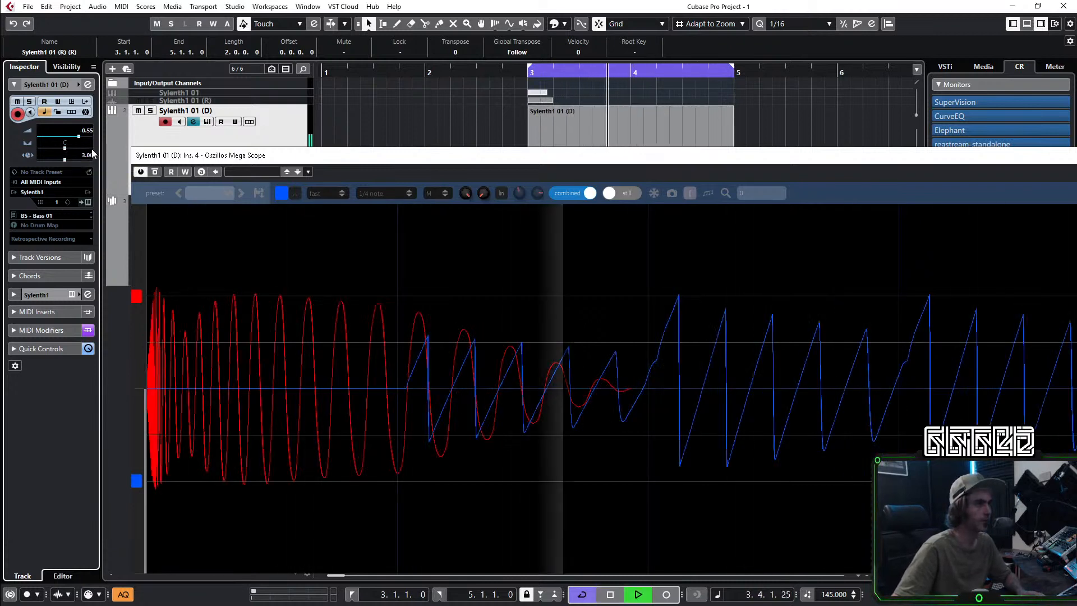
Step: Set the Sylenth1 bass track's delay to -5 ms and close the scope
left_click(84, 155)
type("-5")
key("Return")
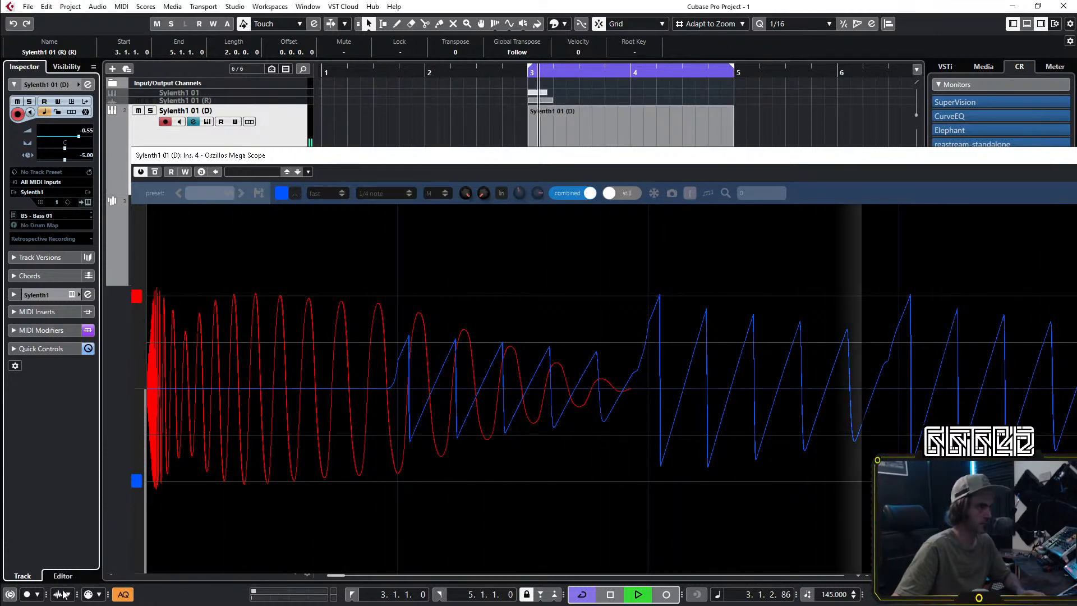
left_click_drag(983, 155, 761, 119)
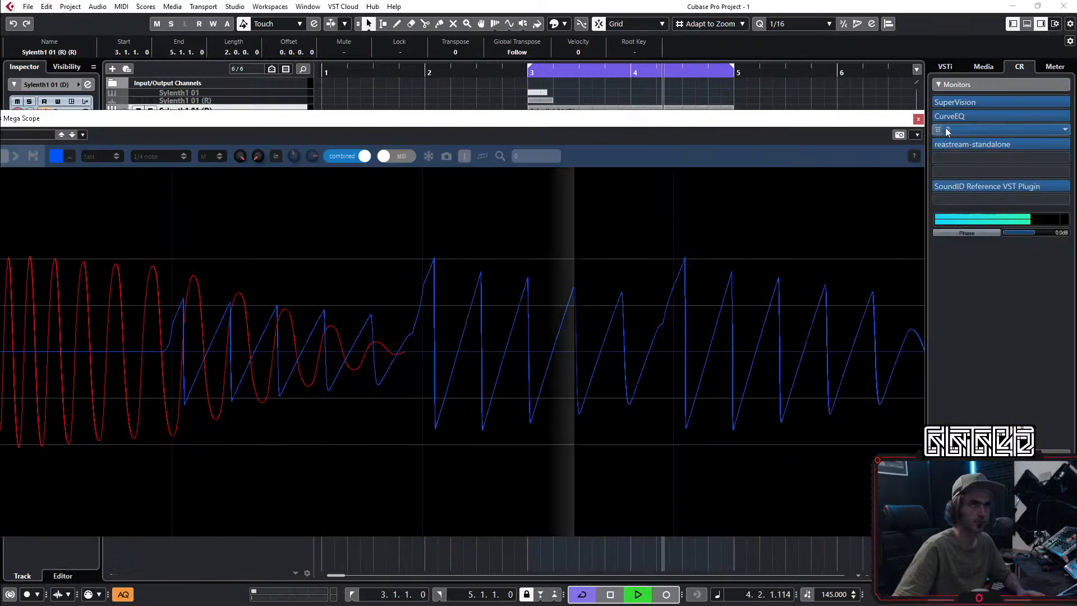
left_click(918, 118)
left_click(810, 236)
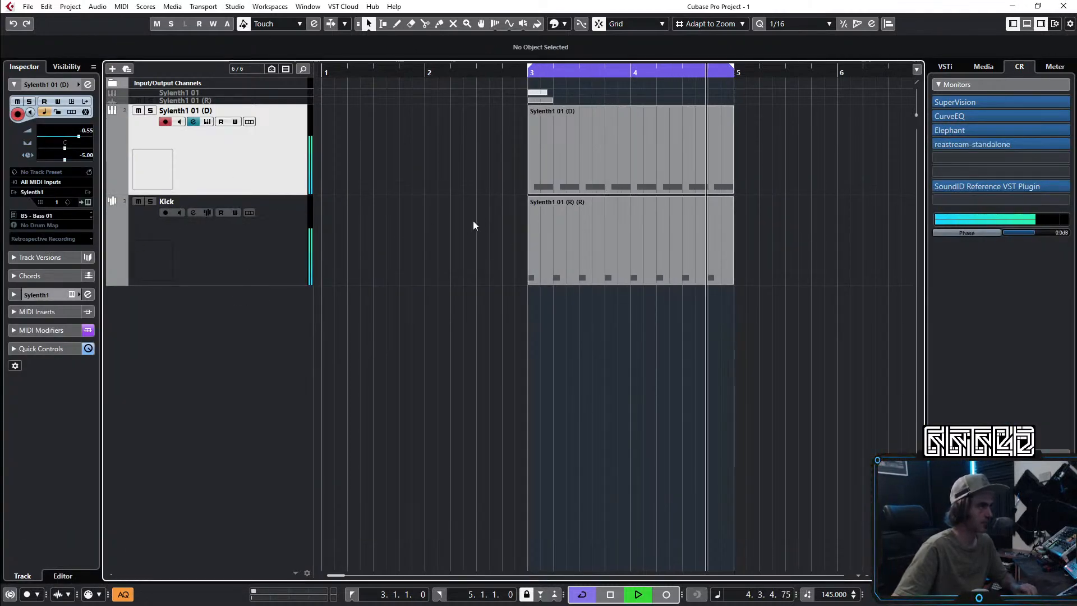
Step: In the mixer, route the Sylenth1 bass and Kick channels to a new stereo group channel named Kick and Bass
key("F3")
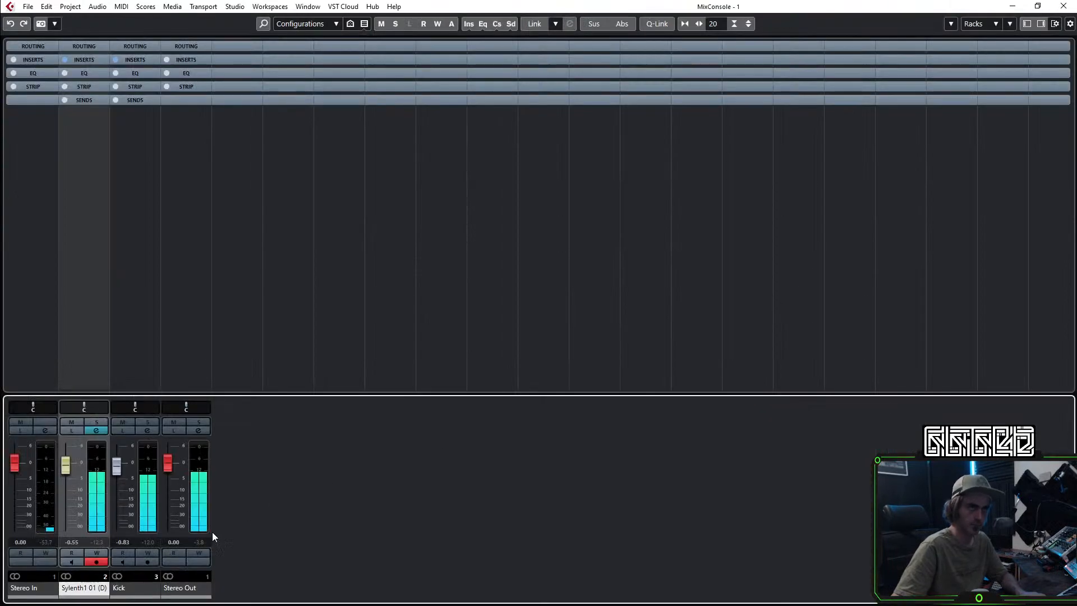
left_click(140, 589, "ctrl")
right_click(119, 463)
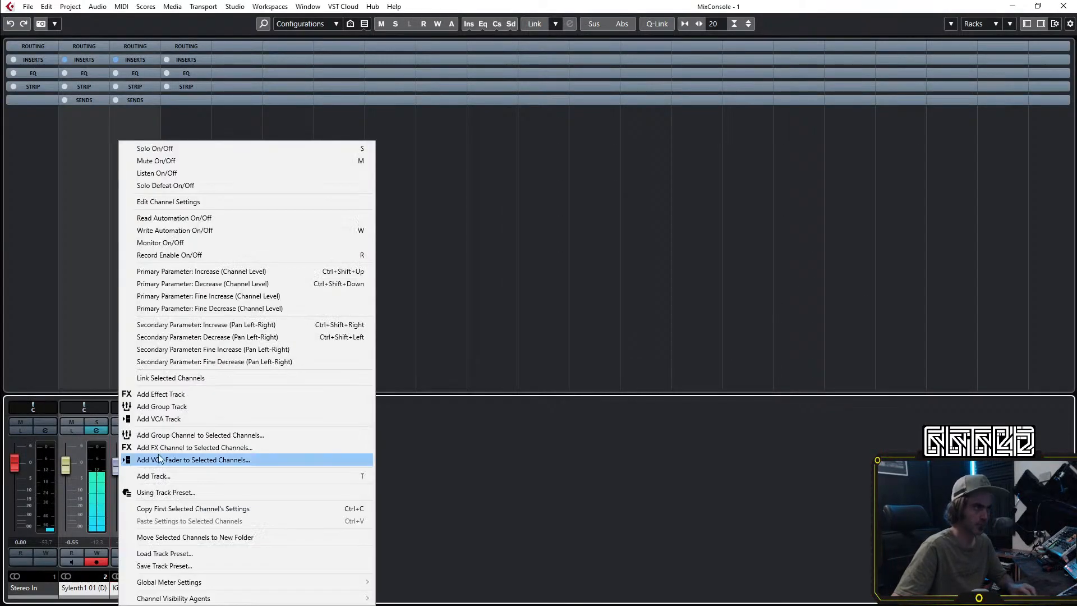
left_click(208, 438)
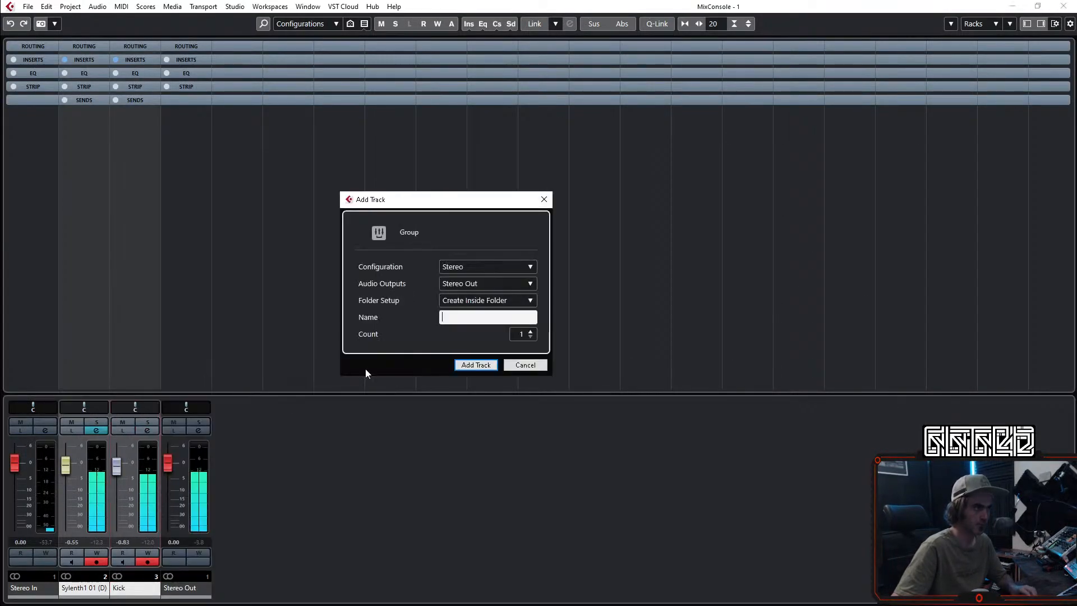
left_click(470, 320)
type("Kick and Bass")
key("Return")
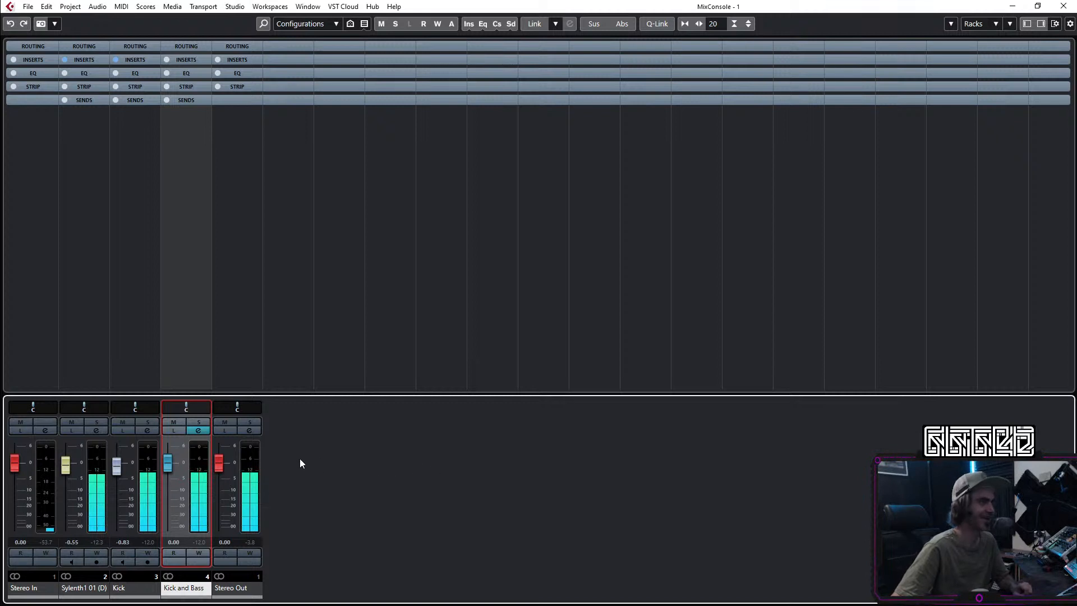
Step: Inspect the Kick and Bass group's channel settings and close them together with the mixer
left_click(199, 431)
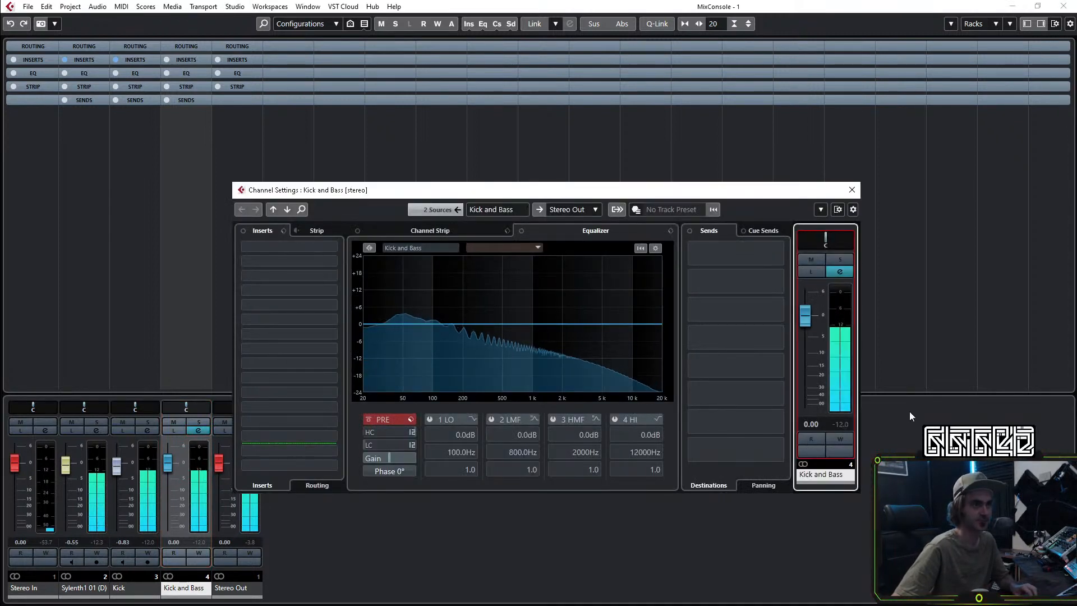
left_click(1064, 7)
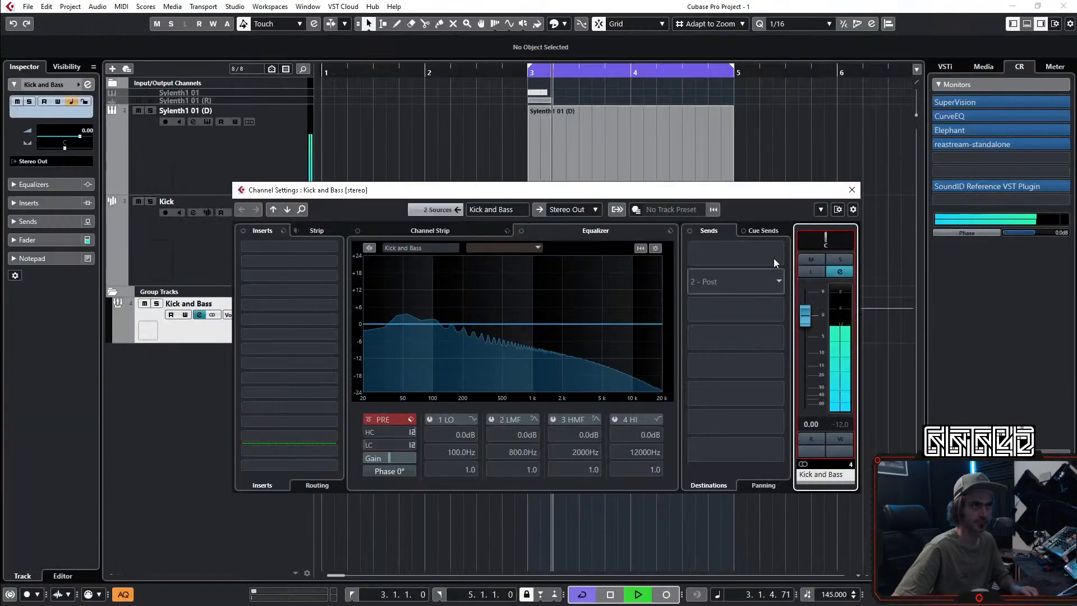
left_click(853, 190)
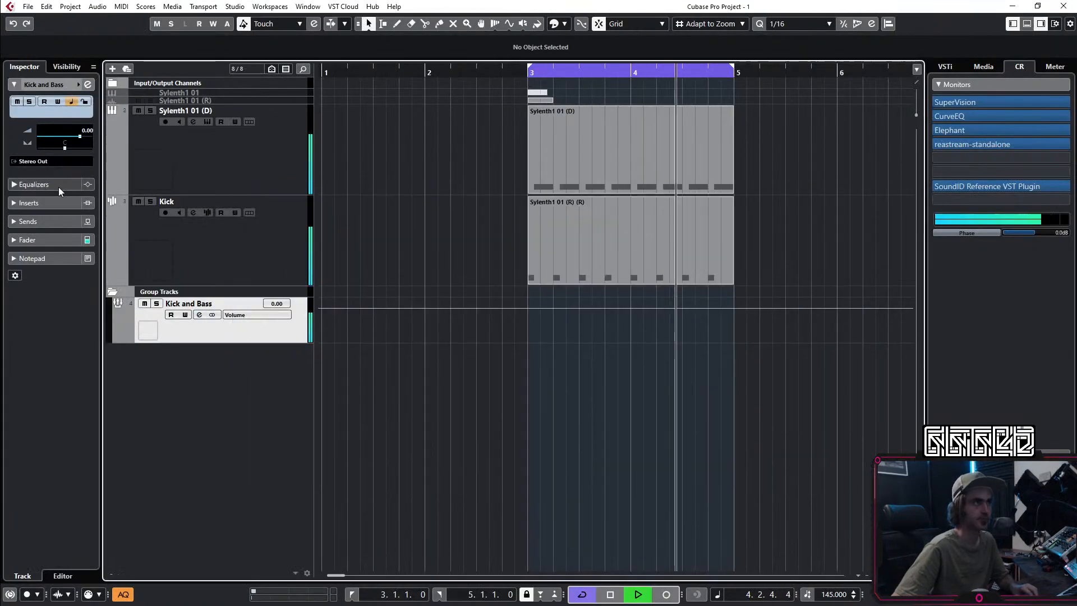
Step: Move all the Sylenth1 tracks and the Kick track into a new folder track
left_click(303, 93)
right_click(252, 244)
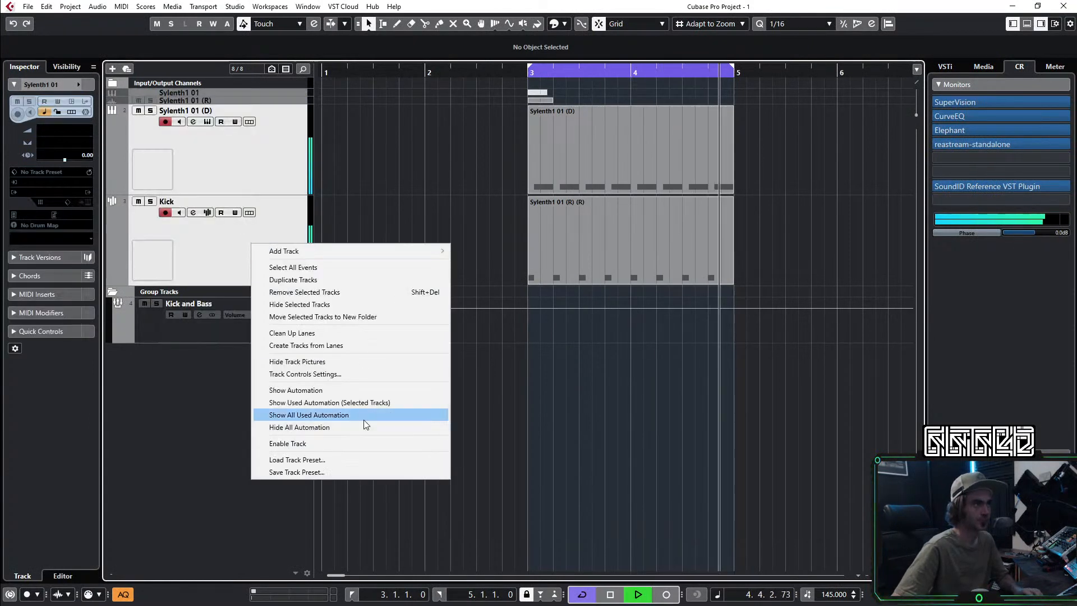
left_click(352, 316)
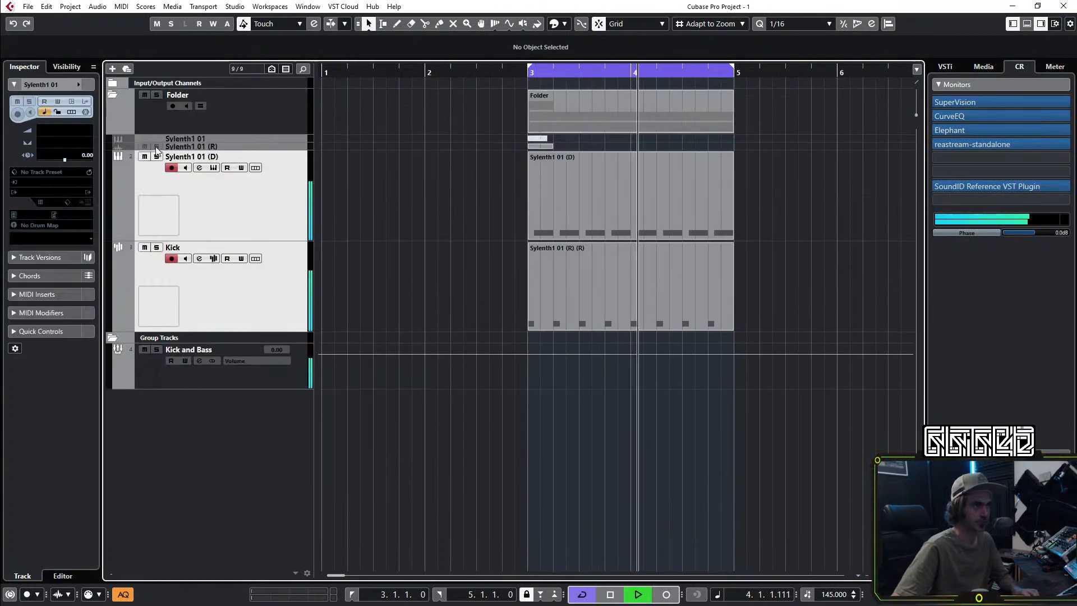
Step: Colour the new folder track red and rename it Kick and Bass
left_click(150, 119)
scroll(114, 110, "down", 1)
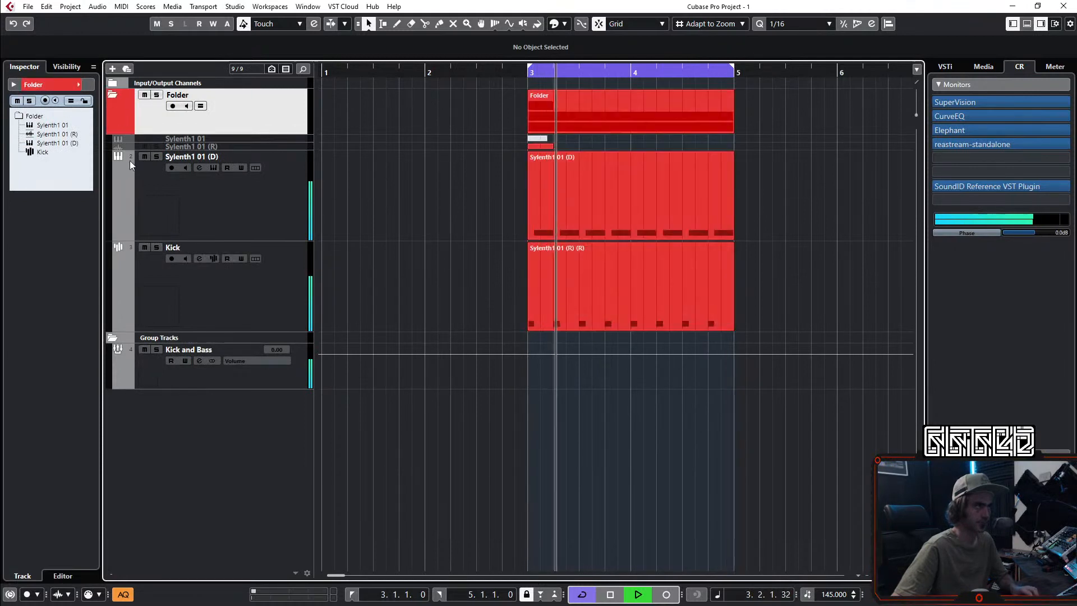
double_click(187, 95)
type("Kick and Bass")
key("Return")
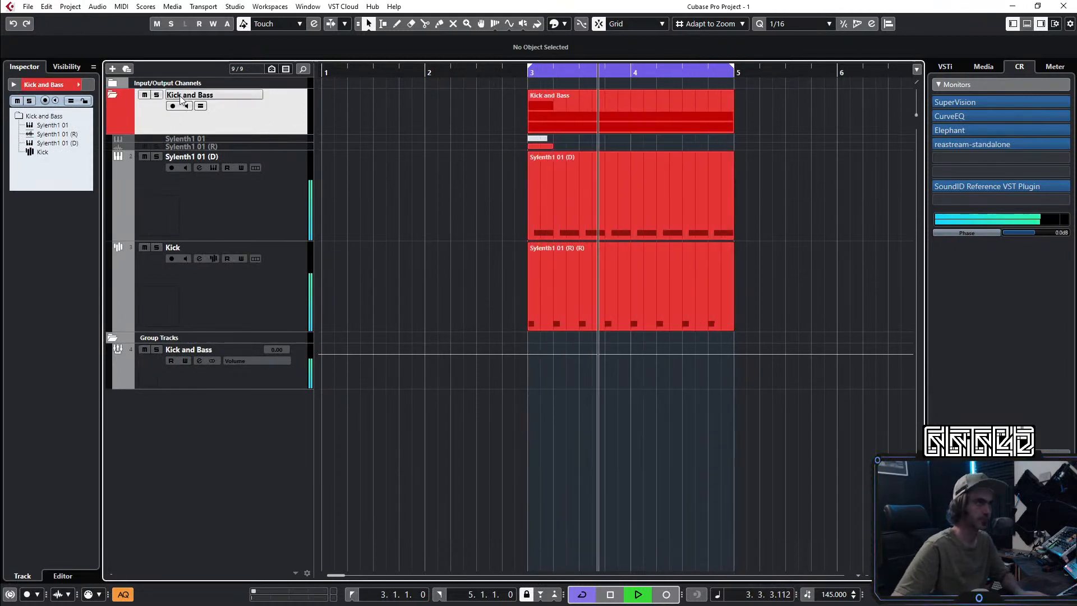
Step: Collapse the Kick and Bass folder and the Group Tracks folder, placing Group Tracks above Kick and Bass
left_click(114, 96)
key("g")
key("g")
left_click(469, 116)
key("g")
key("g")
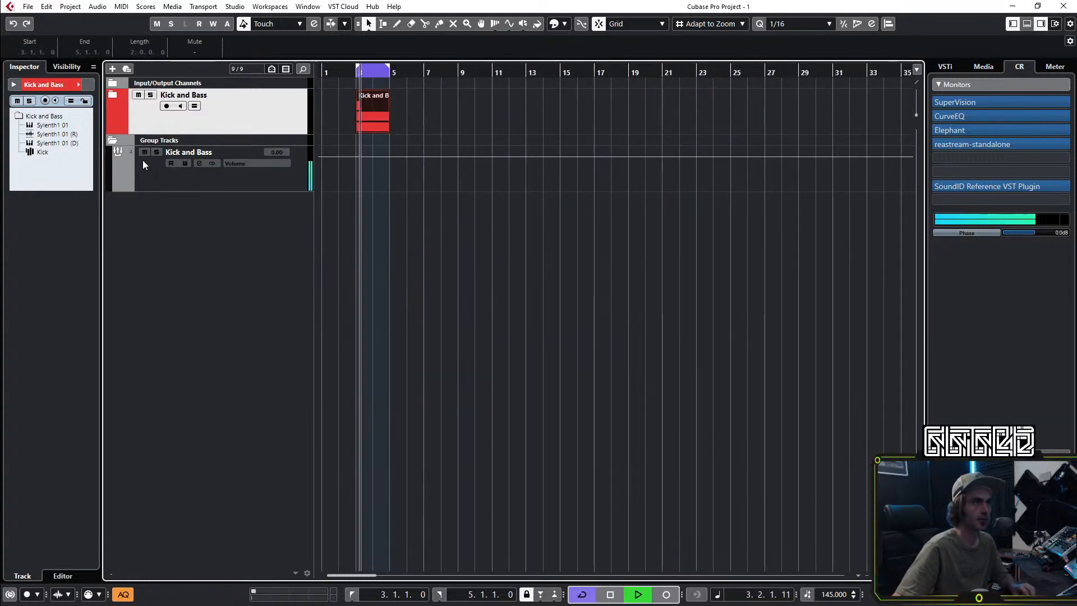
left_click(115, 140)
left_click_drag(140, 141, 164, 94)
Step: Add one ruler track and set its display format to Seconds
right_click(179, 194)
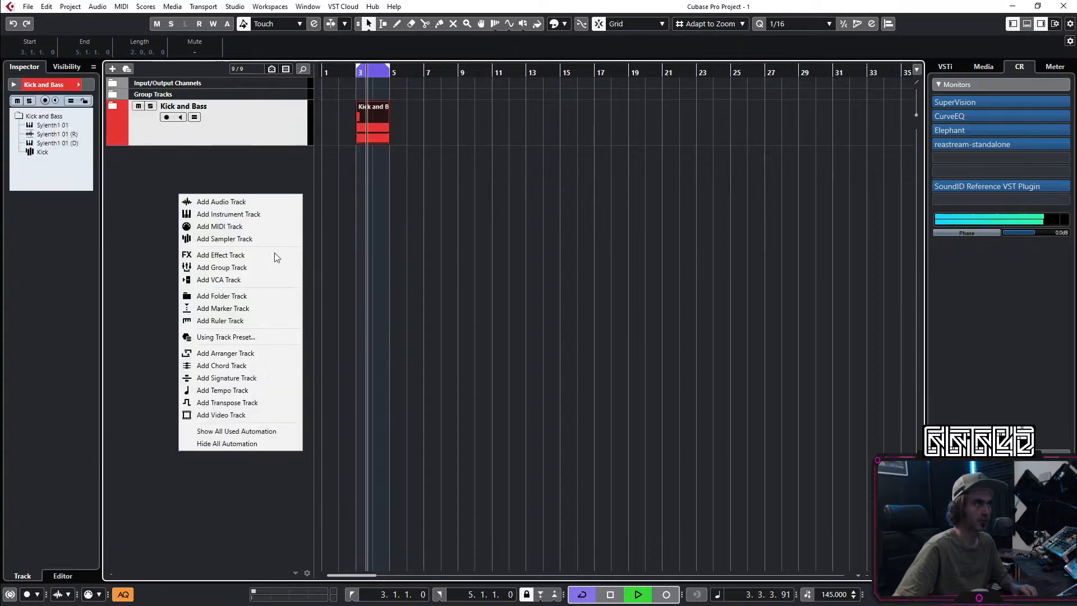
left_click(220, 321)
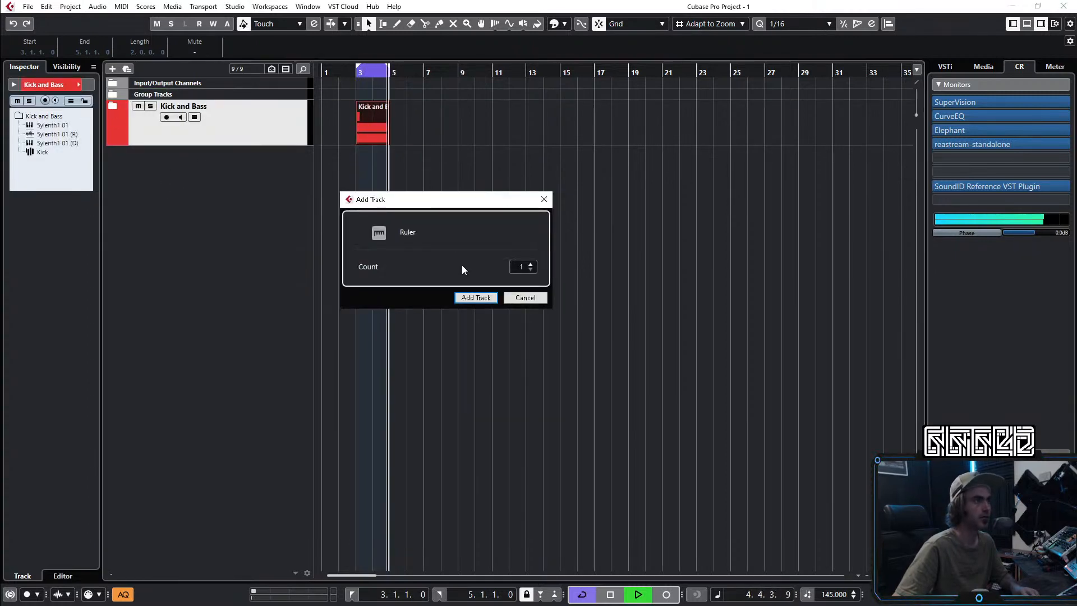
left_click(473, 296)
left_click(147, 151)
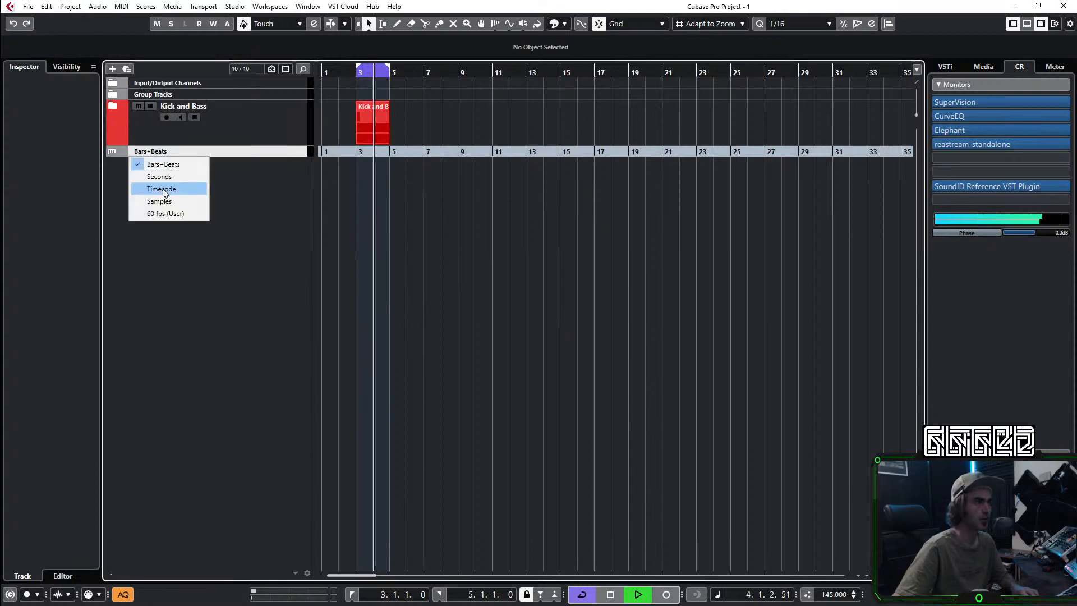
left_click(158, 176)
Step: Move the Kick and Bass folder event to bar 113 and set the cycle range from bar 113 to 121
key("g")
left_click_drag(339, 132, 874, 128)
scroll(826, 143, "right", 5)
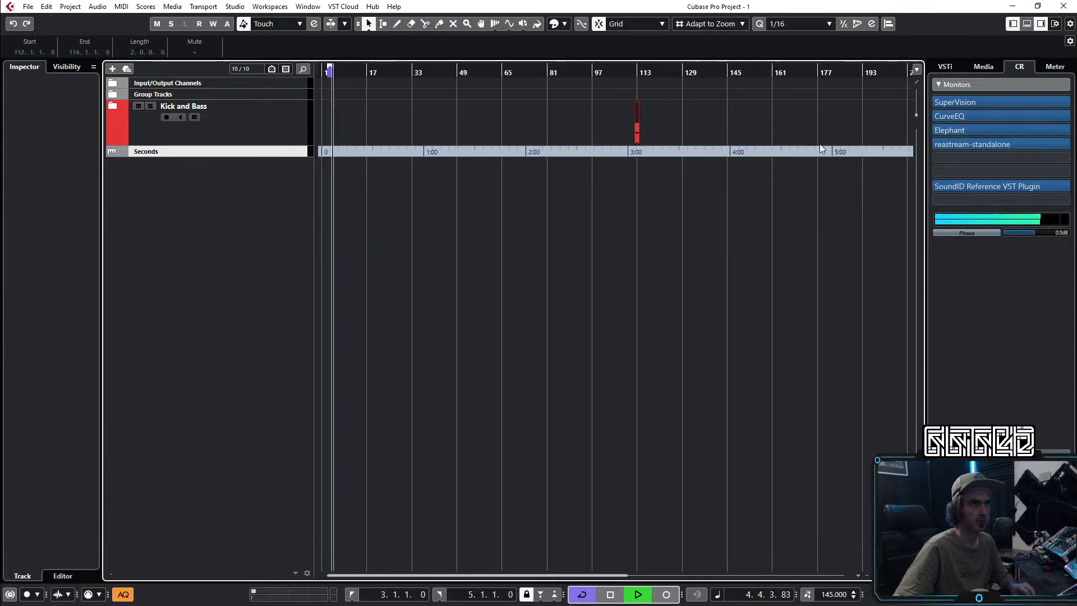
mouse_move(641, 140)
left_mouse_down()
mouse_move(659, 138)
mouse_move(647, 138)
left_mouse_up()
scroll(668, 135, "up", 3)
scroll(666, 135, "up", 2)
left_click_drag(578, 65, 715, 89)
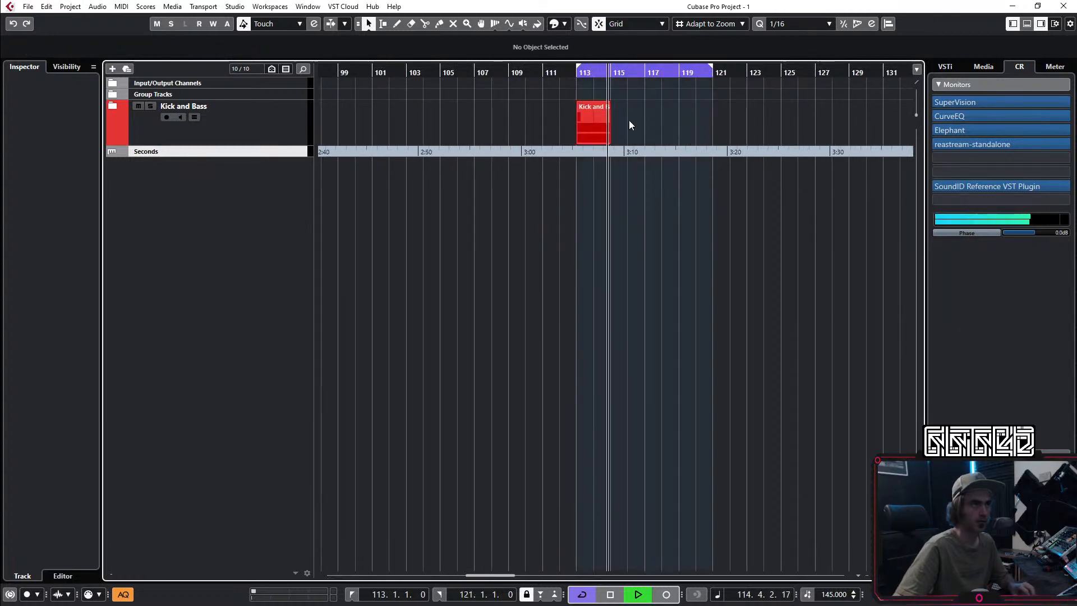
Step: Repeat the Kick and Bass event until it fills the cycle range up to bar 121
key("space")
left_click_drag(609, 128, 734, 131)
key("space")
left_click(729, 135)
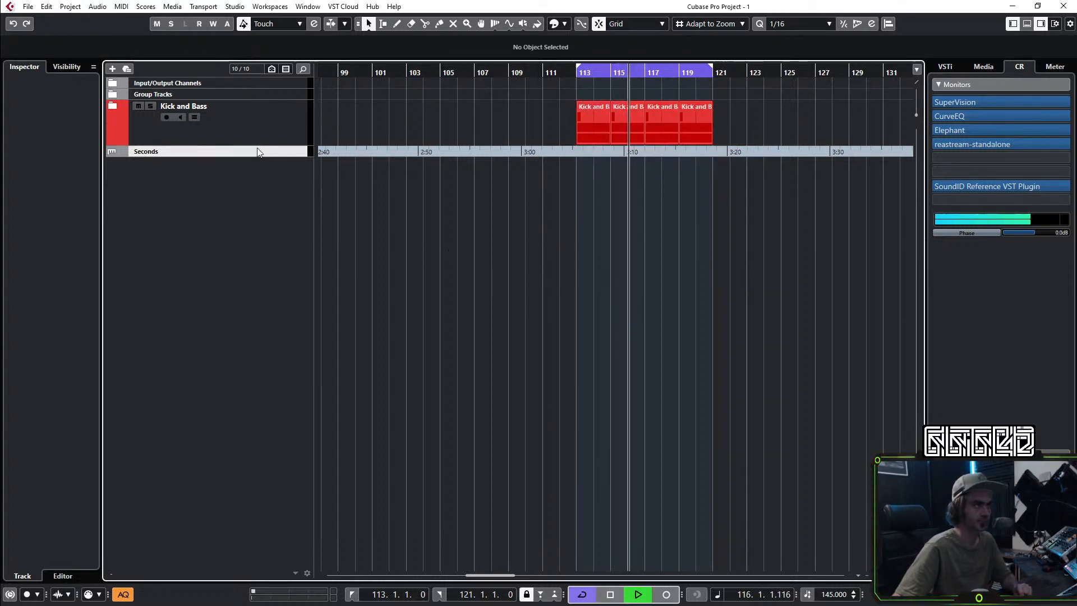
Step: Move the Seconds ruler track above the Kick and Bass folder
left_click_drag(257, 156, 266, 108)
right_click(258, 203)
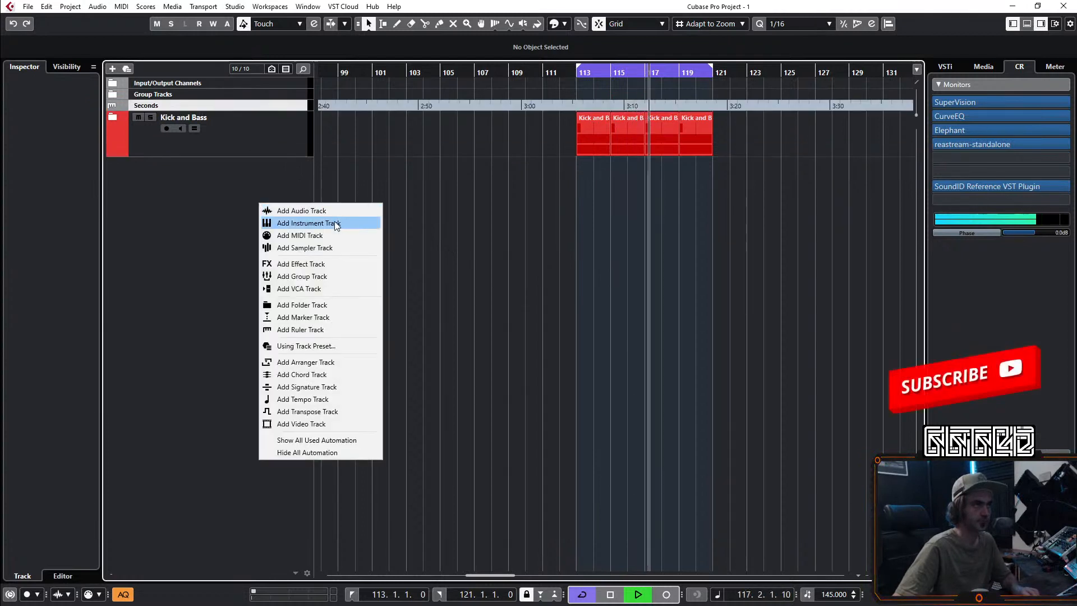
left_click(368, 167)
Step: Expand the Kick and Bass folder, stop playback and duplicate the Sylenth1 01 (D) bass track
left_click(115, 116)
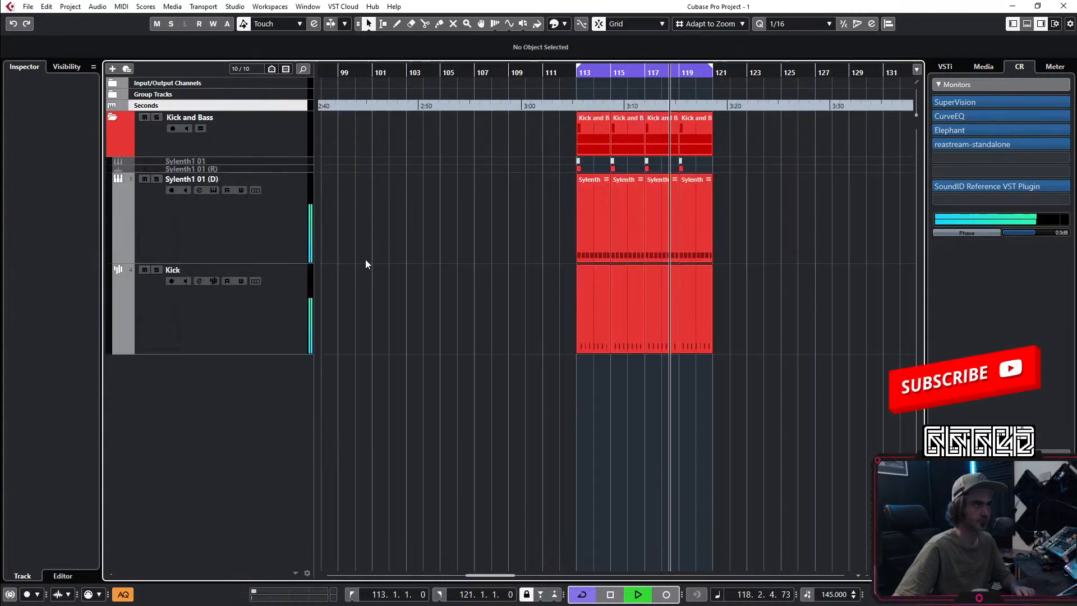
left_click(233, 227)
key("space")
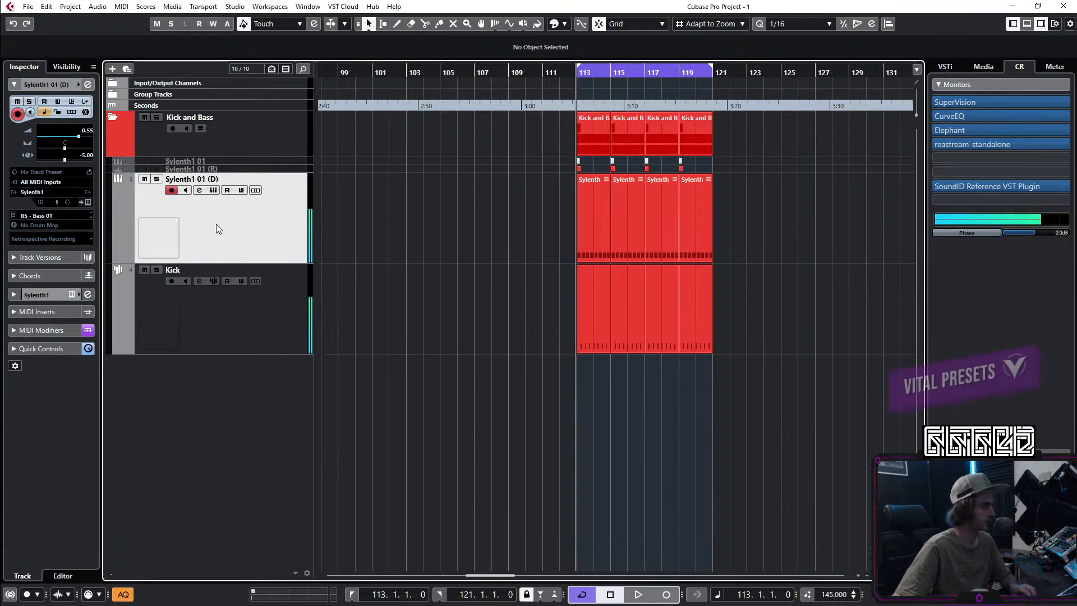
right_click(240, 231)
key("Escape")
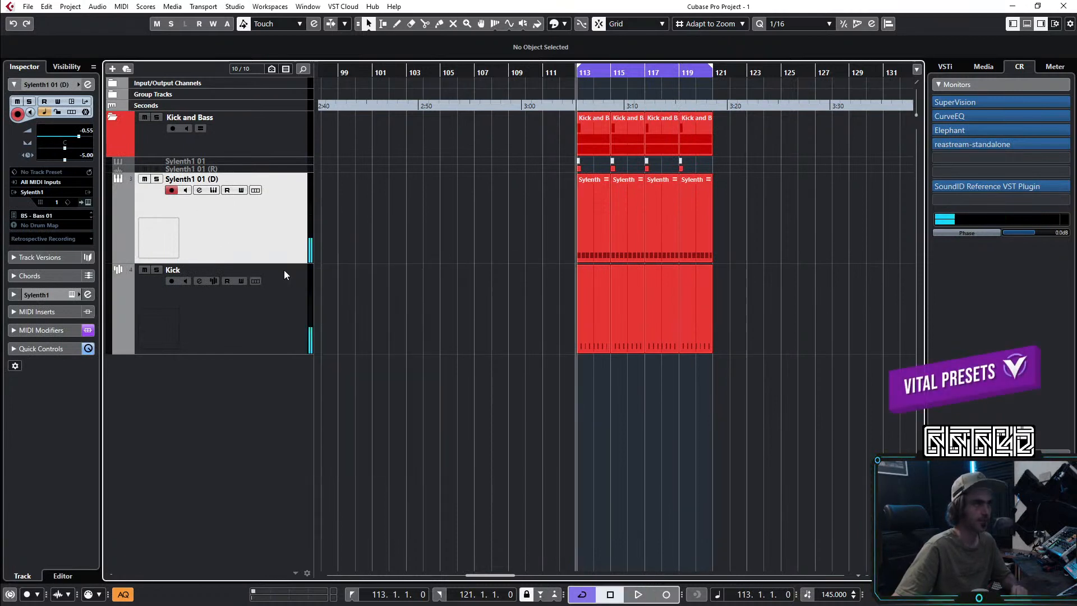
key("ctrl+shift+d")
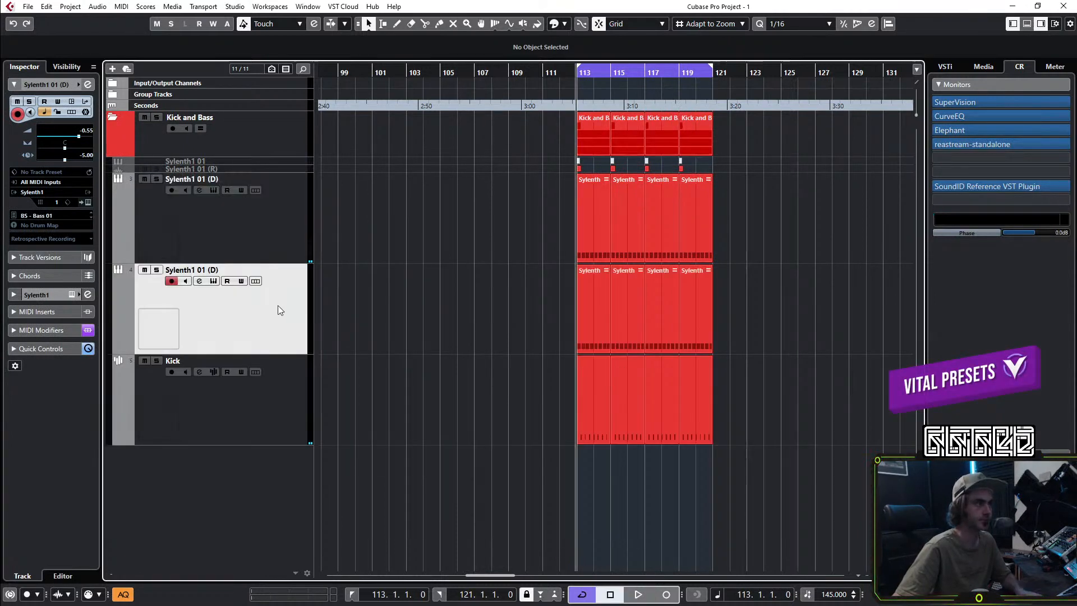
Step: Move the duplicated Sylenth1 01 (D) track out of the folder, below Kick, and delete all its events
left_click_drag(278, 305, 247, 487)
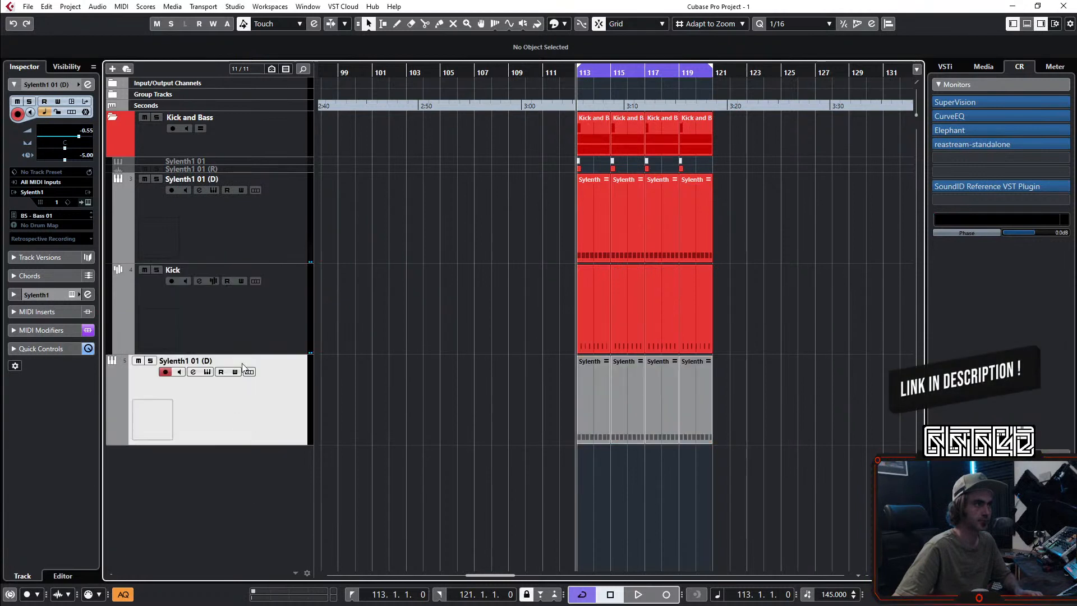
left_click_drag(430, 418, 756, 409)
key("Delete")
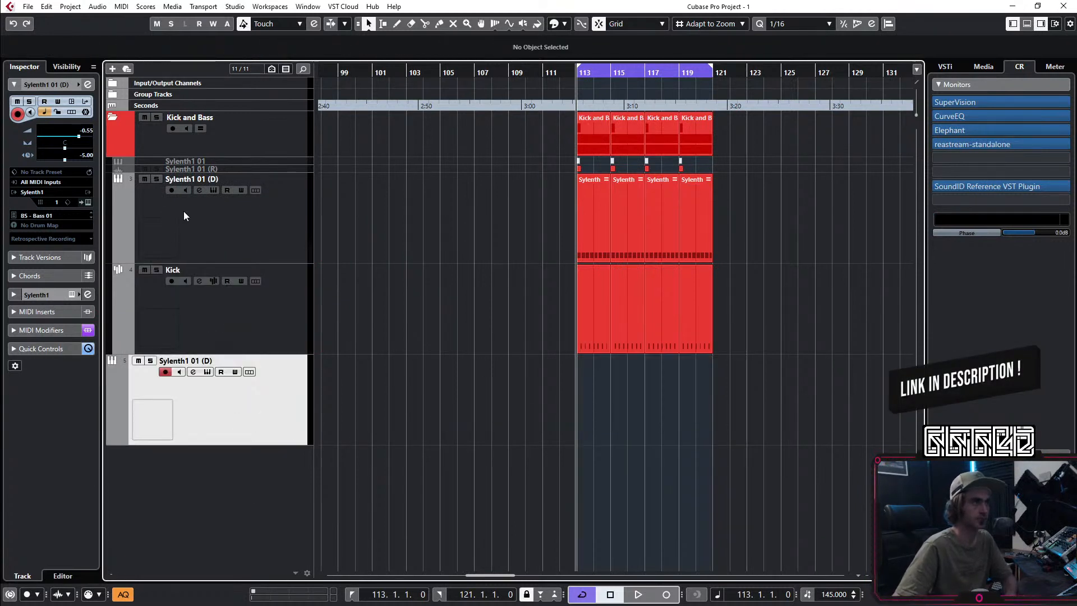
Step: Rename the original Sylenth1 01 (D) track inside the folder as Bass and collapse the Kick and Bass folder
left_click(176, 214)
left_click(199, 169)
double_click(201, 180)
type("Bass")
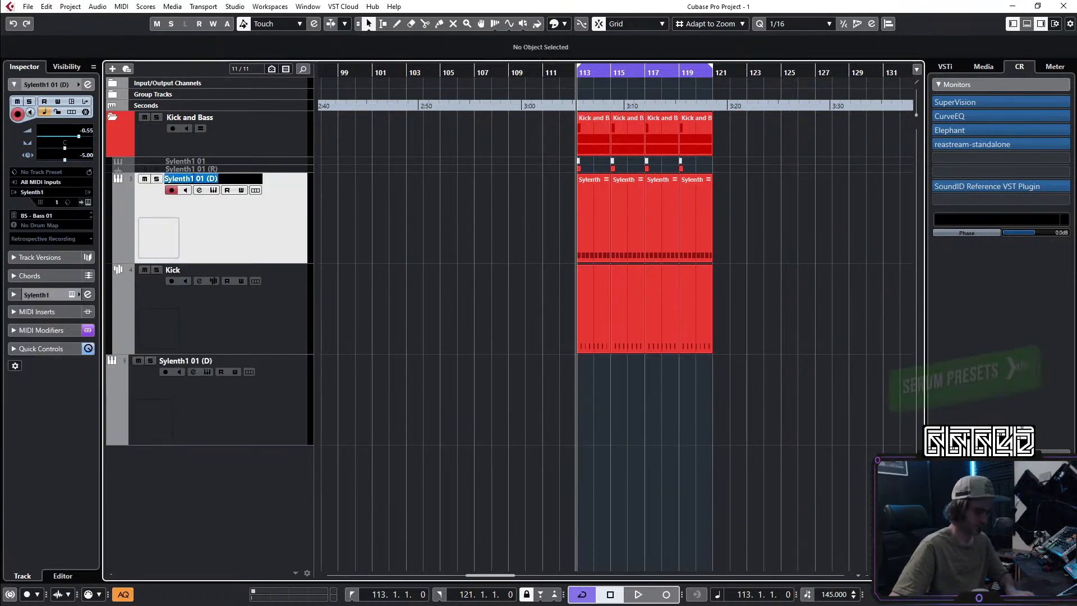
key("Return")
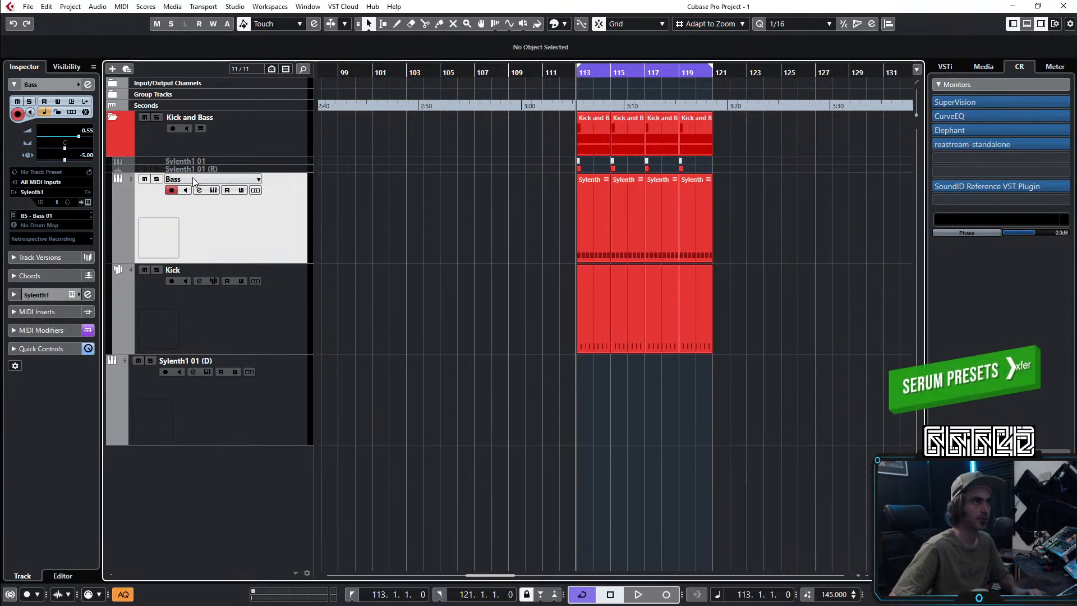
left_click(117, 119)
Step: Remove the LFOTool and Oszillos Mega Scope inserts from the duplicated Sylenth1 01 (D) channel in the MixConsole
left_click(287, 198)
key("F3")
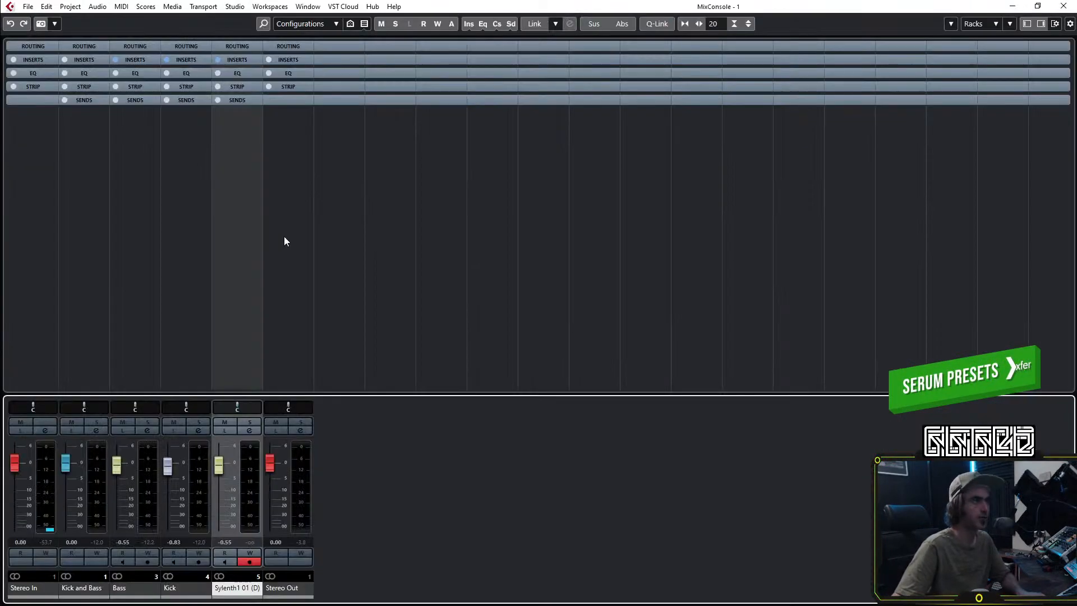
left_click(254, 60)
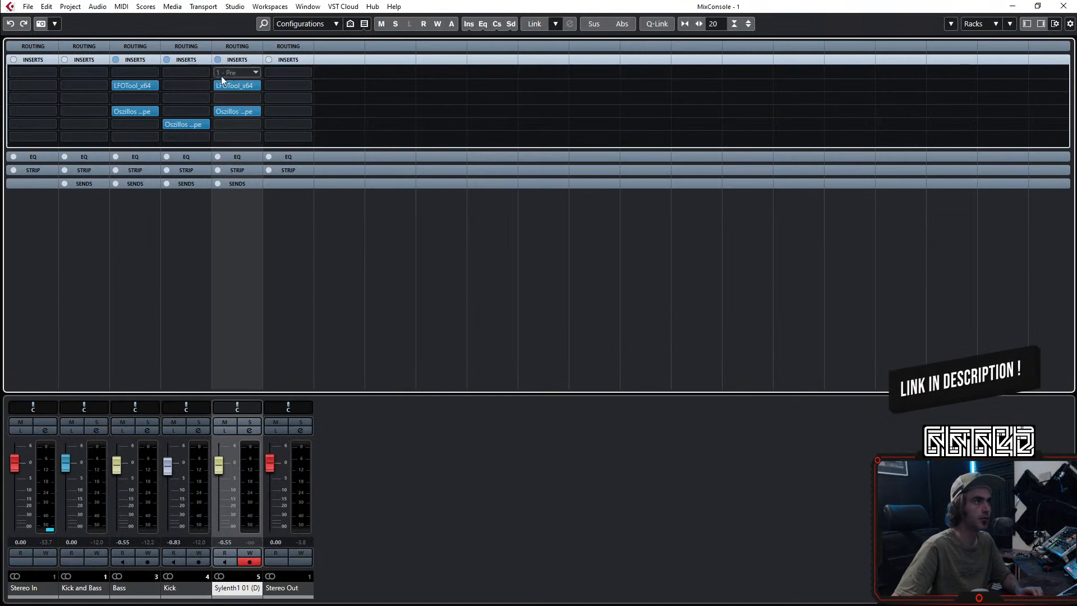
left_click(257, 84)
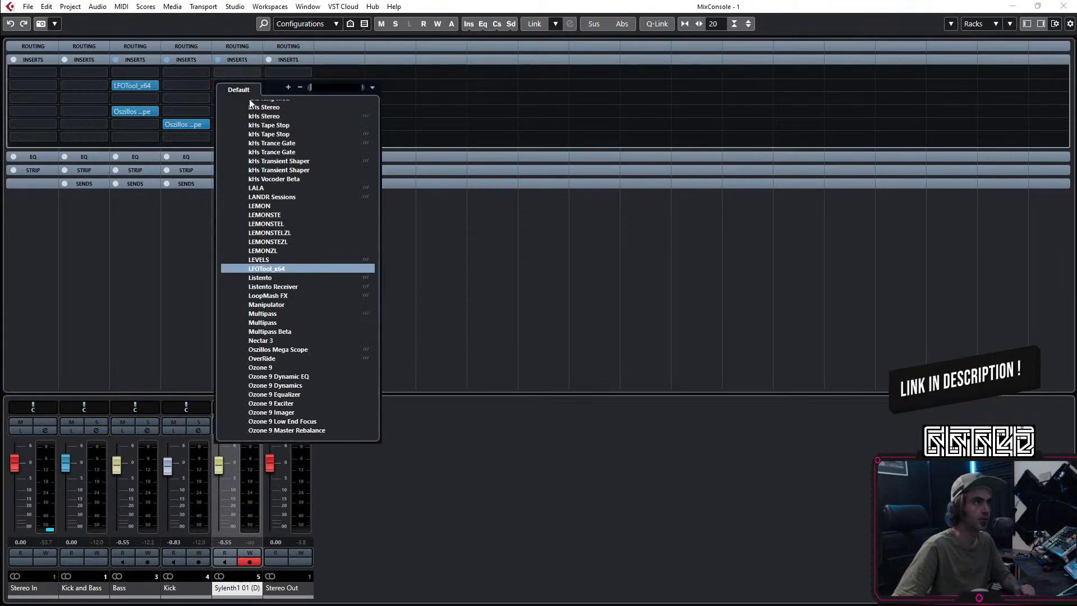
scroll(281, 143, "up", 20)
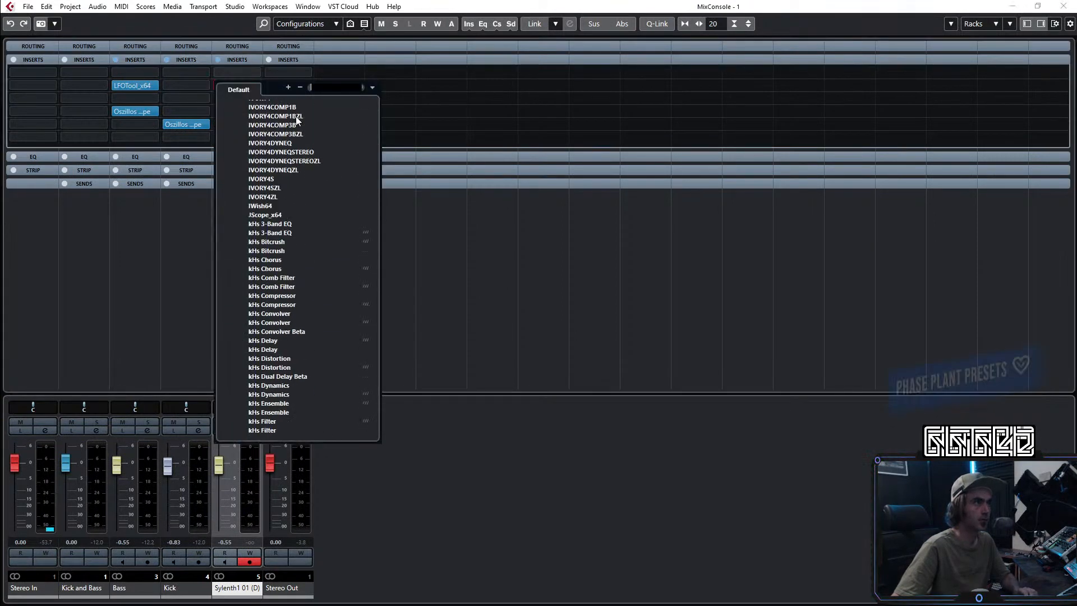
scroll(281, 101, "up", 14)
left_click(248, 108)
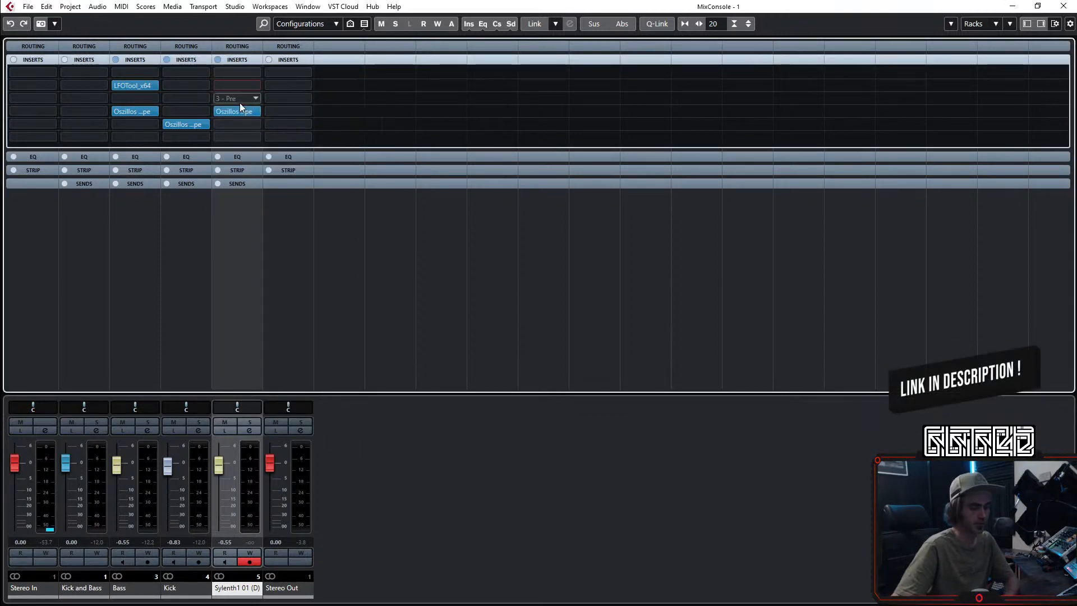
key("Delete")
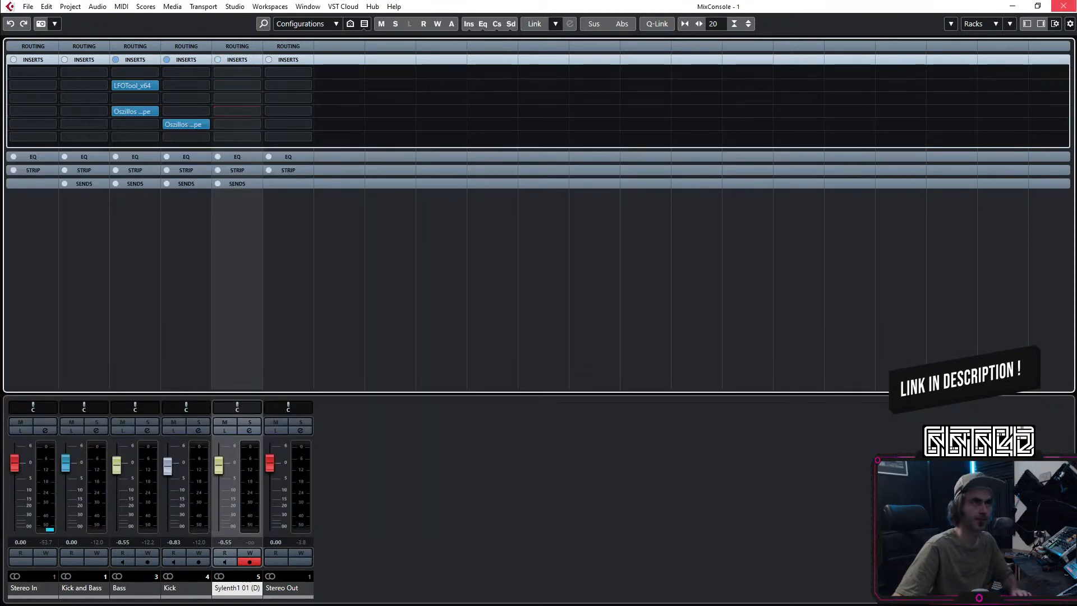
left_click(1061, 10)
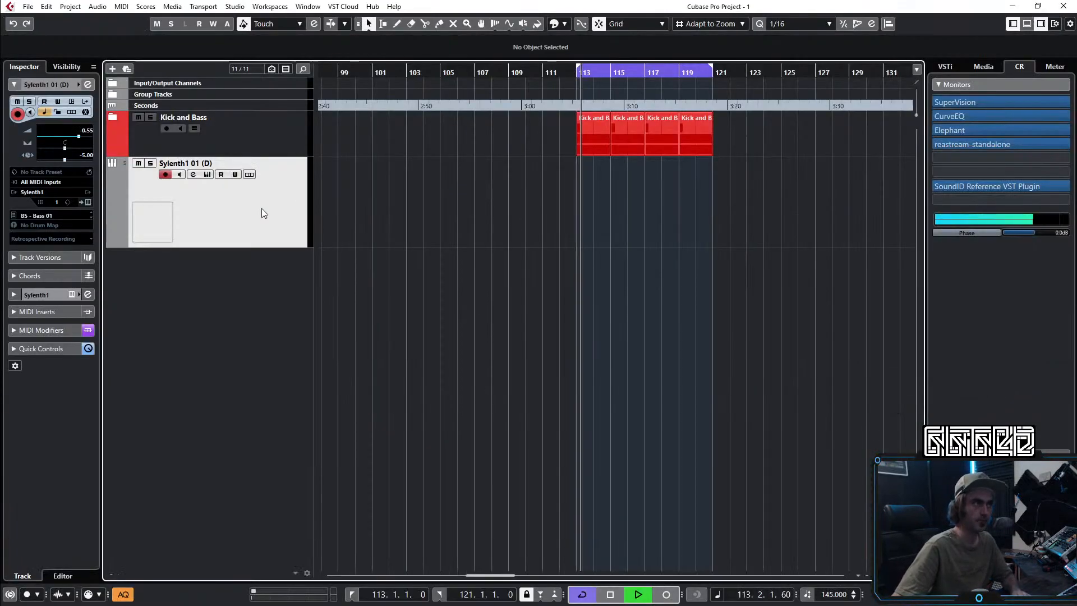
Step: Route the Sylenth1 01 (D) channel outside the folder to Stereo Out and lower its fader to about -3.09 dB
left_click(87, 84)
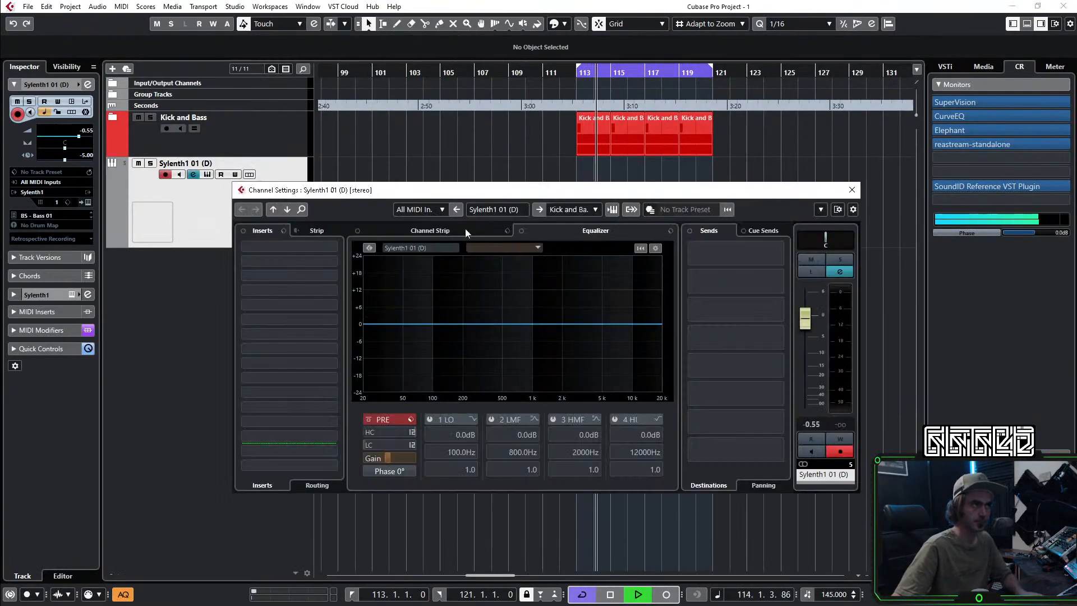
left_click(591, 210)
left_click(584, 269)
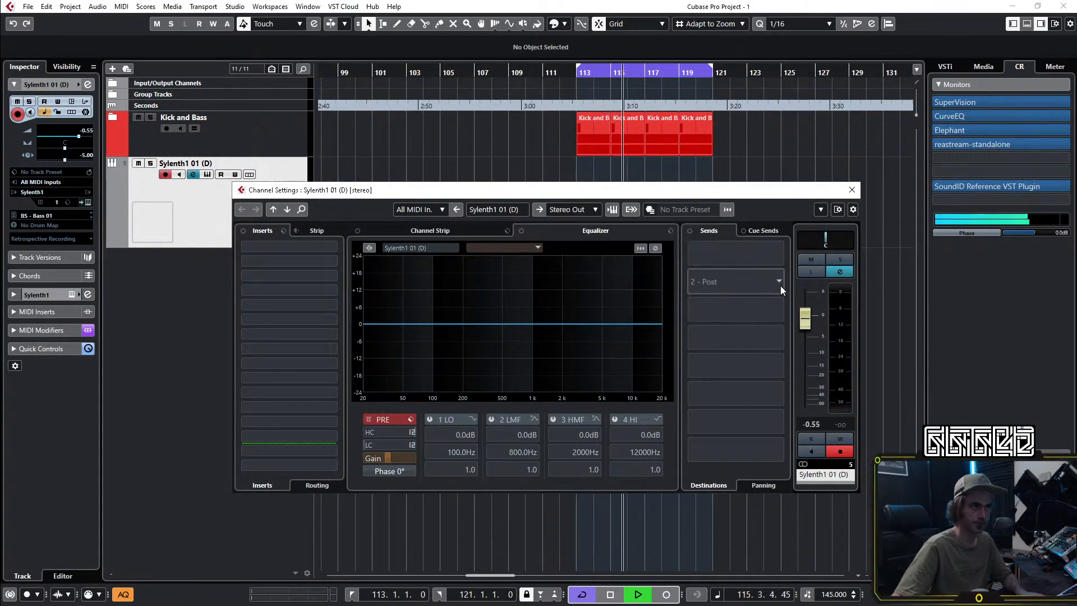
left_click_drag(805, 319, 806, 331)
left_click(853, 190)
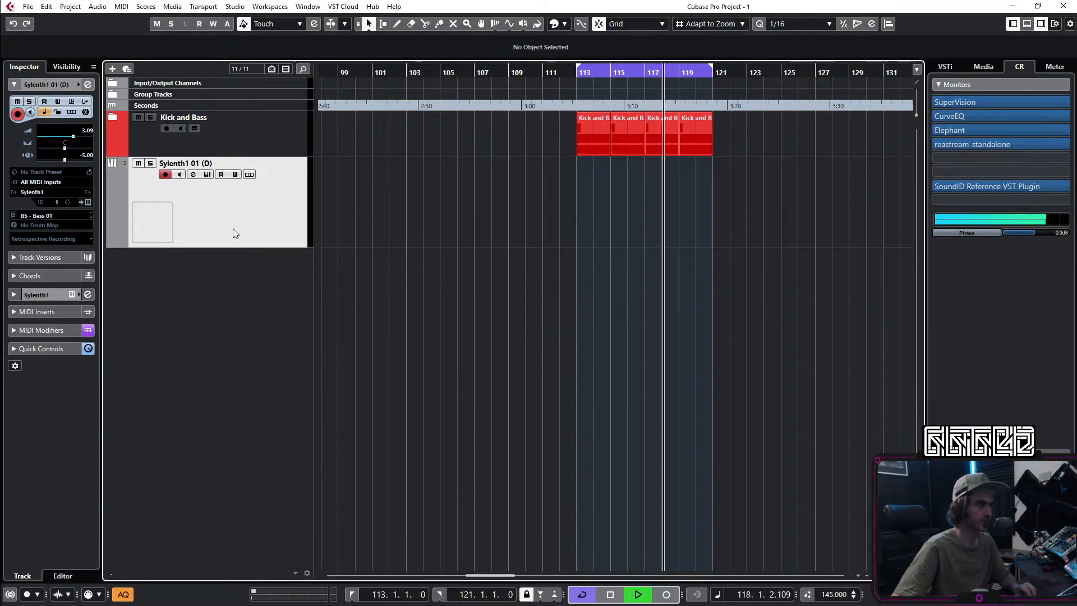
left_click(89, 201)
left_click(89, 201)
right_click(184, 220)
left_click(661, 255)
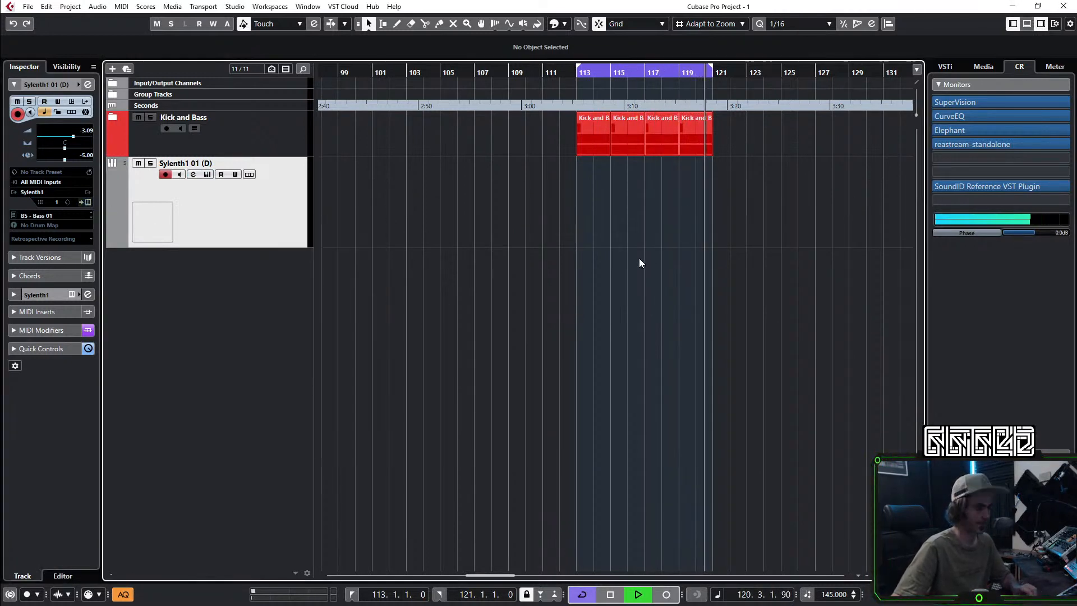
Step: Duplicate the empty Sylenth1 01 (D) track twice, giving three copies below the Kick and Bass folder
right_click(228, 219)
left_click(258, 256)
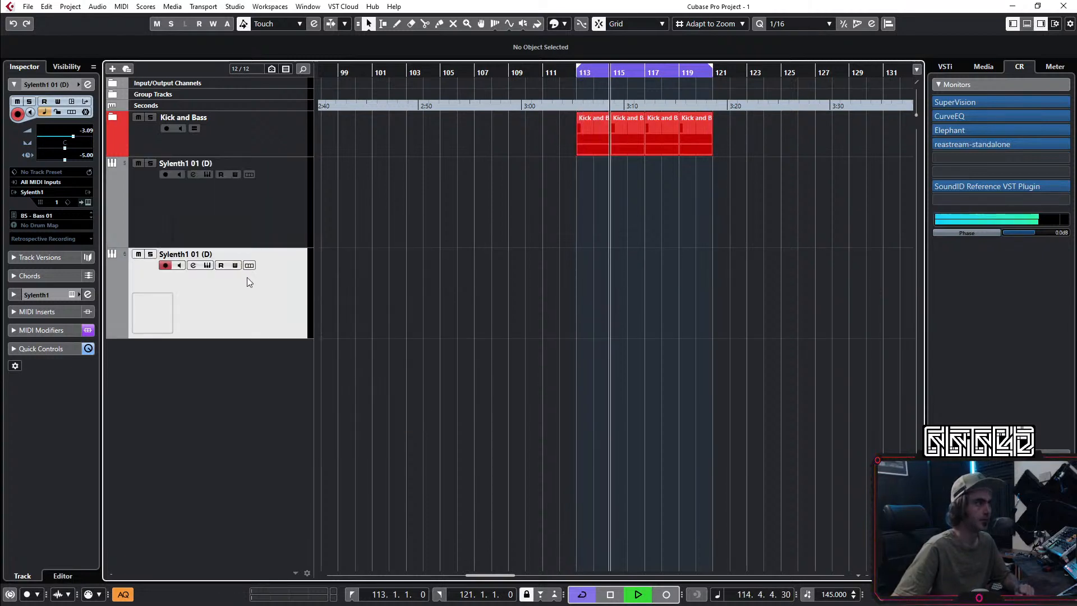
right_click(241, 277)
left_click(303, 313)
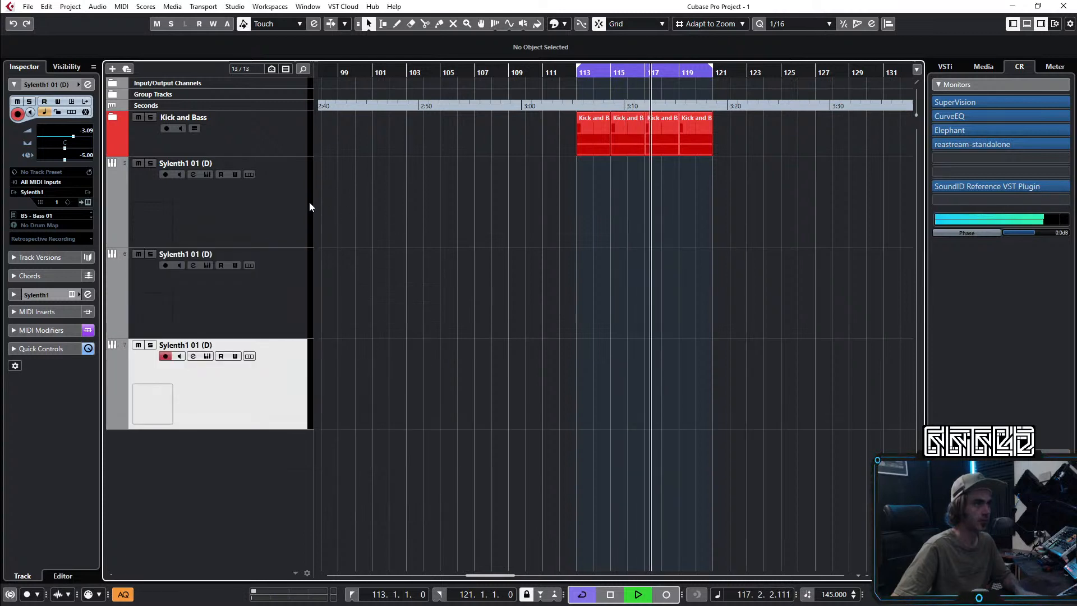
Step: Copy the four Kick and Bass events to bars 105 to 113 and expand the Kick and Bass folder
left_click(254, 136)
left_click(113, 117)
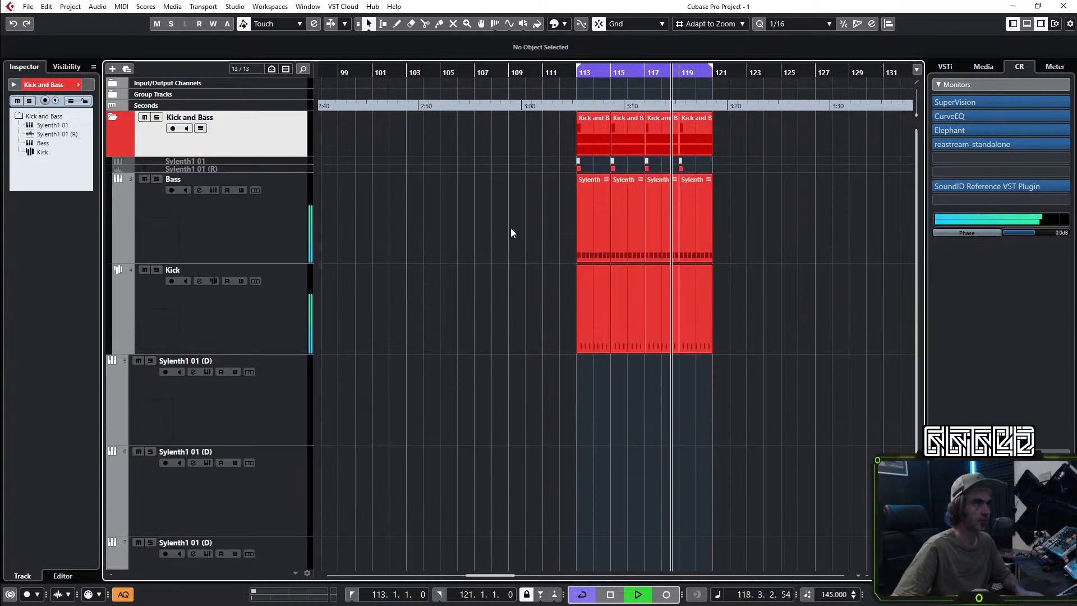
left_click(110, 117)
left_click_drag(734, 150, 437, 137)
left_click(114, 117)
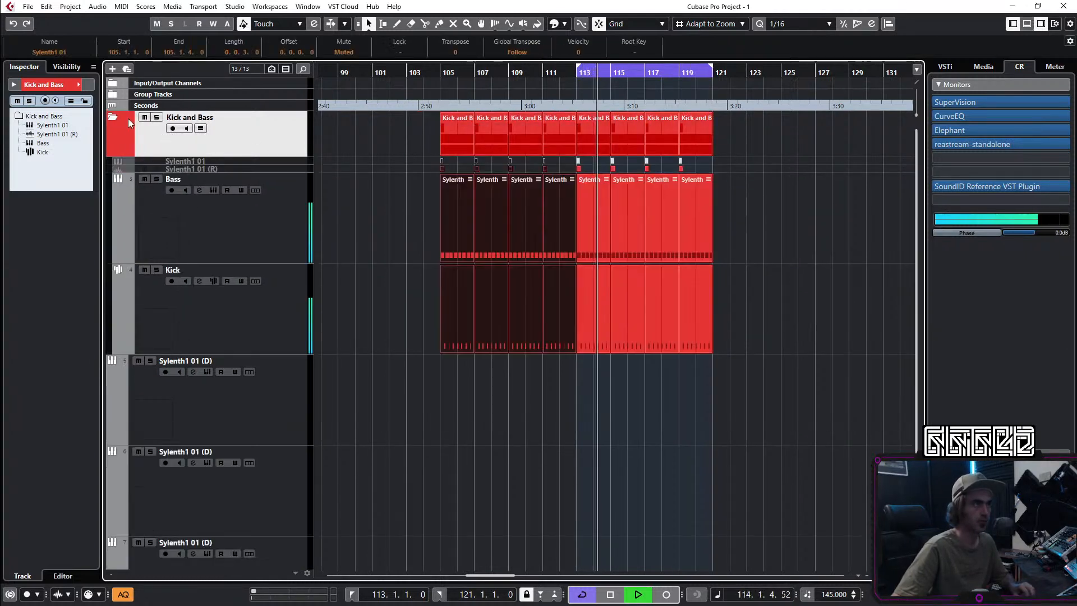
Step: Color the four Bass events from bar 105 to bar 113 yellow
left_click(450, 254)
left_click_drag(390, 240, 547, 224)
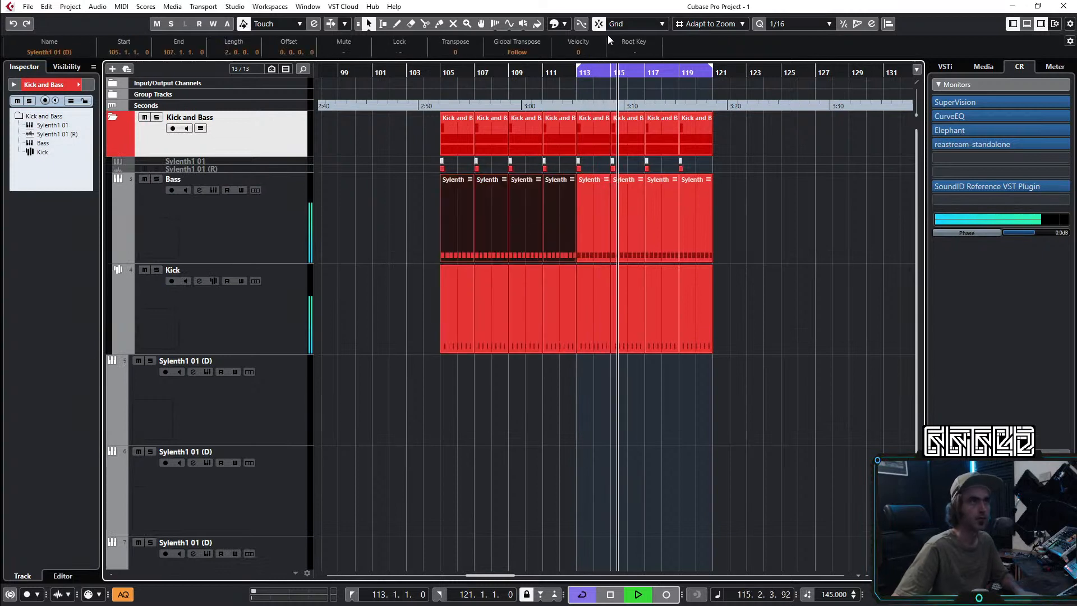
left_click(564, 23)
left_click(610, 68)
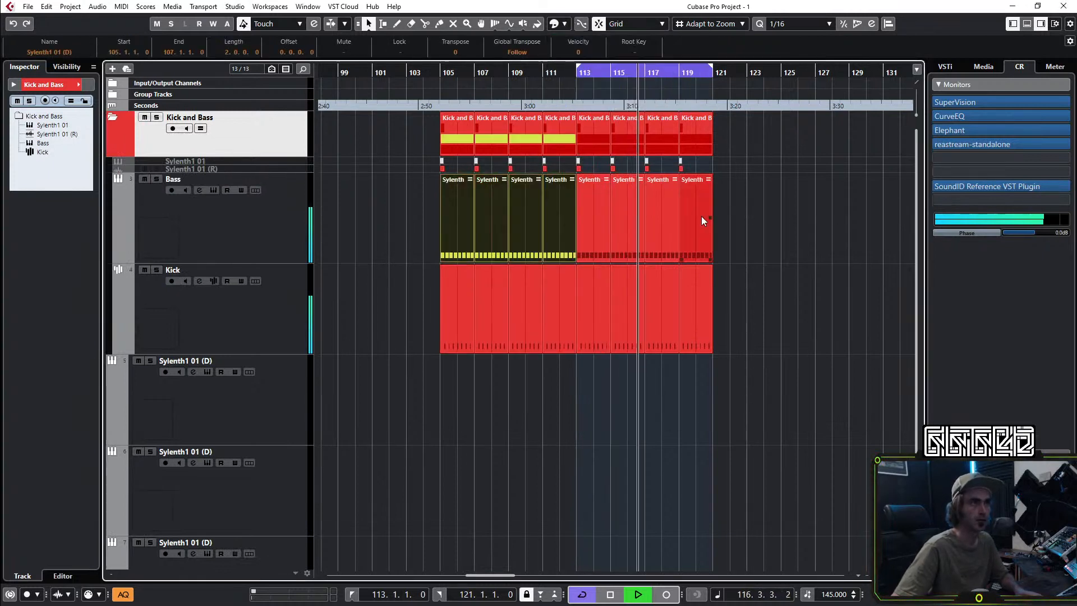
Step: Color the four Bass events from bar 113 to bar 121 orange
left_click(593, 227)
left_click_drag(766, 227, 709, 218)
key("Delete")
left_click_drag(794, 215, 595, 227)
left_click(564, 24)
left_click(575, 57)
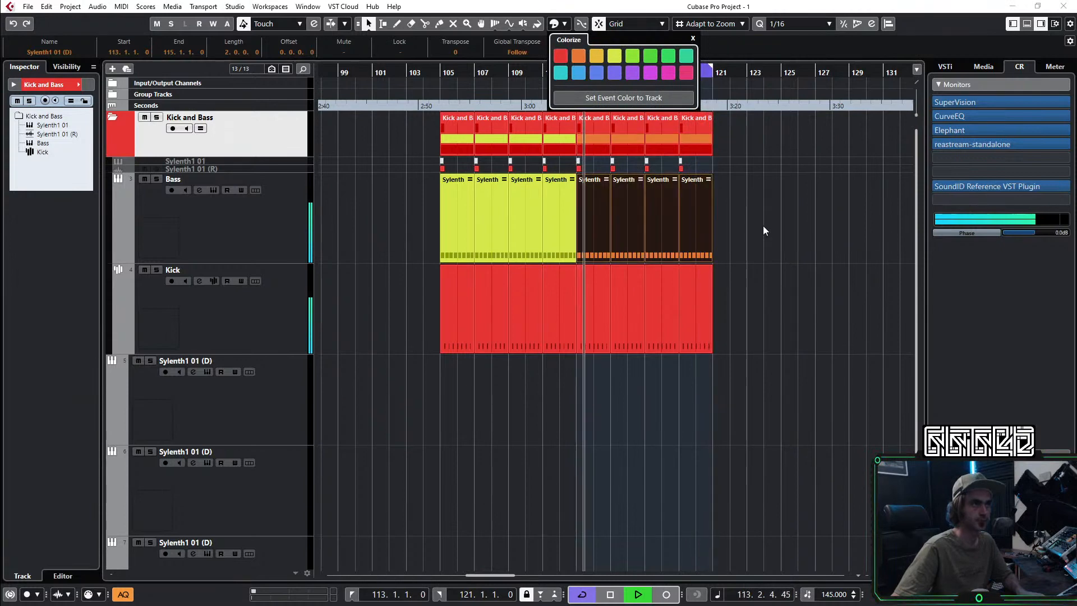
left_click(736, 227)
Step: Open the Bass event at bar 113 and raise its note at 113.4.4 one octave to C2, auditioning the loop
double_click(591, 228)
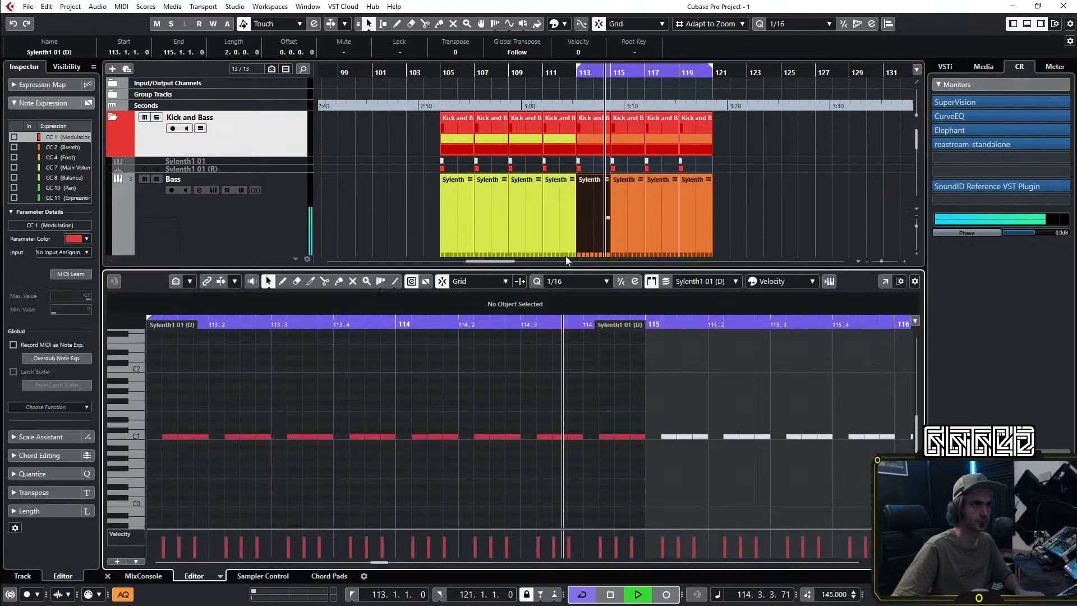
key("space")
key("space")
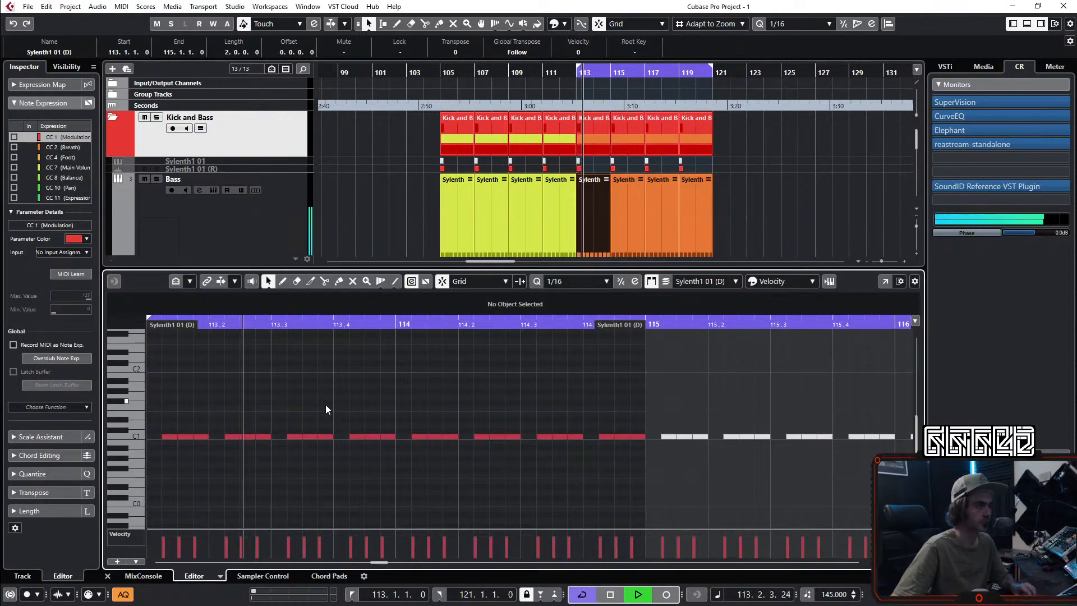
left_click(388, 437)
key("space")
key("space")
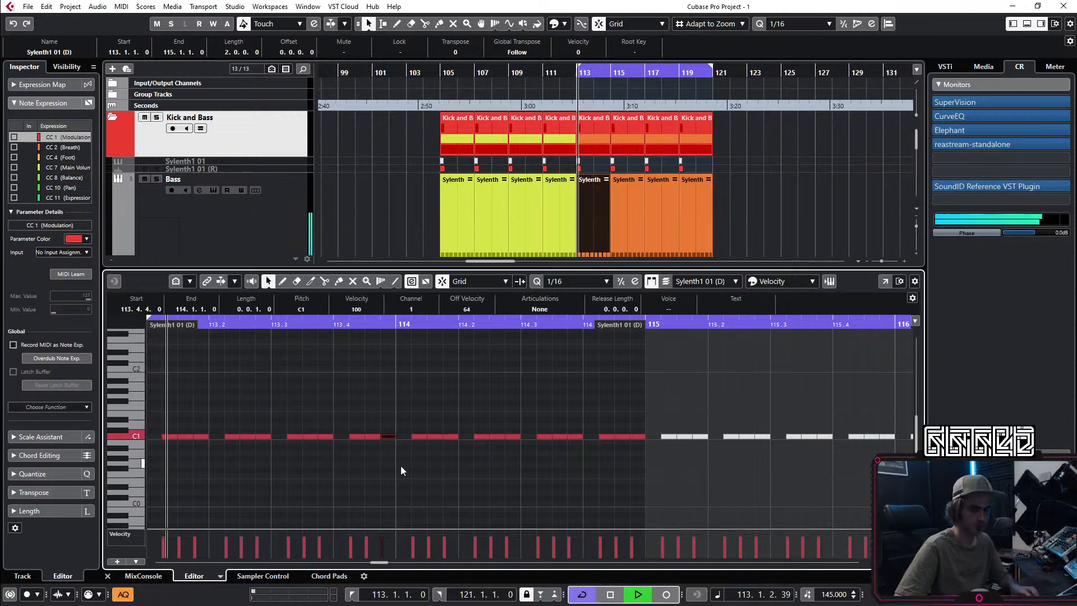
key("shift+Up")
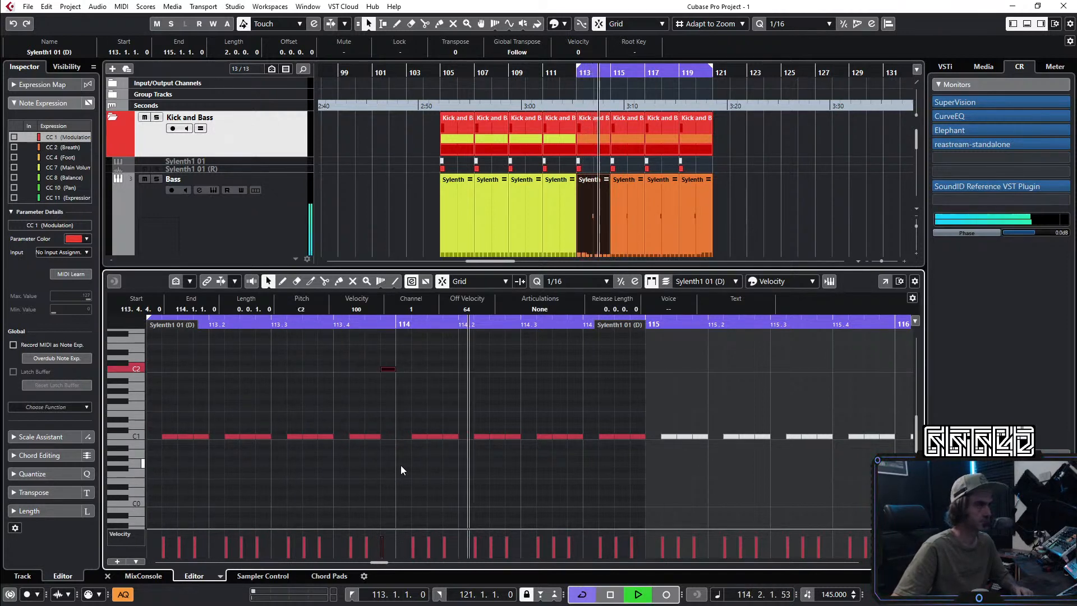
key("space")
key("space")
left_click(574, 421)
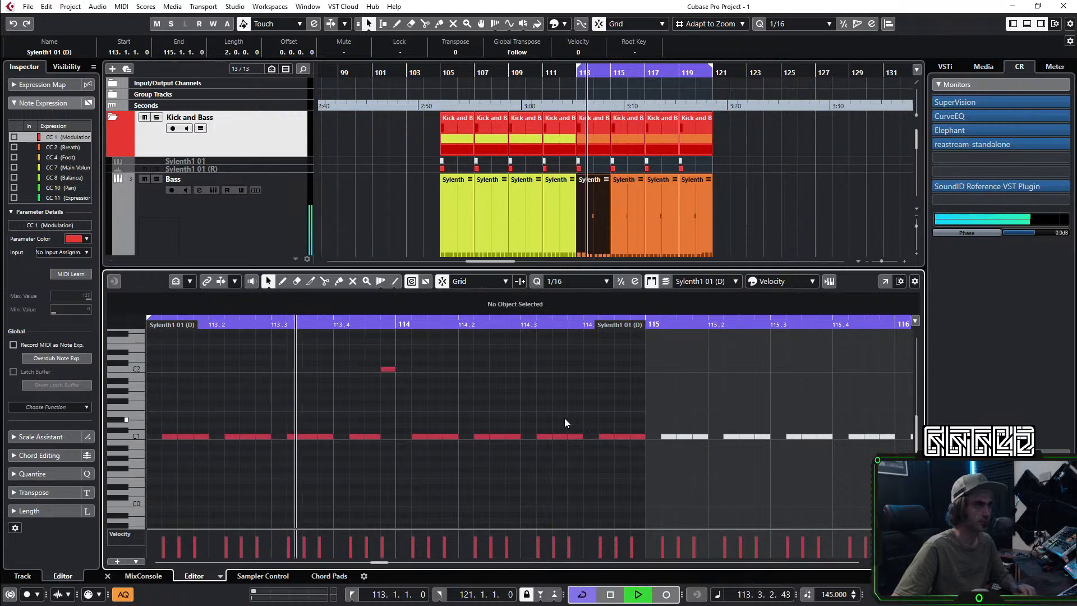
Step: Raise the bass note at 114.3.3 to C#2 and replay the loop from bar 113
key("space")
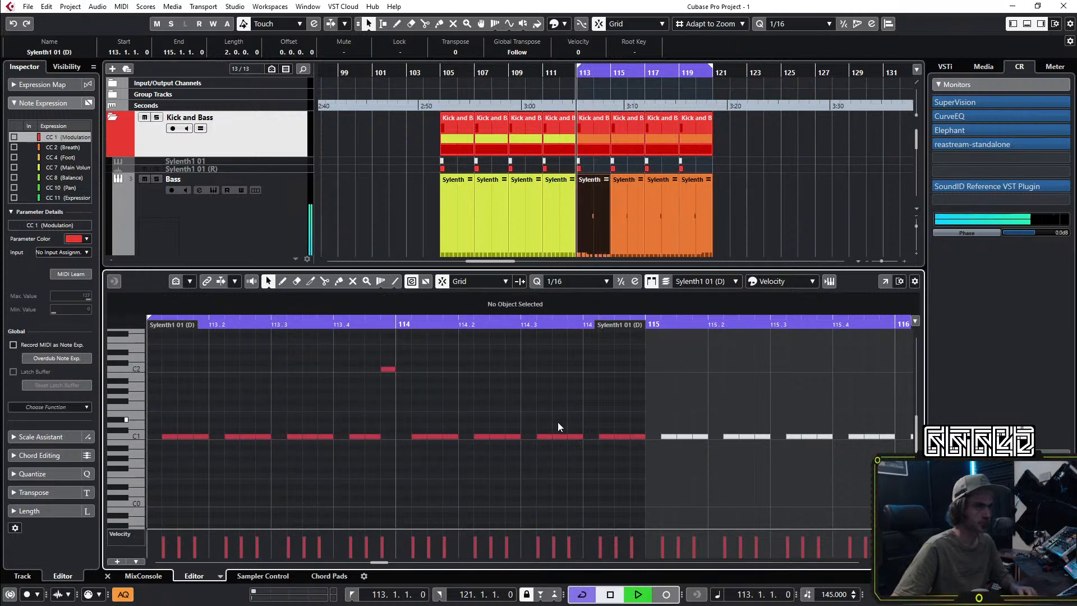
left_click(563, 437)
key("shift+Up")
key("space")
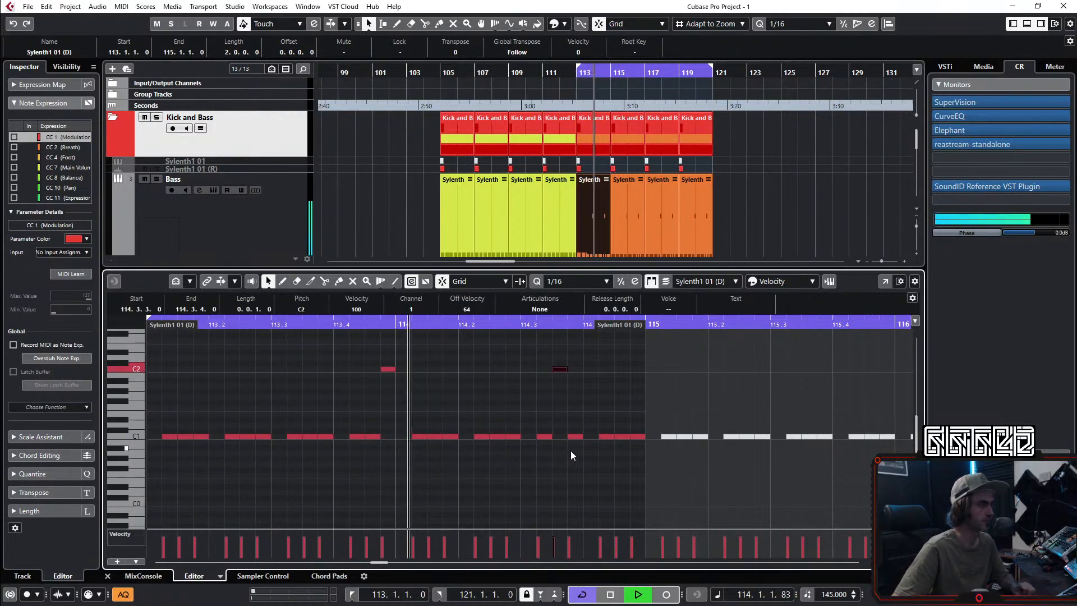
key("Up")
key("space")
key("space")
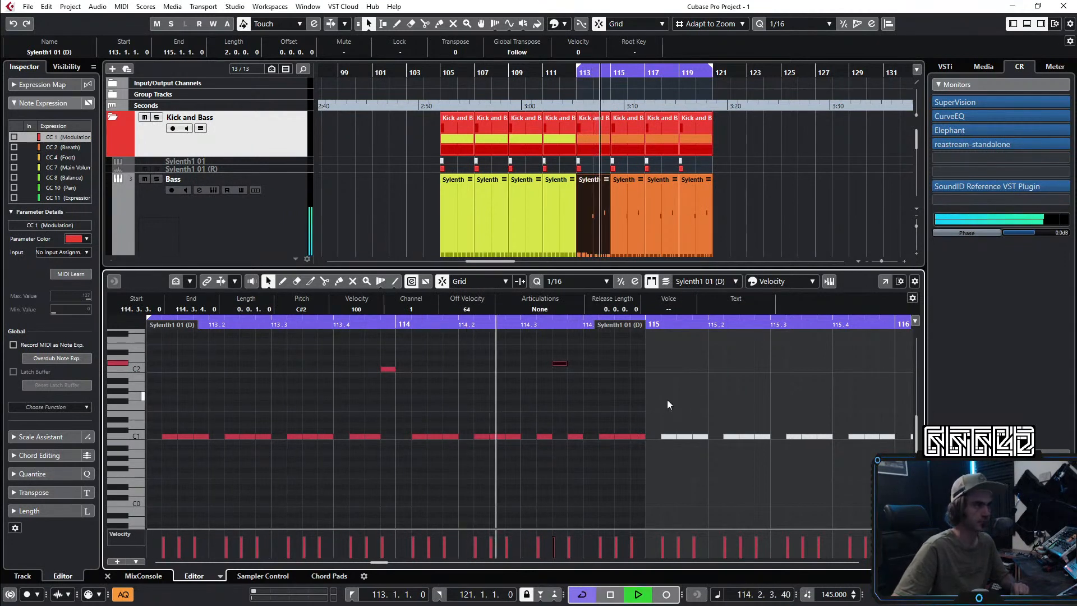
Step: Raise the last bass note at 114.4.4 one octave to C2, replaying the loop from bar 113
left_click(639, 436)
key("space")
key("space")
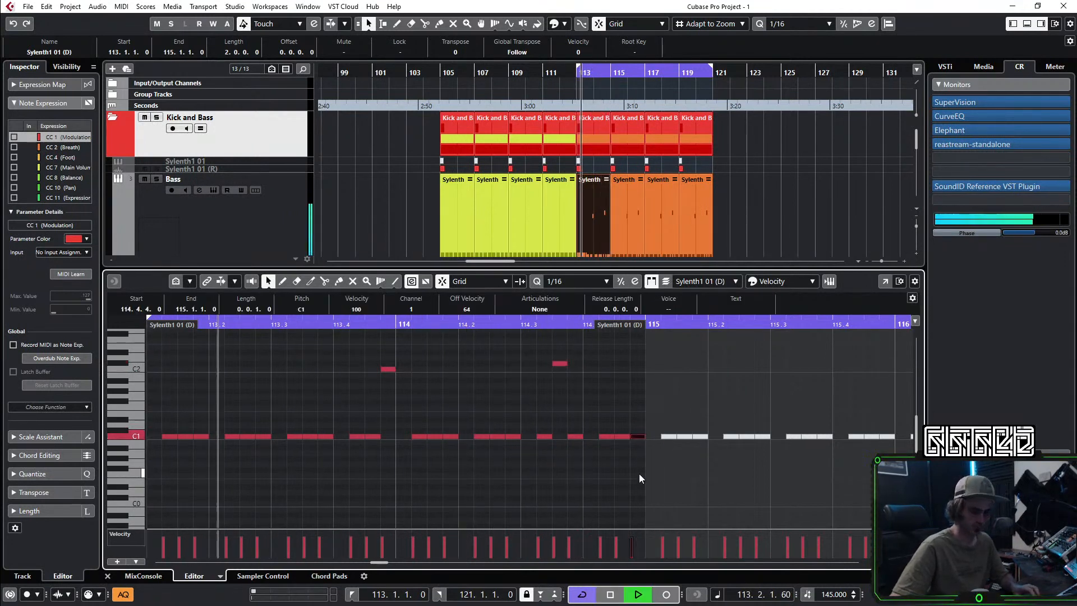
key("shift+Up")
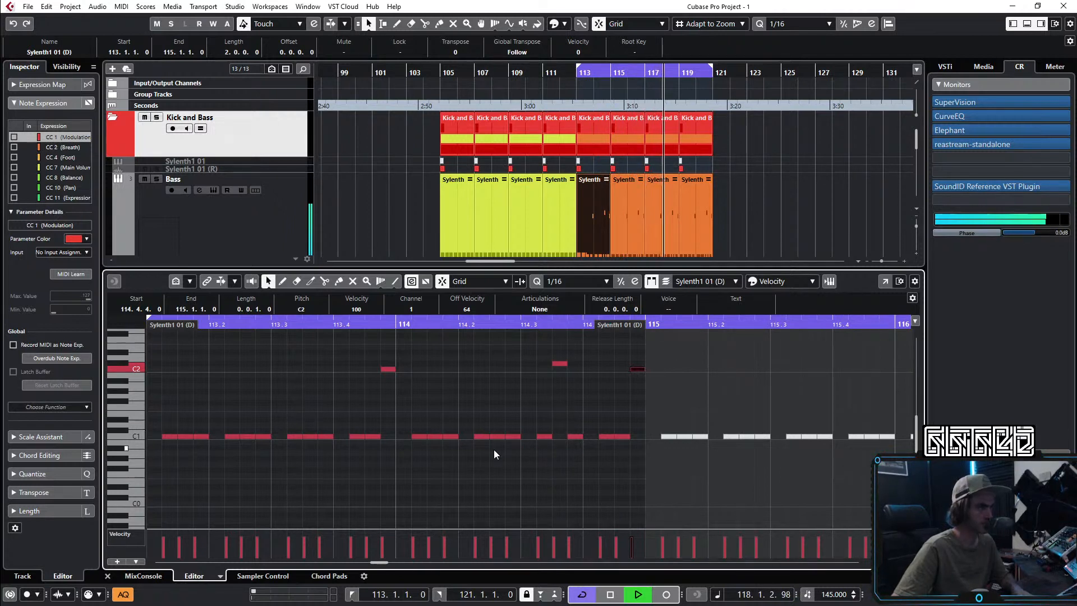
Step: Lower the three raised bass notes together by five semitones, to G1, G#1 and G1
left_click_drag(375, 402, 721, 343)
key("Down")
key("Down")
key("Down")
key("Down")
key("Down")
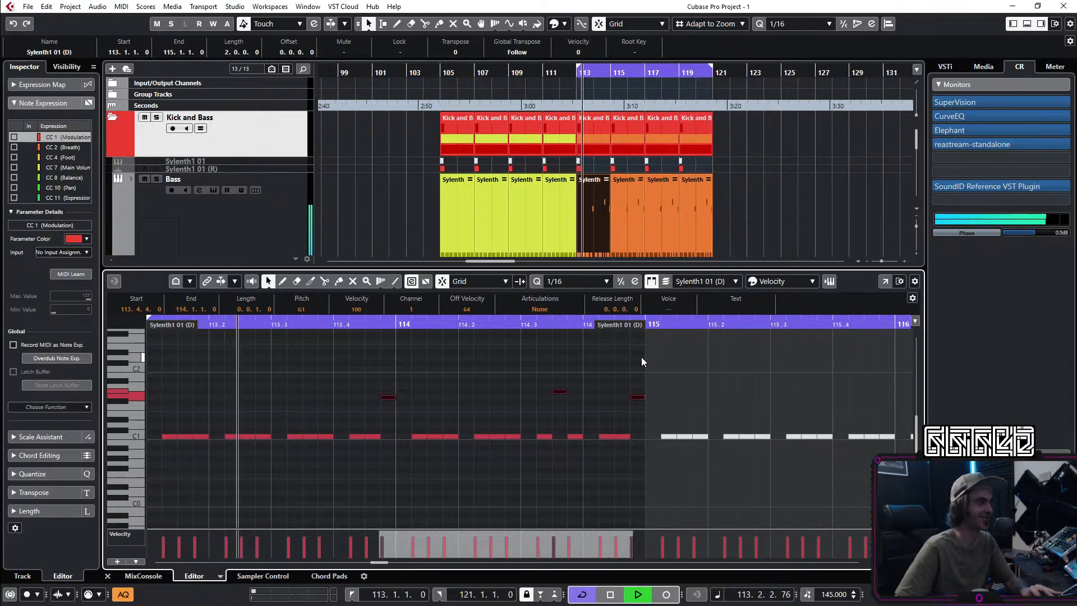
Step: Compare the three high bass notes by raising them five semitones and lowering them five semitones again during playback
key("Up")
key("Up")
key("Up")
key("Up")
key("Up")
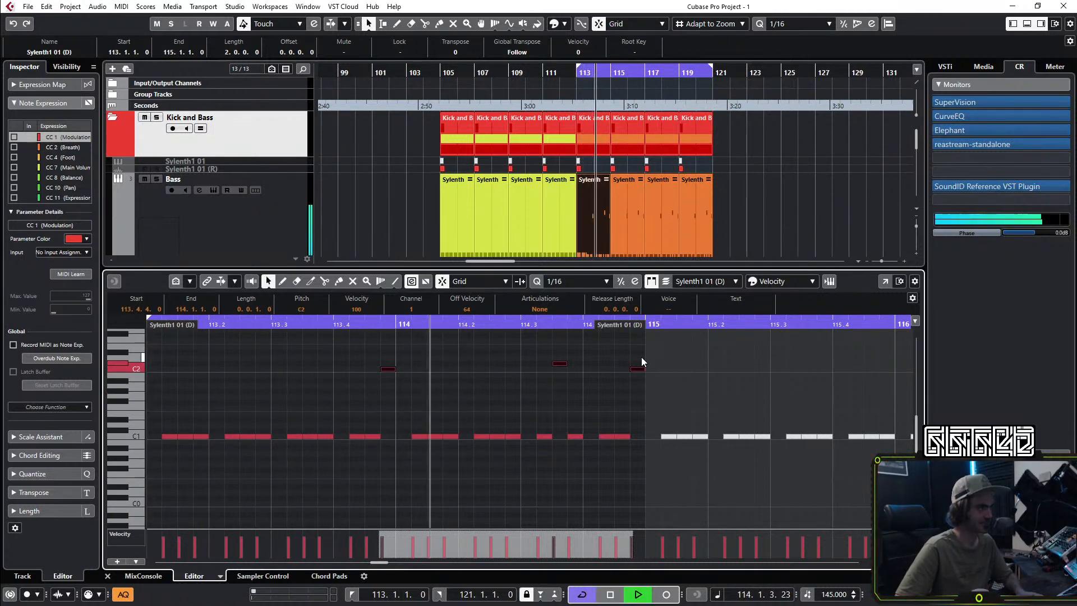
key("Down")
key("Down")
key("Down")
key("Down")
key("Down")
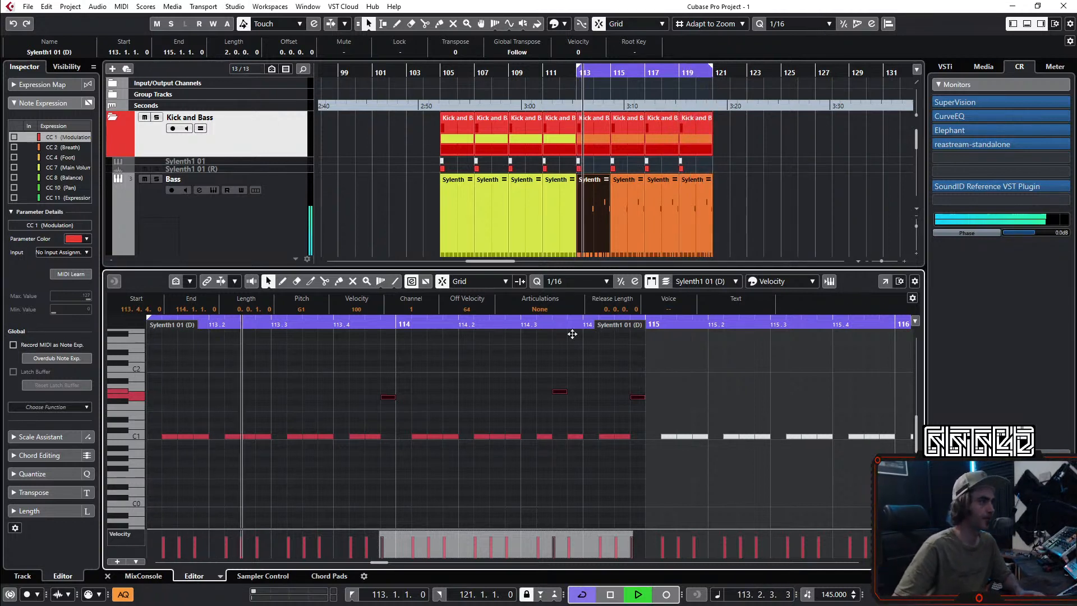
Step: Close the note editor, deselect the bass event and collapse the Kick and Bass folder
left_click(107, 577)
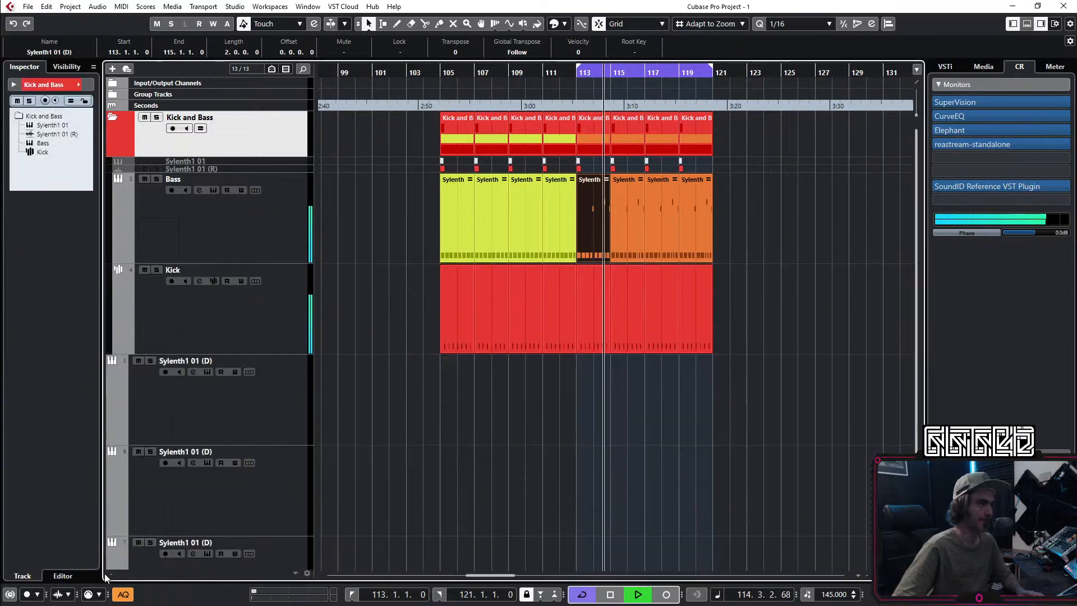
left_click(826, 358)
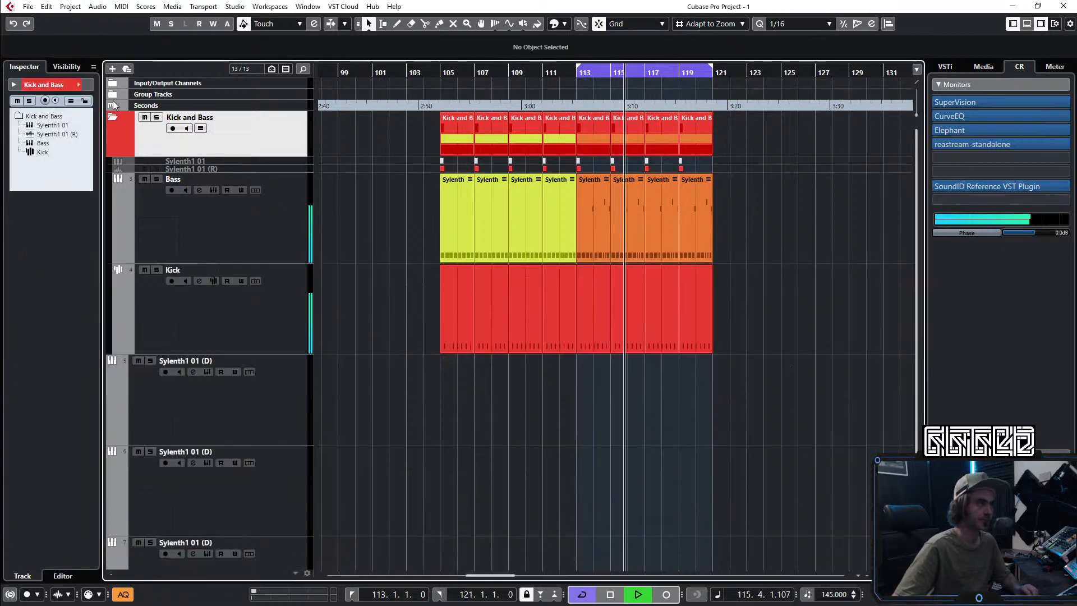
left_click(112, 117)
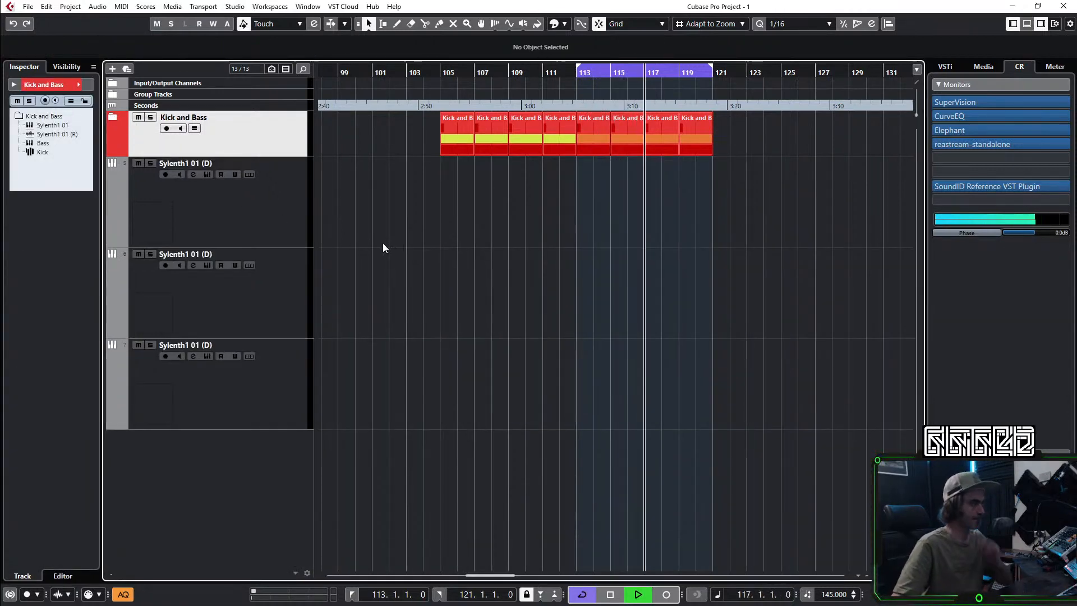
Step: Load the preset 041: LD - Wood Ear in the Sylenth1 instrument of the first Sylenth1 01 (D) track and close the plug-in window
left_click(235, 210)
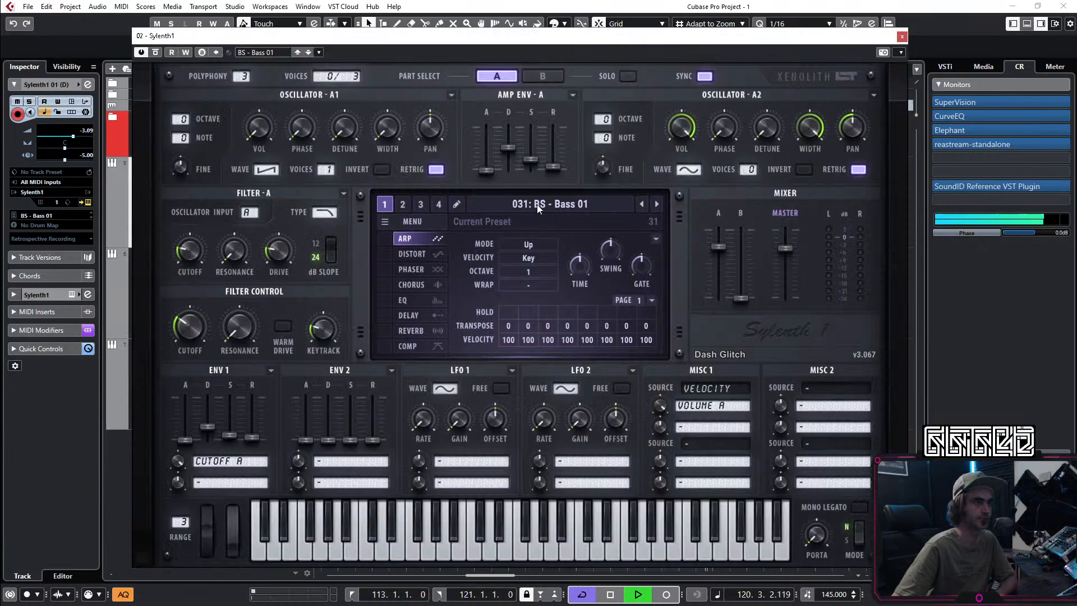
left_click(537, 204)
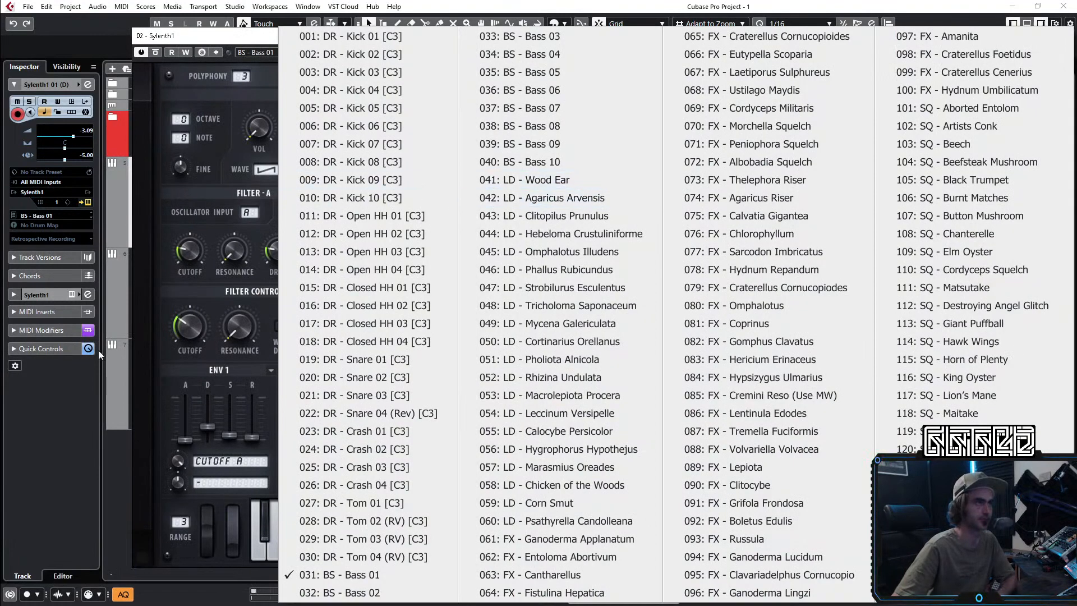
left_click(138, 389)
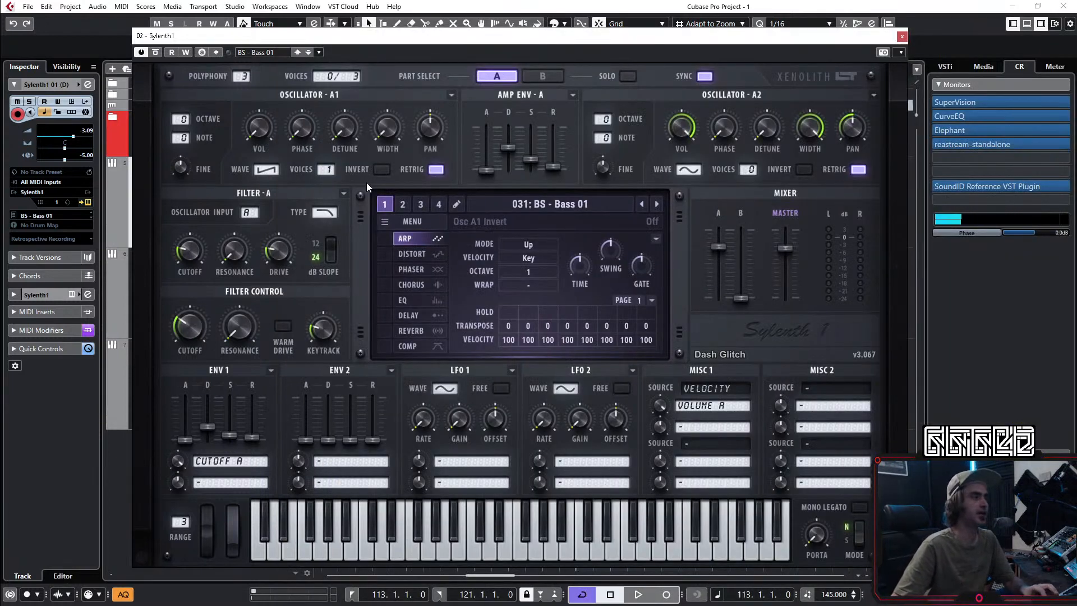
left_click(527, 206)
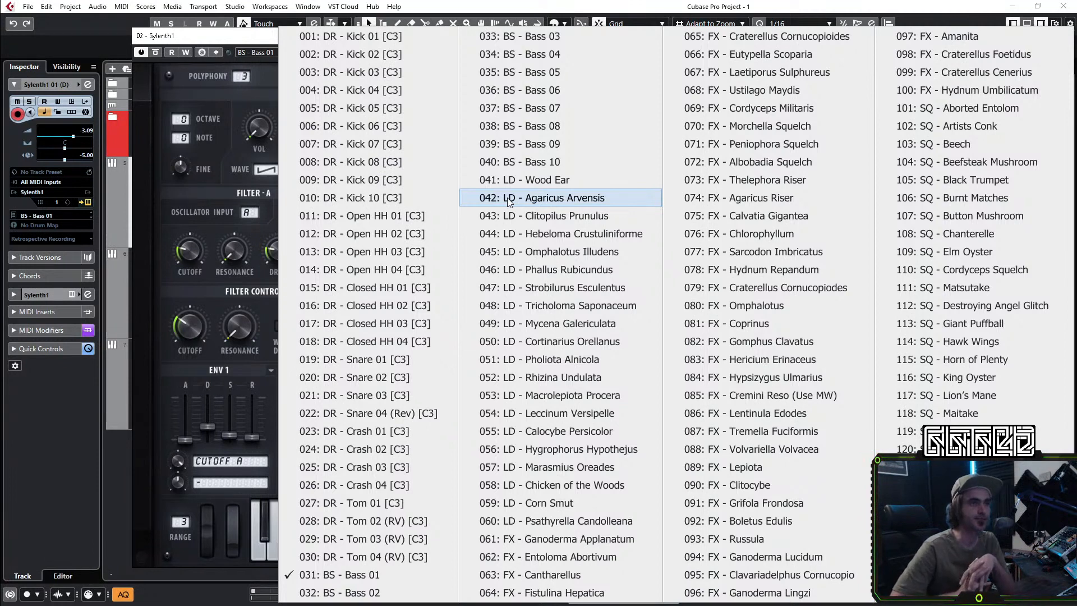
left_click(528, 186)
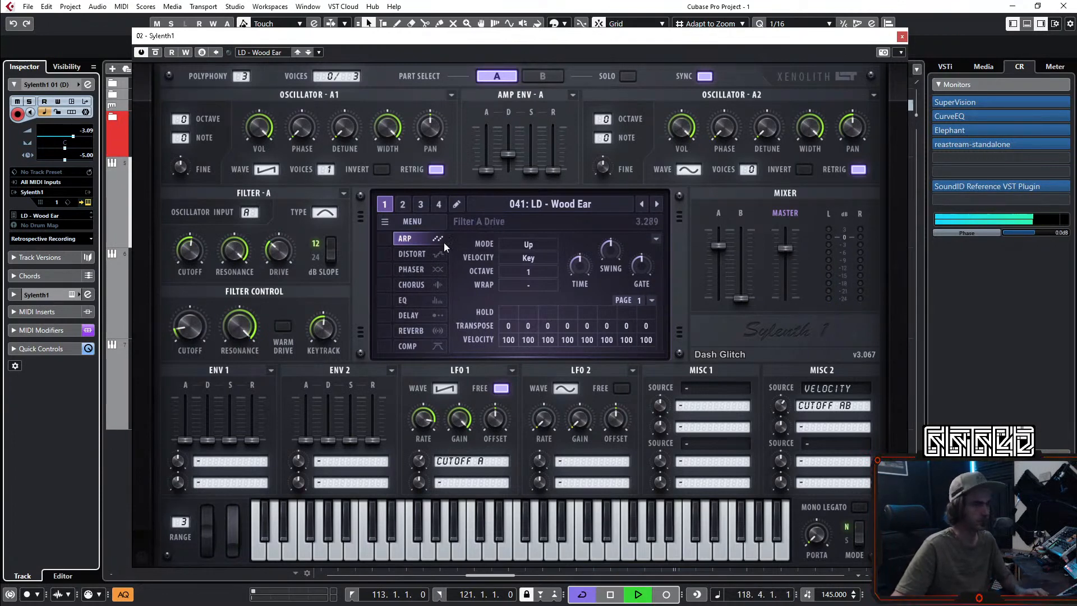
left_click(902, 36)
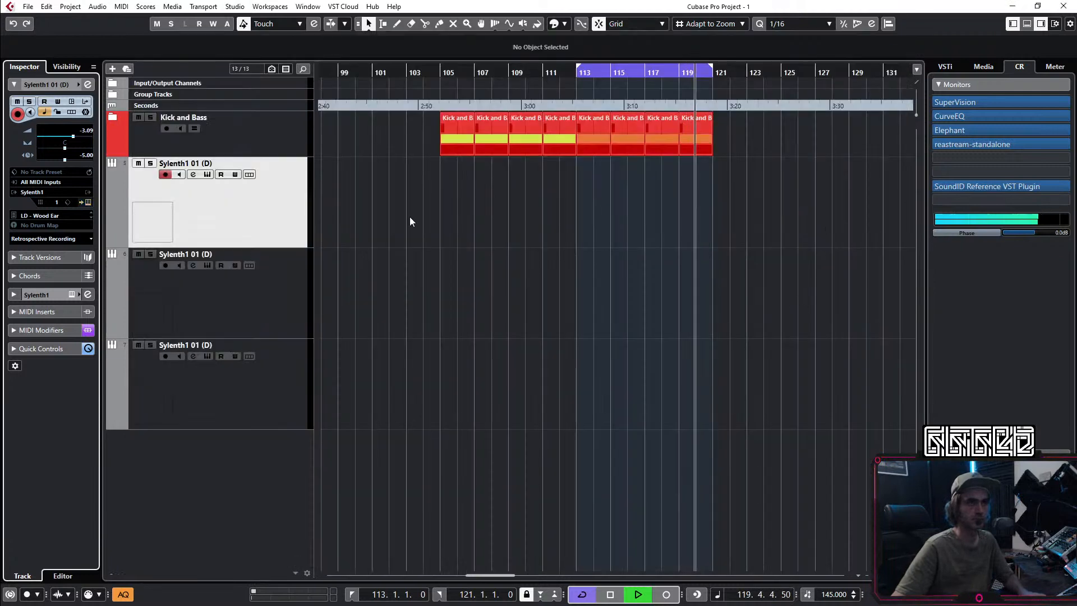
Step: Check the playback levels of the Kick and Bass folder's tracks, the monitor Elephant limiter and the mixer's Stereo Out channel
left_click(113, 116)
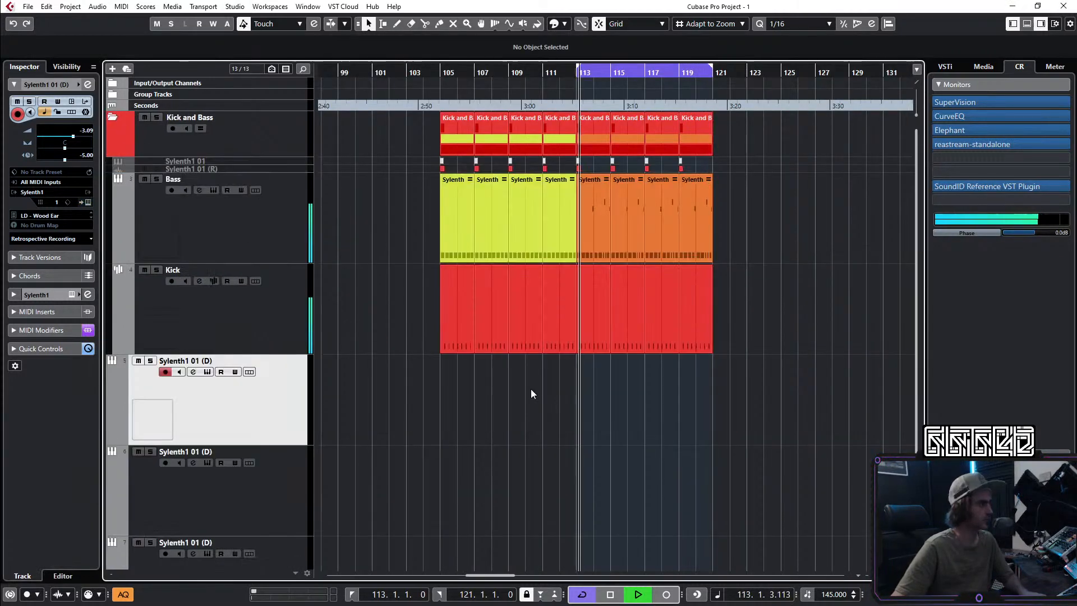
left_click(947, 130)
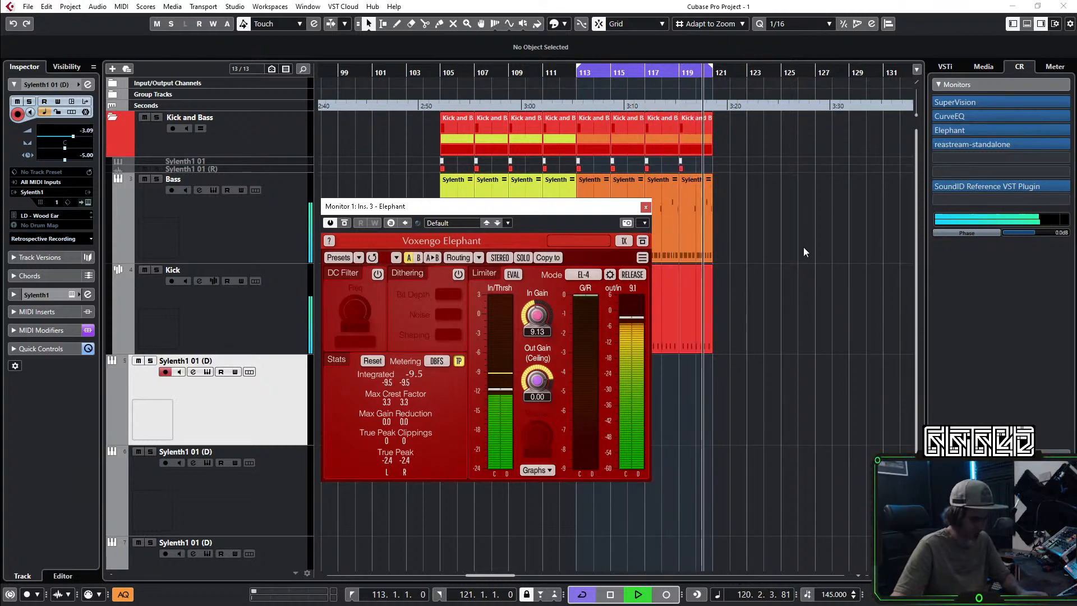
key("F3")
left_click_drag(643, 209, 637, 209)
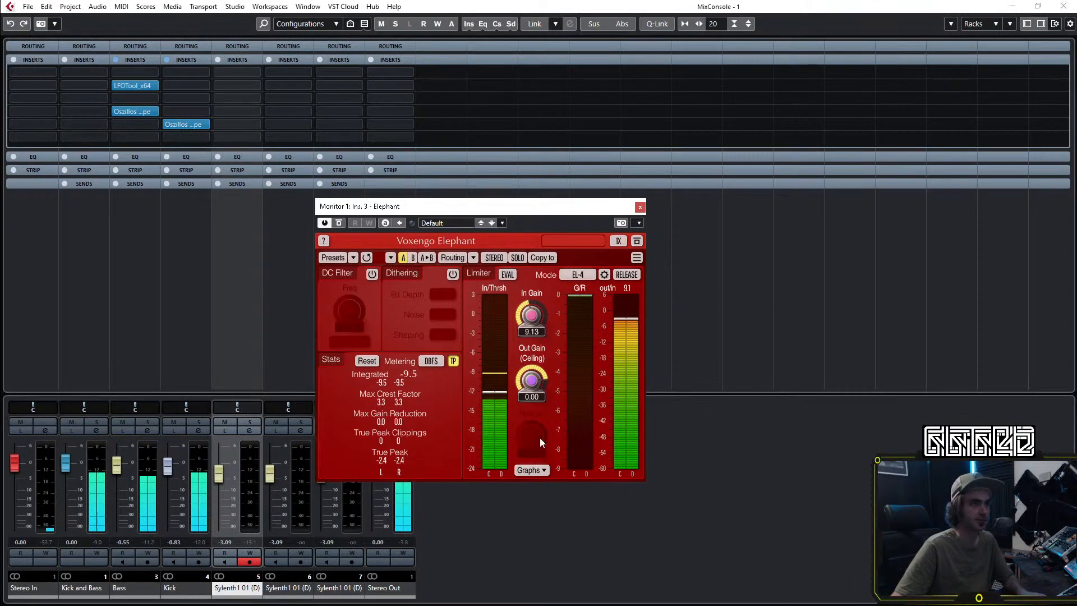
left_click(640, 208)
left_click(404, 540)
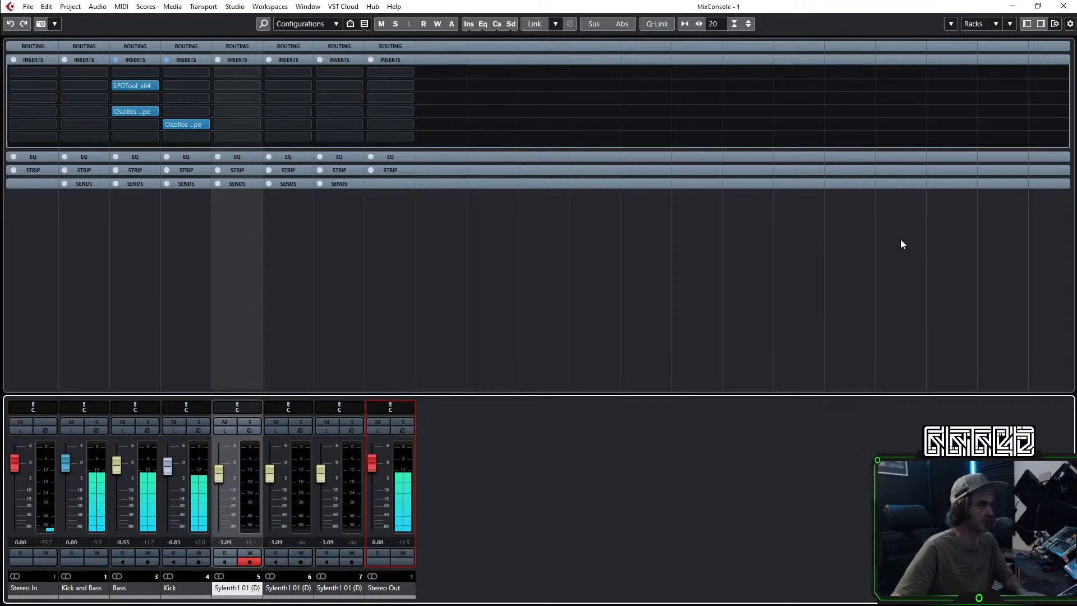
left_click(1065, 6)
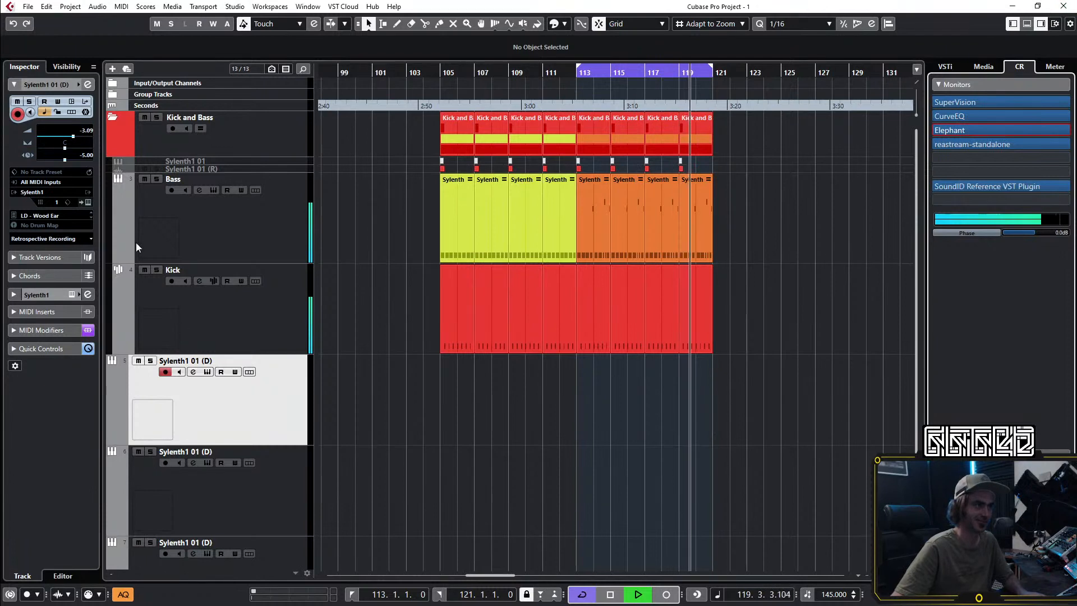
left_click(114, 119)
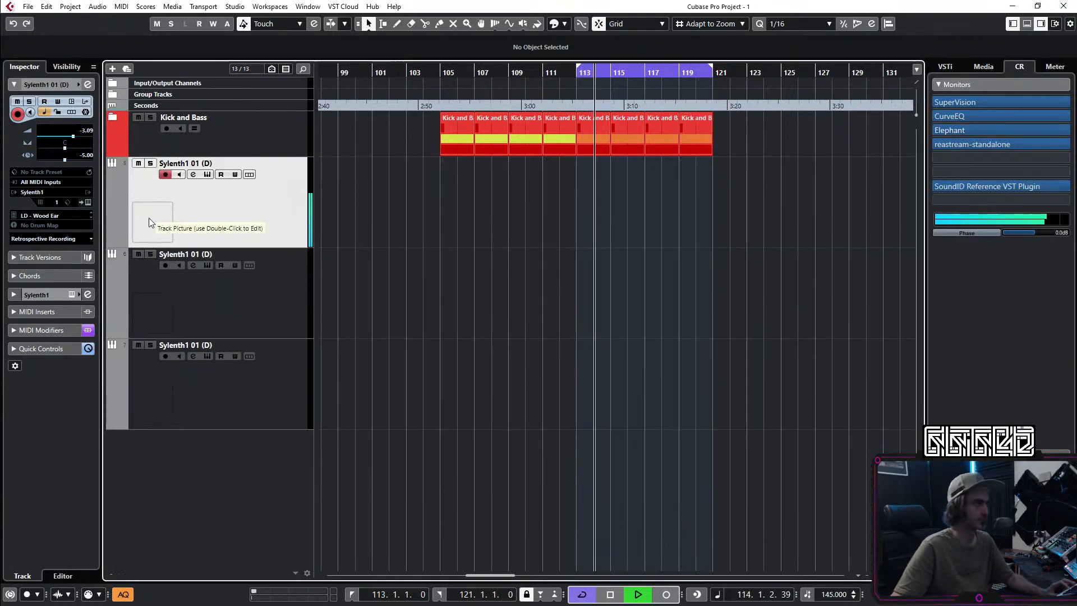
Step: Reopen Sylenth1 on the first Sylenth1 01 (D) track and audition the lead presets from 042 to 047: LD - Strobilurus Esculentus
left_click(89, 203)
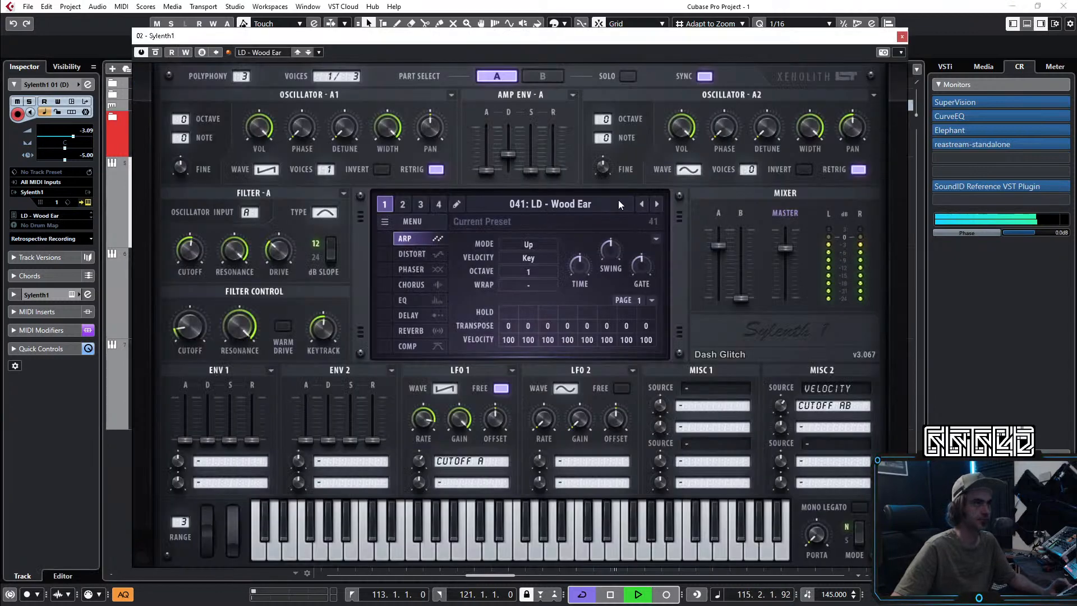
left_click(658, 204)
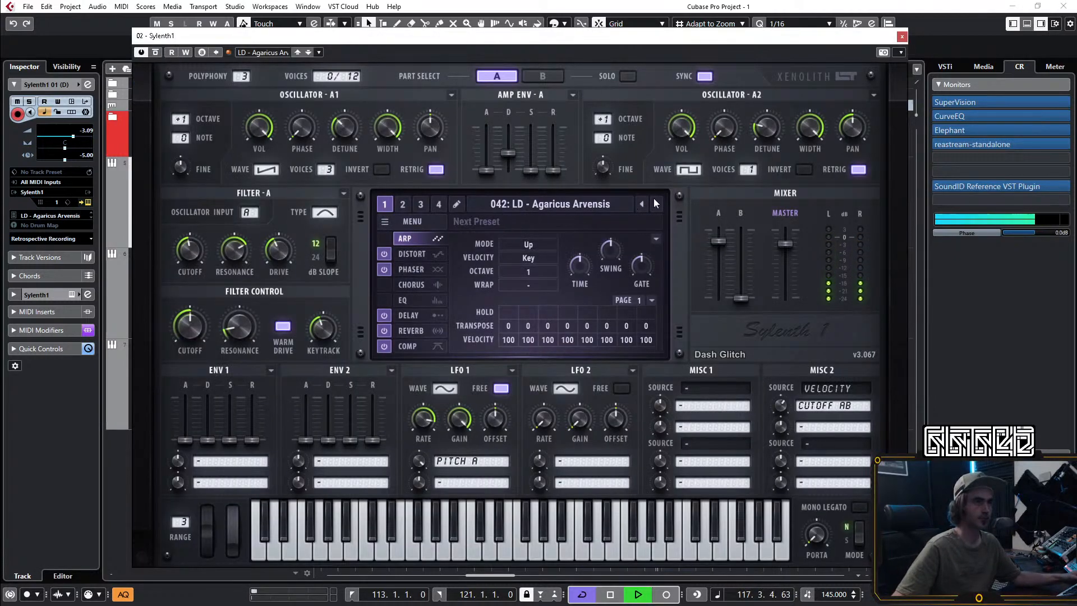
left_click(658, 204)
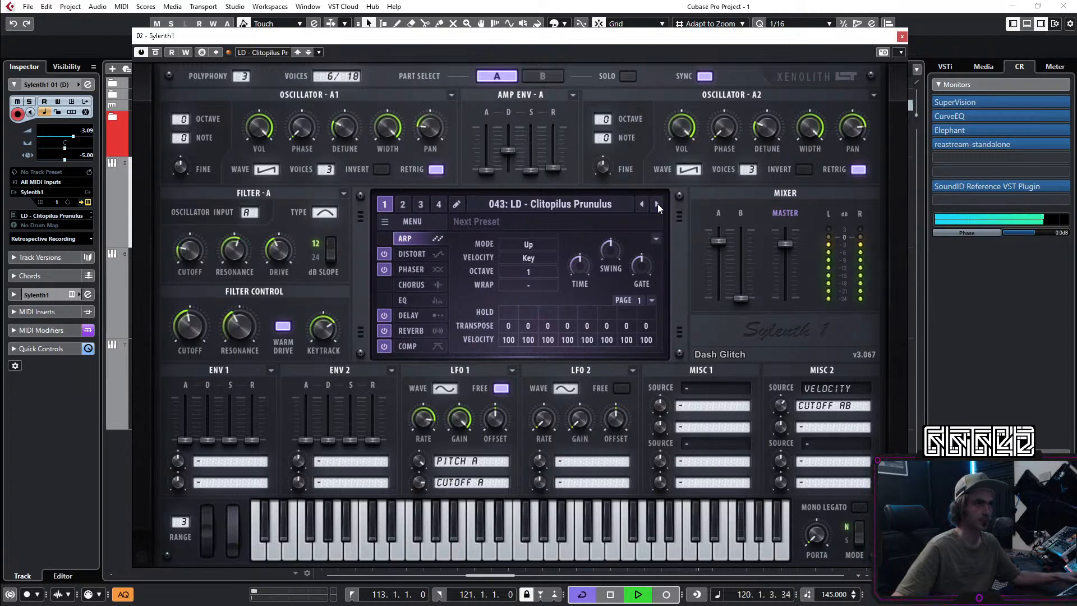
left_click(658, 204)
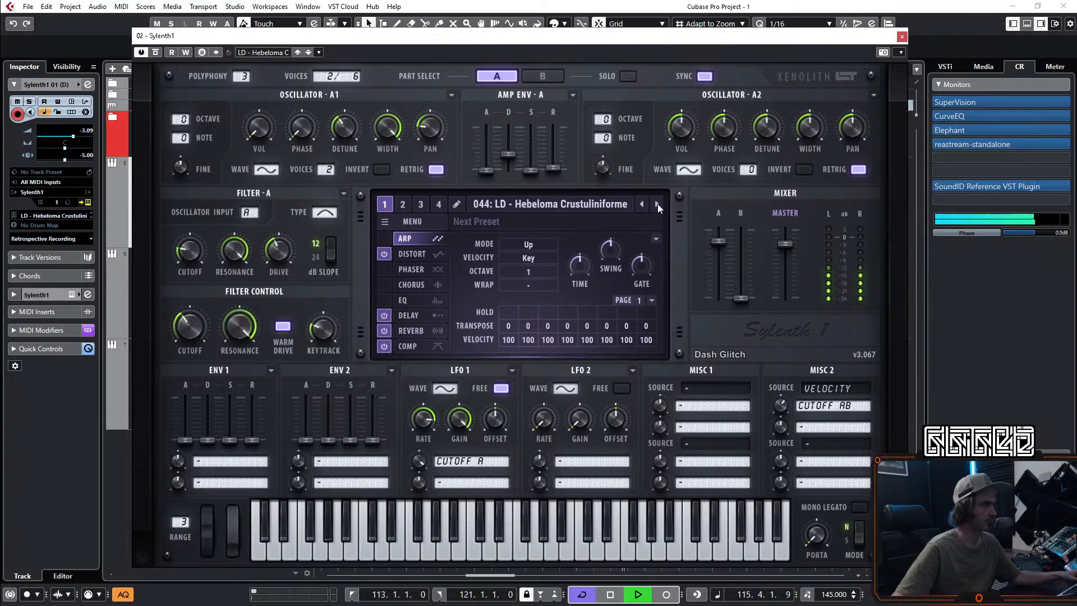
left_click(658, 204)
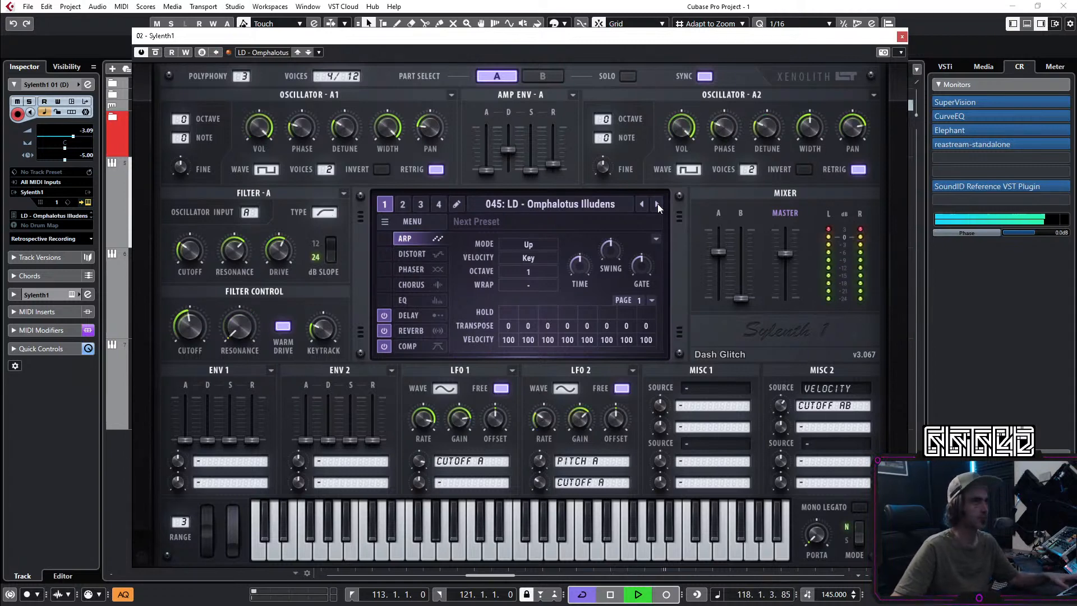
left_click(658, 203)
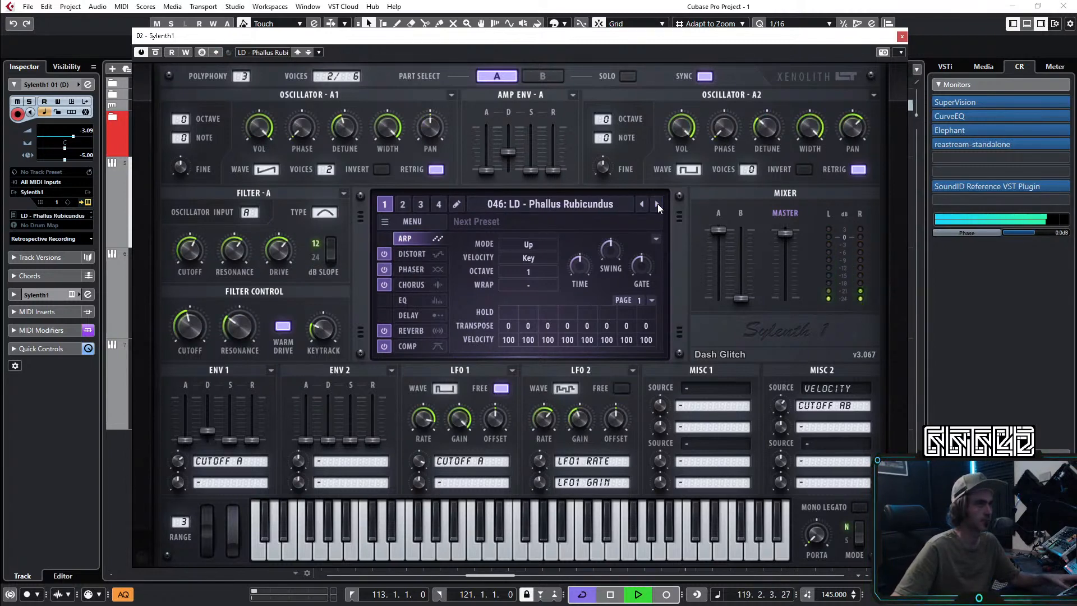
left_click(658, 204)
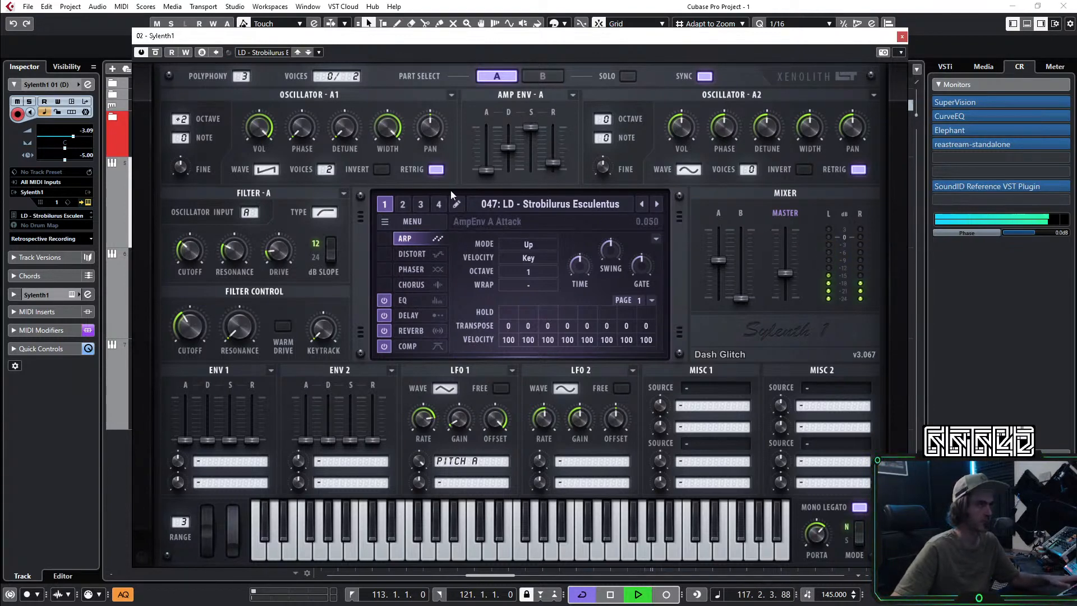
Step: Raise the Sylenth1 track's volume to -0.70 and the preset's Filter Control cutoff to about 6.3
left_click_drag(75, 139, 80, 139)
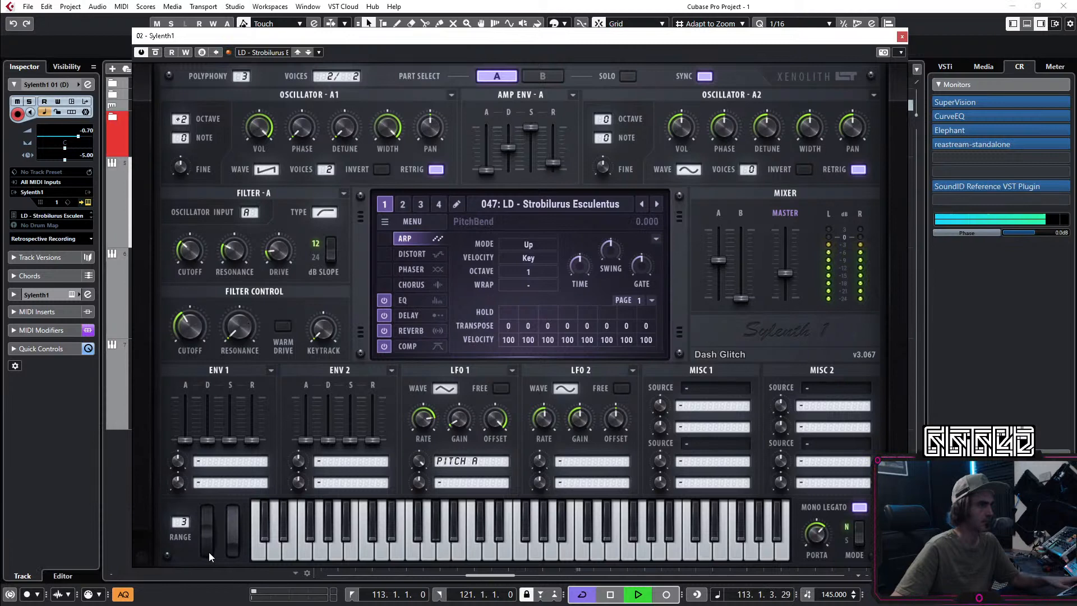
left_click_drag(195, 327, 198, 277)
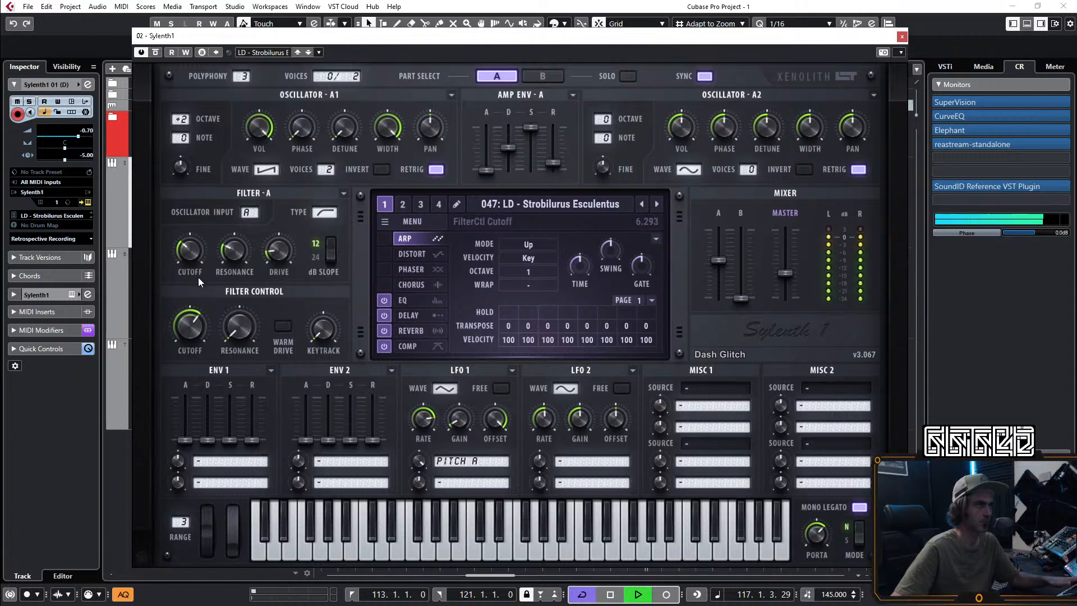
Step: Load the preset 048: LD - Tricholoma Saponaceum and audition it with the mod wheel over the looped kick and bass
left_click(657, 205)
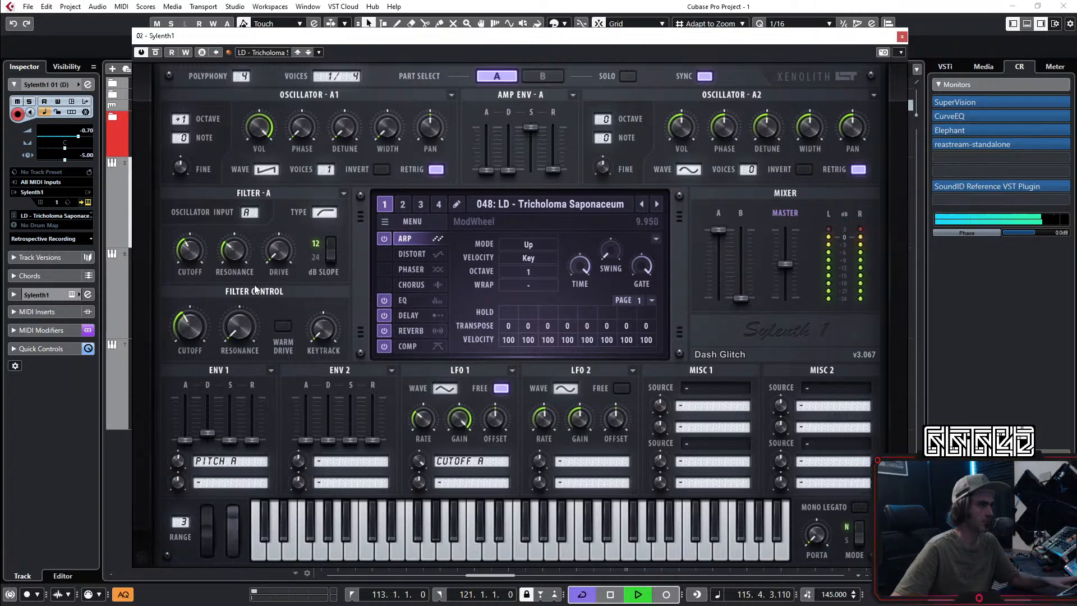
left_click_drag(245, 251, 239, 545)
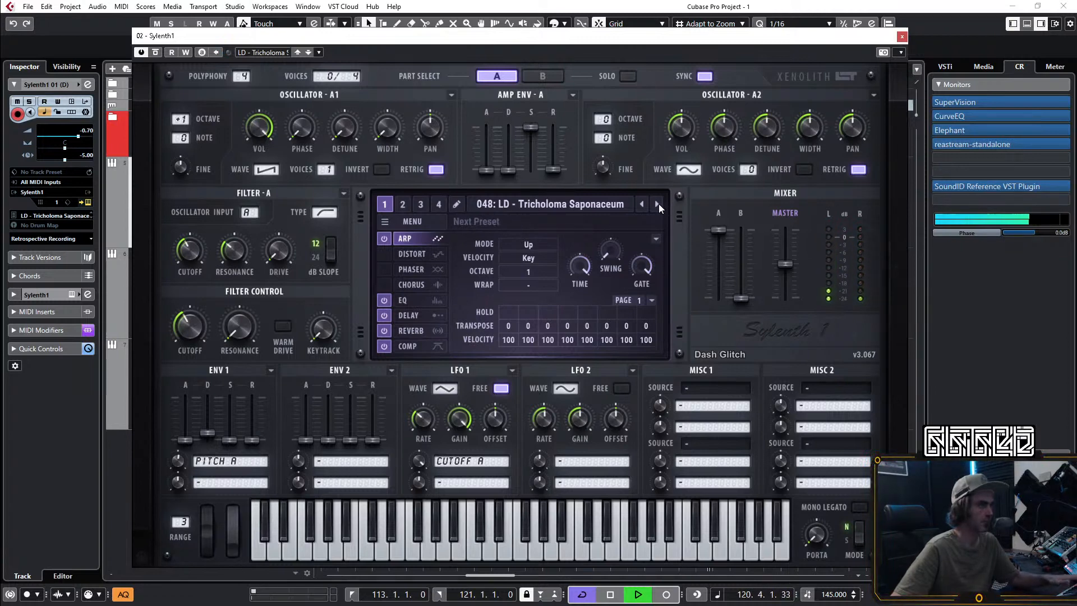
key("space")
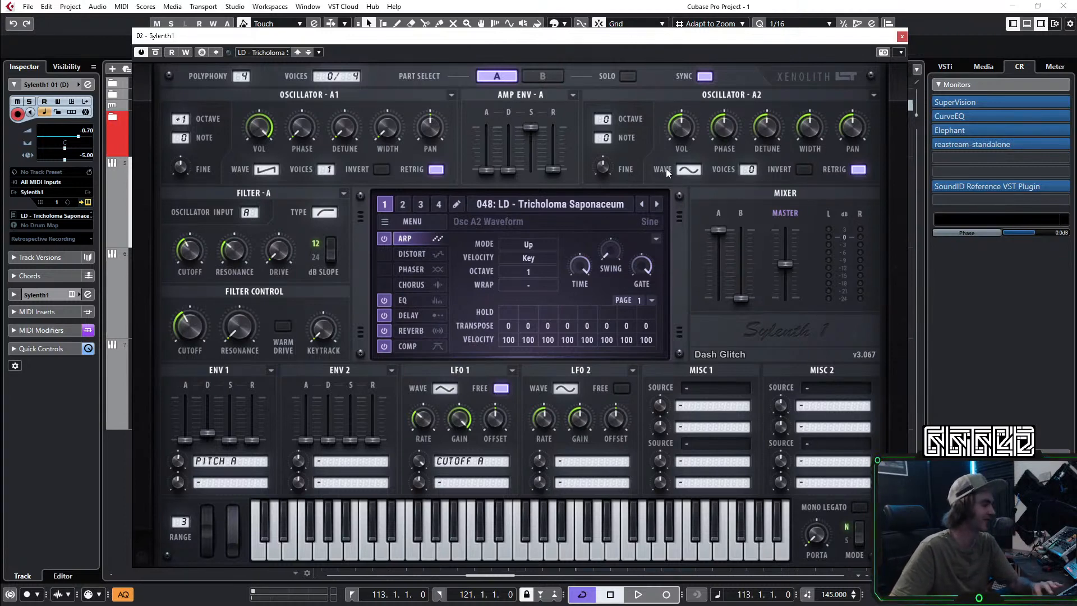
key("space")
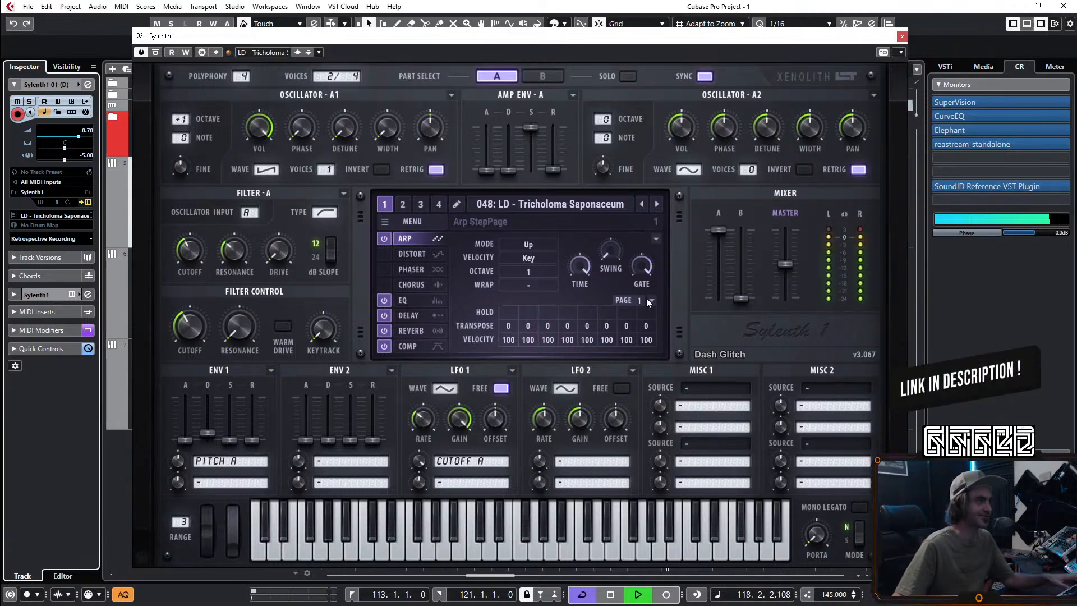
Step: Audition the following lead presets one by one, from 049: LD - Mycena Galericulata to 055: LD - Calocybe Persicolor
left_click(657, 204)
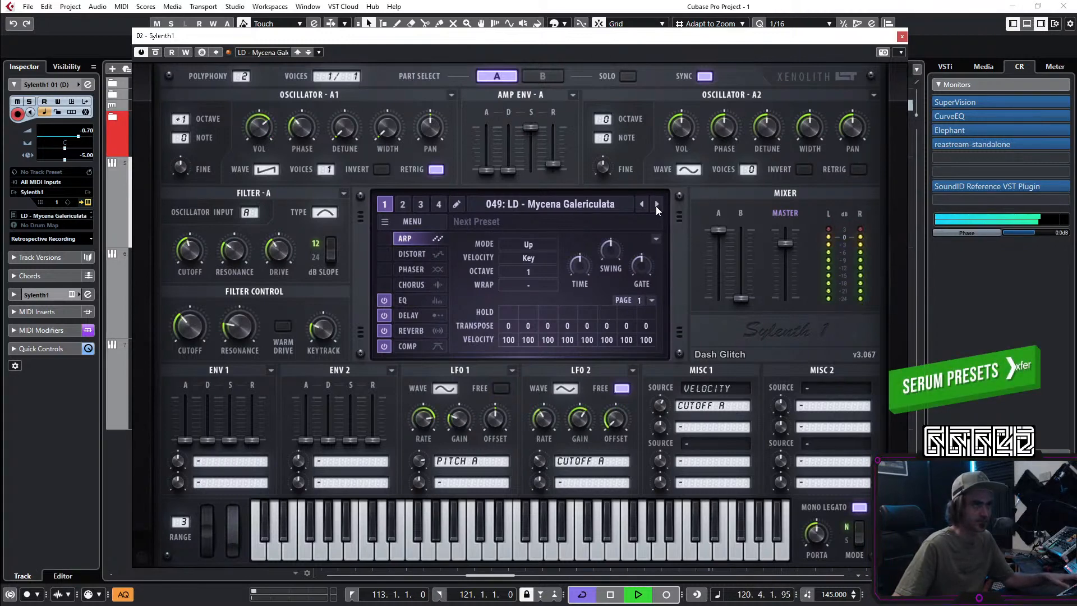
left_click(656, 207)
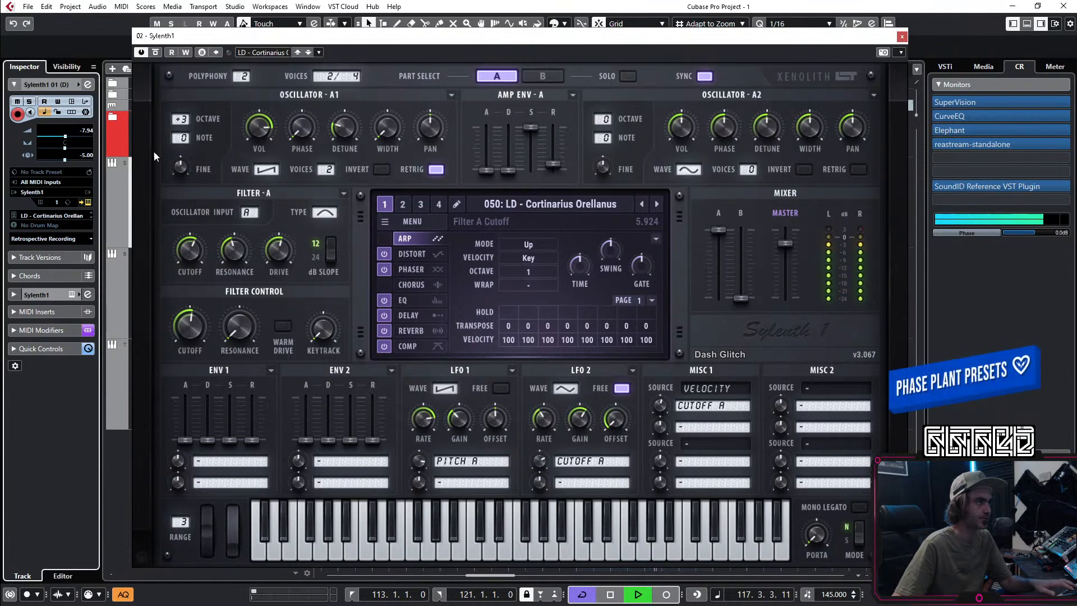
left_click(661, 204)
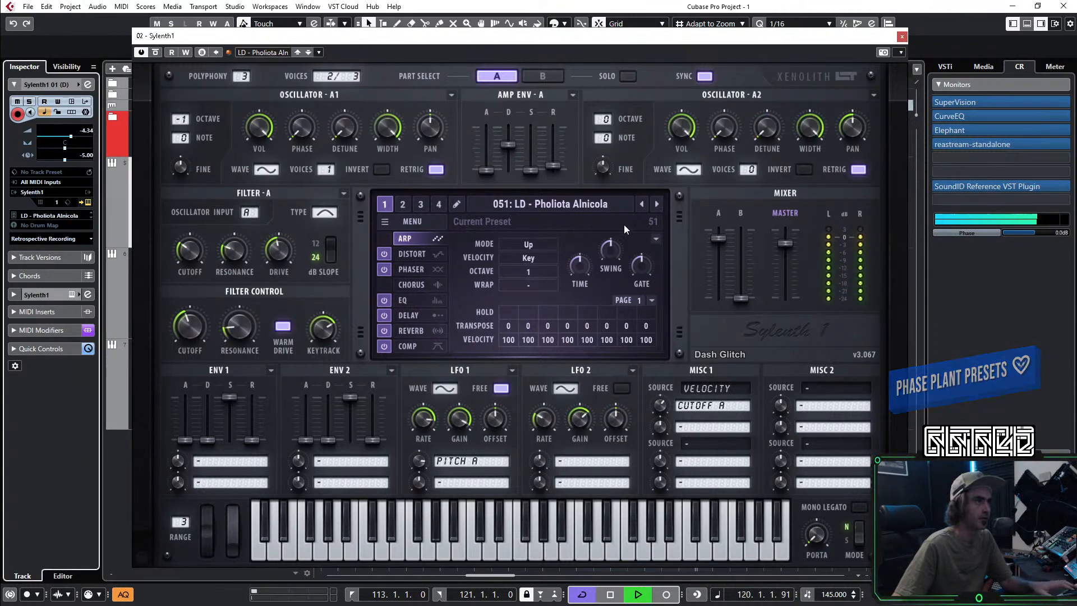
left_click(657, 205)
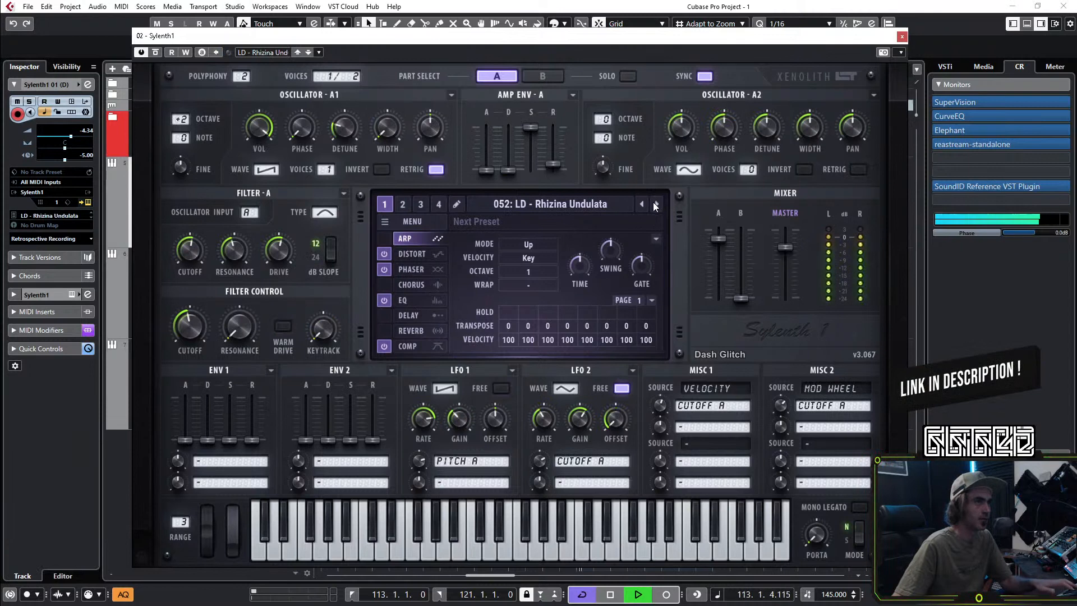
left_click(655, 205)
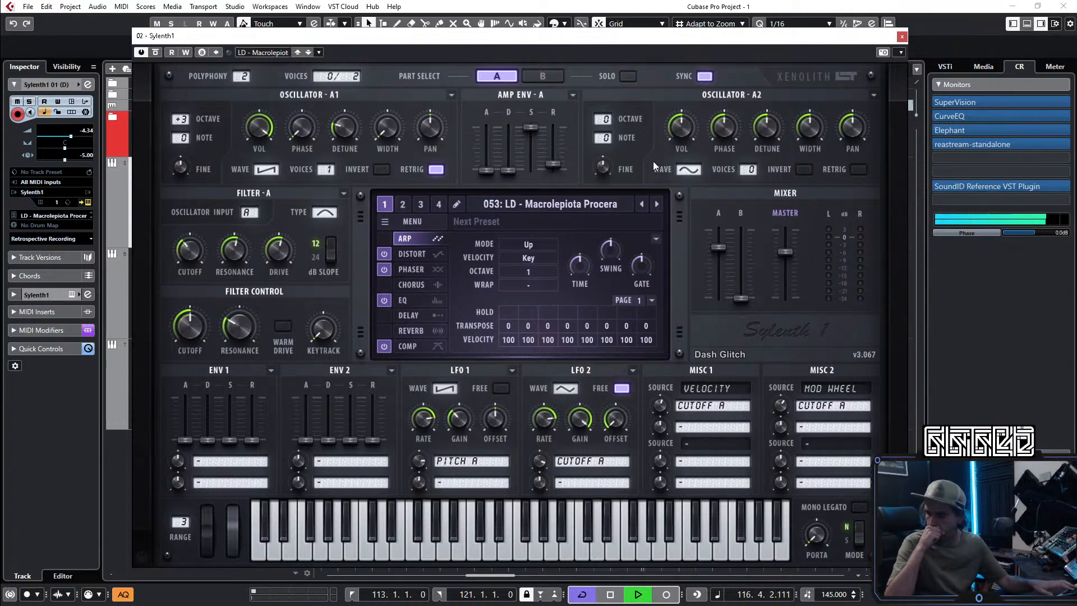
left_click(657, 204)
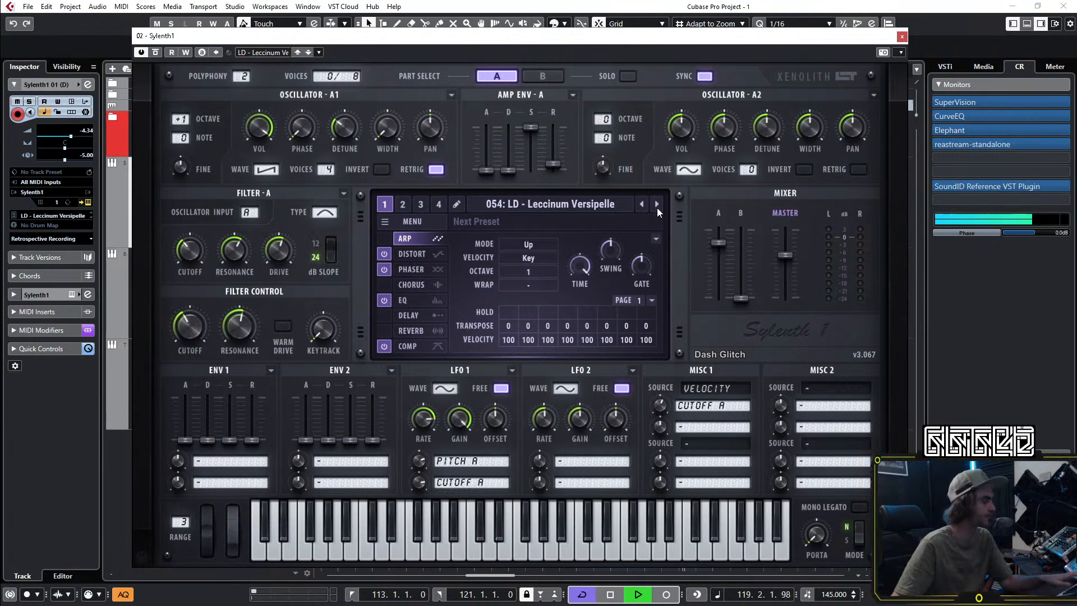
left_click(657, 205)
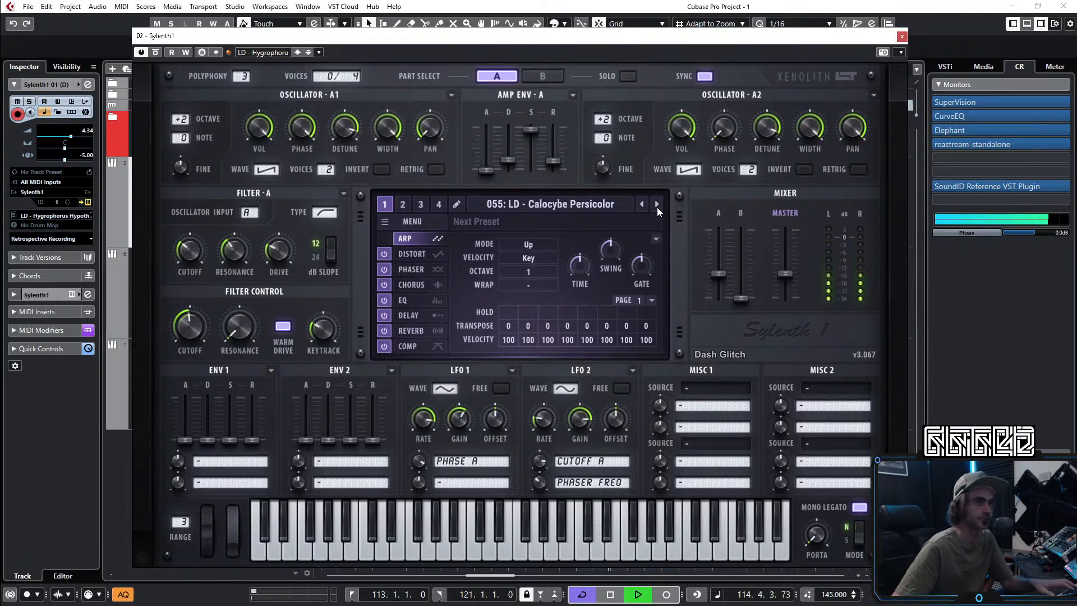
Step: Load the preset 056: LD - Hygrophorus Hypothejus and sweep its Filter Control cutoff up to about 9.9, then down to about 4
left_click(658, 207)
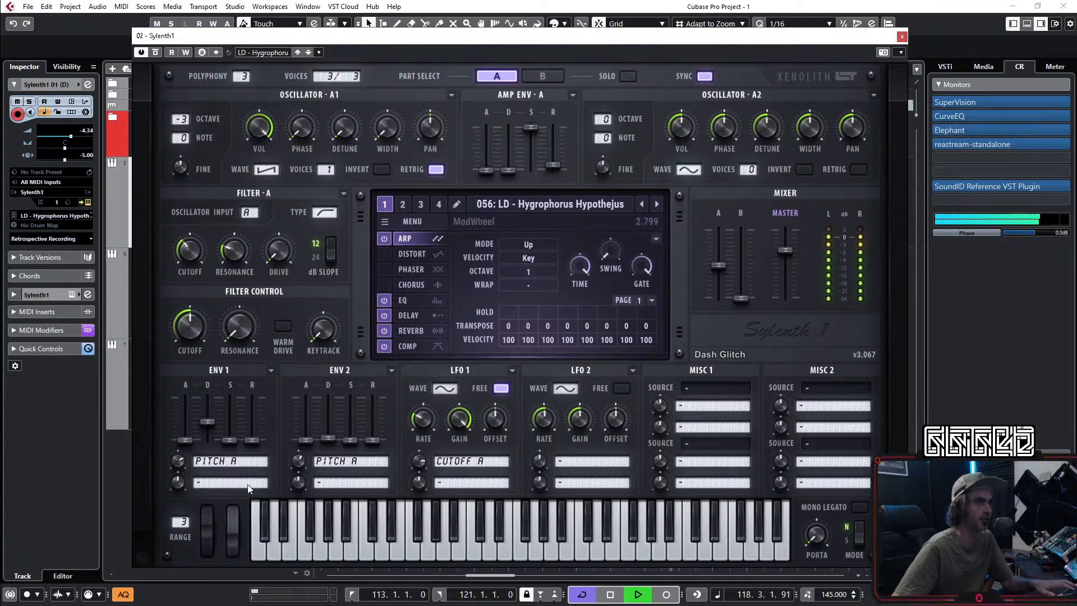
left_click_drag(213, 349, 228, 226)
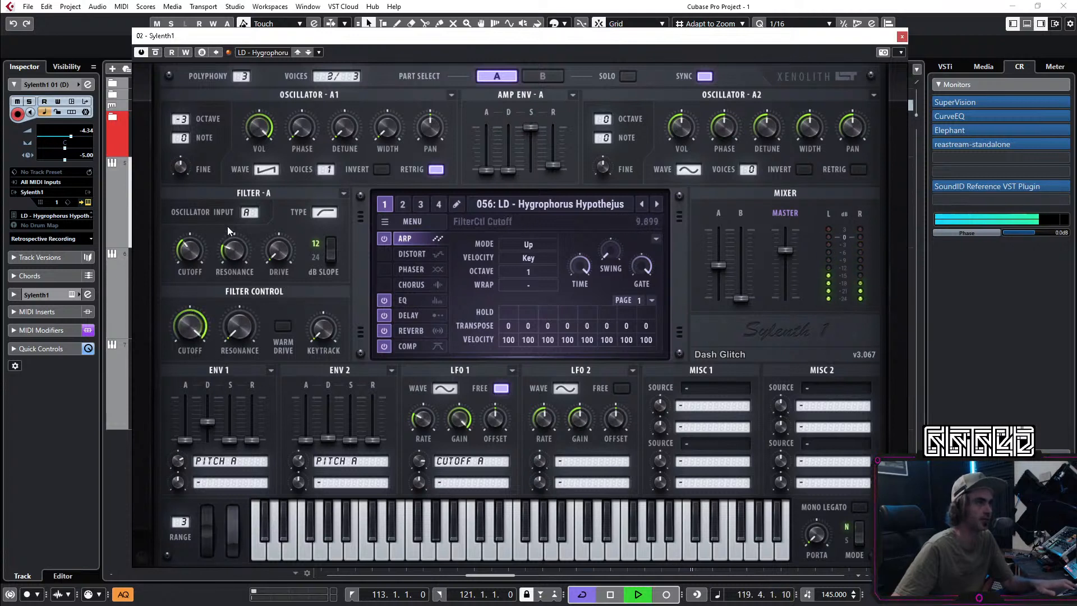
left_click_drag(201, 302, 201, 352)
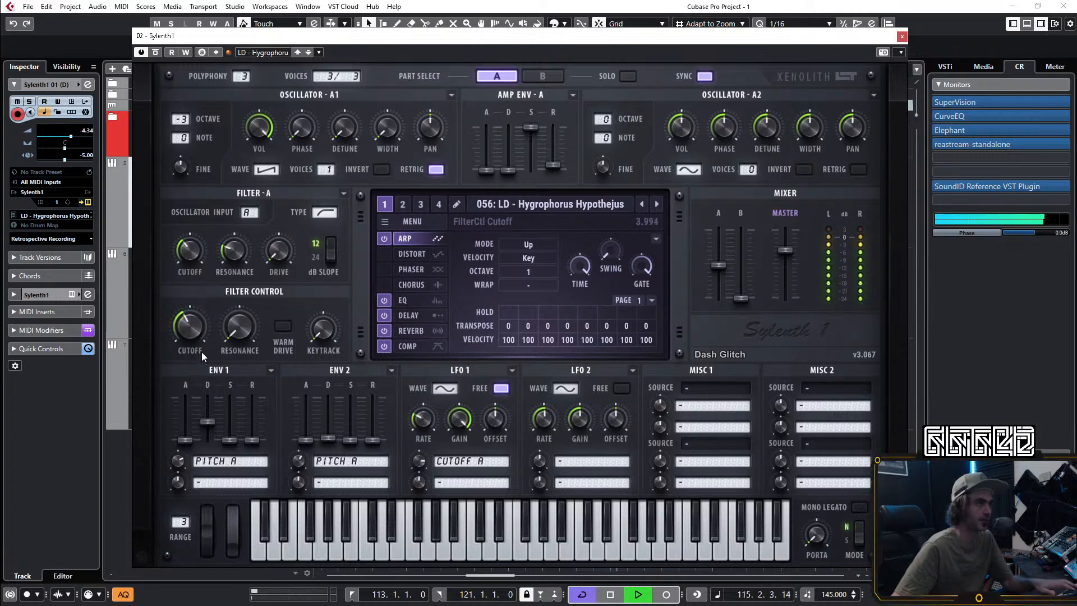
Step: Switch off the preset's delay and reverb, lower its Filter Control cutoff to about 2.5, and audition it
left_click(385, 315)
left_click(384, 331)
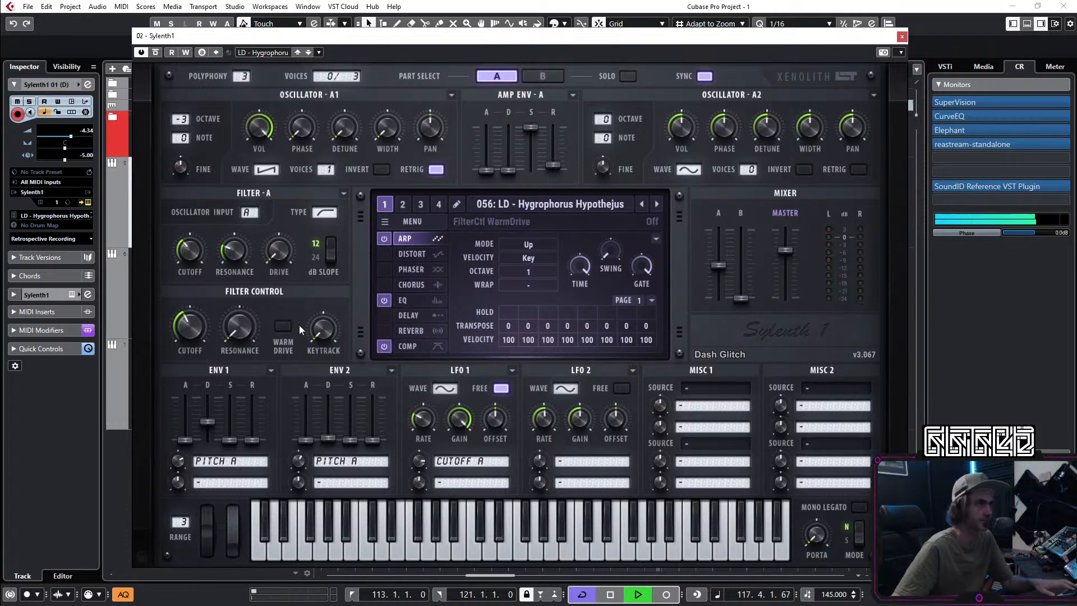
left_click_drag(201, 324, 178, 340)
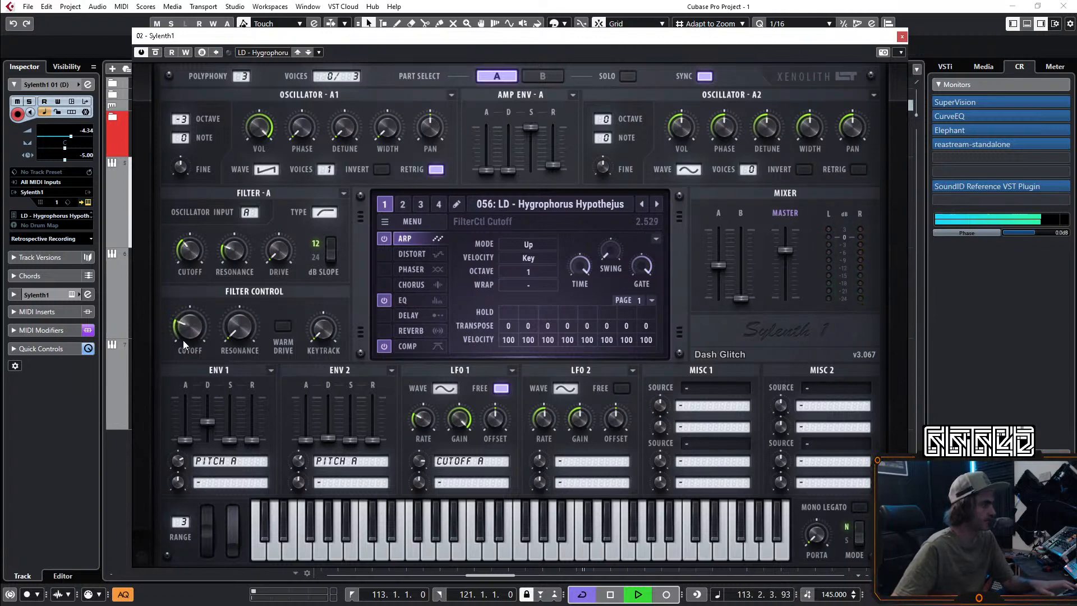
key("space")
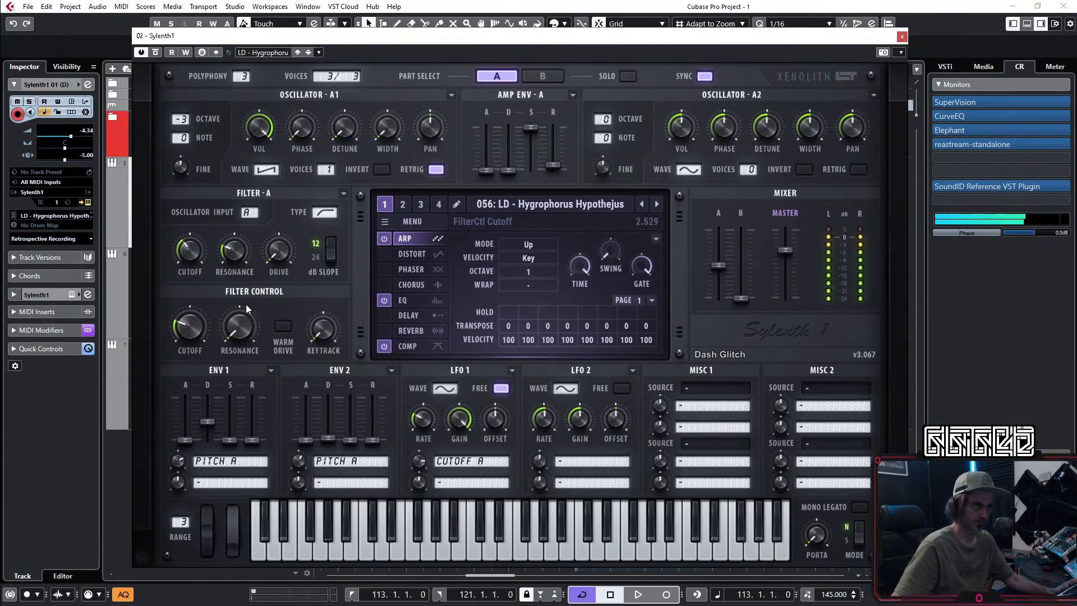
key("space")
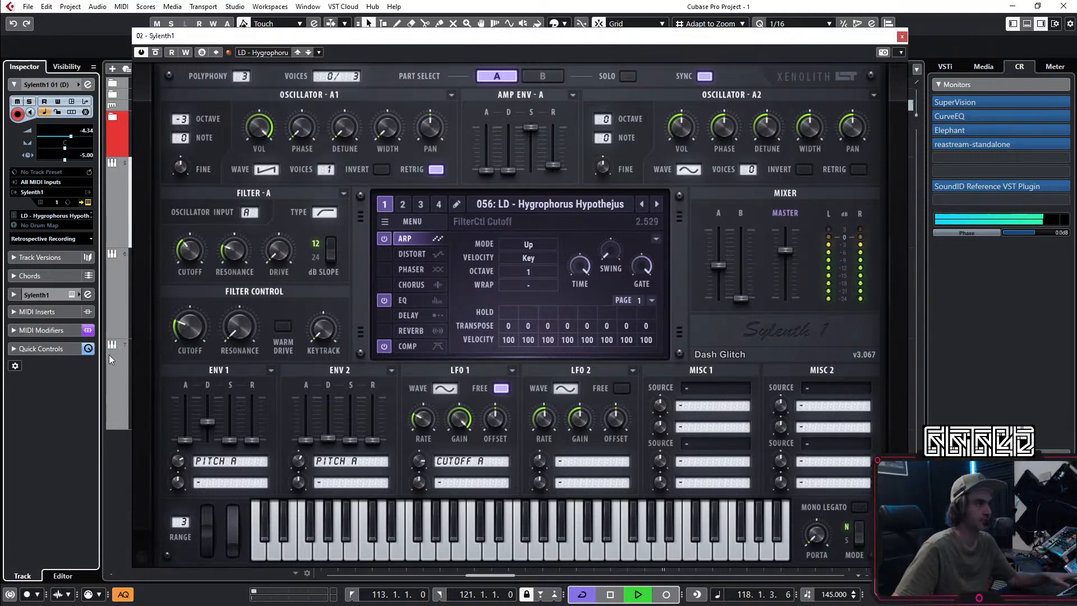
Step: Raise the Sylenth1 track's volume to -0.70 and create a MIDI part on it spanning bars 113 to 121, opened for note editing
left_click(85, 203)
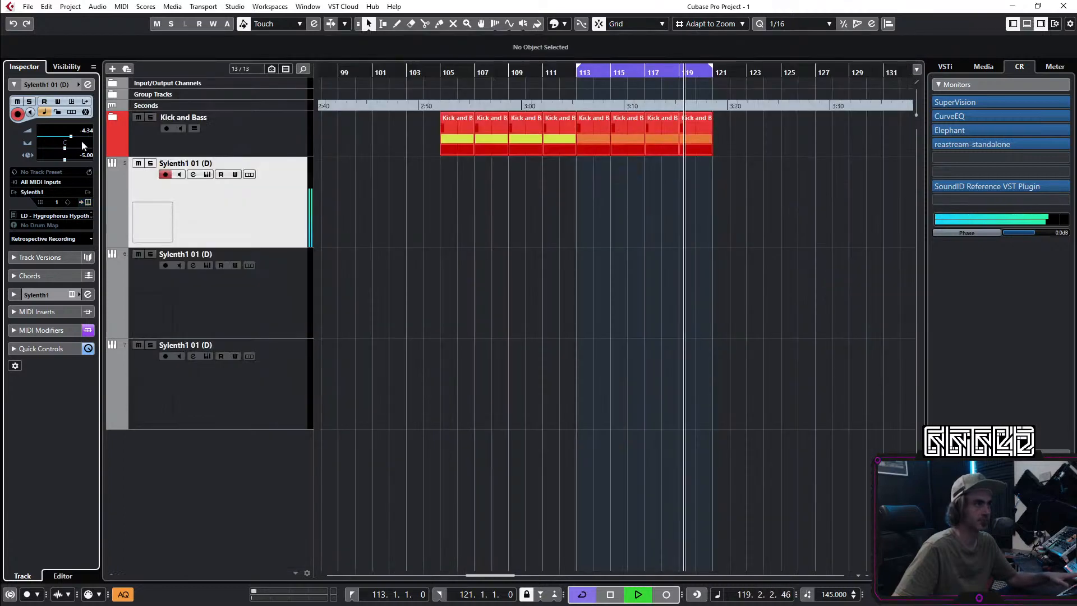
left_click_drag(73, 136, 78, 138)
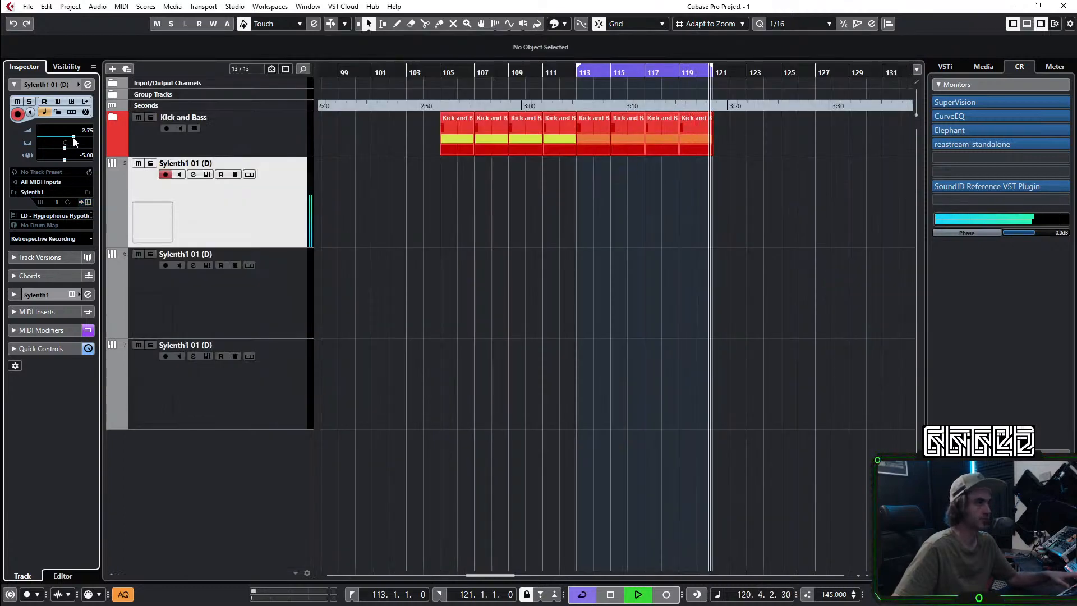
double_click(589, 221)
double_click(596, 212)
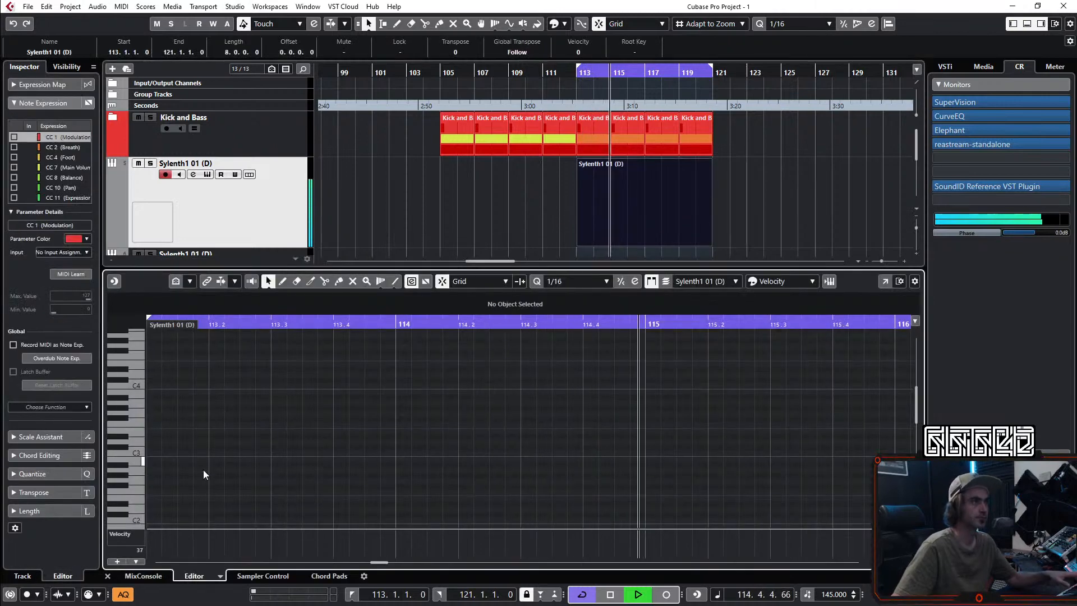
Step: Fill the part from bar 113 to bar 117 with consecutive 1/16 notes on C2
scroll(208, 457, "down", 2)
key("space")
left_click(152, 479)
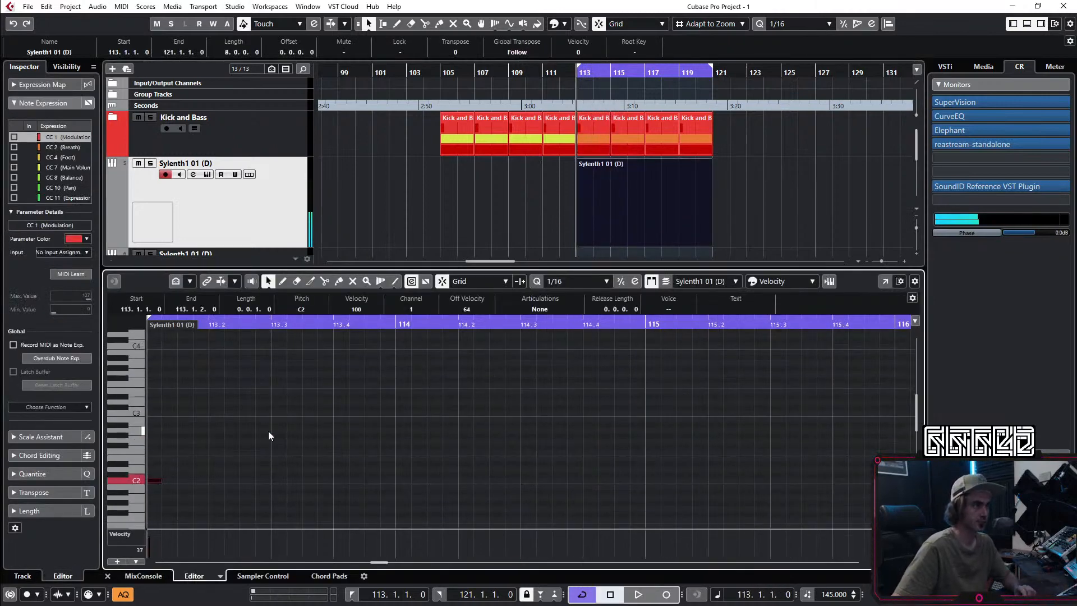
scroll(293, 410, "down", 2)
scroll(302, 406, "down", 1)
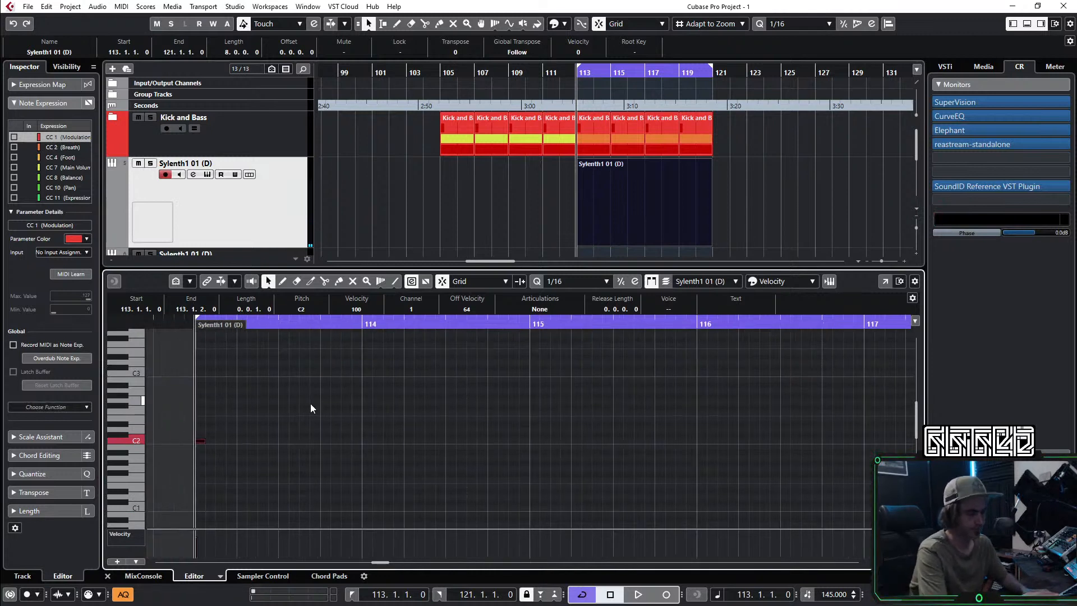
key("alt+d")
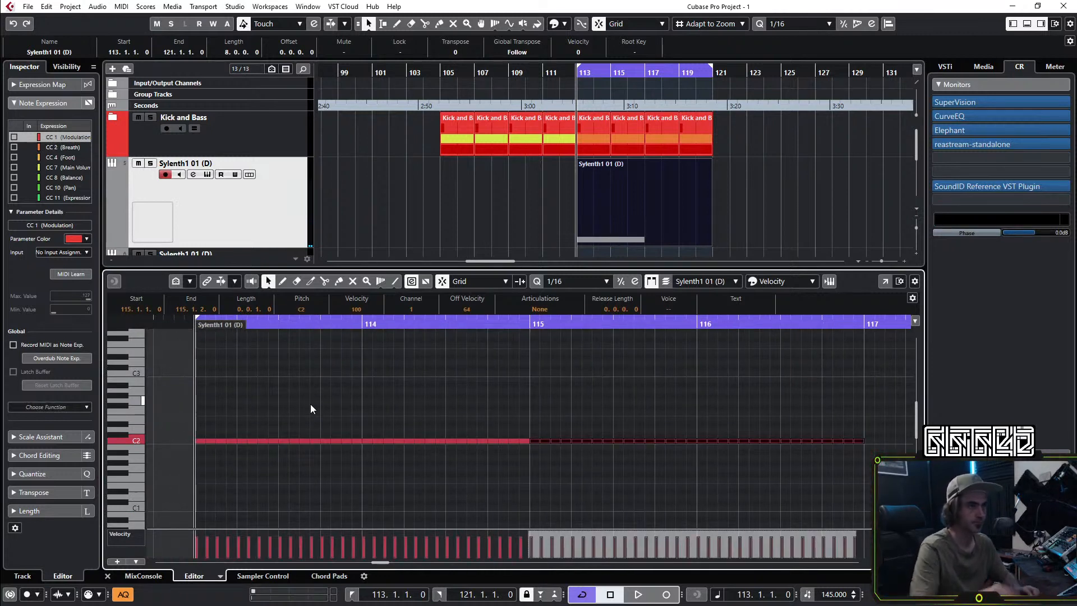
Step: Shorten the Sylenth1 part to four bars ending at bar 117 and repeat it once as a shared copy up to bar 121
left_click(696, 210)
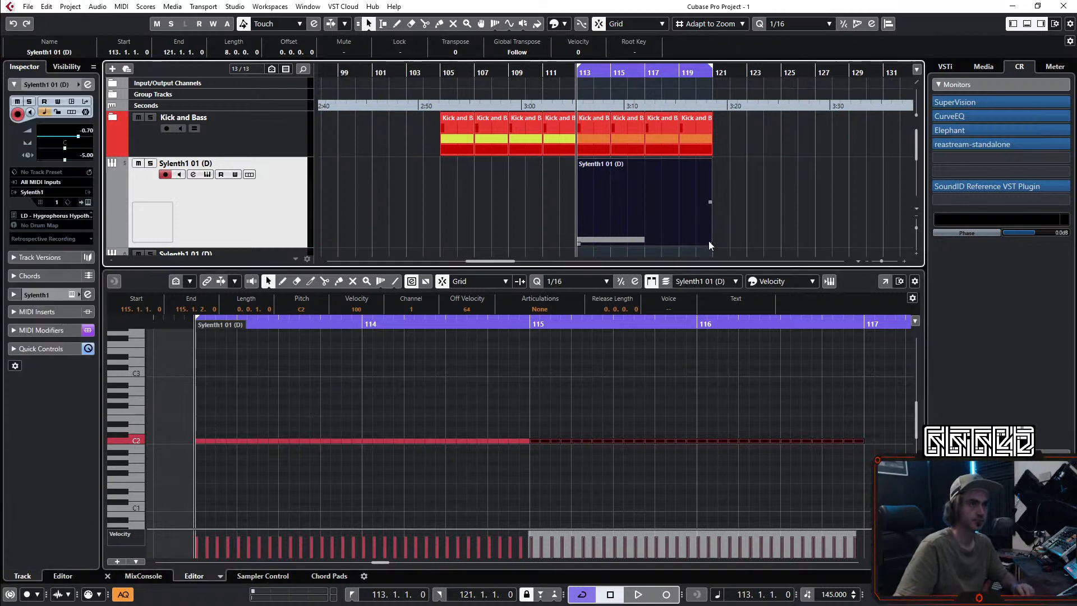
left_click_drag(710, 245, 647, 247)
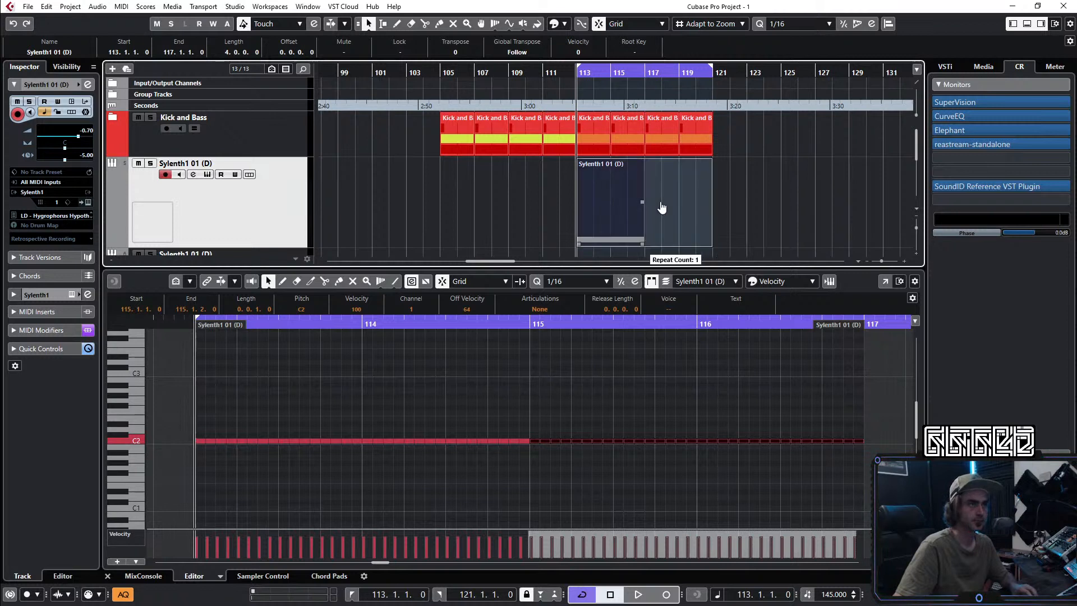
left_click(643, 203)
left_click(611, 212)
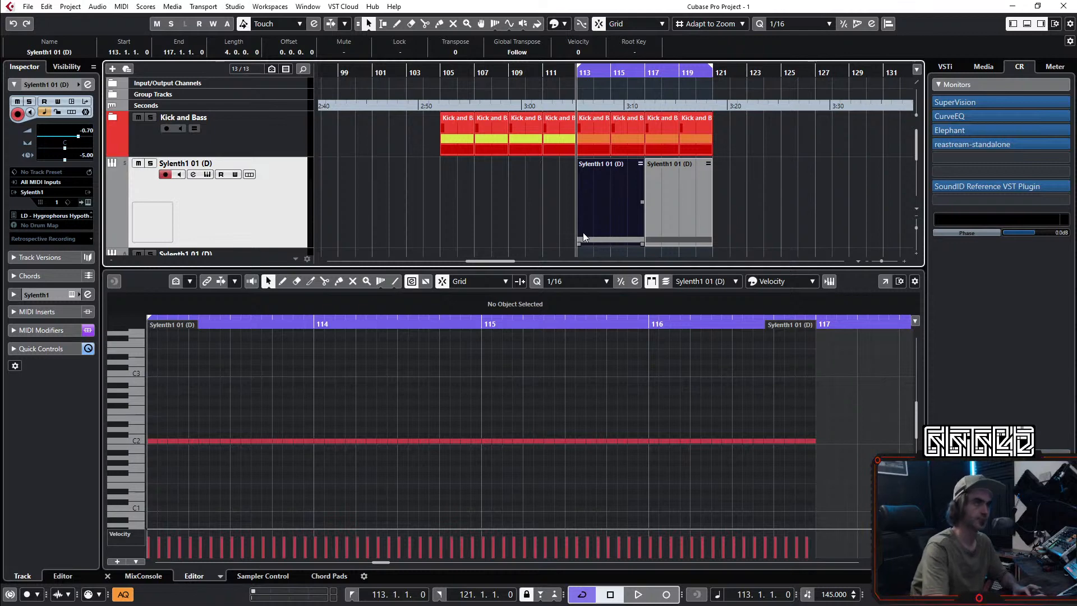
Step: Mute a random selection of the C2 notes in the Sylenth1 part, keeping the arrangement's events unmuted, and play the loop
key("ctrl+a")
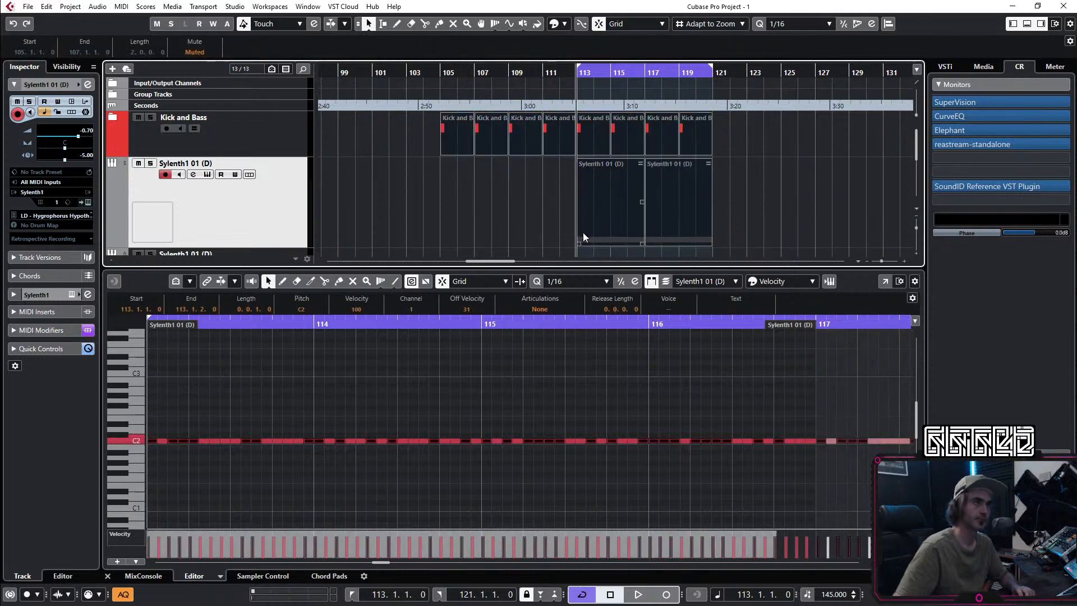
key("shift+u")
left_click(477, 400)
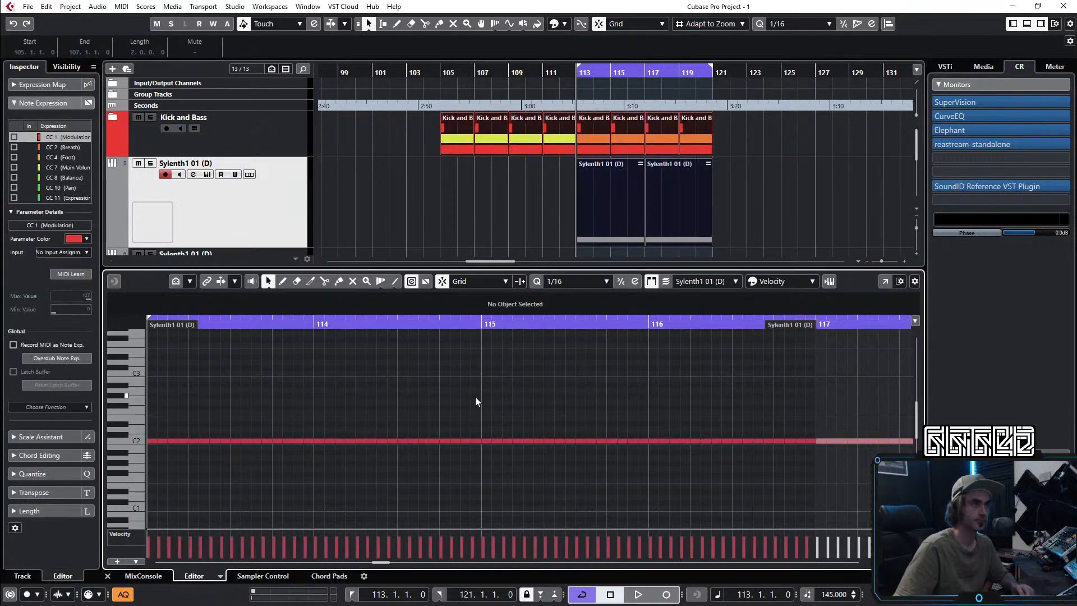
key("ctrl+a")
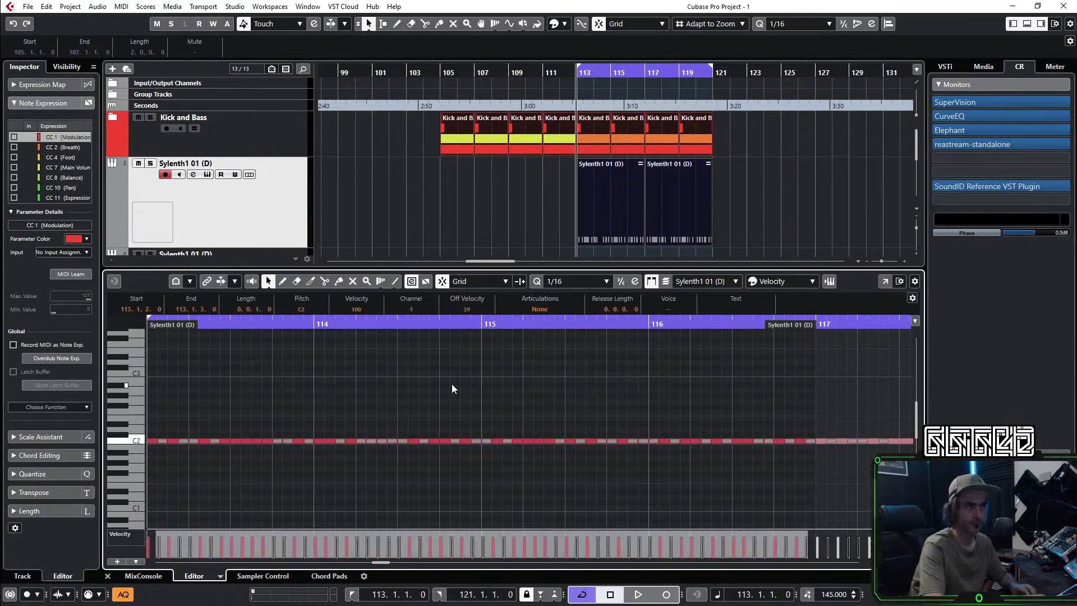
key("space")
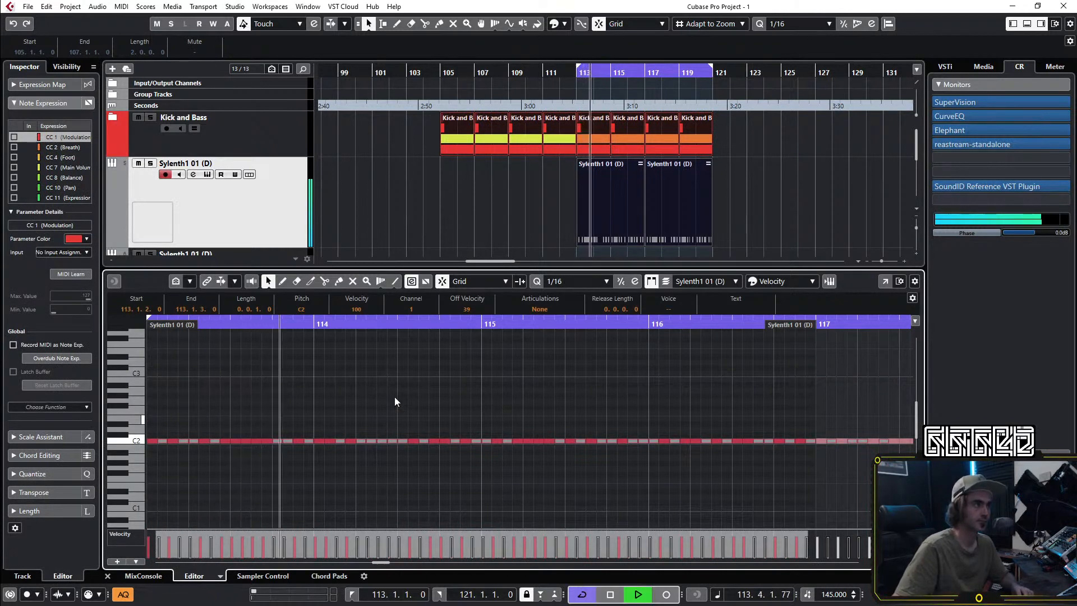
Step: Shorten all the C2 notes in the part to 90 ticks so gaps separate them
left_click(315, 398)
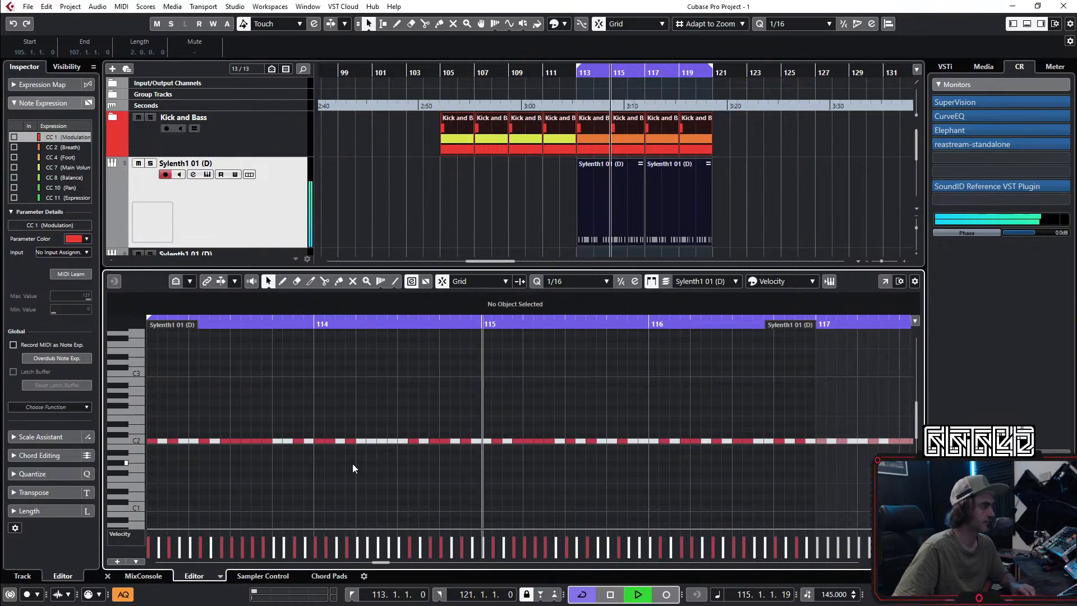
key("h")
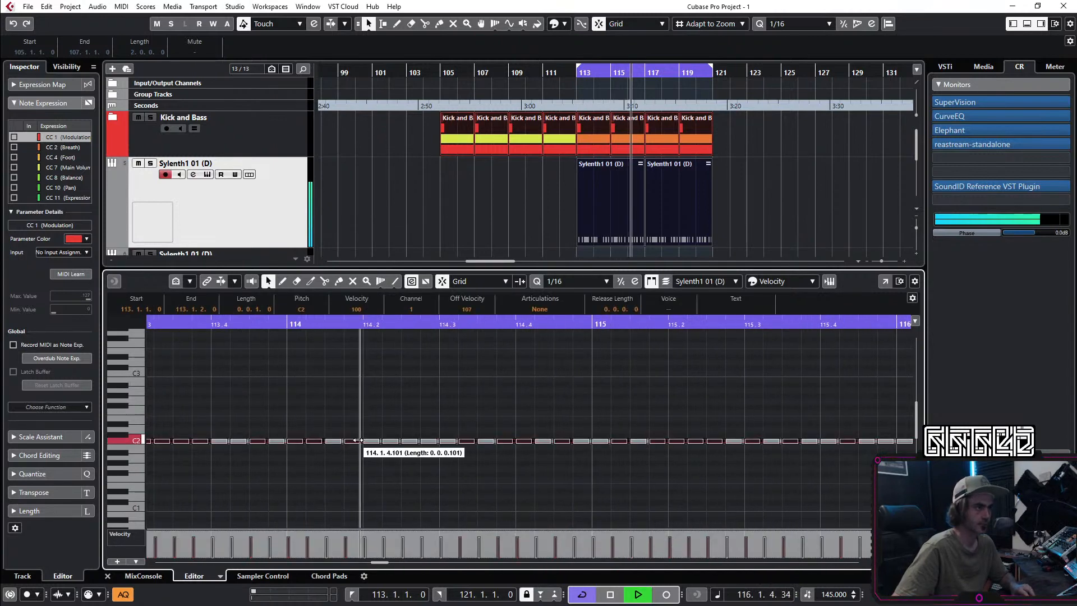
key("g")
key("g")
key("h")
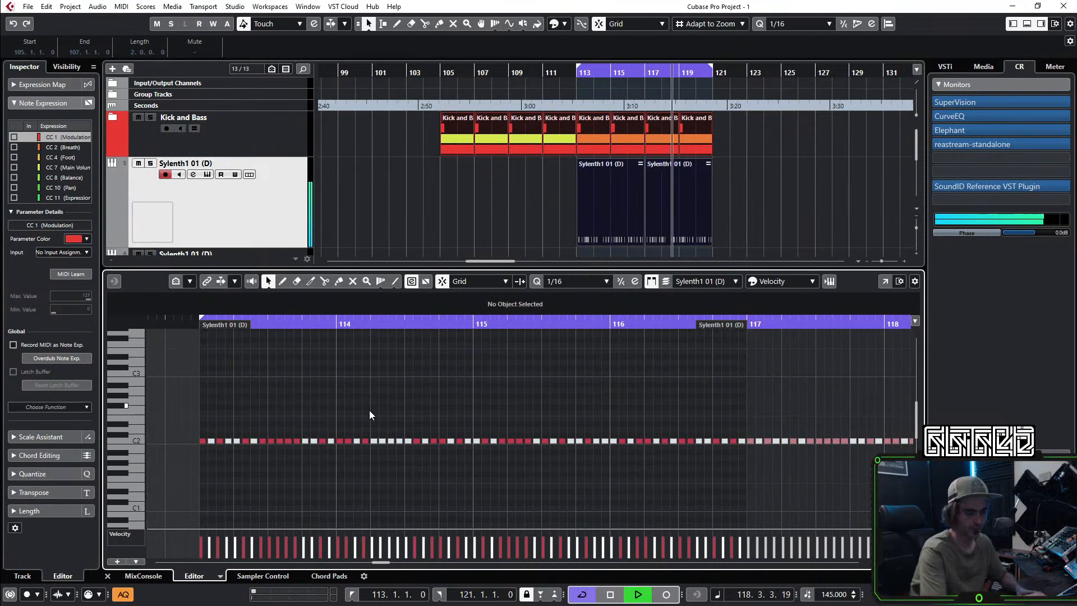
Step: Try random octave spreads of the part's notes across C2, C3 and C4, and return all notes to C2
key("ctrl+z")
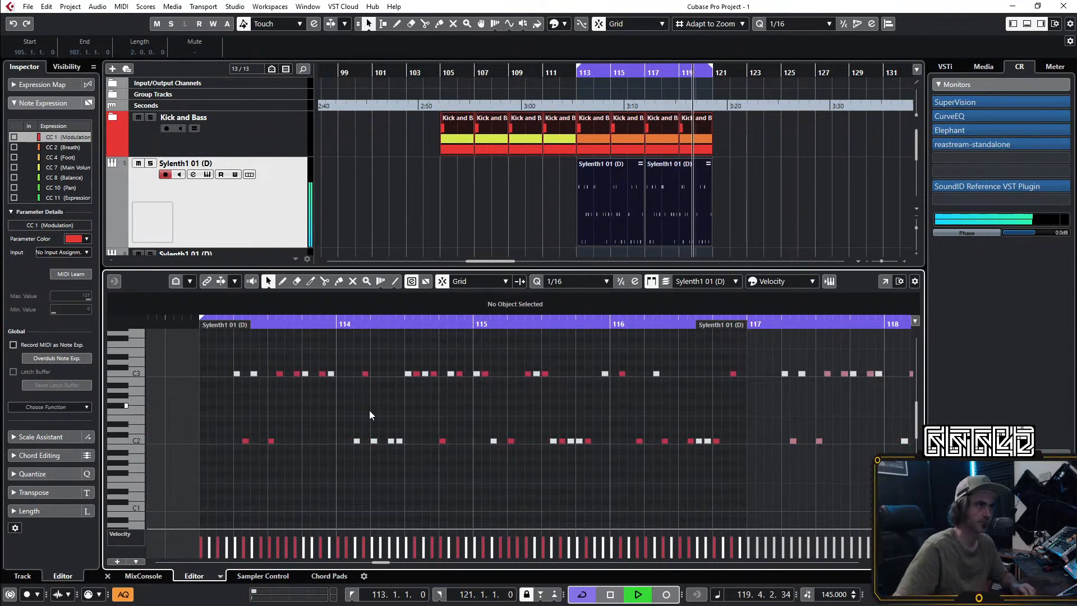
scroll(368, 429, "up", 3)
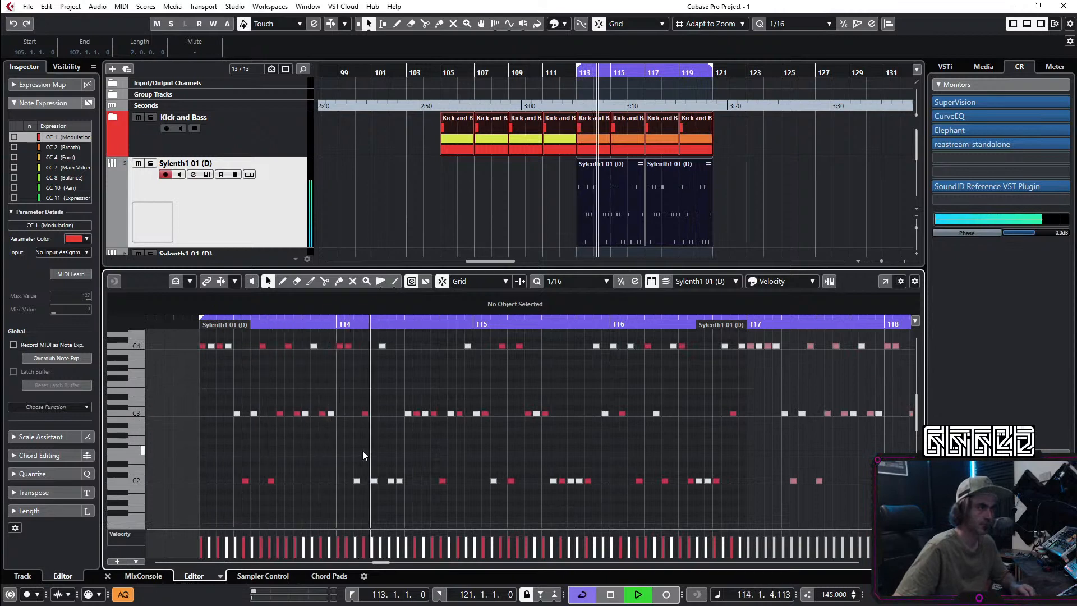
scroll(363, 454, "up", 2)
left_click(107, 577)
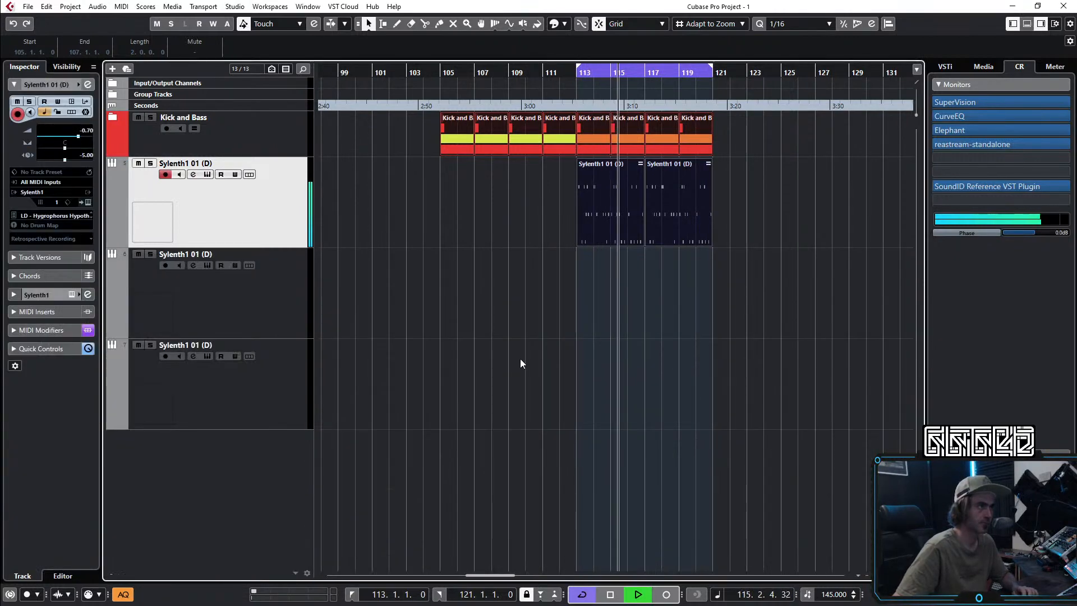
double_click(609, 211)
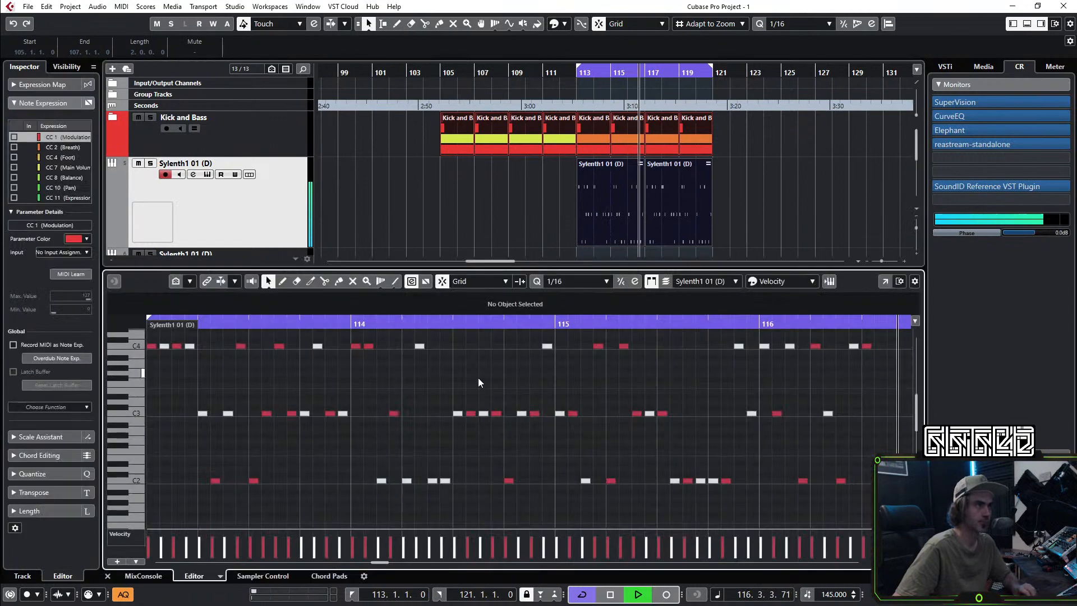
key("ctrl+a")
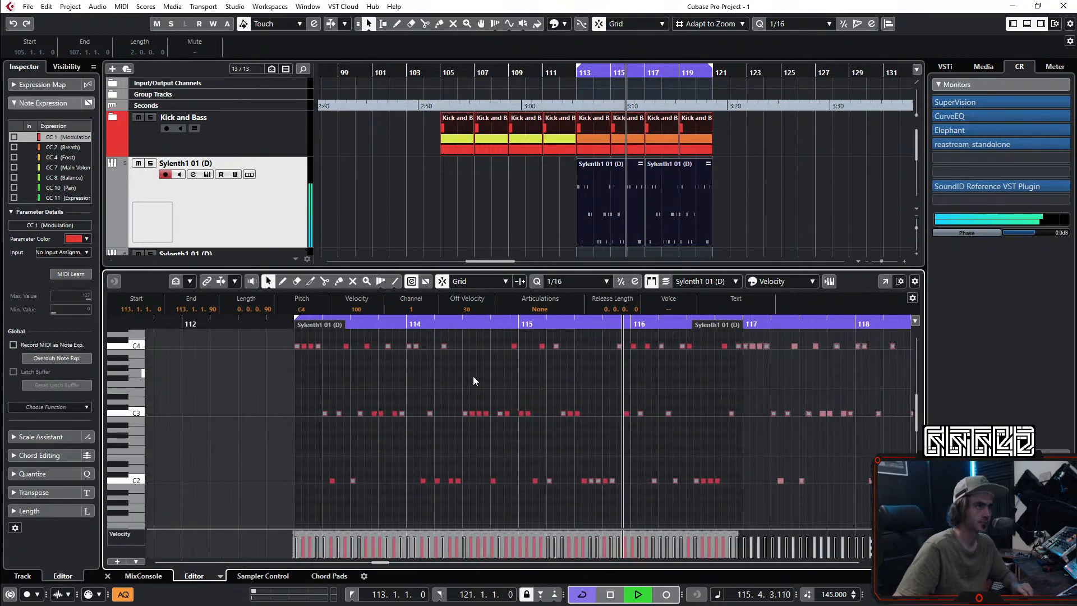
key("ctrl+z")
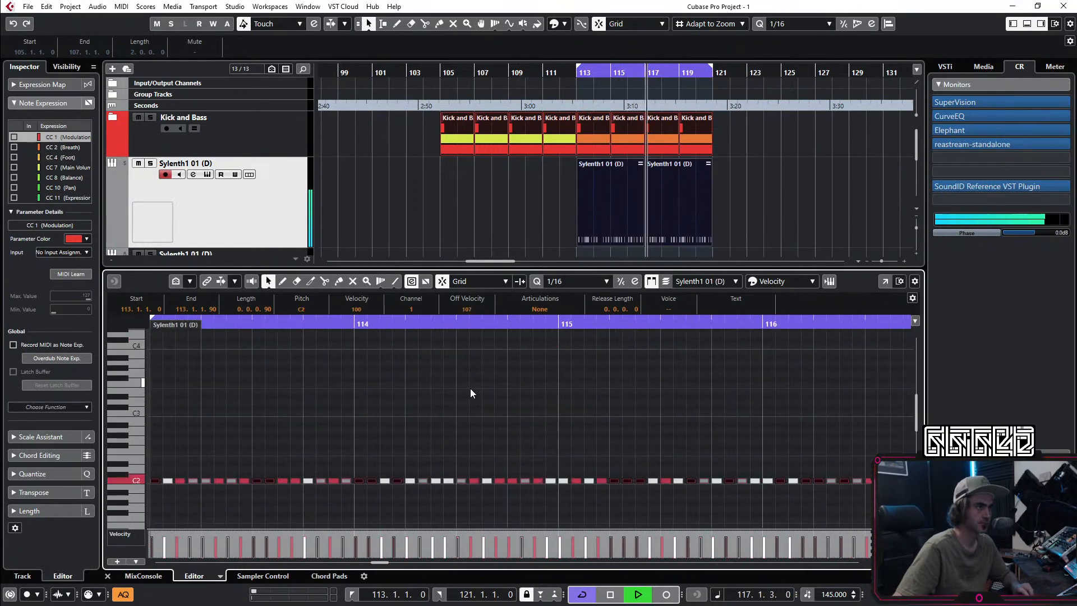
Step: Delete all notes from the Sylenth1 part
scroll(465, 431, "down", 2)
left_click_drag(791, 440, 308, 498)
key("Delete")
scroll(304, 486, "up", 2)
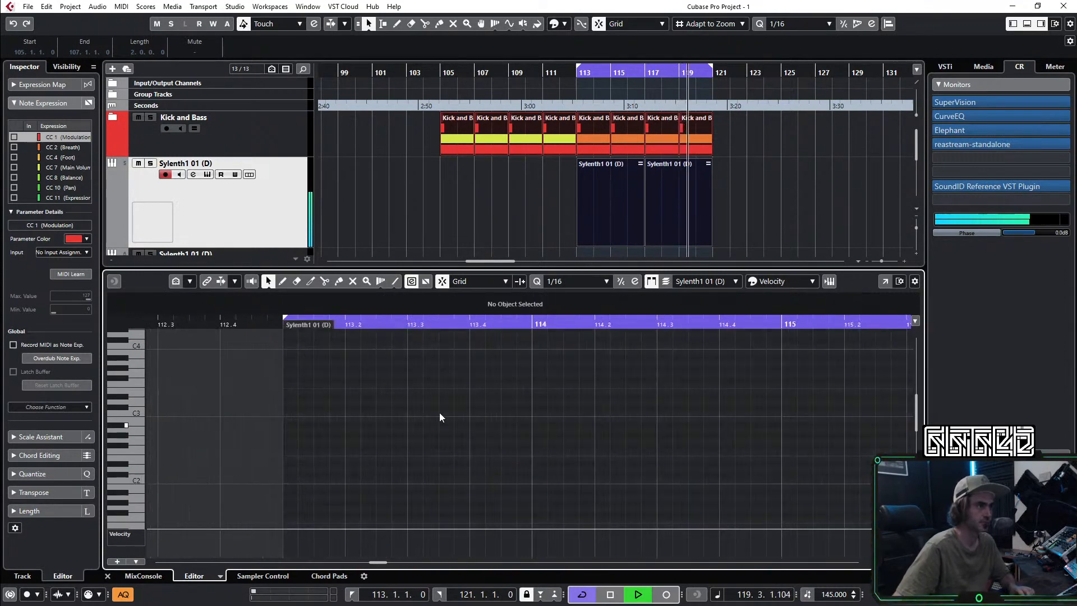
Step: Set the quantize value to 1/8 Dotted and place four consecutive C2 notes of that length from bar 113
left_click(581, 281)
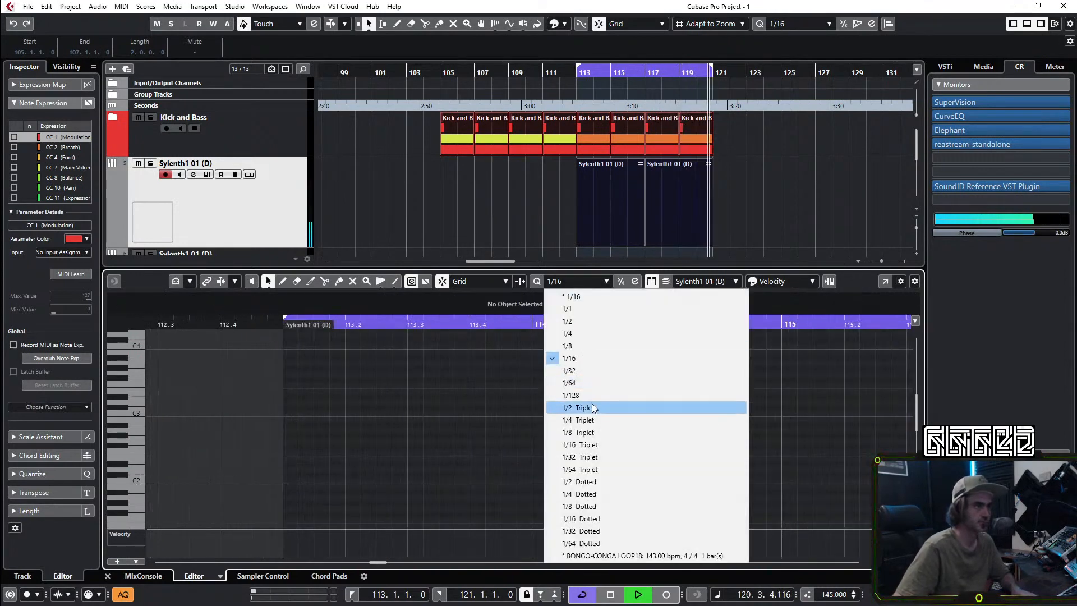
left_click(586, 506)
double_click(304, 476)
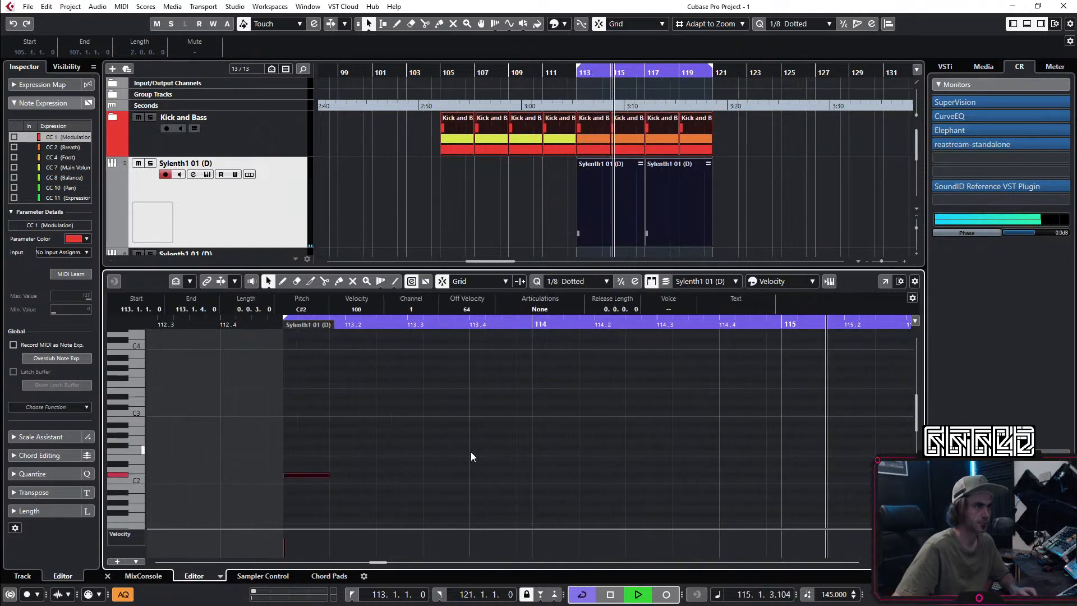
key("Down")
key("ctrl+d")
key("ctrl+d")
key("ctrl+d")
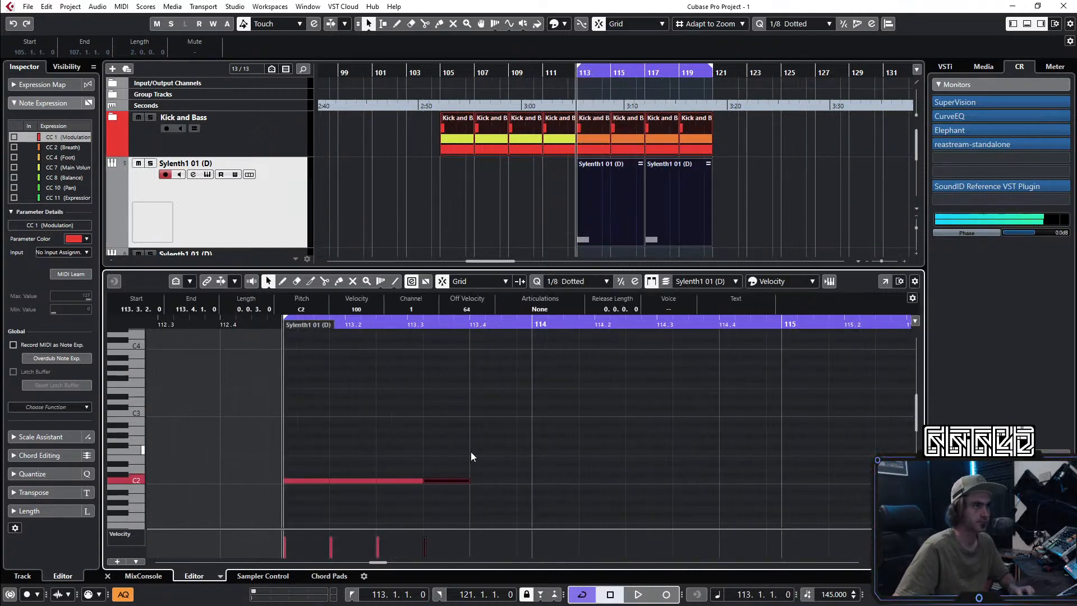
Step: Select the four dotted-eighth C2 notes and audition them against the kick and bass, undoing the last note edit
key("space")
left_click_drag(475, 452, 311, 481)
left_click(314, 483, "shift")
key("space")
key("space")
key("space")
key("ctrl+z")
key("space")
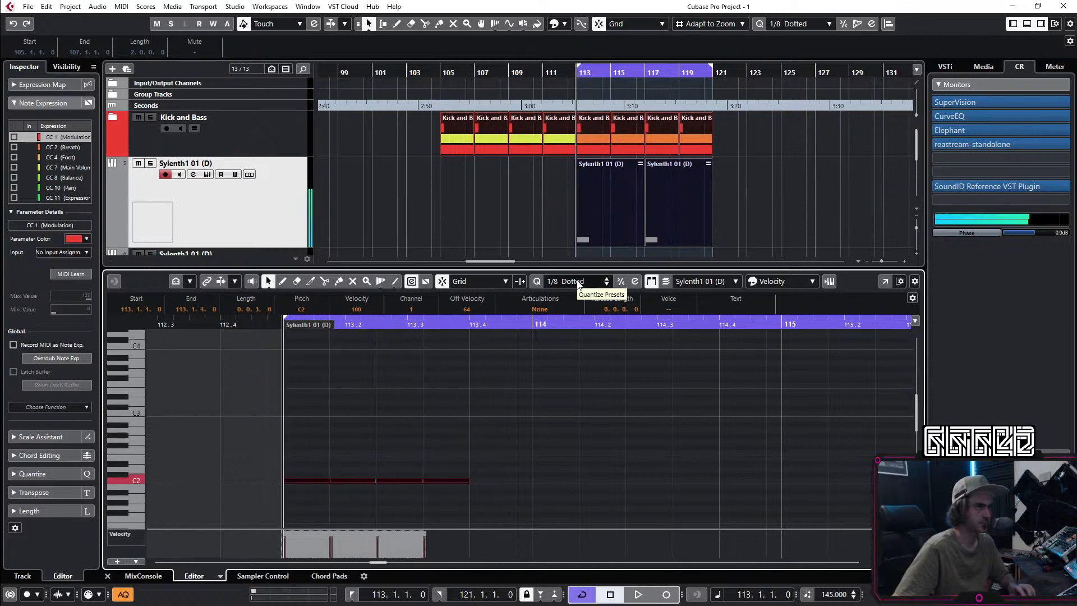
Step: Undo the duplicated notes, set the quantize value to 1/16 Dotted, and delete the leftover note at bar 113
key("ctrl+z")
key("ctrl+z")
key("ctrl+z")
key("ctrl+z")
left_click(578, 282)
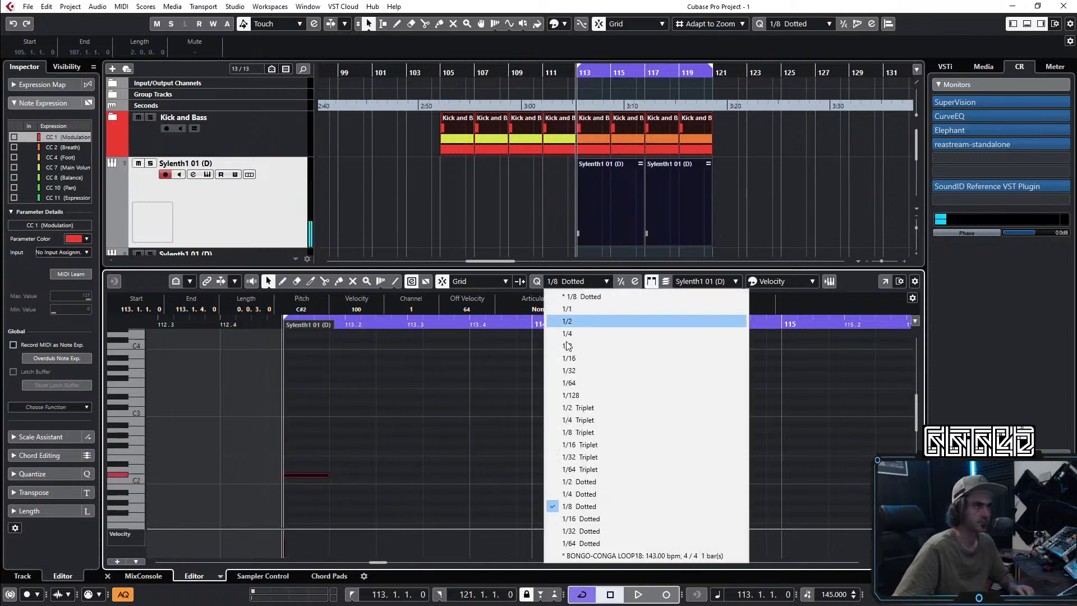
left_click(552, 516)
mouse_move(362, 447)
left_mouse_down()
mouse_move(342, 482)
mouse_move(322, 481)
left_mouse_up()
key("Delete")
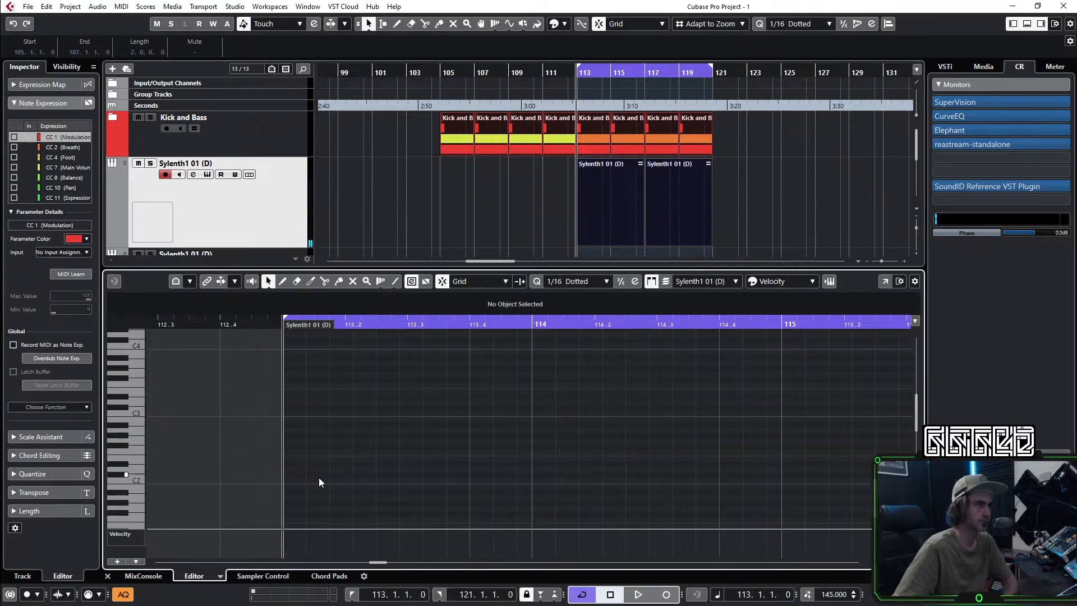
Step: Place a dotted-sixteenth C2 note at bar 113 and duplicate it into a run of ten consecutive notes
double_click(297, 480)
key("ctrl+d")
key("ctrl+d")
key("ctrl+d")
key("ctrl+d")
key("ctrl+d")
key("ctrl+d")
key("ctrl+d")
key("ctrl+d")
key("ctrl+d")
Step: Shorten all ten dotted-sixteenth C2 notes to 66 ticks and play the pattern back
key("space")
left_click_drag(580, 427, 231, 497)
key("space")
left_click_drag(306, 480, 292, 480)
key("space")
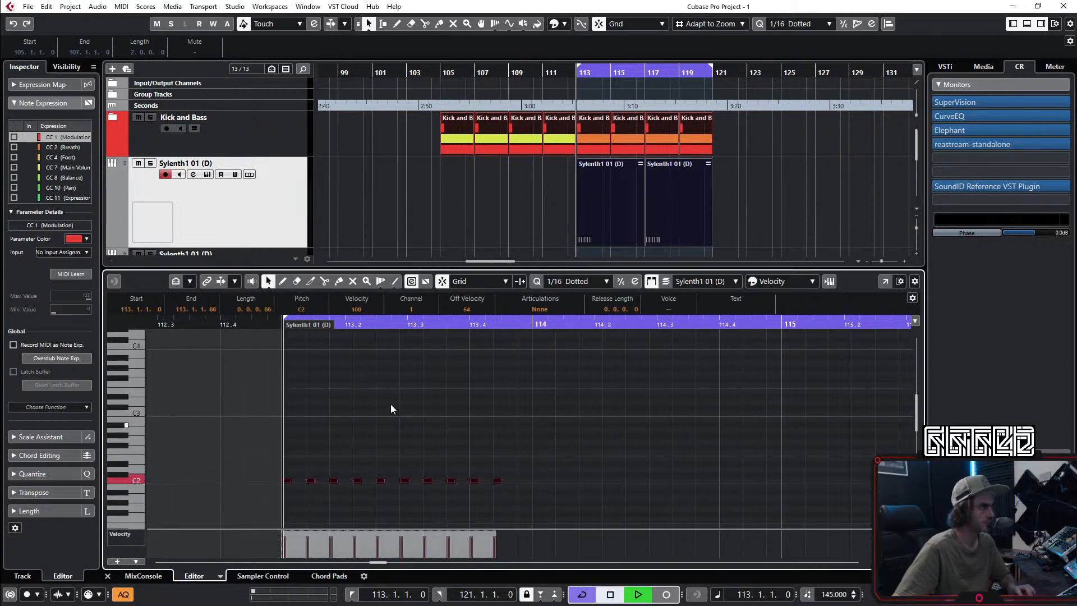
key("space")
key("space")
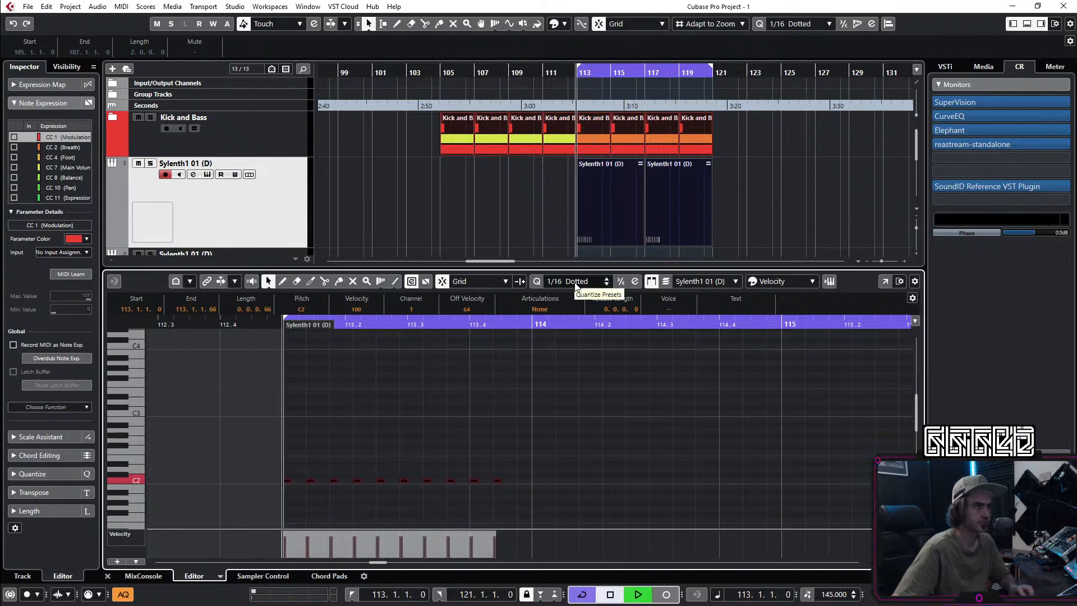
Step: Undo the note shortening and the duplicated run until only the C2 note at bar 113 remains
key("ctrl+z")
key("ctrl+z")
key("ctrl+z")
key("ctrl+z")
key("ctrl+z")
key("ctrl+z")
key("ctrl+z")
key("ctrl+z")
key("ctrl+z")
key("ctrl+z")
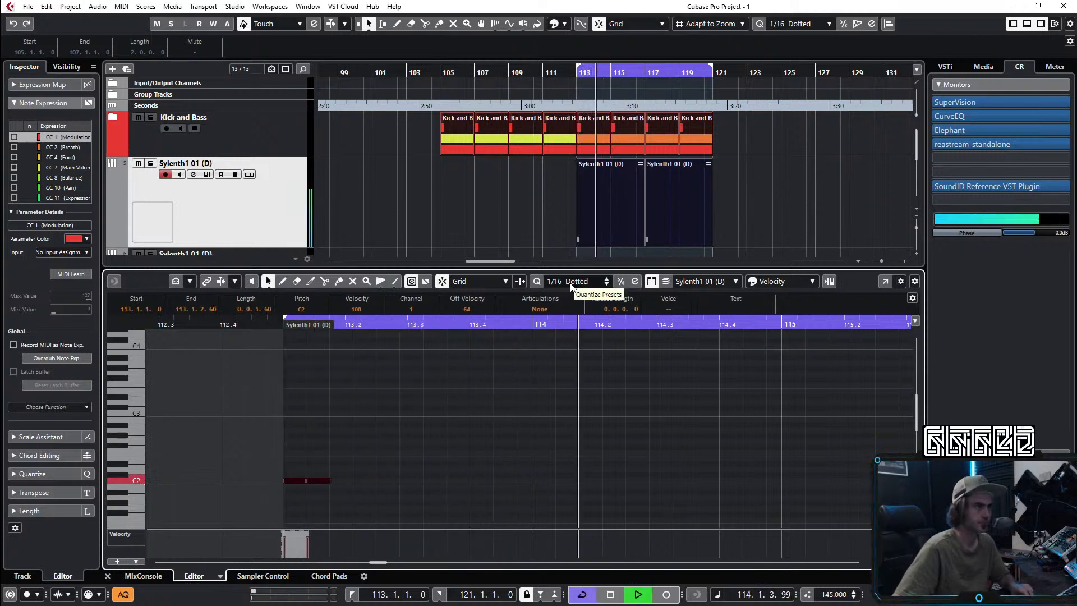
Step: Set the quantize value to 1/8 Dotted, duplicate the C2 note into a dotted-eighth-spaced run across bar 113, and audition it
left_click(573, 283)
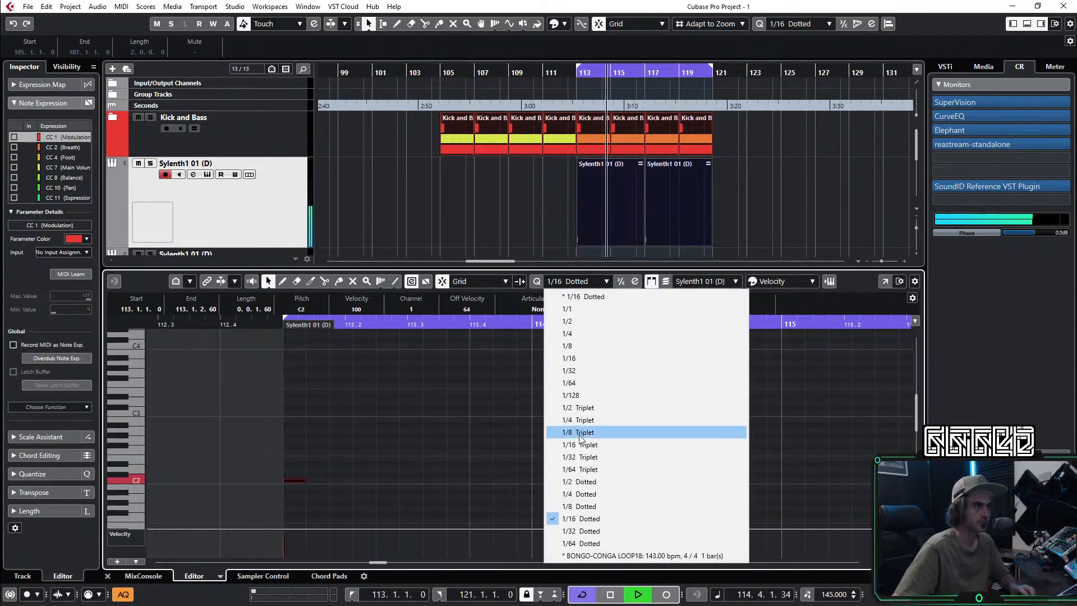
left_click(580, 506)
left_click_drag(293, 482, 544, 480)
left_click(563, 475)
key("space")
key("space")
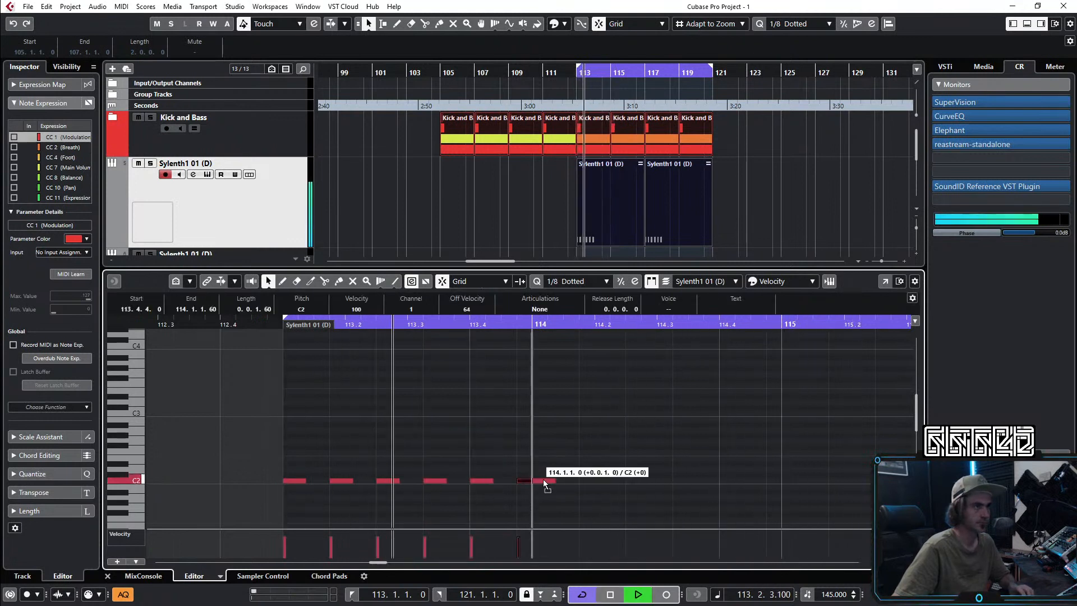
Step: Delete the surplus note after the fifth C2 note and duplicate the five-note bar to fill bars 113 to 116
left_click(549, 479)
key("Delete")
left_click_drag(579, 438, 559, 483)
key("g")
key("g")
left_click_drag(683, 419, 362, 502)
key("alt+d")
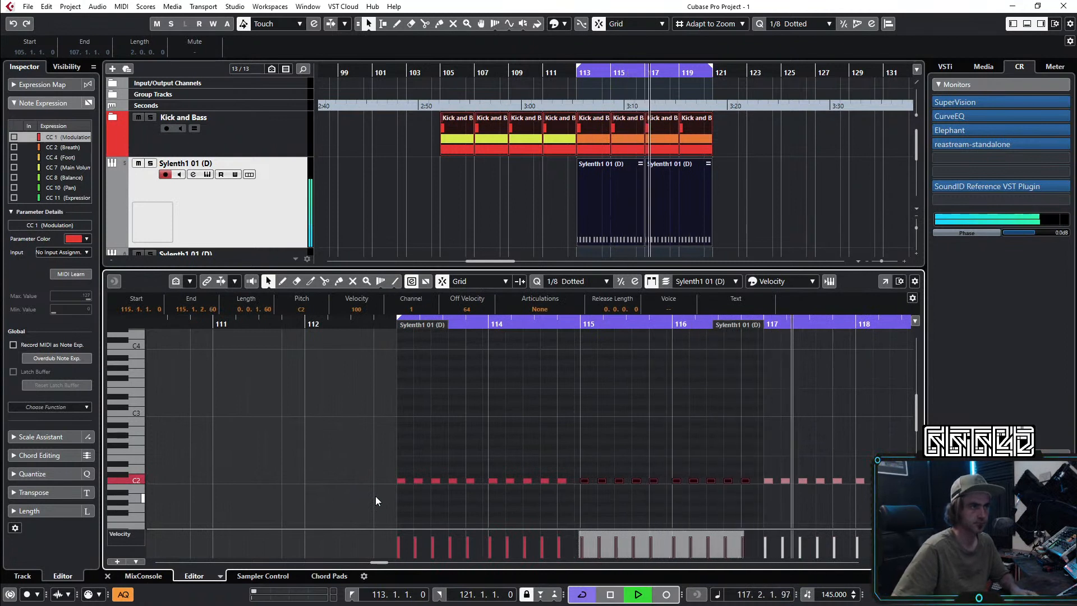
Step: Randomly mute notes across the bar 113 to 116 pattern and randomly shift some of them up to C3 and C4
left_click(550, 439)
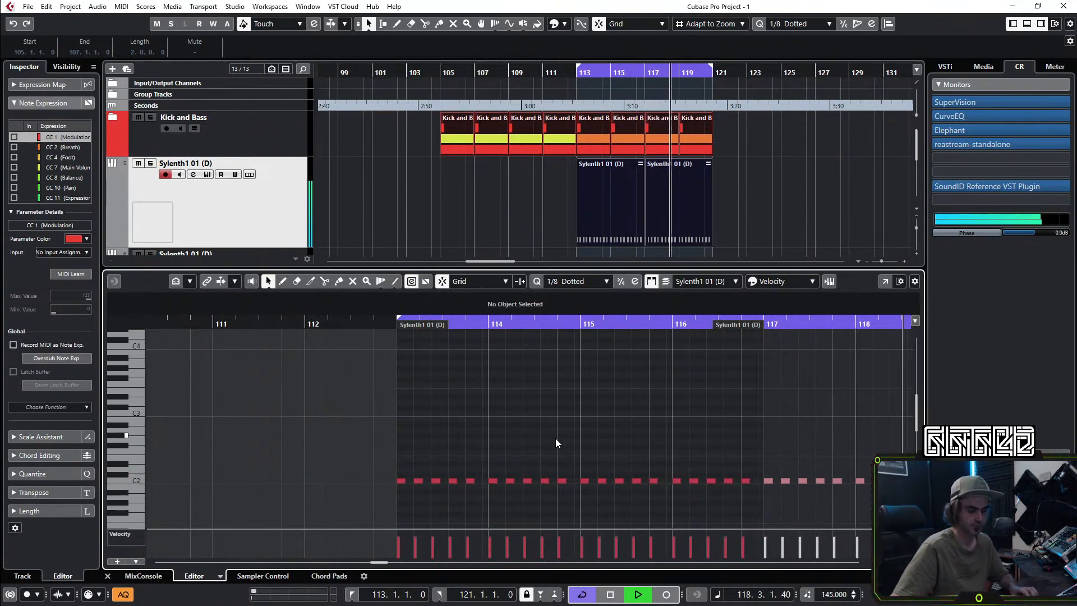
key("alt+r")
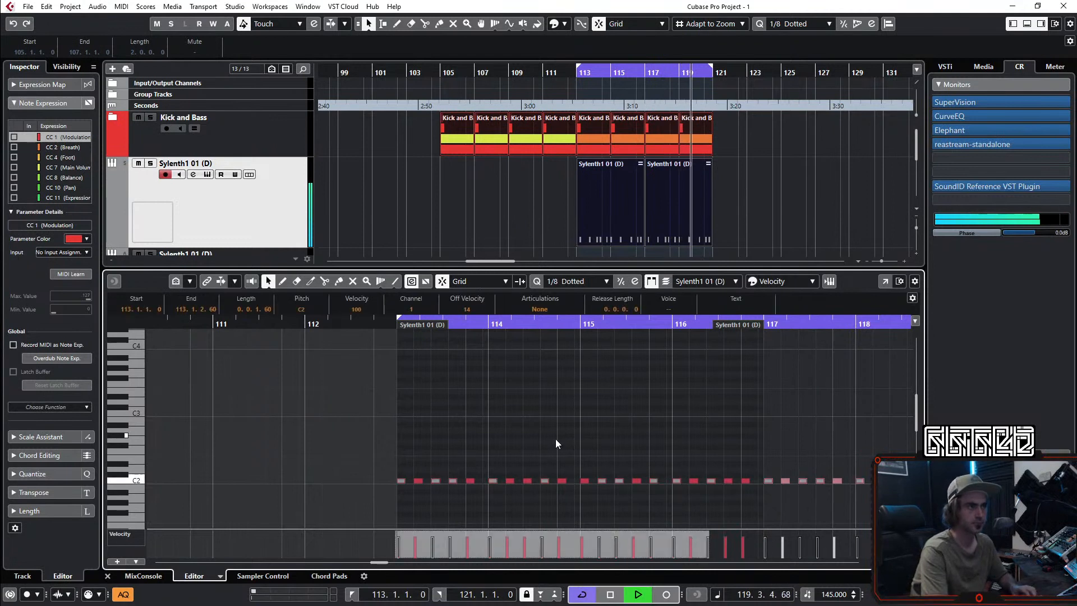
key("alt+o")
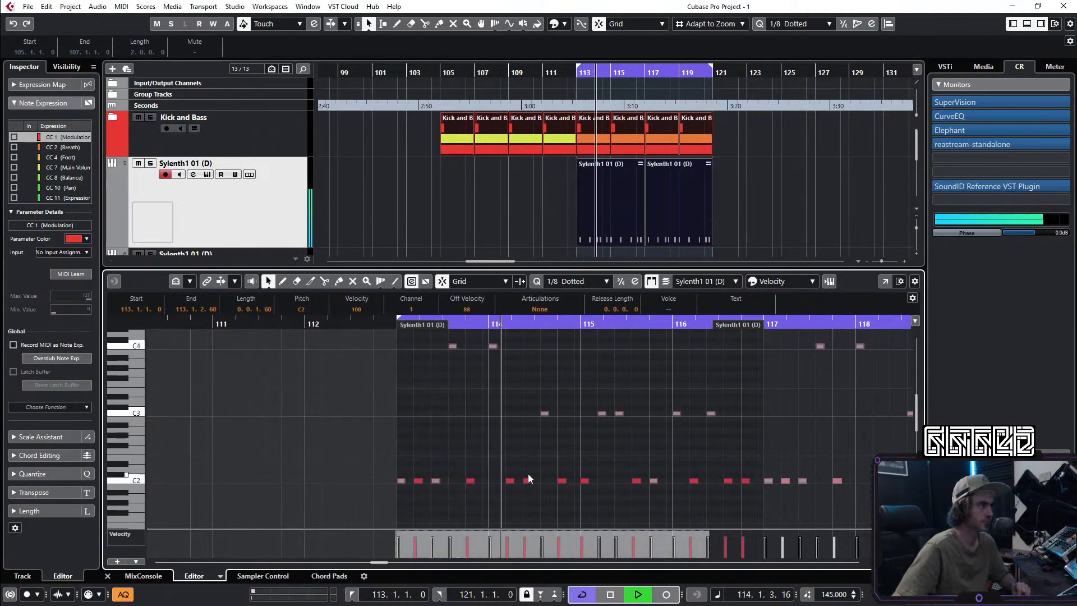
Step: Select all the notes, re-randomise which ones are muted, and close the note editor
scroll(506, 415, "down", 1)
scroll(506, 410, "up", 4)
scroll(534, 423, "down", 4)
left_click(508, 426)
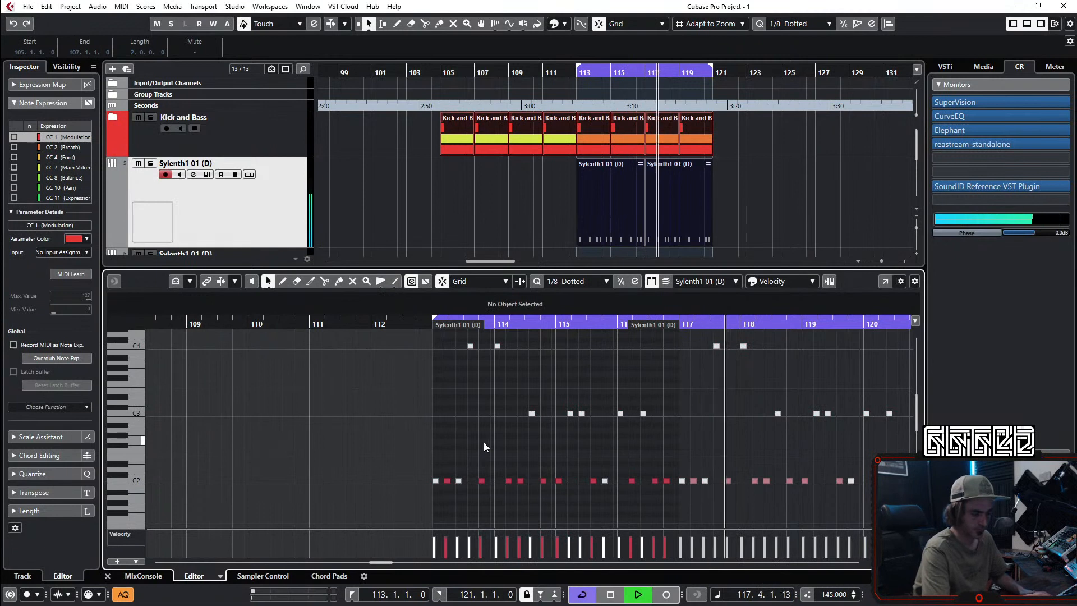
key("ctrl+a")
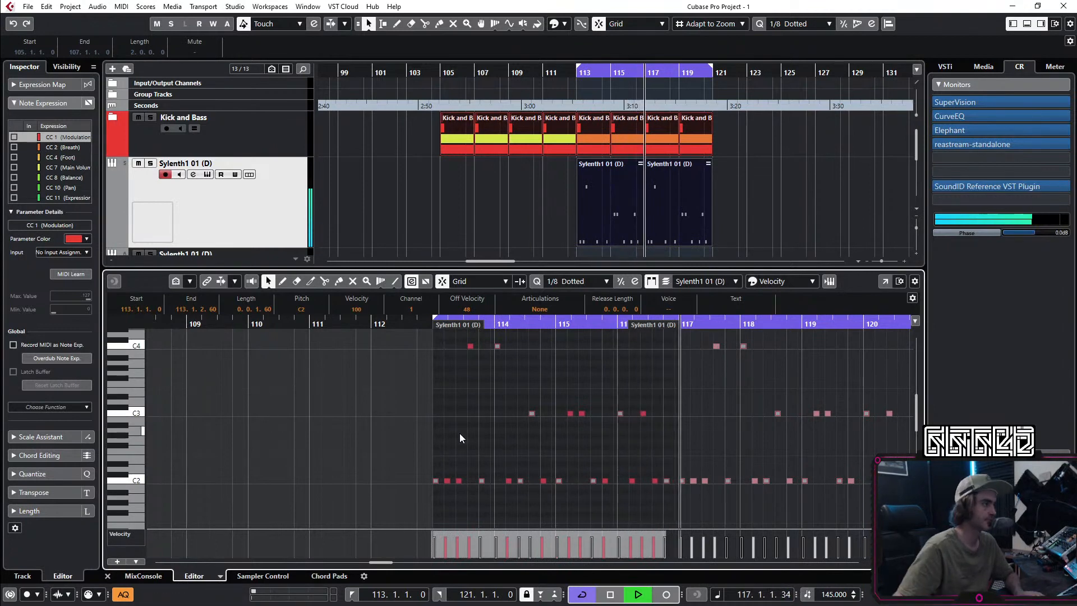
left_click(107, 576)
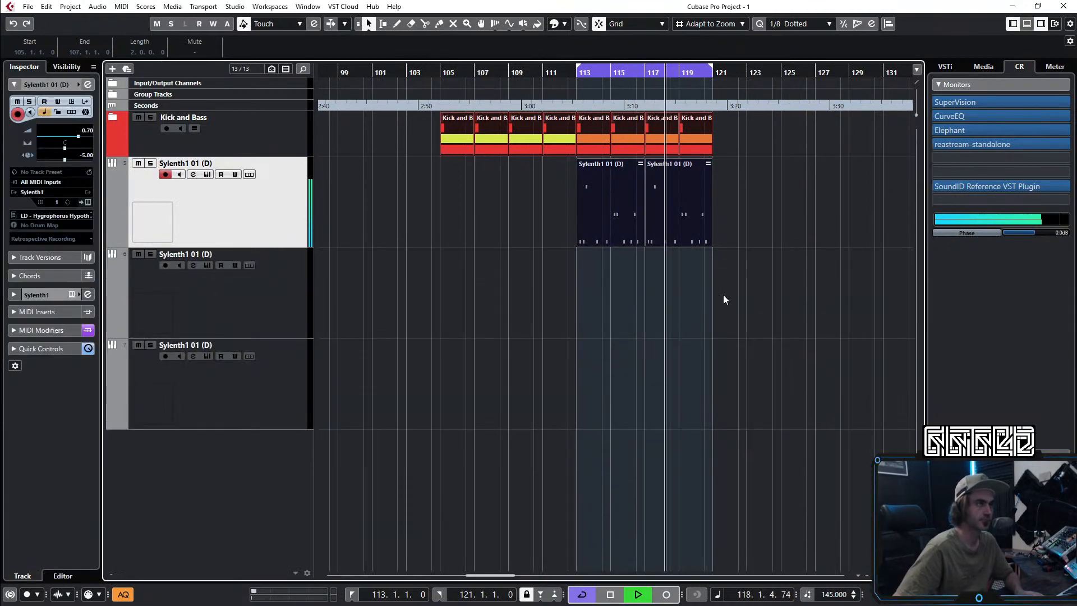
left_click(771, 317)
scroll(651, 298, "up", 3)
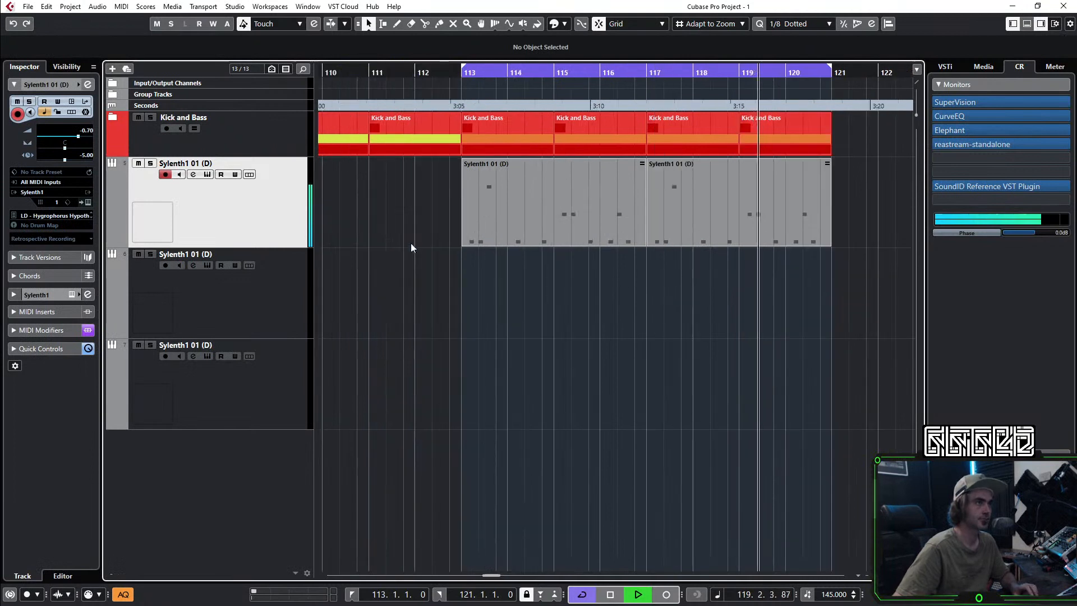
Step: Open the Sylenth1 track's channel settings and set the pre-section low-cut slope to 24 dB/Oct
left_click(88, 85)
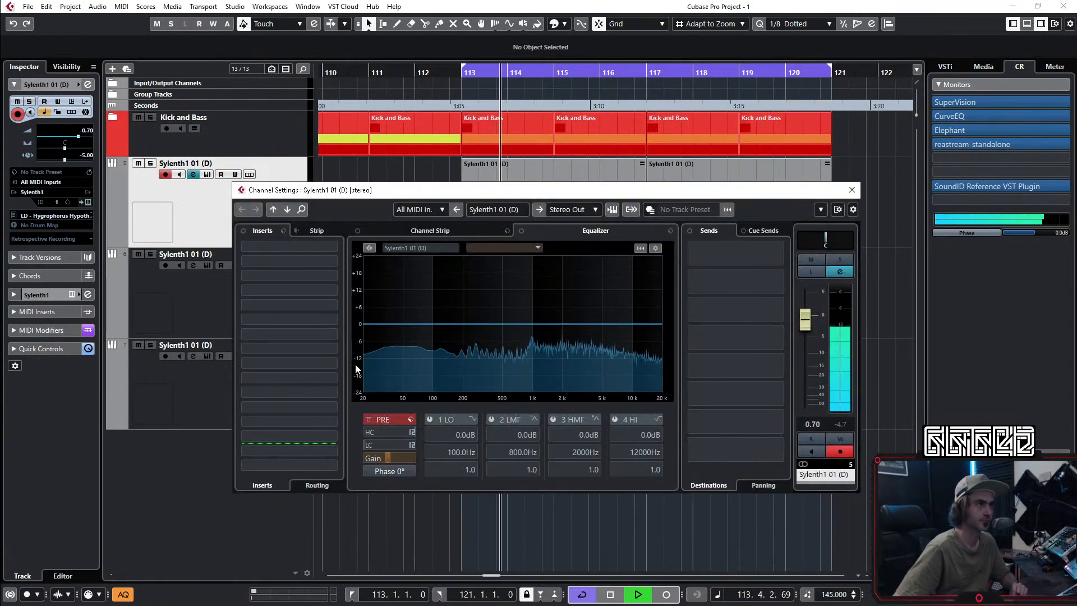
left_click(412, 445)
left_click(412, 445)
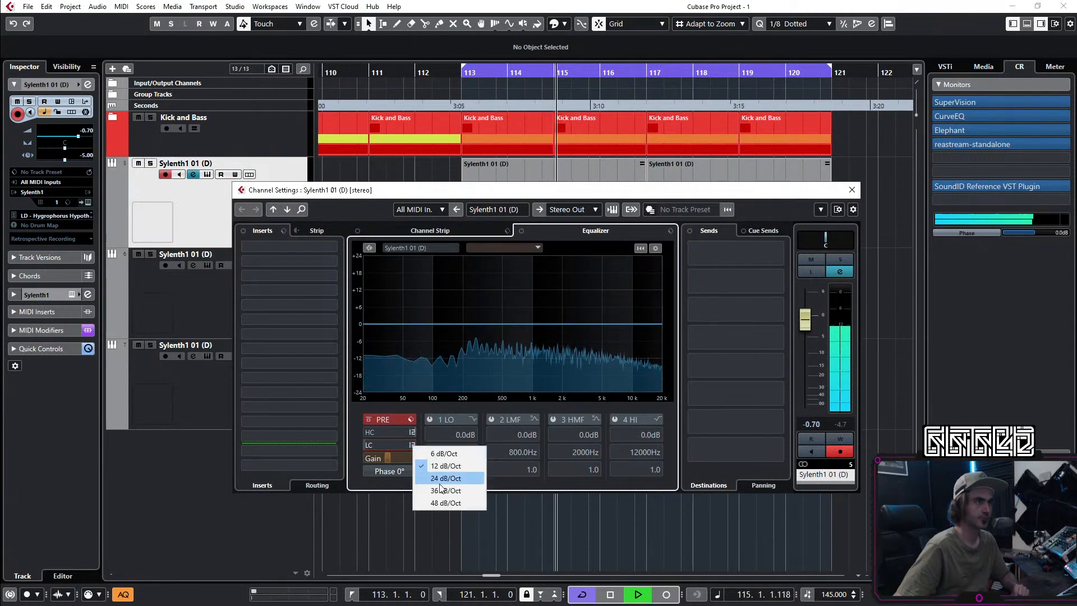
left_click(443, 516)
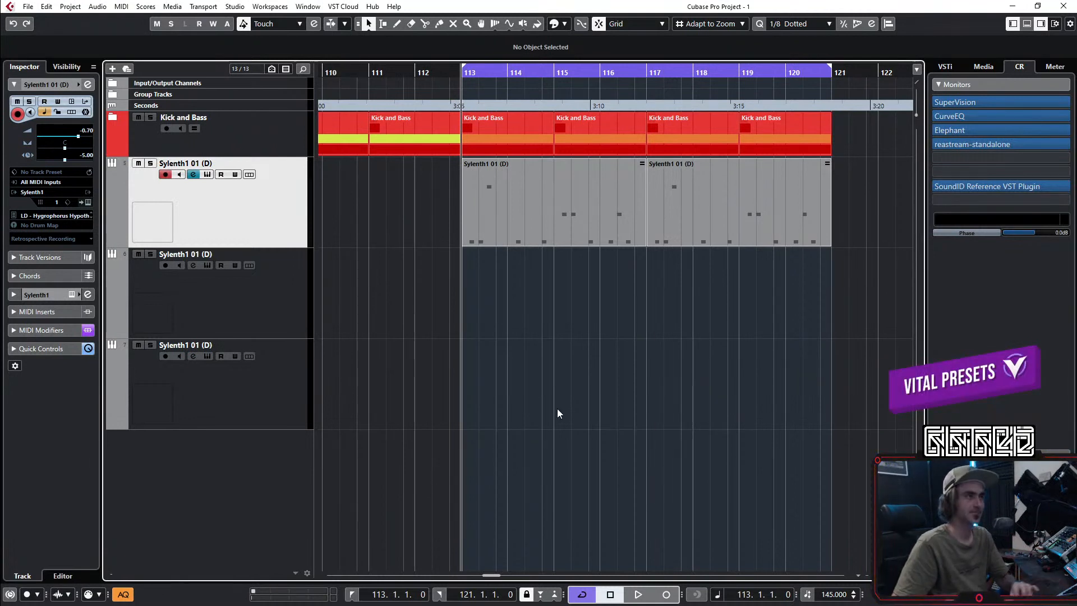
Step: Play the loop and enable the Sylenth1 channel's low-cut filter, raising its cutoff to about 200 Hz
key("space")
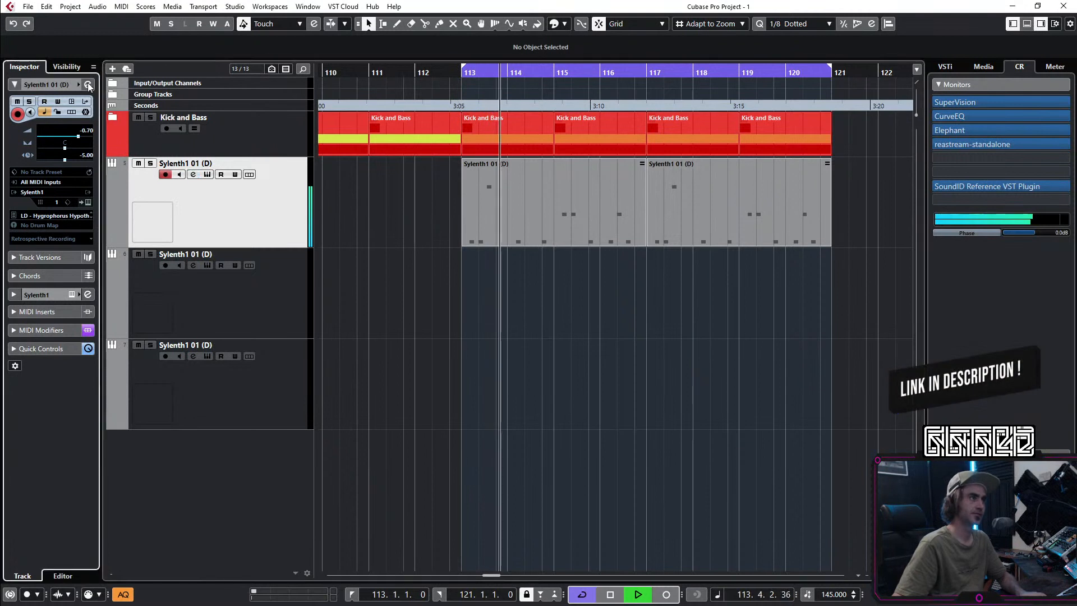
left_click(88, 84)
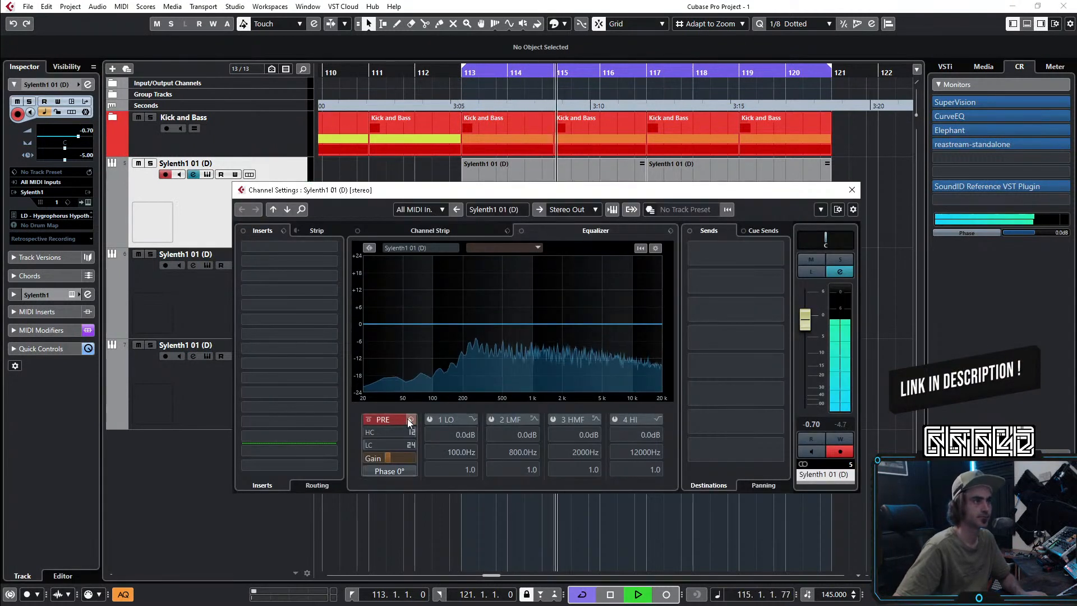
left_click(413, 445)
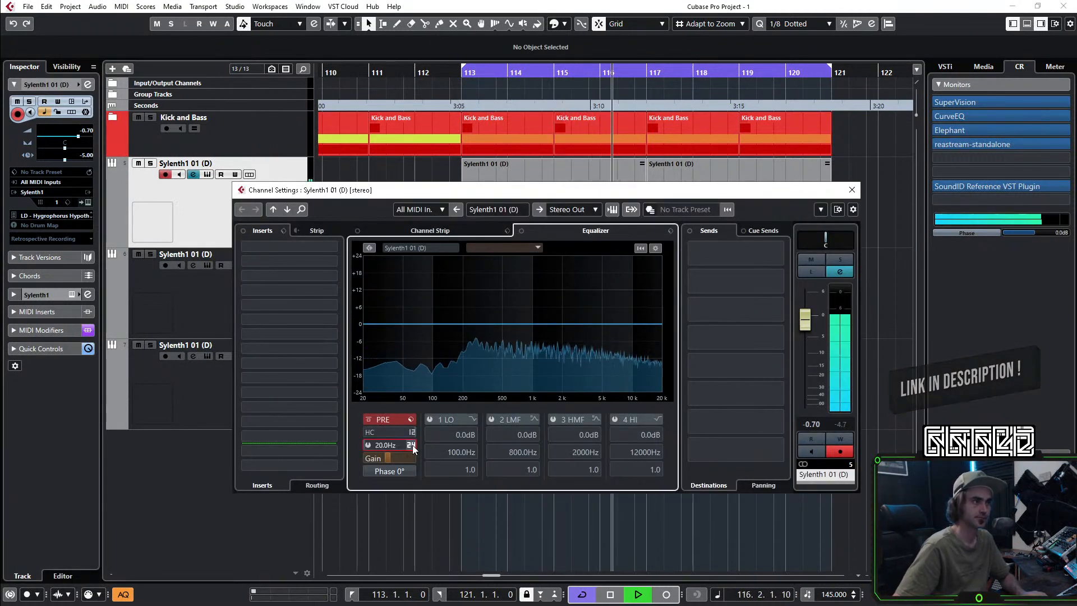
left_click(380, 446)
left_click_drag(391, 445, 431, 343)
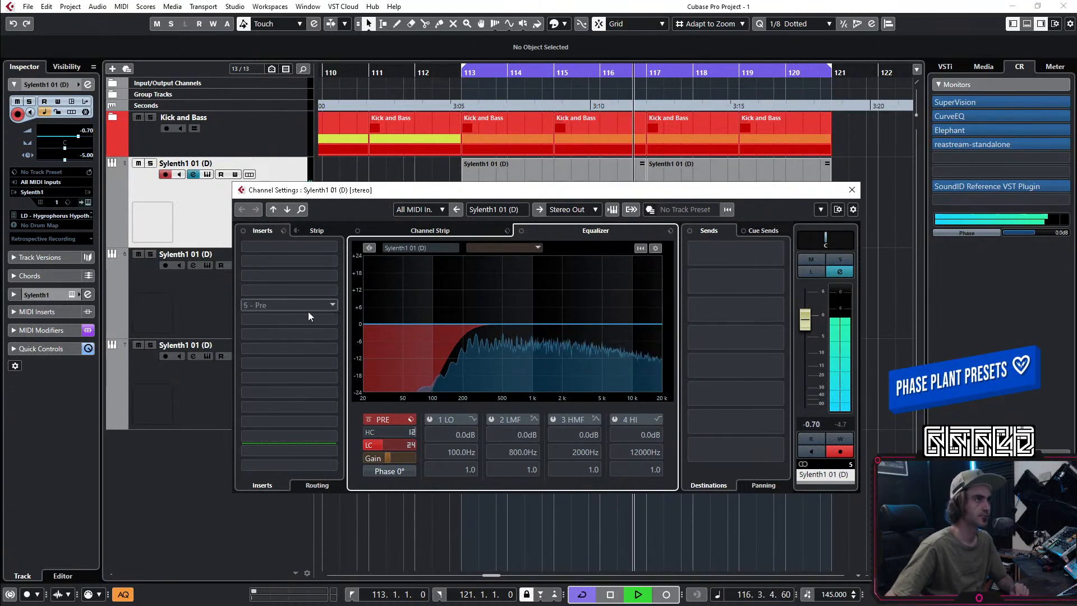
Step: Insert the ColourCopy(x64) delay in the Sylenth1 channel's seventh insert slot
left_click(278, 333)
type("d")
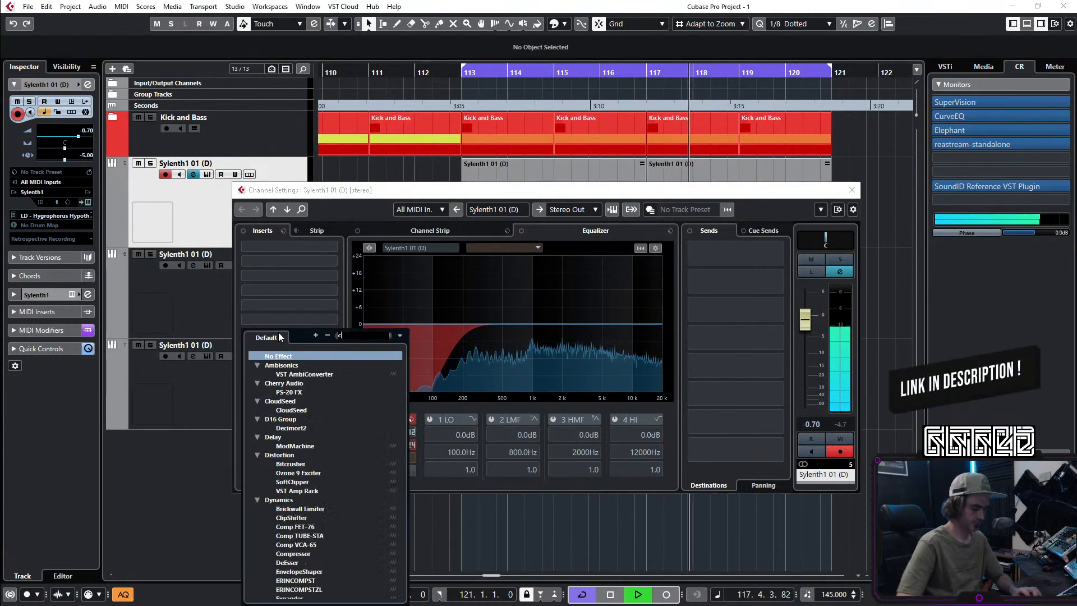
type("olou")
left_click(313, 366)
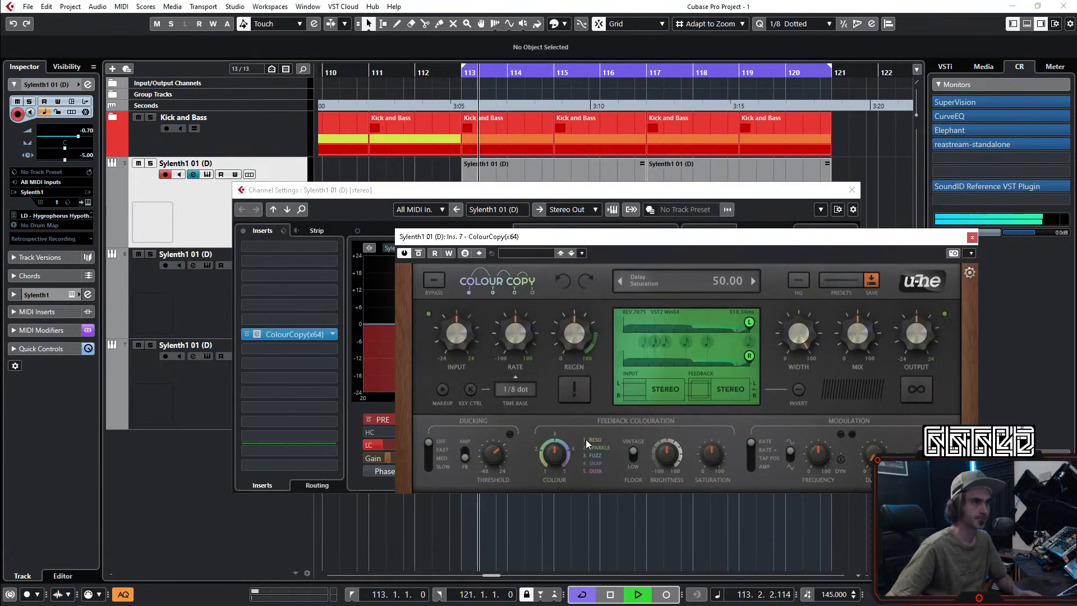
Step: Offset ColourCopy's R delay tap to an earlier time, lower the Mix amount, and close the plug-in
left_click_drag(741, 359, 708, 363)
left_click_drag(869, 345, 845, 353)
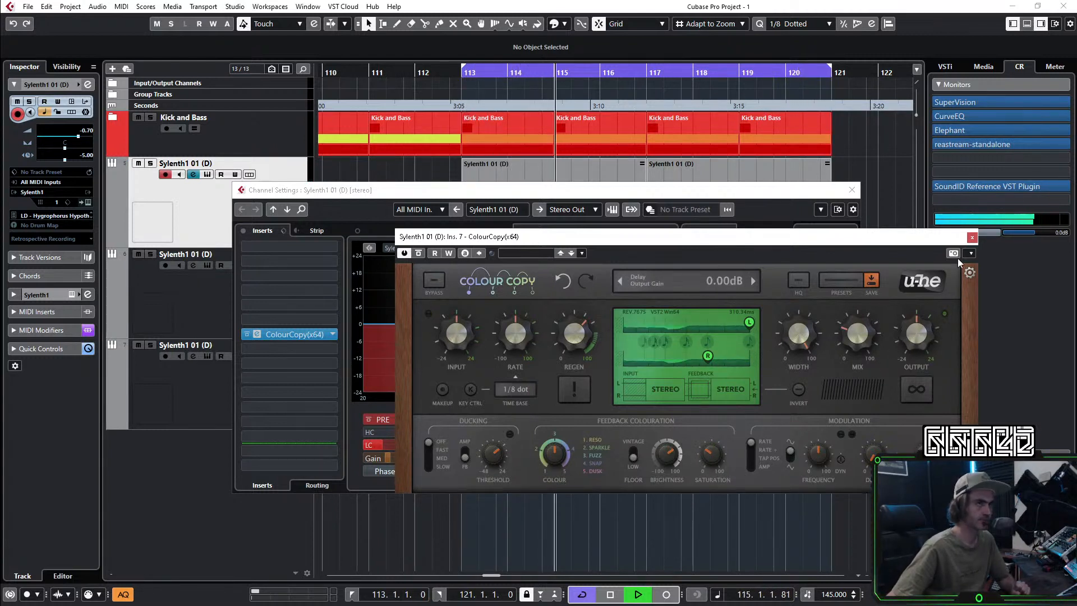
left_click(973, 238)
Step: Cut the 2 LMF band by 4.1 dB at 237.7 Hz with Q 0.8, lower the channel volume to -1.37, and audition the loop
mouse_move(456, 342)
left_mouse_down()
mouse_move(481, 336)
mouse_move(472, 339)
left_mouse_up()
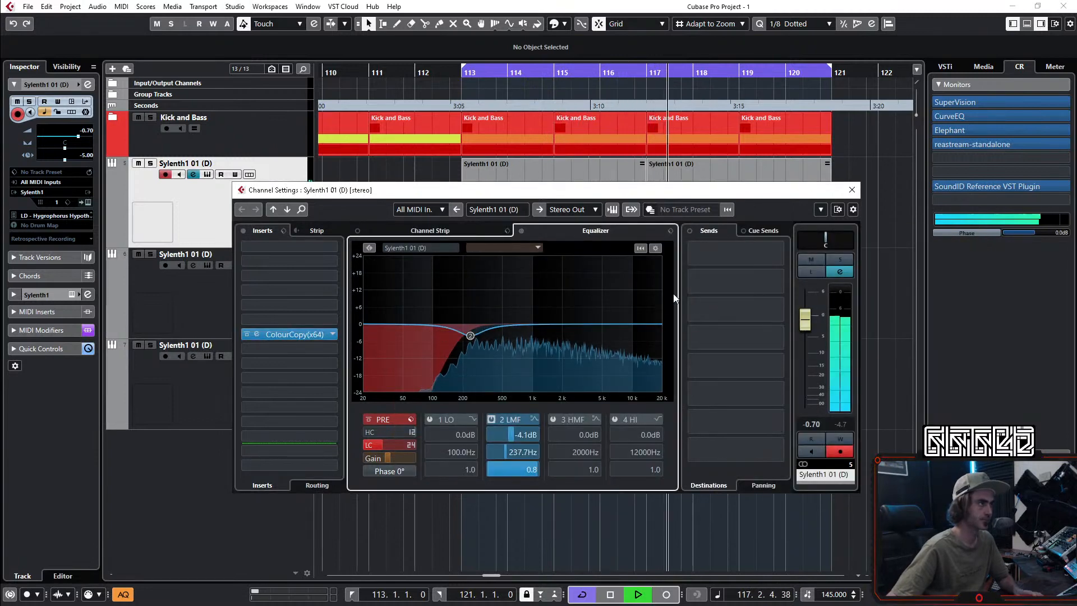
left_click_drag(807, 311, 816, 316)
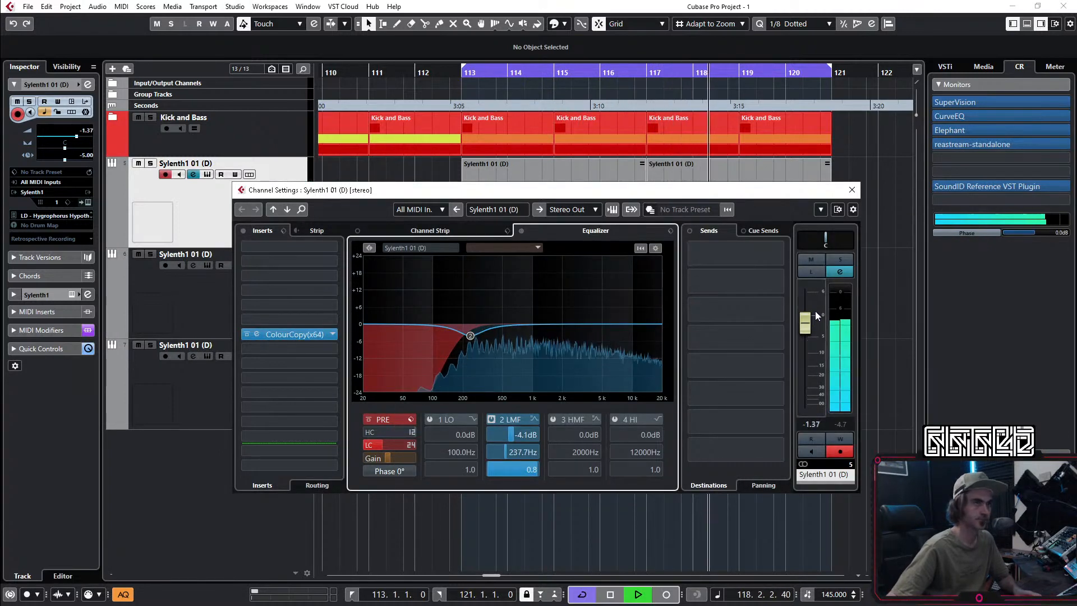
left_click(852, 190)
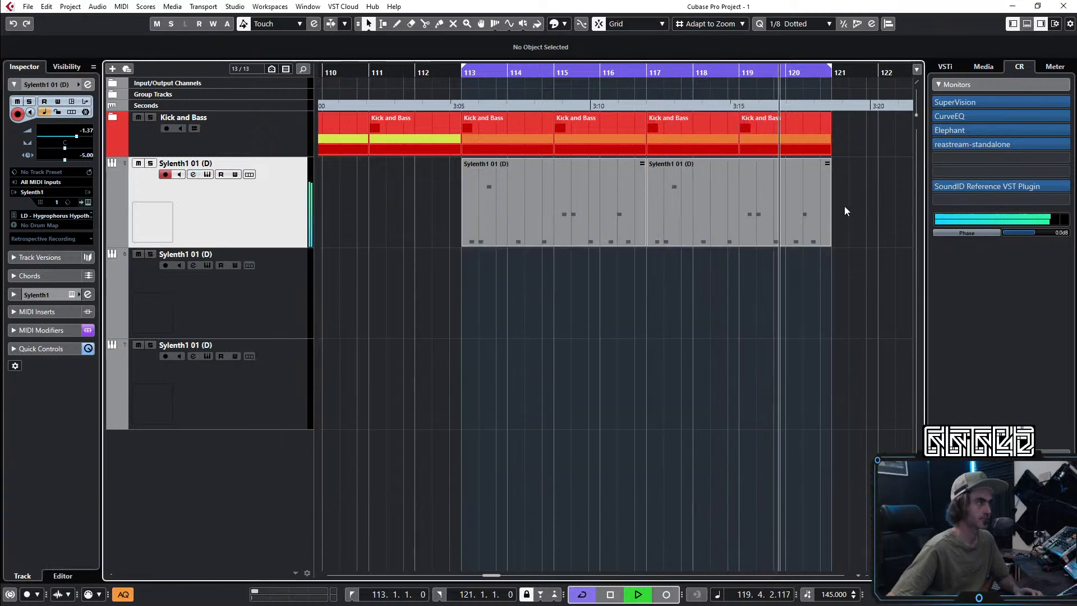
key("space")
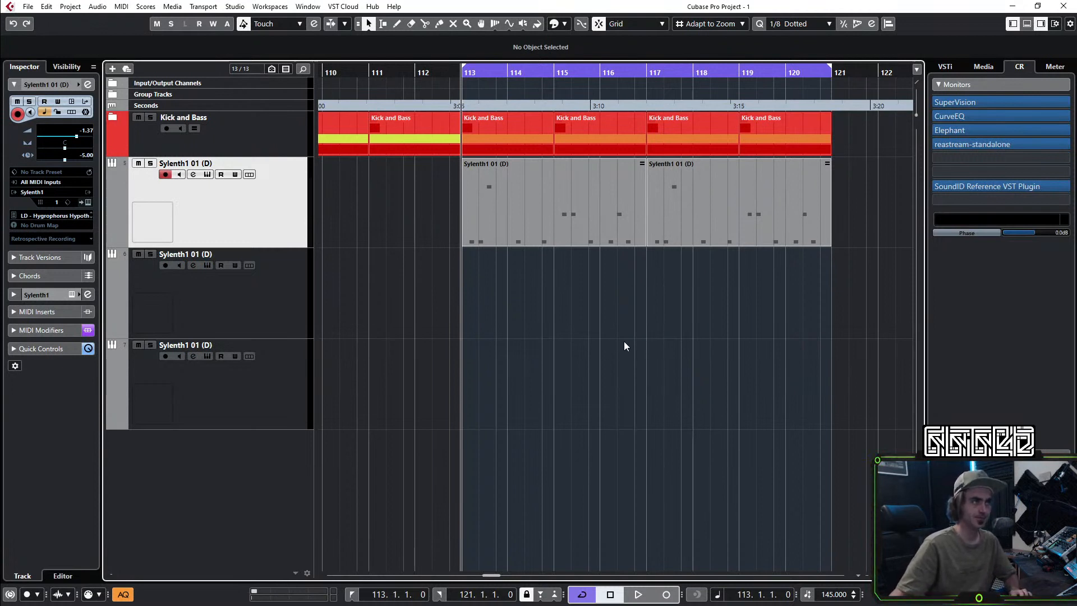
key("space")
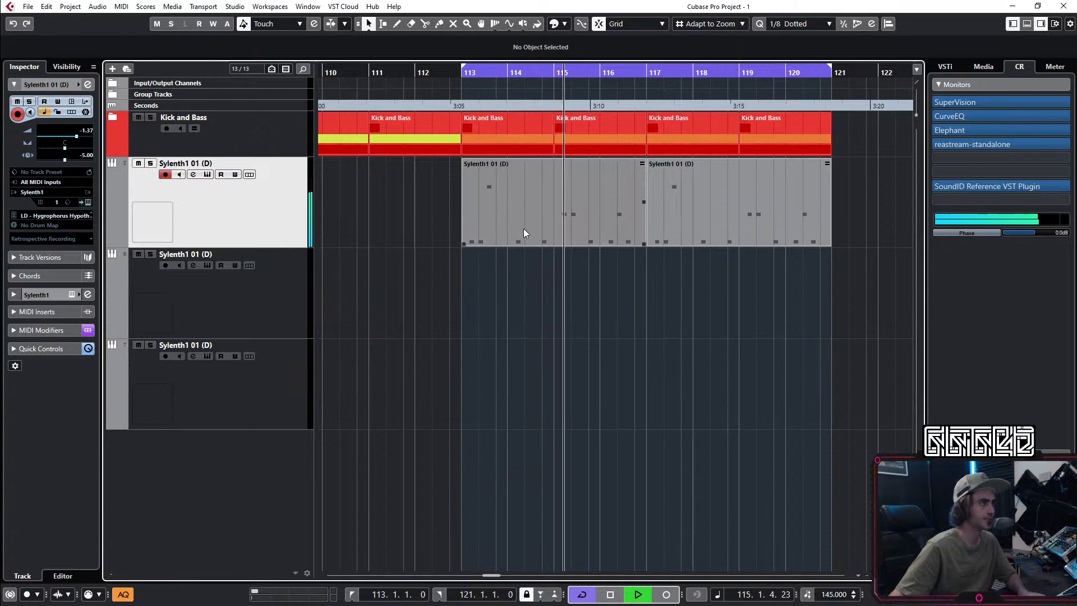
Step: Open the first Sylenth1 part for note editing, add a C4 note at 113.4.4, and set the quantize value to 1/16
double_click(513, 202)
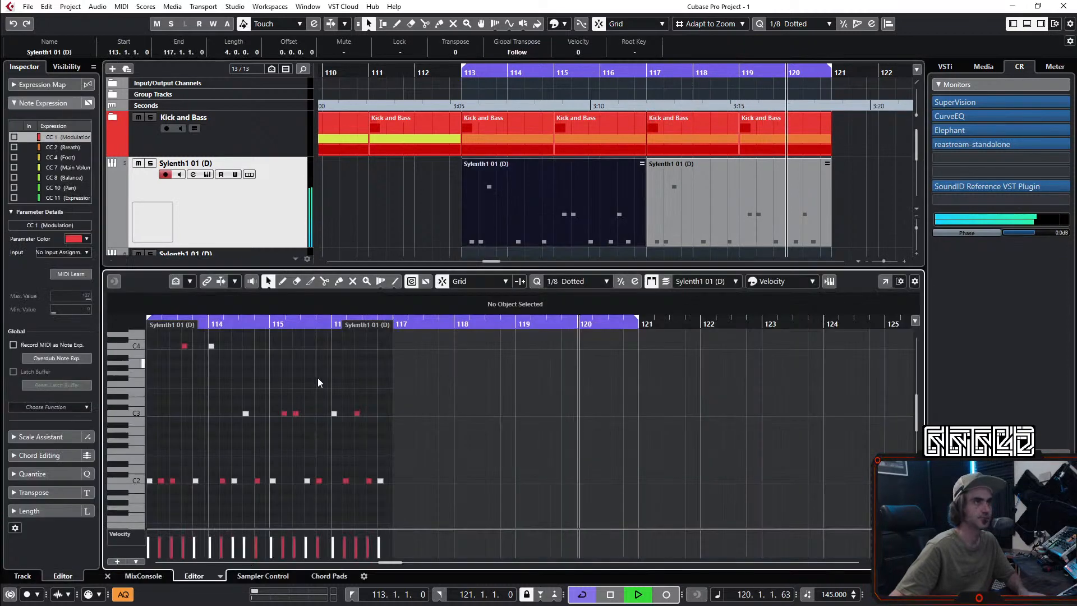
scroll(264, 399, "up", 3)
scroll(393, 383, "left", 3)
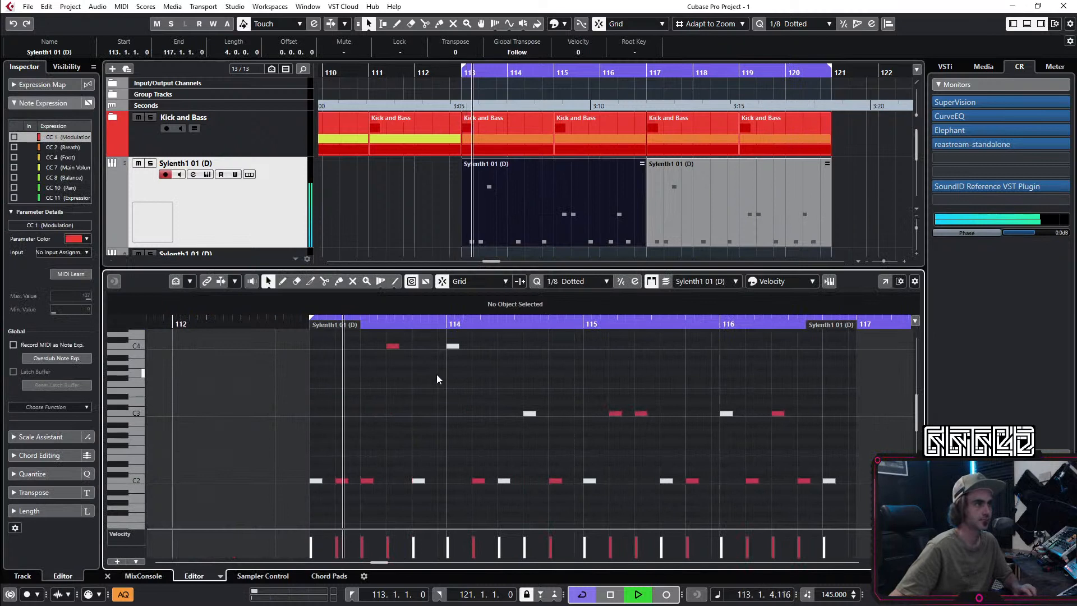
scroll(390, 402, "up", 1)
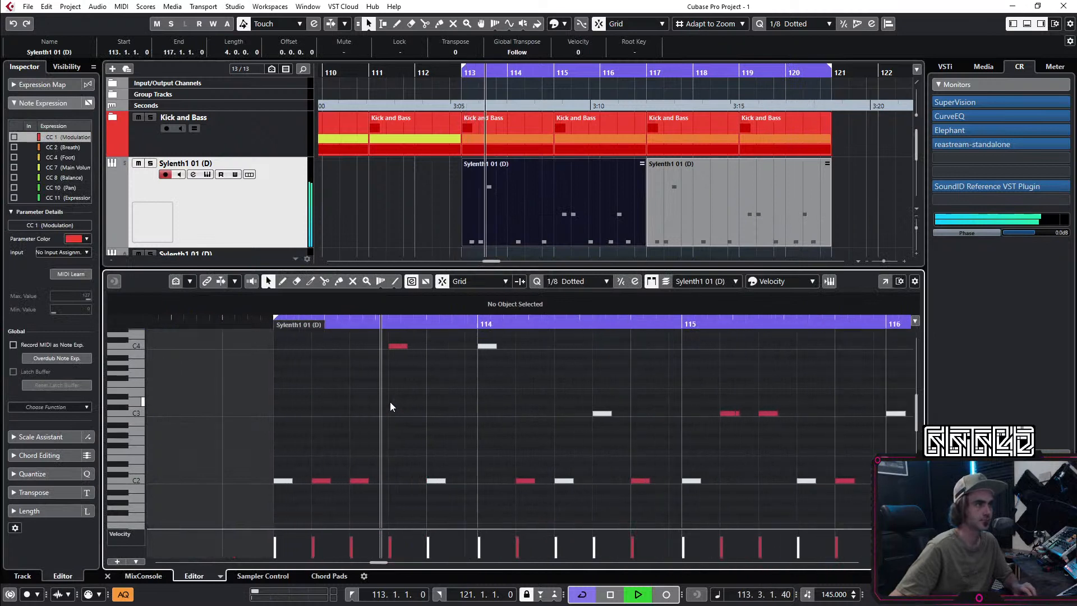
left_click(467, 346)
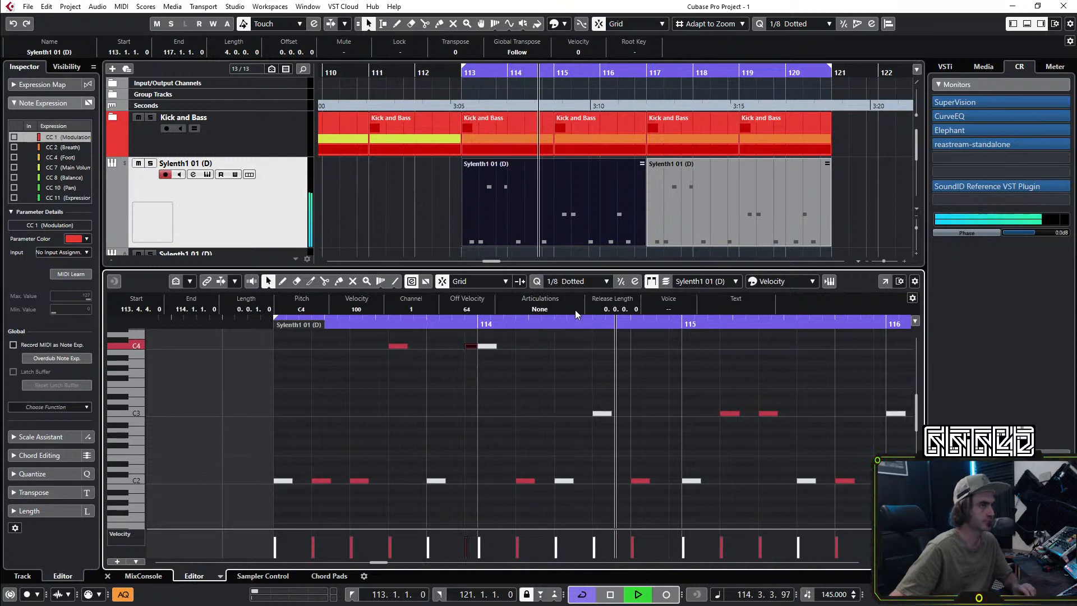
left_click(594, 283)
left_click(590, 366)
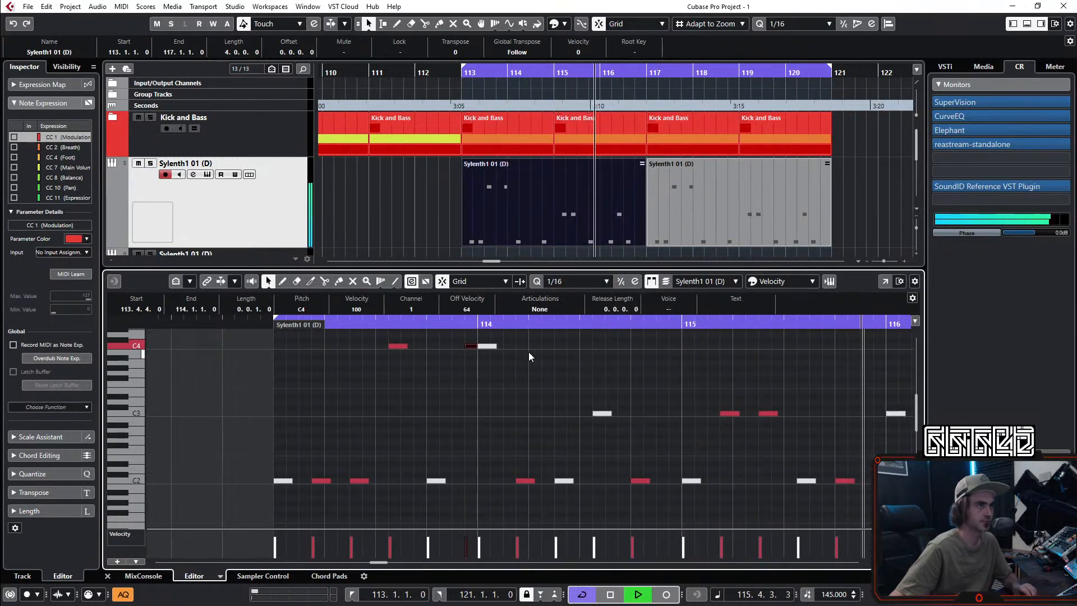
Step: Play the pattern back and delete the added C4 note just before bar 114
key("space")
key("space")
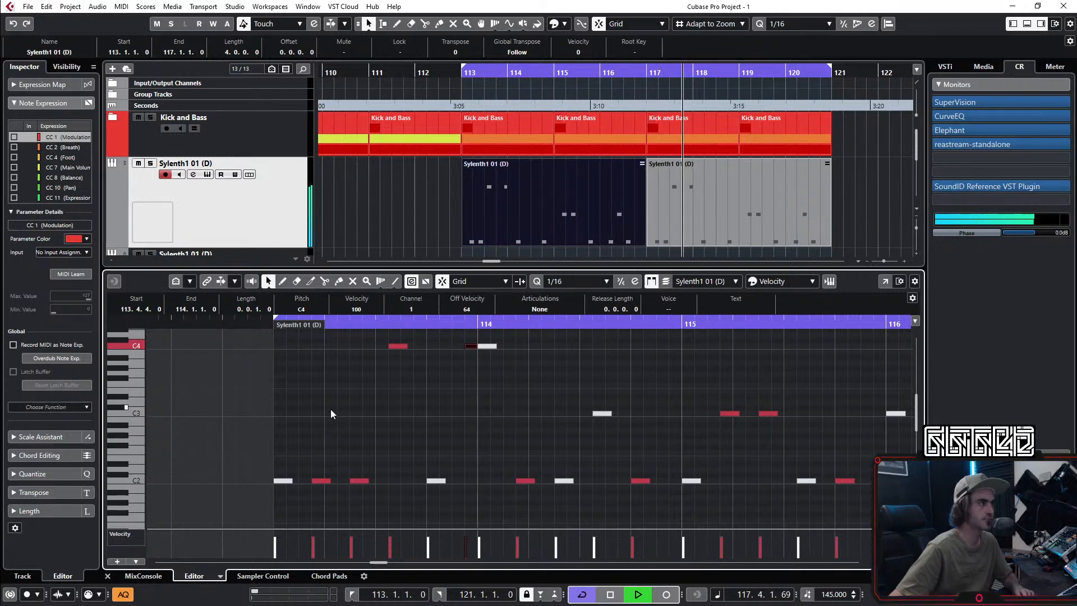
scroll(331, 411, "up", 2)
left_click(478, 436)
left_click(470, 427)
key("Delete")
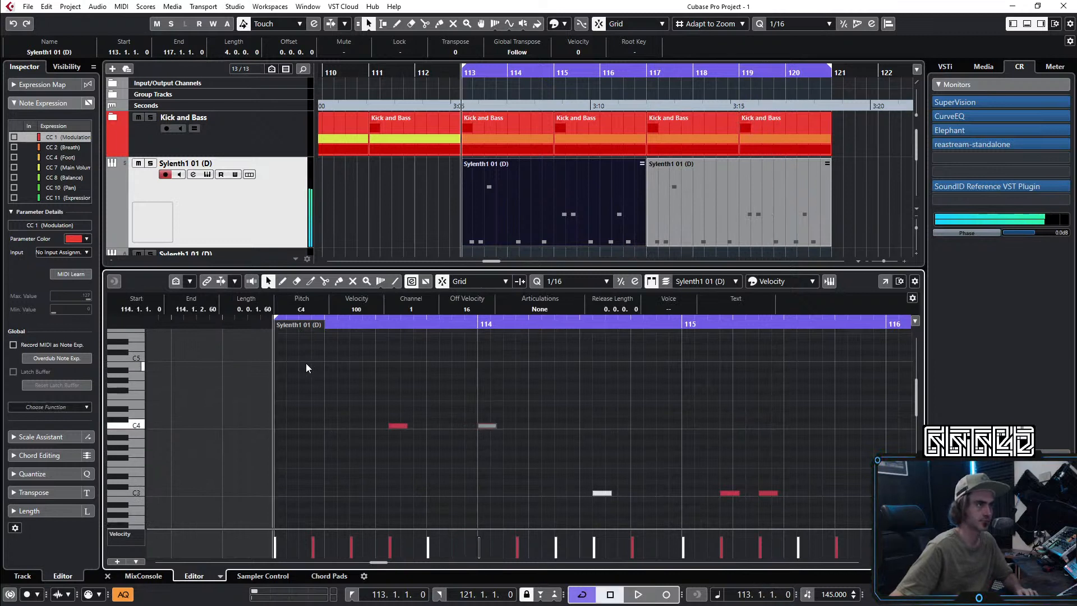
Step: Add a C5 note at 113.1.3 and shorten it to 56 ticks
double_click(307, 359)
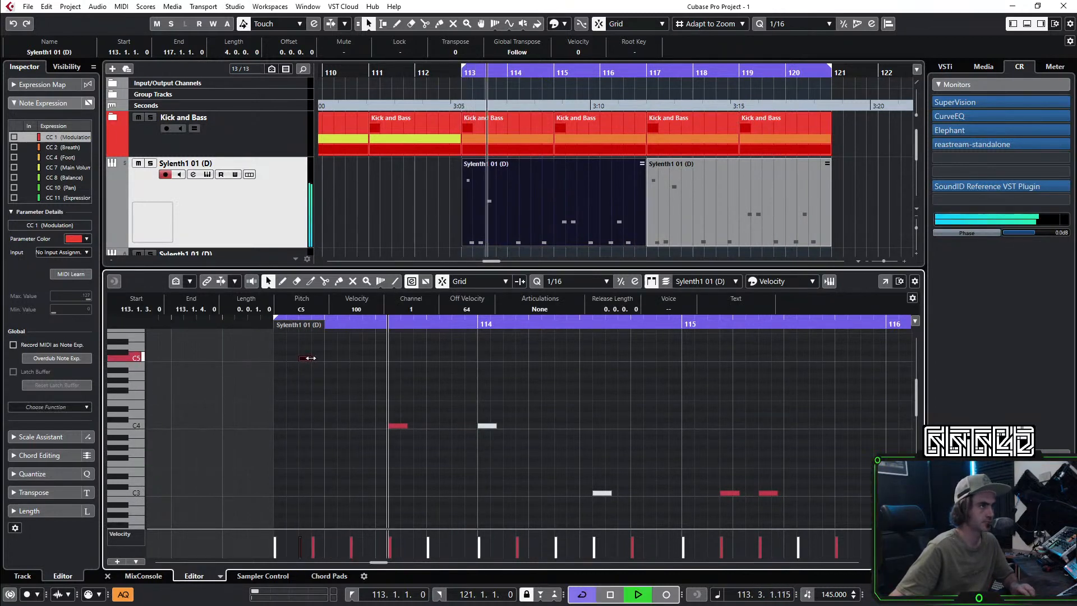
left_click_drag(309, 358, 305, 358)
scroll(486, 468, "down", 2)
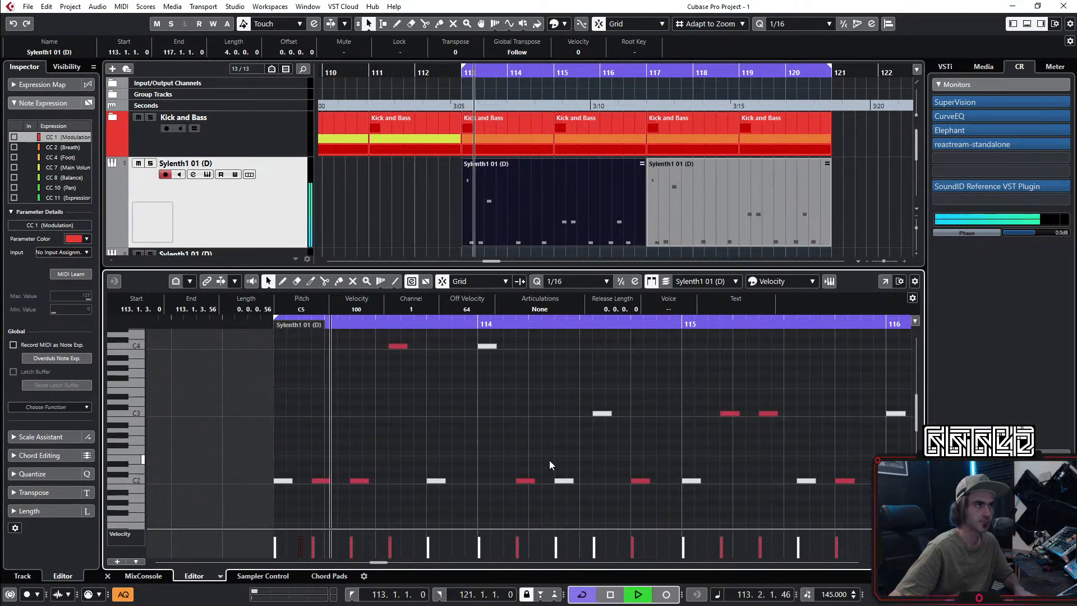
Step: Replace the muted C2 note at 113.4.1 with a new active 1/16-length C2 note
left_click(435, 481)
key("Delete")
double_click(433, 481)
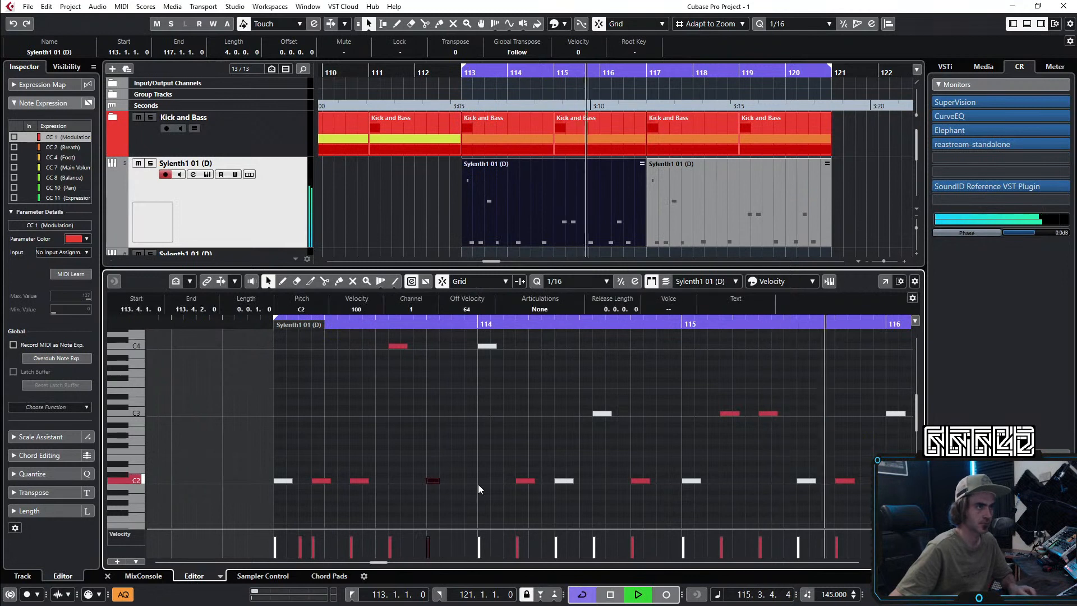
Step: Mute the C2 note at 114.4.1 and restart the loop from the beginning to hear the pattern
key("7")
left_click(641, 481)
left_click(624, 499)
key("space")
key("1")
key("space")
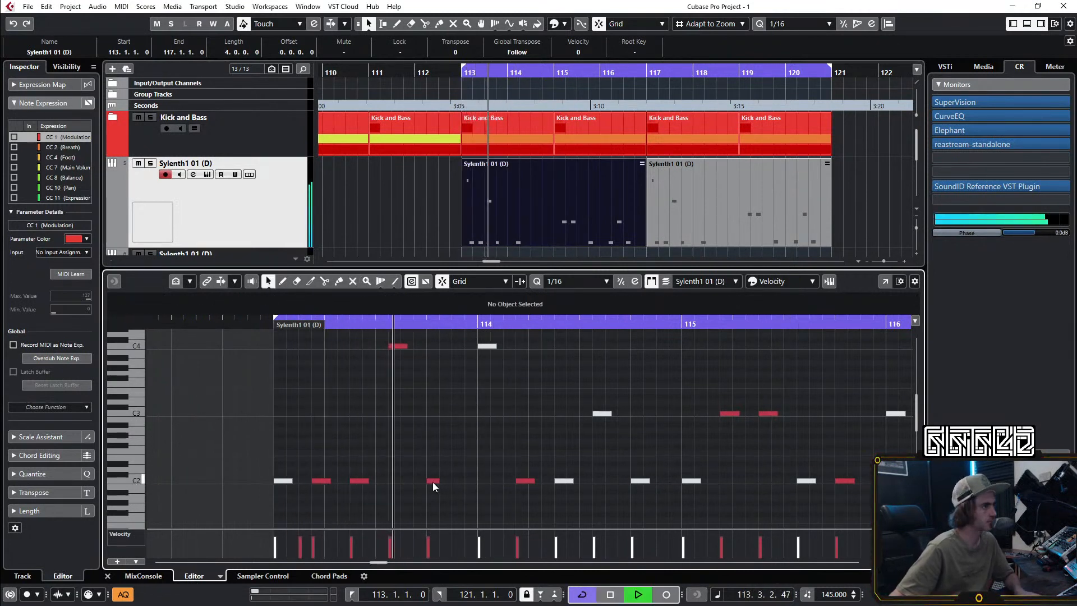
Step: Move the new C2 note to 113.4.3, duplicate it to 113.4.4, and raise the copy two octaves to C4
left_click_drag(433, 482, 456, 481)
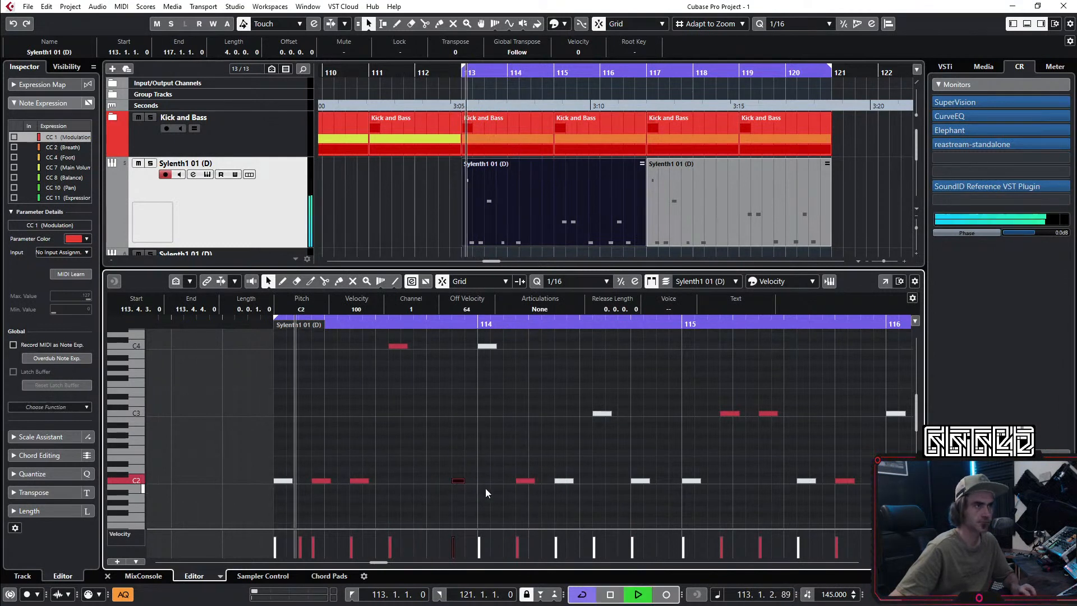
key("ctrl+d")
key("shift+Up")
key("shift+Up")
key("space")
key("space")
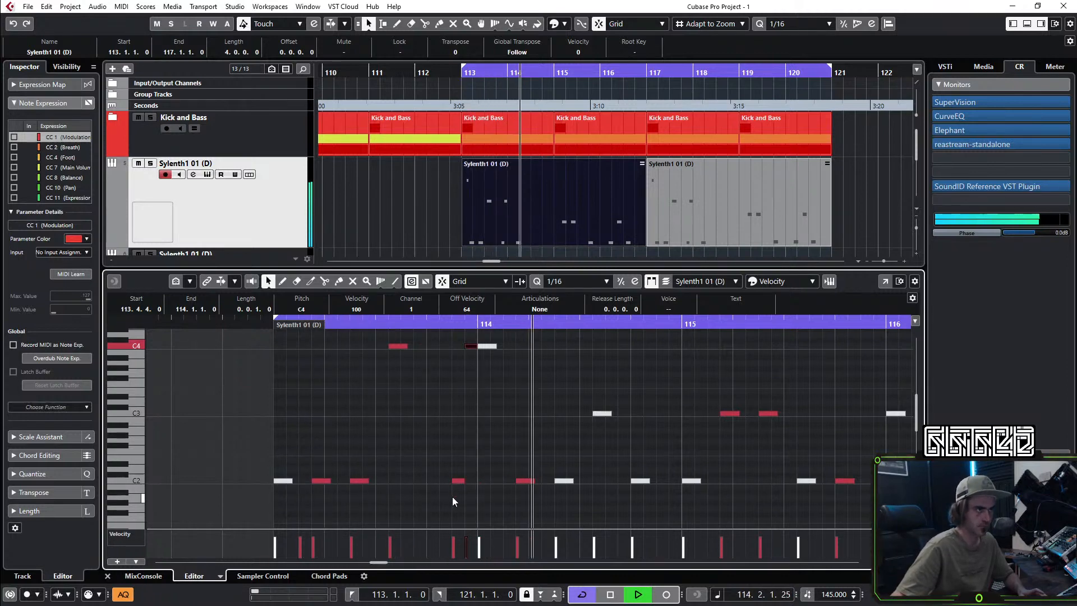
Step: Close the note editor and insert Multipass in the third insert slot of the first Sylenth1 channel
left_click(108, 576)
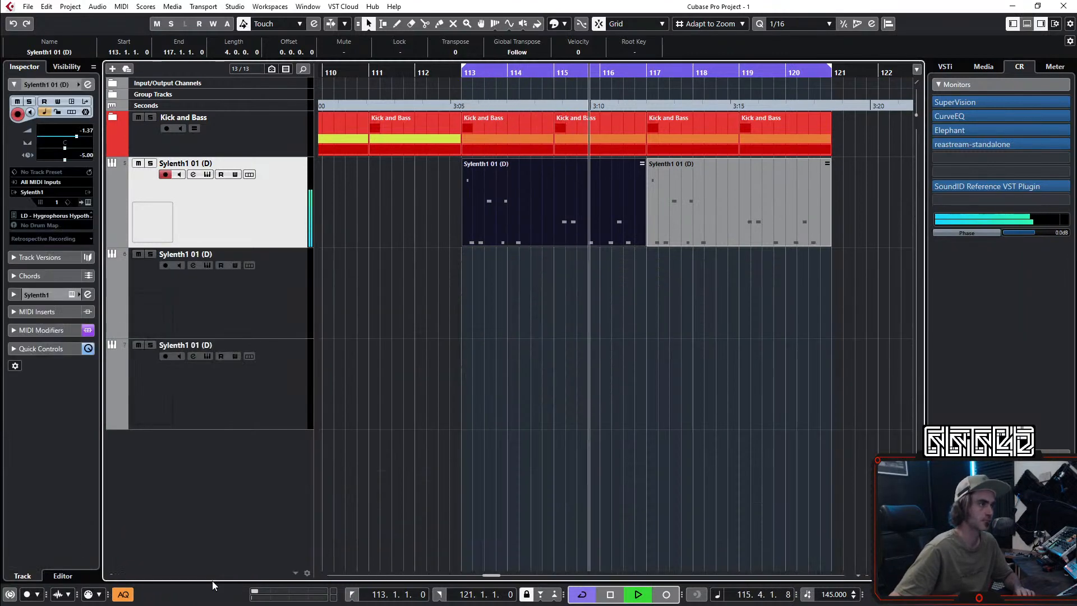
left_click(88, 85)
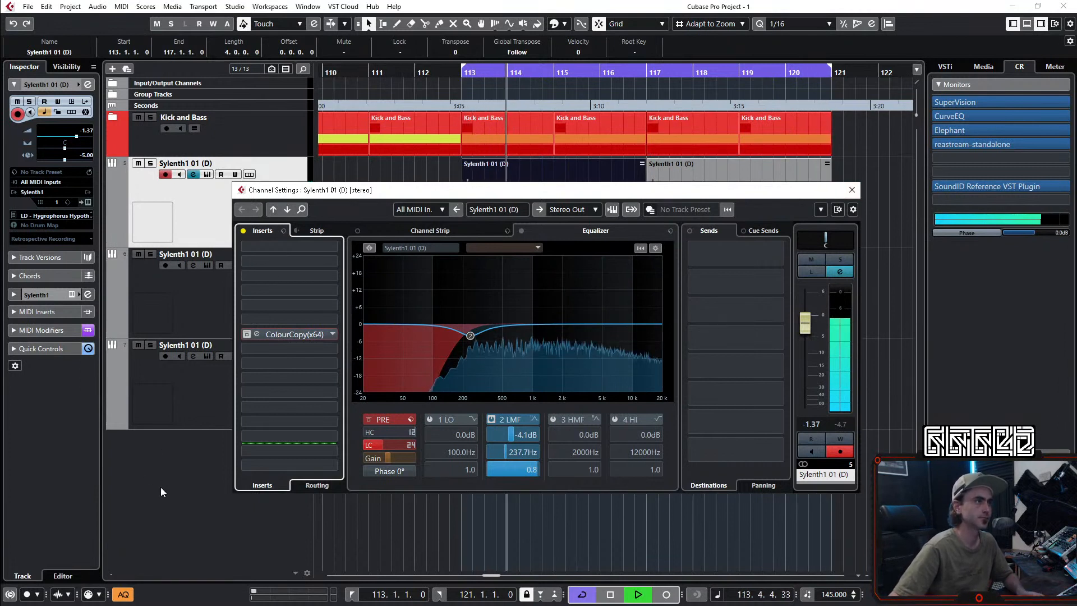
left_click(278, 274)
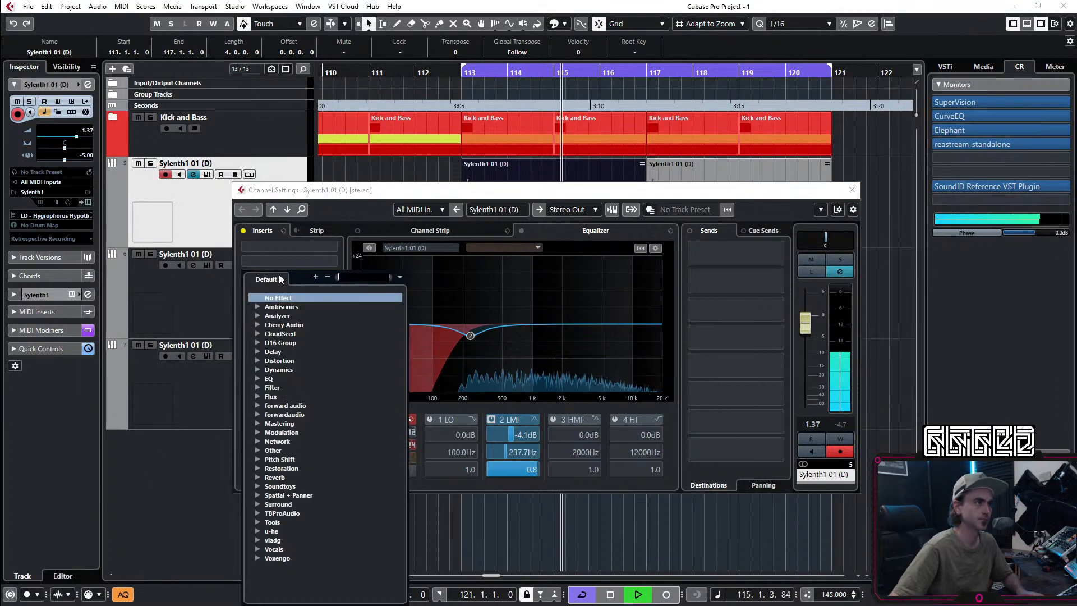
type("mul")
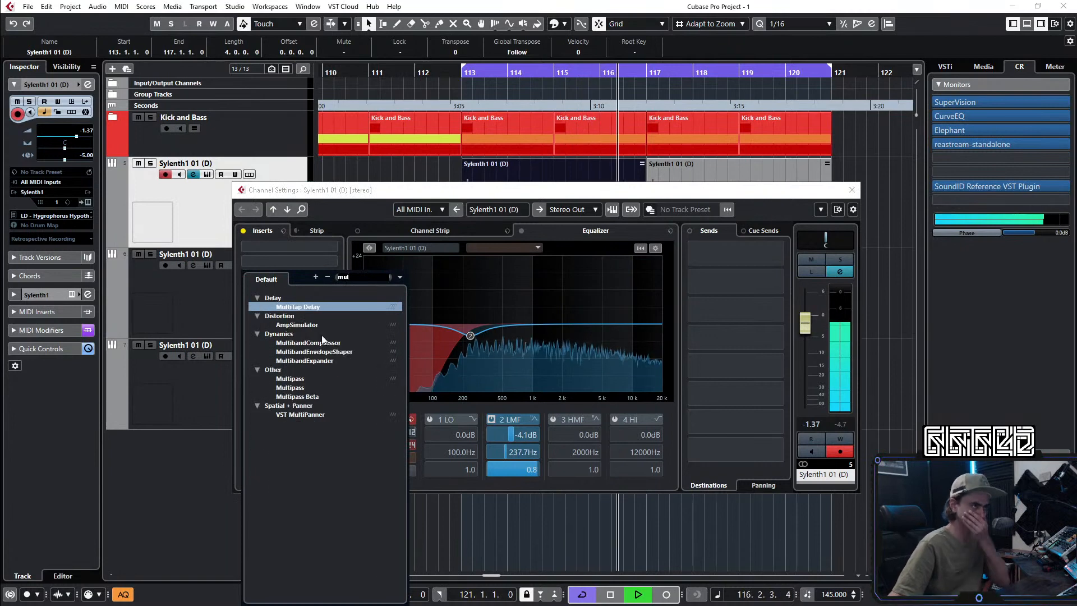
left_click(297, 378)
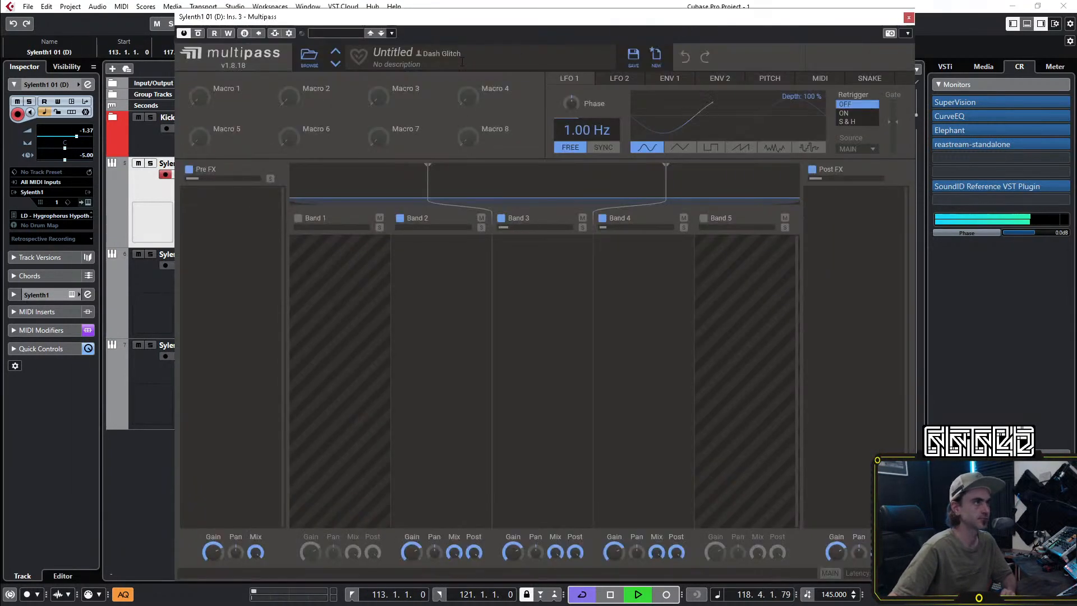
Step: Browse Multipass's user presets and open the Sludge For Multipass folder
left_click(309, 56)
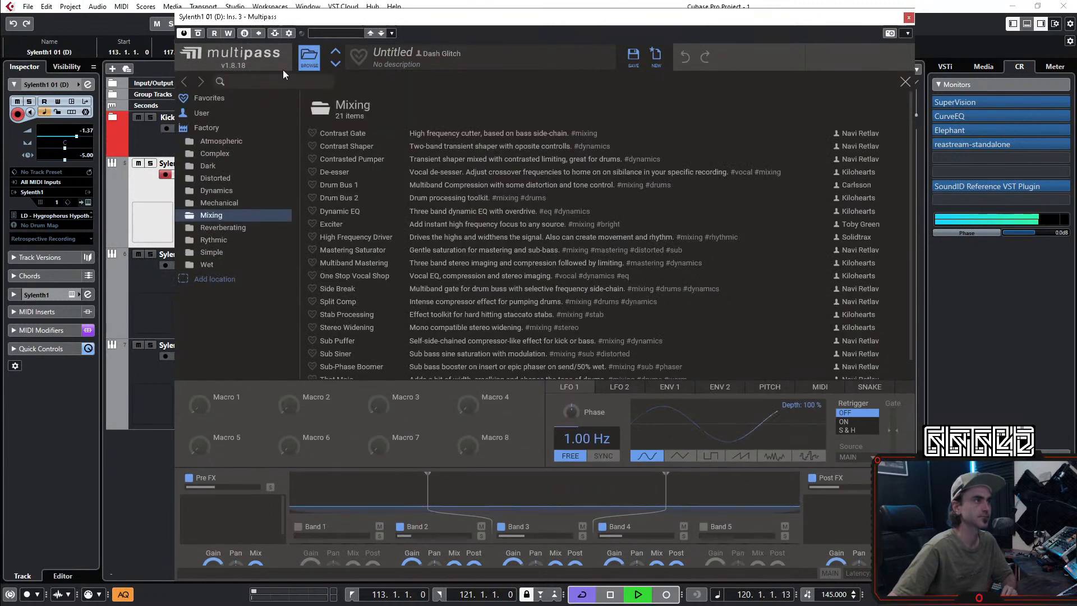
left_click(187, 110)
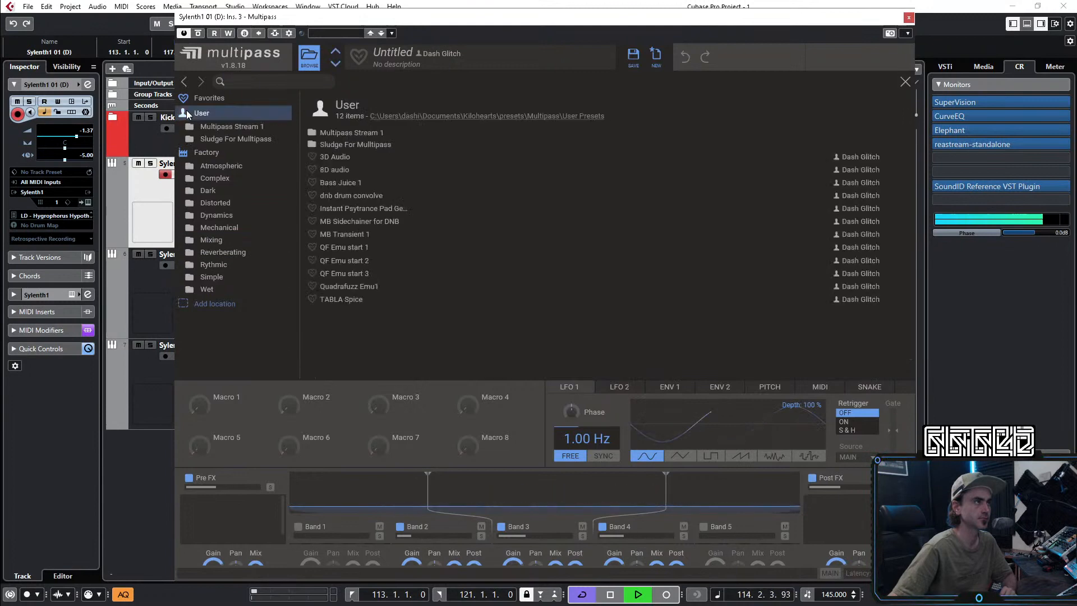
left_click(233, 140)
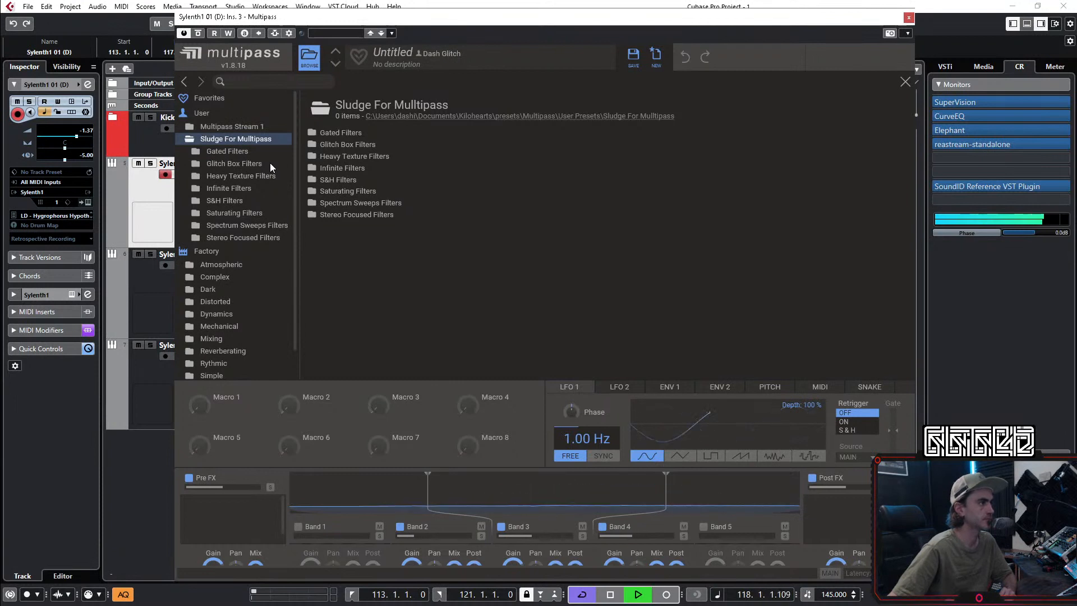
Step: Audition the Heavy Texture Filters presets Claws, Difraction, Fracture, Rays and Slices over the loop
left_click(235, 177)
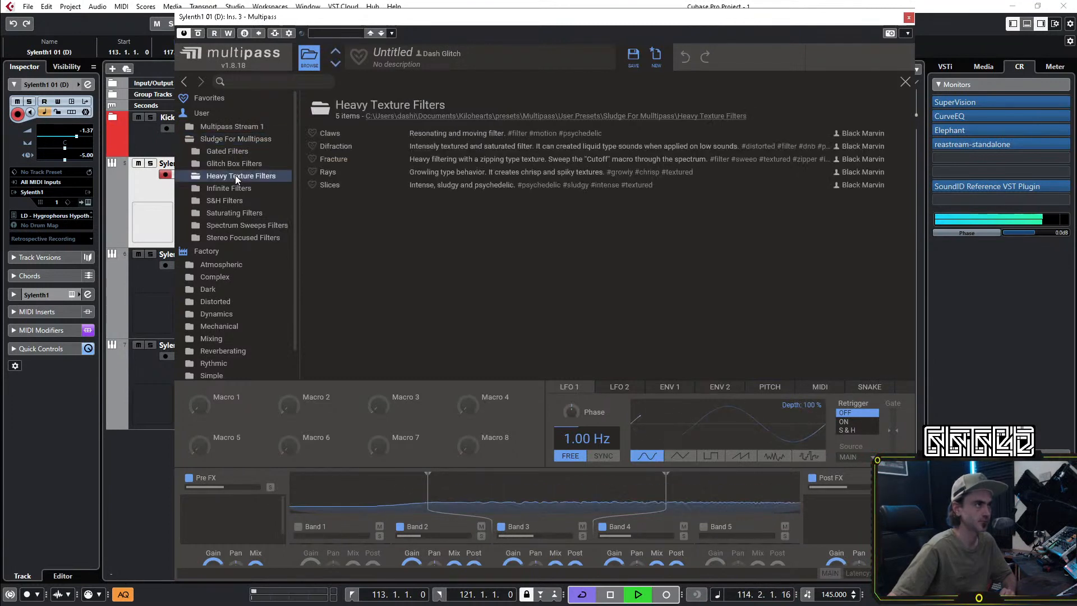
left_click(329, 133)
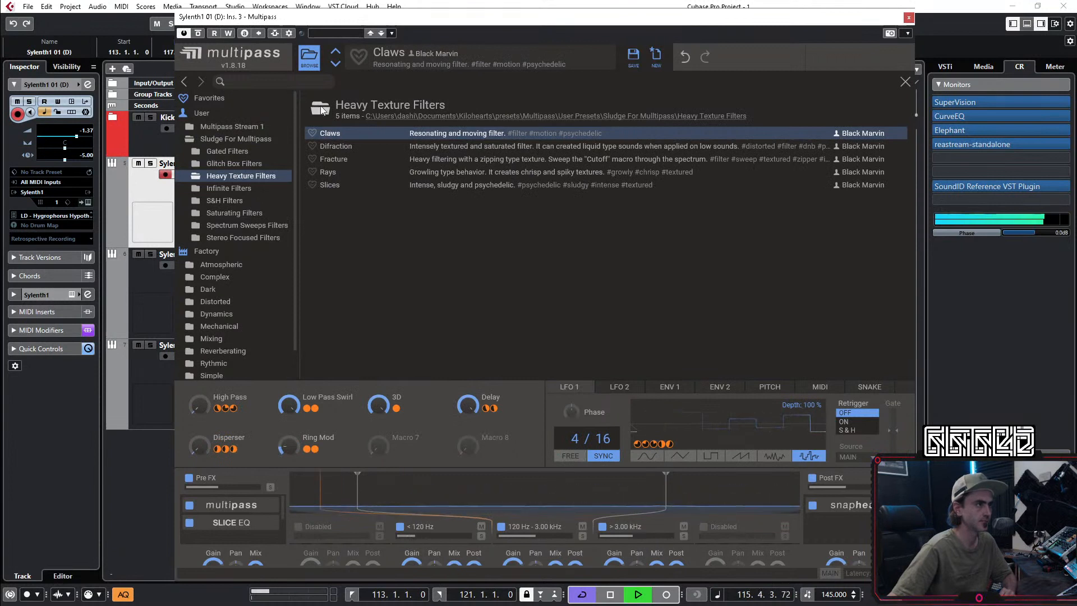
left_click(343, 147)
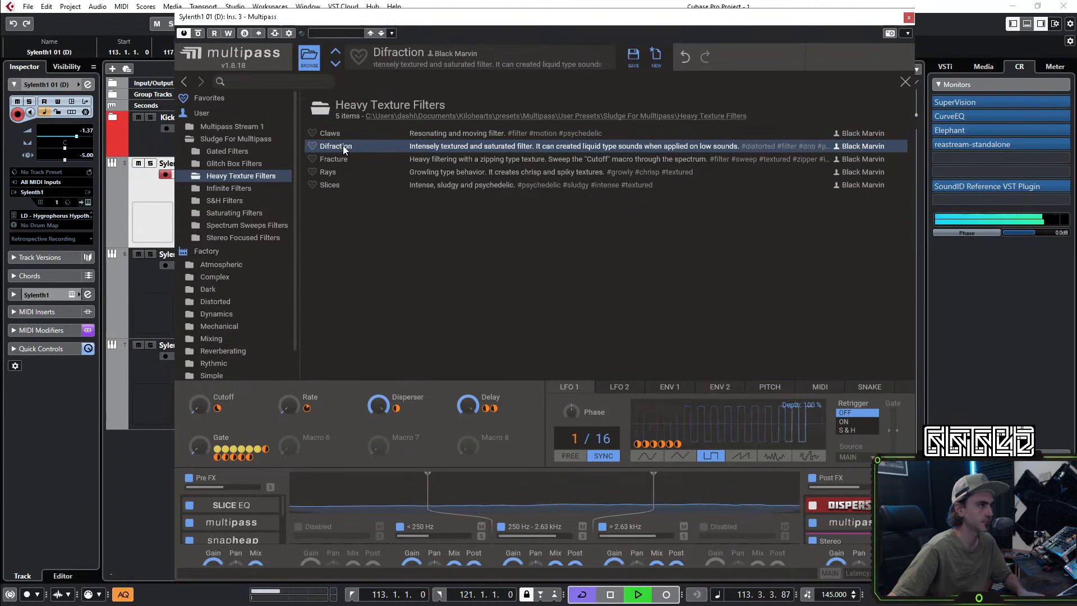
left_click(337, 160)
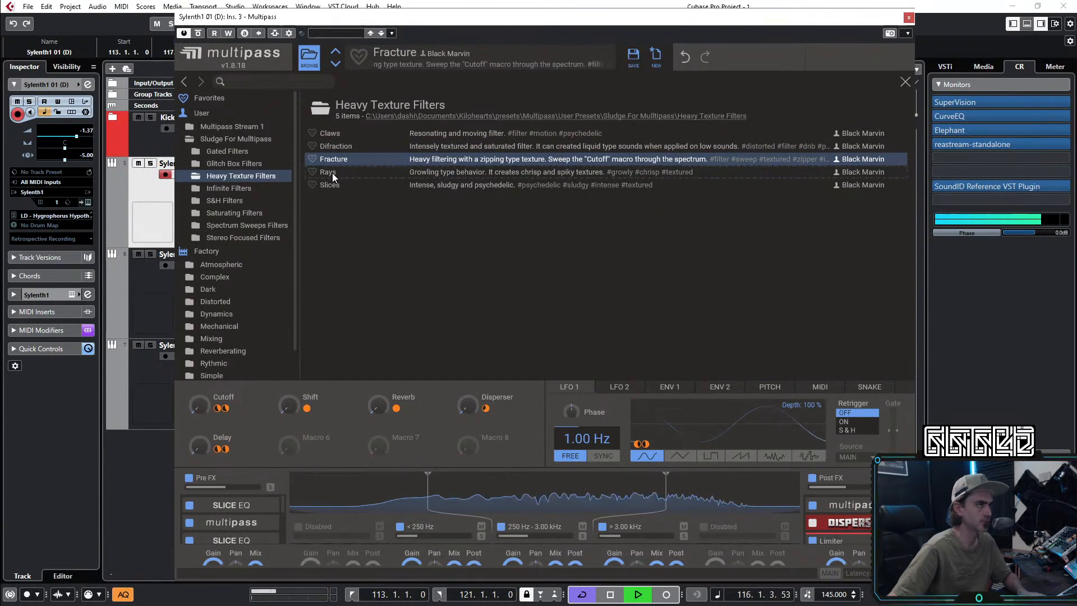
left_click(332, 173)
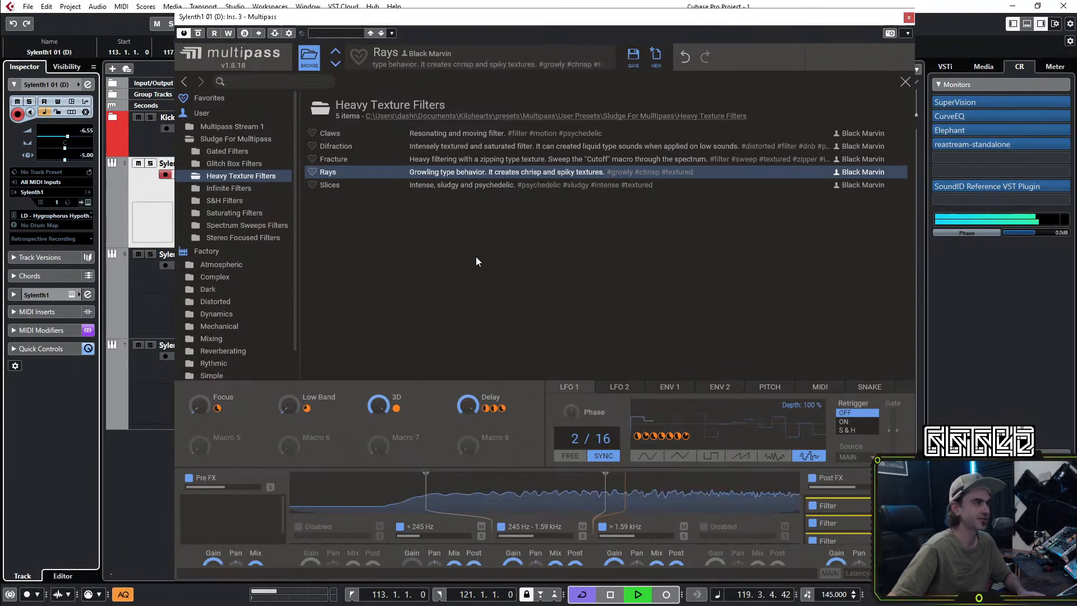
left_click(346, 185)
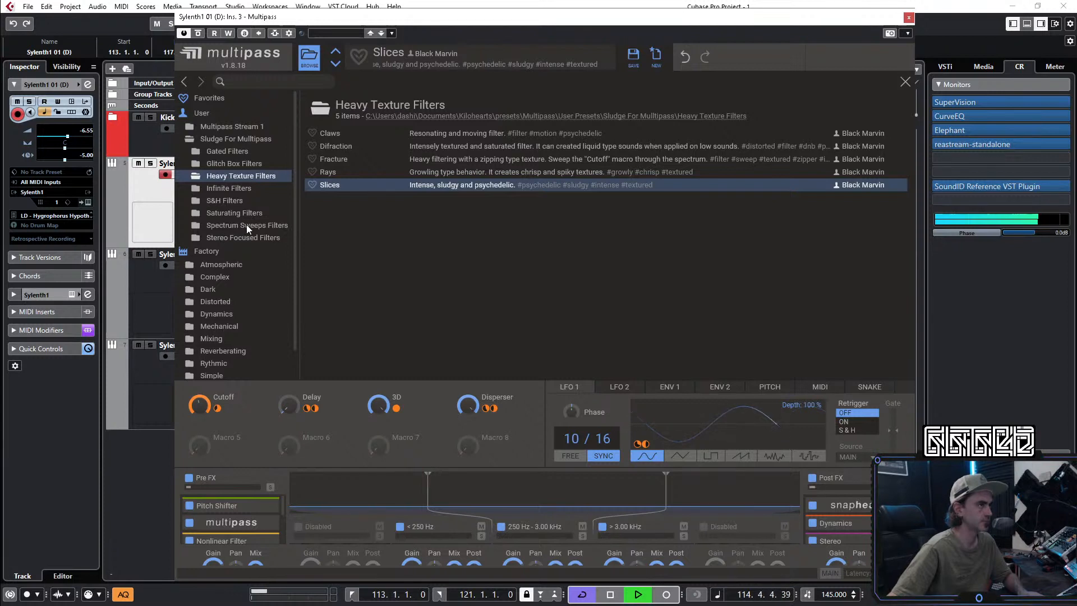
Step: Load the Epsilon preset from Stereo Focused Filters, close the preset browser, and stop playback
left_click(225, 238)
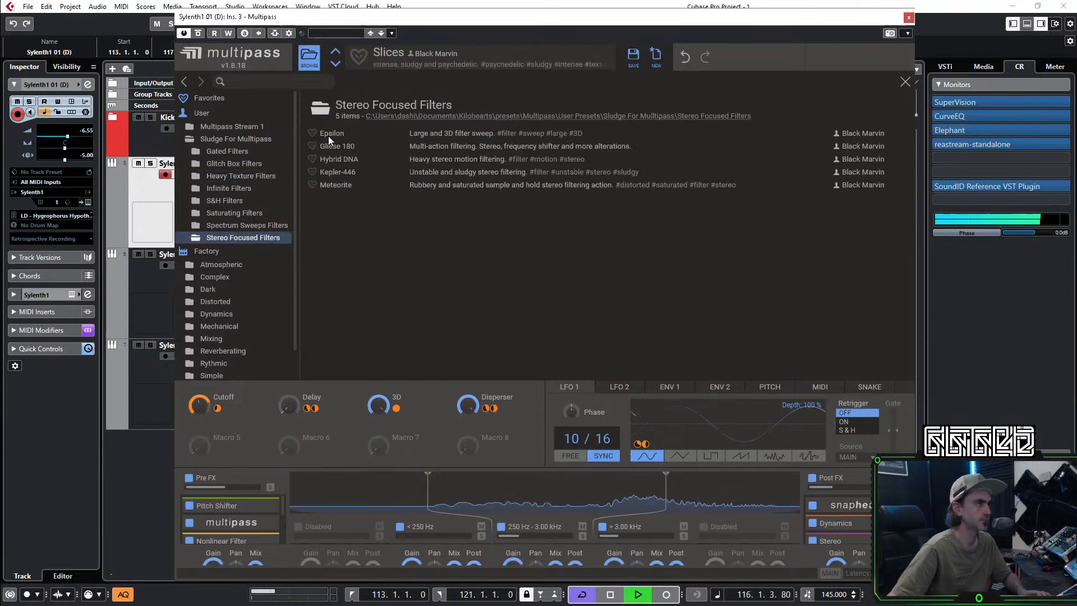
left_click(335, 133)
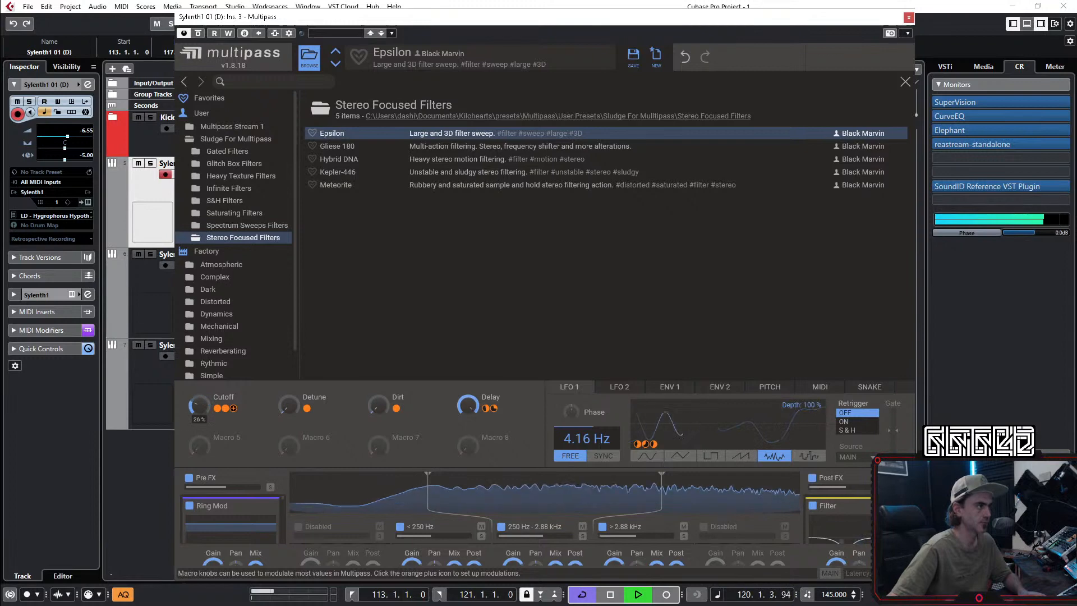
left_click(310, 57)
key("space")
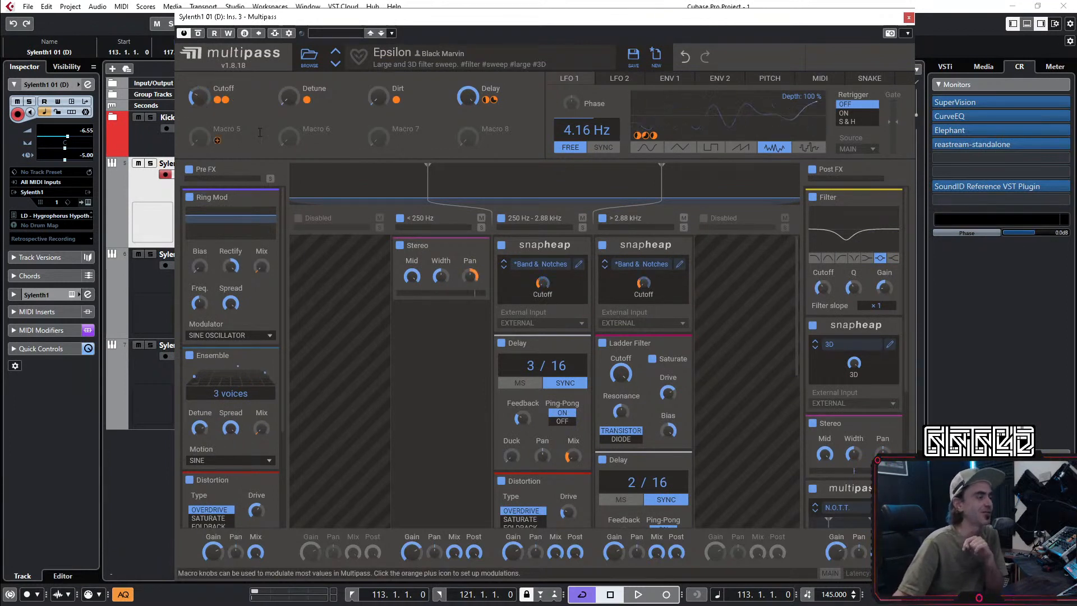
Step: Audition Epsilon during playback by sweeping its Cutoff macro up to 100%
left_click_drag(199, 99, 199, 108)
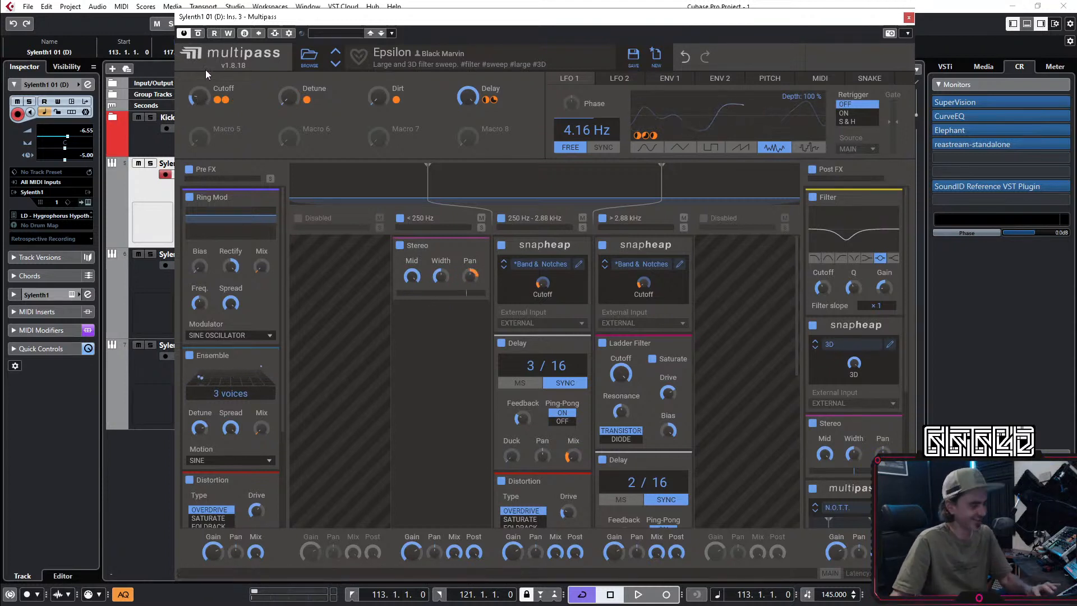
key("space")
left_click_drag(199, 97, 199, 25)
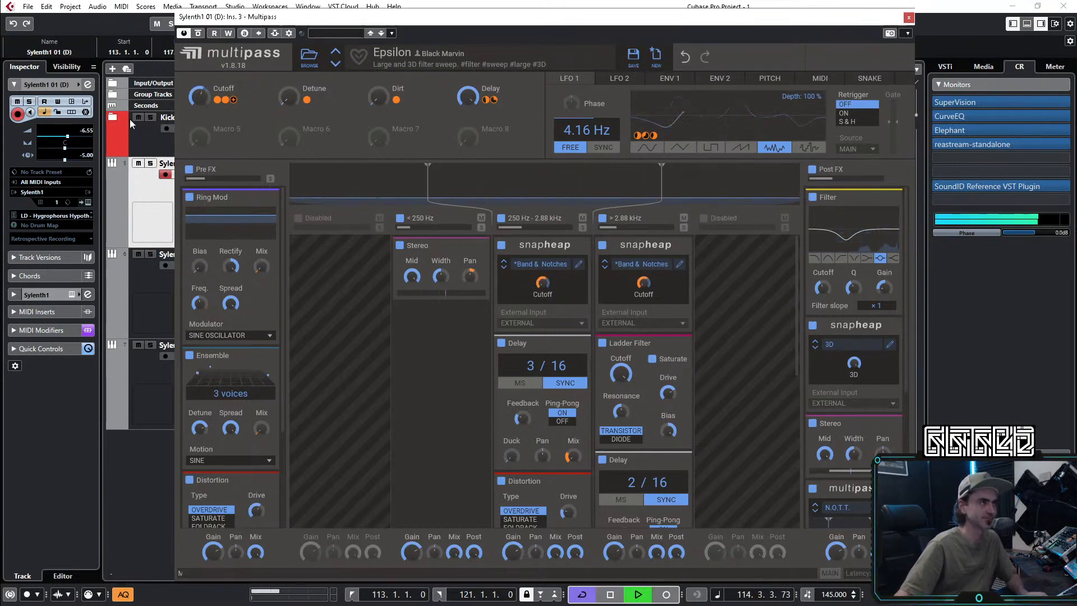
left_click_drag(200, 96, 200, 59)
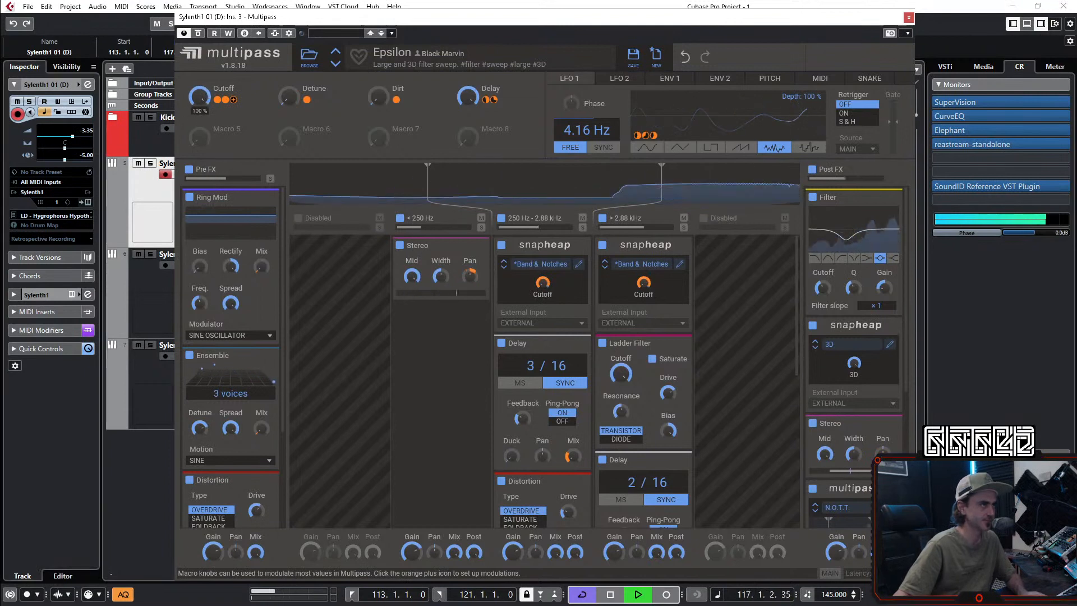
Step: Record write automation of Multipass's Cutoff macro, sweeping it repeatedly up and down across the looped bars
left_click(228, 34)
left_click_drag(199, 100, 199, 73)
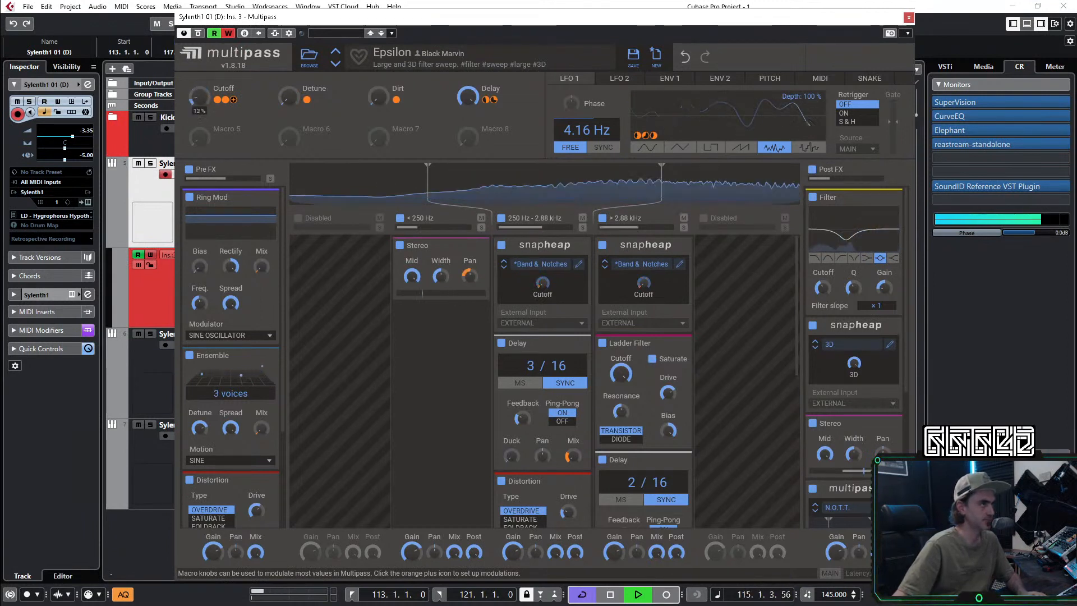
left_click_drag(199, 96, 200, 50)
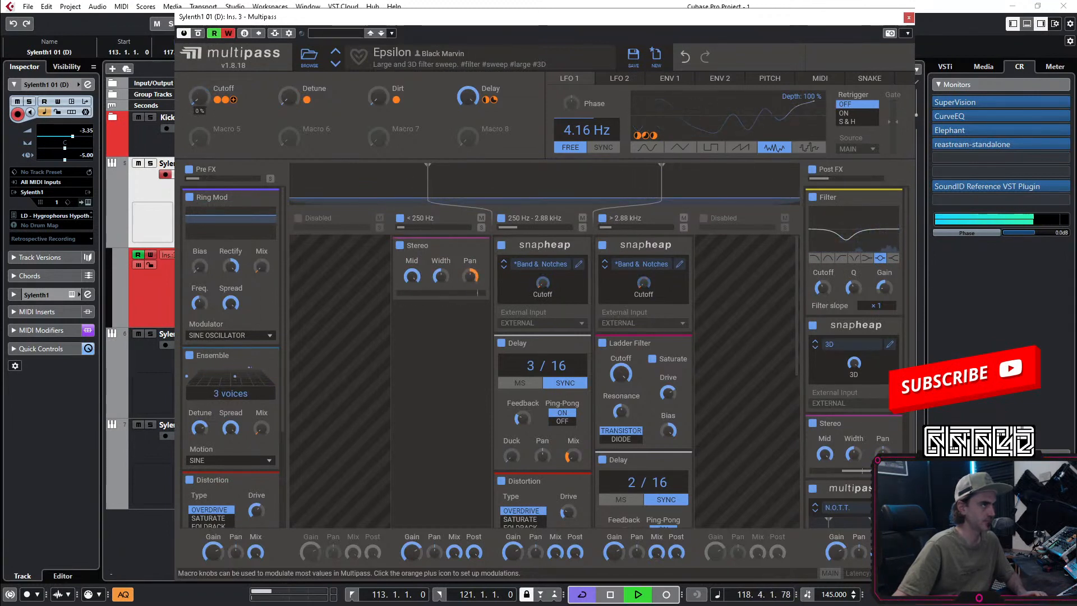
left_click_drag(199, 97, 199, 118)
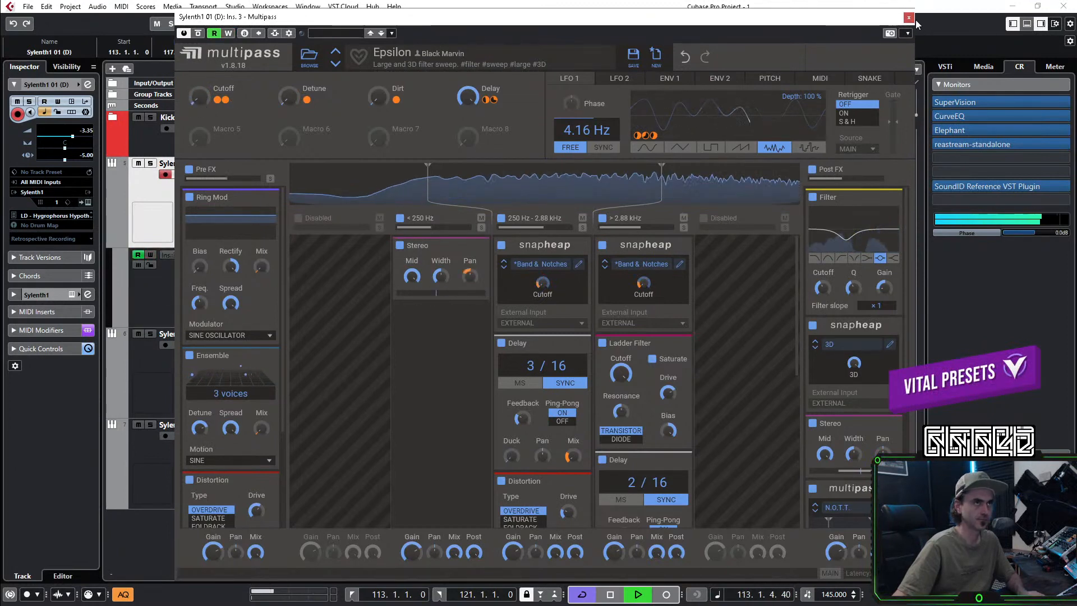
Step: Close Multipass, add a 0% Cutoff automation point at 121.1.1, and collapse the automation lane
left_click(908, 17)
left_click(853, 445)
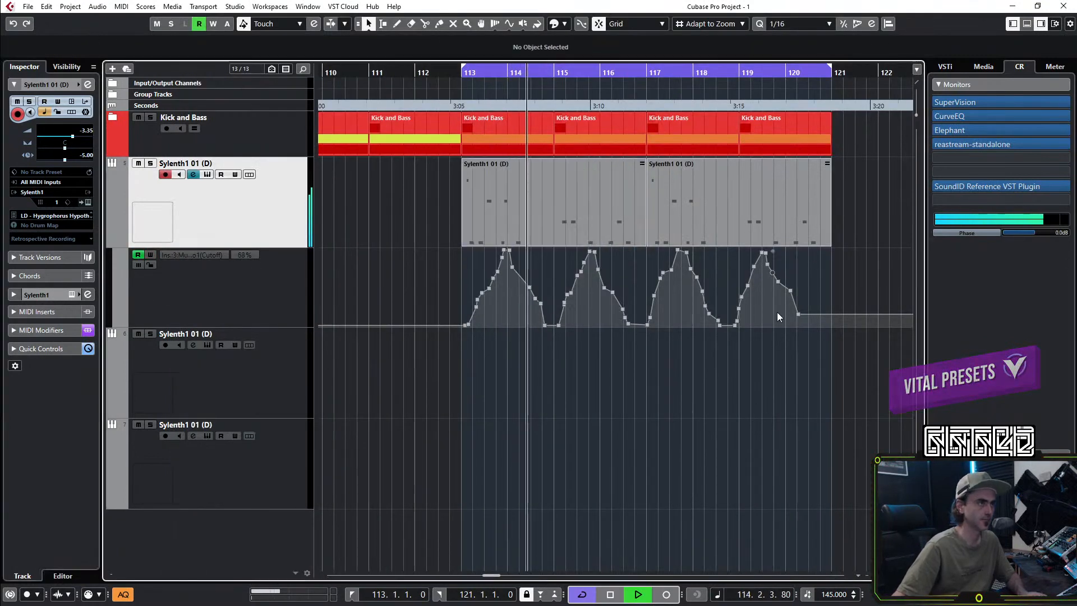
left_click(835, 324)
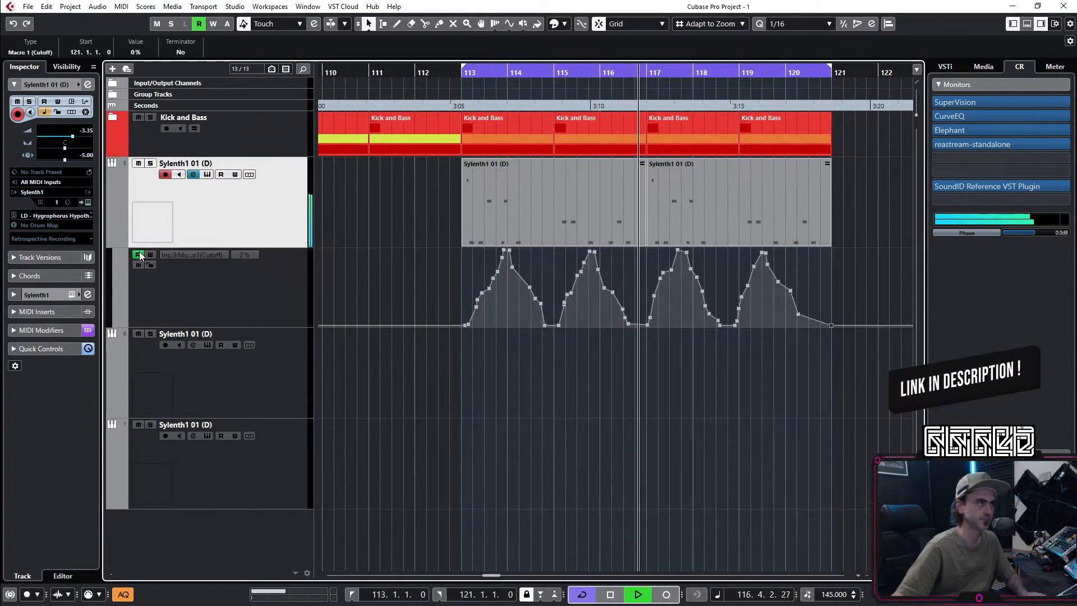
left_click(112, 243)
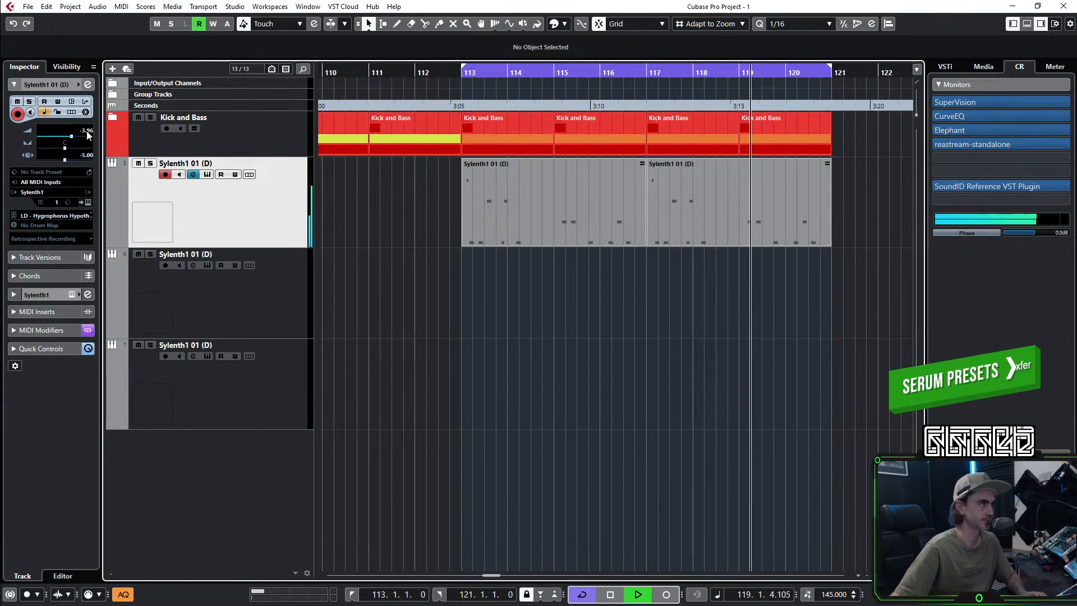
Step: Reactivate the ColourCopy delay on the first Sylenth1 channel, setting its Colour to 2.58 and Mix to 38
left_click(88, 85)
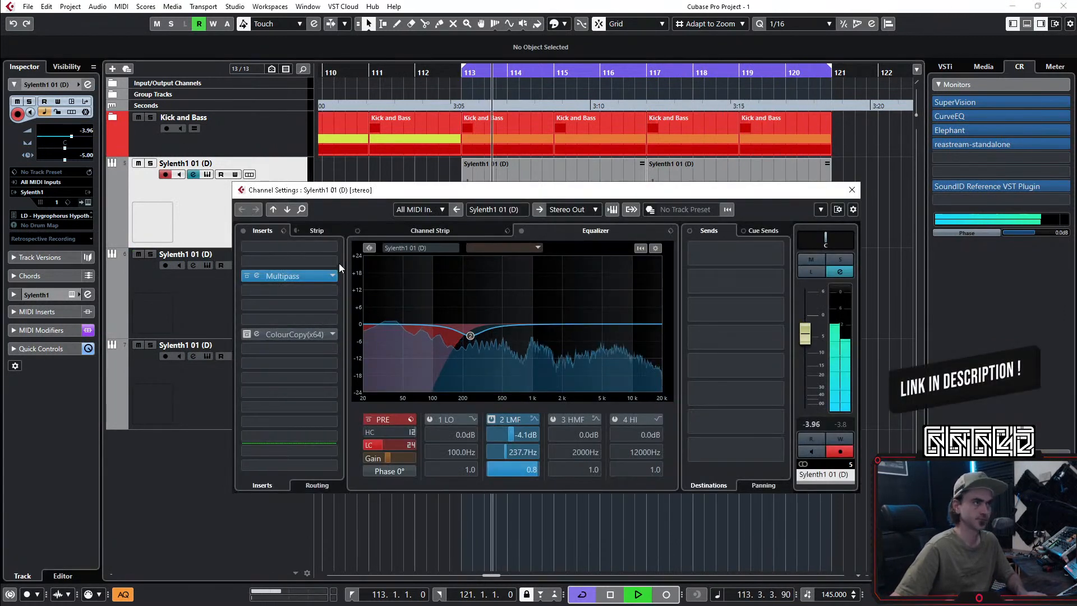
left_click(253, 335)
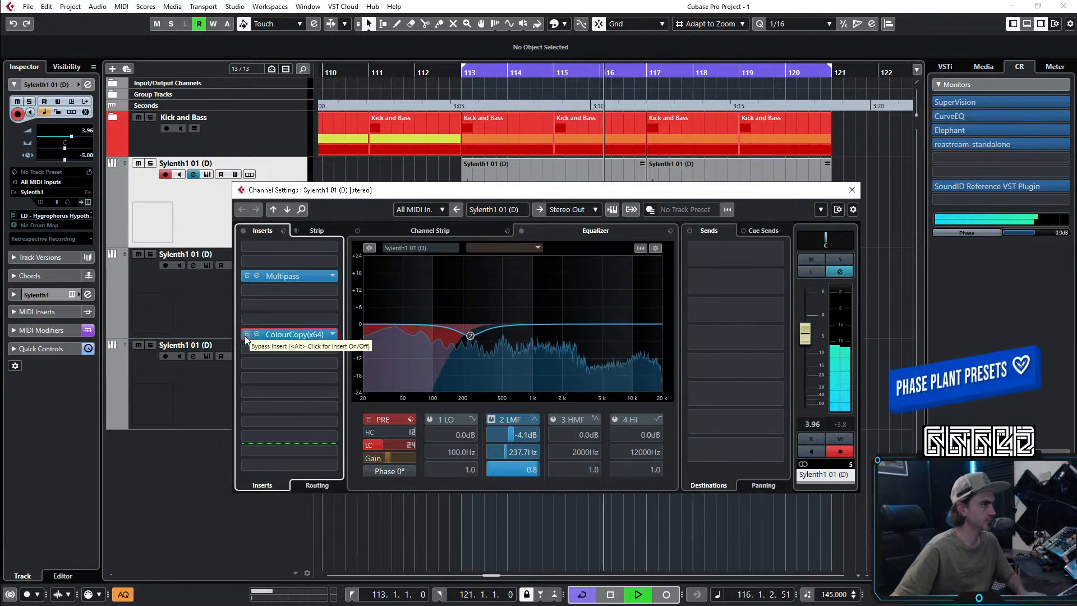
left_click(256, 336)
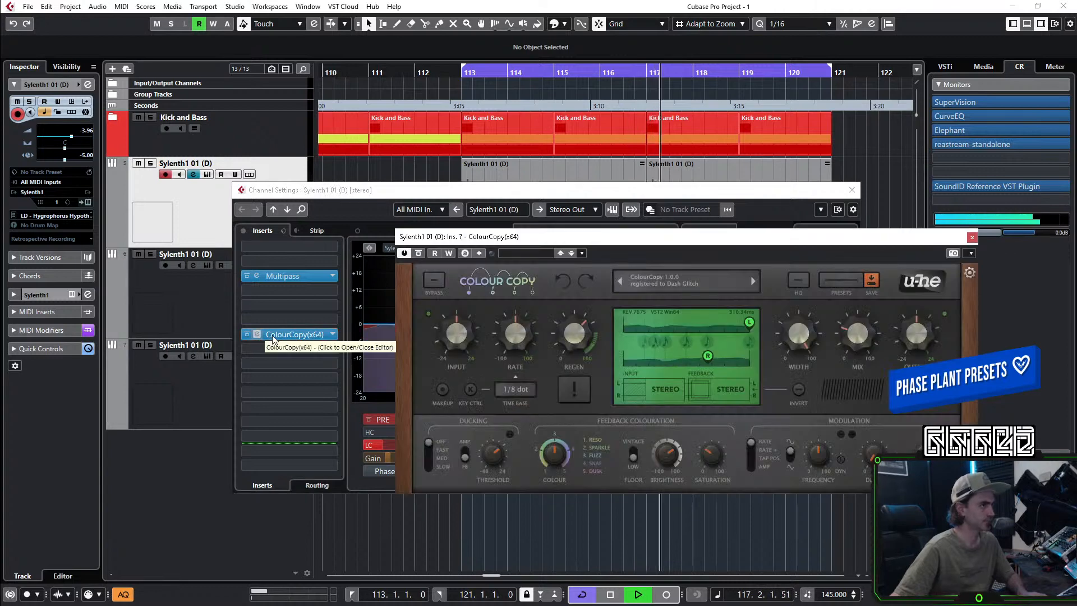
left_click_drag(555, 456, 550, 465)
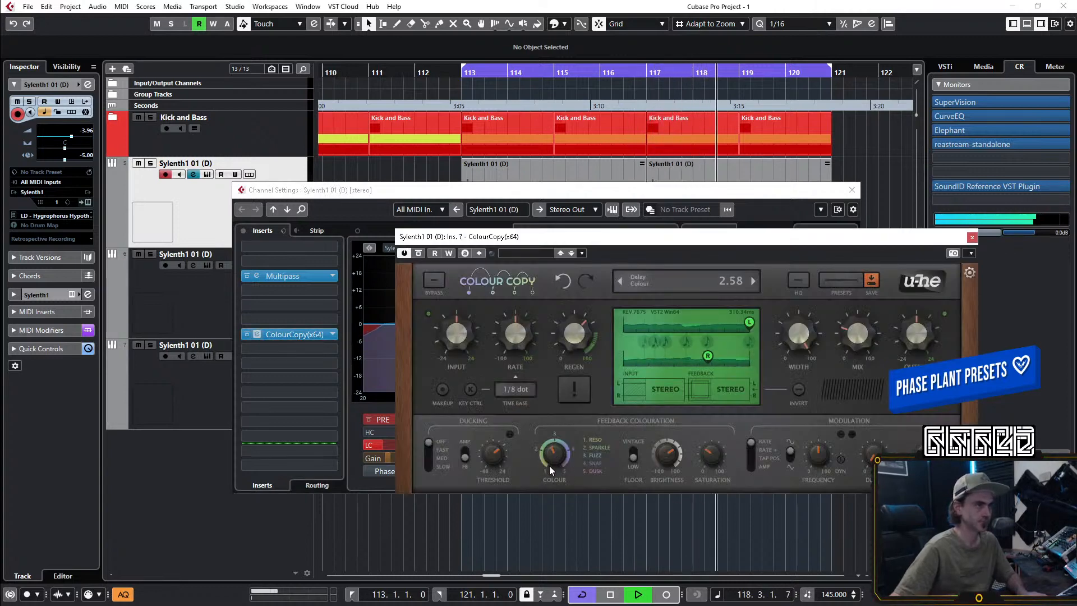
left_click_drag(869, 344, 868, 335)
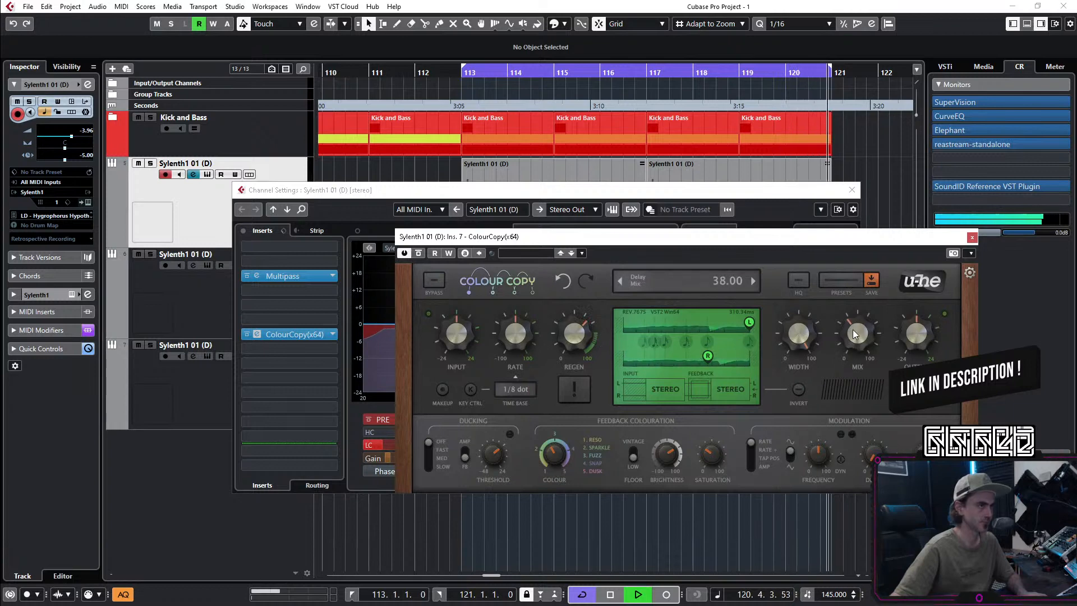
Step: Reshape the first Sylenth1 channel's EQ with a -3.7 dB dip at 753.4 Hz and a High Pass I at 183.1 Hz, and set its level to -3.07
left_click(973, 238)
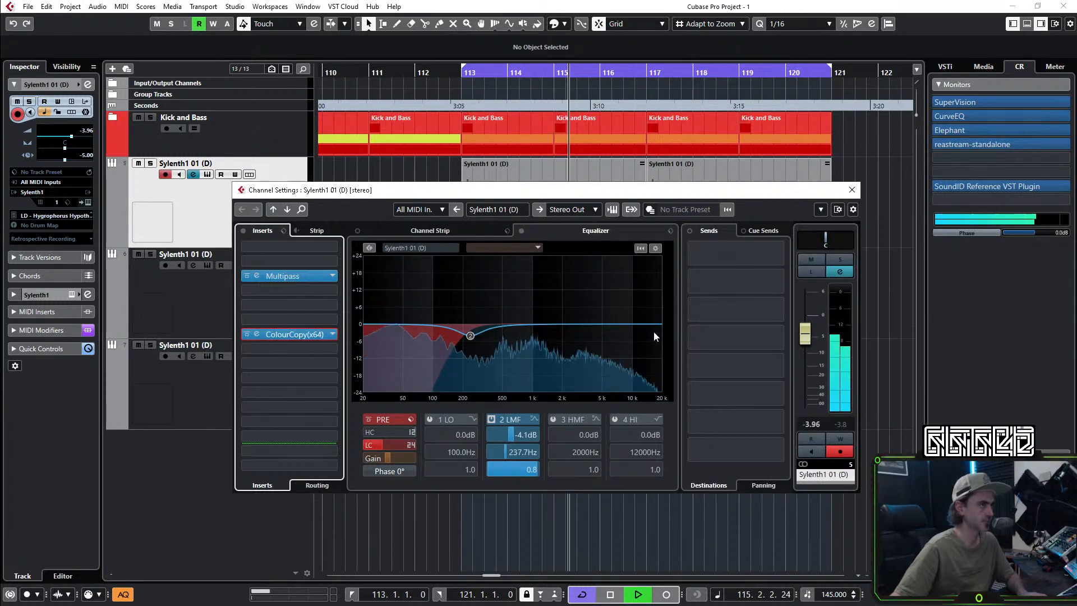
left_click_drag(471, 338, 521, 335)
left_click(473, 419)
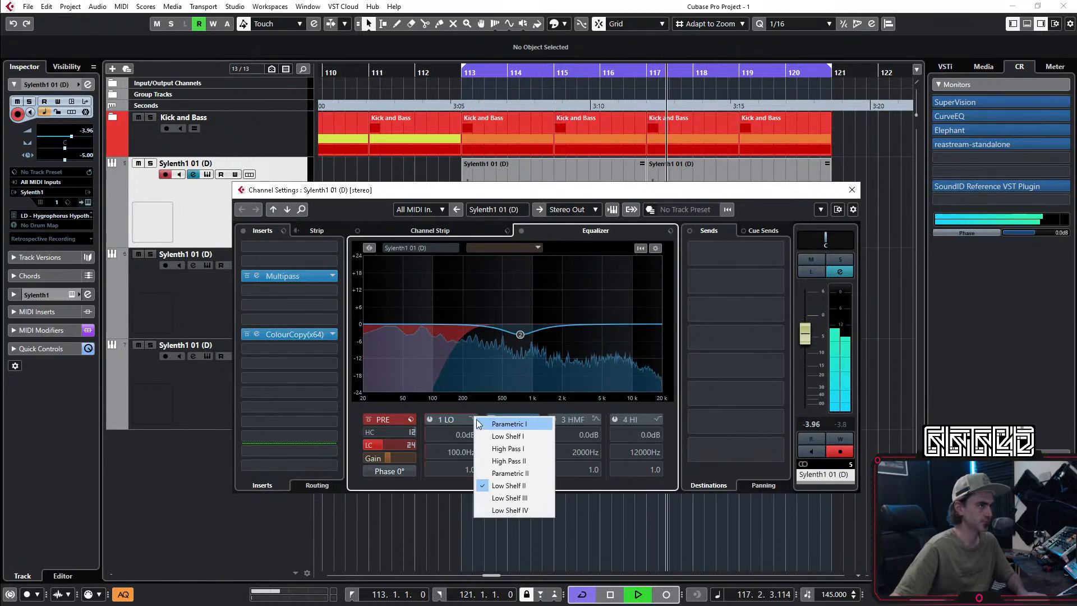
left_click(510, 447)
left_click(430, 421)
left_click_drag(433, 324, 454, 324)
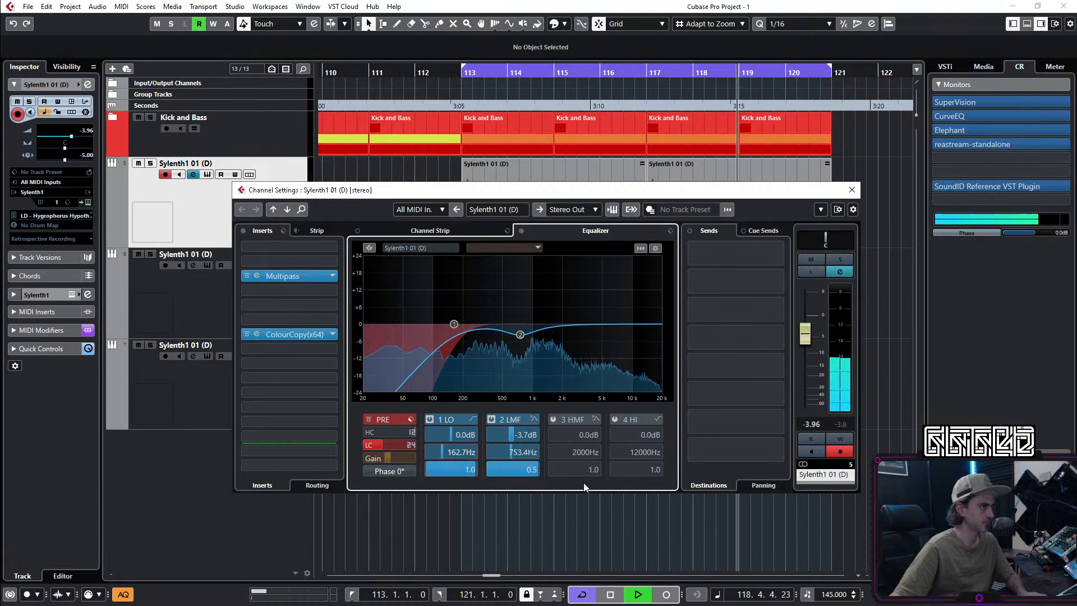
scroll(457, 457, "up", 2)
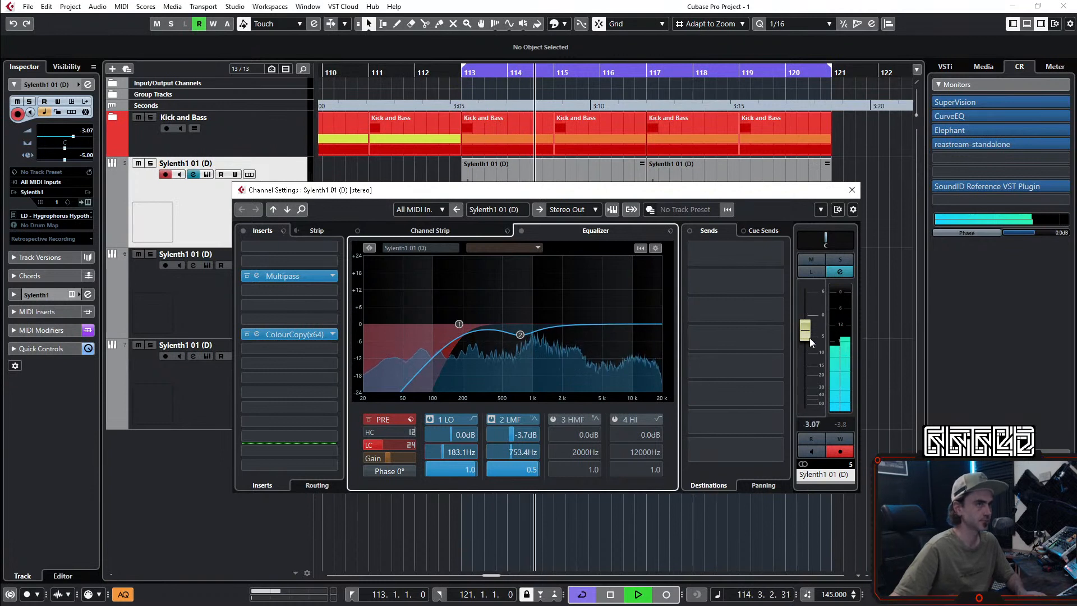
left_click(852, 190)
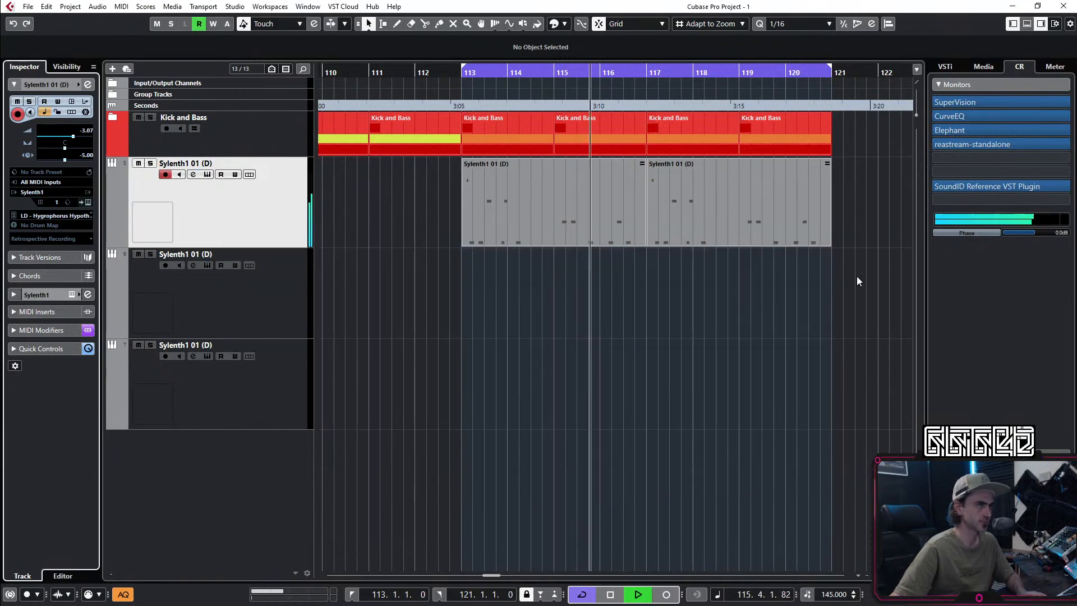
Step: Load LD - Strobilurus Esculentus on the second Sylenth1 track, set its level to -0.47, and switch off the preset's delay and reverb
scroll(540, 316, "down", 2)
scroll(528, 322, "right", 2)
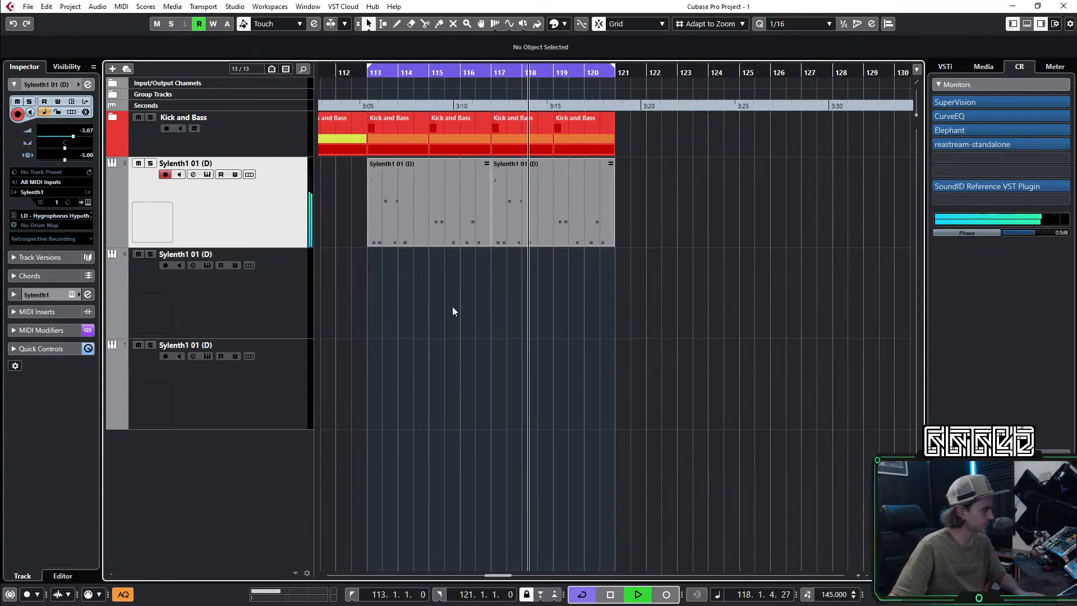
left_click(272, 312)
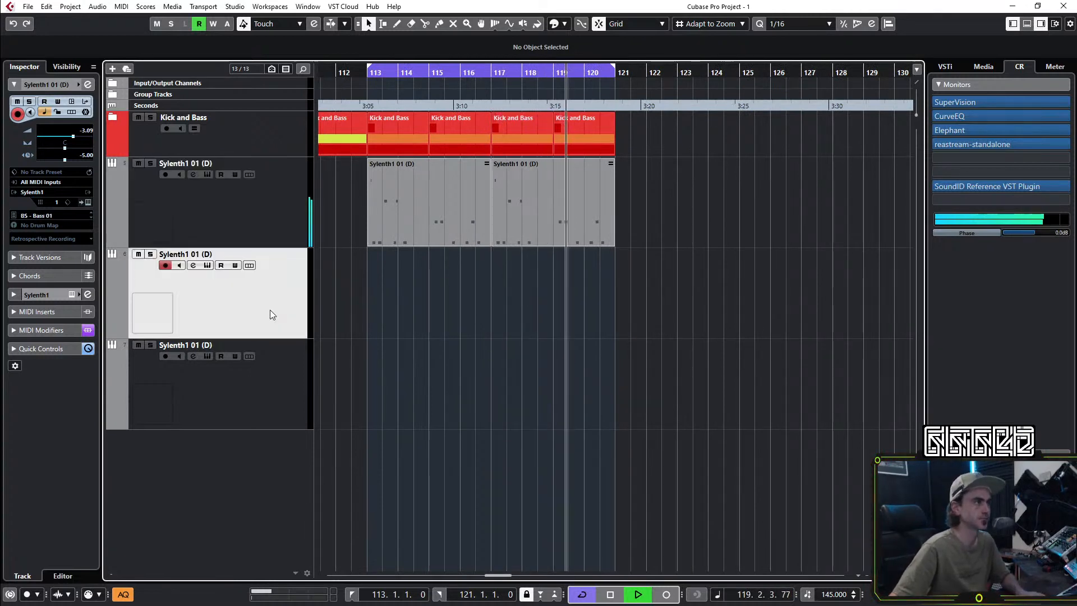
left_click(87, 203)
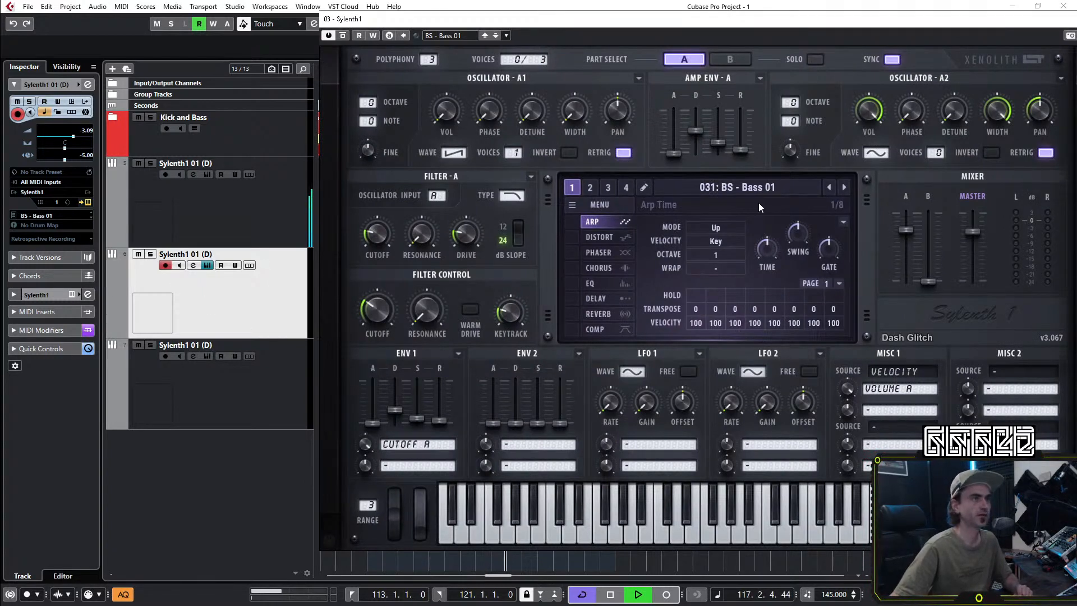
left_click(753, 189)
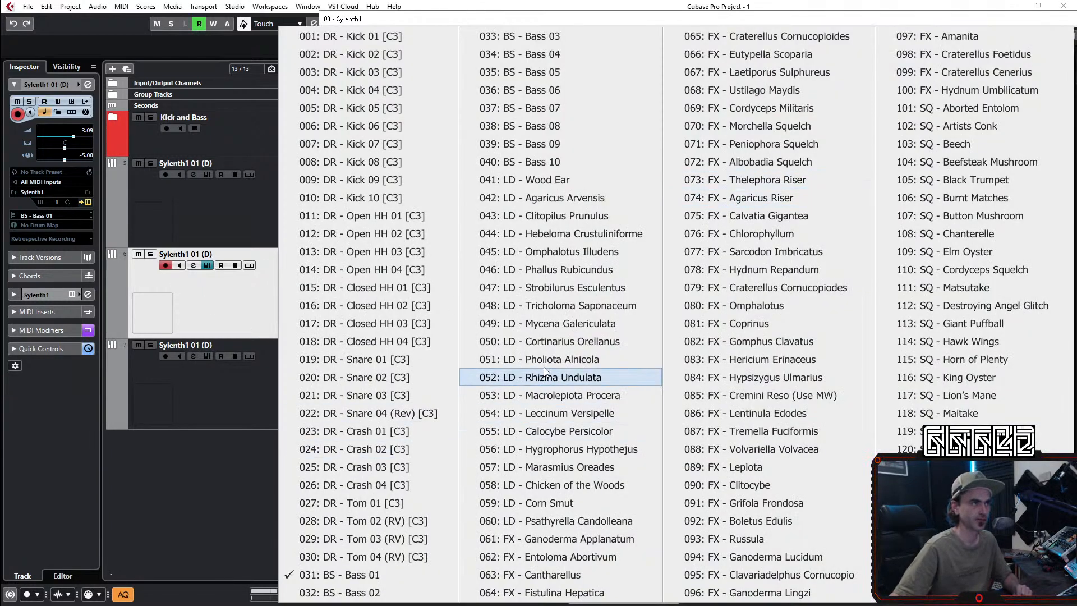
left_click(558, 289)
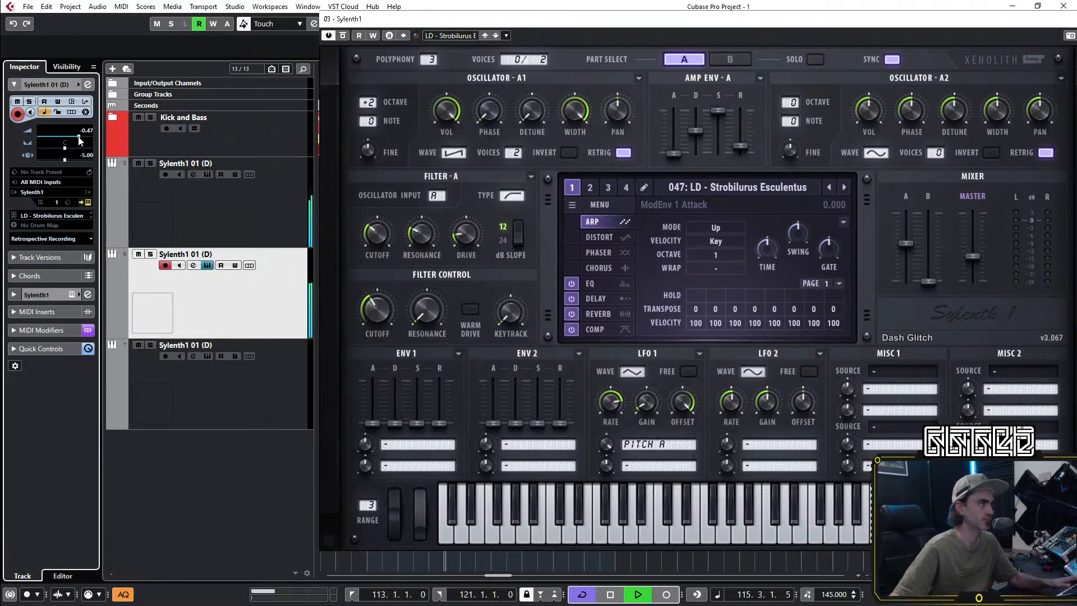
left_click(574, 298)
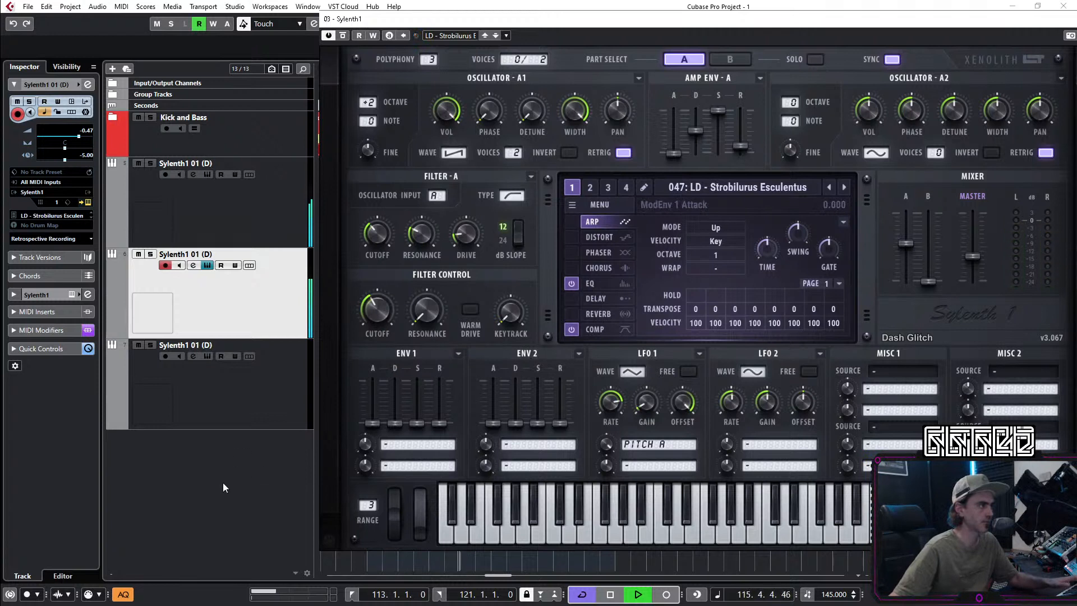
key("space")
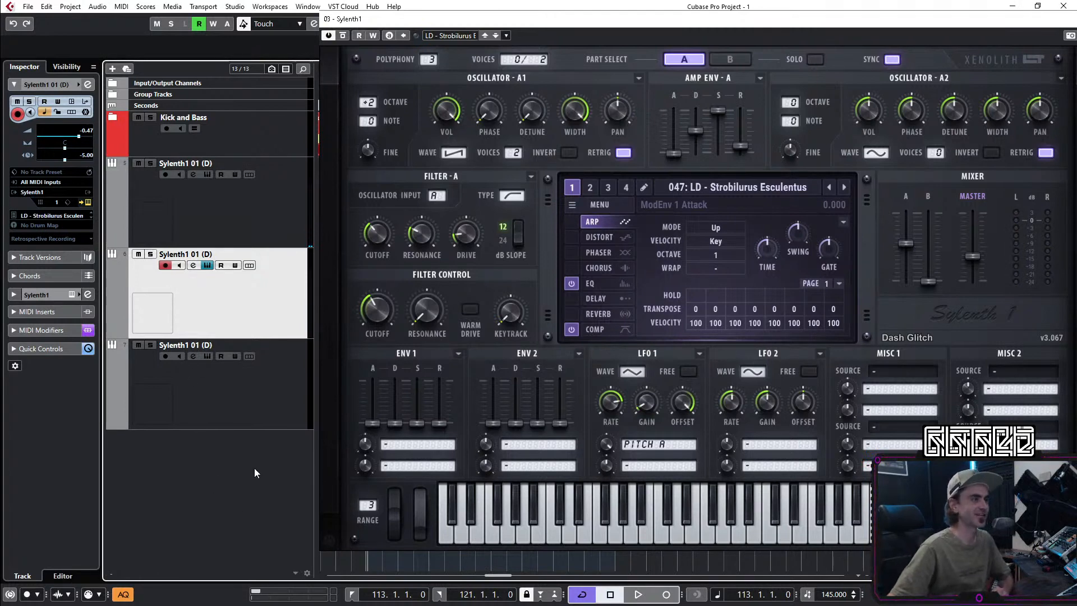
Step: View the first track's Sylenth1 patch and audition the second track's Strobilurus Esculentus lead over the looped playback
left_click(245, 267)
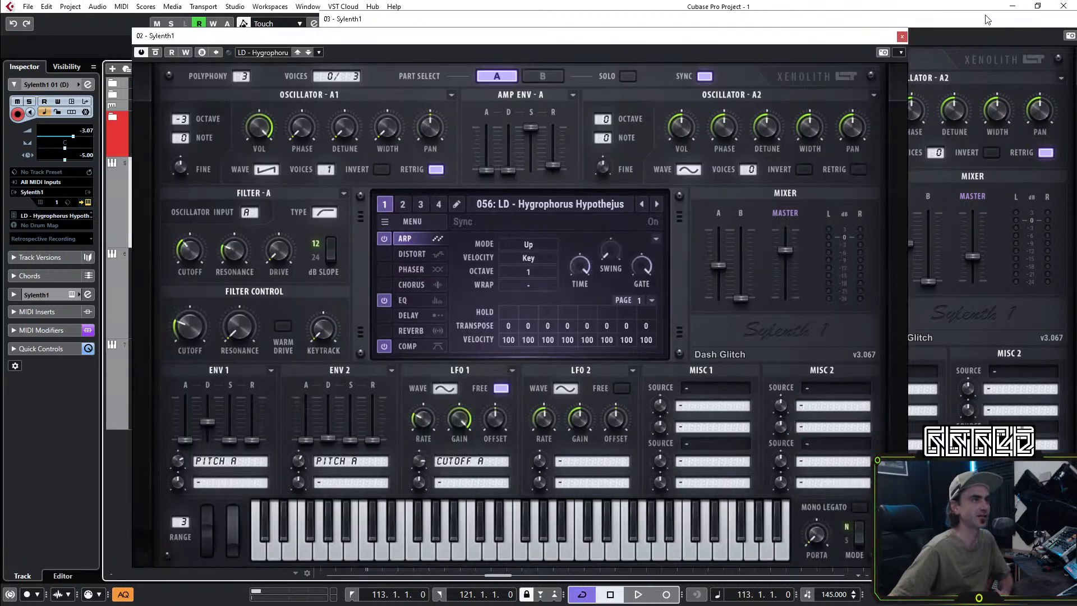
left_click(902, 37)
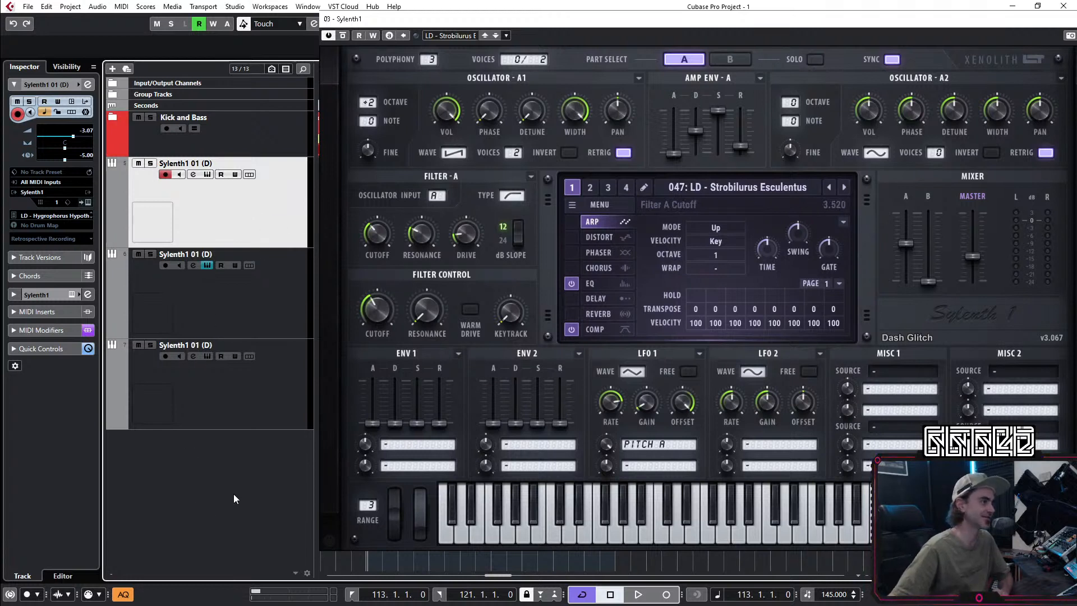
key("space")
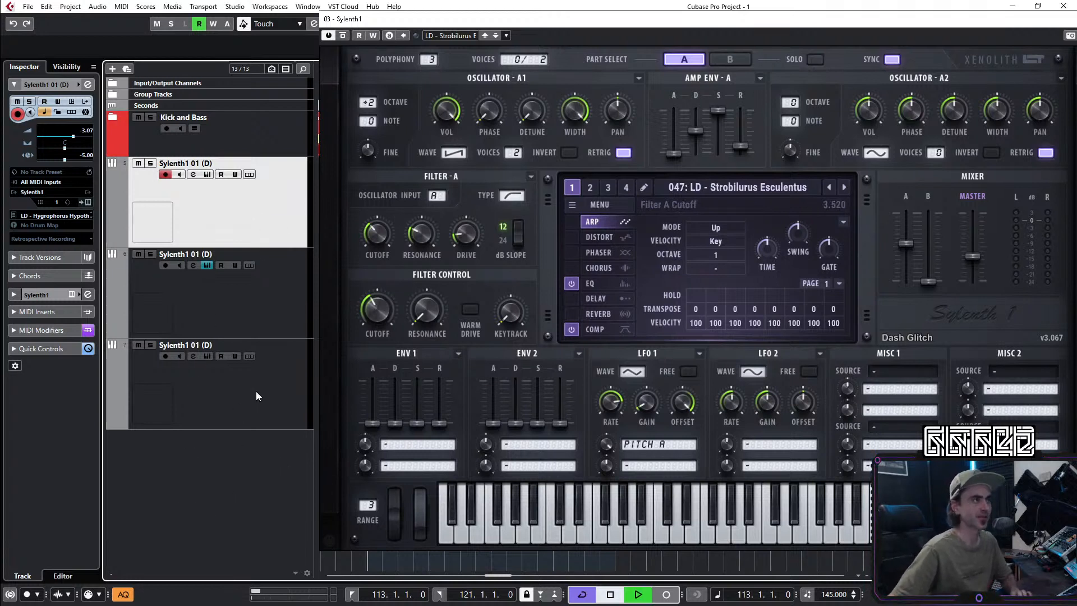
left_click(271, 310)
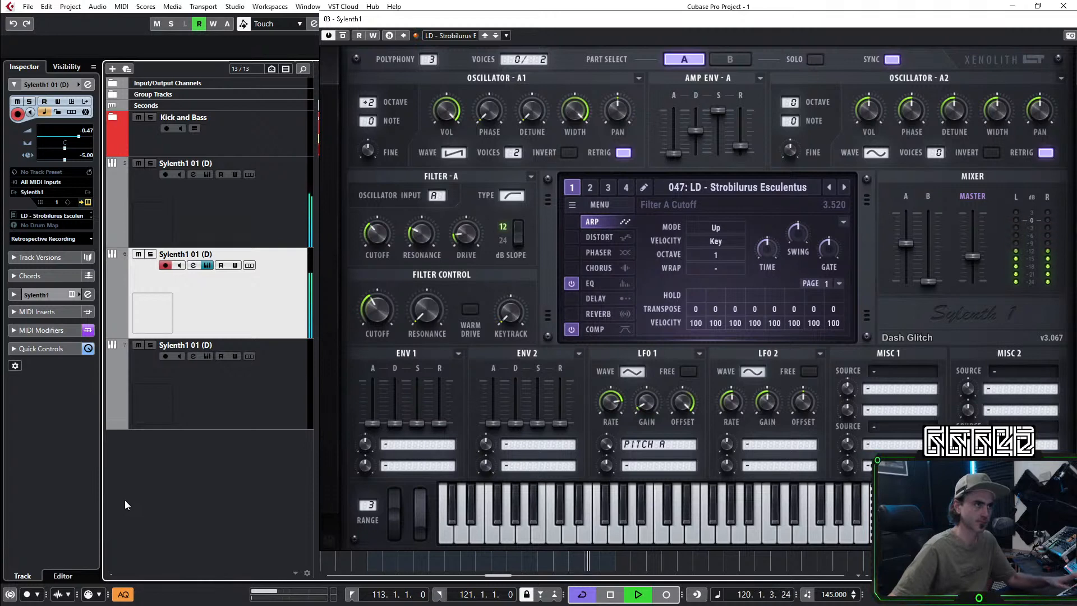
key("space")
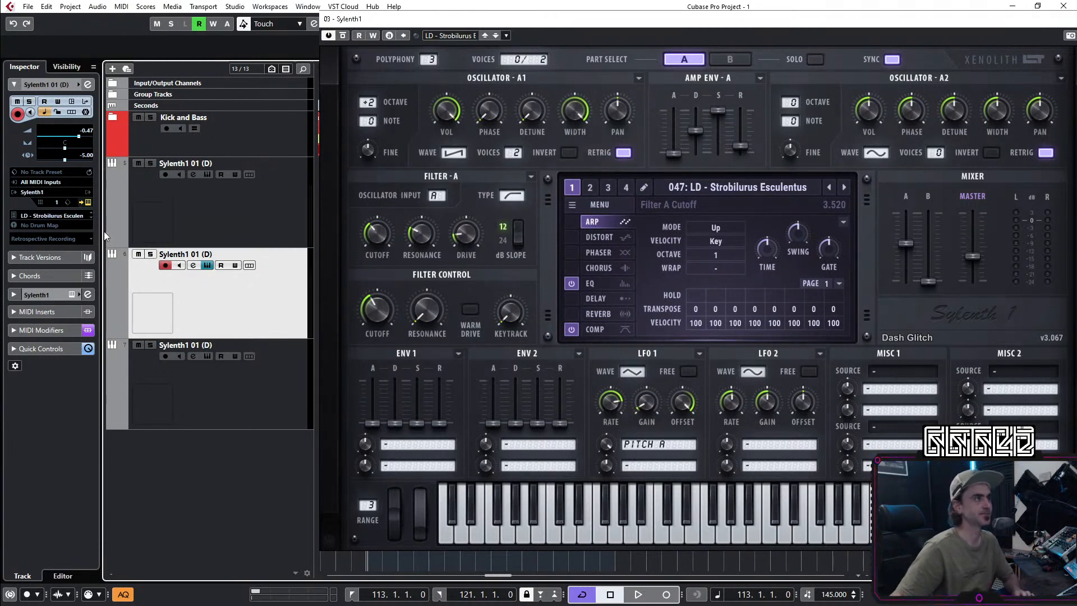
key("space")
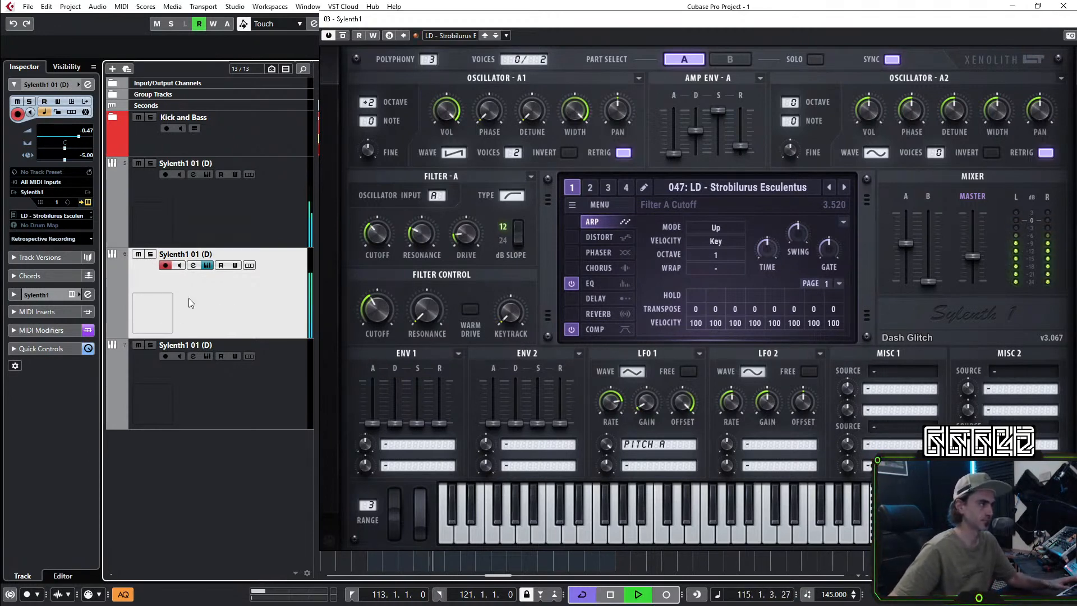
Step: Create an empty MIDI part from bar 113 to 121 on the second Sylenth1 track and open it for note editing
left_click(87, 202)
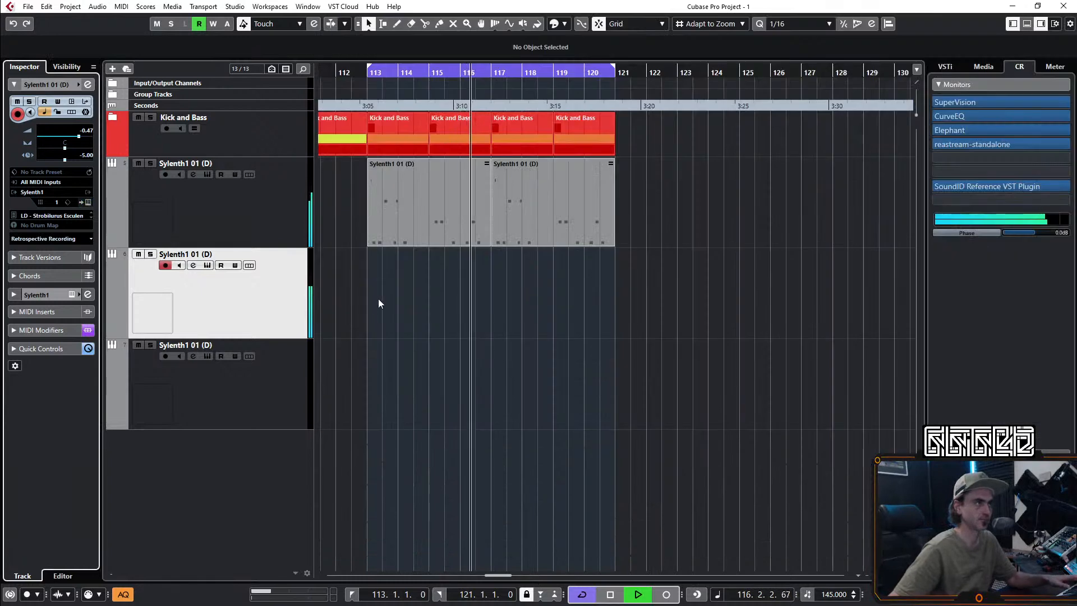
double_click(380, 312)
double_click(396, 303)
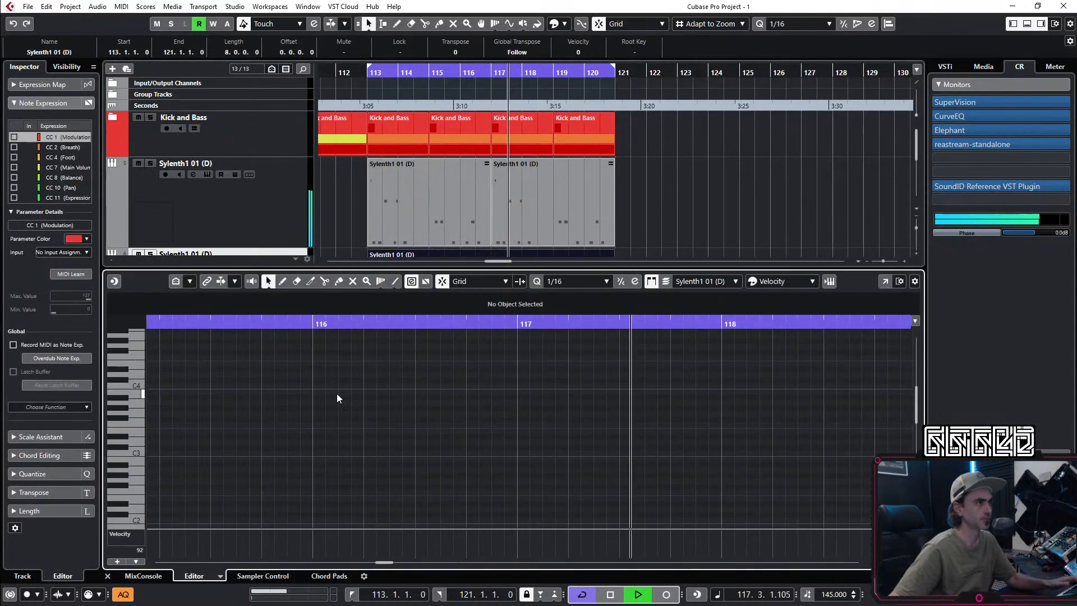
left_click_drag(214, 438, 532, 400)
left_click_drag(327, 446, 534, 464)
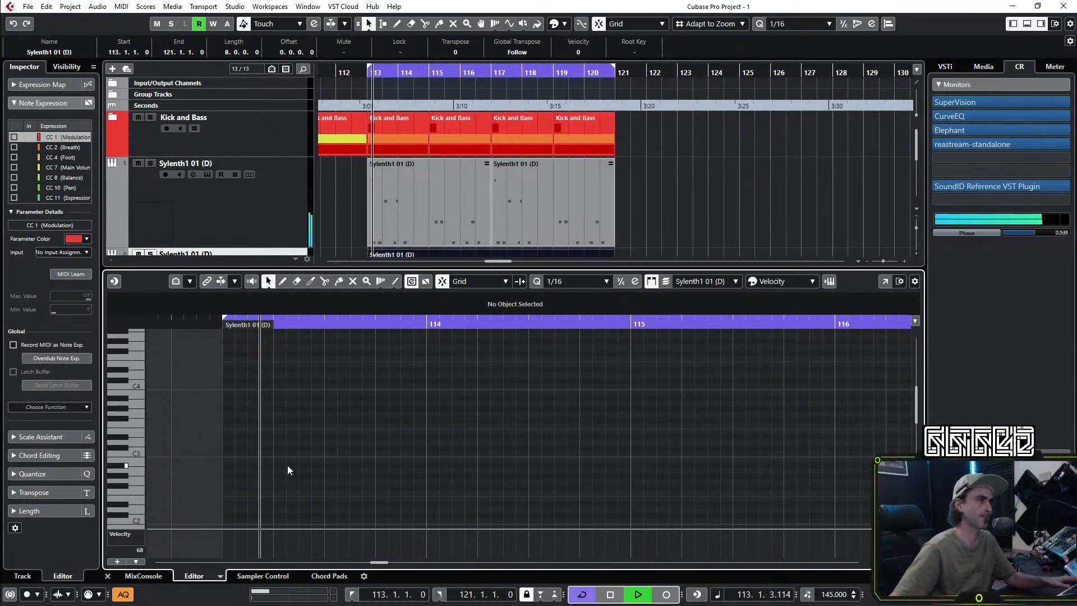
key("space")
key("space")
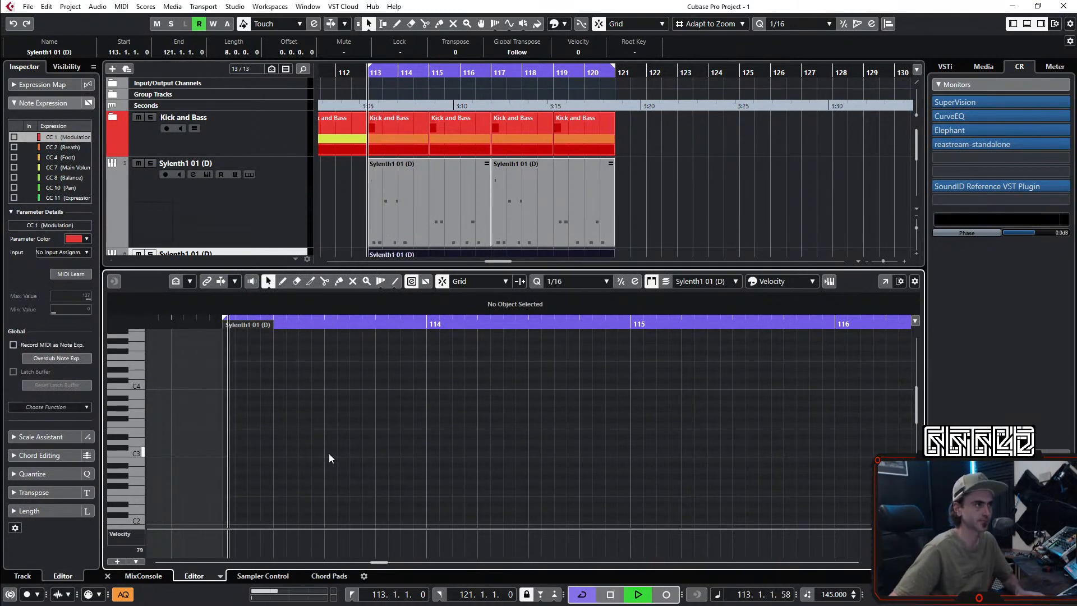
Step: Add a C3 note two sixteenths long at 113.3.1 in the new part and play back the loop
left_click(328, 453)
left_click_drag(337, 454, 349, 453)
key("space")
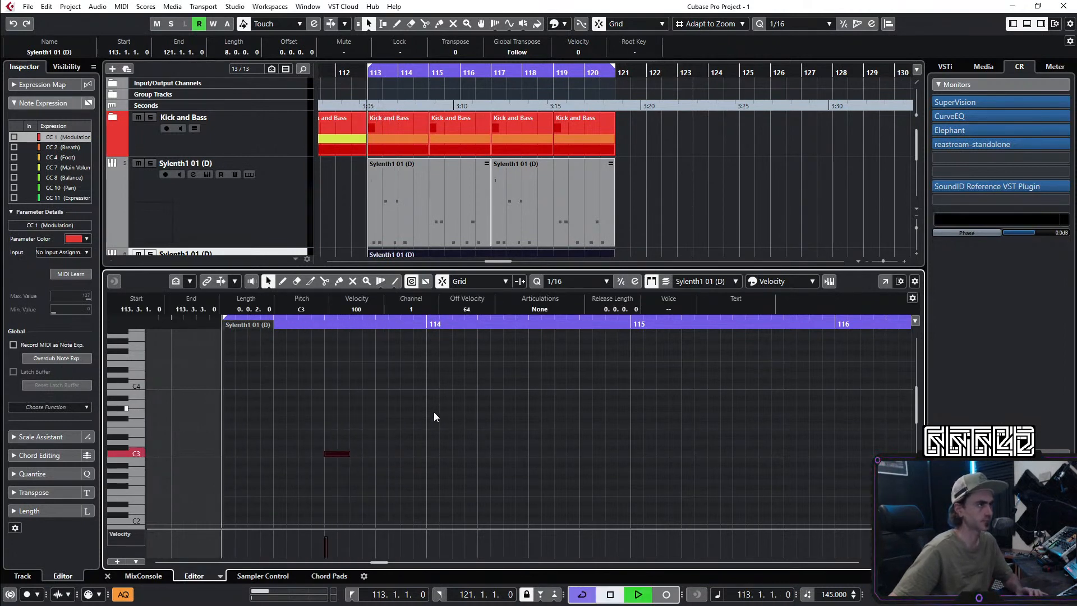
key("space")
scroll(359, 453, "up", 2)
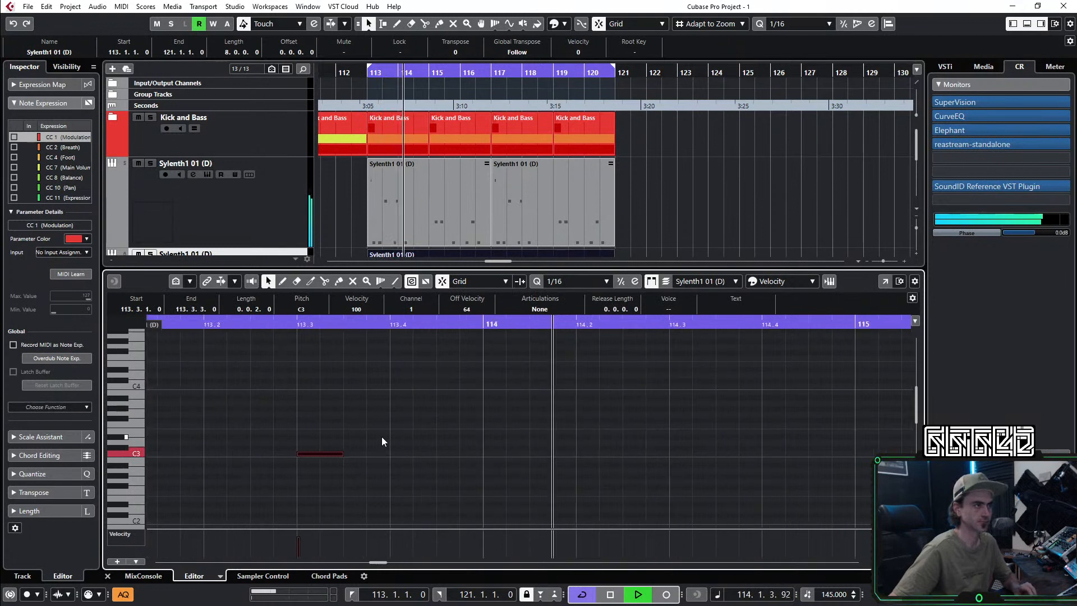
scroll(374, 435, "down", 2)
key("space")
key("space")
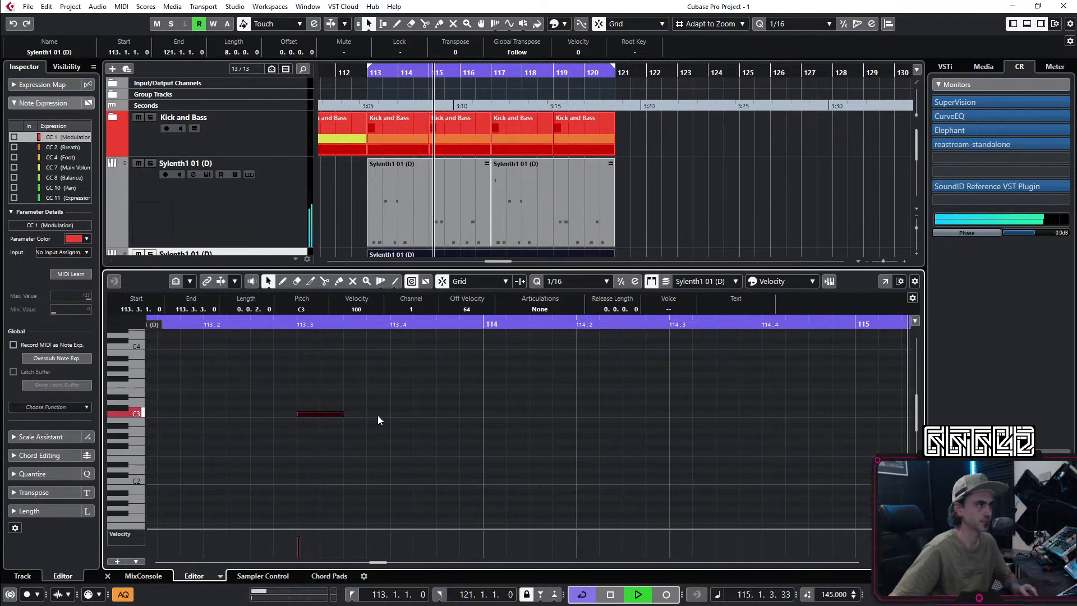
Step: Add short C3 notes at 113.3.4 and 113.4.1, trimmed to about half a sixteenth, plus a two-sixteenth C3 note at 113.4.3
double_click(378, 416)
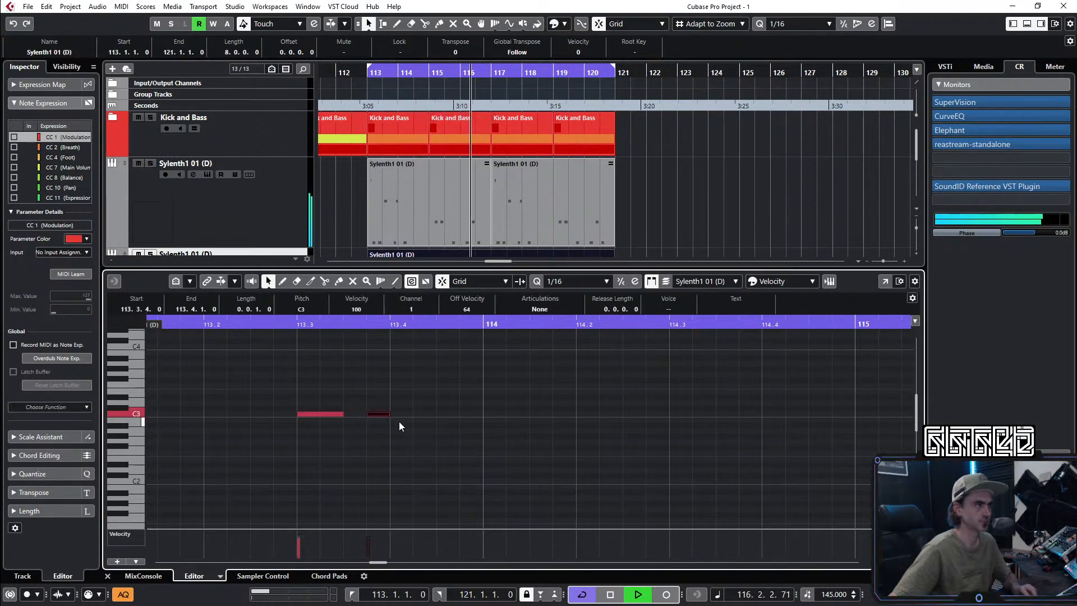
double_click(395, 414)
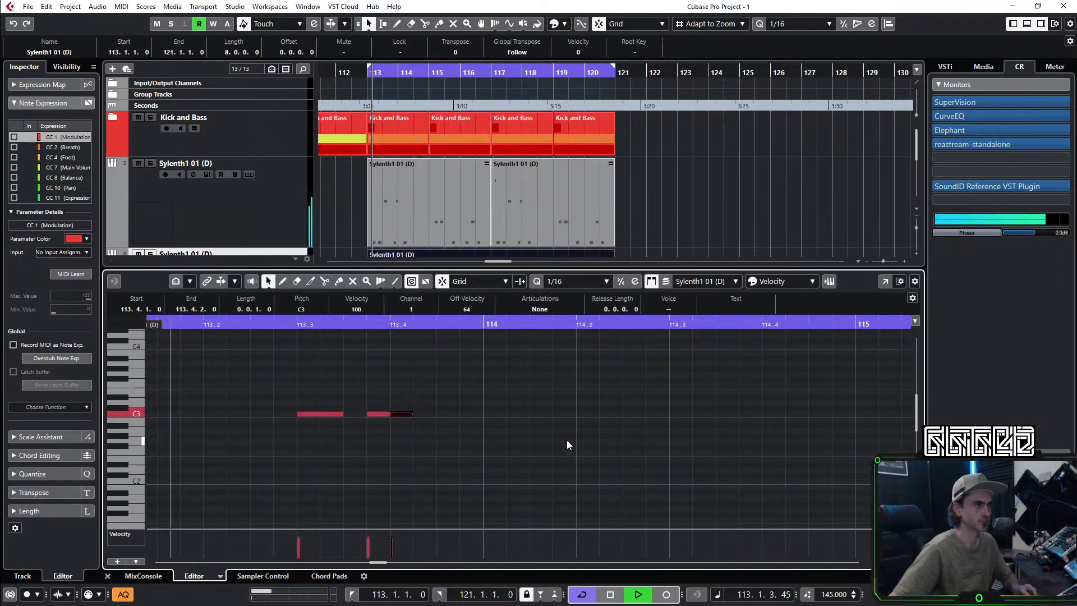
mouse_move(416, 396)
left_mouse_down()
mouse_move(379, 430)
mouse_move(402, 415)
mouse_move(483, 416)
left_mouse_up()
left_click(418, 441)
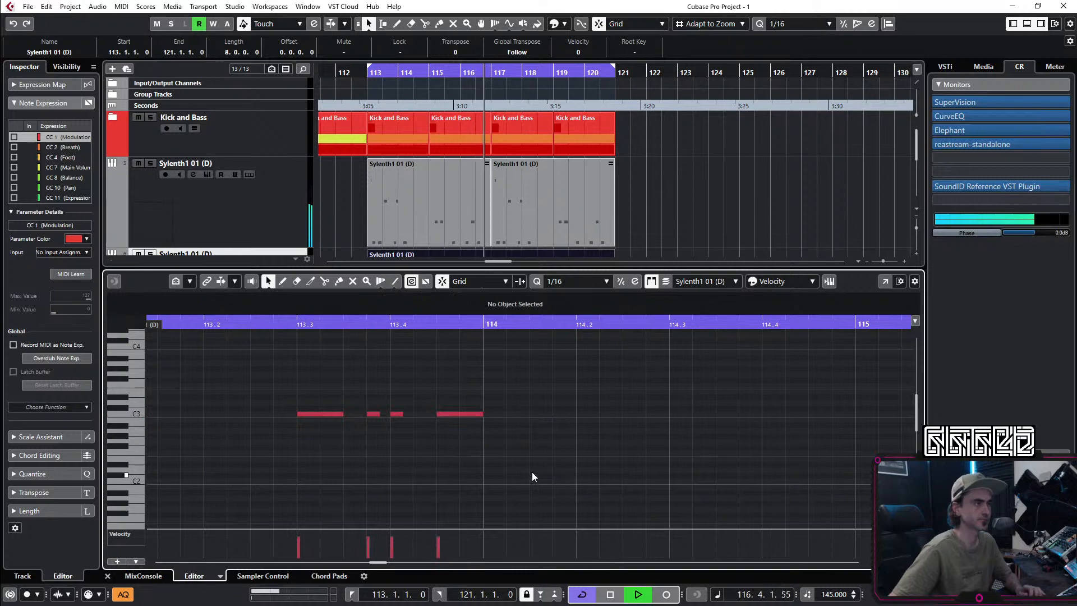
Step: Shorten the second Sylenth1 track's MIDI part to two bars and repeat it as shared copies up to bar 121
scroll(604, 215, "down", 3)
scroll(617, 203, "up", 1)
key("space")
key("space")
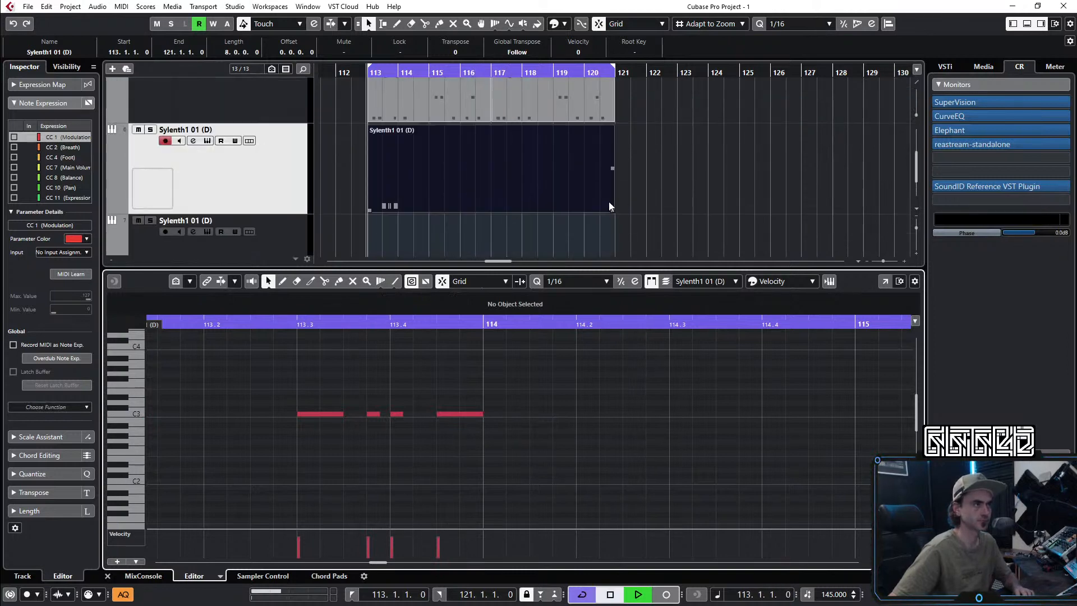
left_click_drag(610, 207, 628, 223)
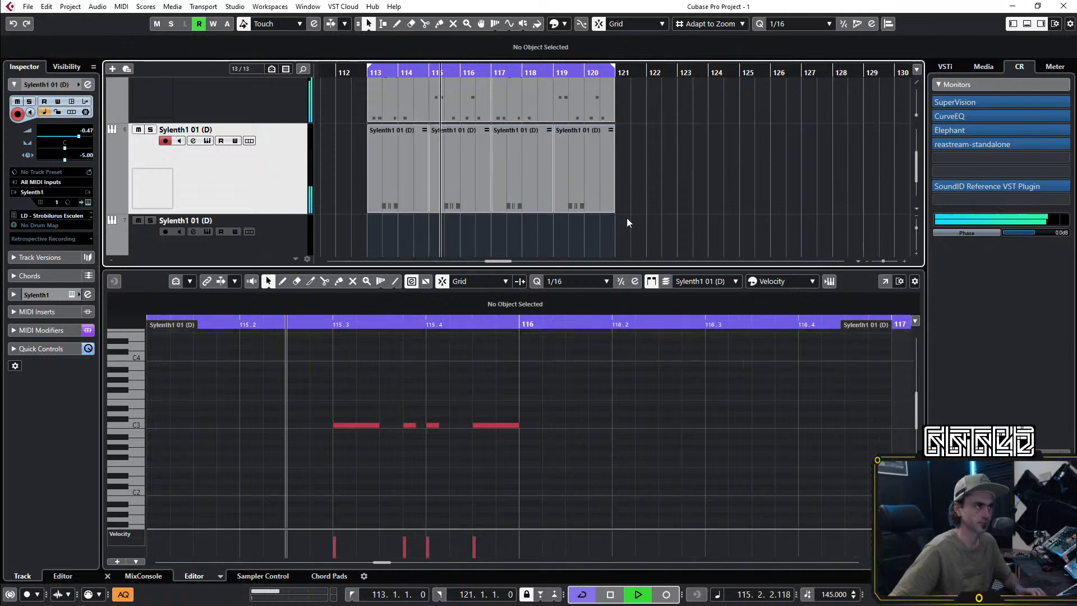
Step: Move the last C3 note of the pattern to 115.4.2 and shorten it to about half a sixteenth
left_click(474, 403)
left_click_drag(500, 400, 483, 438)
key("ctrl+Left")
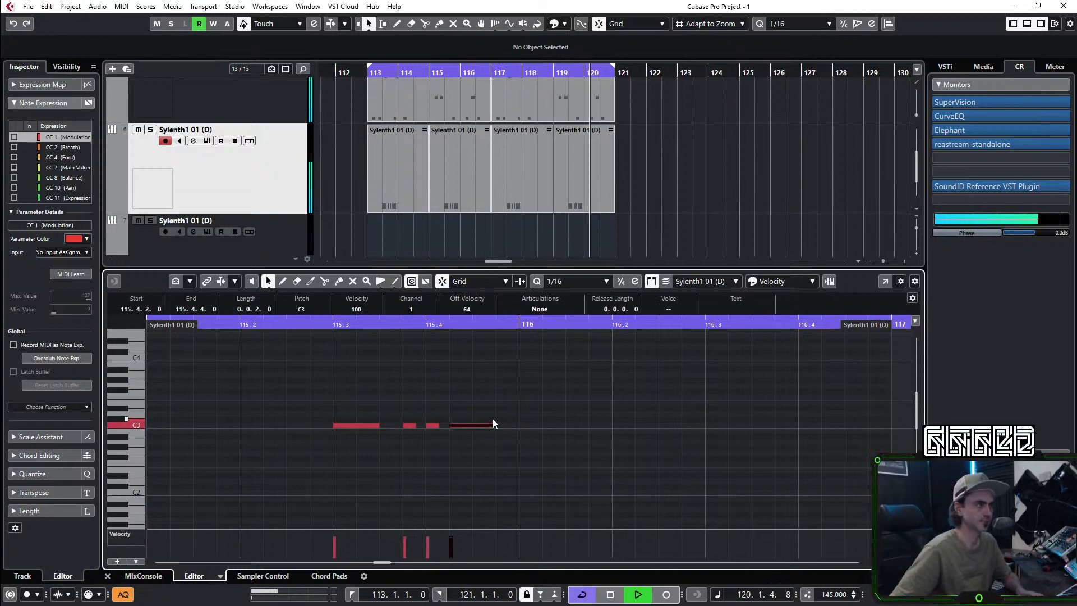
left_click_drag(492, 425, 464, 425)
left_click(487, 438)
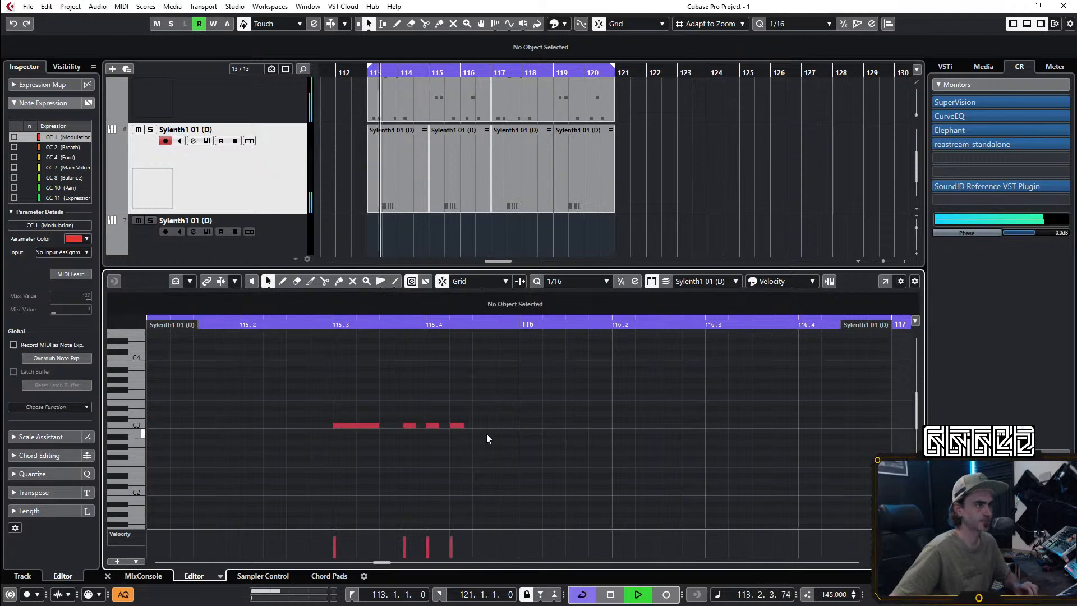
Step: Add a C3 note about one and a half sixteenths long at 115.4.3 and further shorten the three short notes before it
left_click(486, 425, "alt")
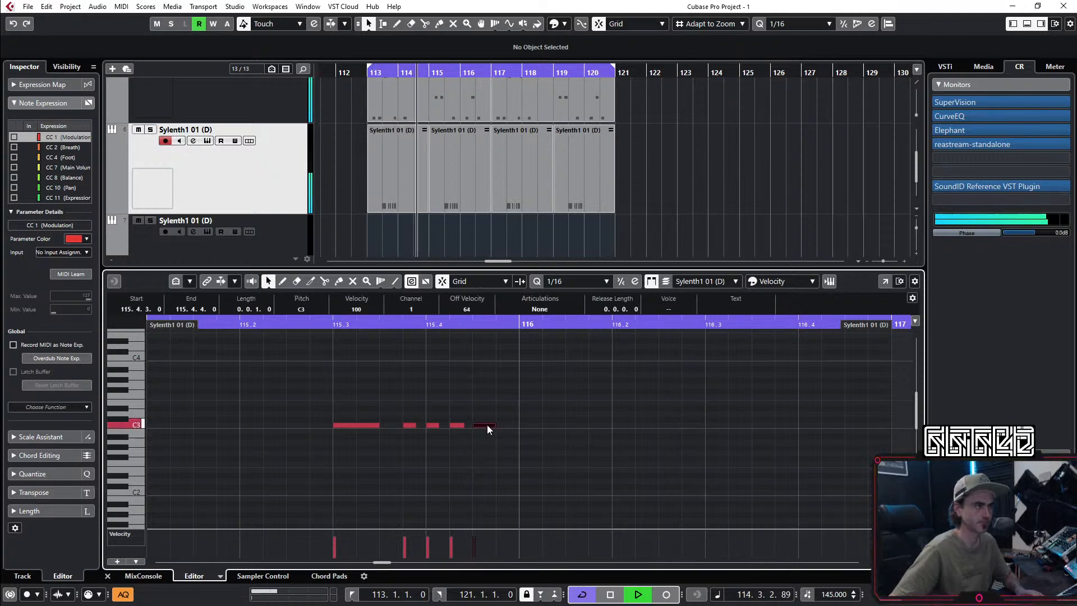
left_click_drag(496, 426, 509, 425)
left_click(544, 442)
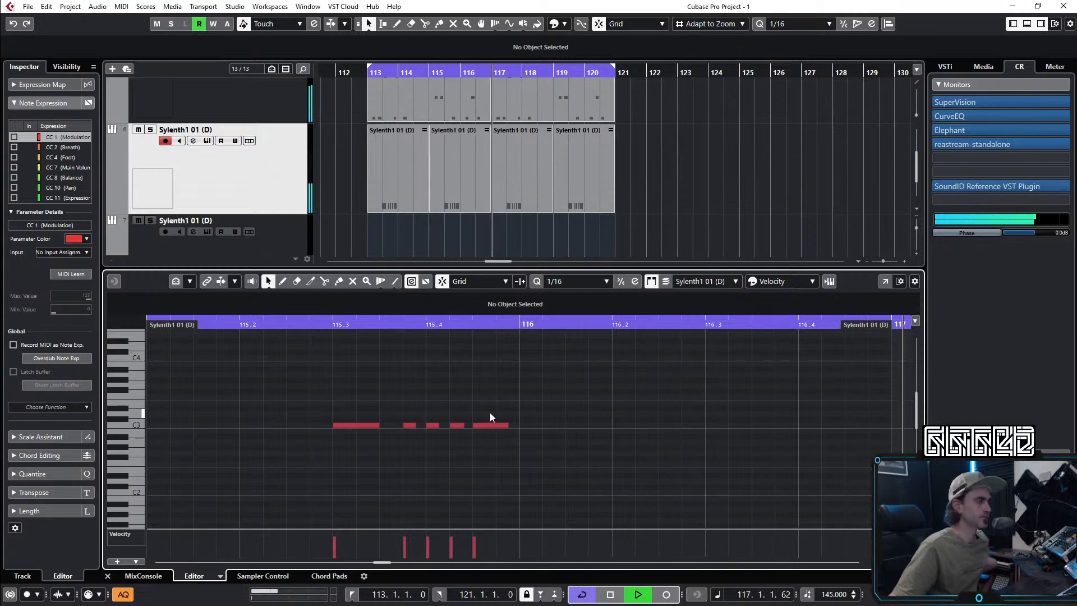
left_click_drag(411, 413, 456, 427)
left_click(492, 475)
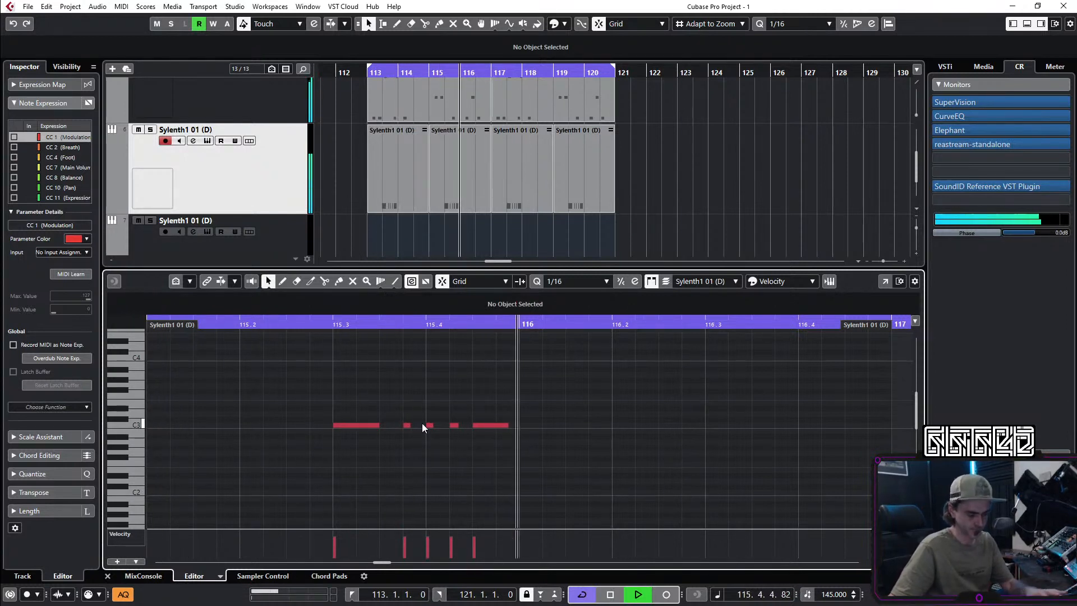
Step: Switch the quantize grid to 1/32 and copy the short C3 note at 115.3.4 half a sixteenth later
left_click(406, 424)
left_click_drag(406, 425, 419, 427)
left_click(469, 414)
scroll(361, 418, "up", 3)
left_click_drag(474, 390, 524, 426)
left_click(517, 401)
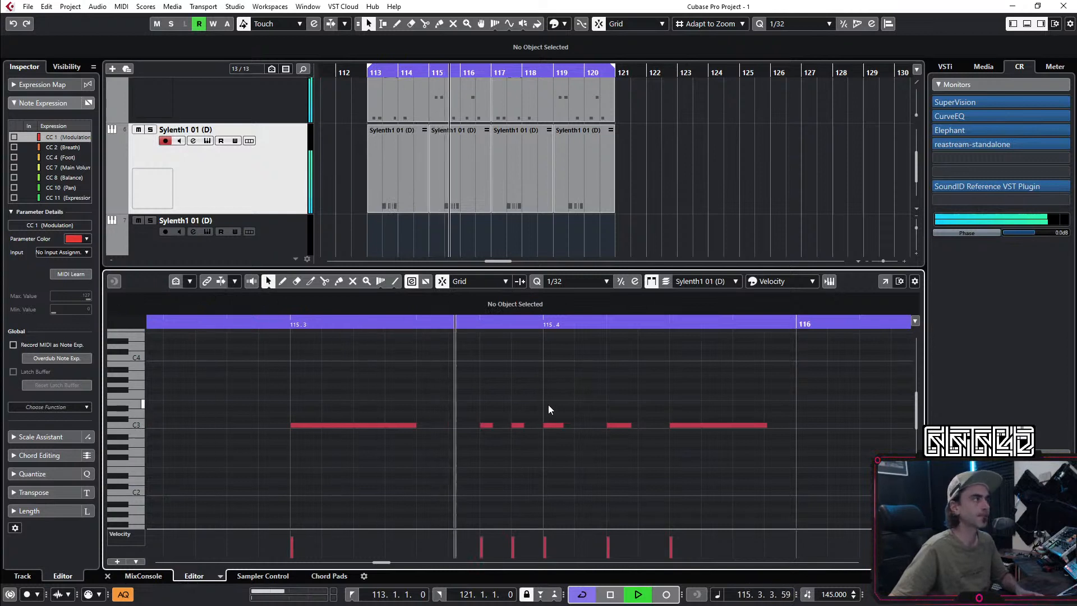
Step: Add C3 thirty-second notes at 116.1.1, 116.1.2, 116.1.3 and 116.1.4, lengthening the last one to nearly a full sixteenth
scroll(529, 390, "down", 3)
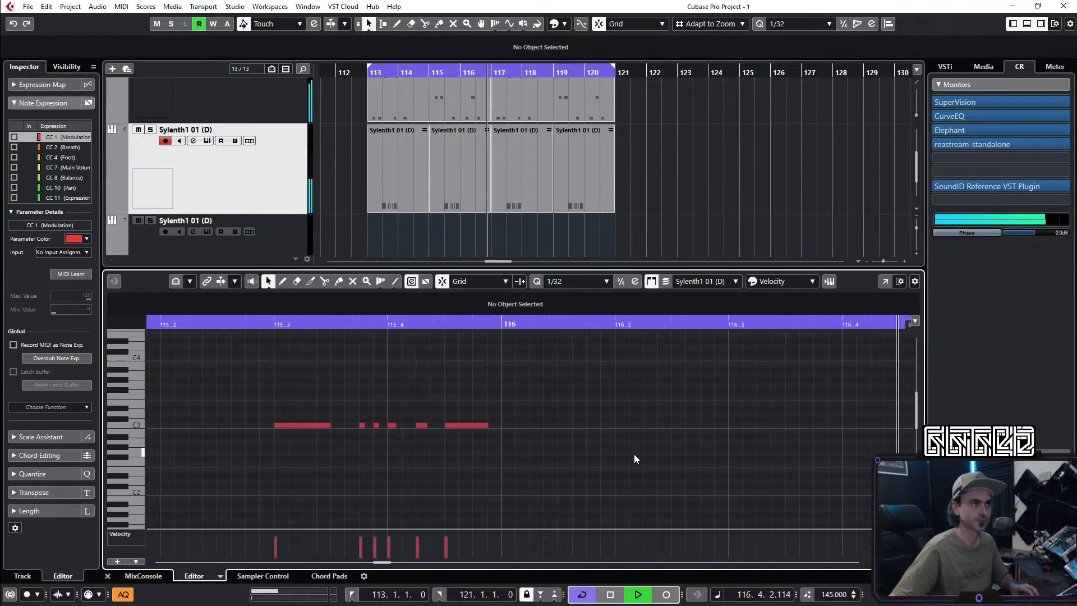
left_click_drag(490, 427, 482, 425)
left_click(485, 425)
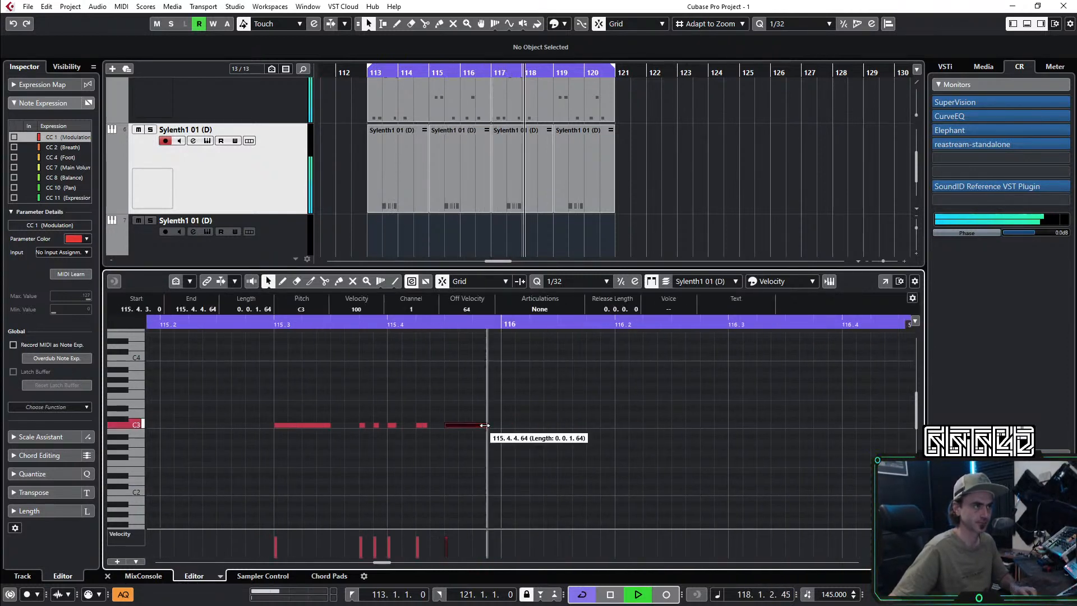
double_click(513, 426)
left_click(538, 425)
double_click(537, 425)
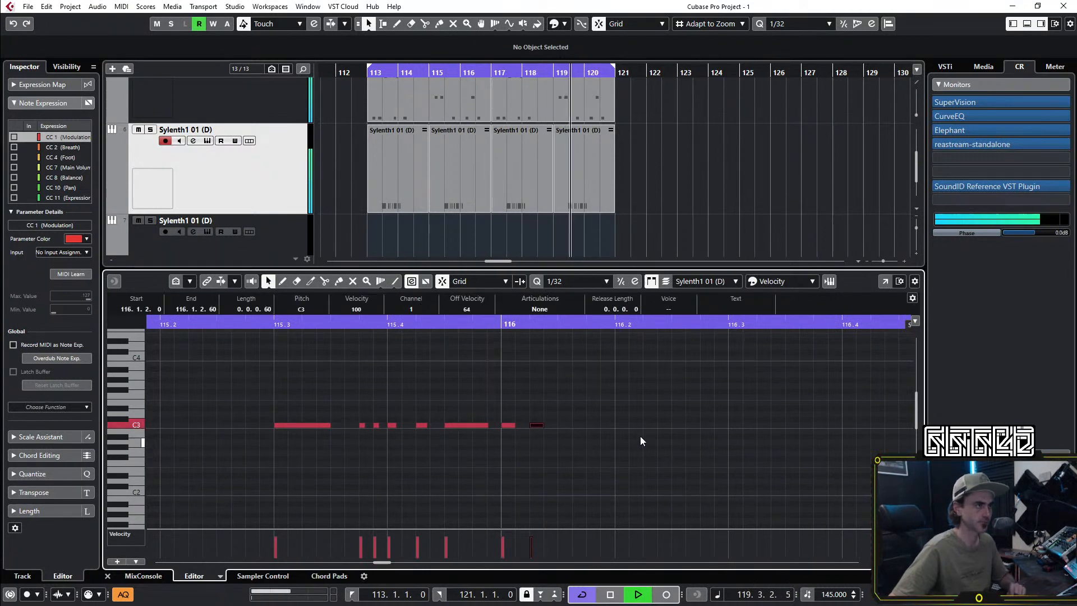
double_click(568, 425)
double_click(597, 424)
left_click_drag(600, 426, 612, 426)
left_click(722, 455)
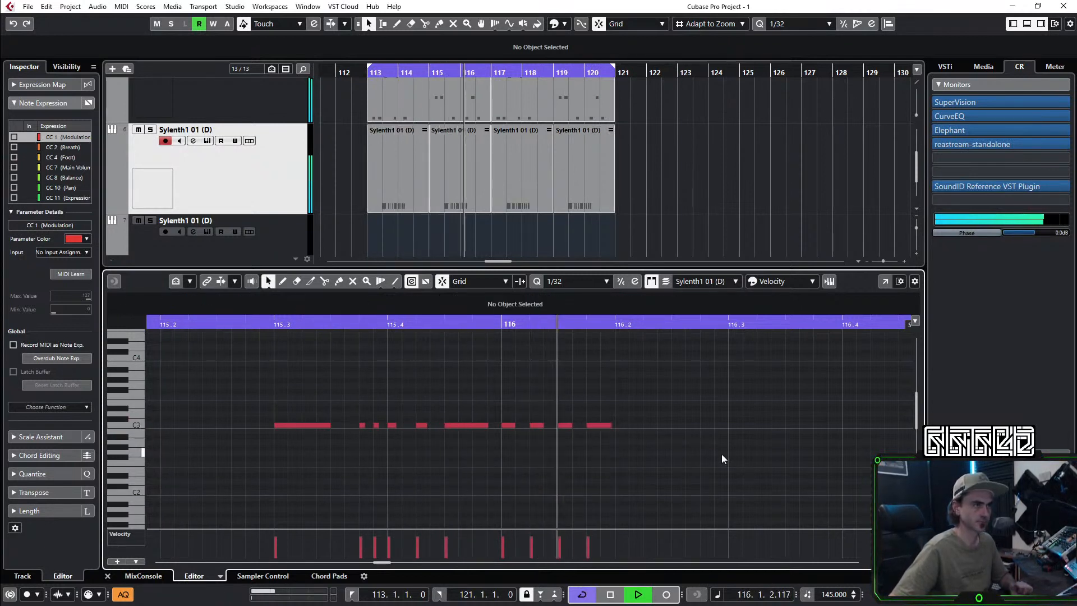
Step: Add a C3 note about one and a half sixteenths long at 115.1.1 and thirty-second C3 notes at 115.1.3 and 115.1.4
key("KP_1")
scroll(692, 429, "down", 3)
scroll(692, 429, "left", 2)
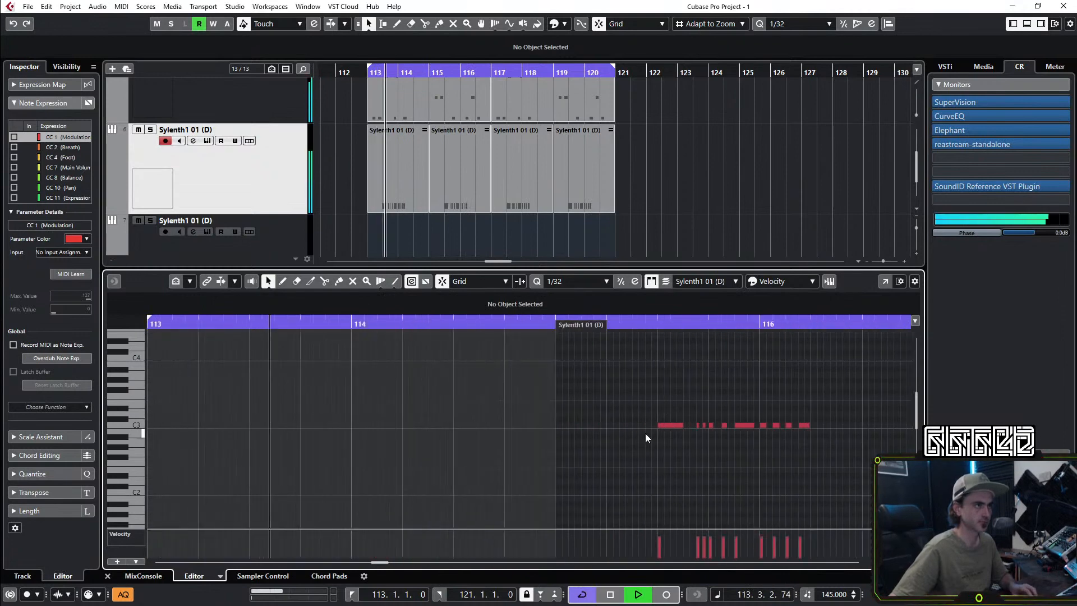
scroll(640, 429, "up", 2)
scroll(620, 424, "right", 1)
scroll(538, 410, "right", 1)
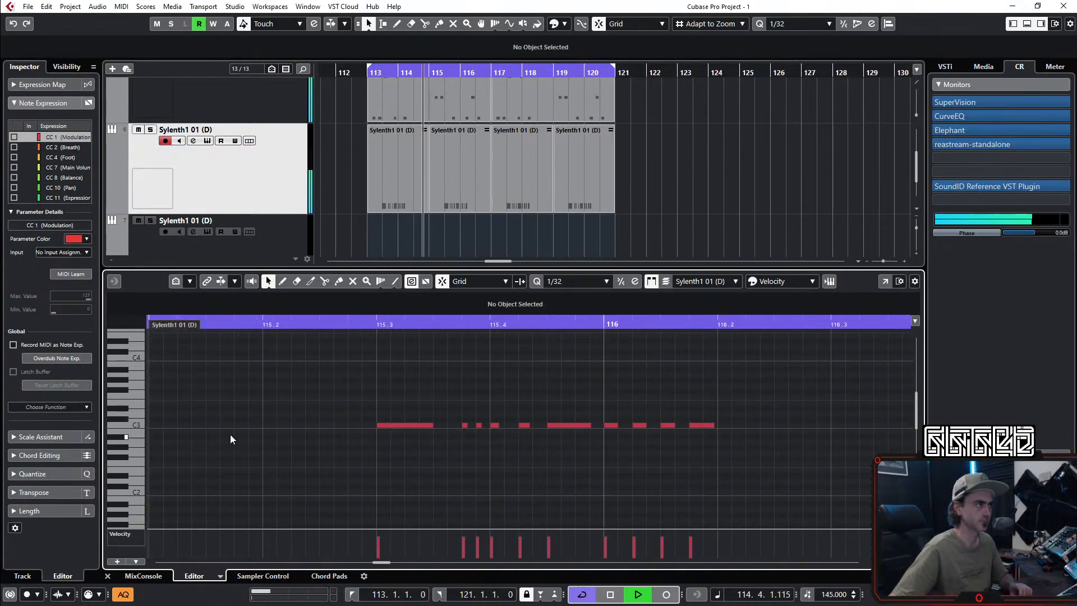
scroll(225, 415, "left", 1)
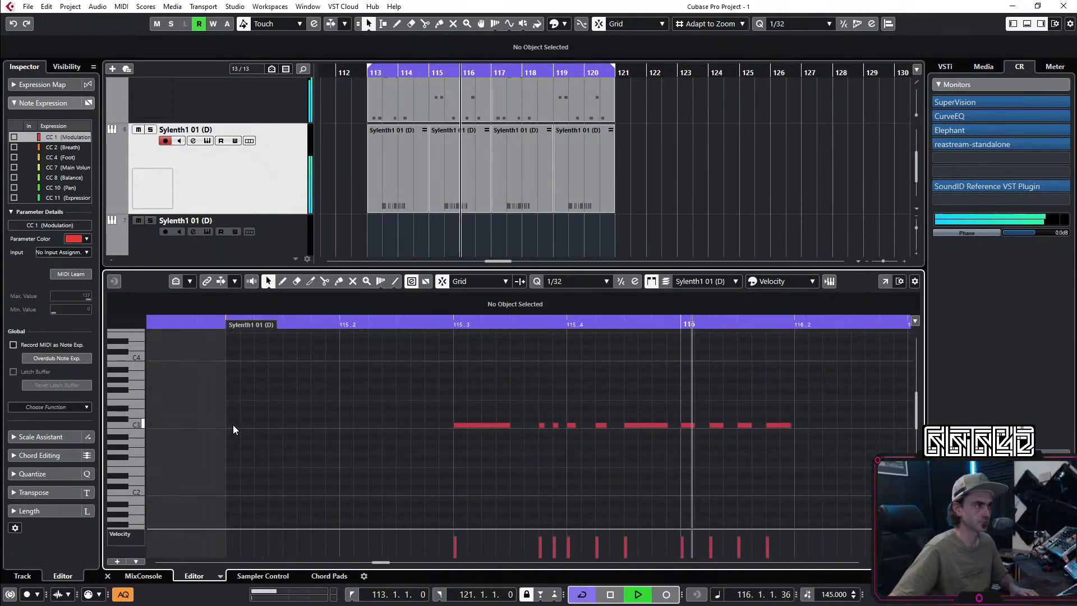
mouse_move(241, 425)
left_mouse_down()
mouse_move(289, 431)
mouse_move(274, 427)
left_mouse_up()
double_click(291, 428)
double_click(316, 427)
left_click(317, 425)
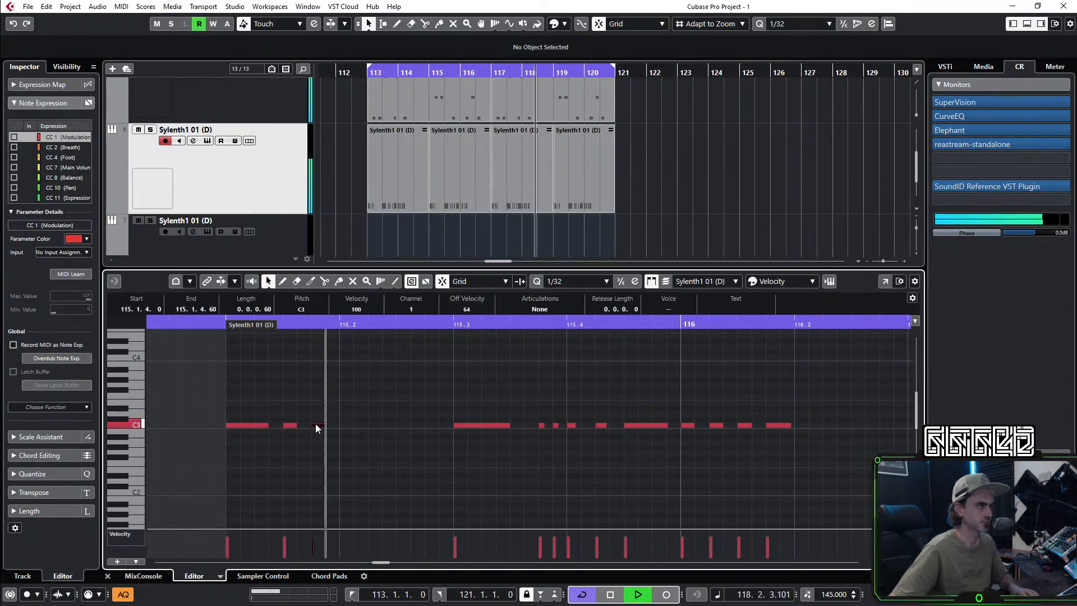
Step: Lengthen the C3 note at 115.1.4 to about one and a half sixteenths while auditioning the loop from its start
key("space")
key("space")
left_click_drag(322, 426, 350, 426)
key("space")
key("space")
key("space")
key("space")
left_click(375, 429)
key("space")
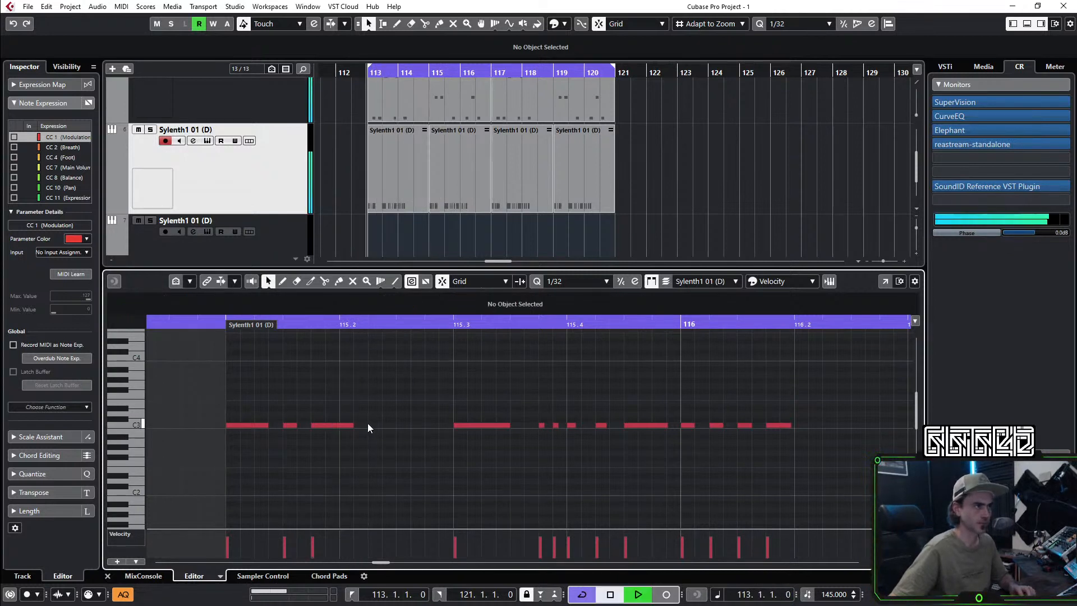
Step: Add thirty-second C3 notes at 115.2.2 and 115.2.3, plus a longer one of 92 ticks at 115.2.4
double_click(375, 426)
key("space")
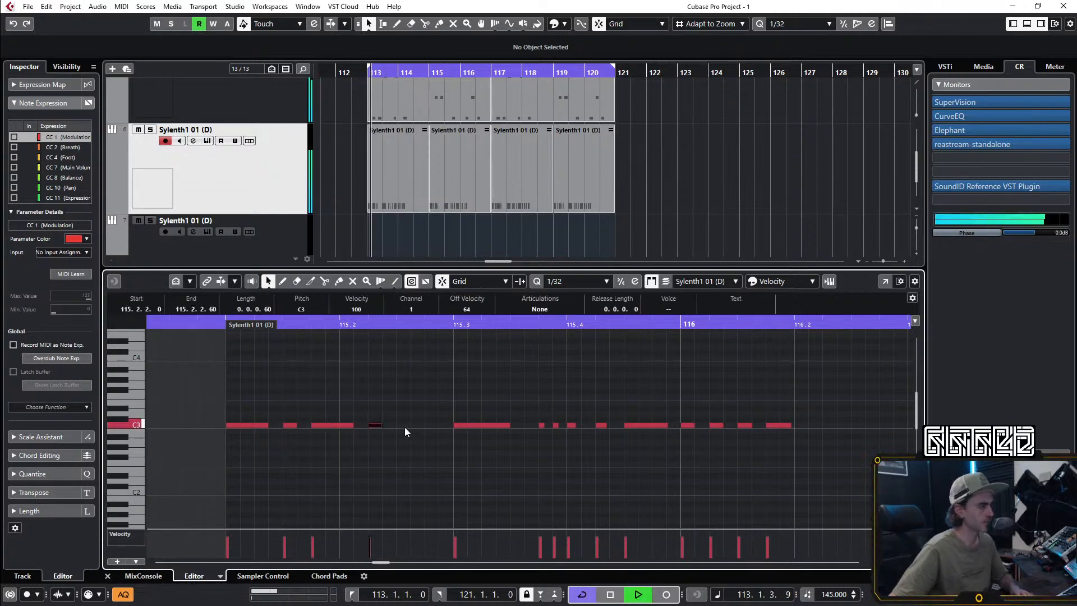
left_click(406, 426)
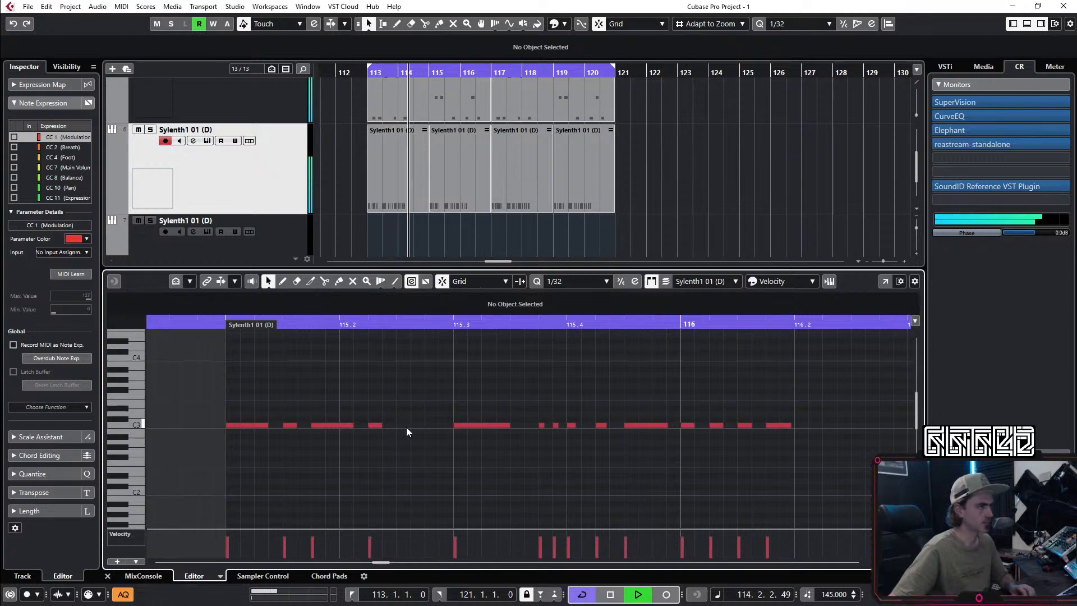
double_click(403, 426)
key("space")
key("space")
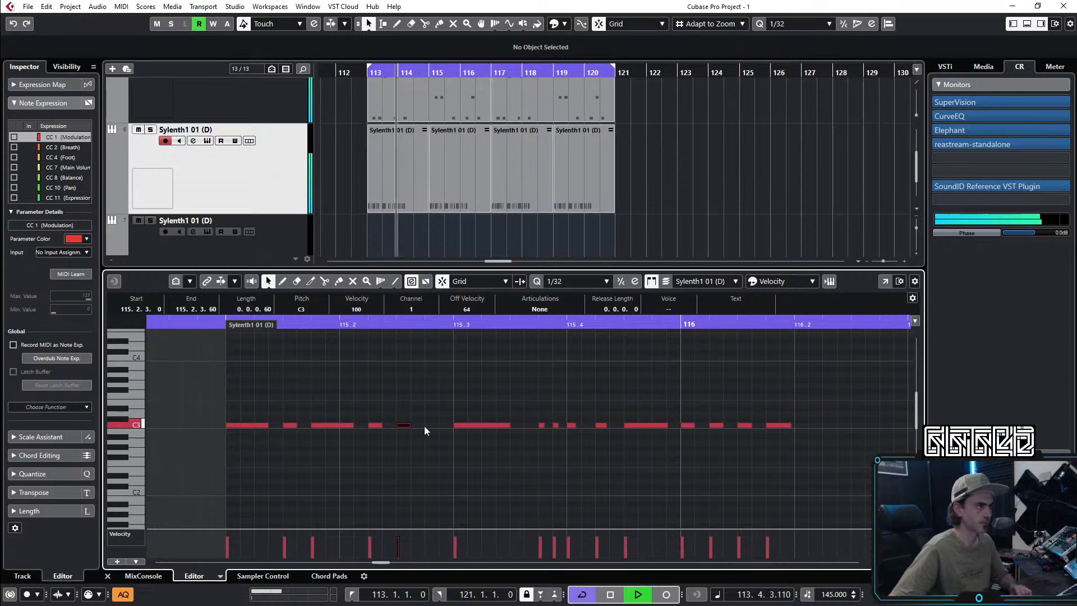
double_click(434, 426)
left_click_drag(438, 426, 447, 430)
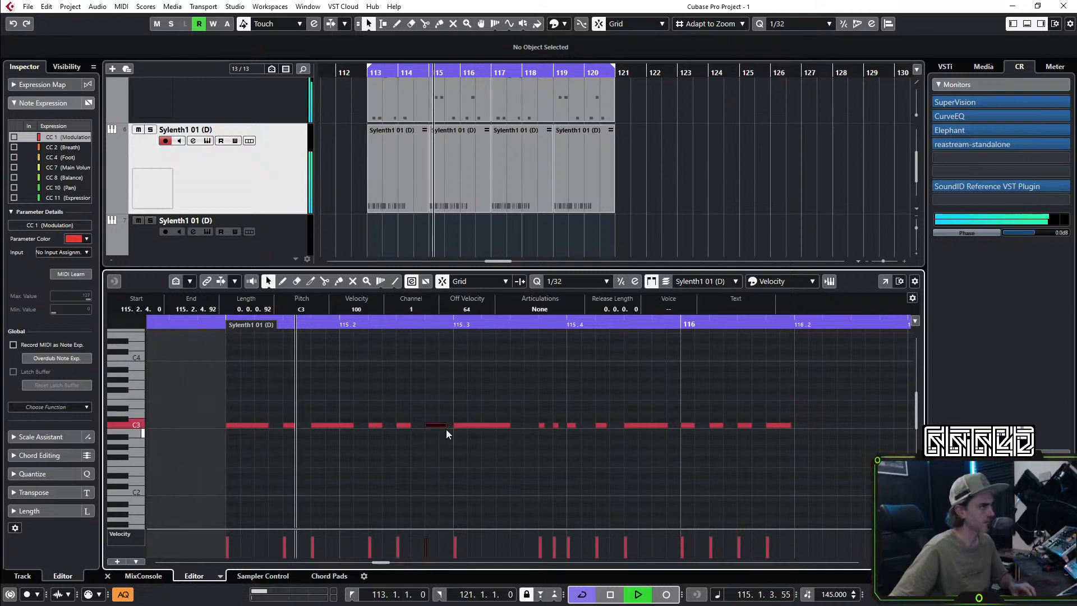
Step: Delete the two-sixteenth C3 note at 115.3.1
key("g")
key("h")
scroll(497, 425, "right", 2)
scroll(499, 425, "left", 6)
left_click(509, 418)
left_click(539, 426)
key("Delete")
key("space")
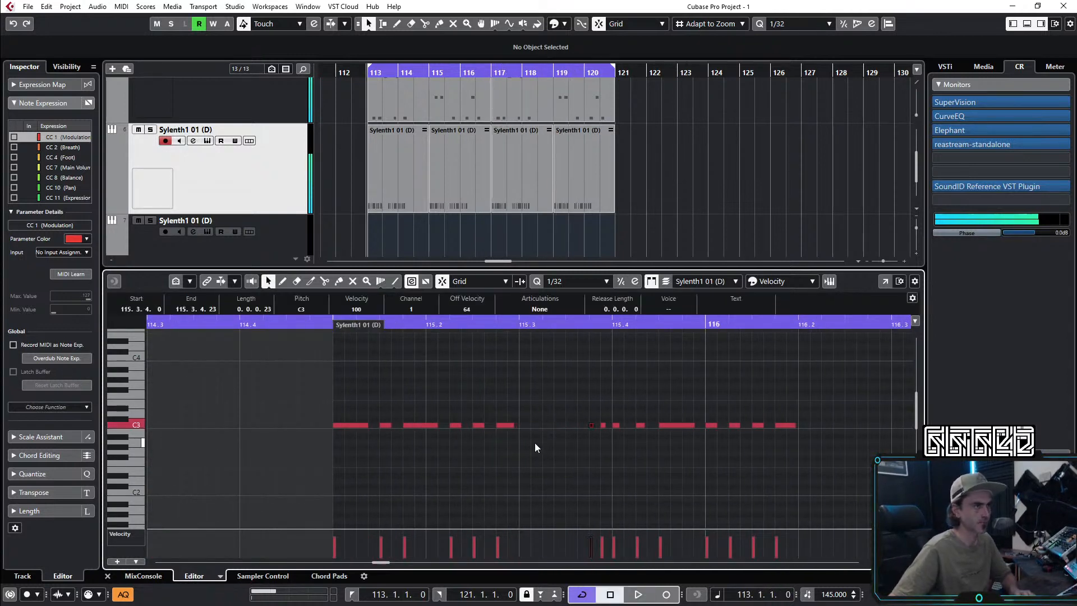
Step: Add C3 notes at 115.3.1, 115.3.2 and 115.3.3, lengthening the middle one to nearly a full sixteenth
key("space")
key("space")
key("space")
double_click(526, 425)
scroll(541, 430, "right", 2)
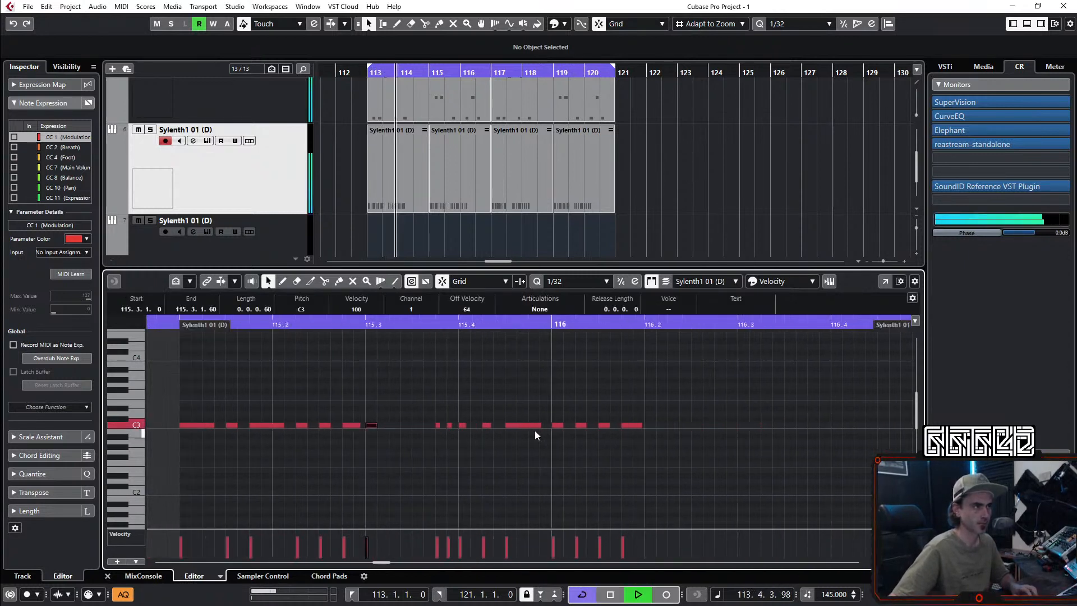
double_click(395, 425)
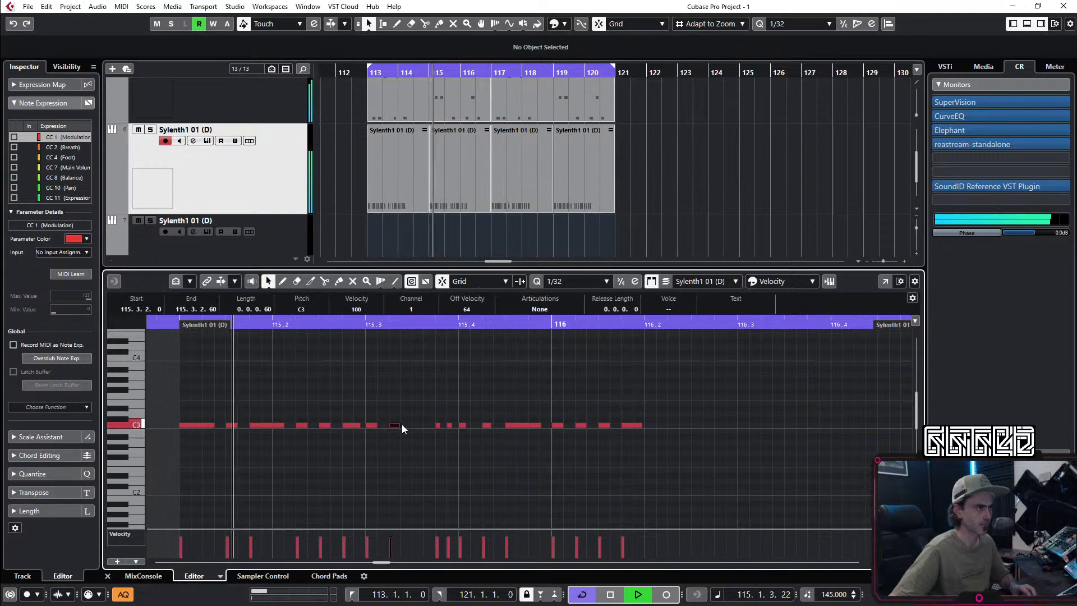
left_click_drag(400, 425, 409, 427)
left_click(431, 436)
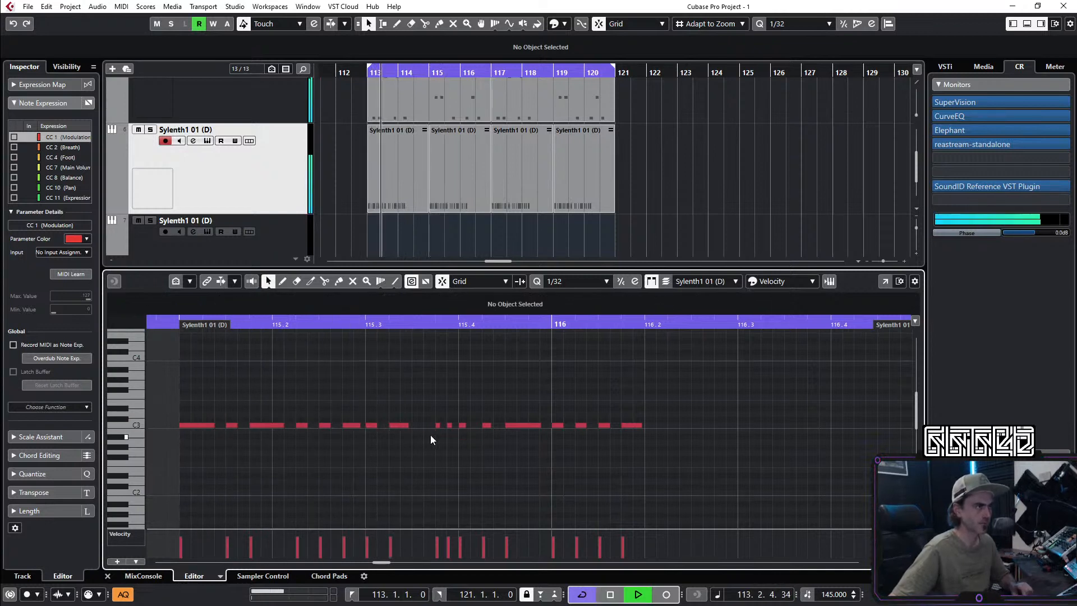
double_click(419, 425)
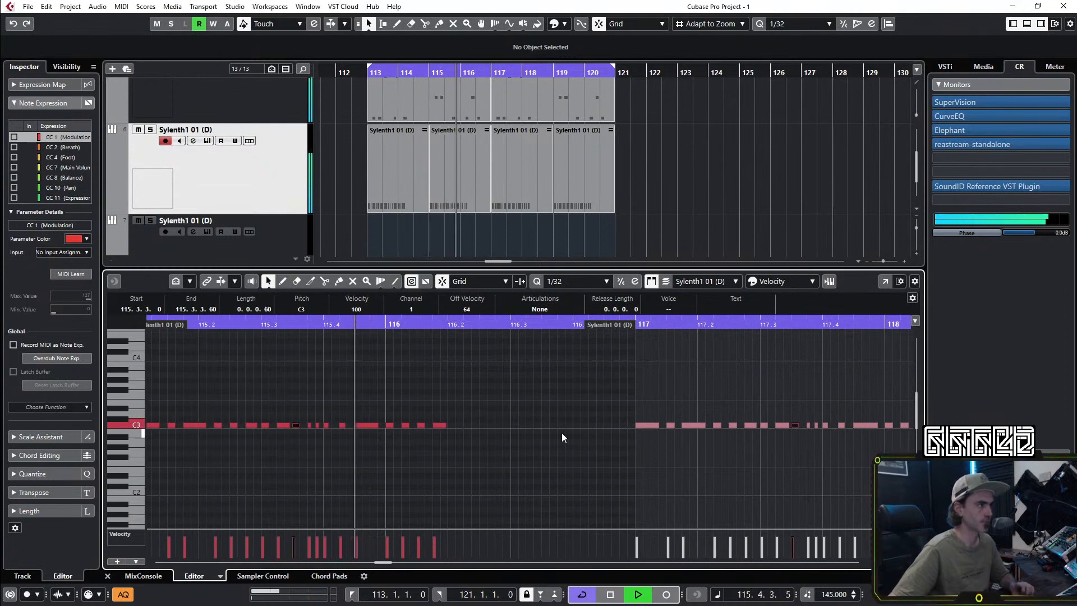
Step: Add thirty-second C3 notes at 116.2.1, 116.2.2, 116.2.3 and 116.2.4
scroll(468, 430, "up", 1)
scroll(468, 430, "up", 1)
double_click(437, 426)
double_click(464, 426)
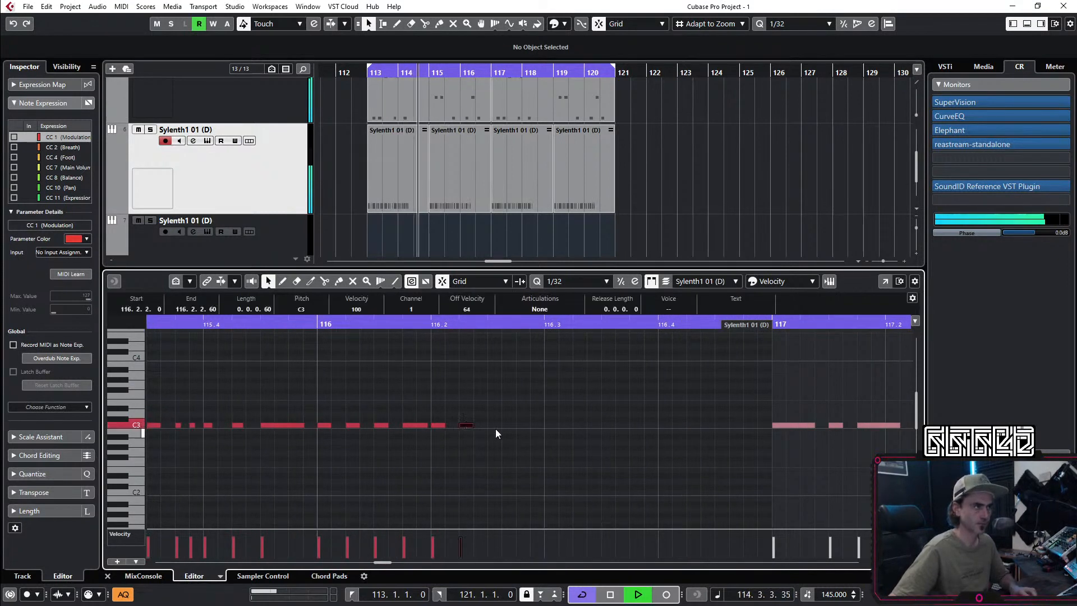
double_click(494, 425)
double_click(523, 425)
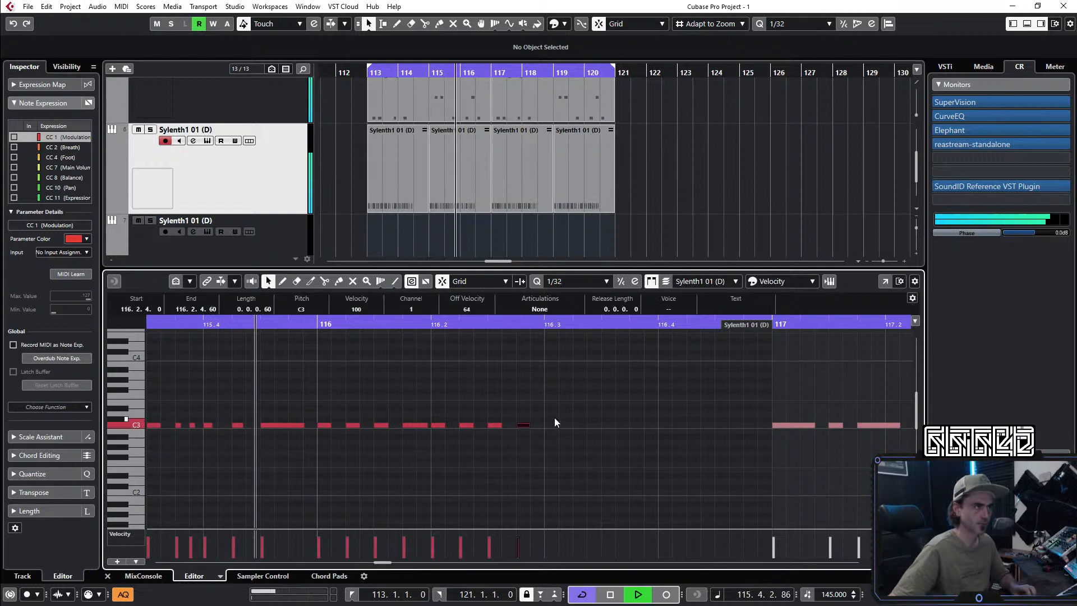
Step: Shorten the four C3 notes from 116.2.1 to 116.2.4 together to about a quarter of a sixteenth
key("space")
key("space")
left_click(549, 419)
left_click_drag(549, 423, 436, 426)
left_click(511, 411)
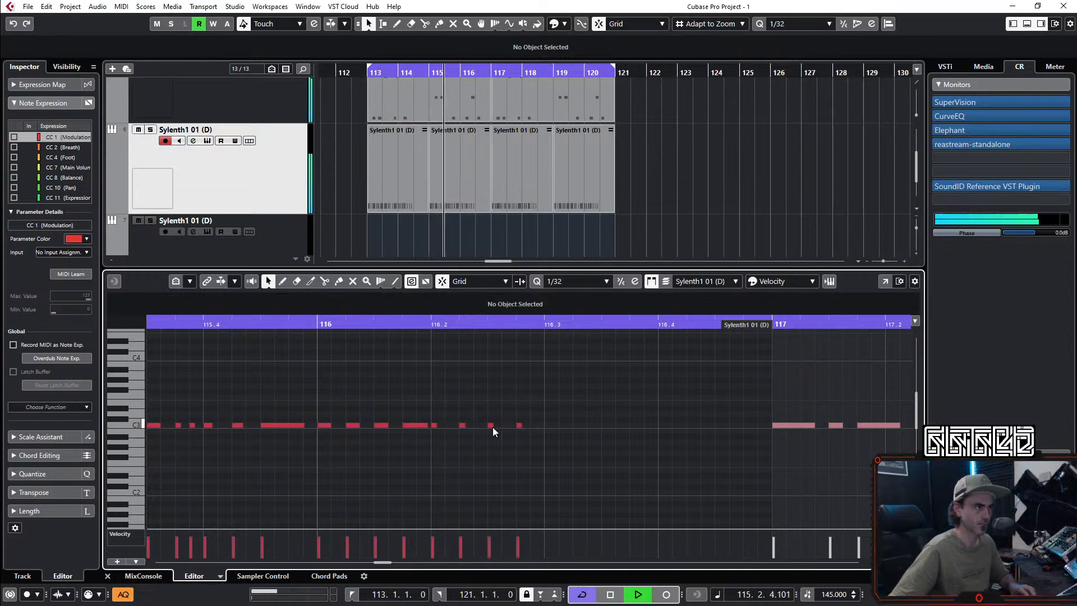
Step: Lengthen the C3 note at 116.2.3 to nearly a full sixteenth
left_click(493, 426)
key("space")
key("space")
left_click_drag(493, 426, 511, 426)
left_click(533, 466)
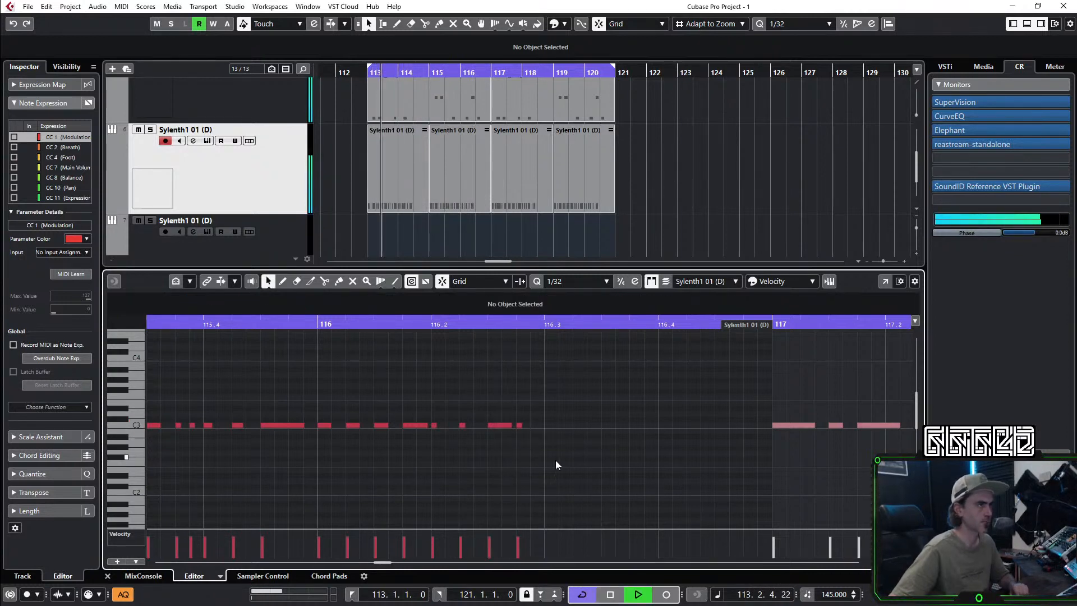
Step: Add thirty-second C3 notes at 116.3.1, 116.3.2 and 116.3.3
key("space")
key("space")
double_click(473, 425)
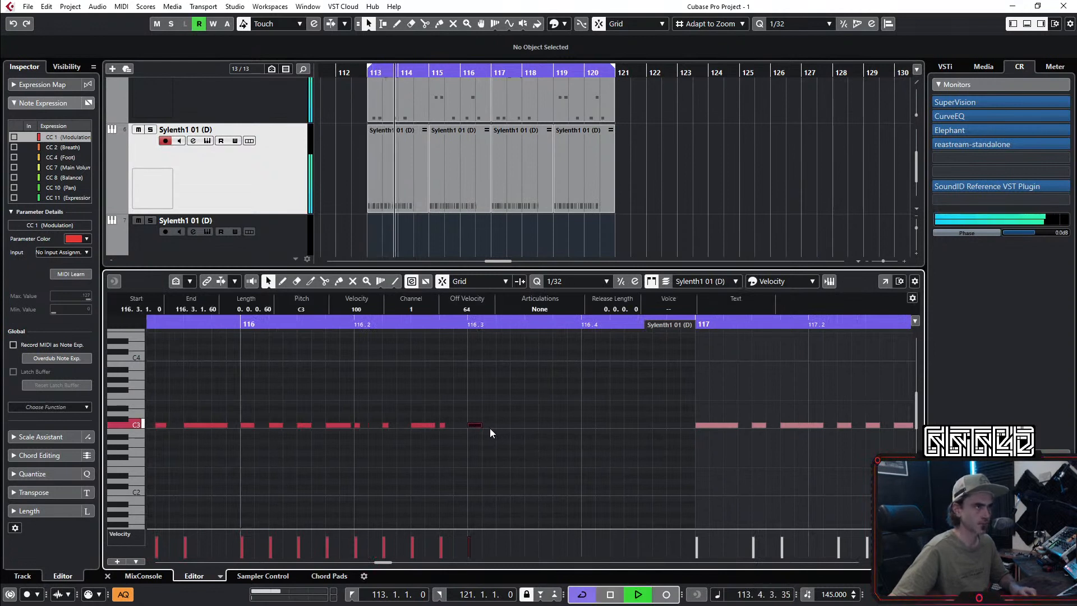
left_click(500, 423)
double_click(502, 425)
double_click(530, 425)
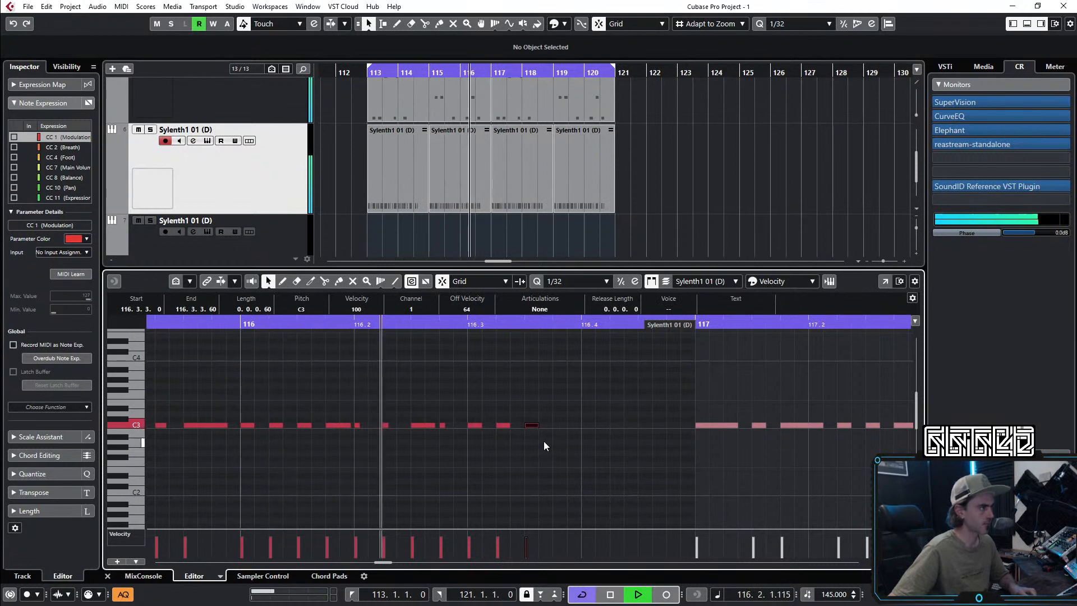
Step: Add a C3 note at 116.3.4 and lengthen it to about four fifths of a sixteenth
key("space")
key("space")
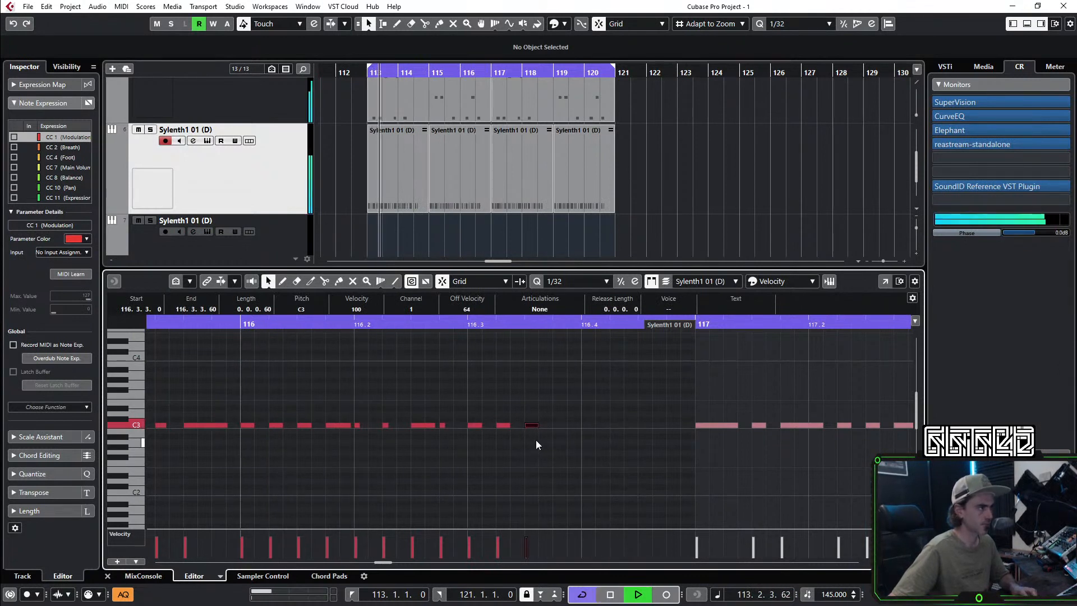
left_click(555, 427)
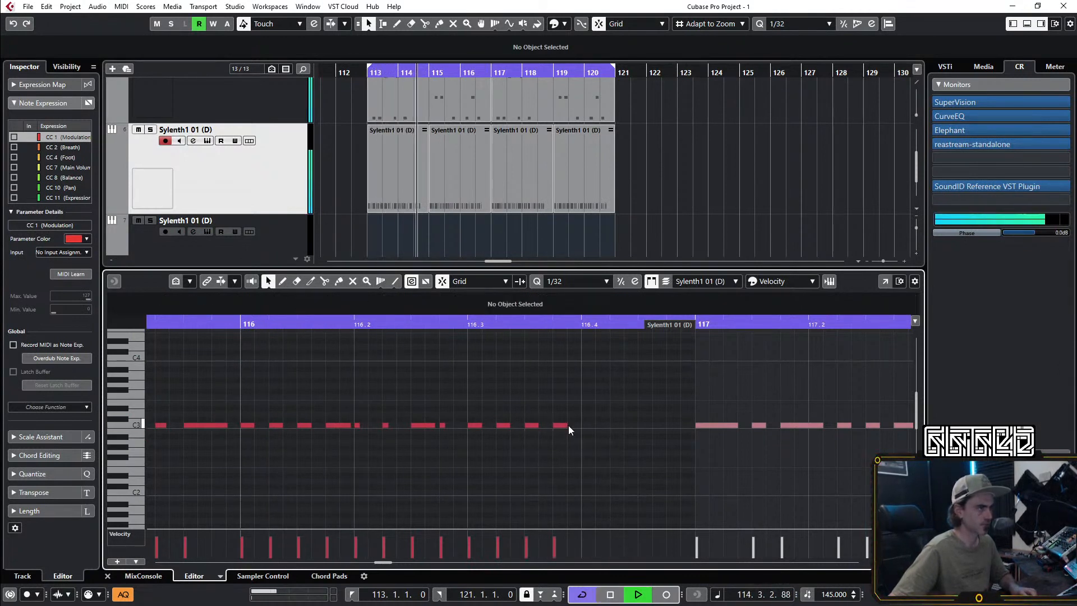
left_click_drag(567, 425, 574, 426)
left_click(602, 415)
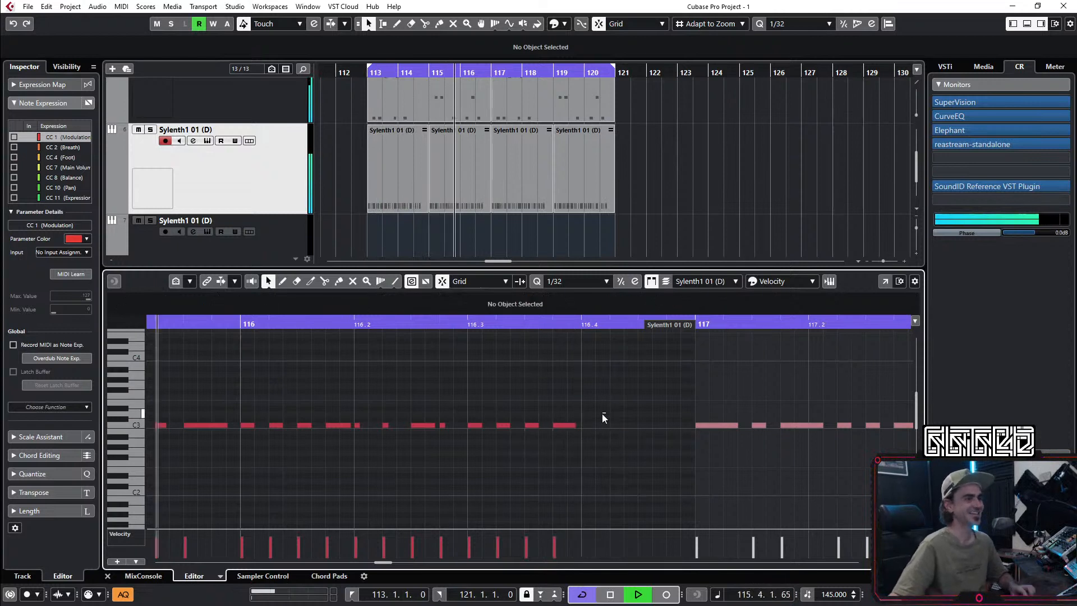
Step: Fill the last beat with C3 notes at 116.4.1, half a sixteenth after it, 116.4.2, 116.4.3 and 116.4.4
key("space")
key("space")
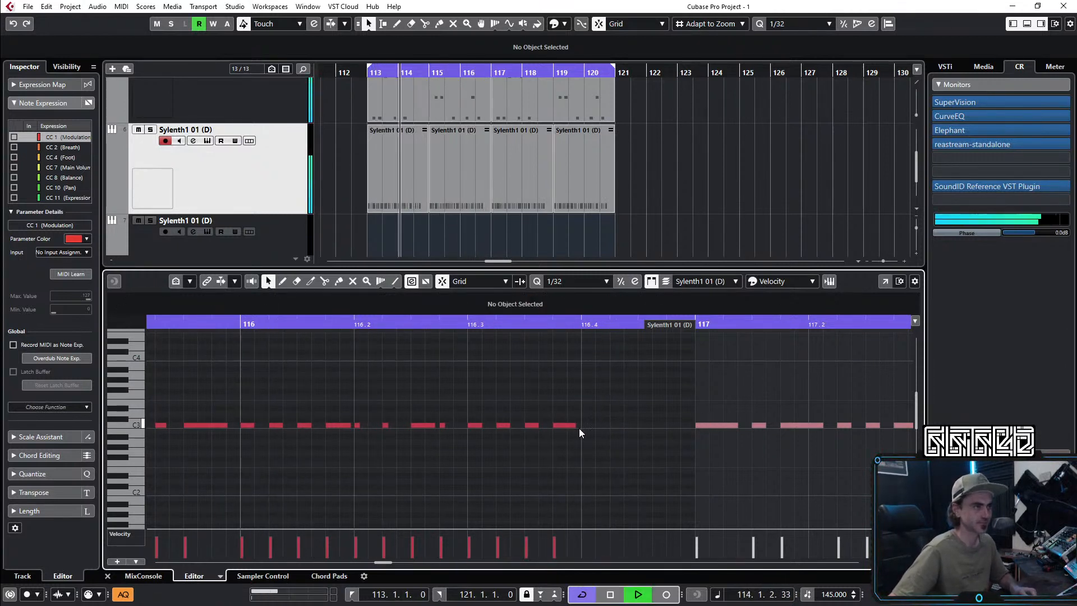
left_click(587, 425, "alt")
double_click(605, 426)
double_click(622, 425)
double_click(643, 426)
left_click(674, 423)
double_click(674, 424)
Step: Select the two closely spaced C3 notes at 116.4.1 and shorten them slightly
left_click(660, 406)
mouse_move(616, 411)
left_mouse_down()
mouse_move(592, 430)
mouse_move(624, 426)
left_mouse_up()
left_click(608, 413)
left_click(607, 420)
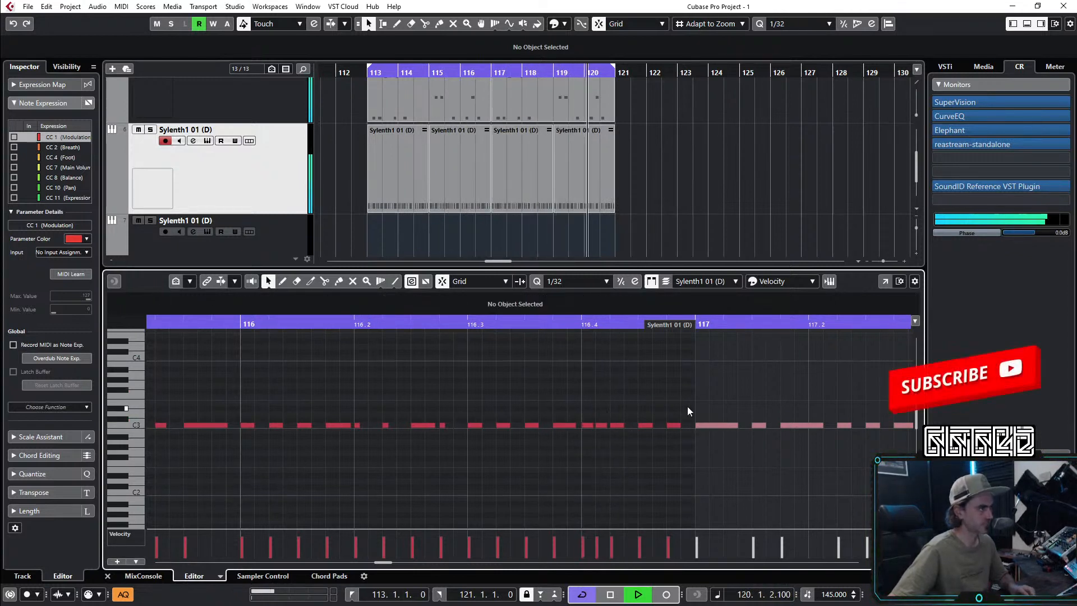
left_click_drag(598, 416, 585, 433)
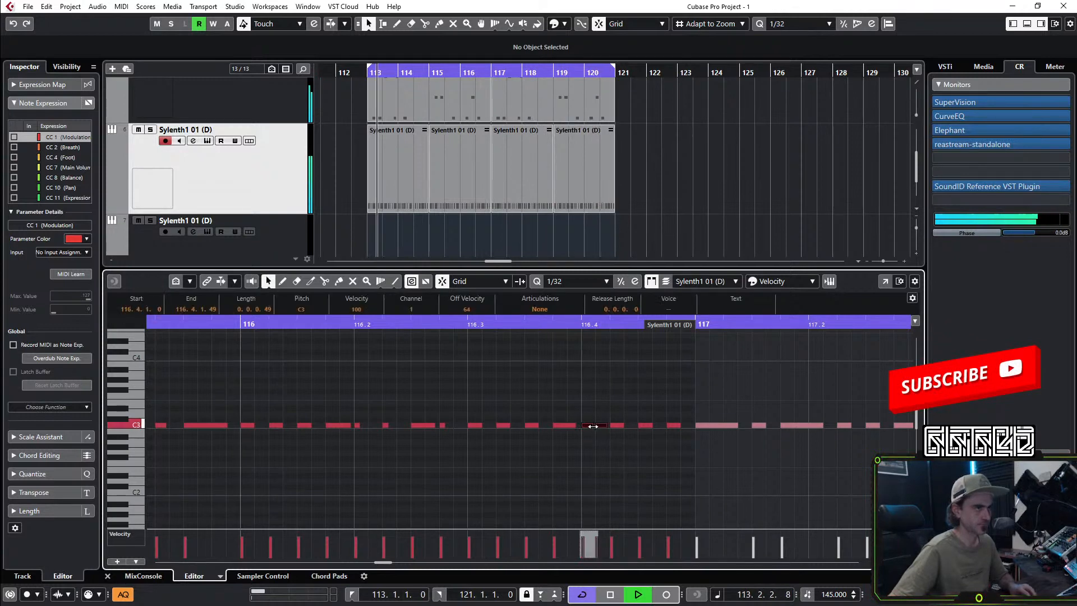
left_click(593, 446)
Step: Close the MIDI editor and lower the second Sylenth1 track's volume to -1.35
scroll(585, 469, "down", 3)
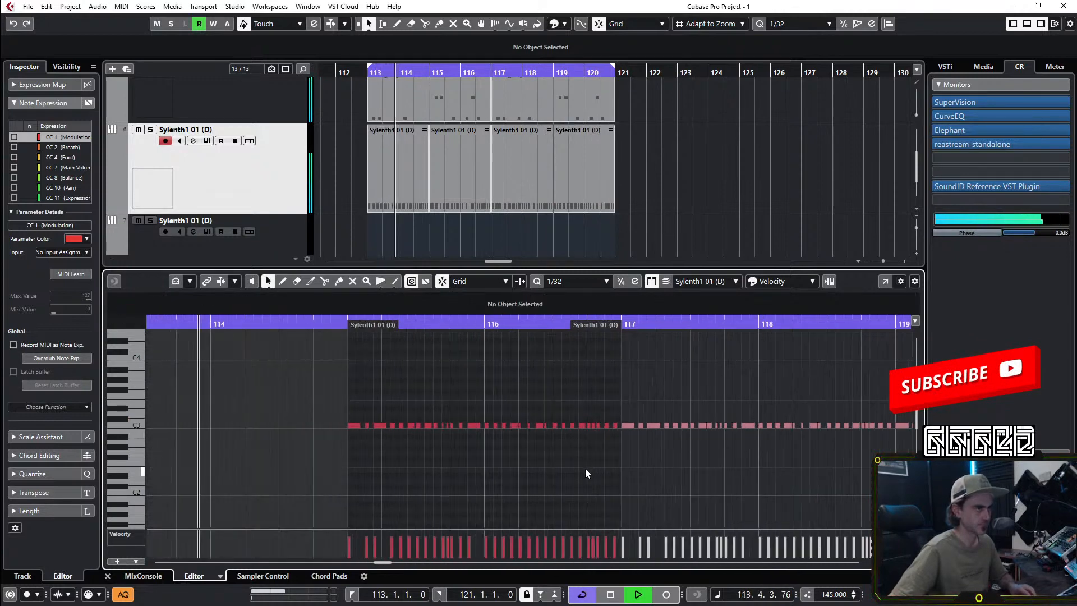
left_click(108, 576)
scroll(629, 413, "left", 2)
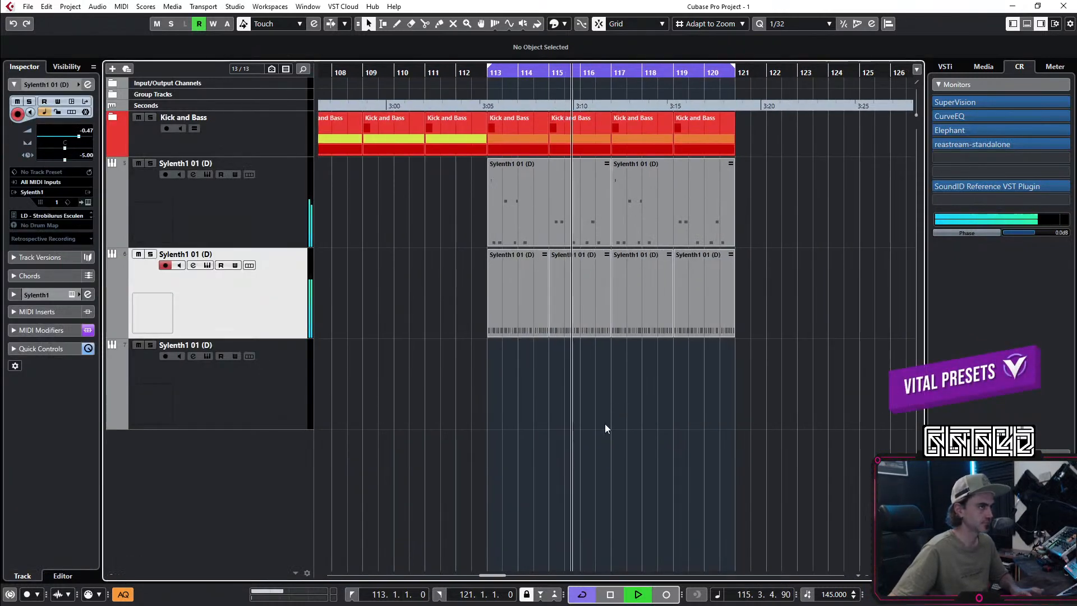
scroll(80, 135, "down", 2)
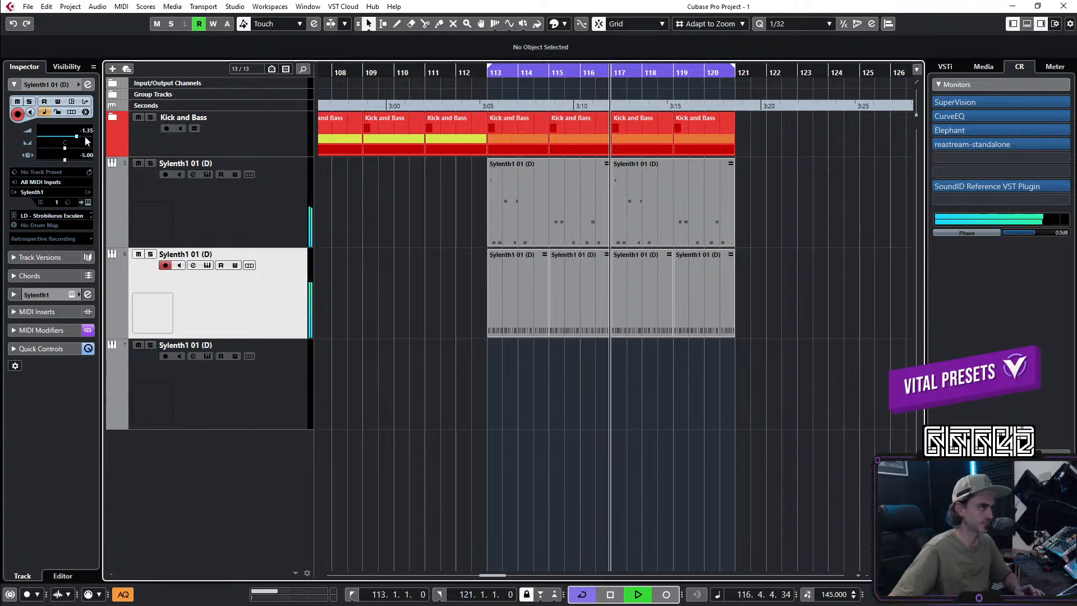
Step: Rename the first Sylenth1 track Insects and the second Sylenth1 track Bleeps
double_click(208, 167)
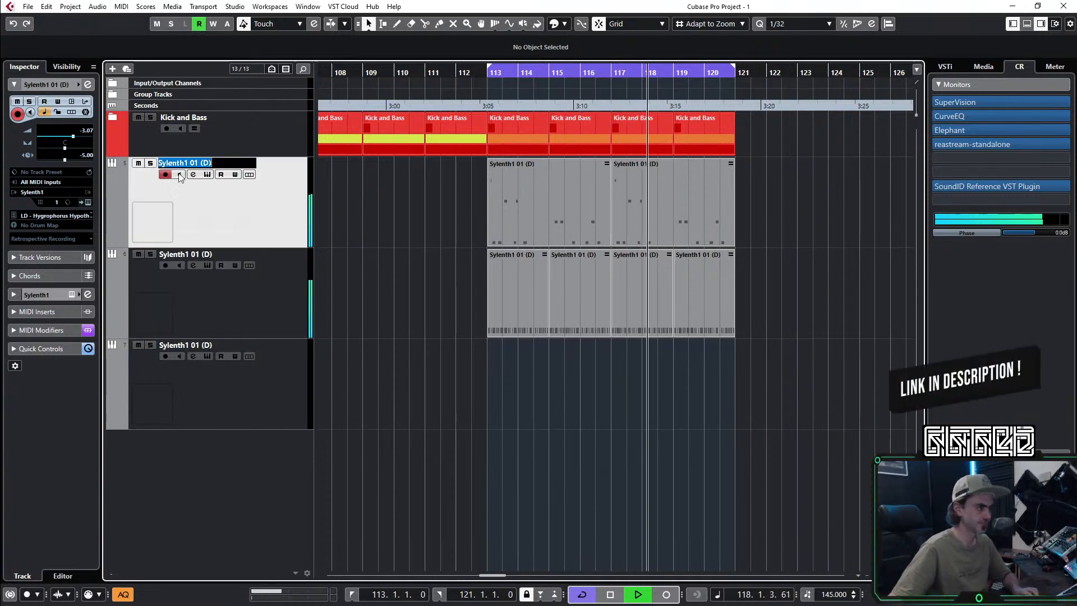
type("Insects")
key("Return")
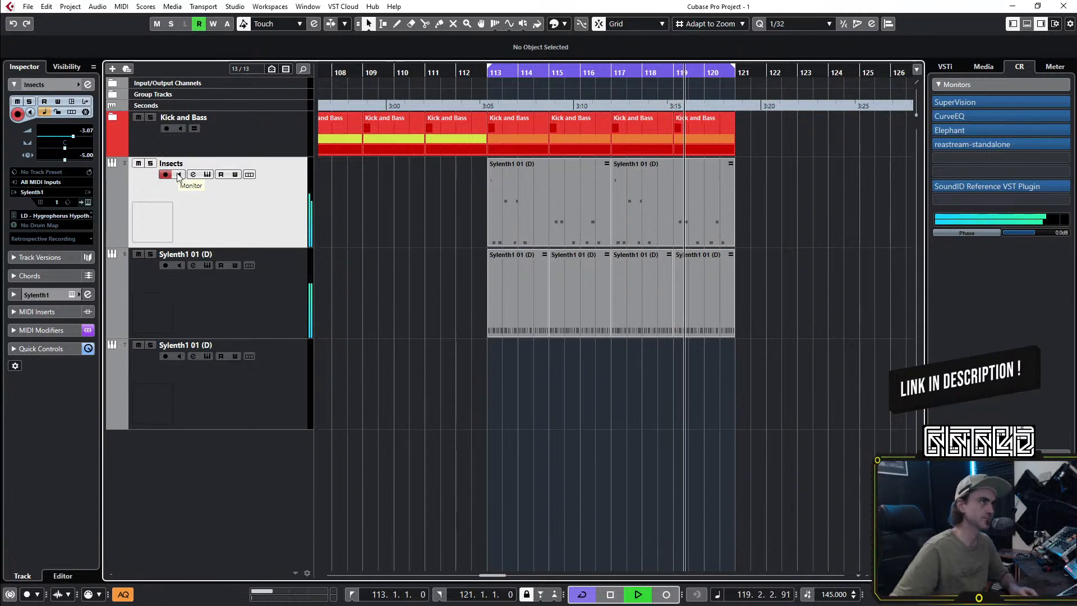
double_click(174, 254)
type("Bleeps")
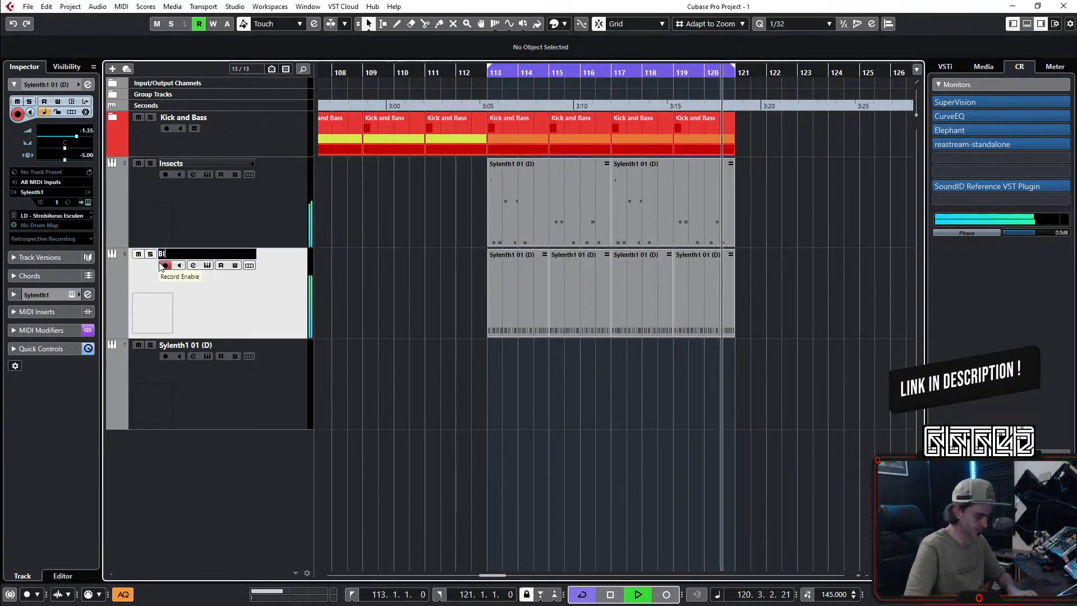
key("Return")
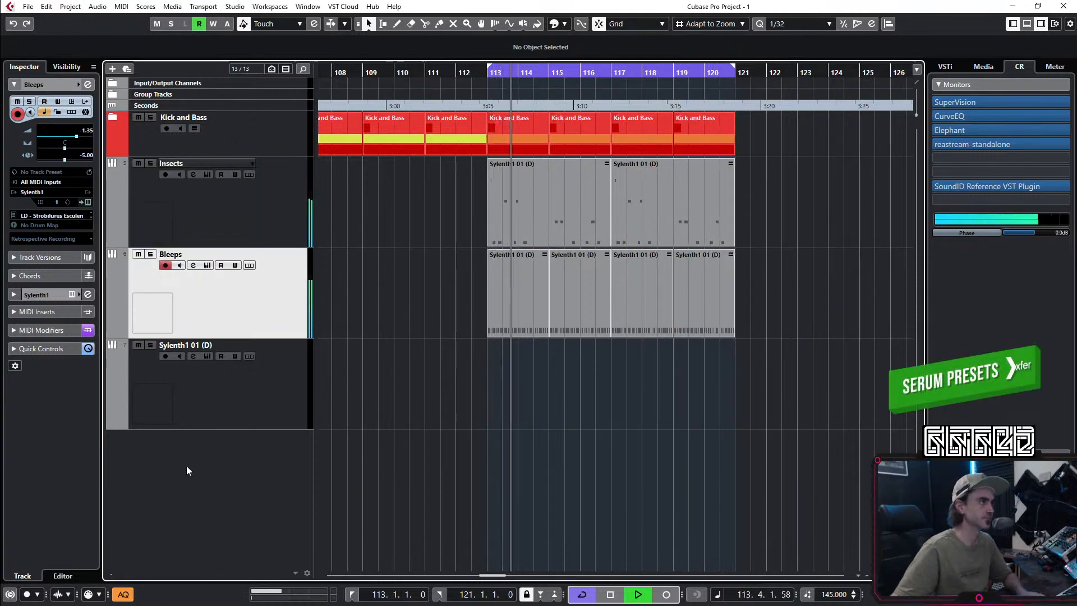
Step: Lower the Bleeps volume to -1.83 and enable its channel low-cut filter with slope 24 at about 541.5 Hz
left_click(87, 85)
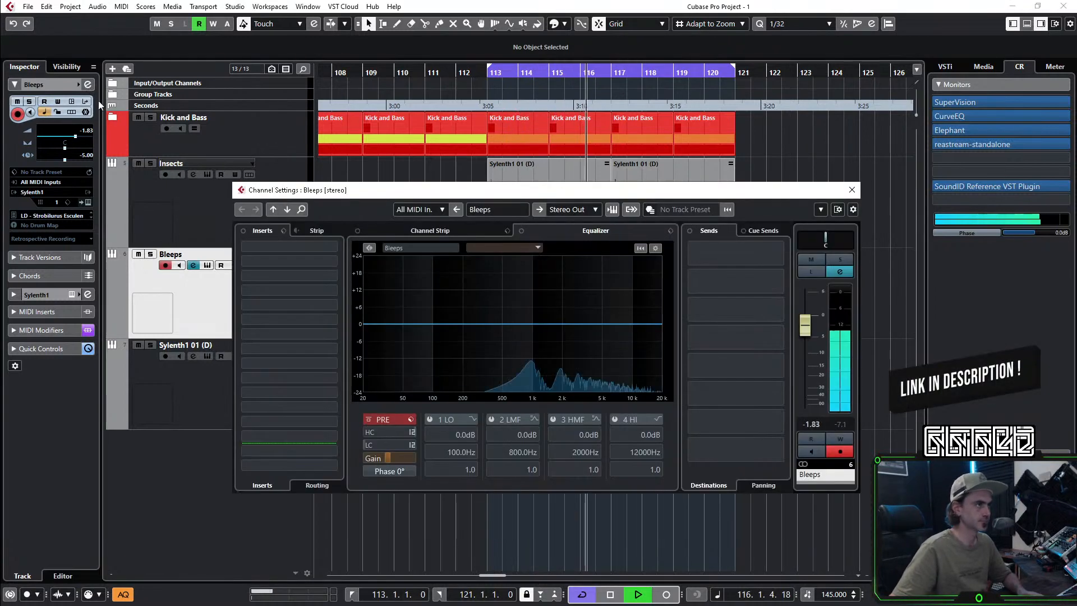
left_click(306, 257)
left_click(308, 258)
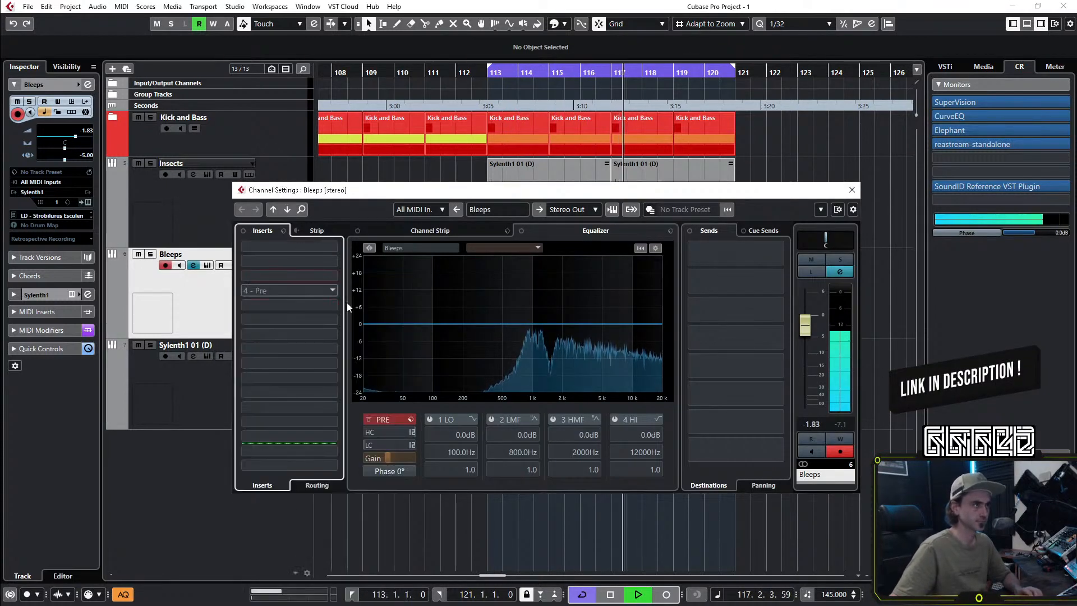
left_click(413, 447)
left_click(435, 480)
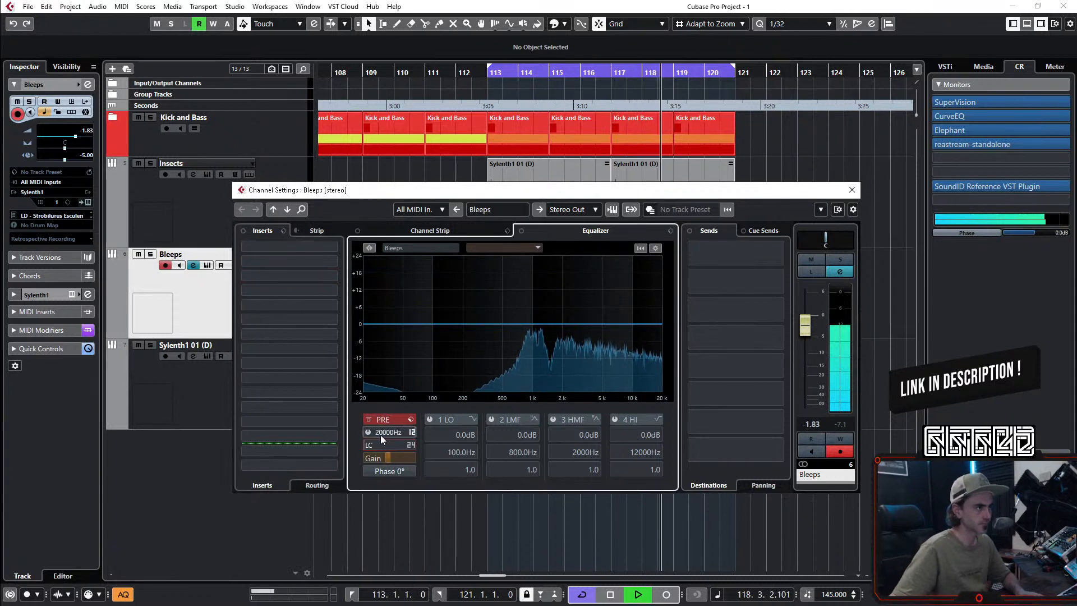
left_click(368, 445)
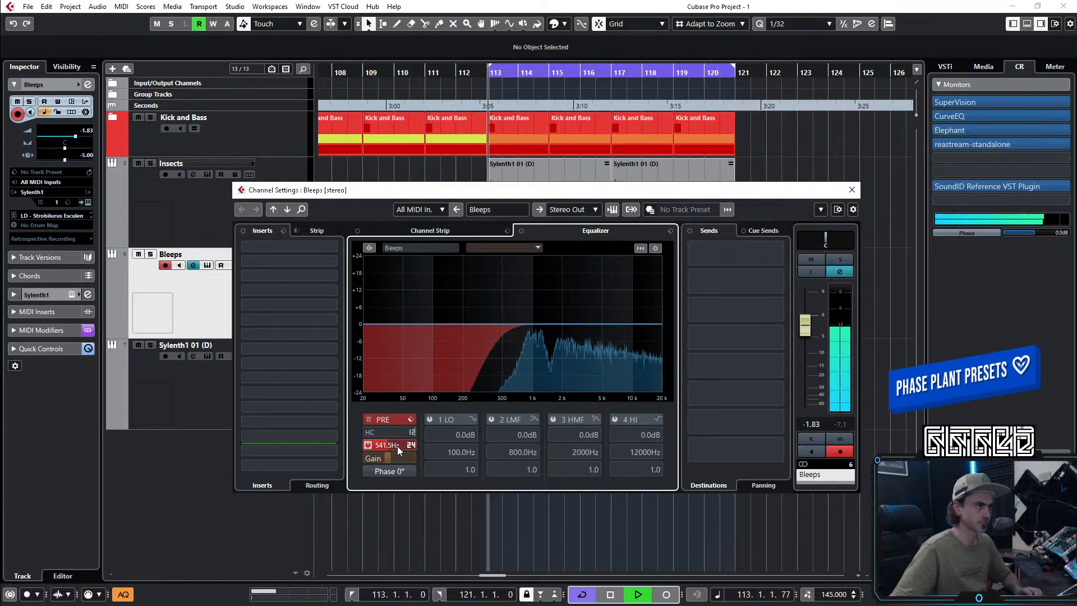
Step: Search the effects for "mult" and load Multipass into the fourth insert slot of the Bleeps channel
left_click(302, 294)
type("mutl")
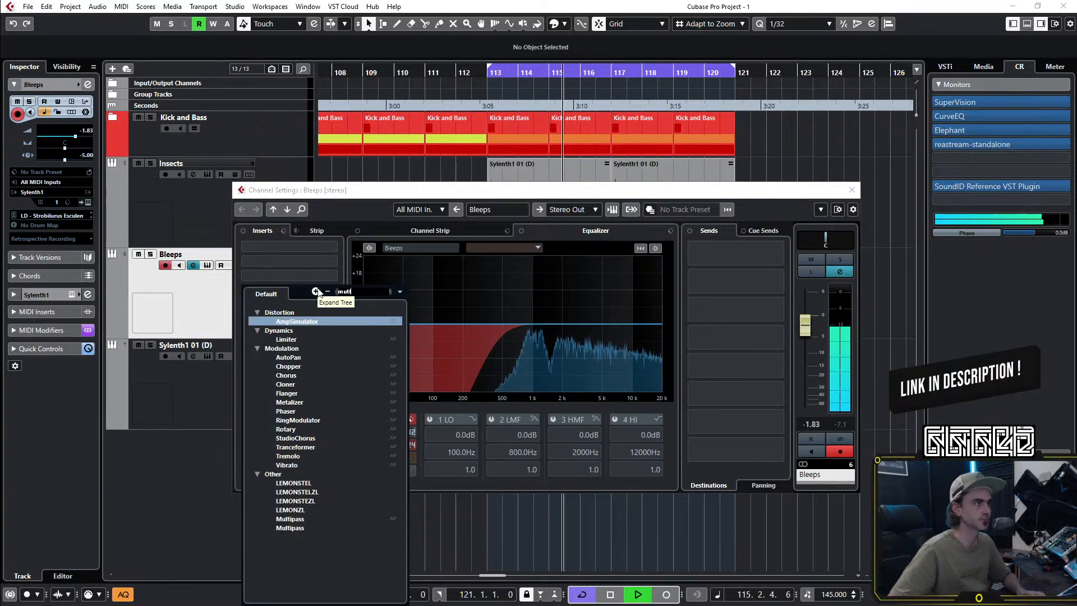
key("BackSpace")
key("BackSpace")
type("lt")
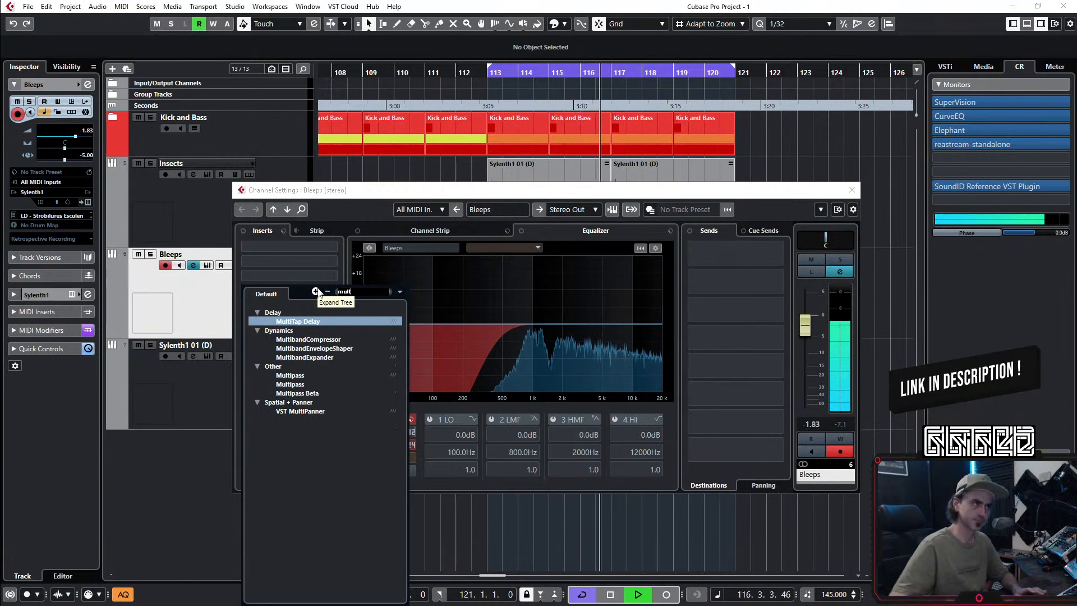
left_click(301, 383)
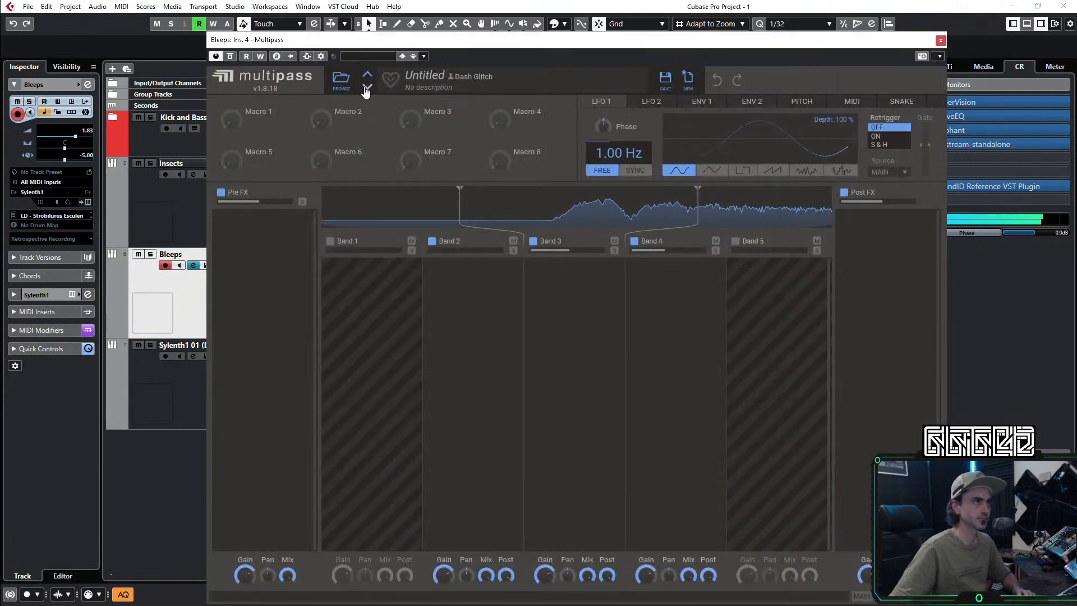
Step: Browse the user presets in Sludge For Multipass, examining the Gated Filters and Stereo Focused Filters folders
left_click(342, 80)
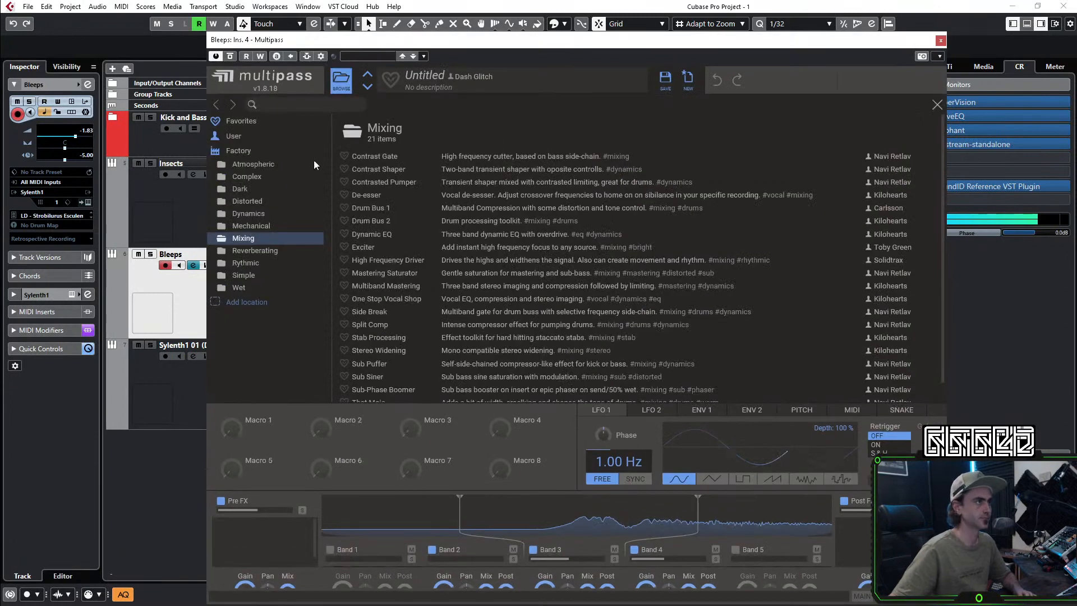
left_click(233, 136)
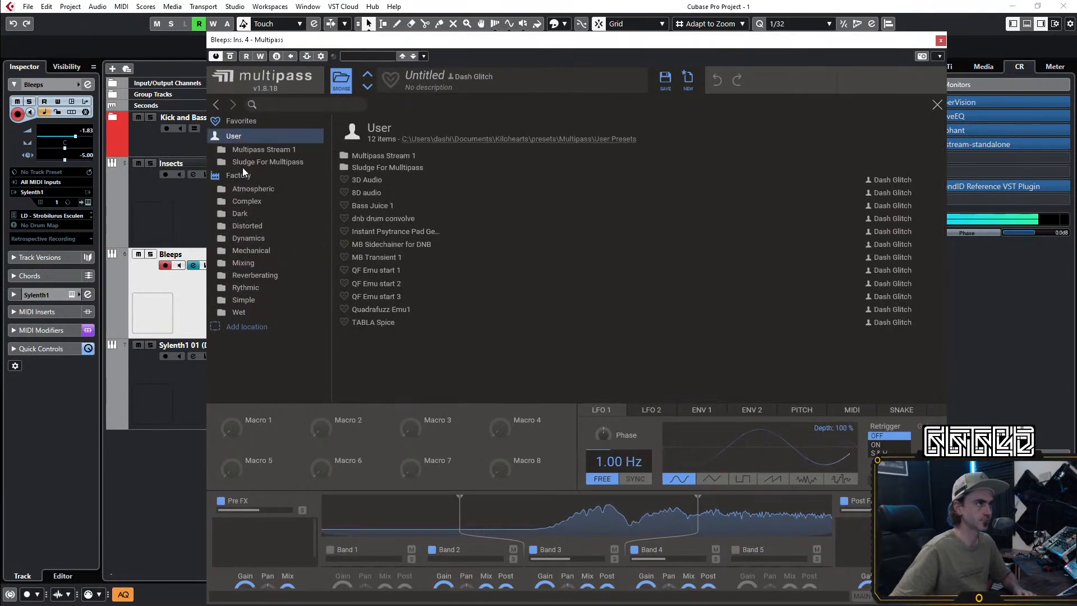
left_click(241, 163)
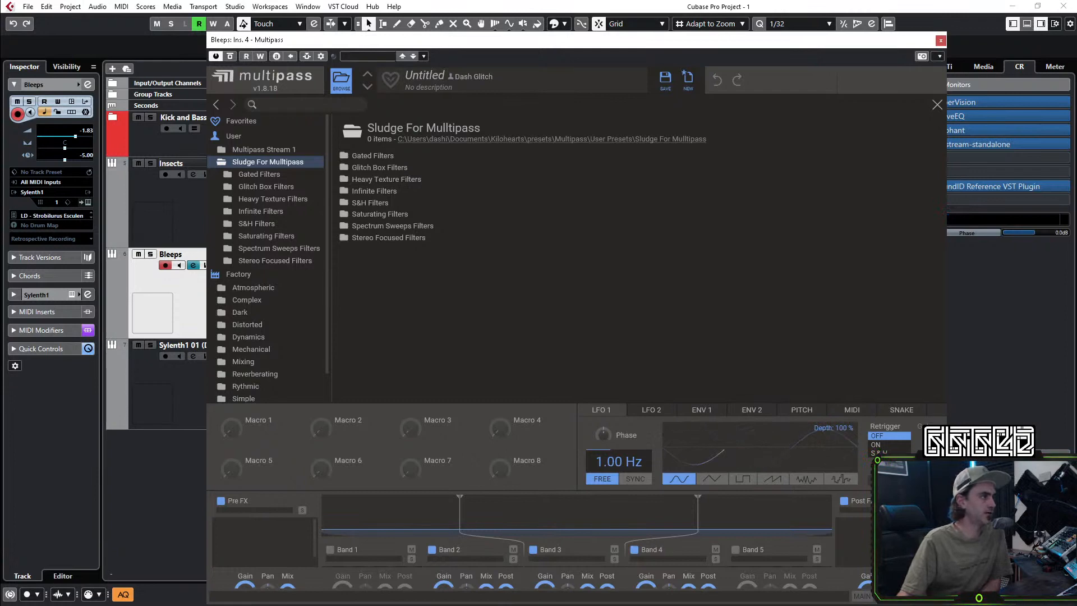
left_click(941, 41)
left_click(255, 292)
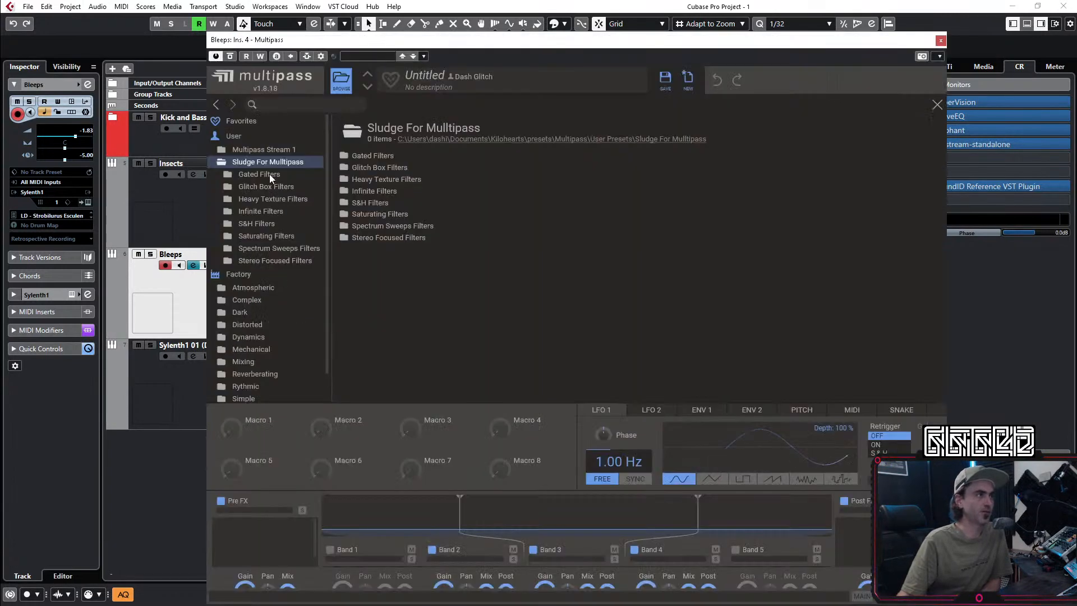
left_click(261, 175)
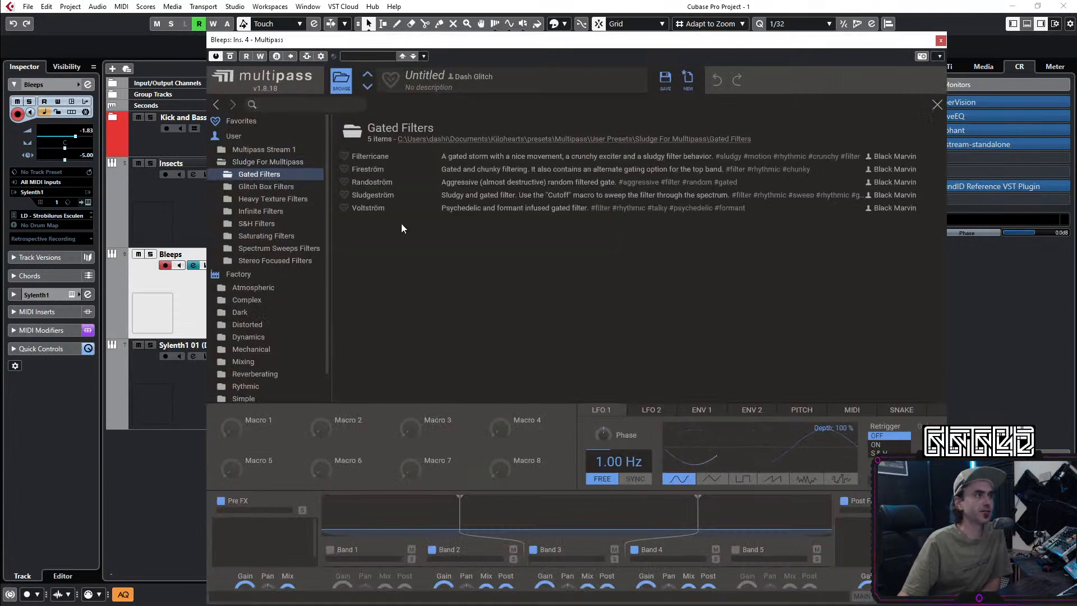
left_click(262, 262)
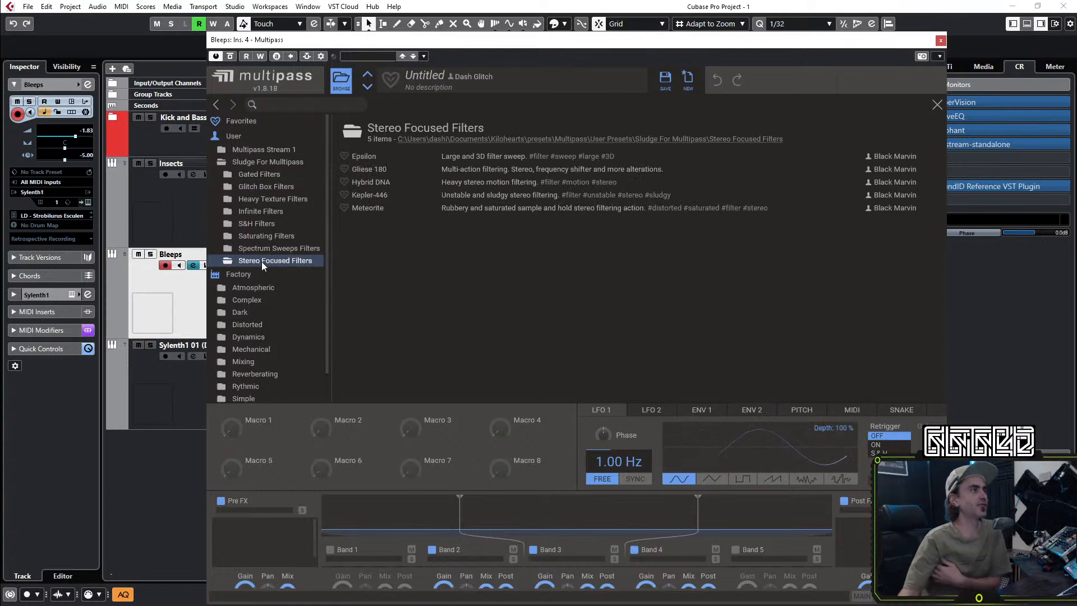
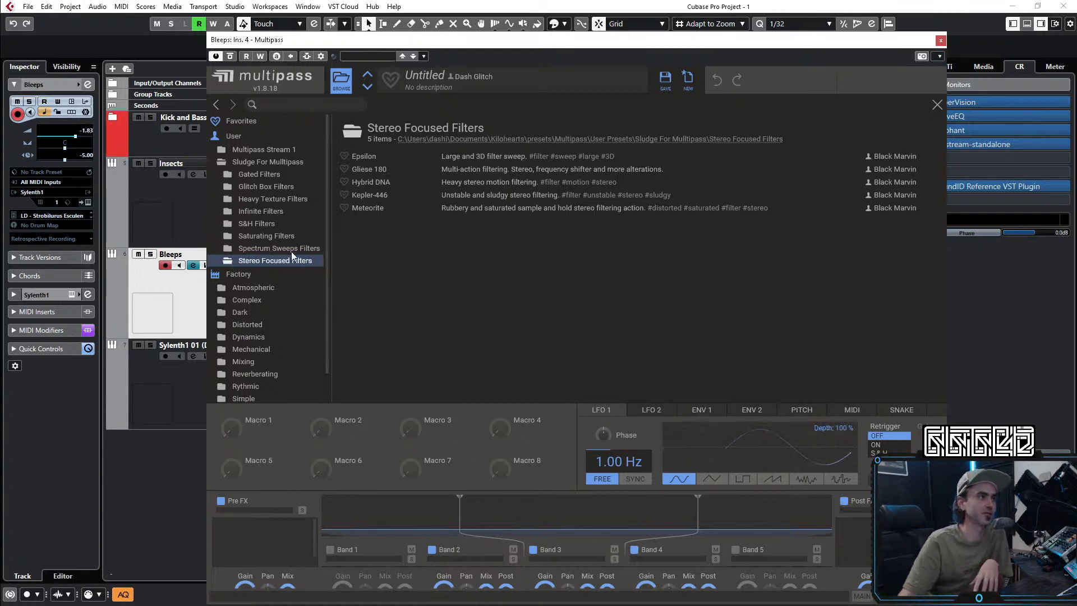
Step: Load the Celestial preset from Saturating Filters, glance at Glitch Box Filters, and return to the Saturating Filters folder
left_click(271, 235)
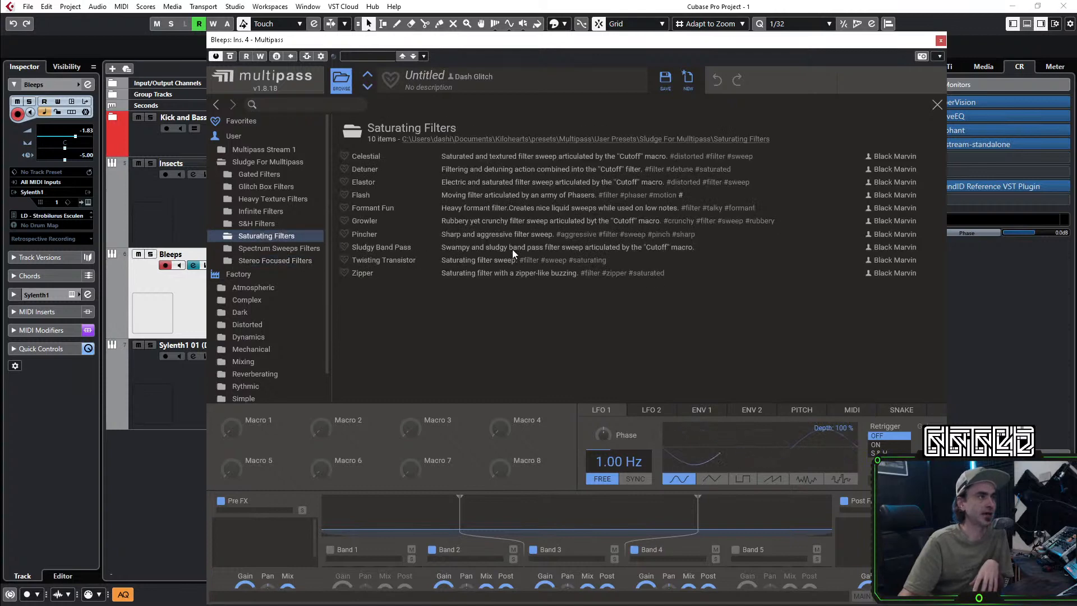
left_click(368, 160)
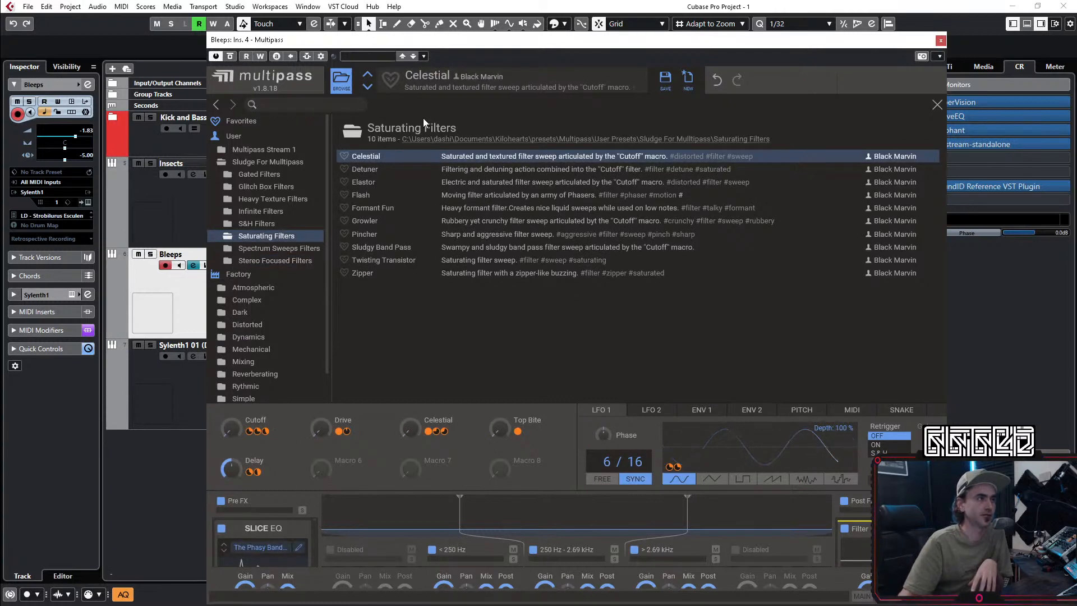
left_click(261, 185)
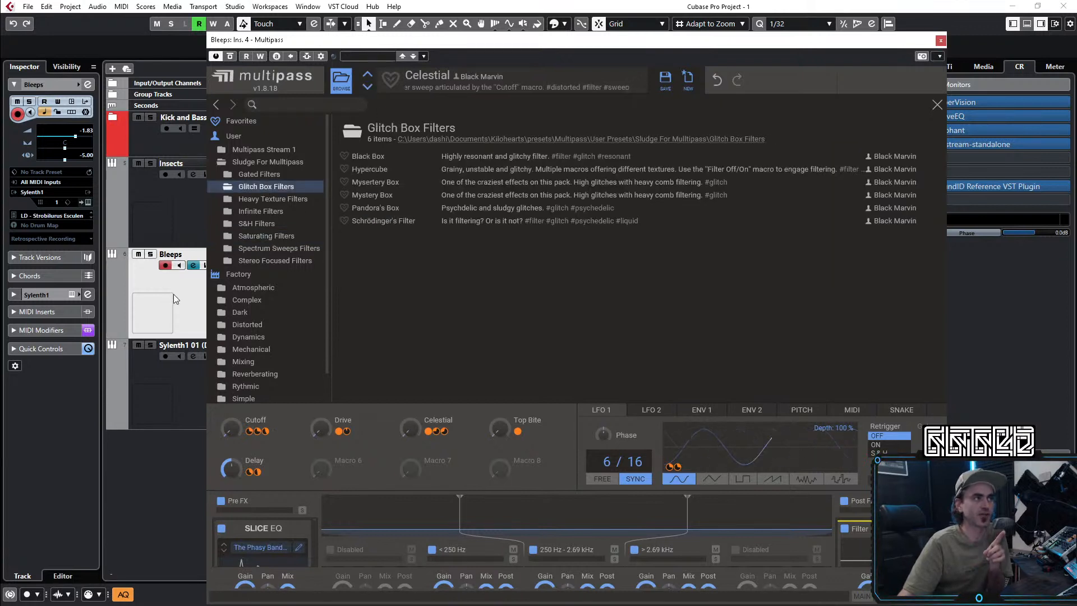
left_click(268, 237)
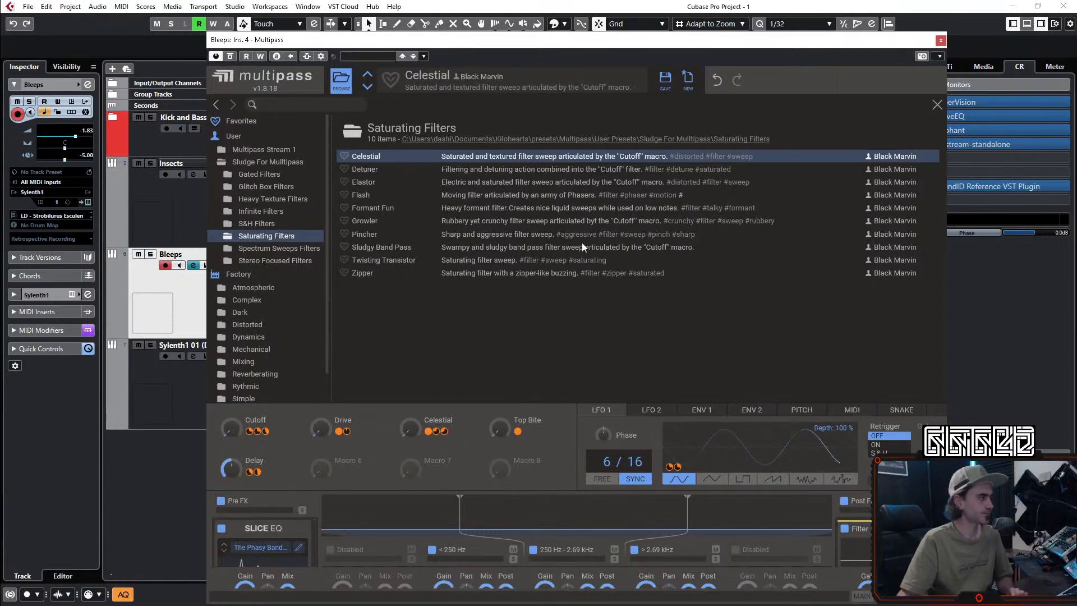
left_click_drag(549, 43, 528, 16)
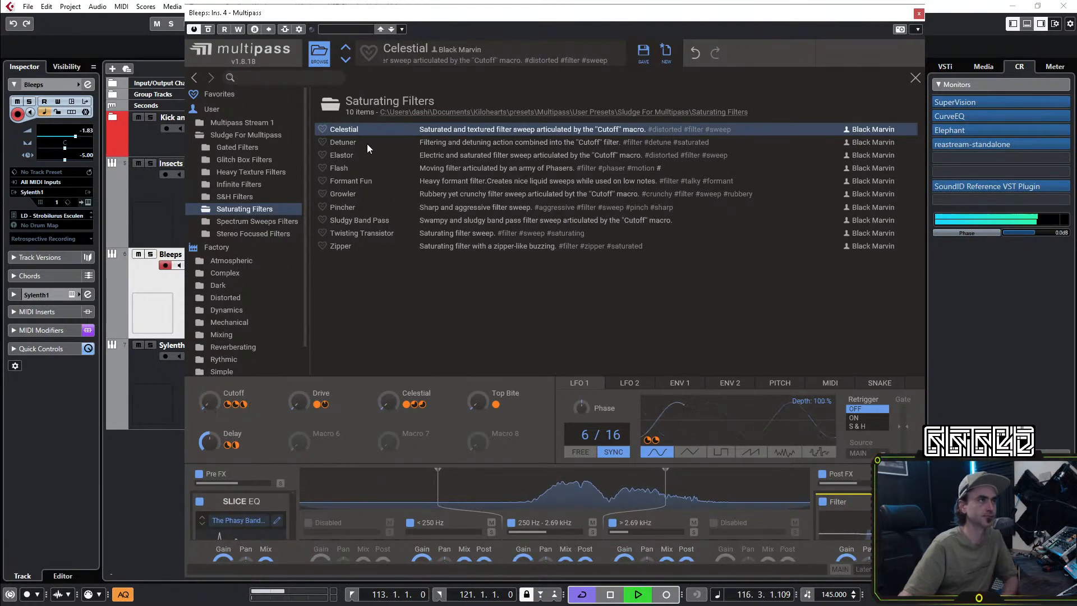
Step: Audition the Detuner, Elastor and Flash presets on Bleeps, varying the Cutoff macro of each
left_click(398, 143)
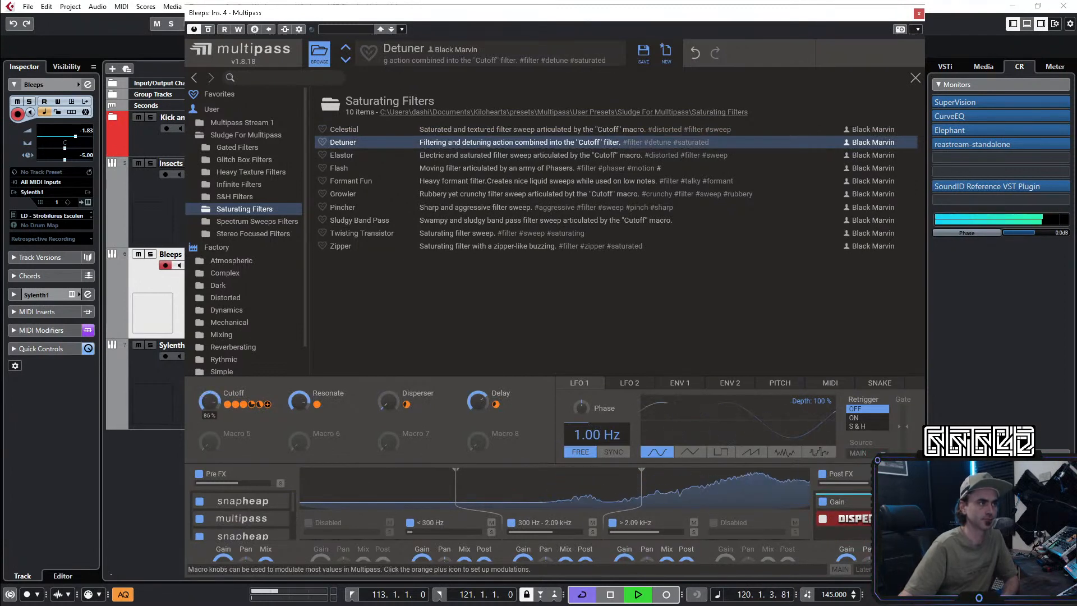
key("Down")
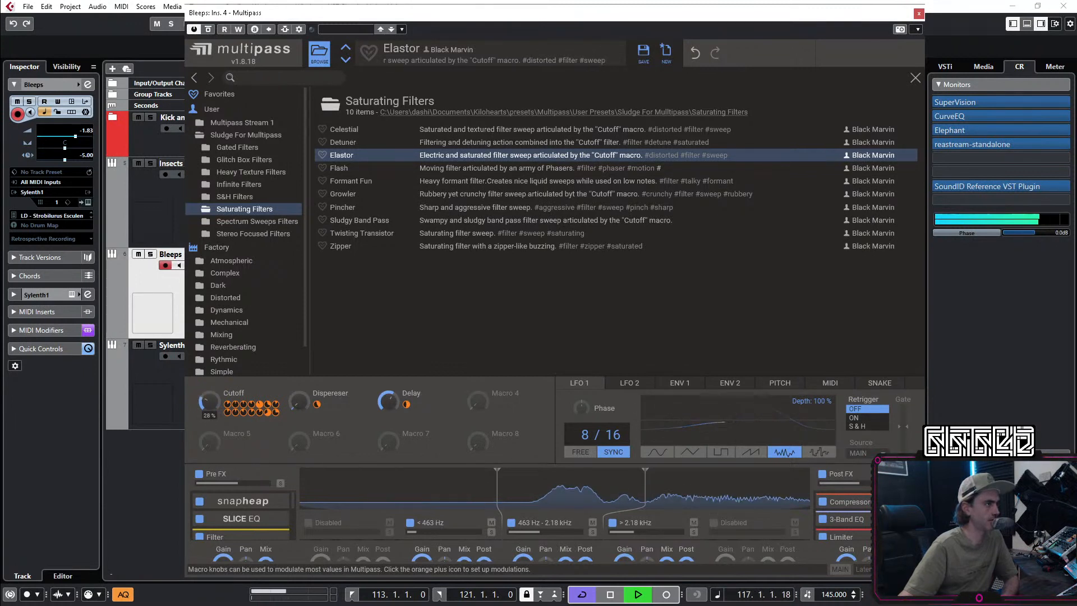
left_click(349, 167)
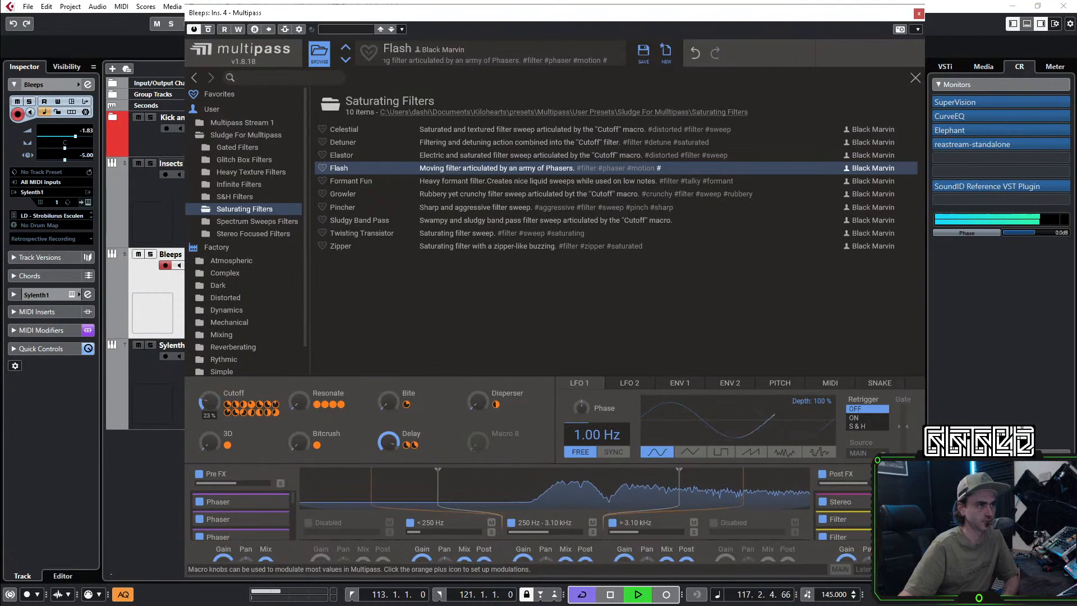
Step: Load the Formant Fun preset and sweep its Cutoff macro up and down, leaving it at 33%
left_click(365, 182)
left_click_drag(203, 399, 203, 376)
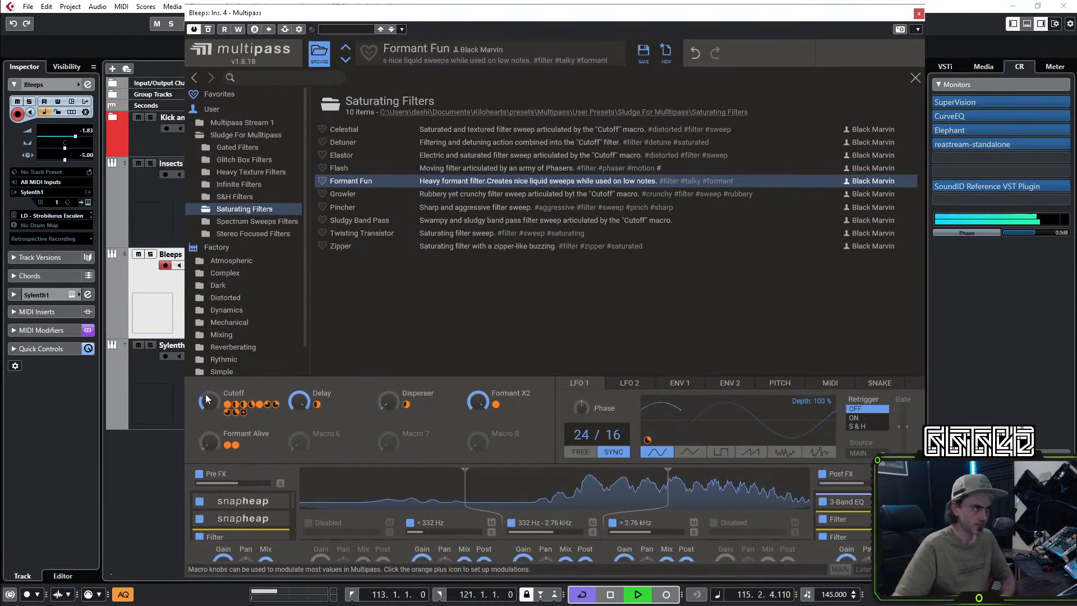
left_click_drag(208, 414, 208, 387)
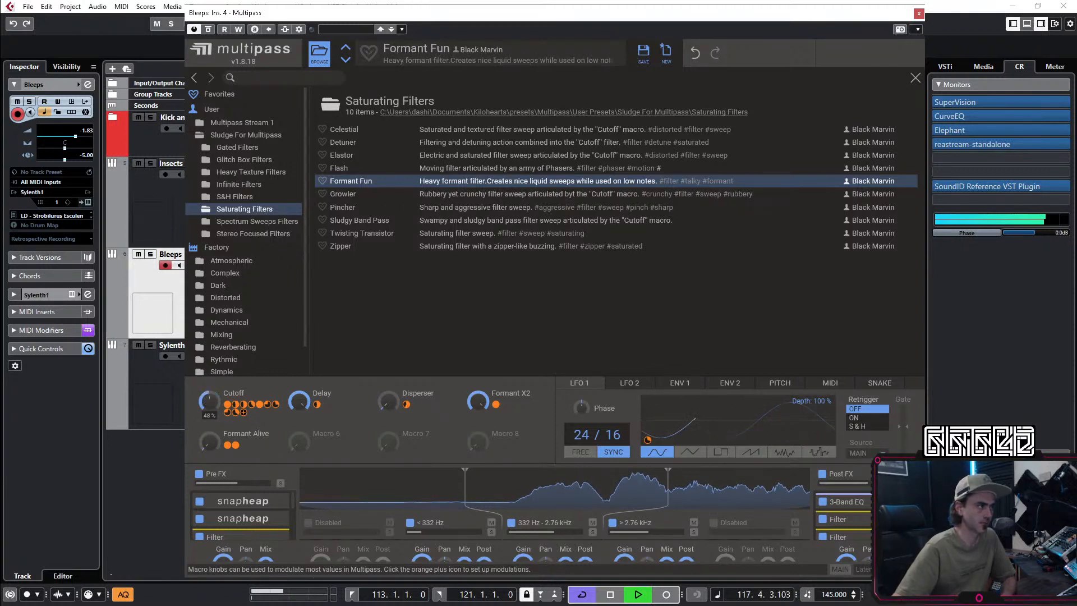
left_click_drag(210, 402, 210, 436)
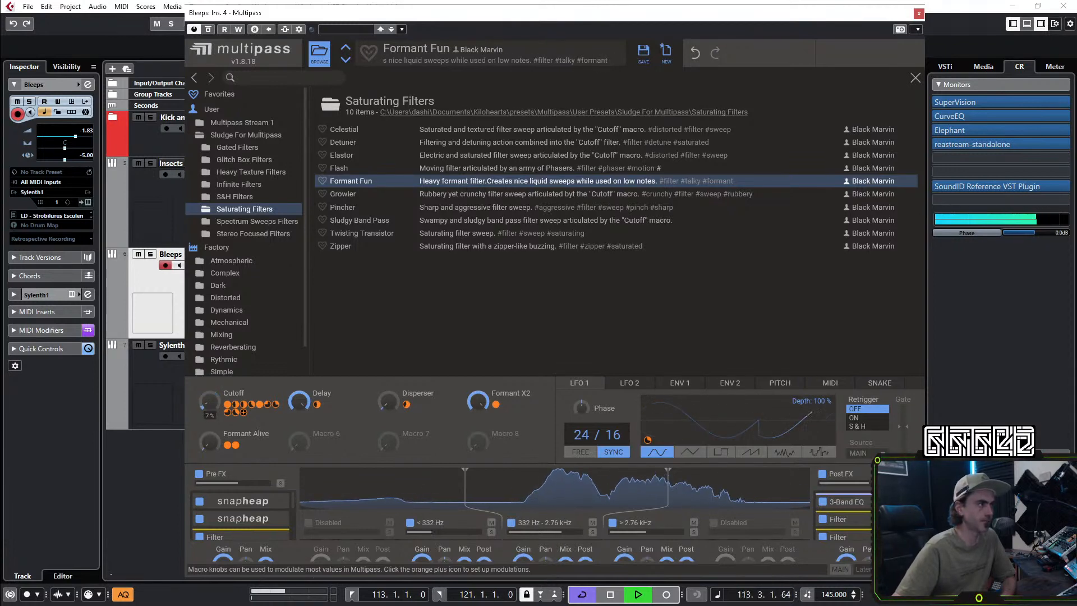
left_click_drag(210, 402, 209, 398)
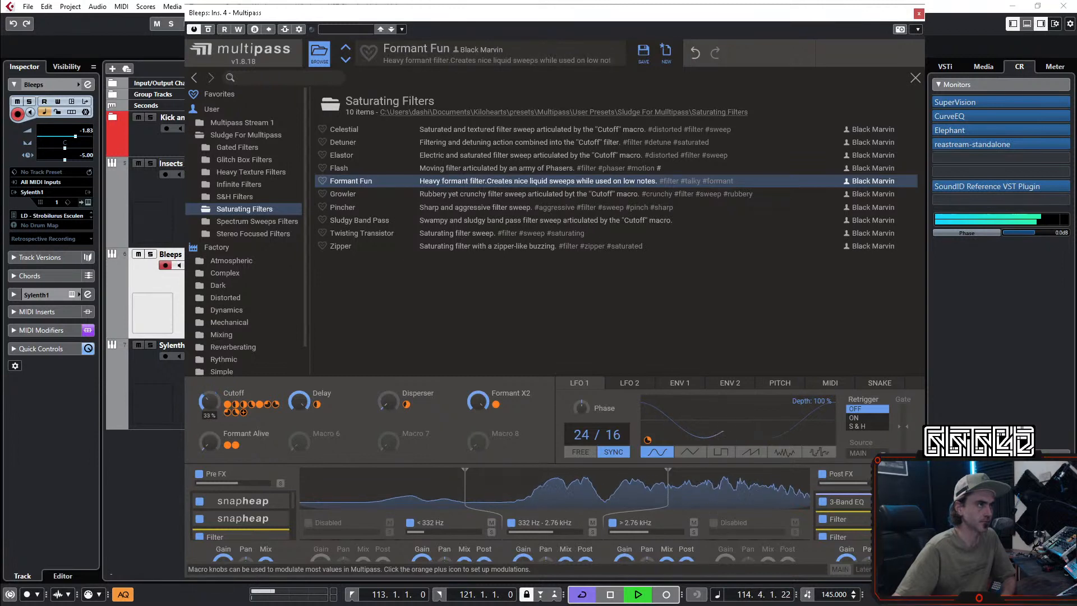
Step: Audition the Growler, Pincher and Sludgy Band Pass presets, sweeping each Cutoff macro and taking Sludgy Band Pass to 100%
left_click(348, 195)
left_click_drag(207, 405, 212, 395)
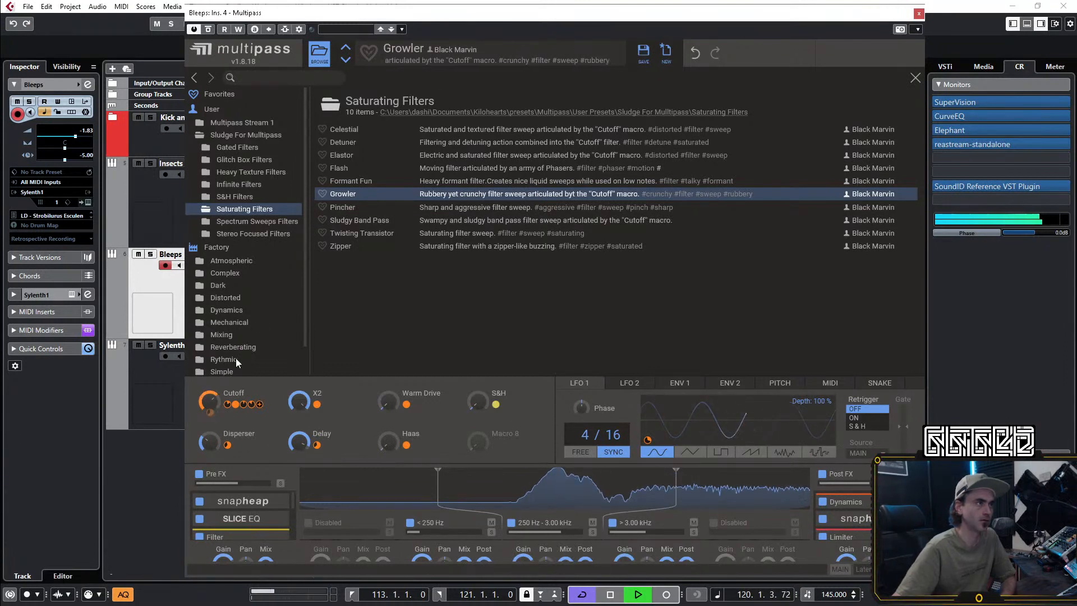
left_click(354, 208)
mouse_move(209, 401)
left_mouse_down()
mouse_move(209, 425)
mouse_move(209, 374)
mouse_move(209, 410)
left_mouse_up()
left_click(353, 219)
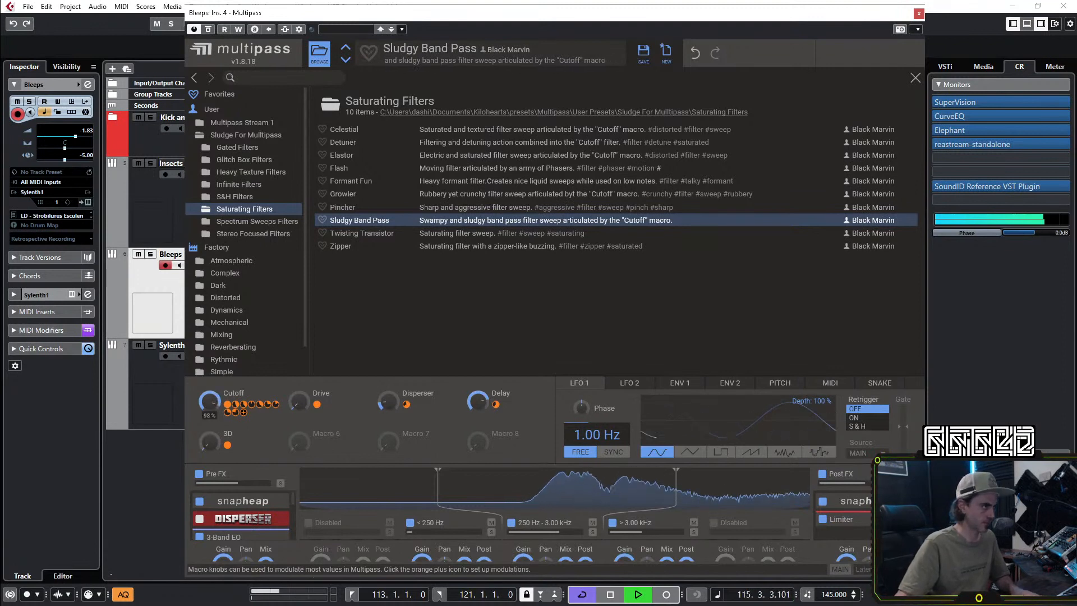
left_click_drag(209, 392, 209, 387)
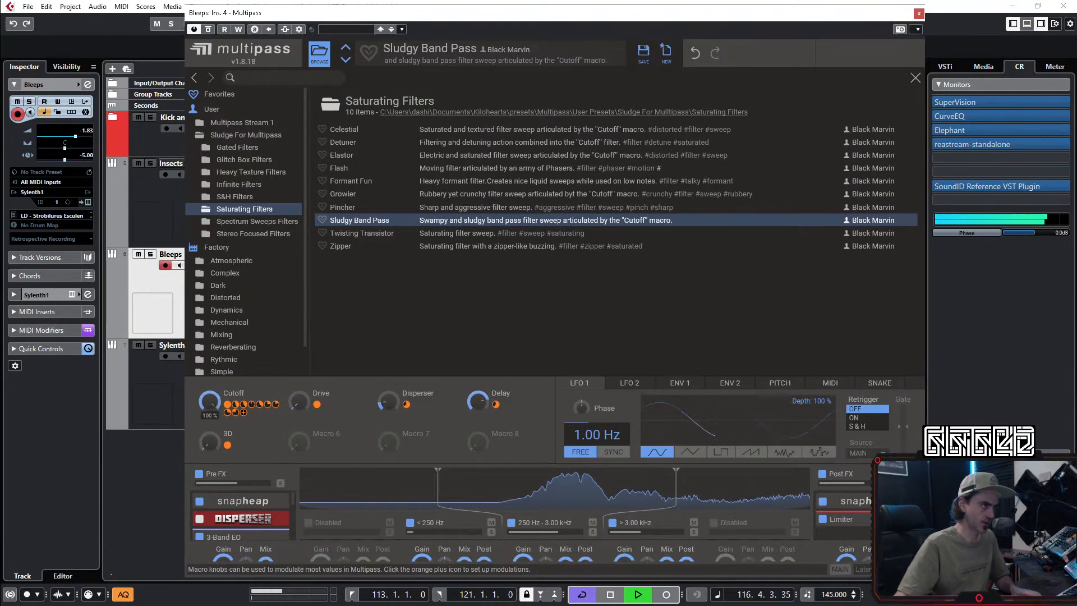
Step: Load the Twisting Transistor preset and raise its Cutoff macro
left_click(369, 234)
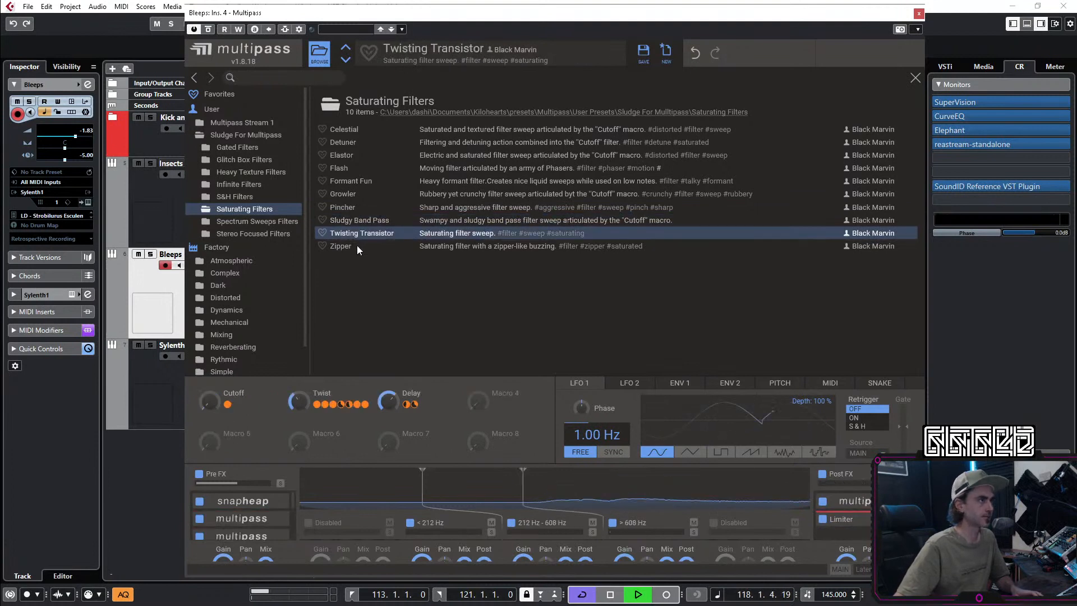
mouse_move(211, 405)
left_mouse_down()
mouse_move(211, 393)
mouse_move(211, 404)
left_mouse_up()
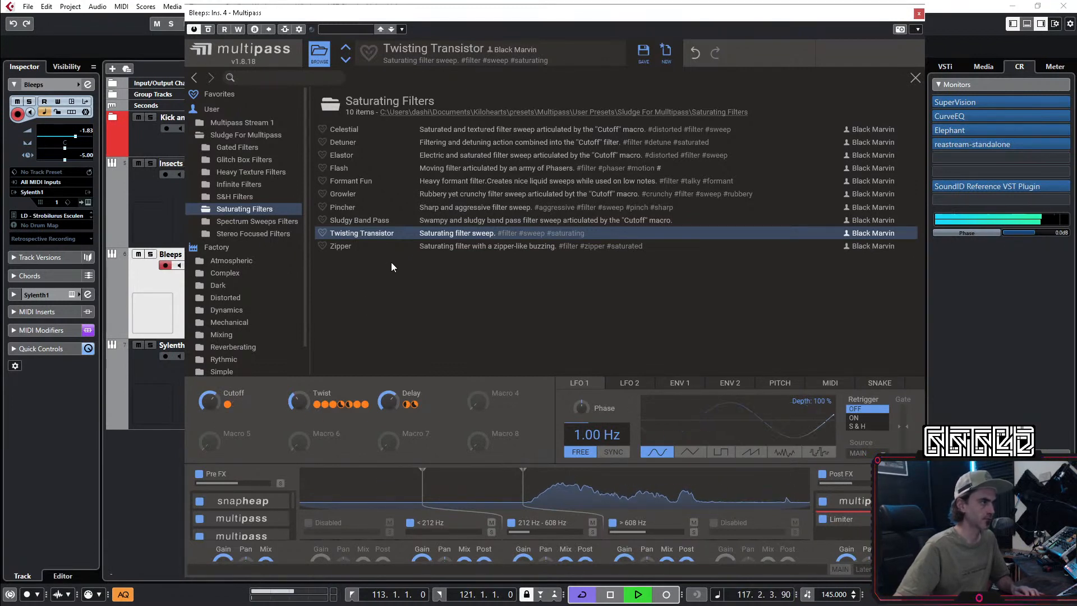
Step: Load the Zipper preset on Bleeps, vary its Cutoff macro during playback and stop the loop
left_click(341, 246)
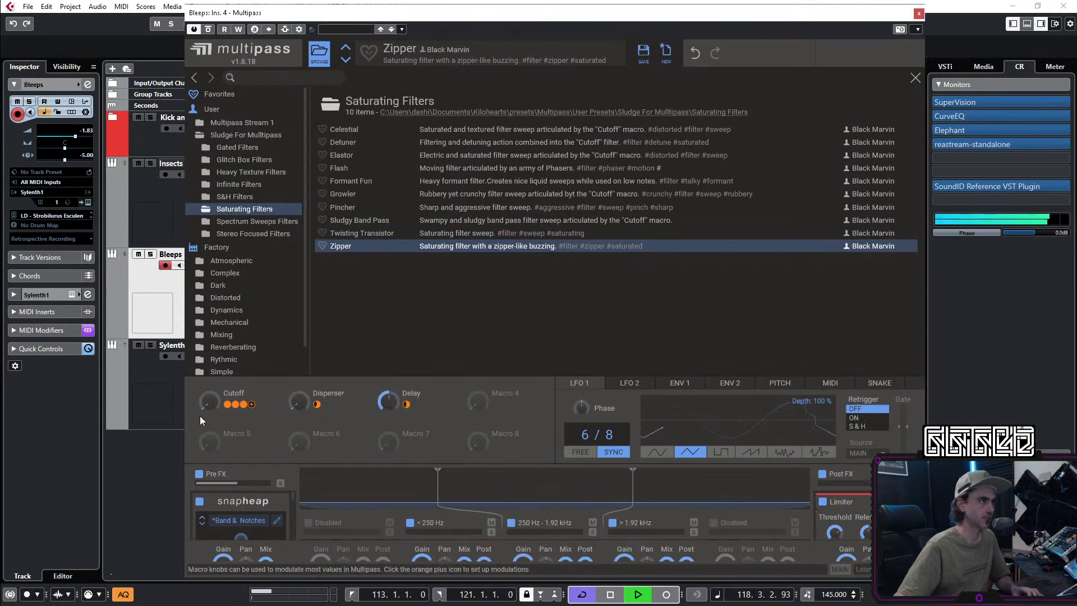
left_click_drag(210, 391, 211, 393)
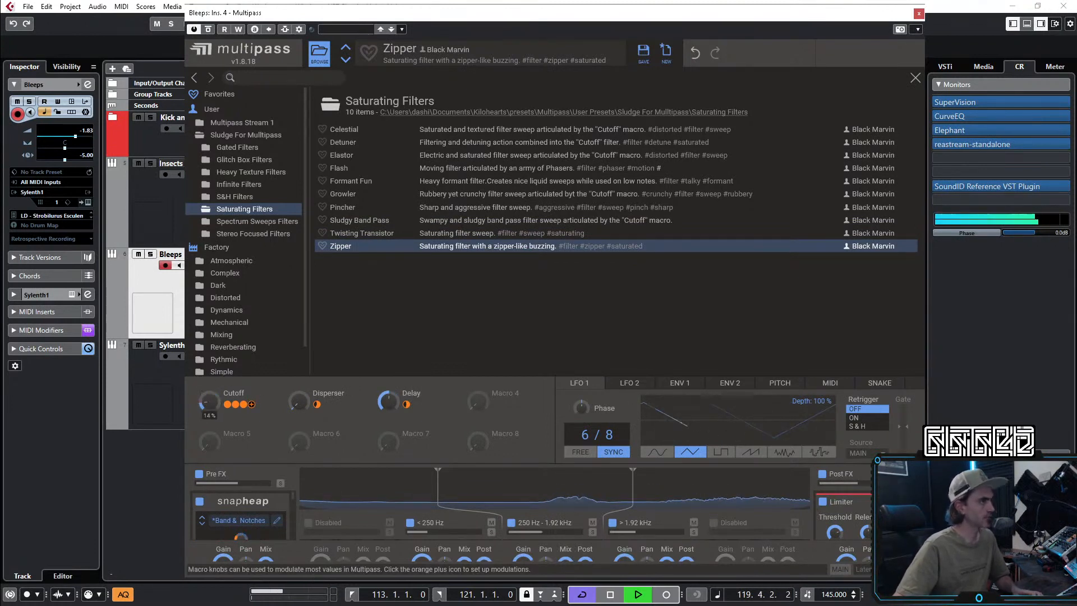
key("space")
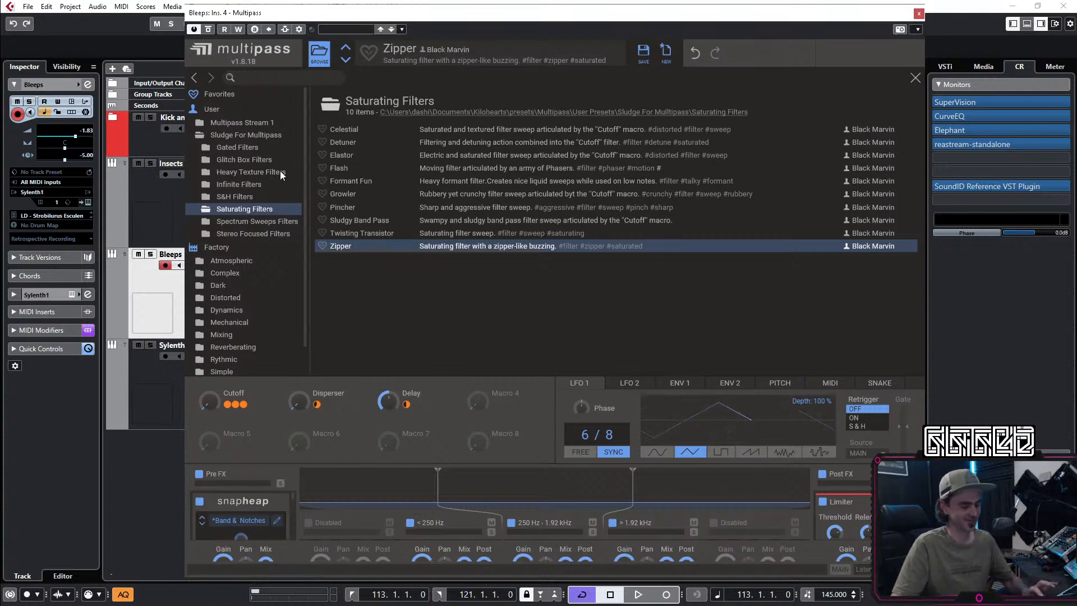
Step: Restart the loop, open the Spectrum Sweeps Filters presets, load Blob HP and raise its Cutoff and Resonance macros
key("space")
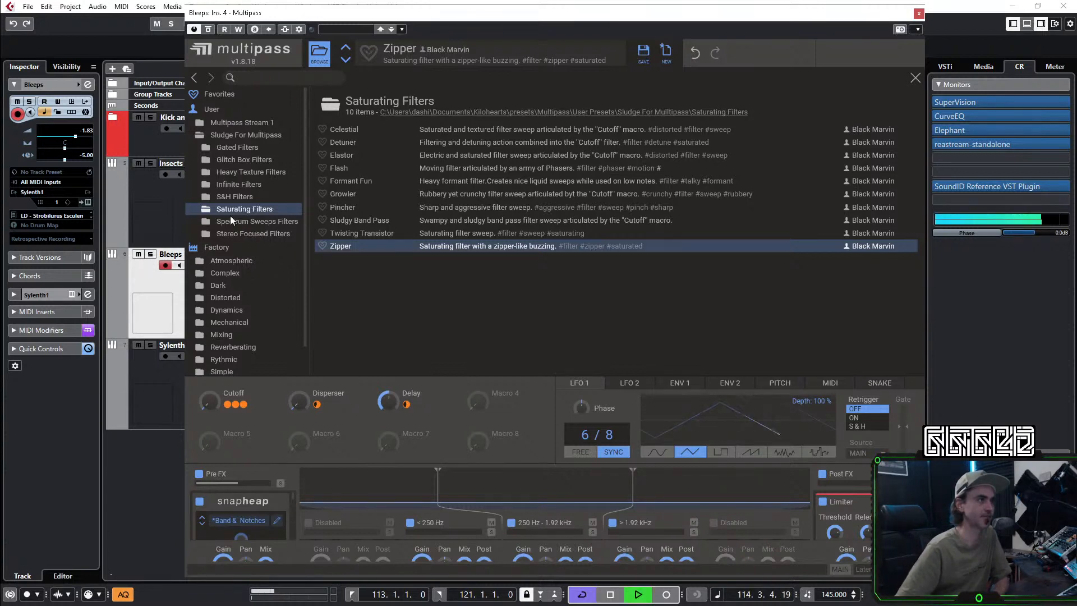
left_click(257, 221)
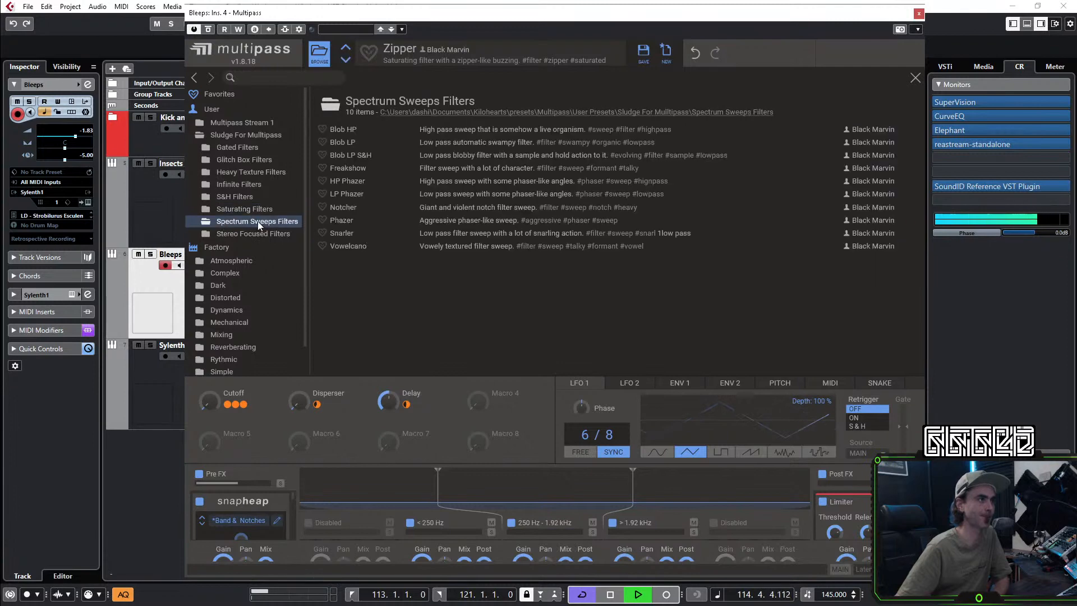
left_click(355, 132)
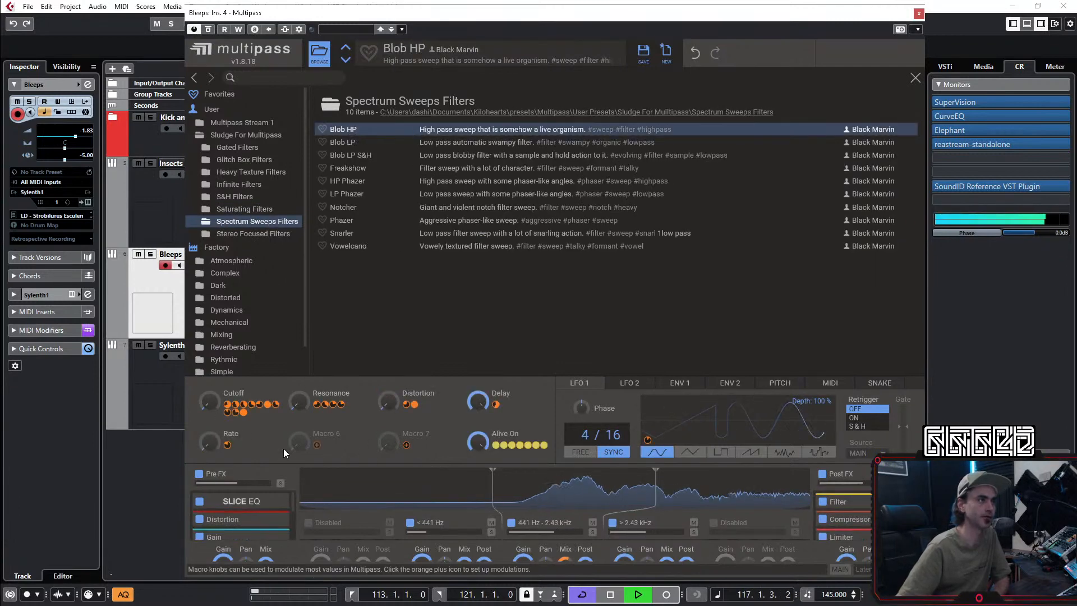
mouse_move(208, 404)
left_mouse_down()
mouse_move(208, 319)
mouse_move(208, 407)
left_mouse_up()
left_click_drag(299, 402, 298, 325)
left_click_drag(209, 402, 210, 331)
left_click_drag(206, 405, 206, 423)
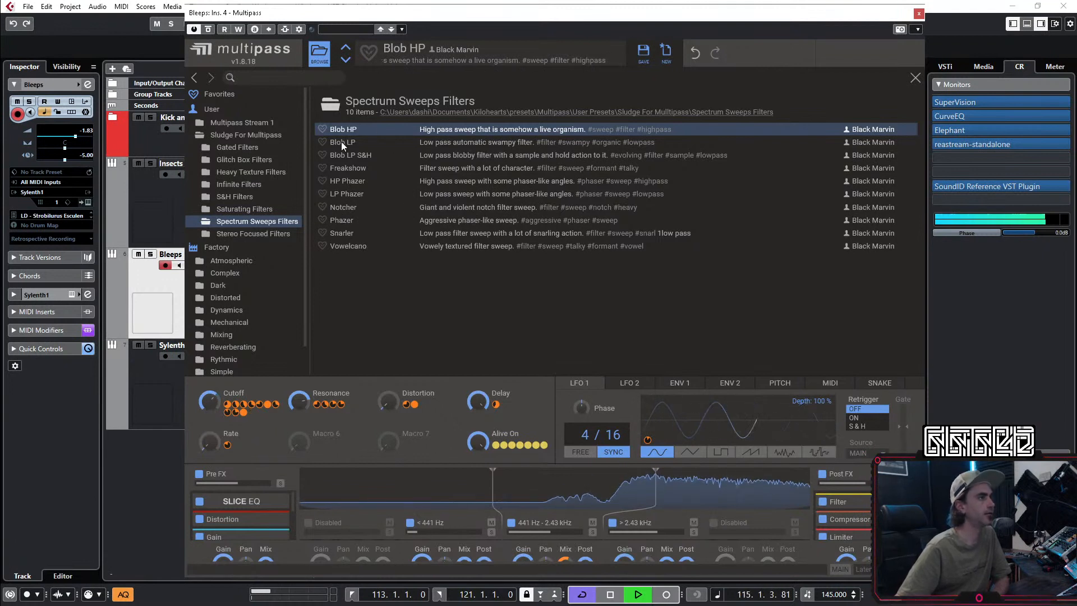
Step: Audition the Blob LP S&H, Freakshow and LP Phazer presets, sweeping the Cutoff macro of each
left_click(359, 157)
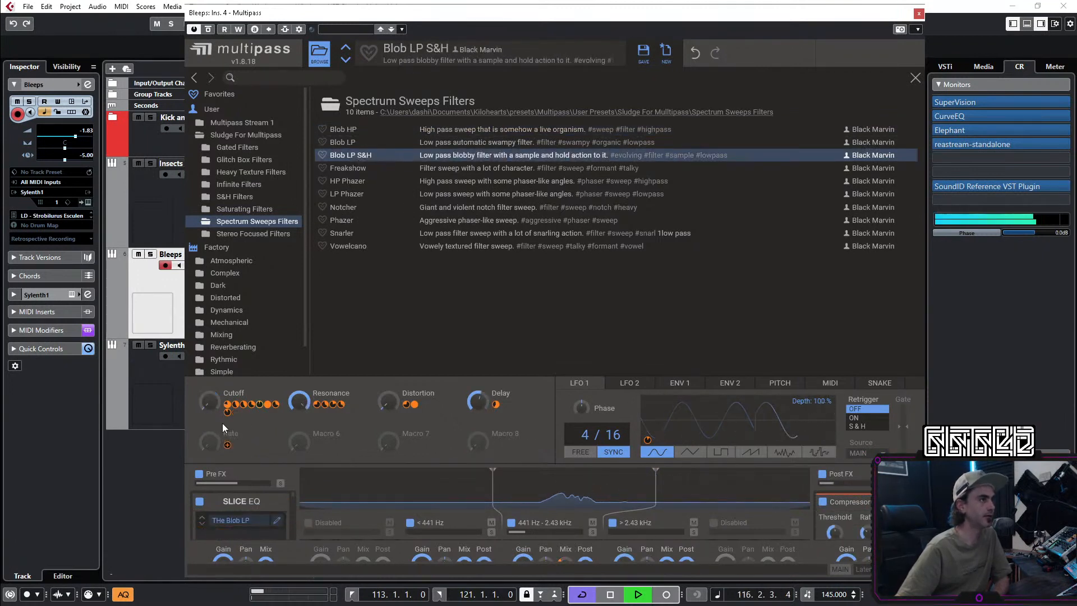
mouse_move(212, 403)
left_mouse_down()
mouse_move(212, 415)
mouse_move(212, 392)
mouse_move(210, 422)
mouse_move(210, 393)
mouse_move(207, 408)
left_mouse_up()
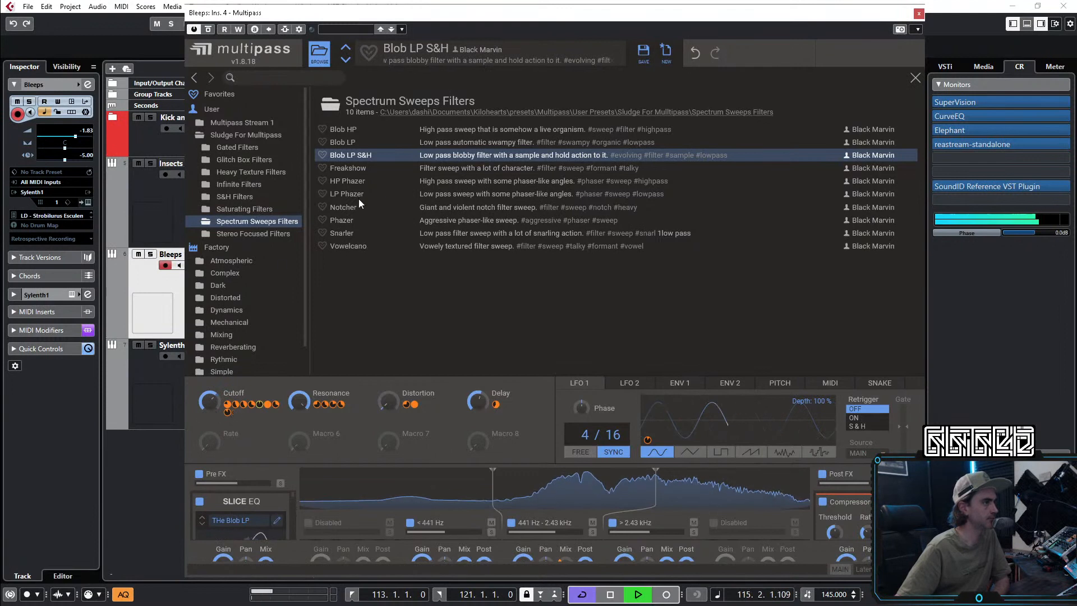
left_click(359, 168)
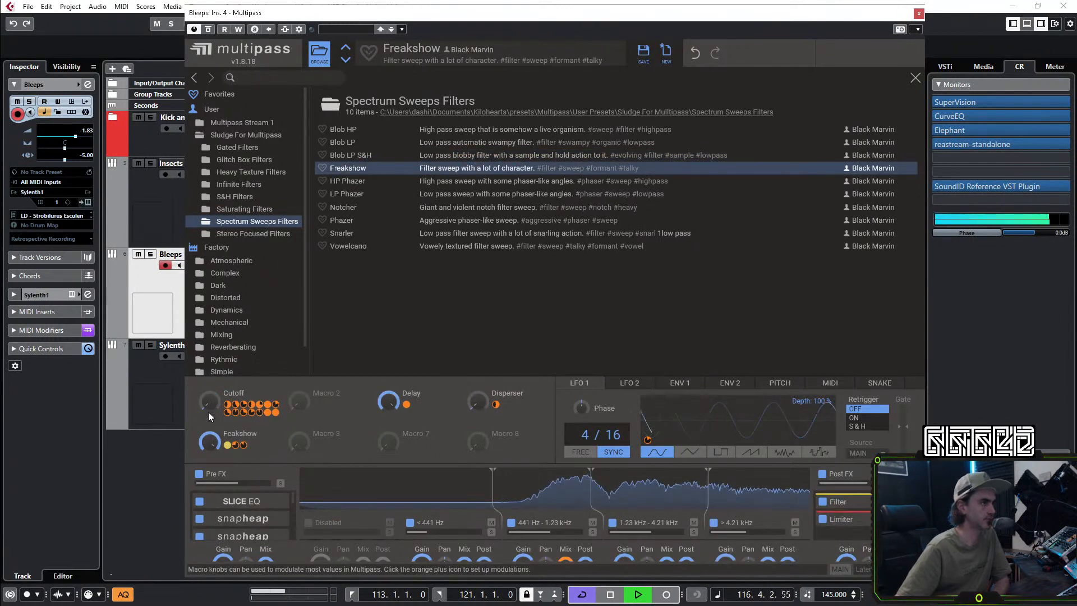
left_click_drag(209, 401, 209, 386)
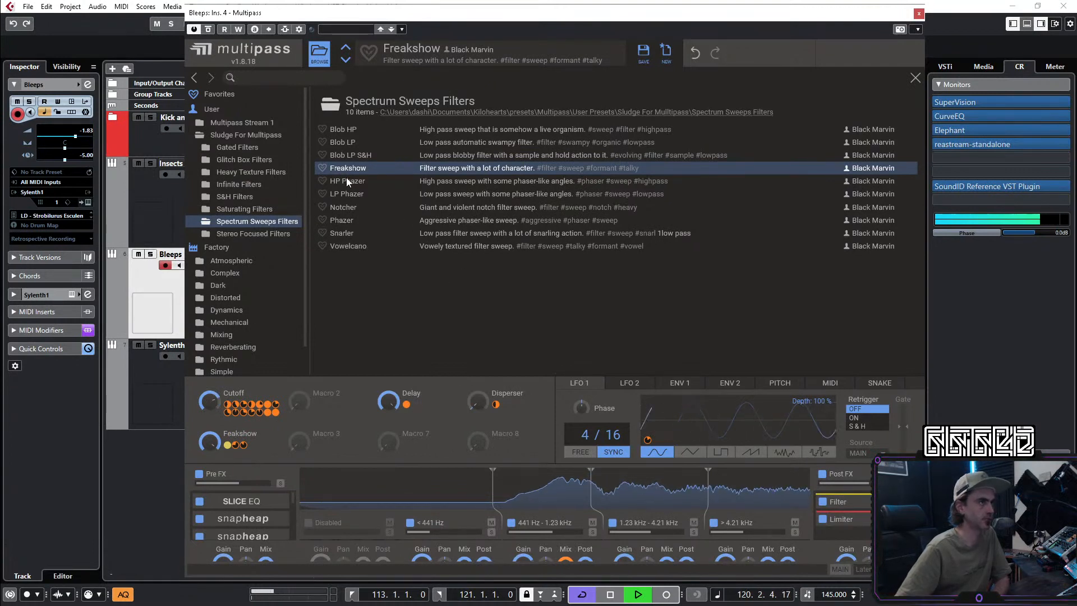
left_click(342, 192)
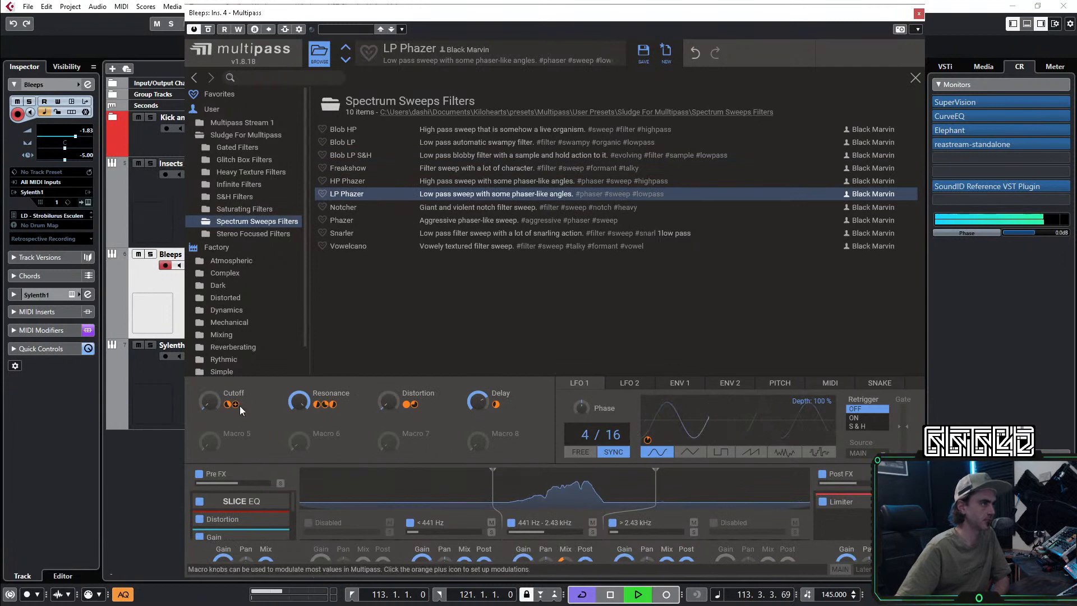
mouse_move(208, 402)
left_mouse_down()
mouse_move(208, 354)
mouse_move(208, 385)
left_mouse_up()
Step: Load the Notcher preset, sweep its Cutoff macro, take the Delay macro down to zero and stop playback
left_click(359, 207)
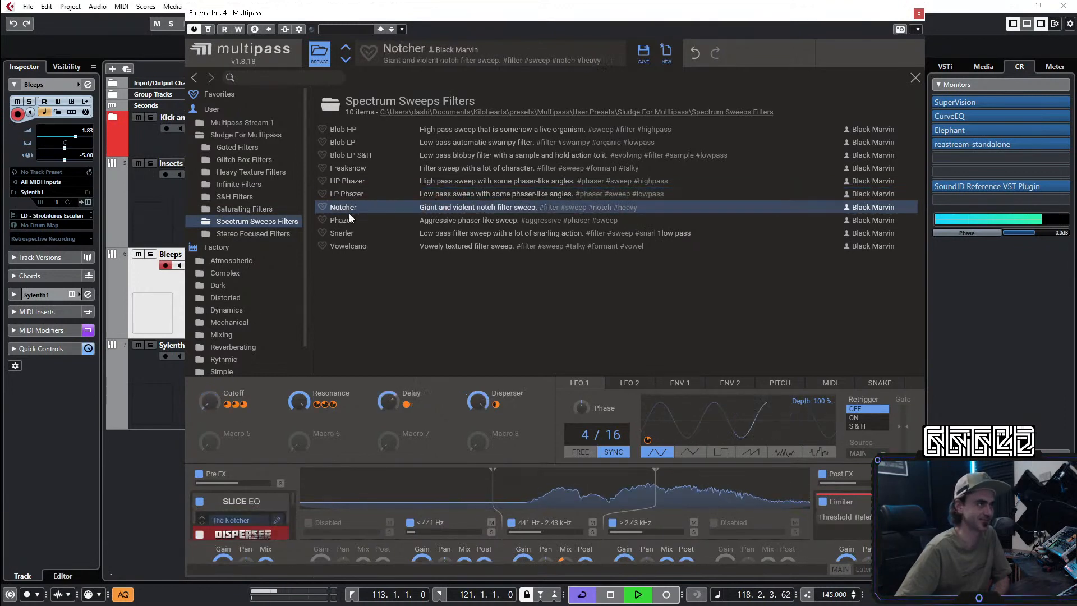
left_click_drag(209, 400, 209, 420)
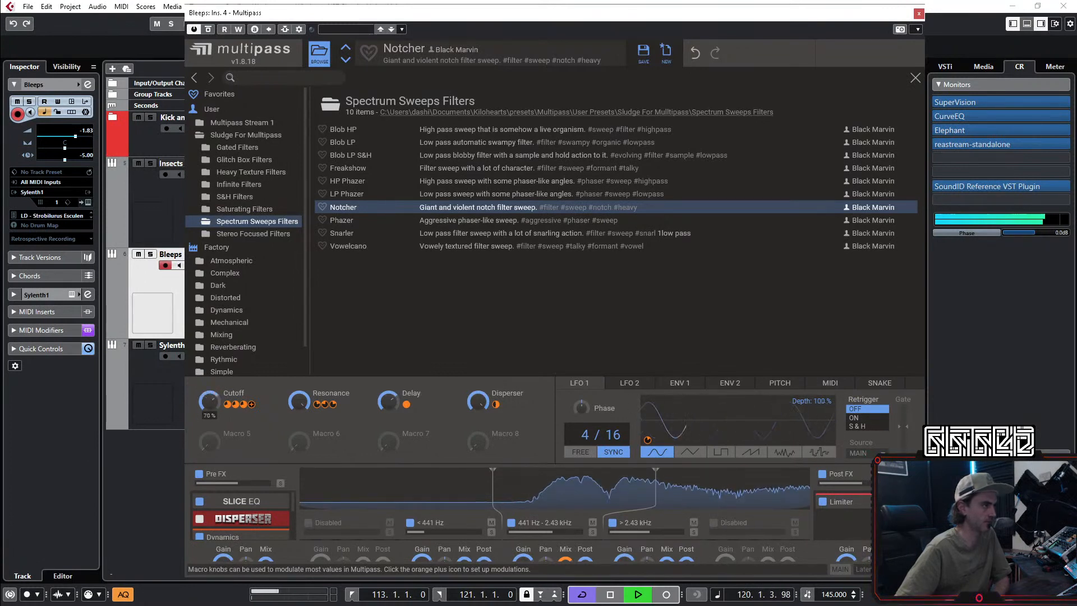
mouse_move(209, 421)
left_mouse_down()
mouse_move(209, 396)
mouse_move(210, 432)
left_mouse_up()
left_click_drag(389, 402, 389, 446)
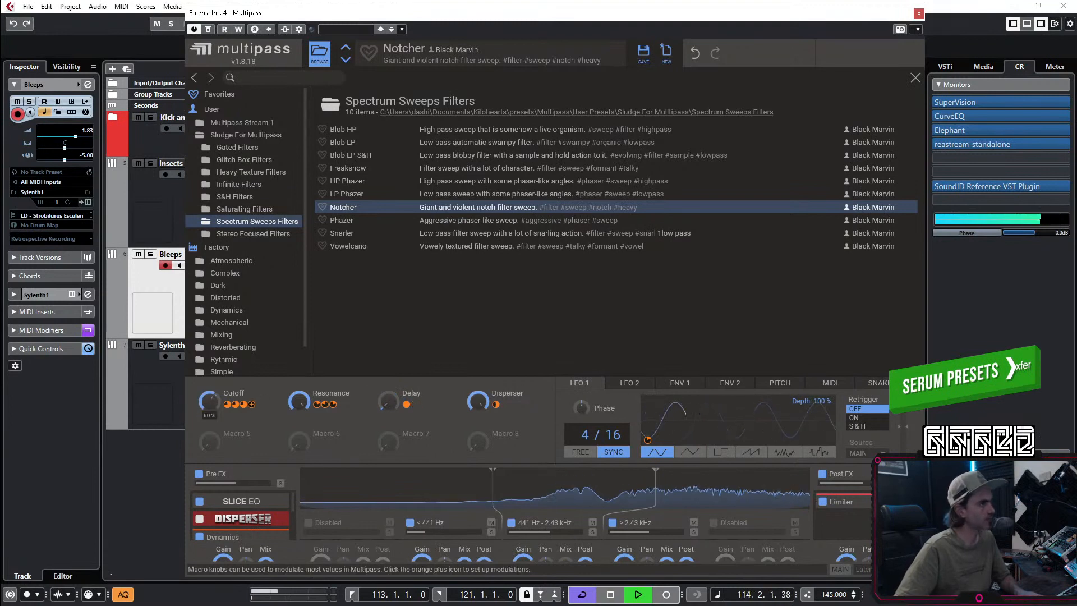
left_click_drag(209, 400, 209, 363)
key("space")
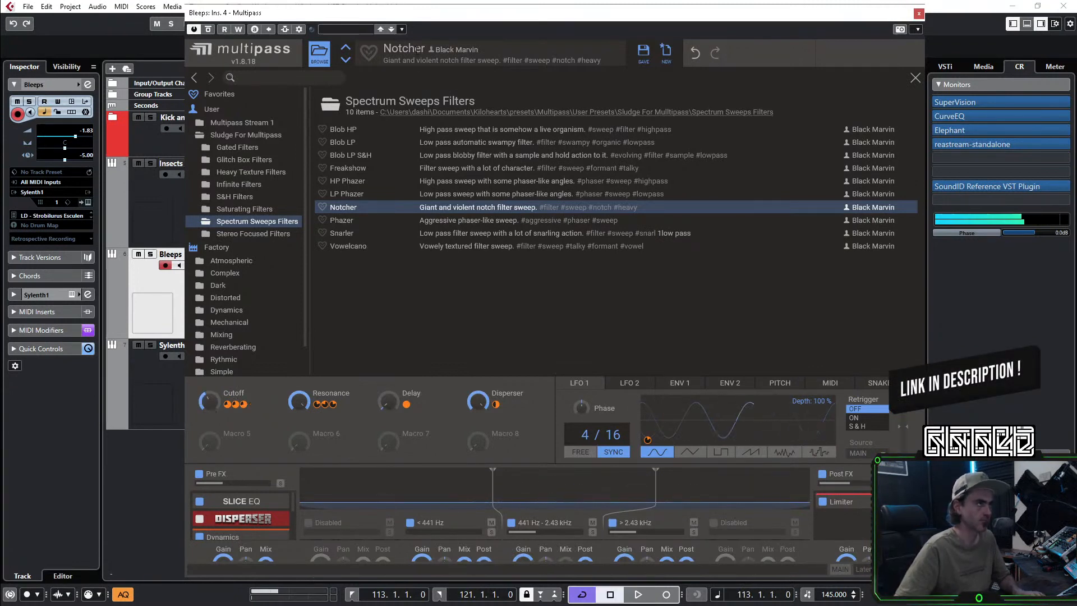
Step: Record Notcher's Cutoff movements as automation over bars 113 to 117, turn off automation writing and close the plug-in and channel windows
key("space")
mouse_move(209, 401)
left_mouse_down()
mouse_move(210, 386)
mouse_move(210, 414)
mouse_move(209, 385)
left_mouse_up()
key("space")
key("space")
left_click(240, 30)
left_click(918, 13)
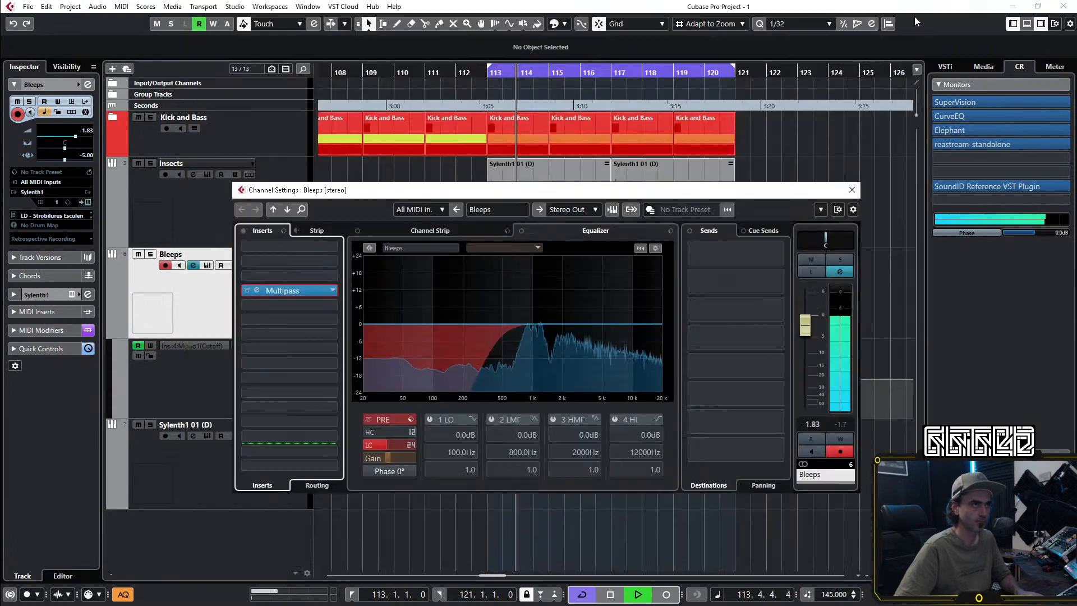
left_click(852, 191)
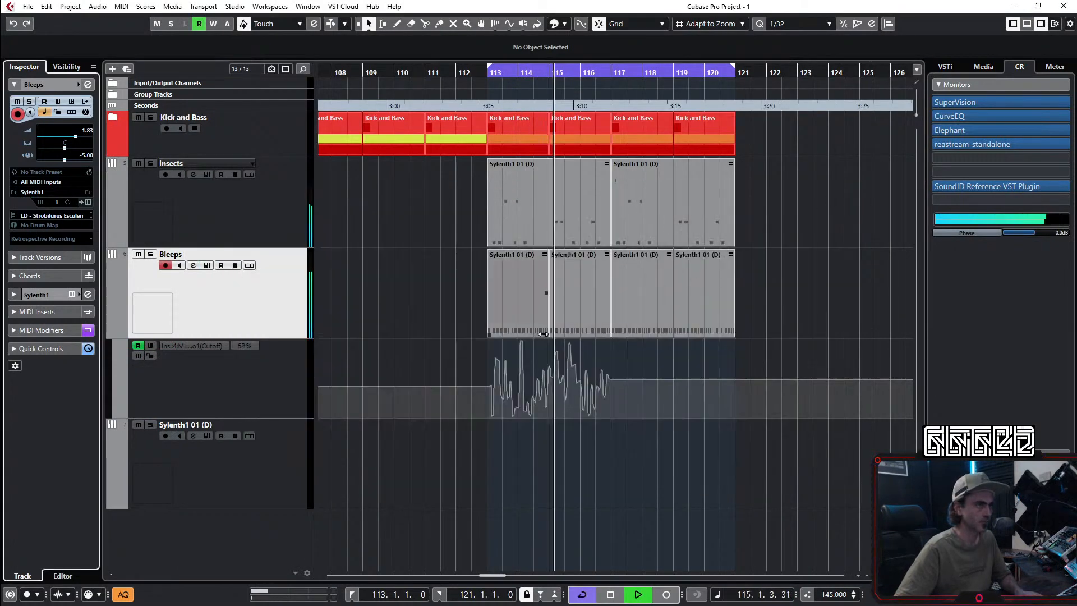
Step: Replace the Bleeps events from bar 117 to 121 with duplicates of the preceding four bars, including their Cutoff automation
left_click_drag(752, 362, 530, 303)
key("Delete")
key("KP_1")
key("ctrl+d")
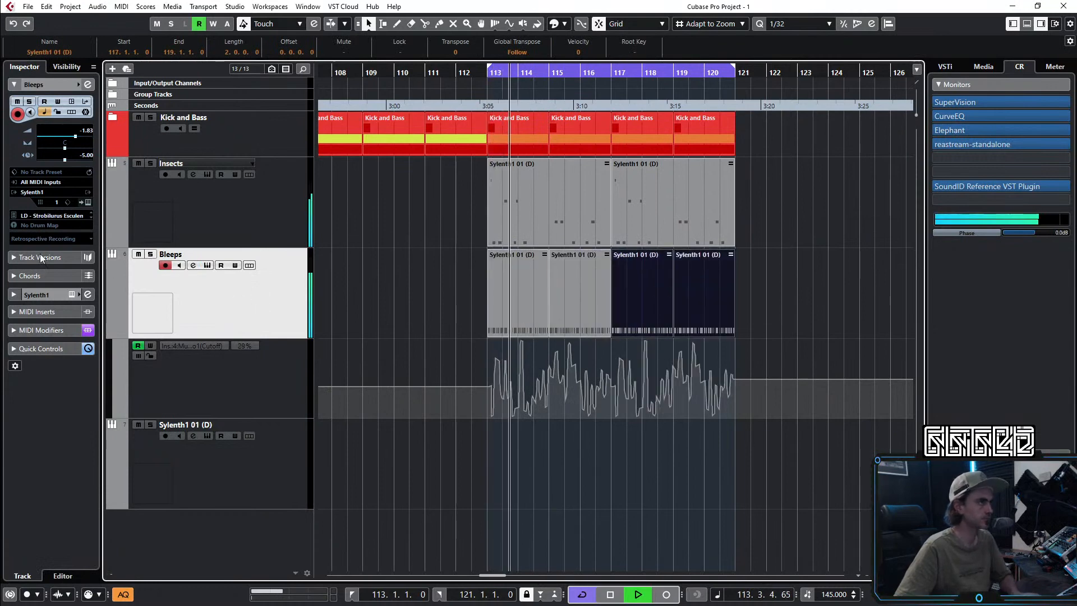
Step: Insert soothe2 after Multipass on Bleeps, moving its boosted red band down to about 1 kHz and adjusting the depth
left_click(88, 85)
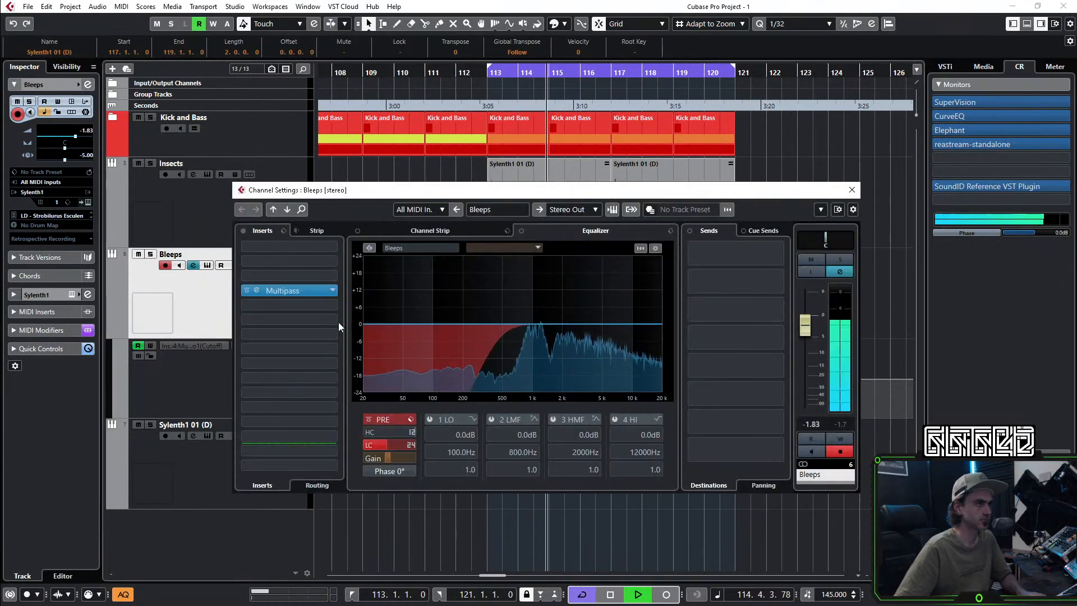
left_click(284, 303)
type("soothe")
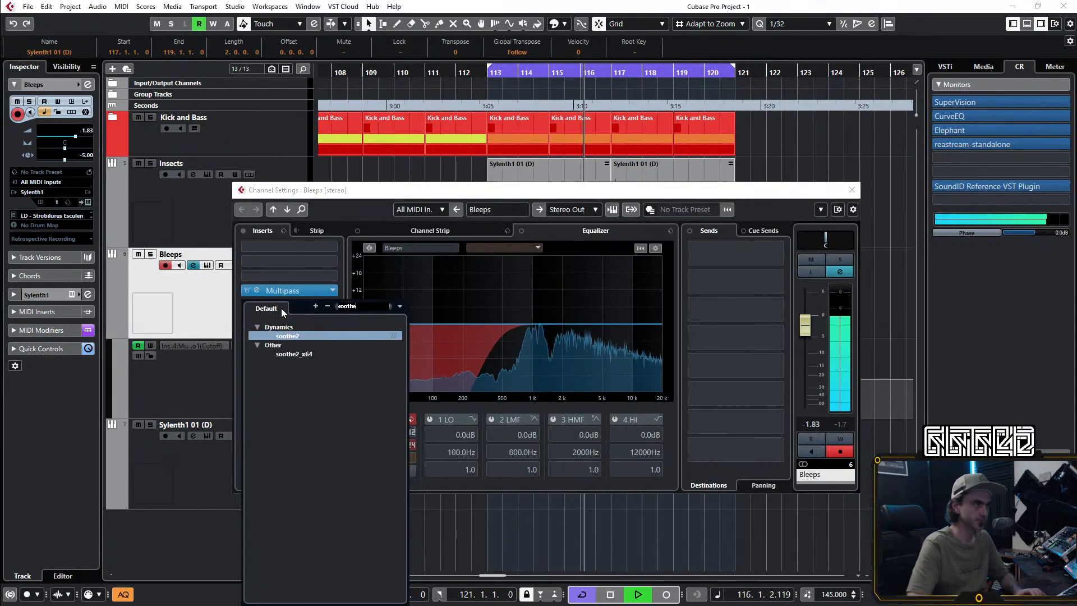
key("Return")
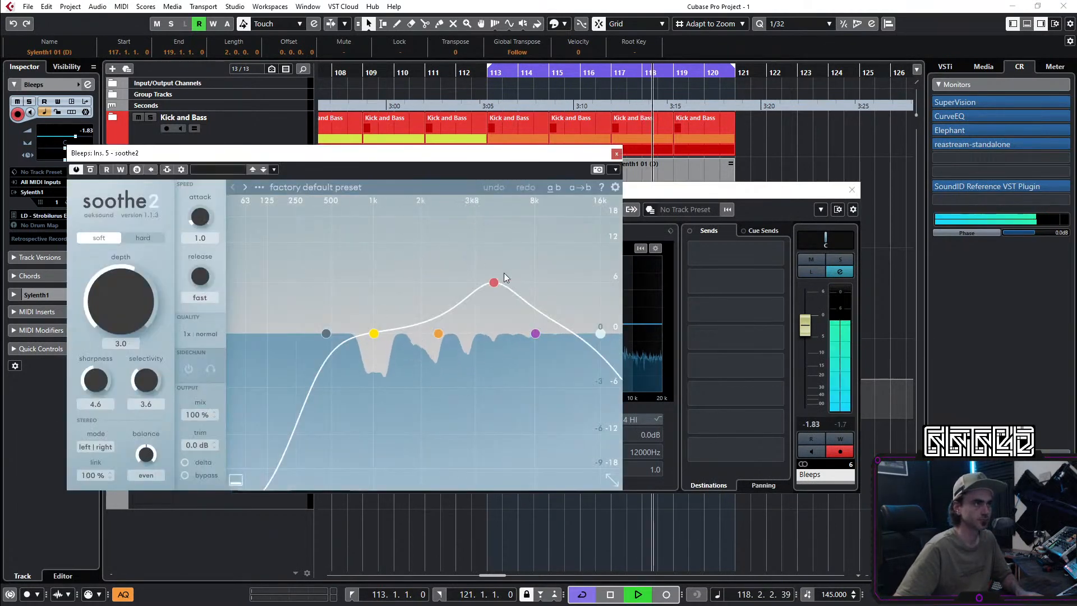
left_click_drag(492, 283, 377, 245)
left_click_drag(120, 303, 119, 292)
left_click(616, 153)
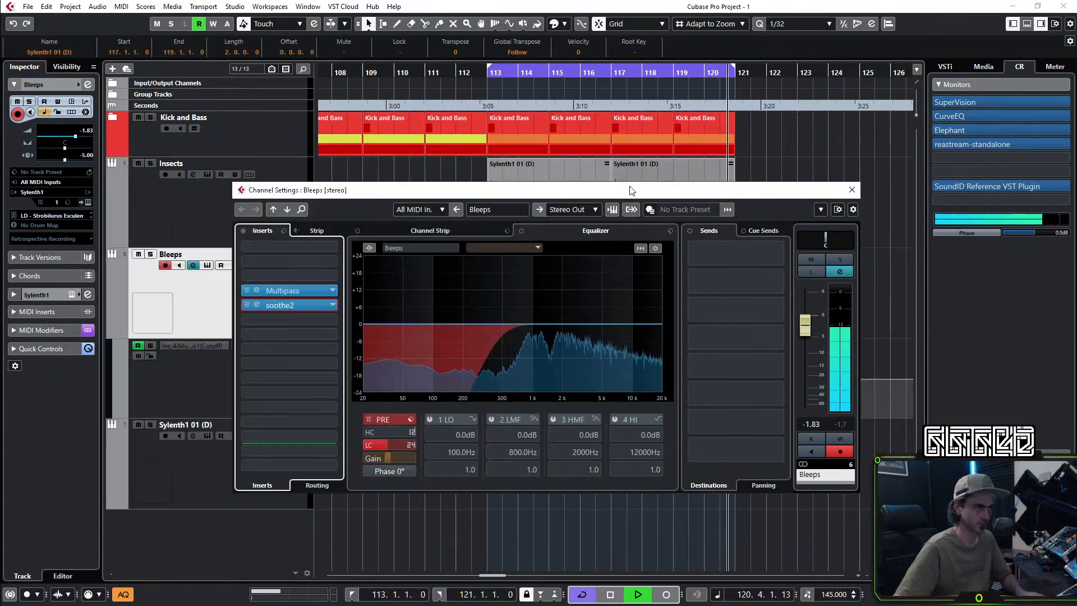
Step: Enable EQ band 1 on Bleeps as a low cut at 356.5 Hz and set the channel fader to -1.64 dB
left_click(473, 419)
left_click(510, 447)
left_click(429, 420)
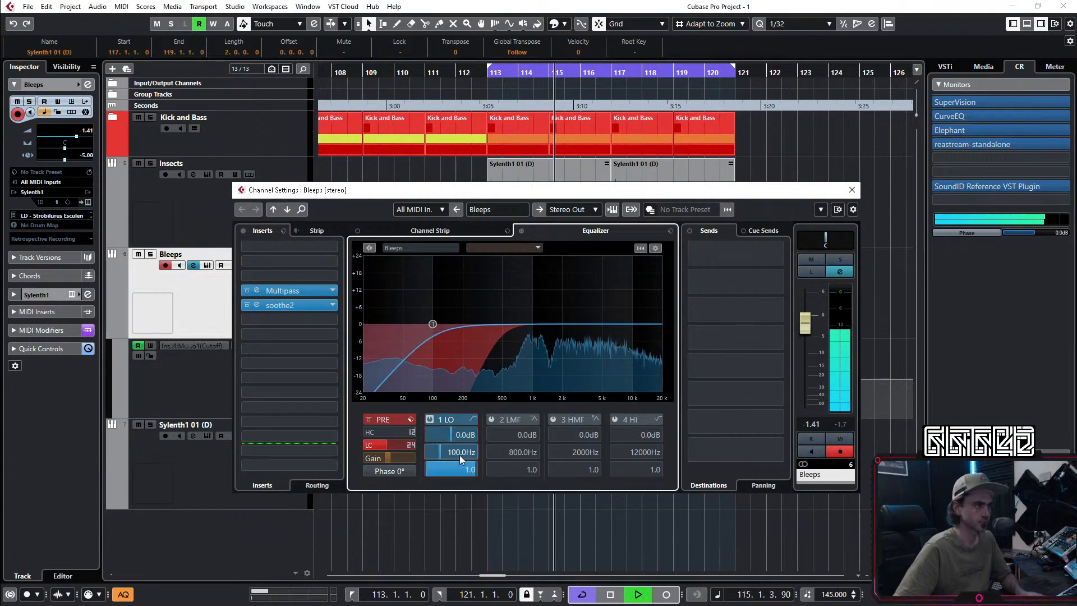
scroll(460, 456, "up", 15)
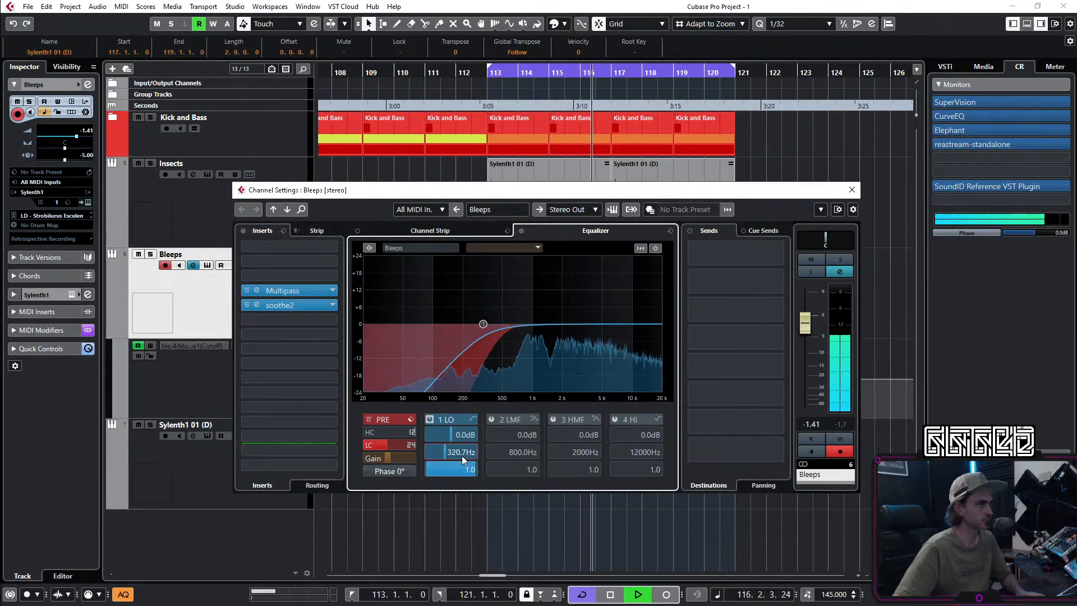
scroll(460, 456, "up", 2)
scroll(811, 326, "down", 1)
left_click(852, 190)
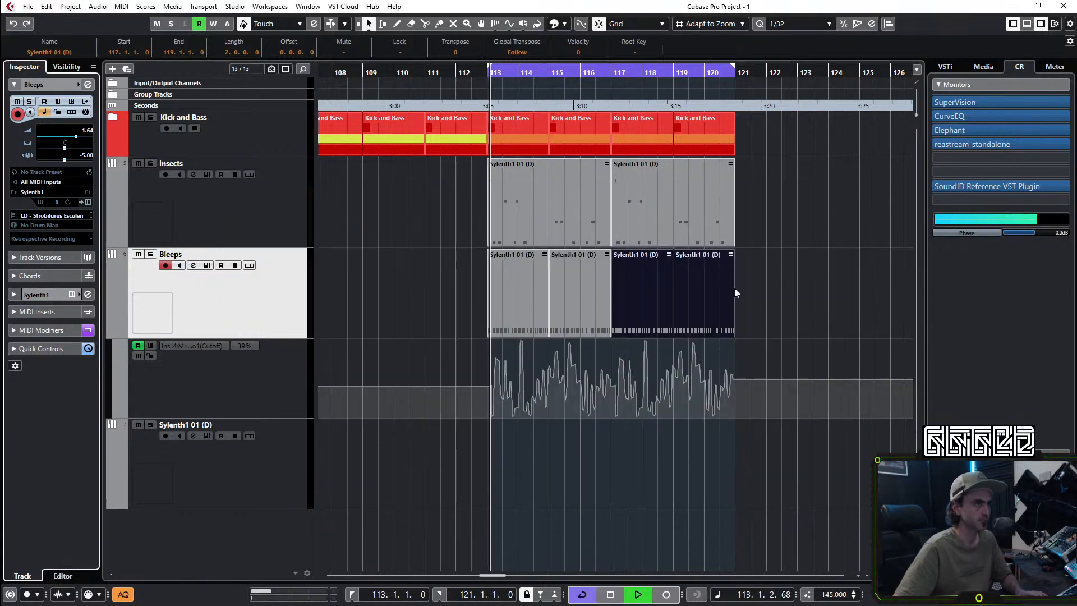
Step: Hide the Bleeps automation lane, select Insects and Bleeps together, and lower their mixer faders to -4.27 and -2.85 dB
left_click(110, 328)
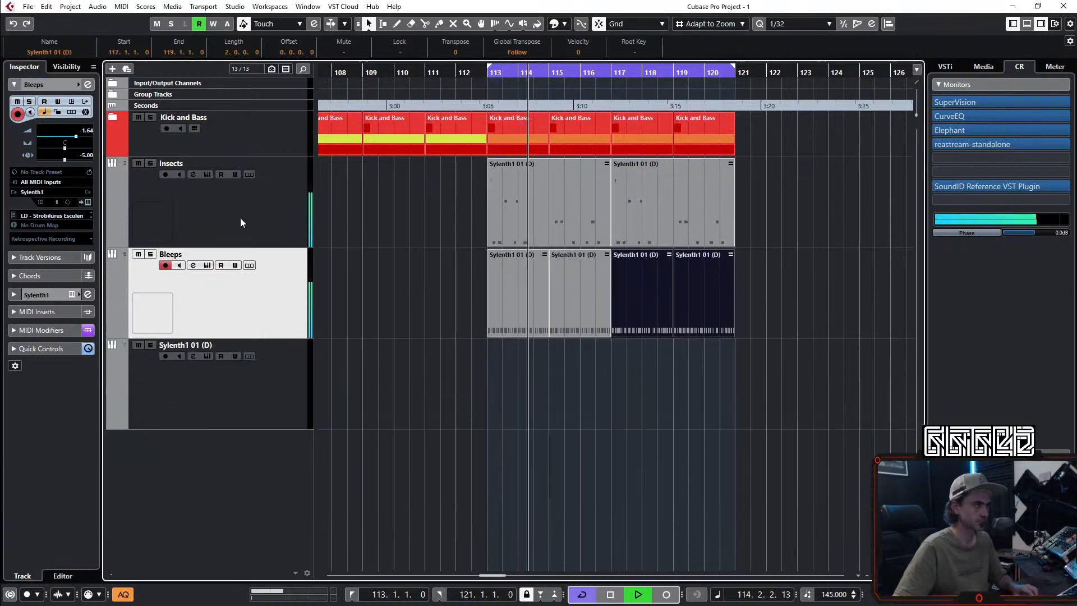
left_click(949, 115)
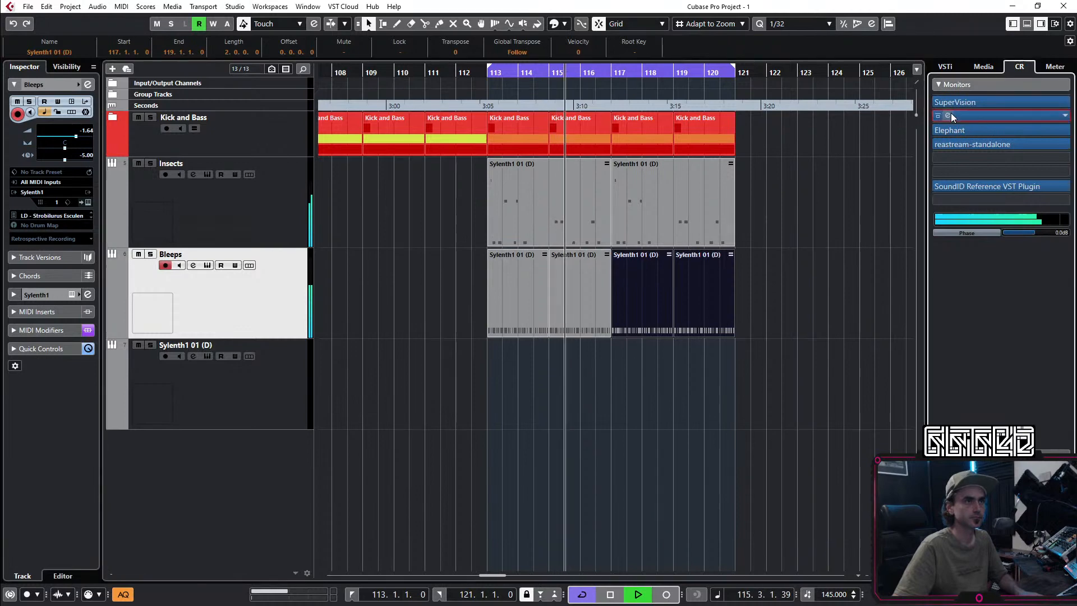
left_click(272, 225, "ctrl")
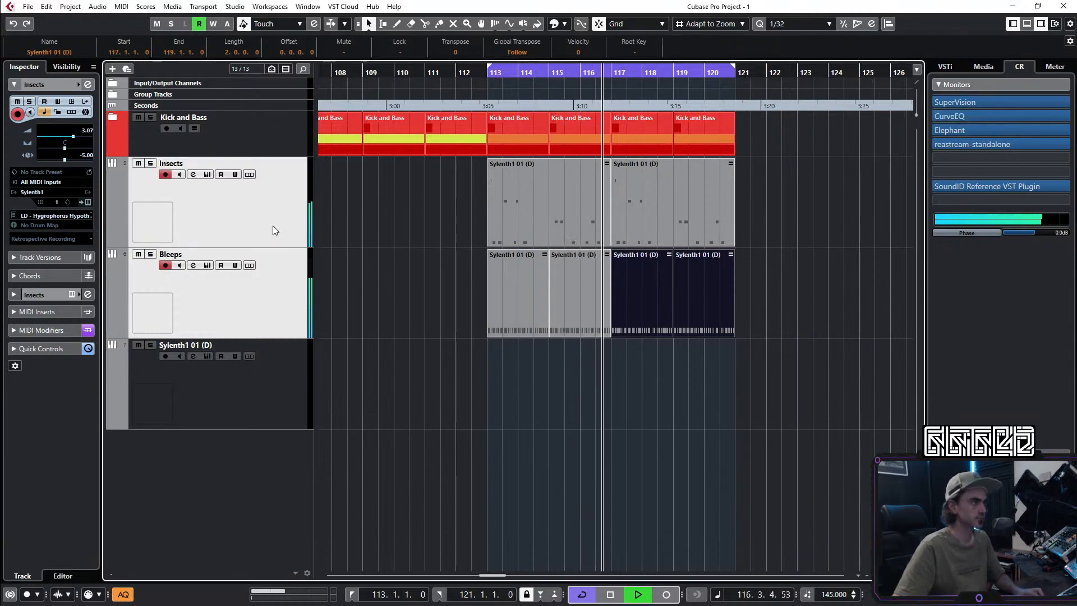
key("F3")
left_click_drag(272, 466, 270, 470)
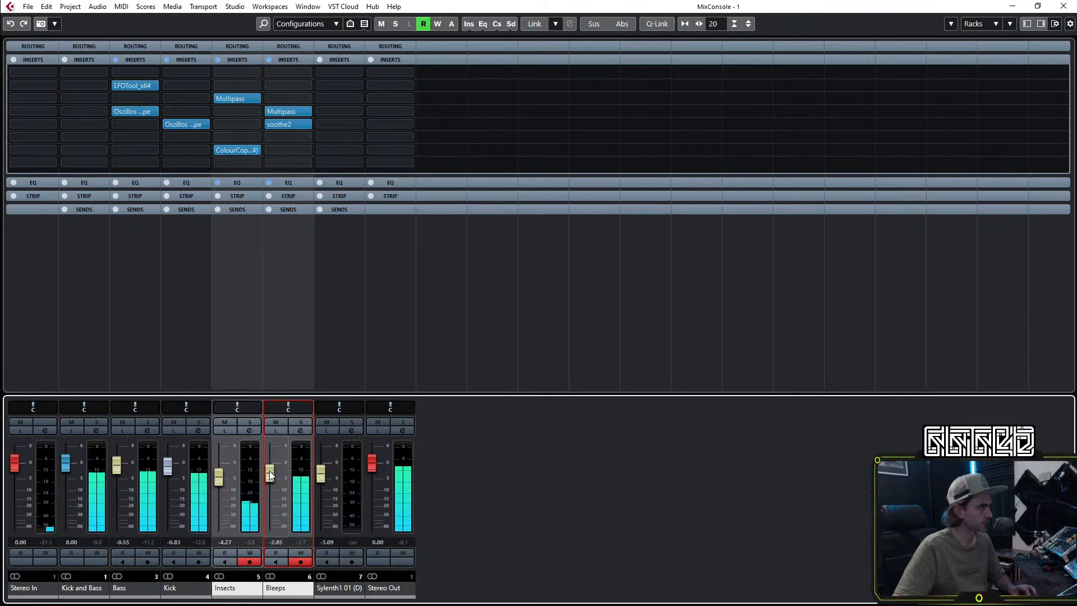
Step: Set the Insects EQ's LMF band to a -3.7 dB cut at about 753 Hz and close its channel settings
left_click(249, 431)
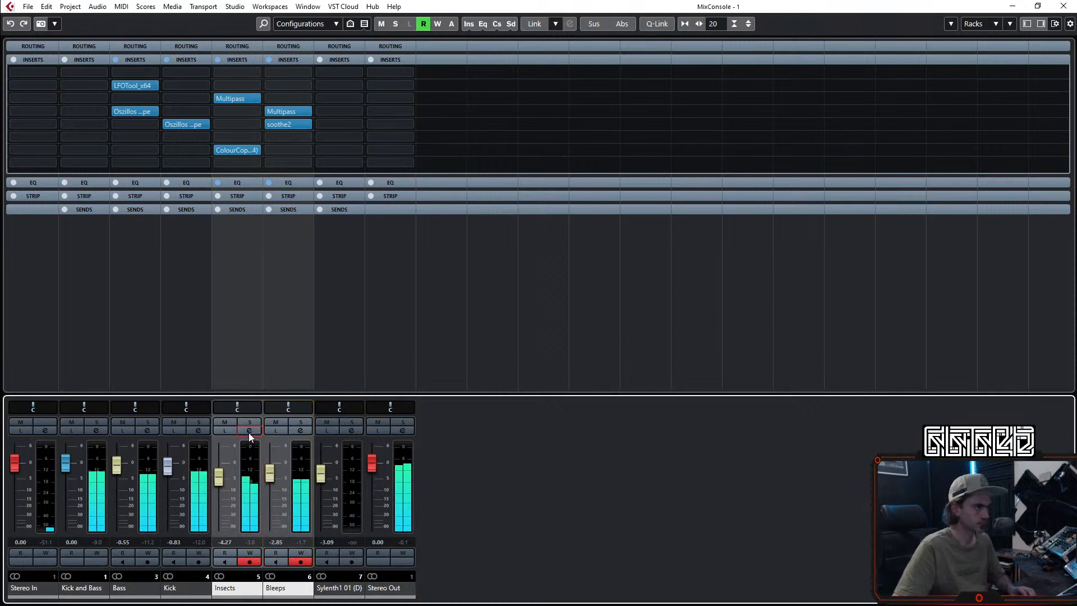
left_click_drag(519, 338, 519, 339)
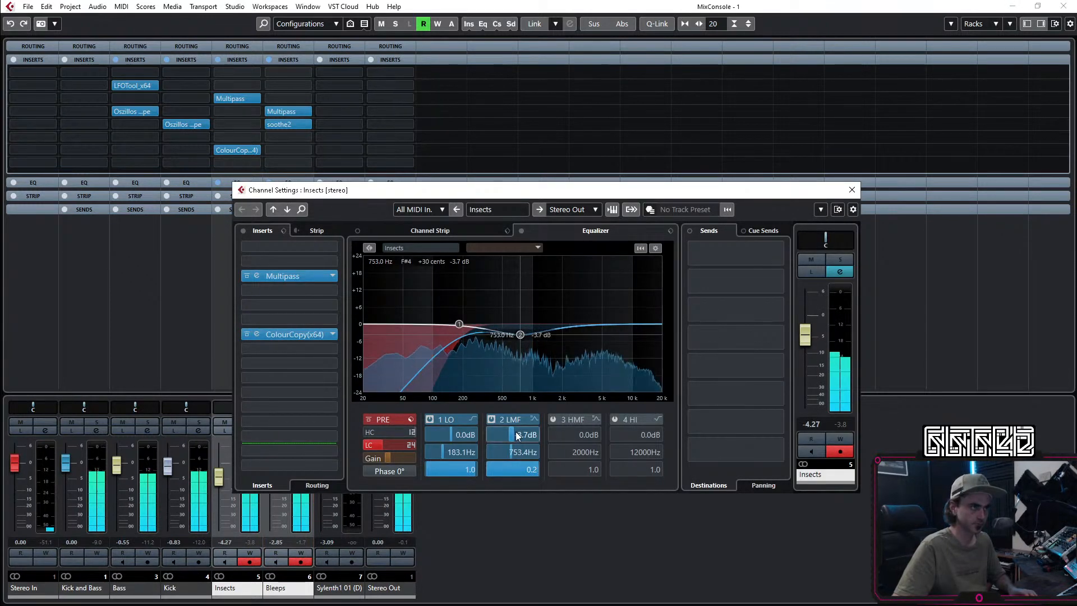
left_click(853, 191)
Step: Cut the Bleeps EQ's HMF band by 3.3 dB at 891.6 Hz with Q 0.3, and lower the Insects and Bleeps faders to -5.58 and -4.16 dB
left_click(296, 432)
left_click_drag(519, 326, 531, 342)
scroll(528, 337, "down", 3)
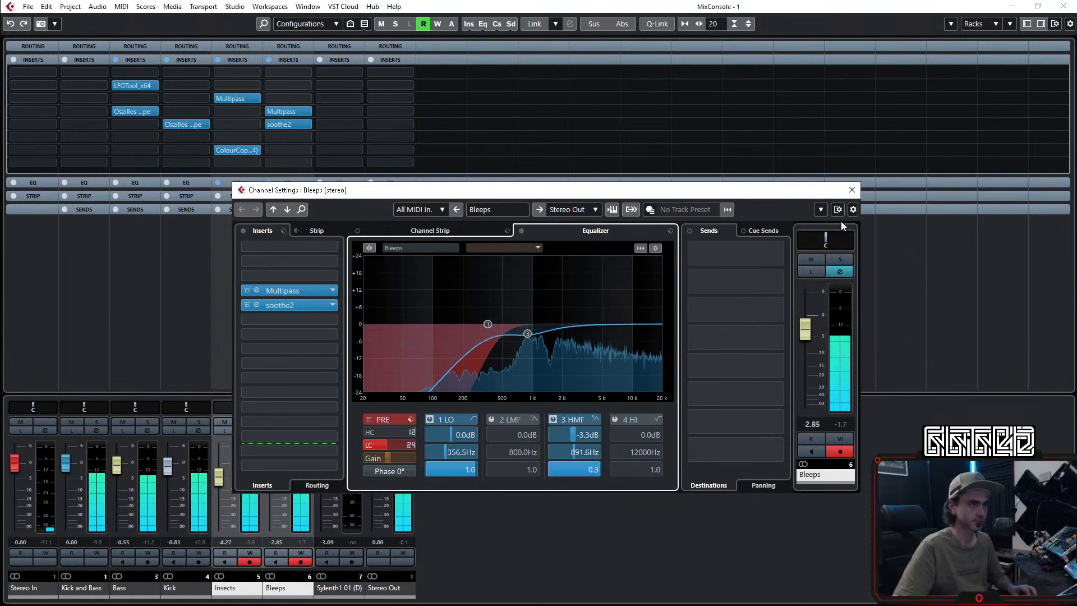
key("Escape")
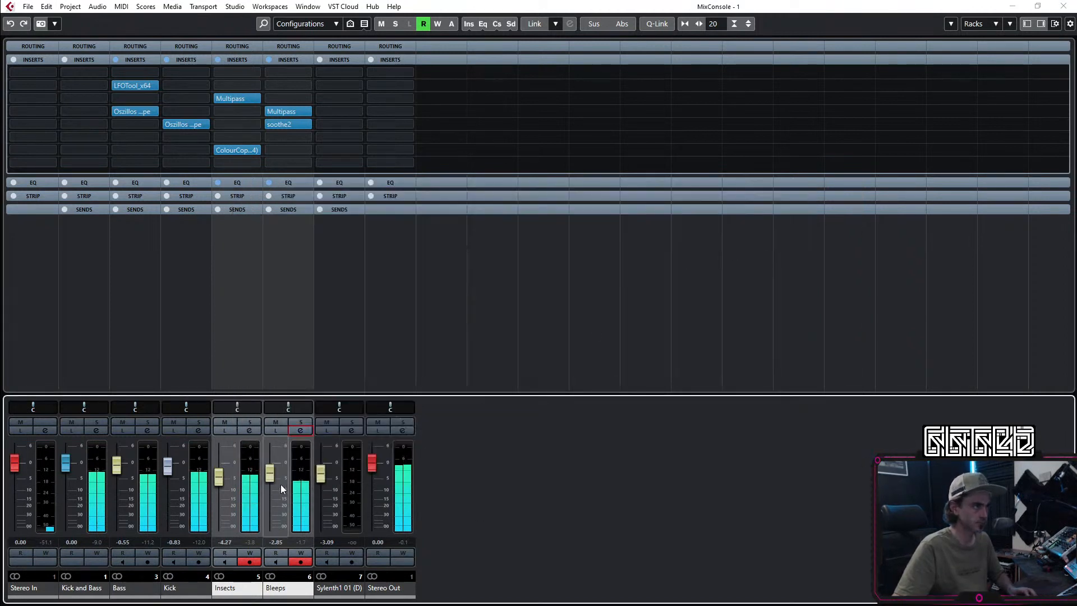
scroll(271, 466, "down", 3)
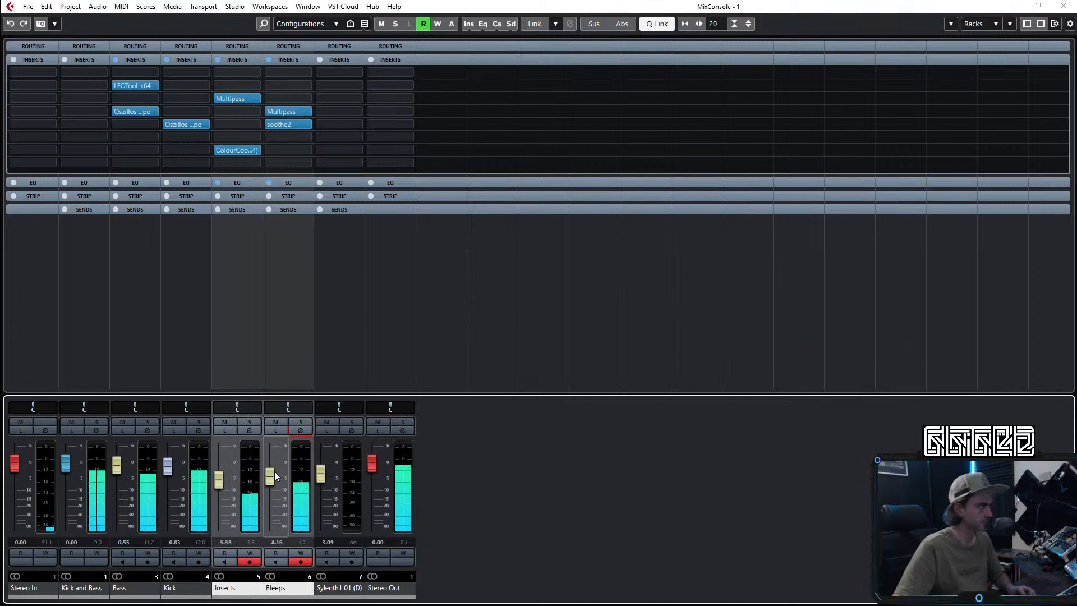
Step: Lower the linked Insects and Bleeps faders to -6.38 and -4.96 dB, return to the project window and deselect all events
scroll(275, 474, "down", 1)
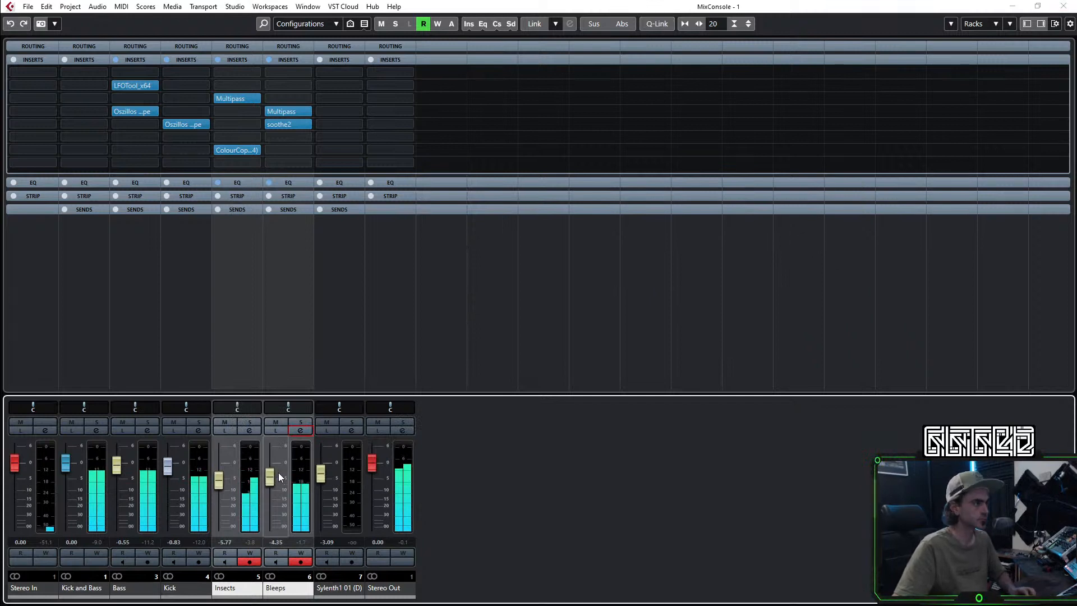
scroll(271, 473, "down", 3)
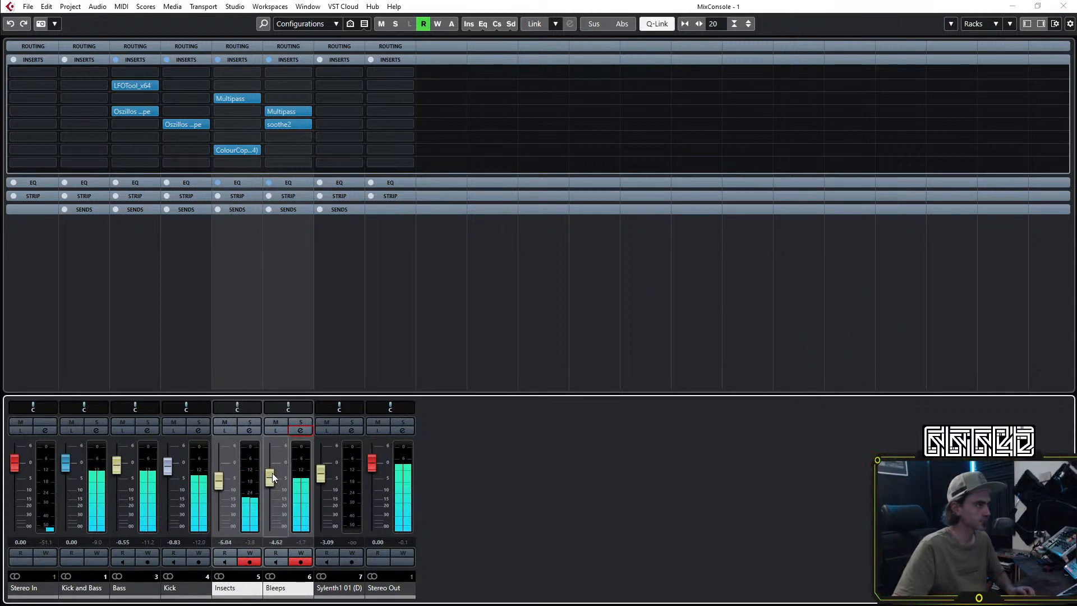
key("F3")
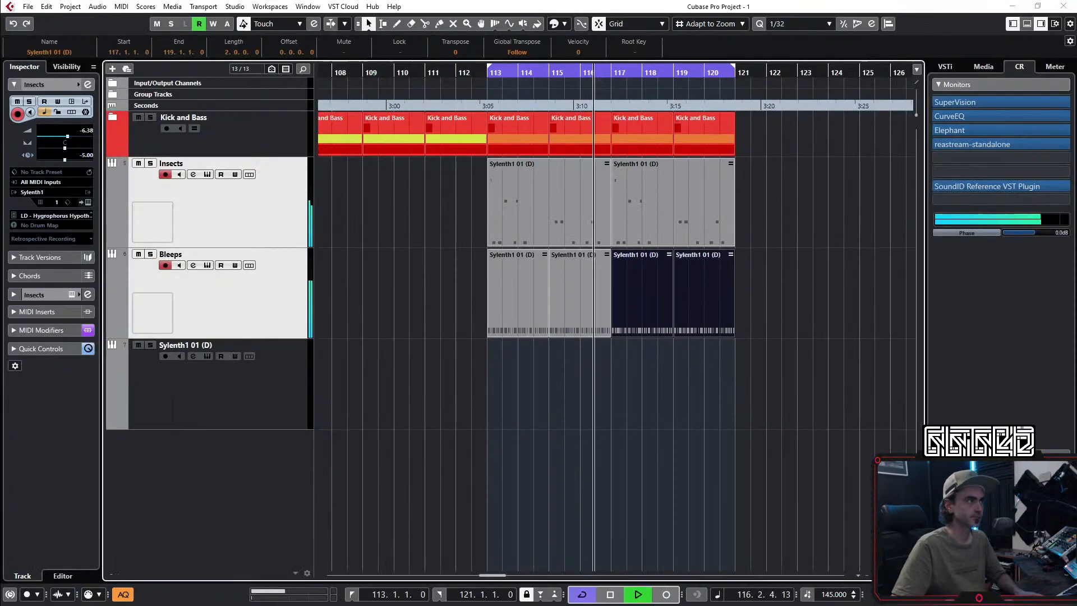
left_click(382, 383)
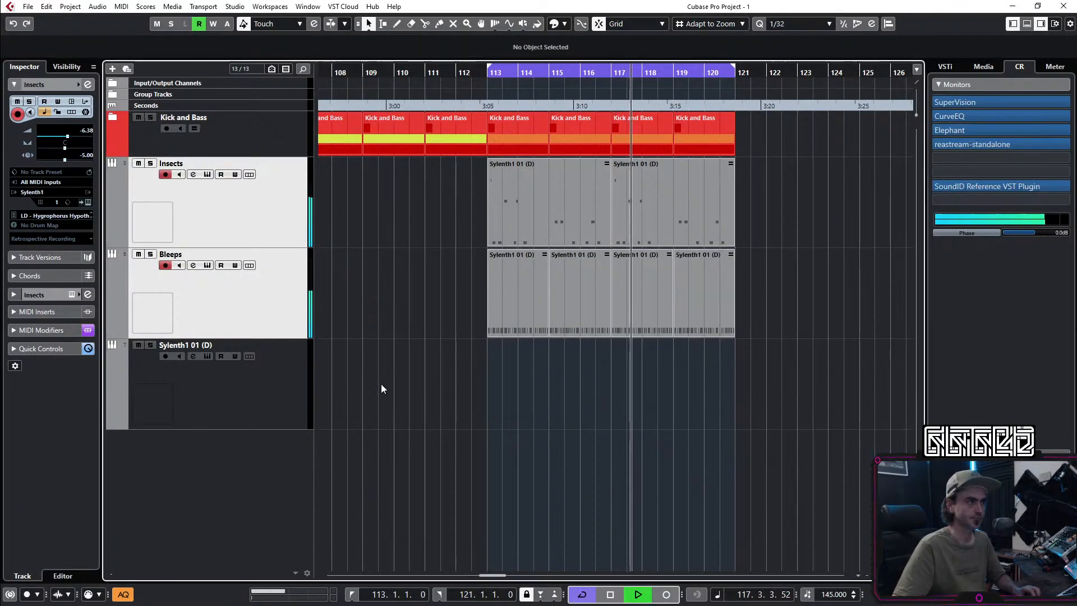
Step: Shrink the Insects and Bleeps tracks together to minimum height and select the empty Sylenth1 01 (D) track
left_click(282, 406)
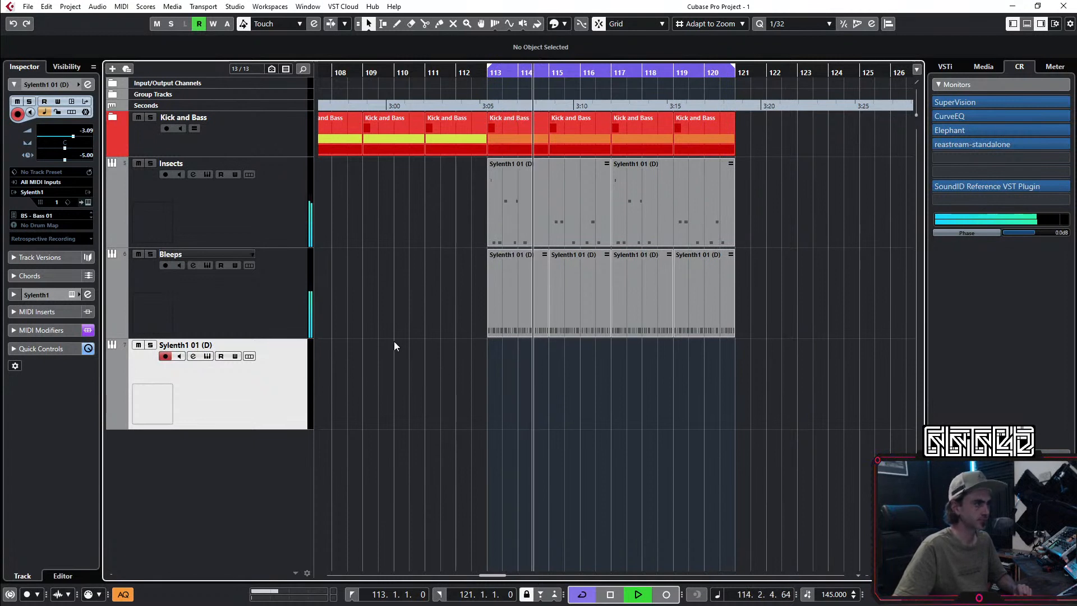
left_click(275, 317)
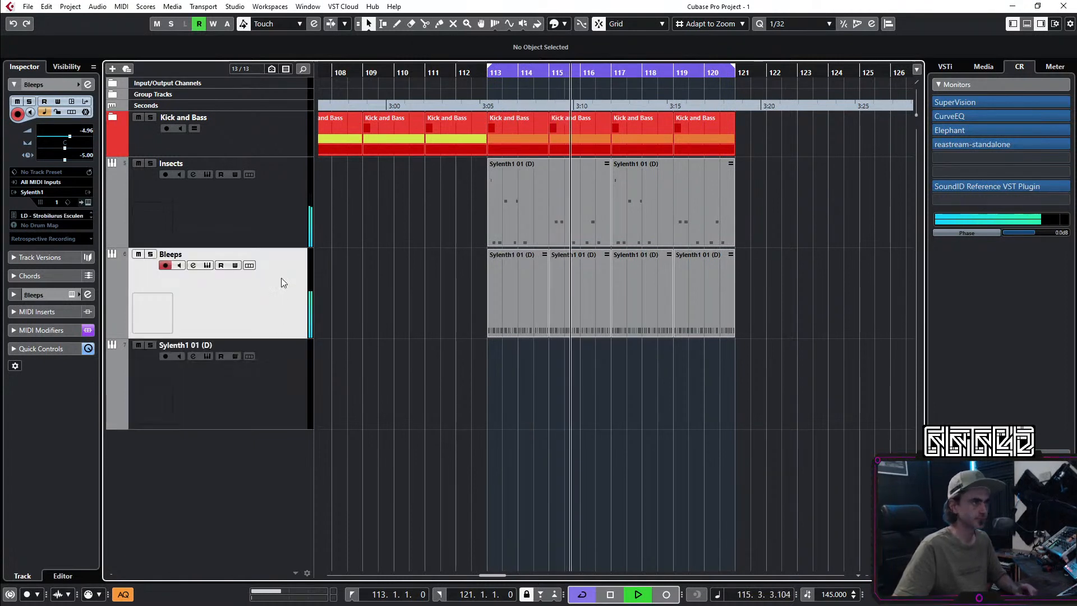
left_click(271, 228, "ctrl")
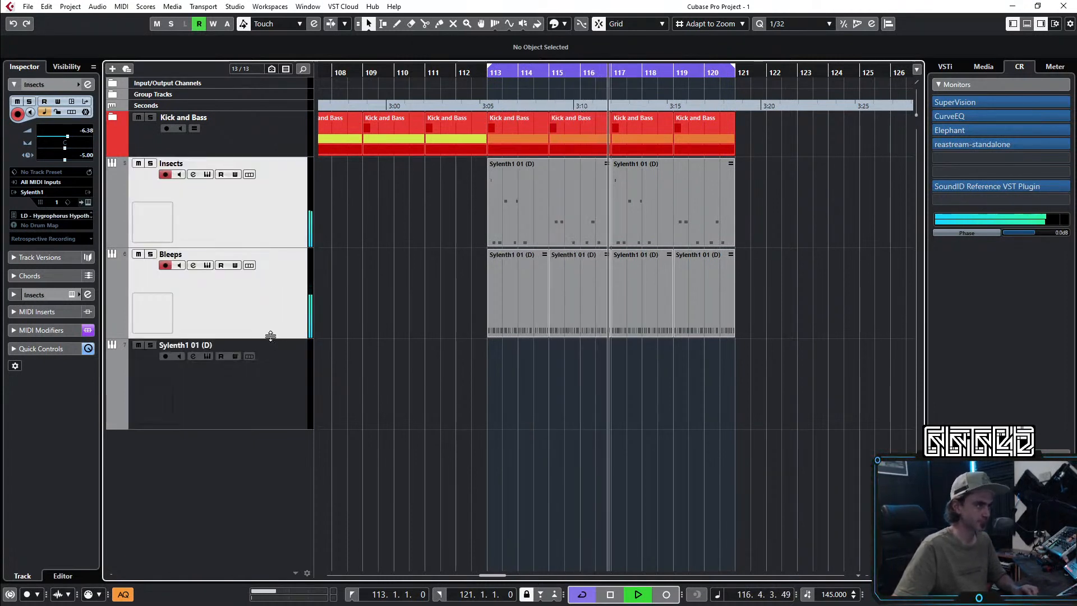
left_click_drag(269, 336, 302, 214)
left_click(300, 250)
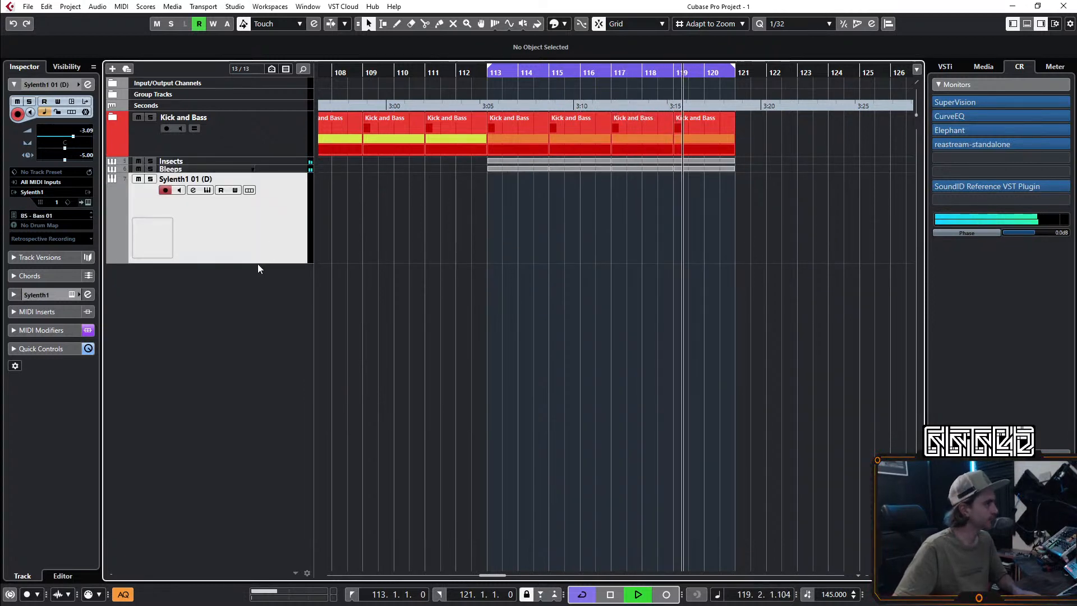
Step: Load preset 015 DR - Closed HH 01 [C3] in the empty track's Sylenth1, raise the track volume to 0.35 dB and close the instrument
left_click(88, 202)
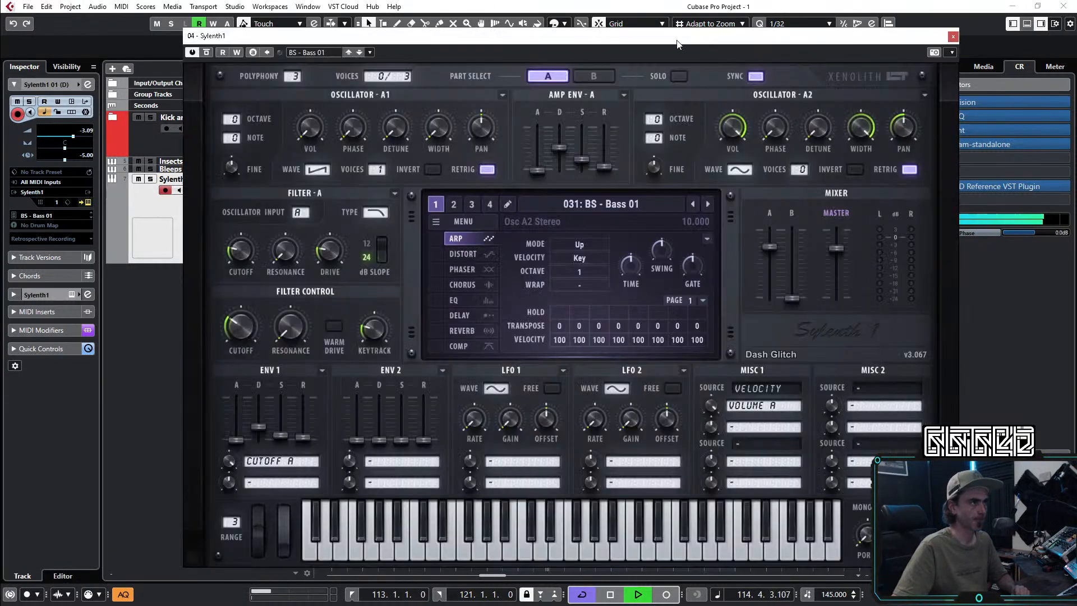
left_click(587, 205)
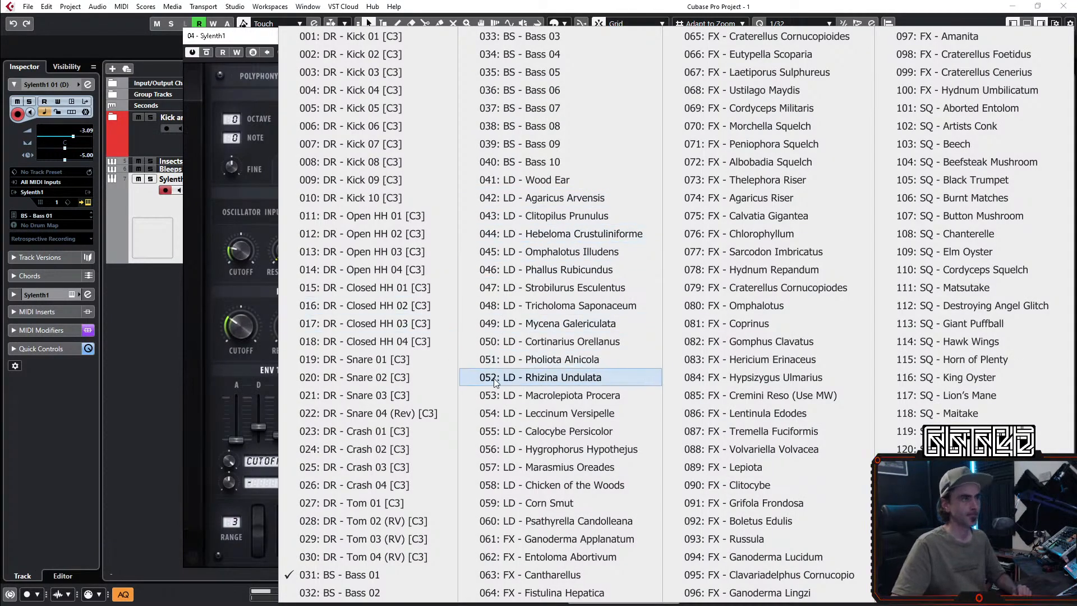
left_click(395, 290)
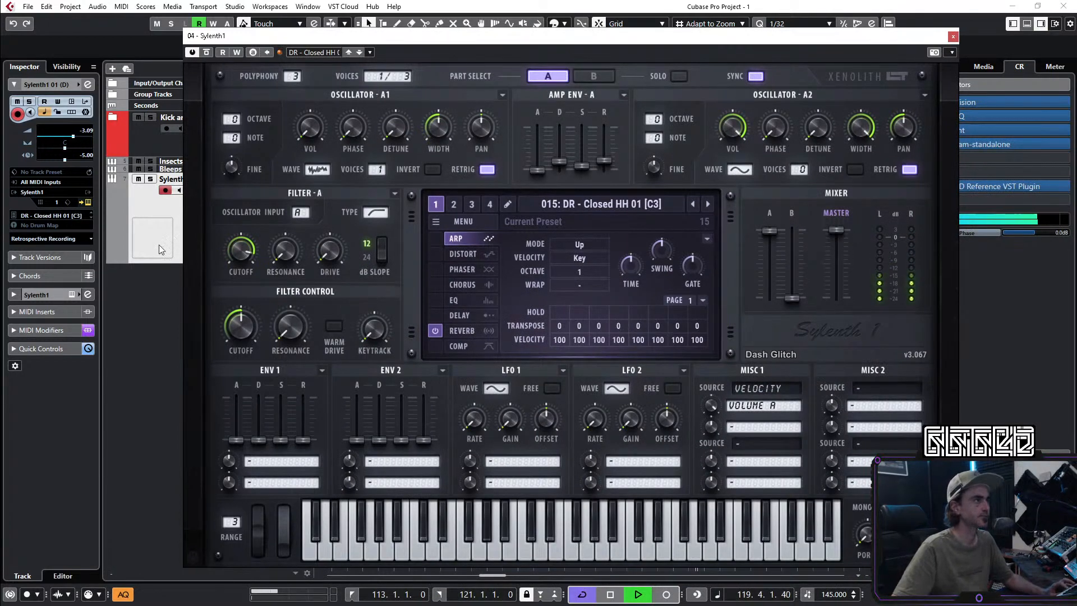
left_click_drag(78, 136, 82, 141)
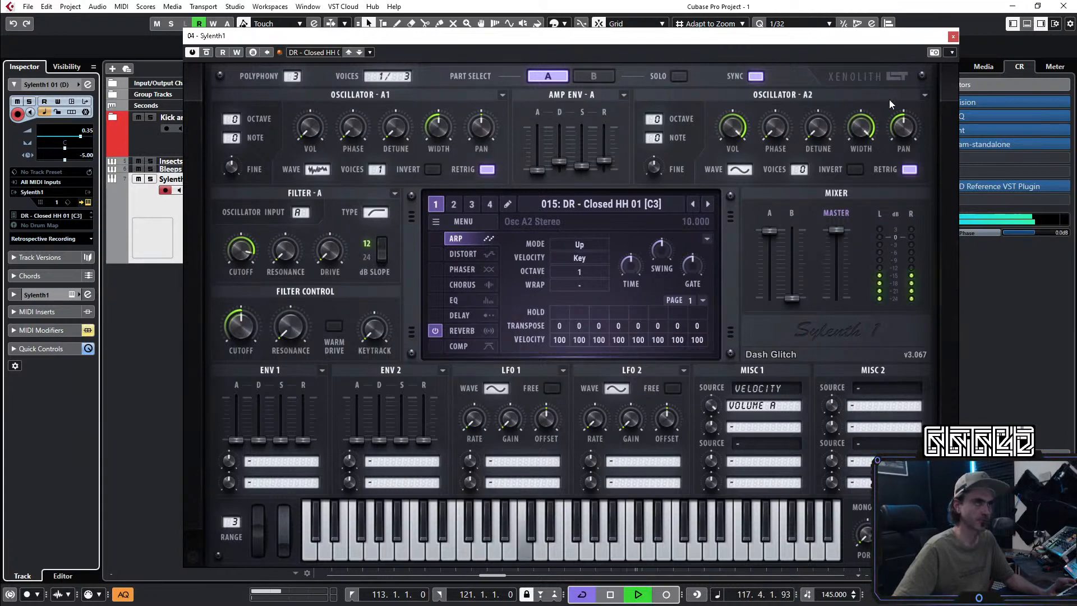
left_click(955, 38)
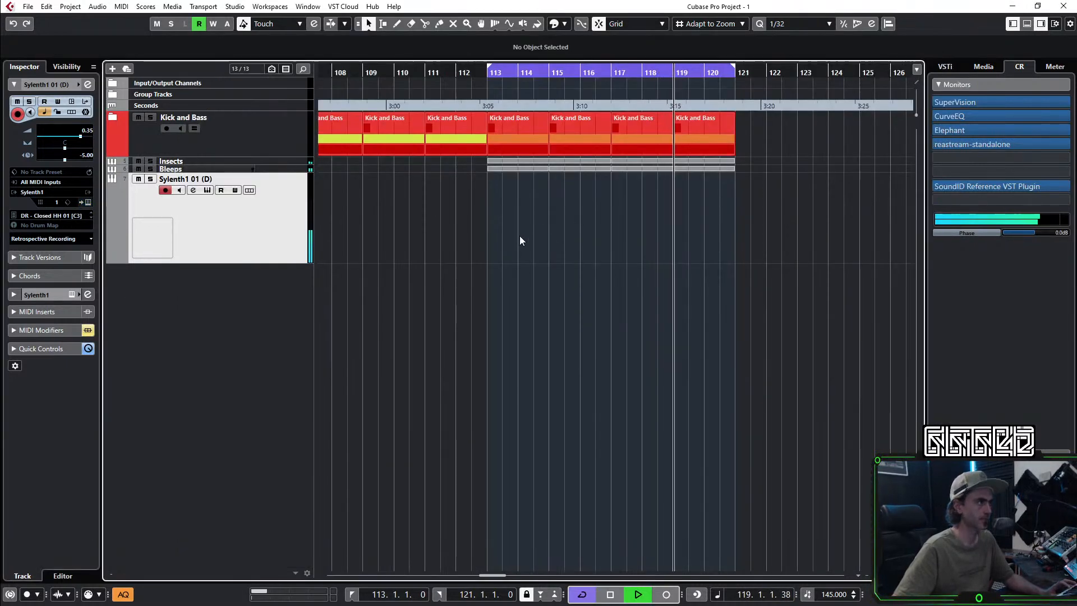
key("space")
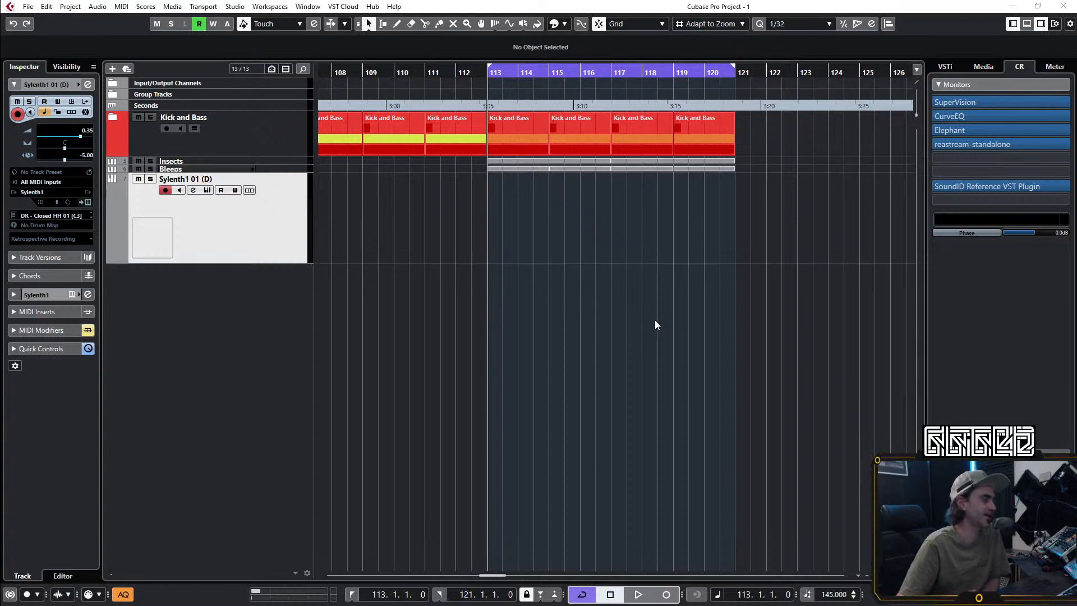
left_click(688, 261)
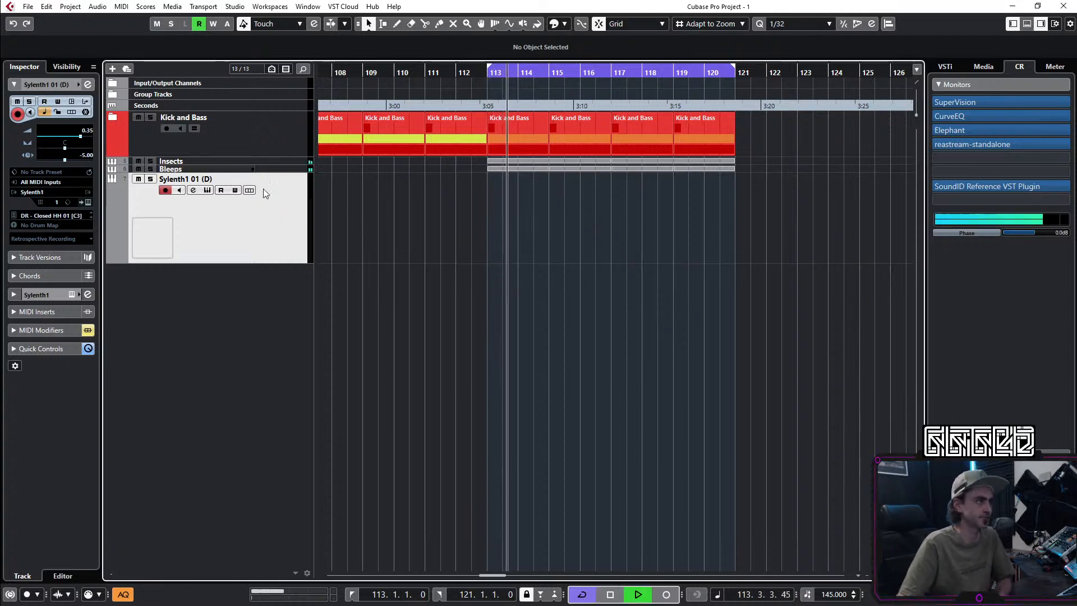
left_click(88, 84)
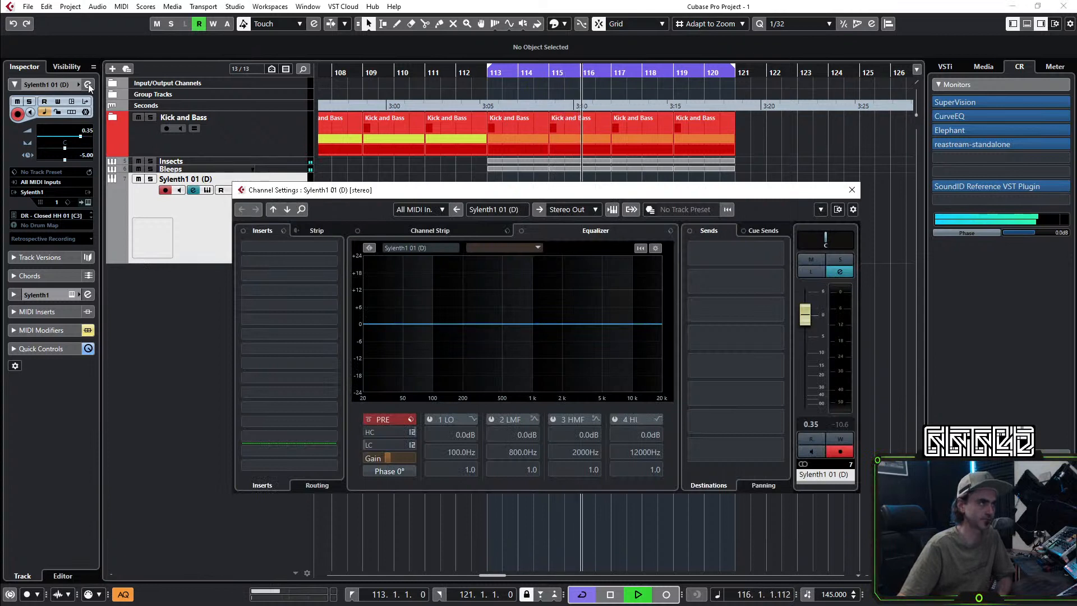
left_click(89, 85)
Step: Create a MIDI part at bar 113 on the hi-hat track, shorten it to four bars, and duplicate it to fill bars 117 to 121
double_click(494, 221)
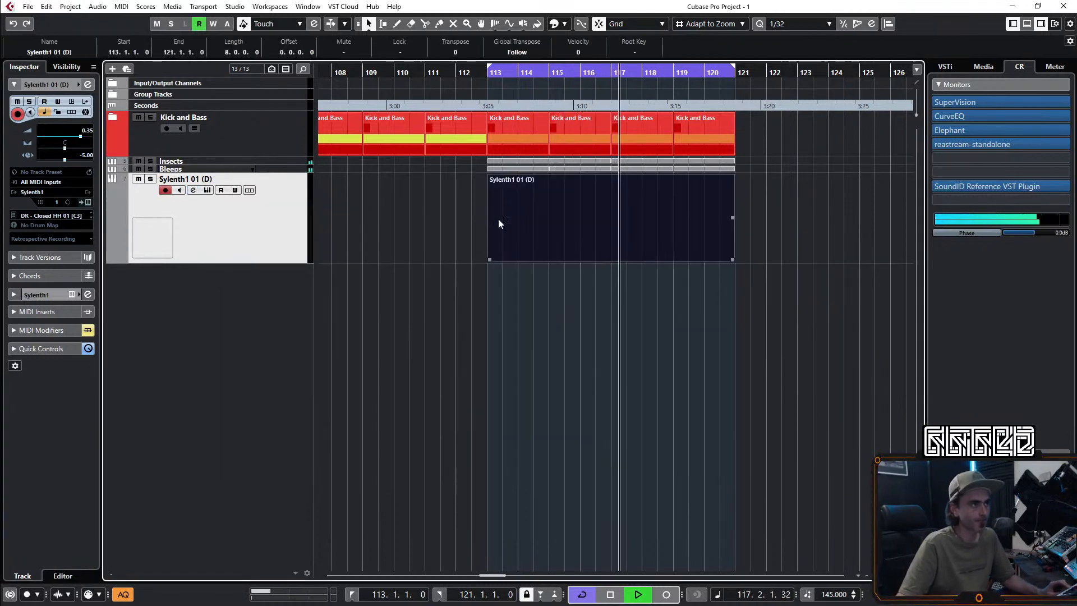
left_click_drag(733, 260, 611, 262)
key("ctrl+d")
Step: Fill the first hi-hat part with back-to-back sixteenth-note C3 hits at velocity 100 across all four bars
double_click(548, 210)
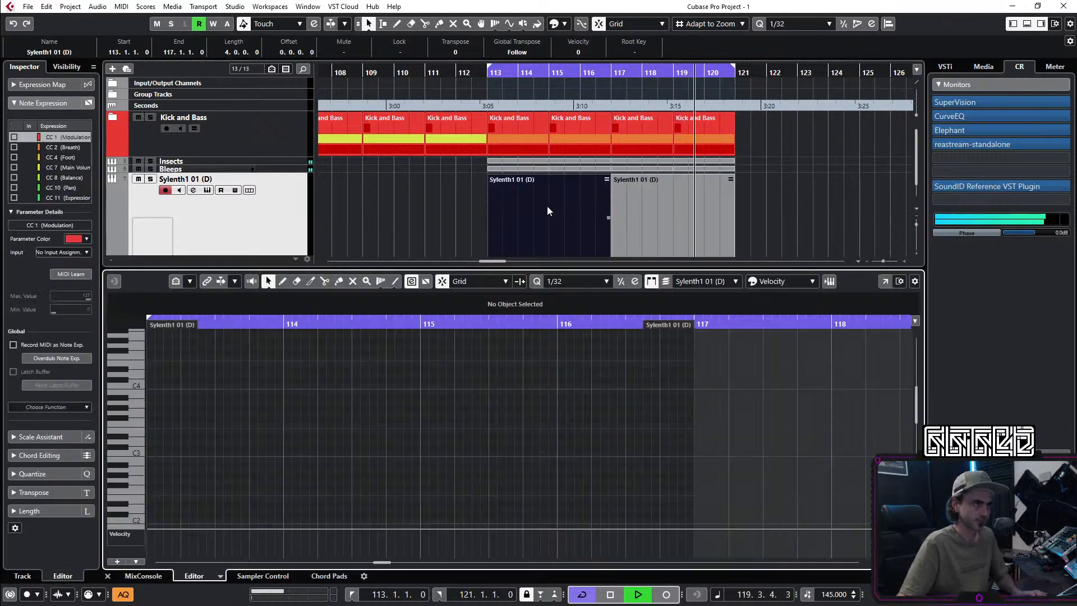
left_click(150, 453)
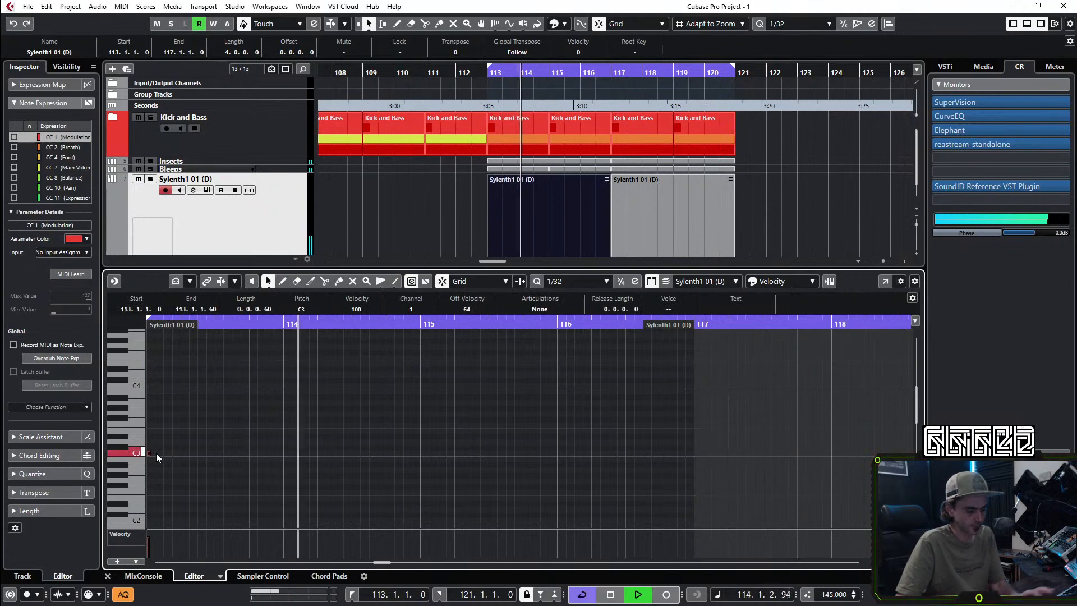
scroll(172, 487, "left", 2)
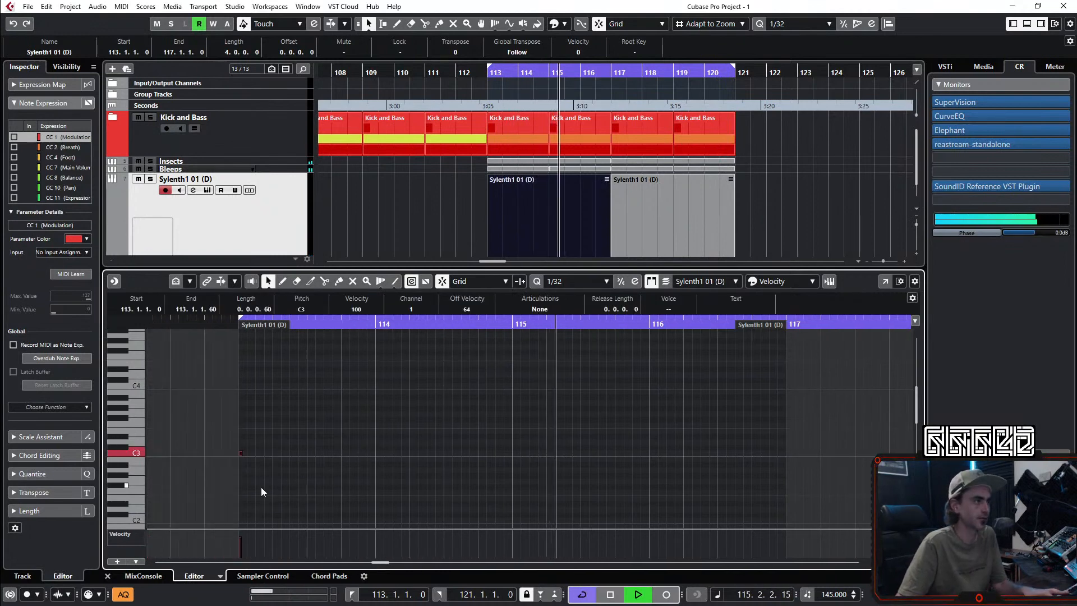
scroll(227, 460, "up", 3)
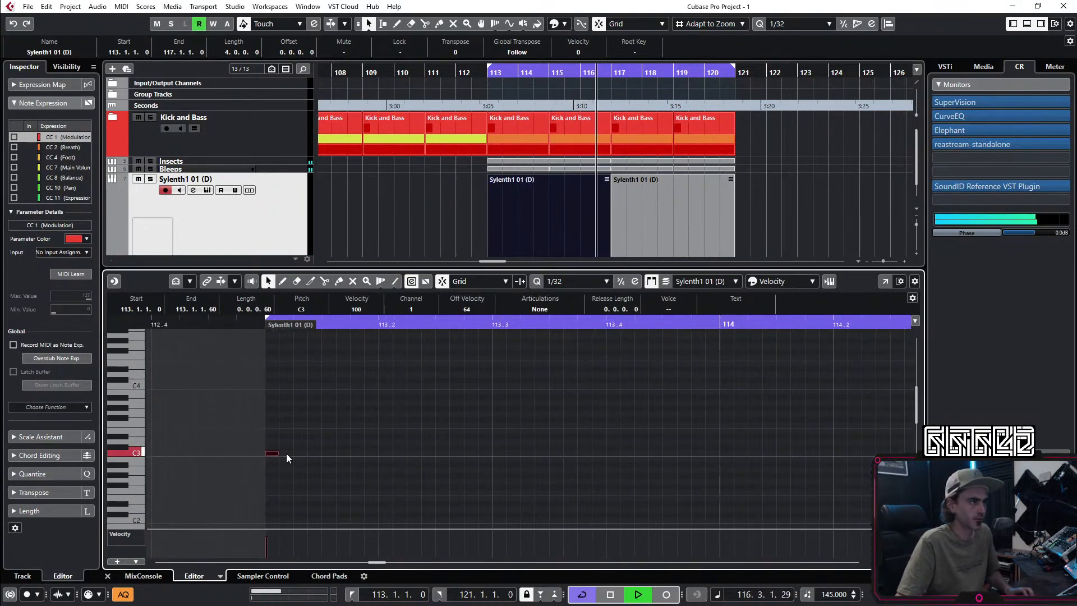
left_click_drag(274, 452, 288, 453)
key("alt+d")
scroll(478, 412, "down", 3)
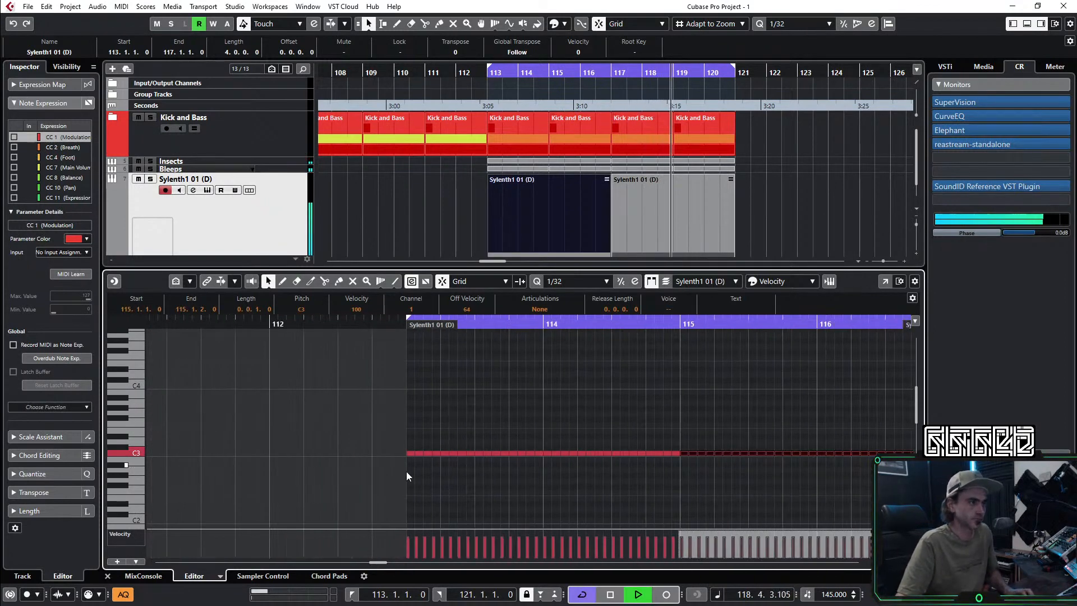
scroll(489, 418, "down", 2)
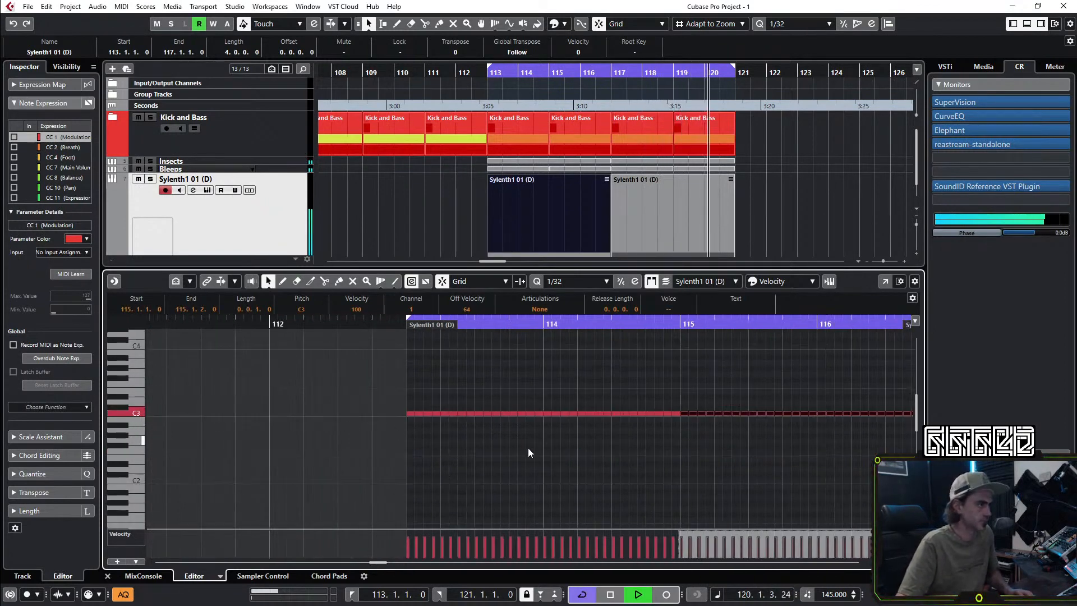
Step: Enlarge the velocity lane, select all the C3 notes, randomize their velocities and close the key editor
left_click_drag(534, 450, 459, 444)
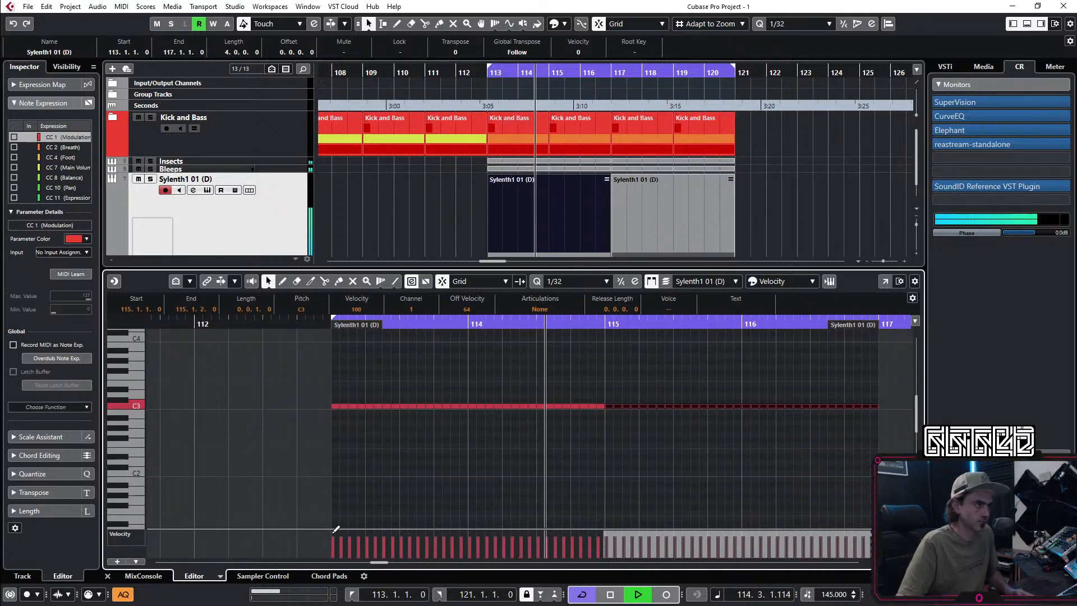
left_click_drag(364, 528, 380, 476)
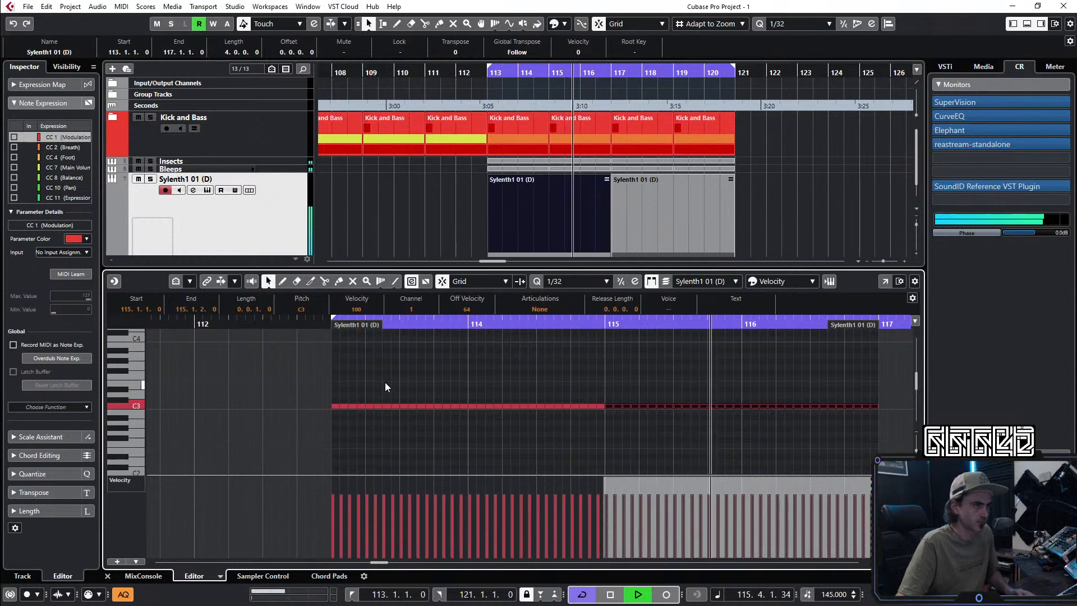
left_click(382, 382)
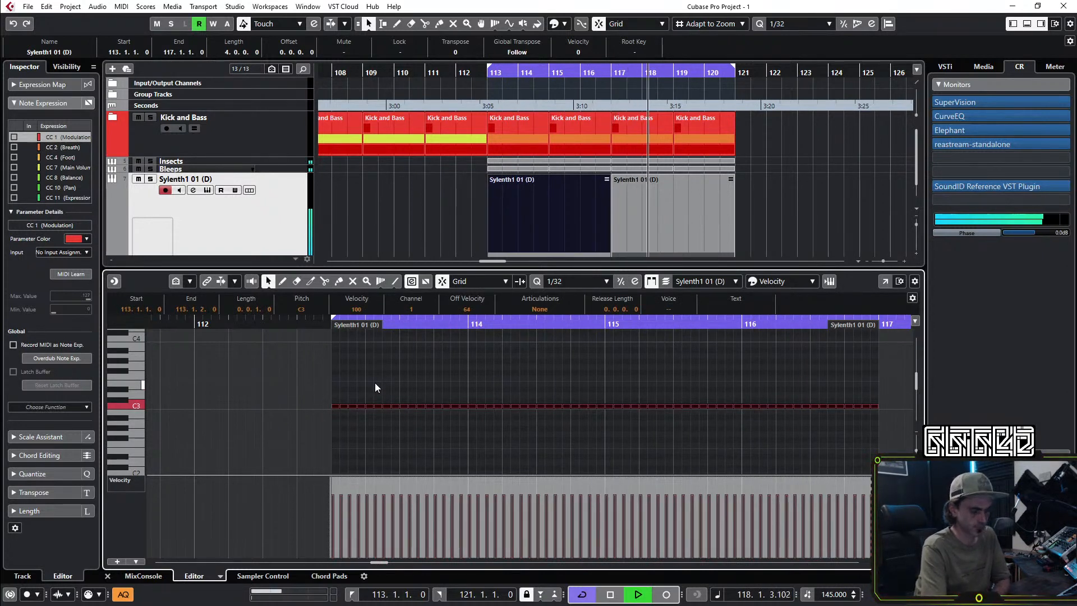
key("alt+r")
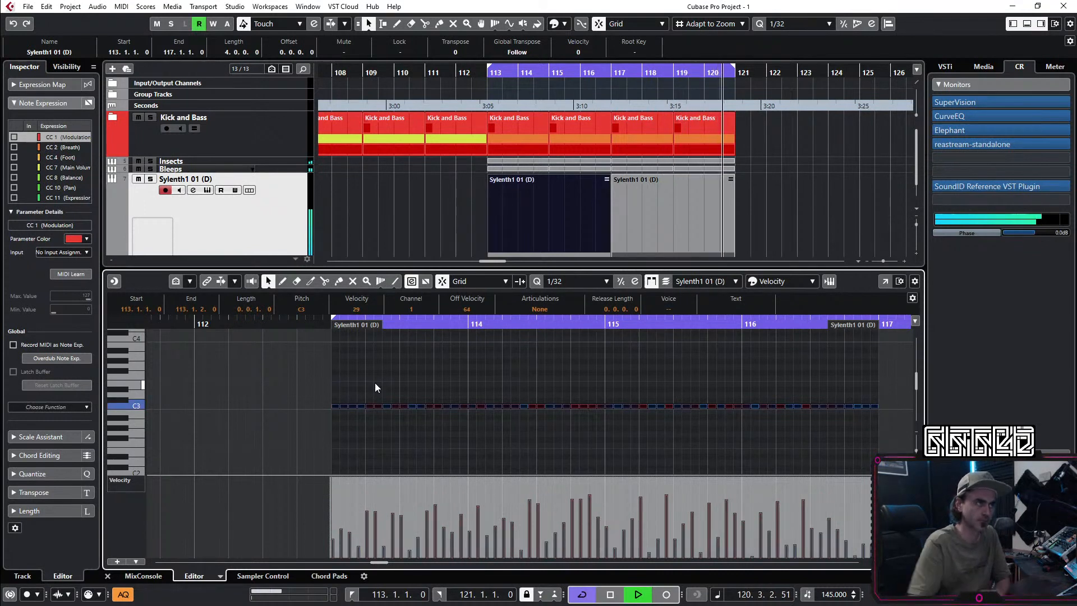
left_click(107, 576)
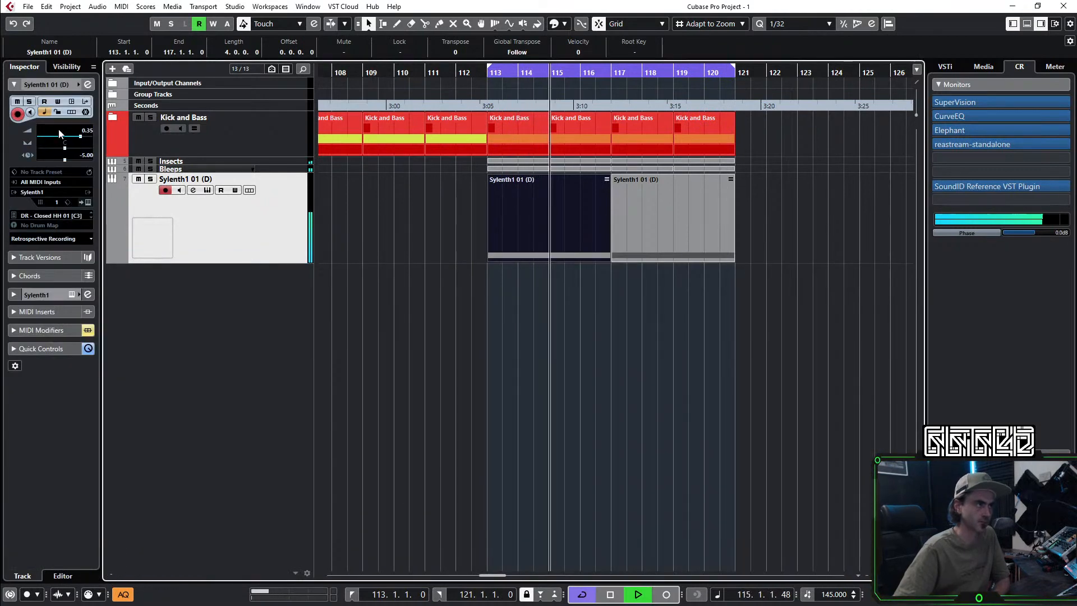
Step: On the hi-hat channel's EQ, enable a 24 dB low cut around 2 kHz and cut the HMF band by 3.7 dB at 4624 Hz
left_click(193, 190)
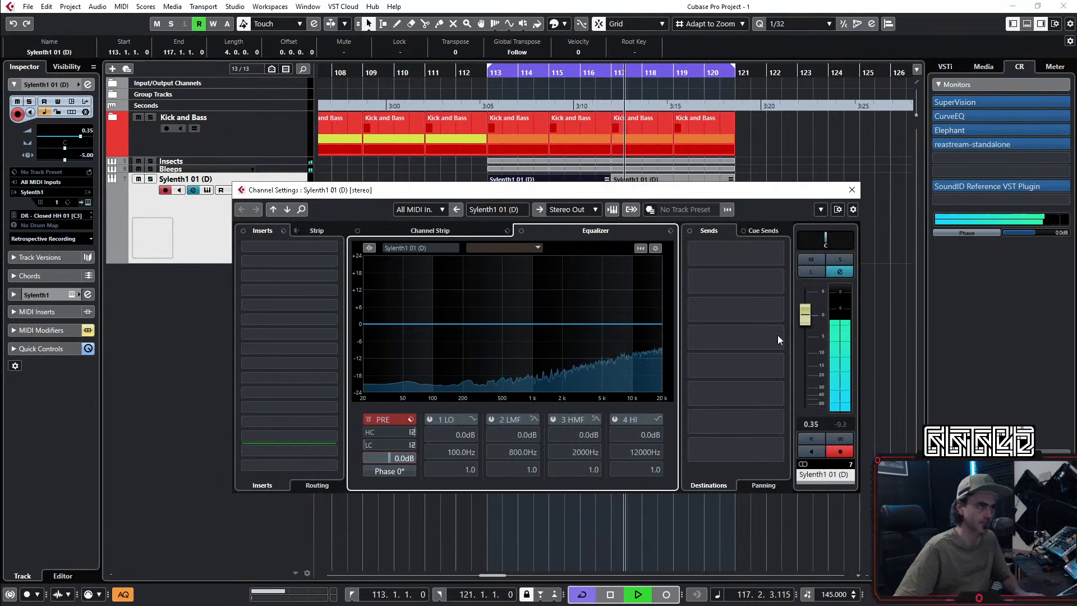
left_click(412, 445)
left_click(450, 476)
left_click_drag(452, 298, 450, 301)
left_click_drag(393, 444, 423, 414)
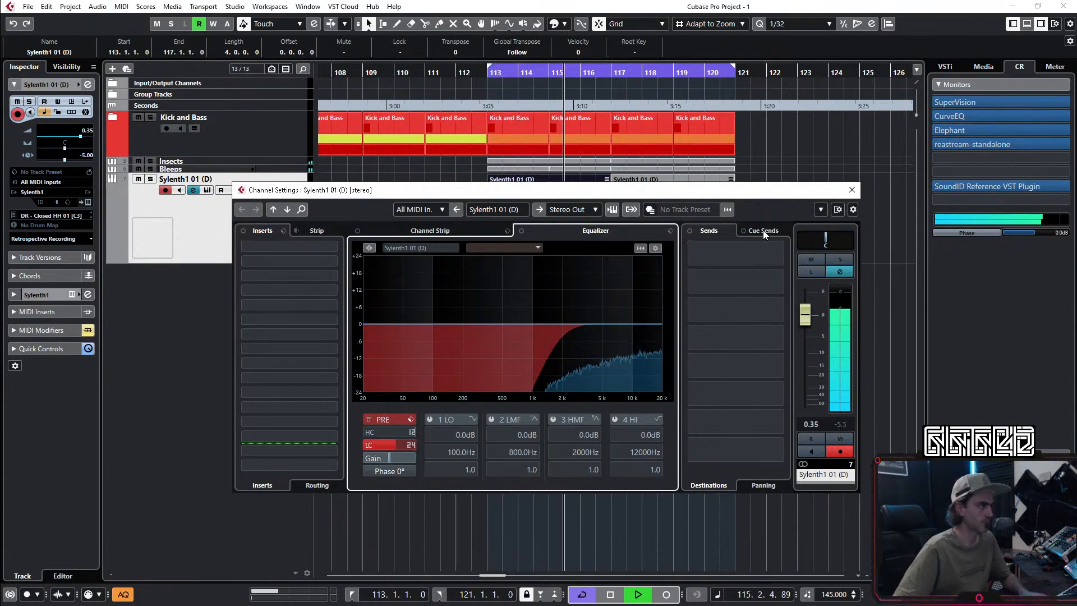
left_click_drag(564, 326, 598, 334)
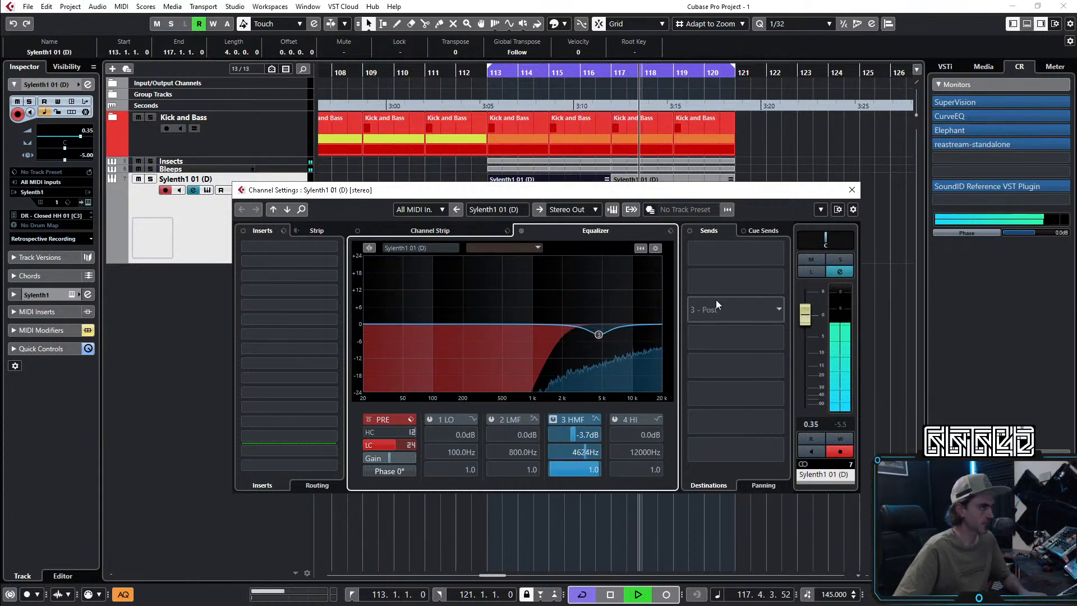
left_click(853, 189)
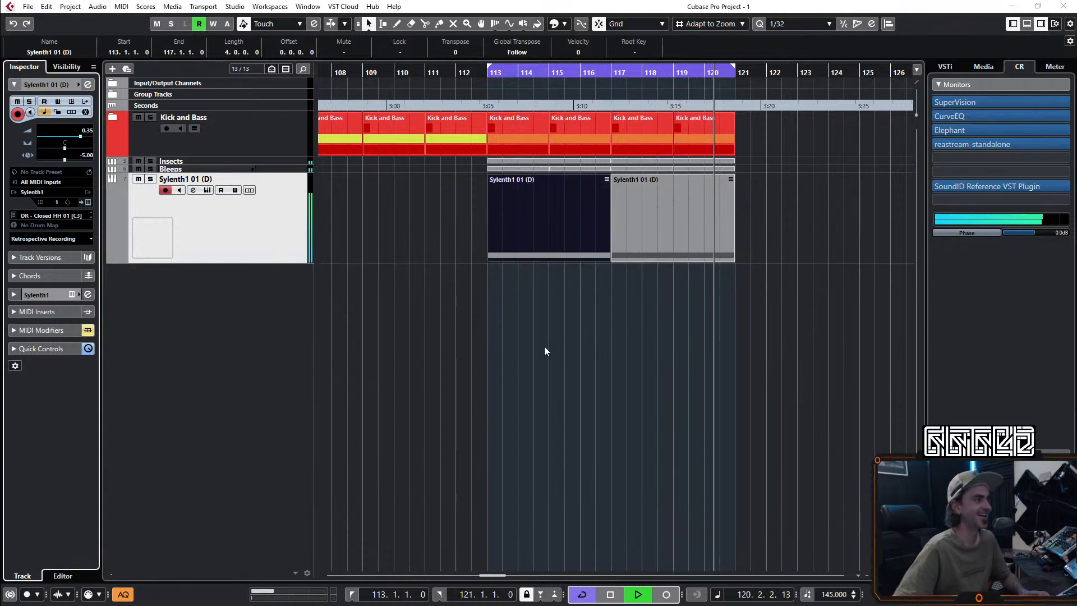
Step: Adjust the hi-hat channel's HMF band to a -4.1 dB cut at 5472 Hz with Q 0.9
left_click(417, 340)
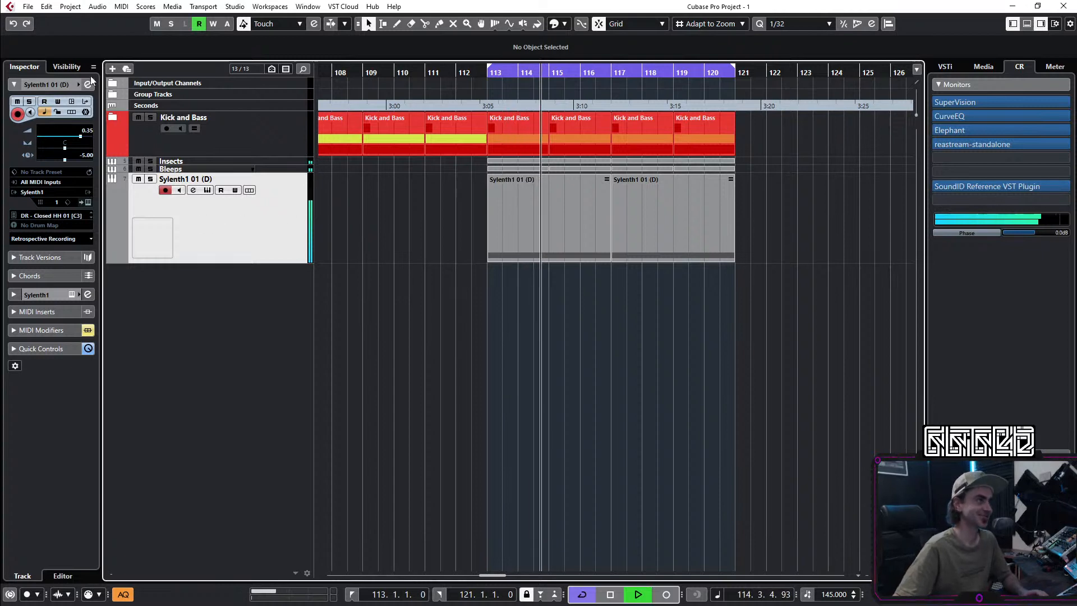
left_click(193, 190)
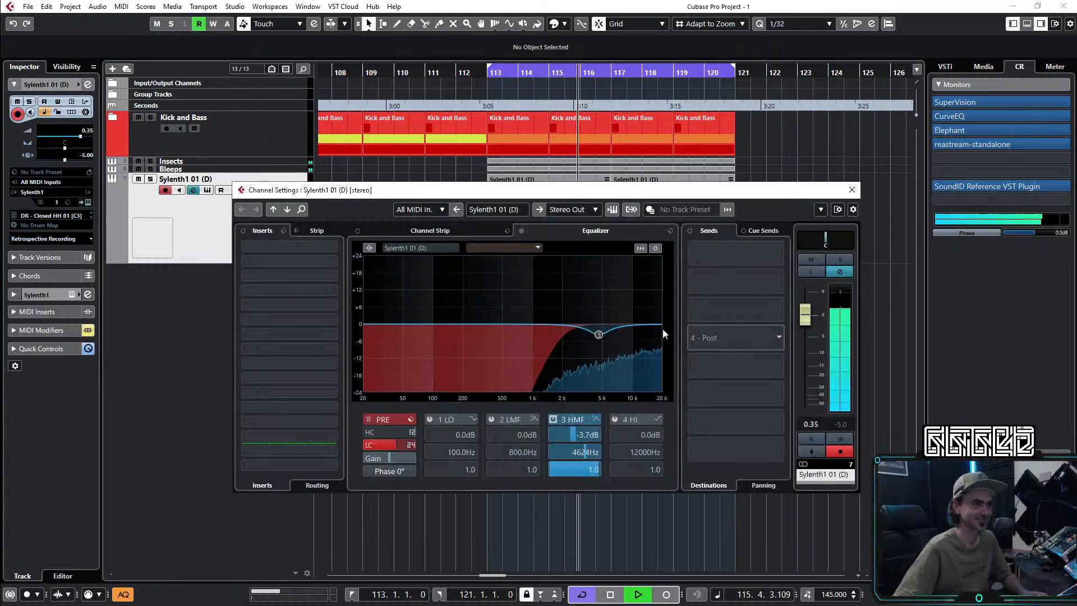
scroll(599, 335, "down", 1)
left_click_drag(598, 335, 606, 335)
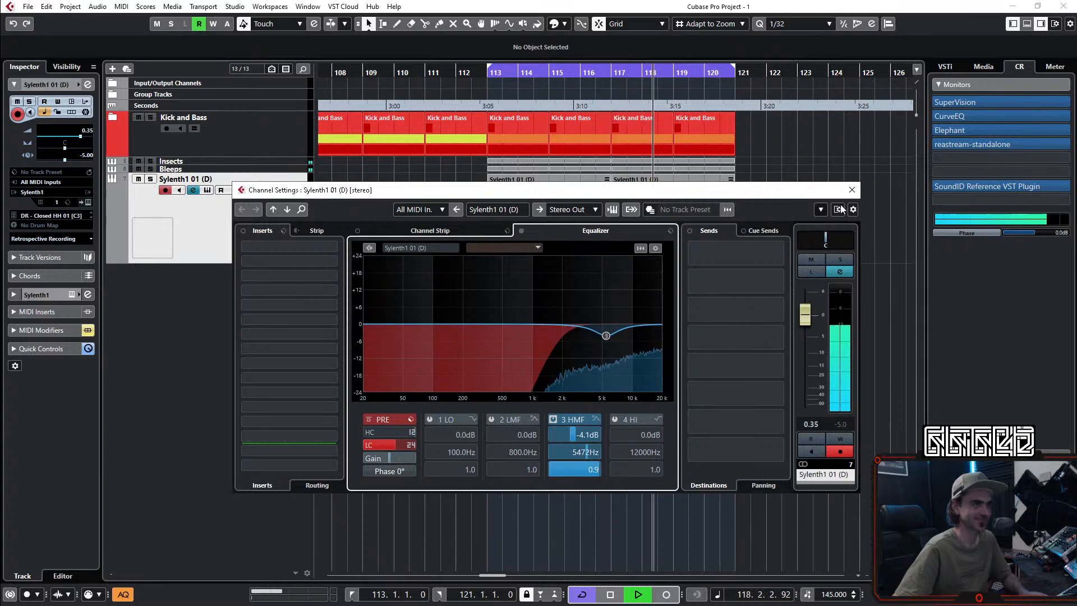
Step: Re-randomize the velocities of all C3 notes in the first hi-hat part and raise them overall
left_click(852, 191)
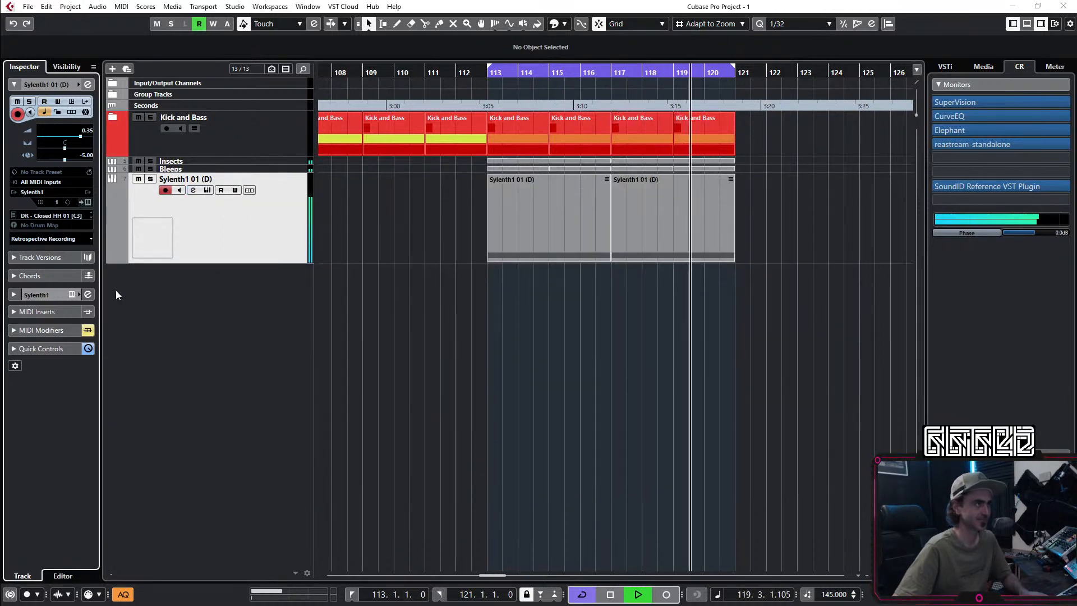
left_click(500, 214)
double_click(500, 214)
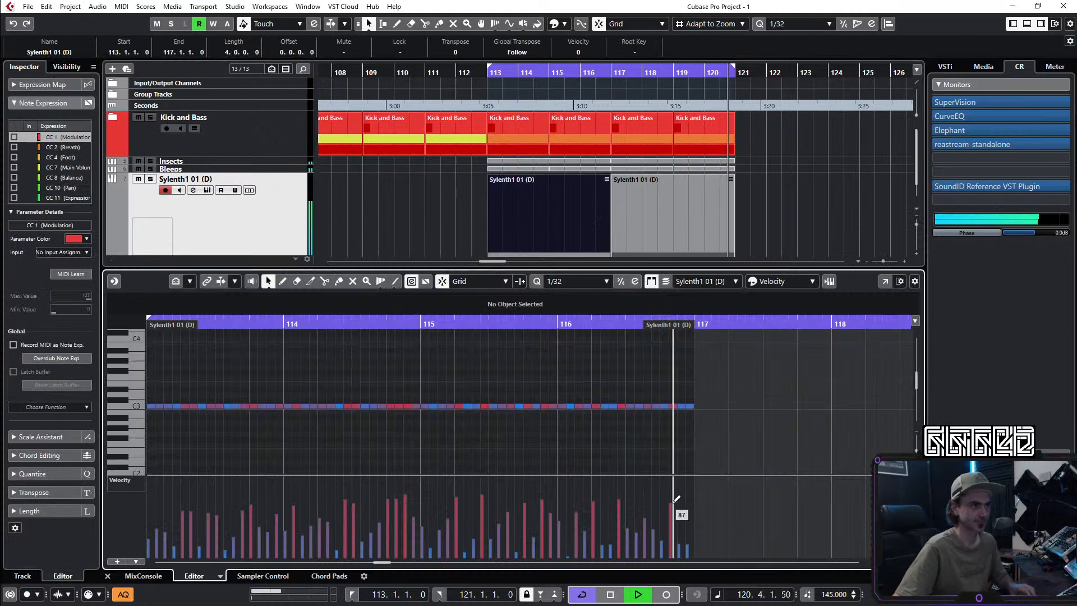
key("ctrl+a")
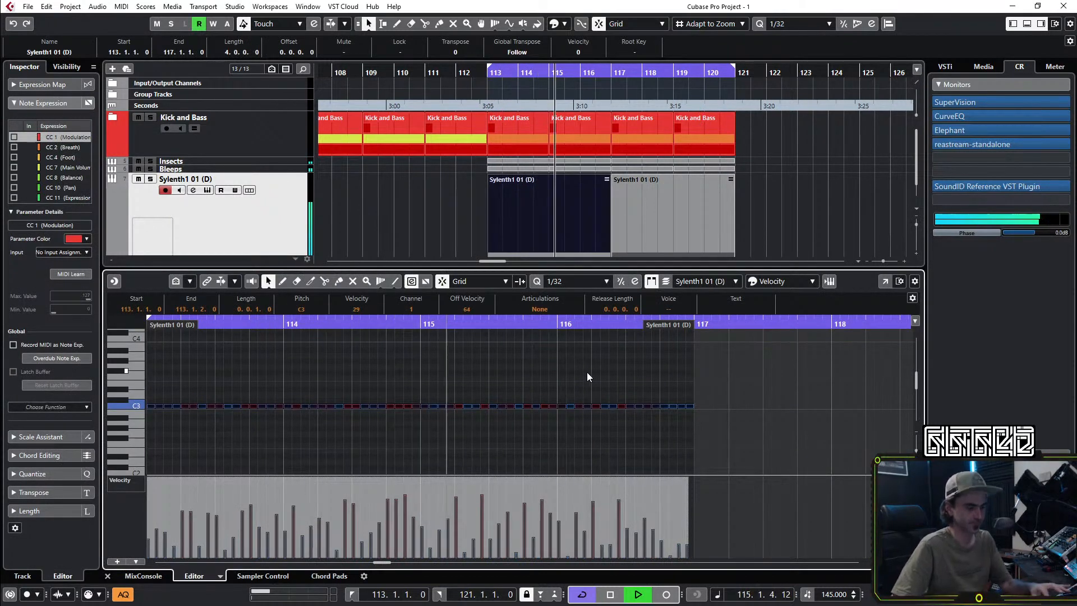
key("ctrl+r")
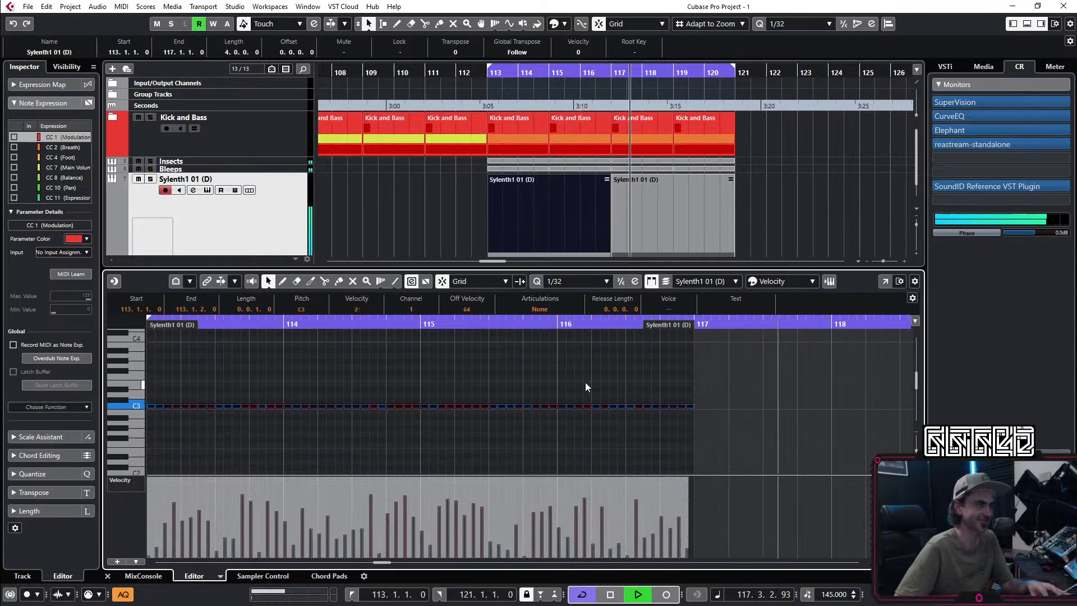
key("ctrl+r")
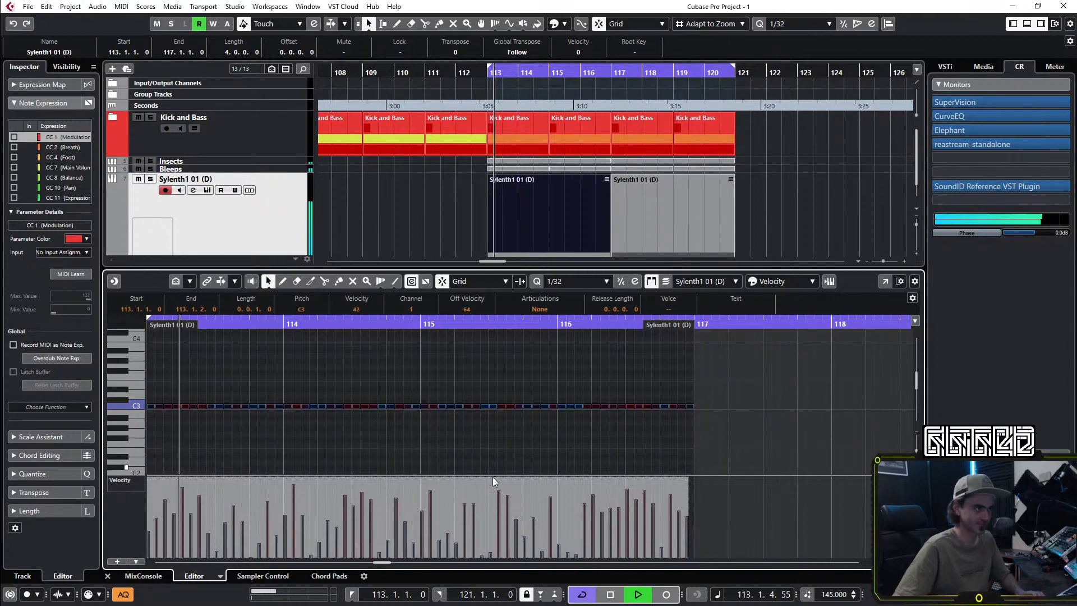
left_click_drag(706, 508, 419, 469)
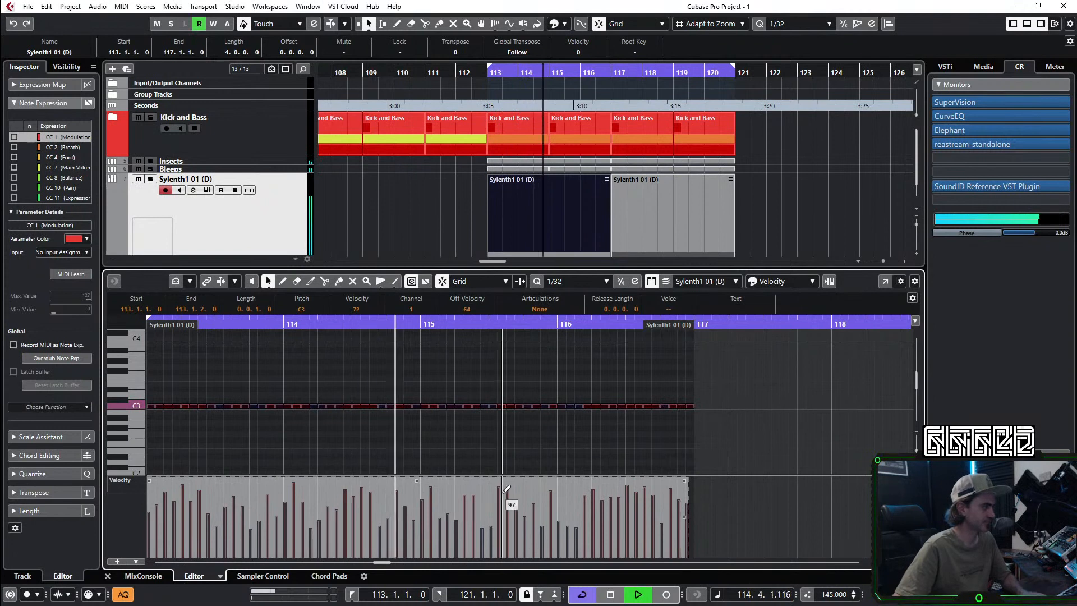
left_click(399, 449)
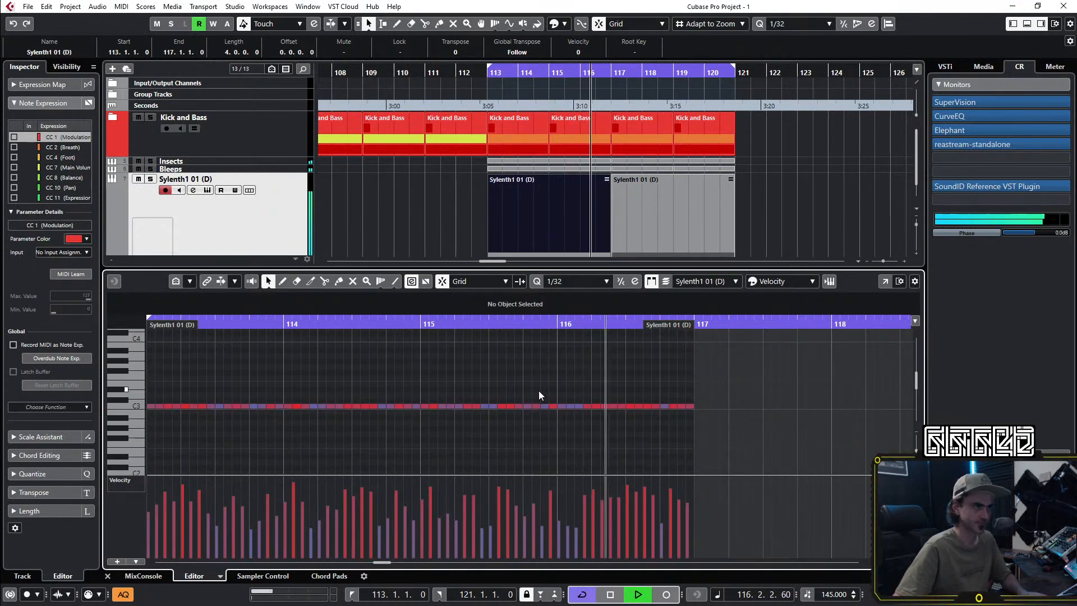
Step: Delete the hi-hat notes in bars 113, 114 and 116, keeping only the bar 115 pattern
left_click_drag(564, 388, 753, 421)
key("Delete")
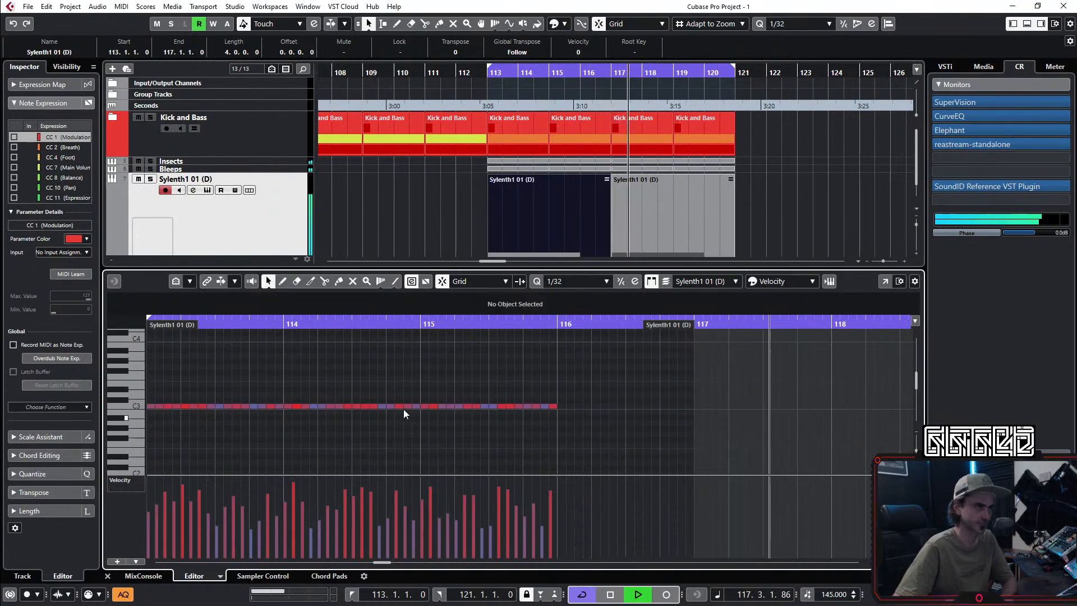
left_click_drag(420, 392, 192, 438)
key("Delete")
Step: Move the one-bar hi-hat pattern to bar 113, repeat it through bar 116, and close the key editor
left_click_drag(667, 391, 593, 425)
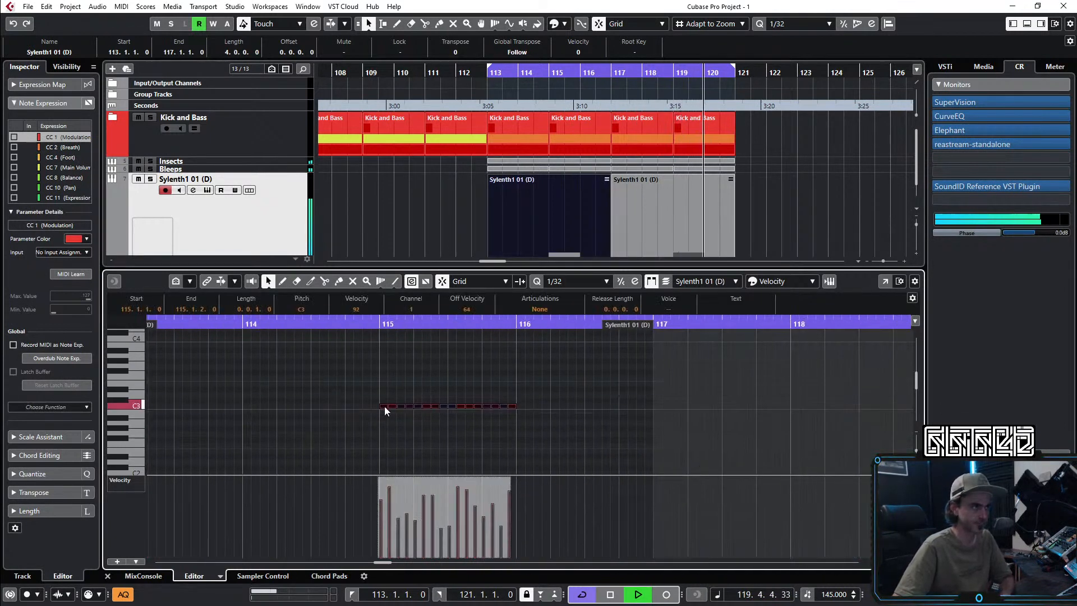
left_click_drag(384, 405, 193, 407)
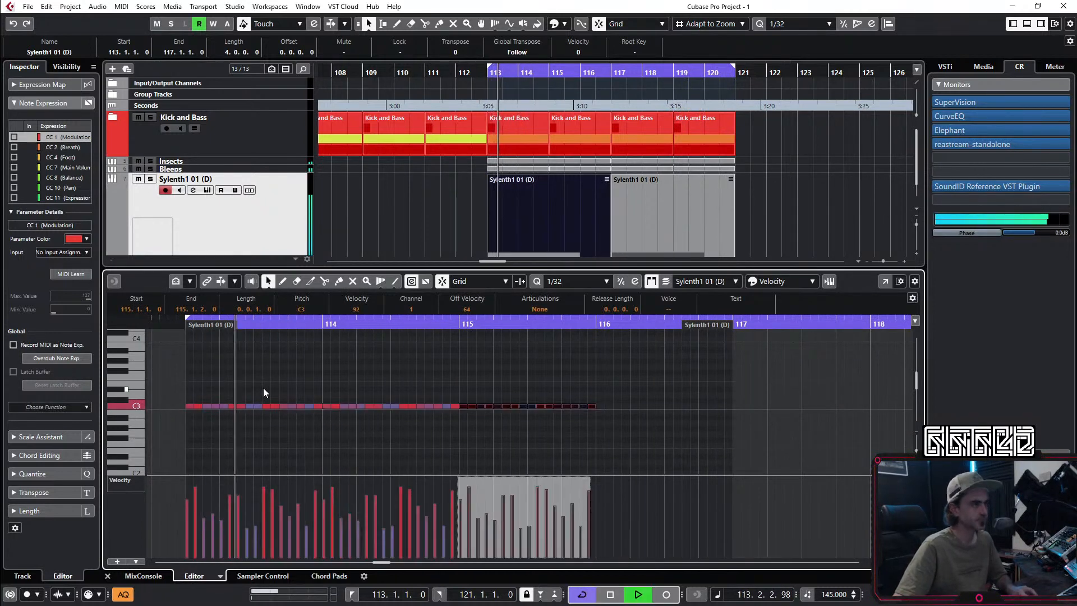
key("ctrl+d")
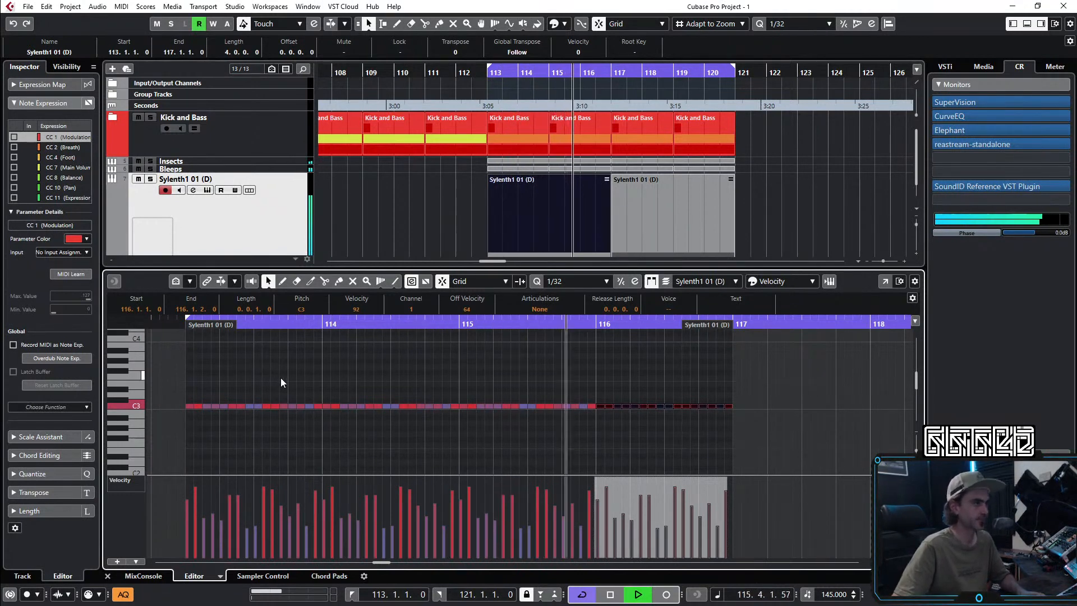
left_click(281, 378)
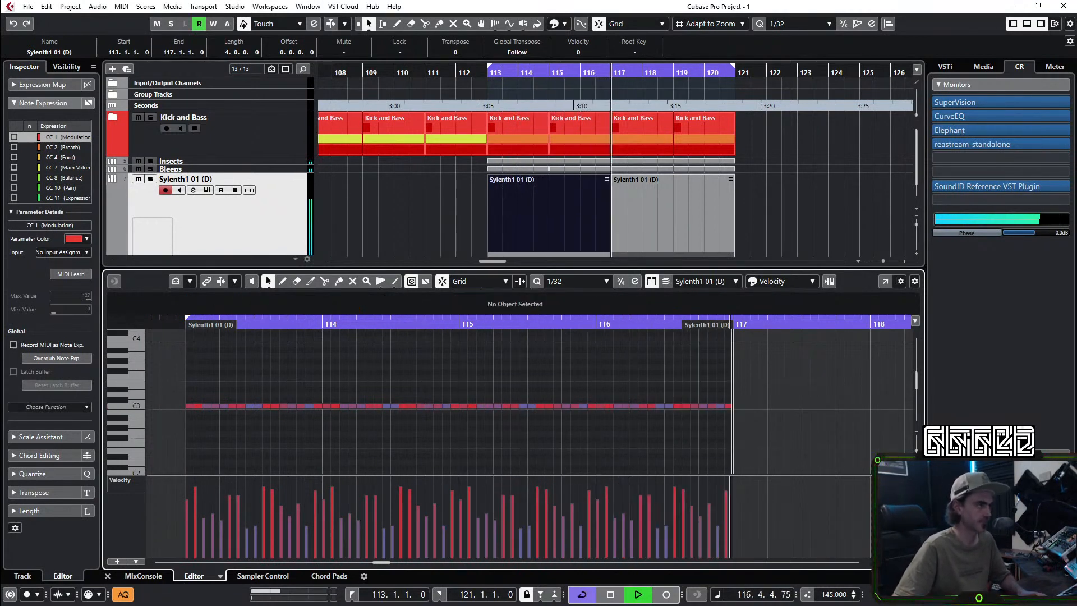
left_click(108, 577)
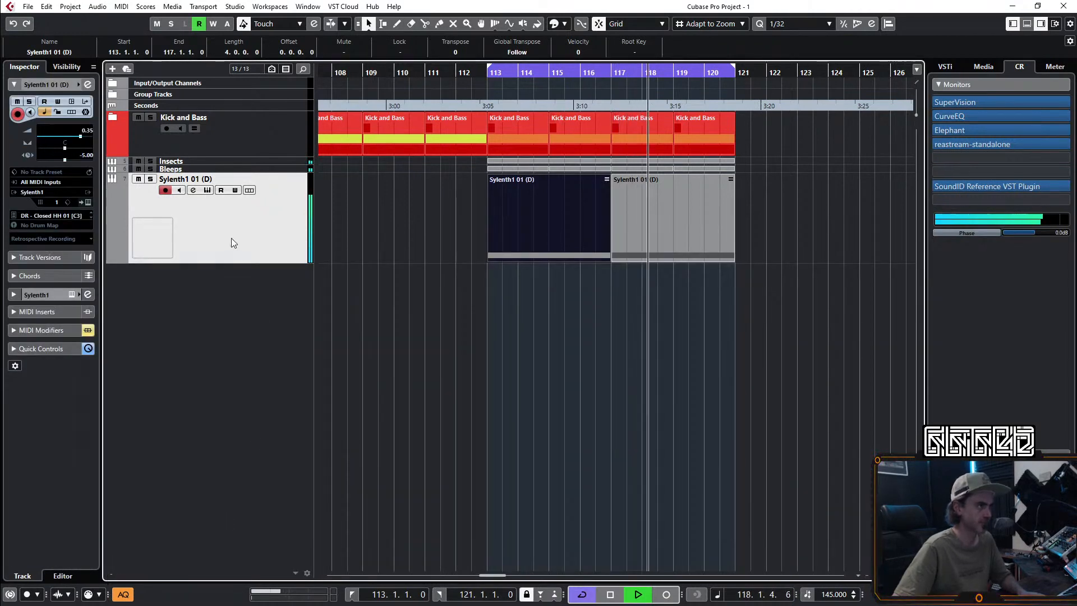
Step: Reset the hi-hat channel's peak meter and lower its fader to -0.64 dB
left_click(87, 84)
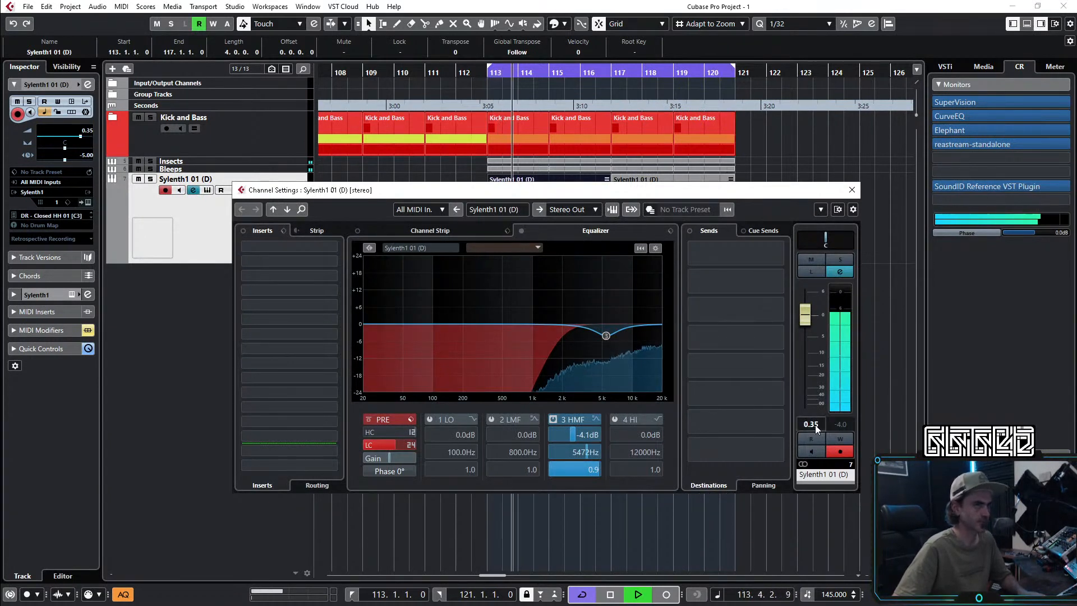
left_click(842, 425)
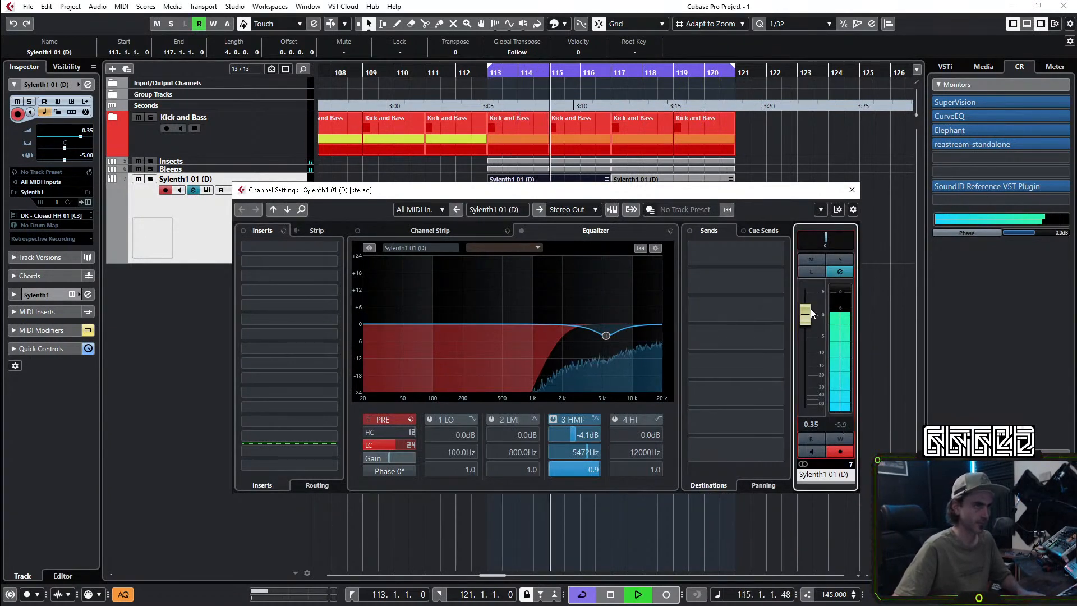
left_click(857, 191)
Step: Enable a 12 dB high cut on the hi-hat channel's EQ and lower it to roll off above about 10 kHz
mouse_move(951, 116)
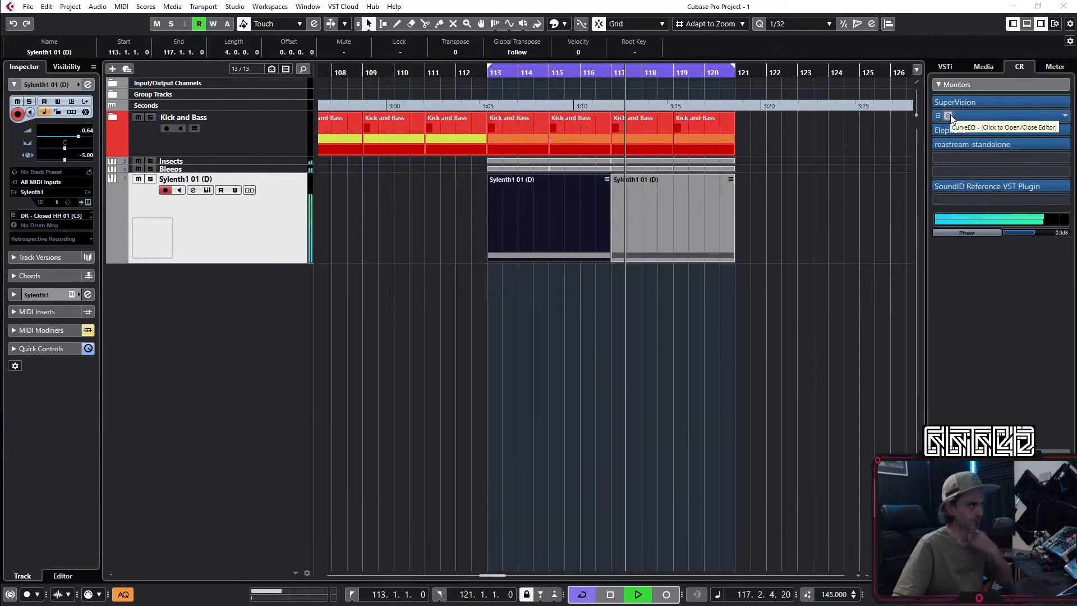
left_click(87, 84)
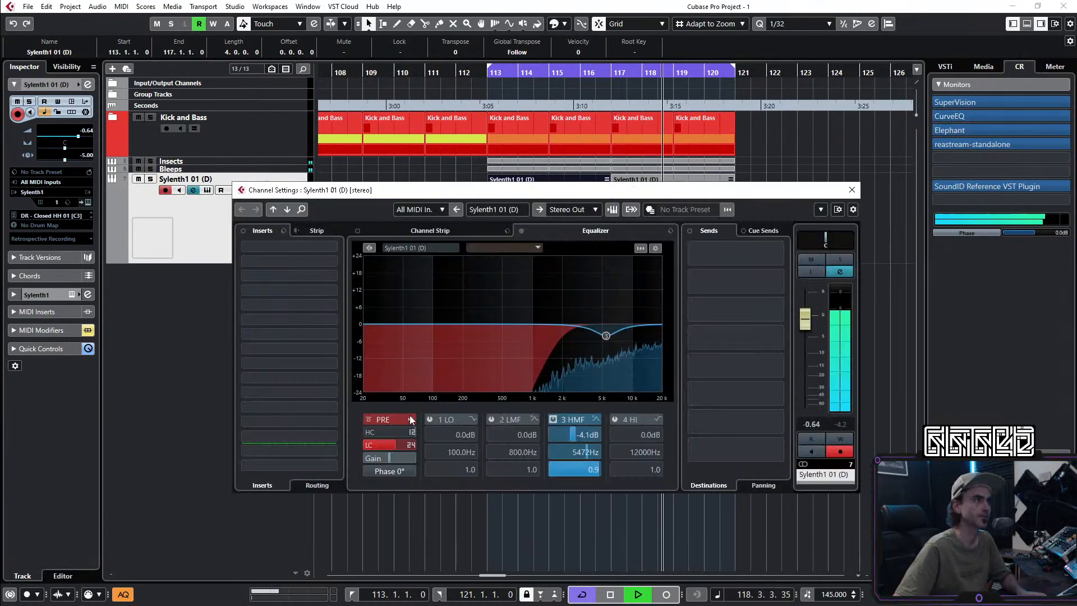
left_click(369, 433)
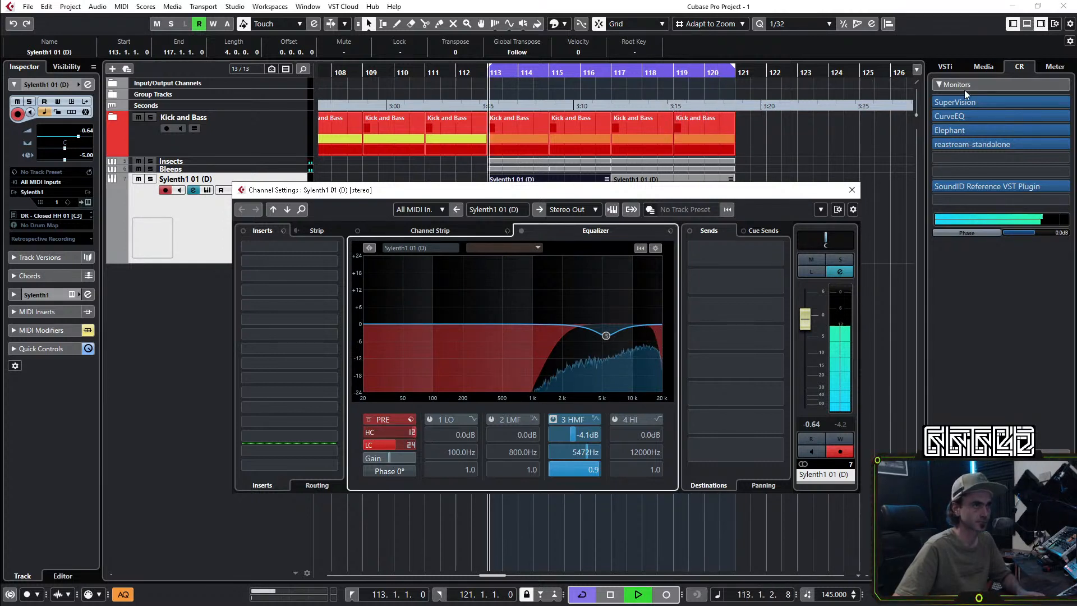
left_click(946, 117)
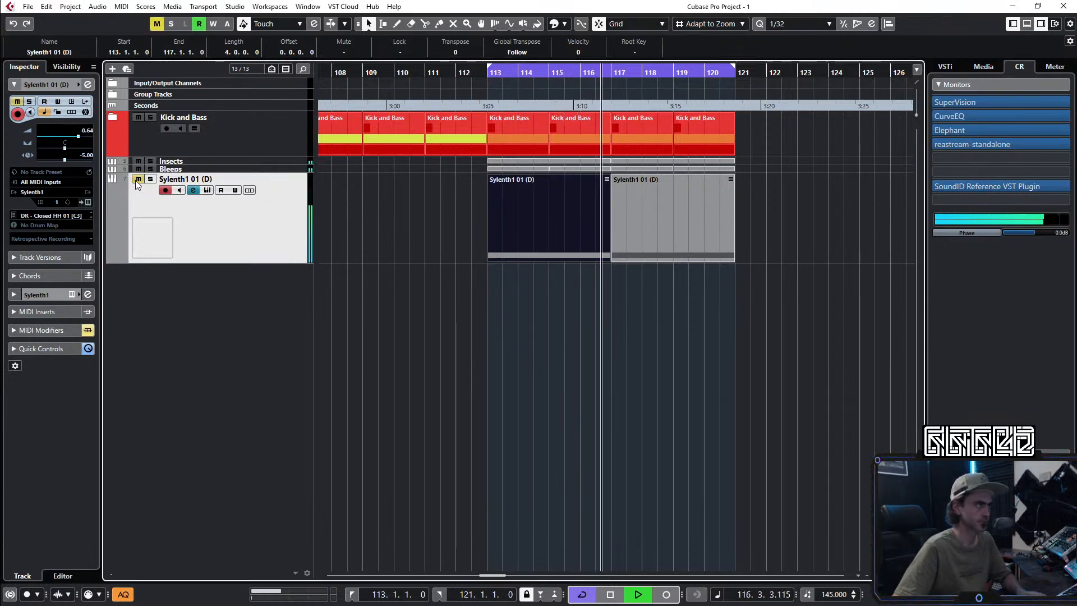
left_click(88, 85)
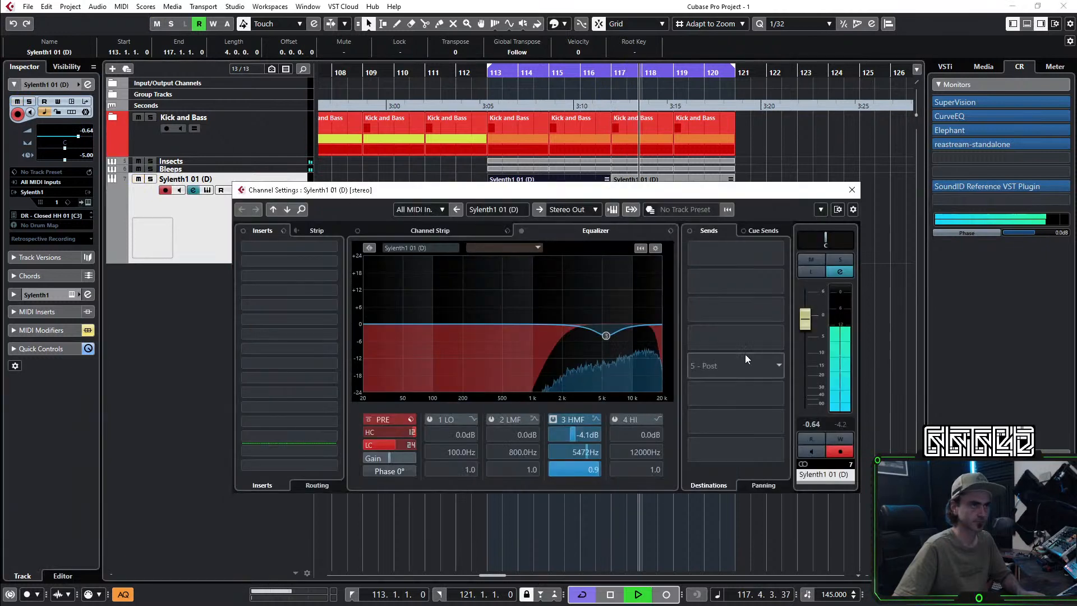
left_click_drag(409, 436, 397, 465)
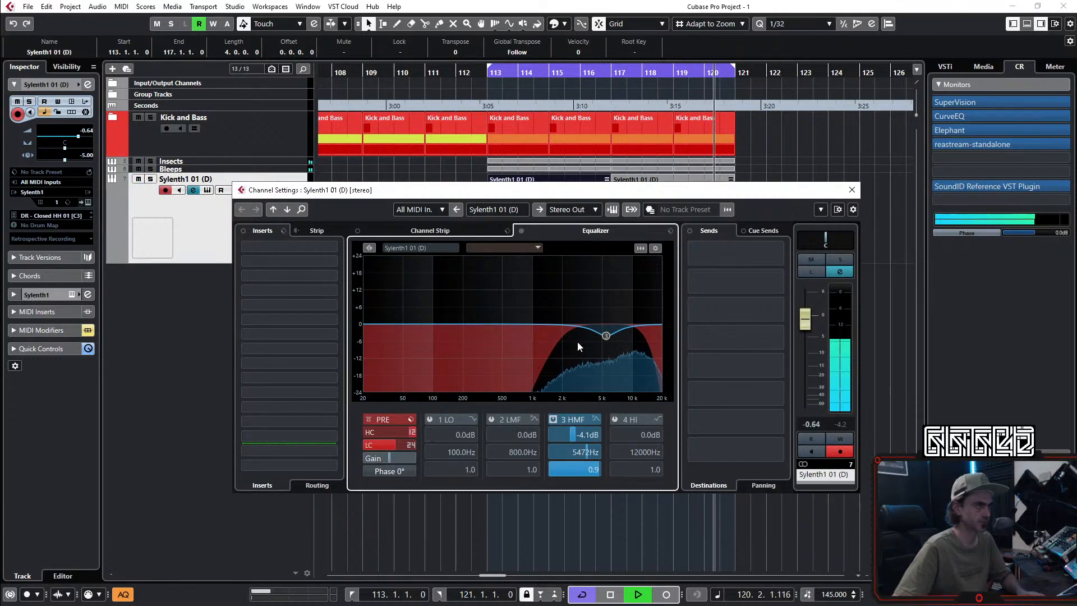
Step: Enable the LO band as High Pass I at 3075 Hz and set the HMF band to -3.7 dB at 2326 Hz
left_click(473, 420)
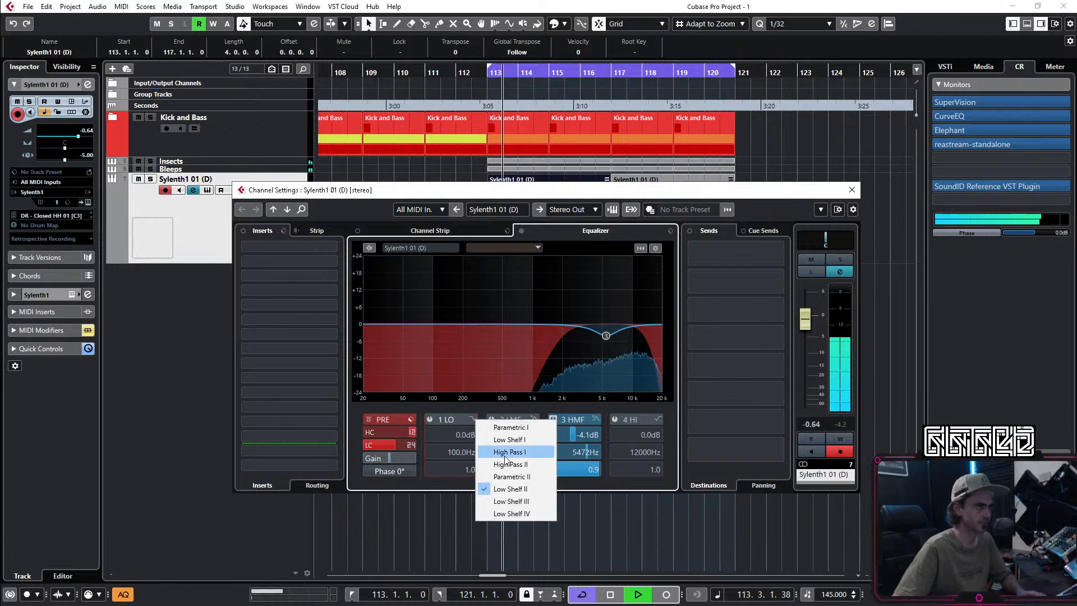
left_click(511, 453)
left_click(430, 419)
left_click_drag(463, 454, 491, 353)
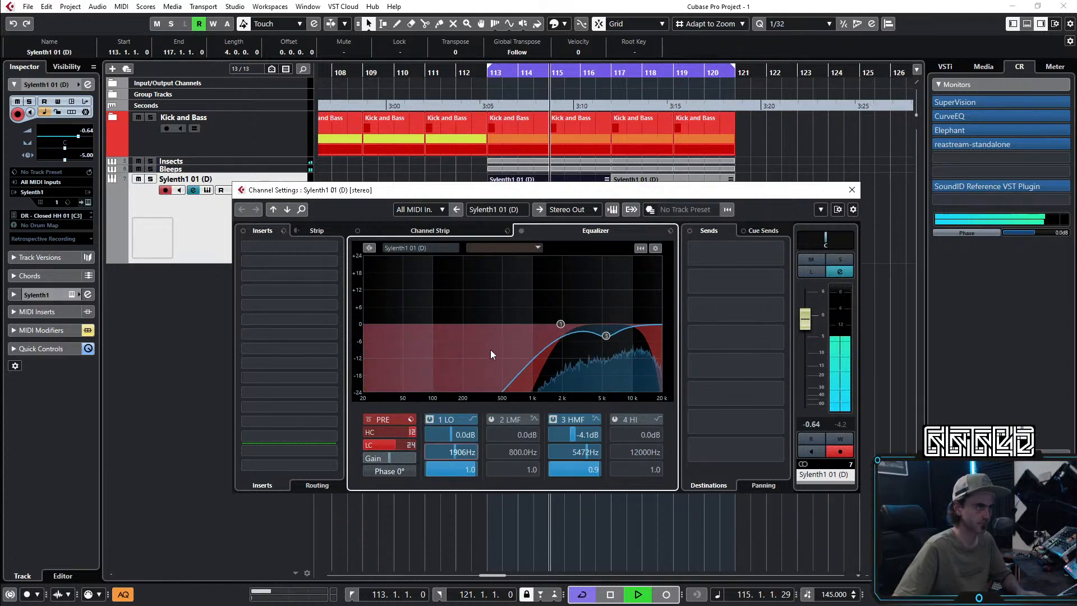
left_click(553, 421)
left_click_drag(454, 451, 466, 443)
left_click_drag(562, 329, 569, 335)
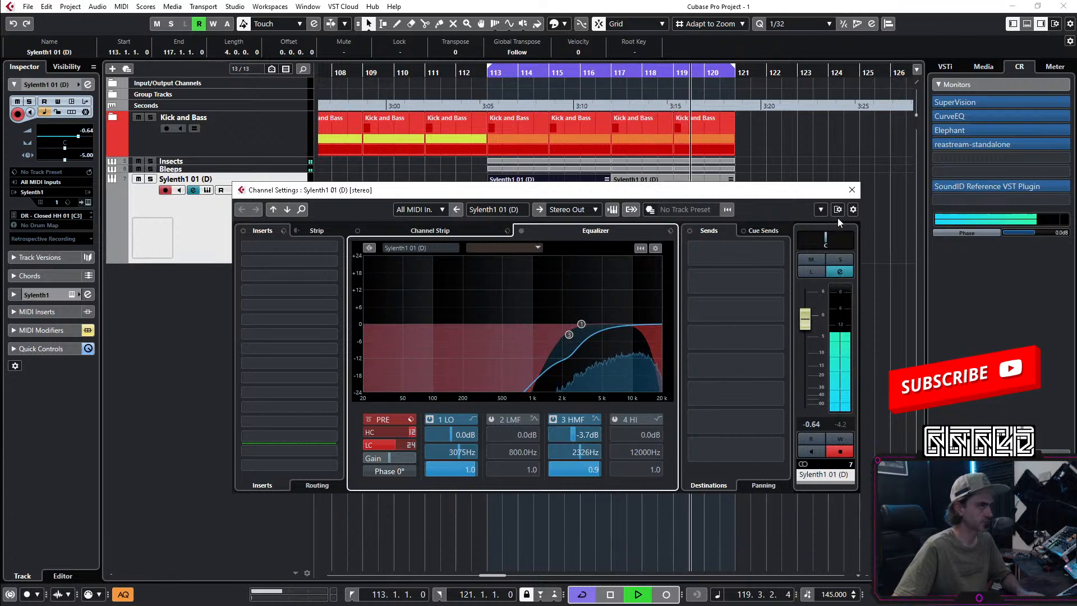
left_click(851, 190)
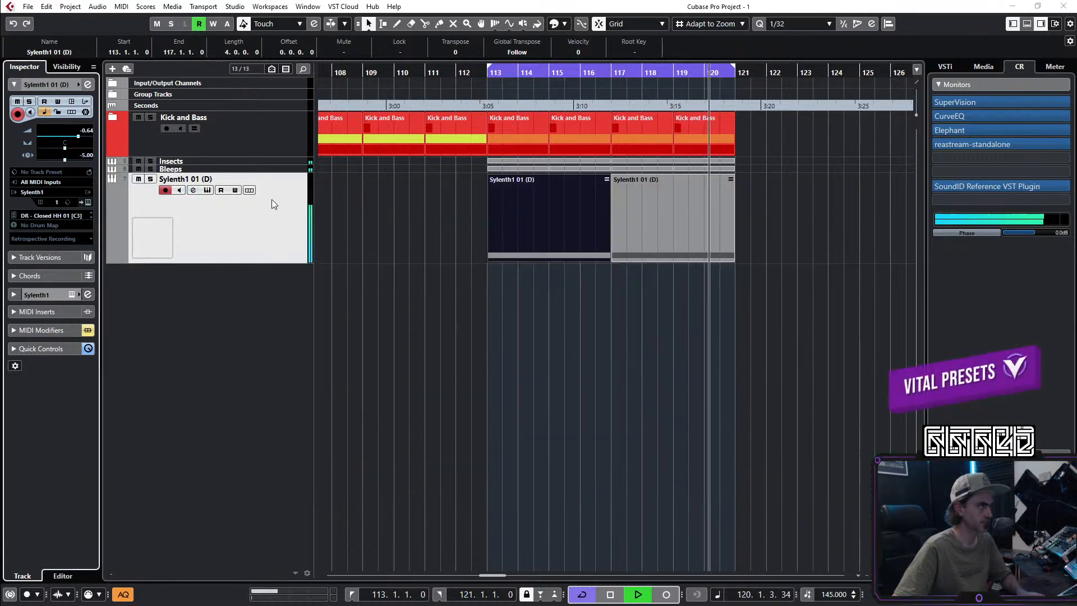
Step: Insert kHs Transient Shaper on the hi-hat channel, raise its Attack and Pump slightly, and reset the channel's peak meter
left_click(88, 86)
left_click(285, 288)
type("trans")
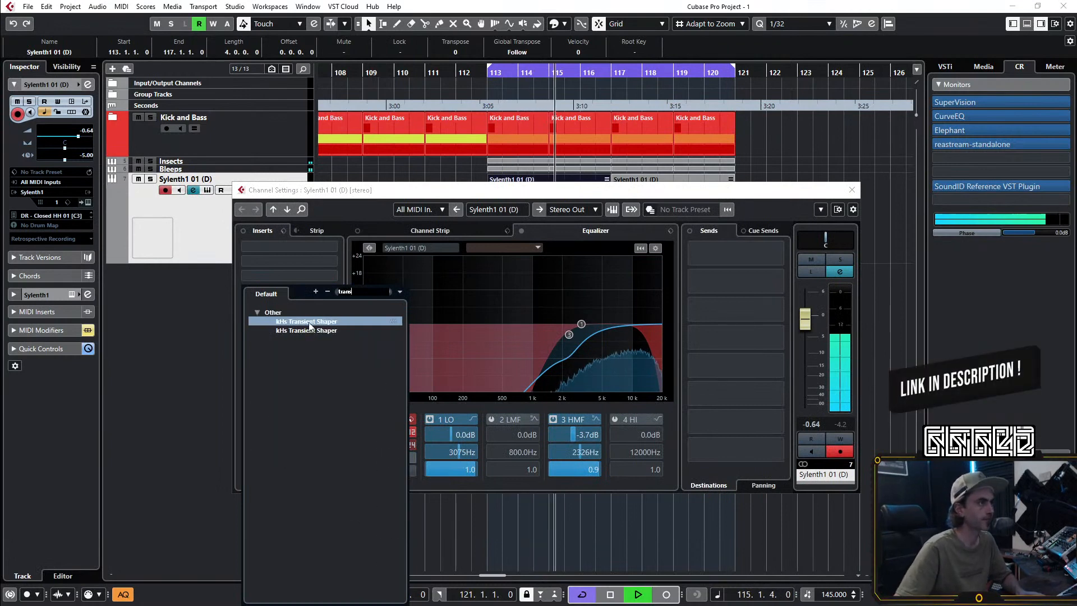
left_click(309, 322)
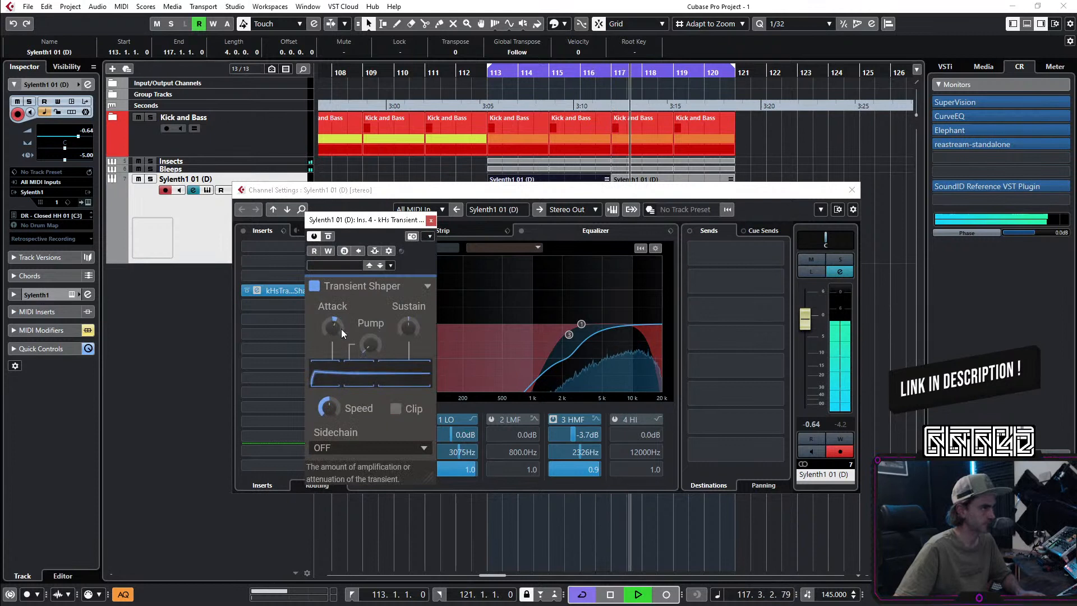
left_click_drag(370, 343, 370, 339)
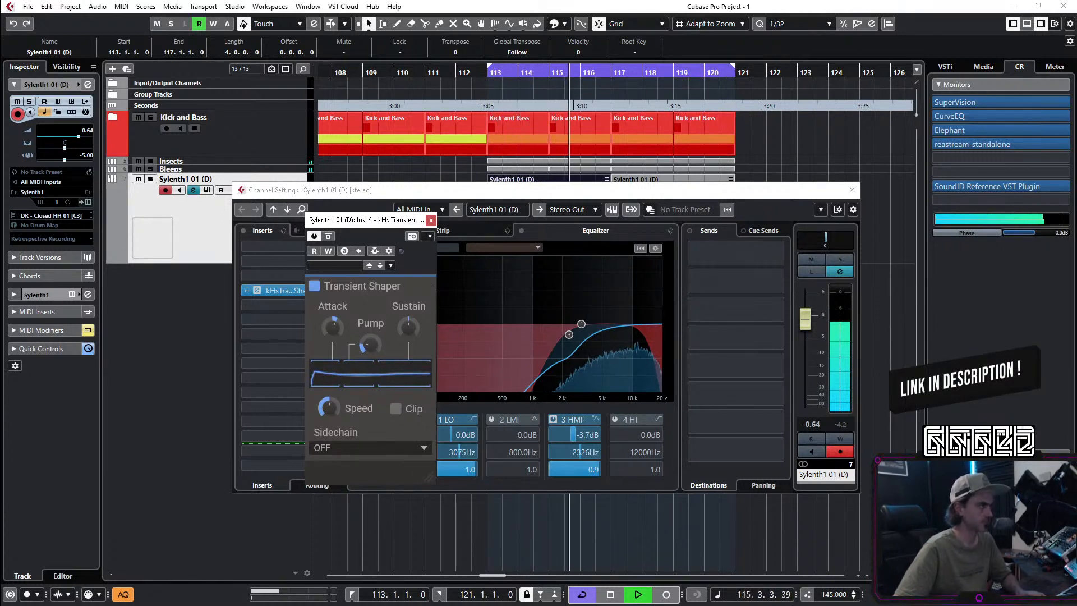
left_click(431, 221)
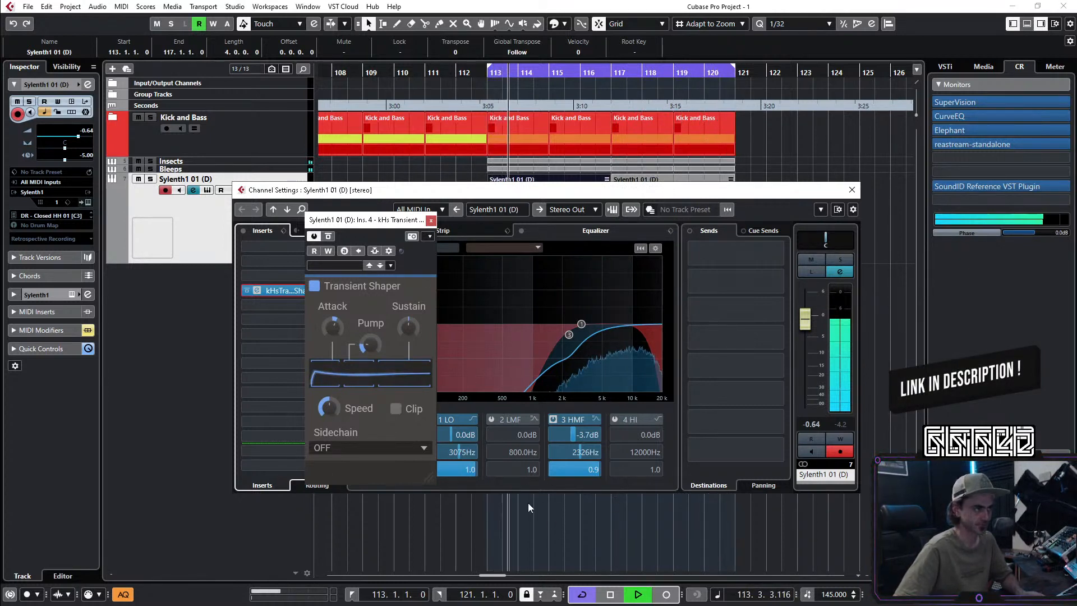
left_click(431, 221)
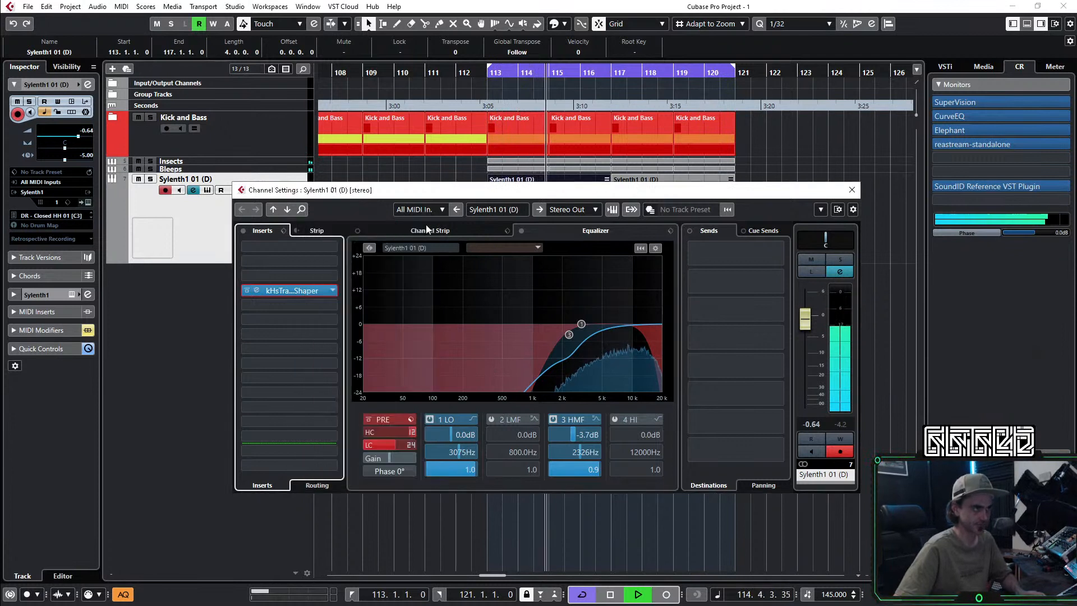
left_click(840, 424)
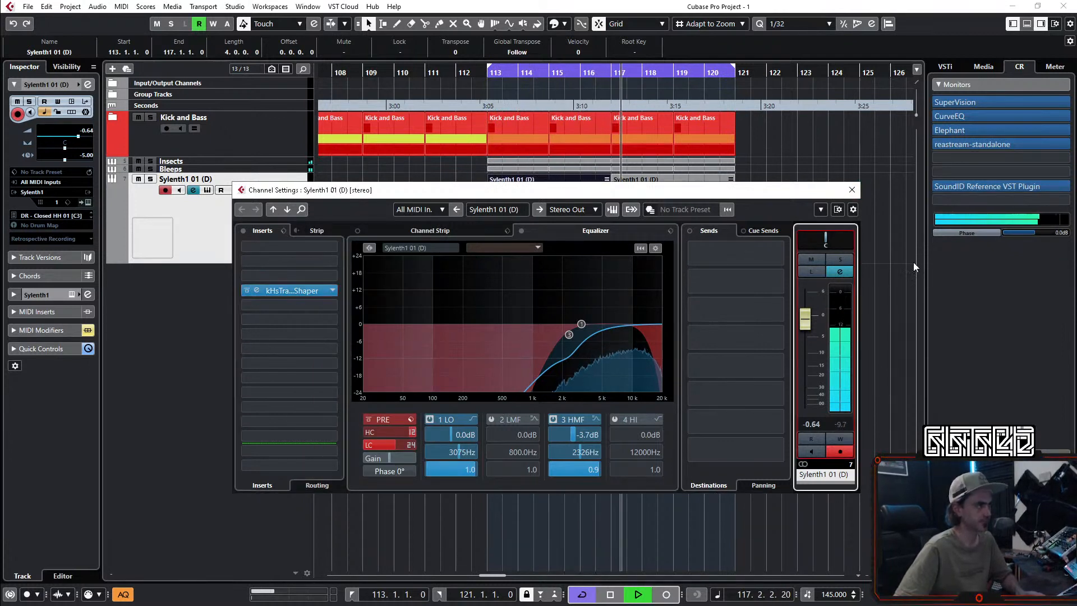
left_click(851, 189)
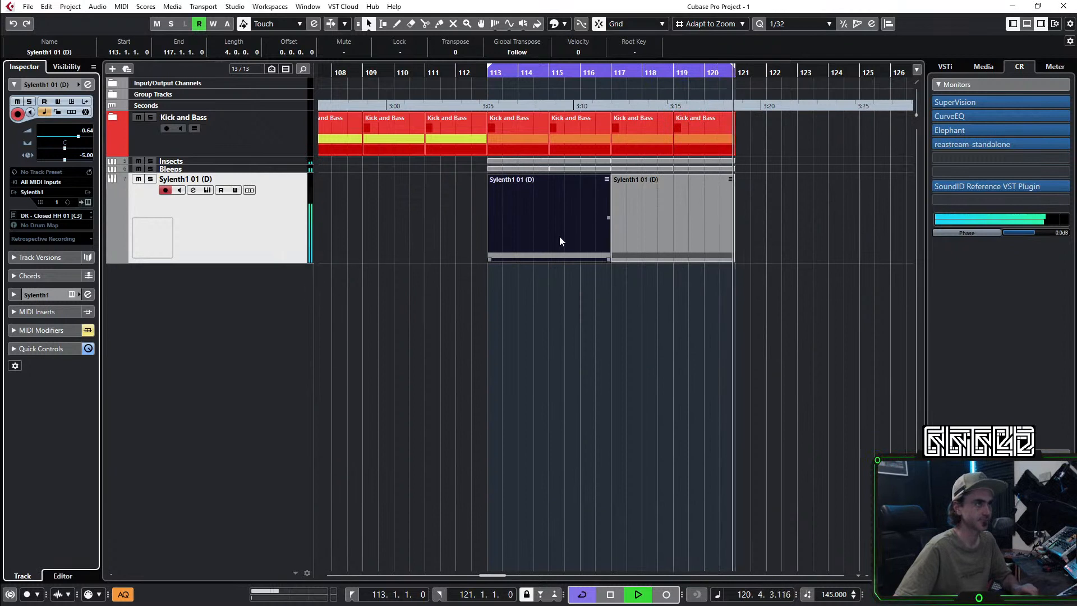
Step: Render the first hi-hat part in place and trim the resulting audio clip to end at bar 117
key("ctrl+r")
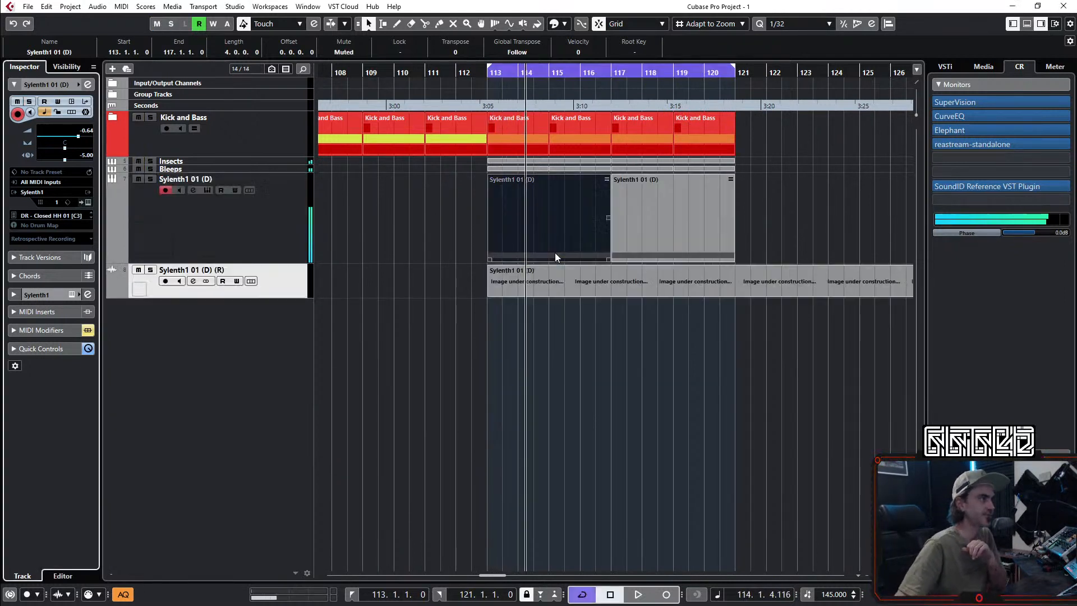
key("space")
left_click(600, 289, "alt")
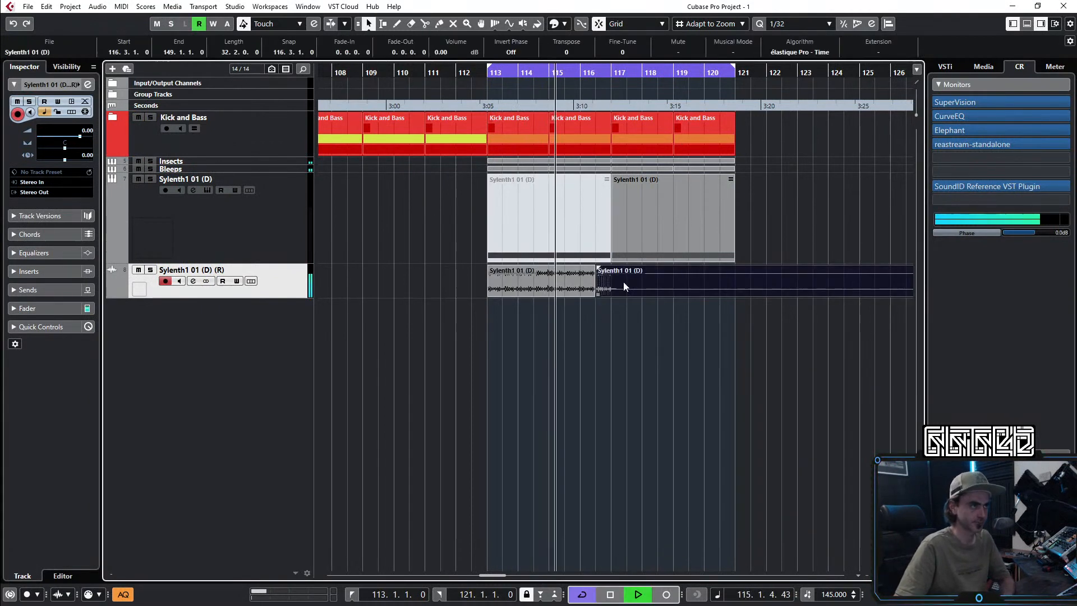
key("Delete")
left_click_drag(596, 293, 611, 295)
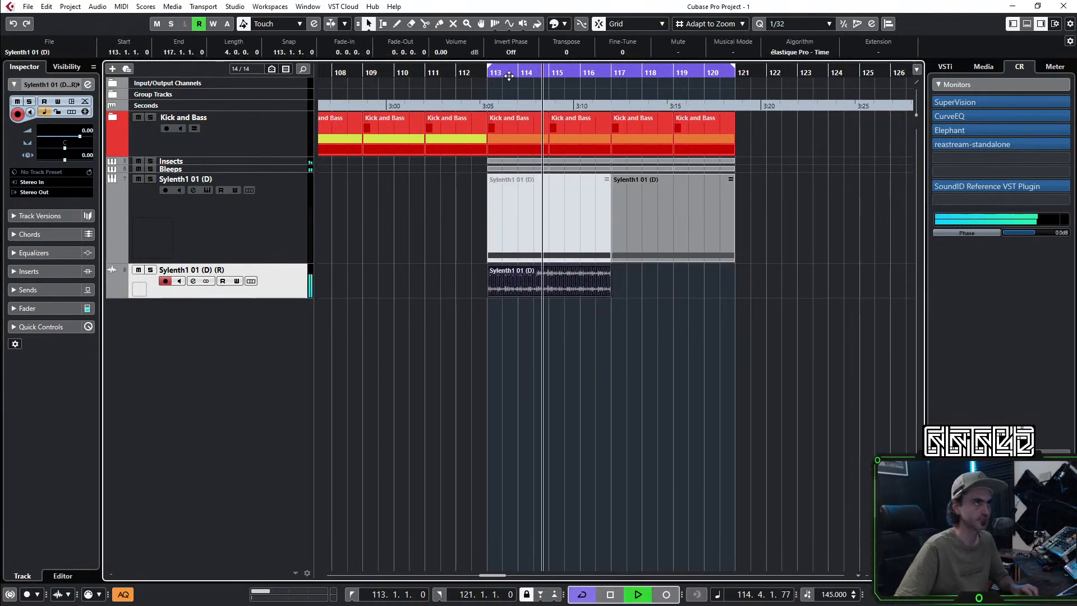
Step: Duplicate the trimmed hi-hat audio clip to fill bars 117 to 120
scroll(425, 53, "up", 1)
key("space")
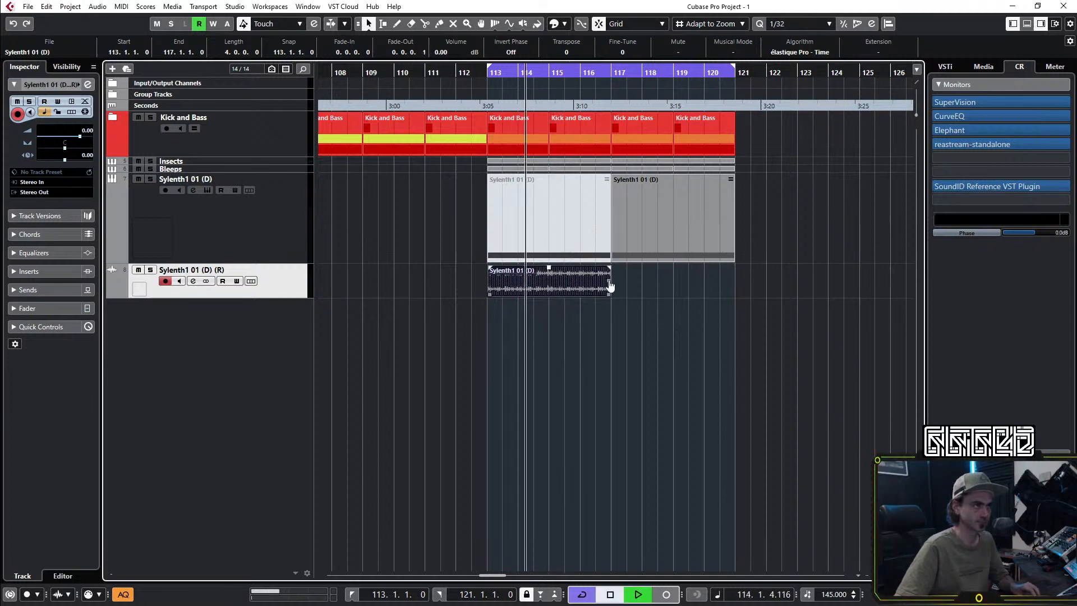
key("ctrl+d")
left_click(673, 317)
Step: Unmute the first hi-hat MIDI part, delete all its notes in the key editor, and start playback
left_click(546, 217)
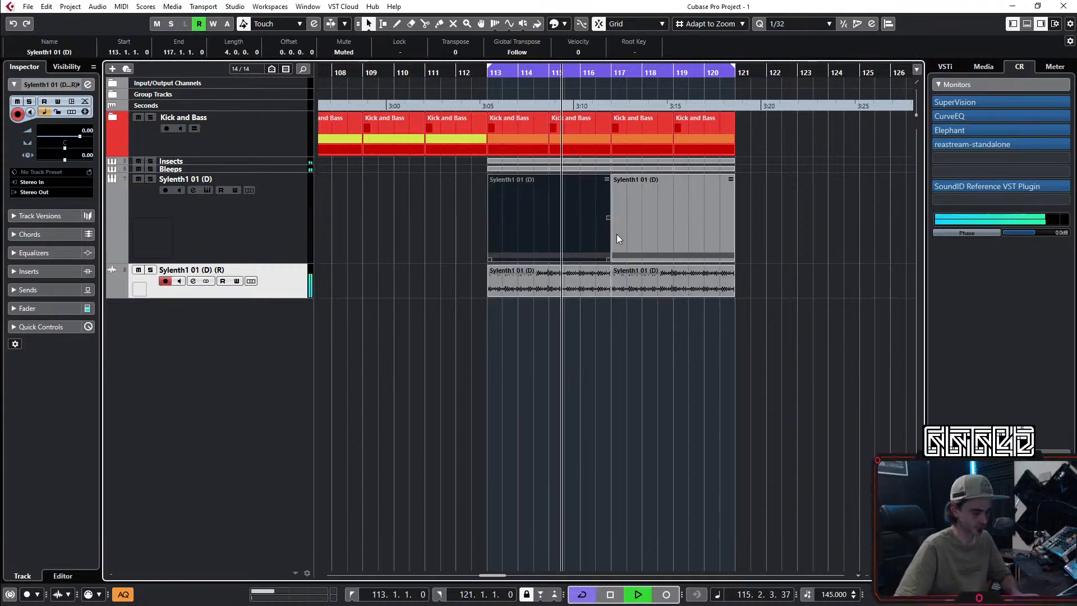
key("space")
key("7")
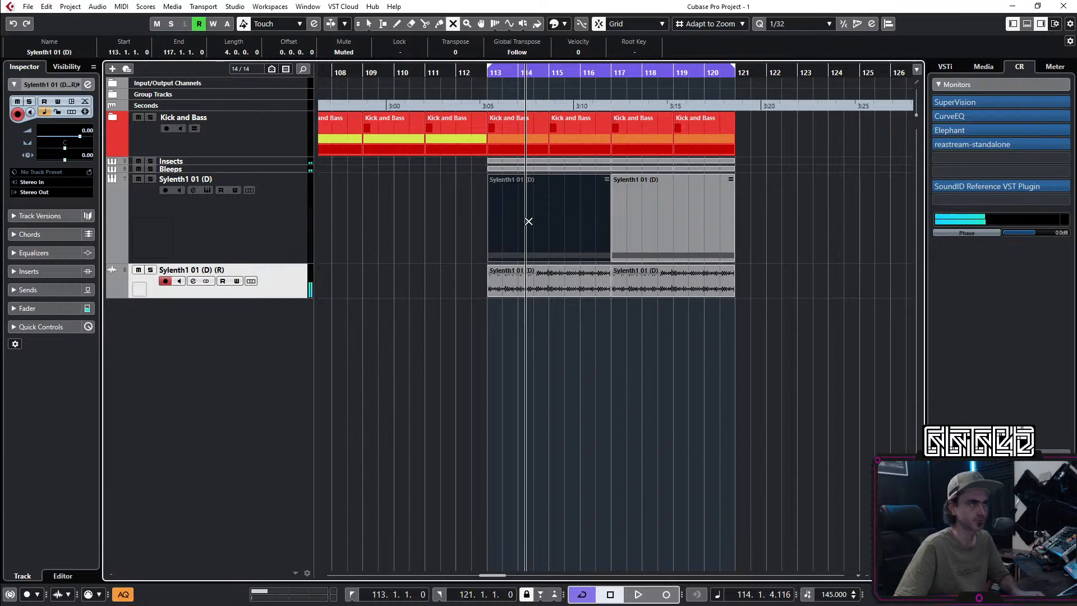
left_click(528, 221)
key("1")
double_click(531, 219)
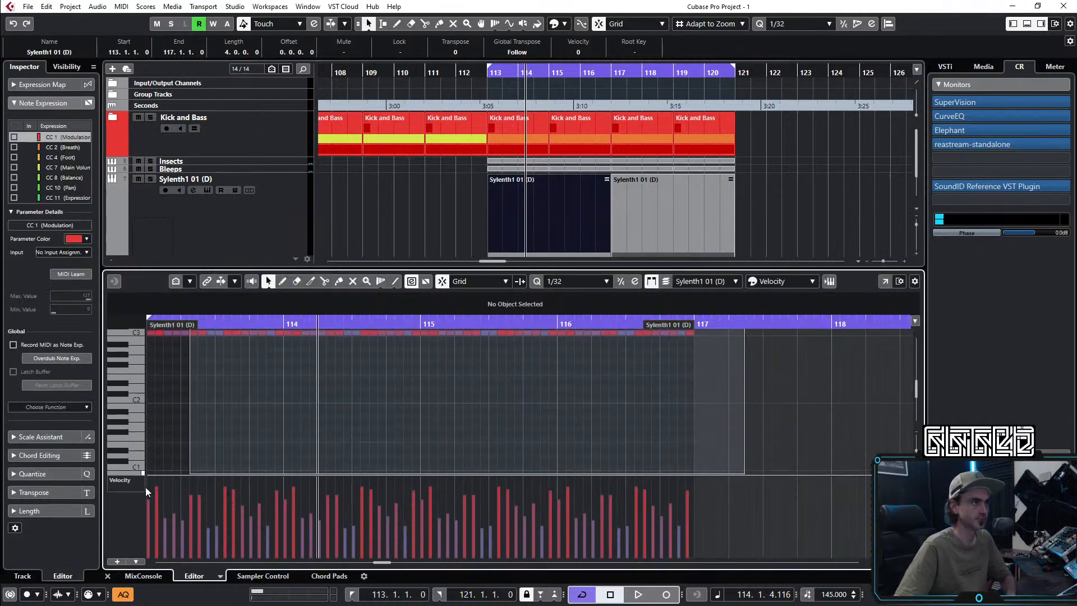
left_click_drag(176, 492, 172, 401)
key("Delete")
key("space")
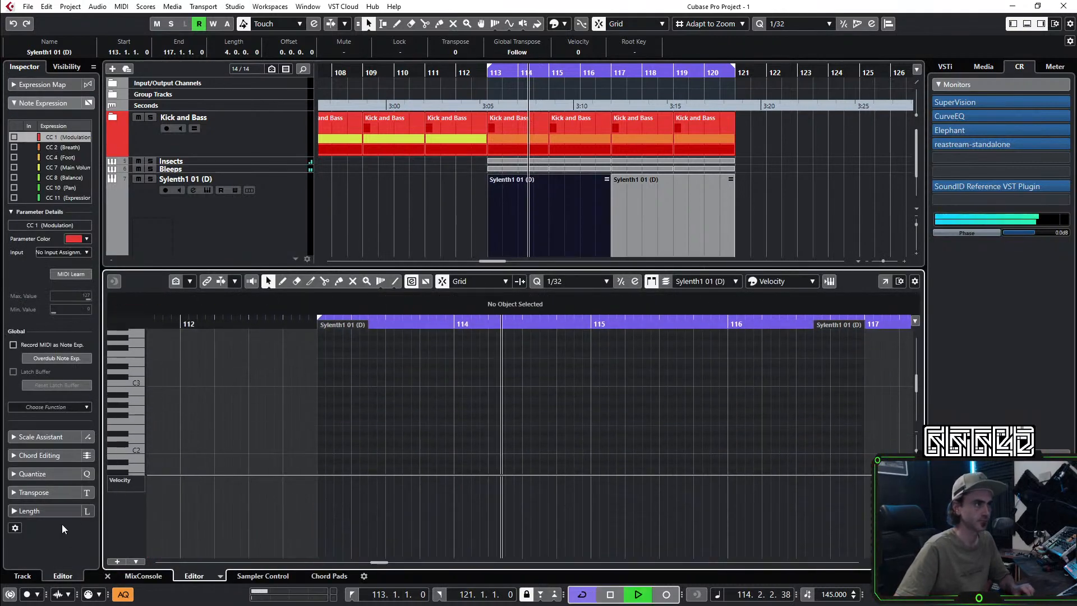
Step: Bypass the Transient Shaper insert, EQ bands 1 and 3, and the high-cut and low-cut filters on the Sylenth1 01 (D) channel
left_click(107, 576)
left_click(213, 259)
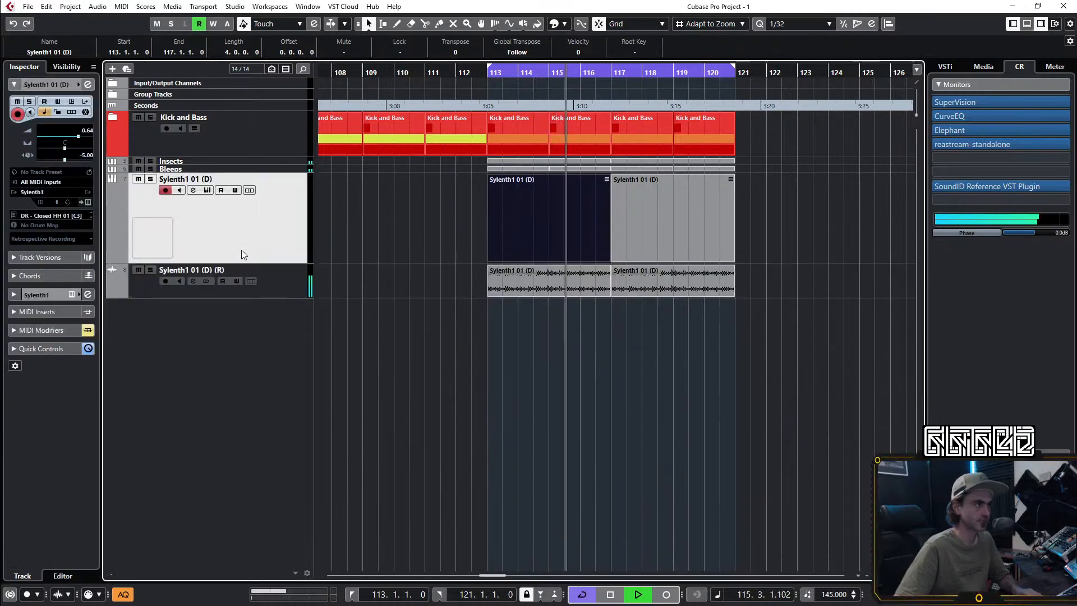
left_click(87, 84)
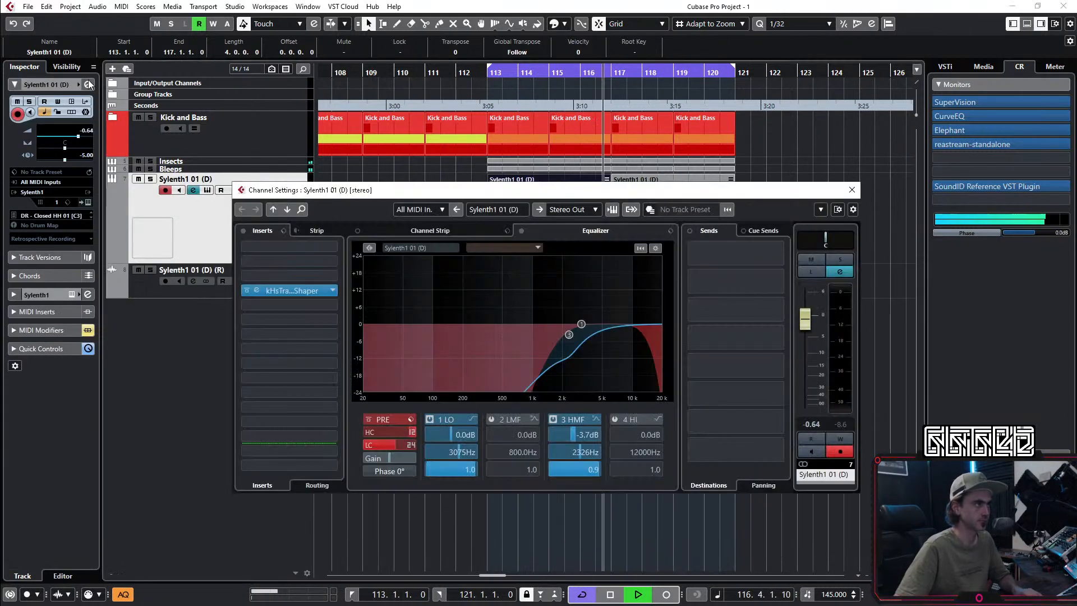
left_click(247, 291)
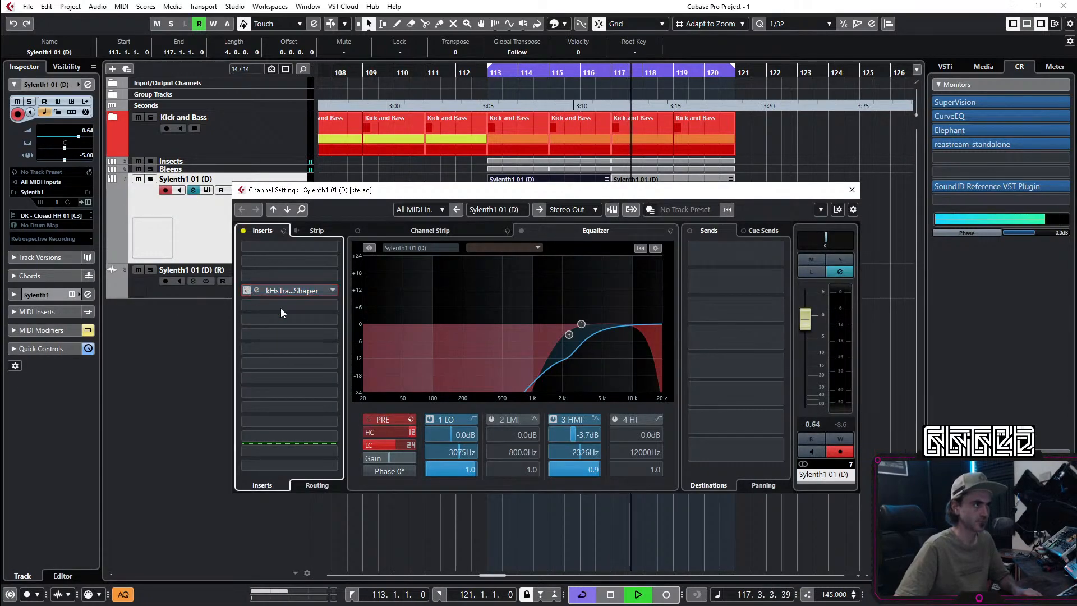
left_click(430, 419)
left_click(560, 419)
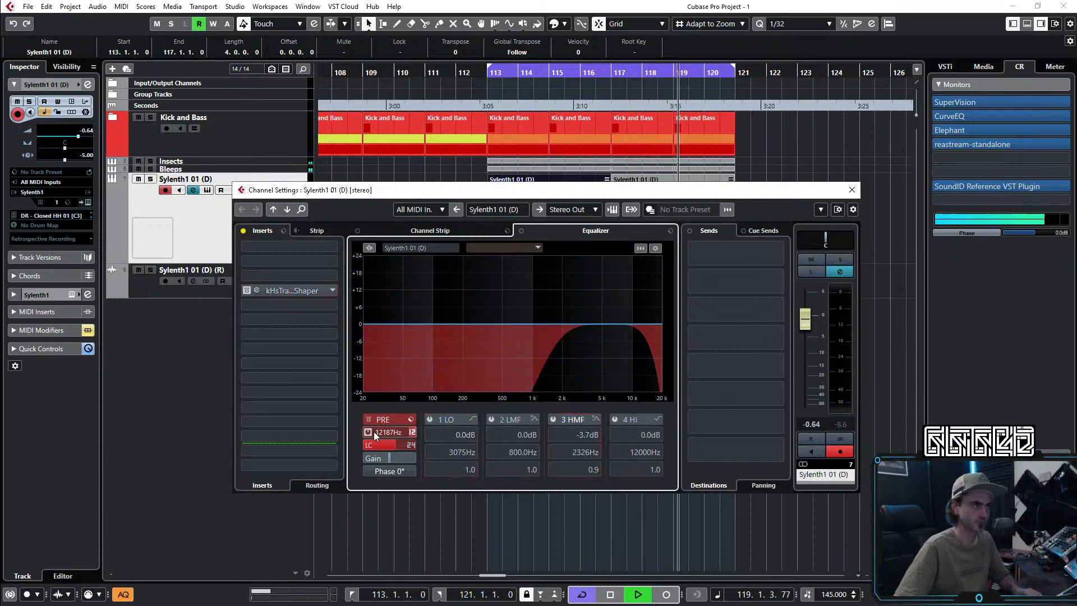
left_click(368, 432)
left_click(369, 445)
left_click(851, 190)
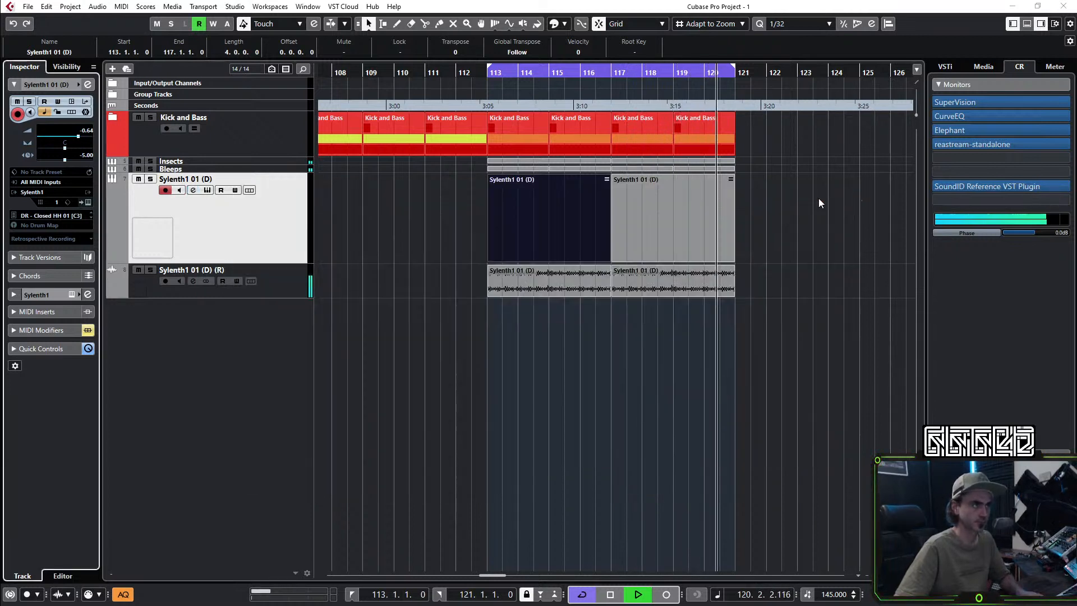
Step: Load the Sylenth1 preset DR - Open HH 03 [C3] and set the track volume to 1.83
left_click(86, 201)
left_click(584, 209)
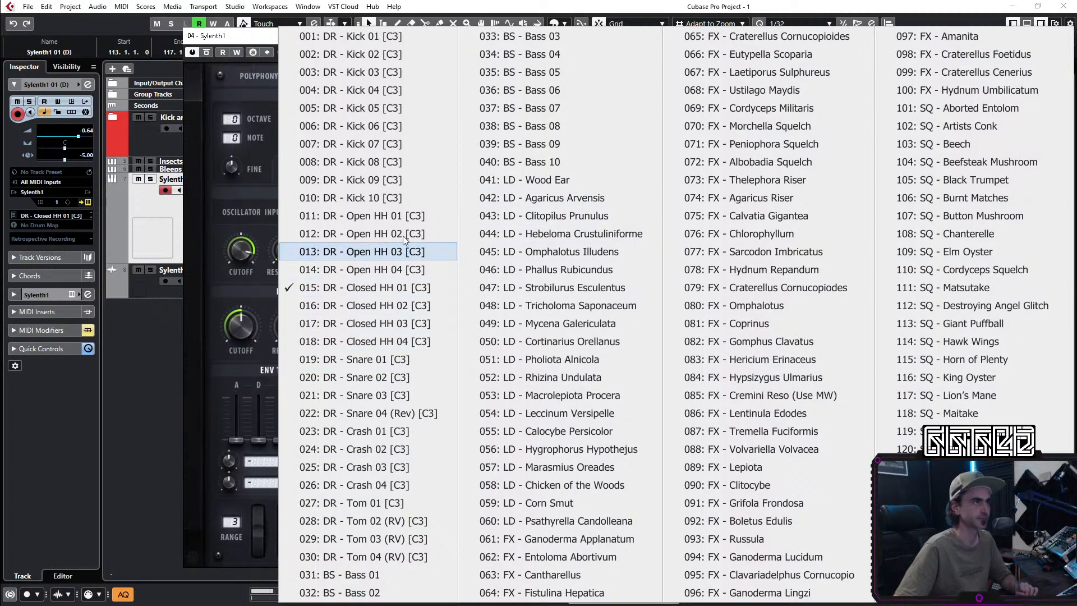
left_click(371, 219)
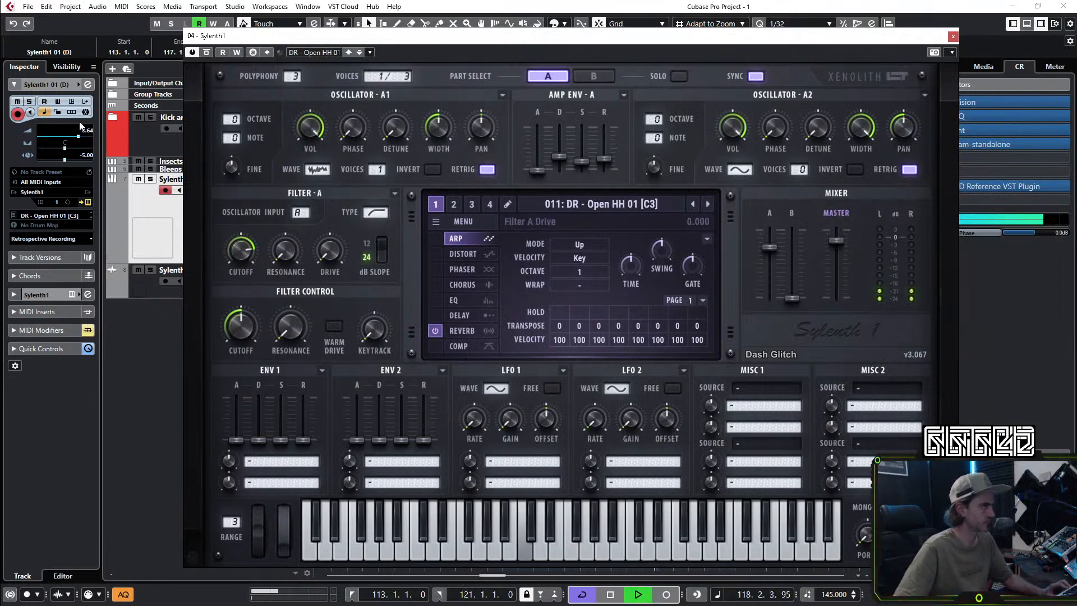
left_click_drag(87, 137, 91, 124)
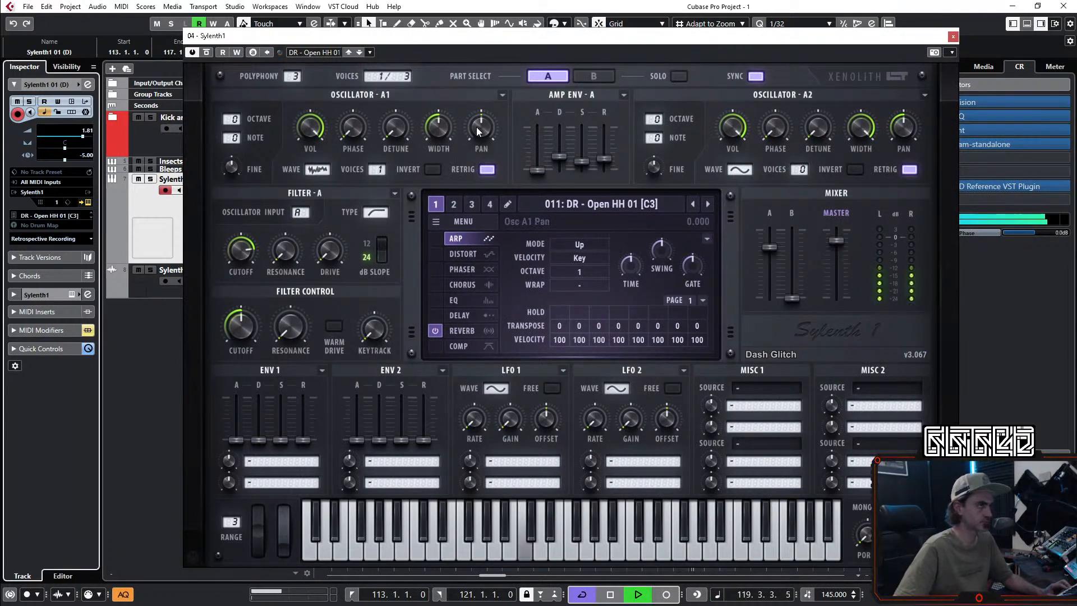
left_click(709, 204)
left_click(709, 205)
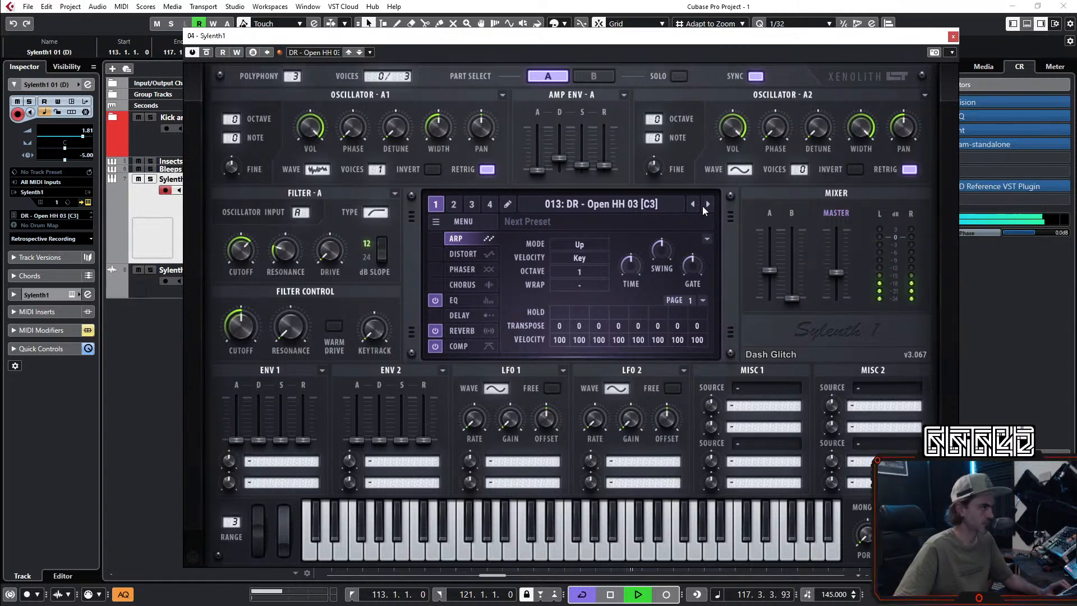
left_click(953, 37)
Step: Add a 1/16-long C3 note at 113.1.3 in the first Sylenth1 01 (D) MIDI part
double_click(520, 239)
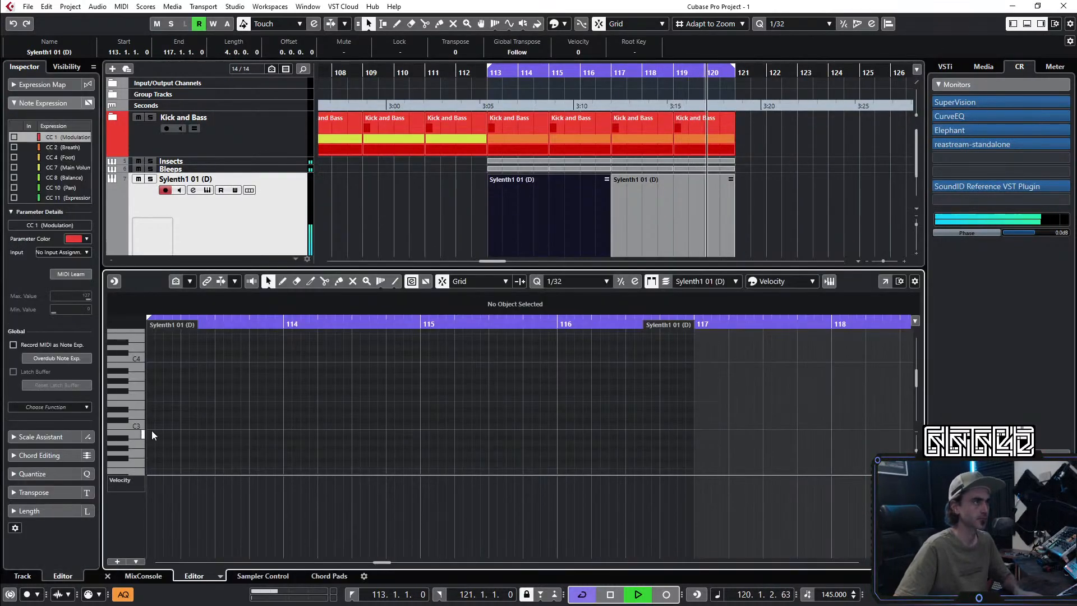
left_click(120, 216)
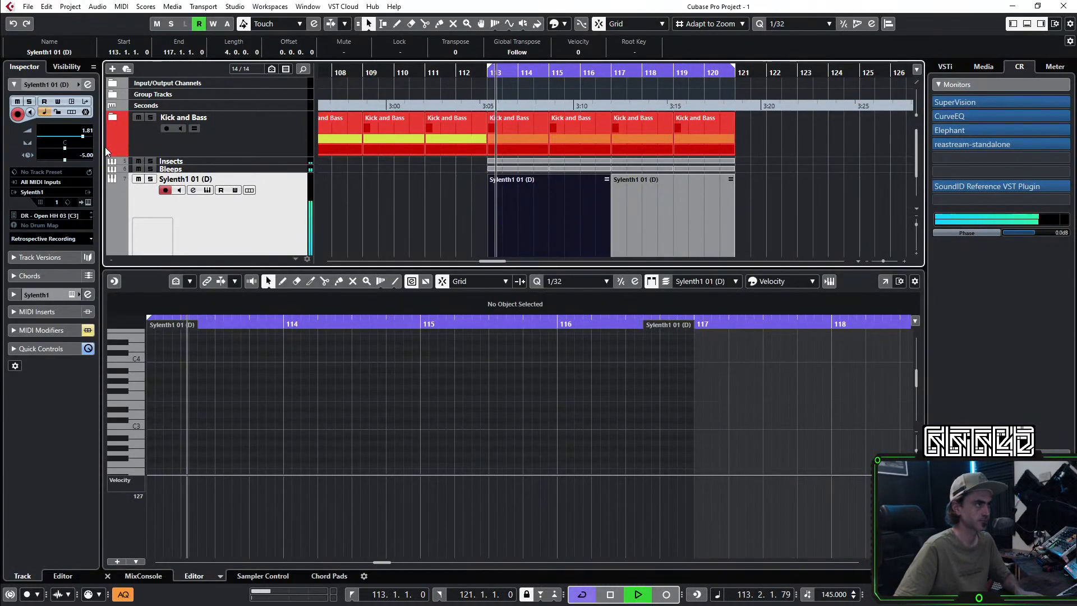
left_click(169, 432)
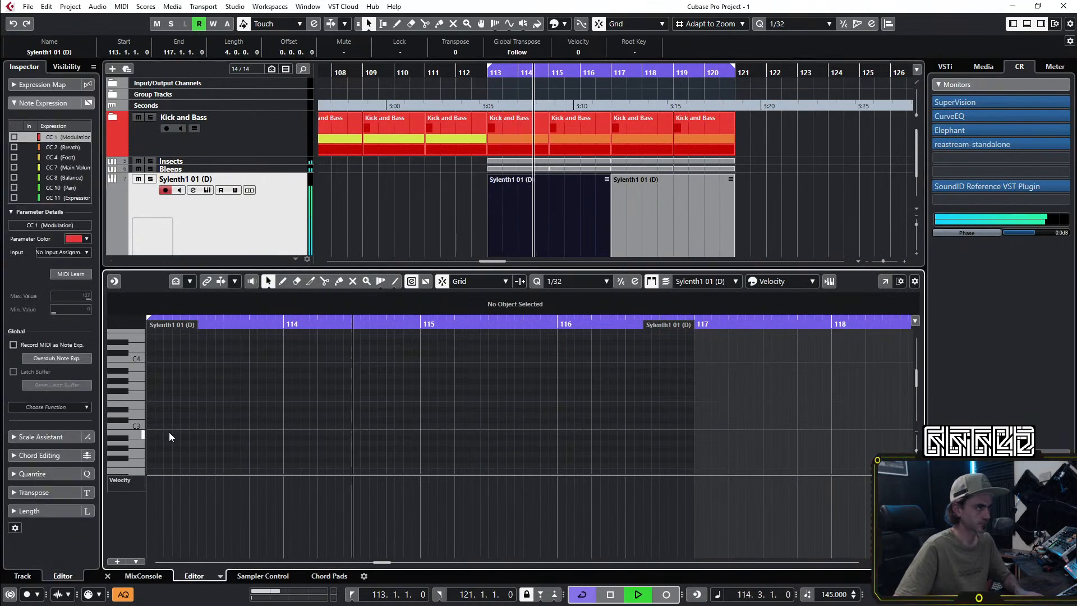
double_click(167, 425)
scroll(185, 426, "up", 2)
scroll(194, 422, "left", 2)
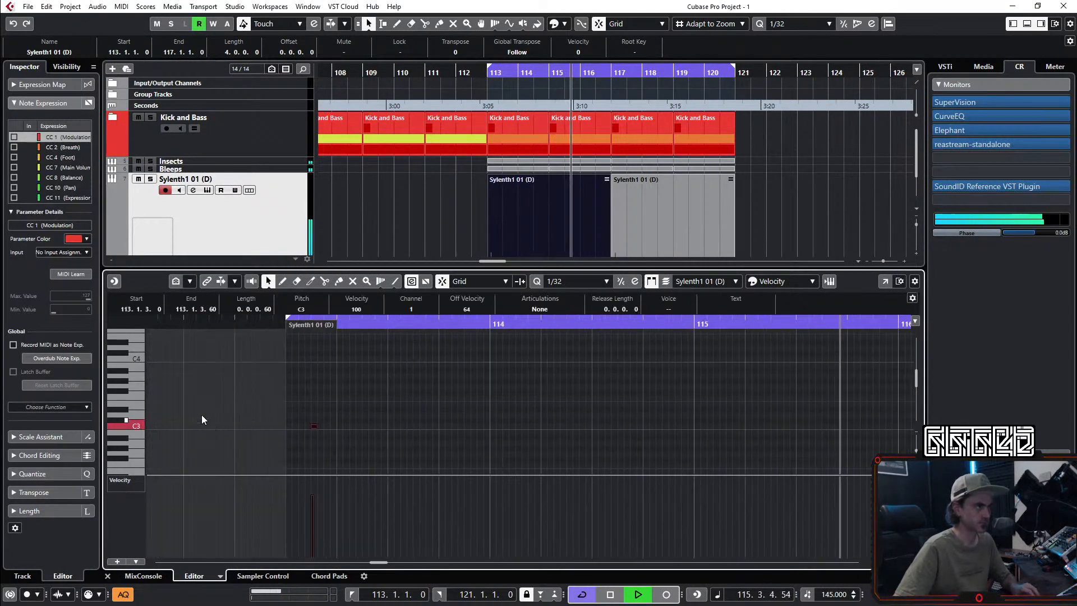
scroll(195, 422, "left", 2)
left_click_drag(398, 437, 400, 436)
scroll(425, 425, "down", 2)
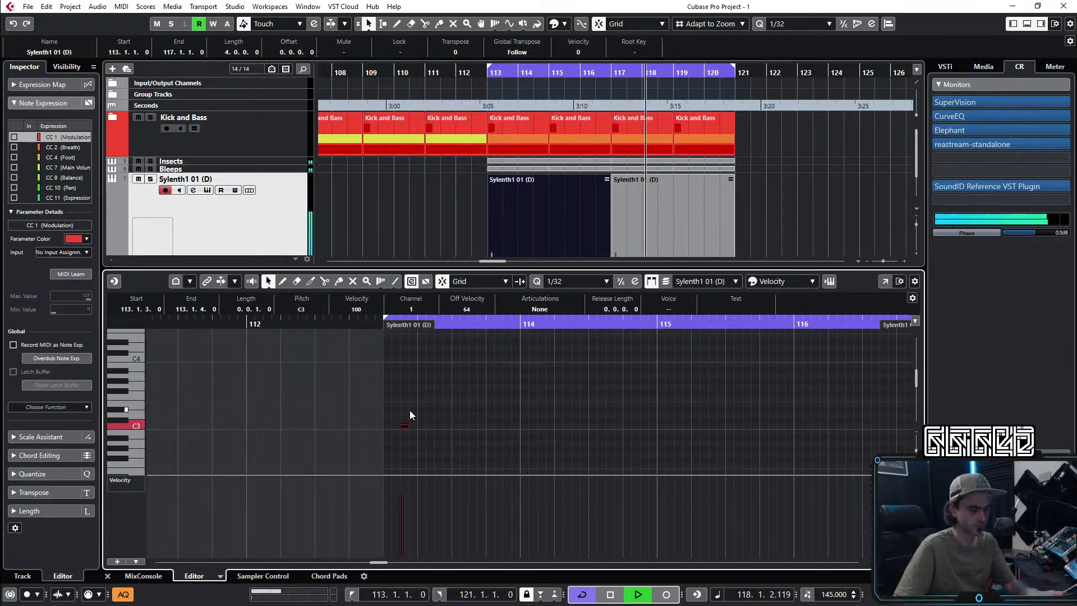
Step: Duplicate the C3 note onto every offbeat through bar 116 and restart playback
left_click_drag(404, 427, 476, 432)
left_click_drag(598, 405, 542, 428)
left_click_drag(712, 396, 680, 428)
key("space")
key("space")
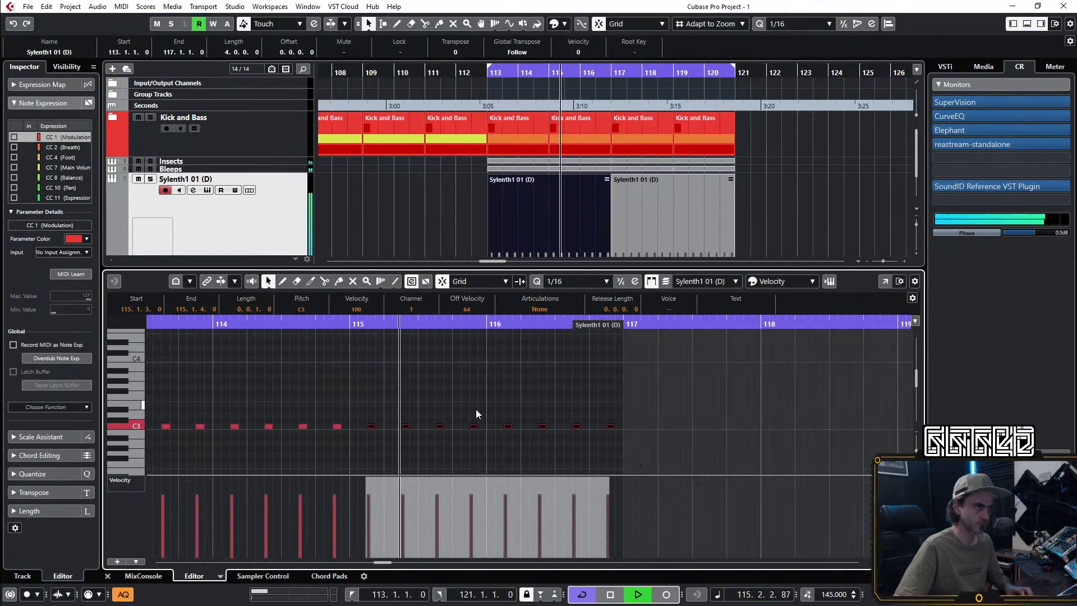
Step: Solo the Sylenth1 01 (D) track and examine its spectrum in CurveEQ against the reference curves
left_click(108, 576)
key("s")
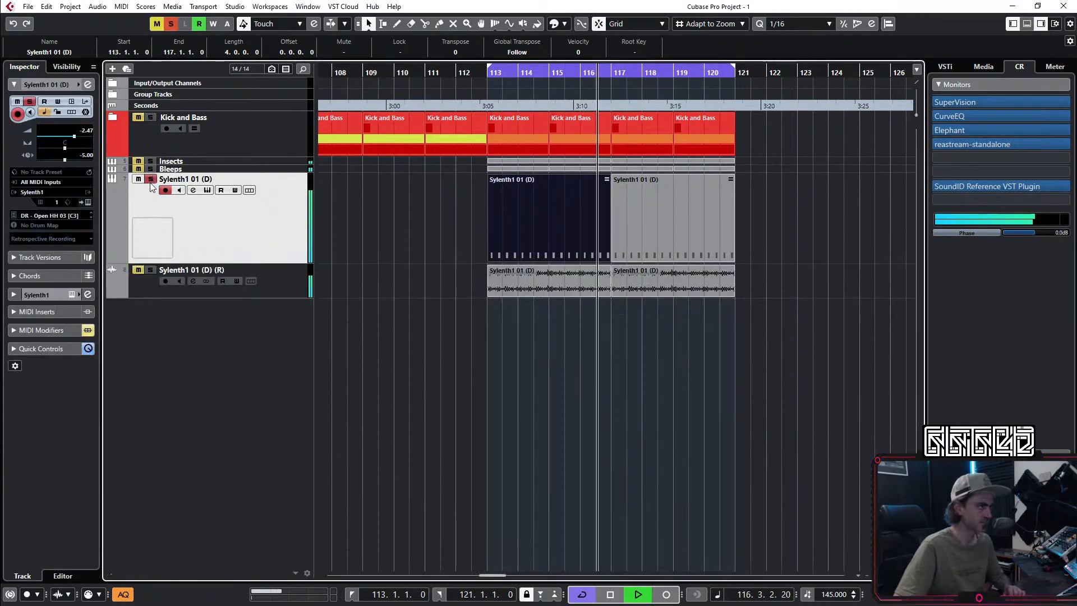
left_click(949, 114)
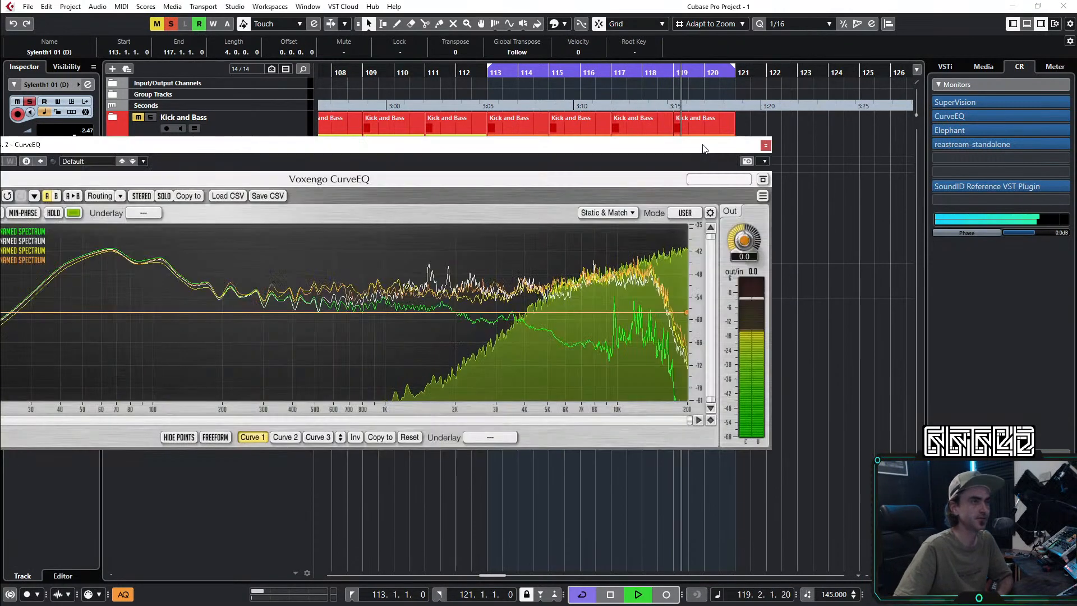
left_click(858, 309)
key("space")
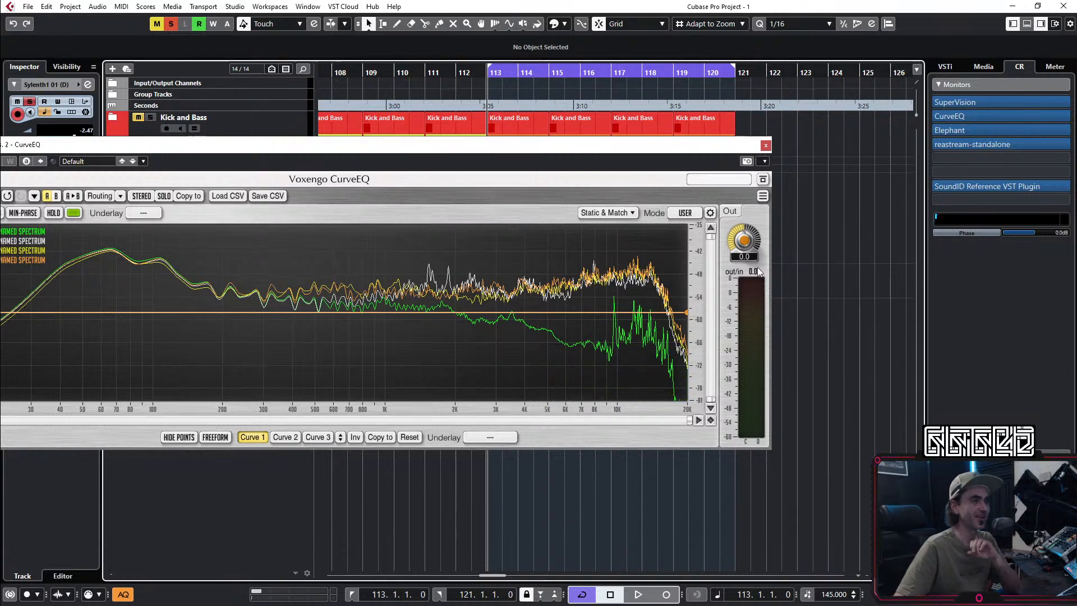
left_click(766, 147)
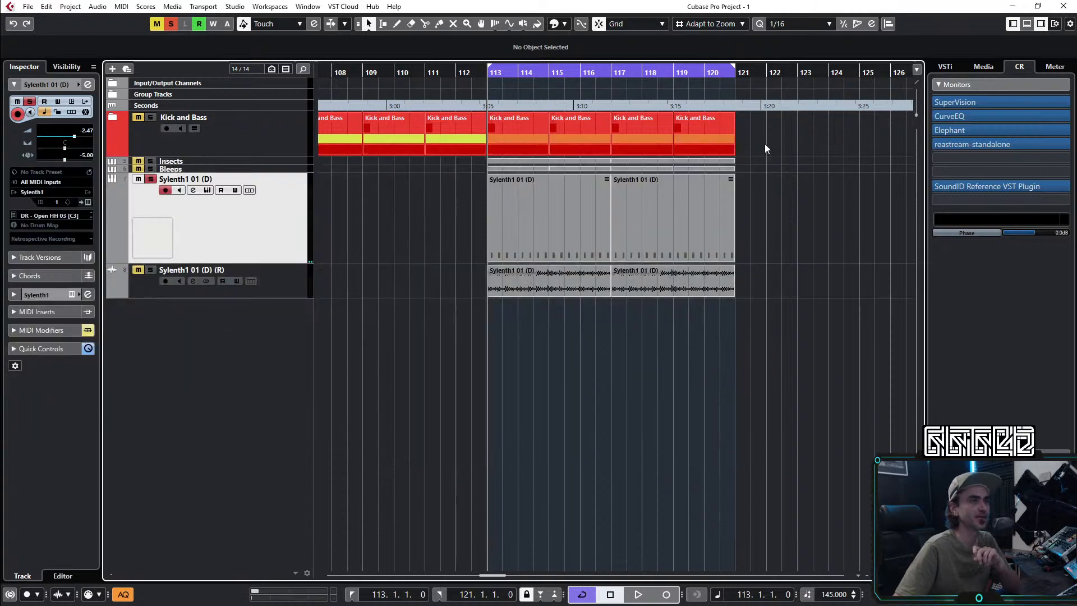
Step: Turn on the high-cut and low-cut pre-filters of the Sylenth1 01 (D) channel and unsolo it during playback
left_click(89, 89)
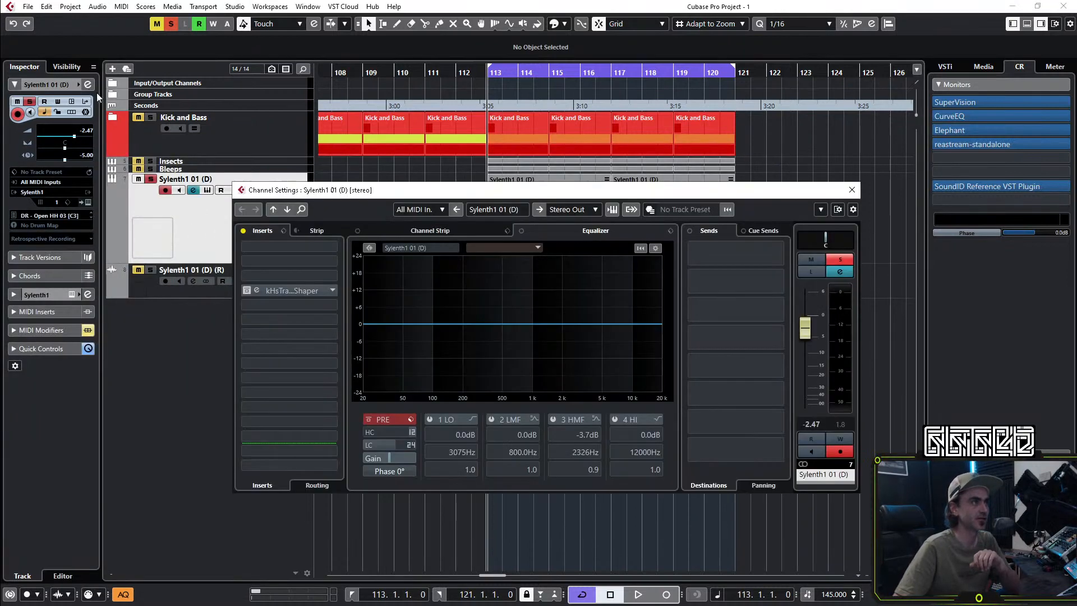
left_click(369, 432)
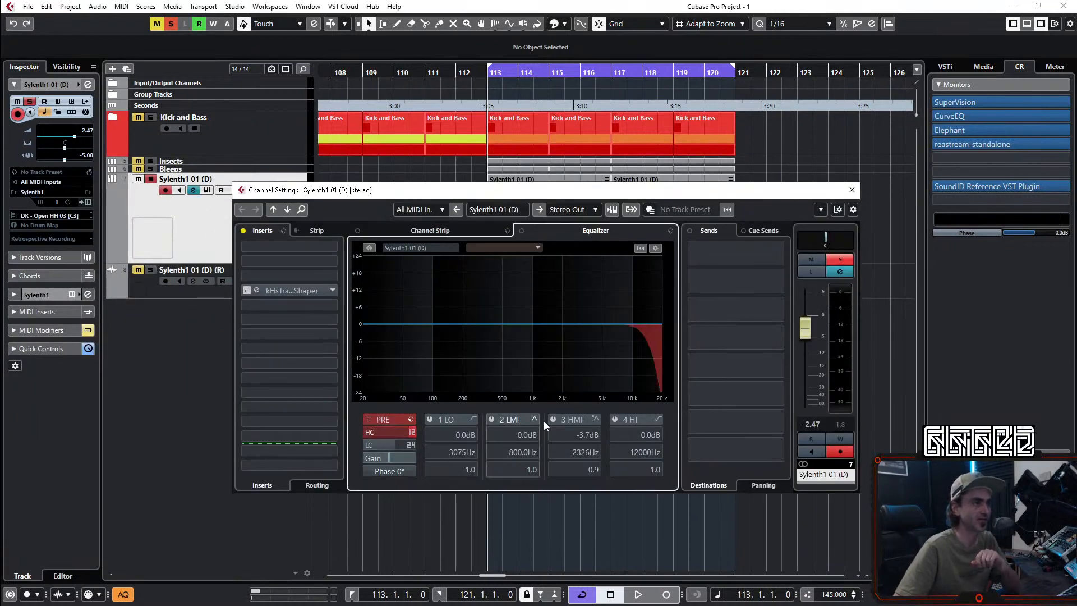
left_click(849, 261)
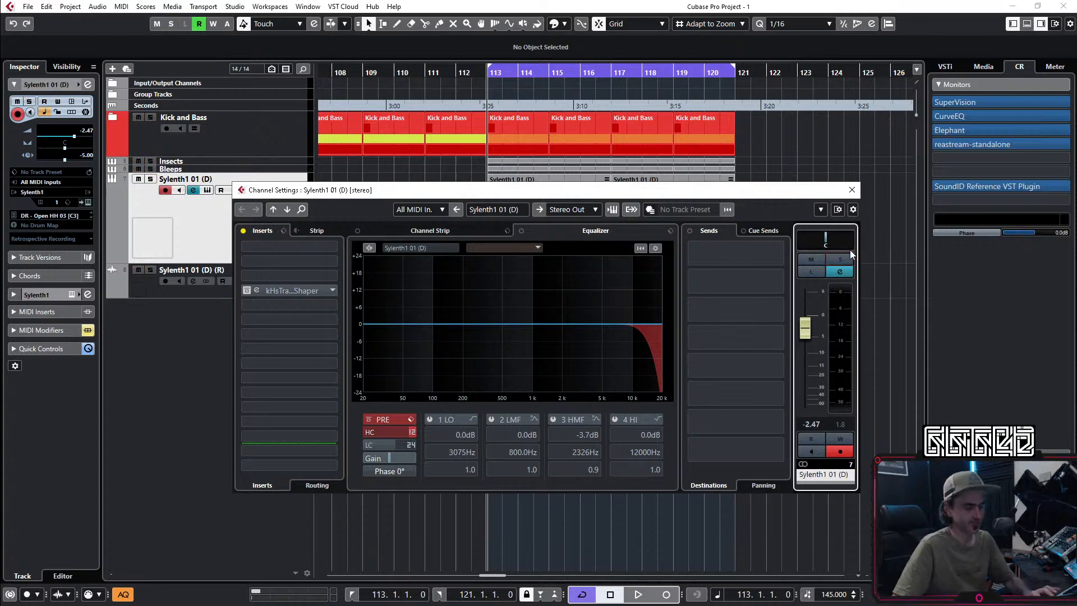
key("Escape")
key("space")
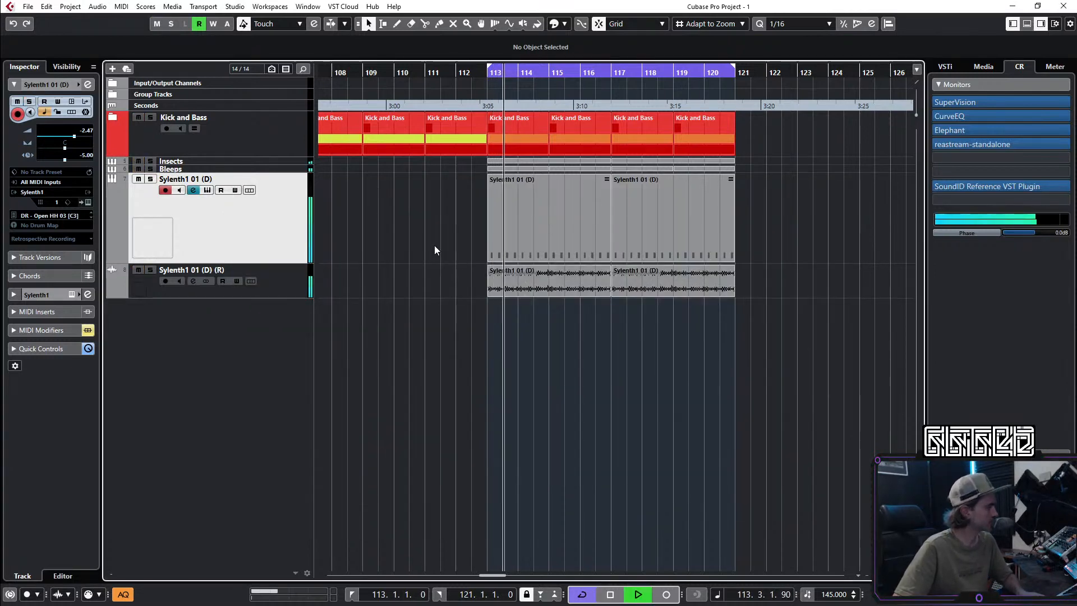
left_click(88, 84)
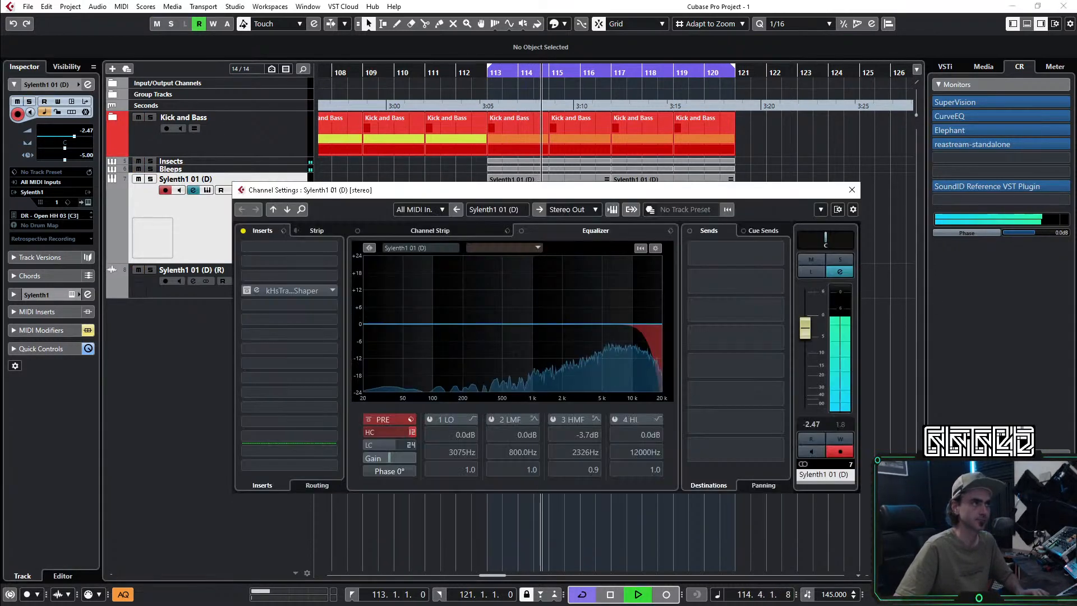
left_click(367, 445)
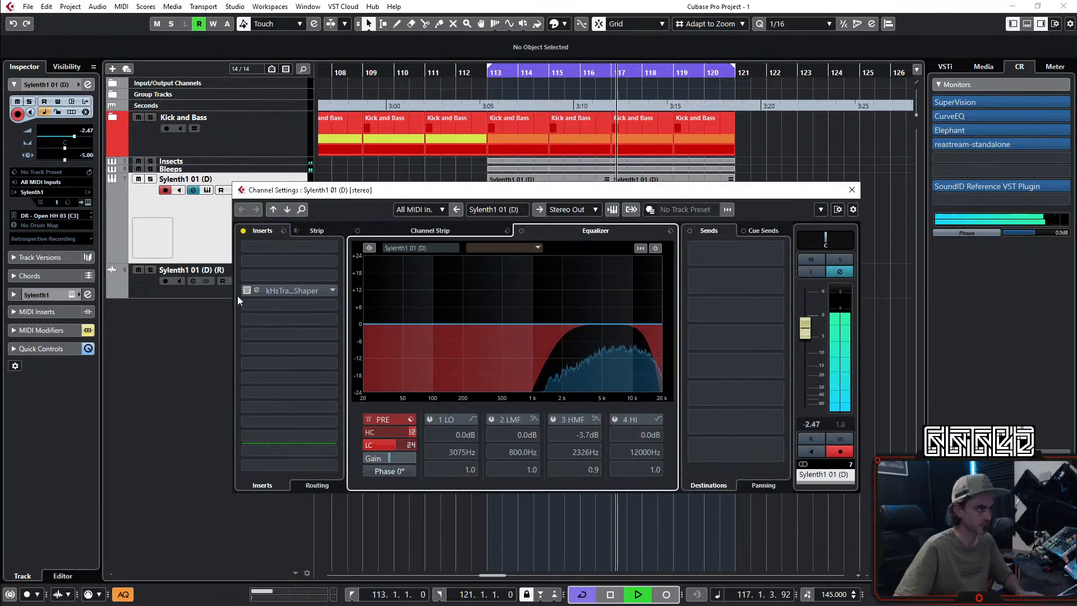
Step: Reactivate the kHs Transient Shaper insert and check the full mix's spectrum in CurveEQ
left_click(253, 290)
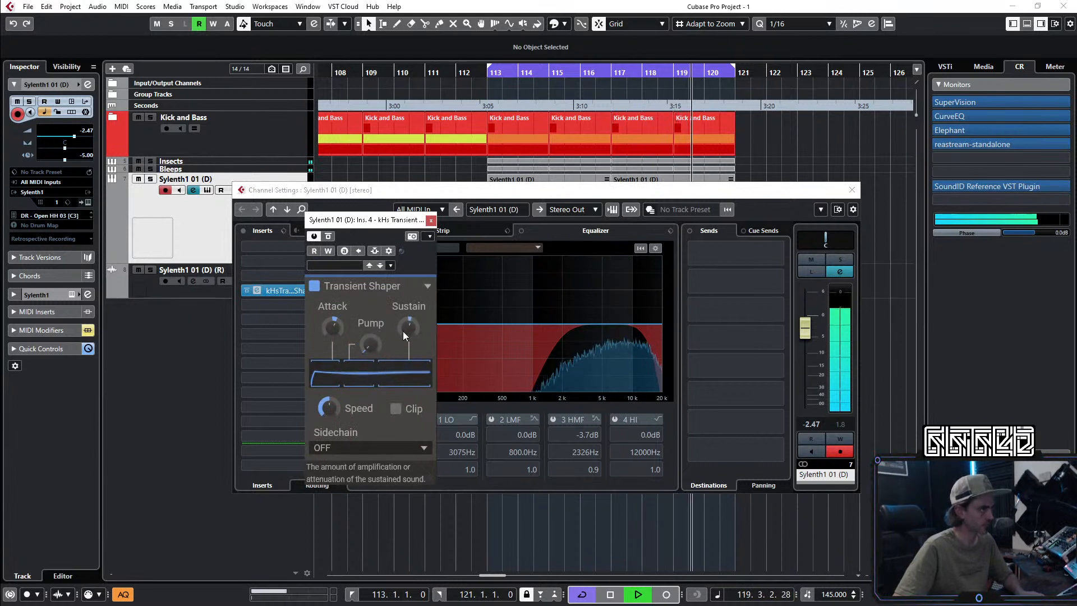
left_click(430, 220)
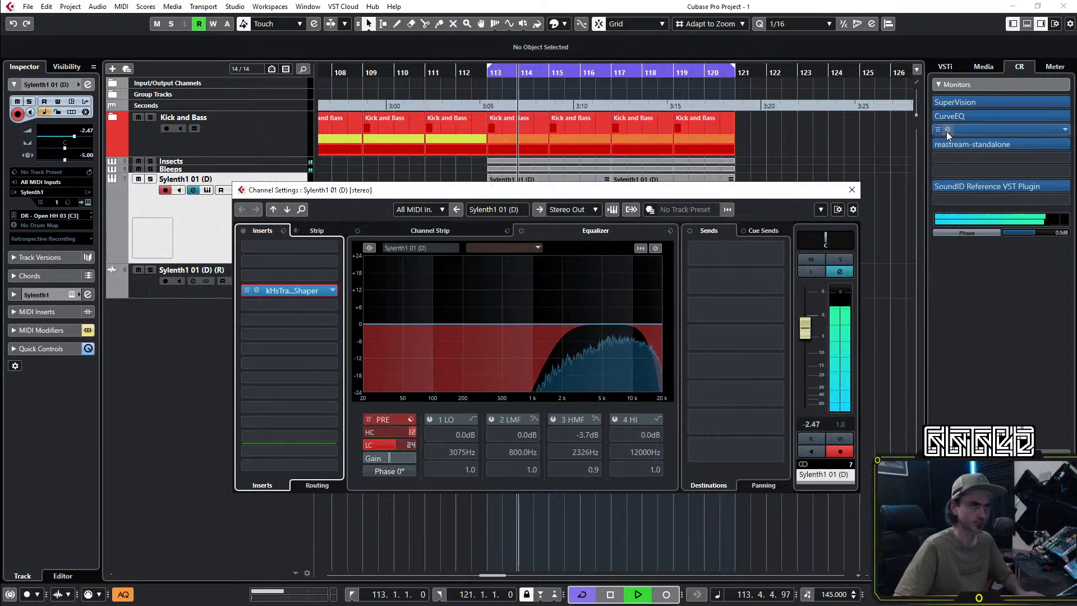
left_click(949, 116)
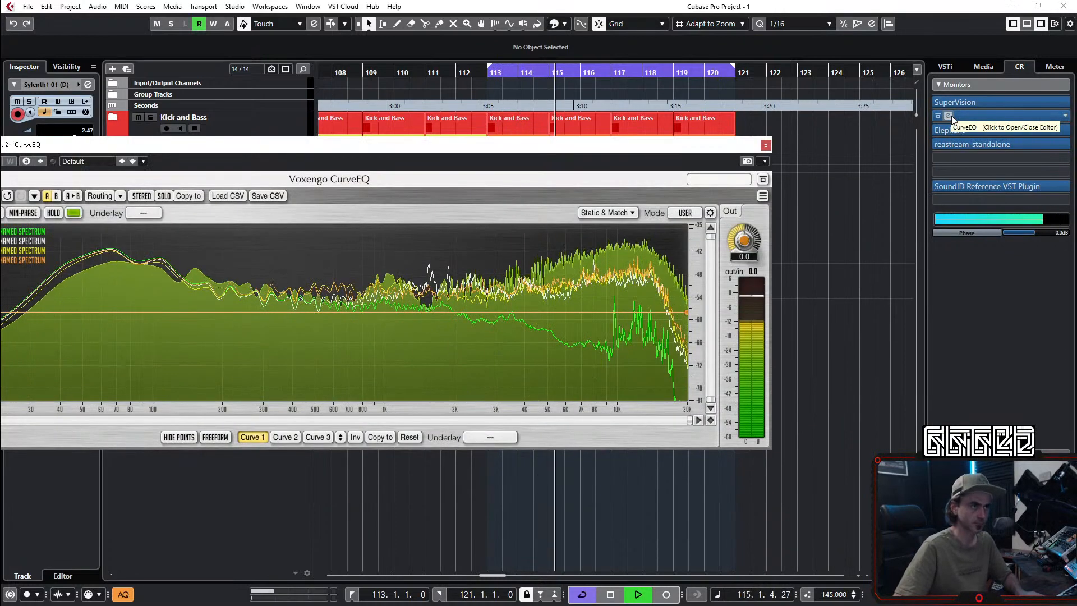
left_click(766, 145)
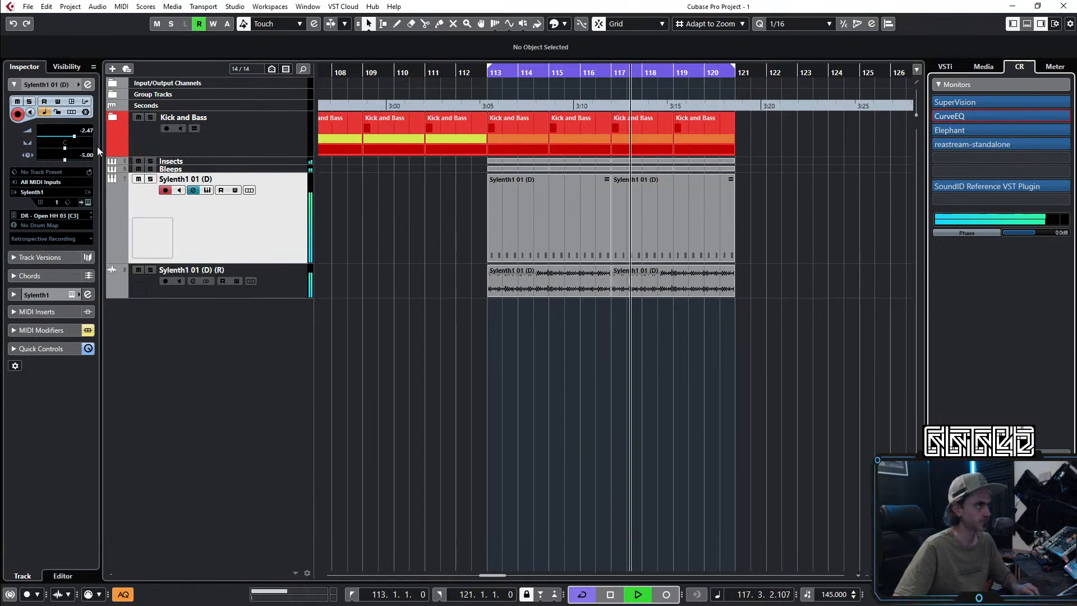
Step: Lower the volume of the rendered audio track Sylenth1 01 (D) (R) to -3.90
key("Down")
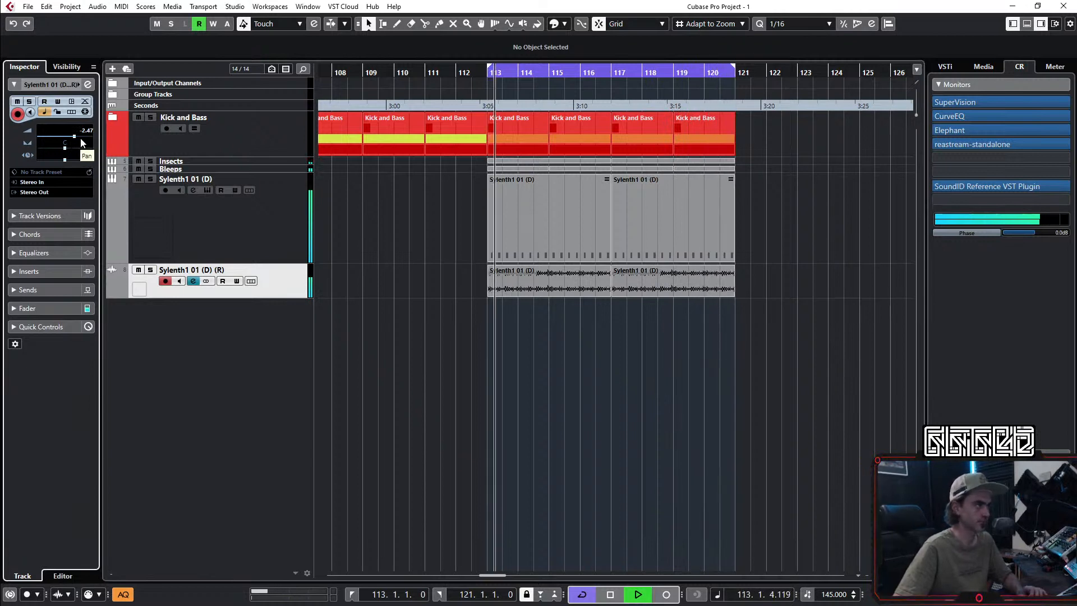
scroll(88, 134, "down", 3)
scroll(89, 136, "up", 1)
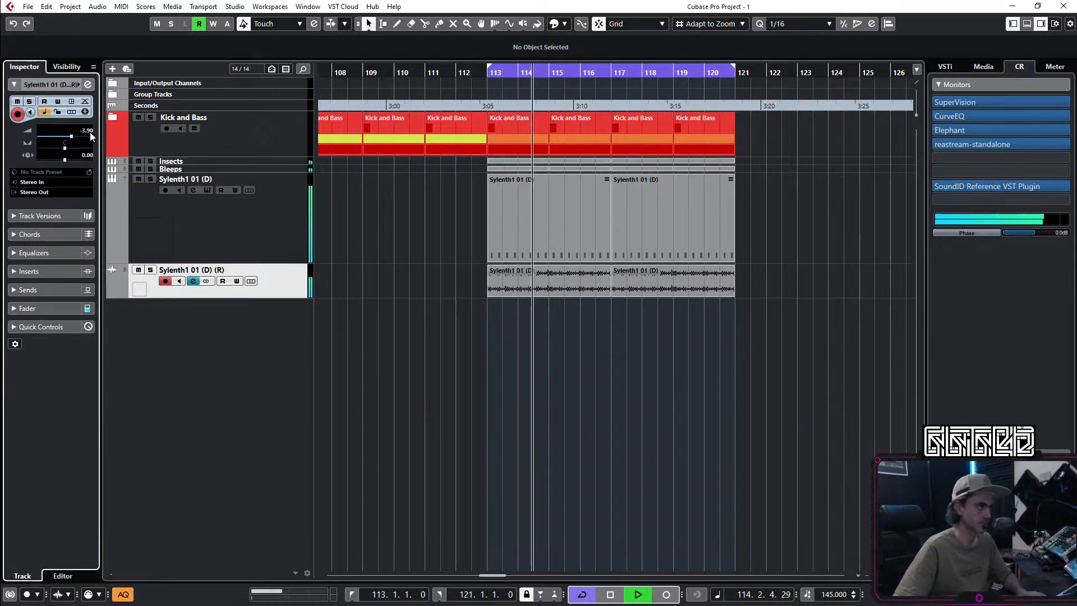
Step: Raise the volume of the Sylenth1 01 (D) instrument track to -1.71 and select its first MIDI part
left_click(279, 252)
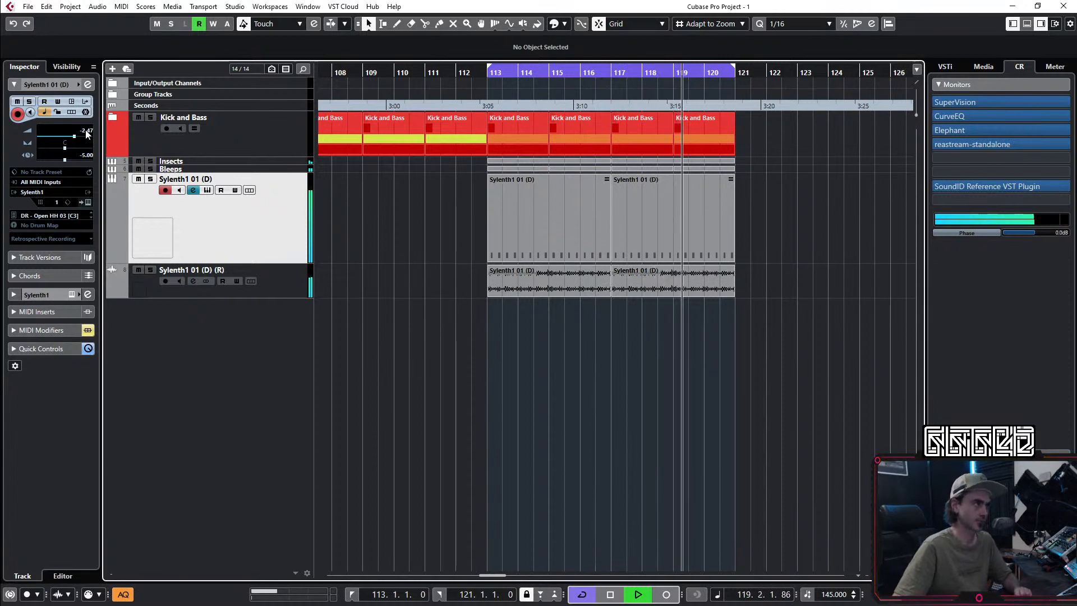
scroll(79, 136, "up", 1)
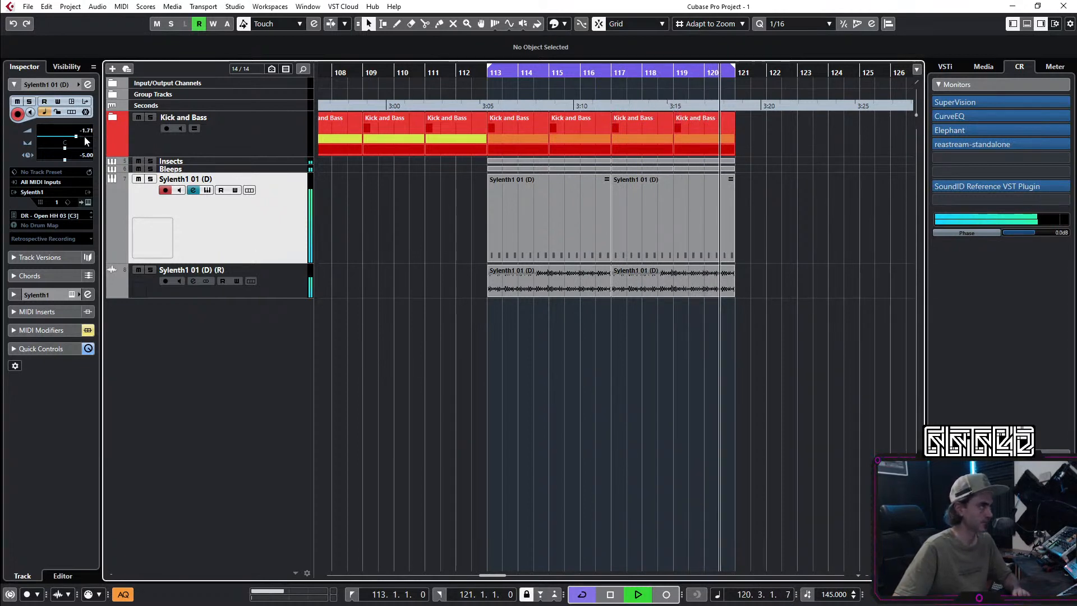
scroll(81, 133, "up", 1)
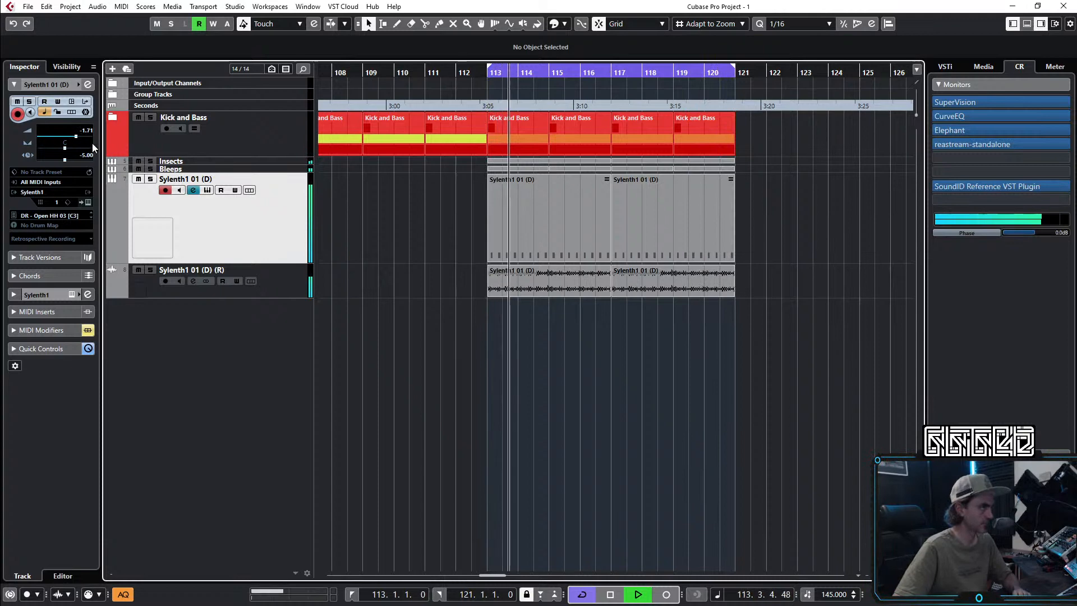
left_click(574, 226)
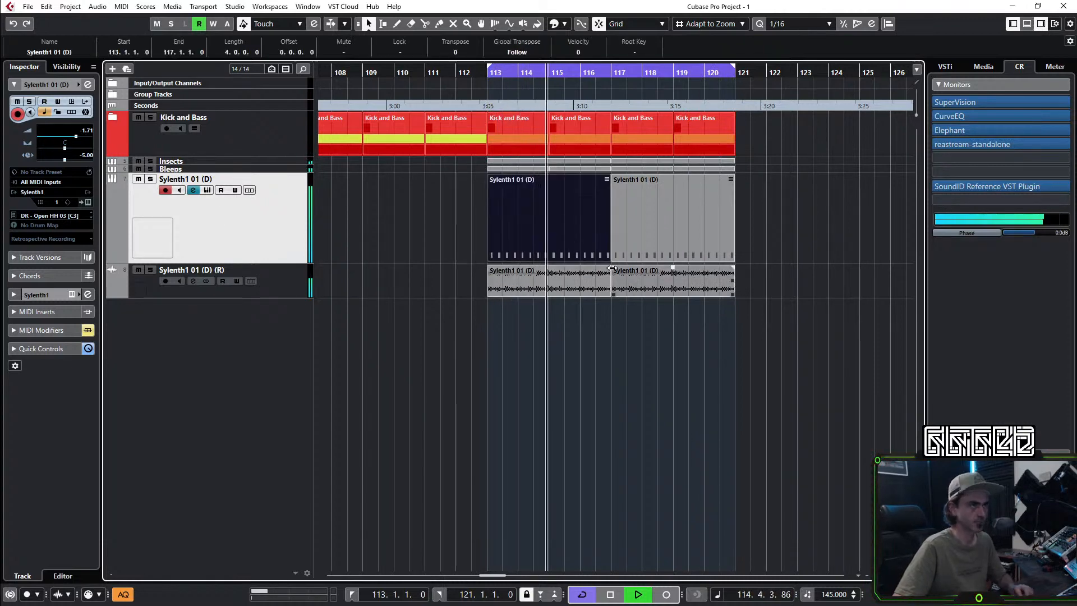
Step: Shorten the first Sylenth1 01 (D) MIDI part to one beat ending at 113.2.1 and split it at 113.1.3
scroll(605, 260, "up", 3)
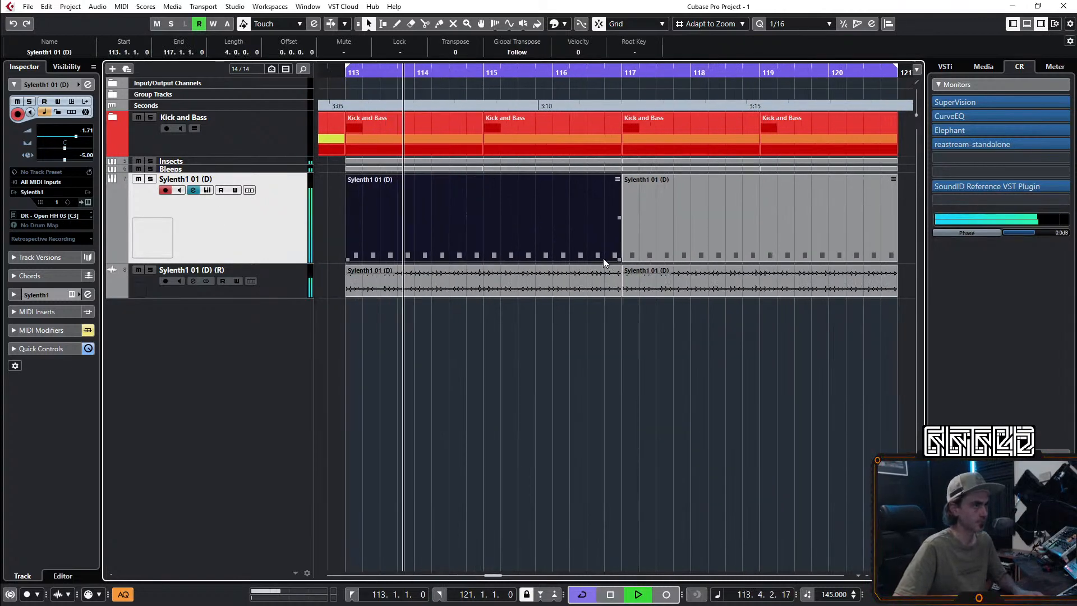
key("space")
left_click_drag(618, 260, 363, 261)
scroll(354, 258, "up", 3)
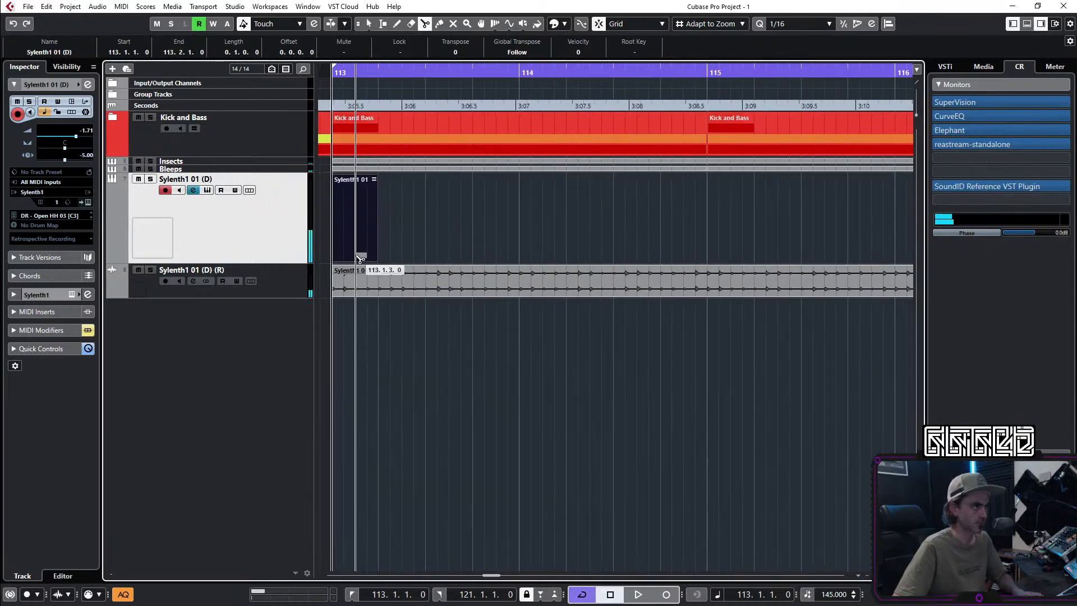
left_click(361, 254, "alt")
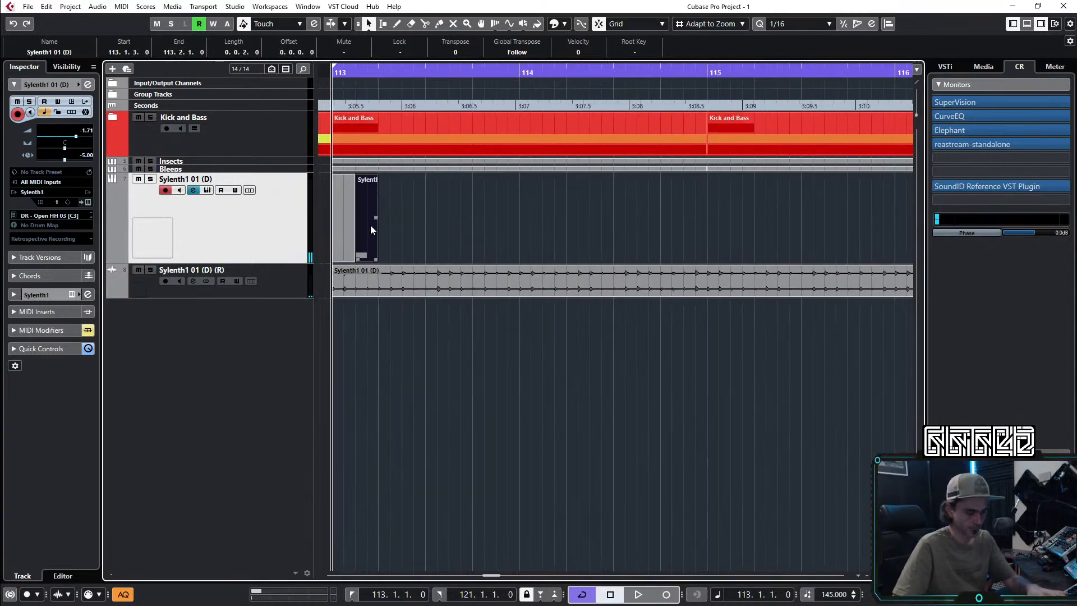
Step: Render the single-hit MIDI part in place and trim the resulting audio event to end at 113.2.1
key("alt+r")
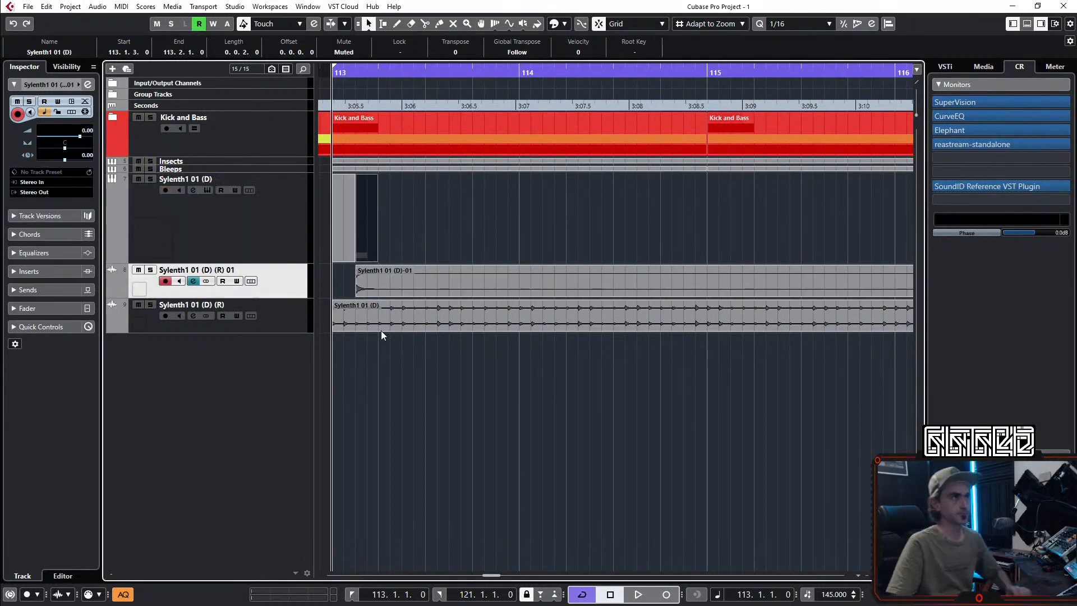
left_click(383, 281)
key("Delete")
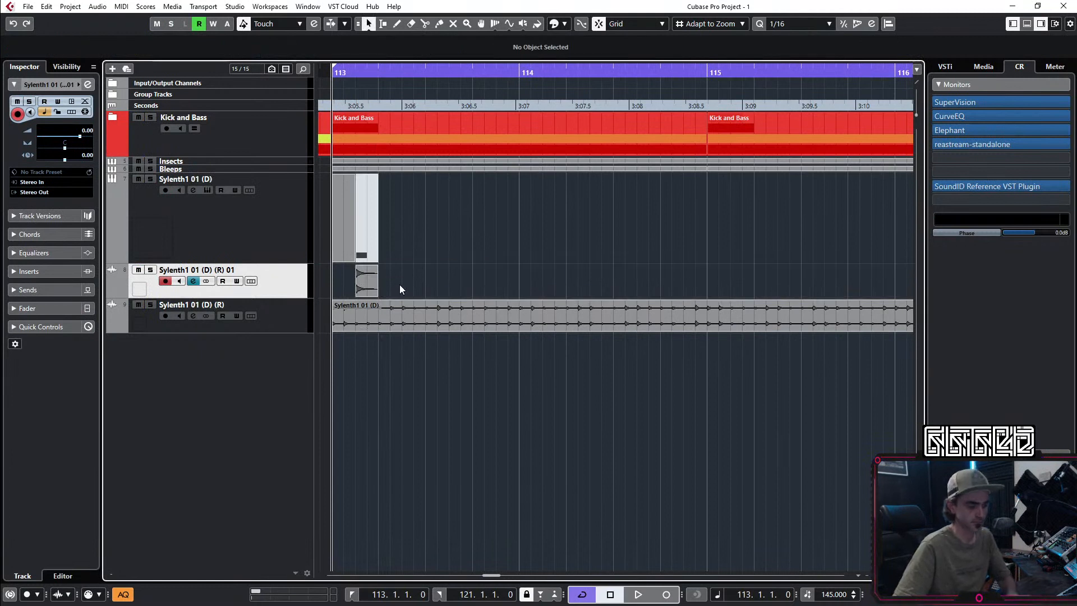
Step: Create a sampler track from the trimmed open hi-hat hit and disable the source audio track
left_click(373, 279)
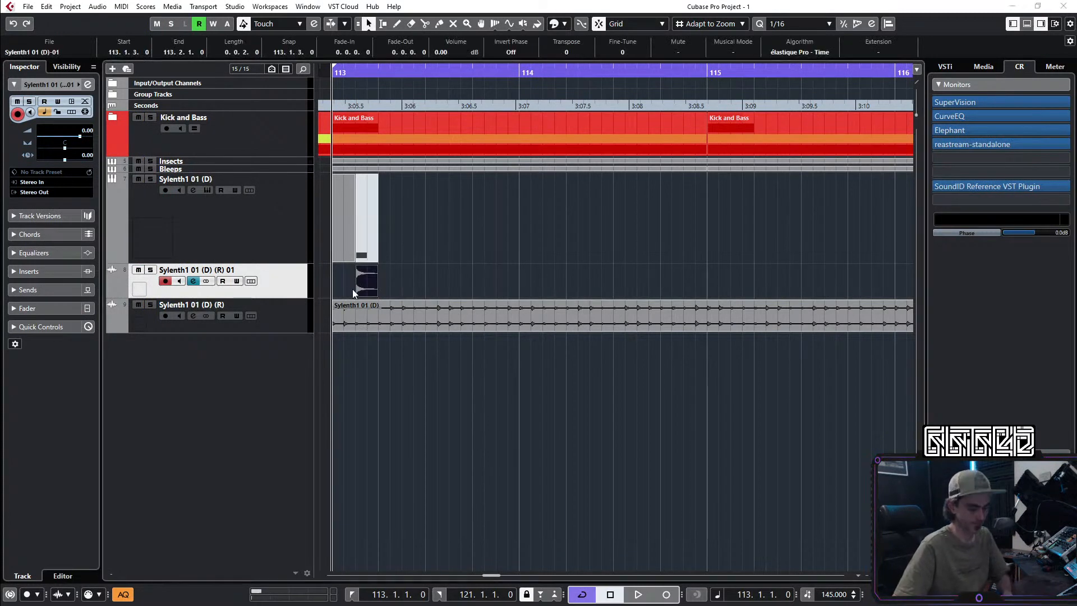
right_click(365, 289)
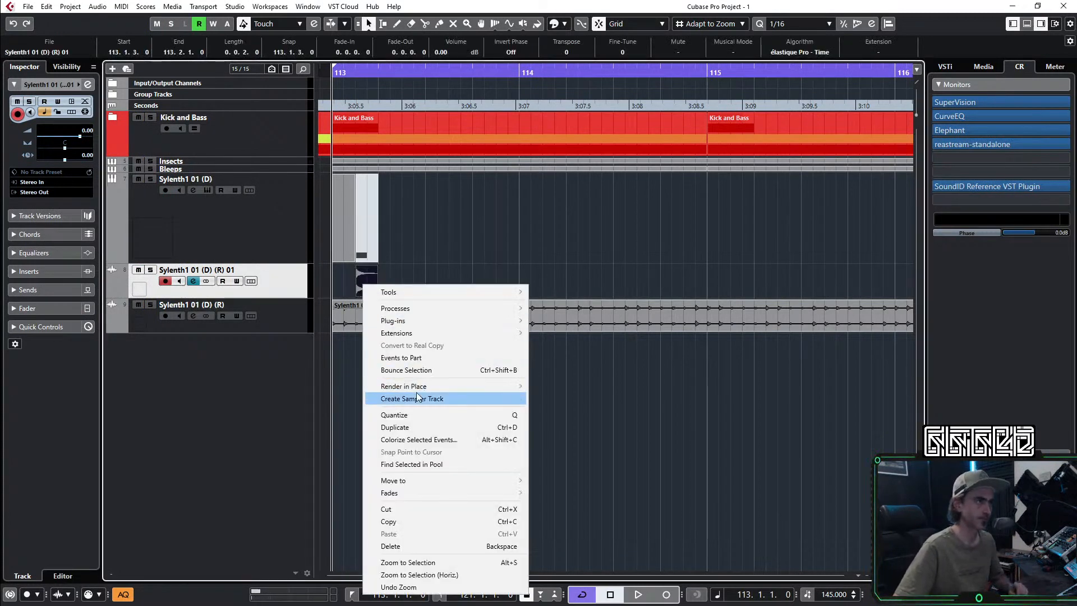
left_click(435, 398)
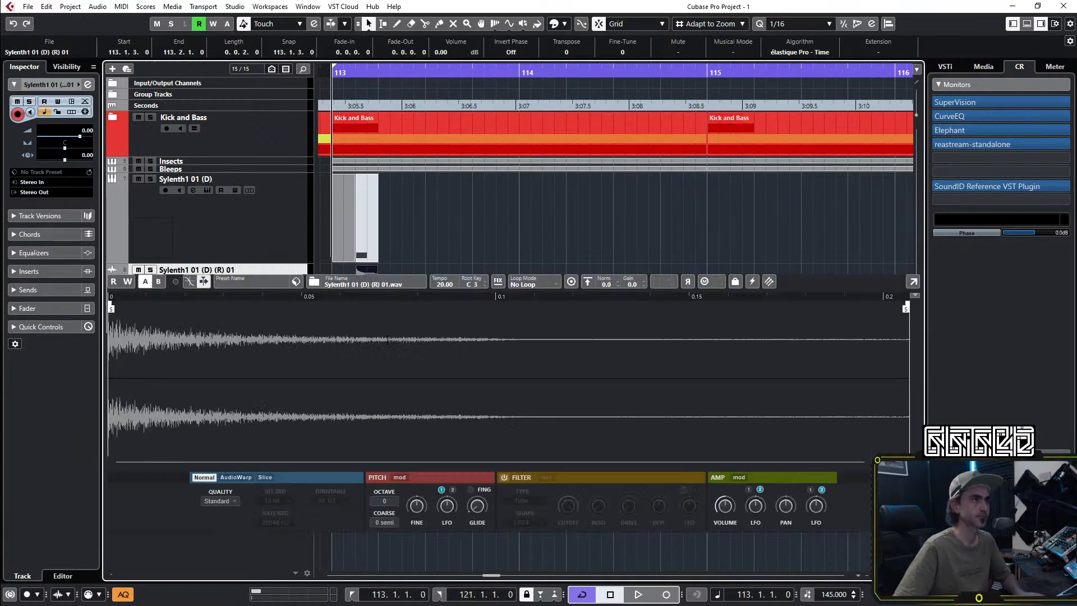
left_click(108, 575)
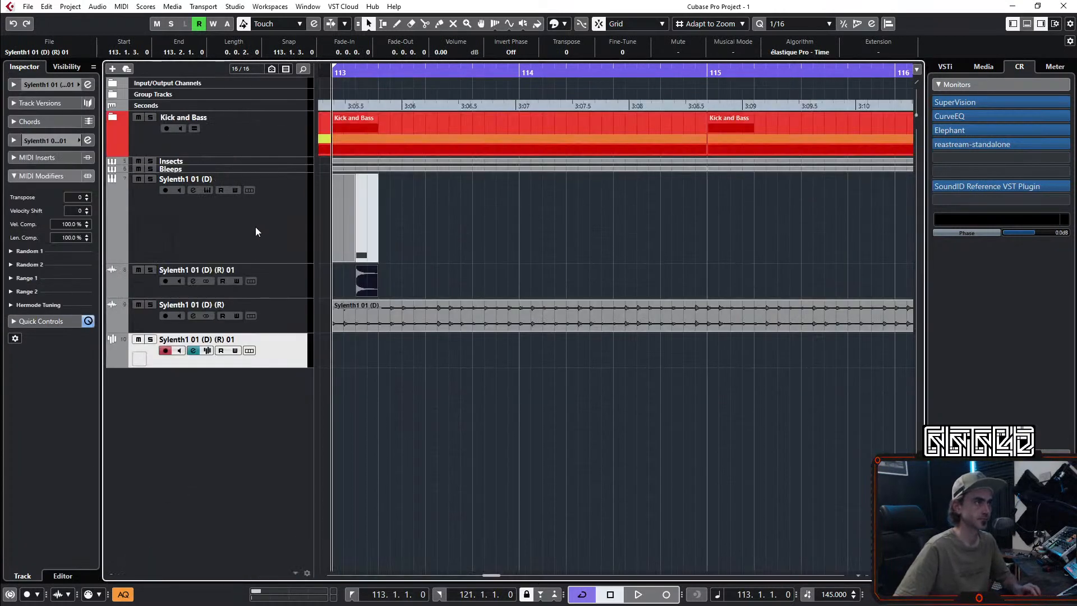
right_click(308, 285)
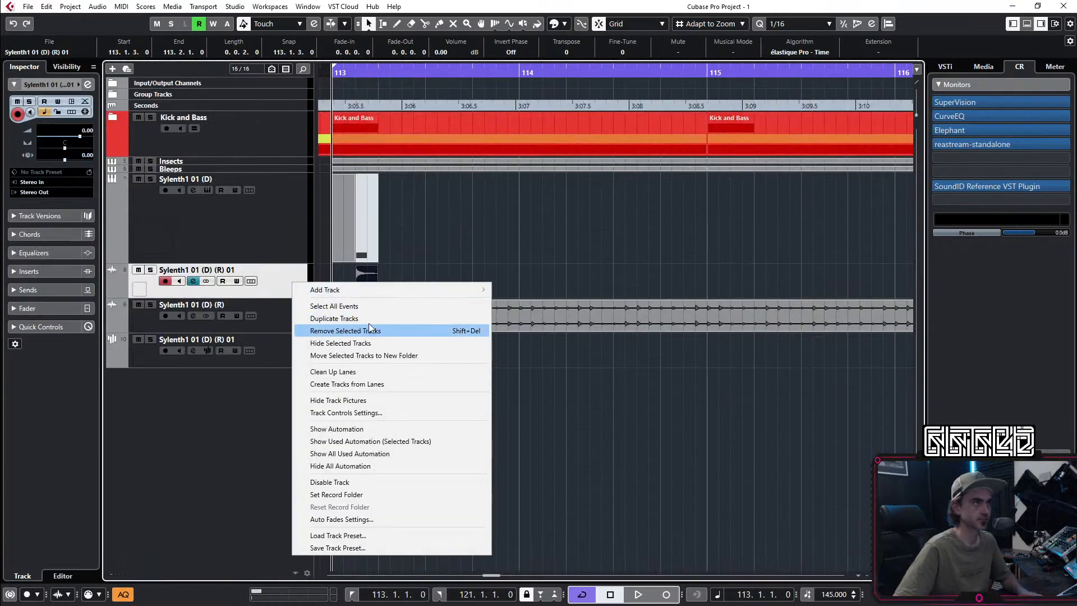
left_click(345, 488)
Step: Create a MIDI part from bar 113 to 121 on the sampler track and place a C3 sixteenth note at 113.1.3
double_click(343, 359)
double_click(342, 358)
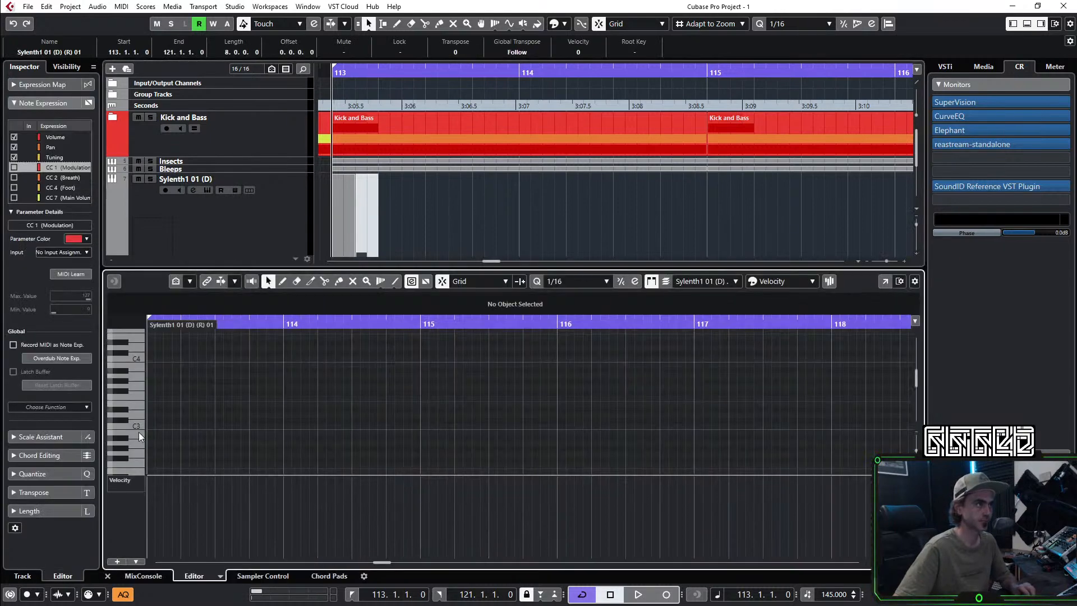
double_click(172, 422)
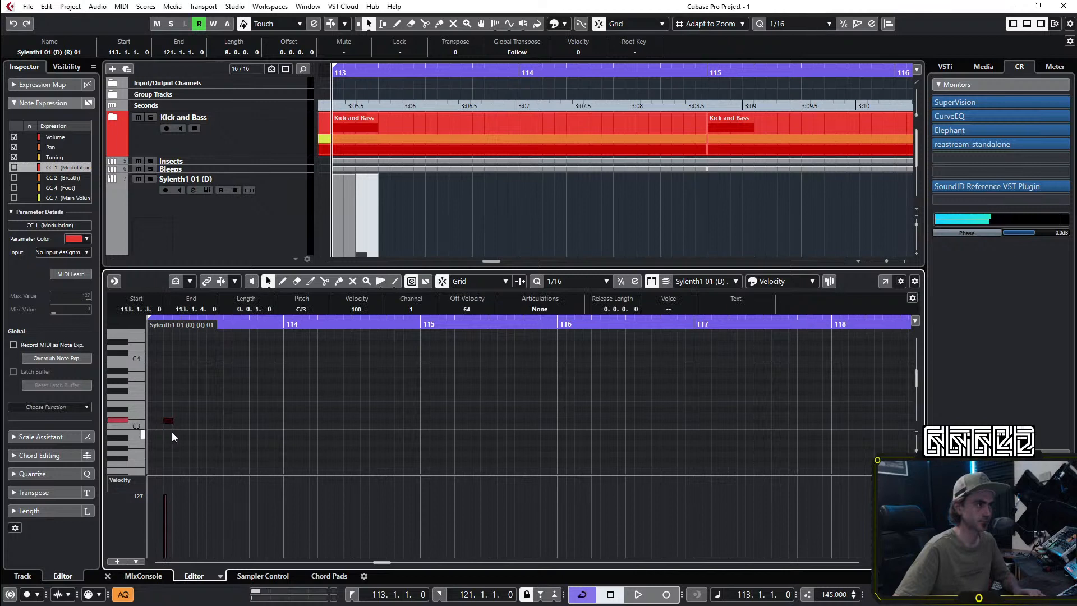
key("Down")
Step: Add further offbeat C3 sixteenth notes and duplicate them, shifting the copies onto the offbeats during playback checks
key("space")
double_click(201, 428)
left_click_drag(226, 419, 123, 438)
mouse_move(278, 427)
left_mouse_down()
mouse_move(348, 427)
mouse_move(270, 435)
left_mouse_up()
key("space")
key("space")
key("ctrl+d")
key("ctrl+Right")
key("ctrl+Right")
key("ctrl+Right")
key("ctrl+Right")
key("ctrl+Left")
Step: Duplicate the offbeat notes of bars 113 and 114 and shift the copies to start at 115.1.3
key("space")
key("space")
left_click_drag(571, 318, 244, 437)
key("ctrl+d")
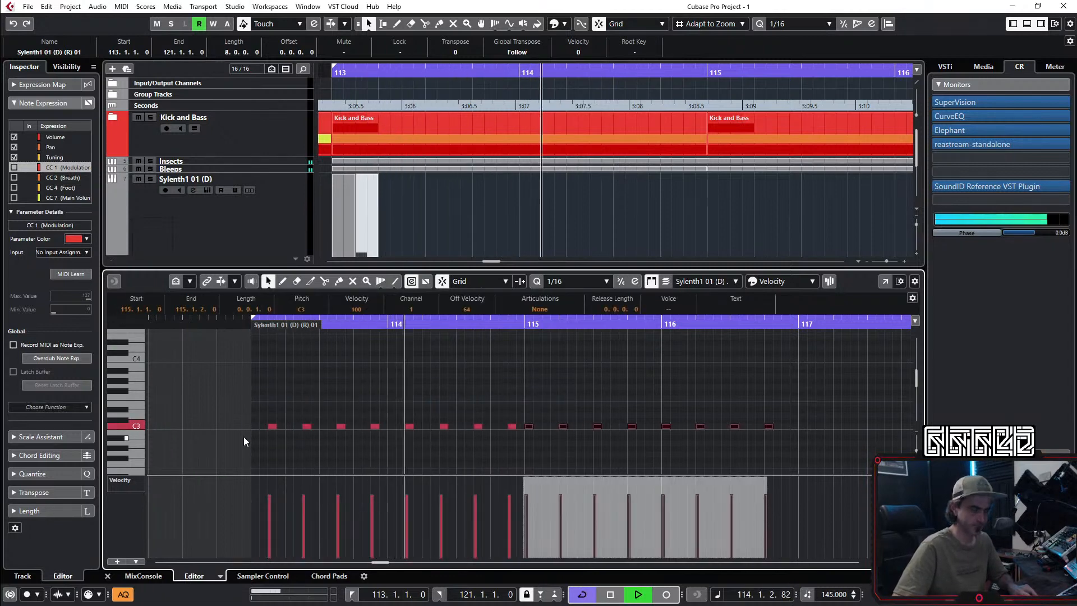
key("ctrl+Right")
key("ctrl+Right")
scroll(337, 426, "down", 3)
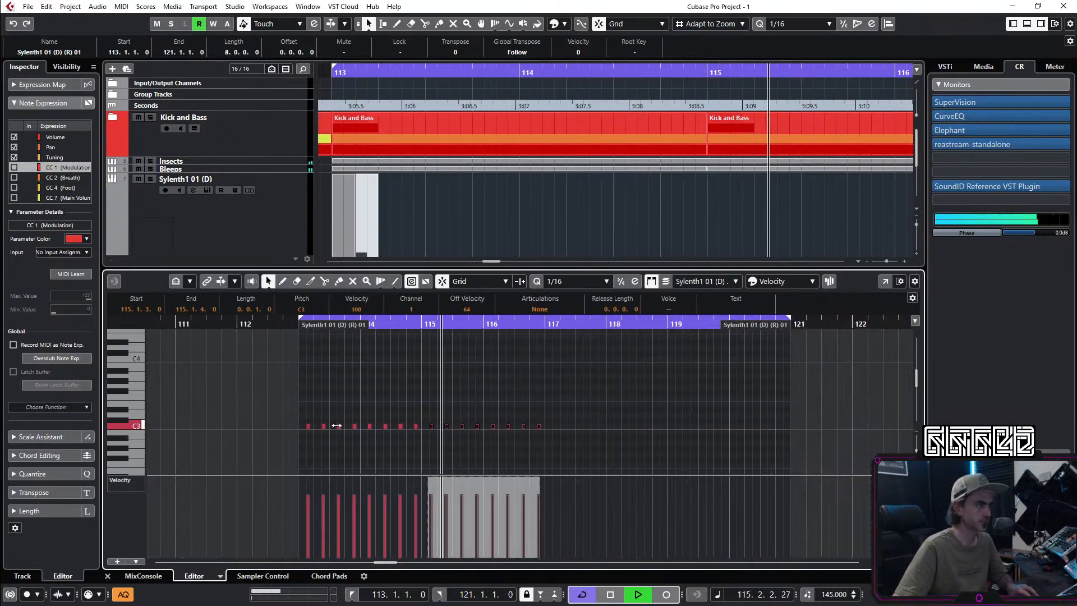
Step: Duplicate the four-bar offbeat pattern to start at 117.1.3 and close the note editor
left_click_drag(463, 381, 219, 454)
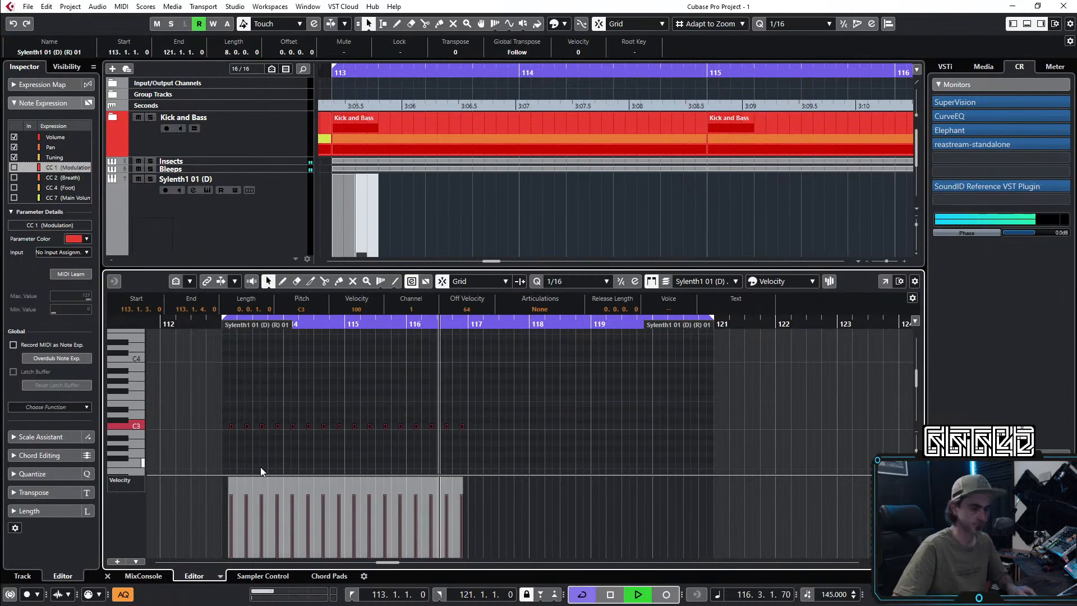
key("ctrl+d")
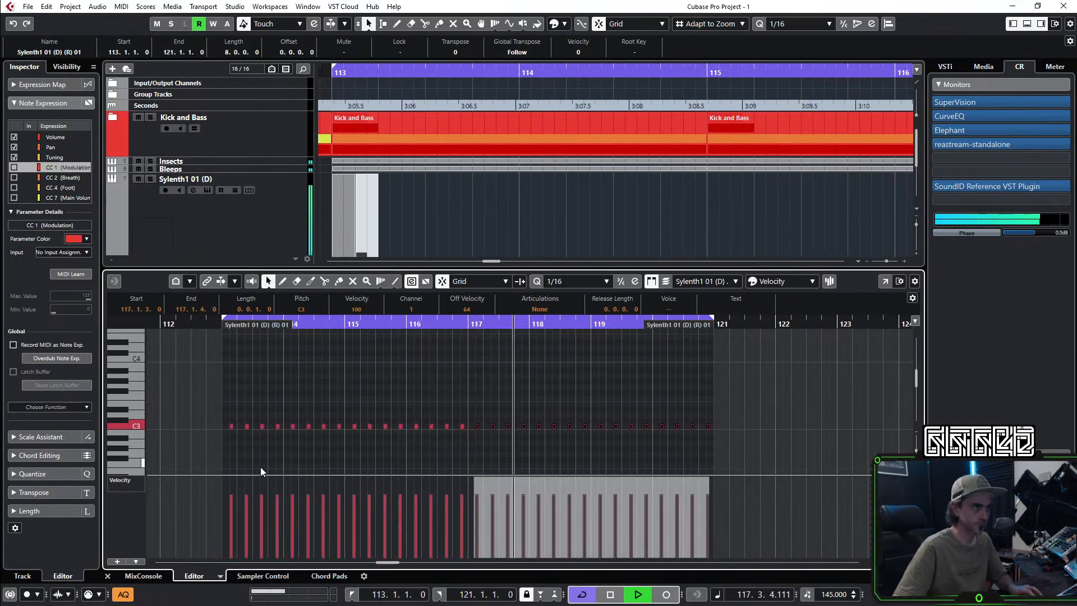
scroll(510, 442, "up", 3)
key("space")
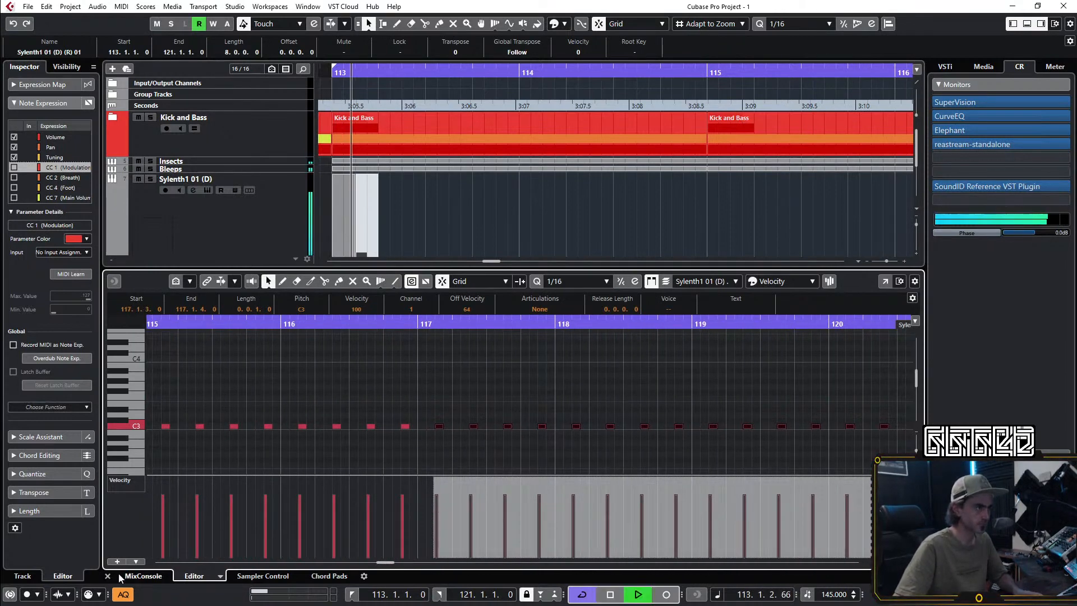
left_click(107, 577)
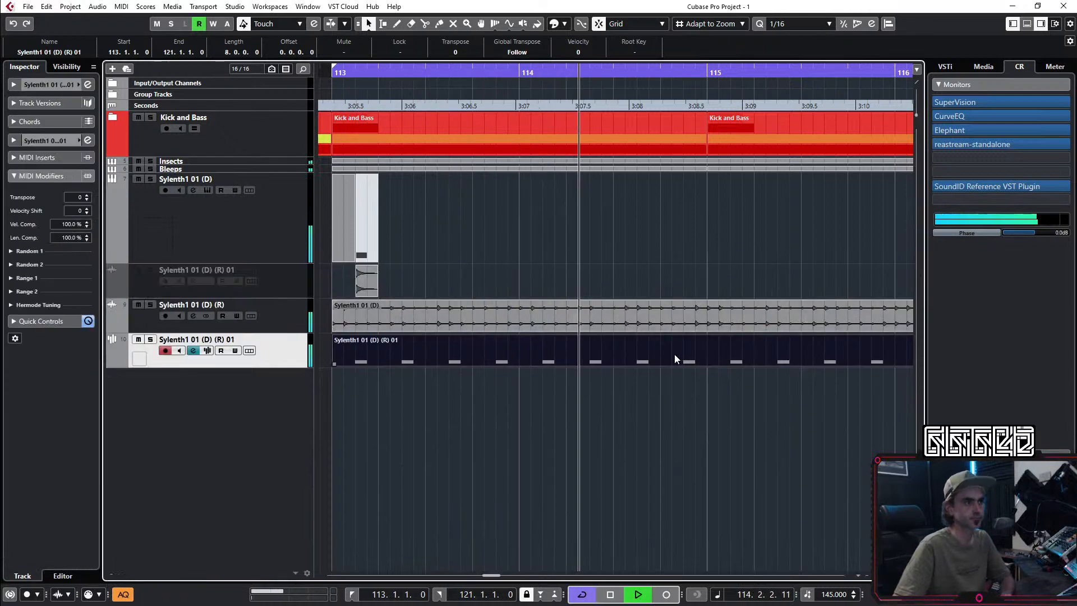
Step: Delete the remaining MIDI parts on the Sylenth1 01 (D) instrument track
scroll(666, 354, "down", 4)
left_click_drag(507, 229, 879, 238)
key("Delete")
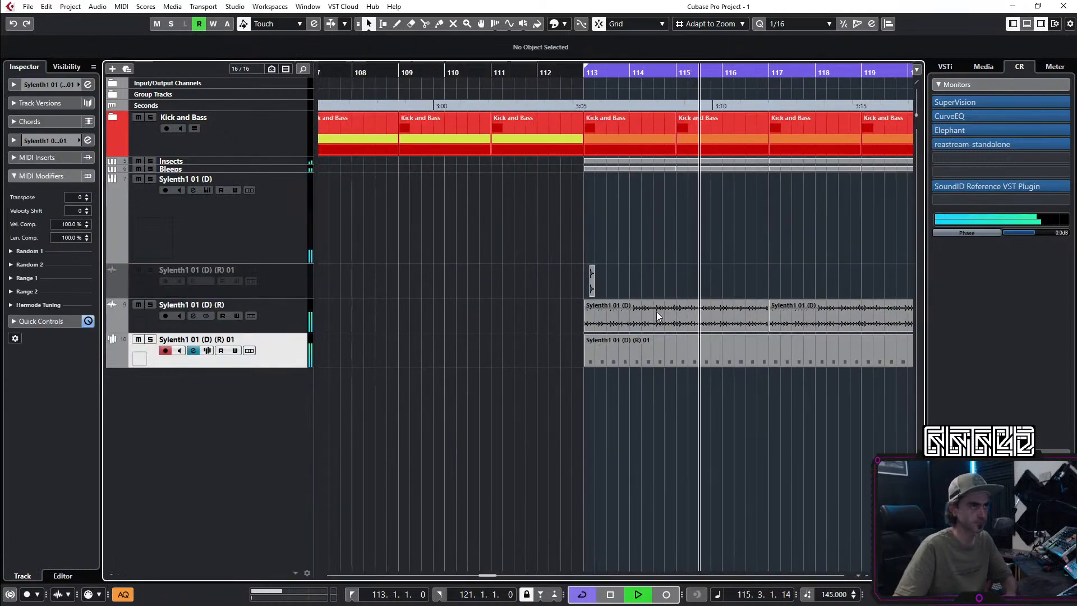
scroll(539, 324, "left", 2)
scroll(534, 324, "up", 2)
scroll(534, 325, "right", 9)
scroll(385, 284, "left", 3)
scroll(385, 284, "down", 2)
scroll(386, 285, "right", 2)
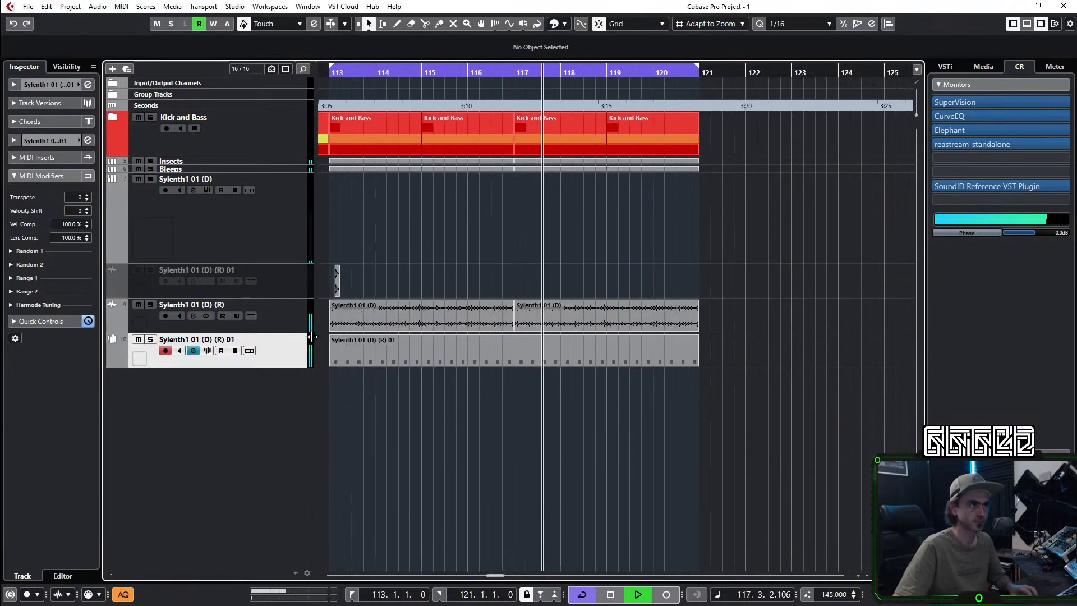
Step: Soften the attack in the sampler's amp envelope with a node at about 4 ms and raise the amp volume to 3.7 dB
left_click(207, 351)
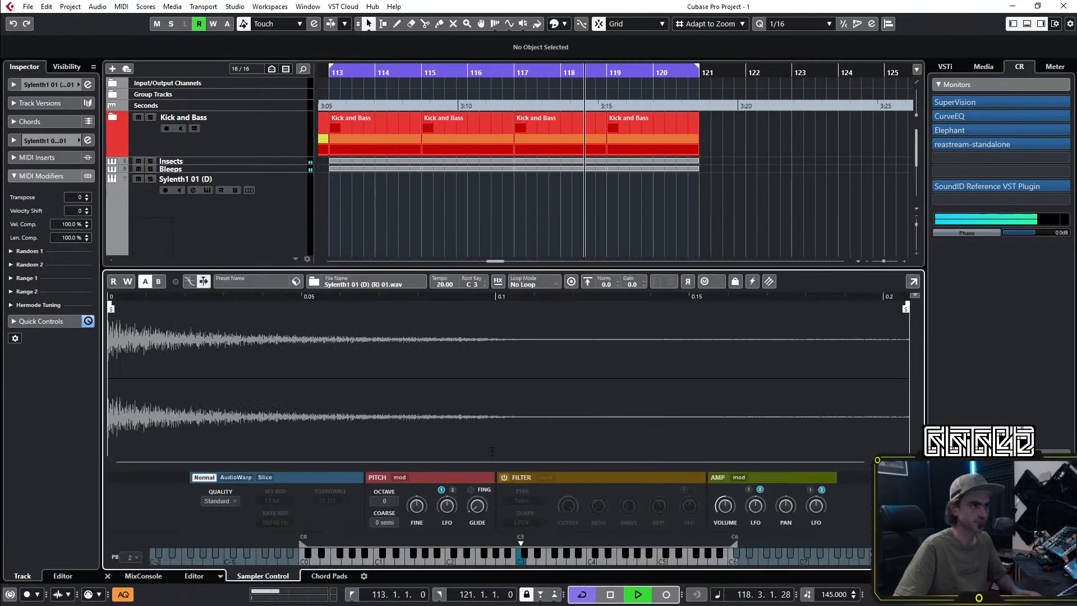
left_click(739, 478)
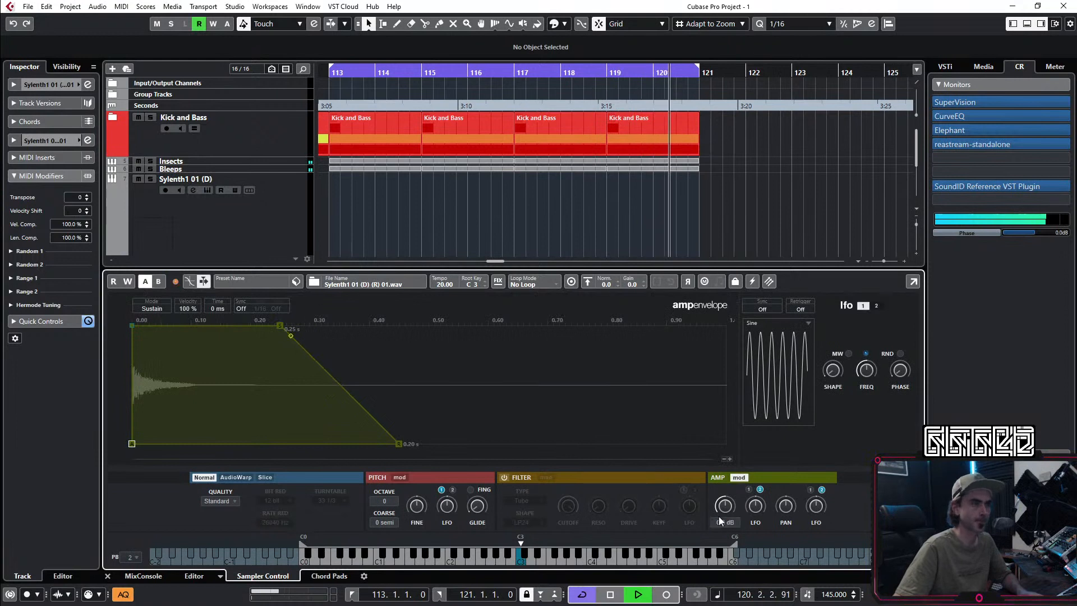
scroll(172, 389, "up", 3)
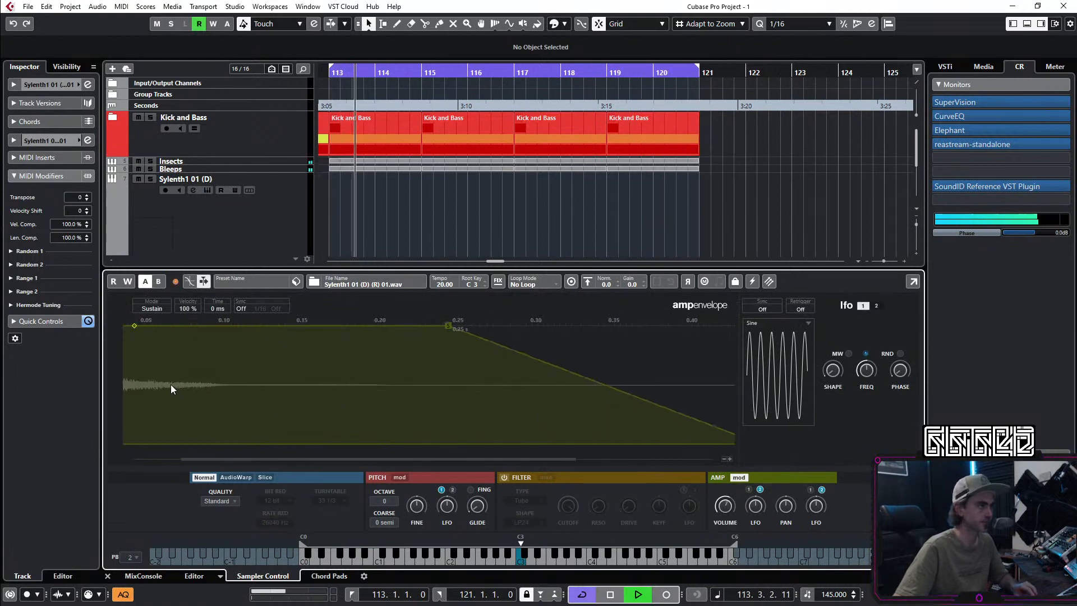
scroll(181, 385, "up", 2)
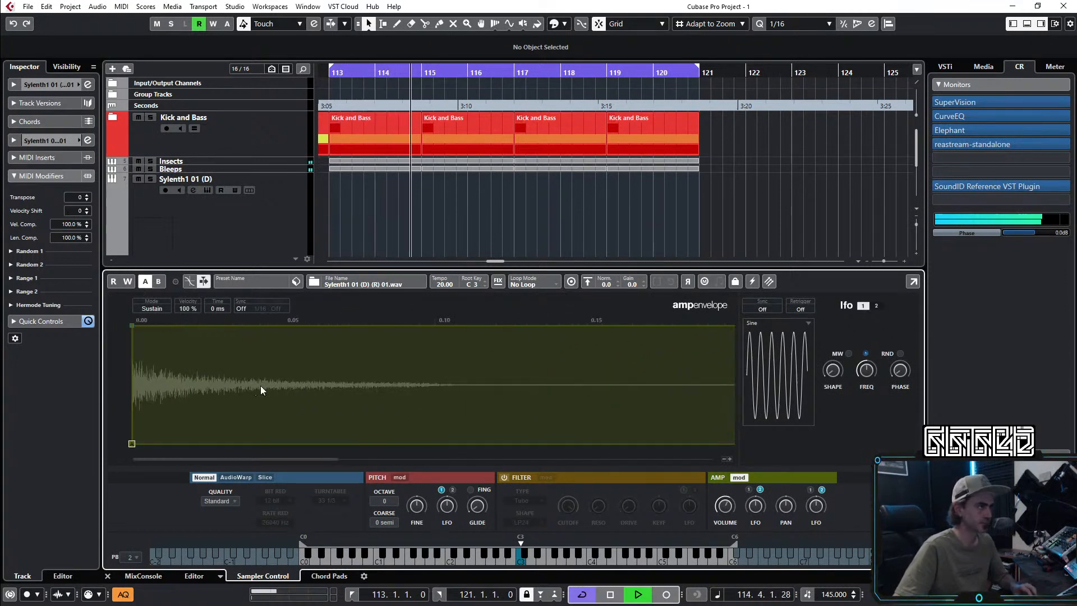
scroll(170, 357, "left", 1)
double_click(150, 326)
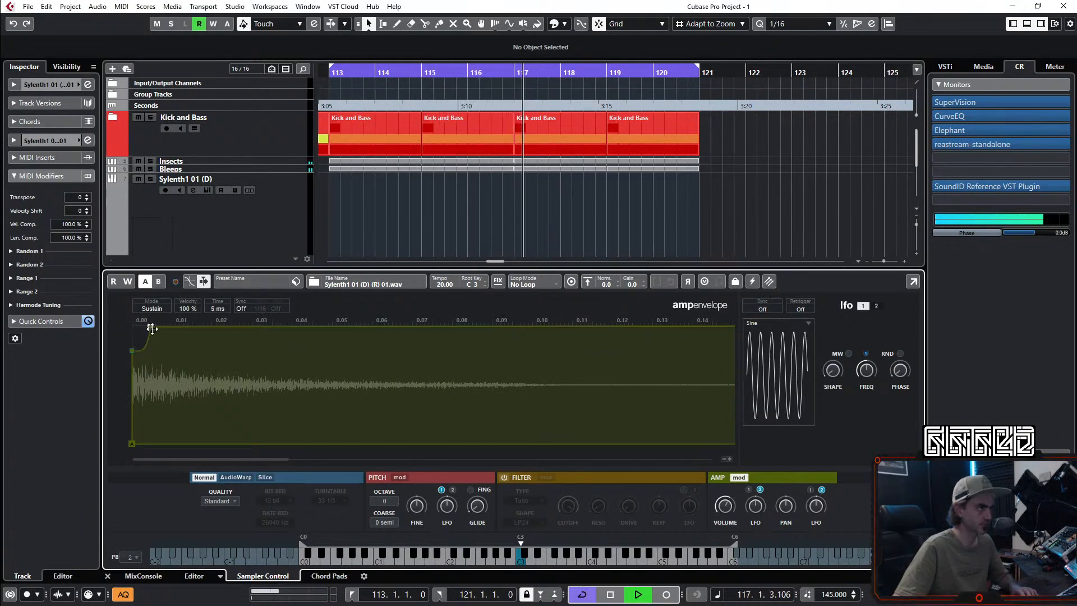
left_click_drag(150, 327, 171, 305)
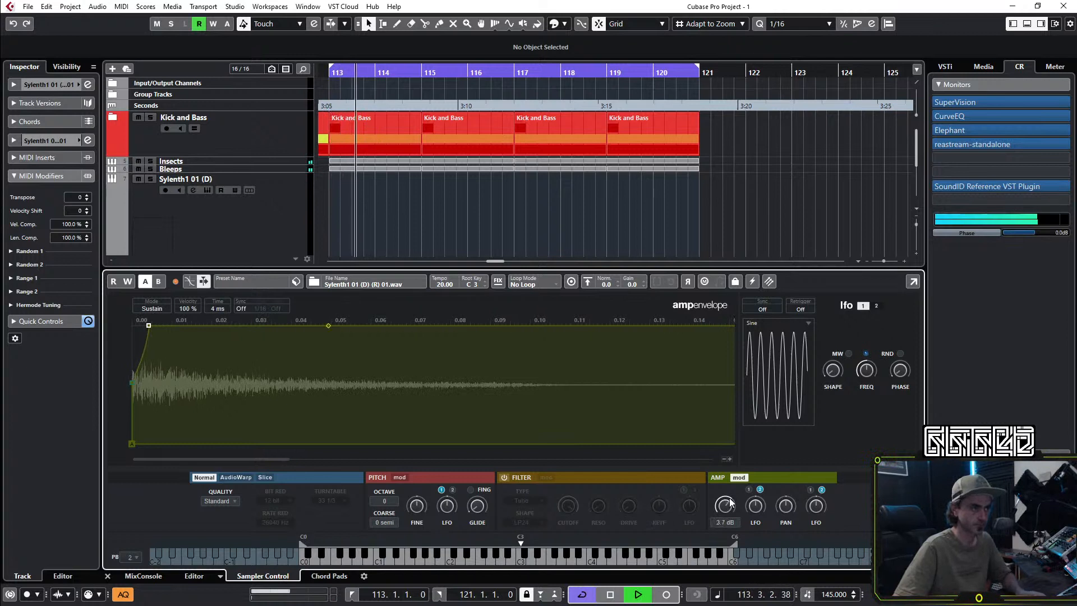
Step: Shape the amp envelope into a decay reaching zero at about 0.17 s and raise the sampler's amp volume to 5.5 dB
scroll(465, 387, "down", 5)
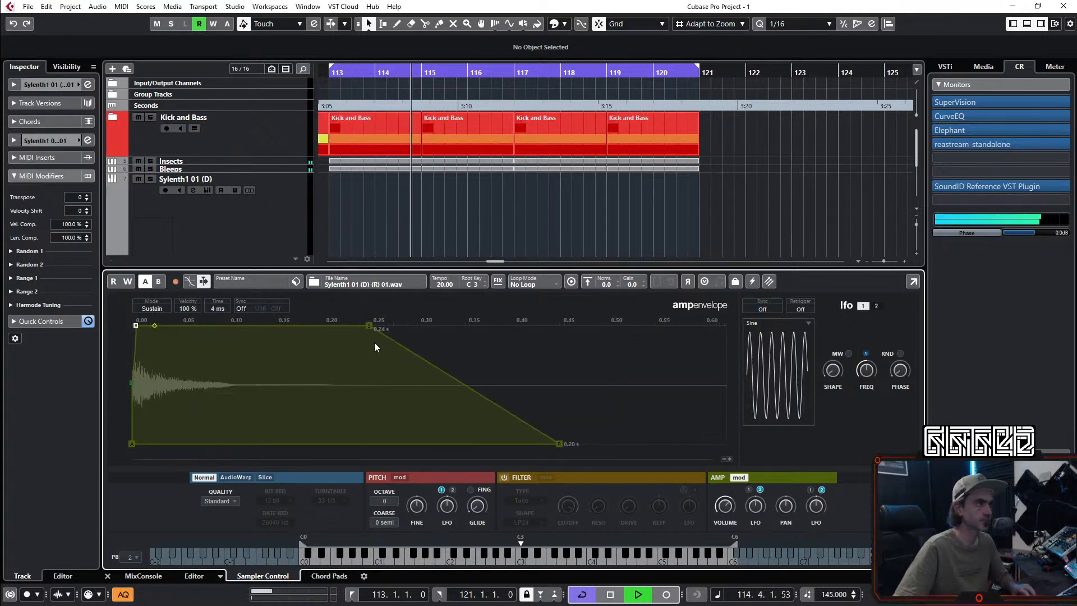
left_click_drag(367, 325, 264, 446)
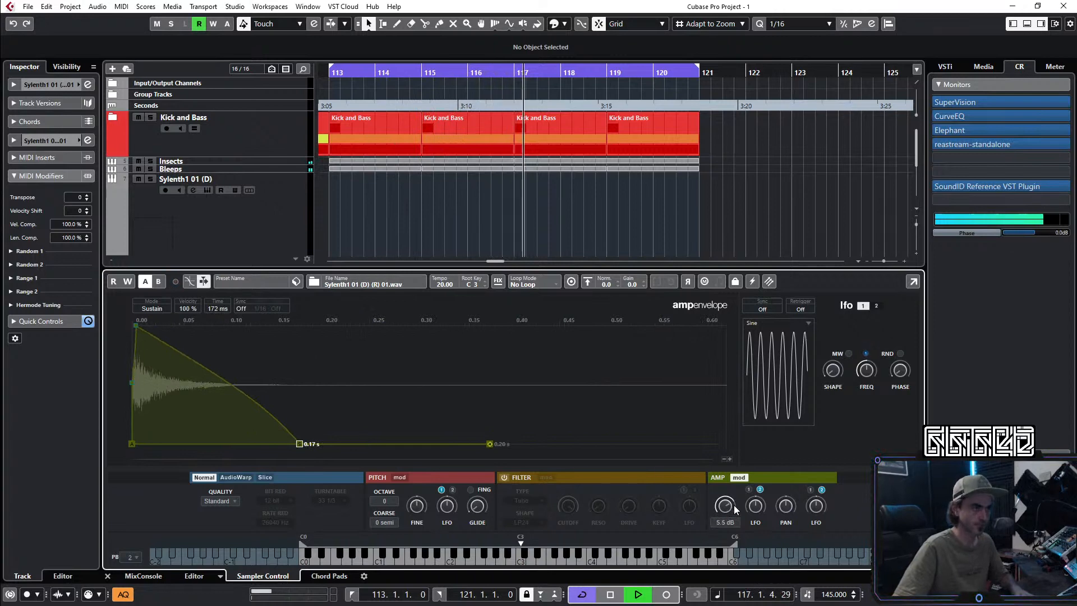
left_click(107, 576)
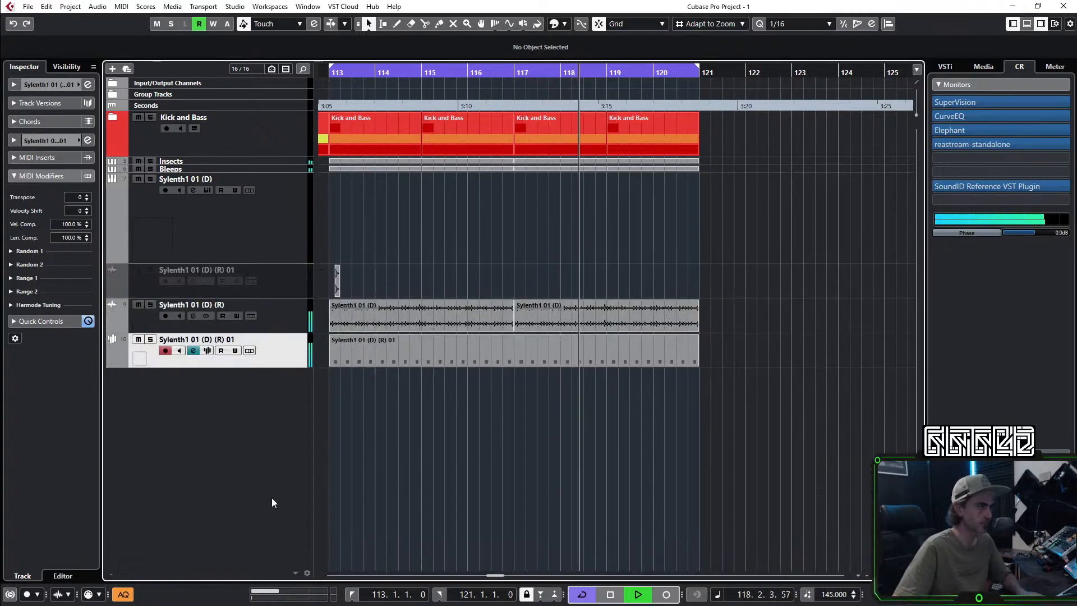
Step: Enable the sampler channel's low EQ band as a low-cut filter at 1678 Hz and check the mix's spectrum in CurveEQ
left_click(88, 84)
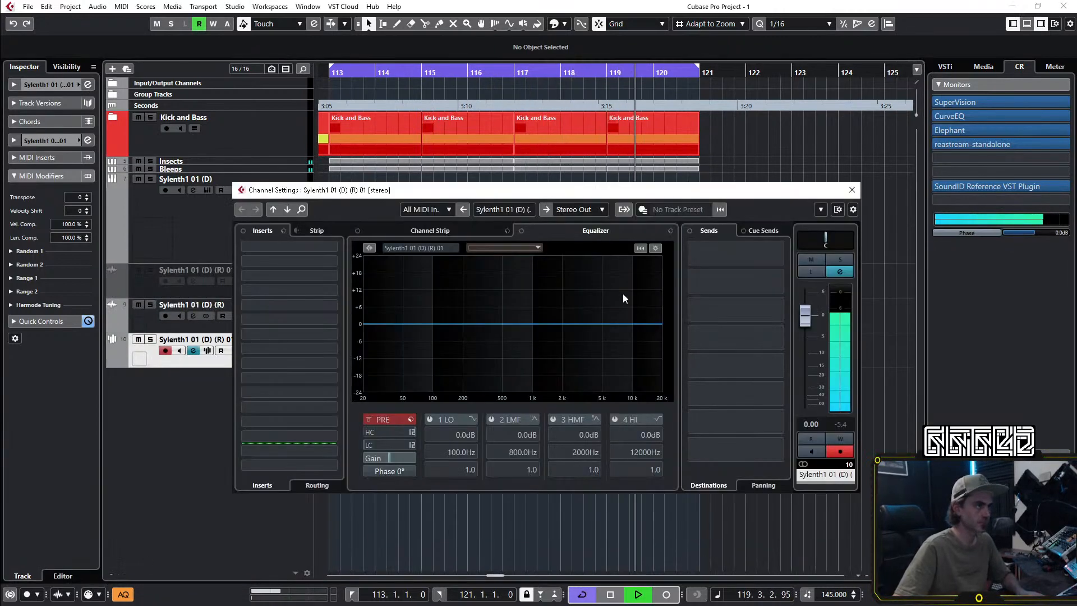
left_click(473, 419)
left_click(440, 430)
left_click(430, 420)
left_click_drag(449, 451, 498, 378)
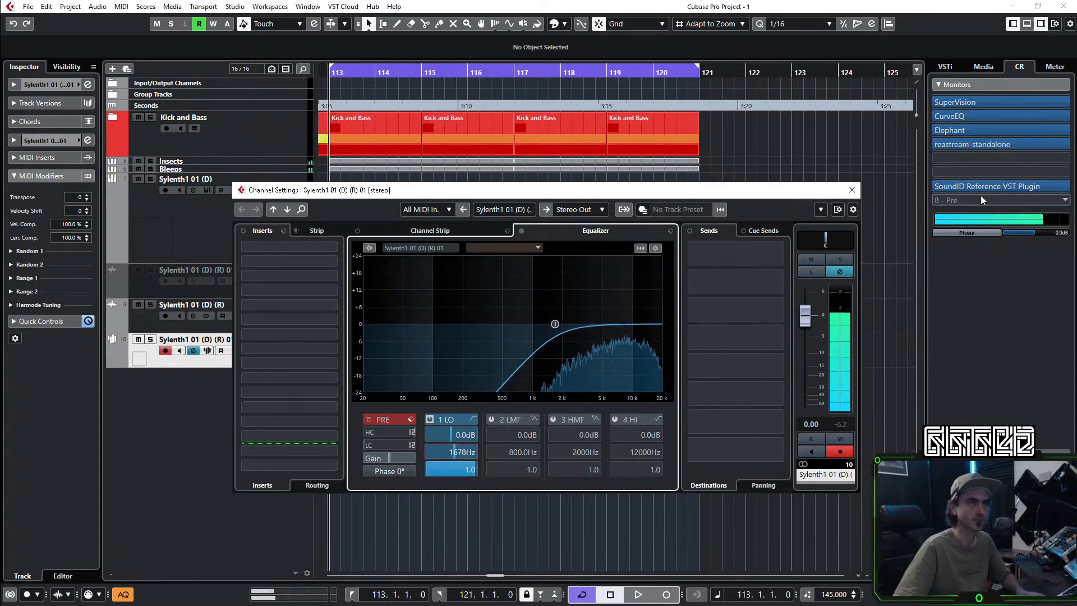
left_click(948, 116)
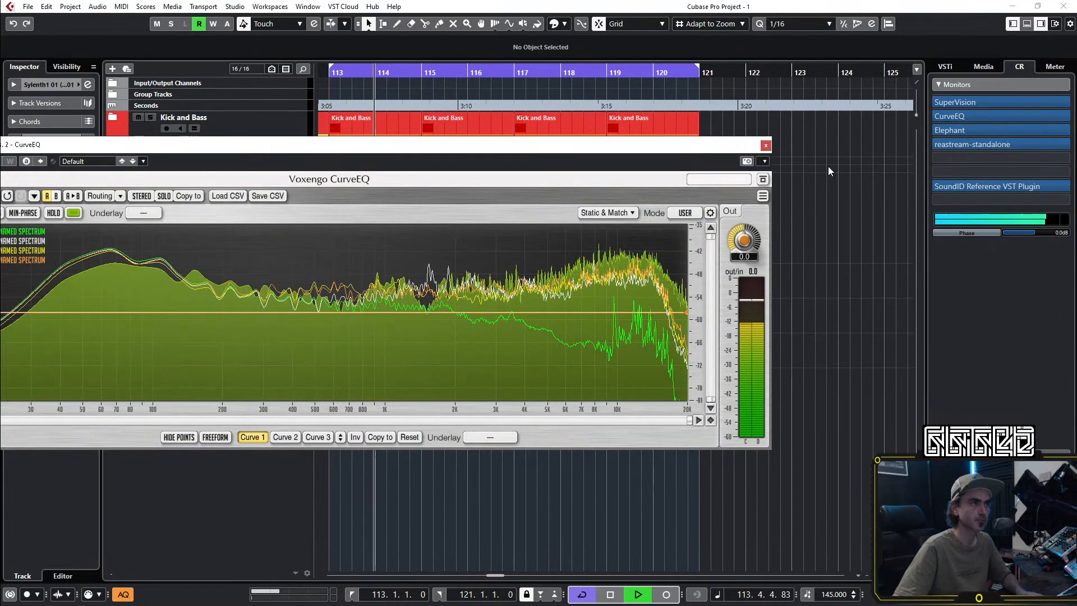
left_click(766, 146)
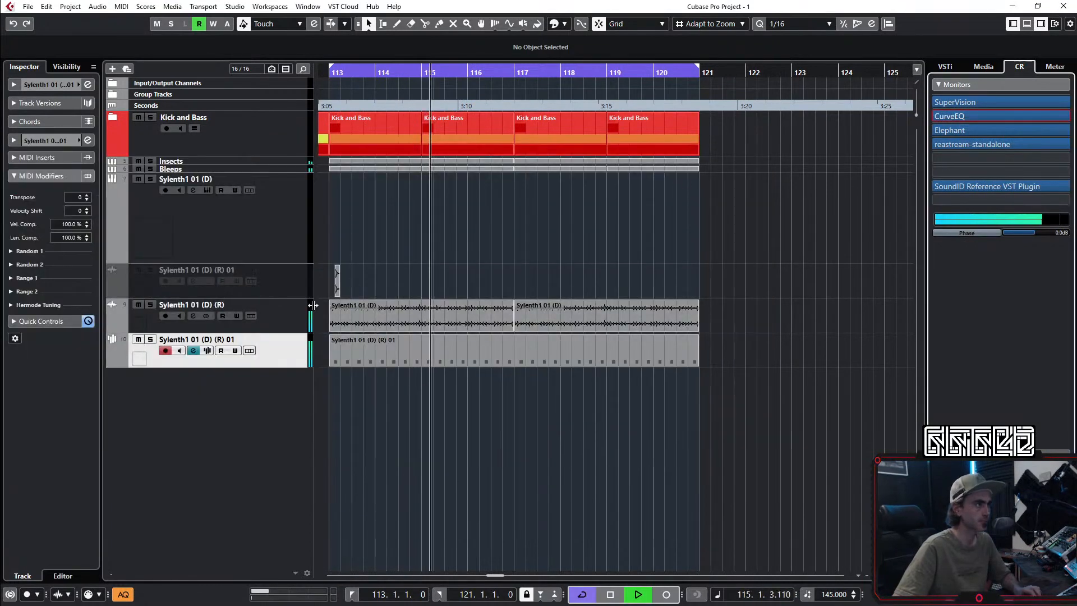
Step: Select both hi-hat channels and lower them together to -4.71 dB for the closed hi-hat and -1.12 dB for the sampler
left_click(277, 318, "ctrl")
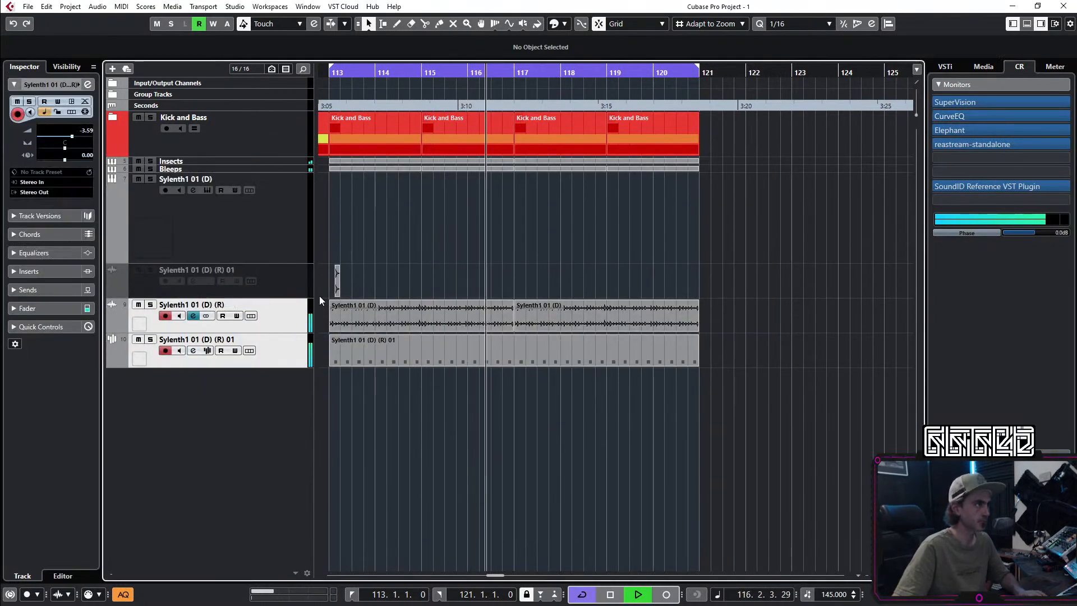
key("F3")
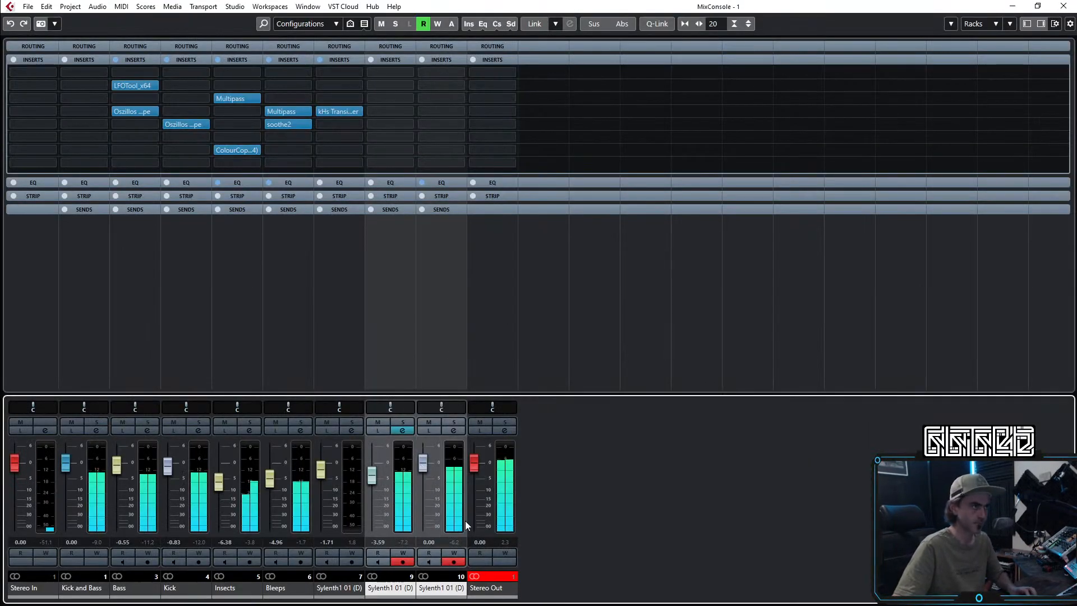
left_click_drag(424, 466, 424, 470)
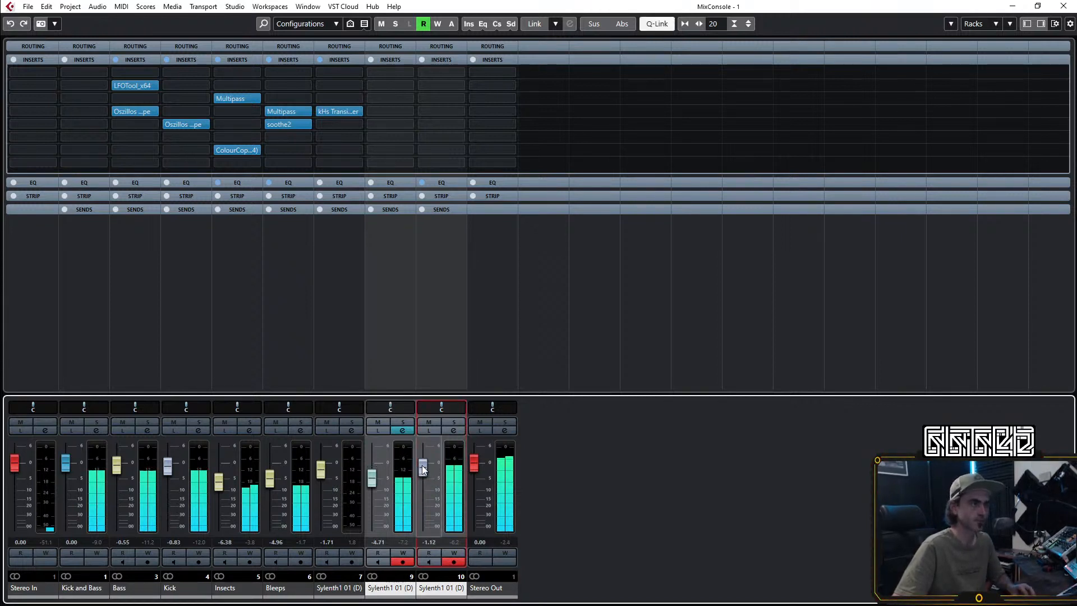
Step: Extend the channel selection from Insects through the sampler and lower the linked faders until the sampler reads -2.48 dB
left_click(229, 591)
left_click_drag(425, 466, 425, 471)
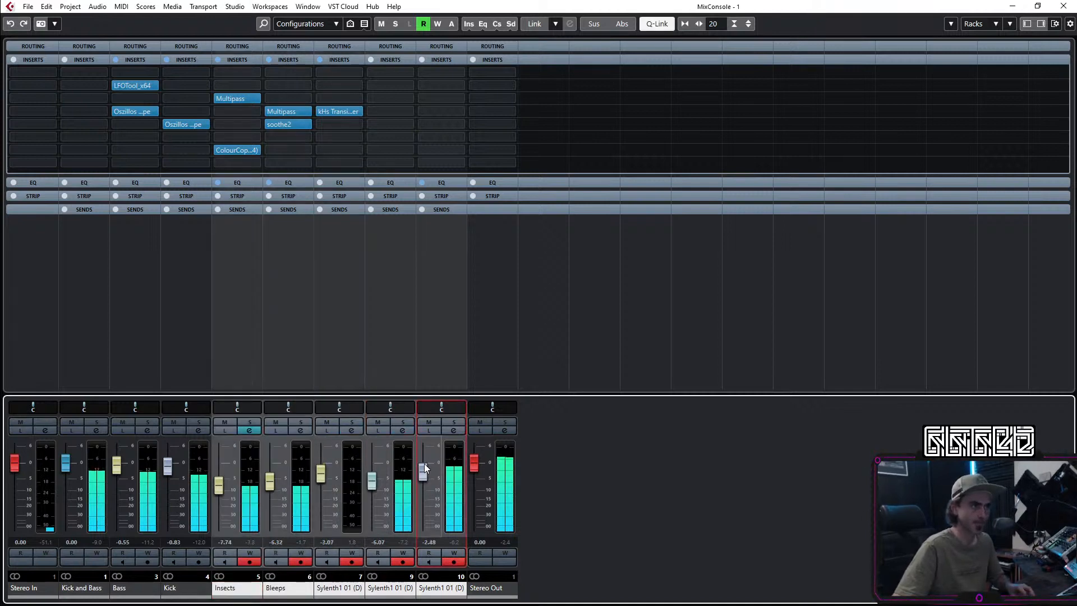
left_click(1065, 7)
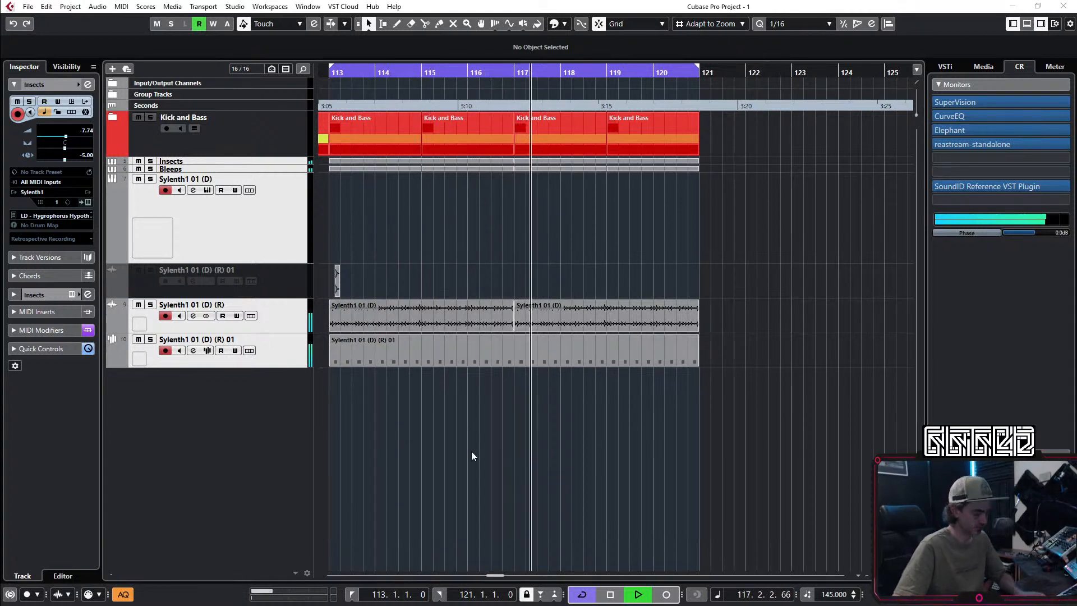
Step: Lower the linked channels from Insects through the sampler further, to -9.35 dB on Insects and -4.08 dB on the sampler, and reset the Stereo Out peak
key("F3")
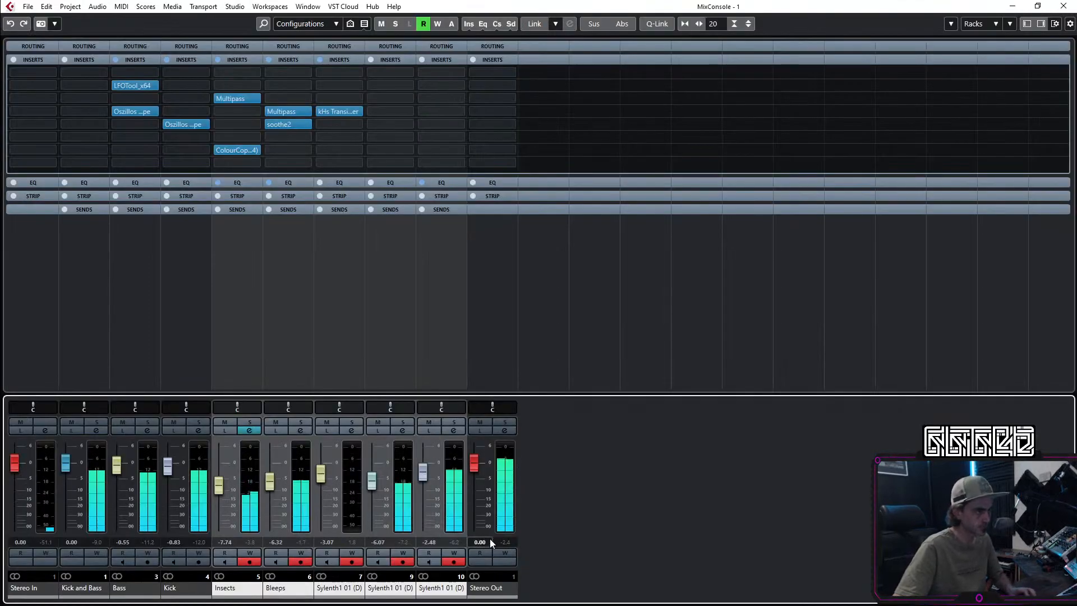
left_click_drag(424, 474, 423, 479)
left_click(483, 512)
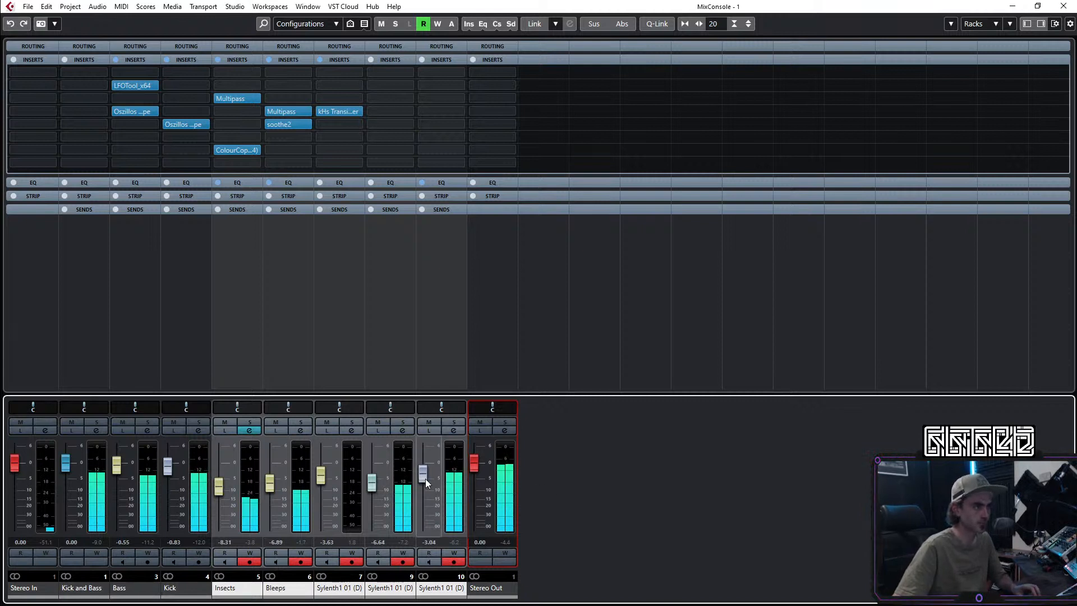
left_click_drag(424, 475, 425, 475)
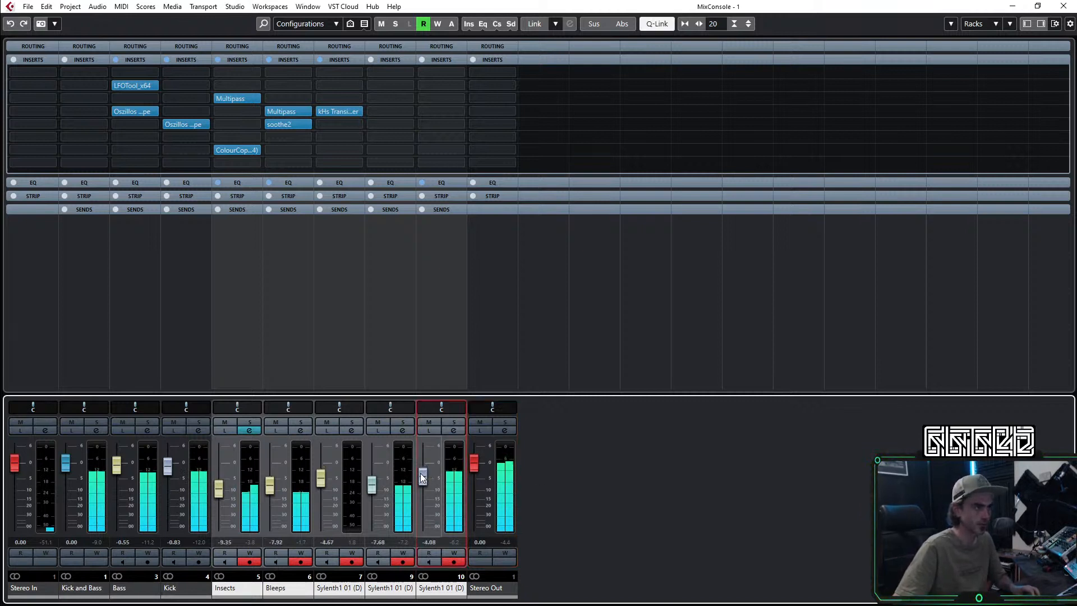
left_click(505, 541)
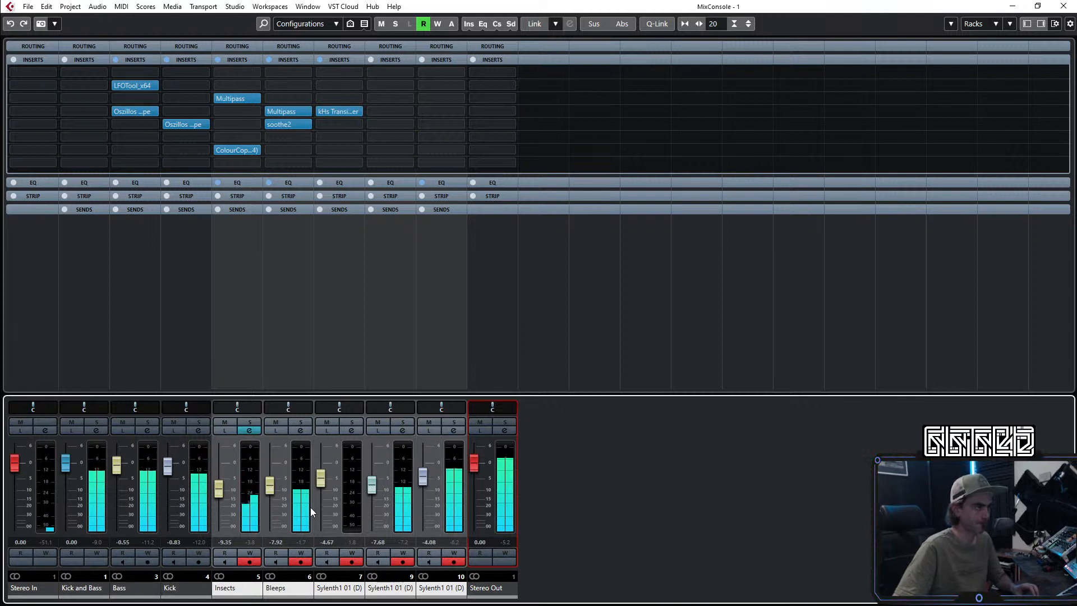
Step: Rebalance the faders to -10.0 dB on Insects, -6.99 dB on Bleeps and -3.80 dB on the sampler, and check the spectrum in CurveEQ
left_click_drag(272, 488, 273, 483)
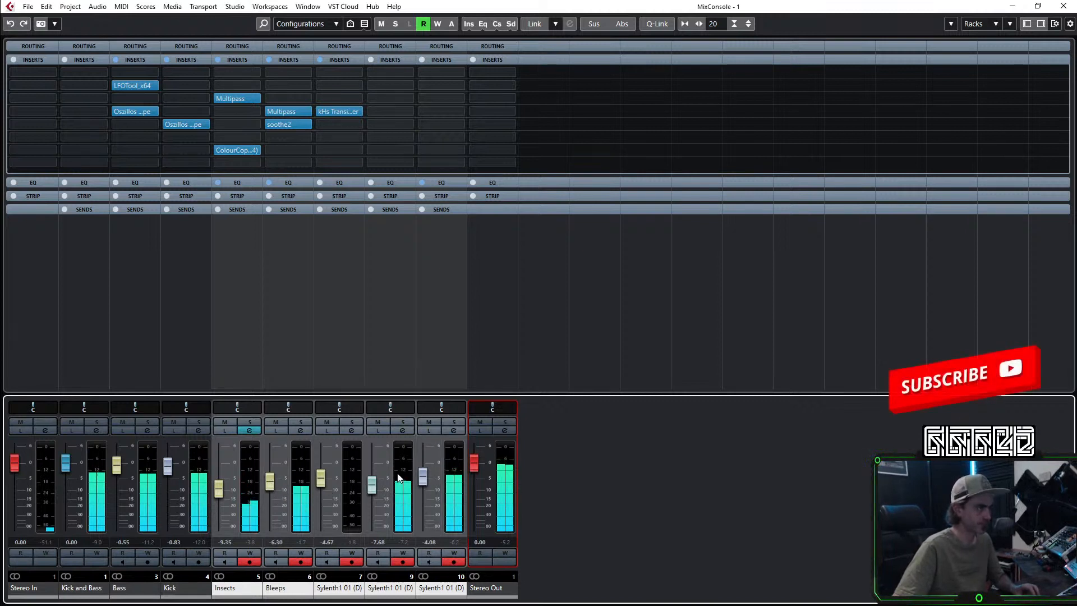
left_click_drag(425, 477, 423, 479)
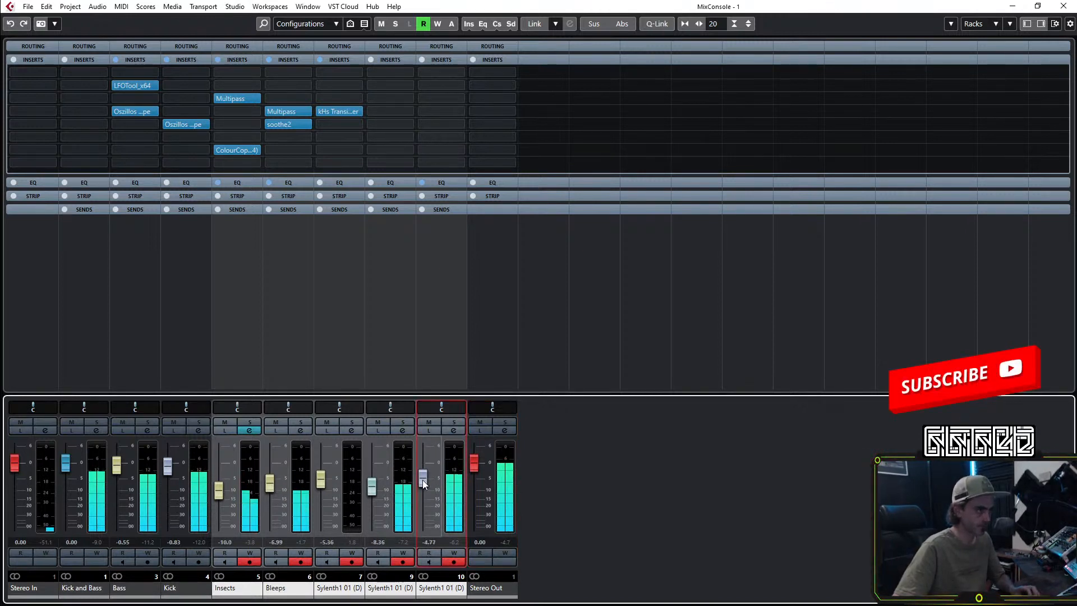
scroll(419, 478, "up", 3)
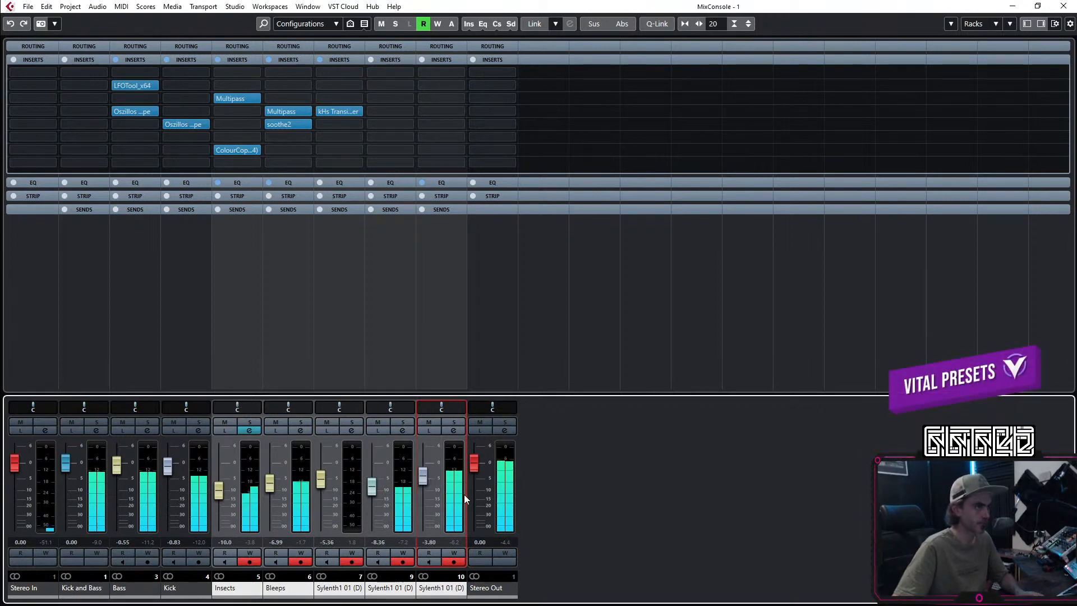
left_click(1064, 6)
left_click(946, 116)
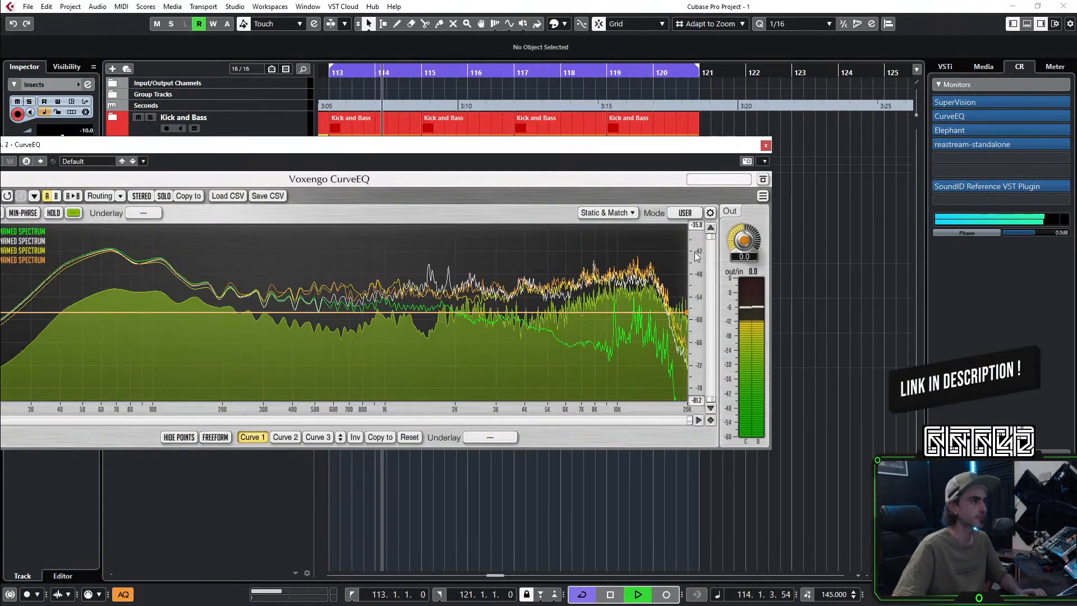
left_click(766, 146)
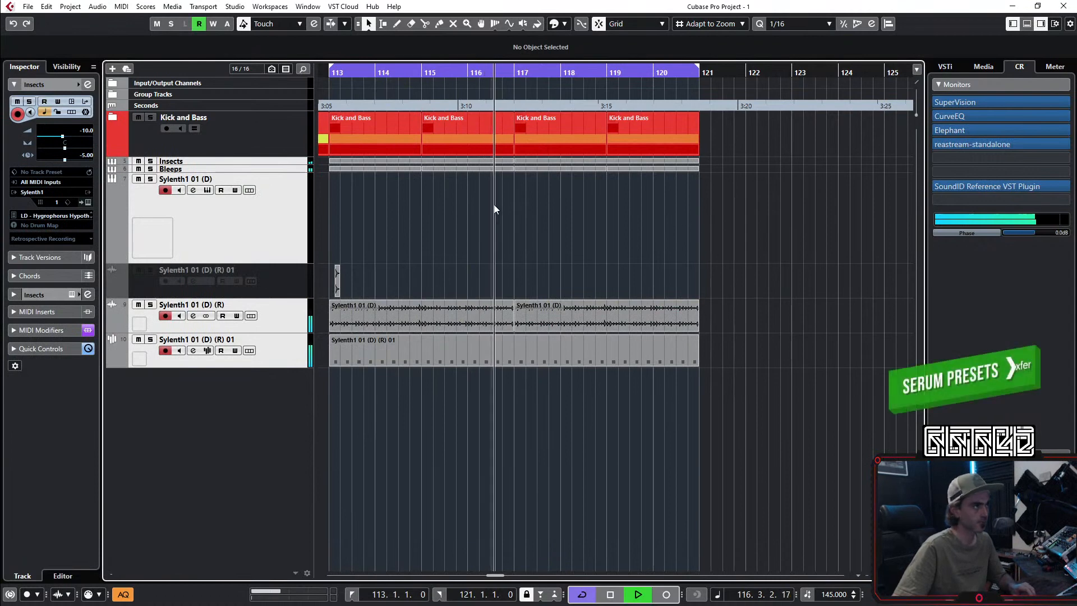
Step: Load the preset DR - Snare 01 [C3] into Sylenth1 on the Sylenth1 01 (D) track
scroll(495, 203, "down", 1)
scroll(499, 204, "left", 2)
scroll(370, 267, "right", 3)
scroll(421, 336, "left", 1)
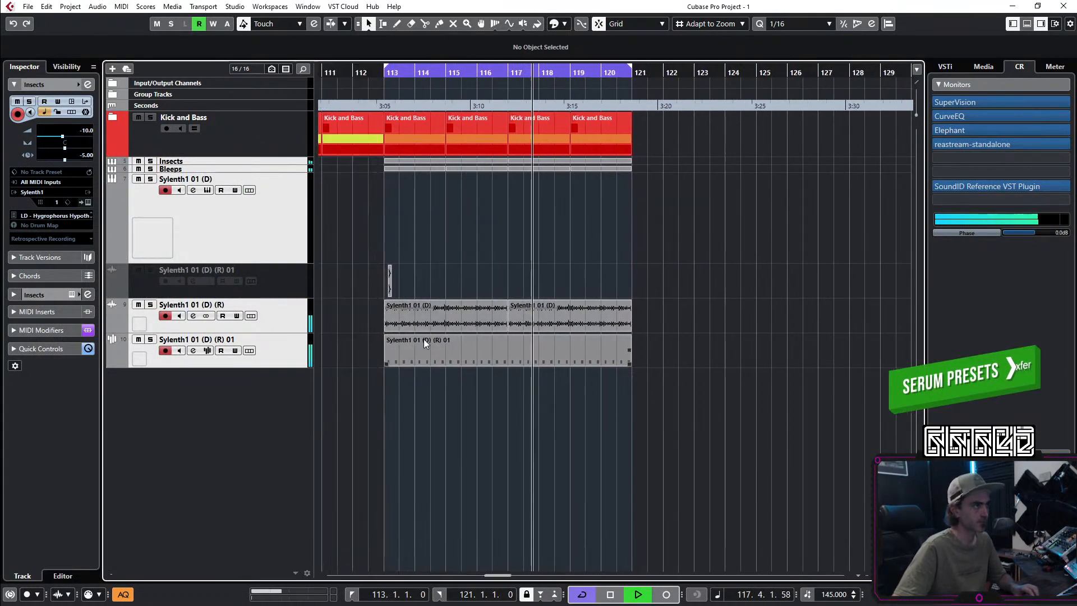
scroll(423, 339, "left", 1)
left_click(279, 242)
scroll(348, 247, "up", 1)
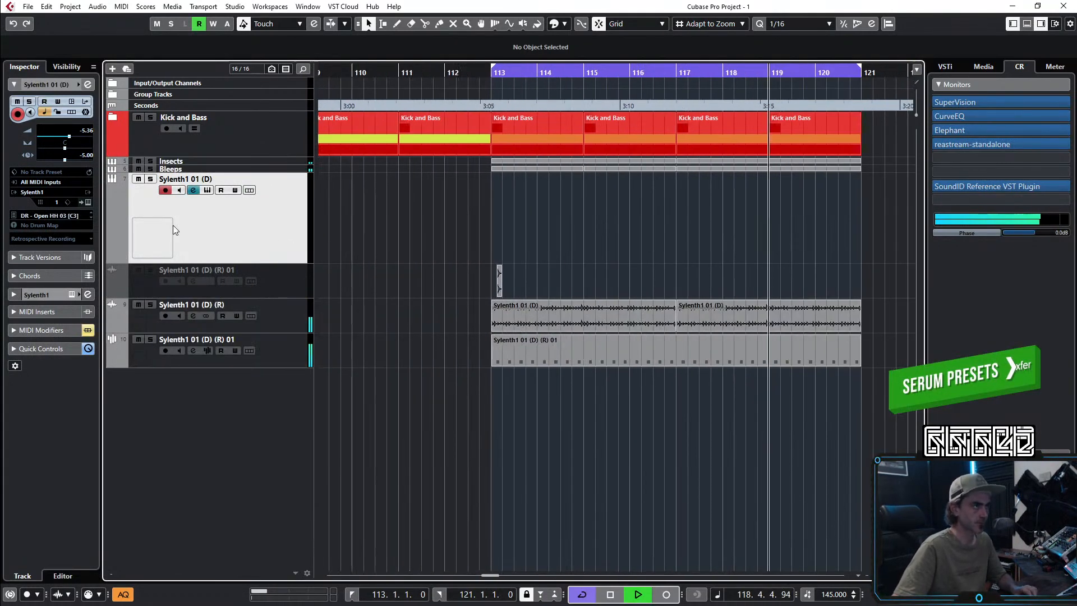
left_click(88, 202)
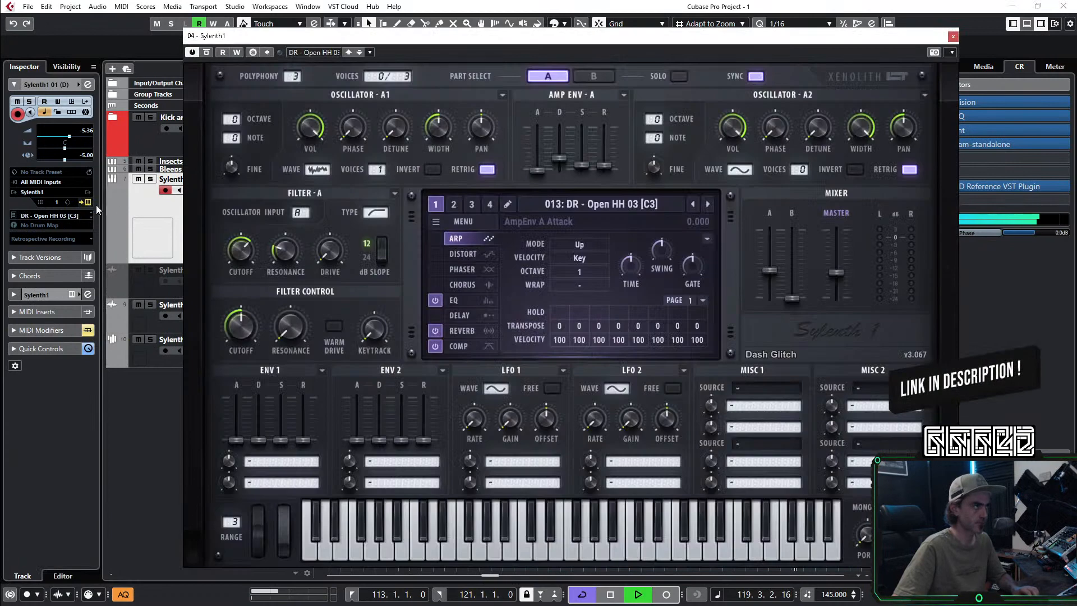
left_click(617, 206)
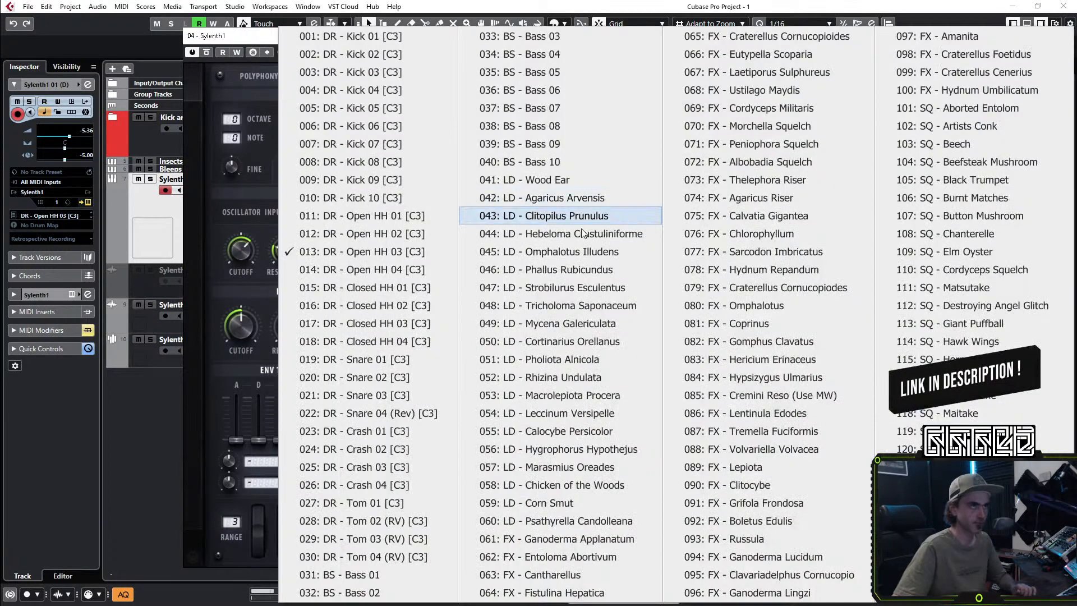
left_click(390, 366)
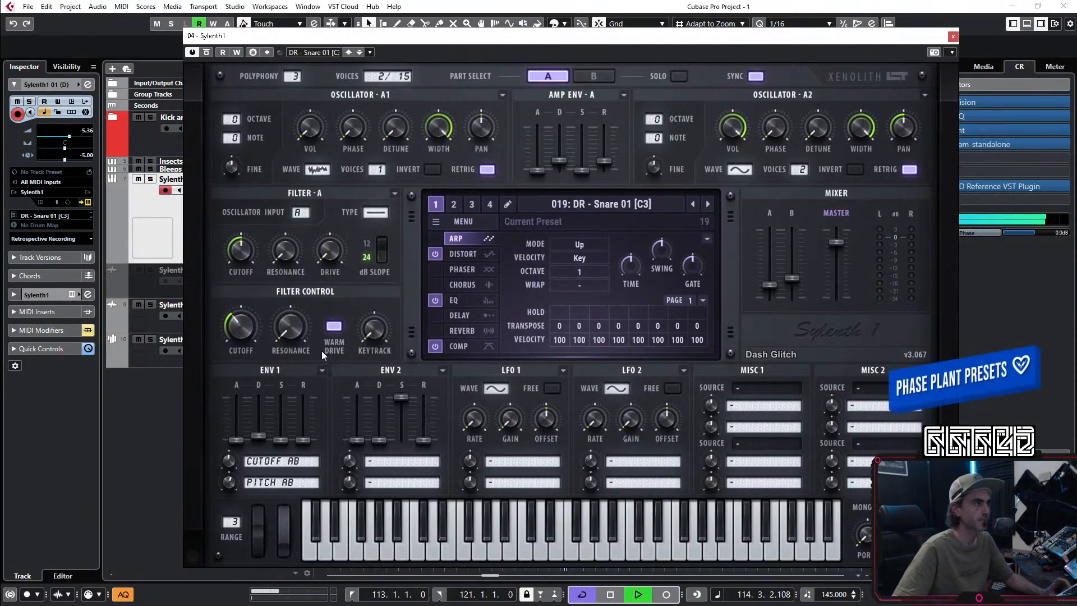
Step: Turn off the low-cut and high-cut filters and the kHs Transient Shaper insert on the Sylenth1 01 (D) channel
left_click(87, 87)
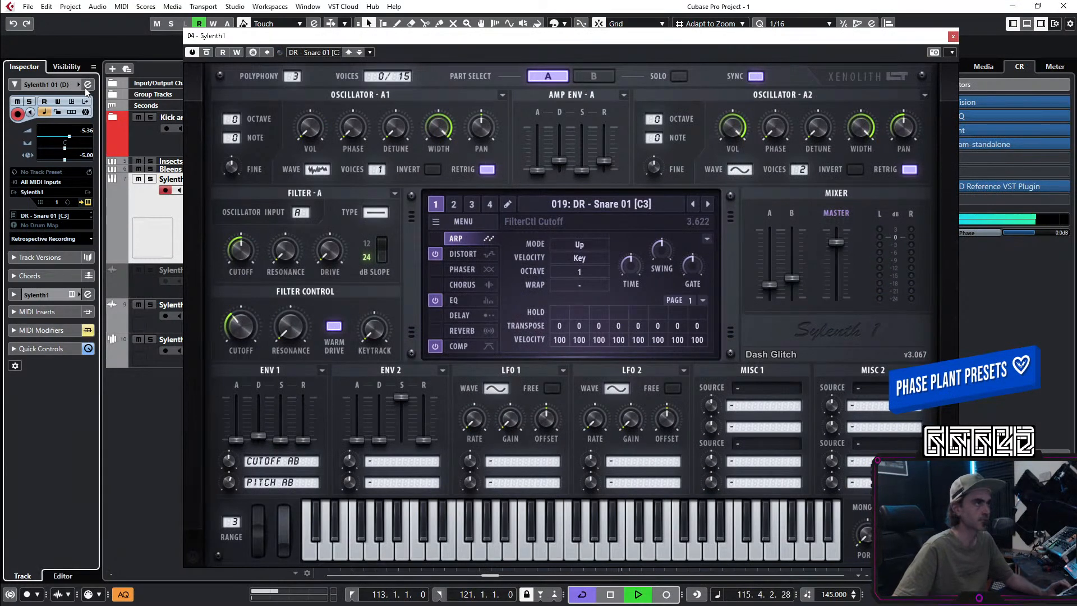
left_click(953, 37)
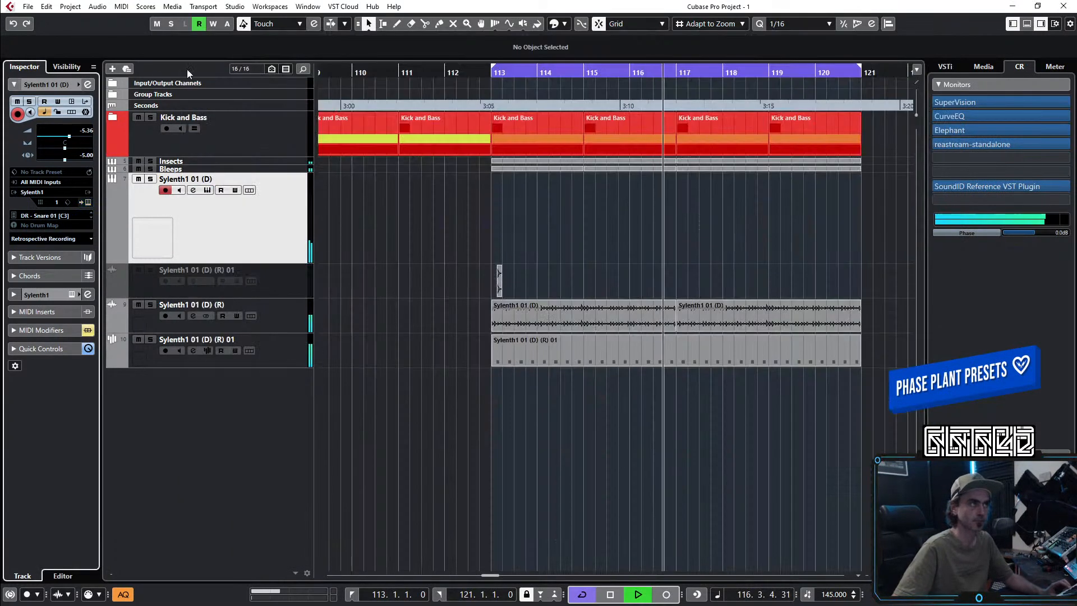
left_click(88, 85)
left_click(368, 446)
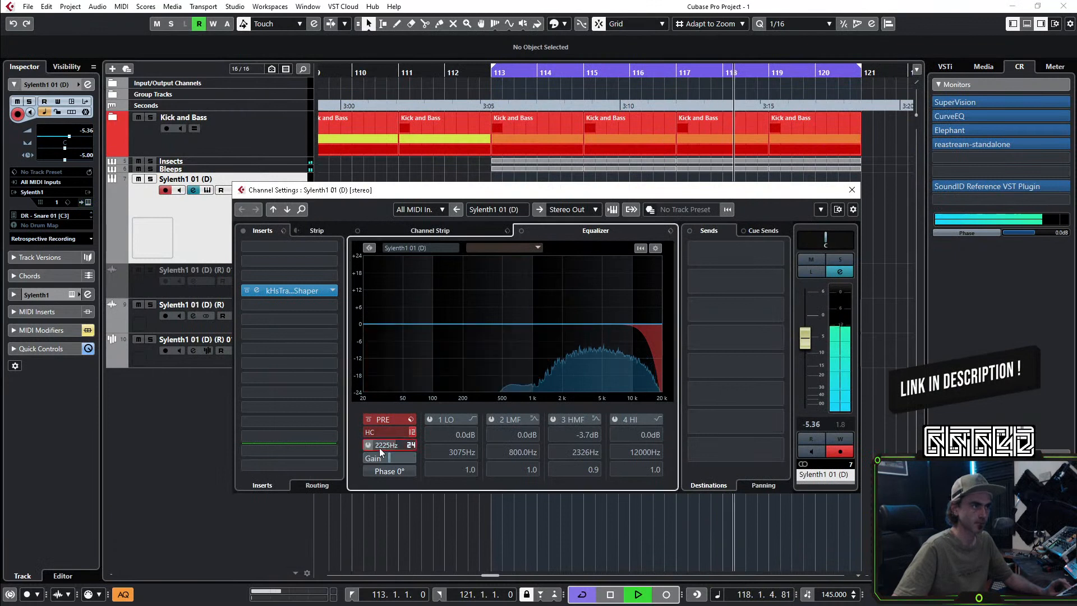
left_click(413, 433)
key("Escape")
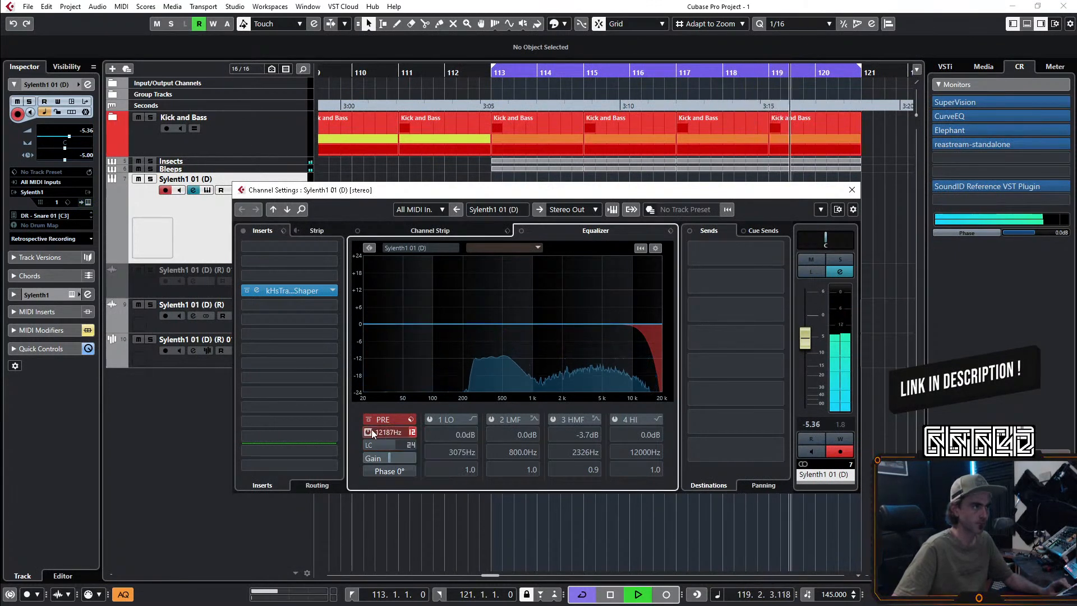
left_click(368, 432)
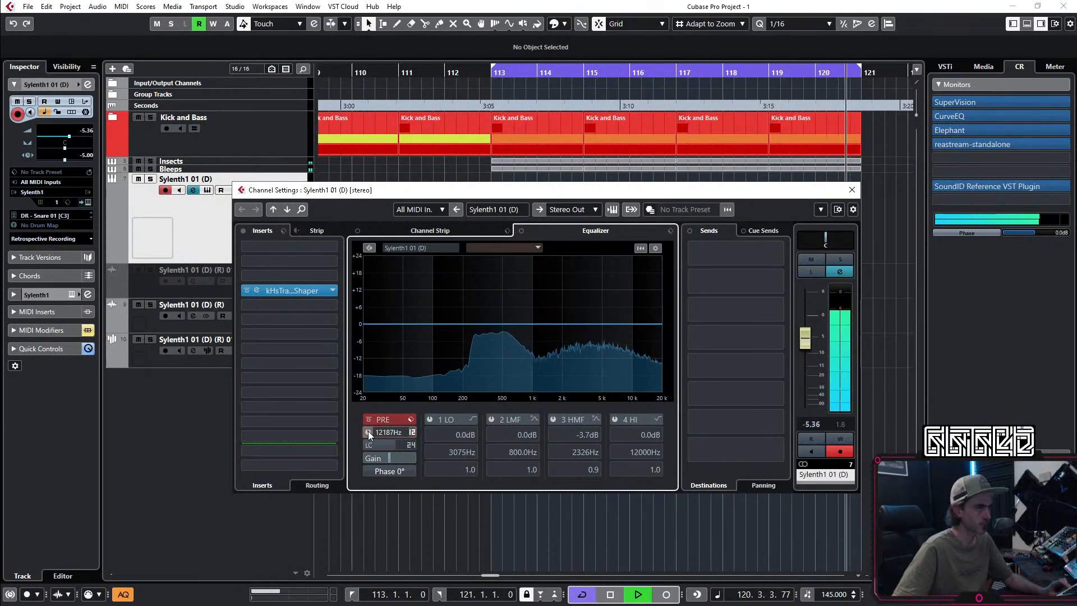
left_click(247, 290)
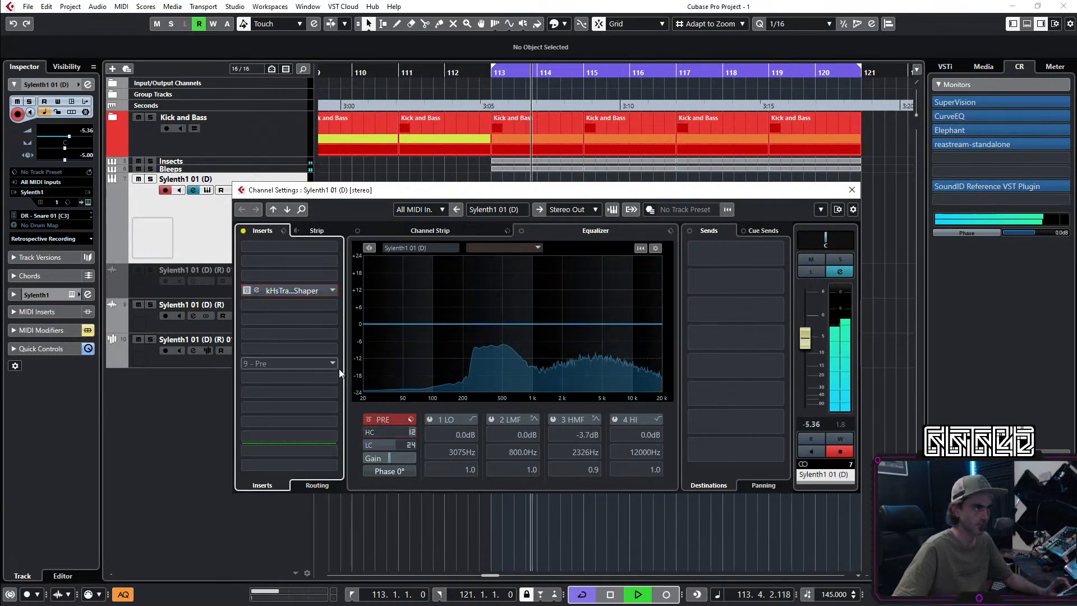
Step: Audition the snare presets up to DR - Snare 03 [C3] in Sylenth1 and return to DR - Snare 01 [C3]
left_click(88, 203)
left_click(708, 204)
left_click(708, 205)
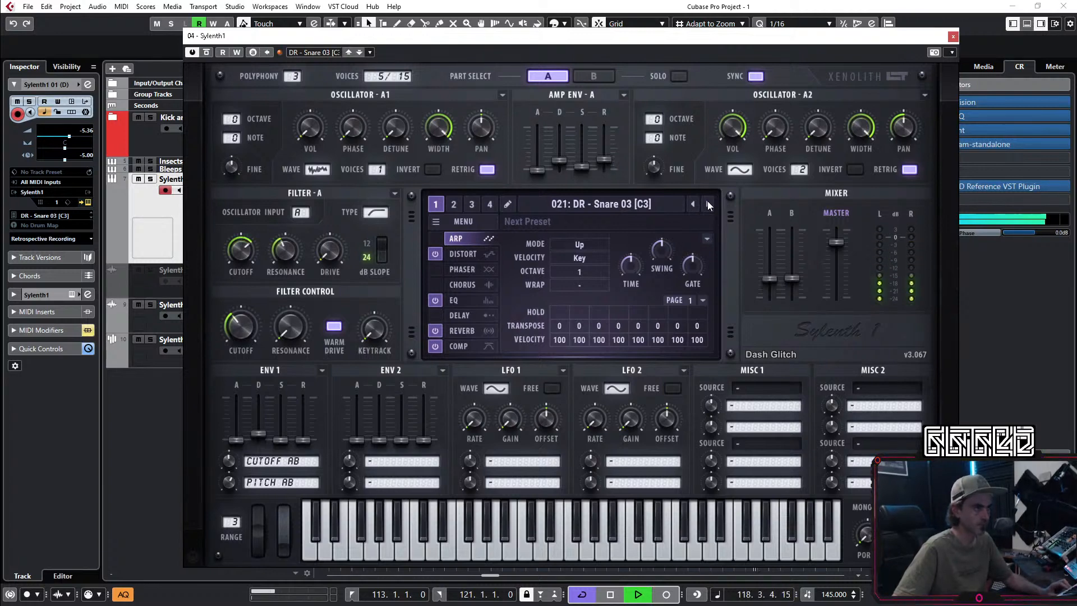
left_click(616, 207)
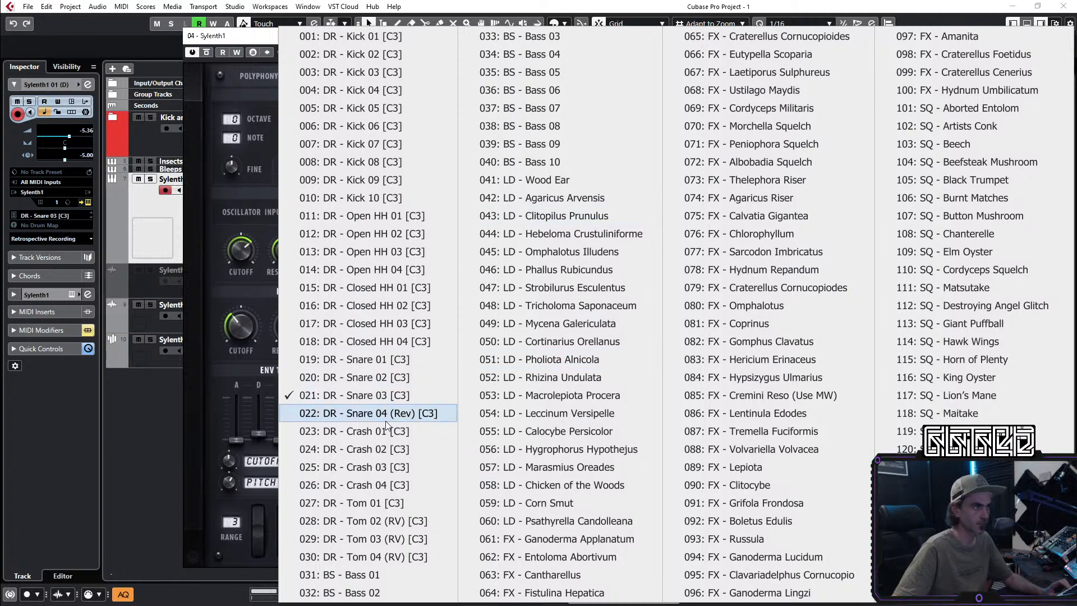
left_click(391, 363)
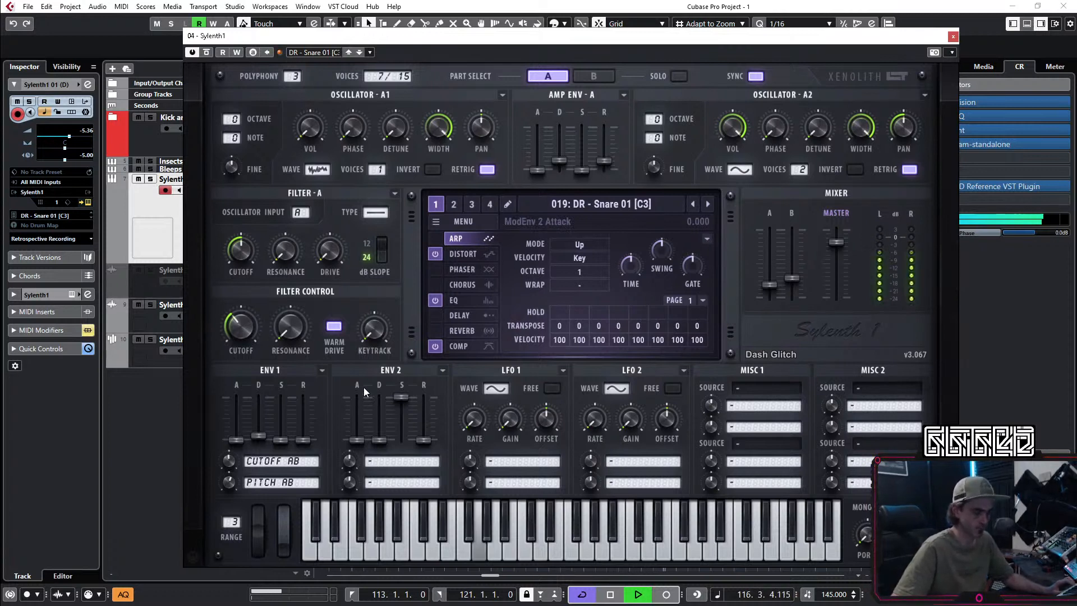
key("space")
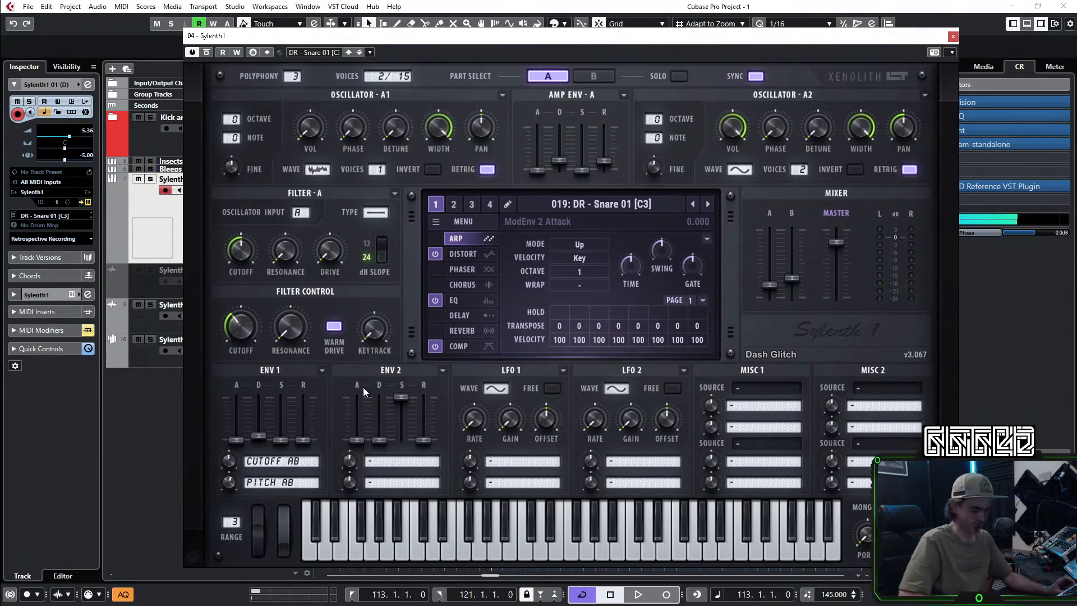
key("space")
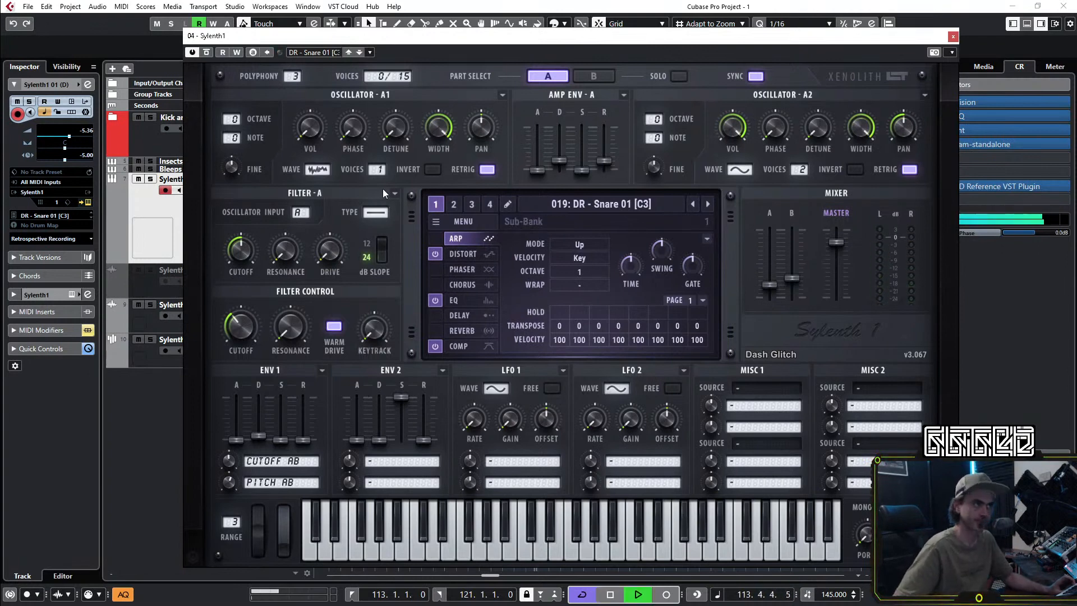
left_click(952, 37)
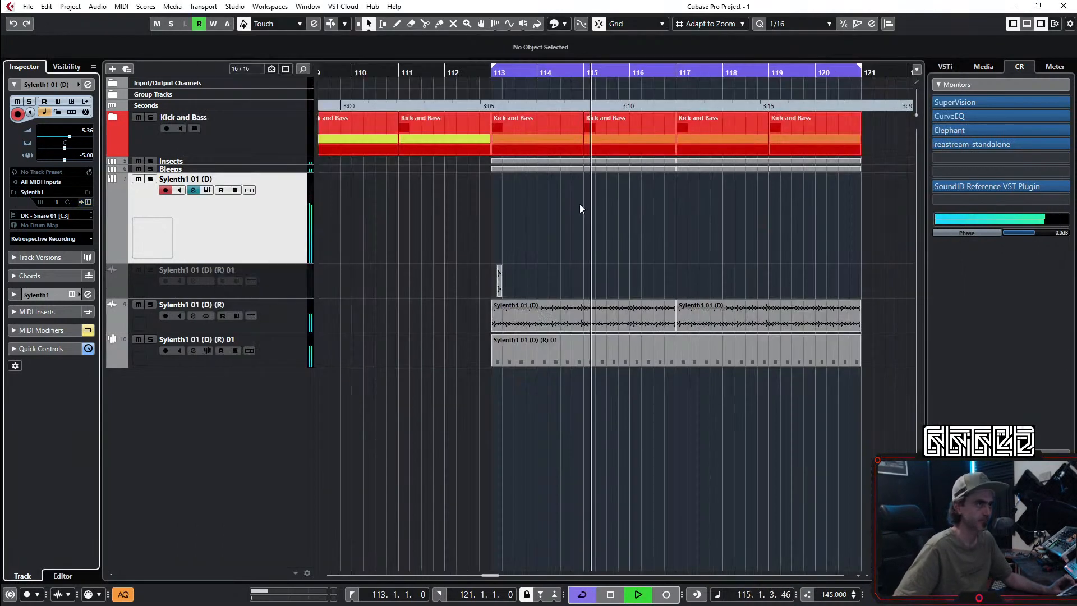
Step: Create an empty MIDI part from bar 113 to 121 on the Sylenth1 01 (D) track and open it for note editing
left_click(513, 219)
double_click(513, 220)
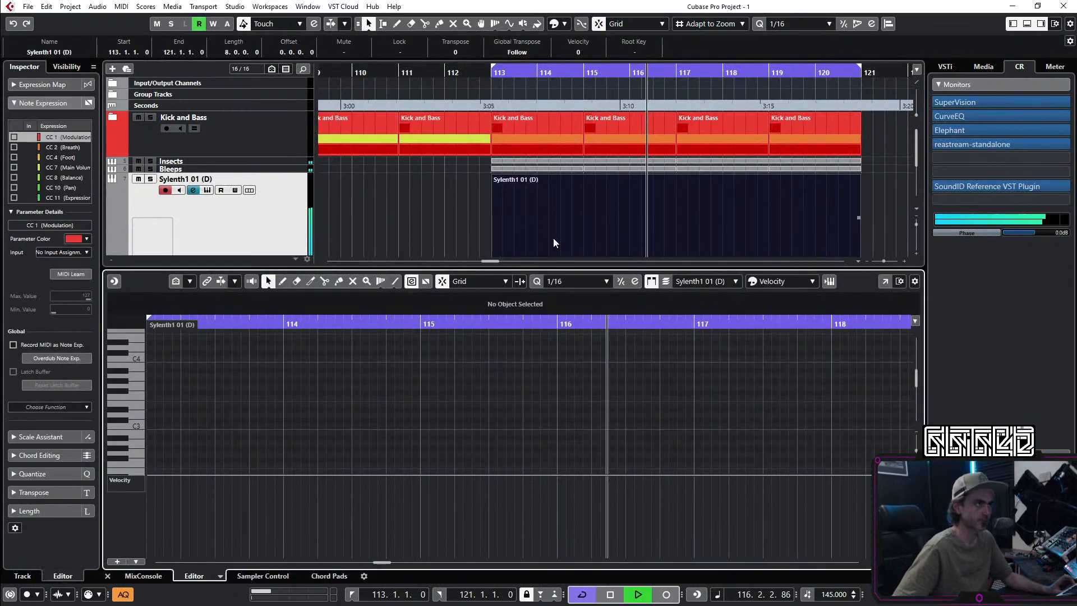
scroll(202, 382, "up", 2)
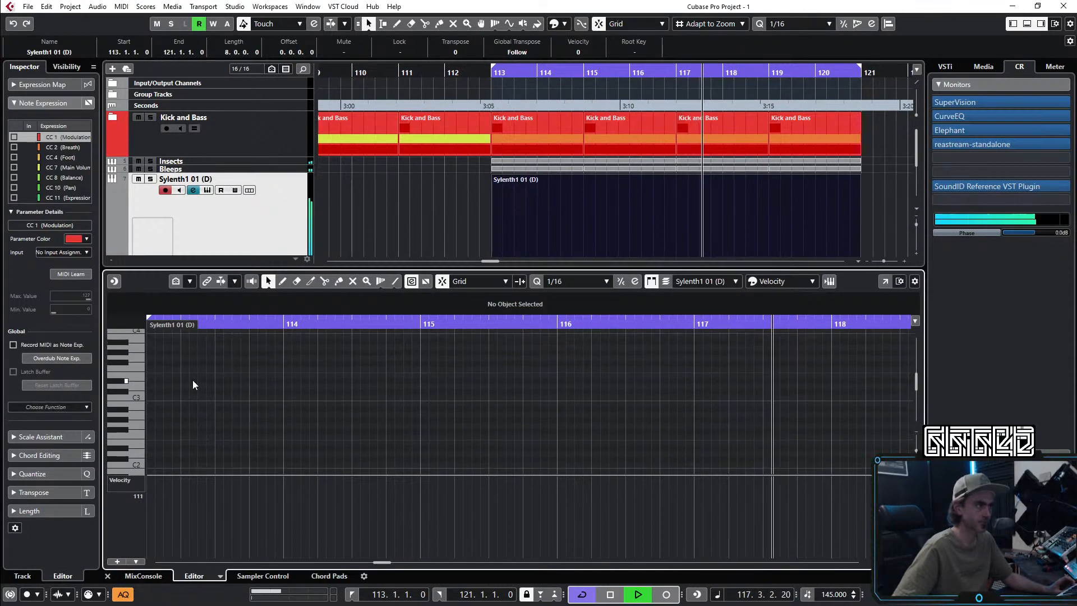
Step: Enter 1/16-long G2 snare notes on beats 2 and 4 of bars 113 and 114, then close the note editor
double_click(184, 426)
key("space")
double_click(253, 426)
key("space")
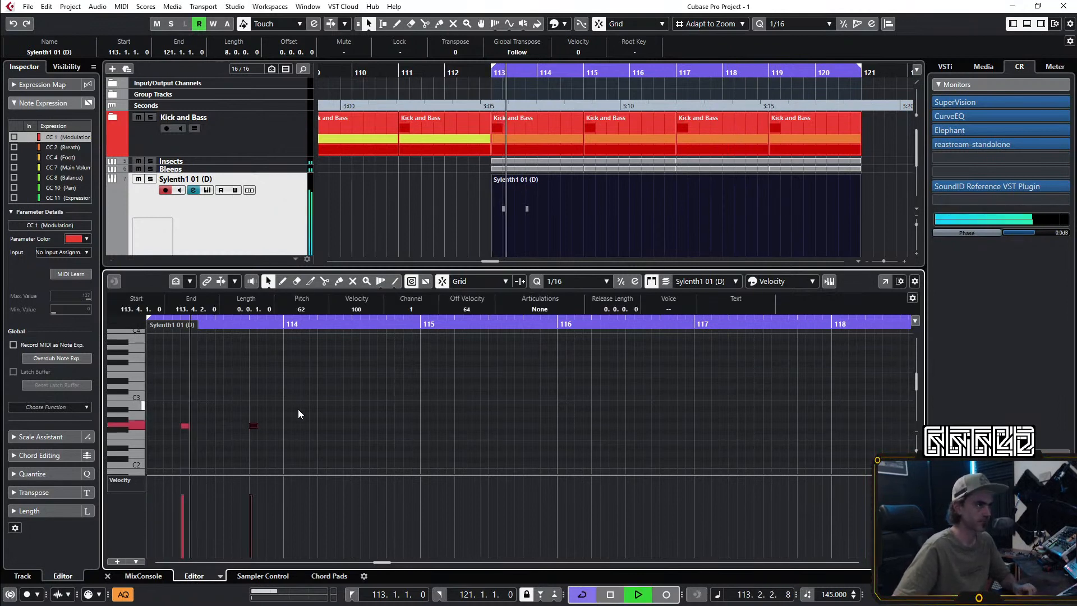
double_click(322, 426)
key("space")
key("space")
double_click(391, 426)
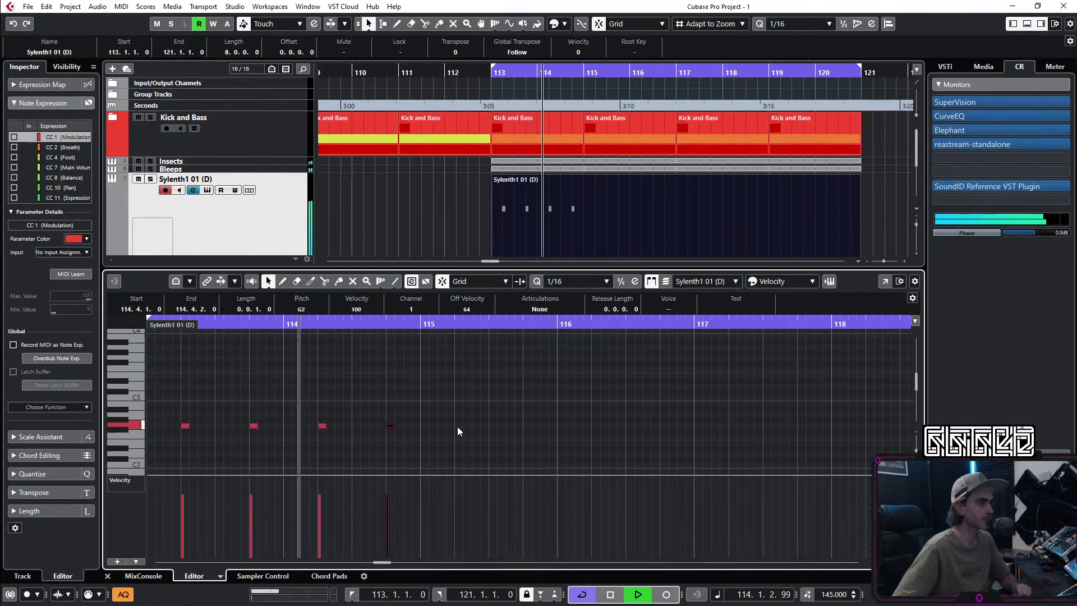
left_click(194, 576)
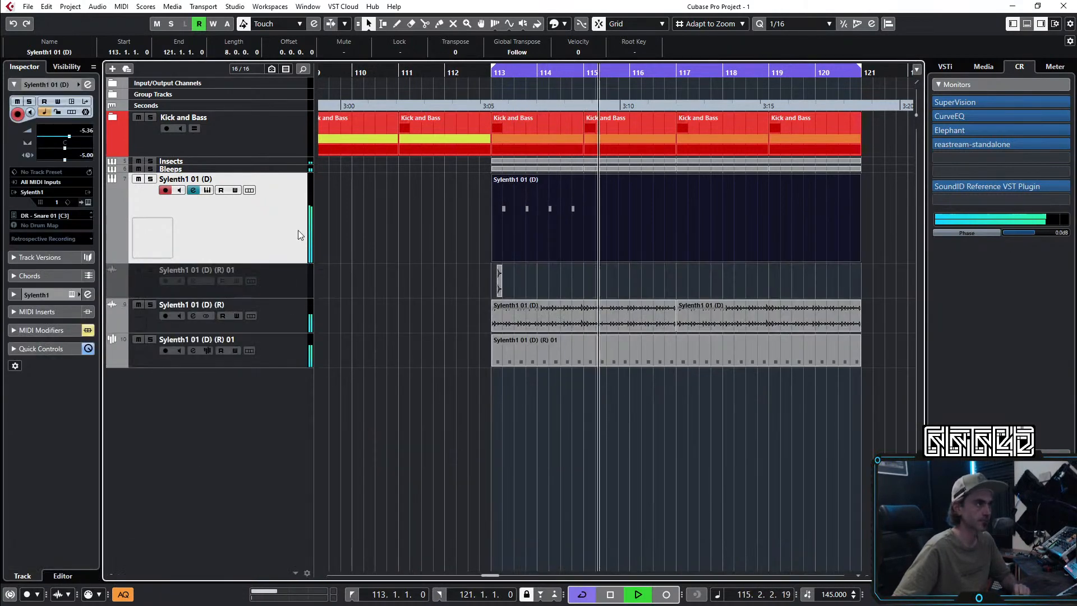
Step: Check the ENV 1 modulation amounts in Sylenth1 and set part B's amp envelope release to about 2.046 while auditioning the snare
key("space")
key("space")
left_click(87, 202)
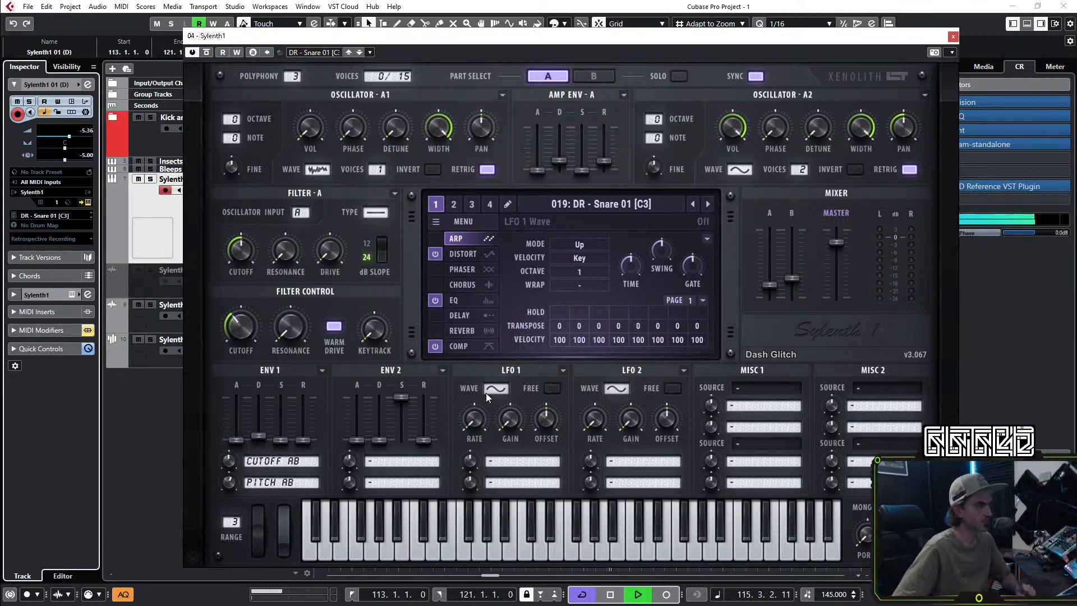
key("space")
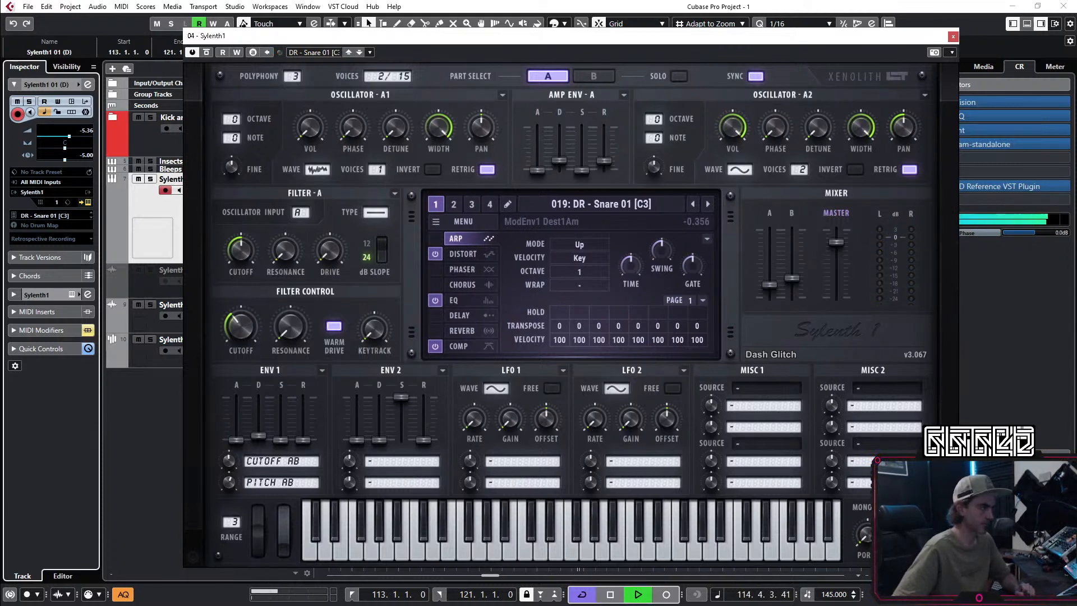
key("ctrl+w")
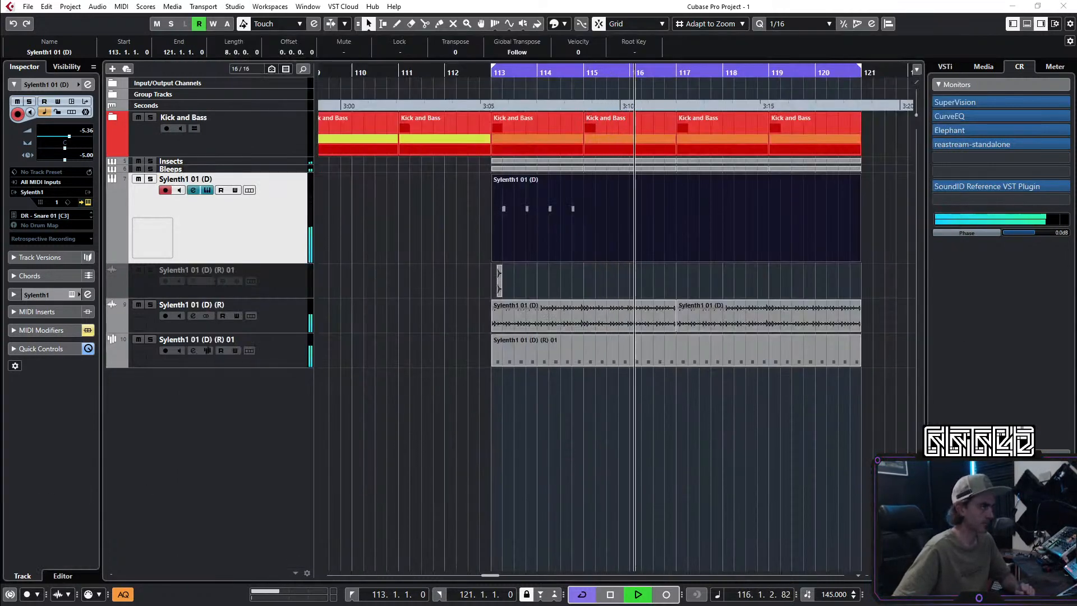
left_click(348, 474)
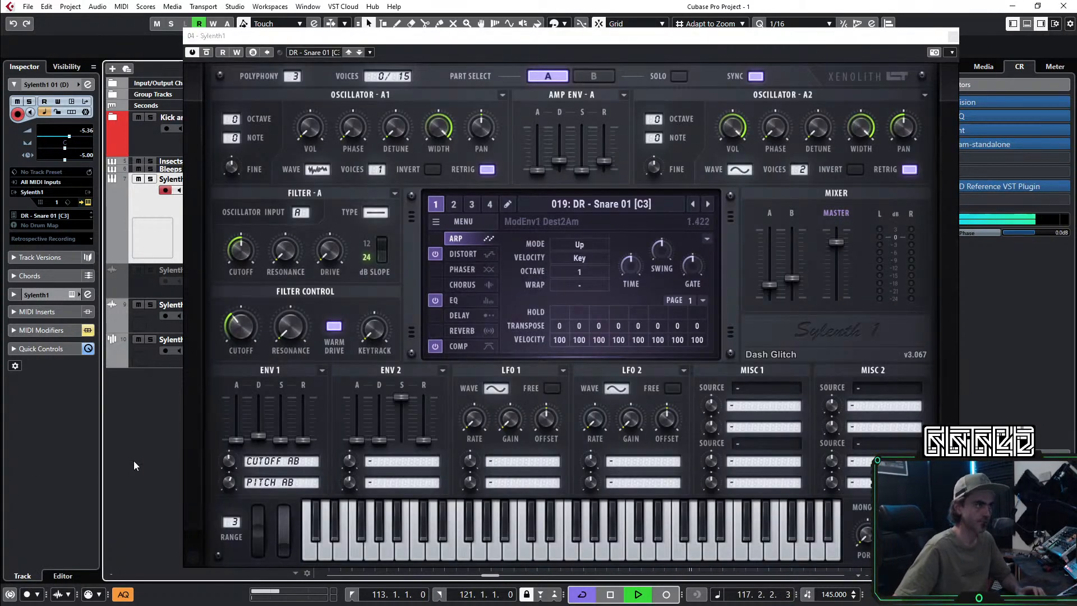
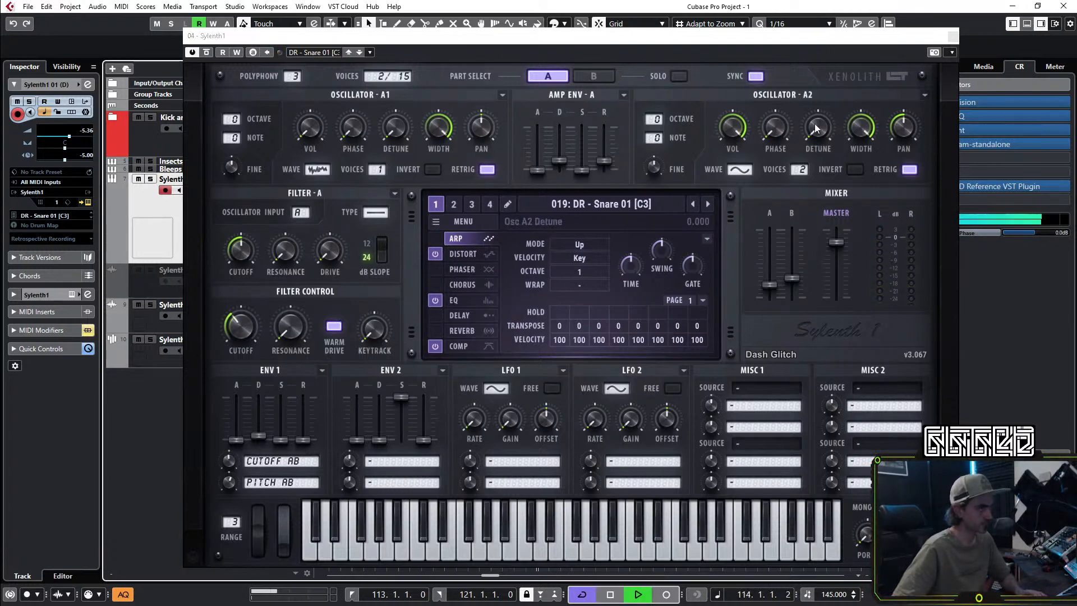
left_click(584, 78)
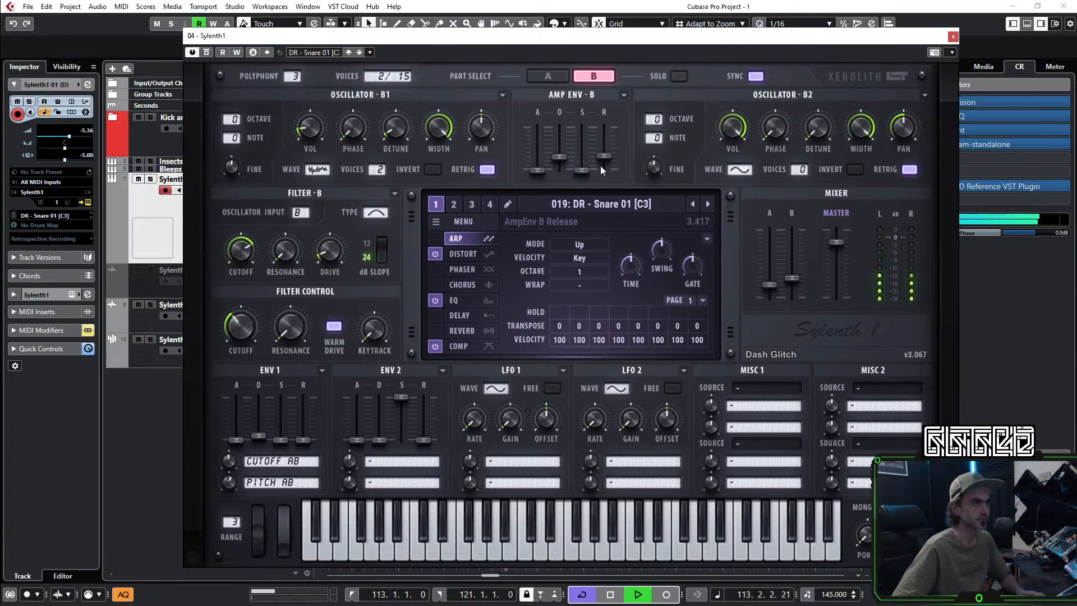
left_click(563, 75)
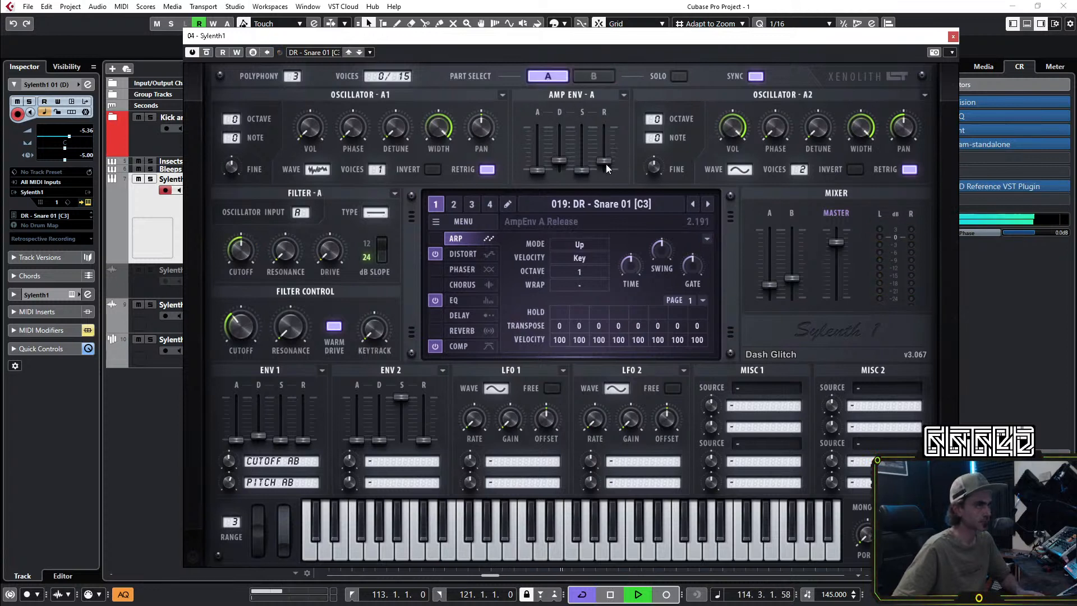
left_click(596, 78)
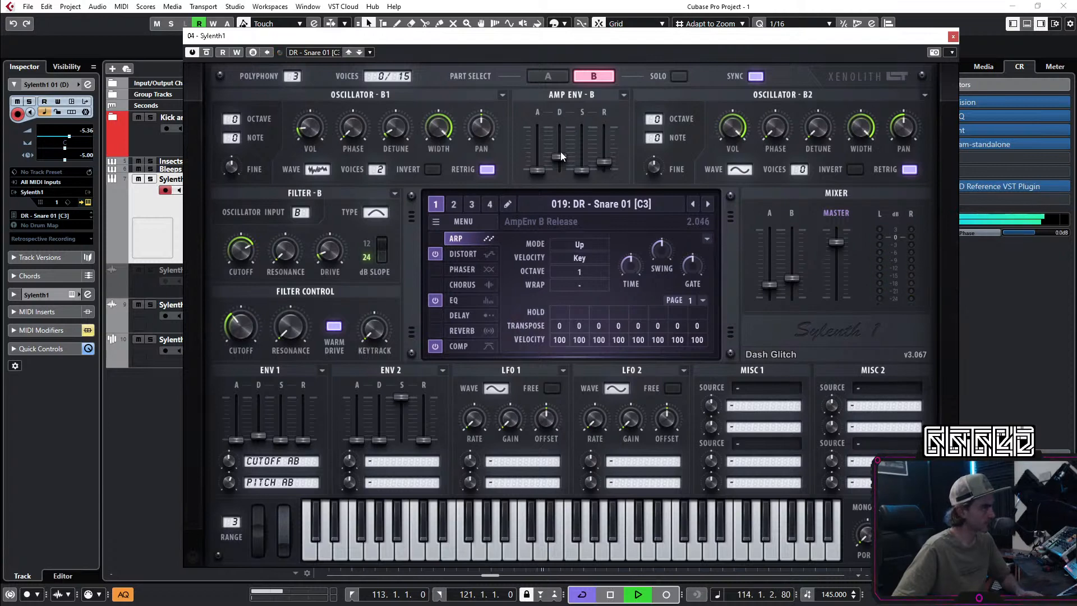
left_click(88, 203)
key("space")
key("space")
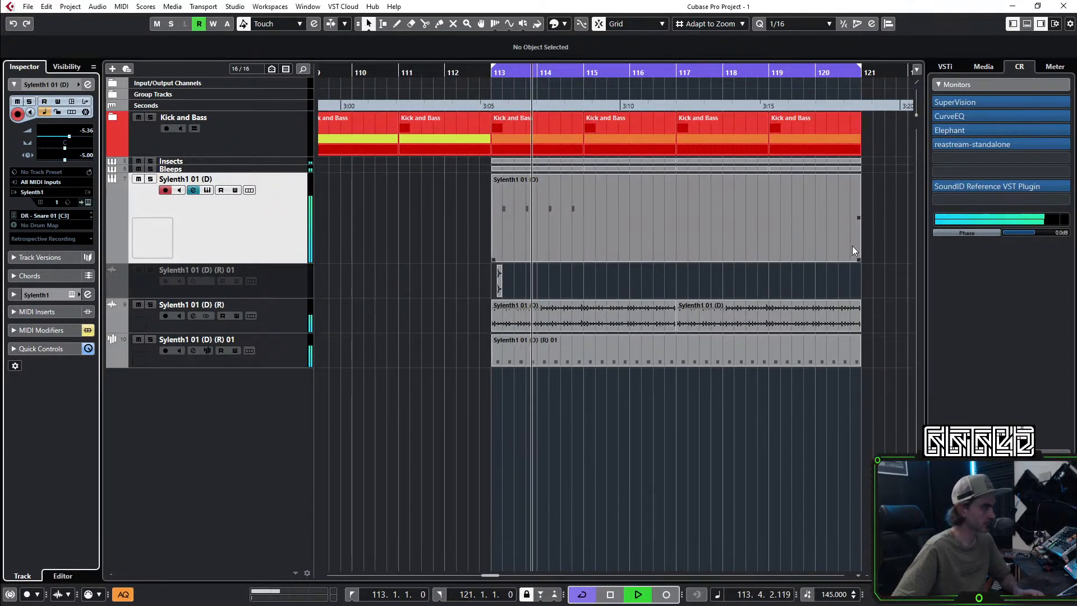
Step: Shorten the snare MIDI part to end at bar 117 and duplicate it to cover bars 117 to 121
left_click_drag(856, 262, 675, 259)
key("space")
key("space")
key("ctrl+d")
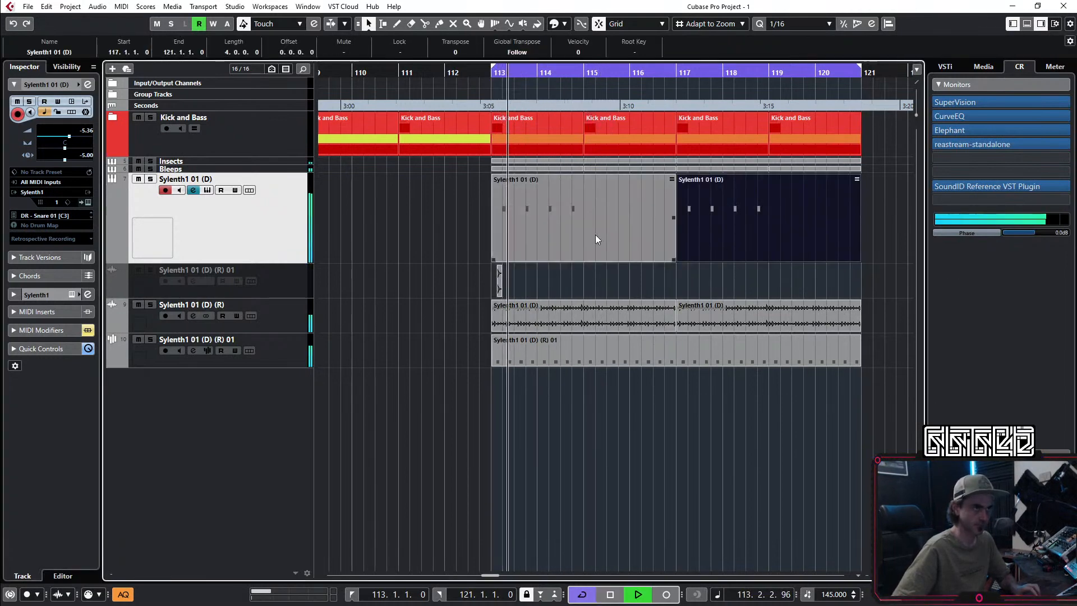
Step: Duplicate the four snare notes in the first part onto beats 2 and 4 of bars 115 and 116
double_click(590, 227)
left_click_drag(449, 379, 464, 426)
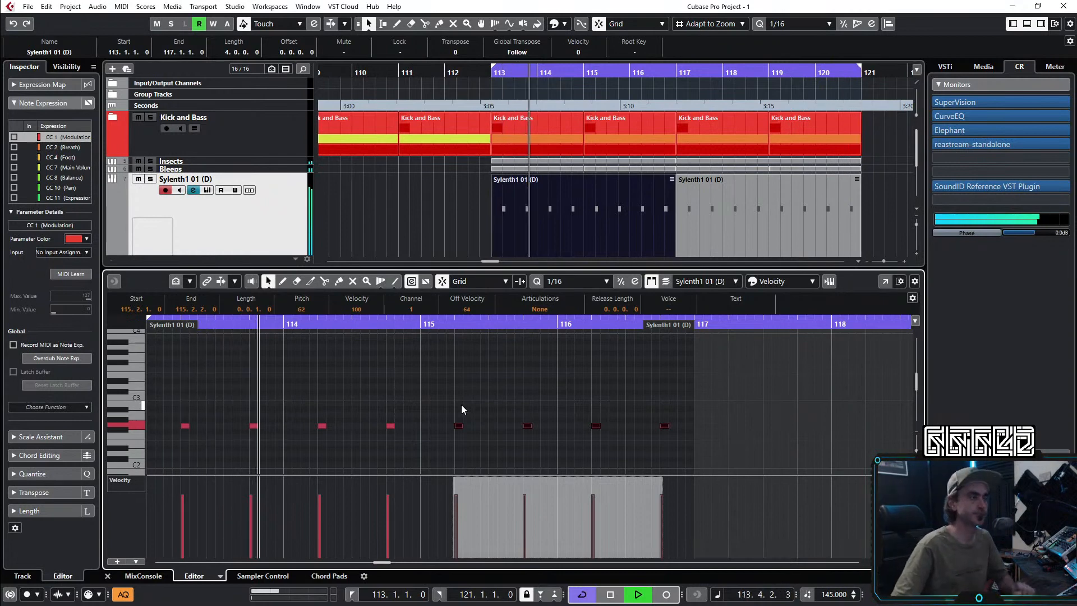
left_click(108, 575)
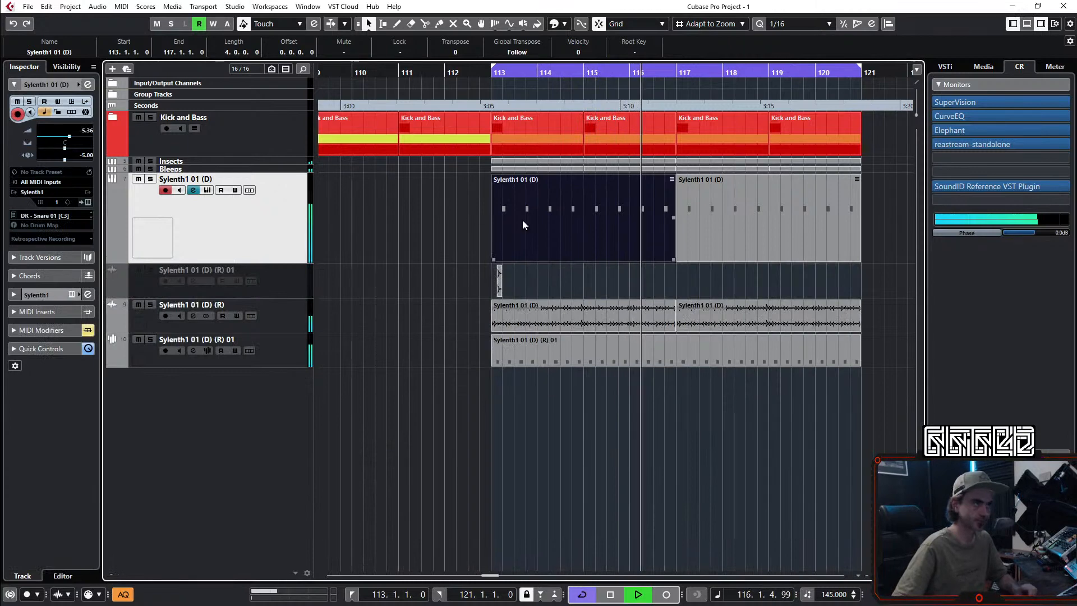
Step: Try a quiet G2 ghost note at 113.3.2 in the first snare part, with its velocity lowered to 8
double_click(626, 244)
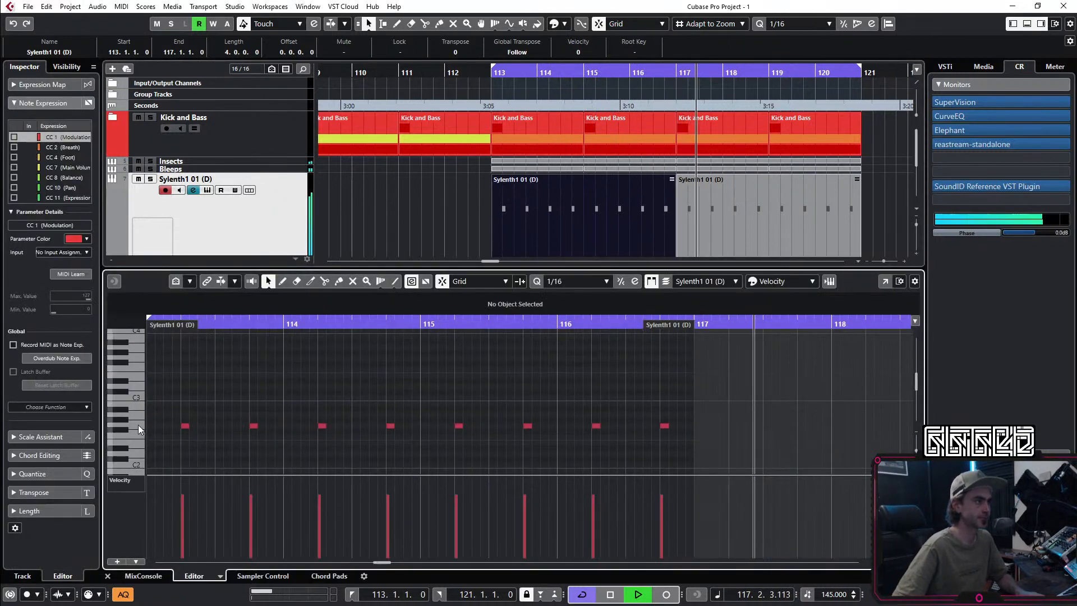
key("space")
key("space")
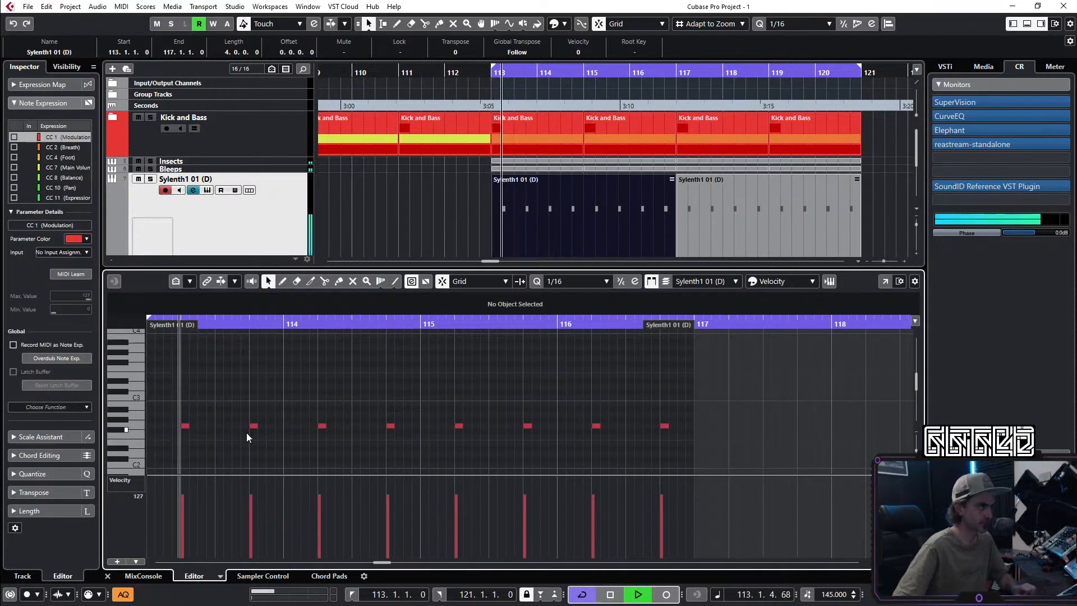
scroll(220, 430, "up", 2)
key("space")
double_click(231, 426)
key("space")
left_click_drag(229, 513, 239, 537)
key("space")
key("space")
key("space")
key("space")
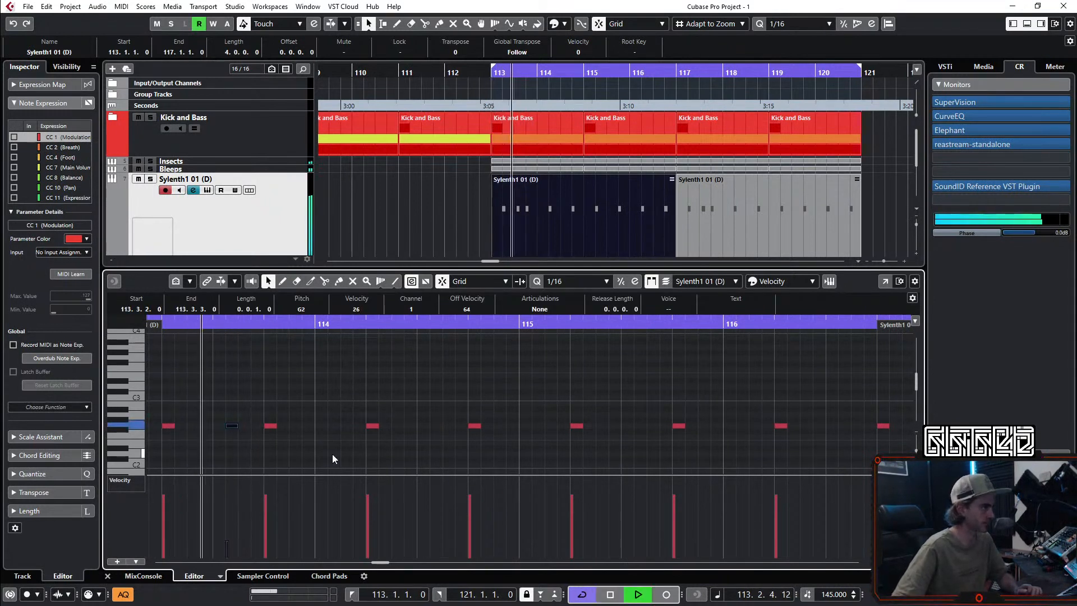
key("space")
key("space")
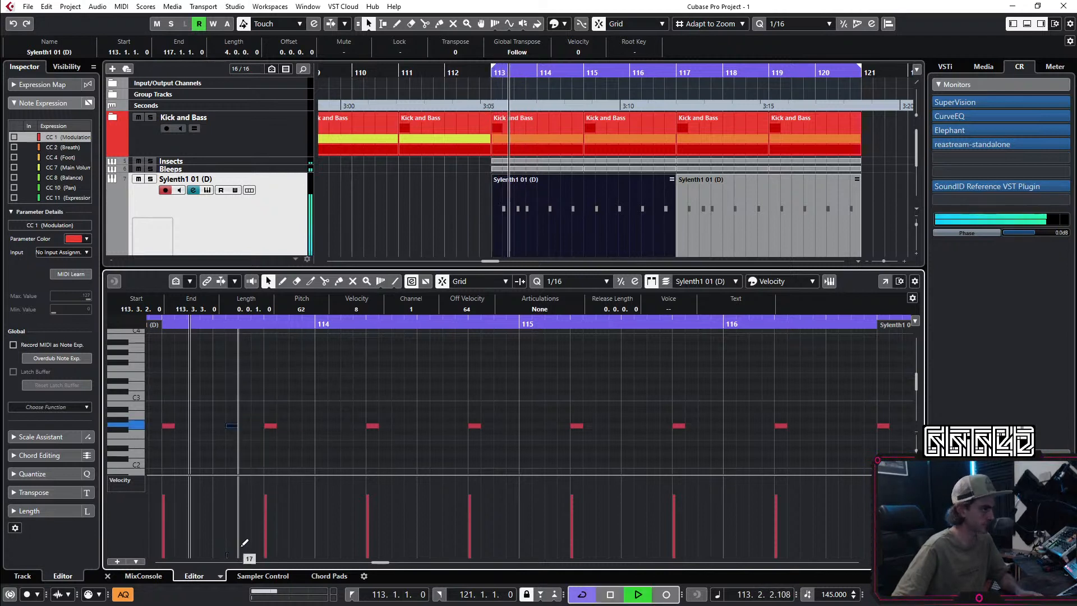
Step: Undo the last velocity change, try the ghost note an octave up at G3, and delete it
key("ctrl+z")
key("space")
key("space")
key("shift+Up")
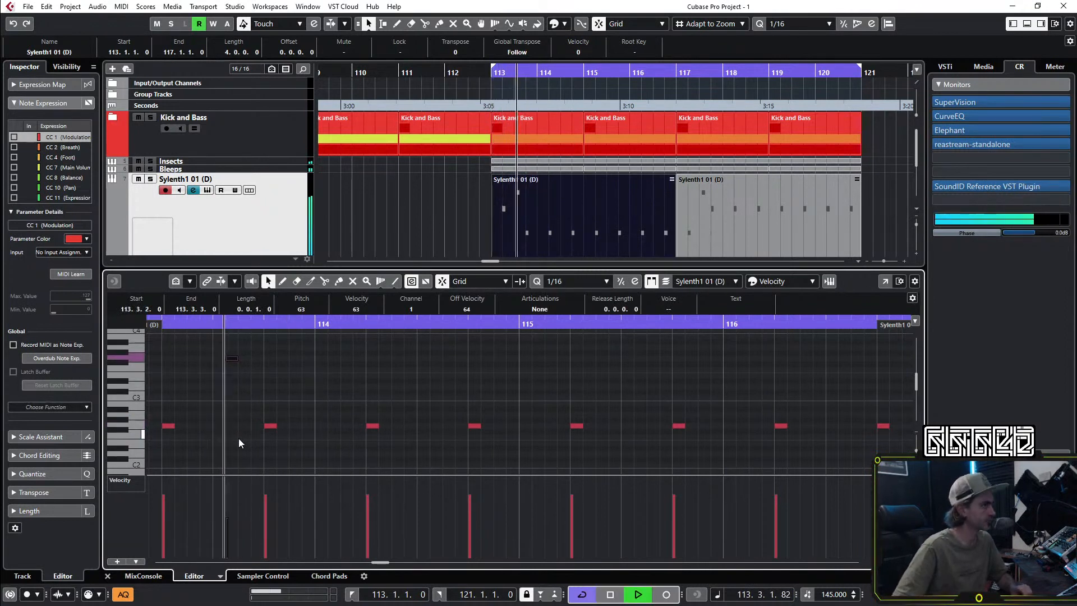
key("Delete")
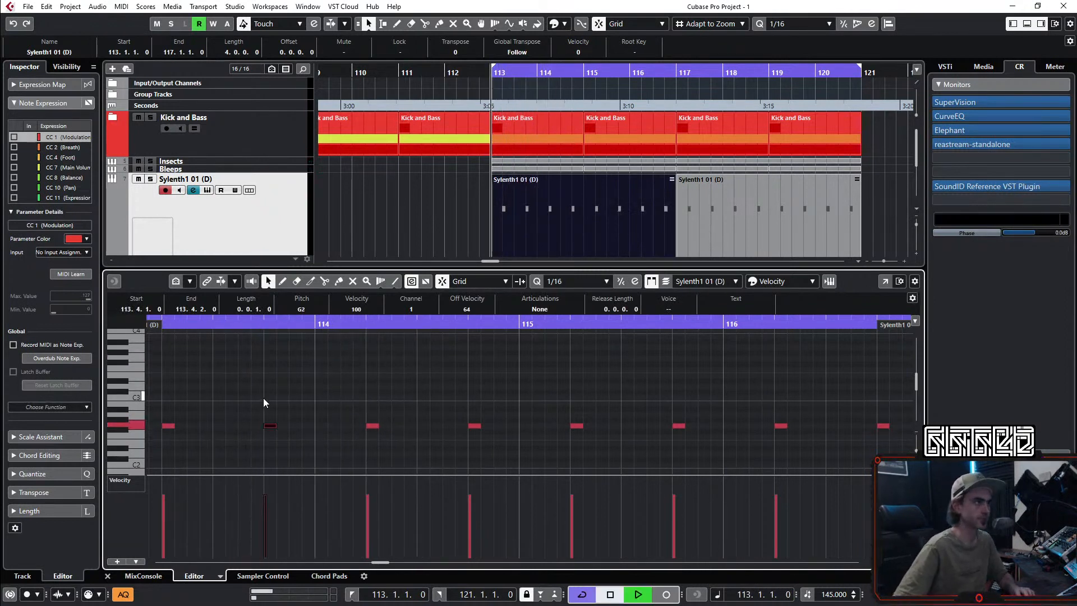
Step: Delete every note in the snare part except the one on beat 2 of bar 113
key("g")
key("g")
left_click_drag(260, 380, 776, 462)
key("Delete")
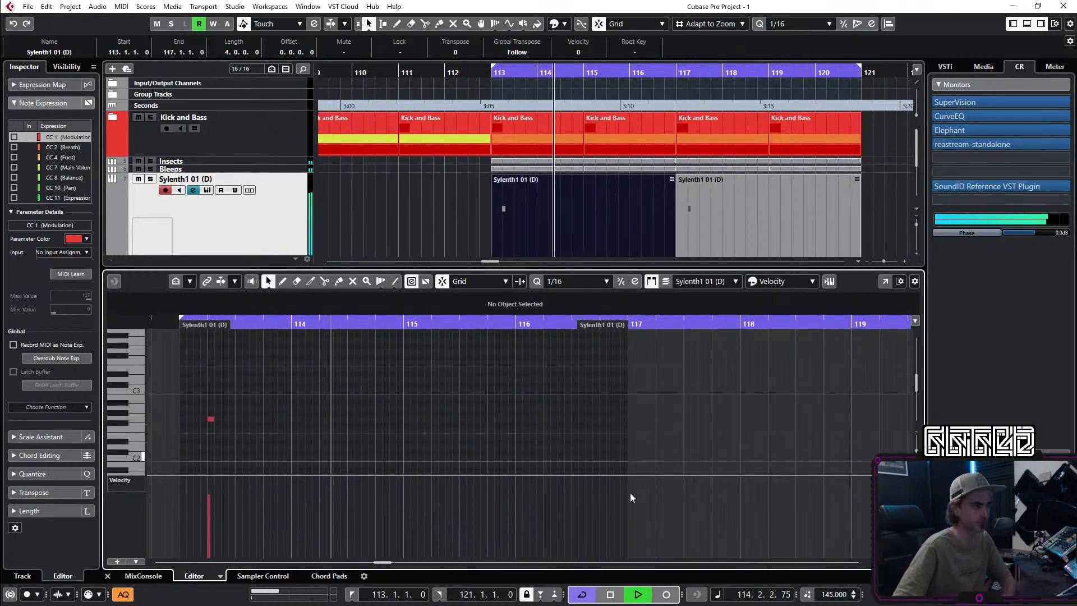
left_click(108, 576)
Step: Split the snare part at beats 2 and 3 of bar 113 and delete the empty pieces on either side
key("h")
key("h")
key("3")
left_click(458, 232)
left_click(488, 237)
key("1")
left_click(444, 238)
key("Delete")
left_click(588, 219)
key("Delete")
key("space")
key("space")
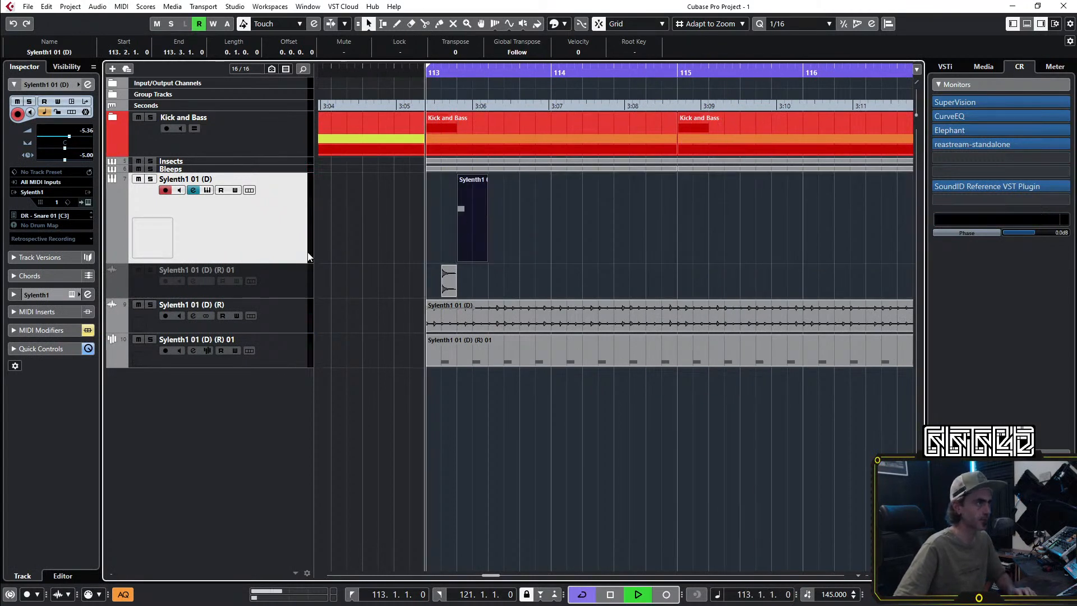
Step: Reduce the height of the disabled Sylenth1 01 (D) (R) 01 track and set the Sylenth1 01 (D) volume to -2.75 dB
left_click_drag(281, 298, 282, 270)
left_click(291, 209)
key("space")
key("space")
left_click(74, 136)
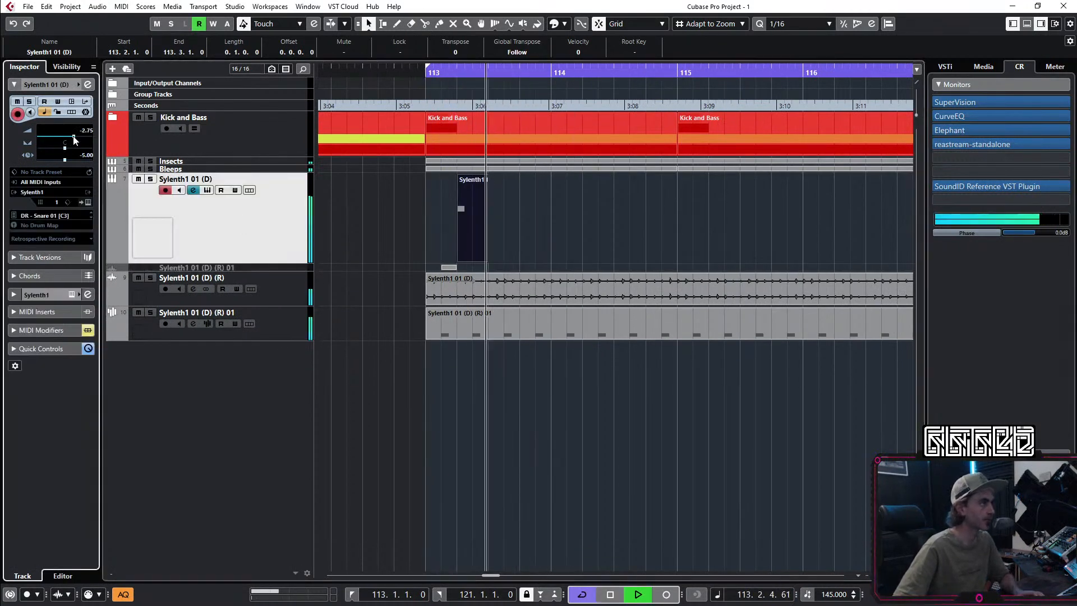
Step: Render the one-beat snare MIDI part in place with the current settings
left_click(470, 237)
key("space")
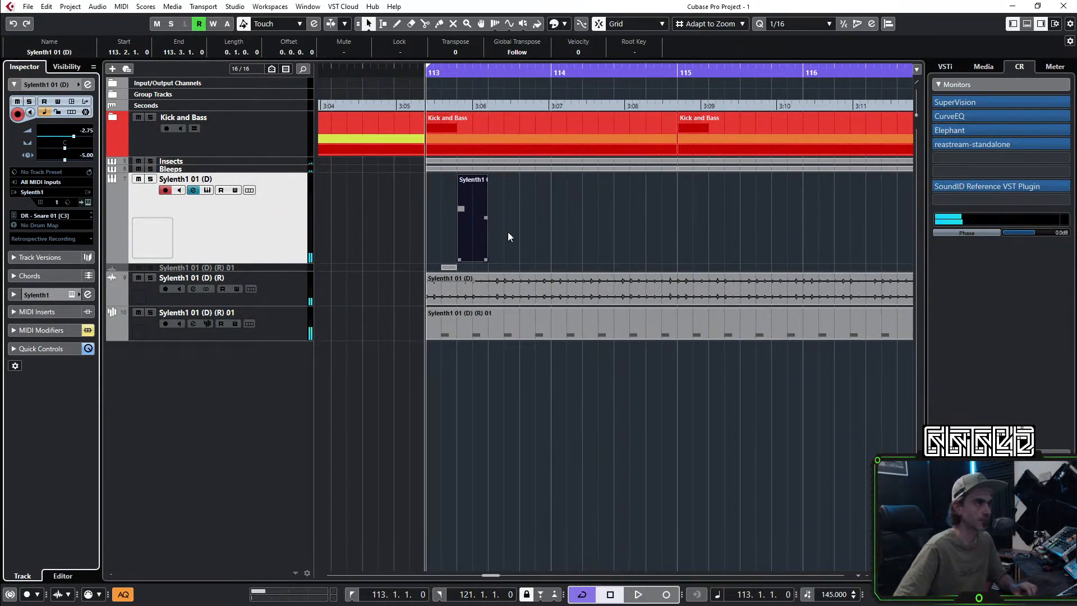
right_click(470, 235)
mouse_move(545, 324)
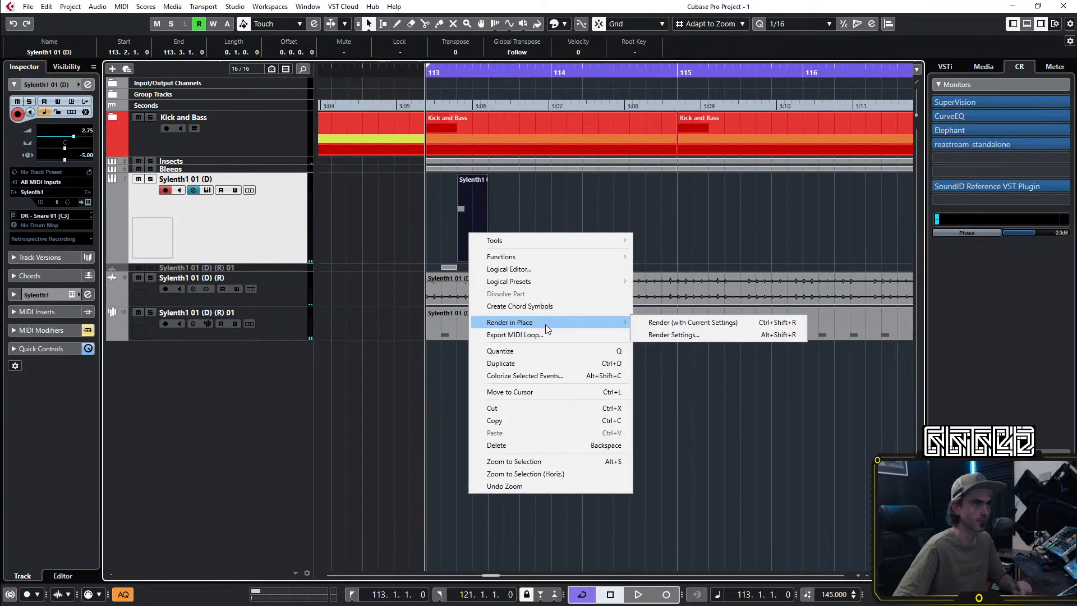
left_click(679, 322)
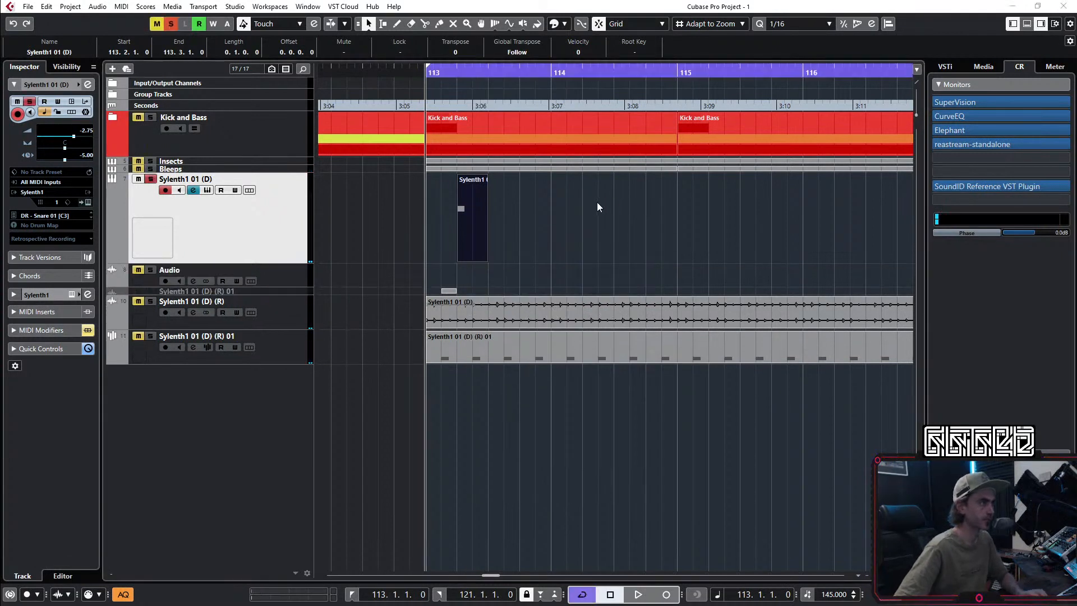
Step: Split the rendered snare audio at 113.3 and delete the long tail after it
key("3")
left_click(487, 279)
key("1")
left_click(493, 278)
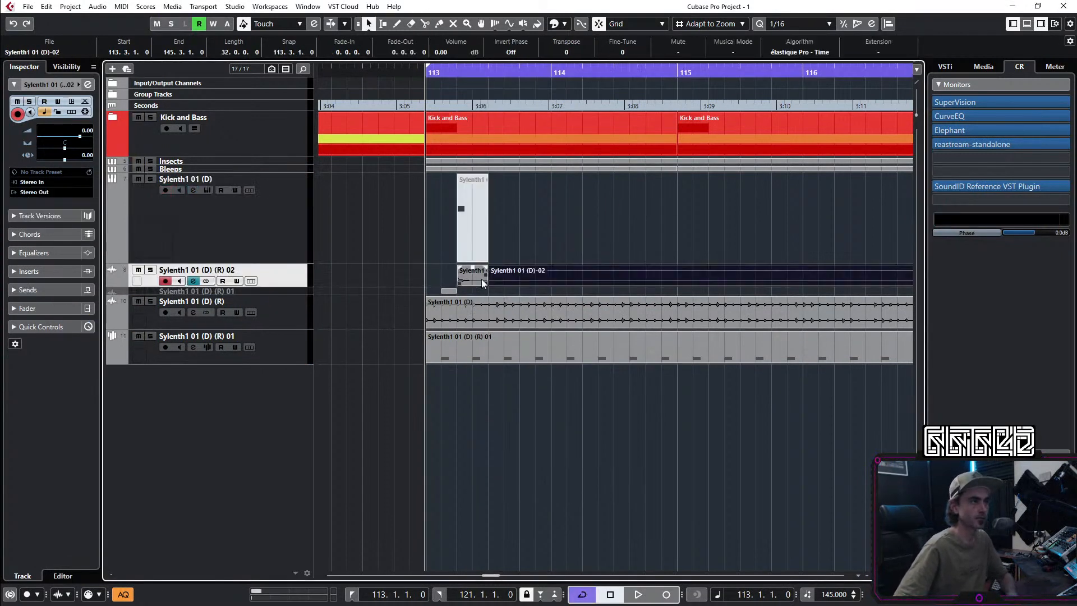
key("Delete")
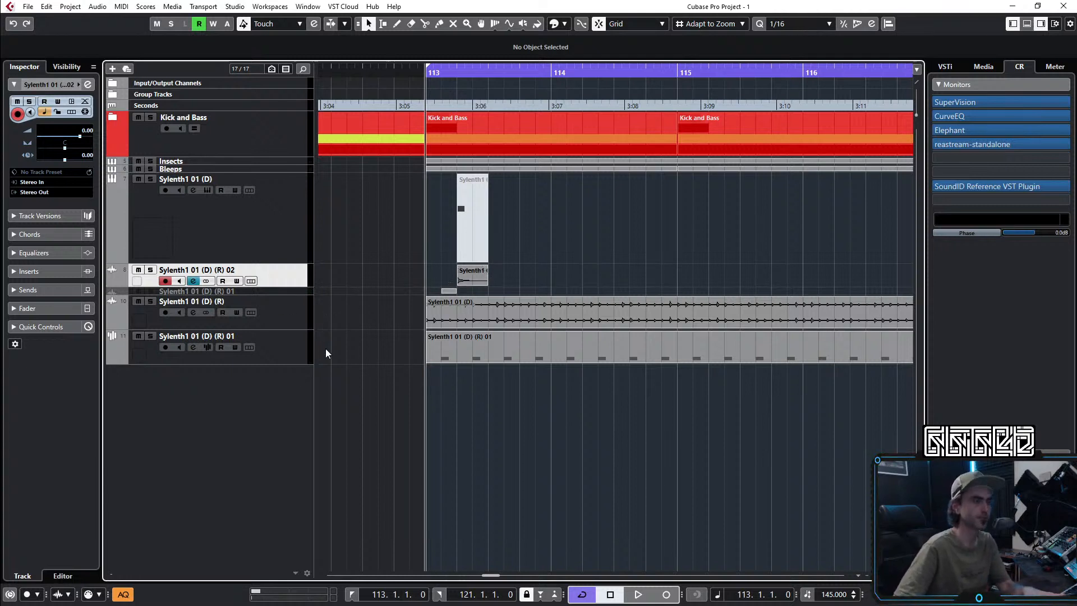
Step: Bounce the trimmed snare audio event to a new file and create a sampler track from it
left_click(477, 274)
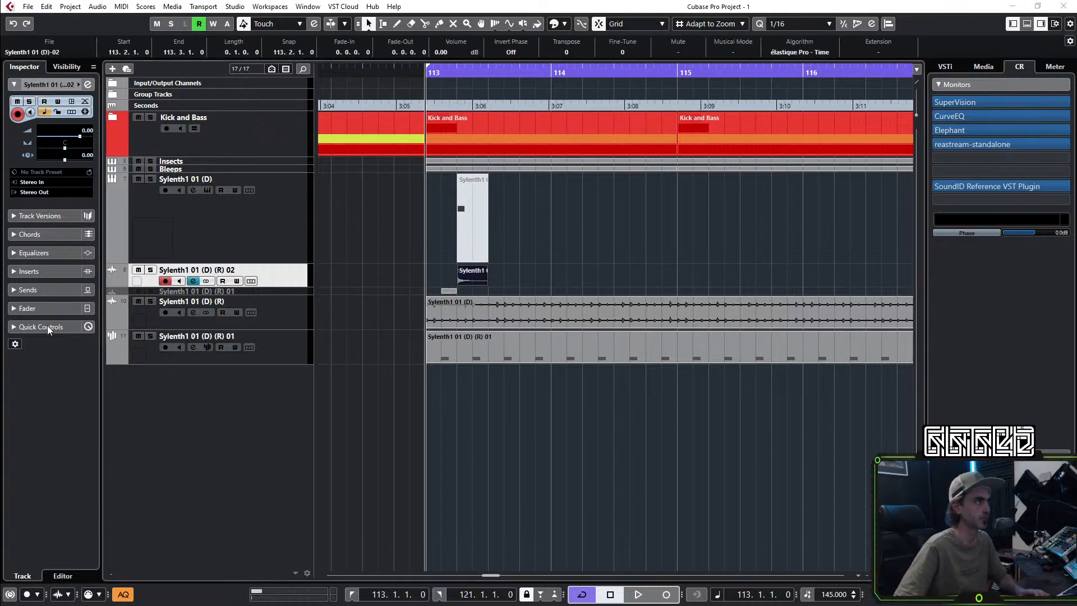
key("Return")
right_click(470, 277)
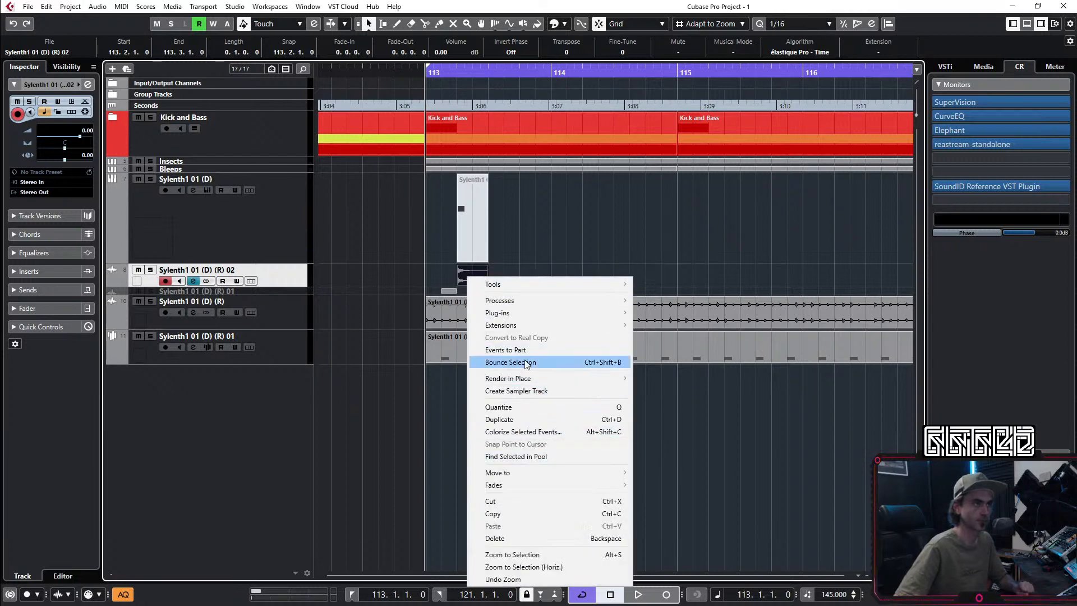
left_click(515, 392)
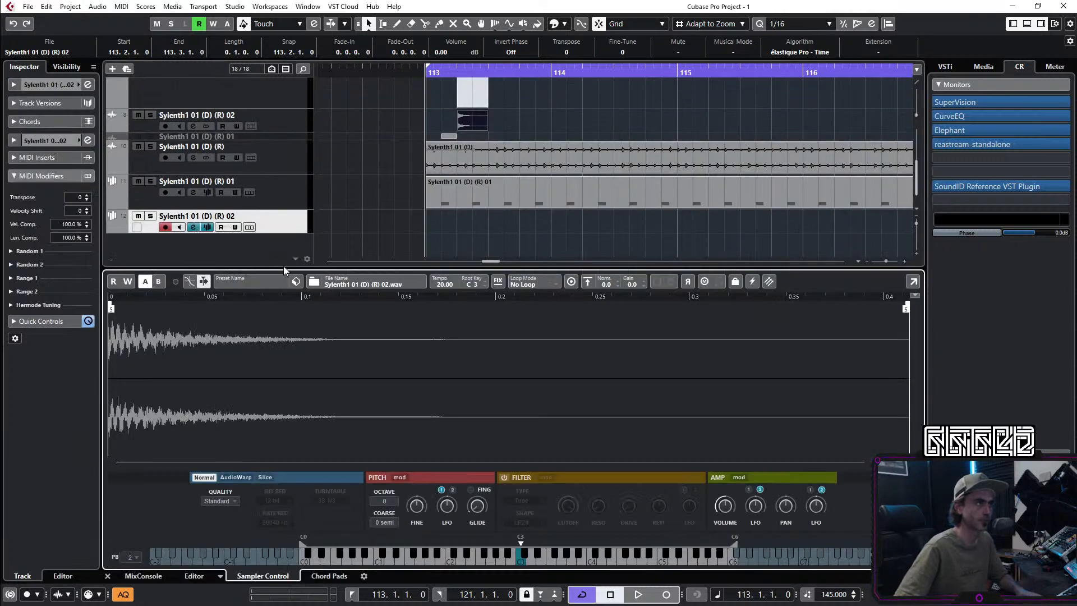
left_click(108, 576)
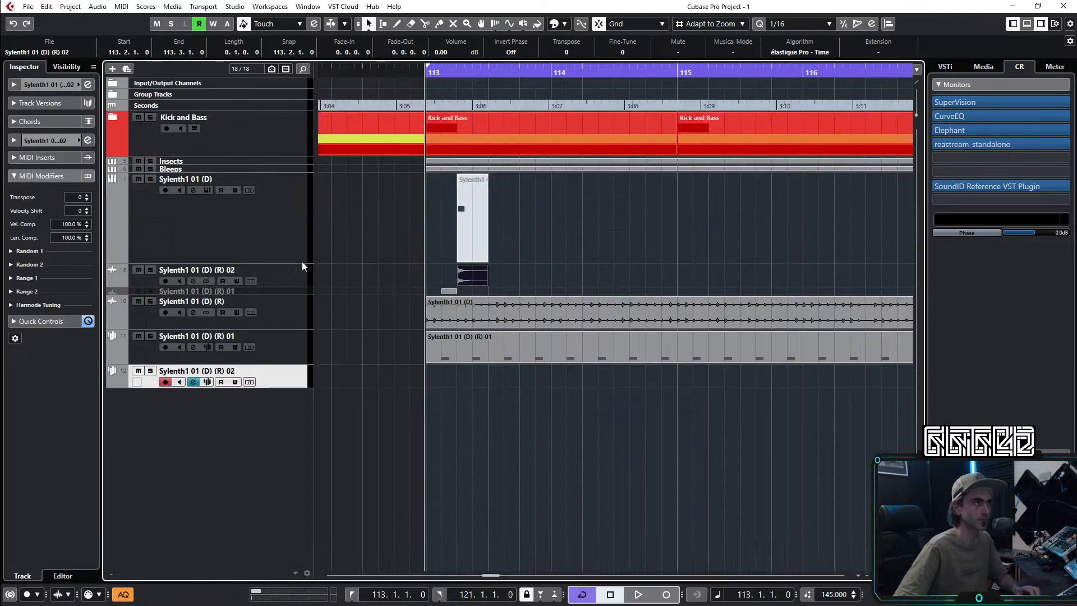
Step: Disable the rendered audio track Sylenth1 01 (D) (R) 02 and select the new snare sampler track
key("space")
right_click(308, 278)
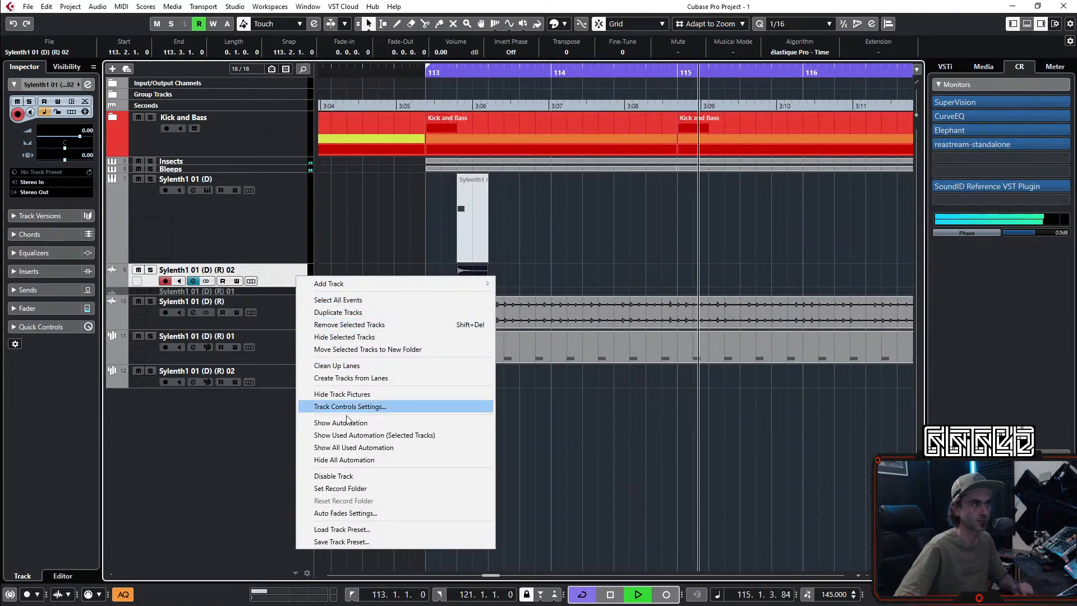
left_click(334, 475)
left_click(236, 386)
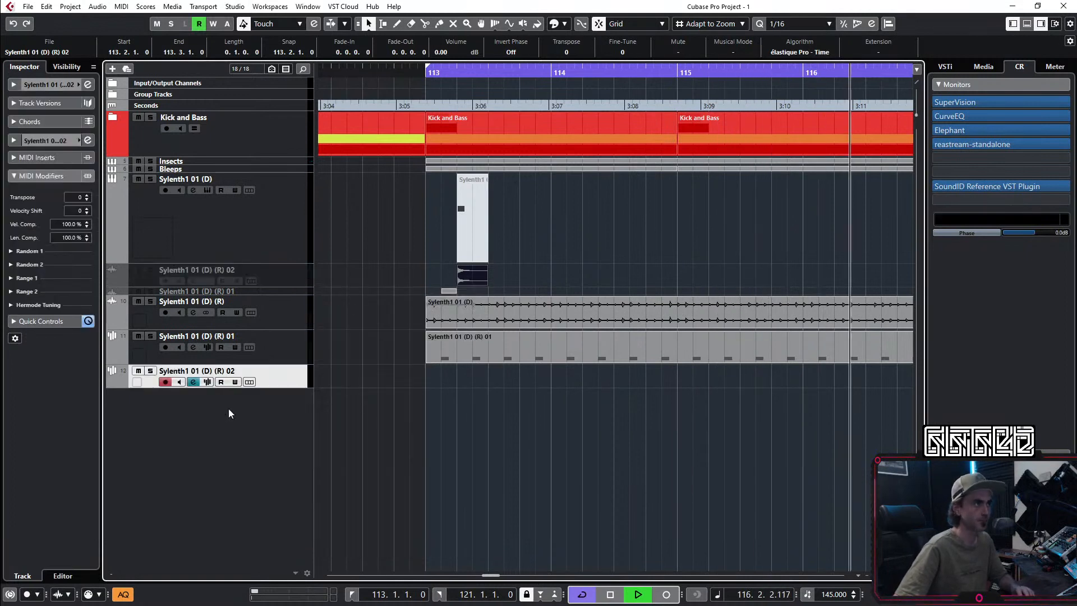
Step: Add a folder track below the sampler tracks and name it Trash
right_click(246, 450)
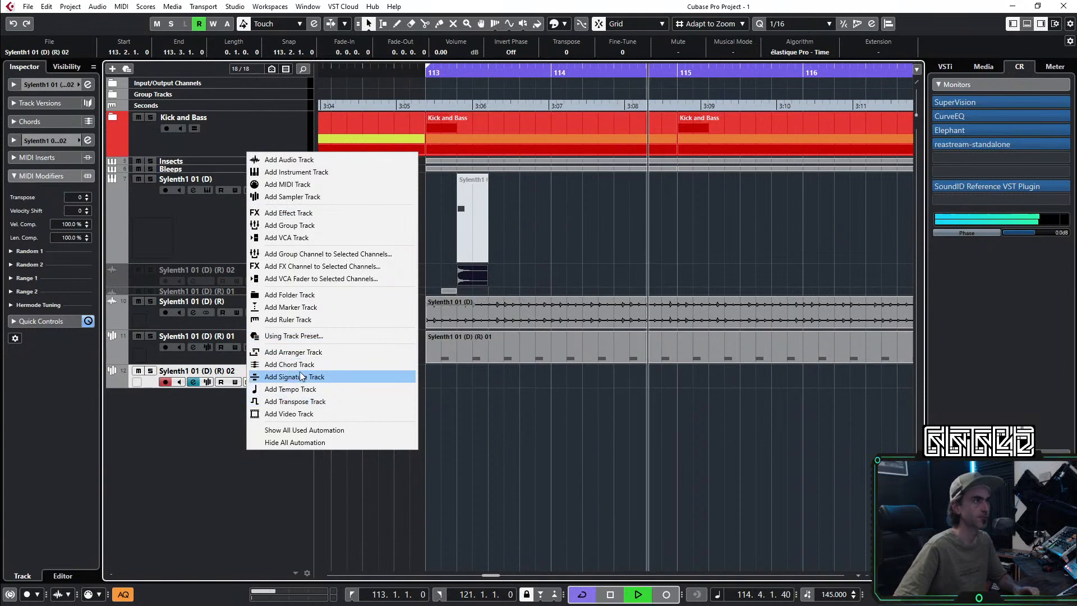
left_click(283, 295)
left_click(476, 315)
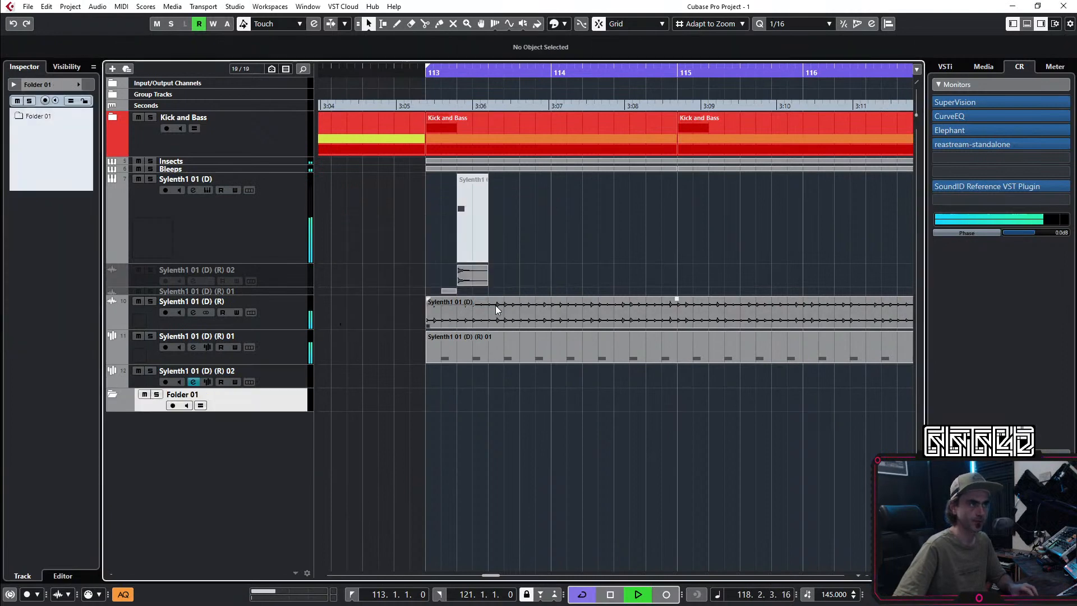
key("g")
key("g")
key("g")
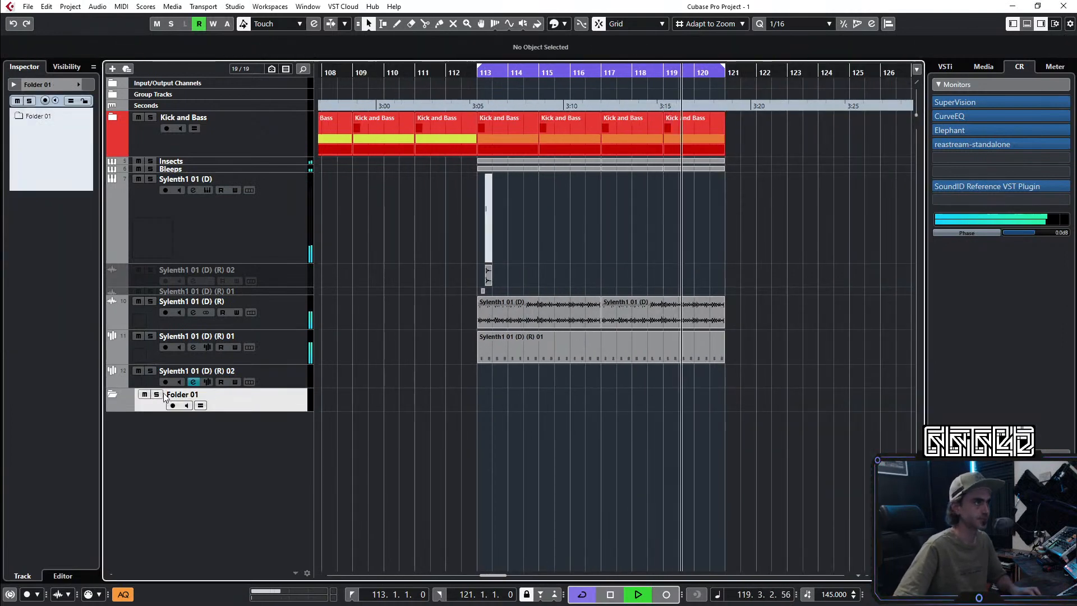
double_click(179, 396)
type("Trash")
key("Return")
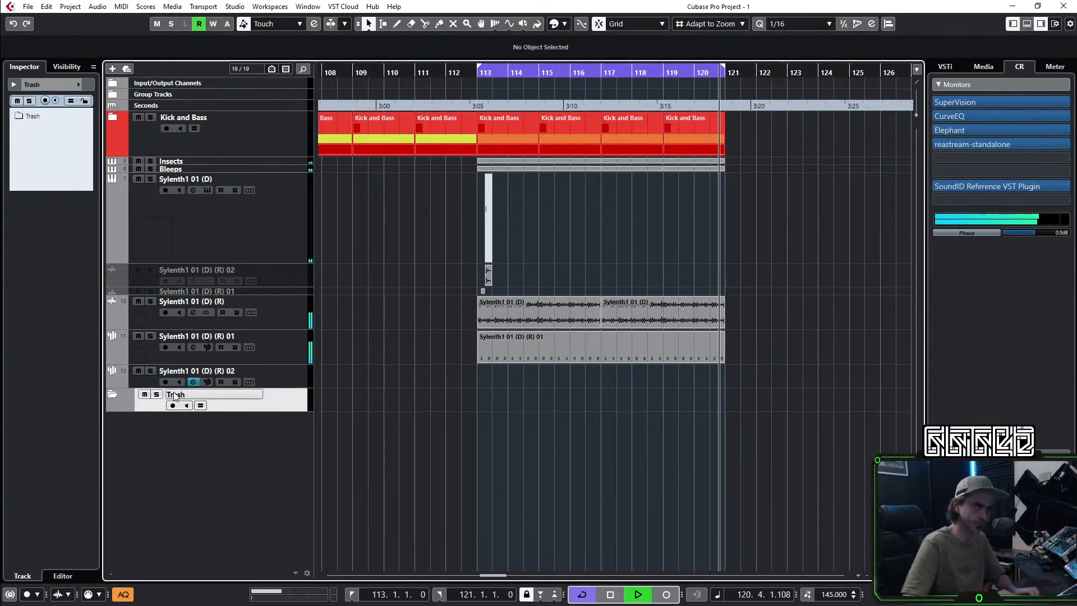
Step: Move the disabled tracks Sylenth1 01 (D) (R) 01 and 02 into the Trash folder and collapse it
left_click(285, 288)
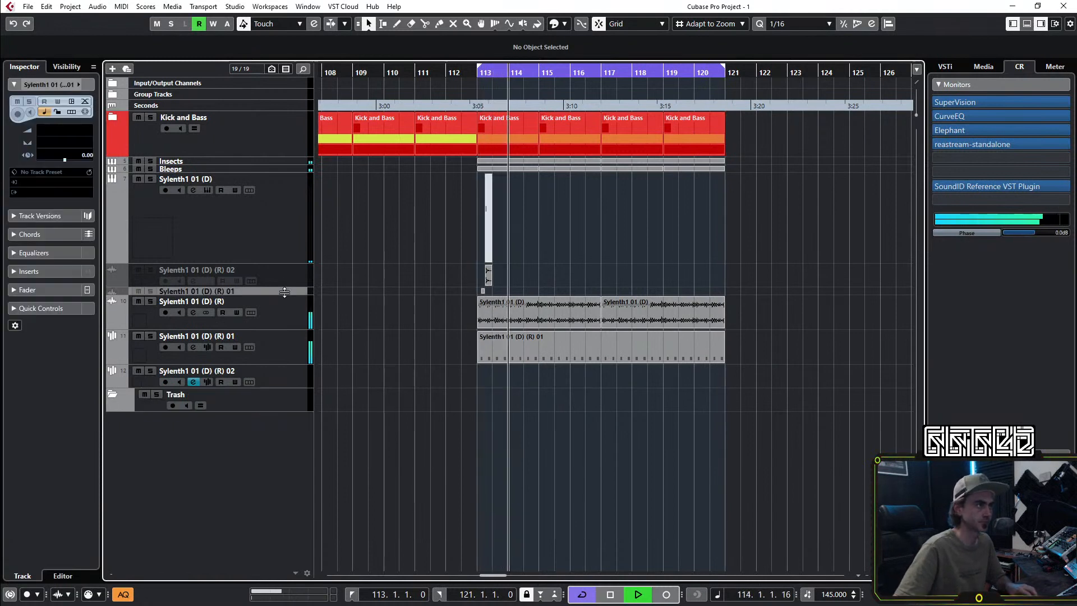
left_click_drag(291, 271, 252, 389)
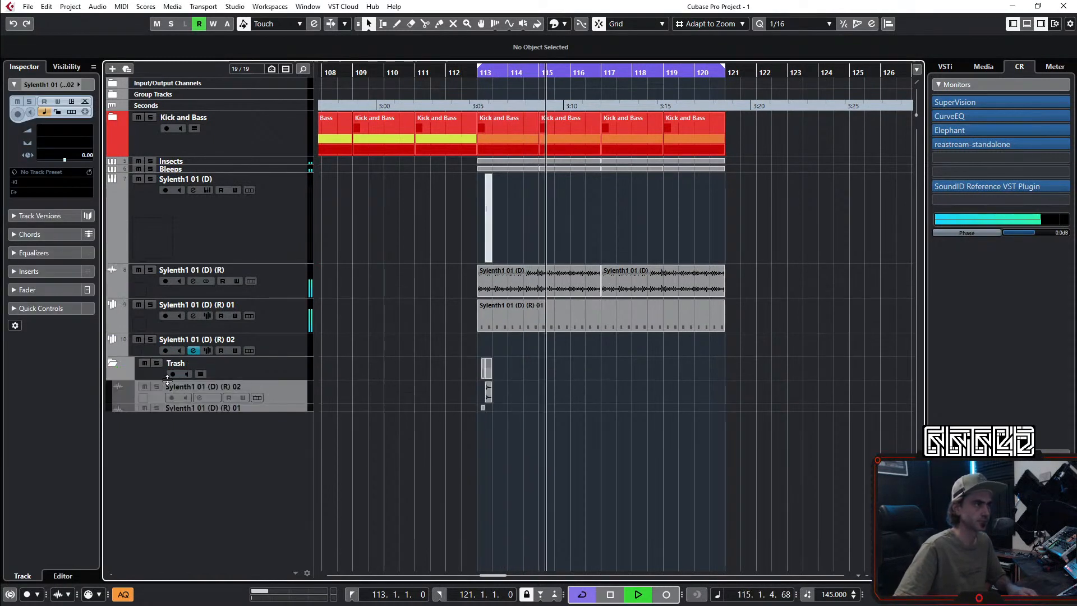
left_click(116, 365)
Step: Create an eight-bar MIDI part on the snare sampler track and draw C3 notes on beats 2 and 4 of bar 113
left_click(480, 348)
double_click(480, 348)
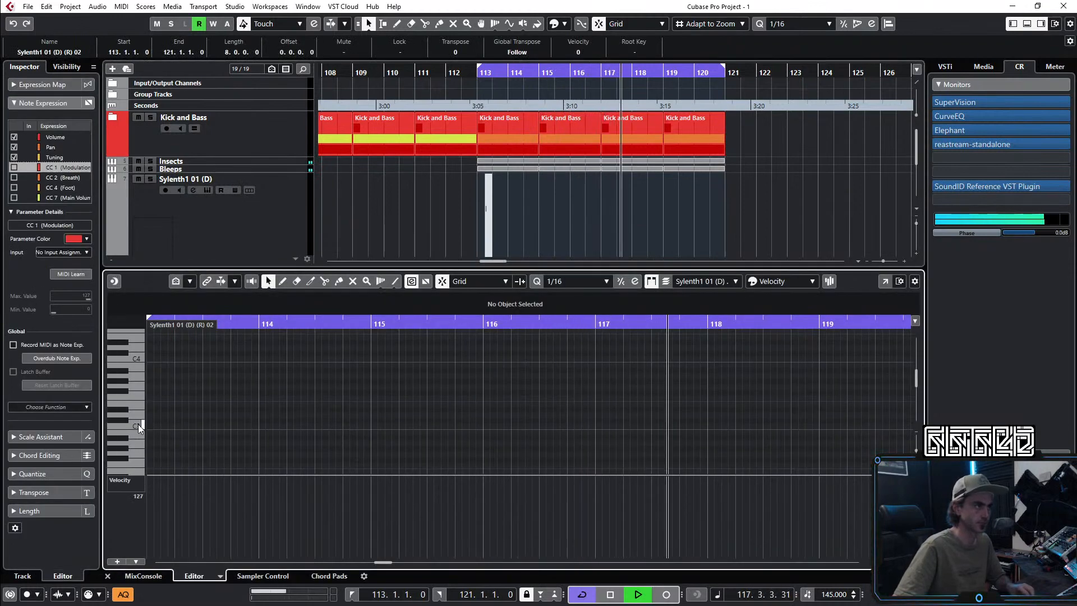
double_click(180, 427)
left_click_drag(181, 426, 244, 428)
left_click(235, 428)
double_click(233, 428)
scroll(325, 405, "left", 2)
scroll(349, 396, "up", 3)
scroll(357, 393, "left", 2)
scroll(527, 402, "down", 2)
Step: Duplicate the two snare notes of bar 113 onto beats 2 and 4 of bar 114
left_click_drag(520, 398, 334, 450)
key("ctrl+d")
key("ctrl+Right")
key("ctrl+Right")
key("ctrl+Right")
key("ctrl+Right")
key("ctrl+Right")
key("ctrl+Right")
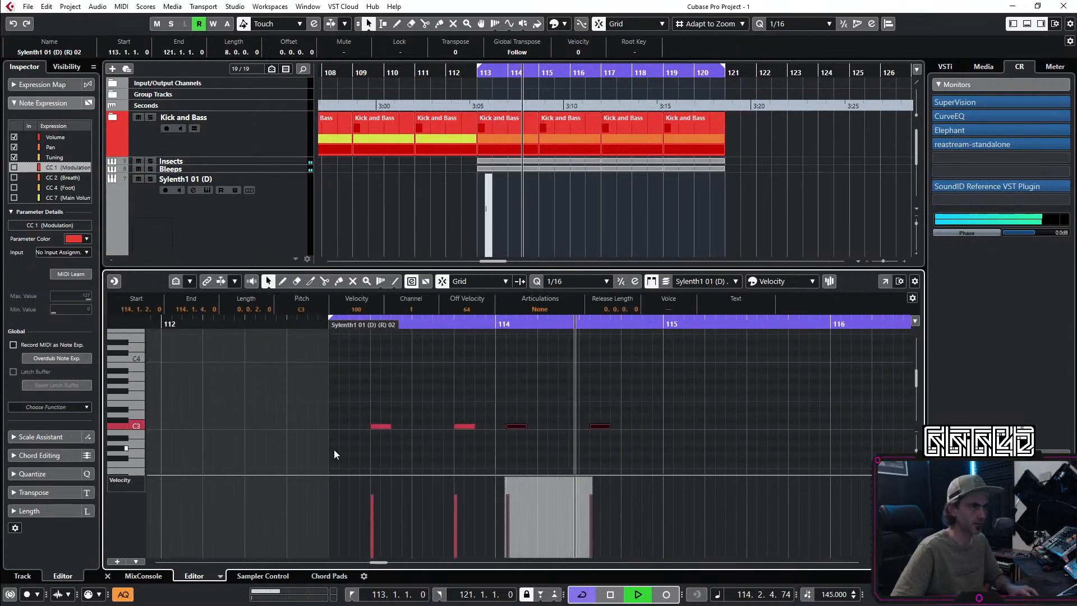
Step: Duplicate the four snare notes onto beats 2 and 4 of bars 115 and 116
left_click_drag(717, 386, 306, 447)
key("ctrl+d")
key("ctrl+Right")
key("ctrl+Right")
key("ctrl+Right")
key("ctrl+Right")
key("ctrl+Right")
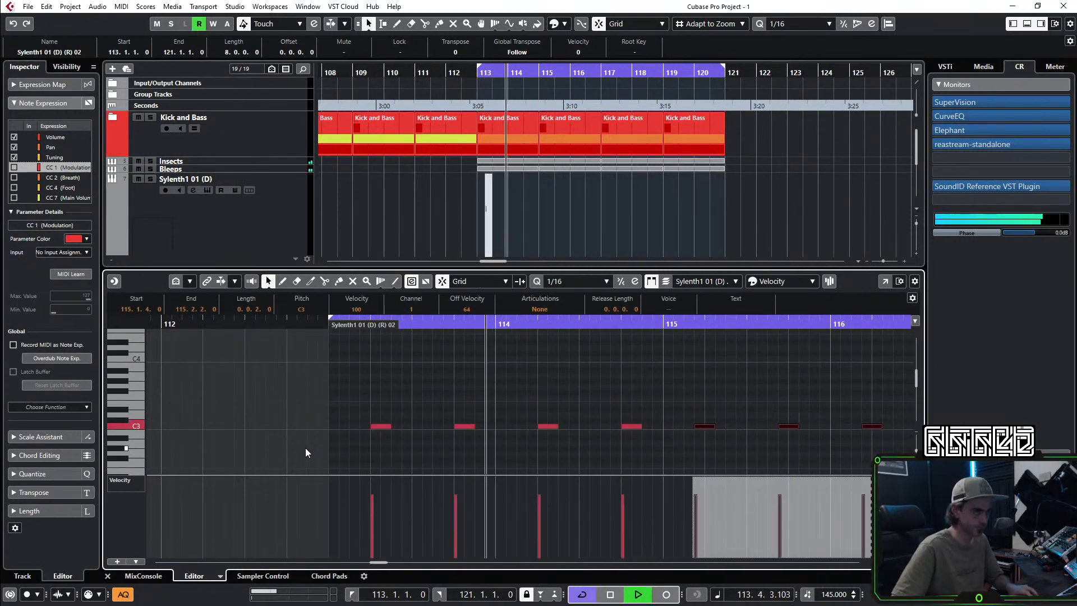
key("g")
scroll(321, 439, "right", 3)
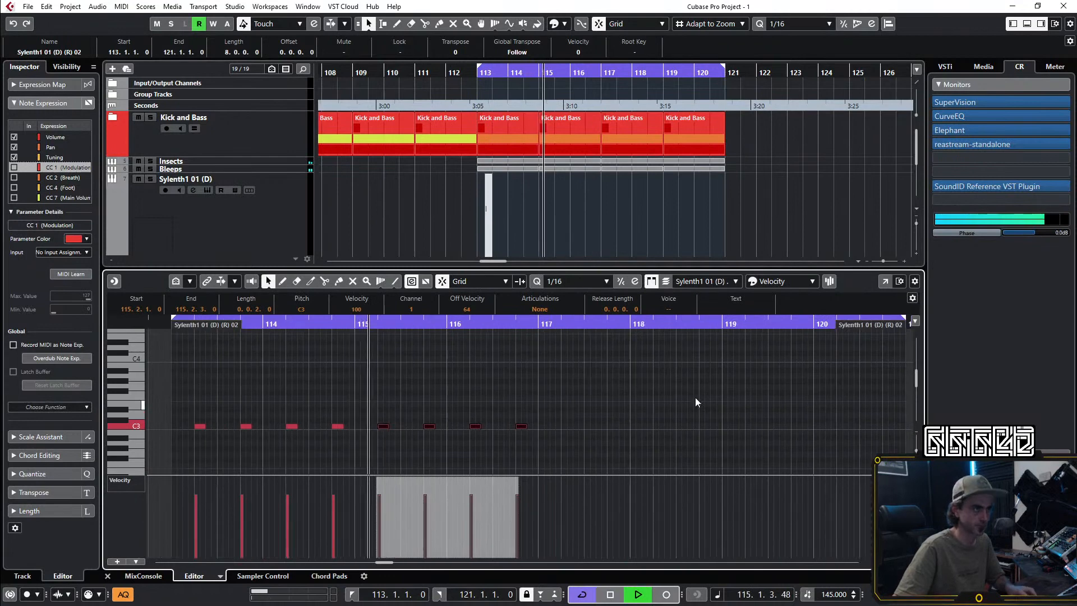
scroll(667, 391, "down", 1)
left_click_drag(667, 391, 614, 408)
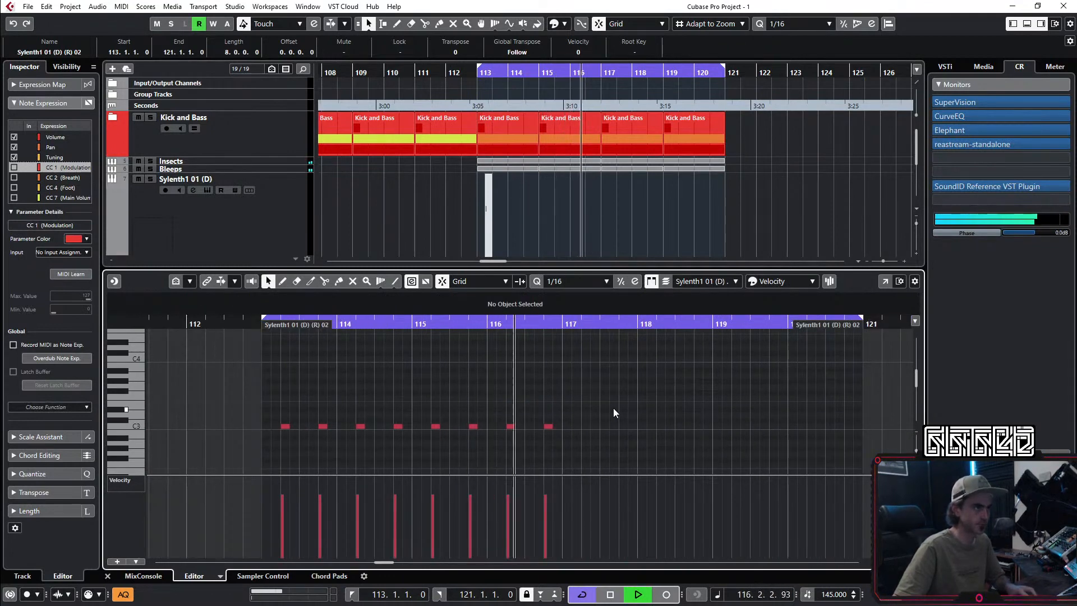
Step: Close the note editor, shorten the snare part to four bars and duplicate it to start at bar 117
left_click(107, 575)
left_click_drag(723, 354, 604, 347)
key("ctrl+d")
Step: Check the snare sample of track Sylenth1 01 (D) (R) 02 in the sampler and close it
left_click(266, 349)
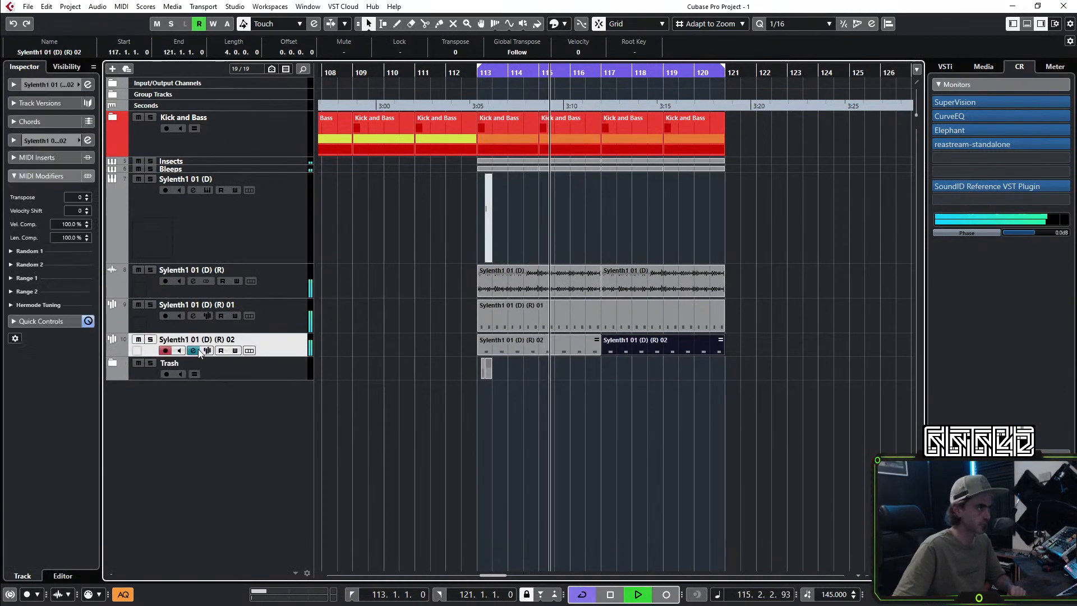
left_click(207, 350)
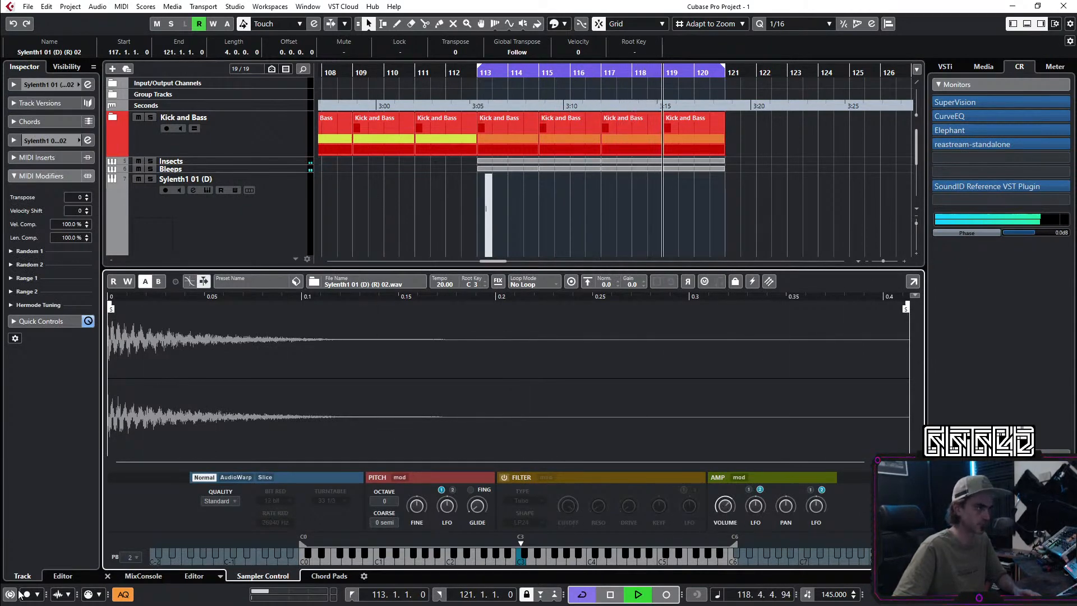
left_click(108, 576)
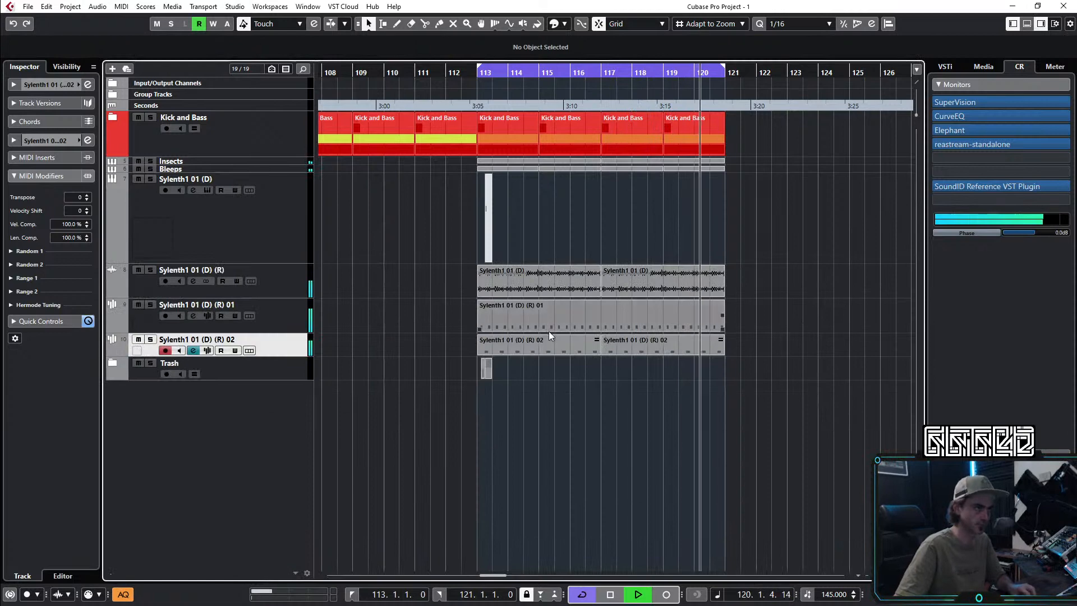
Step: Open the first snare part and add a 1/16 C3 ghost note at 113.4.4 with velocity 72
left_click(520, 345)
double_click(520, 345)
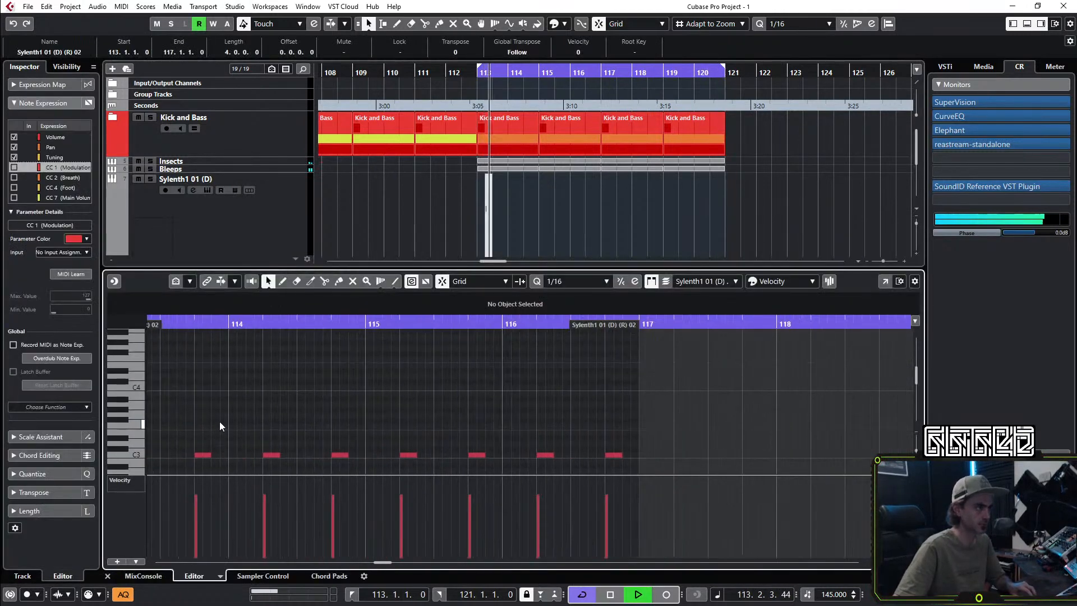
scroll(238, 403, "left", 3)
scroll(361, 427, "up", 2)
key("space")
key("space")
key("space")
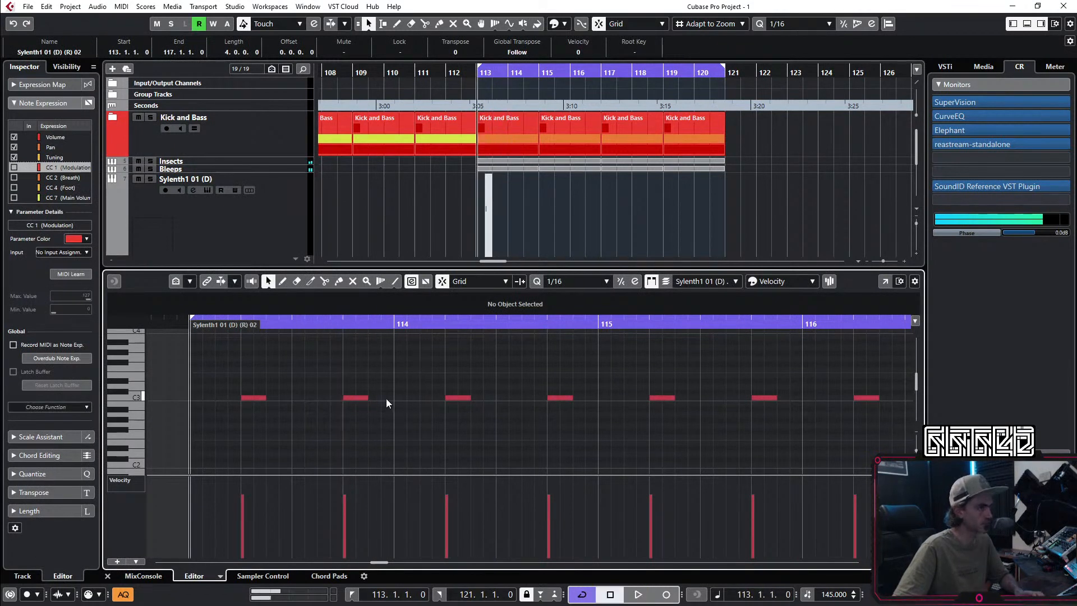
double_click(386, 399)
key("space")
left_click(390, 517)
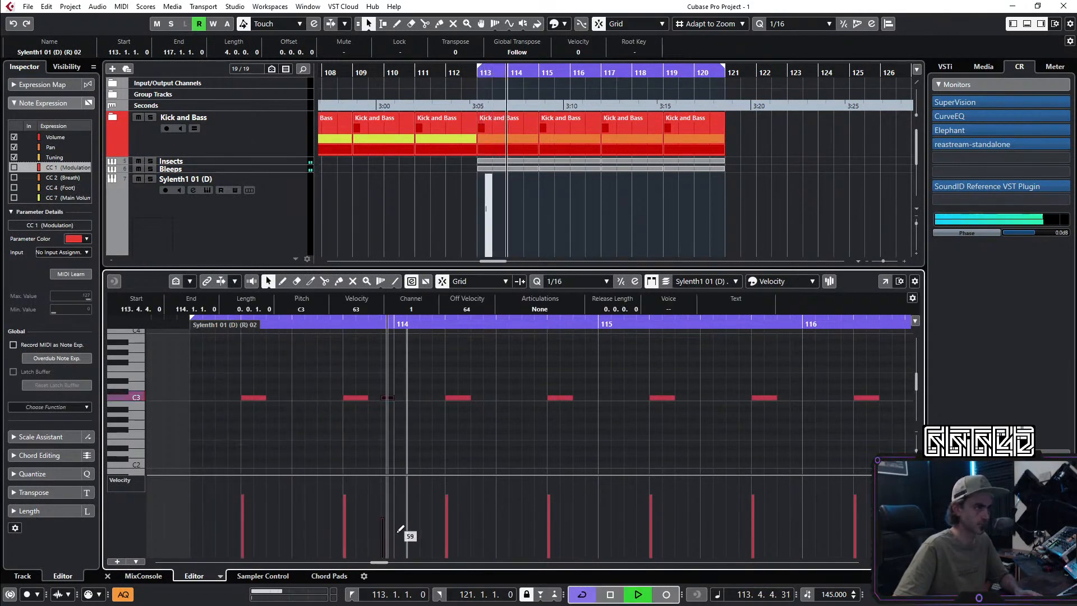
left_click(392, 512)
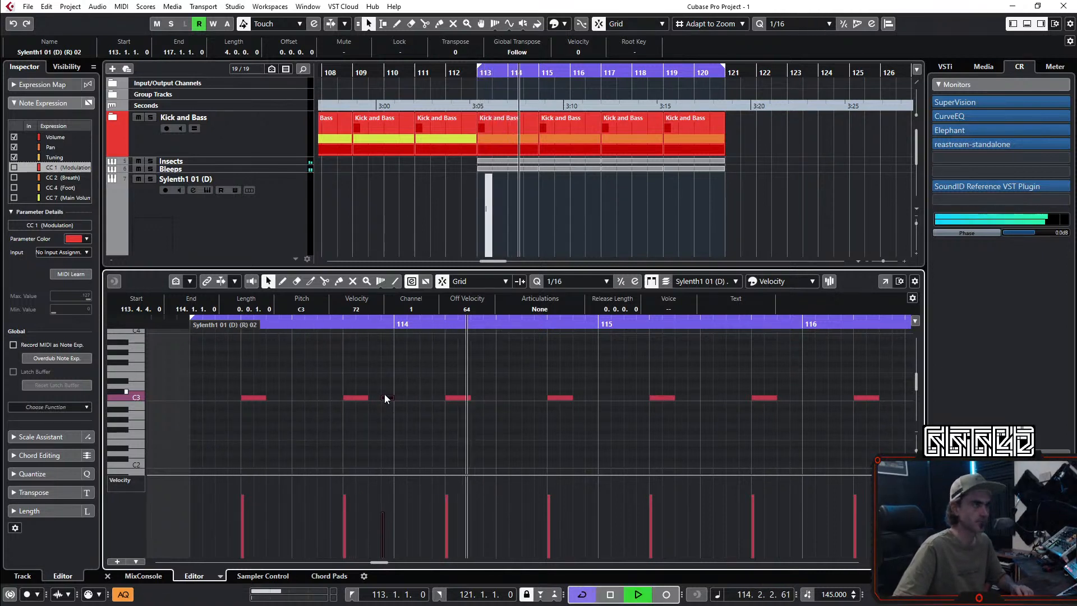
Step: Copy the ghost note to 114.3.2 and 114.4.4 and play back the snare pattern
left_click_drag(392, 402, 518, 399)
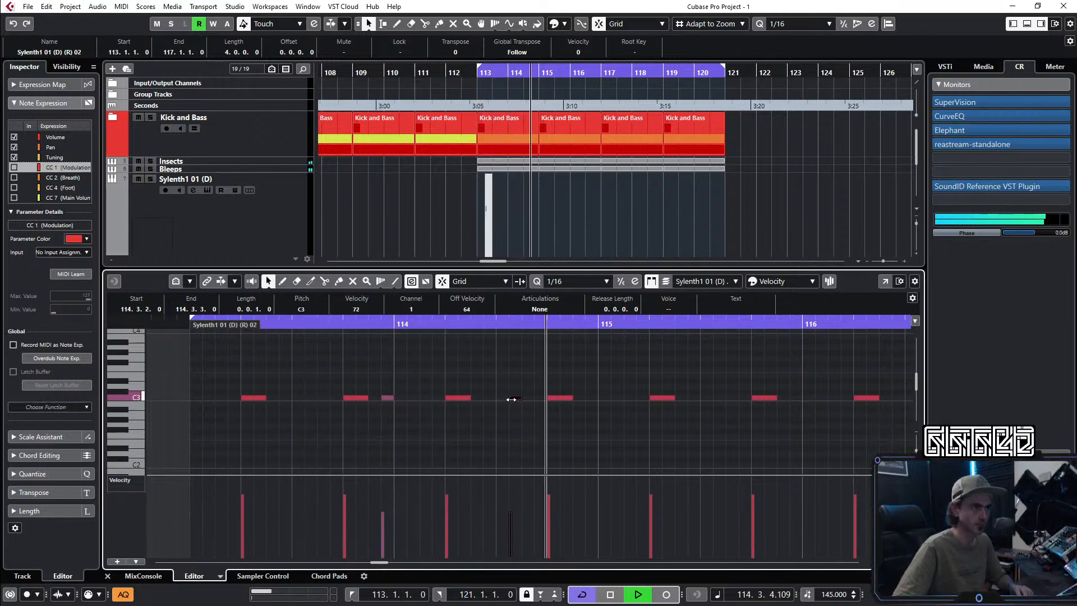
left_click_drag(515, 397, 592, 404)
key("space")
key("space")
key("Up")
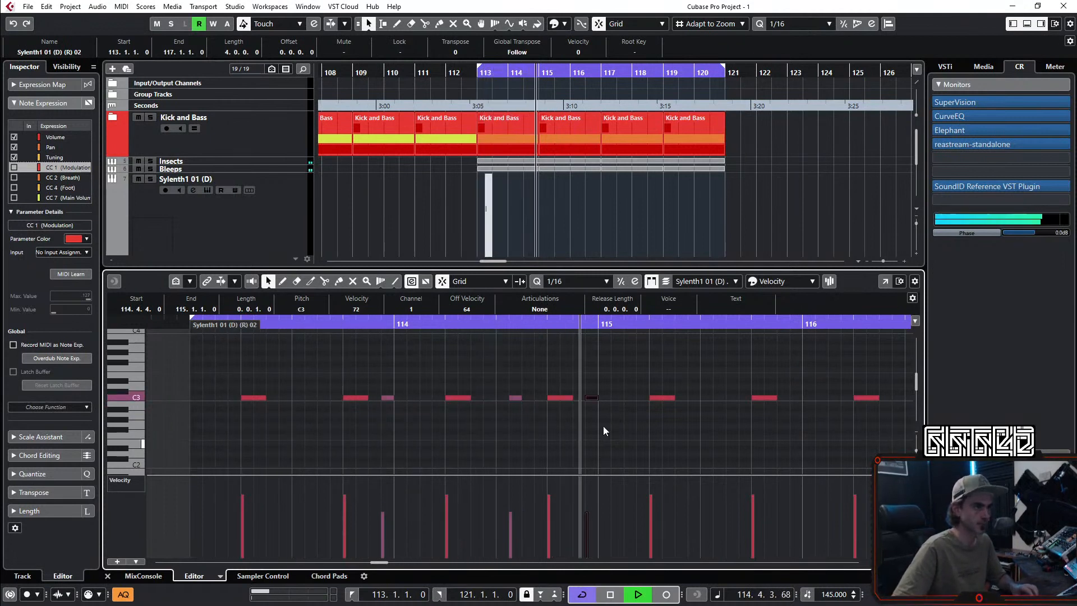
key("space")
key("space")
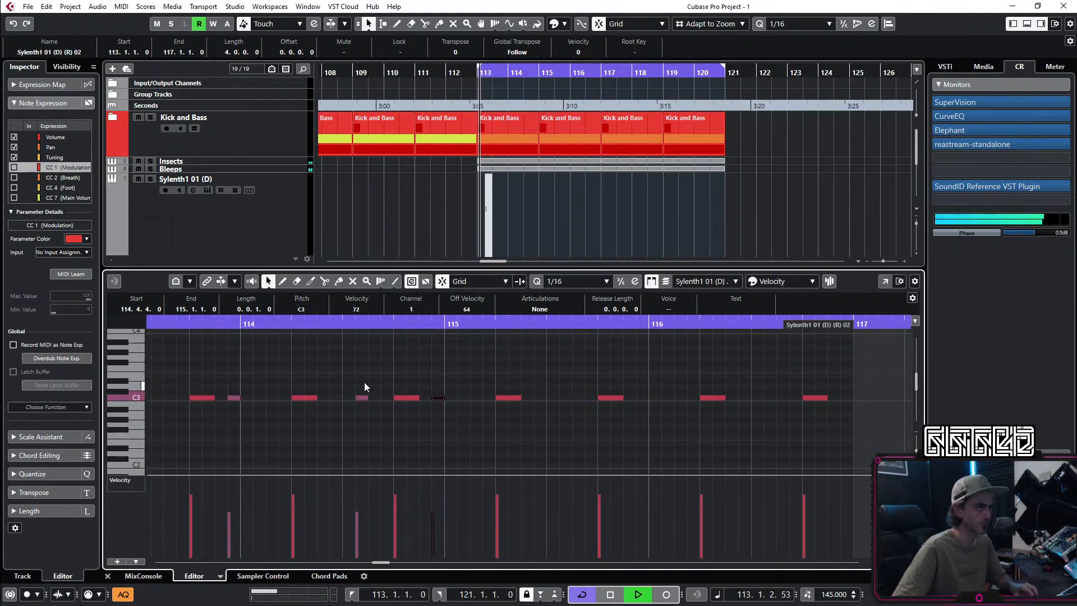
Step: Copy the ghost note to 115.1.2, 115.4.4, 116.2.3, 116.2.4 and 116.3.2
left_click_drag(440, 399, 466, 400)
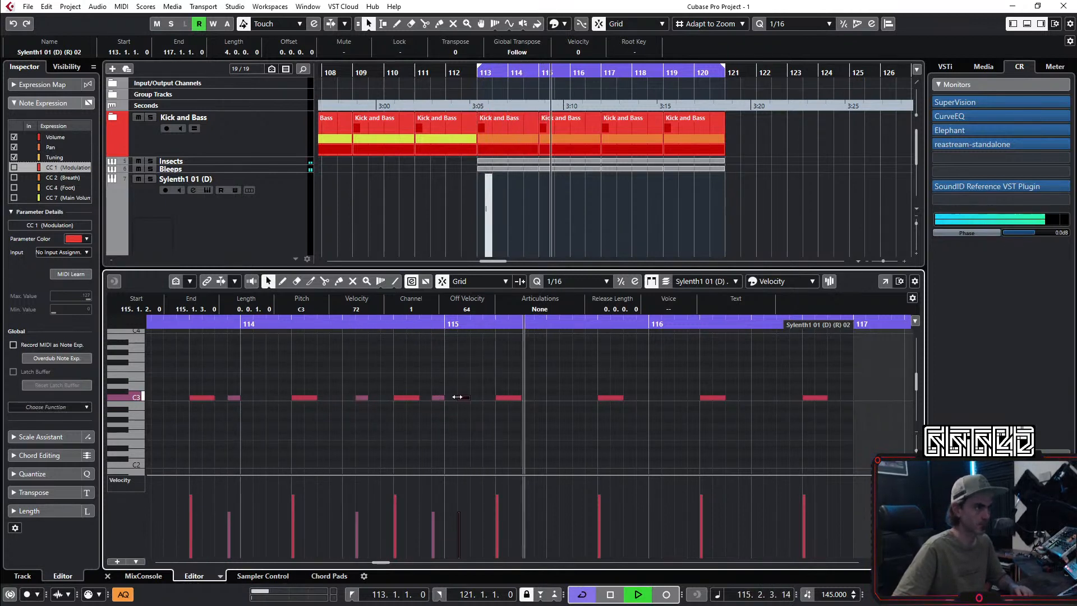
left_click(641, 399)
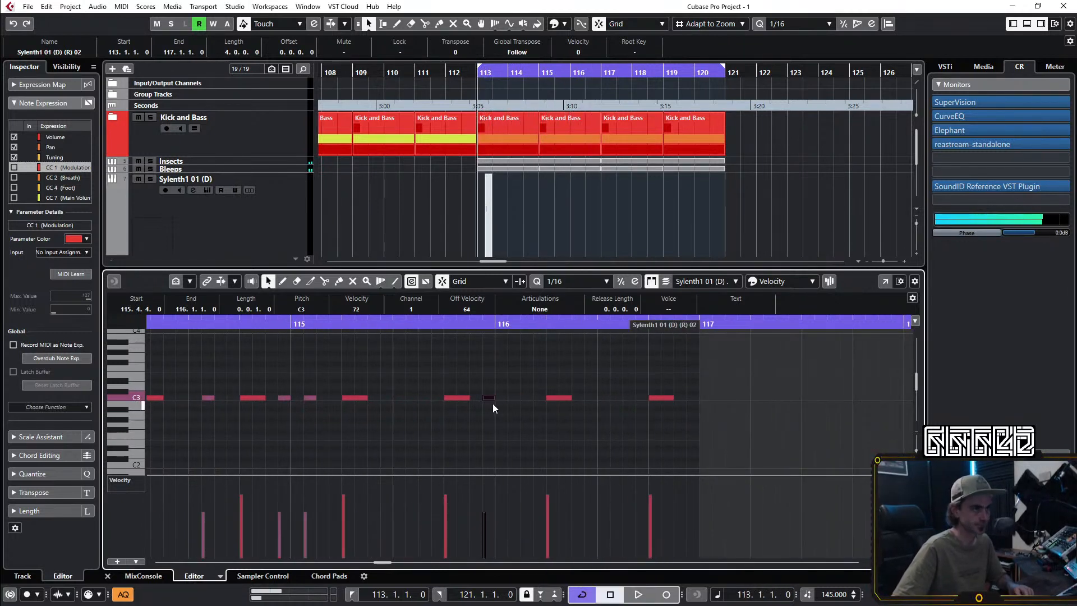
mouse_move(492, 399)
left_mouse_down()
mouse_move(604, 406)
mouse_move(595, 398)
left_mouse_up()
key("ctrl+d")
left_click(602, 385)
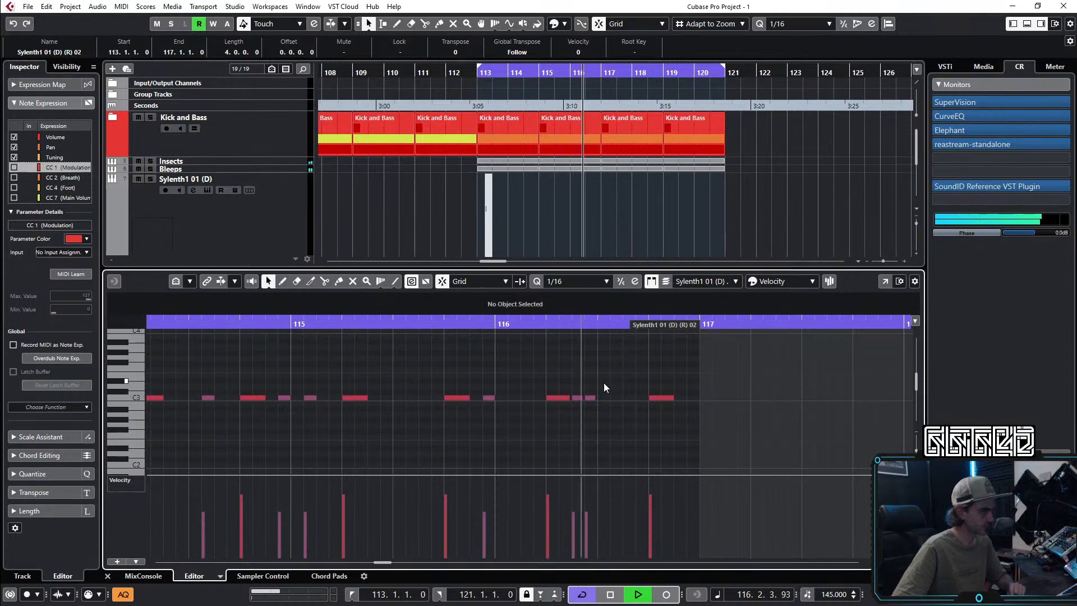
left_click_drag(489, 396, 619, 398)
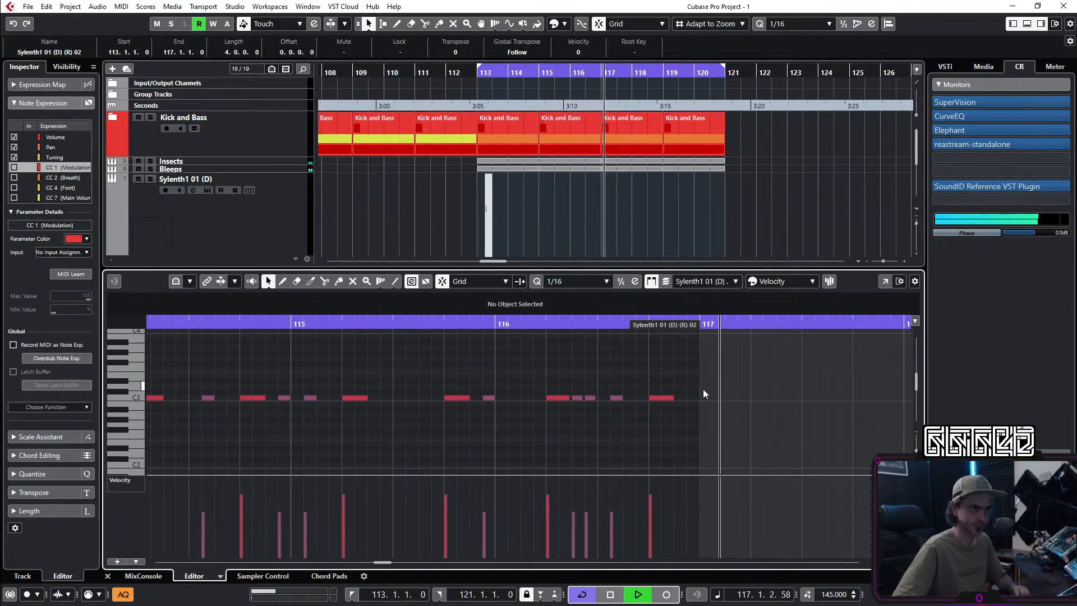
Step: Add snare fill notes at 116.4.3 and 116.4.4 by copying the last hit, reduce their velocity to about 86 and close the part
left_click(661, 399)
key("ctrl+d")
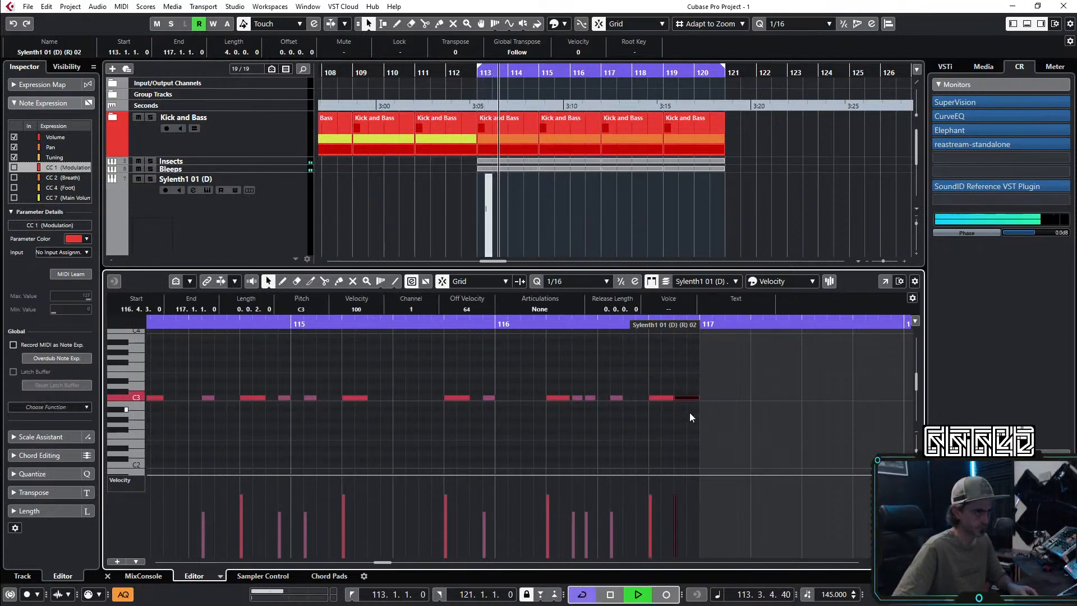
left_click(685, 502)
left_click(699, 396)
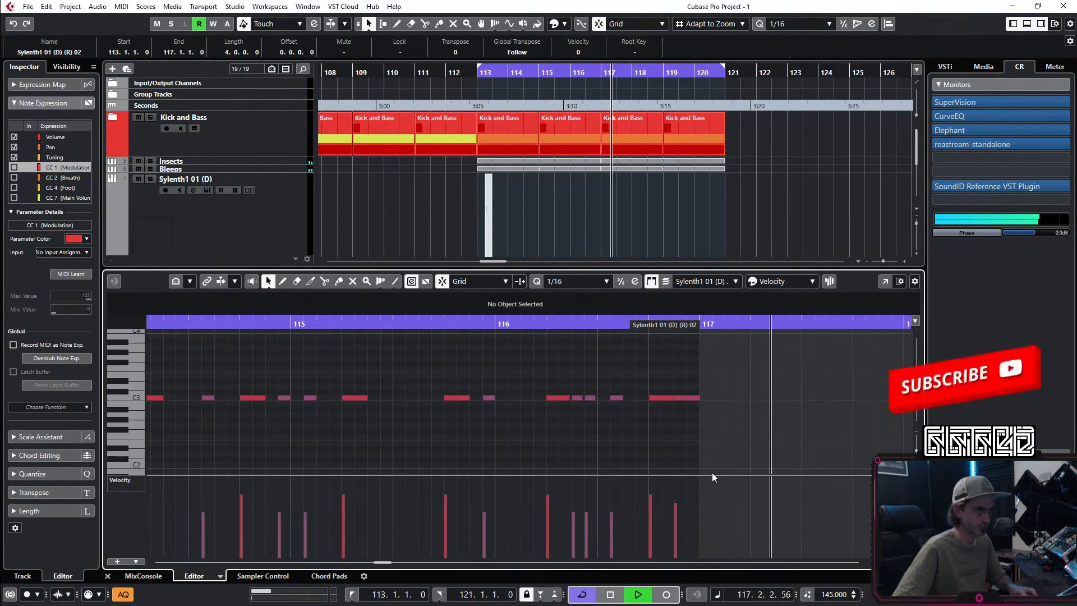
left_click(697, 399)
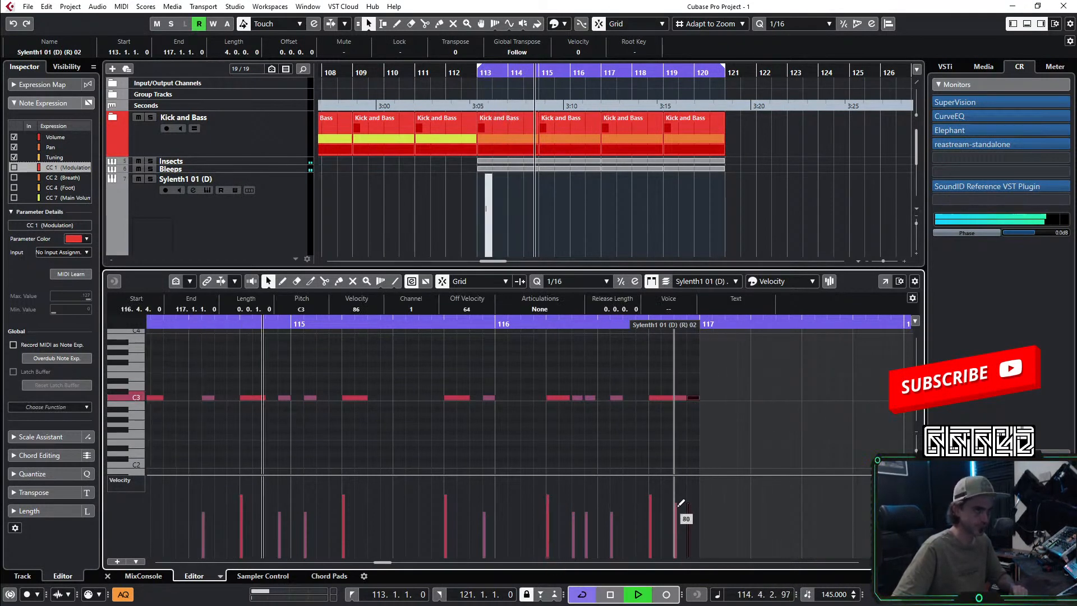
left_click(107, 576)
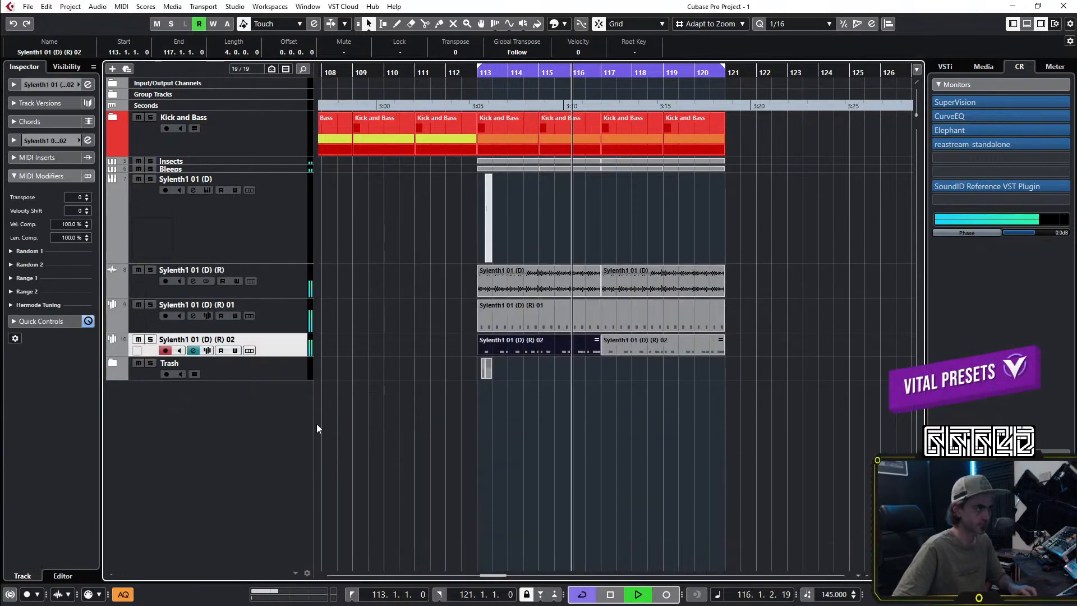
Step: Shorten the snare sampler's amp envelope to a 0.04 s sustain point and a release of 106 ms
left_click(207, 349)
left_click(740, 477)
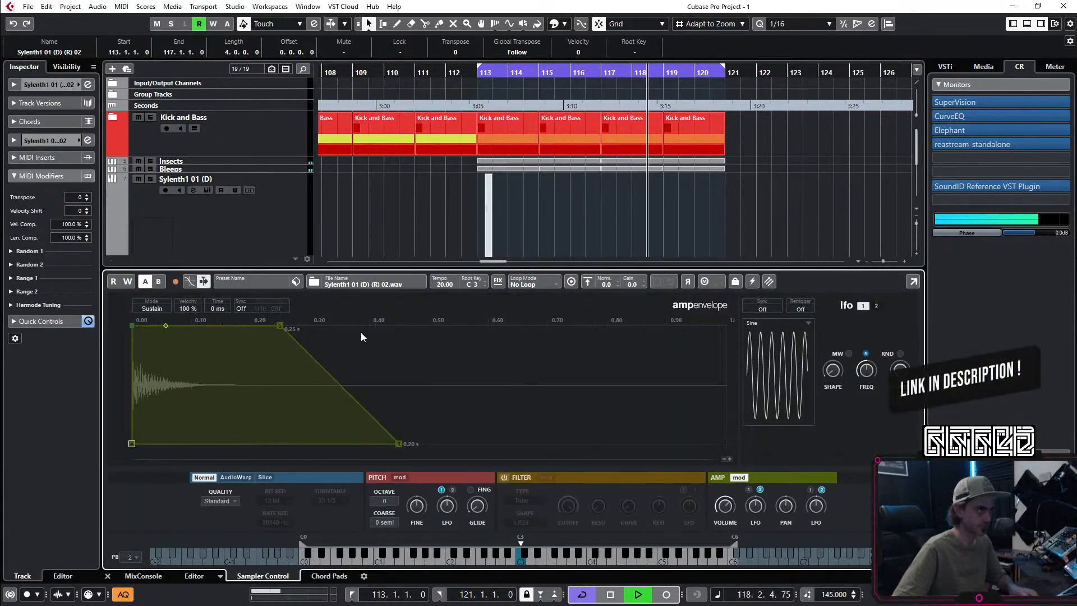
left_click_drag(283, 324, 158, 323)
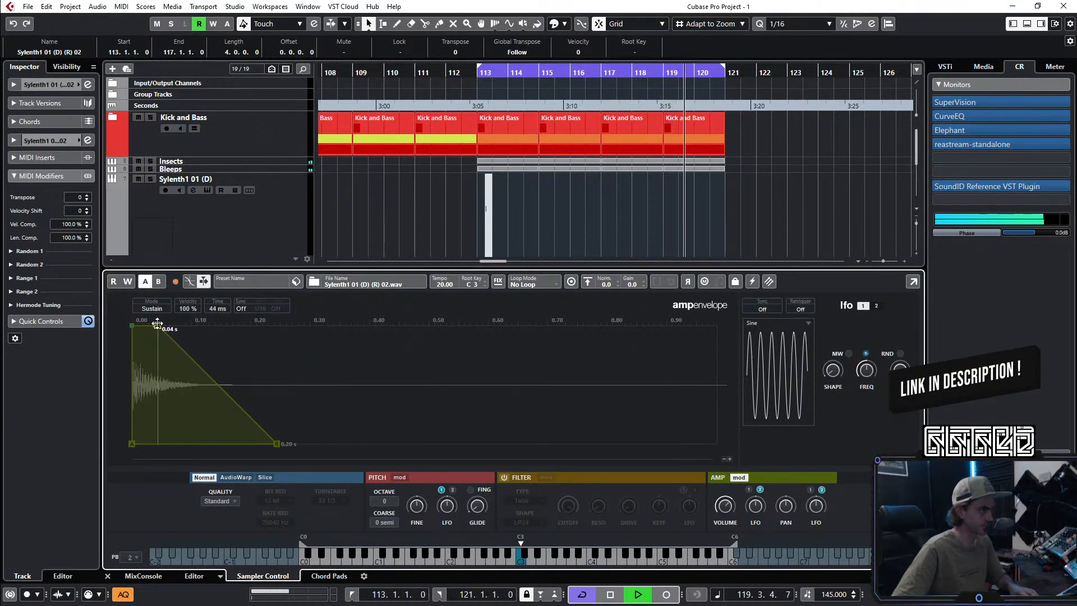
left_click_drag(276, 444, 217, 447)
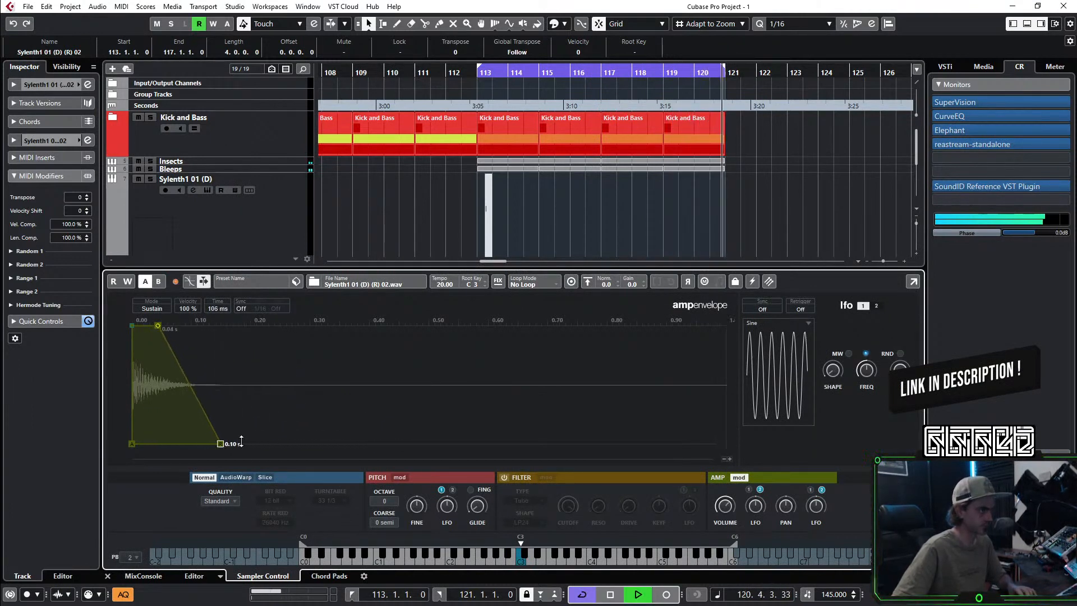
Step: Enable the snare sampler's filter and set its shape to HP12
left_click(505, 478)
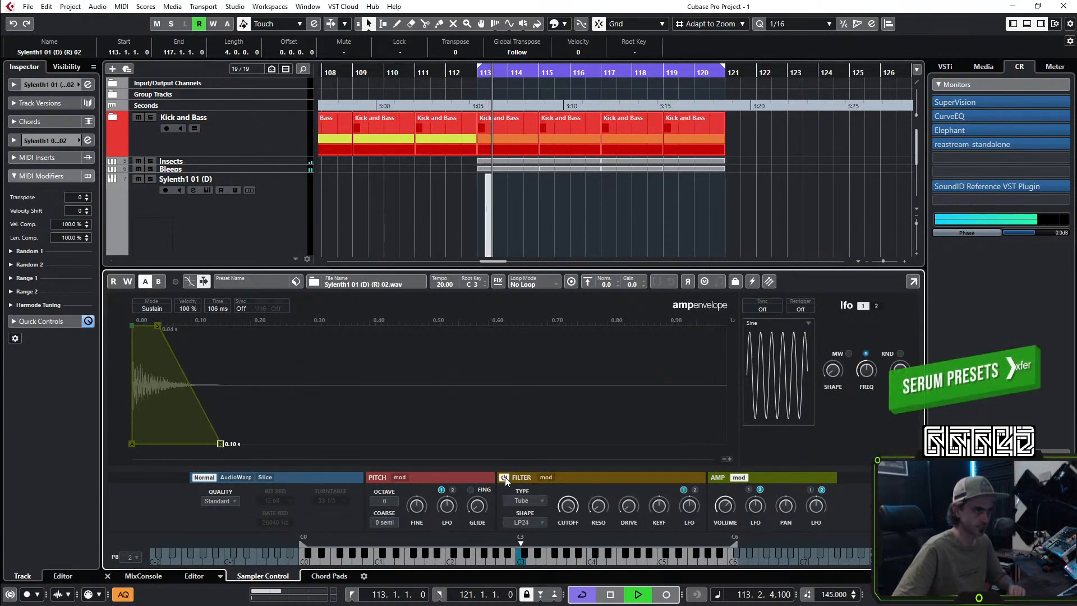
left_click(530, 521)
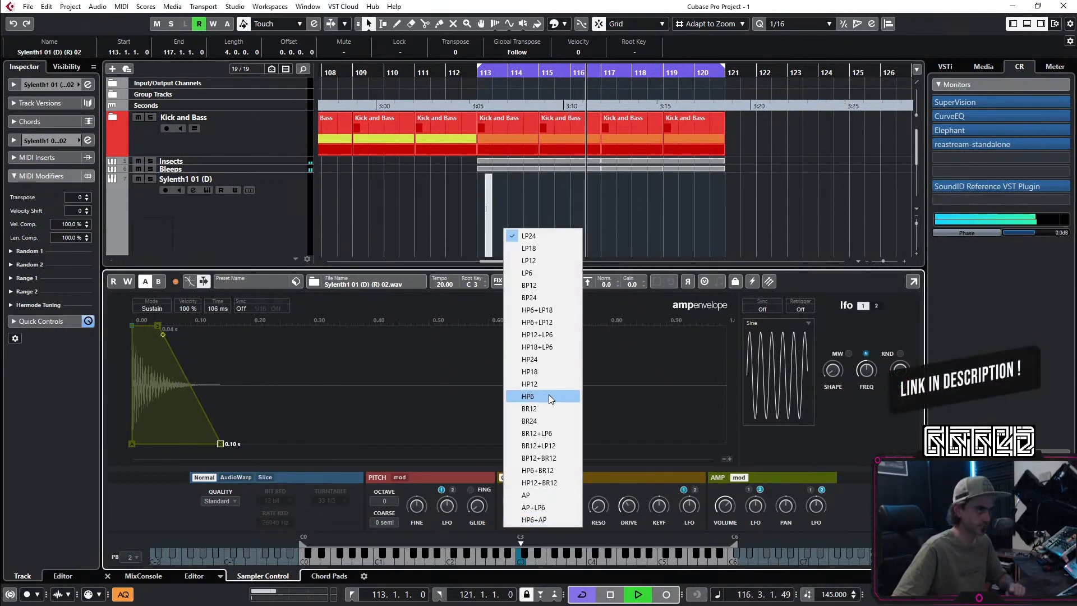
left_click(550, 385)
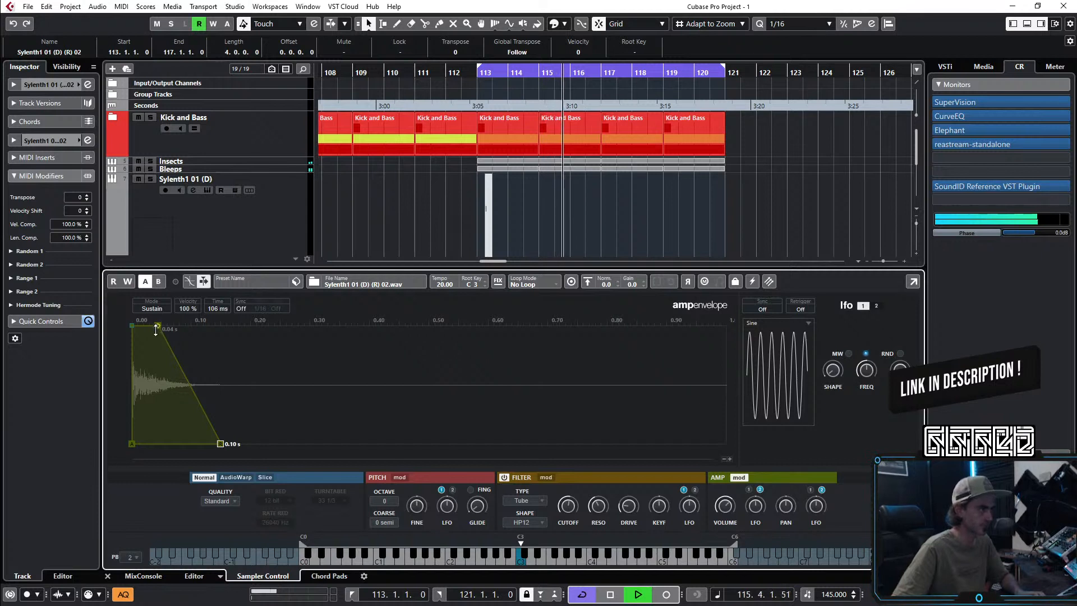
Step: Shape the start of the snare sampler's amp envelope with a first node at about half level rising quickly to full, and close the sampler controls
scroll(161, 379, "up", 8)
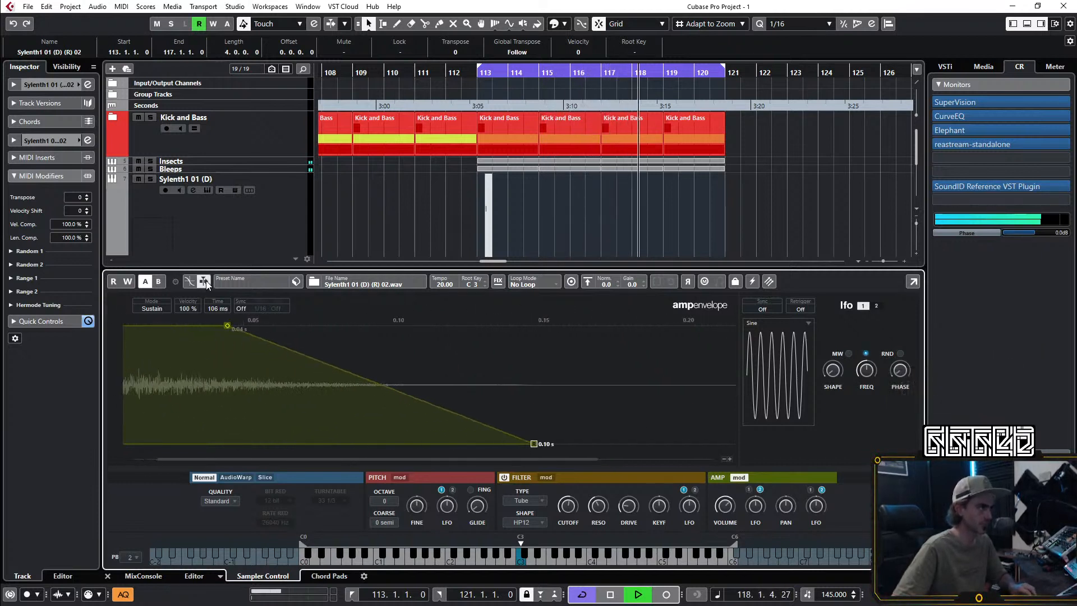
scroll(172, 378, "up", 6)
scroll(188, 391, "up", 4)
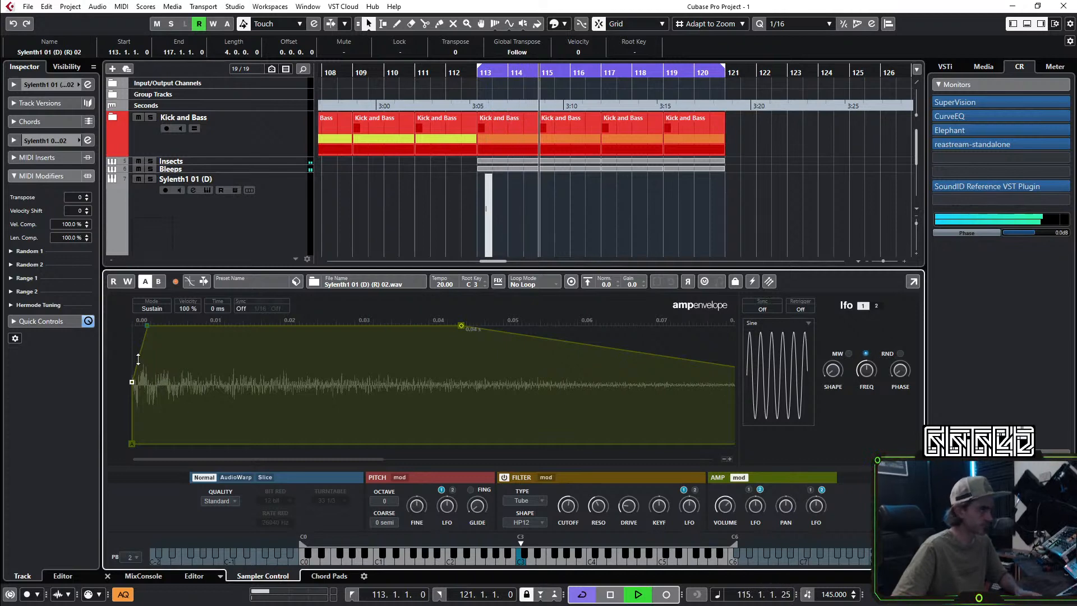
left_click(107, 576)
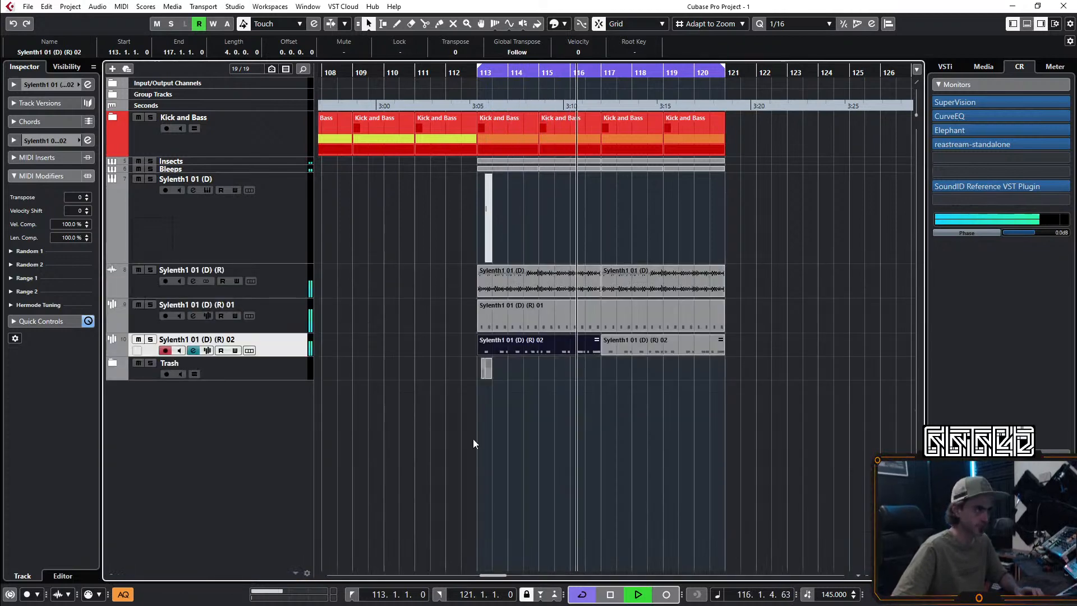
Step: Open the snare track's channel settings and try EQ band 1 as a low cut at 183.1 Hz
left_click(88, 84)
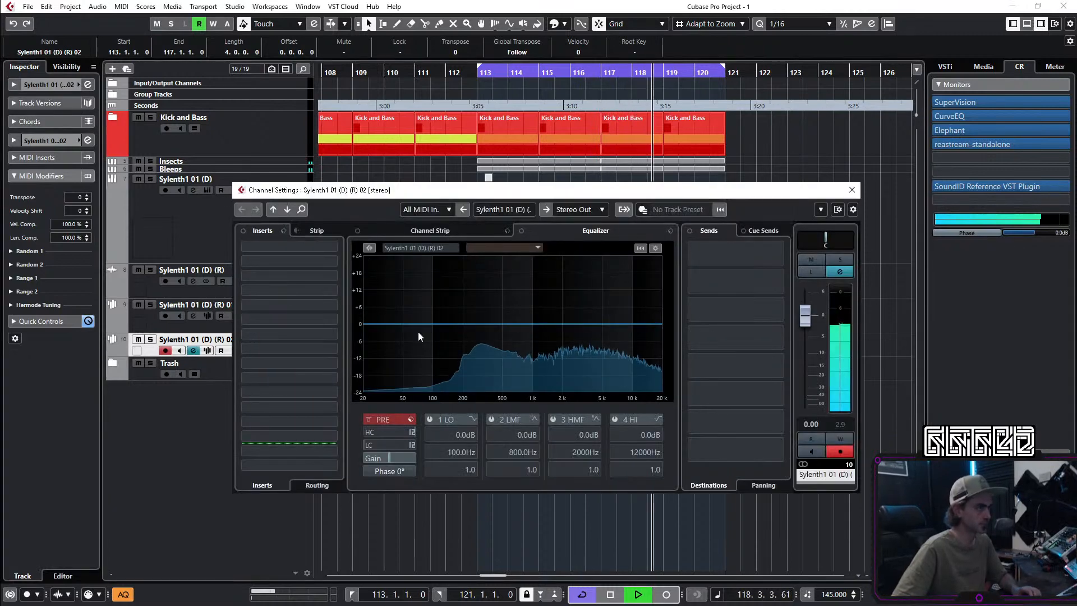
left_click(474, 419)
left_click(508, 450)
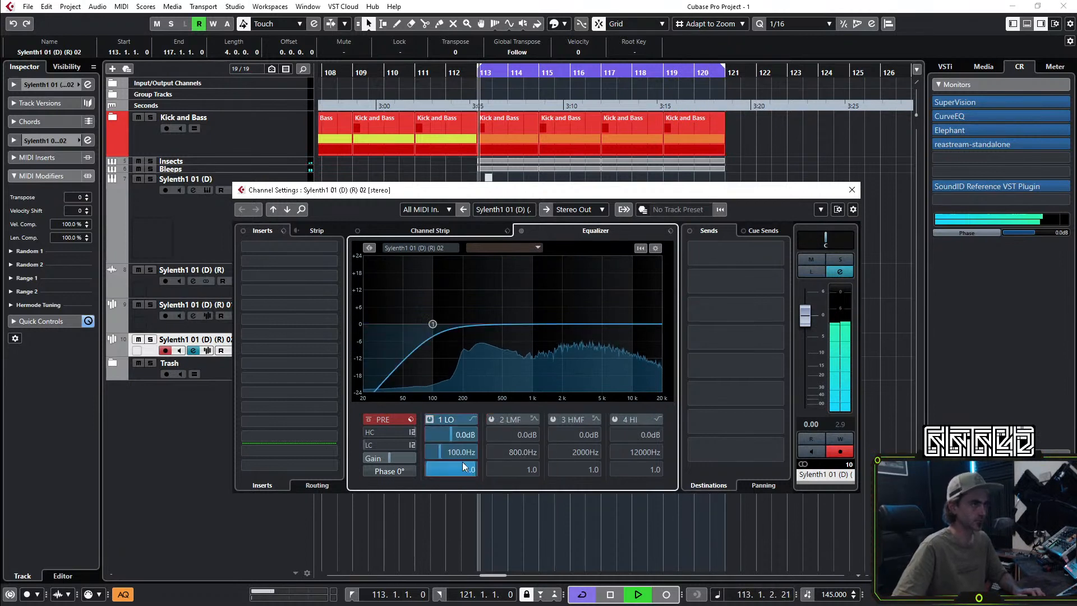
left_click_drag(460, 461, 462, 457)
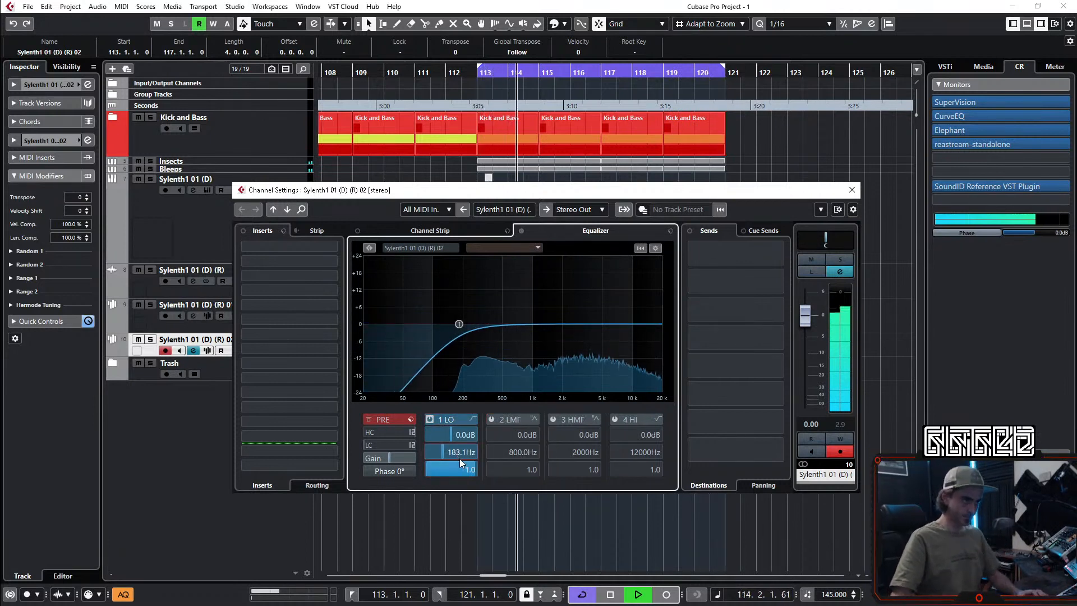
Step: Enable the 24 dB low-cut pre-filter on the snare channel, raise its cutoff, disable EQ band 1 and close the channel settings
left_click(411, 446)
left_click(449, 486)
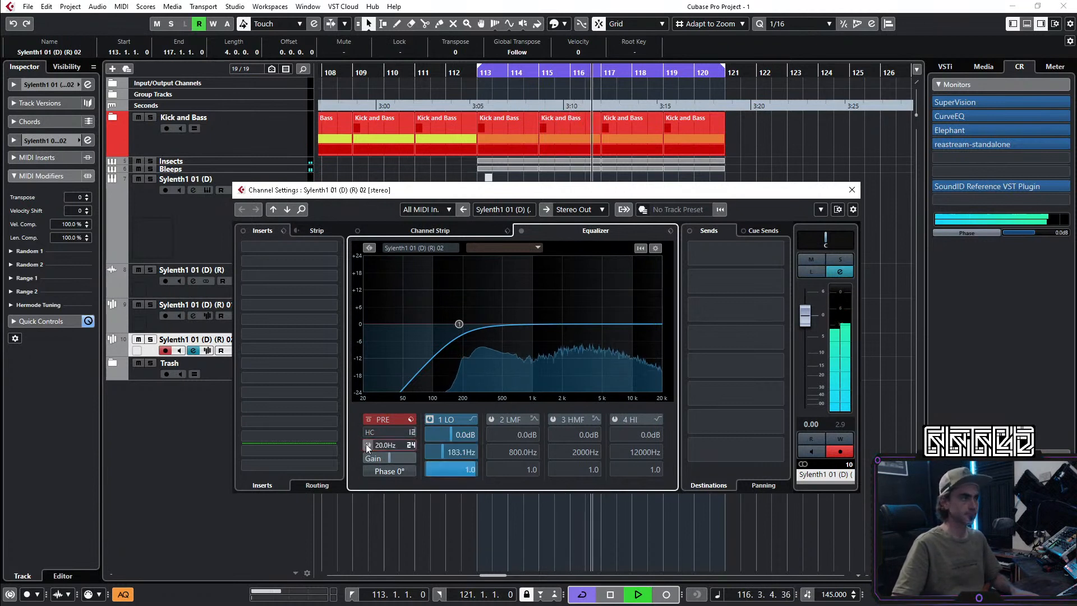
left_click_drag(392, 449, 403, 451)
left_click(430, 420)
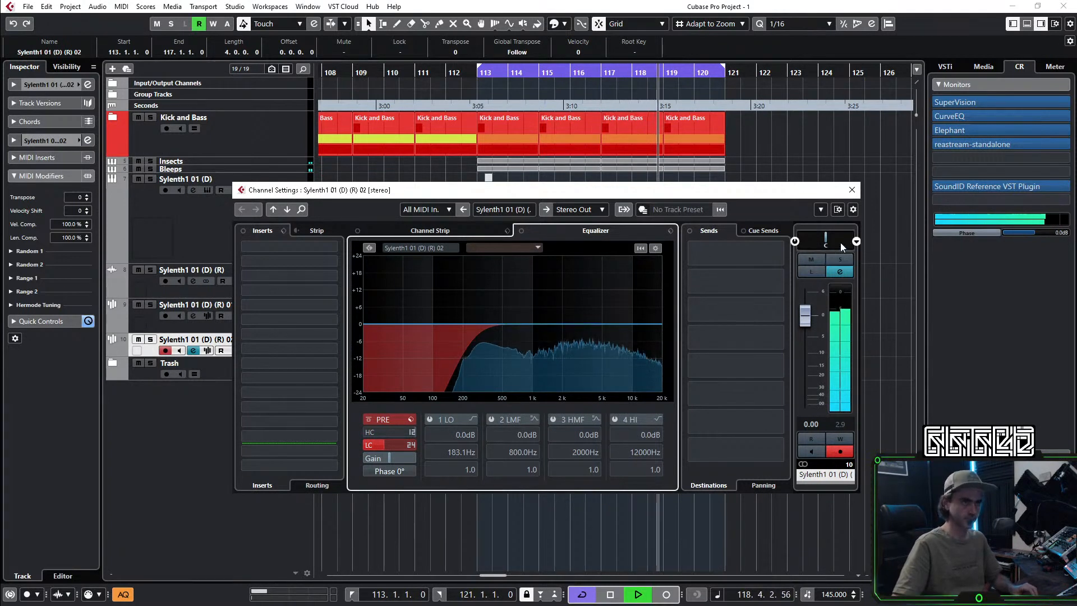
left_click(852, 190)
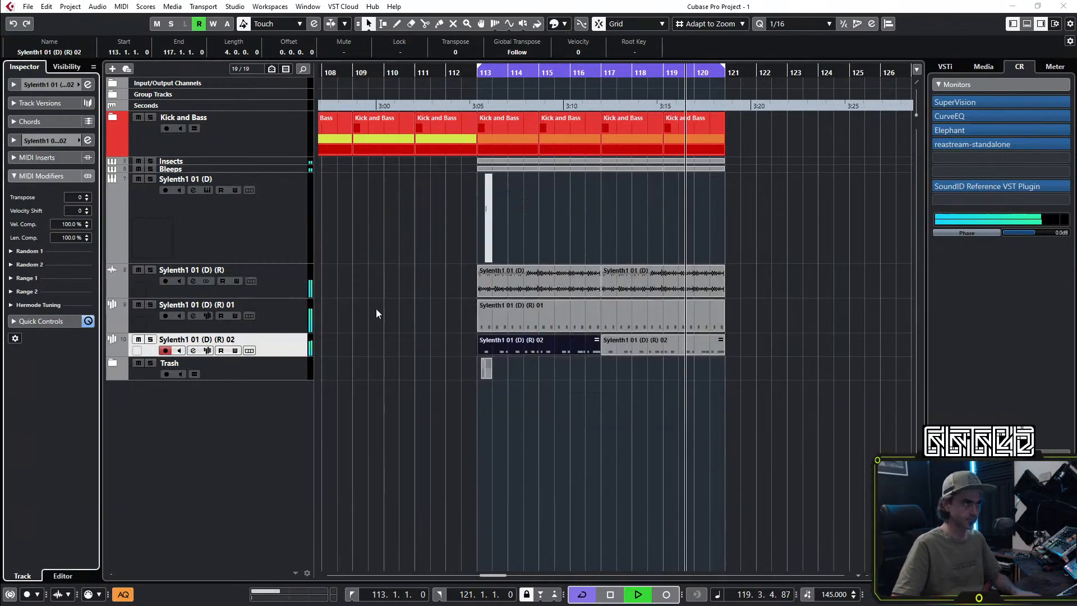
Step: Review the amp envelope in the snare sampler's controls, stop playback and close the controls
double_click(536, 353)
left_click(107, 577)
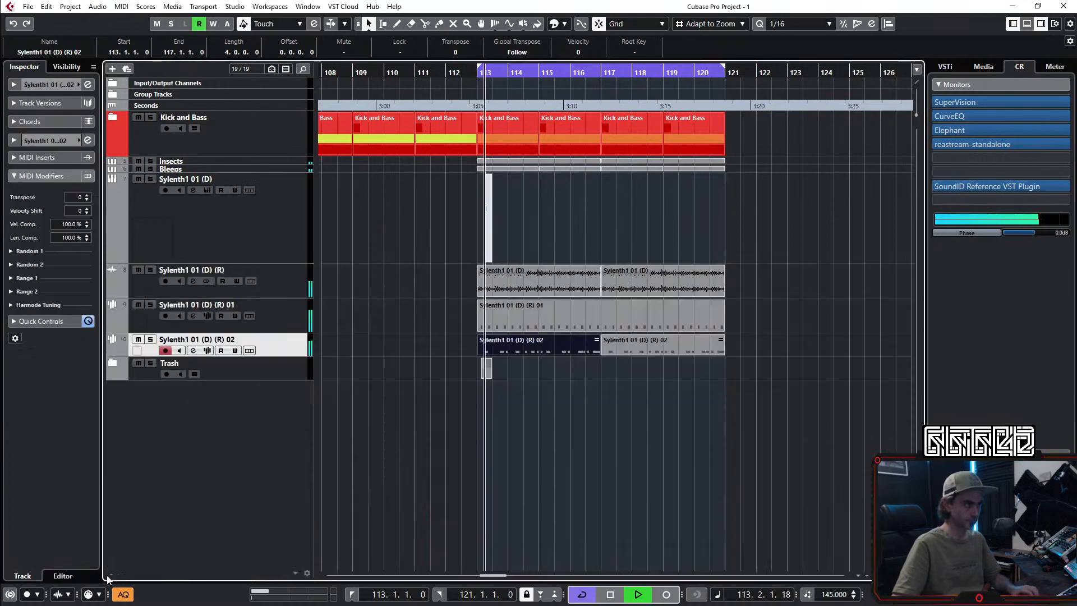
left_click(207, 351)
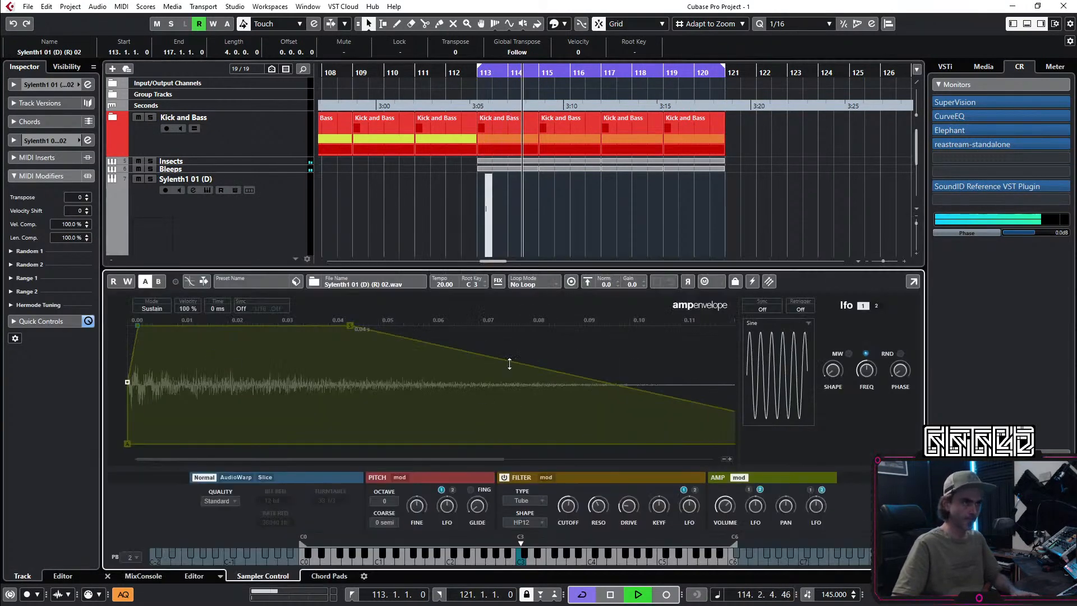
left_click(780, 149)
key("space")
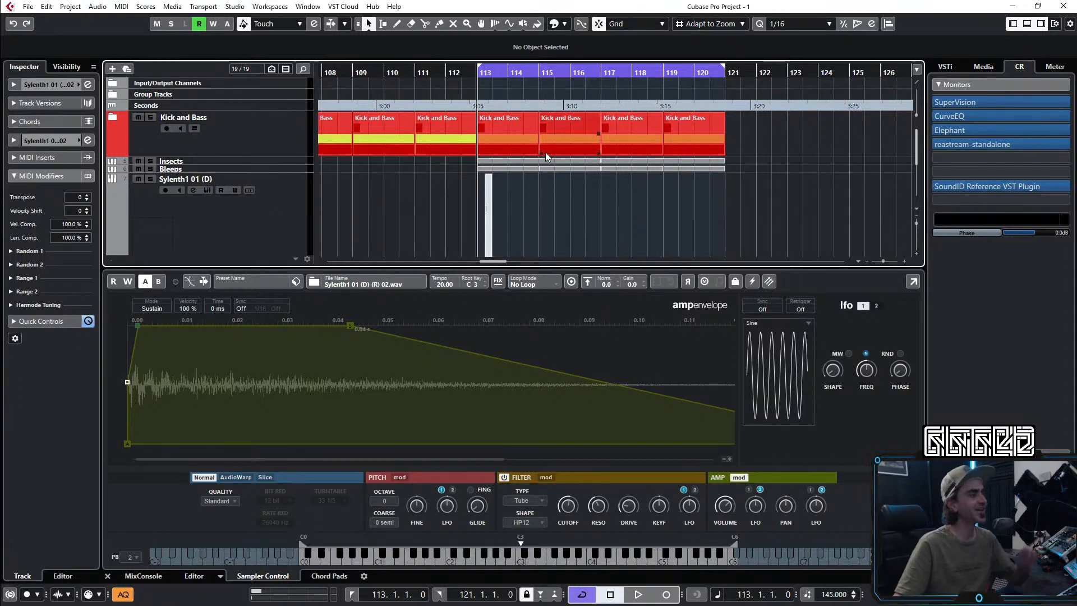
left_click(107, 575)
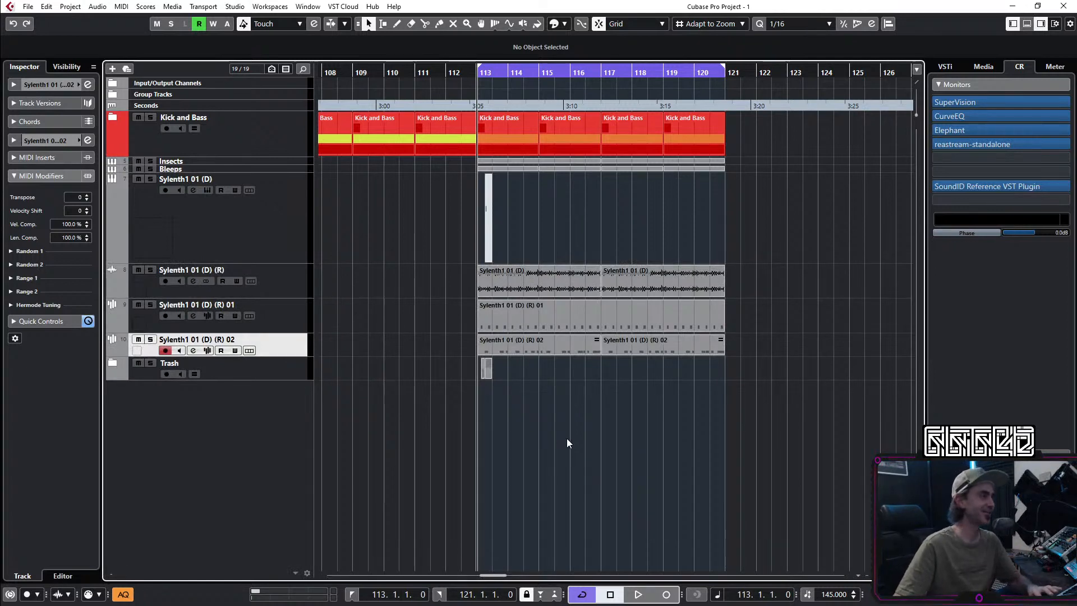
Step: Lower the snare track's volume to -3.26 dB during playback, checking the level in its channel settings
key("space")
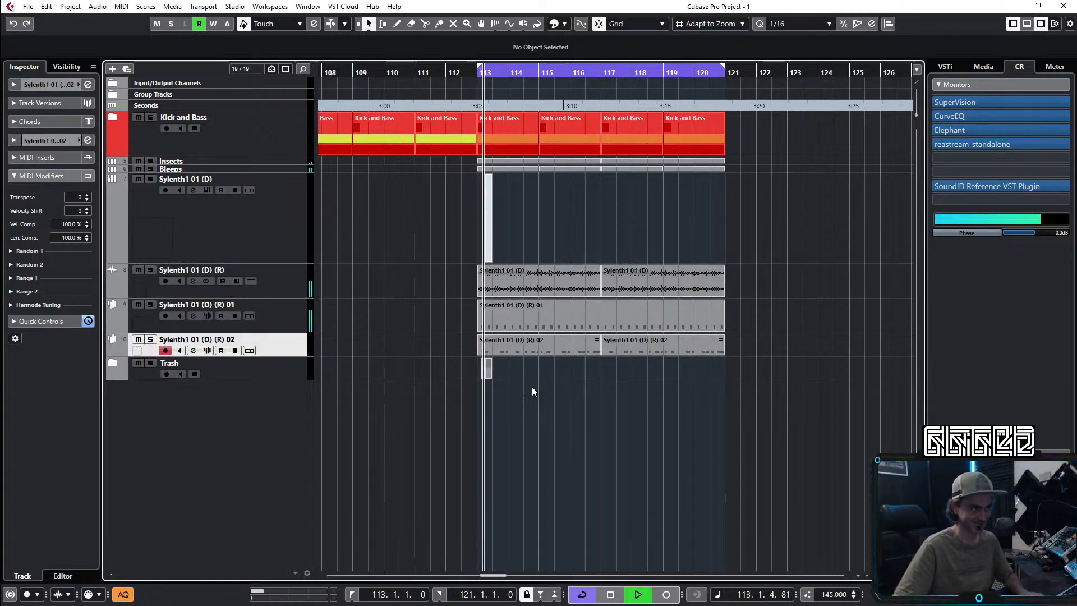
left_click(49, 84)
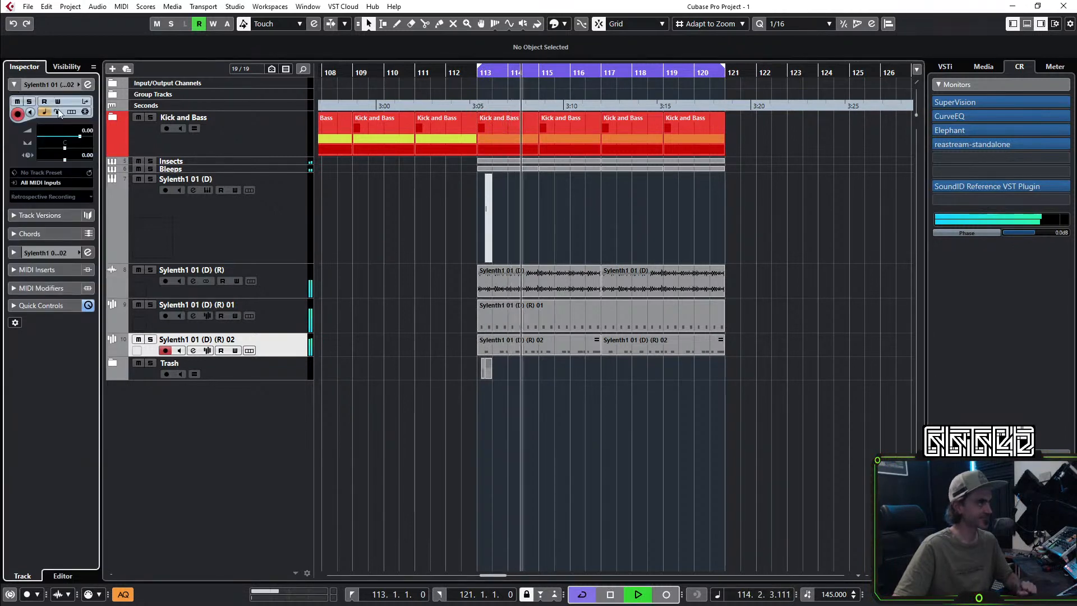
left_click(75, 136)
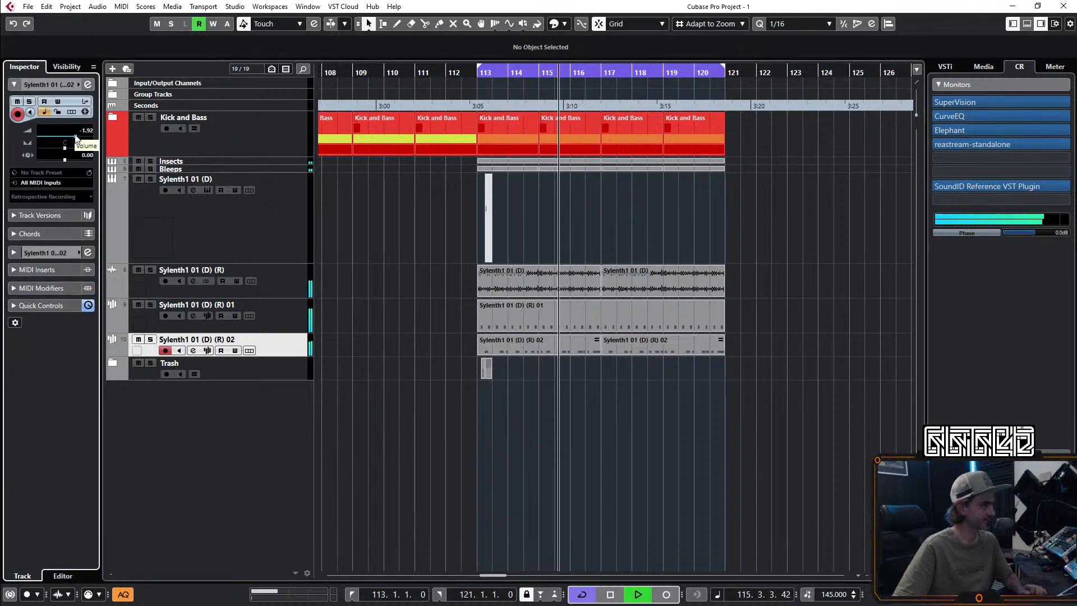
scroll(88, 134, "down", 1)
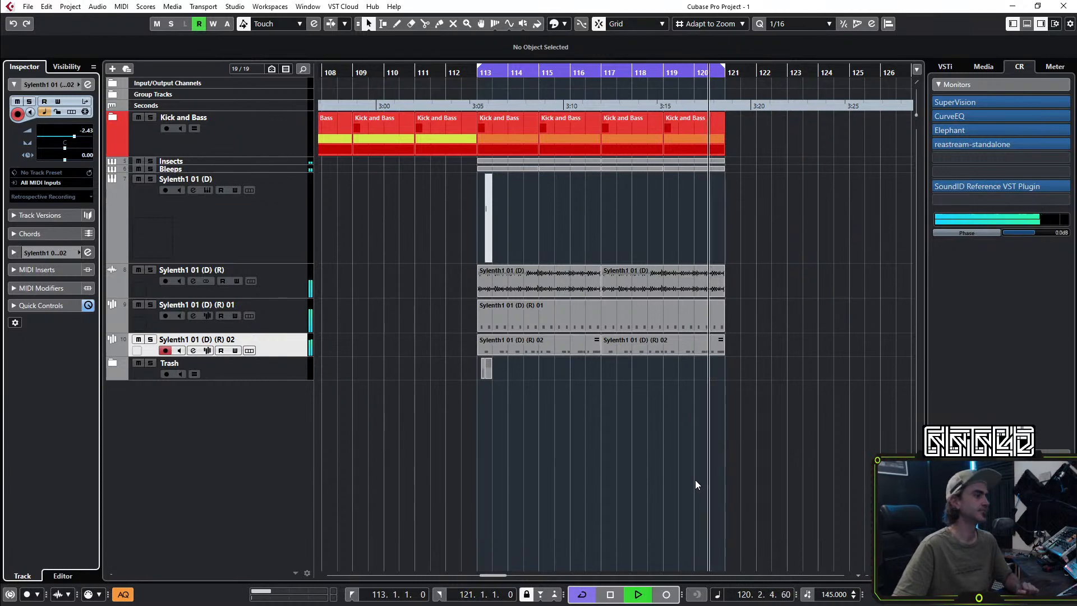
left_click(88, 84)
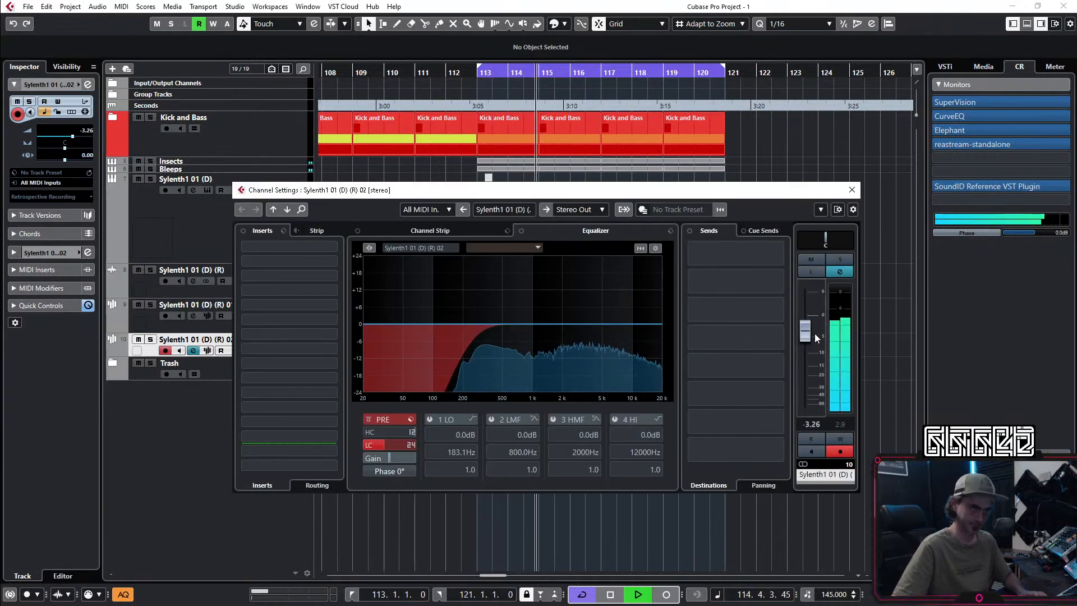
left_click(852, 190)
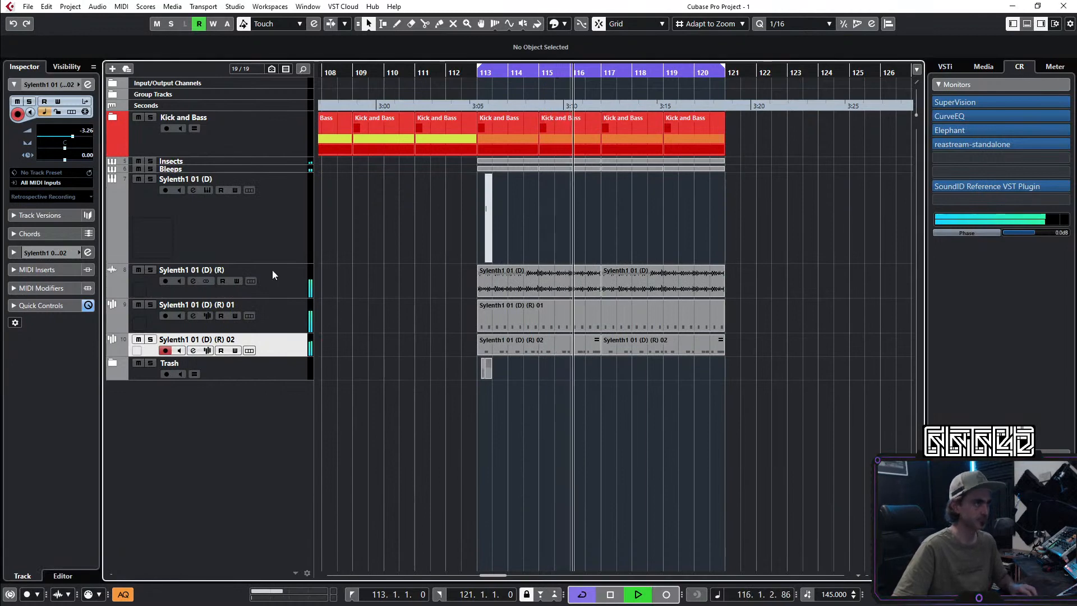
Step: Route the three rendered Sylenth1 percussion channels to a new group channel named Percs in the MixConsole
left_click(287, 289, "shift")
key("F3")
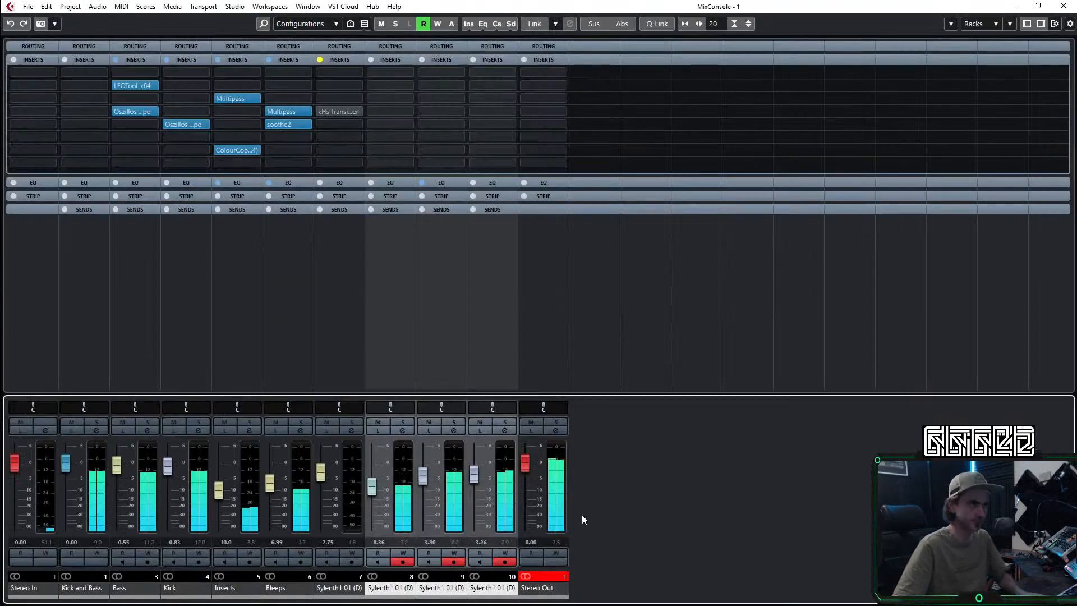
right_click(473, 477)
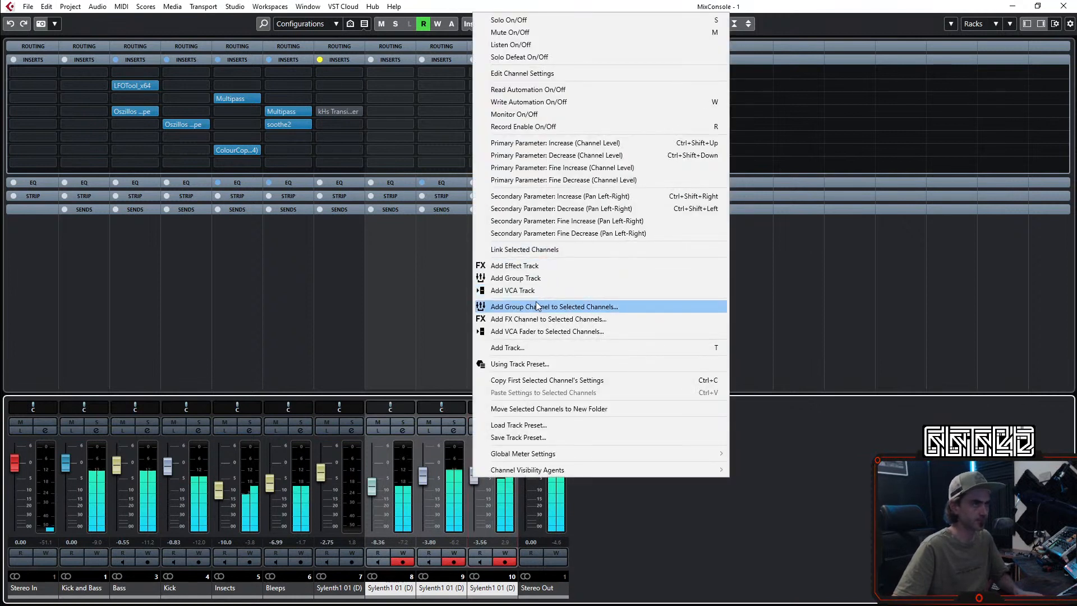
left_click(553, 306)
type("Percs")
key("Return")
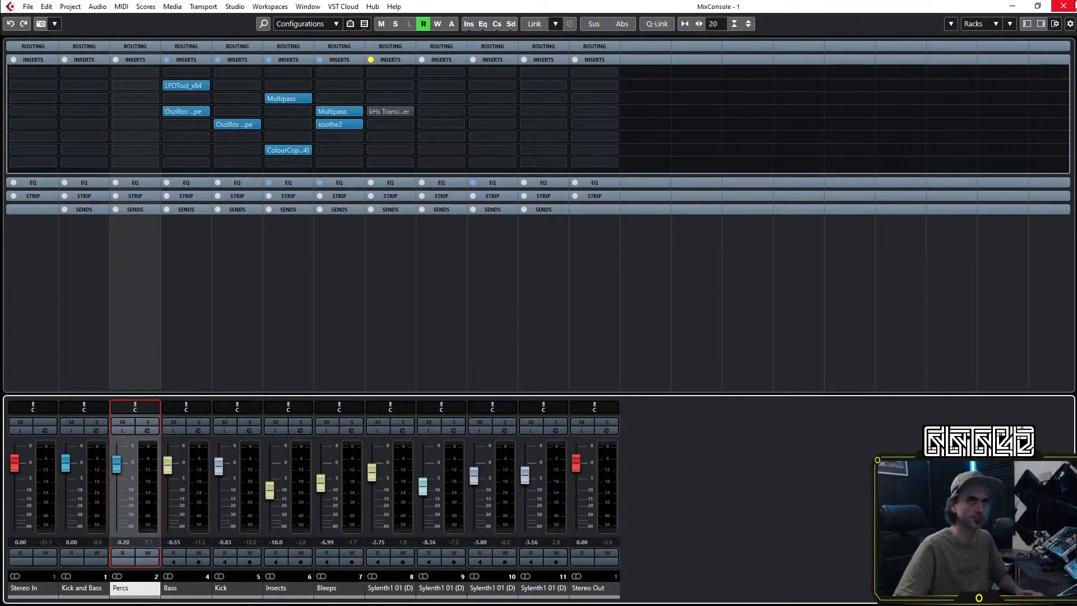
key("F3")
Step: Move the three rendered Sylenth1 percussion tracks into a new folder and collapse it
left_click(282, 349)
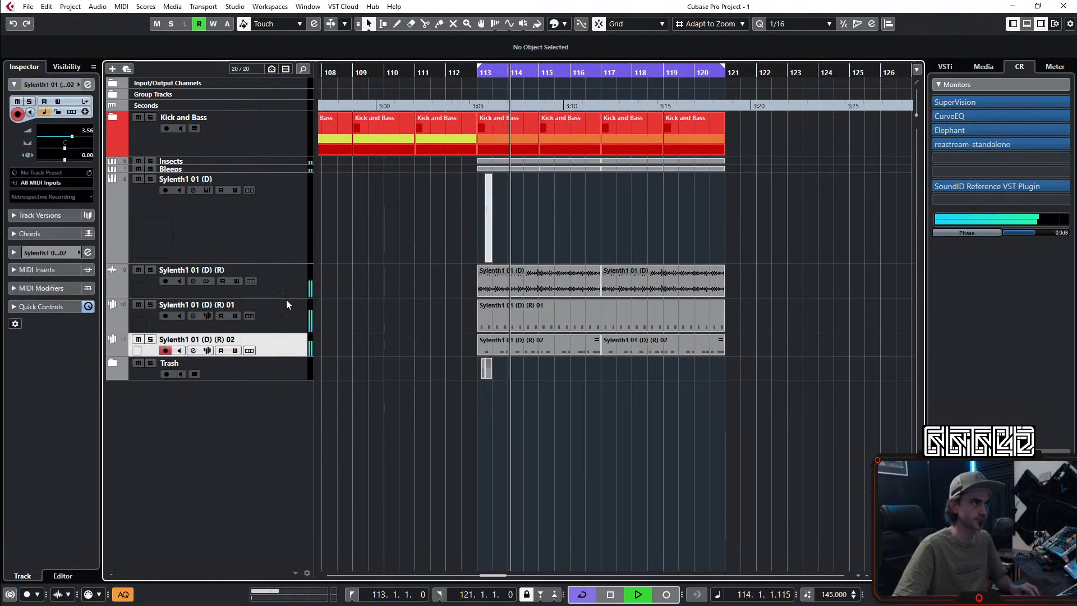
left_click(291, 295, "shift")
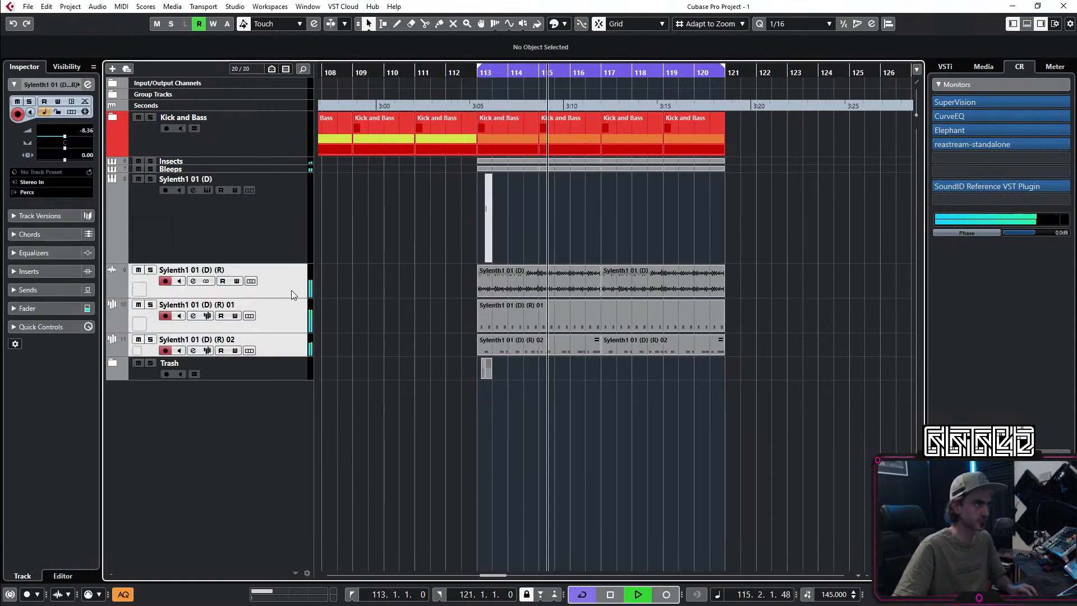
right_click(292, 294)
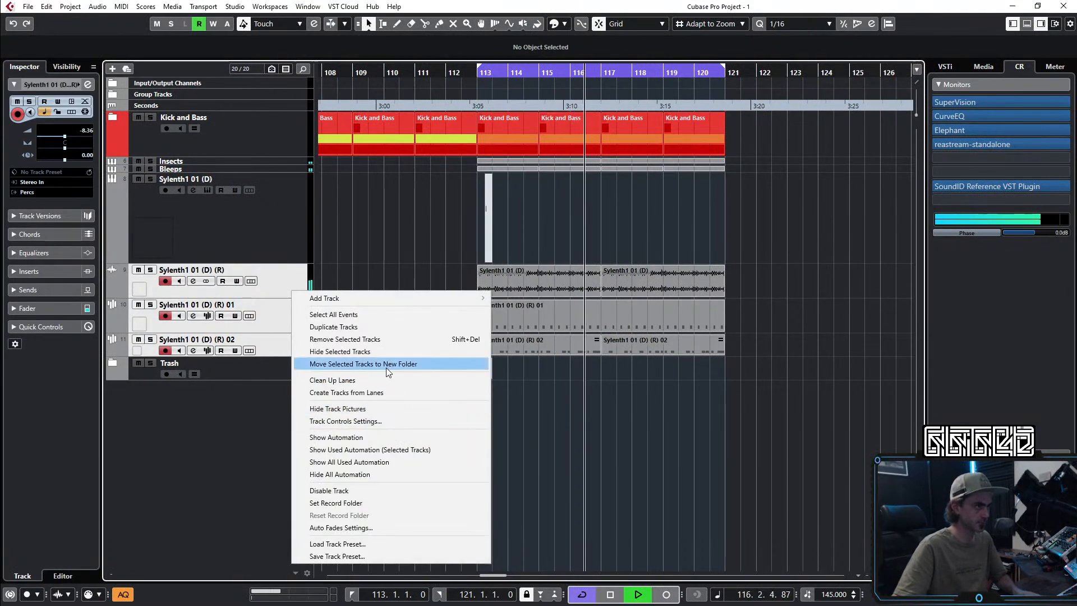
left_click(359, 365)
left_click(115, 271)
left_click(163, 250)
left_click(182, 273)
left_click_drag(268, 287, 264, 308)
Step: Rename the new folder track as Percs and color it orange
double_click(235, 270)
type("Percs")
key("Return")
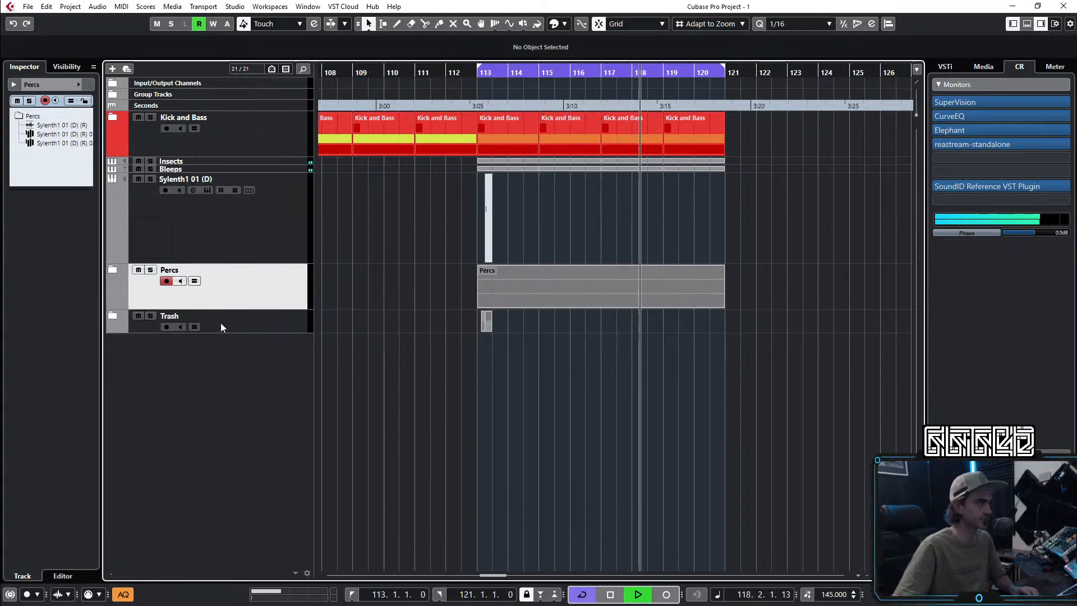
left_click(564, 25)
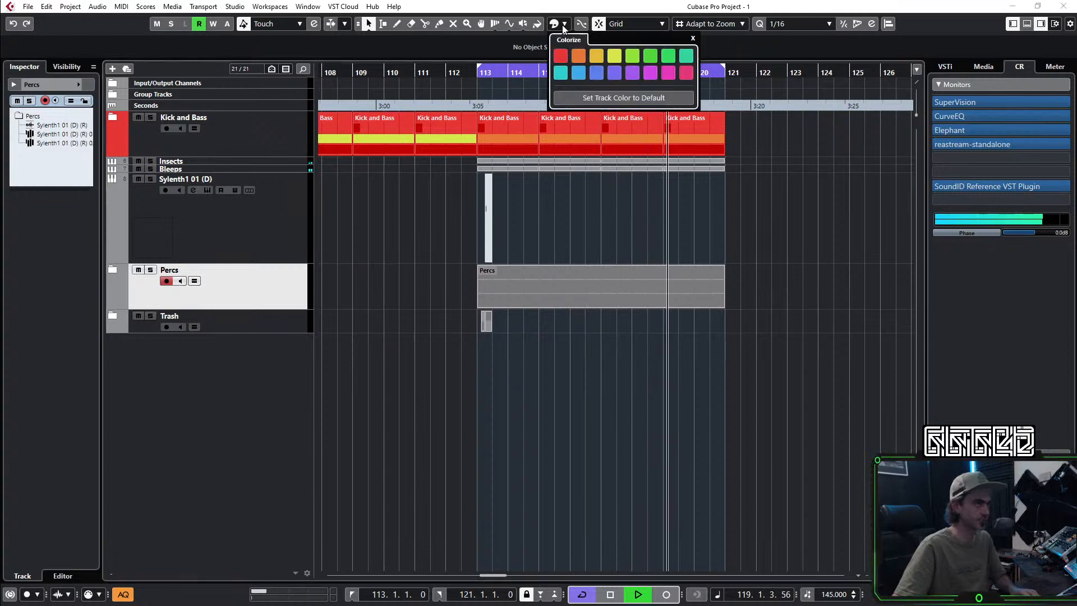
left_click(579, 56)
Step: Copy the Percs folder part from bar 113 back to bar 105 and play from there
scroll(636, 498, "down", 2)
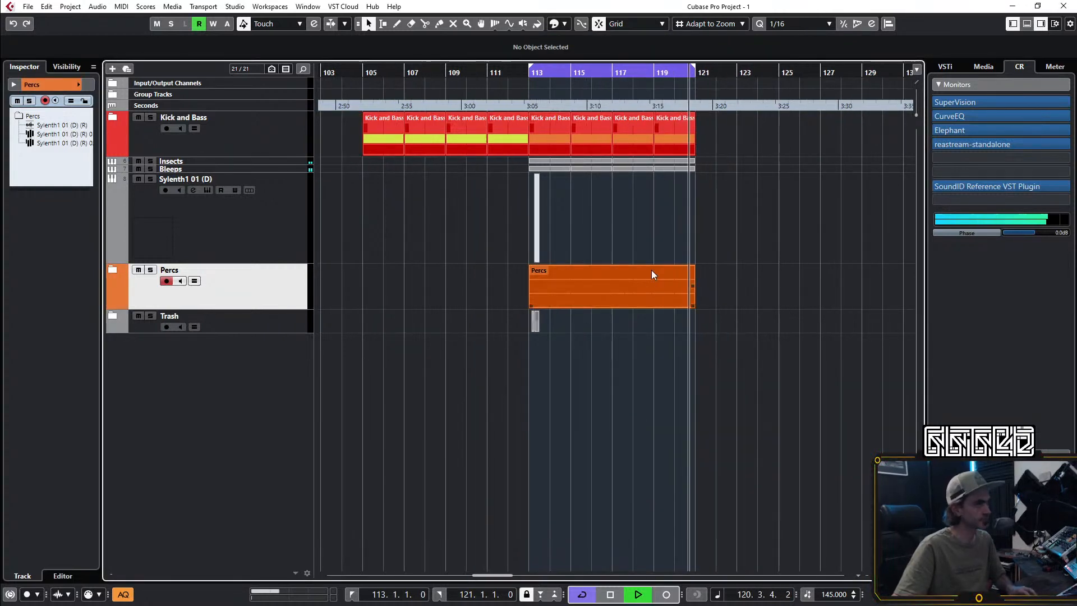
scroll(656, 276, "left", 2)
left_click_drag(717, 296, 553, 295, "alt")
left_click(433, 74)
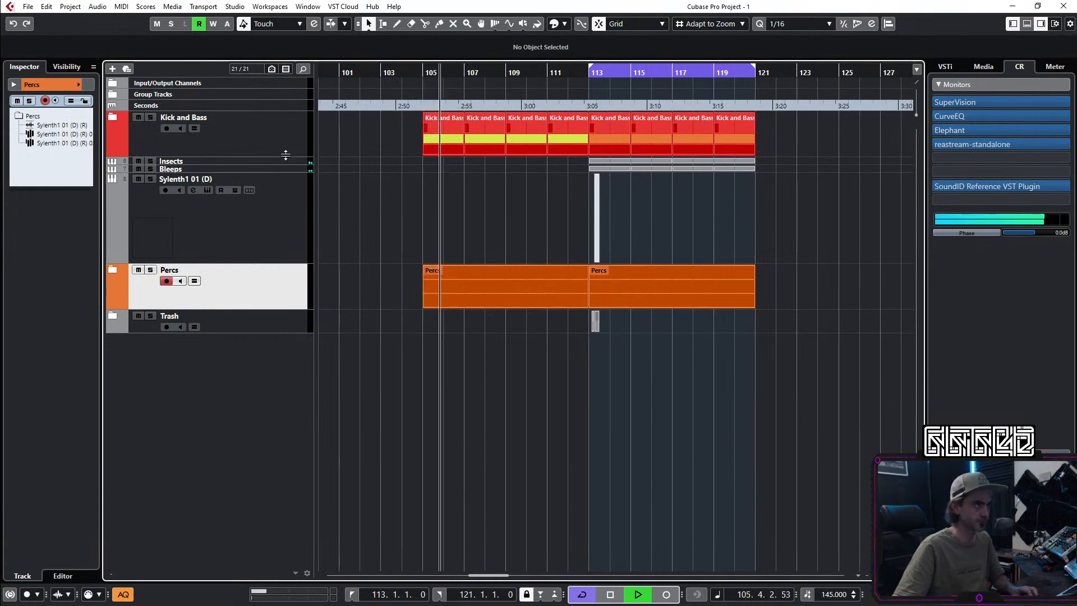
Step: Enlarge the Insects and Bleeps tracks and copy their parts from bar 113 back to bar 105
left_click(289, 162)
left_click(294, 169, "shift")
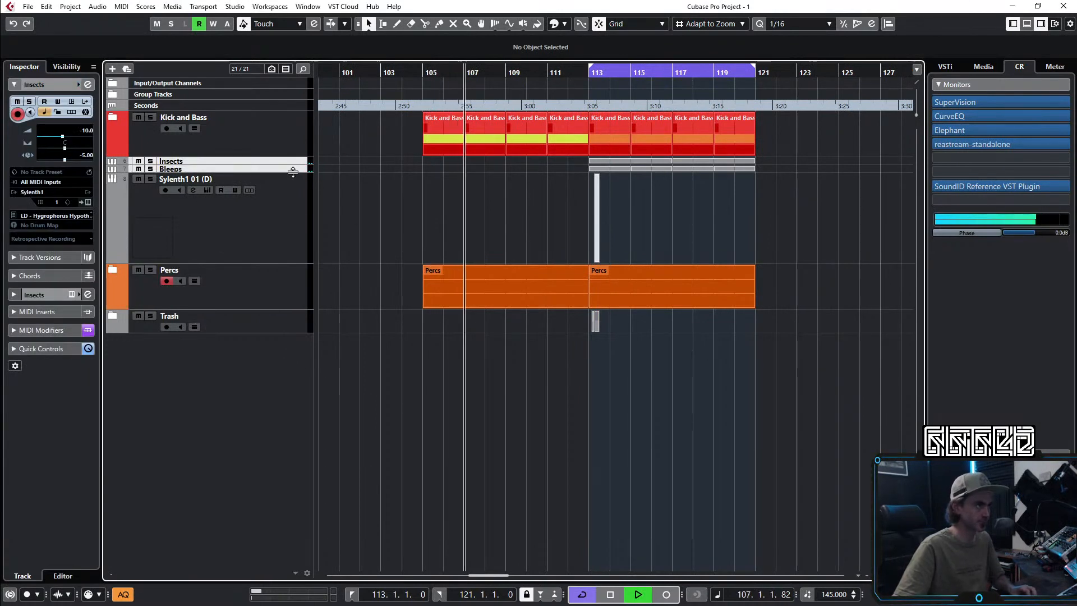
left_click_drag(293, 172, 294, 193)
left_click_drag(572, 172, 433, 170)
Step: Extend the cycle range to start at bar 105, play the looped arrangement and stop playback
left_click(426, 73)
key("space")
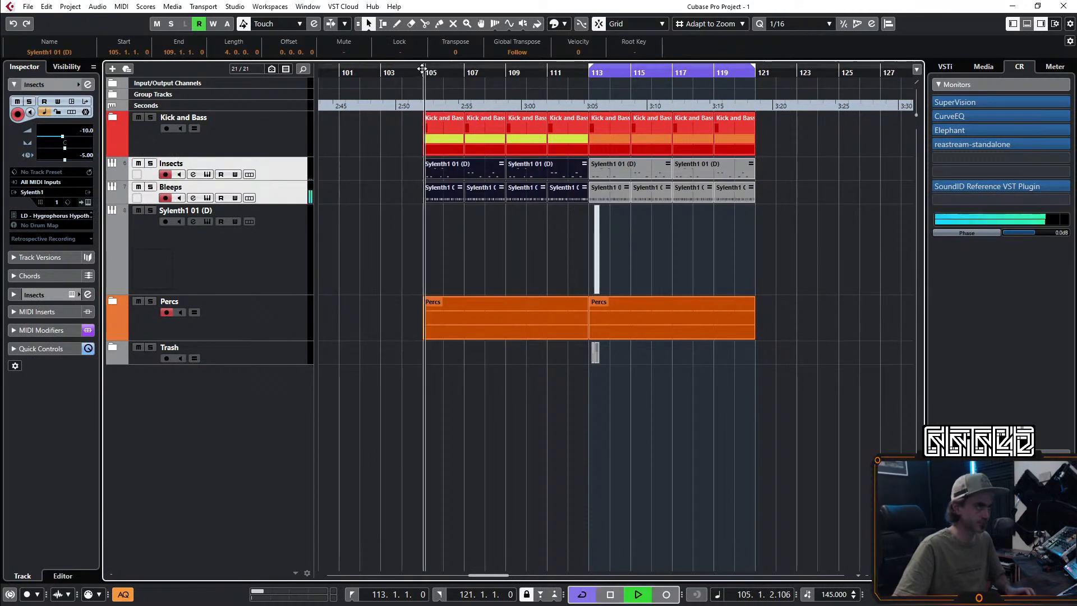
left_click(425, 69, "ctrl")
left_click(465, 267)
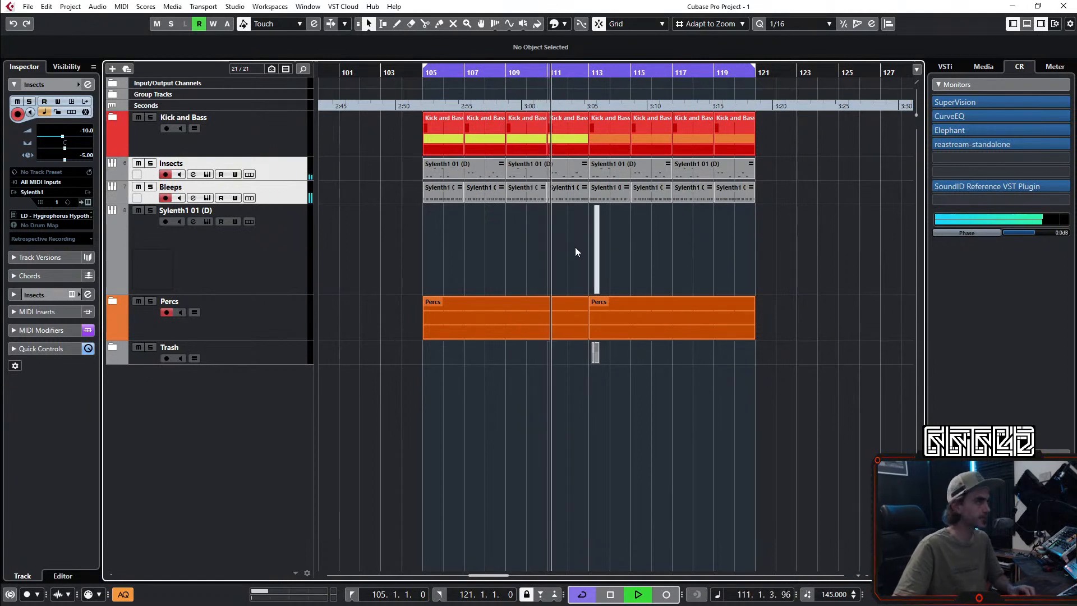
scroll(619, 255, "up", 1)
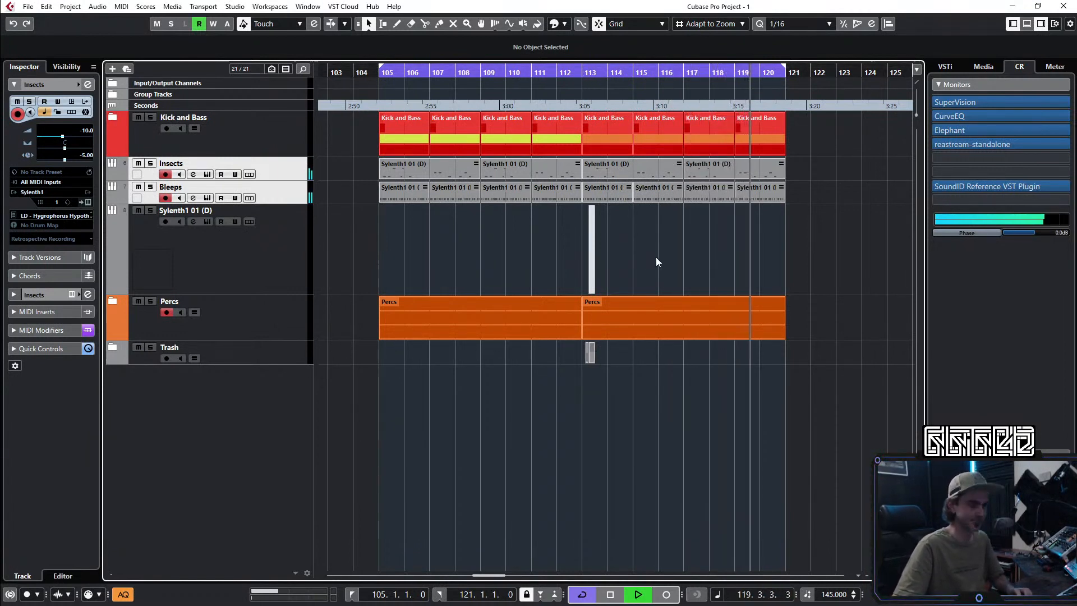
key("space")
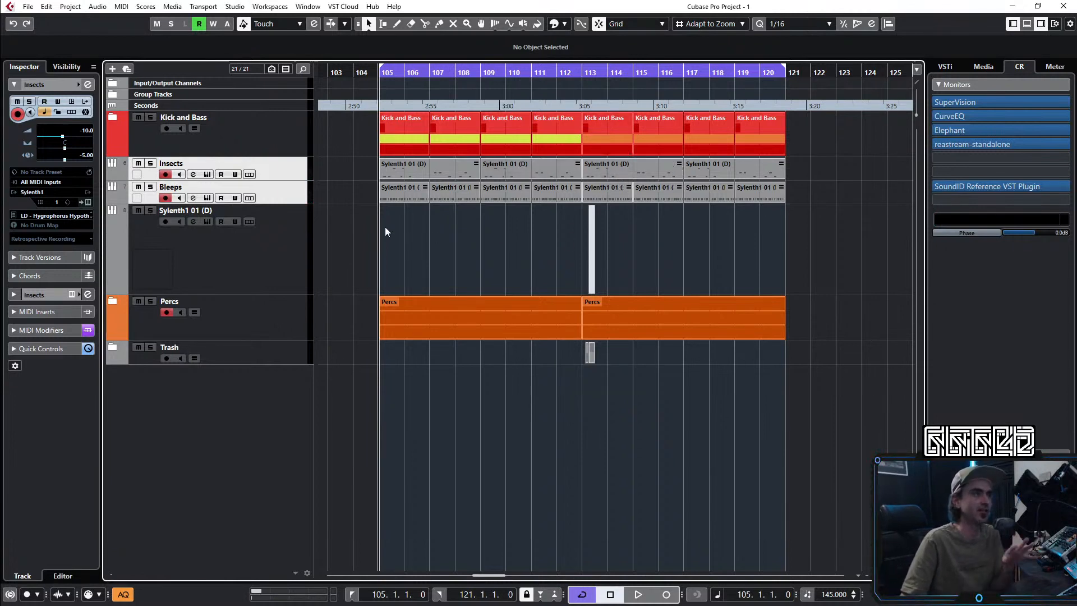
Step: Open the channel settings and the Sylenth1 instrument of the Sylenth1 01 (D) track and load preset 060: LD - Psathyrella Candolleana
left_click(279, 266)
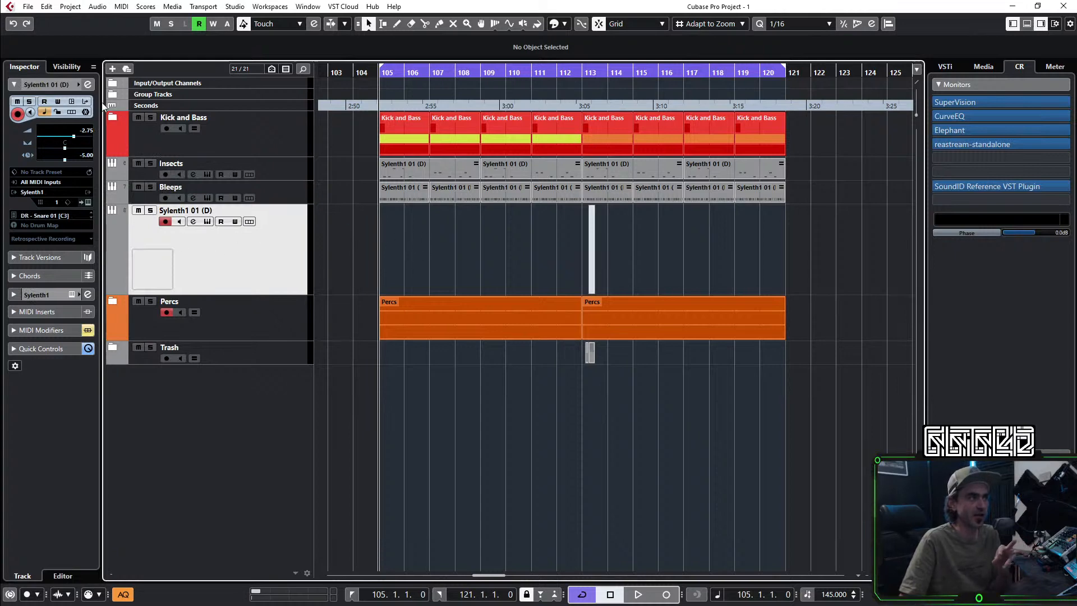
left_click(87, 84)
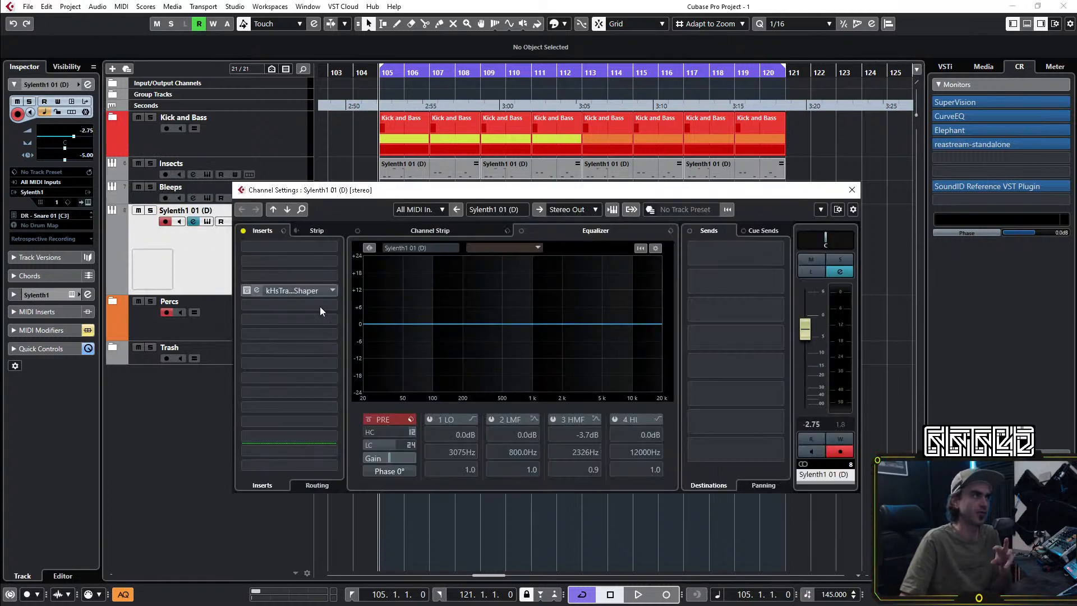
left_click(88, 202)
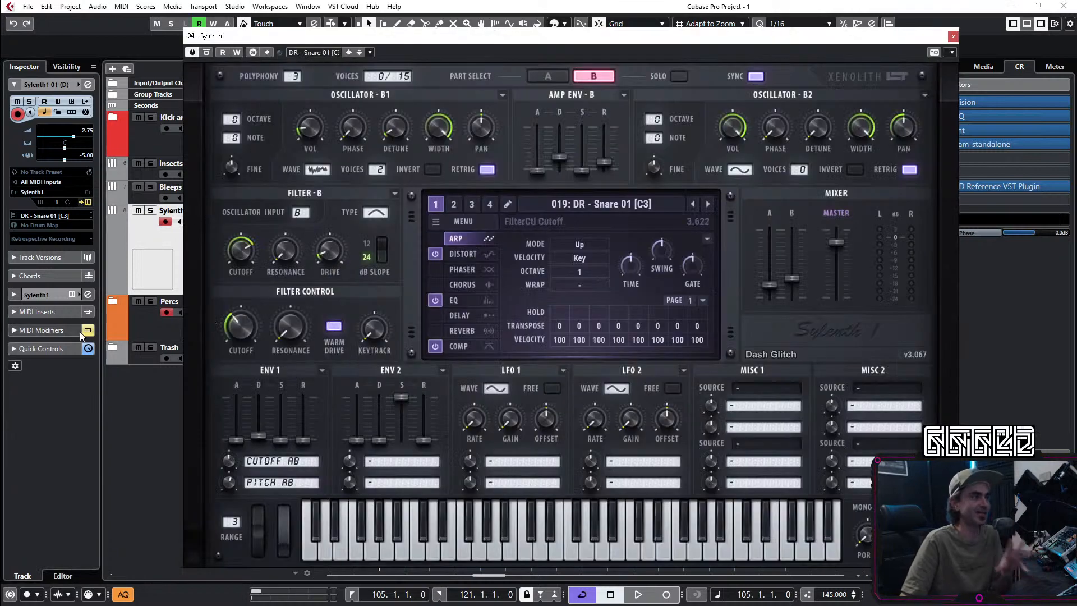
left_click(581, 210)
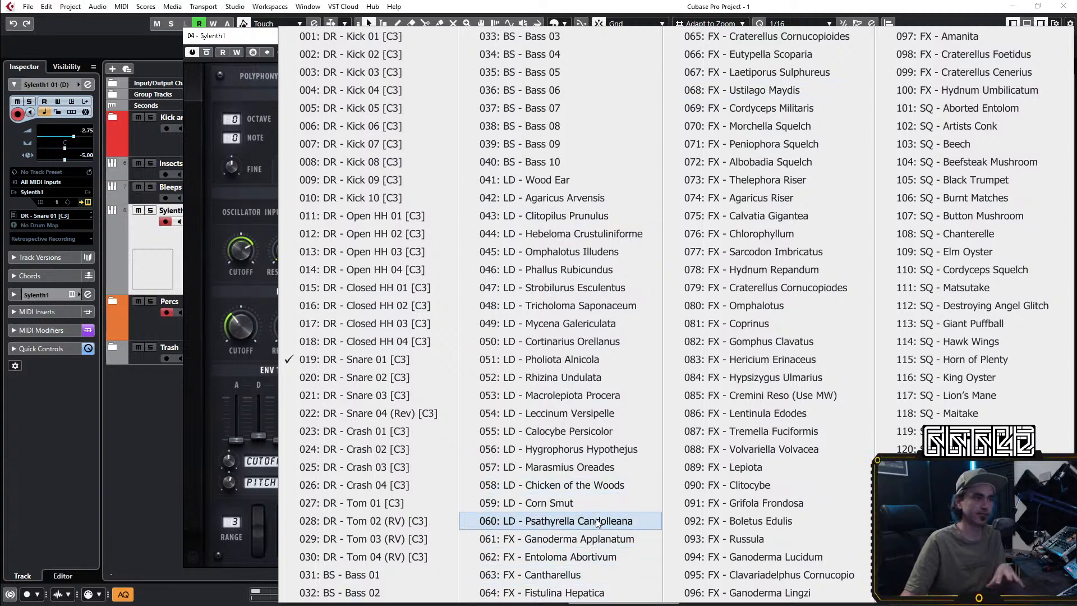
left_click(547, 520)
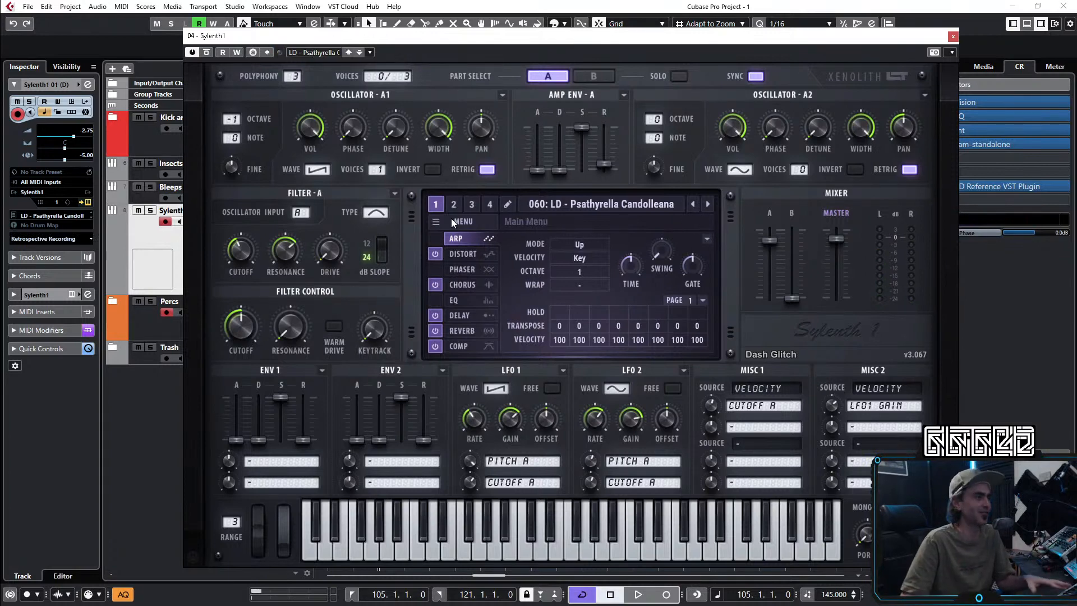
Step: Look through the Sylenth1 main menu and try preset 130: Init from the second bank
left_click(466, 222)
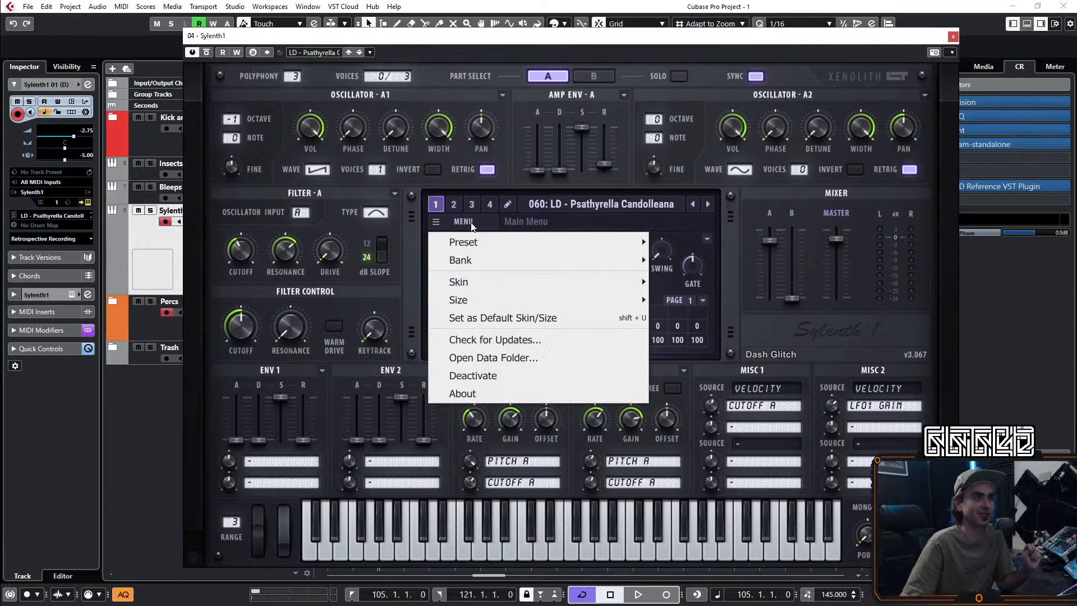
left_click(469, 217)
left_click(462, 217)
left_click(445, 219)
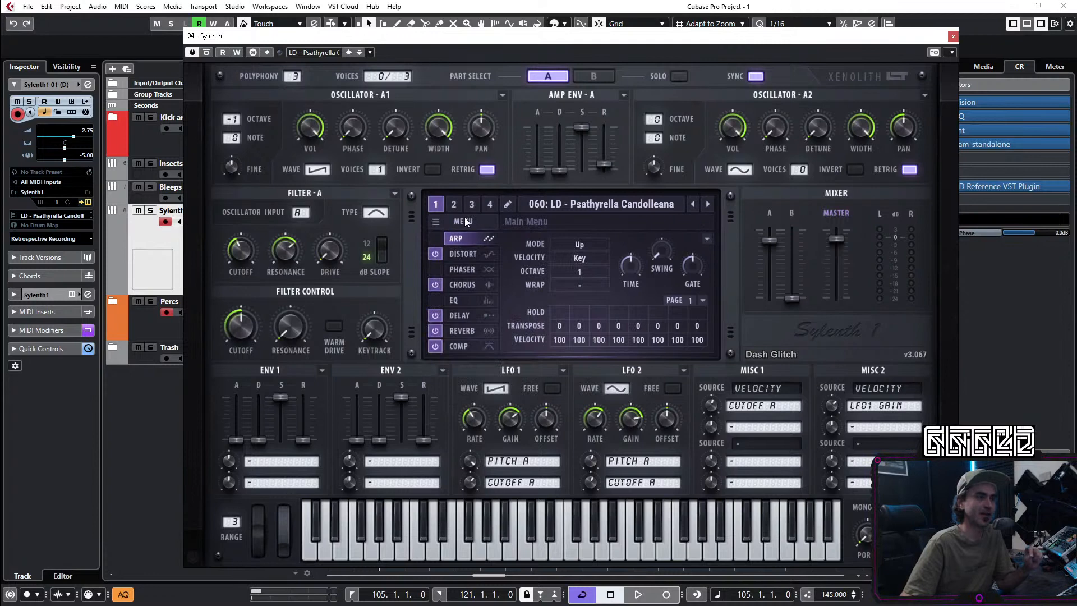
left_click(465, 221)
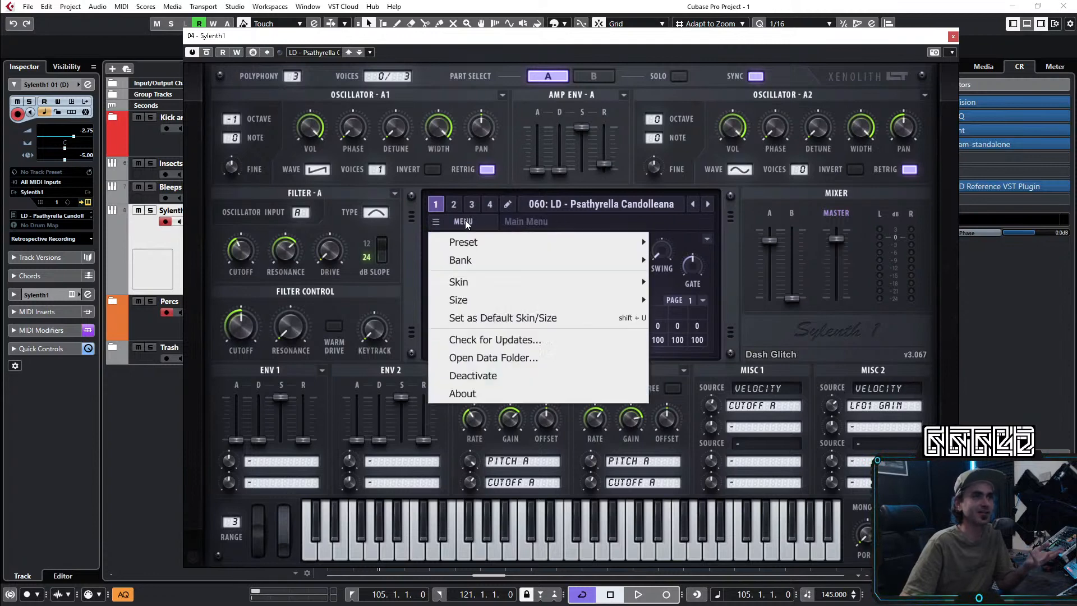
mouse_move(476, 239)
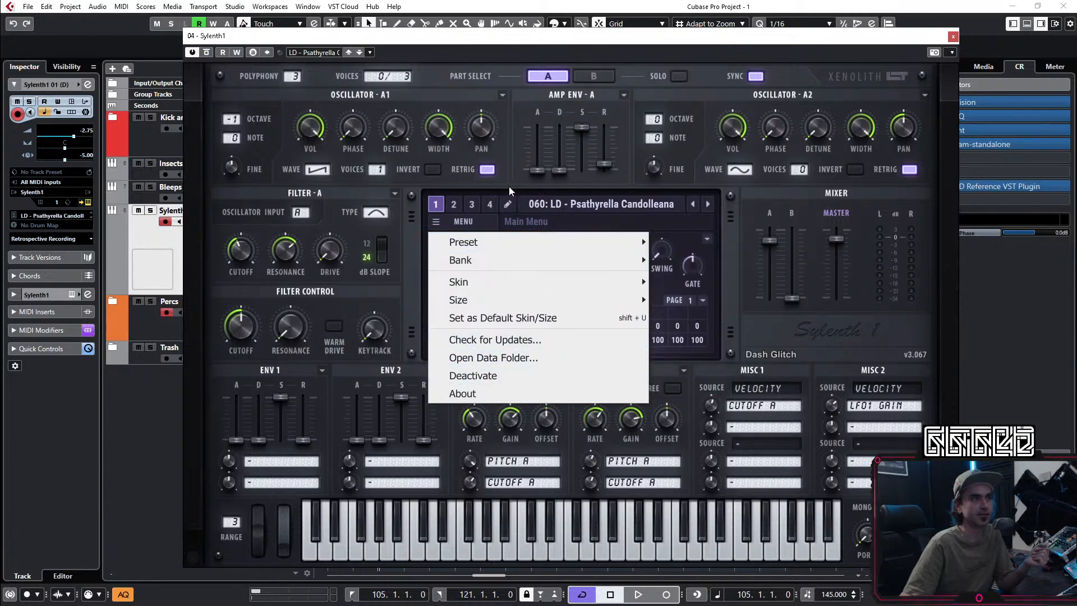
left_click(453, 205)
left_click(541, 202)
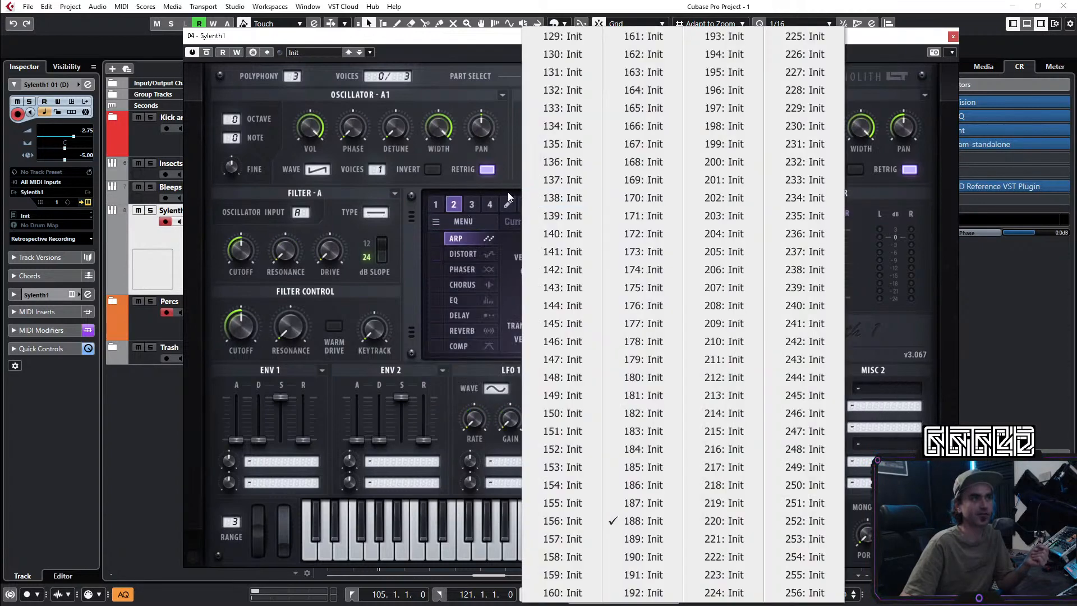
left_click(558, 53)
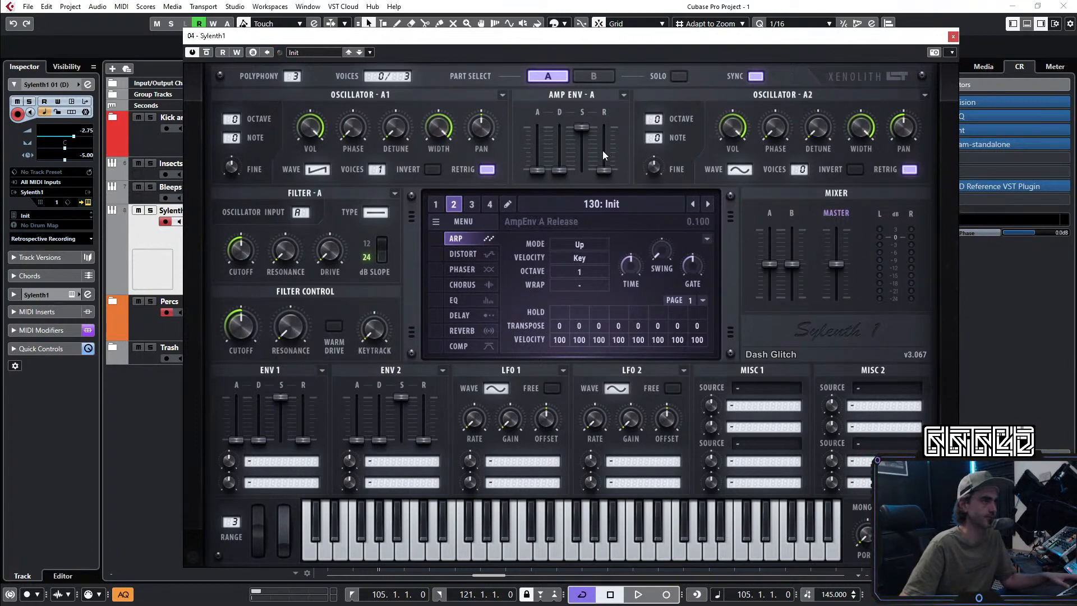
Step: Return to the first bank, audition sequence presets 101: SQ - Aborted Entolom to 103: SQ - Beech and load 125: SQ - Porcini 303
left_click(436, 204)
left_click(606, 204)
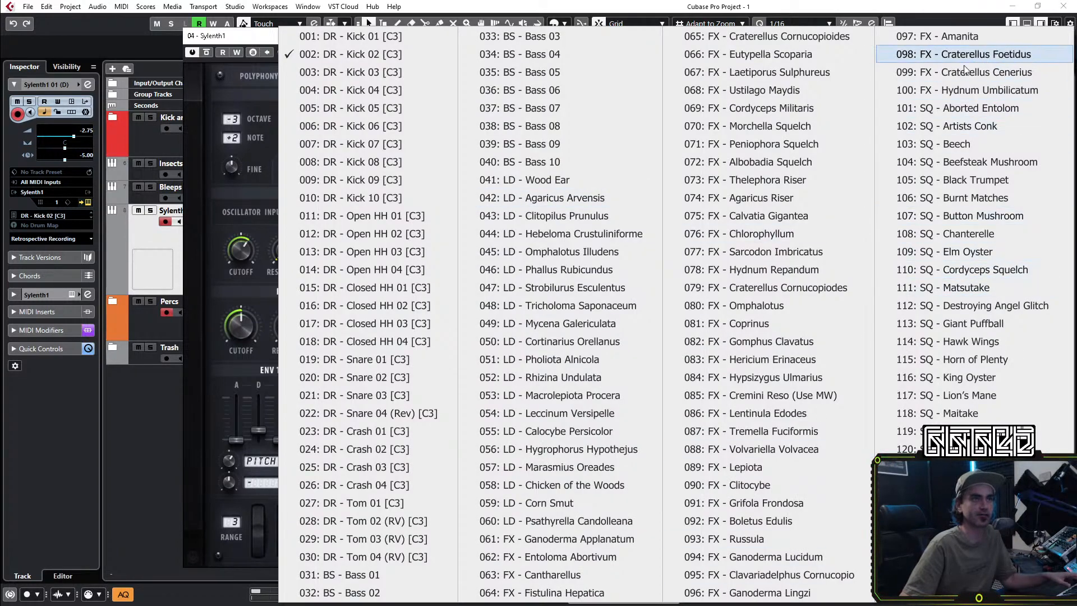
left_click(971, 113)
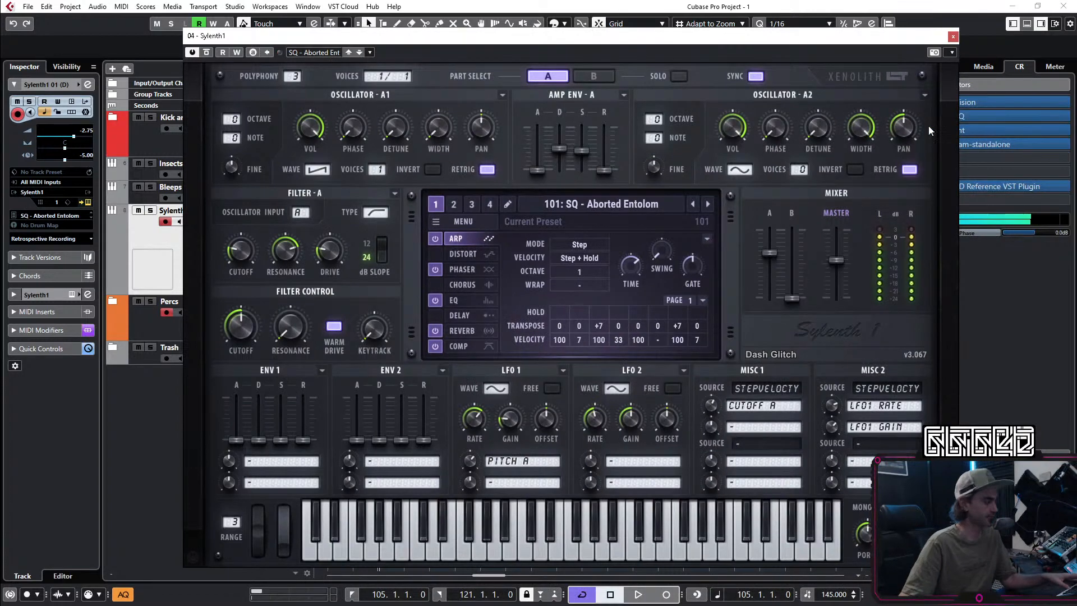
left_click(708, 204)
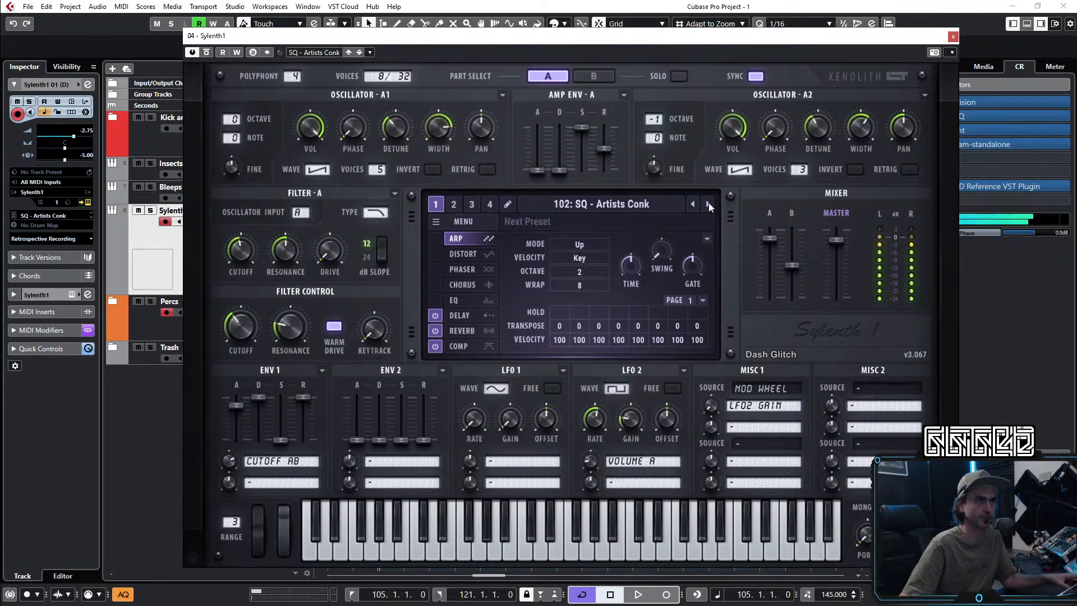
left_click(708, 204)
left_click(648, 204)
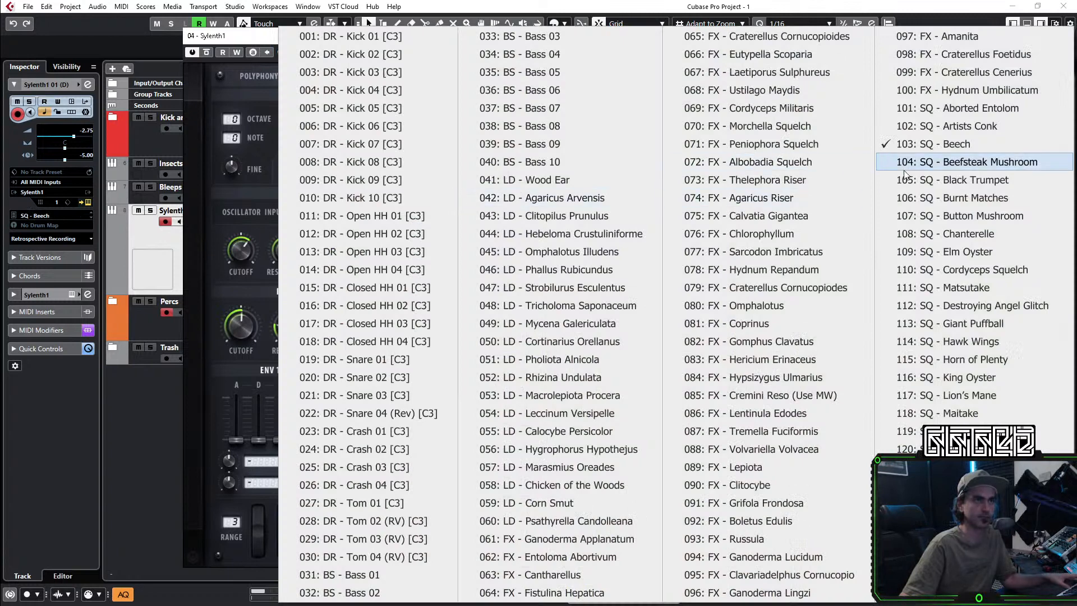
left_click(954, 538)
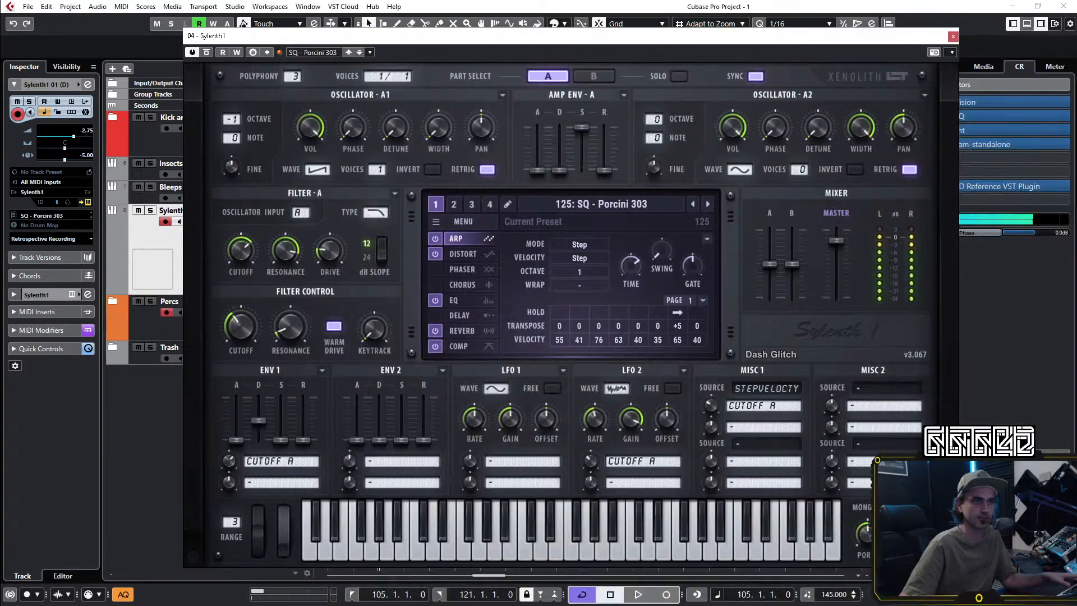
Step: Turn off the arpeggiator of Porcini 303 and compare the patch with 124: SQ - Turkey Tail 303, also without its arpeggiator
left_click(435, 238)
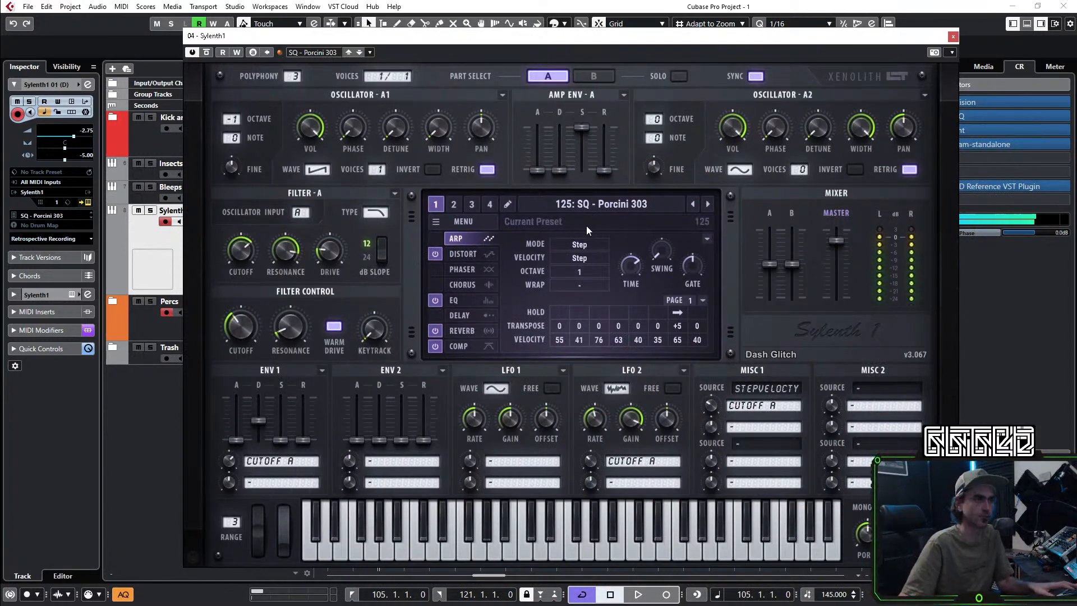
left_click(694, 203)
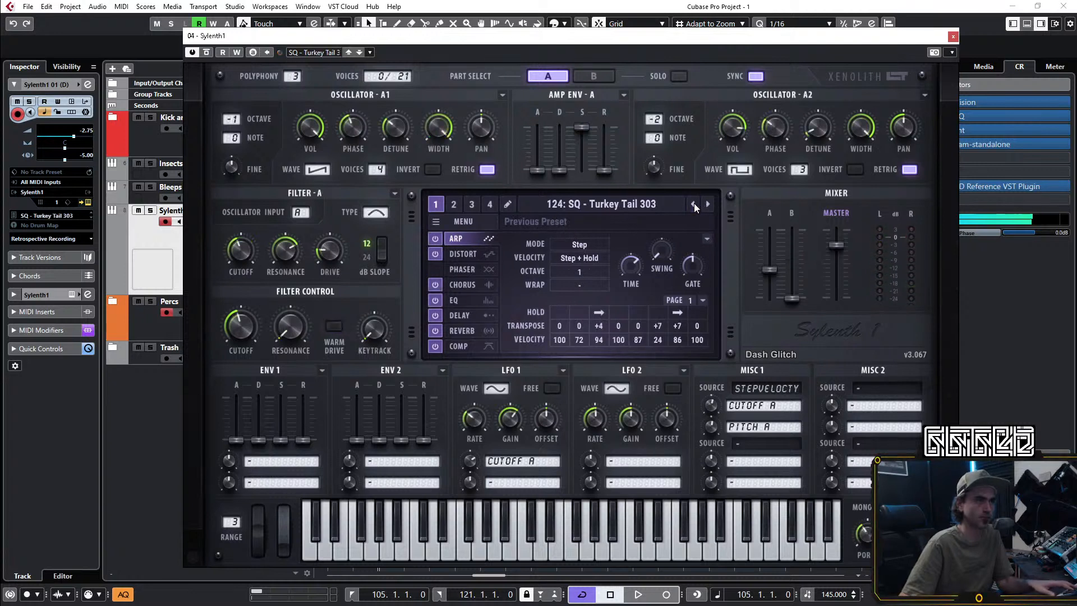
left_click(440, 238)
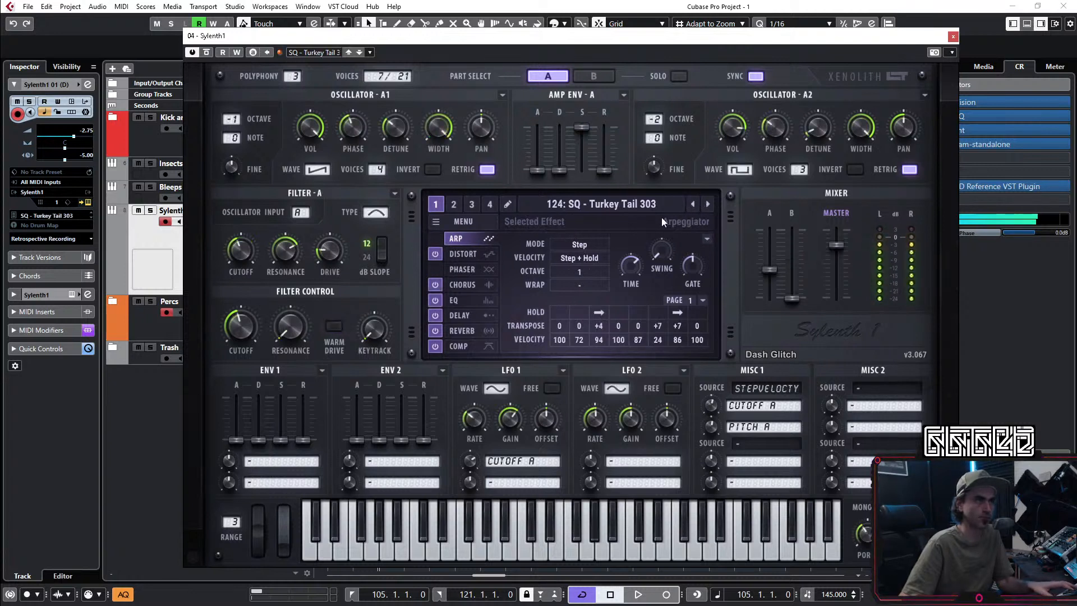
left_click(708, 203)
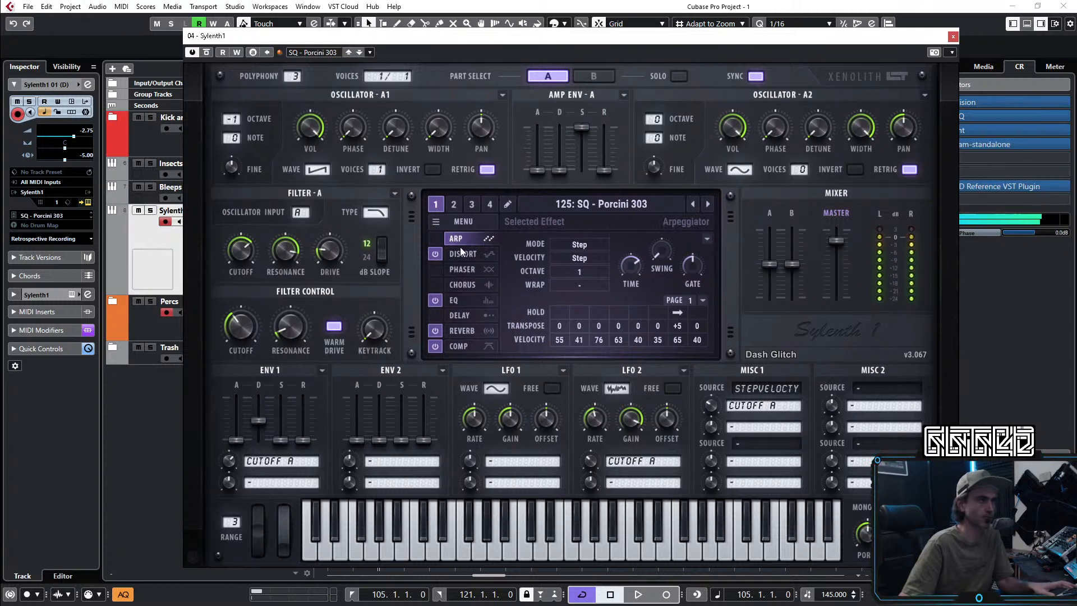
Step: Dry out the Porcini 303 patch by turning off its reverb and reducing LFO 2 to minimum gain and a rate of 8/1D
left_click_drag(66, 141, 77, 144)
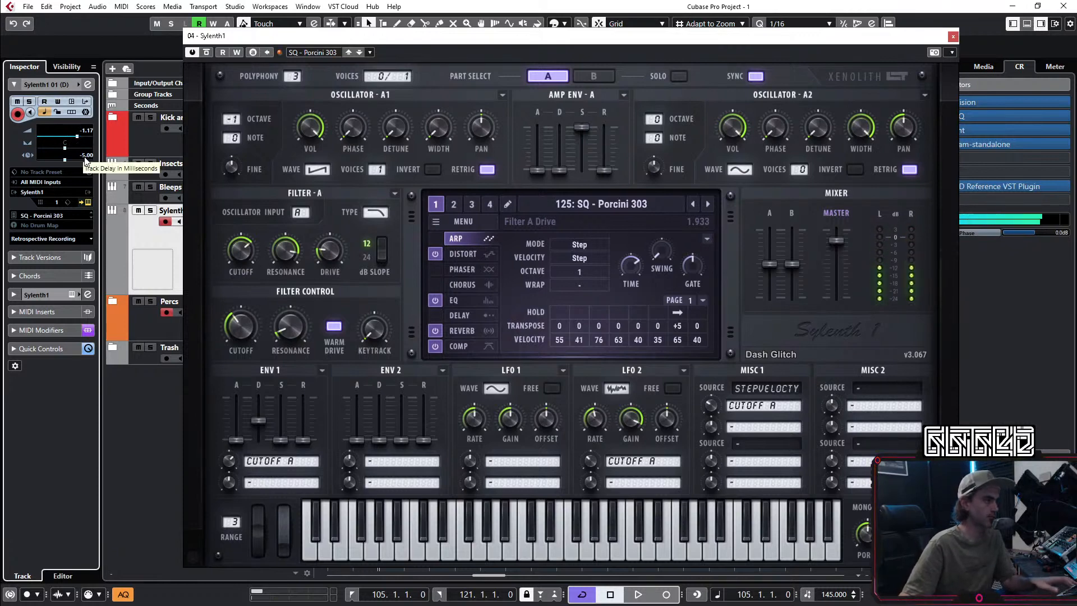
left_click(434, 332)
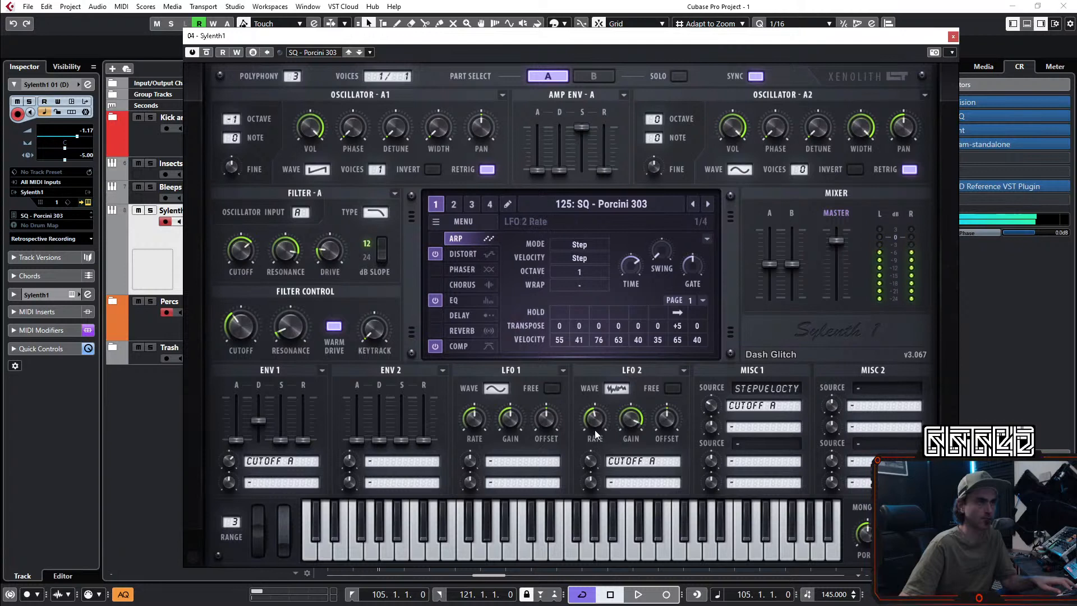
scroll(587, 437, "down", 4)
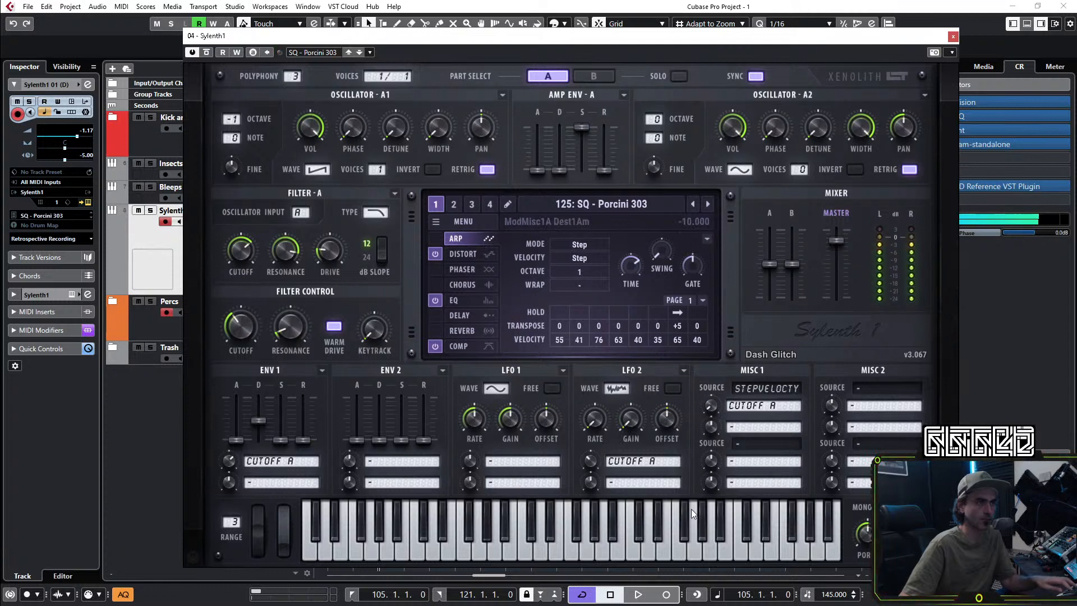
left_click_drag(704, 376, 704, 378)
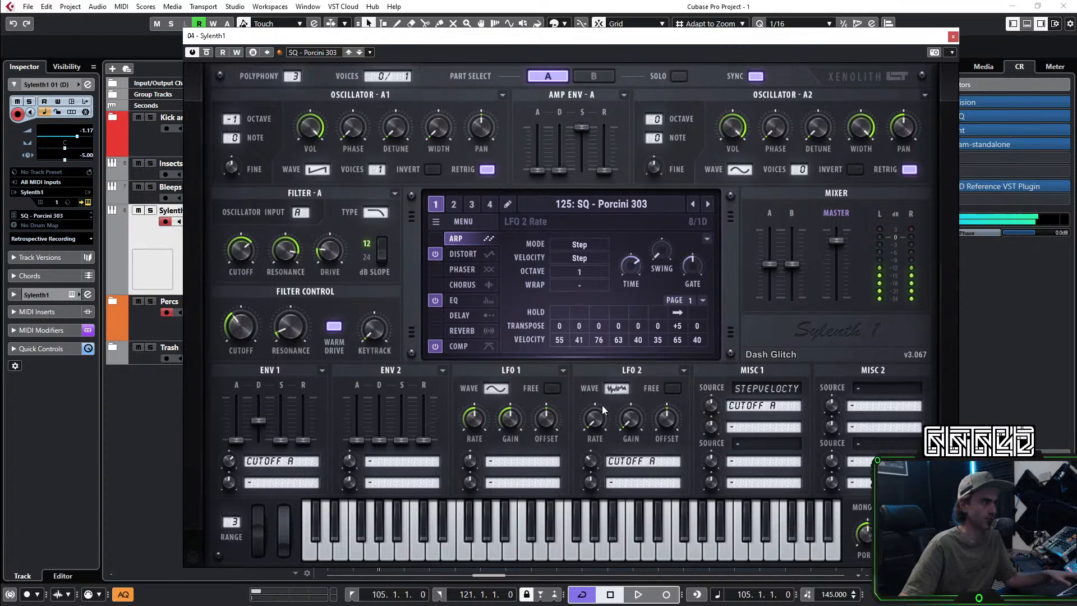
Step: Lower the track volume to -5.86 and play the loop, shortening its cycle range to start at bar 113
left_click(88, 203)
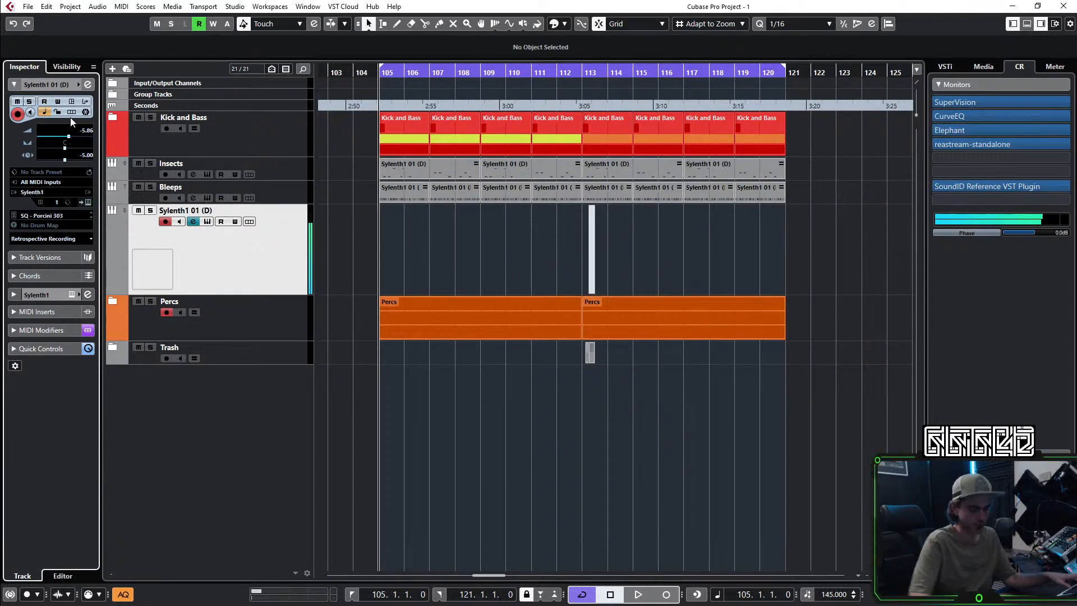
key("space")
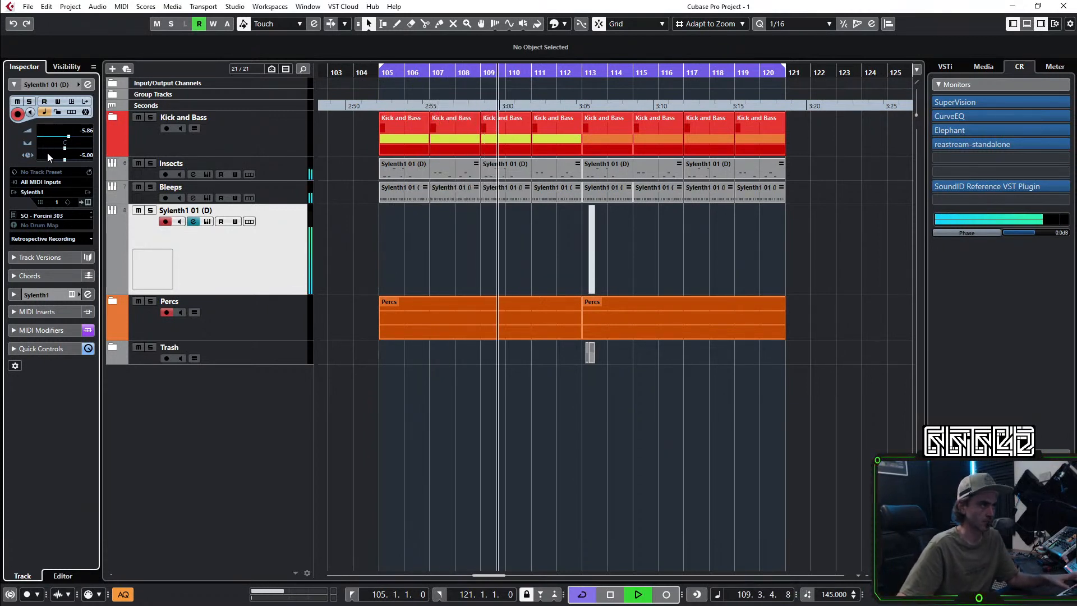
left_click(84, 203)
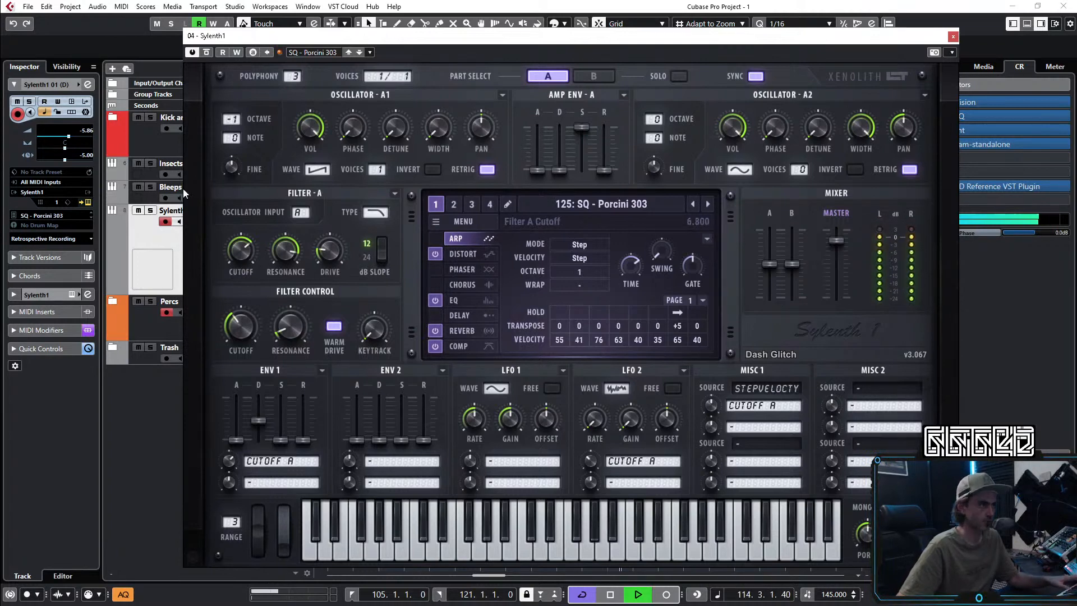
left_click(88, 202)
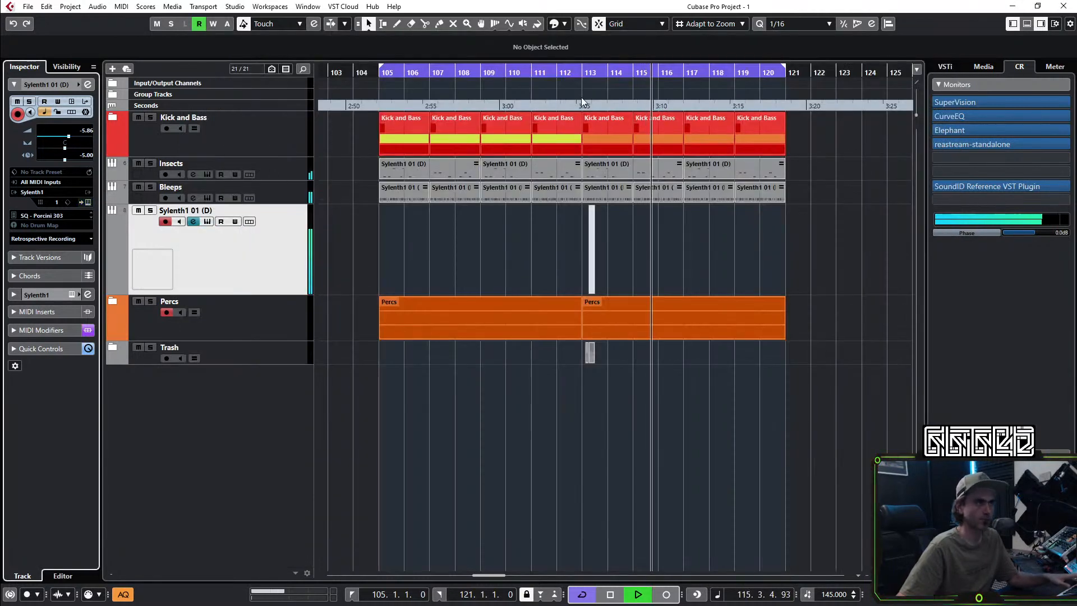
left_click(586, 76, "ctrl")
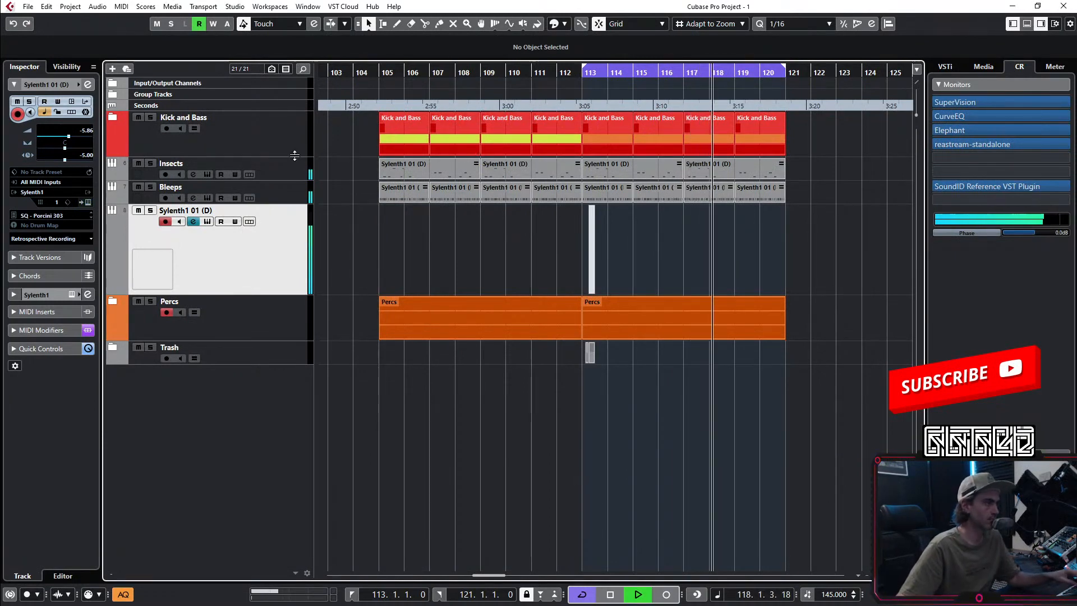
Step: Add the ColourCopy(x64) delay to insert slot 7 of the Sylenth1 01 (D) channel and move its window clear of the screen edge
left_click(89, 202)
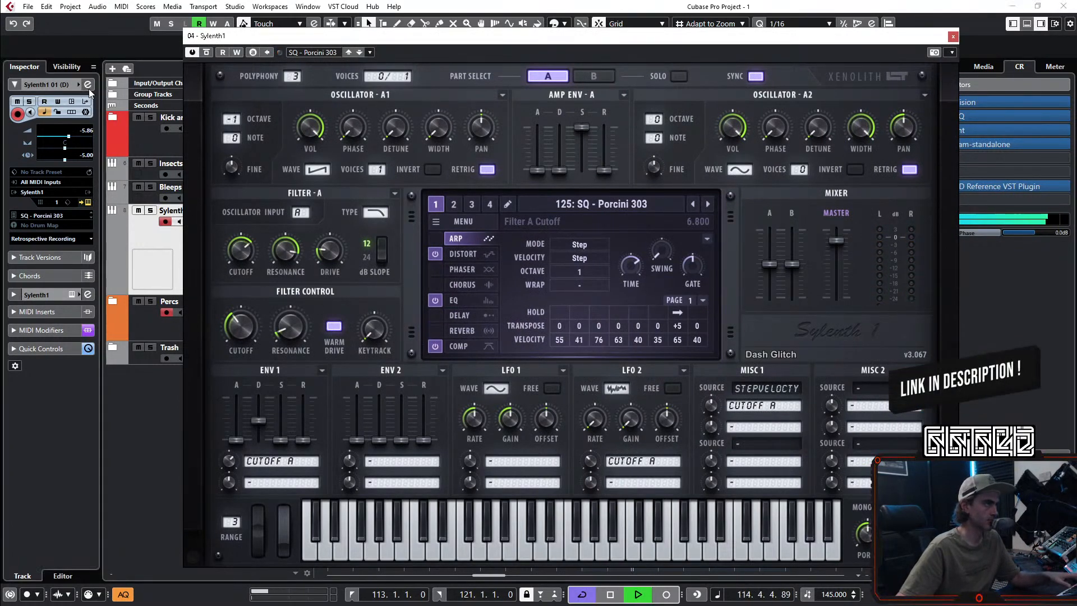
left_click(955, 37)
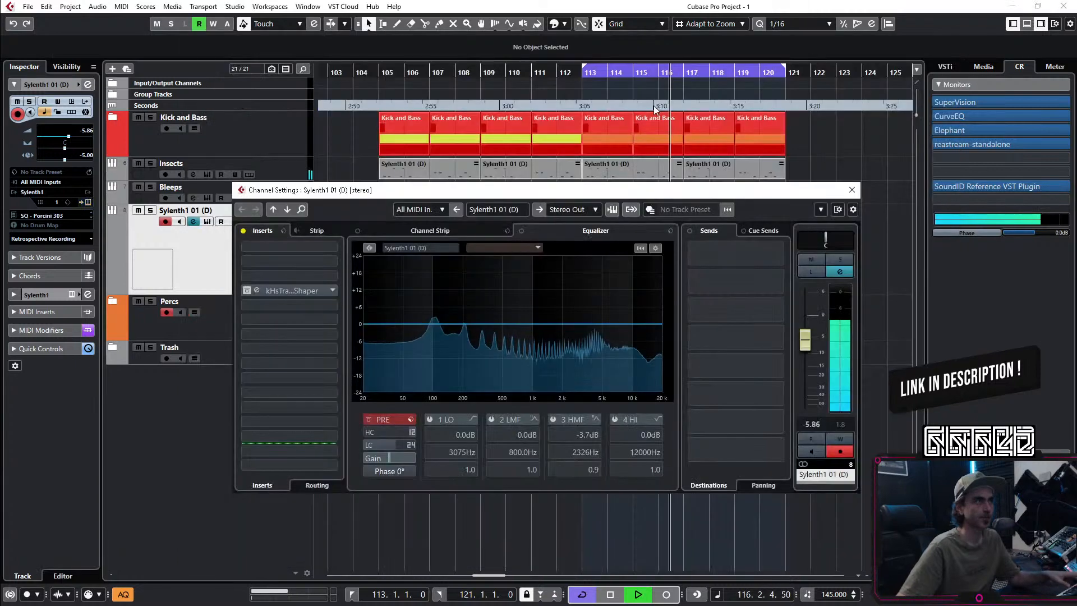
left_click(278, 335)
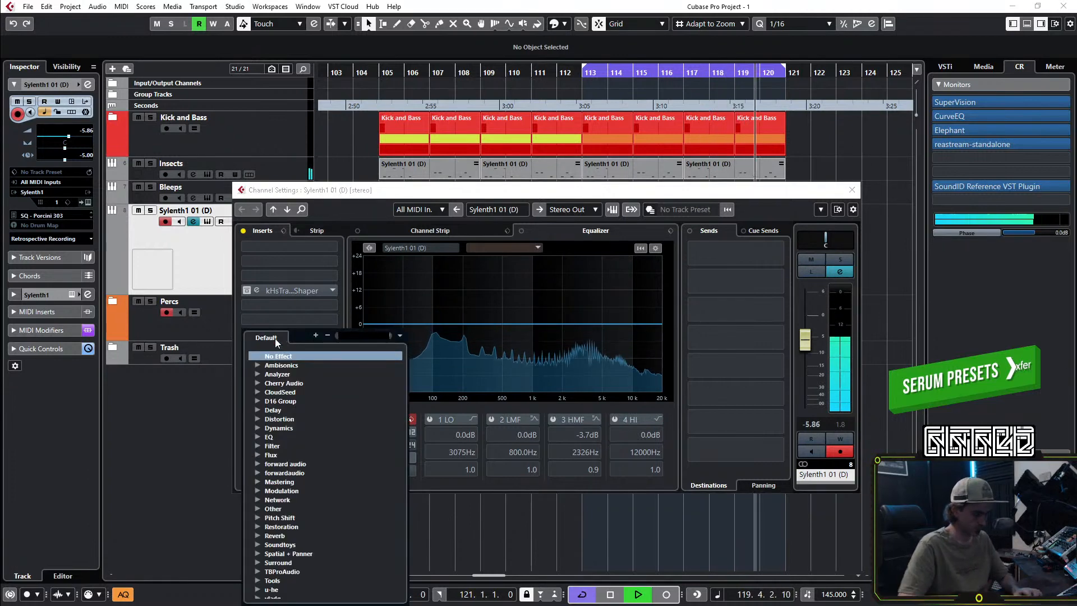
type("colour")
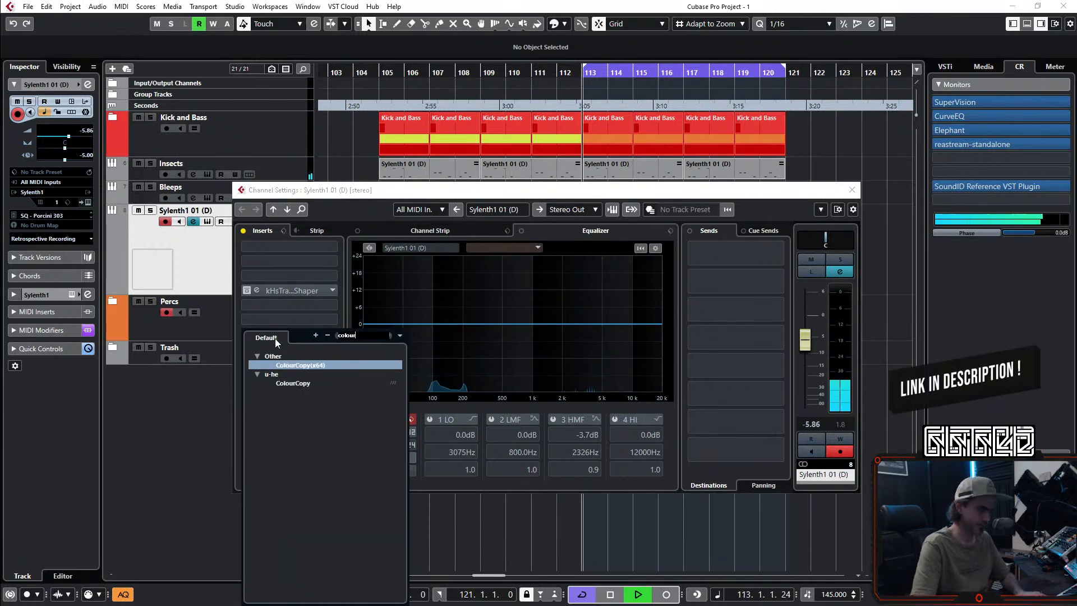
left_click(321, 366)
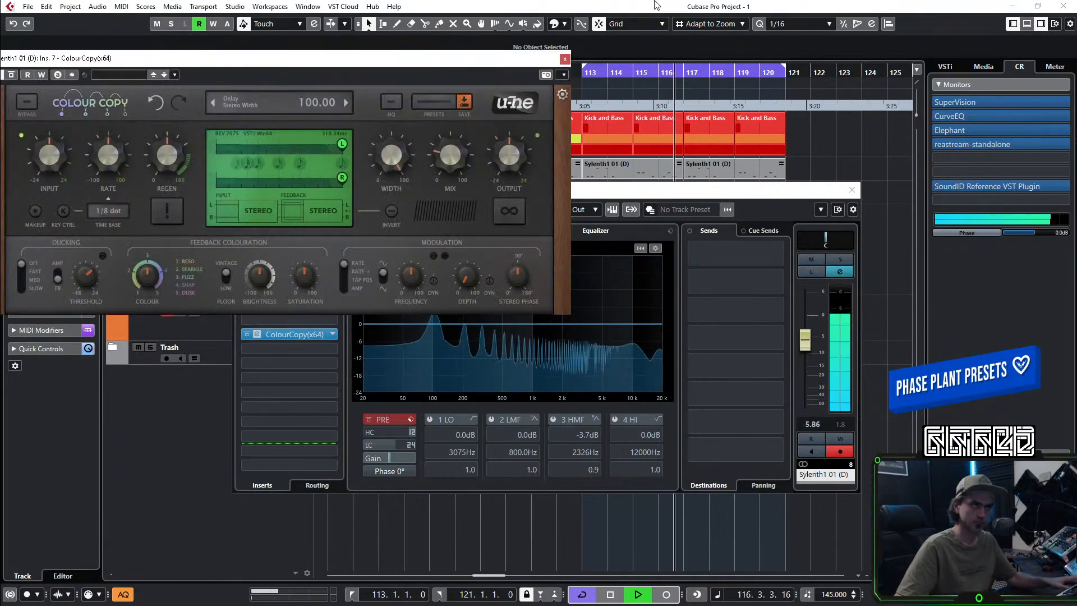
left_click_drag(396, 66, 461, 80)
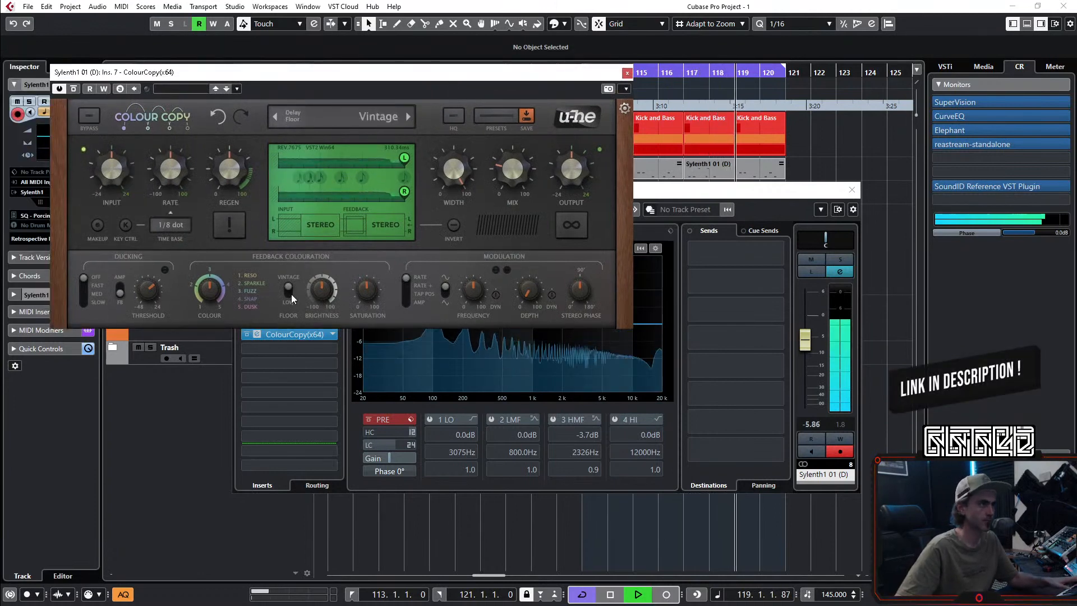
Step: Pull the right-channel delay tap of ColourCopy to an earlier position than the left one and set the mix to 37.00
left_click_drag(404, 191, 363, 202)
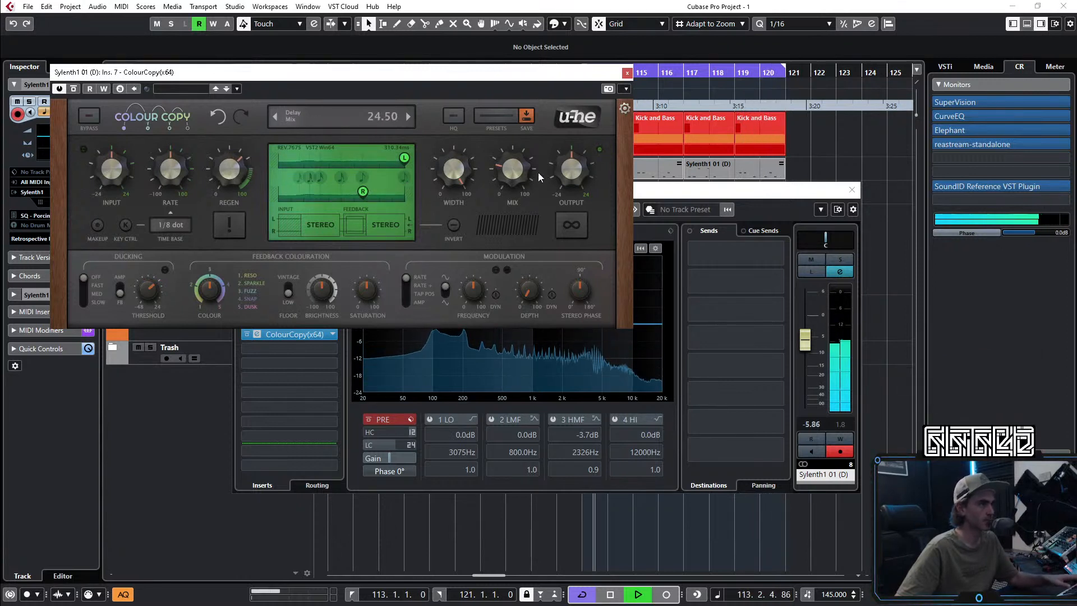
left_click_drag(499, 176, 510, 161)
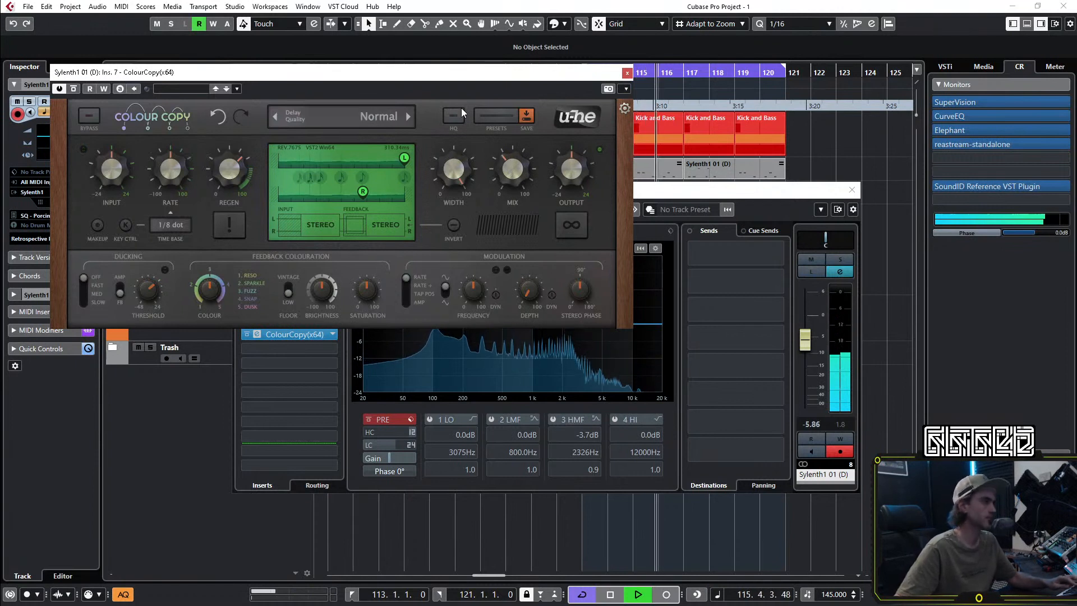
Step: Lower the Sylenth1 01 (D) channel volume to -9.86 and close the delay and channel windows
left_click_drag(808, 348, 807, 355)
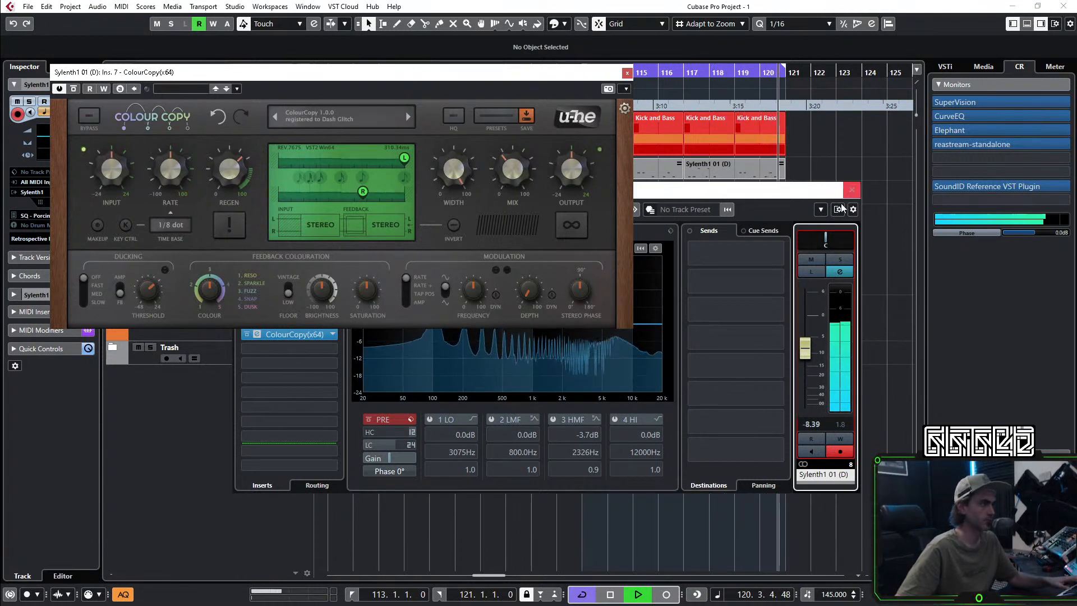
left_click_drag(810, 342, 812, 346)
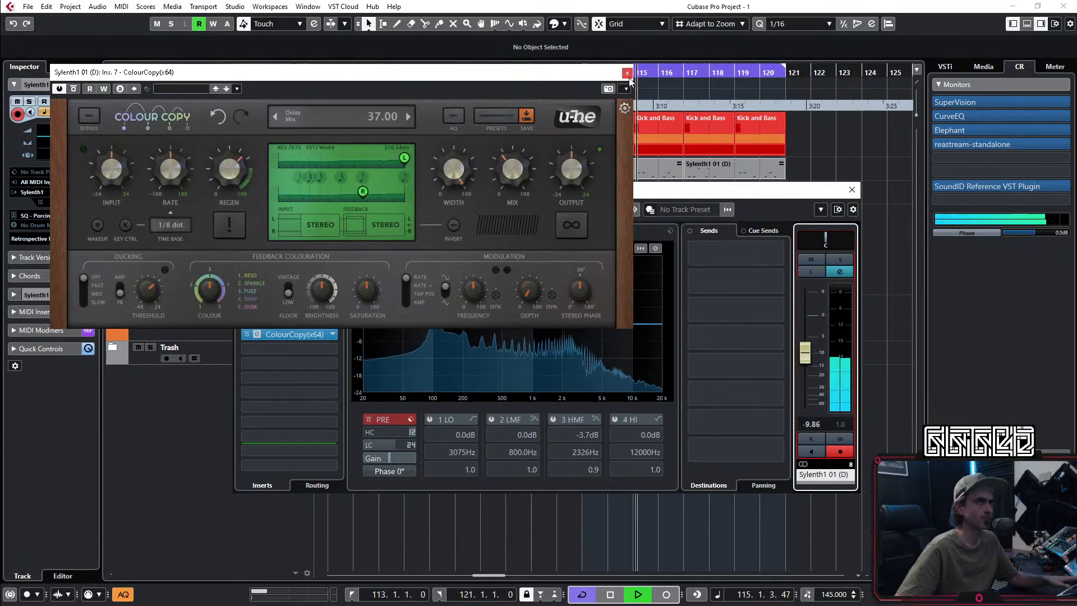
left_click(628, 72)
left_click(853, 190)
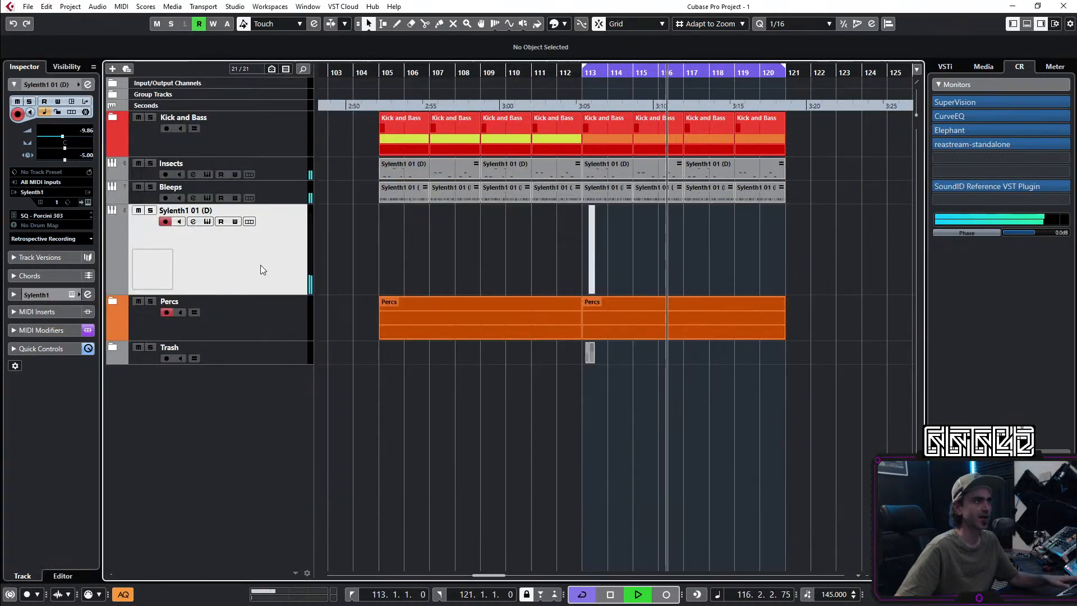
Step: Check the track's MIDI modifiers and the arpeggiator and oscillator settings of the Porcini 303 patch, stopping playback
left_click(41, 329)
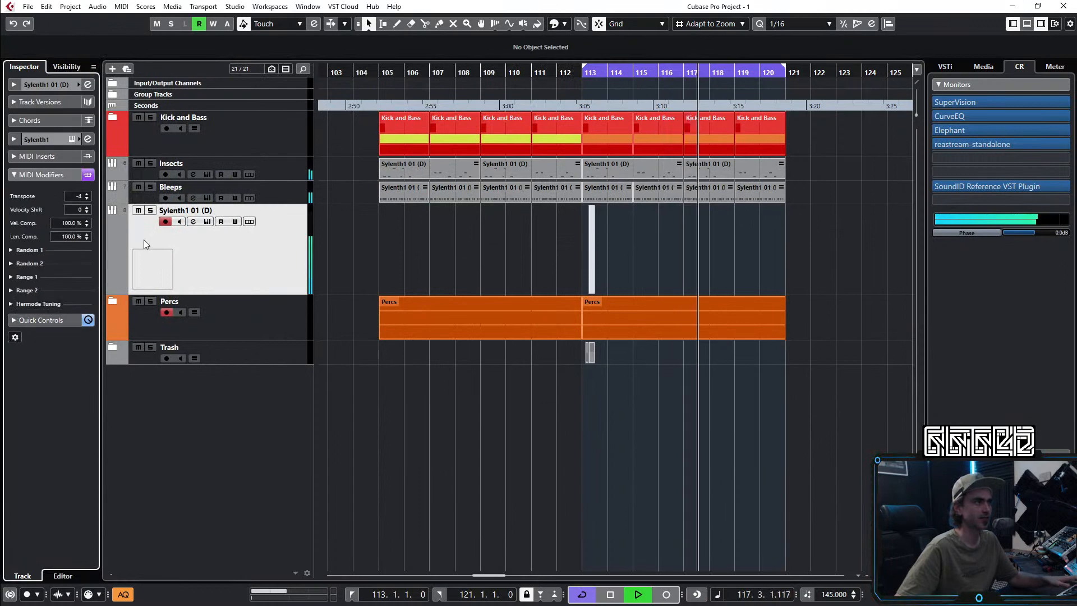
left_click(45, 84)
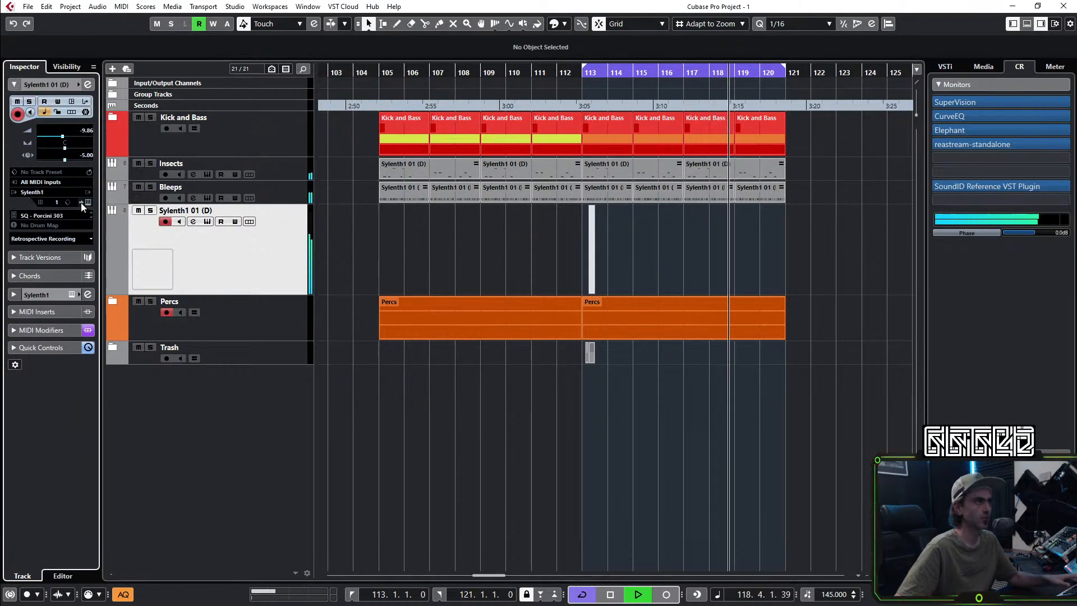
left_click(87, 203)
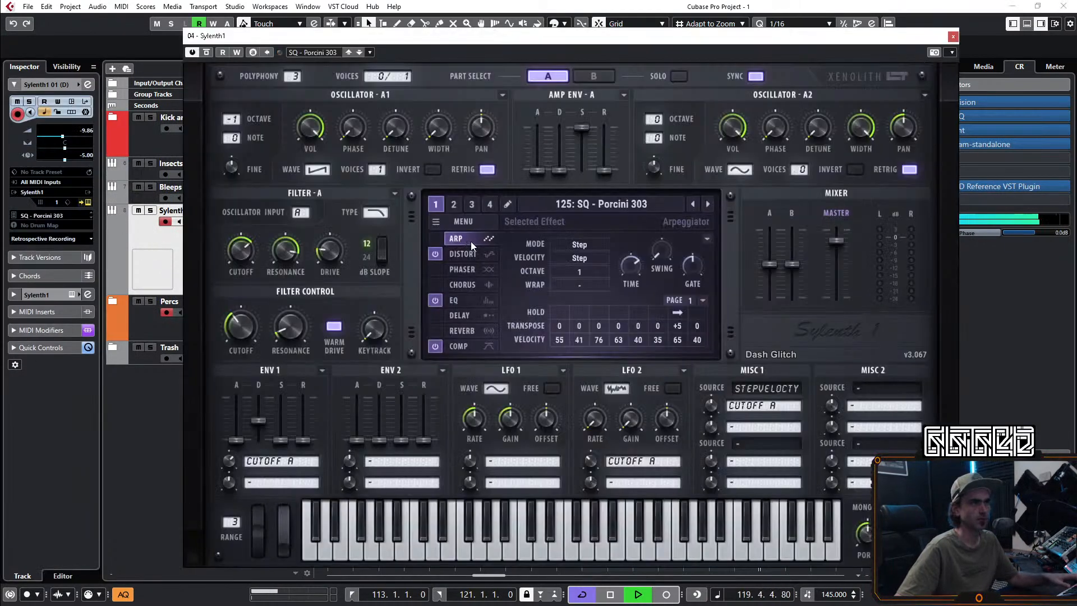
left_click(560, 312)
left_click(561, 312)
left_click(434, 238)
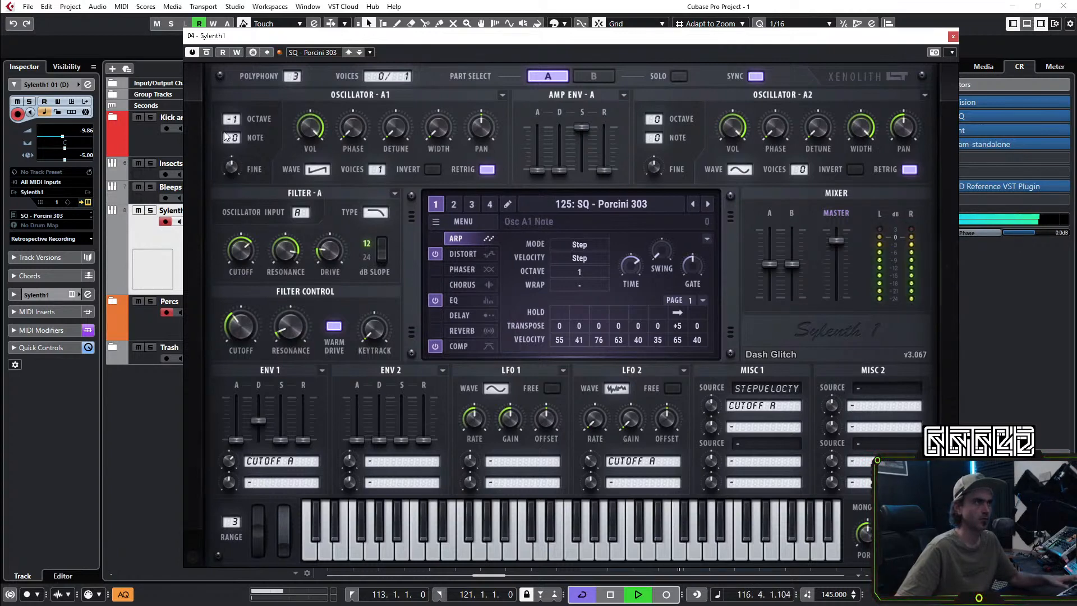
left_click(140, 473)
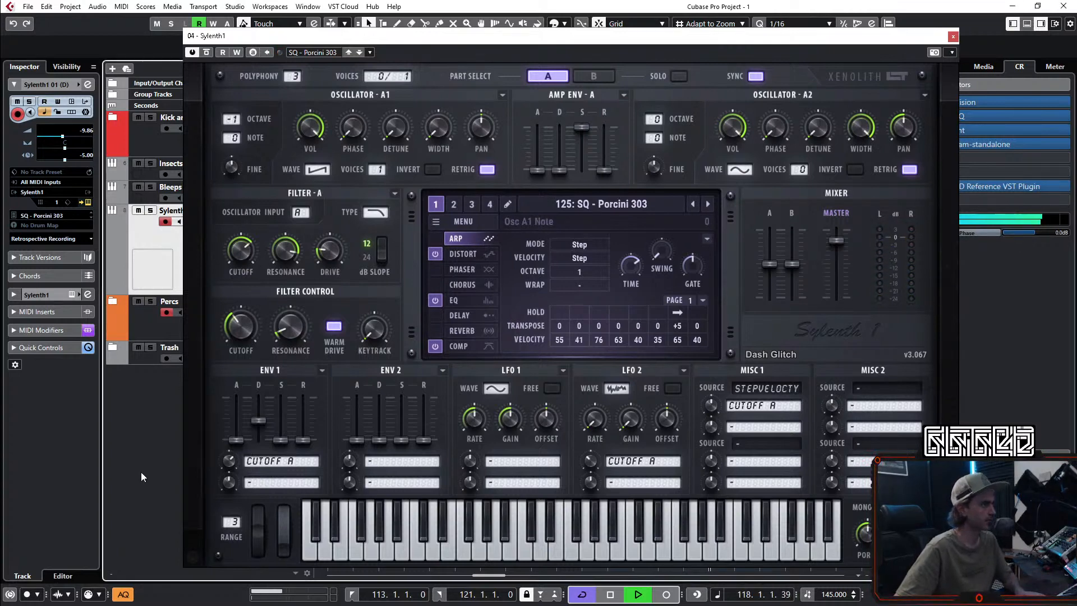
key("space")
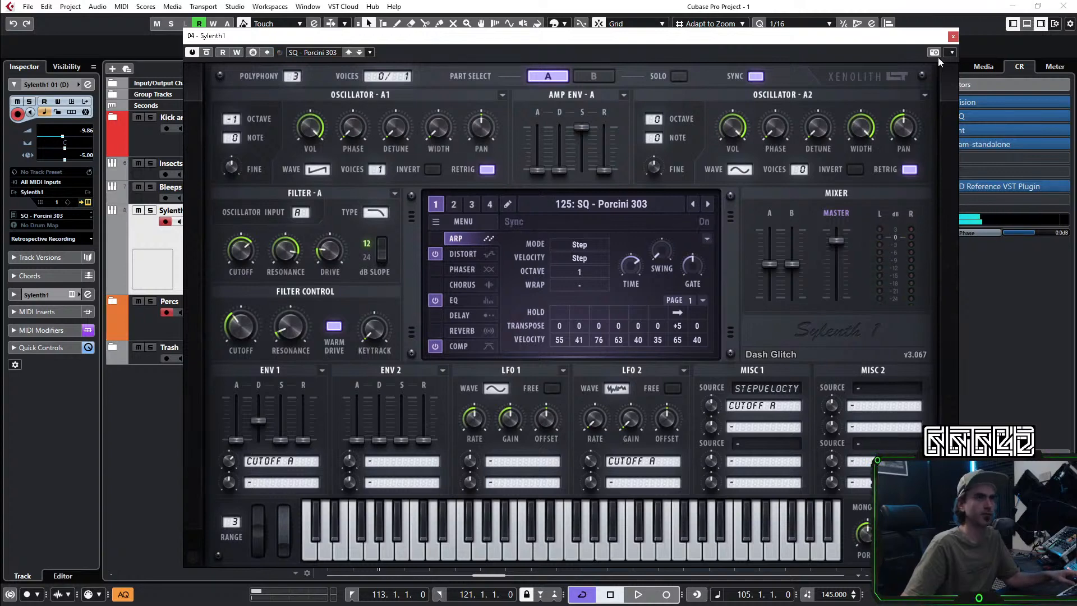
left_click(953, 37)
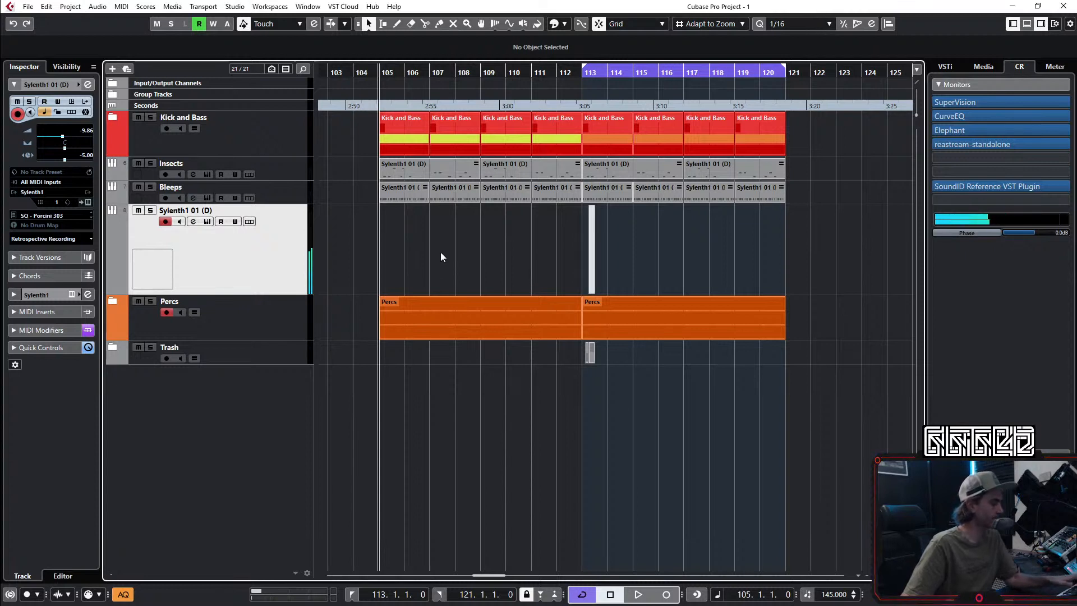
Step: Mute the Insects and Bleeps tracks during playback and set the Sylenth1 01 (D) volume to -12.0
left_click_drag(63, 137, 55, 140)
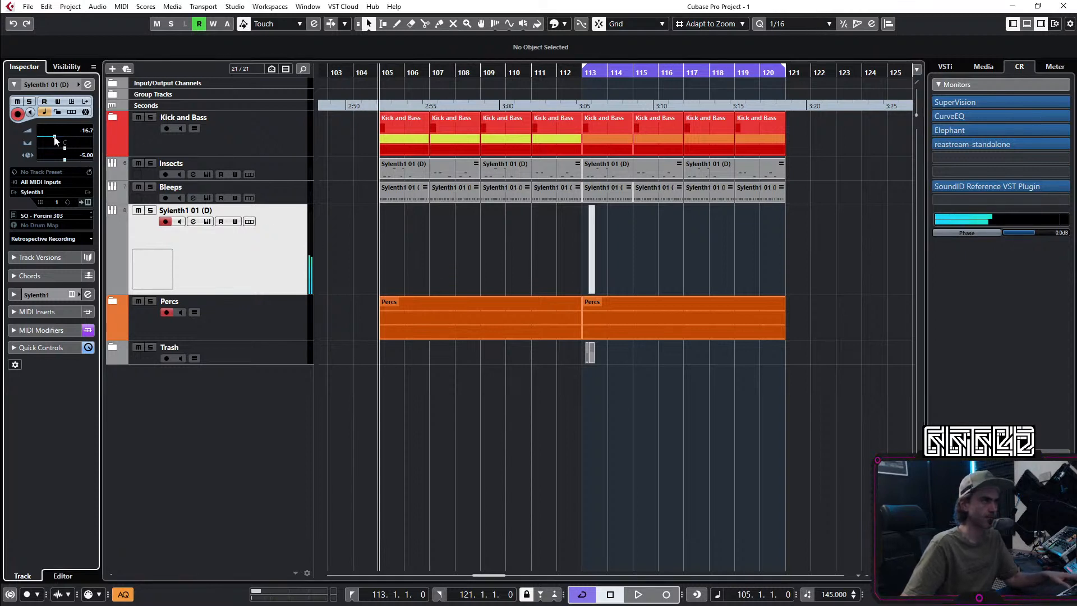
key("space")
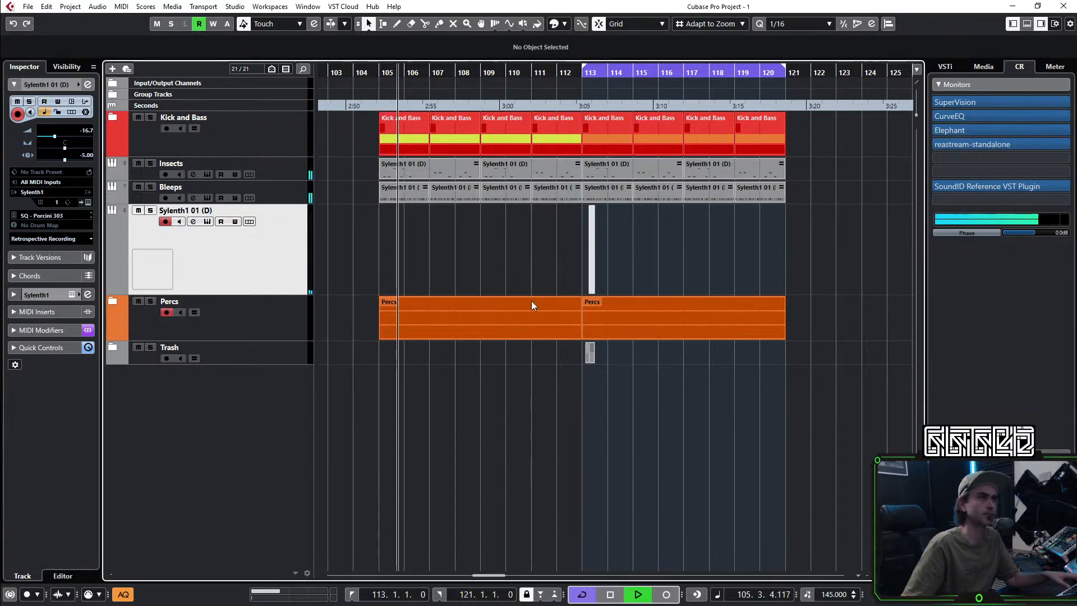
left_click(138, 163)
left_click(138, 186)
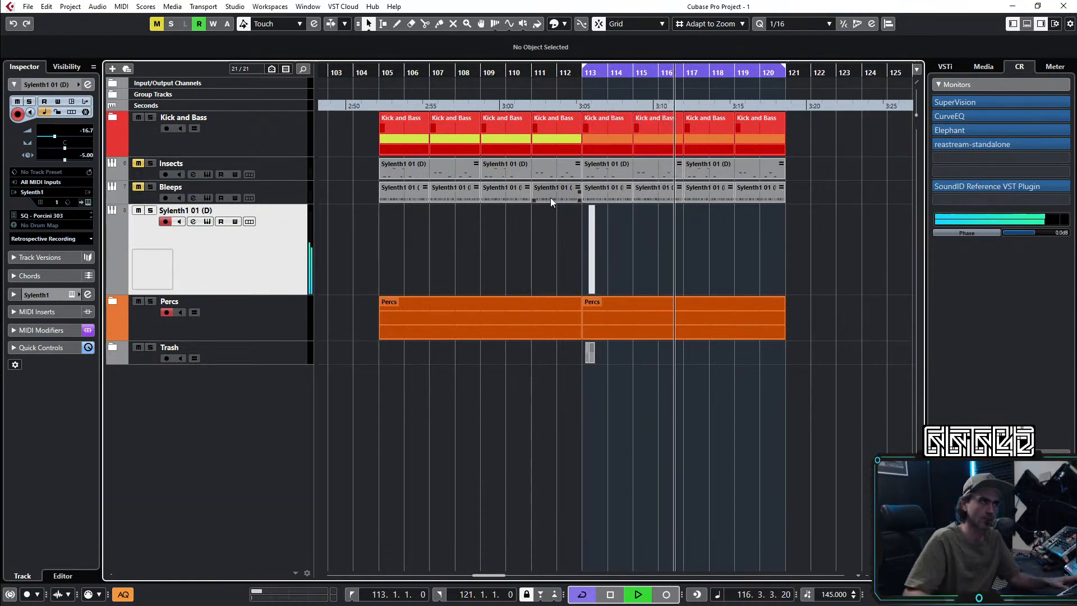
left_click_drag(54, 137, 60, 139)
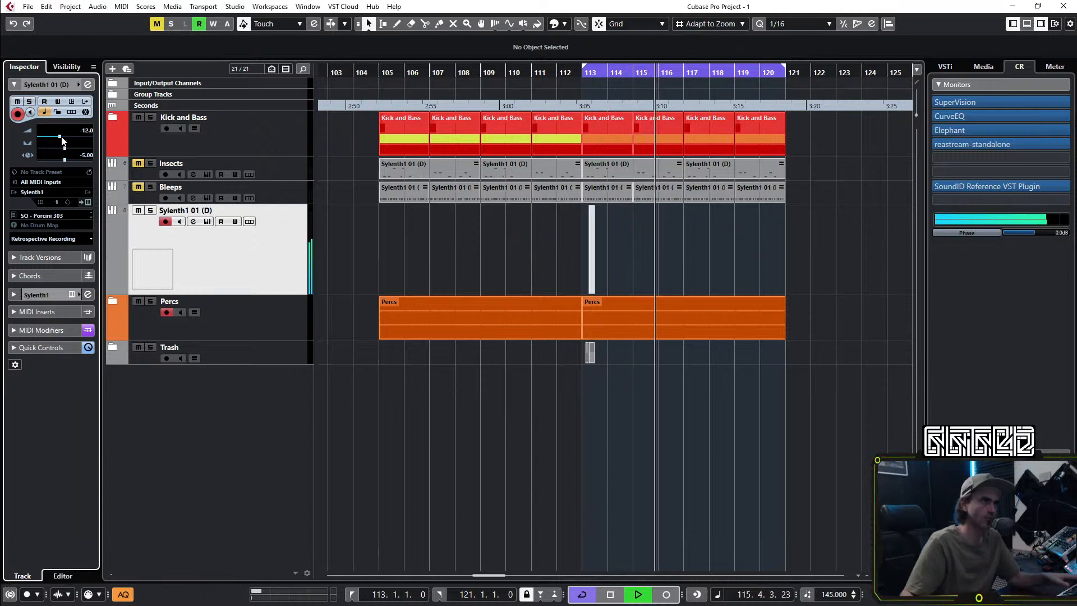
Step: Replace the short muted event on the Sylenth1 01 (D) track with a new two-bar part from bar 113 to 115
left_click(592, 268)
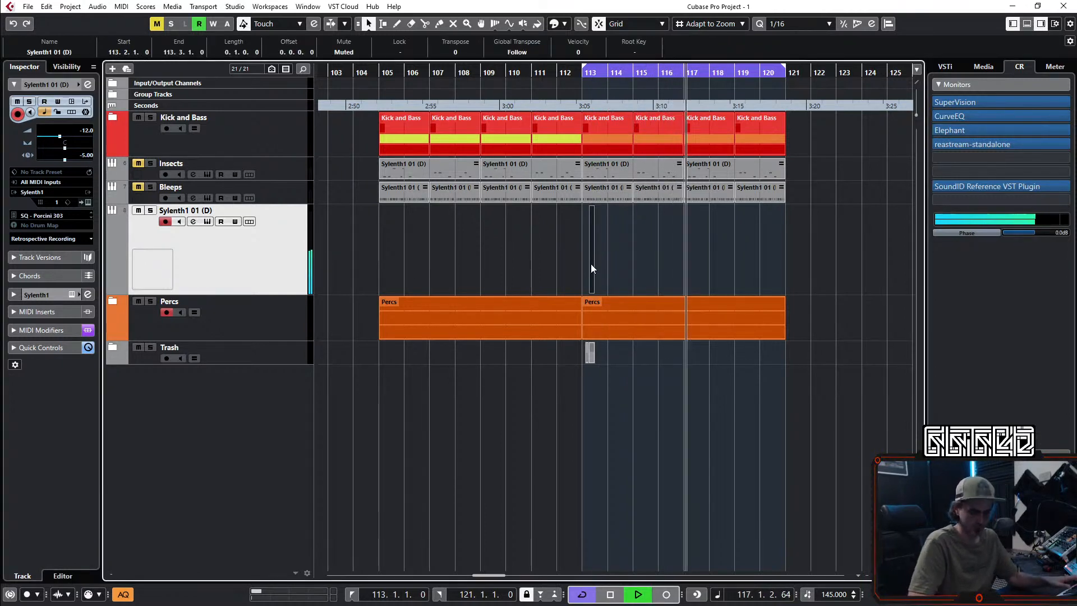
key("Delete")
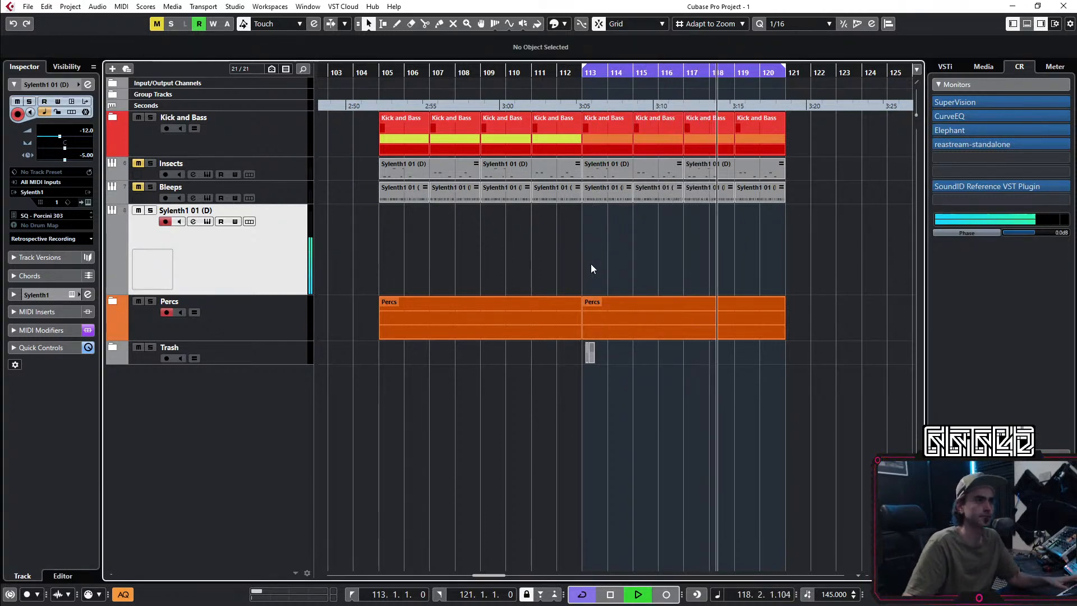
double_click(616, 265)
left_click_drag(783, 291, 631, 291)
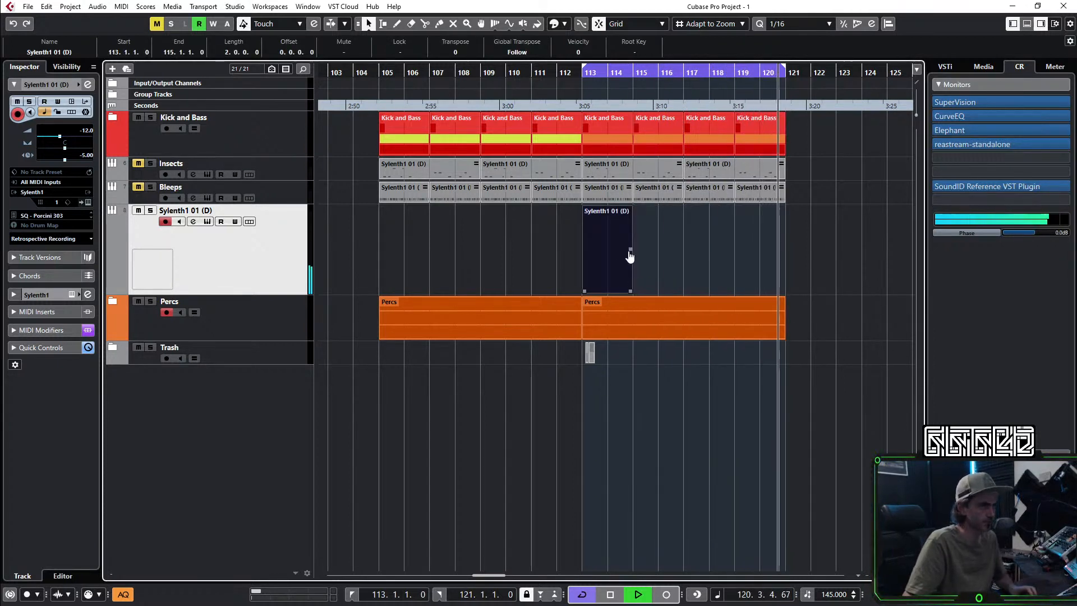
Step: Repeat the two-bar part three times as shared copies so the track is filled up to bar 121
key("ctrl+d")
key("ctrl+d")
left_click(712, 272)
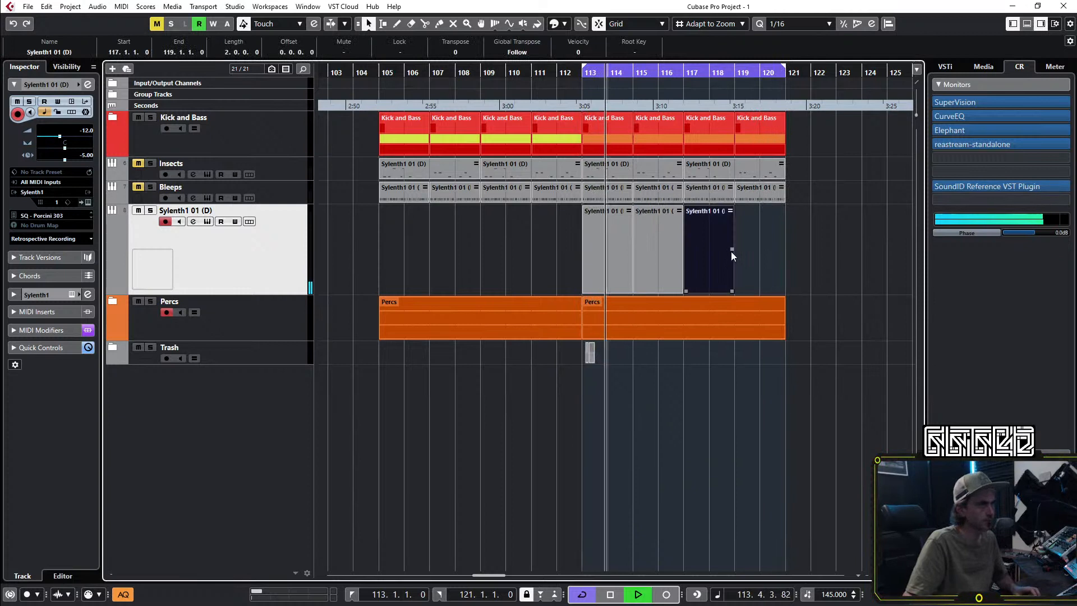
key("ctrl+d")
Step: Open the first Sylenth1 01 (D) part for note editing and add a C3 note at 113.1.1
left_click(612, 275)
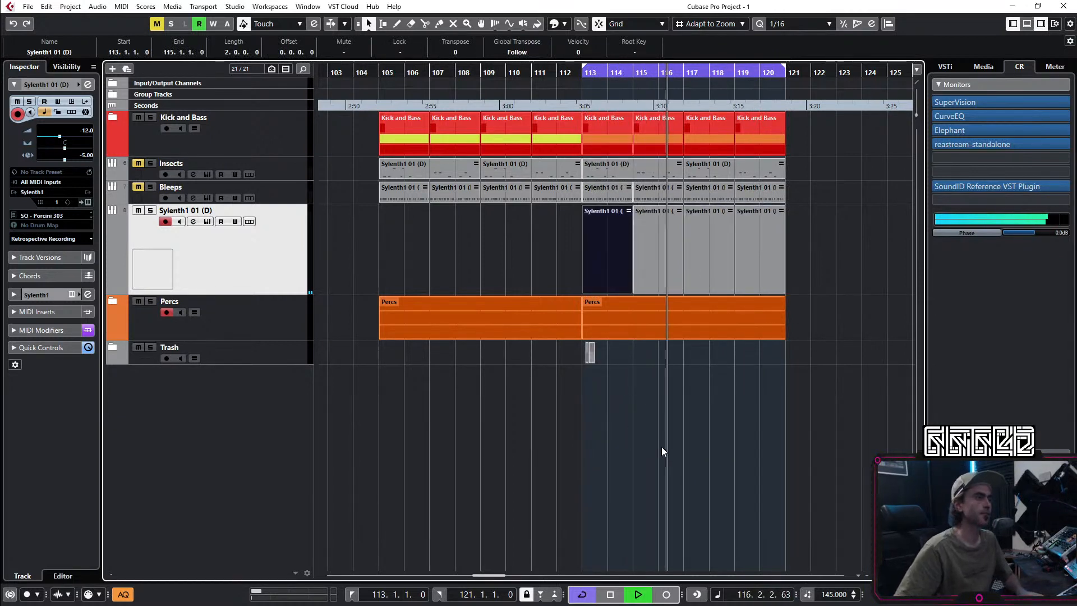
double_click(599, 277)
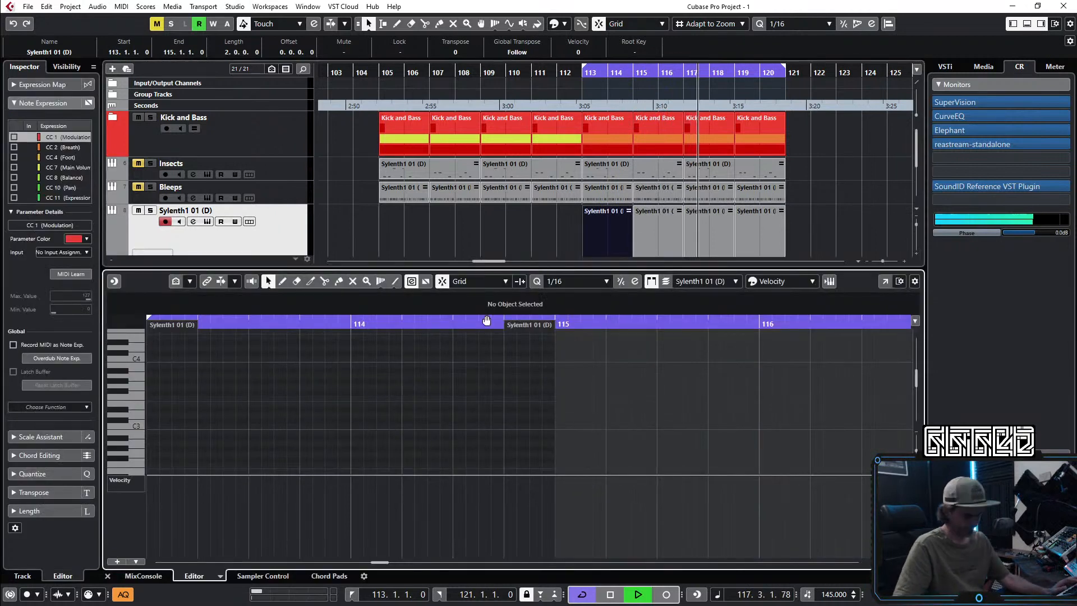
double_click(153, 423)
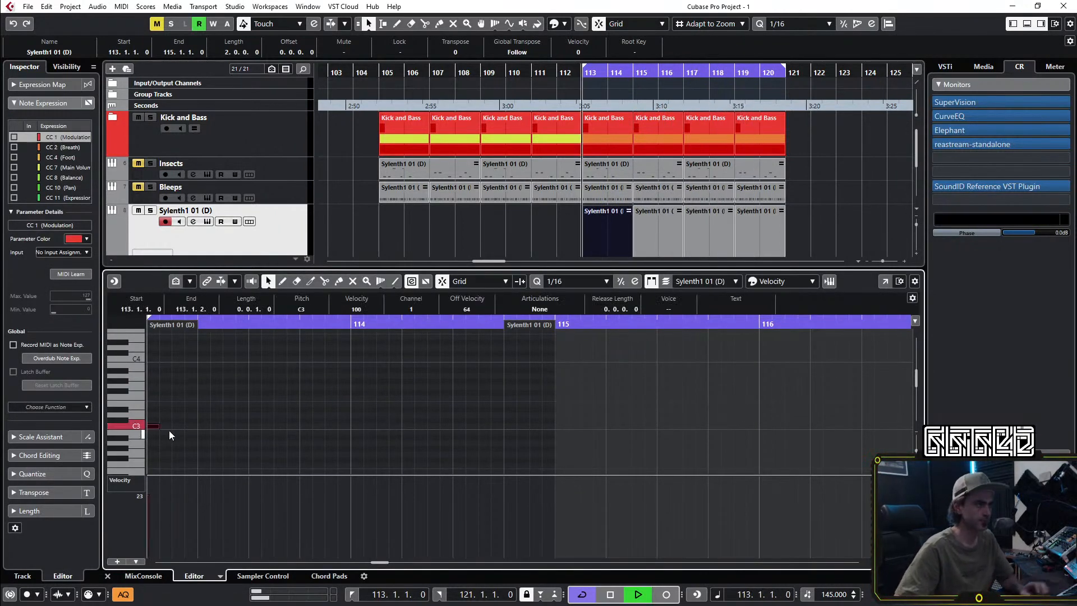
scroll(170, 430, "up", 2)
scroll(169, 430, "left", 1)
scroll(459, 394, "up", 2)
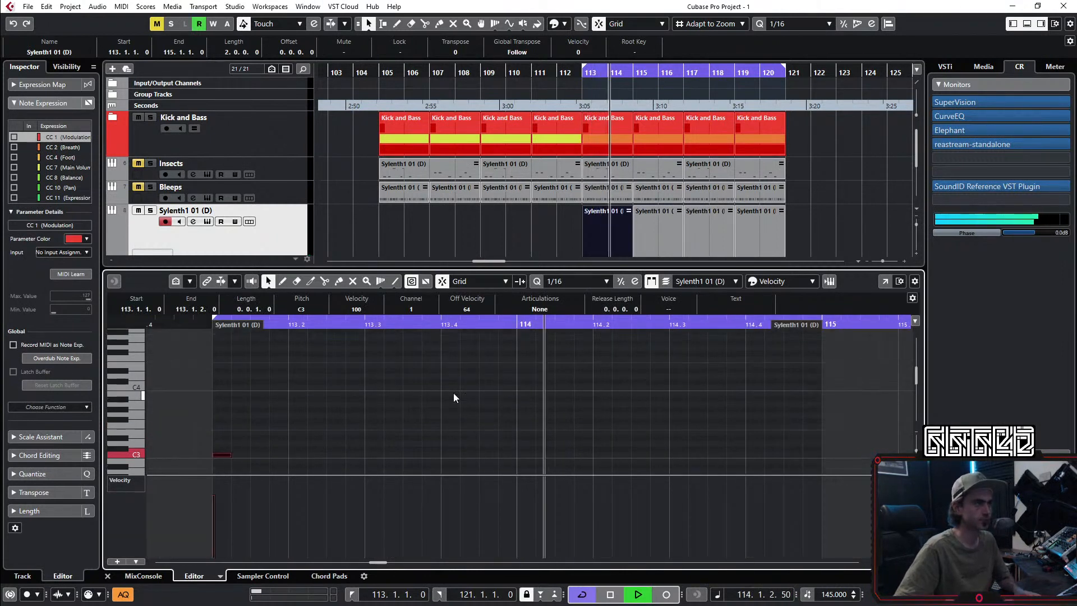
Step: Set the quantize value to 1/8 Dotted and stretch the C3 note to a length of 0.0.3.0
left_click(578, 281)
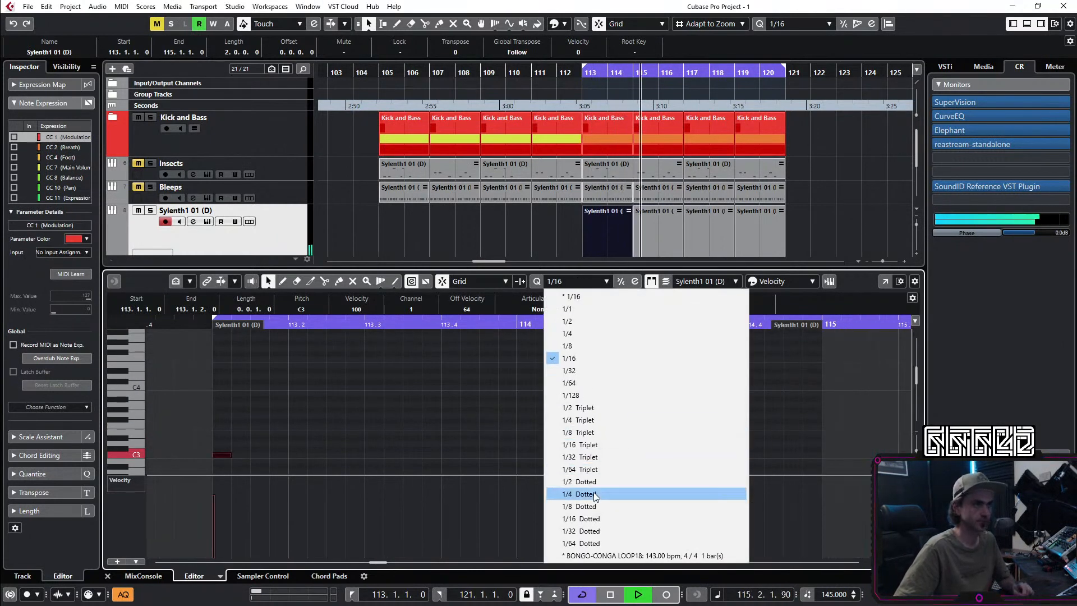
left_click(584, 506)
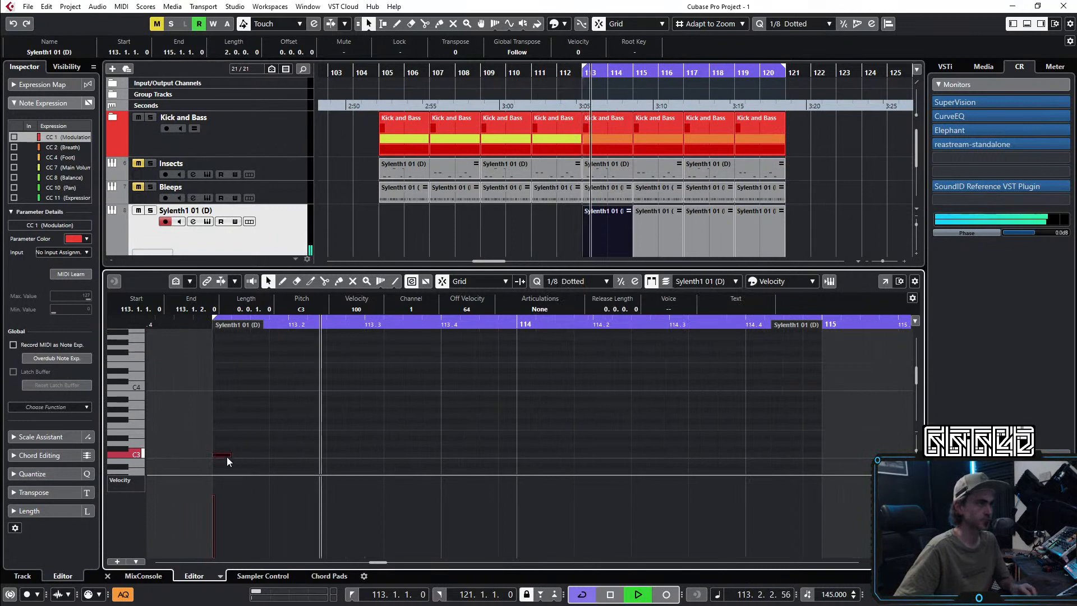
left_click_drag(229, 455, 269, 456)
key("space")
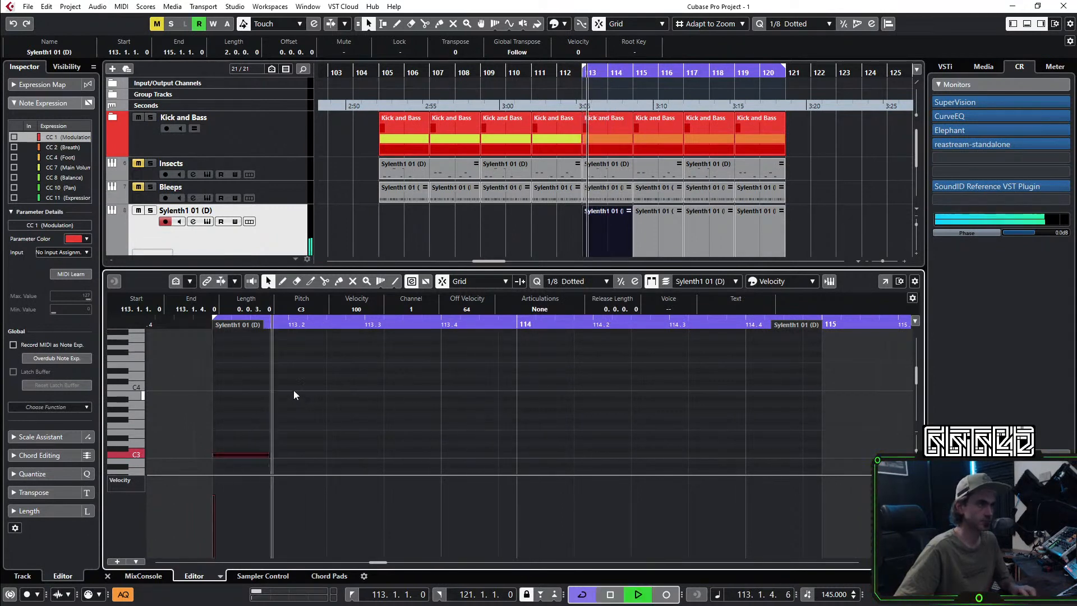
Step: Continue the pattern after the opening C3 with consecutive dotted-eighth notes C#4, A#3 and C4
left_click(297, 382)
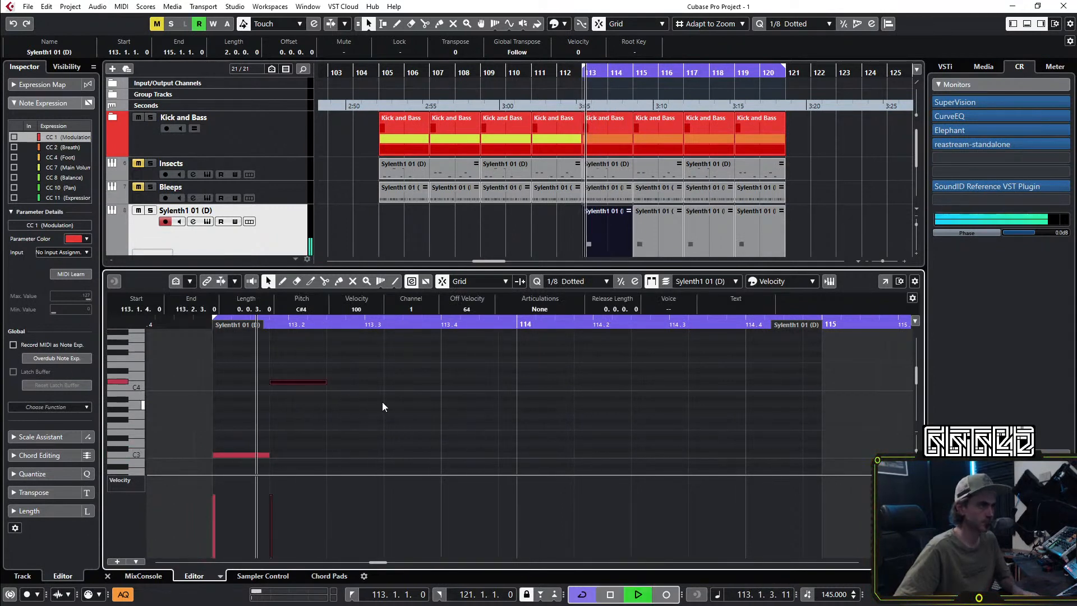
left_click(353, 405)
left_click(353, 399)
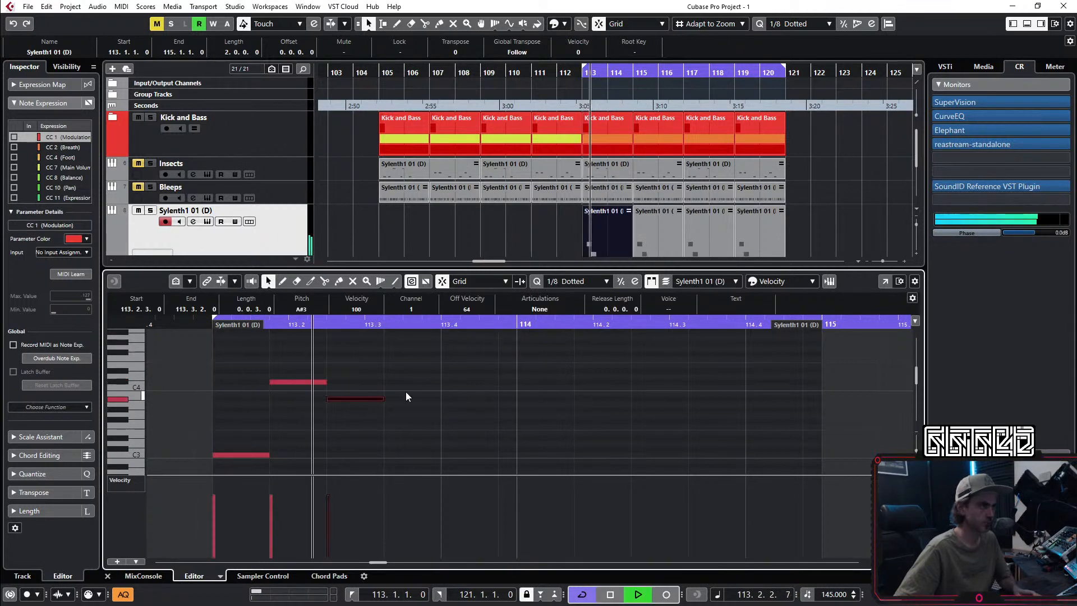
left_click(388, 399)
left_click(404, 387)
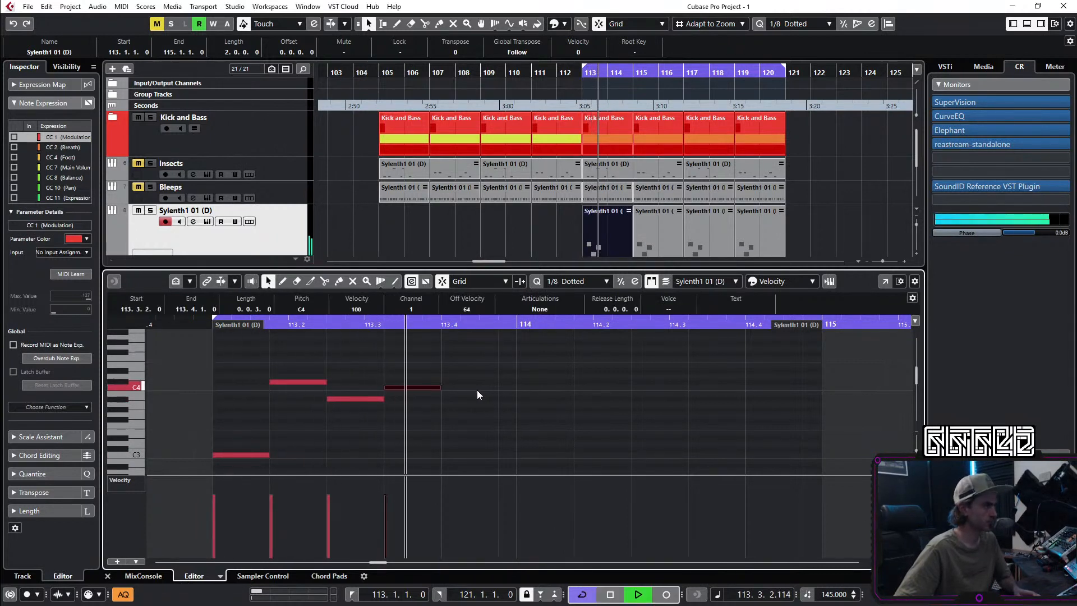
Step: Complete bar 113 with a dotted-eighth C3 and a sixteenth G#4, lengthening the C4 so it overlaps the new C3
left_click(458, 454)
key("space")
key("space")
left_click_drag(440, 388, 463, 389)
left_click(489, 421)
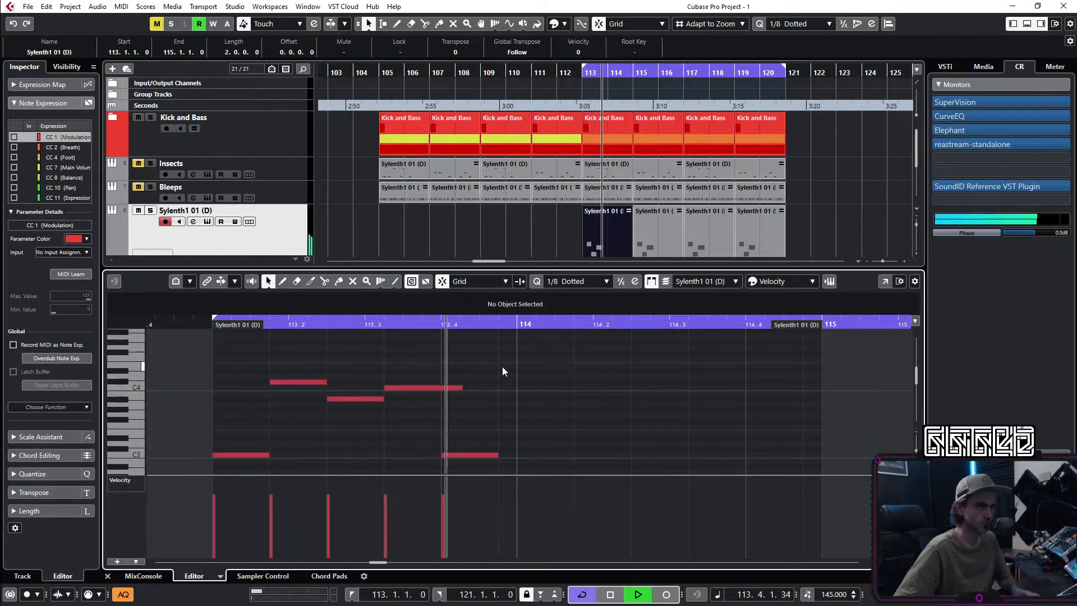
left_click(509, 343)
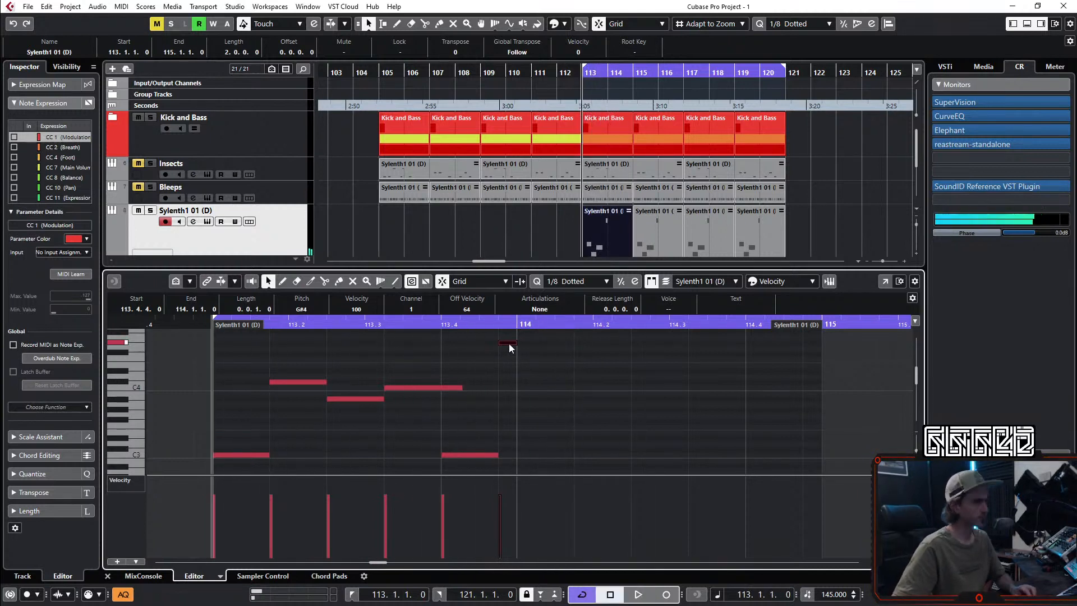
Step: Duplicate all notes of bar 113 into bar 114 and play back the two-bar pattern
left_click_drag(544, 340, 269, 470)
key("ctrl+d")
key("space")
left_click(495, 431)
key("space")
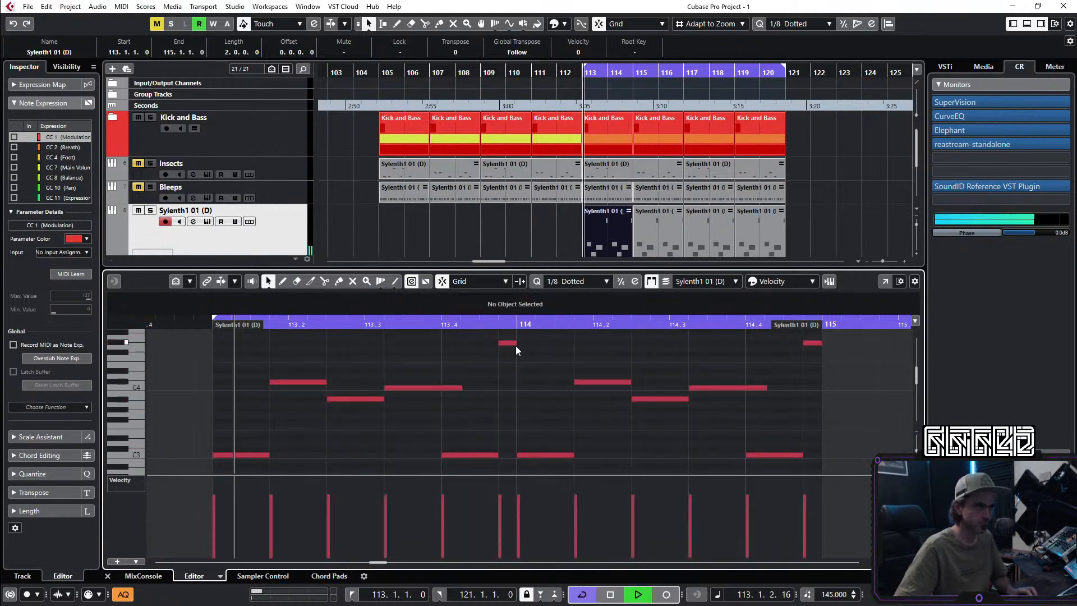
Step: Try a longer G#4 at the end of bar 113, delete the G#4 notes closing bars 113 and 114, and replay the loop
left_click_drag(516, 343, 530, 345)
left_click(540, 377)
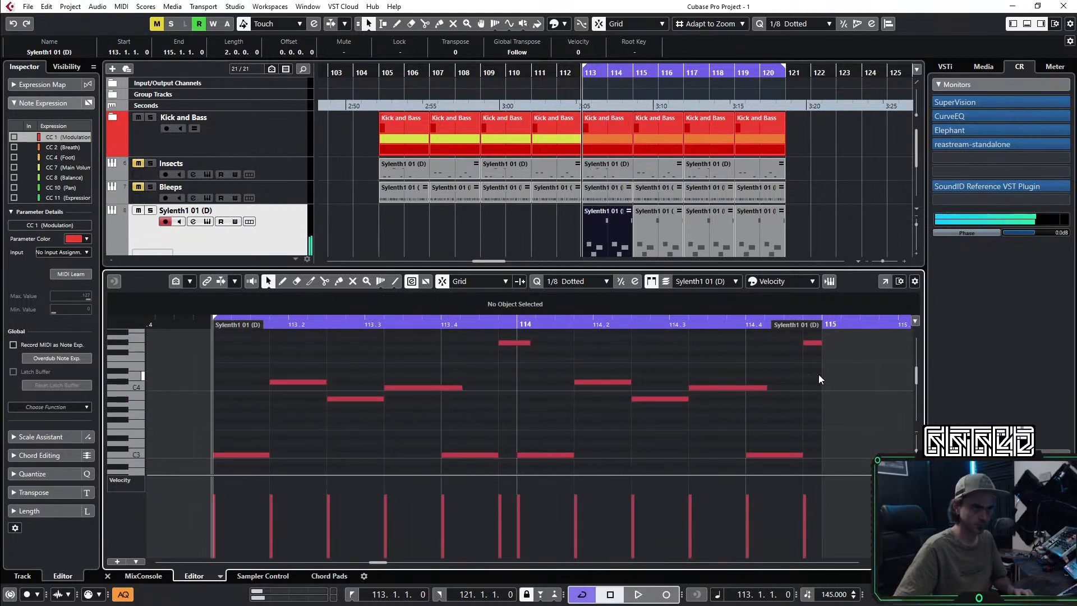
left_click_drag(857, 332, 799, 364)
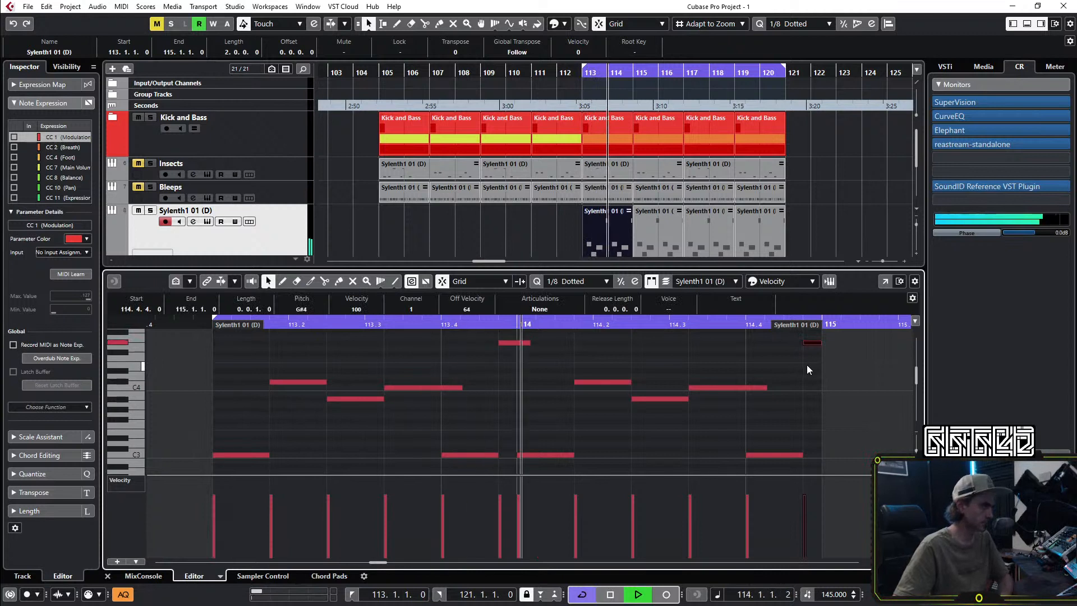
key("Delete")
left_click_drag(544, 362, 497, 339)
key("Delete")
key("space")
key("space")
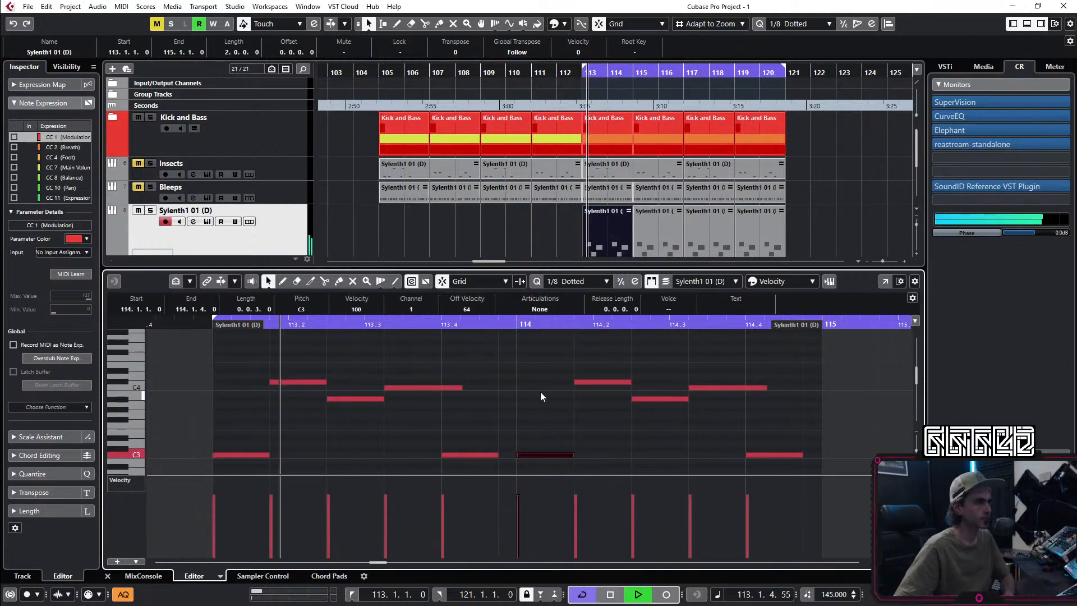
Step: Delete the C3 opening bar 114, shift the bar's remaining four notes back to start at 114.1.1, and replay the loop
key("Delete")
left_click_drag(579, 366, 836, 463)
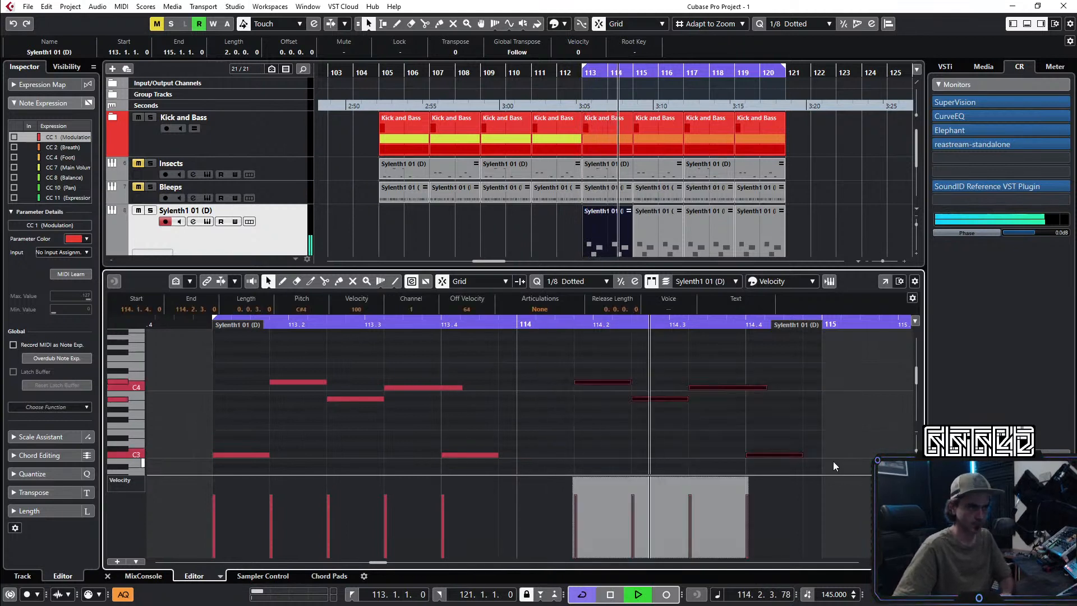
key("ctrl+Left")
key("space")
key("space")
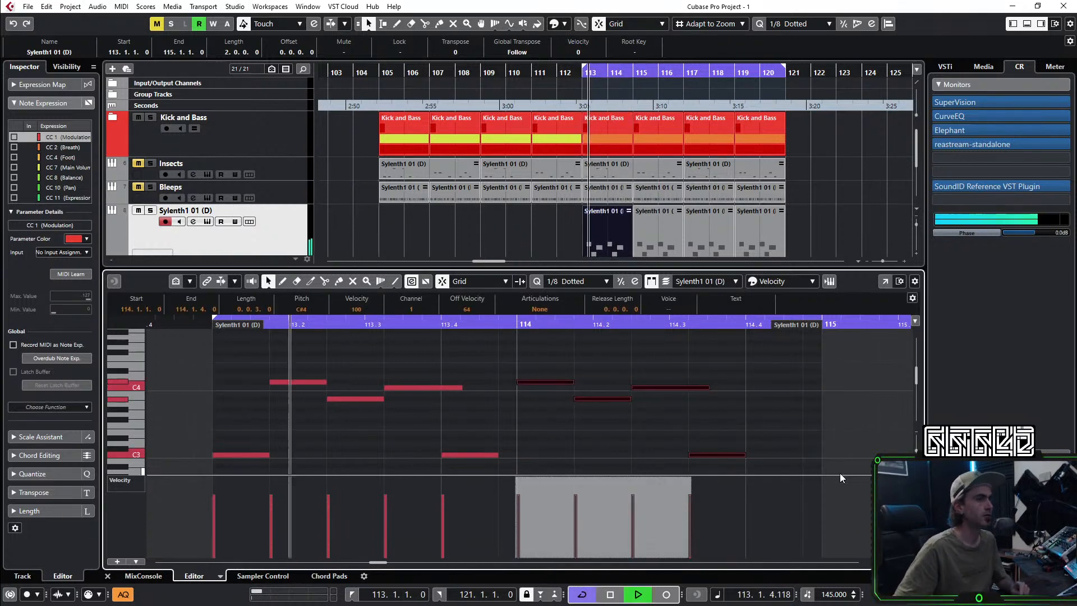
left_click(779, 405)
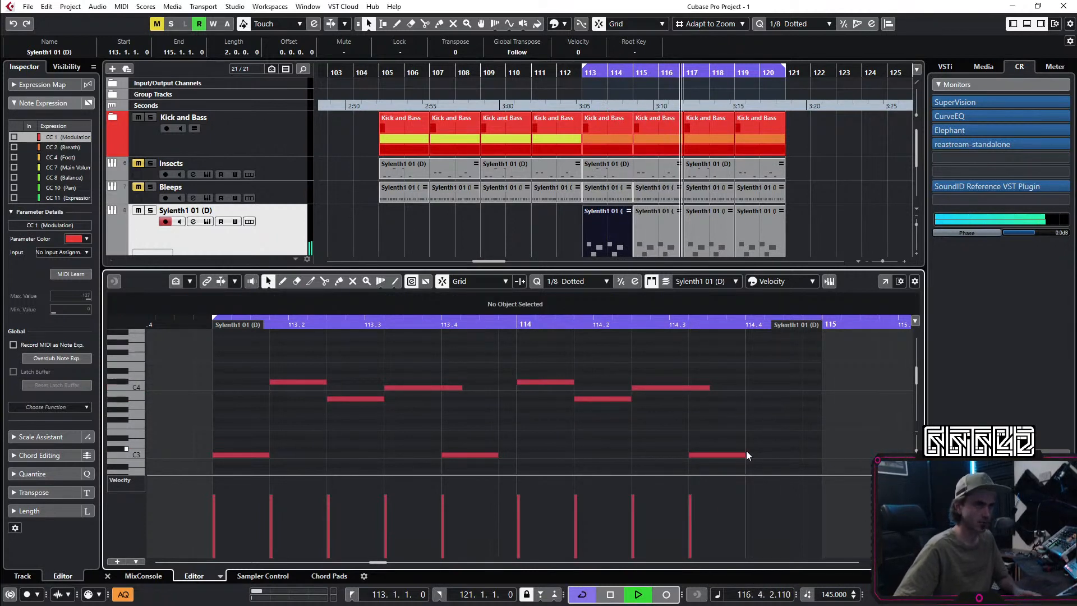
Step: Transpose the C3 note at 114.3.2 up to G3 and restart playback
left_click(725, 455)
key("Up")
key("Up")
key("Up")
key("Up")
key("Up")
key("Up")
key("Up")
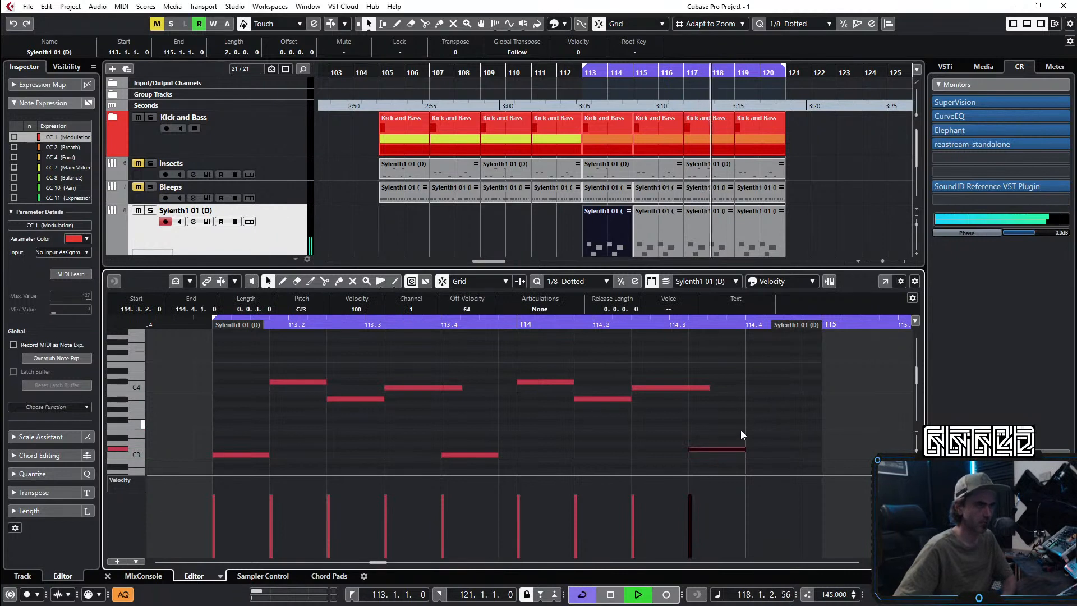
key("space")
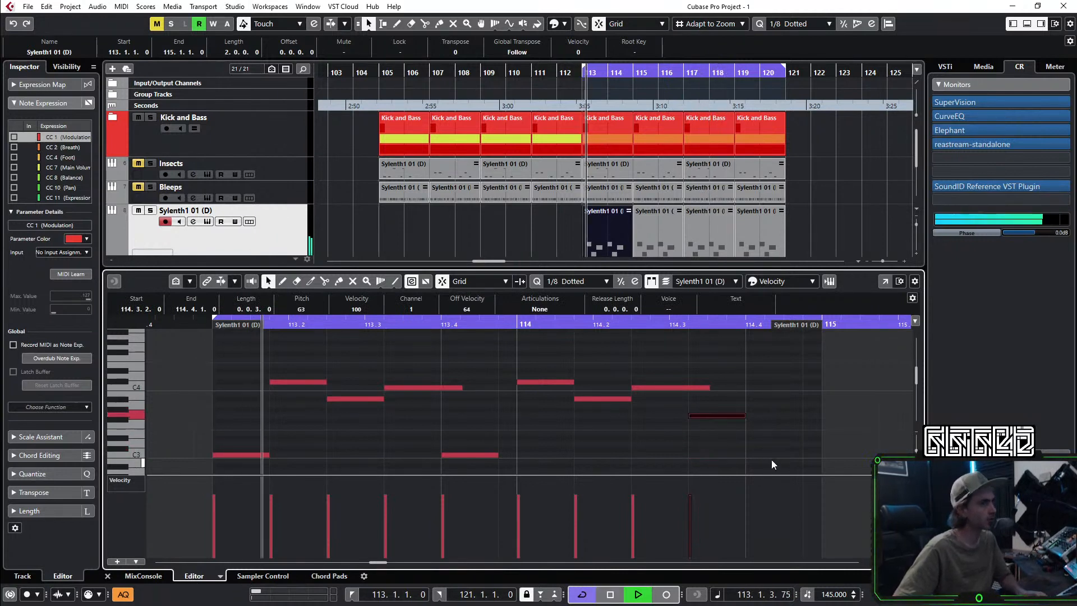
Step: Add a dotted-eighth C3 note at 114.4.1 and replay the loop
double_click(773, 451)
key("Down")
key("space")
key("space")
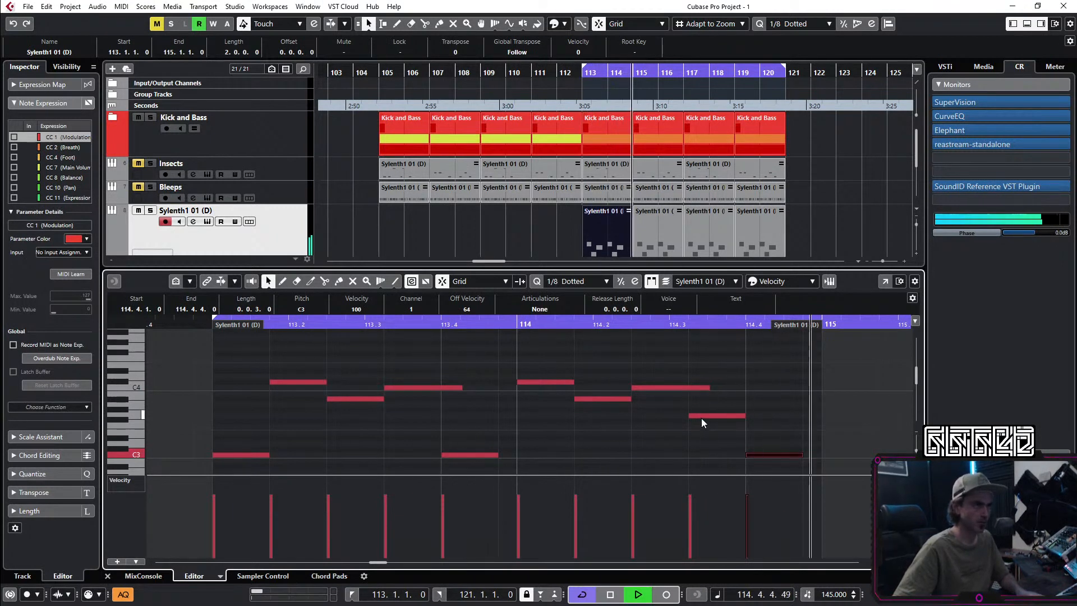
Step: Return the G3 note at 114.3.2 to C3 and restart playback
left_click(728, 416)
key("Down")
key("Down")
key("Down")
key("Down")
key("Down")
key("Down")
key("Down")
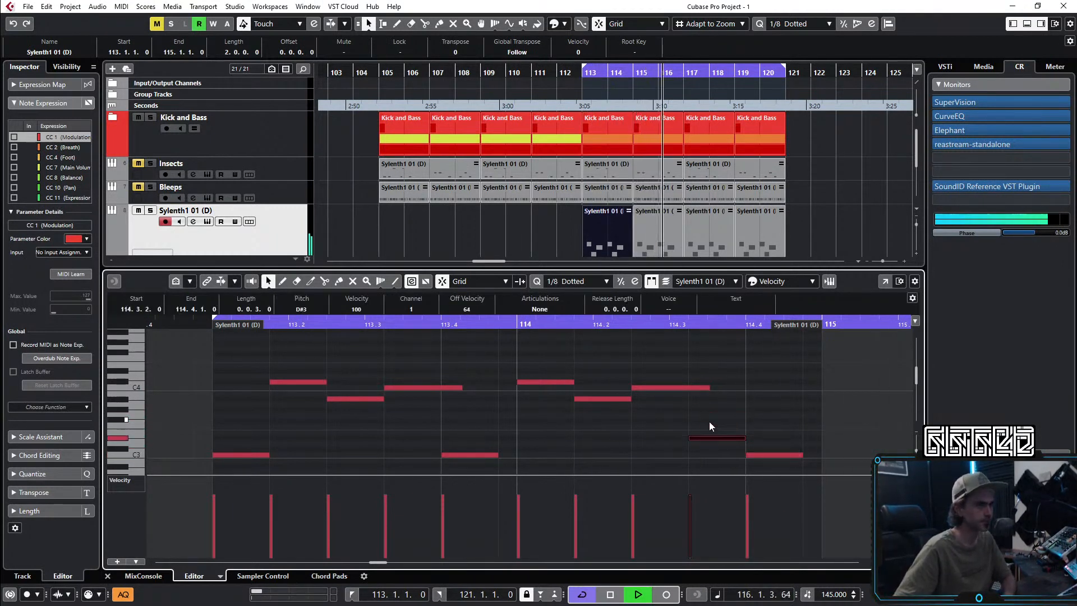
key("space")
Step: Transpose the note at 114.4.1 to C5, auditioning A#2 and C4 against the loop on the way
left_click(772, 455)
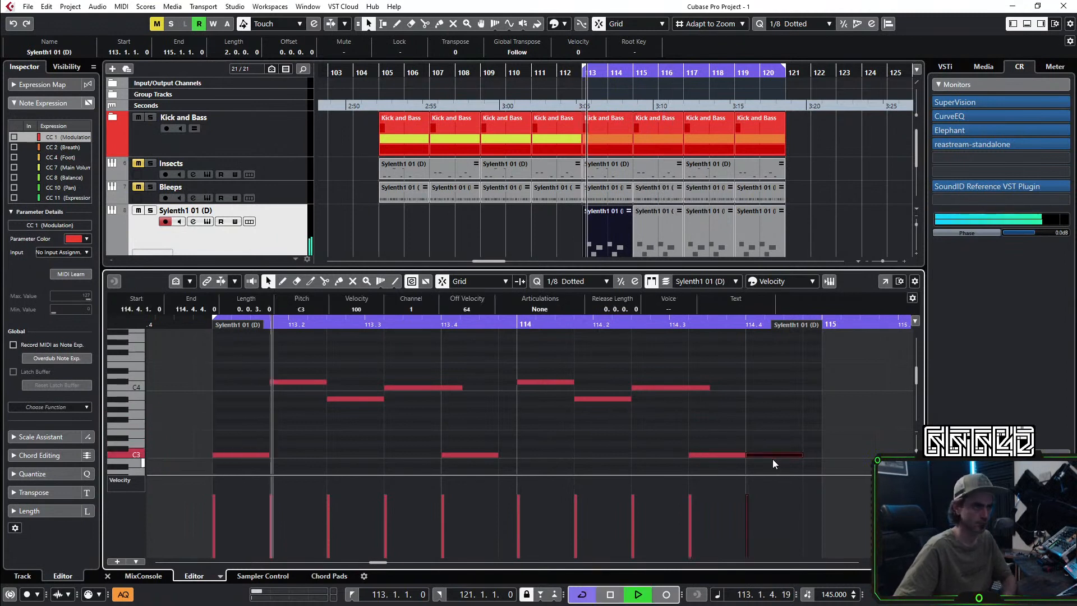
key("Down")
key("Down")
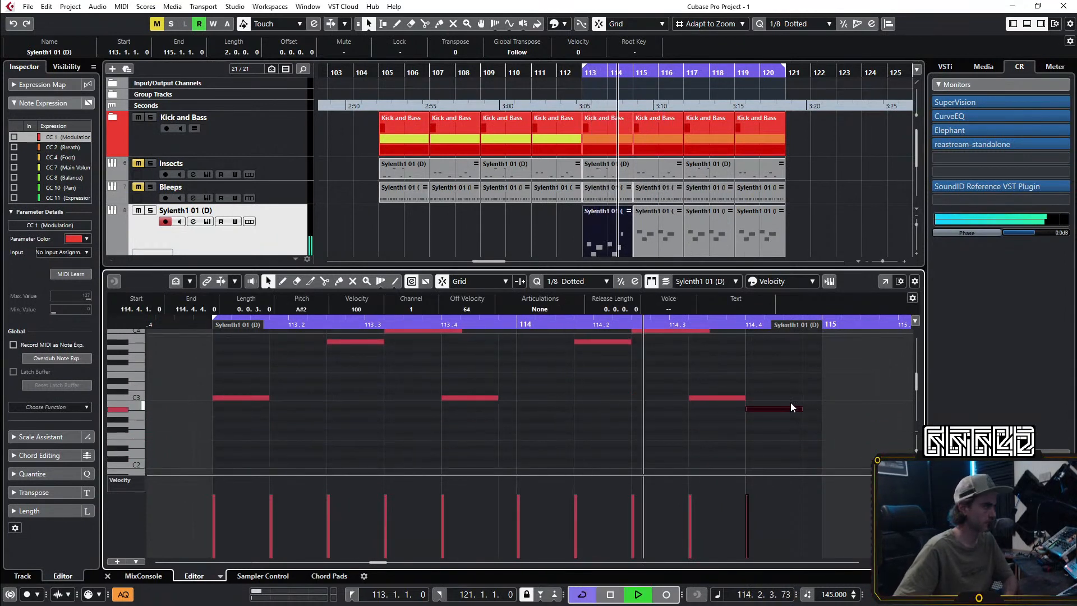
key("Up")
key("Up")
key("shift+Up")
key("space")
key("space")
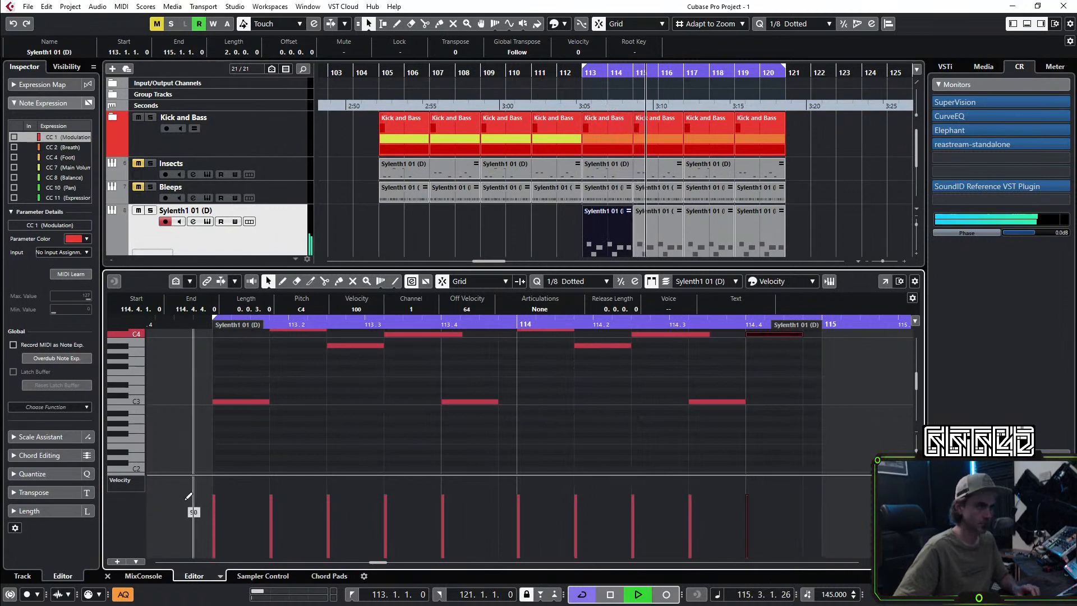
key("shift+Up")
key("shift+Down")
key("shift+Down")
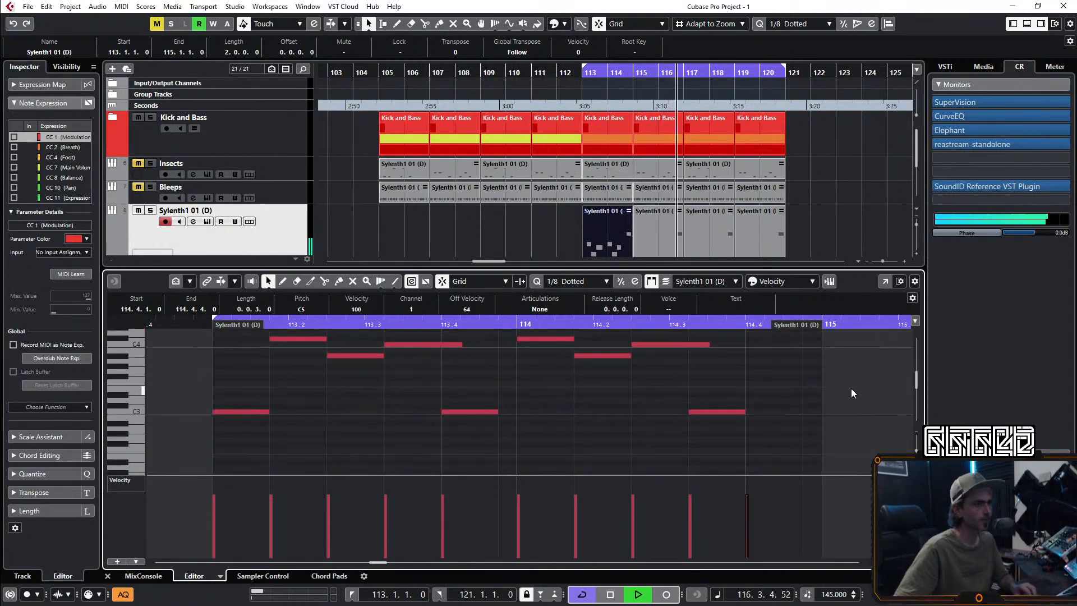
Step: Add a C3 note starting at 114.4.2.49 and shorten it to finish just before bar 115
left_click_drag(767, 411, 798, 412)
left_click(575, 392)
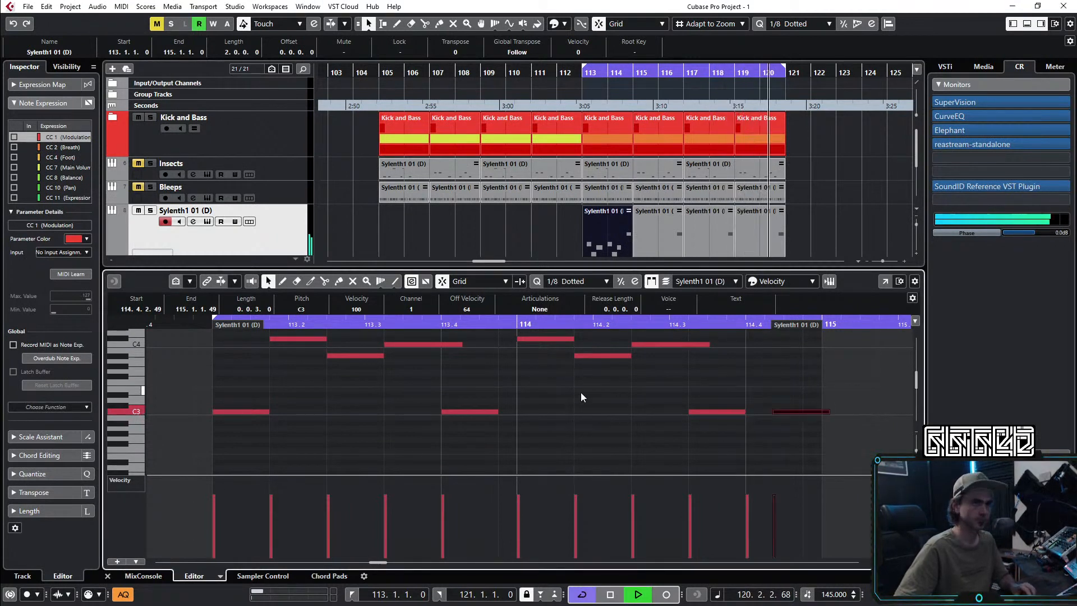
left_click_drag(829, 411, 818, 415)
left_click(826, 430)
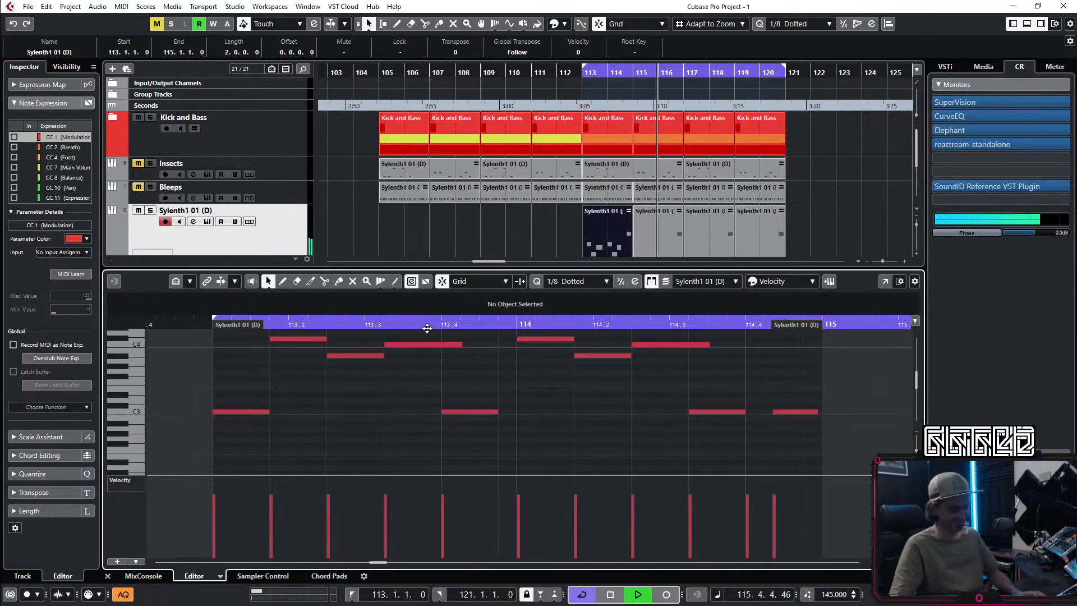
Step: Close the note editor, open the track's Sylenth1 instrument, and lower the Filter Control cutoff to 0.342
left_click(108, 576)
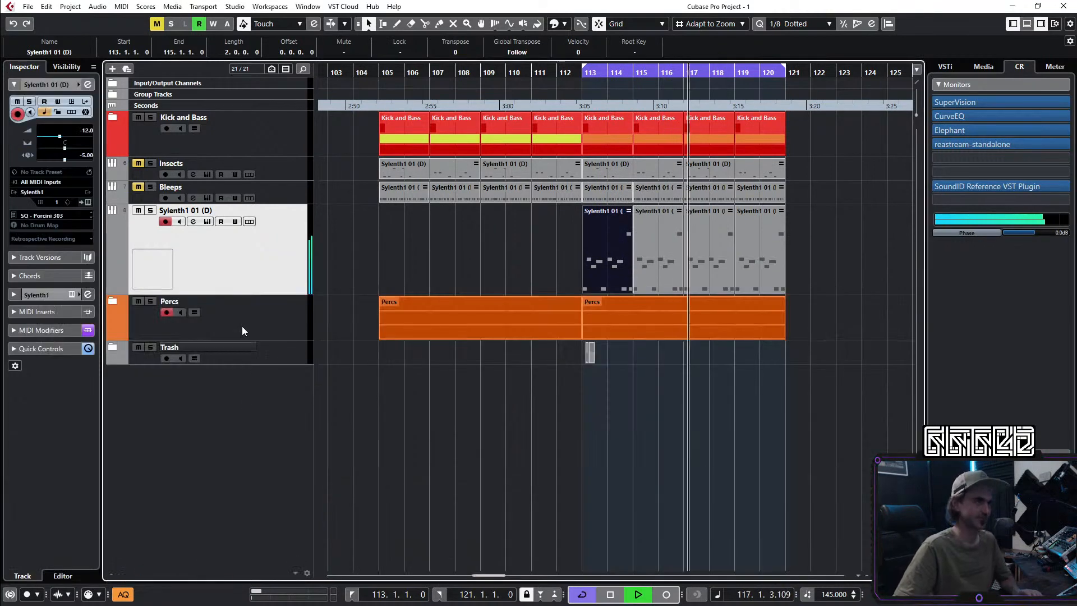
left_click(82, 203)
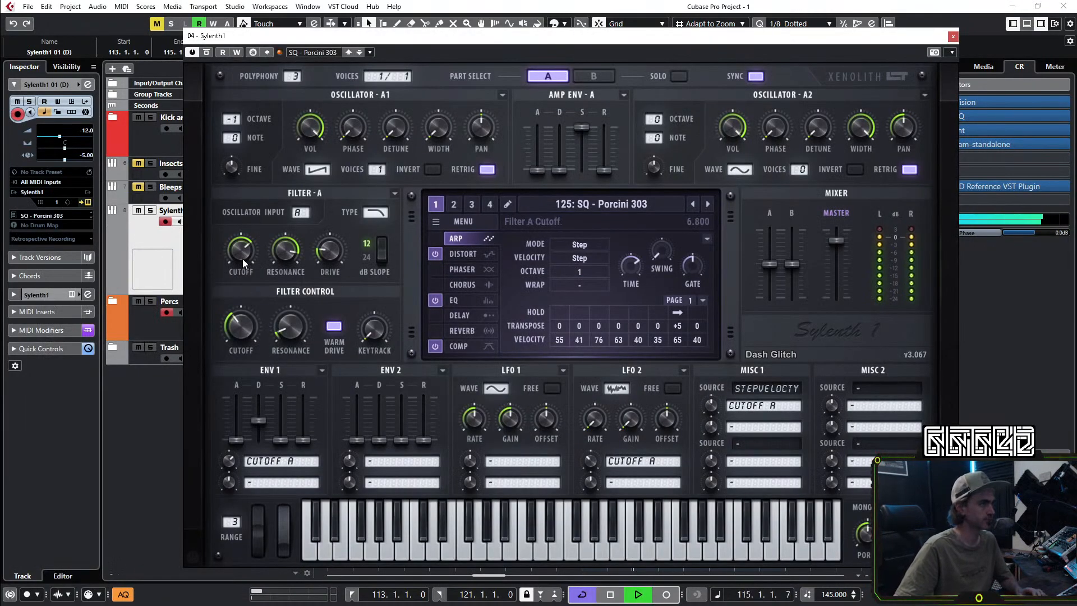
mouse_move(244, 323)
left_mouse_down()
mouse_move(204, 371)
mouse_move(240, 341)
left_mouse_up()
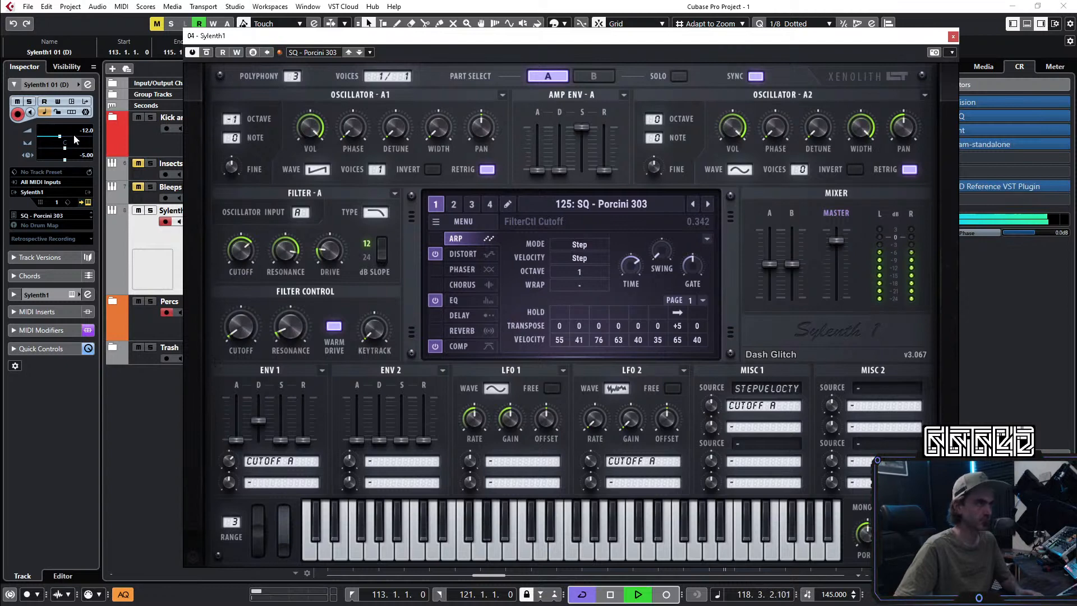
Step: Open the Sylenth1 track's channel settings and arrange them side by side with the instrument window
left_click(87, 84)
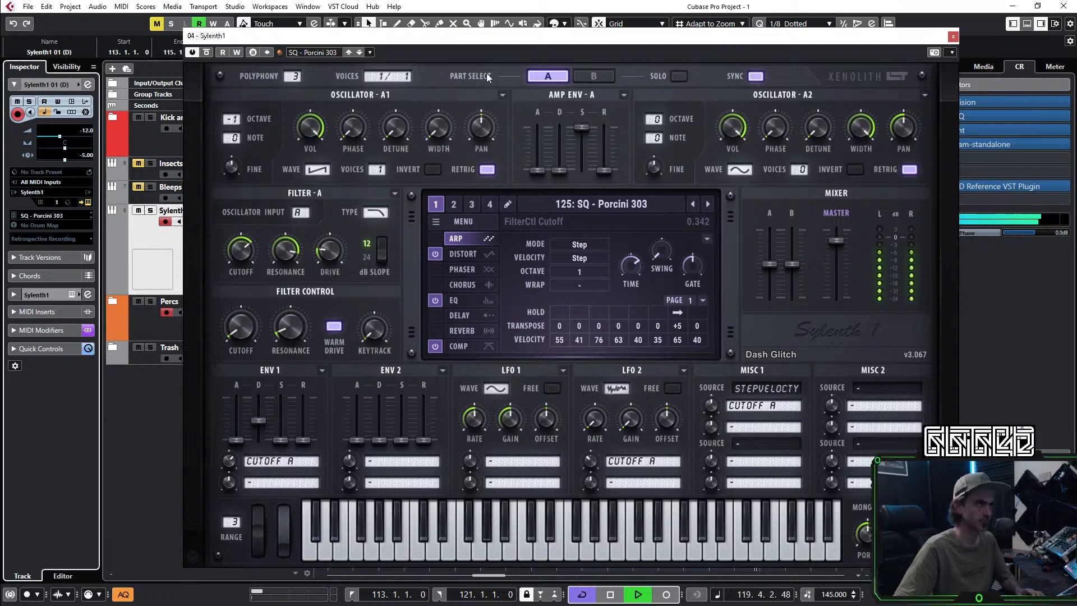
left_click_drag(426, 36, 933, 129)
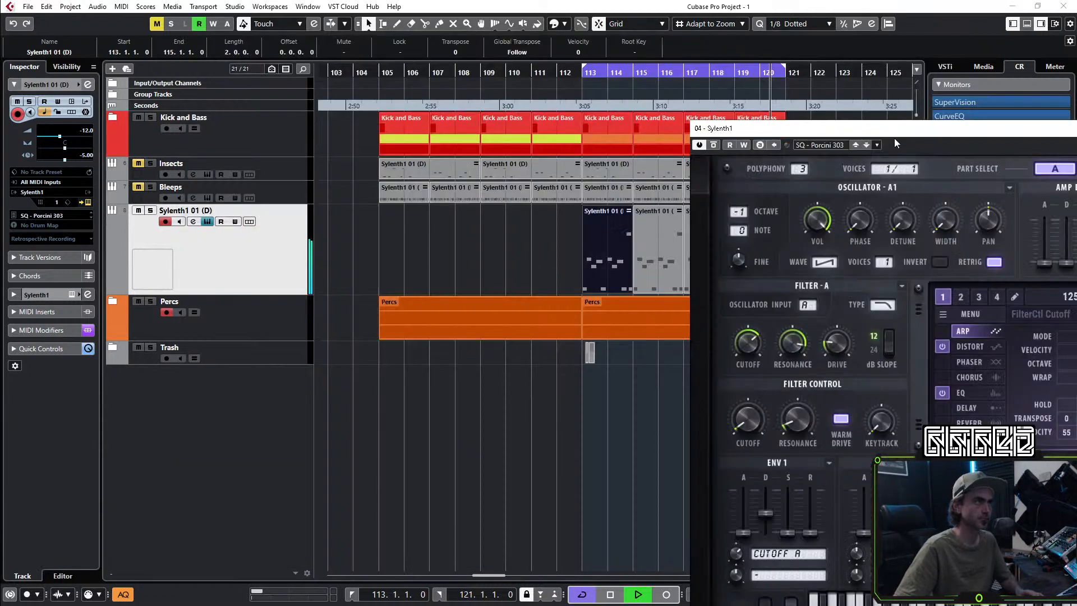
left_click(87, 84)
left_click_drag(394, 456, 378, 511)
left_click_drag(503, 185, 323, 180)
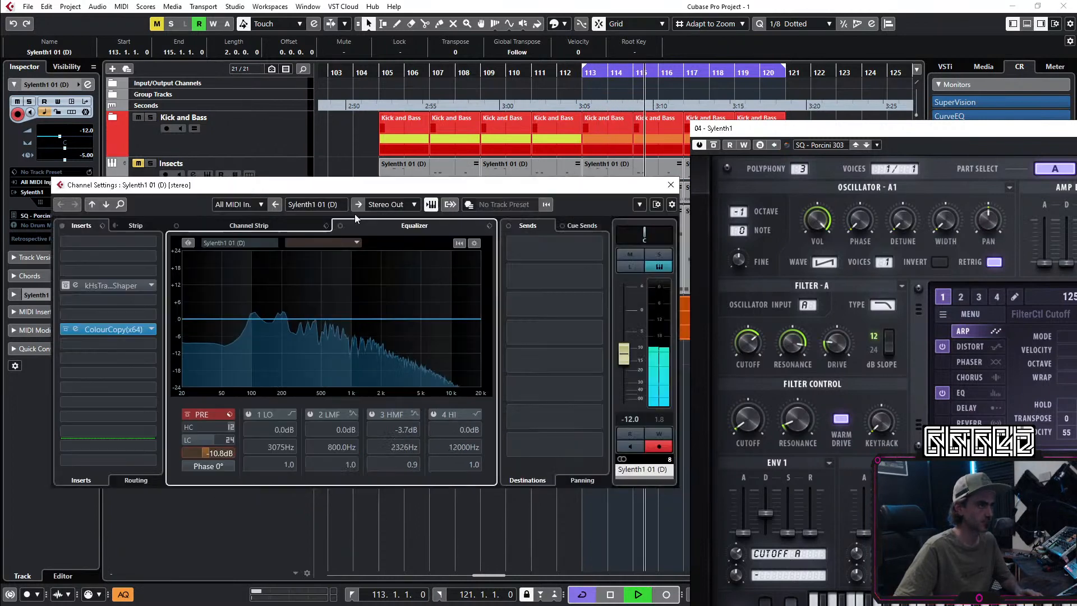
Step: Raise the Sylenth1 channel volume to -2.02 dB while sweeping the Filter Control cutoff up and back down
left_click_drag(624, 352, 625, 341)
left_click(760, 426)
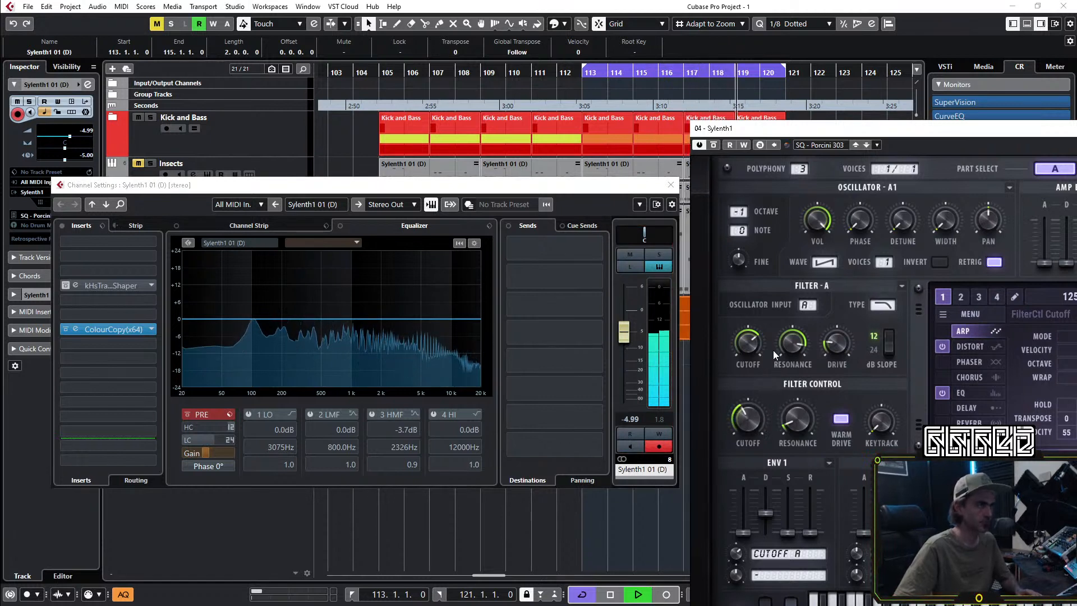
left_click_drag(628, 330, 627, 319)
left_click_drag(750, 414, 719, 444)
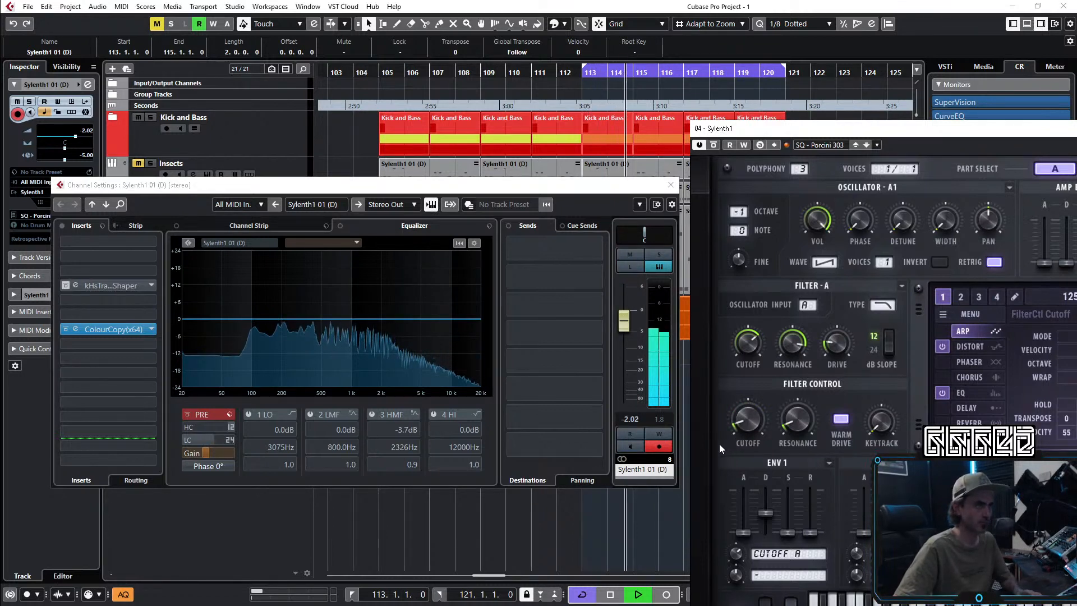
Step: Enable the channel's 24 dB low-cut filter and adjust its frequency to thin out the low end
left_click(210, 440)
left_click_drag(207, 445, 186, 503)
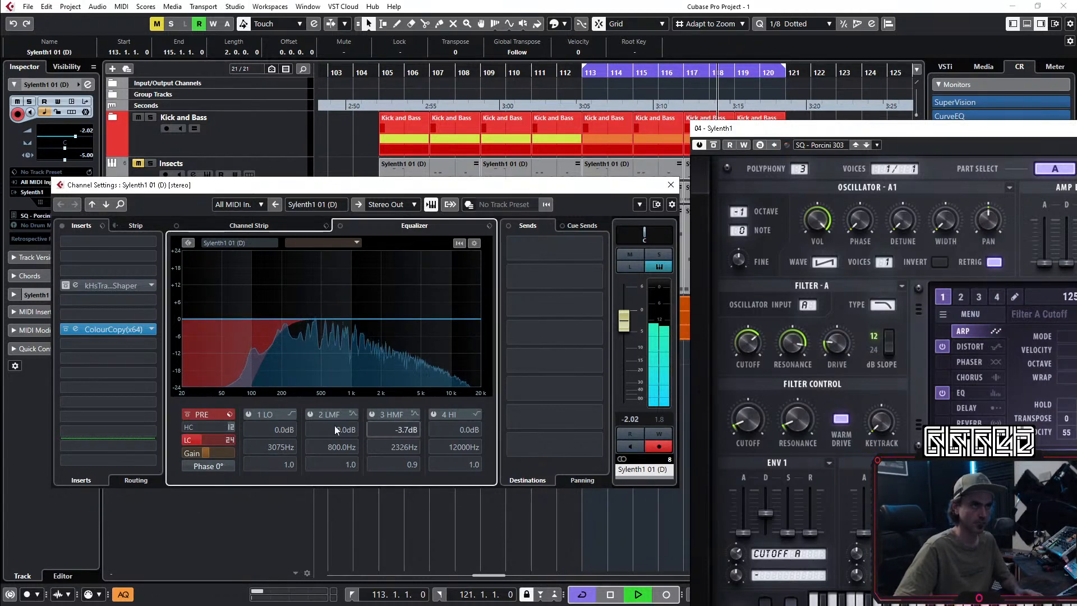
left_click_drag(216, 440, 214, 440)
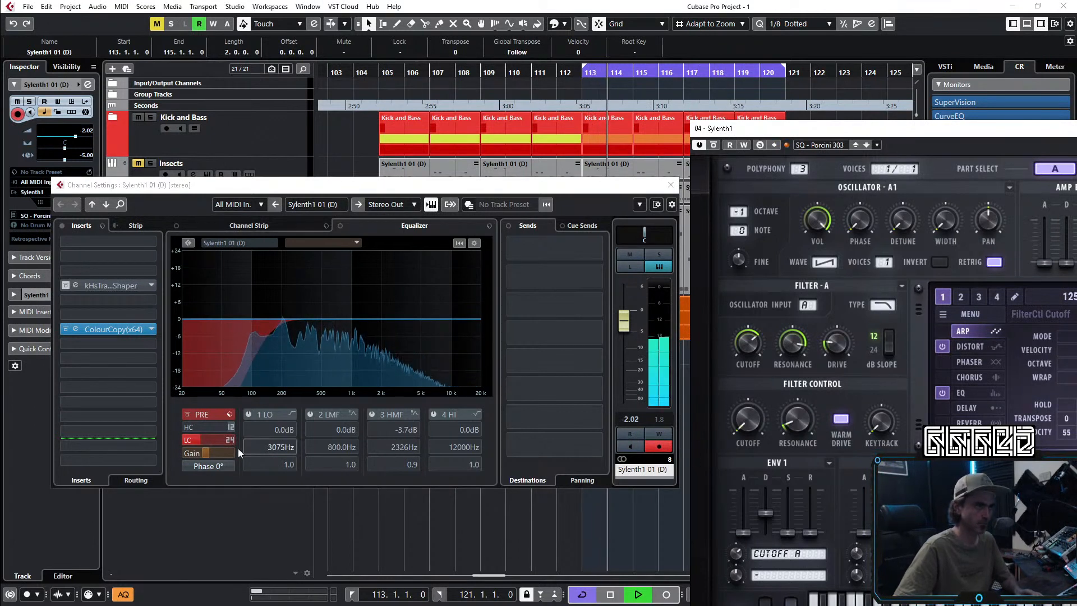
scroll(221, 437, "up", 2)
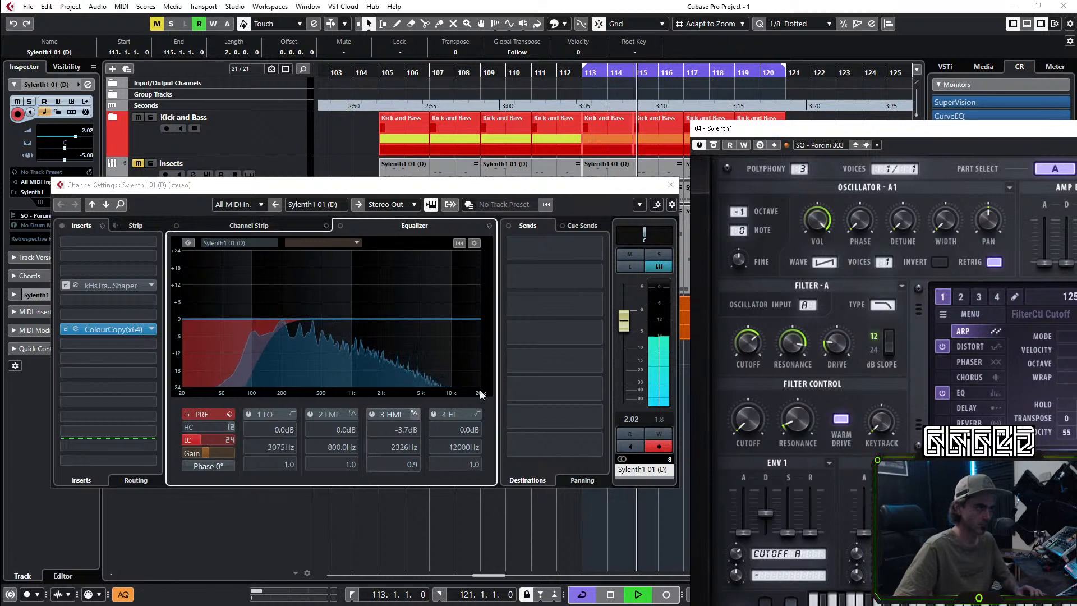
Step: Record Filter Control cutoff automation over the loop in write mode, and close the channel settings and instrument windows
left_click(744, 145)
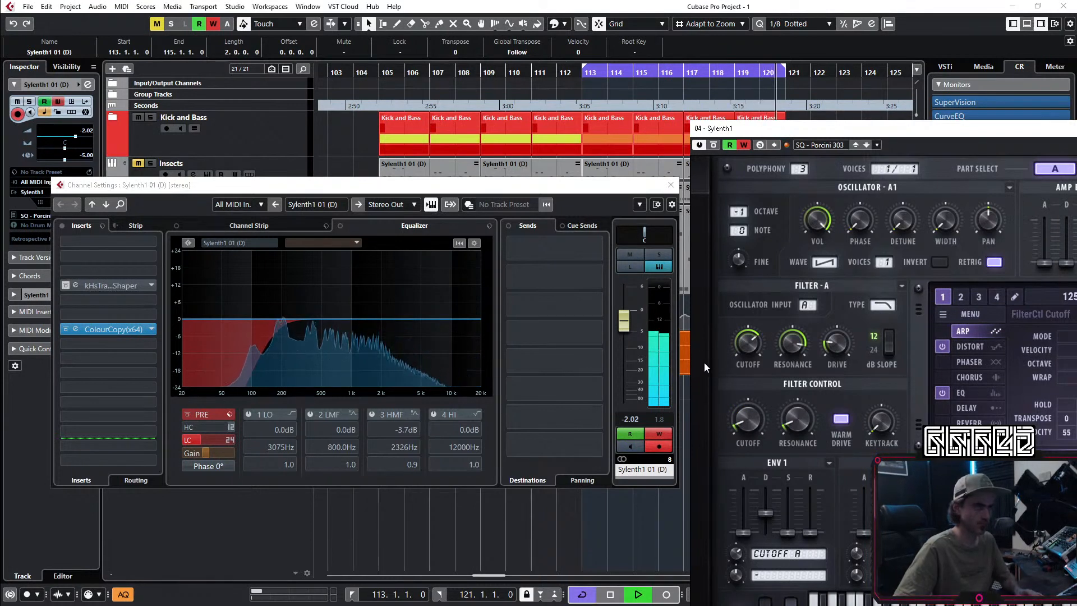
key("space")
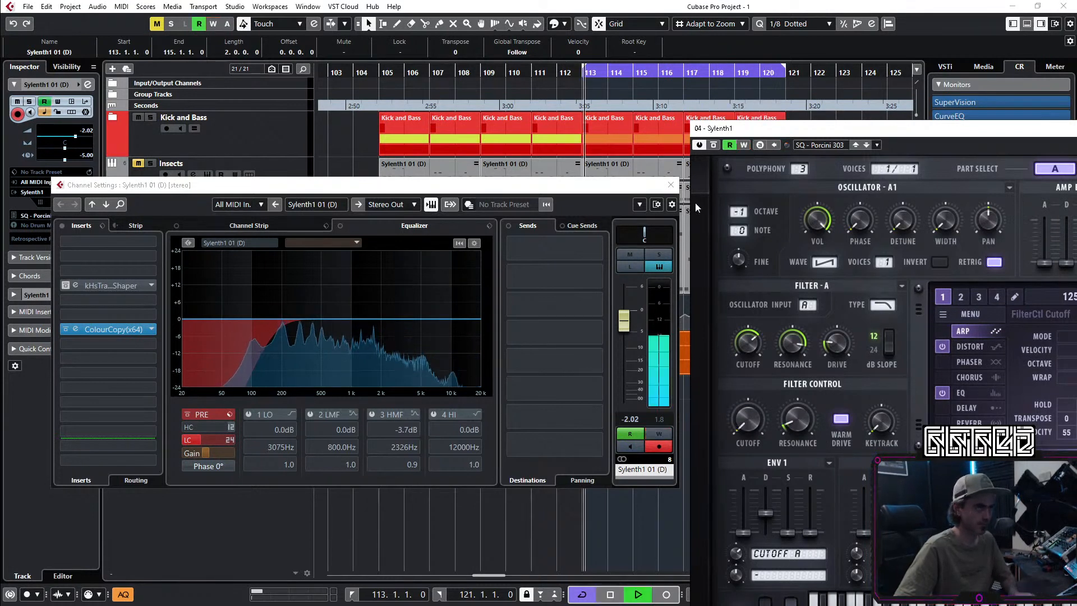
left_click(672, 184)
left_click_drag(877, 132, 605, 147)
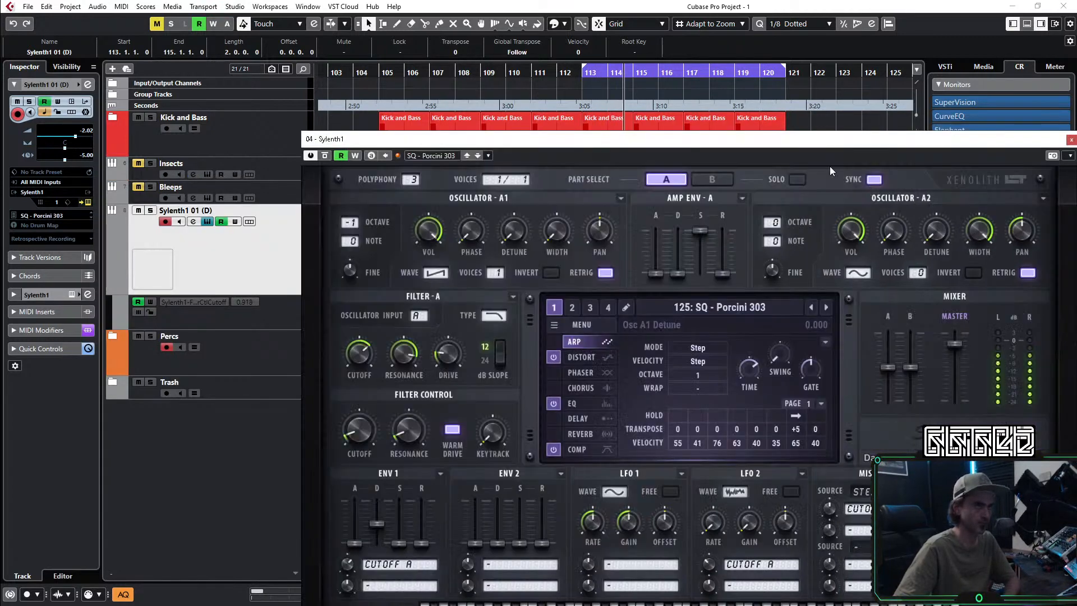
left_click(1072, 140)
scroll(753, 378, "up", 4)
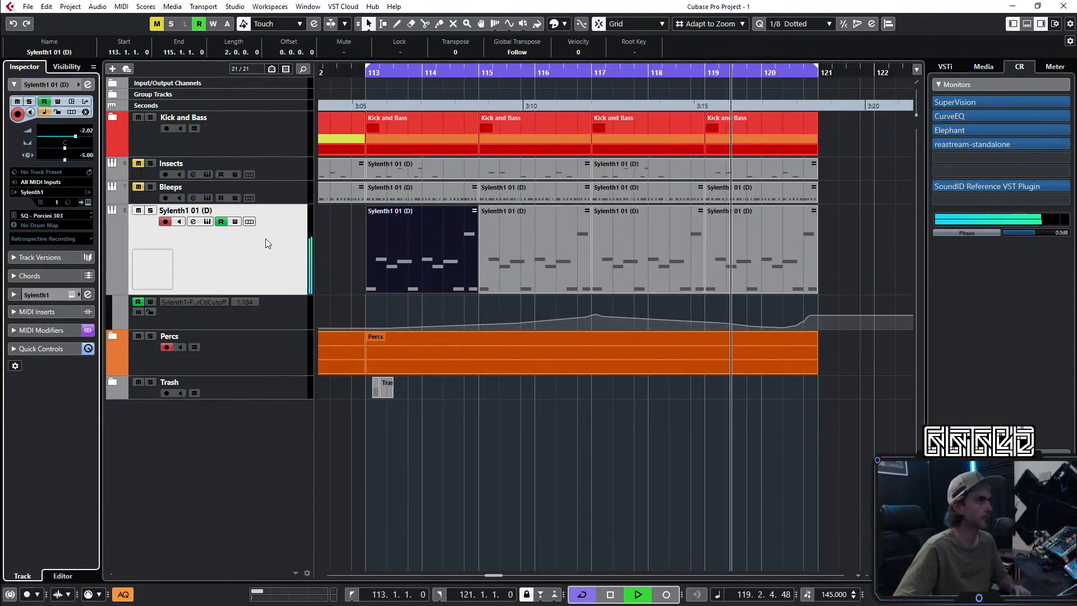
Step: Enable the channel's low EQ band at 211.6 Hz and -2.4 dB, and set the channel volume to -1.53 dB
left_click(88, 85)
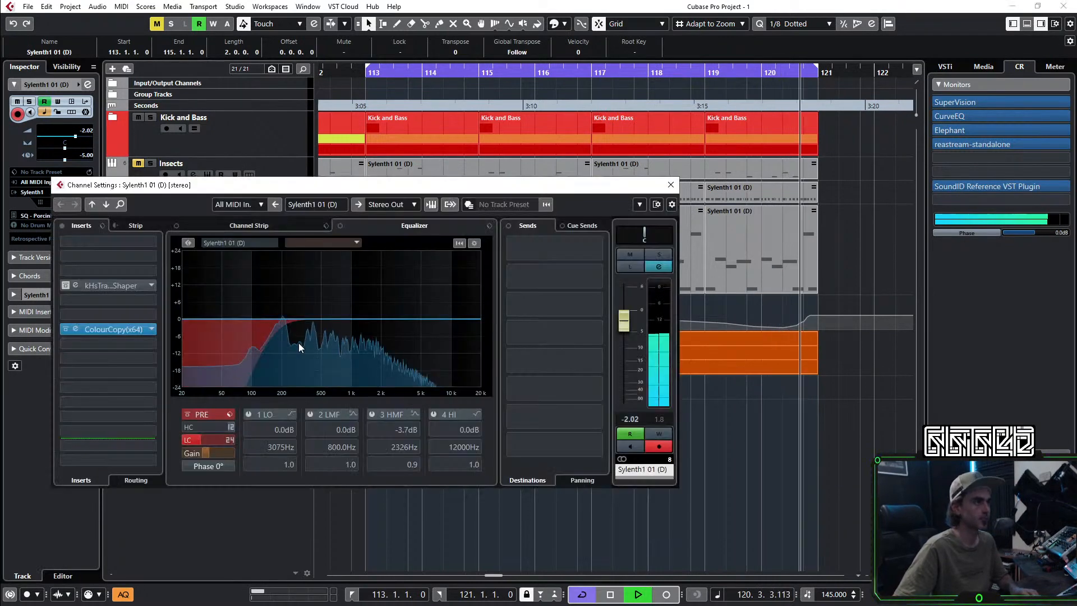
left_click(268, 329)
left_click_drag(271, 333, 287, 330)
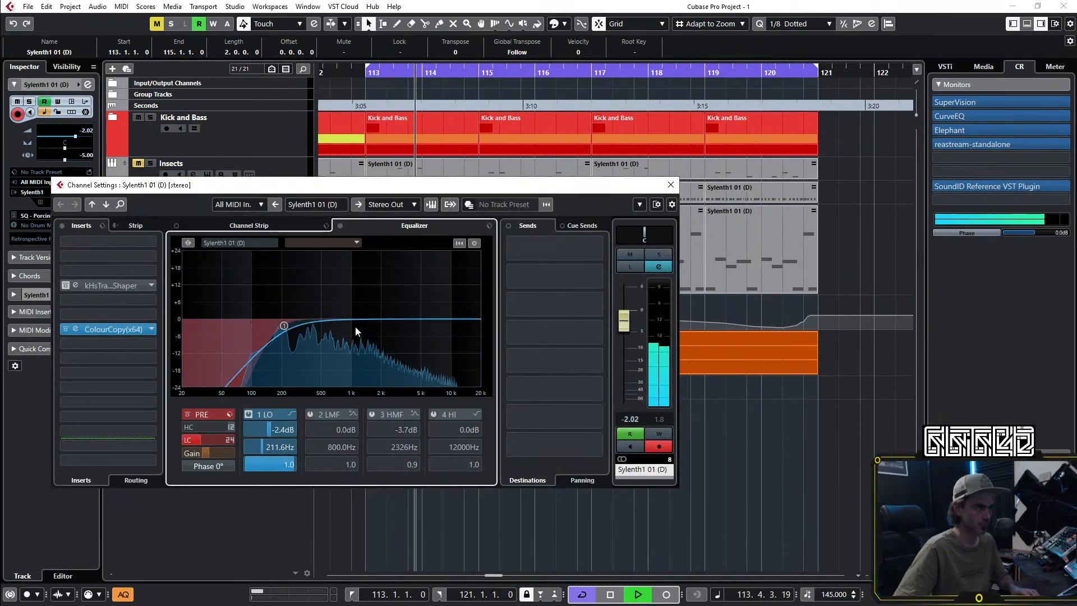
left_click_drag(627, 327, 627, 316)
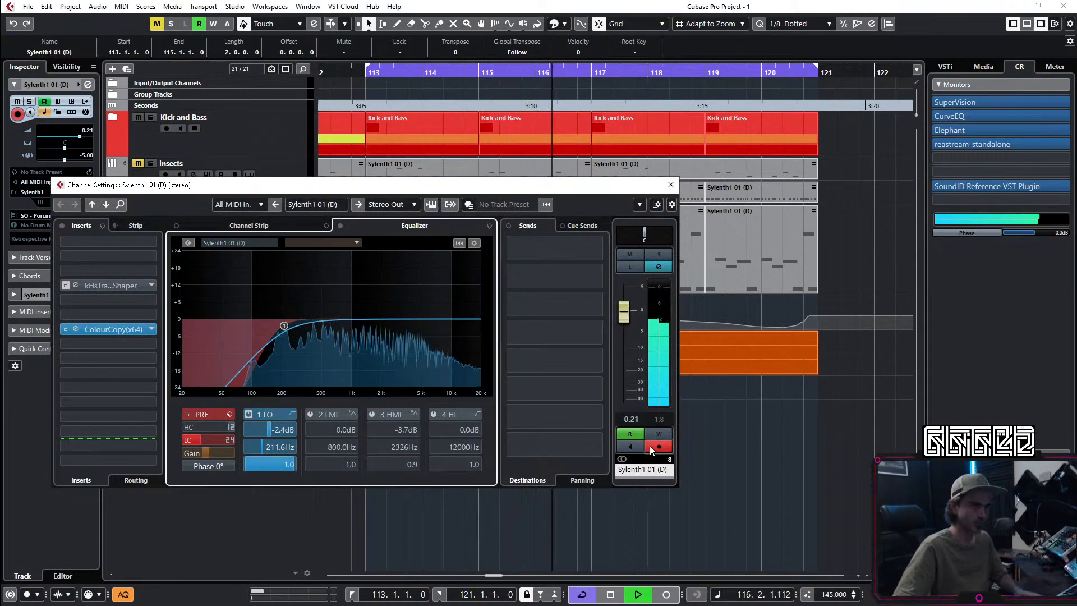
left_click_drag(624, 310, 624, 318)
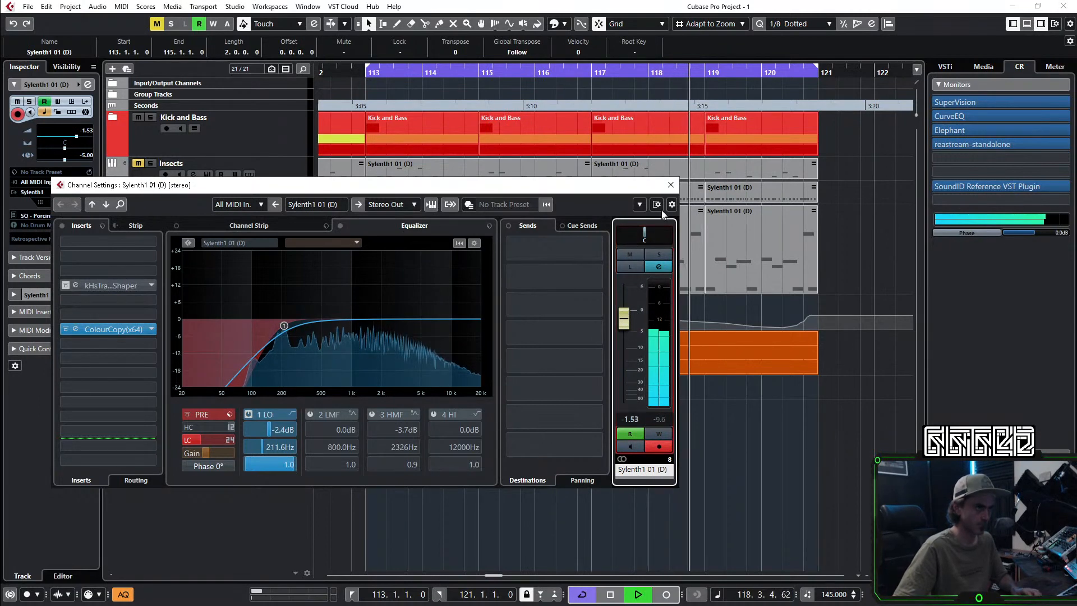
Step: Close the channel settings window, restart playback from the loop start at bar 113 and unmute the Insects track
left_click(671, 185)
key("KP_1")
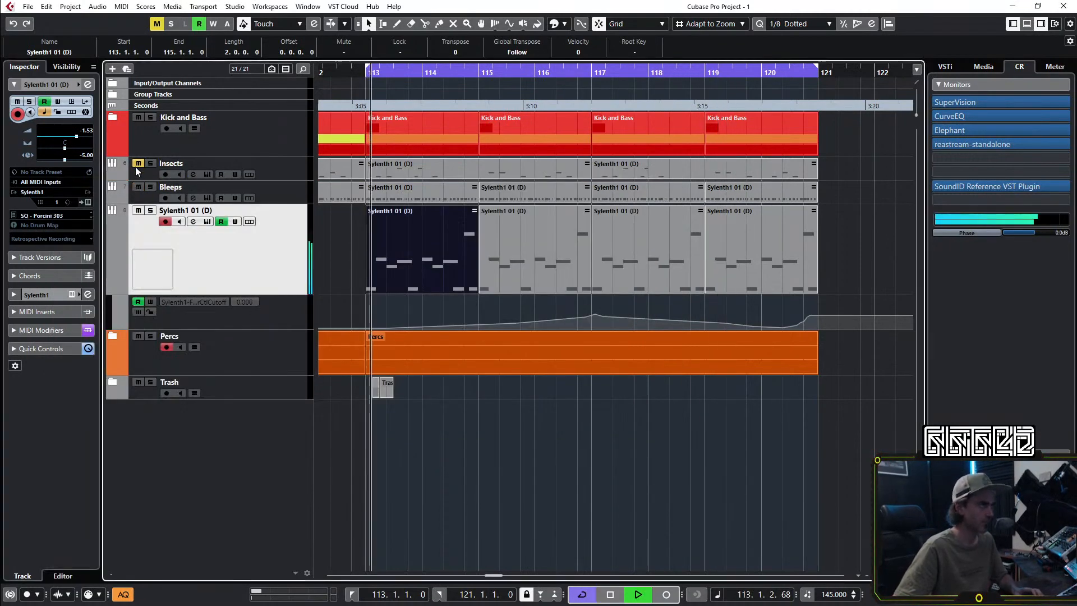
scroll(524, 457, "down", 3)
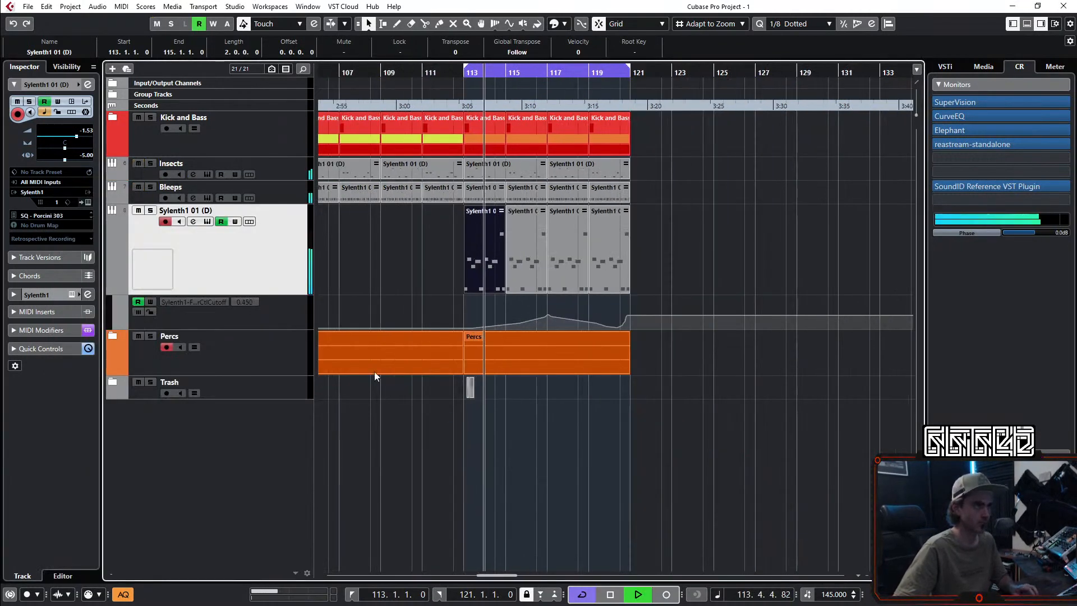
Step: Set the quantize value to 1/16, hide the automation lane and copy the four Sylenth1 pattern events from bar 113 to bar 105
left_click(110, 290)
scroll(541, 252, "left", 3)
left_click_drag(869, 253, 622, 273)
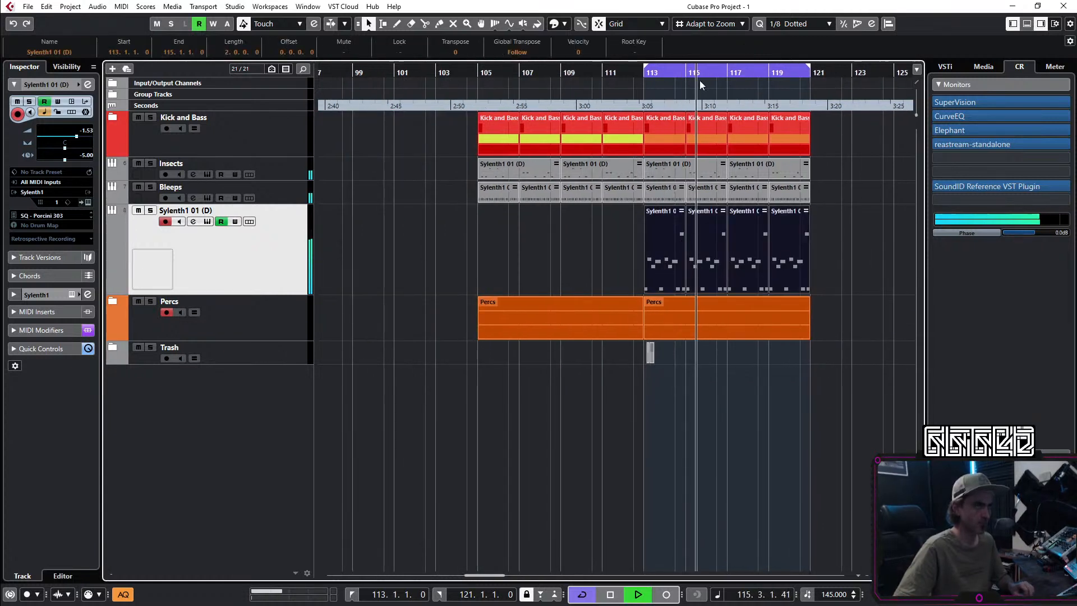
left_click(802, 31)
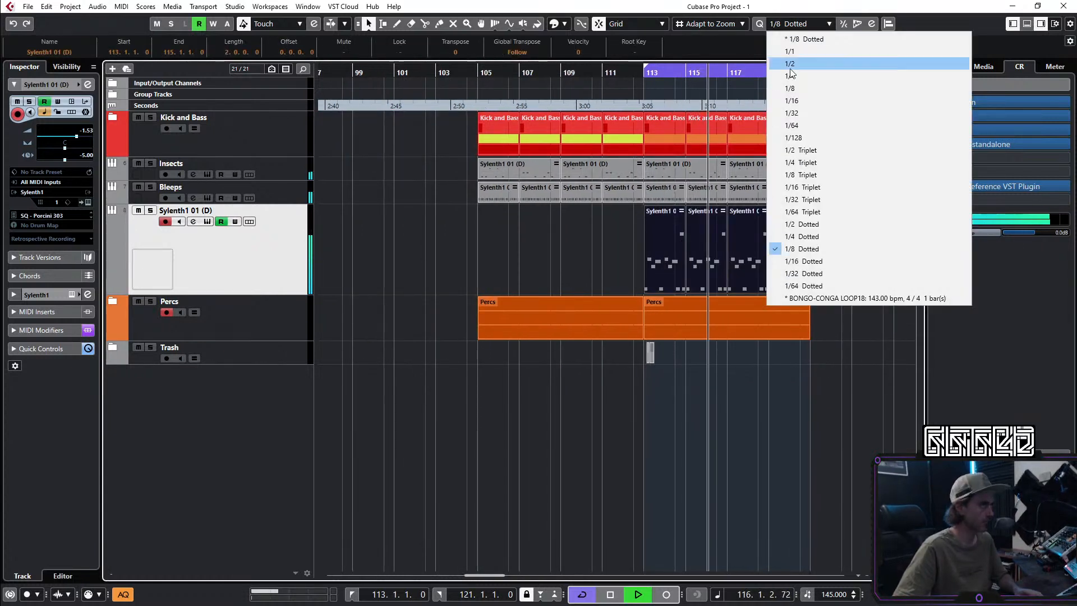
left_click(783, 102)
left_click_drag(650, 289, 483, 264)
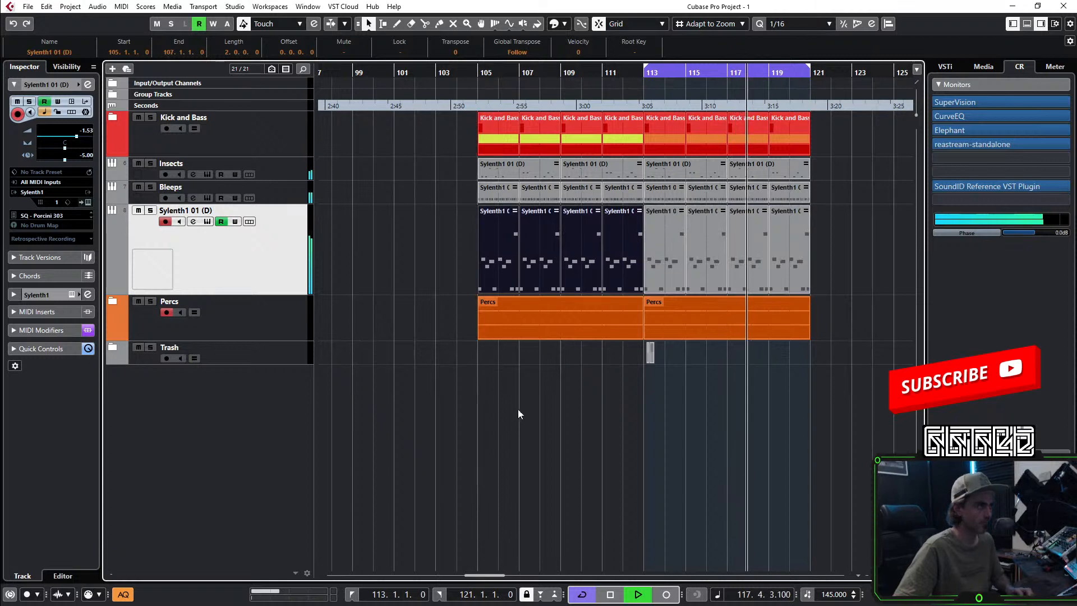
left_click(520, 414)
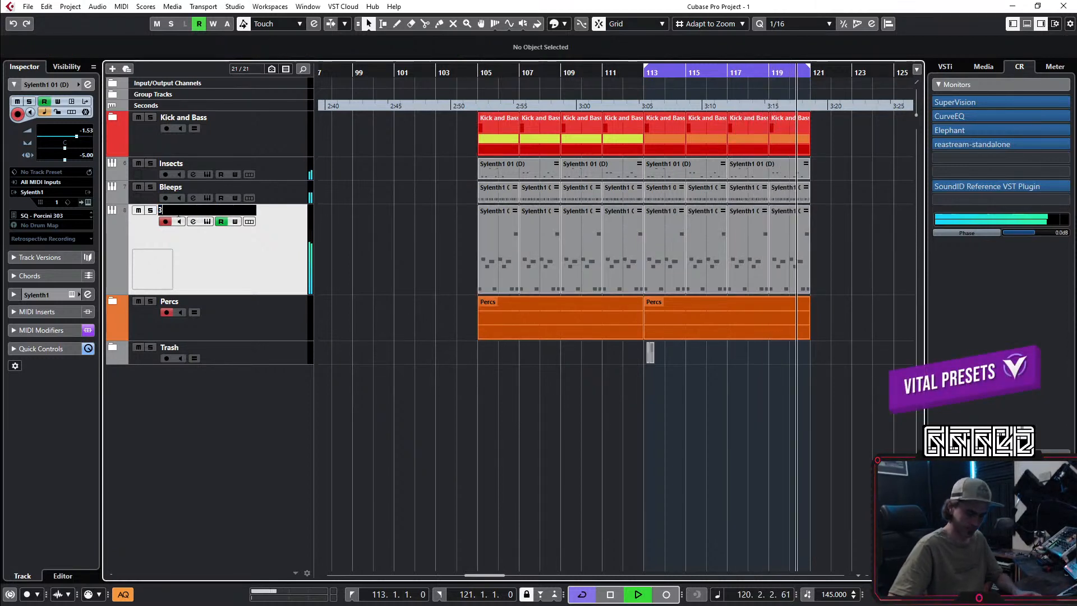
Step: Rename the selected Sylenth1 track as 303
double_click(178, 213)
type("303")
key("Return")
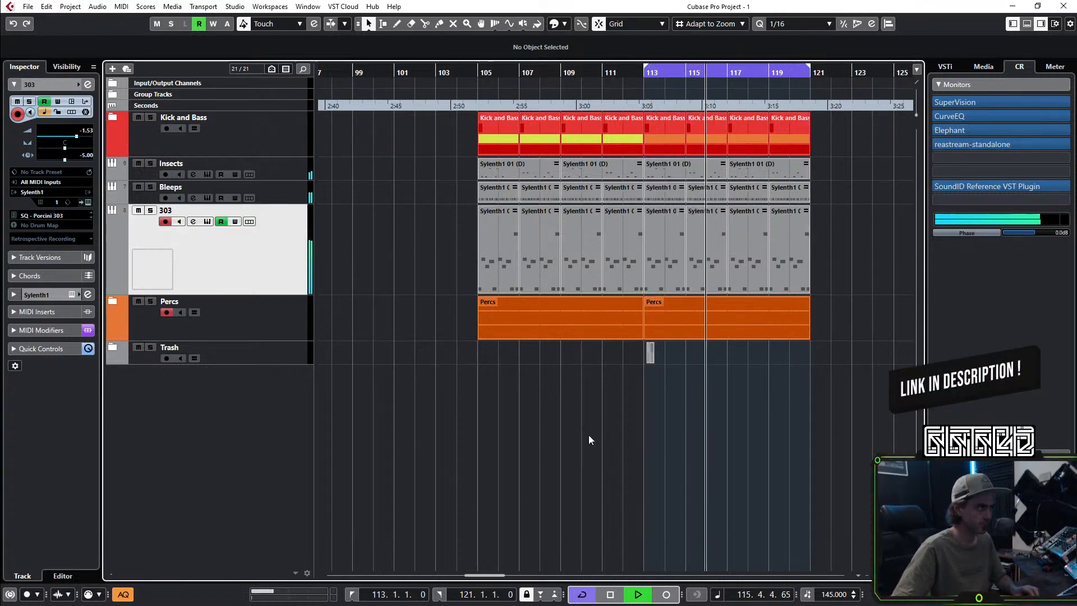
Step: Set the 303 track's volume to -2.02 dB while the loop plays, and check the mix spectrum in CurveEQ
scroll(601, 438, "right", 1)
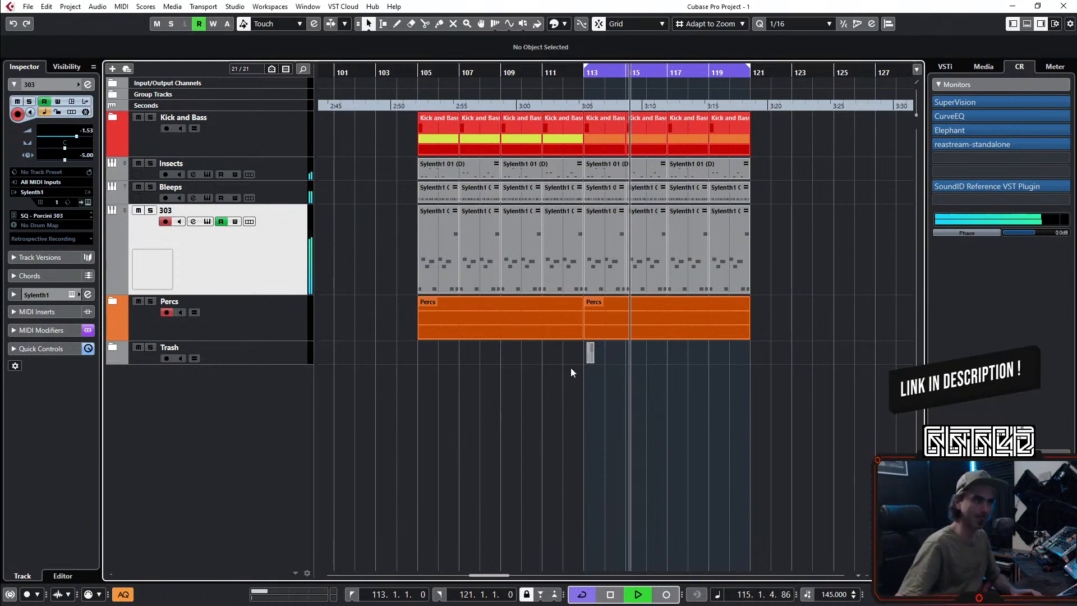
key("space")
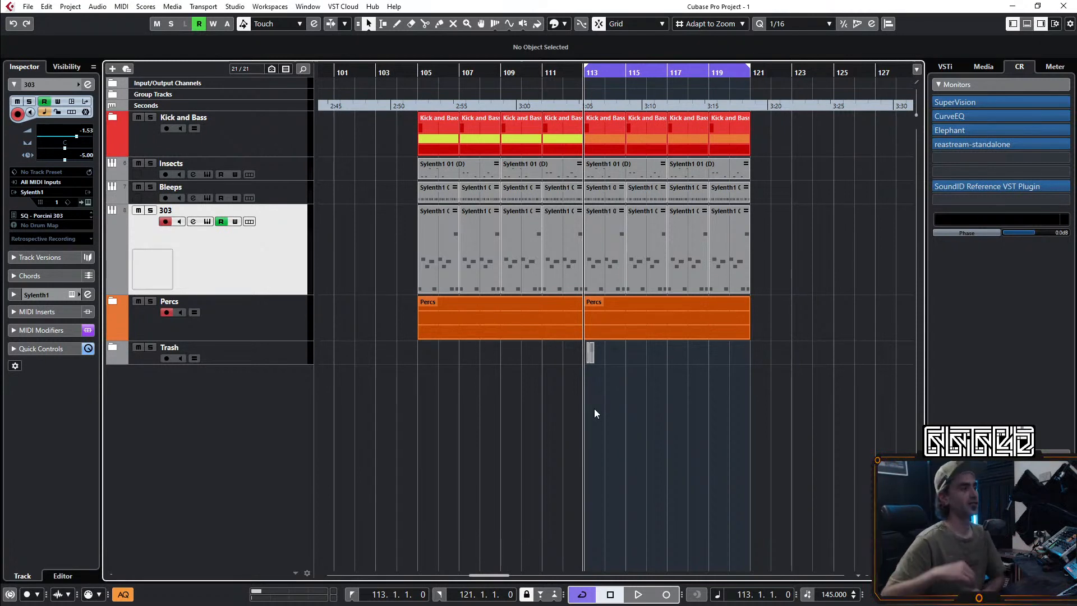
key("space")
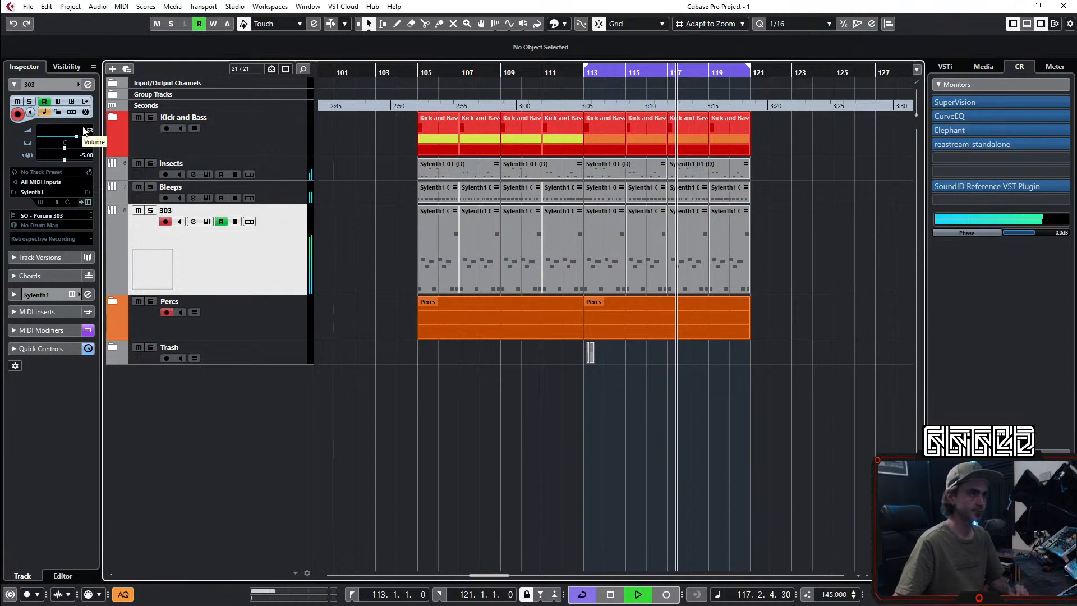
scroll(89, 132, "down", 1)
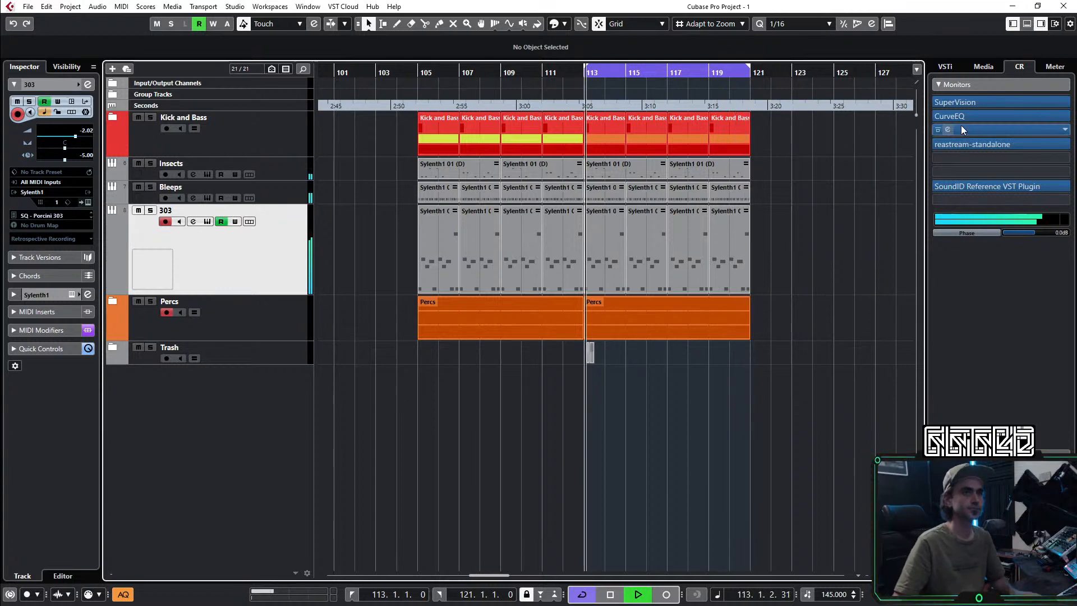
left_click(947, 116)
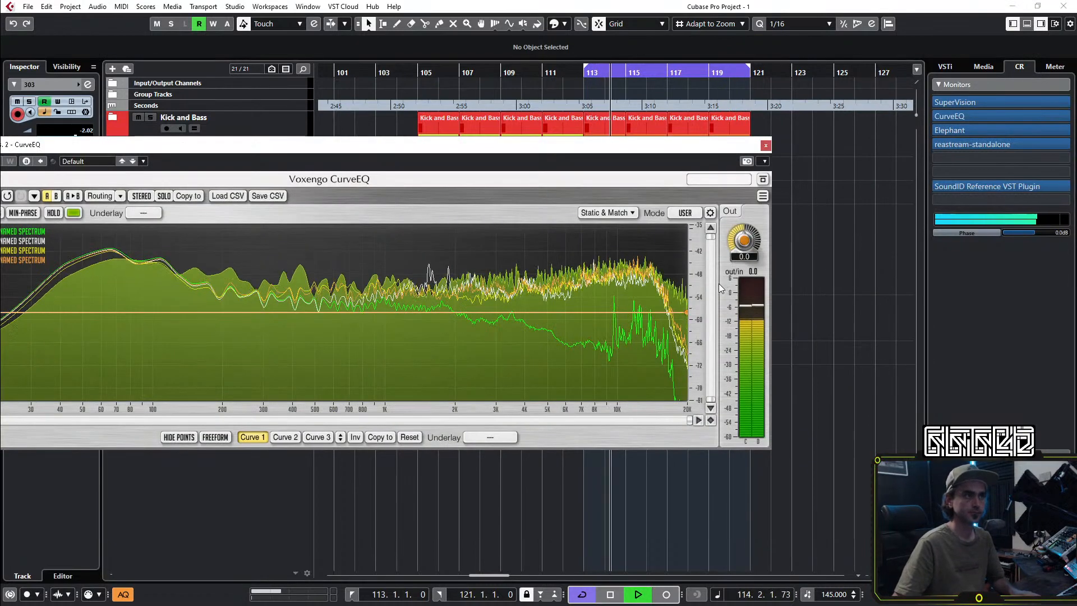
left_click(766, 146)
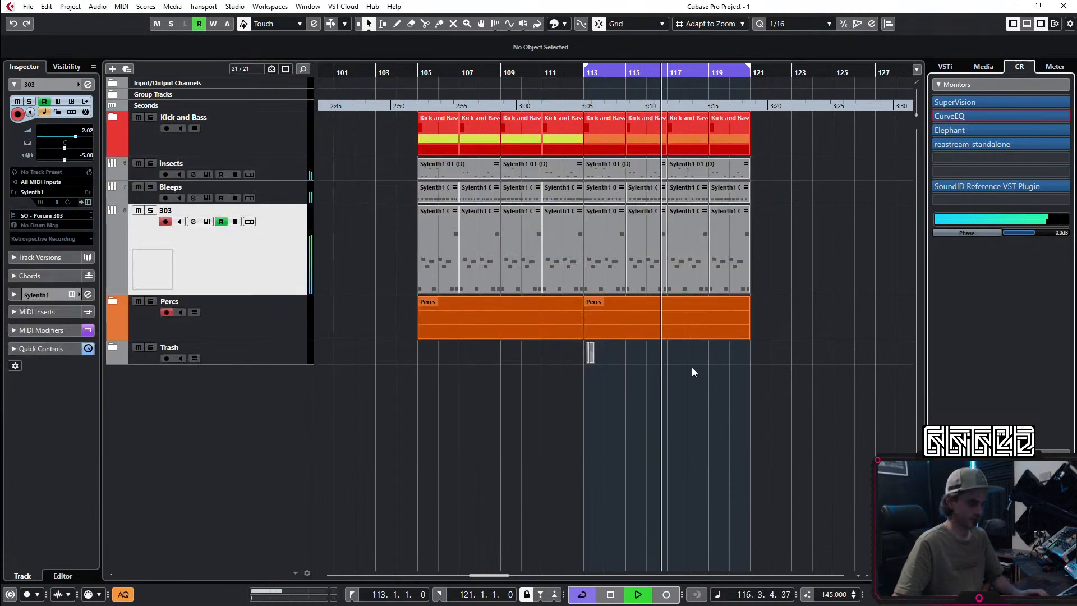
Step: Route the Insects, Bleeps and 303 channels to a new stereo group channel named Leads, created inside the folder
key("F3")
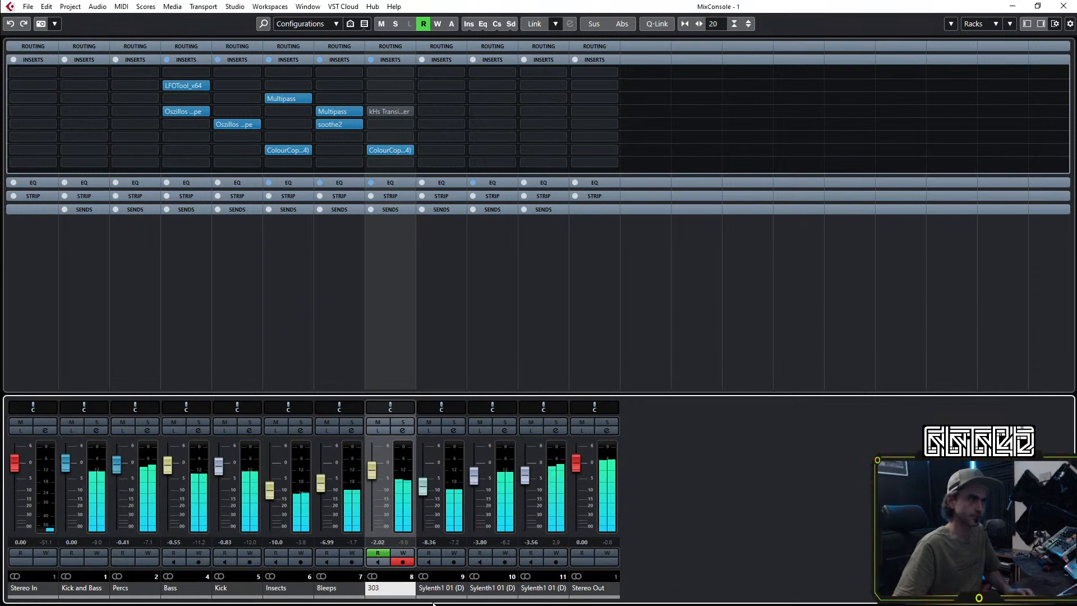
left_click(289, 593, "shift")
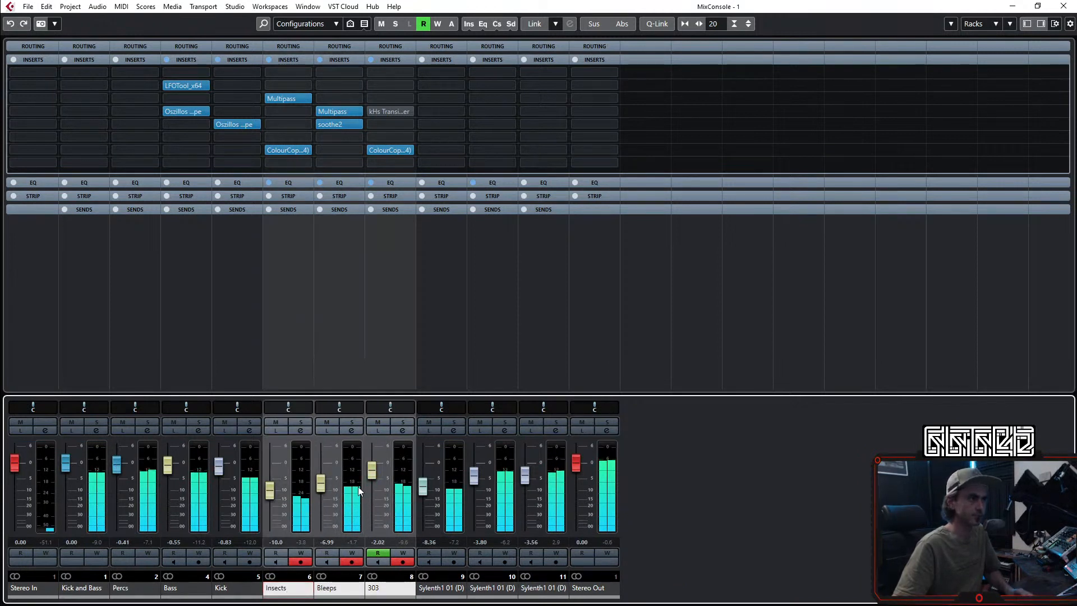
right_click(376, 469)
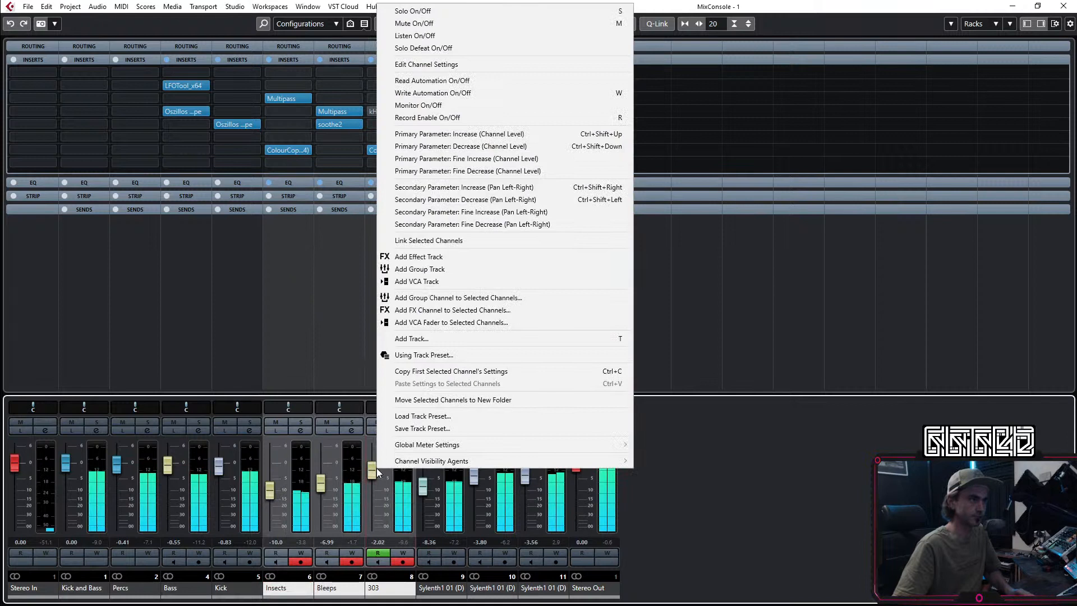
left_click(512, 299)
left_click(450, 335)
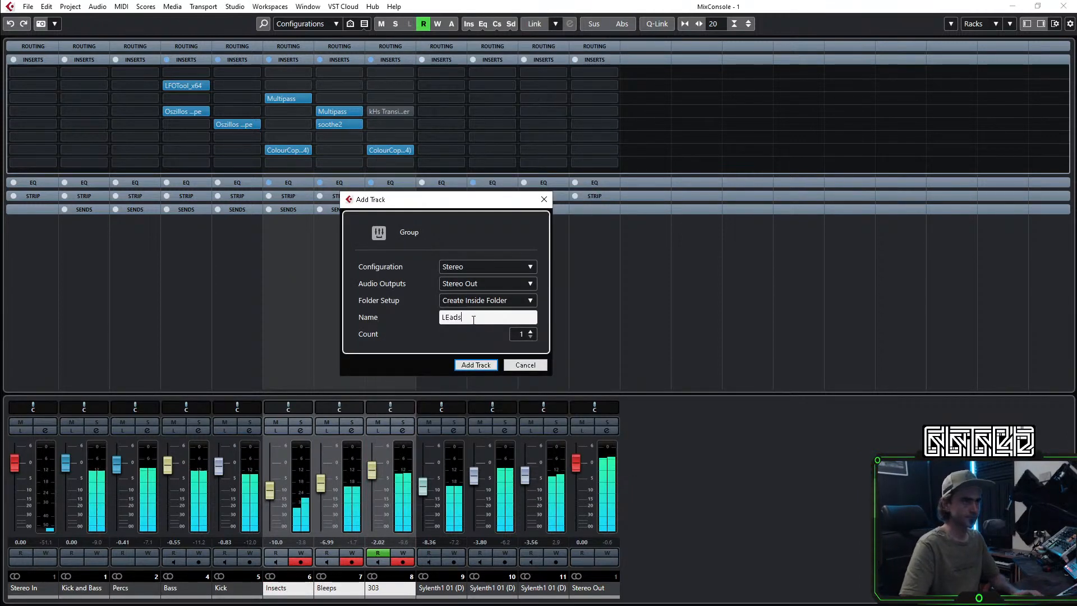
key("Return")
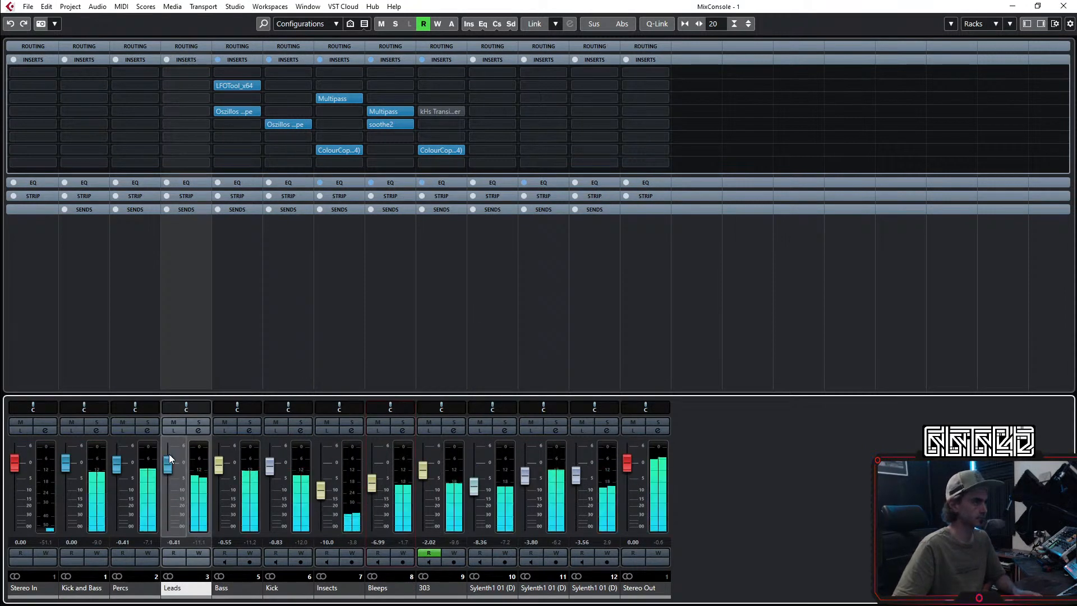
Step: Set the Leads group's volume to -1.75 dB and the Percs group's volume to -0.62 dB, and leave the mixer
left_click_drag(170, 453, 169, 464)
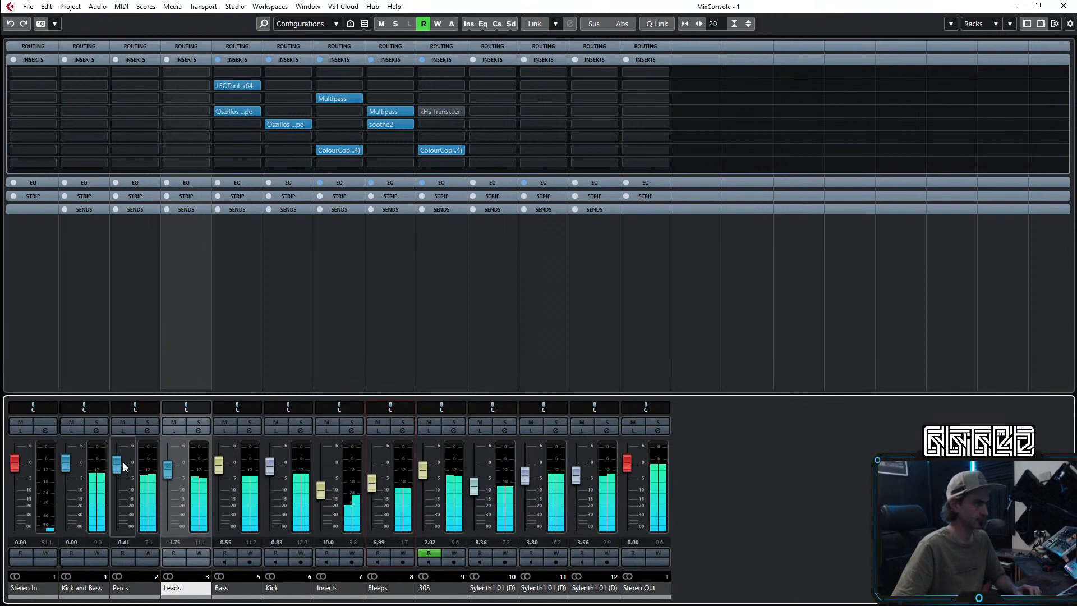
left_click(1065, 5)
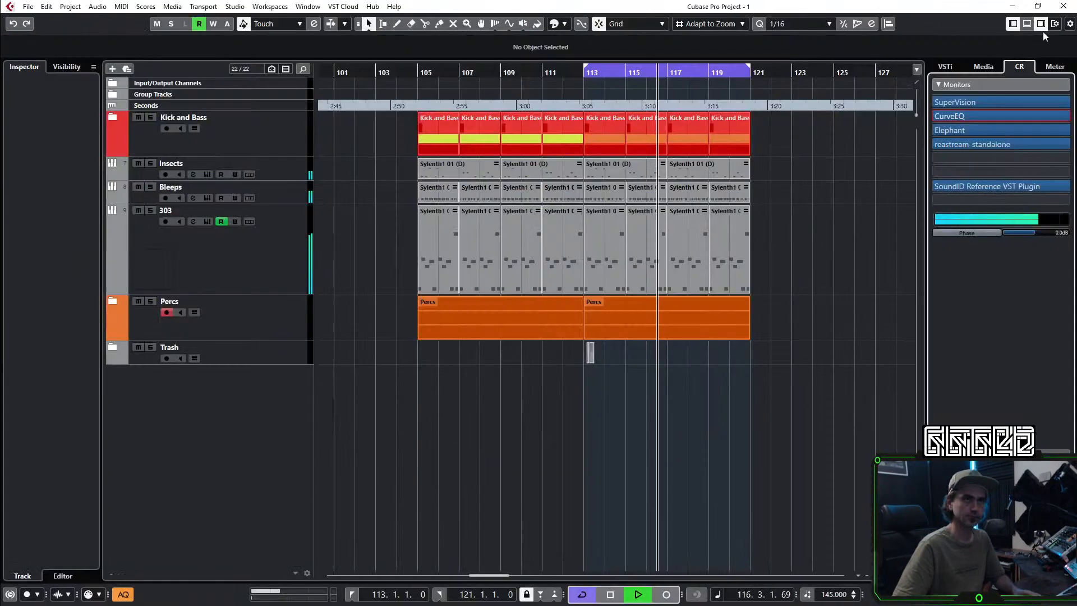
Step: Set the input gain of the monitor chain's Elephant limiter to 7.18, and check the mix spectrum in CurveEQ
left_click(947, 130)
left_click_drag(528, 313, 530, 319)
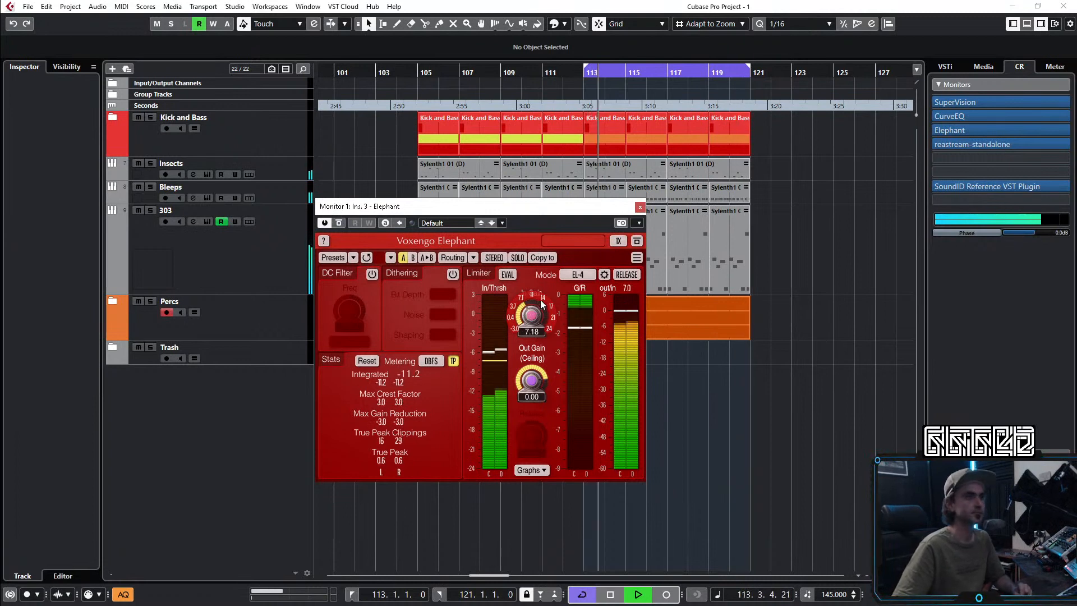
left_click(640, 208)
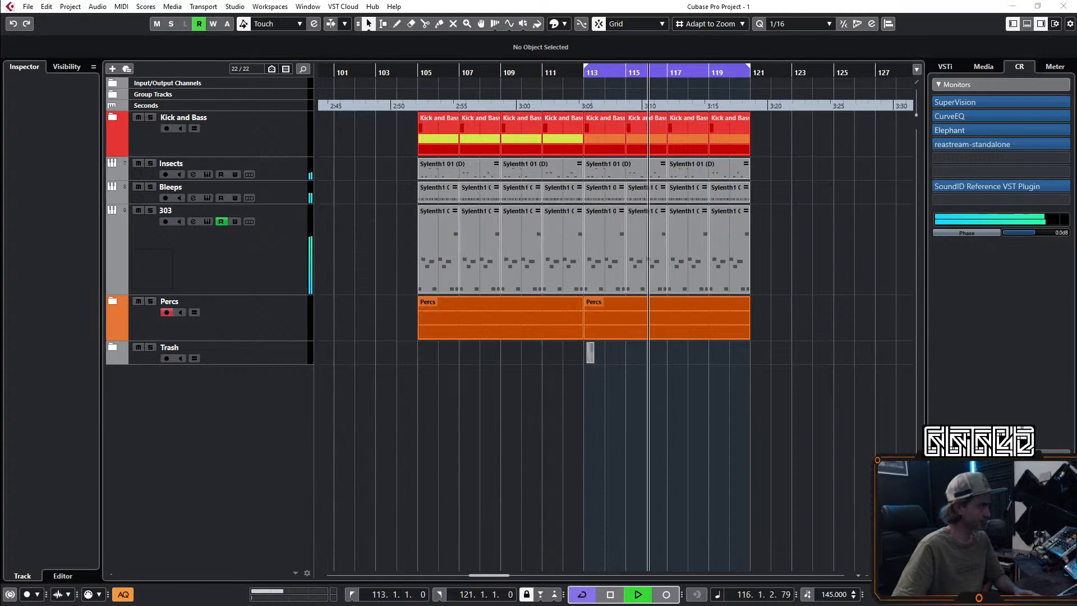
left_click(759, 445)
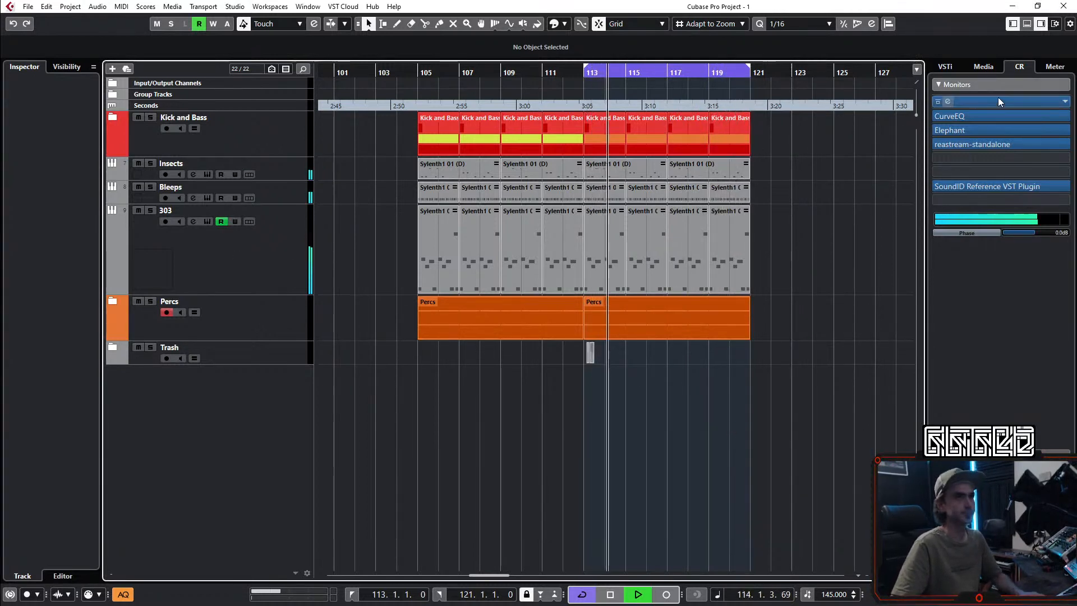
left_click(952, 116)
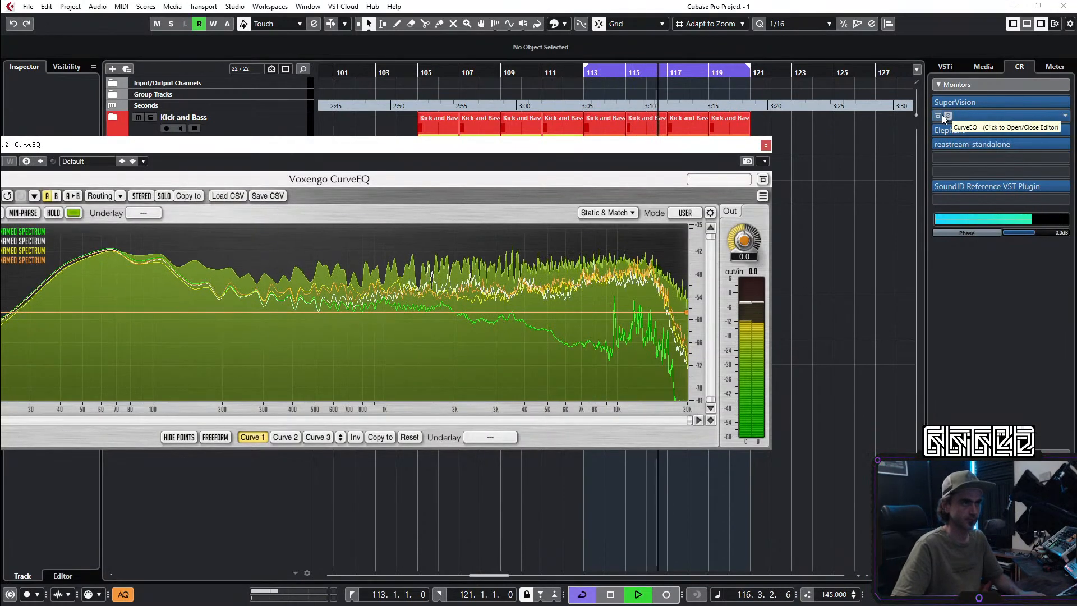
left_click(948, 114)
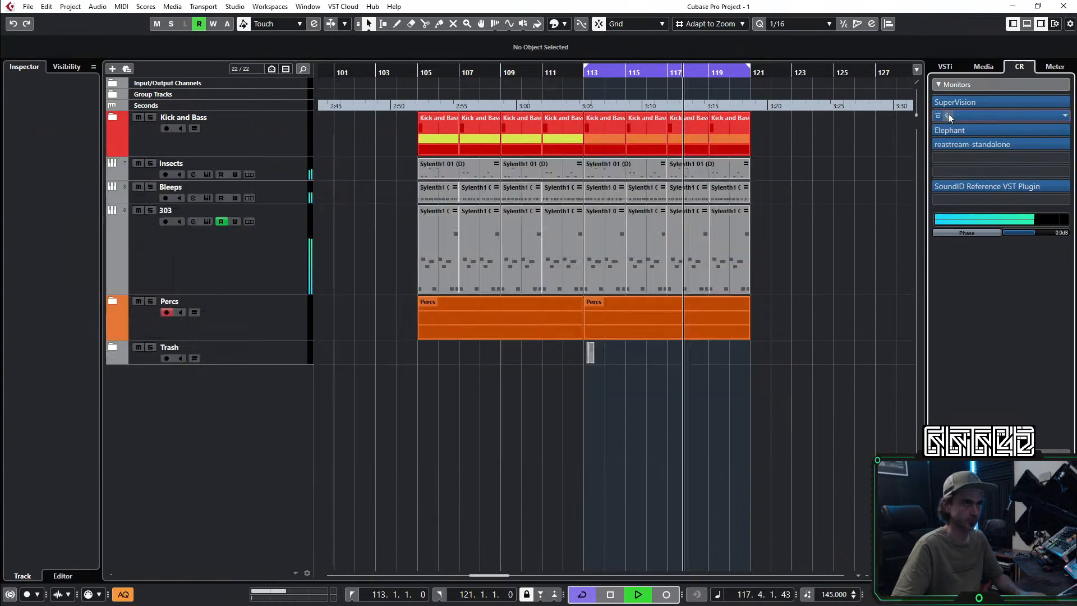
Step: Lower the Percs group's volume to -2.32 dB and the Leads group's volume to -2.72 dB in the mixer
key("F3")
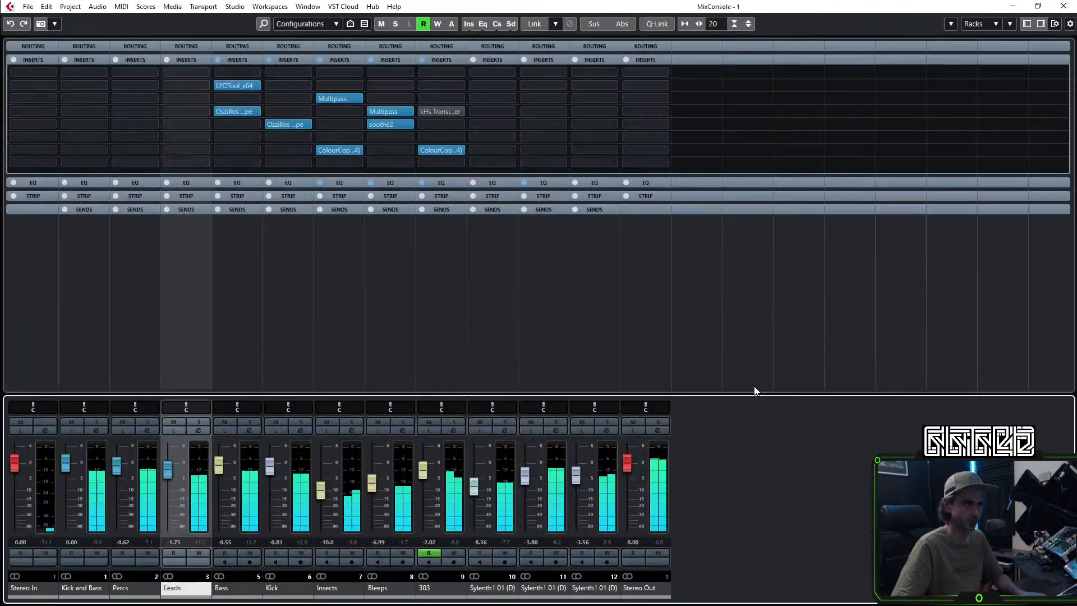
left_click(134, 589, "shift")
key("alt+shift")
left_click_drag(170, 473, 119, 474)
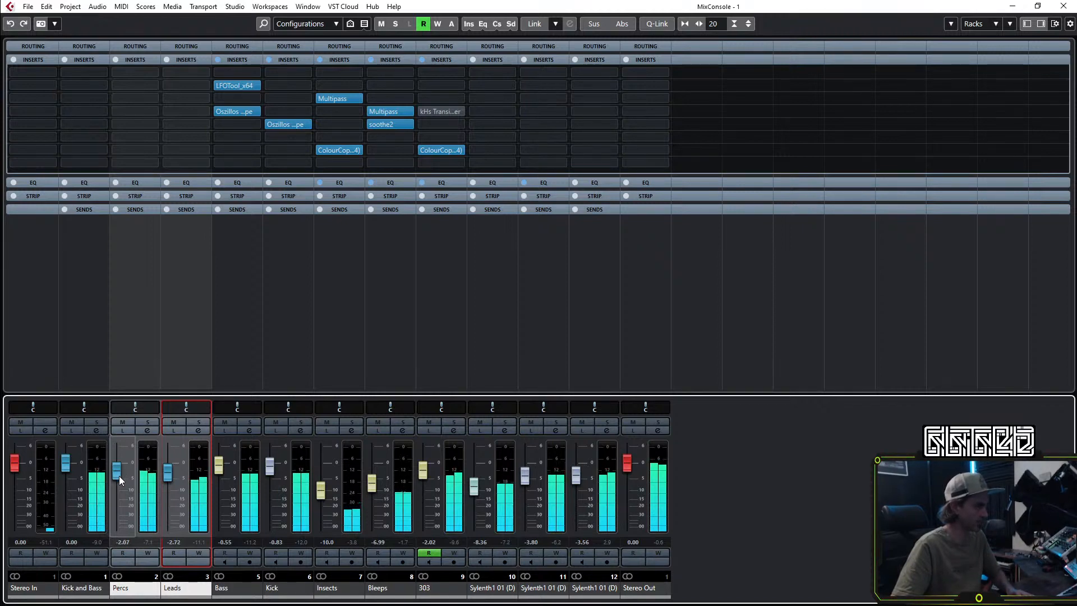
left_click_drag(120, 475, 121, 480)
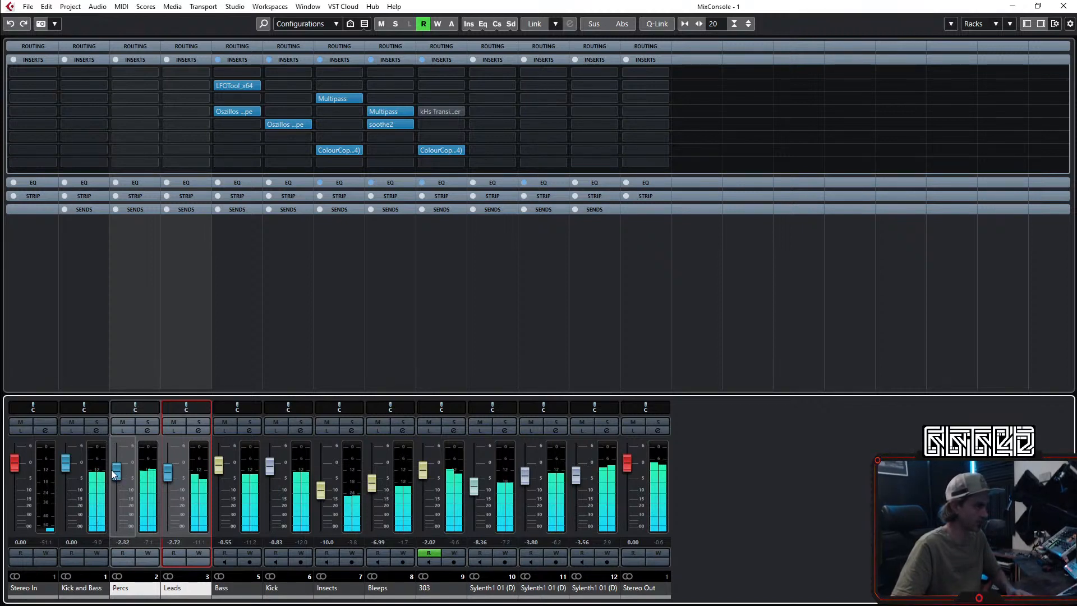
left_click(1065, 7)
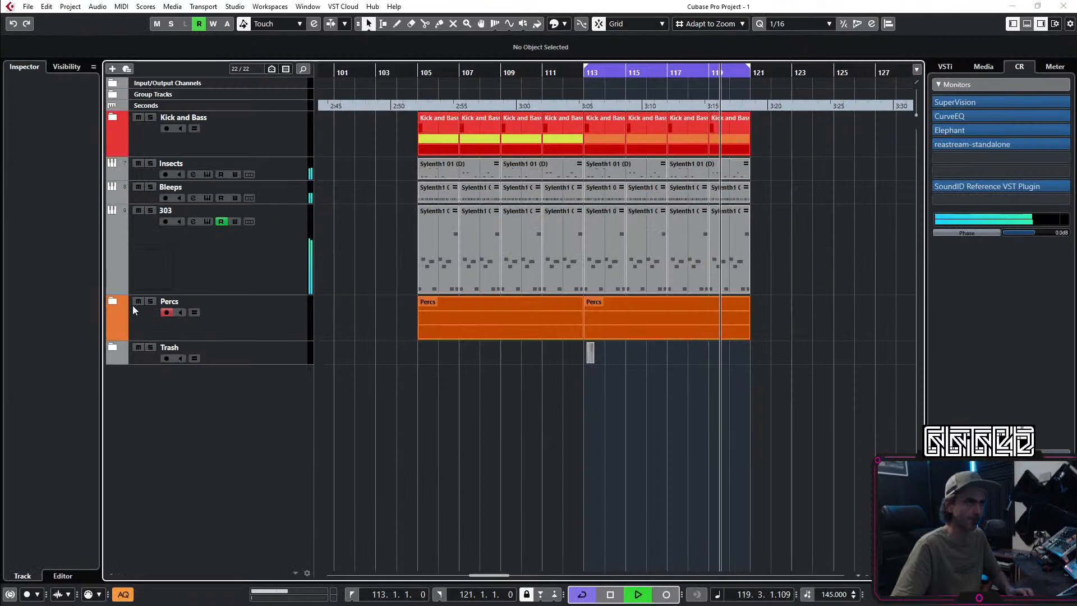
Step: Show the 303 track's FilterCtl Cutoff automation lane and start playback just before bar 105
scroll(563, 403, "up", 2, "ctrl")
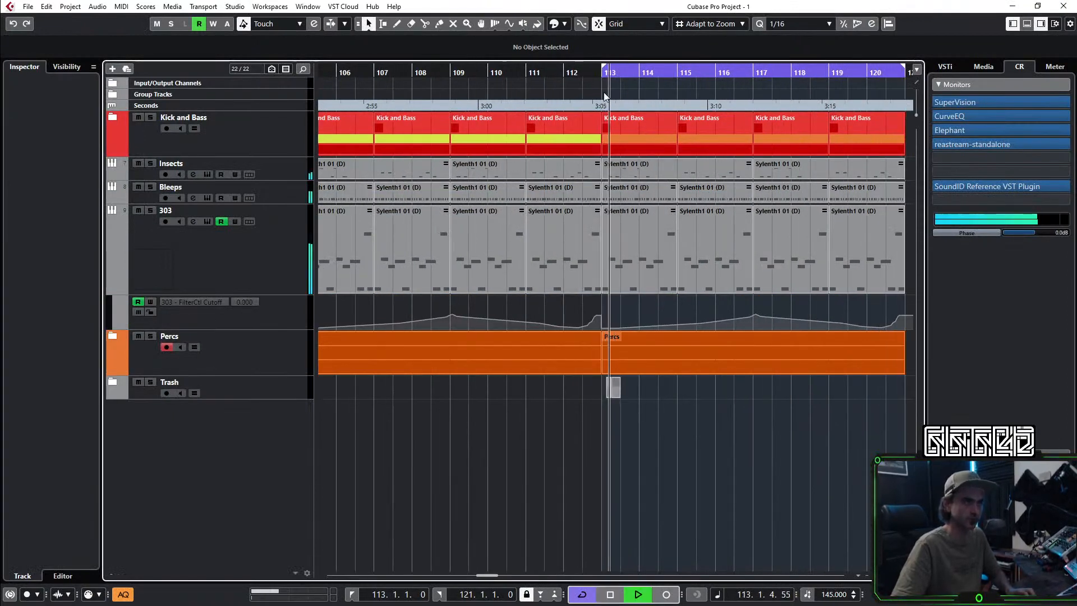
key("space")
scroll(548, 388, "up", 2, "ctrl")
scroll(599, 405, "up", 2, "ctrl")
key("space")
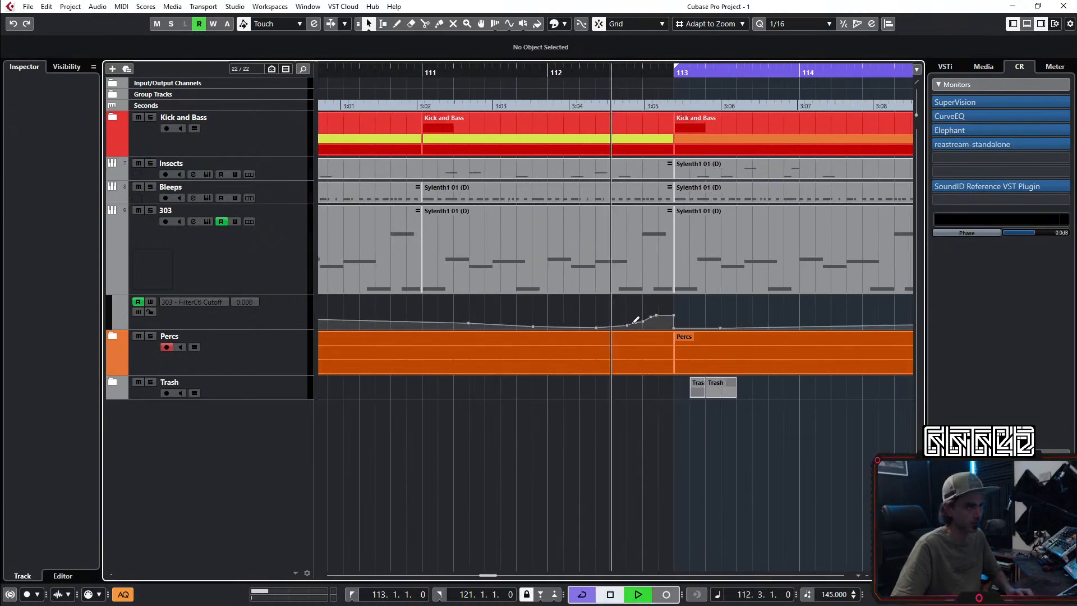
scroll(625, 322, "down", 3)
scroll(628, 319, "left", 4)
key("space")
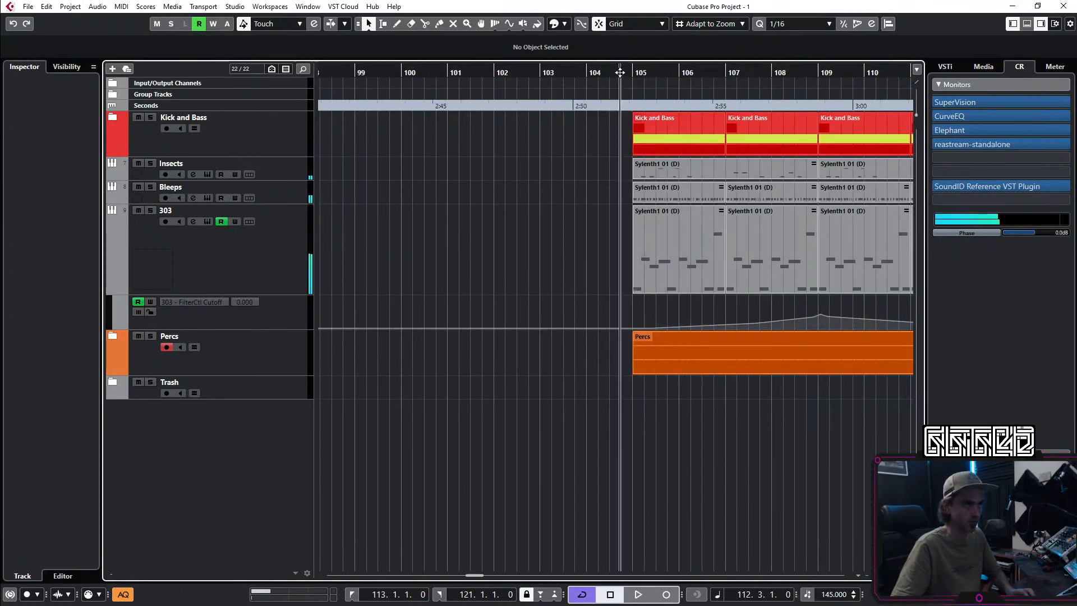
left_click(620, 72)
key("space")
Step: Enlarge the 303 cutoff automation lane and add a peak of 53.67 at bar 107 with a curved rise from just before it
left_click_drag(288, 328, 261, 498)
scroll(634, 426, "right", 4)
scroll(597, 437, "up", 3)
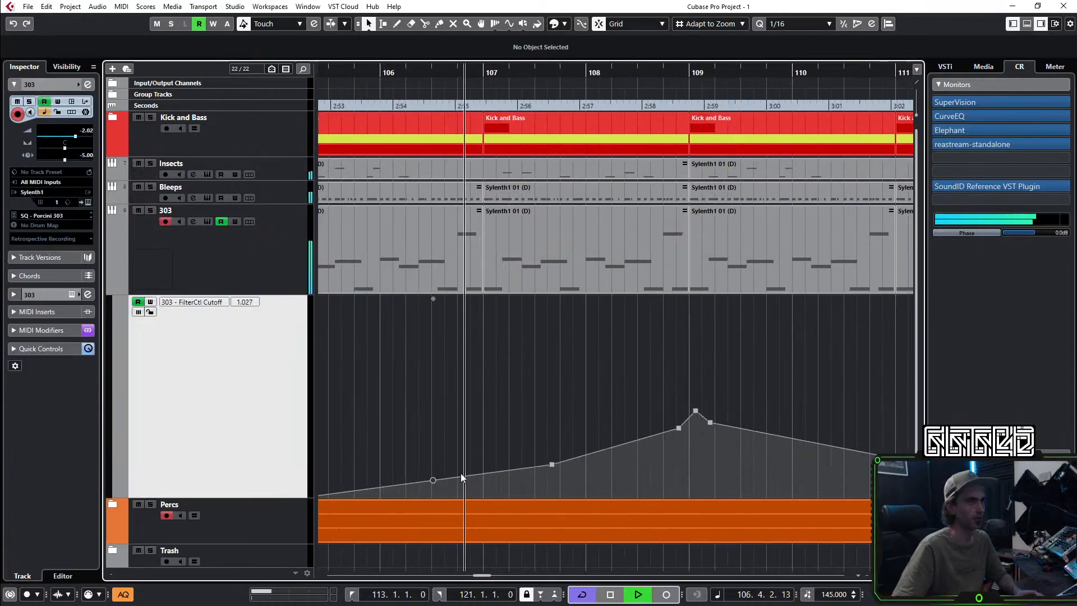
key("space")
left_click(461, 476)
left_click_drag(476, 472, 483, 390)
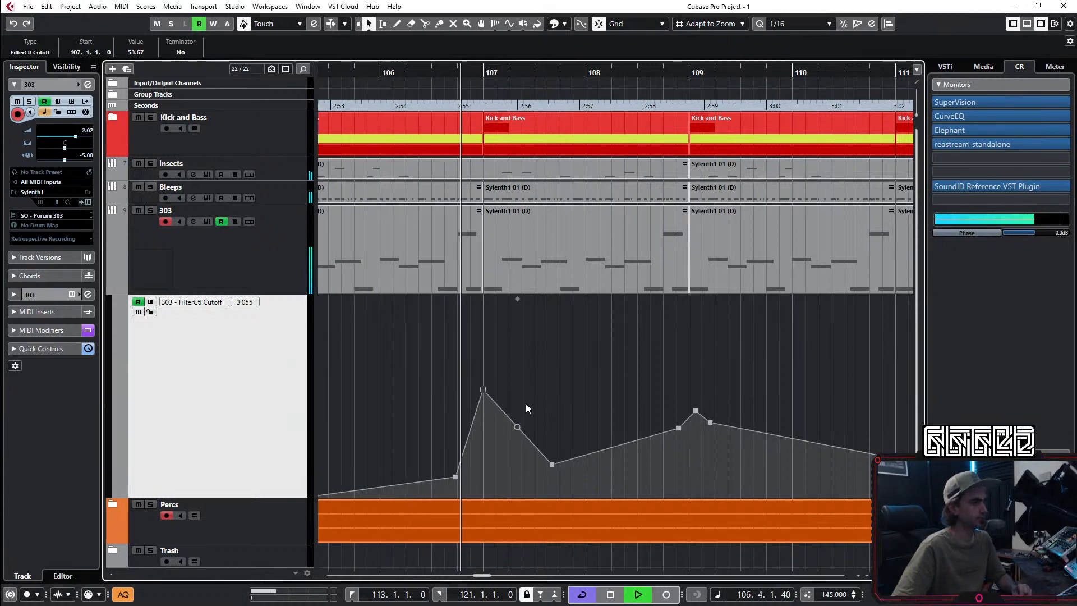
left_click(470, 429)
left_click_drag(470, 429, 473, 457)
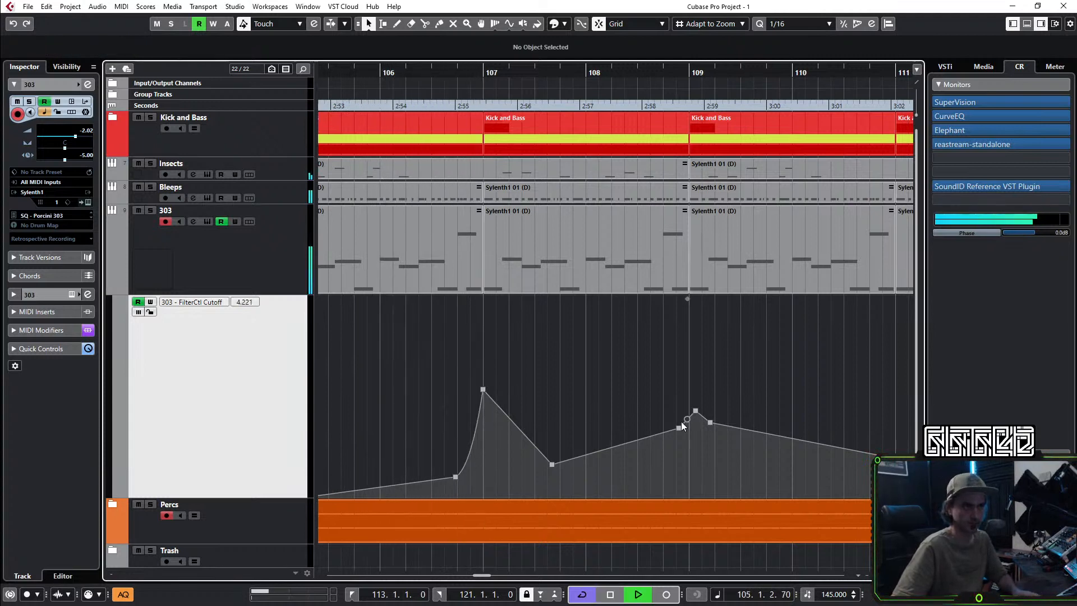
Step: Shape a sharp 303 cutoff peak at 108.4 from a 30.50 point just before it, falling to 14.69 at bar 109
left_click(654, 435)
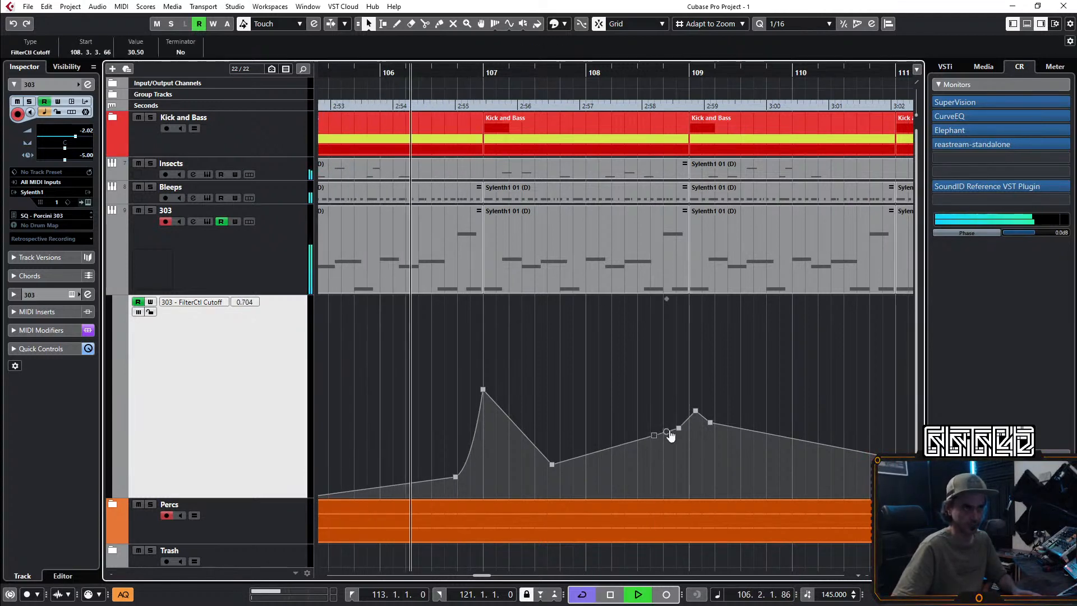
left_click_drag(680, 430, 664, 369)
left_click(689, 467)
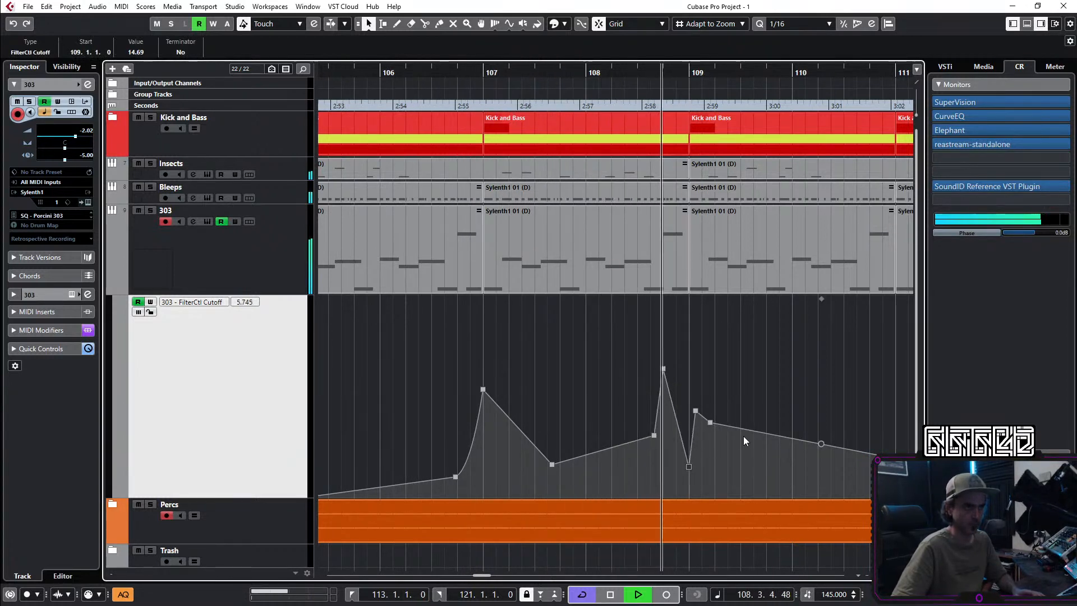
Step: Deepen the cutoff dip at bar 109, bow the fall from the 108.4 peak outward, and align the following point with bar 109
left_click(615, 72)
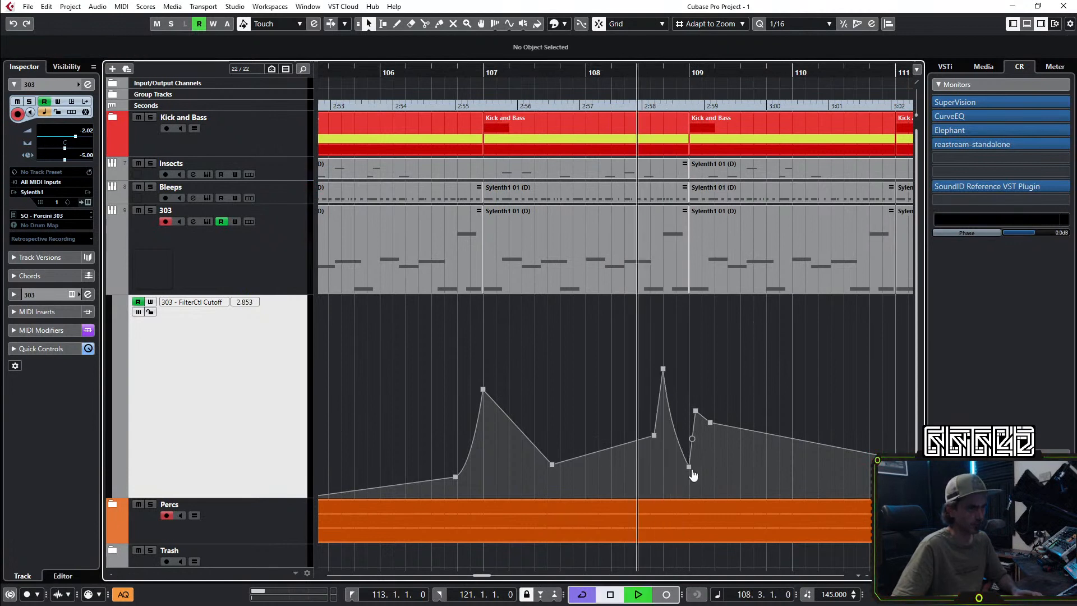
left_click_drag(689, 467, 690, 492)
left_click_drag(691, 393, 681, 431)
key("space")
key("space")
key("space")
key("space")
scroll(705, 377, "right", 3)
scroll(714, 369, "left", 3)
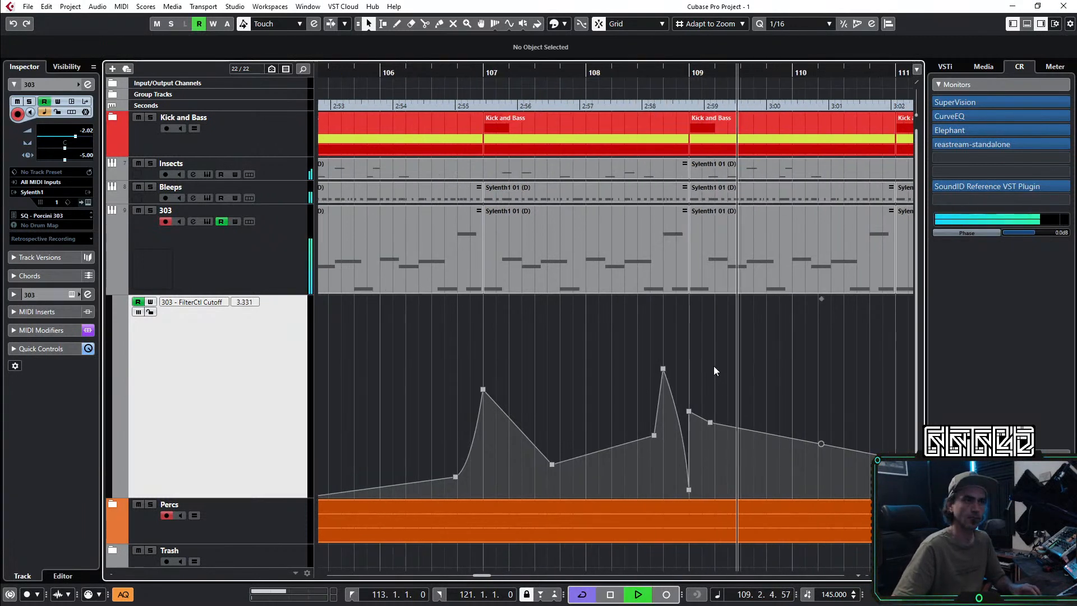
Step: Add a 303 cutoff peak of 48.59 at bar 111, with a starting point for the rise at 110.4
scroll(715, 381, "right", 3)
scroll(724, 405, "right", 2)
scroll(705, 409, "right", 2)
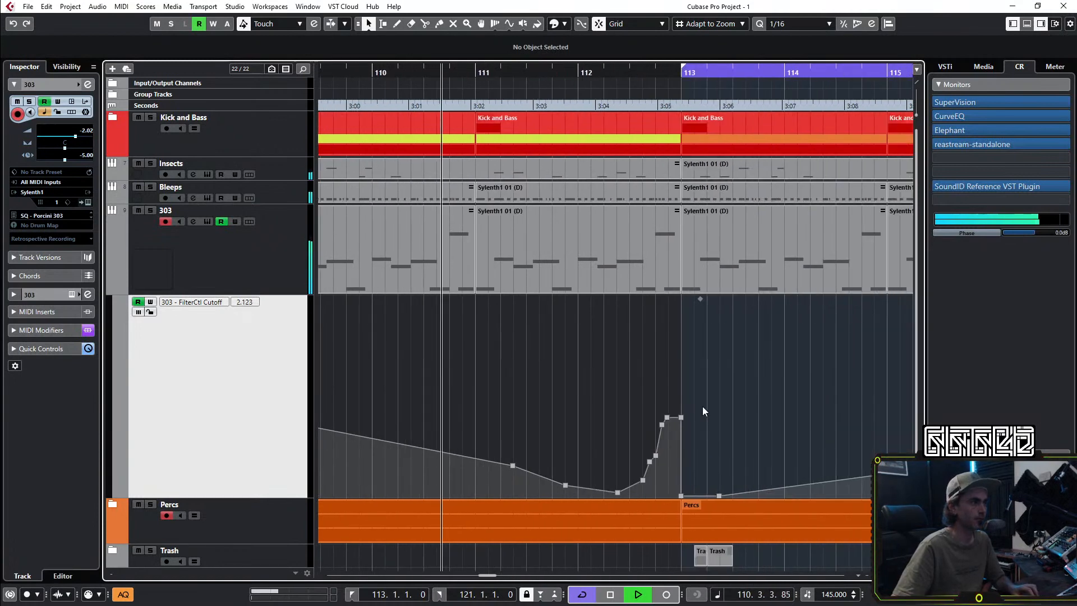
key("space")
key("space")
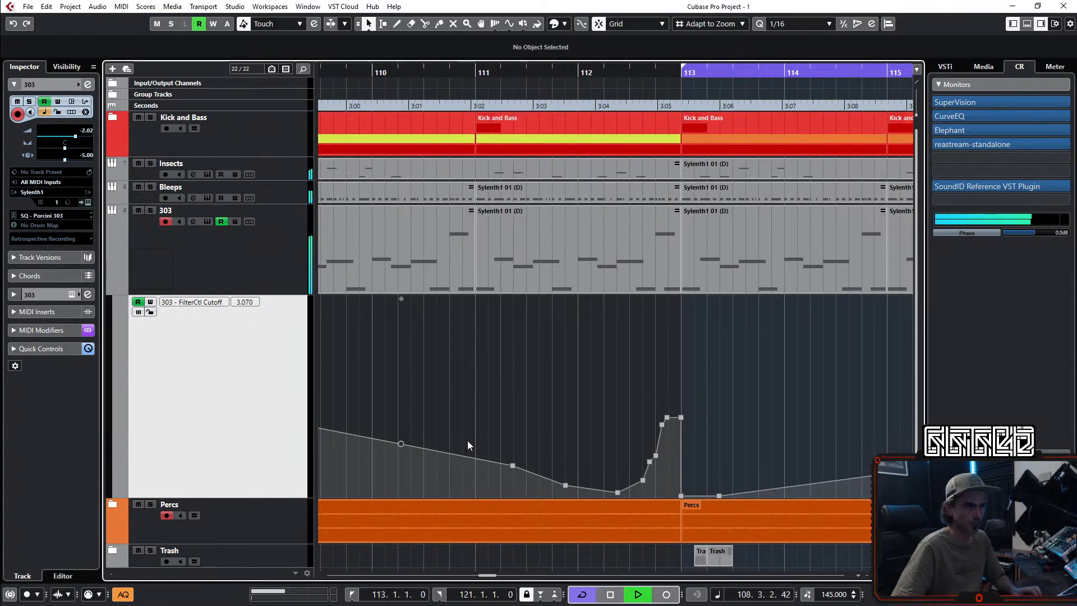
scroll(470, 438, "down", 3)
scroll(538, 435, "left", 2)
scroll(581, 450, "right", 1)
key("space")
left_click(581, 453)
key("space")
left_click_drag(582, 452, 593, 400)
Step: Lower the cutoff point at 110.4 to steepen the rise, and raise the bar 111 peak to 58.76
key("space")
key("space")
scroll(587, 466, "up", 5)
left_click_drag(593, 457, 594, 487)
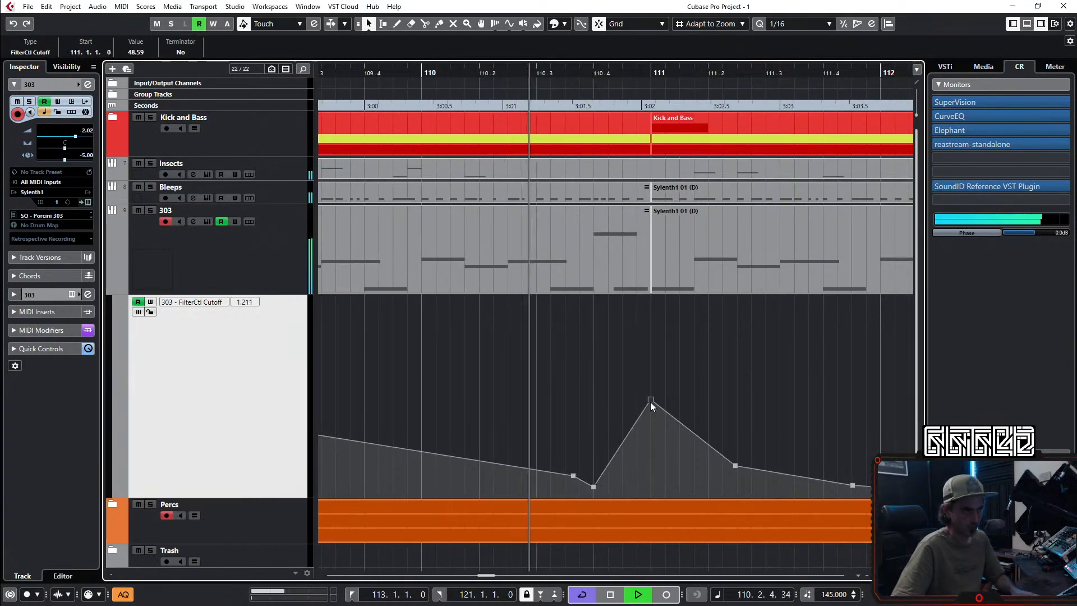
left_click_drag(651, 400, 650, 380)
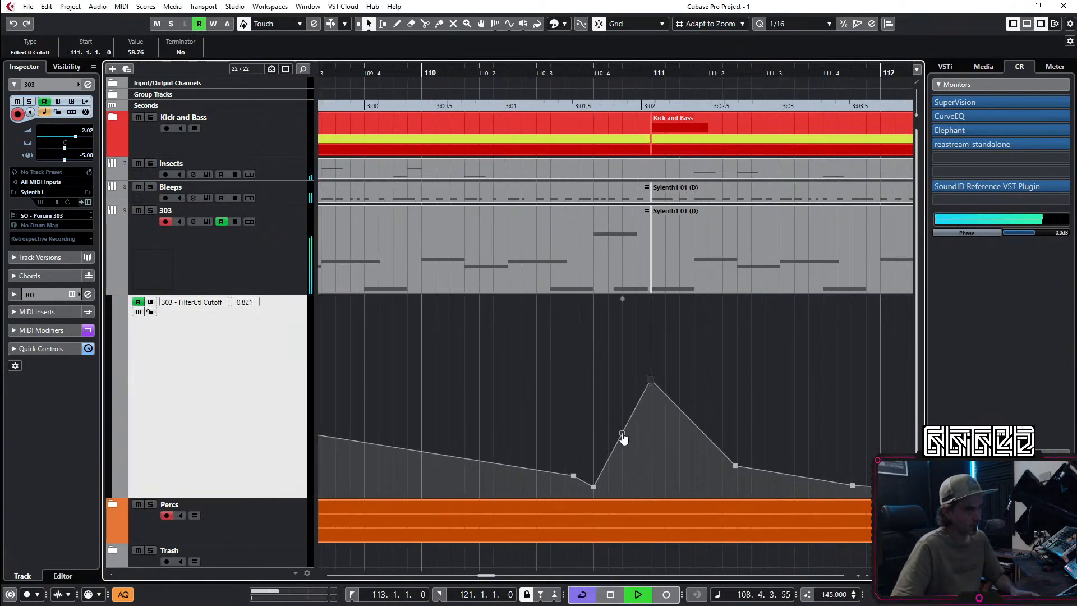
Step: Steepen the cutoff rise before bar 113 by clearing its intermediate points and moving its starting point to 112.4 at 4.52
scroll(654, 424, "down", 4)
scroll(563, 483, "up", 2)
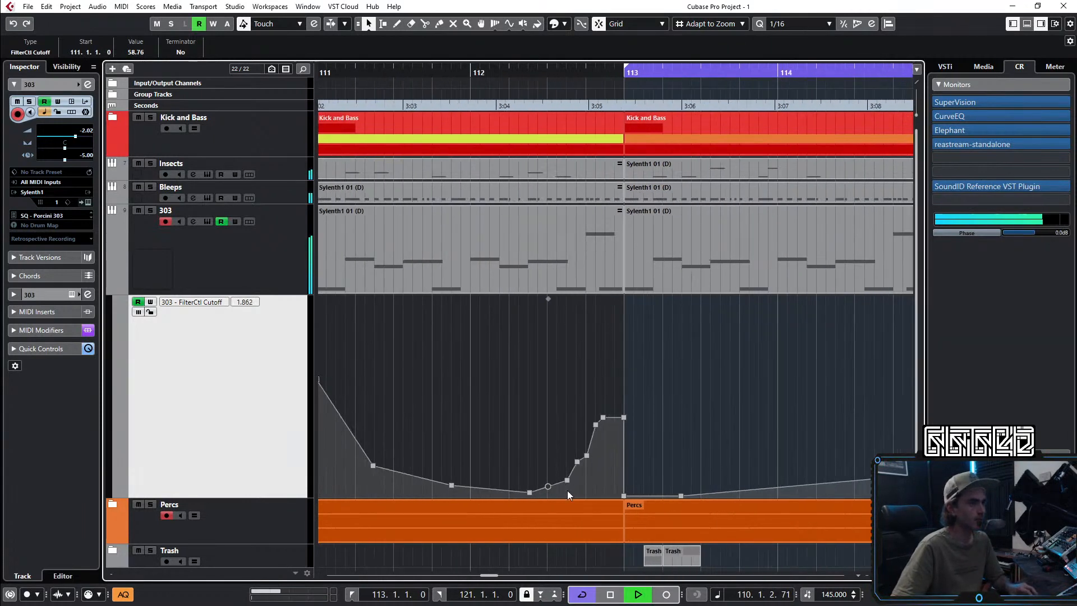
scroll(561, 480, "up", 2)
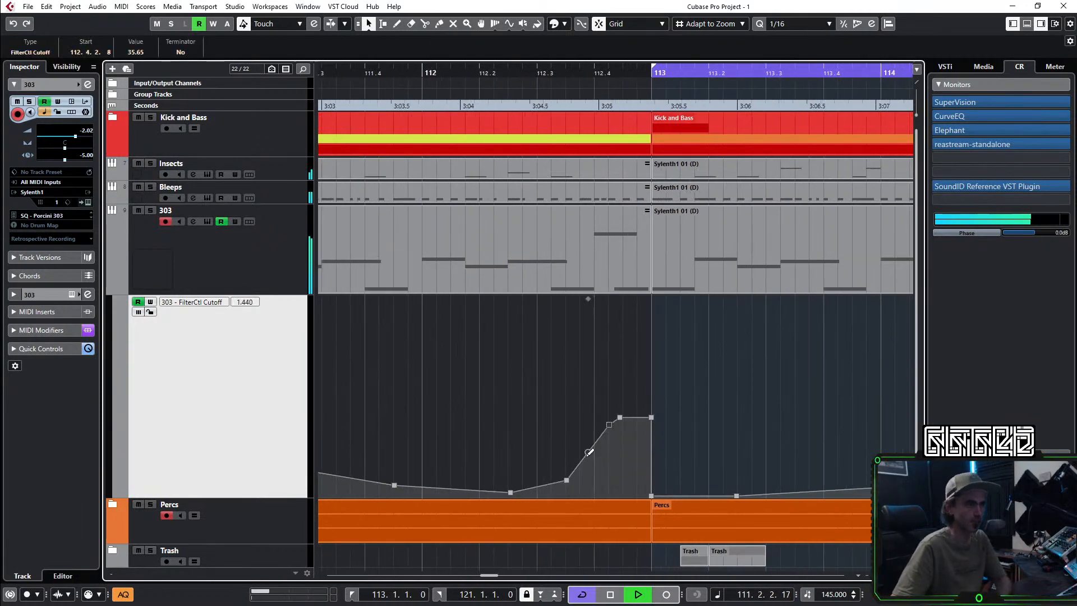
left_click_drag(567, 481, 594, 487)
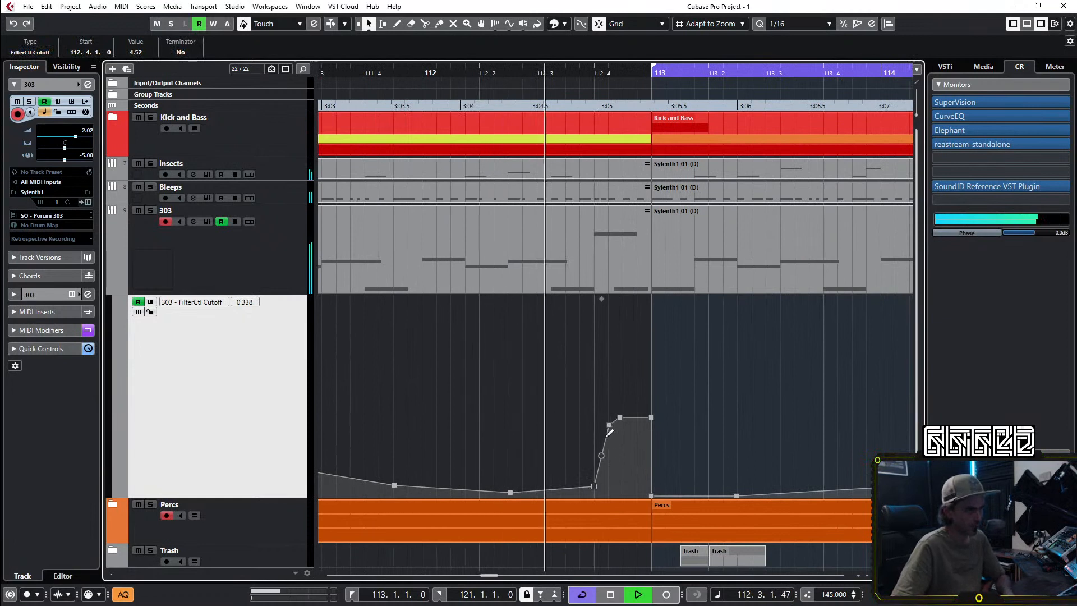
Step: Replace the extra 303 cutoff automation points before bar 113 with a curved ramp rising to 64.41
left_click_drag(598, 392, 651, 368)
key("Delete")
left_click(651, 418)
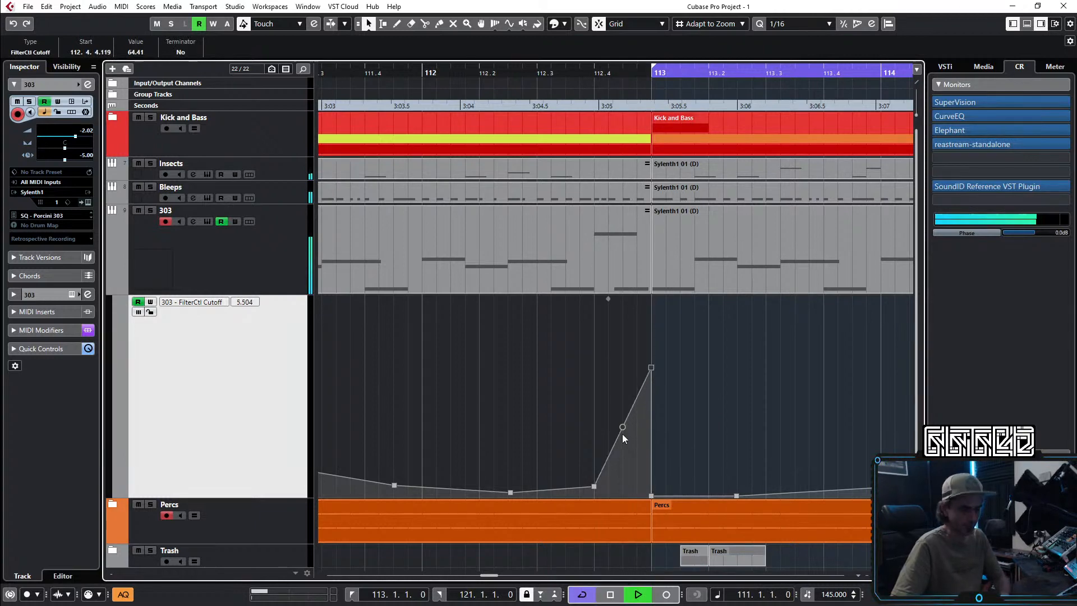
left_click_drag(623, 435, 637, 474)
Step: Delete the 303 track's parts between bars 113 and 121
scroll(653, 410, "down", 5)
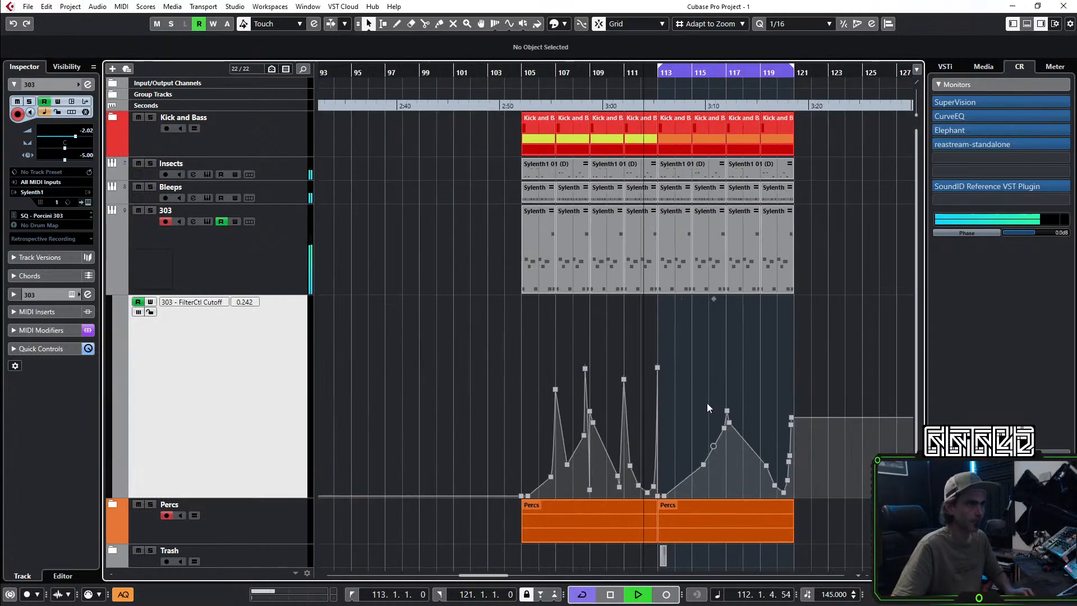
scroll(776, 338, "up", 4)
left_click_drag(847, 354, 564, 264)
key("Delete")
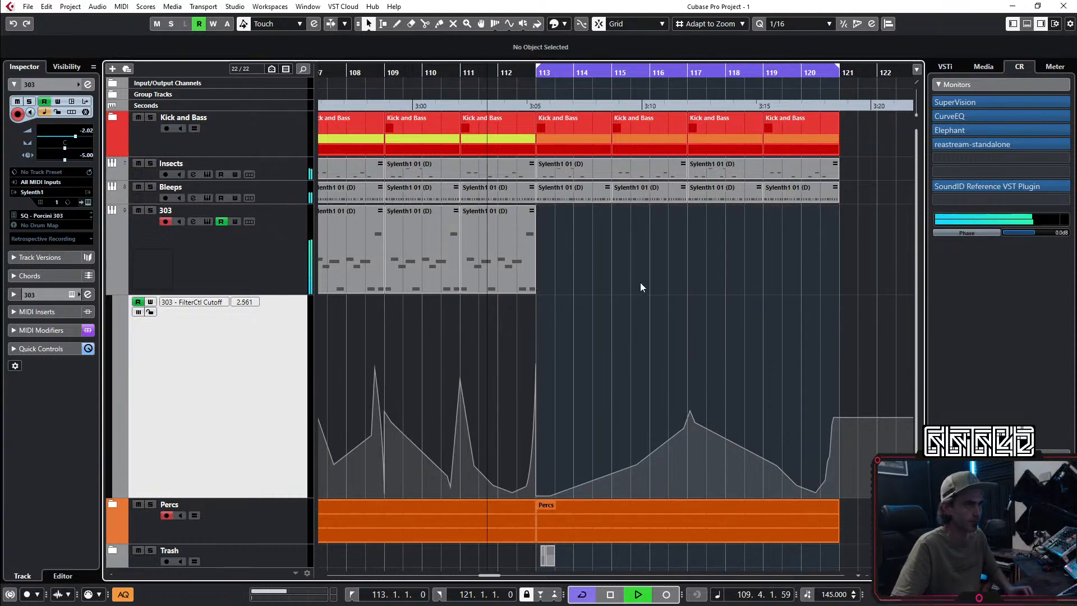
Step: Try repeating the four 303 parts of bars 105 to 113 once, starting at bar 113
scroll(637, 285, "down", 4)
left_click_drag(428, 230, 641, 254)
key("ctrl+d")
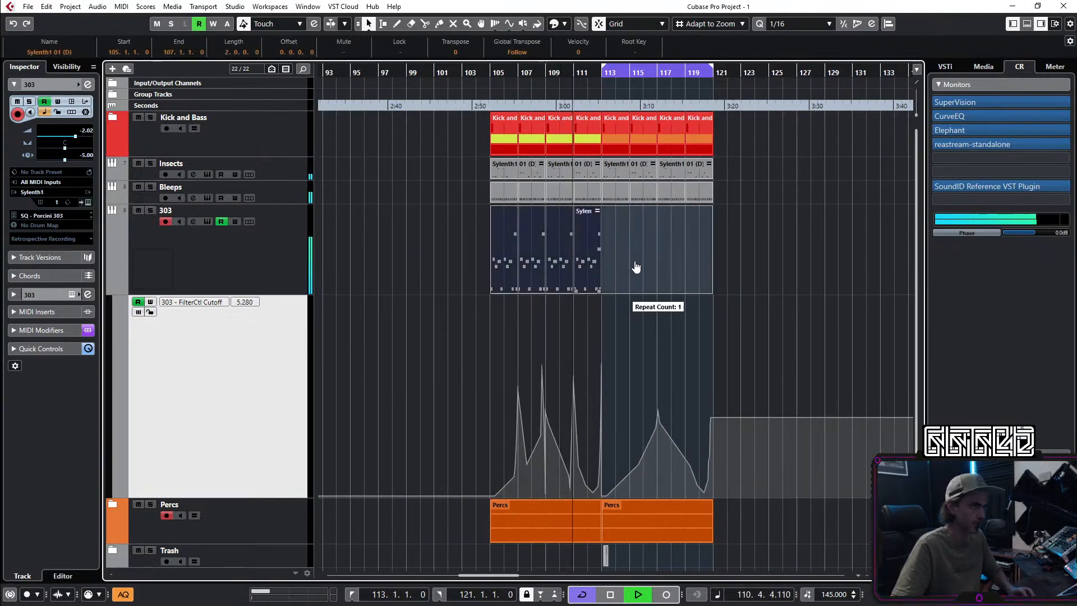
scroll(594, 373, "up", 5)
scroll(550, 435, "up", 2)
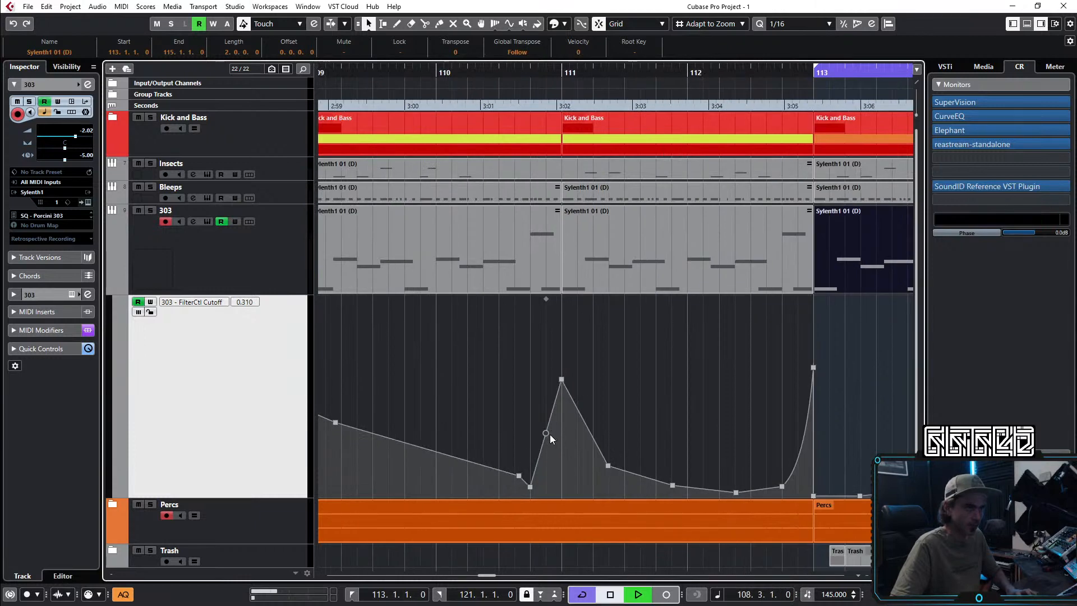
scroll(575, 370, "down", 5)
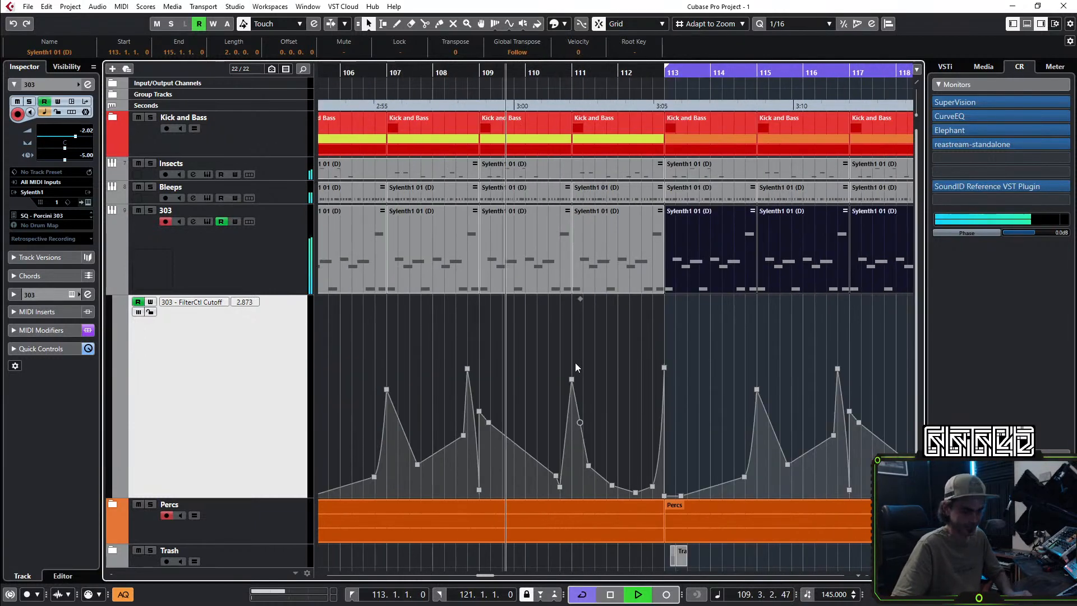
key("Delete")
key("space")
key("space")
Step: Bend the 303 cutoff automation segment rising from beat 110.4 to the peak at bar 111 into a curve
scroll(558, 421, "up", 6)
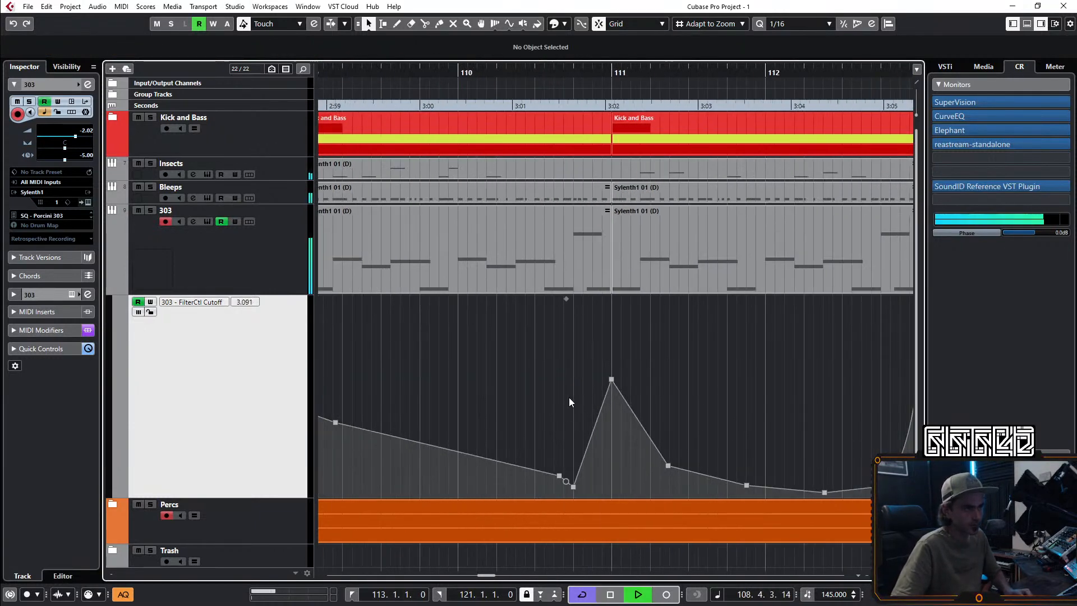
left_click_drag(591, 431, 598, 447)
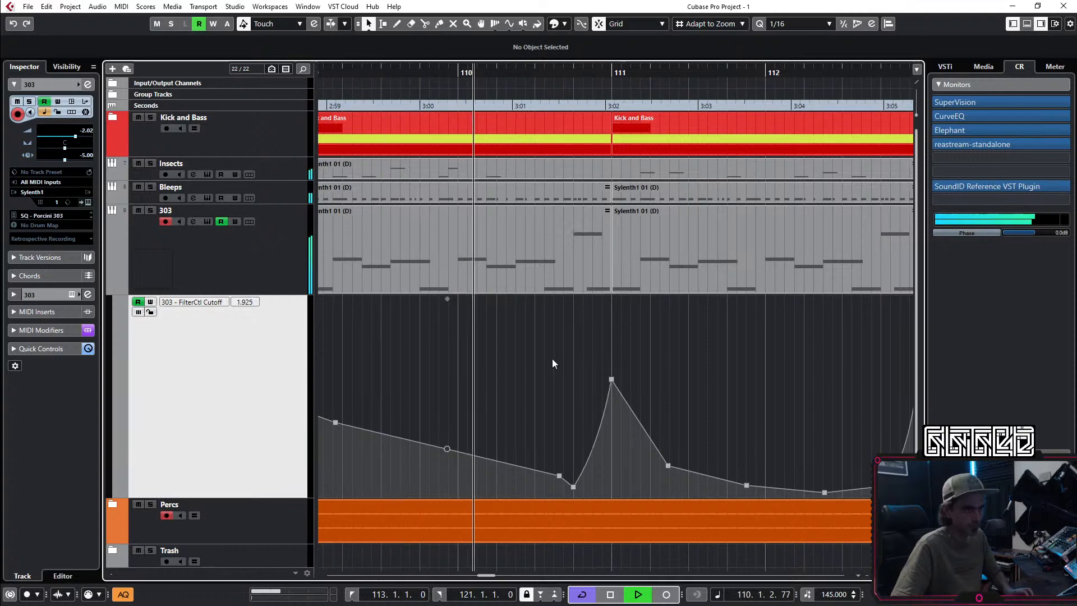
scroll(812, 338, "down", 4)
scroll(808, 283, "down", 2)
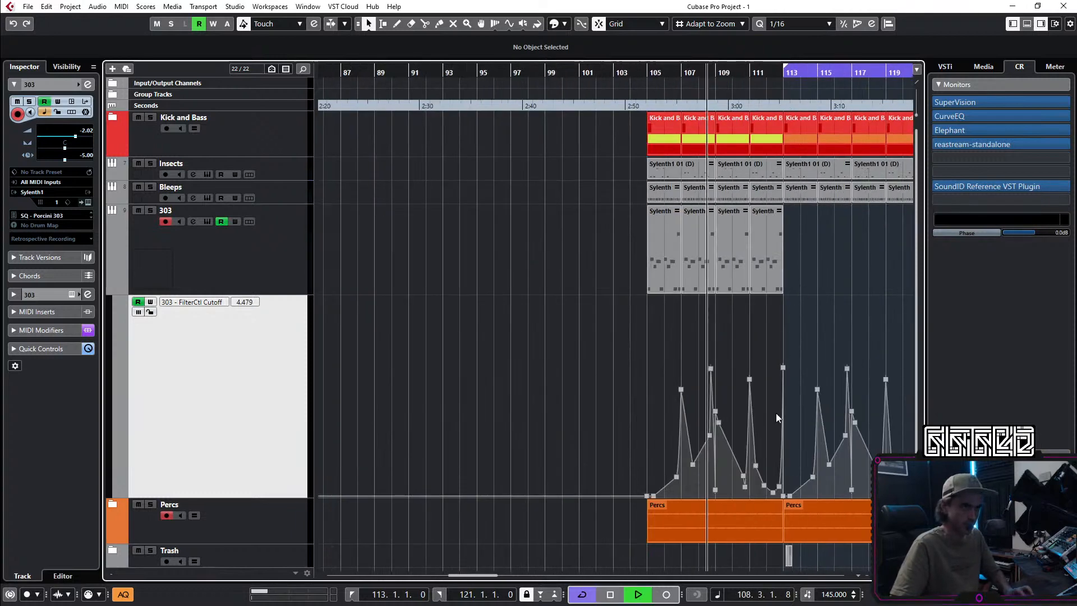
scroll(776, 417, "up", 7)
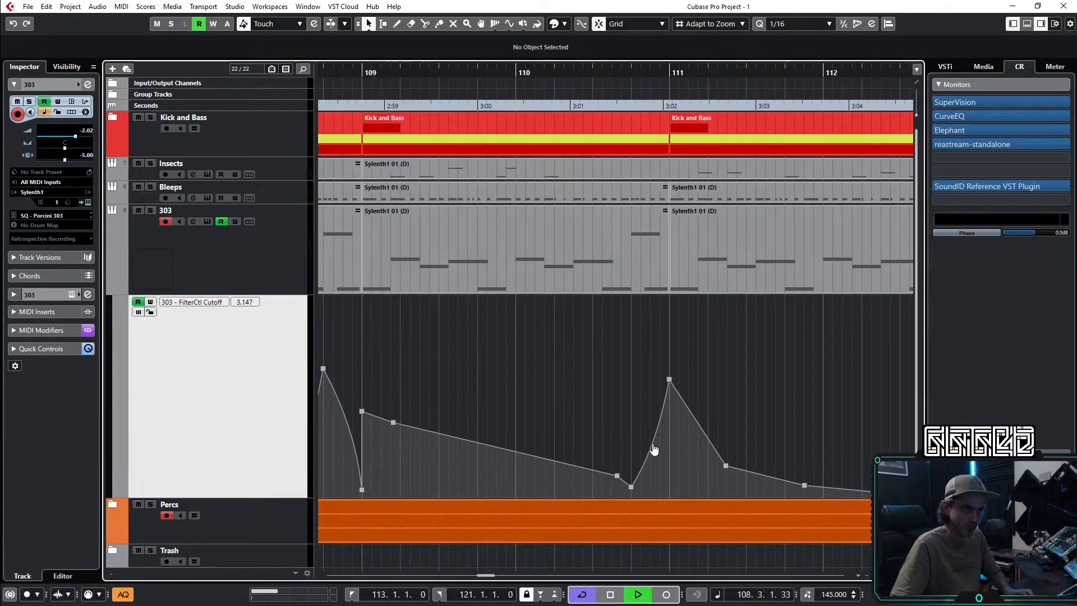
left_click(632, 488)
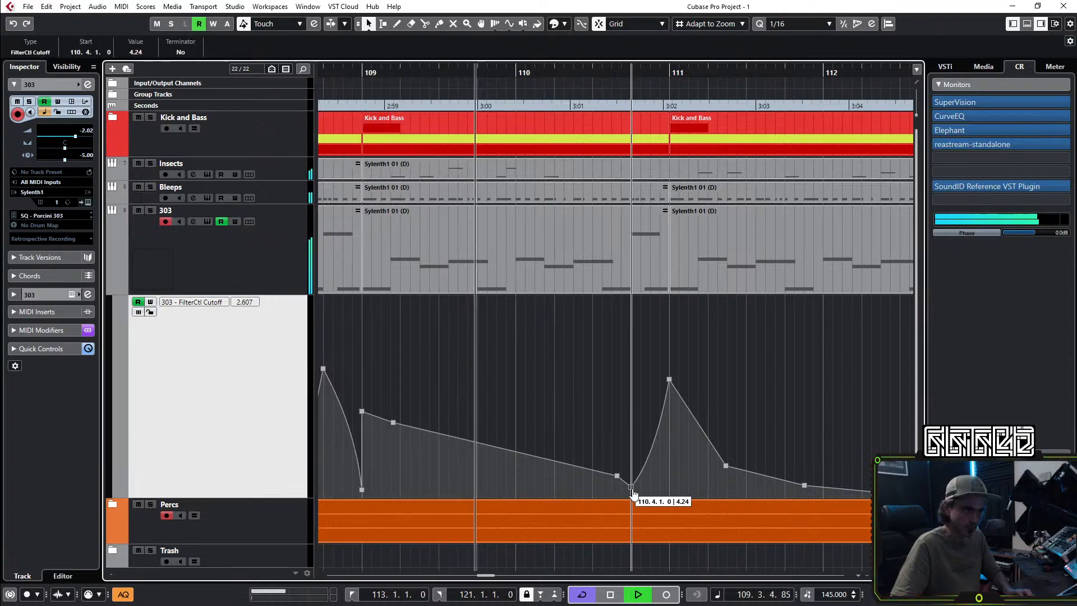
Step: Duplicate the four 303 parts of bars 105 to 113, with their cutoff automation, to bars 113 to 121
scroll(605, 315, "down", 6)
left_click(569, 267)
left_click_drag(568, 261, 346, 284)
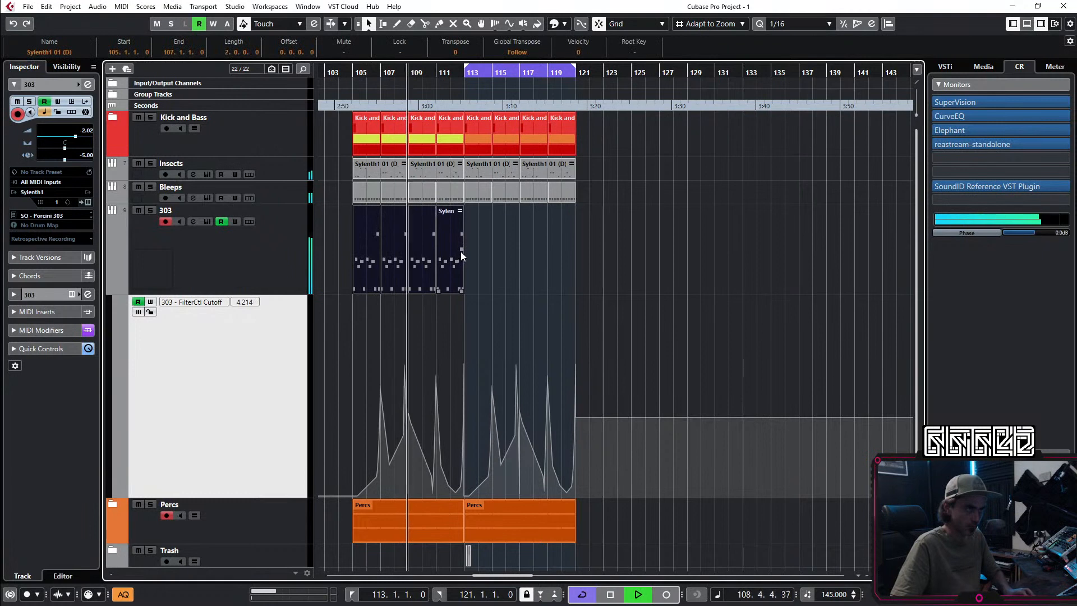
key("ctrl+d")
left_click(616, 255)
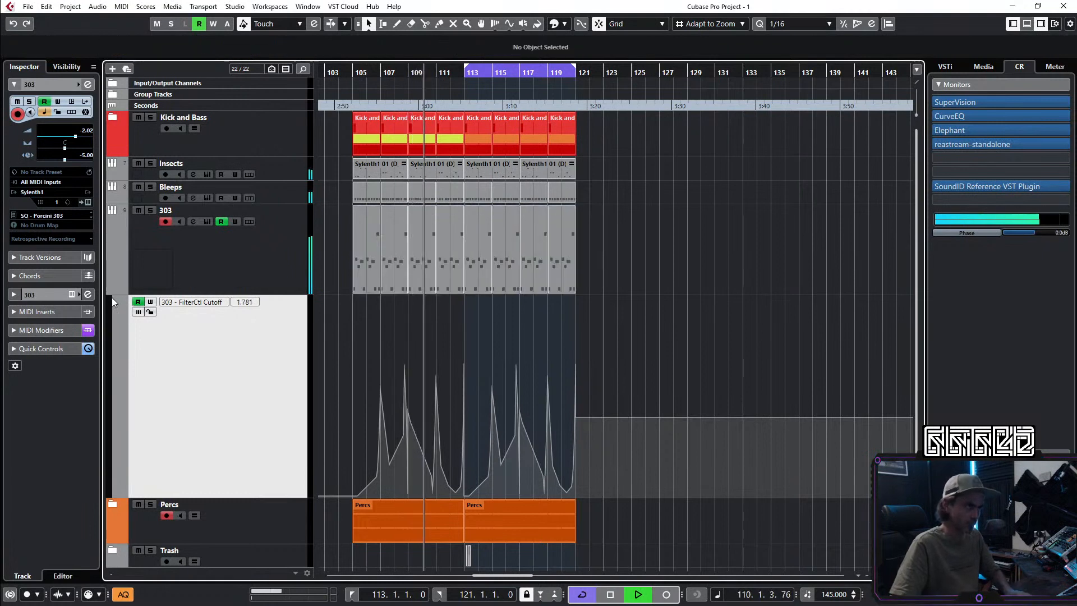
Step: Shrink the 303 track's cutoff automation lane and collapse the track's automation
left_click_drag(236, 498, 289, 341)
left_click(211, 267)
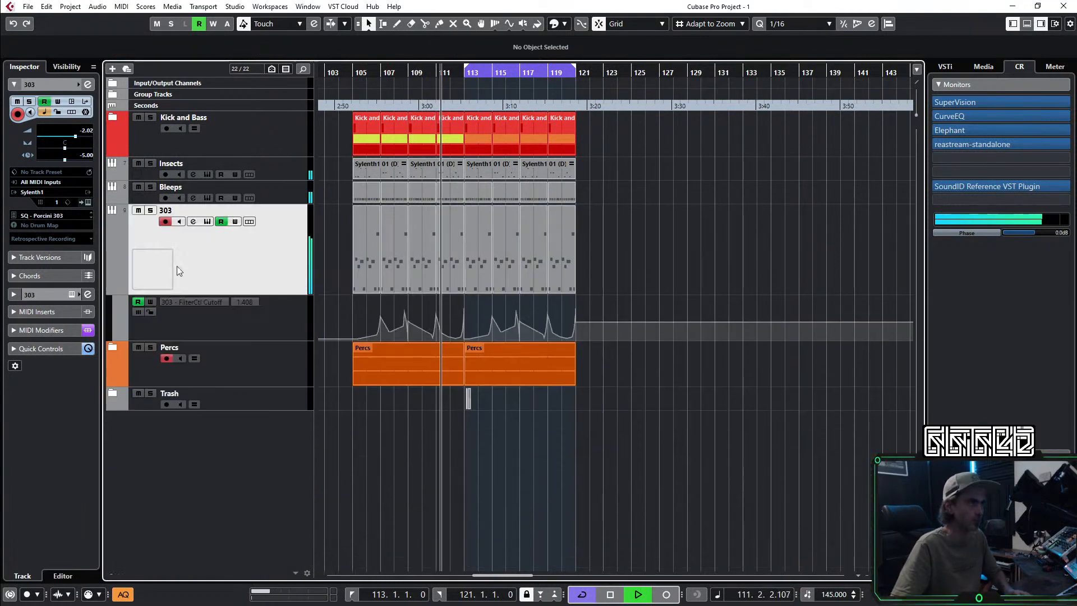
left_click(117, 288)
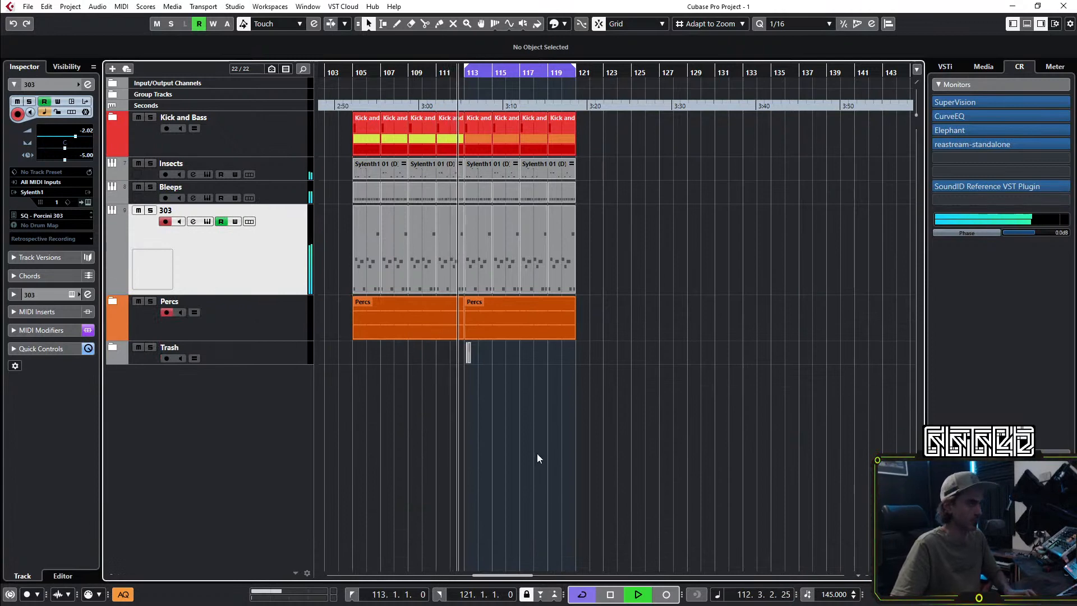
scroll(535, 426, "left", 1)
scroll(570, 421, "up", 2)
scroll(568, 421, "right", 1)
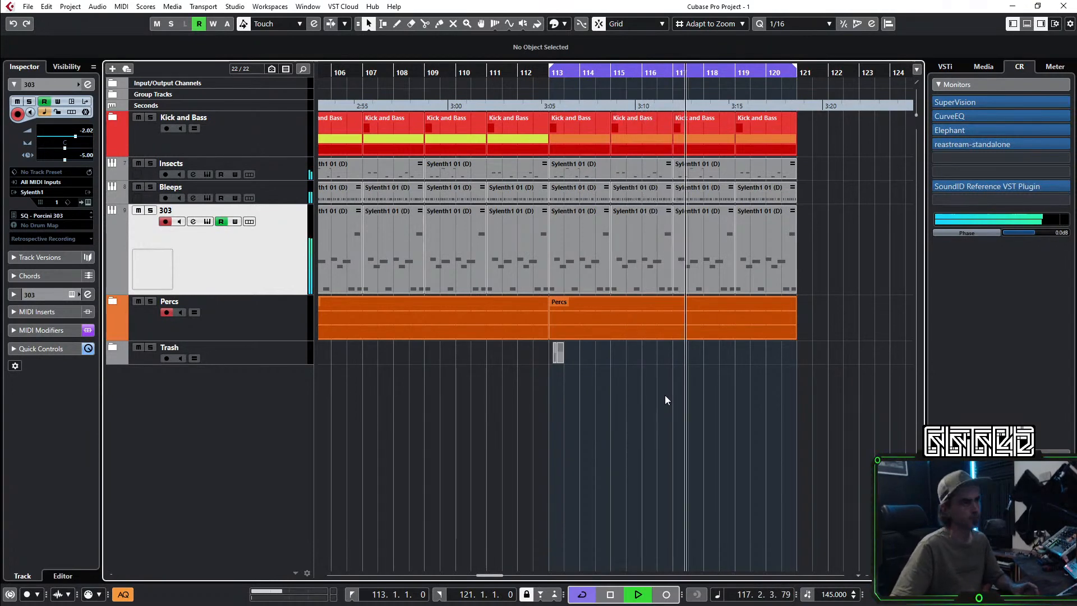
scroll(659, 411, "down", 2)
scroll(689, 404, "left", 3)
scroll(684, 407, "down", 4)
scroll(678, 405, "left", 4)
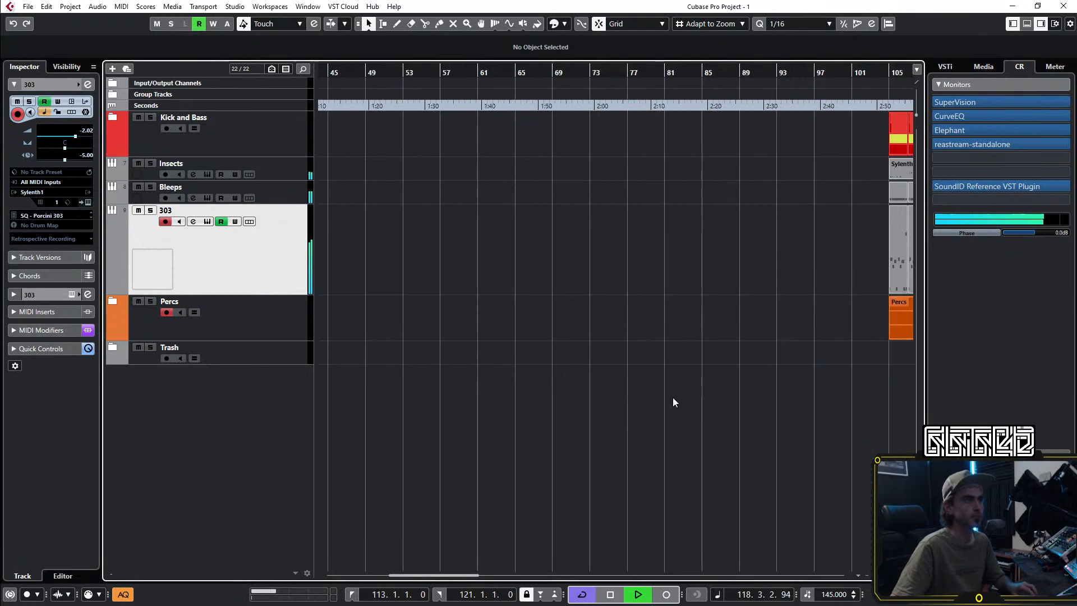
scroll(677, 401, "down", 2)
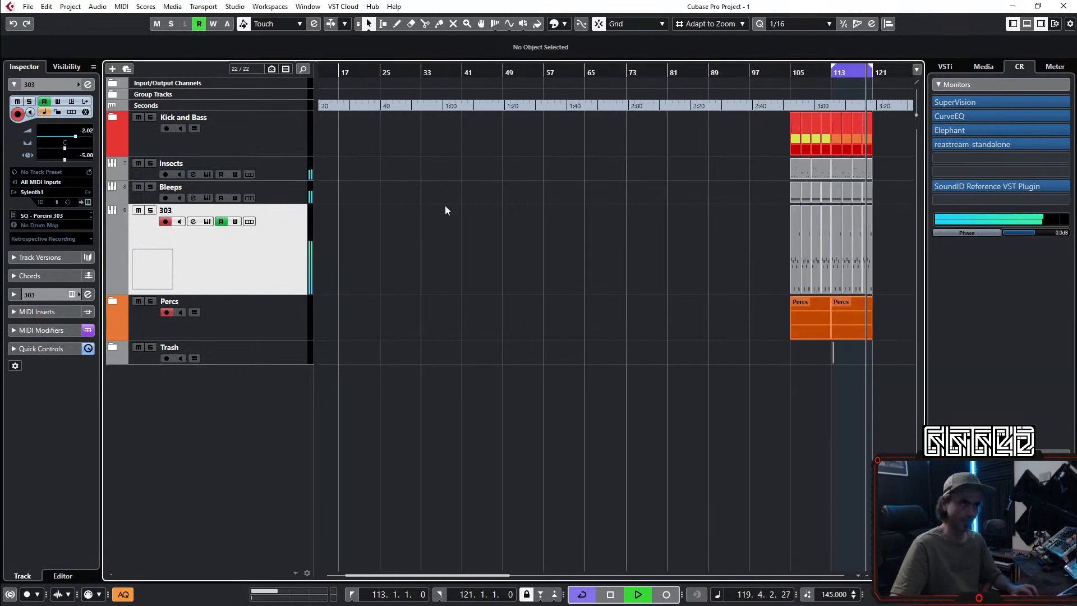
Step: Move the Insects, Bleeps and 303 tracks together into a new folder
left_click(294, 184, "ctrl")
left_click(302, 175, "ctrl")
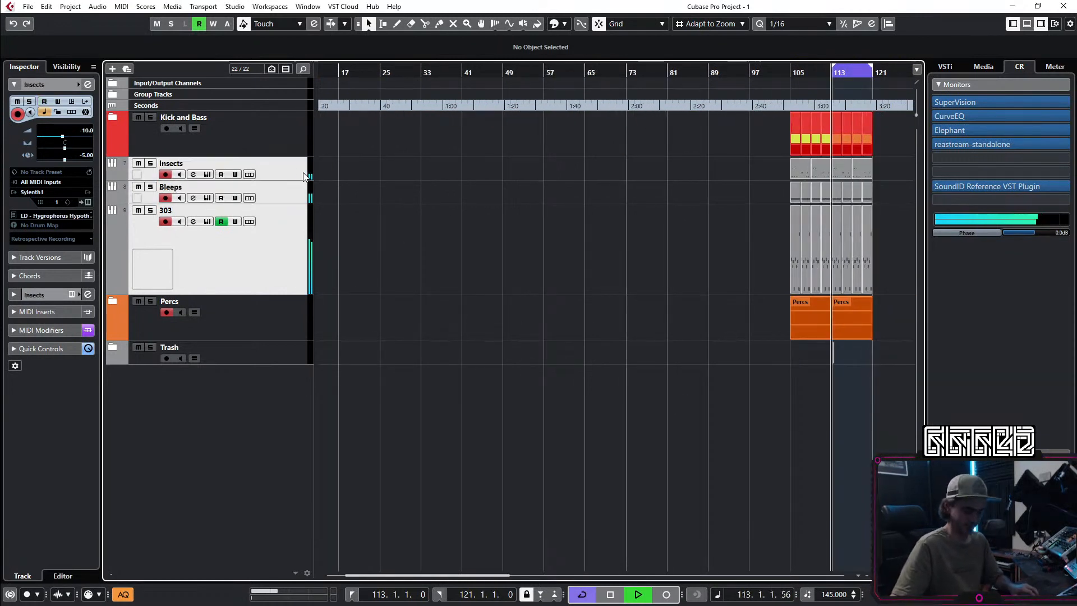
right_click(296, 245)
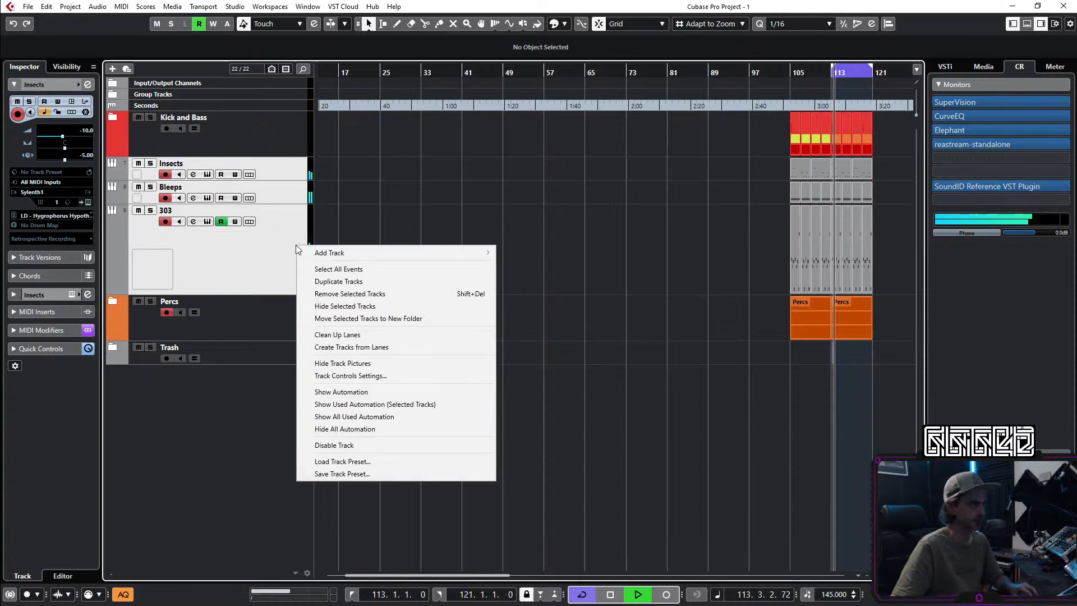
left_click(370, 318)
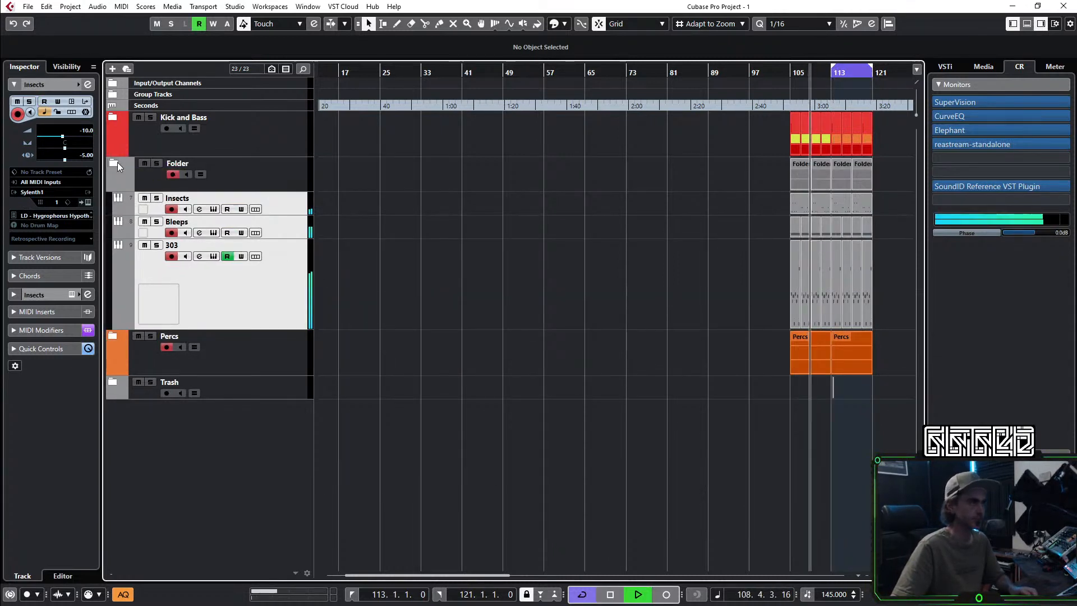
Step: Collapse the new folder track, colour it green and rename it Leads
left_click(117, 163)
double_click(210, 162)
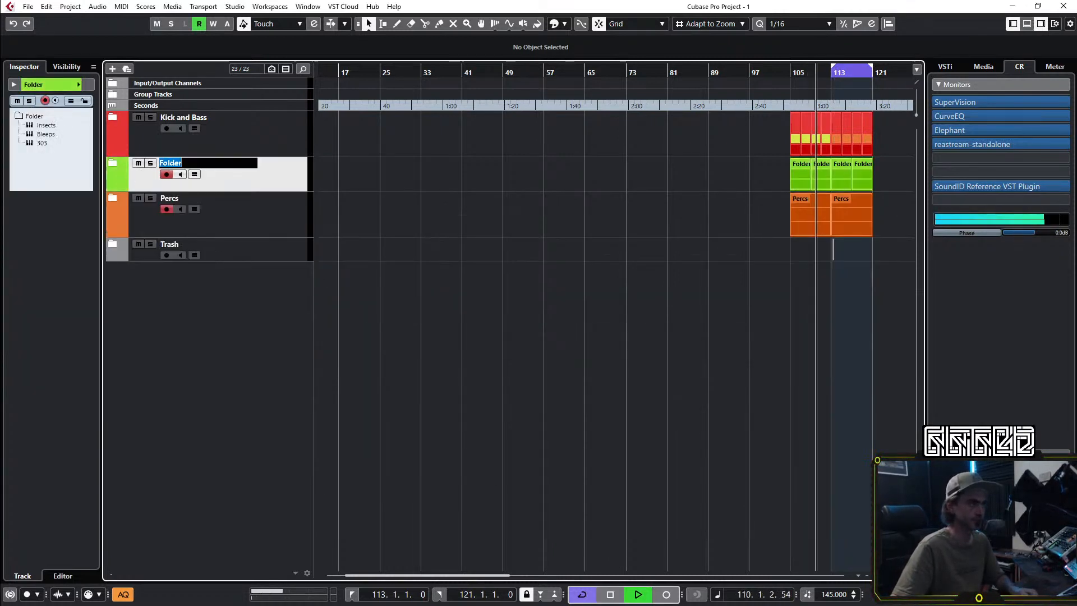
type("Lea")
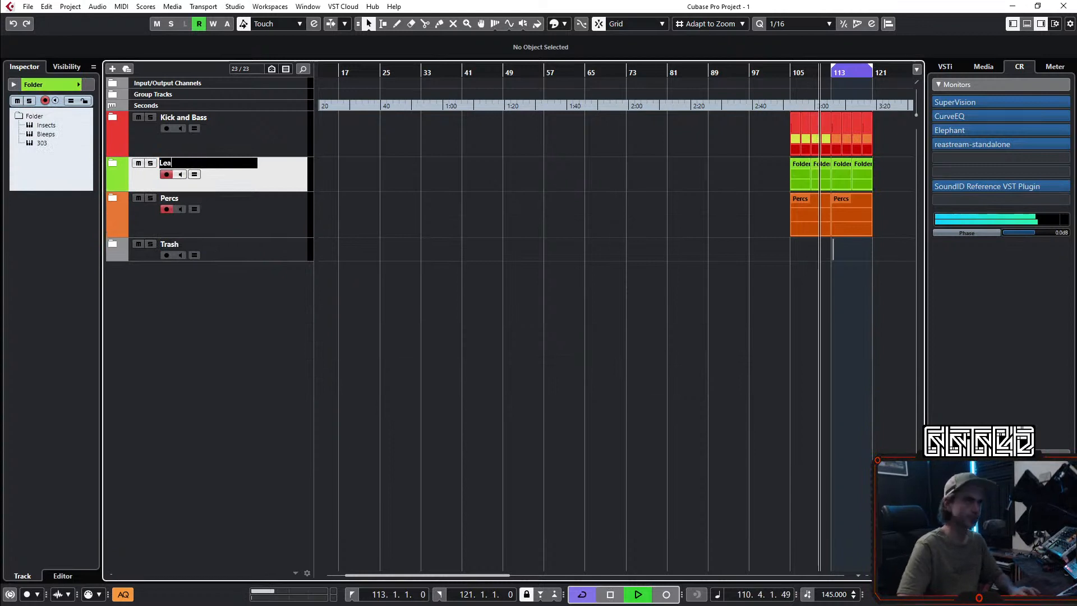
type("ds")
key("Return")
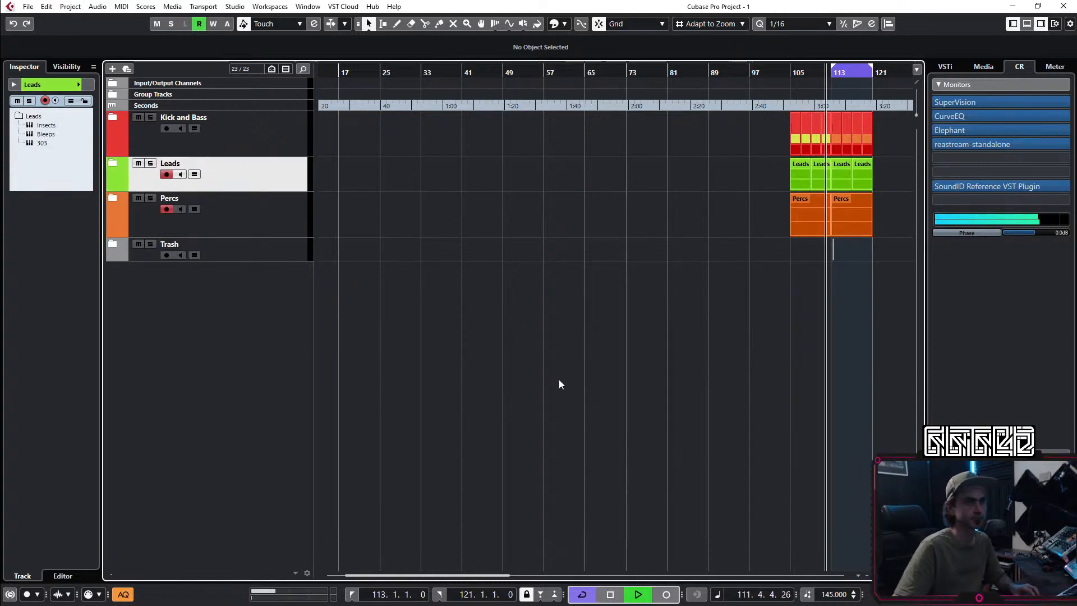
Step: Reduce the Trash folder track to its minimum height
scroll(559, 383, "right", 5)
left_click(287, 256)
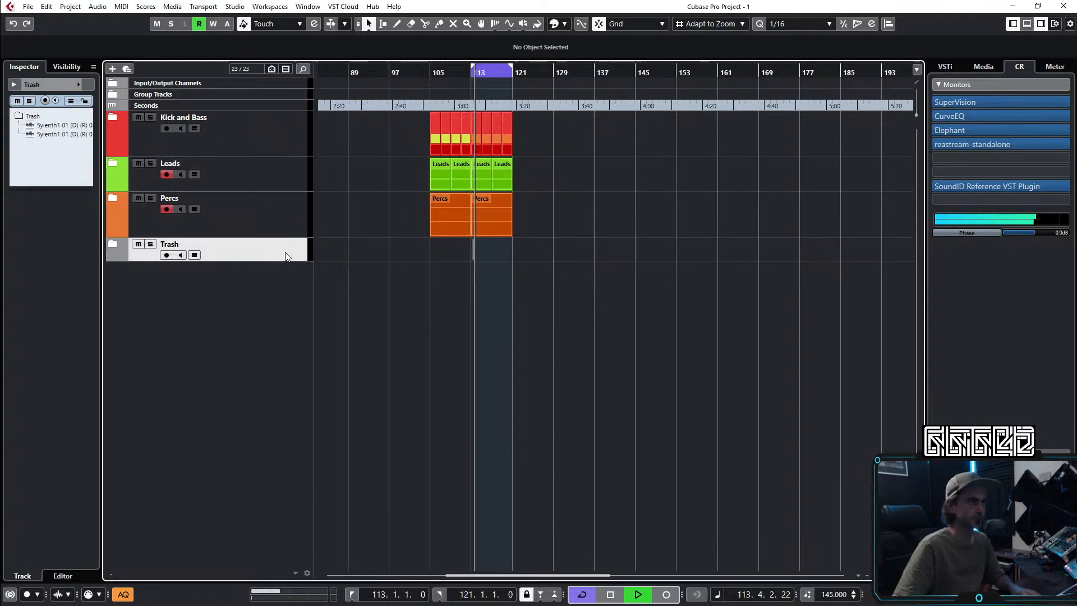
left_click_drag(245, 262, 250, 242)
Step: Stop playback and place the playhead at the start of bar 113
scroll(477, 281, "up", 3)
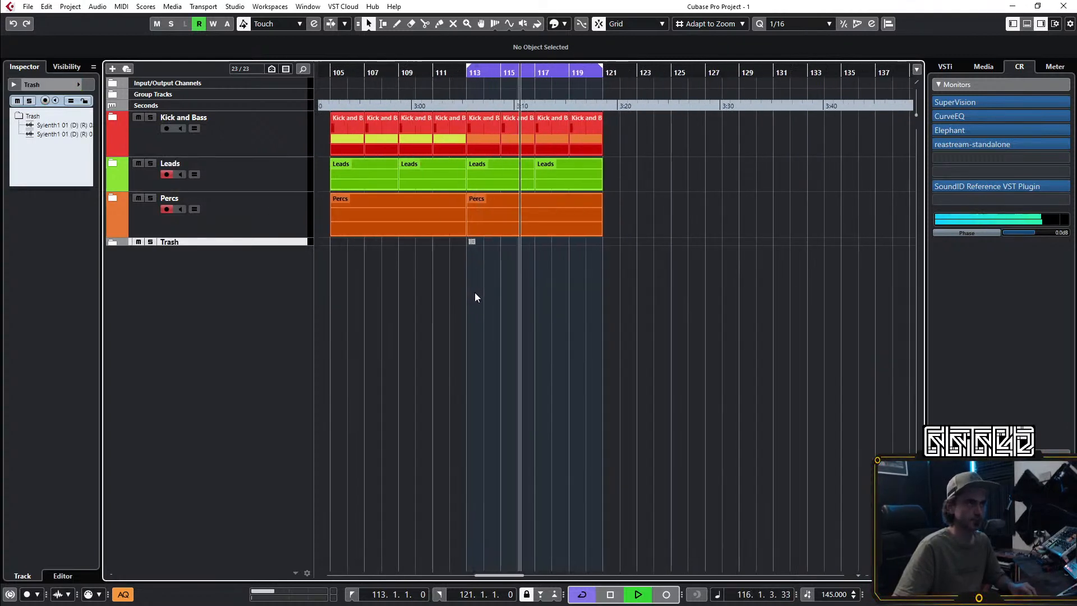
scroll(482, 287, "left", 3)
scroll(484, 281, "right", 2)
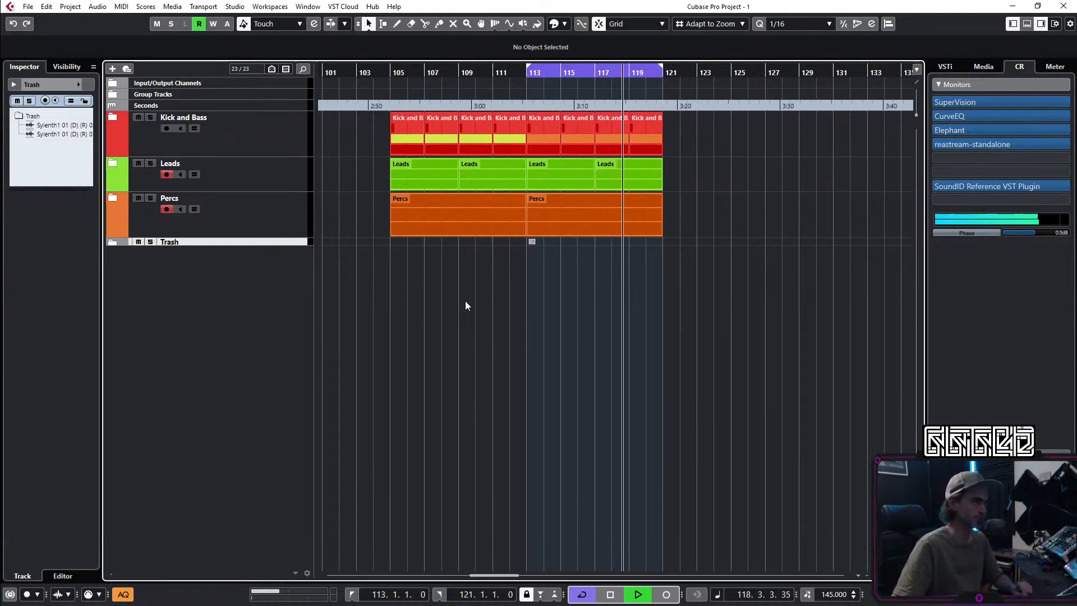
scroll(465, 306, "right", 1)
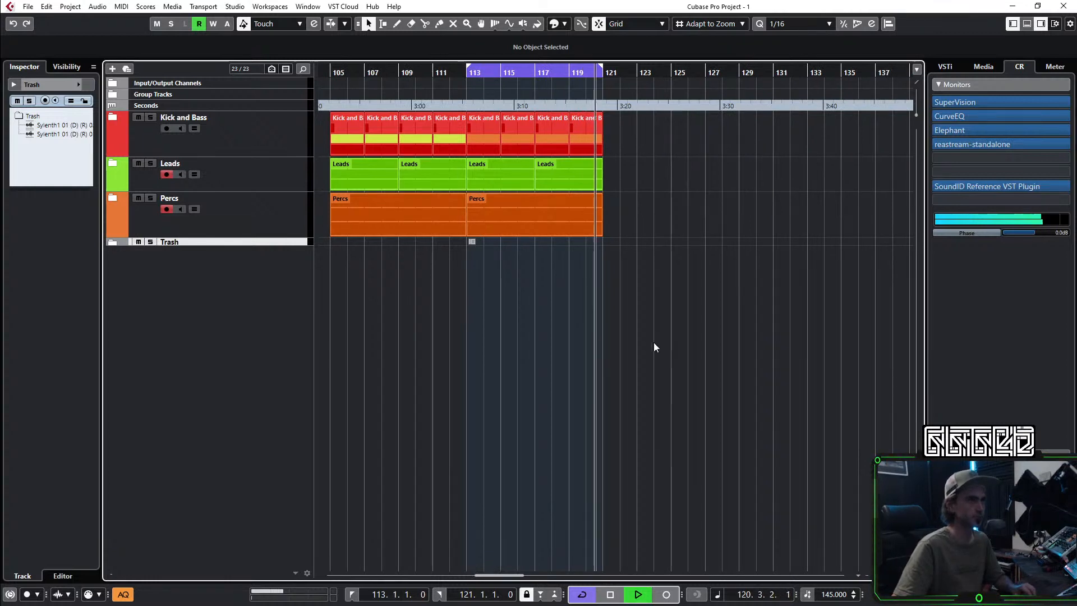
key("space")
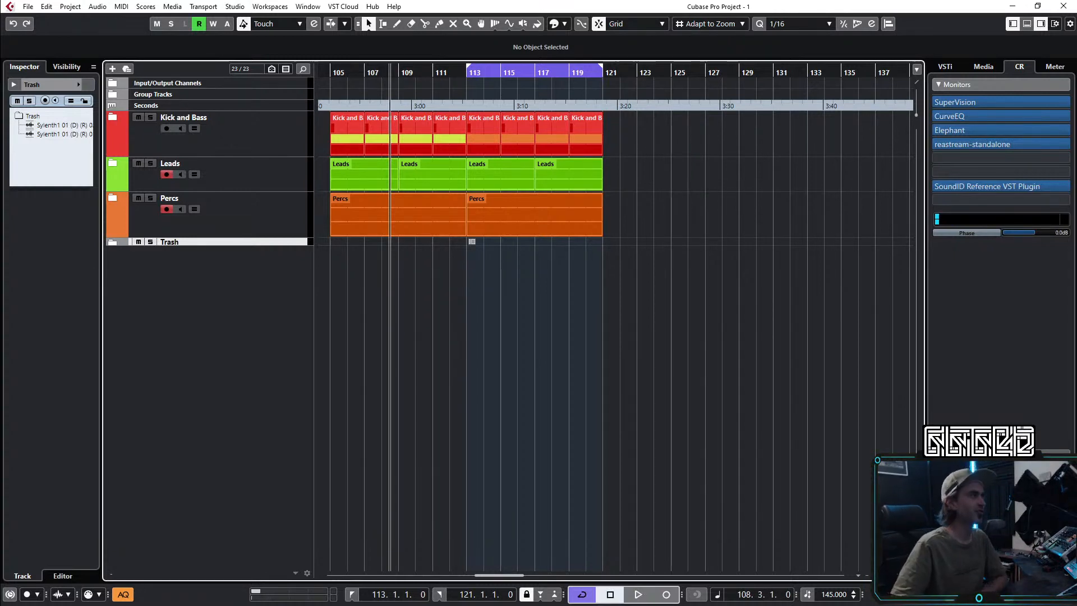
left_click(688, 417)
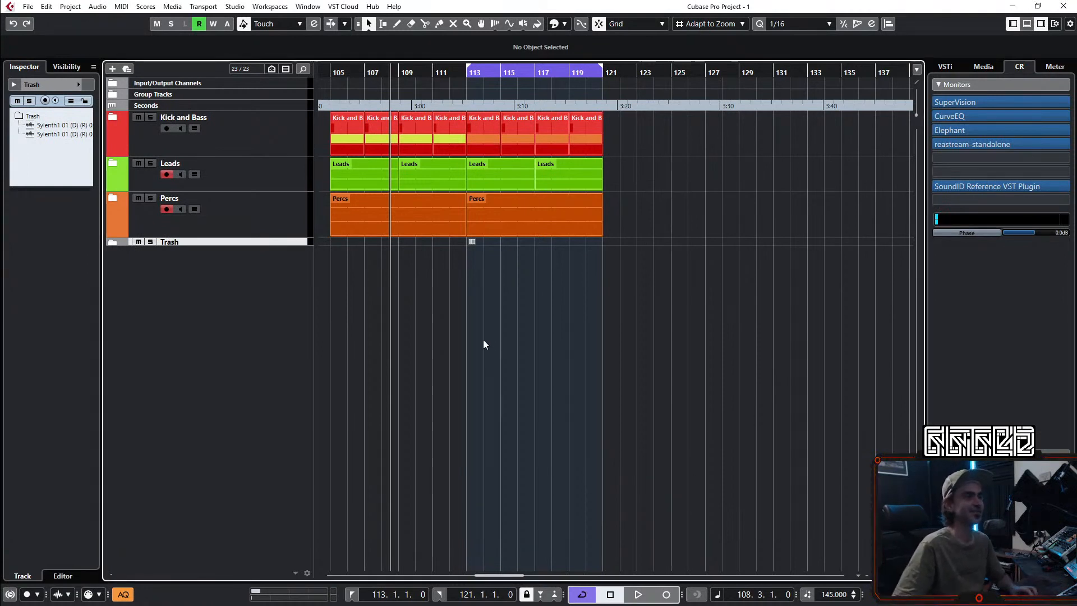
scroll(490, 339, "left", 3)
left_click_drag(585, 71, 587, 78)
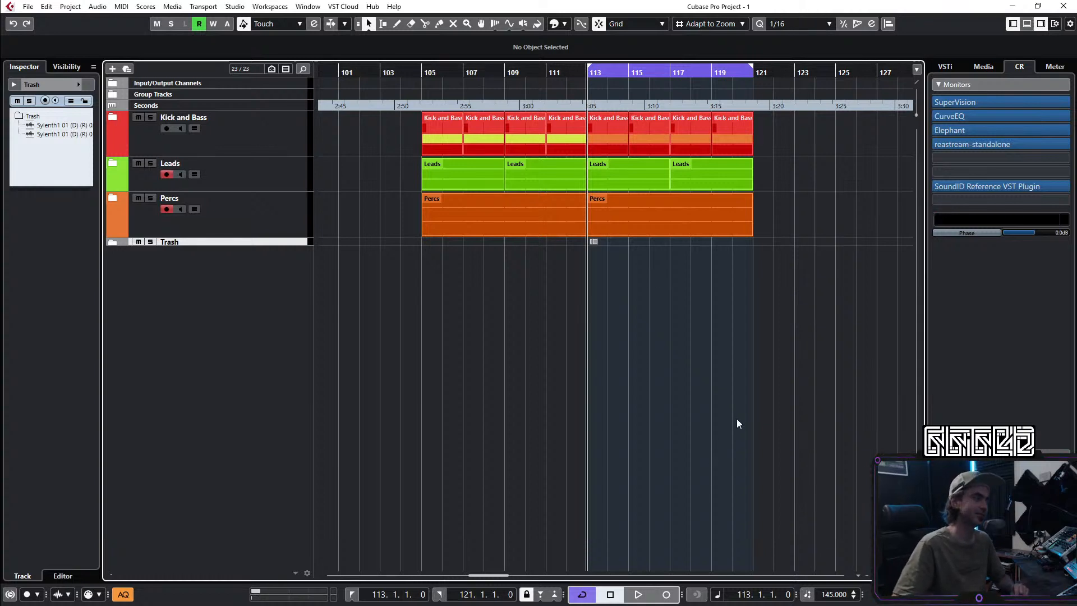
Step: Increase the height of the Kick and Bass, Leads and Percs folder tracks equally and start playback from bar 113
scroll(673, 342, "right", 2)
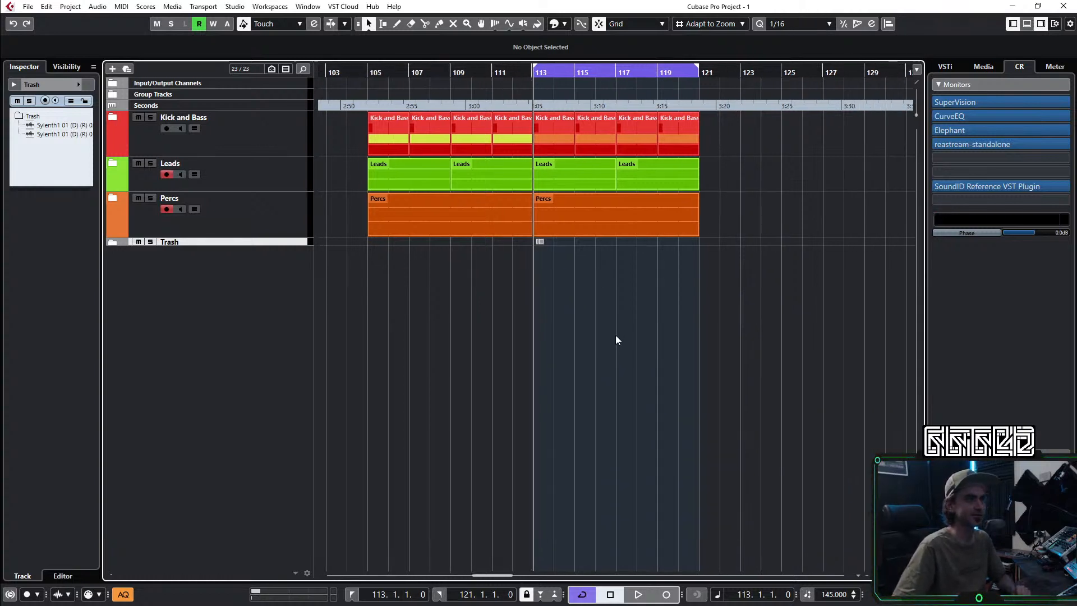
left_click(245, 211)
left_click(258, 132, "shift")
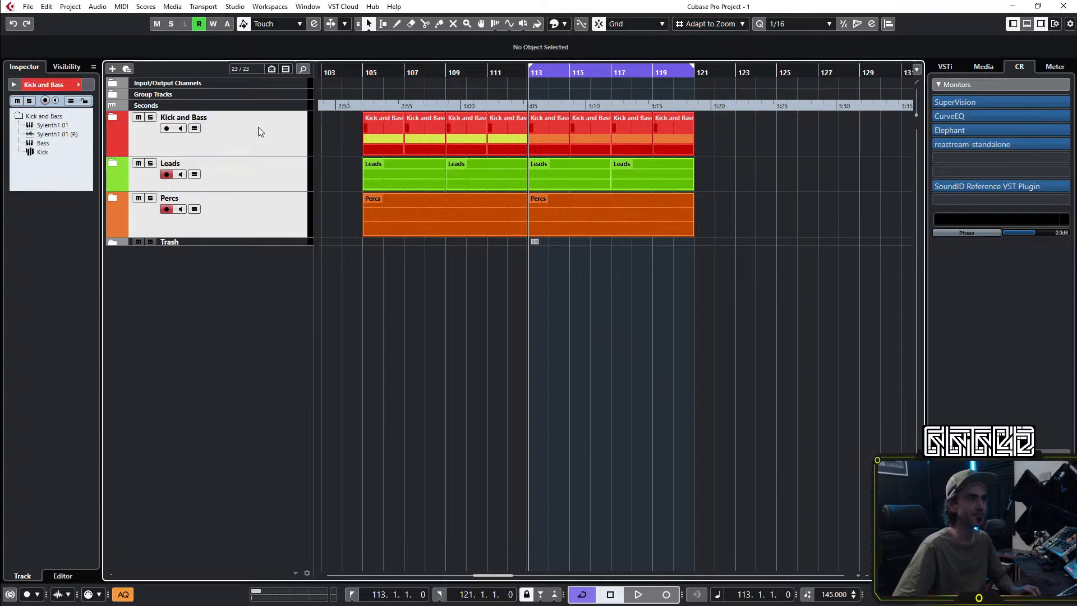
left_click_drag(261, 238, 315, 286)
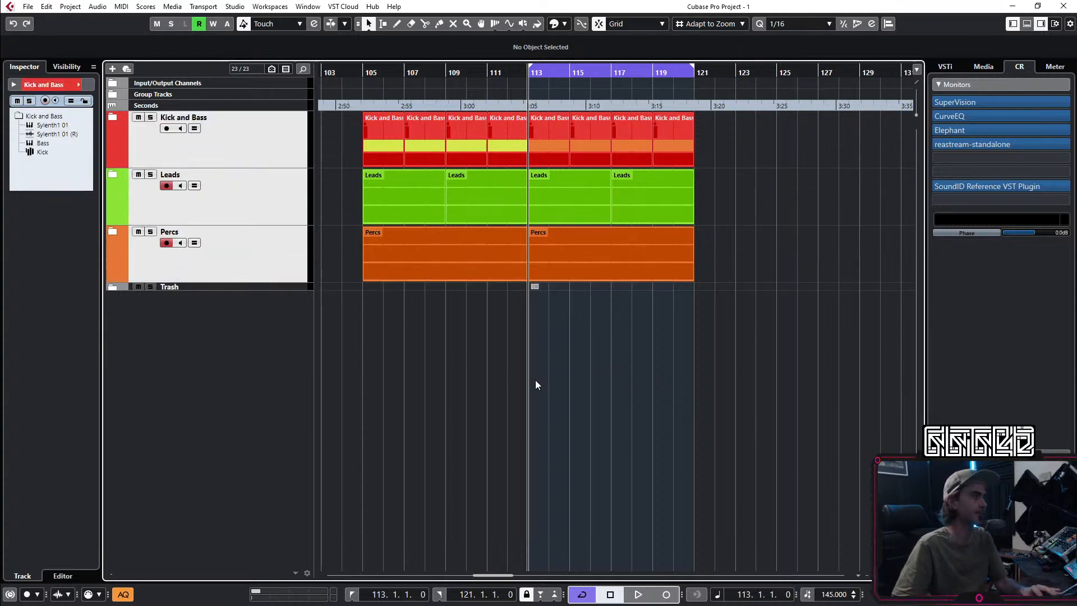
key("space")
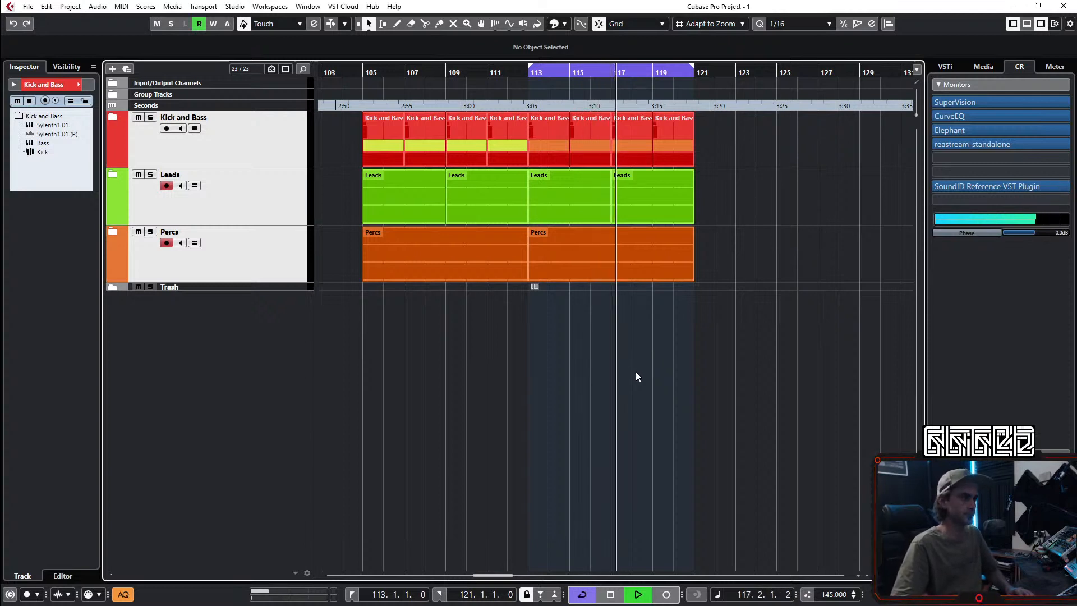
Step: Stop playback, audition the looped section from bar 113 once more and stop it again
key("space")
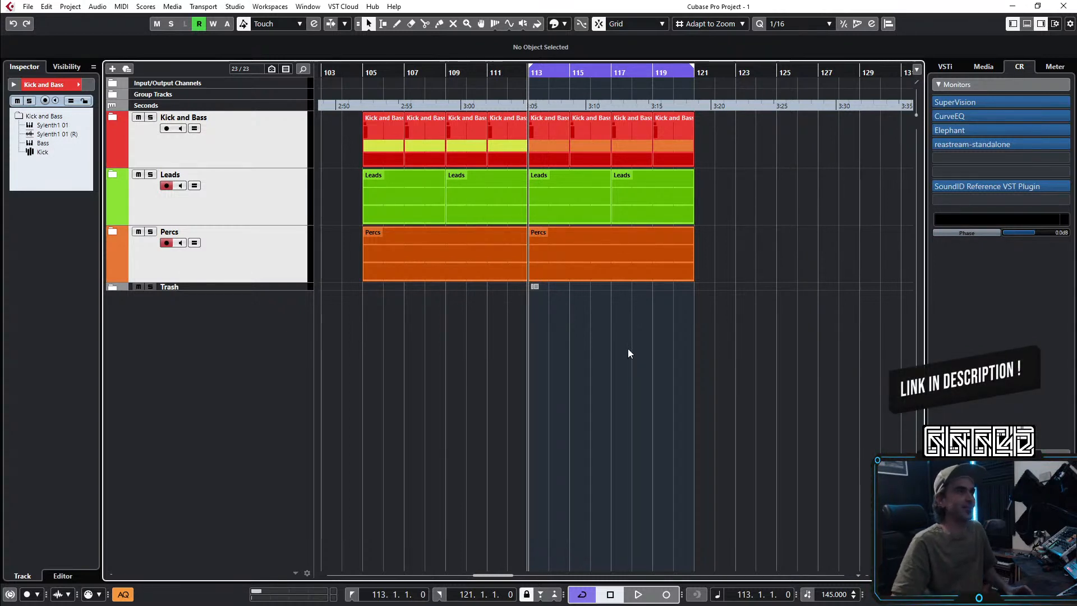
scroll(633, 346, "left", 1)
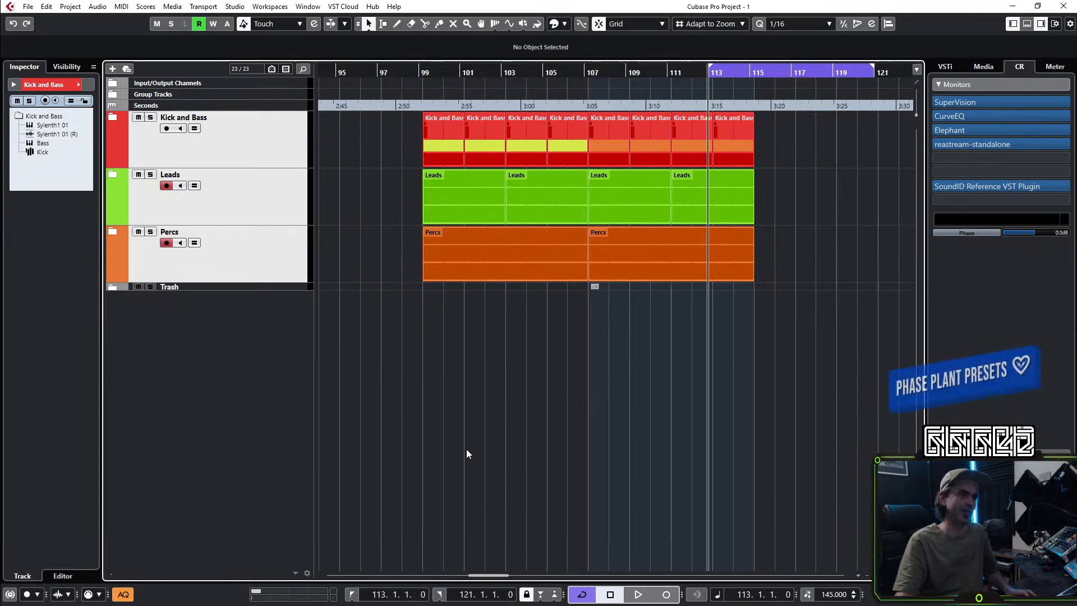
scroll(476, 439, "right", 1)
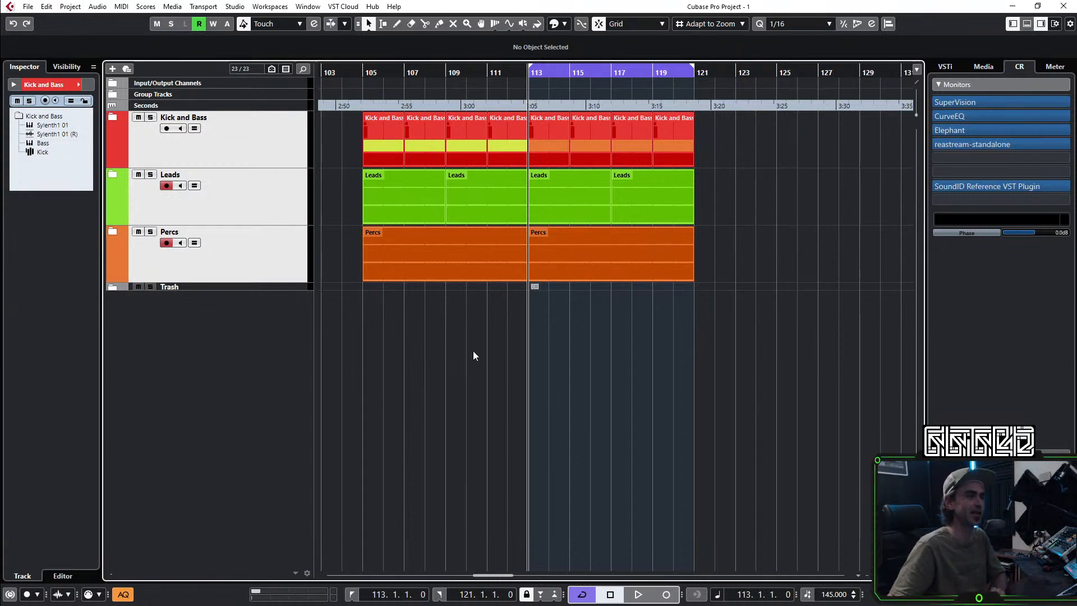
scroll(478, 361, "down", 1)
scroll(482, 361, "left", 2)
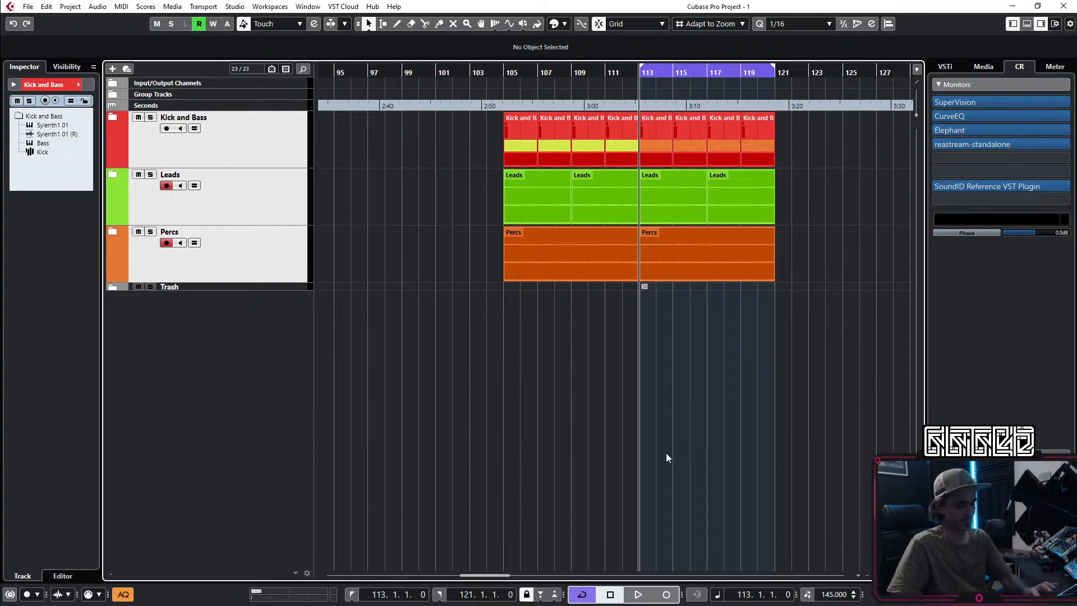
key("space")
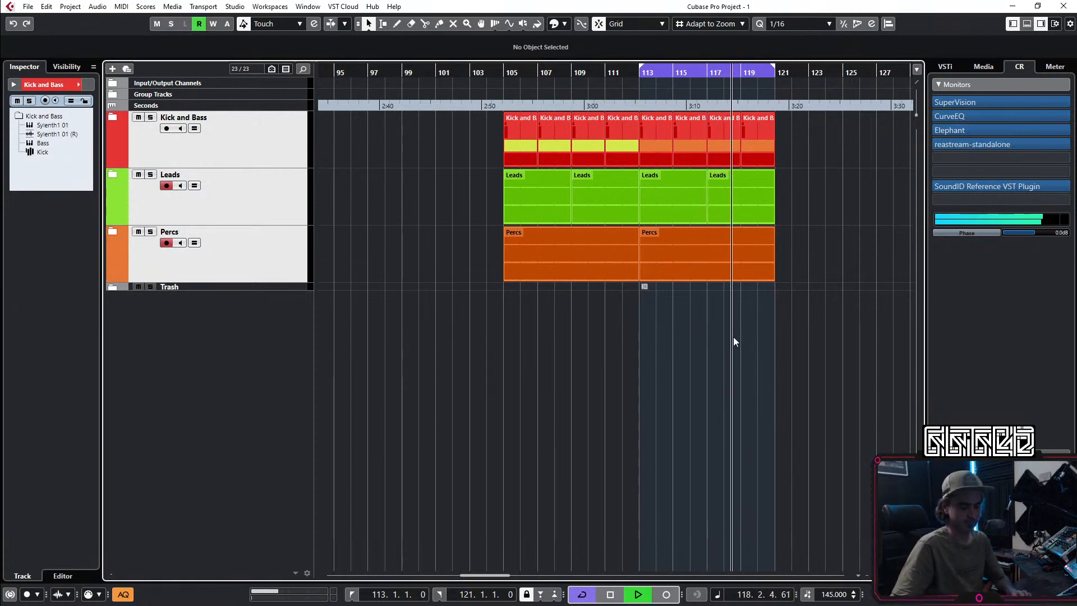
key("space")
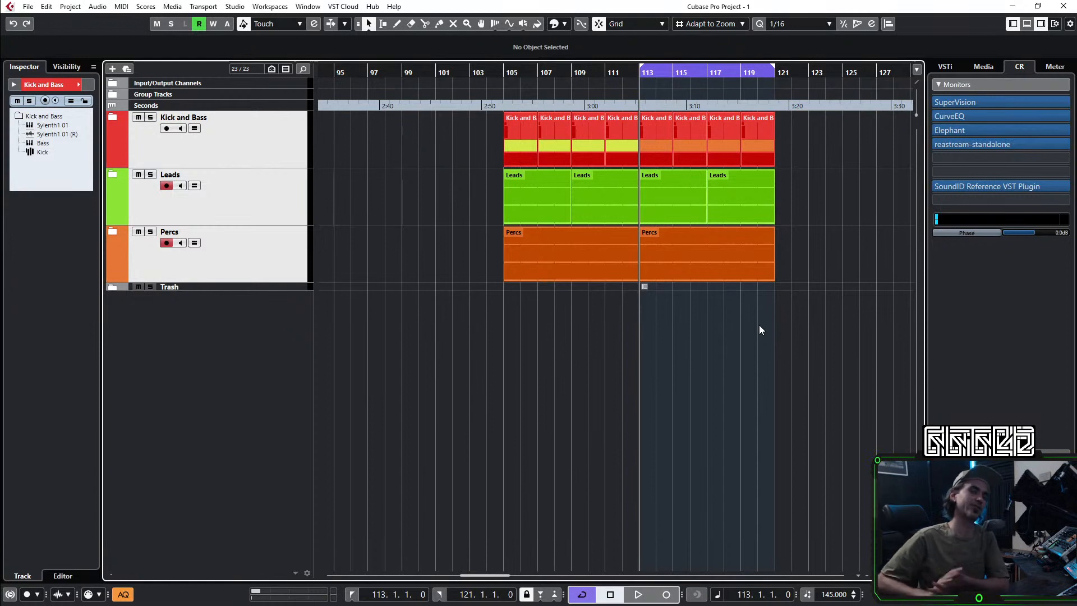
Step: Extend the loop range backwards to start at bar 105, play the section and stop
left_click(505, 72, "ctrl")
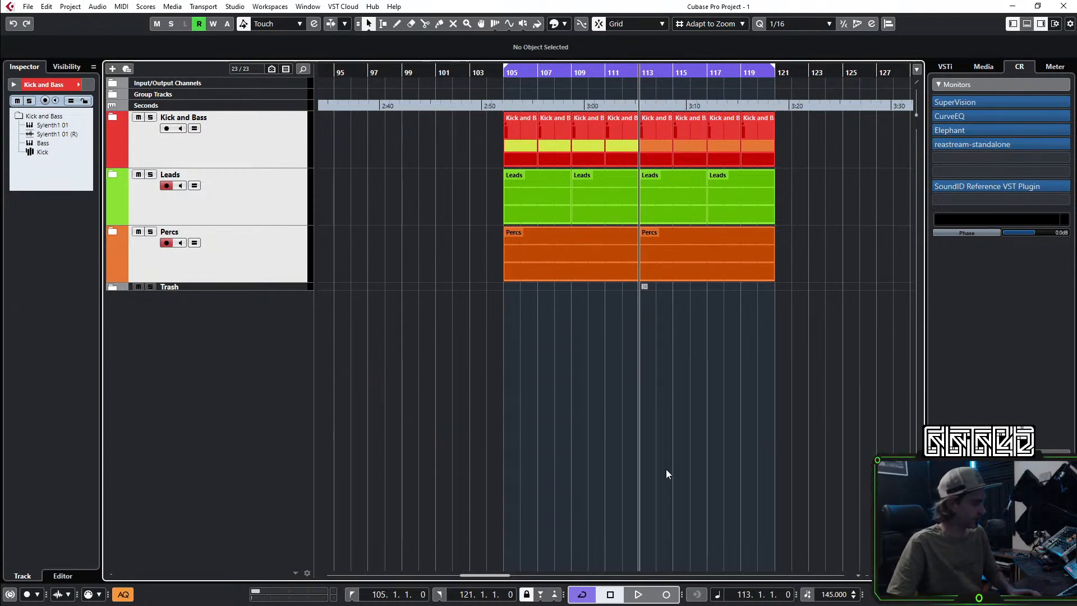
key("space")
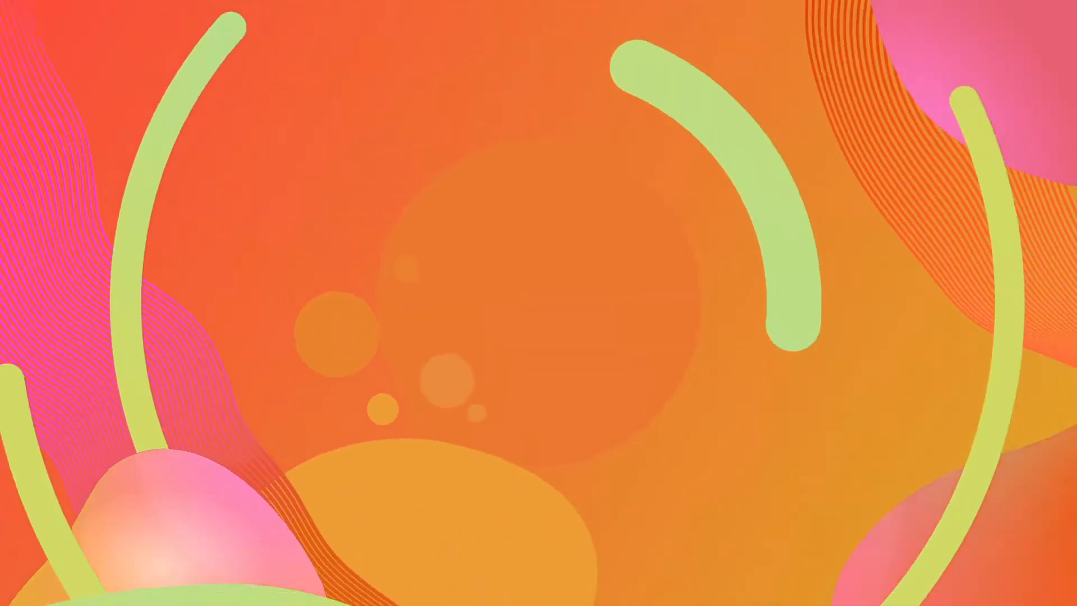
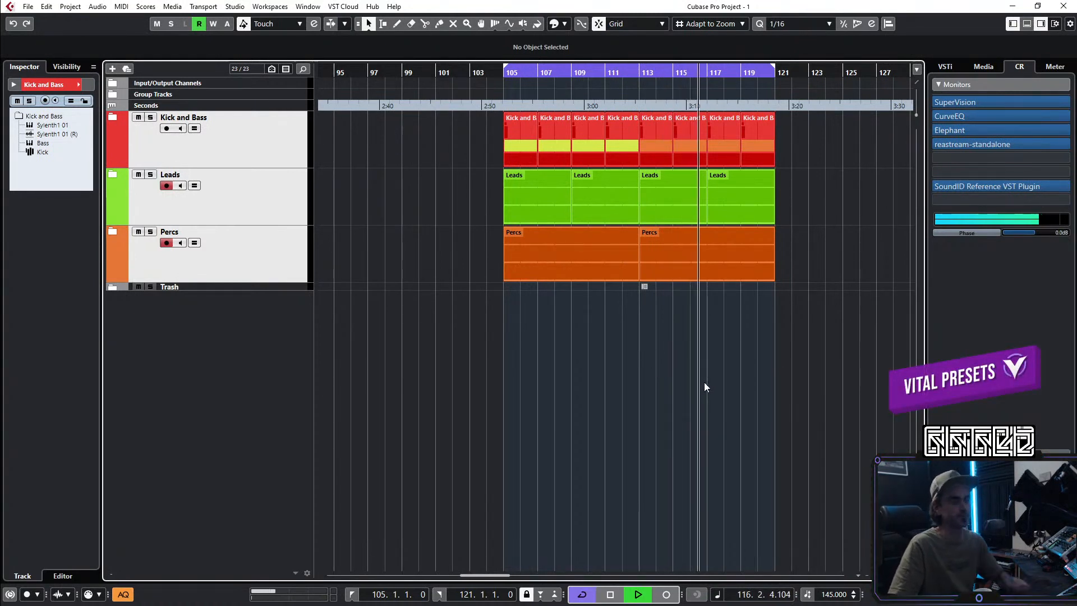
key("space")
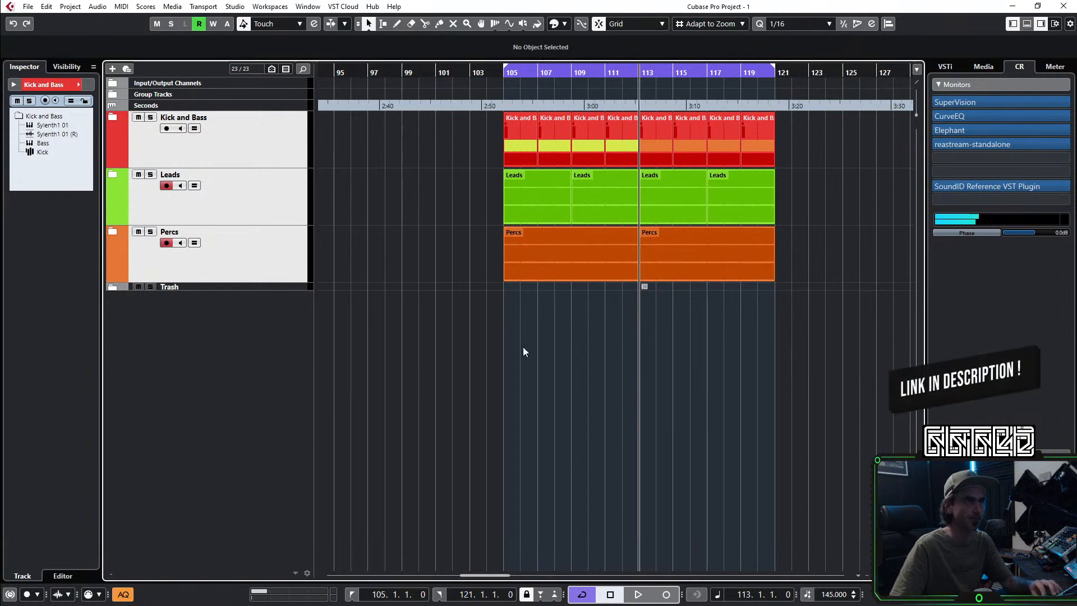
left_click_drag(511, 398, 629, 129)
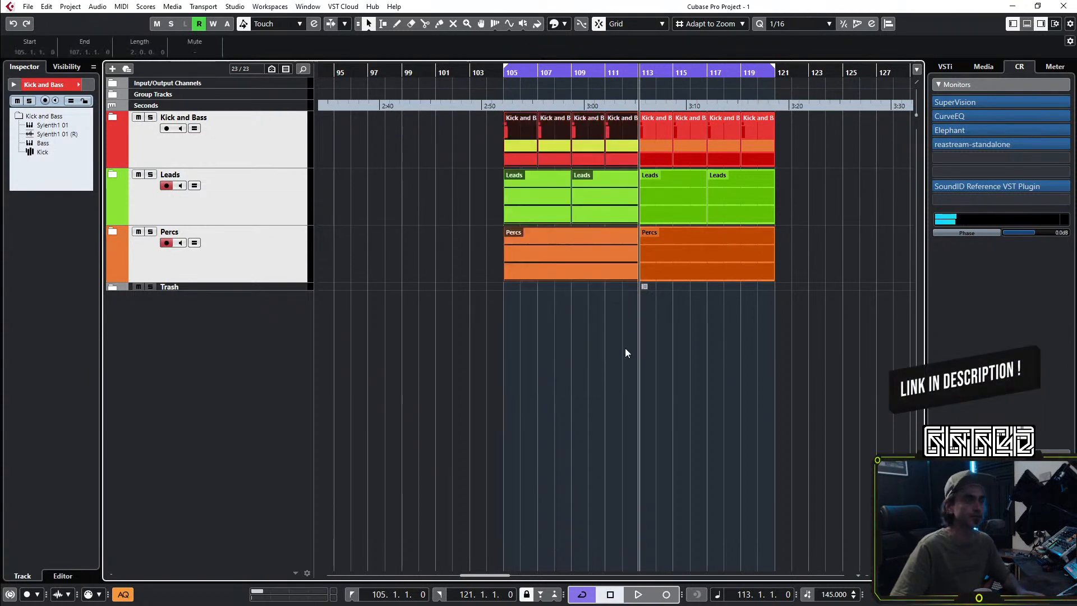
key("space")
key("space")
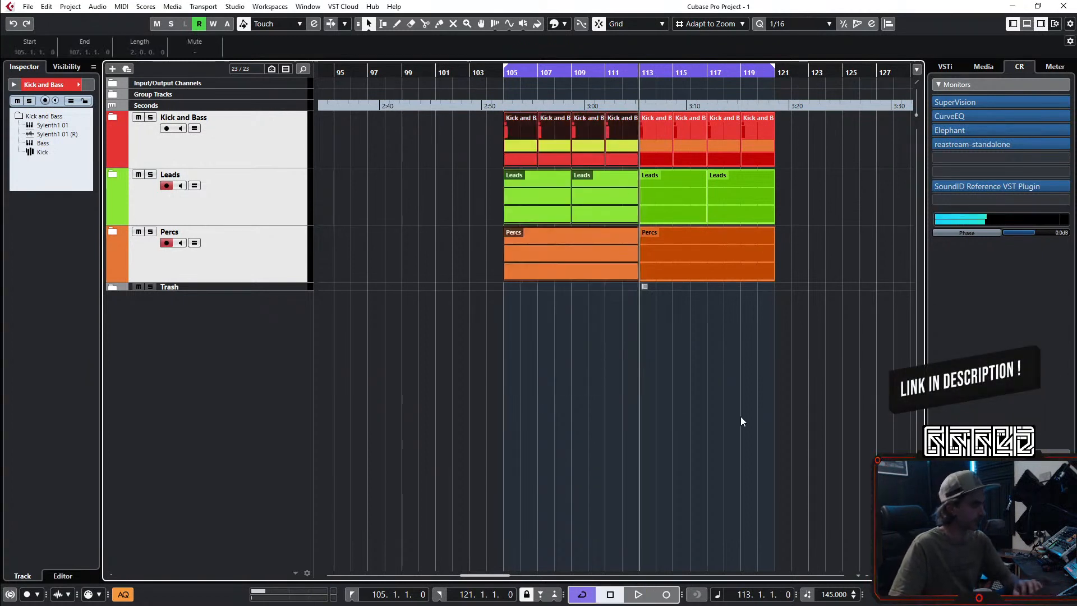
left_click(742, 441)
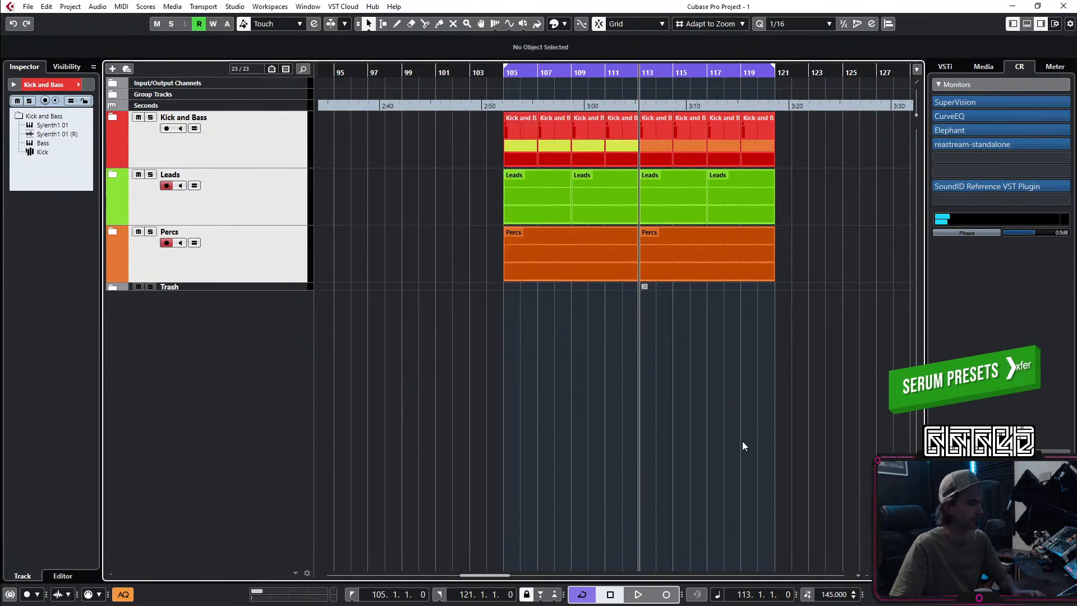
key("space")
key("space")
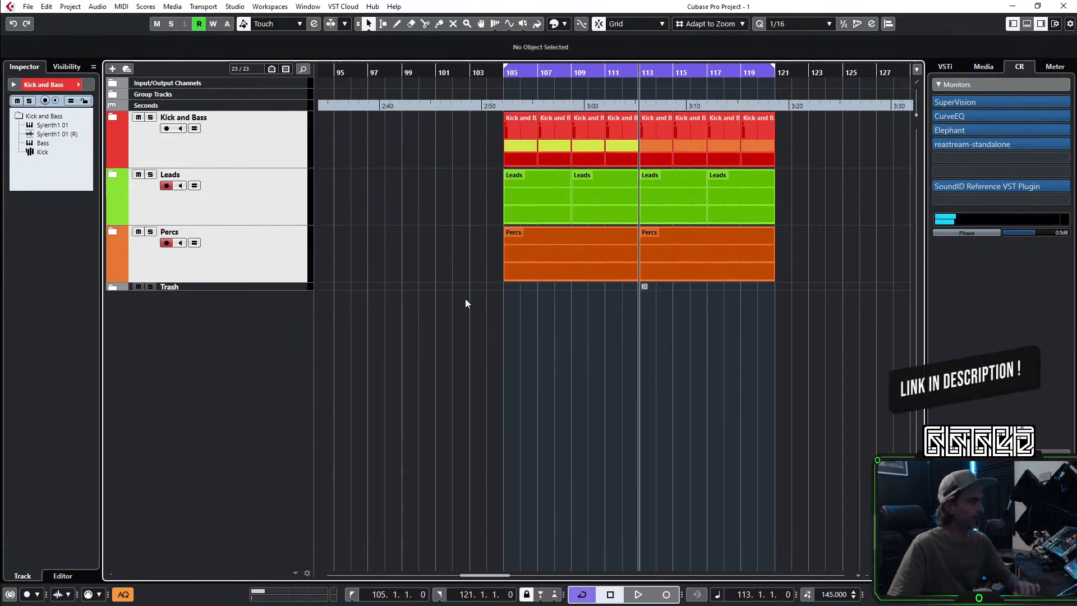
Step: Expand the Leads folder and mute the three 303 clips between bars 105 and 111
left_click(112, 175)
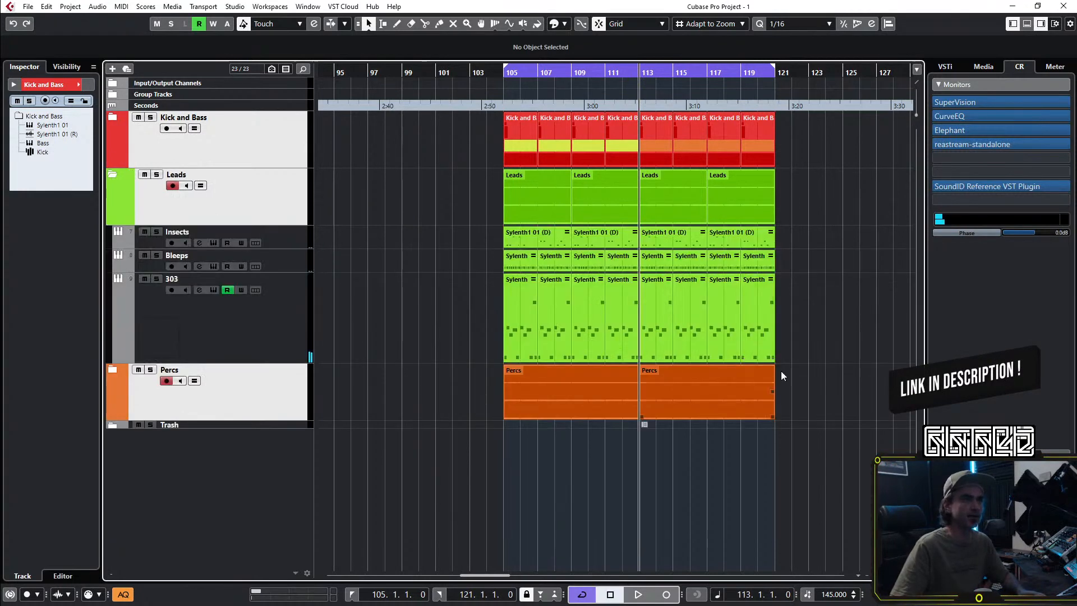
scroll(779, 372, "up", 3)
scroll(778, 371, "left", 1)
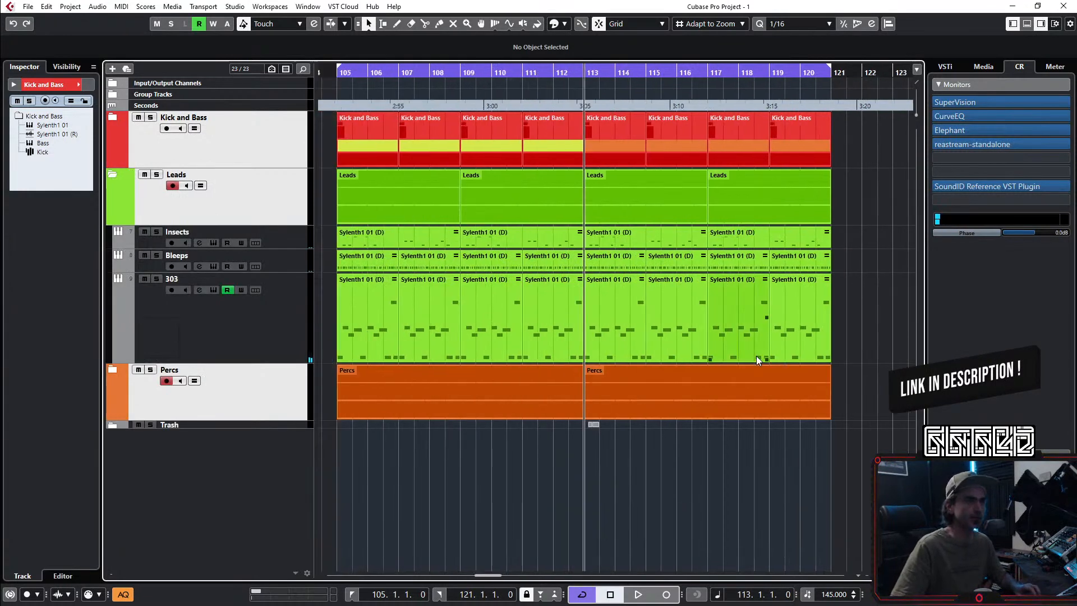
scroll(614, 228, "left", 2)
key("7")
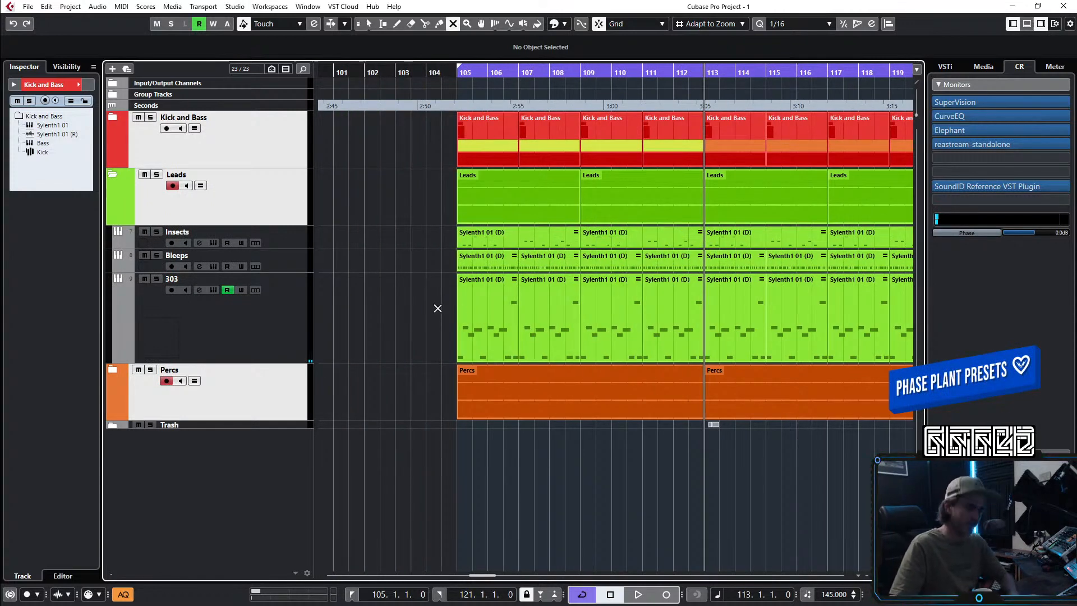
left_click_drag(645, 323, 645, 324)
key("1")
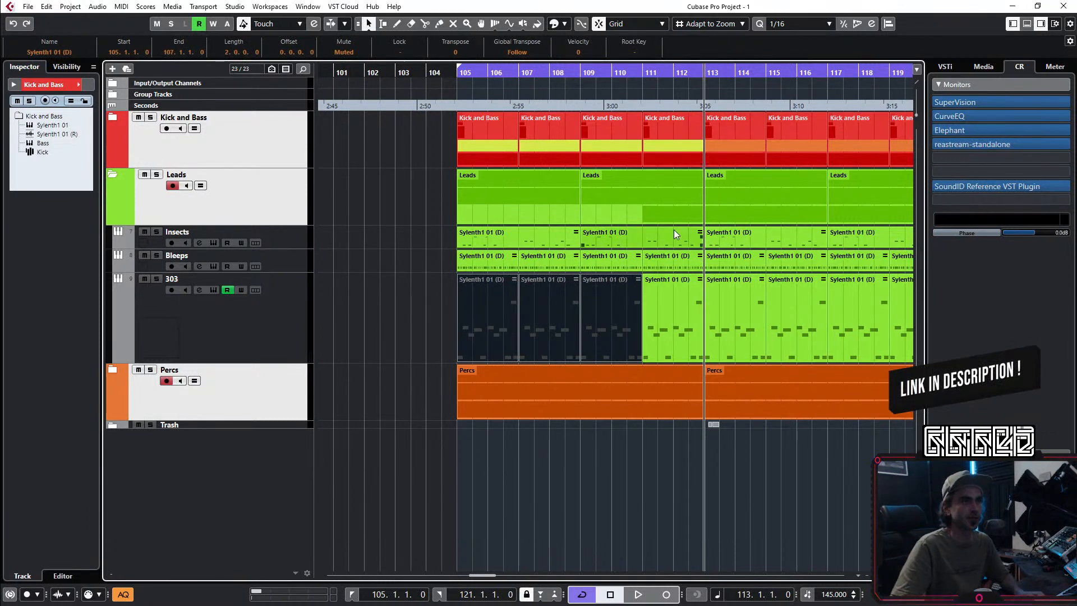
Step: Unmute the 303 clips between bars 105 and 111, collapse the Leads folder and start playback
key("7")
left_click_drag(436, 305, 603, 327)
key("1")
left_click(580, 482)
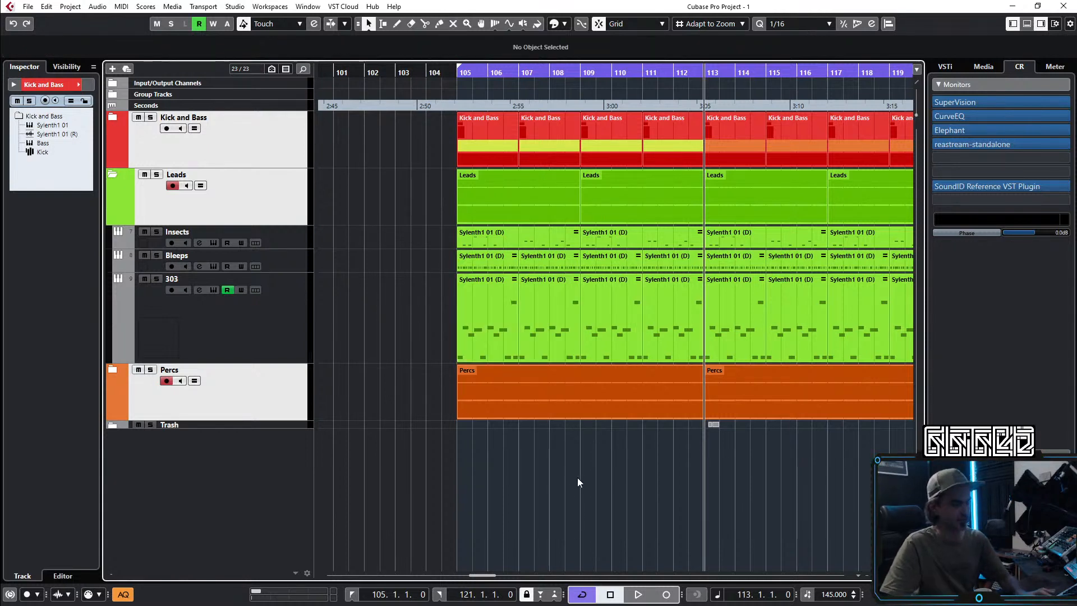
key("space")
left_click(113, 174)
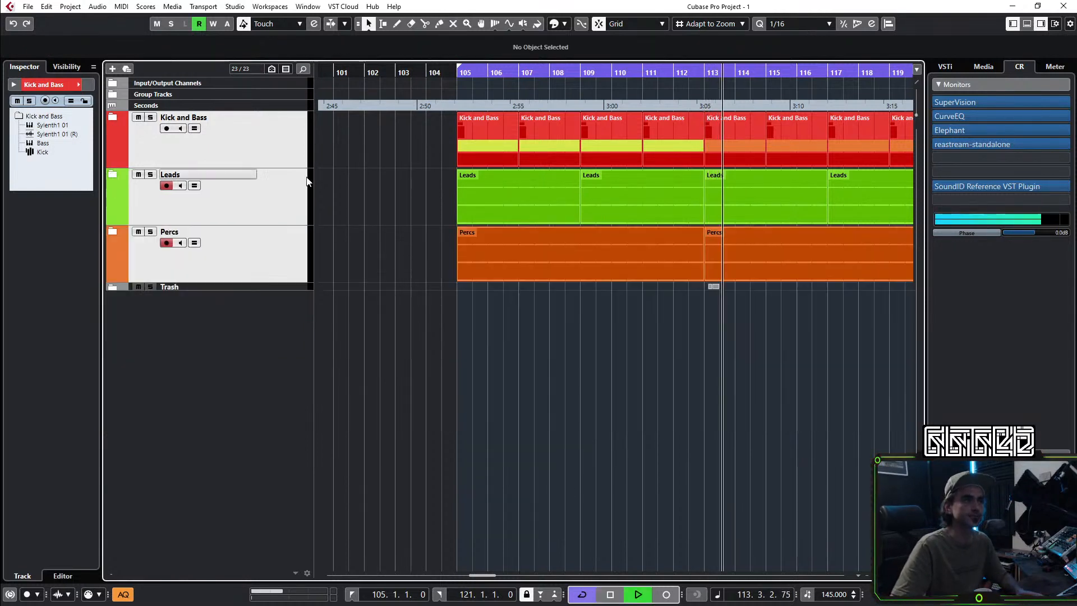
Step: Move all Kick and Bass, Leads and Percs clips from bars 105–113 back to bar 97, leaving an eight-bar gap
left_click_drag(416, 139, 662, 253)
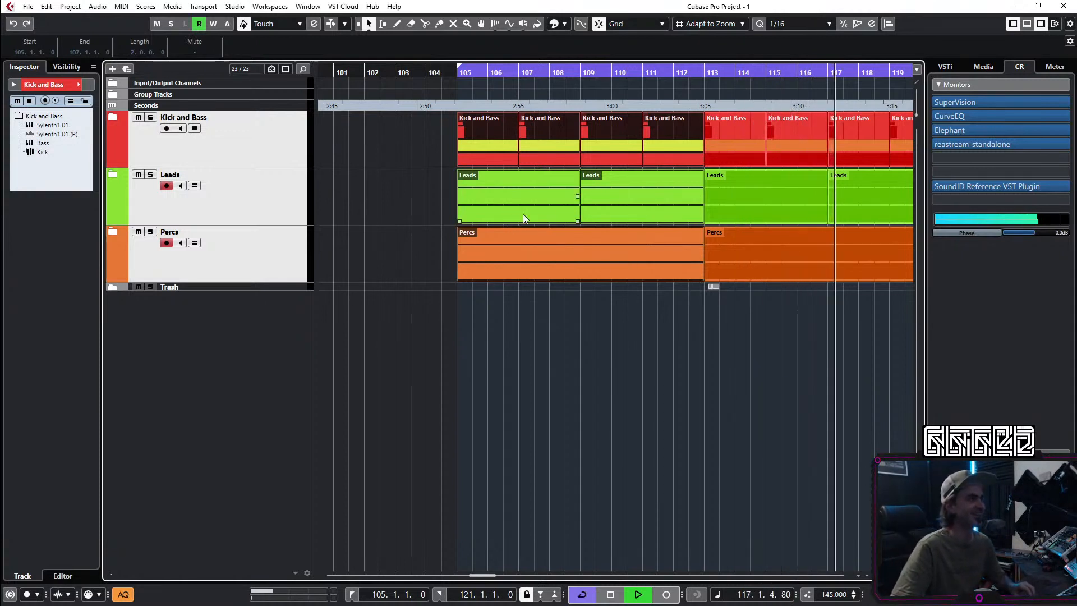
scroll(528, 199, "down", 1)
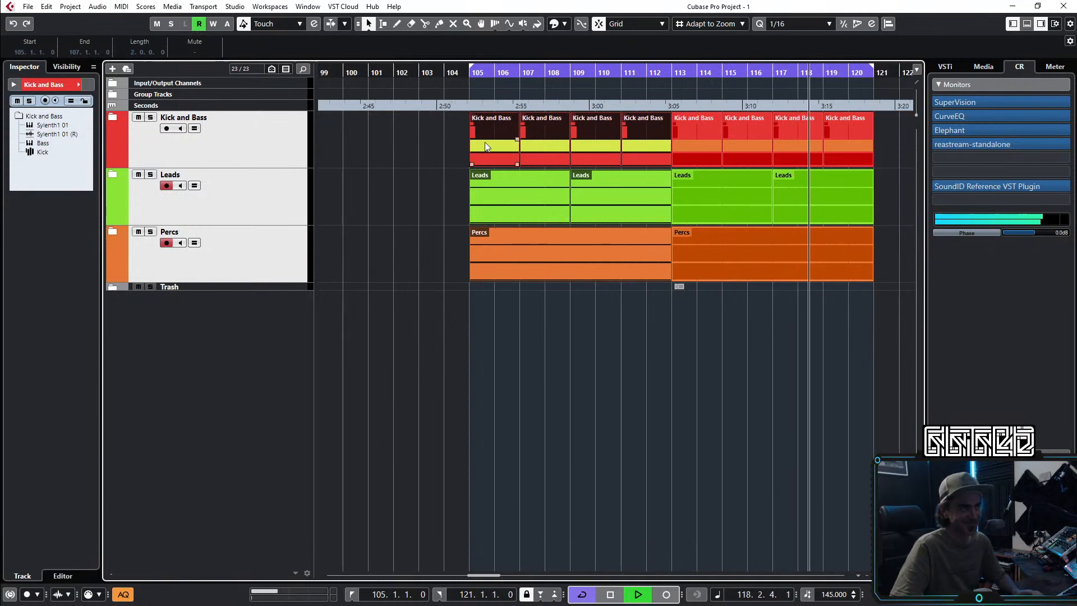
scroll(503, 144, "left", 2)
left_click_drag(606, 142, 406, 130)
Step: Play from bar 103 to hear the clips run into the gap, and clear the clip selection
key("space")
double_click(557, 71)
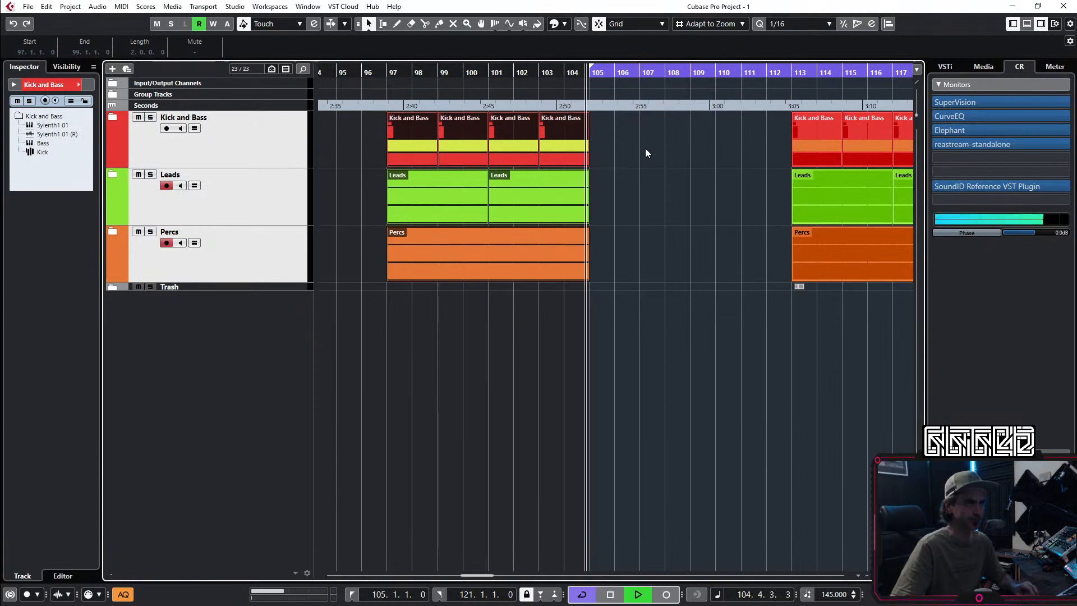
left_click(561, 108)
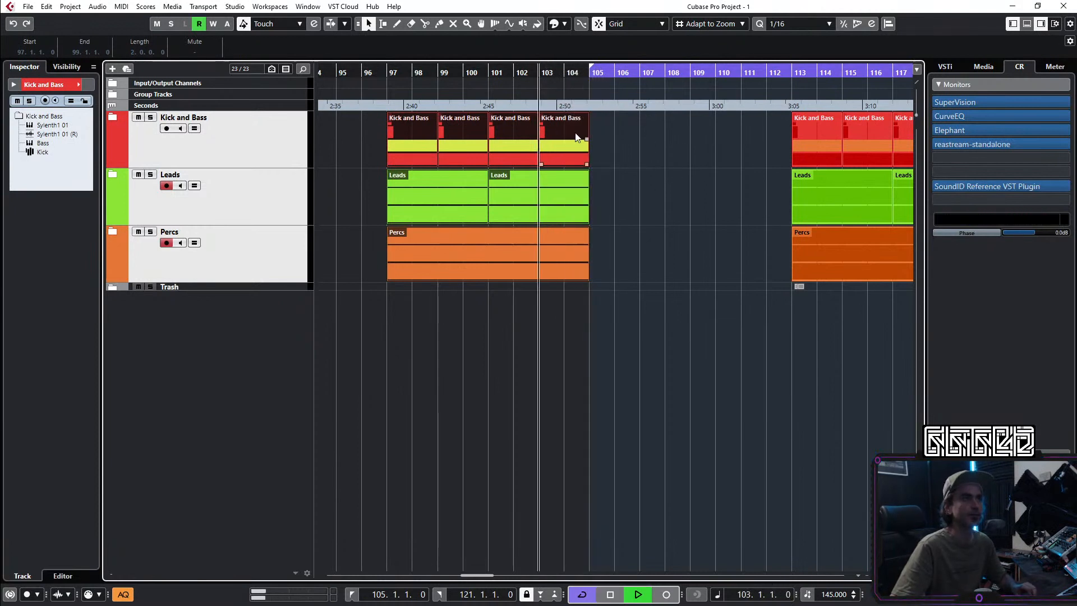
left_click(608, 193)
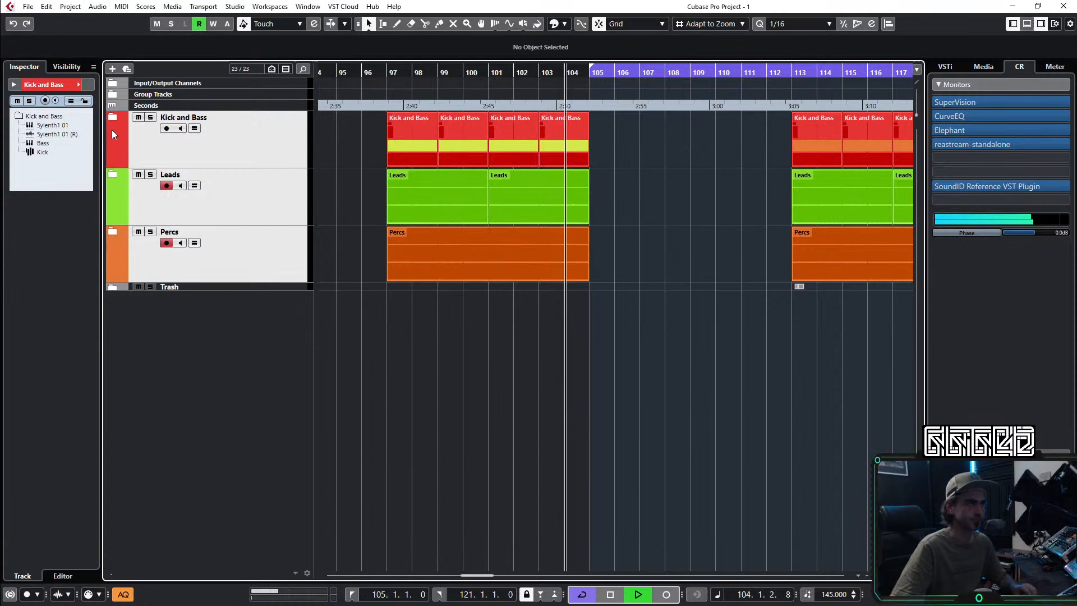
Step: Expand the Leads folder, copy a two-bar 303 clip to bar 111 and play the lead-in to bar 113
left_click(112, 174)
left_click_drag(599, 240, 412, 261)
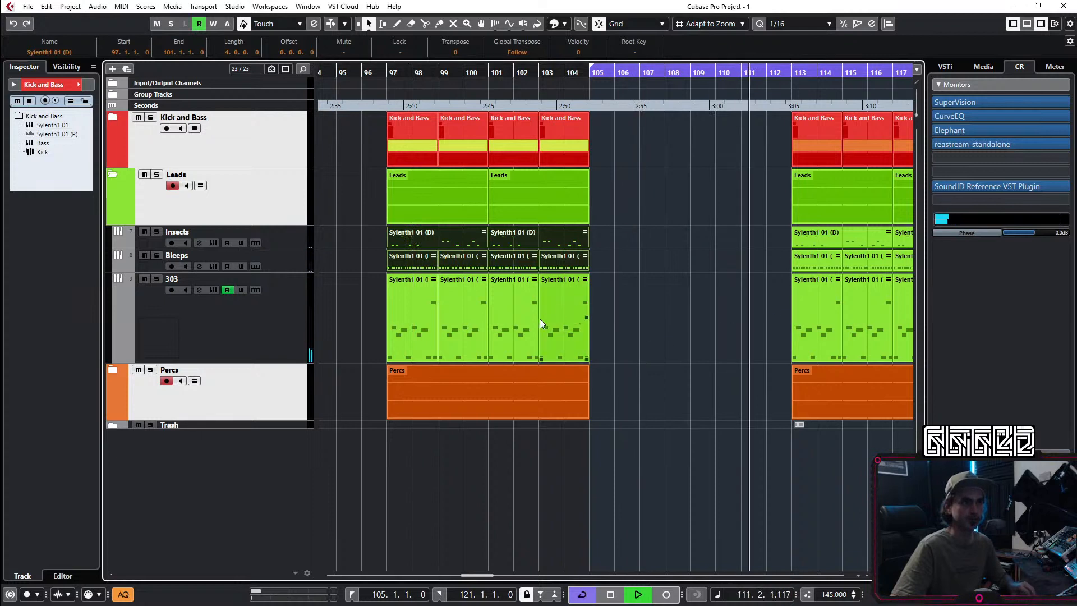
left_click_drag(402, 318, 756, 303)
key("space")
left_click(744, 100)
key("space")
scroll(656, 253, "right", 2)
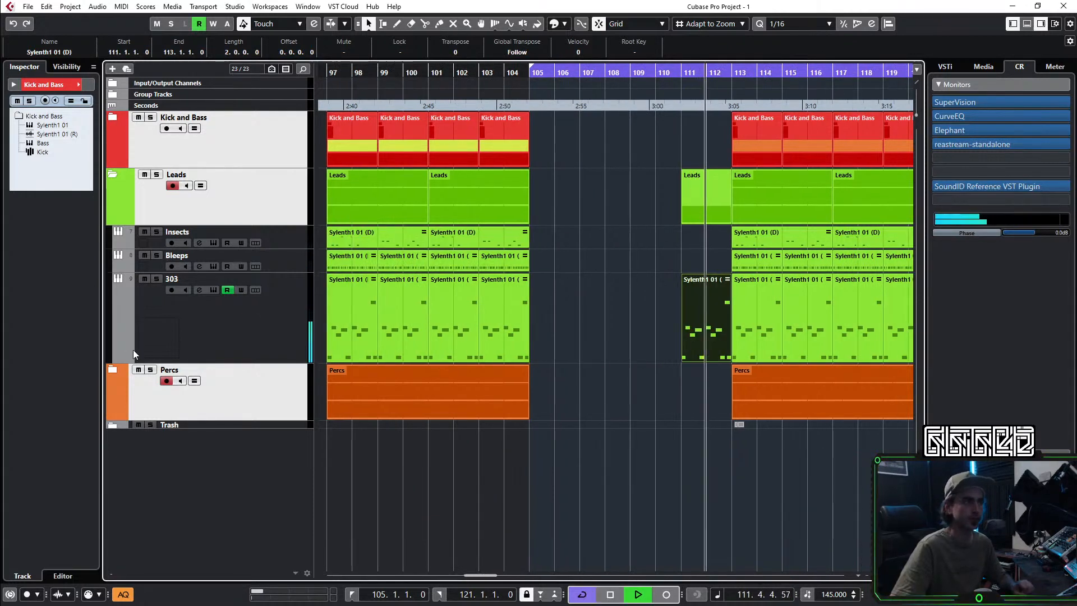
Step: Show the 303 filter cutoff automation, replay the lead-in from bar 111 and hide the automation lane again
left_click(119, 358)
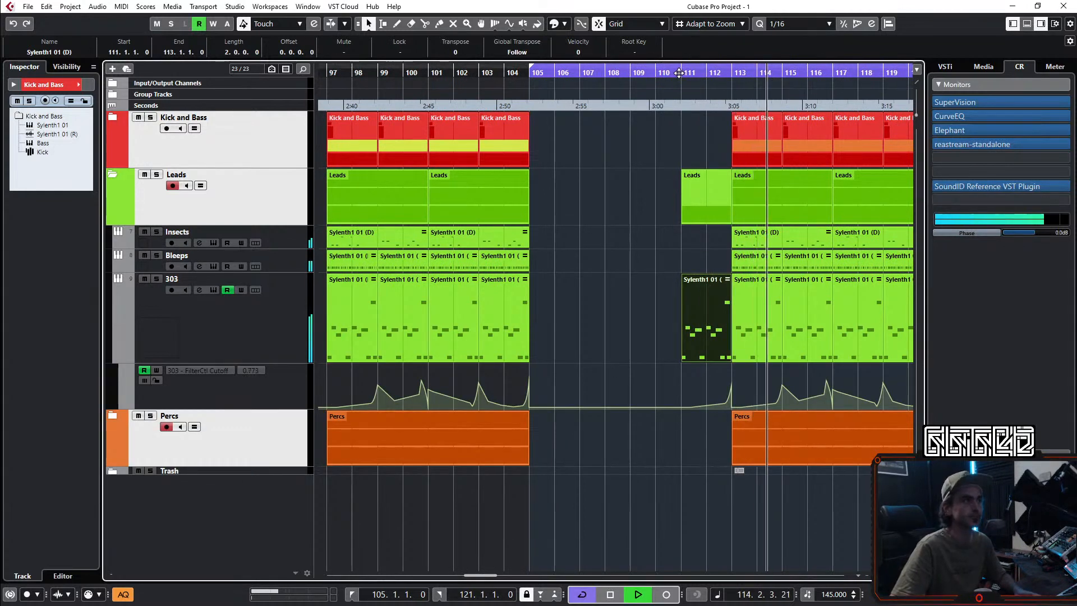
left_click(680, 73)
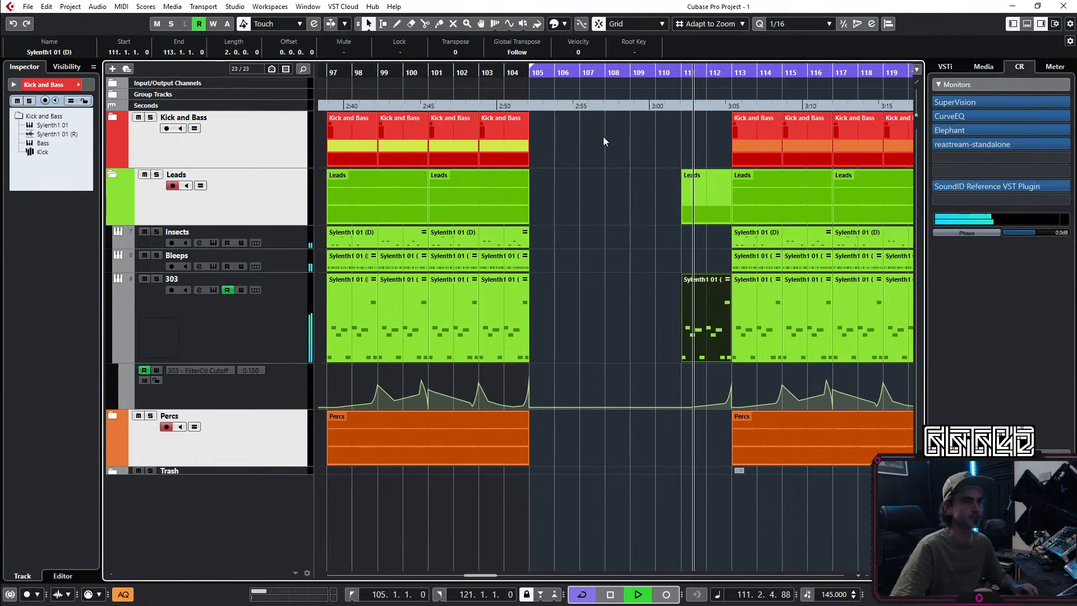
scroll(603, 134, "left", 3)
left_click(116, 359)
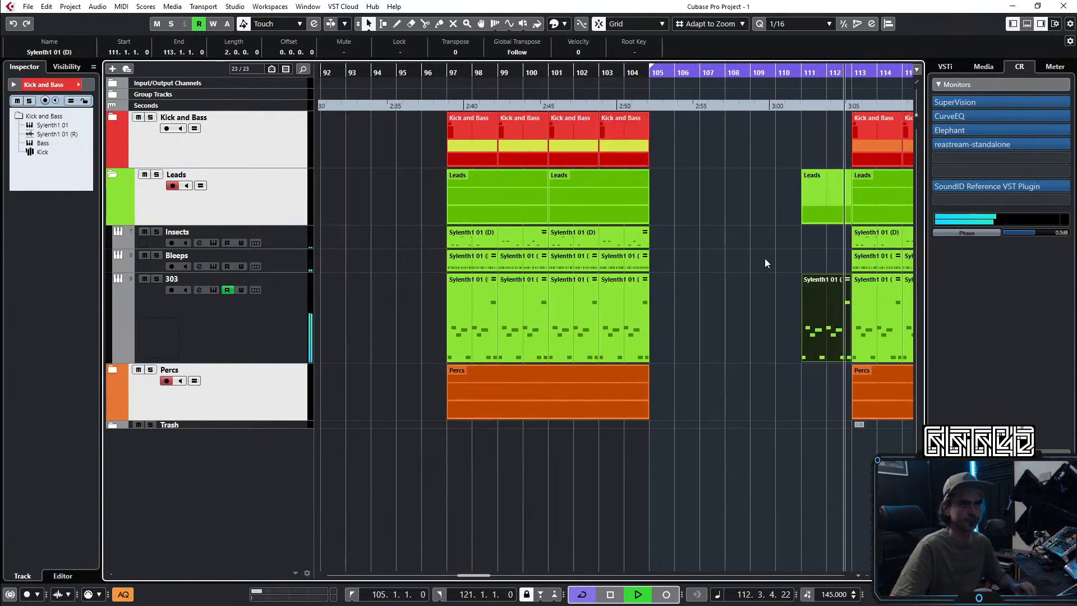
Step: Mute the four 303 clips between bars 97 and 105
scroll(743, 258, "down", 1)
left_click(684, 304)
key("7")
left_click_drag(700, 305, 507, 298)
key("1")
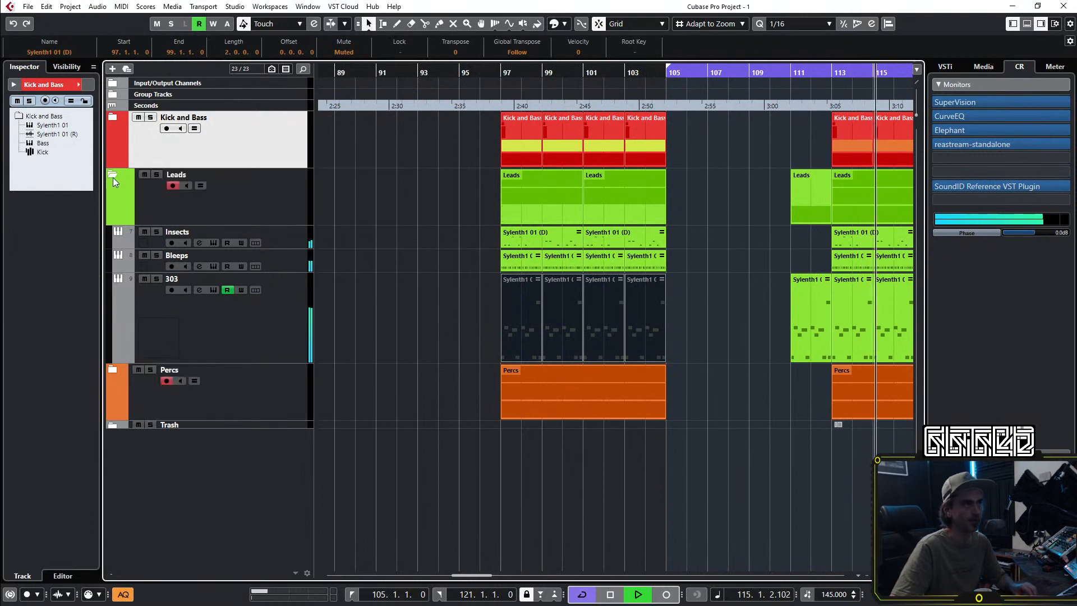
Step: Collapse the Leads folder and move all clips of the bar 97–105 block to start at bar 103
left_click(113, 176)
left_click_drag(707, 133, 479, 261)
left_click_drag(514, 150, 641, 148)
Step: Set the loop range to bars 103–111 and clear the clip selection
left_click(613, 77)
left_click_drag(628, 68, 791, 73)
left_click(709, 381)
scroll(746, 379, "right", 3)
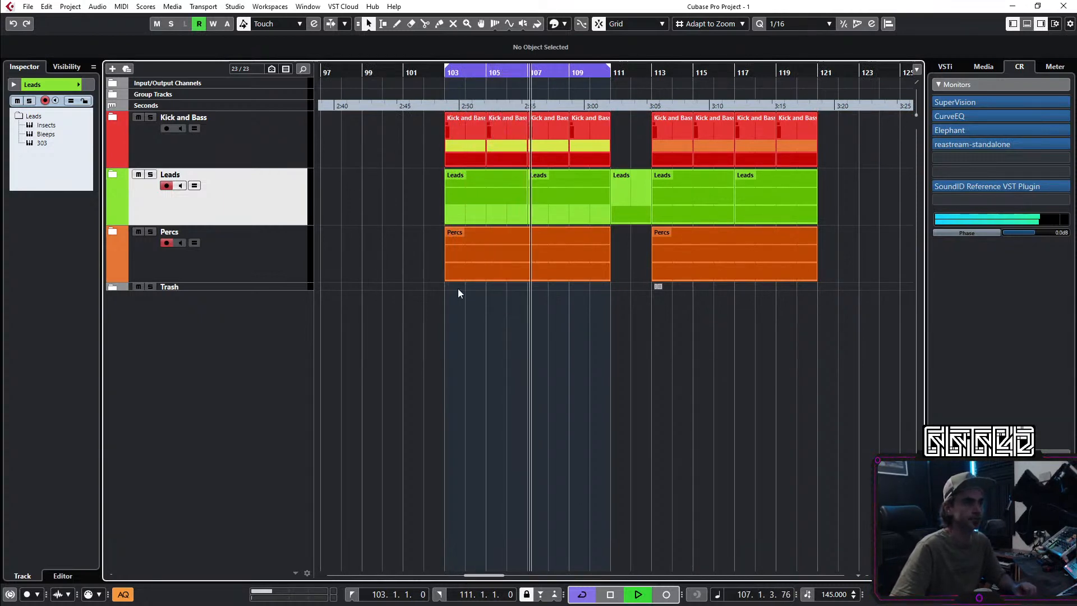
Step: Check the tracks inside the Percs folder, collapse it and copy the whole bar 103–111 block to bar 95
left_click(111, 231)
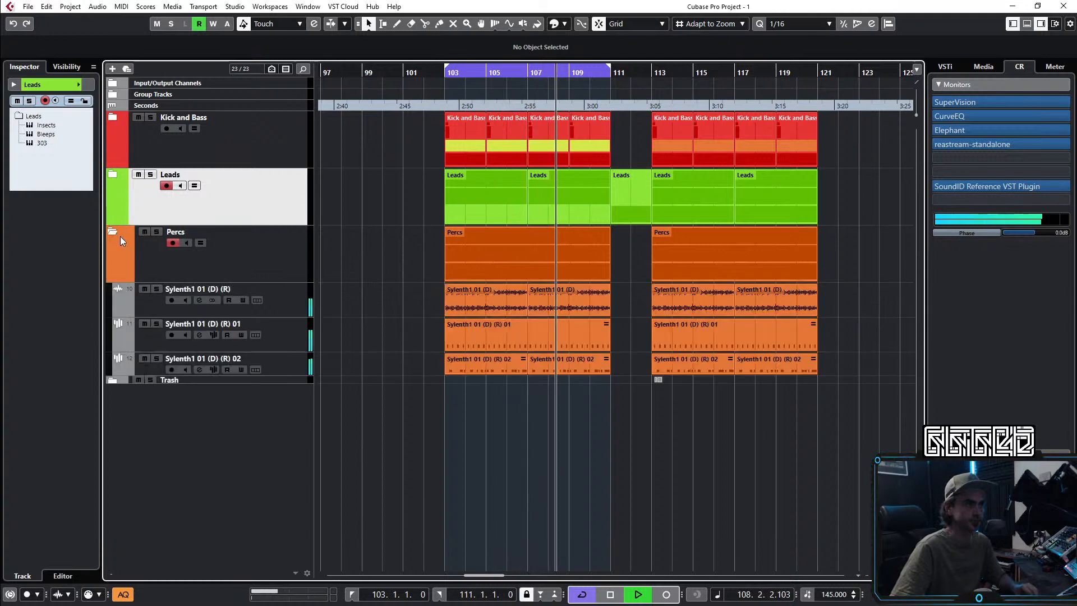
left_click(112, 233)
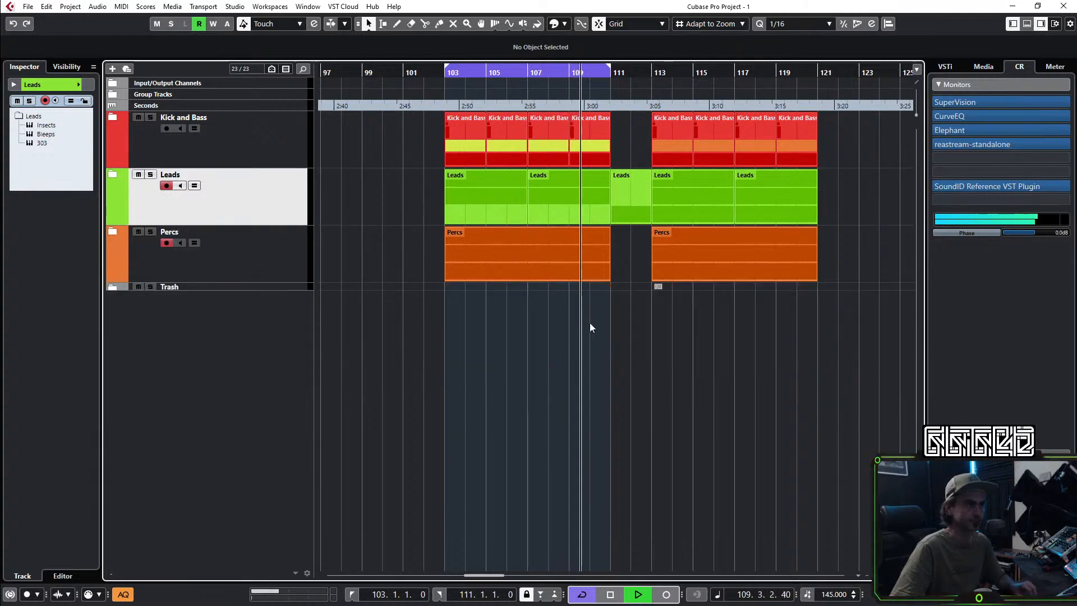
scroll(587, 326, "down", 1)
scroll(584, 286, "left", 1)
left_click_drag(486, 128, 535, 254)
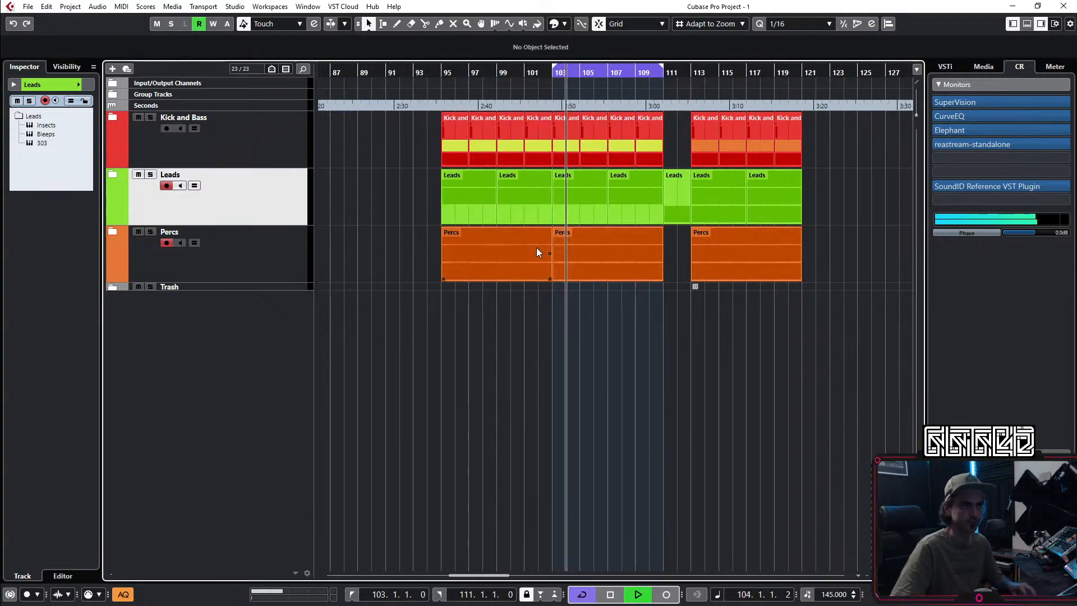
Step: Play from bar 95, expand the Percs folder and rename its second track "Open hat"
left_click(443, 68)
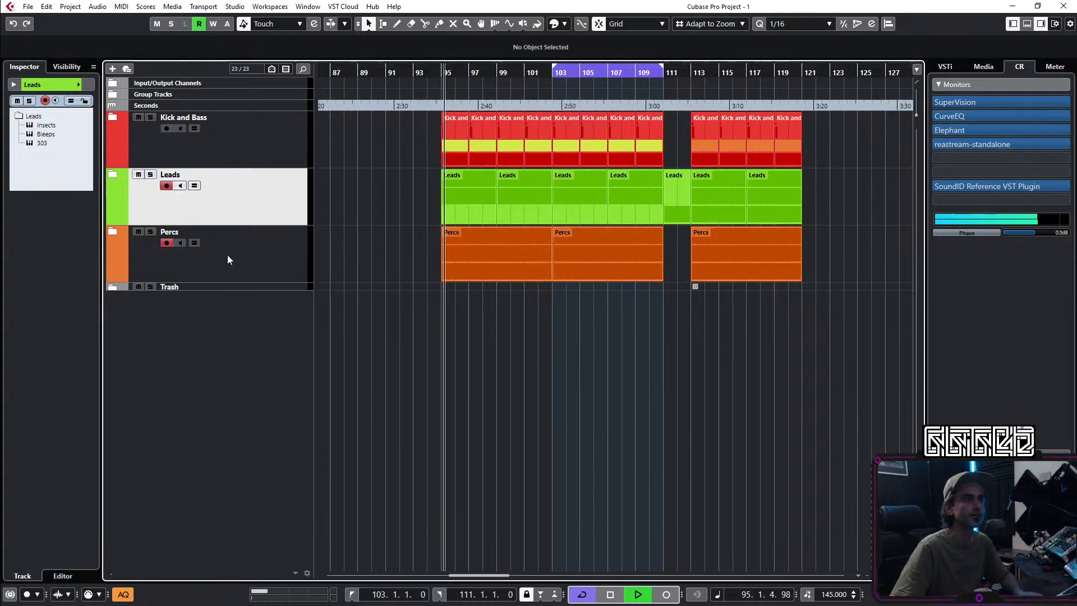
left_click(112, 231)
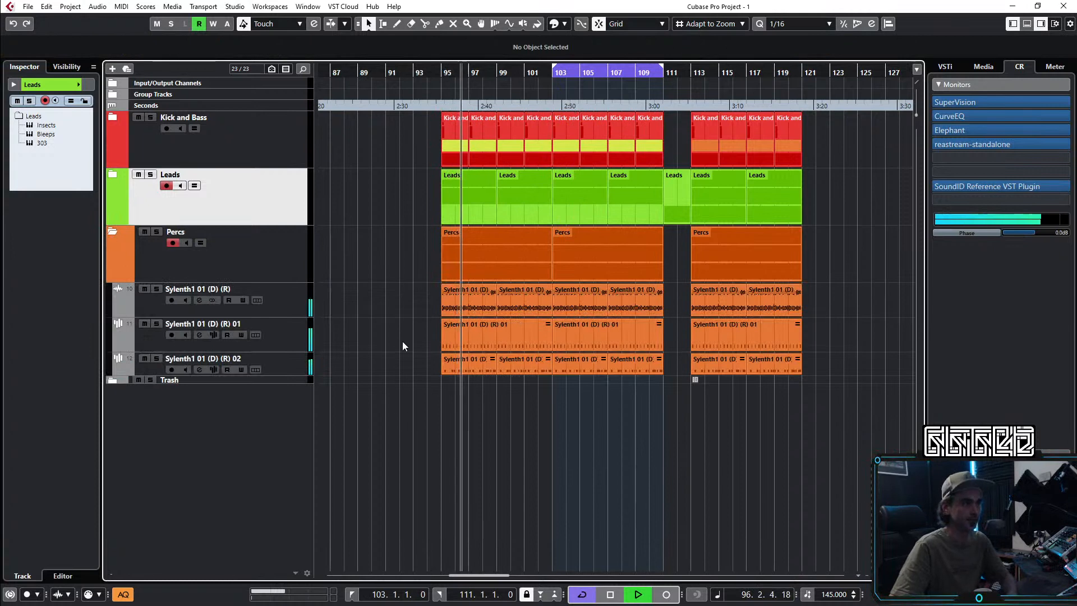
left_click(179, 324)
double_click(180, 324)
type("Open ha")
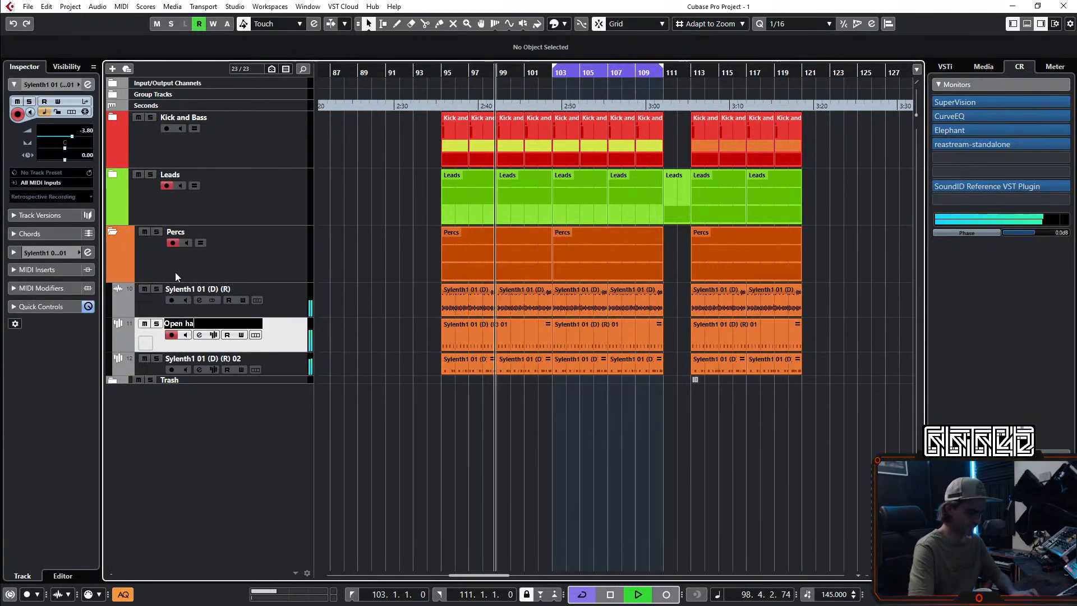
type("t")
key("Return")
Step: Mute the Open hat clips between bars 95 and 111
key("7")
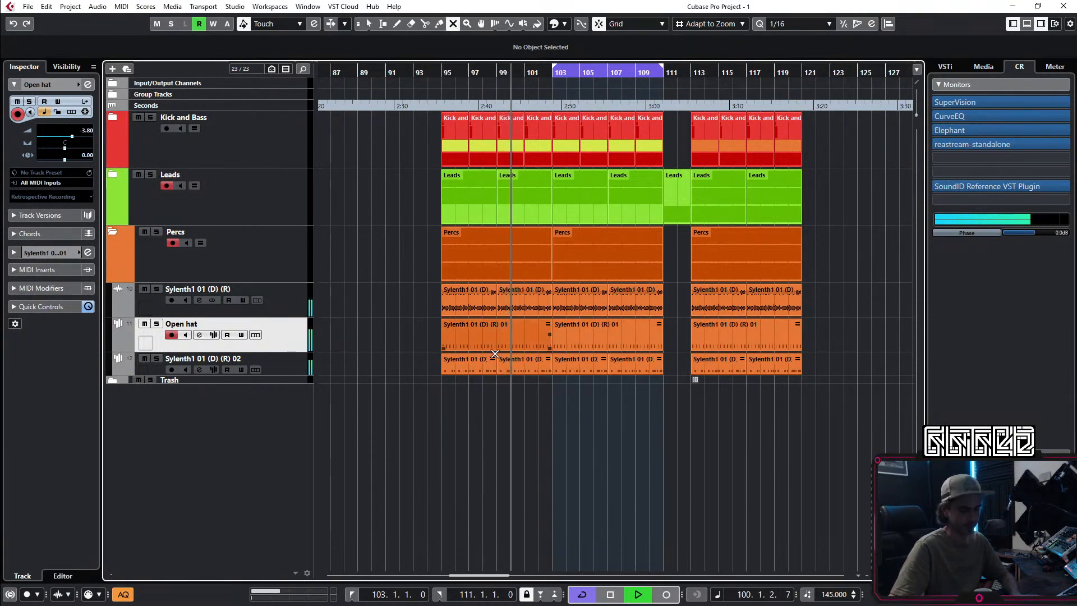
left_click_drag(415, 339, 575, 325)
key("1")
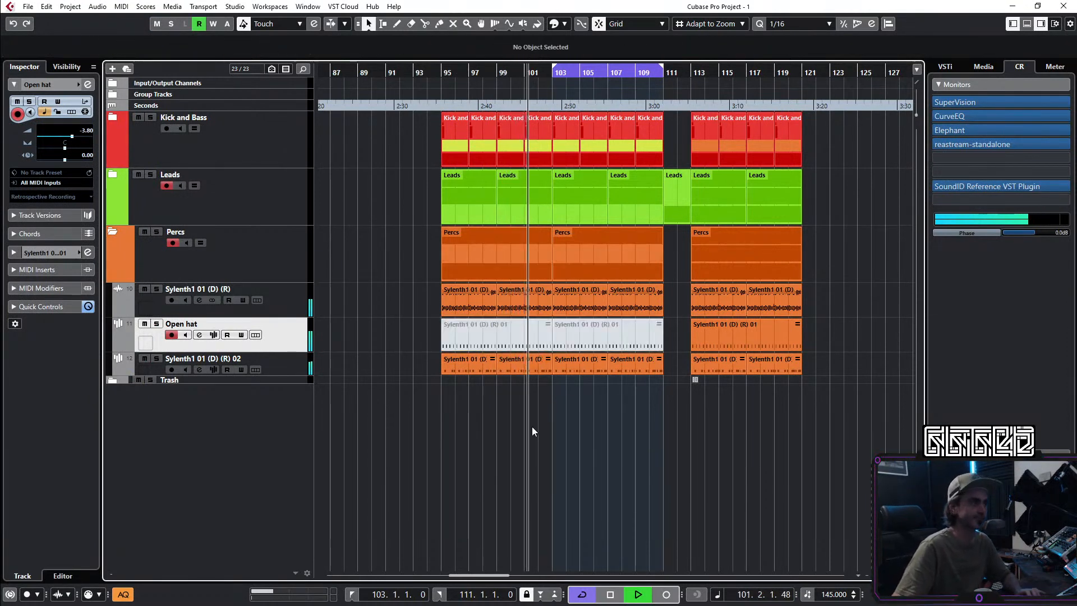
Step: Collapse the Percs folder and delete its block at bars 103–111
left_click(112, 233)
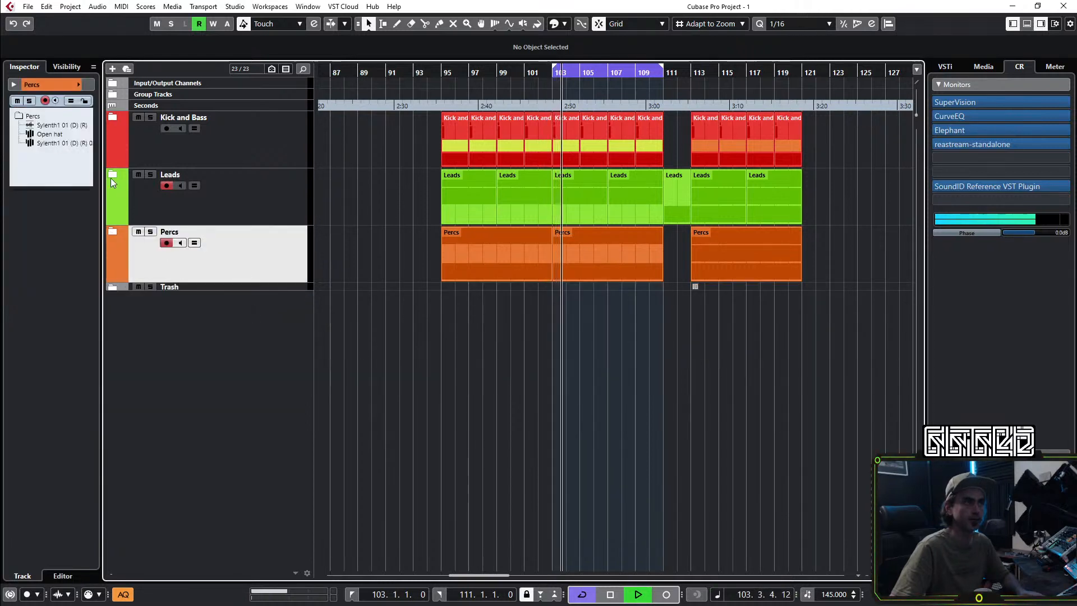
left_click(561, 241)
key("Delete")
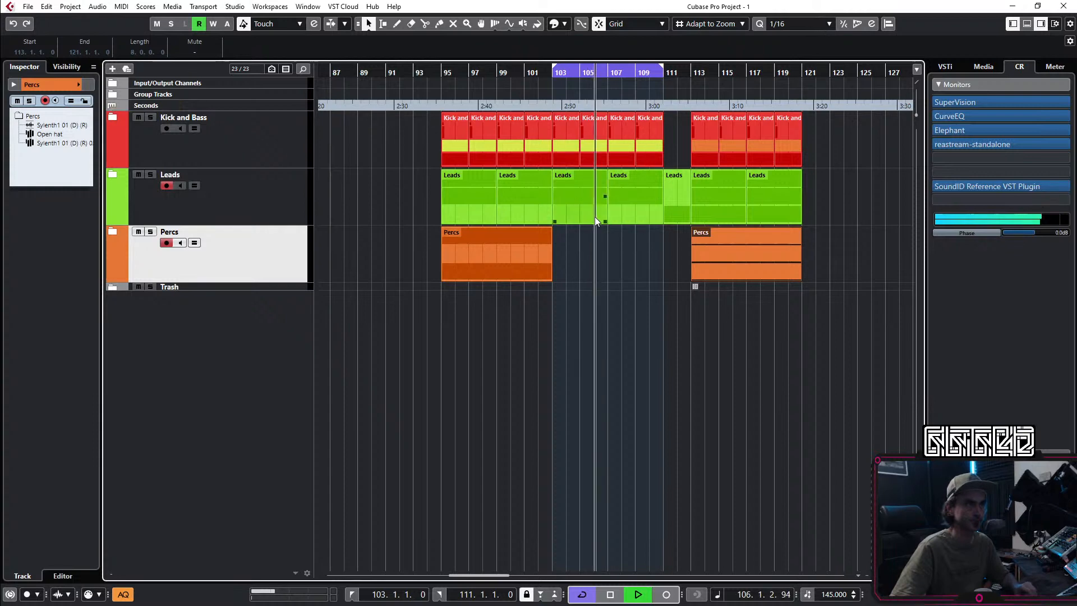
Step: Expand the Leads folder, unmute the 303 clip at bar 103 and audition it from the loop start
scroll(594, 212, "up", 4)
left_click(112, 175)
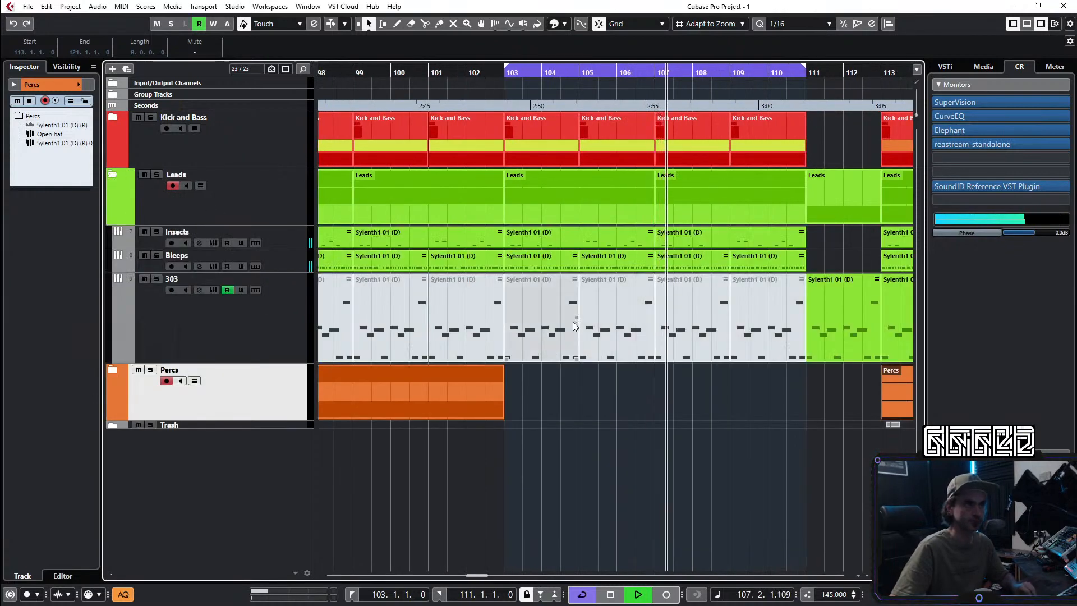
scroll(576, 325, "down", 2)
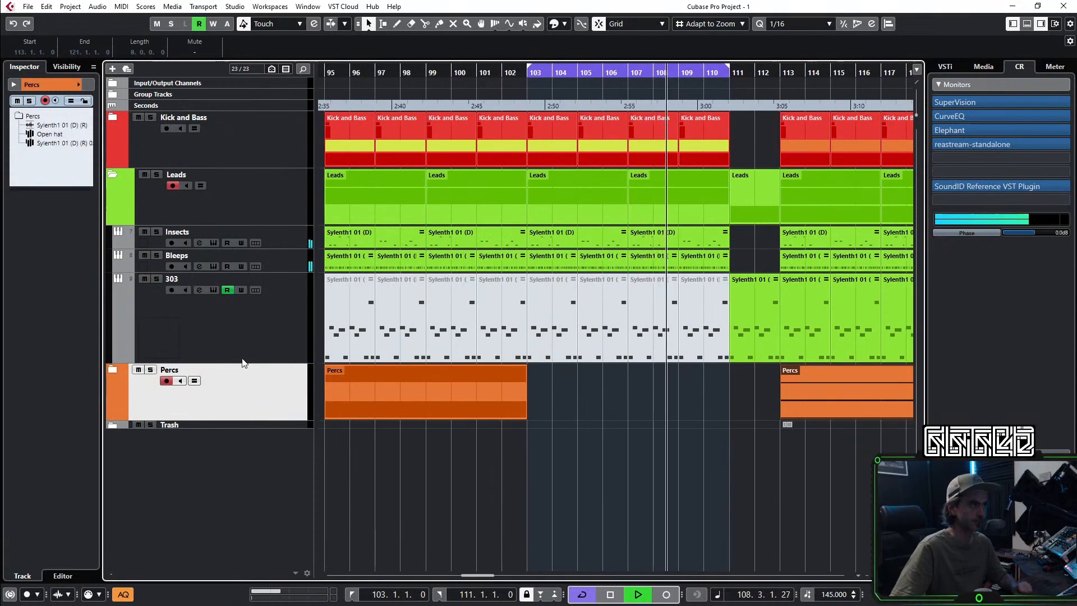
left_click(592, 399)
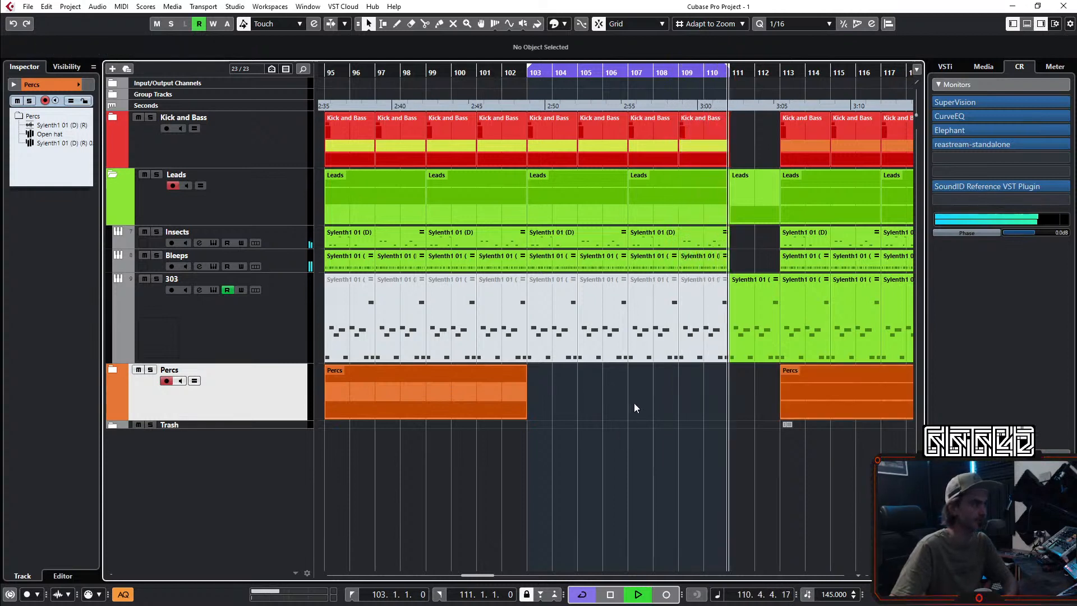
key("7")
key("space")
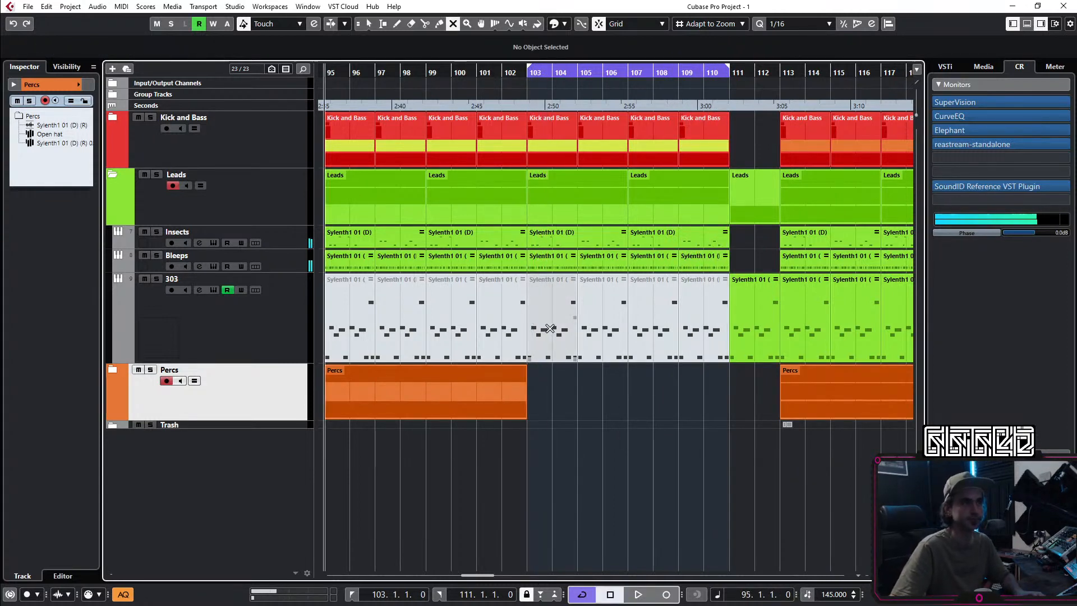
left_click(537, 330)
key("KP_1")
key("space")
key("1")
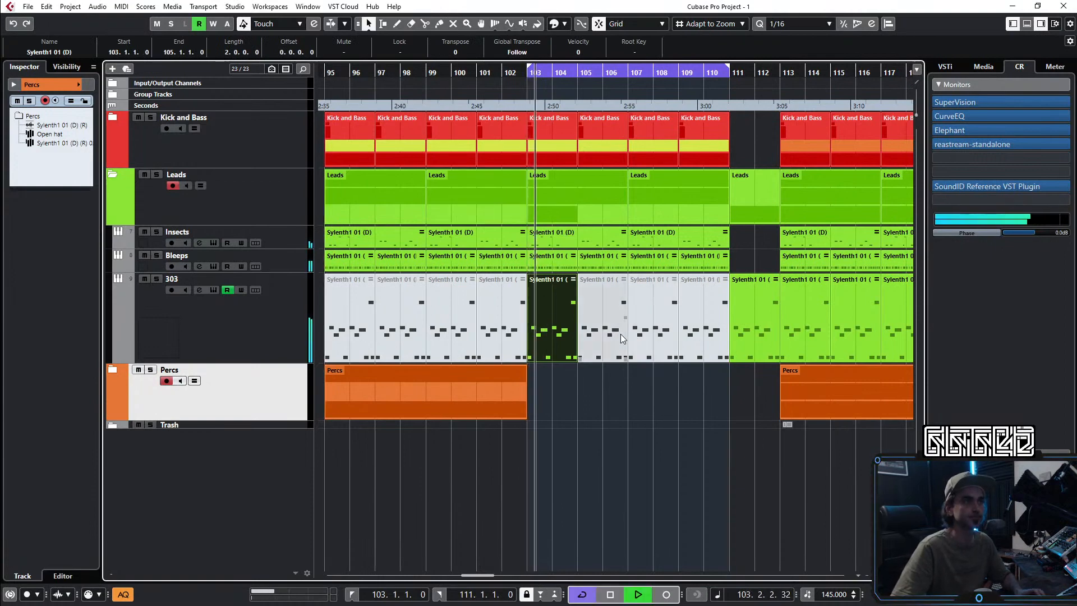
left_click(558, 400)
key("space")
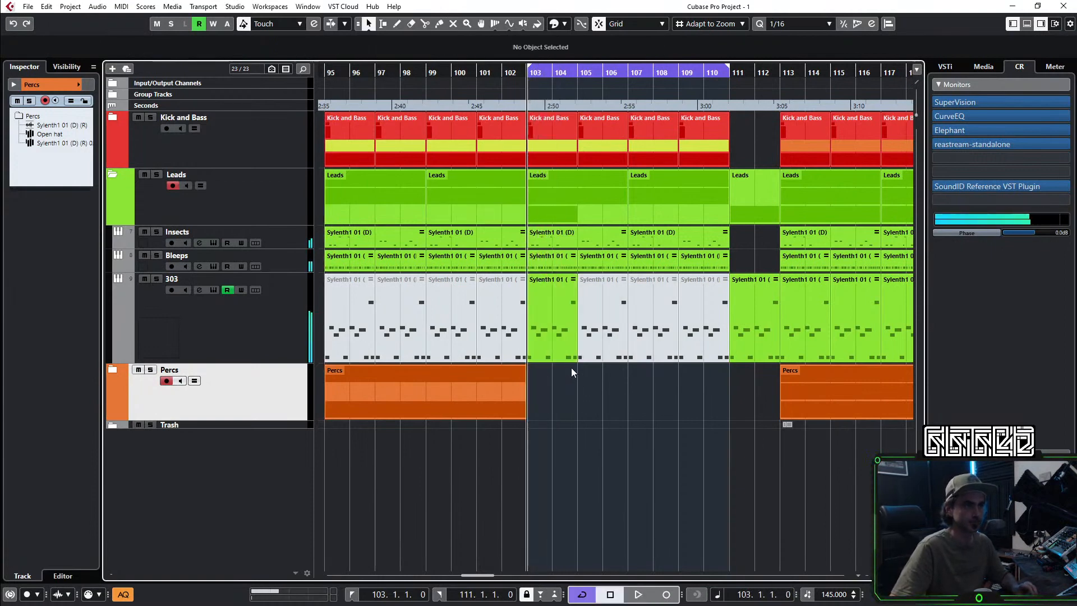
Step: Try trimming the 303 clip at bar 103 to about three quarters of a bar and play it back
scroll(572, 368, "up", 5)
left_click_drag(593, 359, 465, 360)
key("space")
scroll(559, 367, "down", 5)
scroll(516, 374, "down", 3)
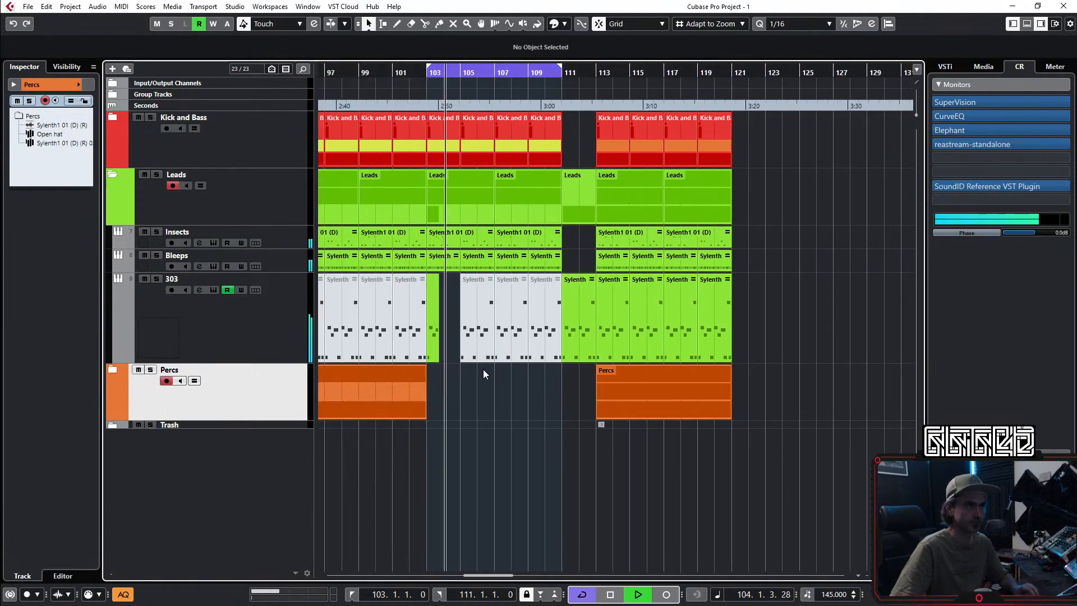
left_click_drag(483, 370, 600, 386)
scroll(596, 385, "up", 3)
key("space")
key("space")
Step: Check the 303 track's filter cutoff automation across bars 103–111
left_click(119, 358)
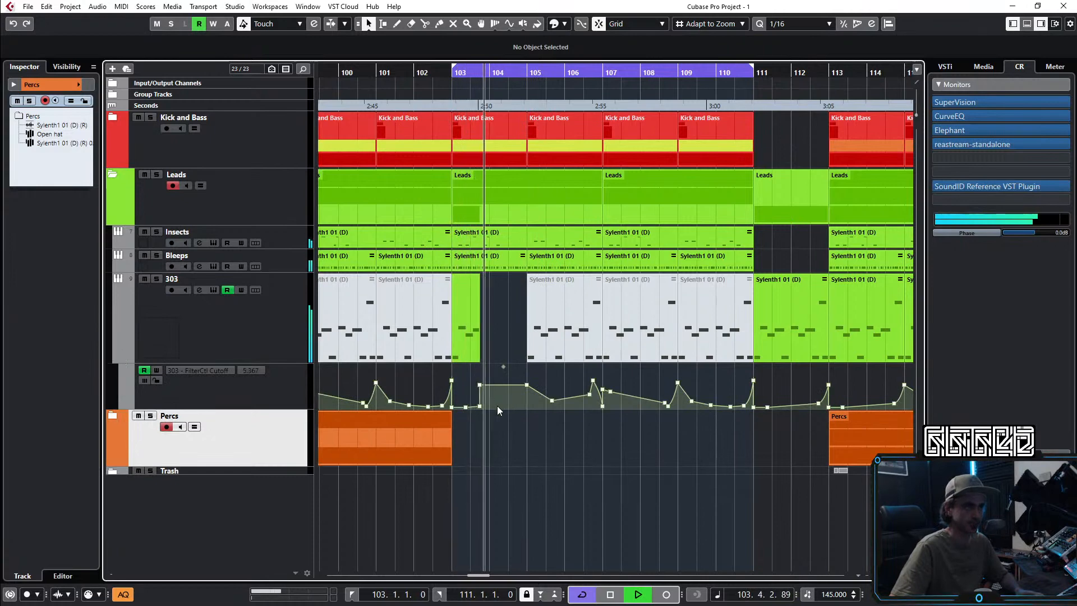
left_click(118, 357)
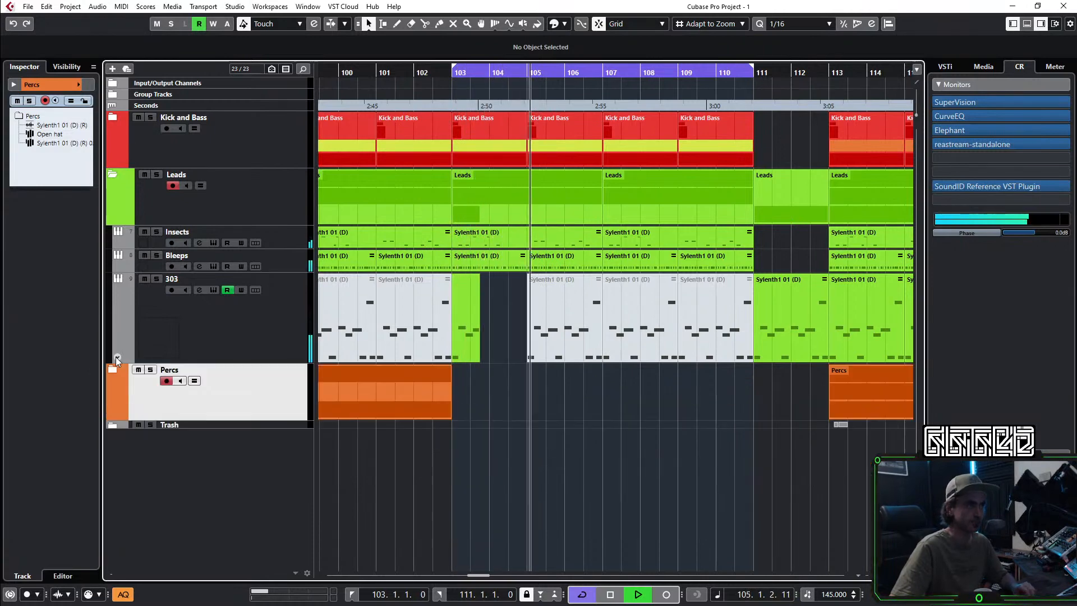
scroll(553, 393, "down", 2)
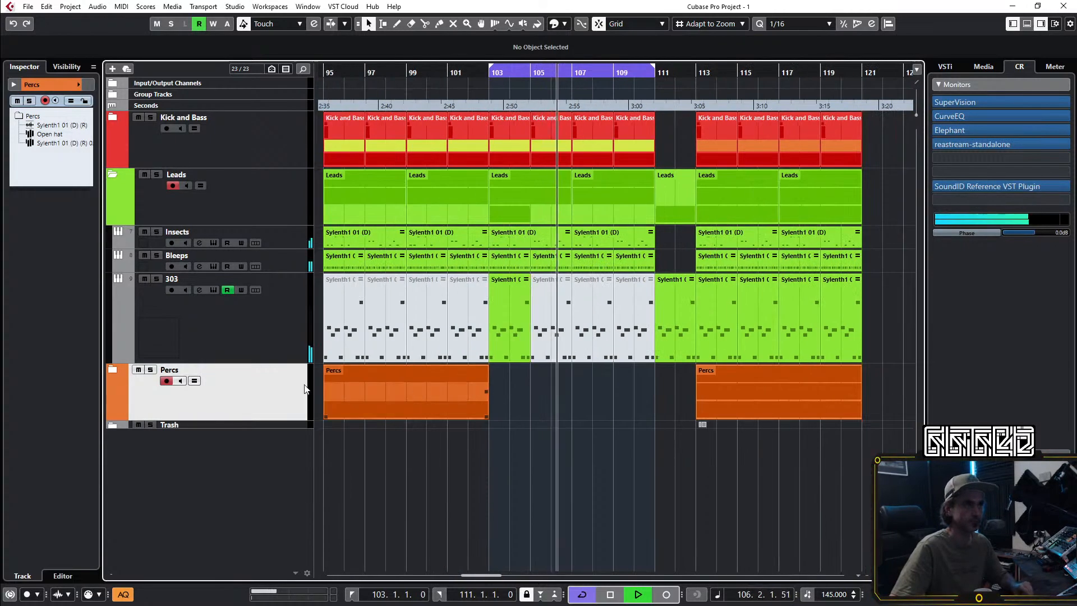
Step: Duplicate the 303 track and delete all clips on the duplicate
key("space")
right_click(250, 338)
left_click(315, 370)
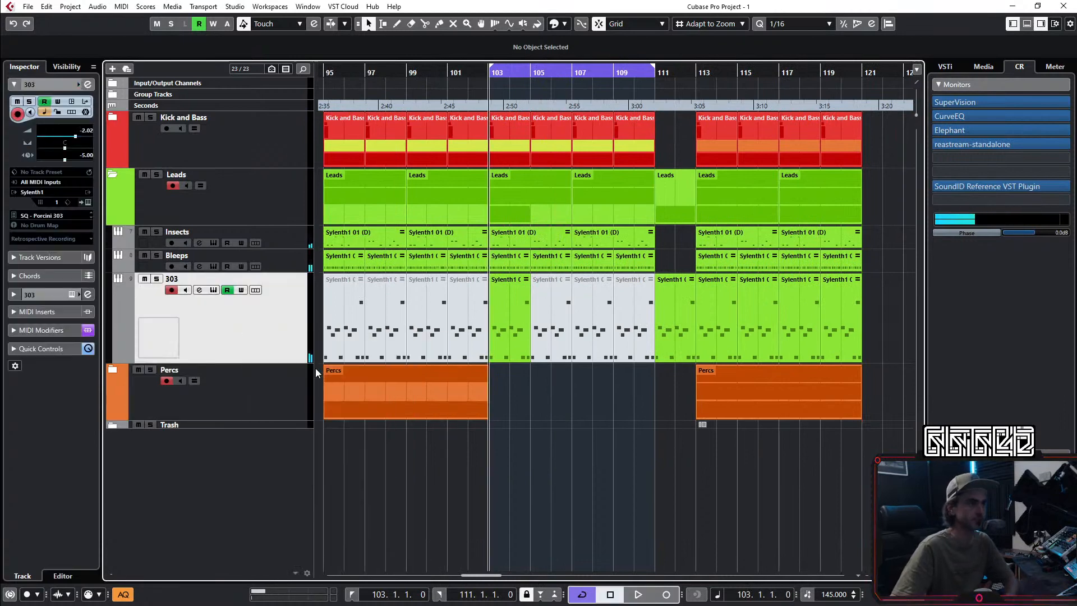
right_click(265, 411)
left_click(314, 200)
key("Delete")
Step: Delete the muted clips on the original 303 track at bars 95–103 and 105–111, and move its bar 103 clip onto the duplicate track
left_click_drag(630, 380, 583, 335)
key("Delete")
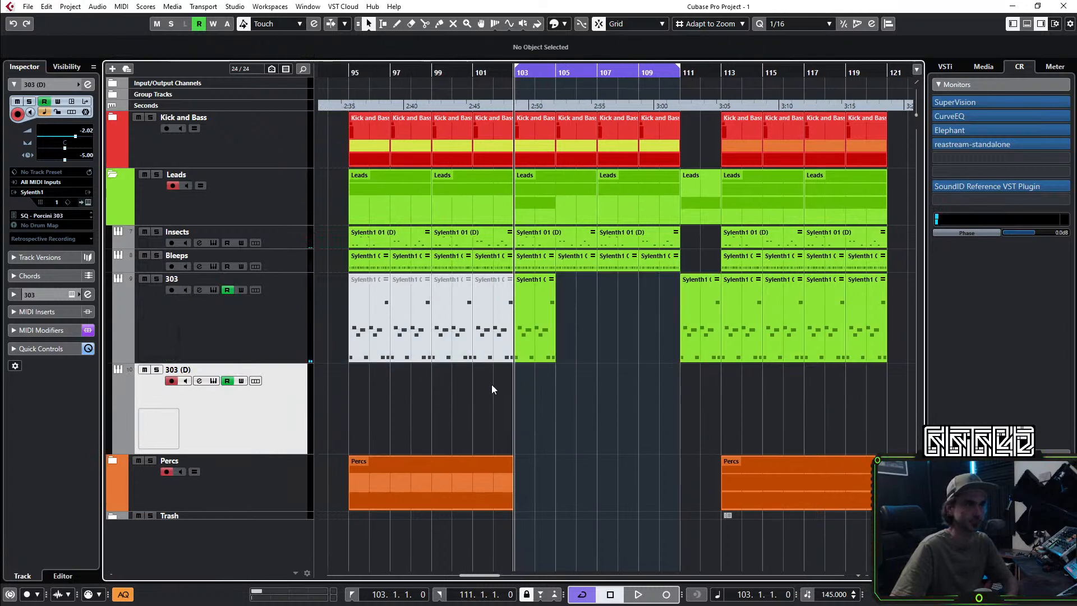
left_click_drag(492, 386, 383, 321)
key("Delete")
left_click_drag(529, 323, 528, 392)
key("space")
left_click(587, 399)
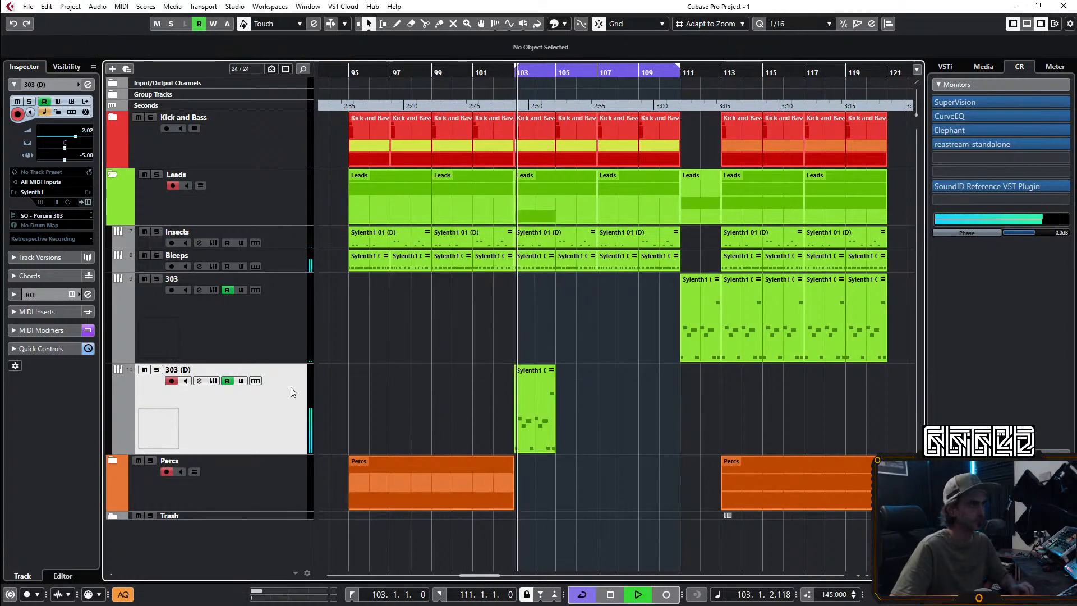
Step: Split the two-bar clip on the 303 (D) track at bar 104
scroll(538, 454, "up", 3)
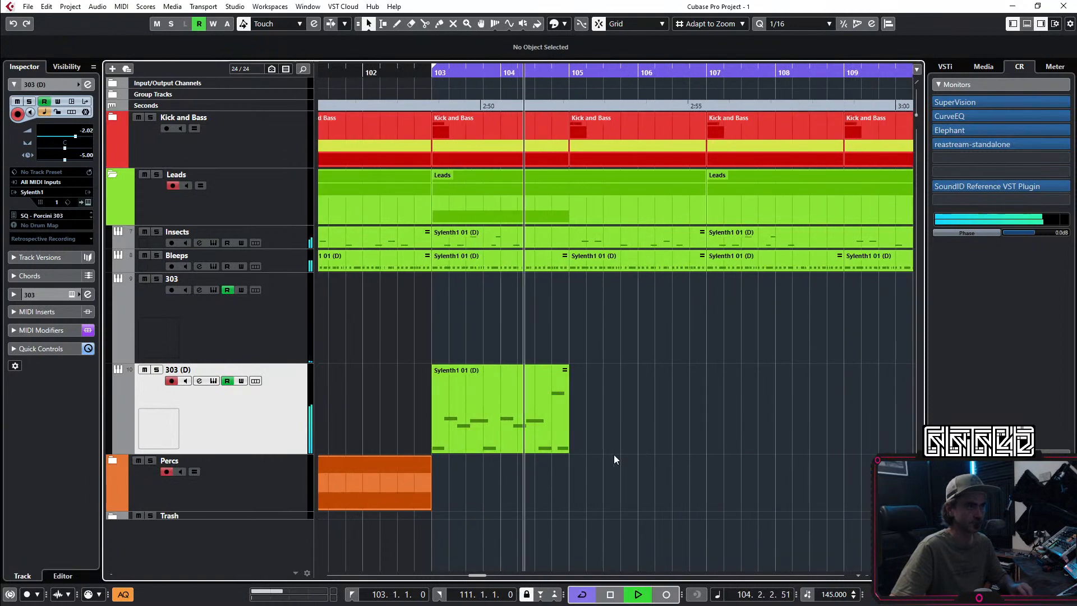
key("3")
key("space")
key("space")
left_click(503, 445)
key("1")
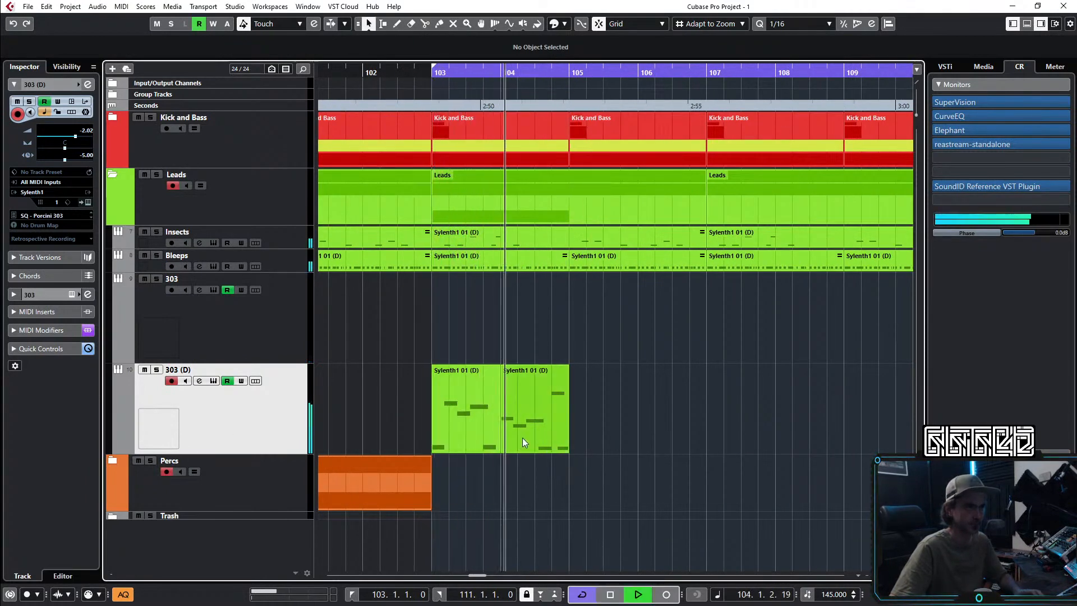
Step: Move the second half of the split 303 (D) clip from bar 104 to bar 105 and audition it
key("space")
key("space")
scroll(566, 417, "down", 1)
scroll(565, 416, "down", 1)
scroll(556, 420, "right", 3)
key("space")
left_click_drag(413, 440, 464, 439)
key("space")
Step: Show the filter cutoff automation lane of the 303 (D) track and examine it around bars 103–107
left_click(120, 447)
scroll(402, 473, "down", 1)
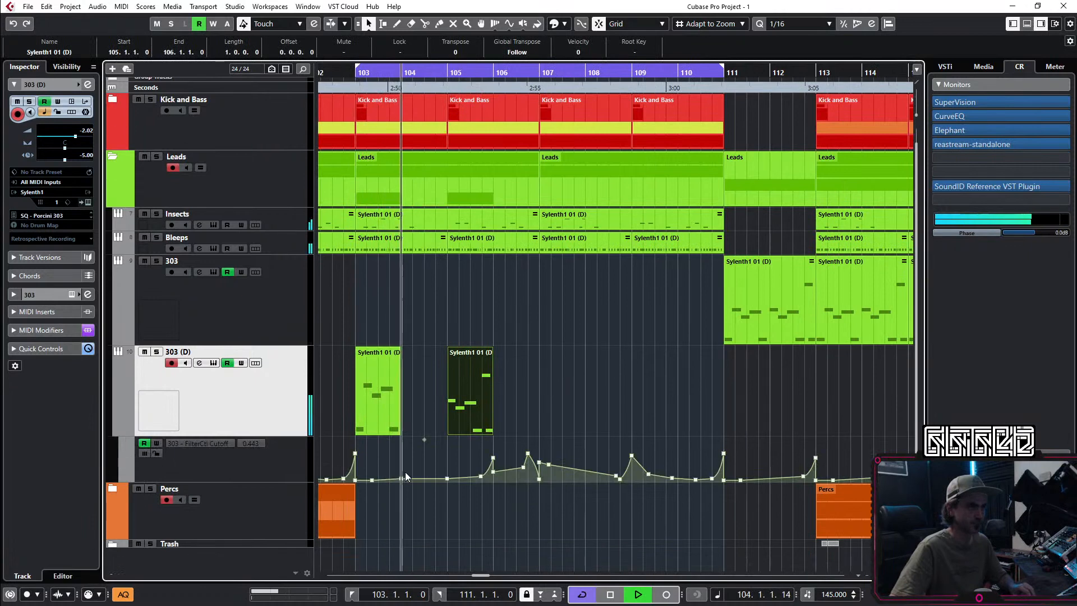
scroll(401, 470, "up", 1)
scroll(426, 477, "left", 2)
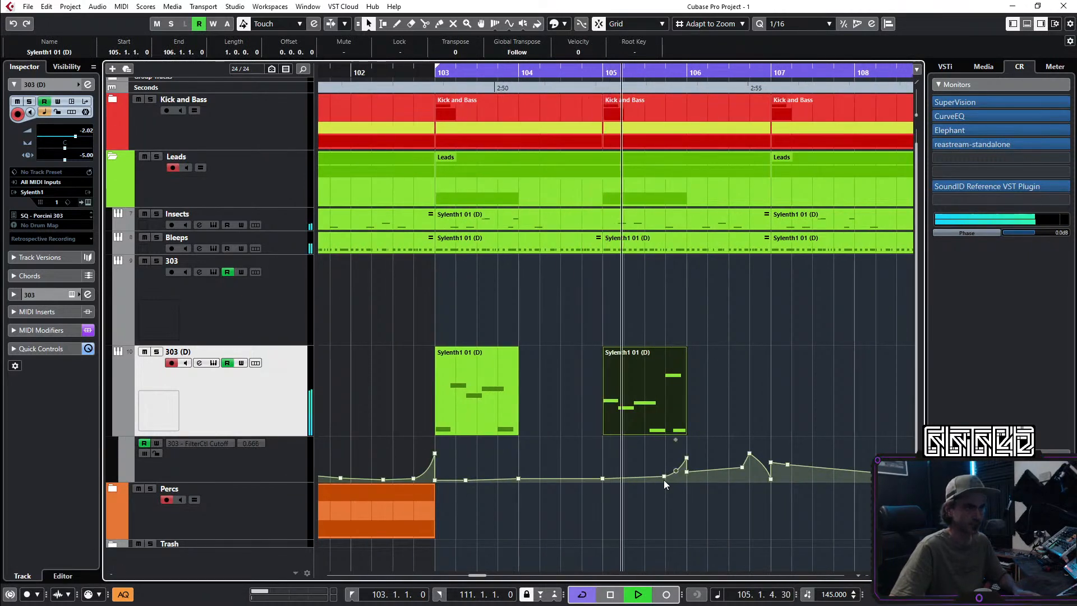
Step: Delete the one-bar 303 (D) clip at bar 105 and replay the loop from bar 103
key("space")
key("space")
key("Delete")
key("space")
key("space")
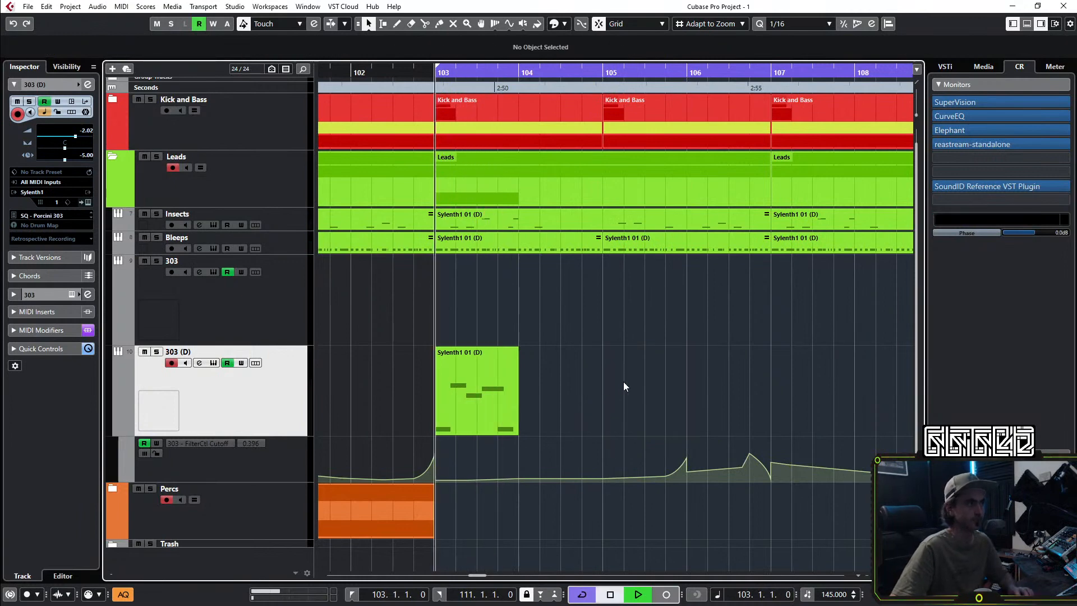
Step: Copy the one-bar 303 (D) clip from bar 103 to bars 105, 107 and 109
scroll(615, 381, "down", 1)
scroll(647, 382, "right", 1)
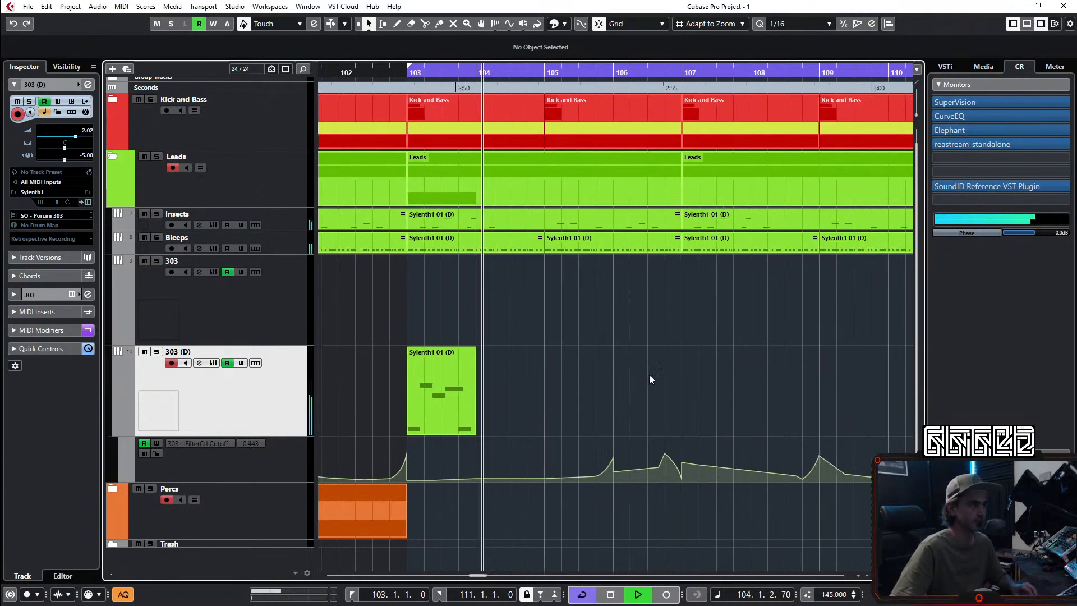
scroll(640, 385, "down", 1)
scroll(625, 382, "right", 1)
key("space")
key("space")
left_click_drag(385, 403, 477, 403)
left_click(558, 379)
left_click_drag(371, 409, 374, 407)
left_click_drag(378, 403, 564, 384)
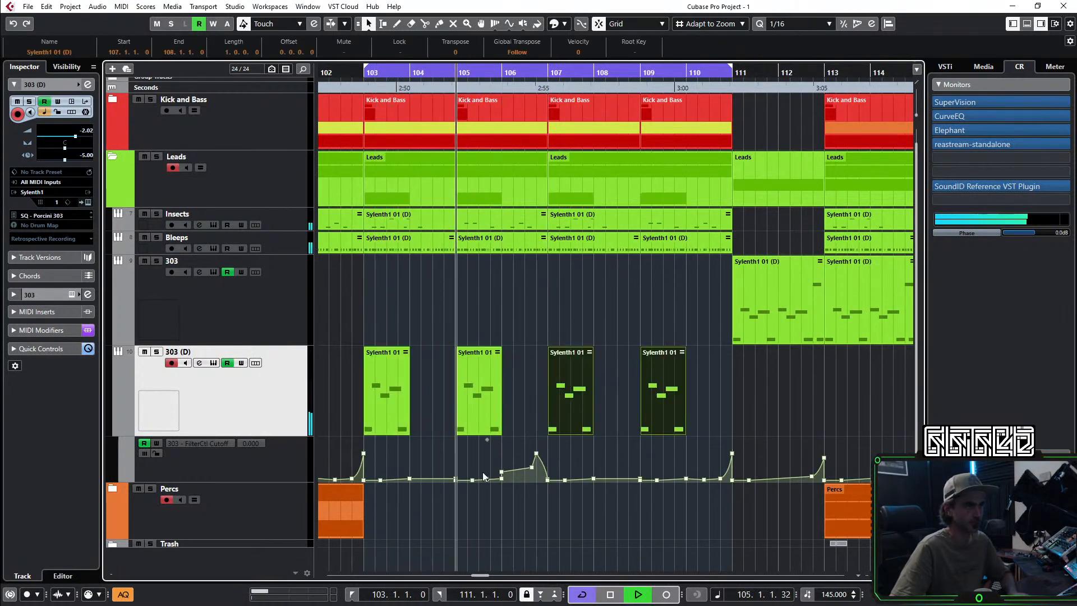
Step: Clear the filter cutoff automation peaks of the 303 (D) track between bars 103 and 111
left_click_drag(352, 443, 760, 476)
key("Delete")
key("g")
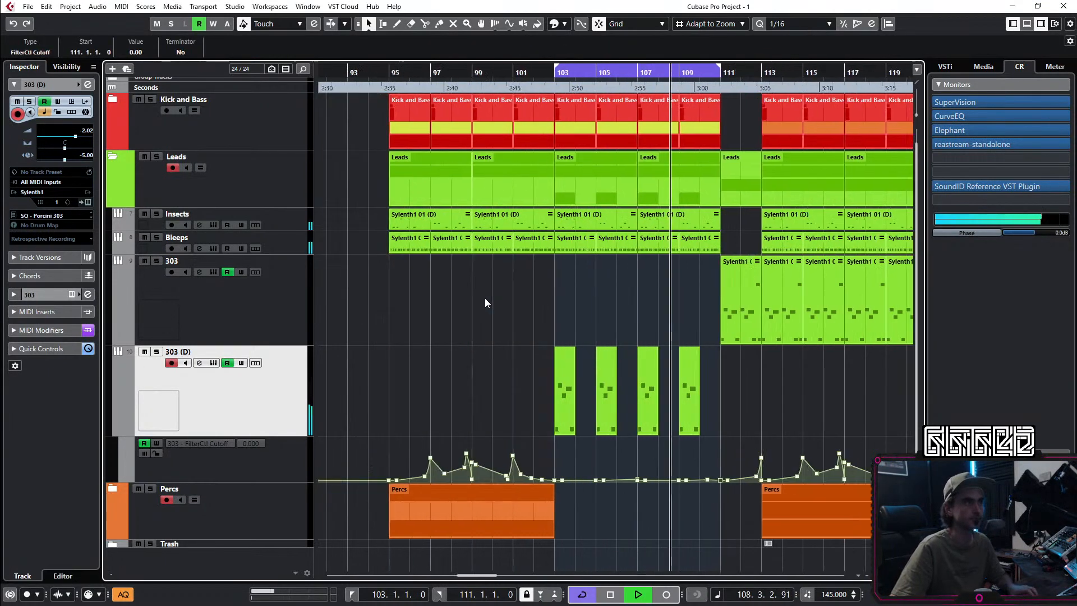
Step: Mute the Bleeps clips between bars 95 and 111 and play from the loop start
key("7")
left_click_drag(694, 266, 596, 271)
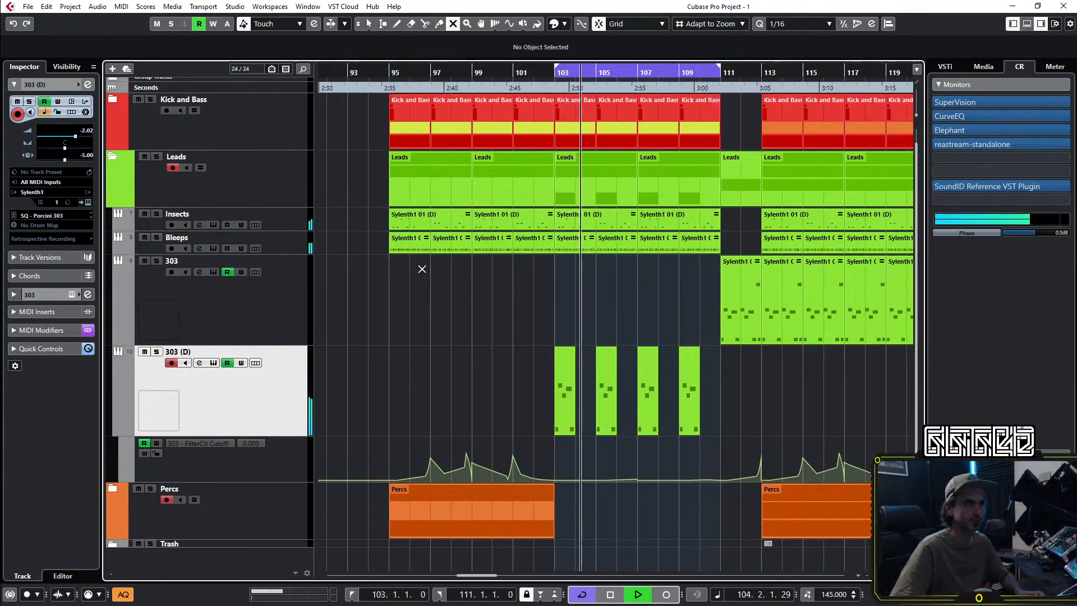
left_click_drag(368, 257, 724, 241)
key("1")
key("KP_1")
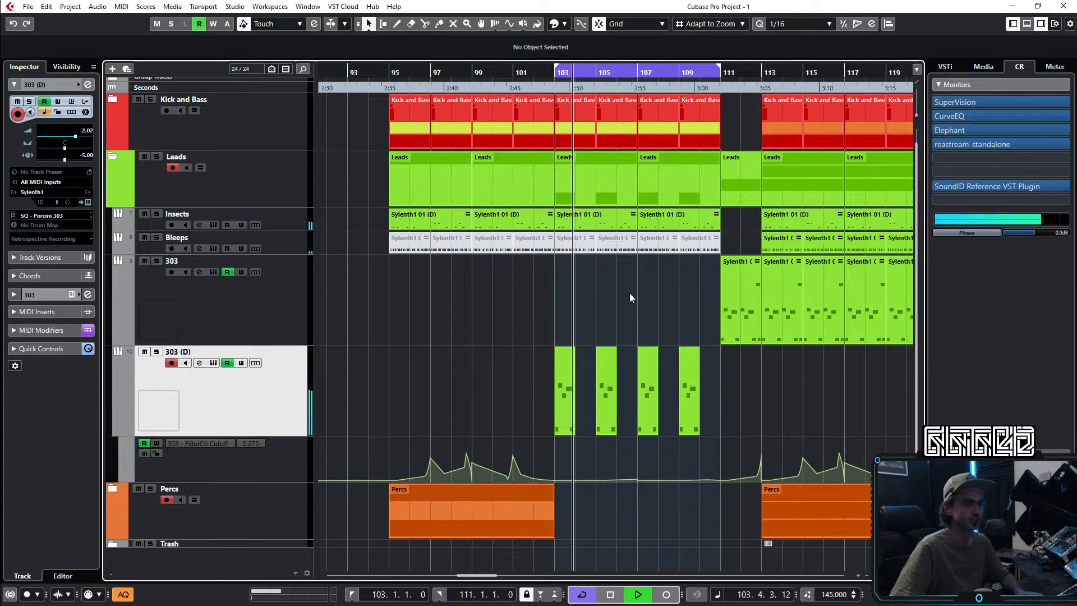
Step: Shape the 303 (D) filter cutoff automation into a curved rise from bar 103 to about 36.67 at bar 104
left_click(119, 426)
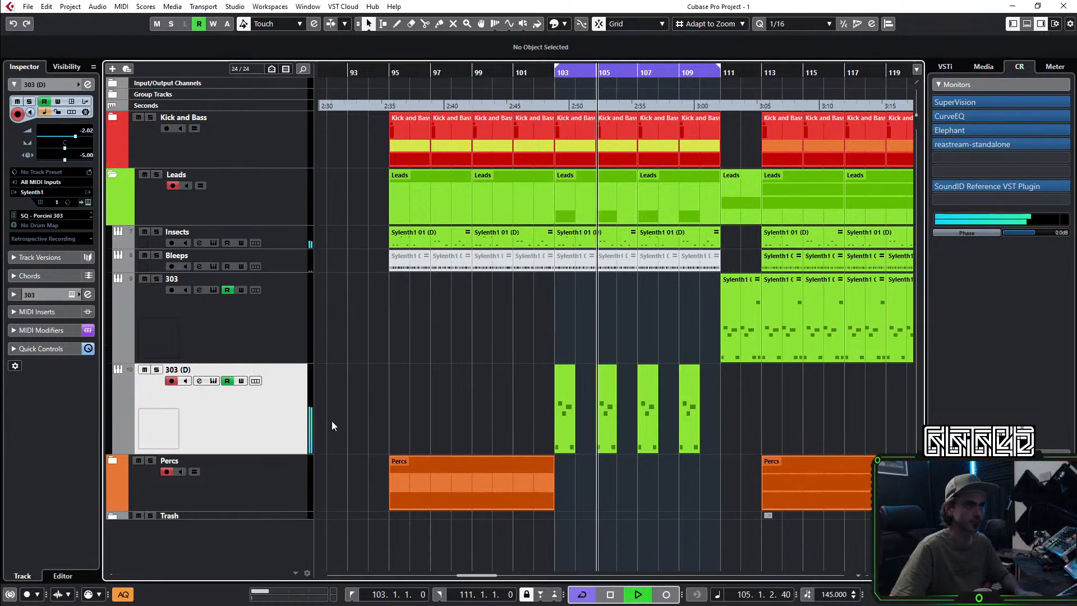
left_click(117, 449)
scroll(579, 489, "up", 3)
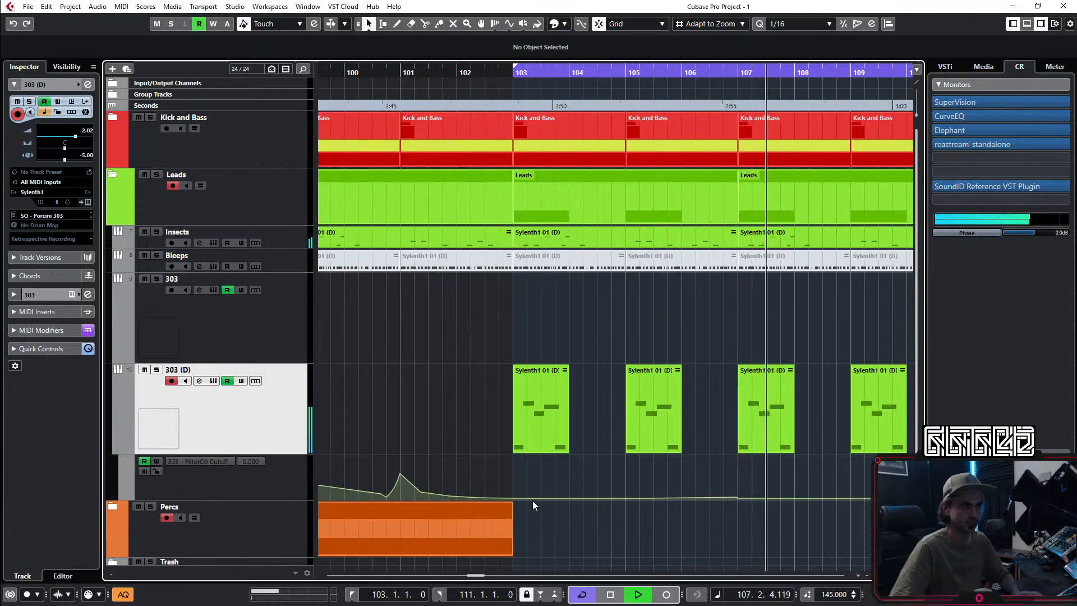
left_click_drag(534, 498, 569, 468)
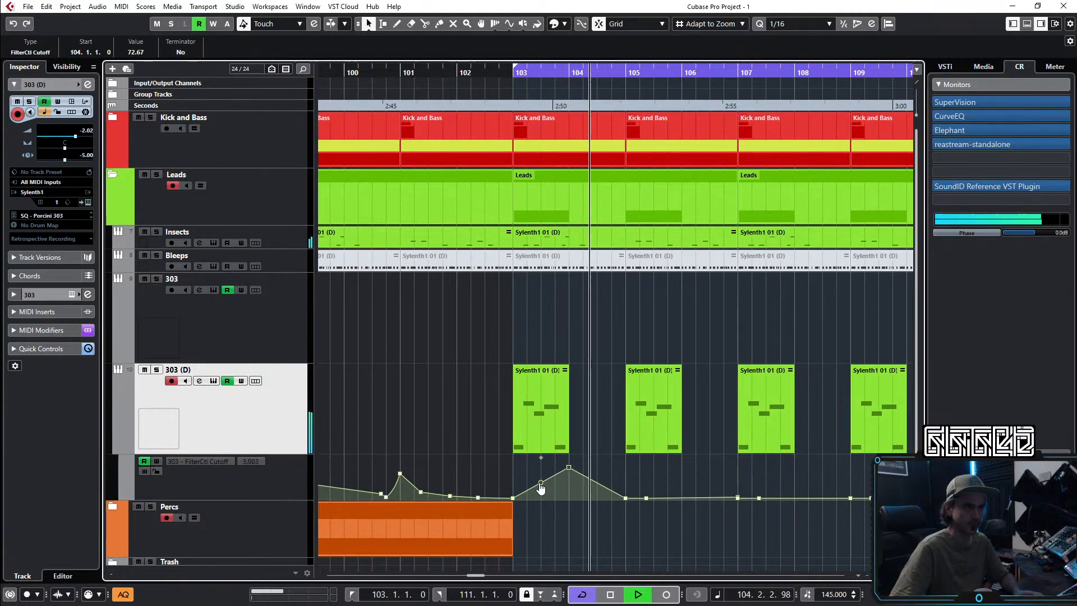
left_click_drag(542, 484, 542, 494)
key("space")
key("space")
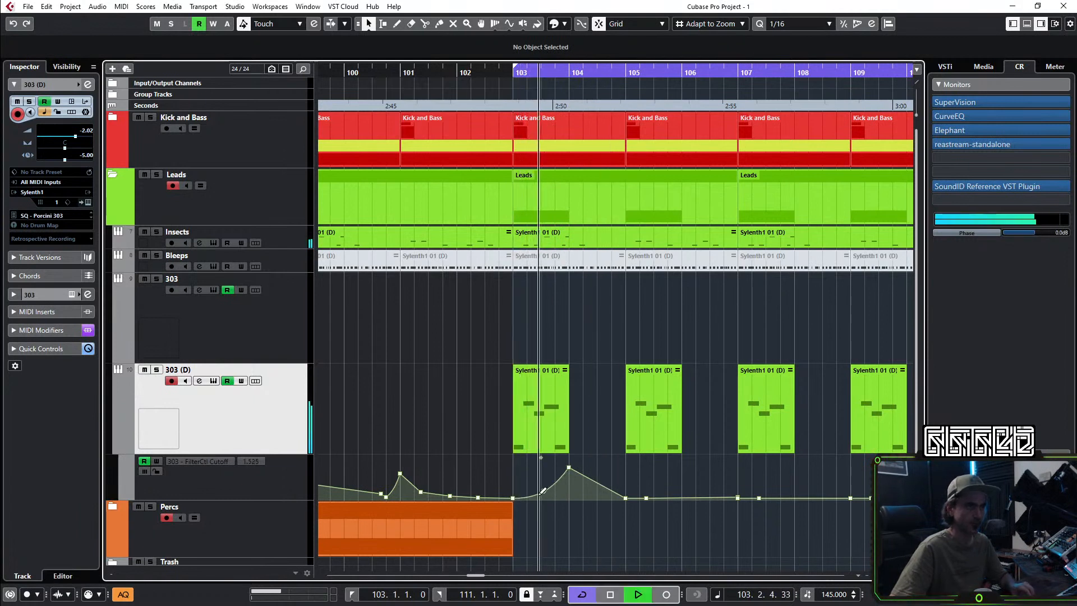
left_click_drag(569, 468, 570, 482)
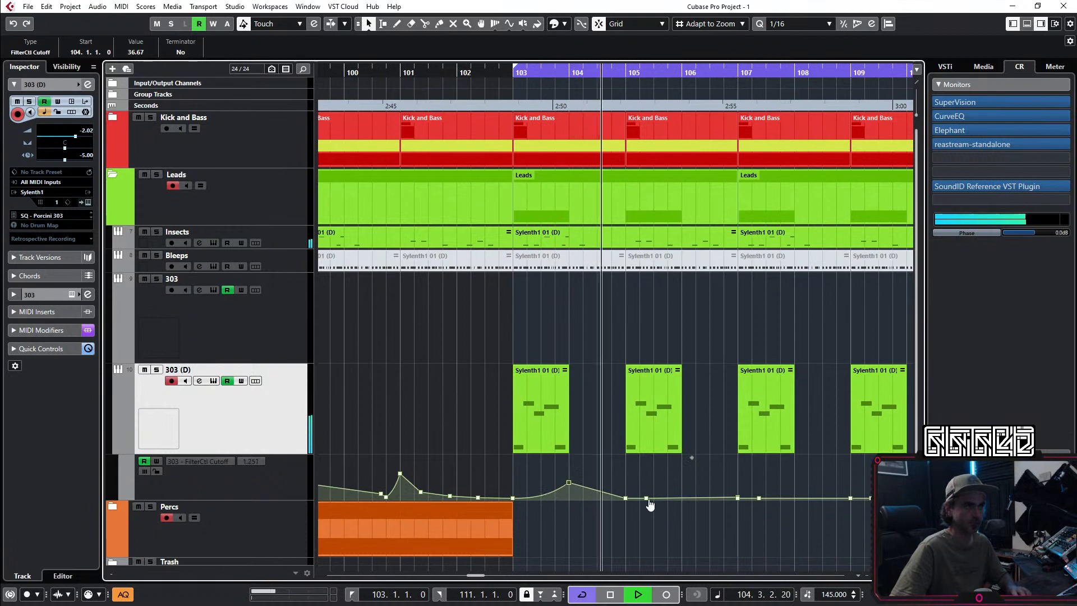
Step: Delete the 303 (D) filter cutoff automation points between bars 105 and 112 and restart playback from the loop start
key("space")
key("space")
left_click_drag(619, 483, 776, 520)
key("Delete")
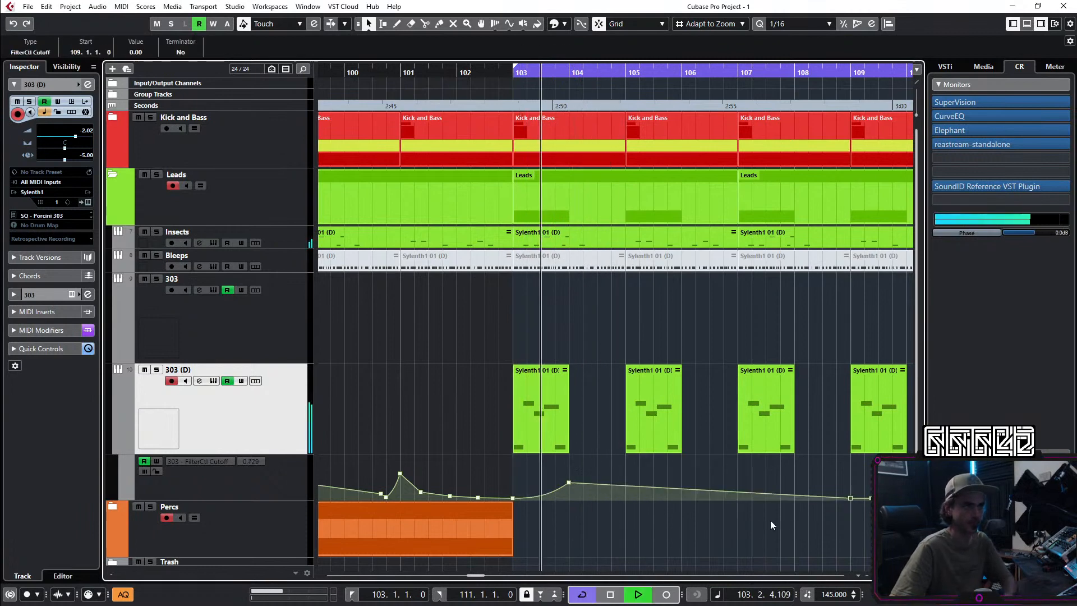
key("g")
key("g")
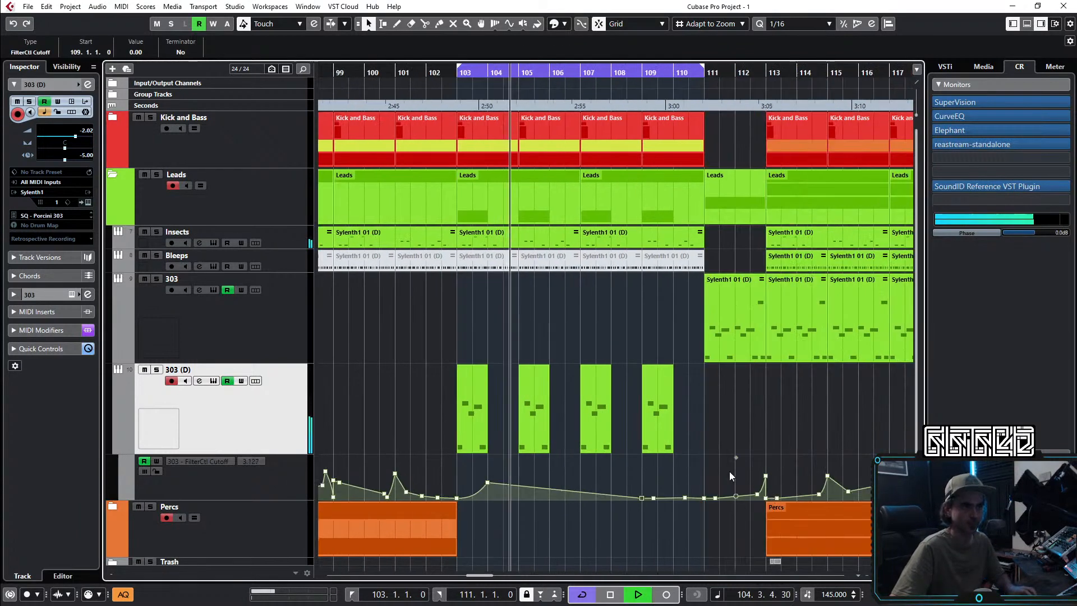
left_click_drag(626, 481, 744, 525)
key("Delete")
key("space")
key("space")
Step: Add 303 (D) filter cutoff points at bar 105 (30.00) and bar 106, curving the automation down to near zero between them
scroll(511, 484, "up", 3)
left_click(527, 484)
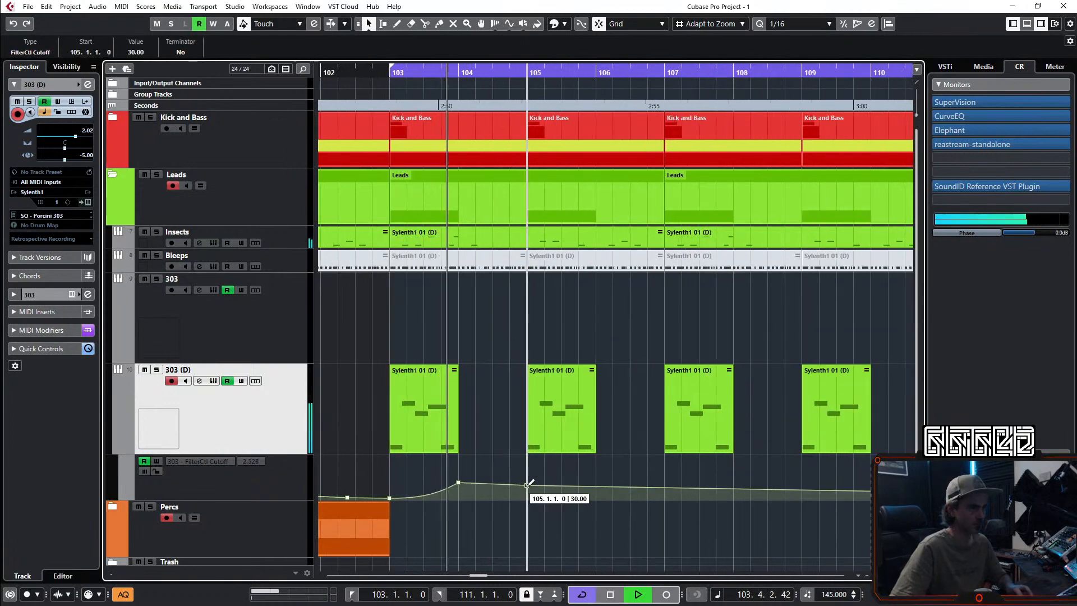
left_click(596, 498)
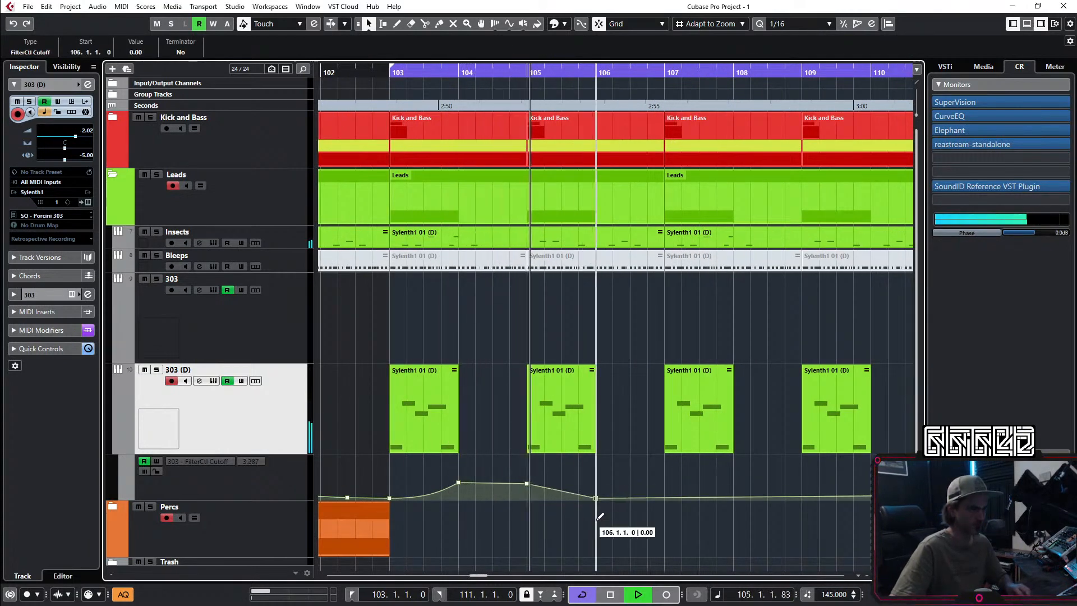
left_click_drag(561, 493, 593, 501)
key("space")
key("space")
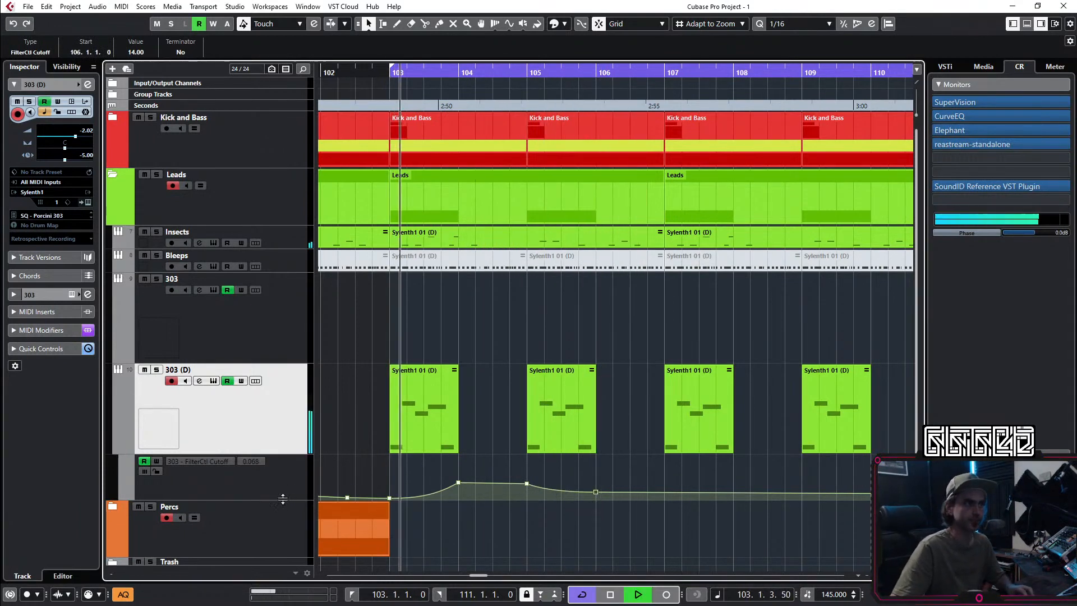
left_click_drag(281, 499, 284, 544)
scroll(613, 477, "down", 2)
left_click_drag(596, 467, 591, 490)
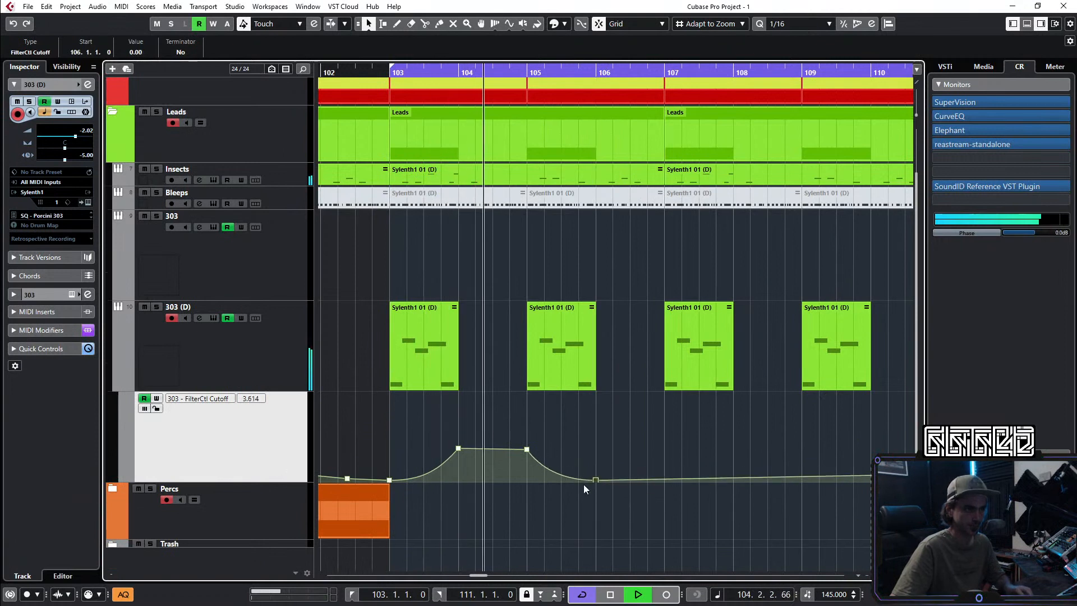
Step: Add a cutoff dip after beat 3 of bar 105 and a curved peak of 21.43 at beat 4, falling again by bar 106
scroll(577, 469, "up", 3)
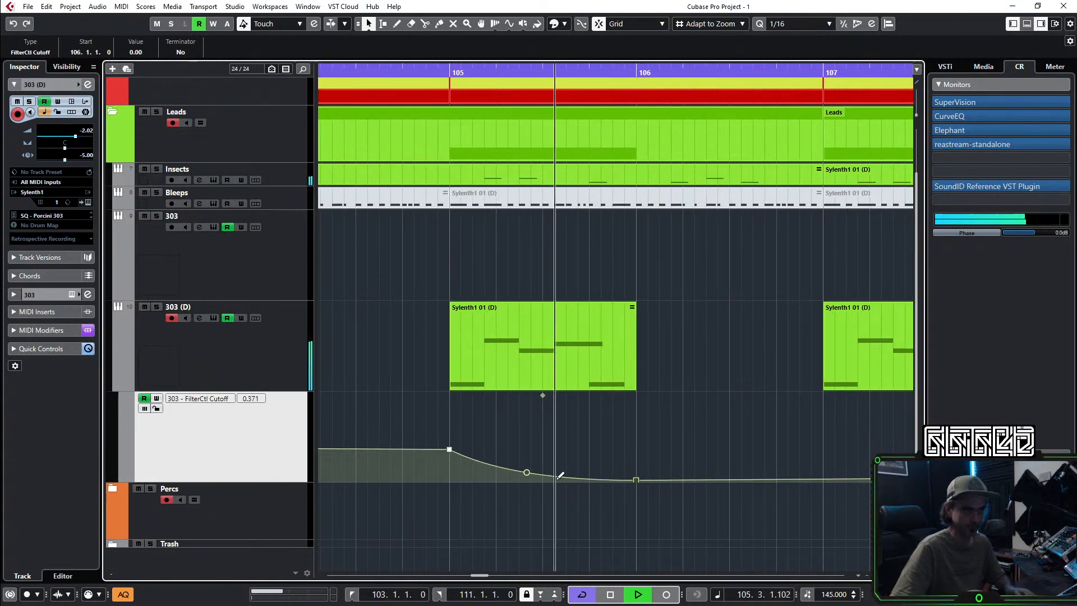
left_click(558, 476)
left_click_drag(636, 481, 636, 444)
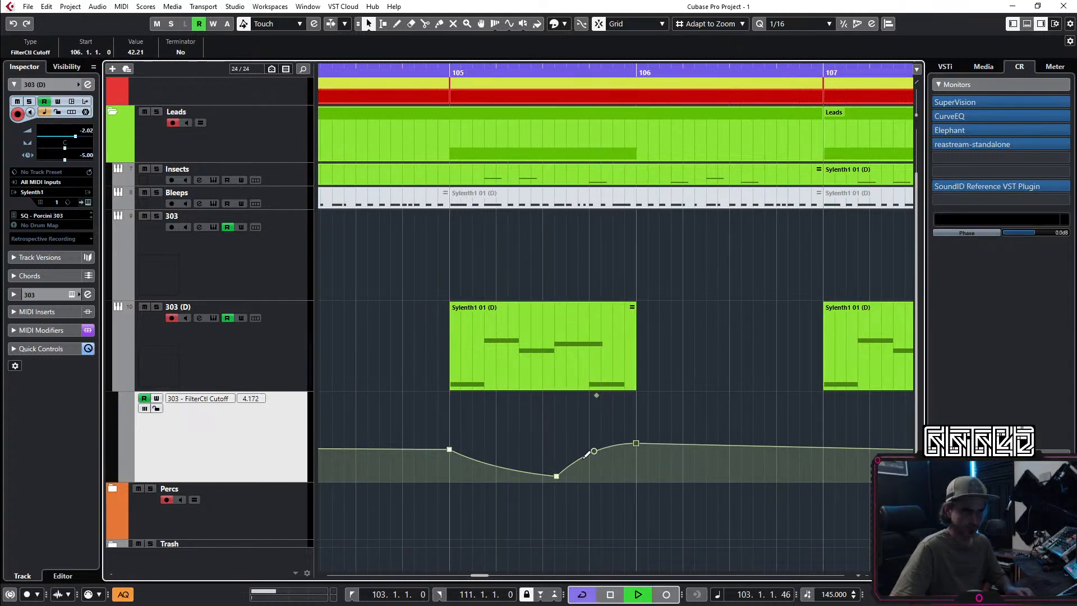
left_click_drag(635, 442, 589, 468)
key("space")
key("space")
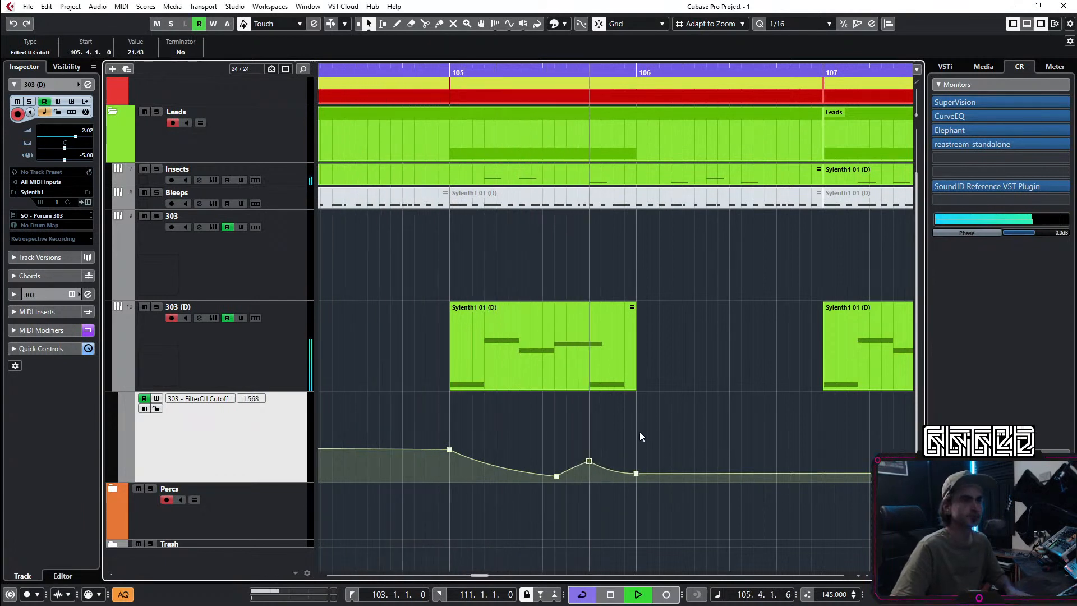
Step: Lower the cutoff point at bar 106 to 0.00 and raise the peak at beat 4 of bar 105 to 26.62
key("space")
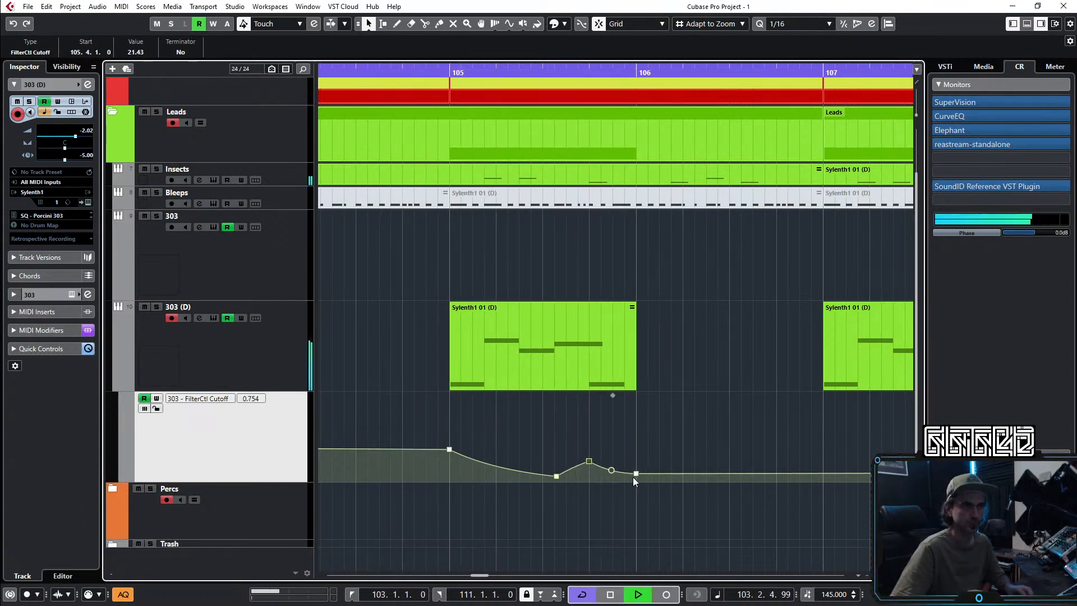
left_click_drag(638, 481, 638, 488)
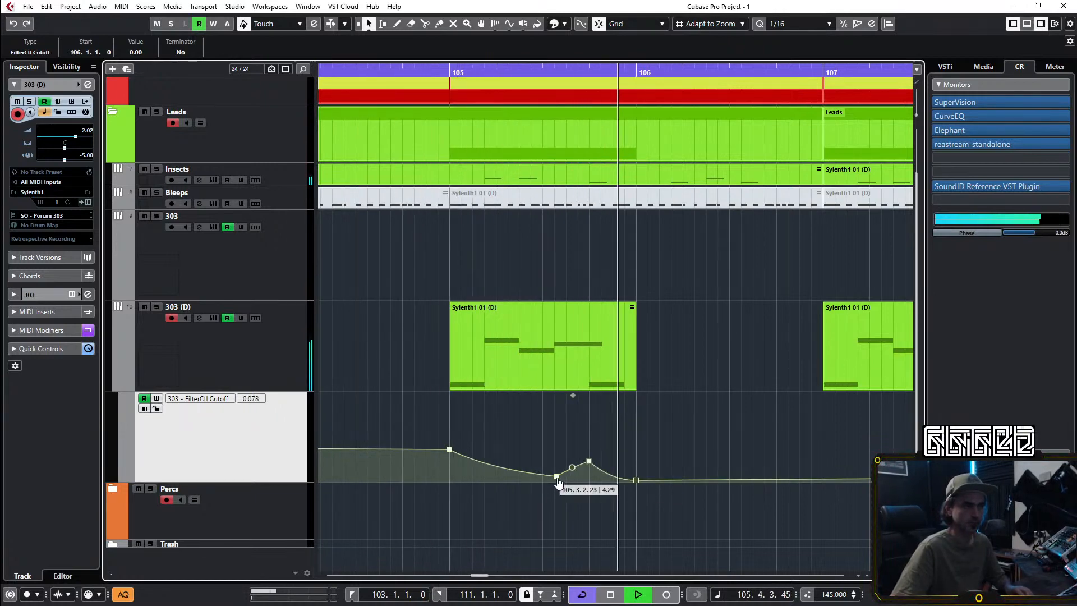
scroll(637, 432, "down", 3)
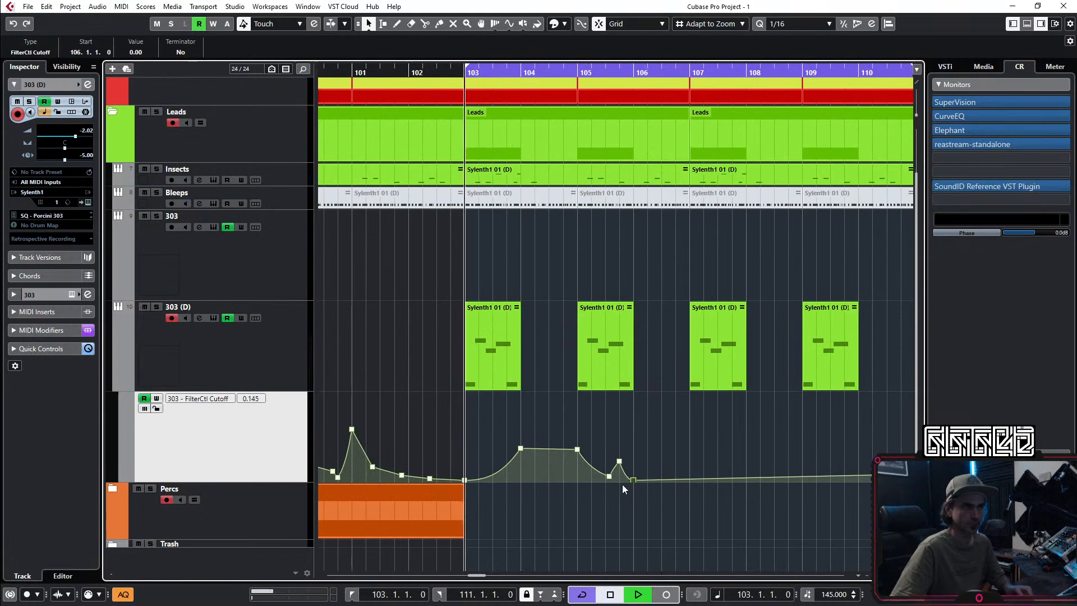
scroll(623, 477, "up", 5)
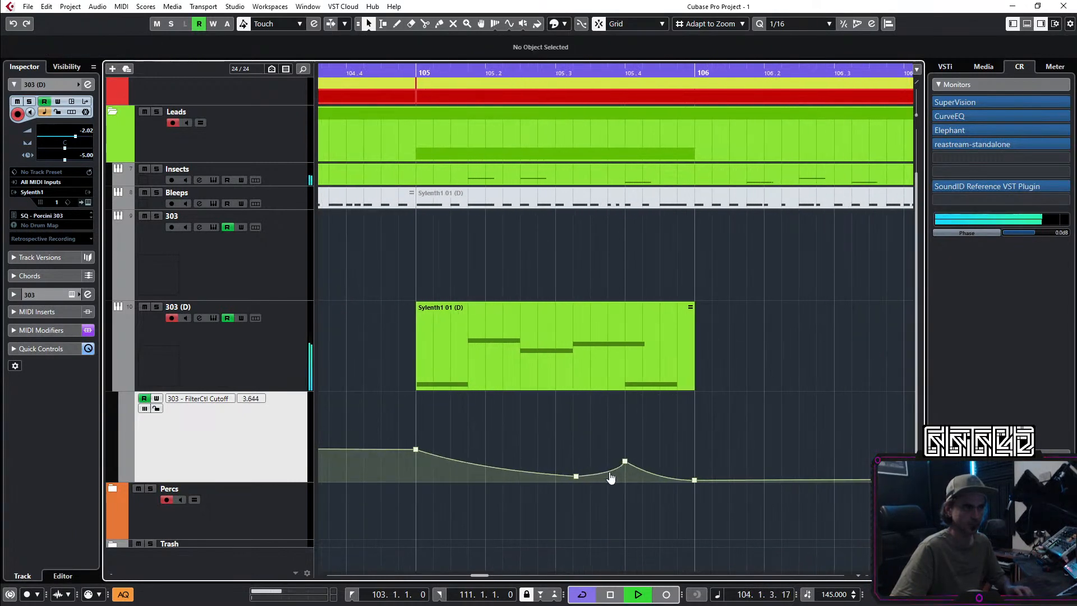
left_click_drag(625, 461, 626, 428)
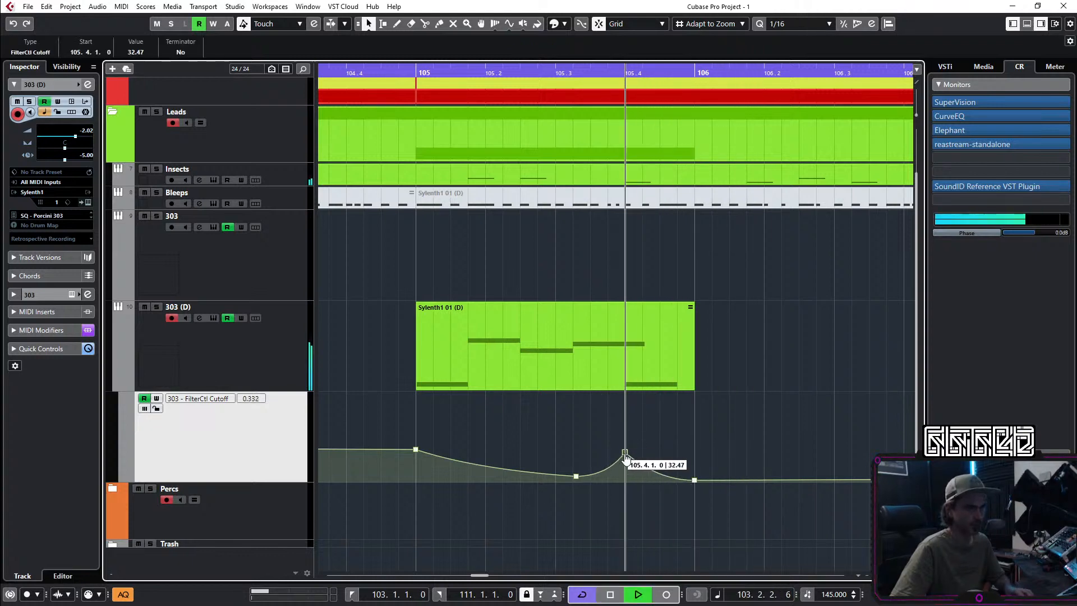
scroll(696, 441, "down", 5)
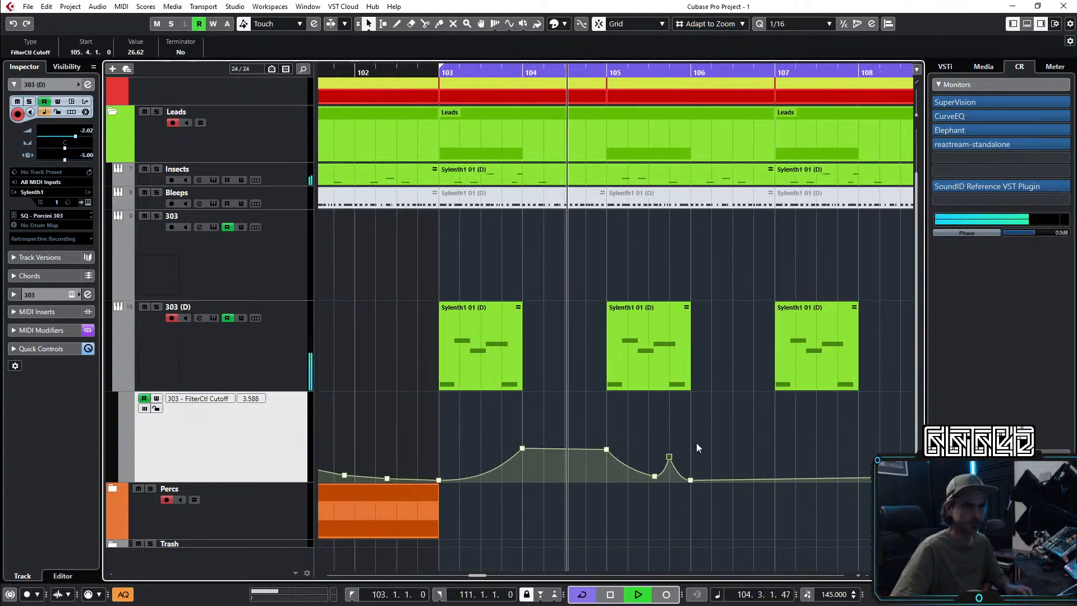
Step: Replace the 303 (D) clips at bars 107 and 109 with copies of the bar 103 and 105 clips, including their cutoff automation
scroll(695, 438, "right", 3)
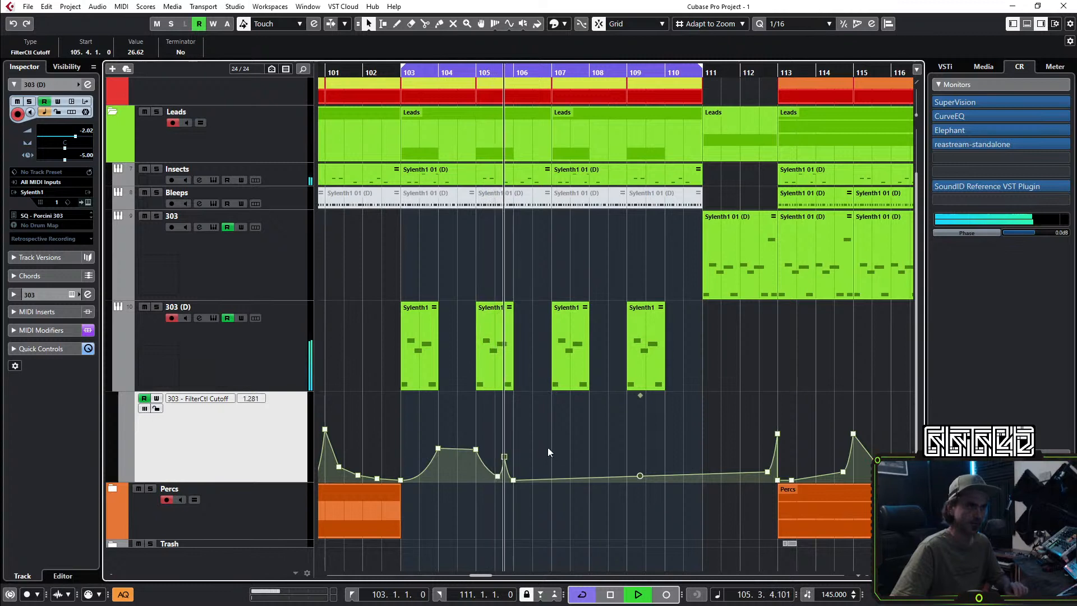
left_click_drag(552, 427, 648, 380)
key("Delete")
mouse_move(551, 356)
left_mouse_down()
mouse_move(409, 359)
mouse_move(568, 358)
left_mouse_up()
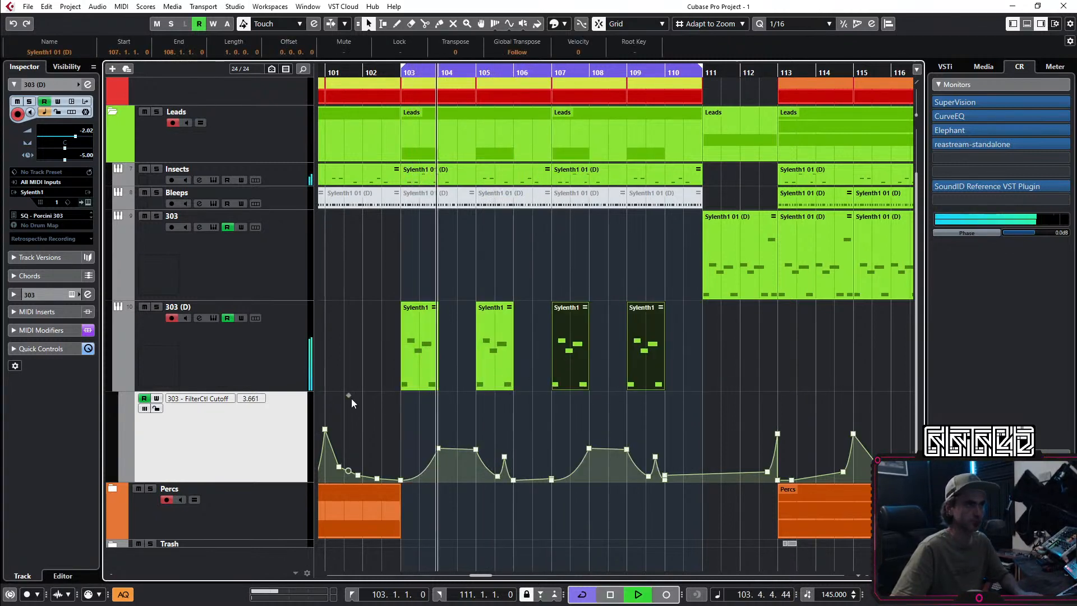
Step: Adjust the mix of the ColourCopy delay on the 303 (D) channel, close its windows and play the loop from the start
left_click(192, 342)
scroll(122, 386, "up", 2)
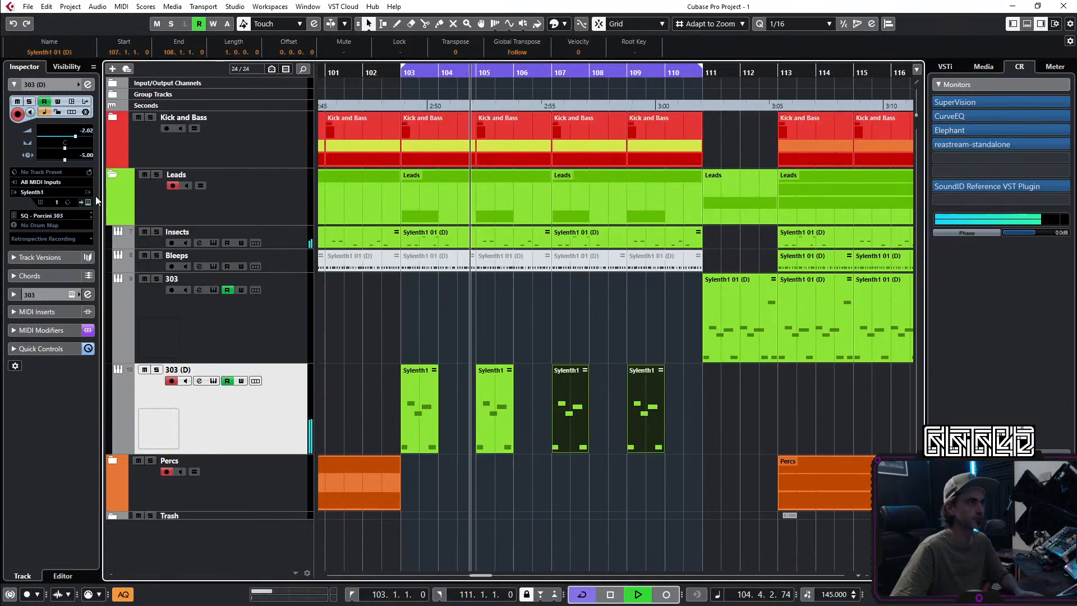
left_click(88, 85)
left_click(75, 330)
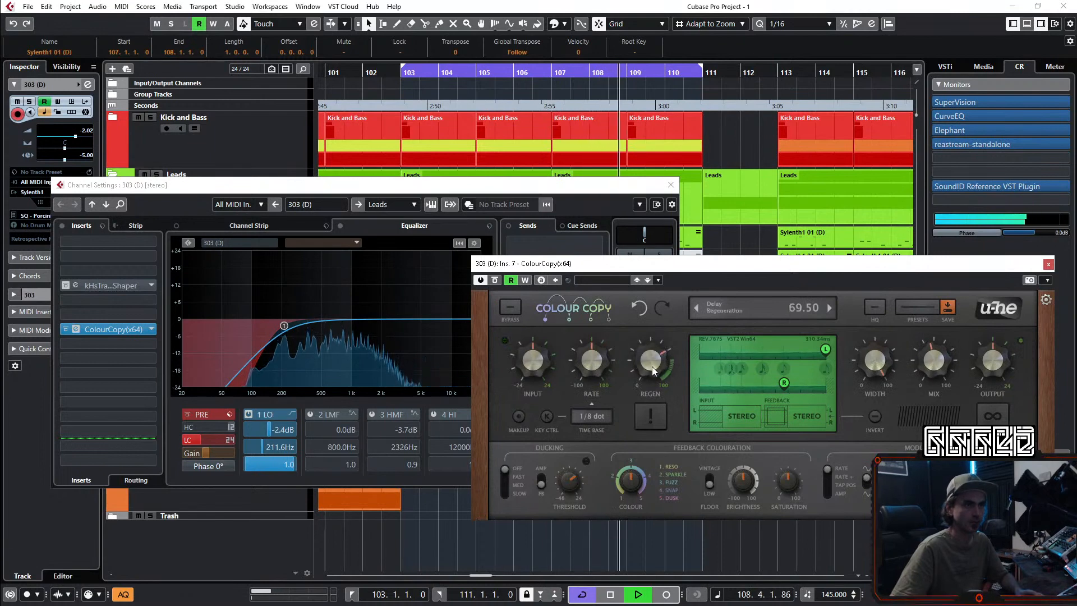
left_click_drag(944, 358, 948, 367)
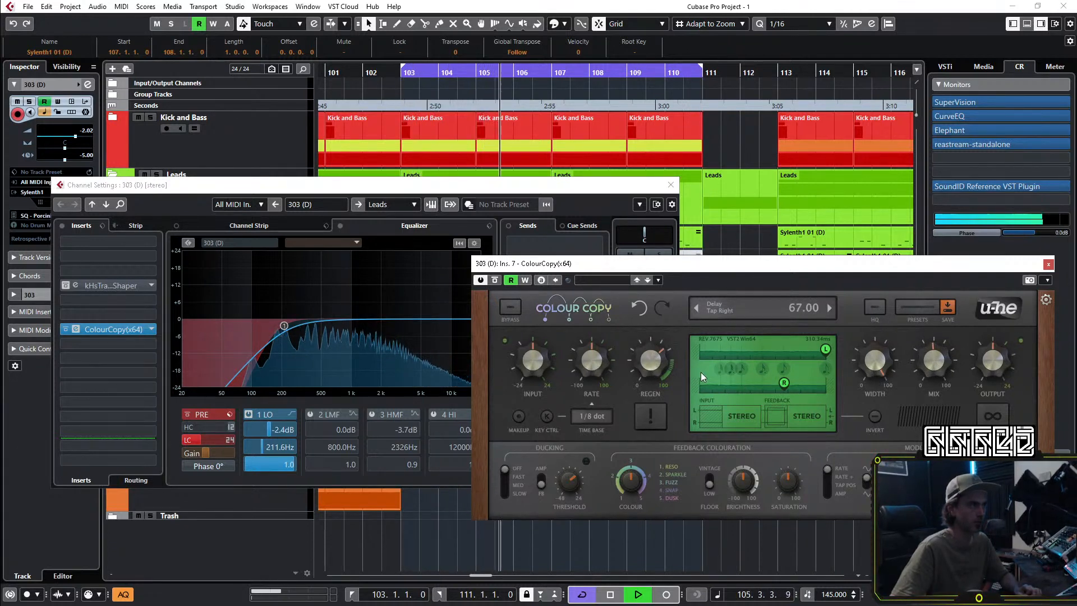
left_click(1049, 264)
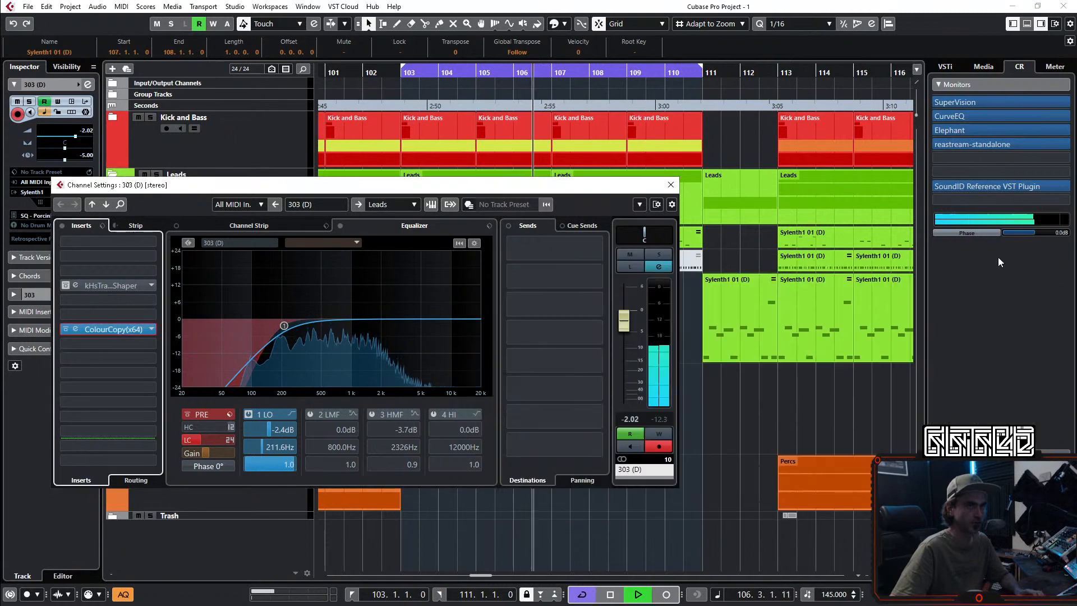
left_click(676, 191)
key("space")
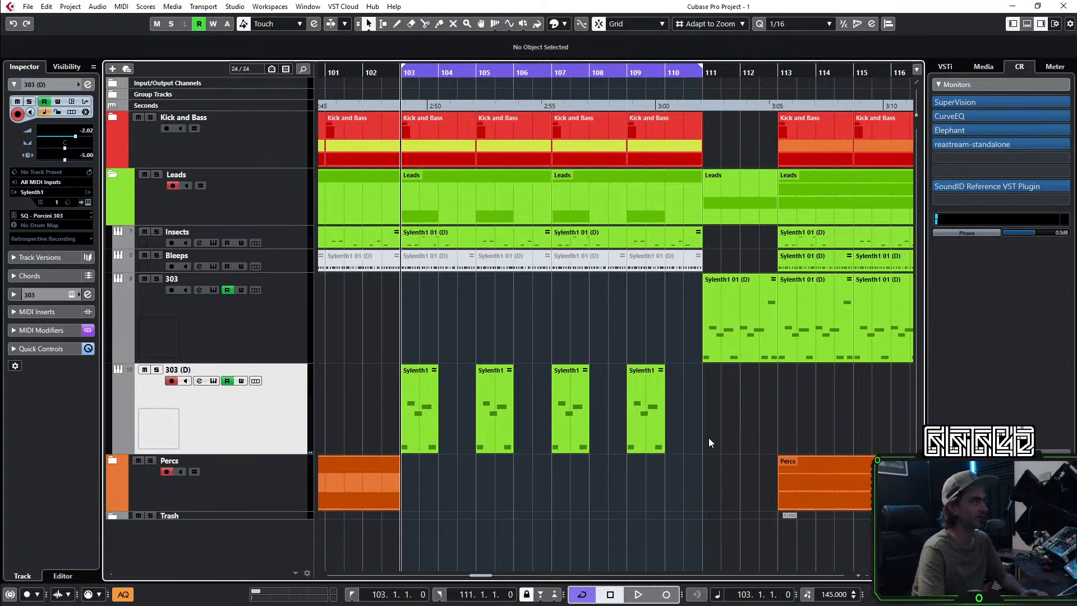
key("space")
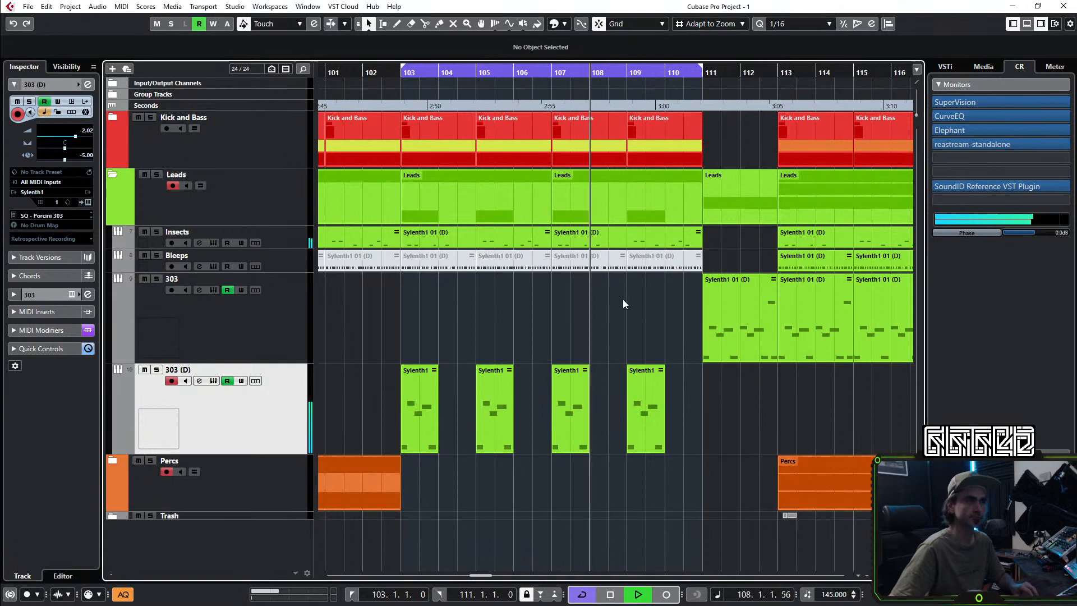
Step: Duplicate the Bleeps track and clear all clips from the duplicate
scroll(580, 304, "up", 2)
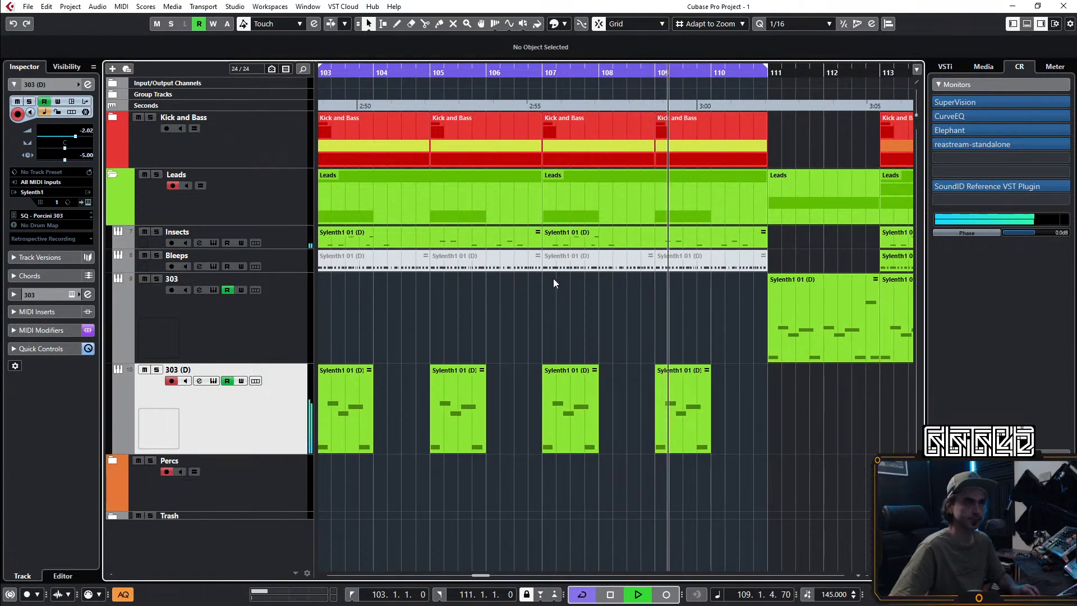
scroll(499, 248, "left", 1)
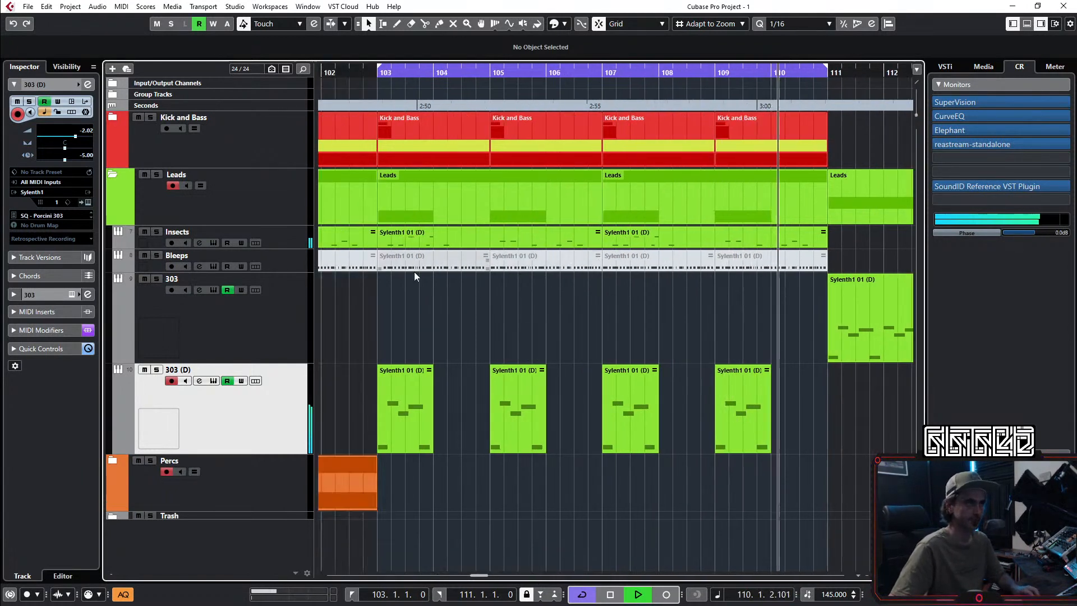
right_click(286, 260)
left_click(335, 297)
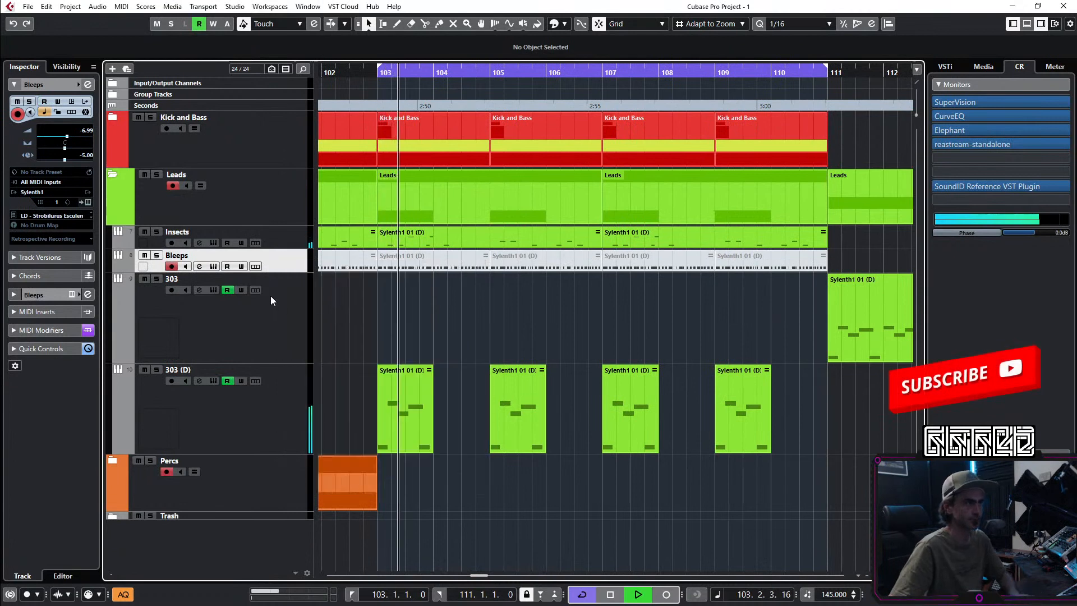
right_click(290, 292)
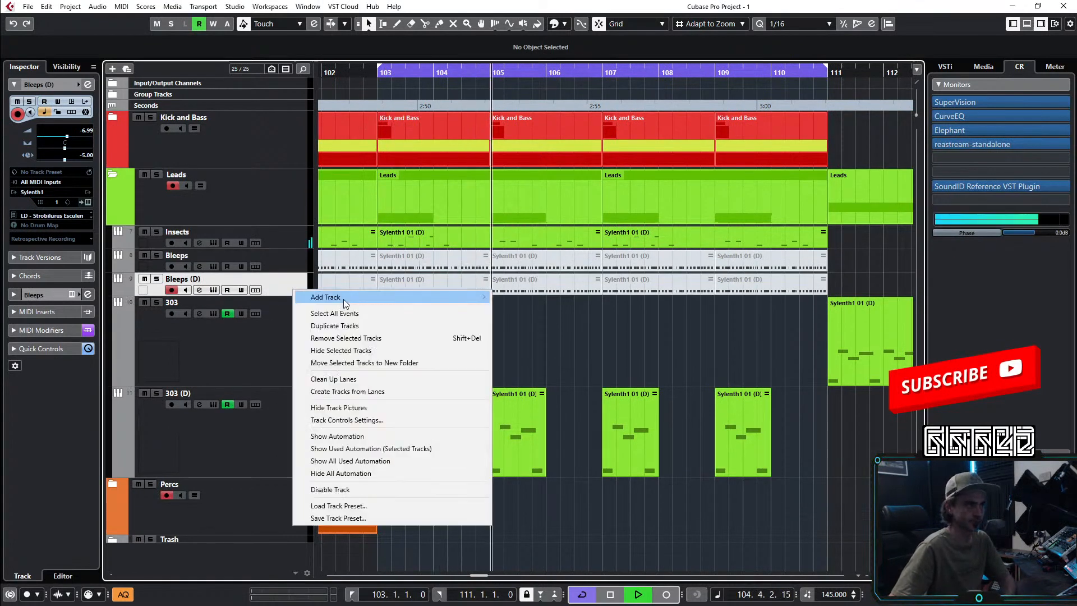
left_click(324, 311)
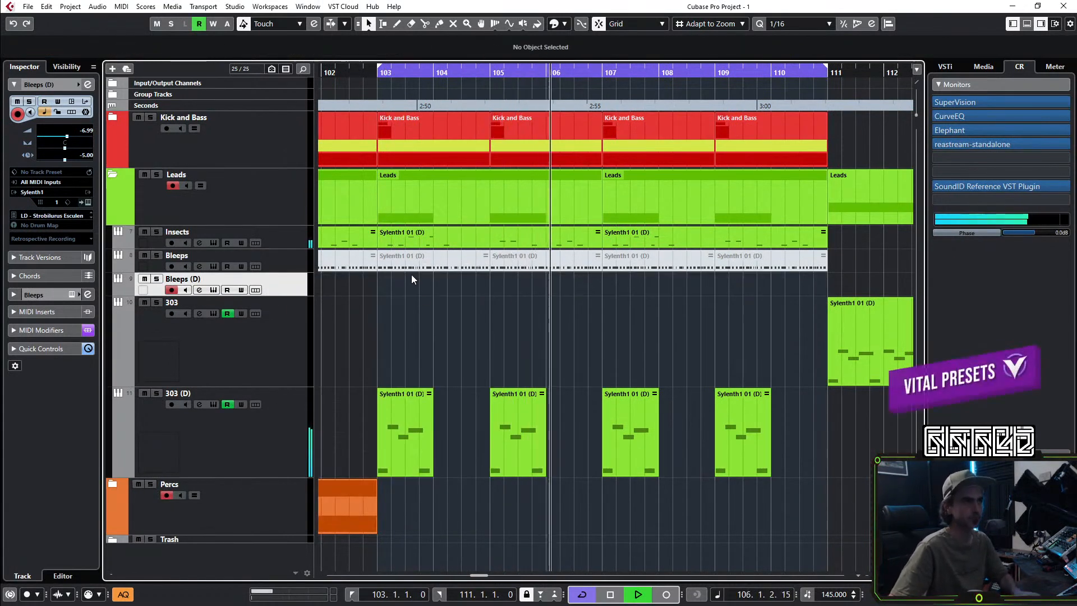
Step: Move the Bleeps clips from bars 103 to 111 onto Bleeps (D), unmuted and cut to single bars at 104, 106, 108 and 110
left_click_drag(411, 275, 751, 291)
left_click(675, 303)
left_click_drag(382, 309, 453, 287)
key("7")
key("1")
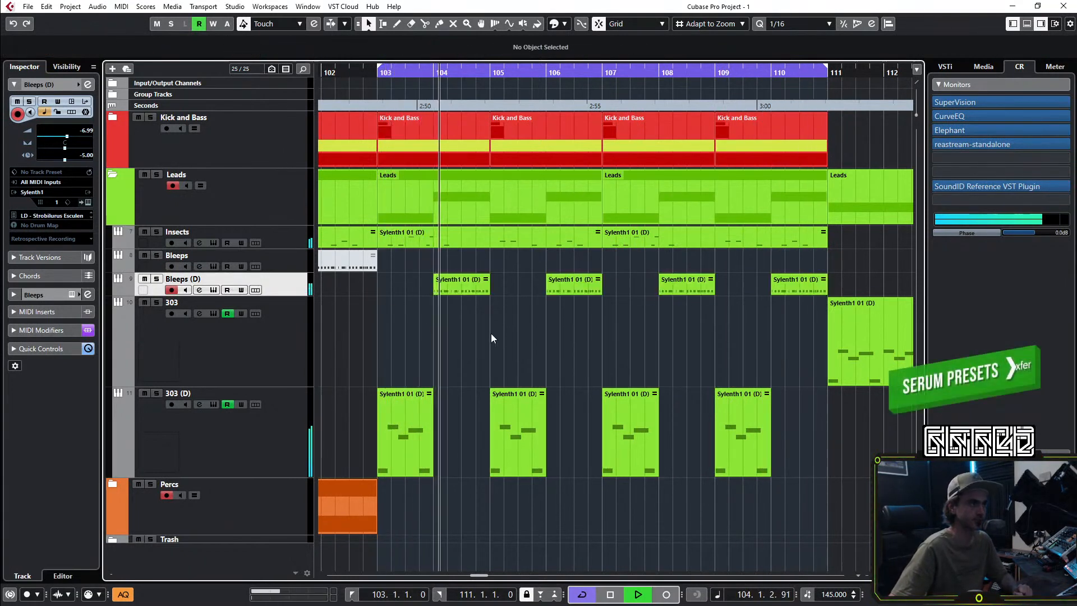
Step: Trim the Bleeps (D) clips to half a bar, keeping the first half at bars 104 and 108 and the second half at 106 and 110
left_click(442, 290)
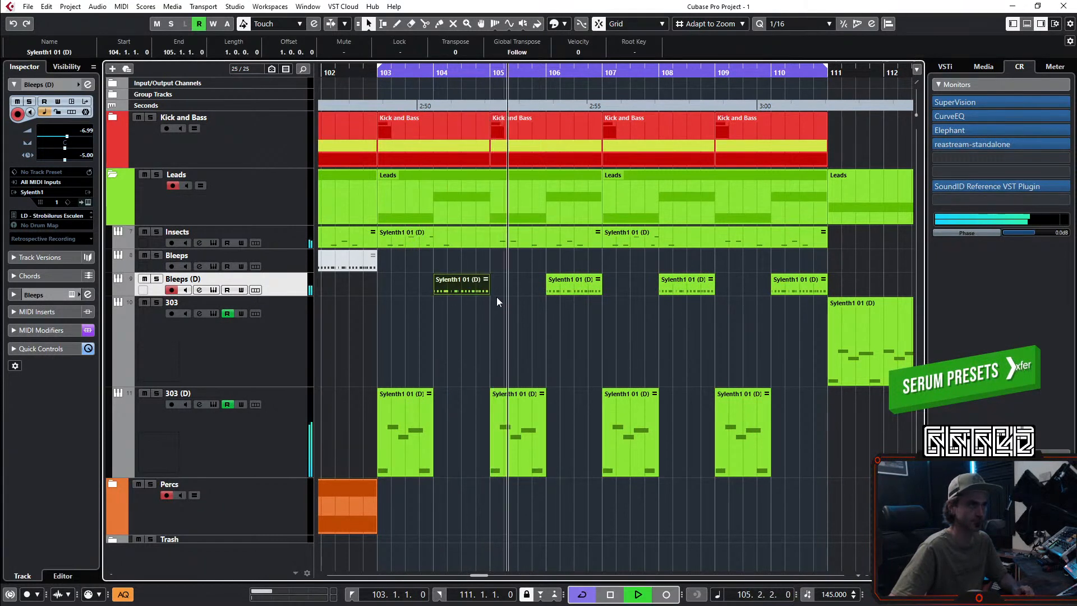
left_click_drag(488, 293, 461, 302)
left_click_drag(547, 292, 578, 292)
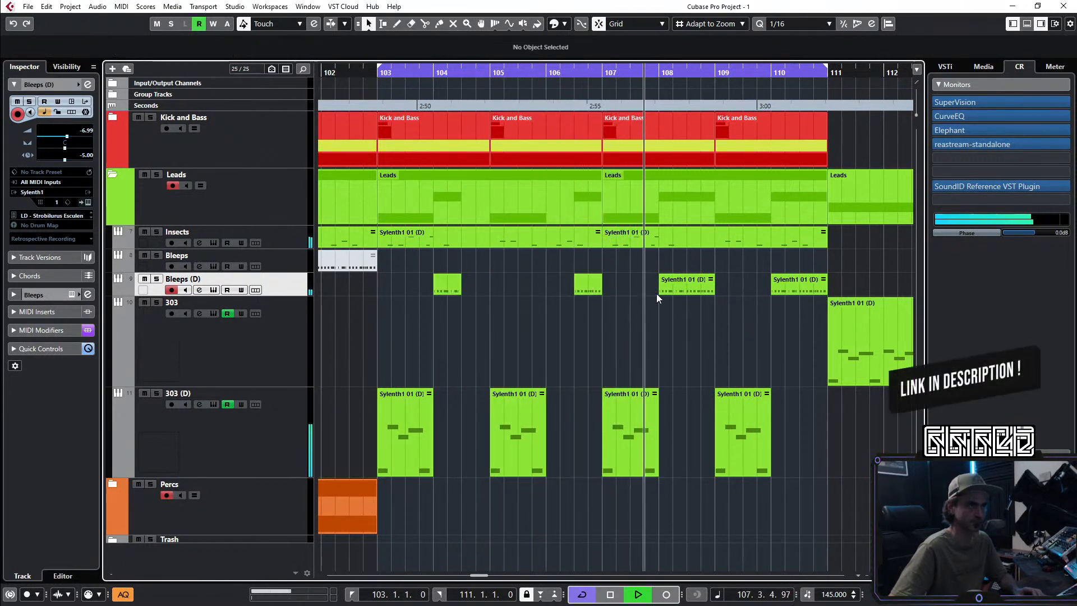
left_click_drag(713, 291, 689, 305)
left_click_drag(773, 286, 800, 287)
left_click(598, 316)
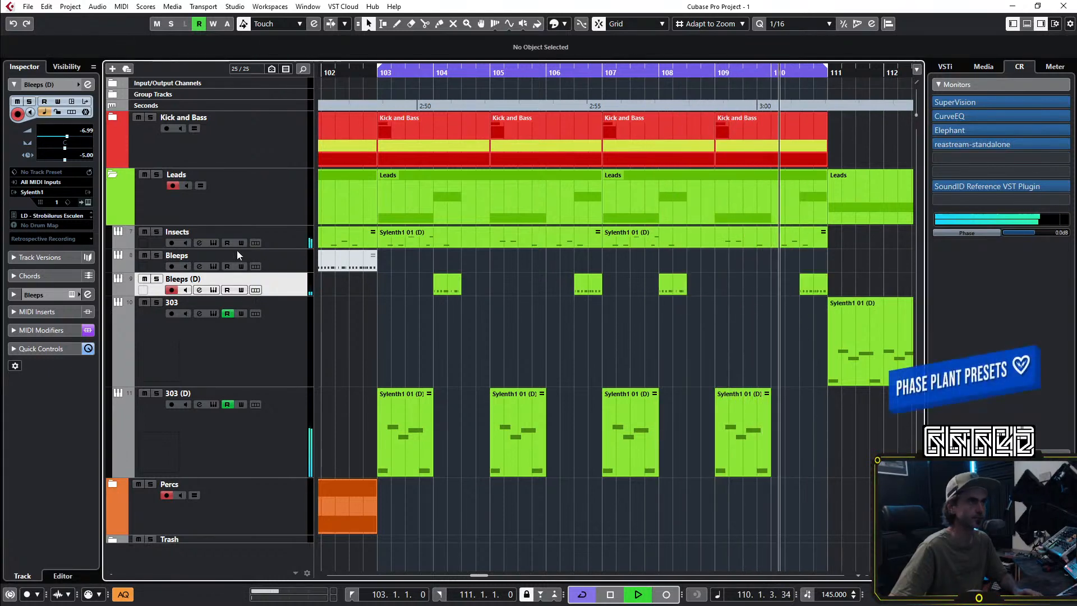
Step: Insert ColourCopy(x64) after soothe2 on the Bleeps (D) channel, with its mix at 40.00 and right tap at 67.00
left_click(88, 84)
left_click(93, 313)
type("colo")
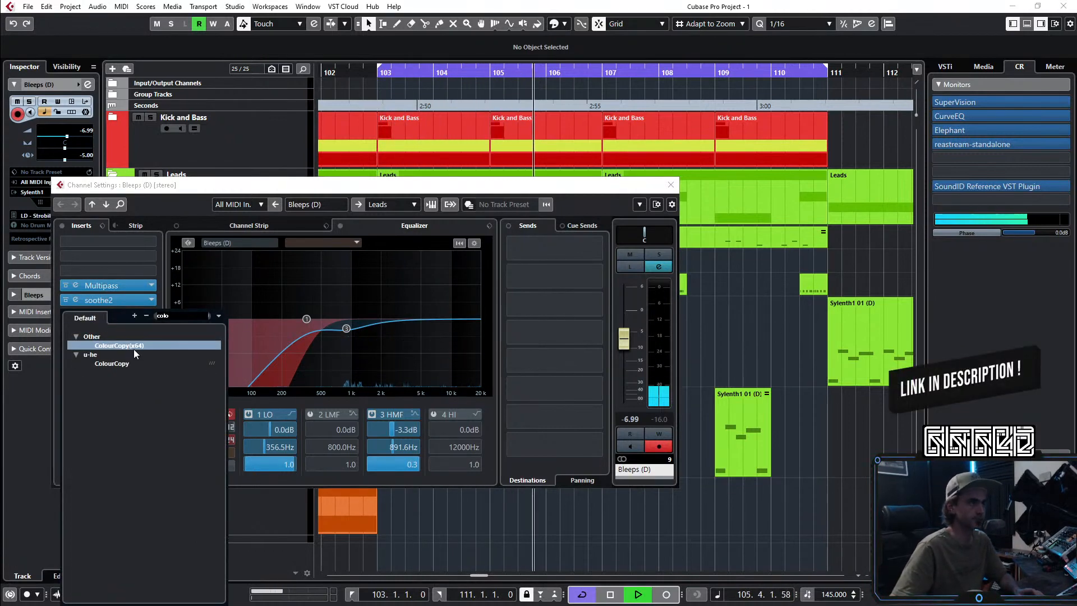
left_click(129, 347)
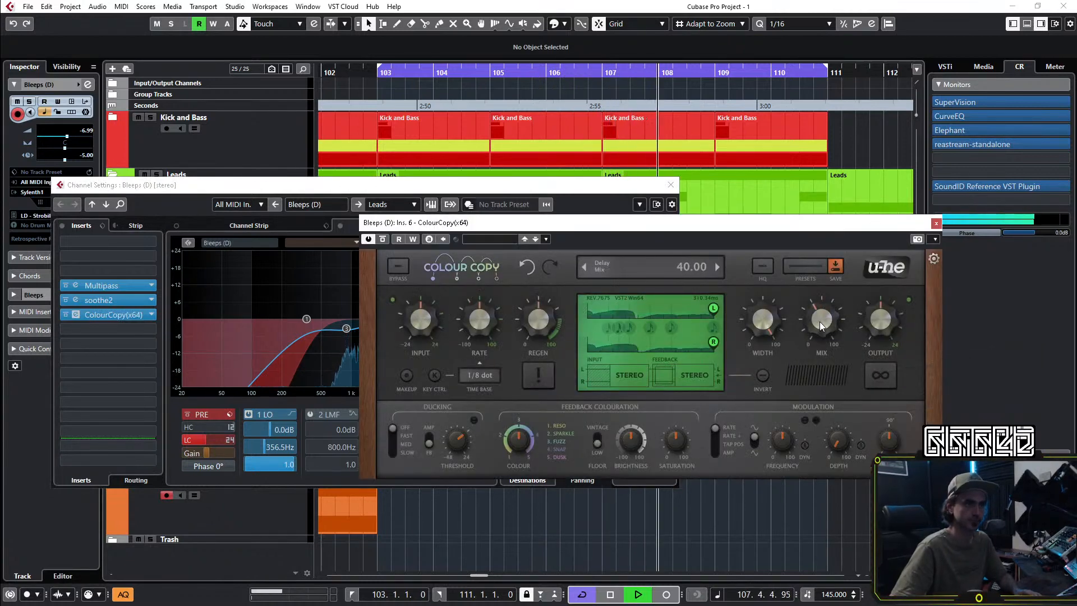
left_click_drag(711, 343, 672, 349)
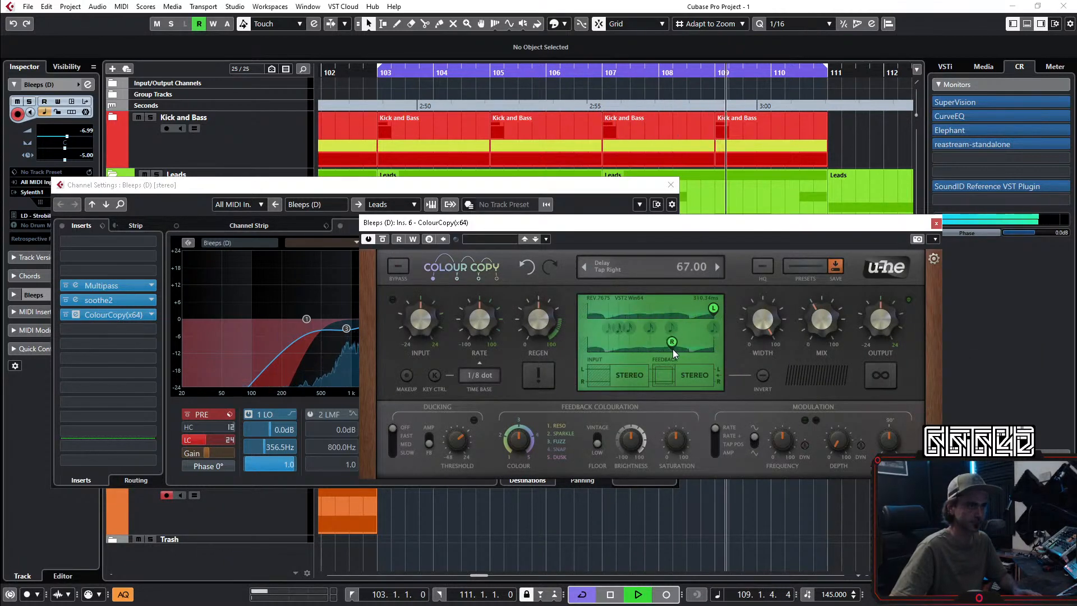
Step: Set the ColourCopy mix on the Bleeps (D) channel to 46.50 and close its plug-in and channel windows
scroll(553, 329, "up", 4)
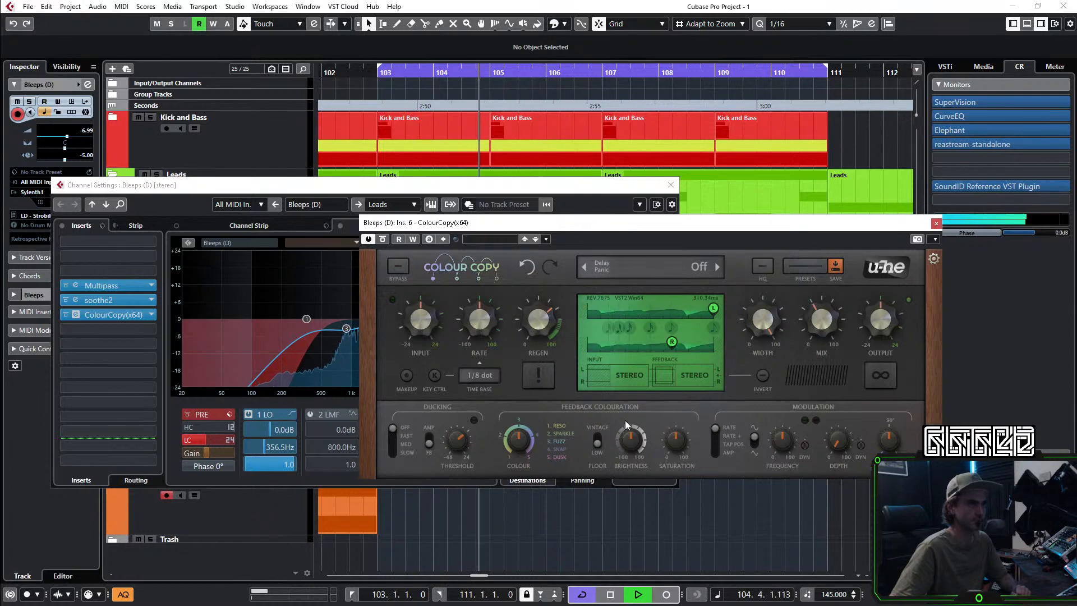
scroll(825, 332, "down", 3)
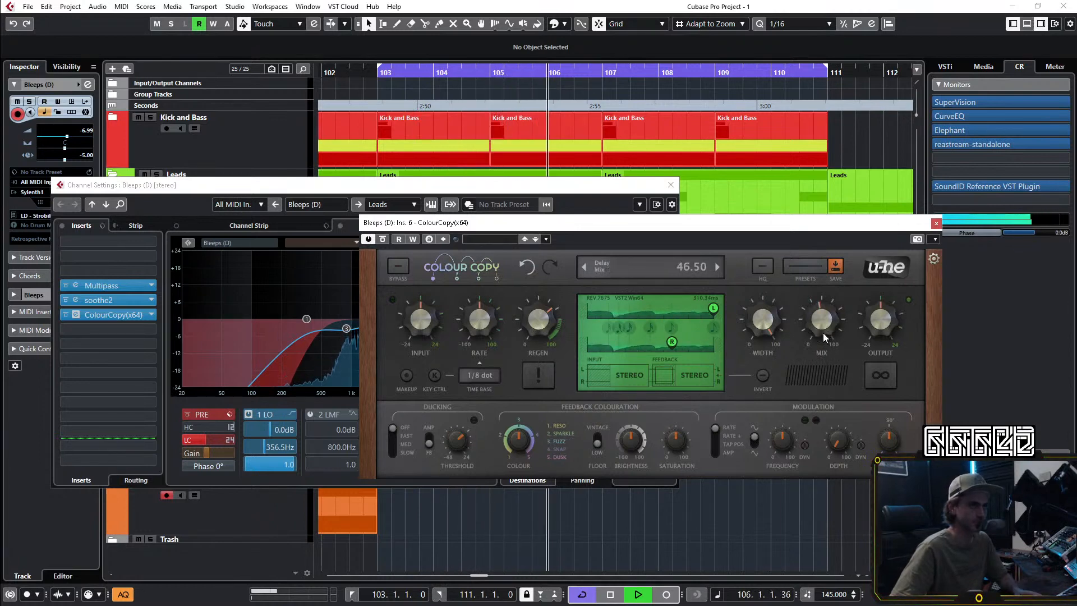
left_click(936, 223)
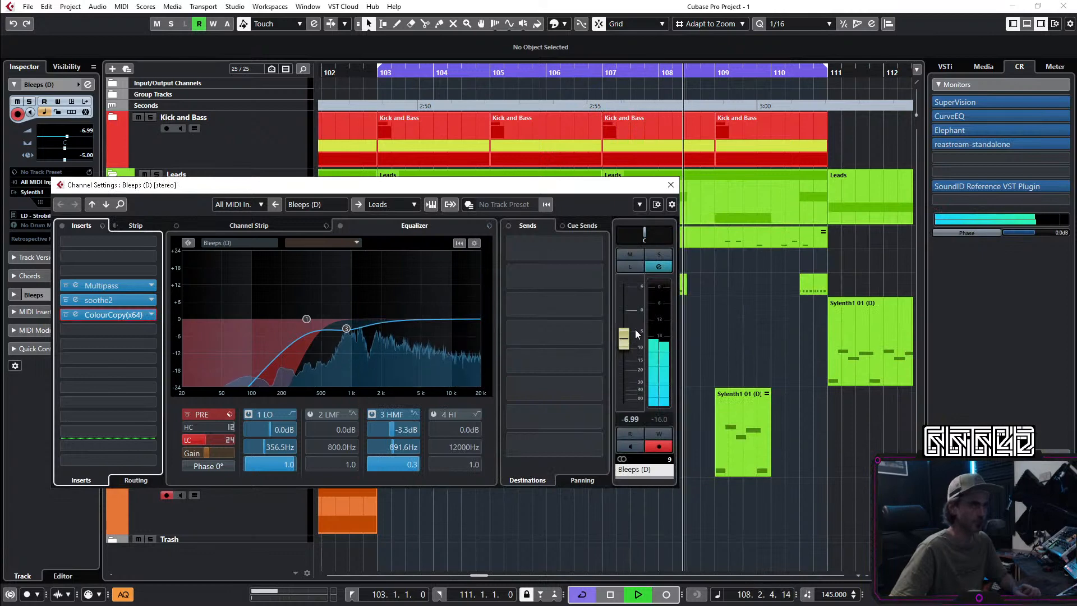
left_click(671, 184)
Step: Replace the muted Bleeps clips in bars 95 to 103 with copies of the Bleeps (D) and 303 (D) clips from bars 103 to 111
left_click(667, 335)
scroll(659, 335, "down", 3)
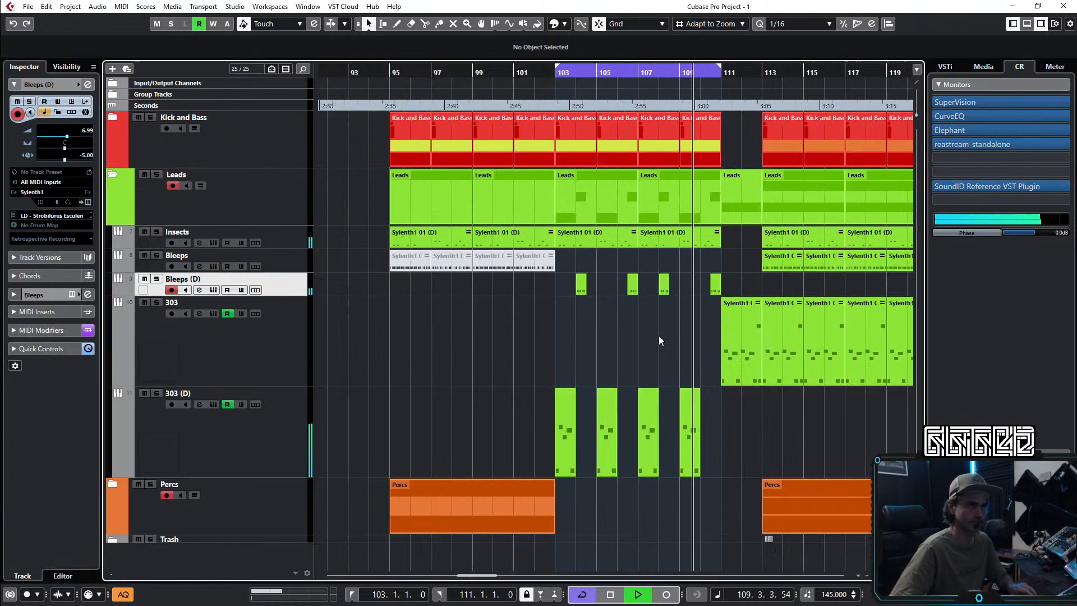
scroll(646, 347, "right", 2)
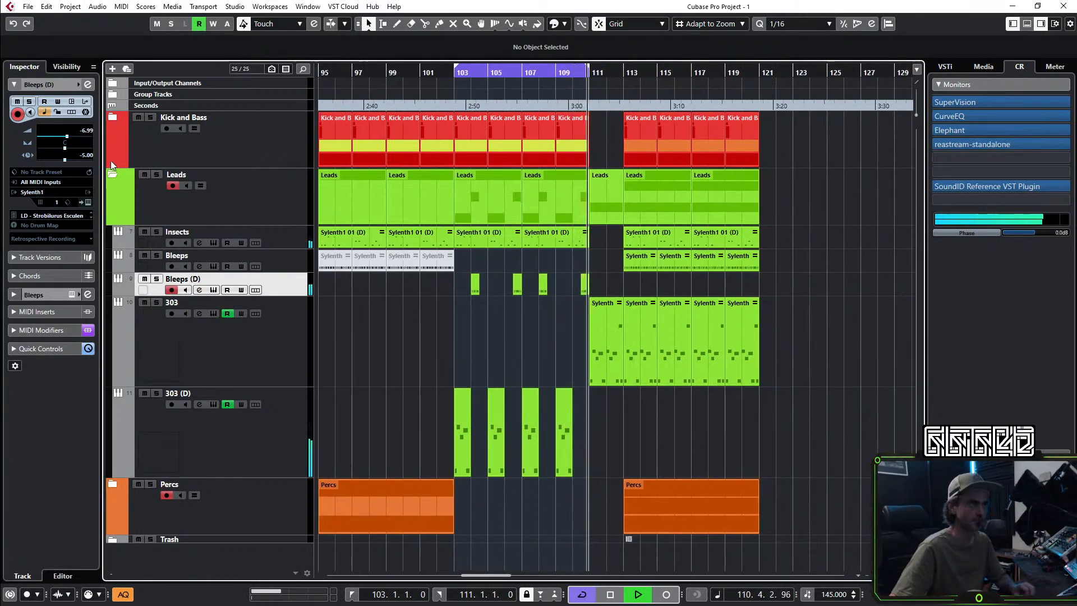
left_click(113, 174)
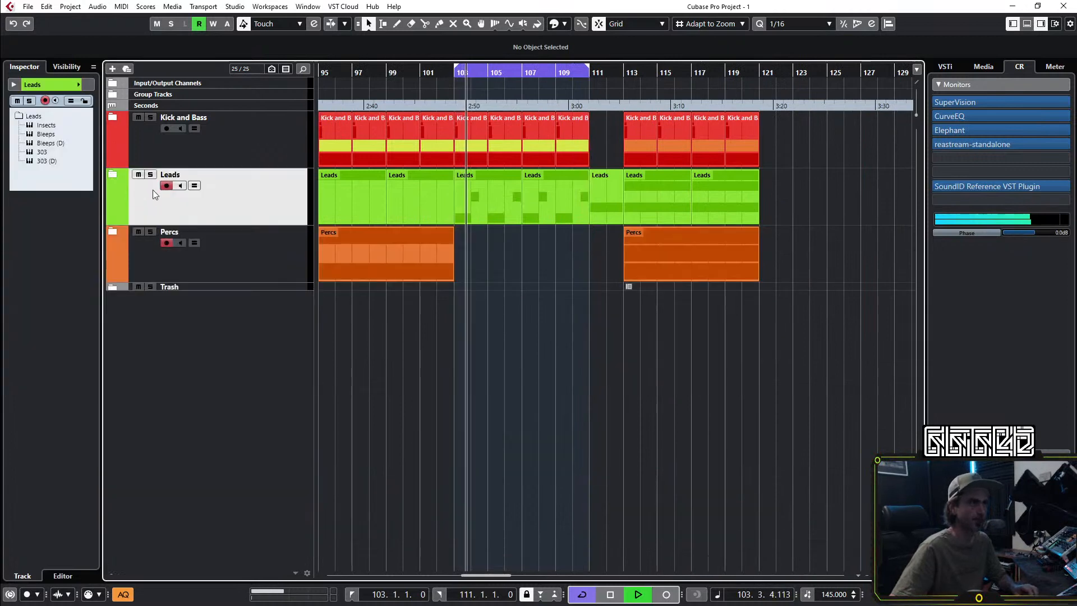
left_click(112, 174)
scroll(401, 269, "left", 2)
left_click_drag(465, 289, 706, 435)
key("Delete")
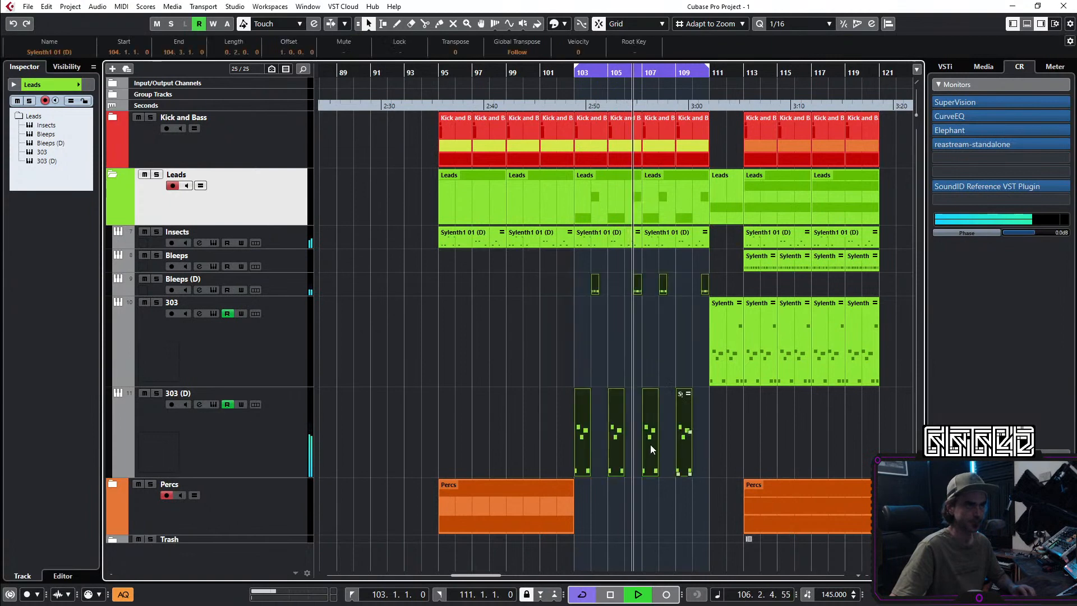
left_click_drag(584, 449, 460, 450)
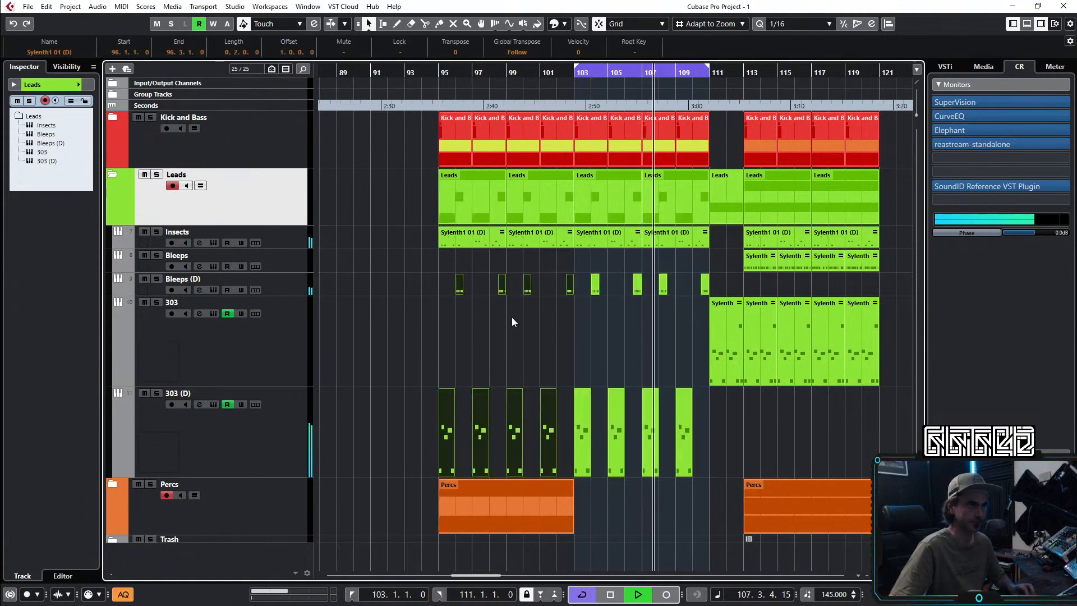
left_click(113, 175)
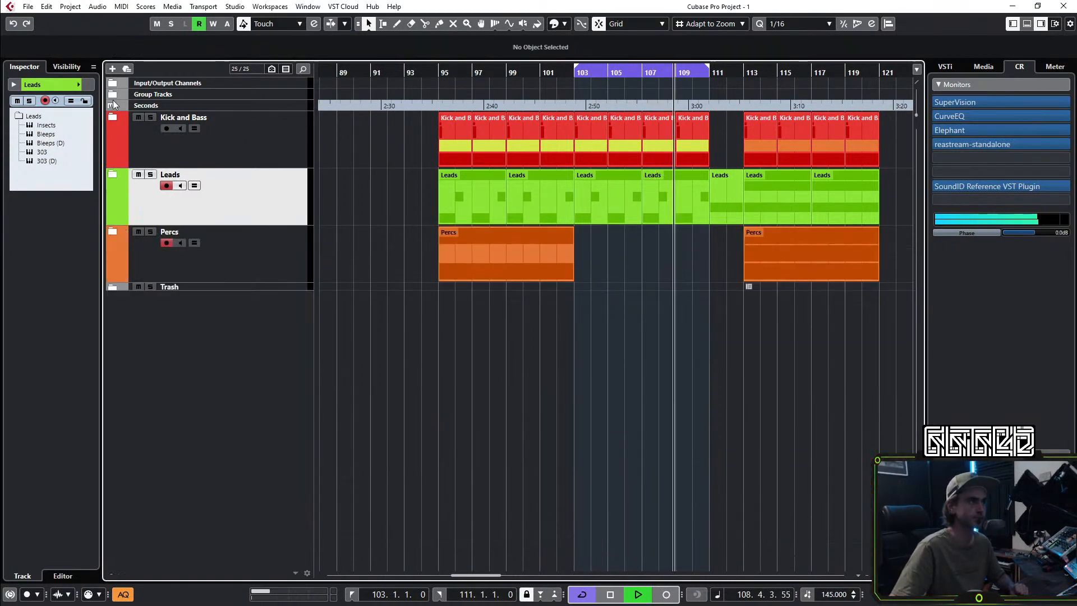
Step: Expand the group tracks and open the channel settings of the Kick and Bass group
left_click(112, 94)
left_click(284, 138)
left_click(199, 118)
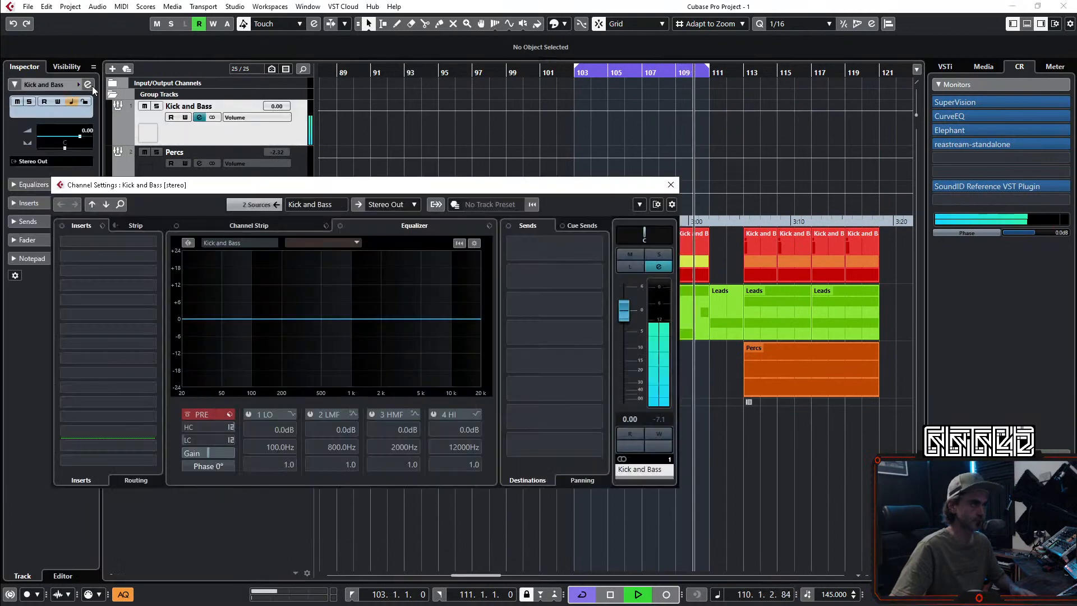
Step: Insert Multipass in the third insert slot of the Kick and Bass group
left_click(123, 270)
type("mul")
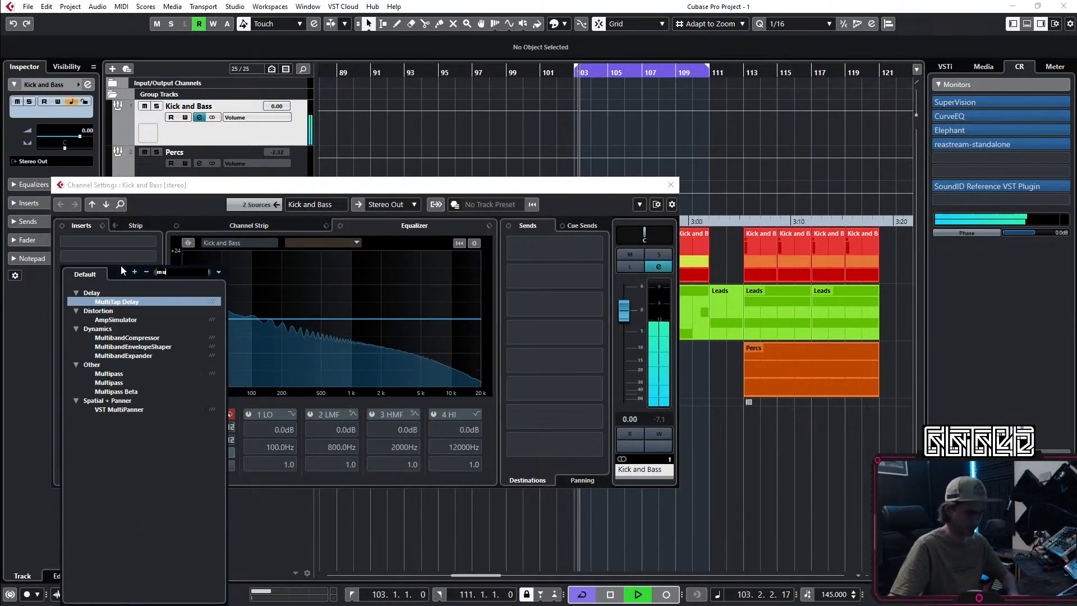
left_click(123, 382)
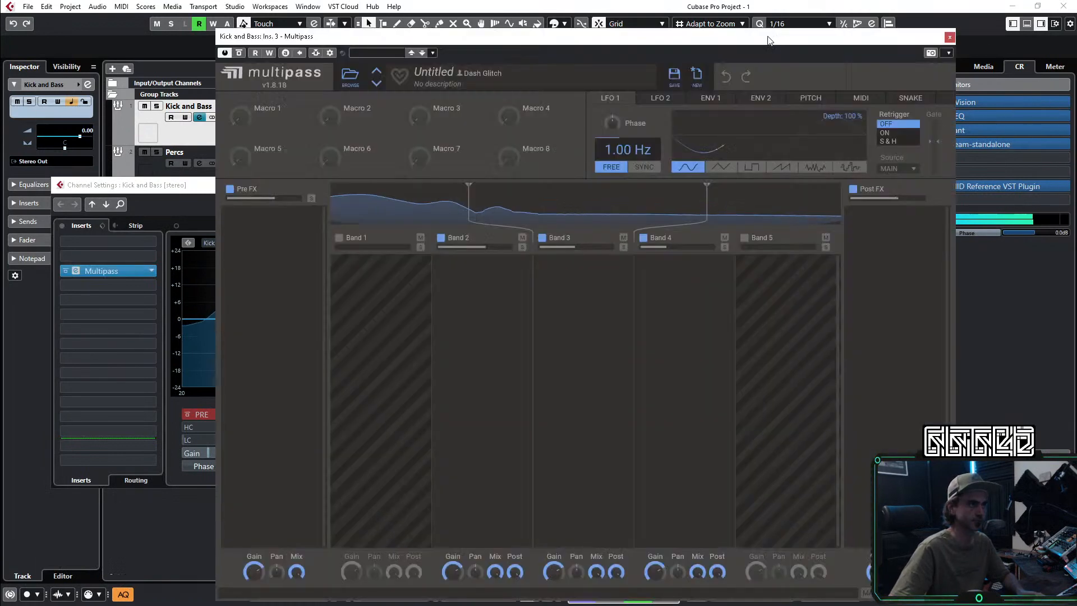
Step: Load the Filterricane preset from the Gated Filters folder of the user presets' Sludge For Mulltipass into Multipass
left_click(350, 77)
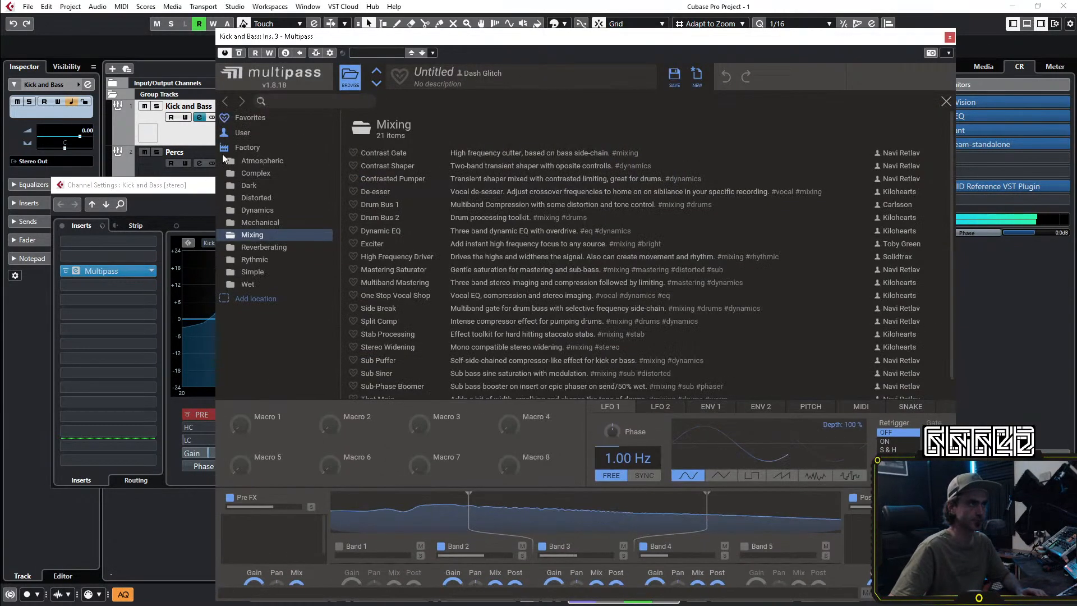
left_click(243, 119)
left_click(242, 134)
left_click(279, 161)
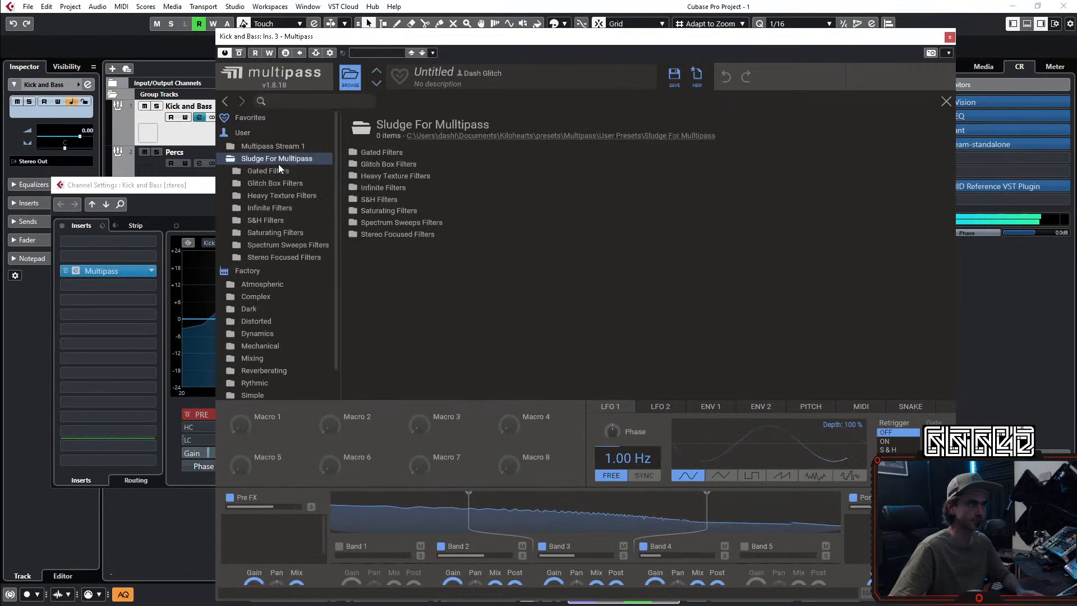
left_click(269, 171)
left_click(379, 153)
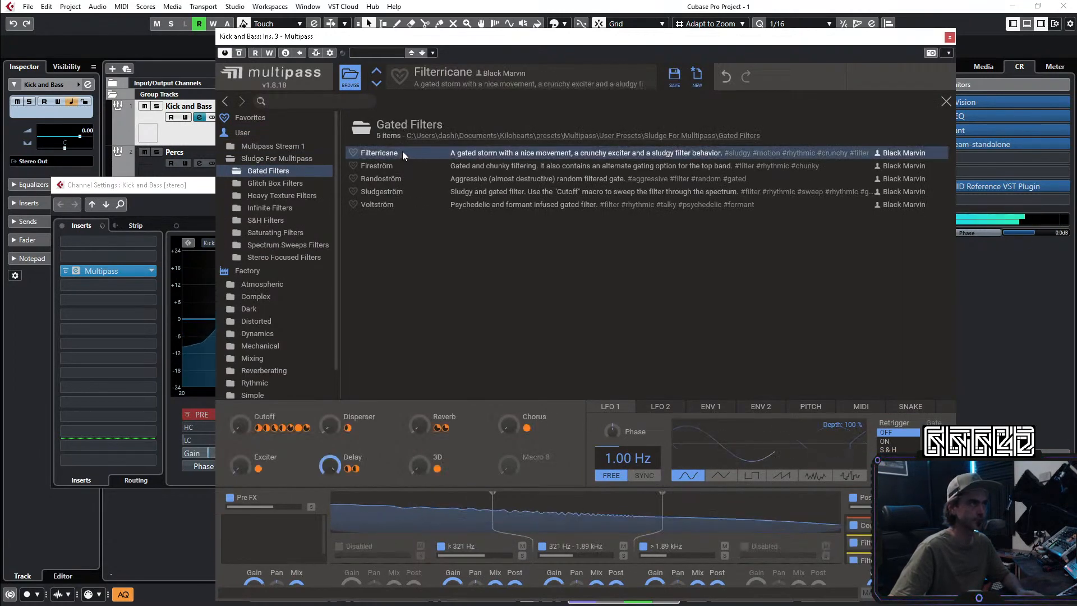
Step: Audition the Filterricane preset by sweeping its Cutoff macro up and back down, and stop playback
left_click_drag(244, 423, 243, 407)
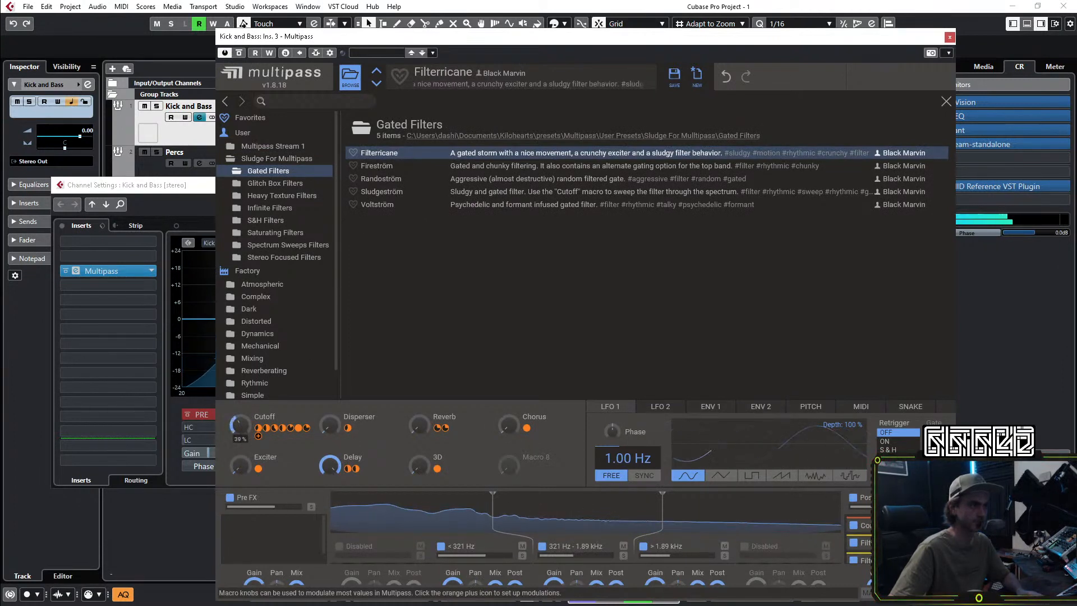
left_click_drag(239, 425, 244, 422)
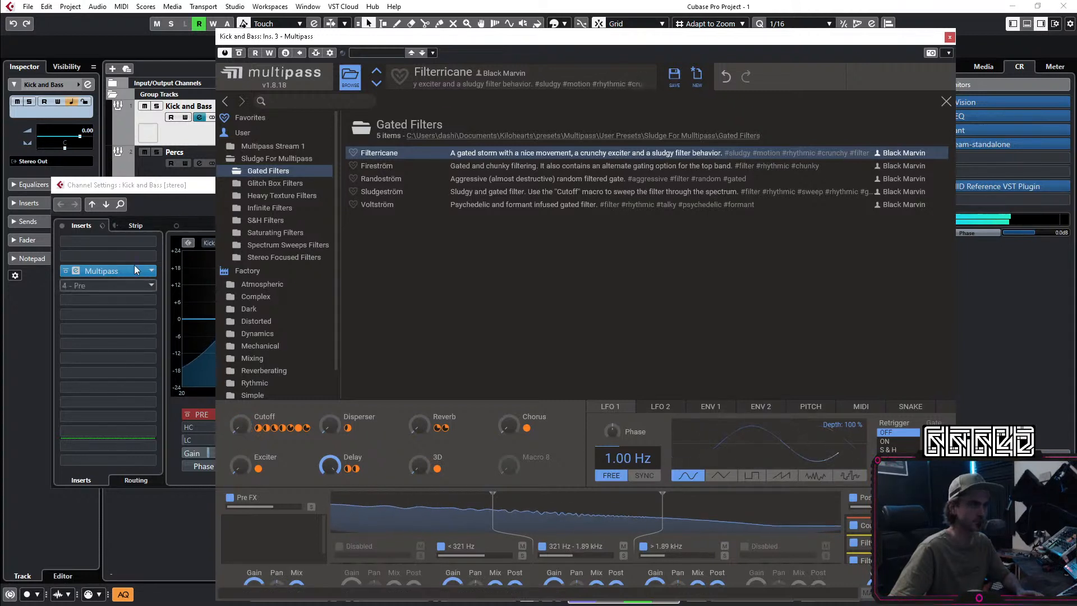
left_click(171, 189)
key("space")
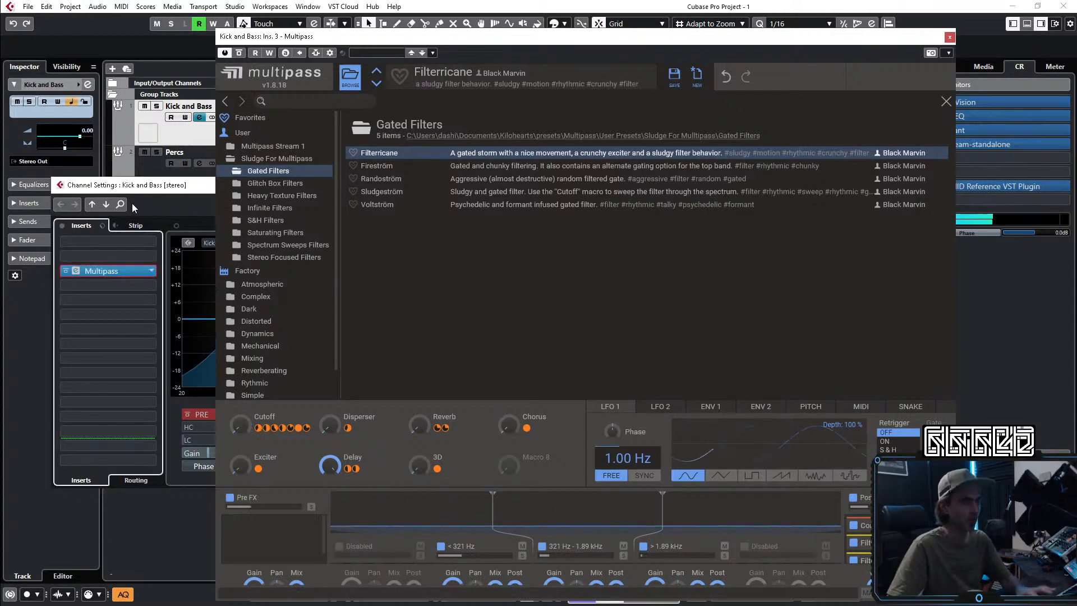
Step: Remove Multipass from the third insert slot of the Kick and Bass group
left_click(152, 273)
left_click(108, 245)
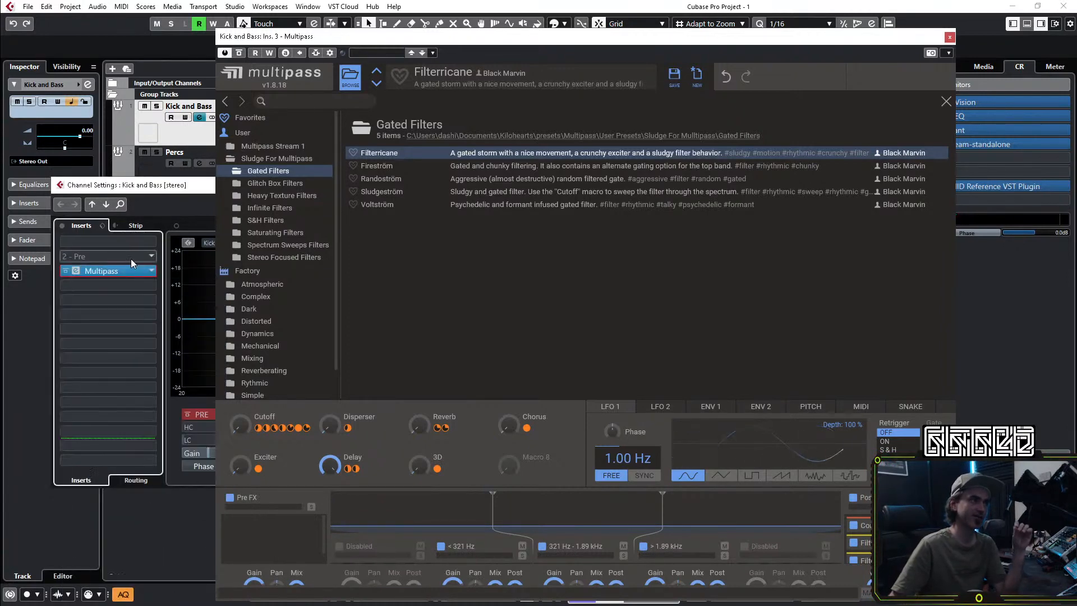
left_click(149, 271)
scroll(193, 355, "up", 20)
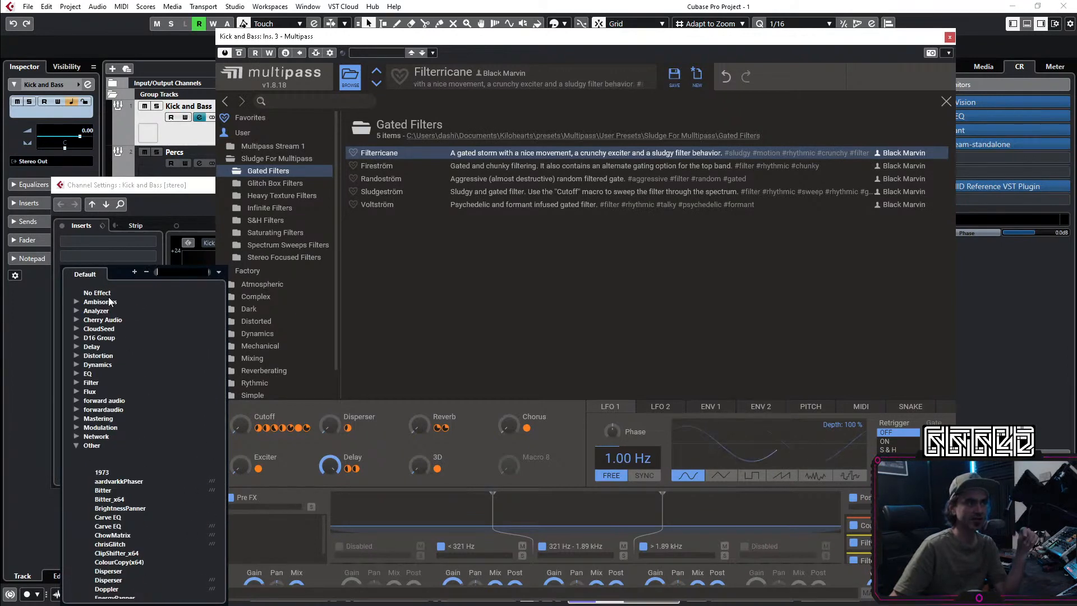
left_click(111, 293)
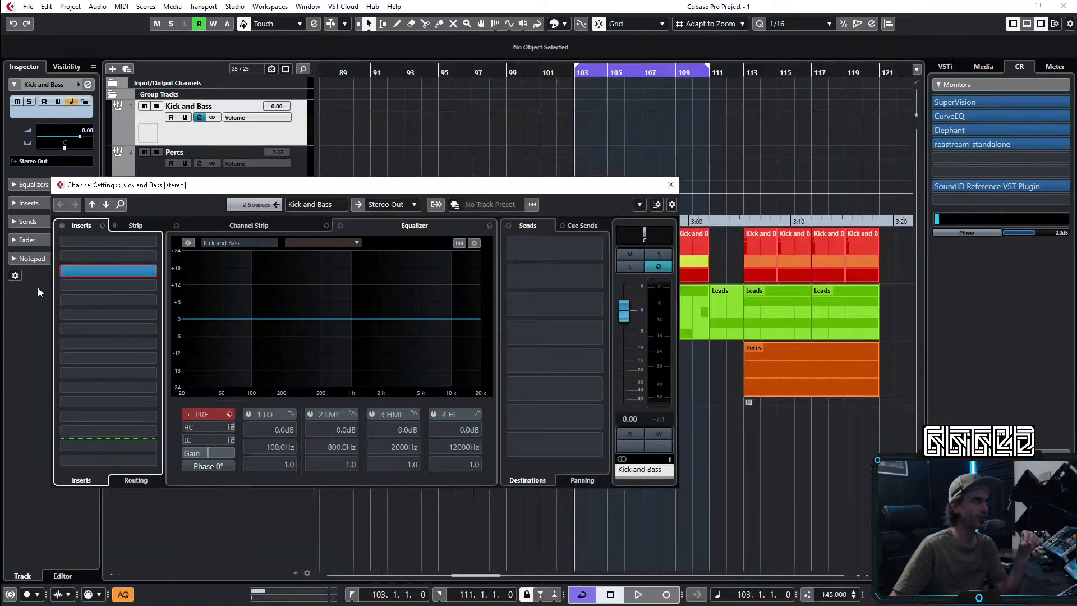
Step: Insert Snap Heap in the third slot of the Kick and Bass group and add a Multipass snapin to Serial Bus 1
left_click(114, 273)
type("snap")
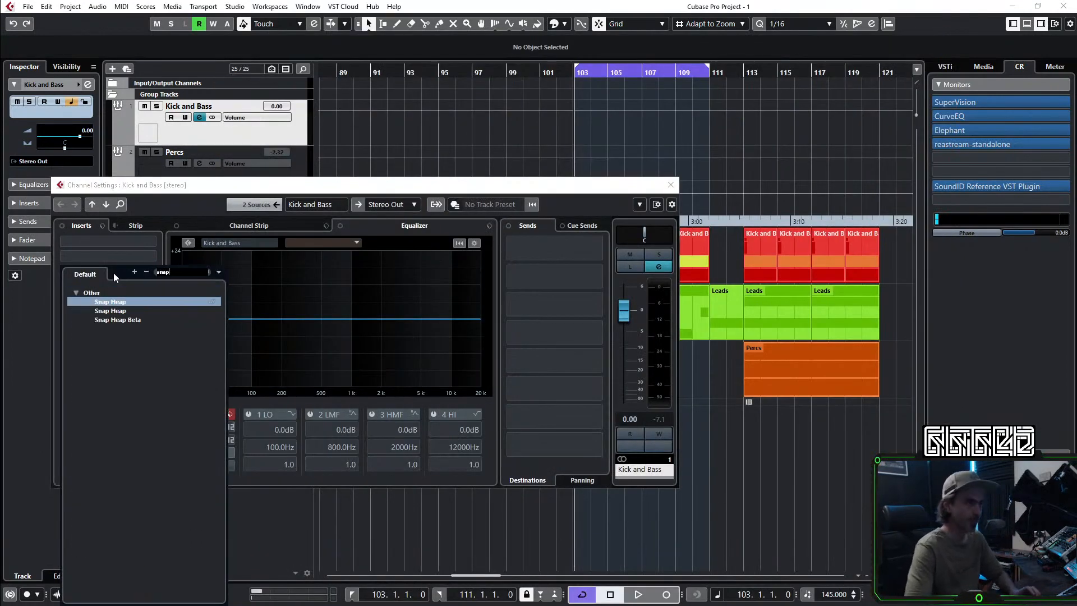
left_click(110, 303)
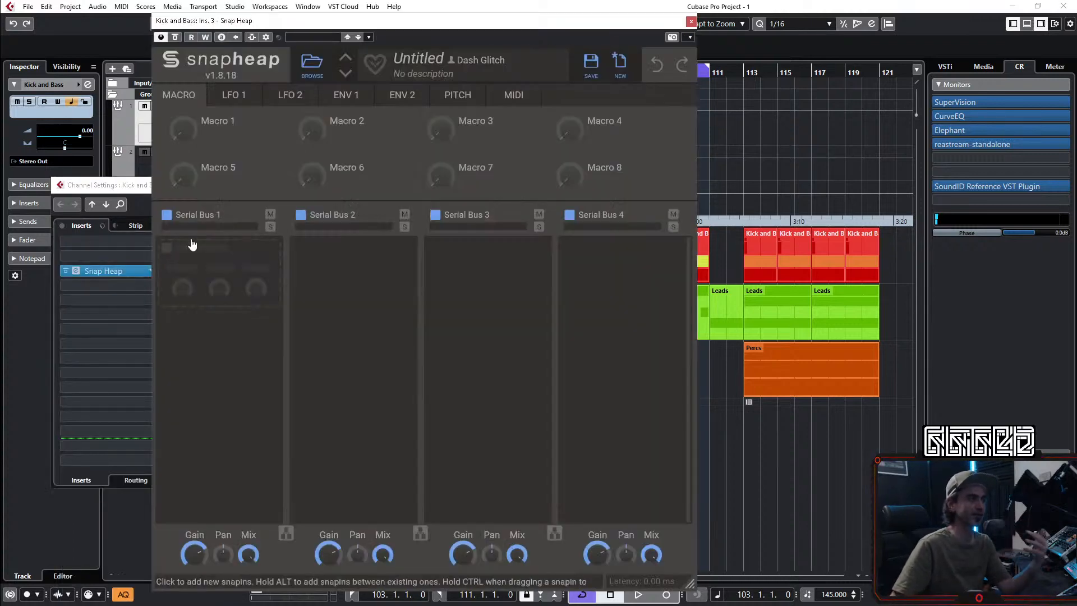
left_click(214, 282)
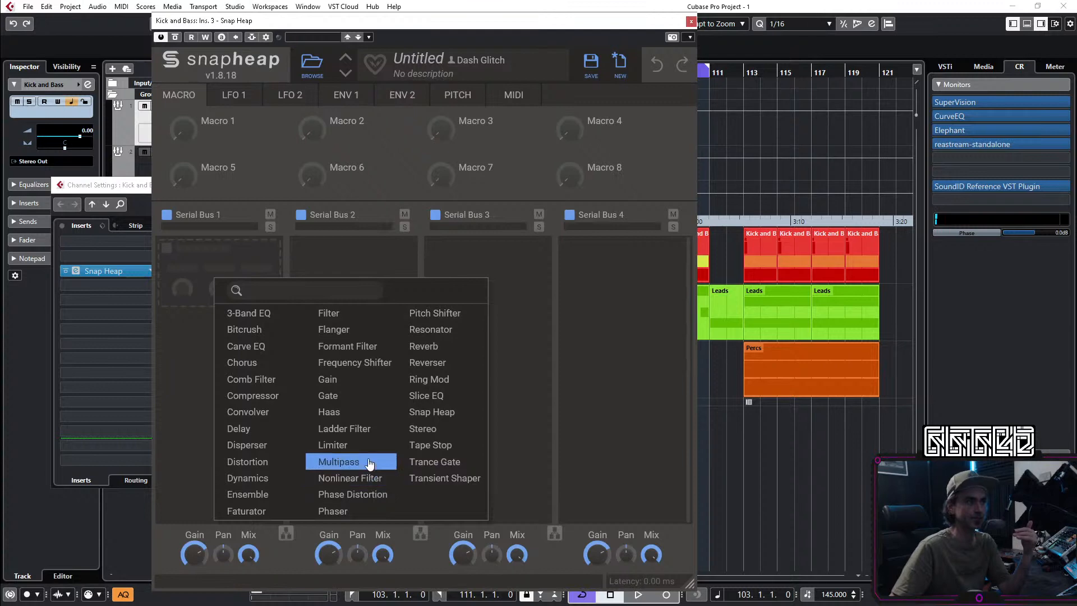
left_click(365, 461)
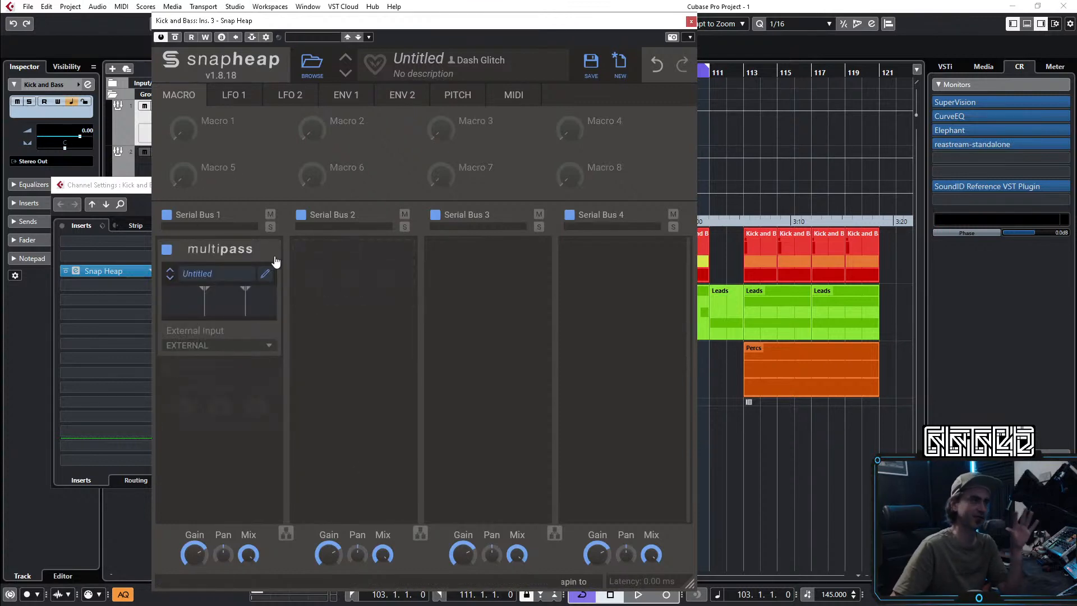
Step: Load the Filterricane preset from Sludge For Mulltipass's Gated Filters into the Multipass snapin inside Snap Heap
left_click(266, 274)
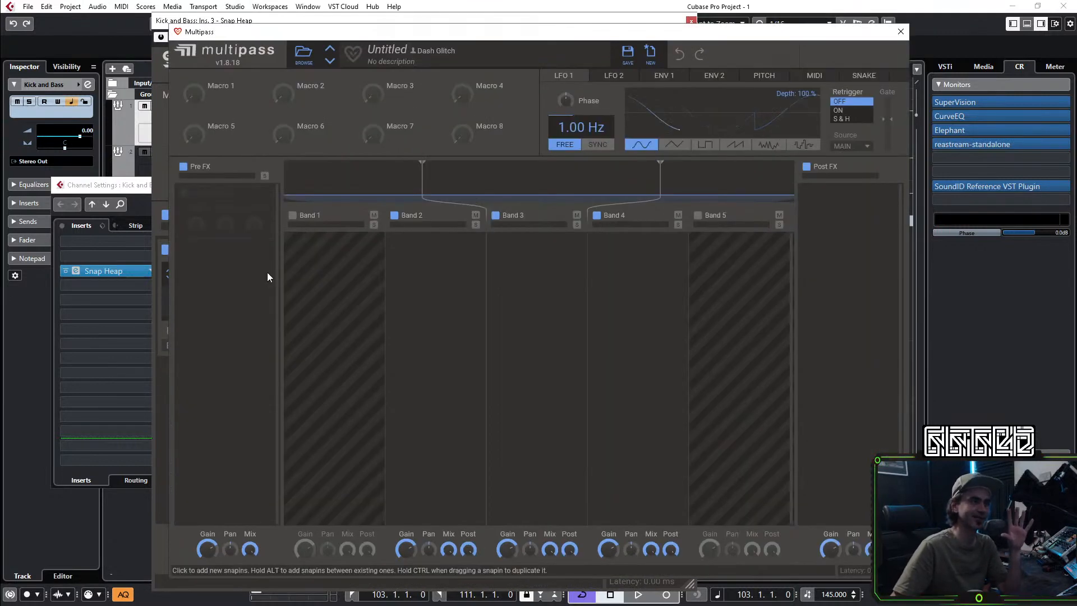
left_click(303, 54)
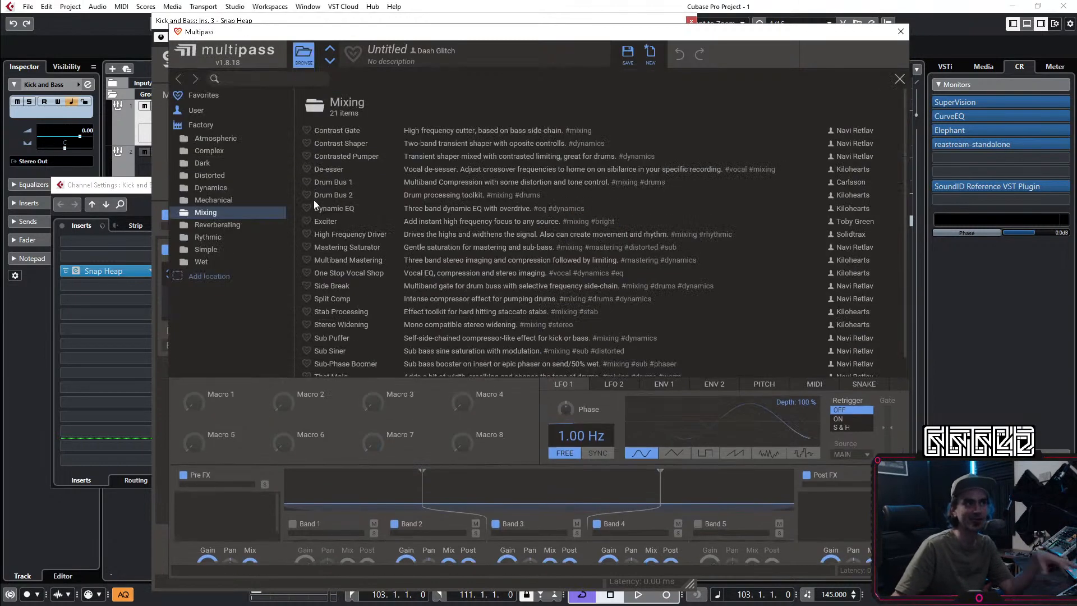
left_click(196, 111)
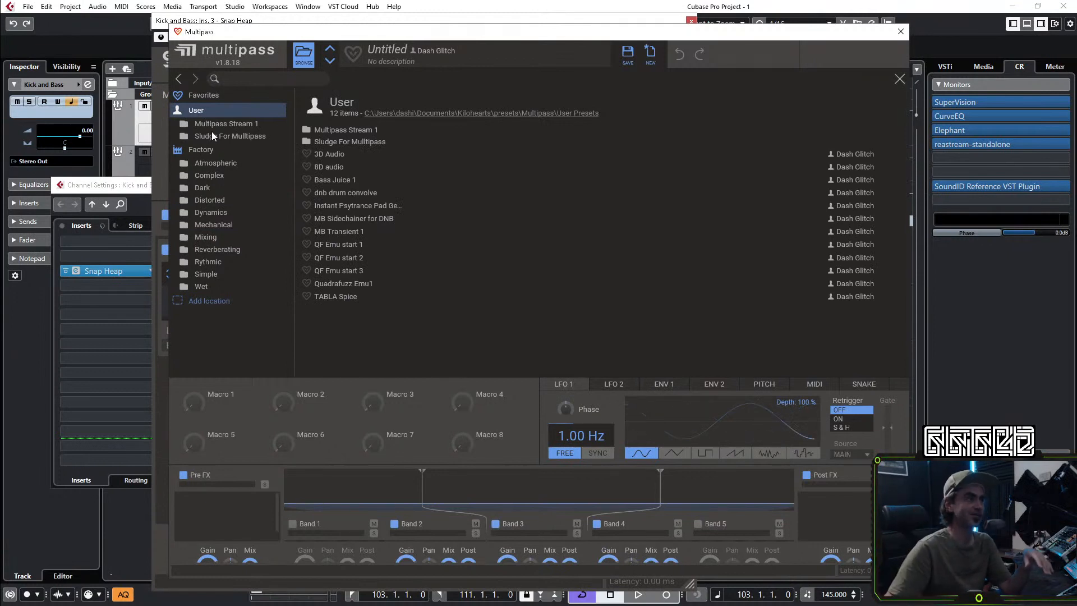
left_click(234, 137)
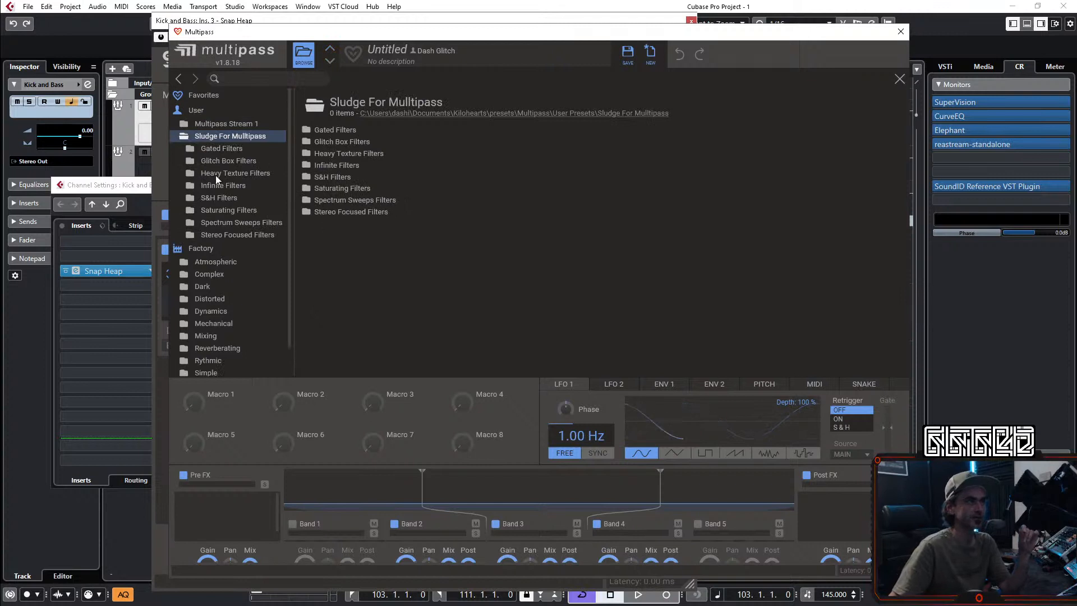
left_click(230, 151)
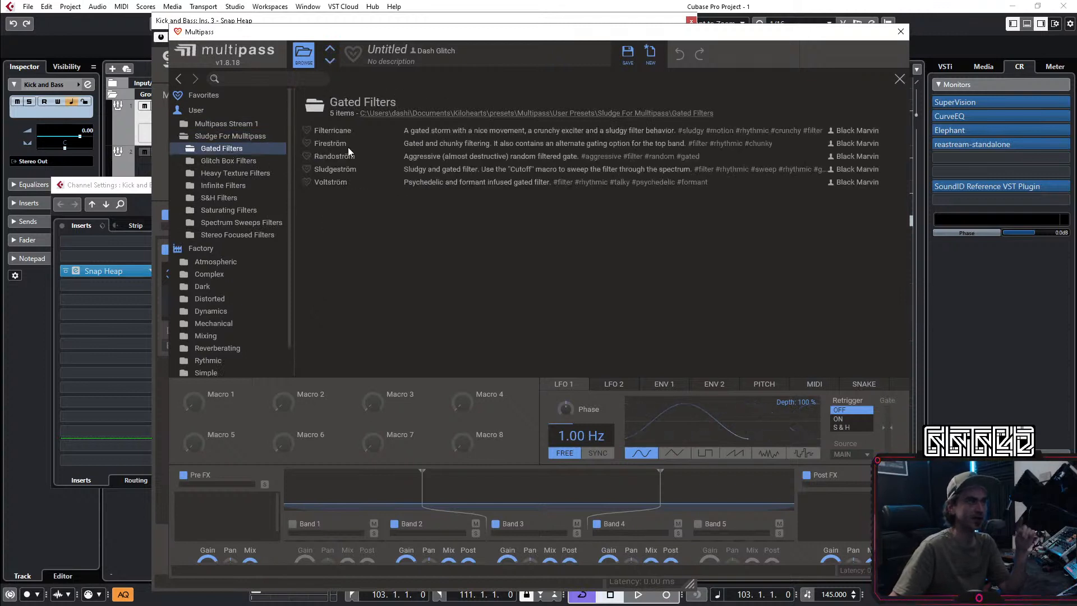
left_click(361, 129)
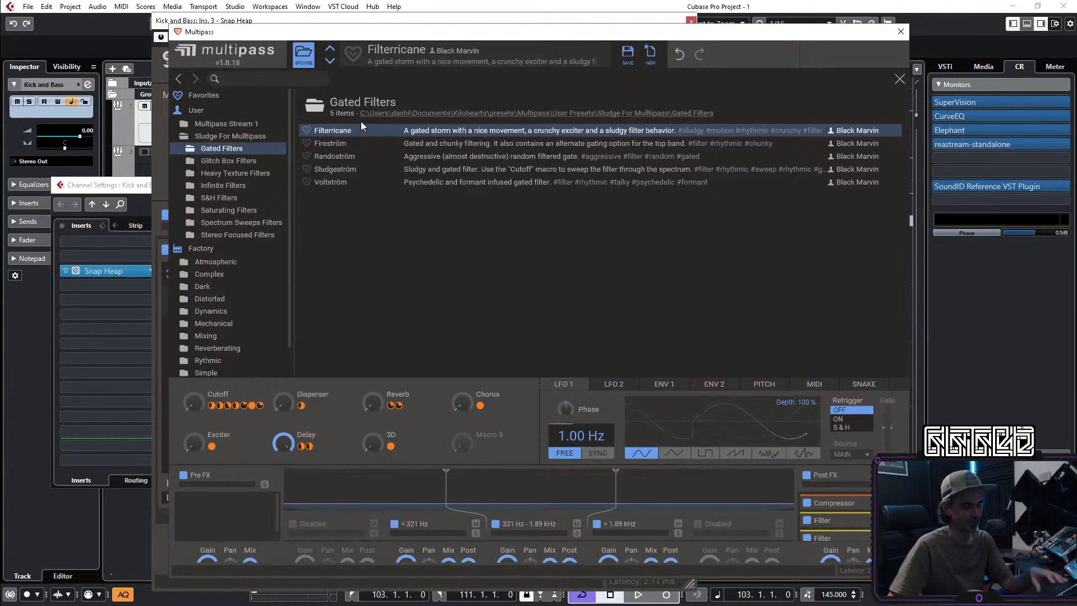
Step: Audition the Filterricane preset during playback by raising its effect macros and sweeping its Cutoff in Snap Heap
key("space")
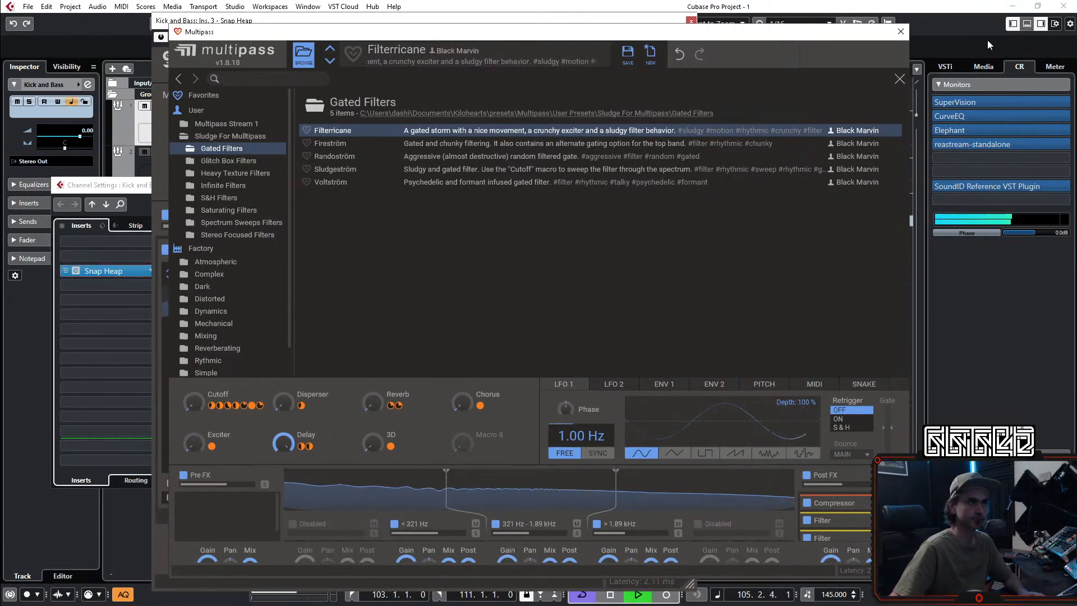
left_click(901, 31)
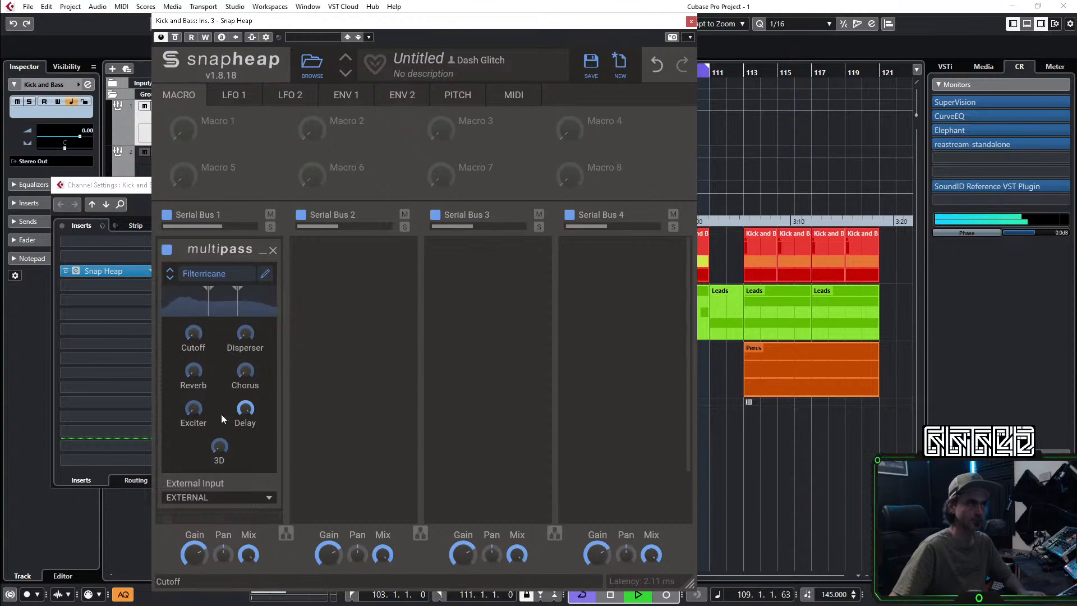
left_click_drag(248, 551, 243, 488)
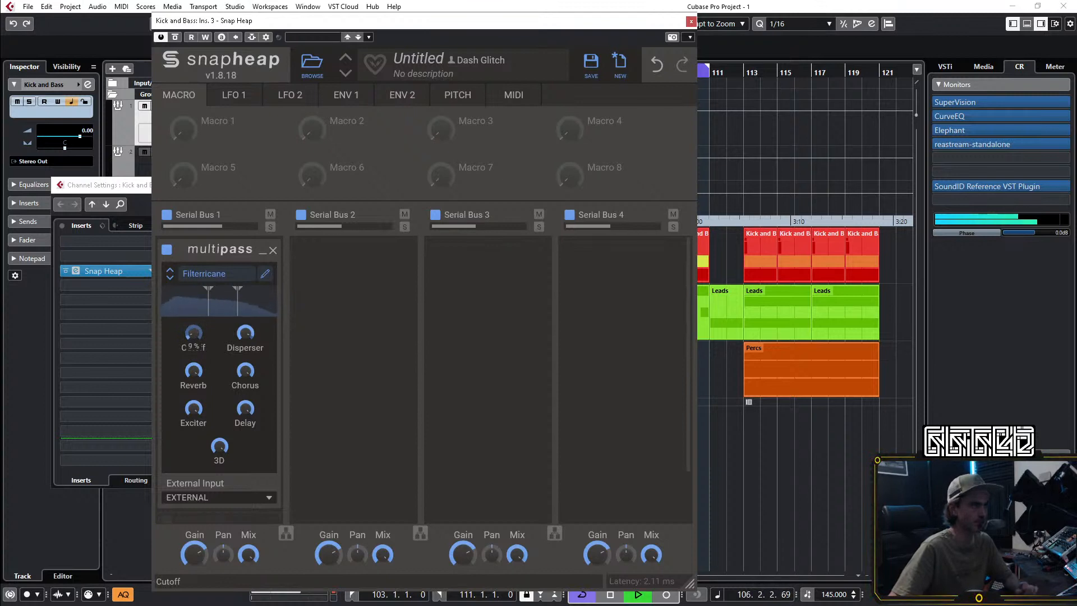
left_click_drag(248, 555, 251, 326)
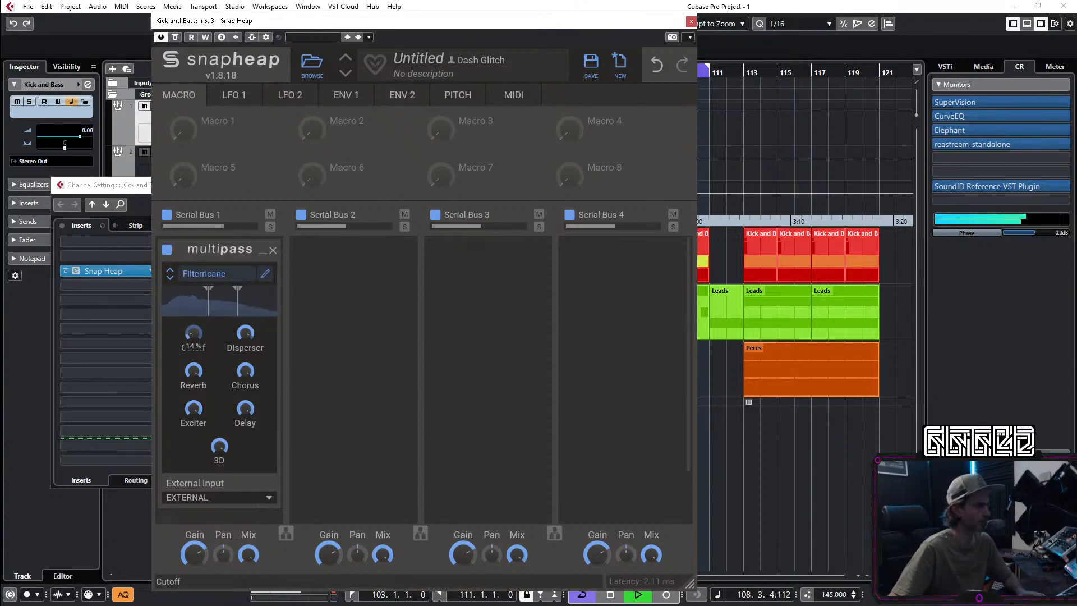
Step: Audition the Fireström, Randoström and Sludgeström presets in turn during playback, adjusting their macros
left_click(170, 278)
mouse_move(248, 555)
left_mouse_down()
mouse_move(248, 583)
mouse_move(253, 550)
left_mouse_up()
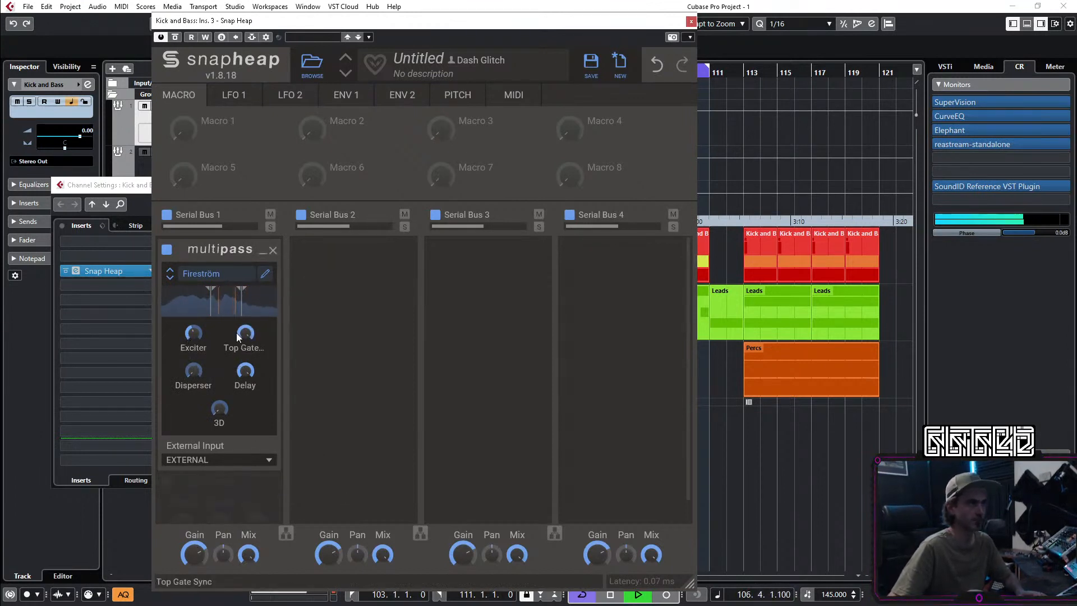
left_click(171, 278)
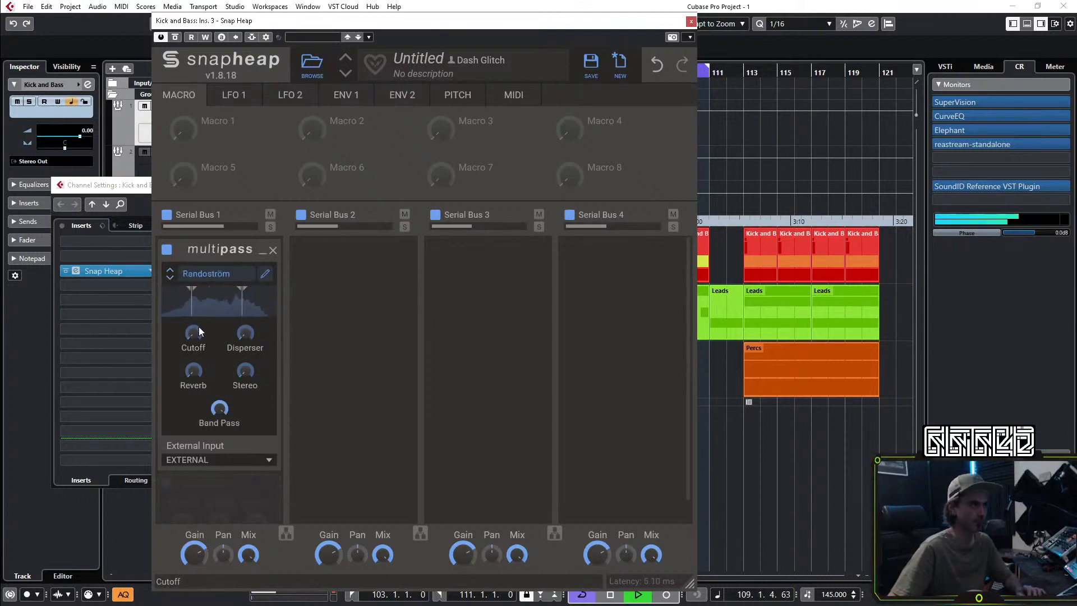
left_click_drag(193, 339, 193, 288)
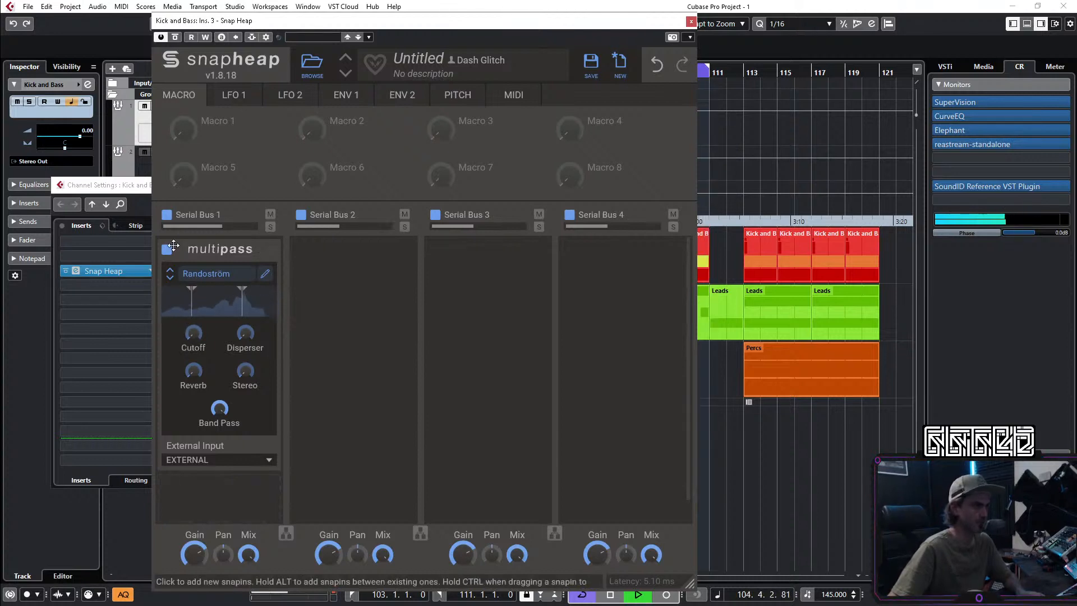
left_click(170, 278)
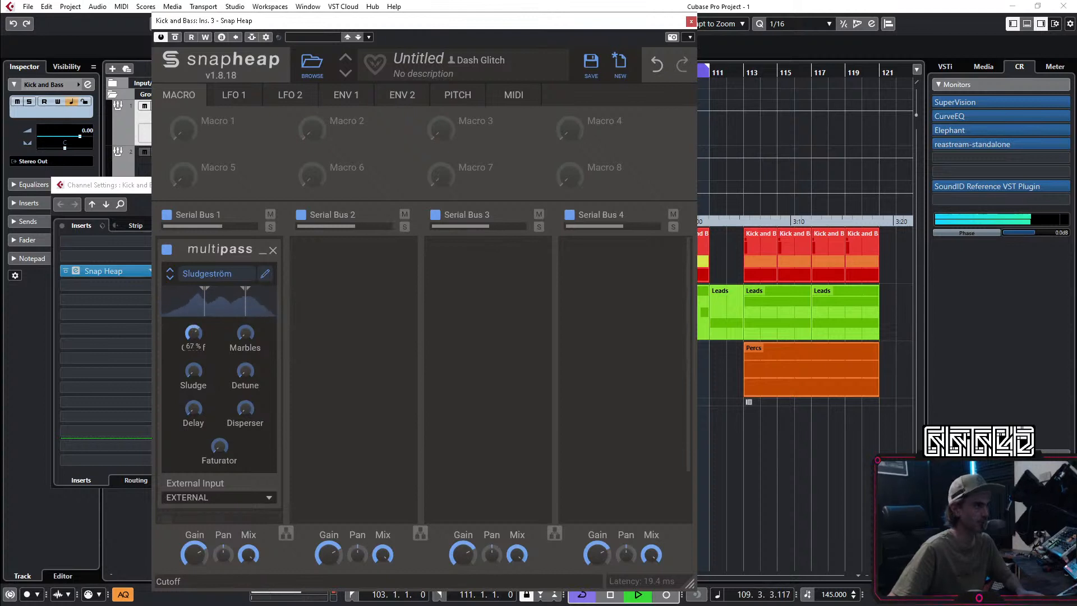
left_click_drag(194, 332, 193, 329)
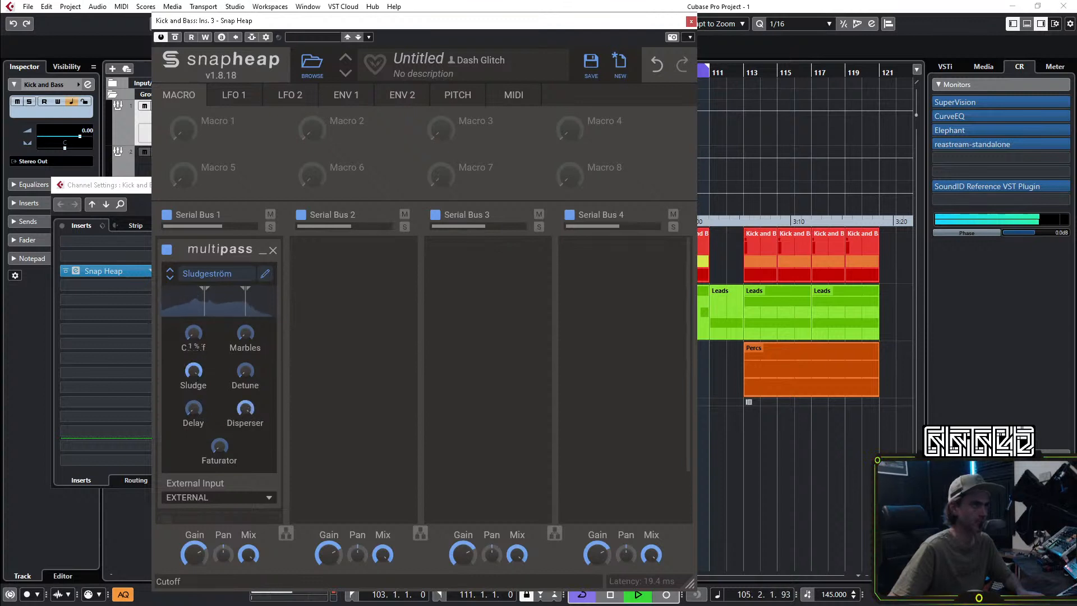
Step: Load the Voltström preset into Multipass and test its Cutoff macro and the Serial Bus 1 Mix
left_click(170, 278)
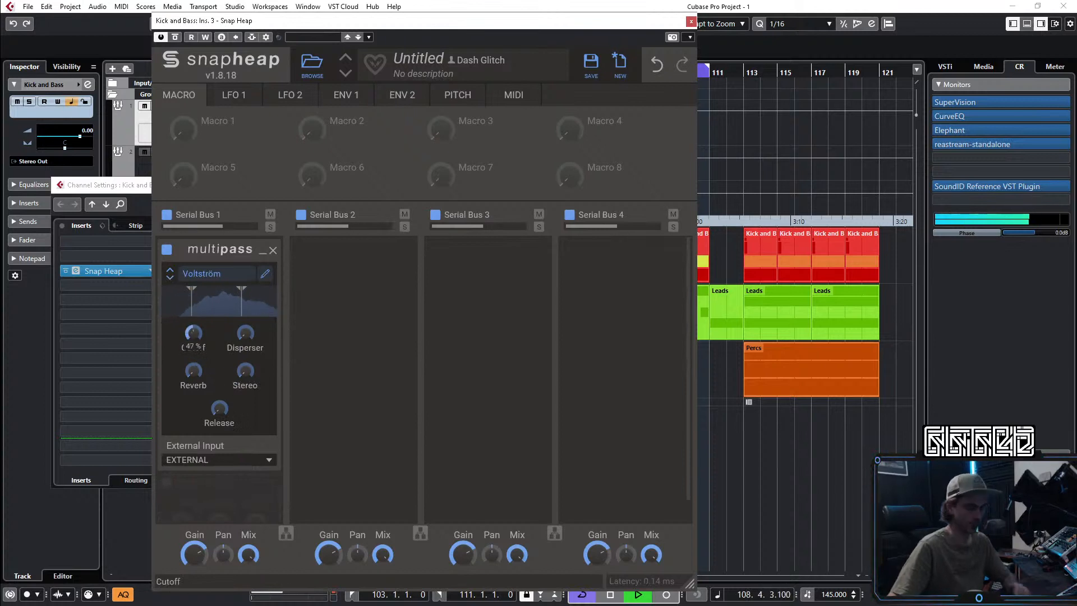
mouse_move(189, 338)
left_mouse_down()
mouse_move(191, 303)
mouse_move(191, 338)
left_mouse_up()
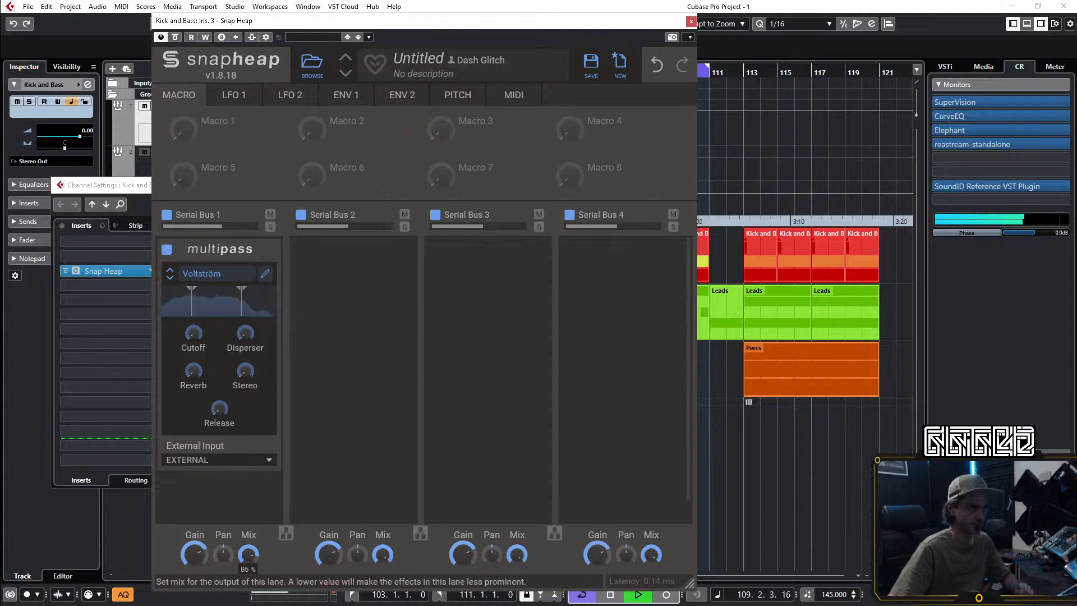
left_click_drag(249, 555, 248, 552)
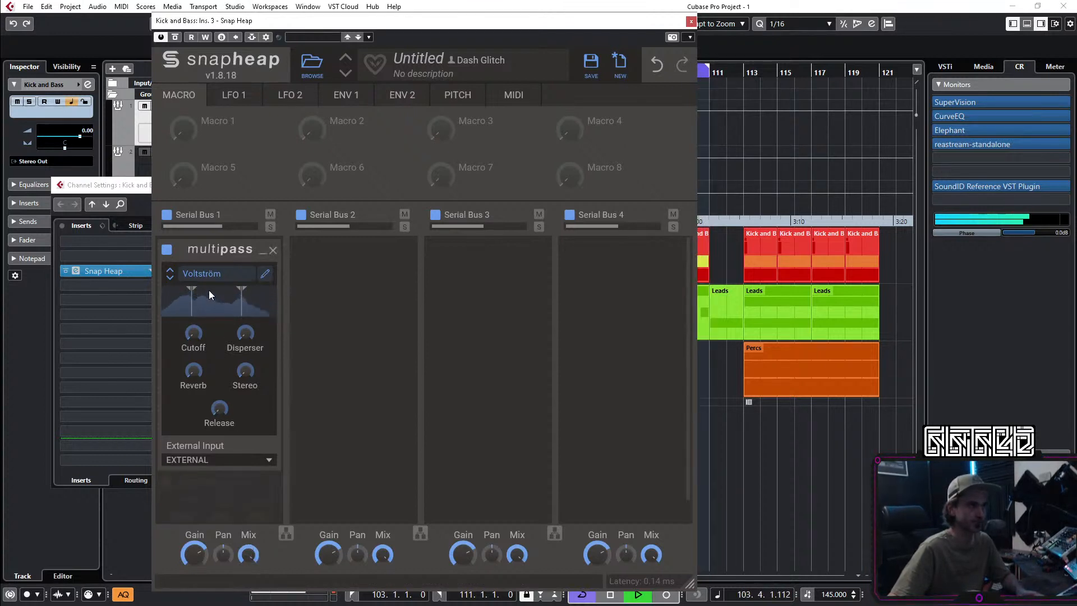
Step: Add a high-pass Filter snapin with a ×2 slope below Multipass in Serial Bus 1, and leave only Multipass expanded
left_click(264, 251)
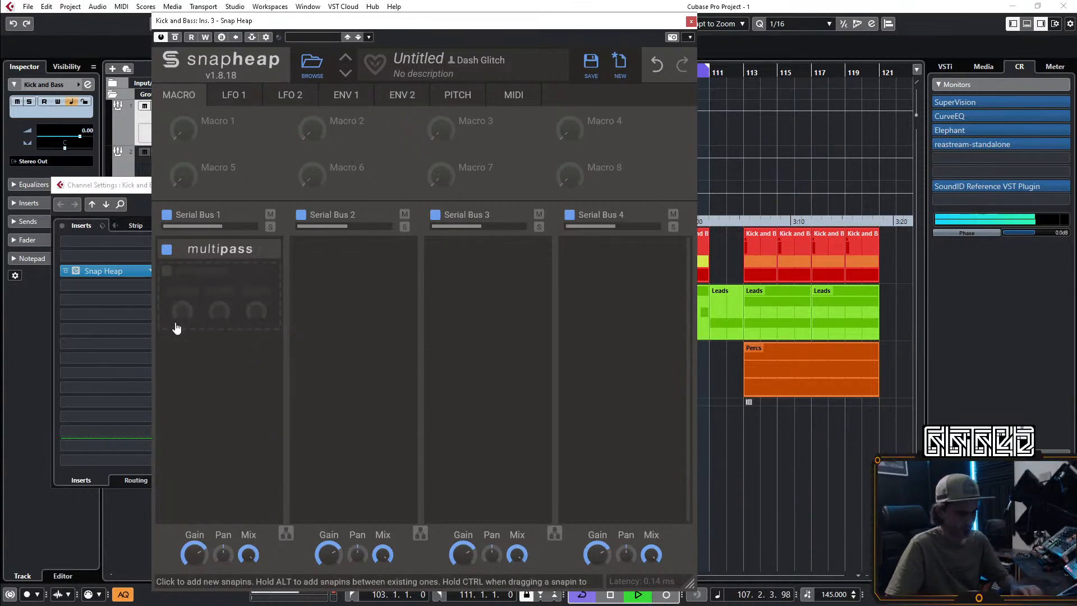
left_click(212, 307)
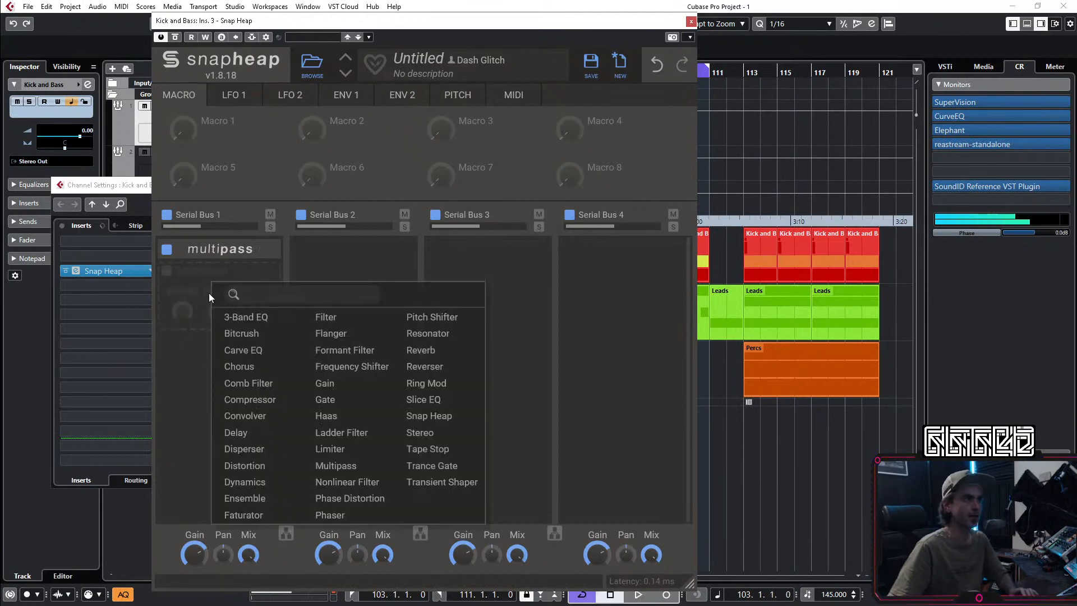
left_click(329, 315)
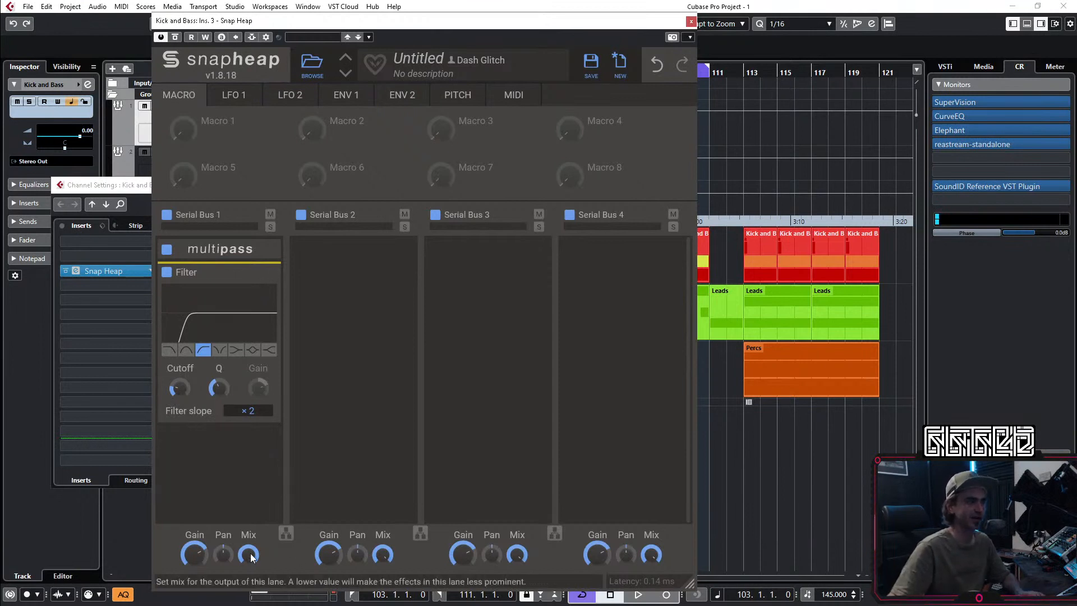
left_click(267, 278)
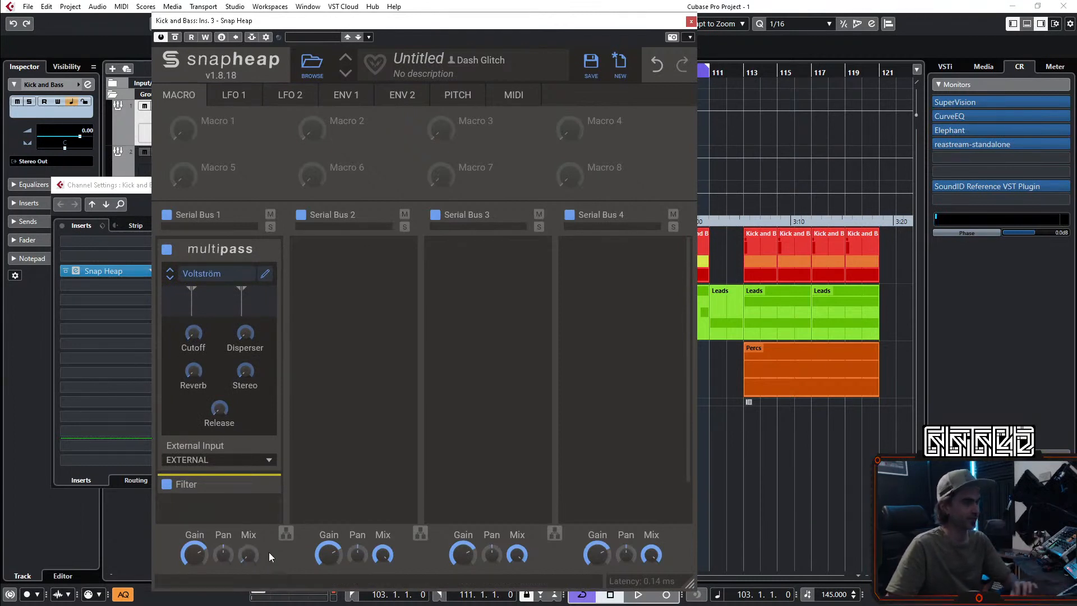
Step: Try recording automation directly on Serial Bus 1's Mix during playback, then turn off automation writing and stop
left_click_drag(249, 556, 250, 545)
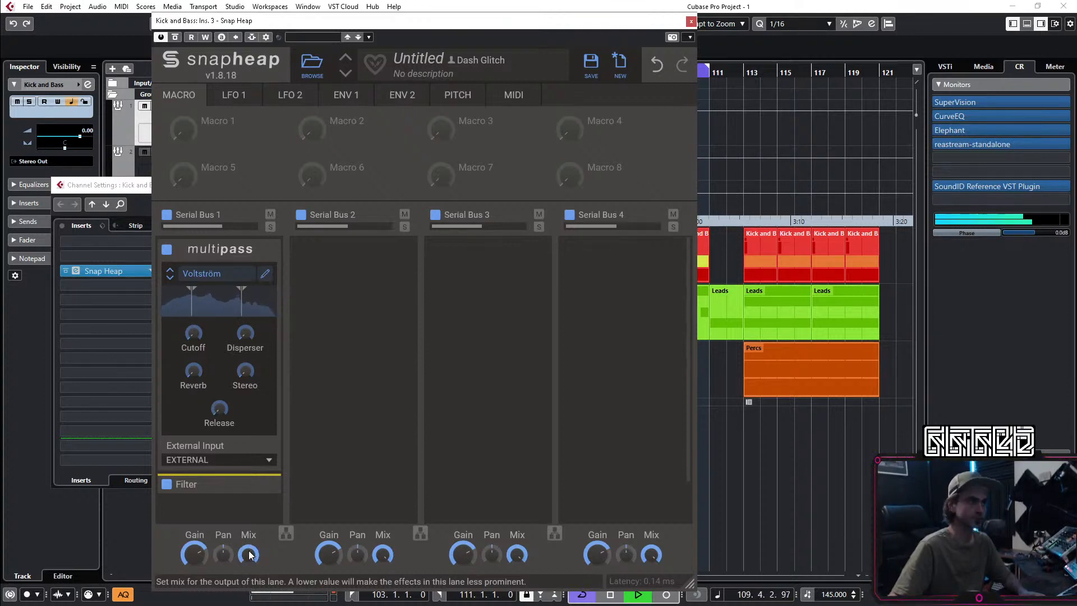
mouse_move(248, 555)
left_mouse_down()
mouse_move(248, 578)
mouse_move(248, 556)
left_mouse_up()
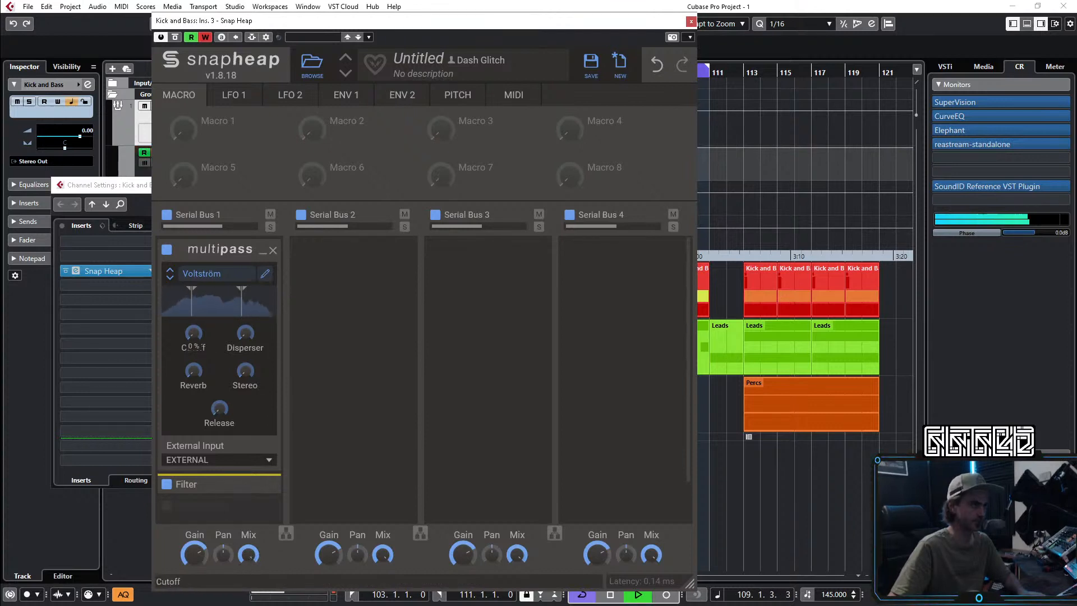
left_click(207, 37)
key("space")
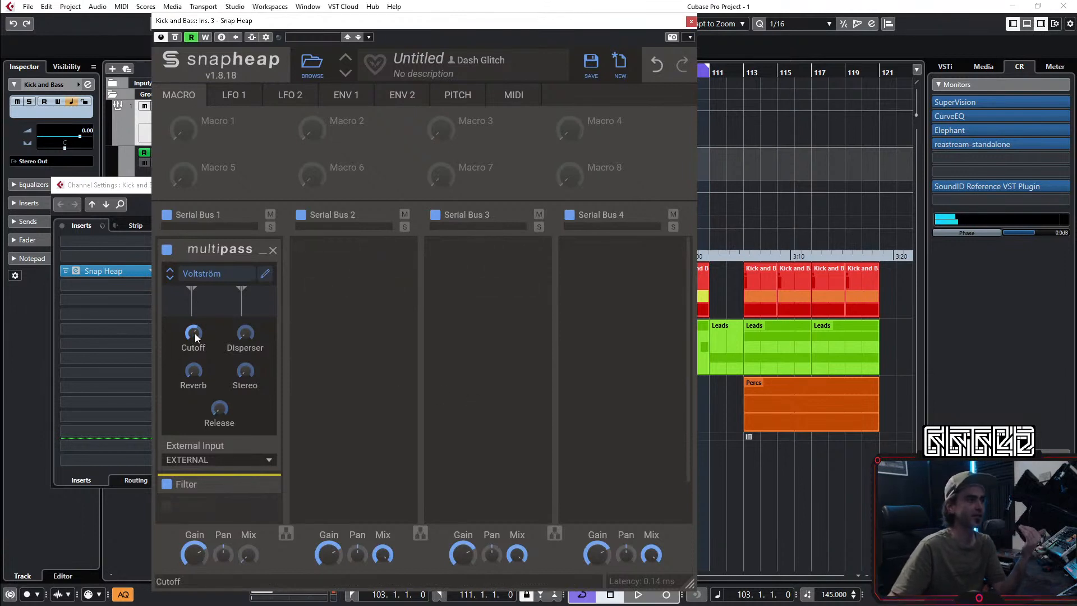
Step: Assign Macro 1 to Serial Bus 1's Mix and Macro 2 to Multipass's Cutoff, naming the macros Mix and Cutoff
left_click_drag(208, 135, 255, 553)
left_click(286, 580)
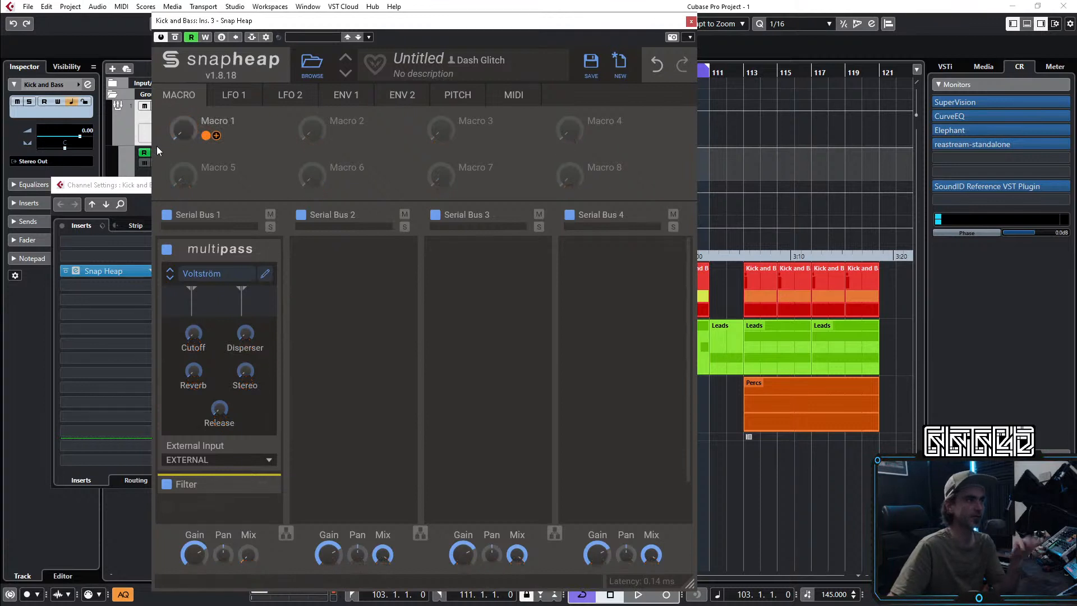
left_click_drag(335, 135, 194, 291)
left_click(368, 427)
double_click(224, 121)
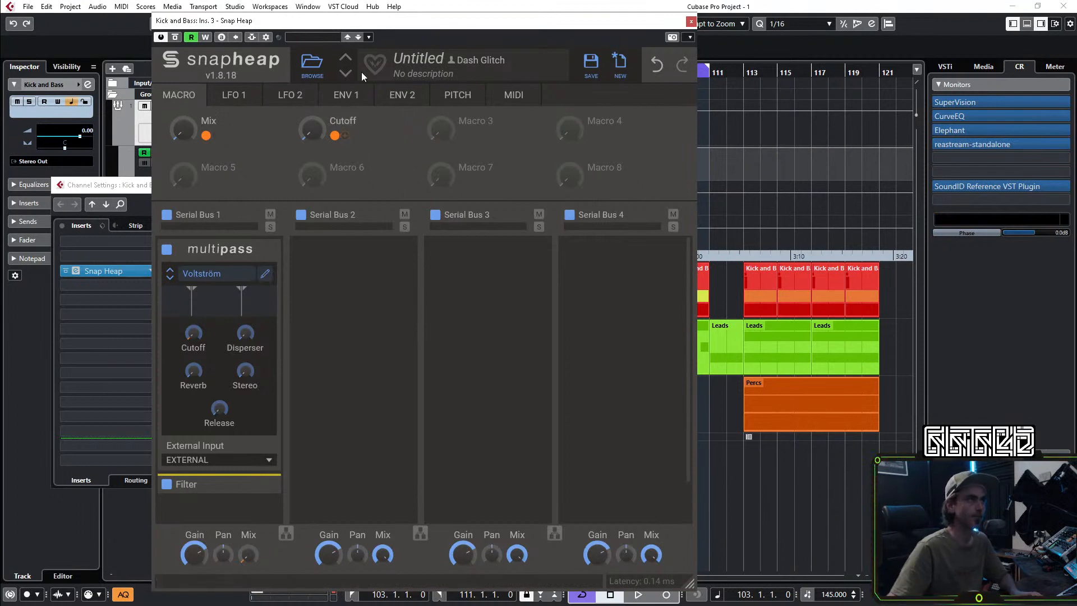
Step: Record automation for the Mix and Cutoff macros during playback, raising Mix to 56% and Cutoff to 38%, and close the plug-in and channel windows
key("space")
left_click(204, 37)
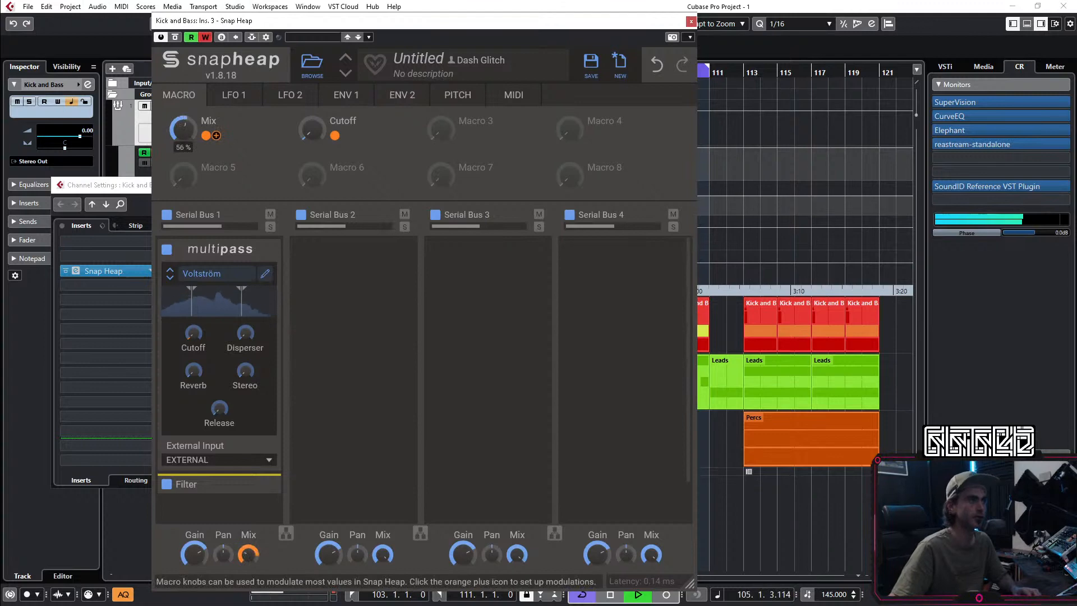
left_click_drag(302, 137, 301, 103)
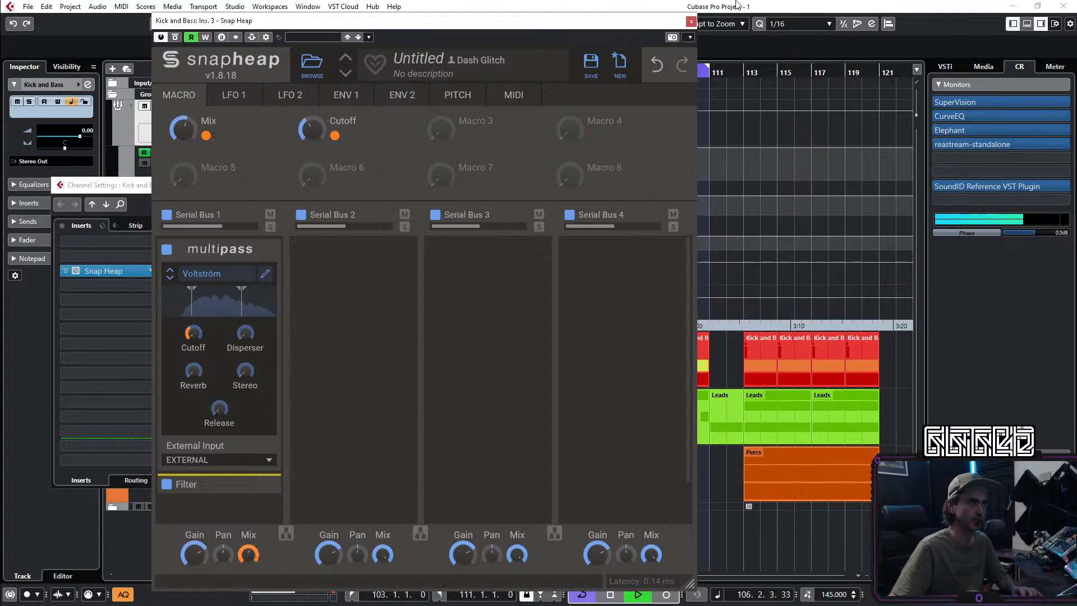
left_click(690, 22)
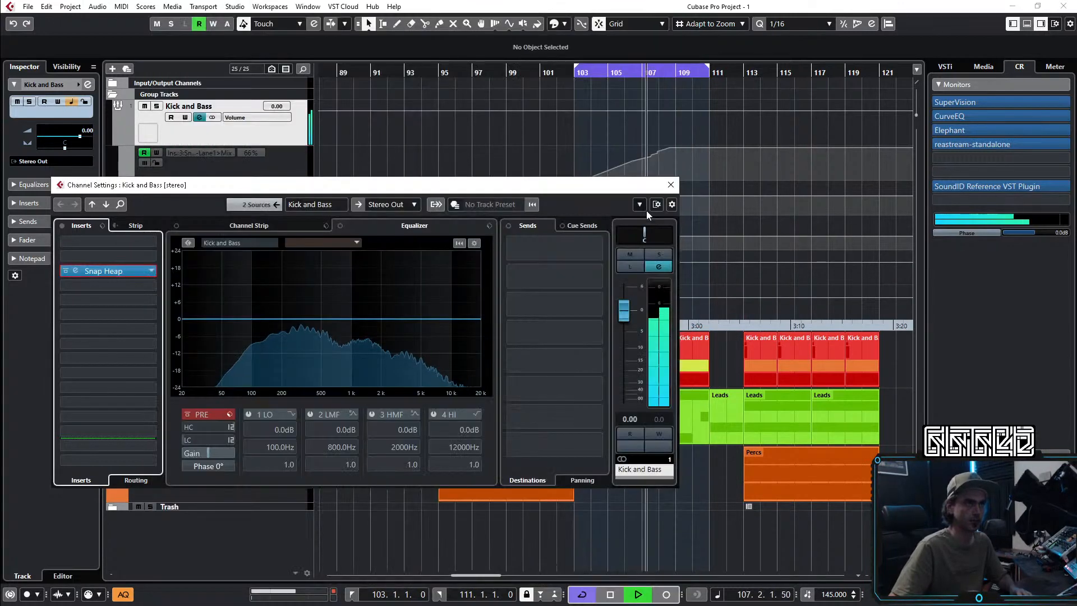
left_click(672, 184)
Step: Delete the recorded automation points on the Serial Bus 1 Mix lane of the Kick and Bass group
scroll(517, 255, "up", 1)
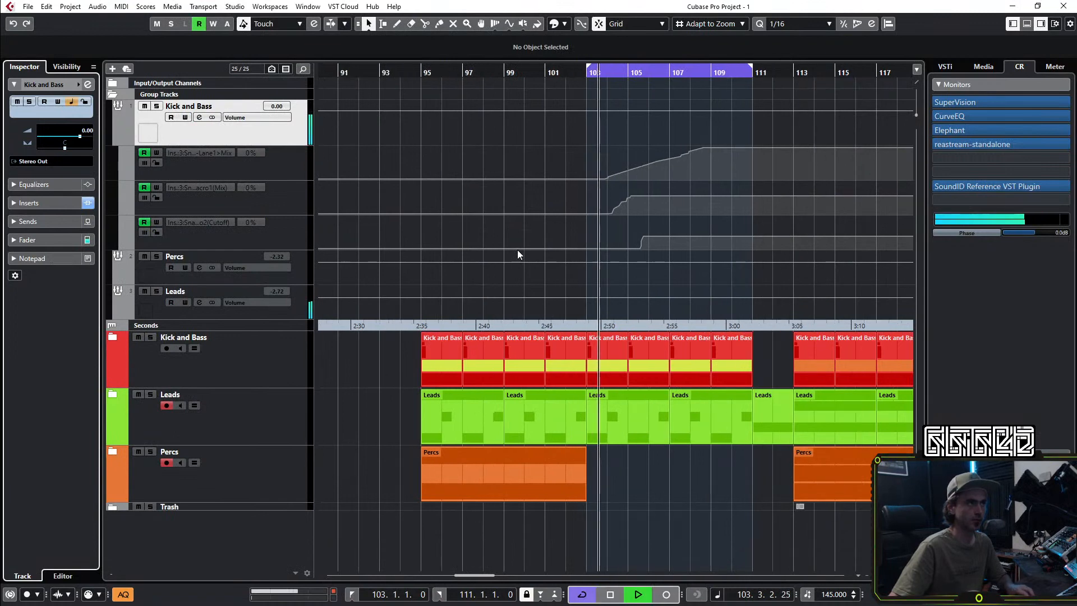
scroll(560, 220, "up", 4)
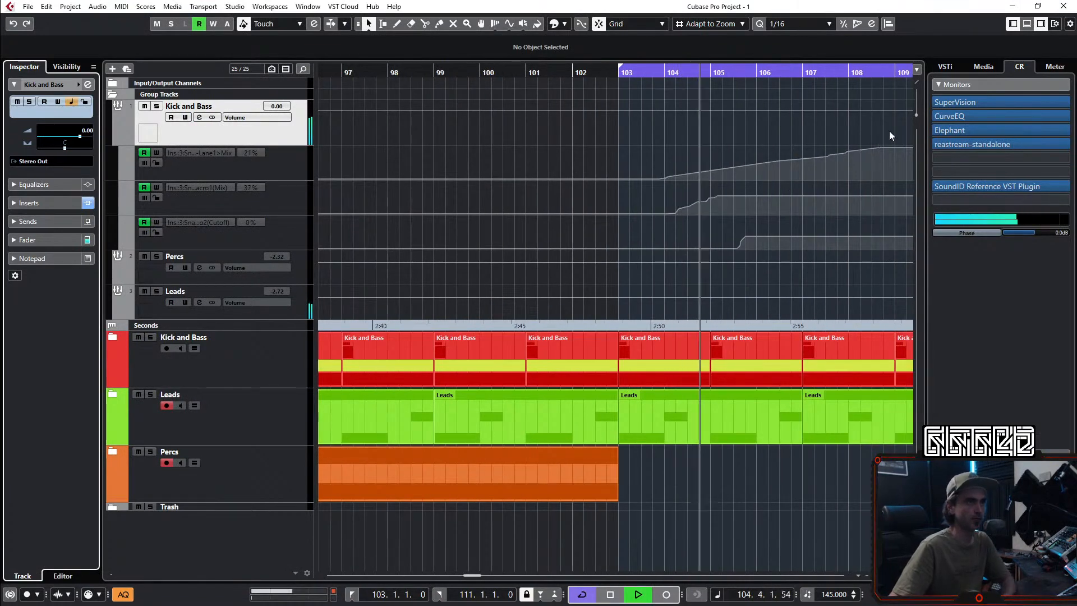
left_click_drag(901, 130, 592, 181)
key("Delete")
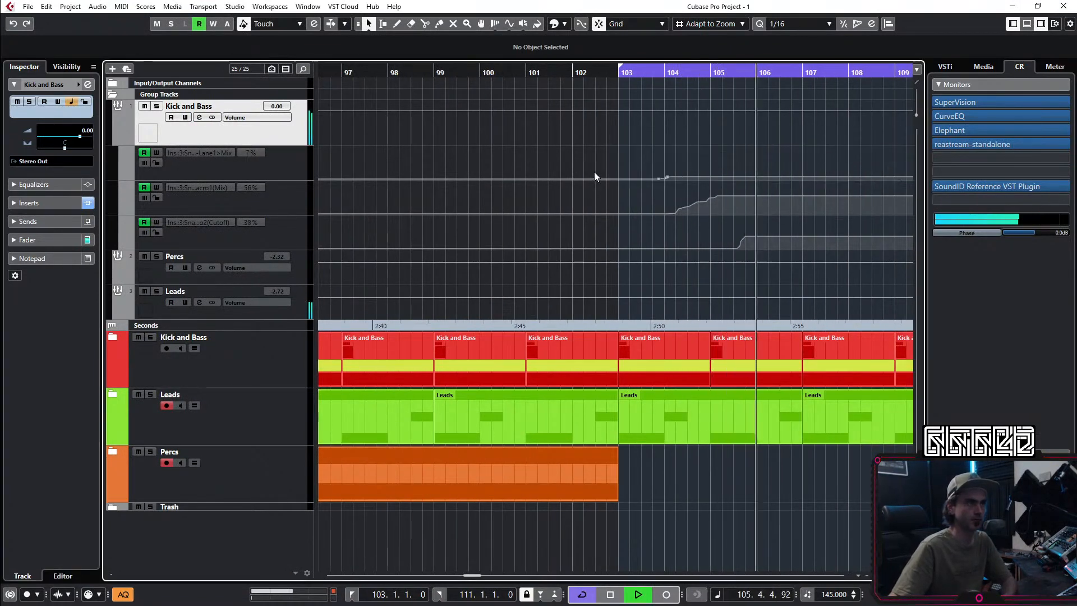
left_click_drag(677, 160, 667, 189)
key("Delete")
key("Delete")
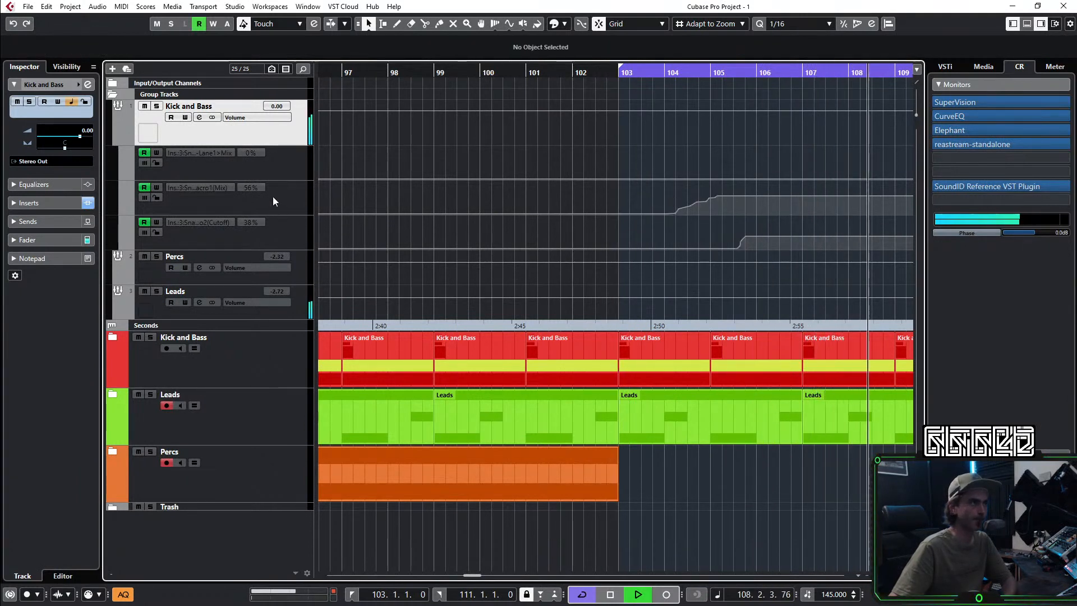
Step: Select the Mix and Cutoff macro automation lanes together and increase their height
left_click(276, 203)
left_click(284, 240, "shift")
left_click(298, 258)
left_click(295, 234)
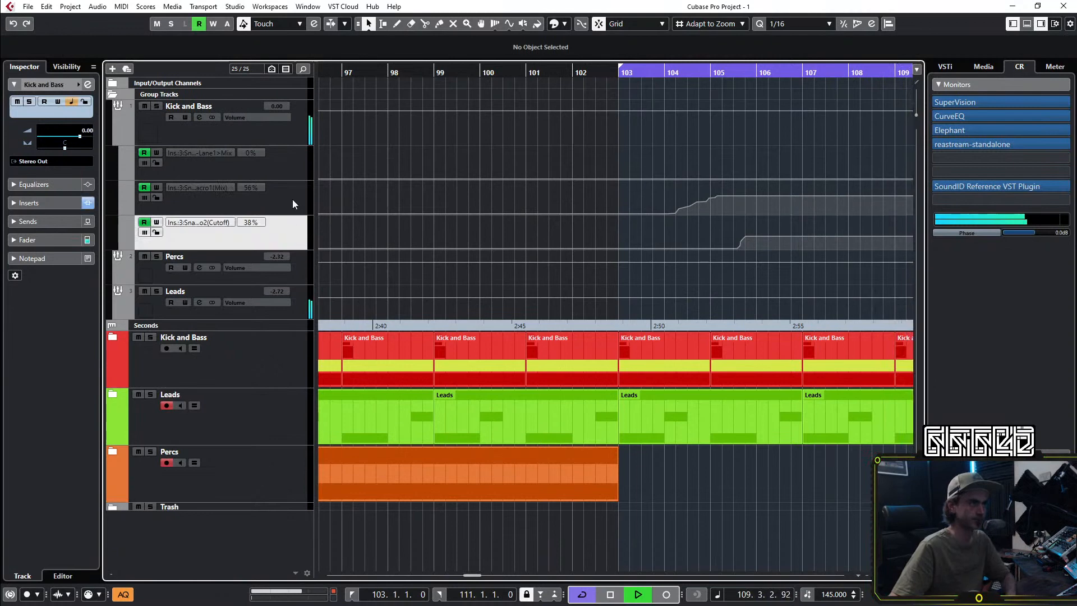
left_click(293, 204, "shift")
key("space")
key("space")
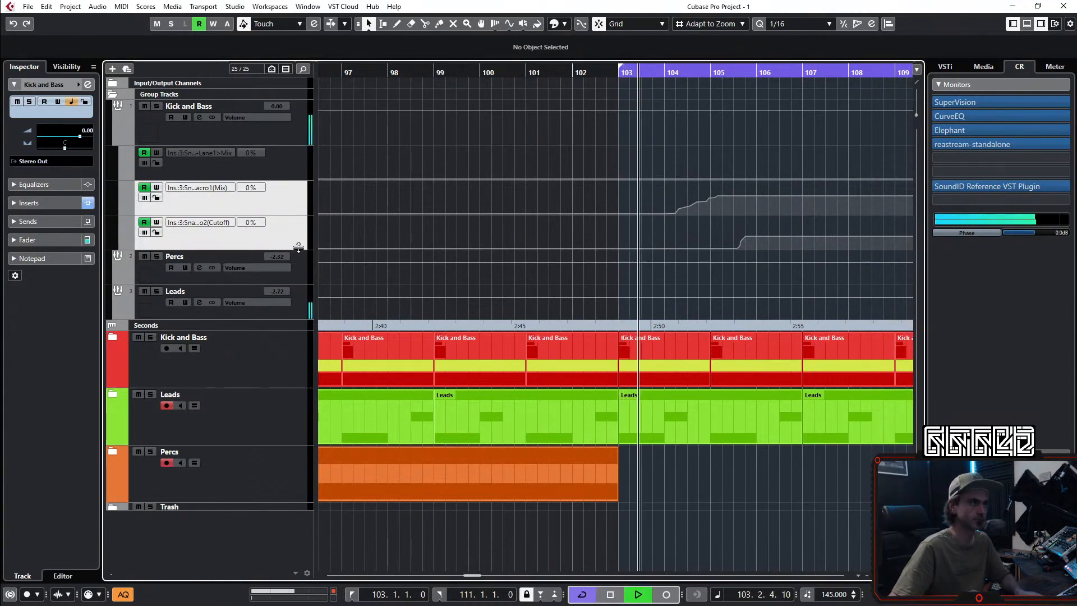
left_click_drag(288, 250, 273, 350)
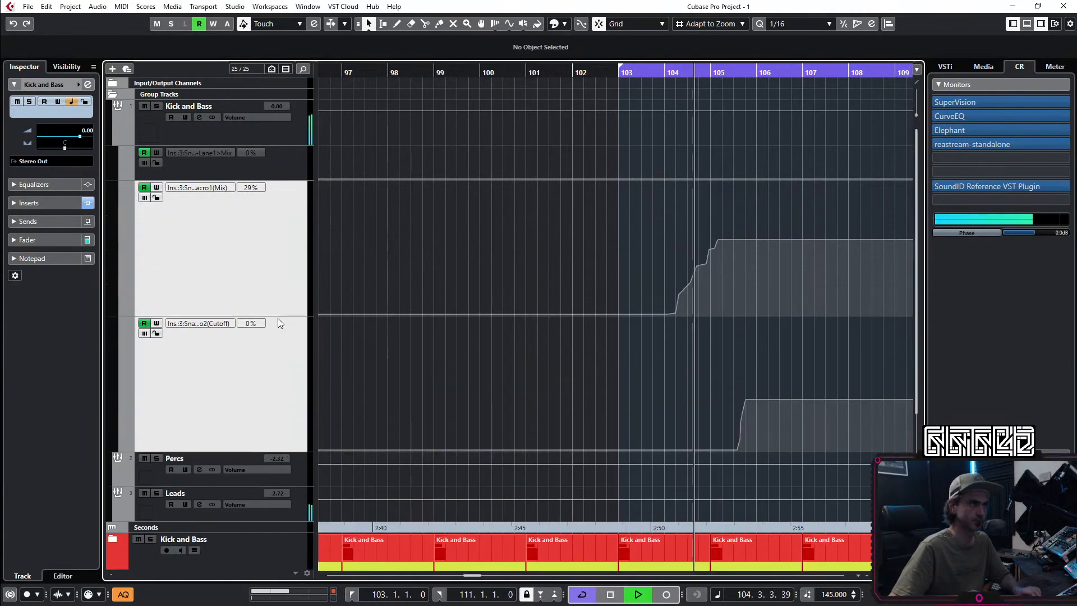
Step: Replace the recorded Mix macro points with a straight ramp from 0% at bar 103 to 100% at bar 107
scroll(609, 315, "down", 2)
scroll(597, 319, "right", 3)
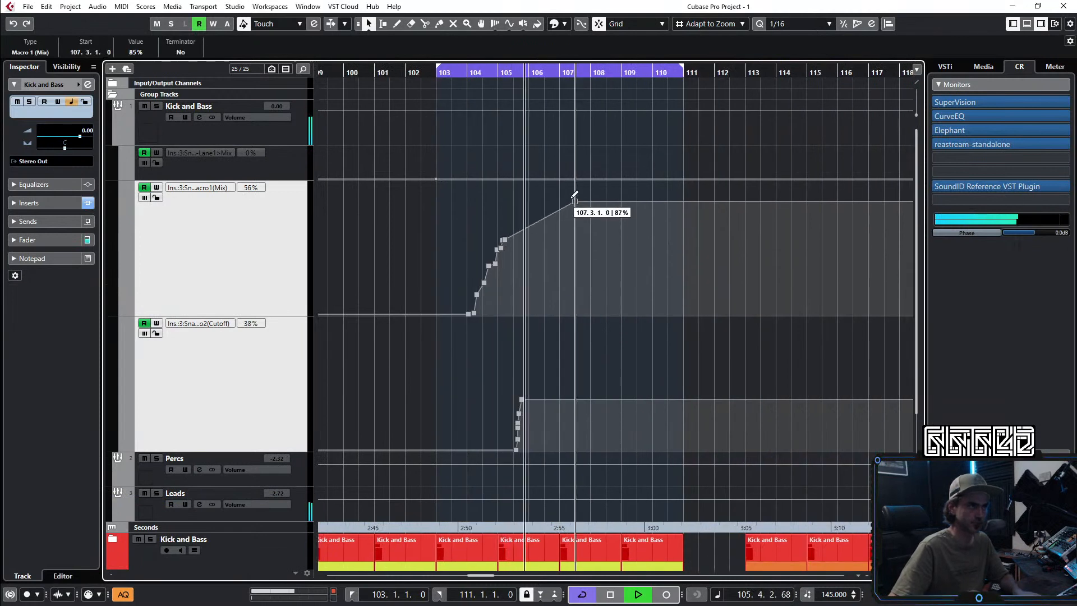
left_click_drag(474, 232, 533, 348)
left_click_drag(477, 295, 529, 315)
left_click(608, 238)
left_click_drag(635, 251, 464, 361)
key("Delete")
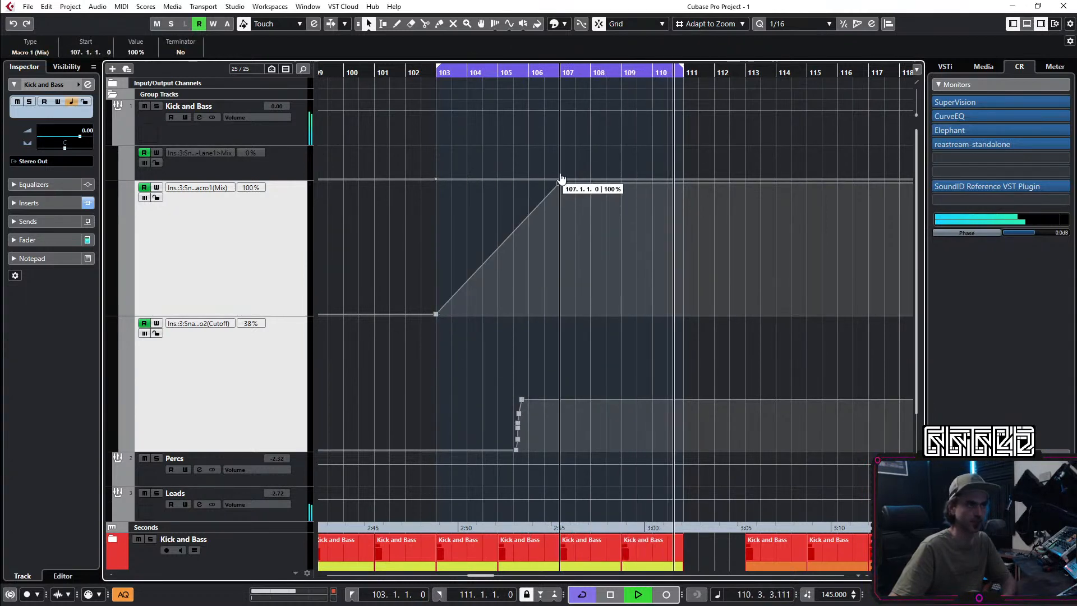
Step: Hold the Mix macro automation at 100% until bar 111, and ramp it down to 0% at bar 112
left_click(683, 178)
key("ctrl+z")
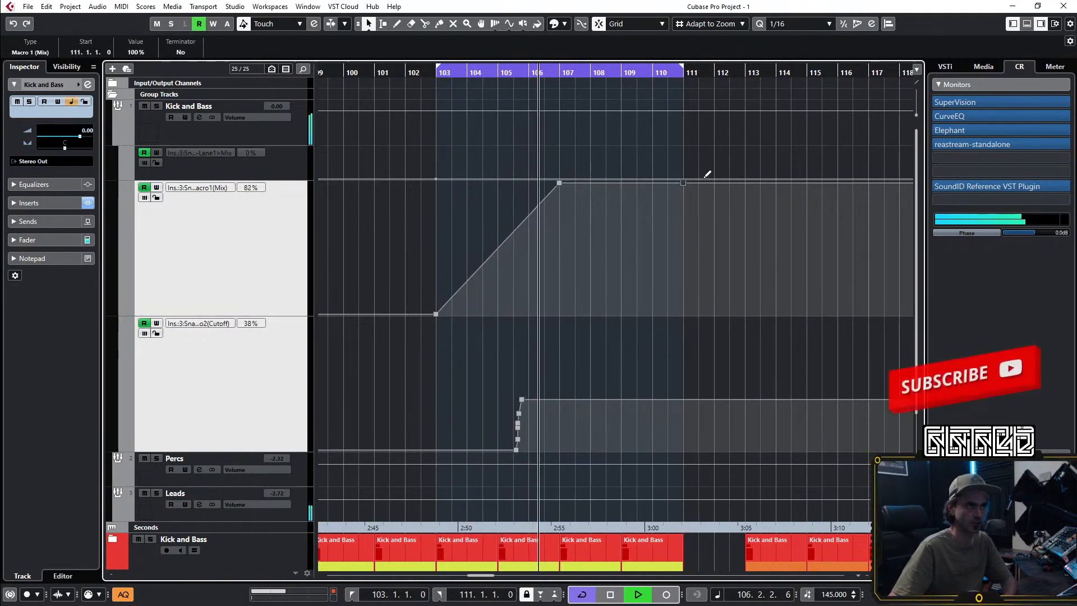
left_click(716, 182)
left_click_drag(717, 182, 684, 316)
Step: Replace the recorded Cutoff macro points with a straight ramp from 0% at bar 107 to 100% at bar 111
left_click(687, 340)
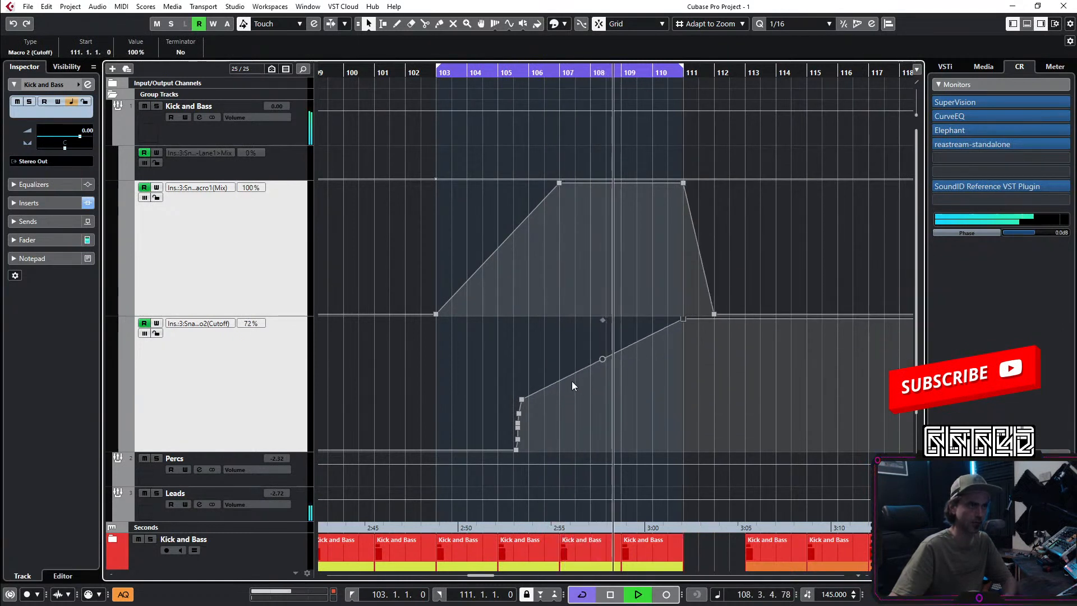
left_click_drag(565, 378, 560, 467)
mouse_move(535, 357)
left_mouse_down()
mouse_move(509, 443)
mouse_move(490, 461)
left_mouse_up()
key("Delete")
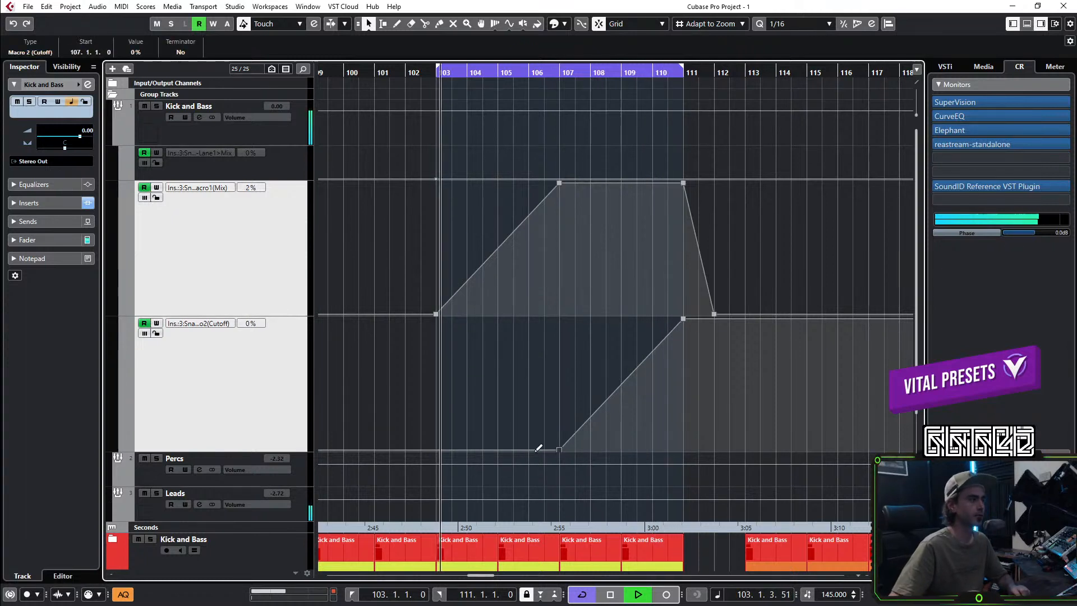
Step: Collapse the automation lanes of the Kick and Bass group and turn off cycle playback
left_click(117, 140)
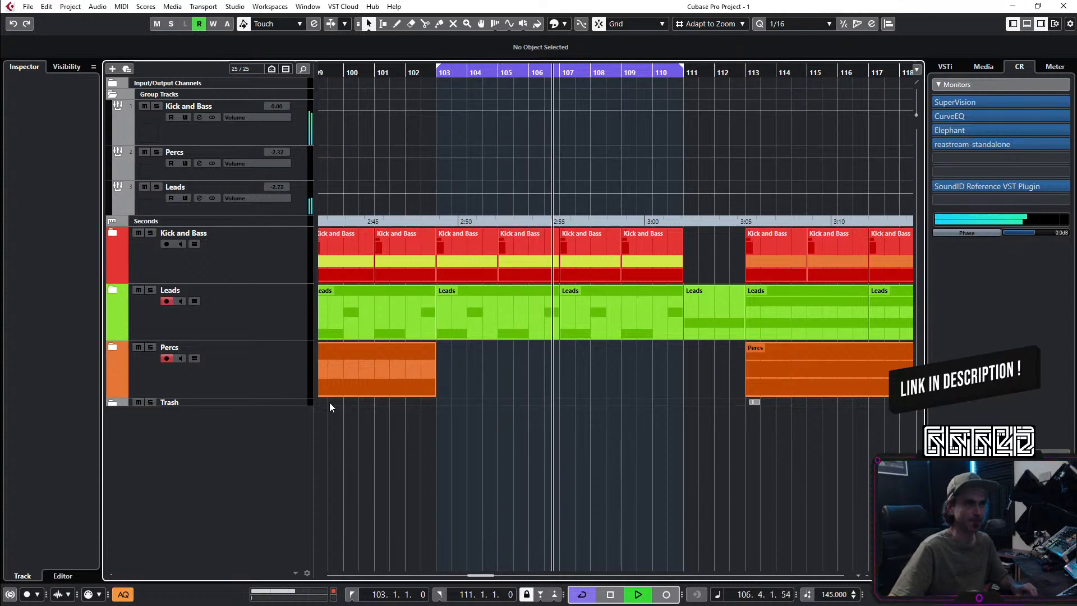
left_click(117, 140)
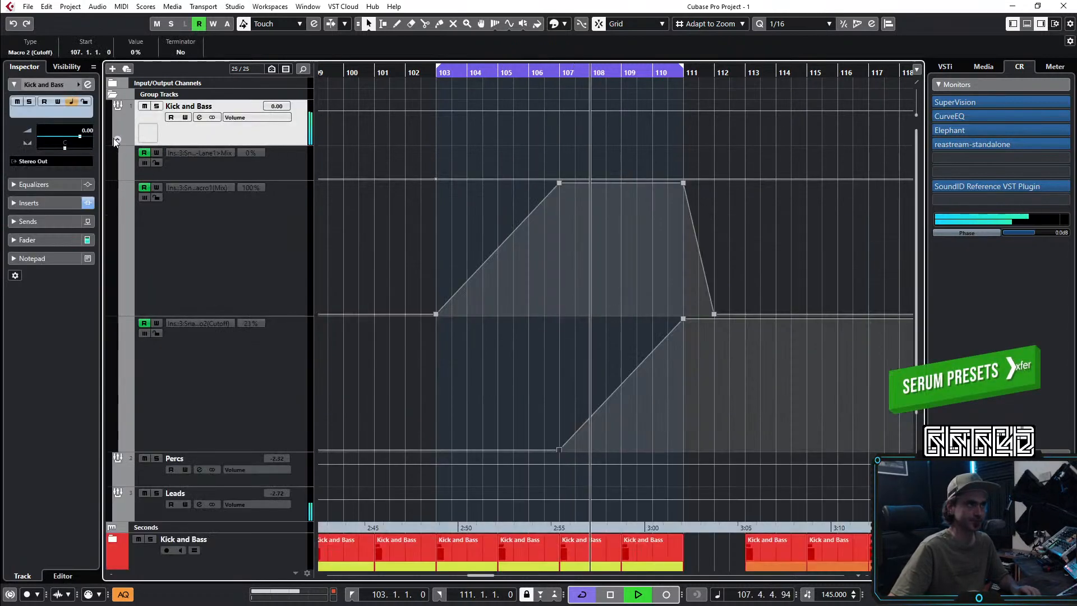
left_click(116, 141)
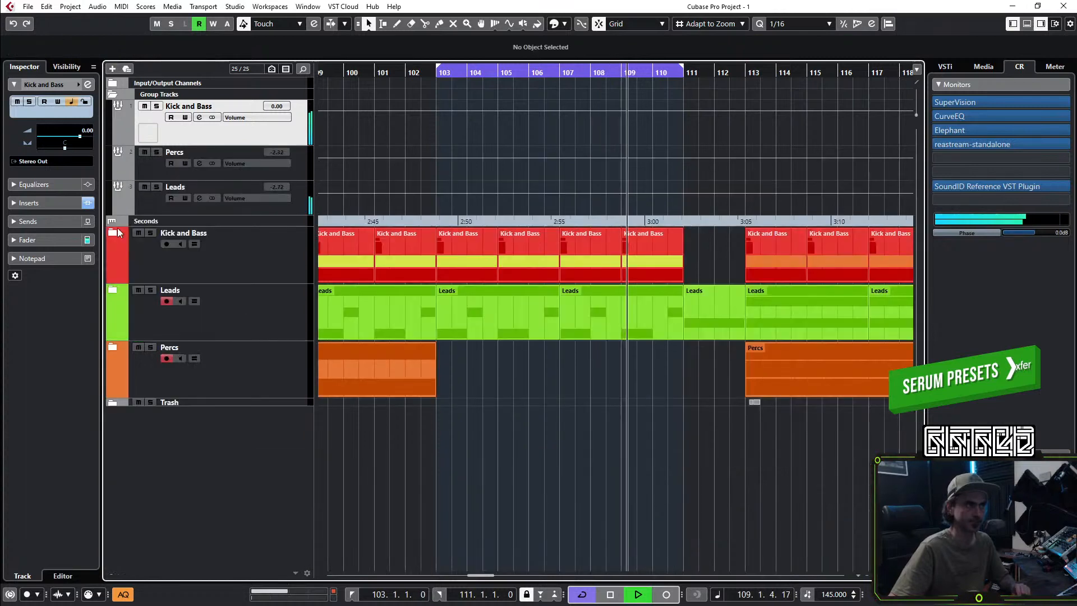
key("KP_Divide")
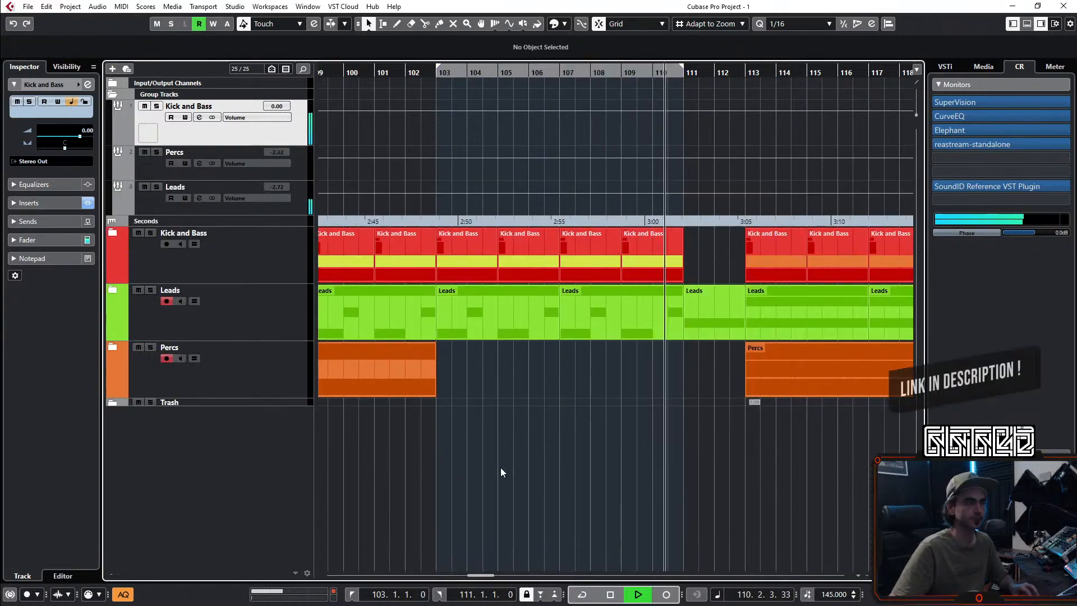
Step: Listen to the transition into the bar 113 section from bar 109 and again from bar 107
scroll(644, 459, "down", 3)
scroll(643, 453, "right", 2)
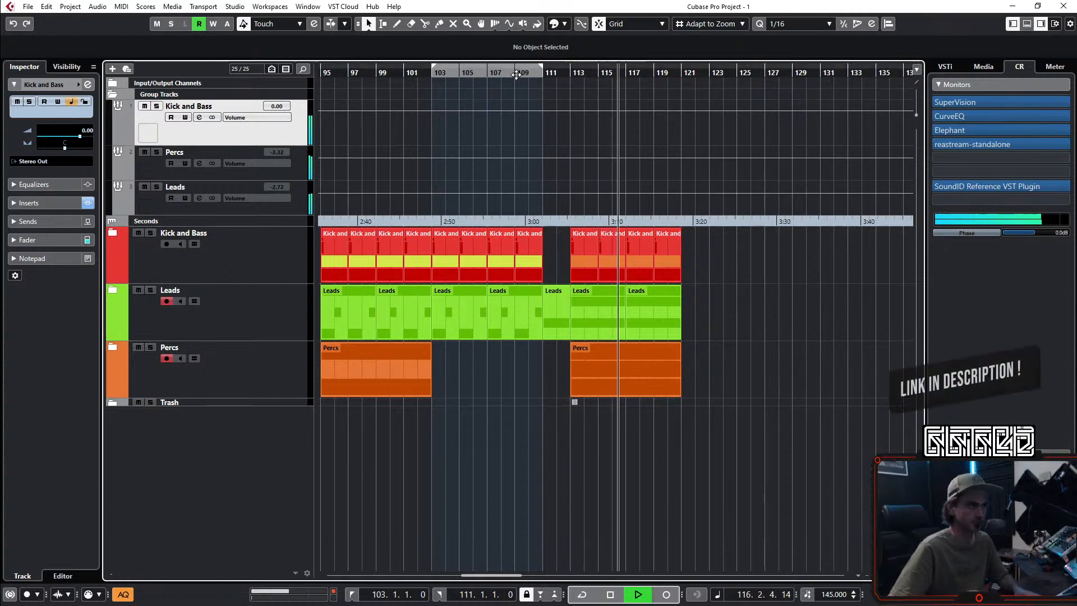
left_click(516, 74)
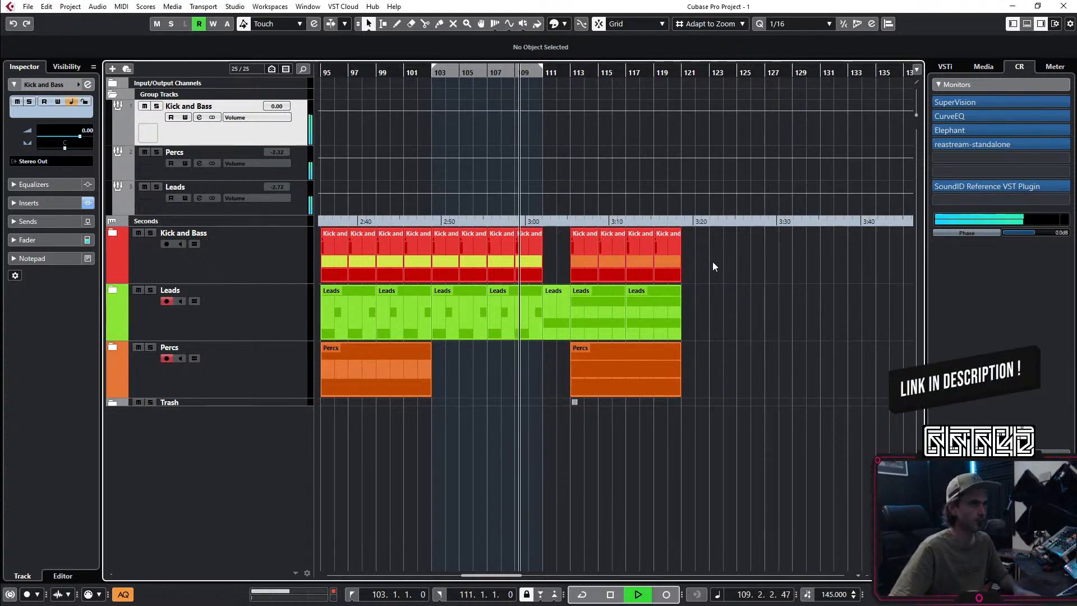
left_click_drag(720, 249, 785, 427)
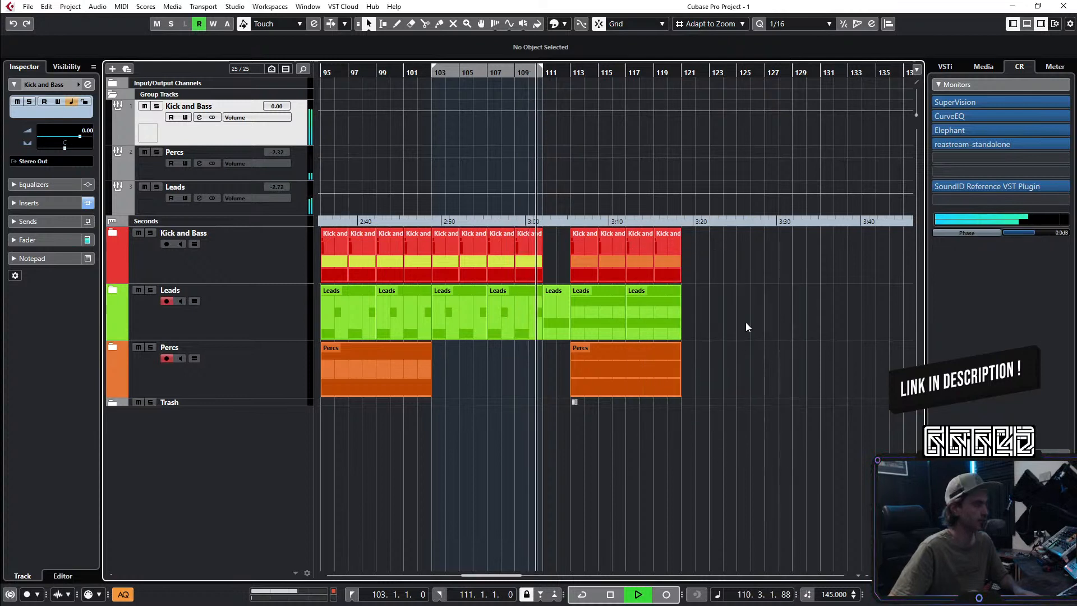
left_click(486, 72)
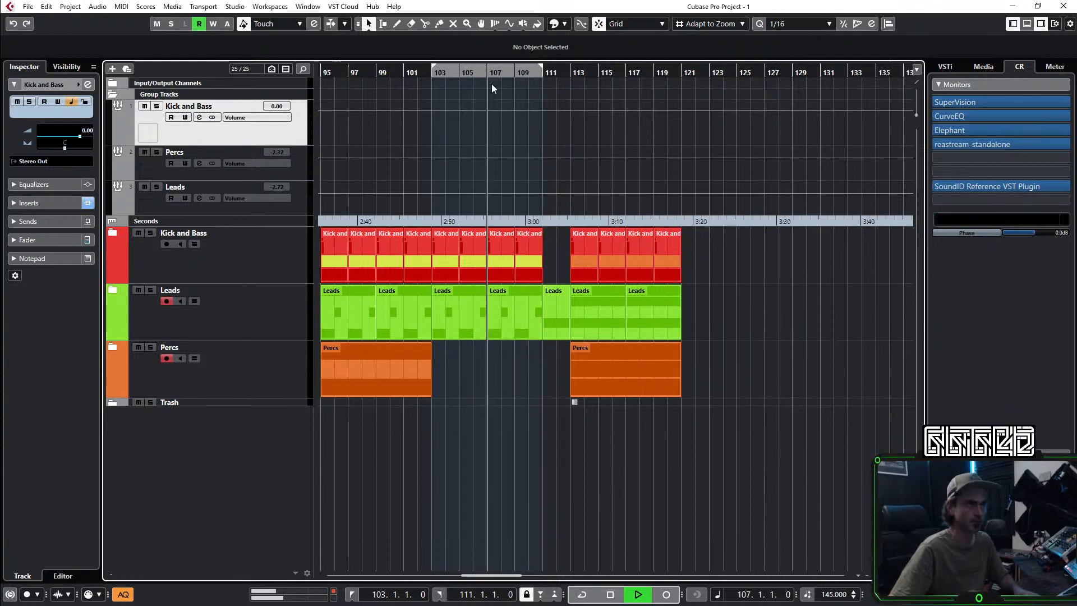
Step: Move the section at bar 113 to bar 115 and fill the gap at bar 113 with a copy of the two-bar 303 event
left_click_drag(781, 245, 614, 388)
left_click(580, 399)
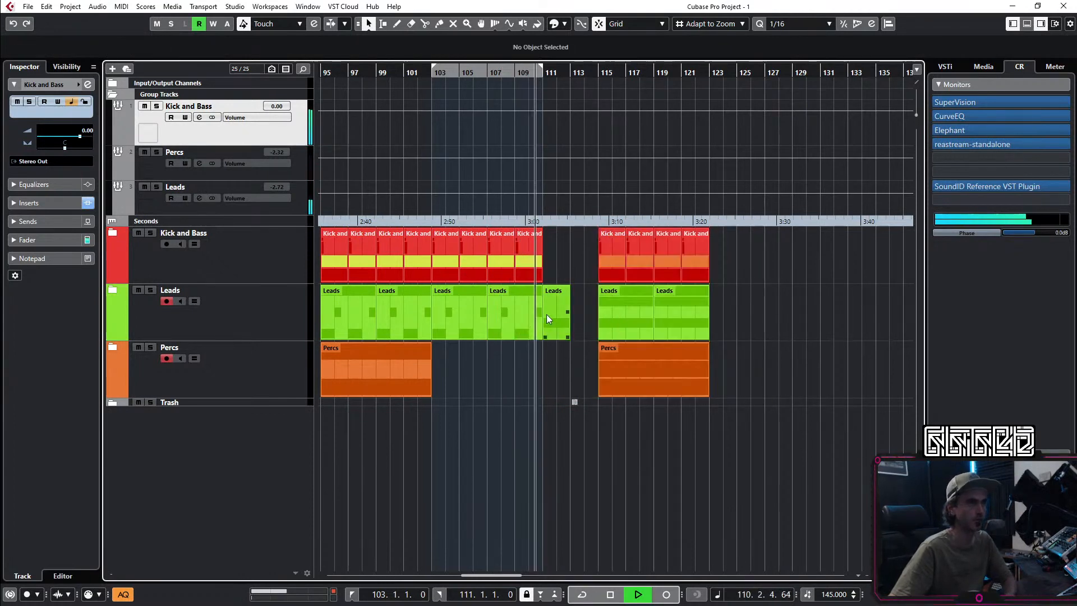
left_click(113, 292)
scroll(554, 330, "down", 3)
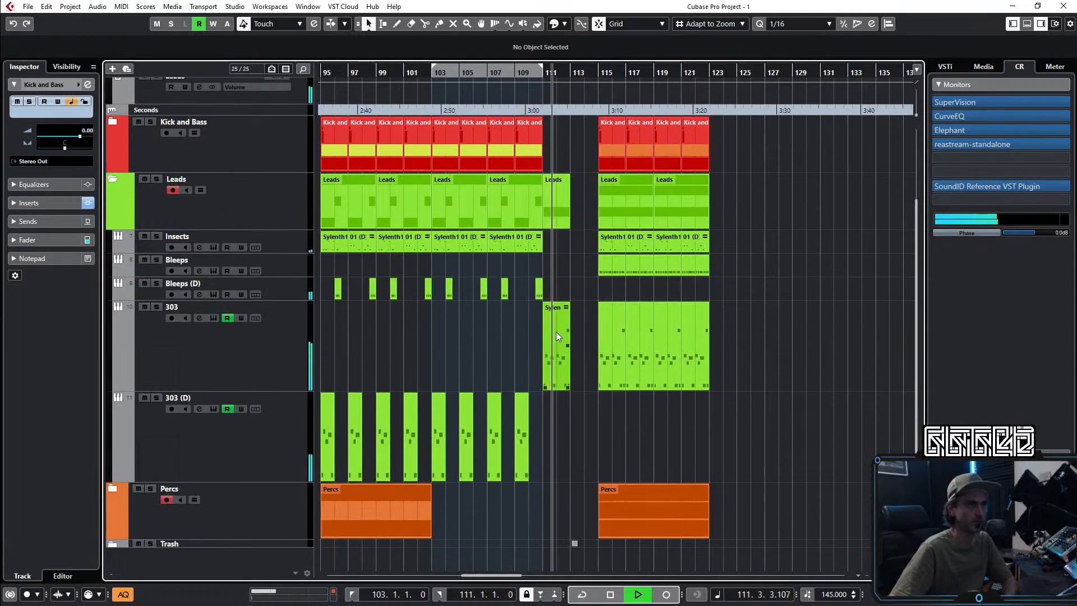
left_click(561, 358)
key("ctrl+z")
key("ctrl+z")
left_click(419, 73)
left_click_drag(523, 323, 553, 360)
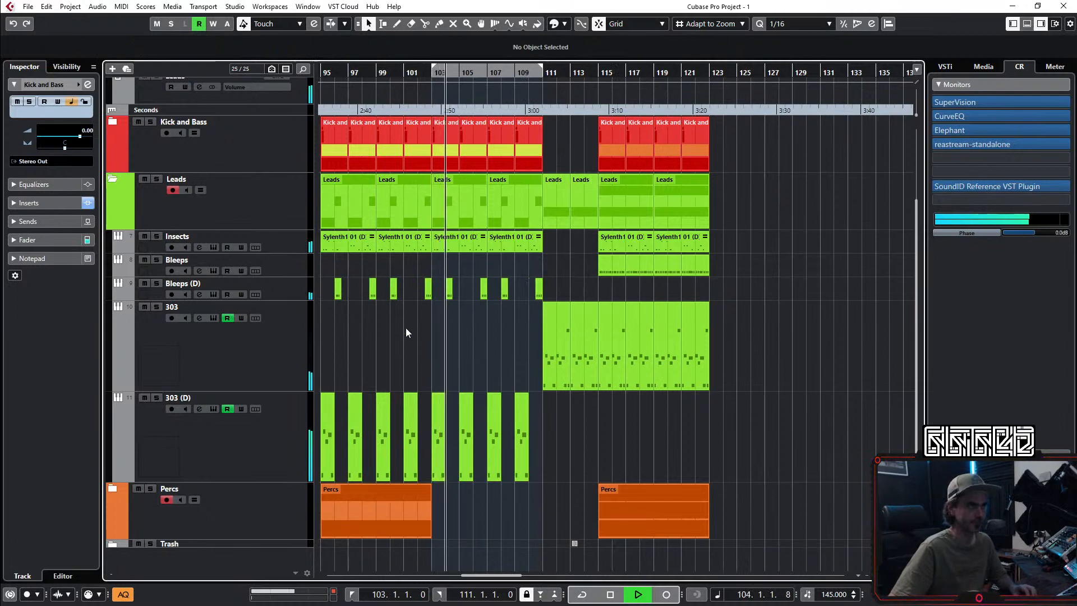
Step: Collapse the Leads folder and the Group Tracks folder
scroll(418, 325, "down", 2)
scroll(434, 328, "left", 5)
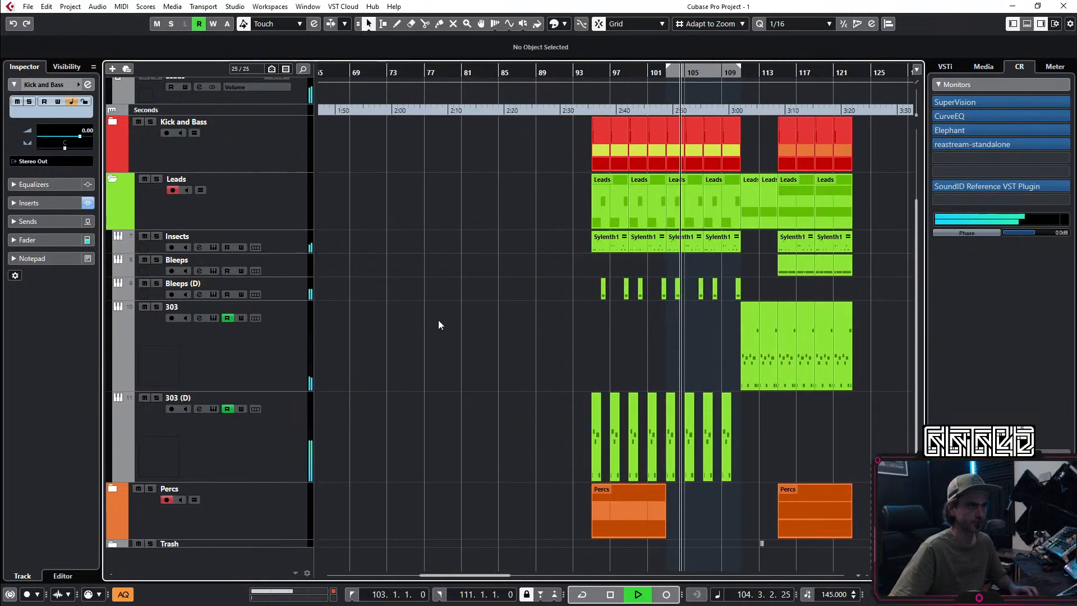
left_click(112, 178)
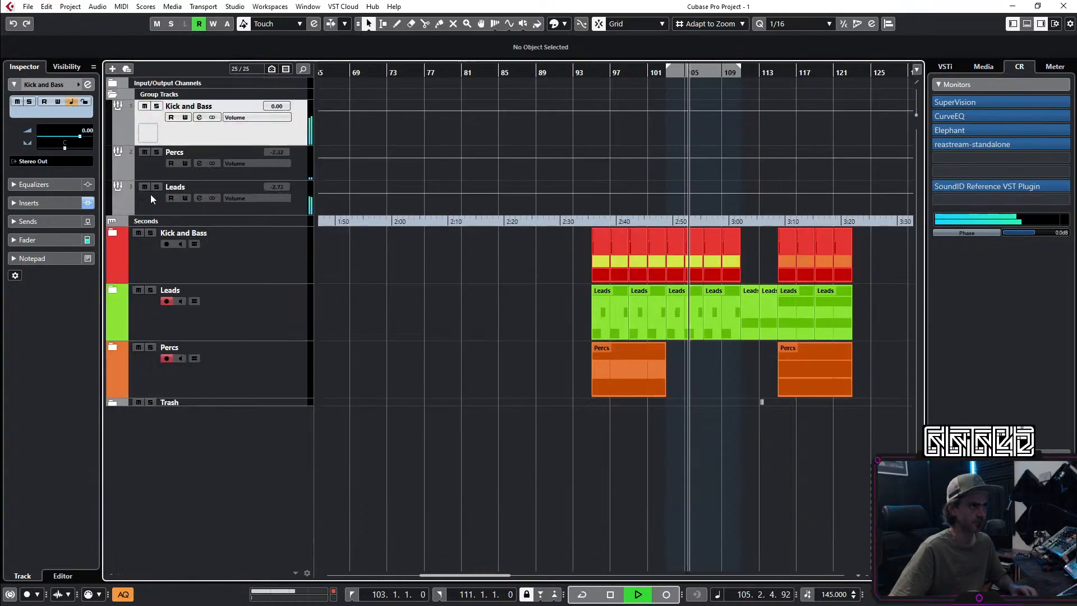
left_click(112, 94)
scroll(668, 370, "up", 4)
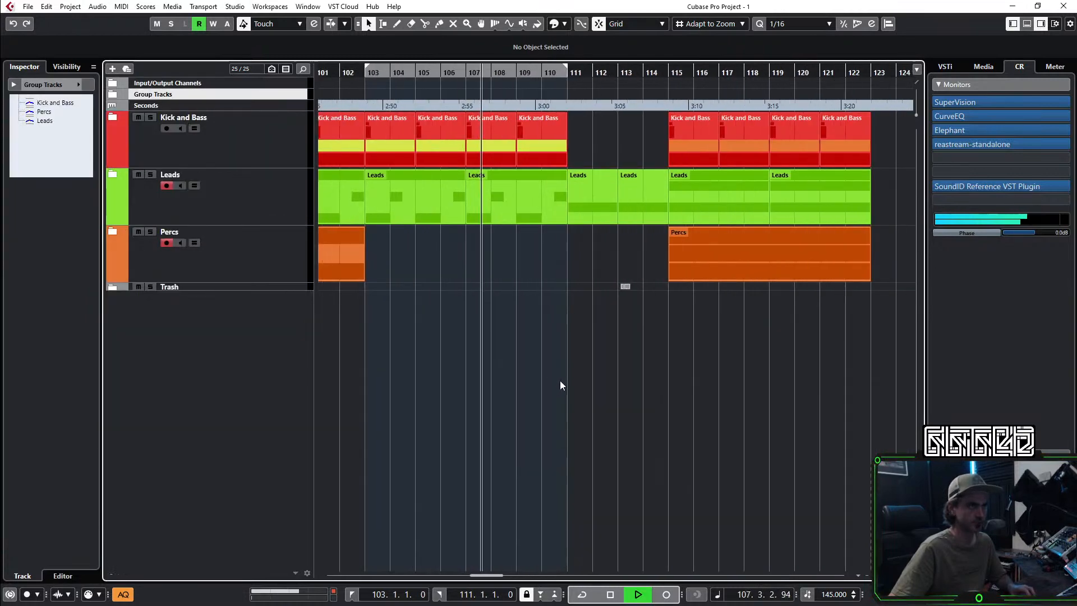
Step: Set the cycle range to bars 115–123 around the final section and turn cycle playback on
scroll(678, 377, "down", 2)
scroll(673, 348, "right", 2)
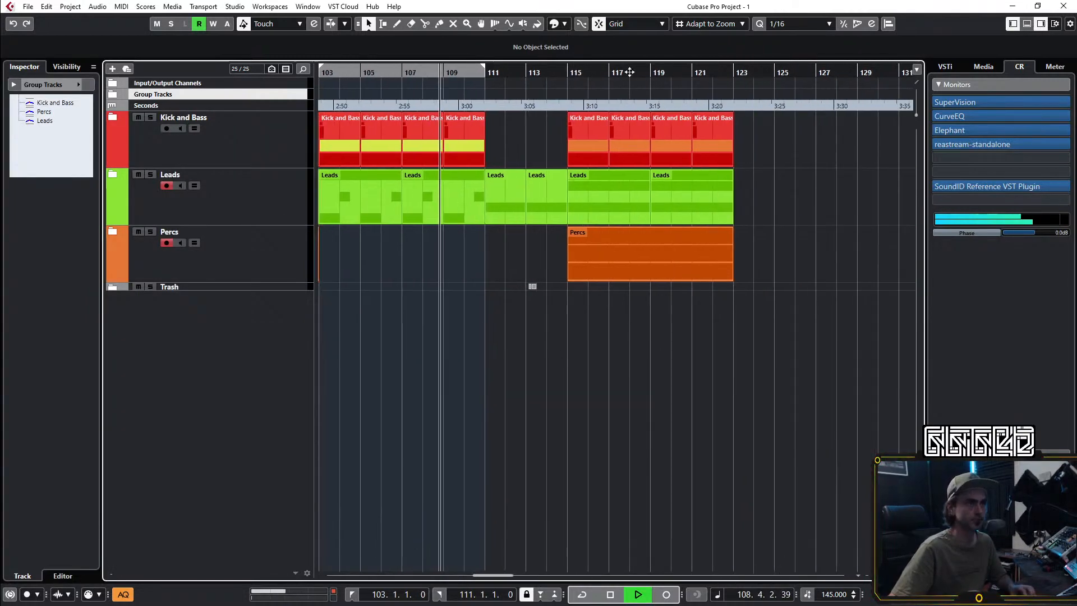
left_click_drag(747, 87, 734, 84)
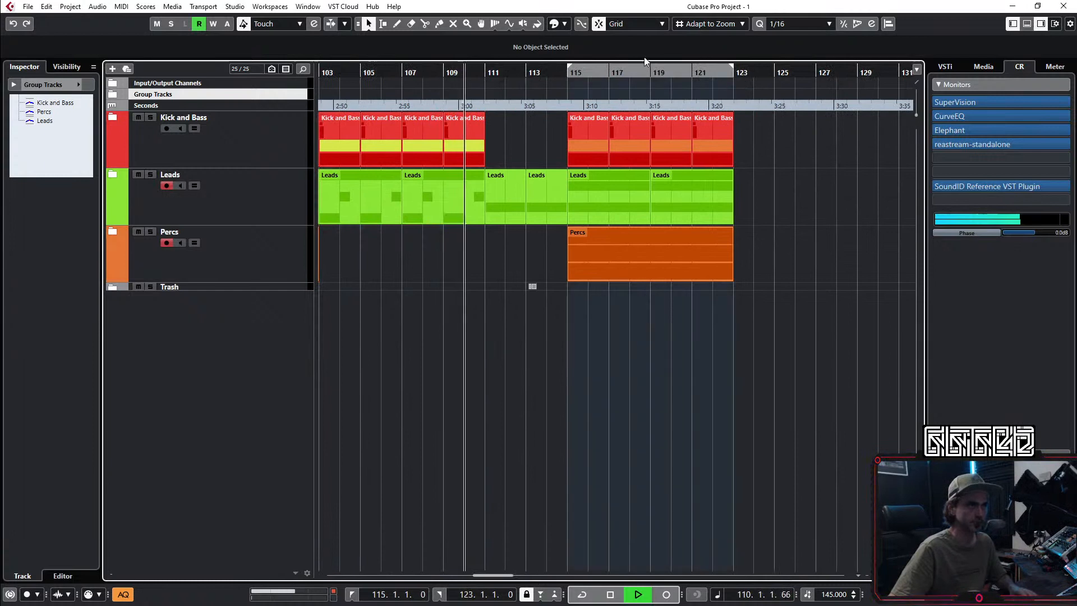
left_click(635, 68)
Step: Expand the Leads folder and mute the Insects and 303 events from bar 115 to bar 123
left_click(112, 175)
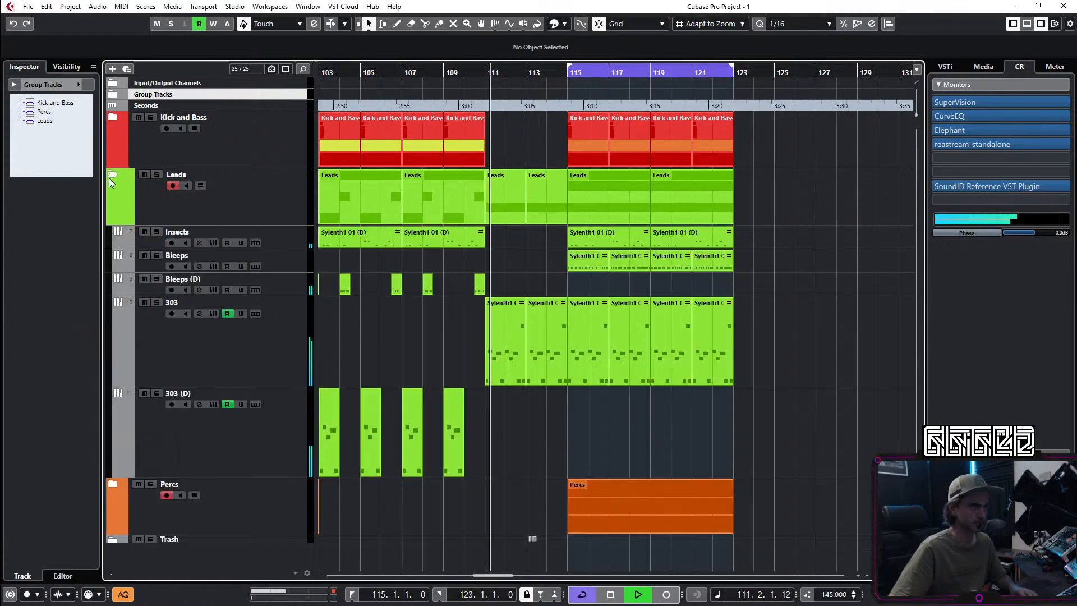
key("7")
left_click_drag(599, 428, 777, 296)
left_click_drag(759, 235, 570, 233)
scroll(730, 419, "right", 1)
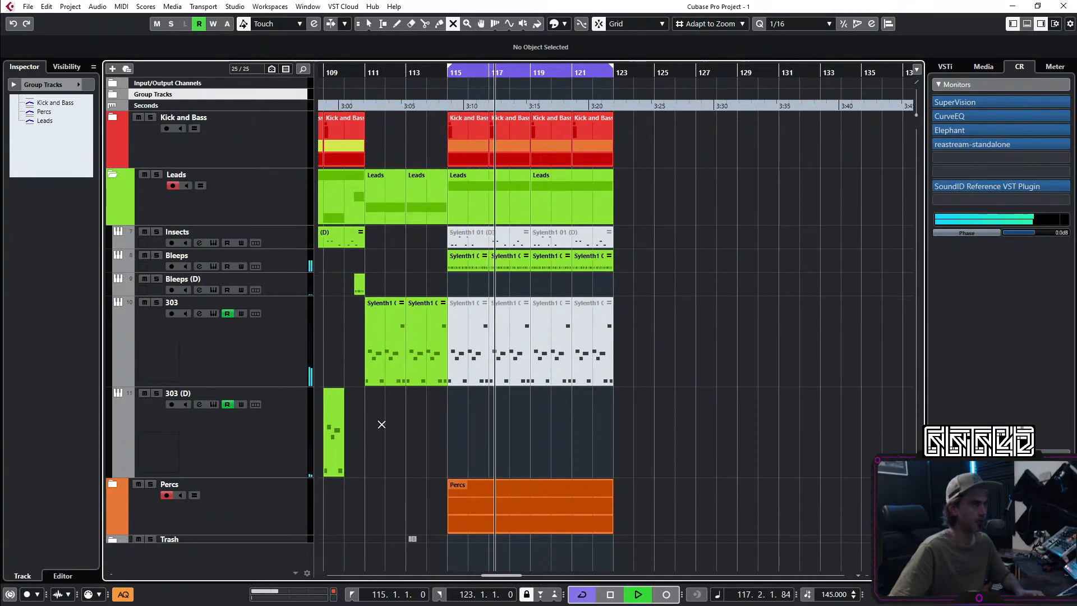
key("1")
scroll(460, 415, "left", 1)
scroll(509, 405, "up", 2)
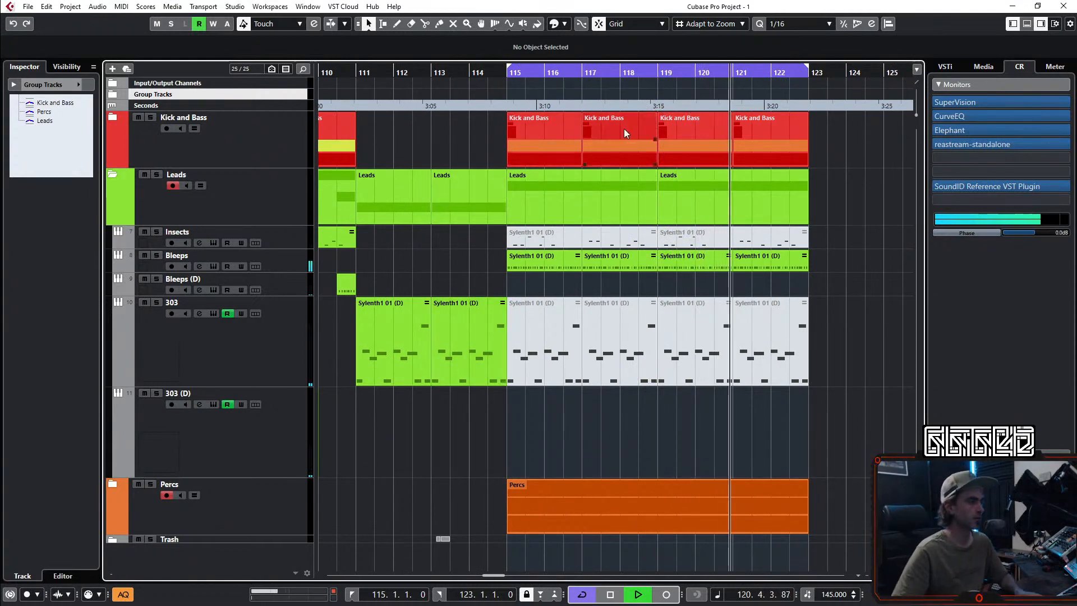
scroll(673, 222, "down", 1)
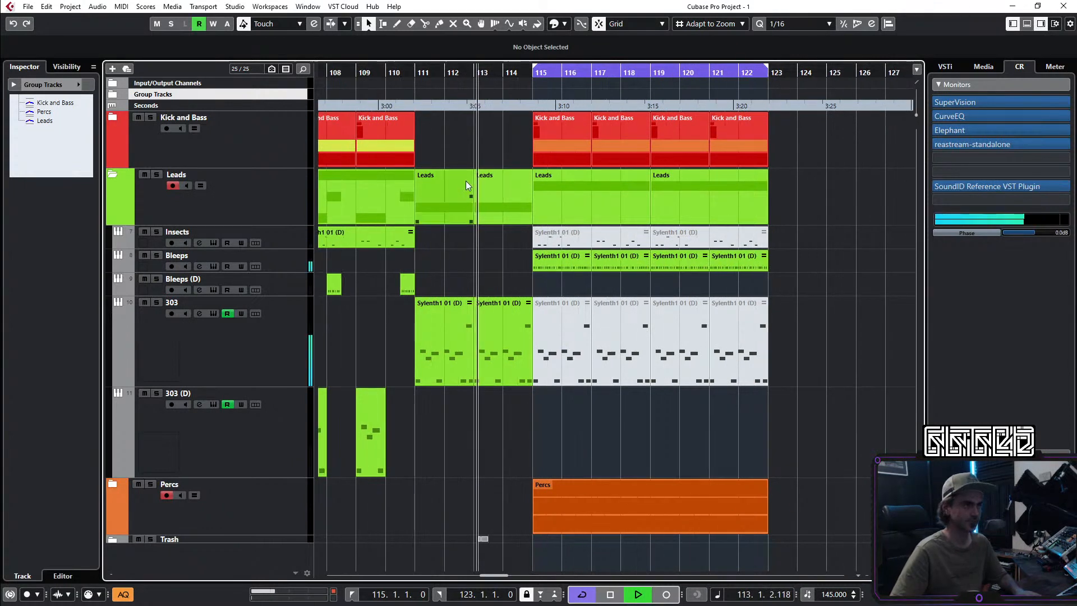
Step: Mute the Bleeps events from bar 115 to bar 123 and unmute the 303 events there
key("7")
left_click_drag(550, 278, 737, 260)
left_click_drag(827, 320, 577, 382)
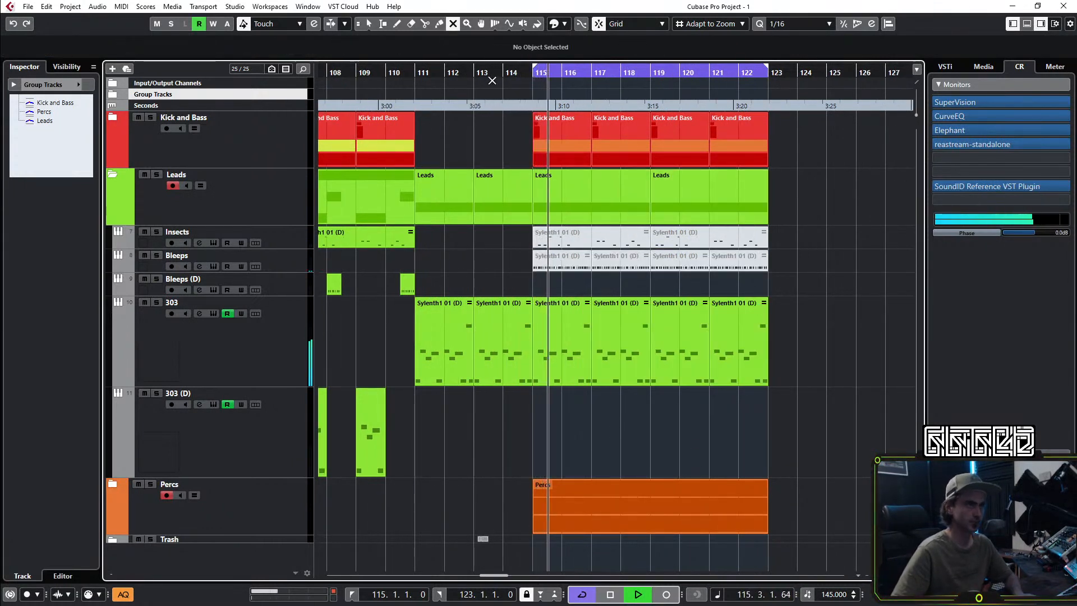
key("1")
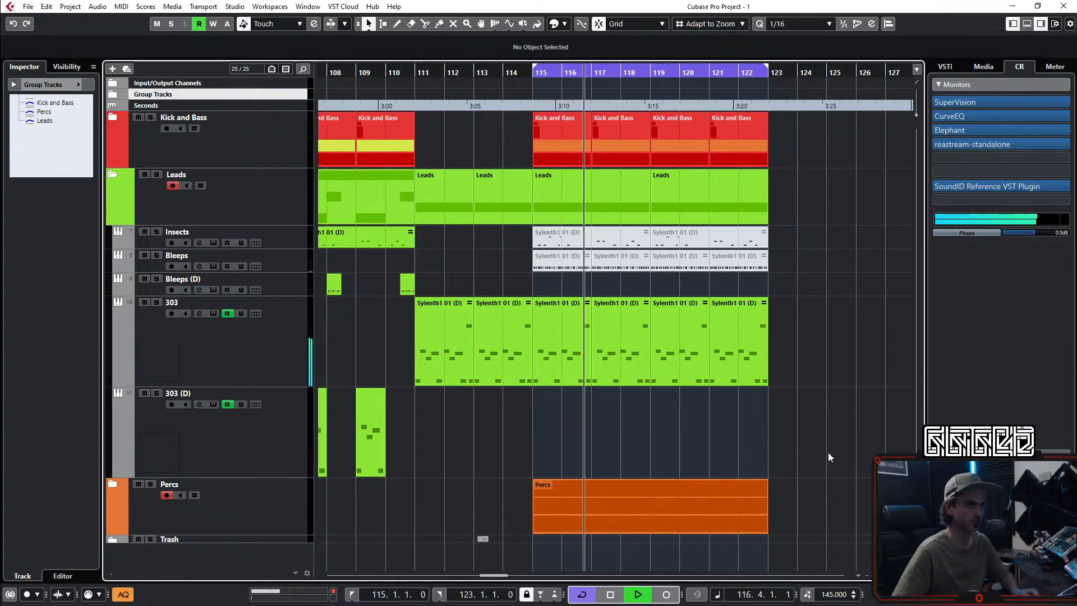
Step: Play the arrangement from bar 95 and examine how the Leads parts develop towards bar 111
key("g")
key("g")
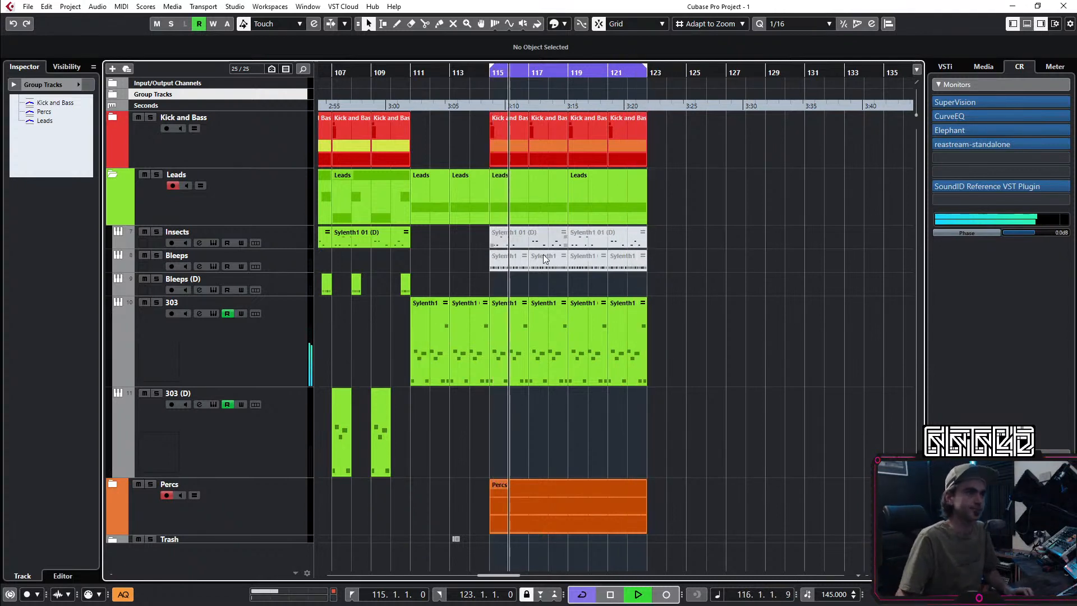
scroll(624, 328, "down", 1)
scroll(600, 326, "left", 3)
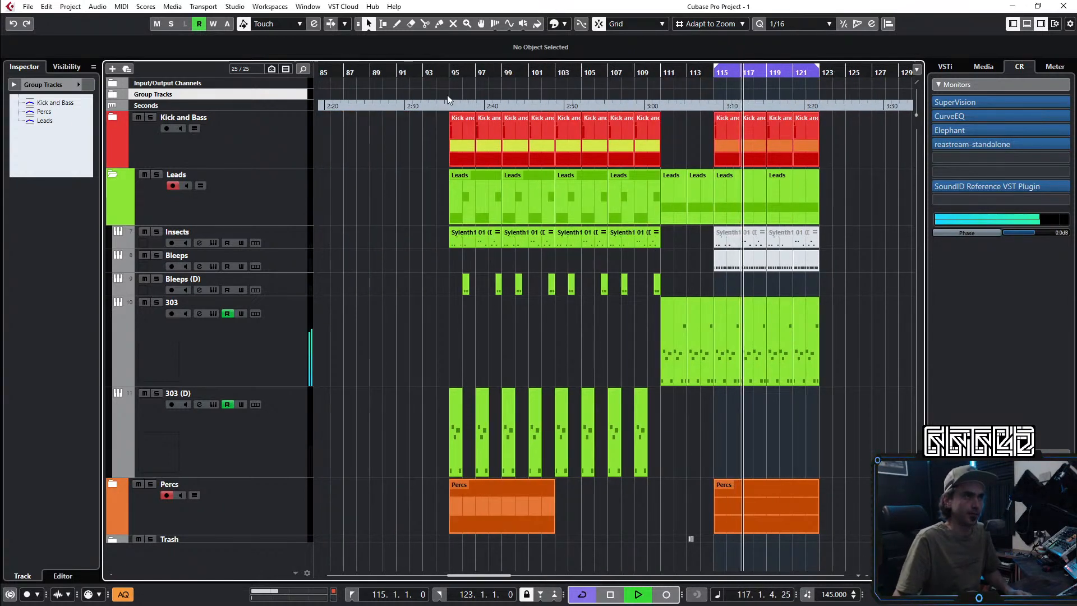
left_click(453, 104)
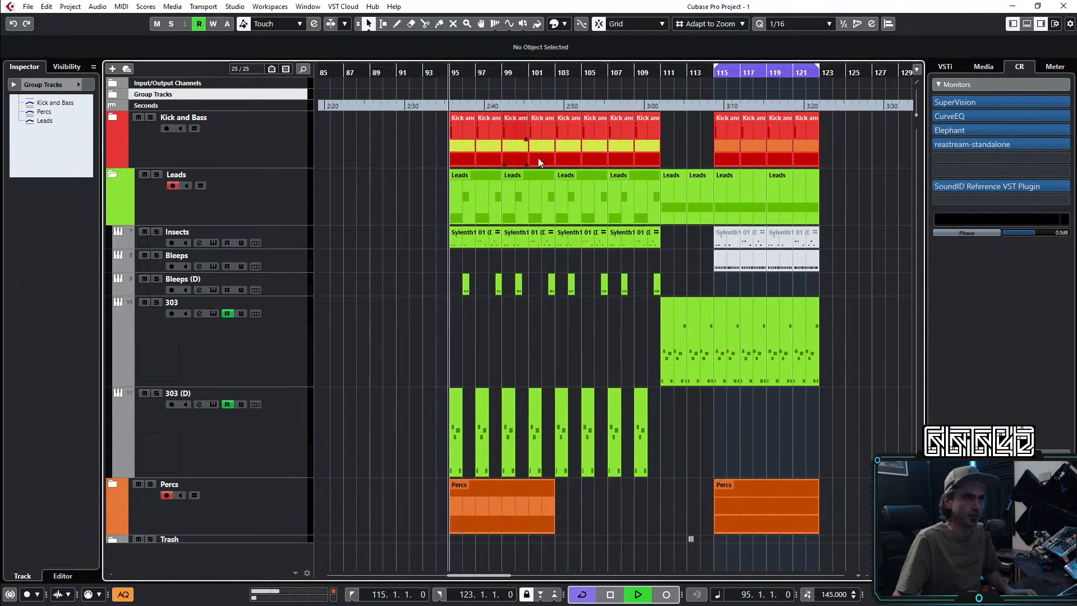
left_click(113, 174)
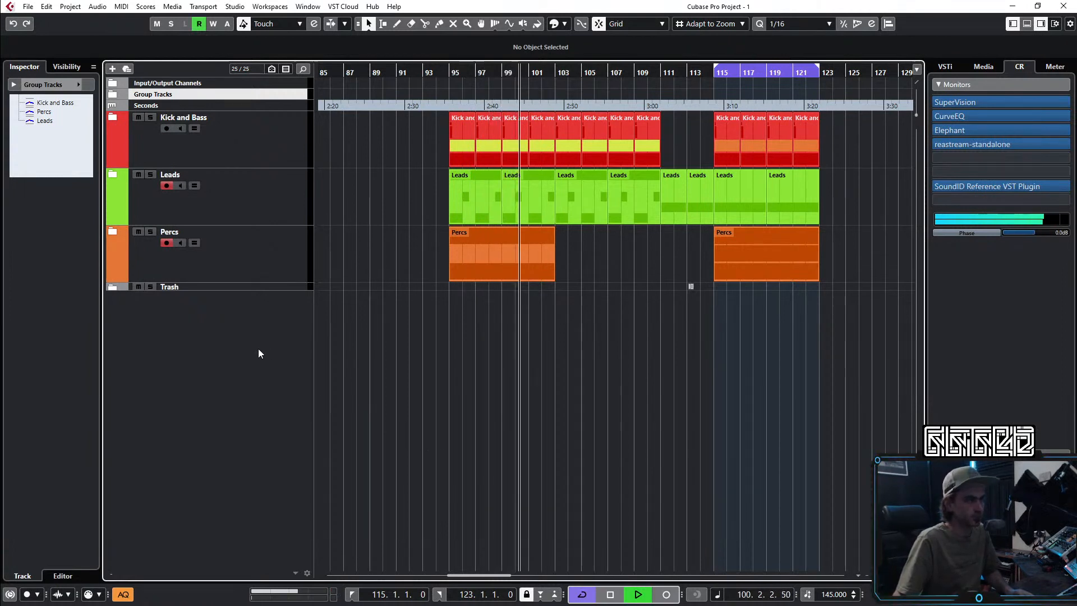
left_click(112, 174)
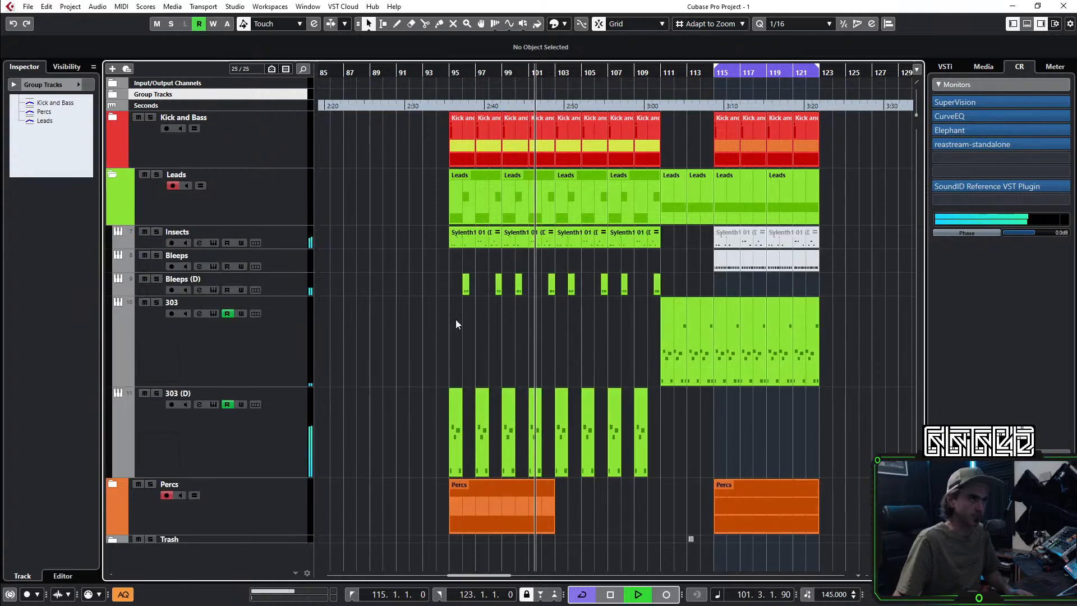
key("h")
key("h")
key("h")
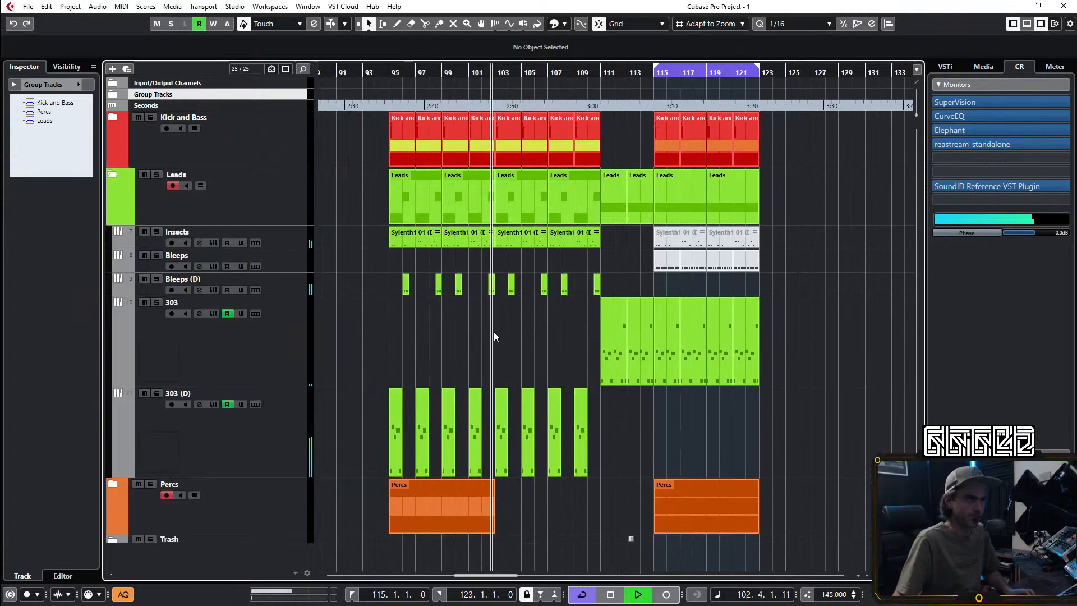
scroll(493, 337, "left", 2)
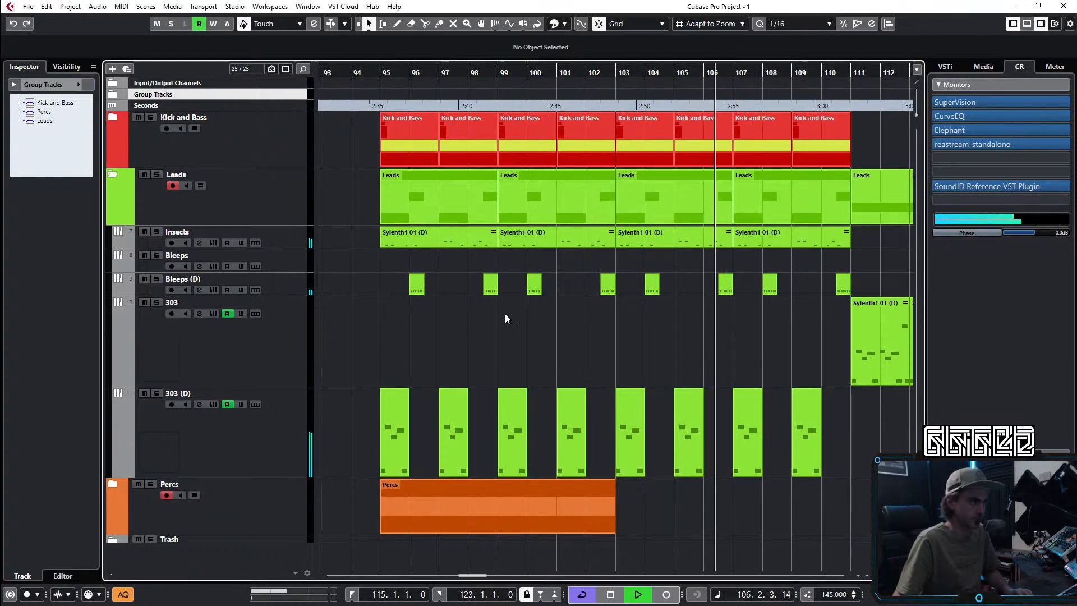
key("g")
key("g")
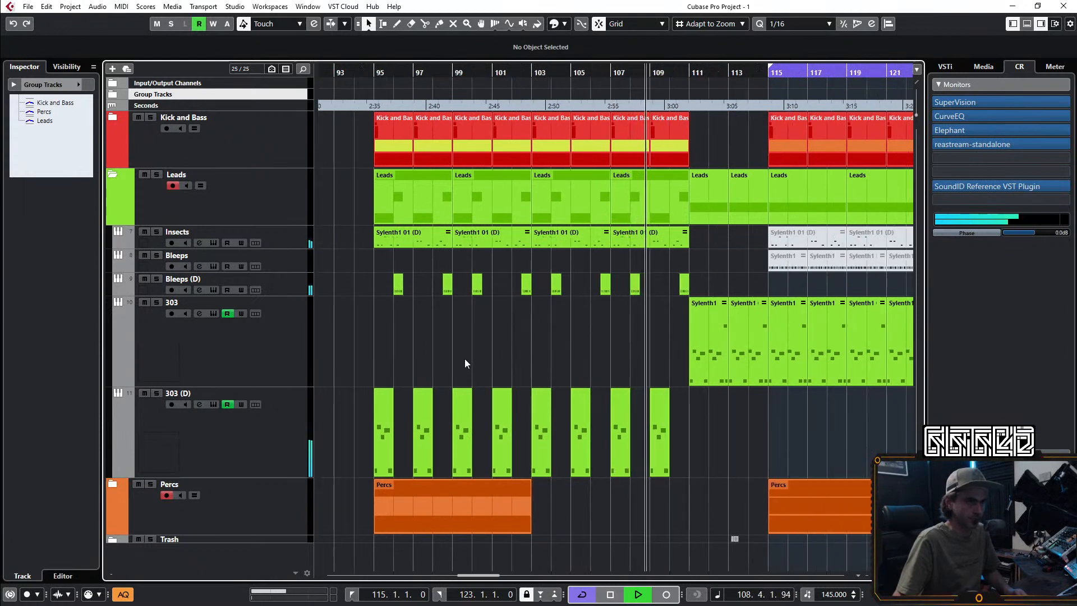
Step: Raise the 303 (D) track's volume to -0.63 and restart playback from bar 95
left_click(218, 460)
key("space")
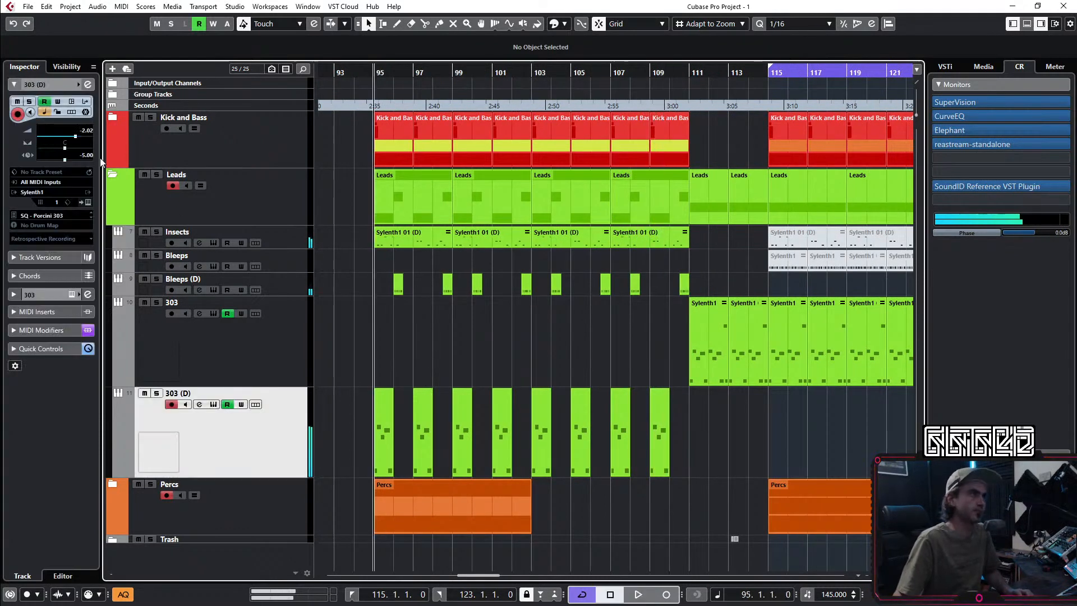
key("space")
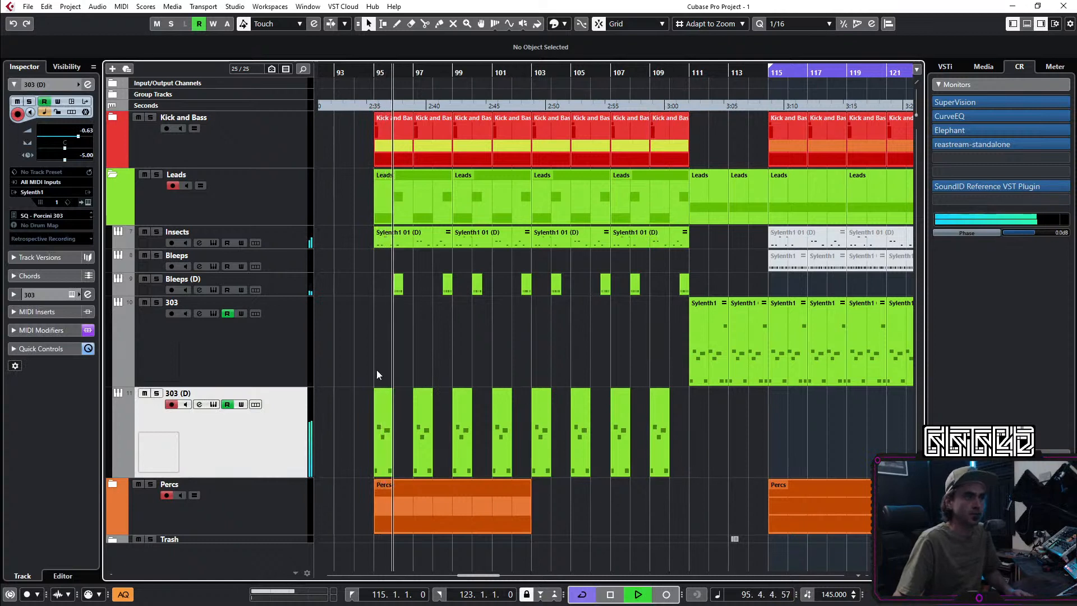
Step: Render the 303 (D) events from bar 95 to bar 103 to audio and put the disabled source track in the Trash folder
left_click_drag(362, 360, 498, 435)
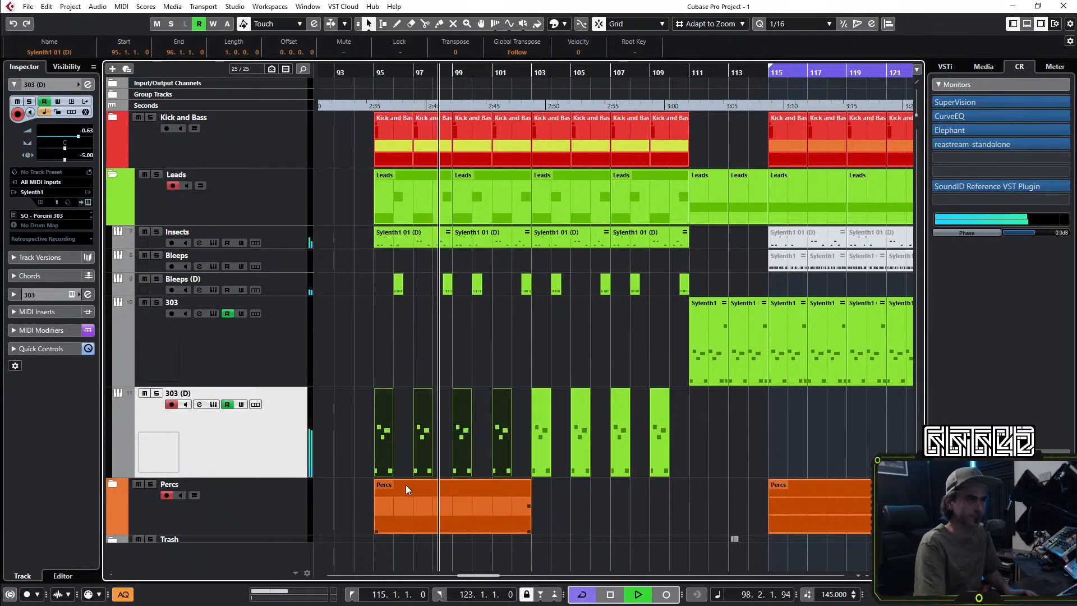
key("alt+r")
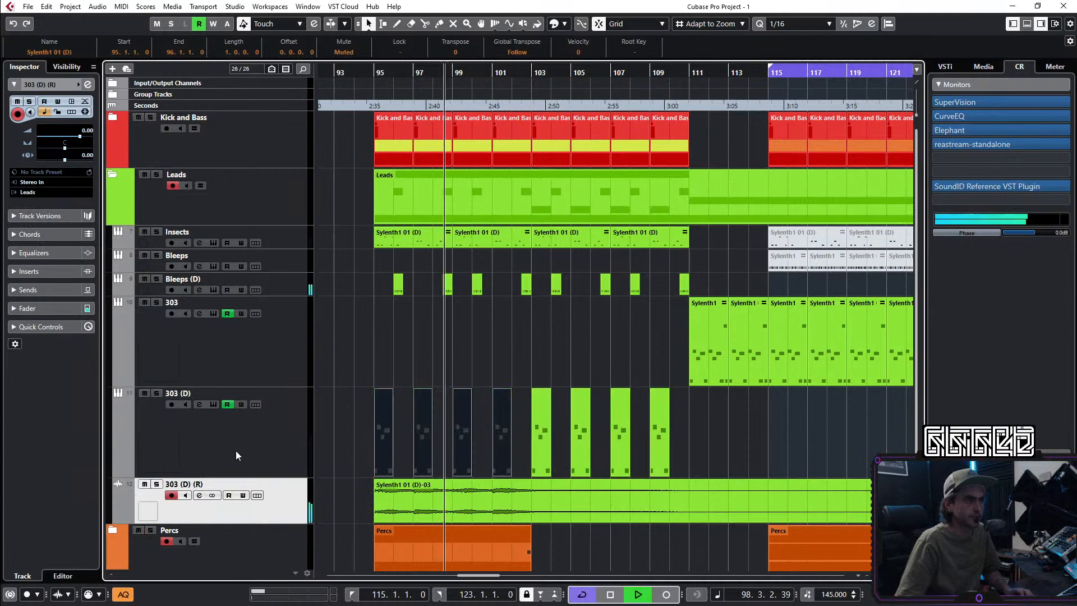
right_click(254, 449)
left_click(288, 412)
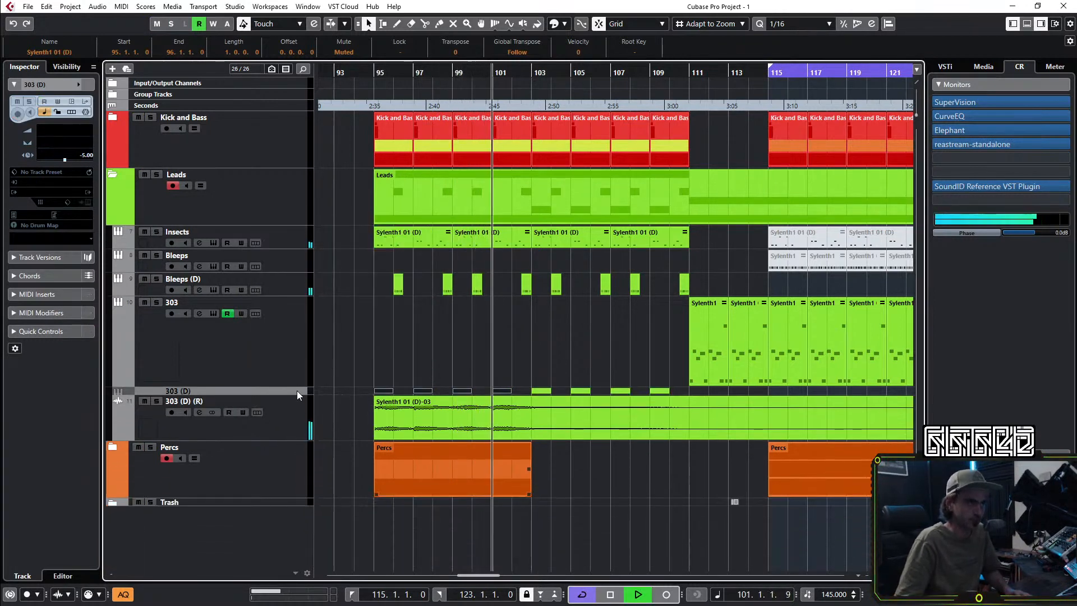
left_click_drag(294, 392, 257, 502)
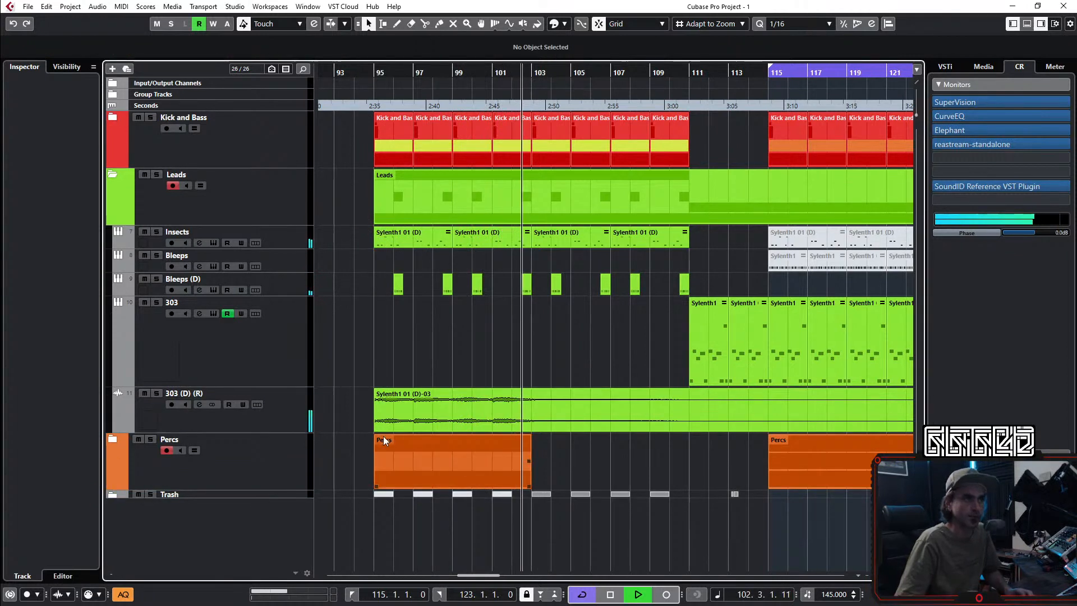
Step: Split the rendered 303 (D) (R) audio at bar 103 and delete the part after the cut
left_click(570, 420)
key("3")
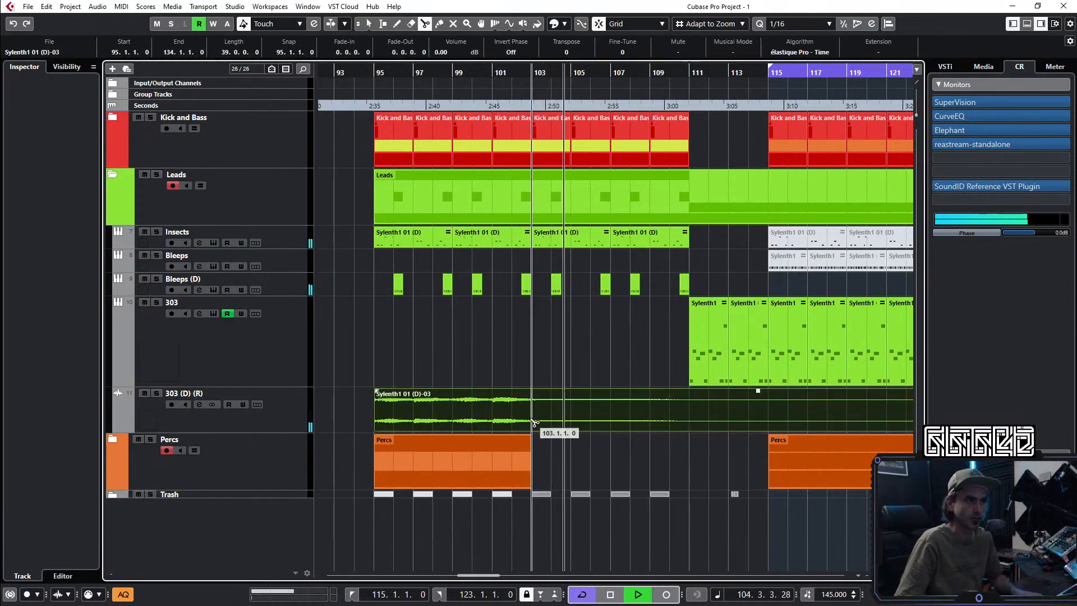
left_click(533, 422)
key("1")
key("Delete")
Step: Duplicate the 303 (D) (R) audio event to bar 103 and extend the copy's end to bar 115
left_click(497, 417)
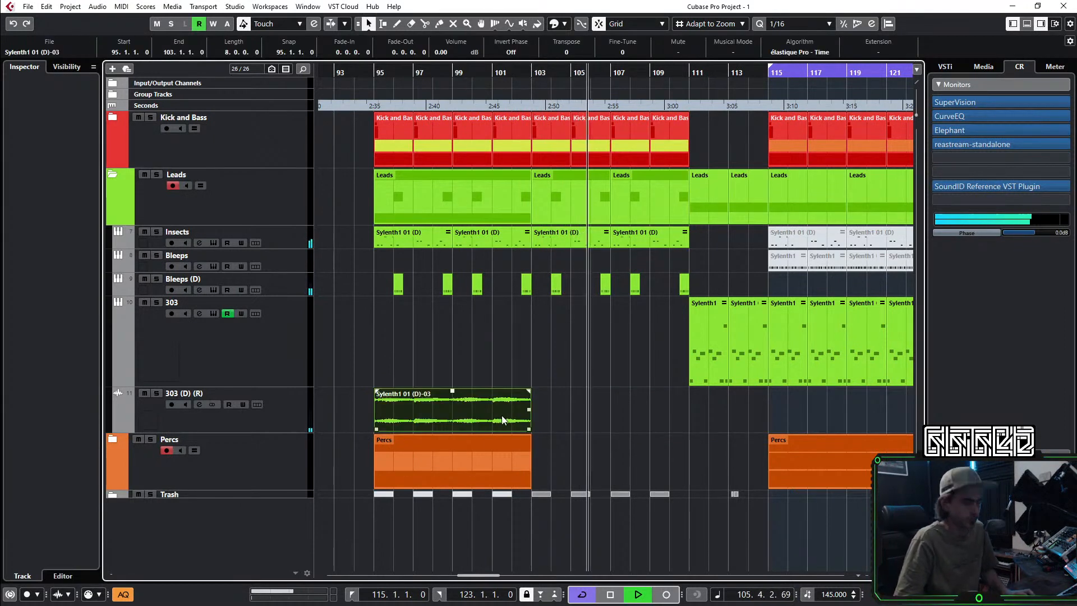
key("ctrl+d")
left_click(634, 437)
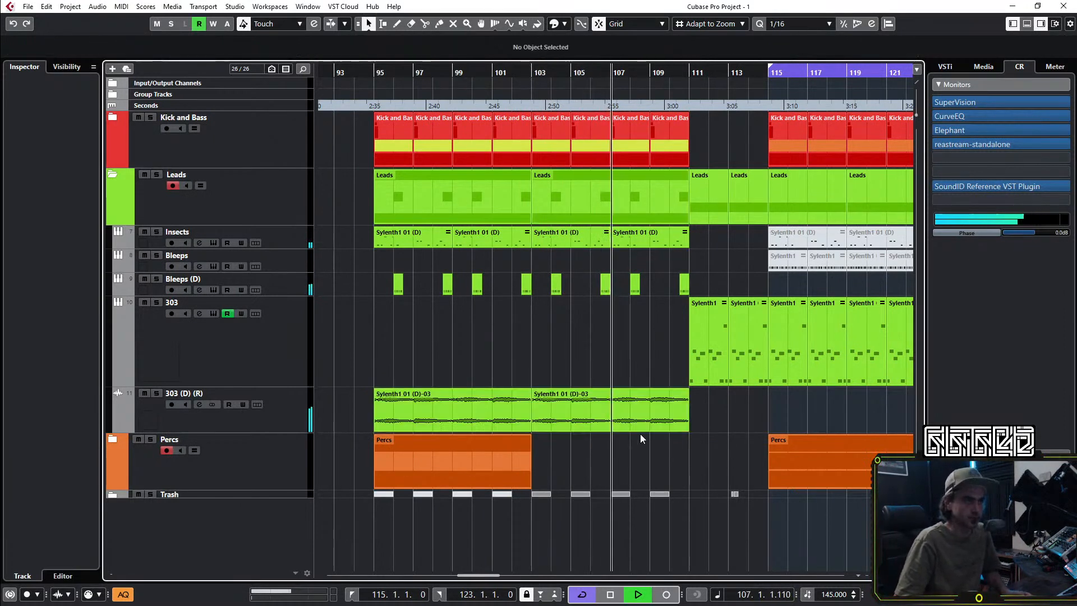
left_click_drag(687, 431, 767, 430)
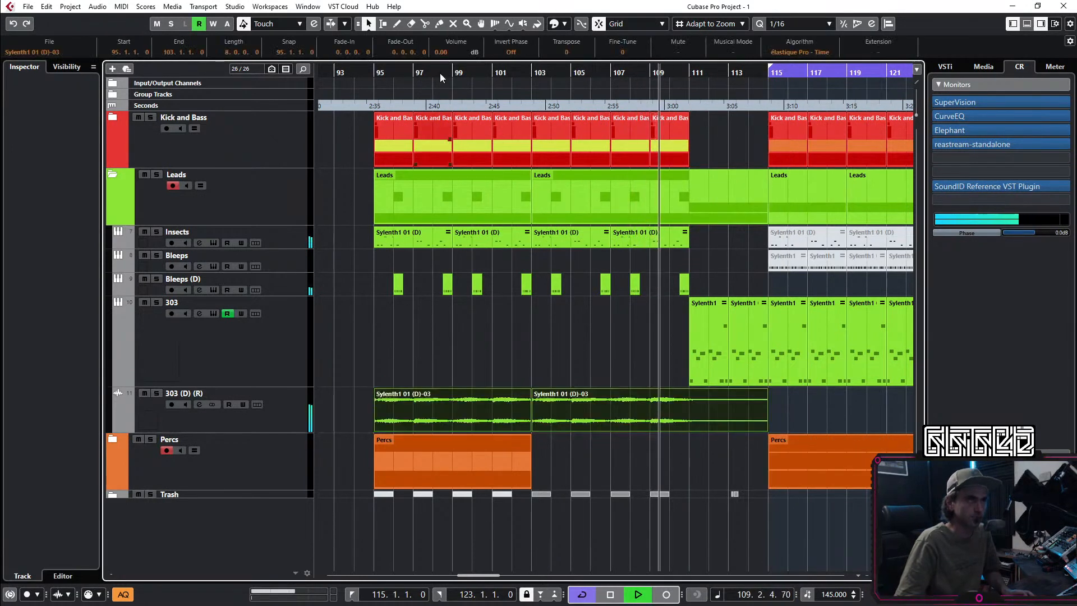
scroll(425, 52, "up", 1)
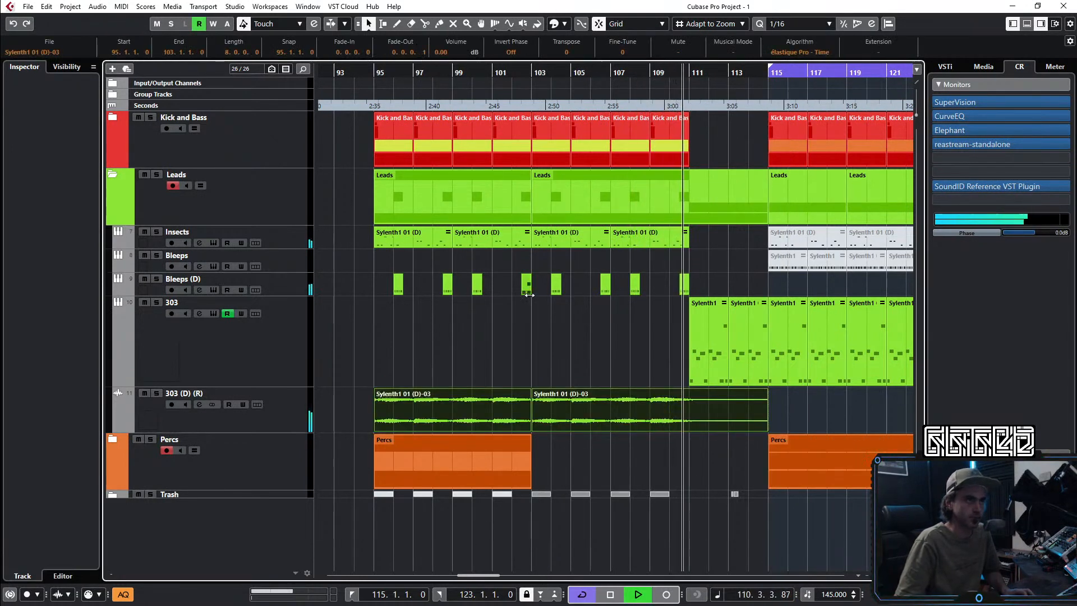
left_click(569, 346)
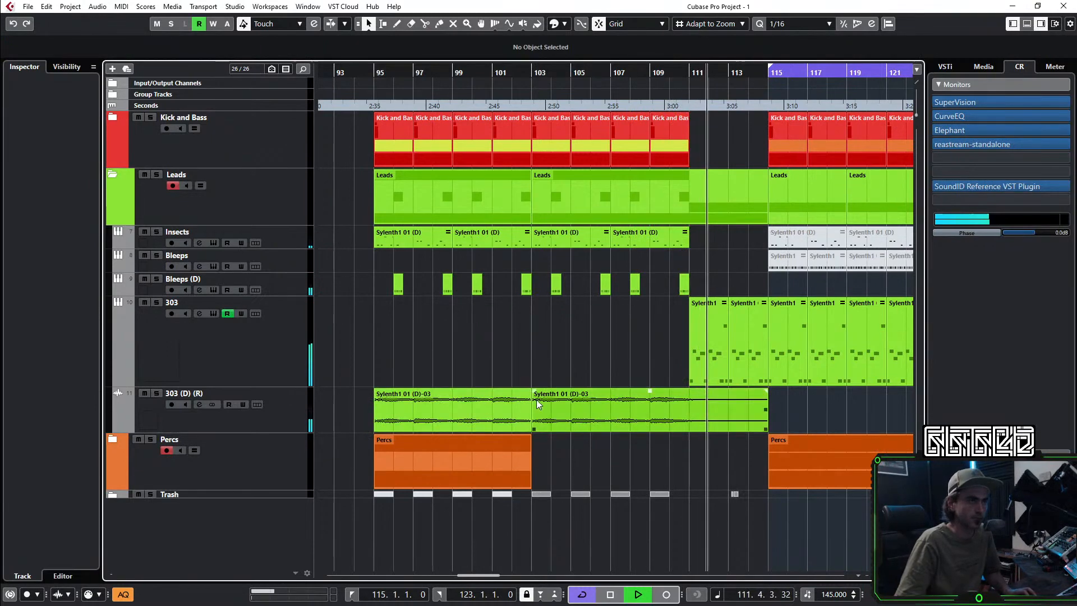
Step: Render the Insects events from bar 95 to bar 111 to a new audio track
scroll(579, 410, "down", 3)
scroll(617, 377, "right", 2)
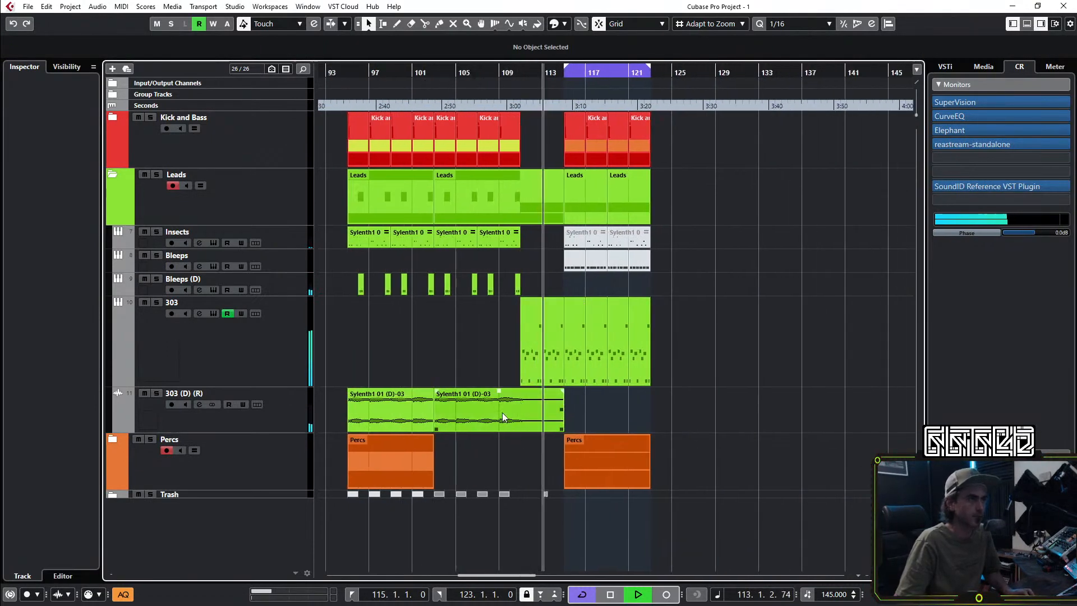
scroll(510, 418, "up", 3)
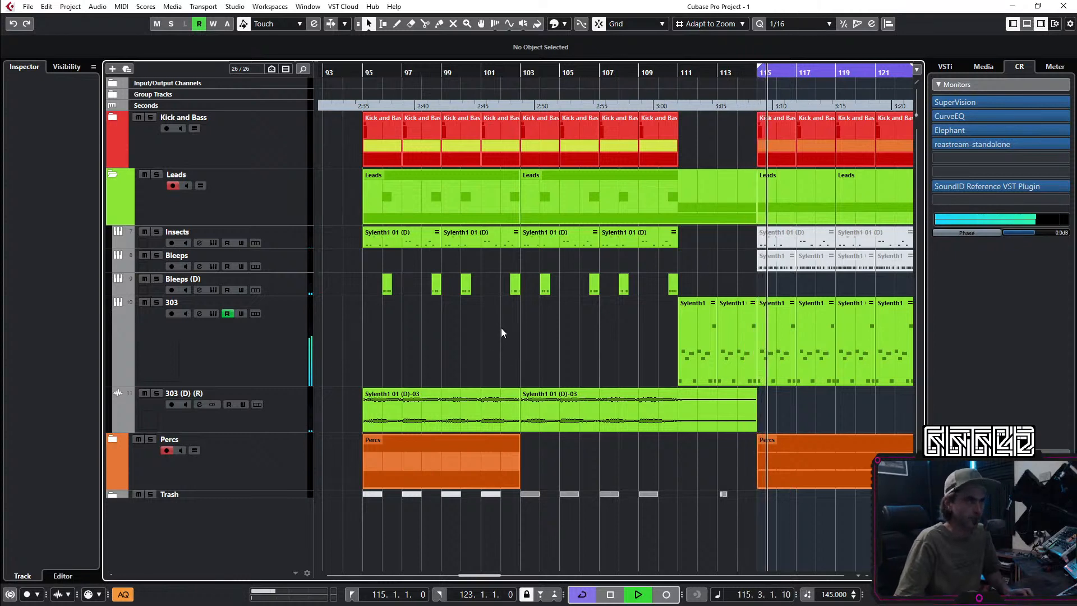
scroll(507, 323, "down", 2)
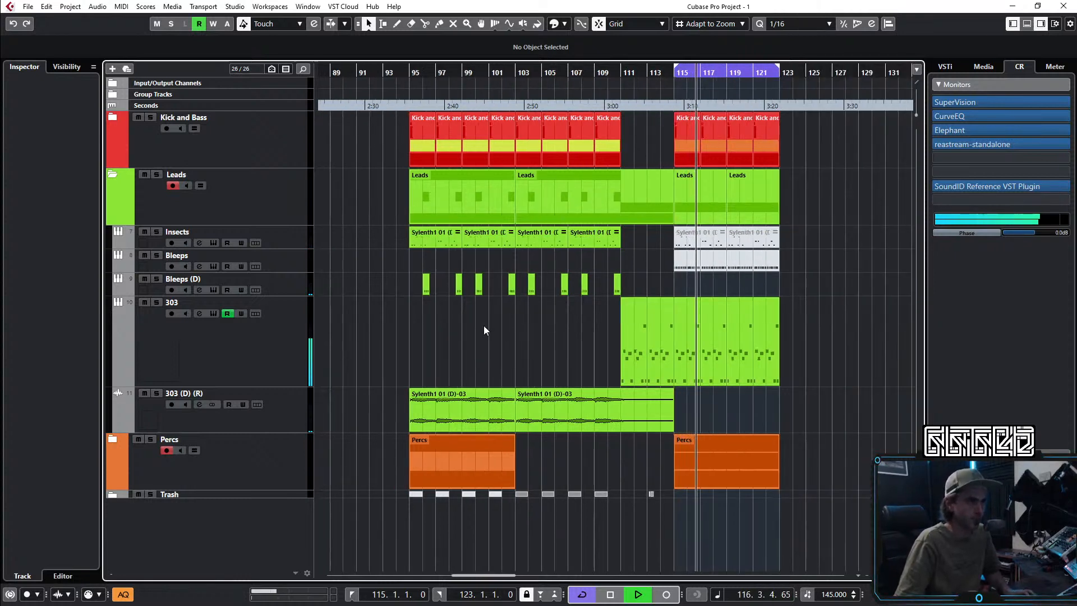
left_click_drag(548, 252, 495, 242)
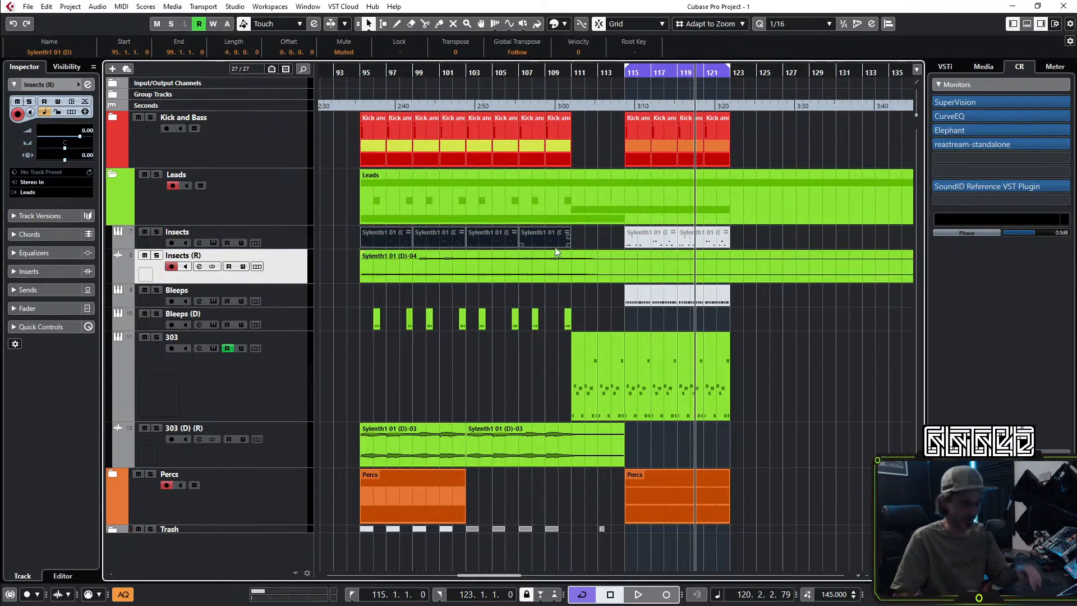
Step: Trim the Insects (R) audio to end at bar 113 and give it a fade-out about one bar long
left_click(594, 264)
key("3")
left_click(599, 279)
key("1")
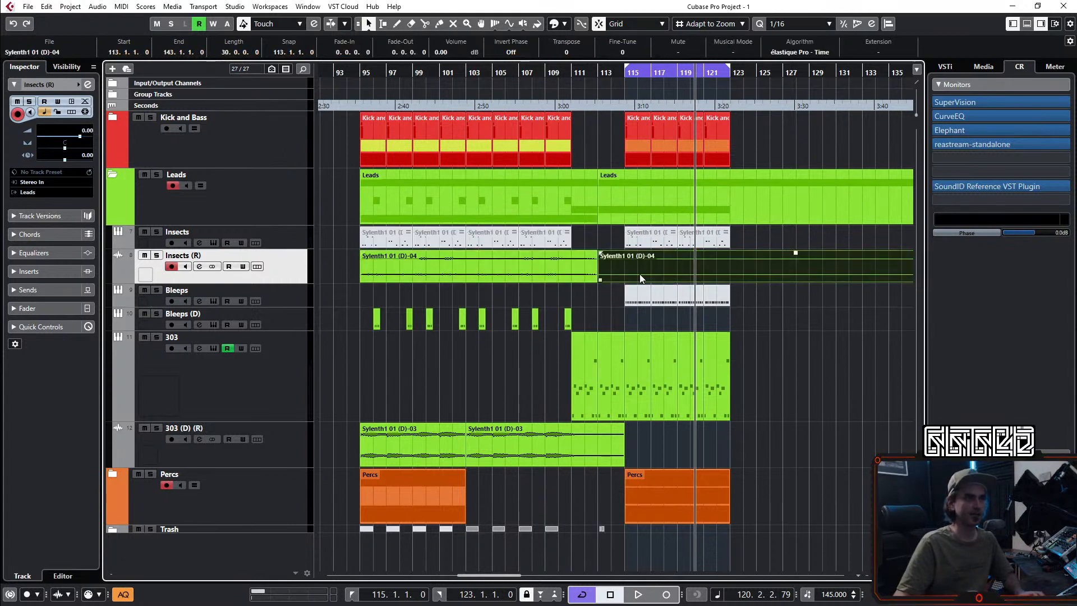
key("Delete")
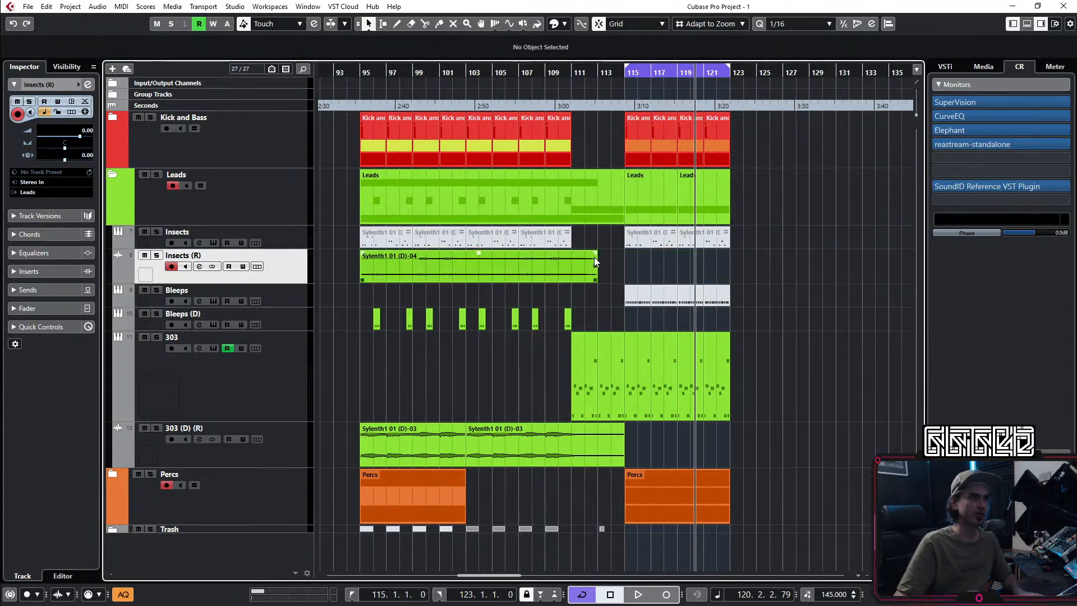
left_click_drag(594, 257, 584, 259)
Step: Try a copy of the Insects (R) audio at bar 115 trimmed to end at bar 123, and delete it again
left_click_drag(493, 265, 755, 268)
left_click(836, 363)
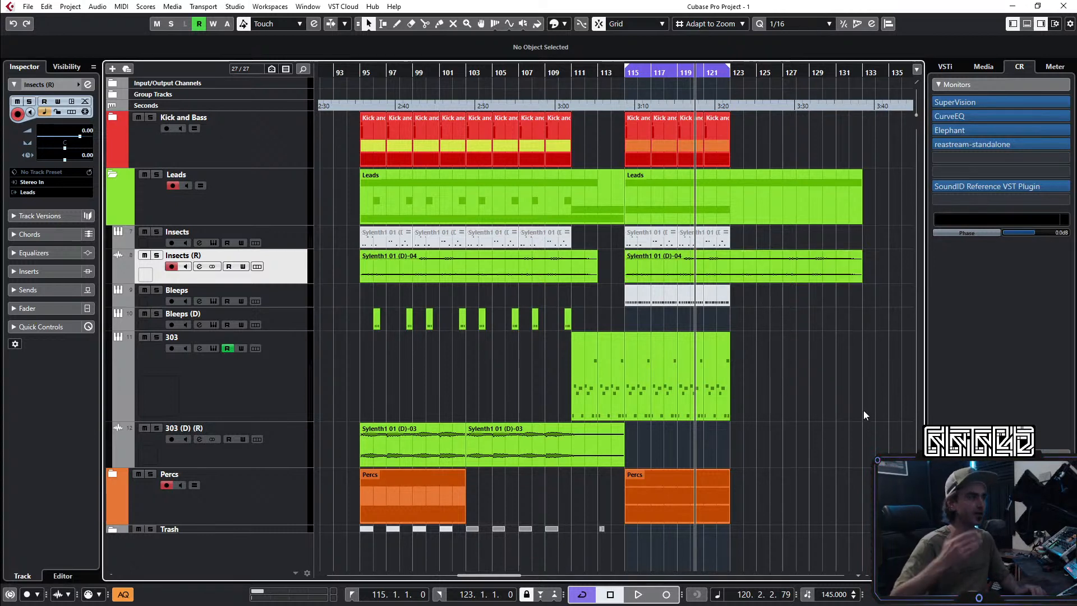
key("3")
left_click(748, 275)
key("1")
left_click(794, 263)
key("Delete")
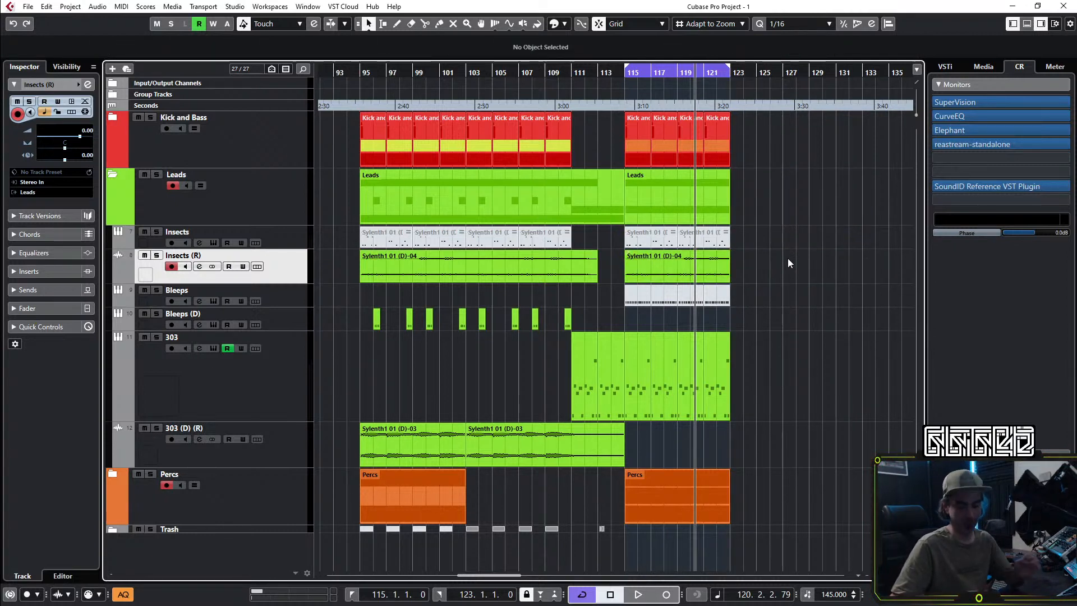
left_click(712, 278)
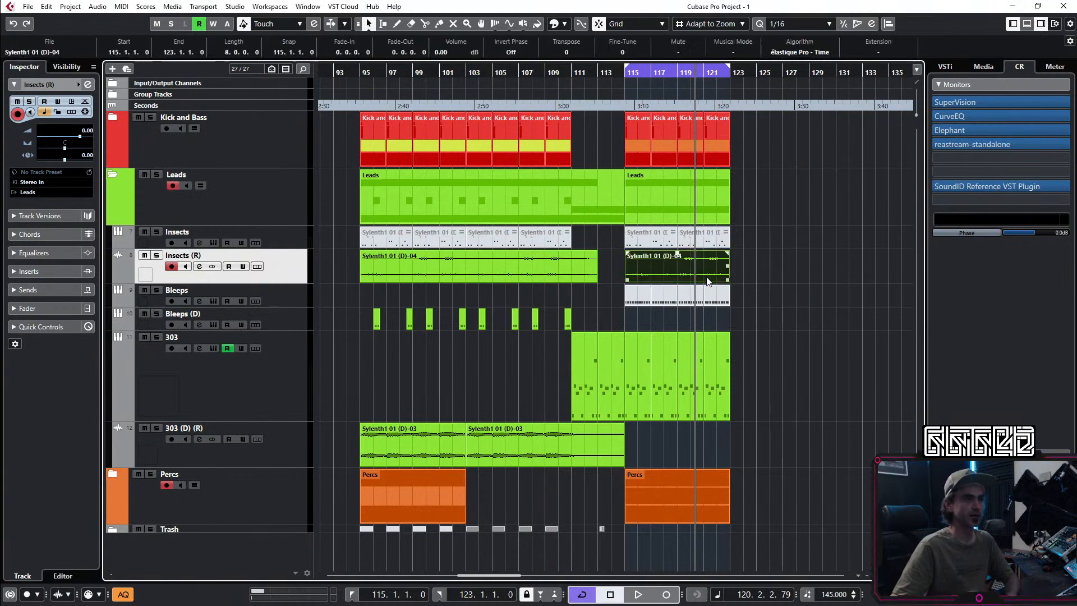
key("Delete")
Step: Disable the Insects instrument track and move it into the Trash folder during playback
left_click(560, 275)
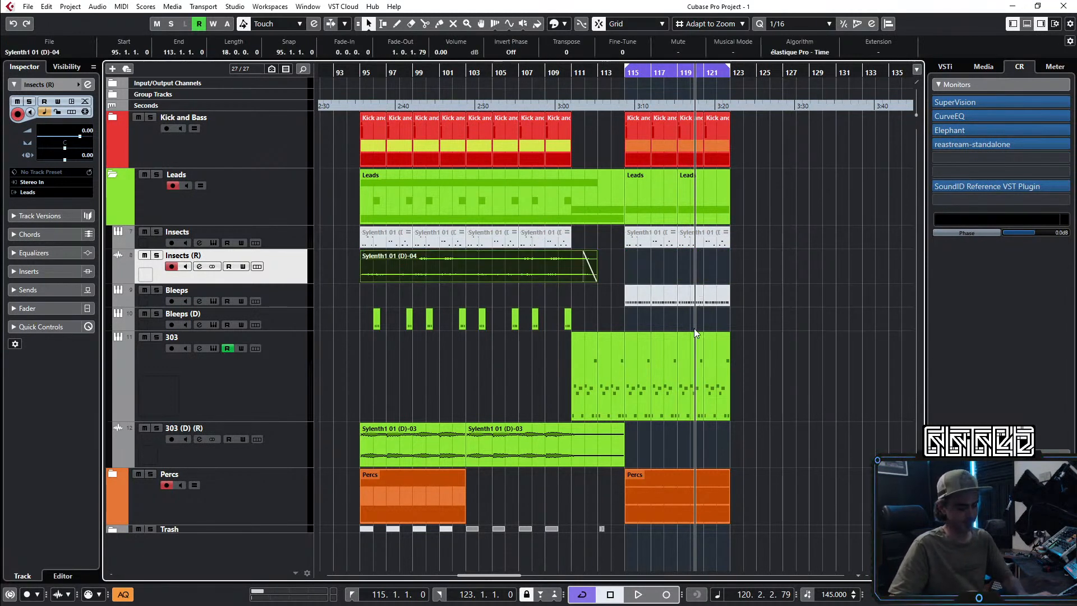
left_click(769, 325)
key("space")
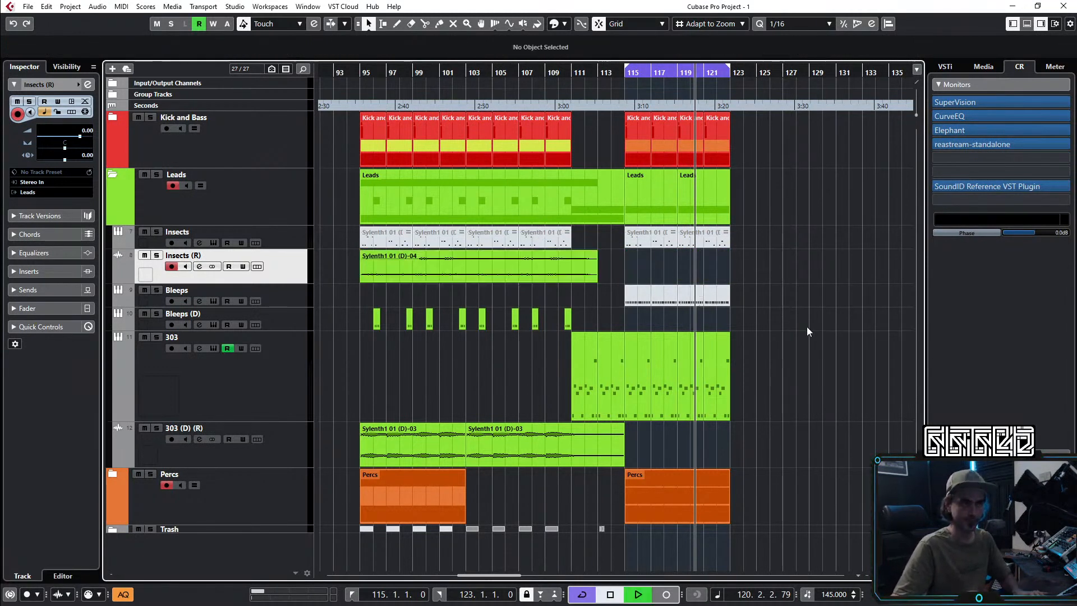
right_click(305, 241)
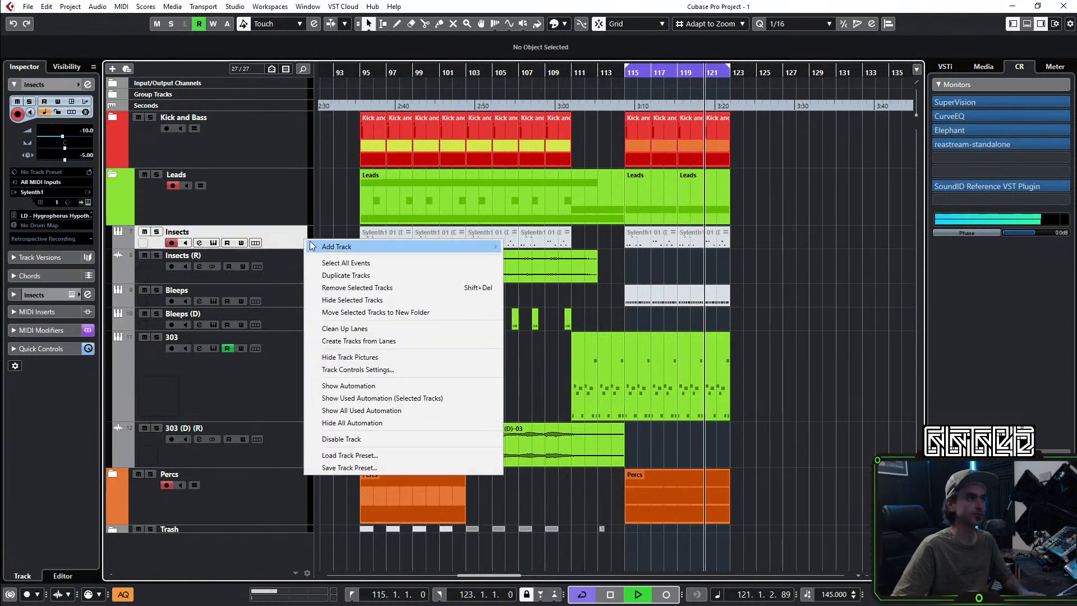
left_click(345, 441)
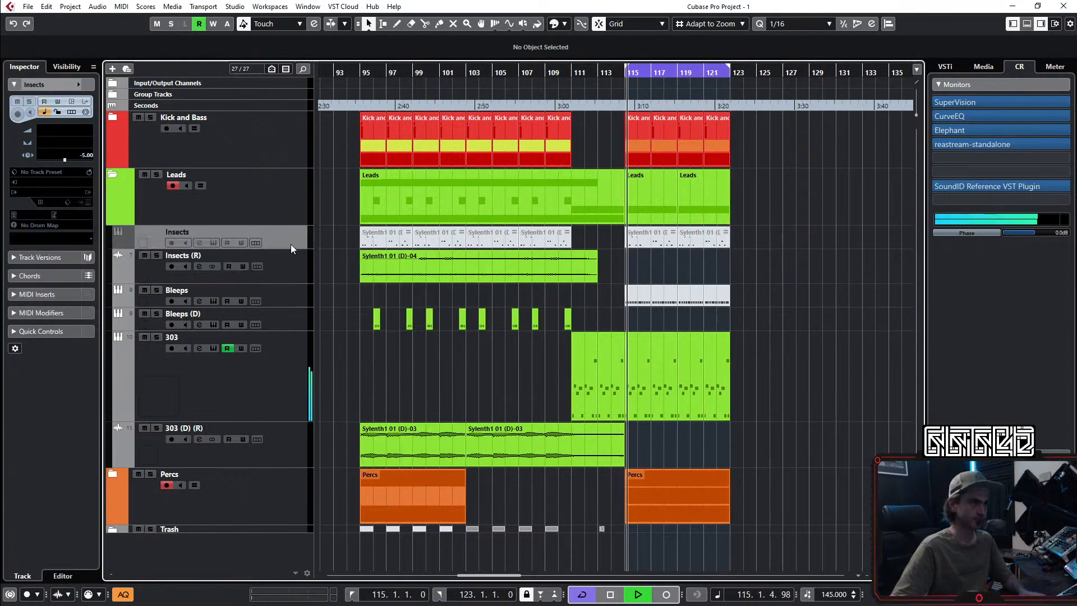
left_click_drag(288, 250, 298, 228)
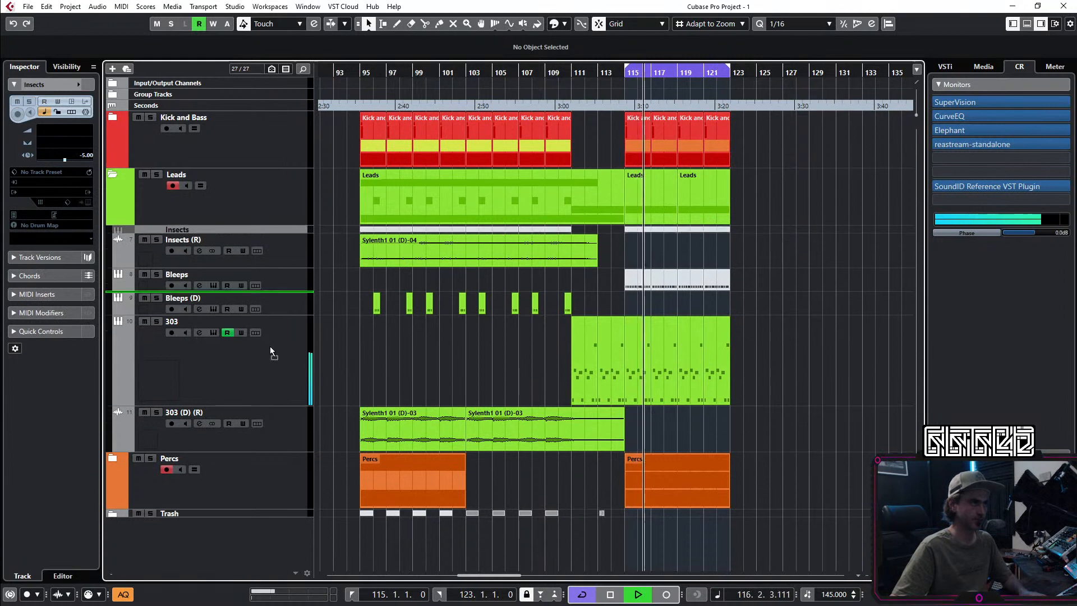
left_click_drag(234, 490, 221, 511)
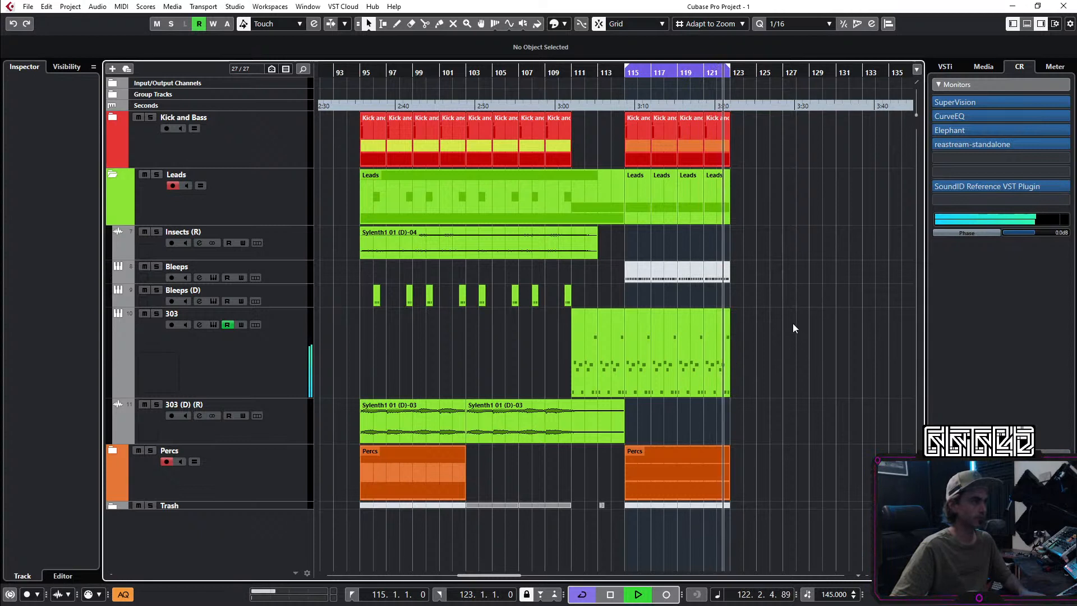
left_click(113, 174)
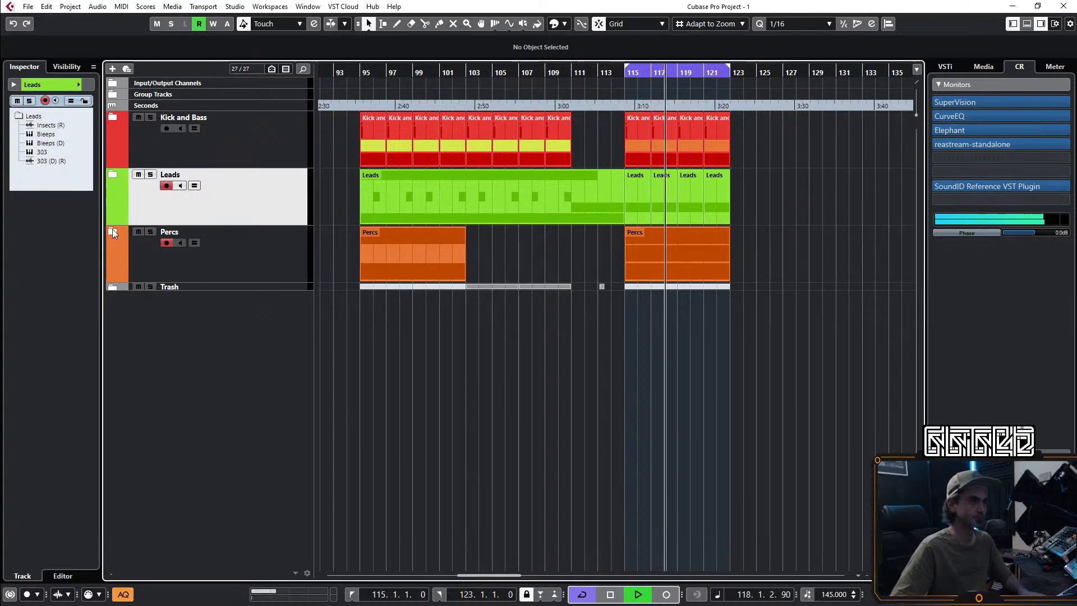
right_click(231, 344)
left_click(616, 379)
right_click(246, 402)
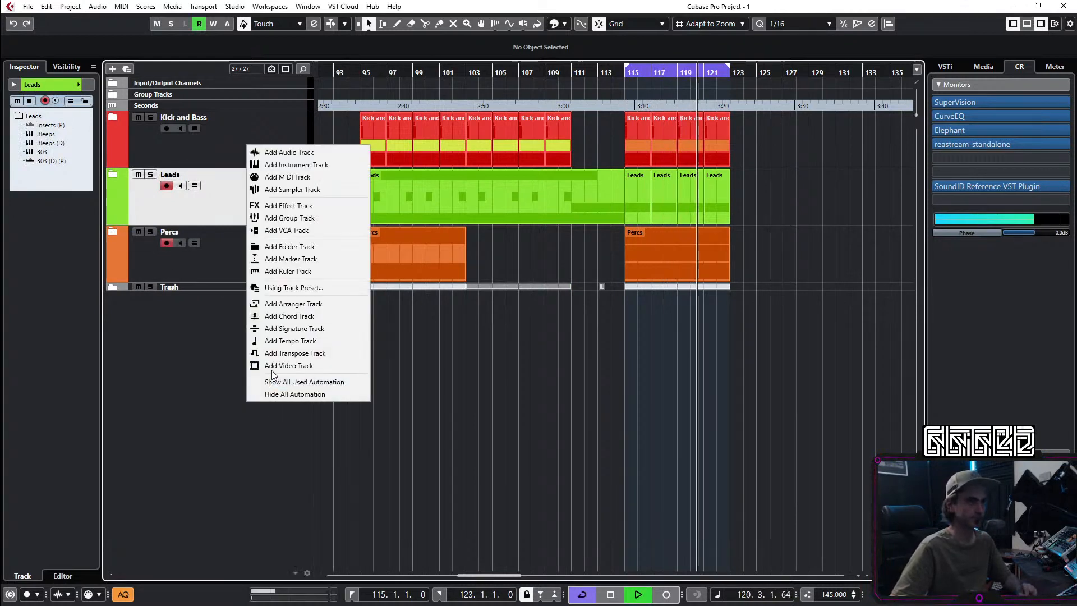
left_click(450, 304)
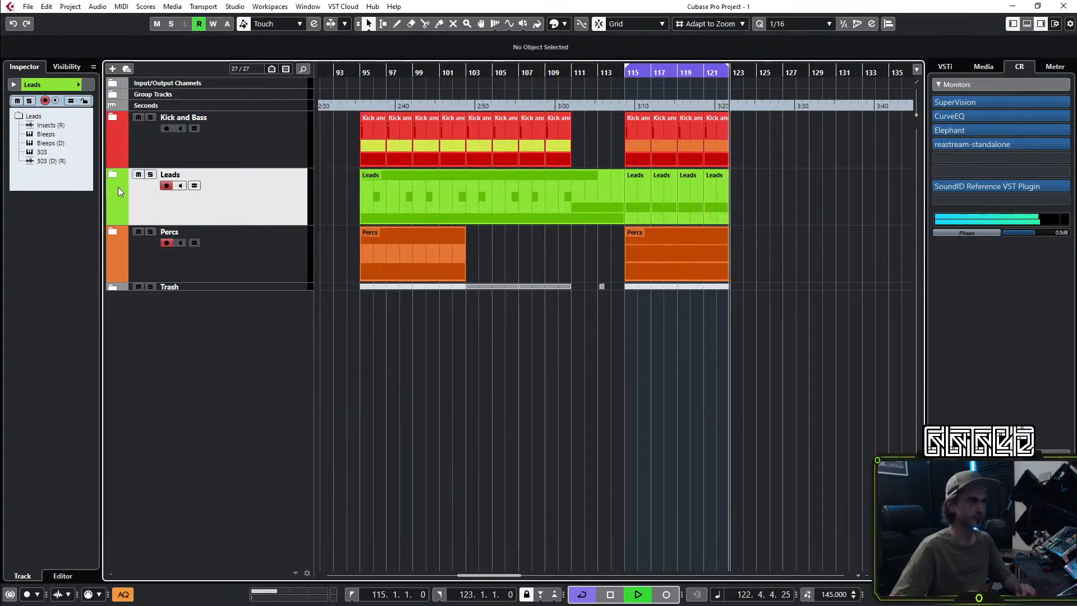
left_click(111, 173)
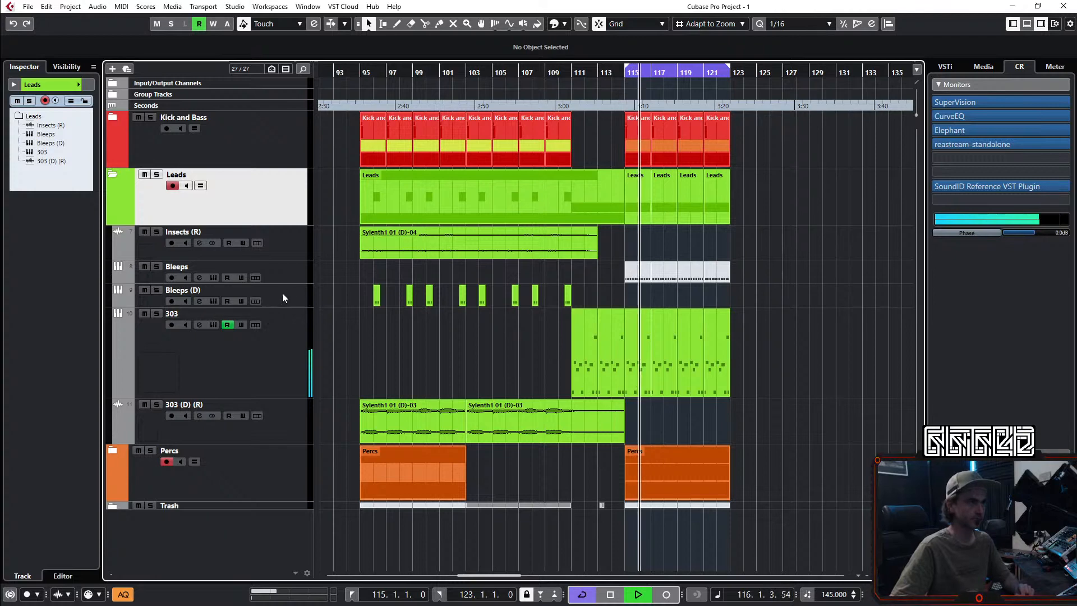
Step: Duplicate the Bleeps track and delete the copied events from bar 115 to bar 123 on the duplicate
right_click(286, 258)
right_click(280, 274)
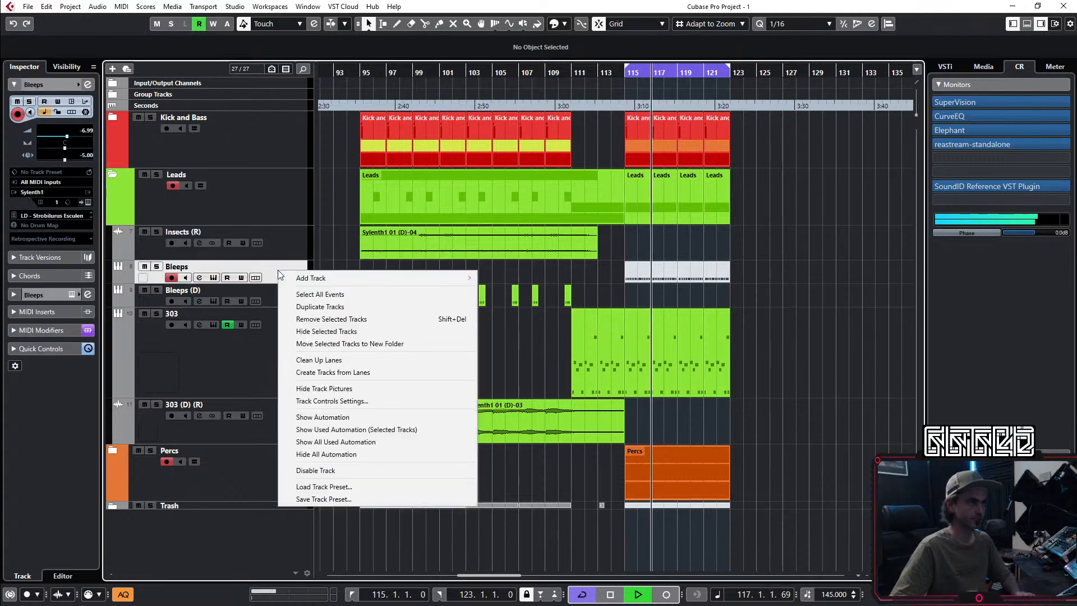
left_click(322, 310)
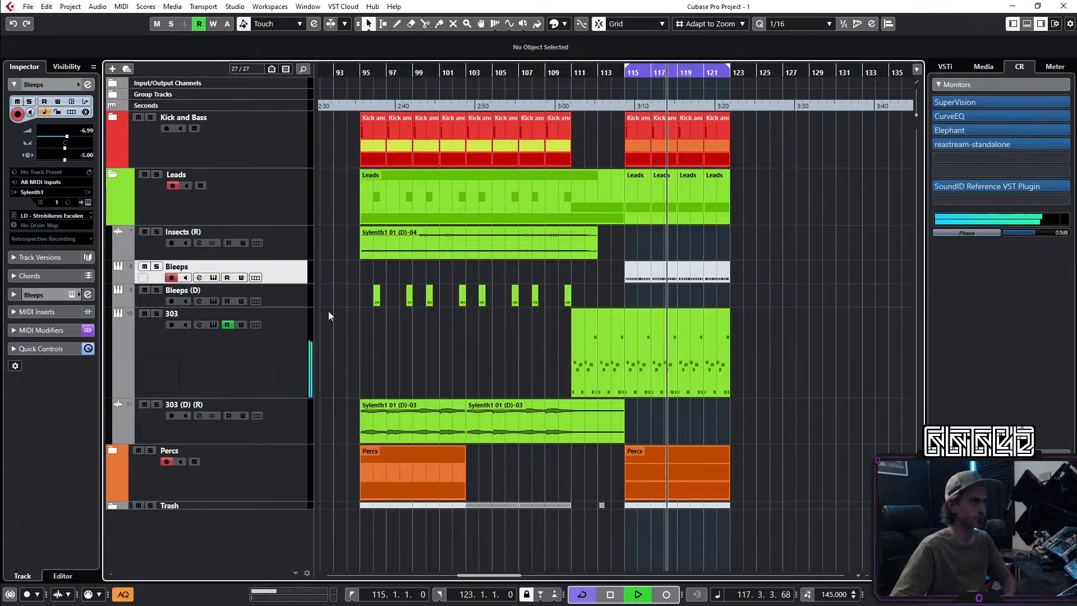
left_click_drag(612, 314, 755, 299)
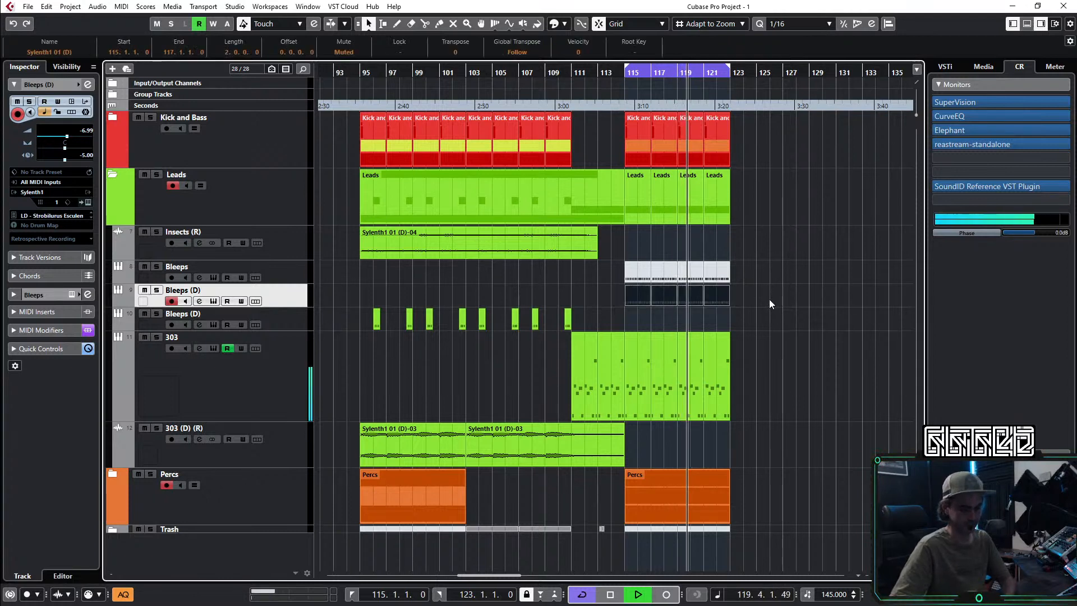
key("Delete")
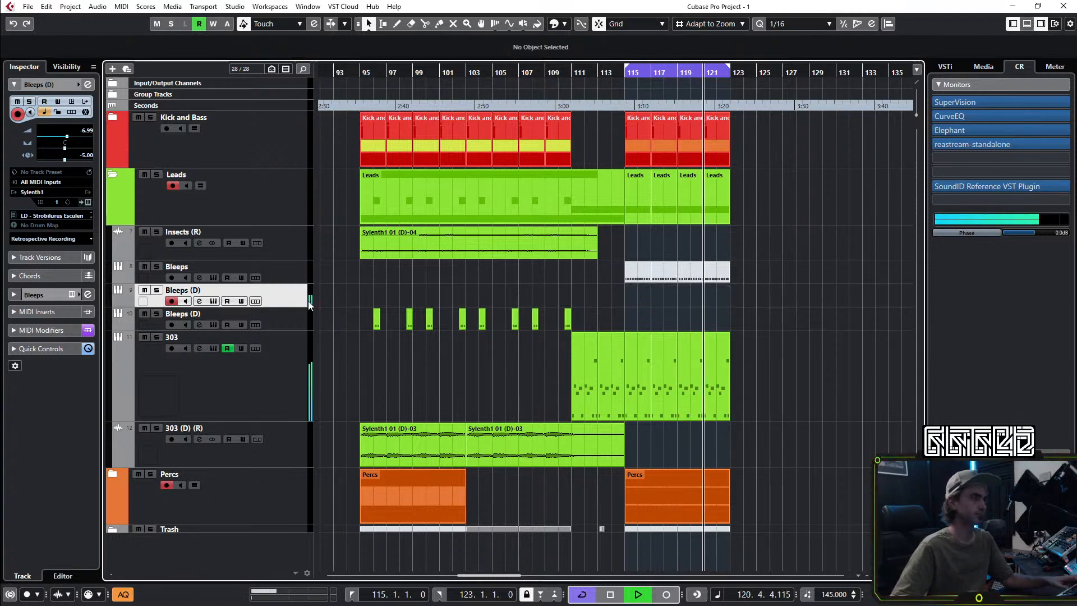
Step: Bypass the inserts, low cut and both active EQ bands on the duplicated Bleeps channel, and raise its volume to 0.97 dB
left_click(78, 136)
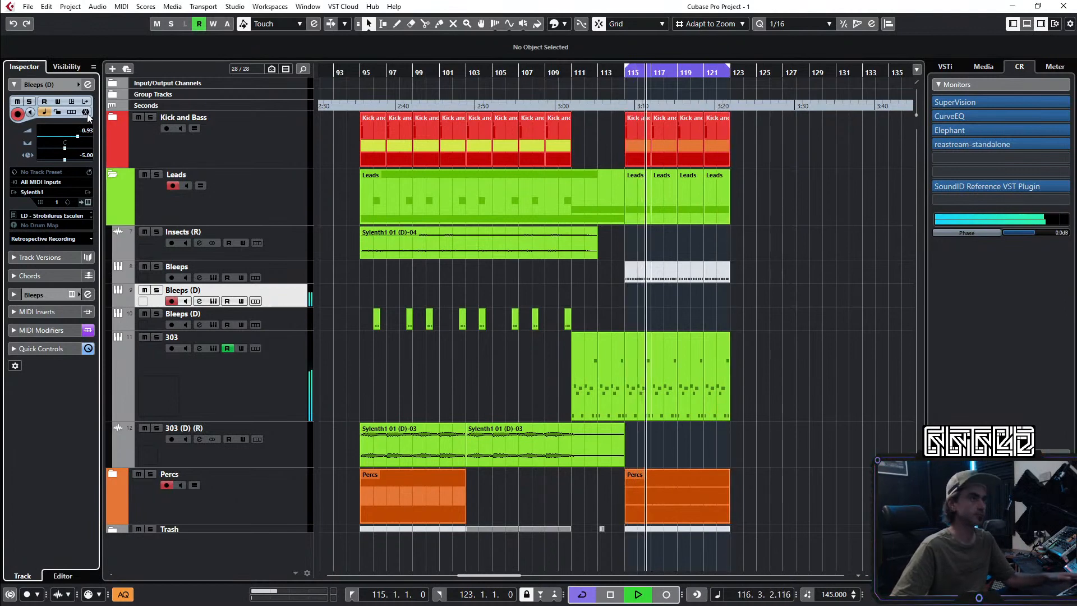
left_click(88, 84)
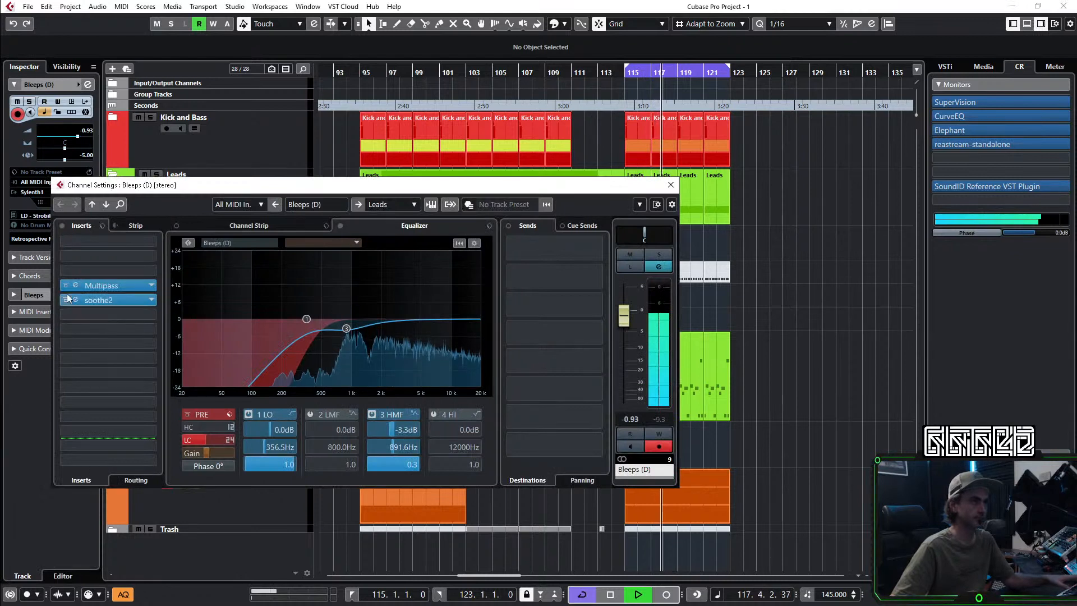
left_click(62, 226)
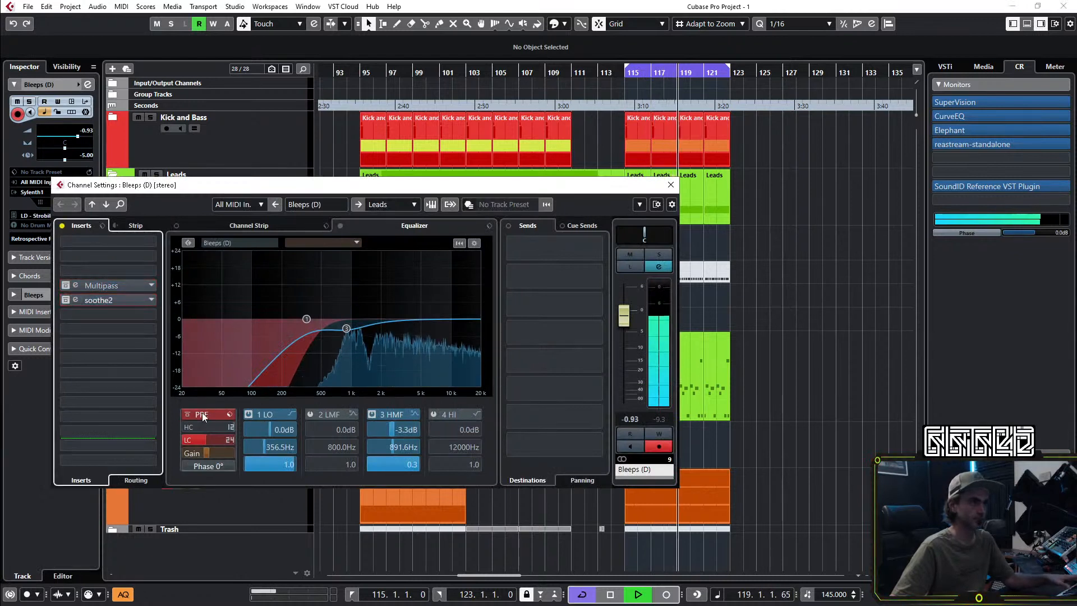
left_click(188, 439)
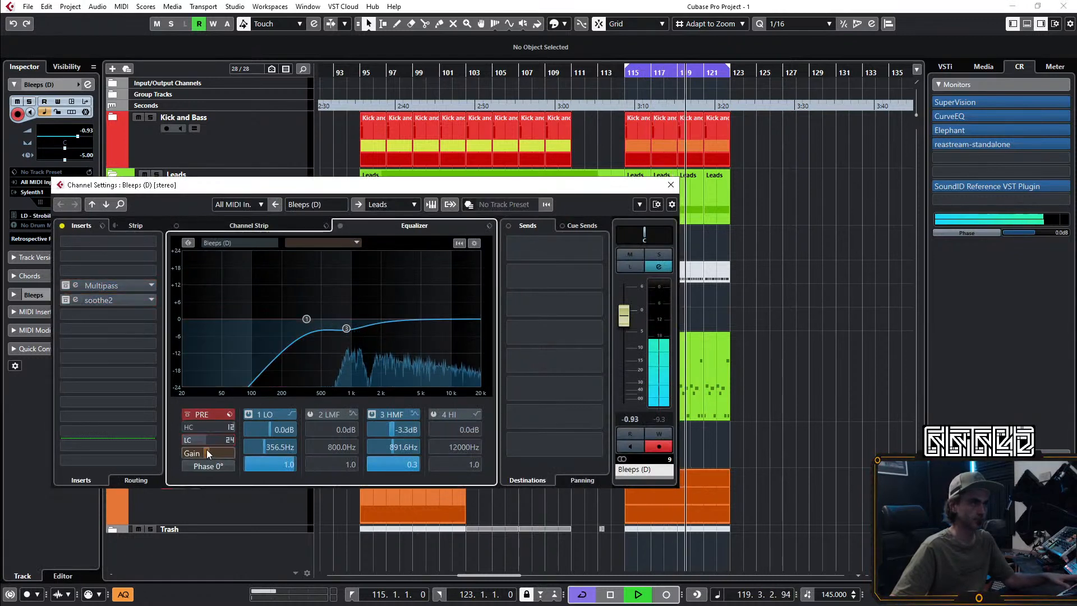
left_click(248, 414)
left_click(371, 415)
left_click_drag(625, 324, 625, 315)
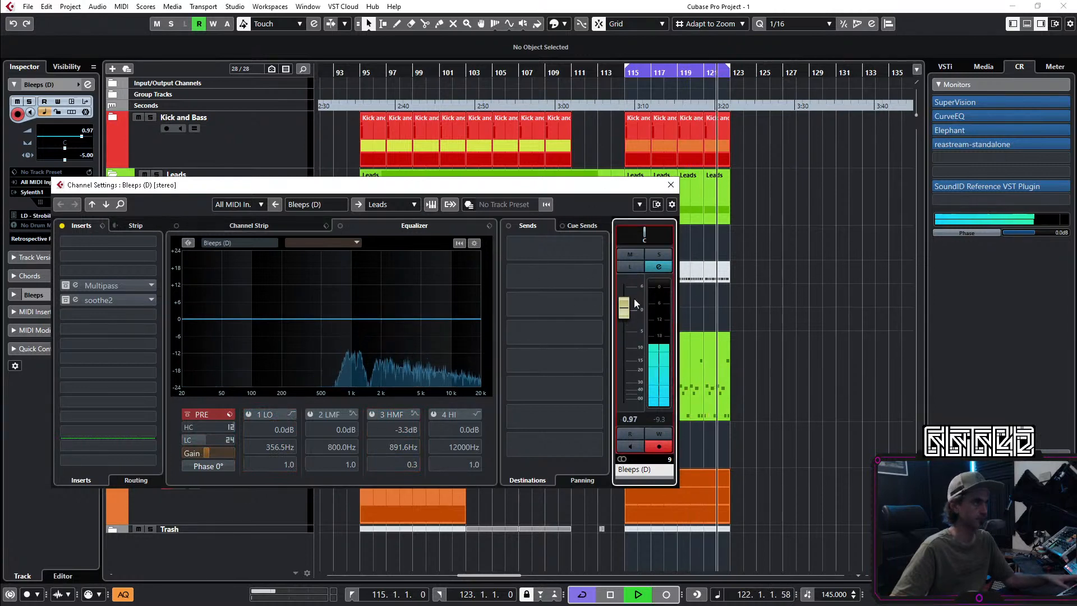
left_click(671, 185)
Step: Open the duplicate's Sylenth1, load SQ - Aborted Entolom, set the track volume to 3.50 dB, and advance the preset to SQ - Beech
left_click(86, 203)
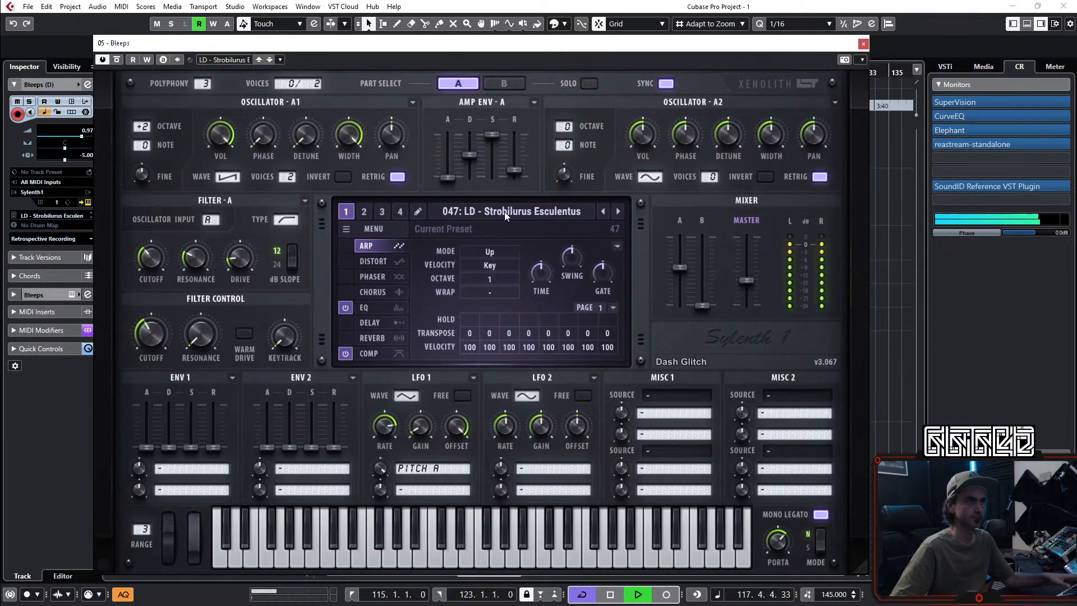
left_click(504, 211)
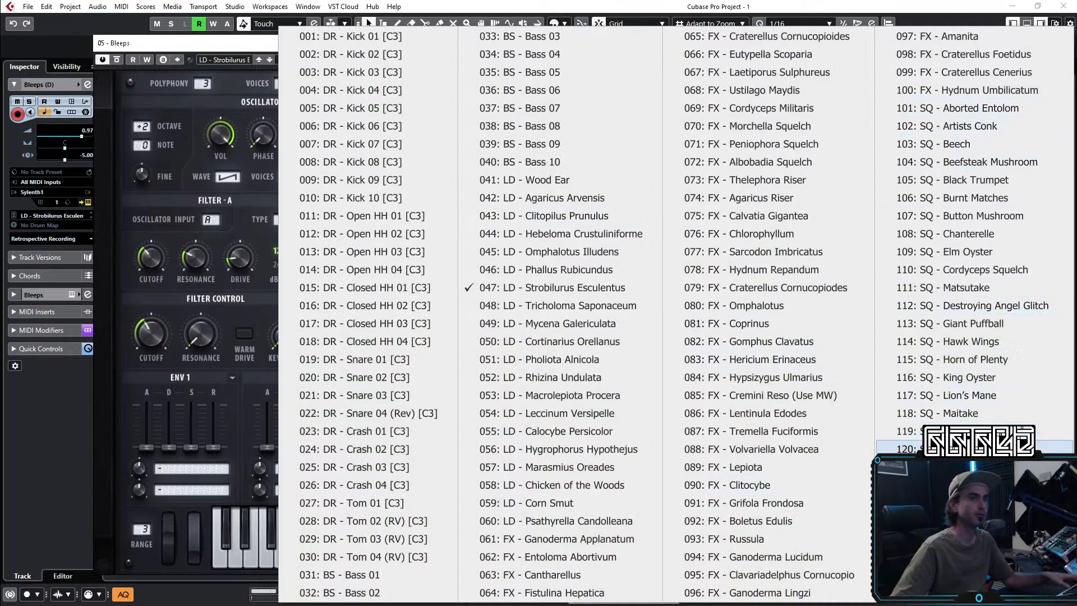
left_click(959, 110)
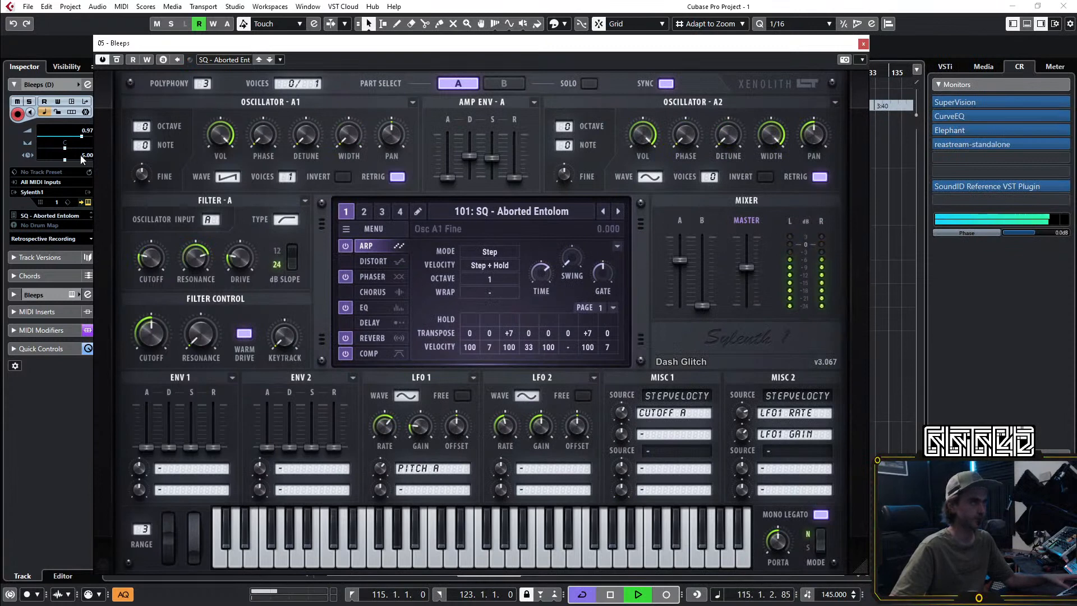
left_click(85, 138)
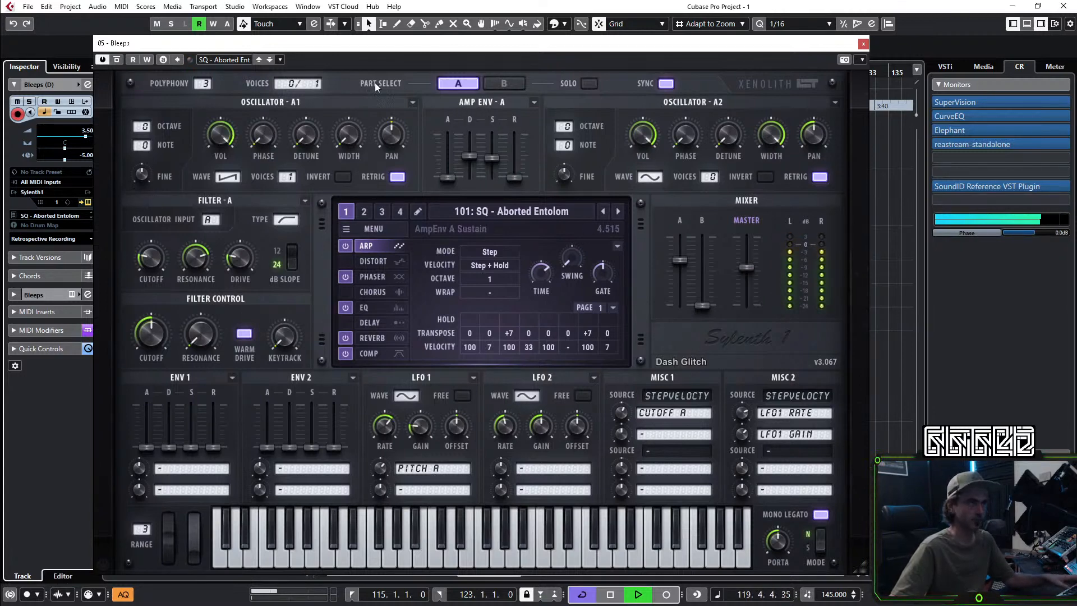
left_click(618, 211)
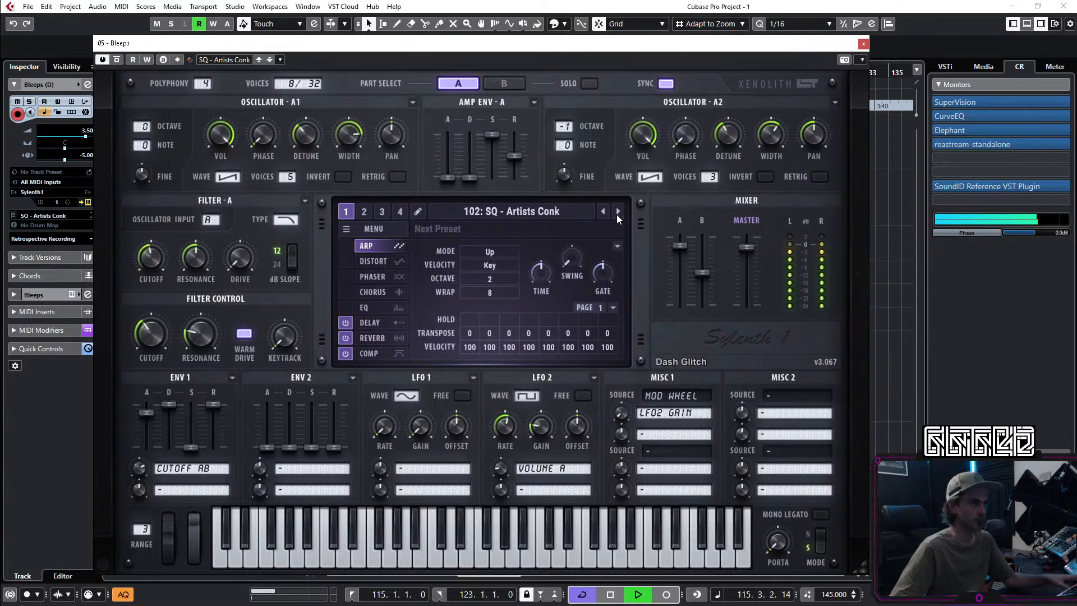
left_click(618, 211)
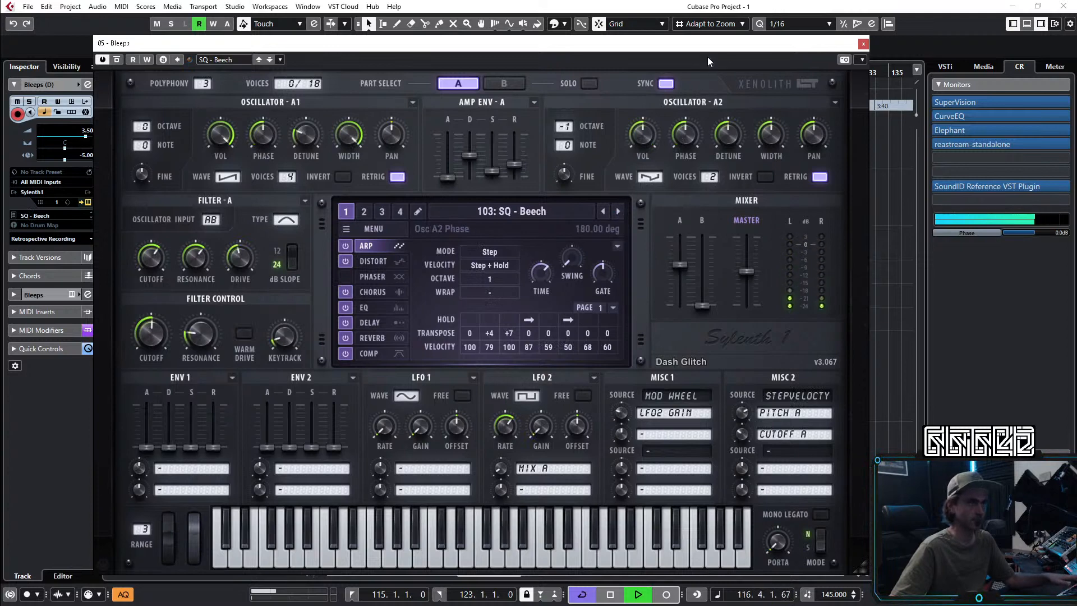
Step: Bypass the MIDI modifiers on the duplicated Bleeps track and create an empty MIDI part on it from bar 115 to bar 123
left_click_drag(694, 51, 1076, 226)
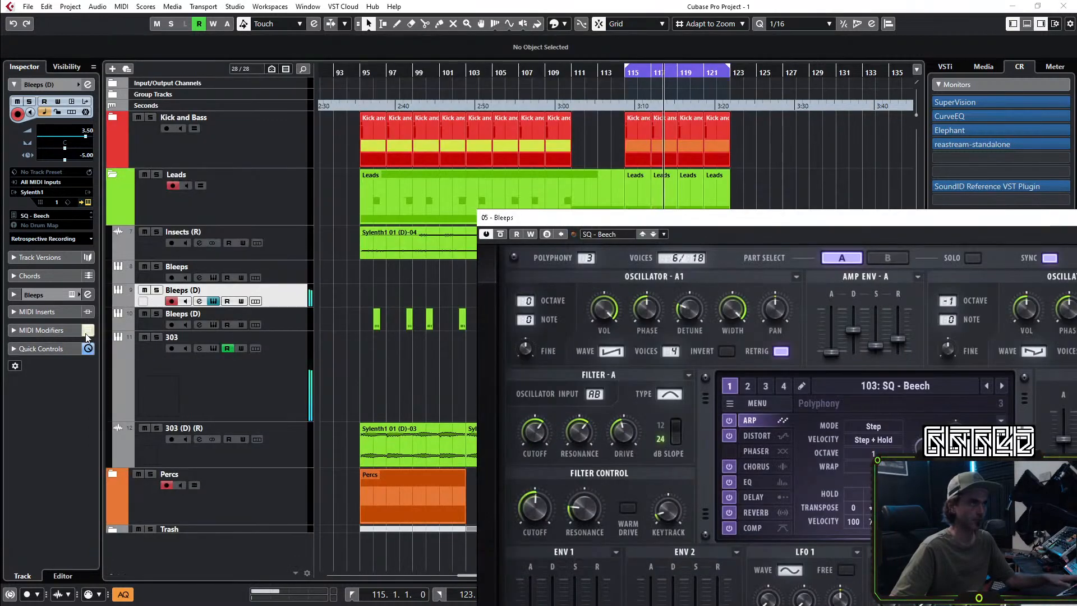
left_click(18, 328)
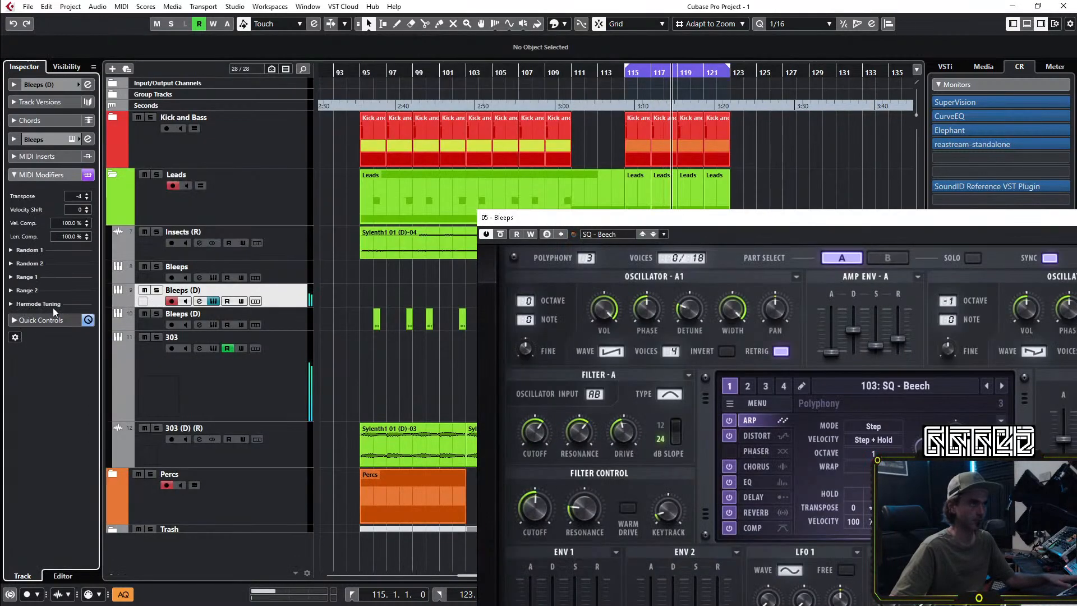
left_click(87, 175)
left_click_drag(633, 217, 519, 400)
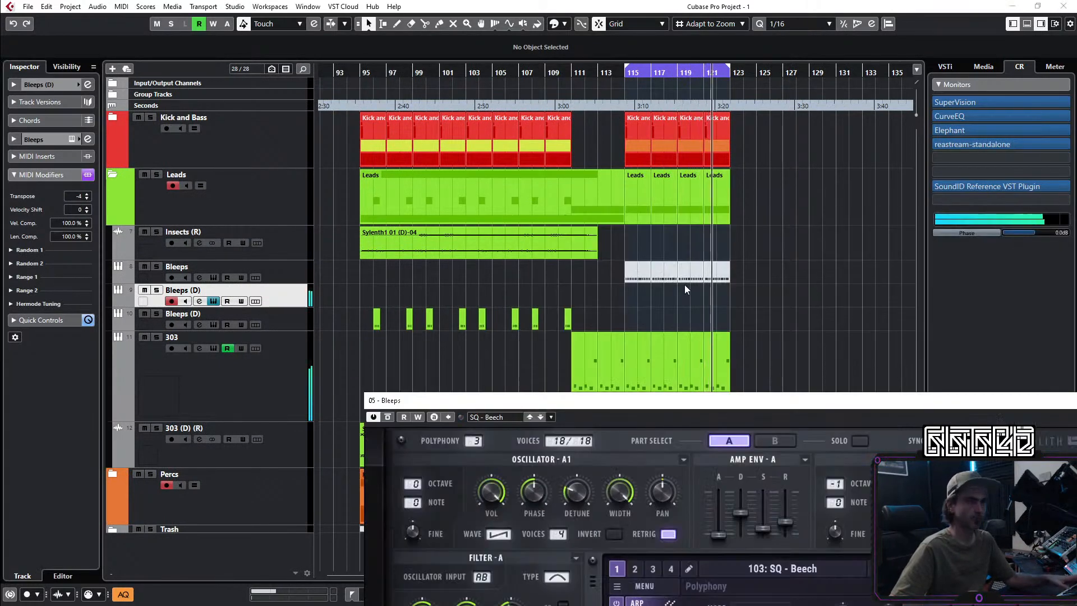
double_click(628, 296)
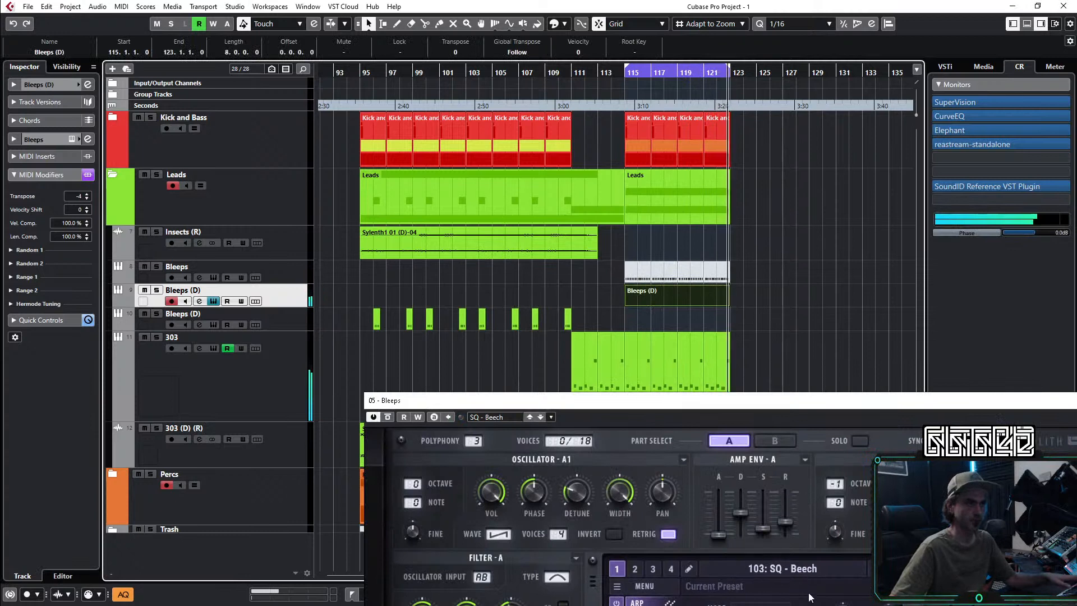
Step: Audition the neighbouring SQ presets up to 105: SQ - Black Trumpet and lower the track volume to -2.19 dB
left_click(880, 569)
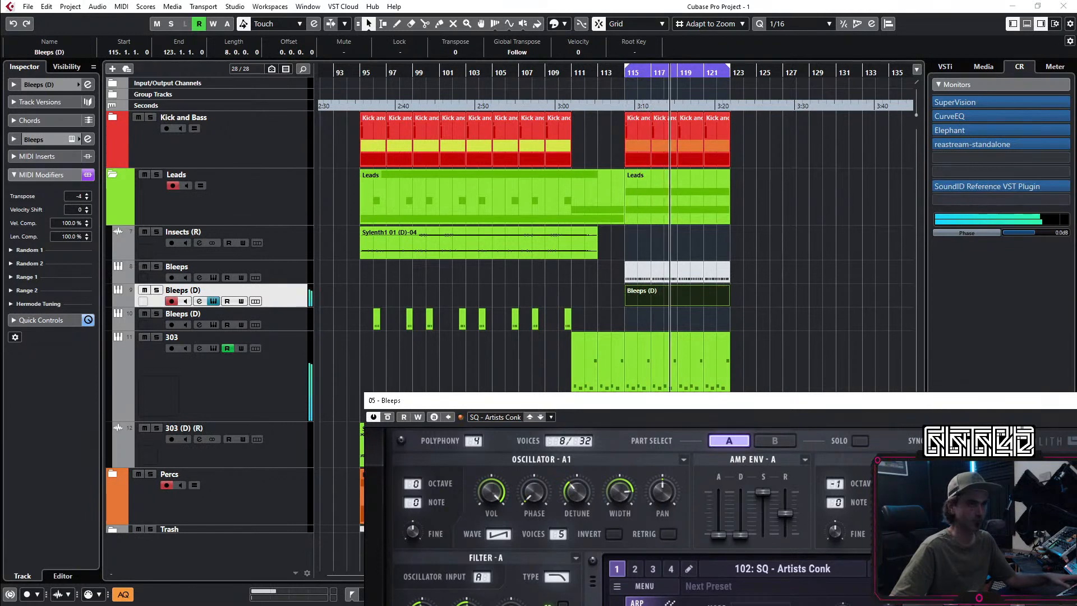
left_click(894, 569)
left_click(894, 569)
left_click(895, 569)
left_click(877, 569)
left_click(895, 569)
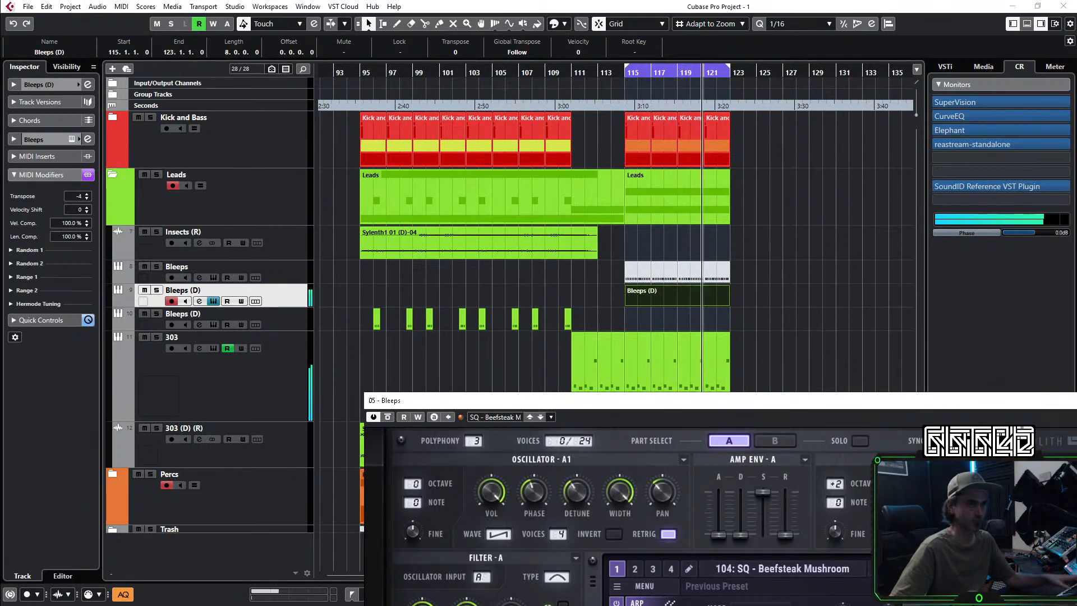
left_click(895, 569)
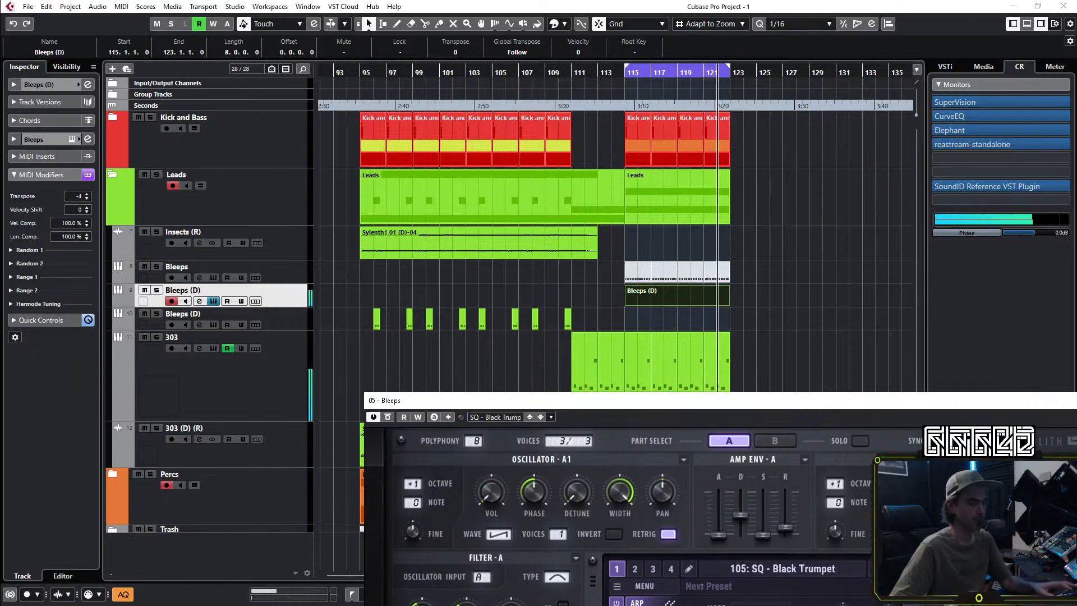
left_click(34, 85)
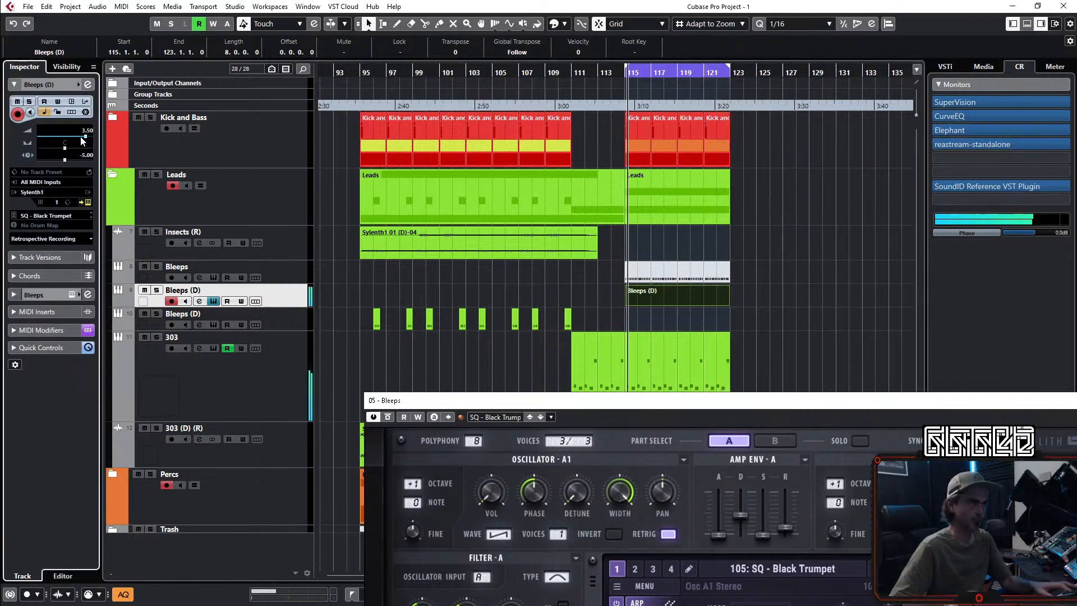
left_click_drag(75, 138, 74, 138)
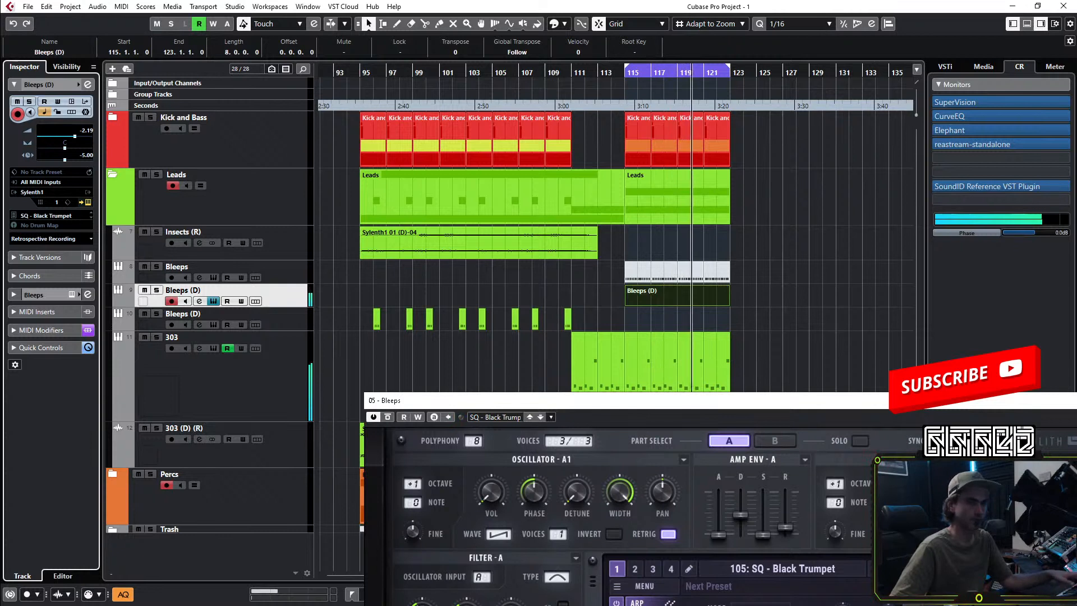
Step: Audition further SQ presets, settle on 109: SQ - Elm Oyster for the duplicated Bleeps track, and close the instrument
left_click(895, 569)
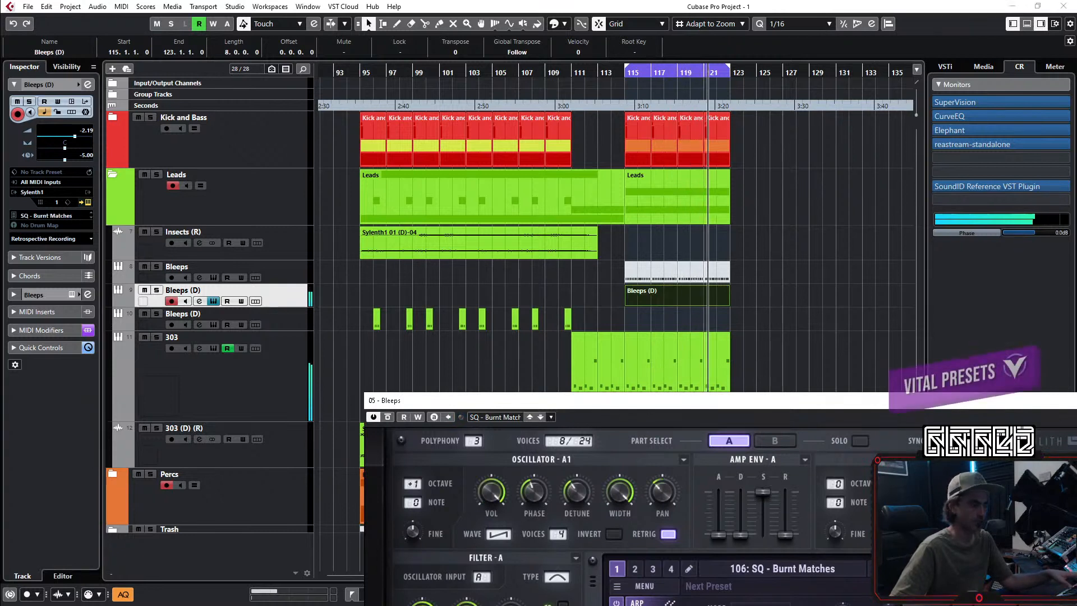
left_click(895, 569)
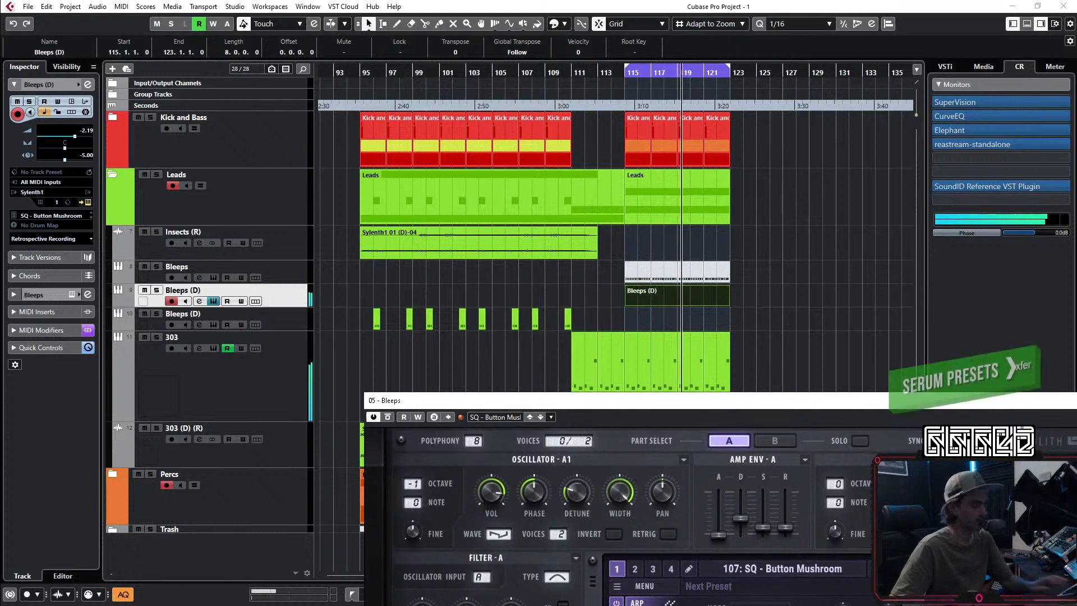
left_click(877, 569)
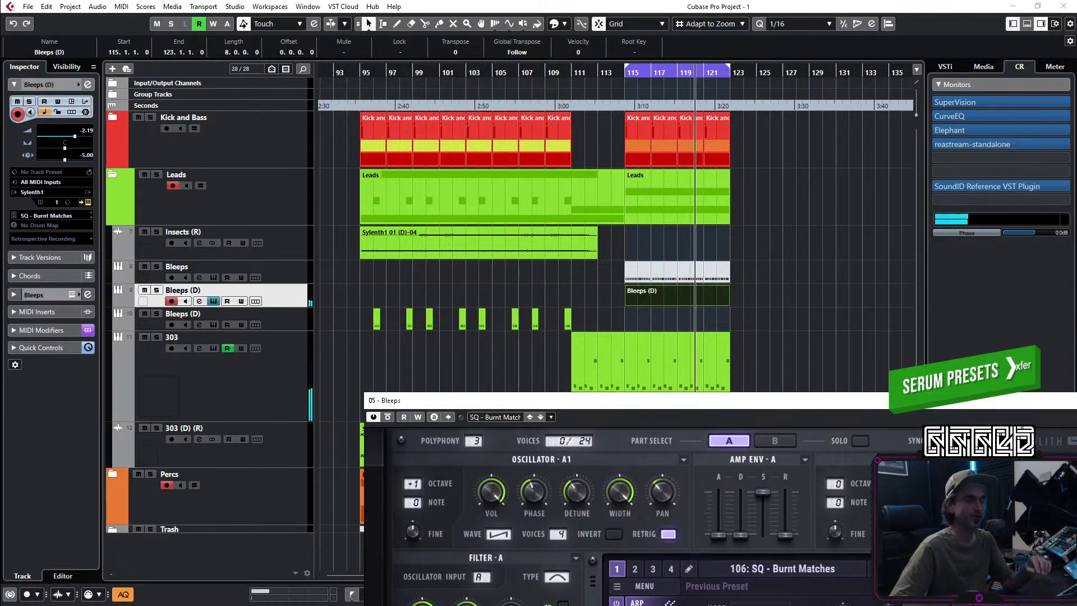
left_click(820, 574)
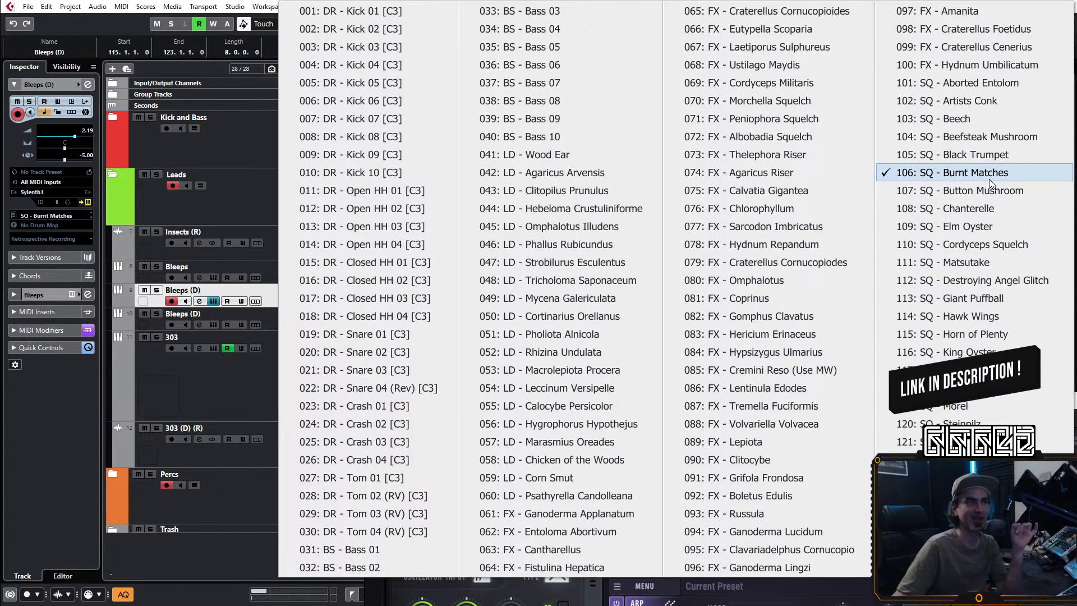
left_click(38, 418)
left_click_drag(942, 407, 867, 348)
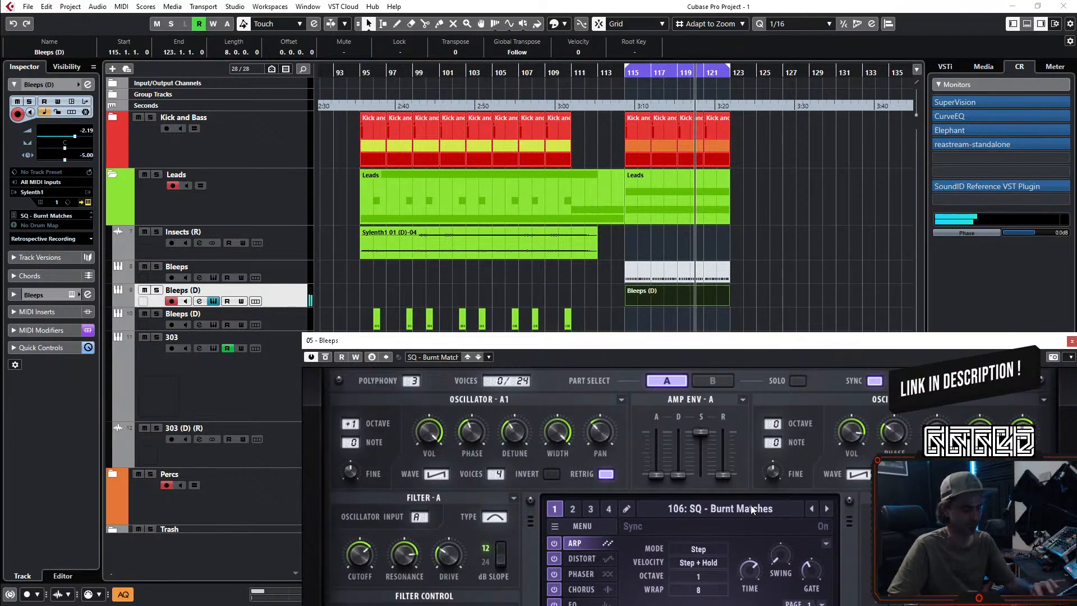
left_click(828, 508)
left_click(828, 507)
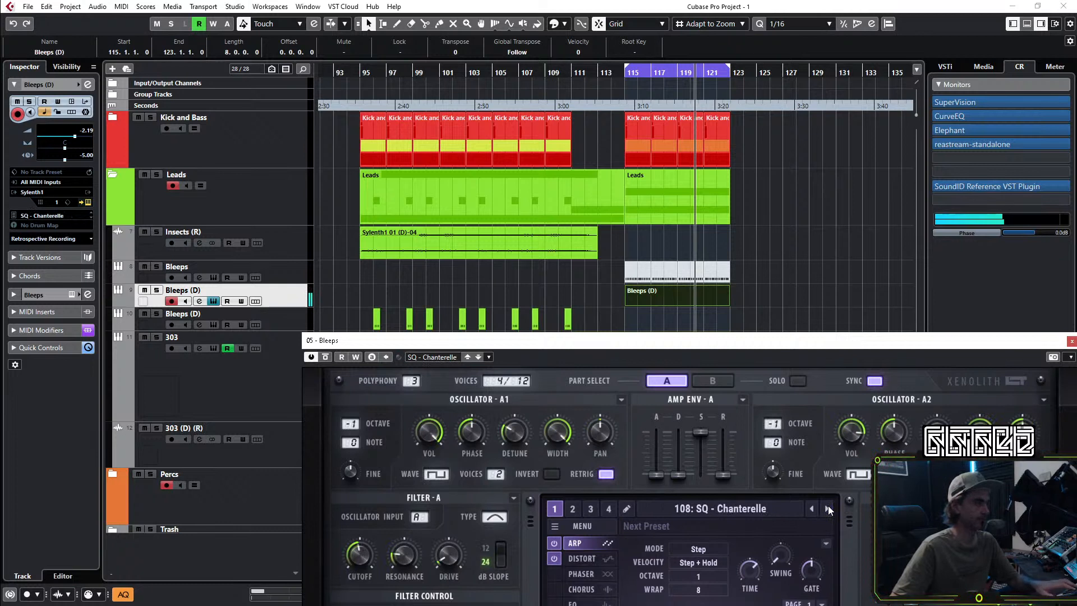
left_click(828, 507)
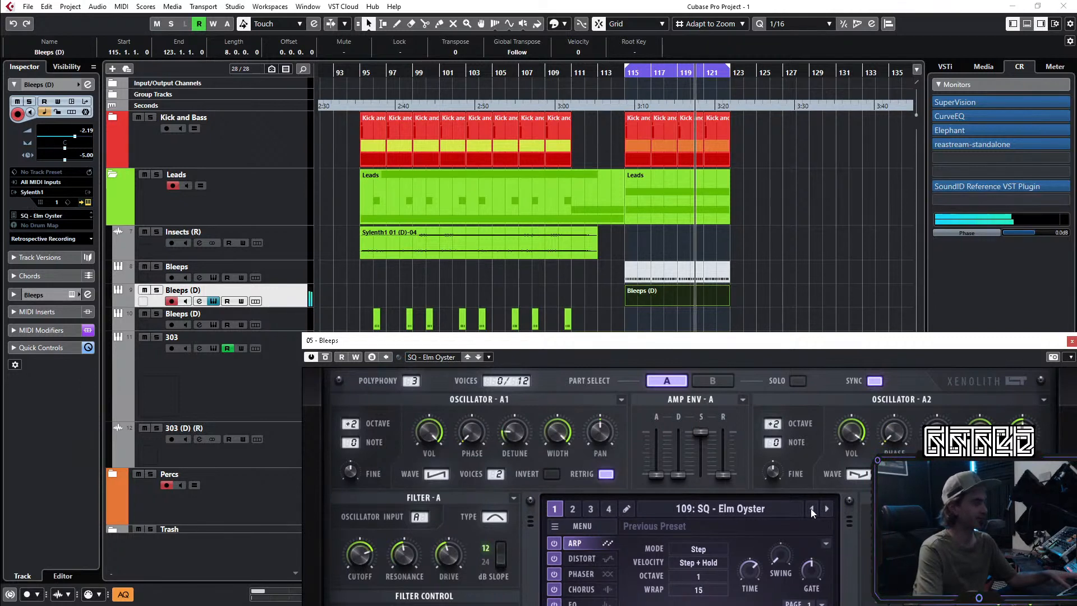
left_click(665, 301)
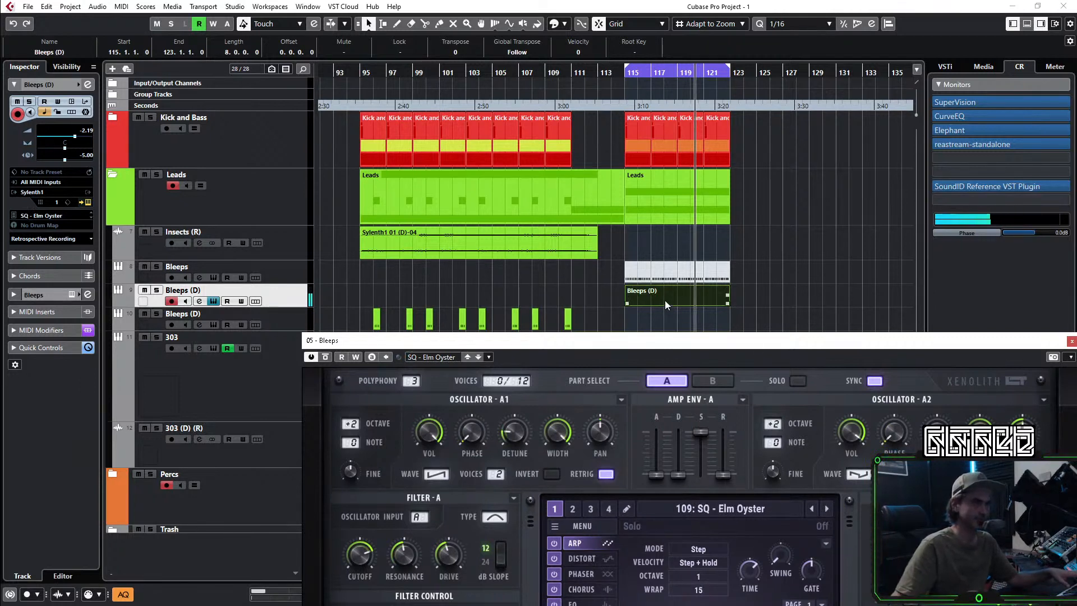
left_click(1072, 342)
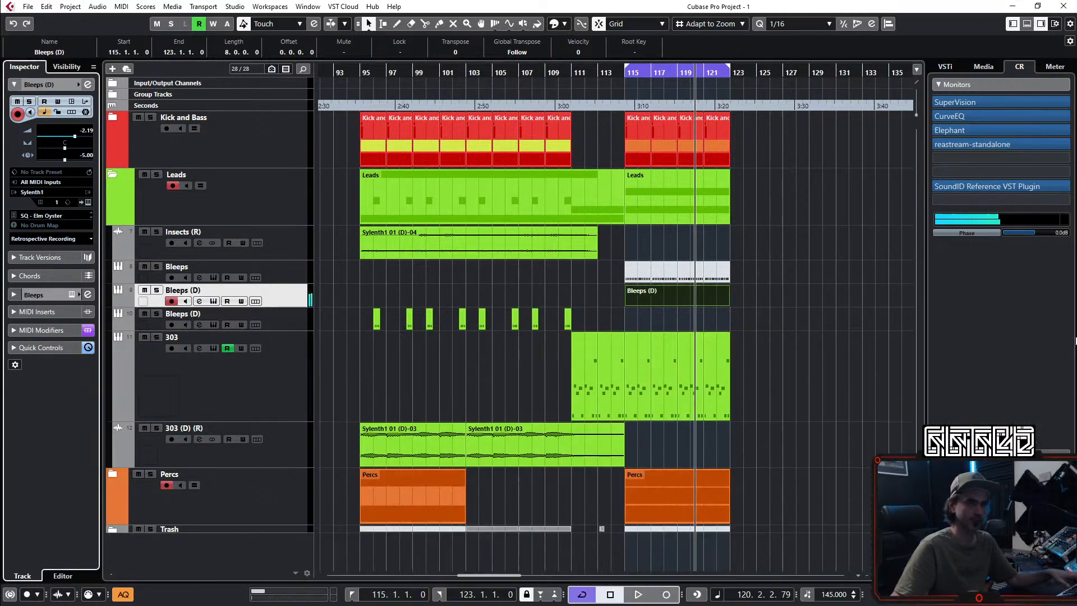
Step: Draw a two-bar C2 note from bar 115 to bar 117 in the new Bleeps (D) part
double_click(689, 305)
scroll(370, 387, "down", 1)
left_click_drag(183, 474, 218, 475)
scroll(200, 468, "down", 2)
scroll(231, 456, "left", 8)
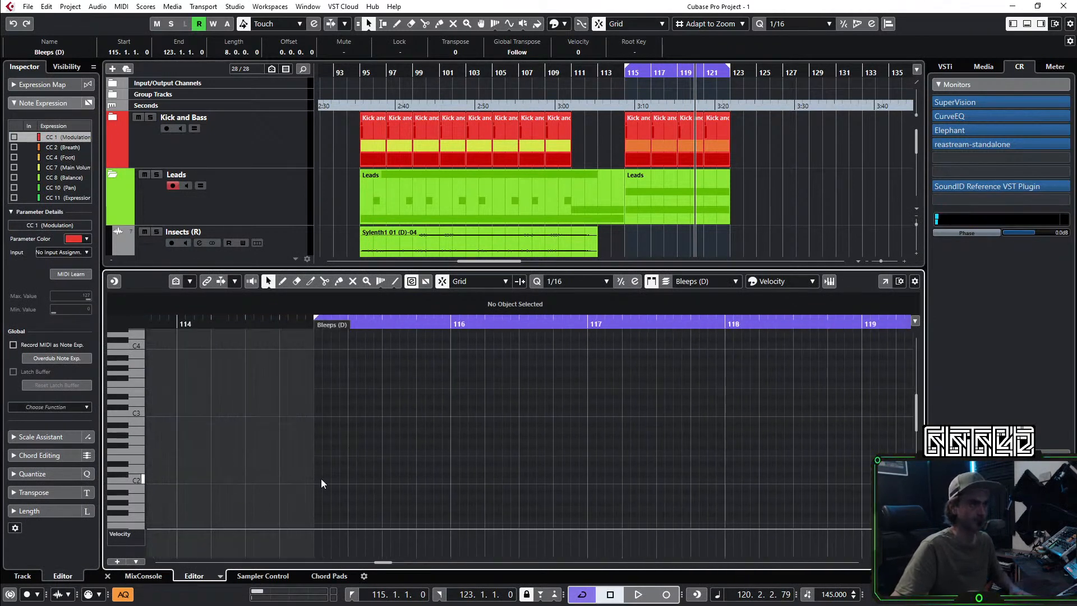
mouse_move(319, 480)
left_mouse_down()
mouse_move(660, 511)
mouse_move(587, 508)
left_mouse_up()
scroll(776, 147, "down", 3)
Step: Mute the 303 events from bar 115 to bar 123 and play the section from bar 115
left_click(776, 183)
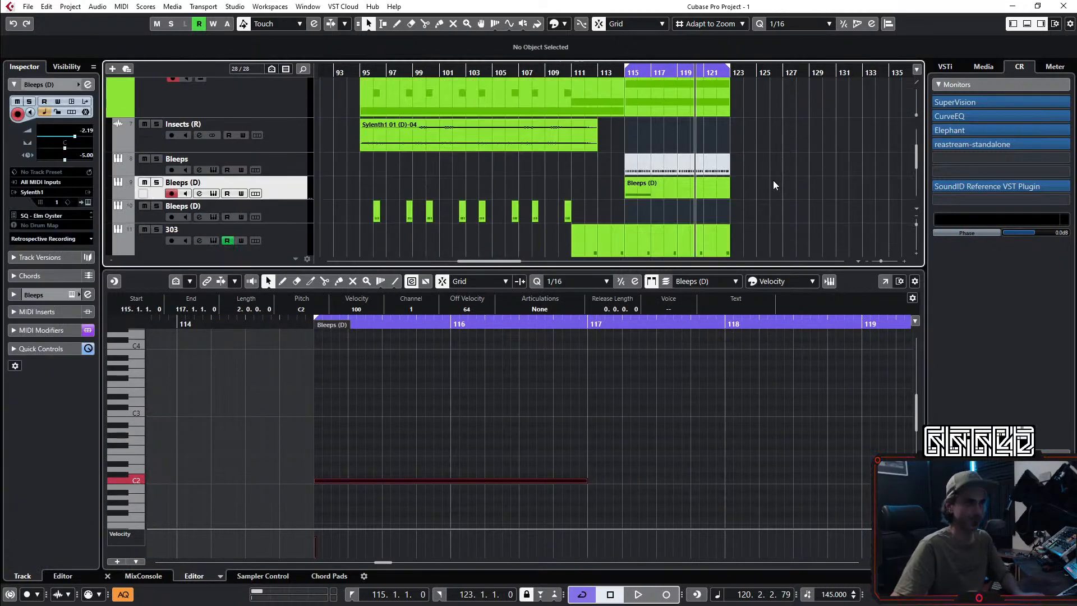
key("7")
scroll(829, 187, "down", 2)
left_click_drag(768, 179, 635, 226)
key("ctrl+z")
key("KP_1")
key("space")
key("1")
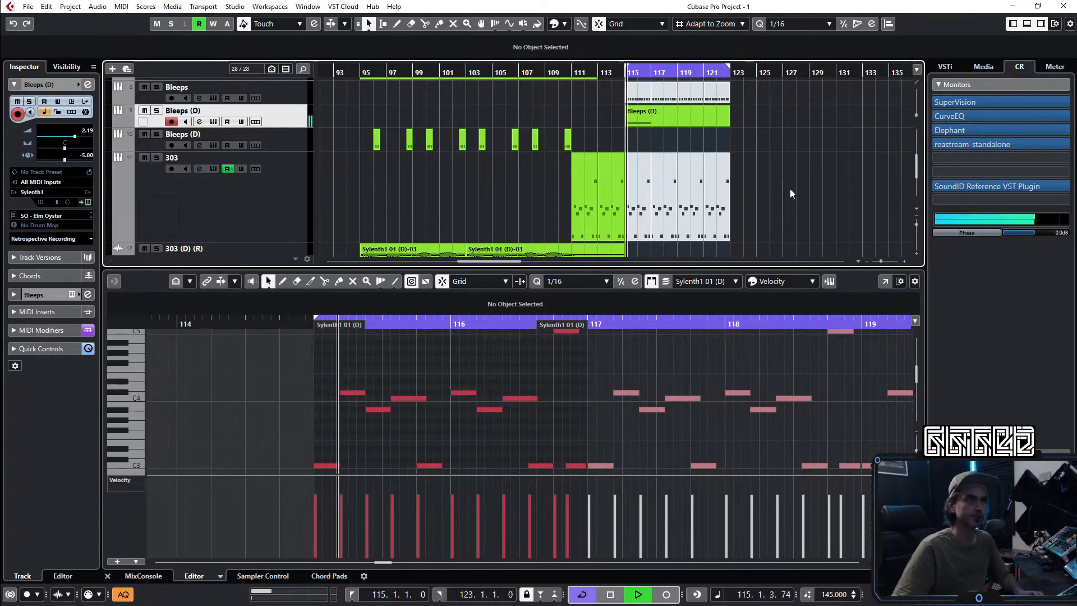
Step: Raise the two-bar note in the Bleeps (D) part by an octave to C3 during playback
left_click(658, 111)
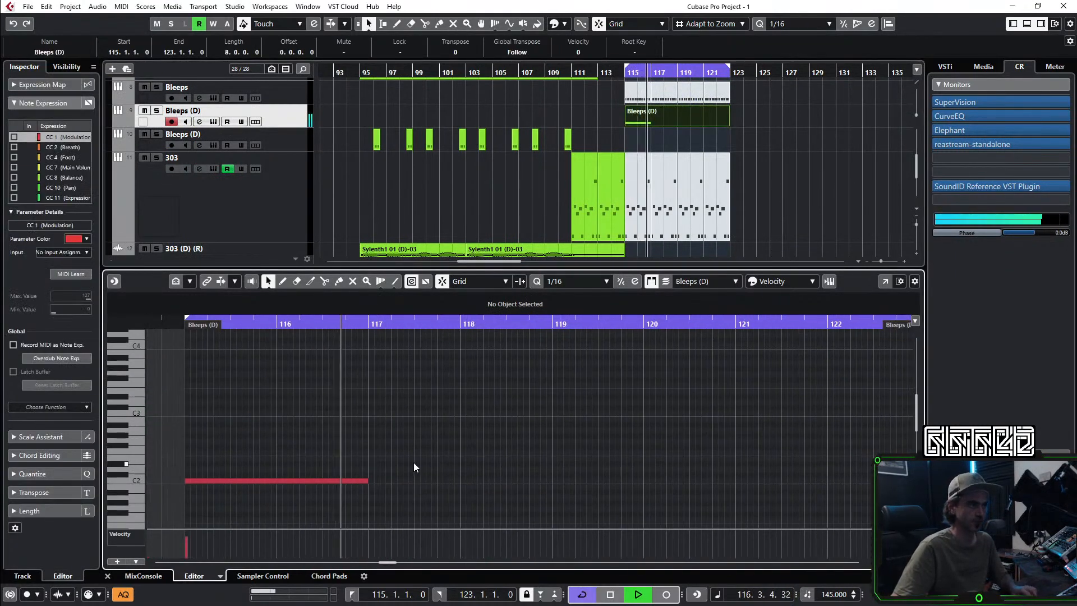
key("space")
key("space")
left_click_drag(289, 429, 236, 492)
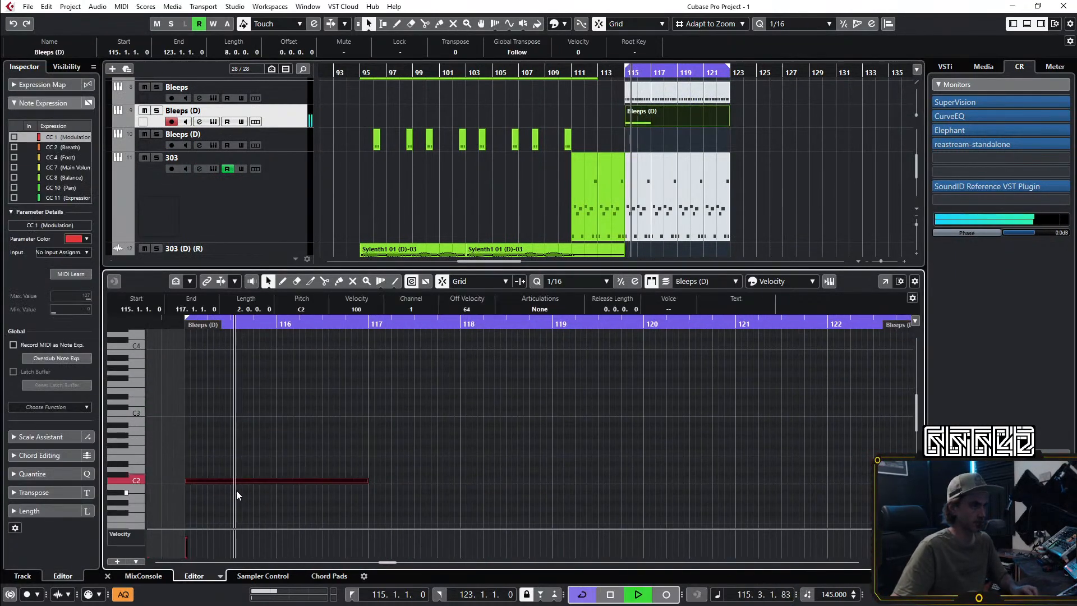
key("shift+Up")
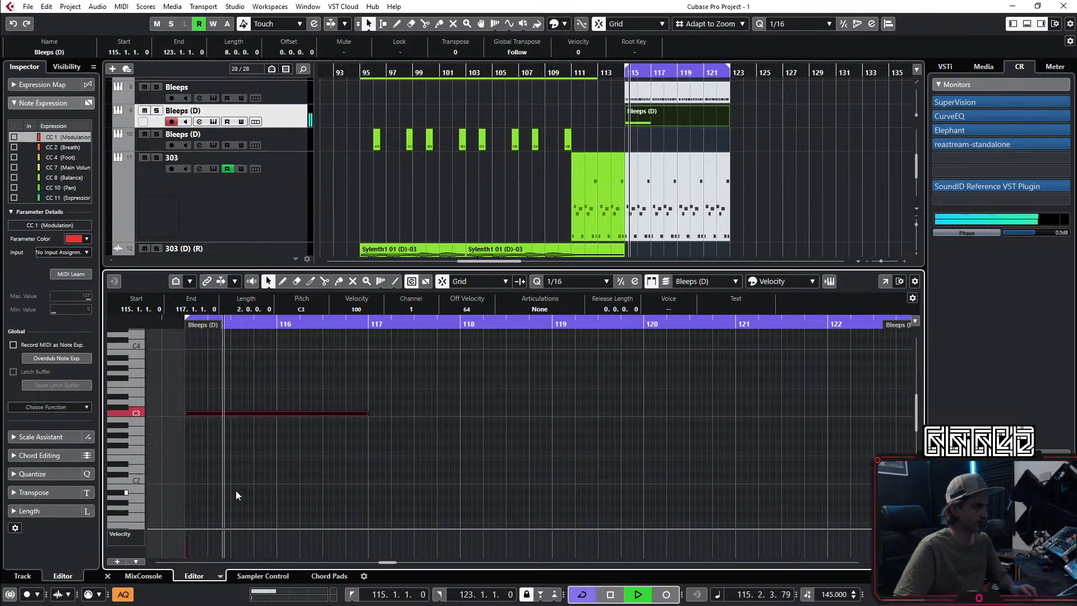
Step: Lower the Bleeps (D) note an octave to C2 and extend its end to bar 119
key("shift+Down")
key("space")
key("space")
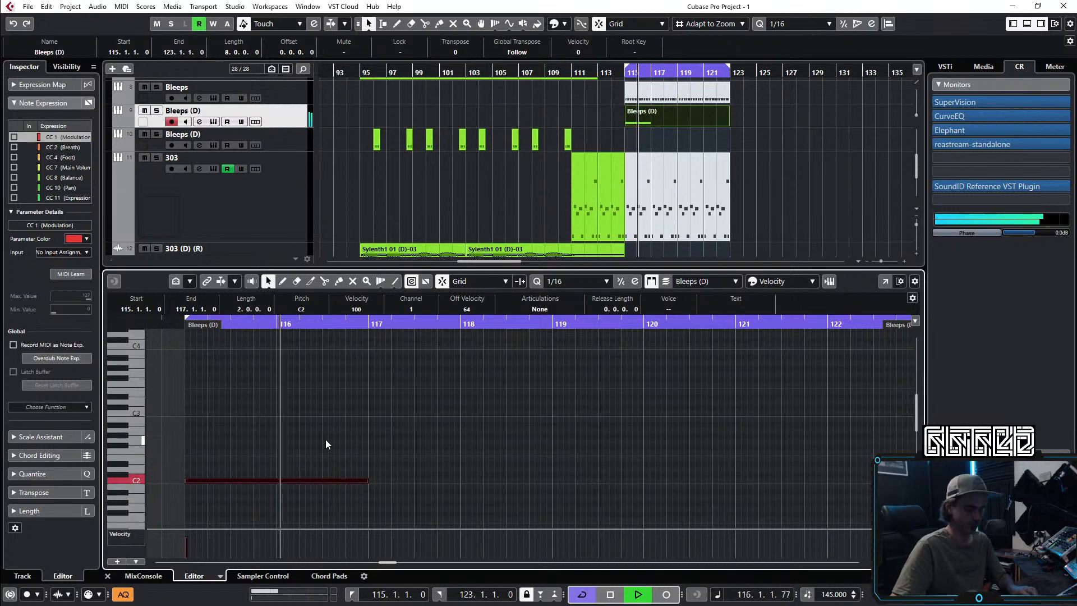
left_click_drag(364, 481, 548, 496)
key("space")
Step: Try starting the C2 note at 115.1.3, 115.1.2 and 115.1.4 during playback, and return its start to 115.1.1
left_click_drag(185, 482, 196, 484)
key("space")
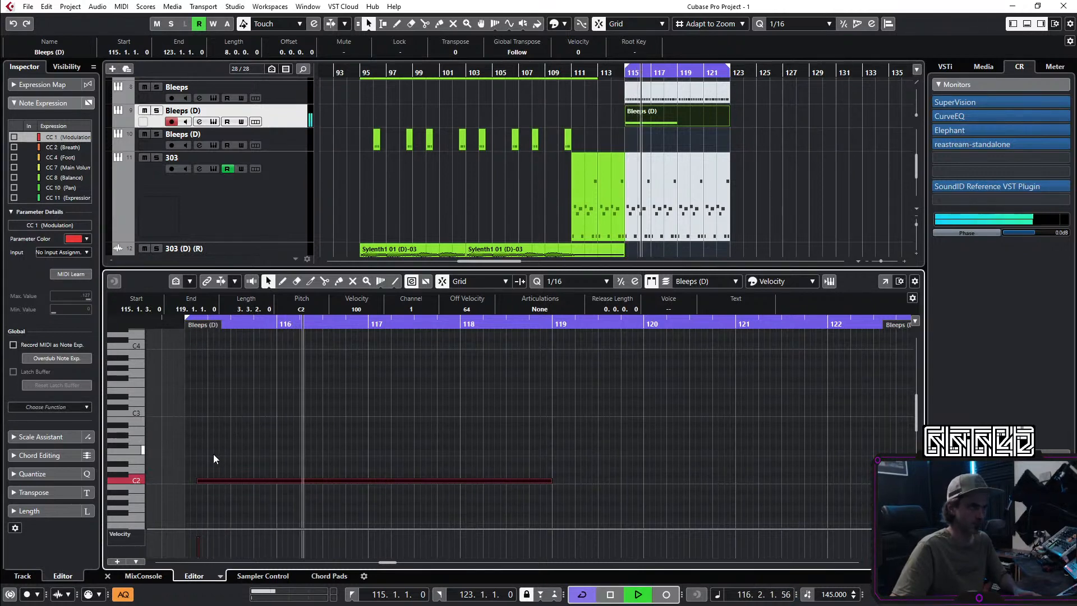
scroll(203, 466, "up", 5)
left_click_drag(190, 481, 175, 482)
key("space")
key("space")
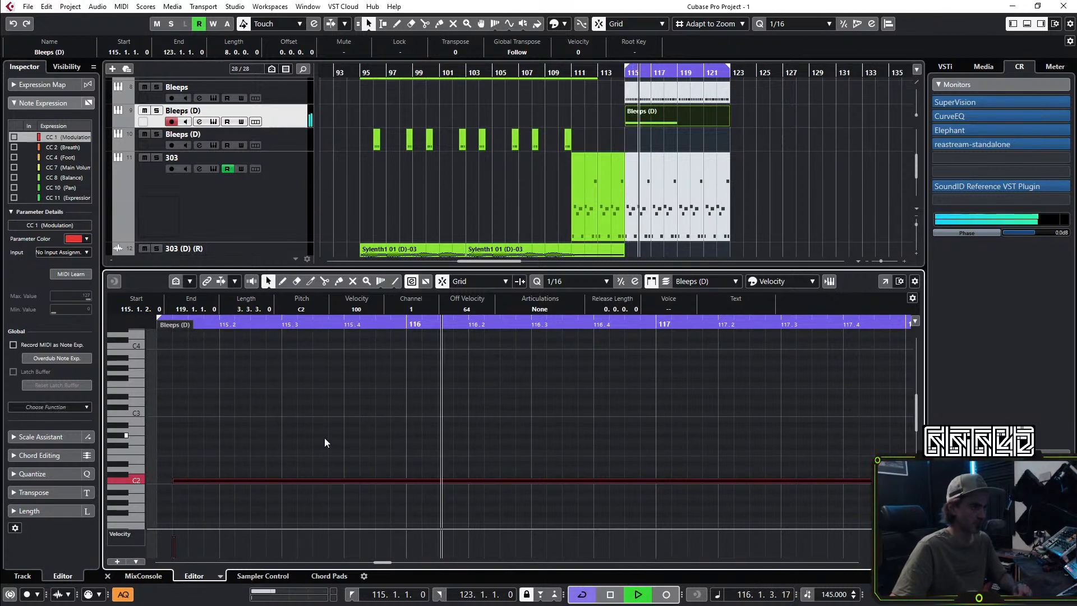
left_click_drag(173, 481, 205, 482)
key("space")
key("space")
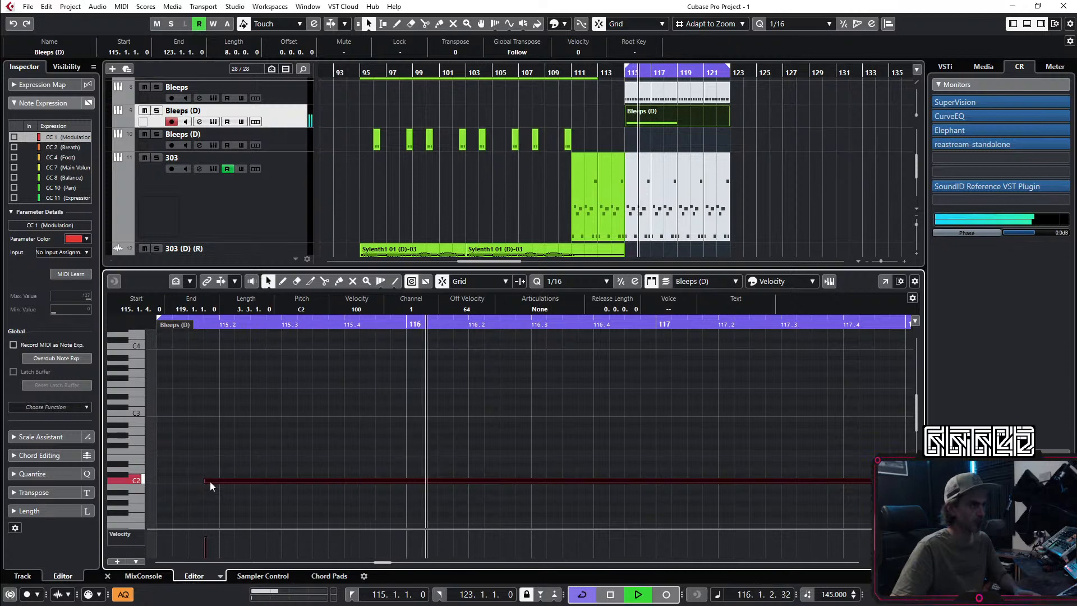
left_click_drag(208, 481, 159, 482)
key("space")
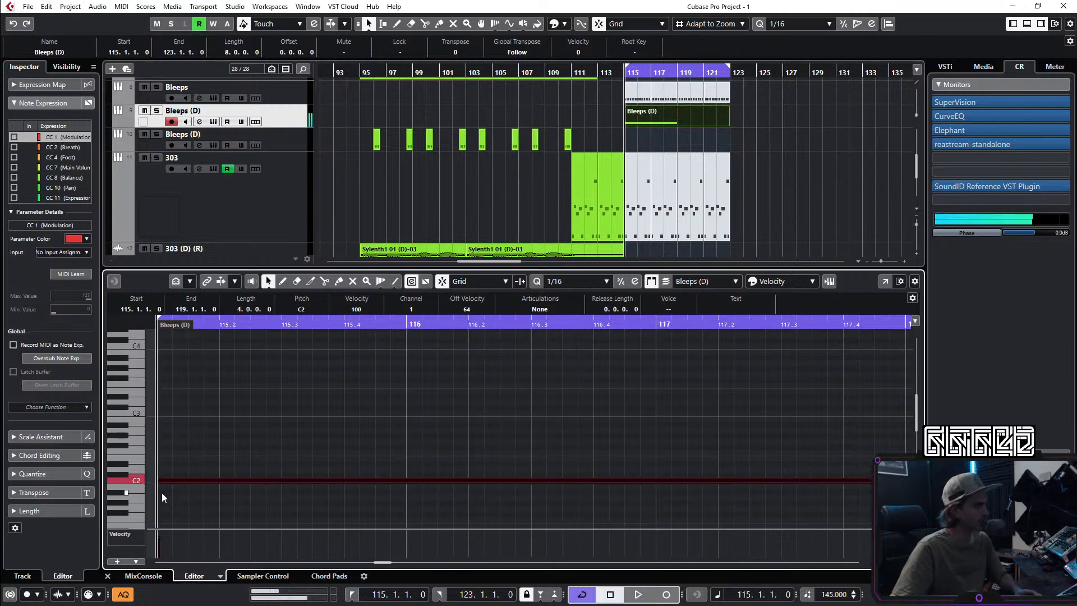
Step: Close the note editor, shorten the Bleeps (D) part to four bars and repeat it as a shared copy up to bar 123
scroll(413, 428, "down", 3)
scroll(415, 438, "right", 1)
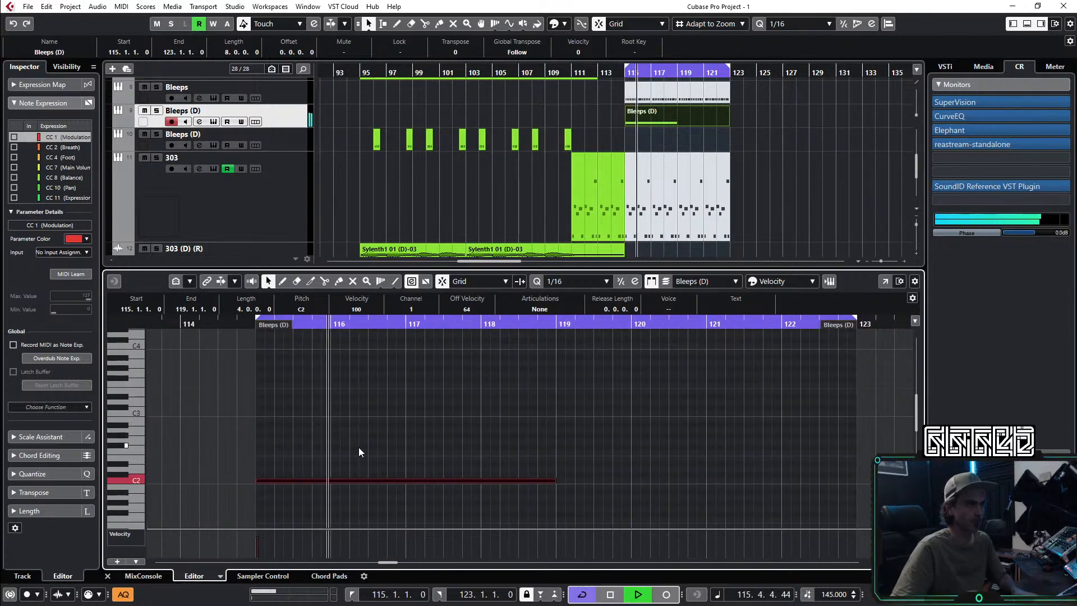
left_click(107, 576)
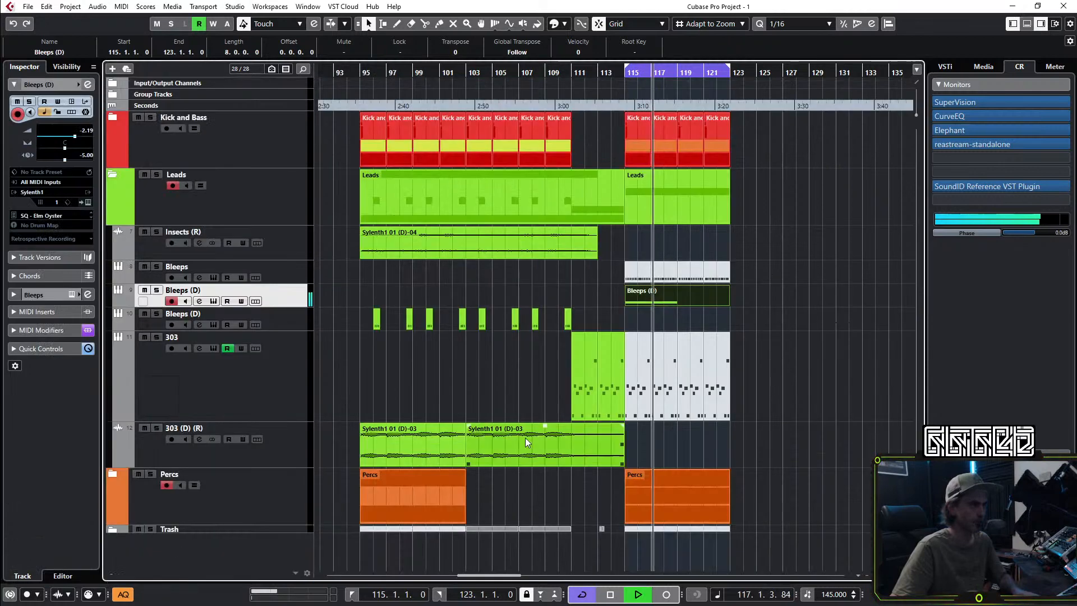
mouse_move(727, 303)
left_mouse_down()
mouse_move(677, 303)
mouse_move(724, 321)
left_mouse_up()
left_click(772, 335)
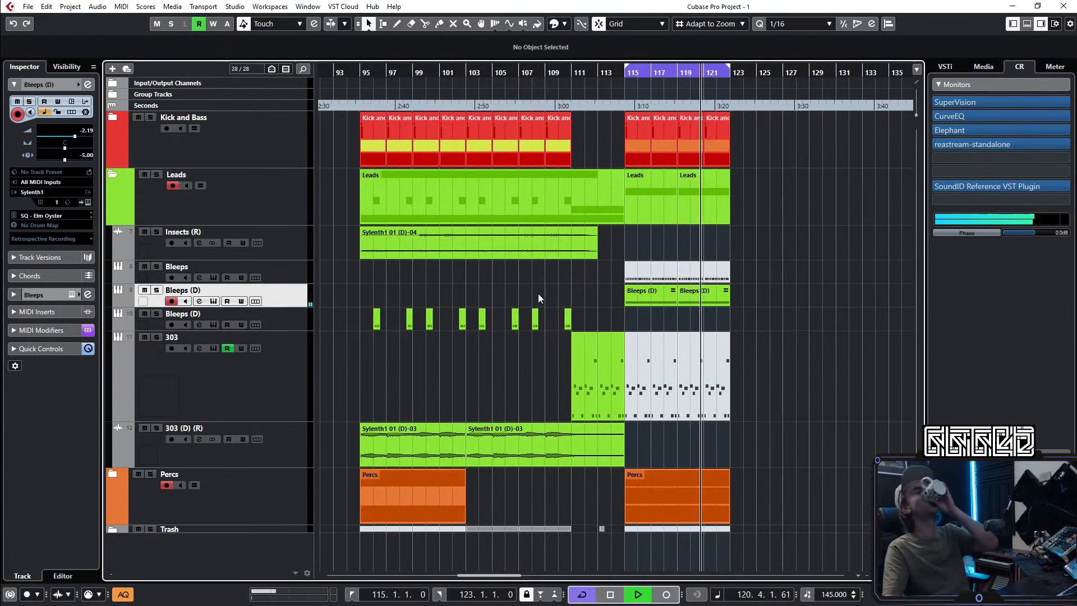
Step: Switch off the reverb and delay in the Sylenth1 on Bleeps (D) during playback, and close the instrument
key("space")
key("space")
left_click(88, 202)
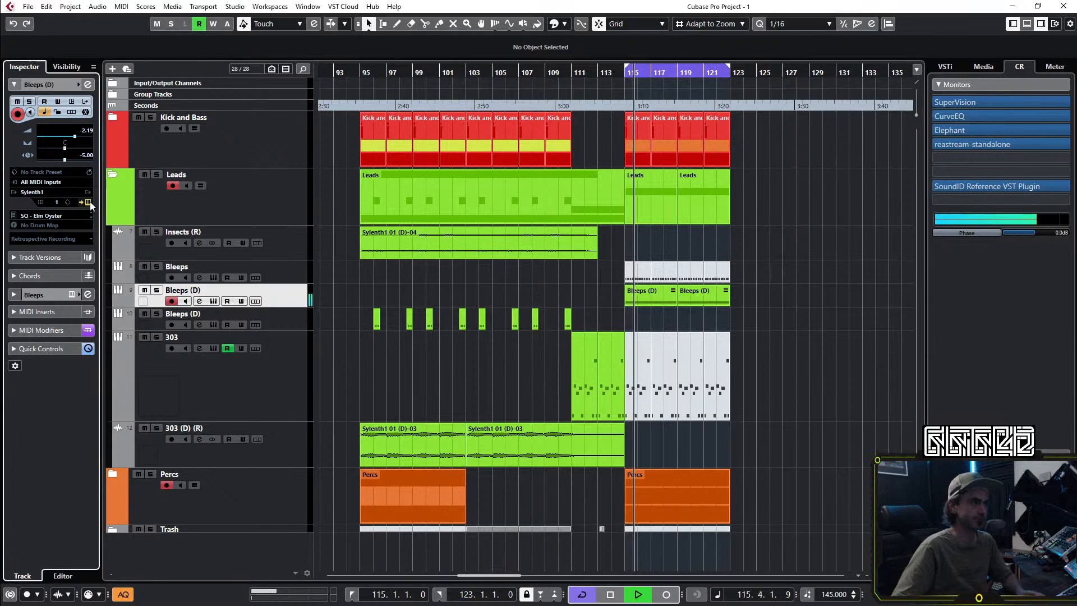
left_click_drag(788, 342, 664, 13)
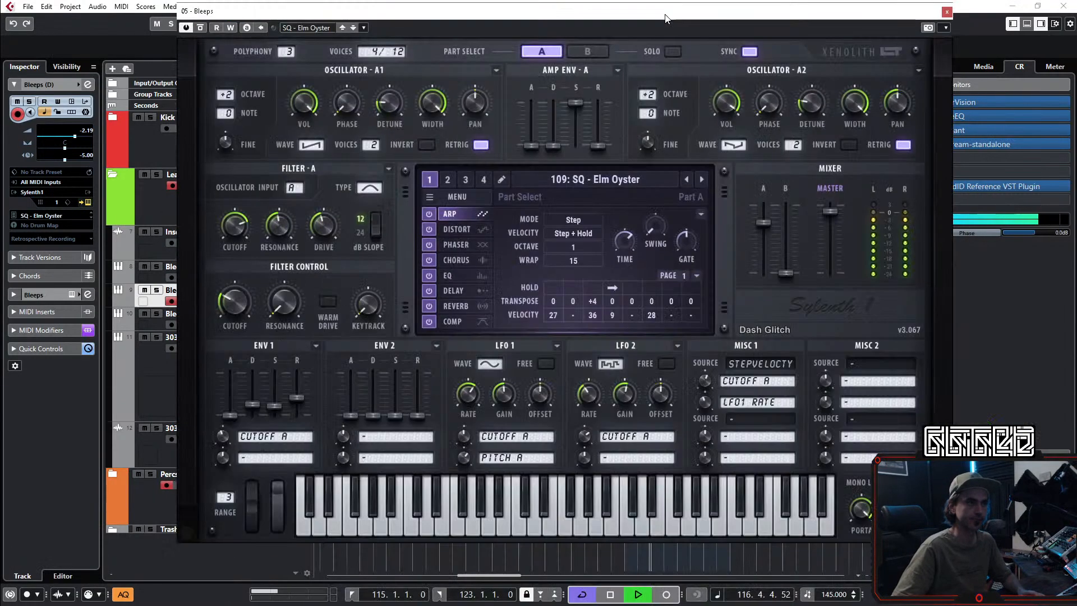
left_click(429, 306)
left_click(429, 290)
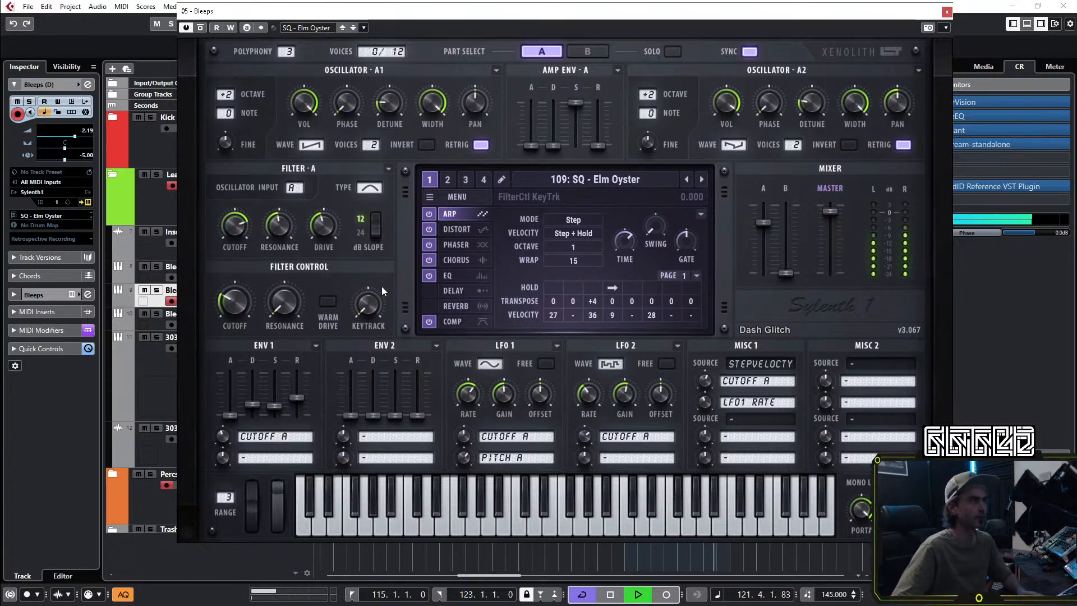
left_click(87, 202)
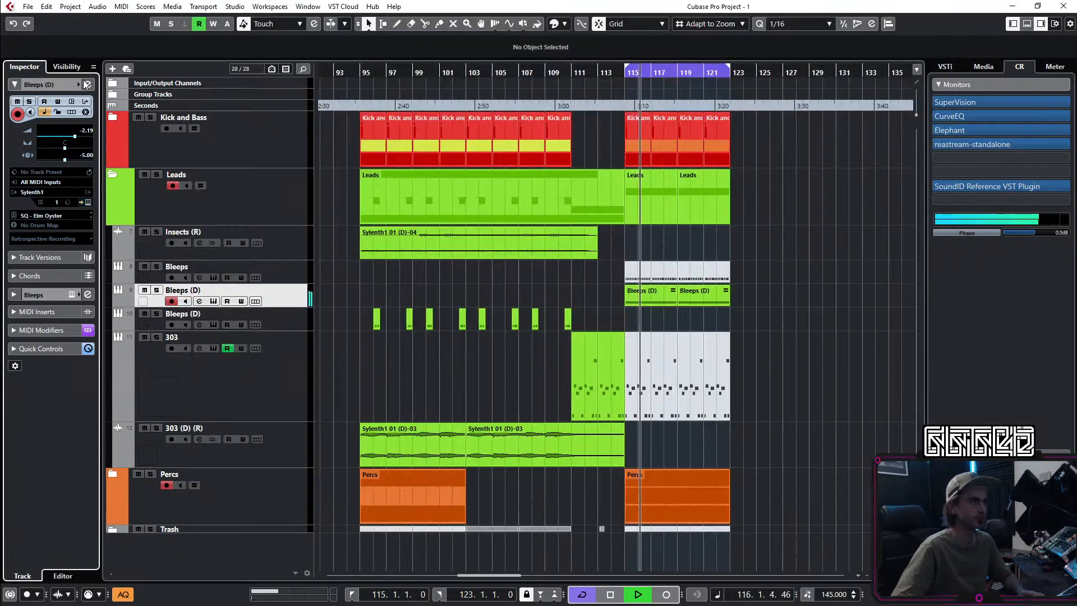
Step: Open the Bleeps (D) channel settings, try the existing Multipass insert with automation reading off, and remove it from slot 4
left_click(88, 84)
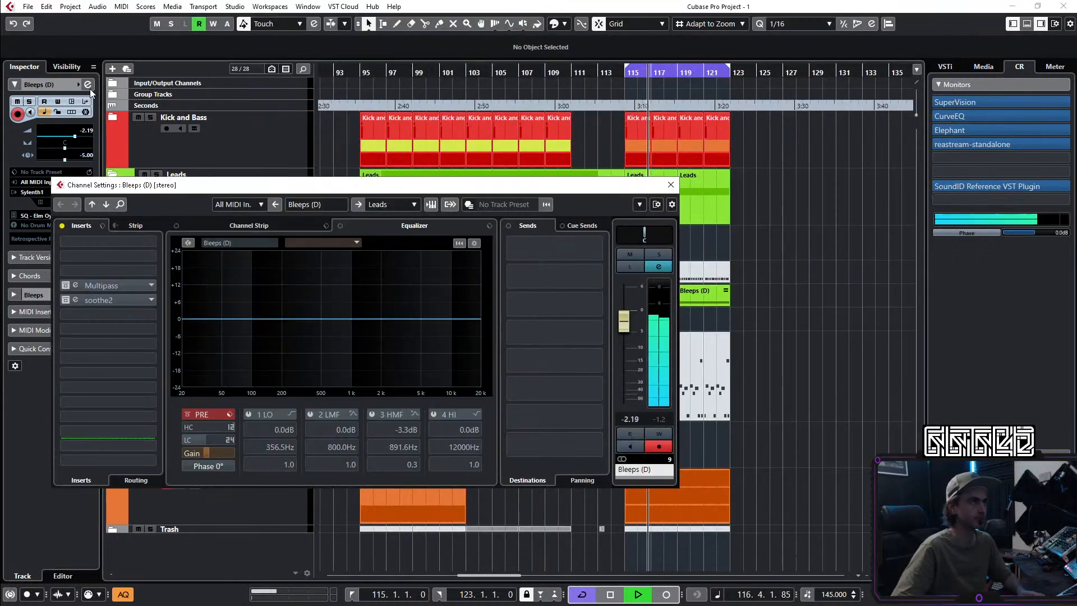
left_click(65, 287)
left_click(76, 284)
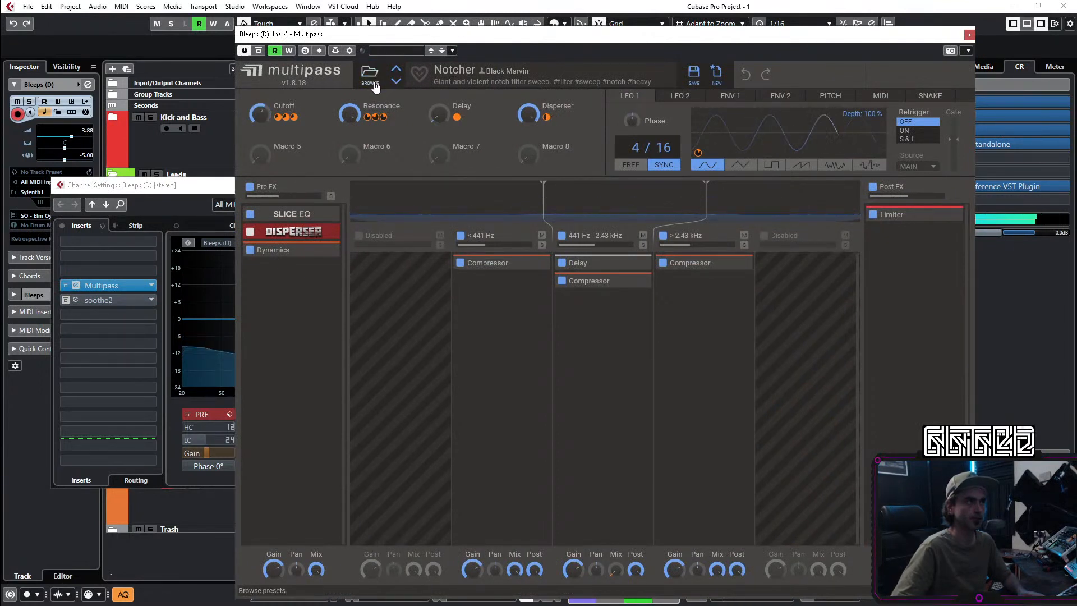
left_click(275, 51)
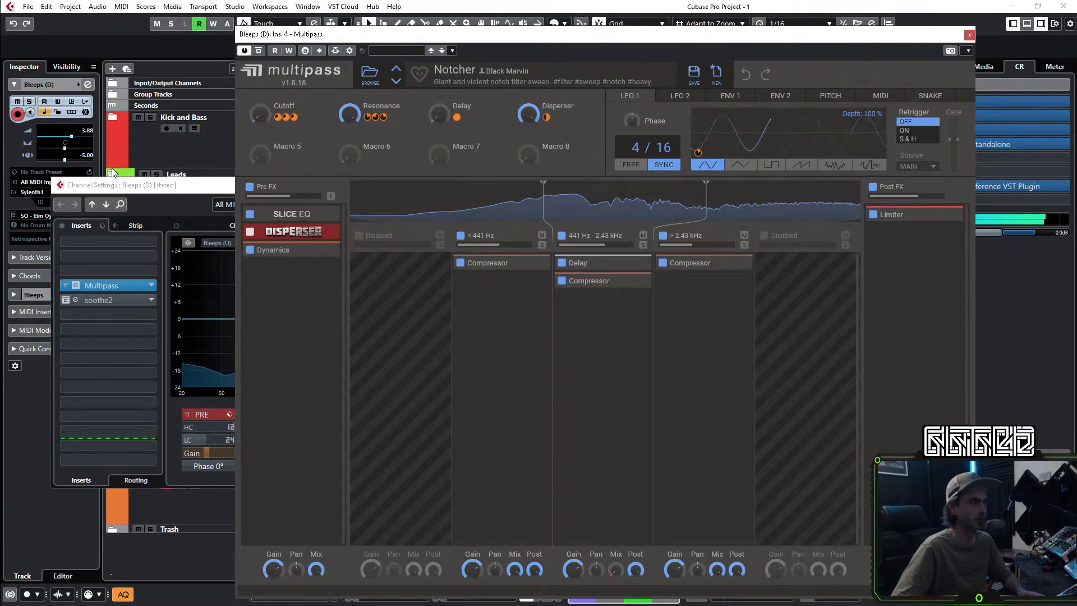
left_click(153, 288)
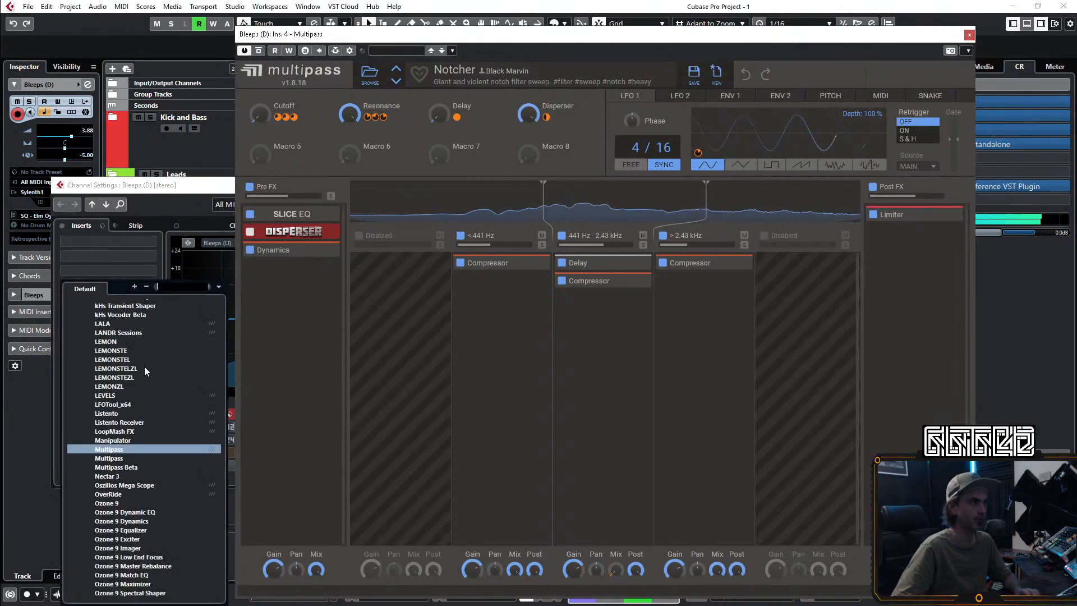
left_click(136, 264)
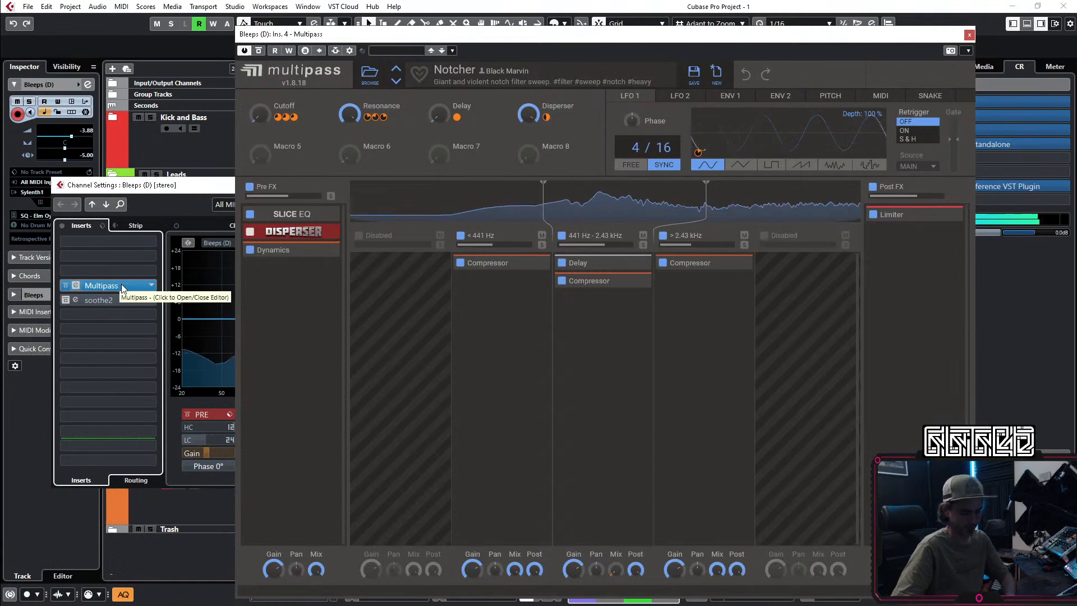
left_click(128, 283)
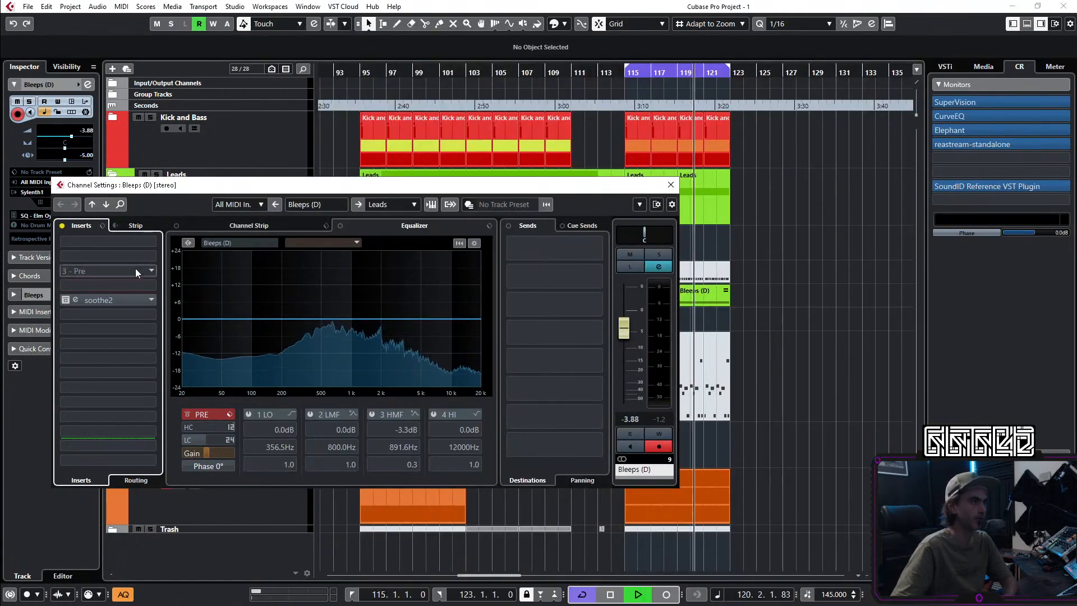
Step: Load a fresh Multipass in insert slot 3 of Bleeps (D) and restart playback from bar 115
left_click(136, 268)
type("multi")
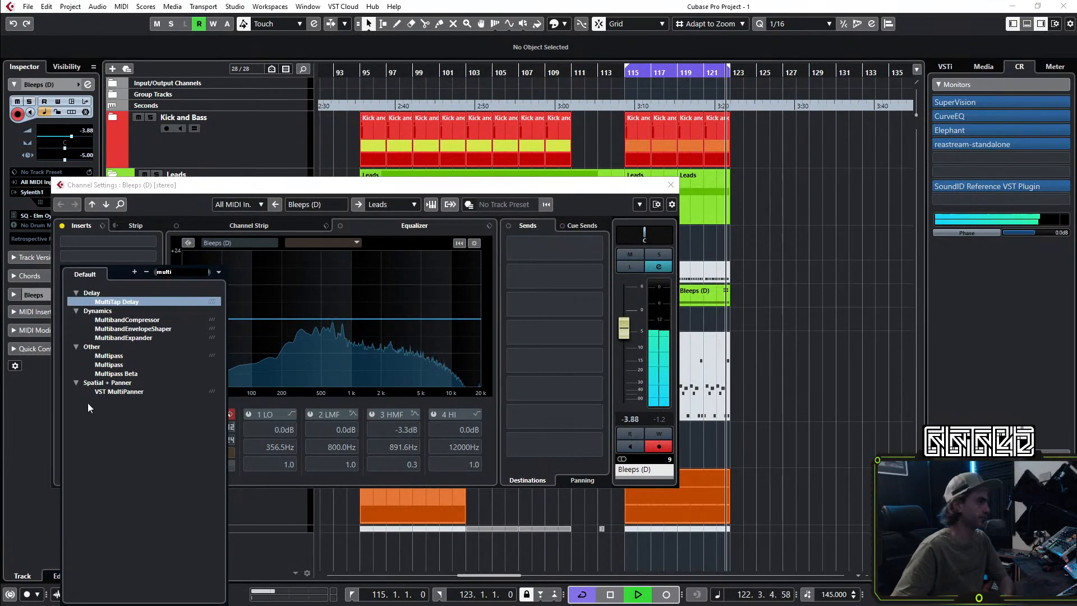
left_click(123, 362)
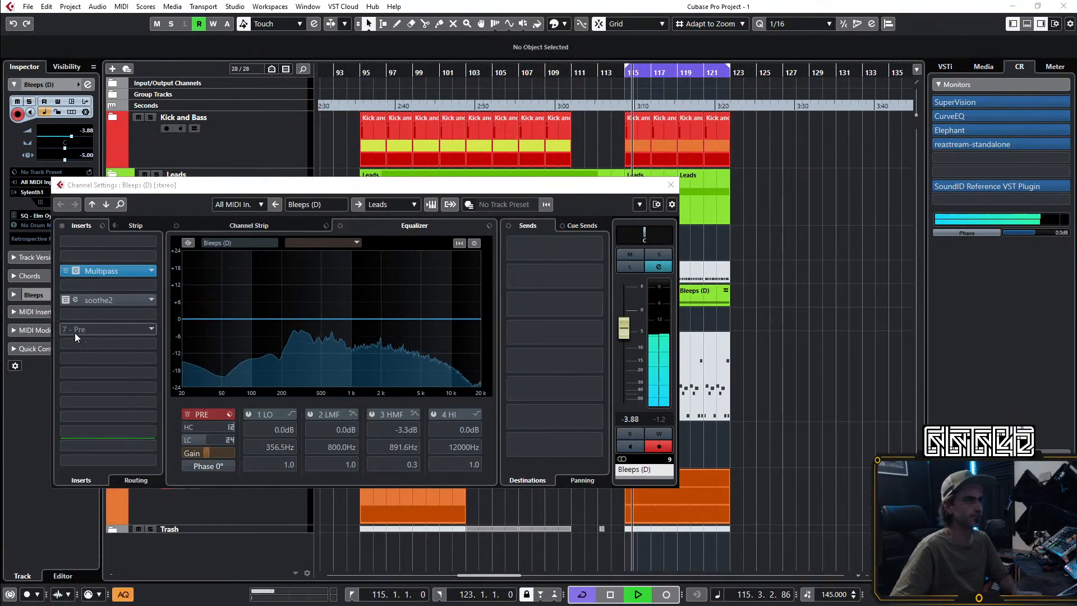
left_click(146, 274)
left_click(116, 433)
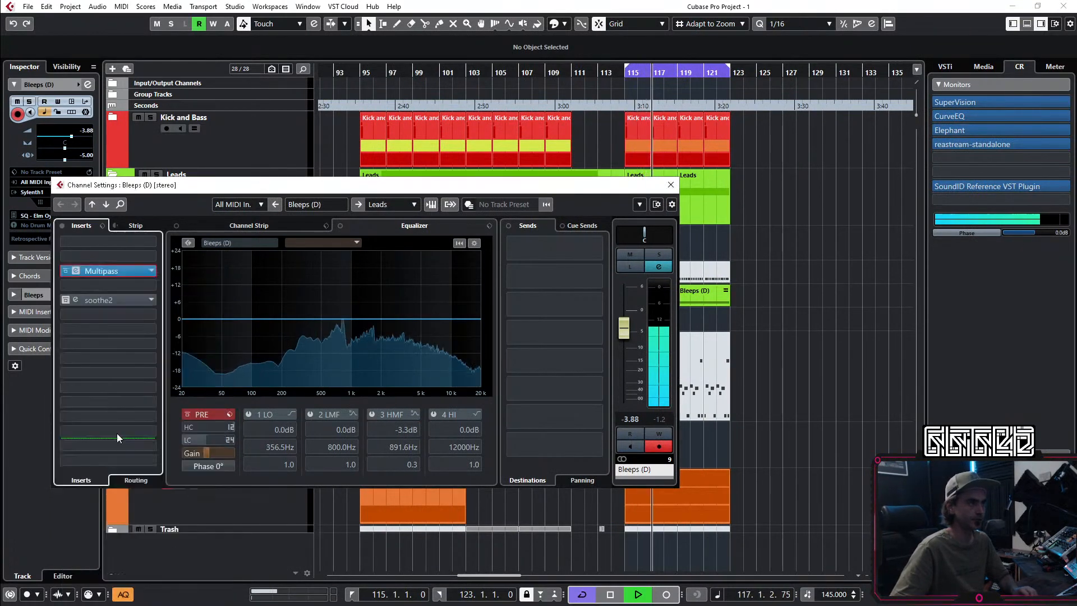
left_click_drag(888, 100, 730, 21)
key("space")
key("space")
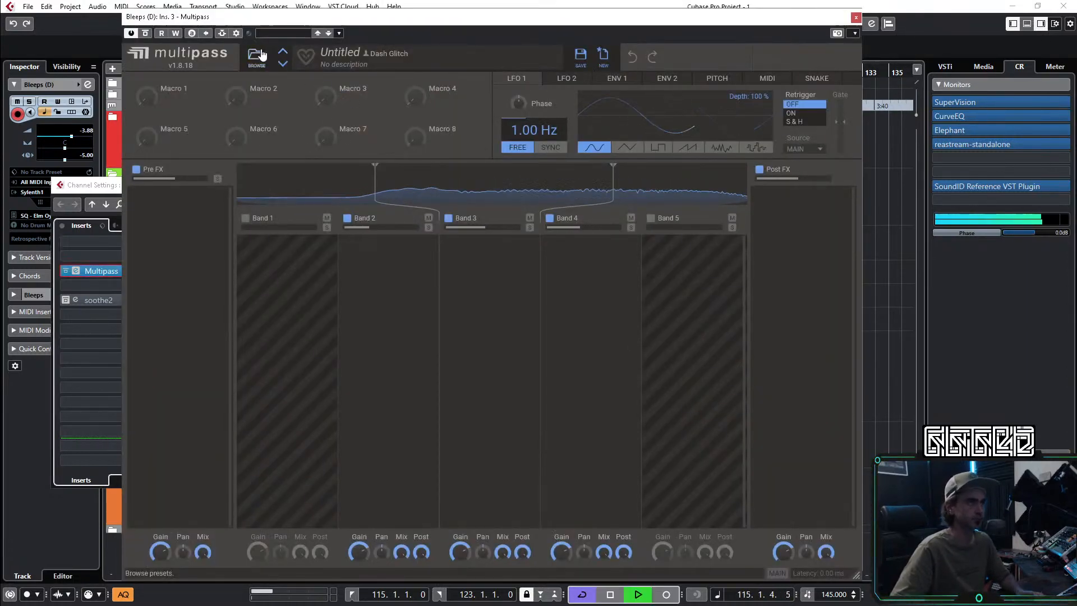
Step: Load Filterricane from the Sludge For Mulltipass Gated Filters presets, raise its Cutoff macro and set the track volume to 3.50
left_click(256, 56)
left_click(147, 112)
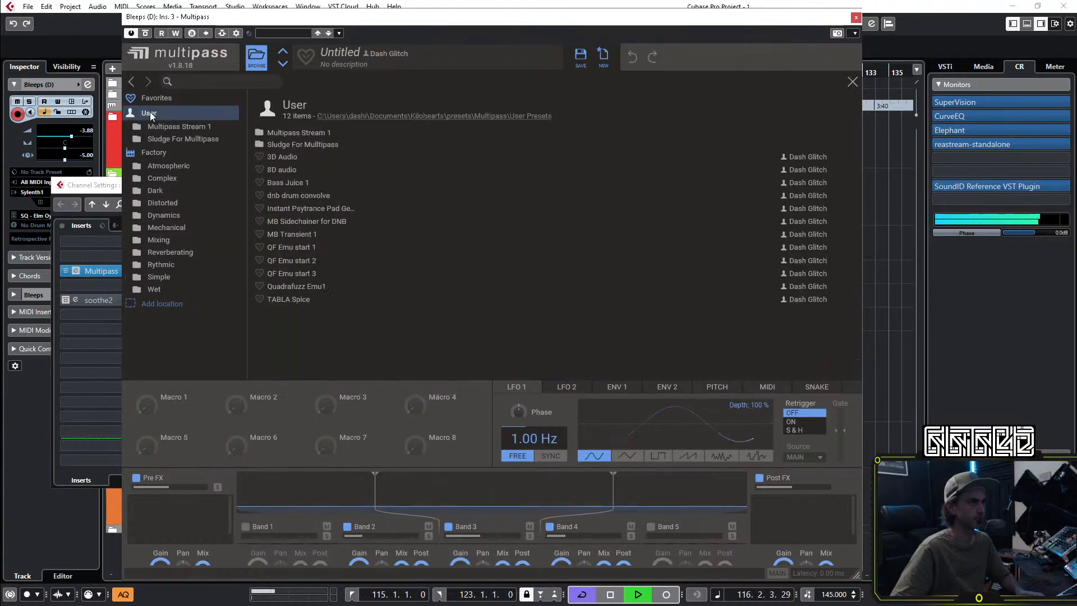
left_click(162, 138)
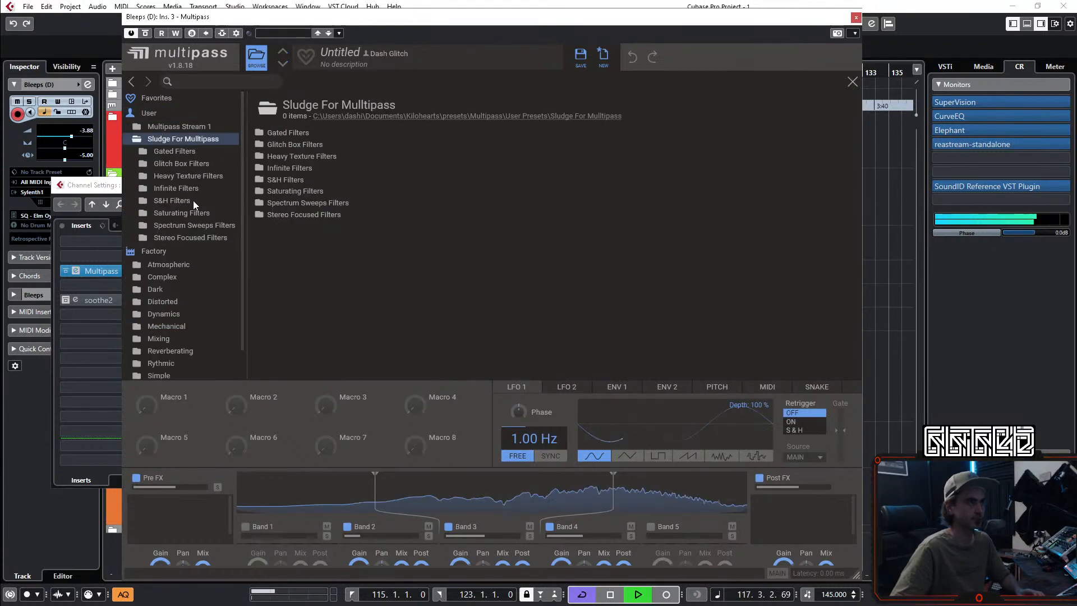
left_click(178, 152)
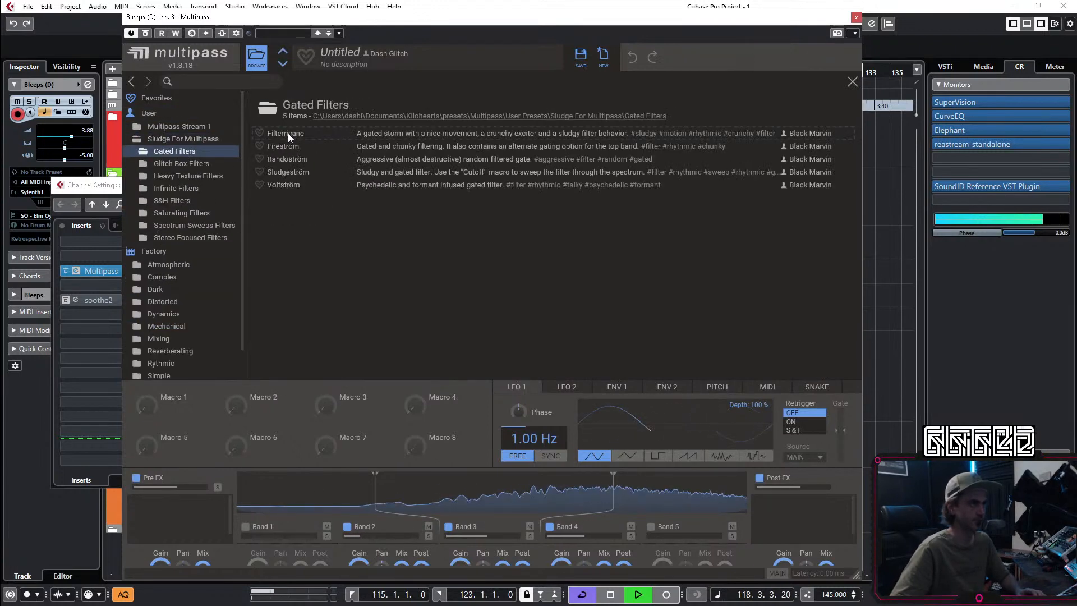
left_click(288, 133)
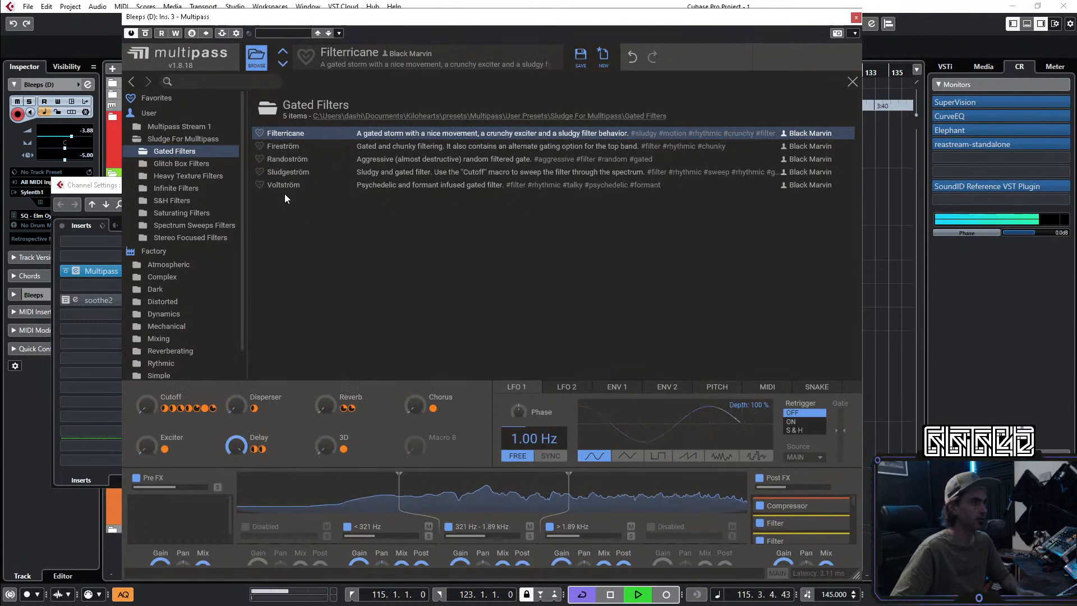
left_click_drag(147, 405, 147, 348)
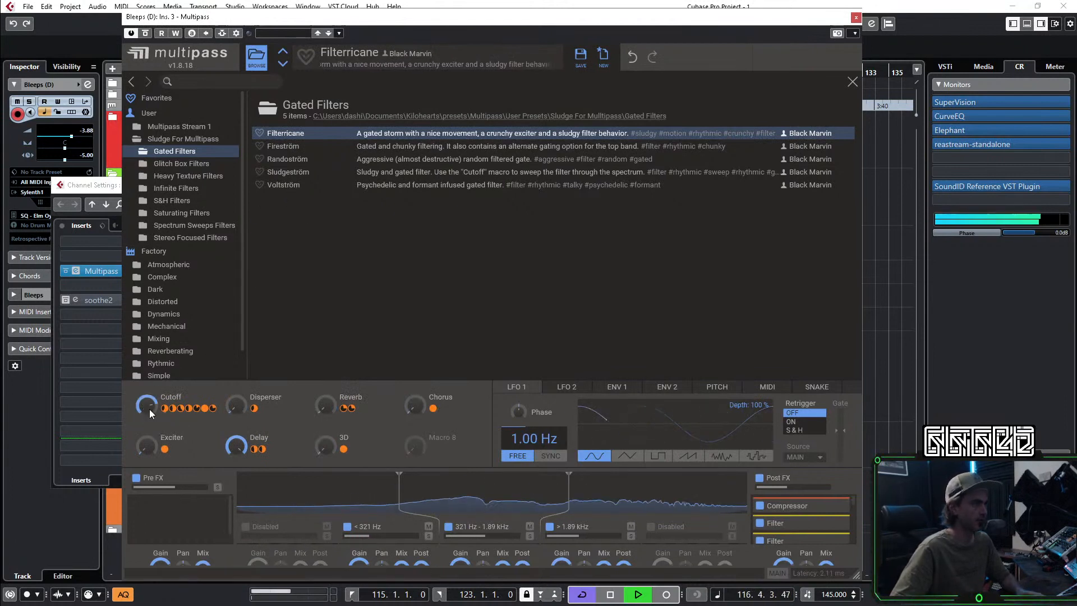
left_click_drag(79, 140, 86, 139)
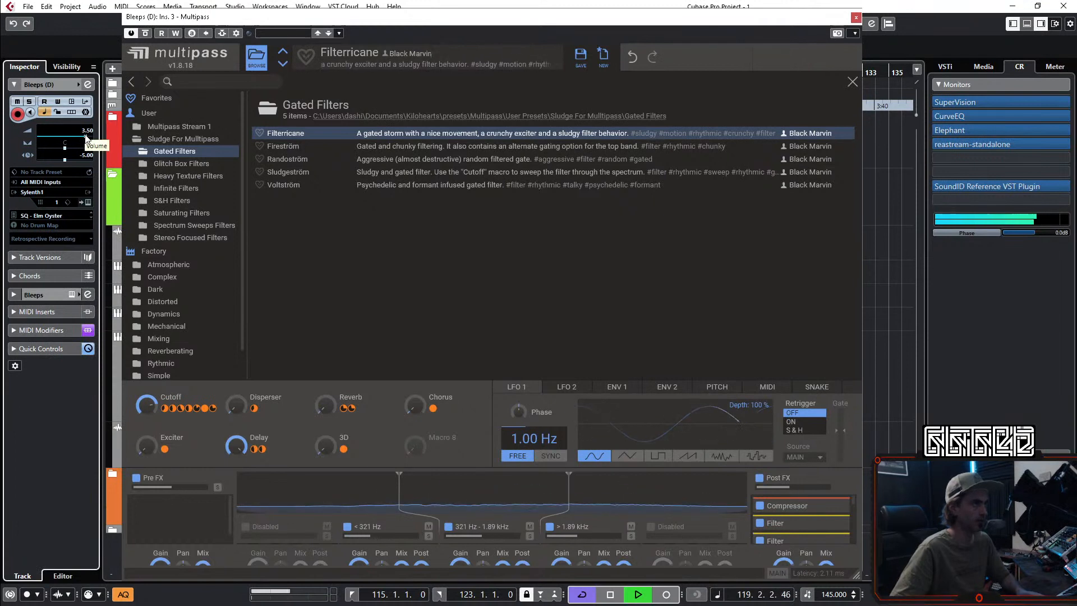
Step: Audition the Gated Filters presets Fireström, Randoström, Sludgeström and Voltström on the Bleeps (D) track
left_click(287, 148)
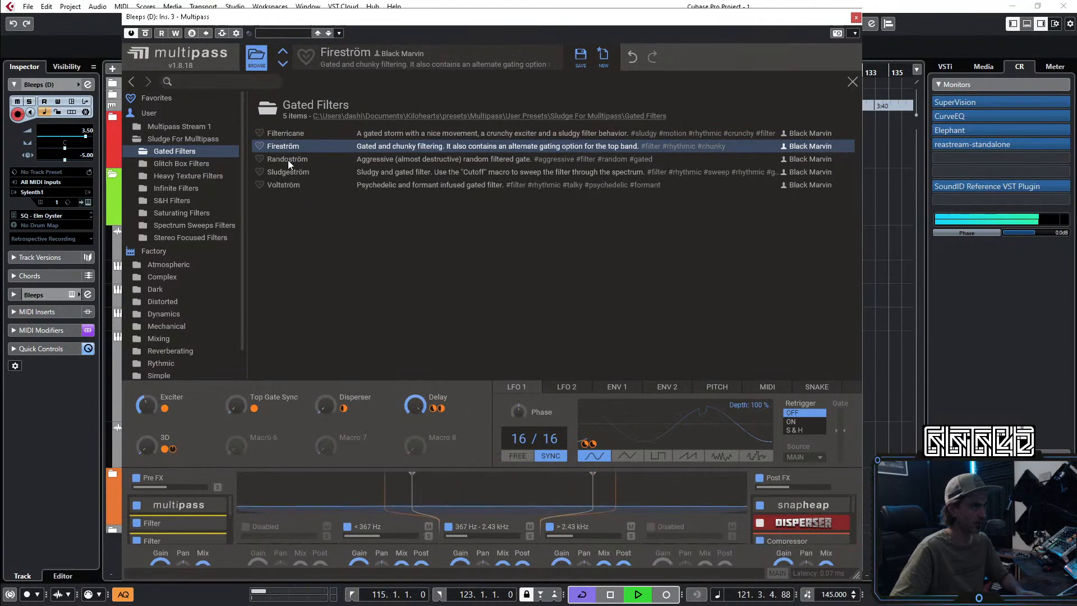
left_click(288, 160)
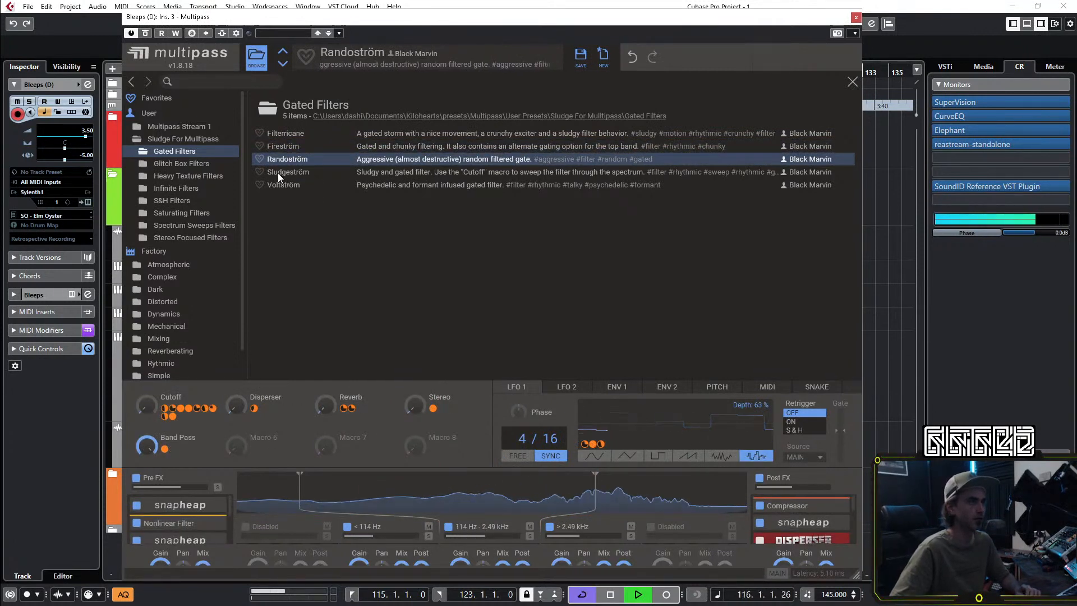
left_click(283, 176)
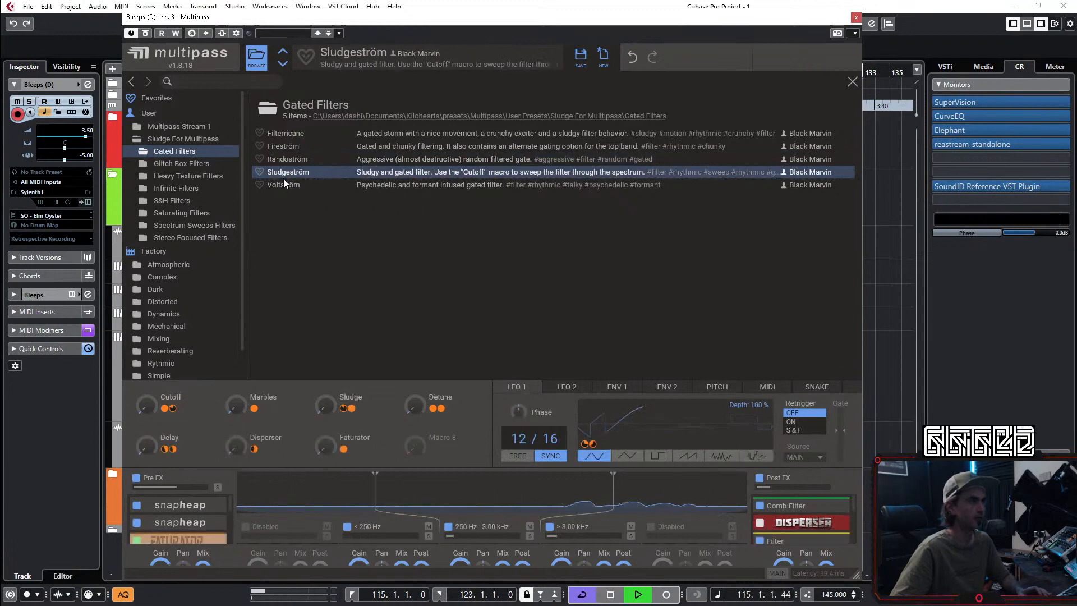
left_click(291, 187)
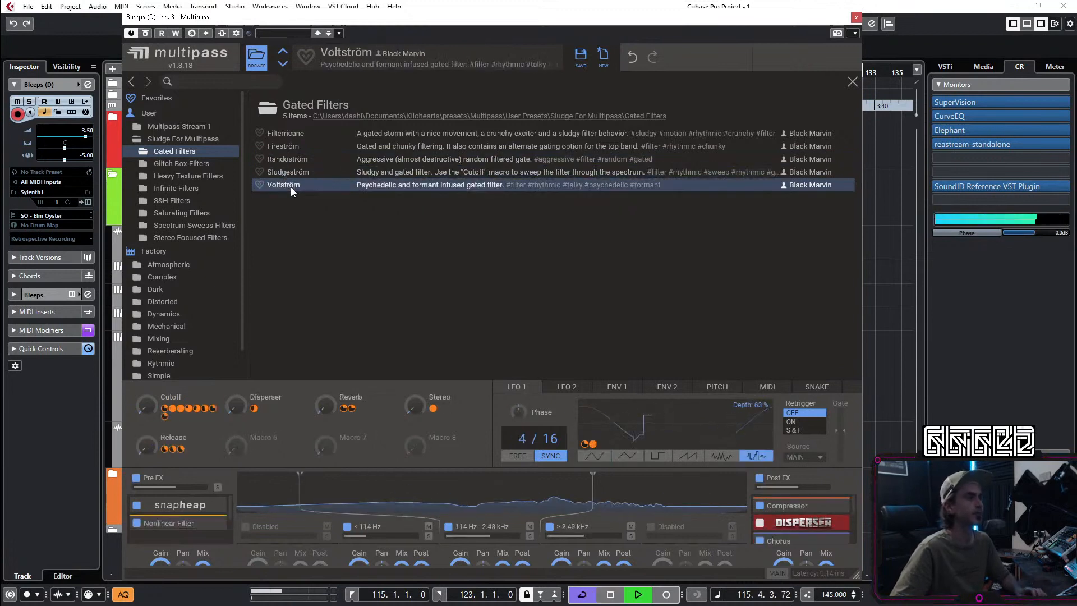
Step: Audition the Black Box preset from the Glitch Box Filters folder in Multipass
left_click(194, 174)
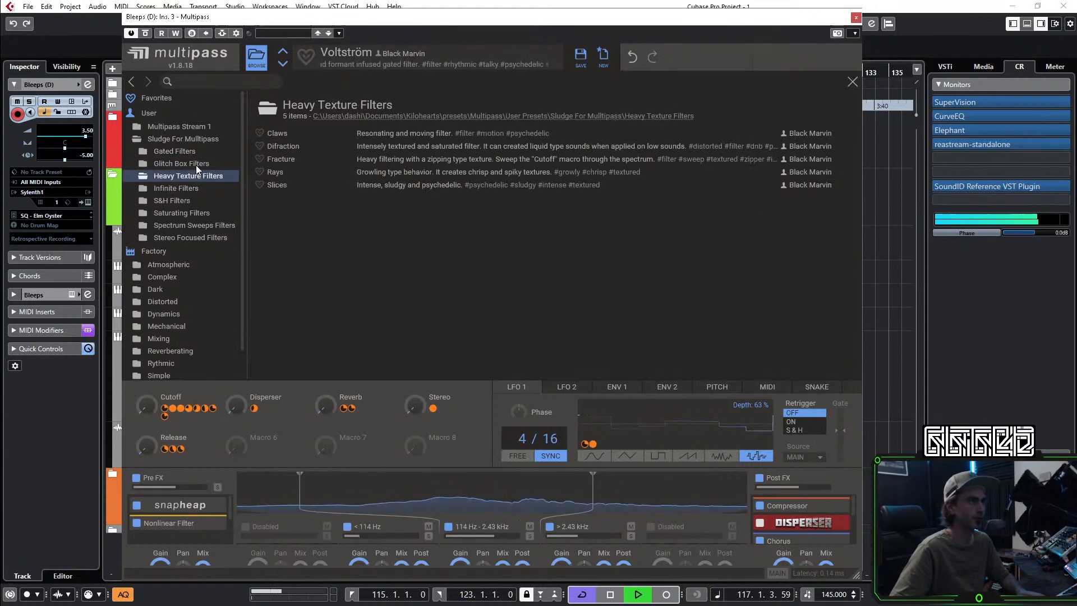
left_click(196, 164)
left_click(283, 136)
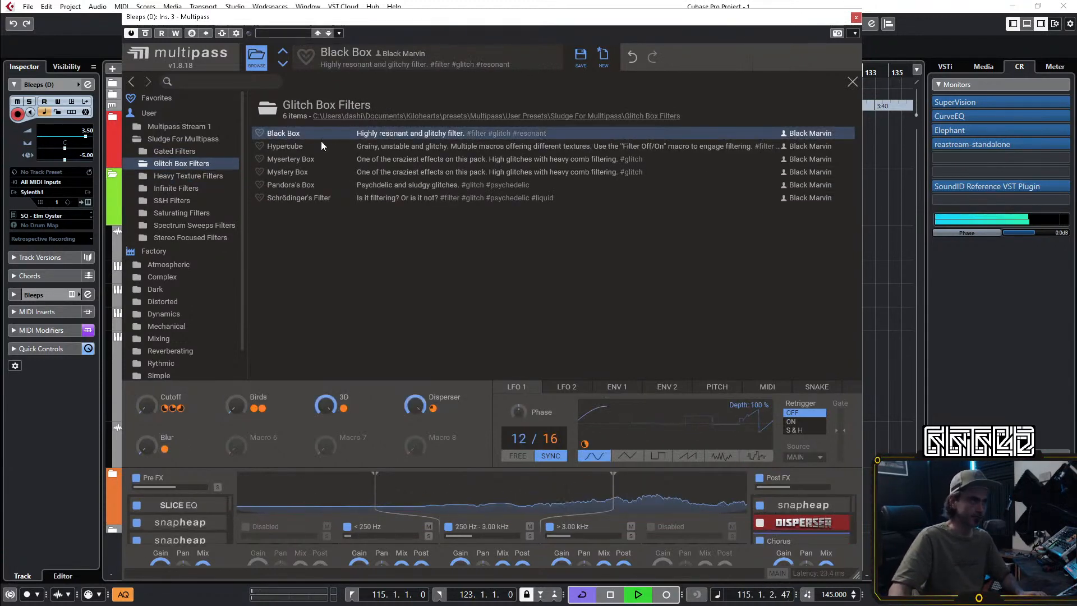
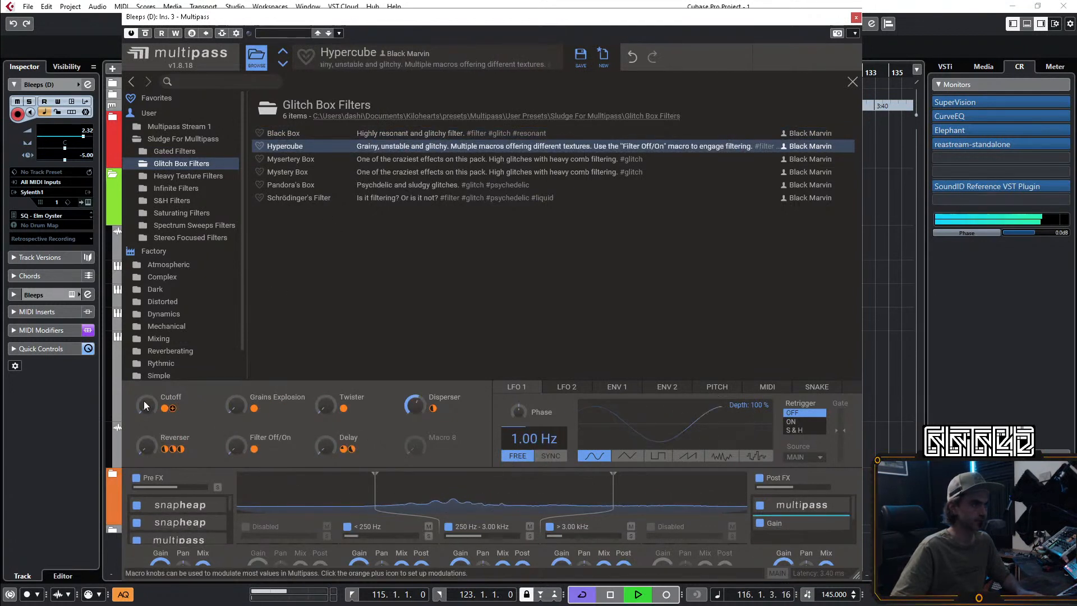
Step: Raise the Grains Explosion, Twister, Reverser and Delay macros of the Hypercube preset in Multipass during playback
left_click_drag(231, 410, 231, 373)
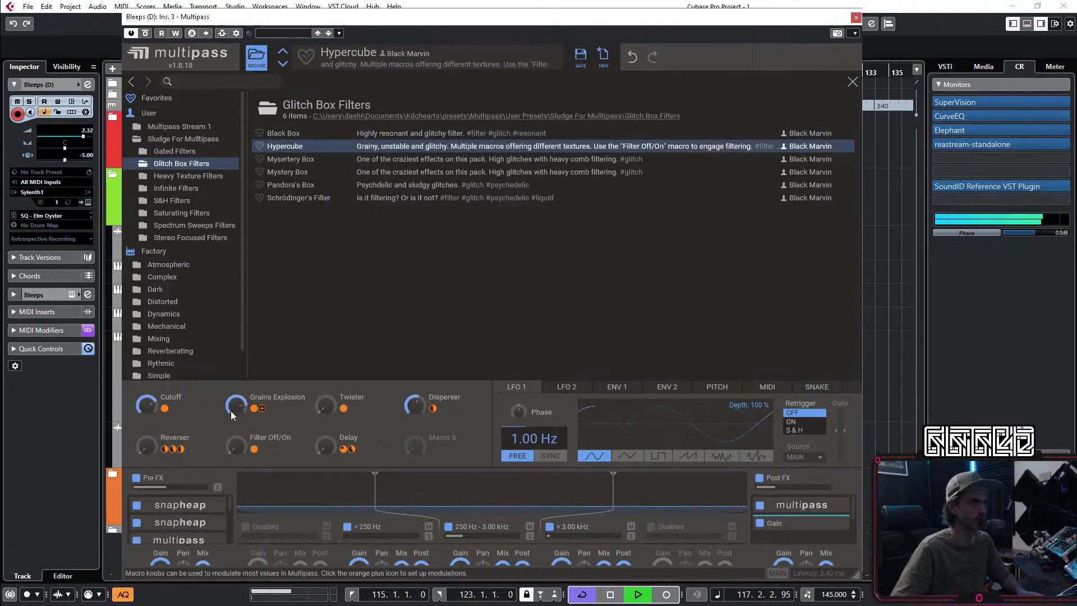
left_click_drag(331, 413, 331, 359)
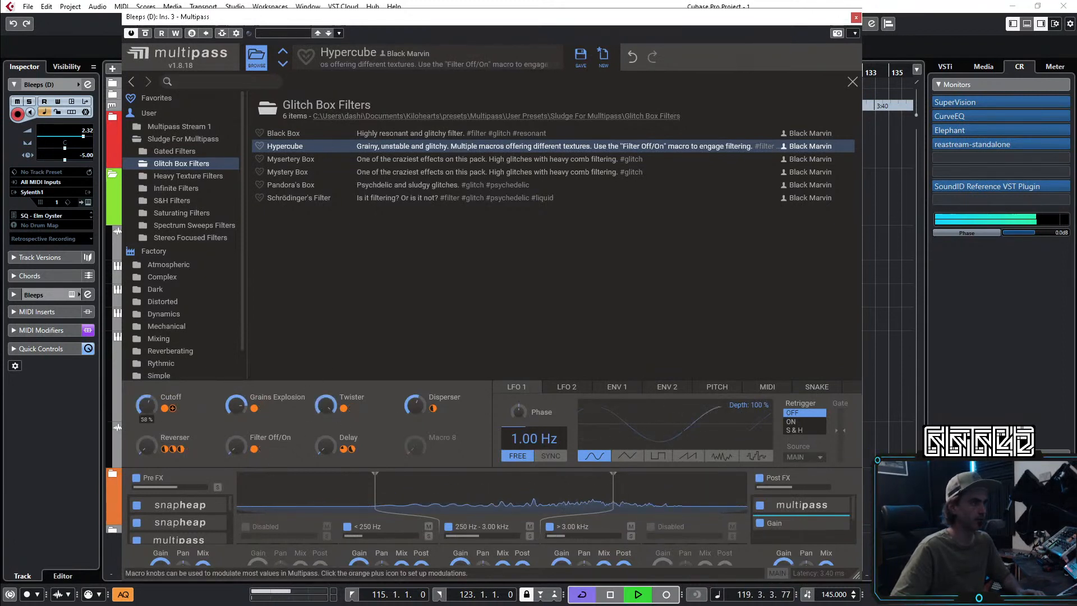
left_click_drag(148, 447, 148, 394)
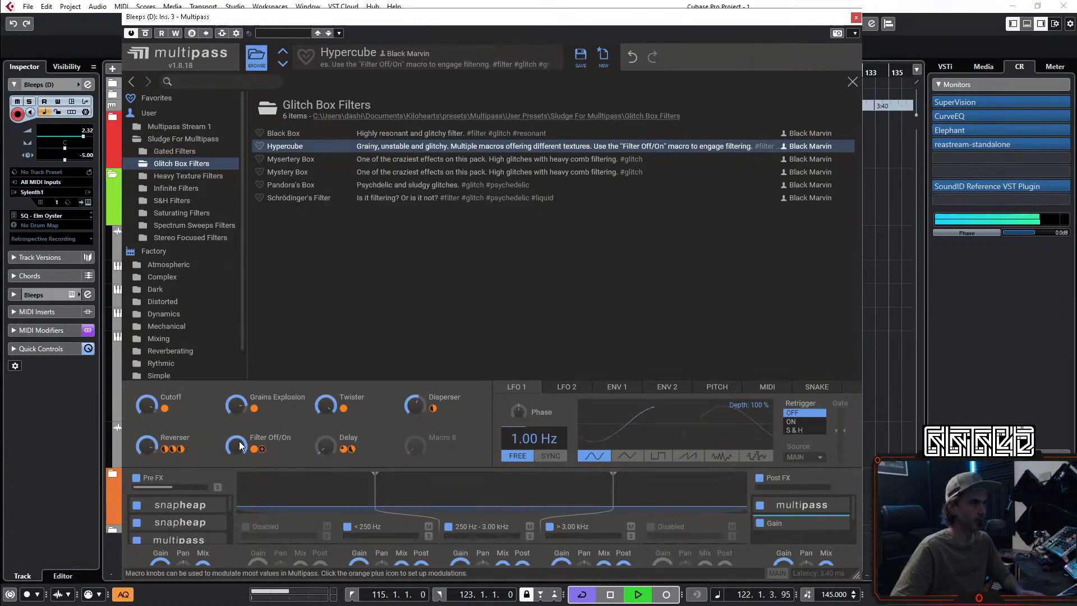
left_click_drag(326, 447, 326, 393)
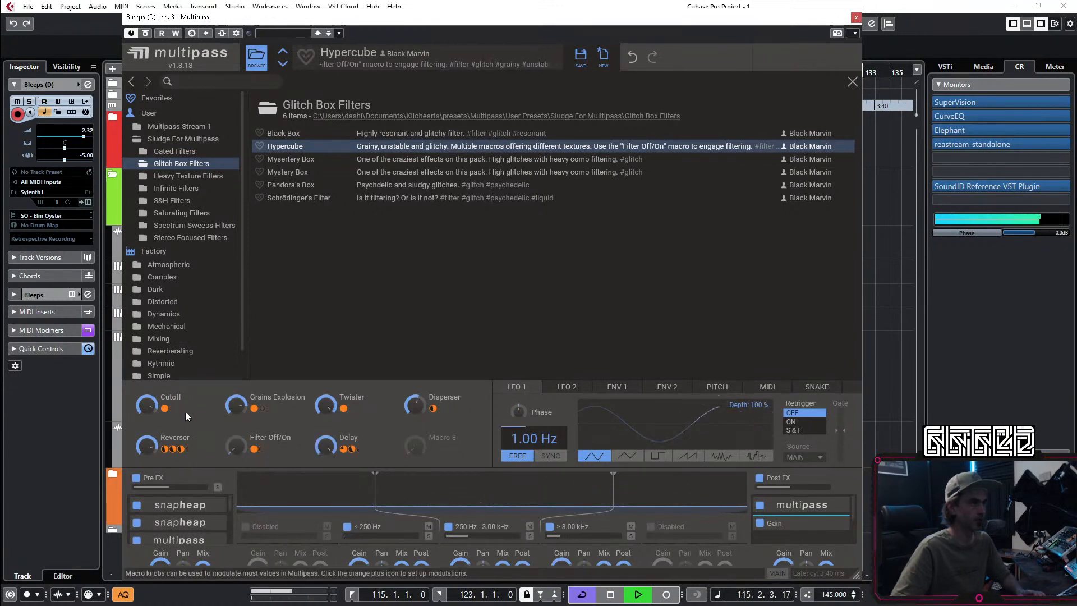
Step: Sweep Hypercube's Cutoff macro and record its movement as automation on Bleeps (D), closing the Multipass window when finished
left_click_drag(146, 405, 146, 417)
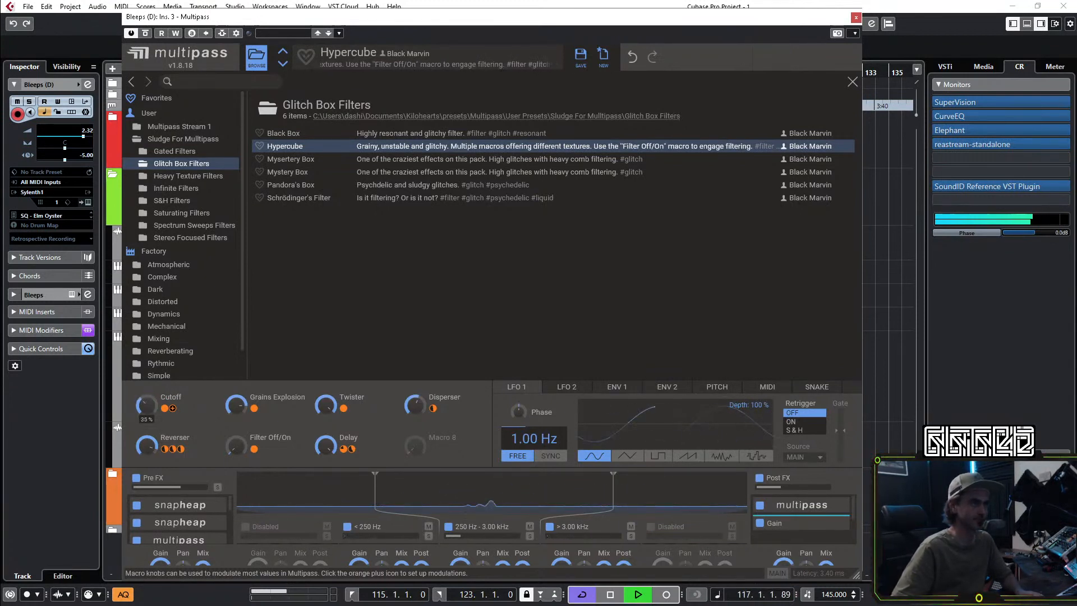
left_click_drag(146, 404, 147, 409)
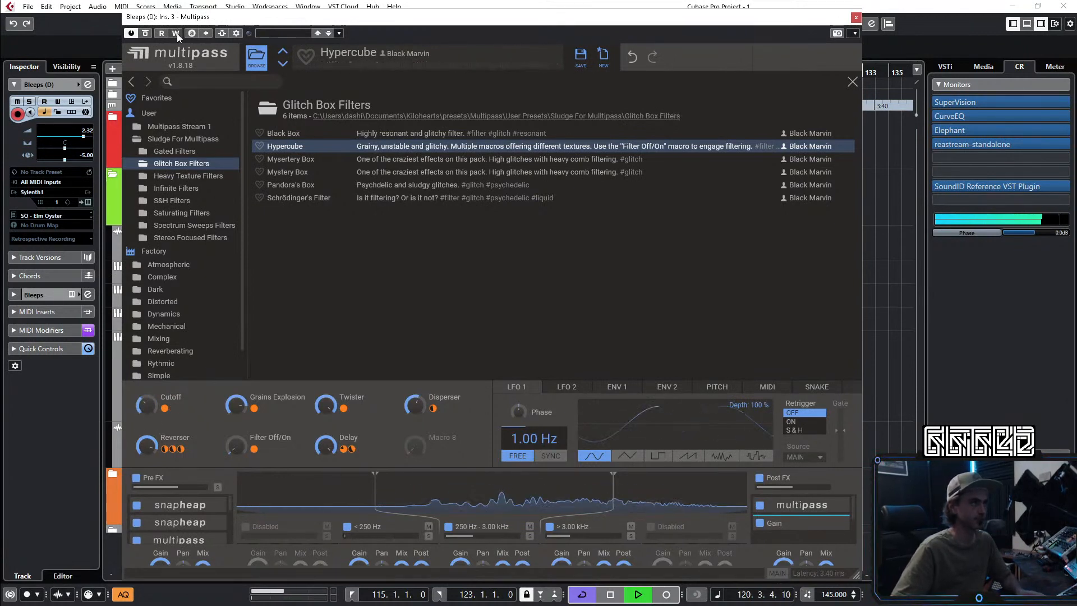
left_click_drag(146, 405, 147, 419)
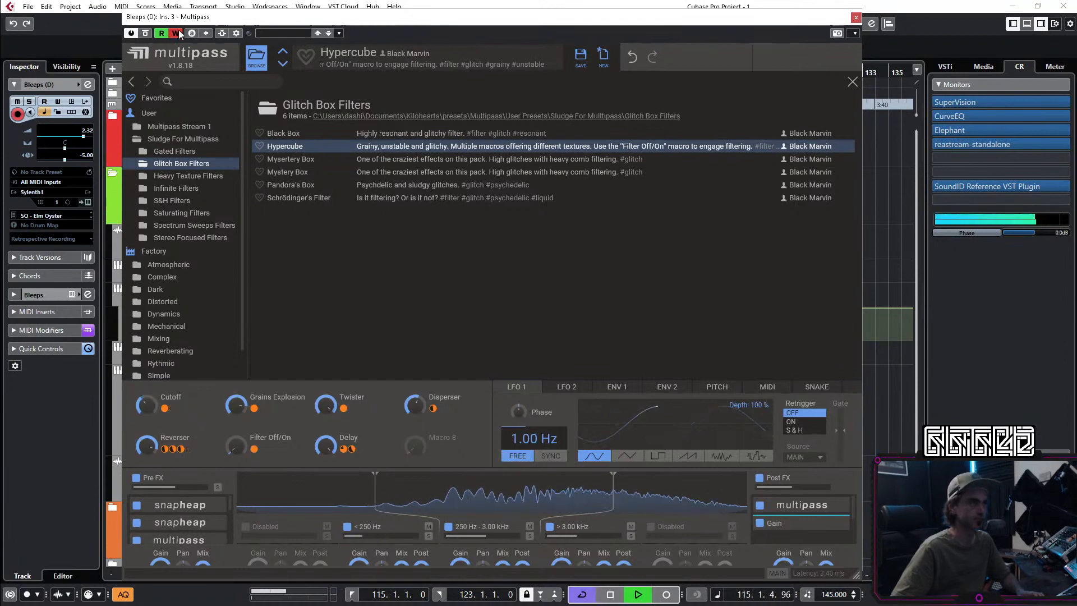
left_click(856, 18)
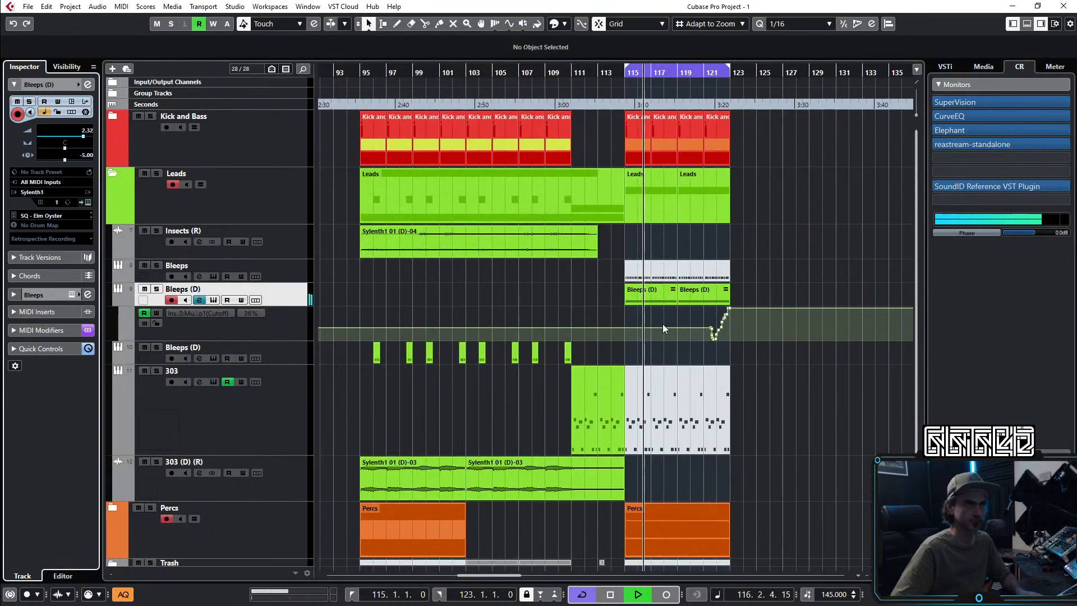
Step: Replace the recorded Cutoff automation with a ramp from 0% at bar 115, peaking at bar 119 and falling to 0% at bar 123, and hide the lane
key("space")
left_click_drag(688, 358, 764, 308)
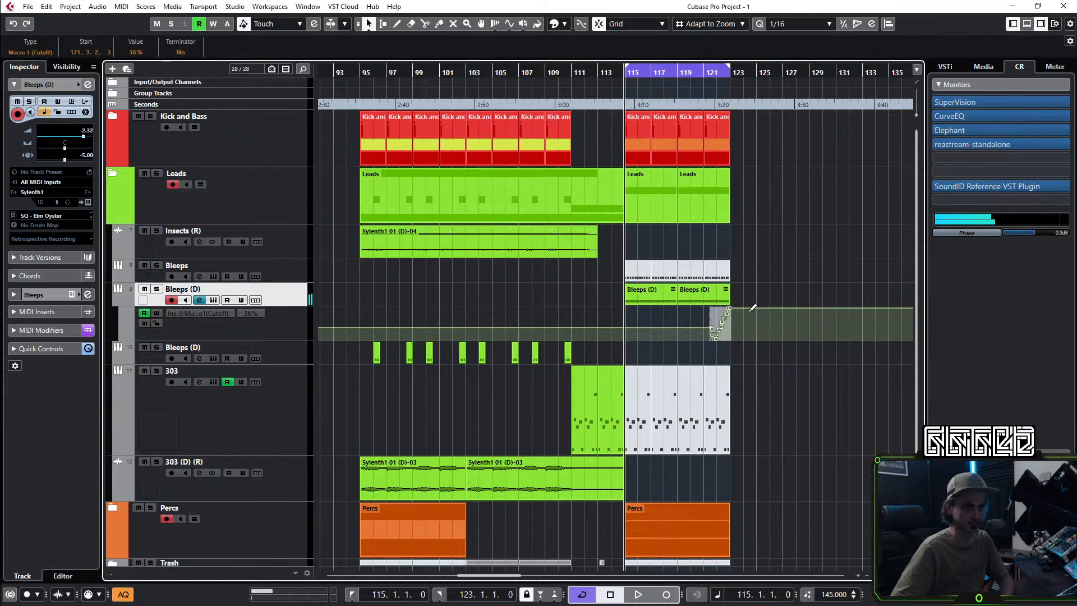
key("Delete")
key("space")
mouse_move(629, 328)
left_mouse_down()
mouse_move(629, 351)
mouse_move(679, 342)
mouse_move(680, 308)
mouse_move(745, 311)
left_mouse_up()
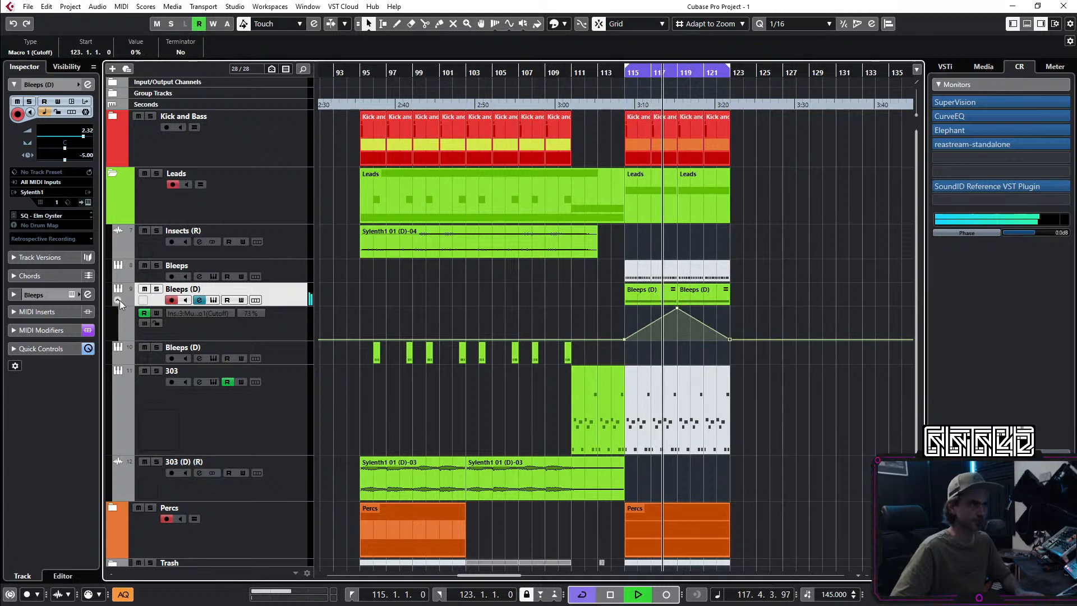
left_click(120, 302)
Step: Increase the height of the Bleeps (D) track containing the events at bar 115 and rename it Atmos
left_click_drag(292, 307, 291, 340)
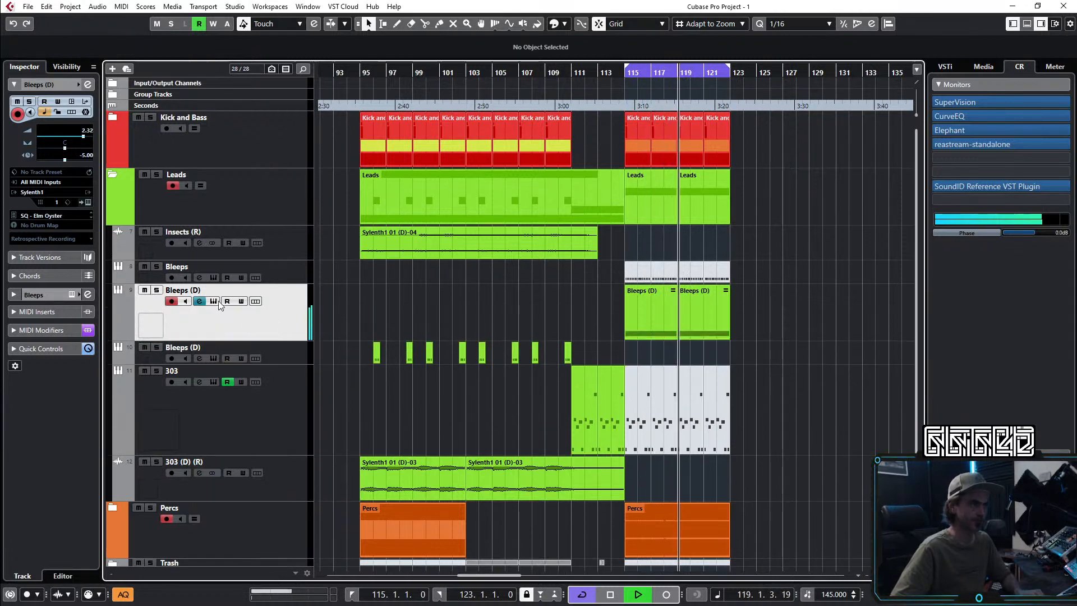
double_click(203, 289)
type("Atmos")
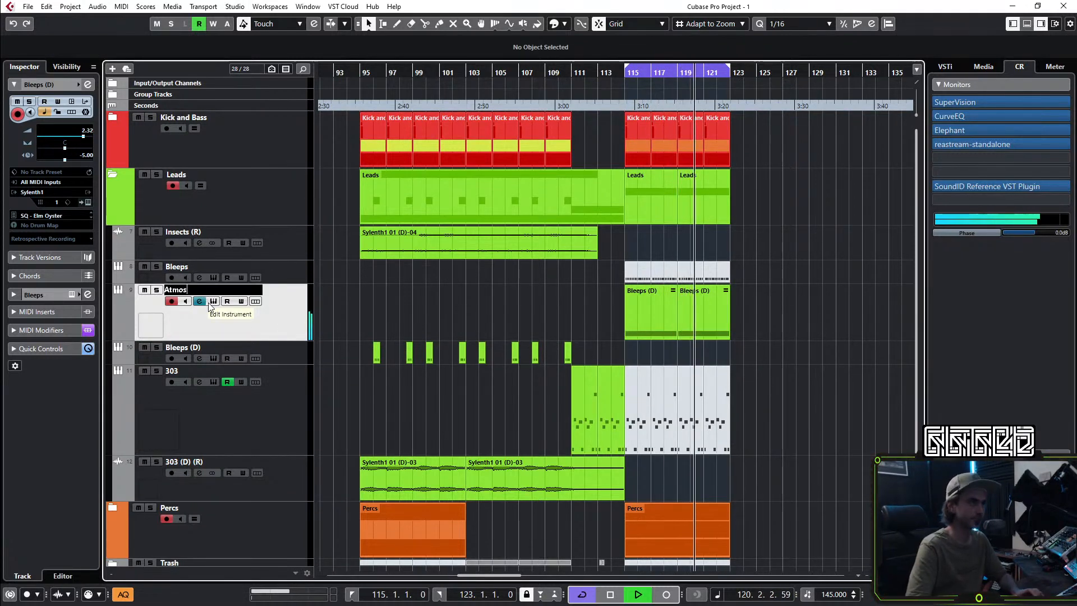
Step: Name the track Atmos Done and load CloudSeed in its sixth insert slot
type(" Done")
key("Return")
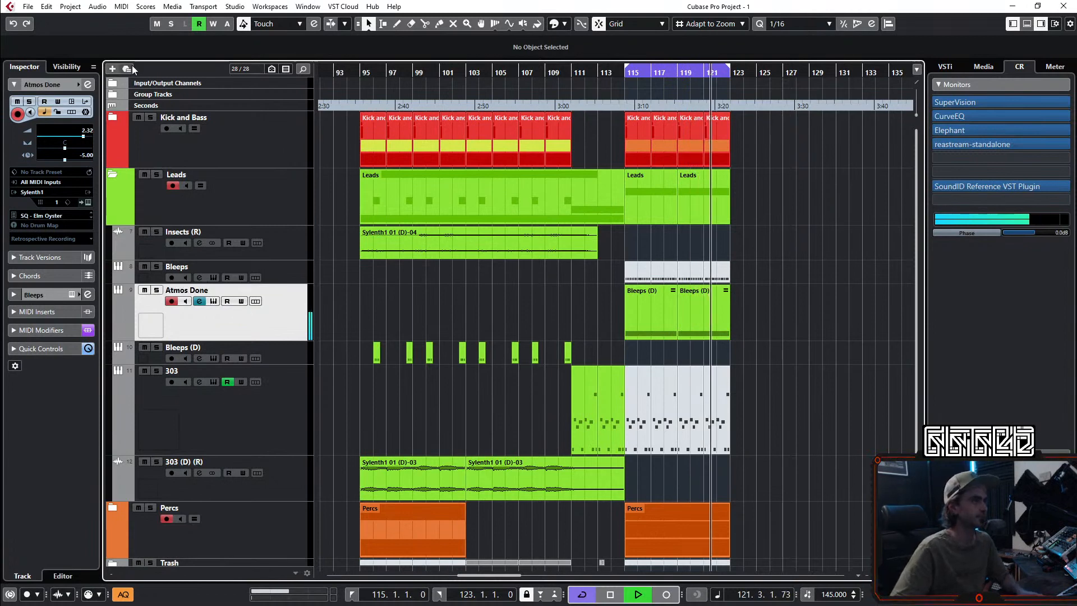
left_click(88, 84)
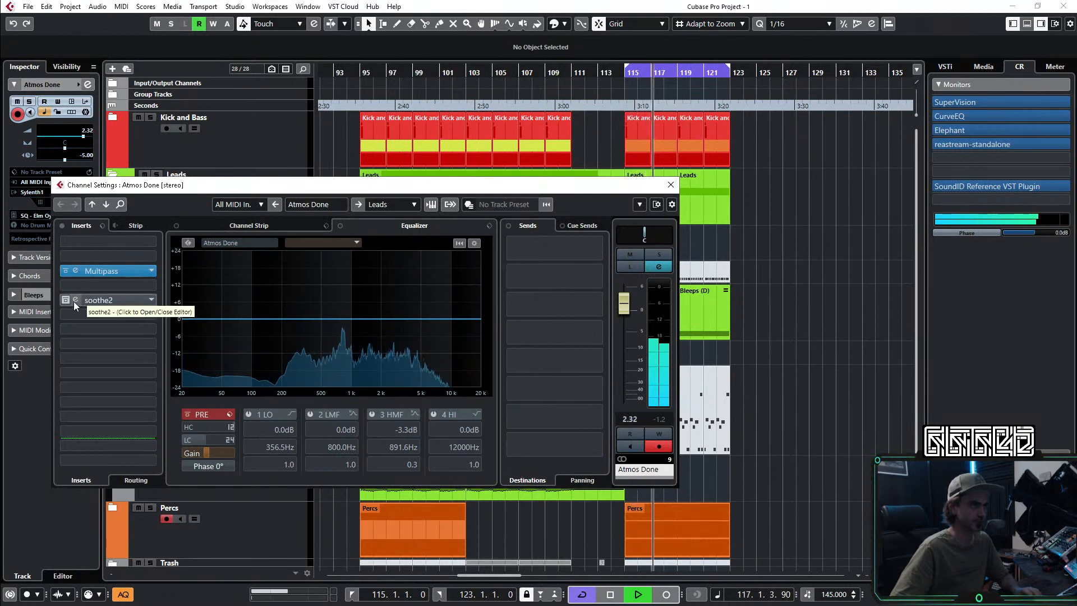
left_click(96, 305)
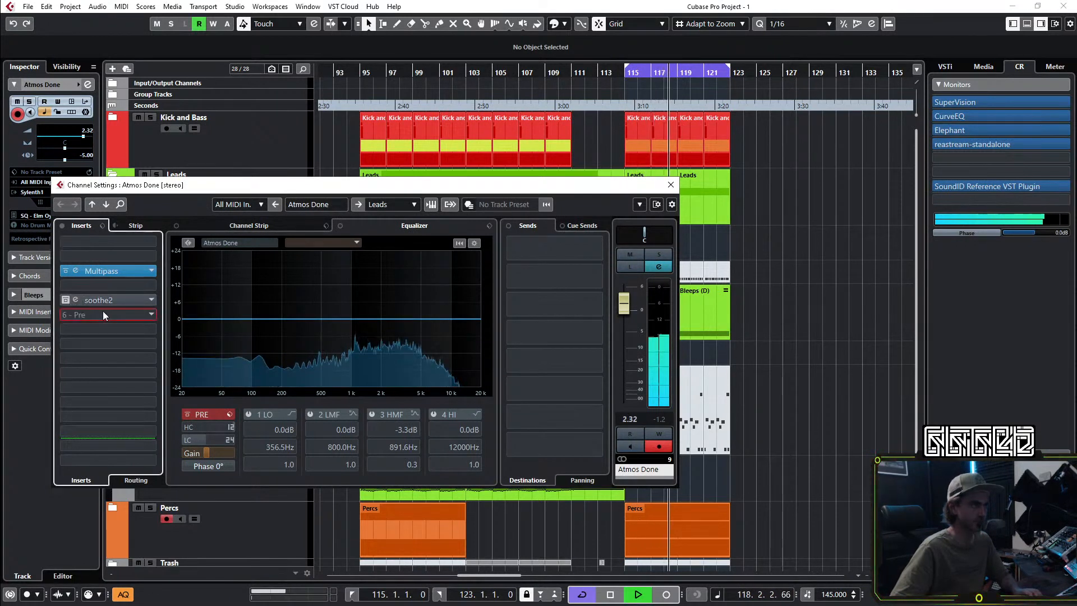
type("cloud")
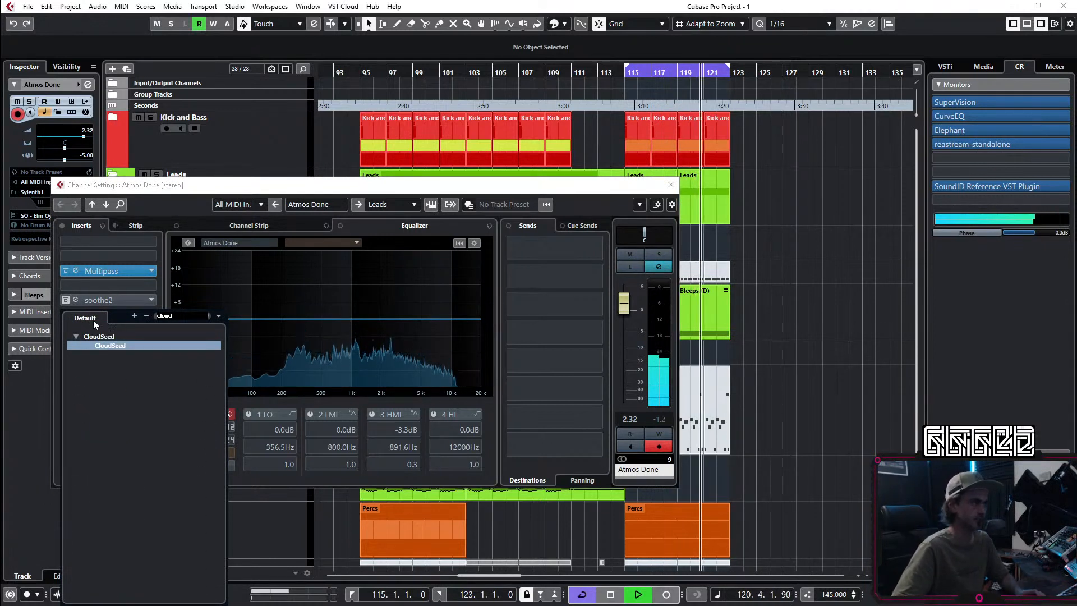
left_click(104, 345)
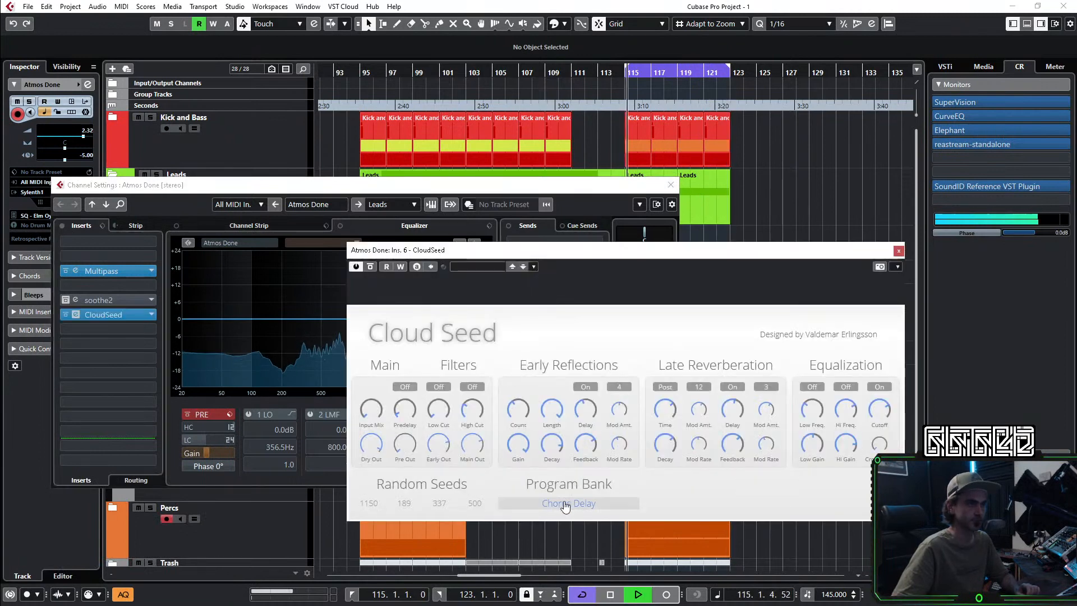
Step: Check CloudSeed's program list, leaving it on Chorus Delay, and adjust the reverb's Main Out level
left_click(564, 503)
left_click(786, 484)
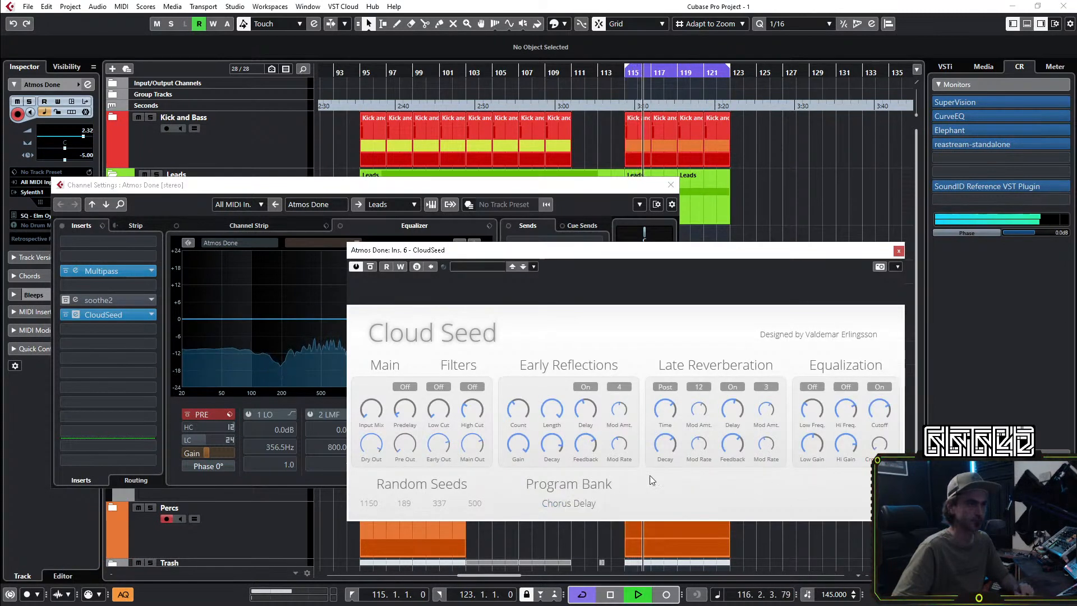
mouse_move(467, 444)
left_mouse_down()
mouse_move(481, 427)
mouse_move(452, 429)
left_mouse_up()
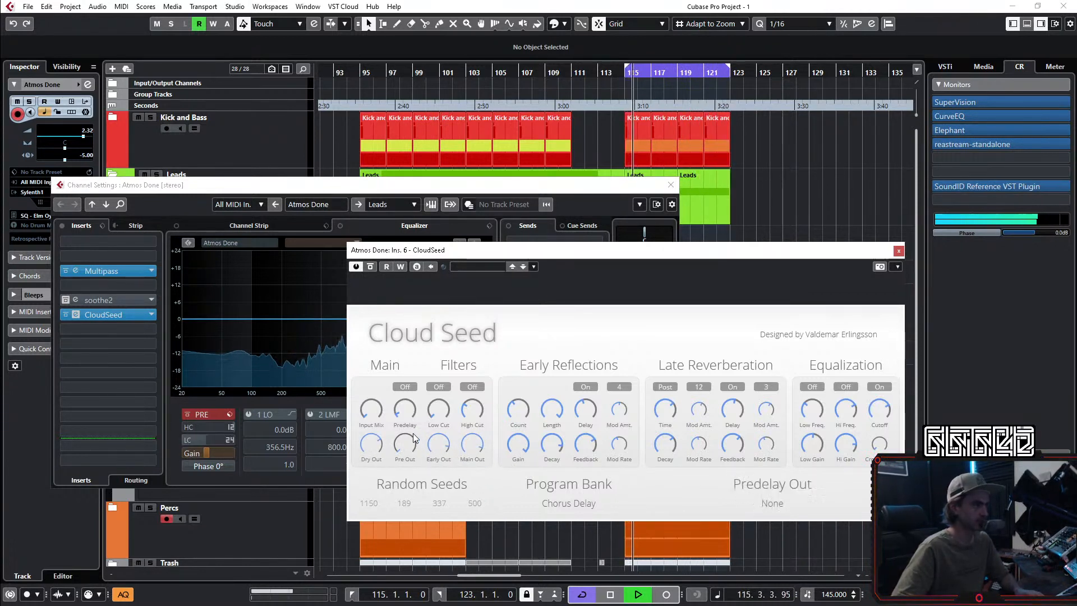
left_click(899, 250)
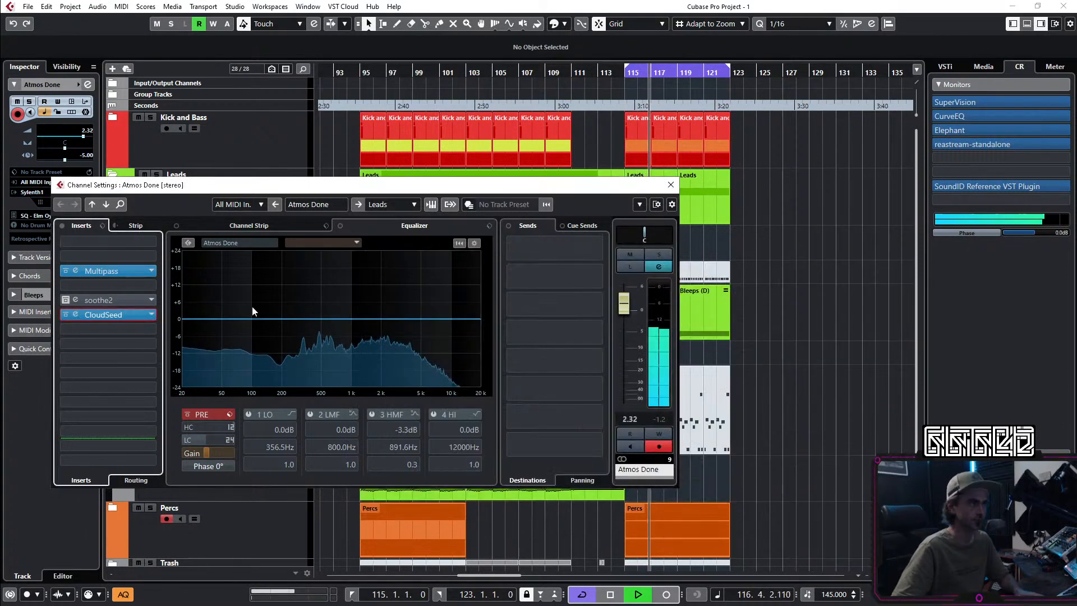
Step: Cut Atmos Done about 5.5 dB near 404 Hz with EQ band 2 and enable band 1's High Pass I at 356.5 Hz
left_click_drag(295, 324, 302, 349)
left_click(292, 413)
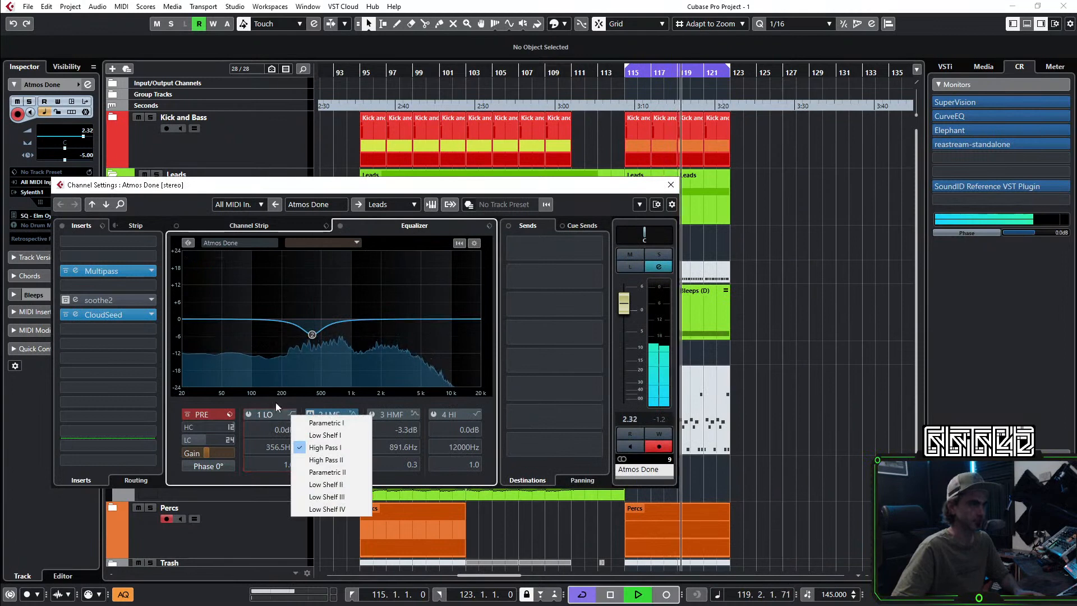
left_click(248, 415)
left_click(247, 416)
key("e")
key("space")
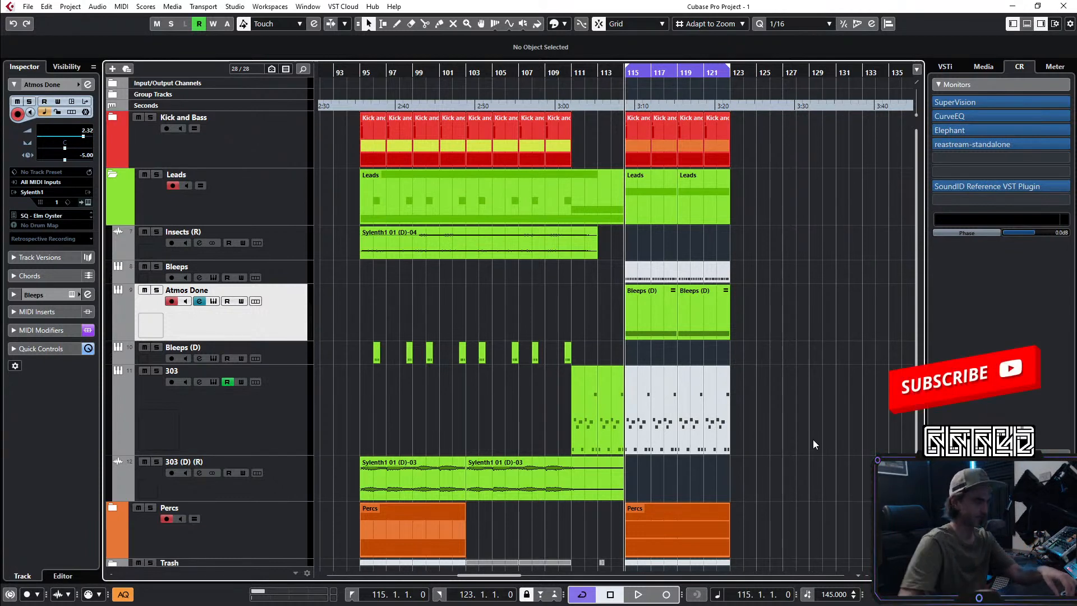
Step: Play the loop and lower the Atmos Done track's volume to 0.96 dB
key("space")
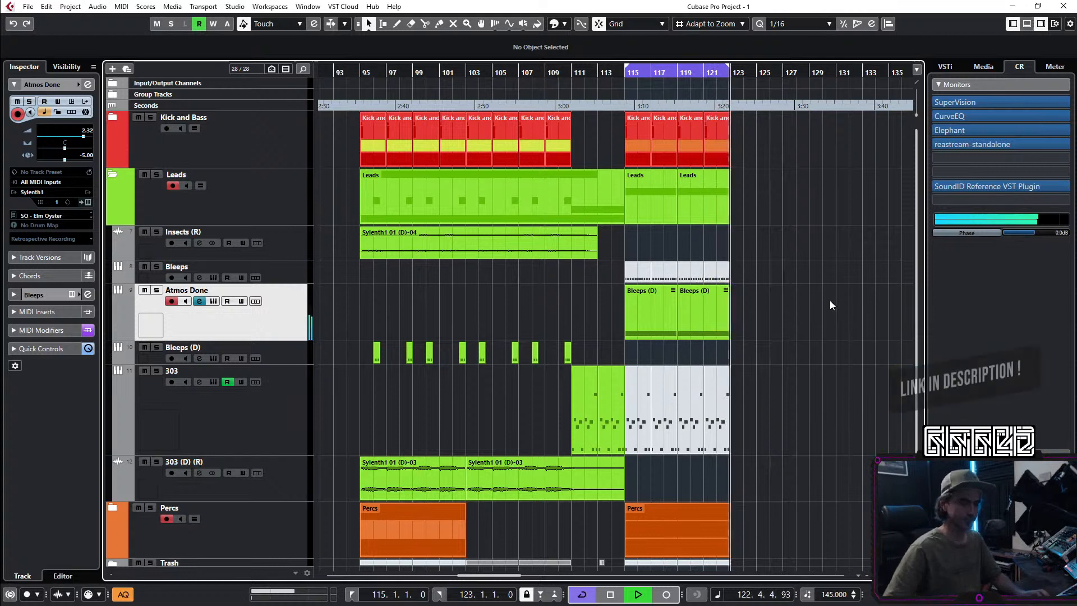
scroll(90, 134, "down", 3)
scroll(93, 133, "down", 3)
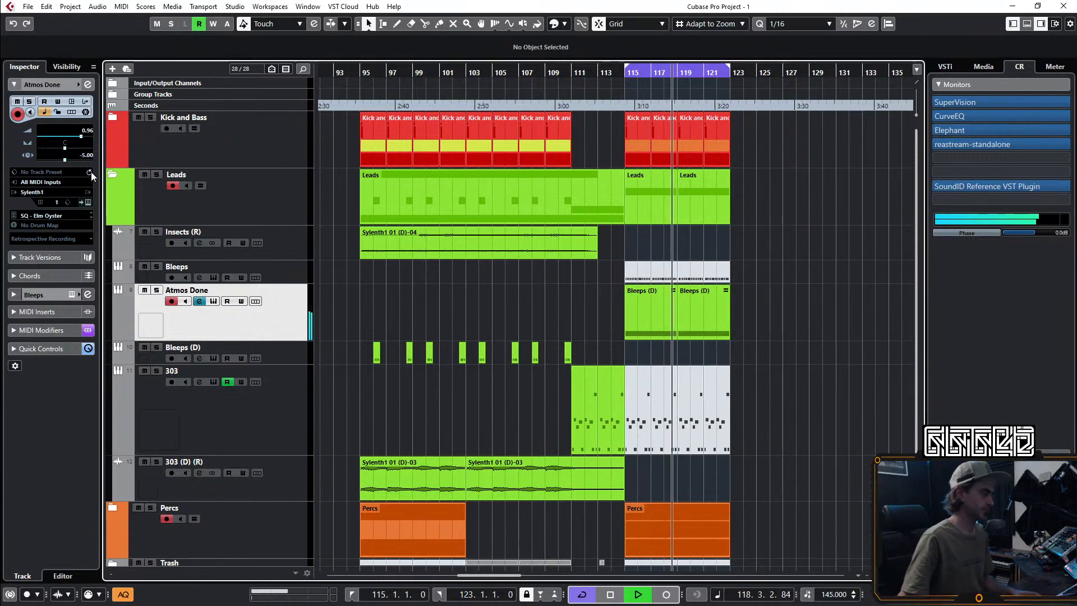
Step: Load Infiltrator in the seventh insert slot of Atmos Done and stop playback
left_click(88, 83)
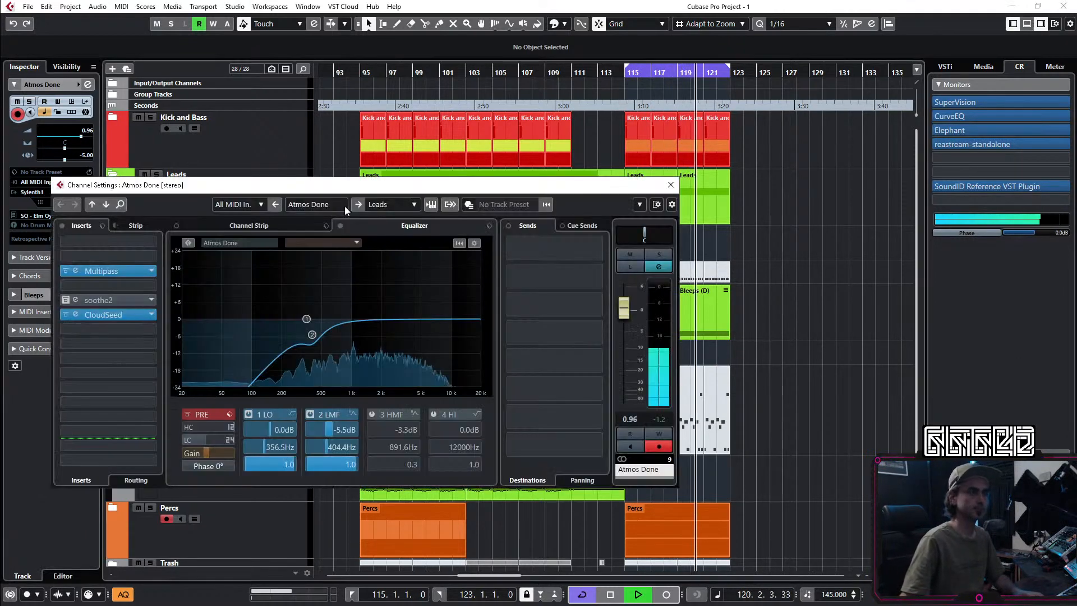
left_click(105, 333)
type("inf")
key("Return")
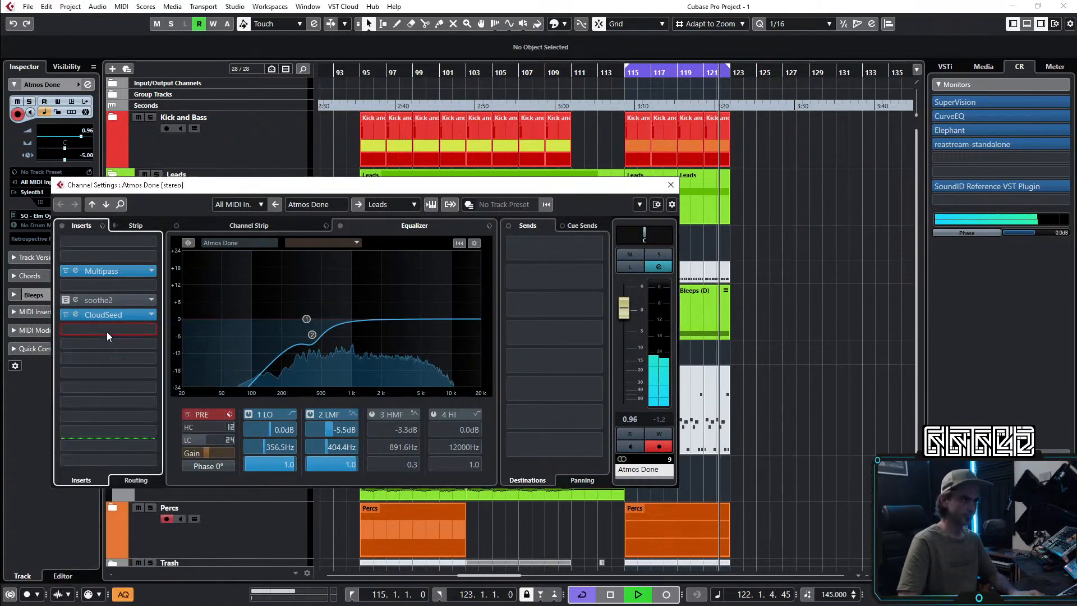
key("space")
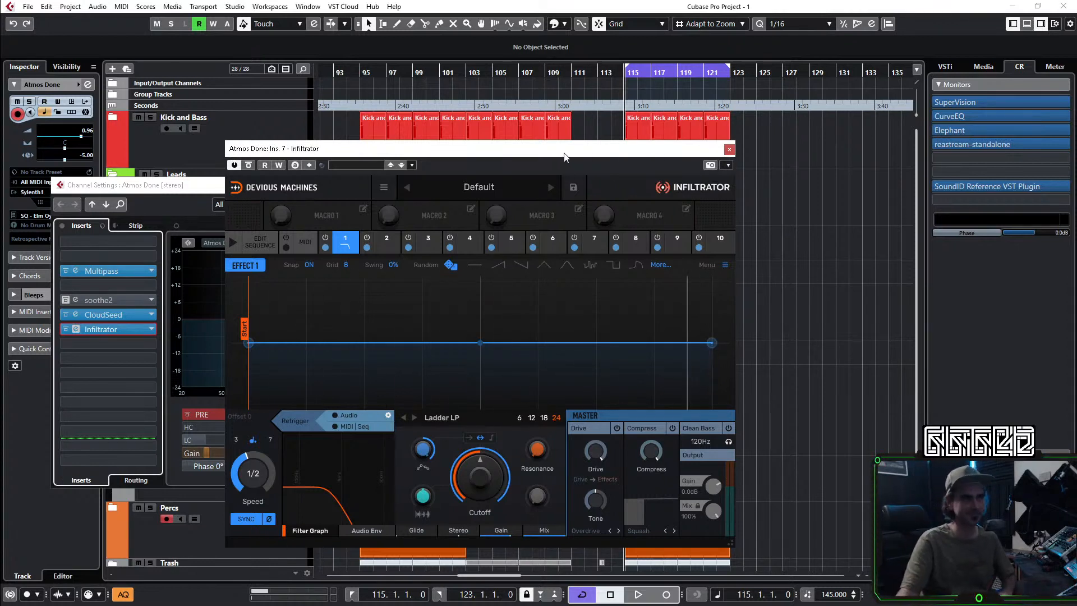
Step: During loop playback, change Infiltrator's Effect 1 to Looper and set its Speed to 1/8
key("space")
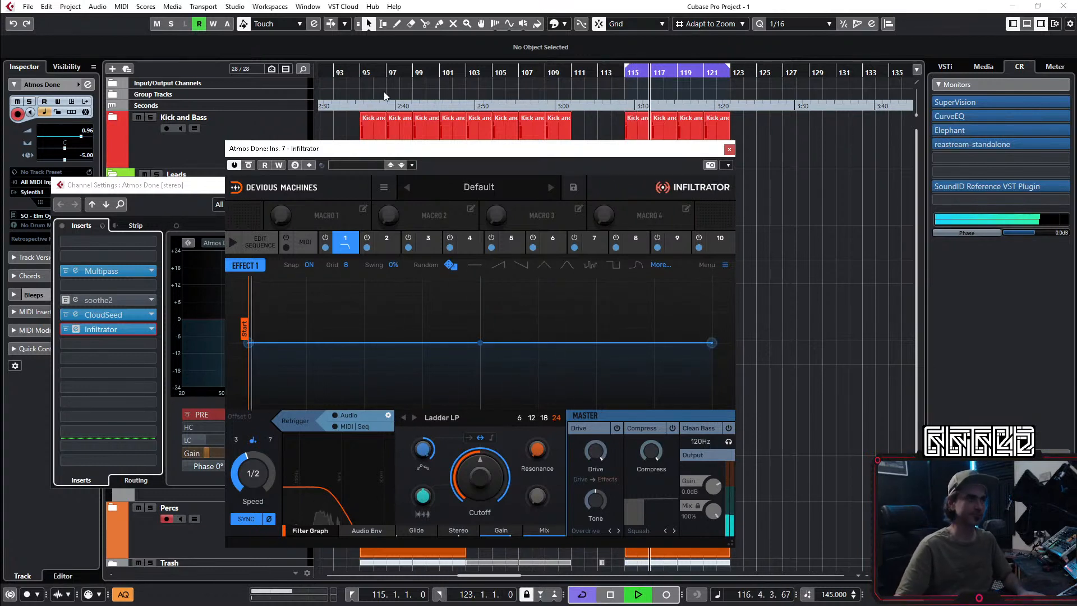
left_click(344, 246)
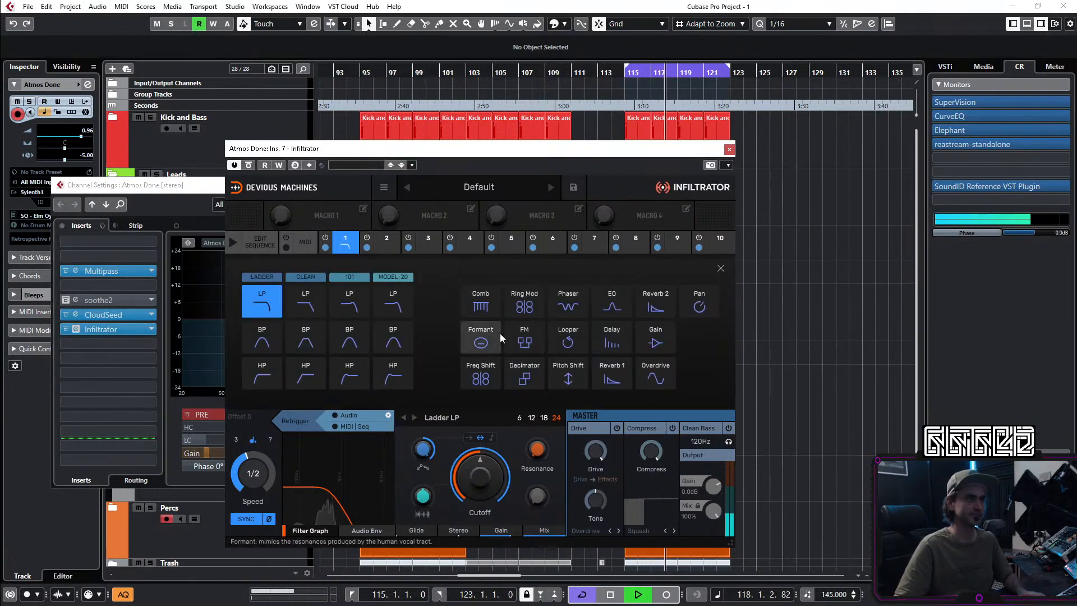
left_click(568, 339)
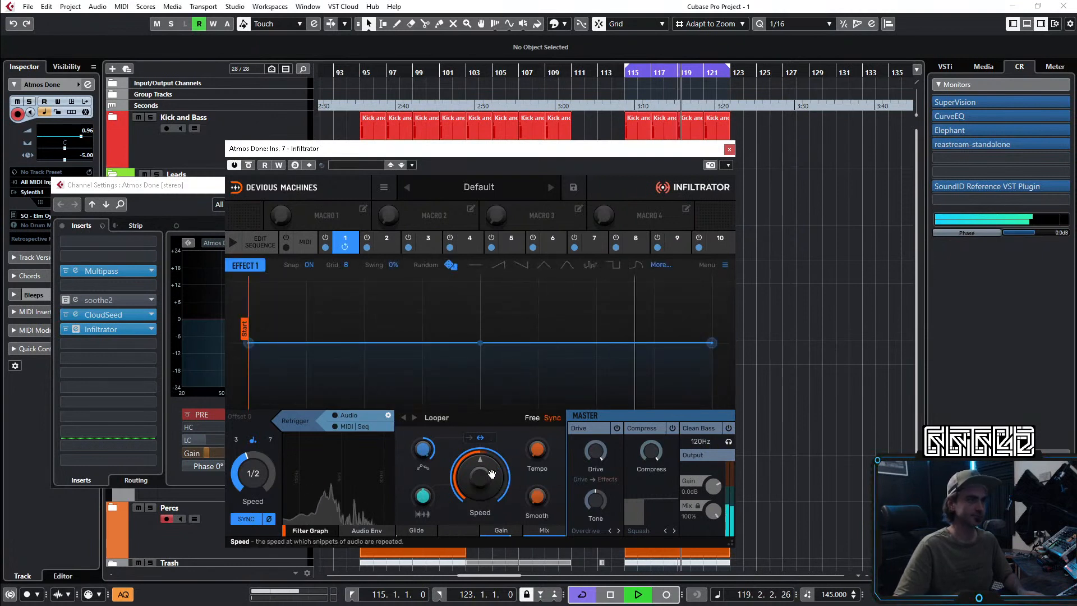
left_click_drag(481, 472, 481, 472)
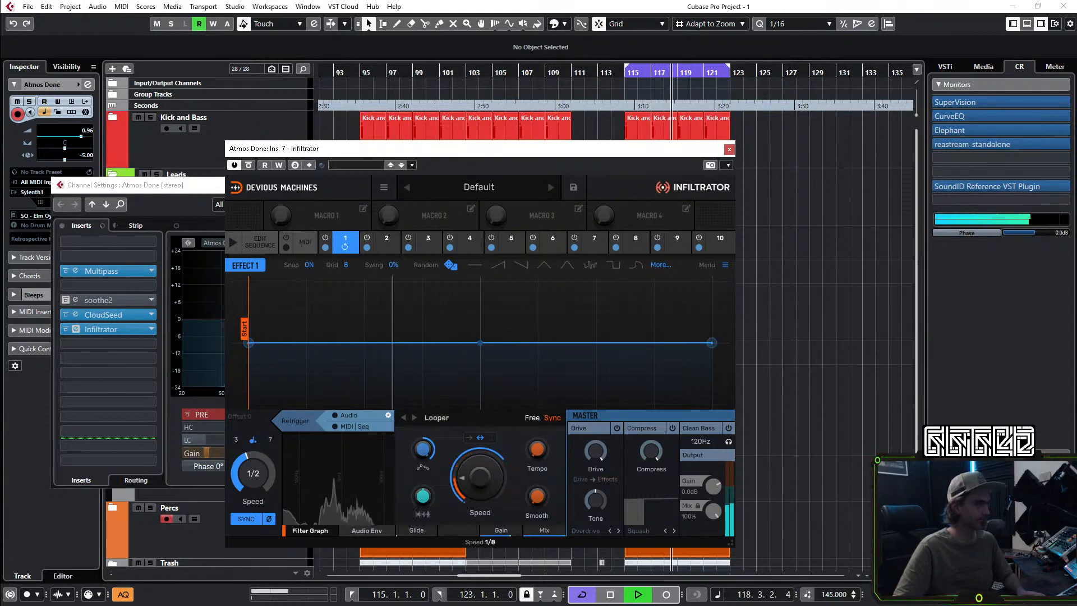
Step: Set up Infiltrator's sequence with 16 steps at 1/16 speed and activate the Looper on step 8
left_click(270, 248)
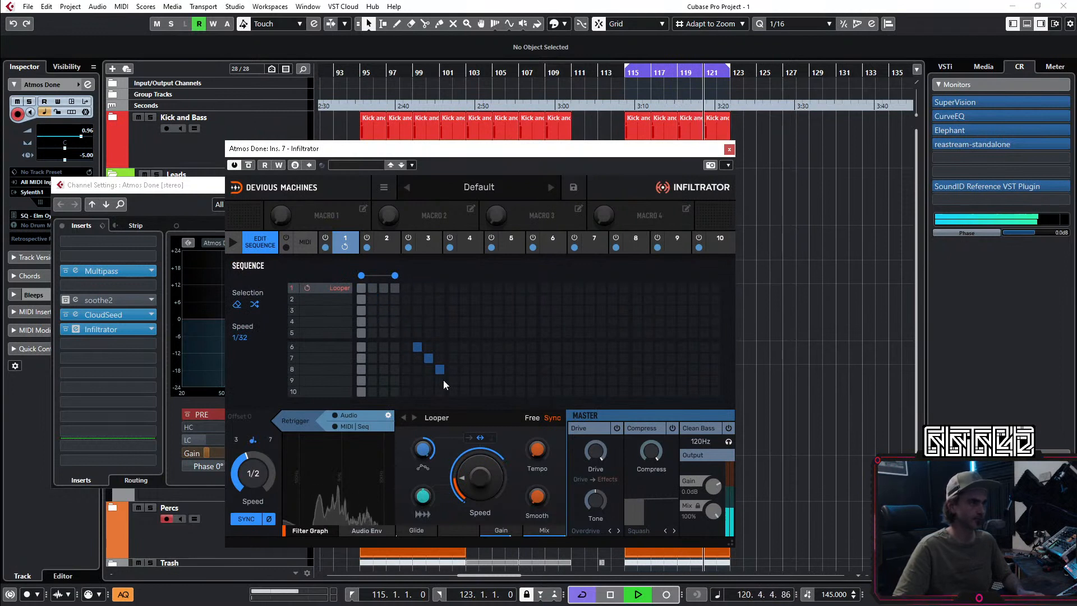
left_click_drag(395, 276, 521, 277)
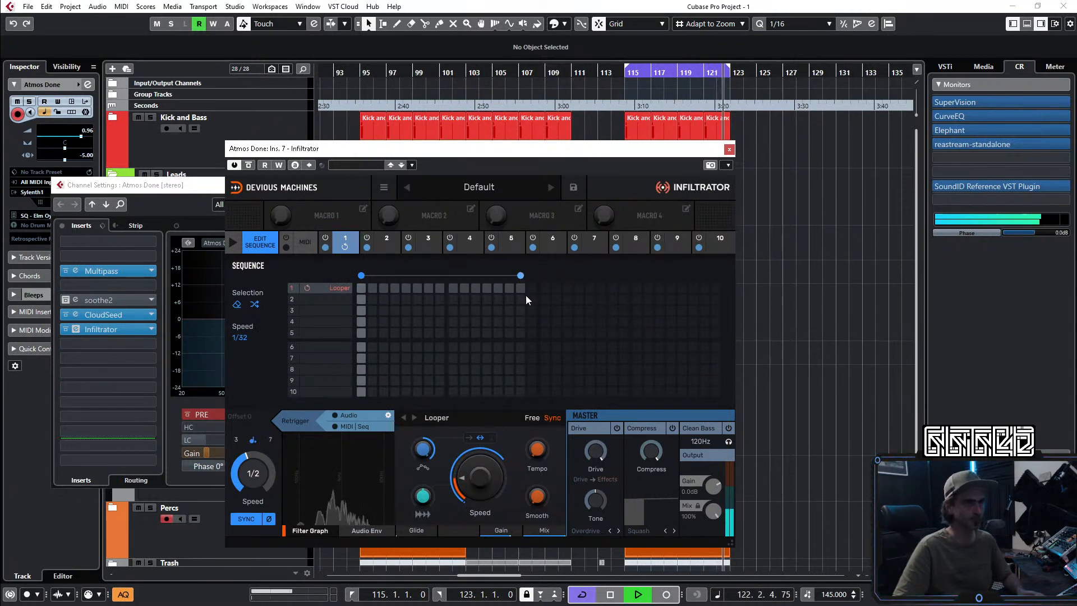
left_click(346, 239)
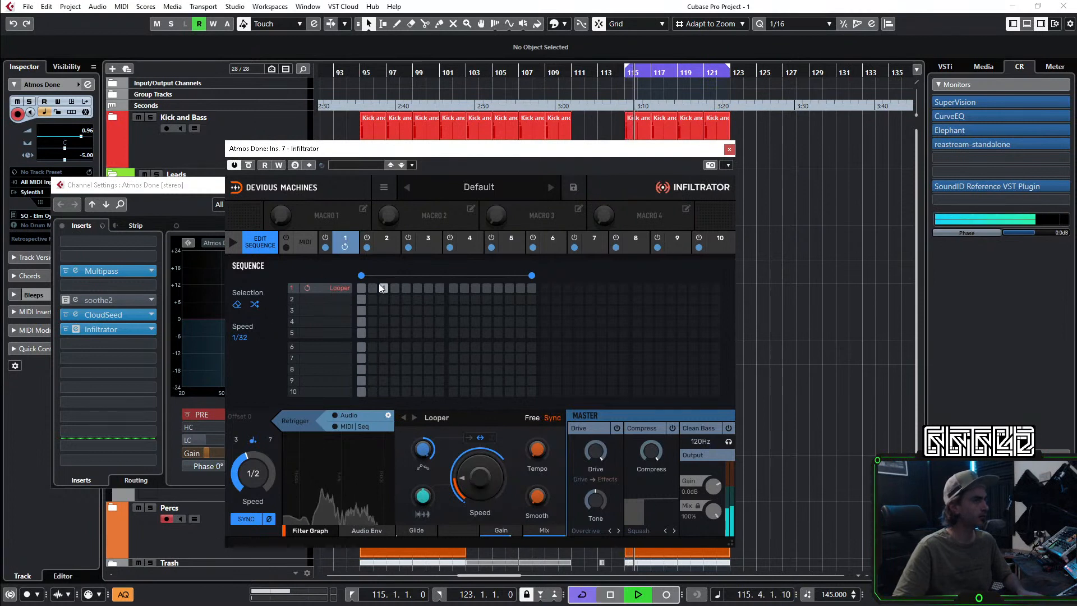
left_click(259, 339)
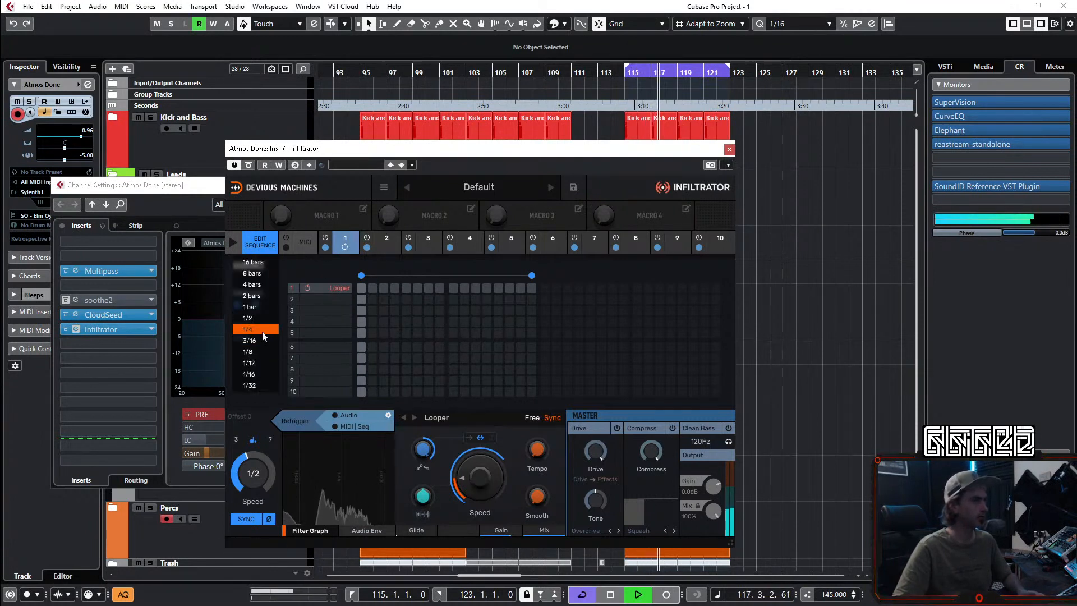
left_click(264, 374)
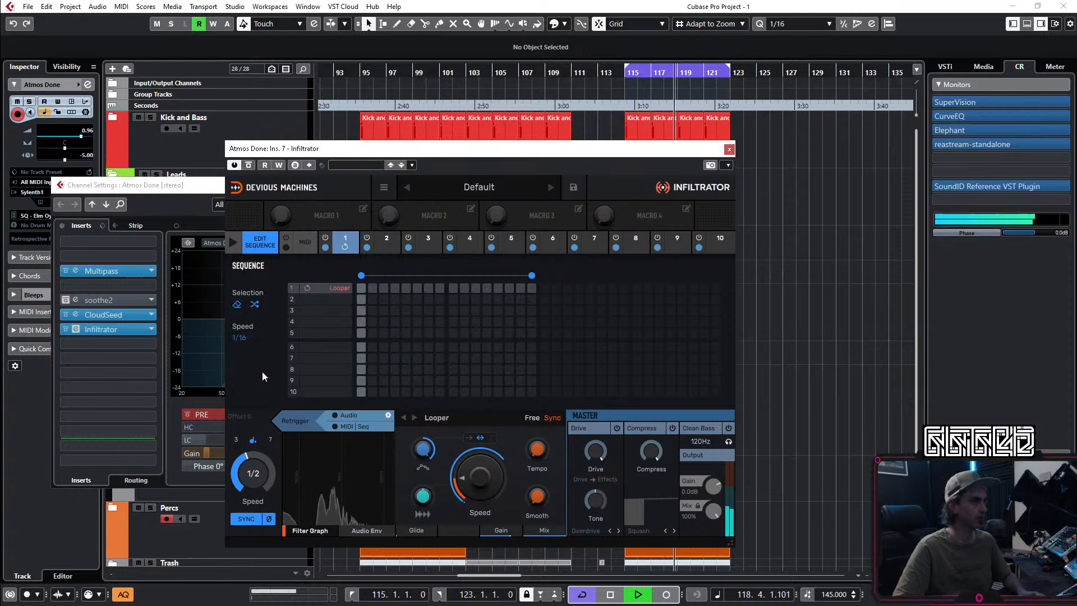
left_click(440, 288)
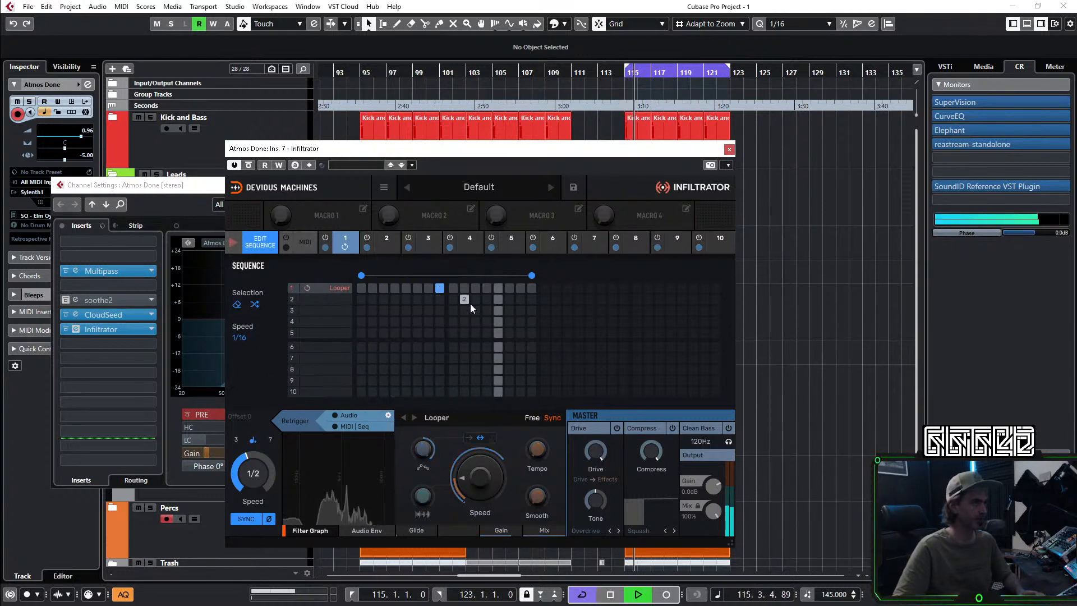
Step: Set the sequence speed to 1/2 and shorten the sequence to eight steps
left_click(244, 338)
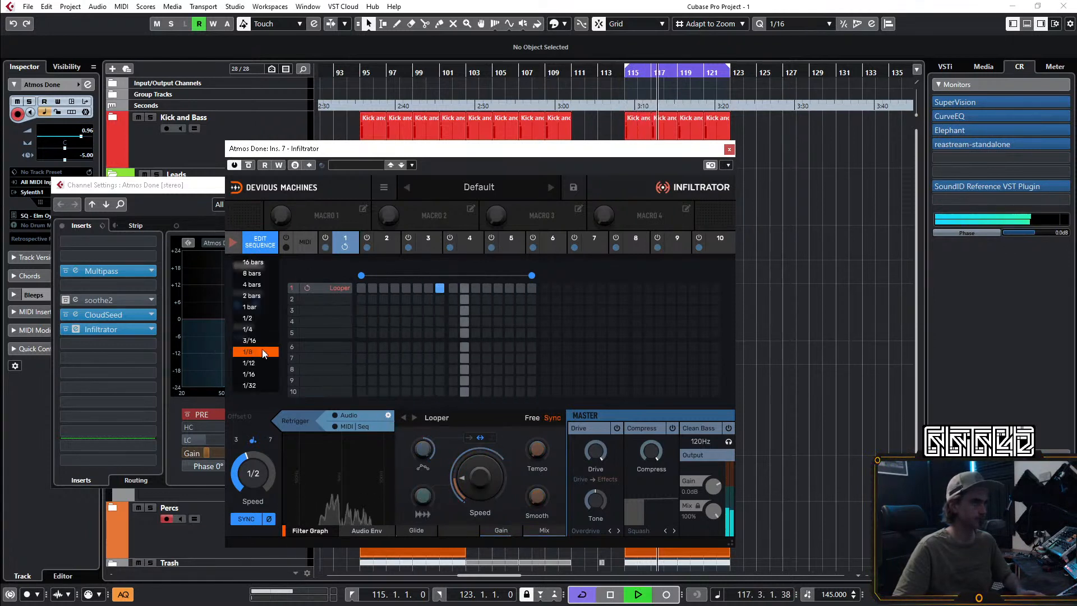
left_click(253, 318)
key("space")
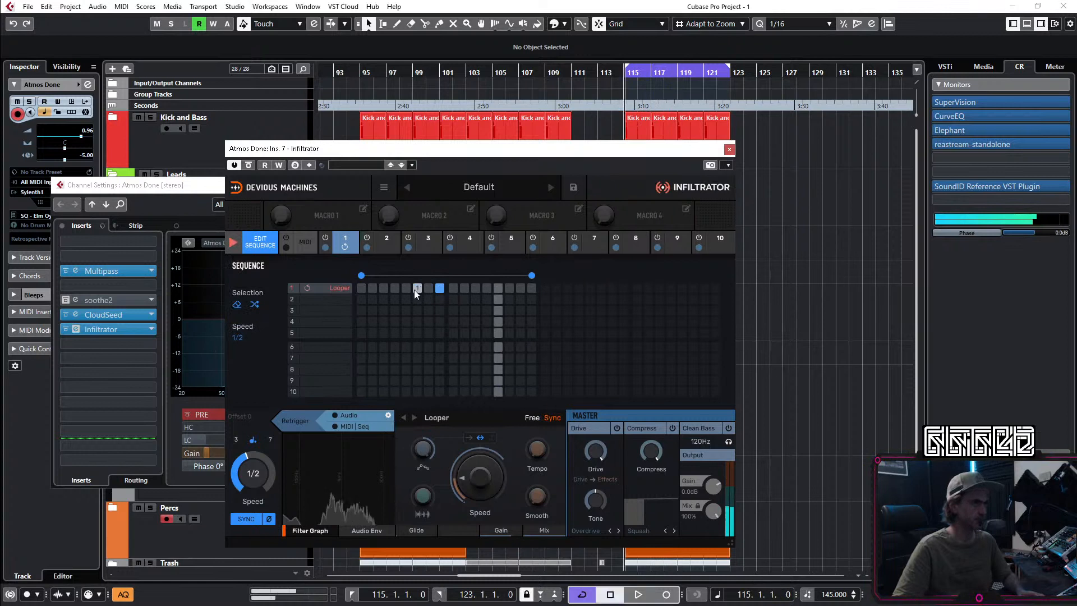
left_click_drag(536, 277, 445, 281)
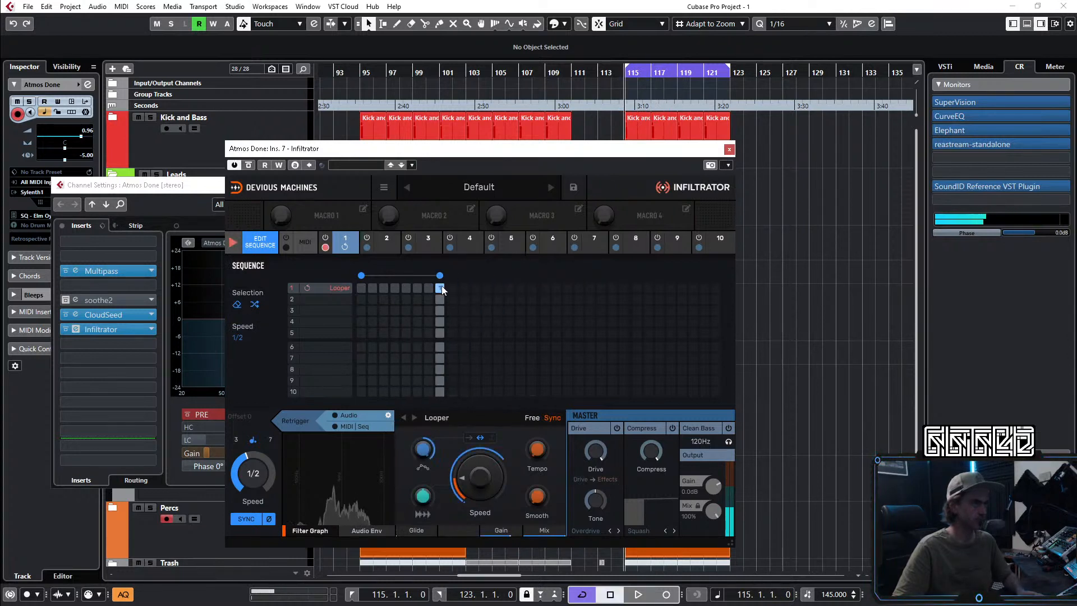
Step: Play the loop, activate the Looper on step 4 as well, and turn up its Speed
key("space")
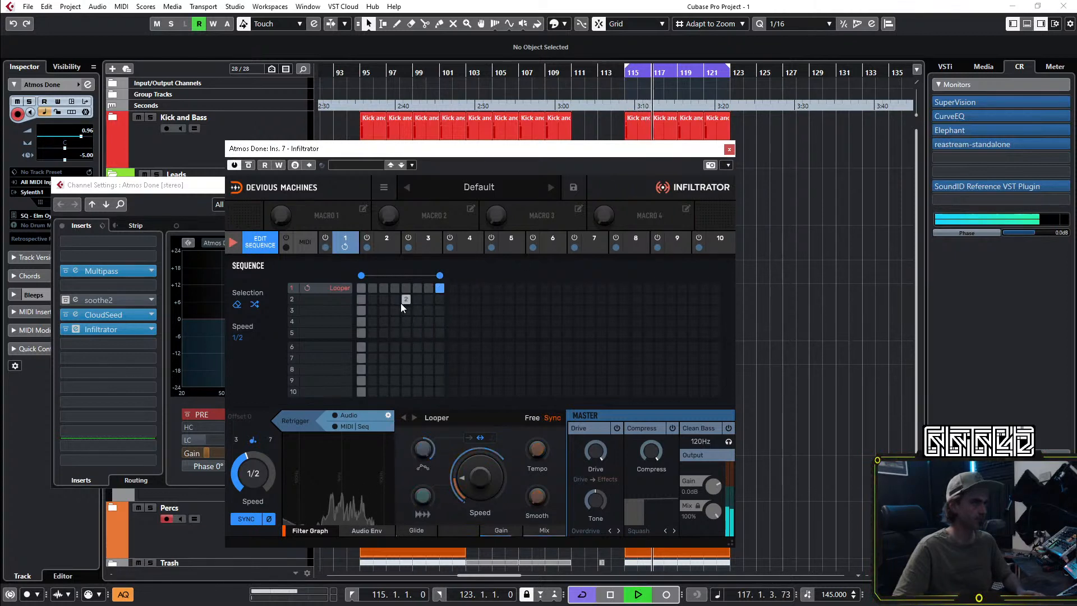
left_click(395, 288)
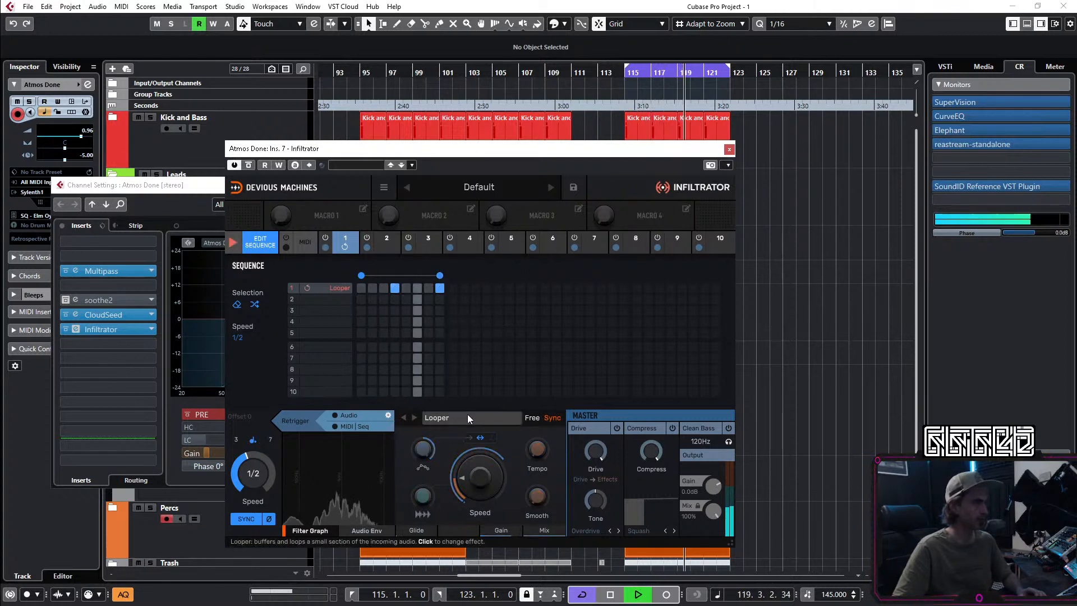
left_click_drag(475, 470, 475, 463)
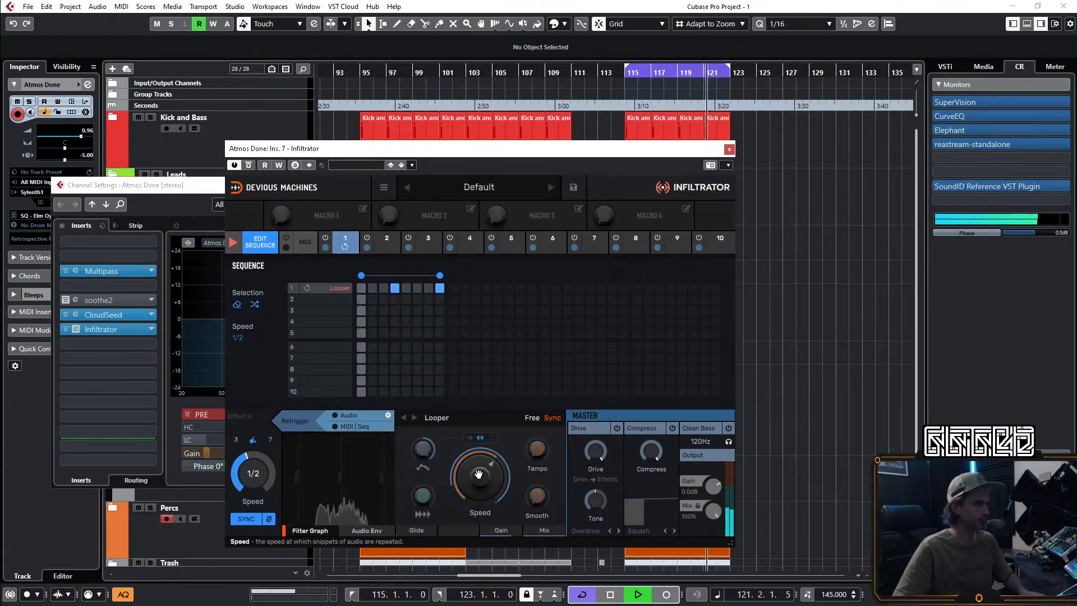
Step: Shape Effect 1's modulation line into a rising ramp ending slightly above the midline, and switch the Looper to Free mode
left_click(345, 240)
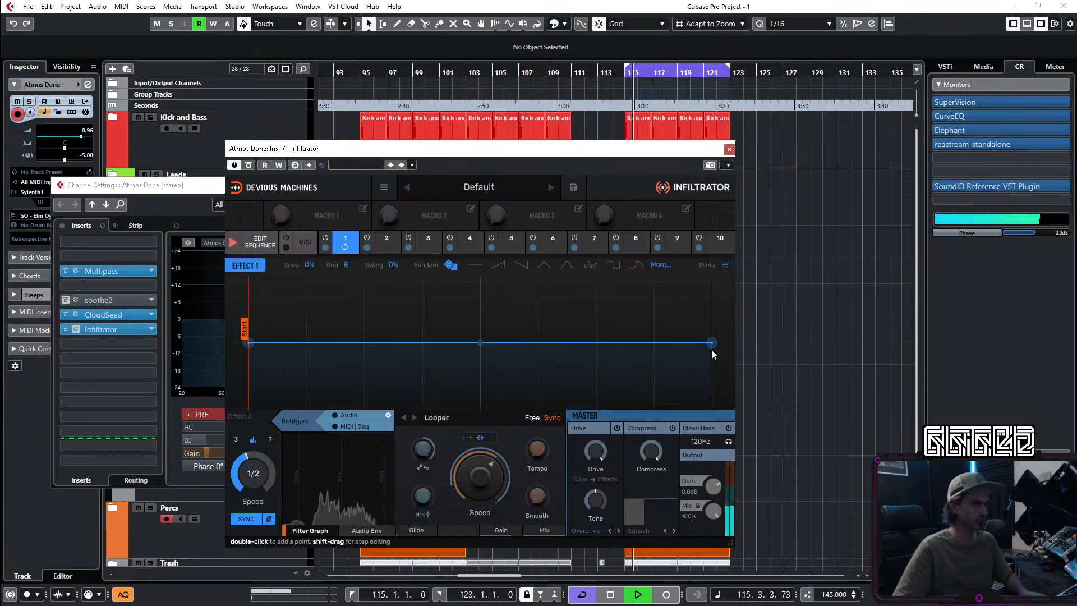
left_click_drag(712, 343, 711, 282)
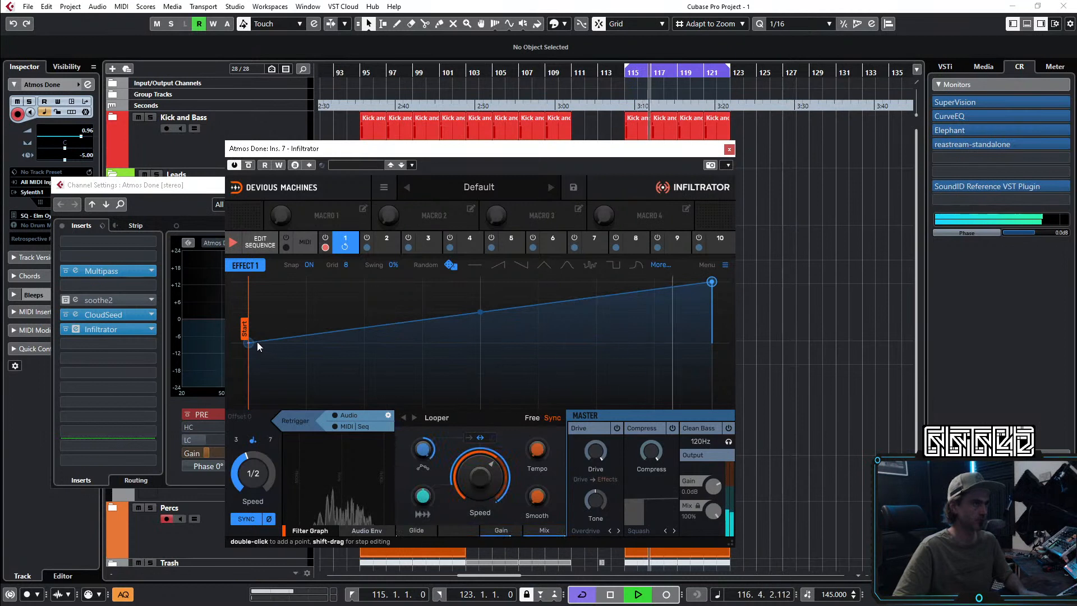
left_click_drag(248, 344, 248, 393)
left_click(532, 419)
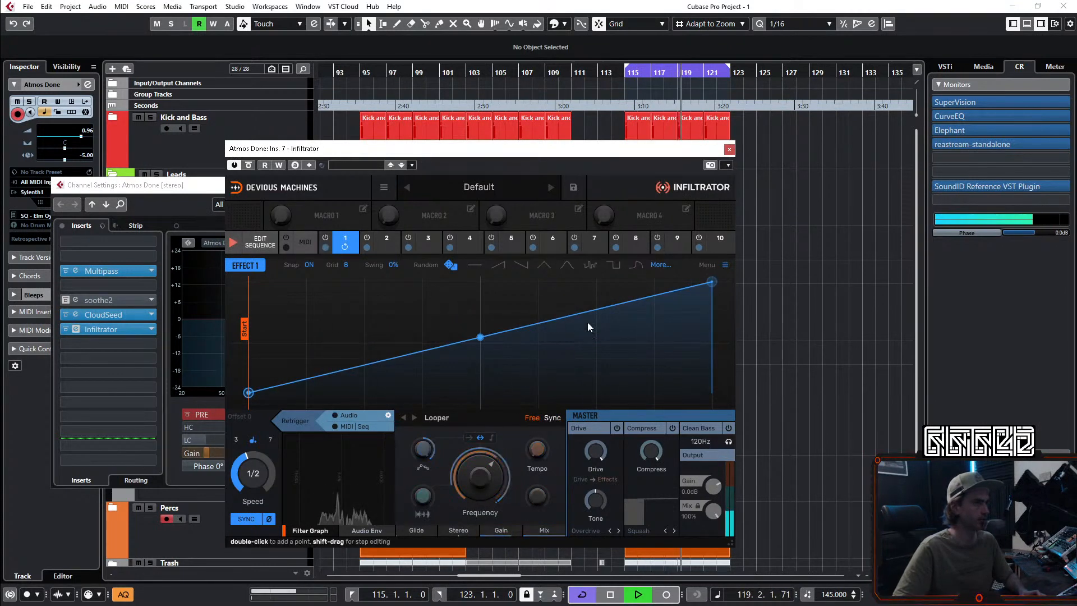
left_click_drag(706, 289, 707, 327)
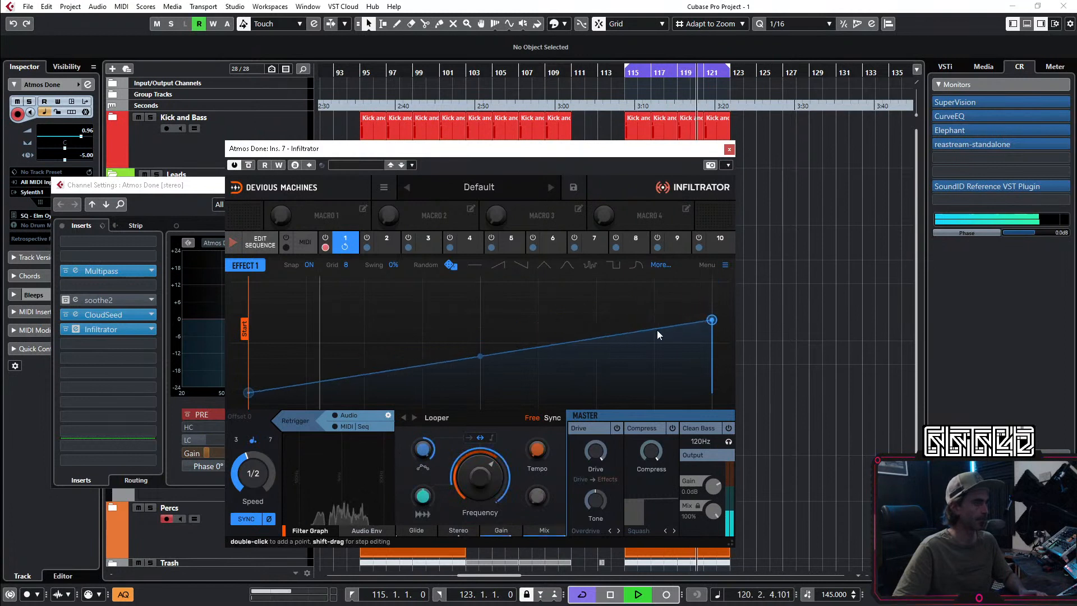
Step: Reshape Effect 1's modulation line into a gently falling ramp with a slightly bent middle, and fine-tune the Looper's Tempo
left_click_drag(248, 393, 249, 320)
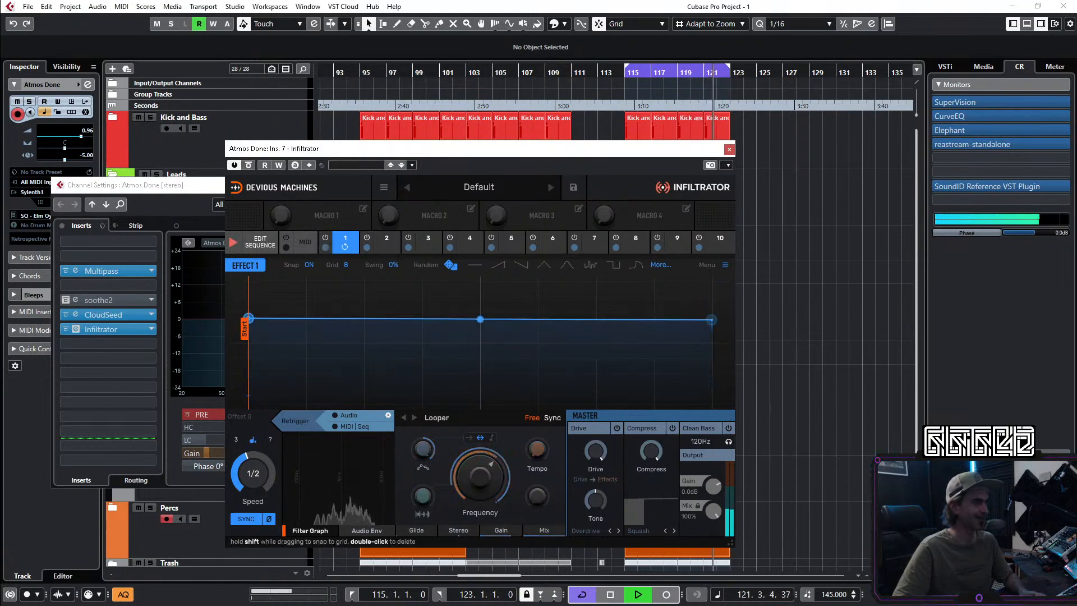
left_click_drag(712, 316, 711, 395)
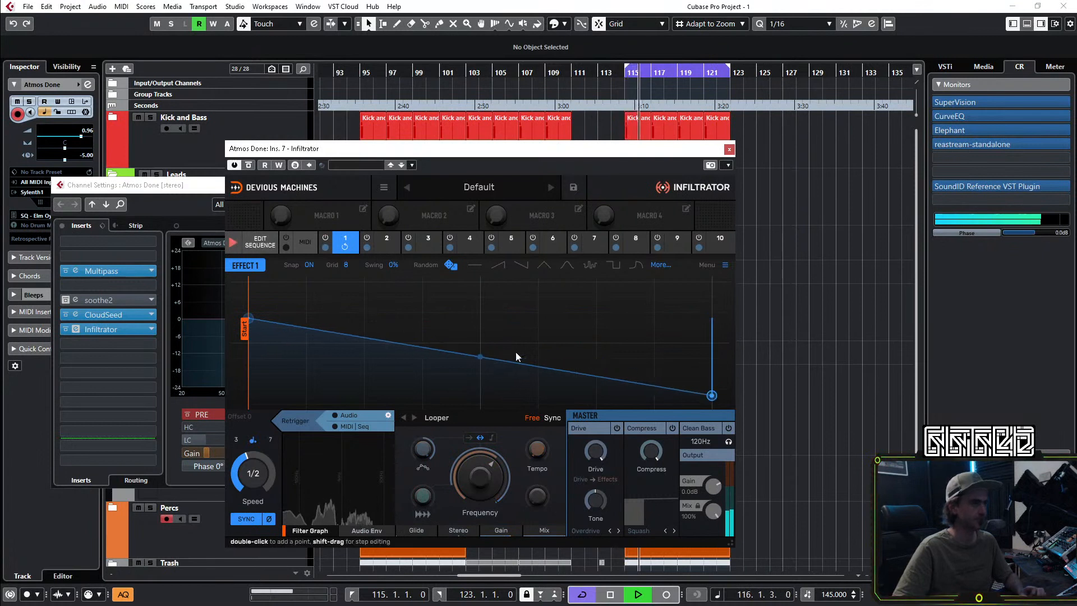
left_click_drag(711, 395, 712, 381)
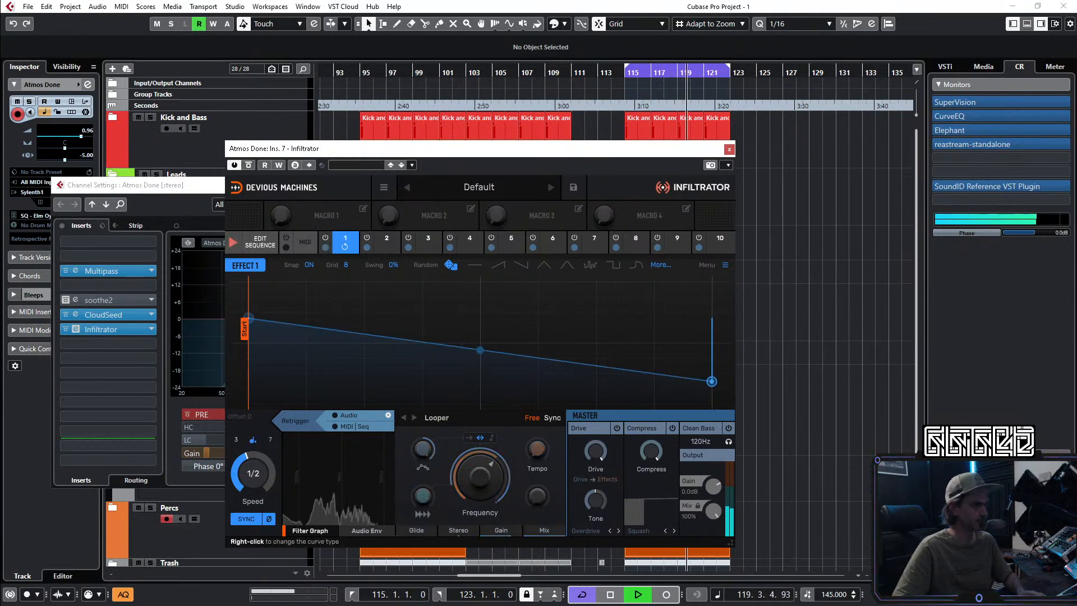
left_click_drag(479, 350, 479, 353)
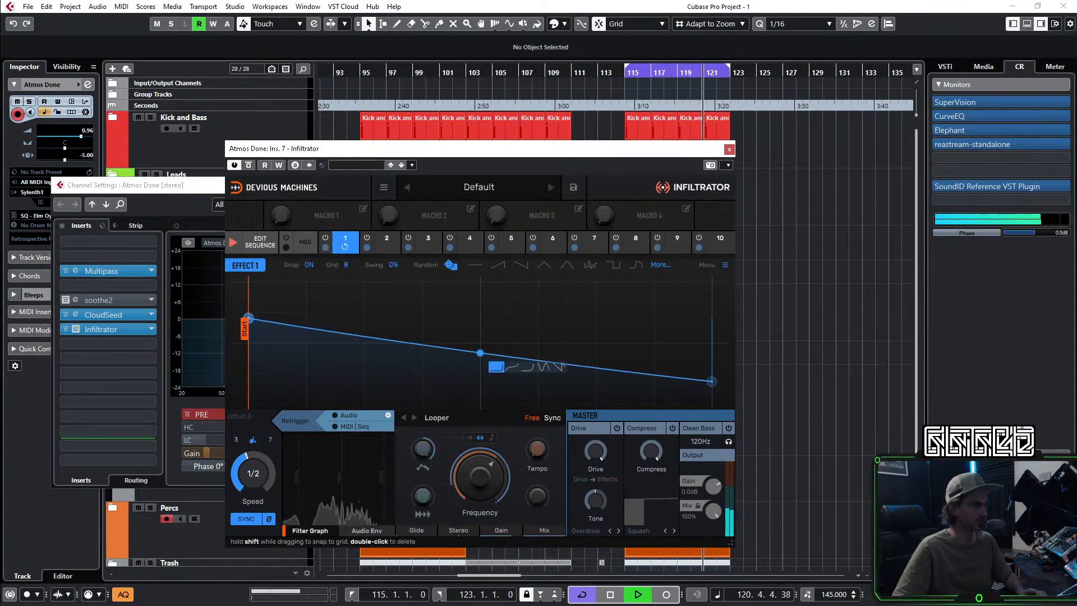
left_click_drag(251, 319, 250, 323)
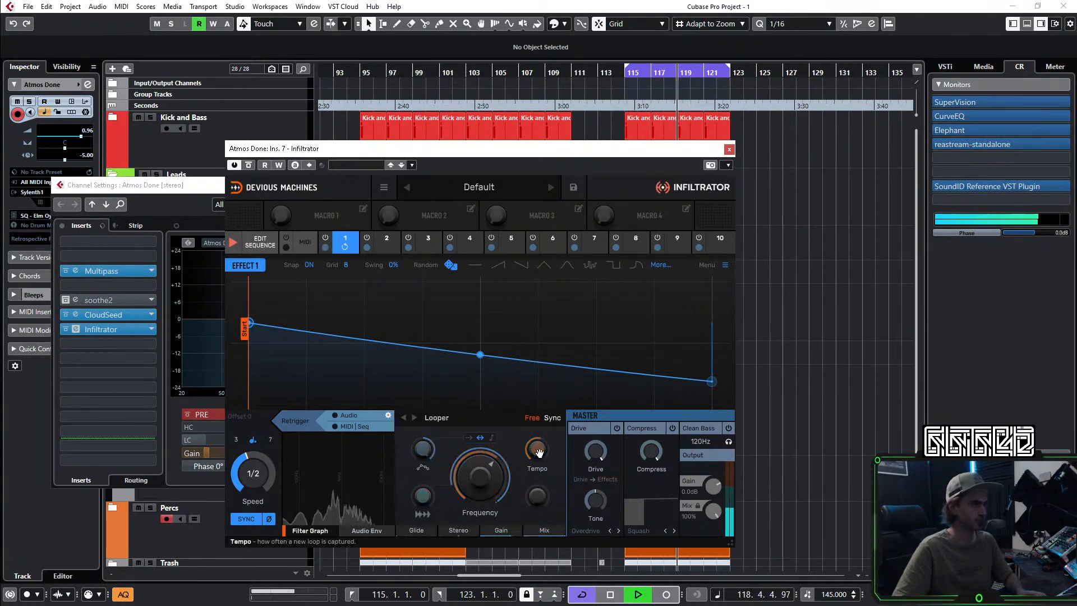
left_click_drag(539, 453, 539, 450)
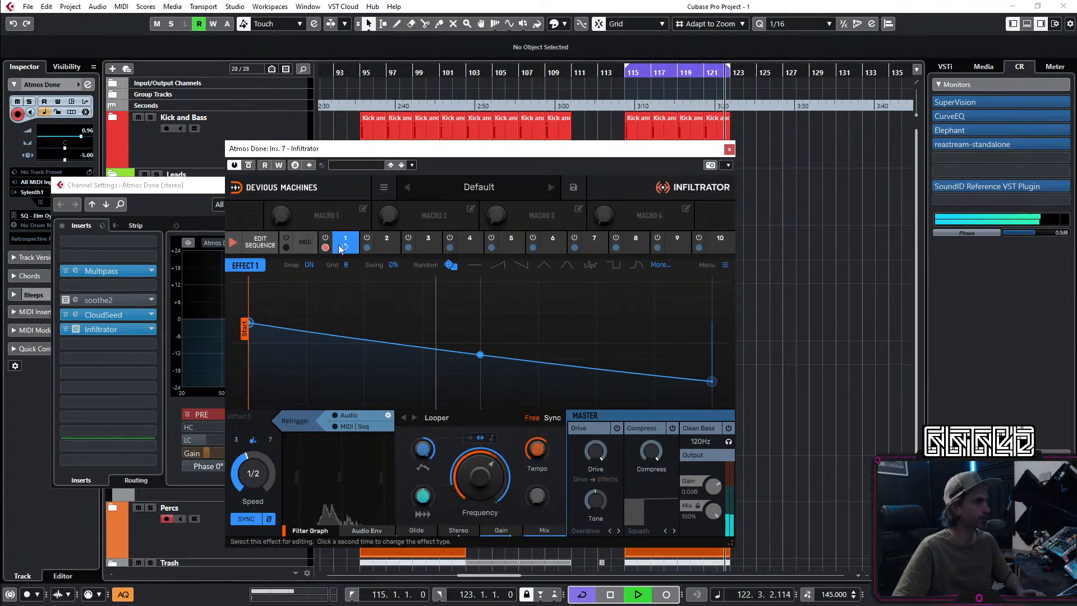
Step: Set up Effect 2 as a Looper and give it a random stepped modulation pattern
left_click(384, 247)
left_click(568, 340)
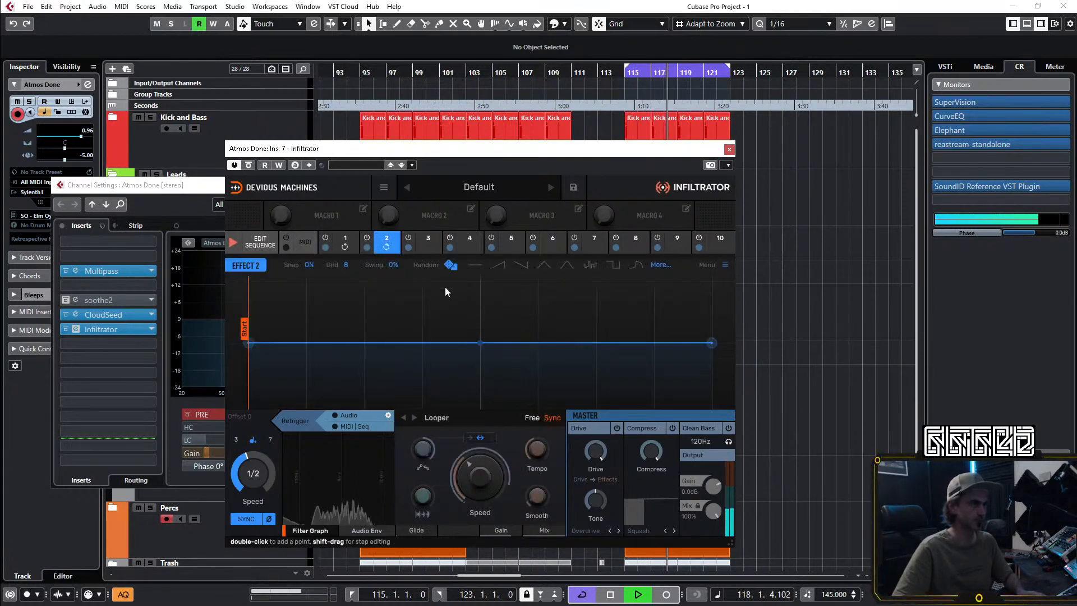
left_click(590, 265)
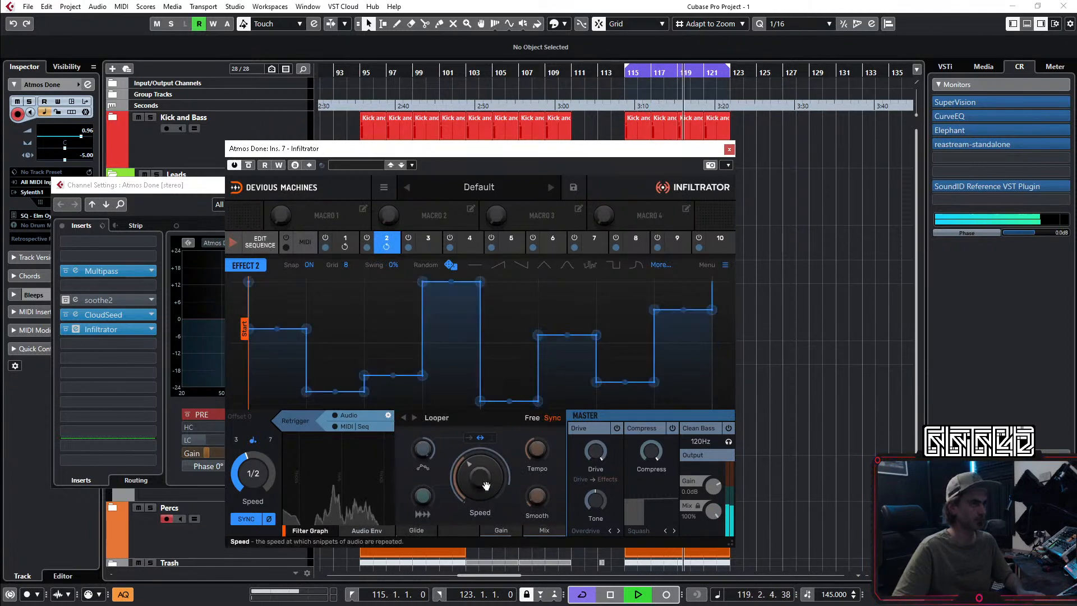
Step: Activate Effect 2's Looper on steps 2 and 6 of the sequence and set its Speed to 4
left_click(261, 242)
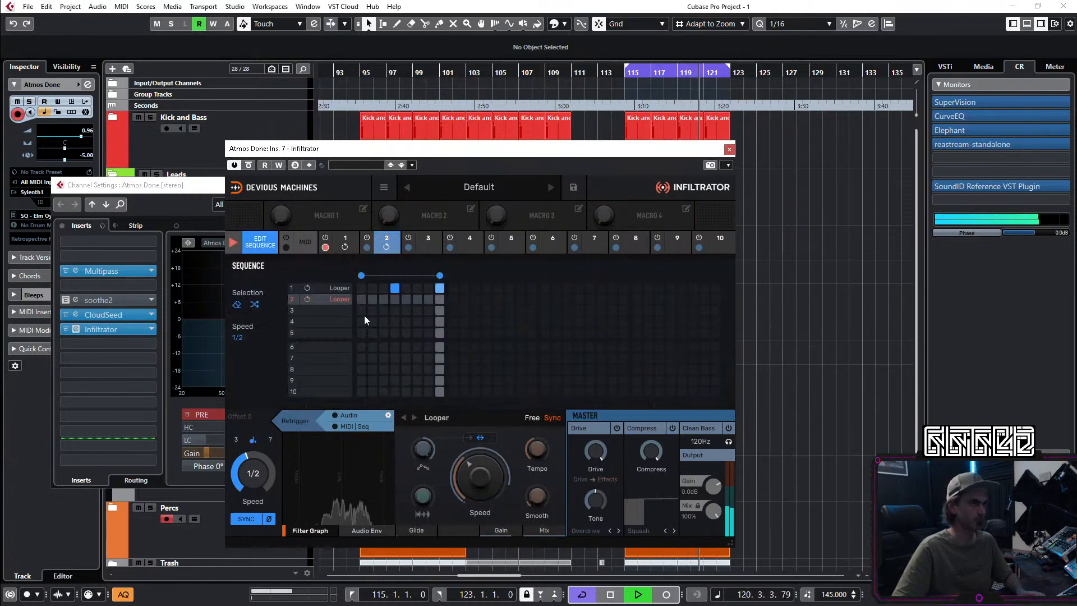
left_click(374, 300)
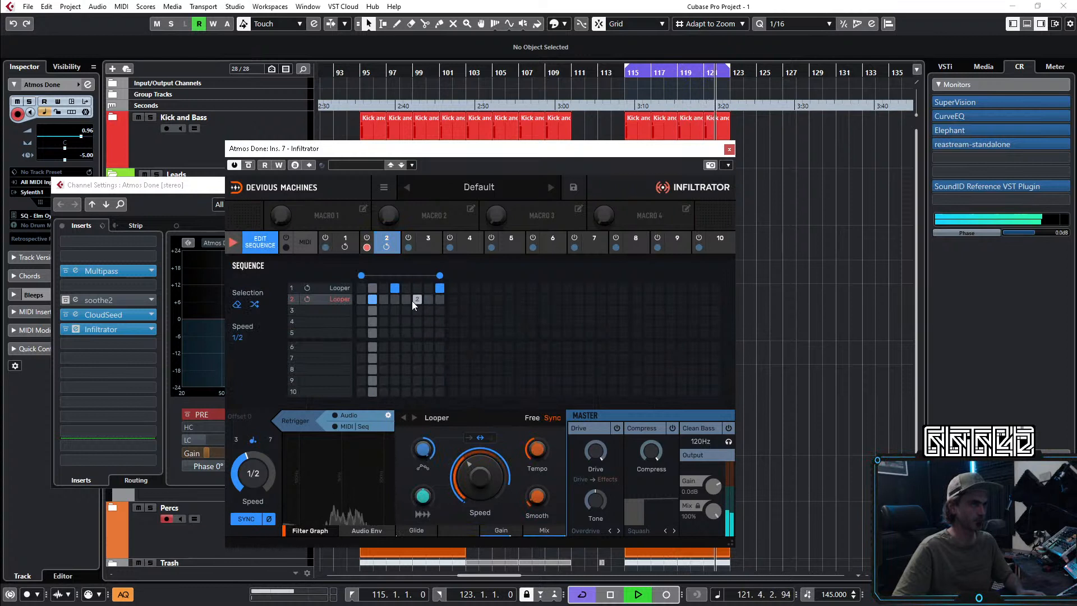
left_click(416, 300)
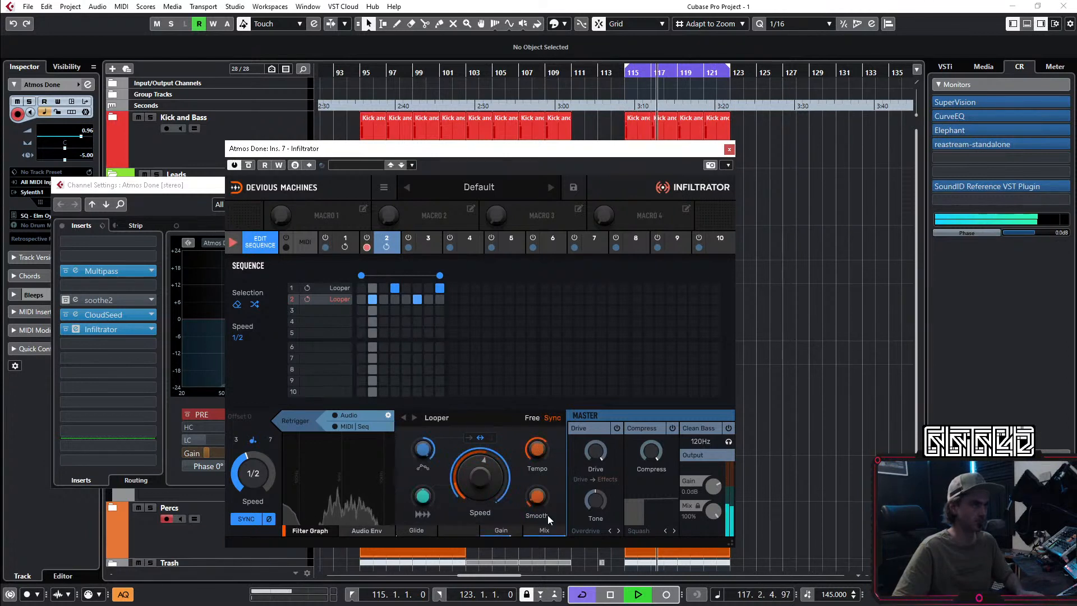
Step: Show Effect 1 again, set Infiltrator's Master Mix to 79%, and close the plugin
left_click(345, 247)
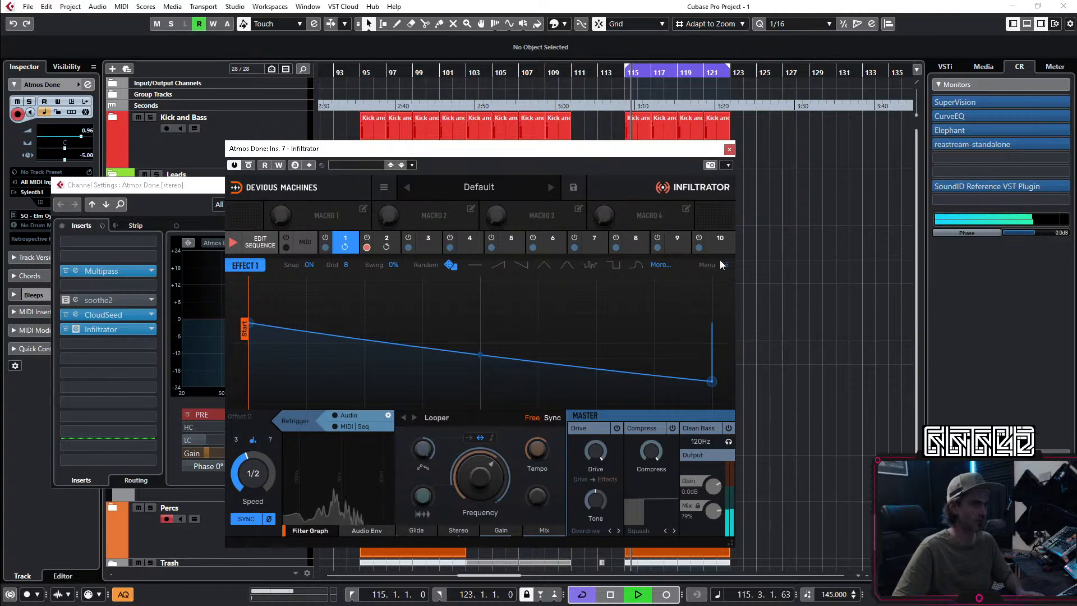
left_click(730, 149)
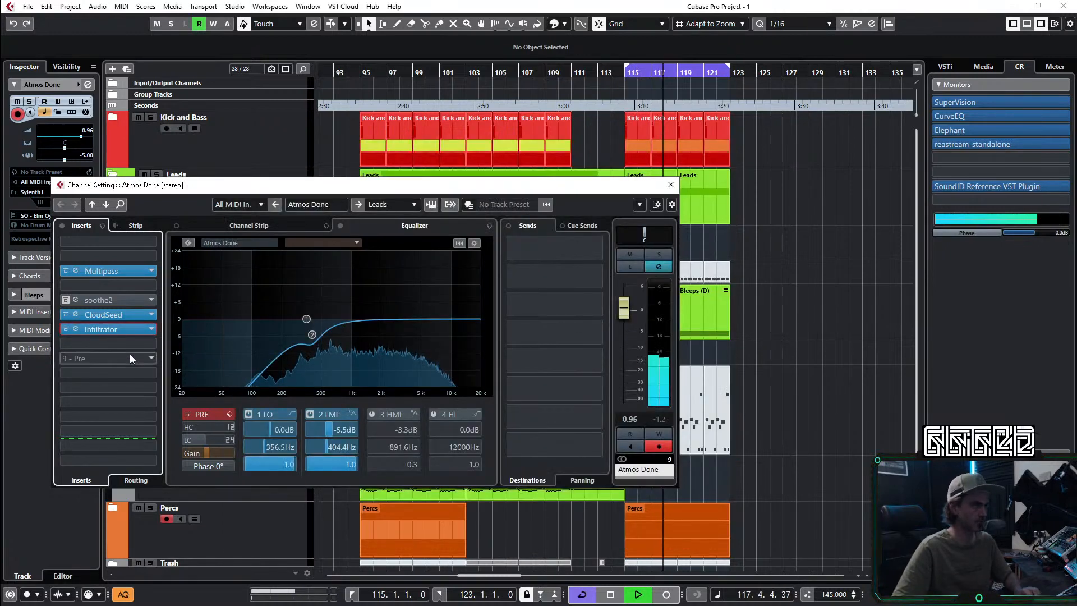
Step: Find Gatelab with the search term "gate" and load it in the insert slot below Infiltrator
left_click_drag(115, 362, 118, 343)
left_click(115, 342)
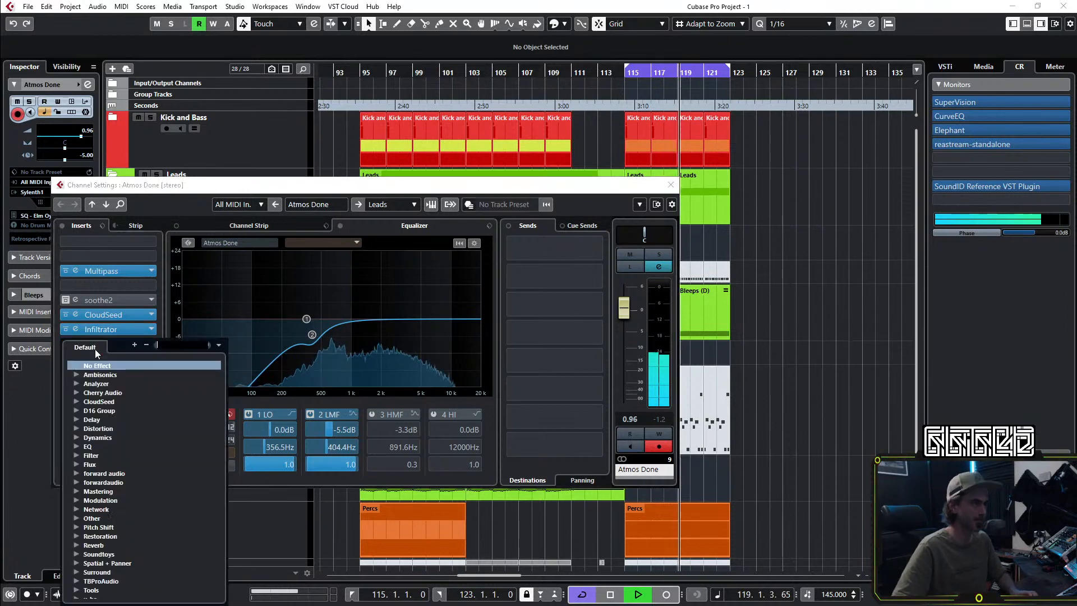
type("gate")
double_click(117, 419)
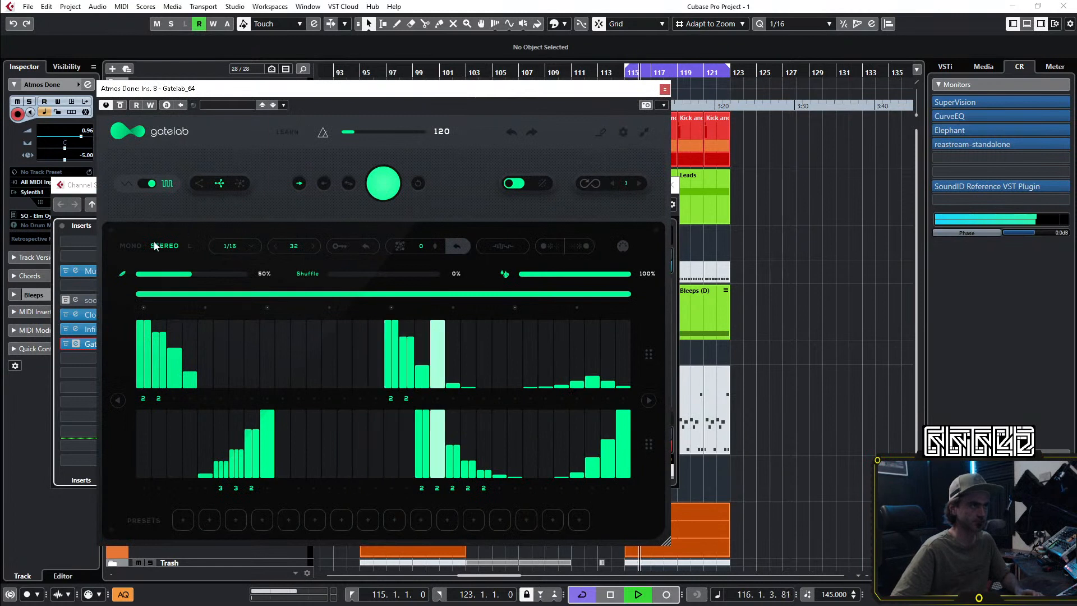
Step: Generate a random 32-step stereo gate pattern in Gatelab and set the smoothing amount to 14%
left_click(145, 183)
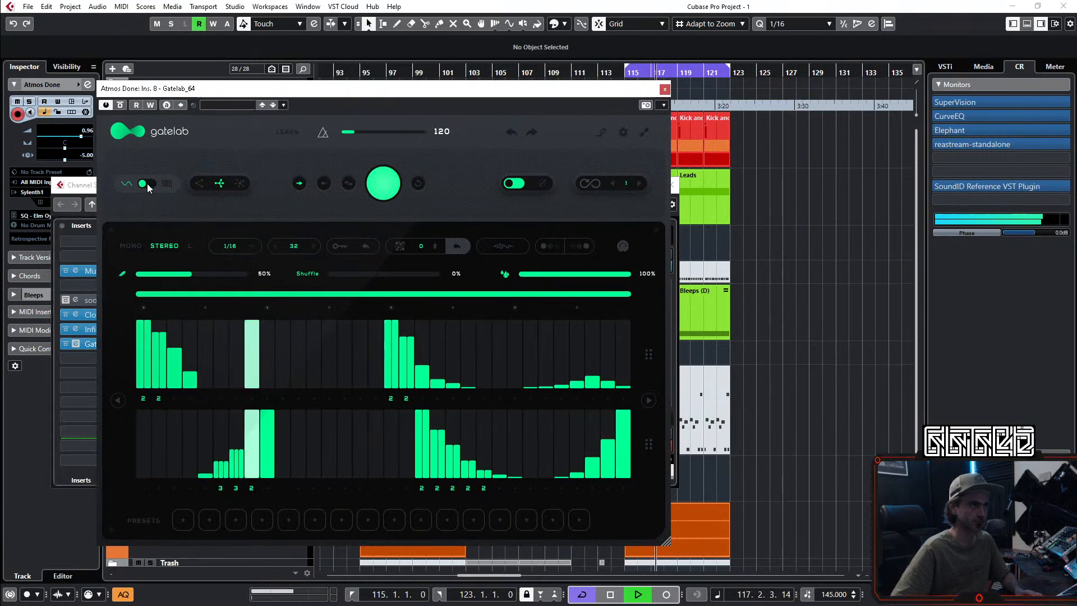
left_click(590, 182)
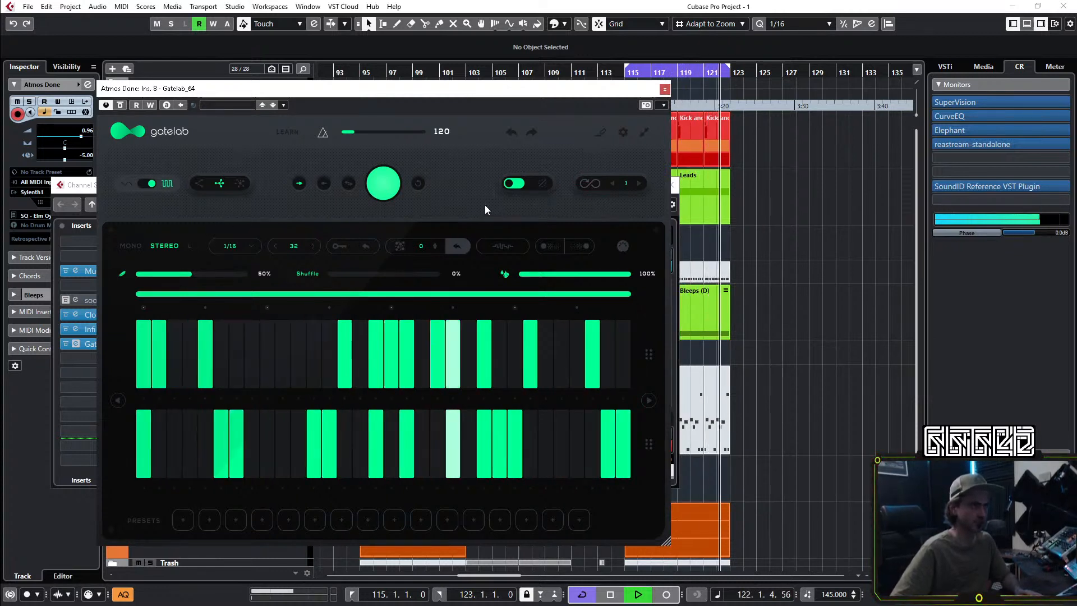
left_click(151, 274)
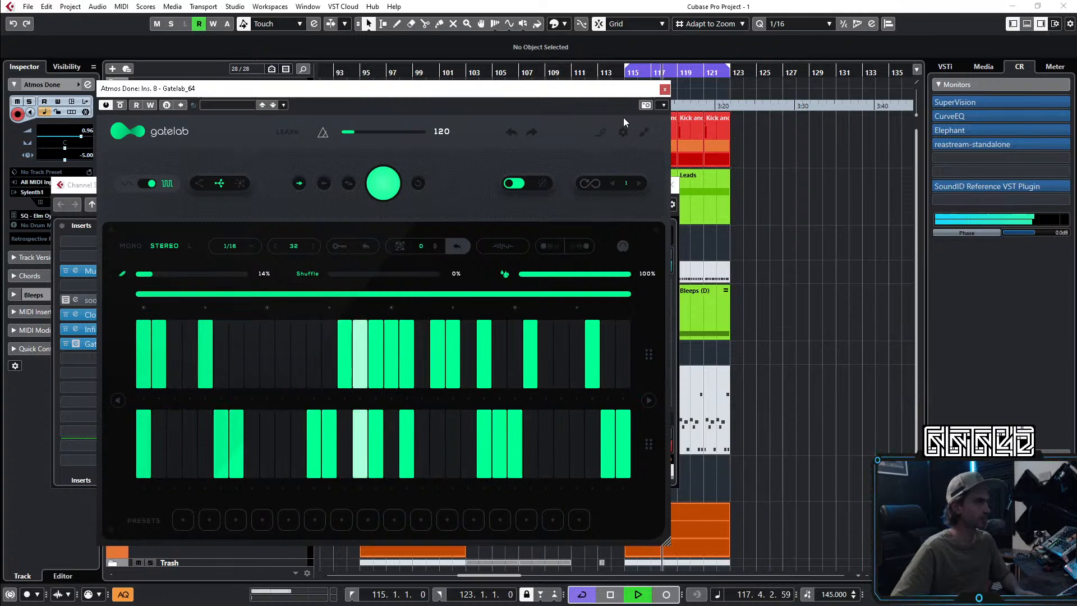
left_click(664, 90)
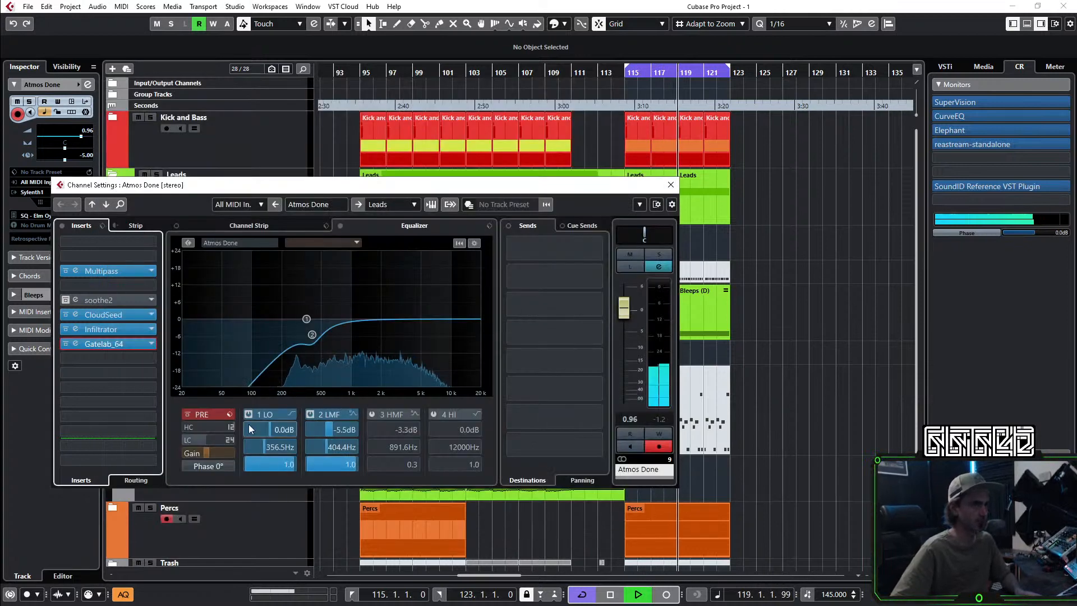
Step: Rebalance the Atmos Done levels with pre gain at -3.8 dB, CloudSeed Dry Out at -3.44 dB and channel volume at 1.66
left_click_drag(222, 452, 222, 451)
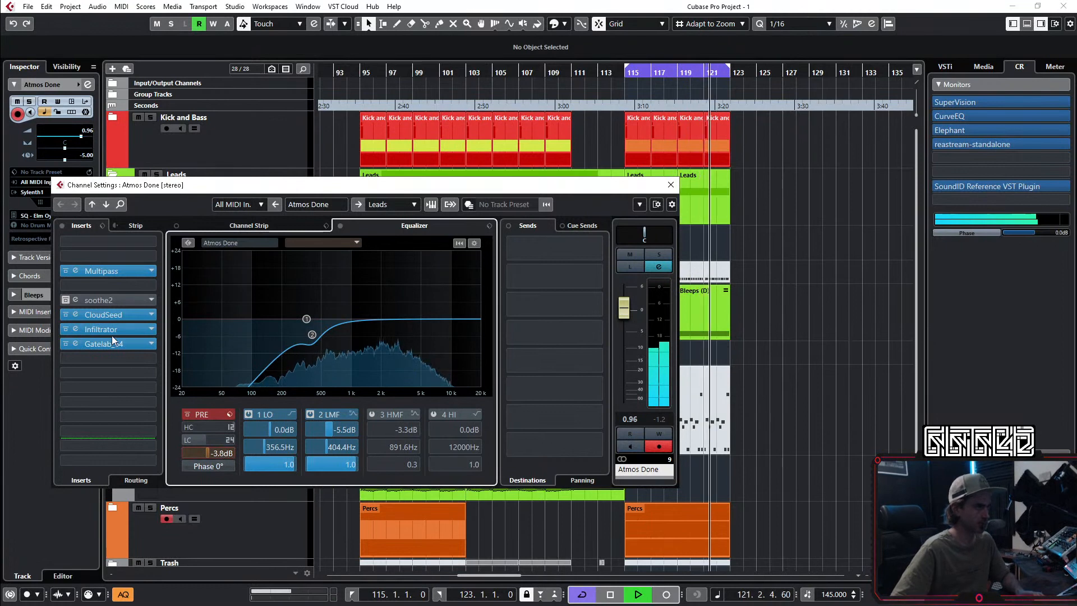
left_click(83, 316)
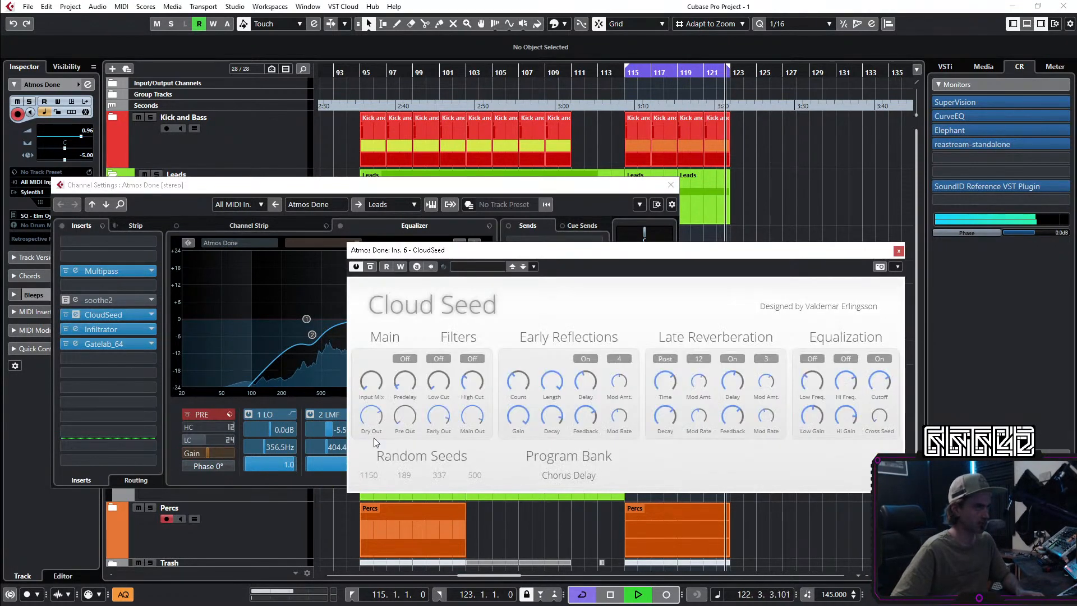
left_click_drag(368, 425, 369, 416)
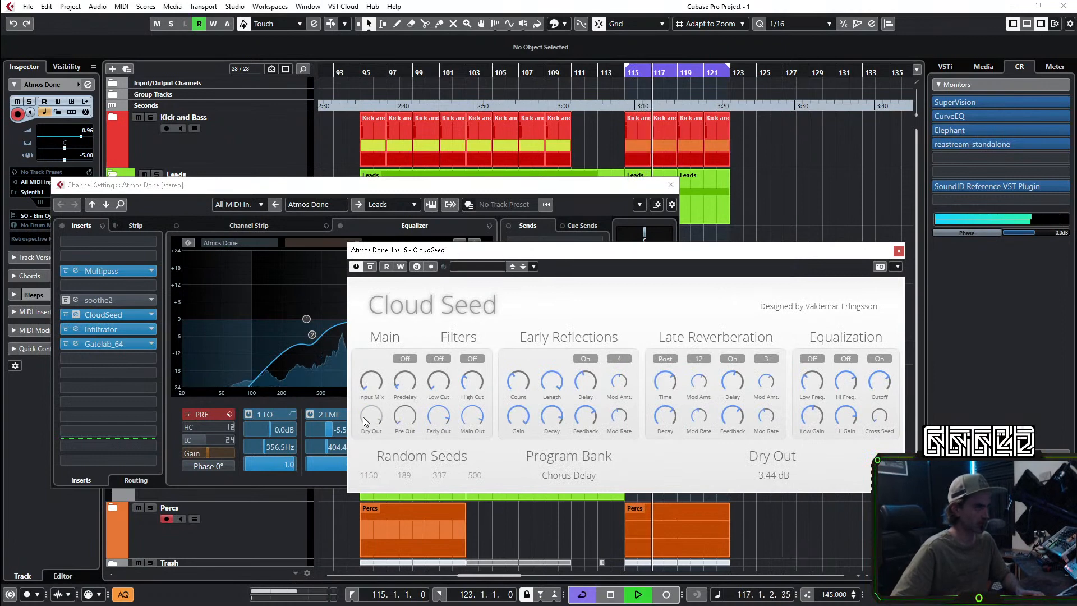
left_click(900, 252)
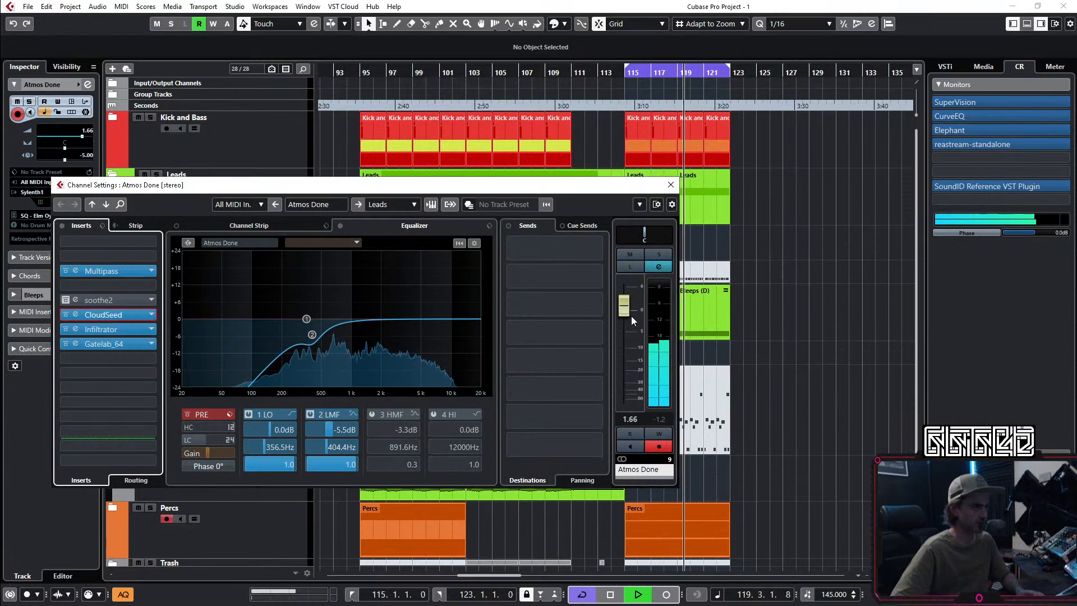
left_click(671, 184)
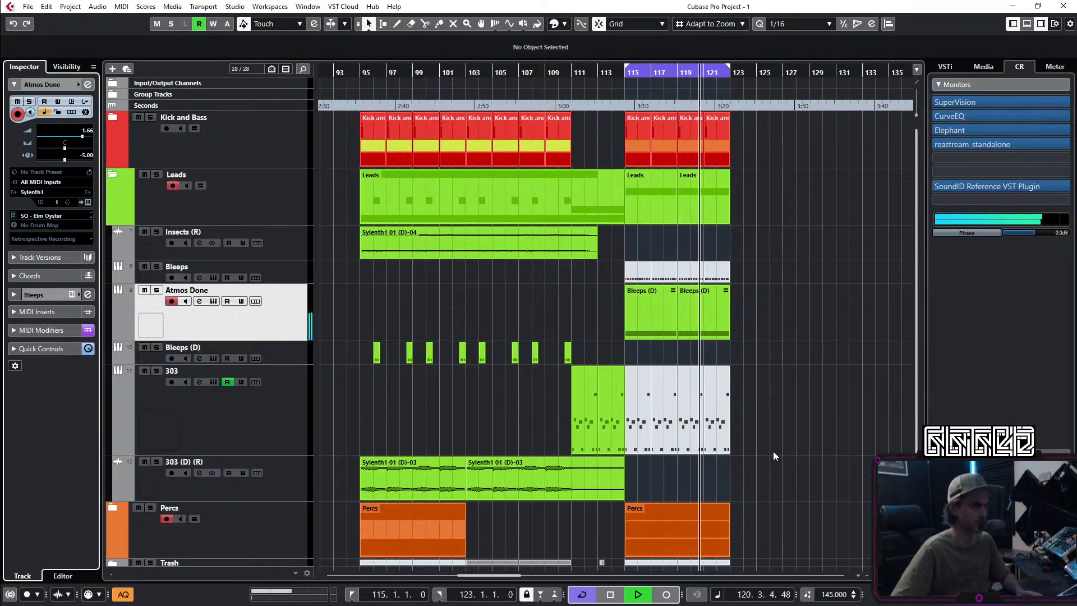
Step: Restart the loop playback and briefly view the Sylenth1 patch of the Atmos Done track
scroll(806, 441, "down", 1)
key("space")
key("space")
left_click(780, 282)
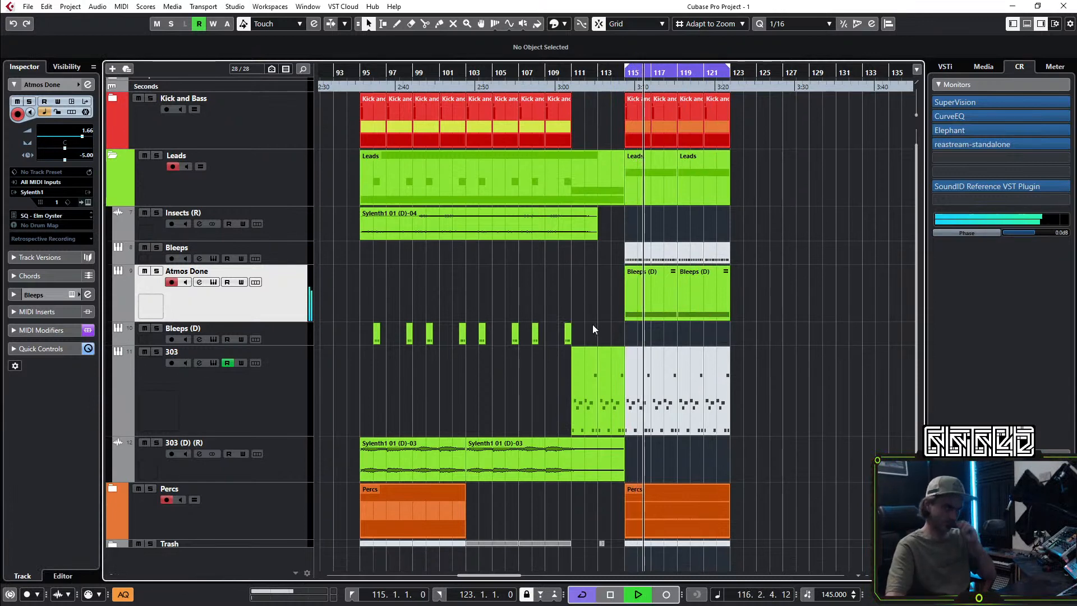
left_click(87, 203)
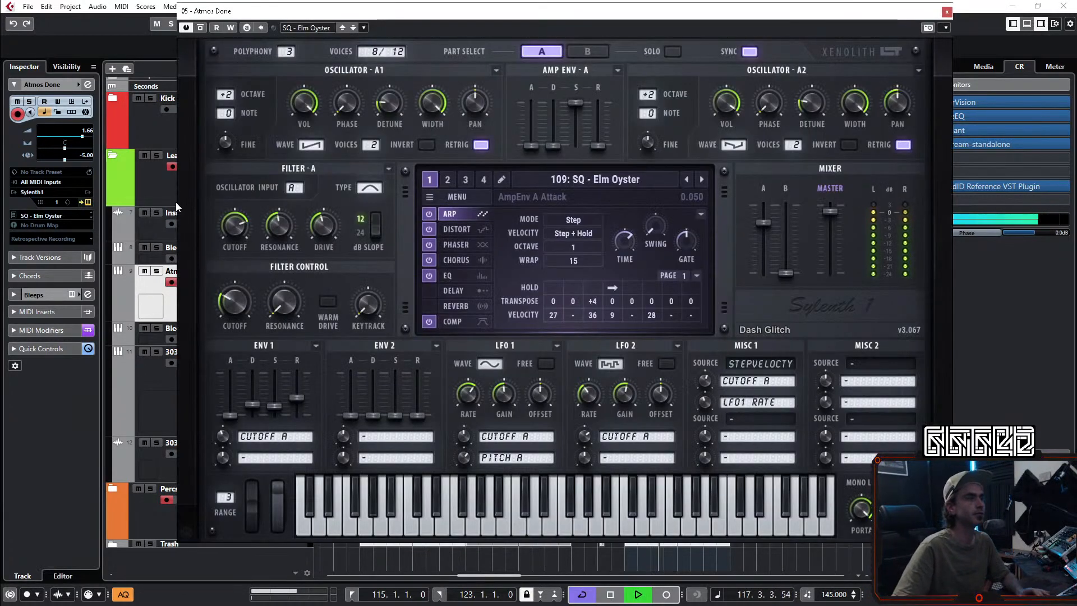
left_click(89, 202)
Step: Switch Gatelab on the Atmos Done channel to Mono, with its wet mix at 81% and smoothing at 58%
left_click(88, 84)
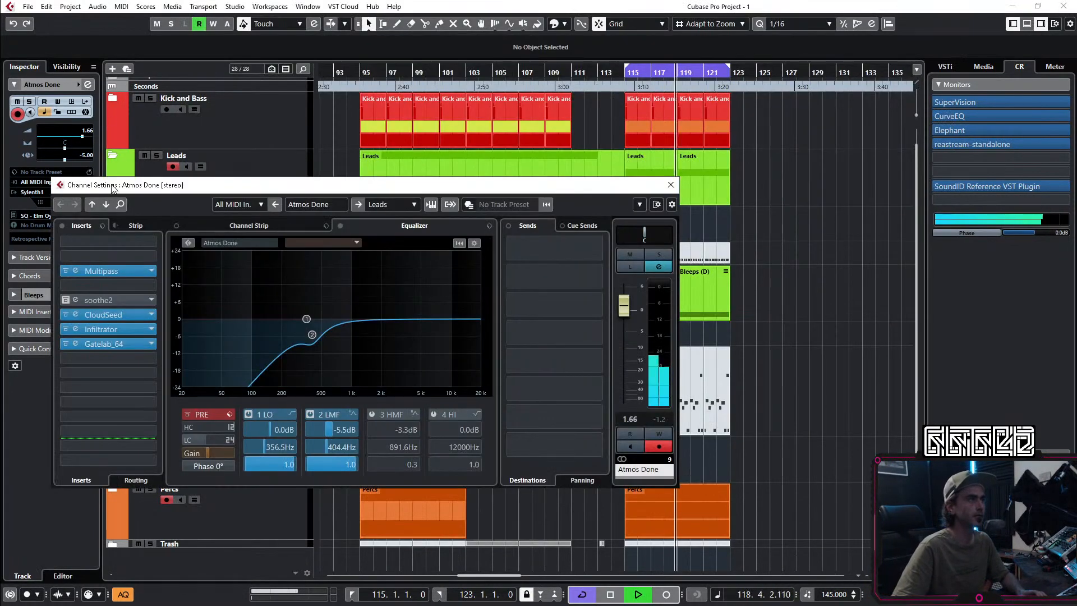
left_click(77, 344)
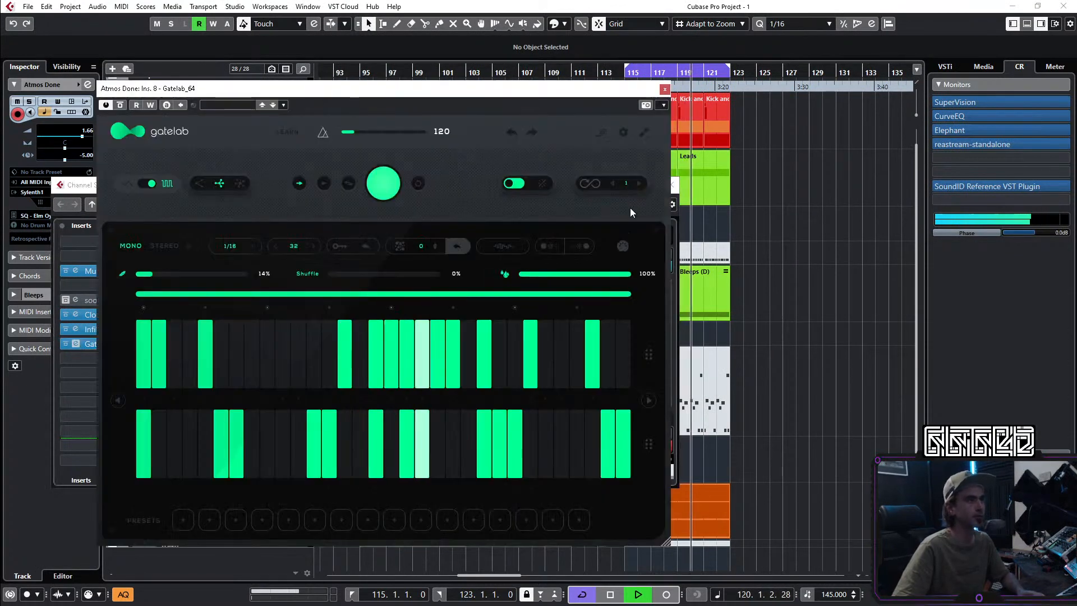
left_click_drag(618, 277, 595, 275)
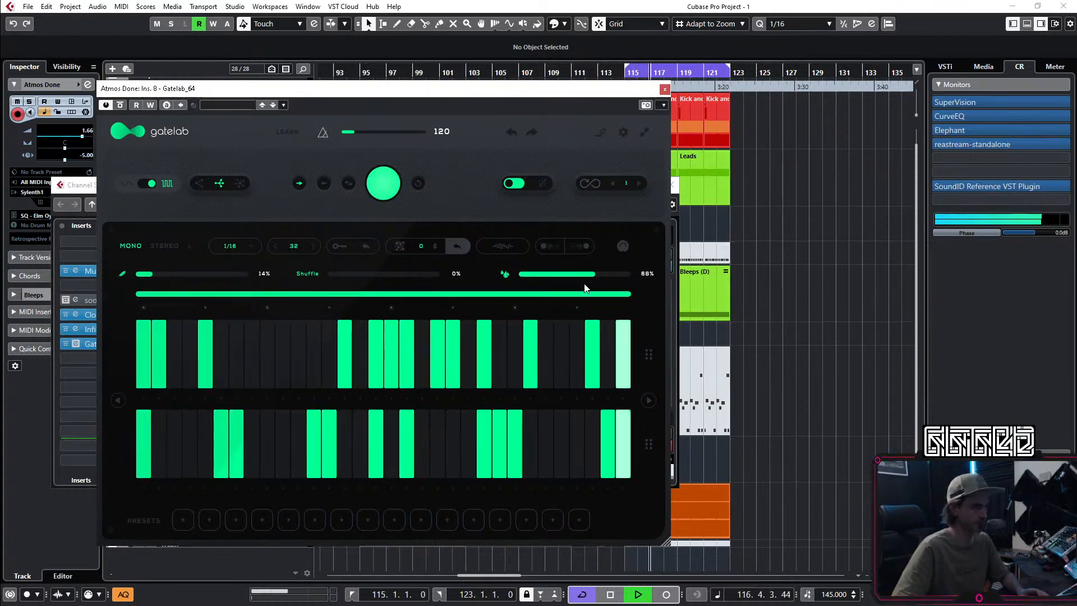
mouse_move(591, 276)
left_mouse_down()
mouse_move(582, 279)
mouse_move(610, 277)
left_mouse_up()
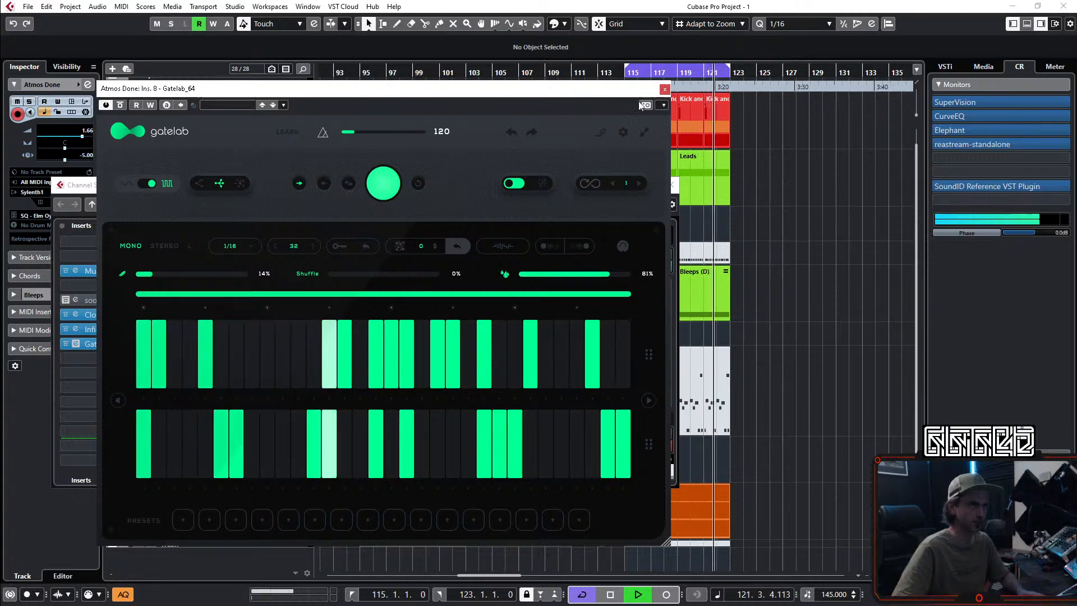
left_click_drag(163, 272, 201, 274)
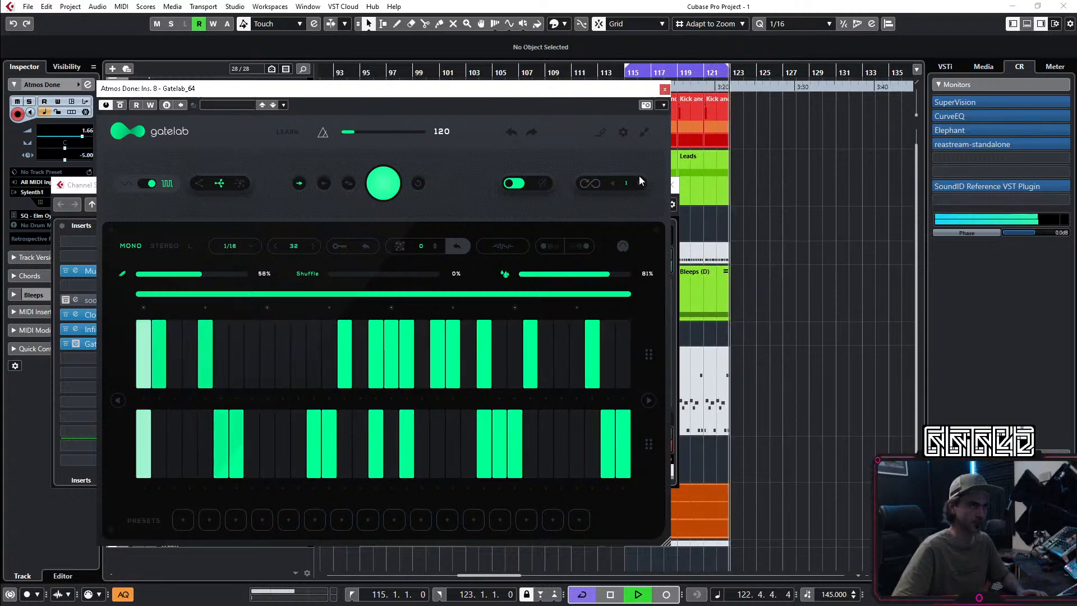
left_click(664, 89)
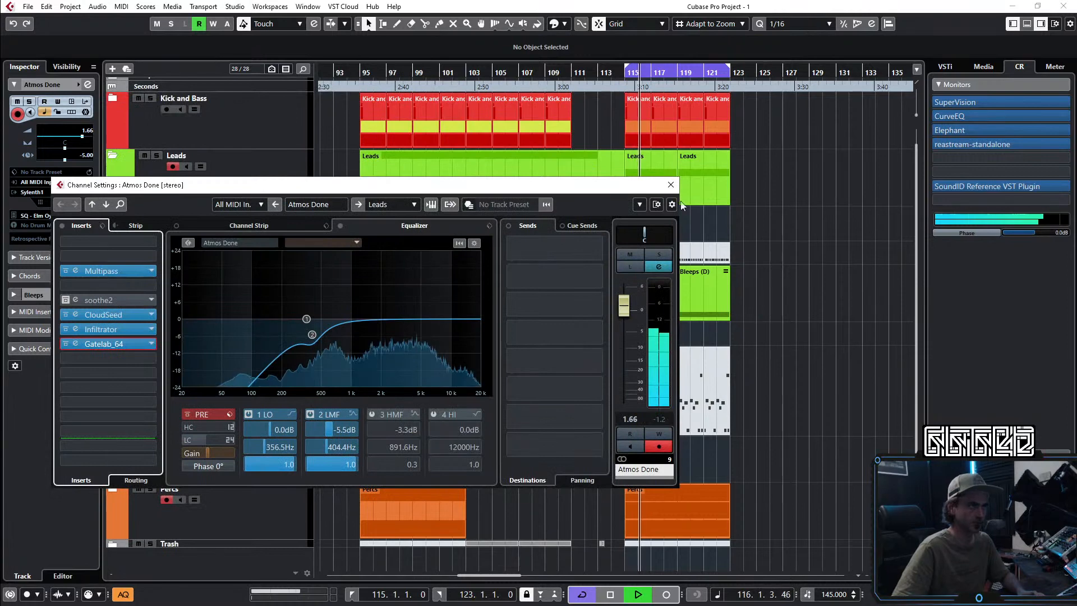
left_click(671, 186)
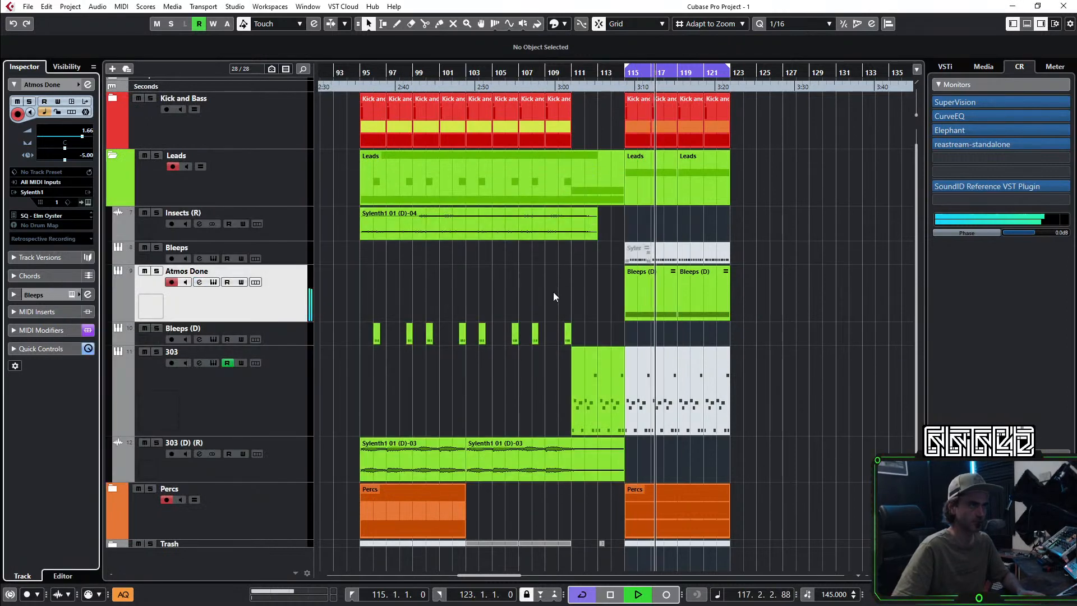
Step: Lower the Atmos Done track volume to -0.95 and unmute the 303 parts from bar 115 to bar 123
scroll(87, 134, "down", 3)
key("space")
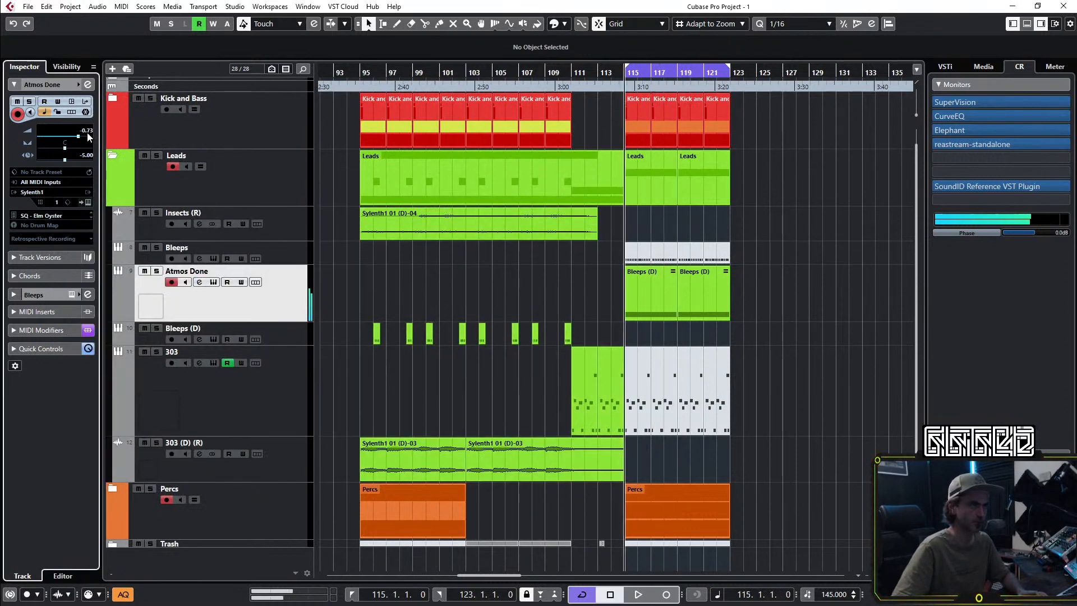
key("7")
left_click_drag(844, 371, 639, 405)
key("1")
left_click(770, 378)
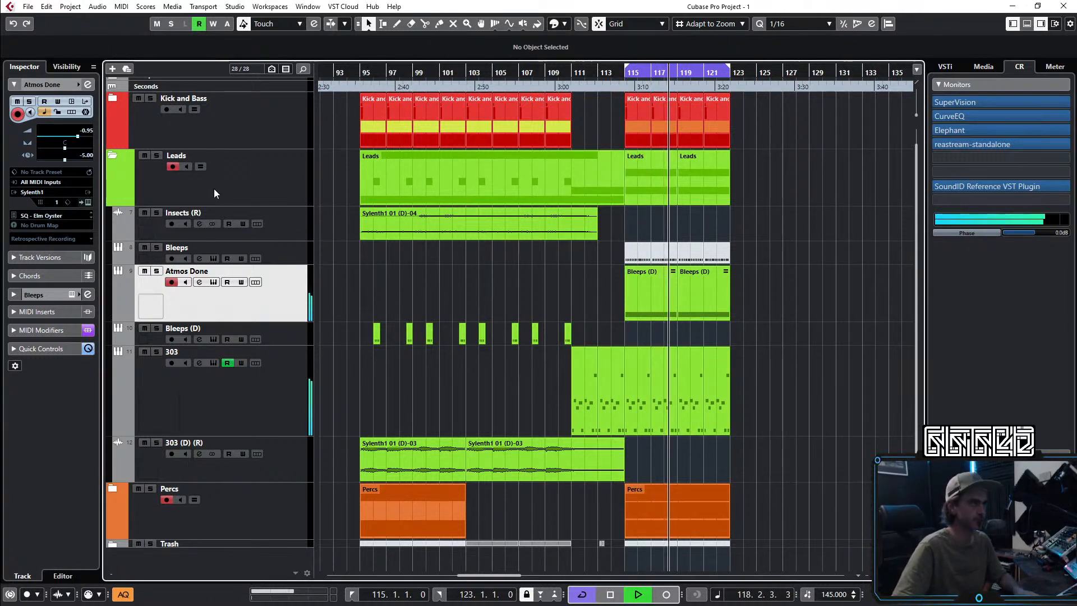
Step: Copy the two Atmos Done clips from bar 115 to bar 95 and repeat them up to bar 115
left_click_drag(801, 276, 676, 303)
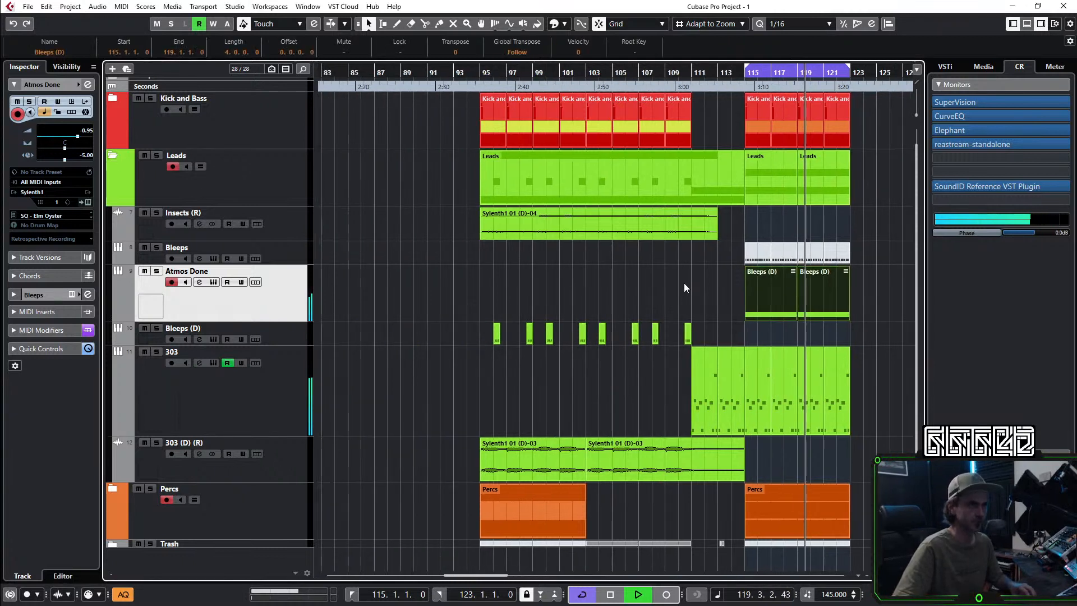
left_click_drag(766, 303, 500, 302)
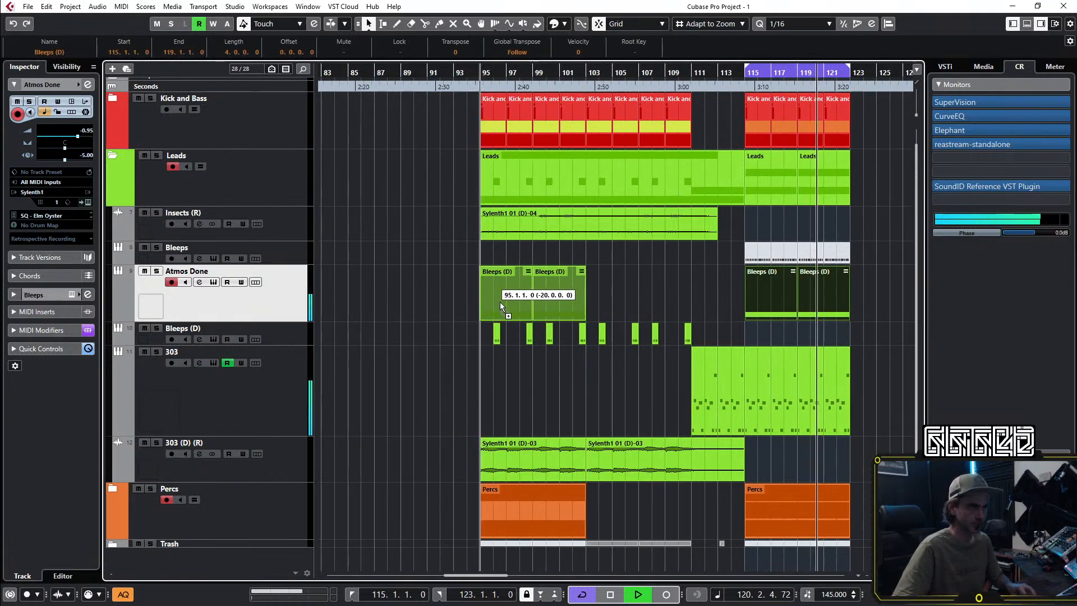
left_click(479, 68)
left_click(572, 301)
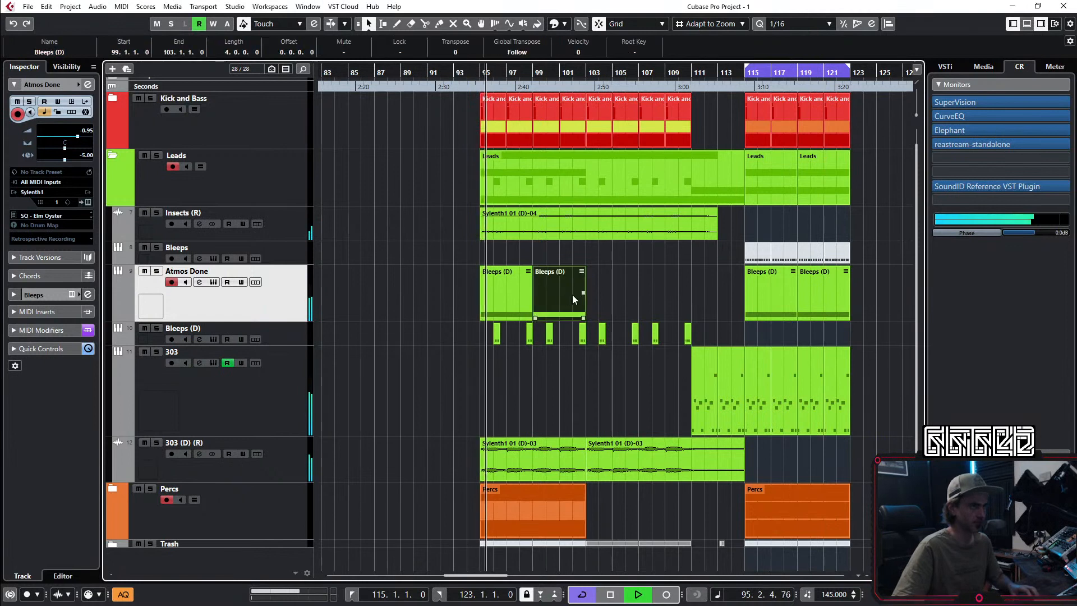
left_click_drag(584, 300, 697, 320)
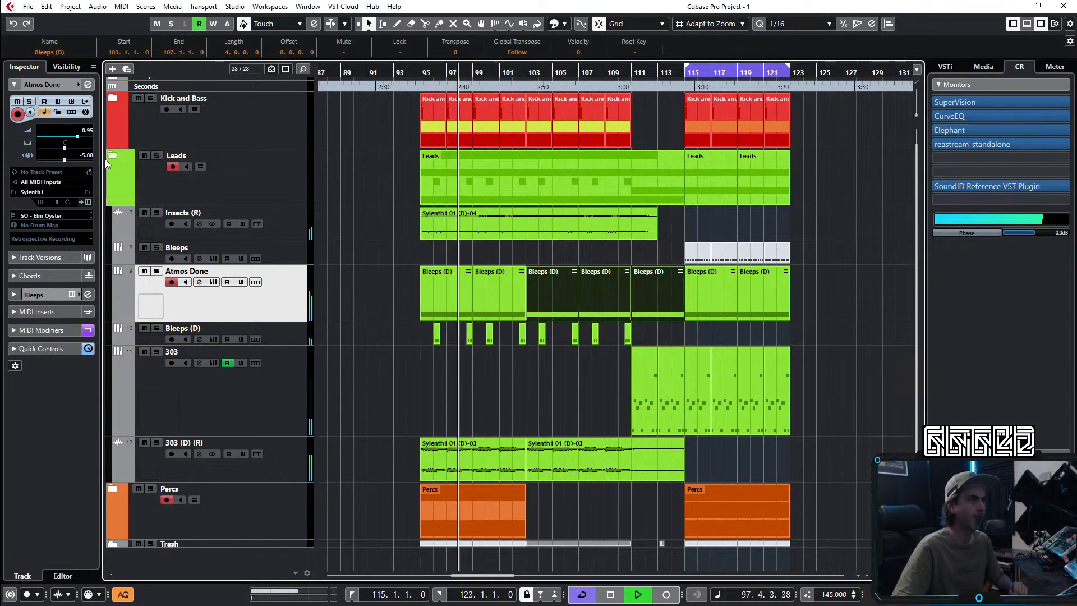
Step: Solo the Atmos Done track and reset its channel pre gain to 0.0 dB and volume to 0.00
left_click(88, 84)
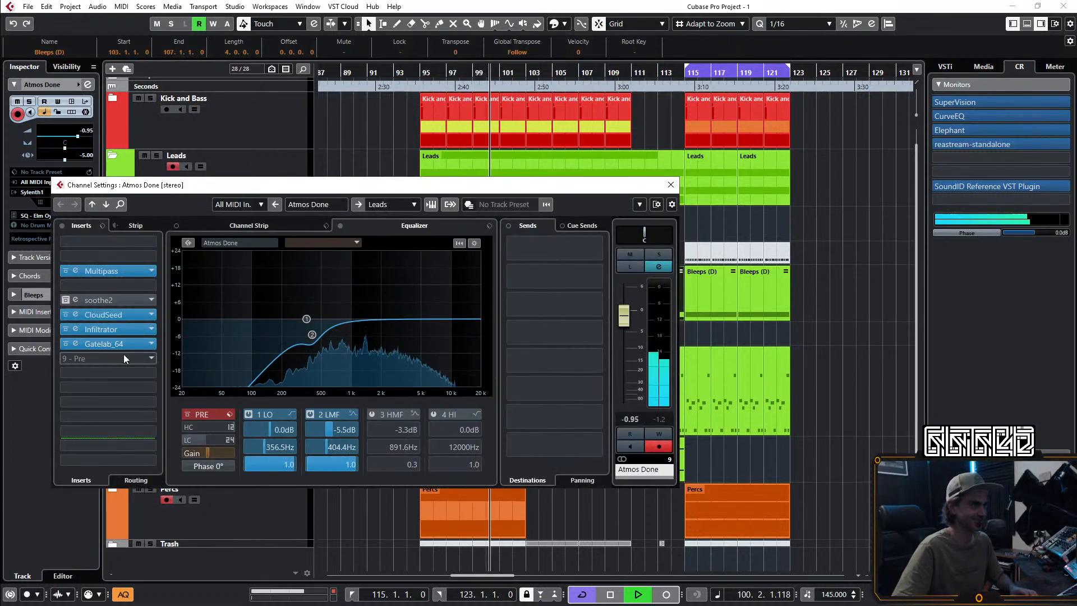
left_click(888, 334)
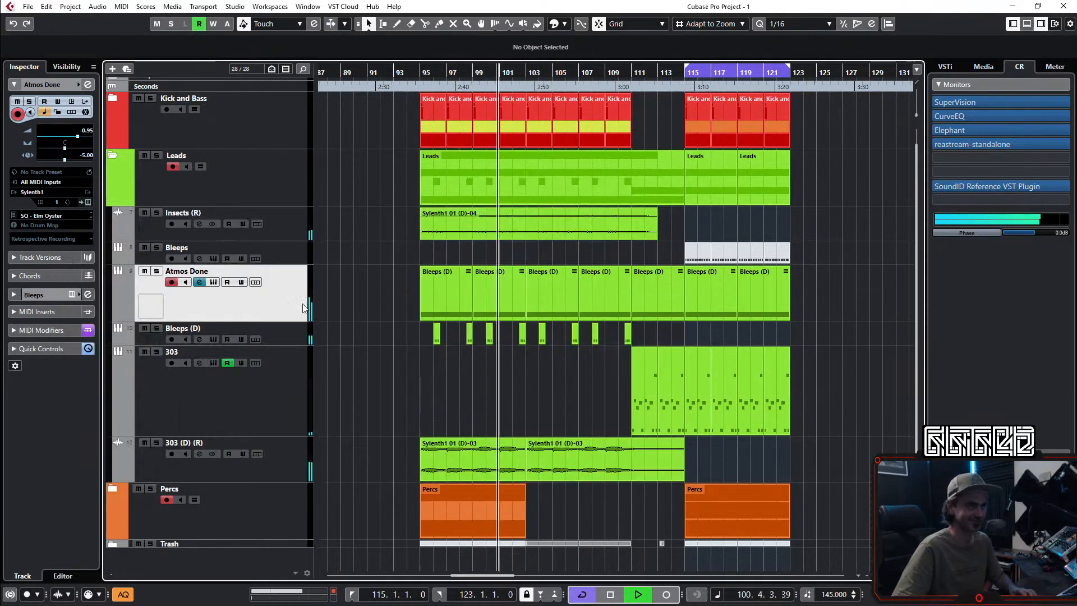
left_click(157, 272)
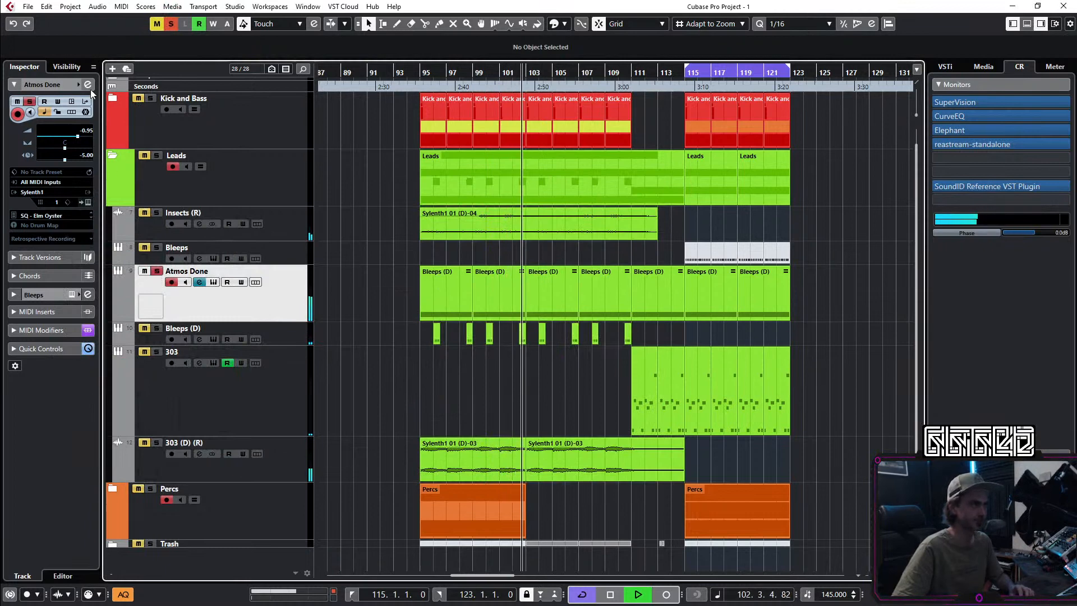
left_click(88, 85)
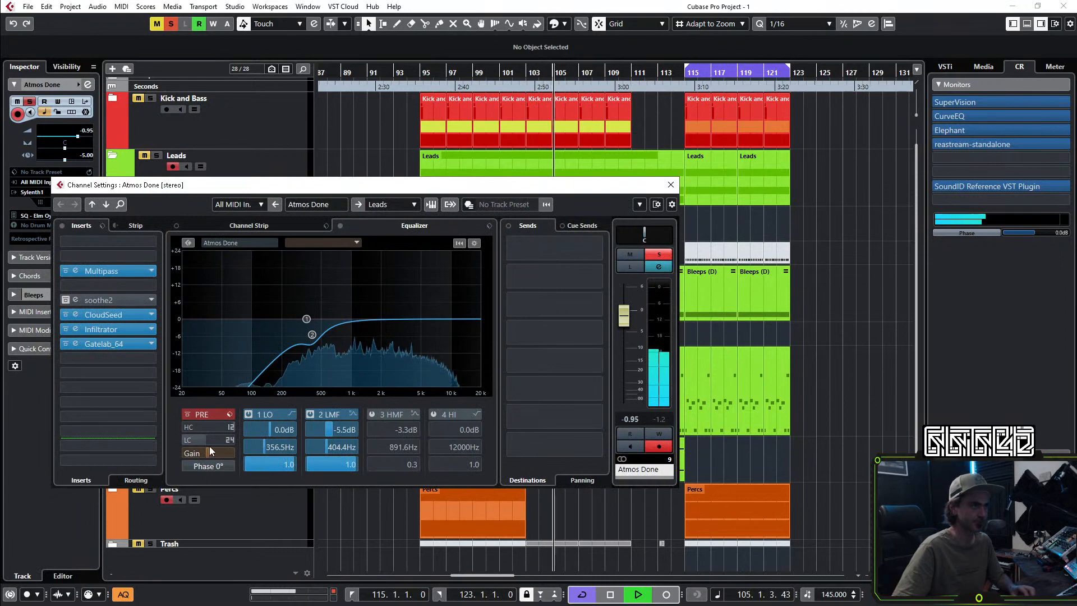
left_click(632, 321, "ctrl")
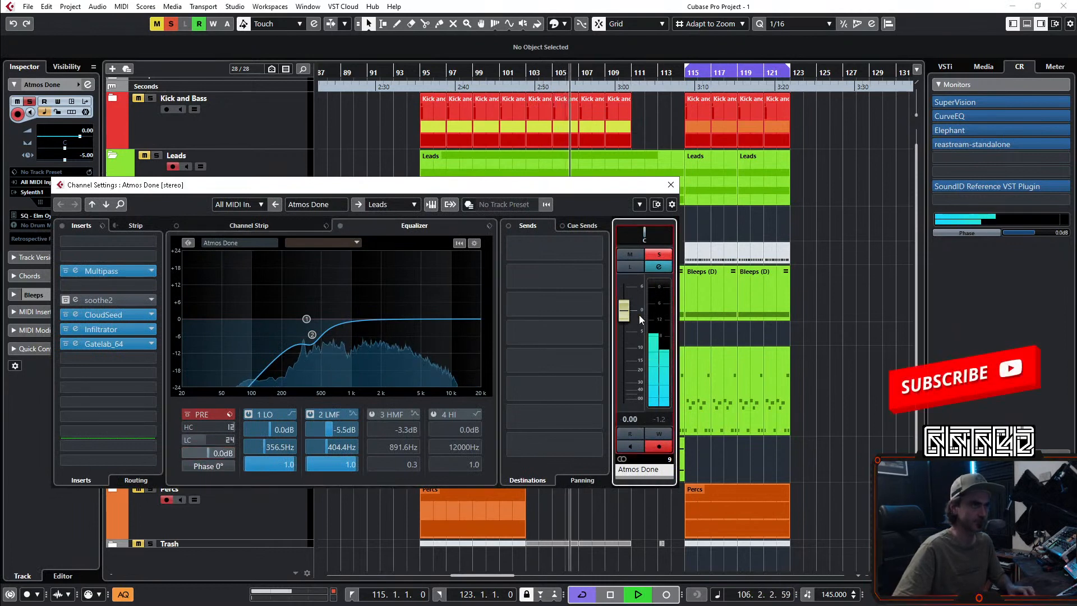
Step: Insert ColourCopy(x64) after Gatelab on the Atmos Done channel and shift its R delay head to a shorter delay
left_click(110, 359)
type("colo")
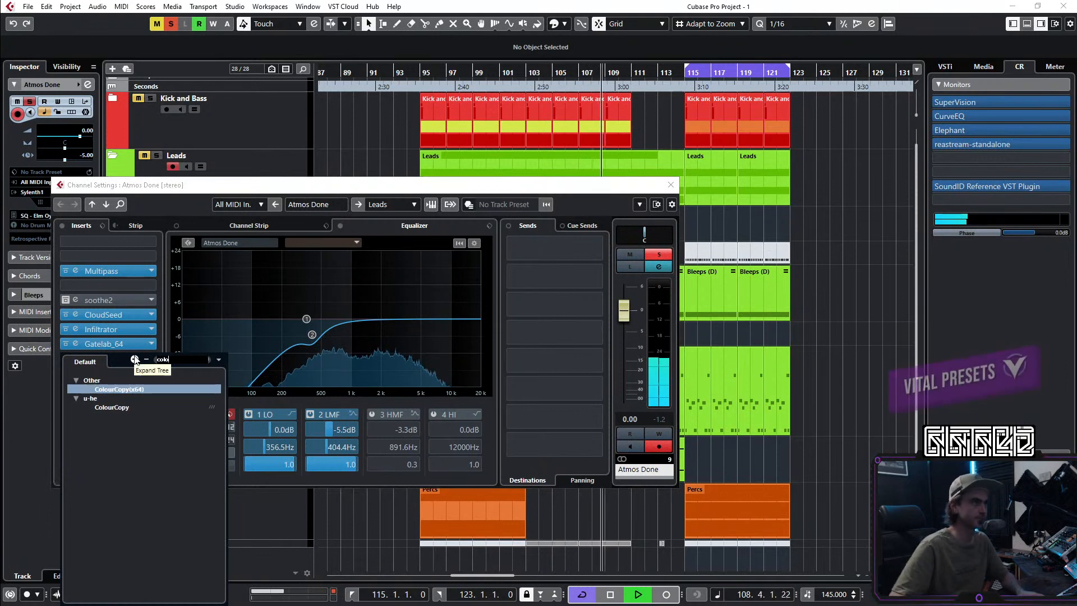
left_click(124, 390)
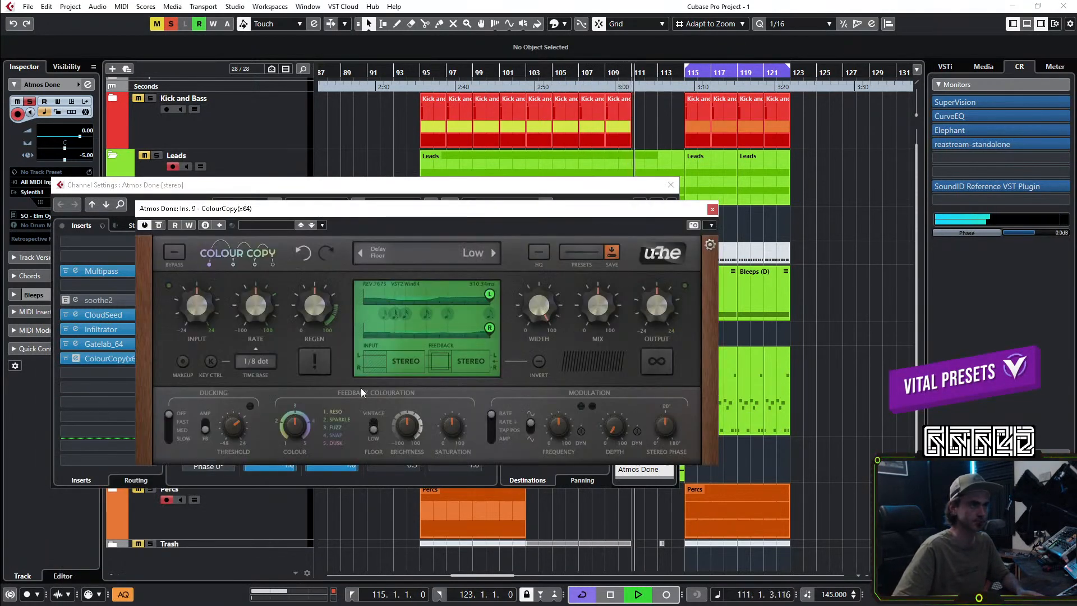
left_click_drag(463, 335, 449, 338)
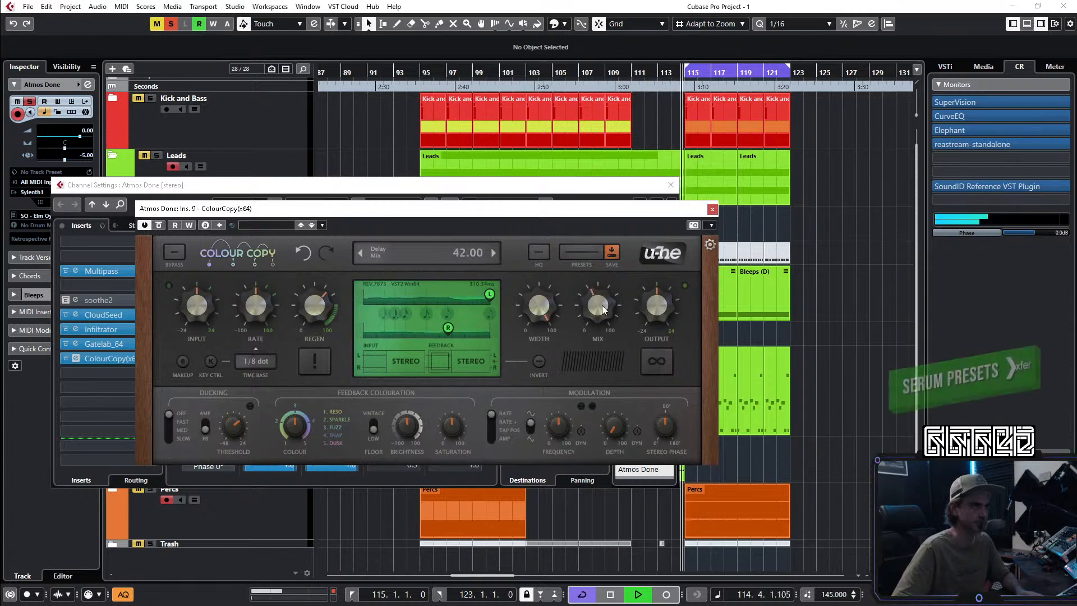
left_click(714, 211)
left_click(671, 185)
left_click(808, 238)
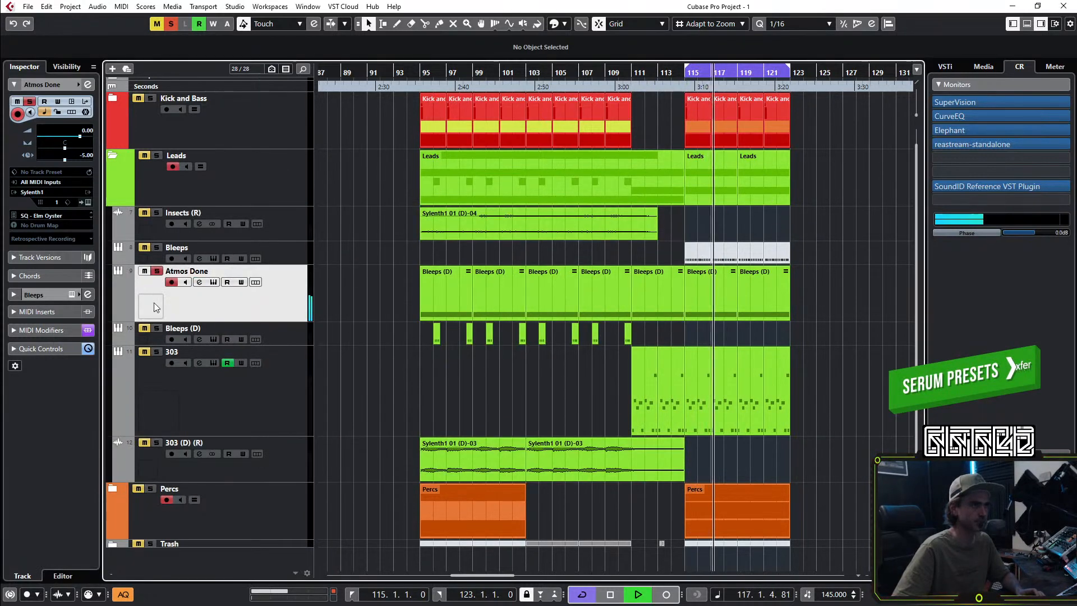
Step: Replay from bar 95 with Atmos Done unsoloed and mute its clip between bars 111 and 115
key("space")
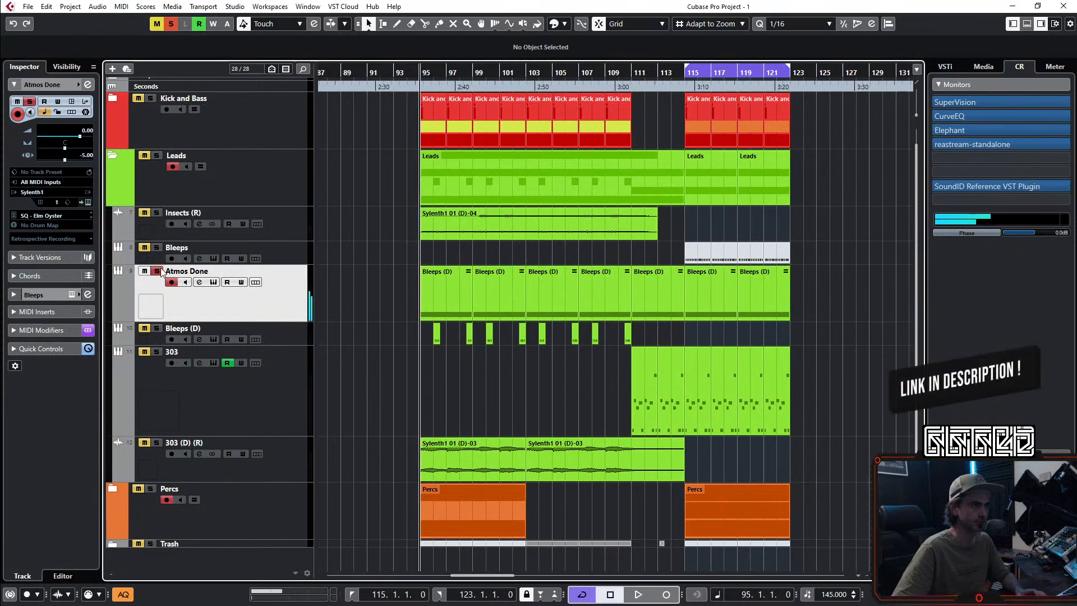
key("space")
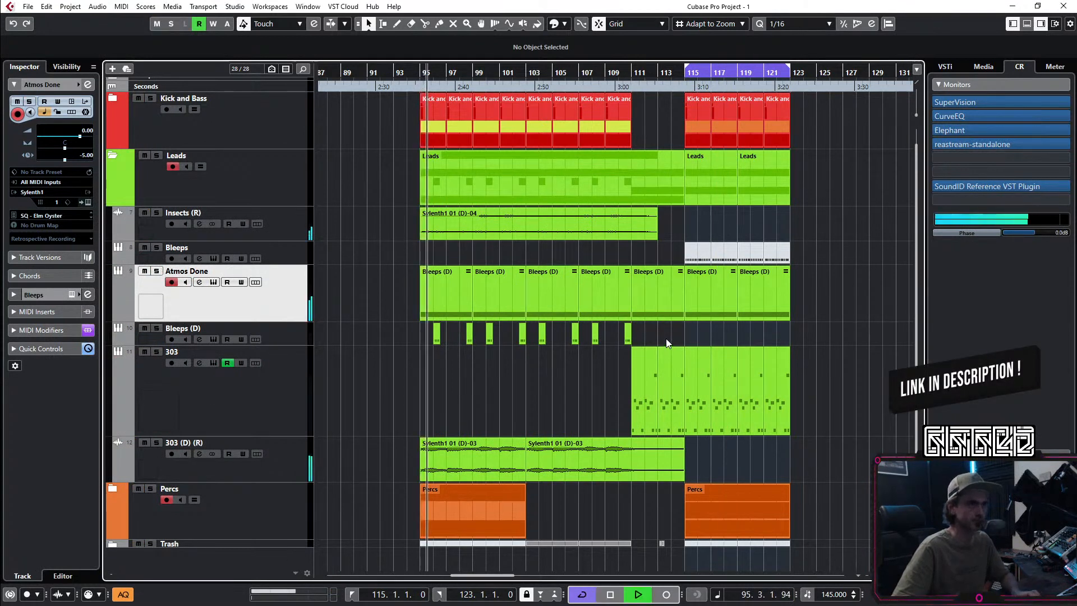
left_click(650, 284)
key("shift+m")
left_click(836, 255)
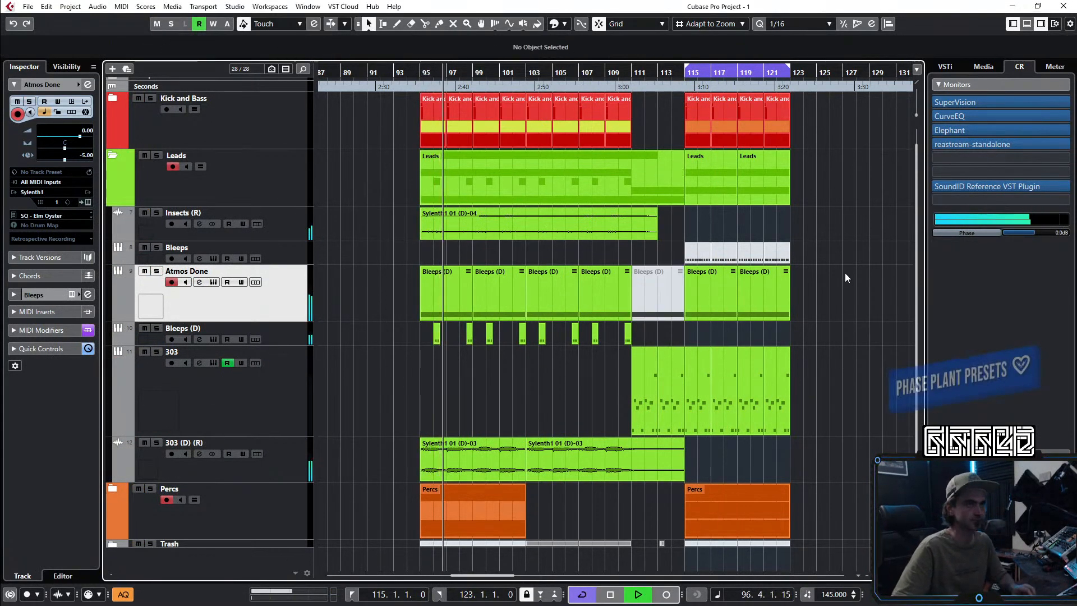
Step: Lower the 303 (D) (R) volume to -0.62 and enable a High Pass I filter at 186.5 Hz on its EQ low band
left_click(285, 468)
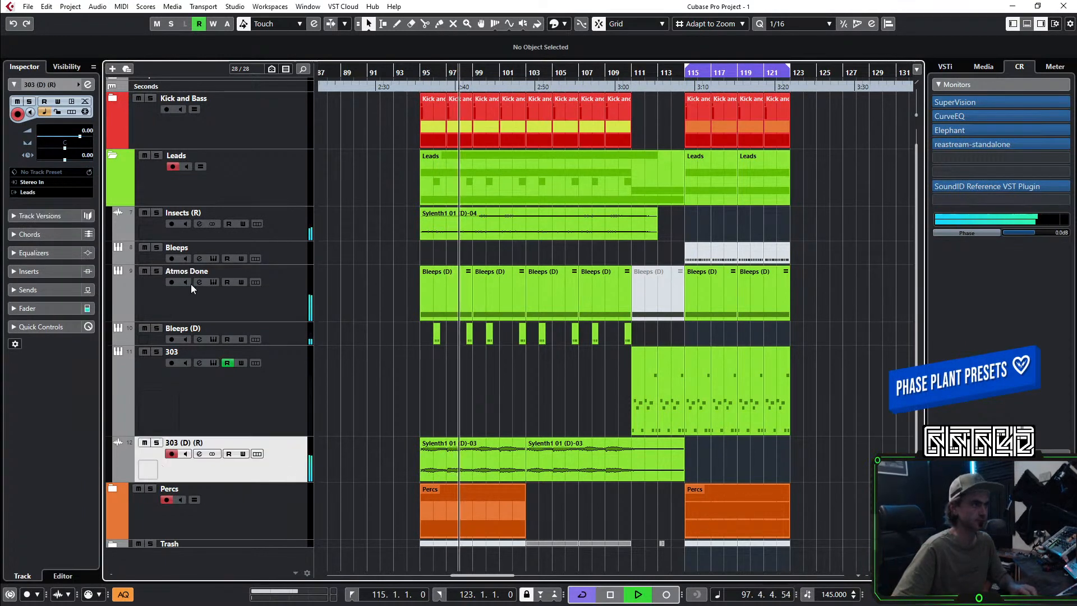
left_click(88, 85)
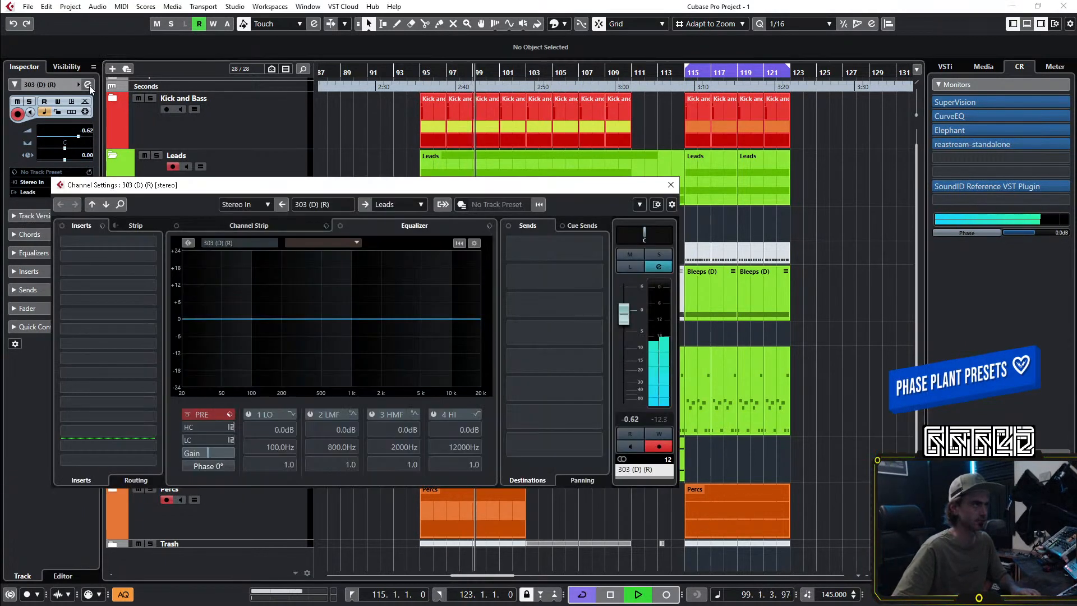
left_click(292, 414)
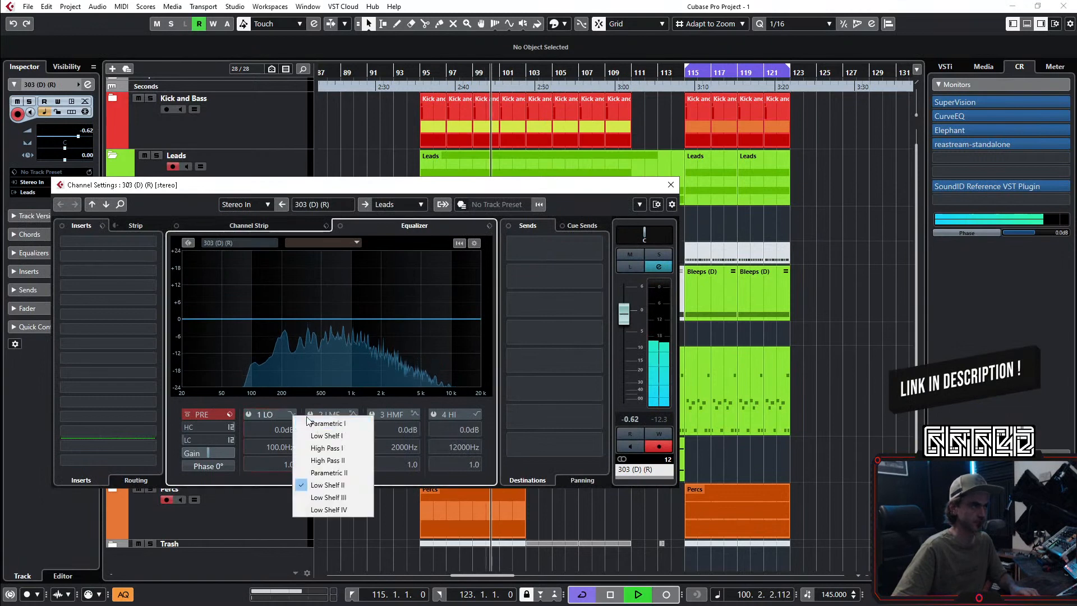
left_click(326, 448)
left_click(248, 414)
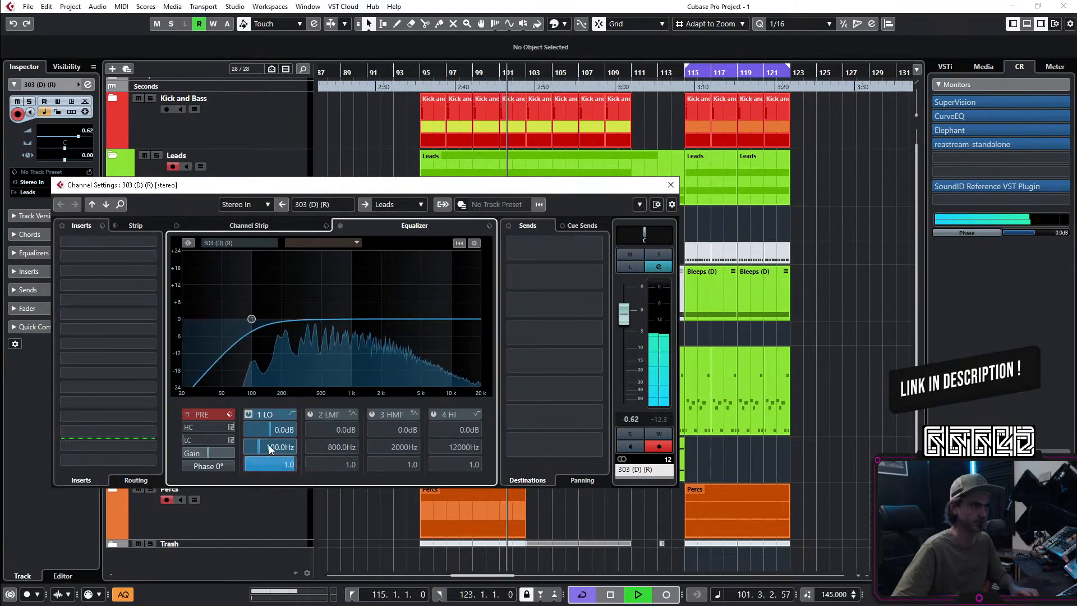
left_click_drag(286, 430, 291, 419)
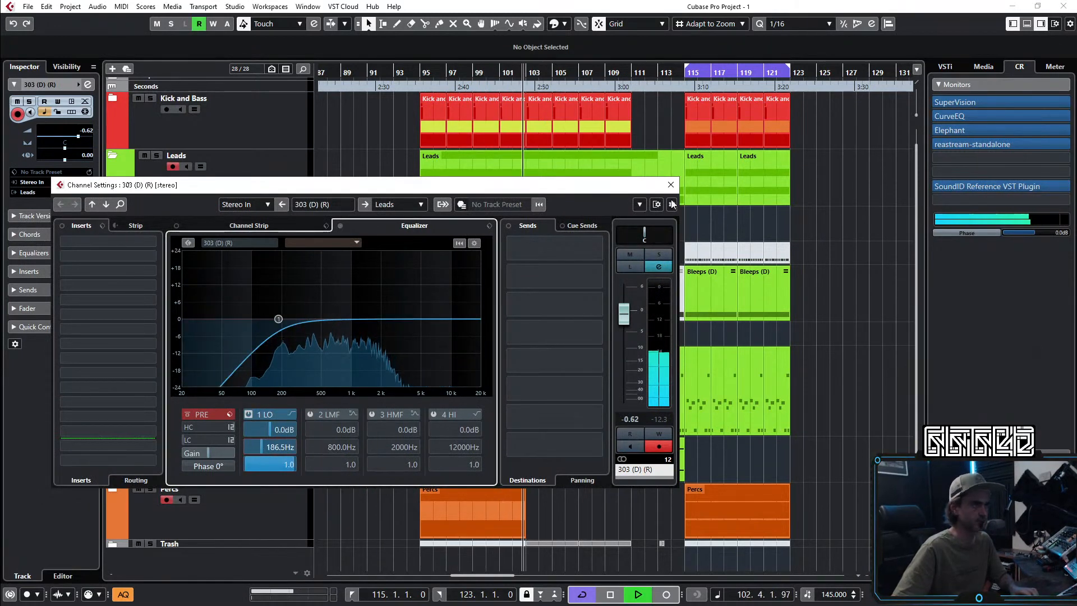
left_click(671, 185)
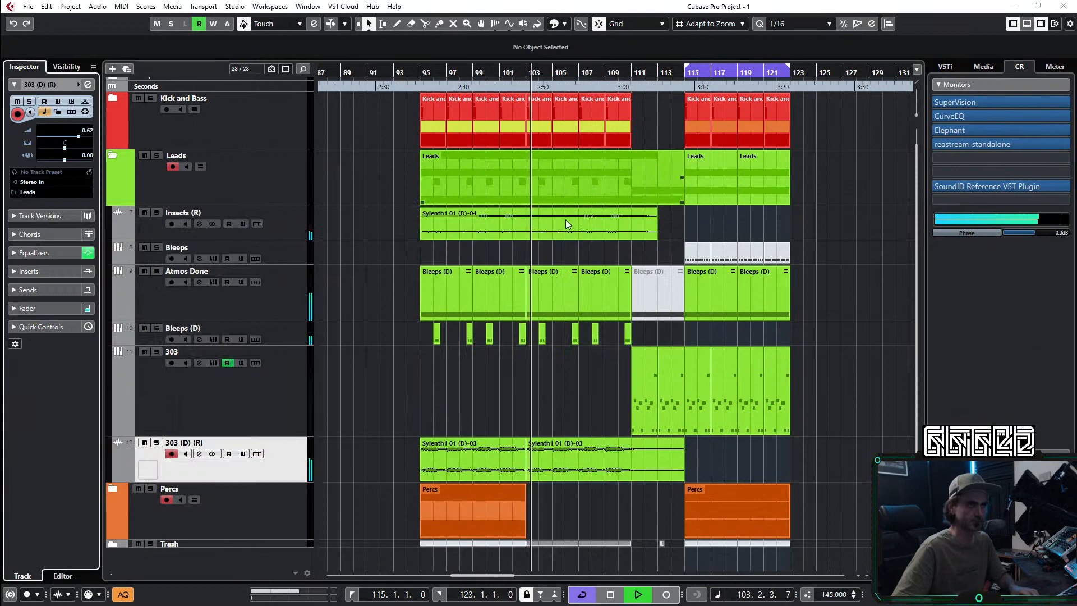
Step: Lower the Atmos Done channel volume to -0.83
left_click(284, 300)
left_click(88, 84)
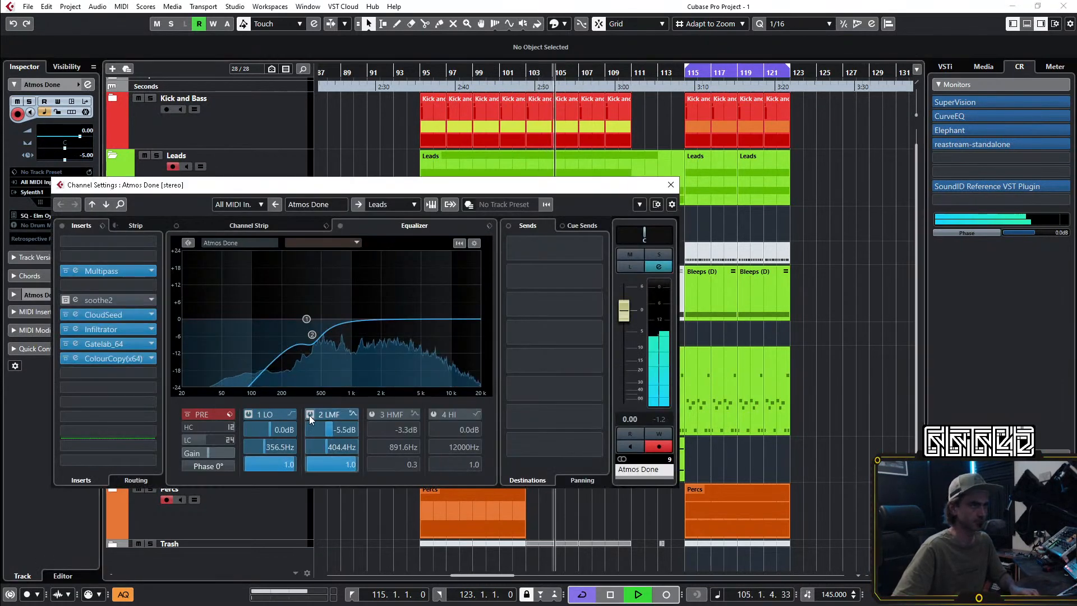
mouse_move(189, 443)
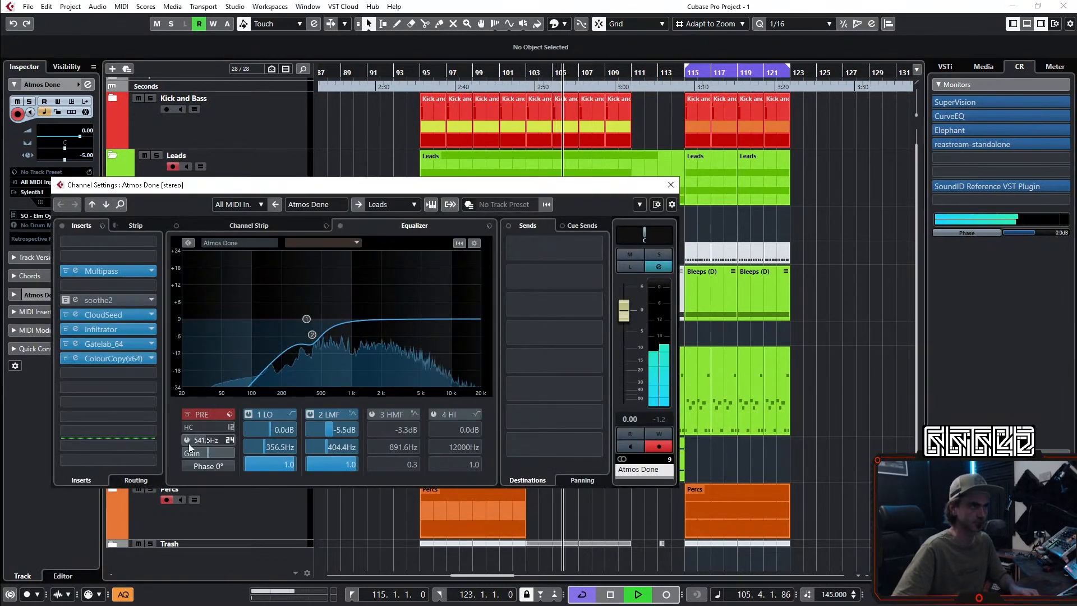
left_click(267, 446)
left_click_drag(632, 312, 630, 313)
left_click(671, 185)
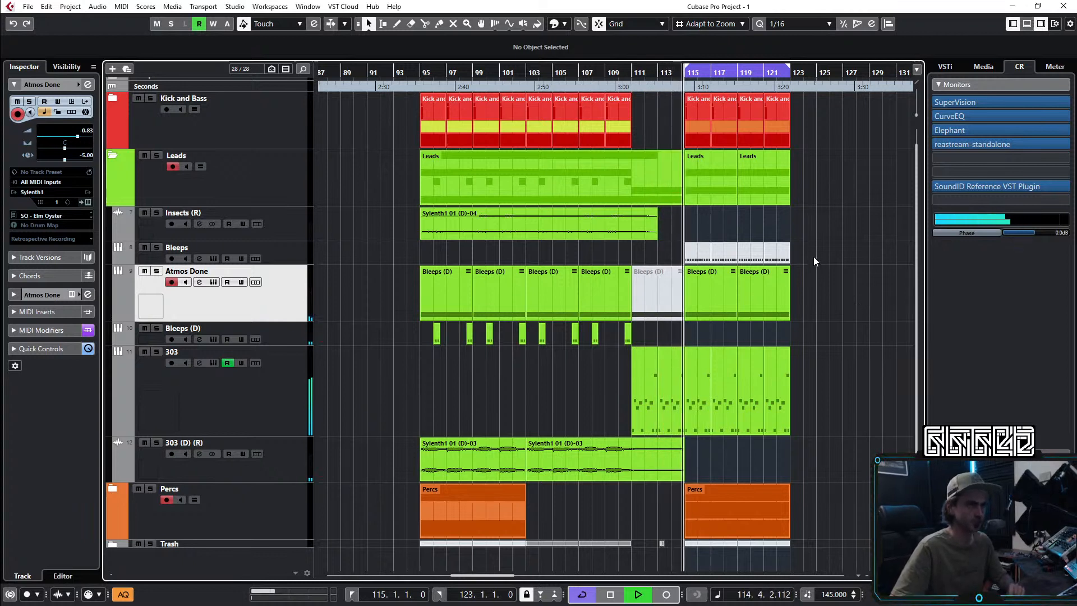
Step: Delete the muted Atmos Done clip at bar 111, render the remaining clips to an audio track, and enlarge that track's height
scroll(832, 251, "right", 1)
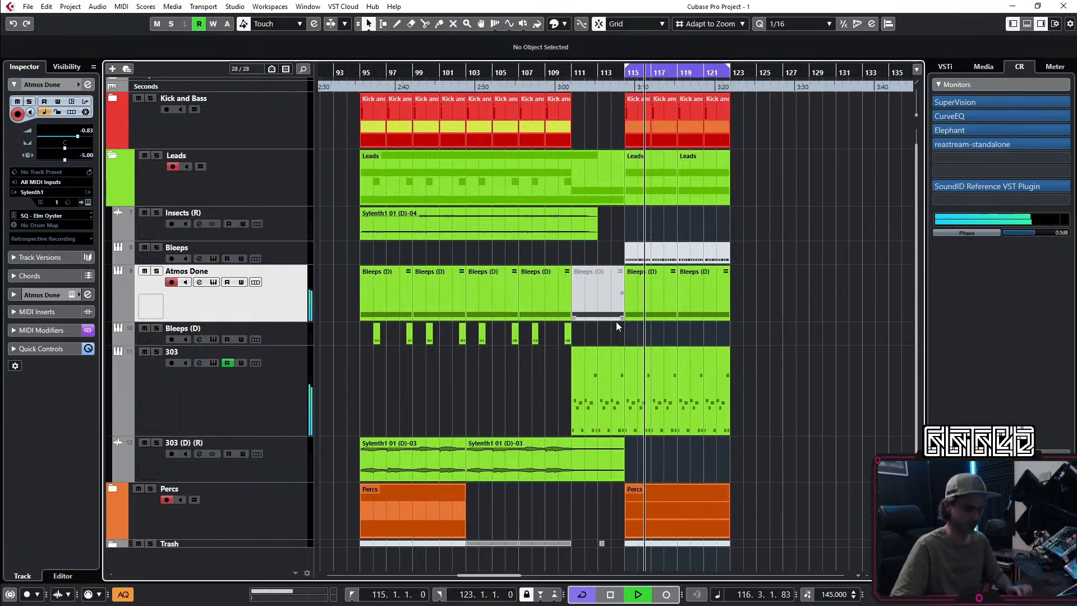
key("space")
left_click(596, 310)
key("Delete")
left_click_drag(749, 297, 379, 311)
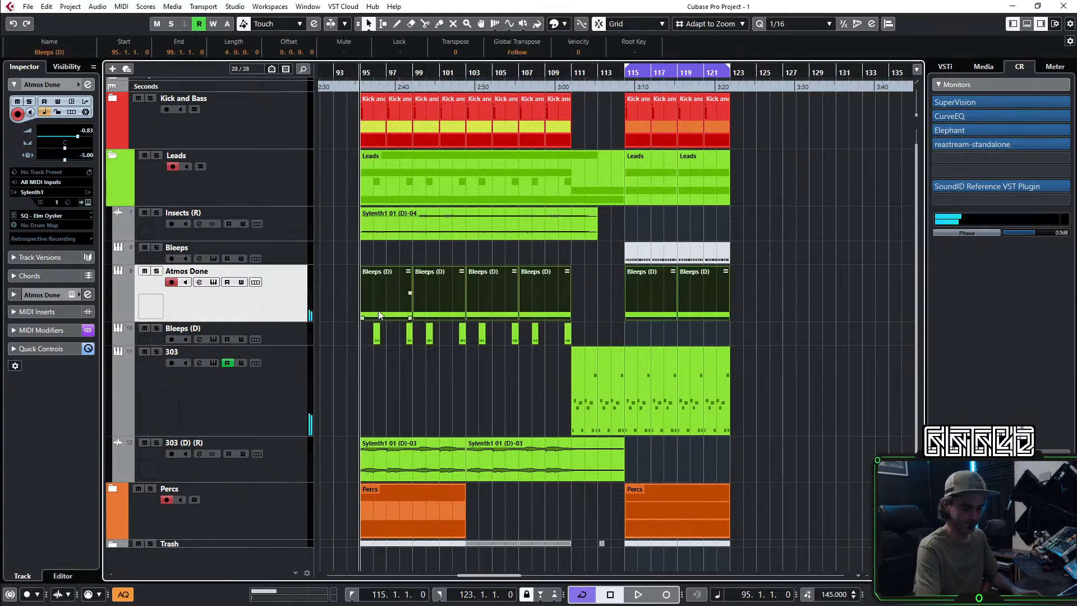
key("alt+r")
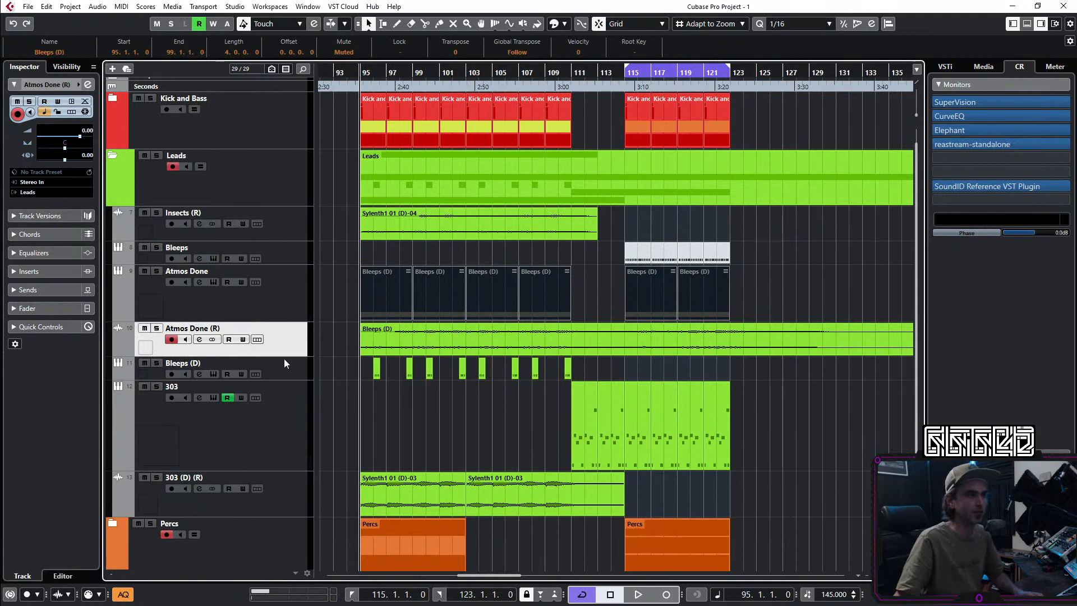
left_click_drag(278, 355, 272, 383)
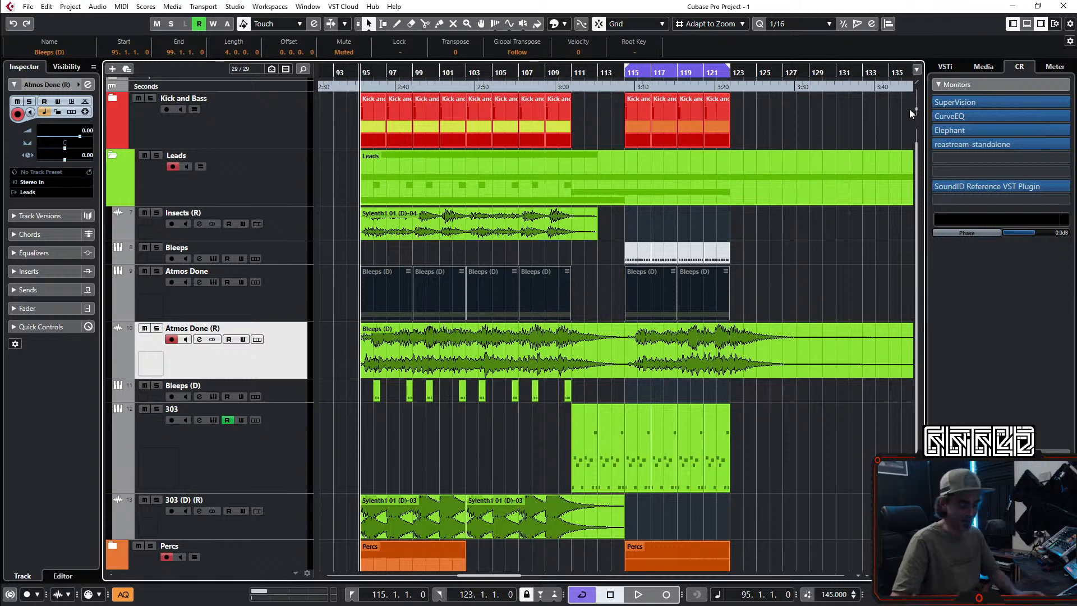
Step: Split the rendered Atmos Done (R) audio at bar 115
key("3")
left_click(618, 373)
key("ctrl+z")
left_click(628, 366)
key("1")
scroll(650, 366, "up", 5)
scroll(644, 371, "up", 1)
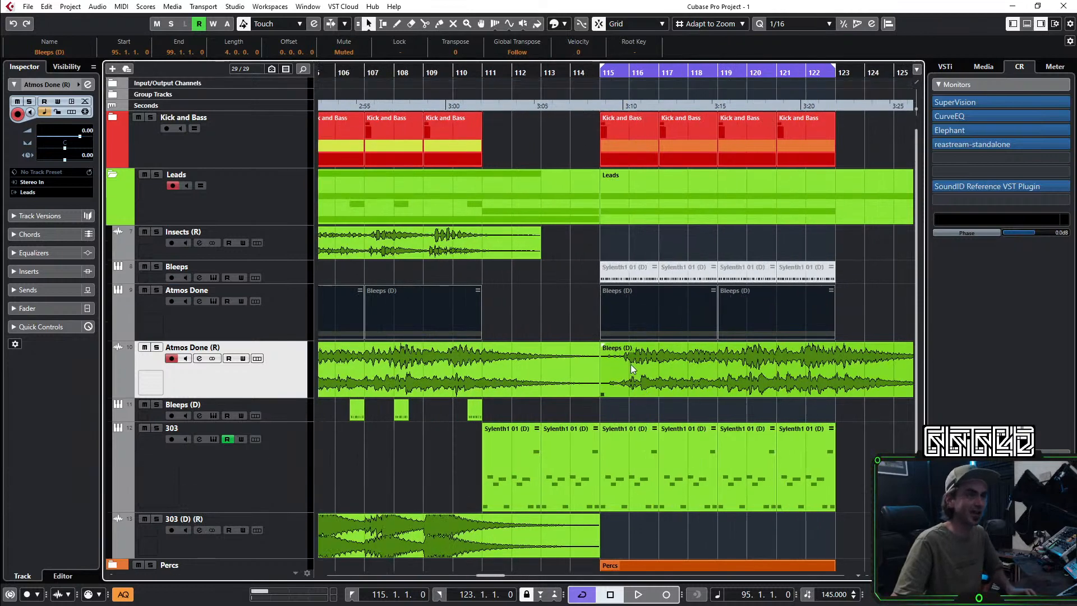
Step: Resize the two Atmos Done (R) clips to overlap from bar 114 to 114.3 and crossfade the overlap
scroll(640, 388, "left", 1)
left_click_drag(701, 378, 657, 372)
left_click(636, 331)
left_click_drag(596, 395, 620, 394)
left_click(618, 401)
left_click(580, 366)
key("x")
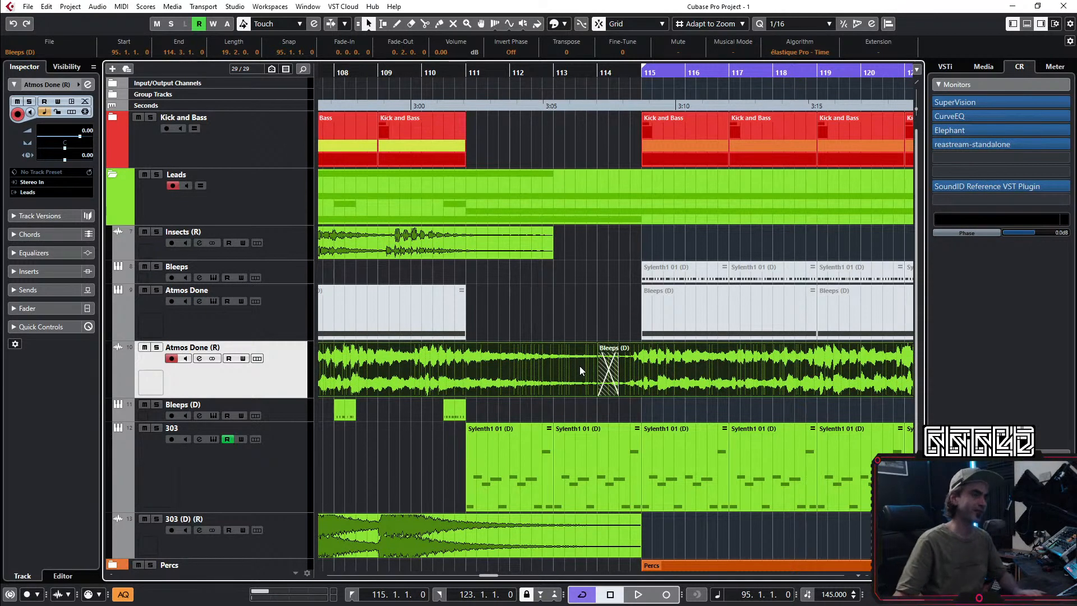
left_click(567, 294)
Step: Trim the end of the second Atmos Done (R) clip to bar 129
scroll(604, 294, "down", 2)
scroll(639, 293, "down", 2)
left_click(783, 373)
key("3")
key("1")
left_click_drag(913, 346, 793, 346)
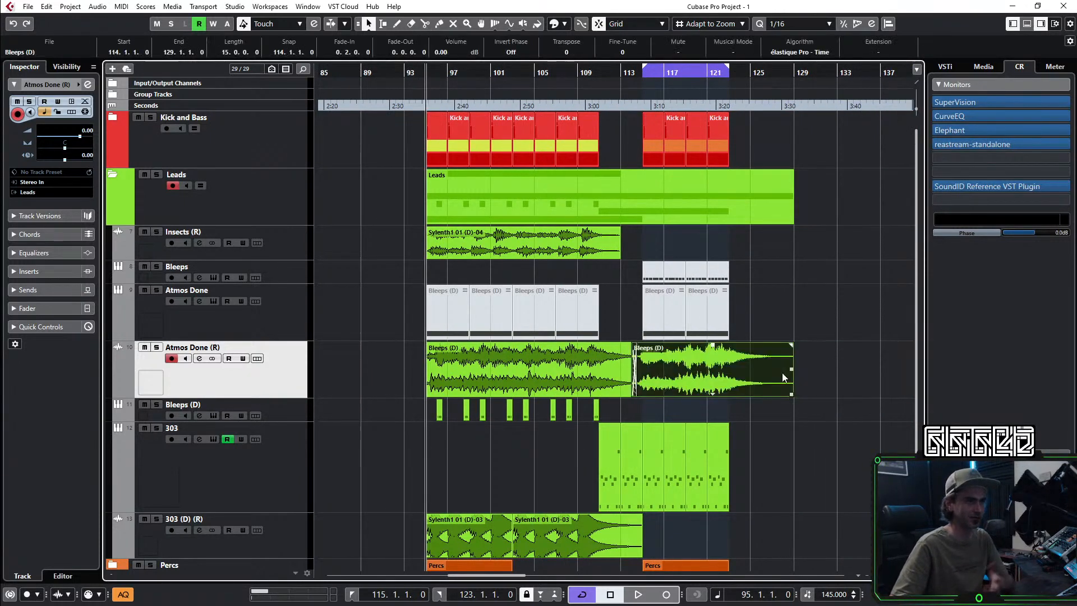
left_click(786, 331)
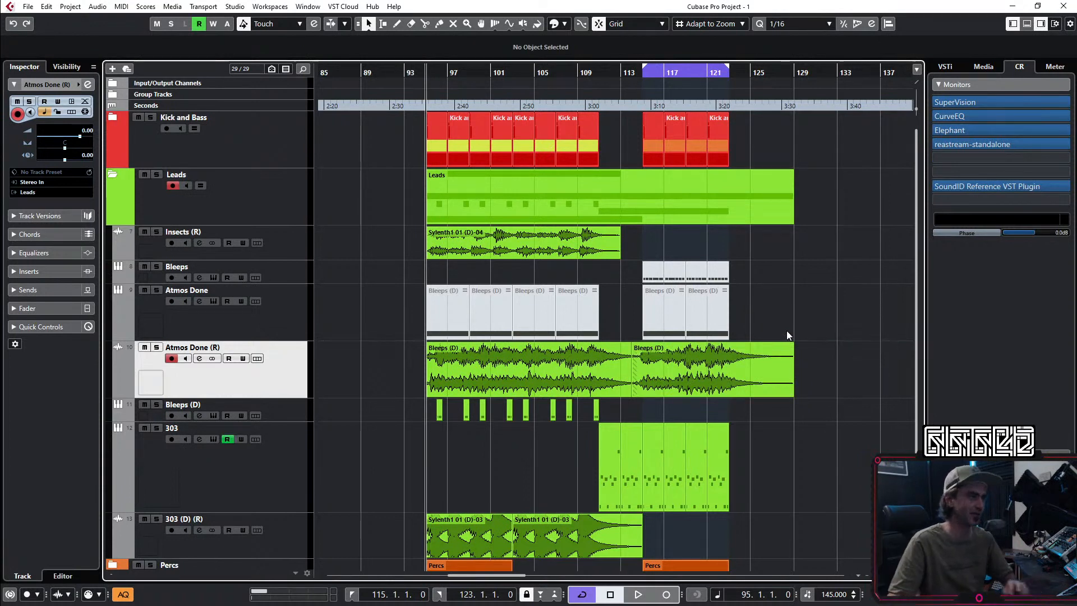
Step: Play the arrangement from bar 95 and lower the Atmos Done (R) volume to -1.75
key("space")
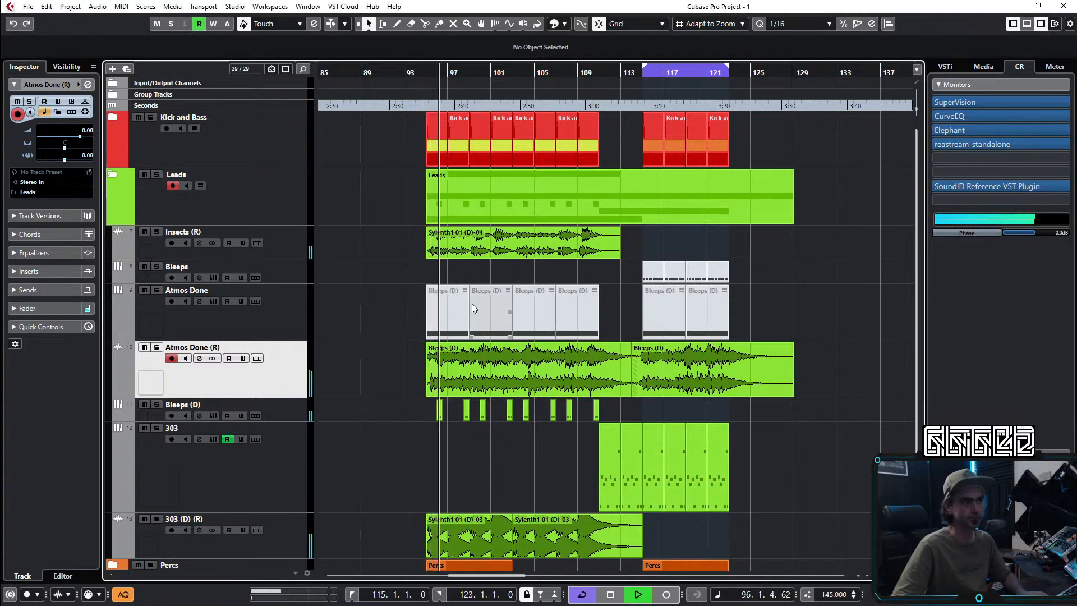
scroll(88, 132, "down", 4)
scroll(89, 134, "down", 3)
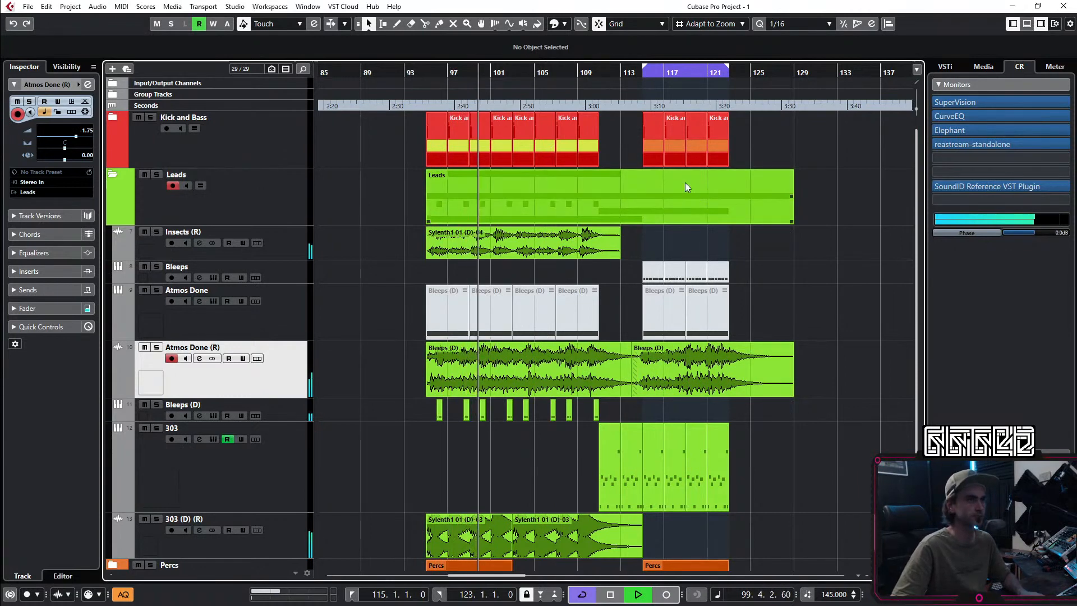
Step: Disable the original Atmos Done instrument track and shrink its row to minimum height
left_click(88, 83)
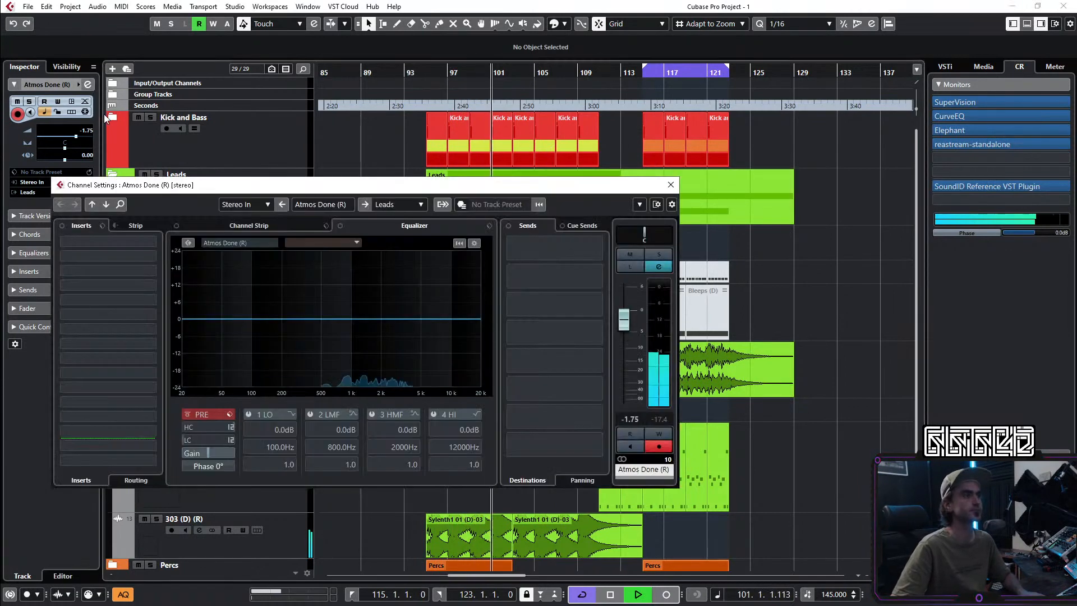
left_click(88, 83)
right_click(266, 320)
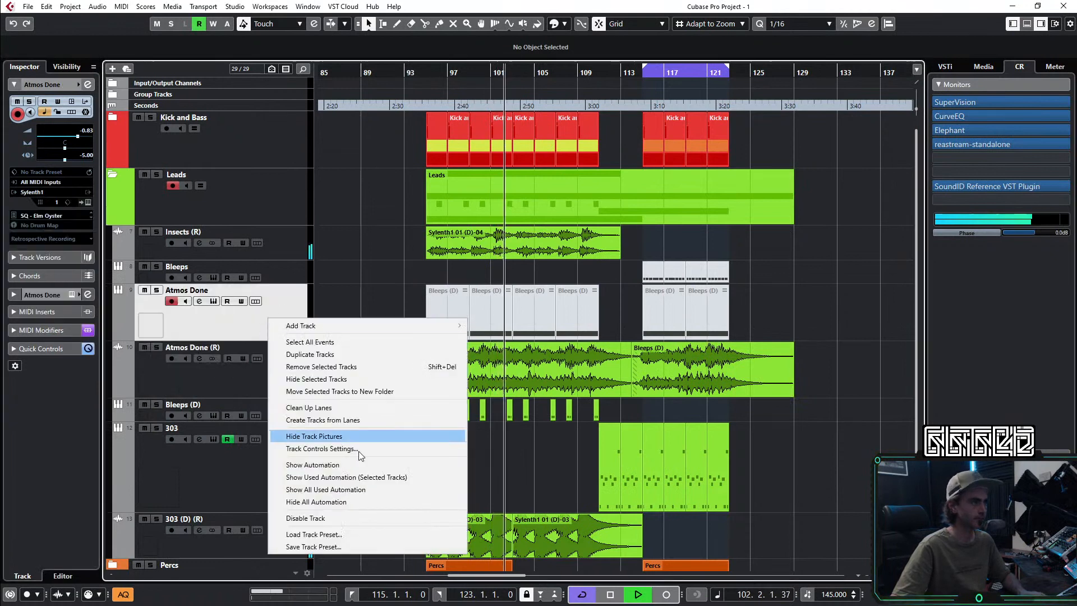
left_click(343, 517)
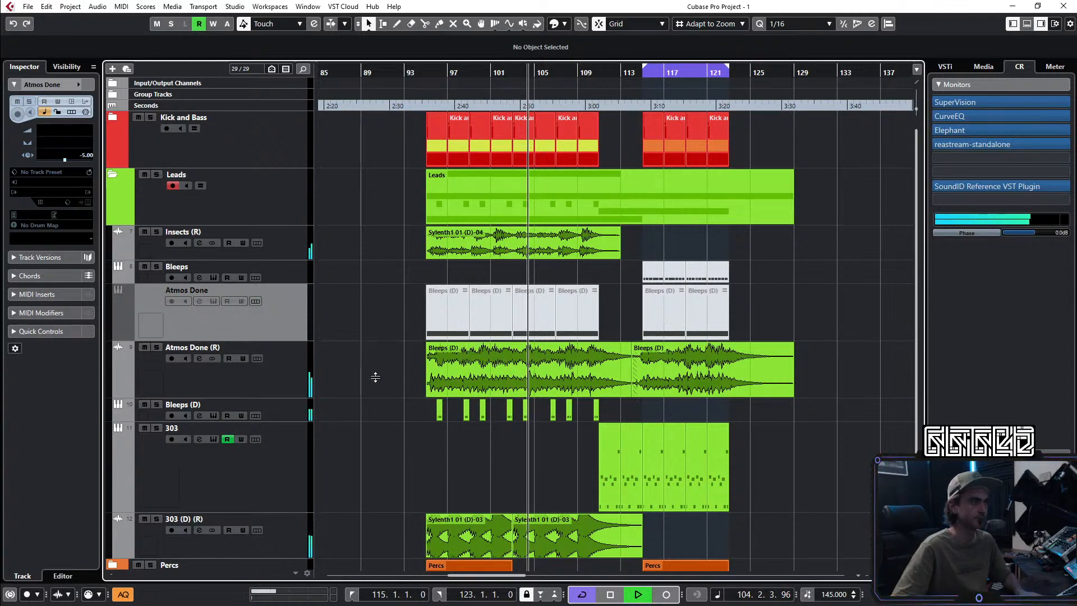
key("space")
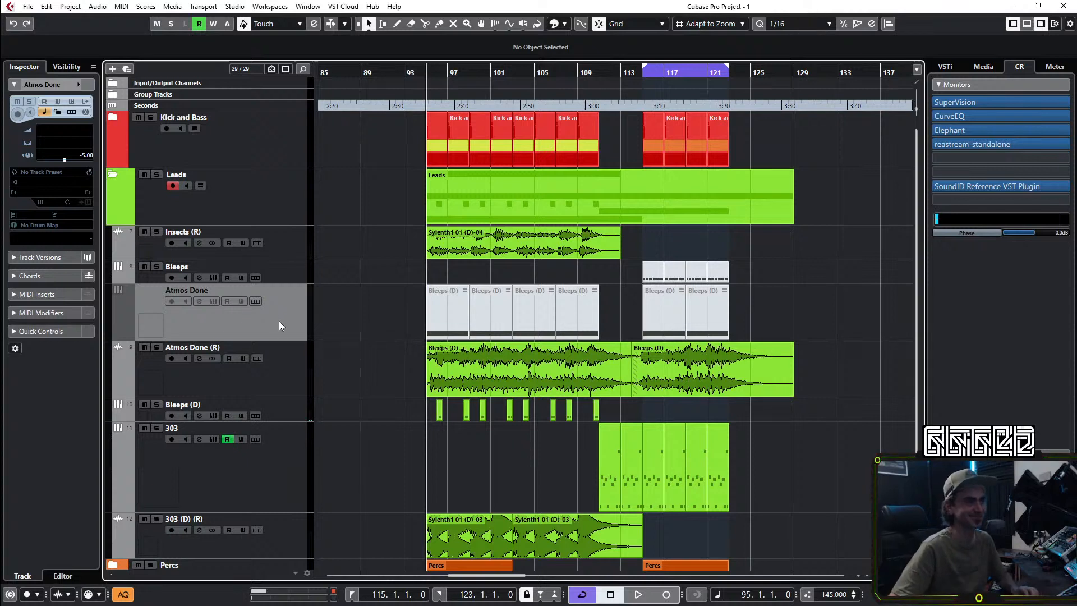
left_click_drag(276, 341, 292, 286)
key("space")
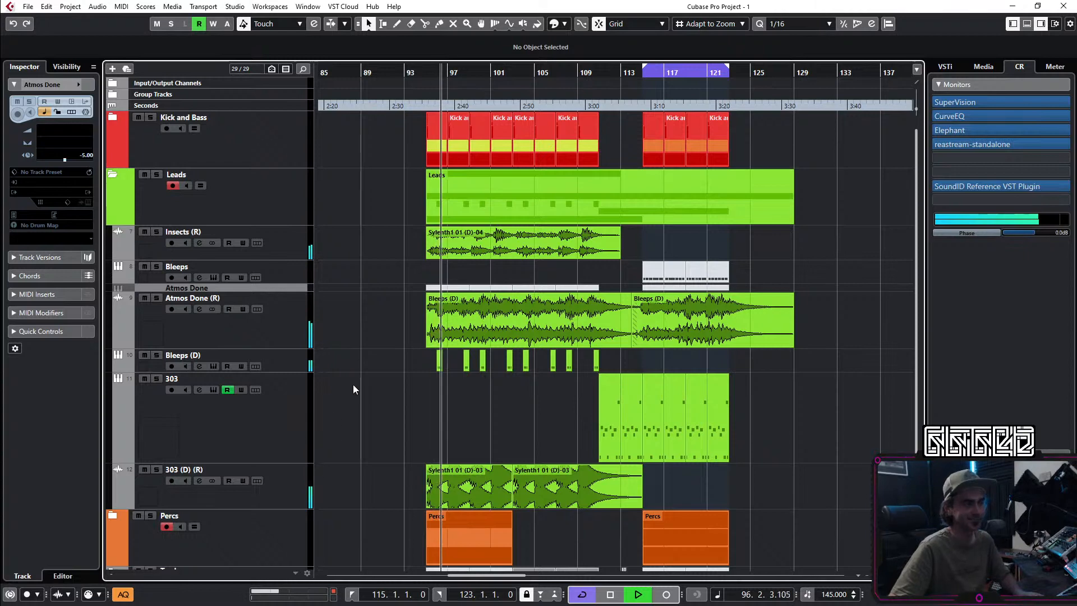
Step: Equalize Atmos Done (R) with a -3.1 dB cut at 466.4 Hz and a low-band high-pass at 317.5 Hz
left_click(278, 331)
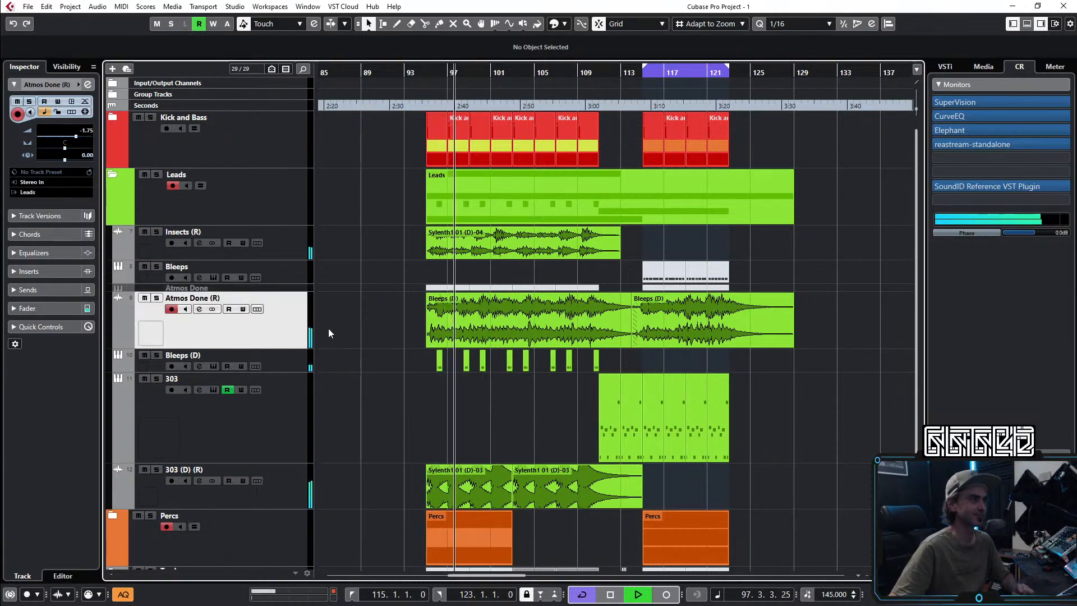
left_click(88, 84)
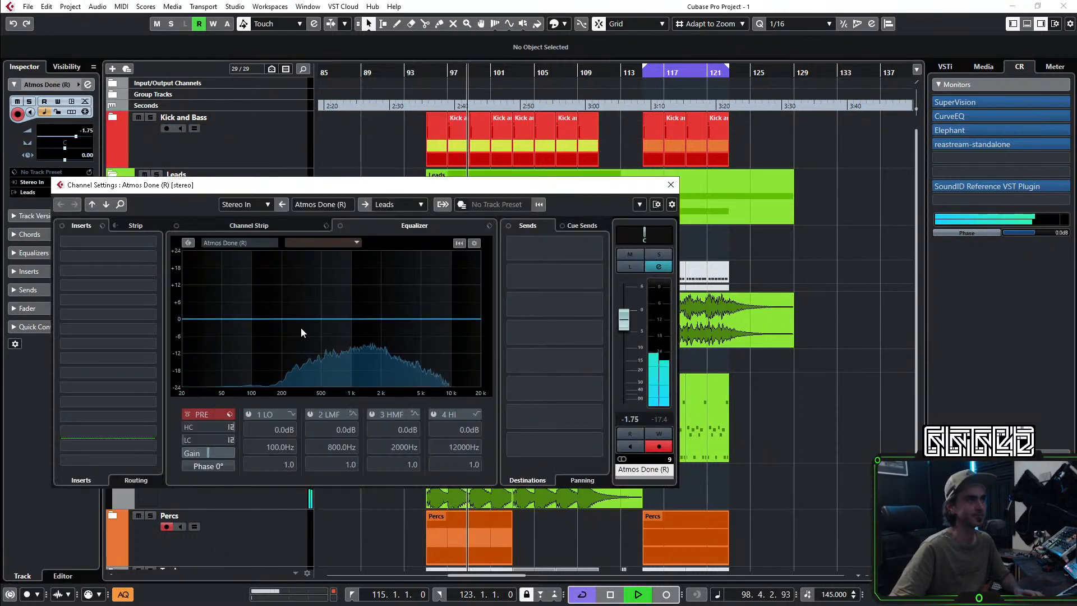
left_click_drag(292, 326, 318, 328)
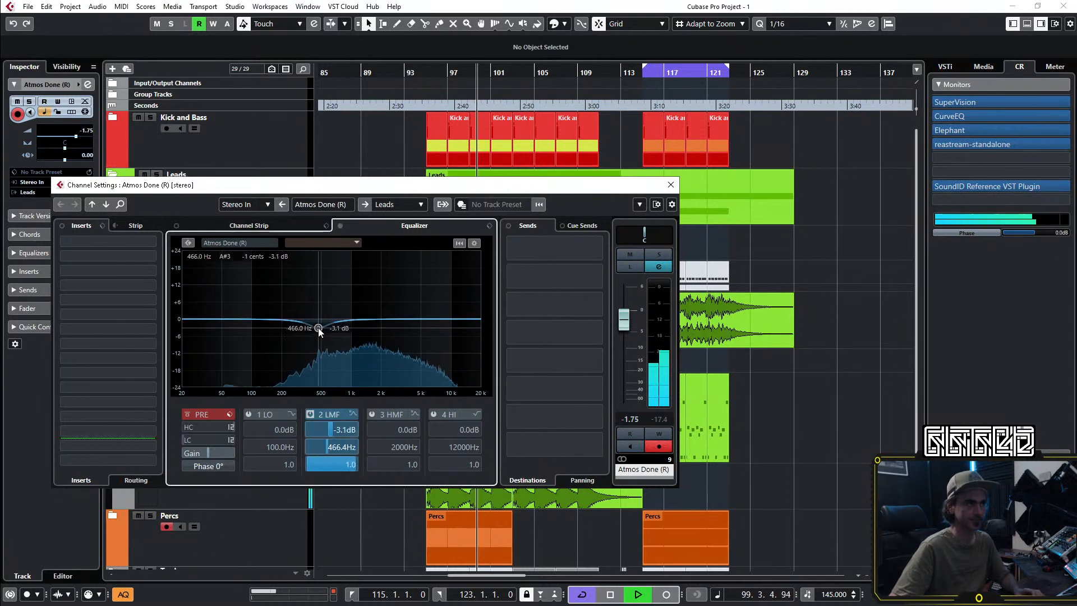
left_click(292, 413)
left_click(317, 442)
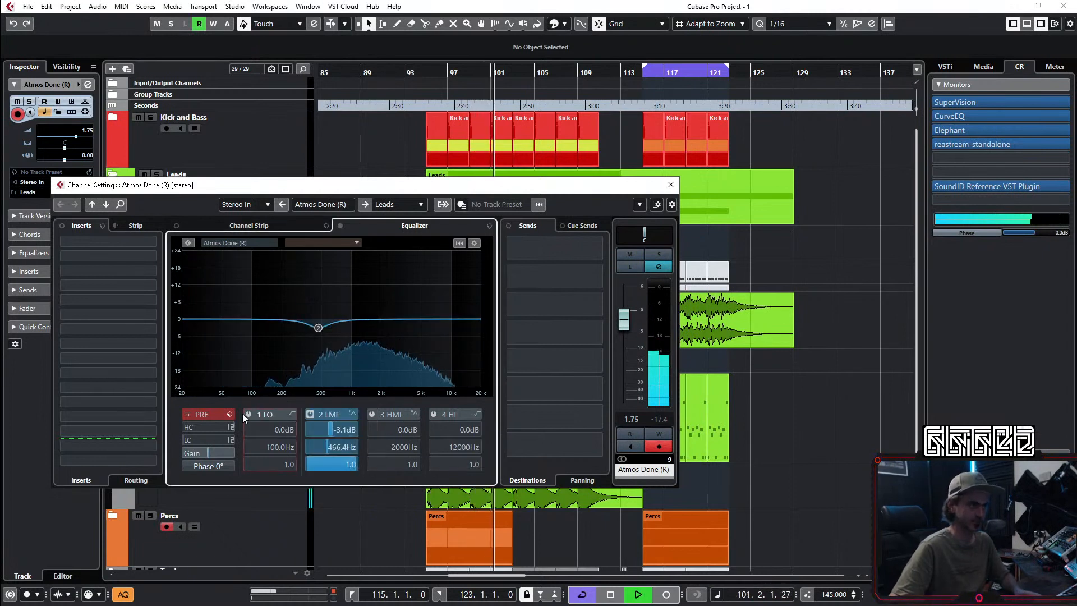
left_click(248, 414)
left_click_drag(272, 447, 301, 413)
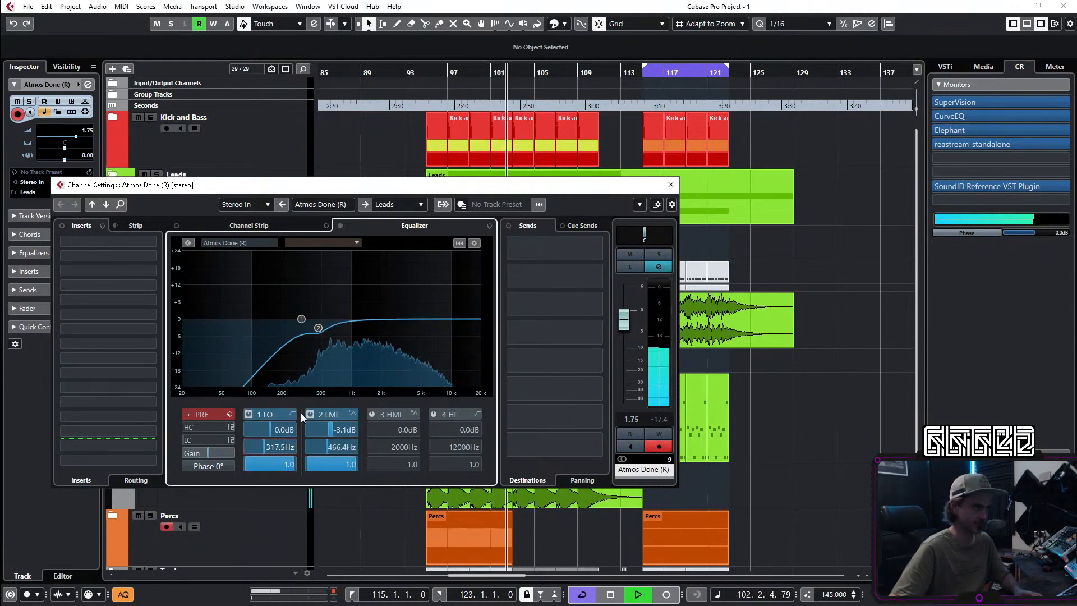
left_click(671, 185)
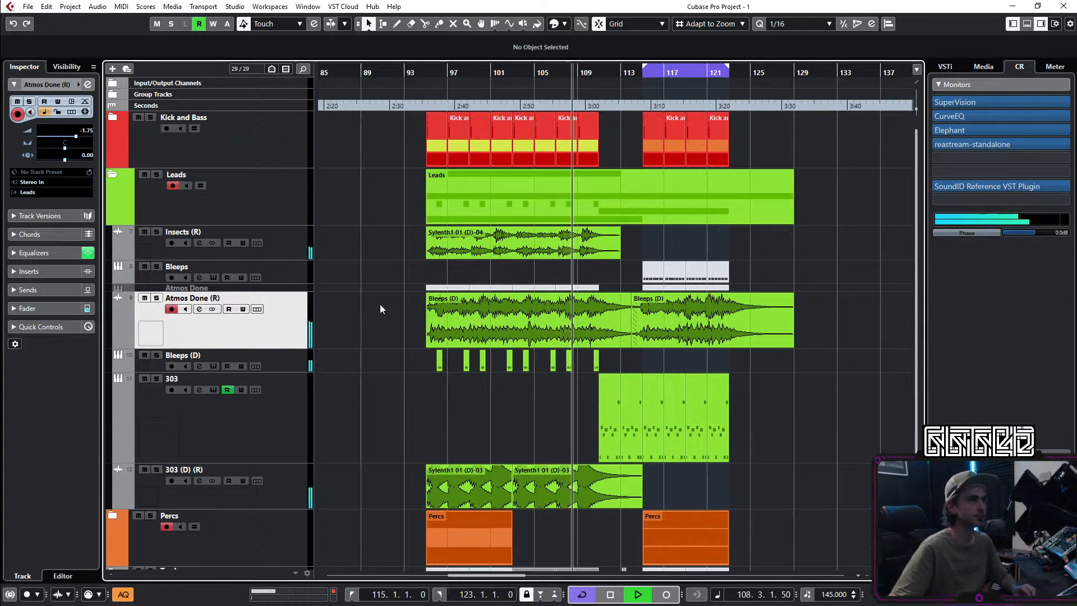
scroll(368, 318, "down", 1)
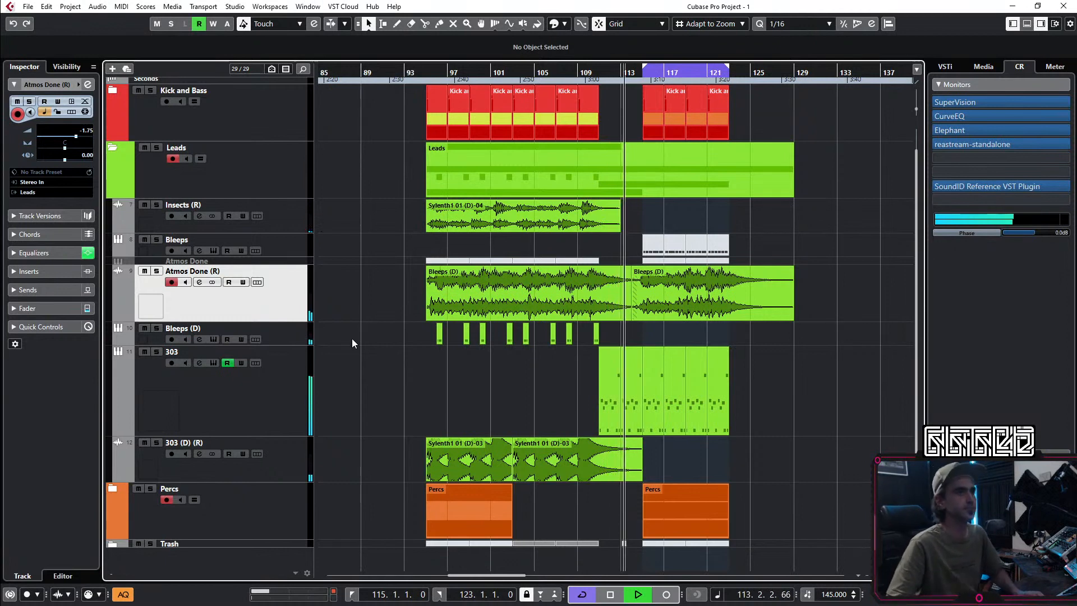
left_click(113, 147)
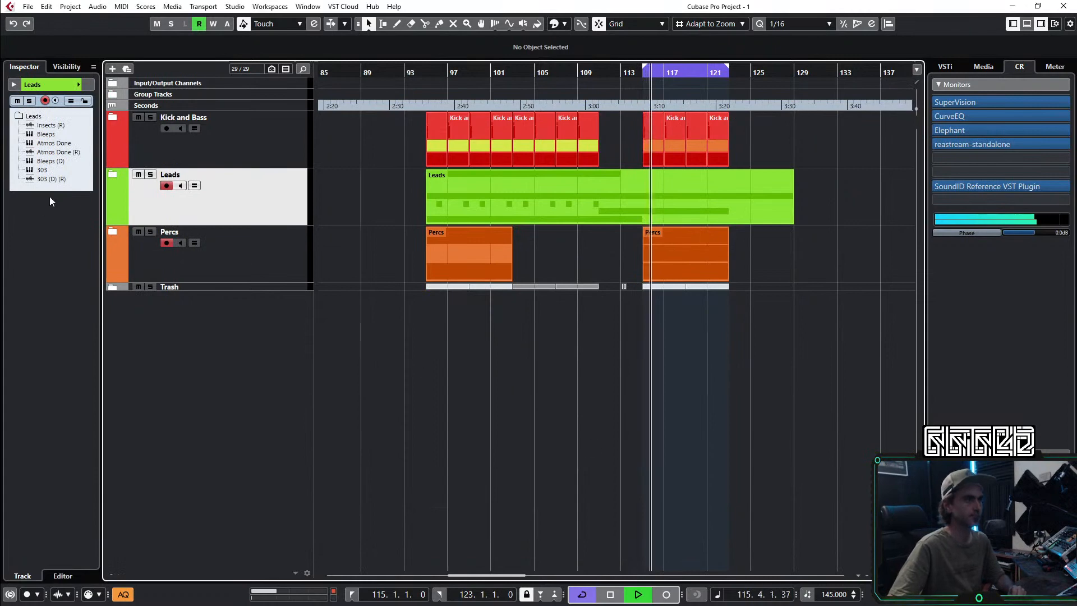
left_click(111, 174)
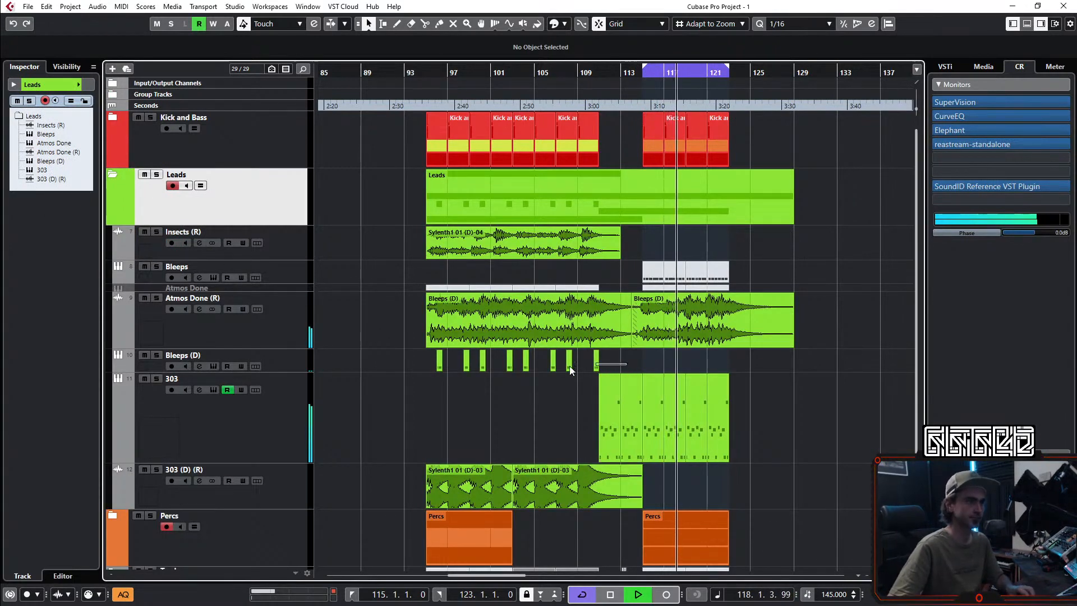
Step: Render all the Bleeps (D) MIDI clips in place to a new audio track
left_click_drag(596, 368, 426, 359)
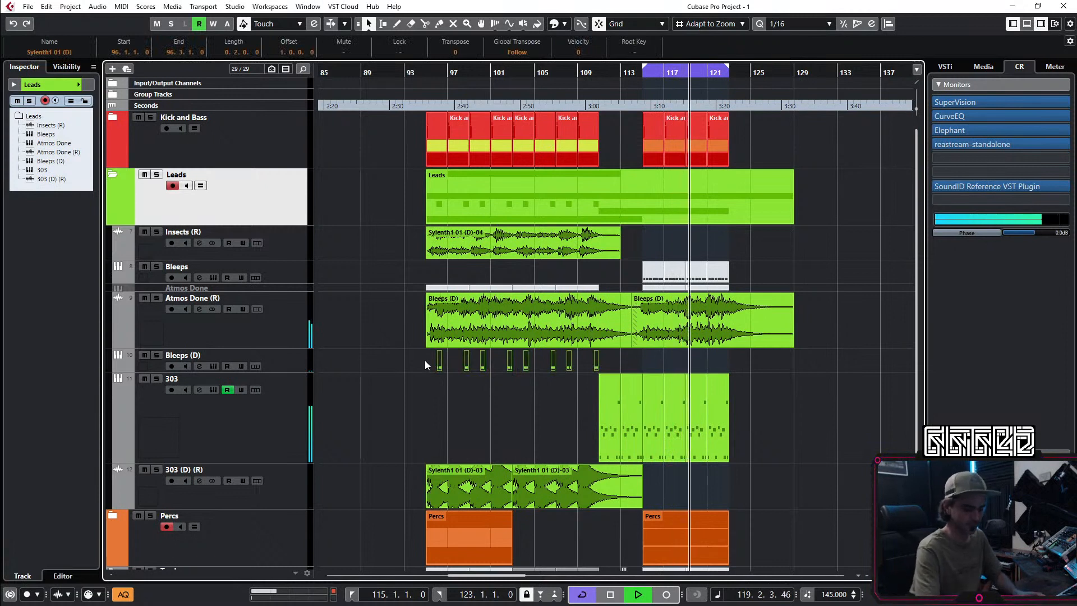
key("space")
key("alt+r")
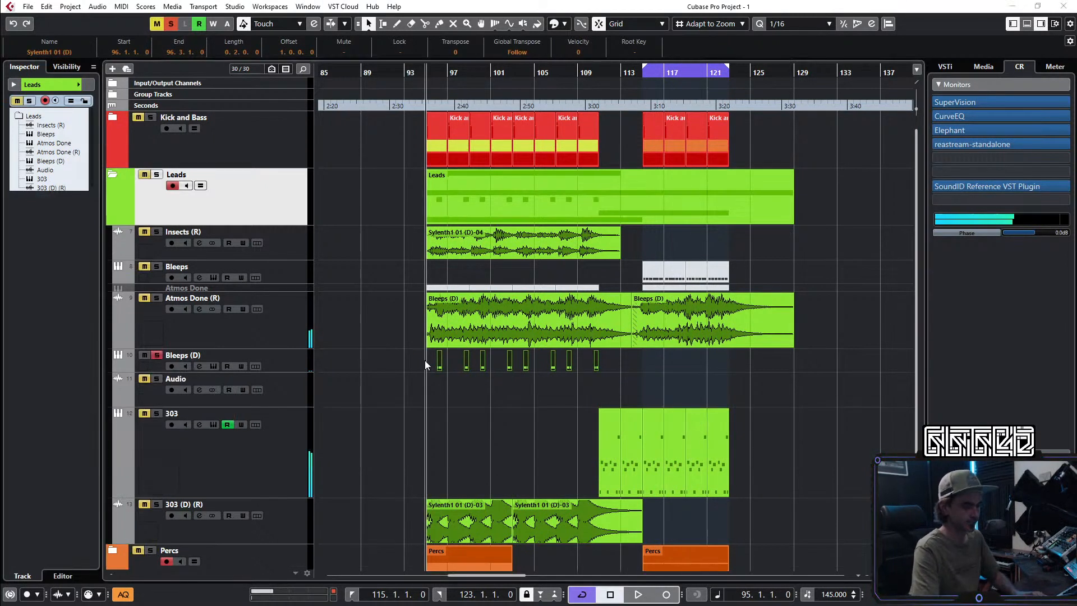
key("KP_Divide")
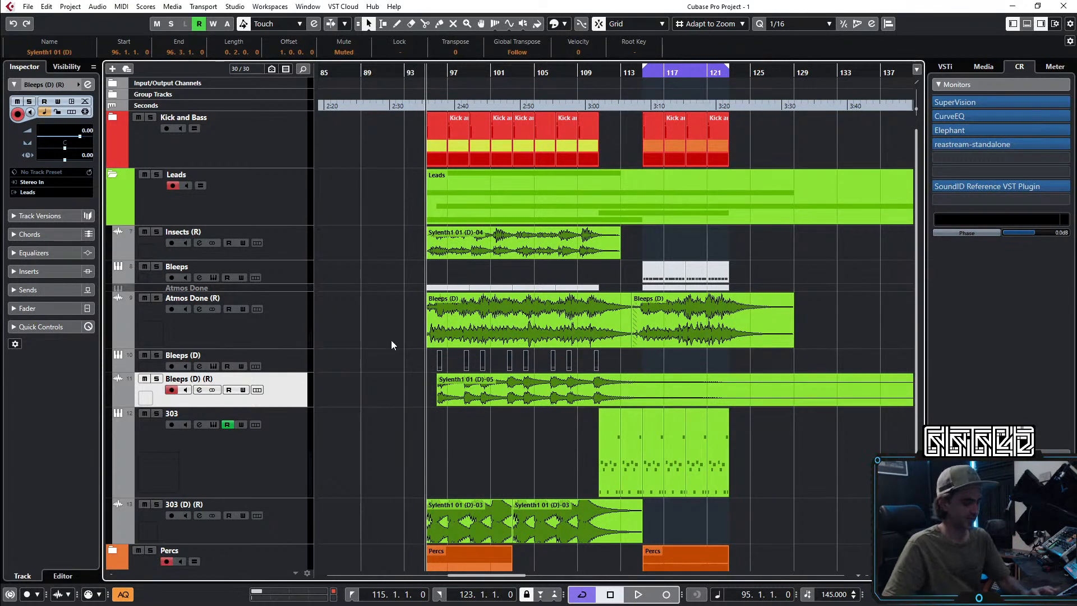
left_click(335, 391)
Step: Disable the Bleeps (D) instrument track and restart playback from bar 95
key("space")
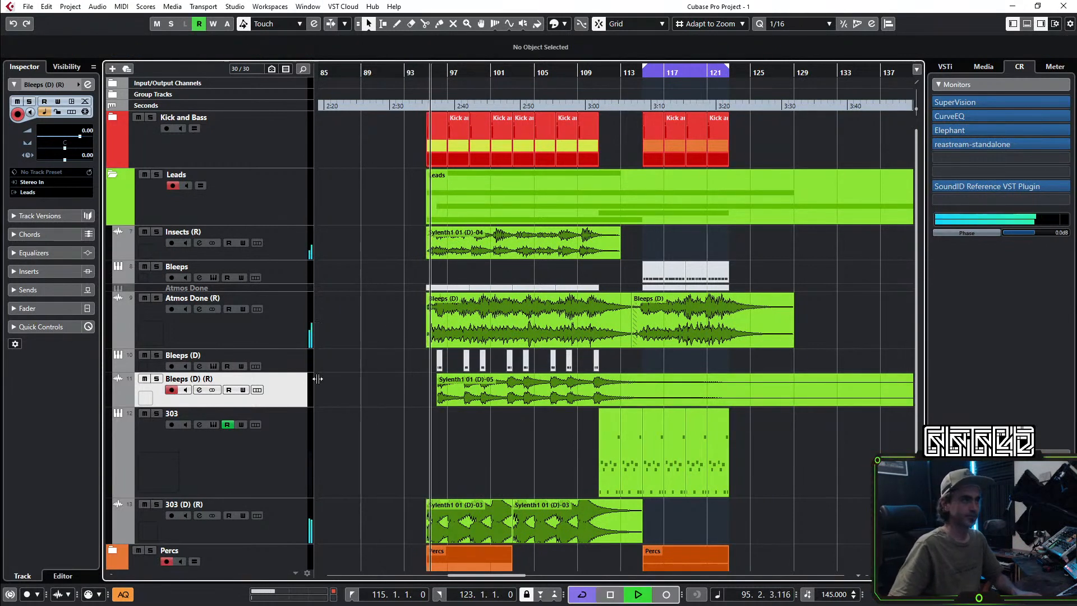
key("space")
right_click(293, 363)
left_click(359, 563)
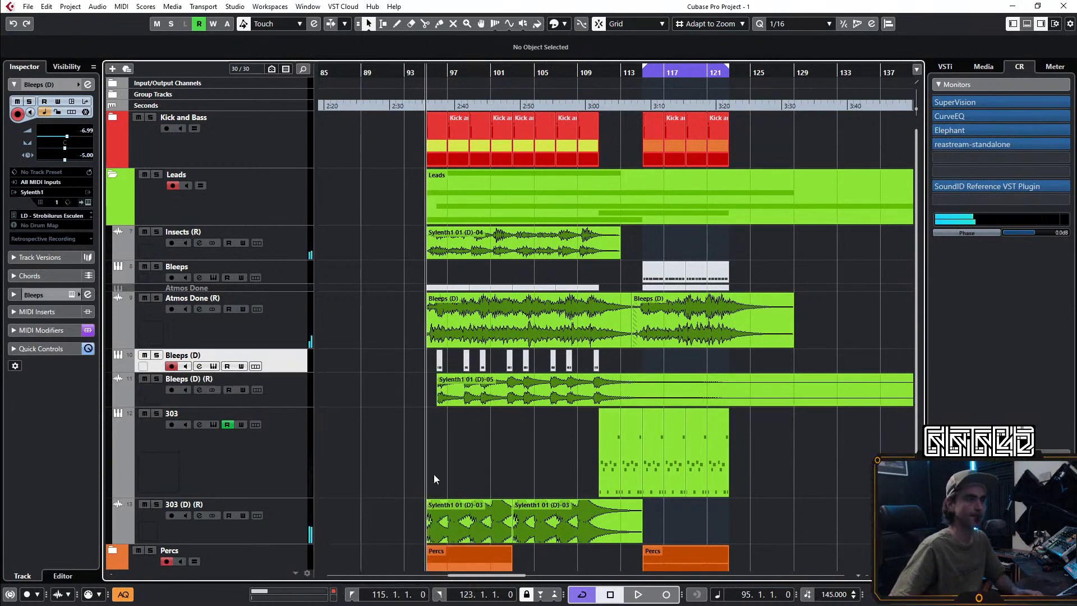
key("space")
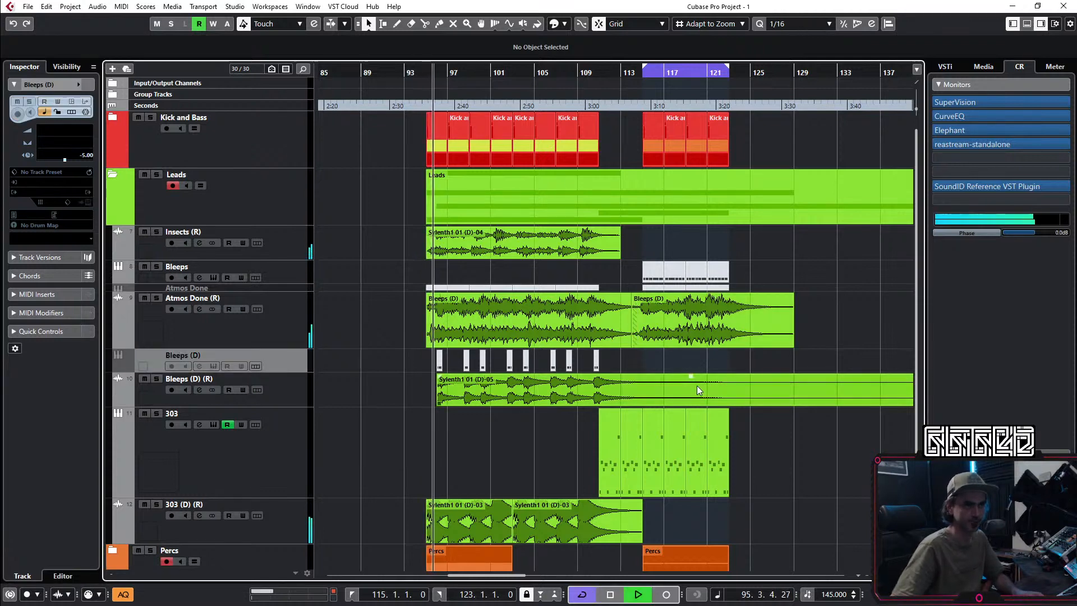
Step: Split the Bleeps (D) (R) audio at bar 115, delete the part after it and add a short fade-out of 0.3.2.112
left_click(646, 390, "alt")
left_click(669, 385)
key("Delete")
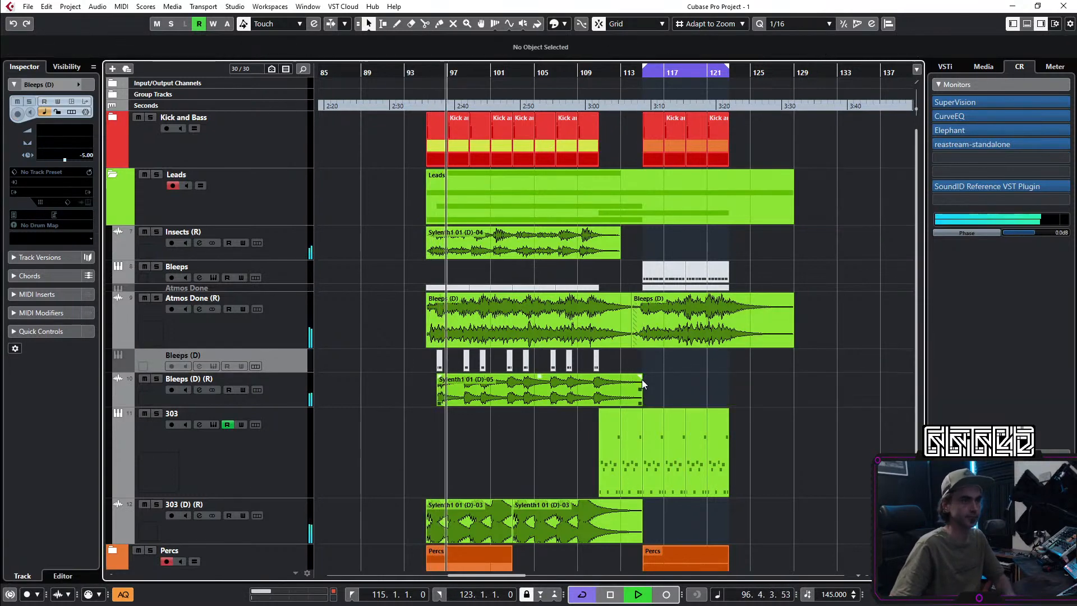
left_click_drag(642, 379, 633, 380)
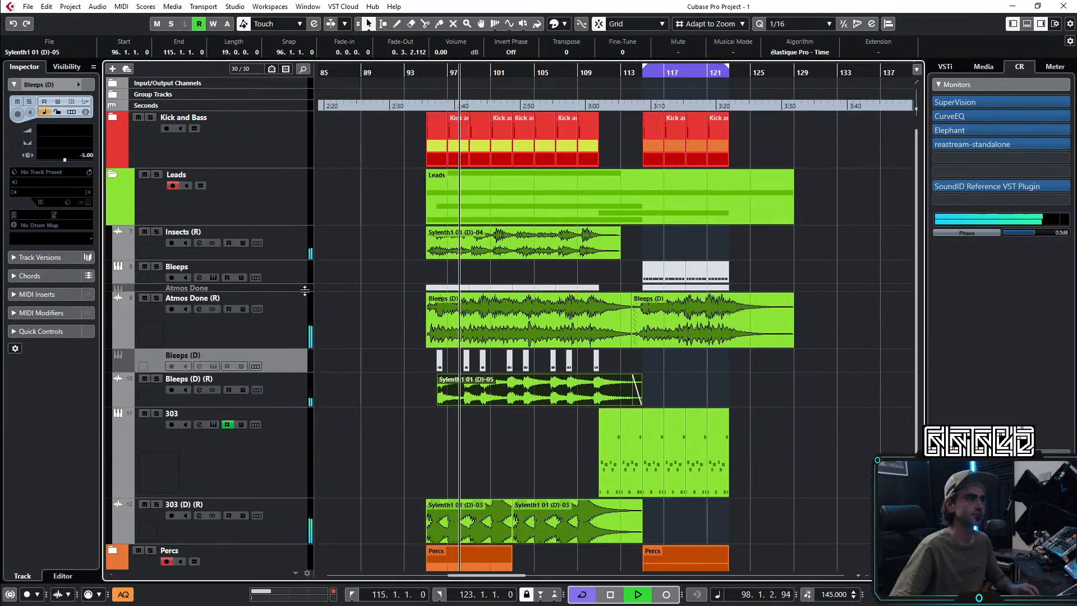
Step: Move the disabled Atmos Done and Bleeps (D) instrument tracks into the Trash folder
left_click(287, 290)
scroll(295, 305, "down", 2)
left_click_drag(256, 536, 248, 543)
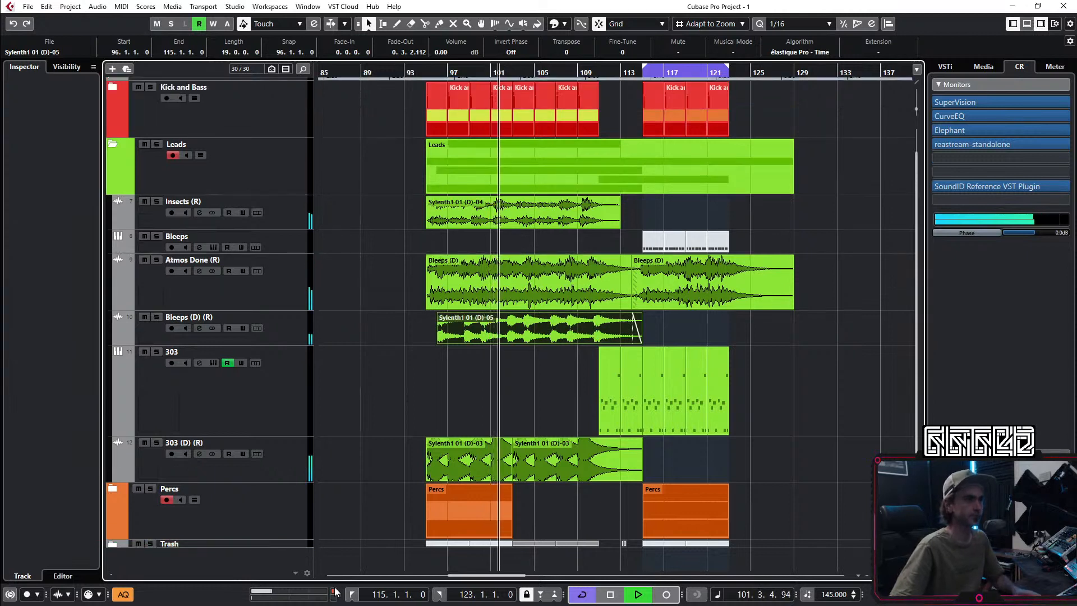
left_click(360, 384)
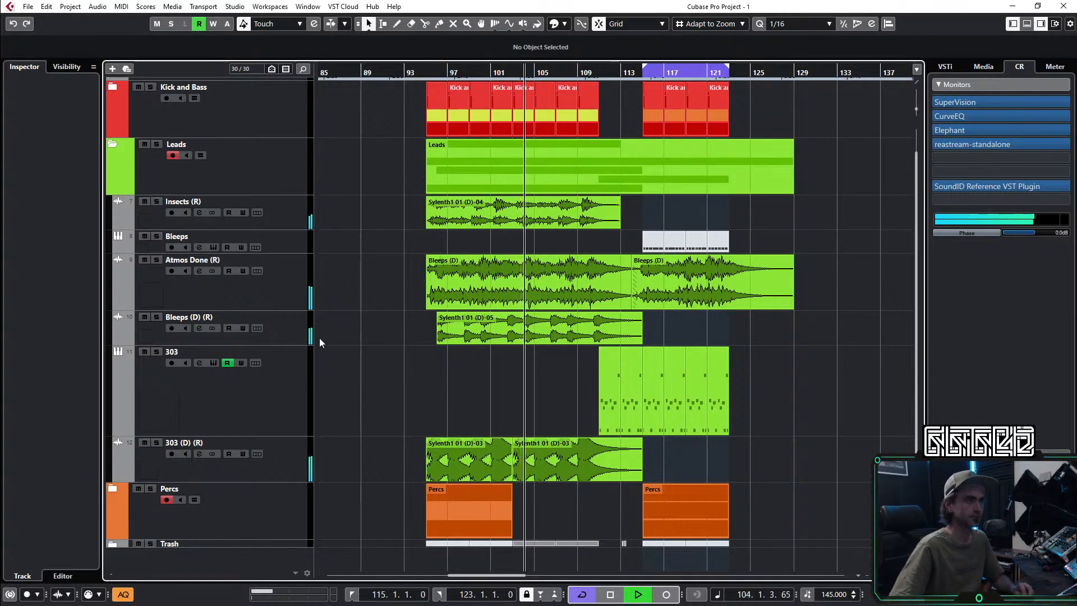
Step: Move the Bleeps and 303 instrument tracks to the top of the Leads folder, above the rendered audio tracks
left_click(299, 240)
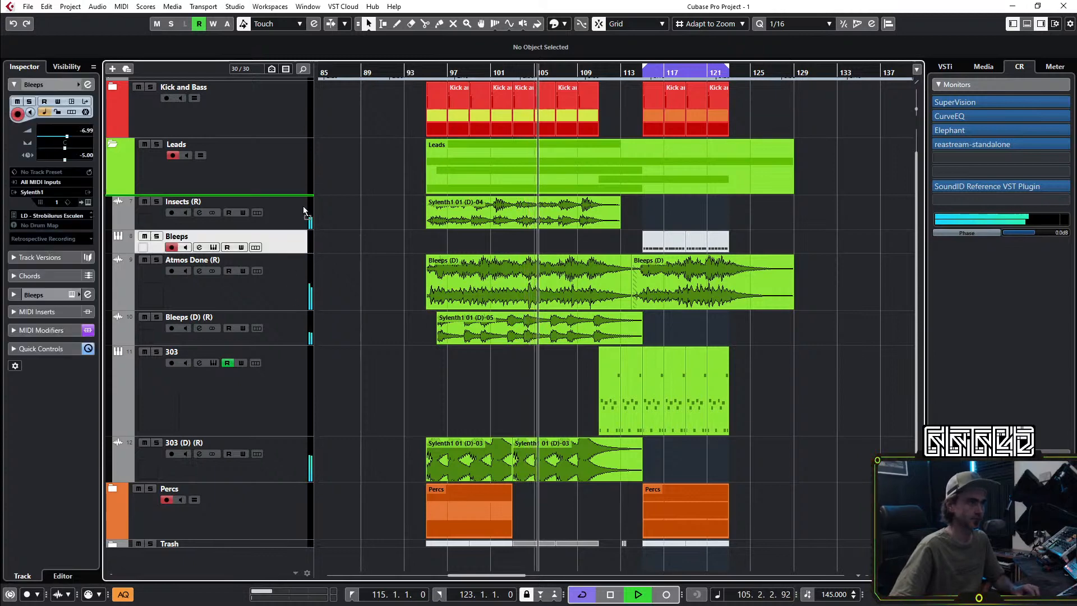
left_click_drag(303, 211, 303, 209)
left_click_drag(303, 382, 297, 254)
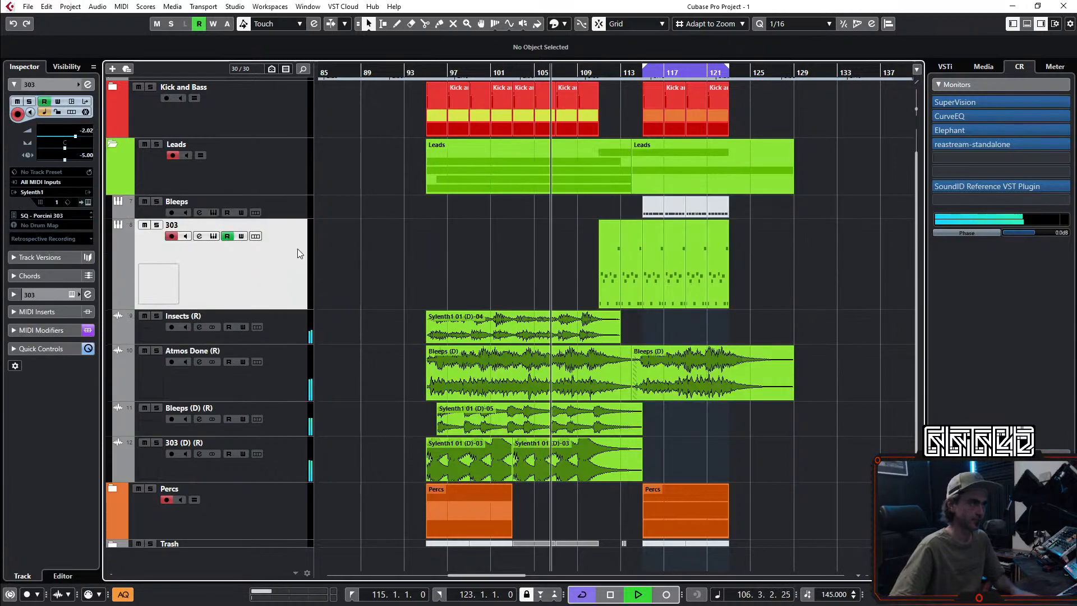
Step: Collapse the Leads folder and add one Sylenth1 instrument track below it, routed to Stereo Out
left_click(112, 145)
right_click(136, 410)
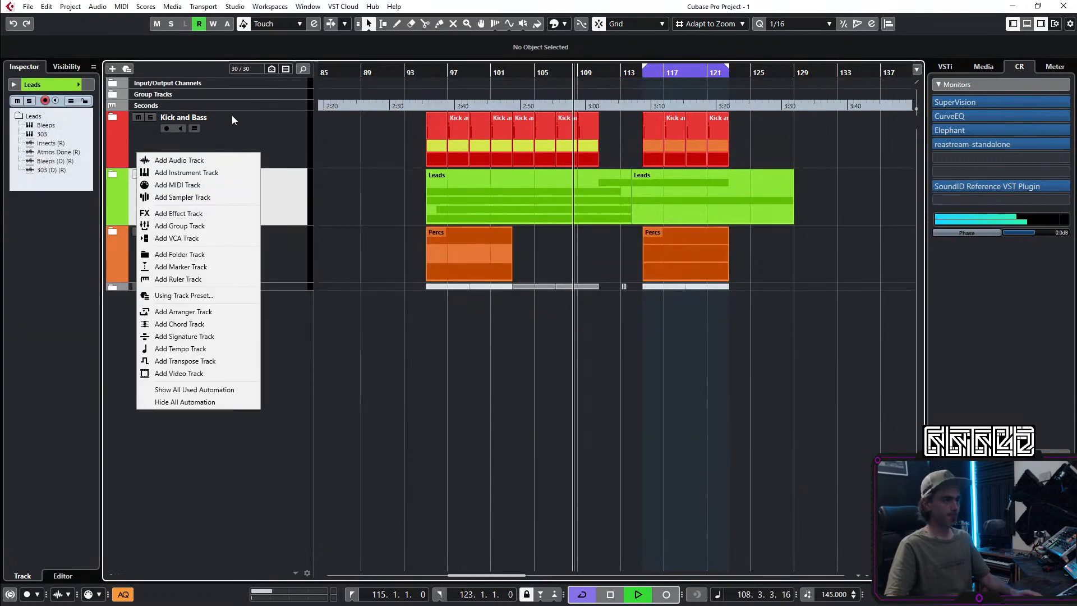
left_click(196, 175)
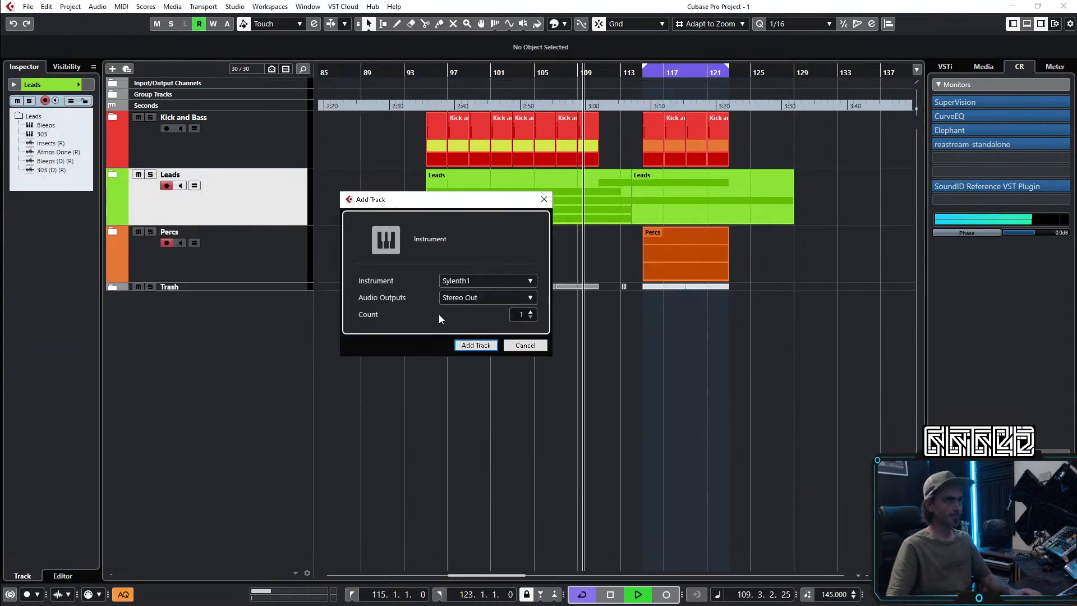
left_click(478, 346)
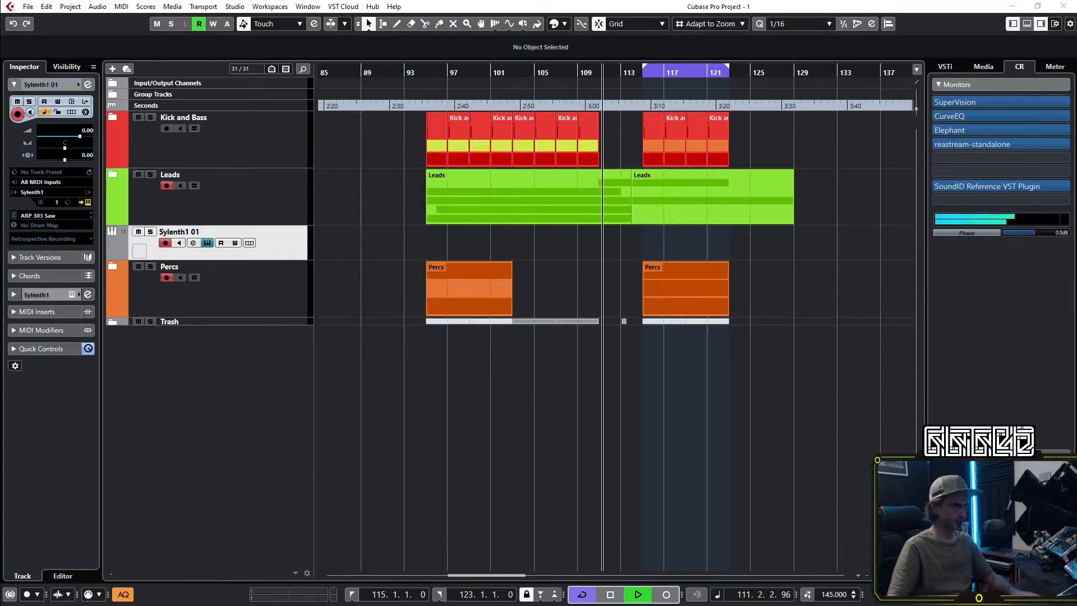
Step: Enlarge the Sylenth1 window and switch its skin to Xenolith
left_click_drag(521, 419, 719, 548)
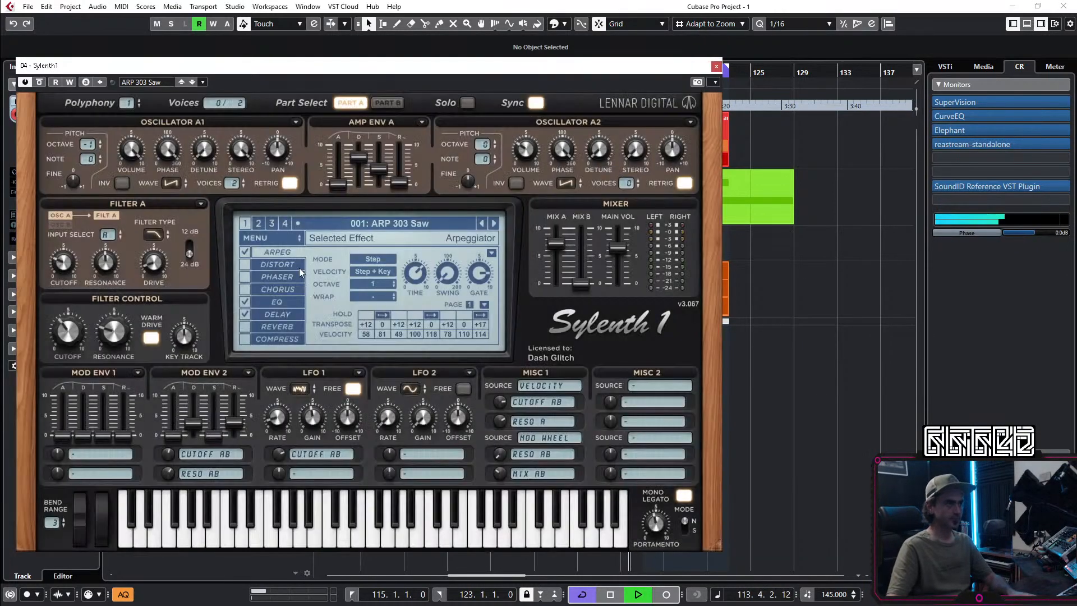
left_click(266, 236)
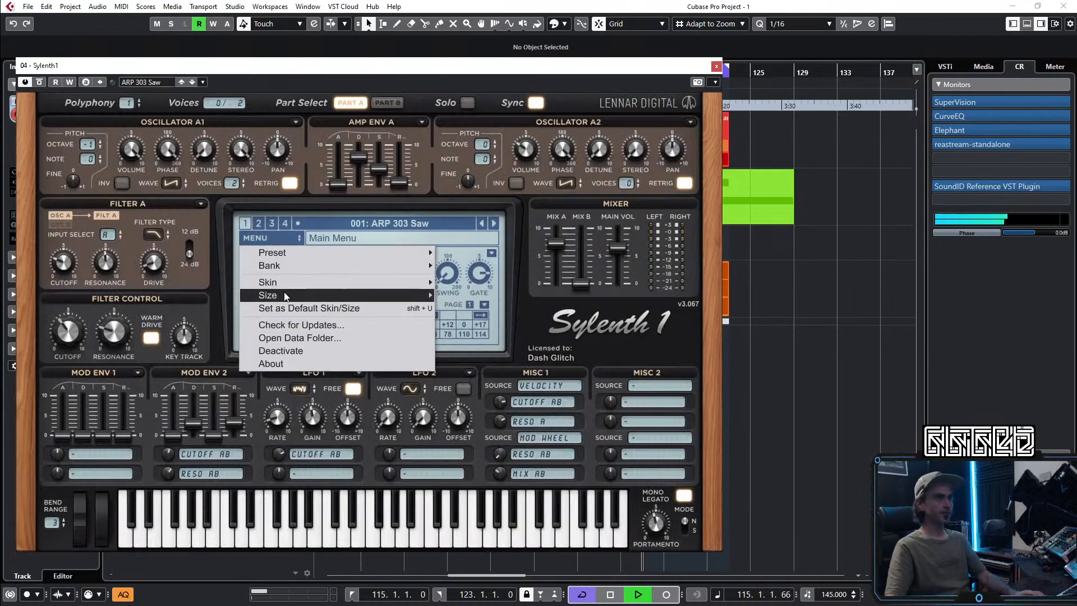
mouse_move(293, 288)
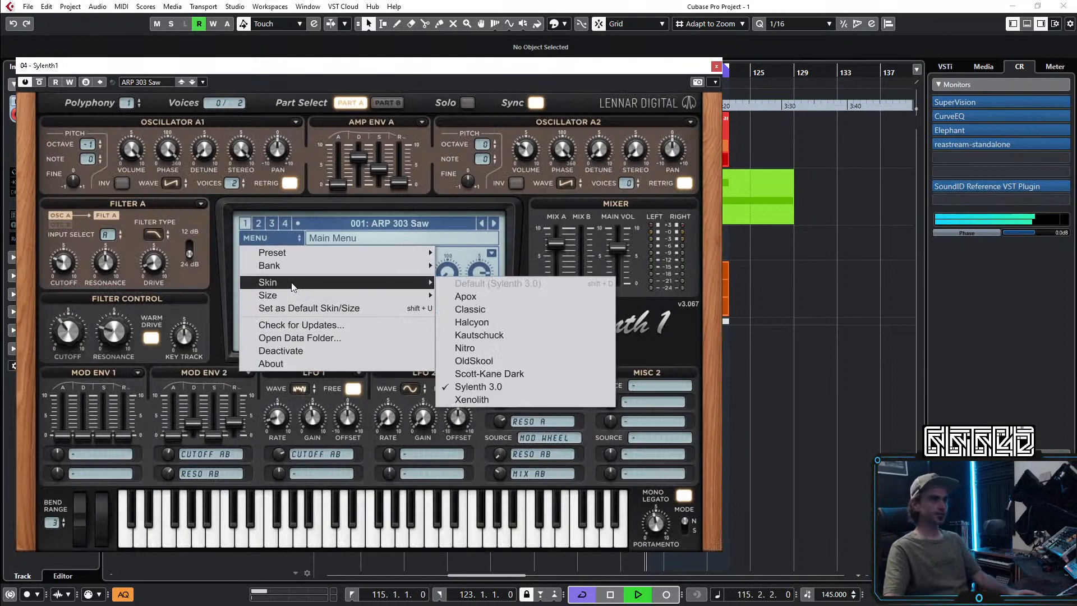
left_click(480, 401)
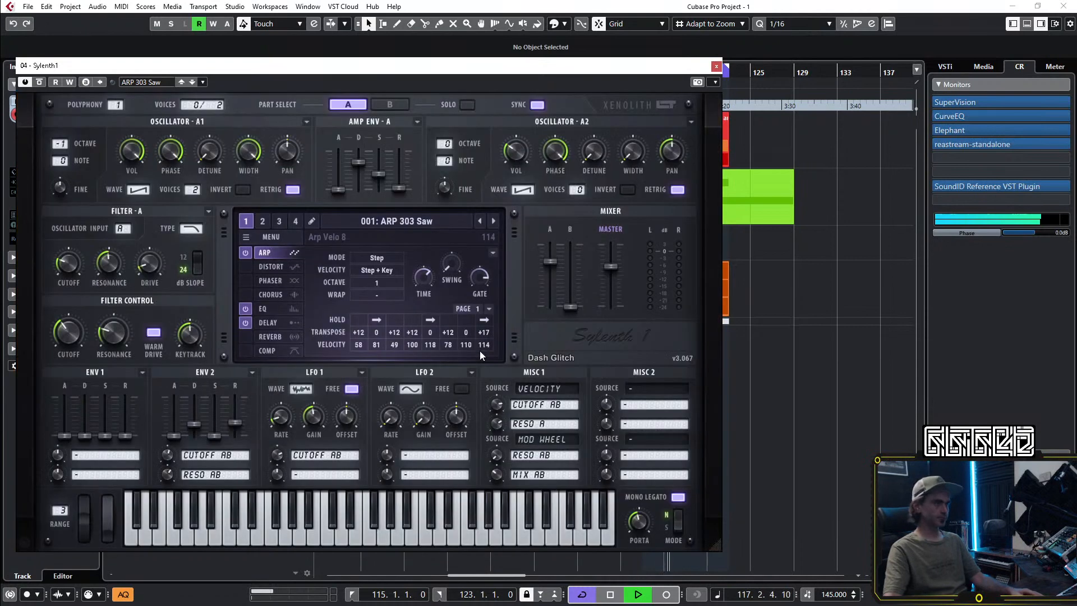
Step: Load a different sound bank from file into the new Sylenth1 instance
left_click(293, 239)
mouse_move(281, 273)
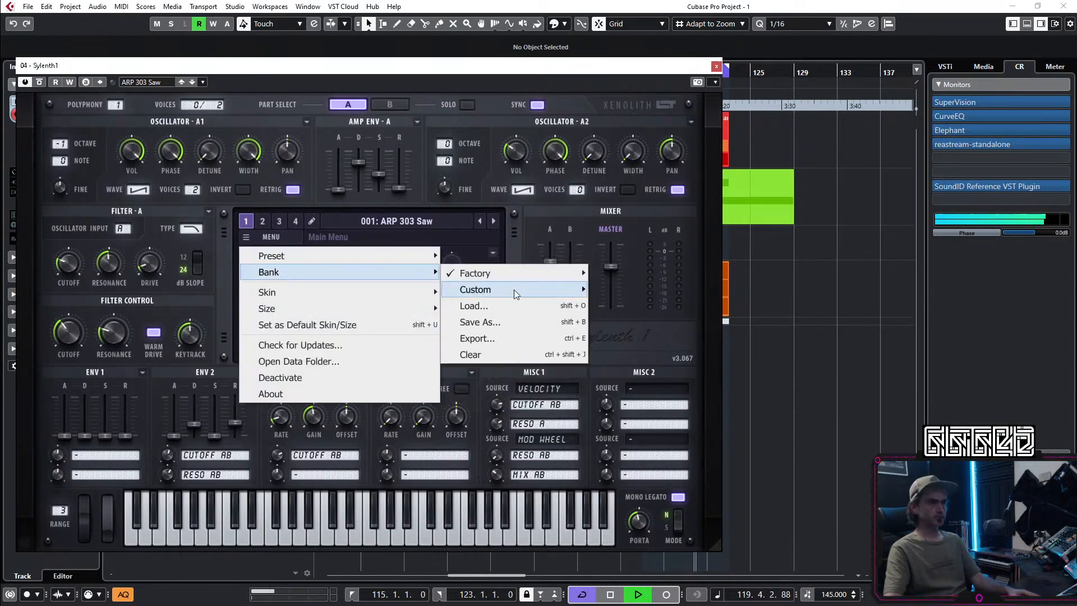
left_click(493, 308)
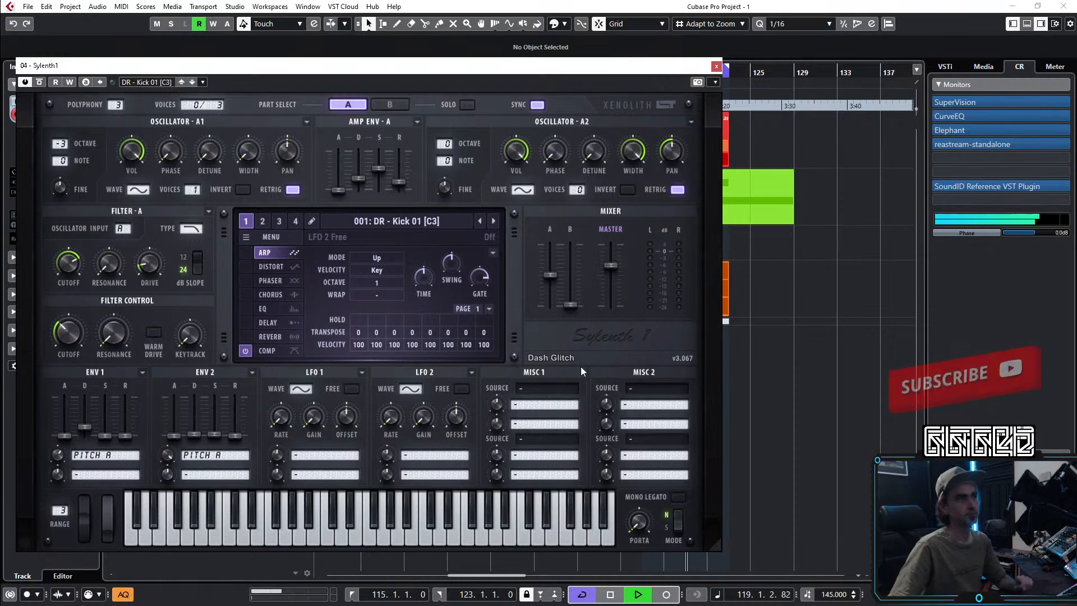
Step: Load preset 061: FX - Ganoderma Applanatum in Sylenth1 and lower the instrument track's volume to -13.4 dB
left_click(382, 221)
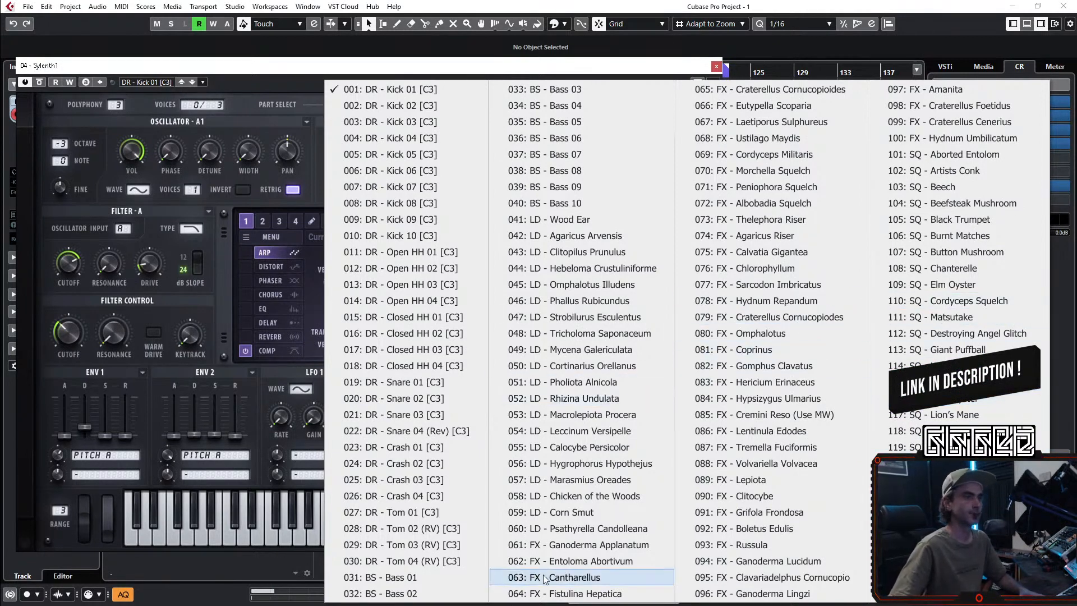
left_click(607, 544)
left_click_drag(496, 79, 897, 92)
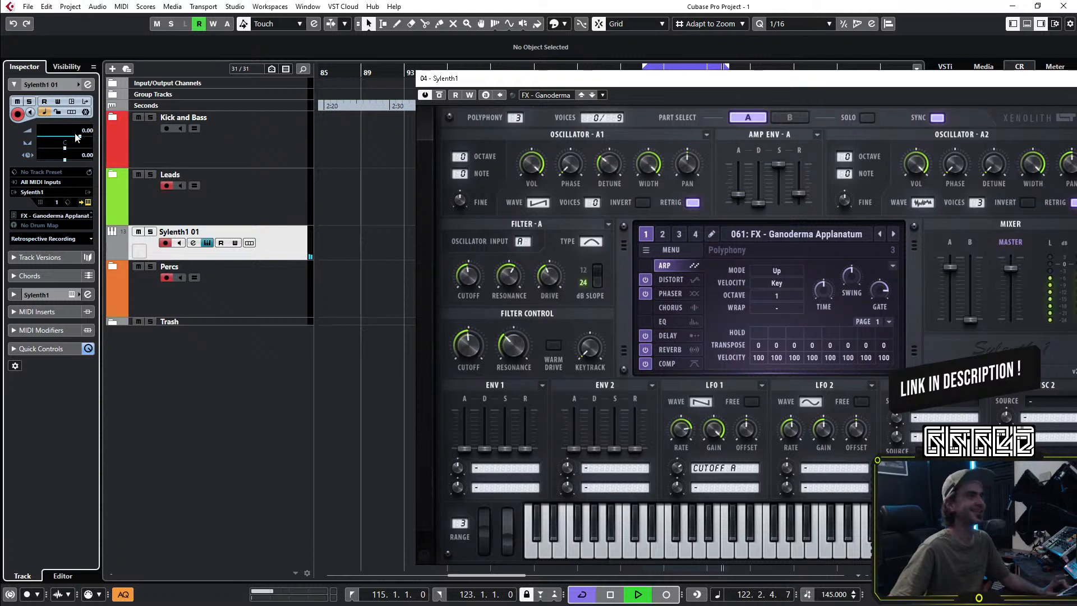
left_click_drag(72, 141, 66, 139)
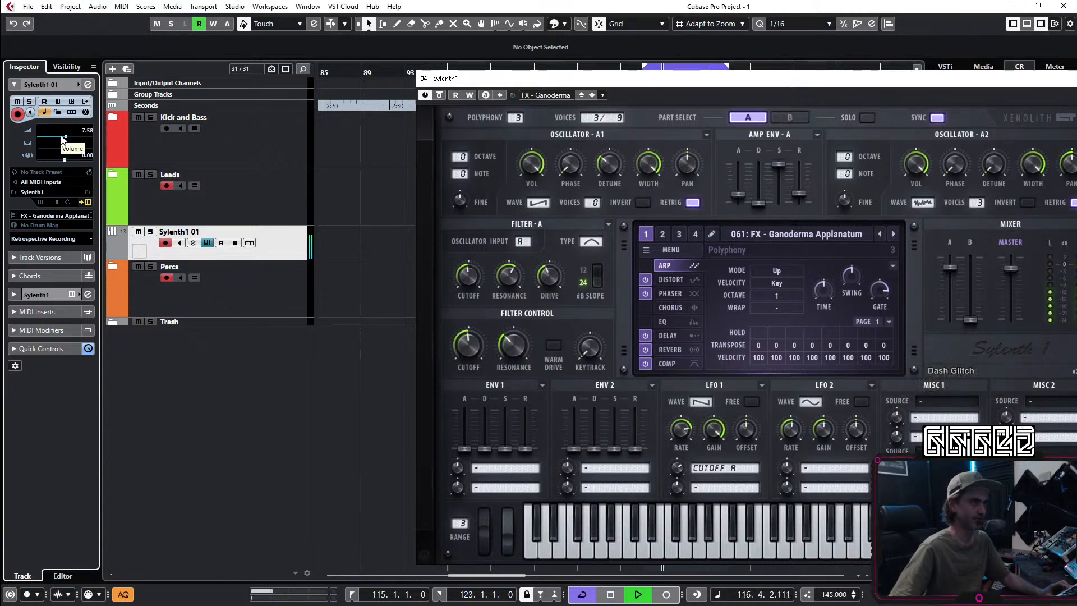
left_click_drag(533, 84, 251, 66)
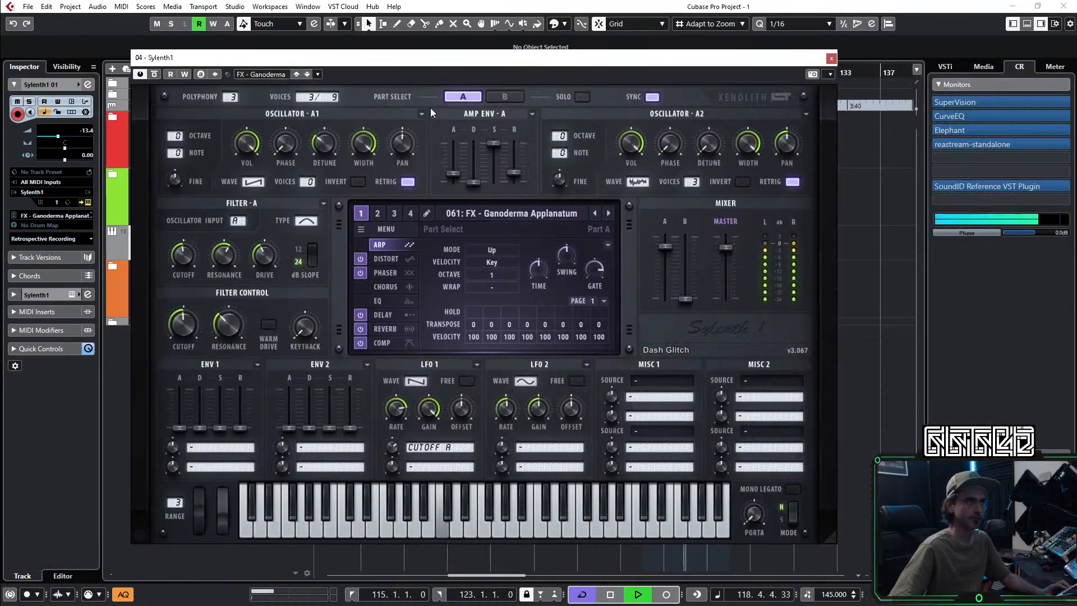
Step: Switch Sylenth1 to preset 062: FX - Entoloma Abortivum, close its window and play the arrangement from bar 95 to audition it
left_click(608, 213)
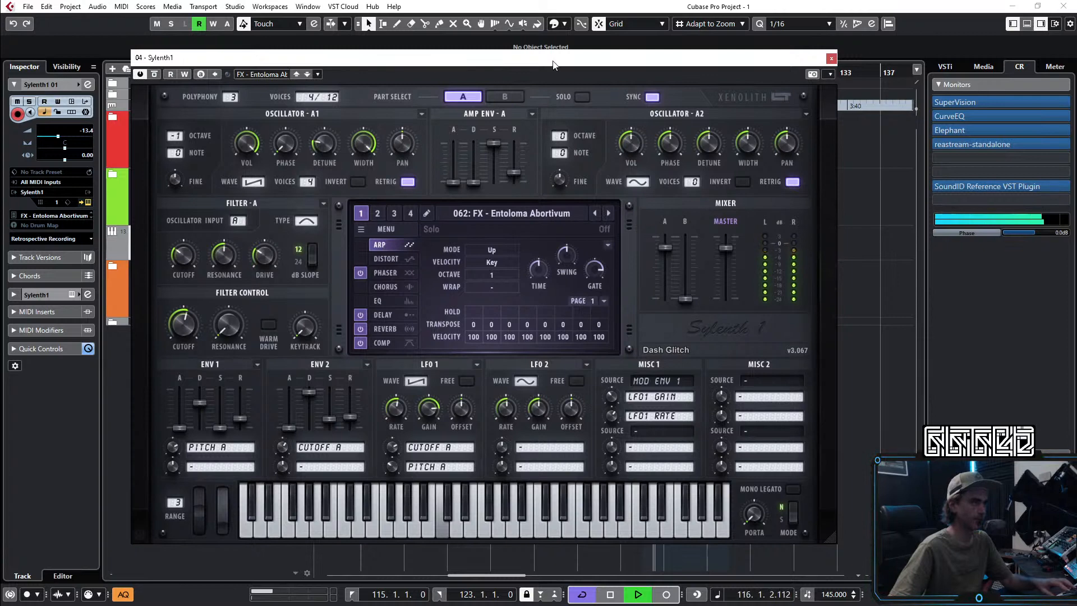
left_click_drag(553, 59, 552, 120)
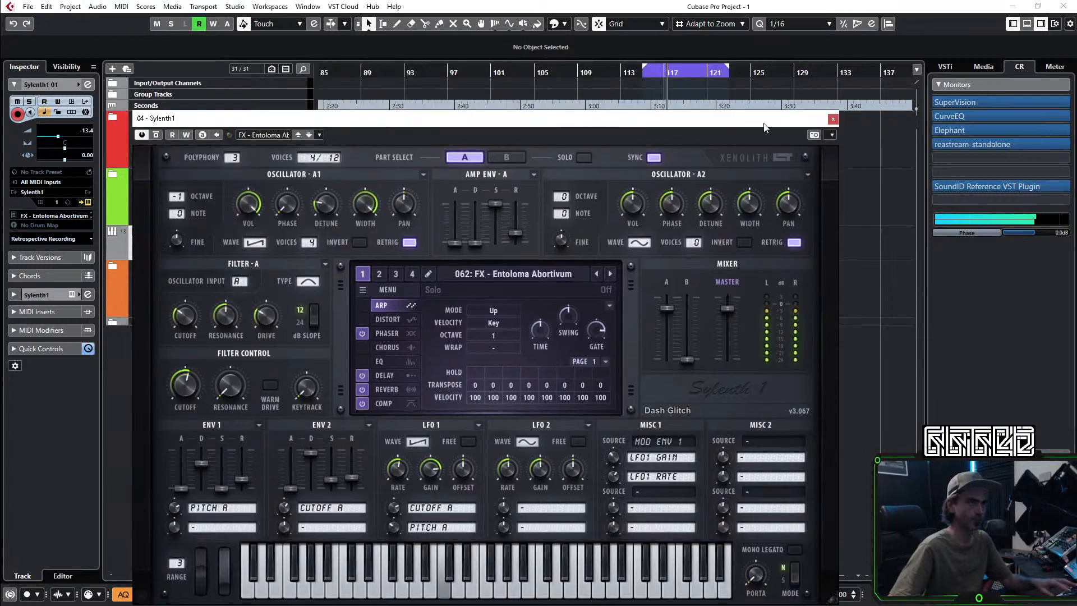
left_click(834, 120)
left_click(430, 73)
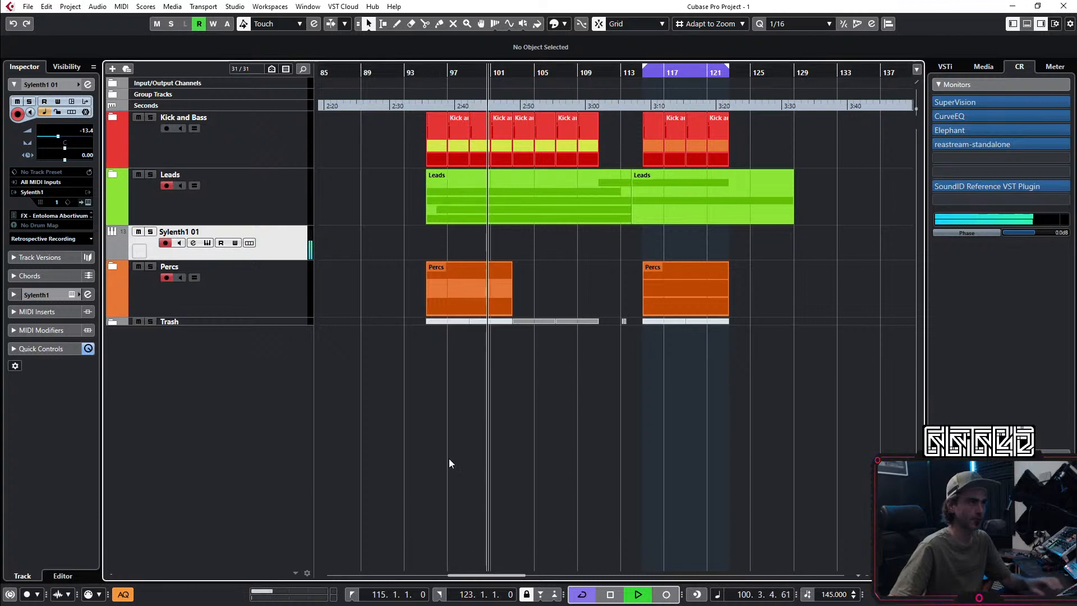
key("space")
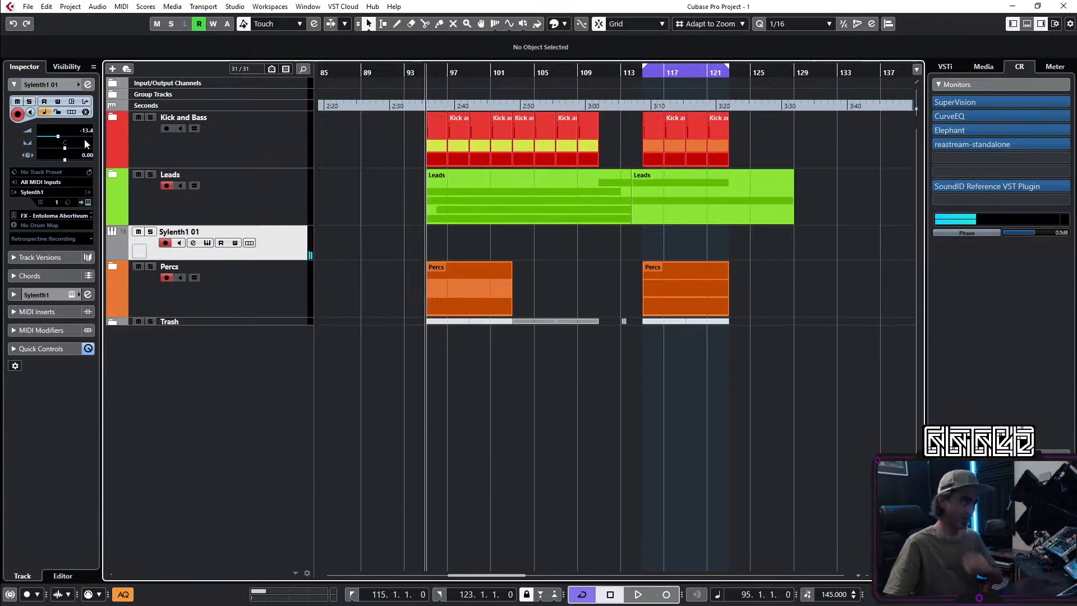
Step: Show the channel routing in the MixConsole and raise the selected Sylenth1 01 channel's level to -3.04 dB
left_click(69, 136)
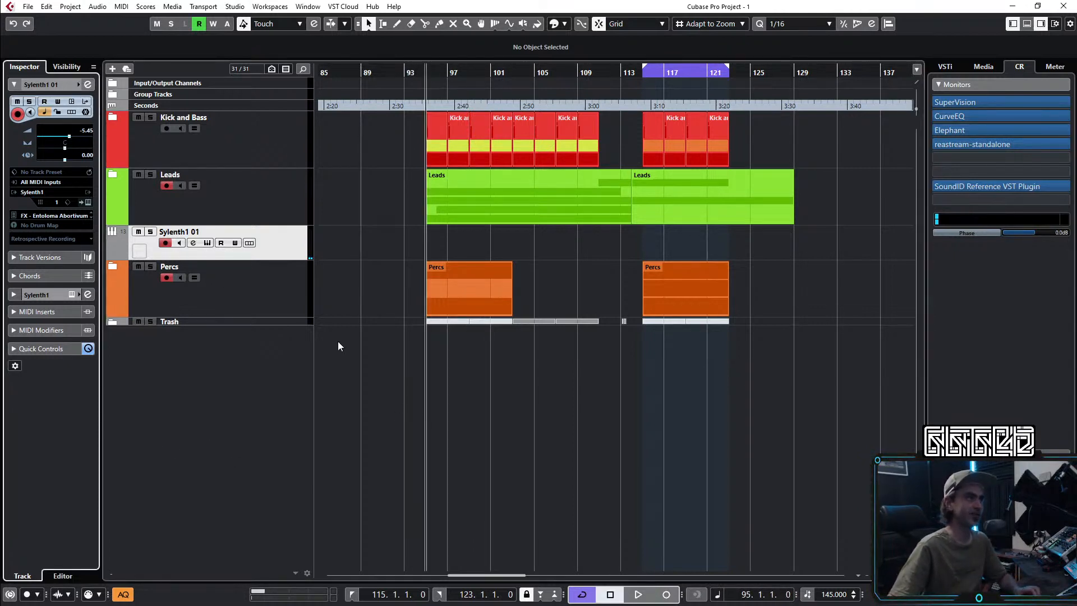
key("F3")
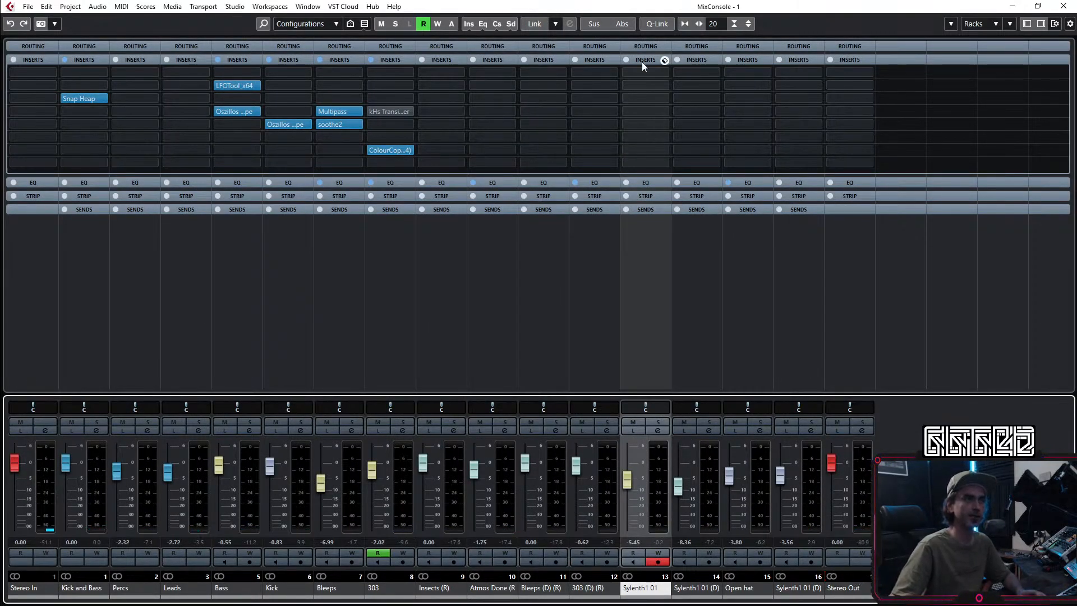
left_click(635, 85)
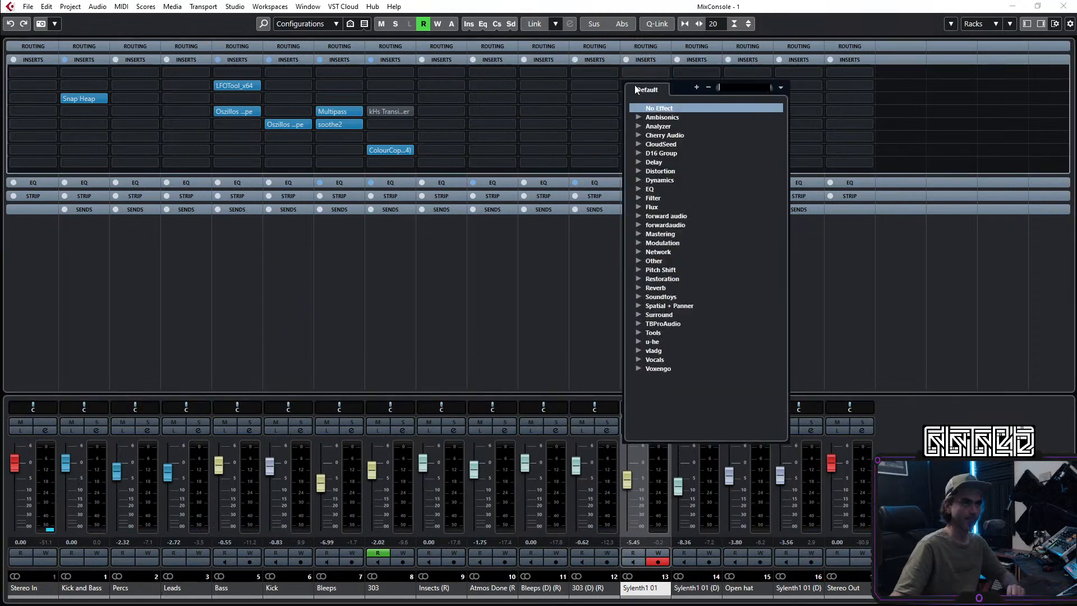
key("Escape")
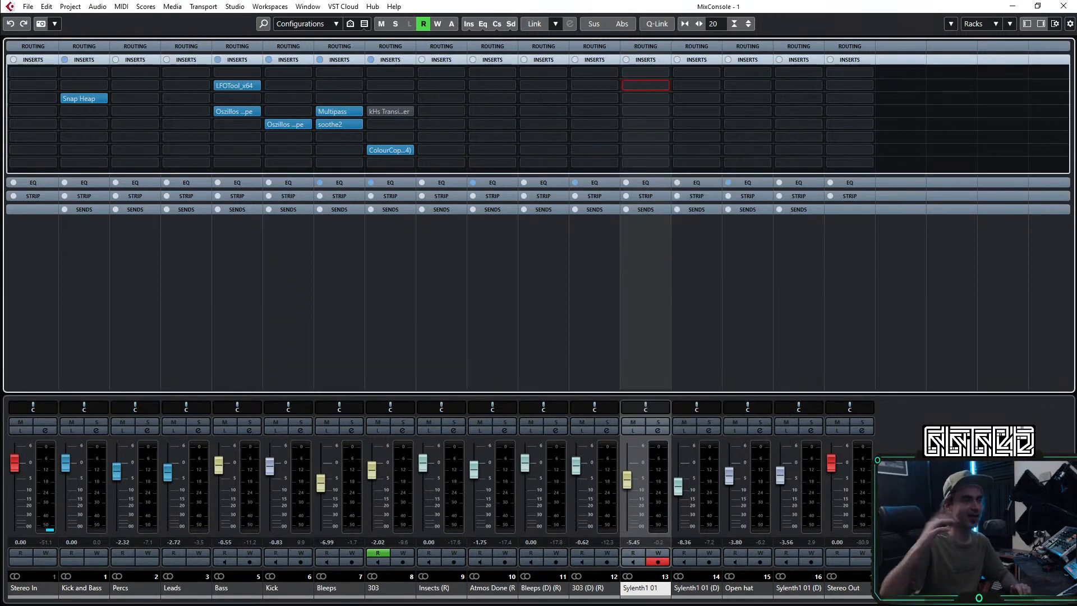
left_click(659, 44)
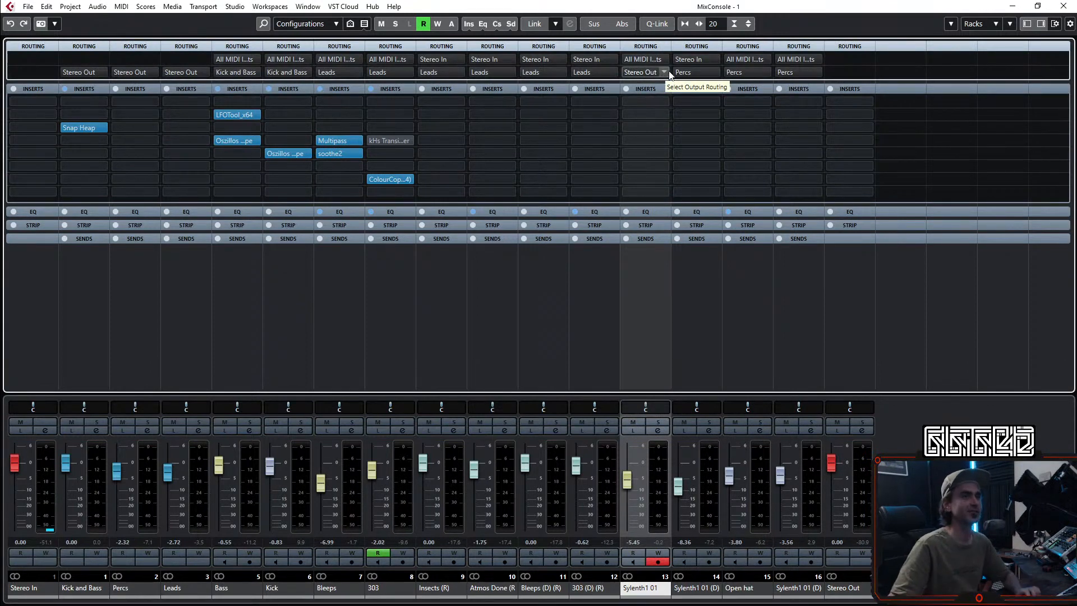
left_click_drag(632, 487, 628, 483)
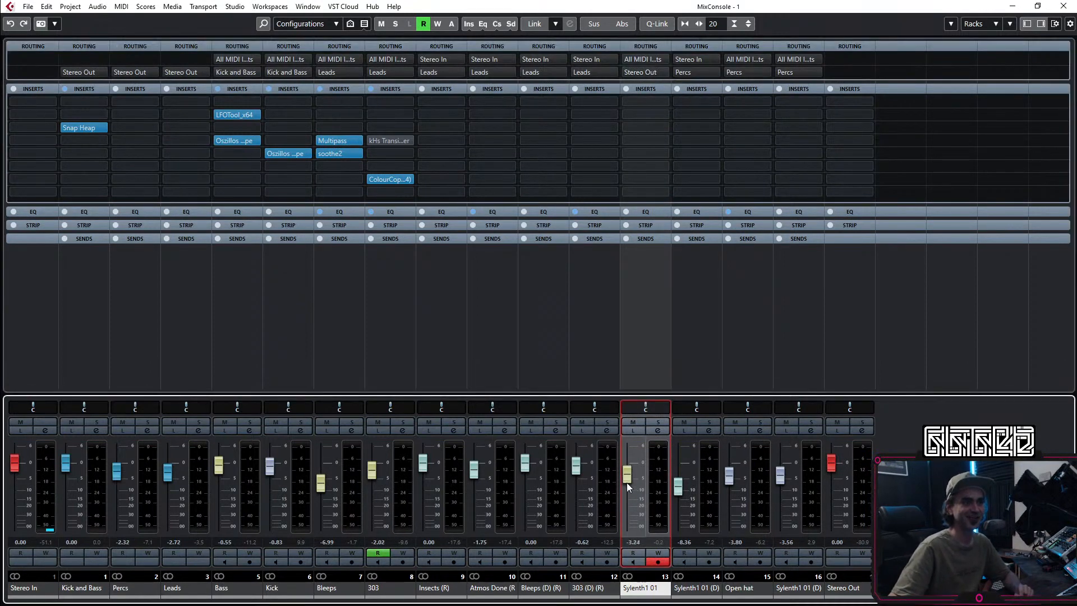
Step: Add one stereo group track named Rec group with Stereo Out as output, and return to the project view
right_click(628, 483)
left_click(763, 312)
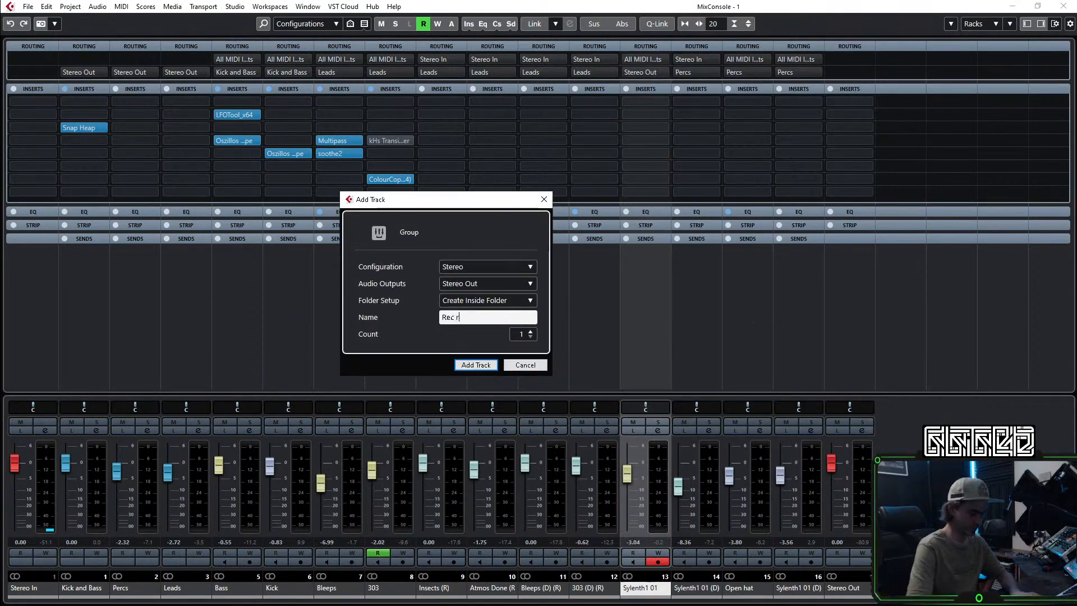
key("Return")
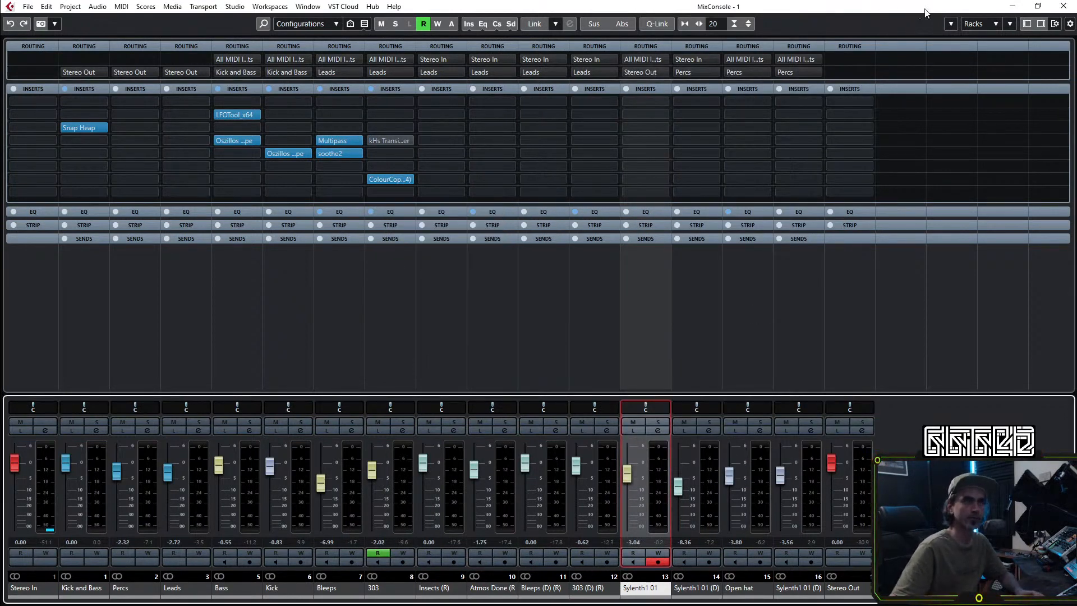
key("F3")
Step: Add one stereo audio track with Rec group as its input and Stereo Out as its output
right_click(135, 389)
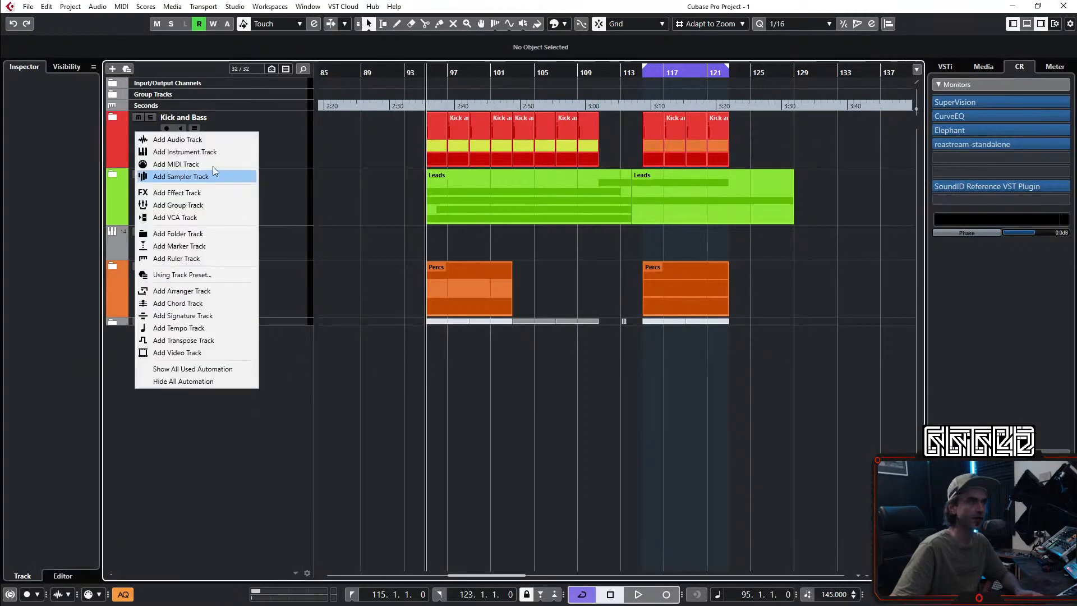
left_click(202, 139)
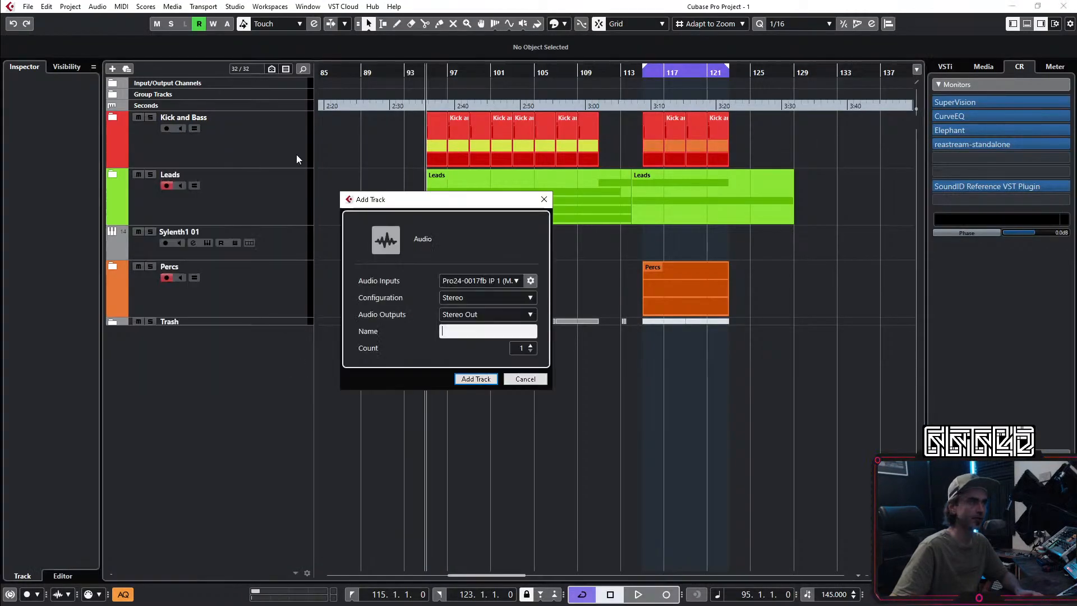
left_click(478, 282)
left_click(516, 565)
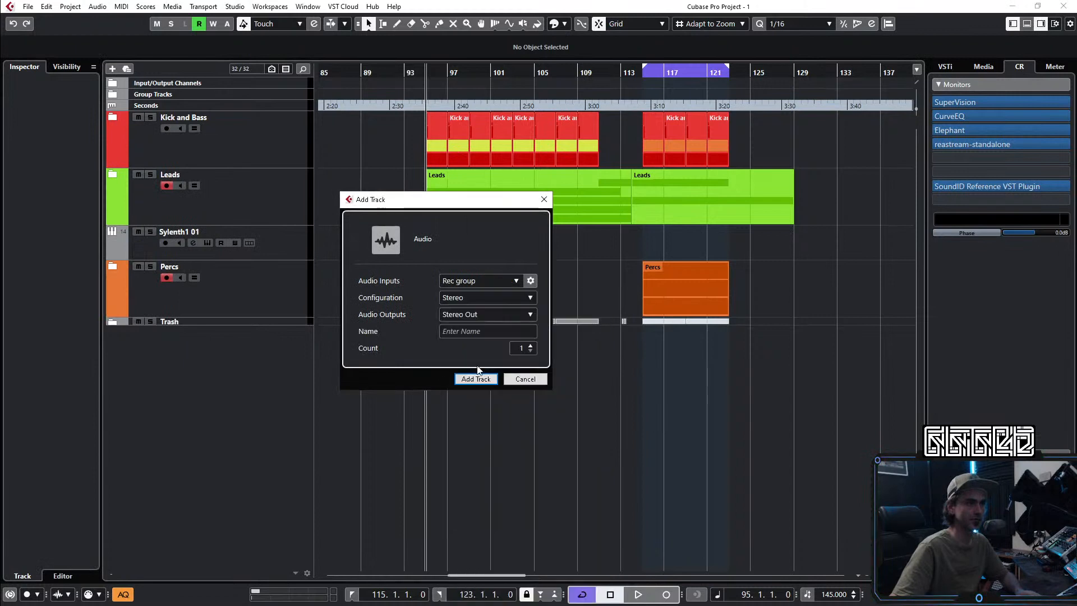
left_click(474, 377)
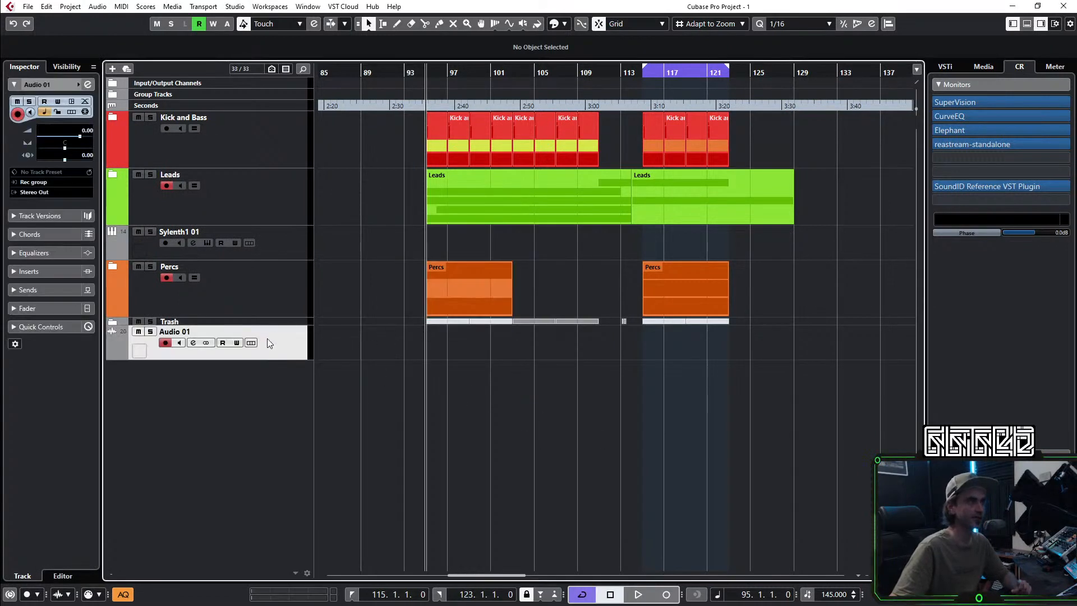
Step: Reopen Sylenth1 beside the track list, disarm the Leads and Percs folders, and record-arm the Sylenth1 01 and Audio 01 tracks
left_click(285, 244)
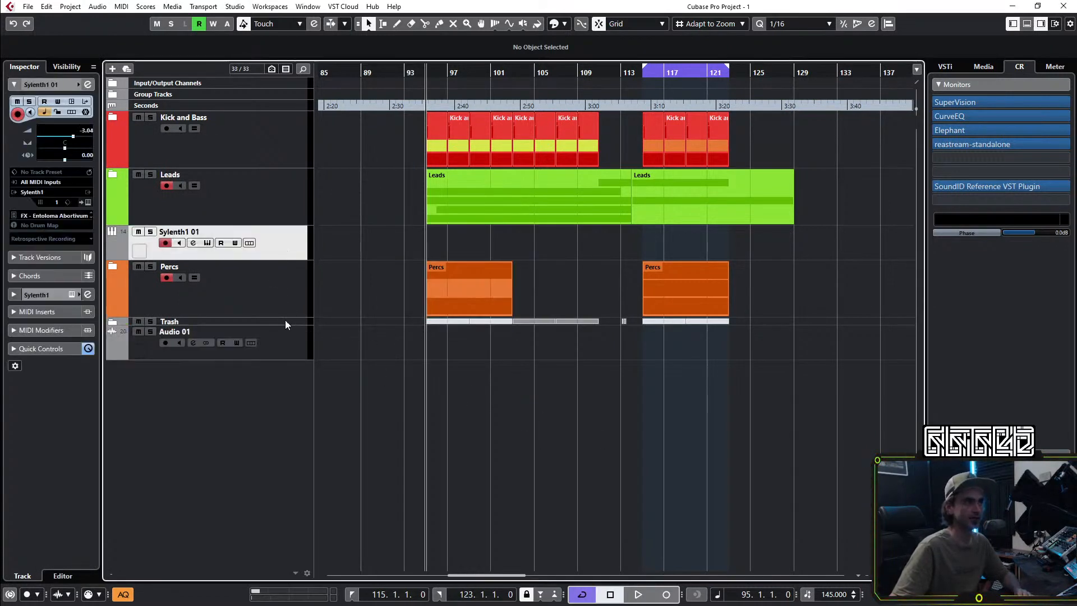
left_click(92, 227)
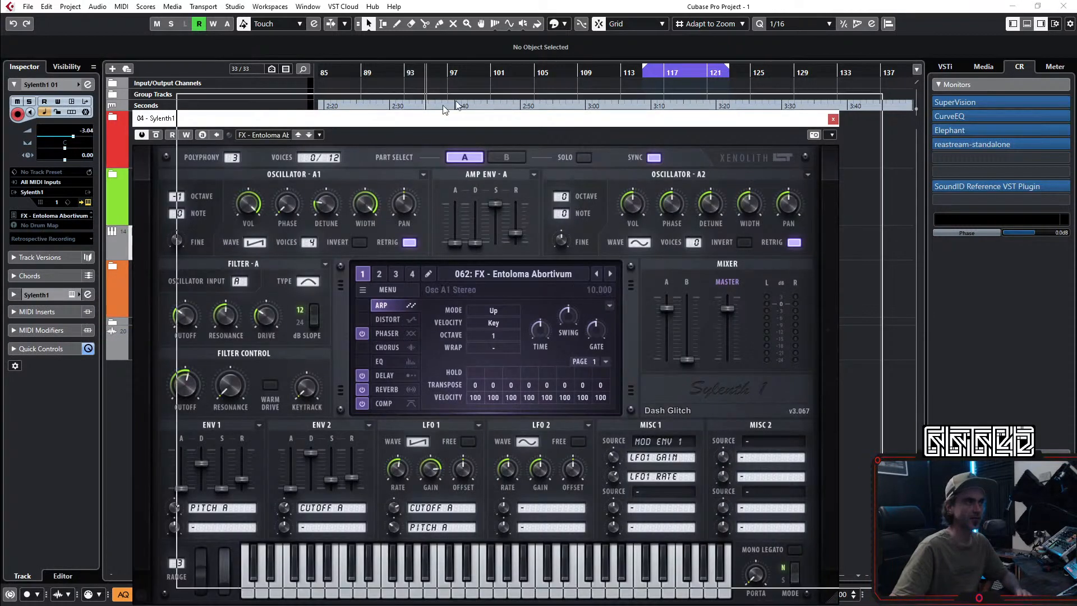
left_click_drag(402, 123, 714, 23)
left_click(166, 277)
left_click(166, 243)
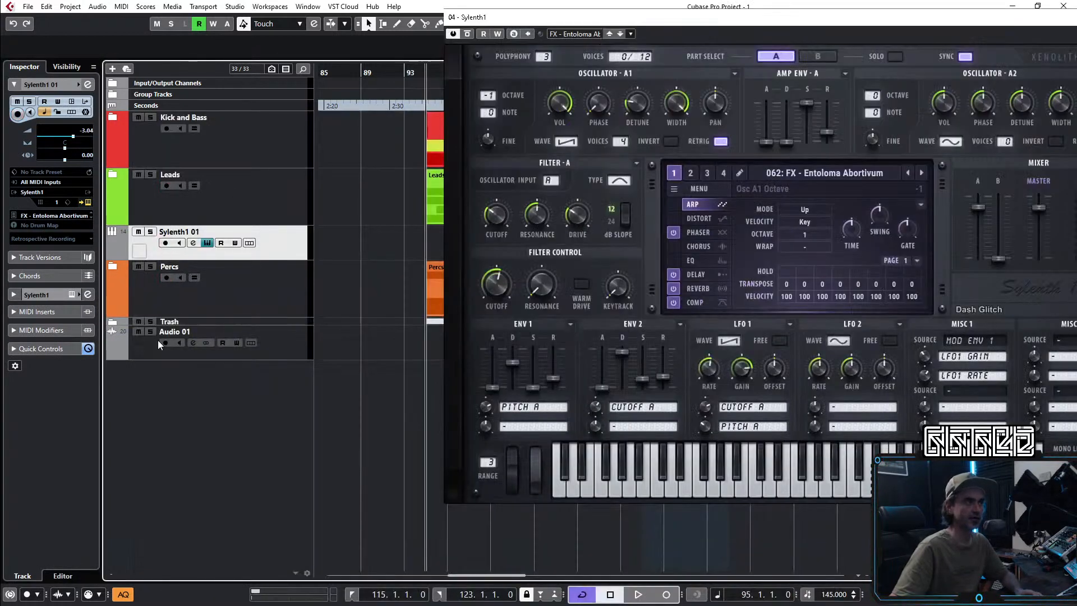
left_click(165, 242)
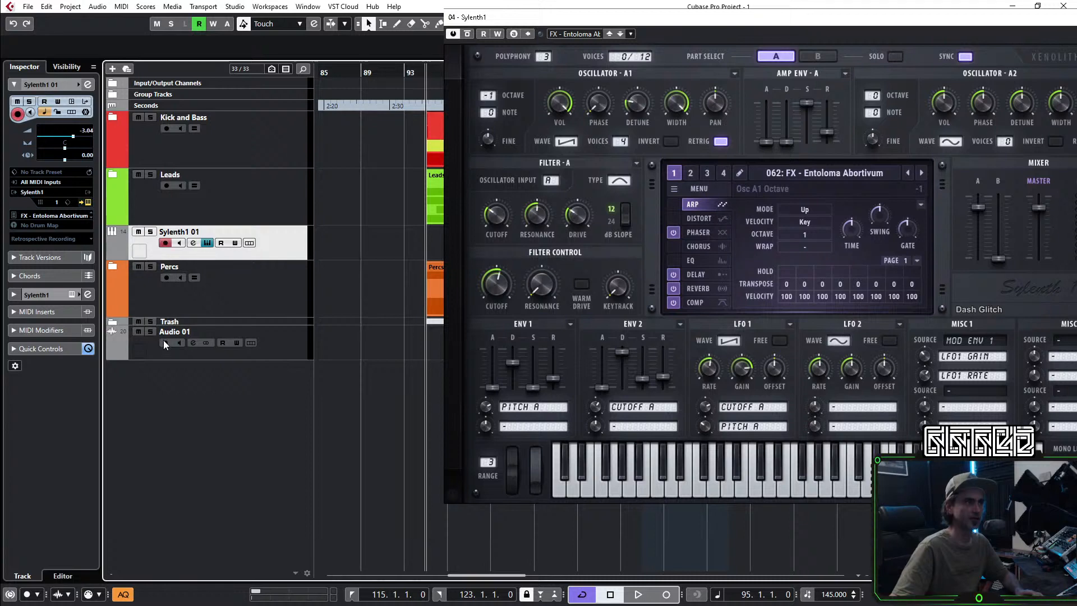
left_click_drag(658, 20, 563, 55)
Step: Play the arrangement with the synth window clear of the timeline and lower the Sylenth1 01 track volume to -7.23 dB
key("space")
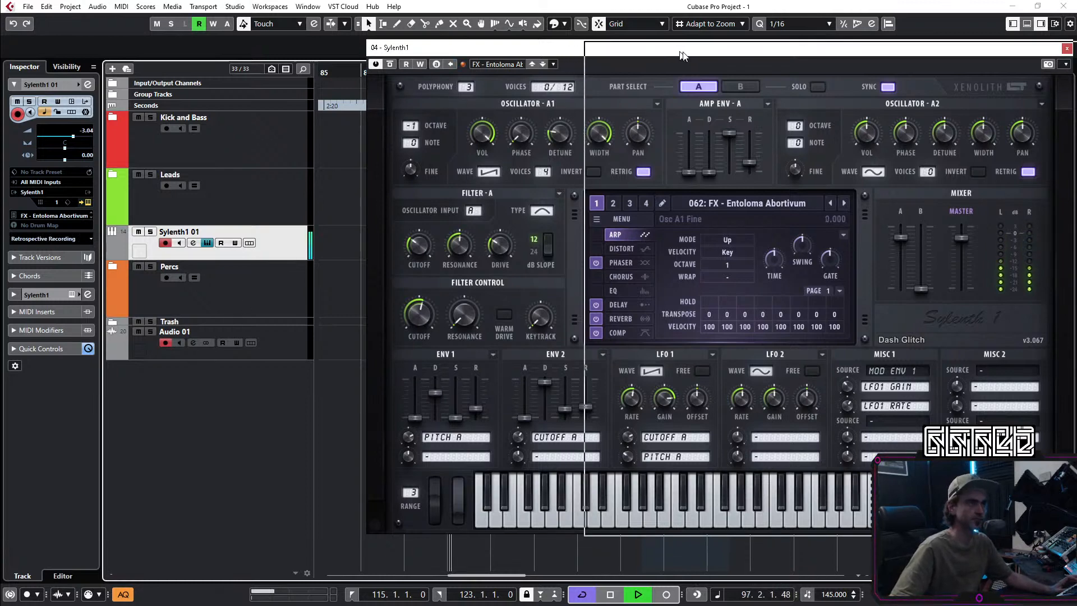
left_click_drag(408, 47, 638, 53)
left_click_drag(70, 139, 66, 140)
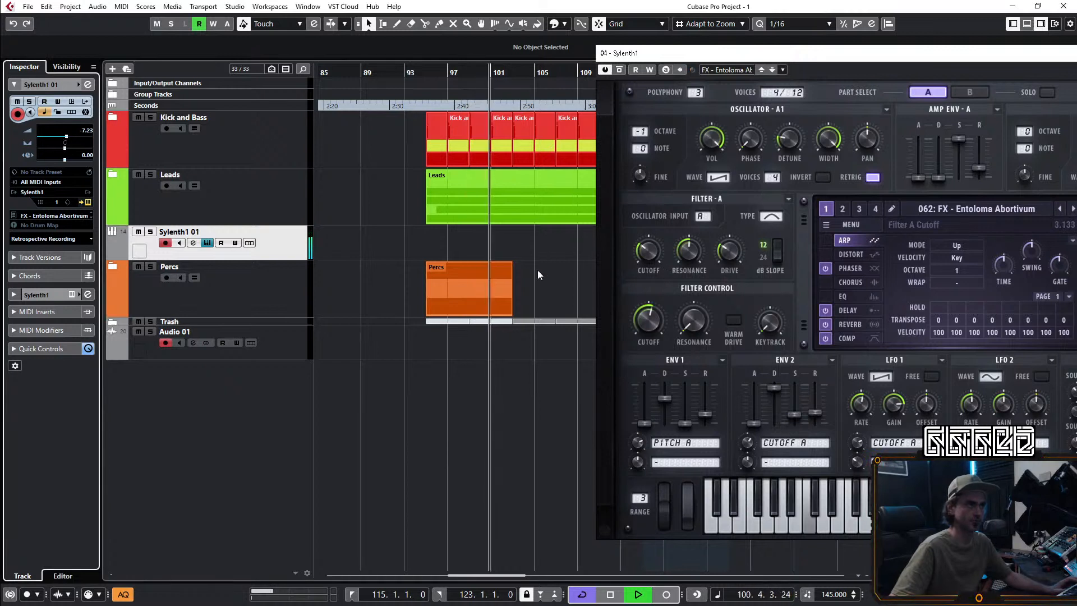
Step: Record two short Sylenth1 takes during playback, starting near bars 102 and 107, onto the instrument and audio tracks
left_click(666, 595)
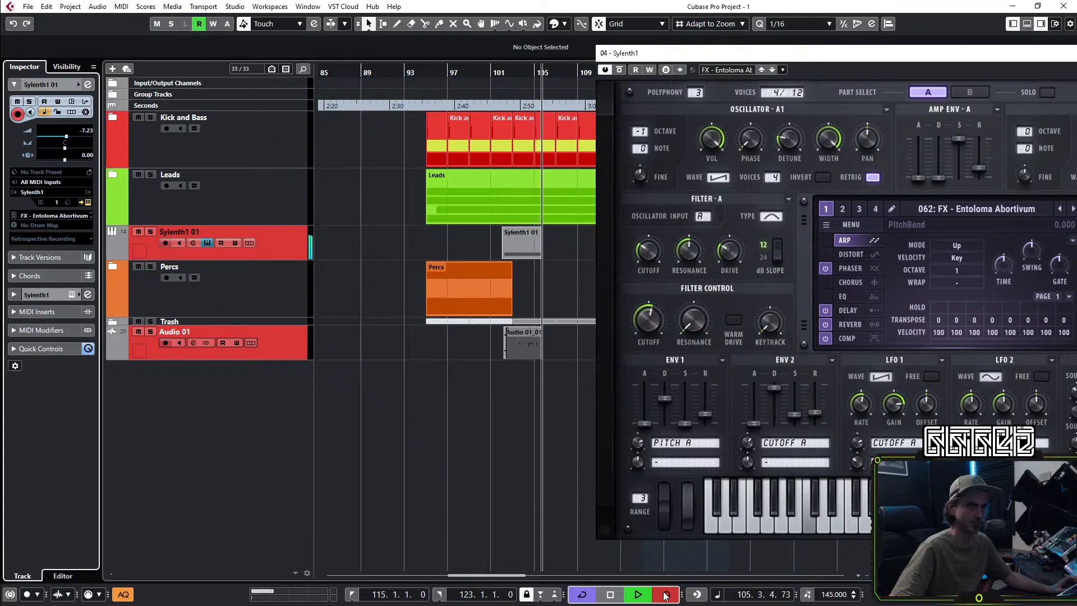
left_click(666, 596)
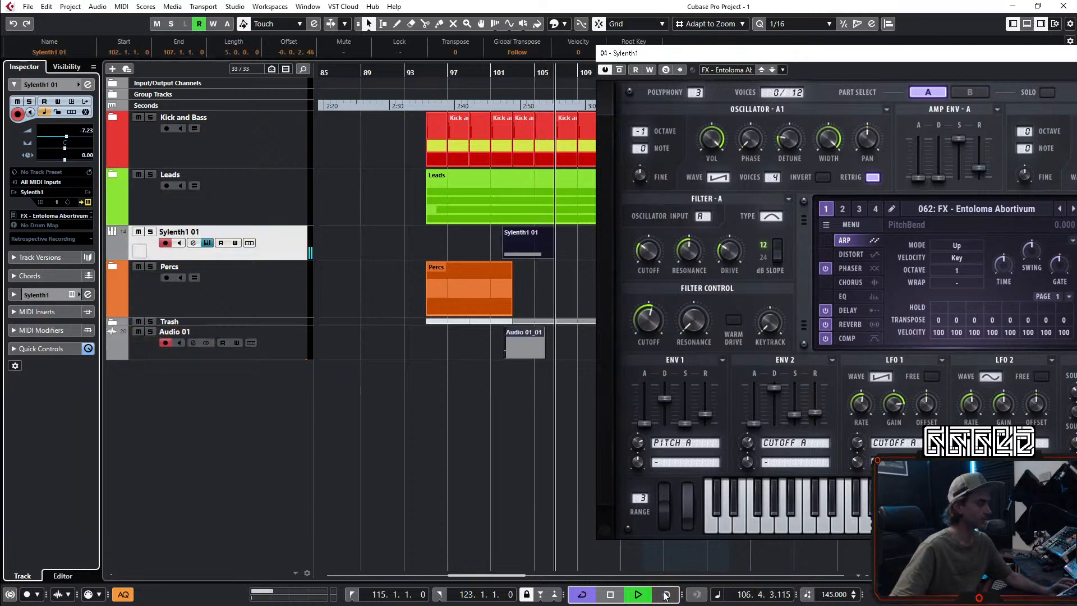
left_click(666, 595)
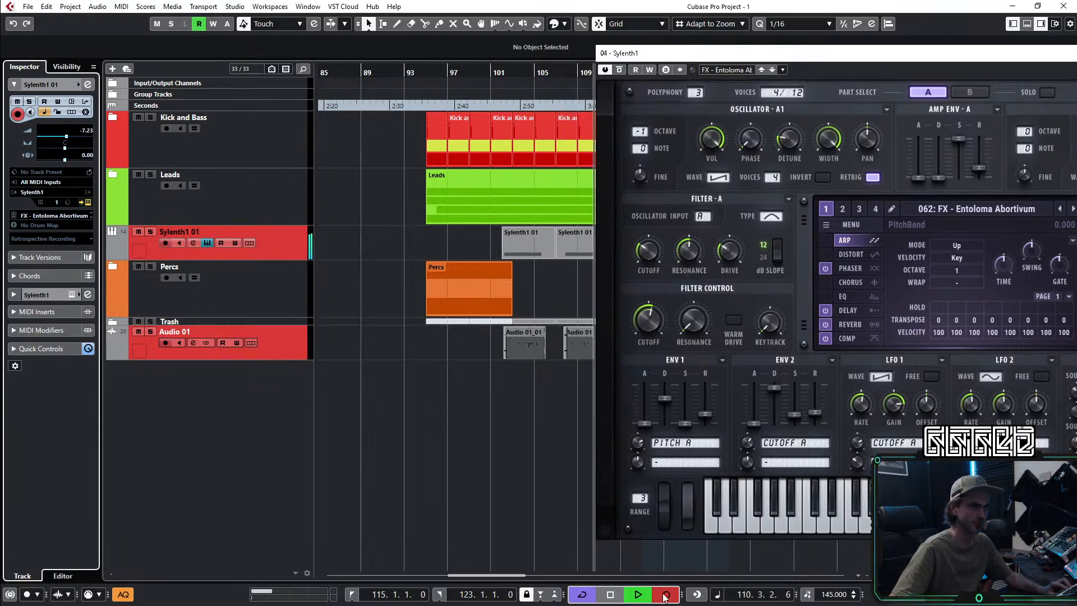
left_click(666, 594)
Step: Move both Audio 01 takes ahead of the arrangement to before bar 93, and delete the two recorded Sylenth1 MIDI parts
left_click_drag(579, 391, 385, 342)
left_click(467, 378)
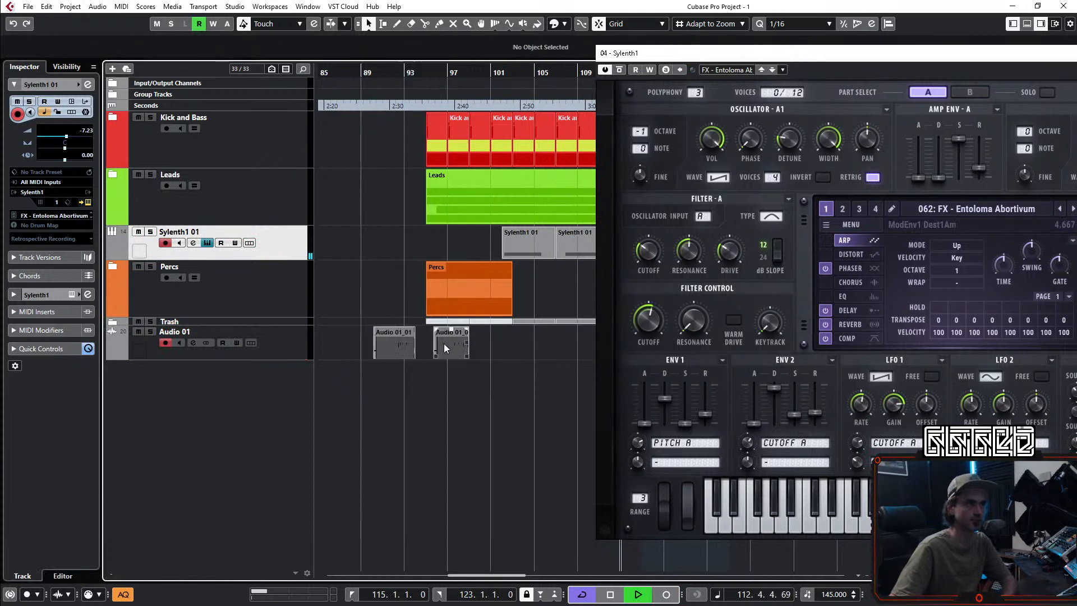
left_click_drag(454, 355, 392, 348)
left_click_drag(548, 268, 564, 252)
key("Delete")
key("space")
key("space")
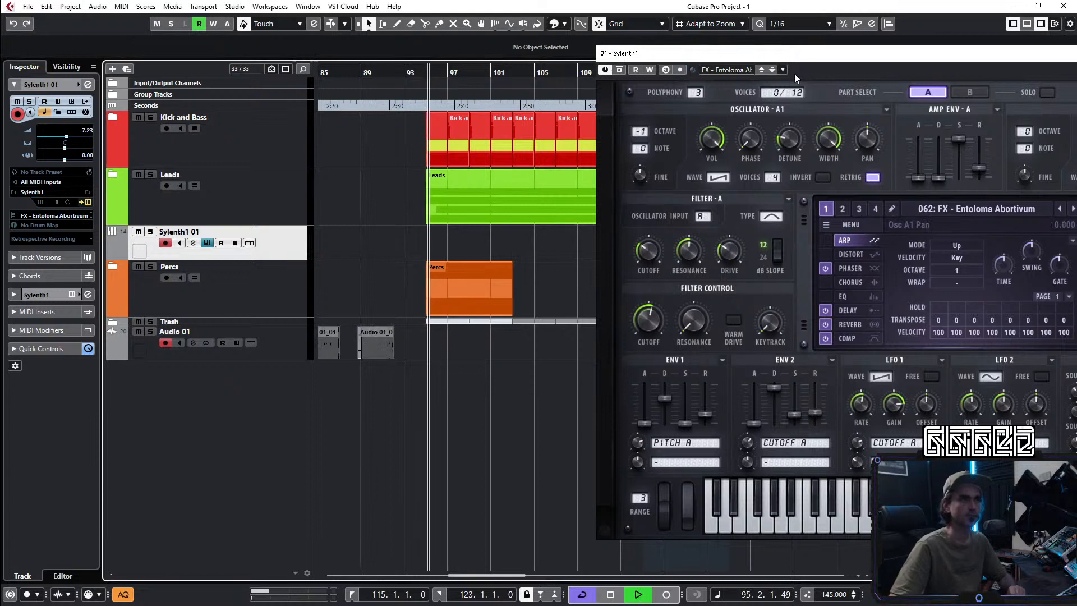
Step: Audition preset 063: FX - Cantharellus in Sylenth1 and switch on to preset 064: FX - Fistulina Hepatica
left_click(1073, 209)
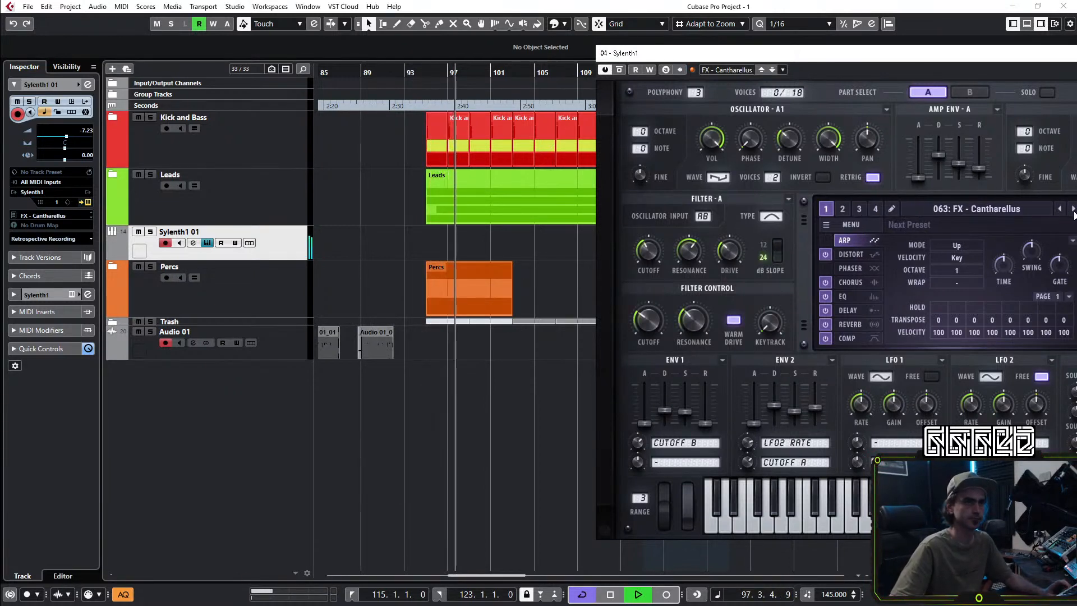
left_click(1024, 210)
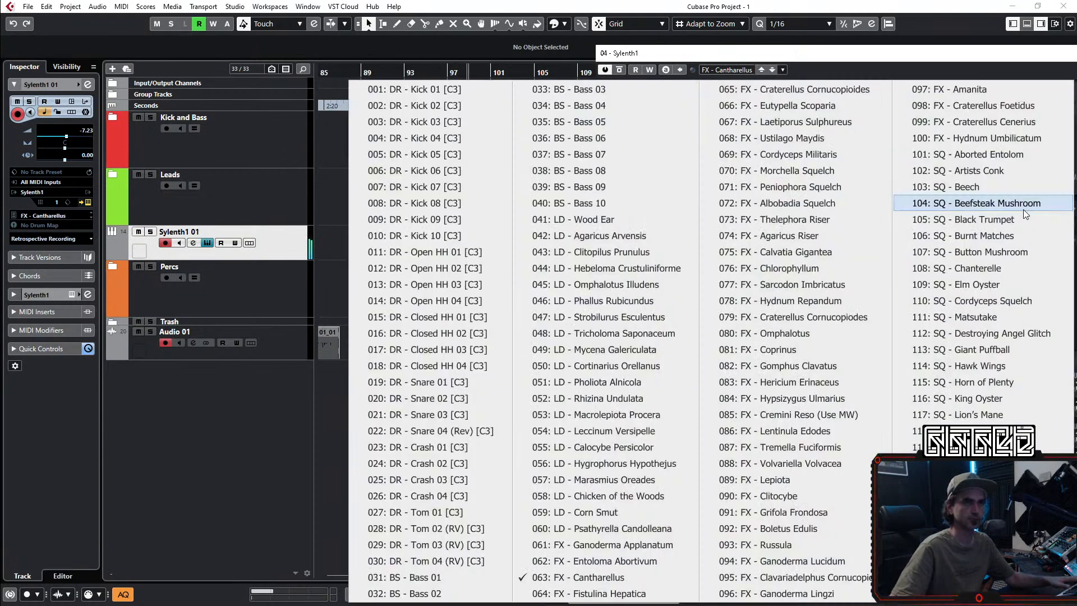
left_click(844, 58)
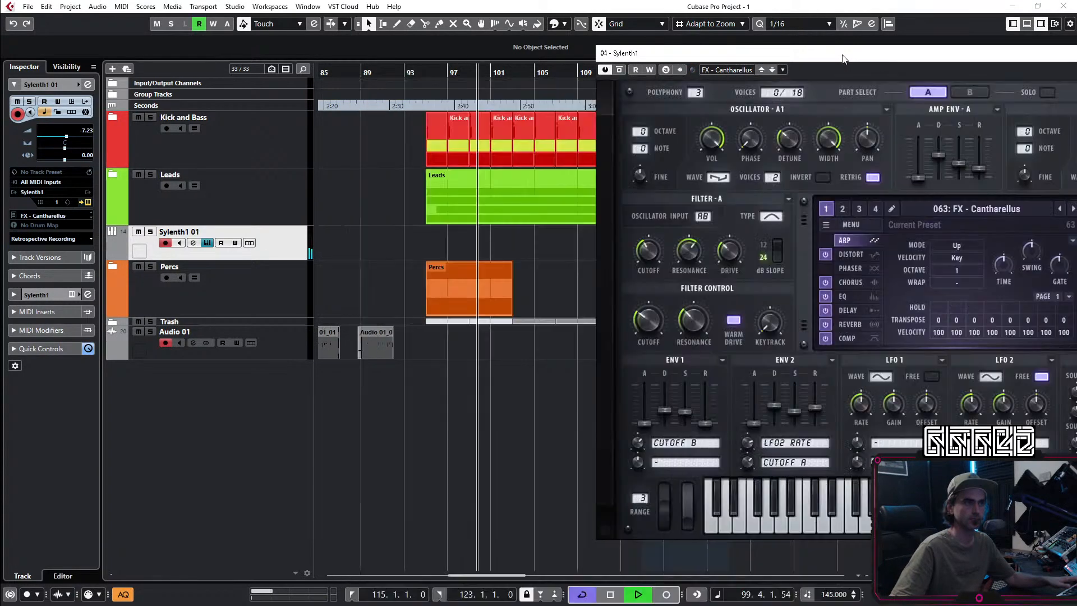
left_click(1073, 209)
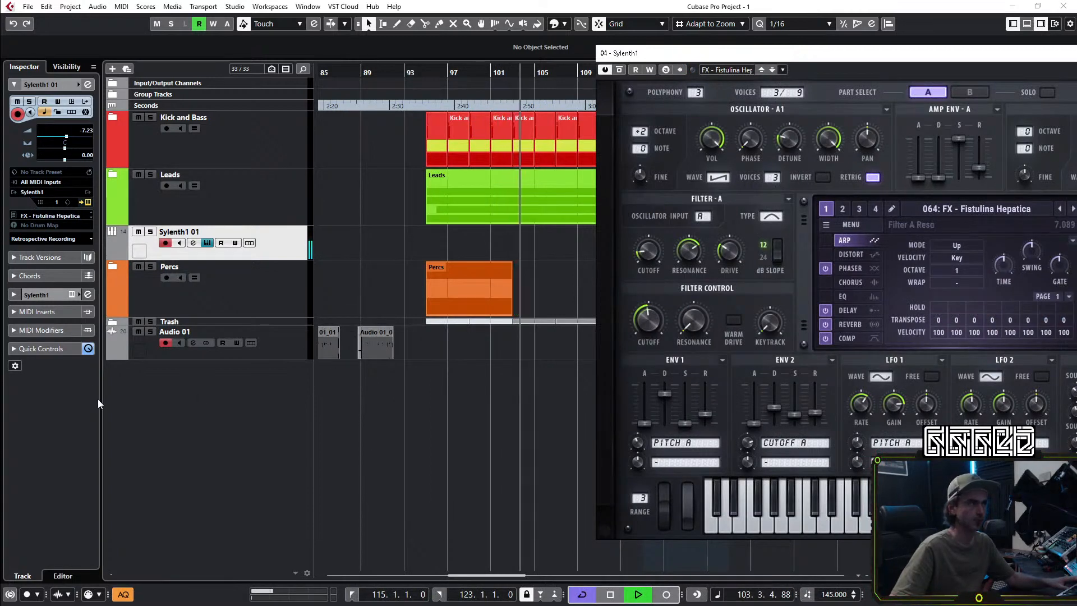
Step: Set the Transpose value in the Sylenth1 01 track's MIDI Modifiers to -2 and return to the track's basic settings
left_click(15, 330)
scroll(69, 197, "down", 5)
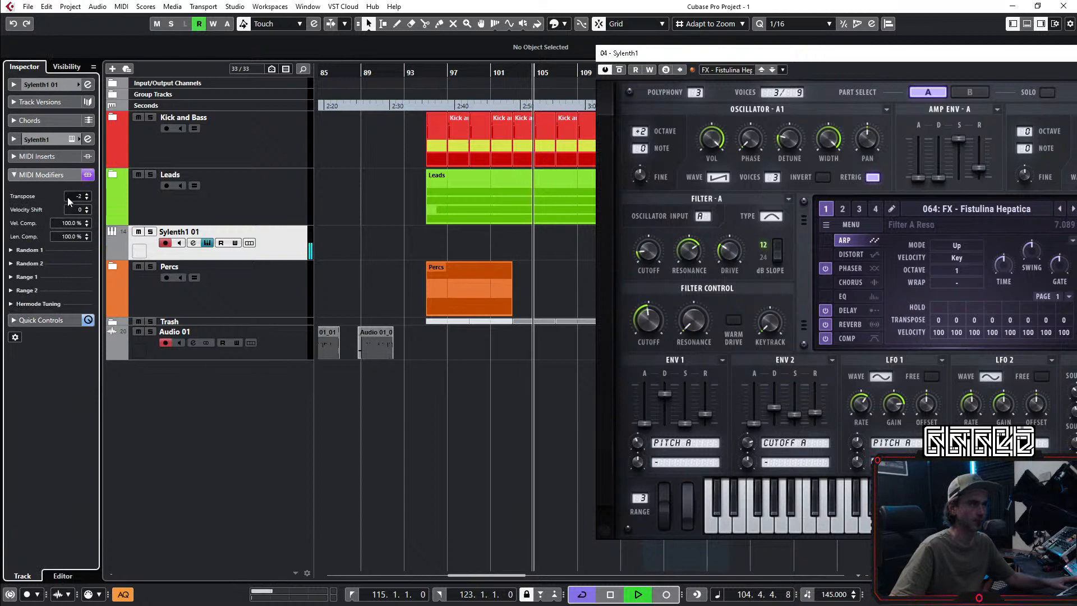
left_click(14, 174)
left_click(15, 85)
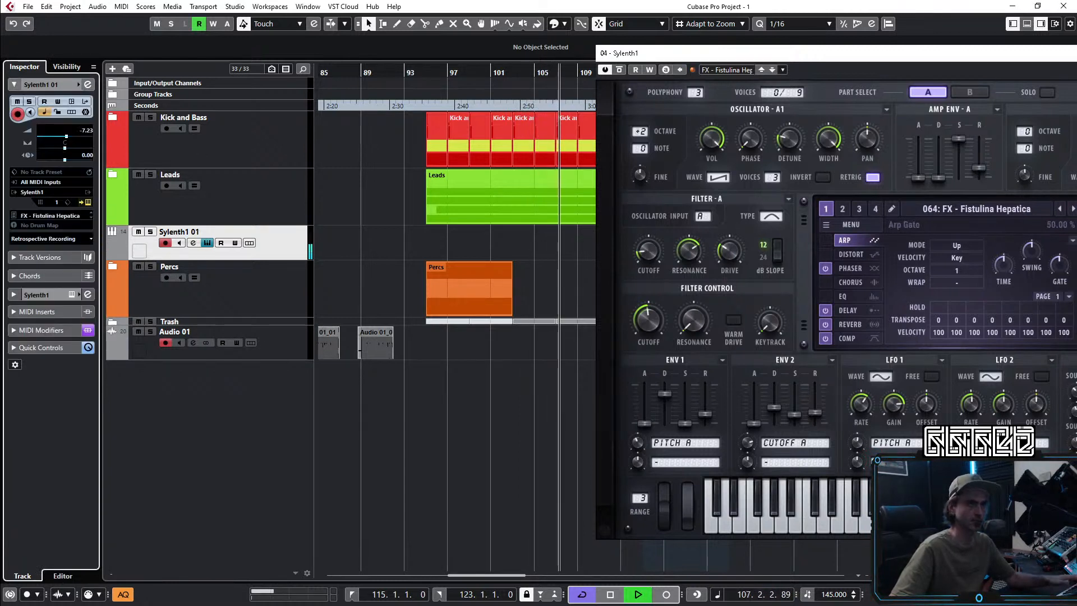
Step: Step through presets 063 and 064 to 065: FX - Craterellus Cornucopioides and raise the Sylenth1 01 volume to -0.25 dB
left_click(1060, 210)
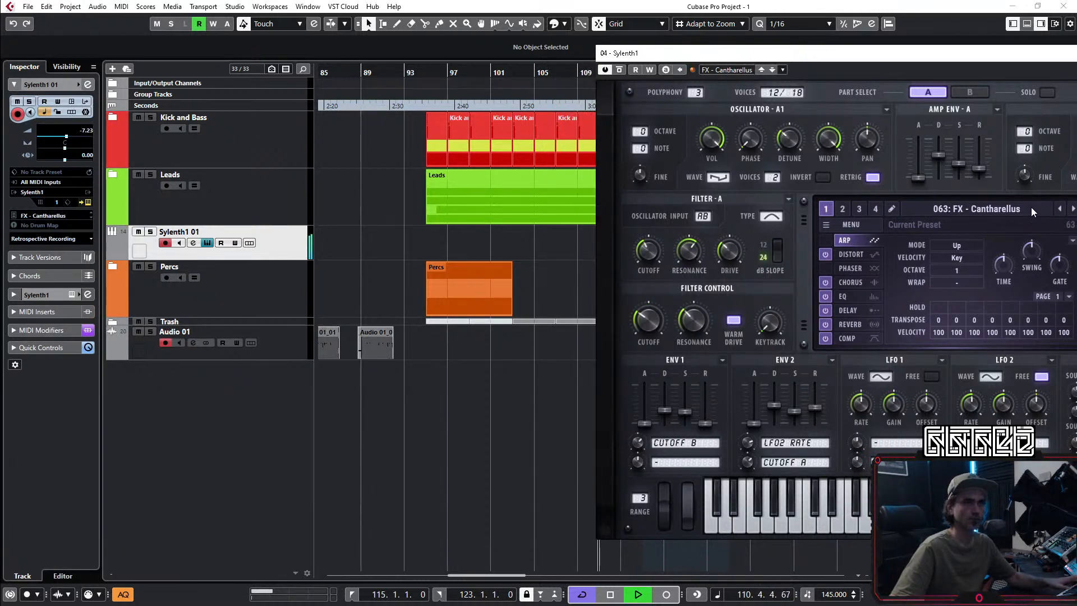
left_click(1074, 210)
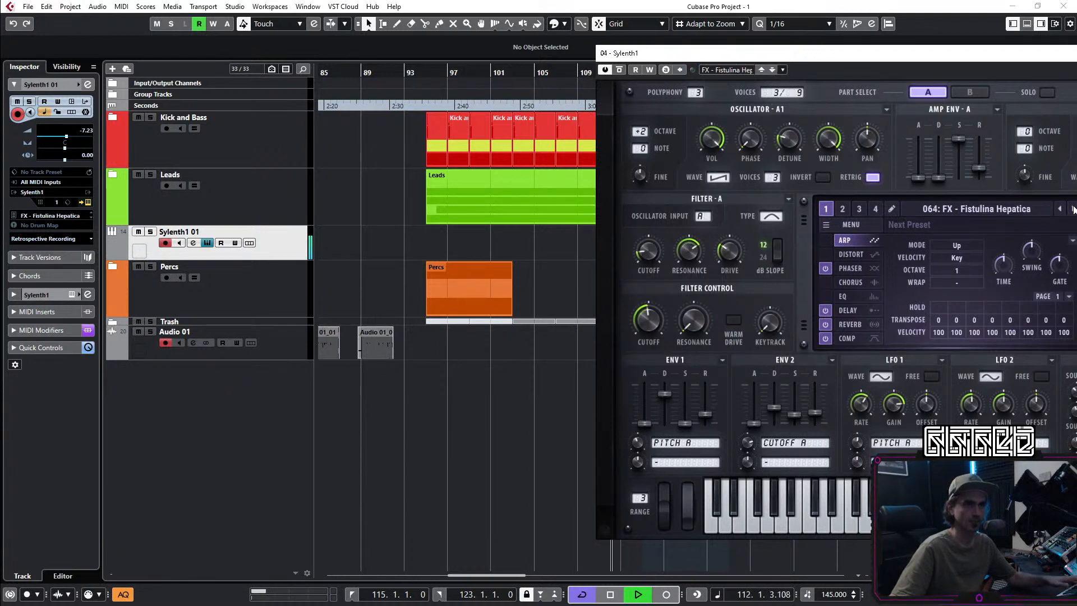
left_click(1074, 210)
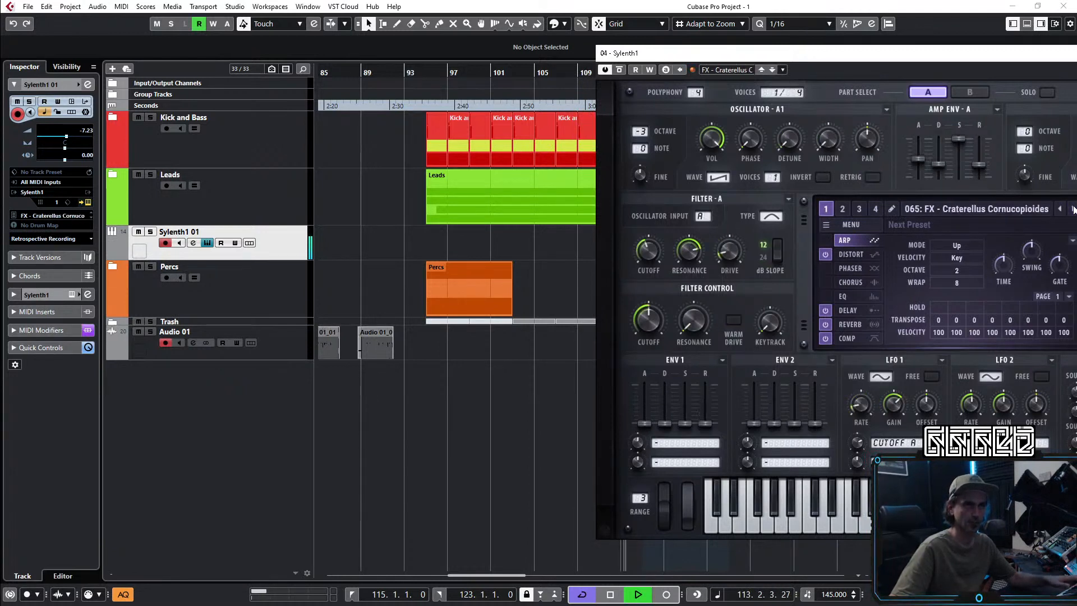
left_click(80, 137)
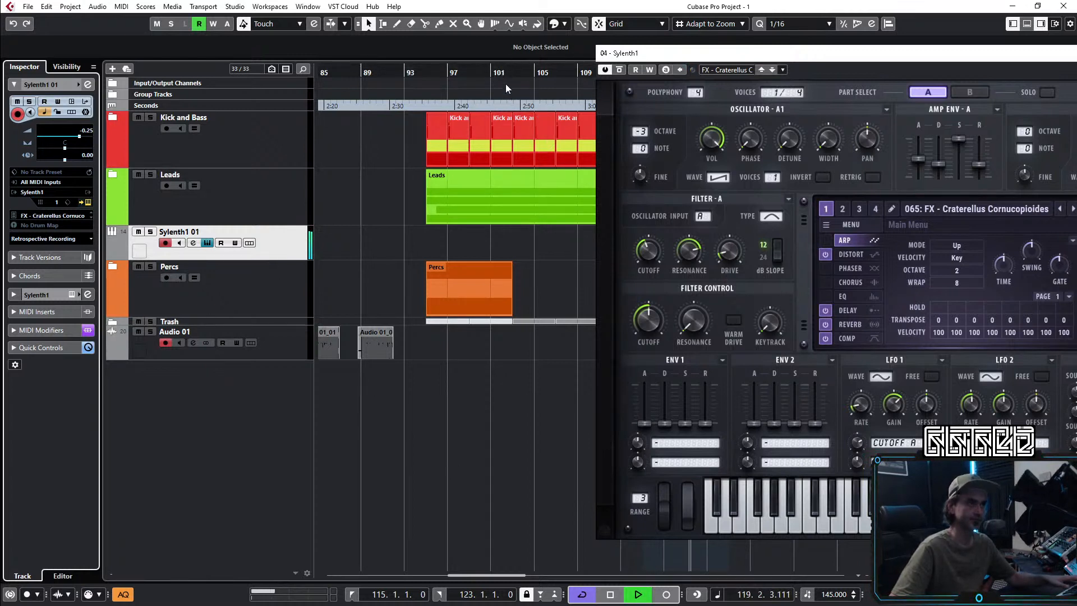
Step: Record preset 065 over the loop from bar 115 to 123 with the synth window clear of the timeline, then stop
left_click(674, 598)
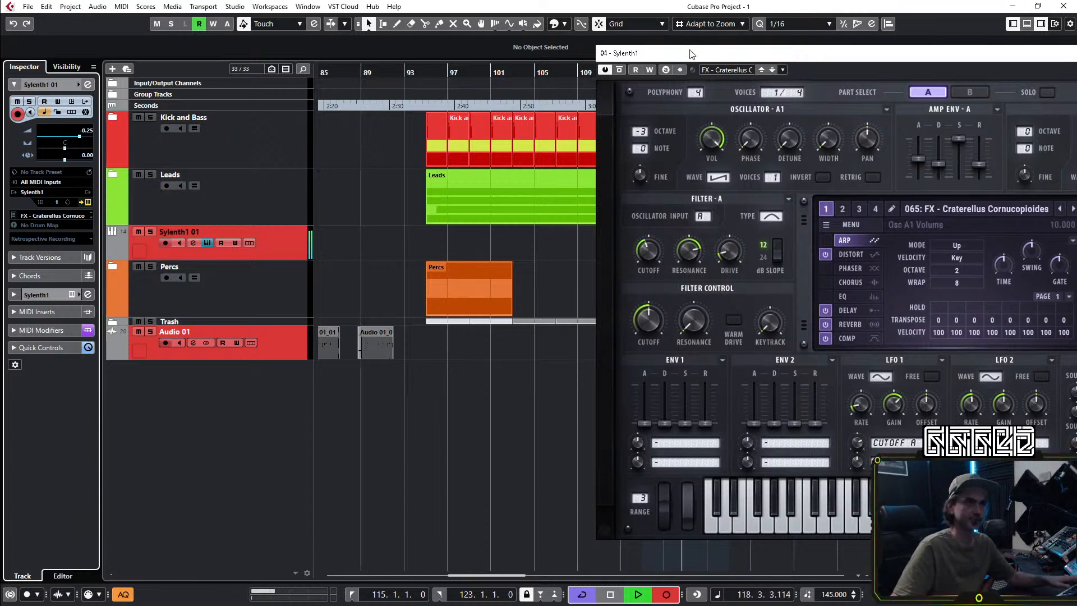
left_click_drag(683, 59, 976, 80)
key("space")
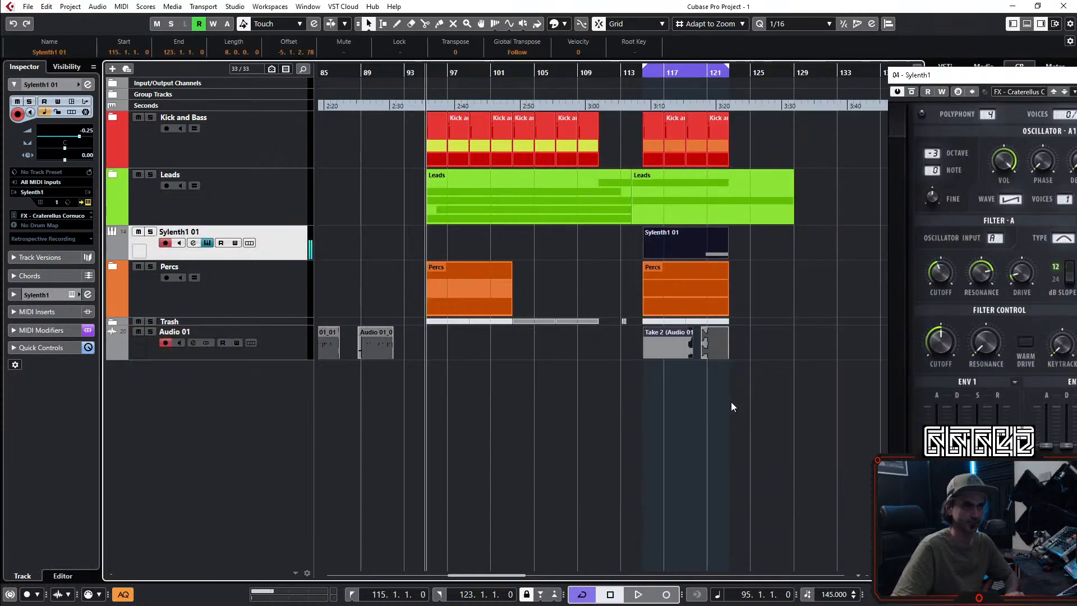
Step: Move the Audio 01_03 take past the arrangement to about bar 127 and remove the recorded Sylenth1 MIDI part
left_click(667, 352)
left_click_drag(713, 355, 590, 391)
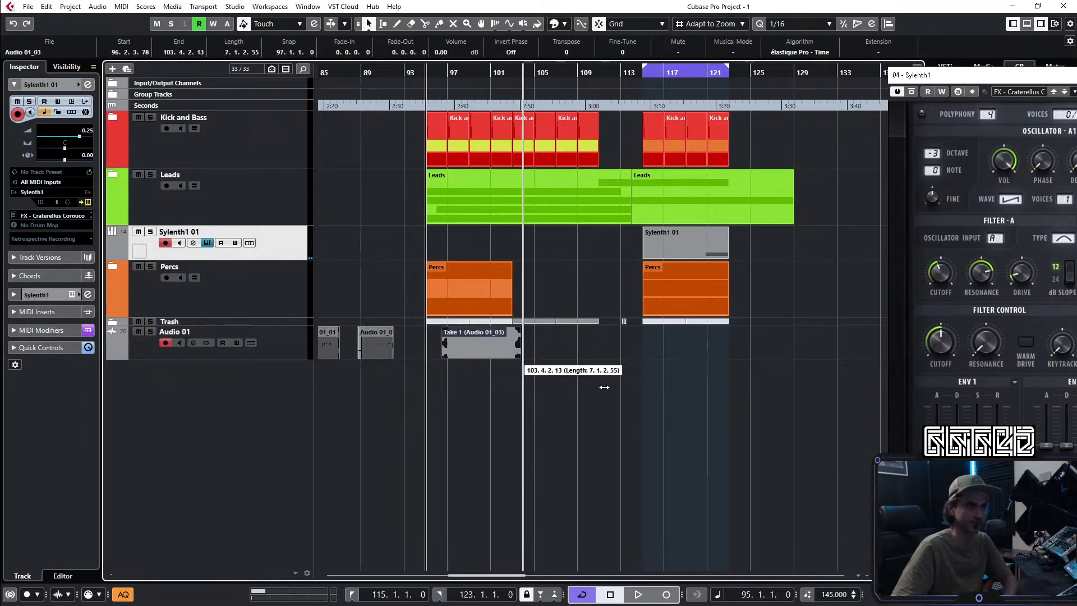
left_click_drag(478, 352, 814, 344)
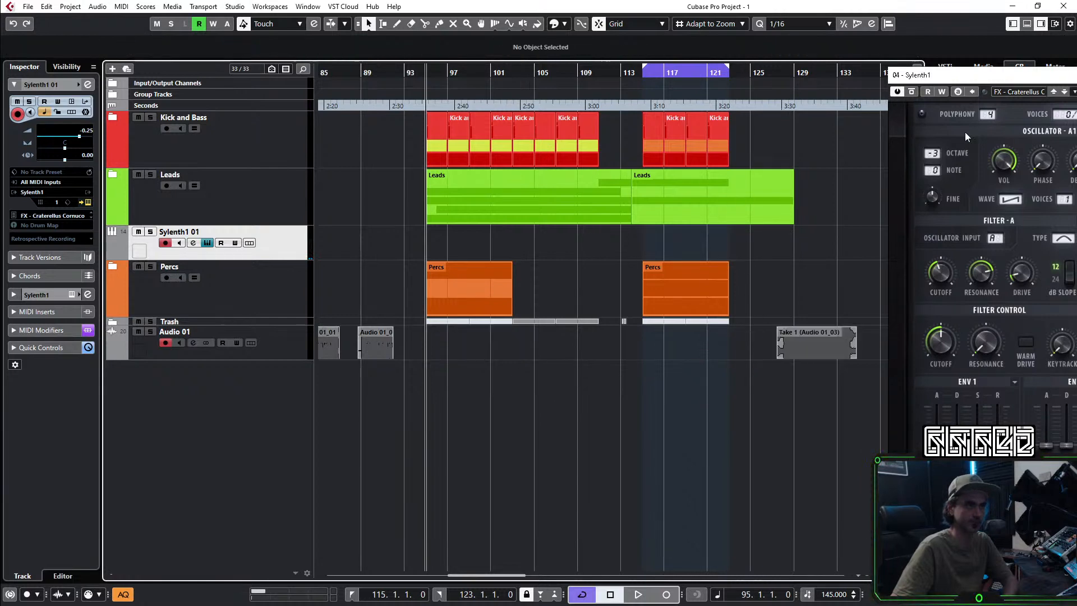
Step: Restart playback in the bar 115 loop, switch to preset 066: FX - Eutypella Scoparia, and clear the synth window off the arrangement
left_click(654, 73)
key("space")
left_click_drag(949, 75, 108, 89)
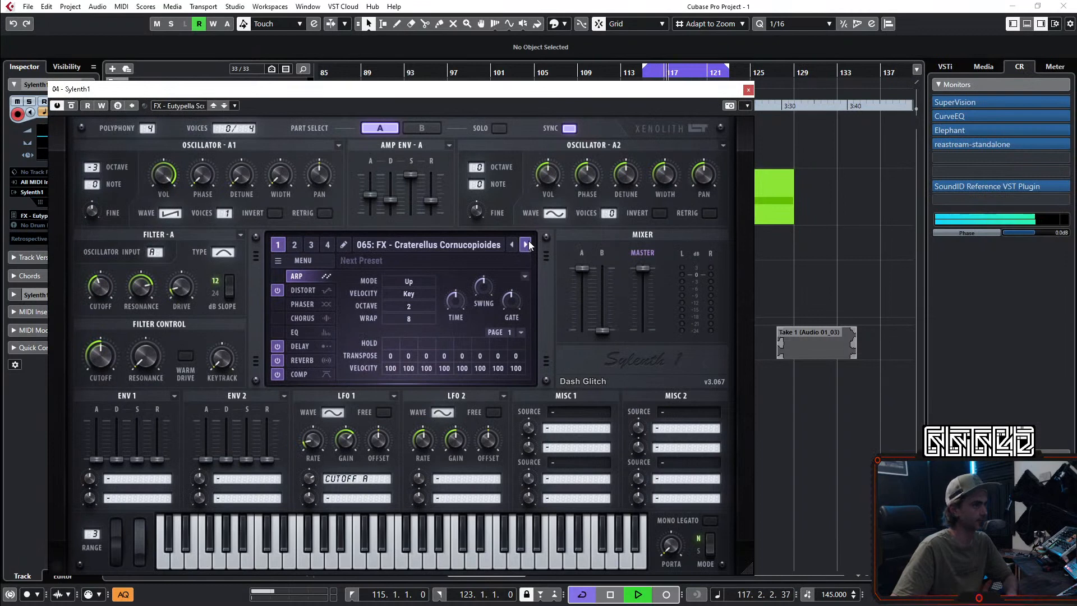
left_click(526, 245)
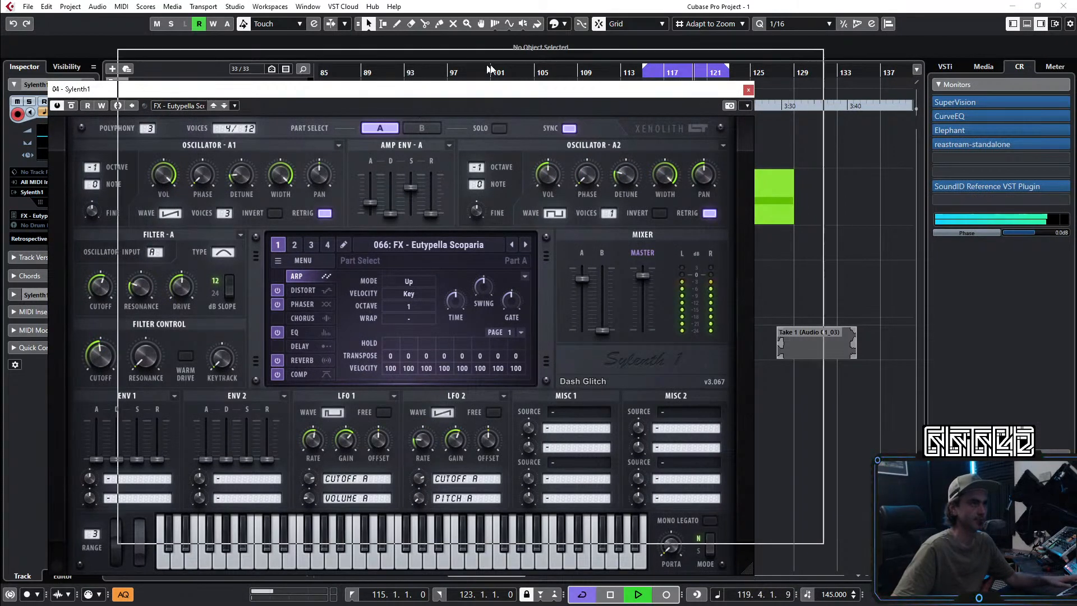
left_click_drag(300, 92, 527, 60)
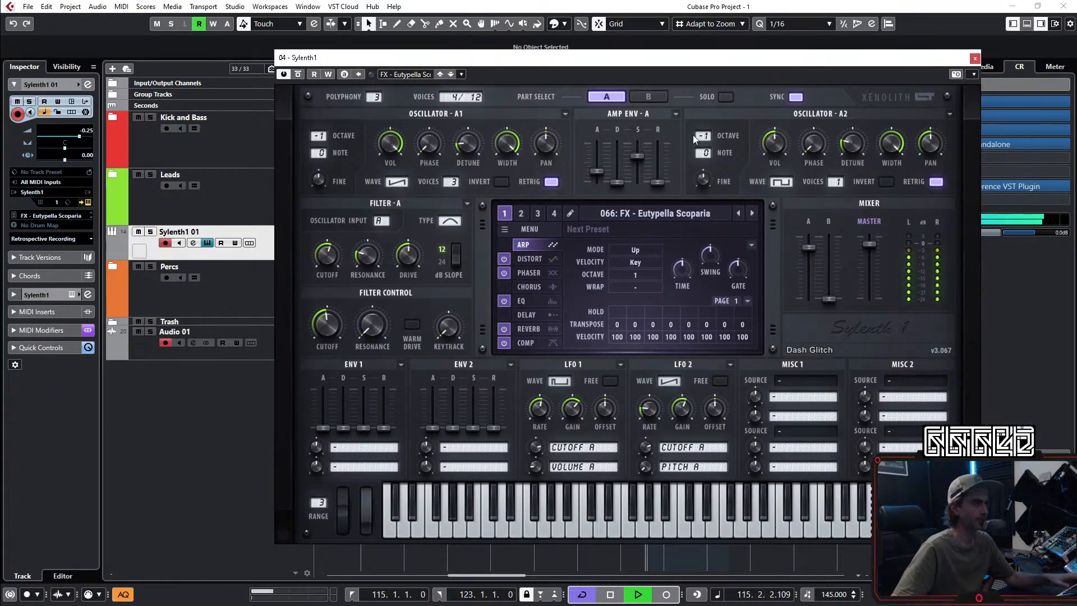
left_click_drag(402, 52, 953, 73)
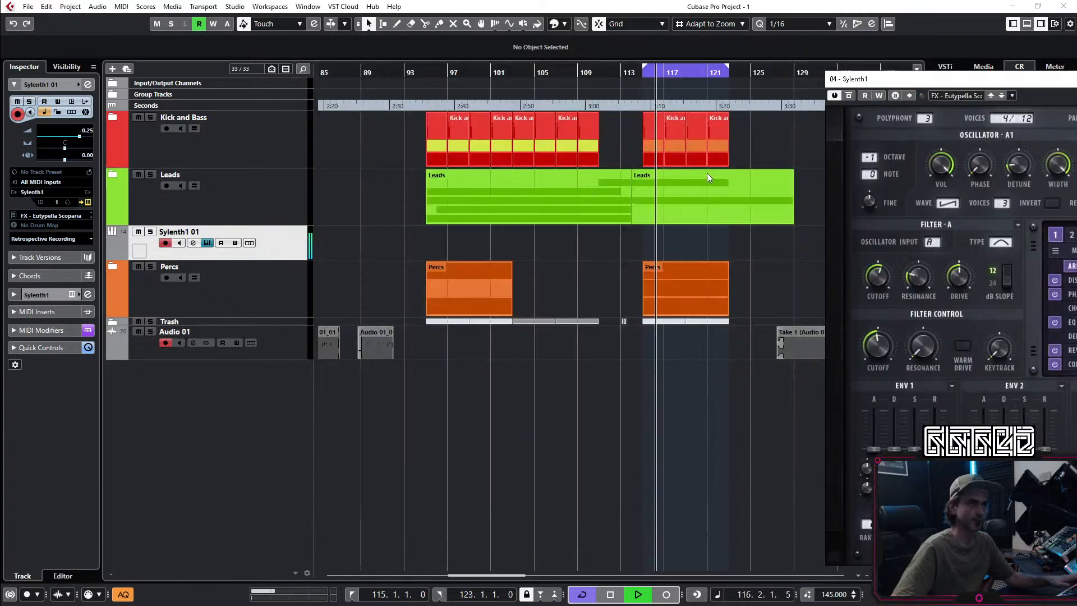
Step: Lower the Sylenth1 01 volume to -3.67 dB and record a take of preset 066 within the loop
left_click(287, 351)
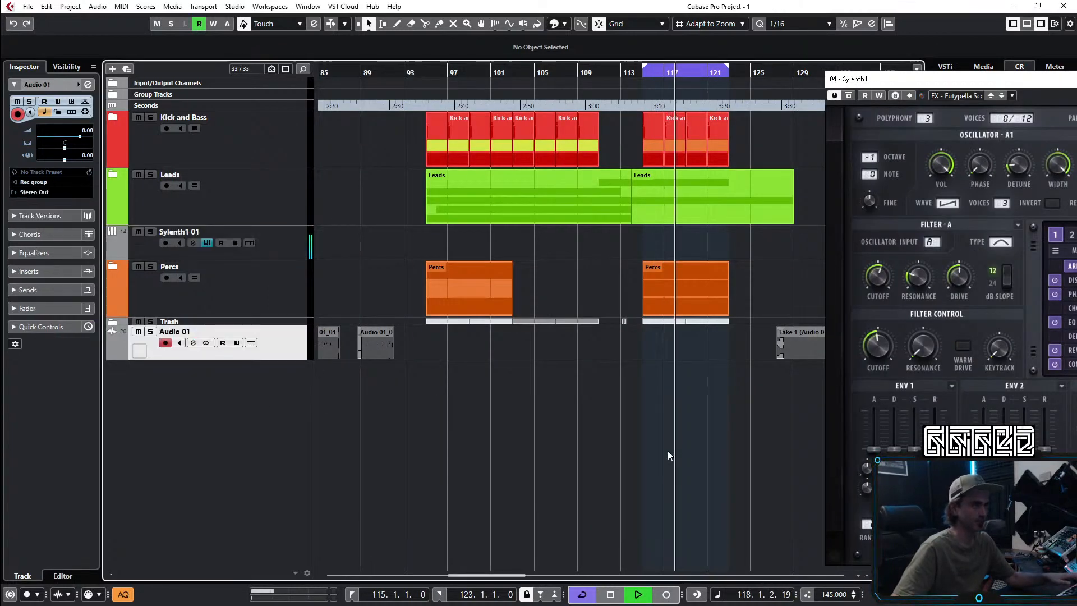
left_click(249, 252)
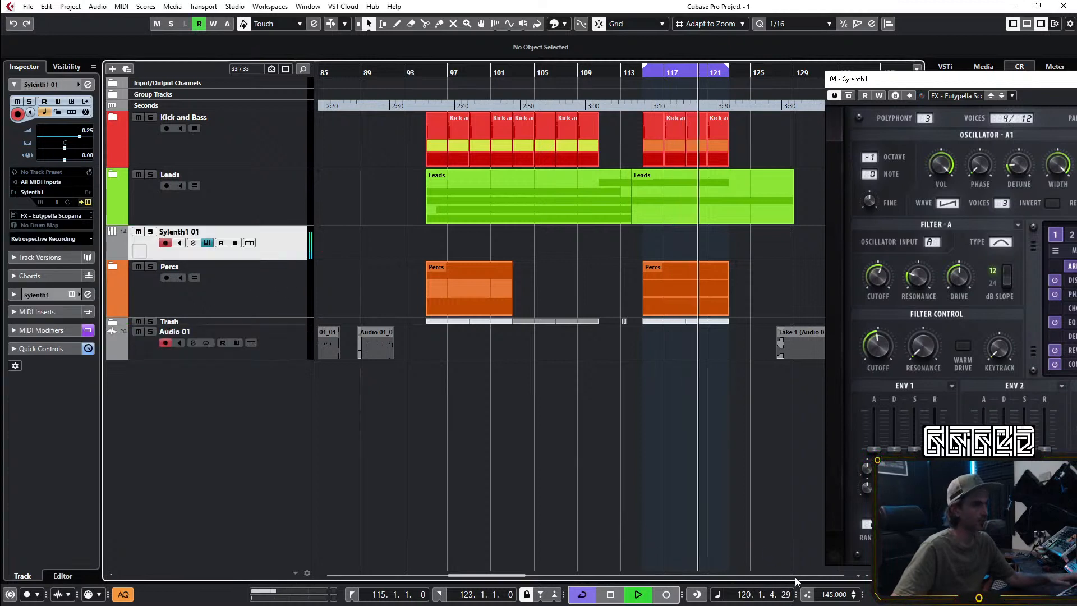
left_click_drag(79, 137, 72, 136)
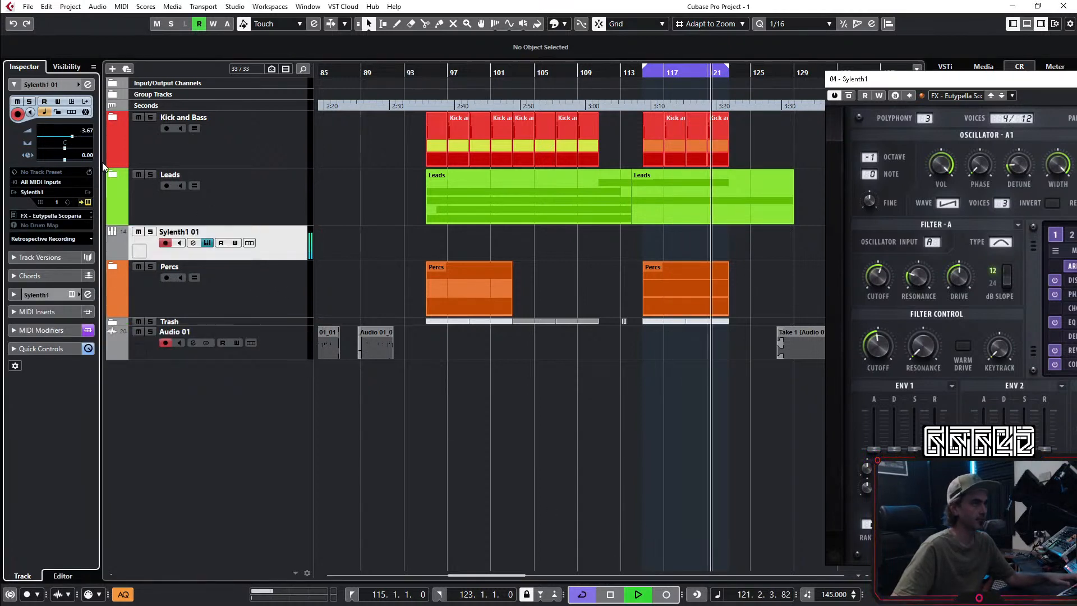
left_click(668, 596)
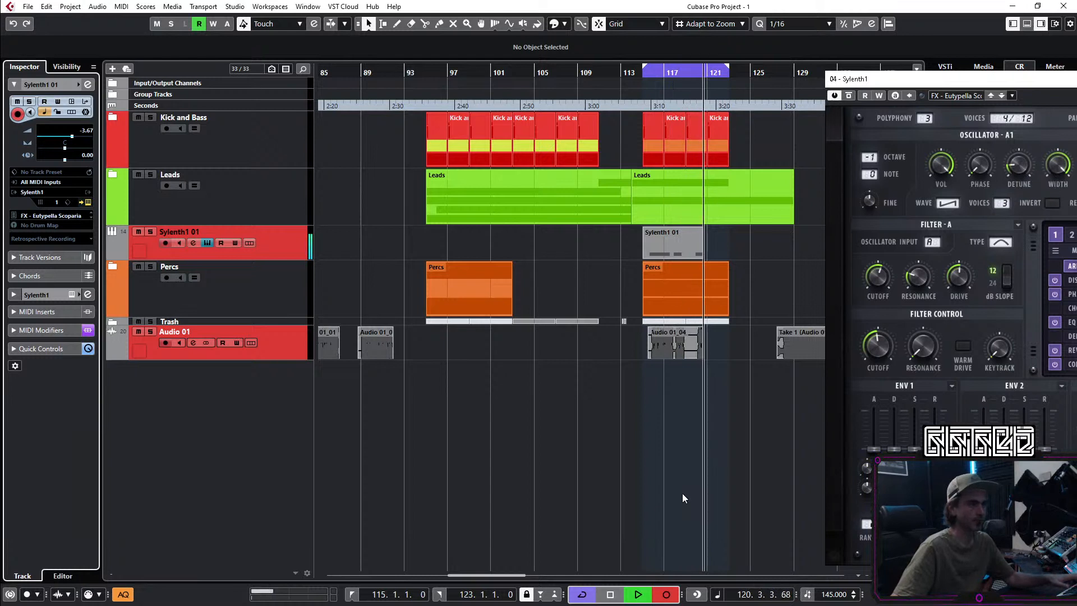
left_click(666, 594)
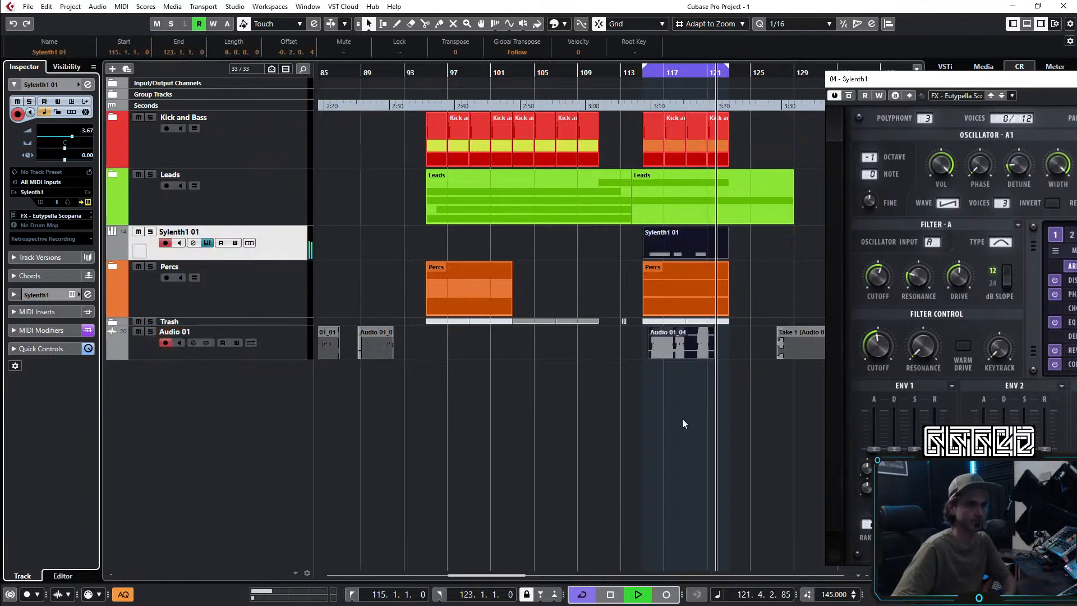
Step: Delete the recorded Sylenth1 MIDI part and move the Audio 01_04 take ahead of the arrangement, alongside the earlier takes
left_click(700, 245)
key("Delete")
left_click_drag(696, 342, 337, 352)
left_click(378, 362)
left_click_drag(433, 404, 318, 342)
left_click_drag(424, 338, 365, 338)
Step: Audition presets 067: FX - Laetiporus Sulphureus, 068: FX - Ustilago Maydis and 069: FX - Cordyceps Militaris, raising the track volume to -1.67 dB
left_click_drag(948, 84, 428, 83)
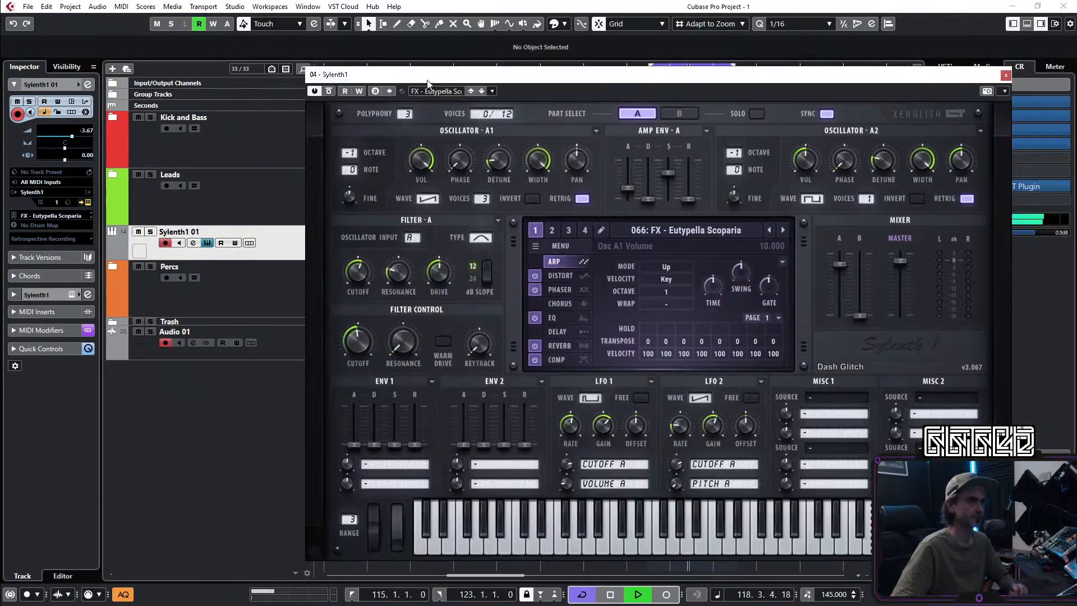
left_click(783, 230)
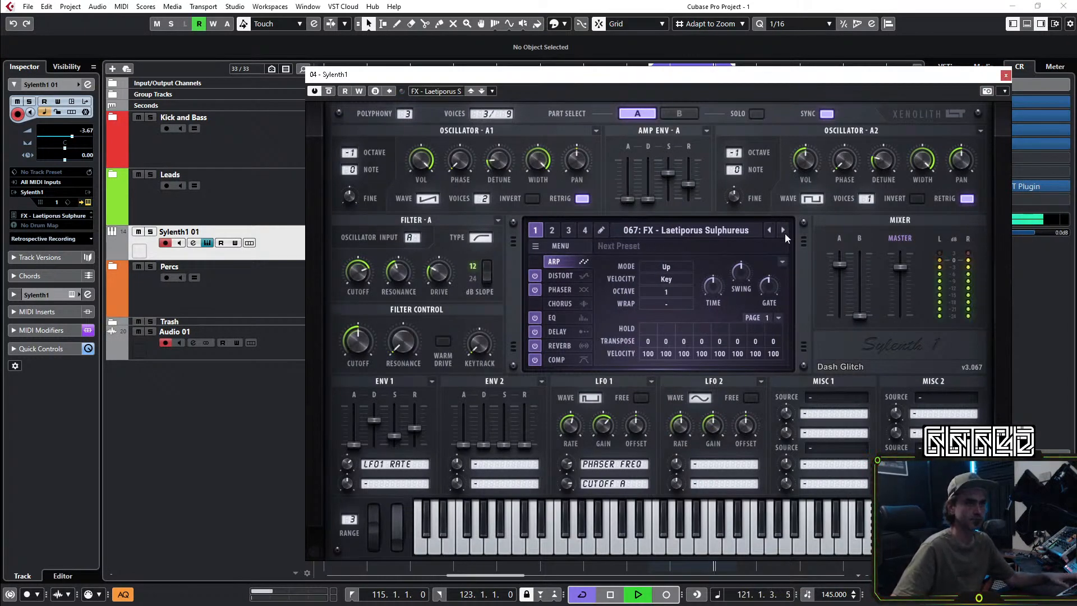
left_click(784, 232)
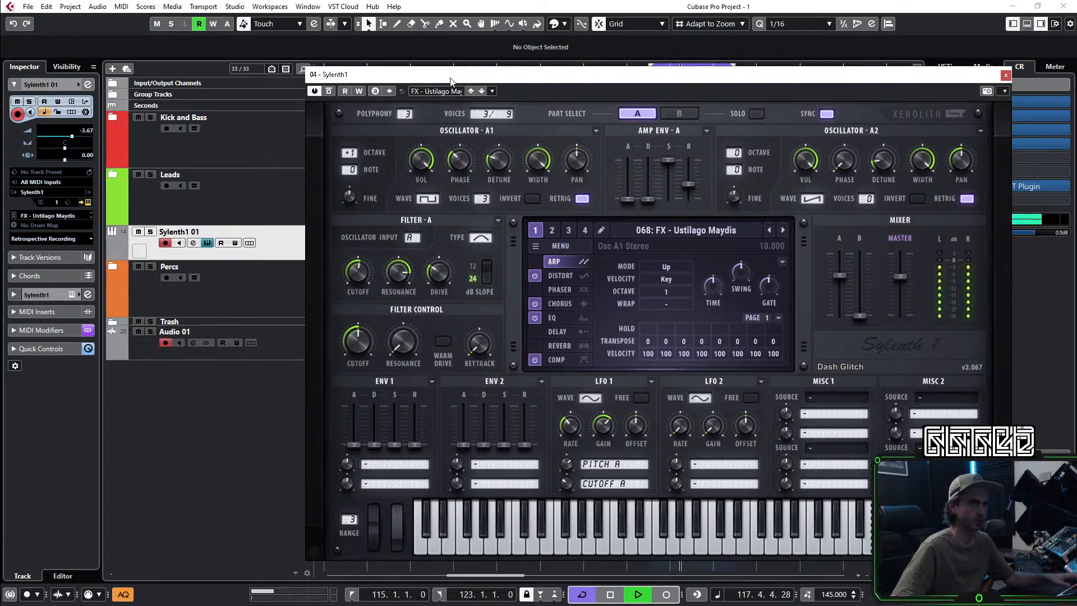
left_click(783, 230)
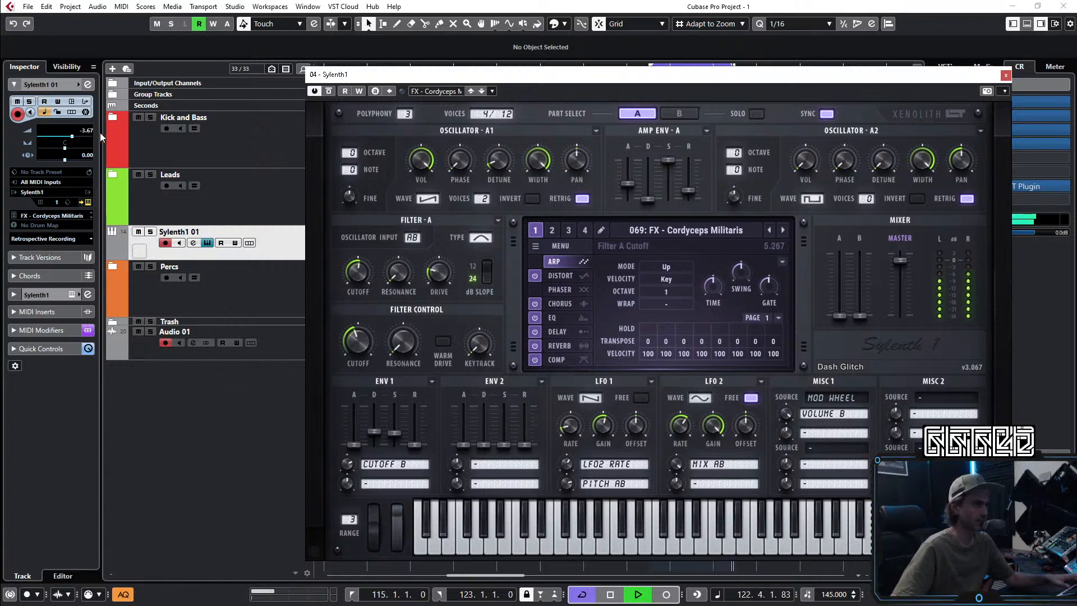
left_click(76, 136)
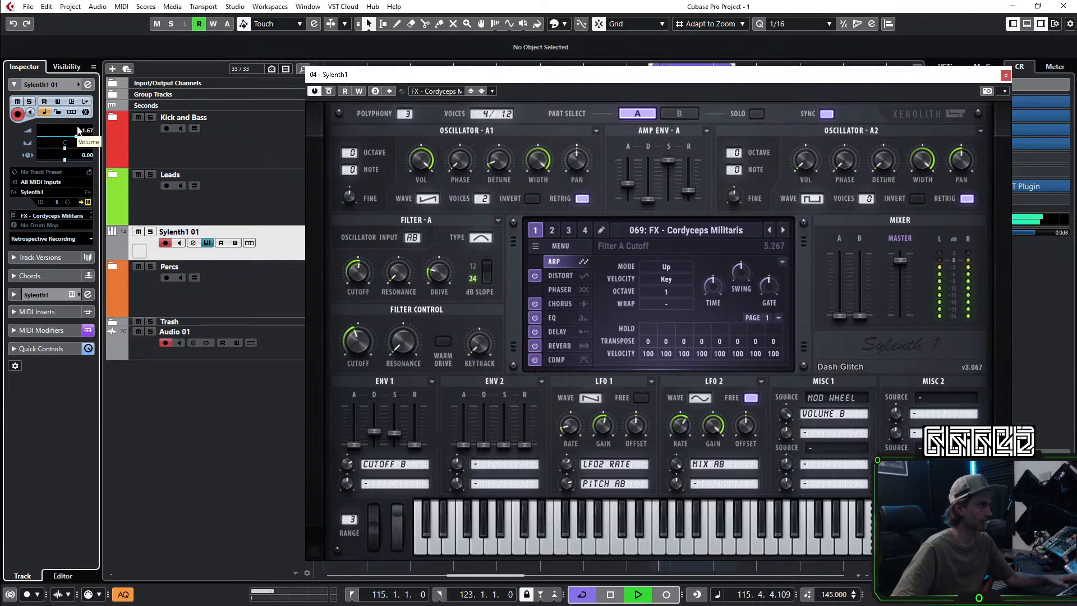
Step: Load preset 070: FX - Morchella Squelch, switch off its Delay and Reverb, and clear the synth window off the arrangement
left_click(785, 229)
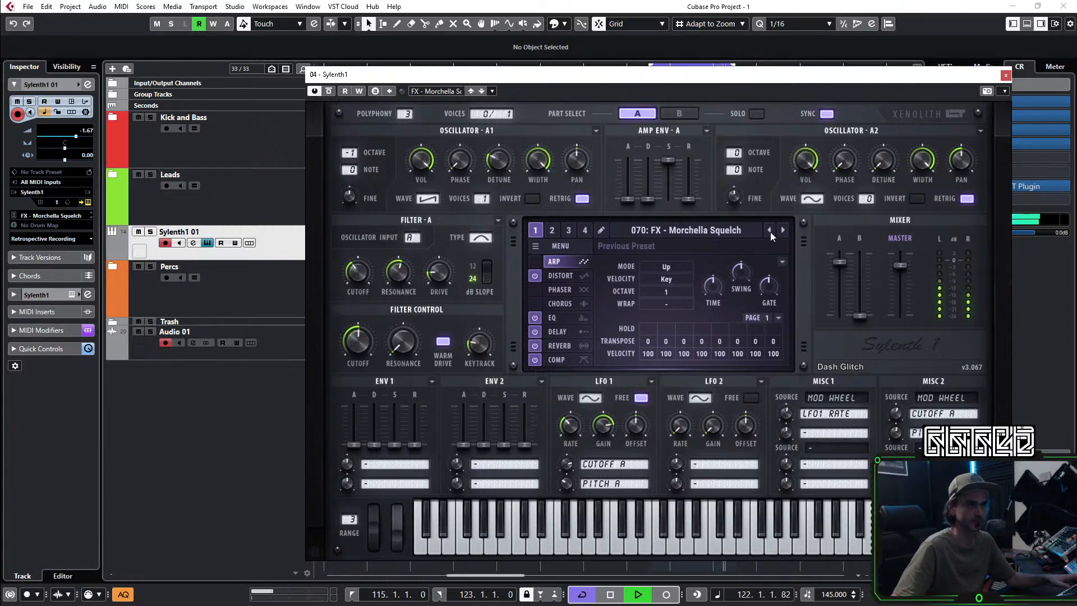
left_click(535, 331)
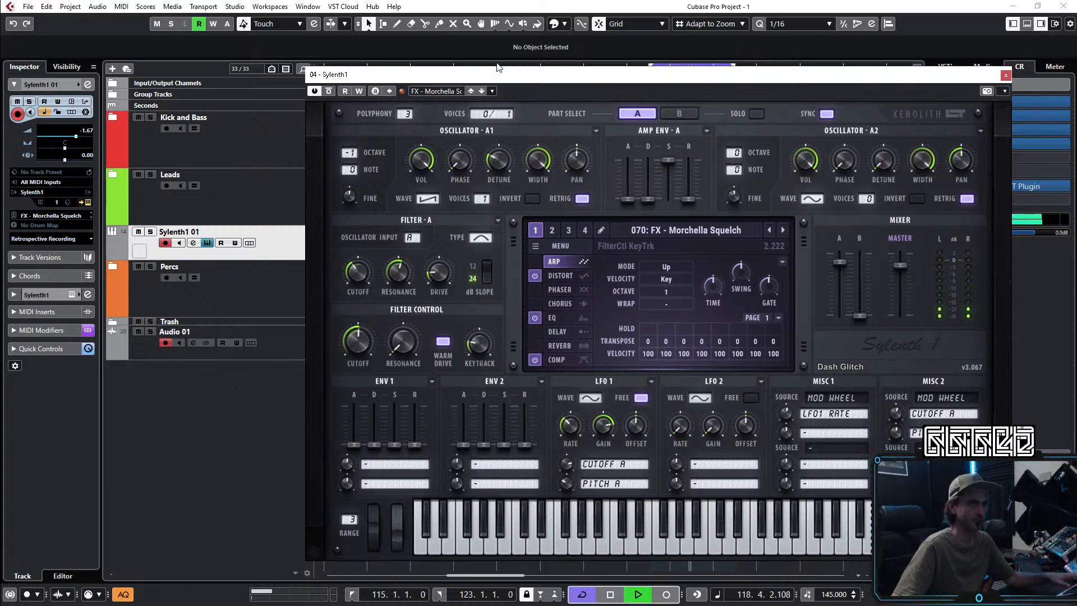
left_click_drag(479, 73, 0, 62)
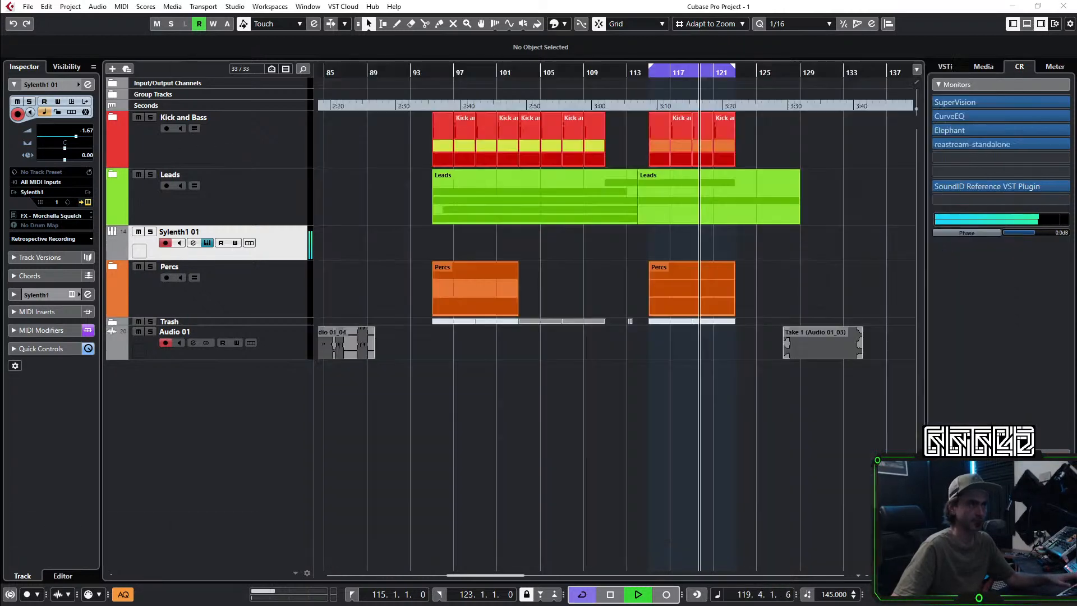
Step: Record looped takes of preset 070 on the armed Sylenth1 01 and Audio 01 tracks
left_click(298, 343)
left_click(166, 243)
left_click(666, 595)
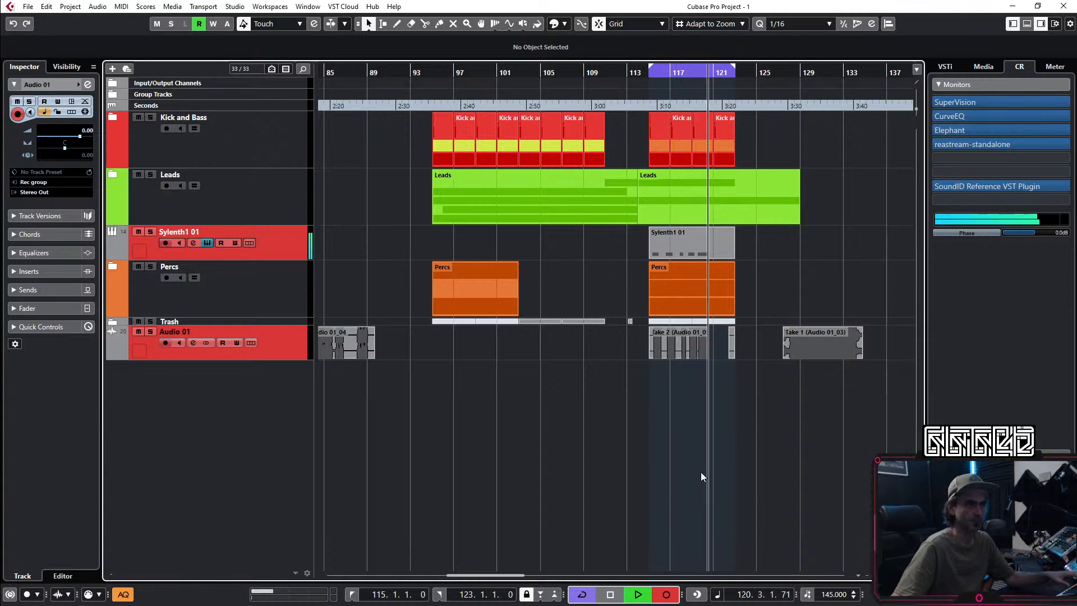
left_click(667, 594)
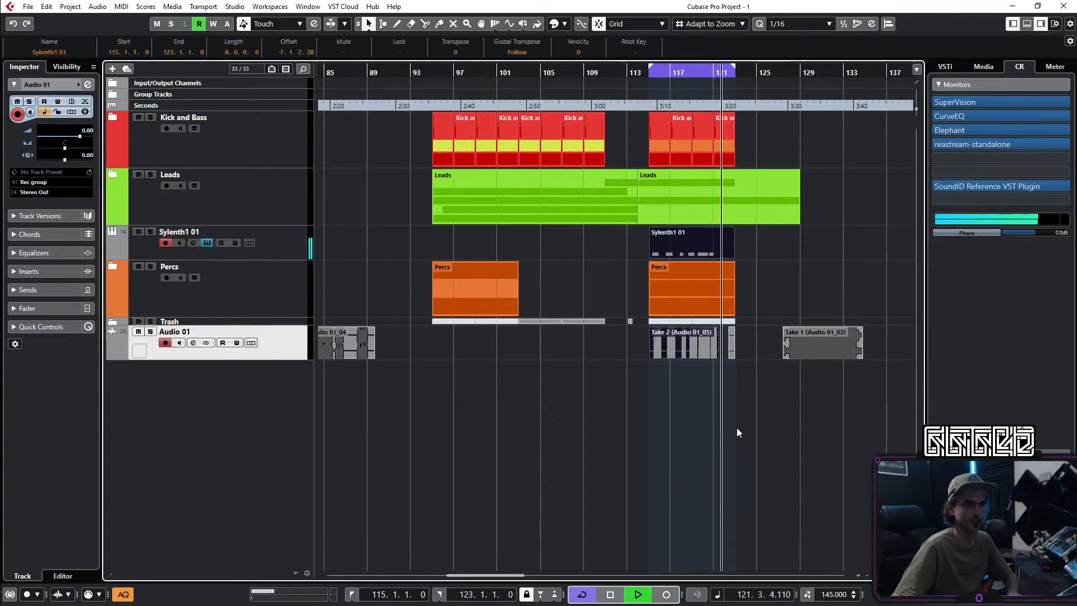
Step: Move Take 2 (Audio 01_05) behind the Audio 01_03 take, and delete the leftover audio take and recorded MIDI part
left_click_drag(674, 349, 893, 342)
left_click_drag(690, 378, 722, 347)
key("Delete")
left_click(685, 250)
key("Delete")
Step: Bring Sylenth1 back, switch to preset 071: FX - Peniophora Squelch, and clear its window off the arrangement again
left_click_drag(1, 28, 670, 47)
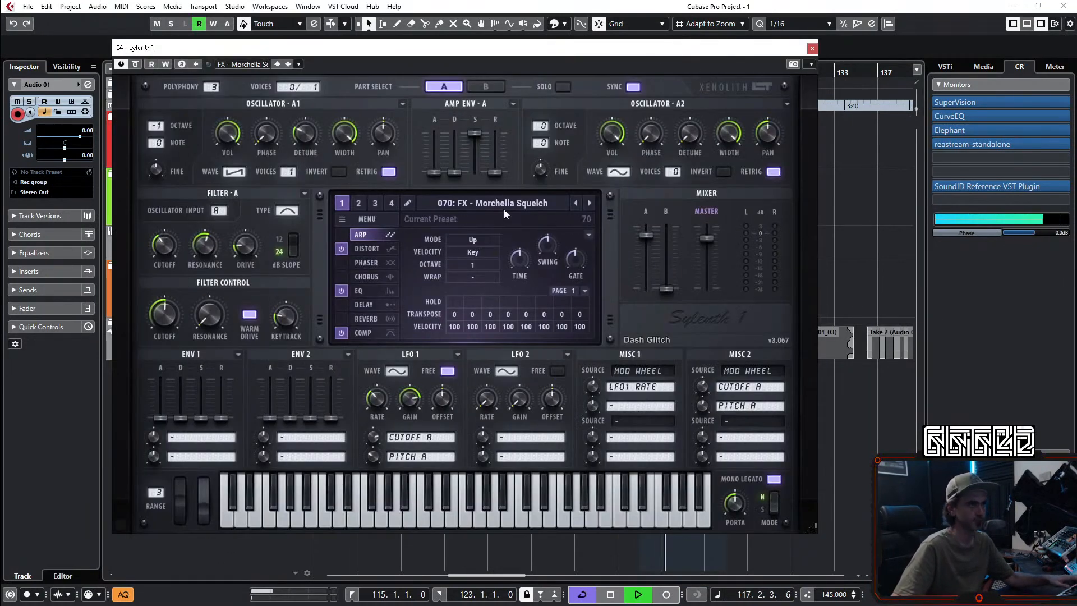
left_click(589, 203)
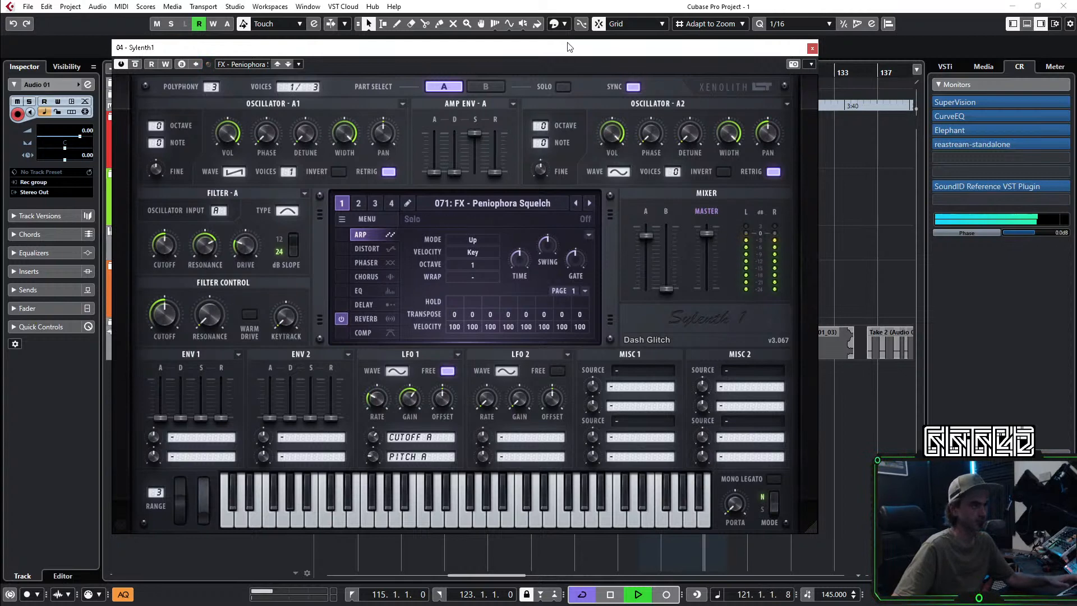
left_click_drag(563, 47, 0, 101)
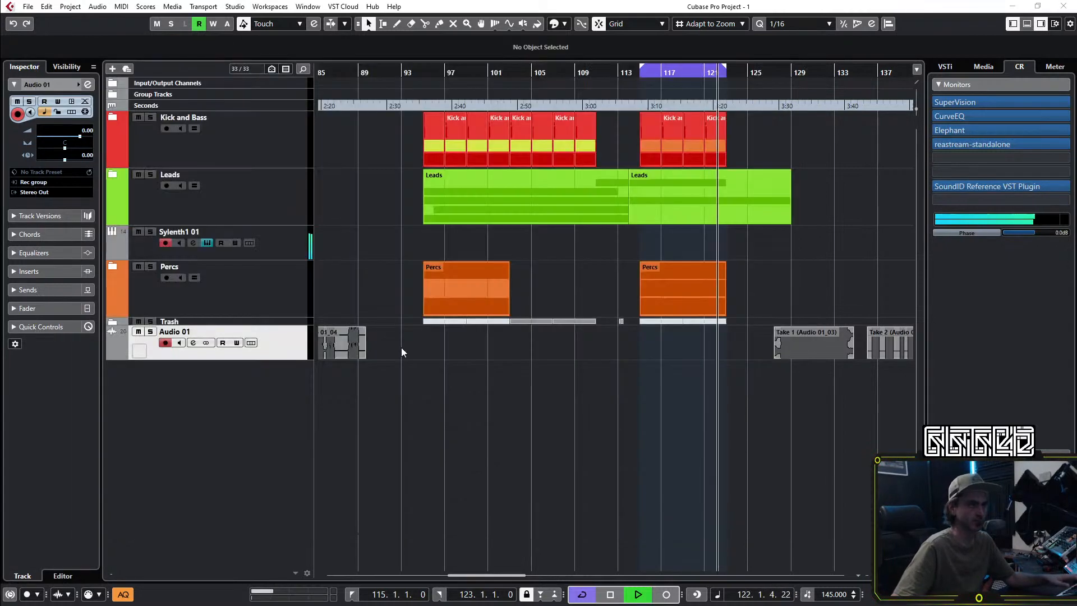
Step: Record a short take of preset 071 near bar 115 and move the Audio 01_06 clip to just before bar 125
left_click(667, 595)
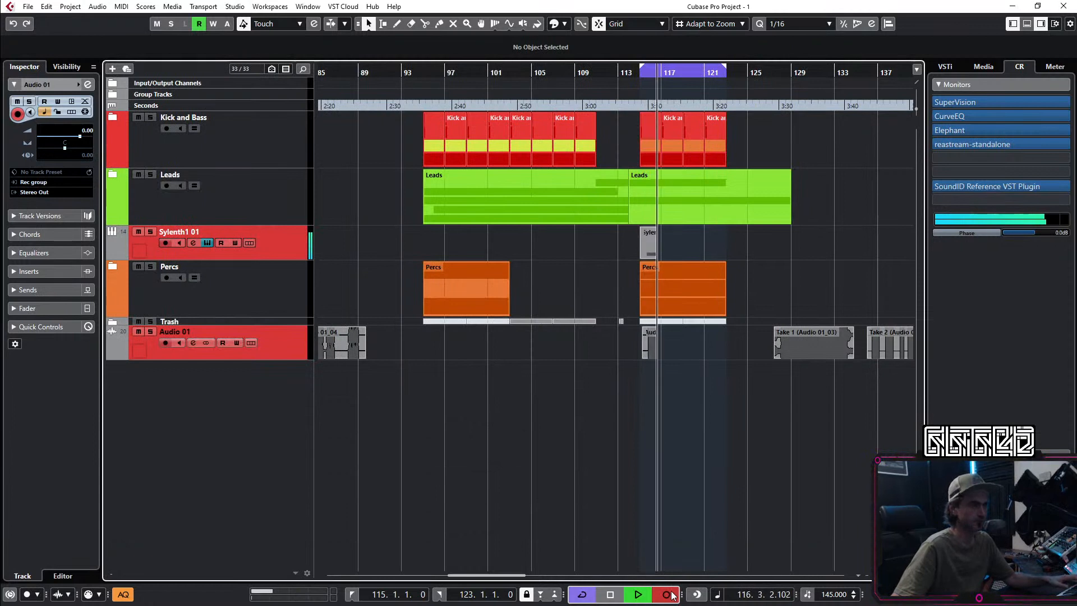
left_click(672, 595)
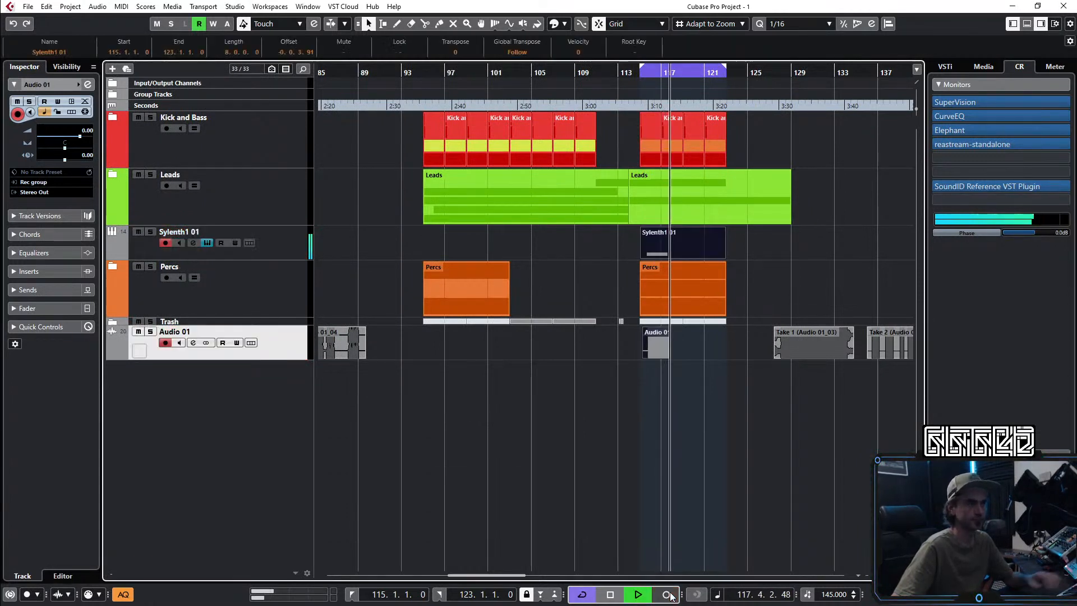
left_click_drag(651, 344, 750, 354)
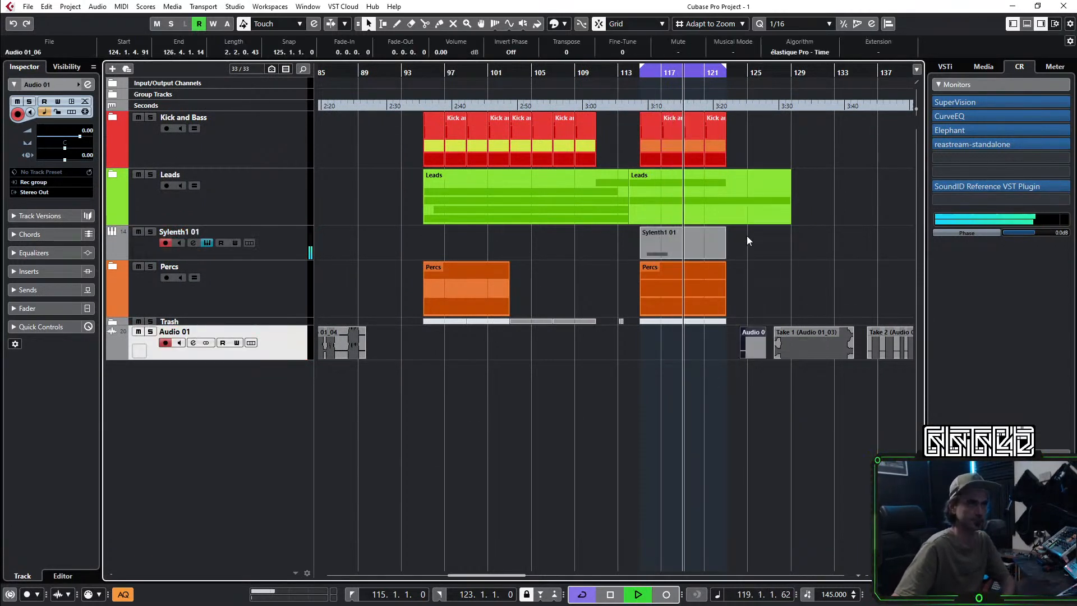
Step: Delete the recorded MIDI part on the Sylenth1 01 track and bring the Sylenth1 window back over the arrangement
left_click_drag(746, 241, 661, 241)
key("Delete")
left_click_drag(695, 0, 697, 82)
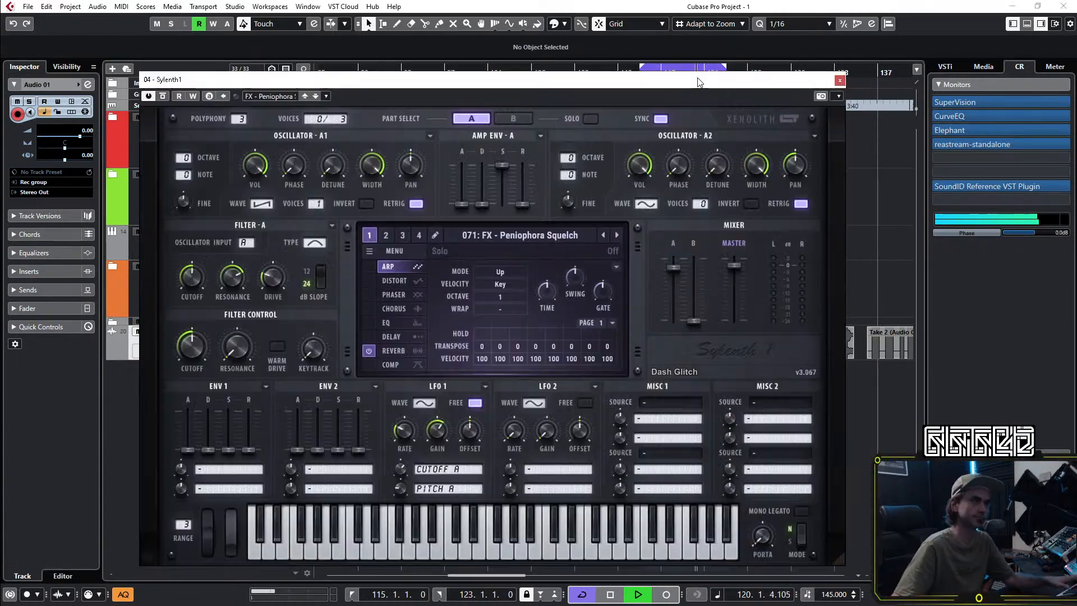
Step: Audition the Sylenth1 presets one by one from 072: FX - Albobadia Squelch through 079: FX - Craterellus Cornucopiodes over the running loop
left_click(617, 234)
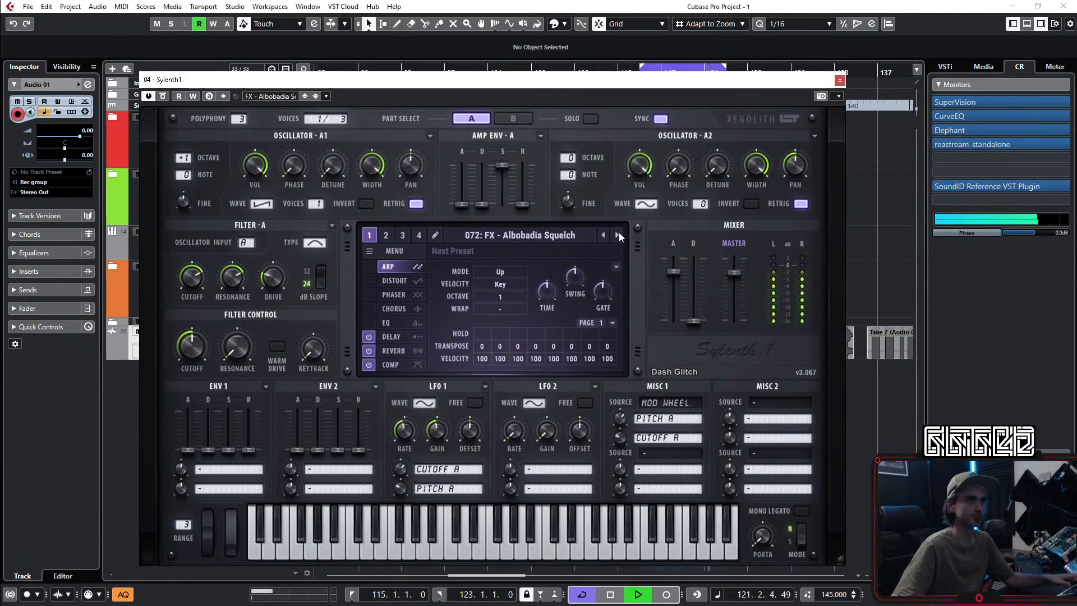
left_click(618, 236)
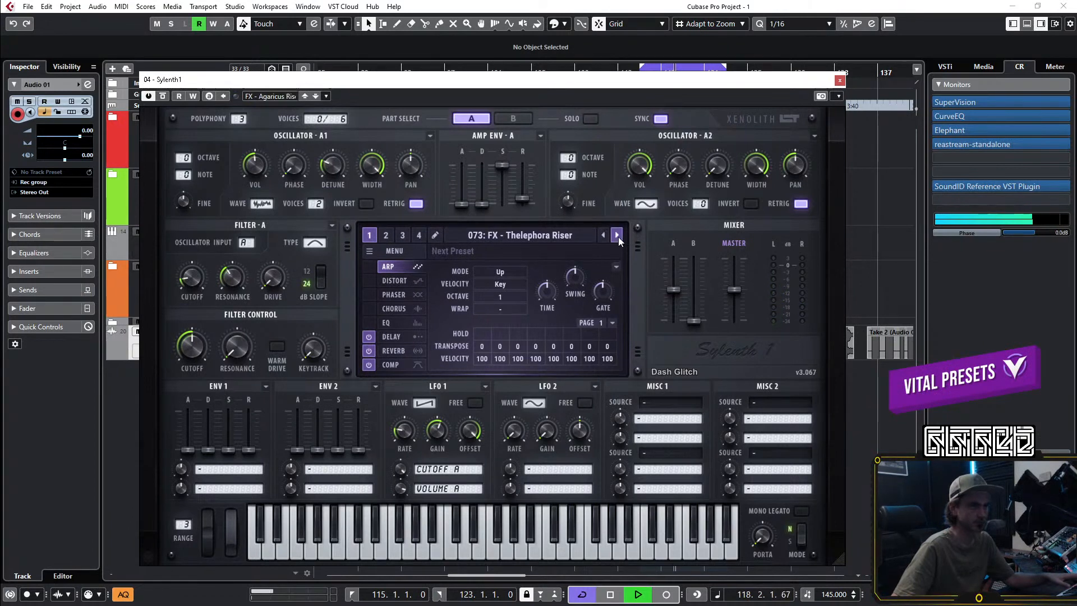
left_click(617, 235)
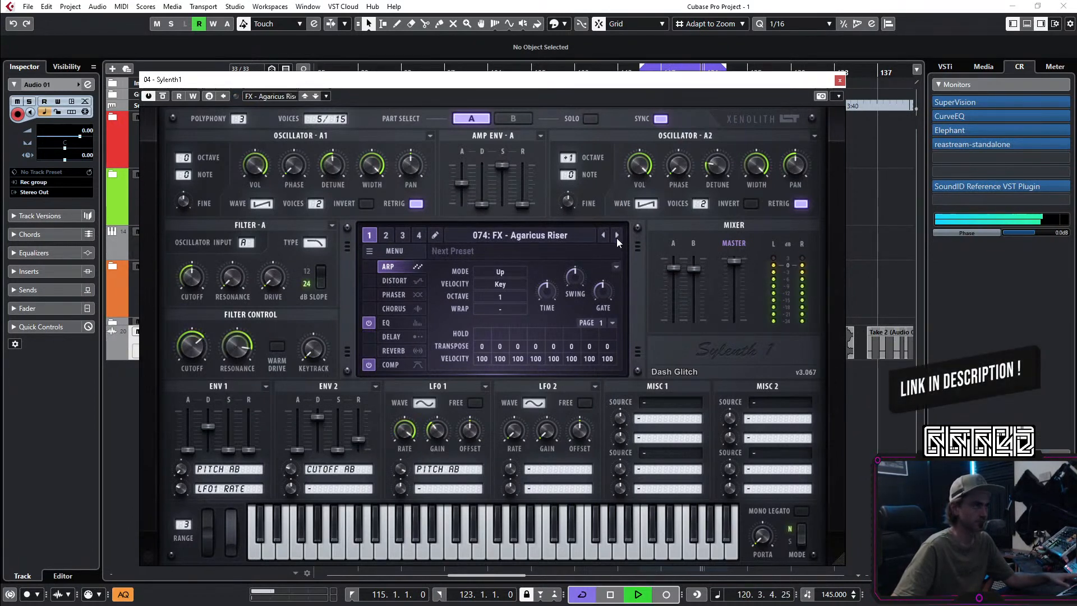
left_click(617, 237)
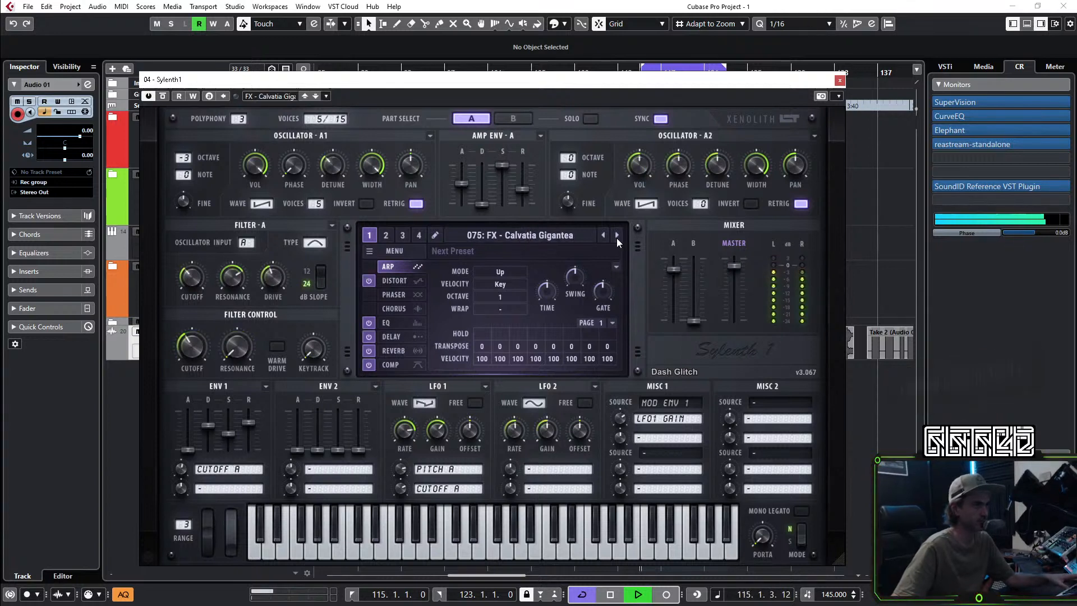
left_click(617, 238)
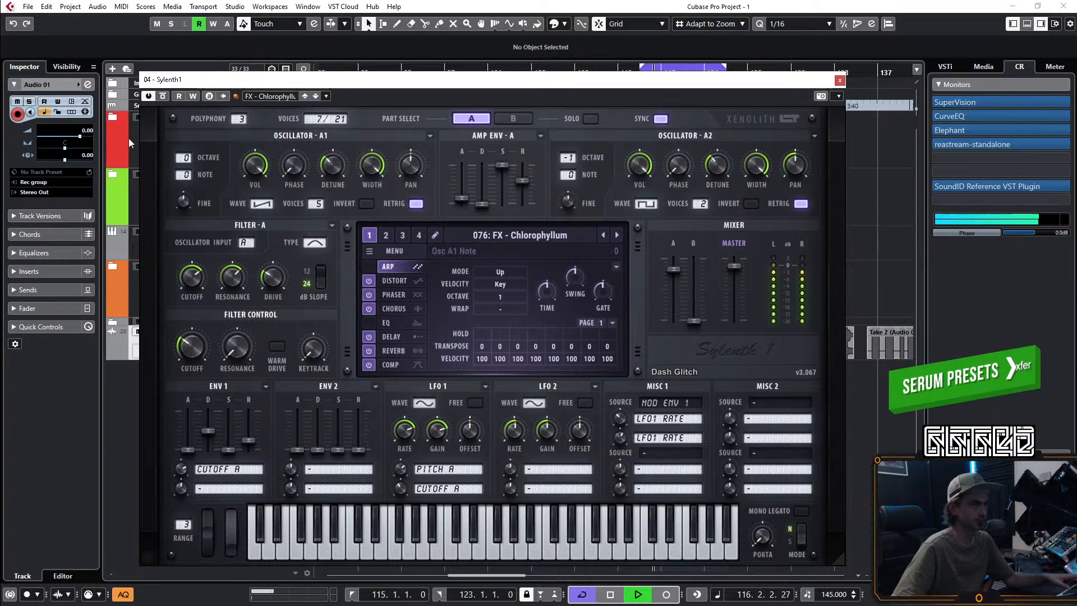
left_click(619, 236)
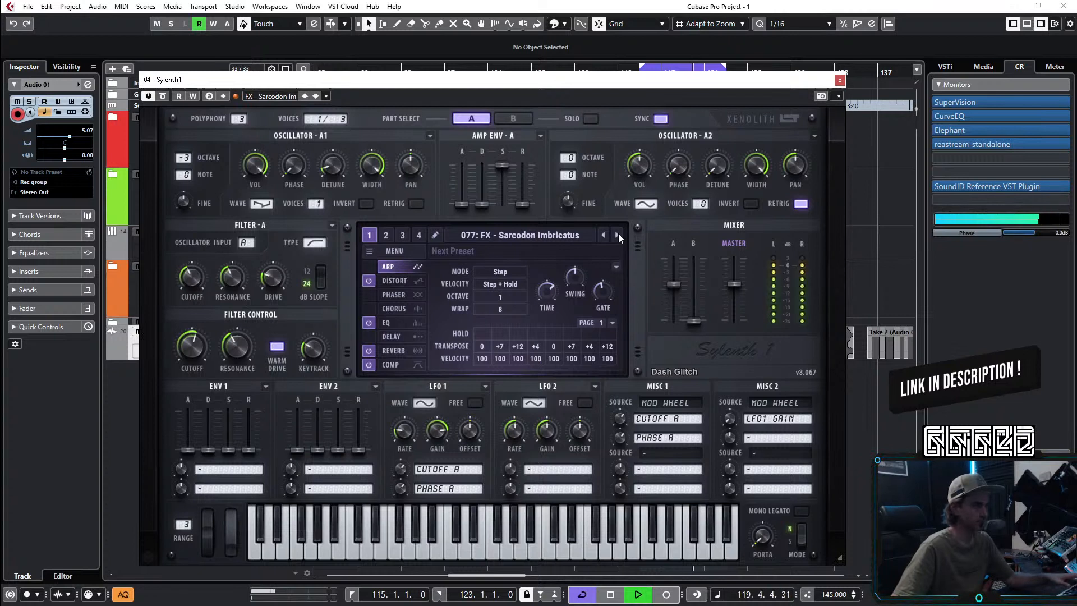
left_click(619, 235)
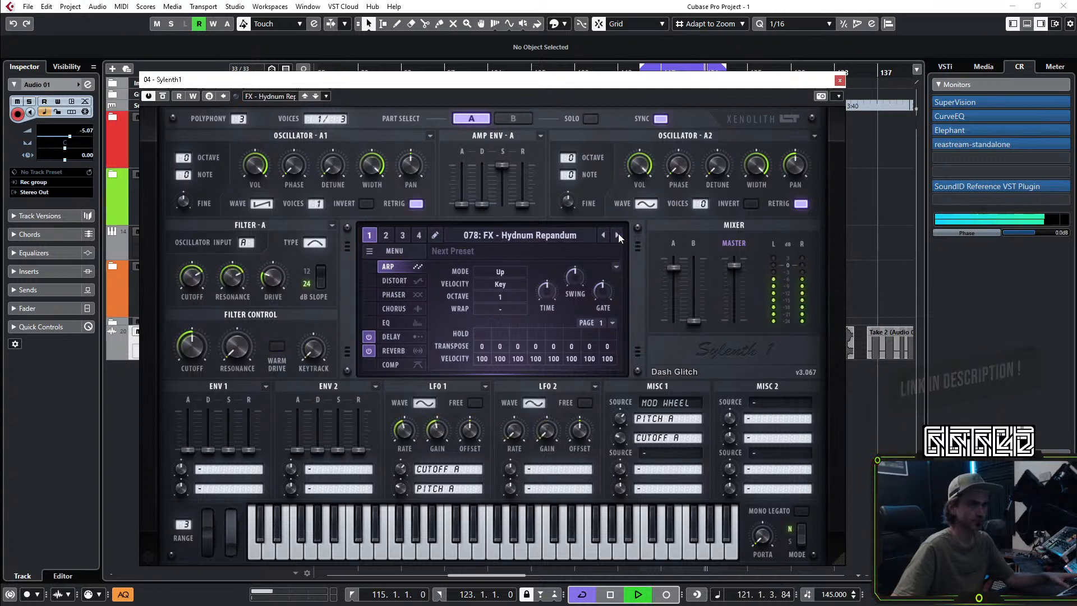
left_click(618, 236)
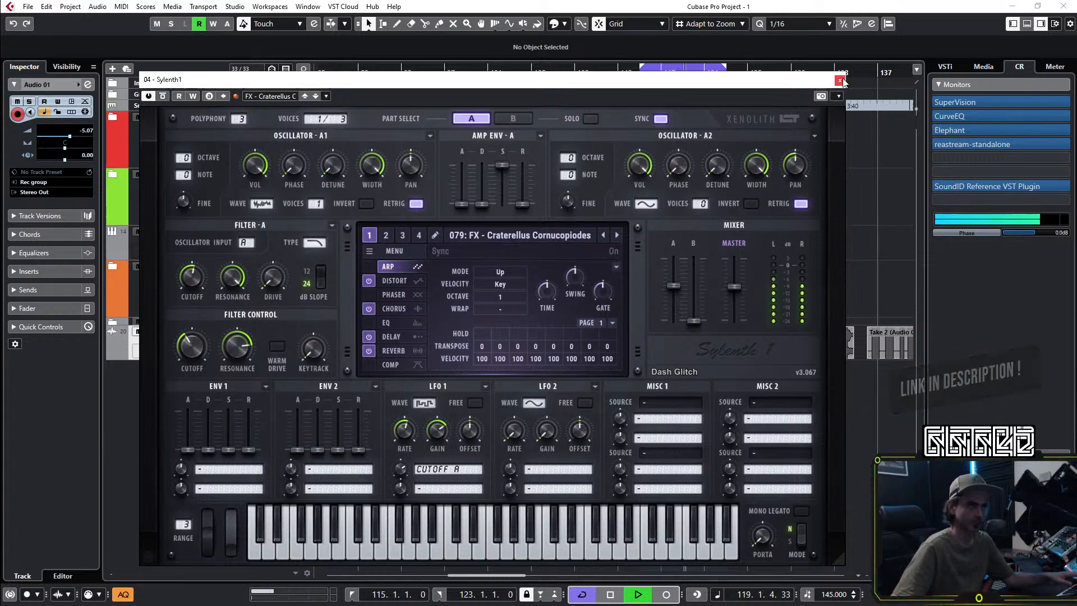
Step: Switch off the delay and reverb in preset 079 and close the Sylenth1 window
left_click(369, 337)
left_click(369, 351)
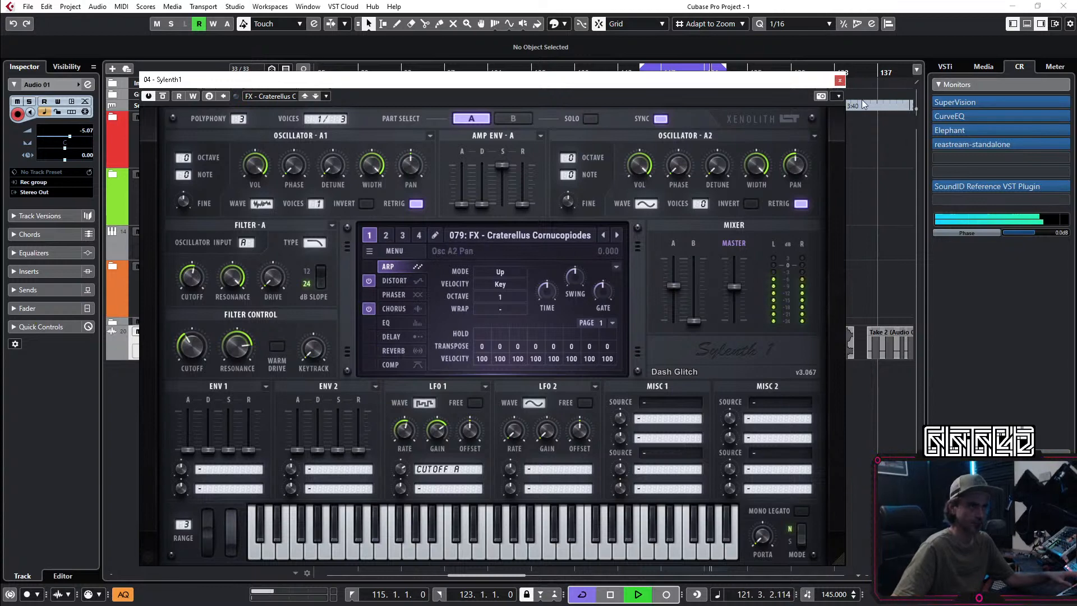
left_click(840, 80)
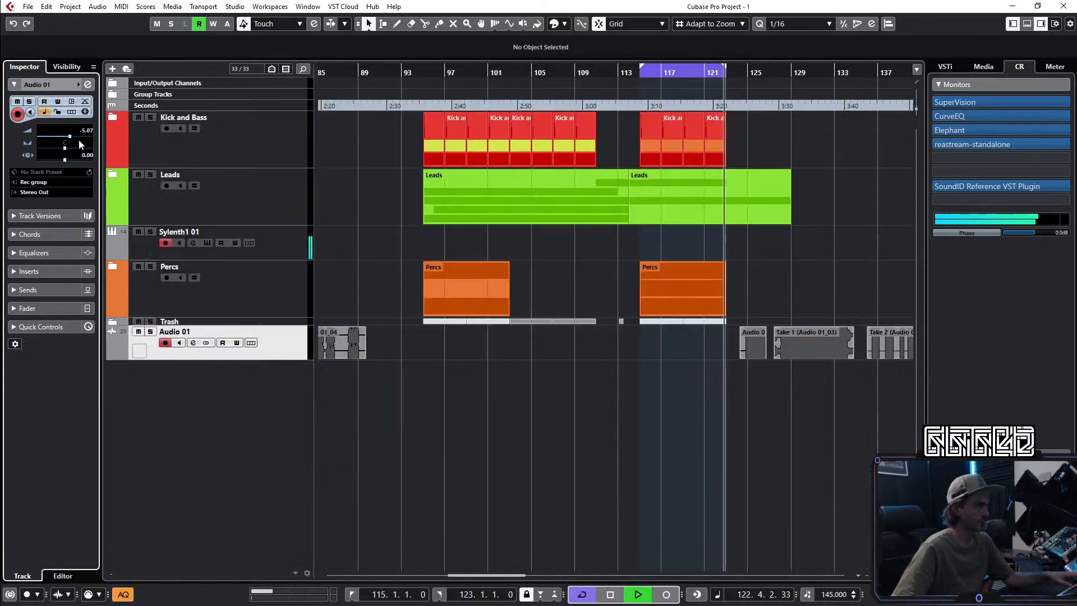
Step: Duplicate the Sylenth1 01 instrument track and stop playback
left_click(285, 248)
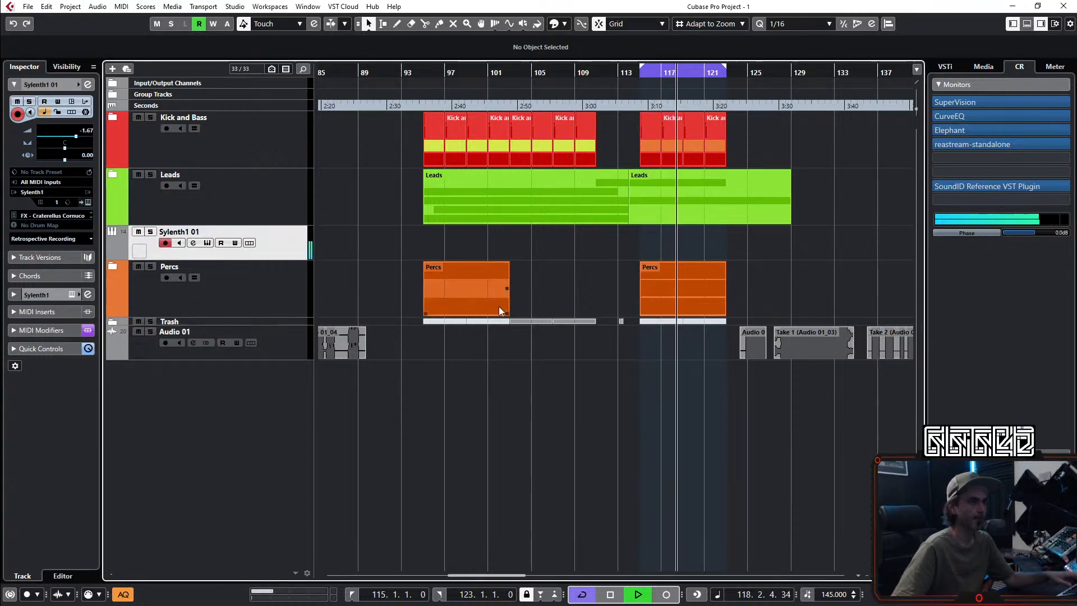
right_click(288, 240)
left_click(343, 278)
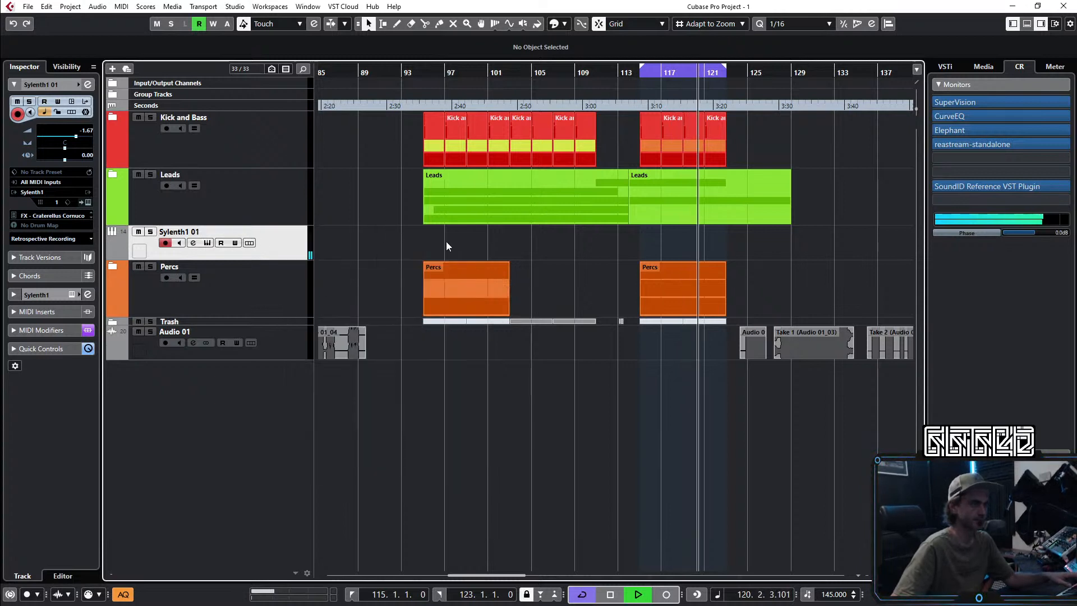
key("space")
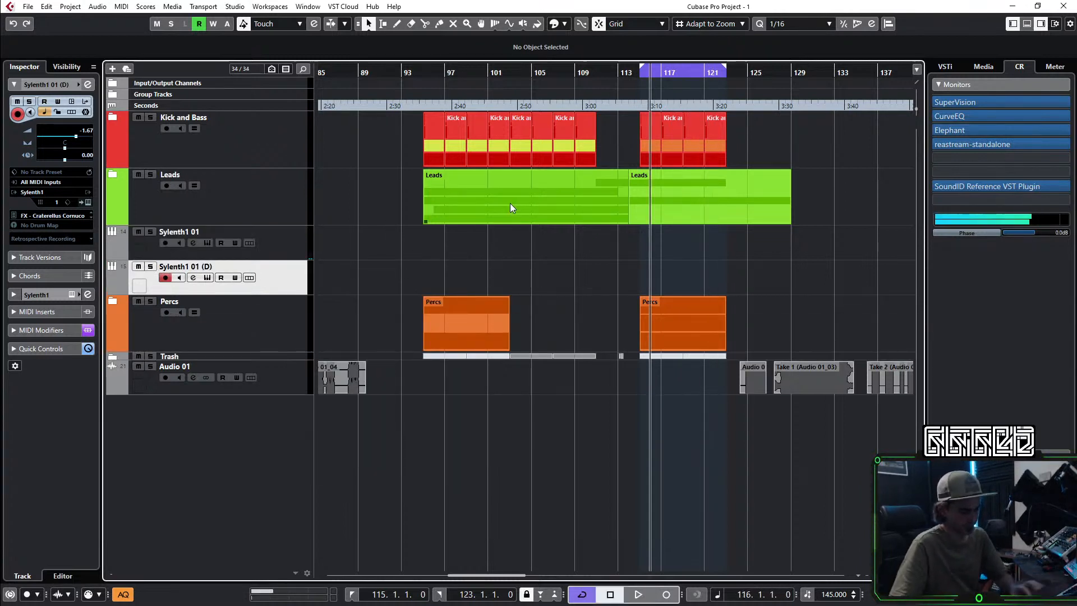
Step: Load preset 069: FX - Cordyceps Militaris in the duplicated track's Sylenth1 and close the instrument window
left_click(87, 202)
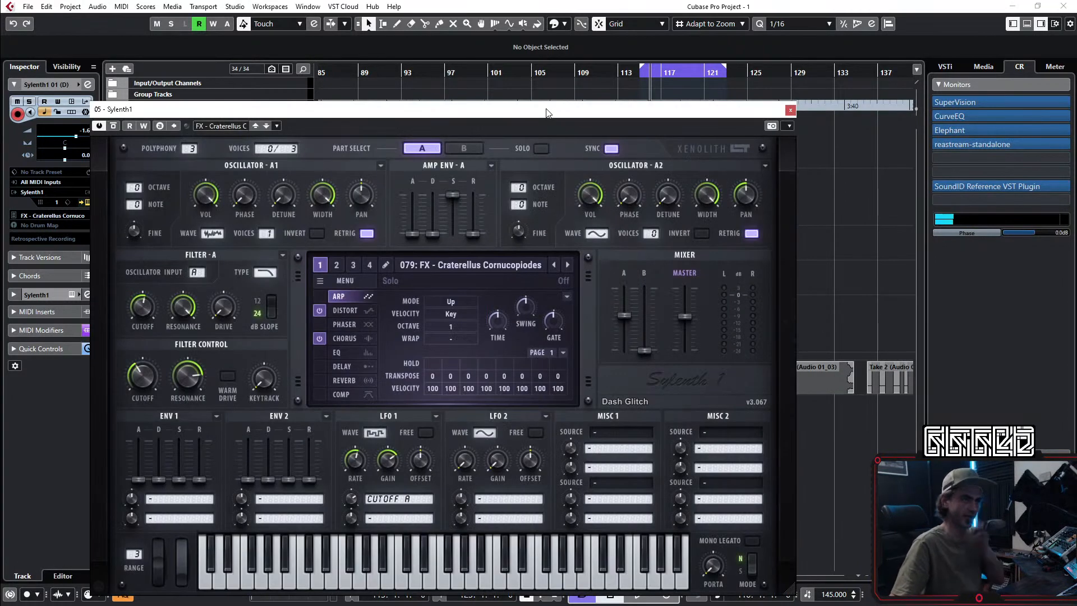
left_click(492, 267)
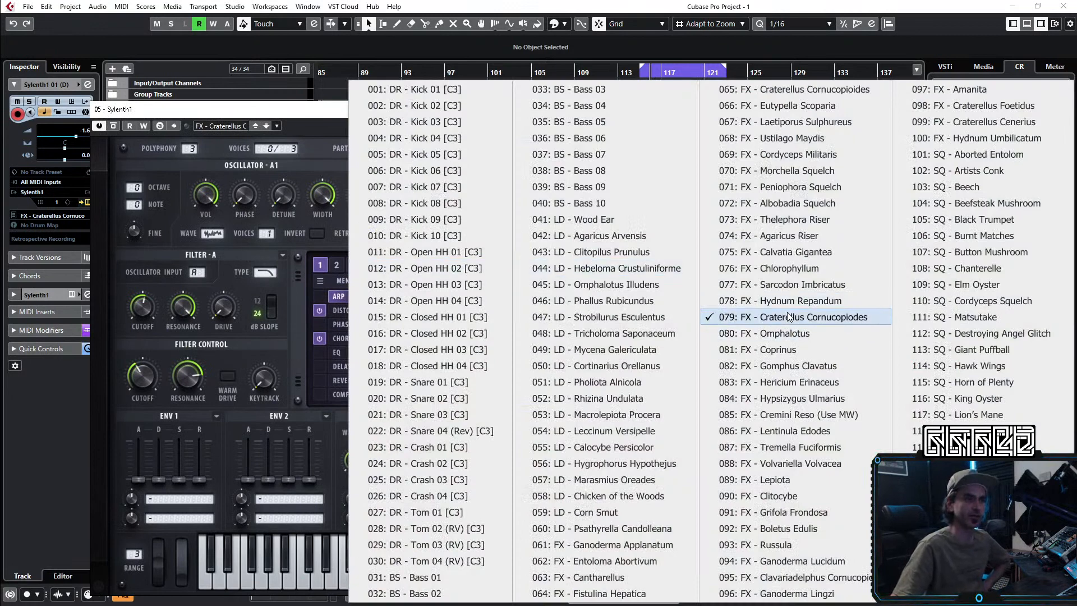
left_click(819, 156)
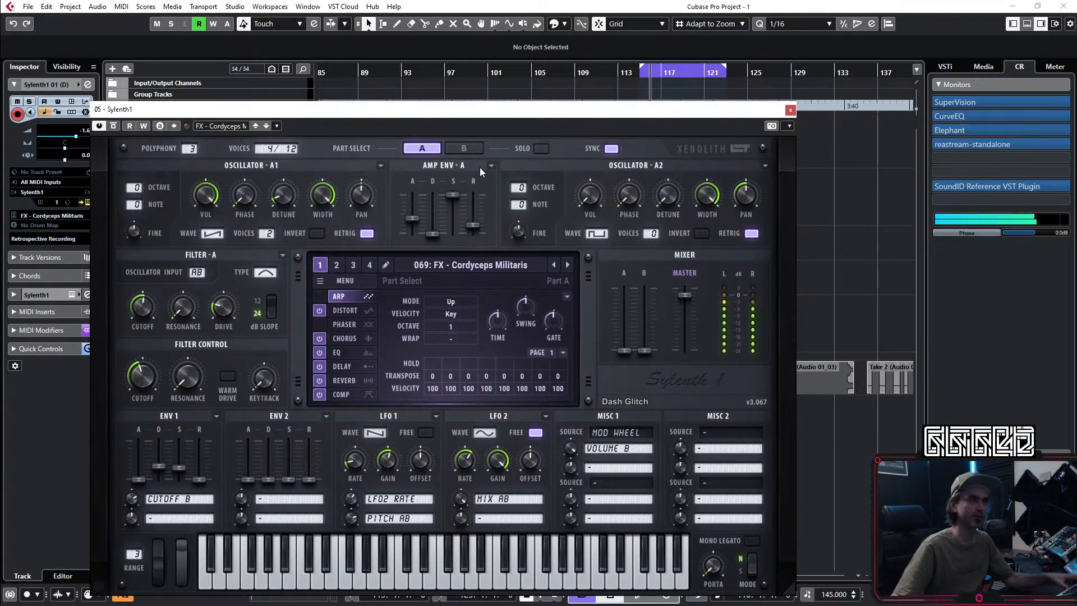
left_click(790, 110)
Step: Create a MIDI part on the Sylenth1 01 (D) track and fit it to the four bars from 111 to 115
left_click_drag(593, 73, 518, 85)
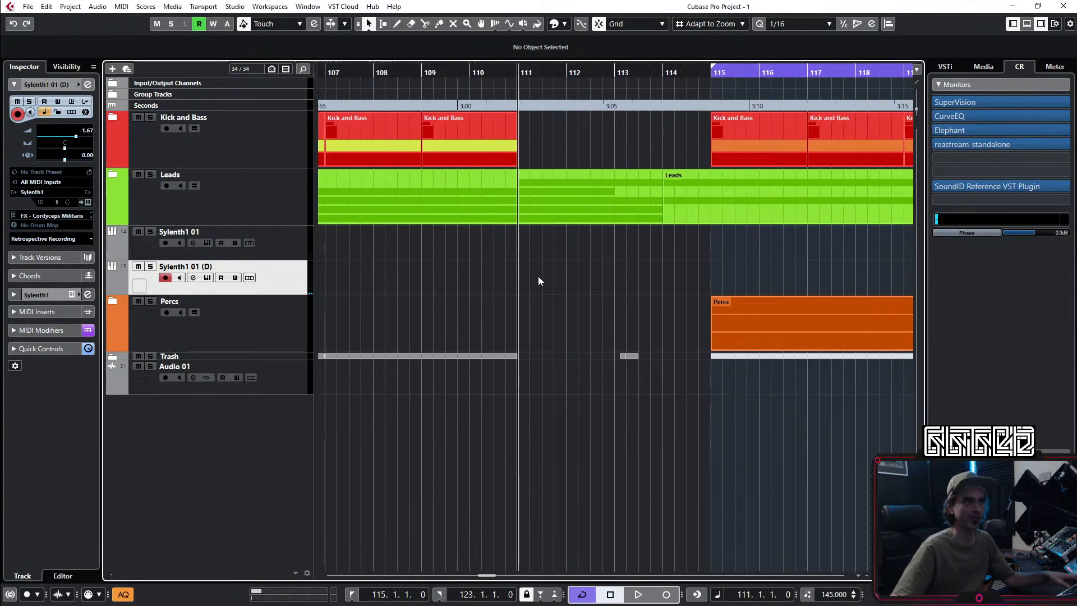
double_click(723, 276)
left_click_drag(658, 269, 534, 254)
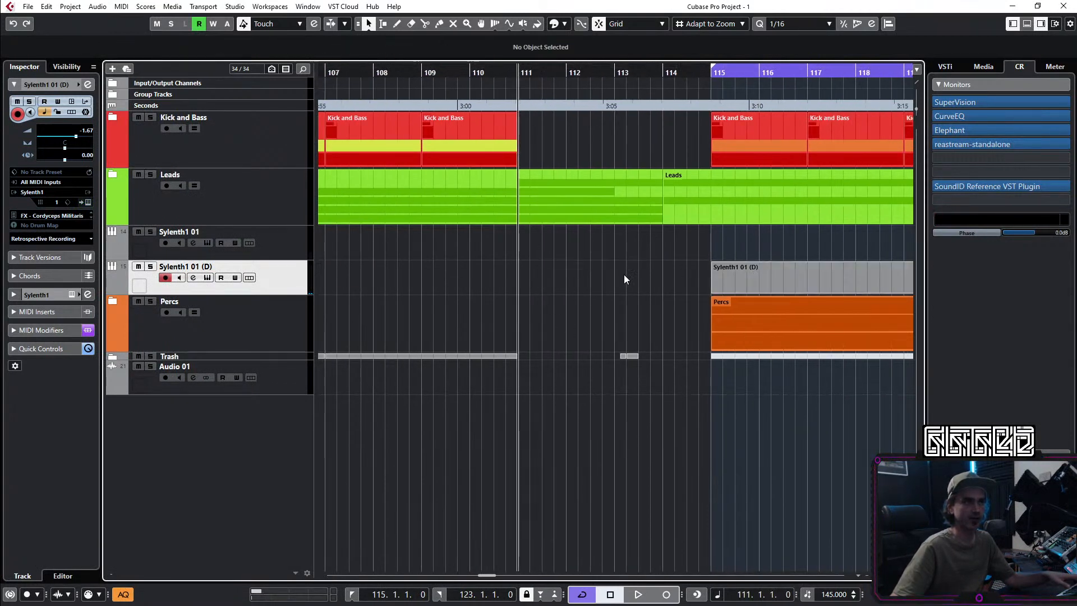
scroll(612, 277, "right", 3)
left_click_drag(740, 275, 542, 272)
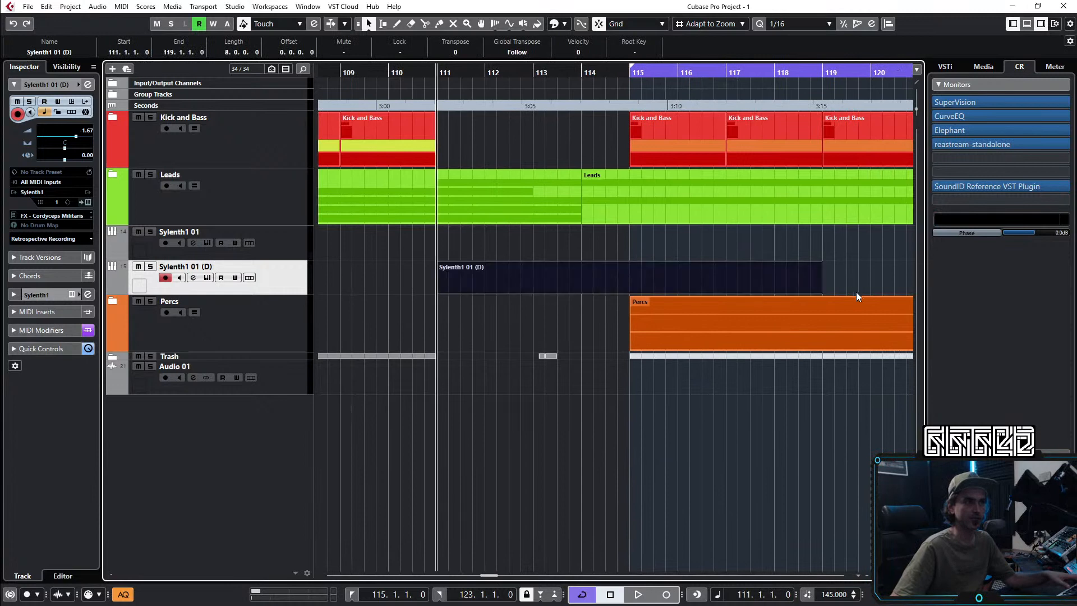
left_click_drag(819, 288, 630, 292)
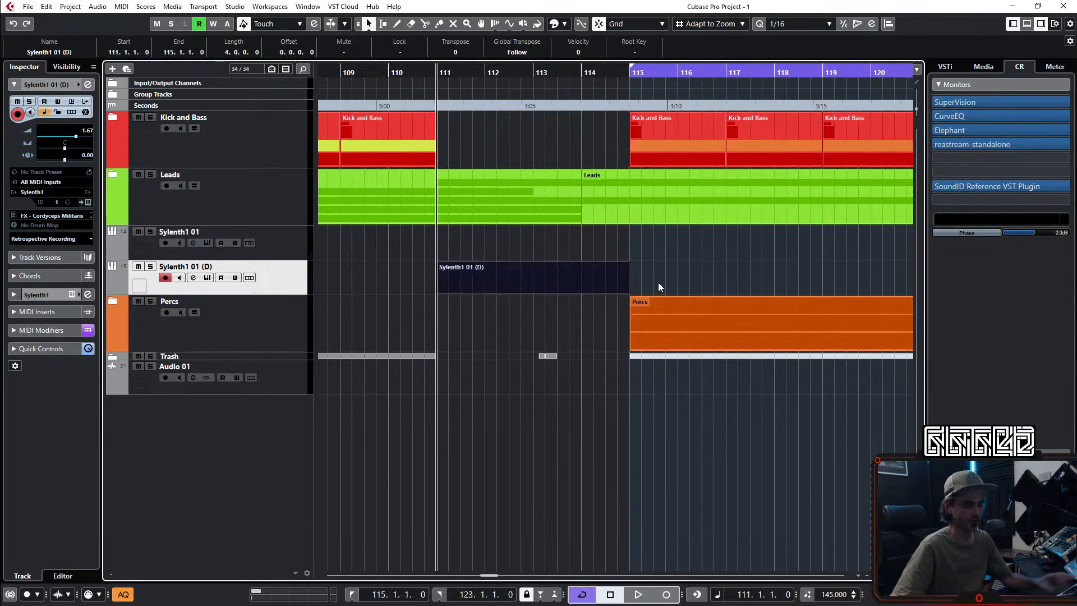
Step: Enter a C2 note filling all four bars of the new part, start playback and close the key editor
double_click(541, 285)
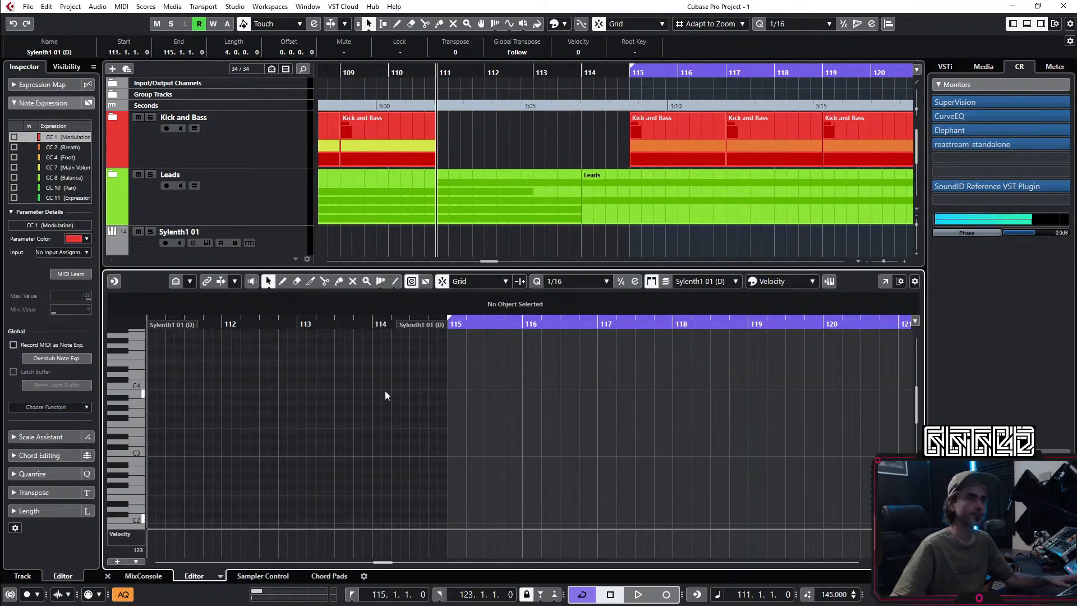
scroll(235, 428, "down", 3)
left_click(150, 480)
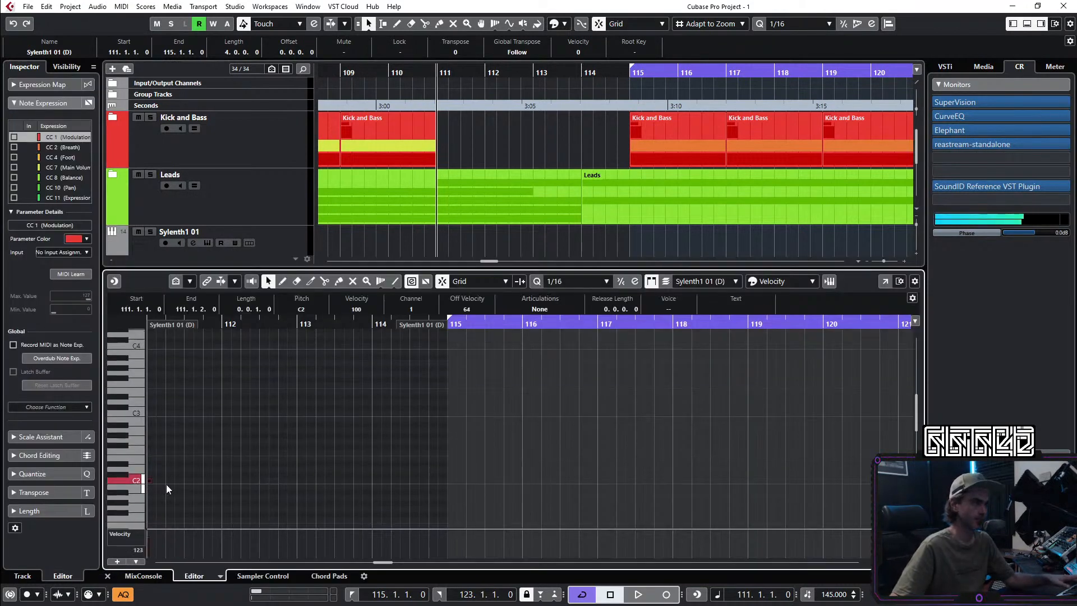
left_click(152, 481)
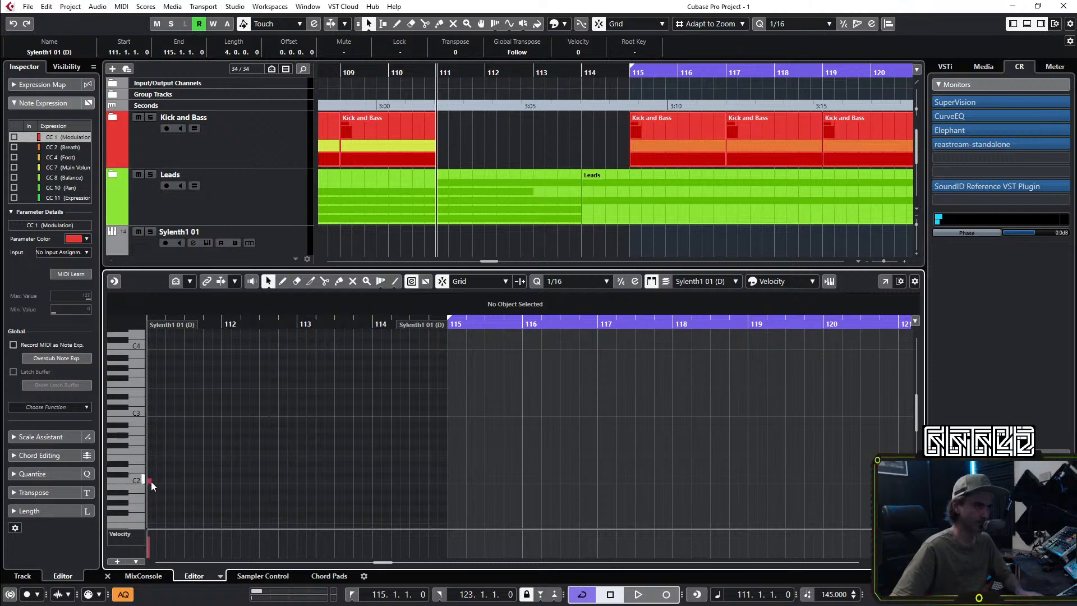
left_click_drag(153, 480, 448, 515)
key("space")
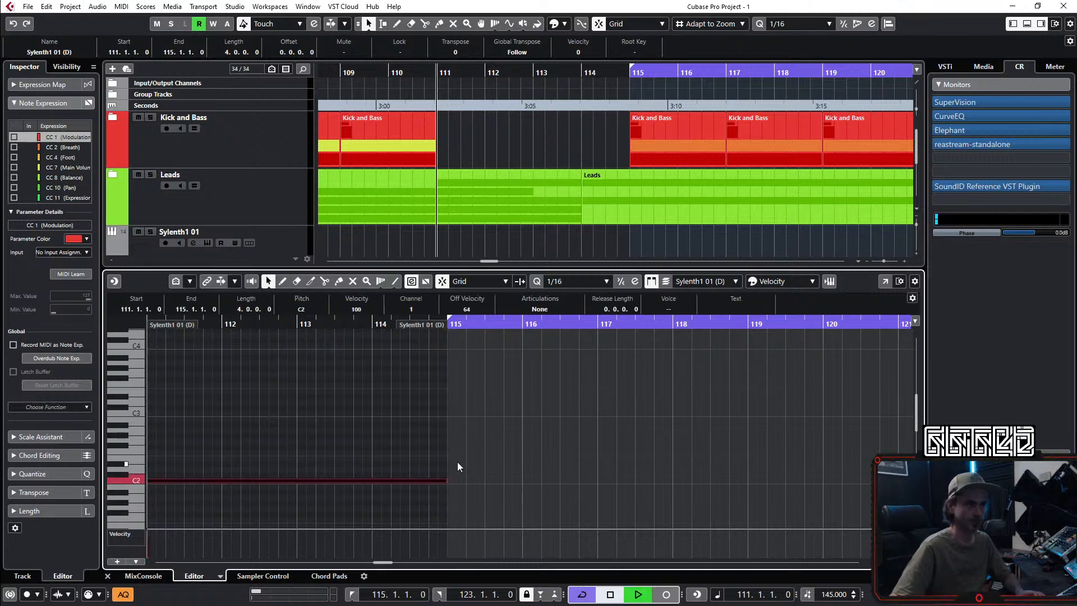
left_click(107, 577)
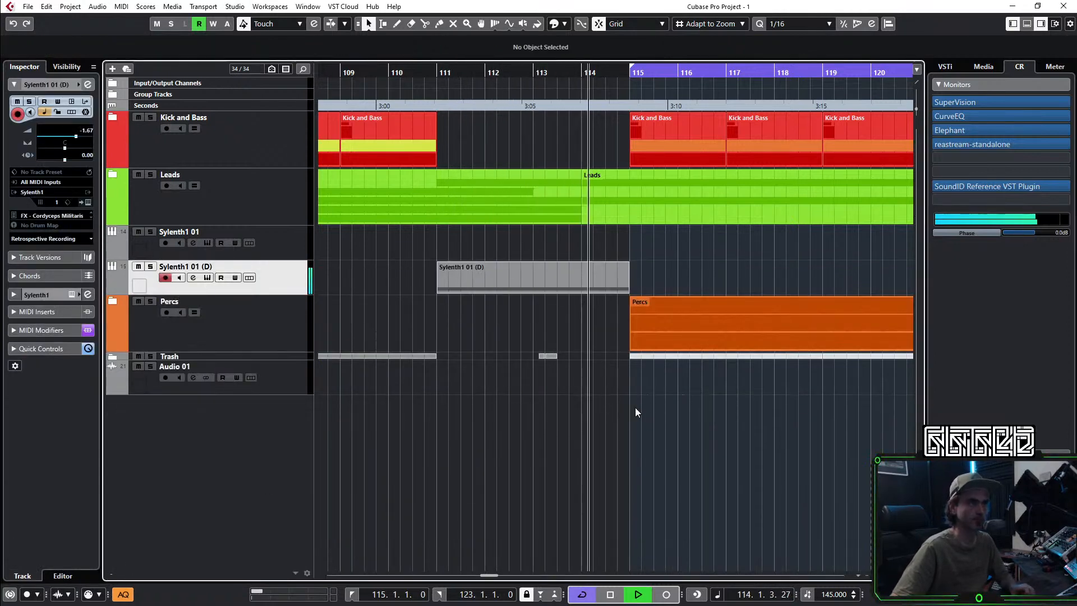
Step: Listen to the sustained FX note leading into the looped section, replaying it from bar 111
key("g")
key("g")
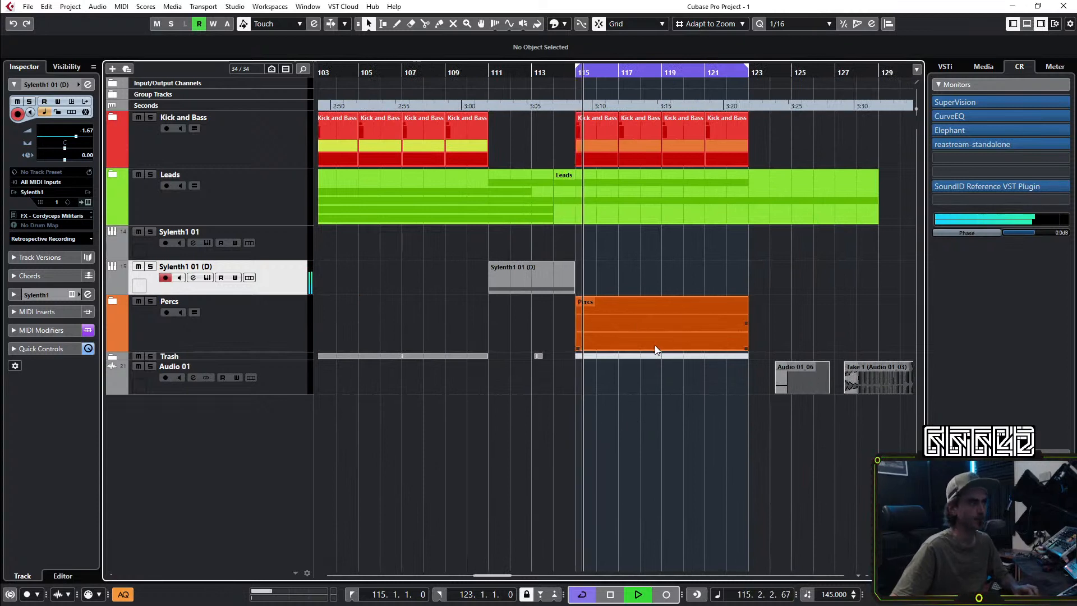
key("g")
key("g")
key("g")
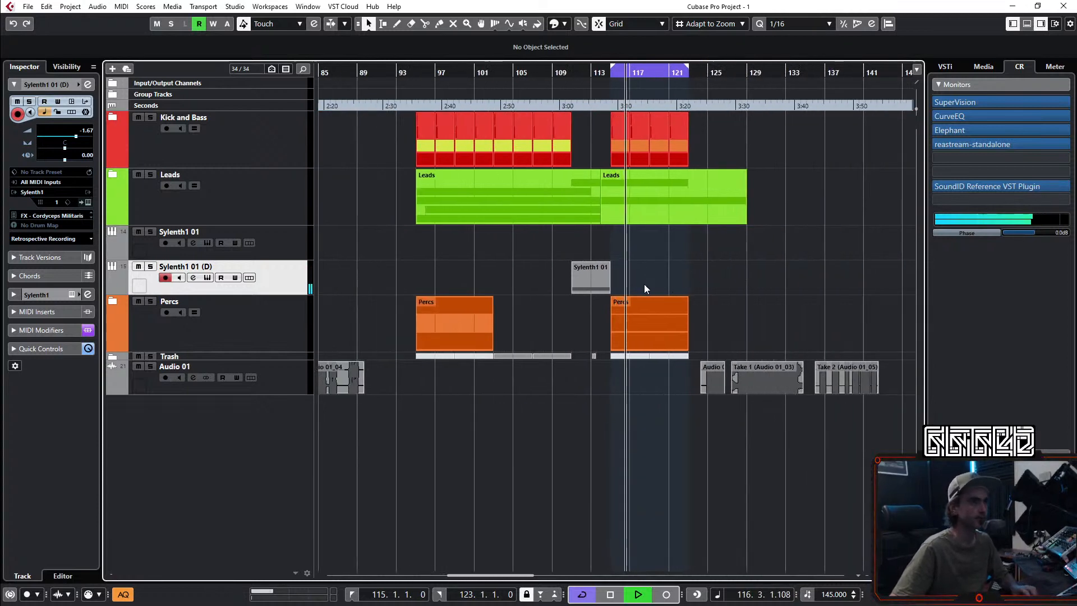
scroll(634, 291, "right", 1)
key("space")
key("space")
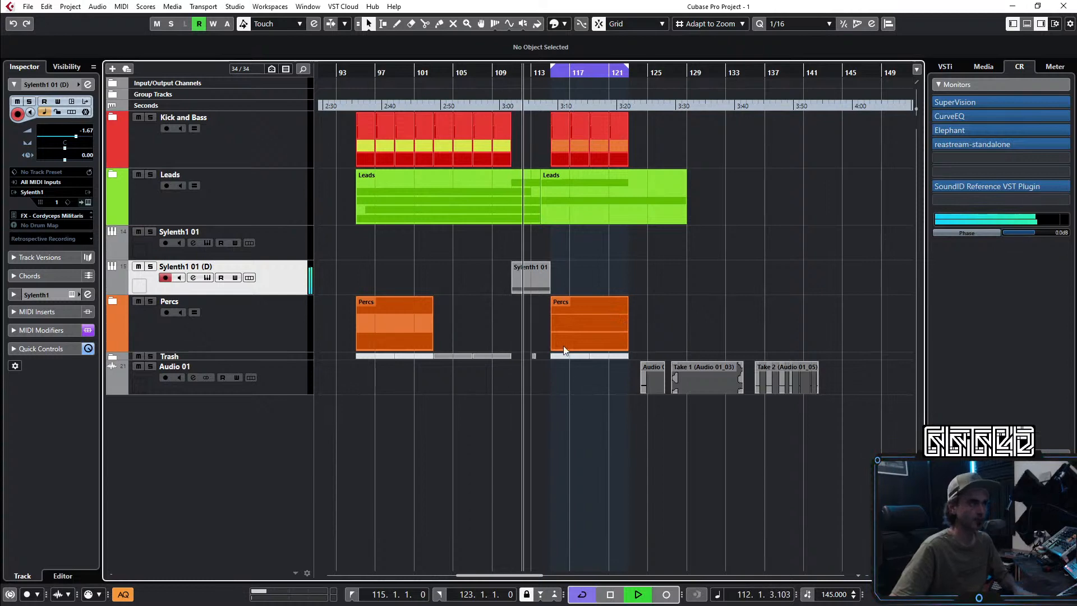
Step: Move the Sylenth1 01 and Sylenth1 01 (D) tracks together to below the Audio 01 track
key("h")
left_click(301, 240, "shift")
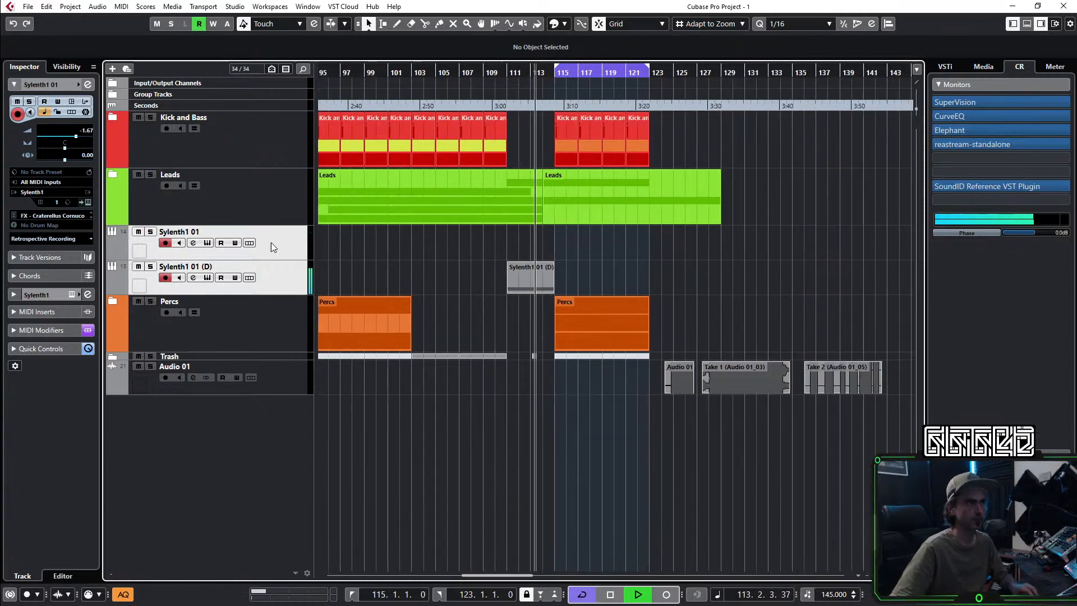
left_click_drag(301, 240, 284, 388)
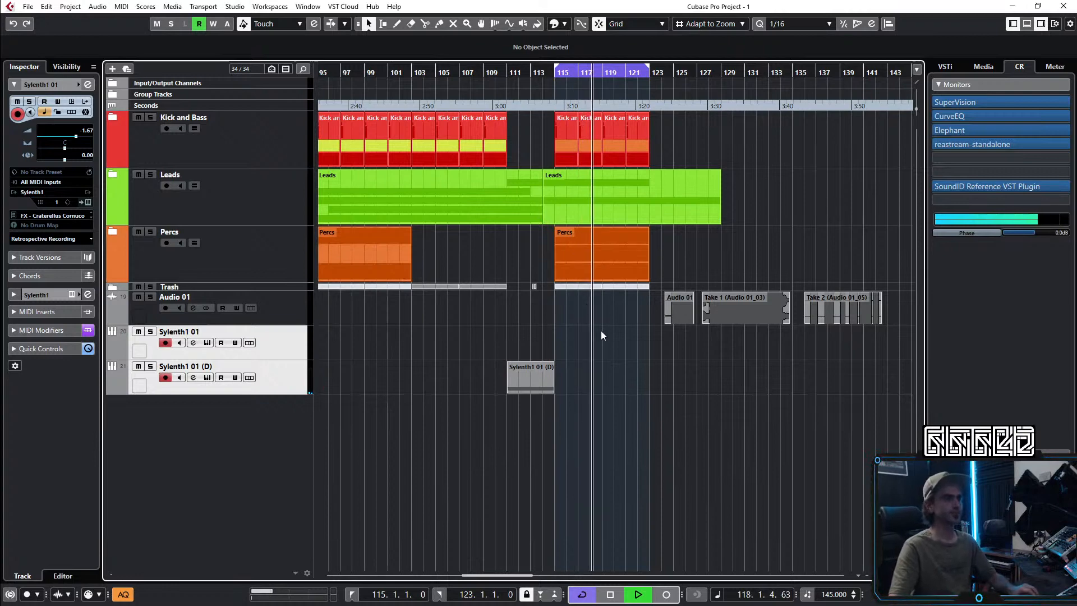
Step: Restart playback from bar 111 to hear the sustained FX note leading into the loop
scroll(620, 399, "up", 1)
scroll(537, 386, "up", 1)
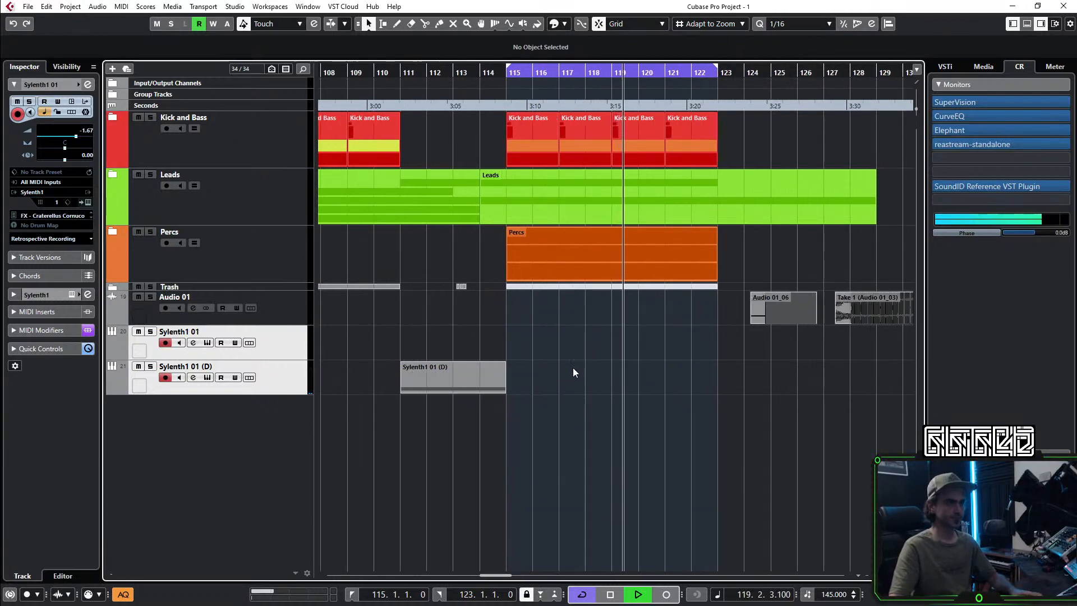
key("space")
key("space")
Step: Open the channel settings of the Sylenth1 01 track, place the window over the arrangement and stop playback
left_click(301, 346)
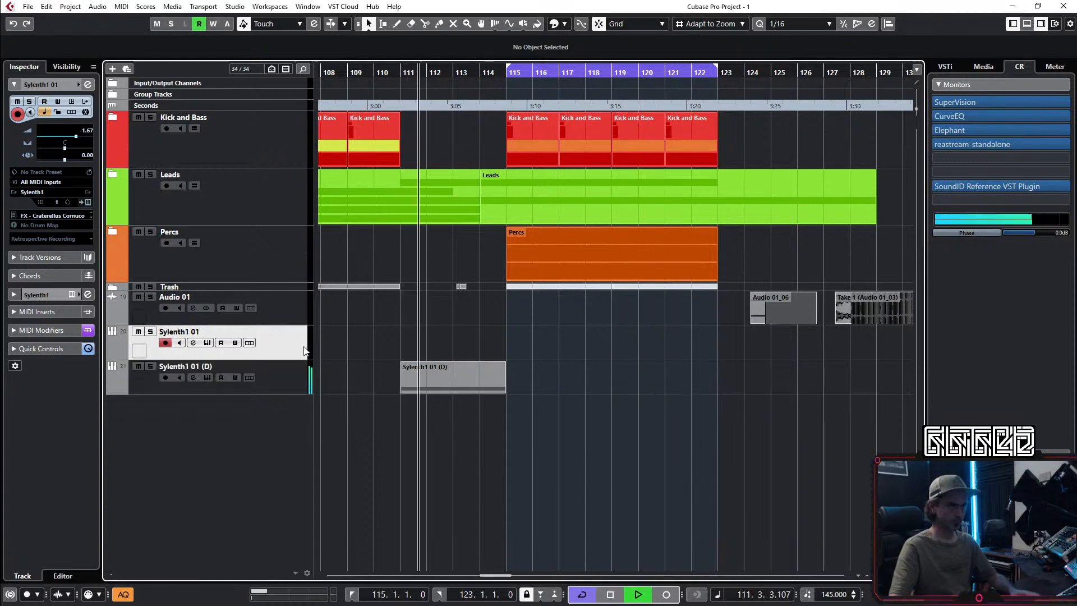
left_click(87, 84)
left_click_drag(236, 188, 501, 190)
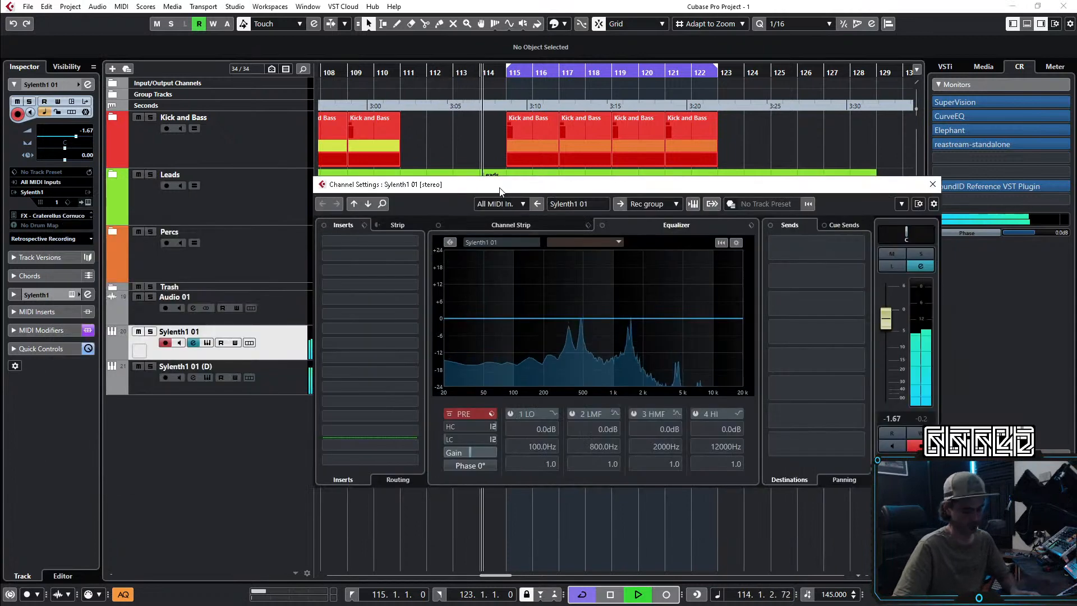
key("space")
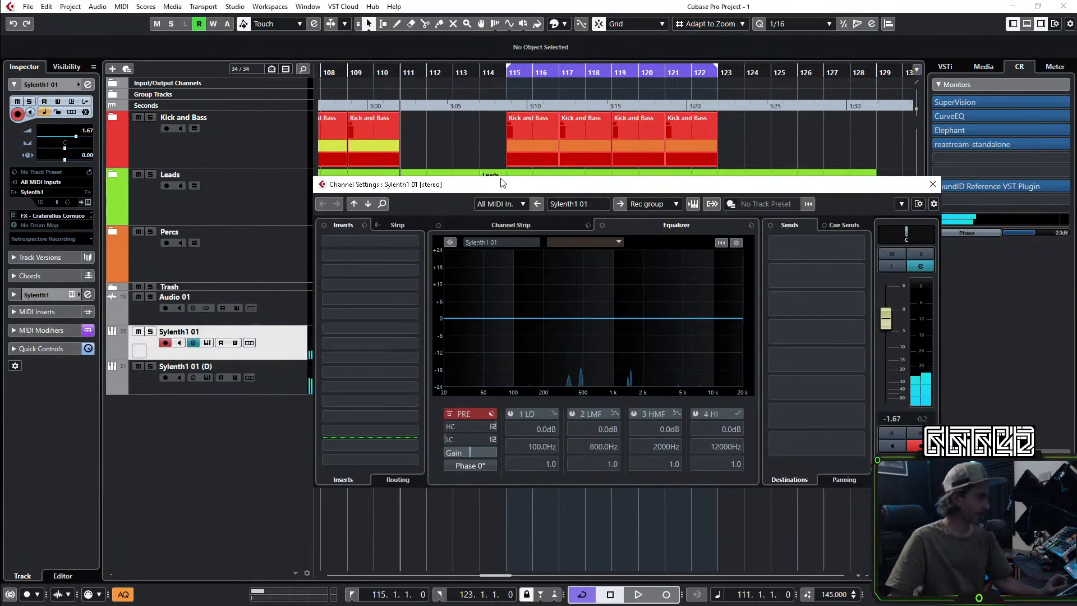
Step: Insert Snap Heap on the Sylenth1 01 channel and add a Convolver to its Serial Bus 1
left_click(379, 255)
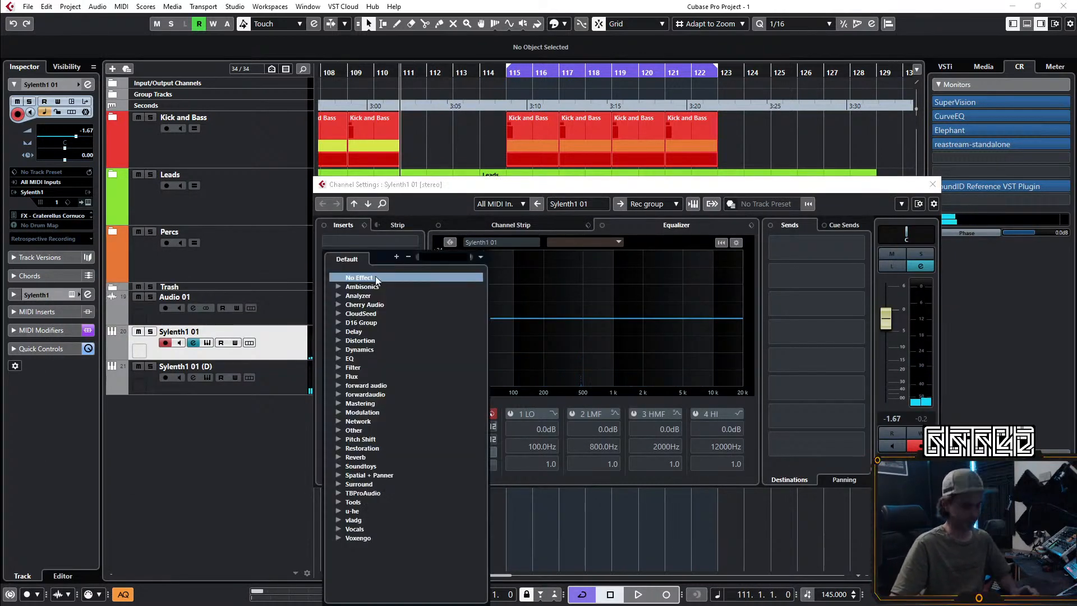
type("snap")
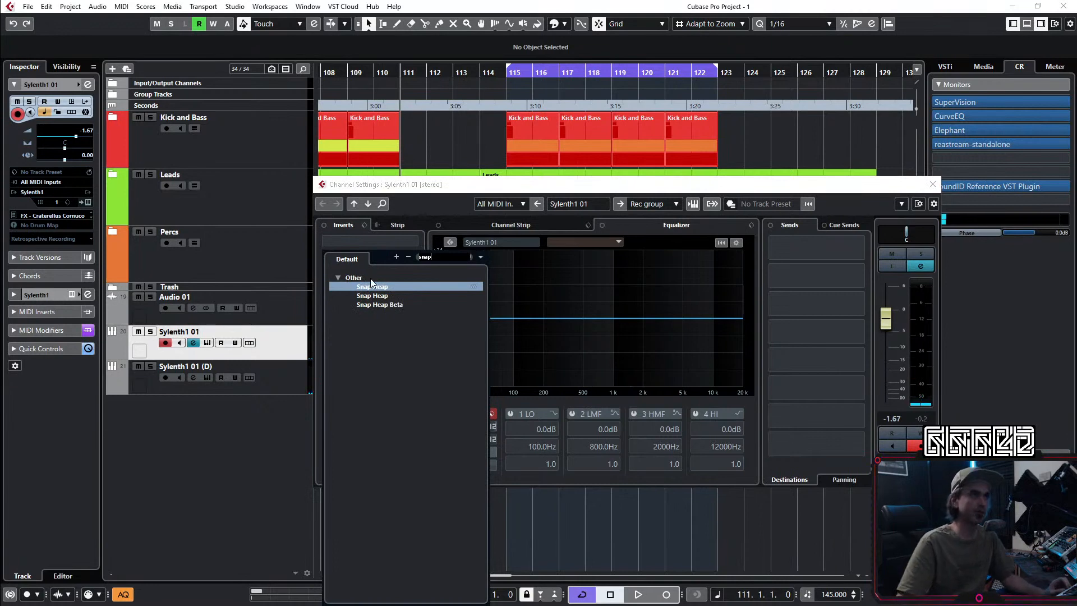
left_click(362, 296)
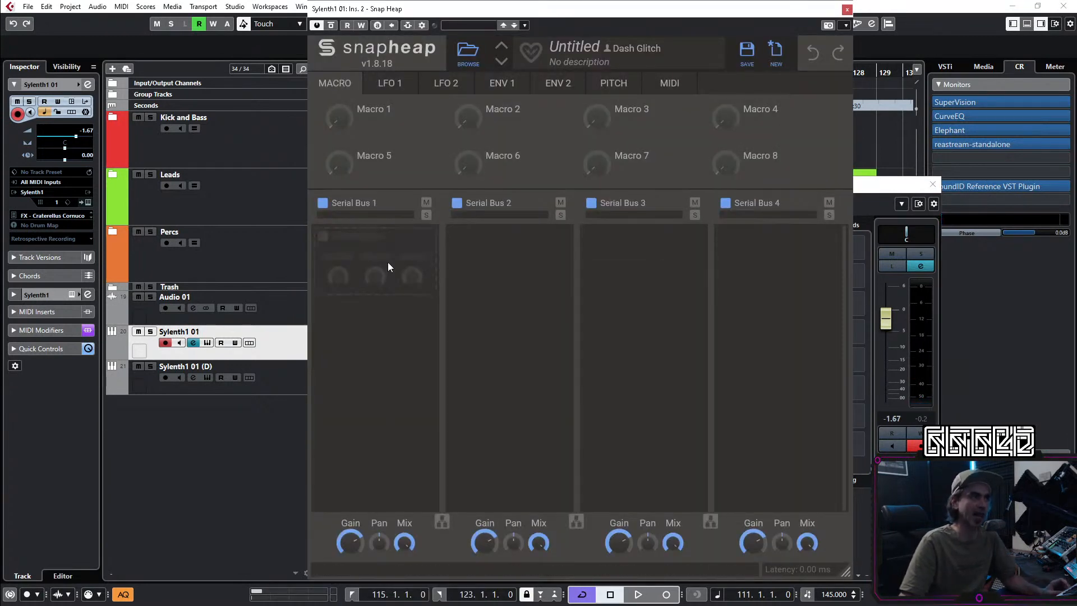
left_click(388, 262)
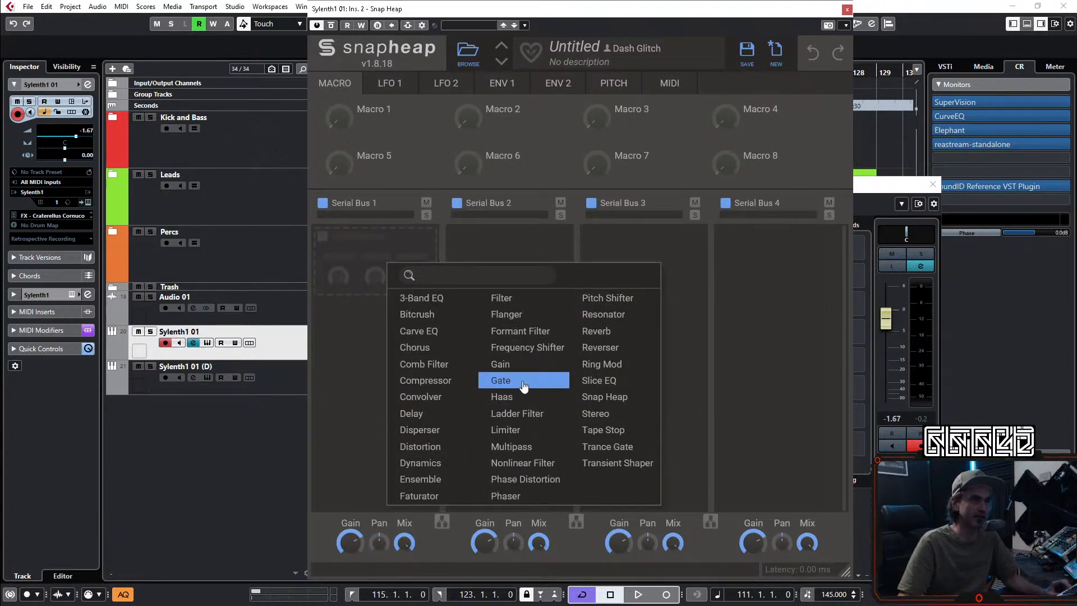
left_click(421, 397)
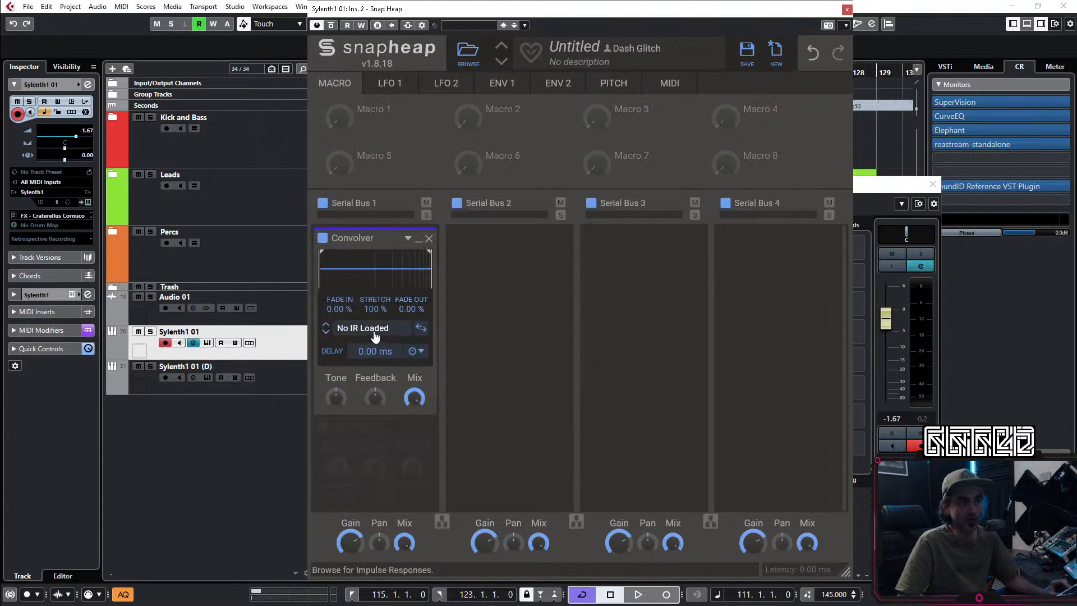
Step: Add the Eternia Presets For KHS Convolver folder as a location in the Convolver's preset browser
left_click(408, 238)
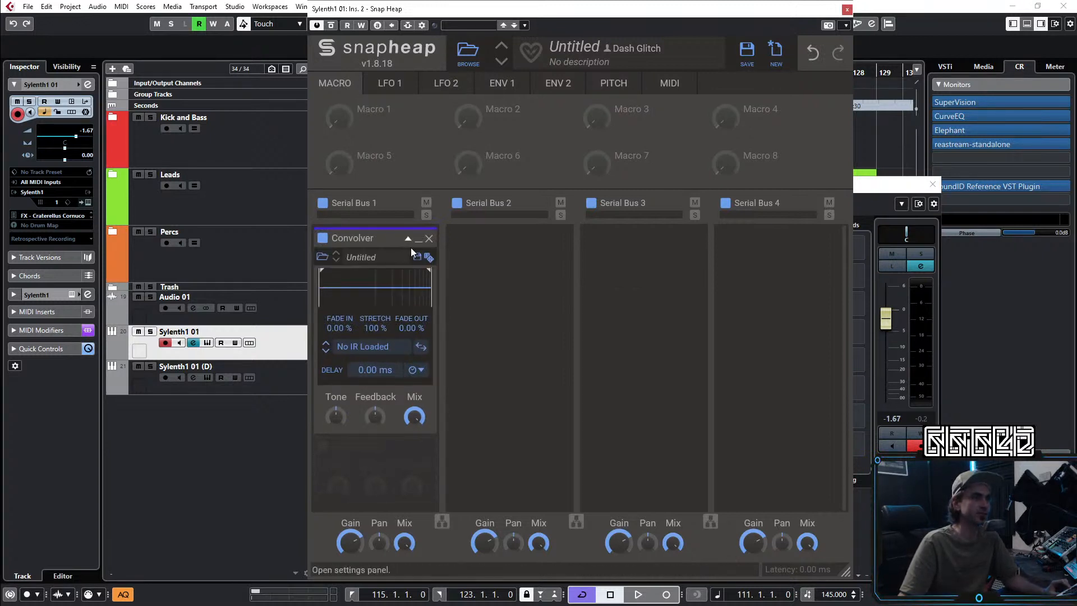
left_click(323, 257)
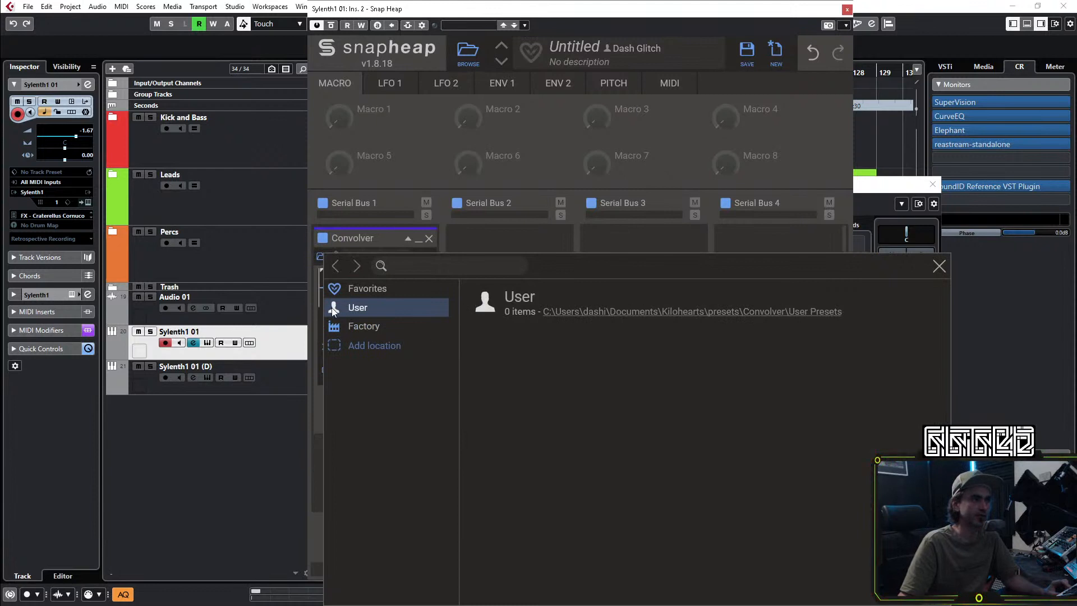
left_click(348, 328)
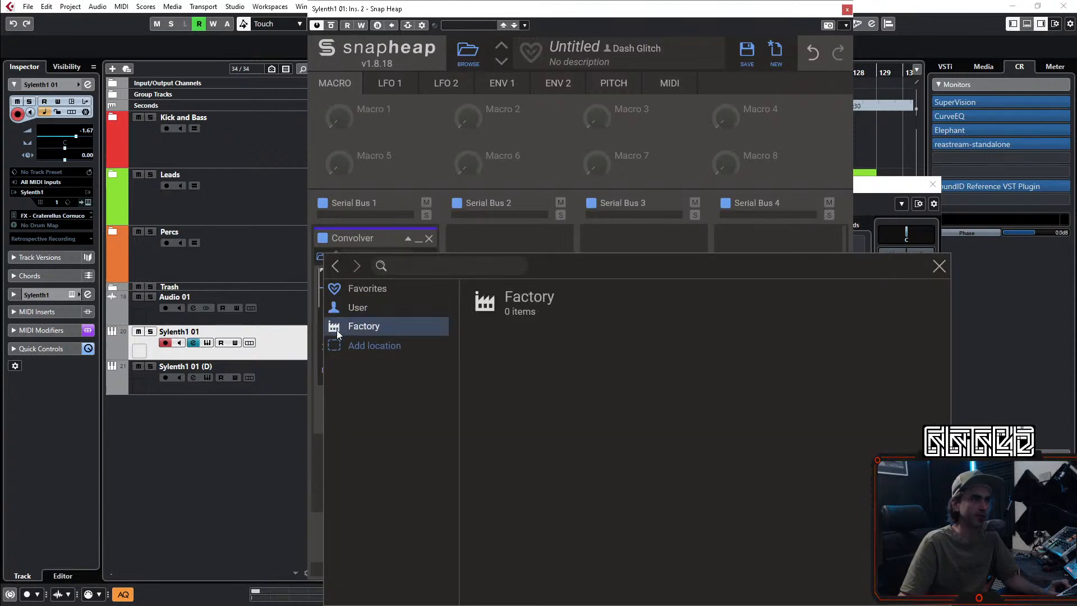
left_click(348, 308)
left_click(344, 345)
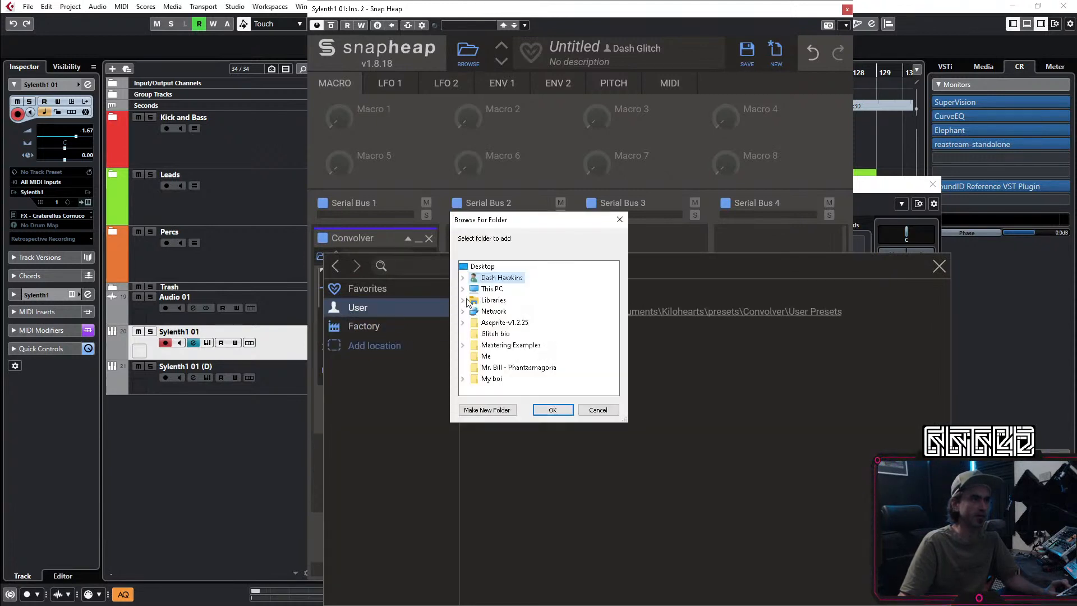
left_click_drag(525, 220, 0, 200)
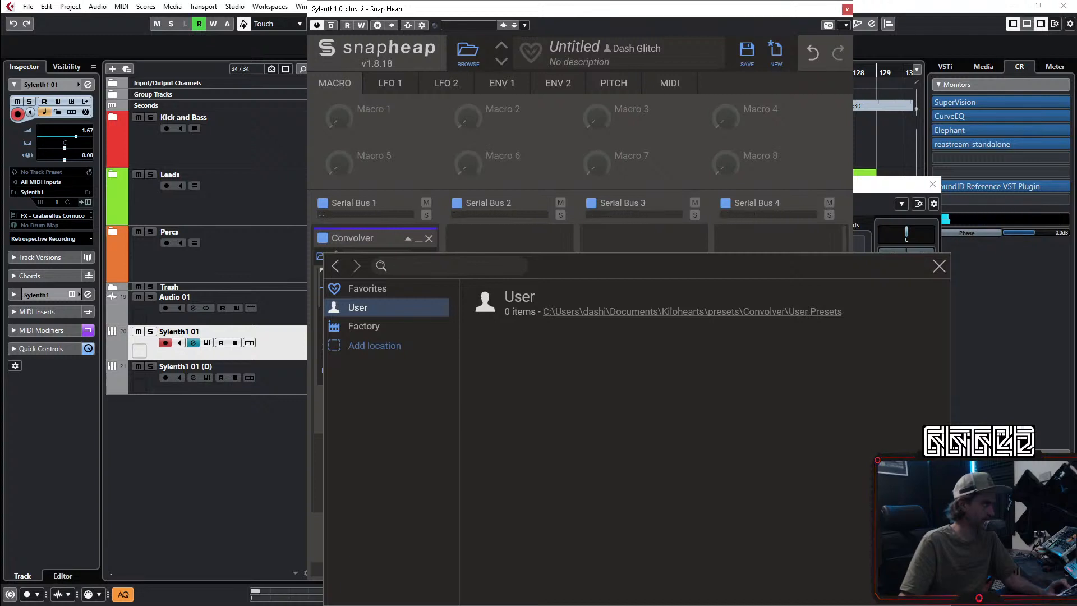
left_click(385, 346)
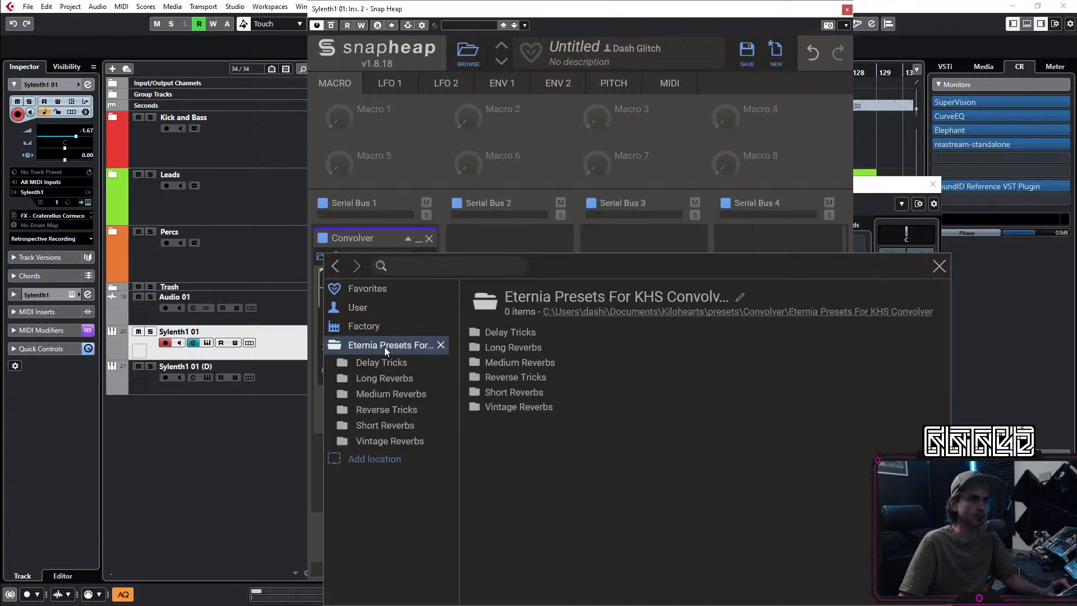
Step: Load the Air Up There preset from Long Reverbs into the Convolver and set its mix to 40 %
left_click(396, 378)
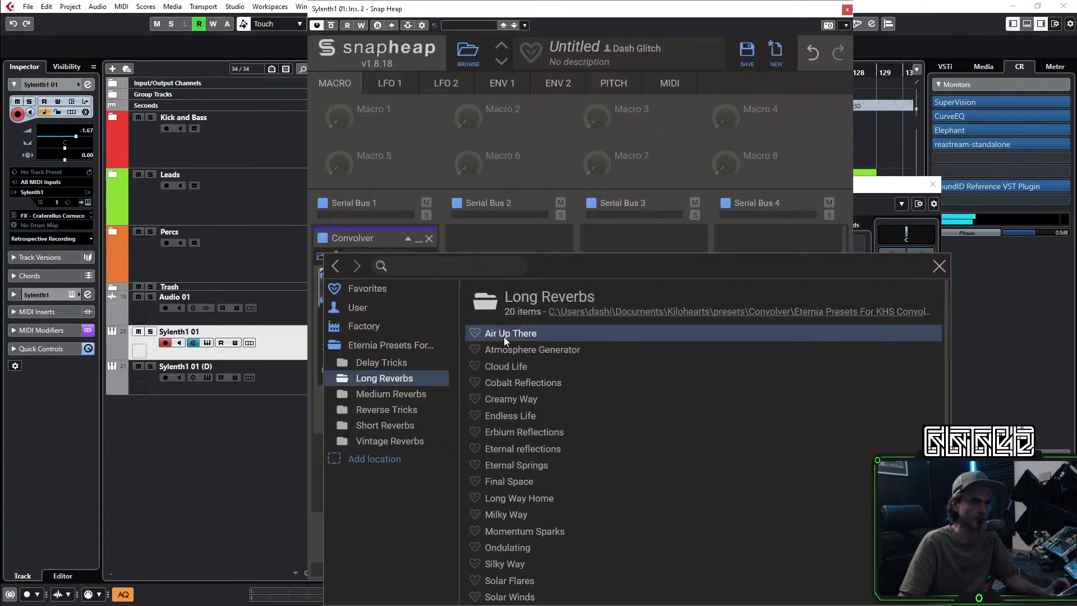
left_click(940, 268)
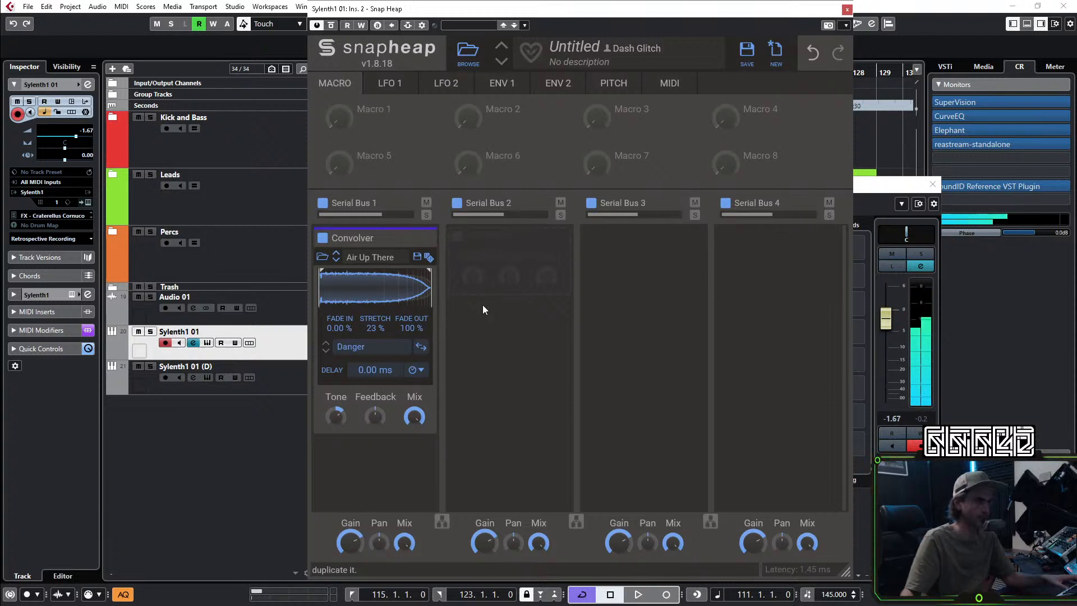
left_click_drag(423, 414, 420, 416)
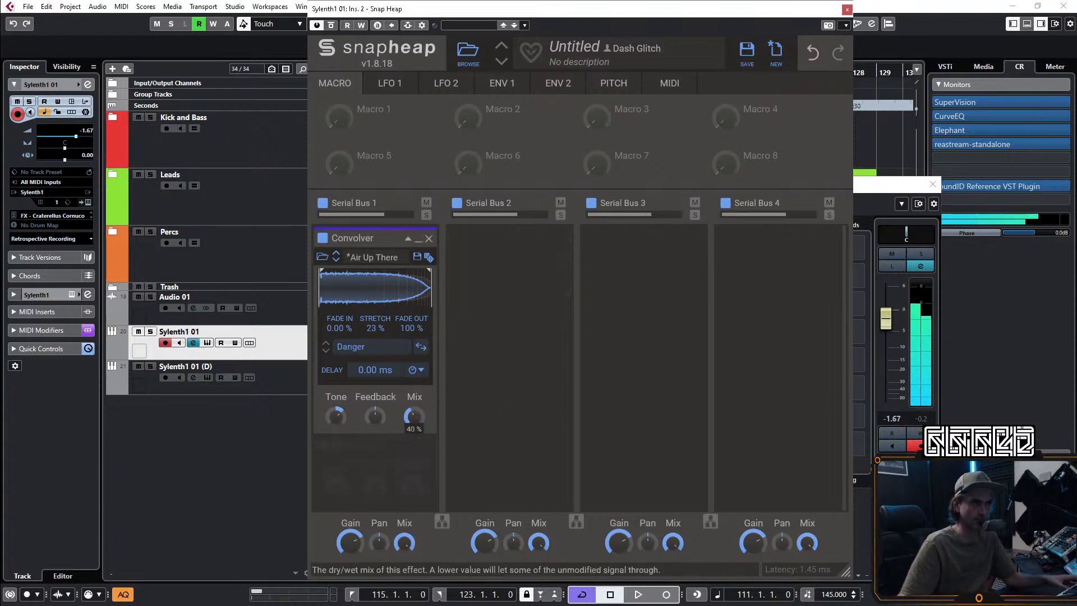
Step: Try the next Convolver presets, Atmosphere Generator and Cloud Life, lowering the mix of Serial Bus 1 while listening
left_click(337, 261)
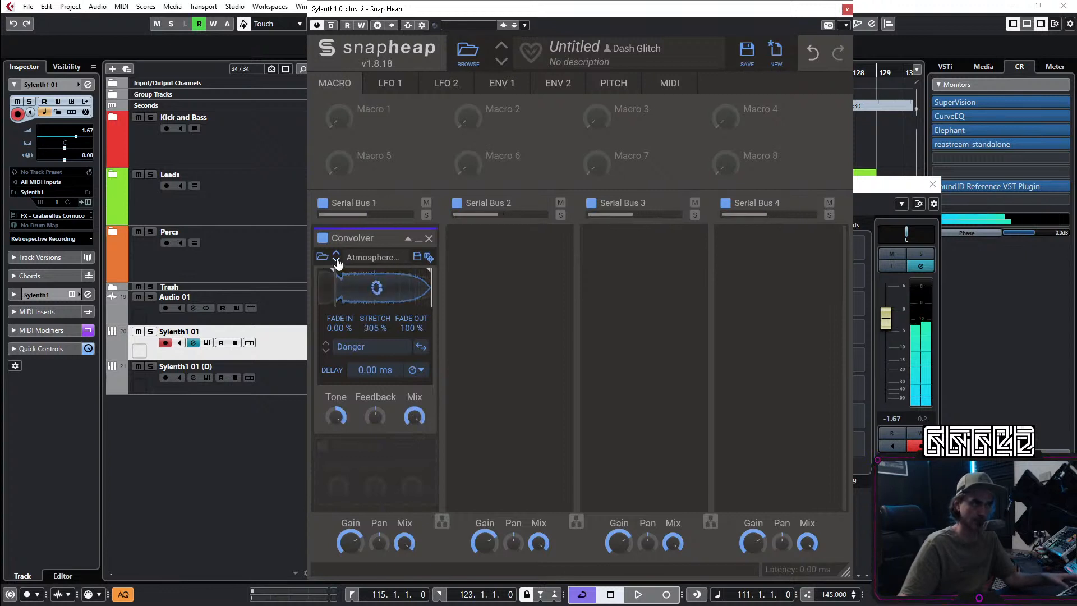
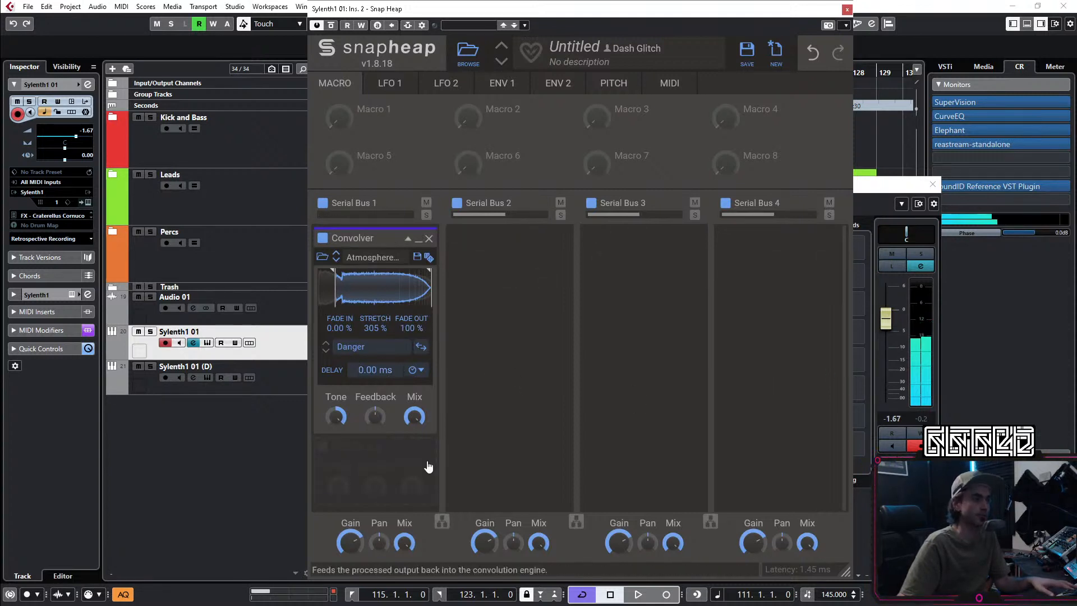
left_click_drag(404, 543, 404, 570)
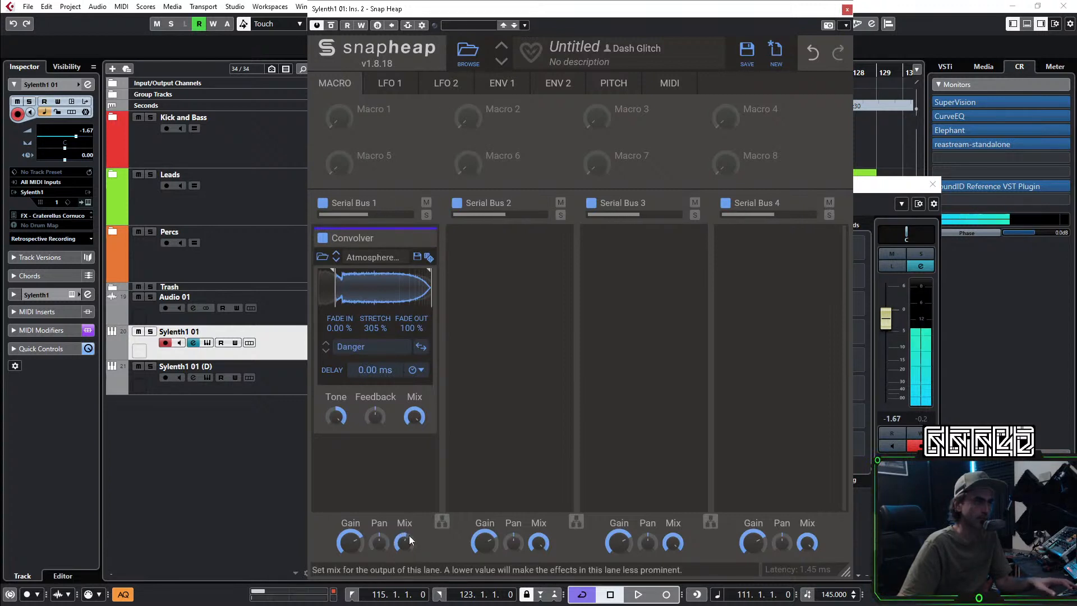
left_click(336, 260)
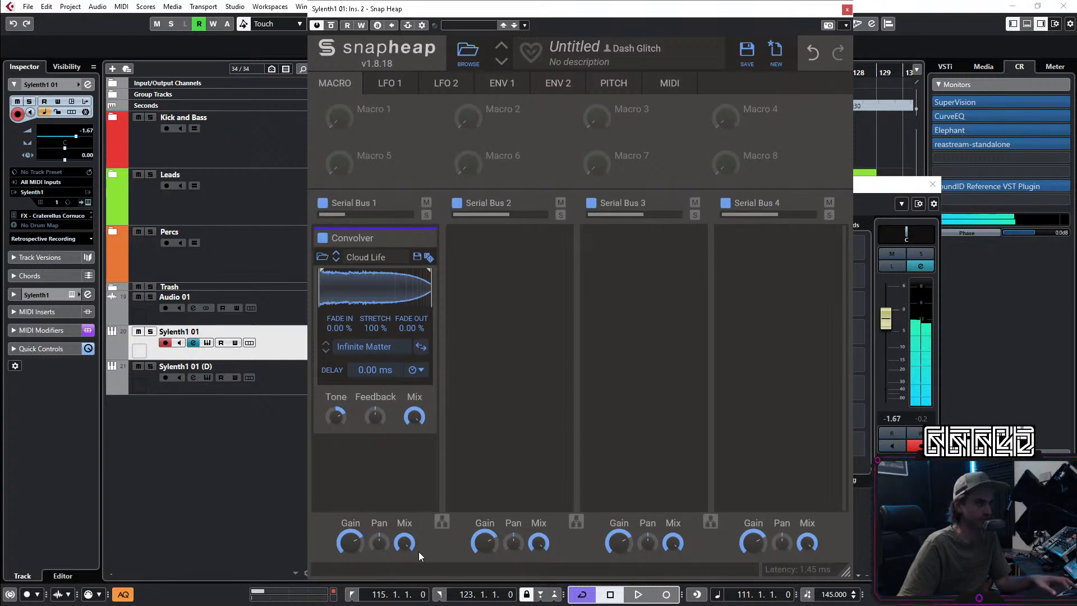
left_click_drag(404, 543, 404, 581)
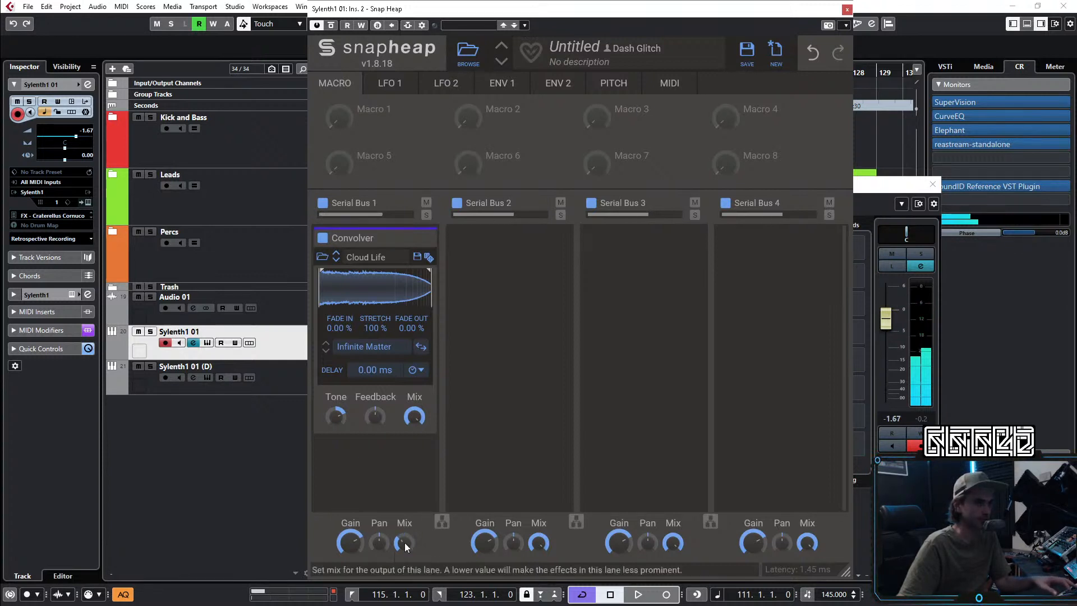
left_click_drag(405, 544, 404, 536)
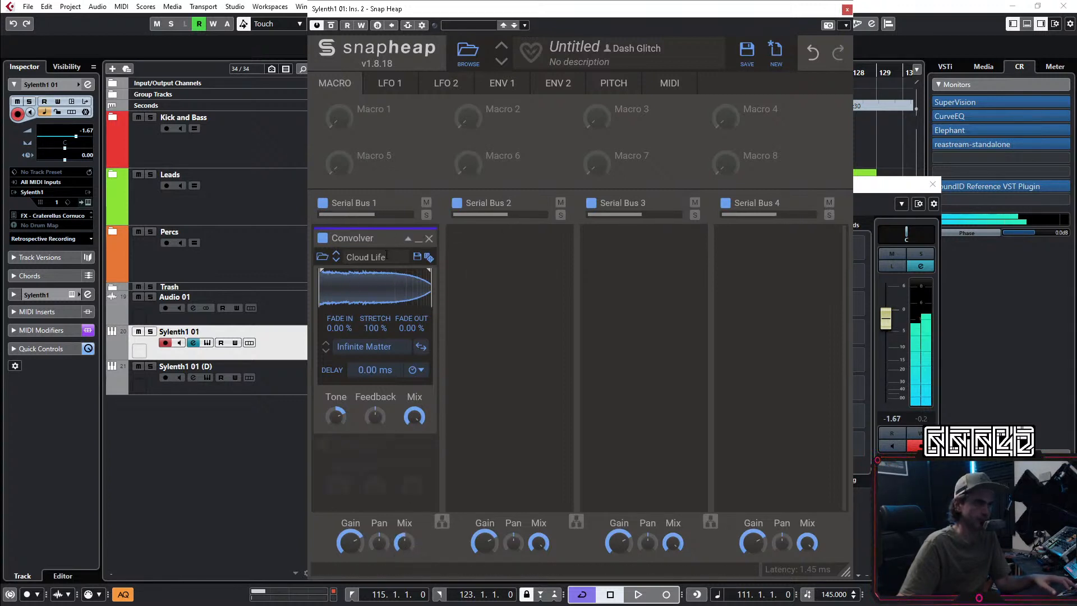
Step: Audition the Delay Tricks presets Dissolved, Echoboom, Echoslide, Stutter and Expo-neonciate in the Convolver
left_click(318, 257)
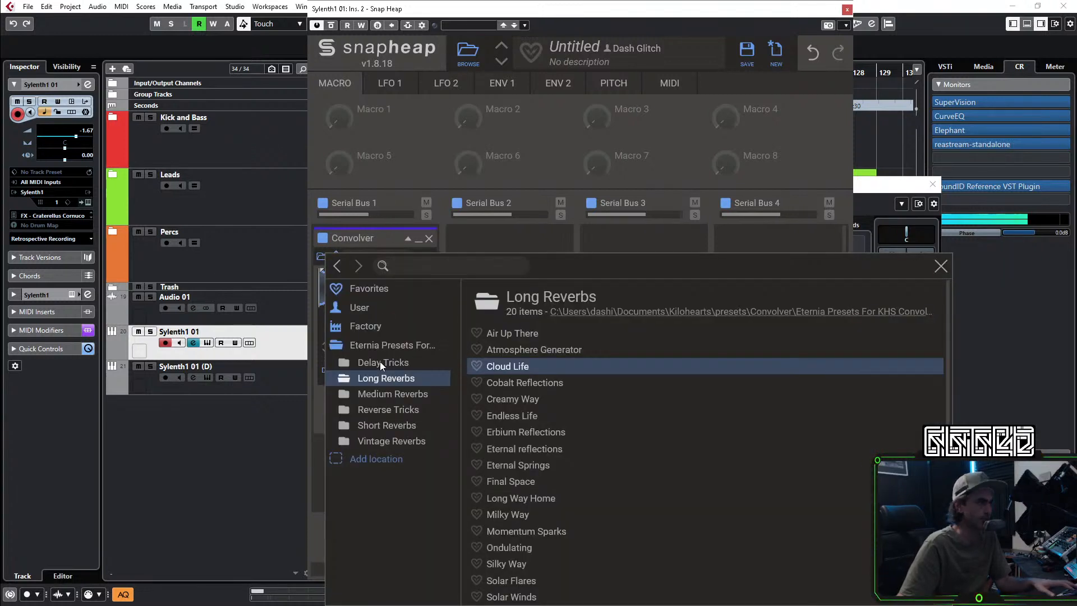
left_click(382, 362)
left_click(513, 335)
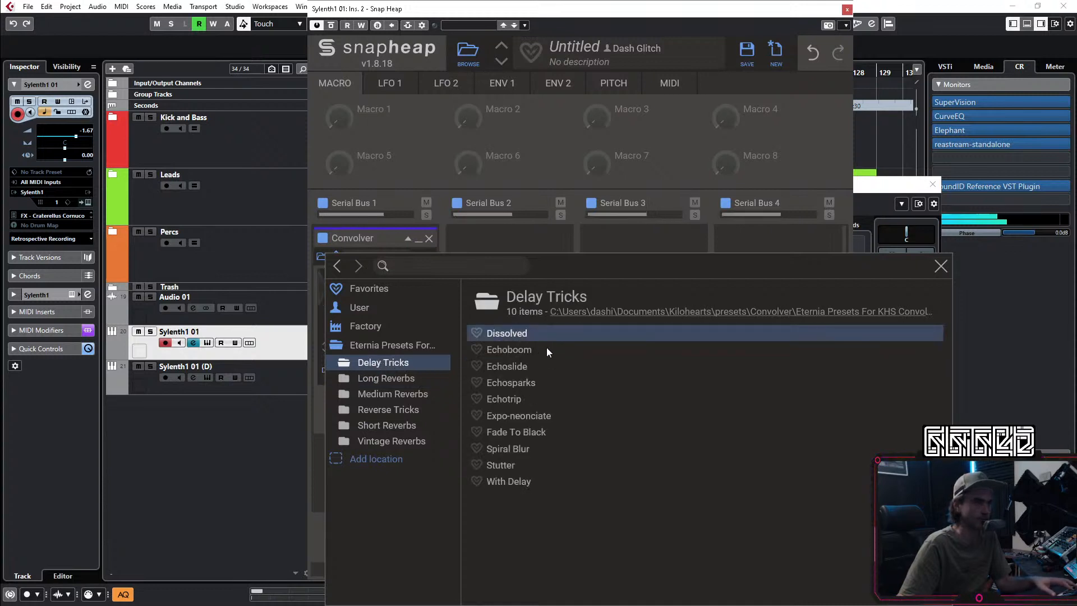
left_click(514, 348)
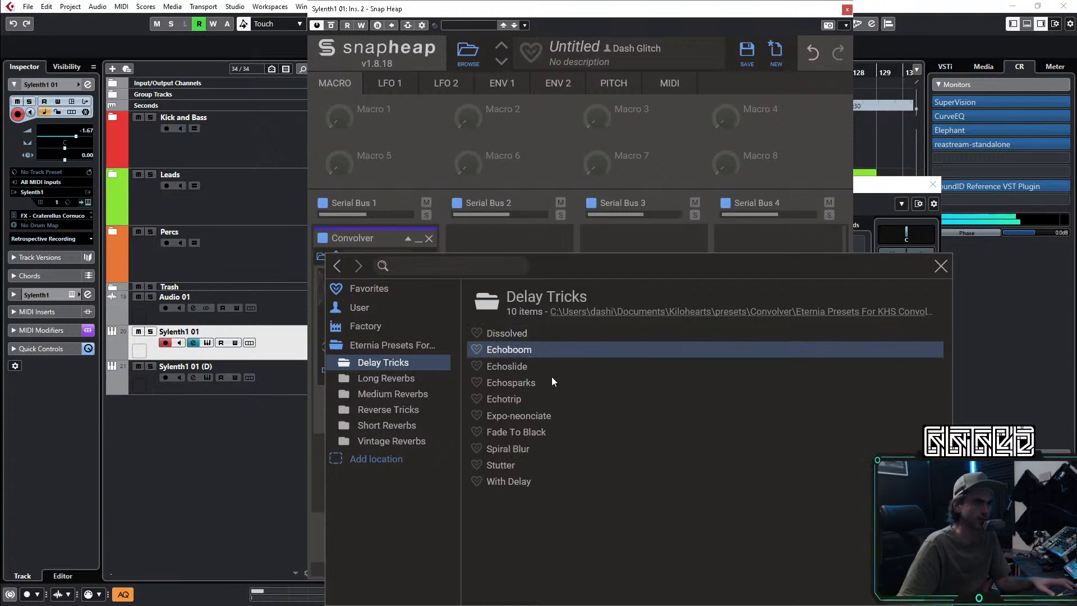
left_click(511, 365)
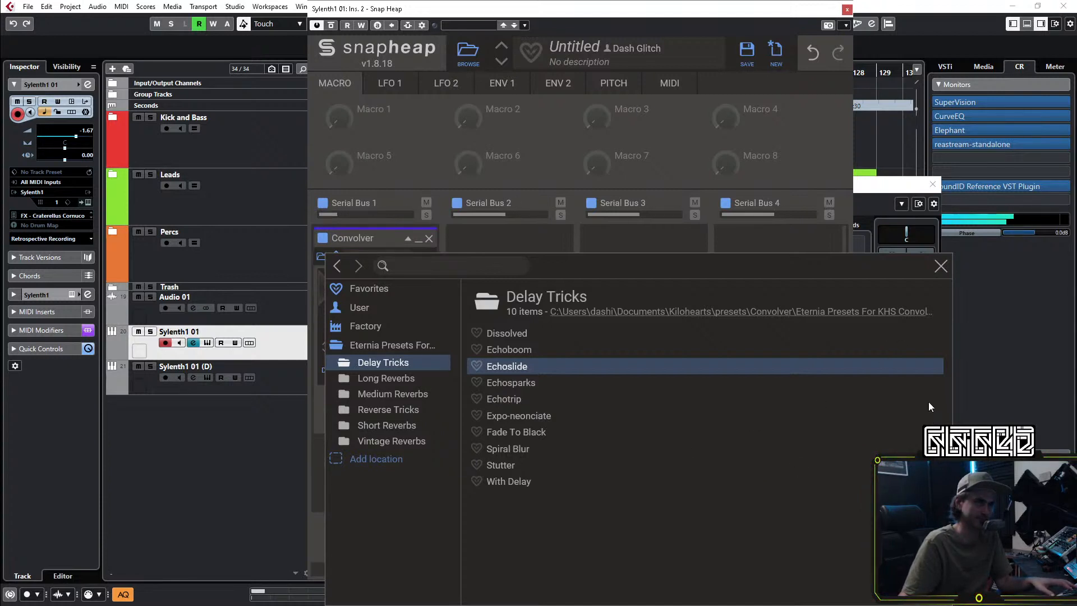
left_click(499, 465)
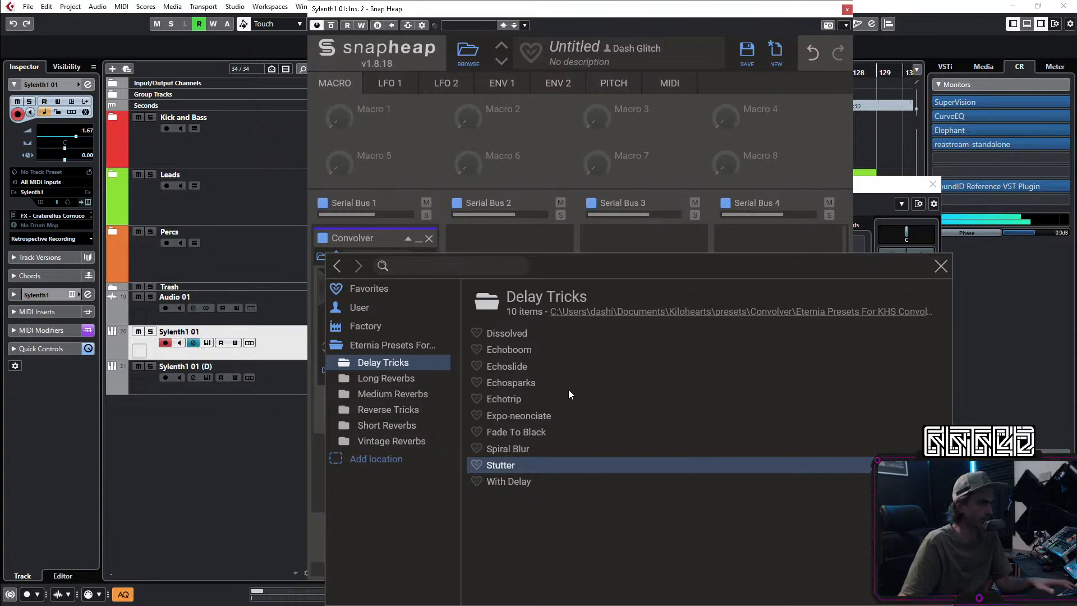
left_click(574, 418)
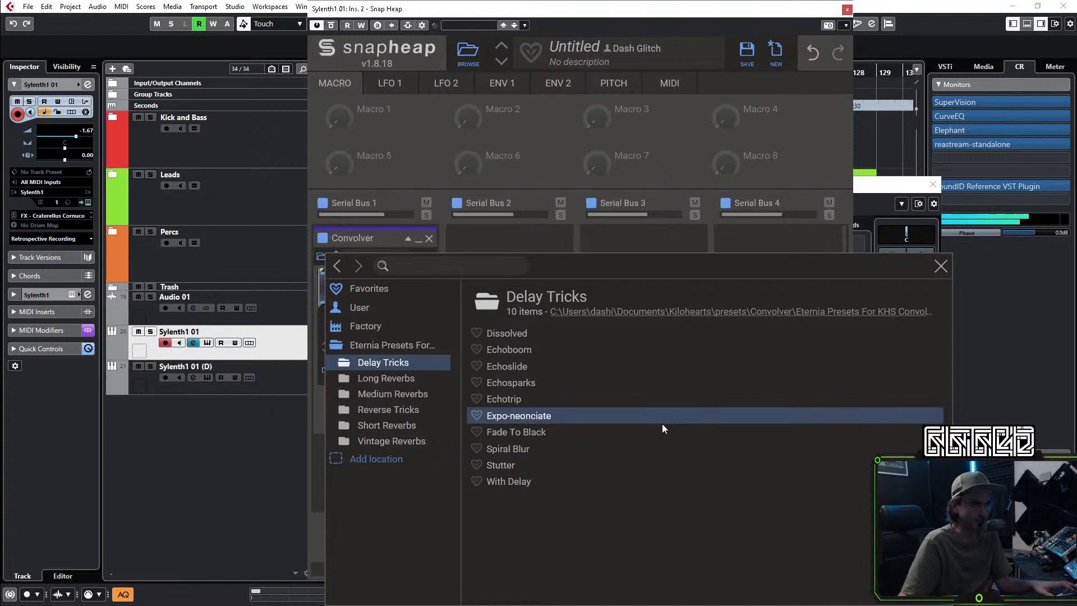
Step: Audition the Delay Tricks presets from Echoboom through With Delay, and compare Echotrip and Echosparks once more
left_click(513, 349)
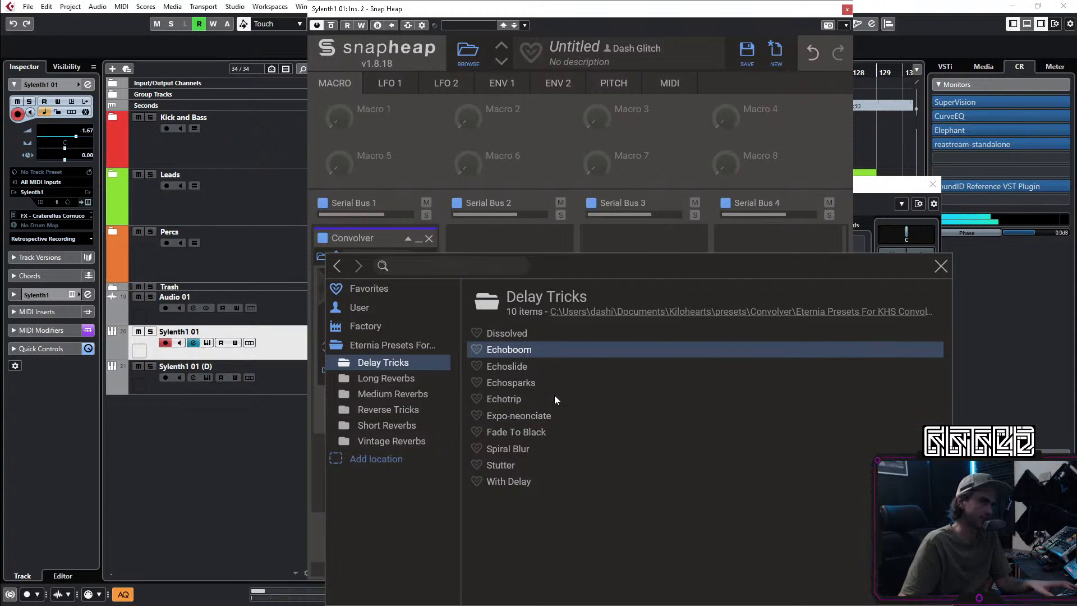
left_click(525, 366)
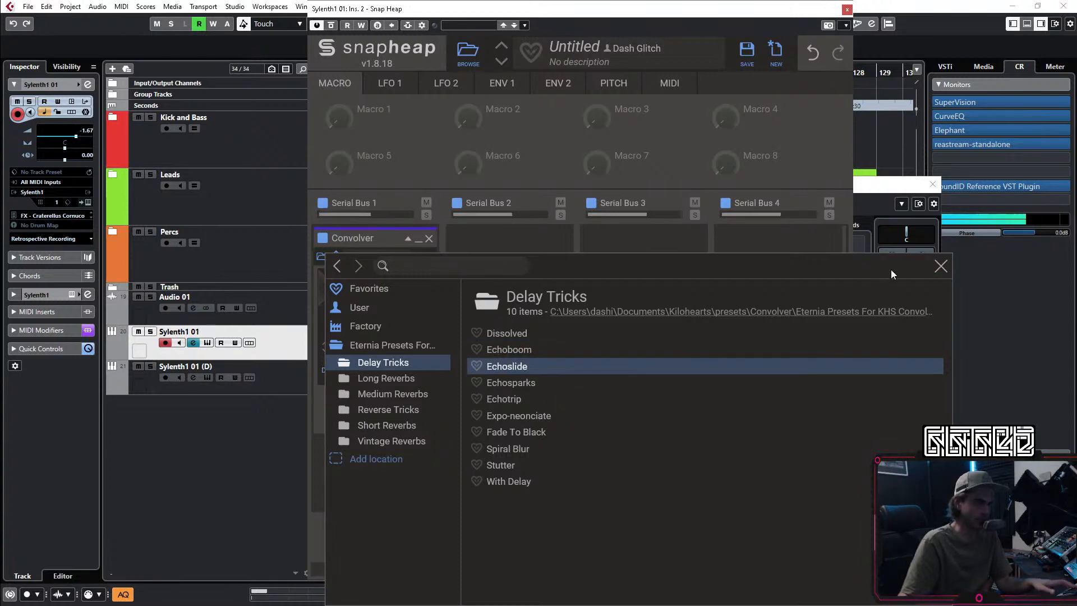
left_click(522, 384)
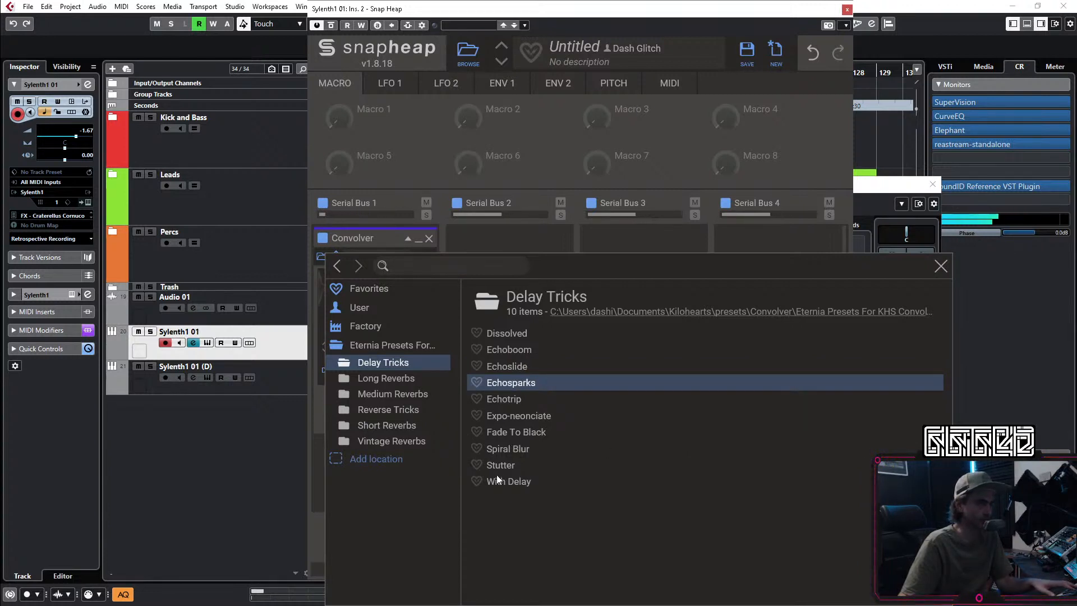
left_click(514, 417)
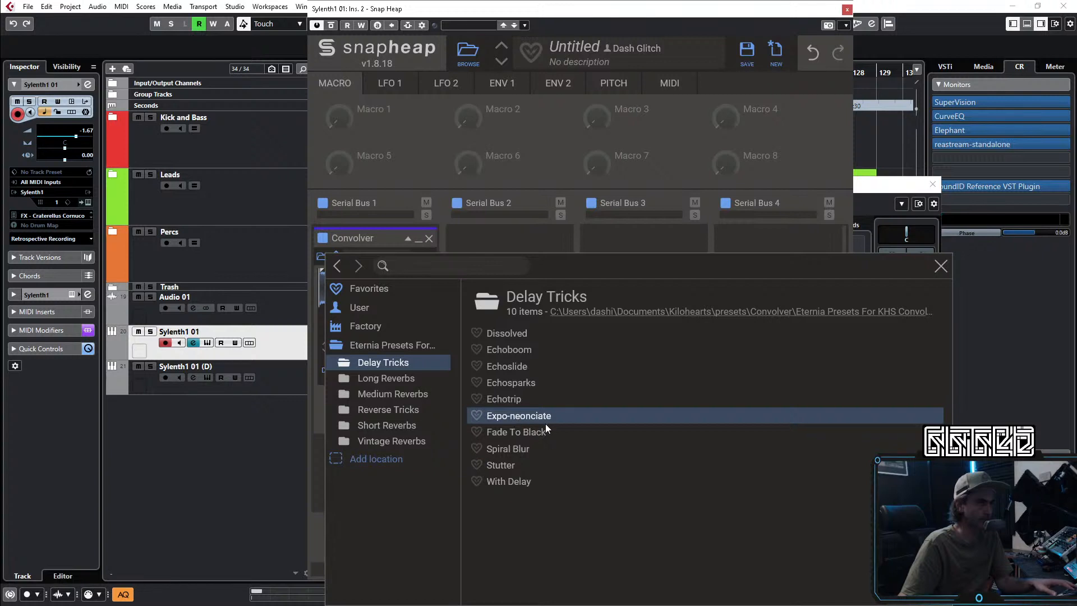
left_click(497, 402)
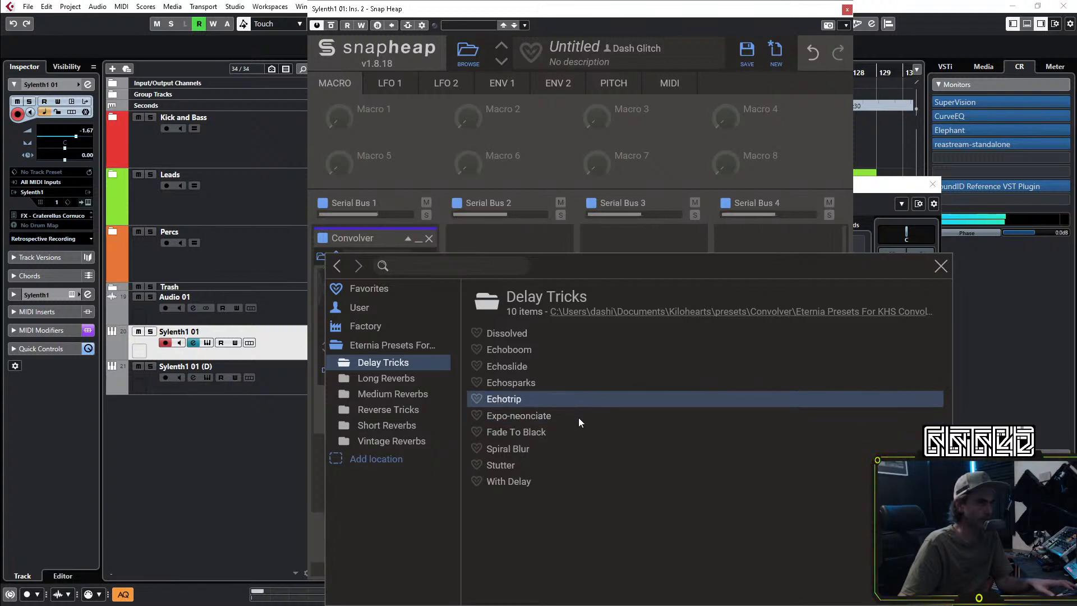
left_click(518, 434)
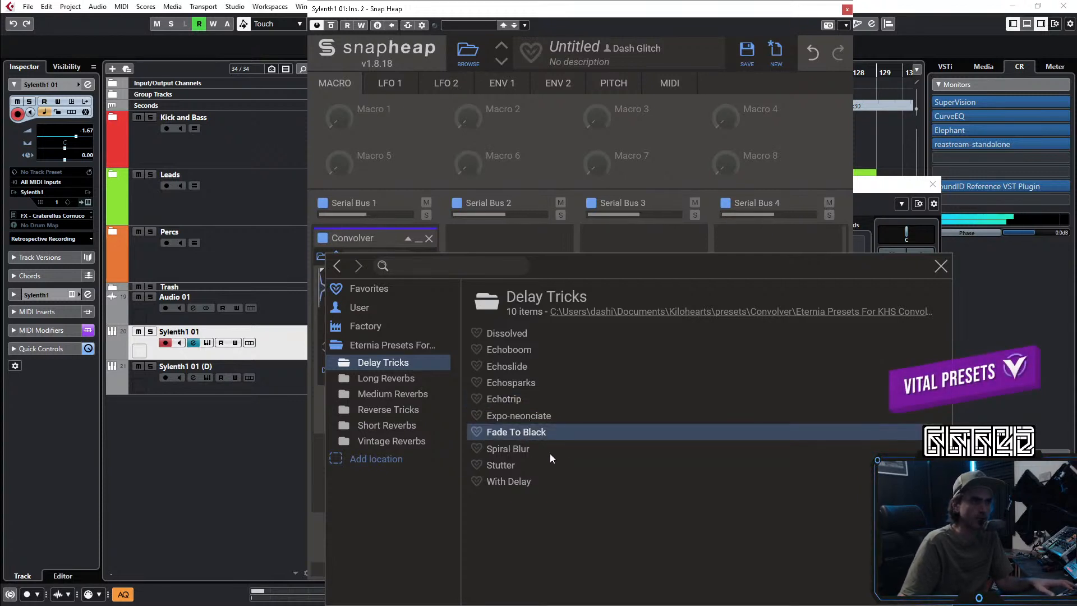
left_click(523, 452)
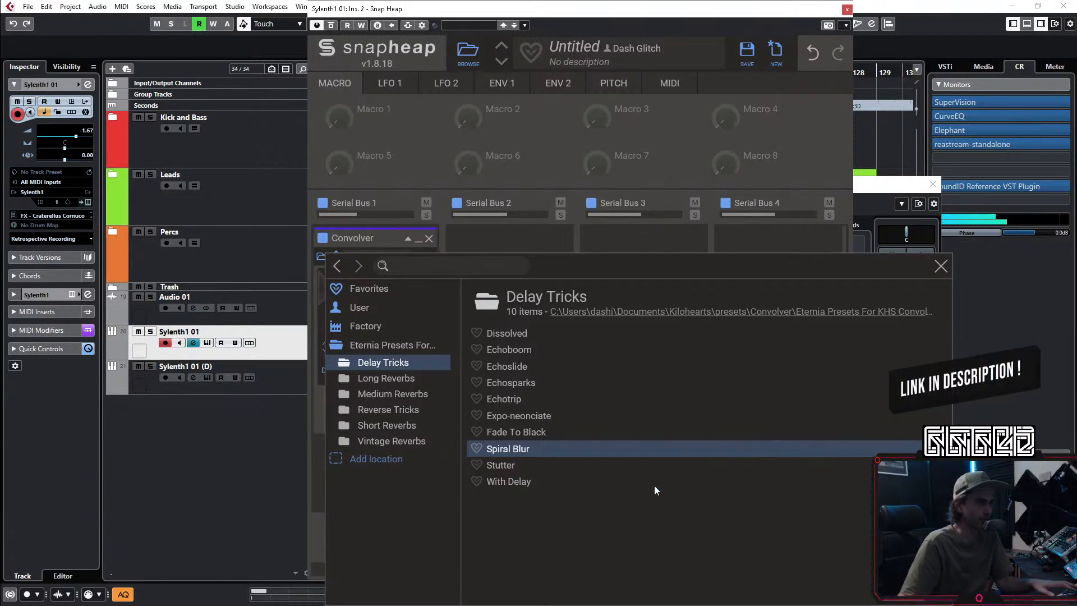
left_click(498, 464)
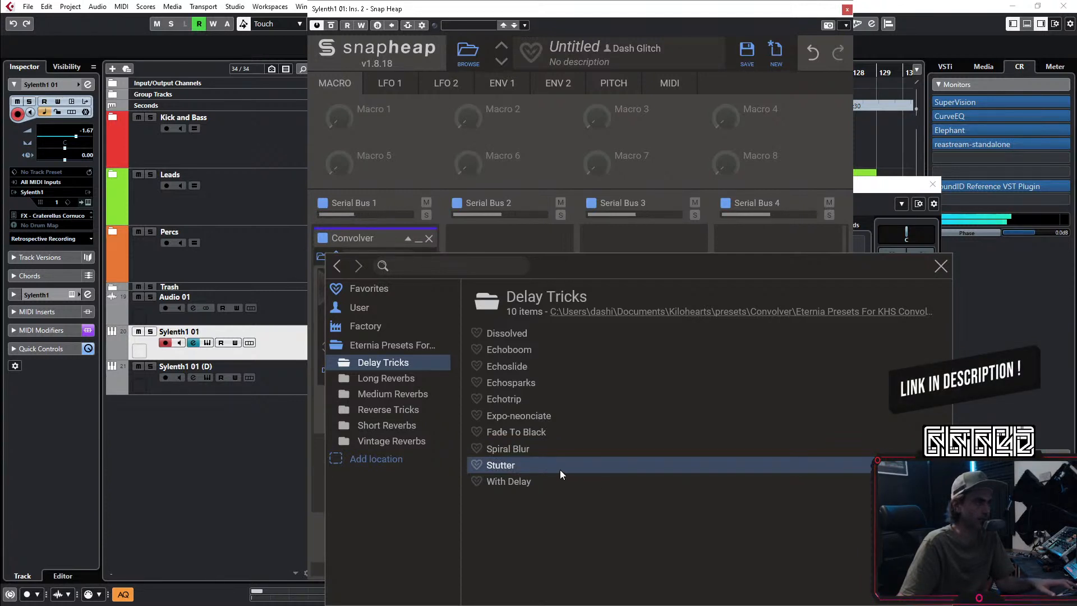
left_click(507, 483)
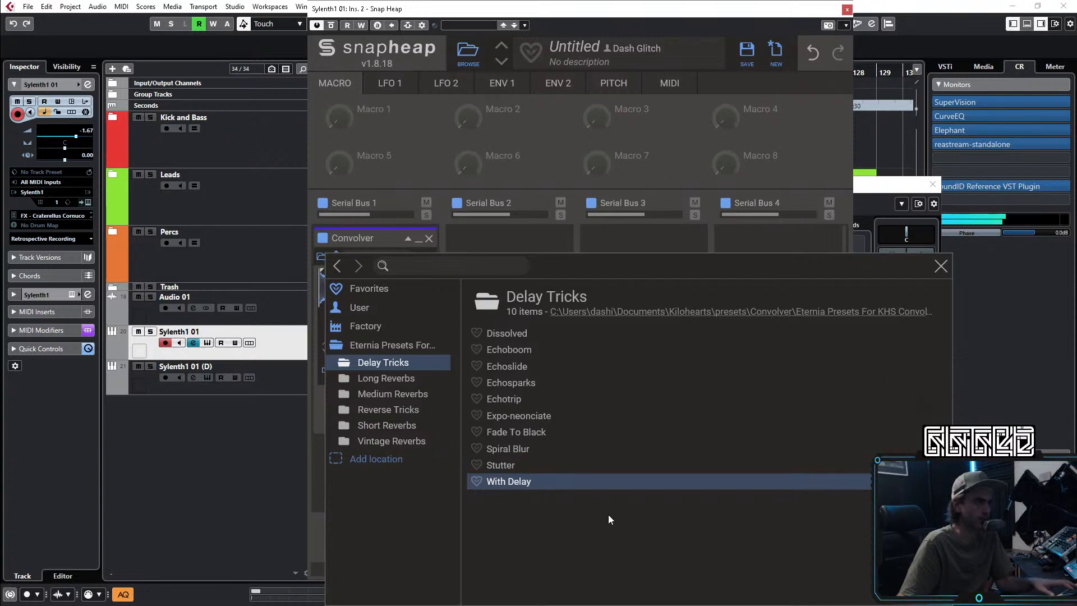
left_click(500, 400)
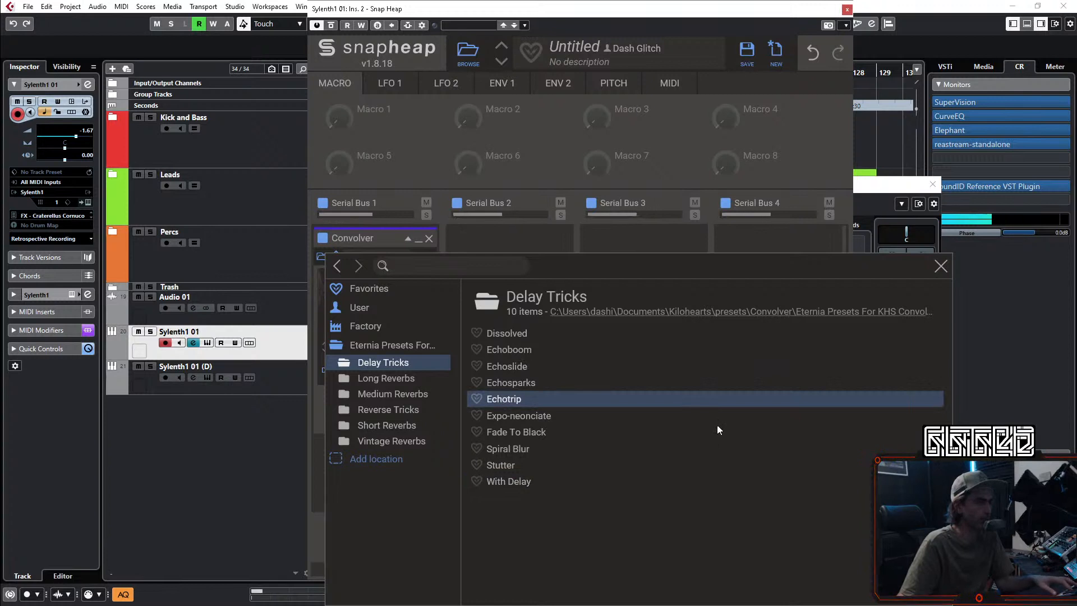
left_click(527, 382)
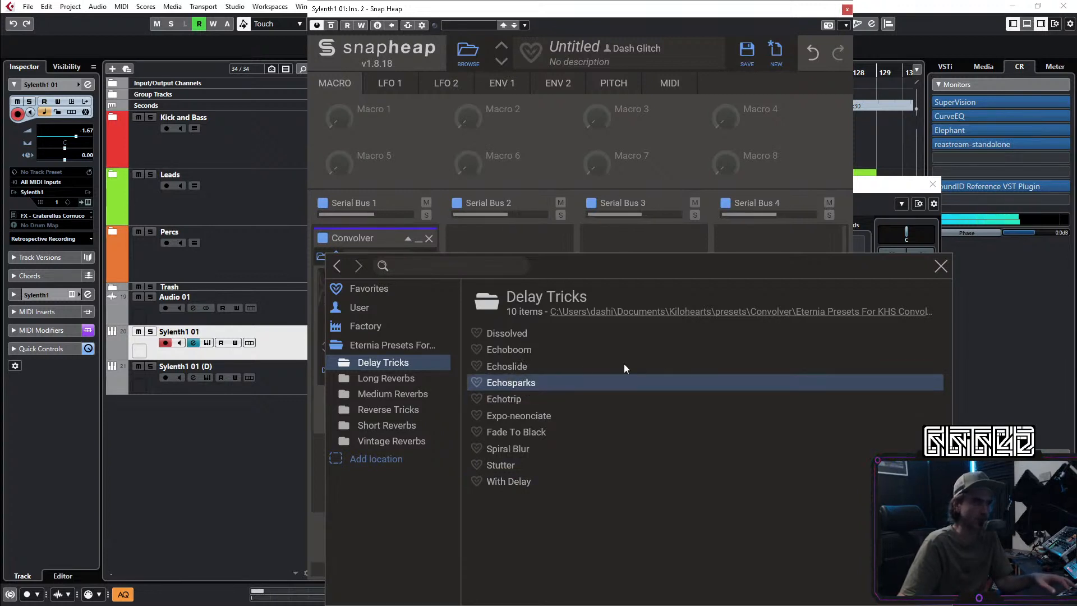
Step: Load the Echoboom preset from Delay Tricks into the Convolver, start playback and close Snap Heap
left_click(509, 348)
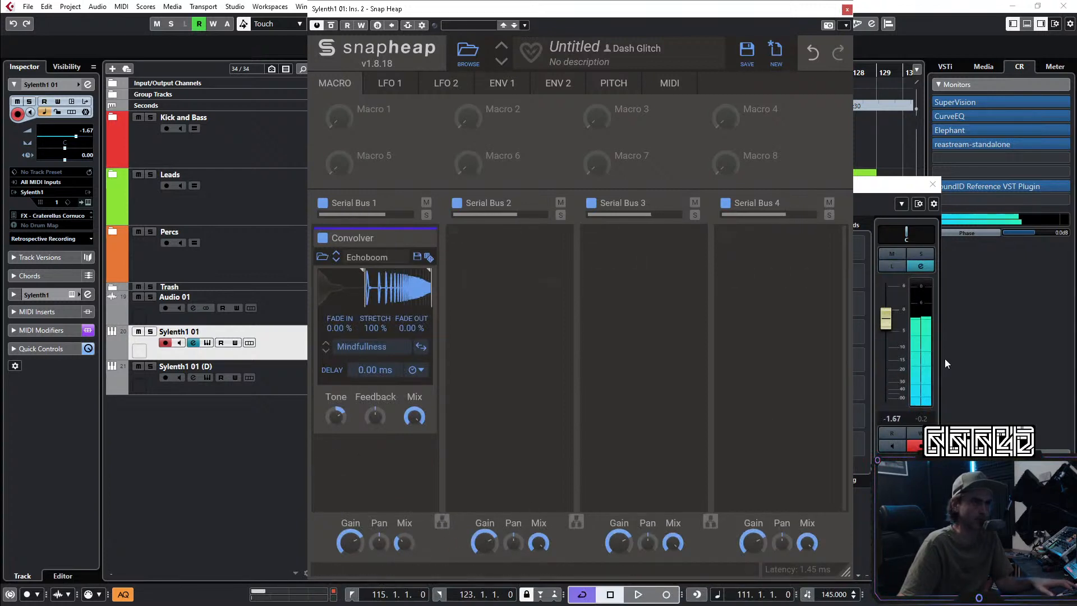
key("space")
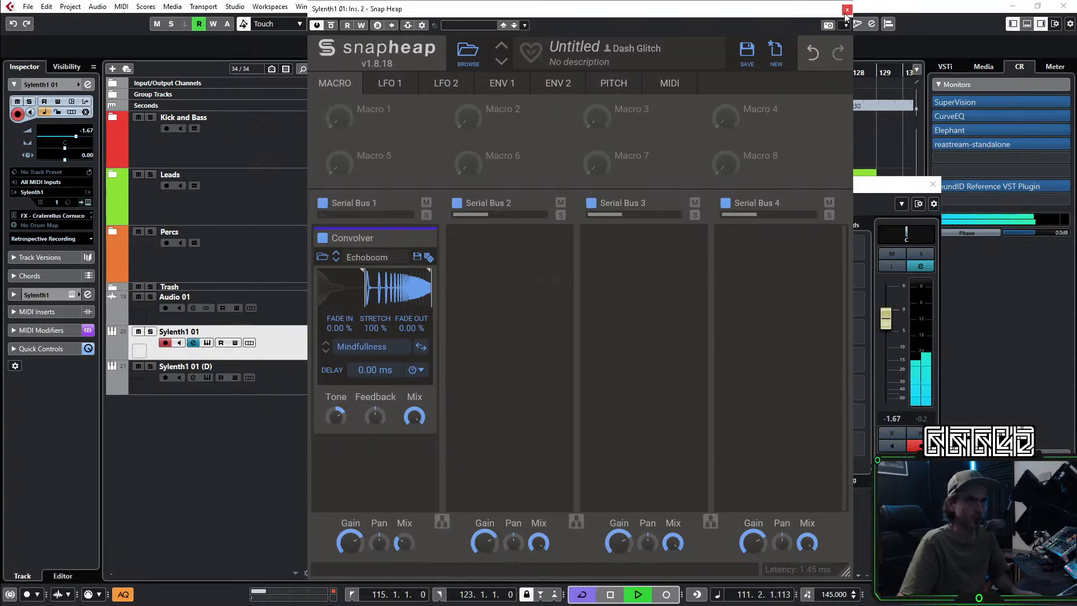
left_click(847, 9)
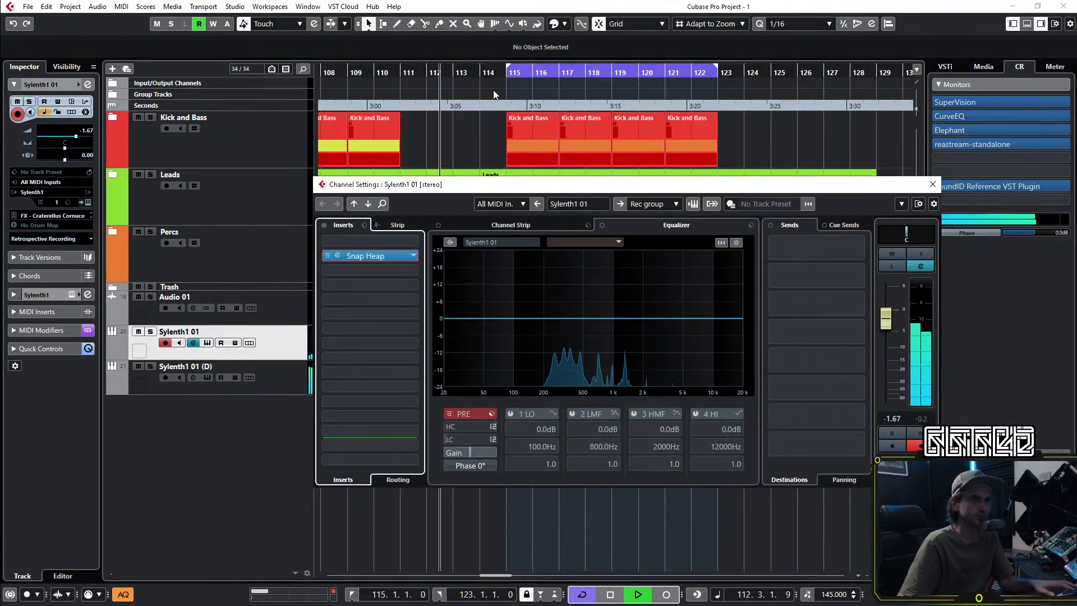
Step: Enable the low cut on the Sylenth1 01 channel with a 24 dB/Oct slope, raise its cutoff frequency and close the channel settings
left_click(452, 441)
left_click_drag(466, 439, 511, 323)
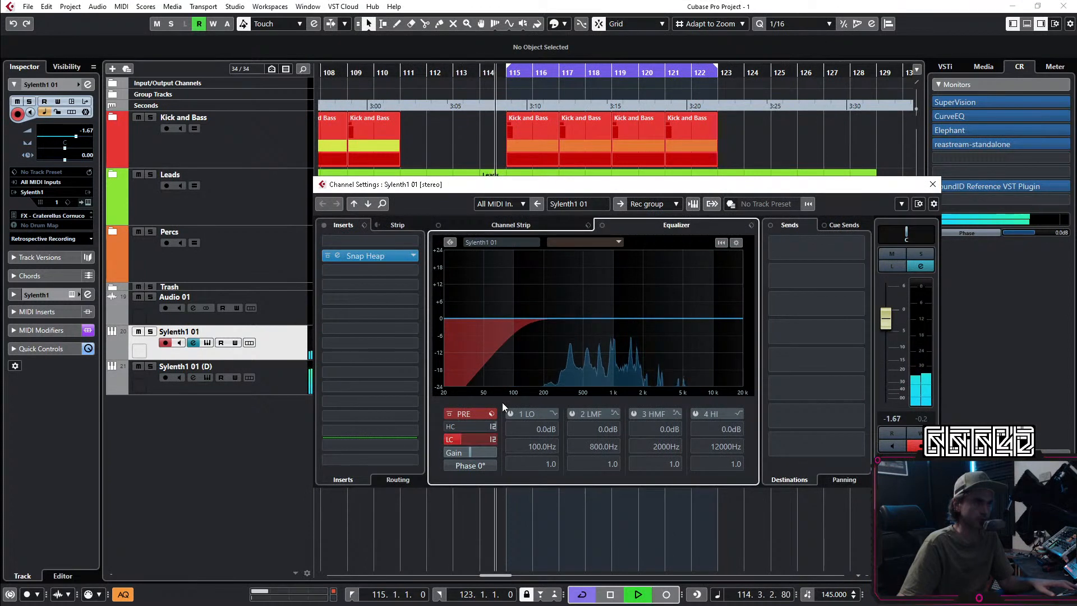
left_click(494, 440)
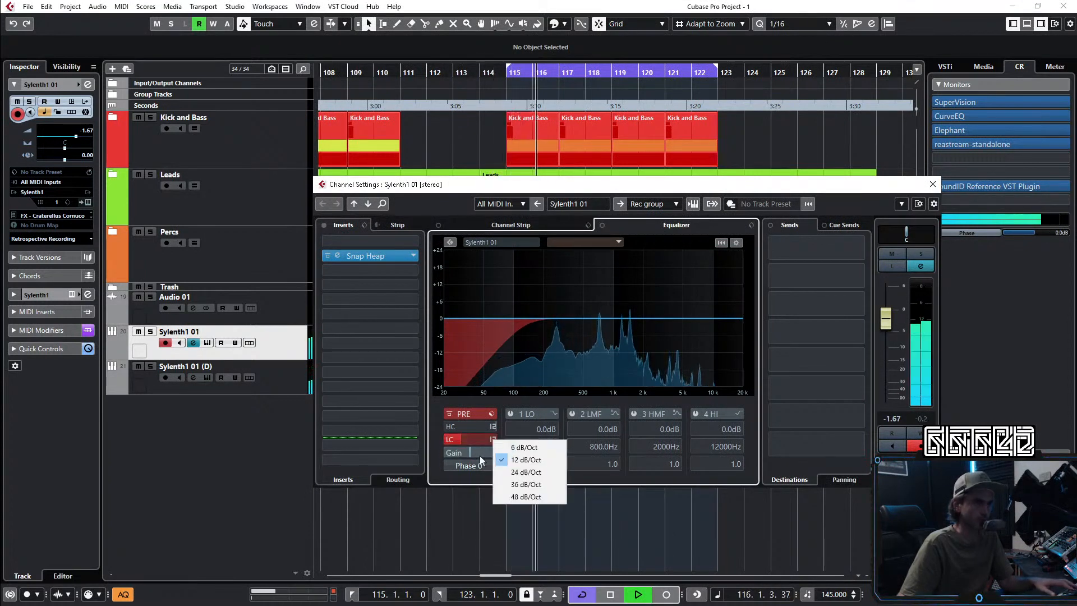
left_click(526, 471)
left_click_drag(473, 440, 490, 402)
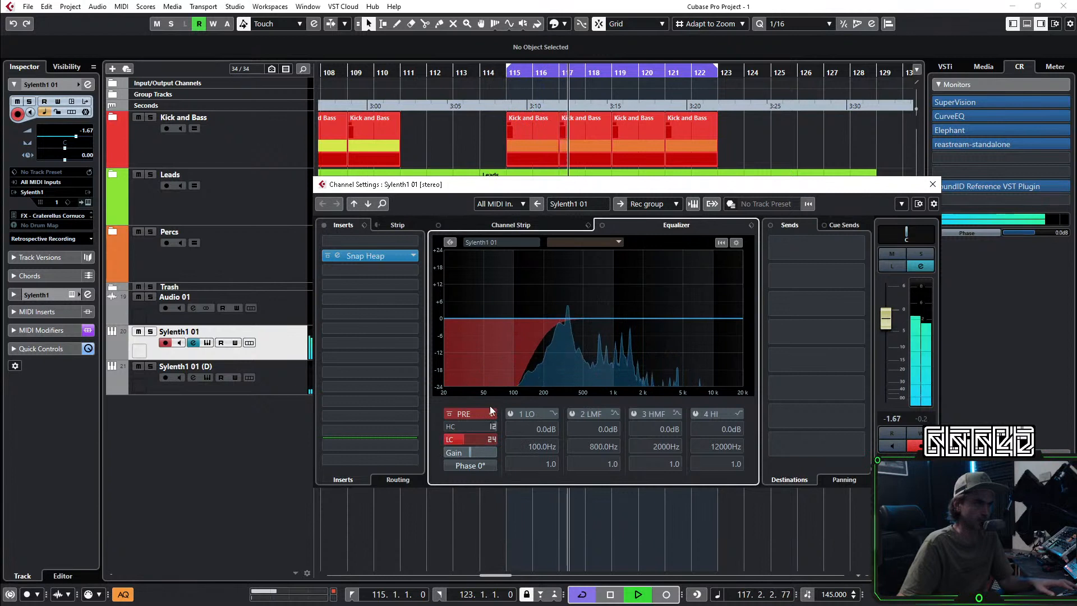
left_click_drag(471, 439, 486, 425)
left_click(933, 185)
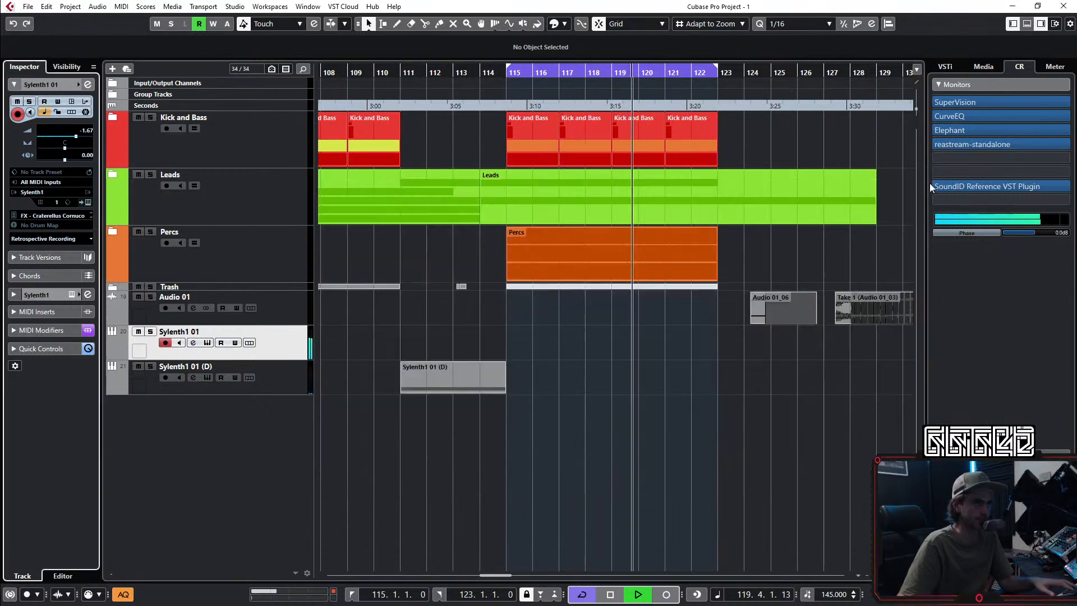
Step: Assign Sylenth1's LFO 2 to Cutoff A and B and set its wave to Lorenz after trying Random
left_click(87, 201)
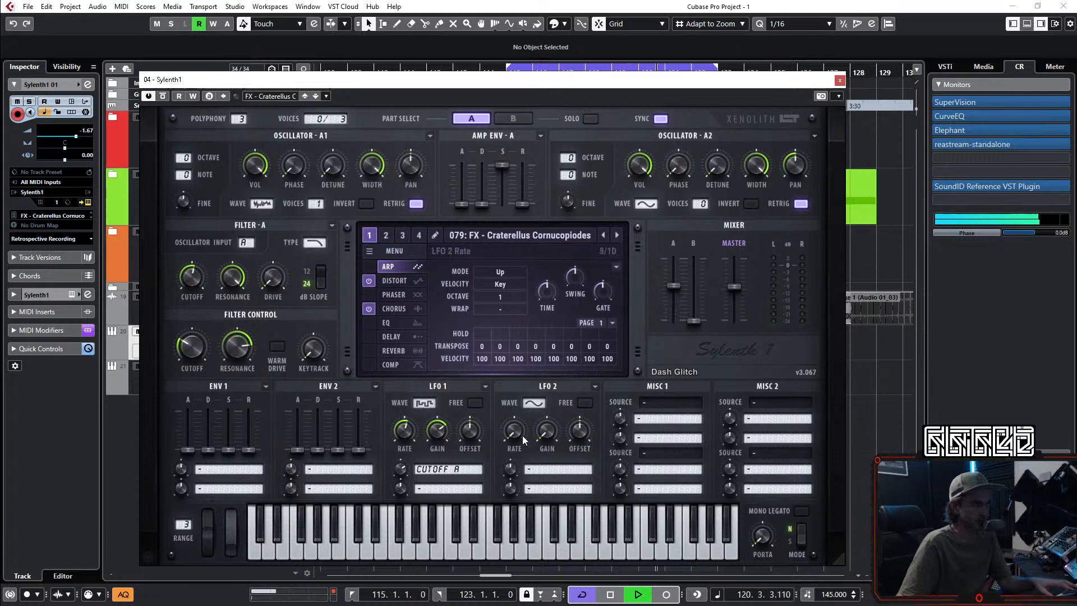
left_click(530, 469)
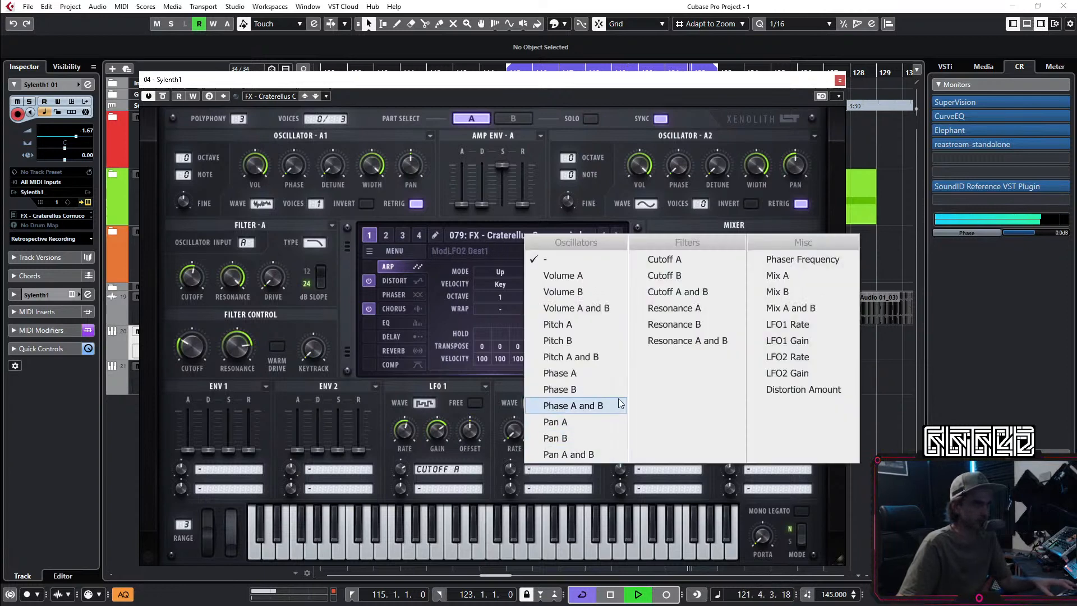
left_click(689, 292)
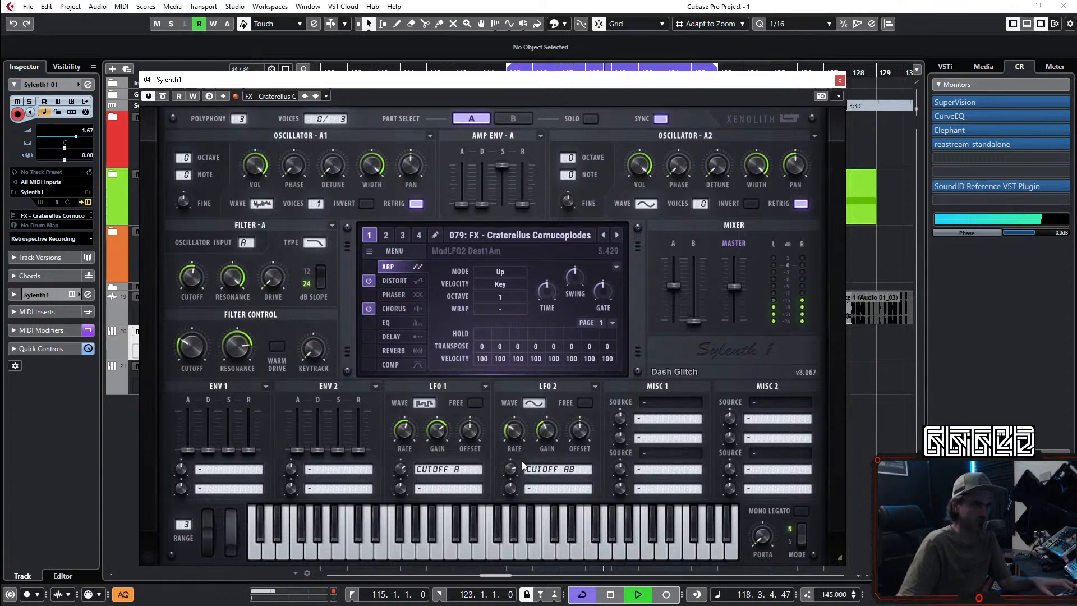
left_click(535, 404)
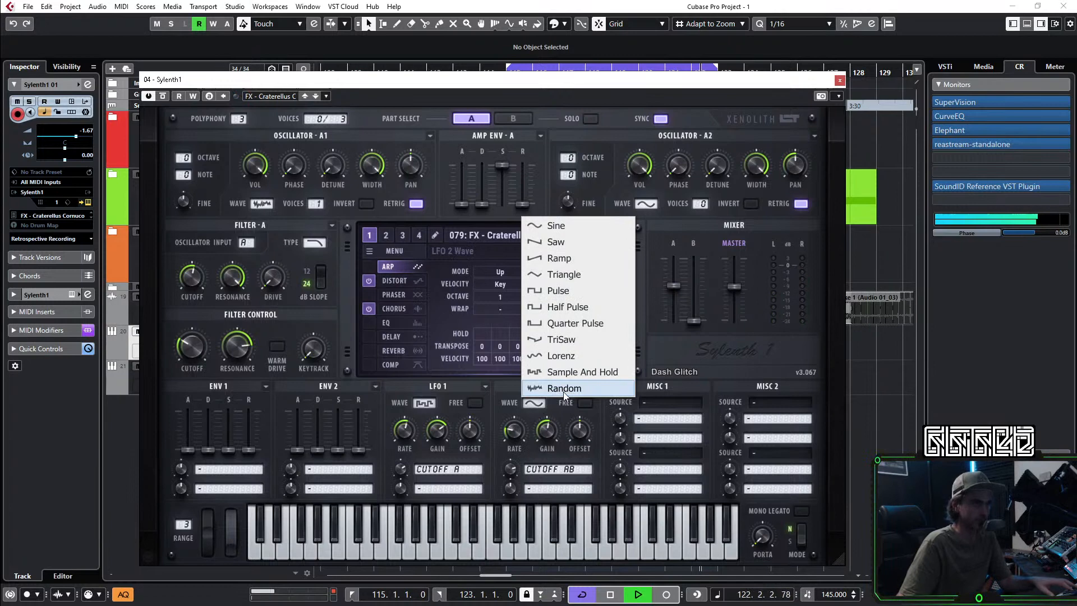
left_click(565, 388)
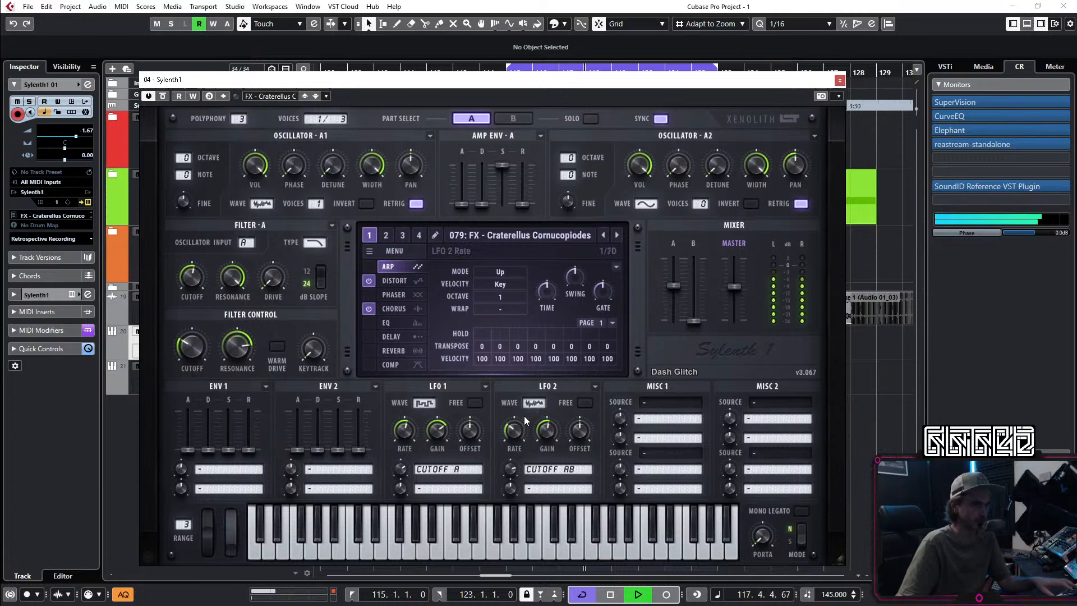
left_click(533, 406)
left_click(547, 356)
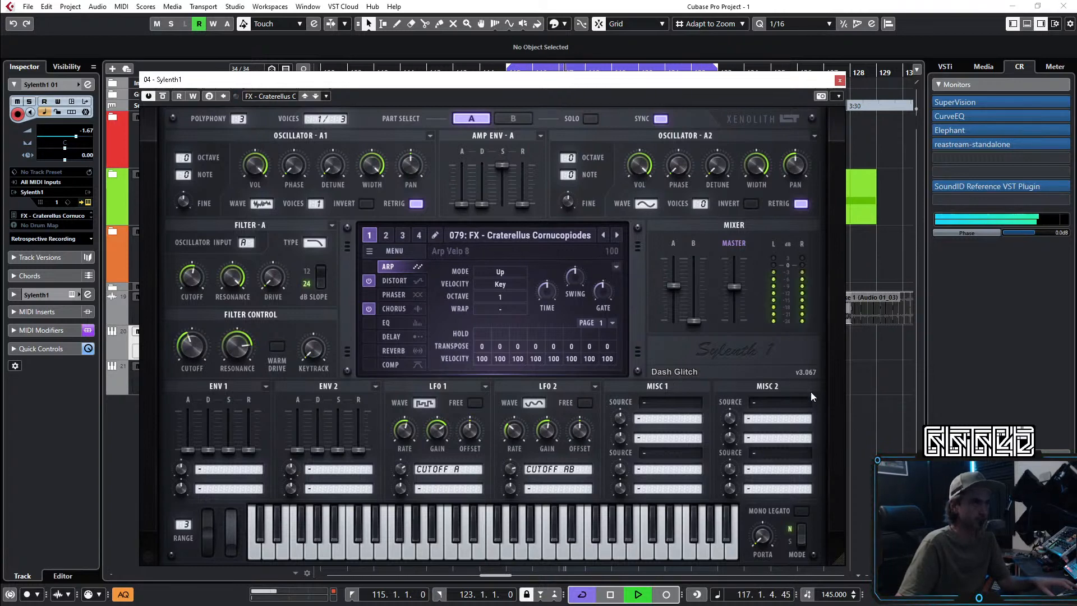
left_click(840, 81)
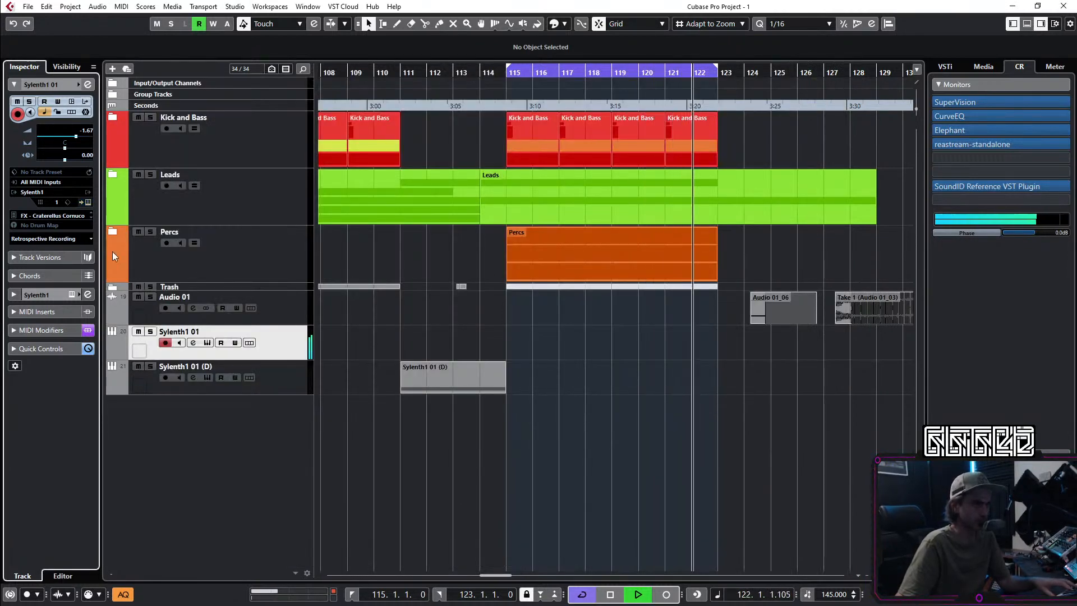
Step: Lower the Sylenth1 01 track volume to -3.54 and record a MIDI part over the loop
scroll(83, 133, "down", 5)
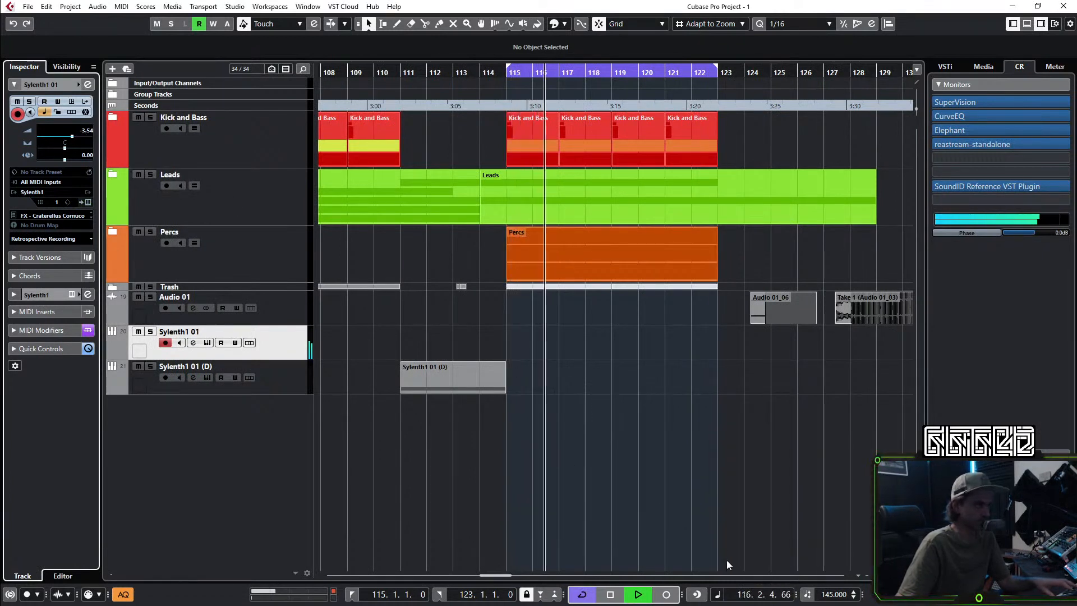
left_click(666, 594)
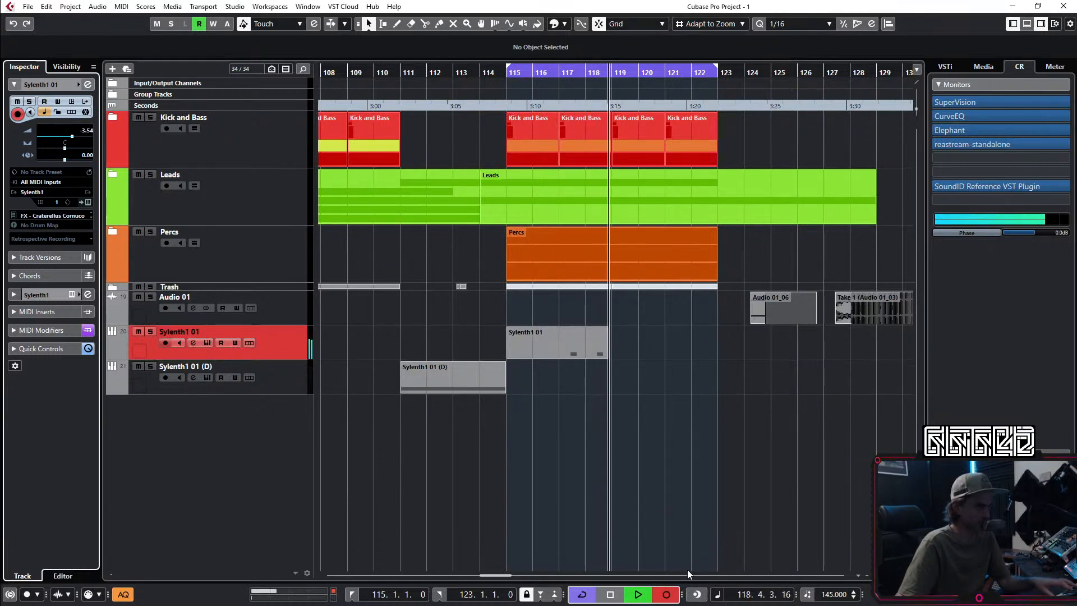
left_click(667, 595)
Step: Split the recorded Sylenth1 01 part at bars 117 and 119 and delete the pieces before and after that two-bar section
key("3")
left_click(558, 344)
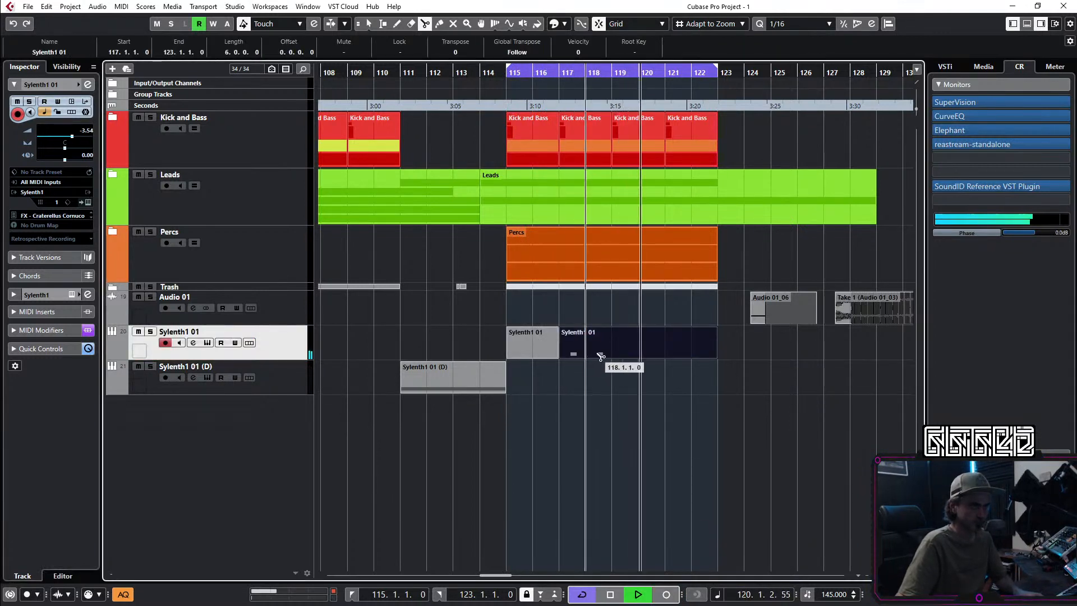
left_click(612, 352)
key("1")
left_click(528, 342)
key("Delete")
left_click(651, 332)
key("Delete")
Step: Move the remaining two-bar Sylenth1 01 part to start at bar 115 and open it for note editing
left_click_drag(593, 346, 536, 334)
double_click(534, 342)
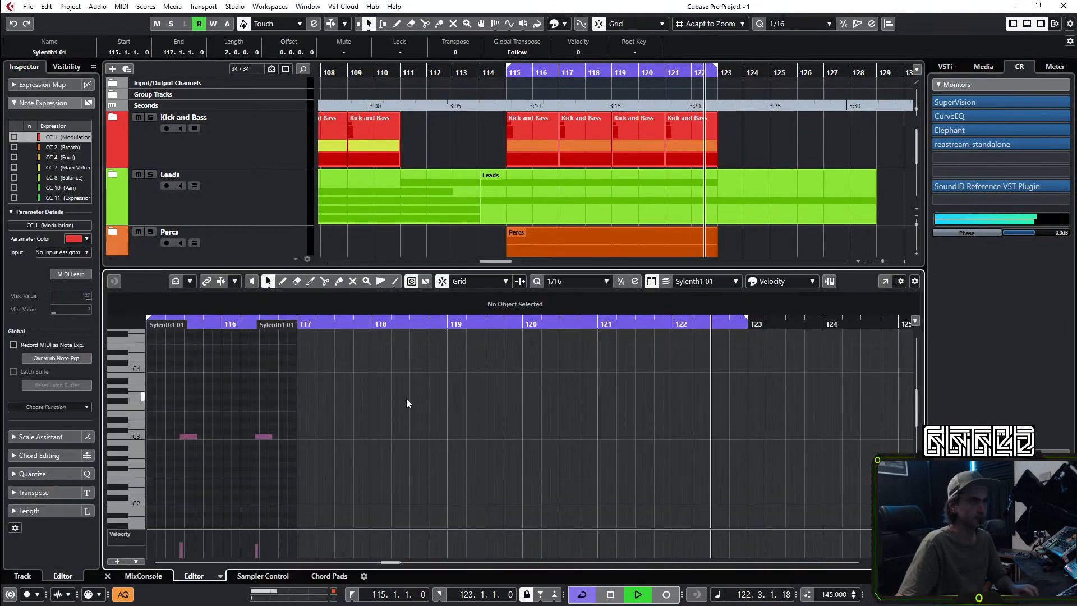
Step: Nudge both notes of the Sylenth1 01 part one sixteenth later, with the first starting at 115.3.1.0, and close the note editor
key("ctrl+Right")
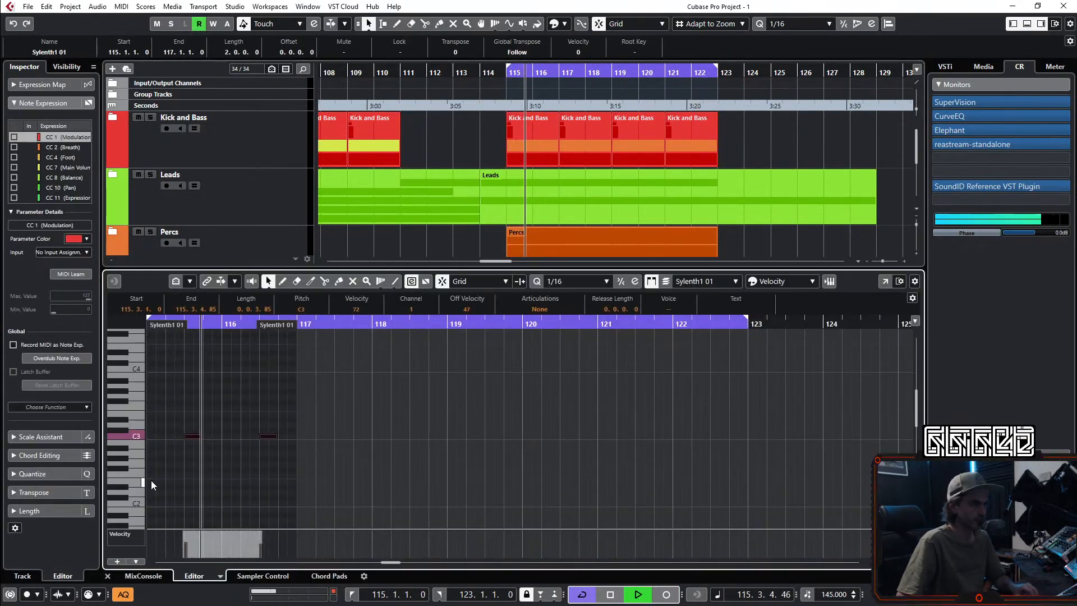
key("space")
key("space")
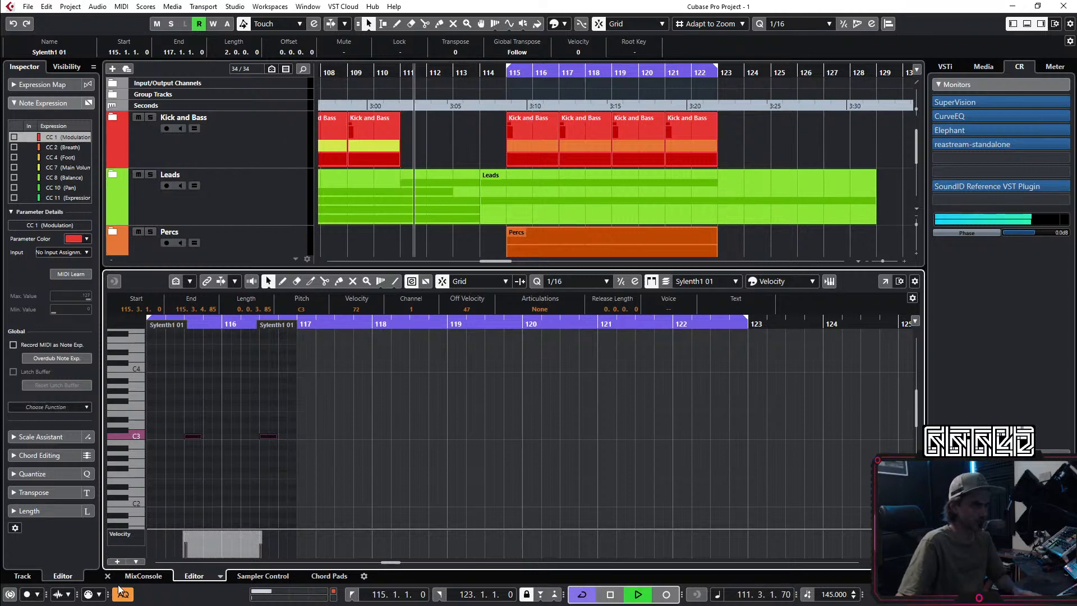
left_click(107, 577)
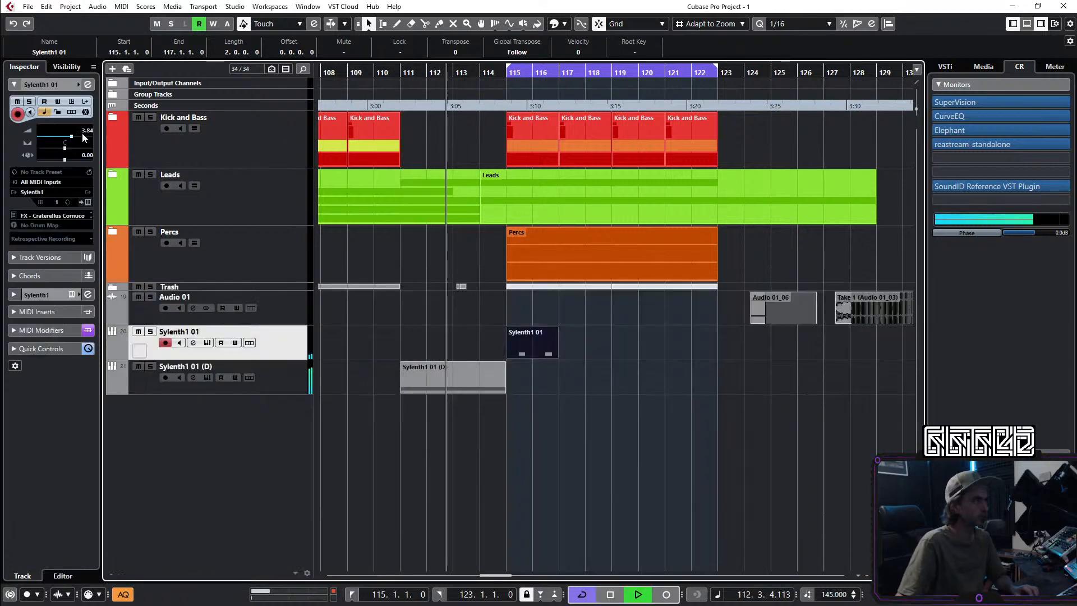
Step: Lower the Sylenth1 01 track volume to -5.17 and insert soothe2 after Snap Heap on its channel
left_click(88, 84)
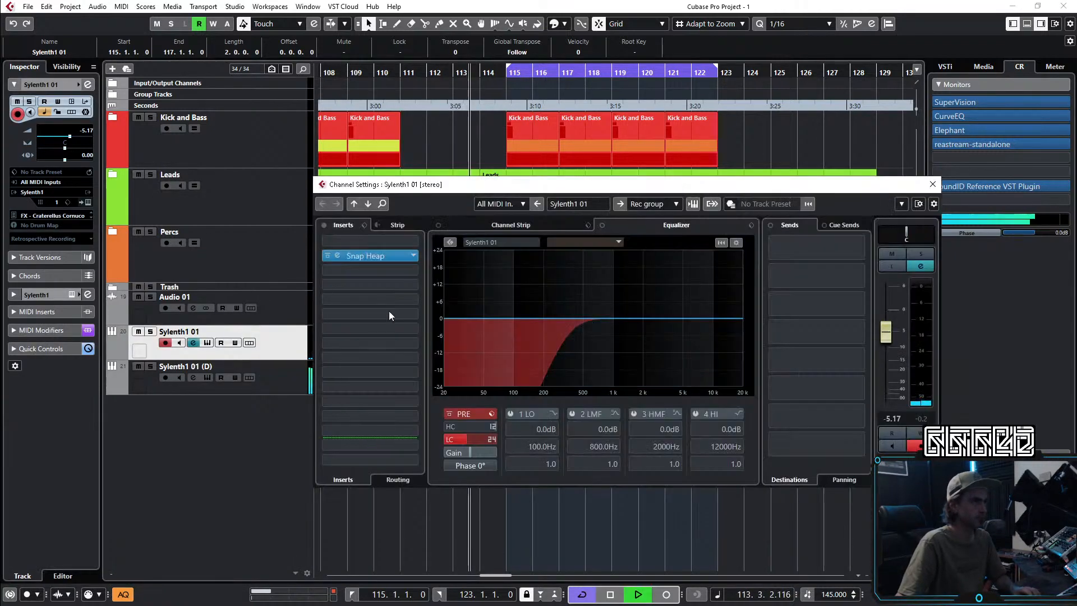
left_click(360, 272)
type("snap")
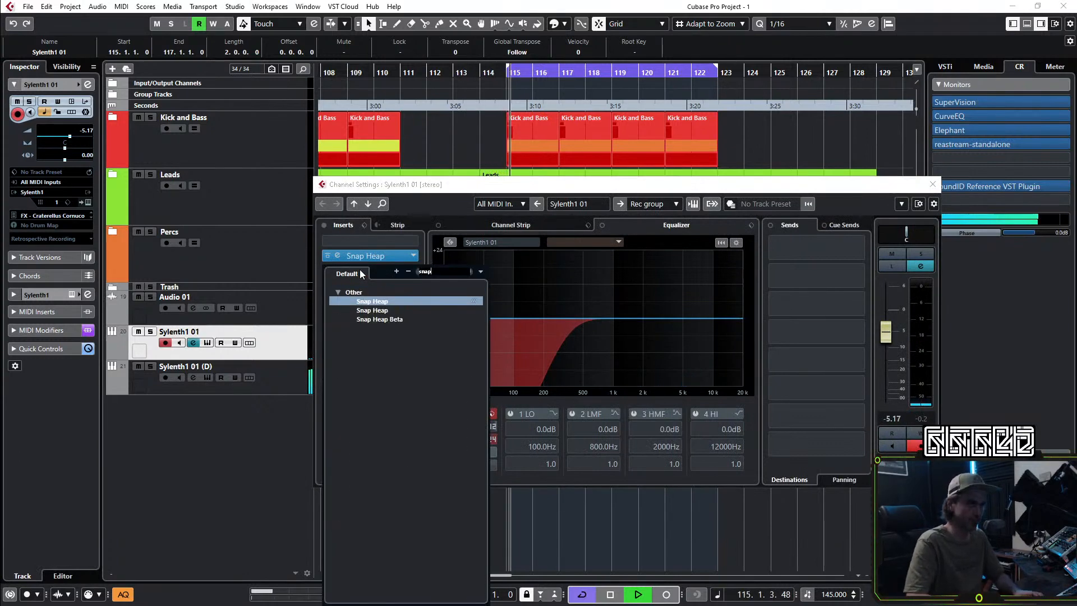
key("BackSpace")
key("BackSpace")
key("BackSpace")
type("soo")
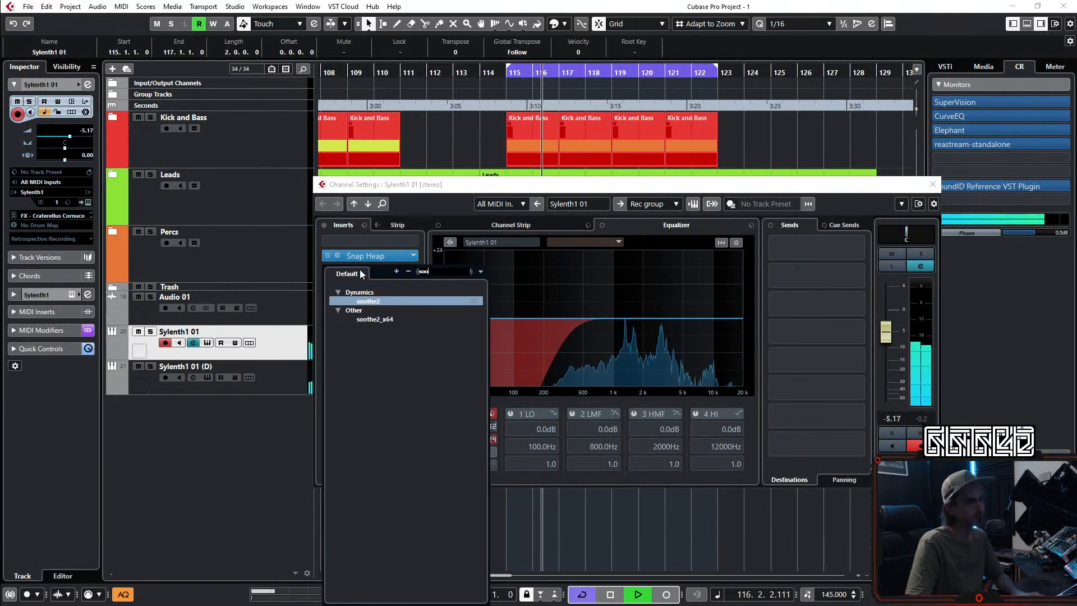
key("Return")
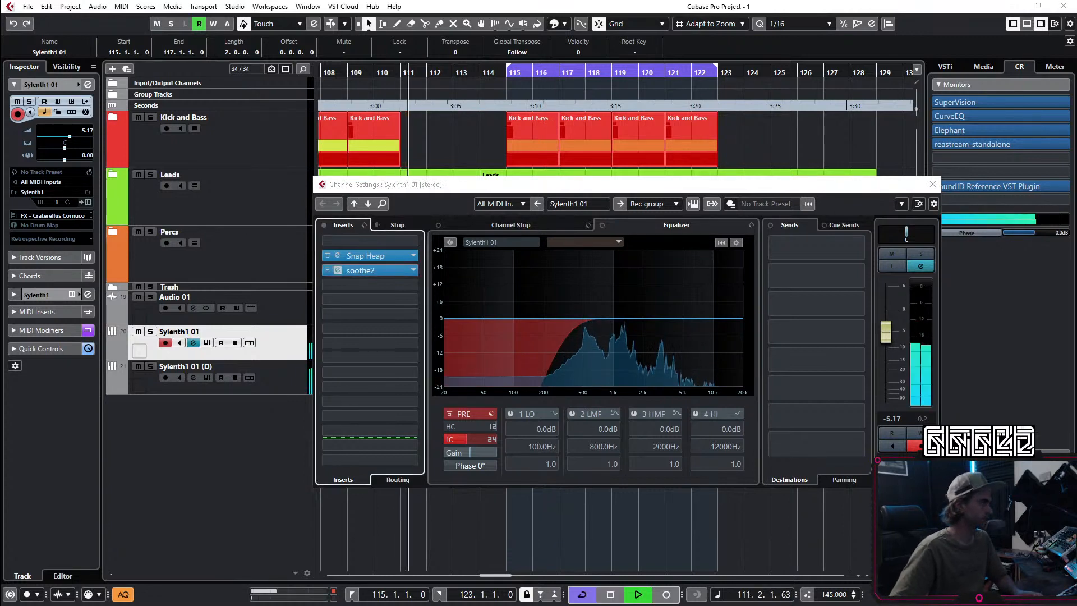
Step: Raise soothe2's band 3 to 12 dB sensitivity at 3k5 Hz with a q of 0.7
left_click_drag(1076, 140, 664, 184)
left_click_drag(719, 312, 690, 272)
scroll(690, 273, "down", 3)
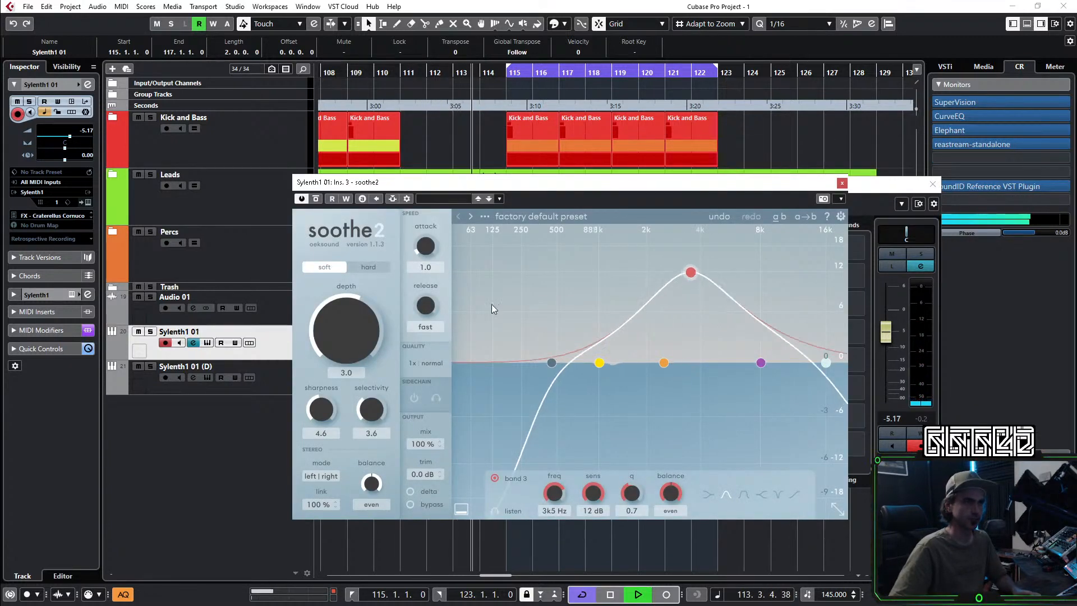
Step: Audition different soothe2 depth amounts against the loop and set the depth to -0.6
left_click_drag(332, 325, 356, 300)
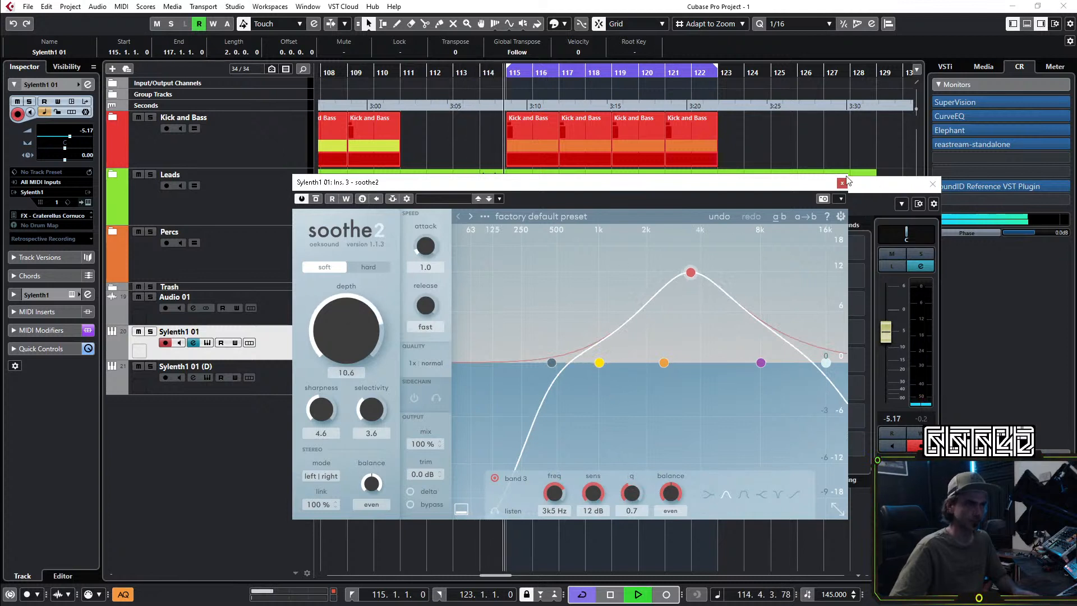
mouse_move(345, 337)
left_mouse_down()
mouse_move(329, 352)
mouse_move(372, 324)
mouse_move(360, 342)
left_mouse_up()
key("space")
key("space")
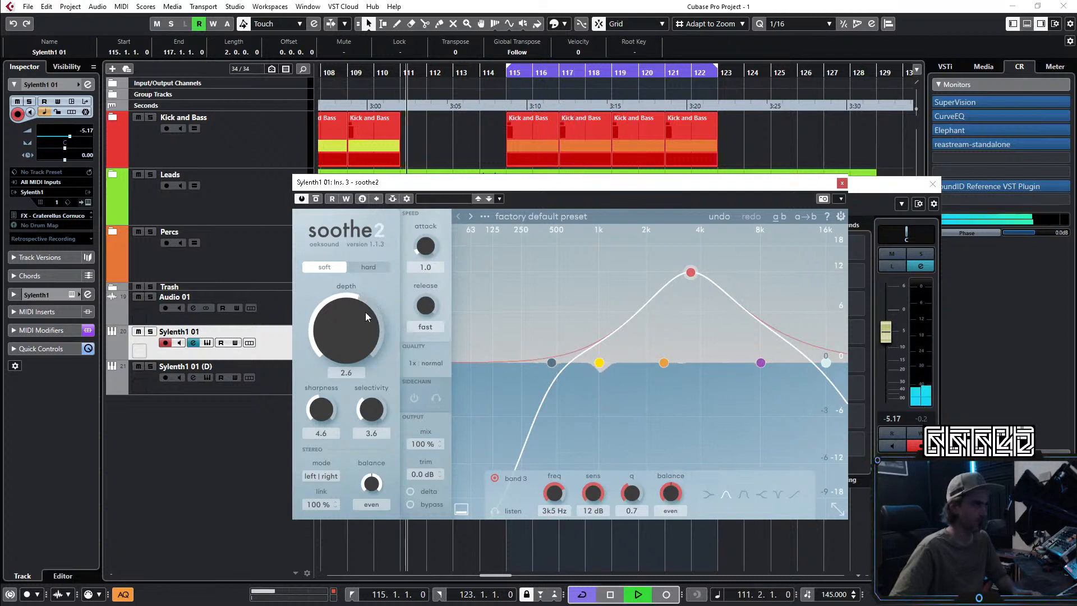
key("KP_1")
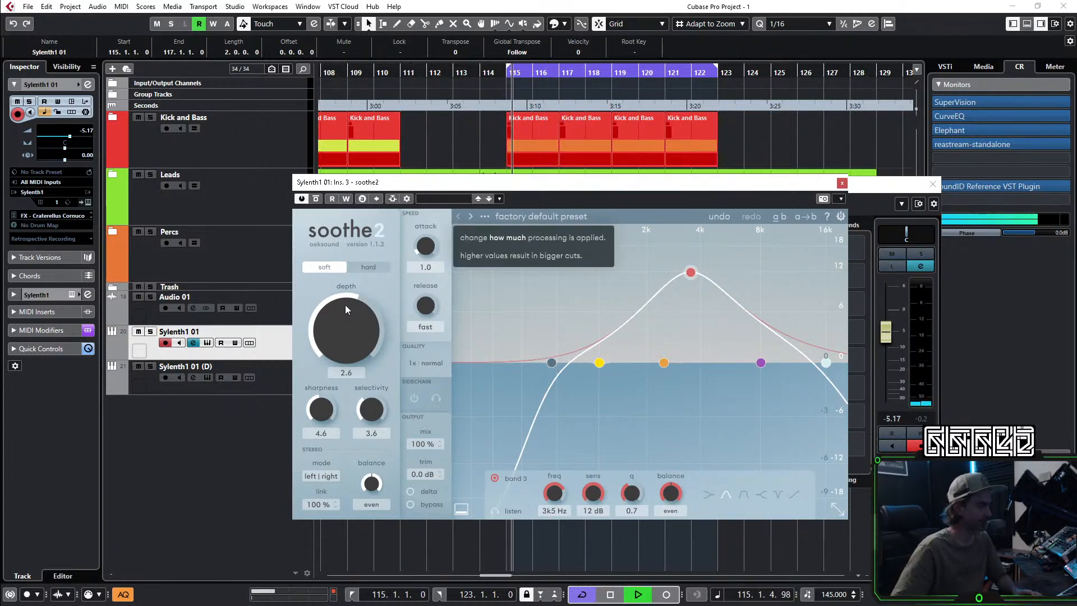
key("space")
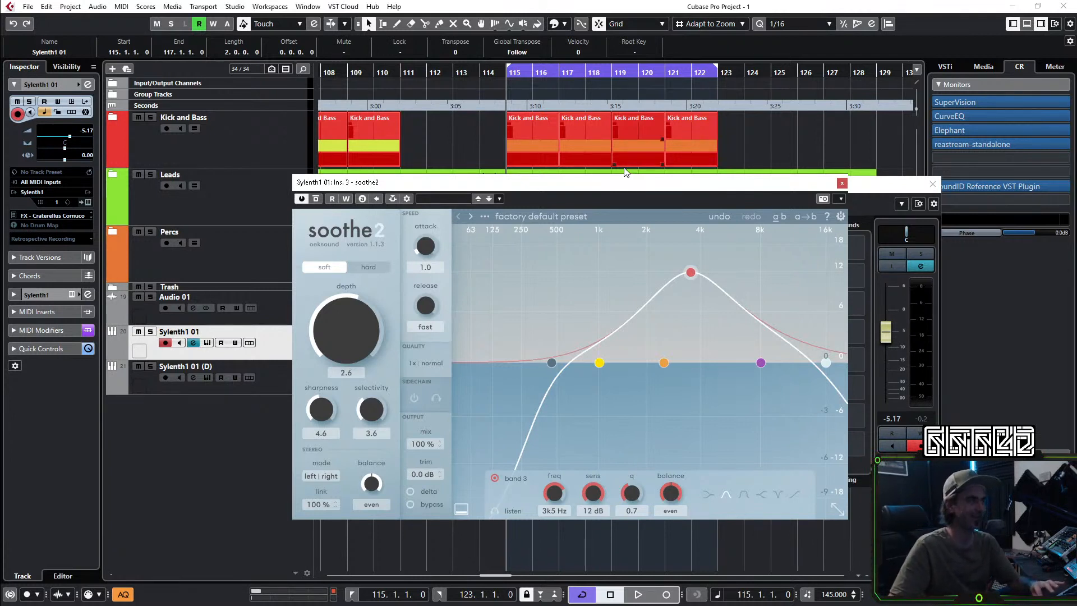
left_click_drag(337, 318, 333, 331)
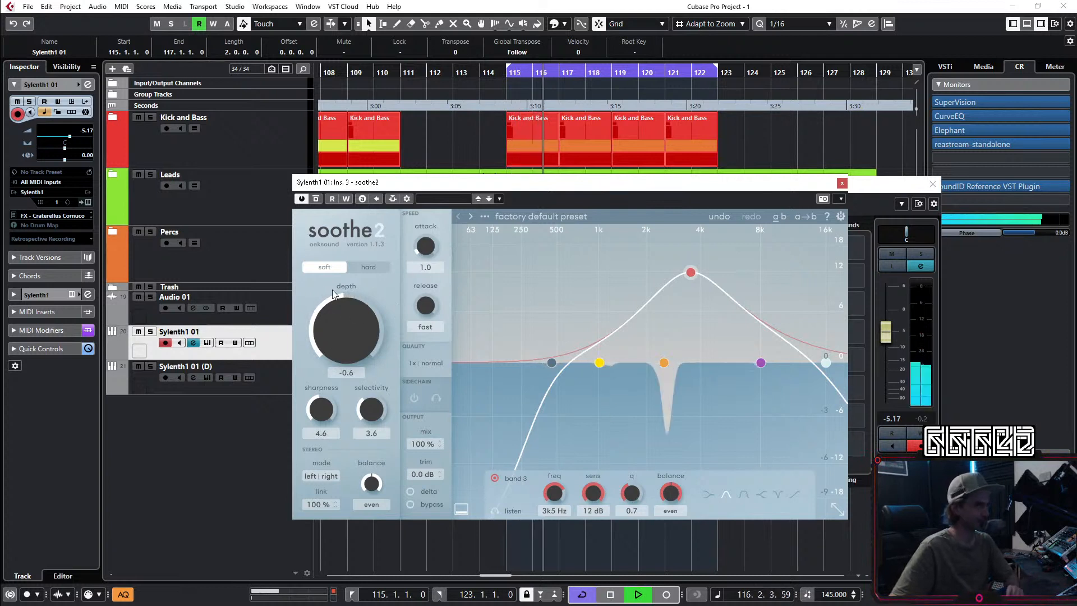
left_click_drag(350, 332, 350, 337)
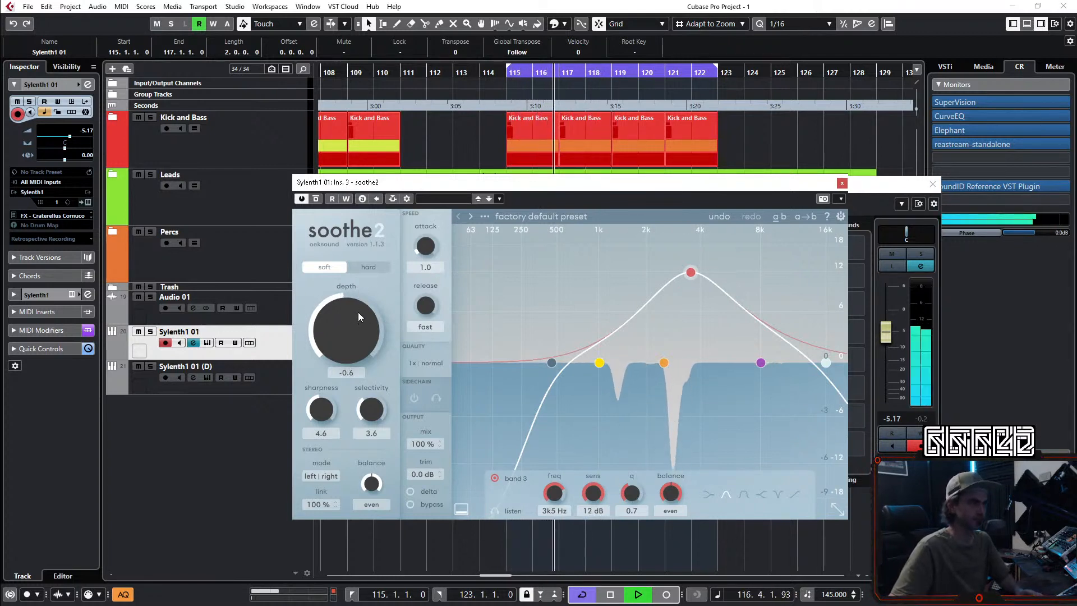
Step: Close the soothe2 and channel settings windows and repeat the two-bar Sylenth1 01 part up to bar 123
left_click(843, 183)
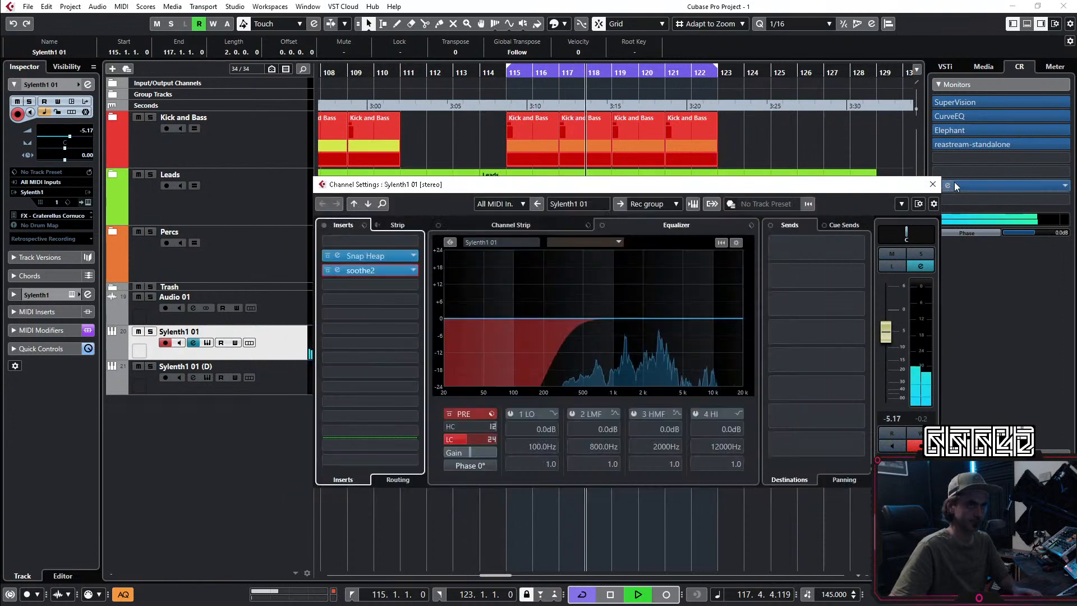
left_click(933, 184)
left_click_drag(554, 345, 730, 350)
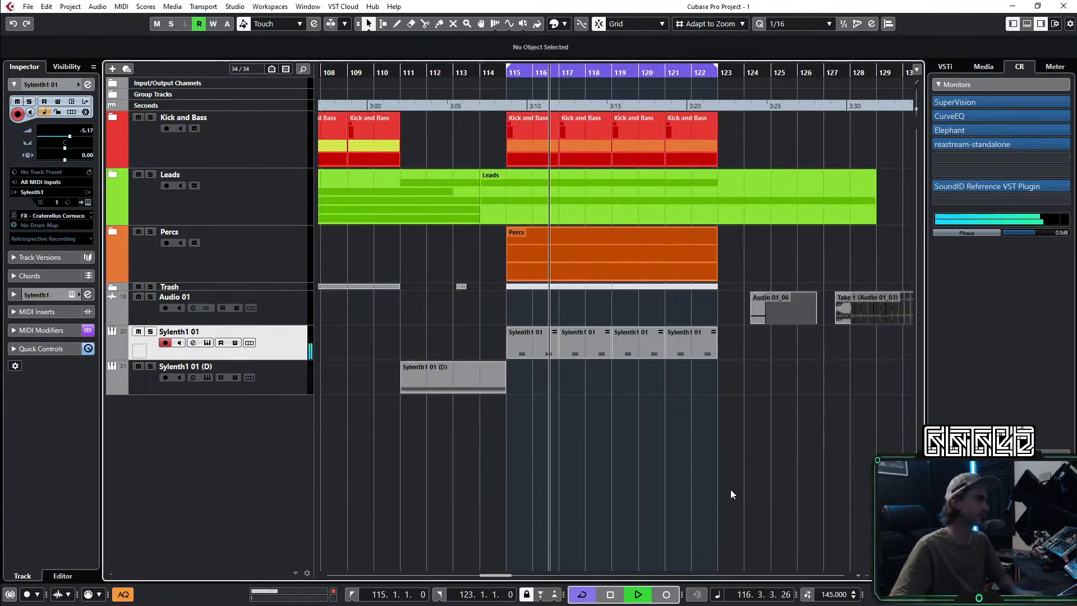
Step: Enable the Sylenth1 01 channel's low EQ band as High Pass I at 515.2 Hz and lower the channel volume to -6.25
left_click(87, 84)
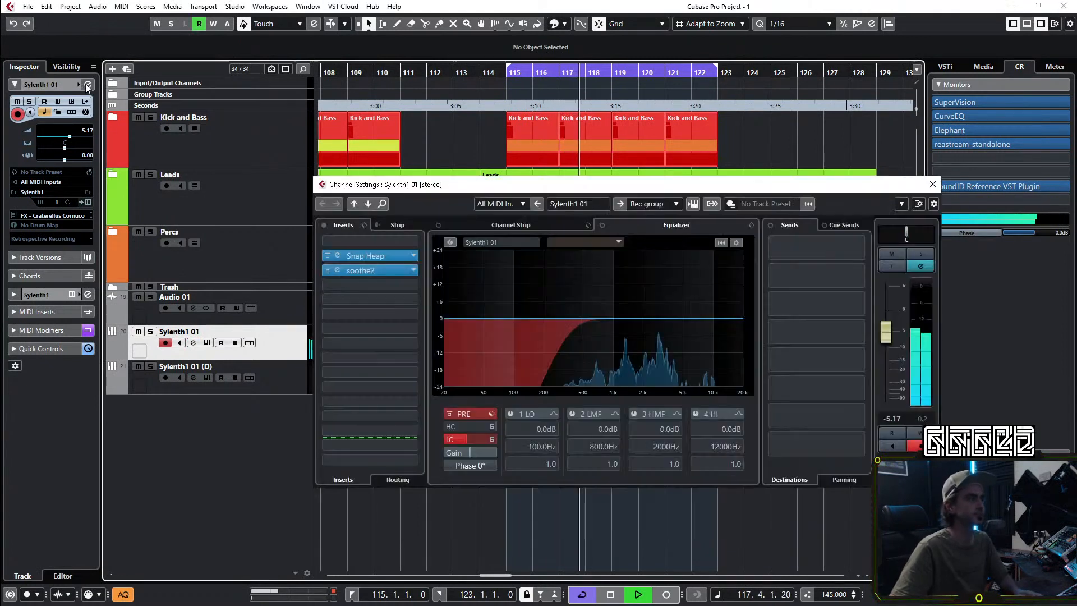
left_click(555, 415)
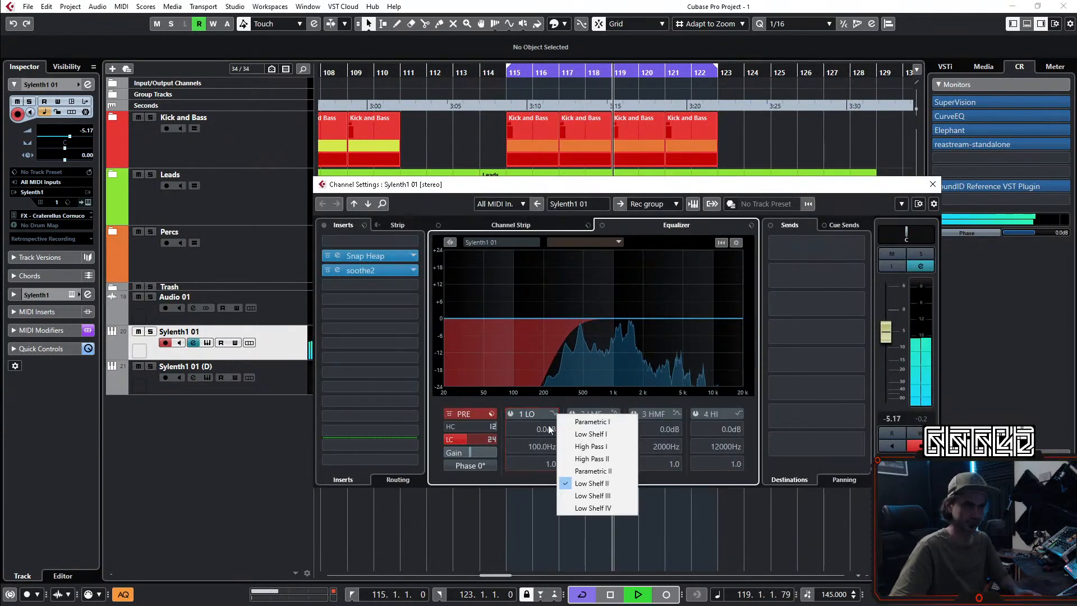
left_click(570, 446)
left_click(510, 414)
left_click_drag(541, 446, 574, 420)
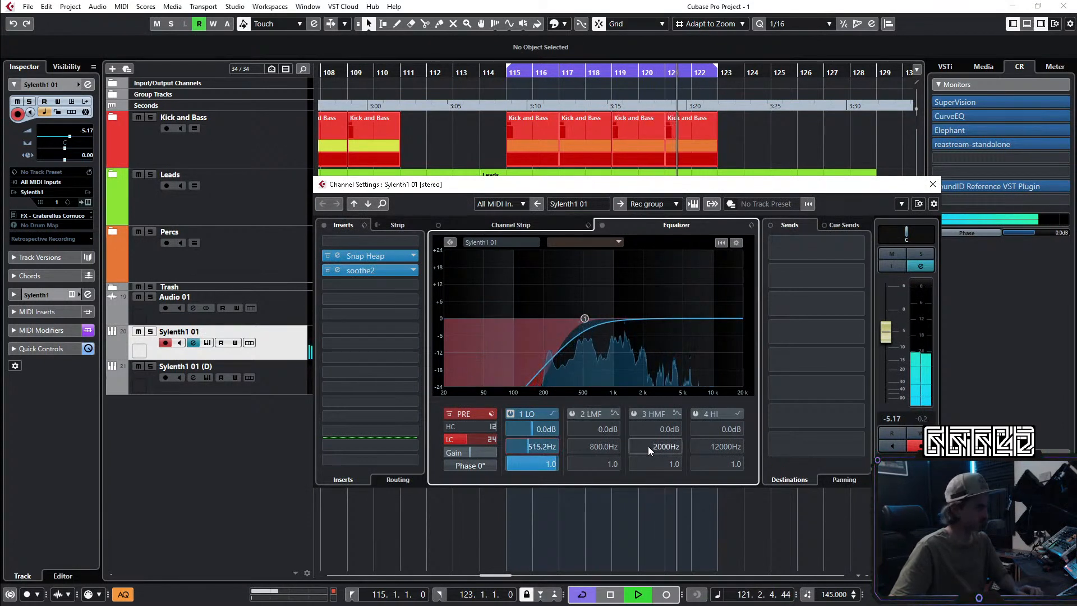
left_click_drag(886, 330, 886, 331)
Step: Insert ColourCopy(x64) in the fifth insert slot of Sylenth1 01 and set its time base to 1/4 dot
left_click(348, 302)
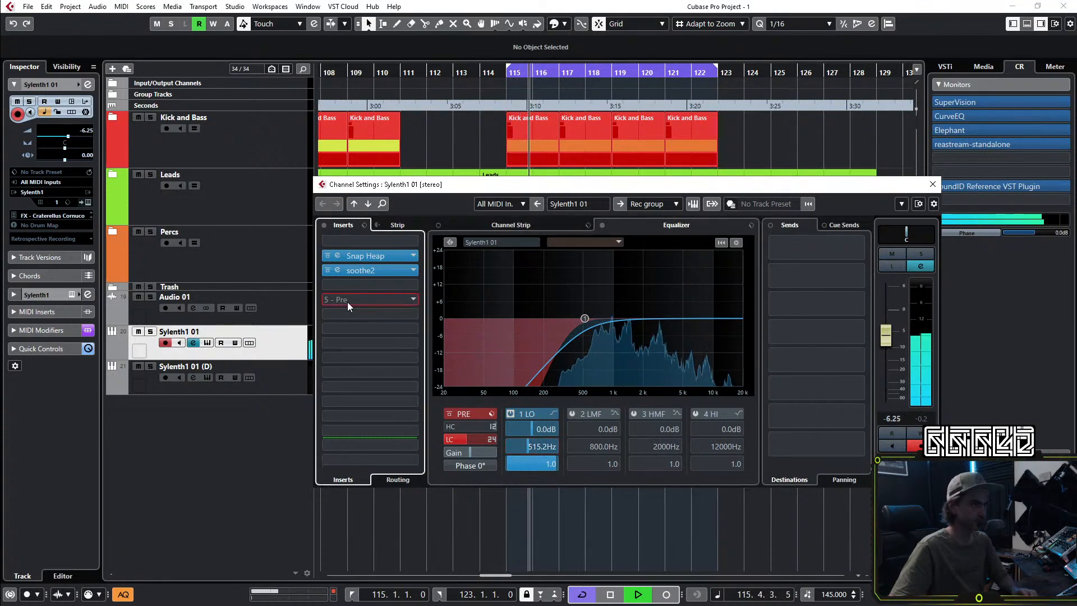
type("colo")
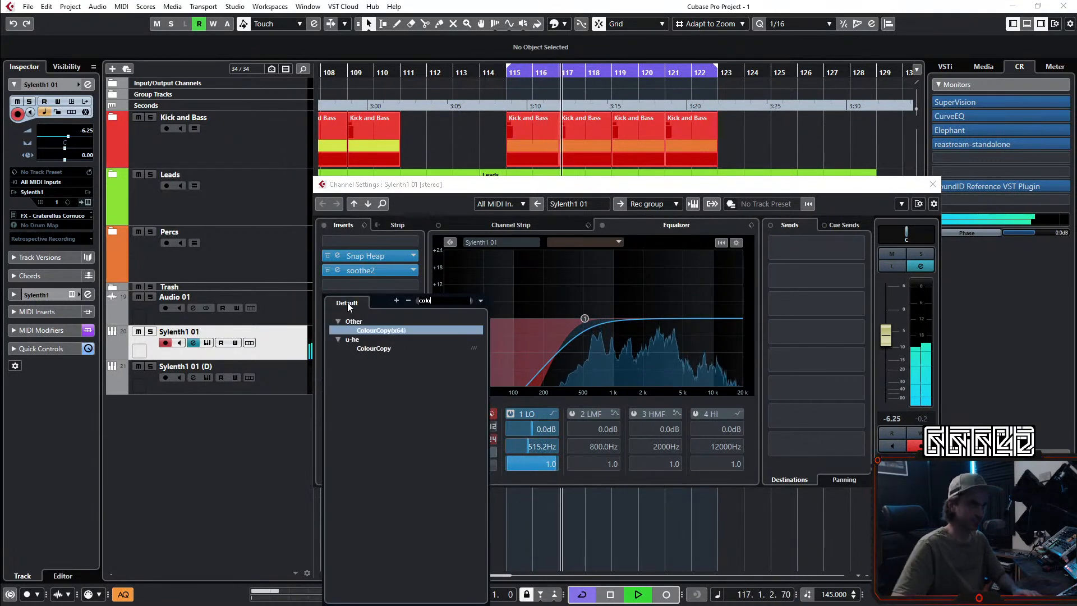
left_click(375, 331)
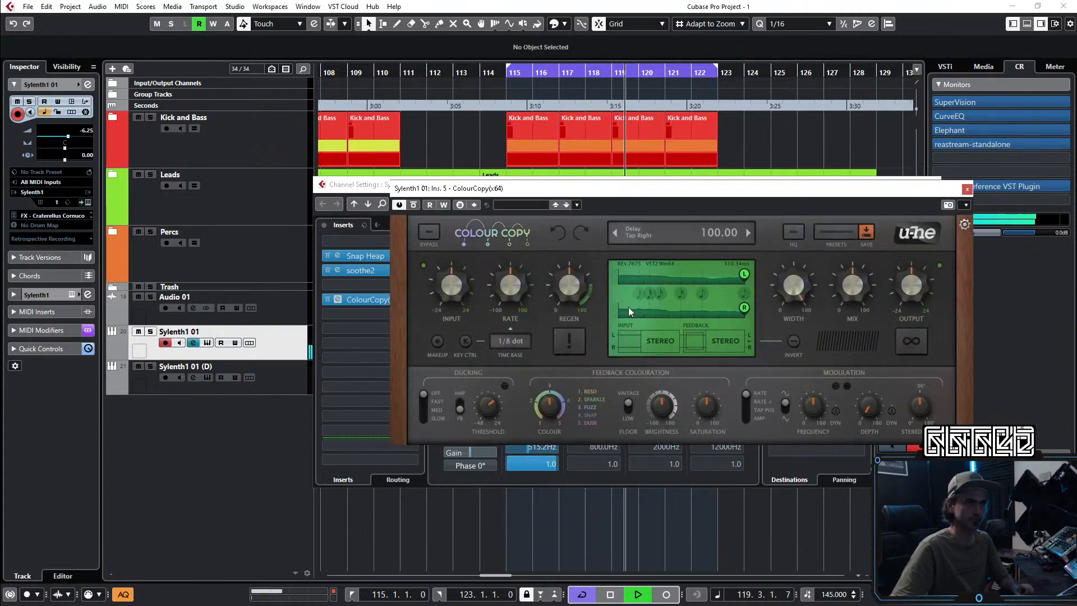
left_click(517, 342)
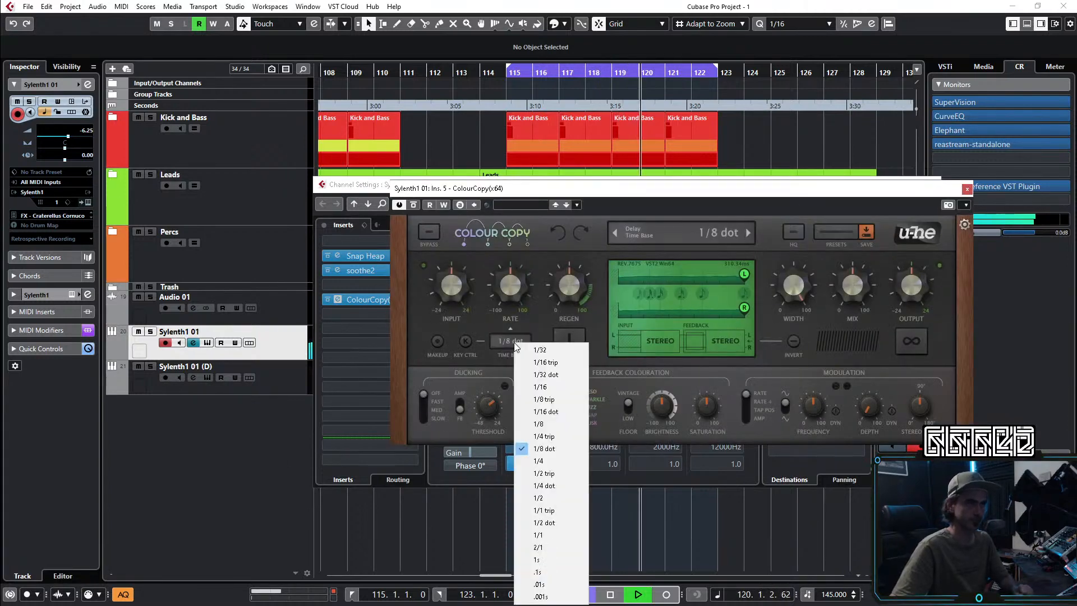
left_click(553, 484)
Step: Move ColourCopy's right delay tap earlier, reduce the mix, and close the plug-in and channel settings windows
left_click_drag(733, 314, 682, 315)
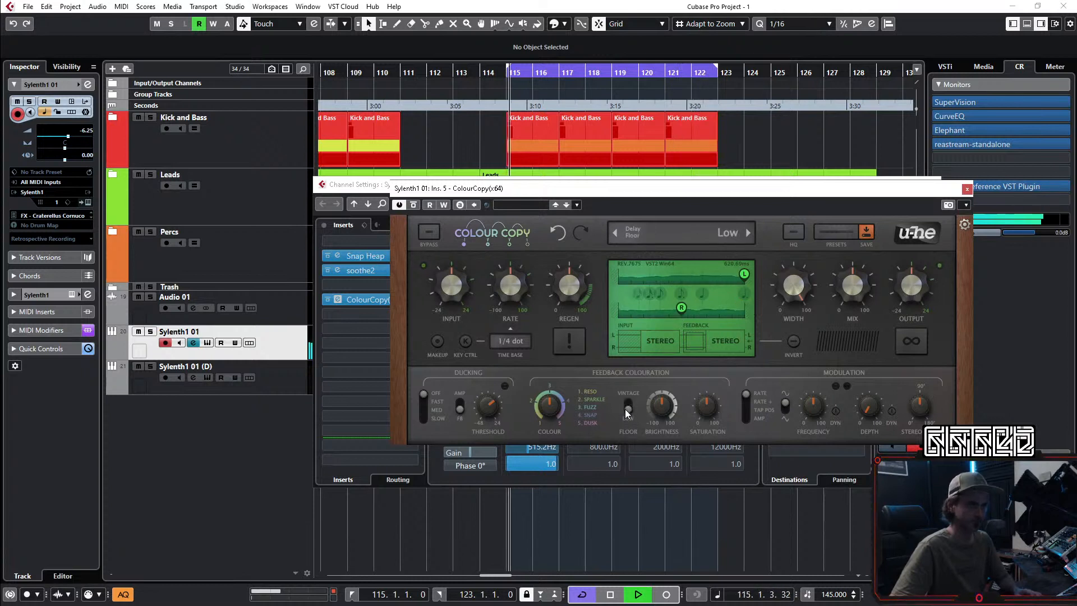
left_click_drag(861, 270, 861, 283)
left_click(967, 189)
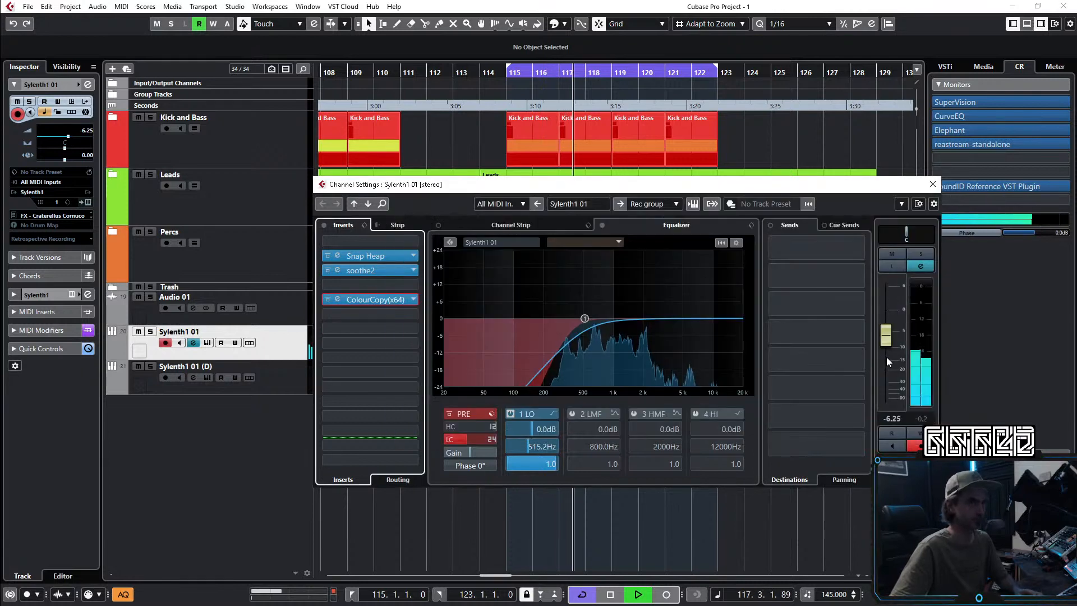
left_click(712, 517)
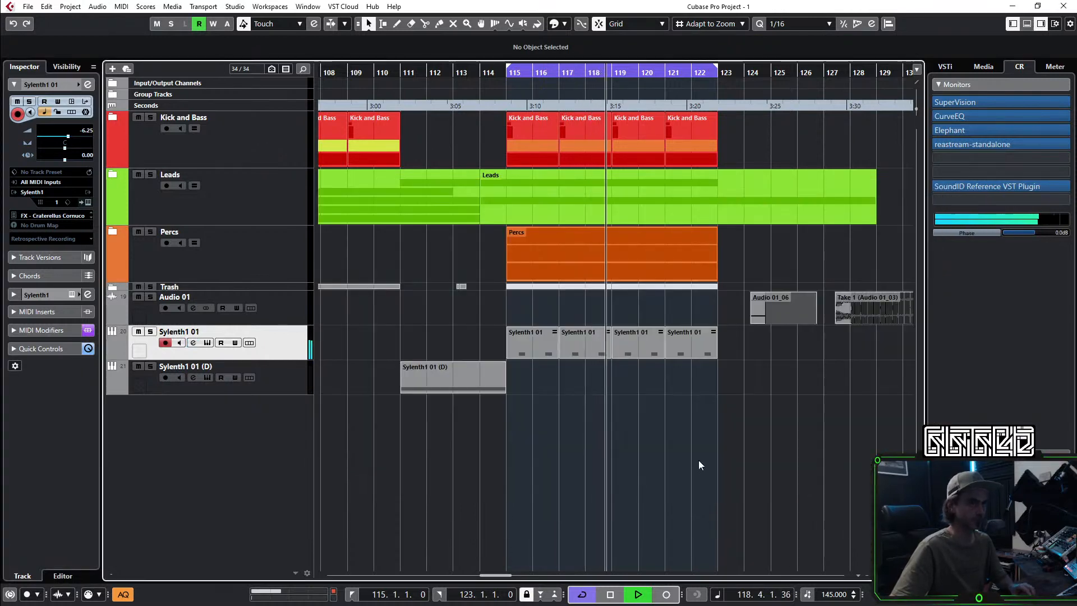
Step: Copy the four Sylenth1 01 parts to start at bar 95 and lower the track volume to -8.56
scroll(691, 470, "left", 4)
scroll(676, 458, "down", 4)
scroll(689, 352, "right", 2)
left_click_drag(774, 346, 547, 350)
scroll(595, 350, "left", 1)
scroll(620, 346, "up", 1)
left_click_drag(684, 344, 490, 342)
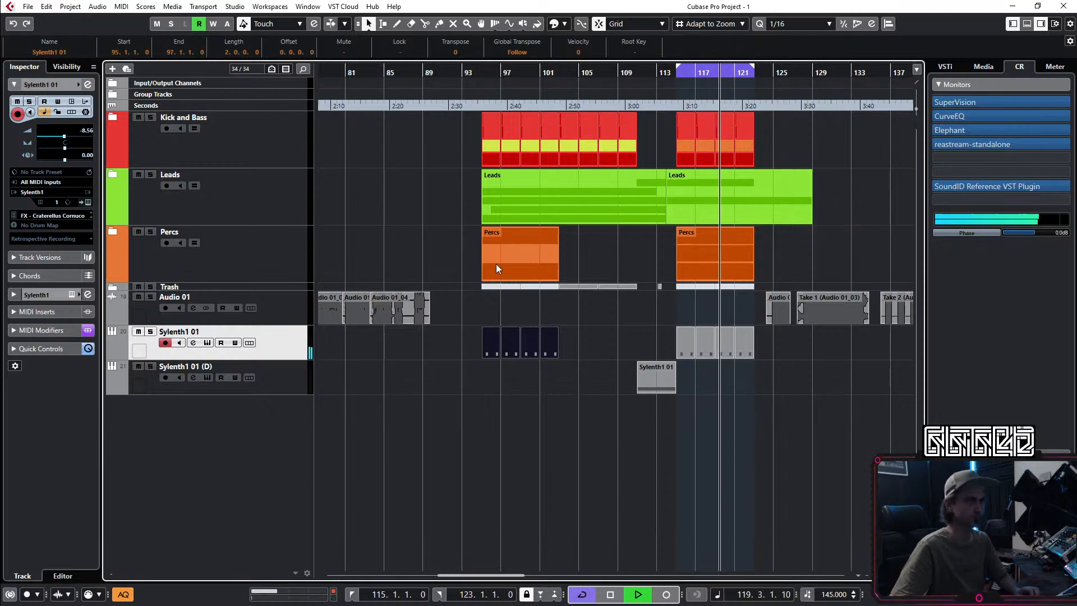
Step: Move the Audio 01_06 clip to 120.1.4.91 on a new audio track and lower that track's volume to -8.68
scroll(762, 408, "up", 3)
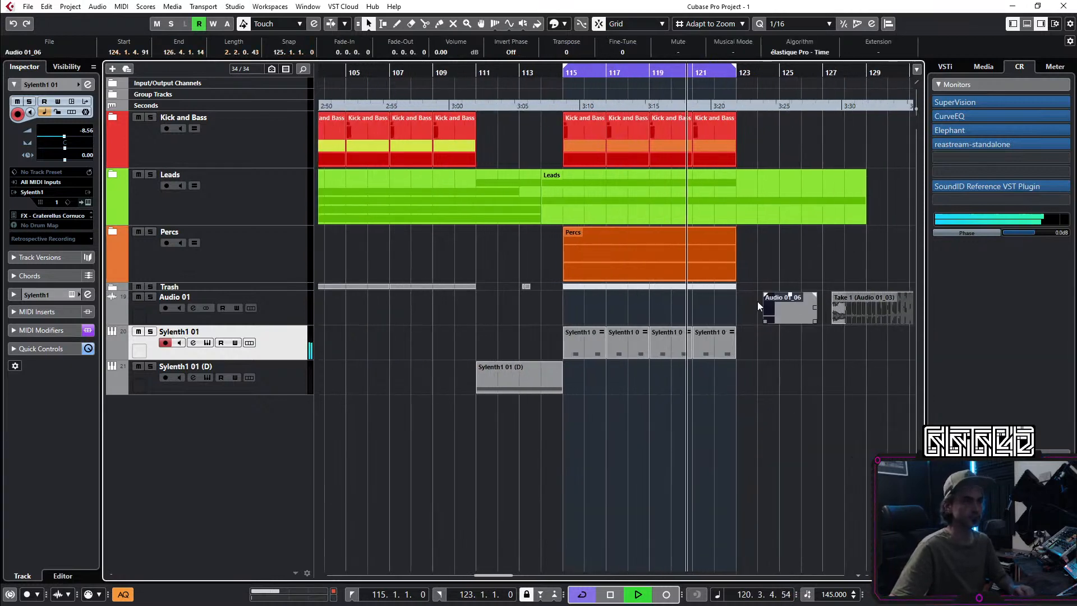
left_click_drag(789, 300, 709, 298)
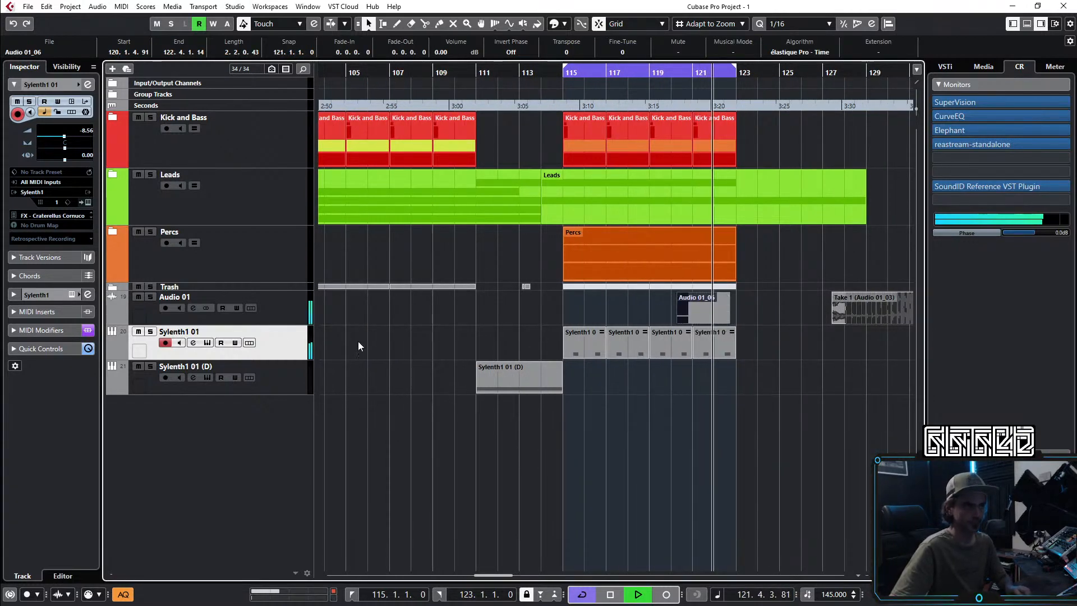
left_click_drag(709, 312, 817, 312)
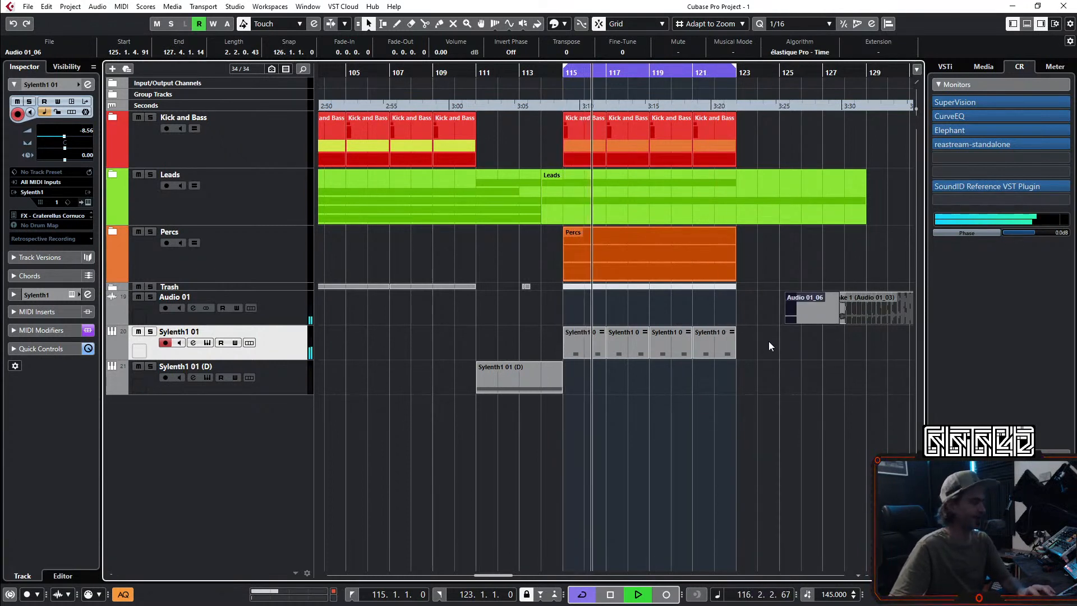
left_click_drag(809, 309, 676, 449)
left_click(286, 414)
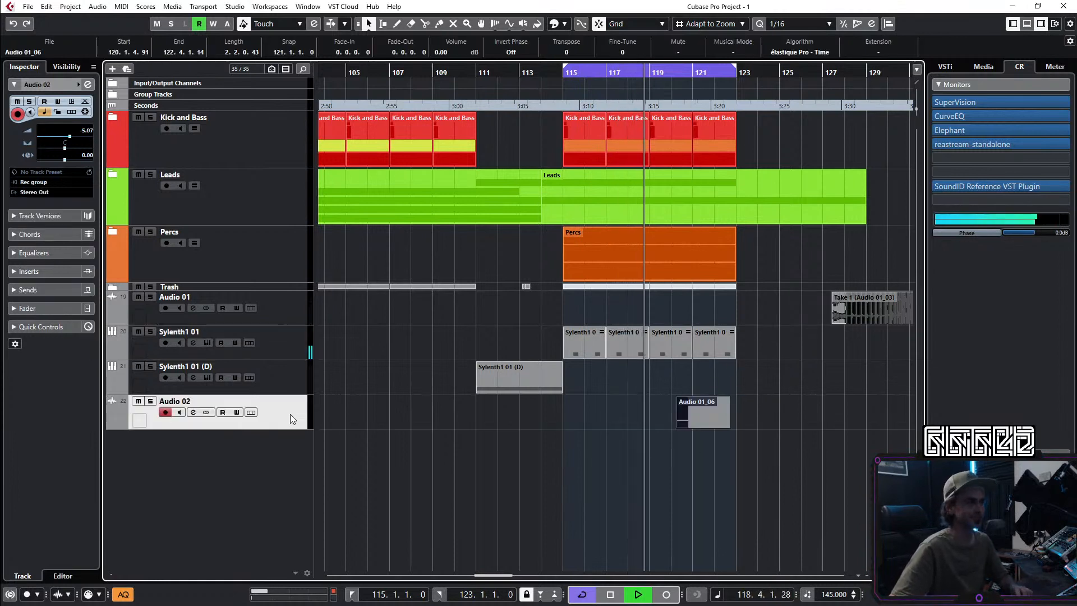
scroll(66, 145, "down", 4)
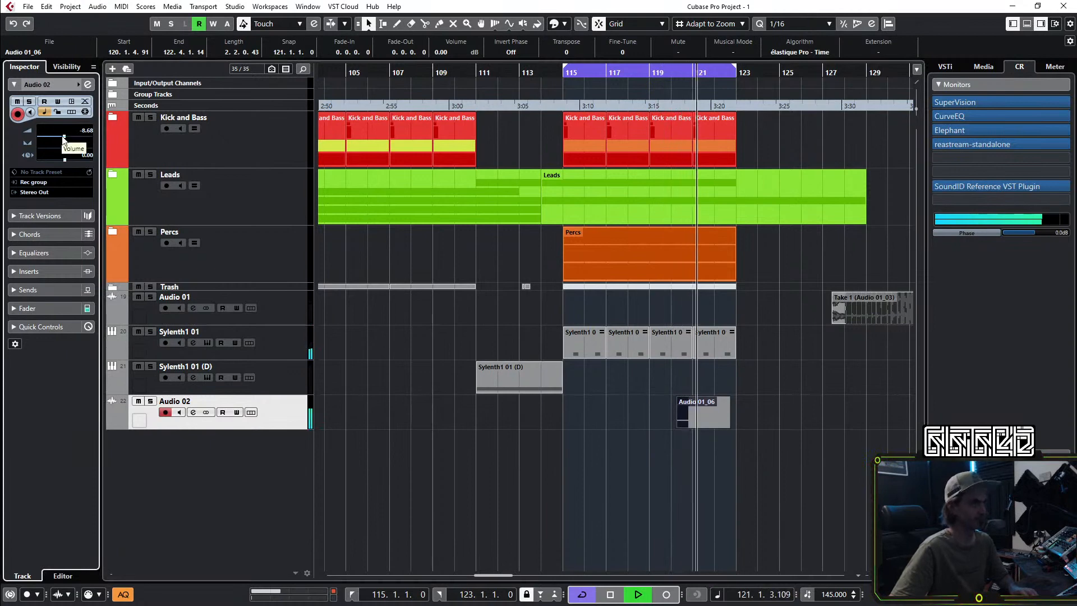
Step: Shift the Audio 01_06 clip slightly later and trim it to run from 120.4.1.0 to 122.4.1.0
scroll(730, 430, "up", 6)
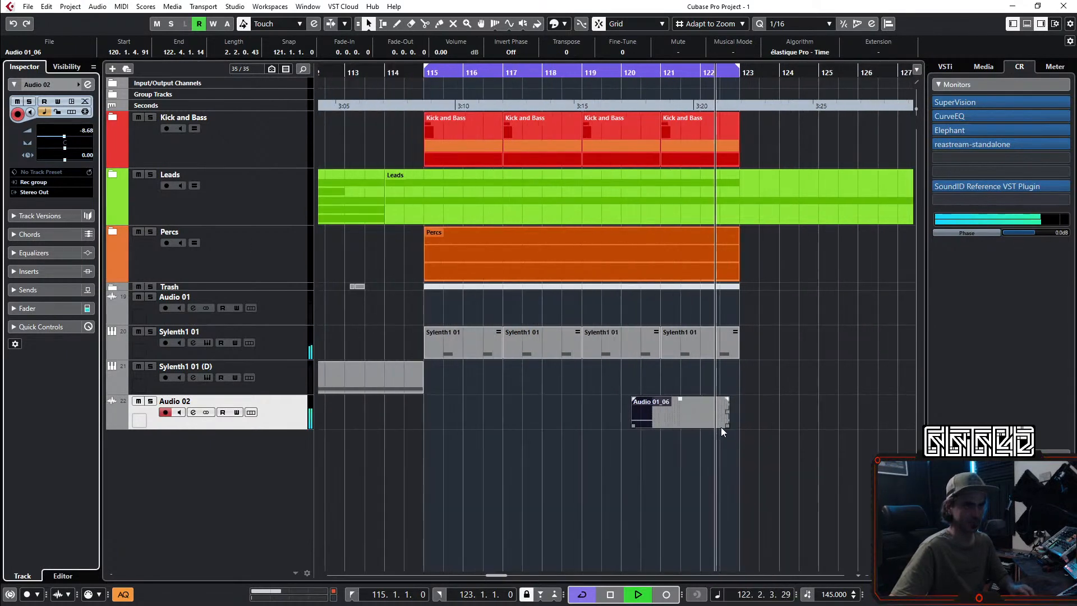
scroll(732, 425, "down", 4)
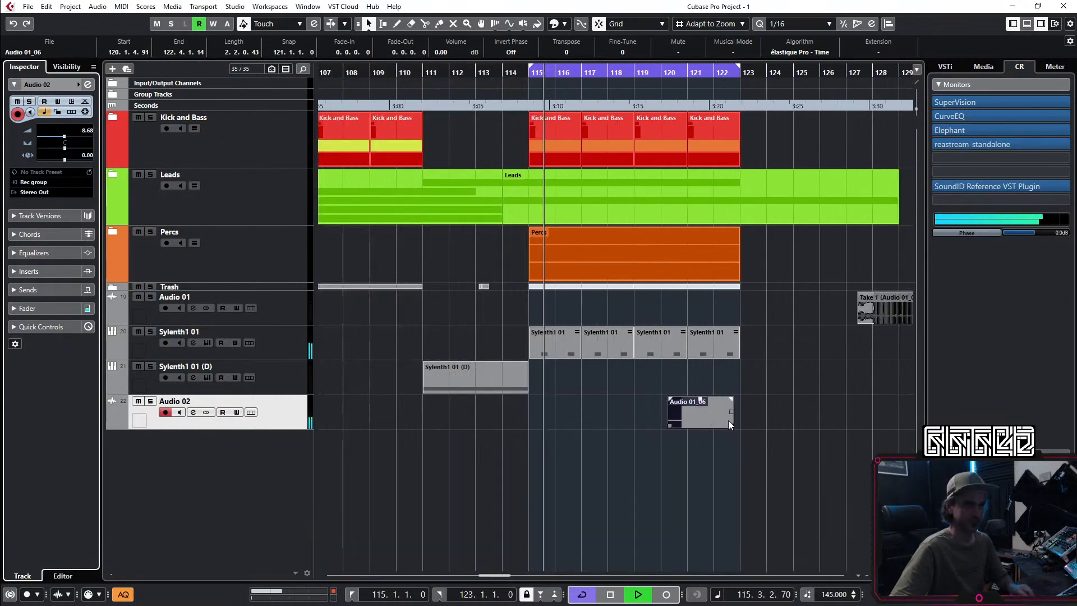
scroll(725, 434, "up", 3)
scroll(729, 426, "up", 4)
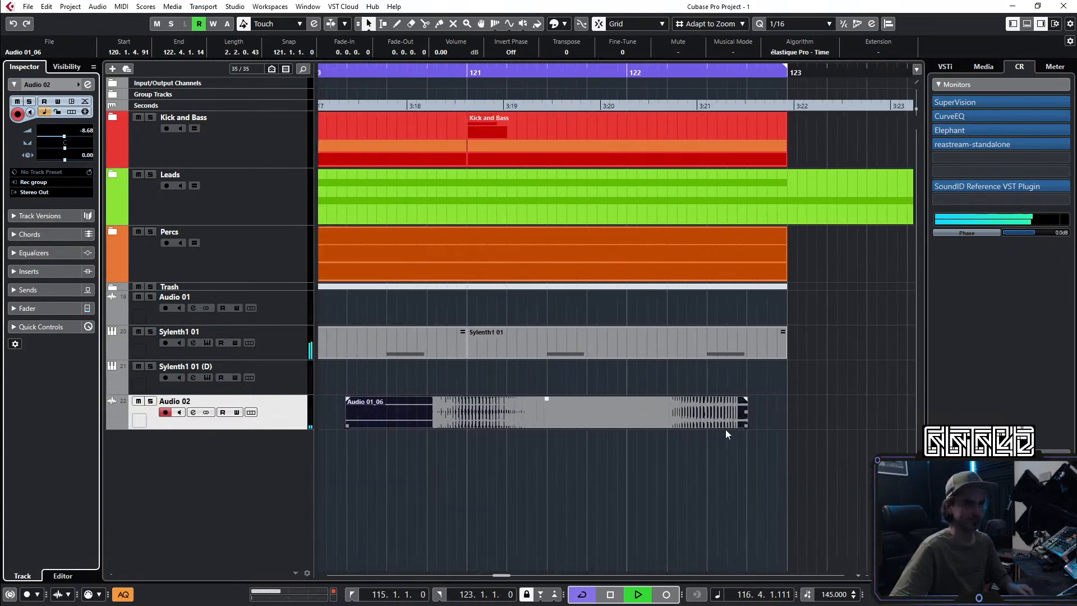
scroll(723, 421, "down", 2)
scroll(720, 421, "up", 1)
left_click_drag(699, 420, 714, 416)
left_click_drag(363, 426, 431, 428)
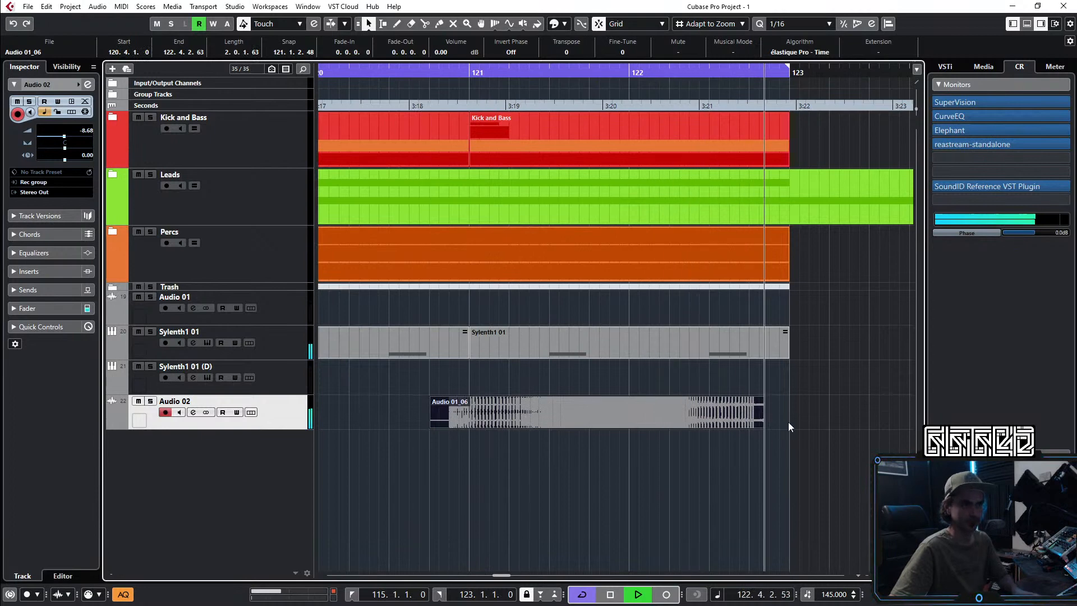
left_click_drag(763, 427, 749, 426)
Step: Shorten the Percs folder part that starts at bar 115 so it ends at 122.4.1.0
scroll(770, 393, "down", 4)
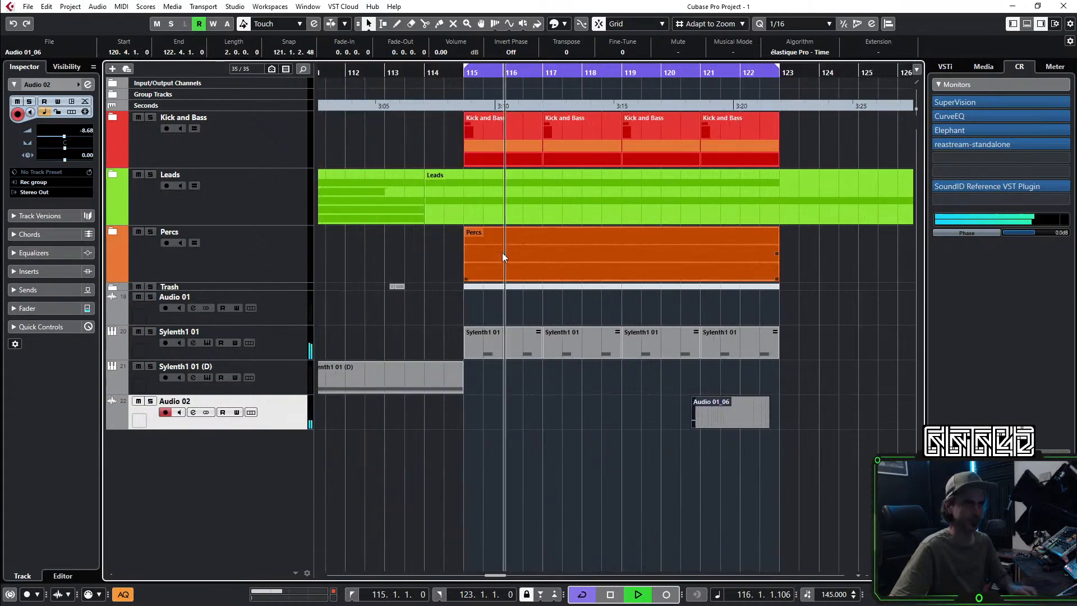
scroll(732, 329, "down", 1)
scroll(730, 328, "right", 3)
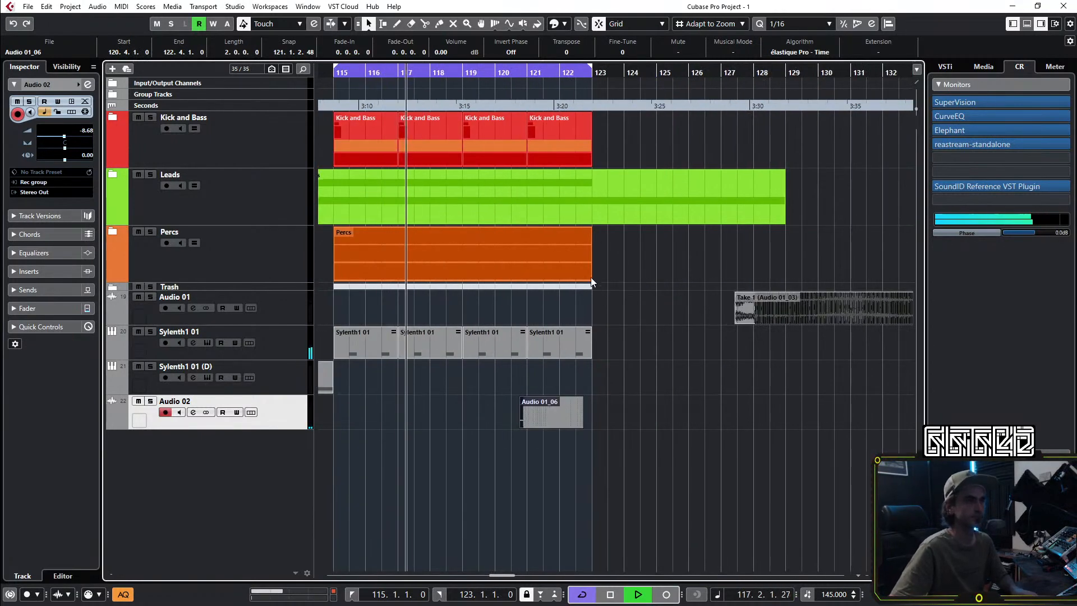
scroll(611, 289, "up", 2)
scroll(611, 288, "up", 2)
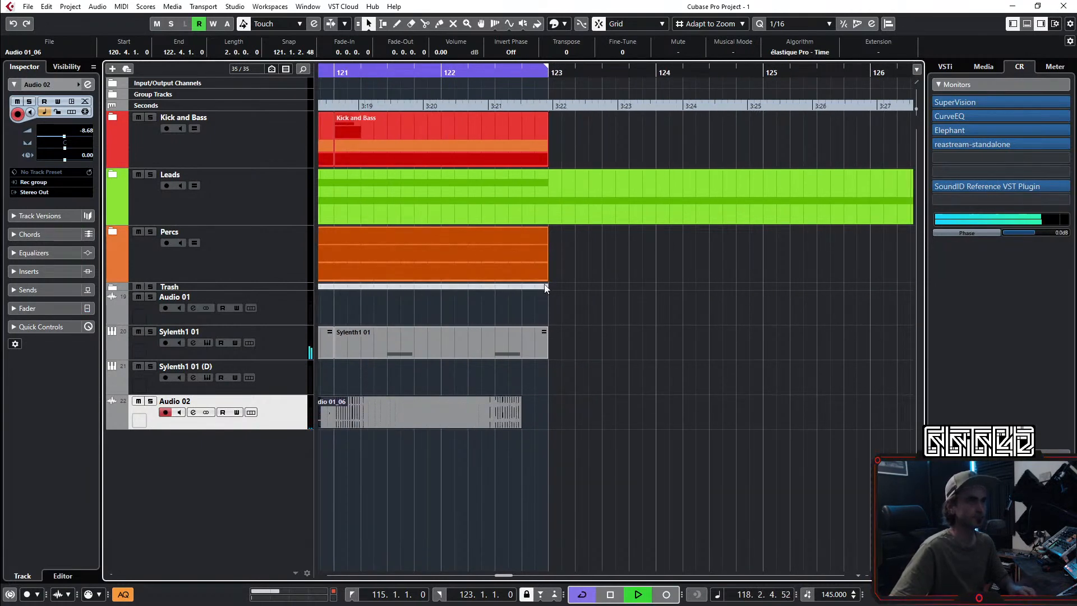
left_click_drag(545, 280, 524, 281)
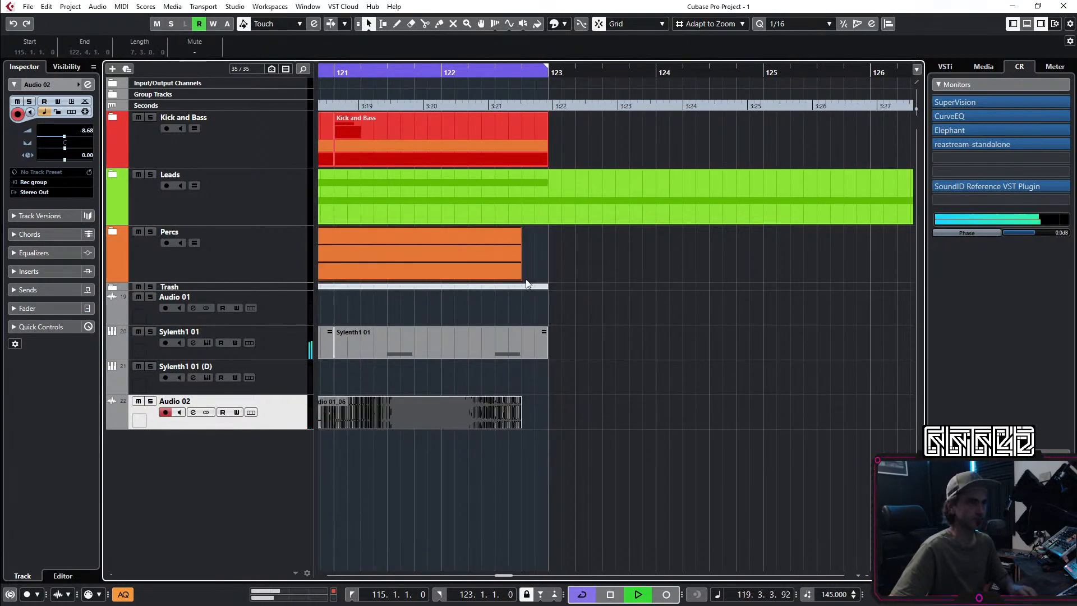
Step: Expand the Kick and Bass folder, shorten the last Bass part to end at 122.4.1.0, and collapse the folder
left_click(112, 119)
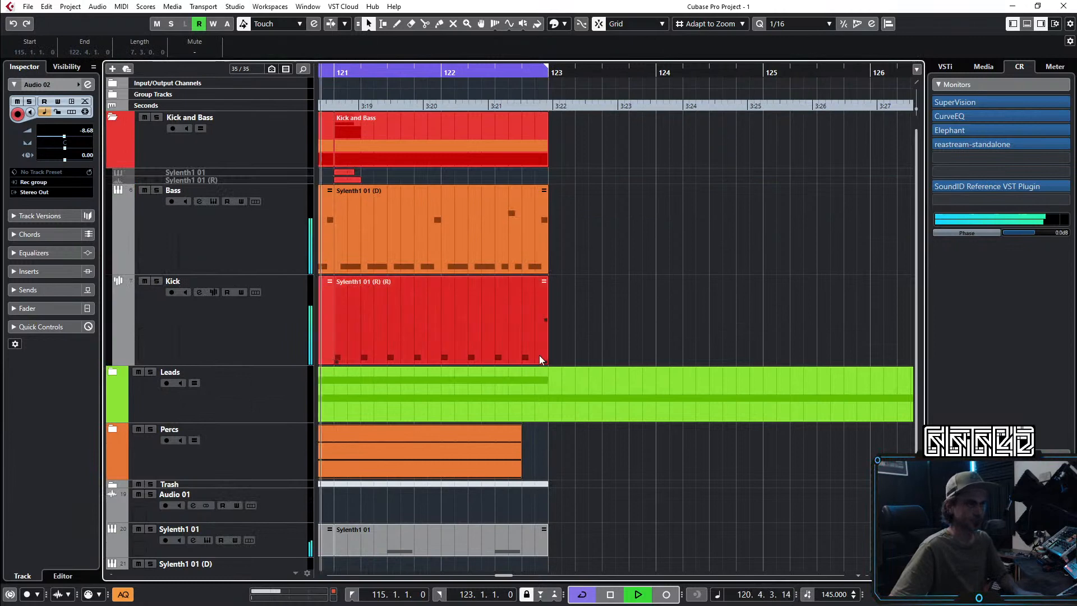
left_click_drag(543, 270, 522, 270)
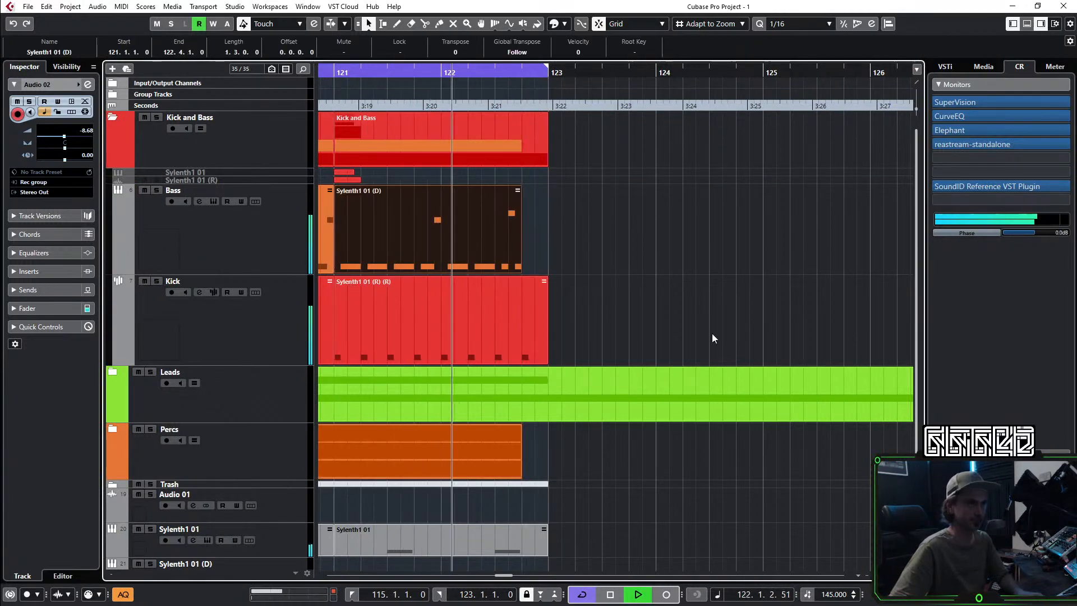
scroll(579, 303, "down", 3)
scroll(587, 288, "down", 3)
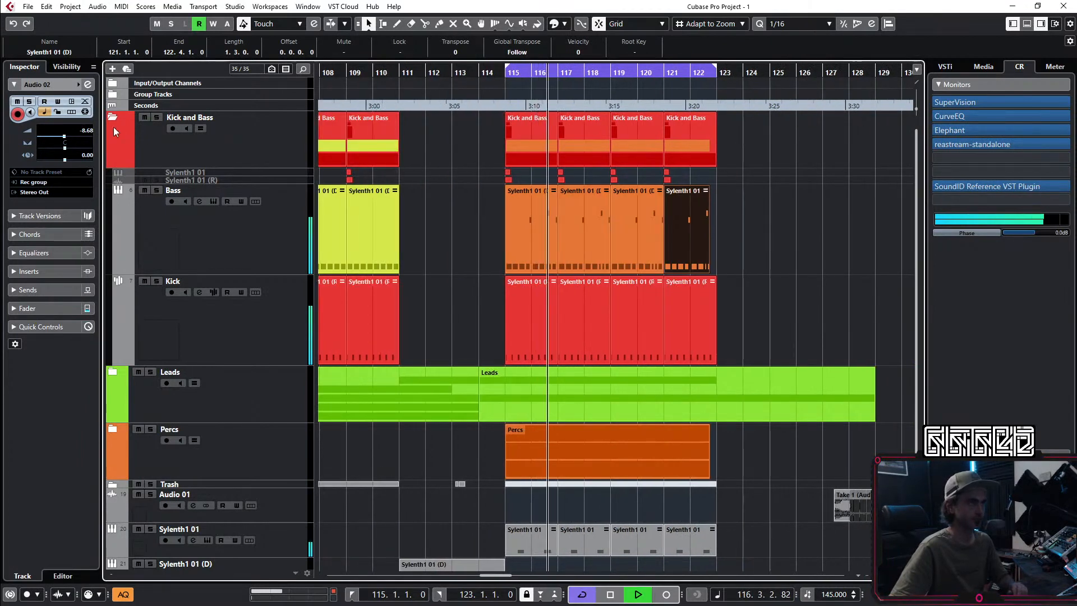
left_click(113, 127)
Step: Rename the Audio 02 track as Squelch1
scroll(574, 413, "down", 1)
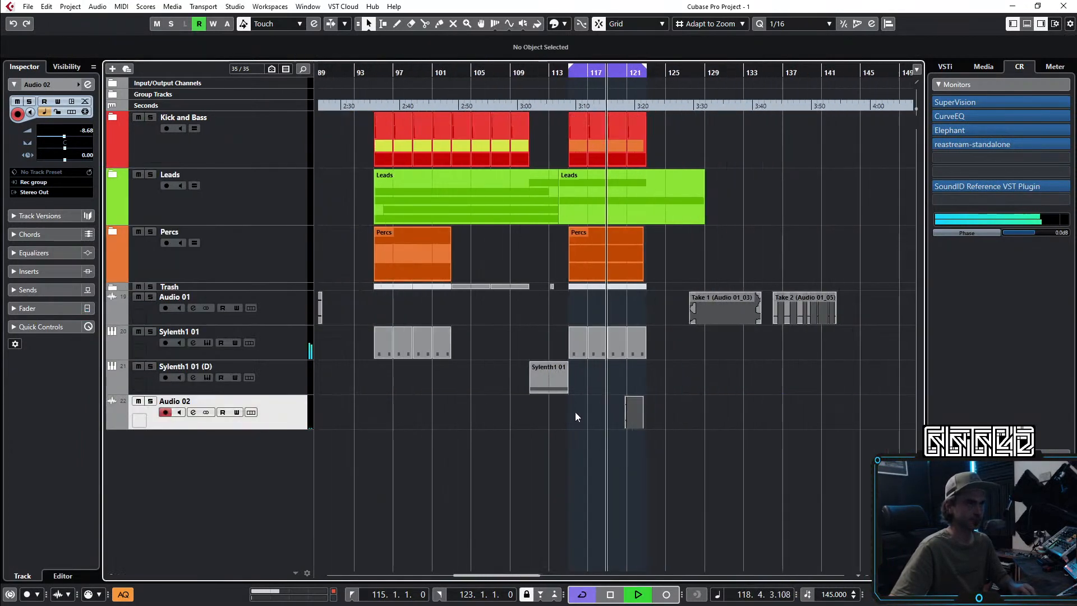
scroll(589, 399, "down", 1)
scroll(590, 402, "up", 3)
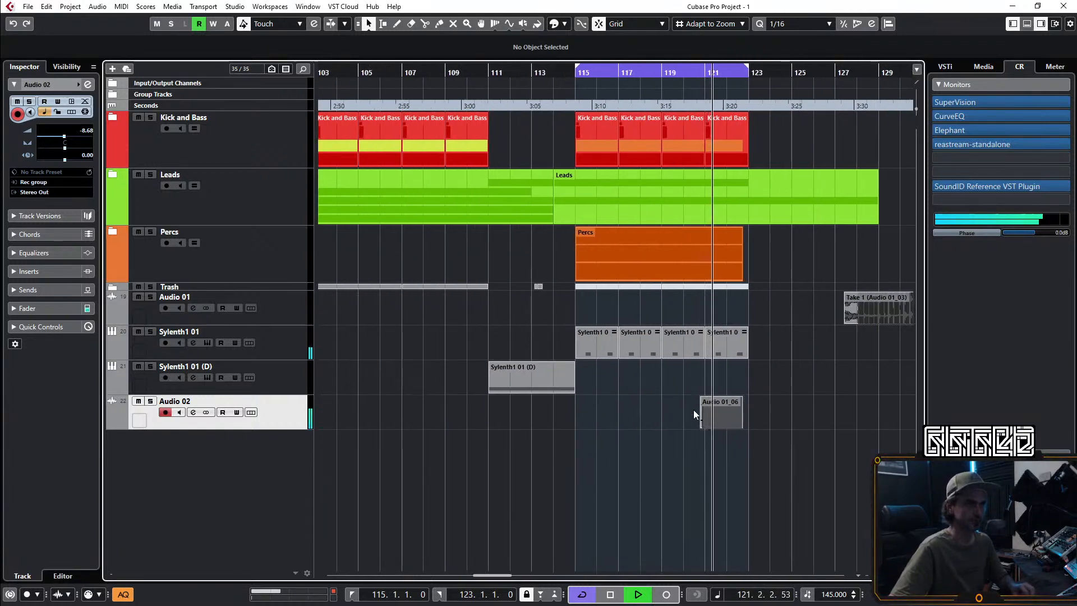
double_click(189, 401)
type("Squelch")
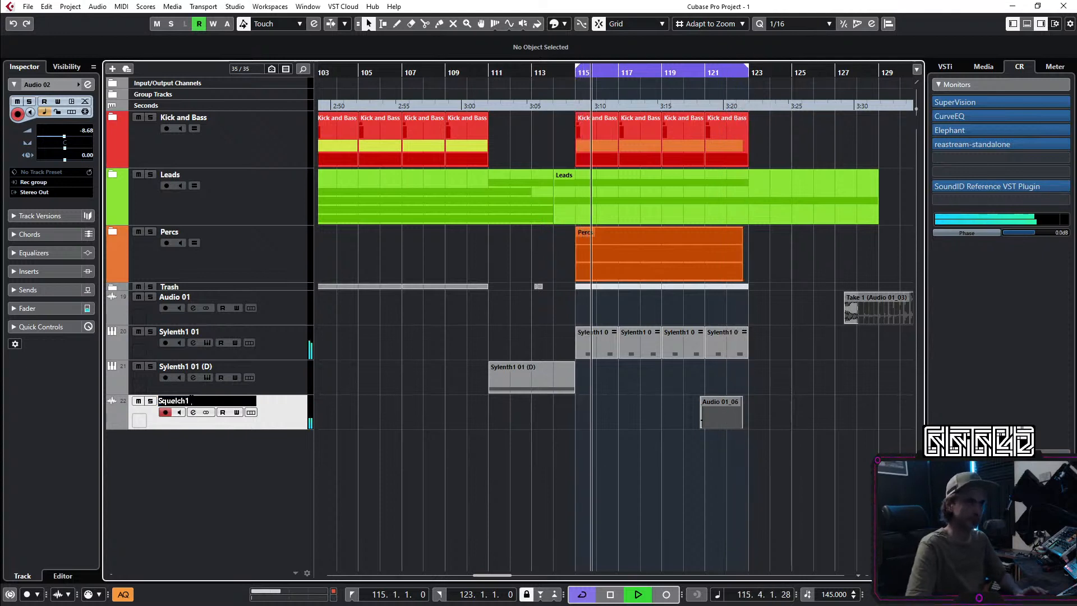
type("1")
key("Return")
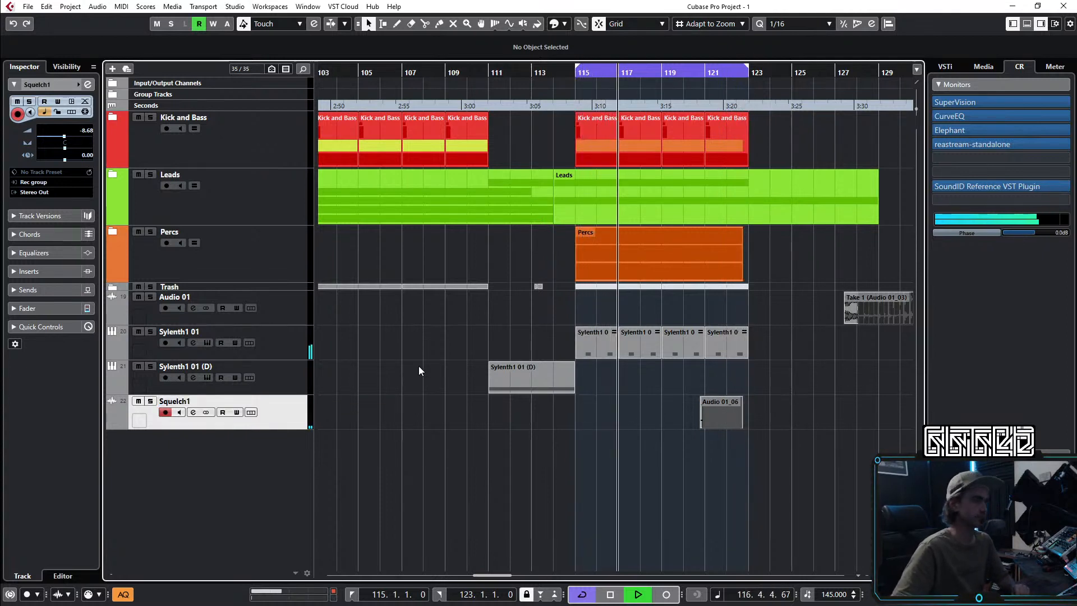
Step: Replace the Sylenth1 01 parts at bar 95 with copies of the bar 115 parts and the Squelch1 clip, and play that section
scroll(577, 401, "down", 1)
scroll(600, 410, "left", 3)
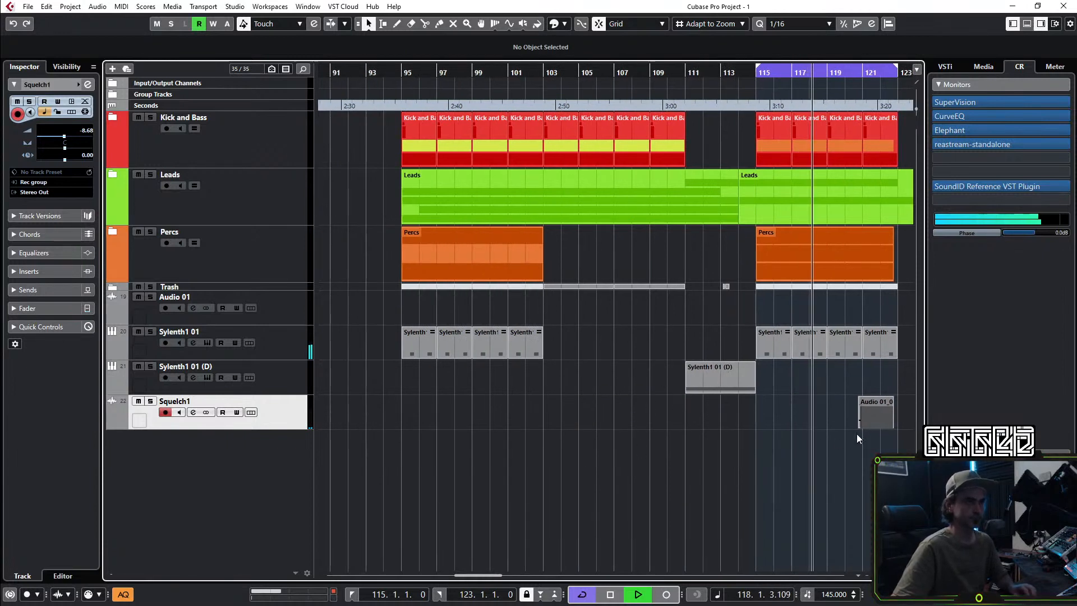
left_click_drag(884, 457, 859, 500)
left_click_drag(596, 459, 399, 351)
key("Delete")
left_click_drag(766, 478, 895, 346)
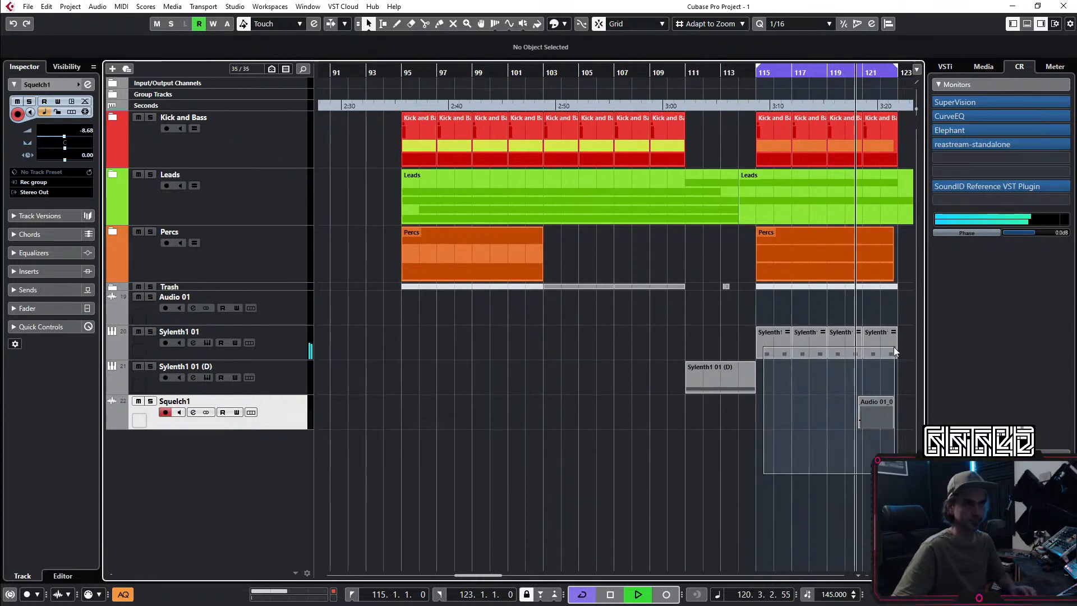
left_click_drag(767, 340, 412, 335)
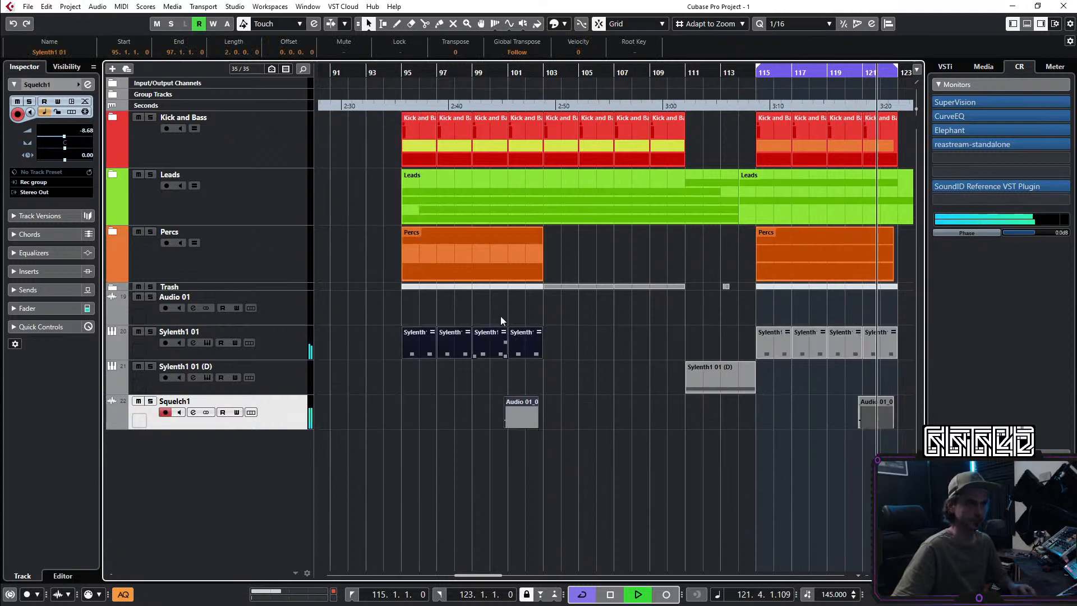
key("space")
left_click(621, 445)
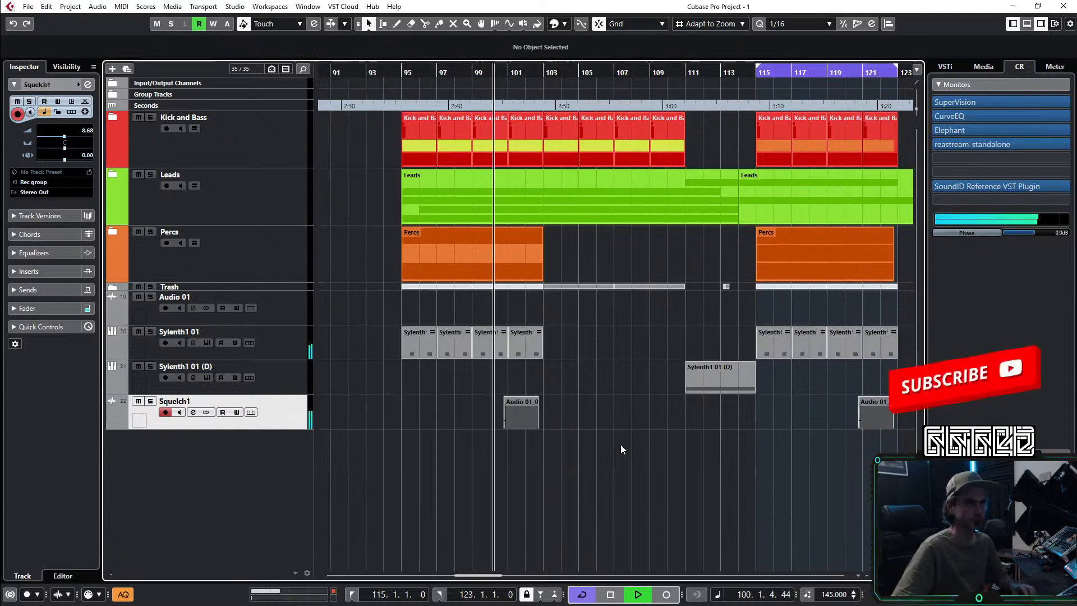
Step: Shorten the Kick and Bass folder part just before bar 103 to end at 102.4.2.0
scroll(558, 397, "up", 4)
scroll(546, 388, "up", 3)
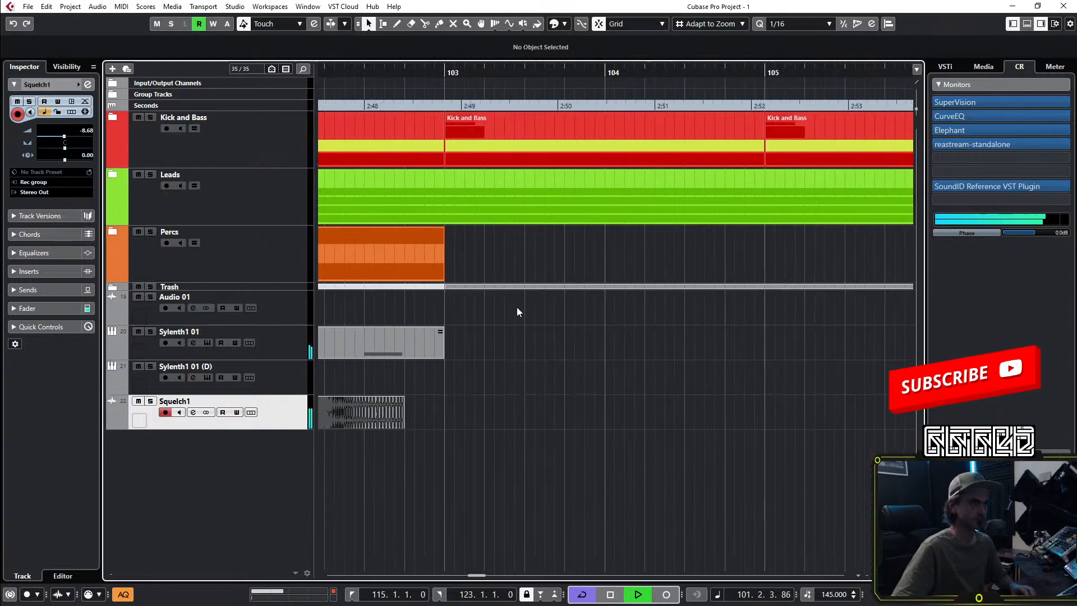
left_click_drag(441, 165, 407, 169)
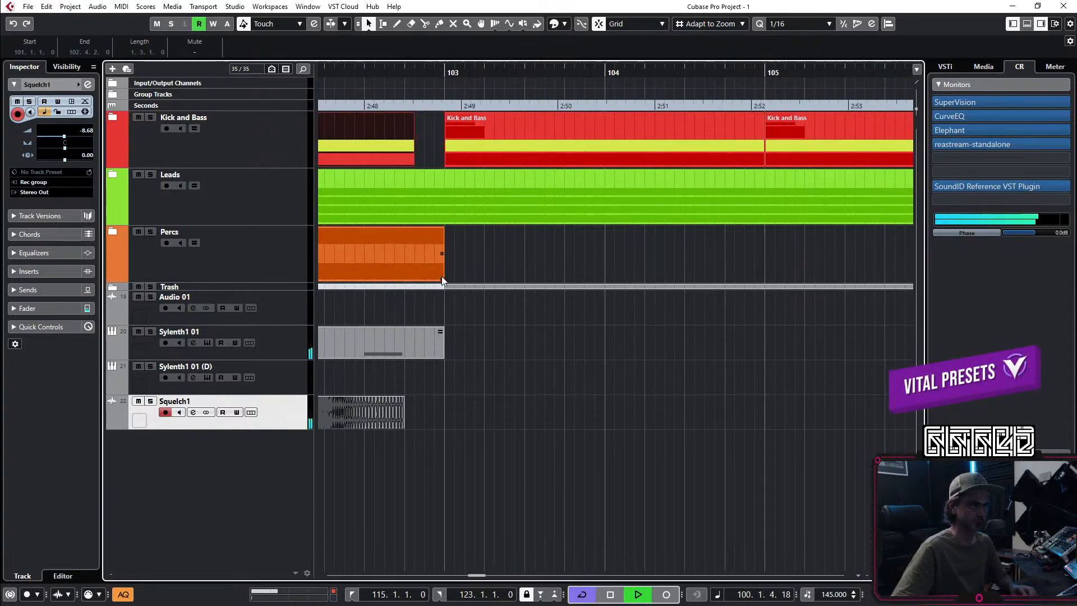
Step: Trim the Percs part and the Bass part before bar 103 so both end at 102.4.1.0
left_click_drag(443, 279, 402, 280)
scroll(500, 262, "down", 5)
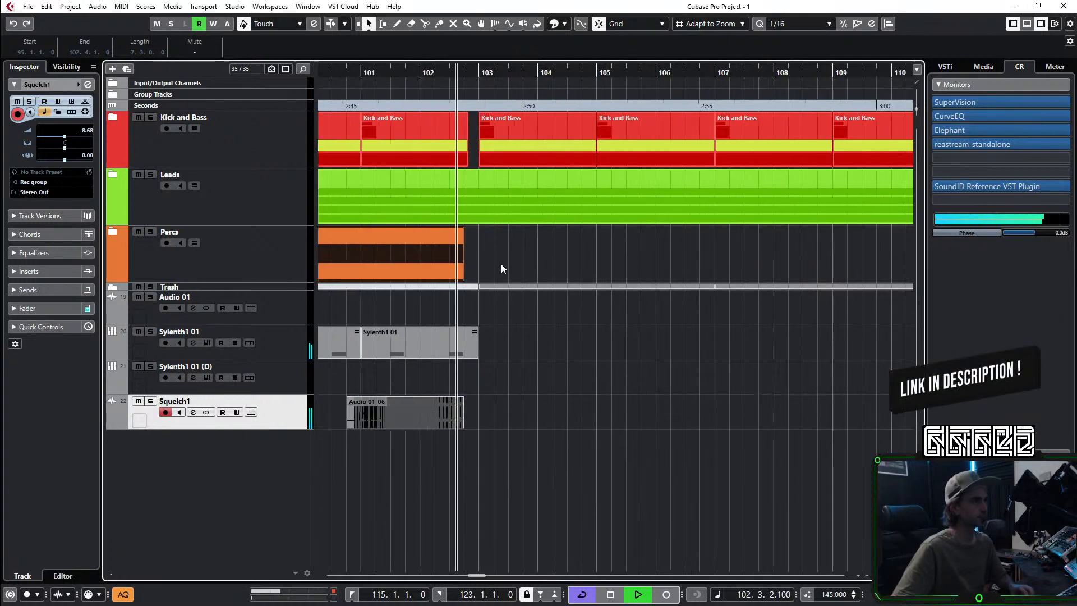
left_click(114, 116)
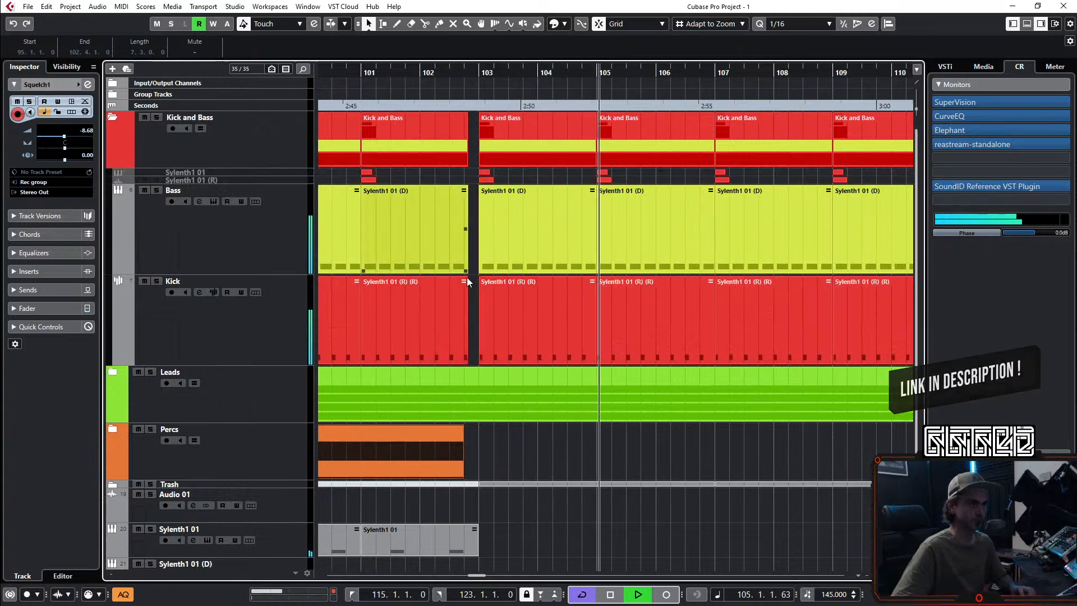
left_click_drag(466, 272, 462, 273)
Step: Extend the Kick part starting at bar 101 to end at bar 103, and collapse the Kick and Bass folder
left_click(469, 362)
left_click_drag(469, 362, 471, 362)
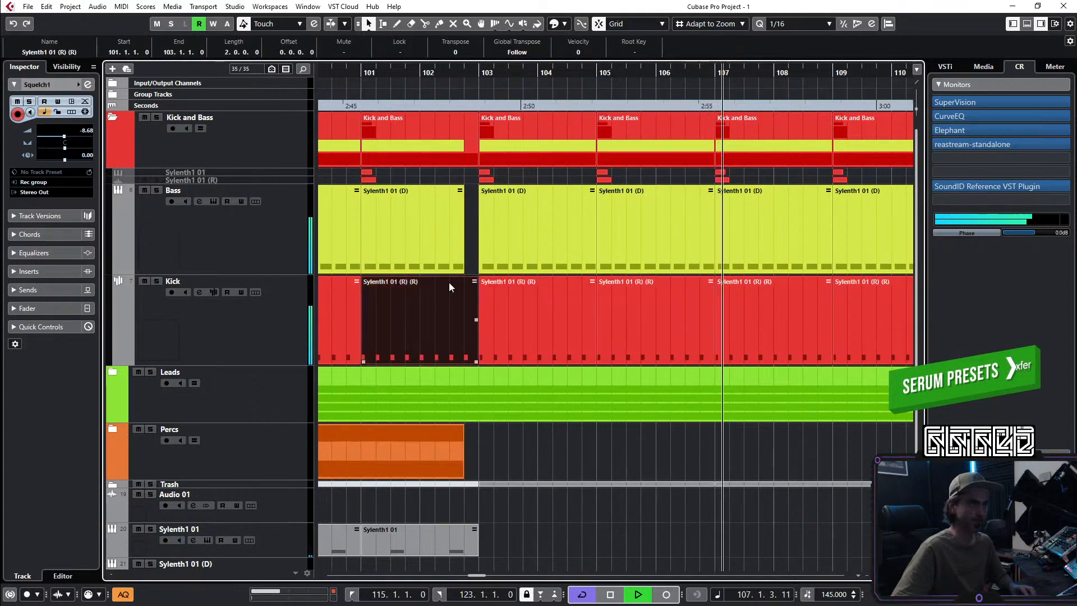
left_click(112, 118)
Step: Copy the Sylenth1 01 and Squelch1 parts of bars 95–103 to bars 103–111
scroll(662, 436, "down", 4)
left_click_drag(644, 340, 505, 419)
left_click_drag(511, 350, 622, 351)
left_click(742, 504)
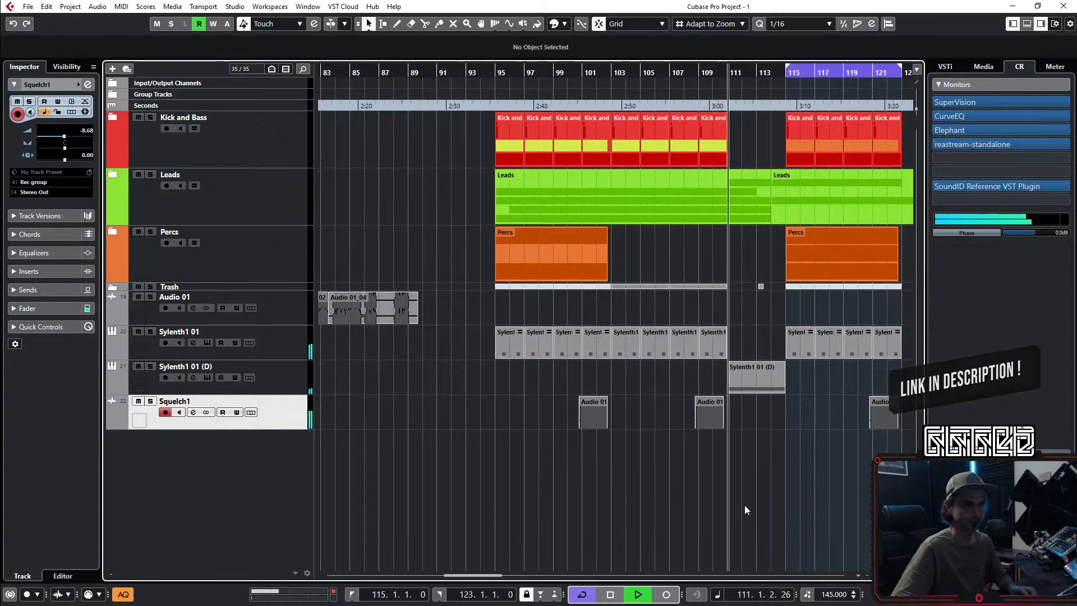
Step: Move the copied Squelch1 audio event to start at 109.1.1.11 and trim its end to 111.1.1.0
scroll(718, 438, "up", 8)
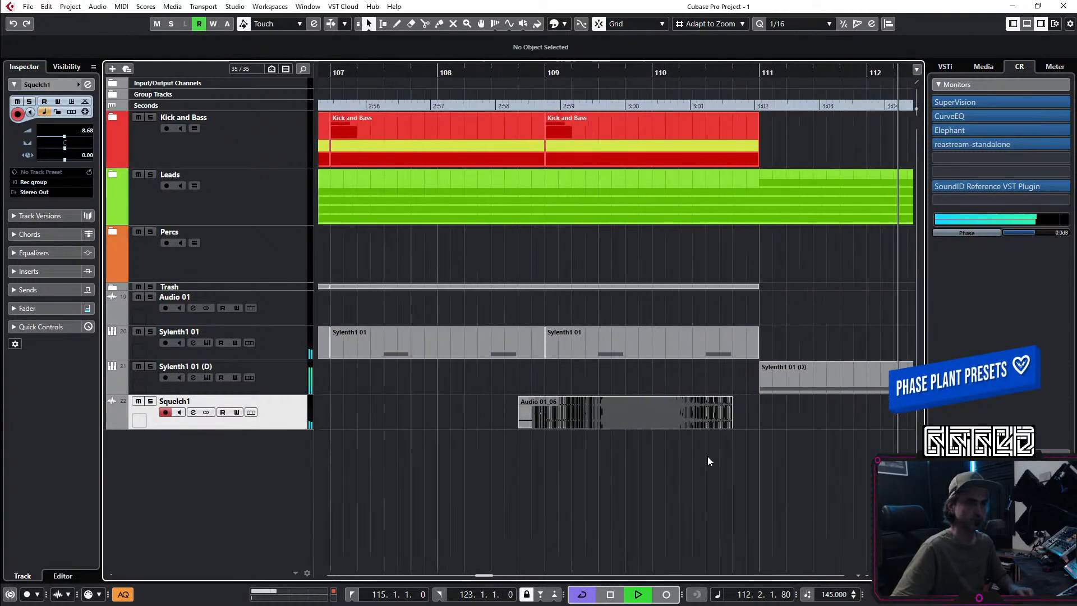
scroll(555, 424, "down", 1)
scroll(563, 419, "right", 1)
left_click_drag(528, 414, 563, 410)
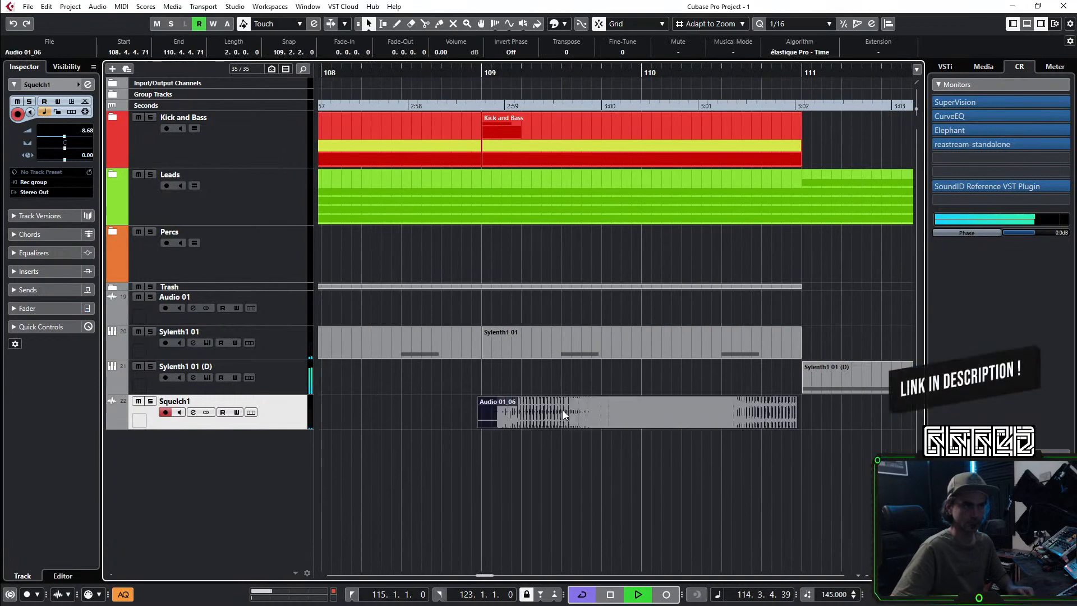
scroll(546, 427, "up", 2)
left_click_drag(469, 413, 474, 412)
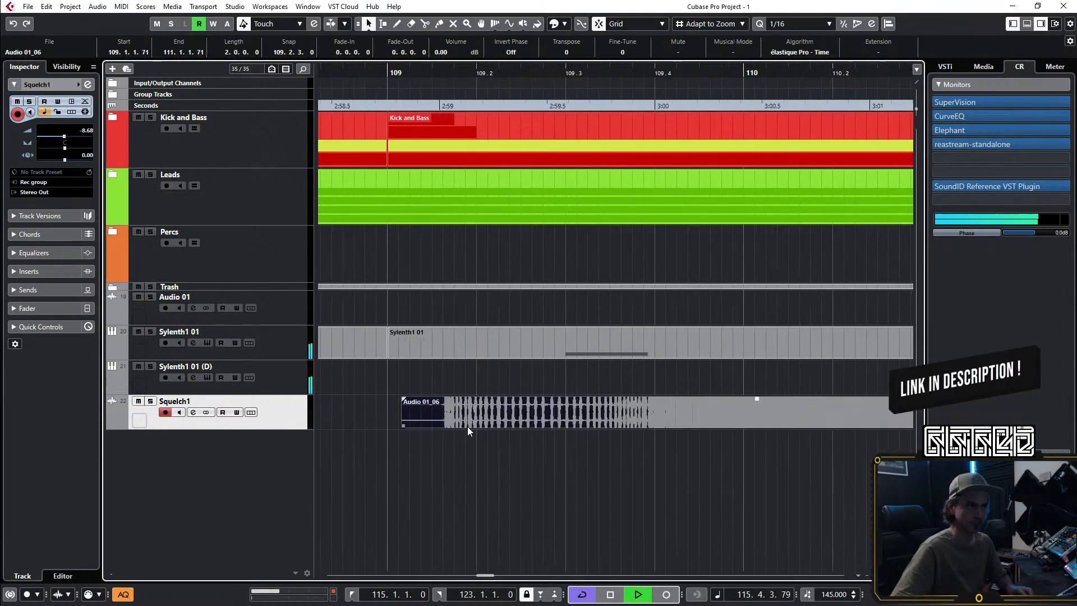
scroll(460, 413, "up", 1)
scroll(513, 419, "down", 2)
scroll(513, 419, "right", 1)
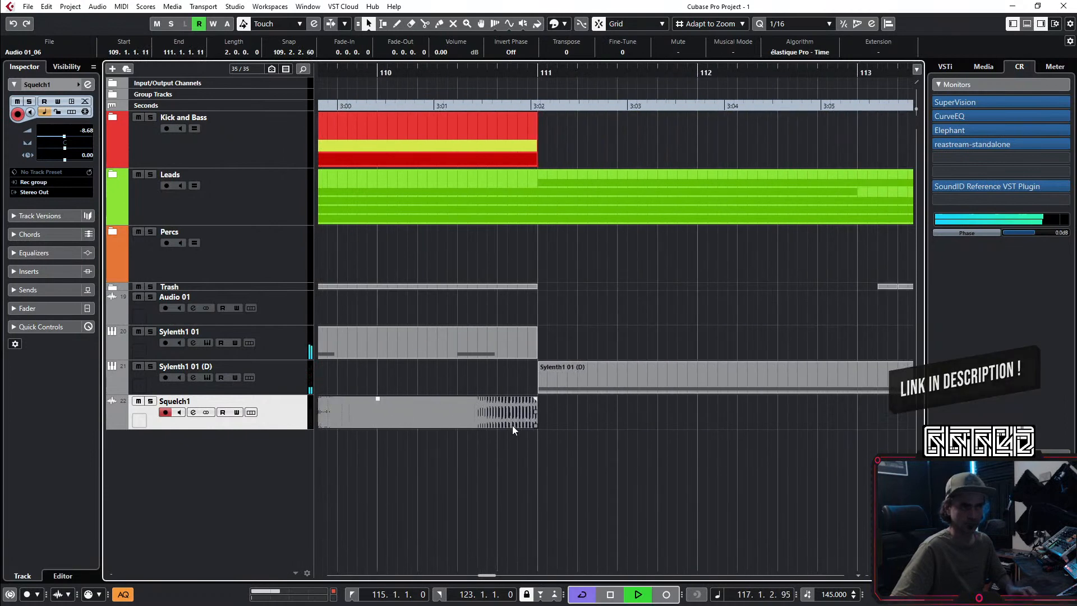
left_click_drag(534, 424, 531, 425)
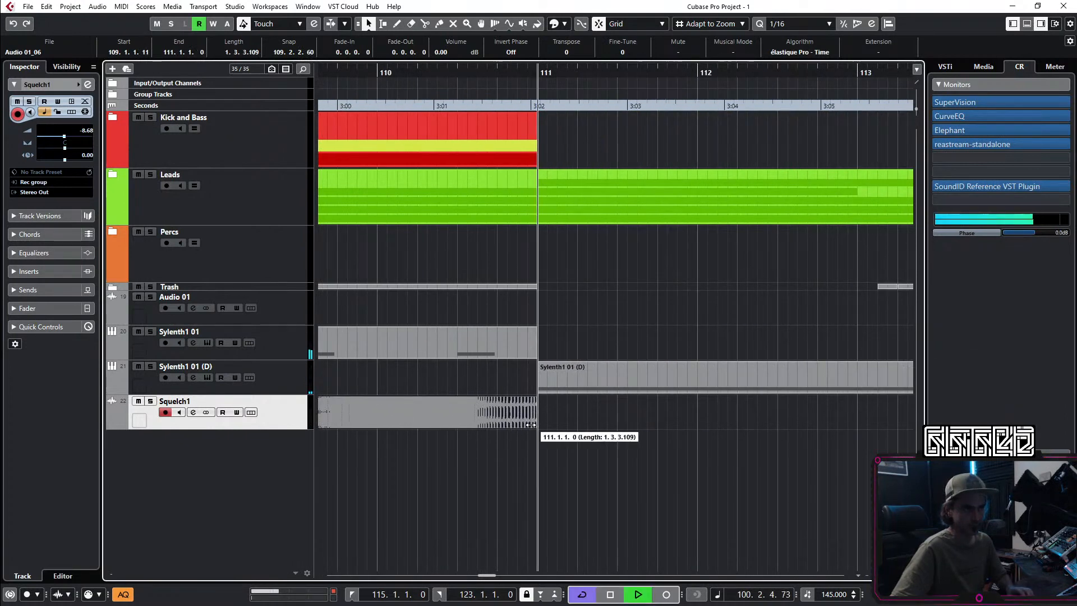
left_click(543, 457)
scroll(495, 319, "down", 6)
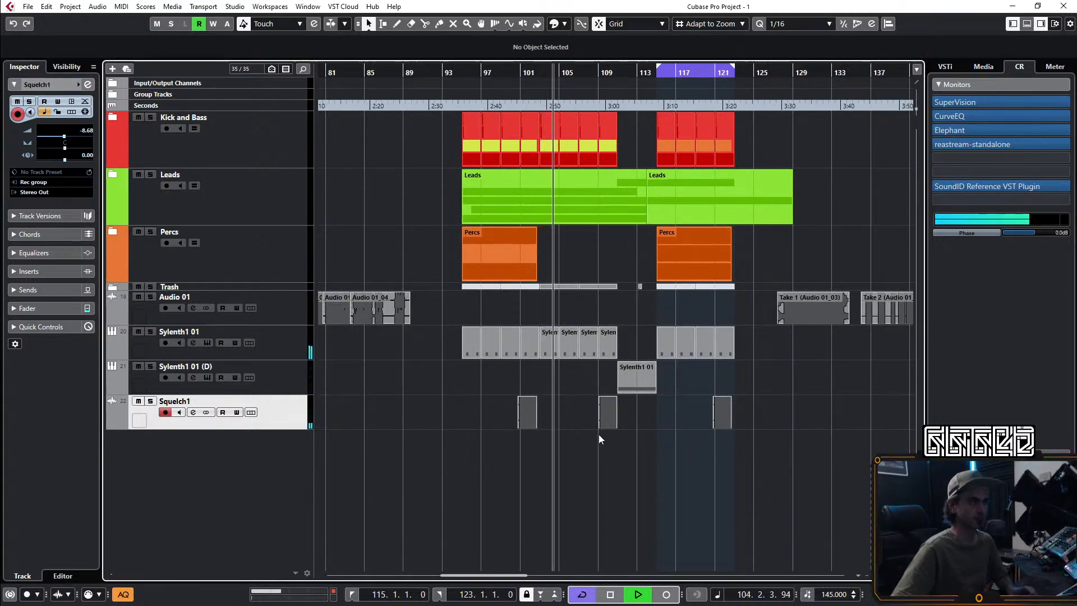
scroll(601, 437, "up", 2)
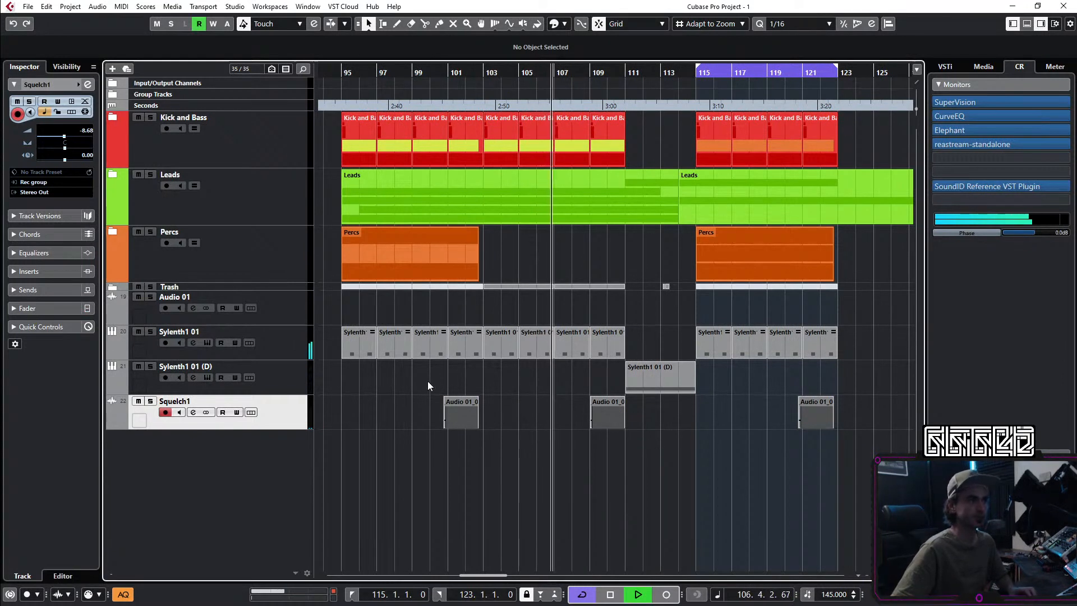
scroll(418, 384, "down", 2)
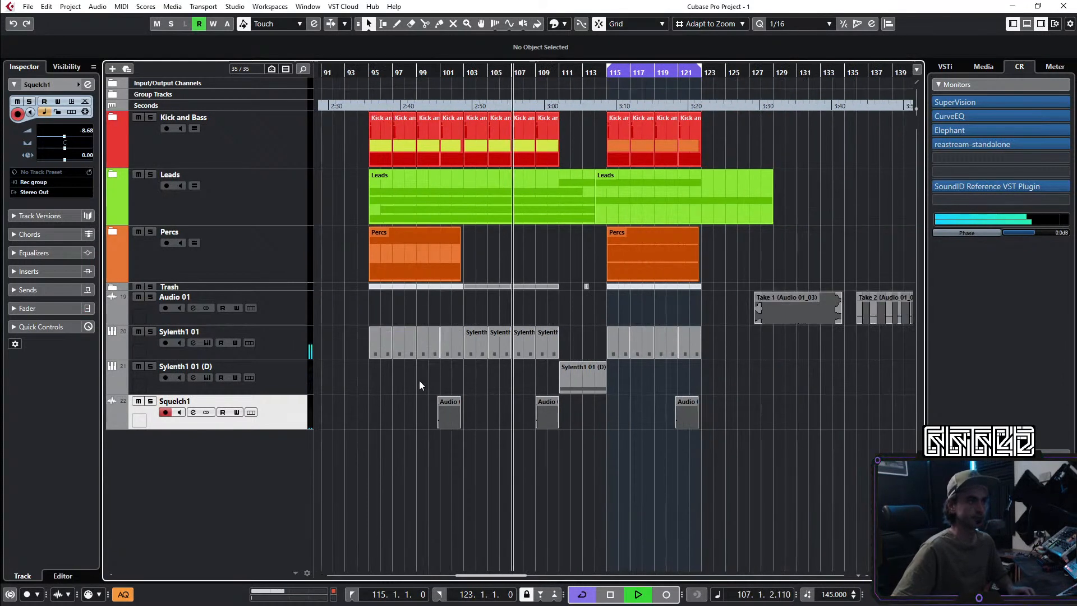
left_click(287, 352, "shift")
right_click(288, 349)
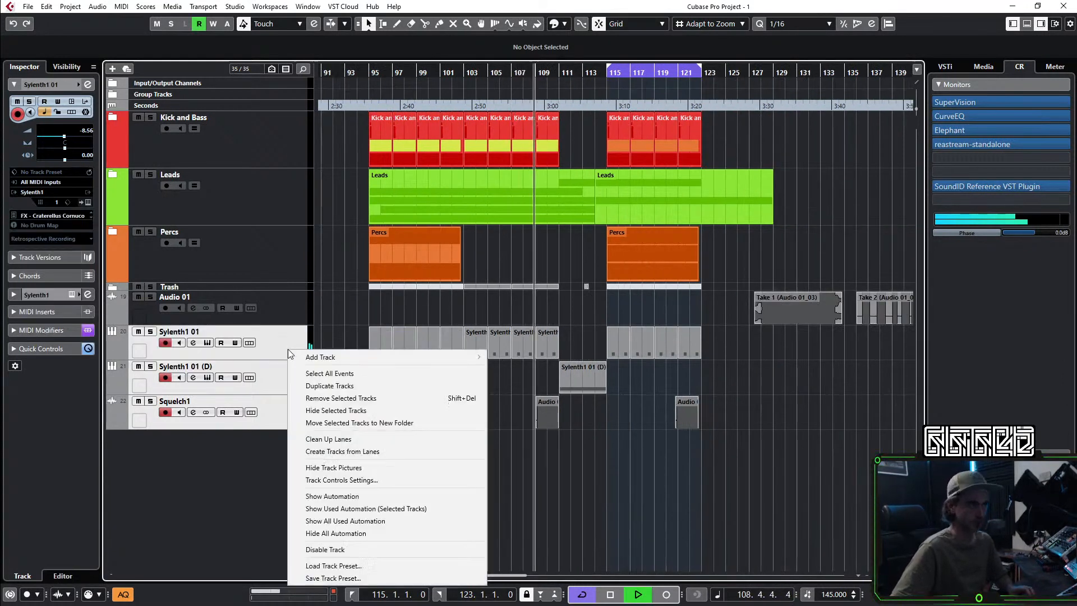
left_click(360, 323)
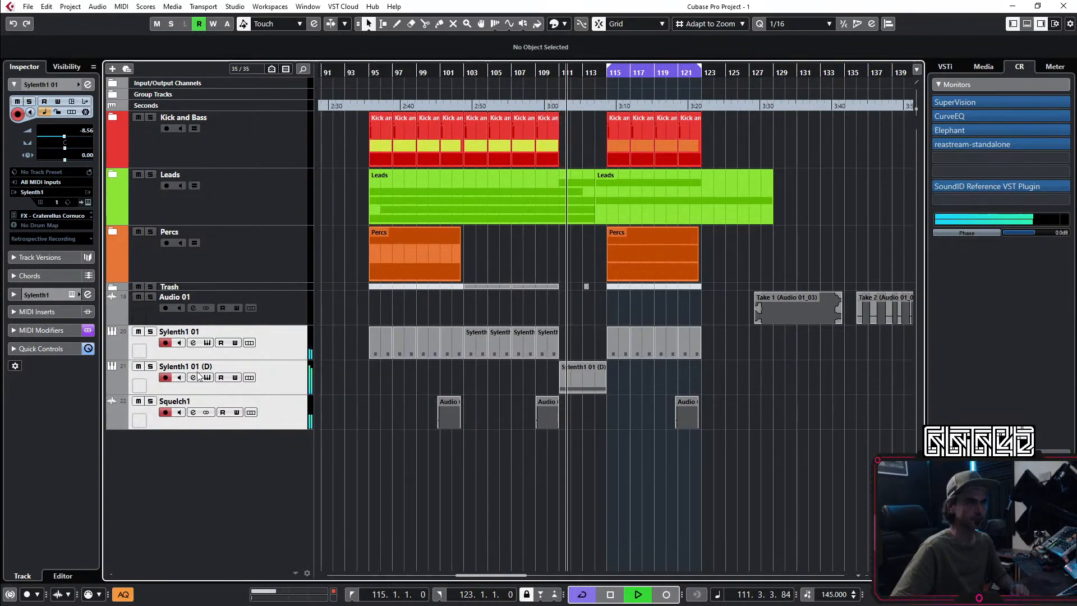
Step: Lower the Sylenth1 01 (D) track volume to -5.92 and set its low EQ band to High Pass I at 219 Hz
left_click(295, 382)
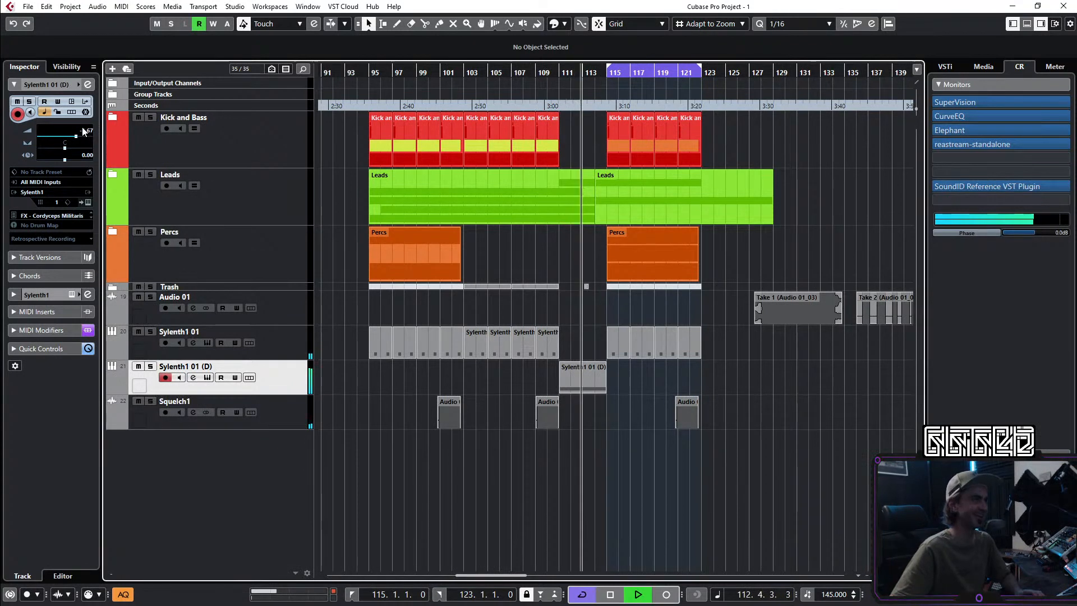
left_click_drag(81, 136, 78, 141)
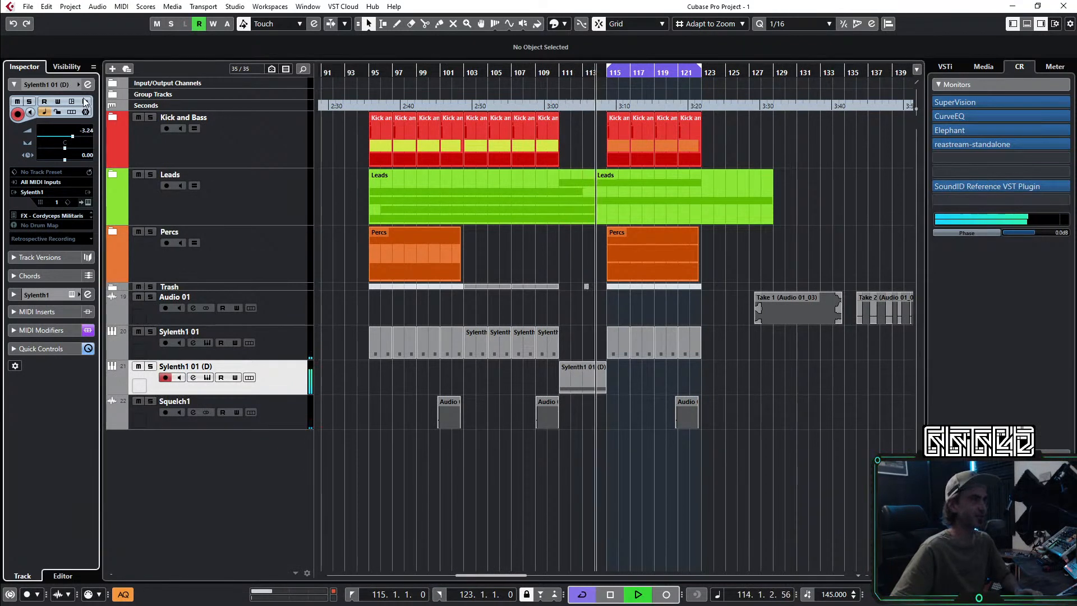
left_click(88, 86)
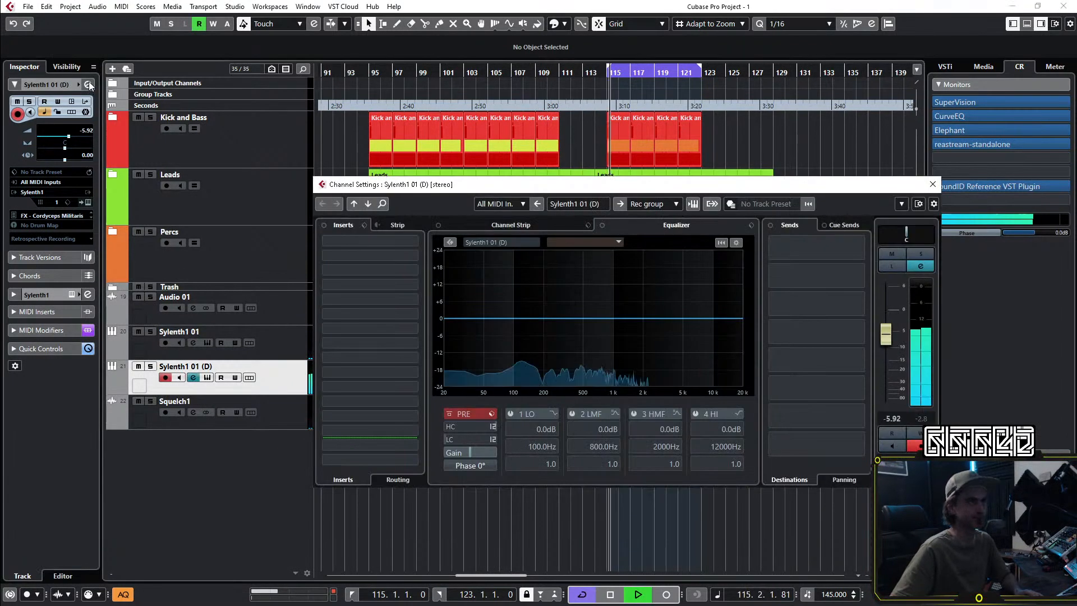
left_click(554, 414)
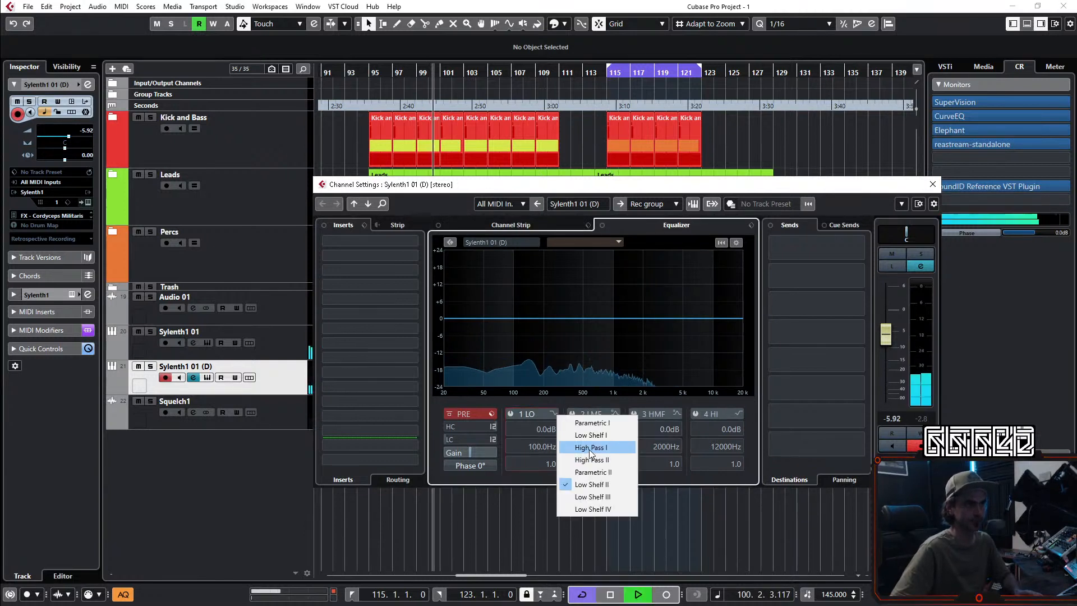
left_click(589, 448)
left_click_drag(538, 449, 554, 433)
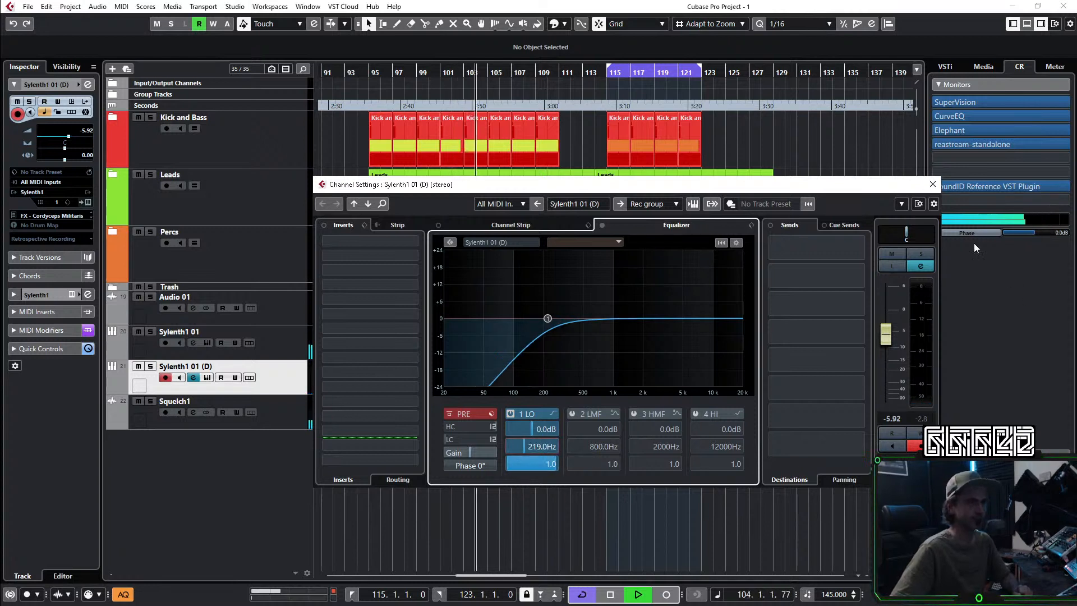
left_click(933, 184)
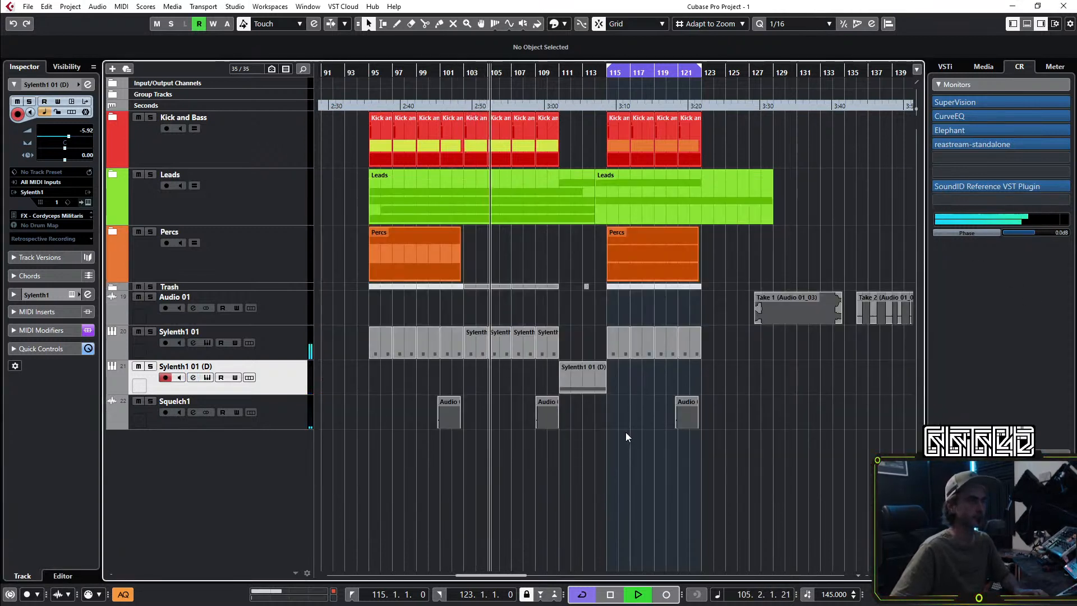
scroll(797, 410, "down", 2)
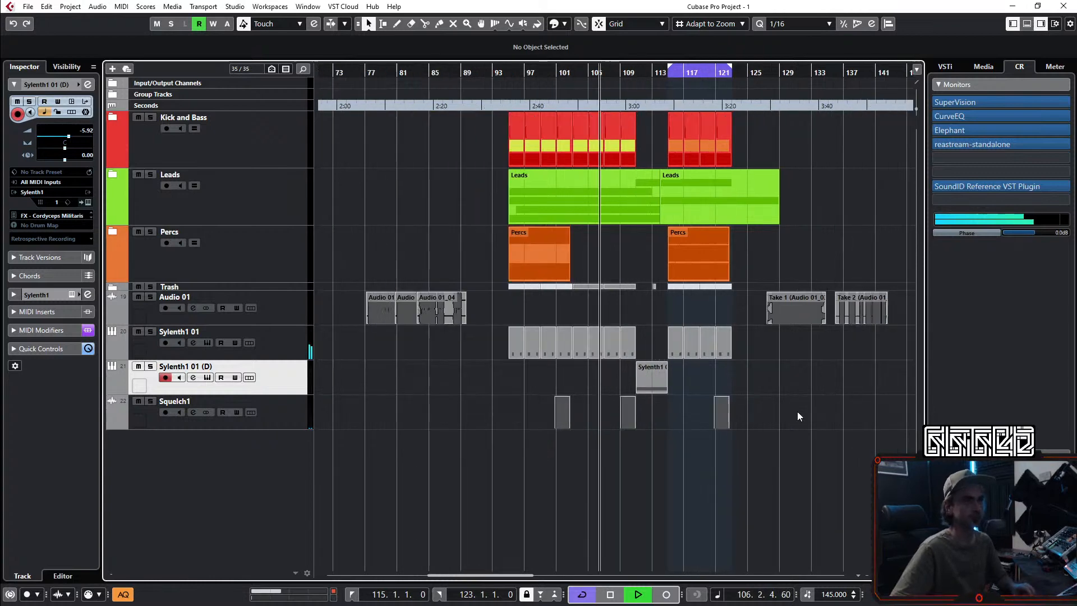
scroll(701, 362, "right", 4)
left_click_drag(731, 374, 668, 309)
scroll(659, 343, "left", 4)
scroll(549, 318, "up", 4)
scroll(493, 336, "right", 4)
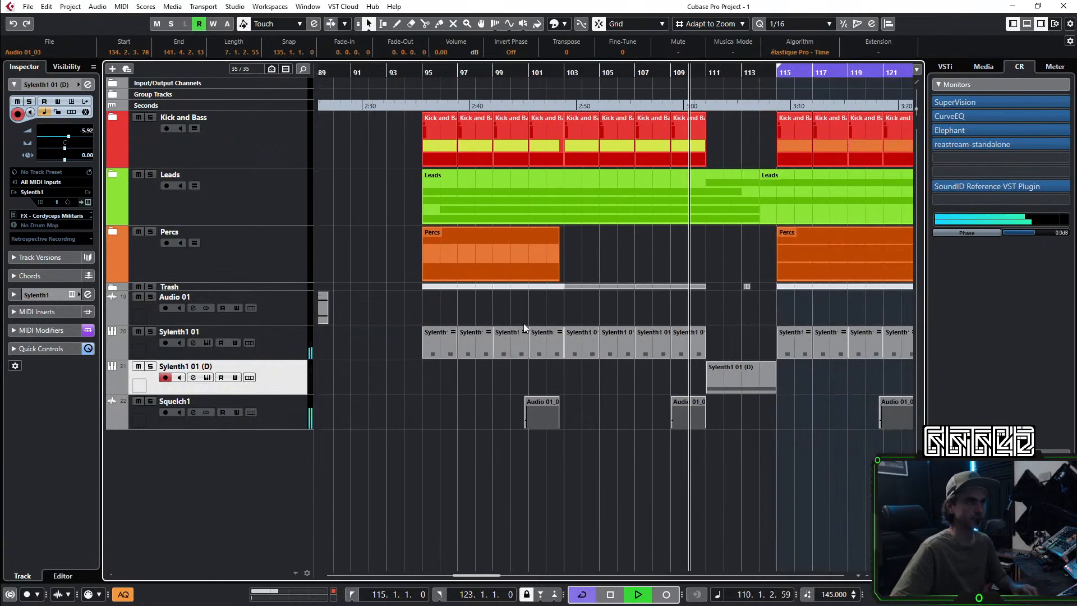
scroll(511, 325, "right", 2)
scroll(551, 197, "down", 3)
left_click(517, 267)
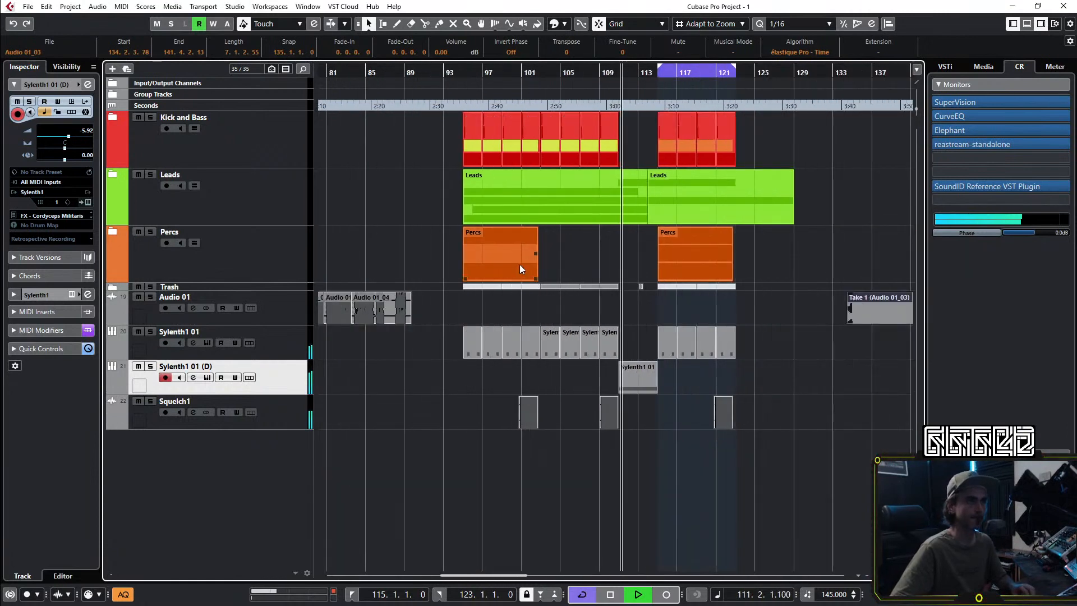
left_click(614, 355)
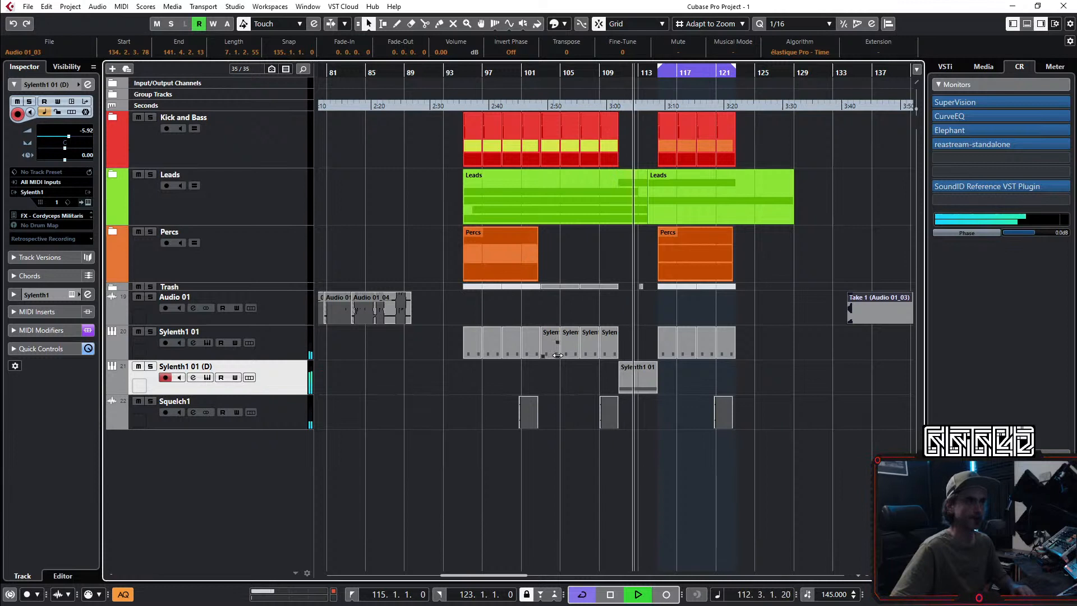
Step: Mute the Sylenth1 01 (D) track and move the Squelch1 track above it
left_click(509, 384)
key("m")
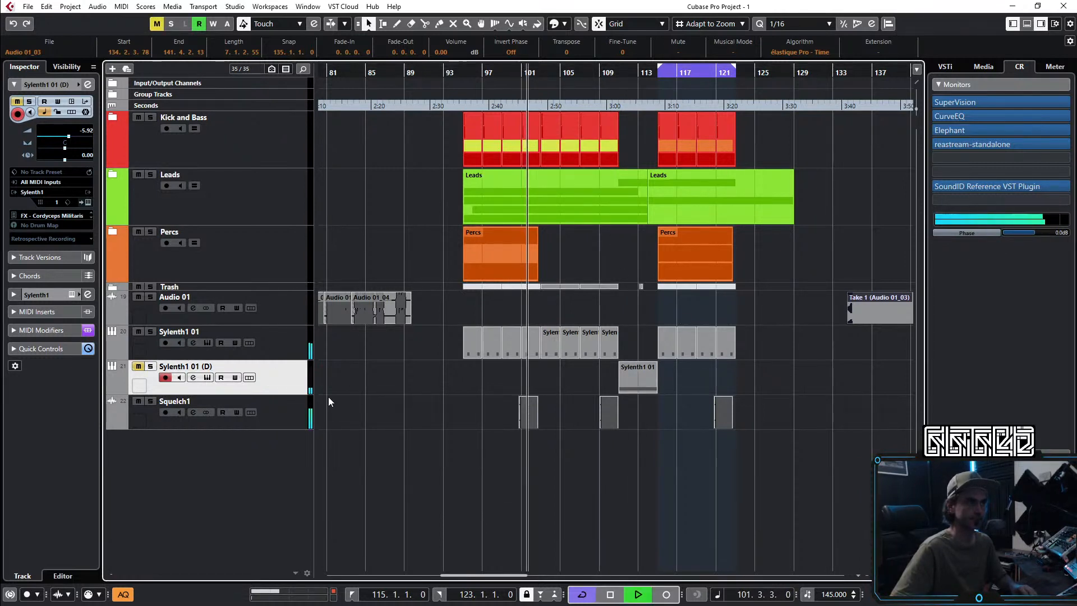
left_click_drag(284, 406, 289, 376)
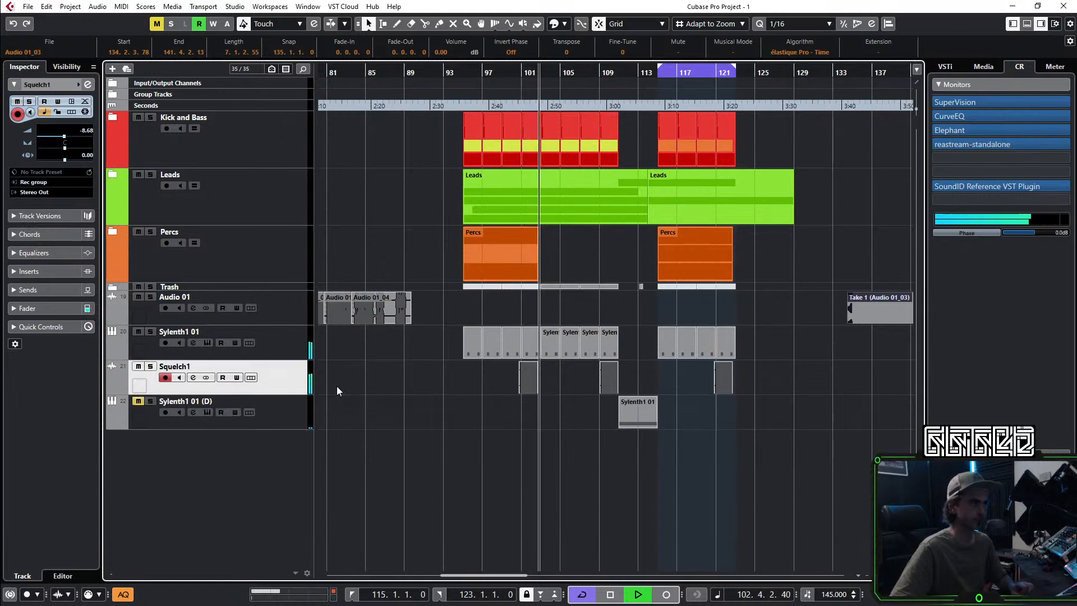
Step: Move the Sylenth1 01 and Squelch1 tracks into a new folder, and mute the Audio 01 track
left_click(275, 345, "ctrl")
right_click(275, 343)
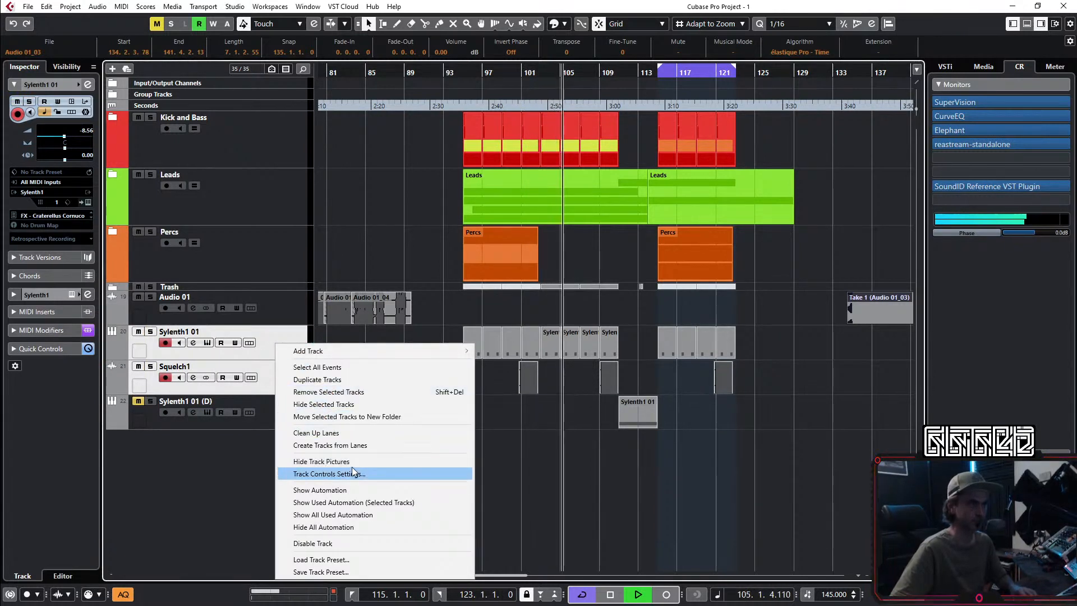
left_click(365, 418)
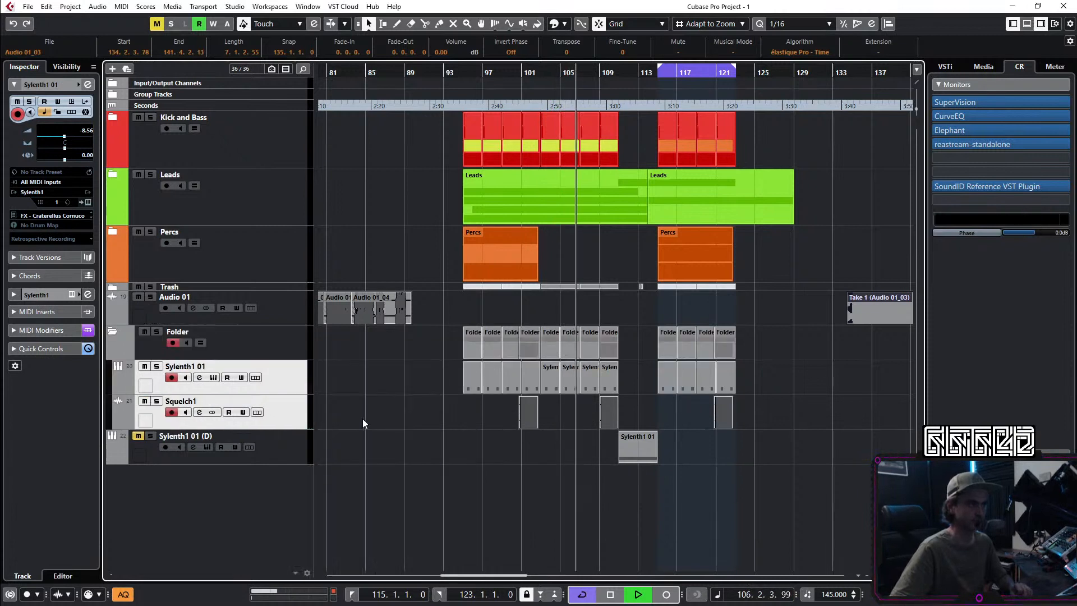
left_click(139, 297)
Step: Collapse the new folder track and rename it SFX
left_click(110, 341)
left_click(112, 331)
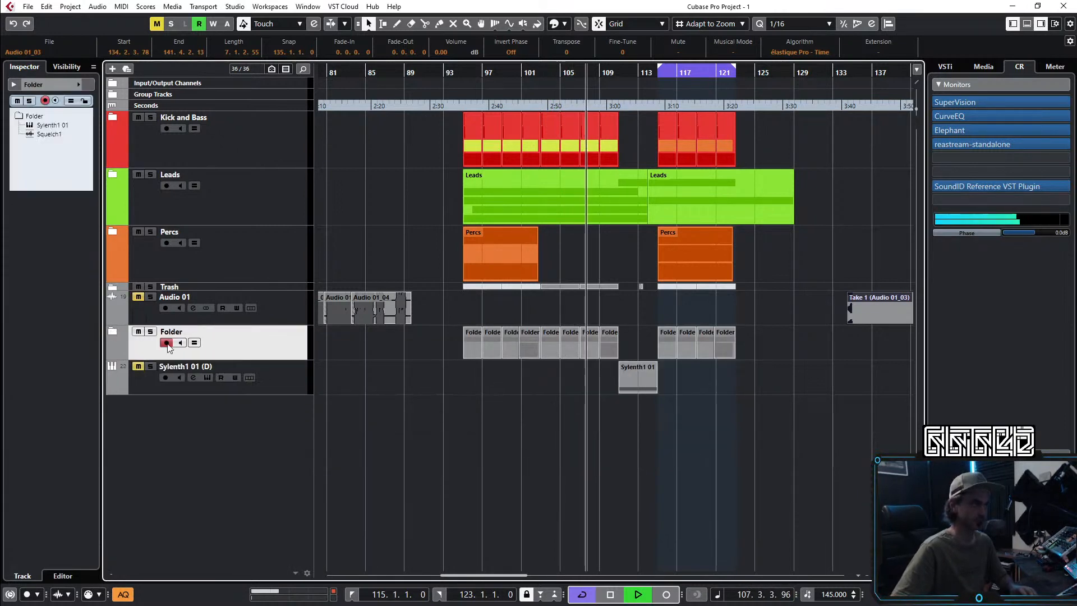
type("SFX")
key("Return")
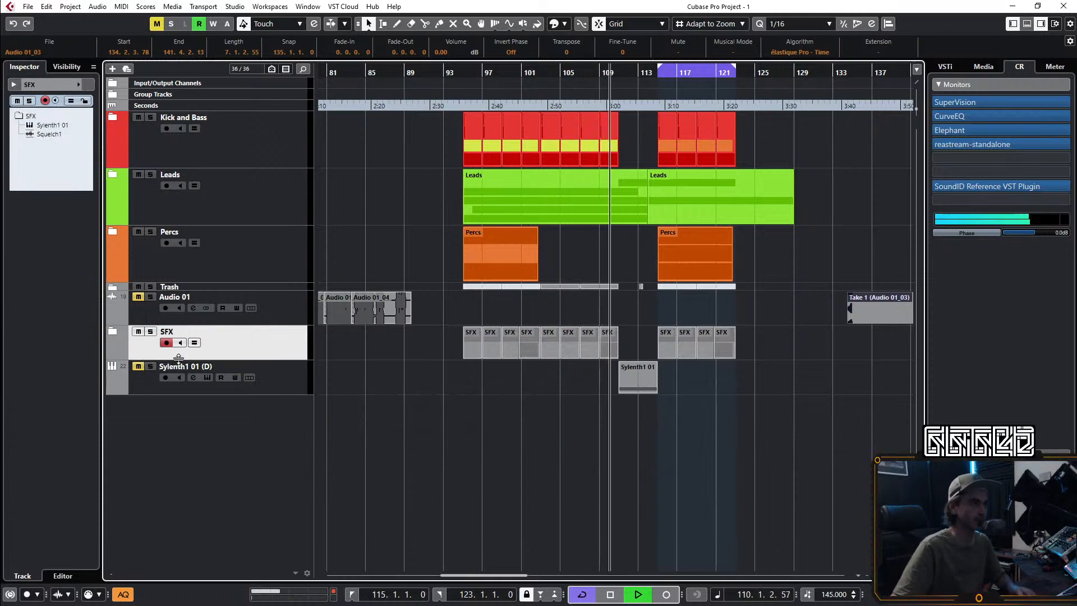
Step: Increase the height of the SFX folder track and place it between the Percs and Trash folders
left_click_drag(178, 359, 185, 404)
left_click_drag(222, 361, 241, 284)
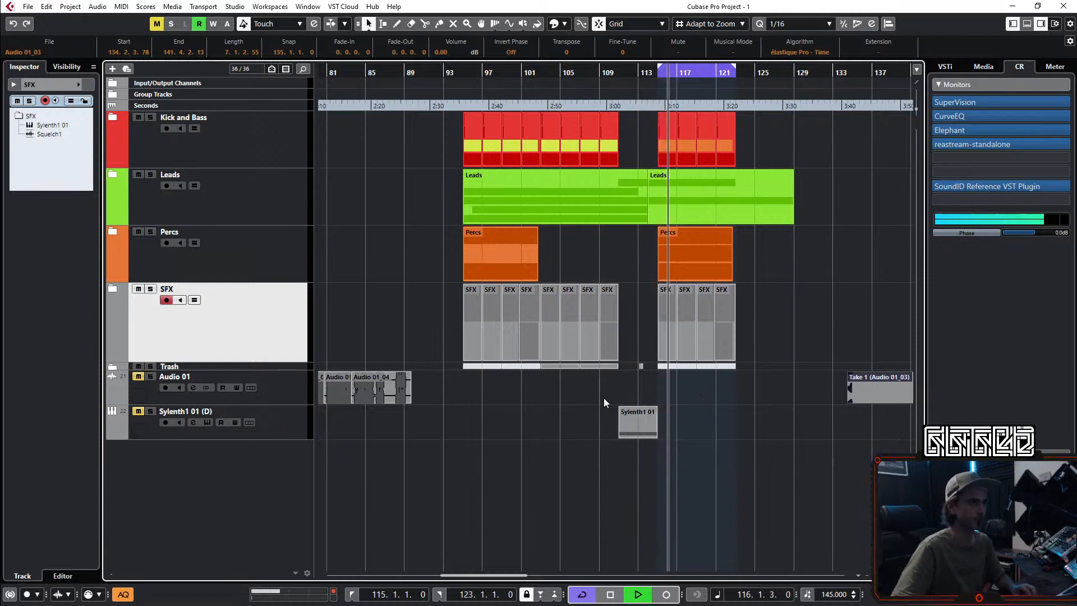
Step: Copy the Percs, SFX, and Kick and Bass parts of bars 115–123 to bars 123–131
scroll(596, 411, "up", 1, "ctrl")
scroll(626, 426, "up", 1, "ctrl")
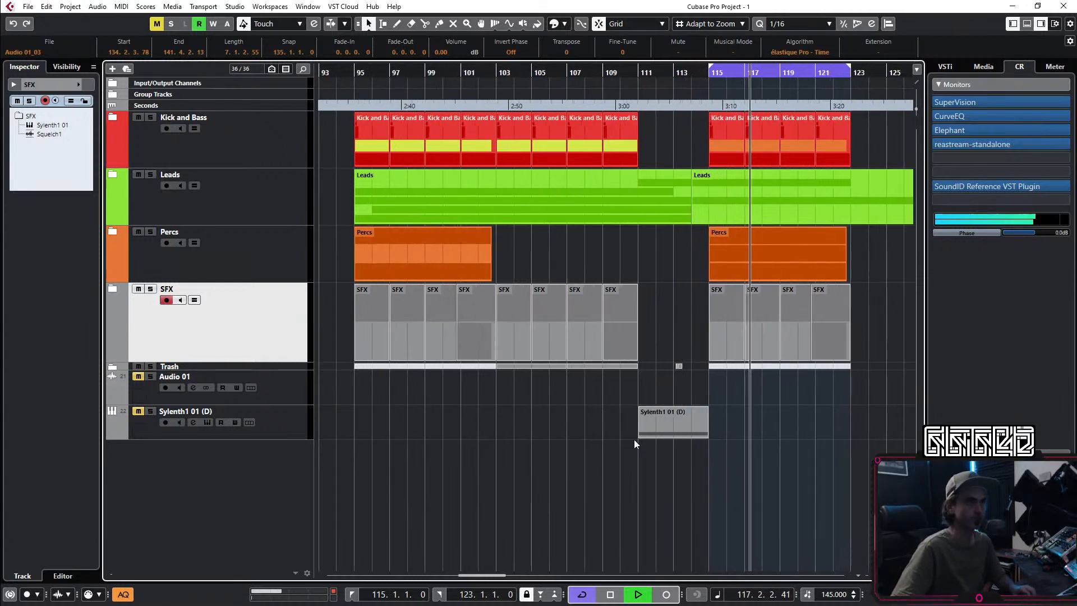
scroll(625, 434, "right", 2)
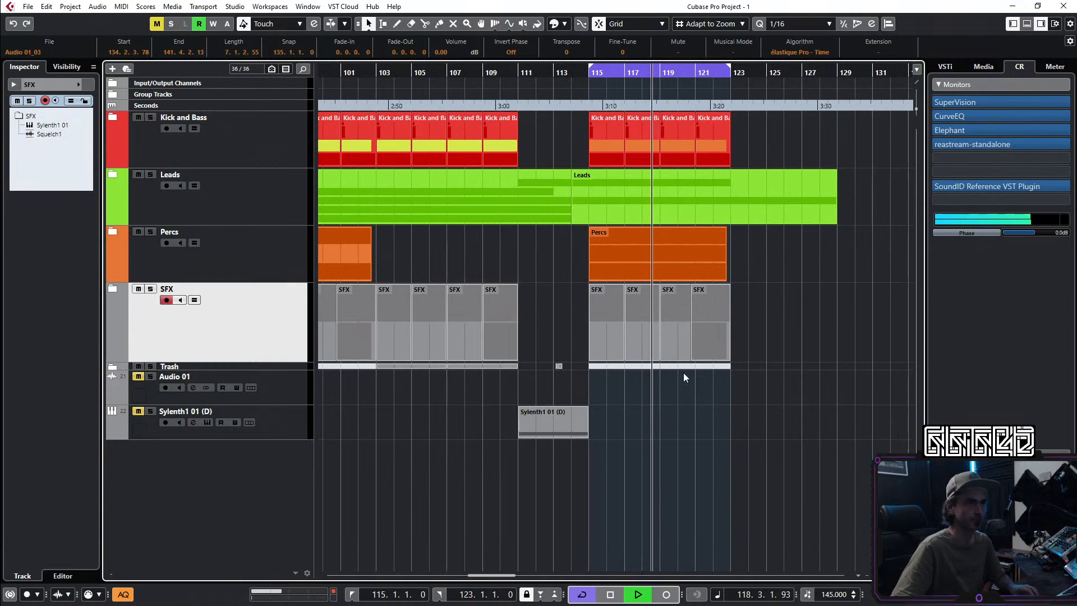
scroll(708, 344, "right", 5)
left_click_drag(633, 258, 443, 332)
left_click_drag(435, 264, 568, 264)
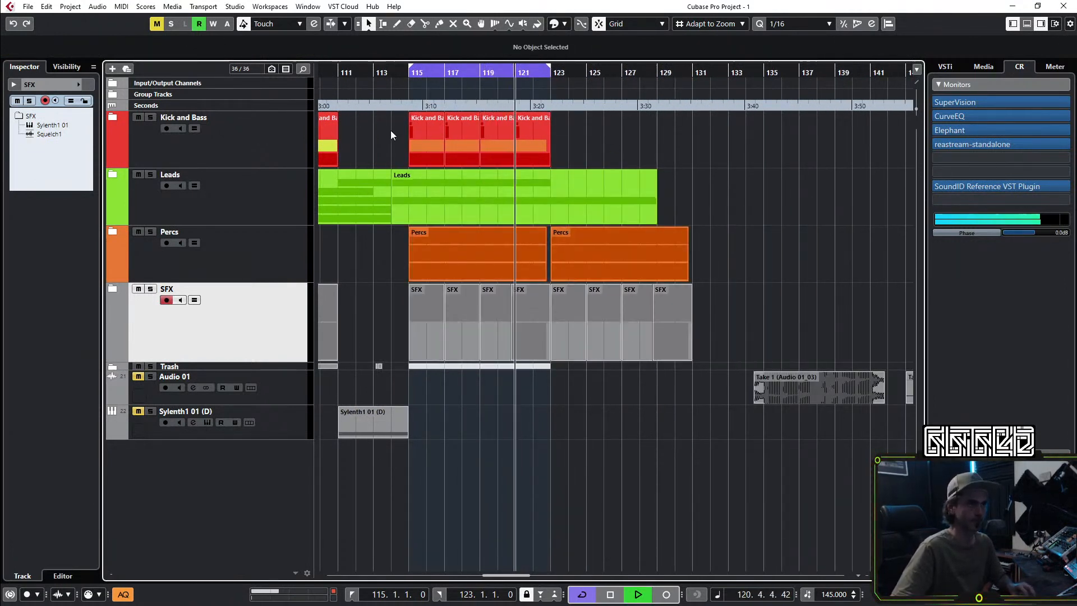
left_click_drag(392, 129, 556, 152)
left_click_drag(433, 141, 575, 140)
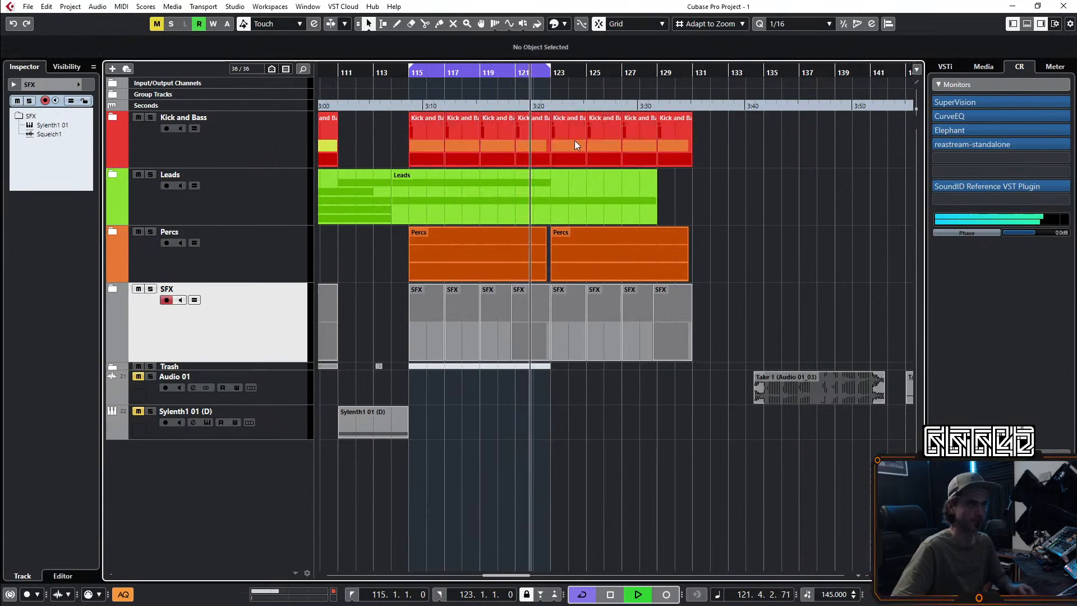
Step: Extend the loop range to end at bar 131 and expand the Leads folder
left_click(693, 73, "alt")
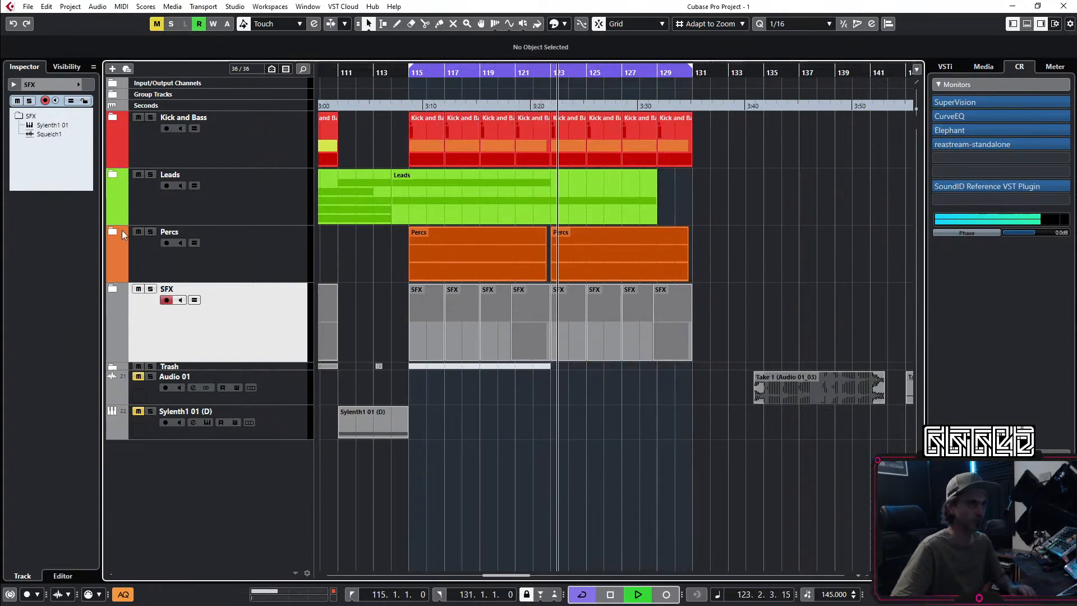
left_click(111, 176)
scroll(626, 316, "down", 3)
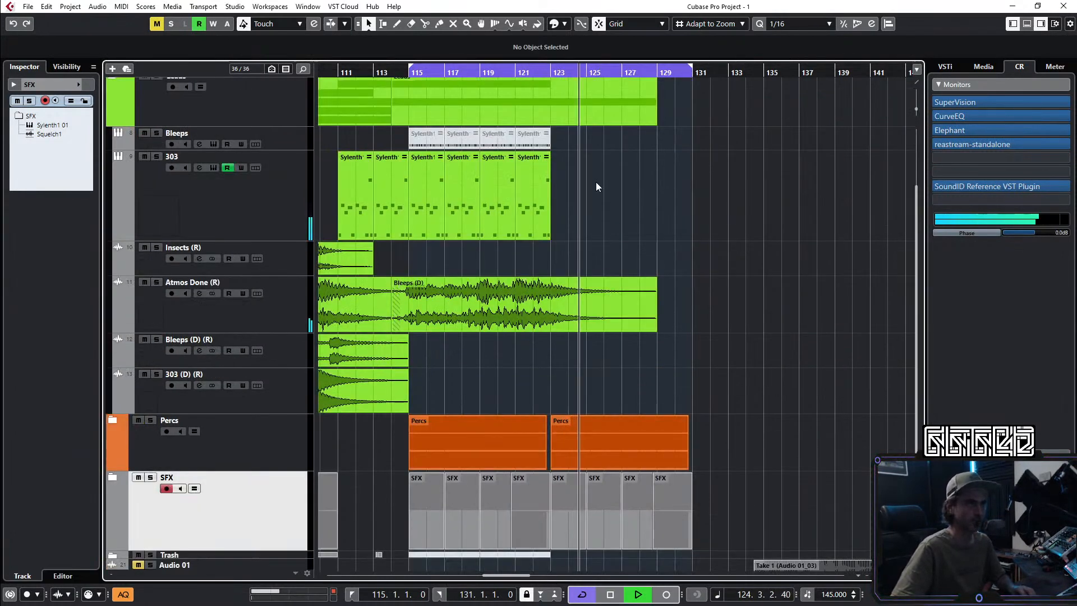
Step: Restart playback near bar 111, move the muted Bleeps parts from bars 115–123 to bars 123–131, and unmute them
left_click(356, 73)
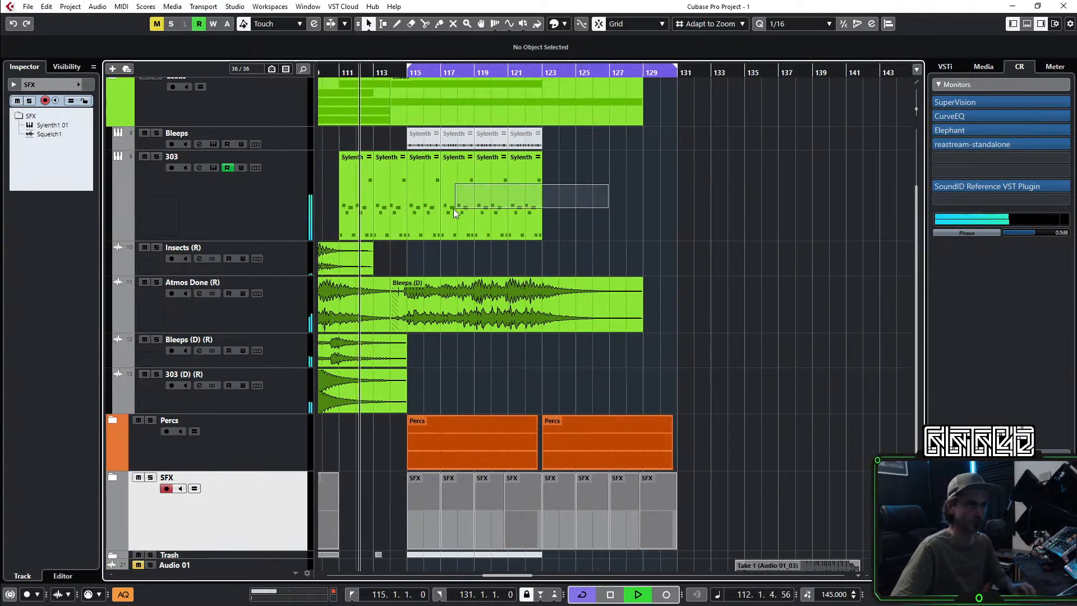
left_click_drag(450, 135, 679, 140)
left_click(613, 196)
key("7")
key("1")
left_click(754, 208)
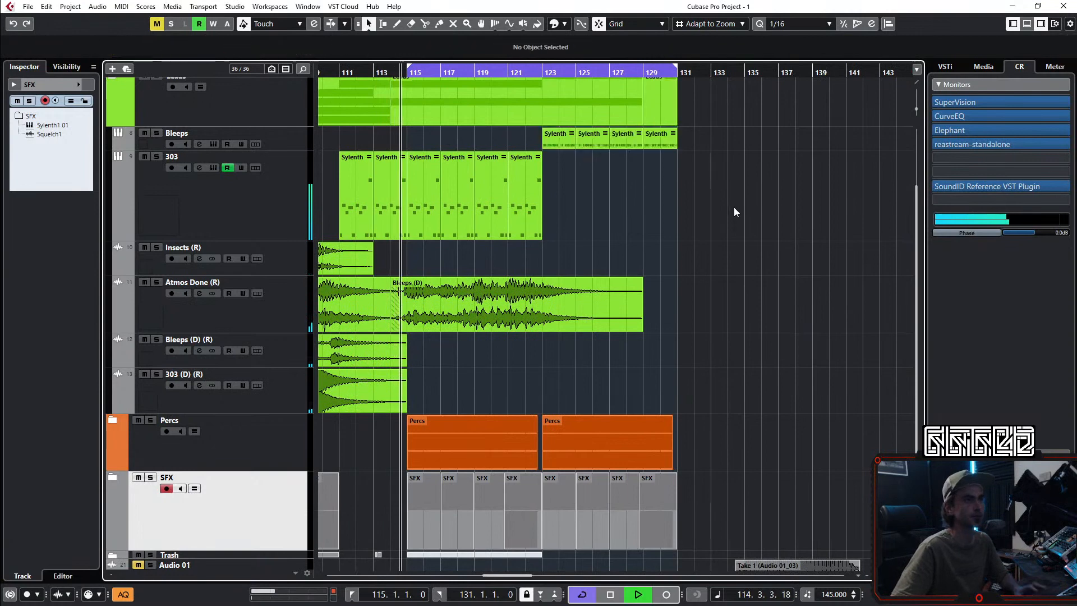
Step: Split the Atmos Done (R) audio at bars 115 and 123 and delete the piece after bar 123
scroll(746, 188, "down", 2)
scroll(743, 191, "right", 1)
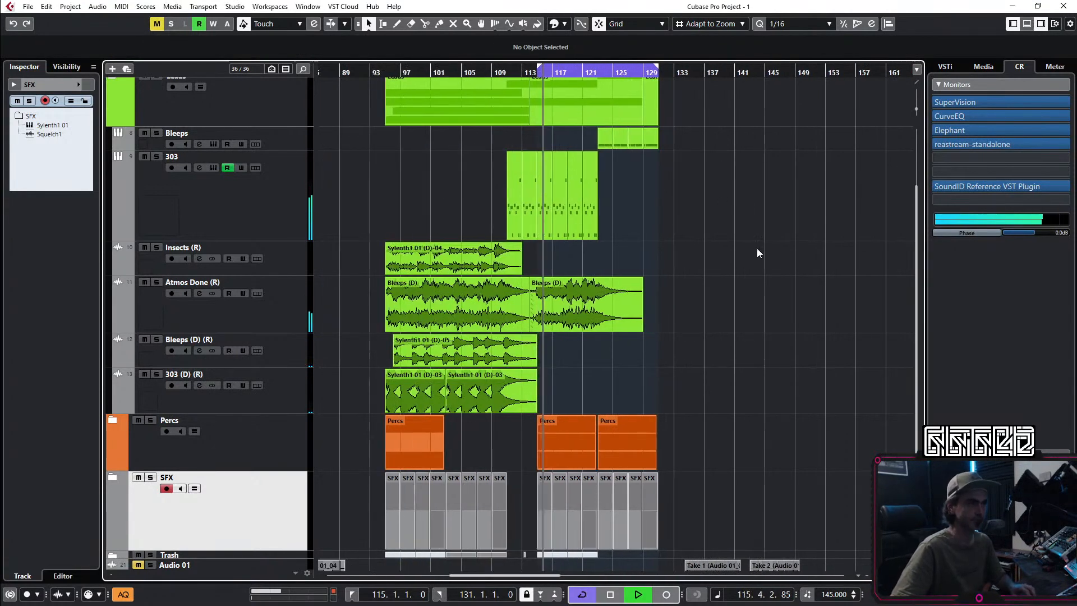
key("h")
key("3")
left_click(453, 321)
left_click(563, 322)
key("1")
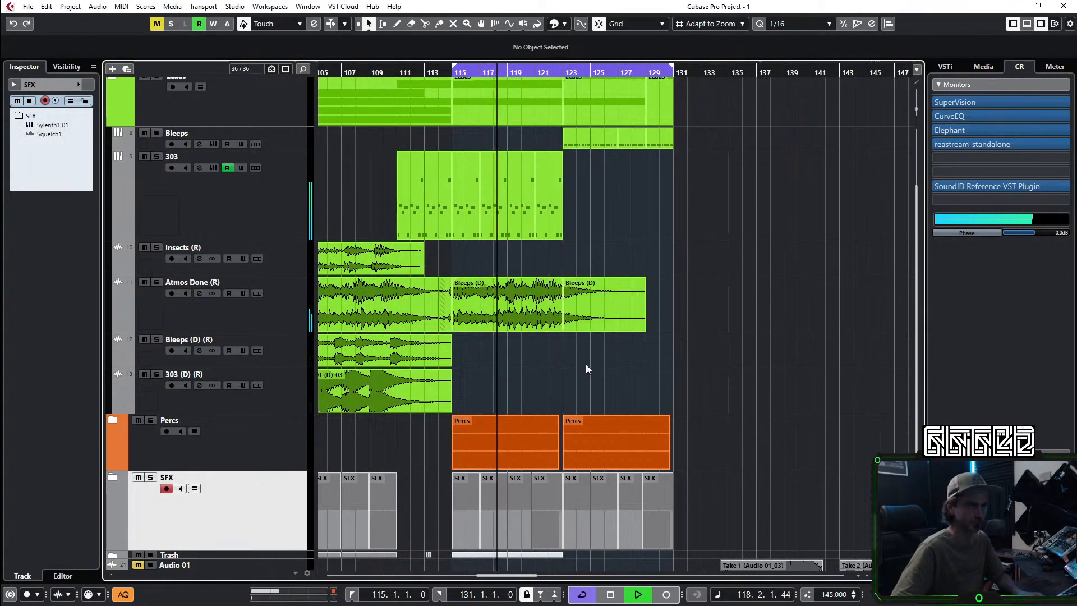
left_click(578, 317)
key("Delete")
Step: Copy the Atmos Done (R) clip from bars 115–123 to bars 123–131
left_click(547, 308)
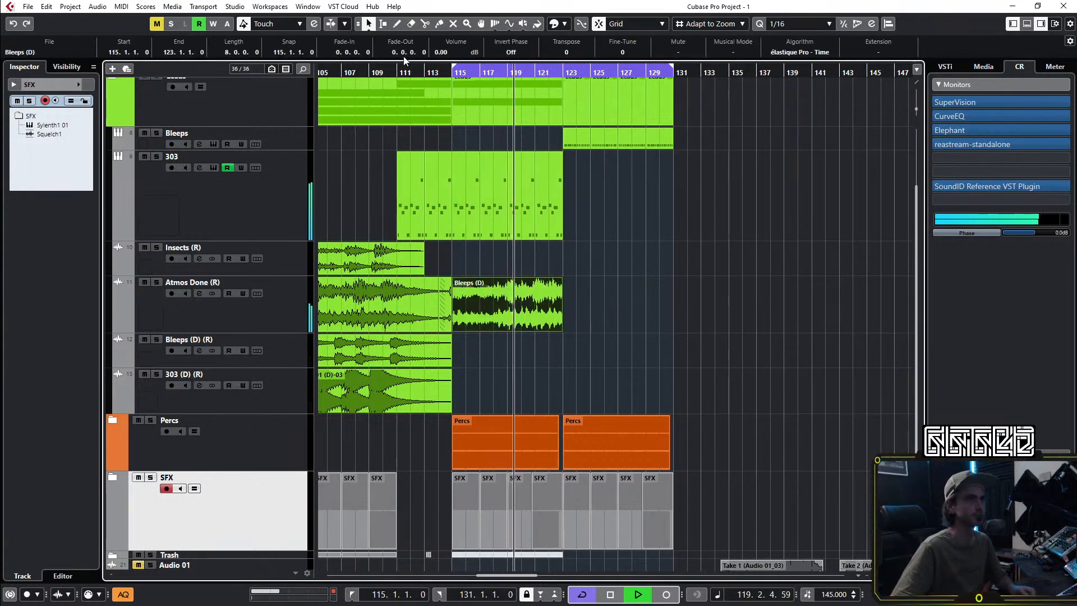
left_click_drag(524, 307, 635, 307)
left_click(635, 360)
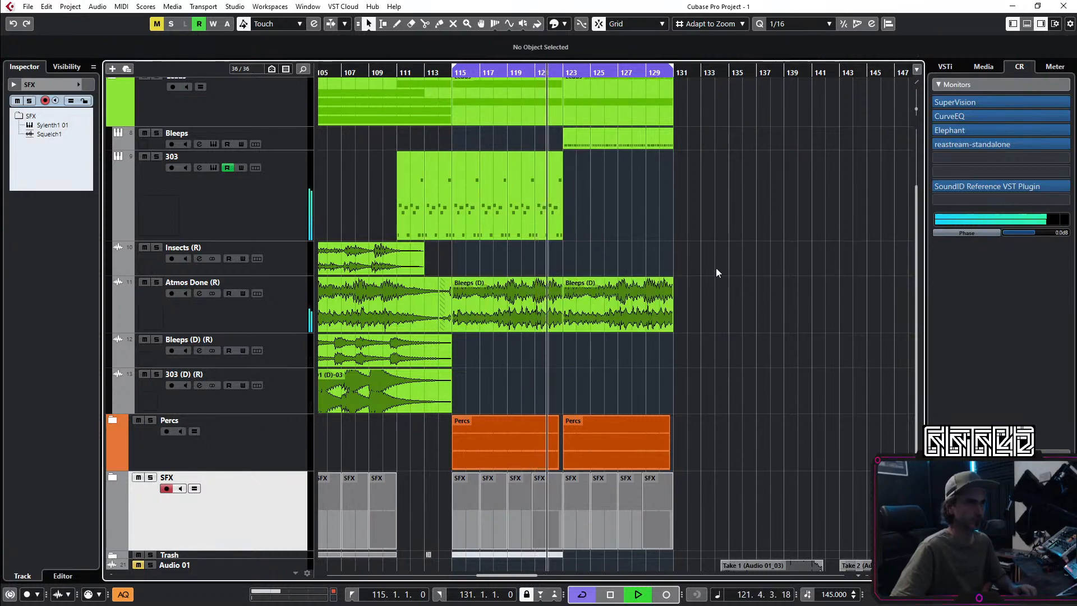
left_click_drag(710, 271, 506, 319)
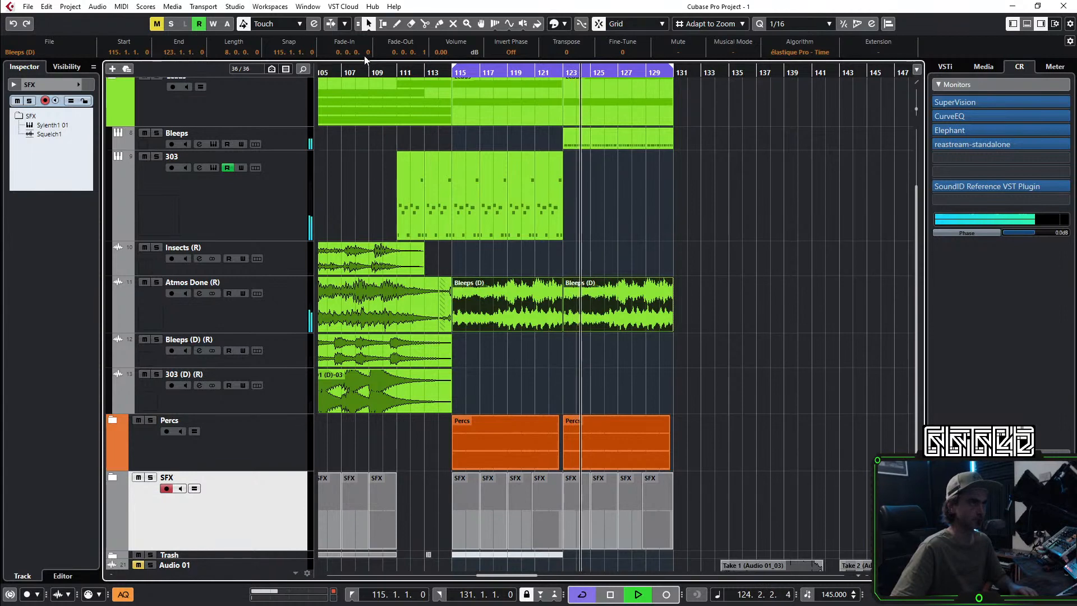
left_click(681, 268)
Step: Raise the Bleeps track's volume to about -3.7 dB and collapse the Leads folder
scroll(681, 270, "up", 2)
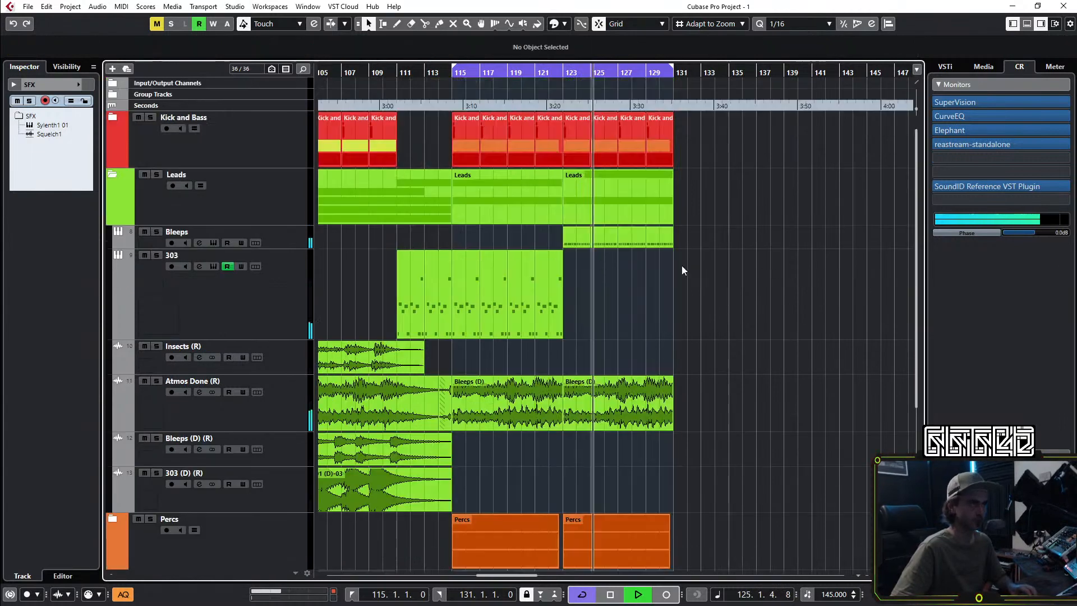
left_click(252, 239)
left_click_drag(70, 136, 72, 137)
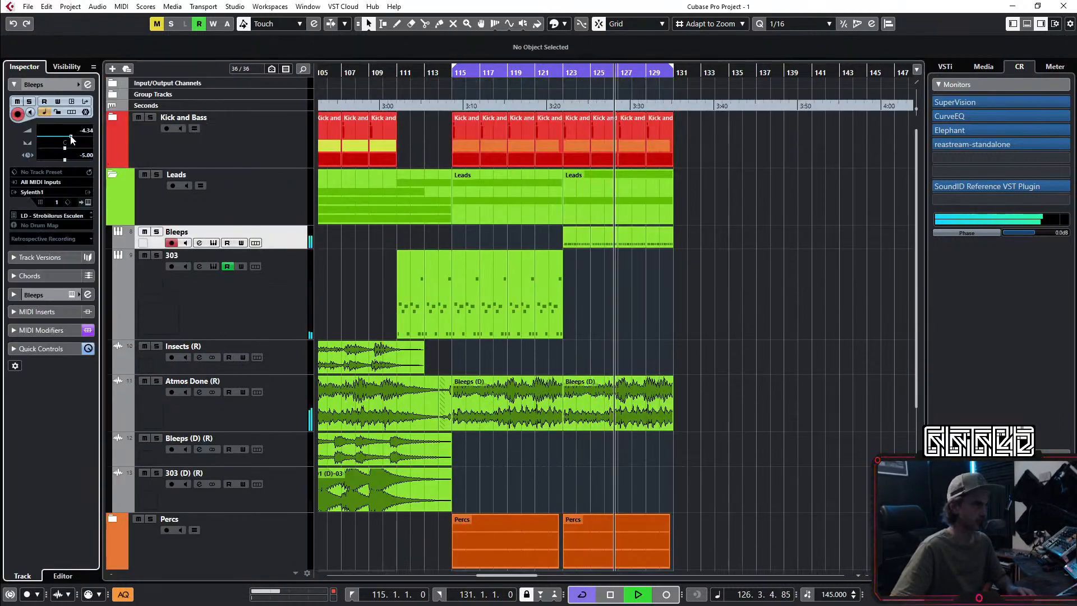
scroll(90, 133, "up", 1)
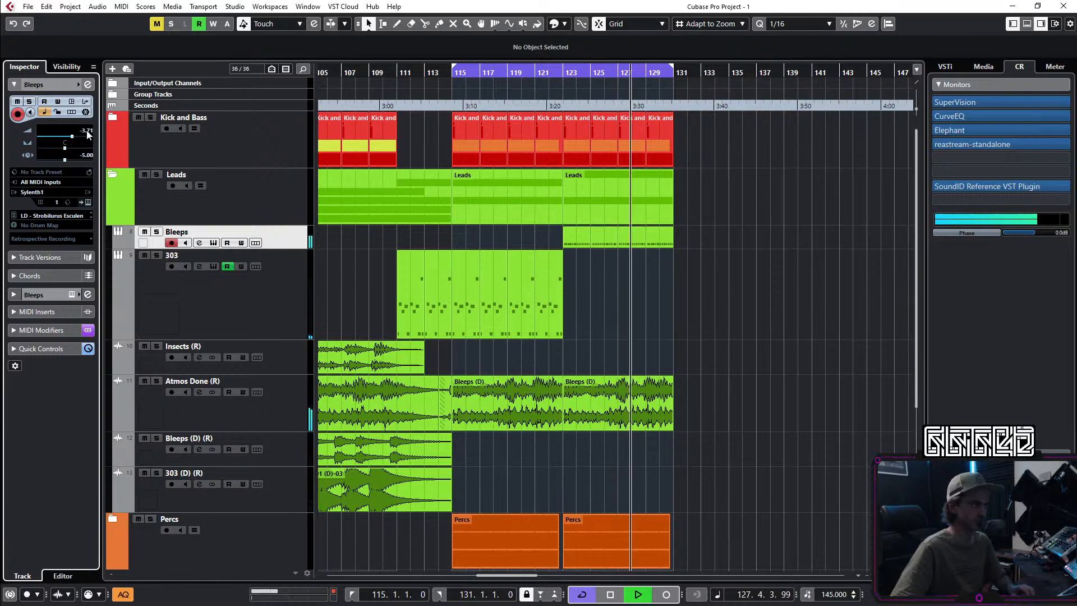
left_click(716, 325)
left_click(116, 174)
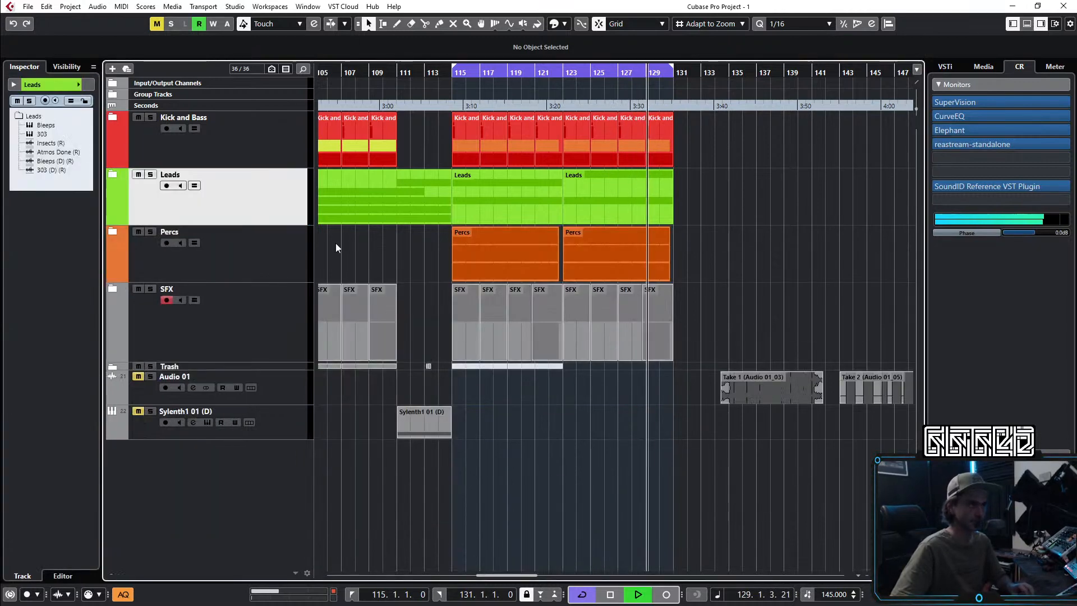
Step: Expand the SFX folder, lower the volume of its SFX audio track, and collapse the folder again
key("h")
key("h")
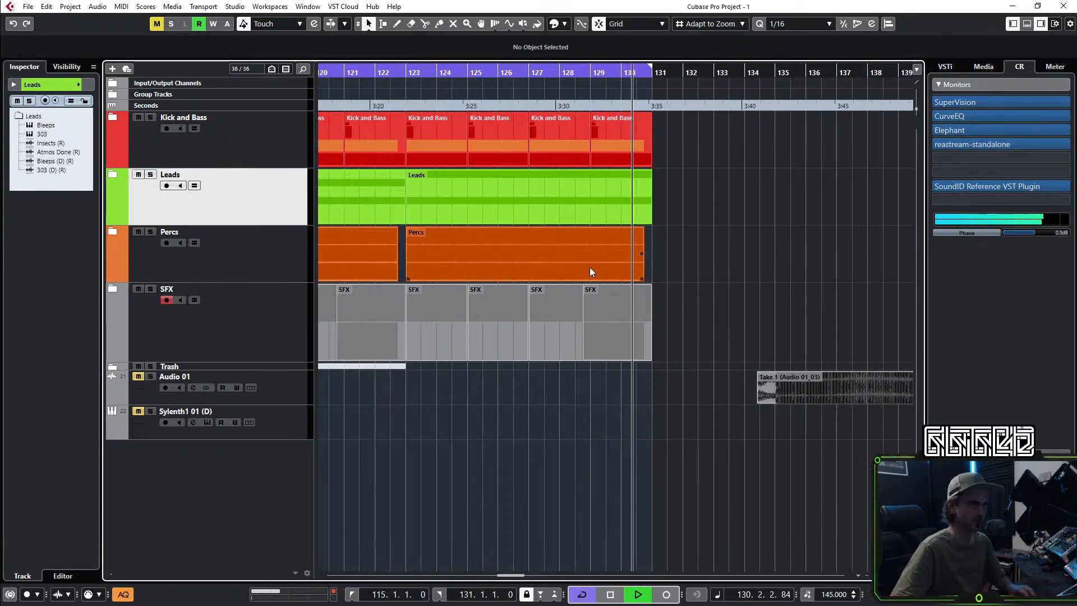
key("g")
key("g")
left_click(113, 288)
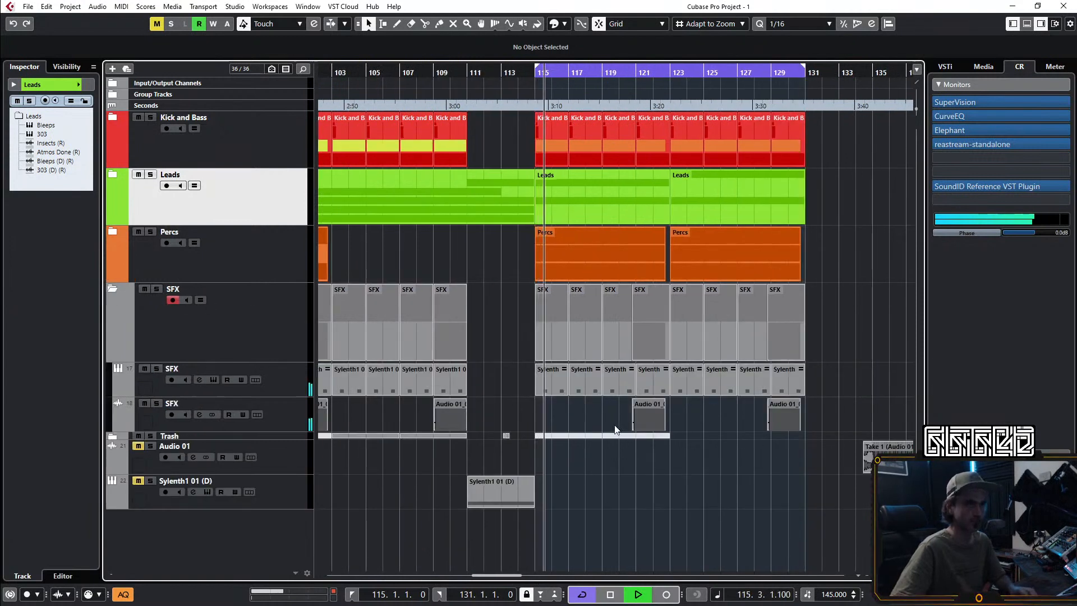
left_click(289, 410)
scroll(84, 135, "down", 2)
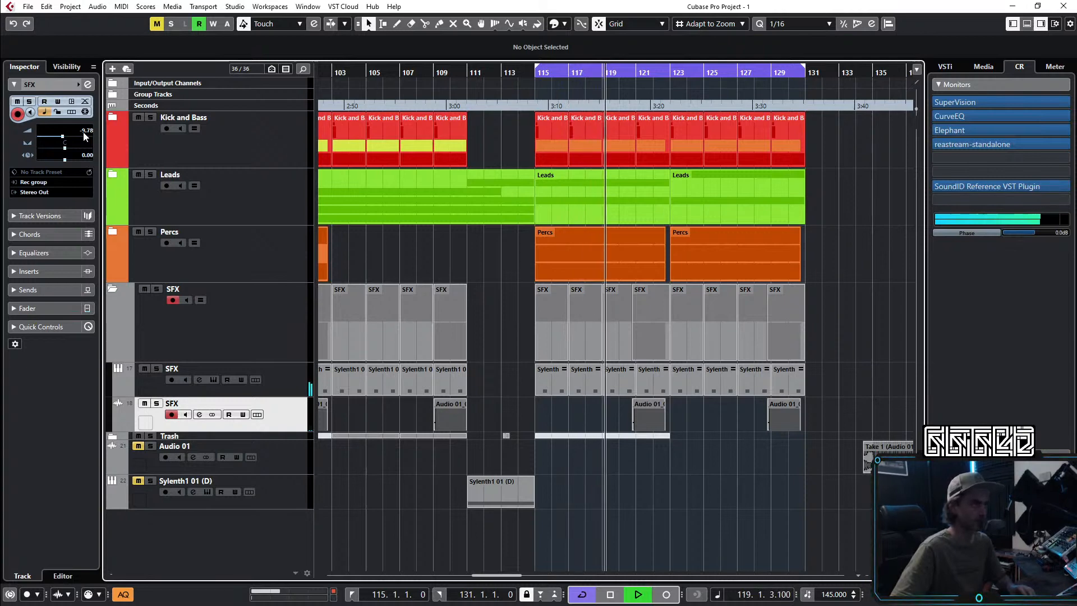
scroll(84, 136, "down", 1)
left_click(114, 289)
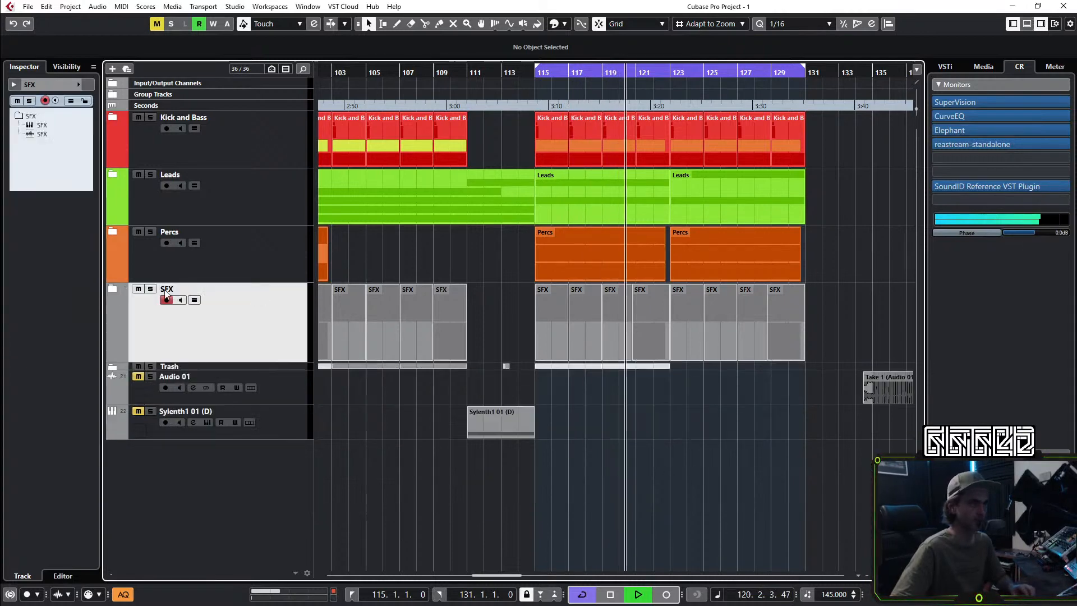
Step: Look over the looped section from bar 115 to 131 while listening to it, and stop playback
scroll(645, 248, "down", 3)
scroll(620, 258, "right", 5)
scroll(612, 247, "left", 3)
scroll(620, 224, "up", 4)
scroll(709, 174, "left", 4)
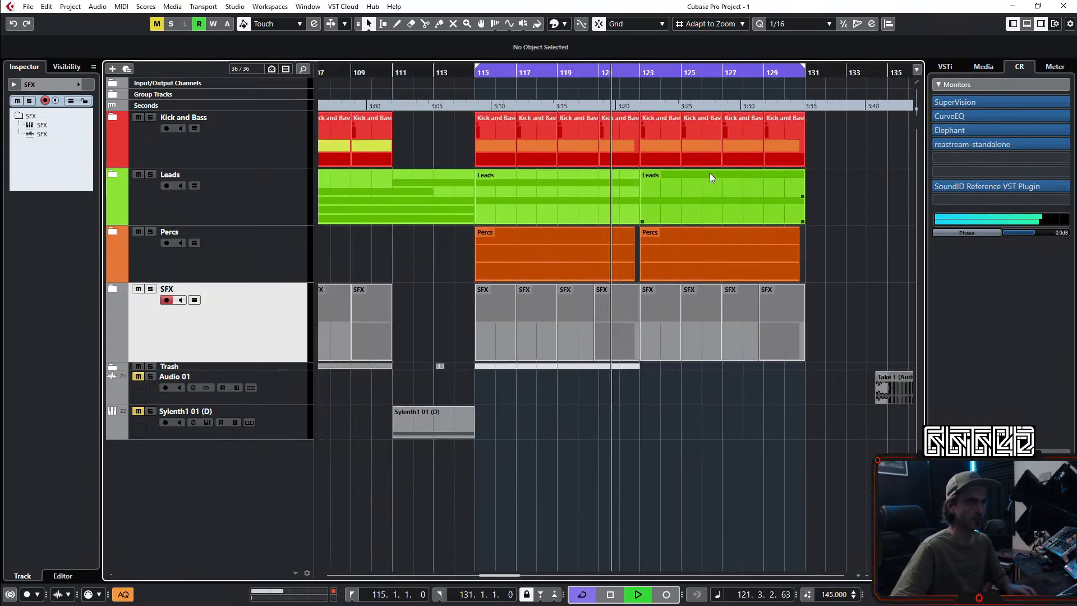
scroll(712, 181, "right", 3)
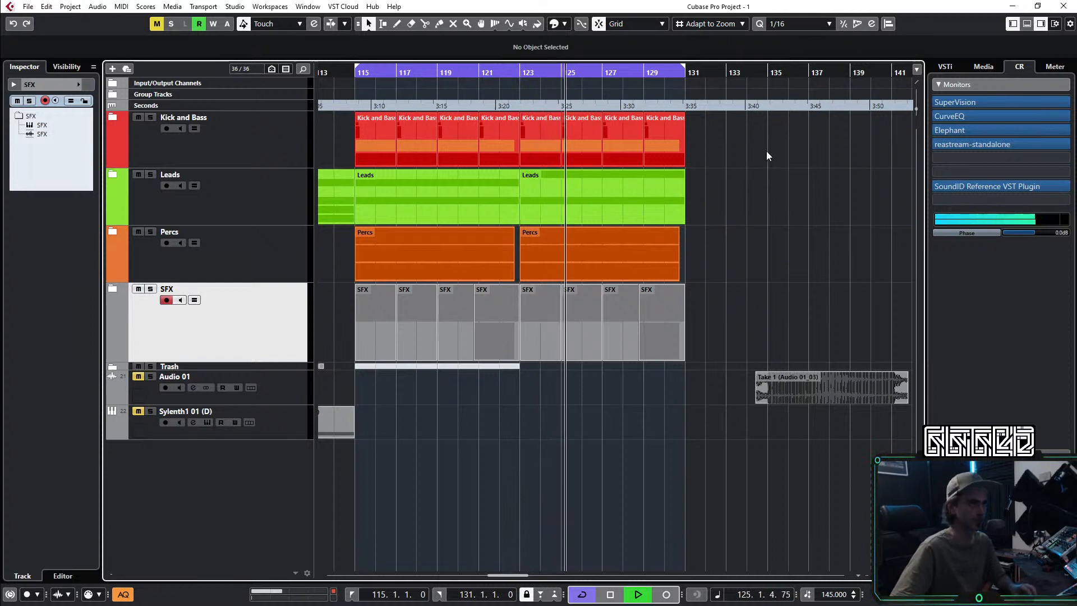
scroll(767, 150, "down", 1)
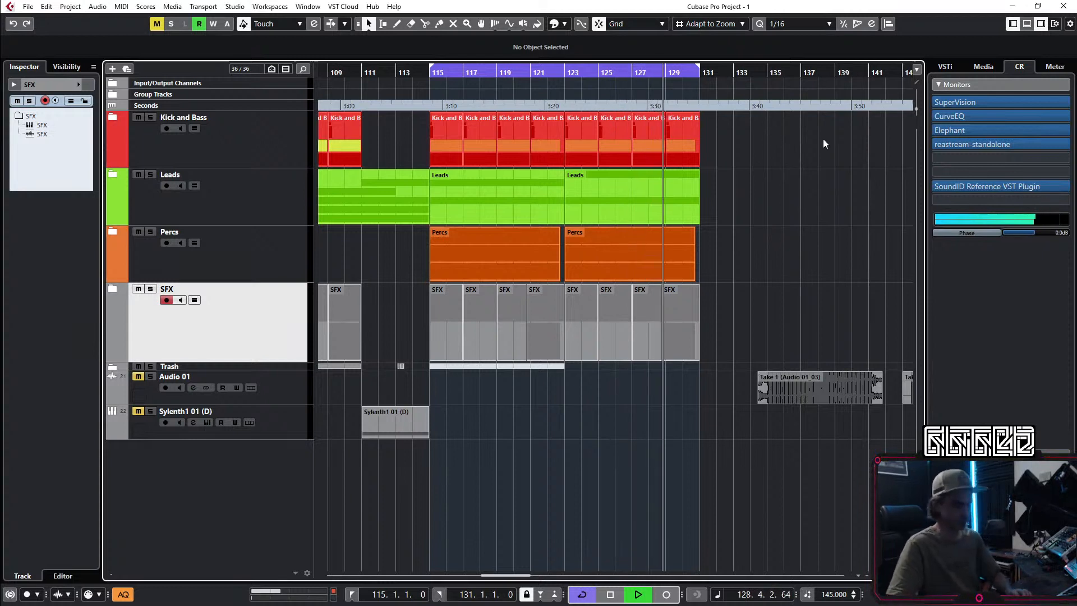
key("space")
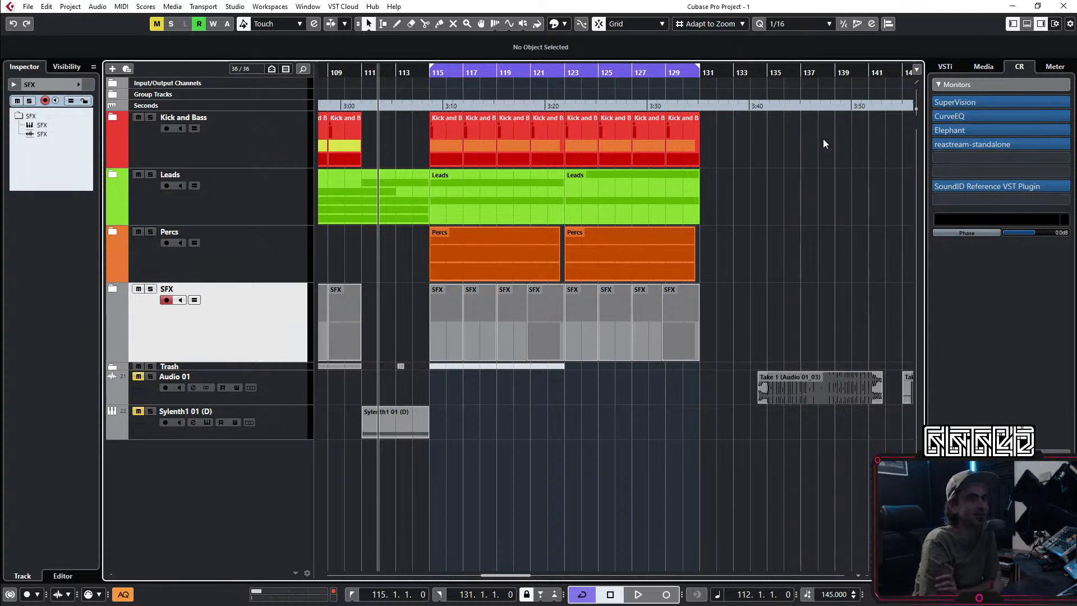
Step: Place the playback position at bar 95 and extend the loop range to start there, covering bars 95–131
scroll(606, 250, "left", 5)
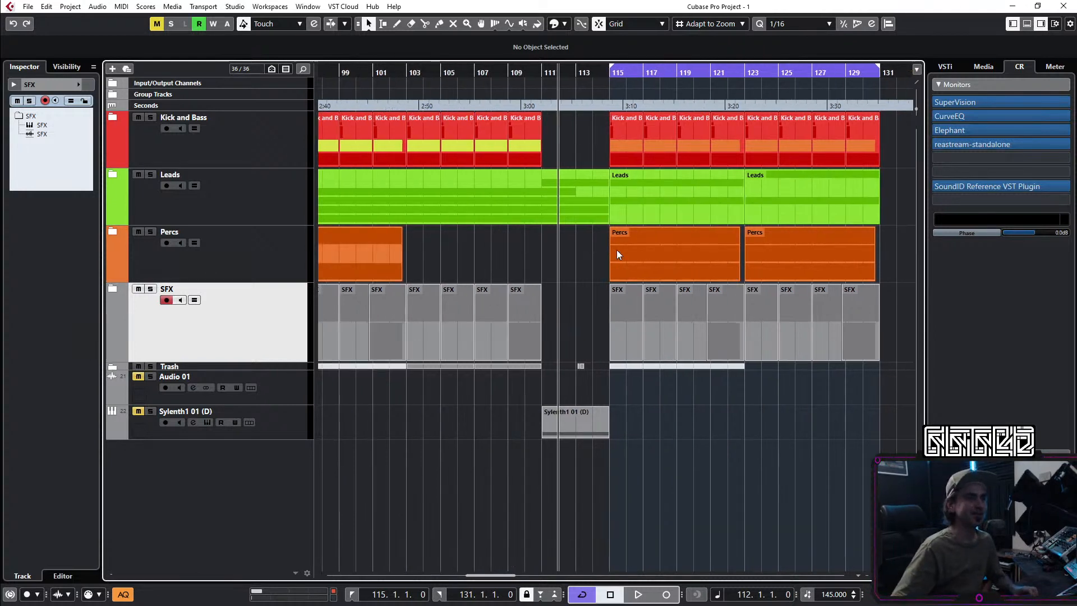
scroll(603, 257, "left", 3)
scroll(610, 261, "down", 1)
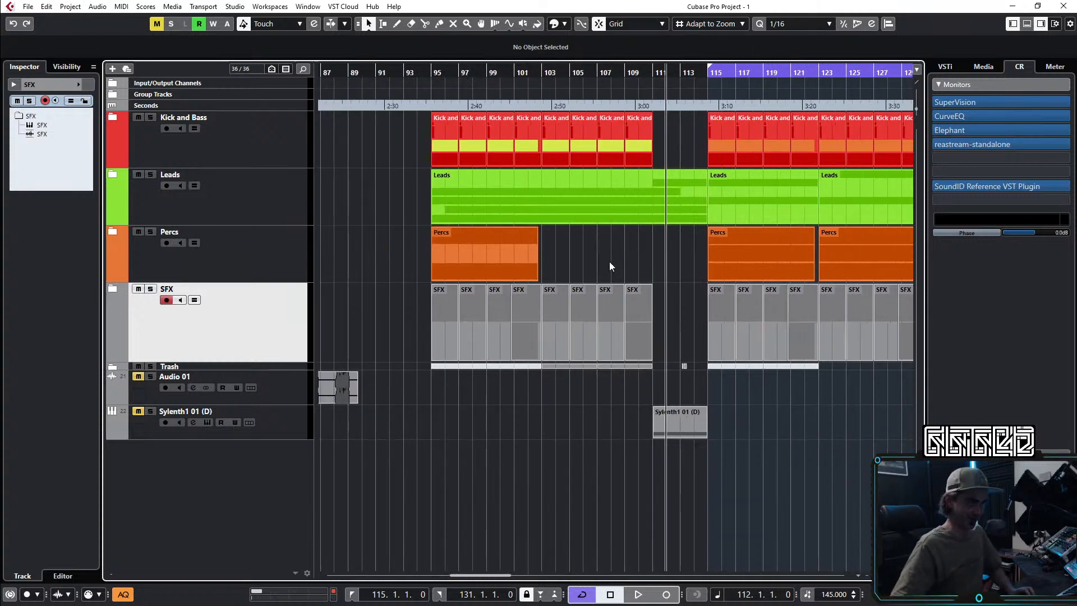
left_click(432, 70)
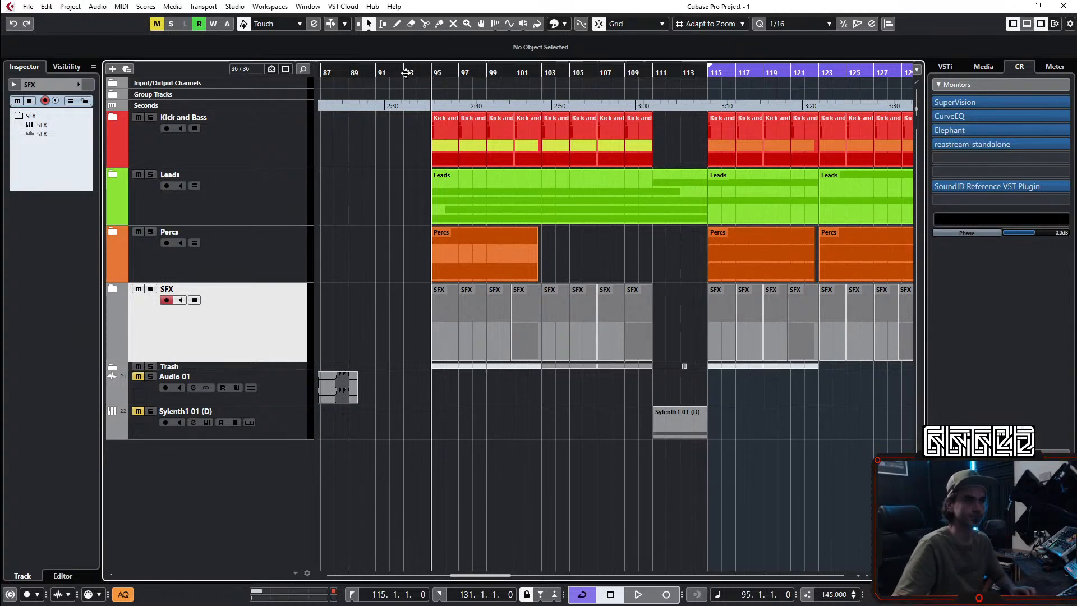
scroll(584, 484, "down", 3)
scroll(585, 489, "right", 1)
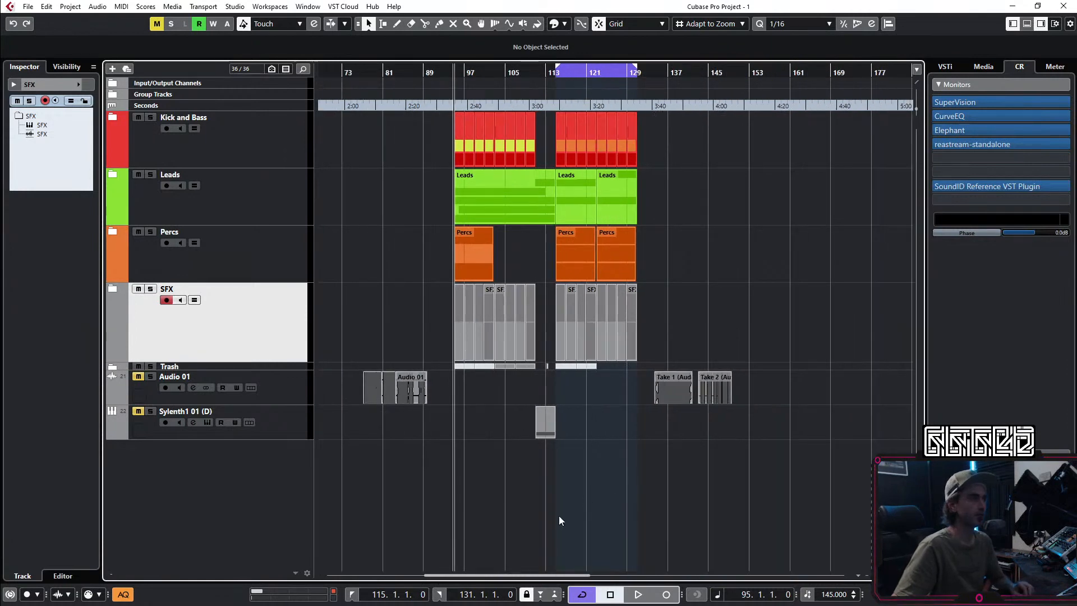
scroll(539, 504, "up", 3)
scroll(538, 503, "left", 1)
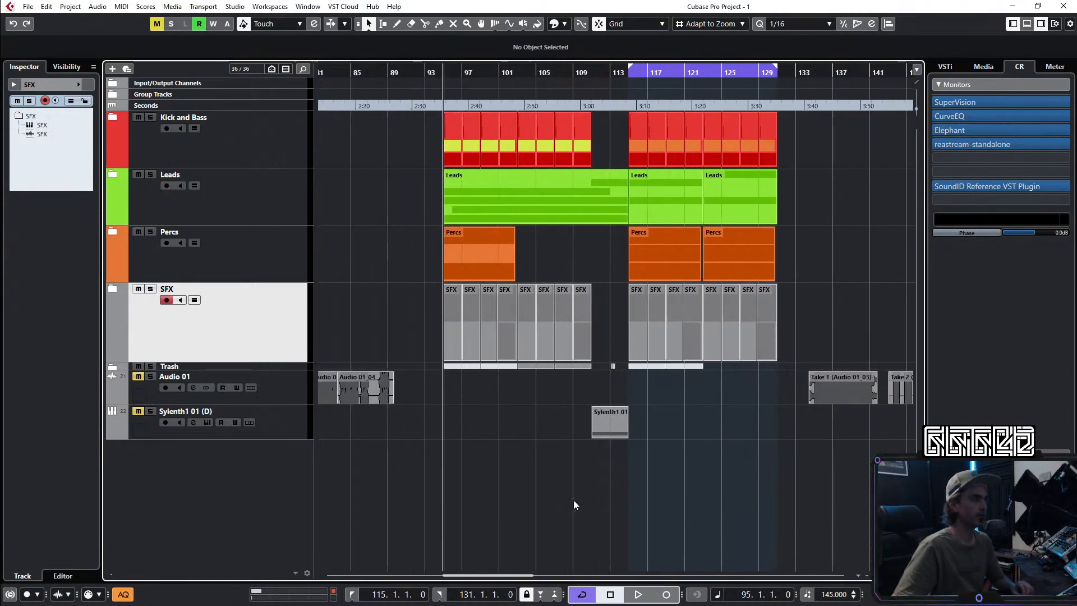
scroll(628, 417, "up", 1)
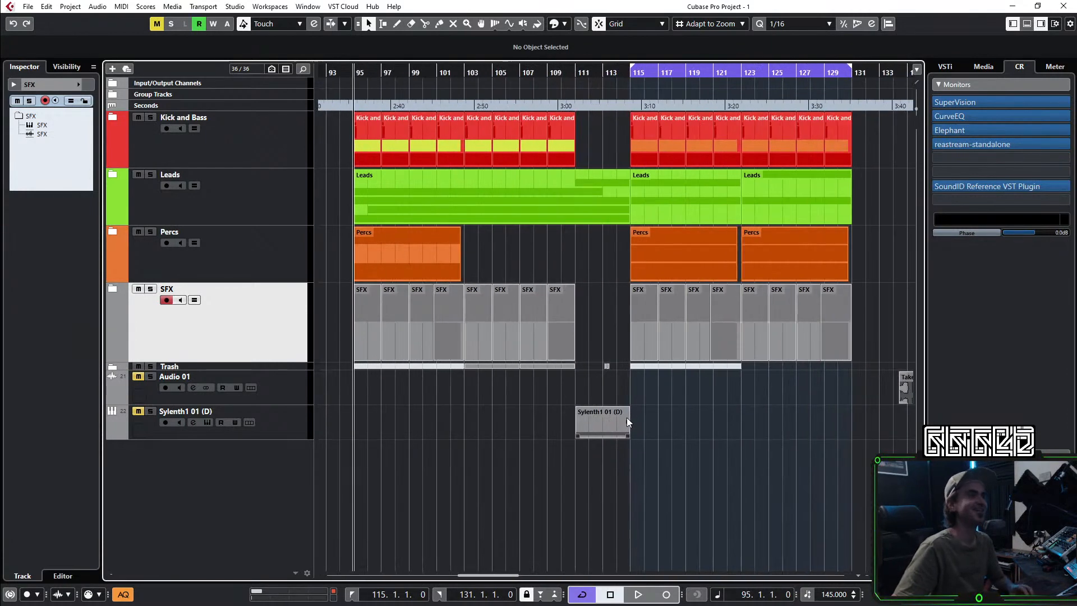
scroll(603, 288, "down", 1)
scroll(576, 222, "up", 2)
scroll(576, 221, "left", 2)
left_click(501, 74)
left_click(505, 72, "ctrl")
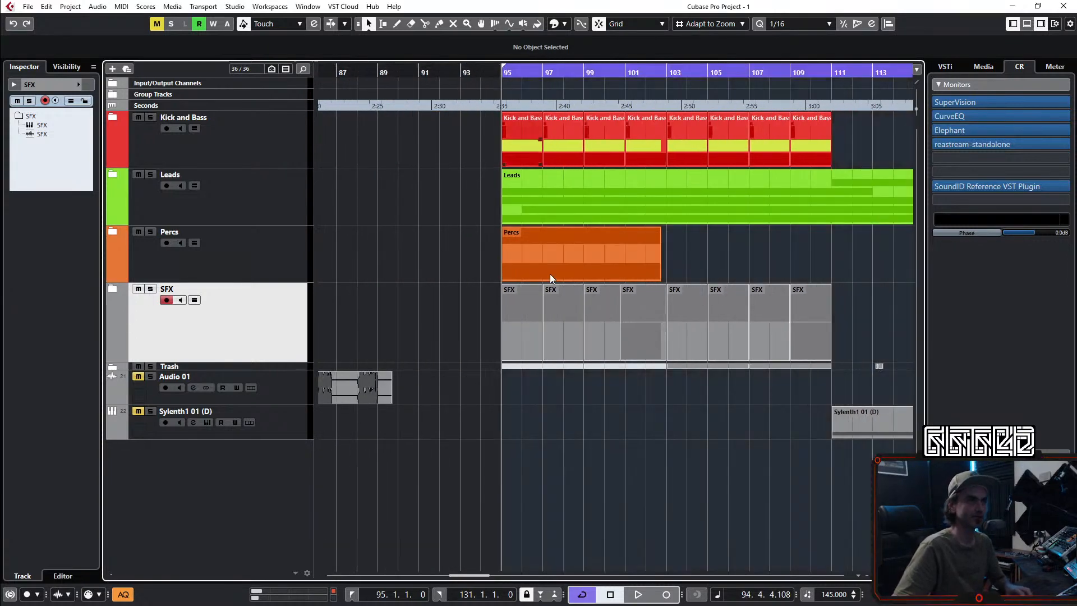
scroll(625, 469, "down", 2)
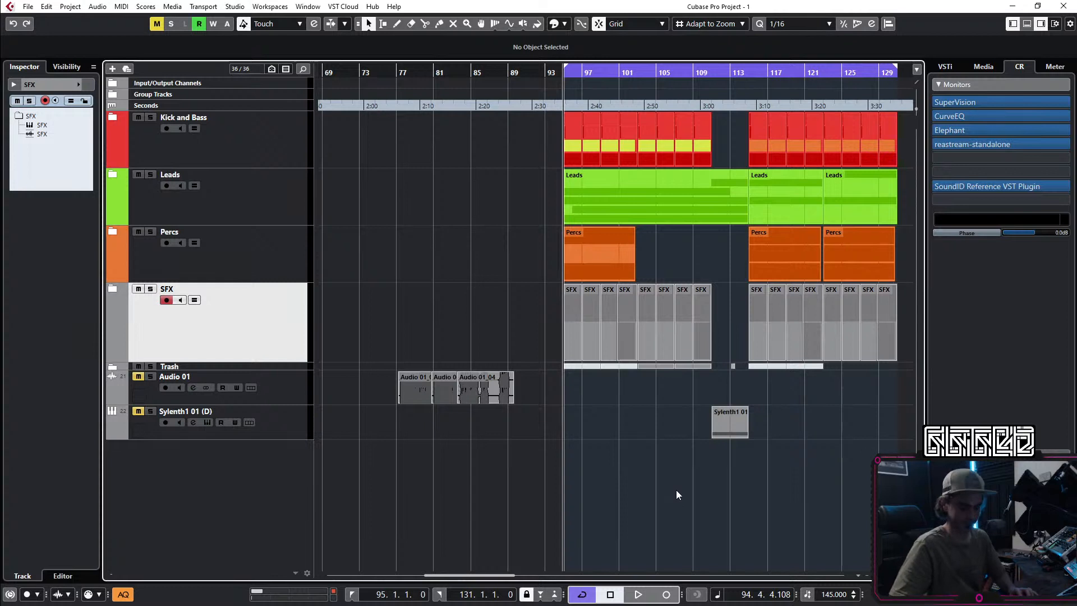
Step: Listen to the arrangement from bar 95, stop, and replay it from the start of the loop
key("space")
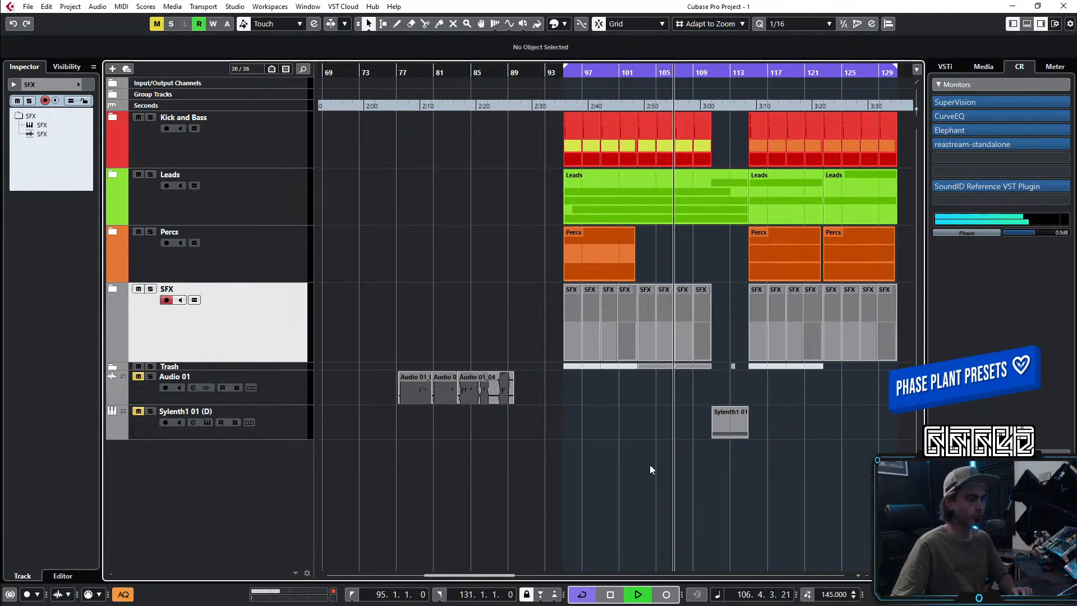
key("space")
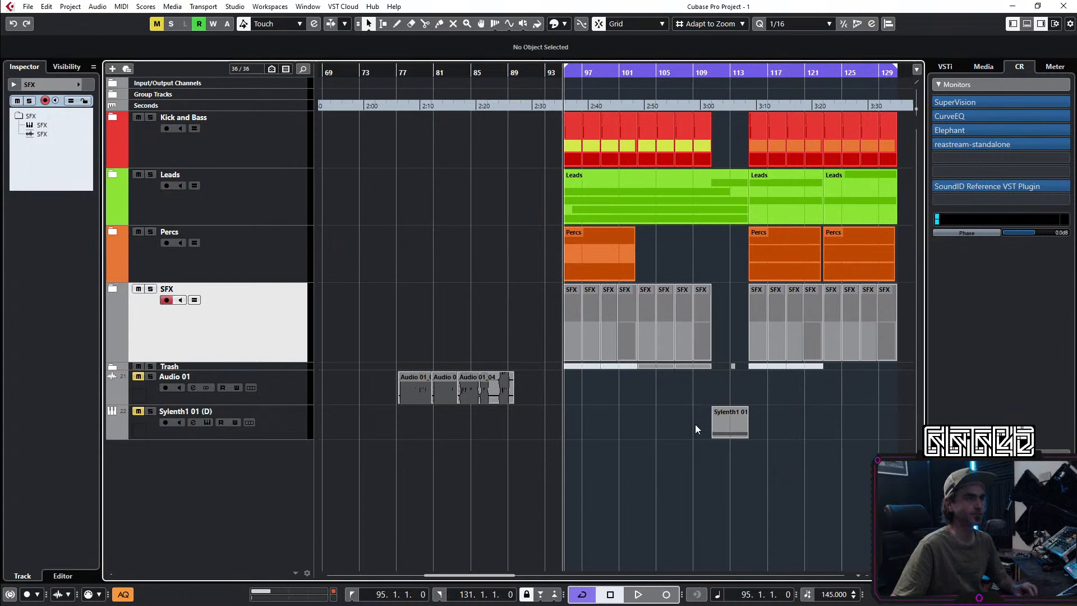
scroll(695, 424, "up", 3)
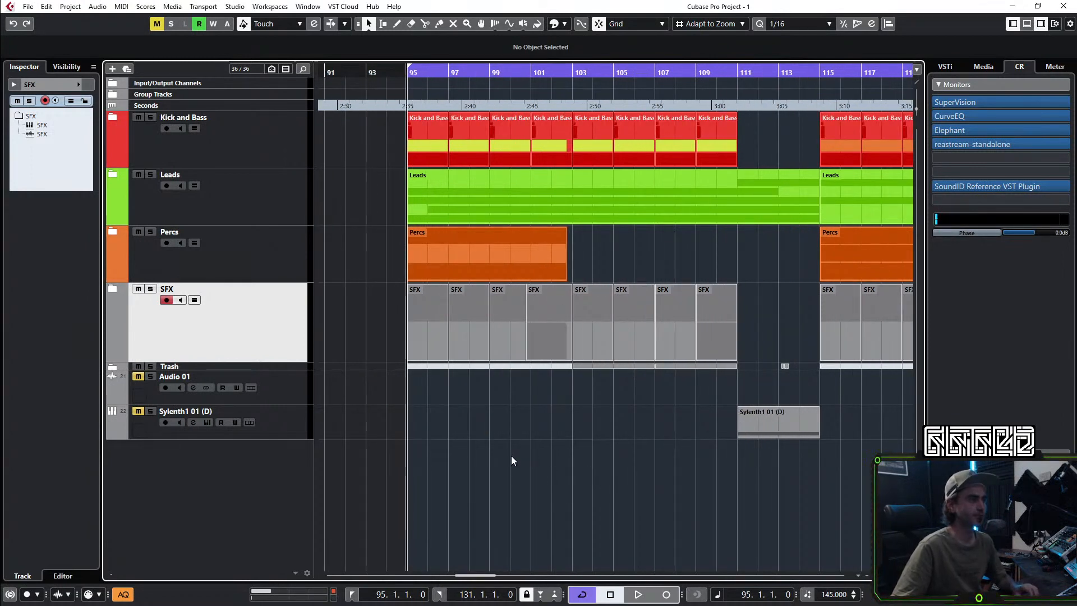
scroll(511, 460, "left", 2)
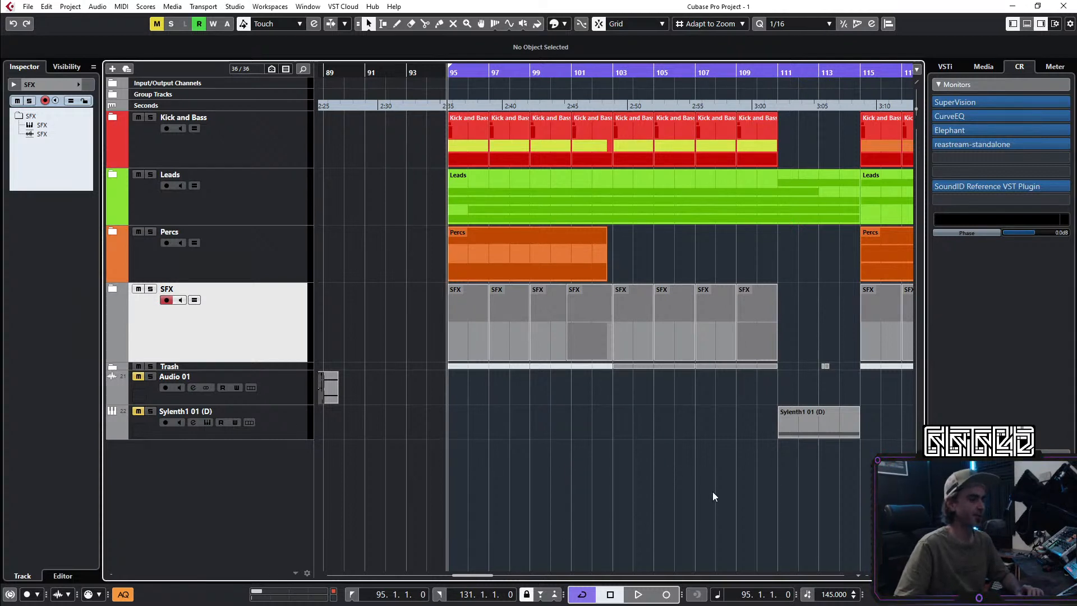
key("space")
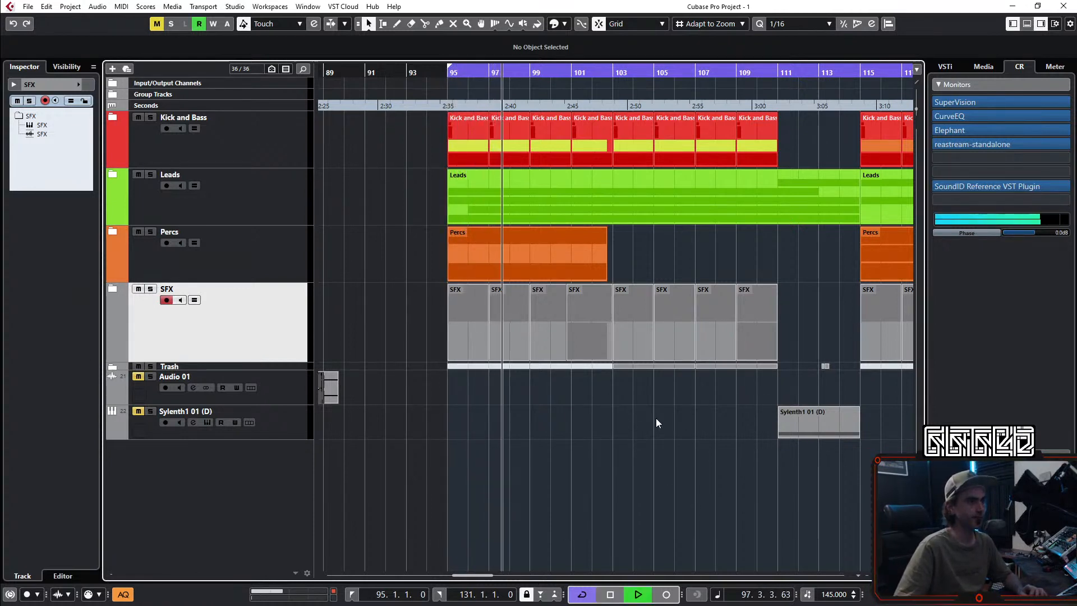
scroll(753, 466, "down", 1)
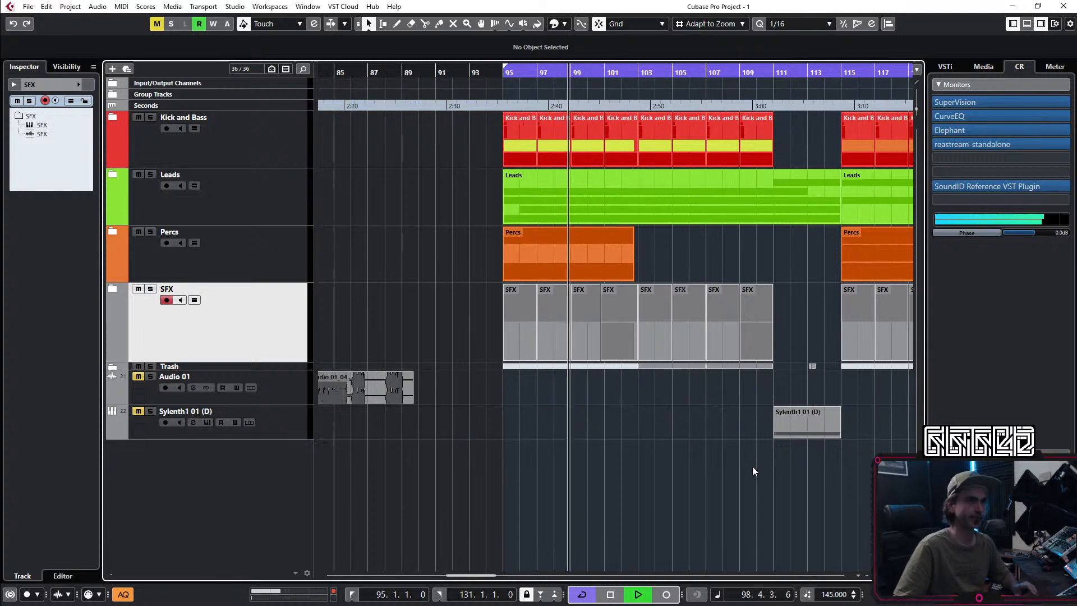
Step: Expand the SFX folder, check its SFX audio track while playing from bar 121, and collapse the folder again
scroll(746, 463, "right", 3)
scroll(763, 446, "right", 2)
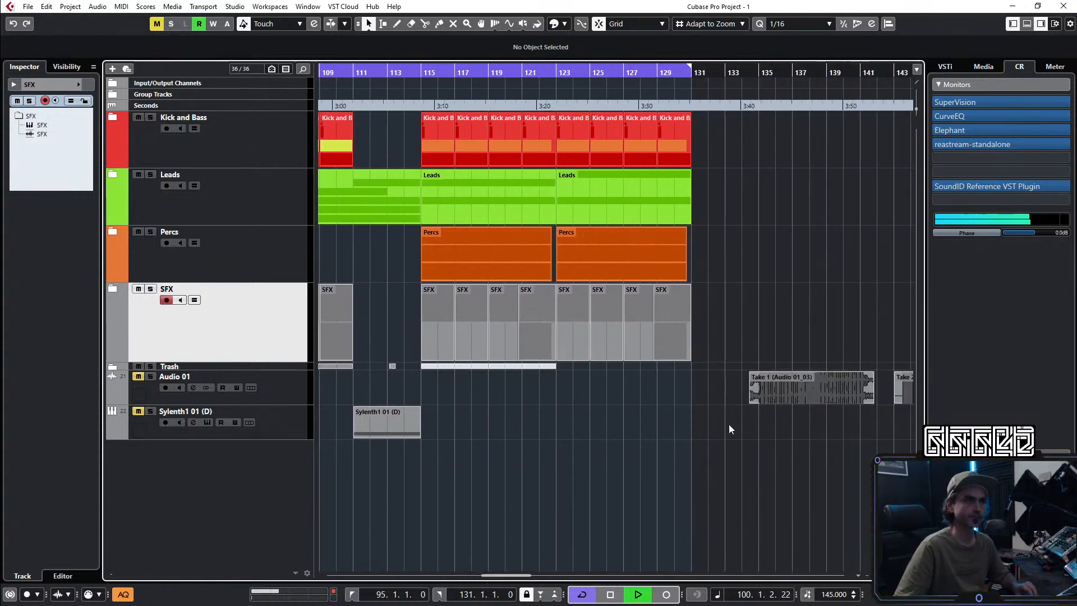
left_click(113, 289)
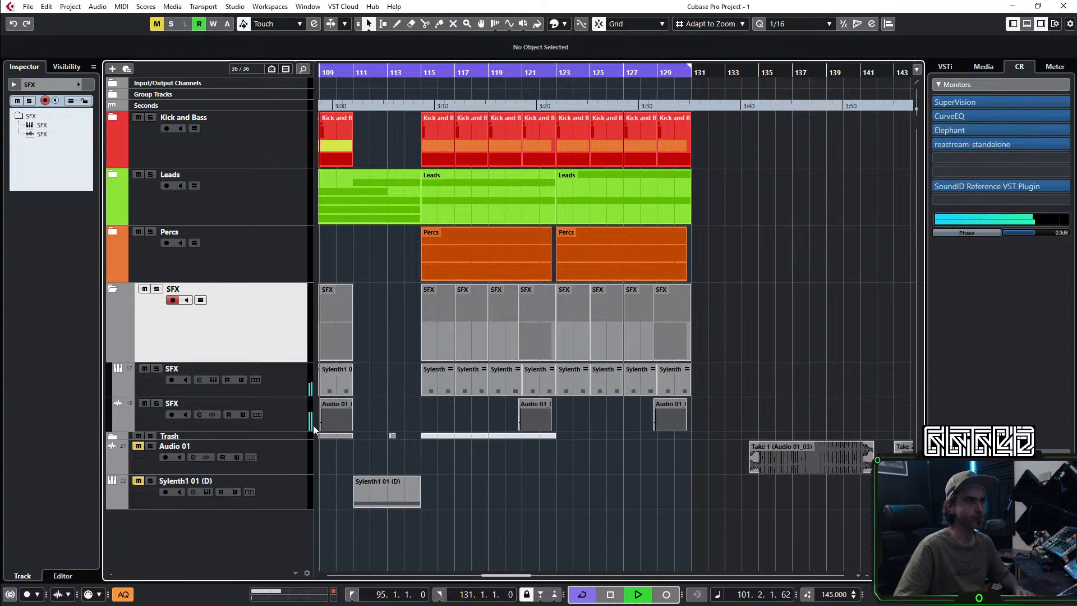
left_click(525, 86)
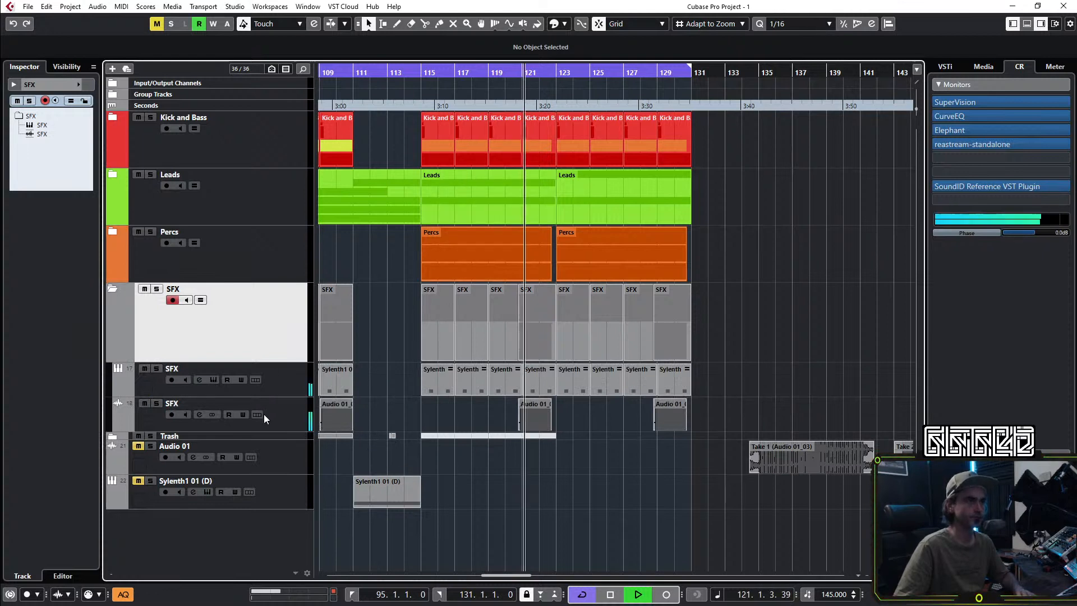
left_click(295, 406)
key("space")
key("space")
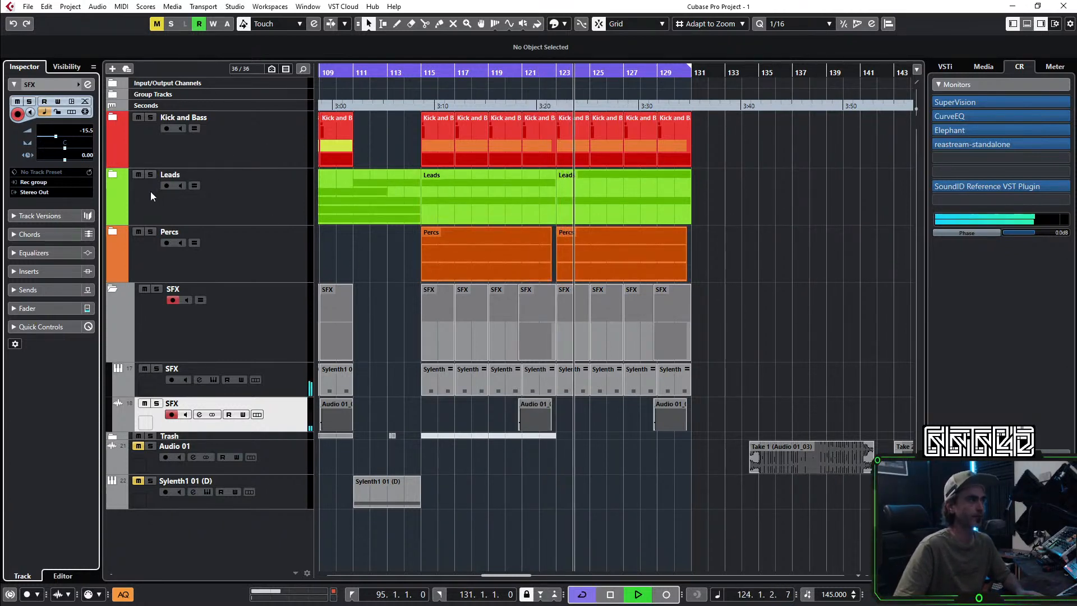
left_click(112, 290)
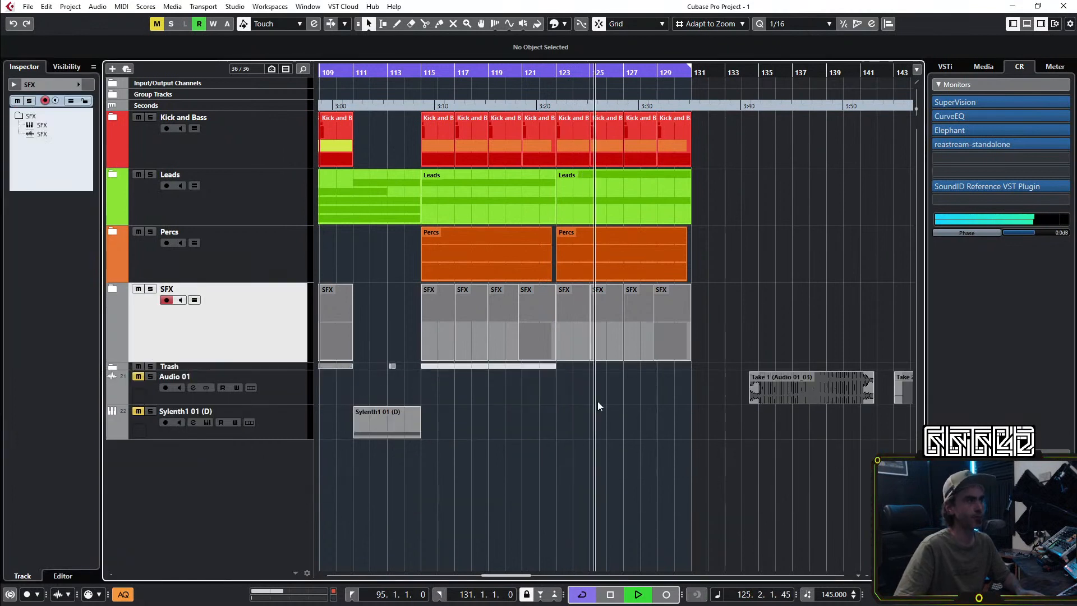
Step: Listen to the arrangement from bar 114, and replay it from bar 102
left_click(411, 72)
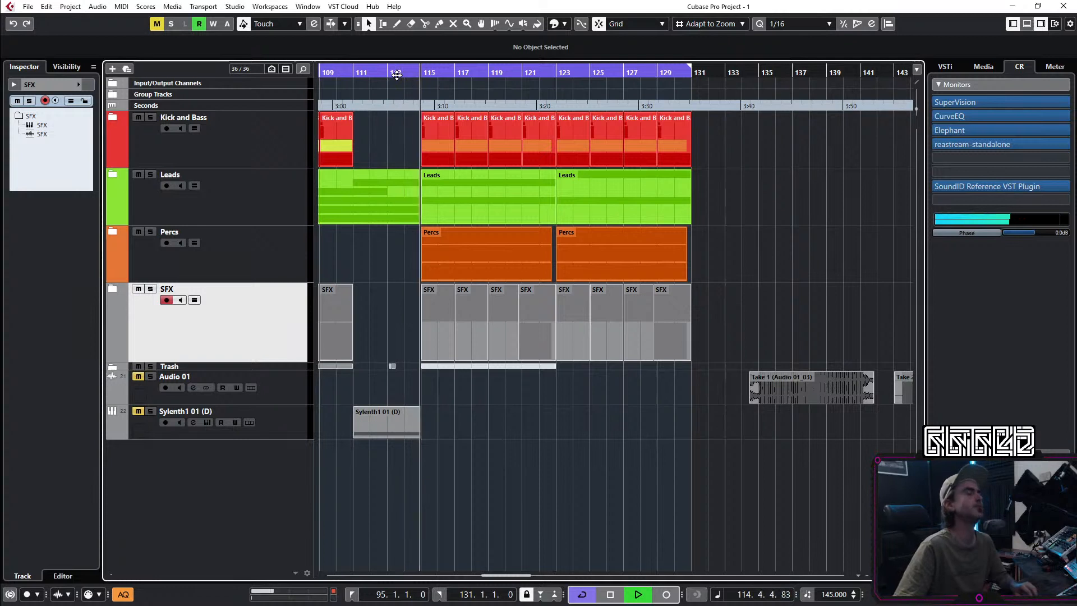
scroll(399, 143, "left", 2)
scroll(400, 145, "left", 4)
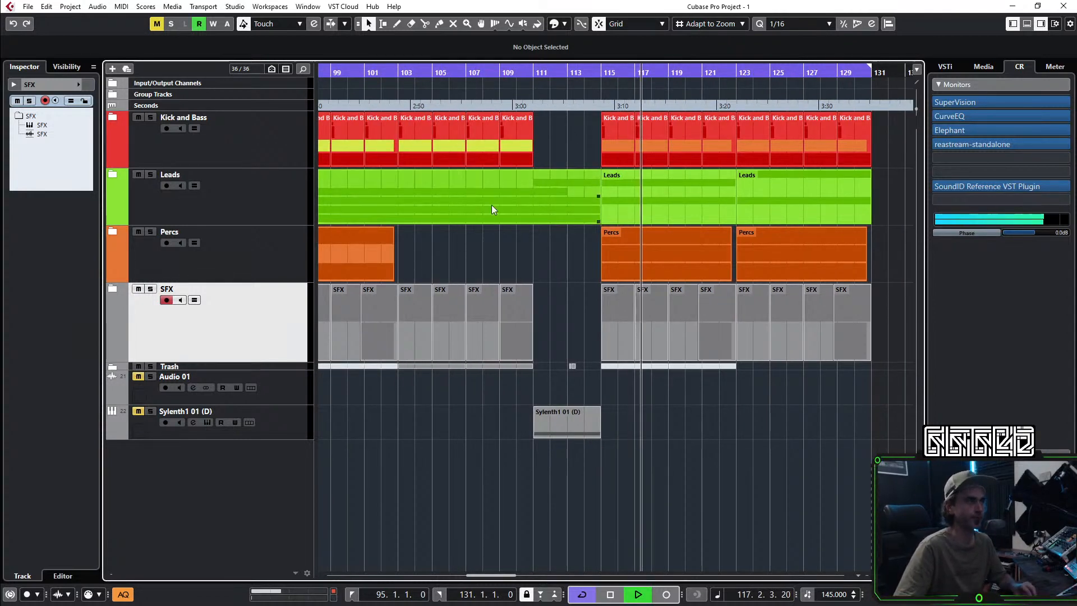
scroll(515, 247, "down", 3)
scroll(504, 250, "up", 3)
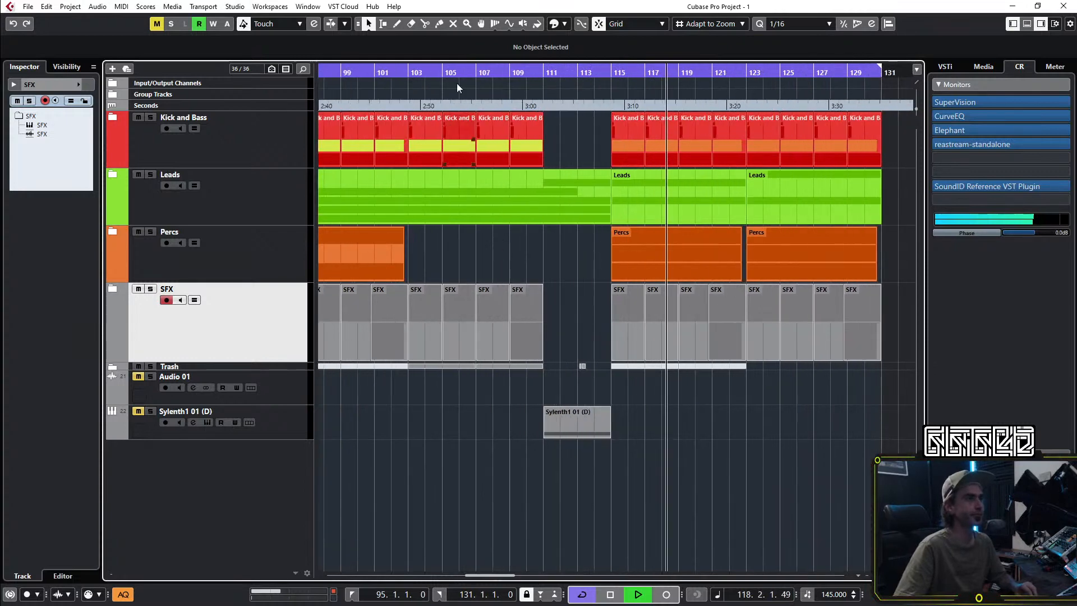
left_click(390, 72)
Step: Expand the Kick and Bass folder, stop playback, and duplicate the Kick track
left_click(112, 117)
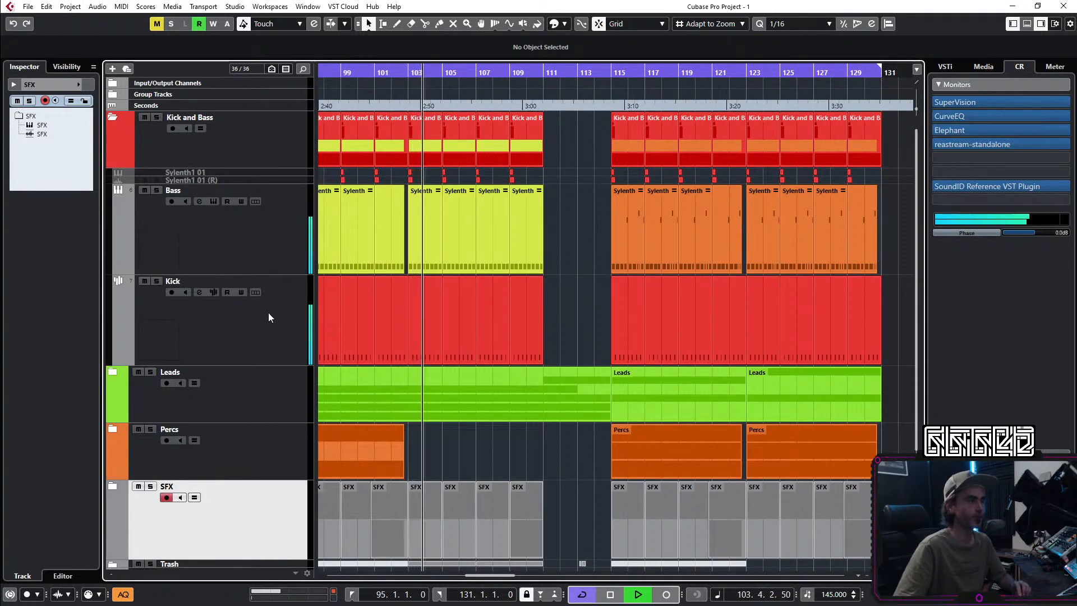
left_click(265, 344)
key("space")
right_click(270, 337)
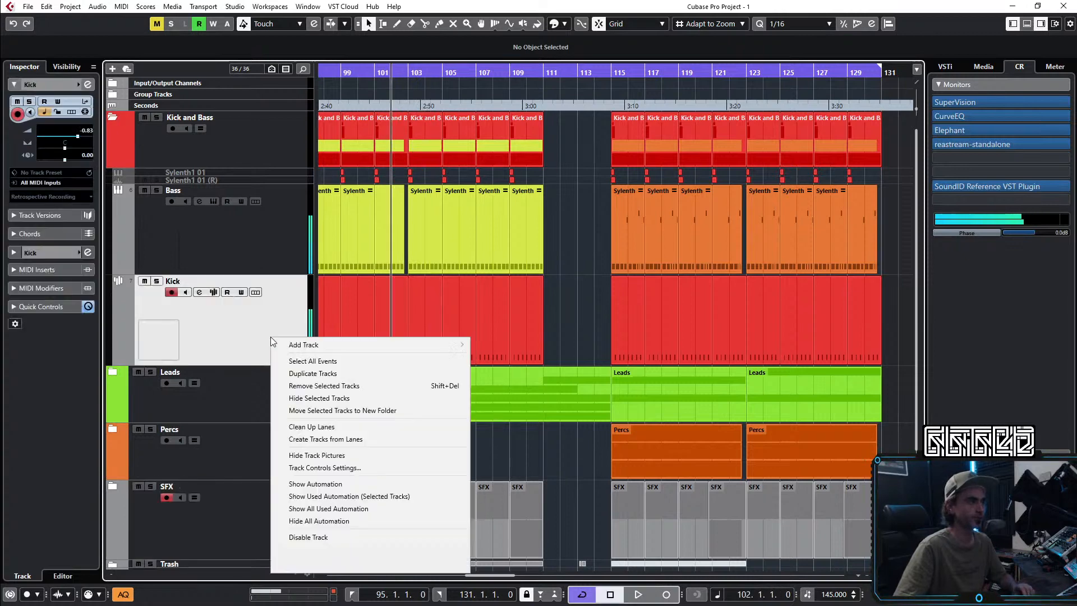
left_click(309, 374)
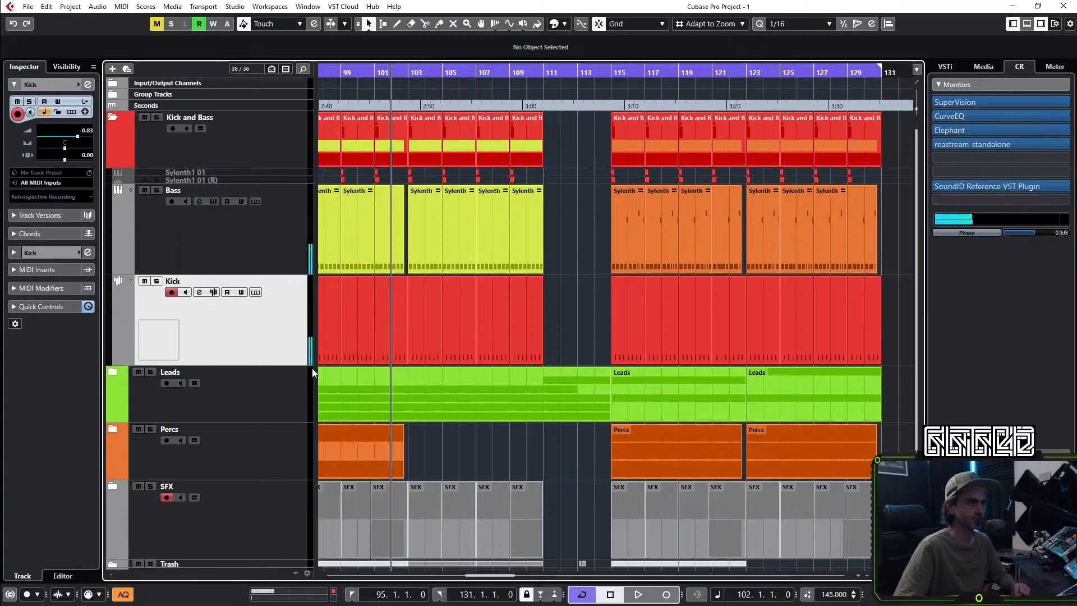
key("ctrl+e")
key("ctrl+e")
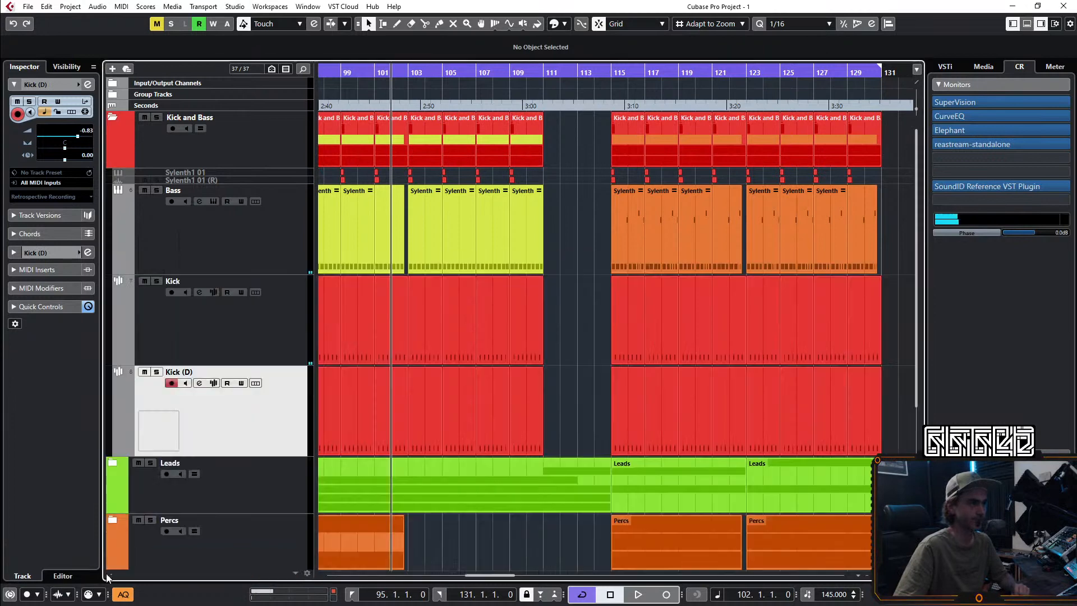
Step: Select all events on the Kick (D) track and delete them
right_click(228, 422)
left_click(292, 211)
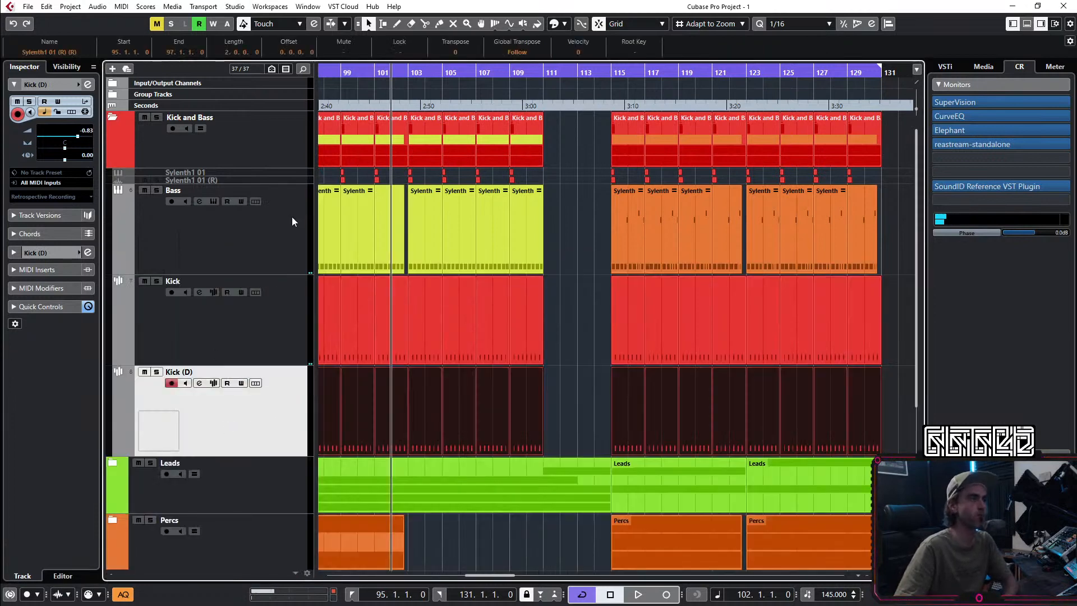
key("Delete")
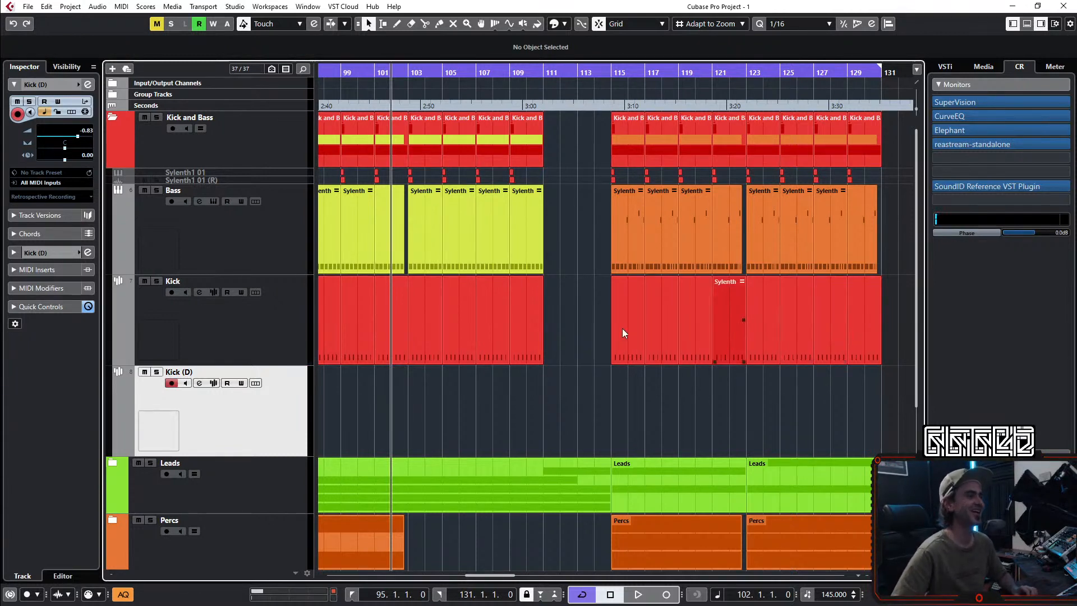
Step: Copy a Kick event onto the Kick (D) track at bar 111 and trim it to one beat
scroll(591, 459, "up", 4)
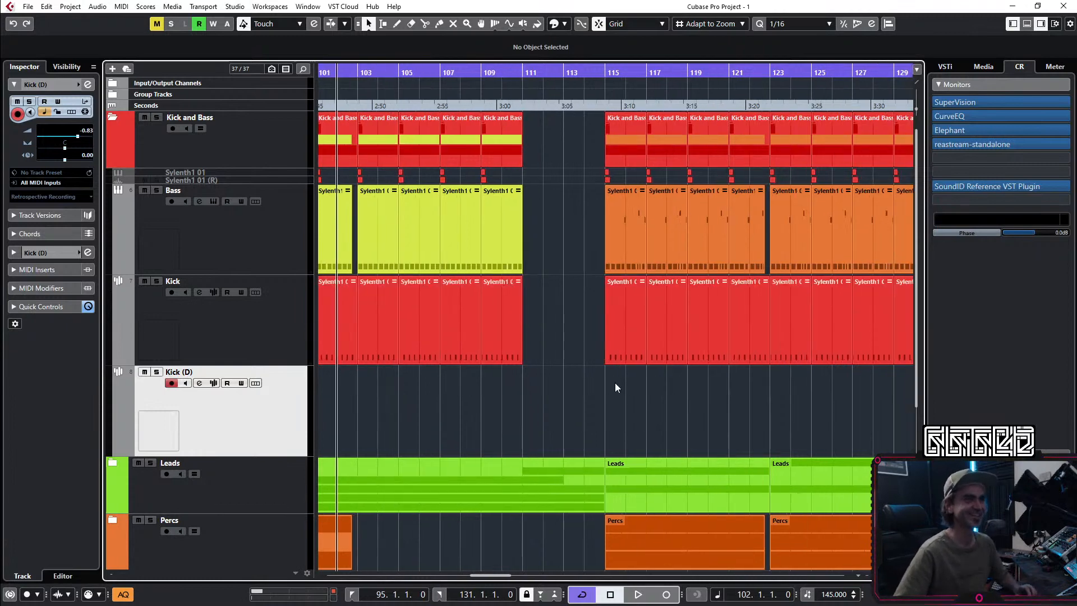
left_click_drag(386, 325, 510, 413)
left_click_drag(563, 456, 476, 458)
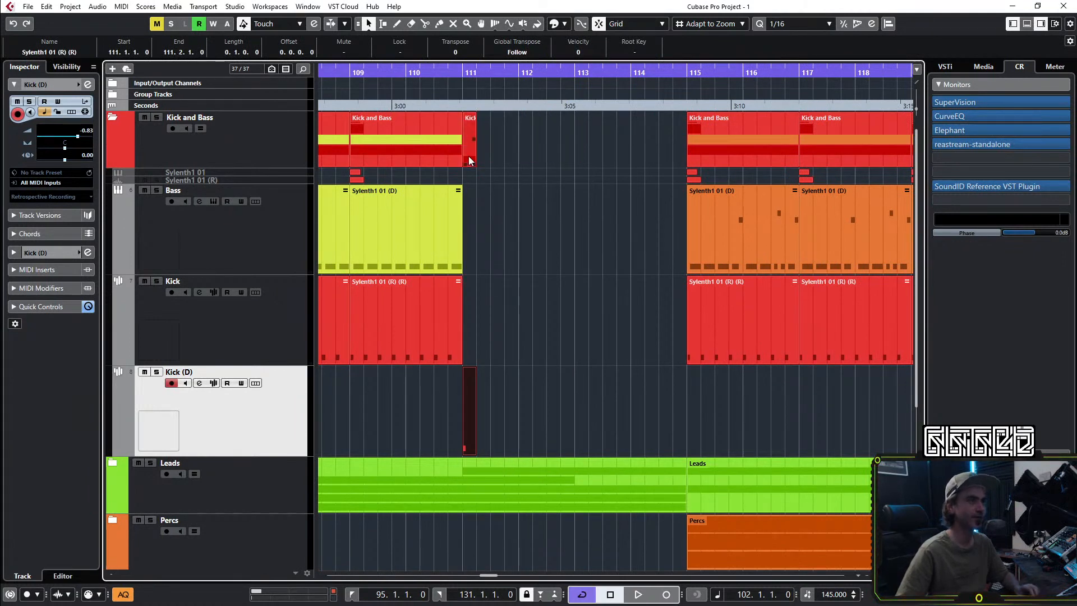
Step: Set the loop range to bars 111–113 and deselect the trimmed kick event
left_click(462, 79, "ctrl")
left_click(569, 78, "alt")
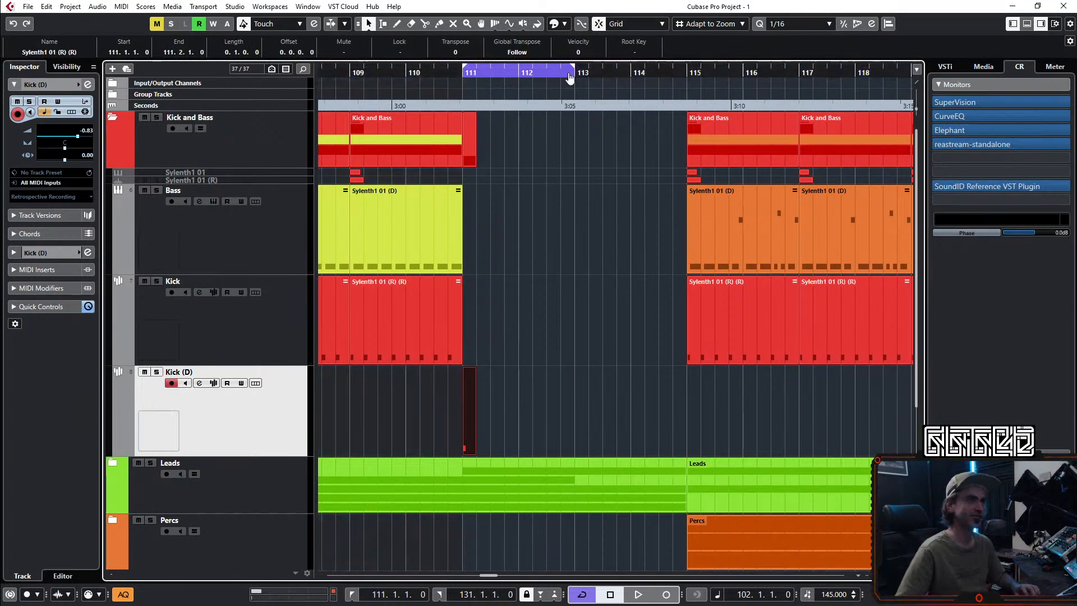
left_click(331, 380)
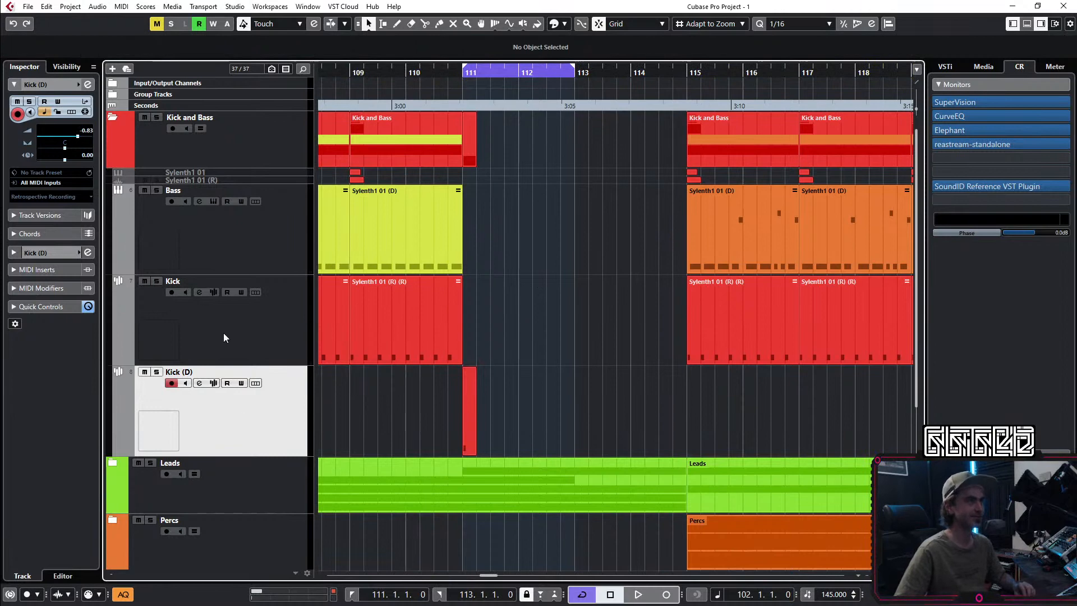
Step: Move the Kick (D) track out above the Kick and Bass folder, collapse that folder, and place the playback position at bar 111
left_click_drag(230, 414, 132, 136)
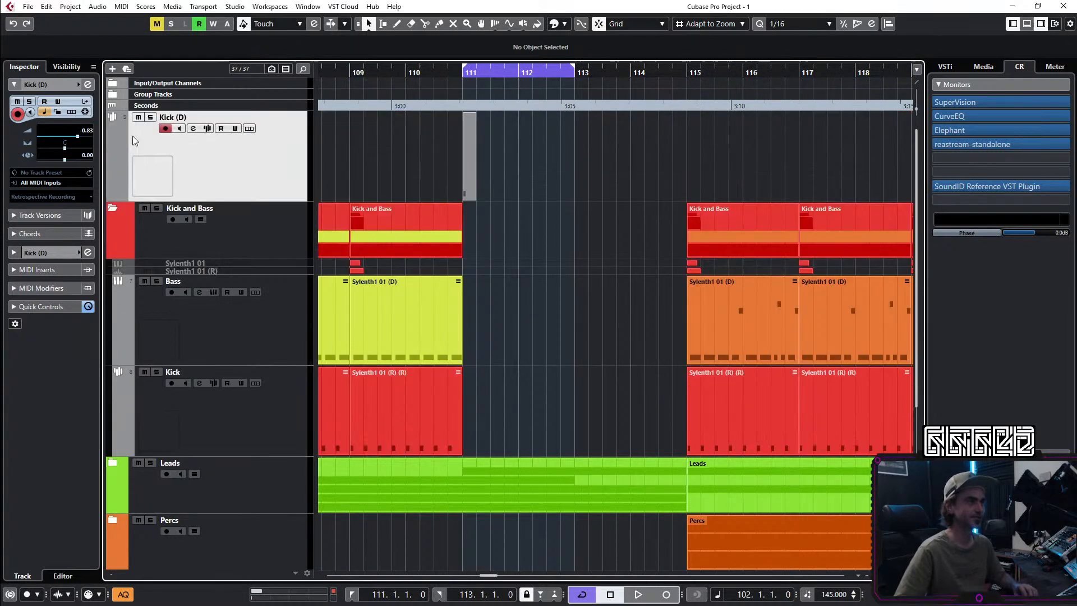
left_click(119, 211)
left_click_drag(451, 76, 463, 77)
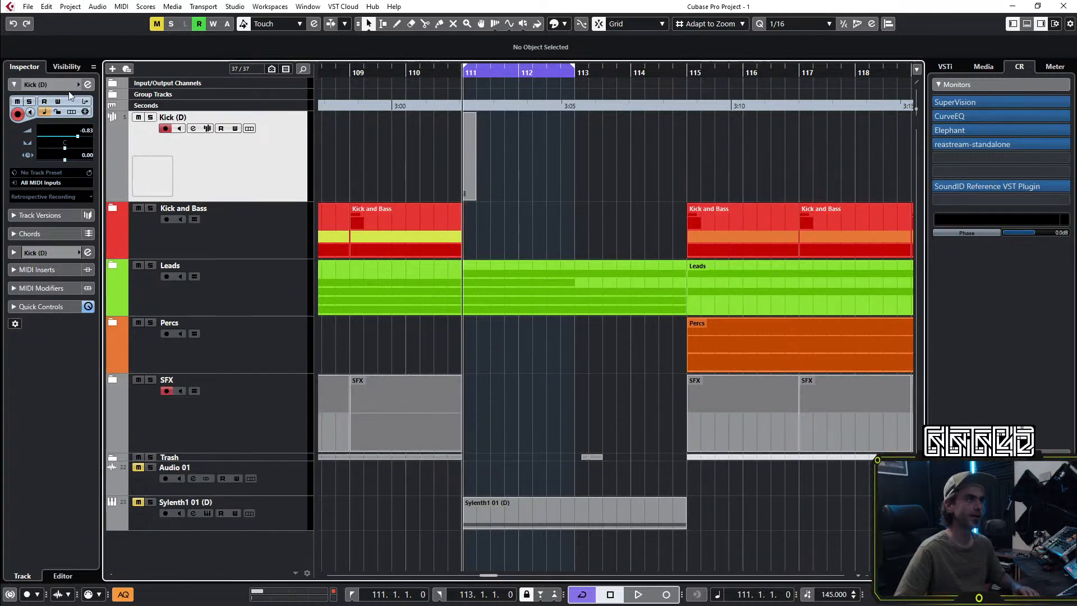
Step: Rename the Kick (D) track as Kick Snare
double_click(211, 117)
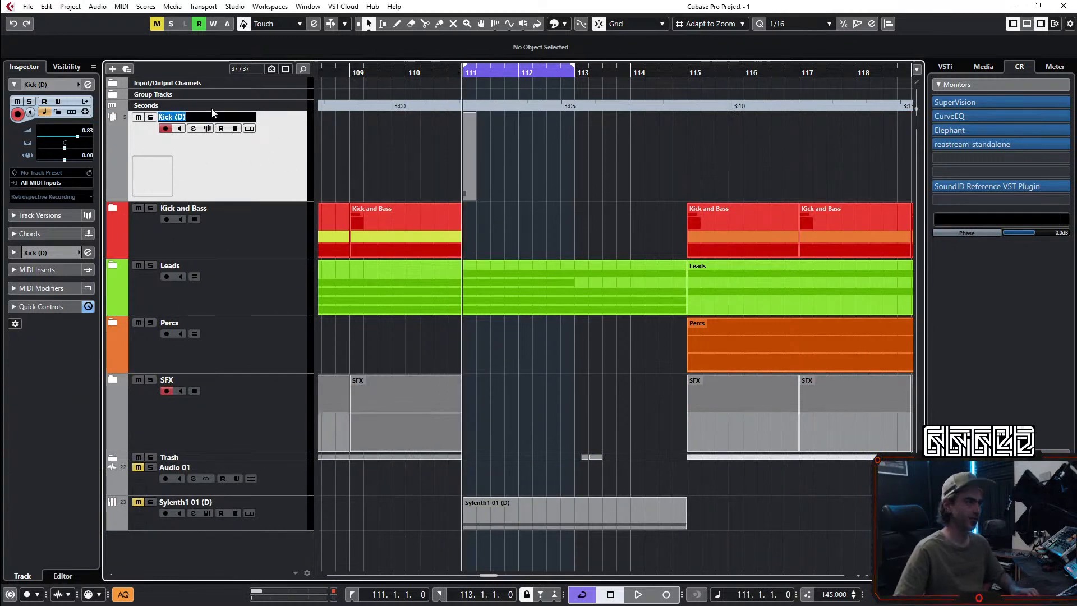
type("Kick s")
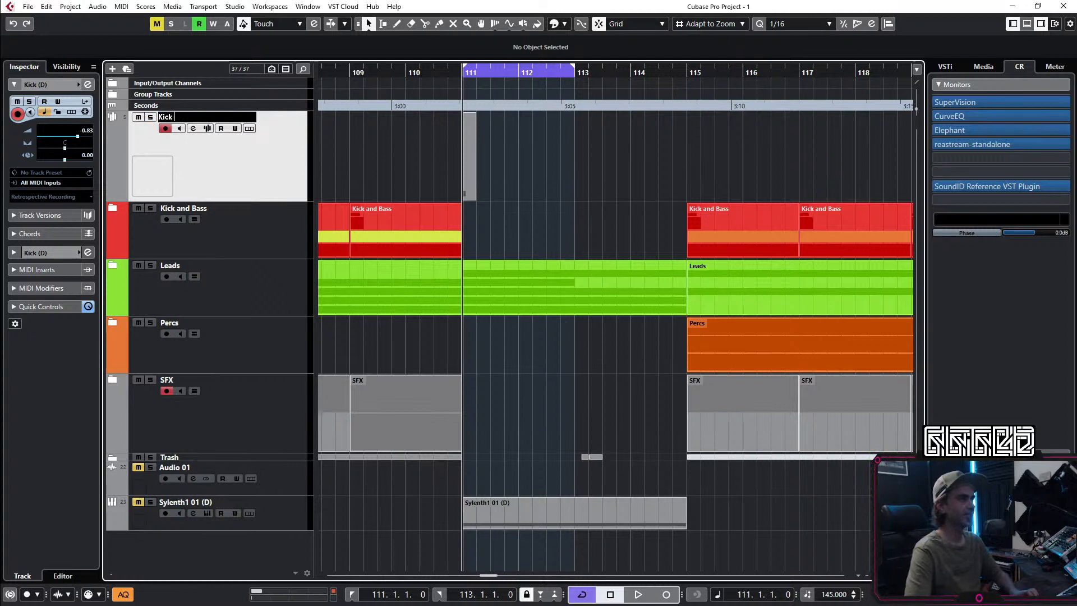
key("Return")
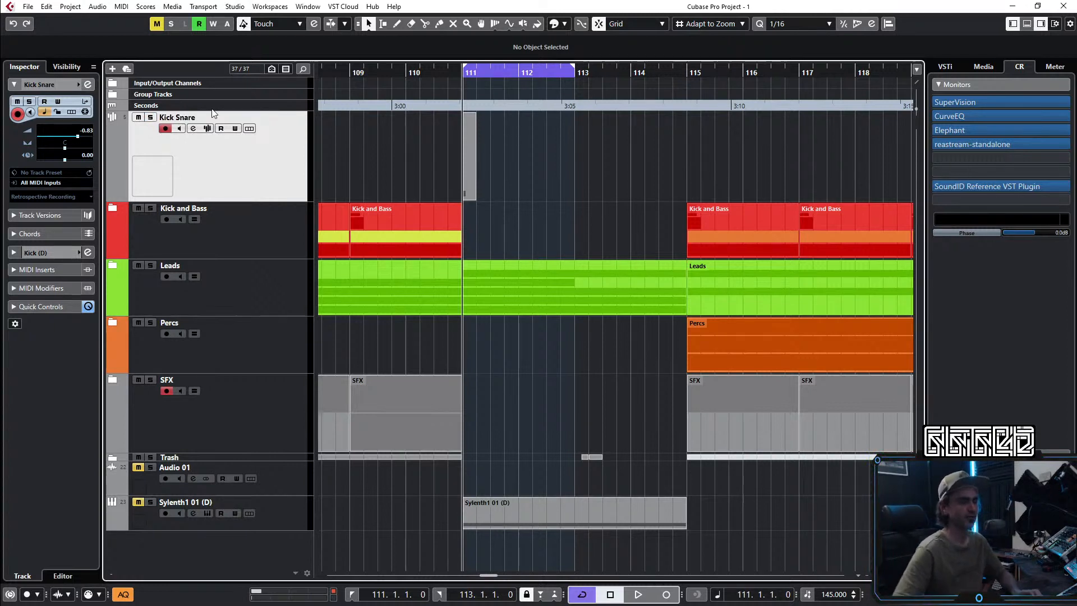
Step: Rename the duplicated kick track as Kick Reverb
double_click(194, 119)
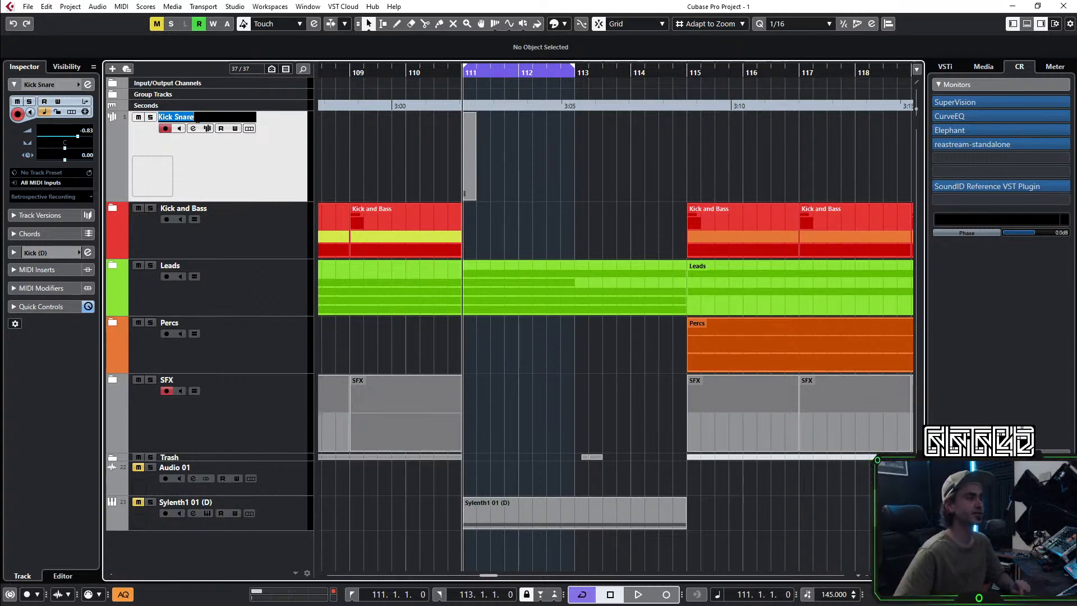
type("Kick Rever")
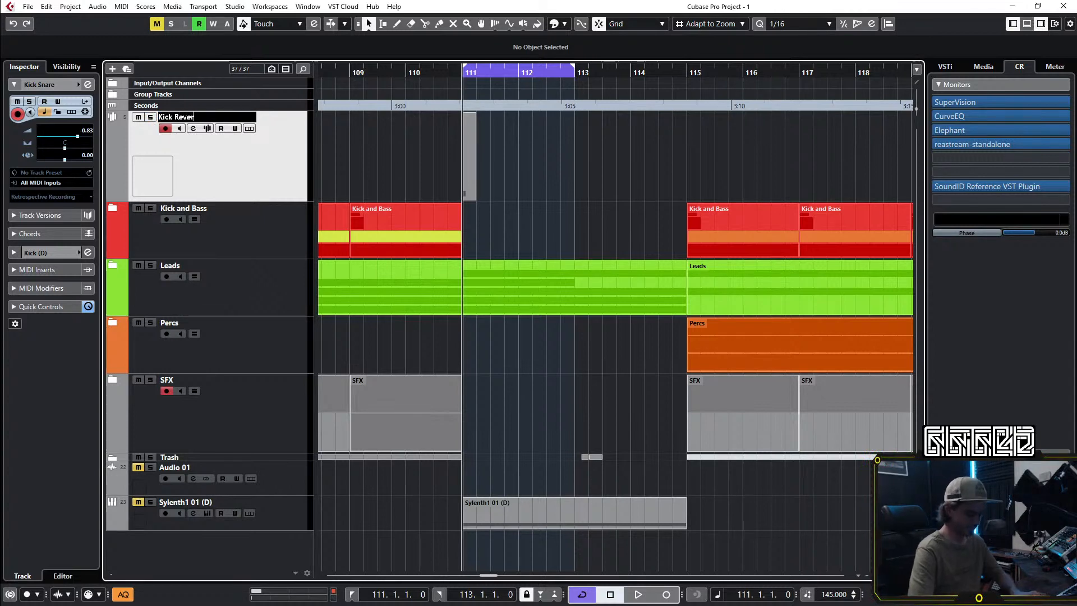
type("b")
key("Return")
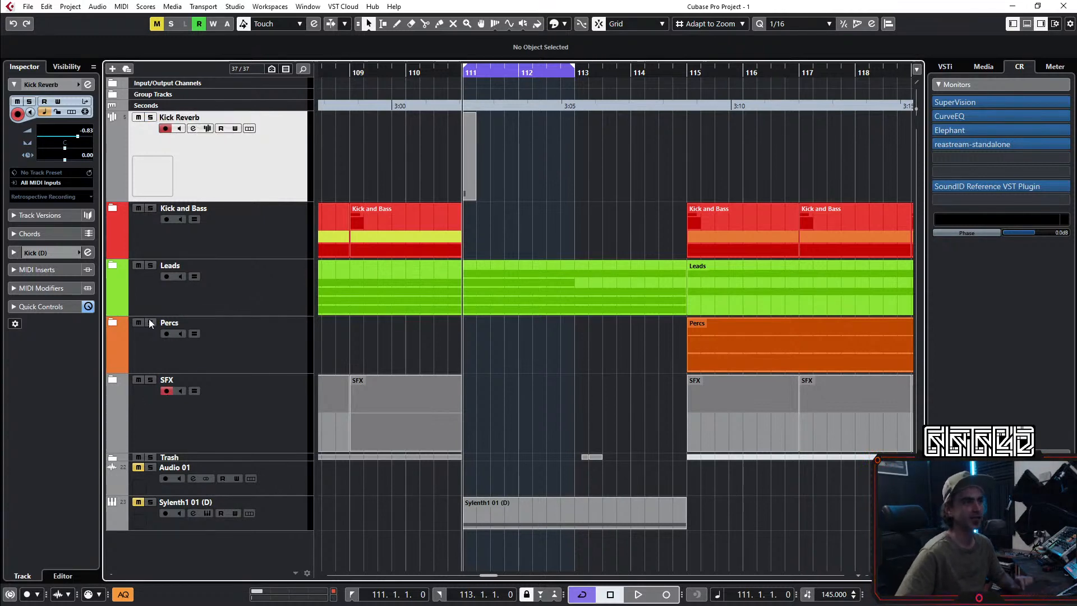
Step: Expand the Percs folder and rename its Sylenth1 01 (D) (R) 02 track as Snares
left_click(114, 322)
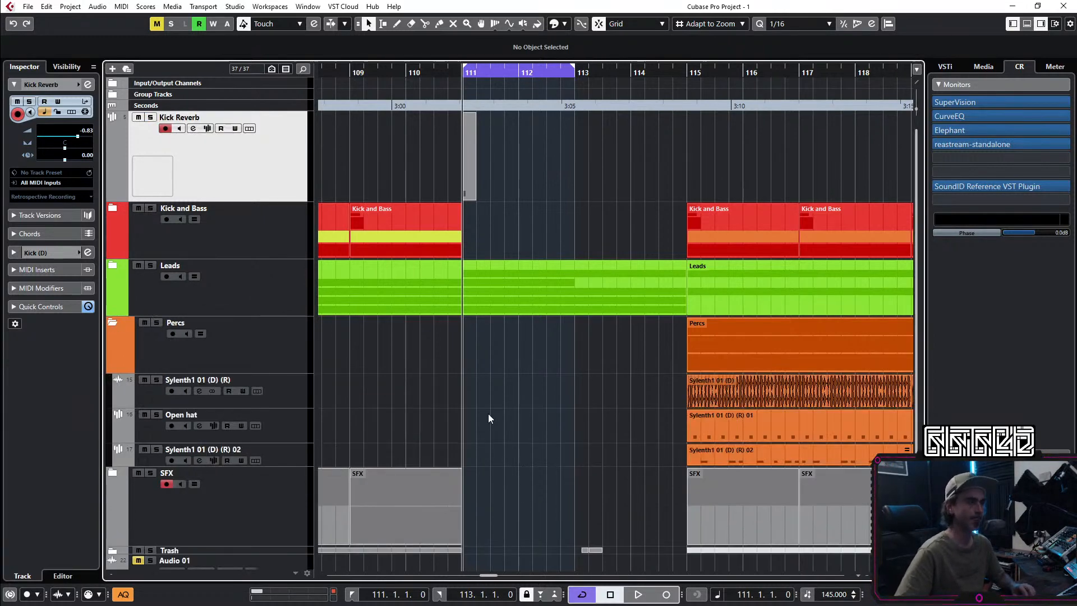
scroll(489, 419, "down", 2)
scroll(514, 409, "down", 3)
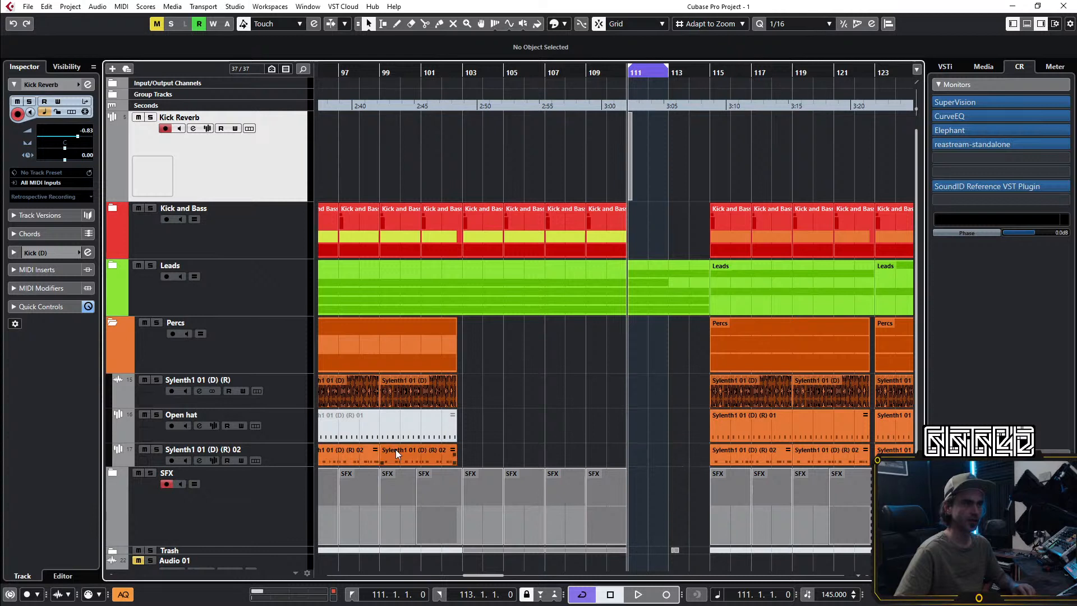
left_click(281, 461)
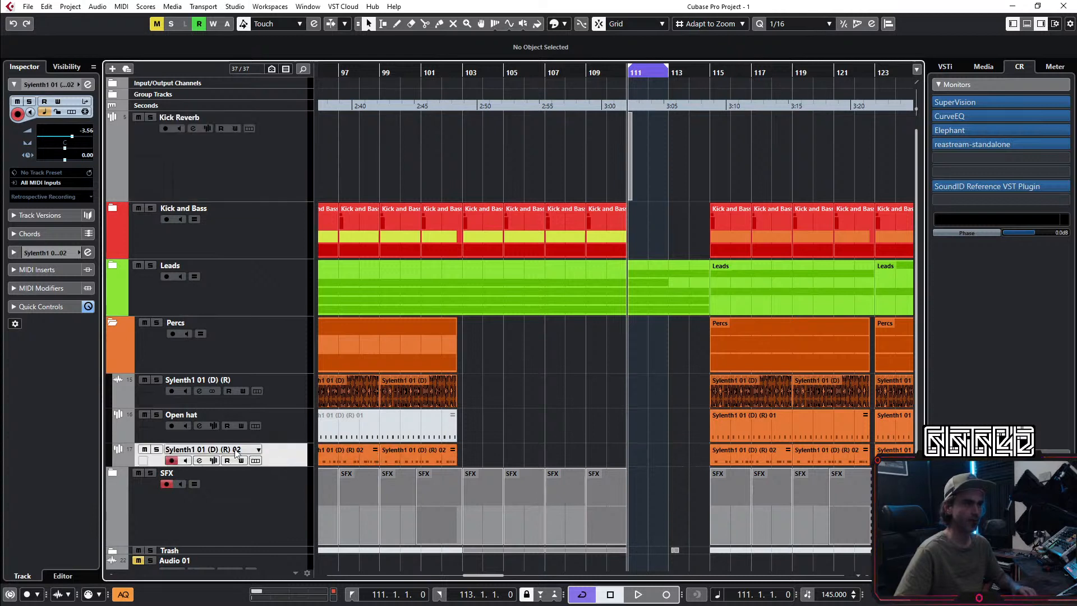
scroll(246, 453, "left", 5)
scroll(224, 453, "right", 2)
double_click(215, 451)
type("Snares")
key("Return")
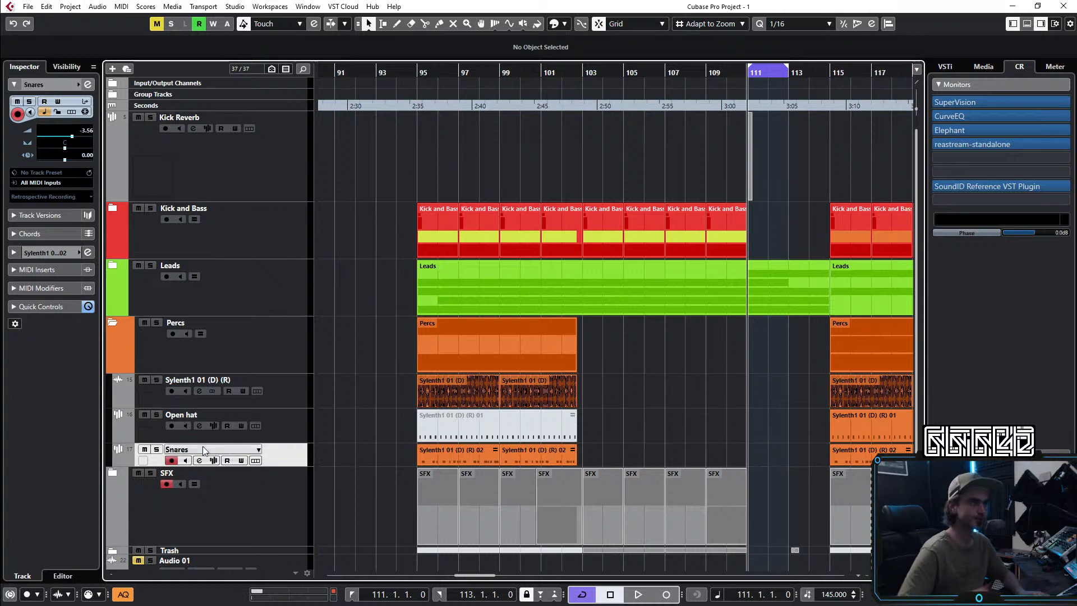
Step: Rename the Sylenth1 01 (D) (R) track in the Percs folder as Closed
double_click(217, 379)
type("Closed")
key("Return")
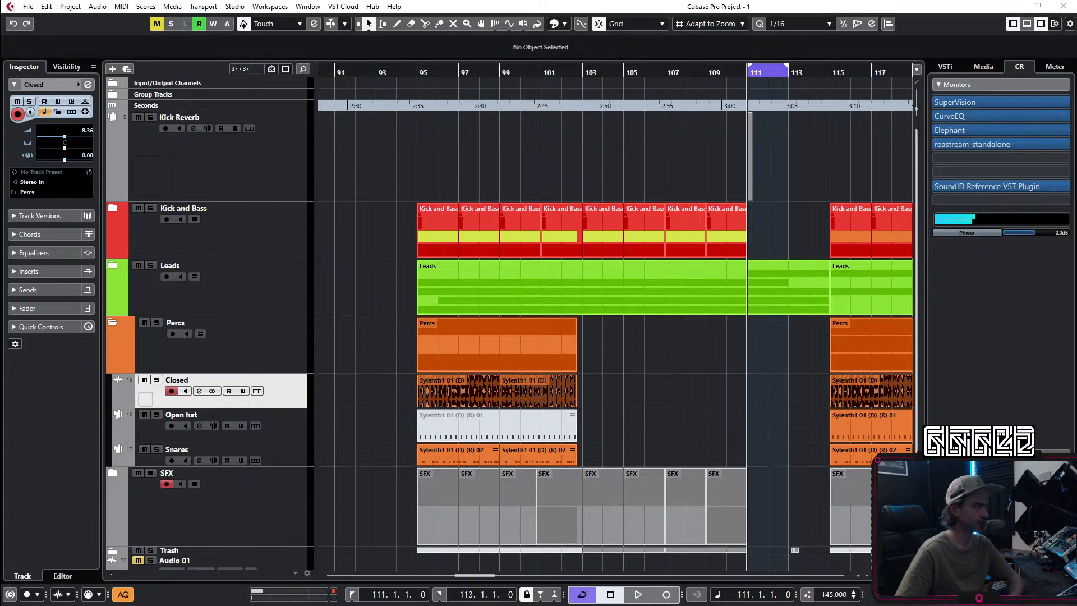
Step: Import the CRASH22 sample at bar 111 on a new audio track with its volume at -15.0, and collapse the Percs folder
left_click_drag(512, 430, 750, 565)
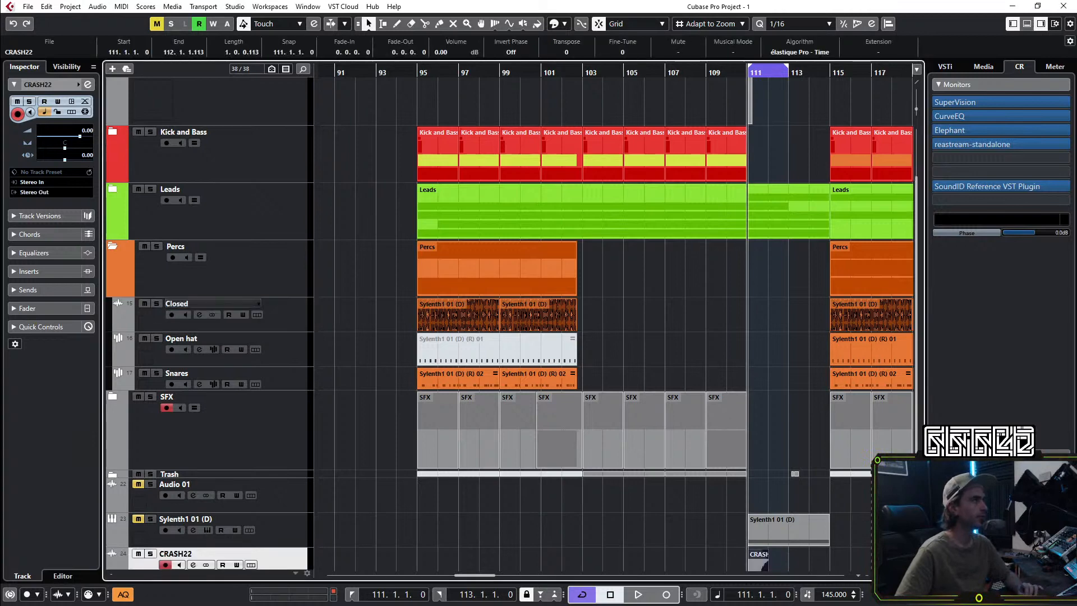
scroll(513, 451, "down", 1)
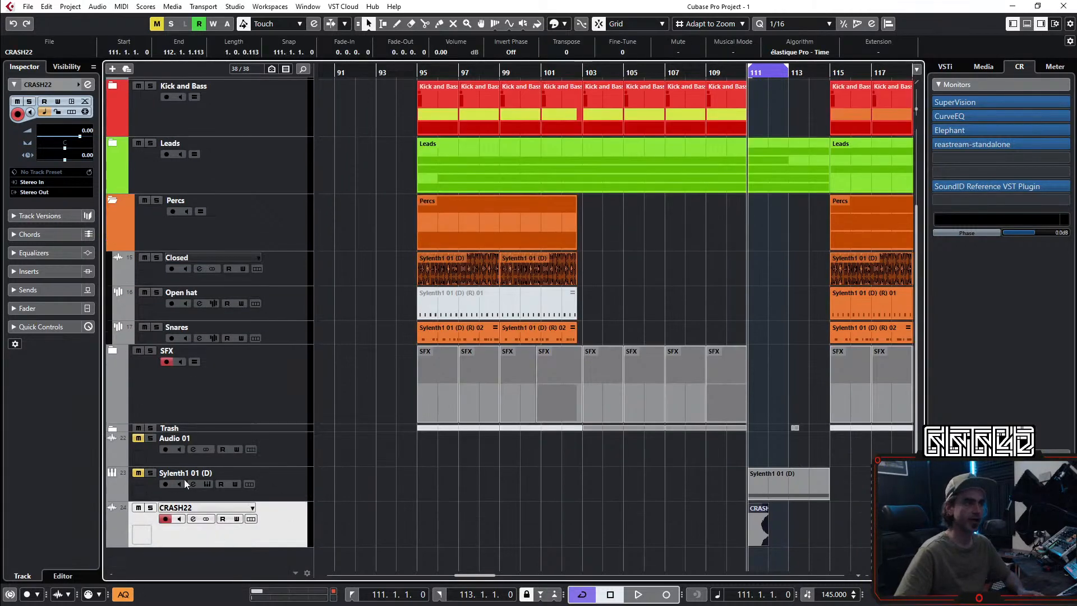
left_click(56, 136)
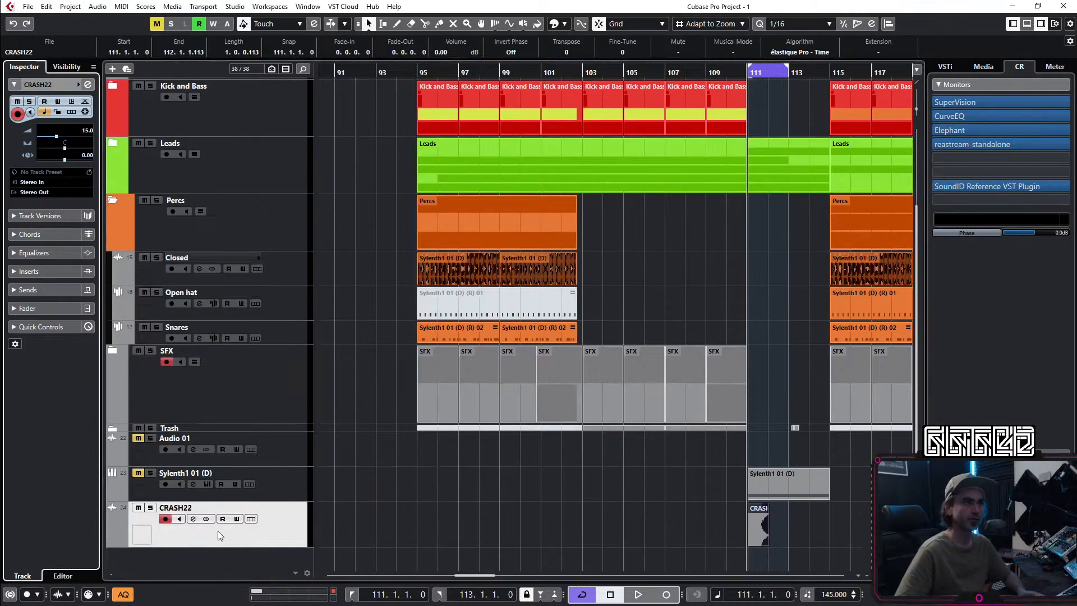
scroll(307, 530, "up", 3)
left_click(114, 323)
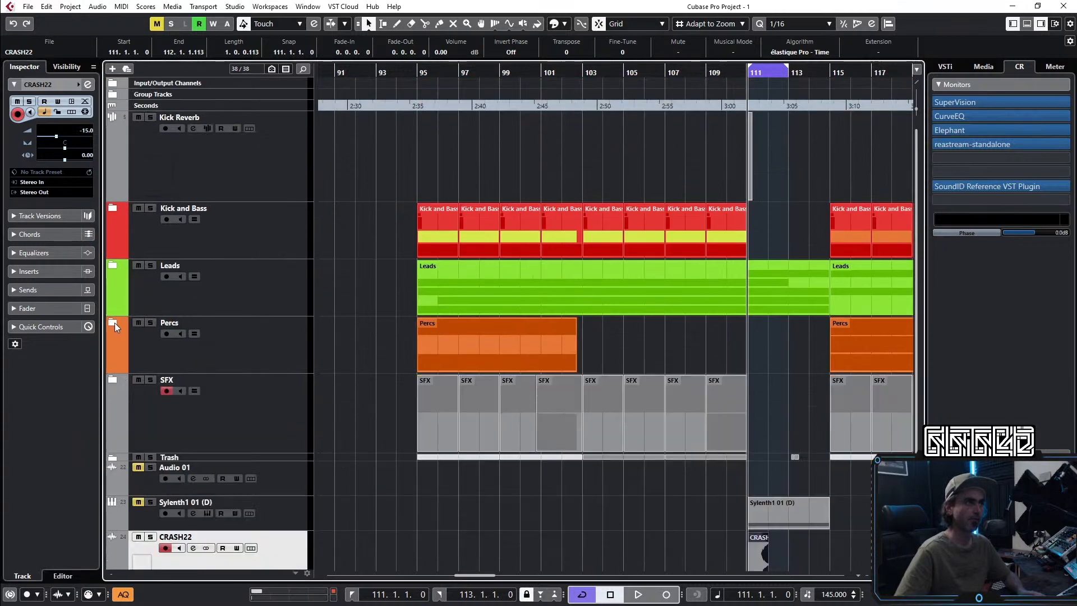
Step: Duplicate the Snares track in the Percs folder and delete all events on the copy
left_click(114, 323)
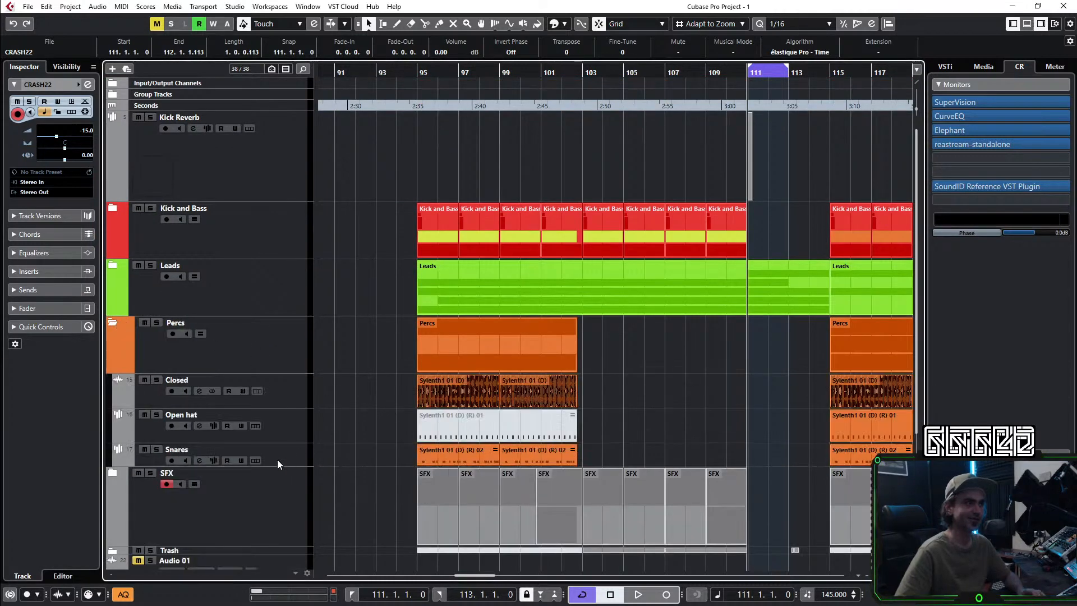
right_click(307, 450)
left_click(339, 248)
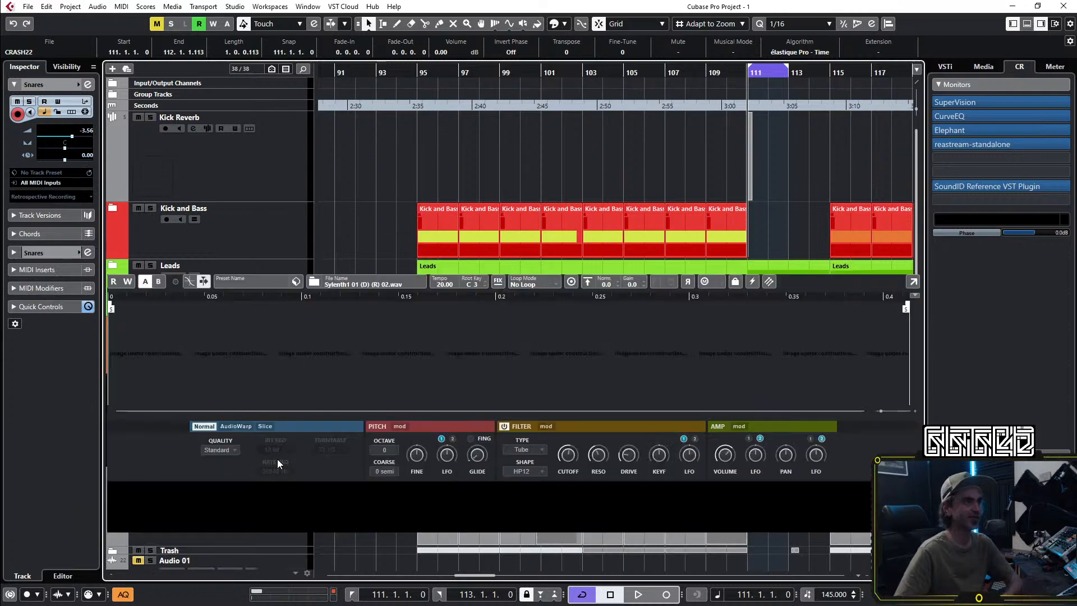
right_click(277, 479)
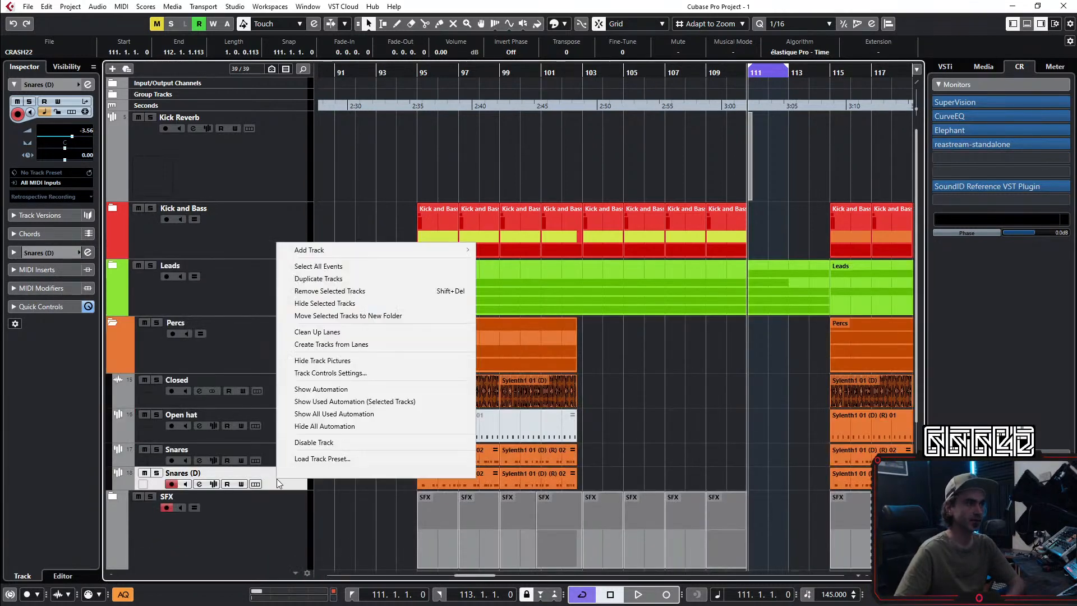
left_click(319, 267)
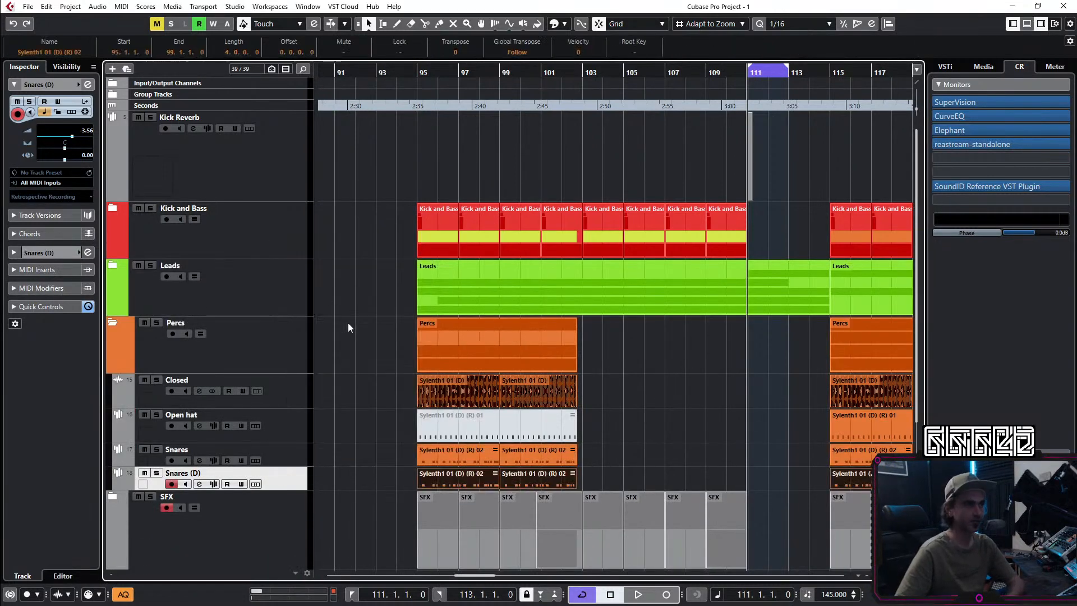
key("Delete")
Step: Move the duplicated snare track out of the Percs folder to above Kick and Bass, and rename it Snare Build
left_click_drag(260, 476, 287, 221)
left_click(113, 347)
double_click(176, 208)
type("Snare Build")
key("Return")
scroll(457, 523, "down", 2)
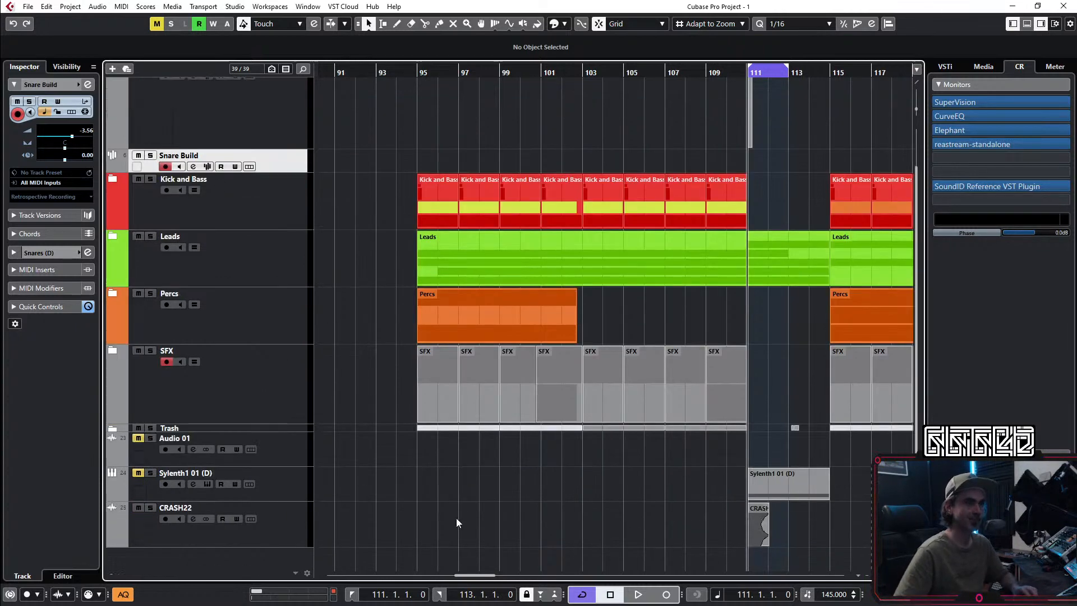
Step: Audition the break, move the CRASH22 event to bar 103, and set the playback loop from bar 103 to 111
key("space")
scroll(658, 483, "right", 3)
scroll(671, 503, "up", 2)
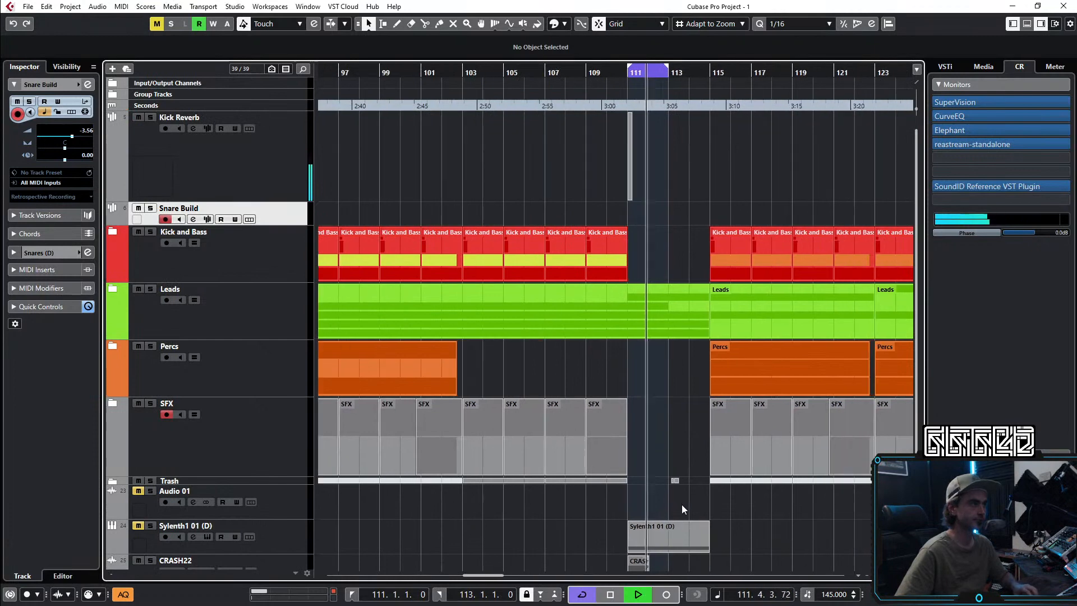
scroll(727, 369, "down", 2)
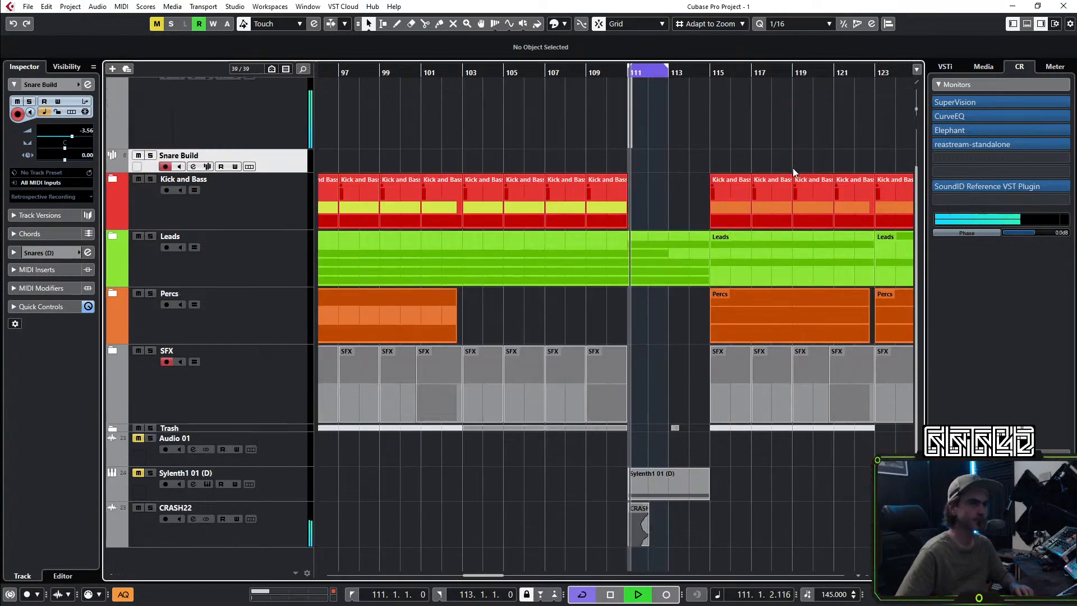
left_click_drag(639, 70, 487, 72)
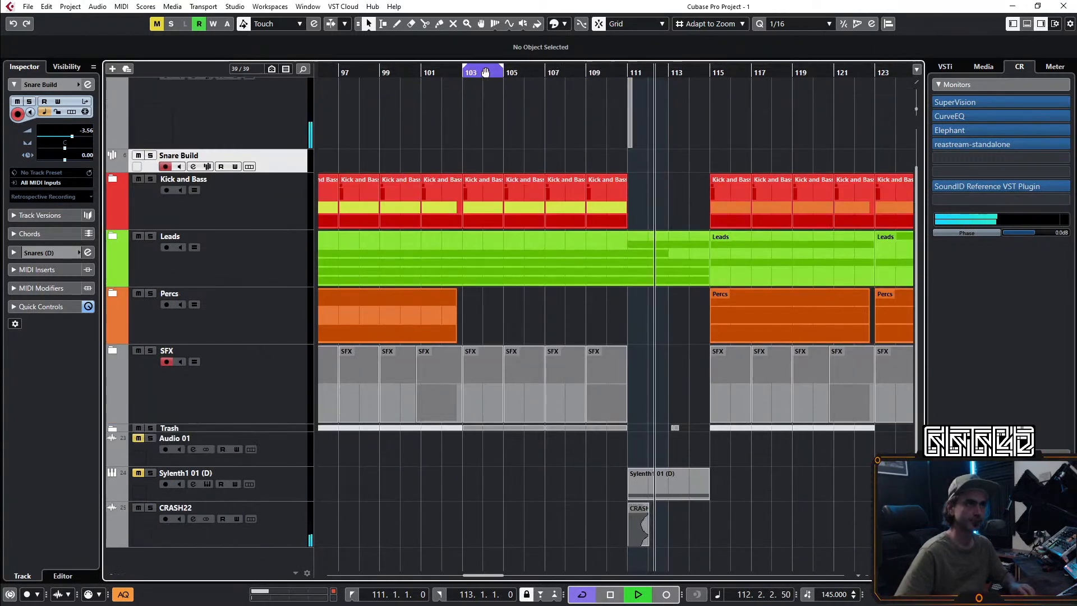
left_click_drag(635, 532, 469, 538)
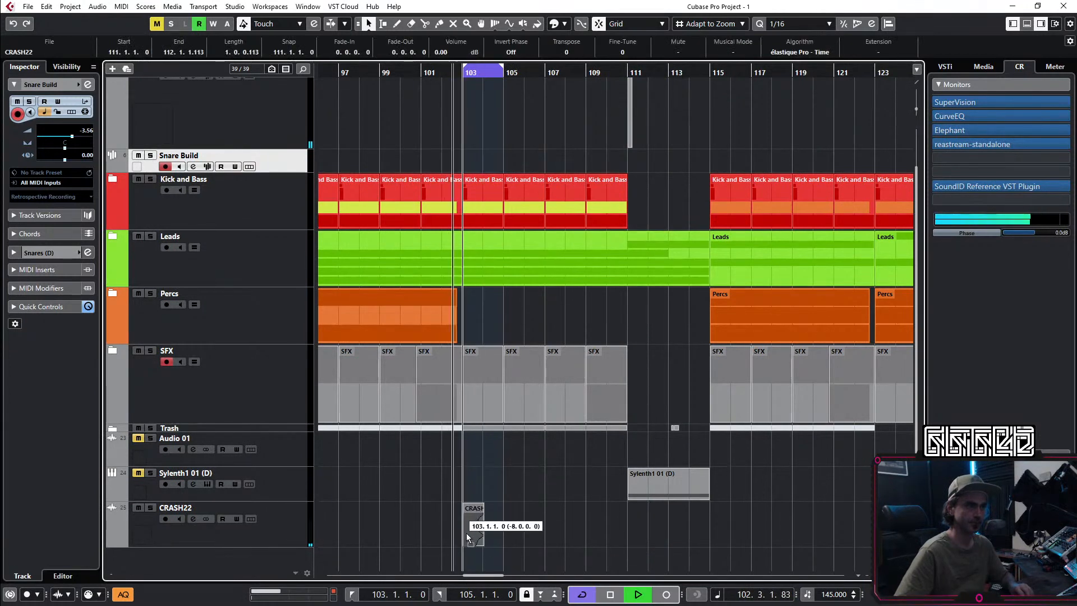
left_click(628, 73, "alt")
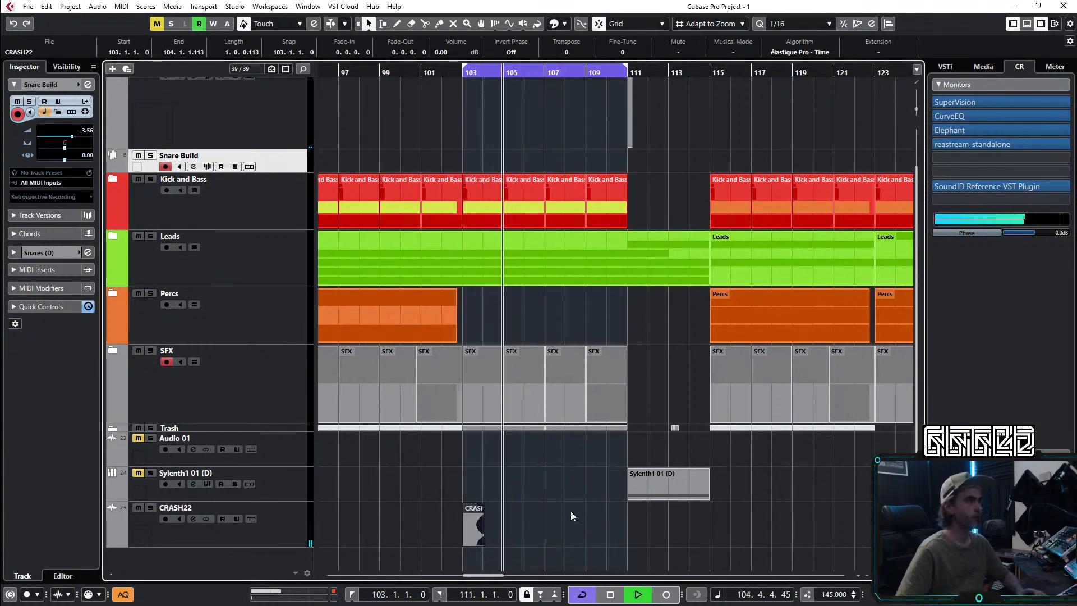
Step: Enable a 24 dB low cut in the CRASH22 channel equalizer and raise its frequency into the upper mids
left_click(277, 516)
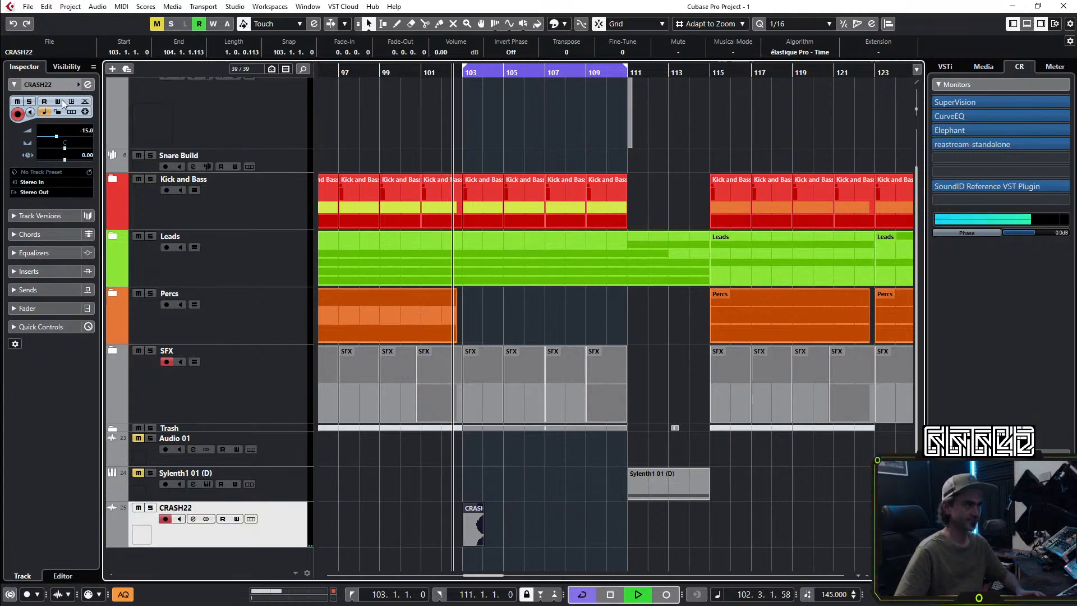
left_click(87, 84)
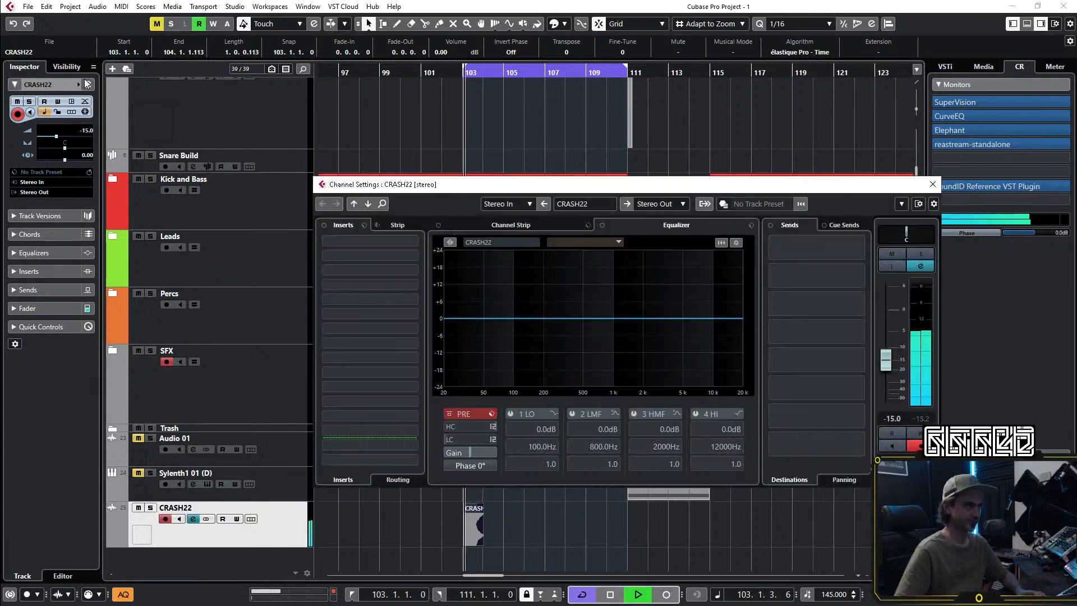
left_click(493, 439)
left_click(505, 454)
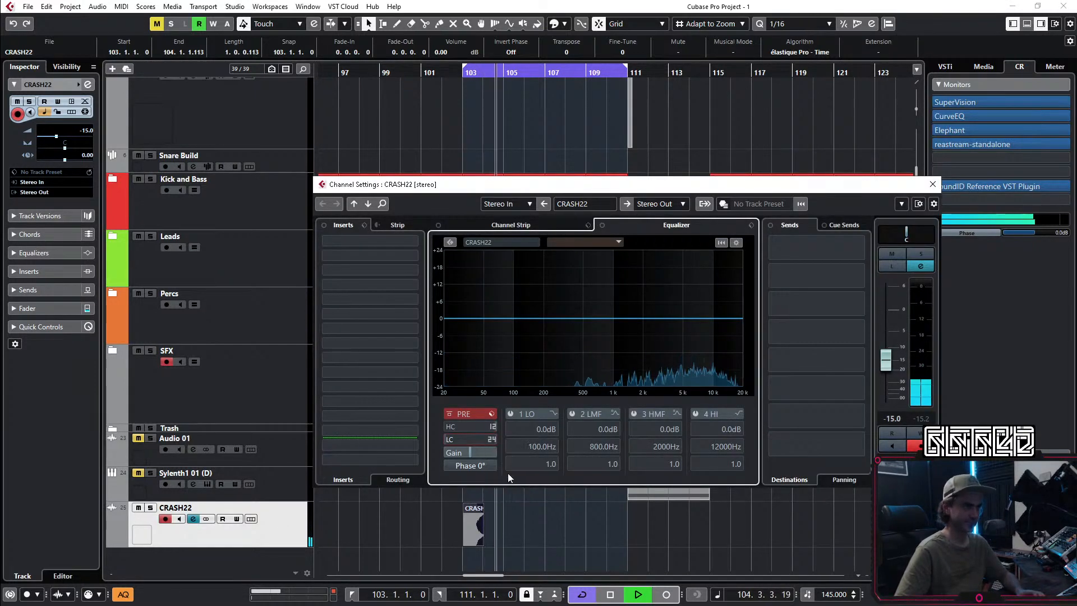
left_click(474, 440)
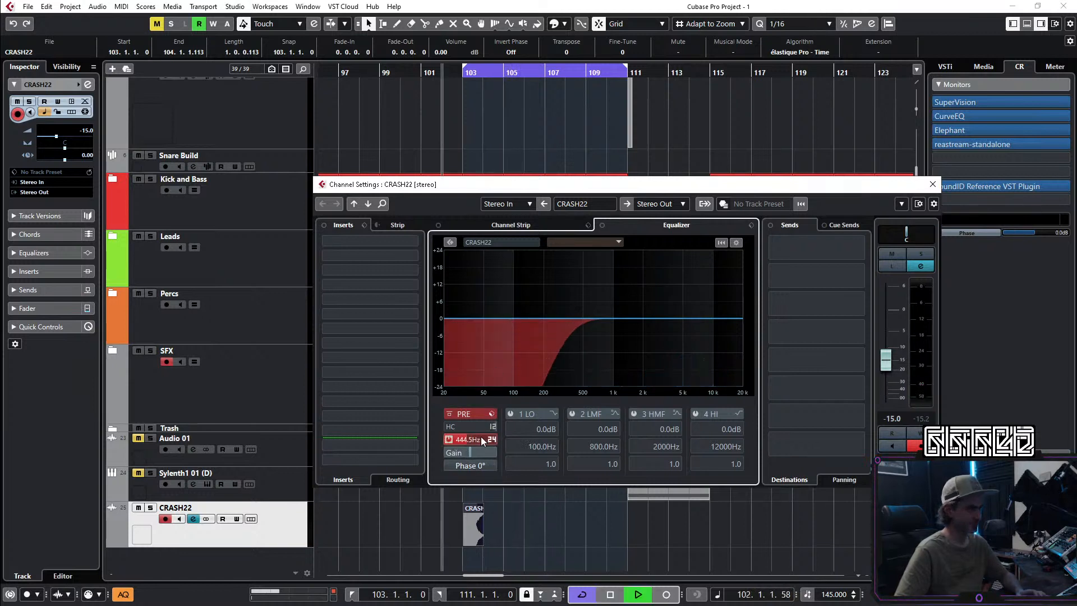
left_click_drag(482, 439, 513, 390)
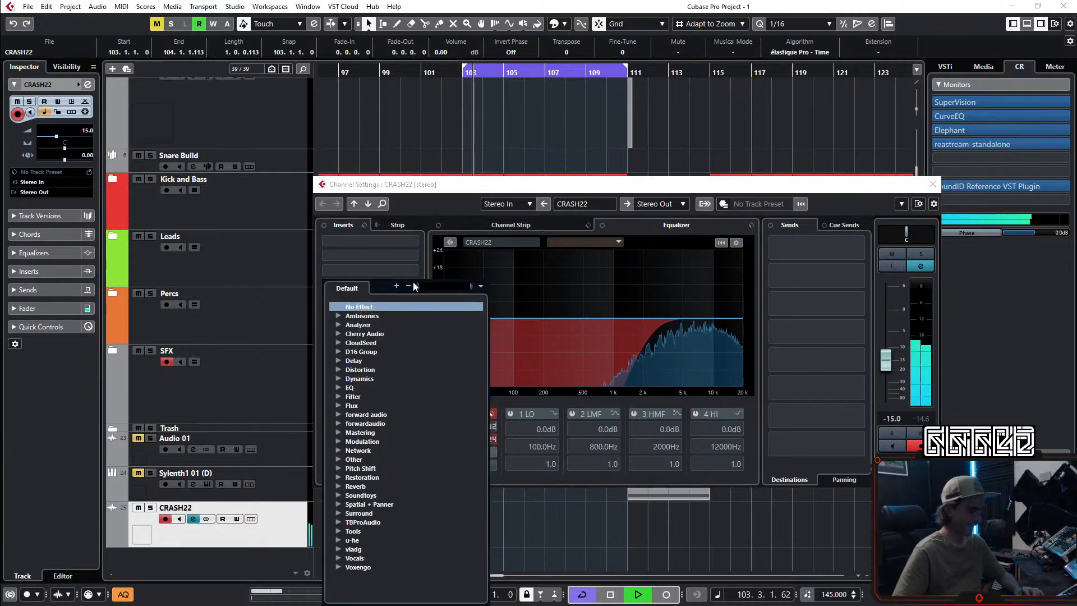
Step: Insert the CloudSeed reverb on the CRASH22 track, load its Hyperplane factory program, and restart playback
type("cloud")
key("Return")
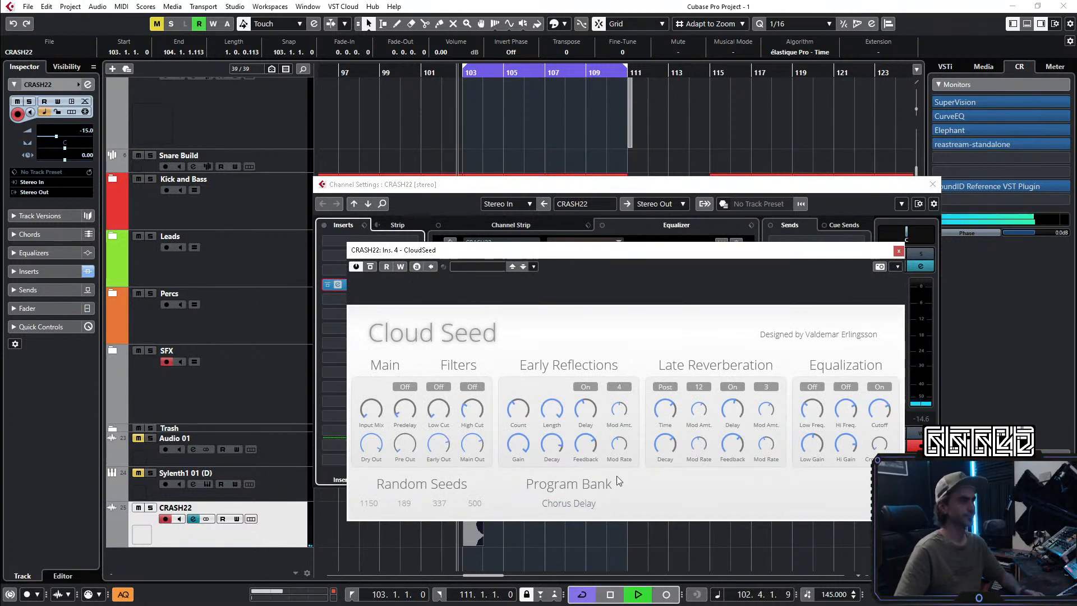
left_click(557, 510)
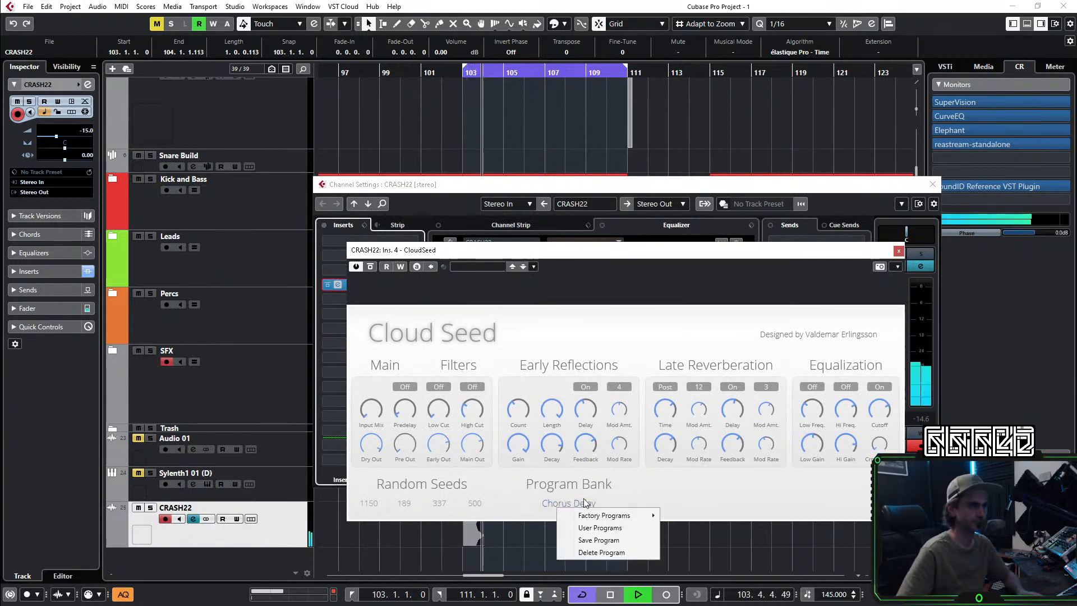
mouse_move(599, 516)
left_click(700, 439)
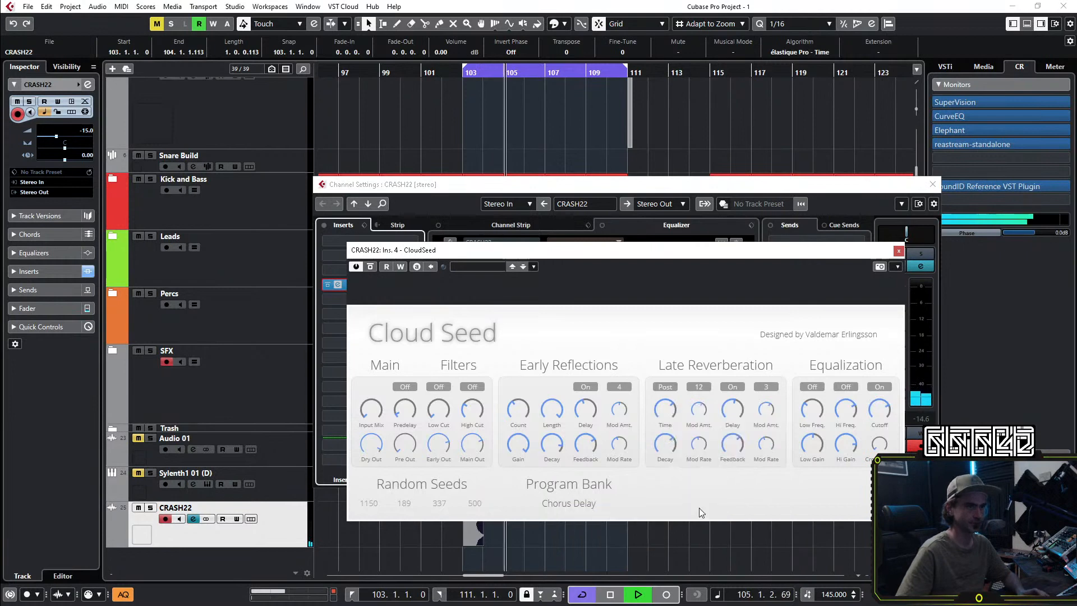
left_click(696, 564)
key("space")
key("space")
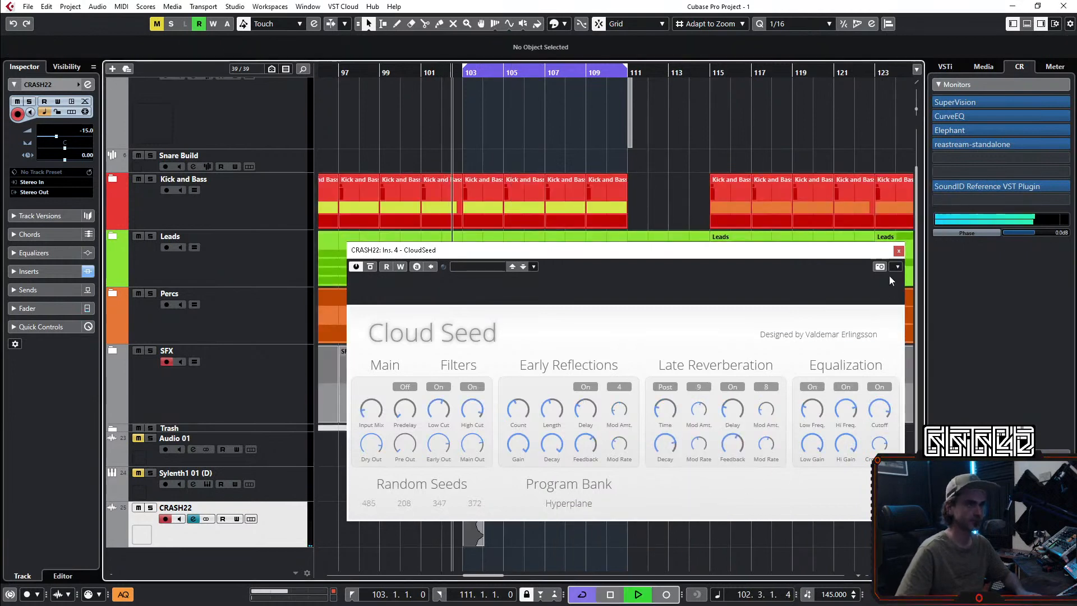
Step: Set the CRASH22 track's volume to -4.00 and audition the crash with the CloudSeed settings open
left_click(899, 252)
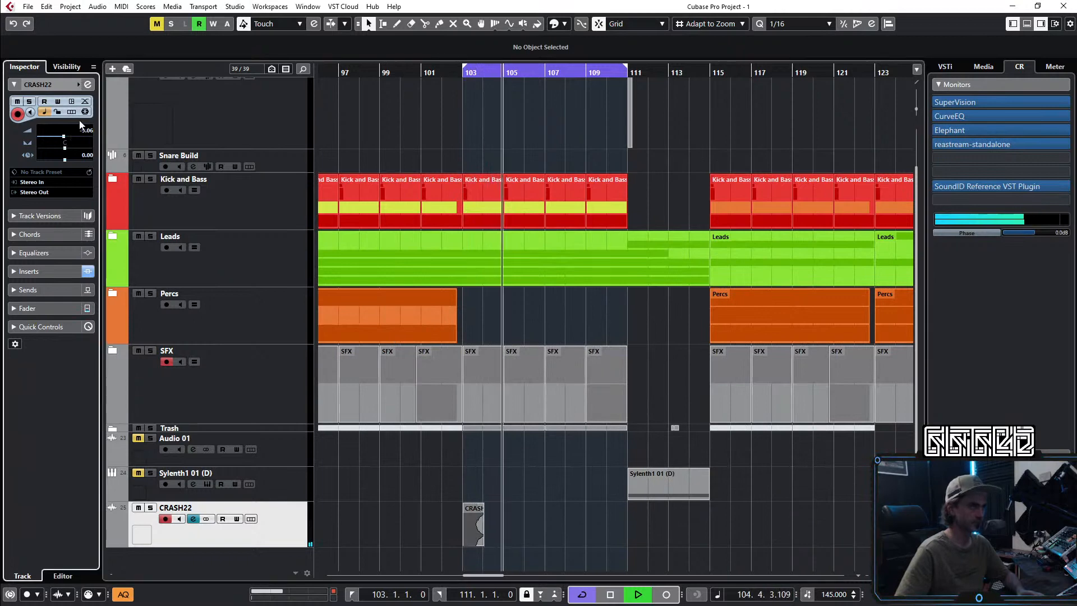
left_click(87, 84)
left_click(338, 286)
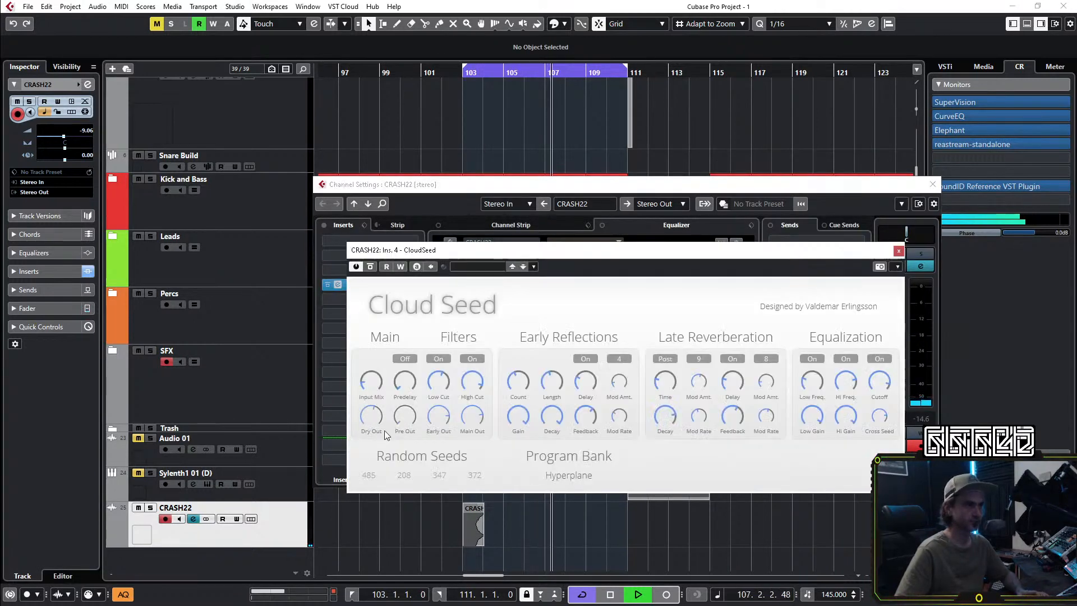
left_click(686, 550)
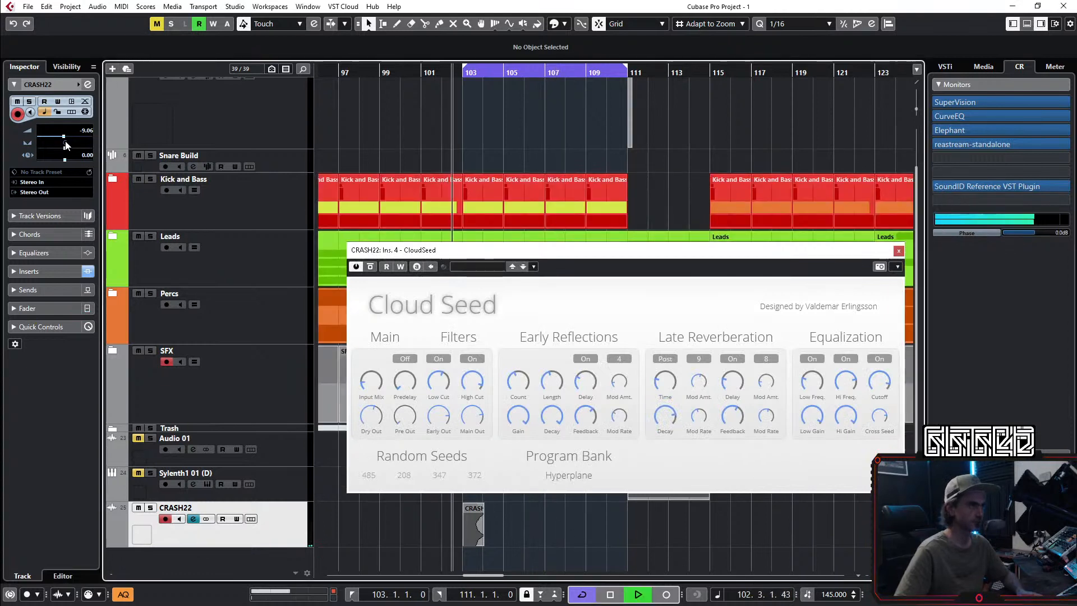
left_click(450, 117)
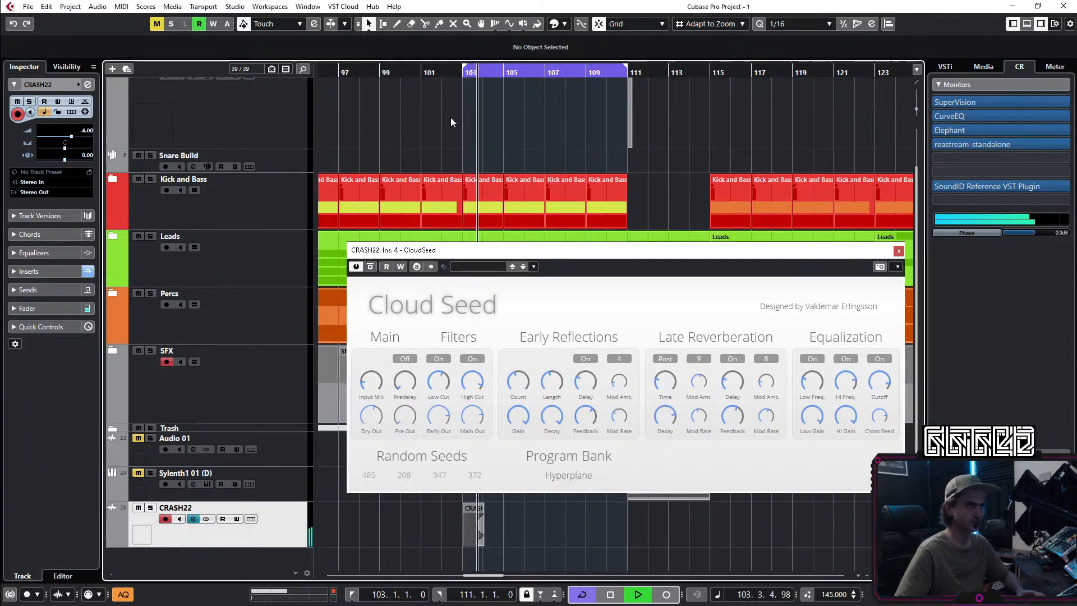
left_click(451, 73)
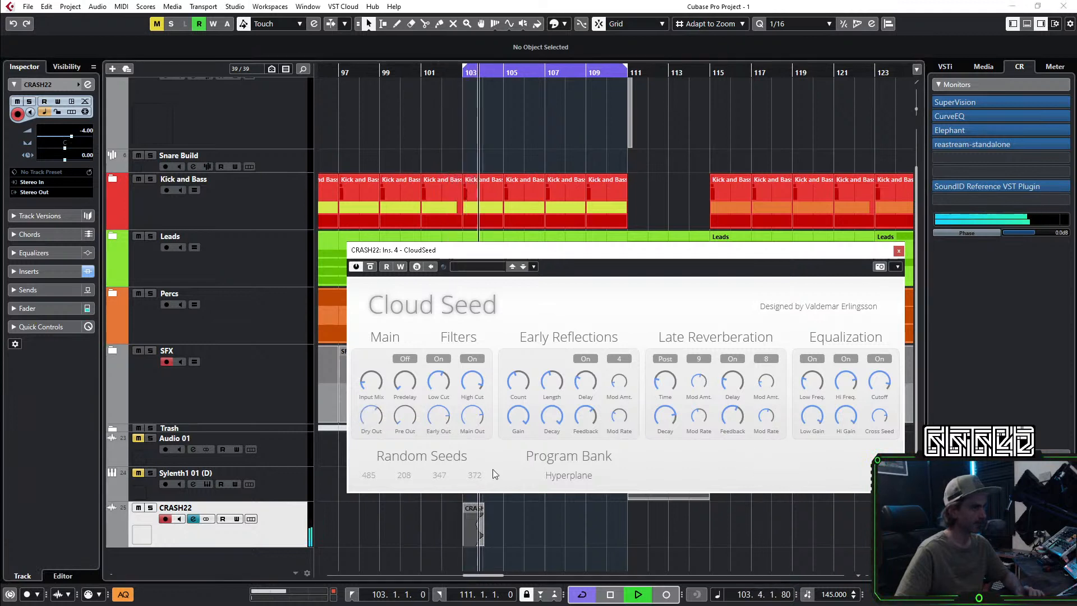
left_click(526, 514)
key("space")
key("space")
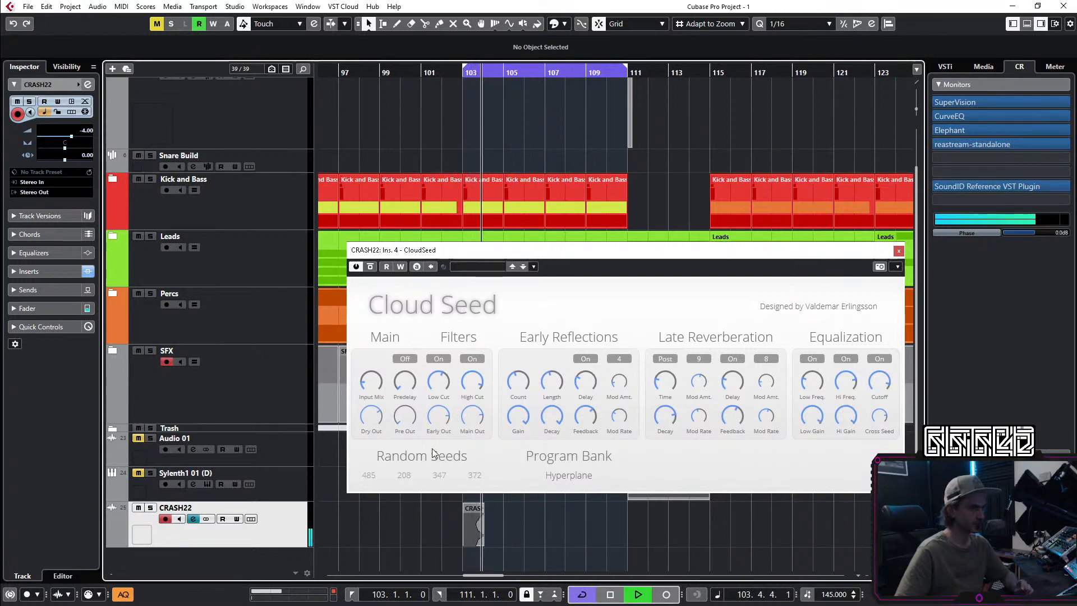
Step: Insert soothe2 on CRASH22 ahead of CloudSeed, with band 3 at 4k3 Hz and 12 dB sensitivity, and depth 7.8
left_click(899, 251)
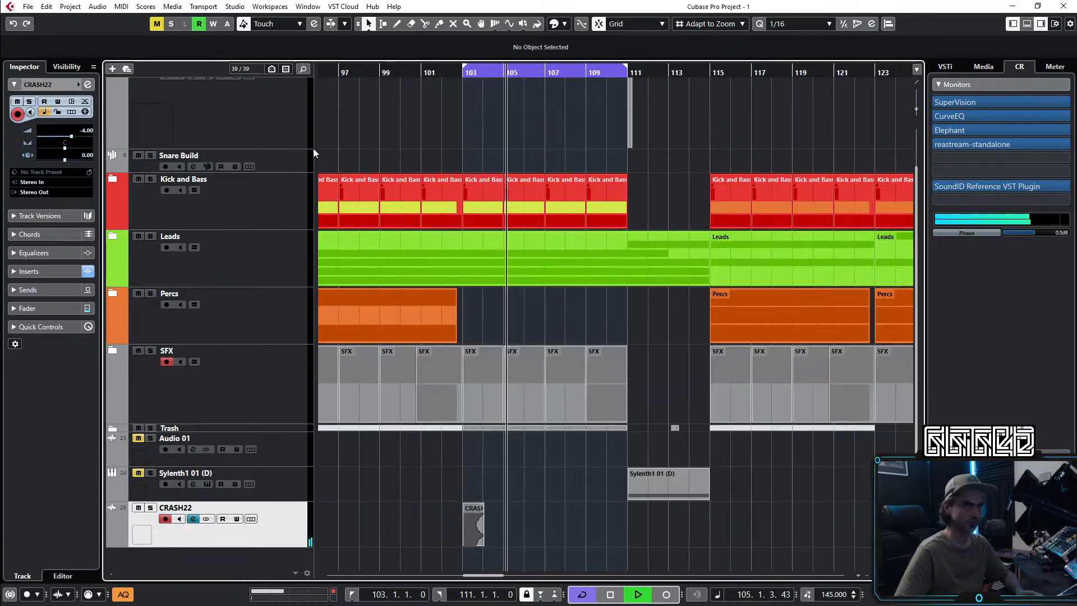
left_click(87, 84)
left_click(364, 256)
type("soothe")
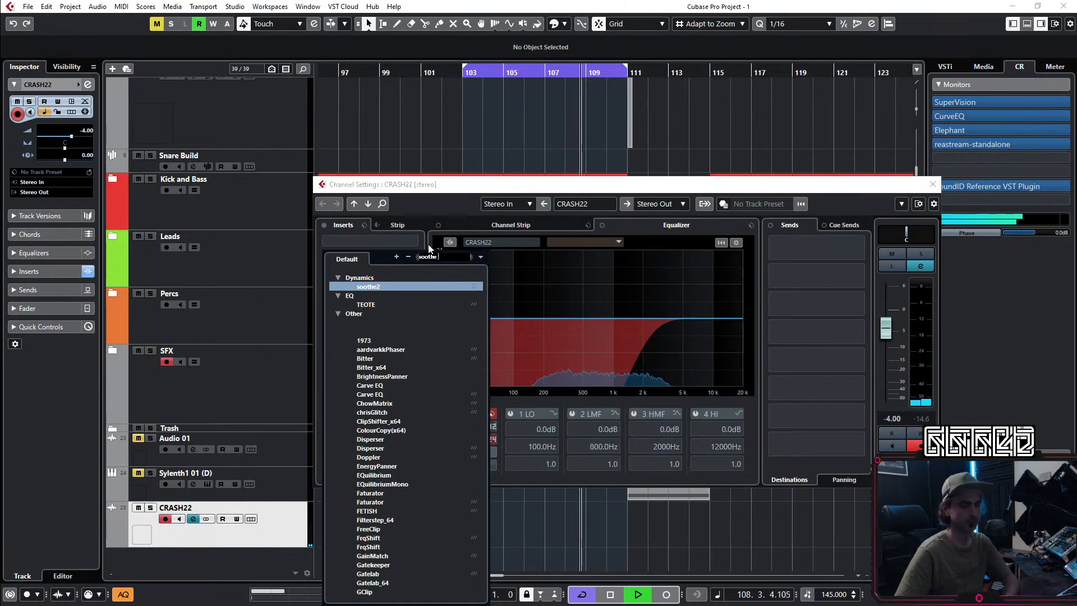
key("Return")
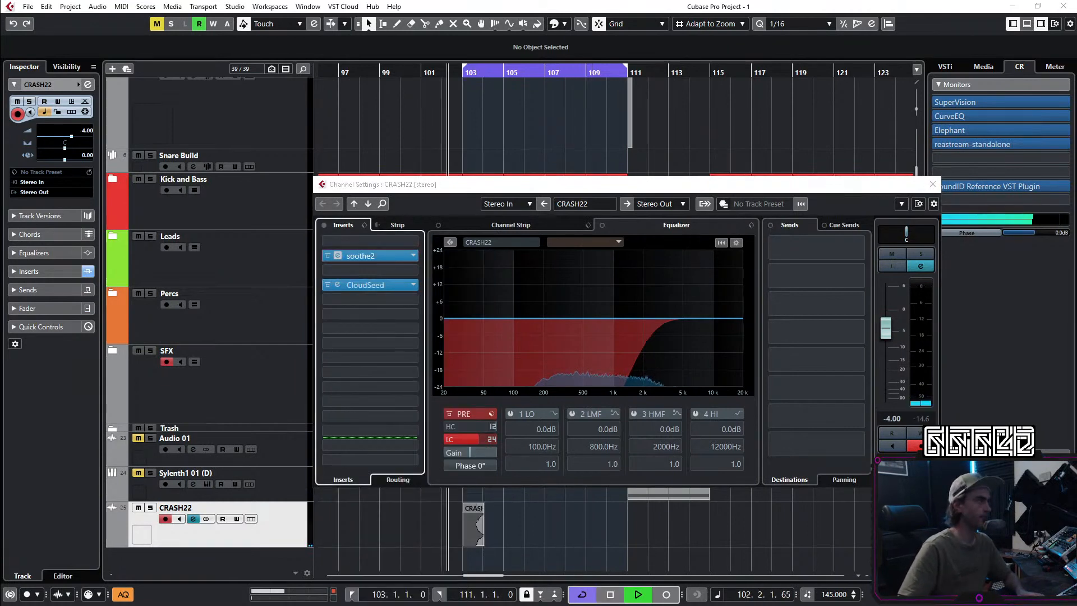
left_click_drag(775, 308, 759, 263)
left_click_drag(419, 334, 422, 299)
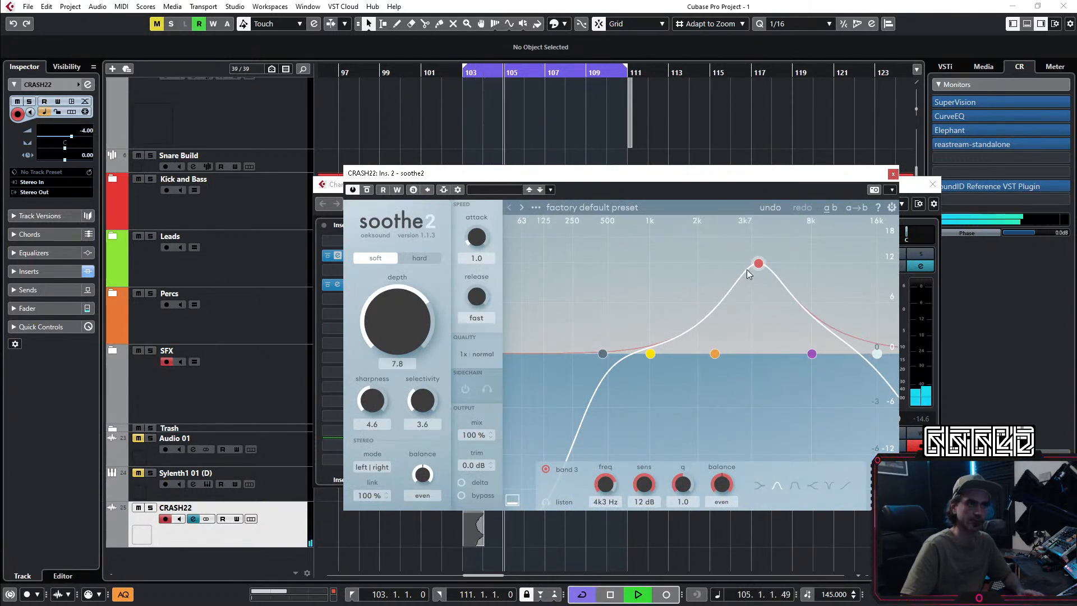
Step: Narrow soothe2's band 3 to a Q of 1.5, reduce the depth to 3.7, and audition the crash
scroll(765, 271, "up", 5)
key("space")
key("space")
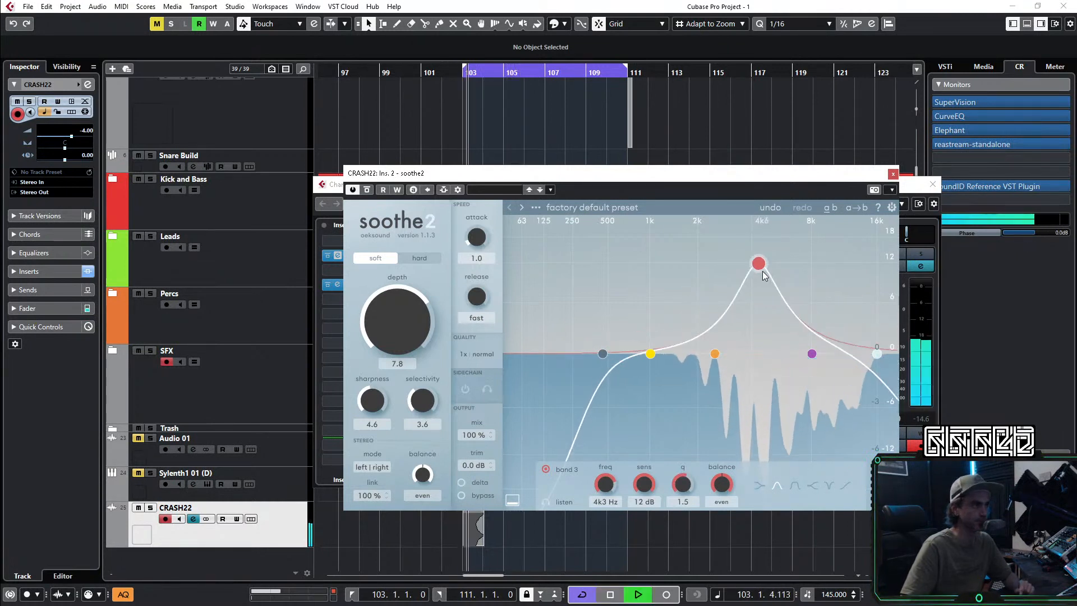
left_click_drag(412, 321, 399, 335)
key("space")
key("space")
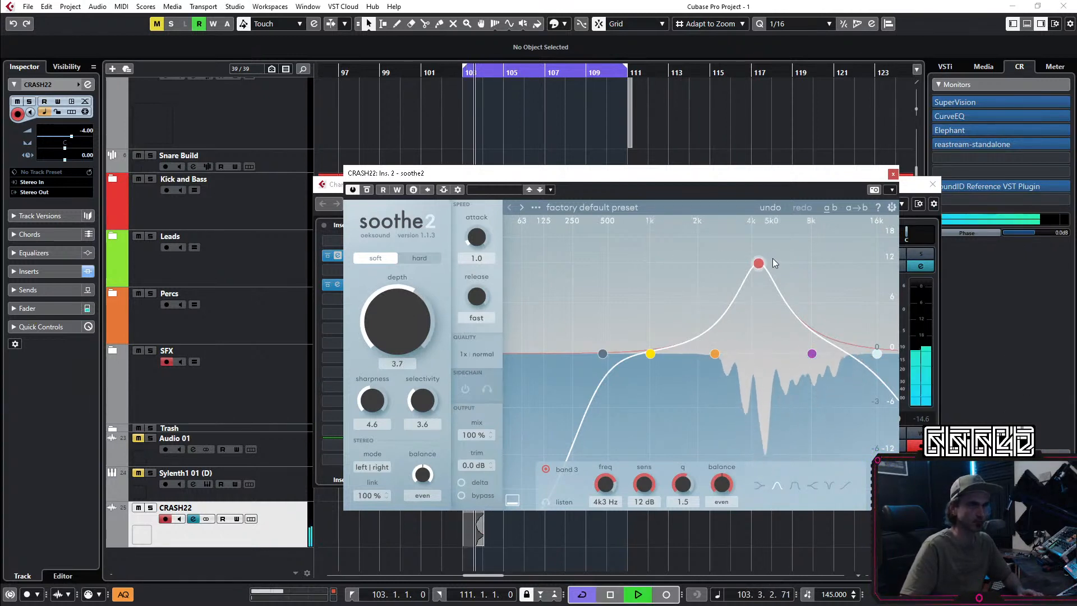
Step: Shift soothe2's band 3 to 3k2 Hz with a Q of 0.7 and lower the depth to 2.7
scroll(758, 262, "down", 3)
left_click_drag(758, 262, 730, 253)
scroll(731, 253, "down", 3)
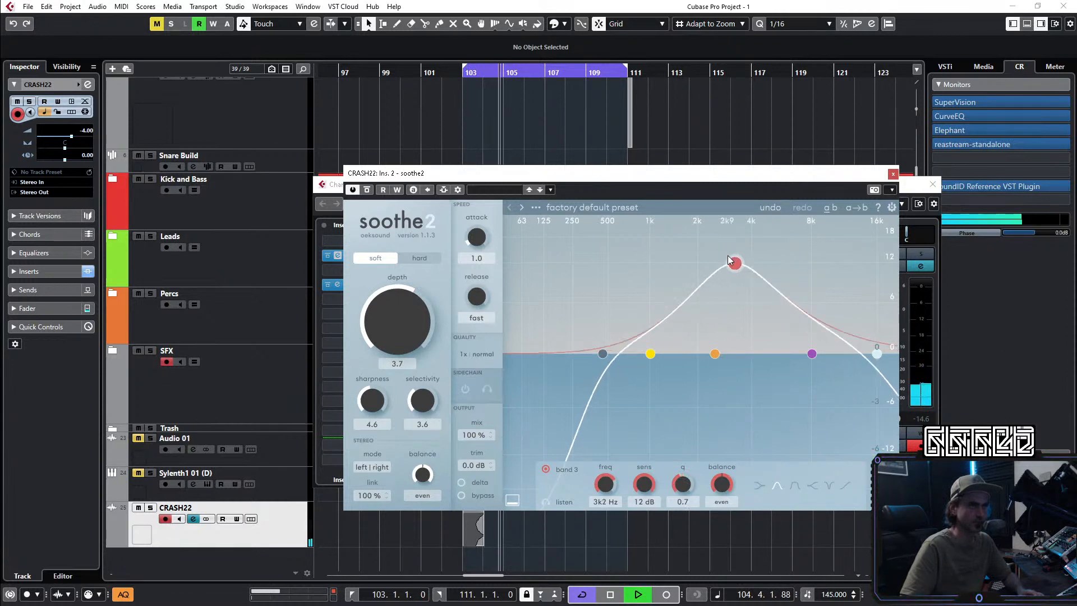
scroll(410, 318, "down", 10)
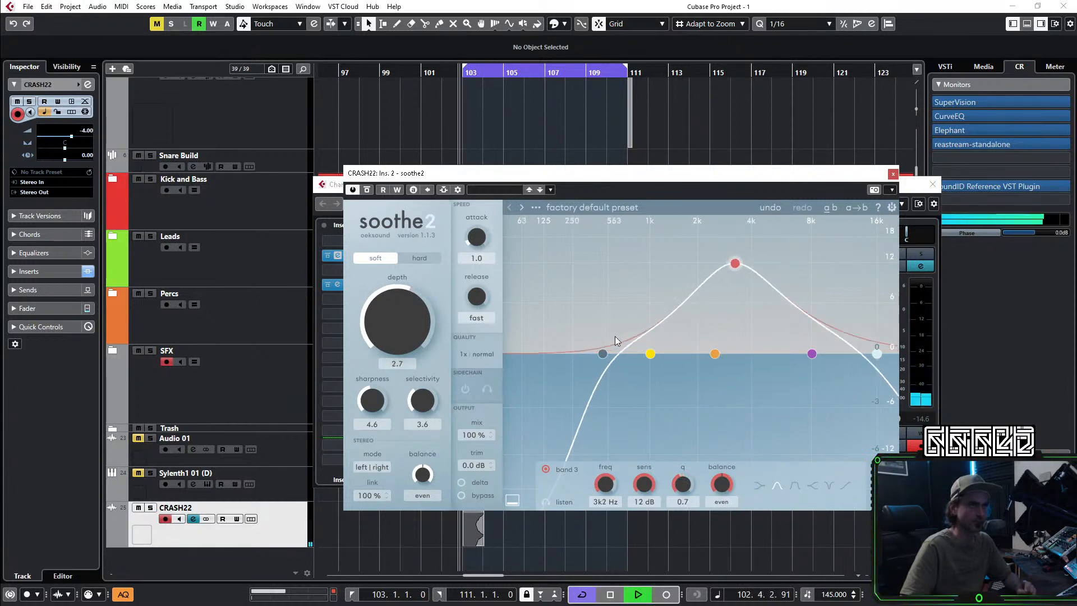
Step: Close soothe2, audition the crash with the CloudSeed settings open, and close the plug-in window
left_click(893, 174)
left_click(338, 282)
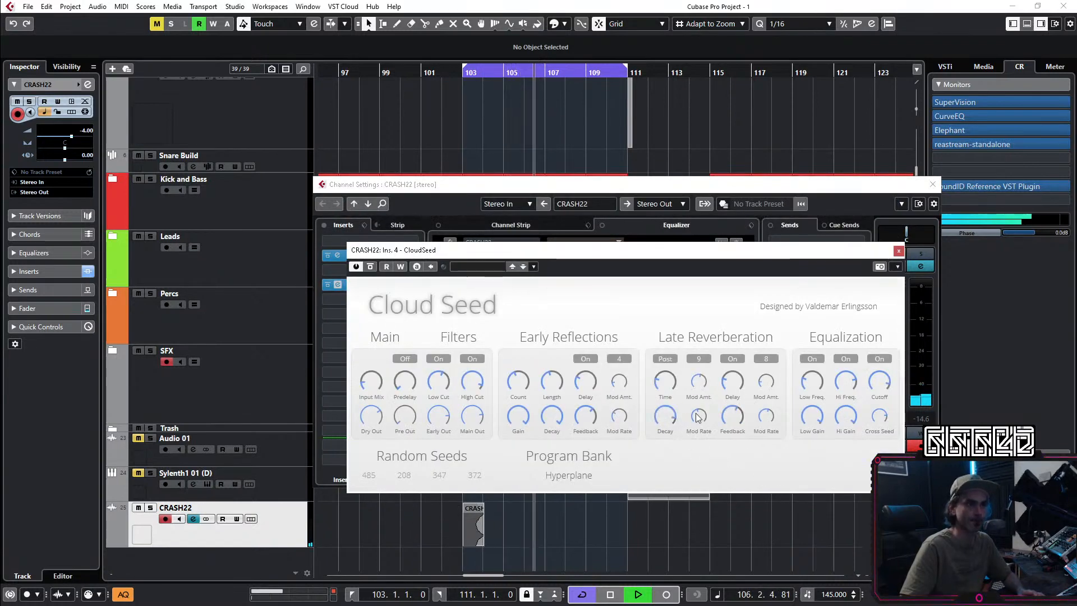
left_click(691, 540)
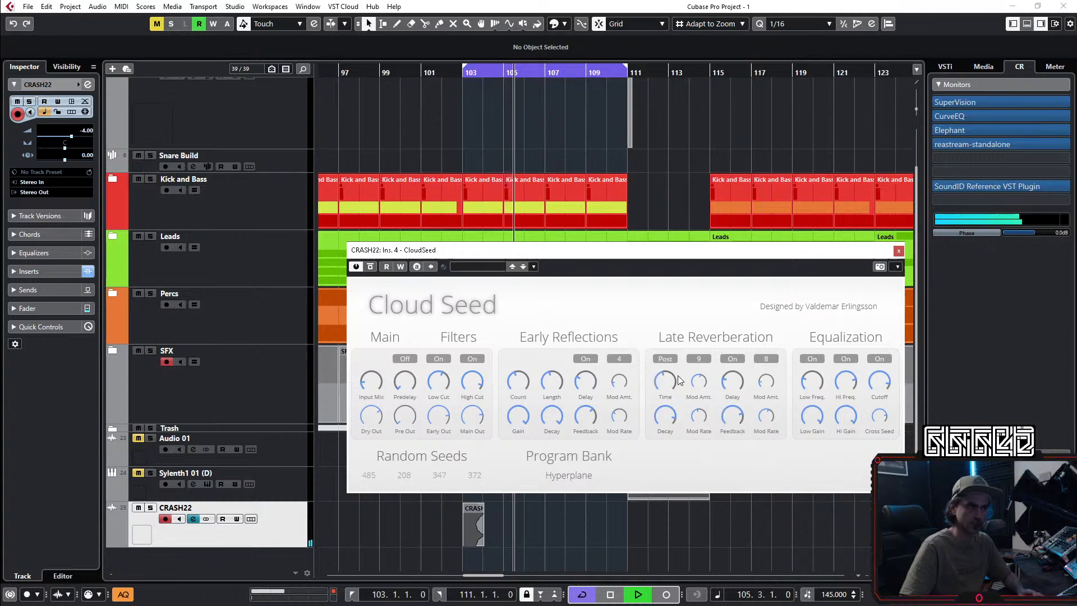
left_click(567, 516)
key("space")
key("space")
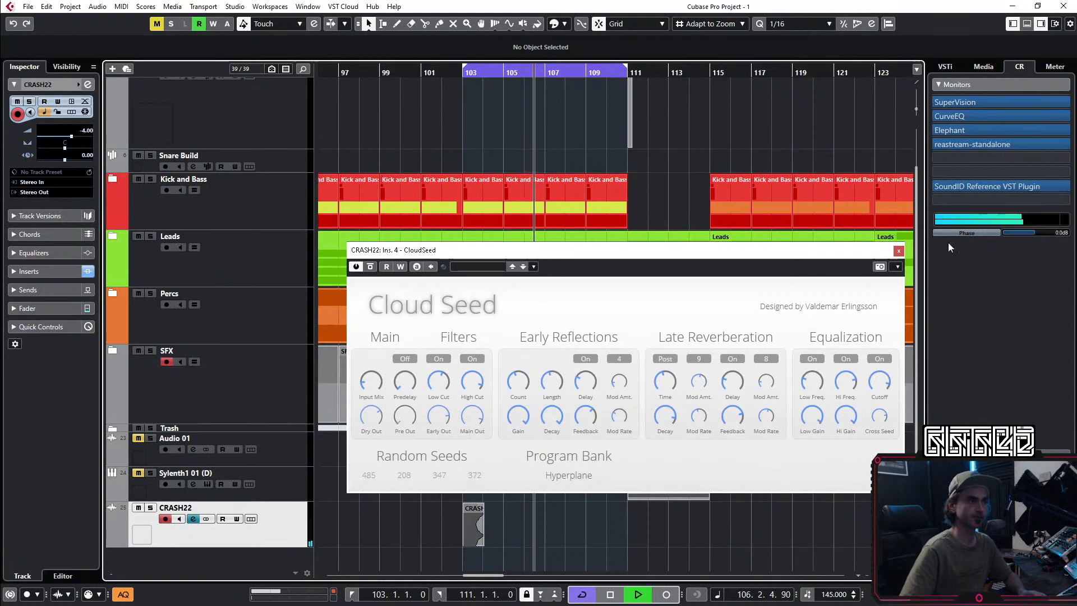
left_click(899, 250)
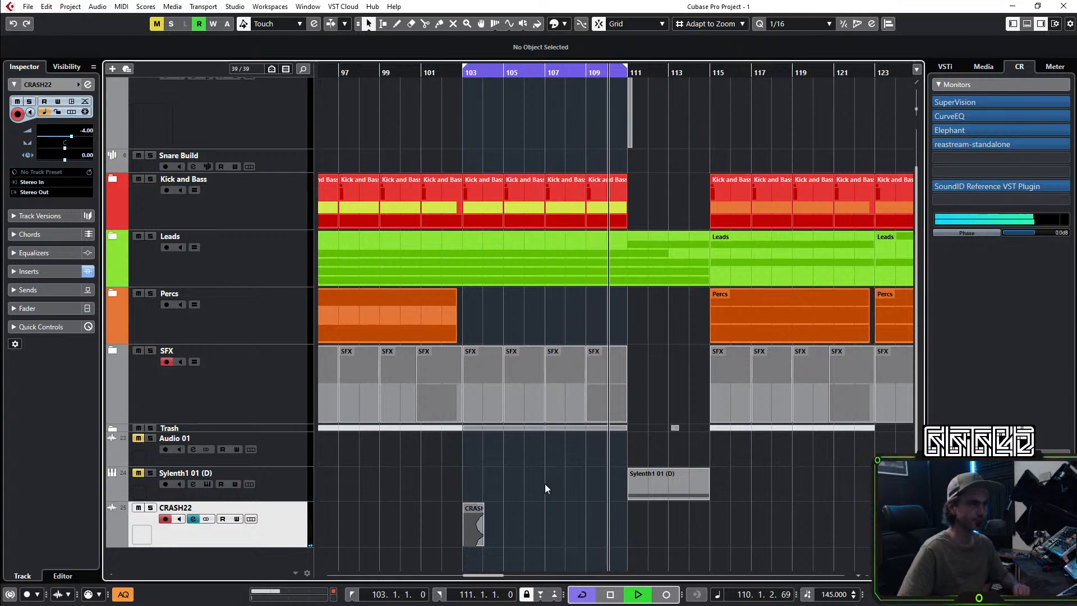
Step: Select the CRASH22 event at bar 103, render it in place to a new audio track, and play it back
key("space")
left_click_drag(544, 484, 422, 518)
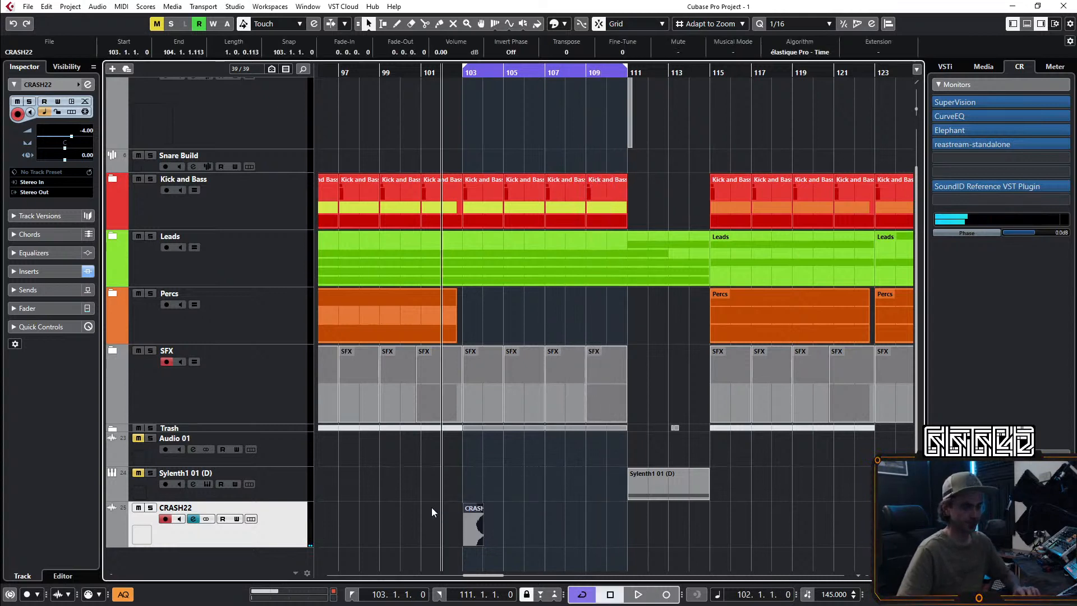
key("alt+r")
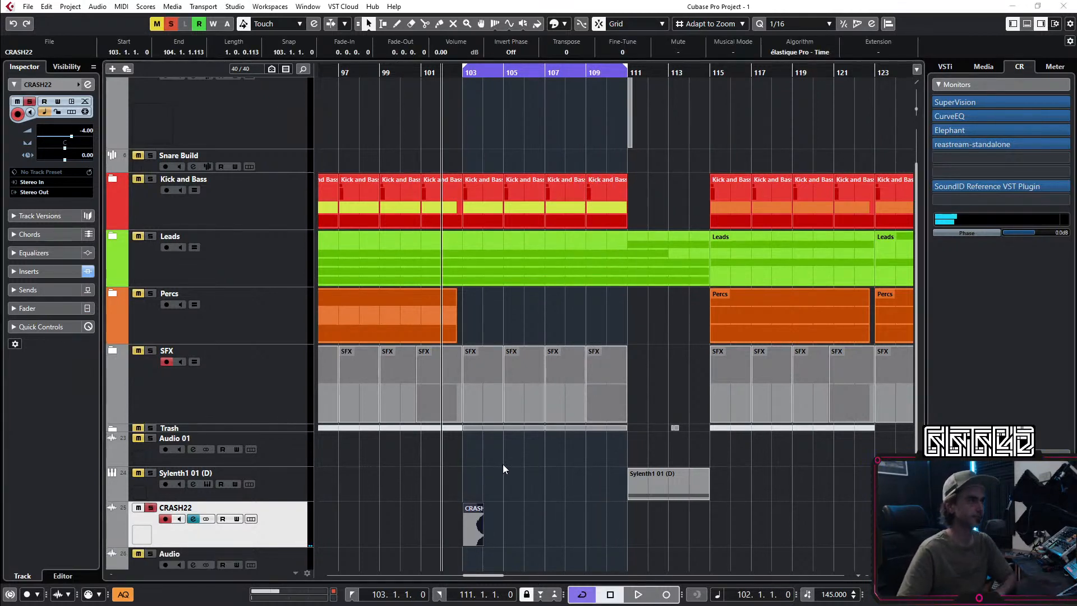
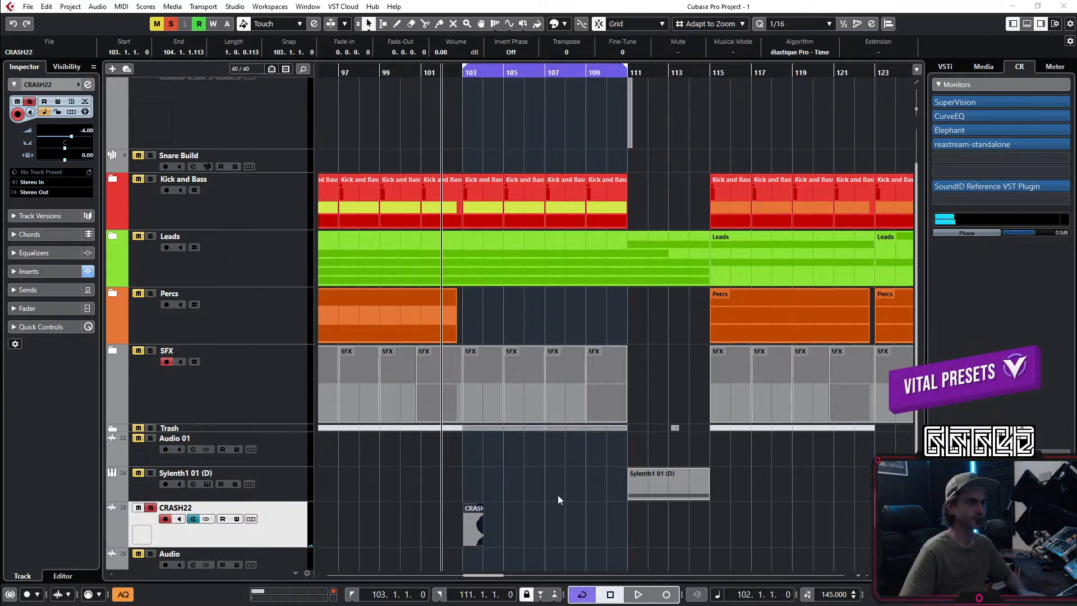
key("space")
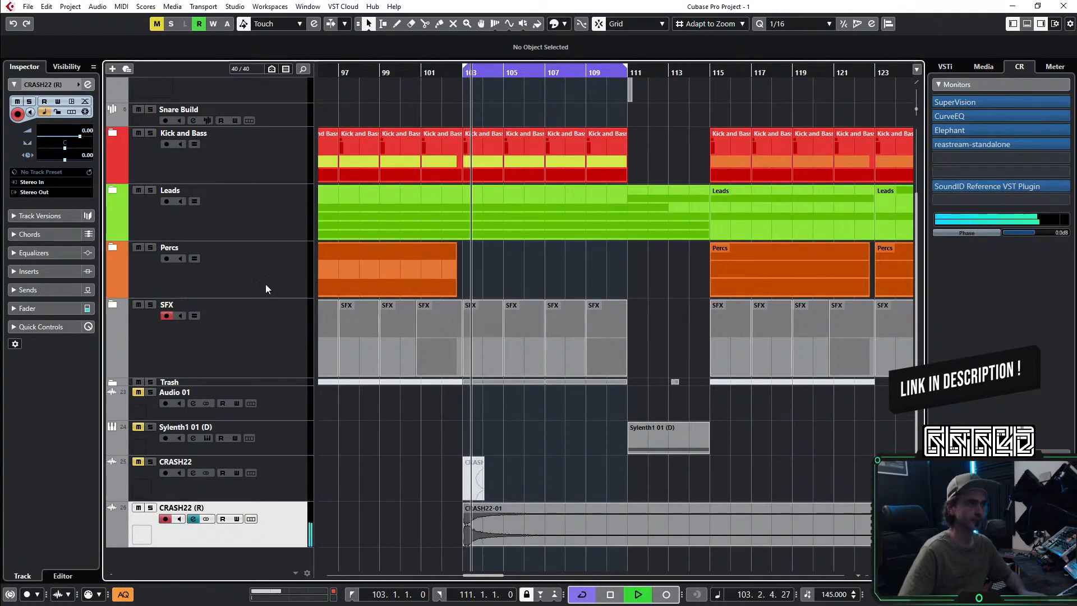
Step: Trim the rendered CRASH22-01 event to end at bar 111 and give it a fade-out of 2.1.2.5
scroll(485, 555, "up", 5)
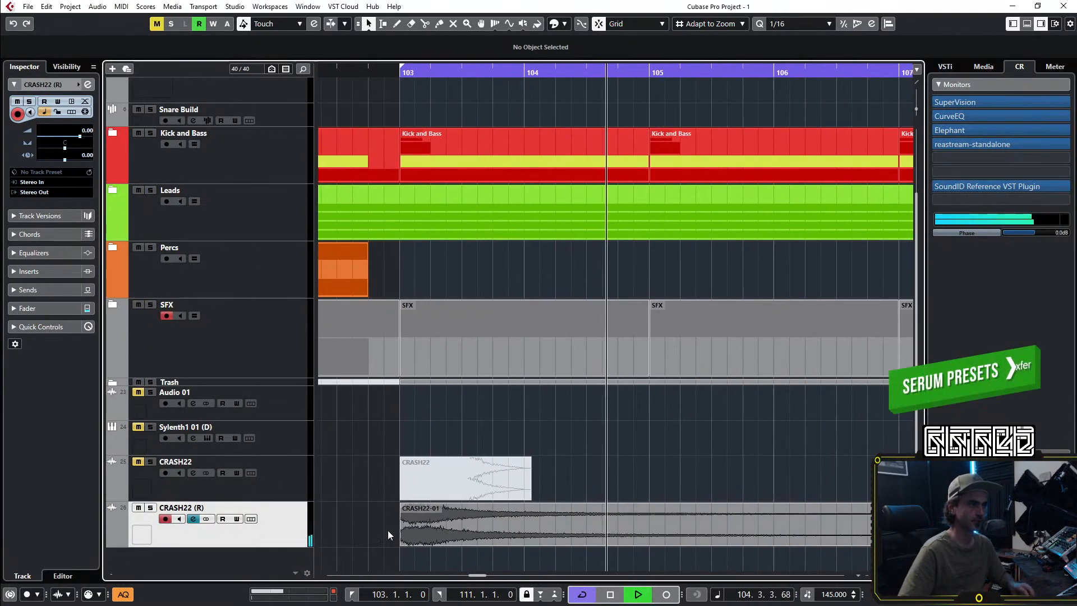
scroll(404, 528, "up", 5)
key("space")
left_click_drag(382, 545, 418, 532)
key("space")
scroll(453, 518, "down", 10)
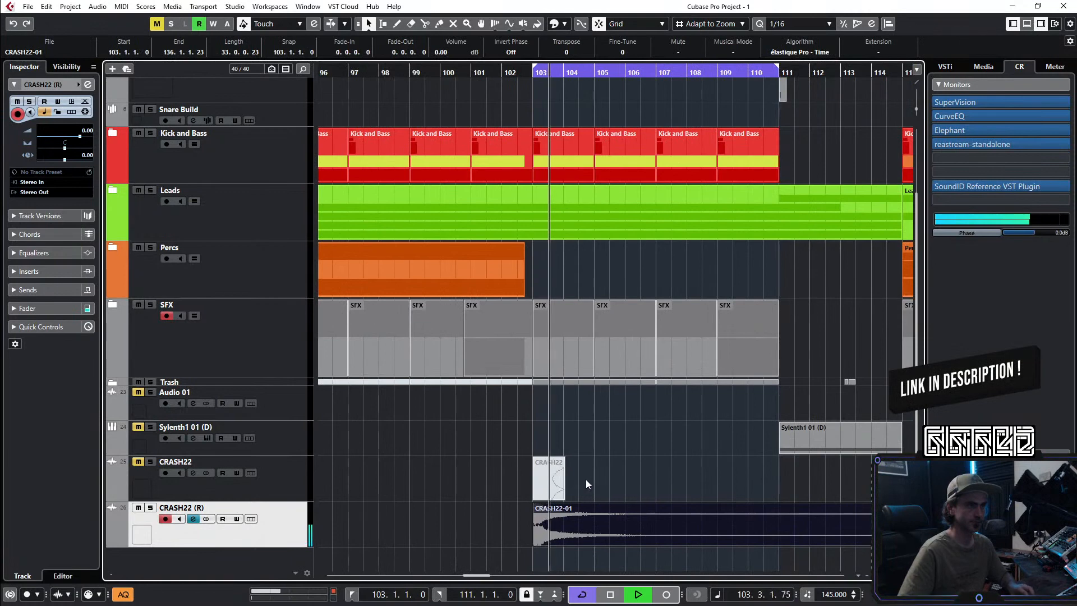
key("g")
key("g")
left_click_drag(755, 540, 478, 540)
key("space")
key("space")
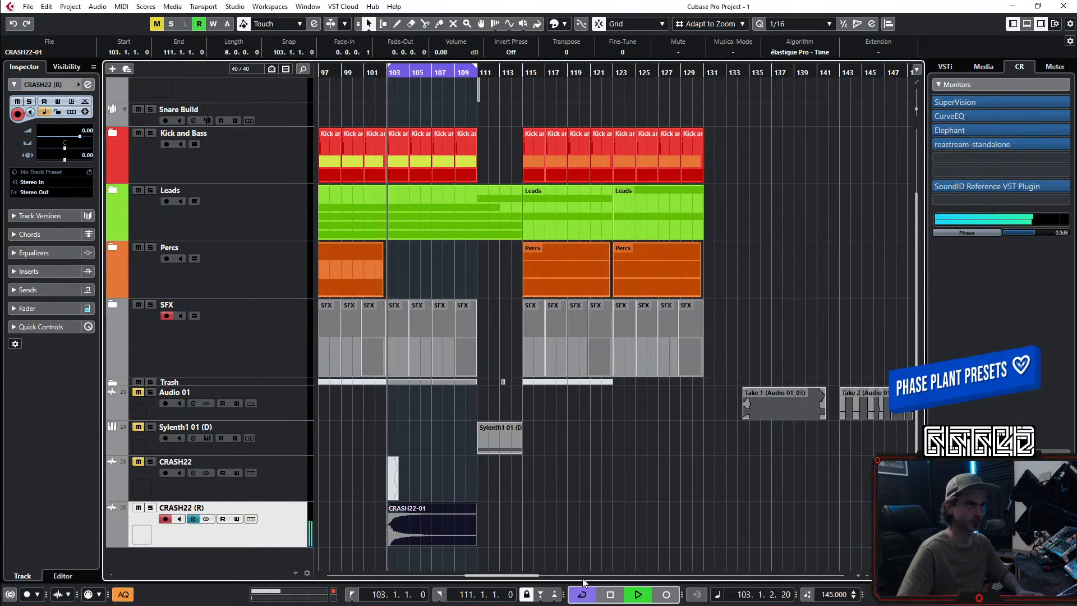
left_click_drag(475, 506, 450, 507)
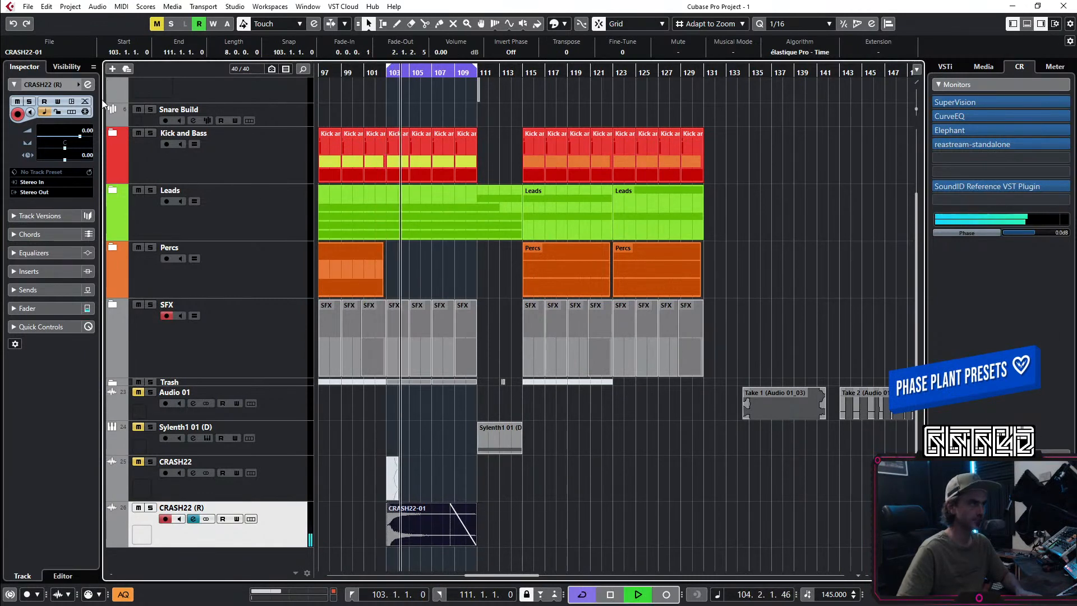
Step: In the CRASH22 (R) channel EQ, enable band 1 as a high-pass filter at 489.2 Hz
left_click(87, 85)
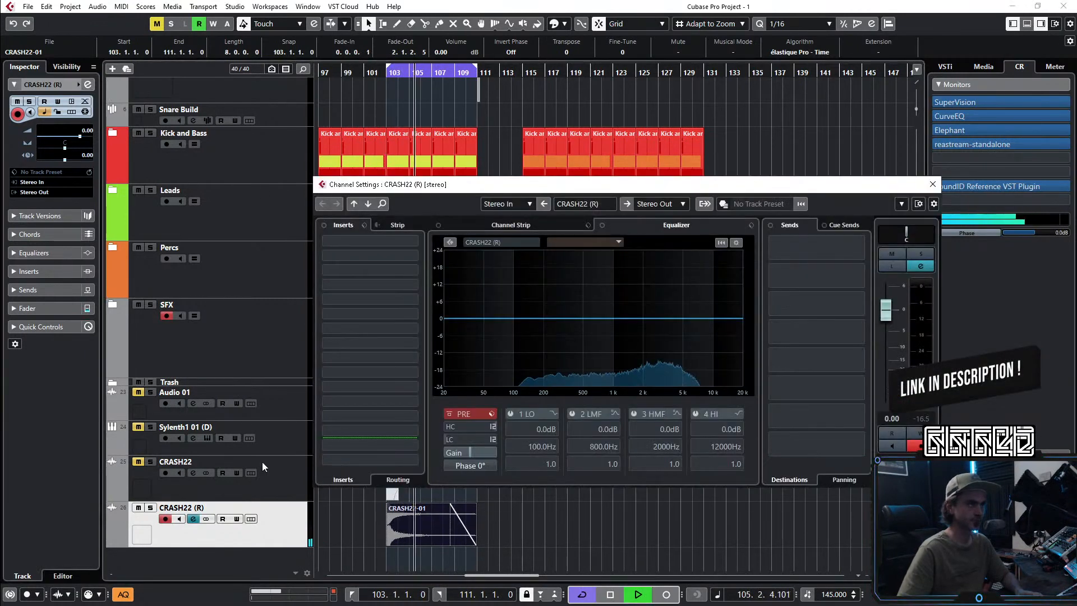
key("space")
key("space")
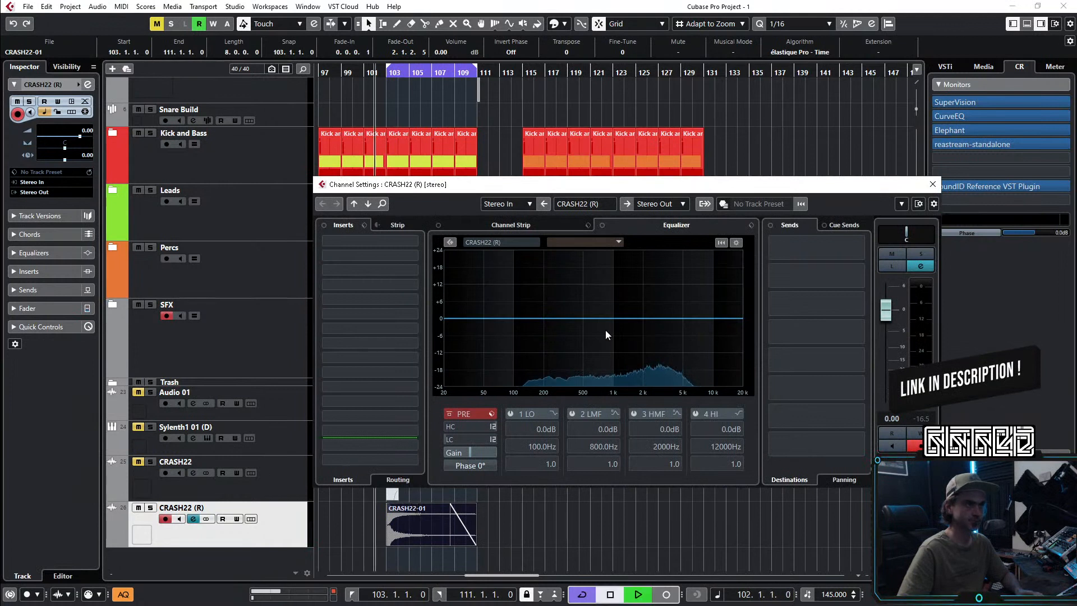
left_click(553, 414)
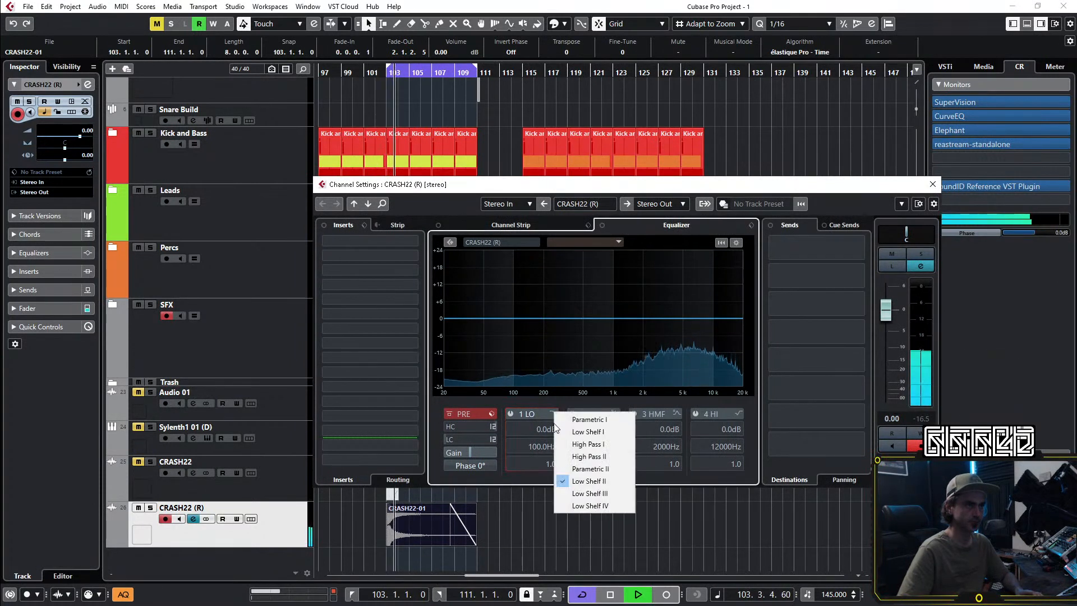
left_click(586, 449)
left_click(511, 414)
key("space")
left_click_drag(534, 443, 564, 426)
Step: Cut EQ band 3 of CRASH22 (R) to -7.3 dB at 2938 Hz, audition it, and close the channel settings
key("space")
left_click_drag(627, 321, 662, 337)
key("space")
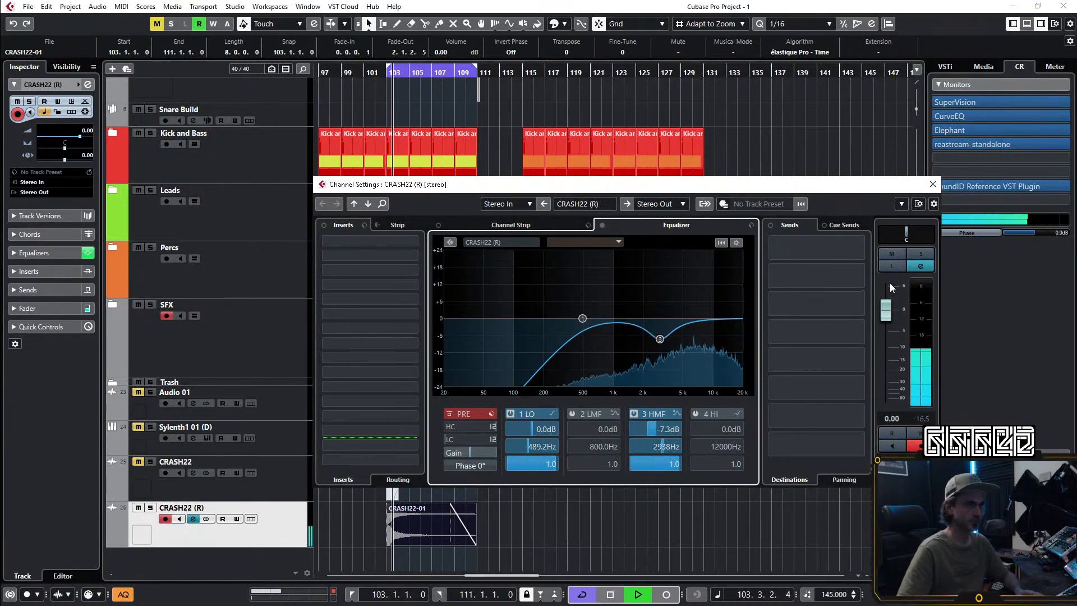
left_click(936, 185)
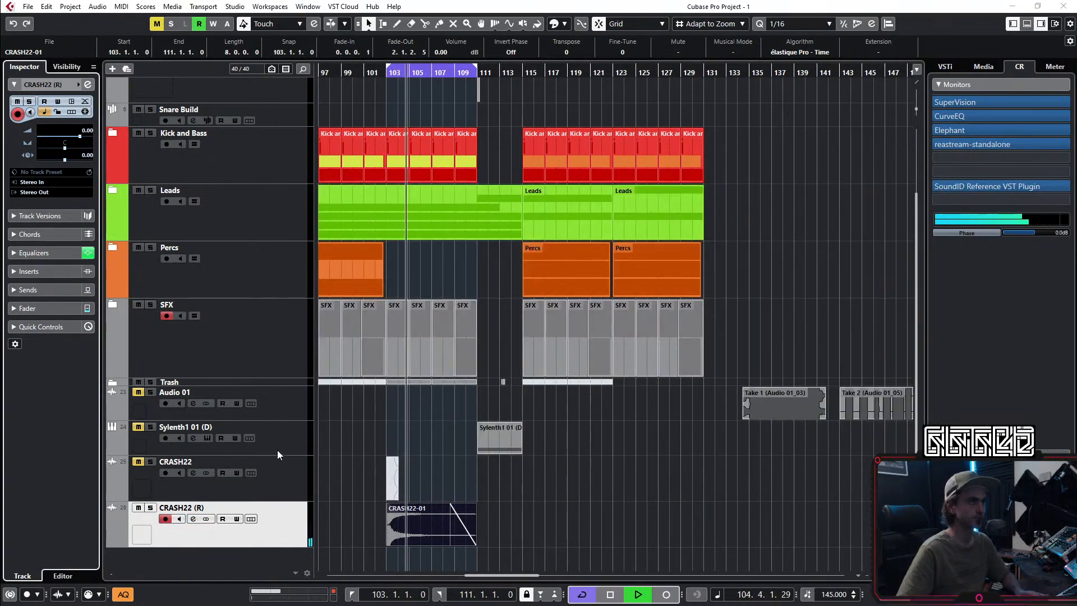
Step: Disable the original CRASH22 track
left_click(294, 472)
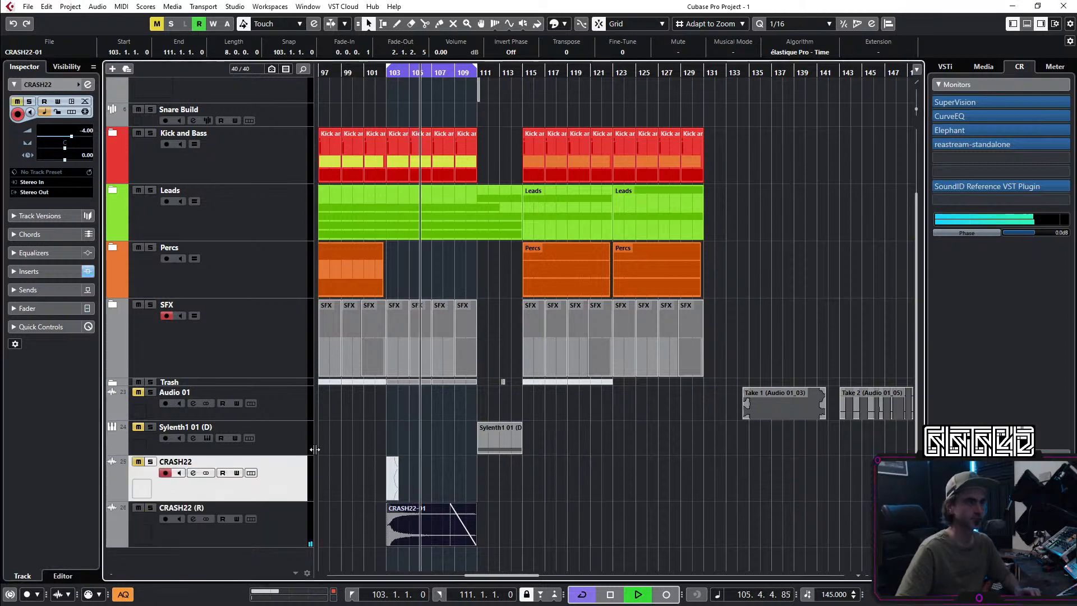
scroll(356, 422, "down", 3)
scroll(373, 420, "left", 4)
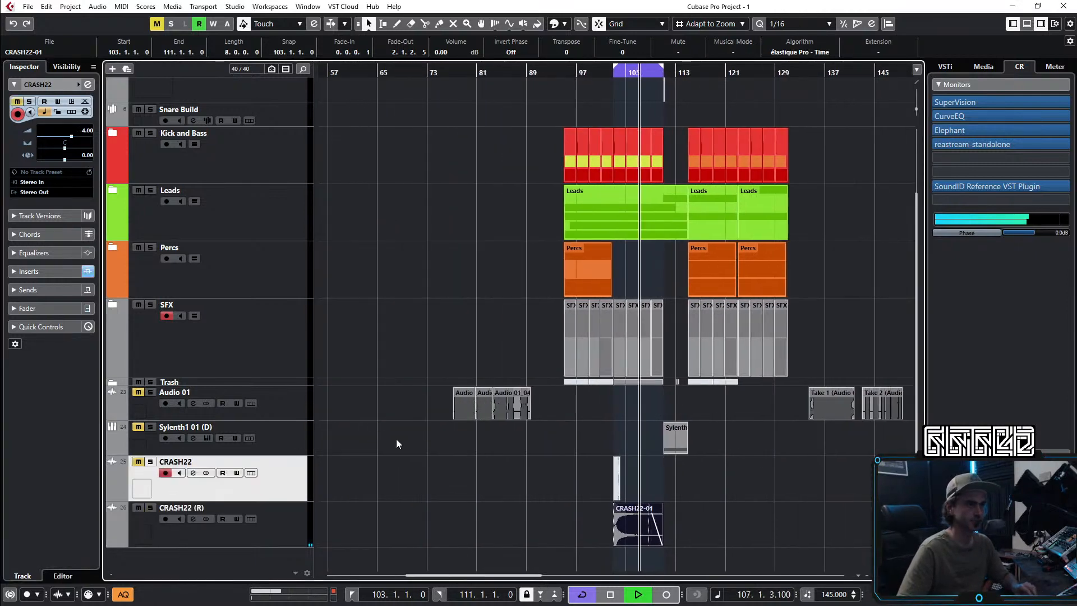
scroll(389, 439, "up", 4)
scroll(379, 438, "right", 5)
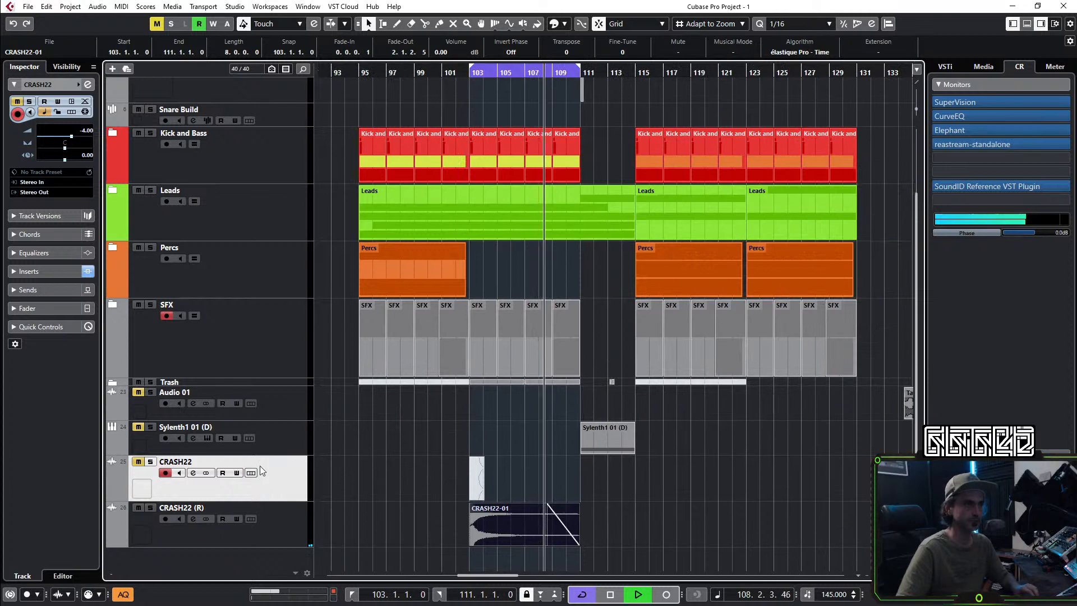
right_click(283, 480)
left_click(577, 473)
key("space")
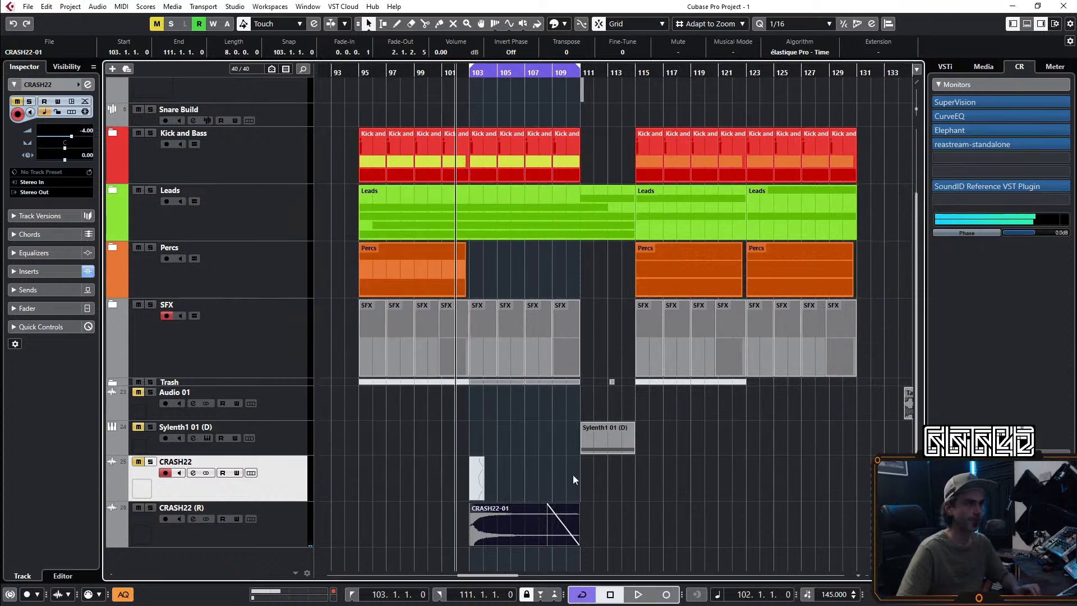
right_click(286, 486)
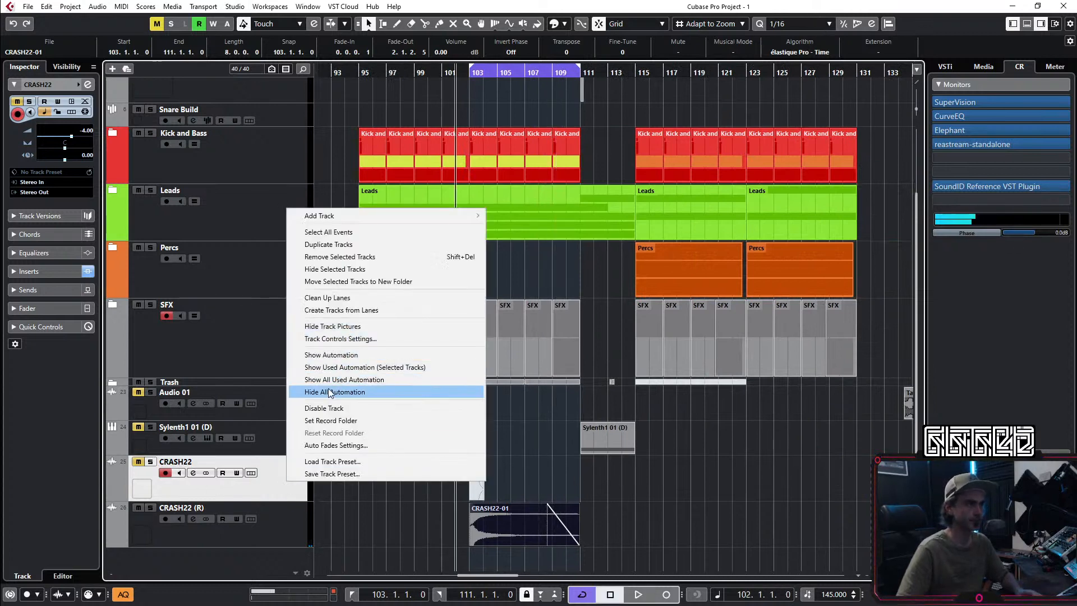
left_click(321, 408)
Step: Copy the CRASH22-01 event to bars 115 and 123, and move the CRASH22 (R) track directly above SFX
key("space")
left_click_drag(515, 515, 783, 517)
mouse_move(800, 484)
left_mouse_down()
mouse_move(777, 498)
mouse_move(794, 490)
mouse_move(793, 504)
left_mouse_up()
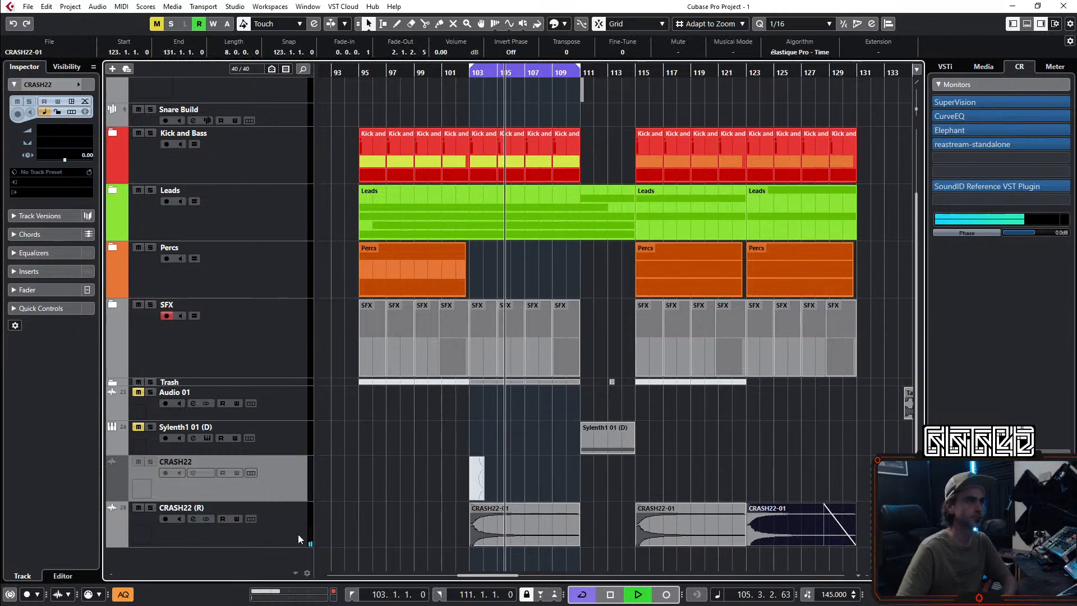
left_click_drag(285, 533, 259, 307)
Step: Set the cycle range to the break from bar 111 to bar 115
scroll(375, 332, "up", 3)
key("h")
key("h")
key("h")
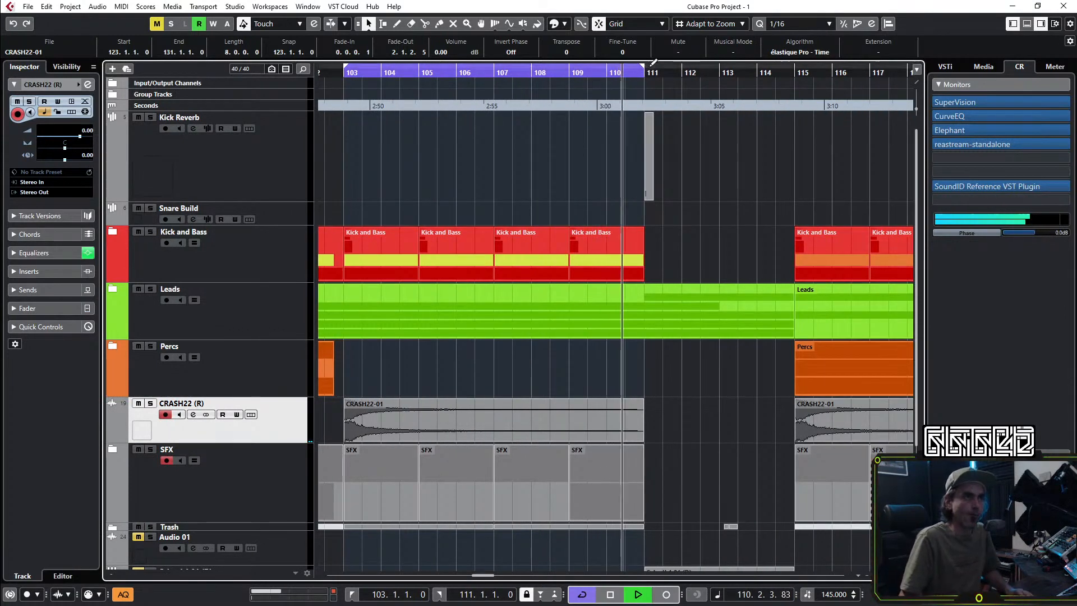
left_click_drag(647, 67, 889, 66)
scroll(724, 141, "right", 1)
left_click(545, 73)
left_click(726, 72, "alt")
scroll(597, 160, "right", 1)
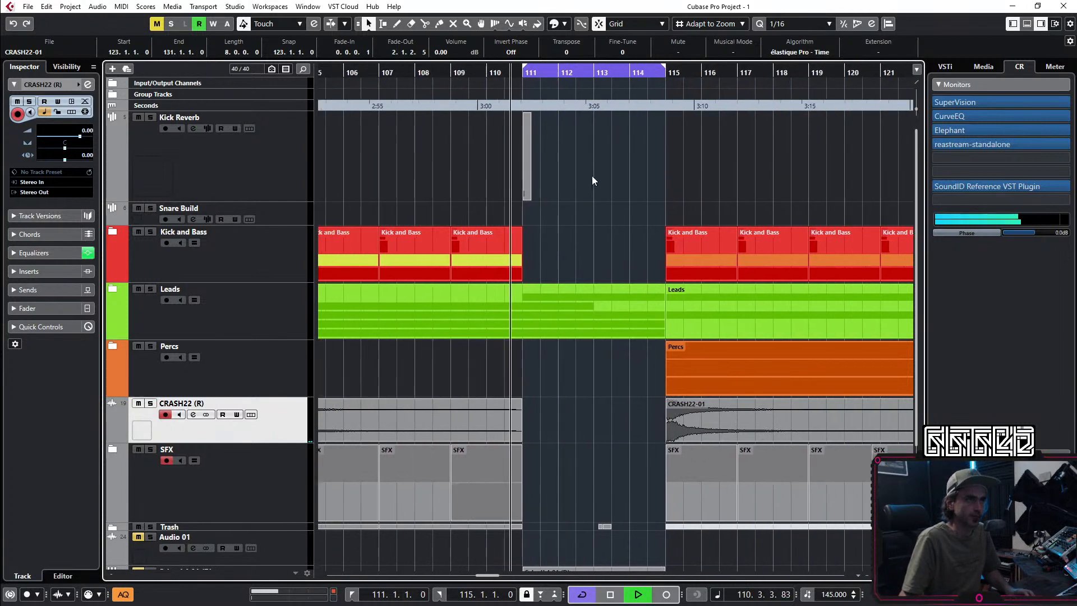
Step: Route the Kick Reverb track's output to Stereo Out and audition the transition into bar 111
left_click(223, 165)
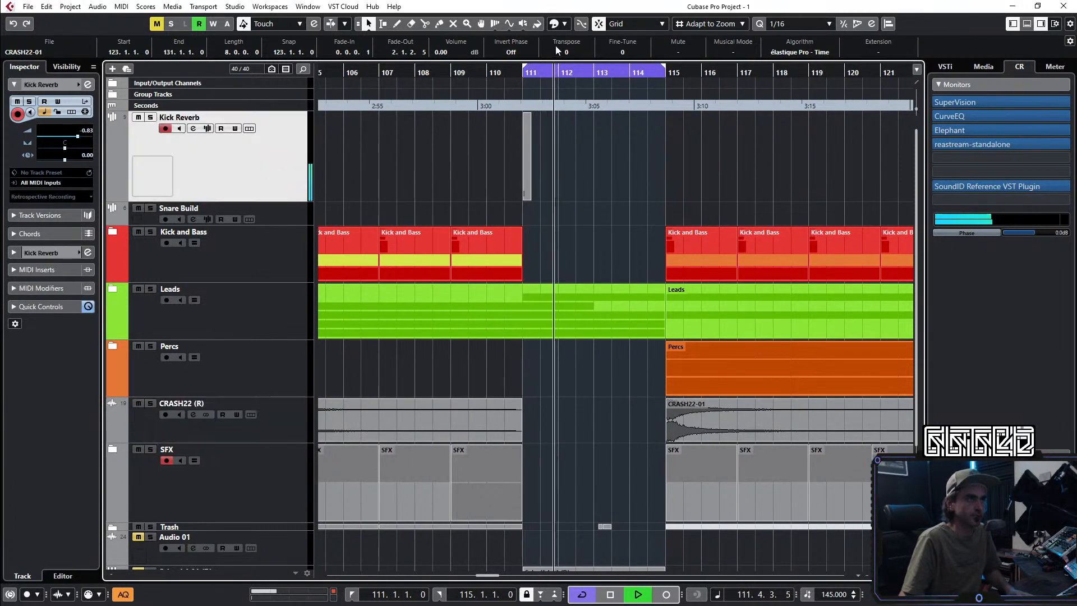
key("space")
key("space")
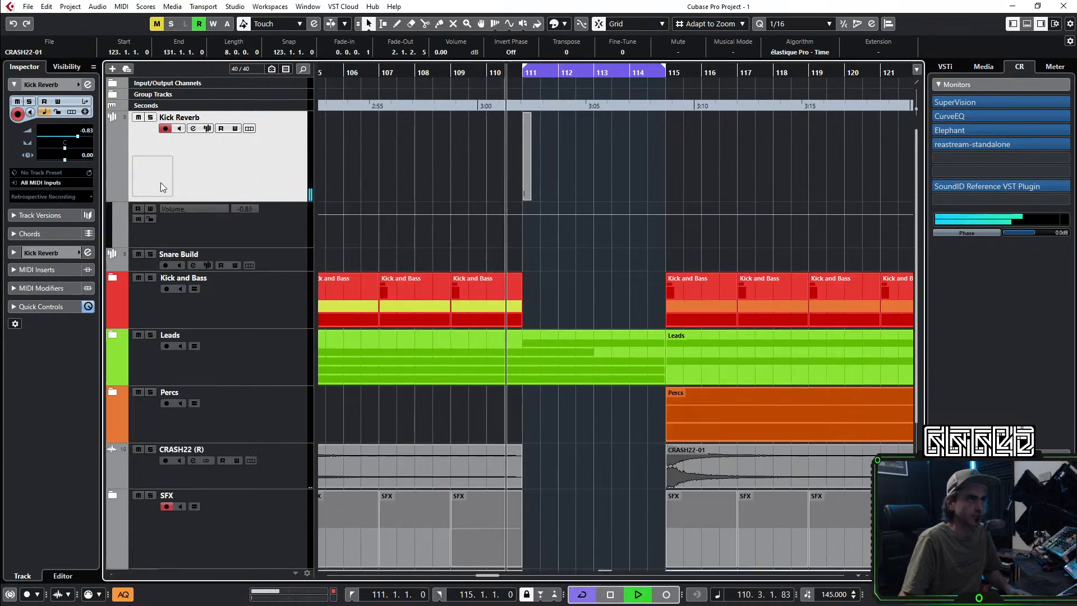
left_click(87, 84)
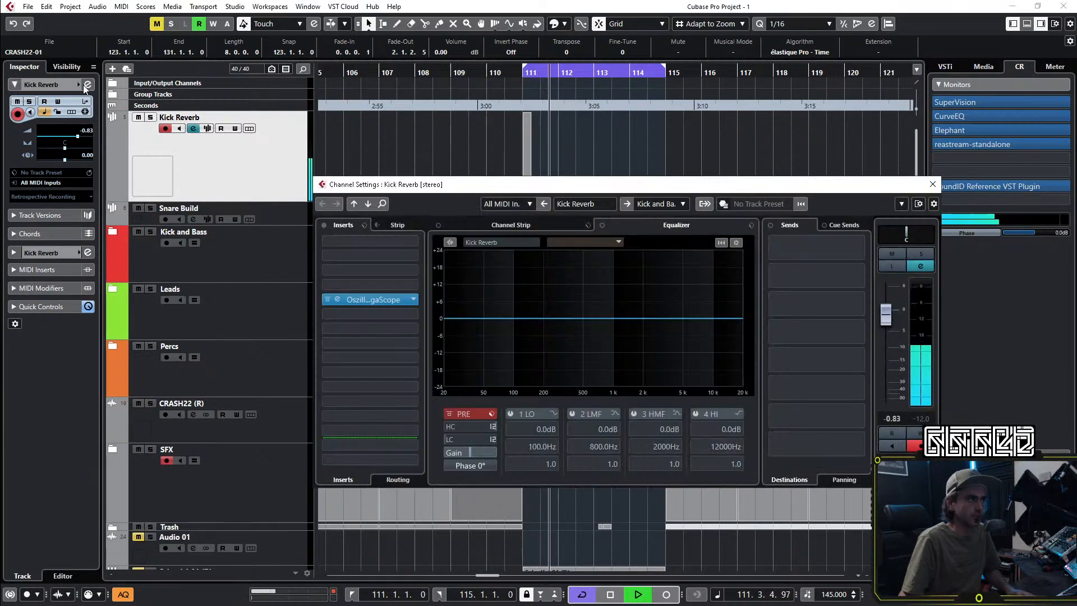
left_click(676, 205)
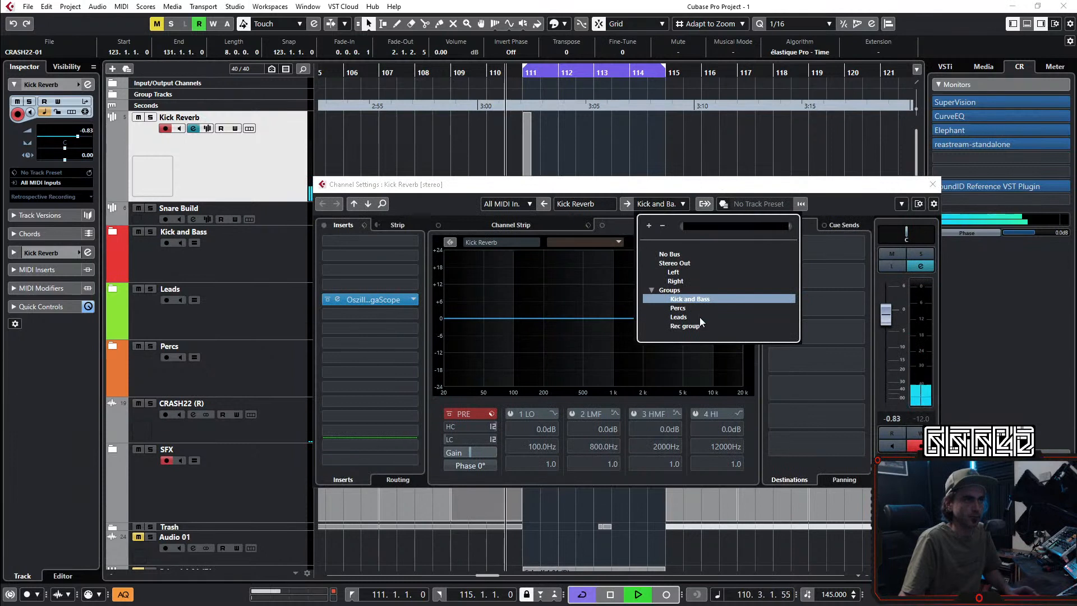
left_click(682, 263)
key("space")
key("space")
left_click(933, 184)
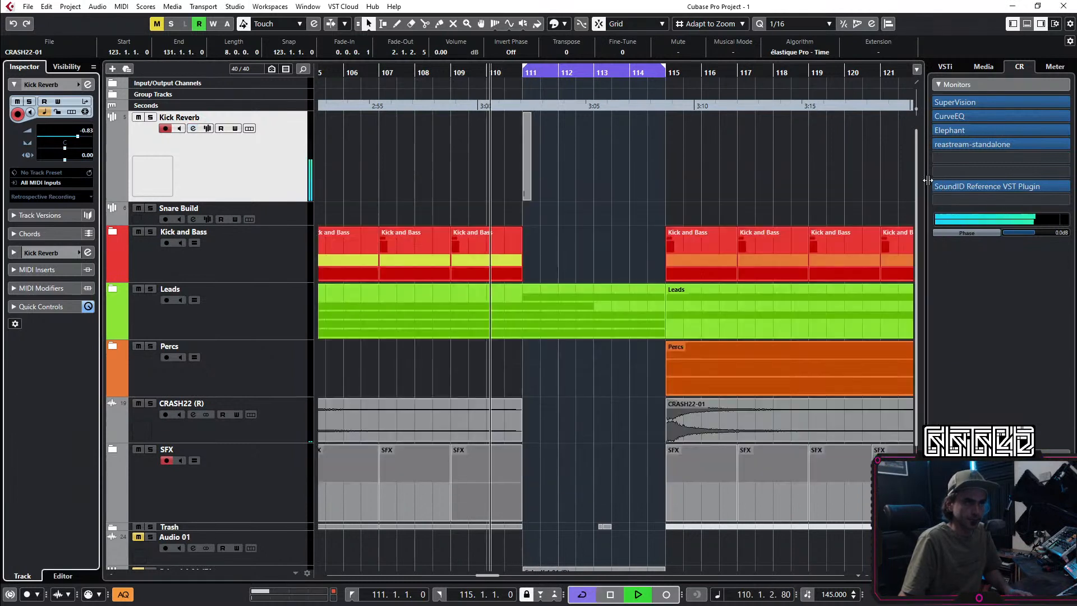
Step: Set the Kick Reverb track's volume to -4.00 and replay the transition
left_click(512, 164)
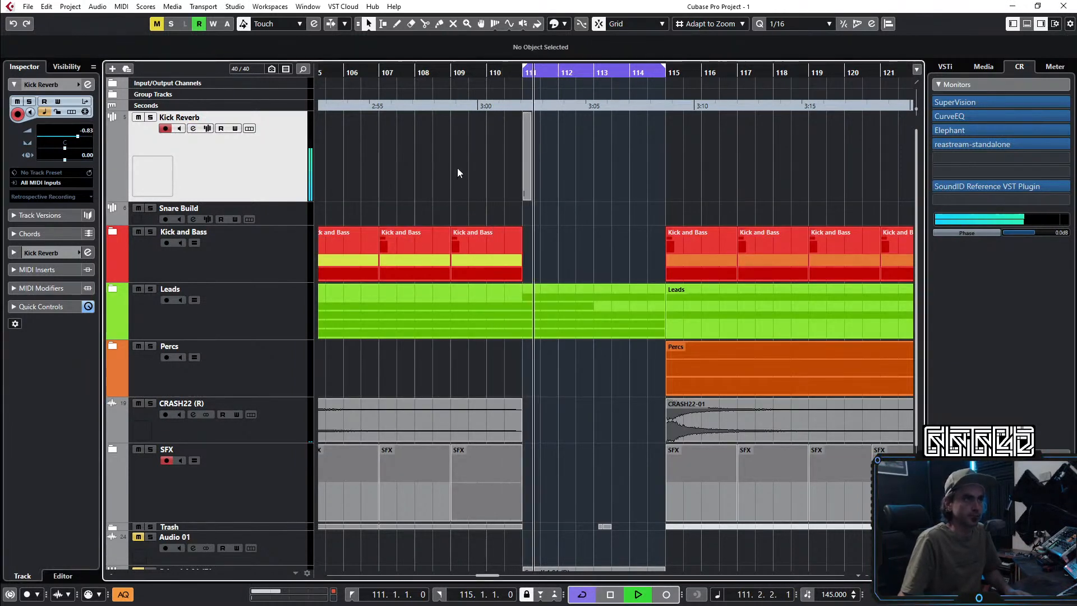
left_click(72, 137)
key("space")
key("space")
Step: Remove the oscilloscope plug-in from the Kick Reverb channel's inserts
left_click(88, 85)
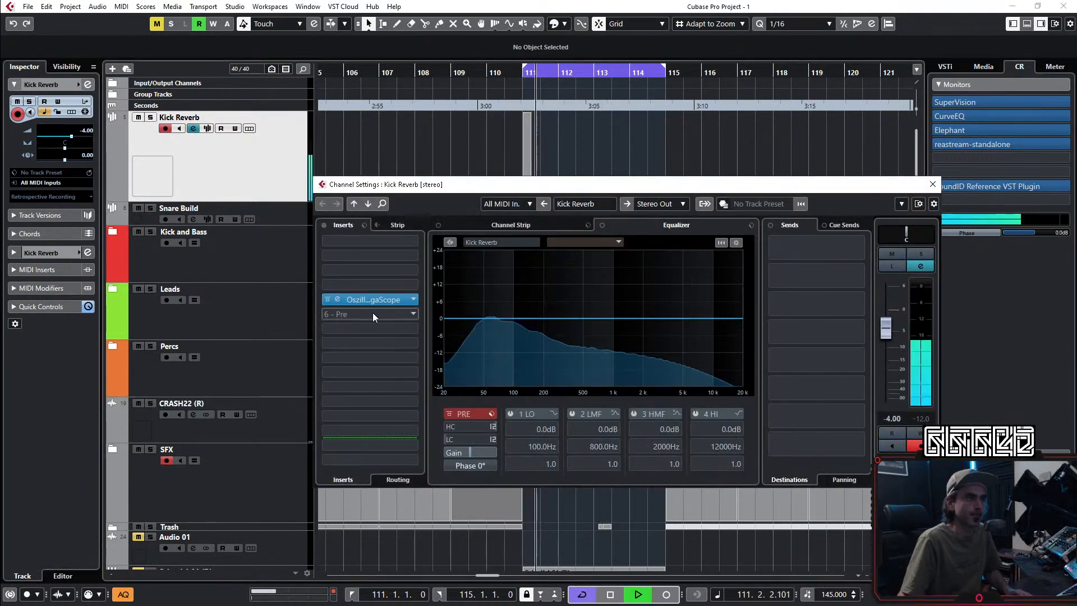
left_click(413, 301)
key("Escape")
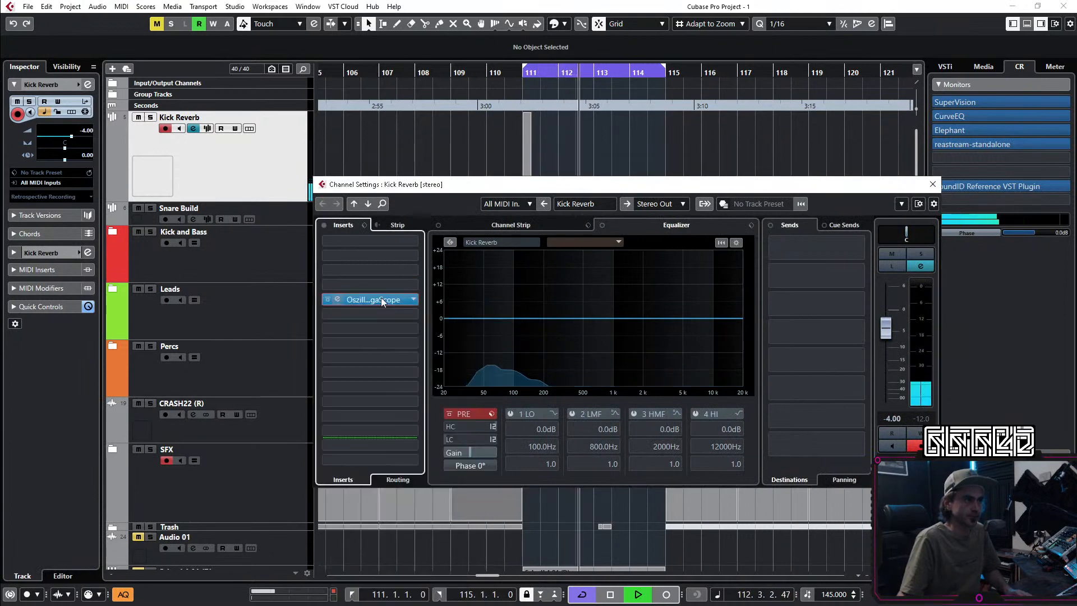
left_click(378, 298)
key("Delete")
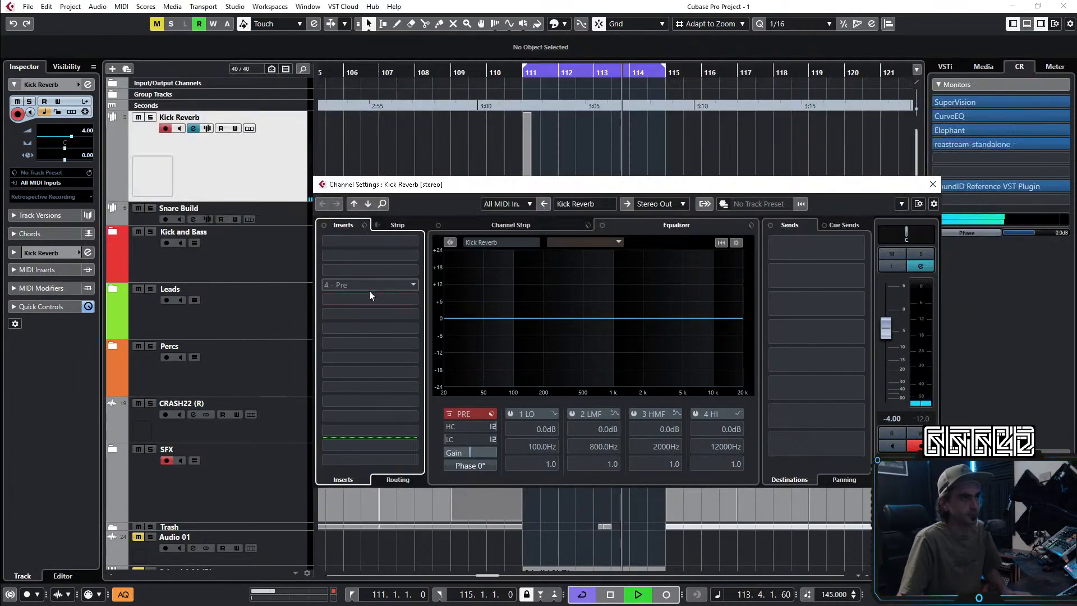
Step: Insert Snap Heap in slot 5 of the Kick Reverb channel and add a Convolver to Serial Bus 2
left_click(371, 299)
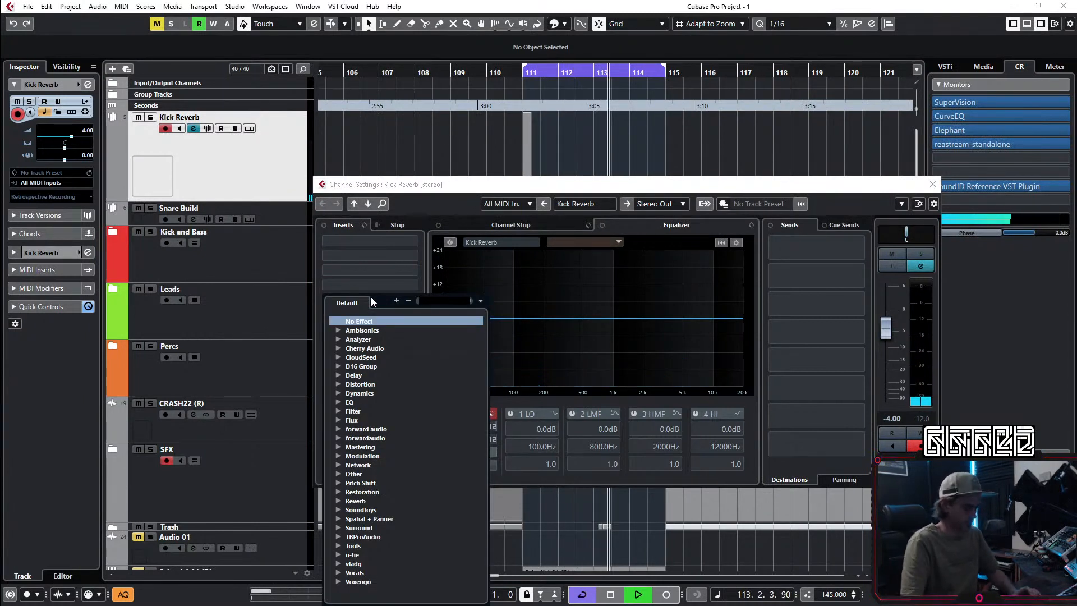
type("snap")
key("Return")
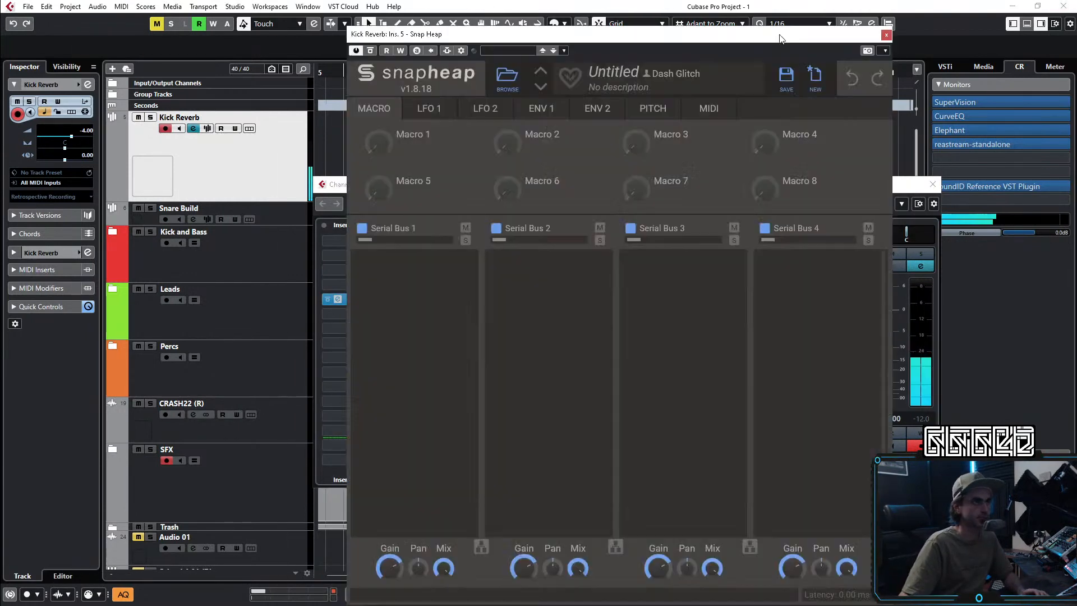
left_click(534, 284)
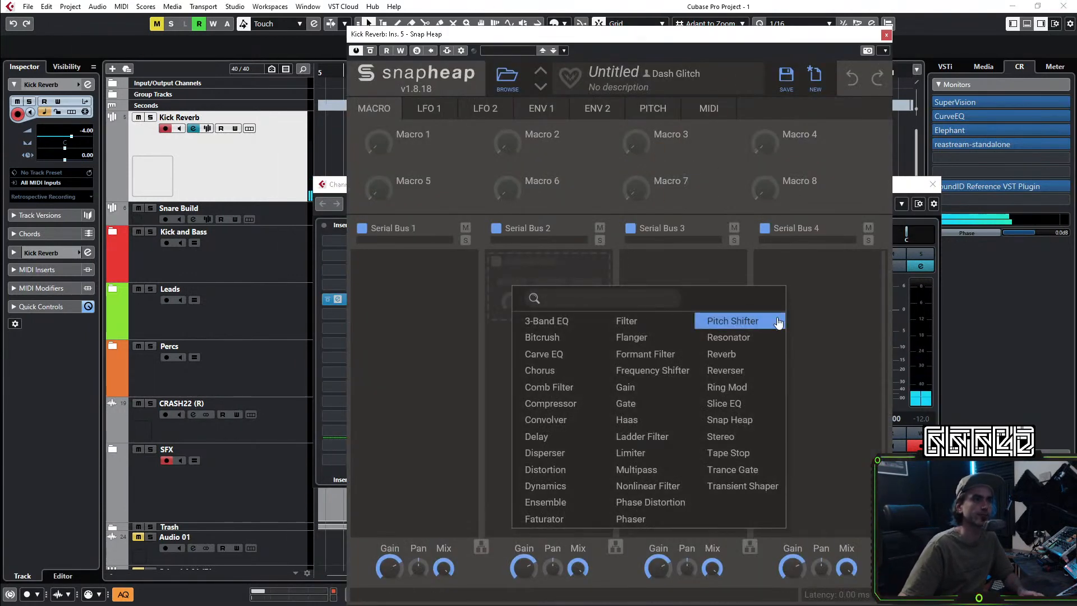
left_click(546, 420)
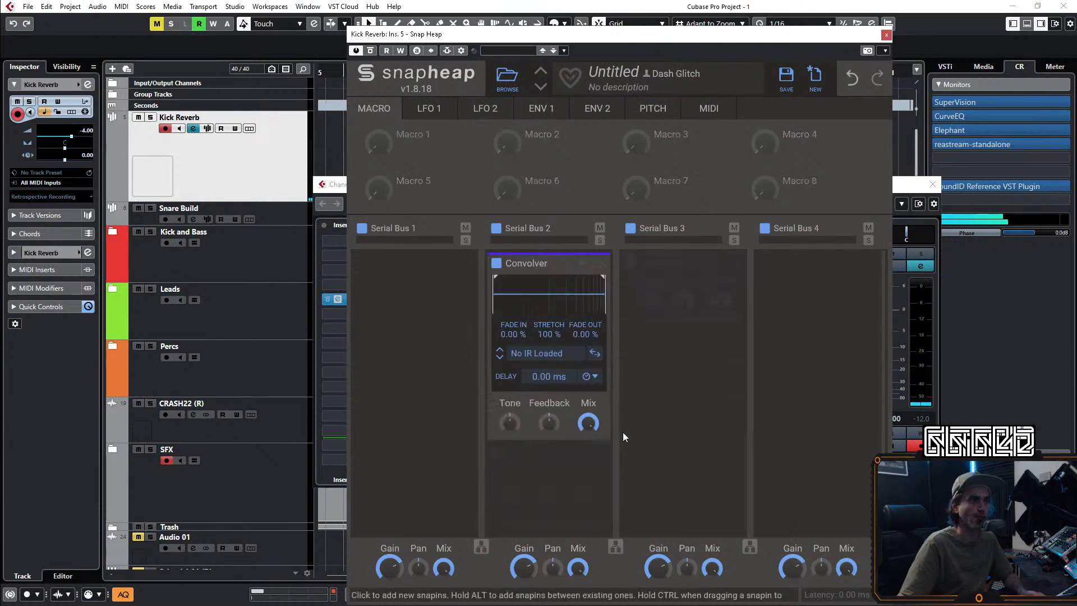
Step: Load the Air Up There preset from the Eternia Long Reverbs folder into the Convolver
mouse_move(538, 304)
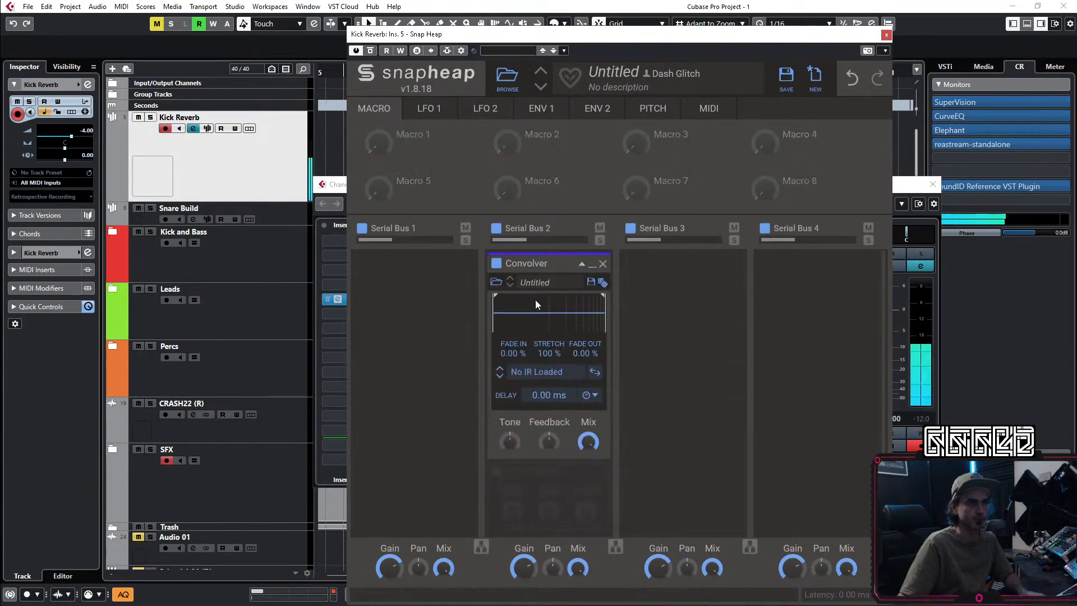
left_click(500, 284)
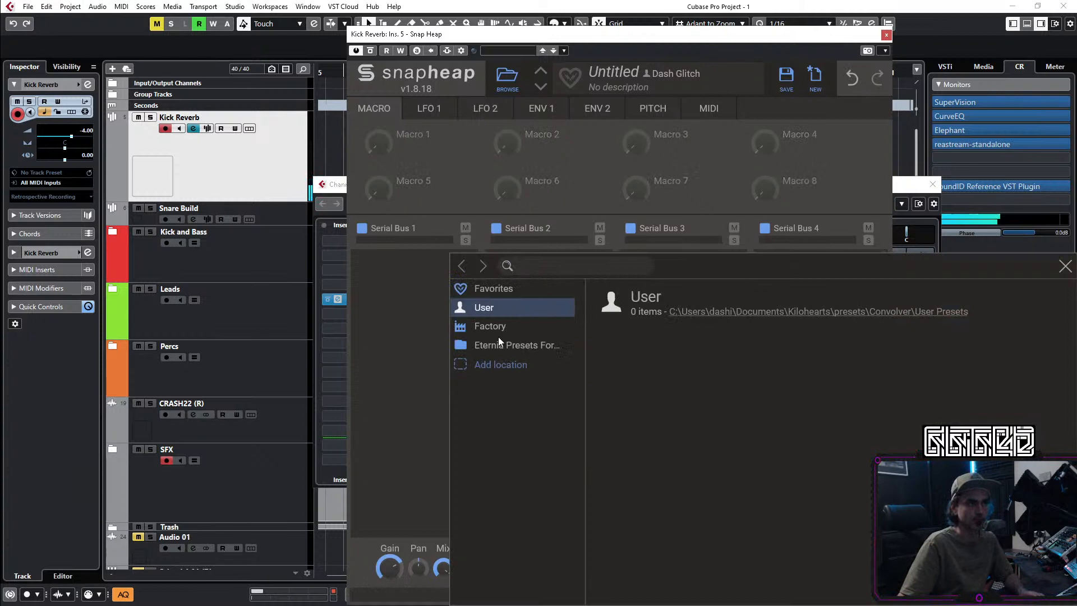
left_click(516, 345)
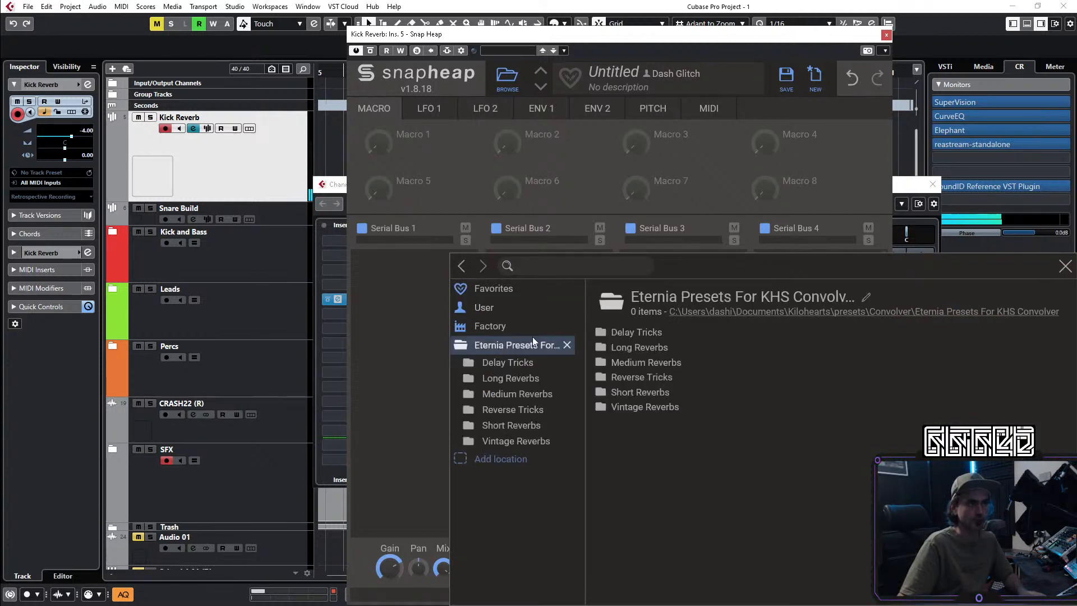
double_click(650, 350)
left_click(634, 333)
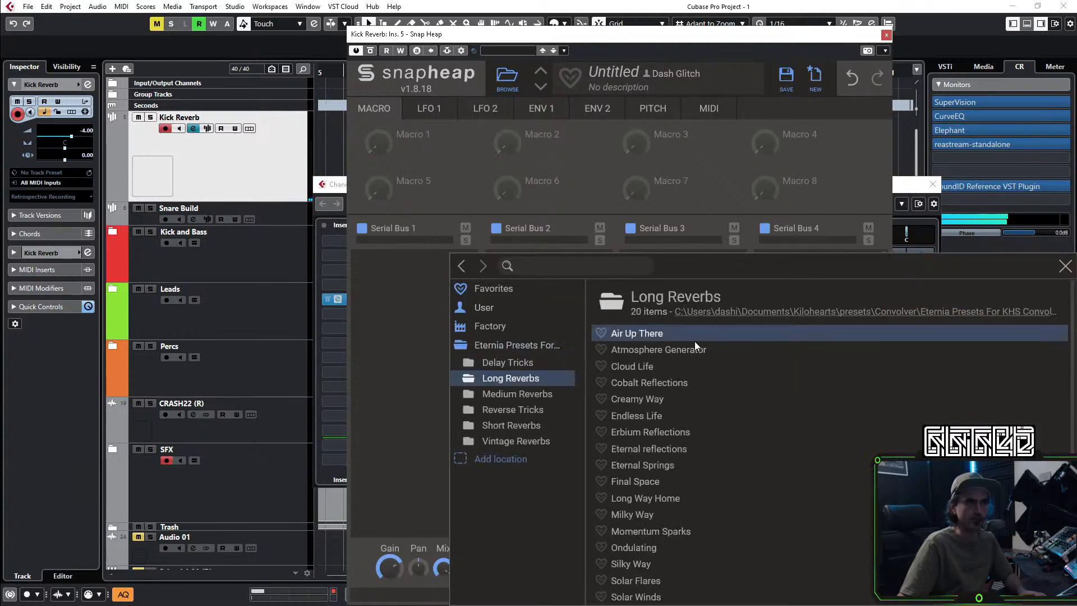
left_click(432, 339)
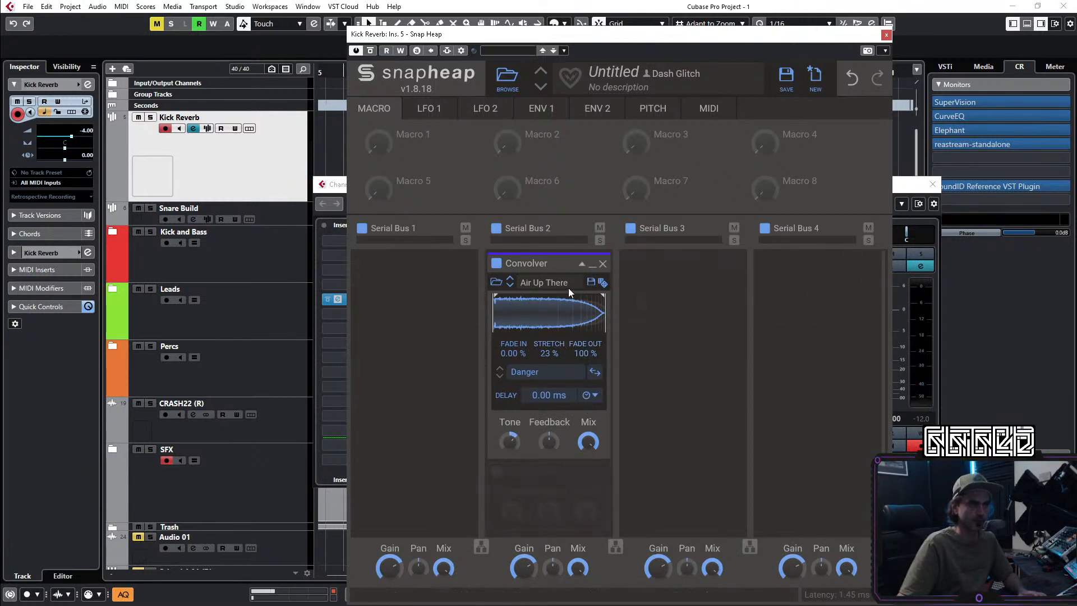
Step: Audition the following Convolver presets up to Cobalt Reflections and raise the Kick Reverb channel volume to -1.06
left_click(510, 286)
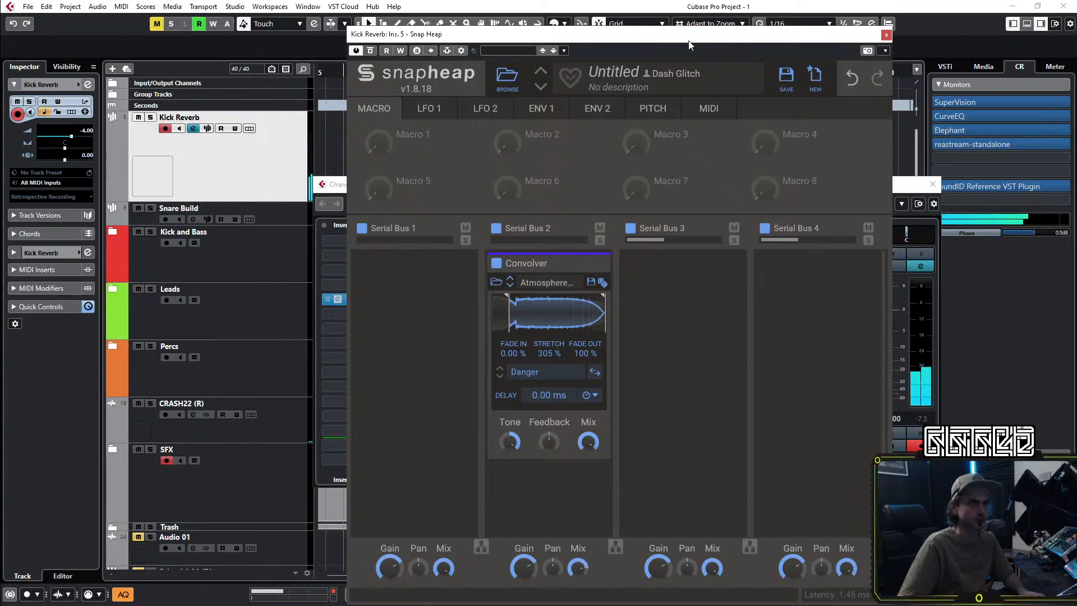
left_click_drag(689, 29, 585, 26)
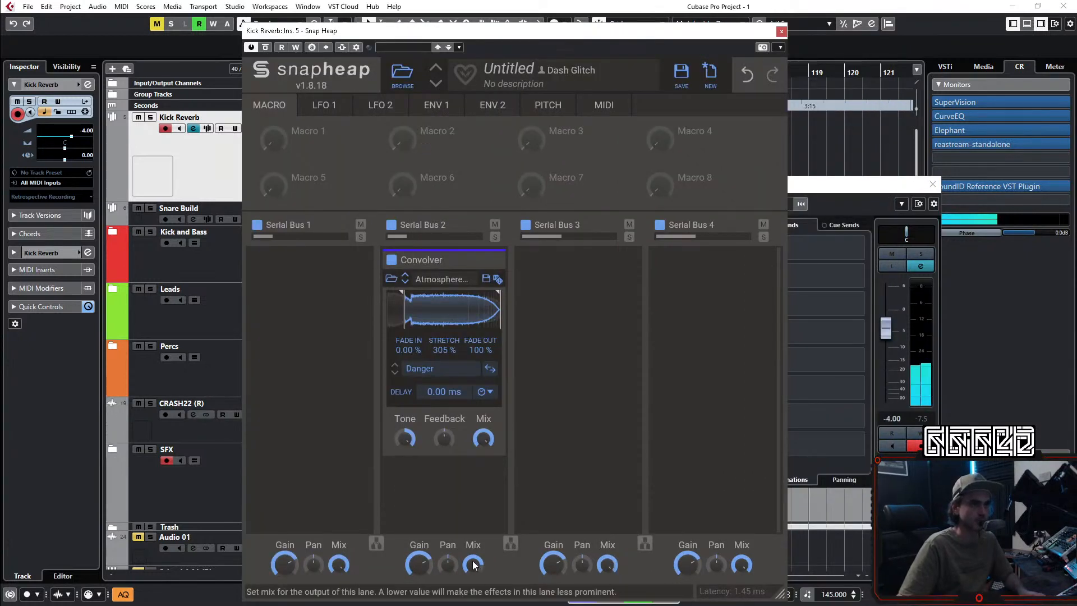
left_click_drag(897, 345, 896, 335)
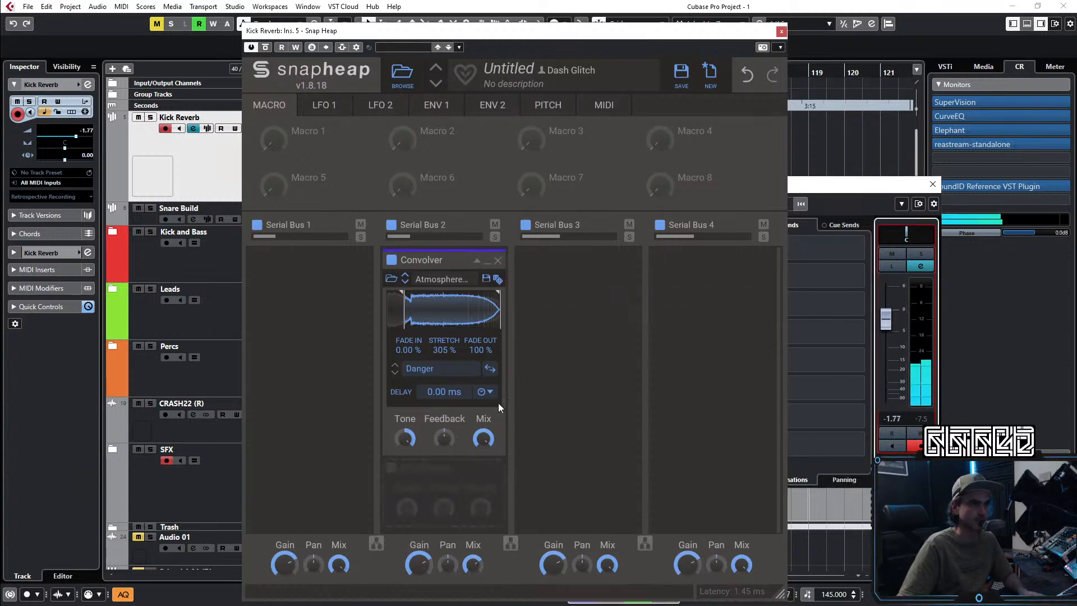
left_click(403, 283)
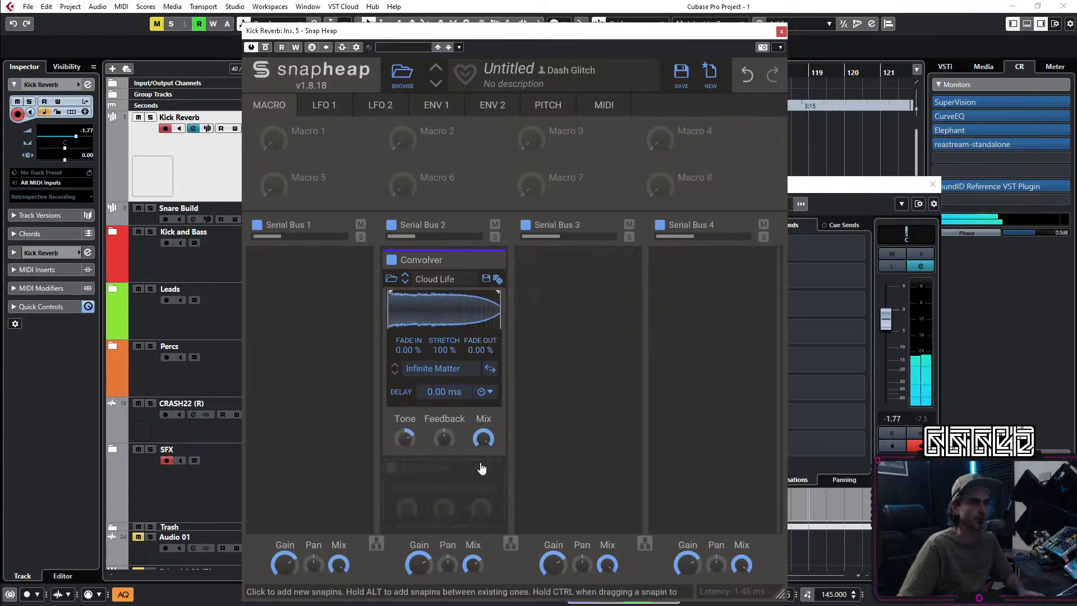
left_click(405, 284)
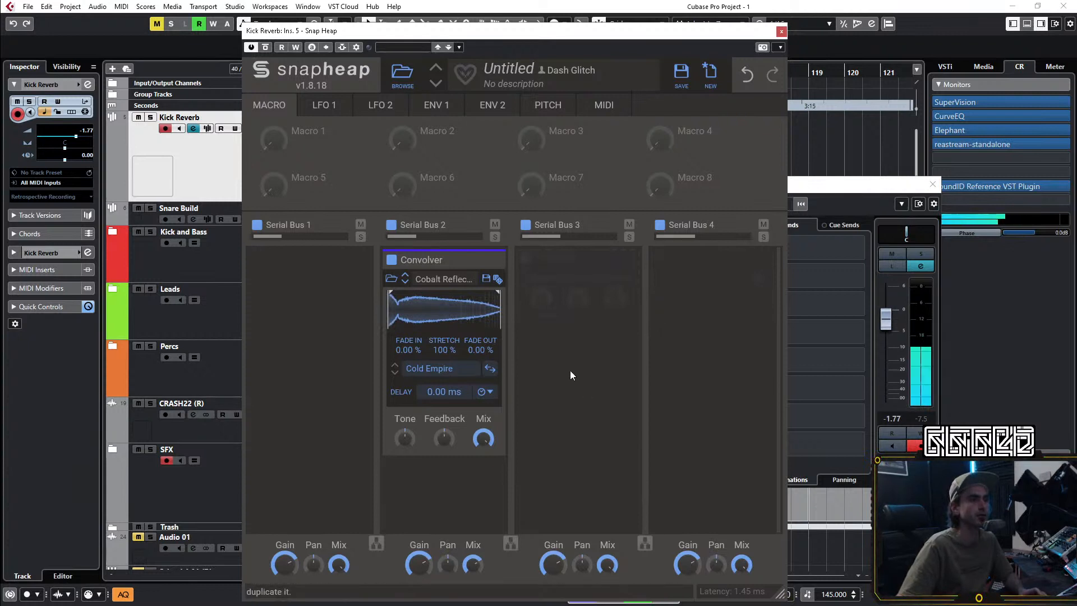
left_click_drag(473, 565, 473, 564)
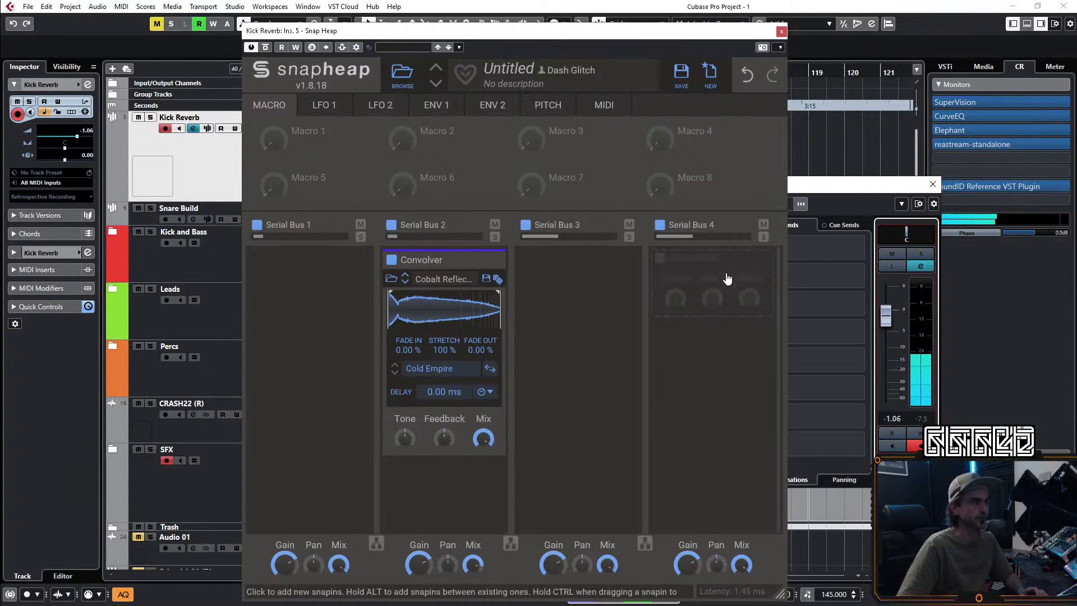
Step: Add a low-pass Filter to Serial Bus 1, adjust its cutoff and collapse it
left_click(301, 284)
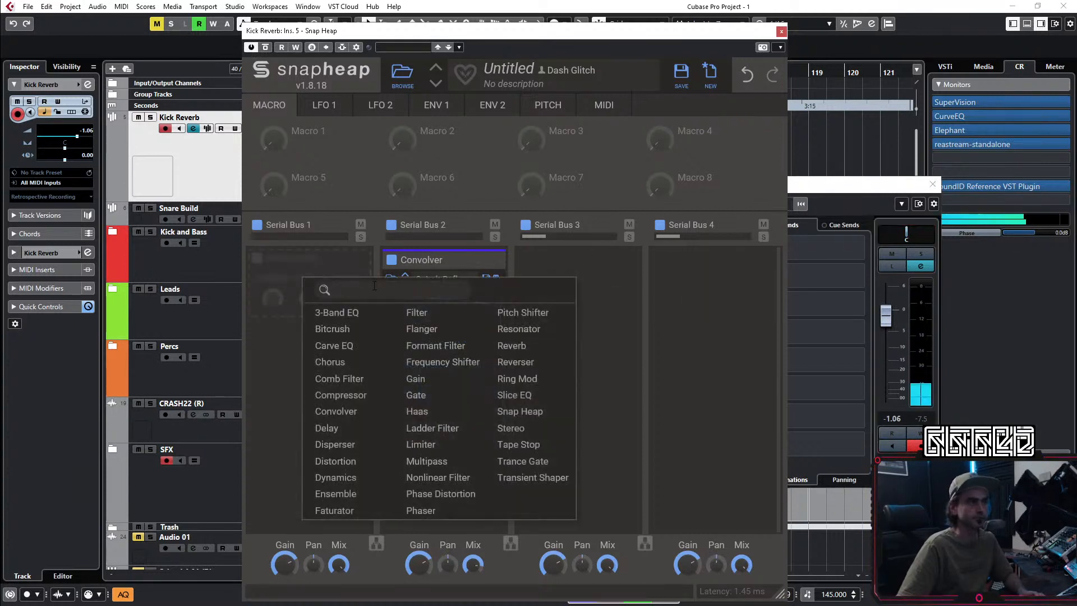
left_click(427, 317)
left_click_drag(273, 373, 309, 387)
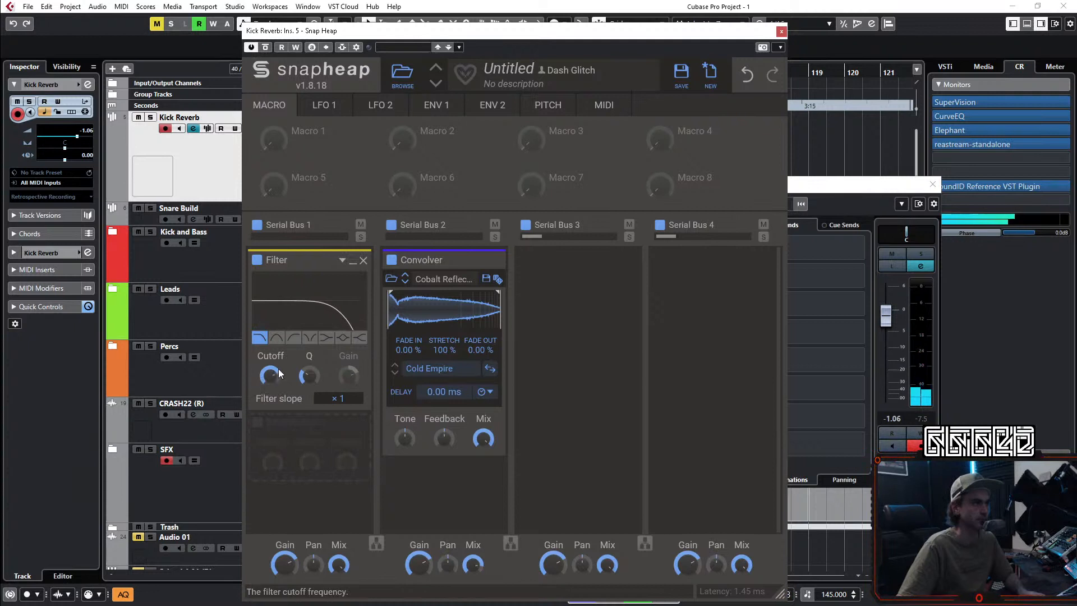
left_click(364, 260)
Step: Add a second Filter to Serial Bus 1 as a high-pass with ×2 slope and a low cutoff, and close the plug-in and channel windows
left_click(308, 332)
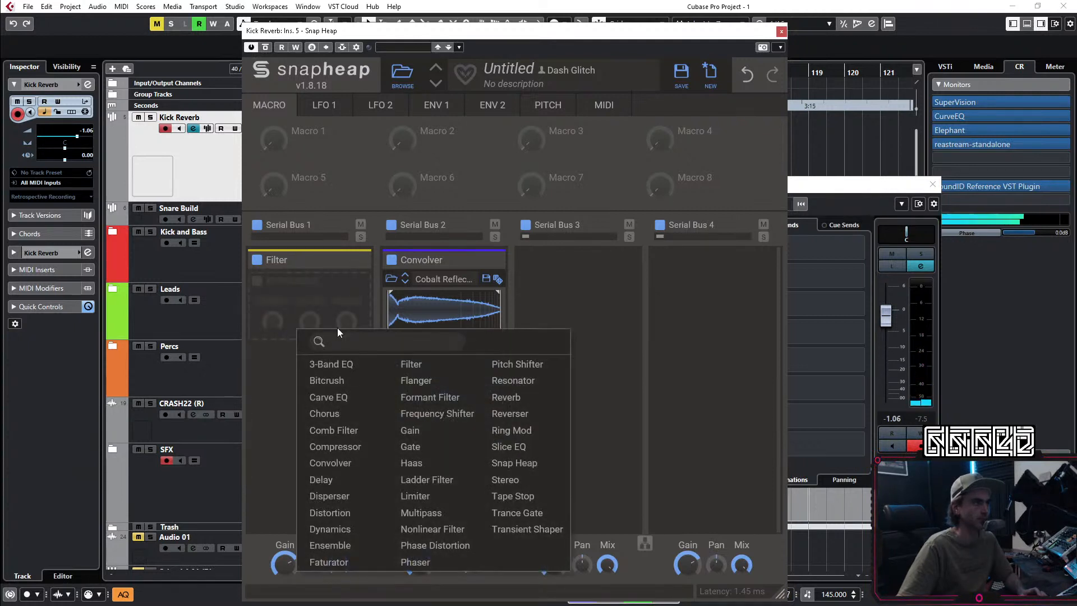
left_click(411, 364)
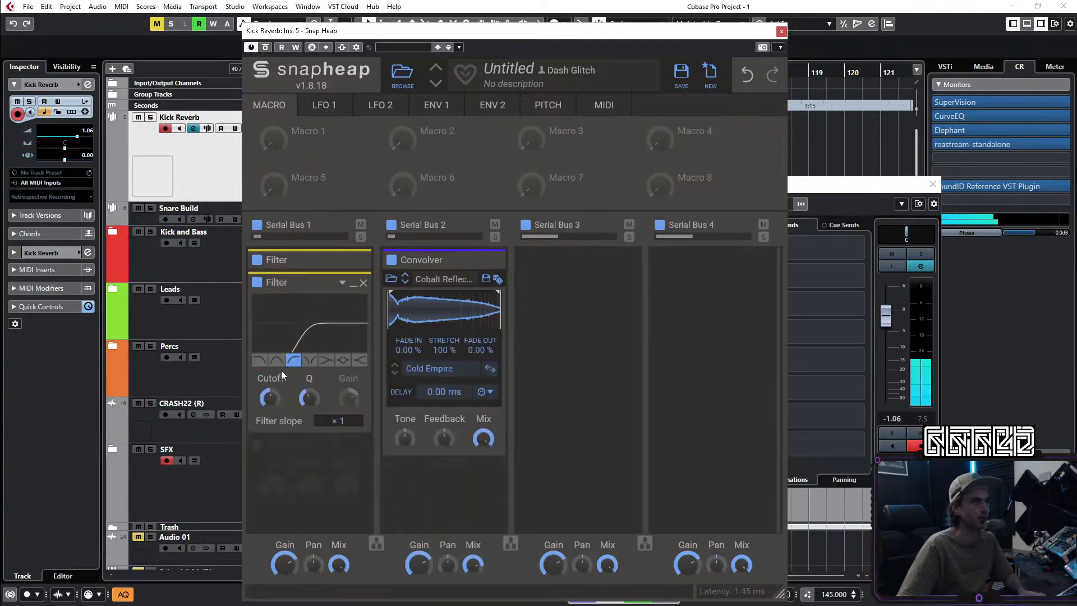
scroll(269, 399, "down", 5)
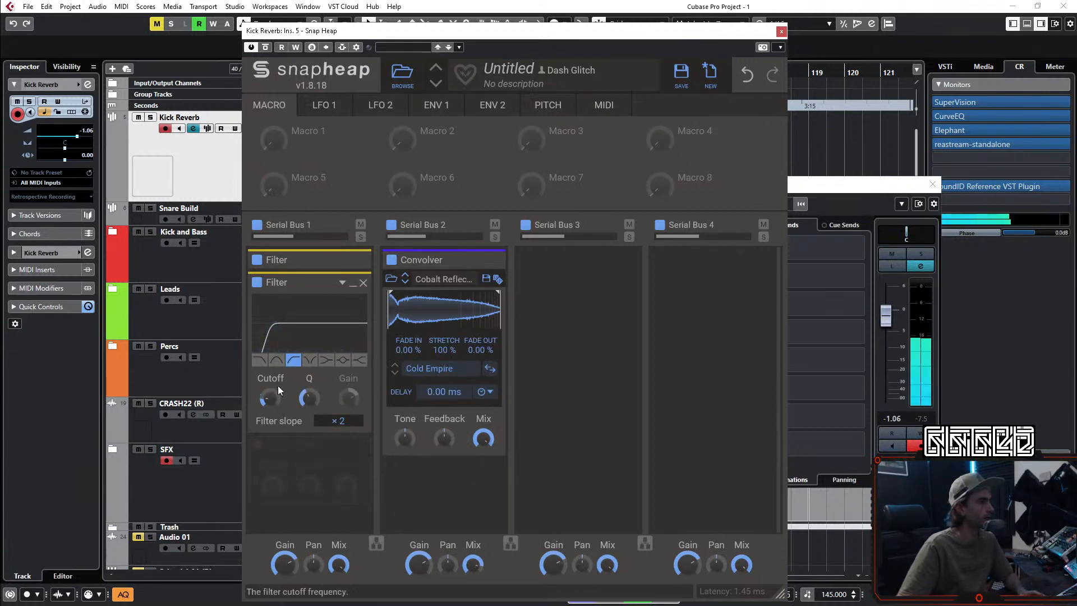
left_click(351, 287)
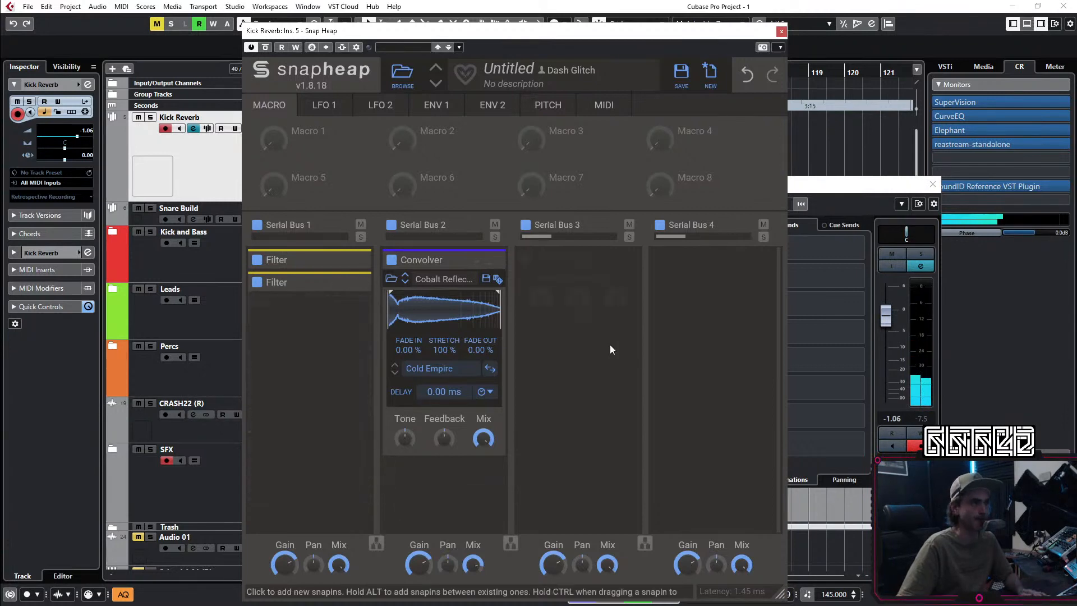
left_click(782, 32)
left_click(933, 184)
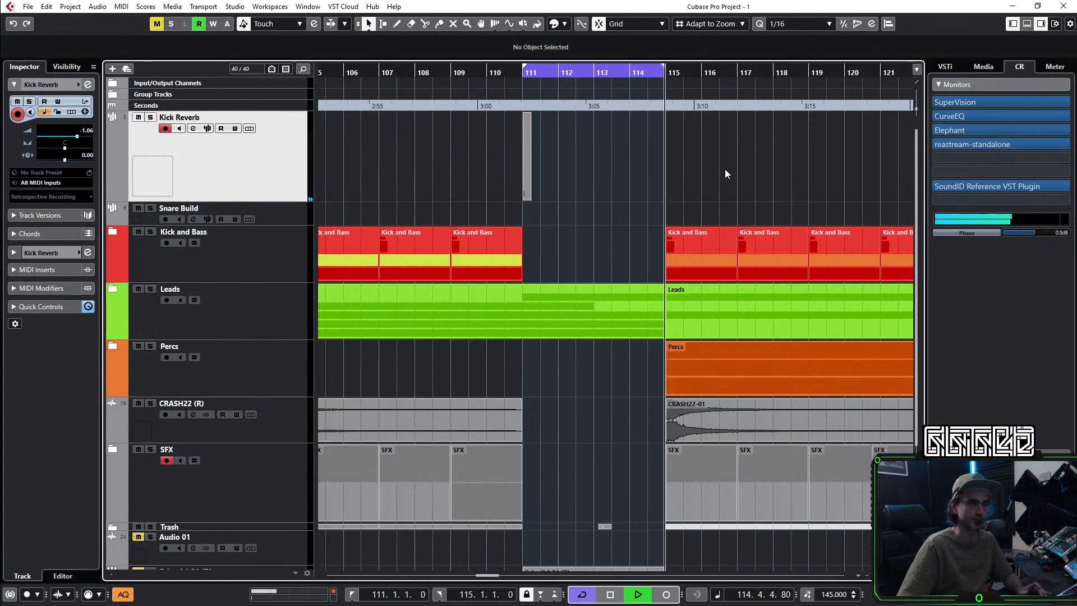
Step: Raise the Kick Reverb track's volume to 1.49 while replaying the transition into bar 111
left_click(427, 72)
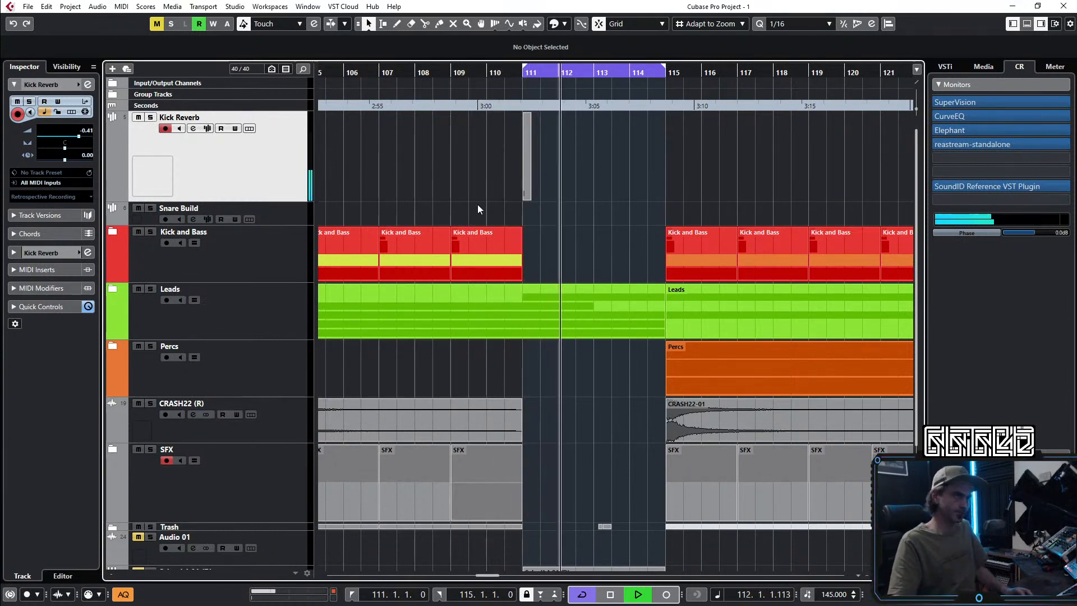
key("space")
key("space")
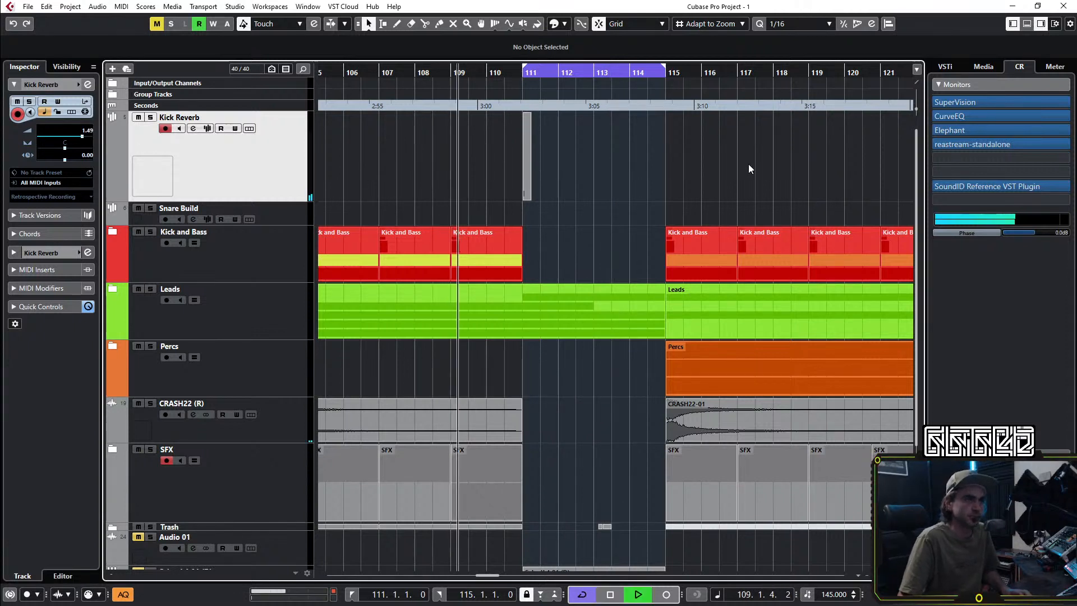
Step: Render the Kick Reverb event at bar 111 in place and audition the resulting audio from bar 109
left_click(526, 174)
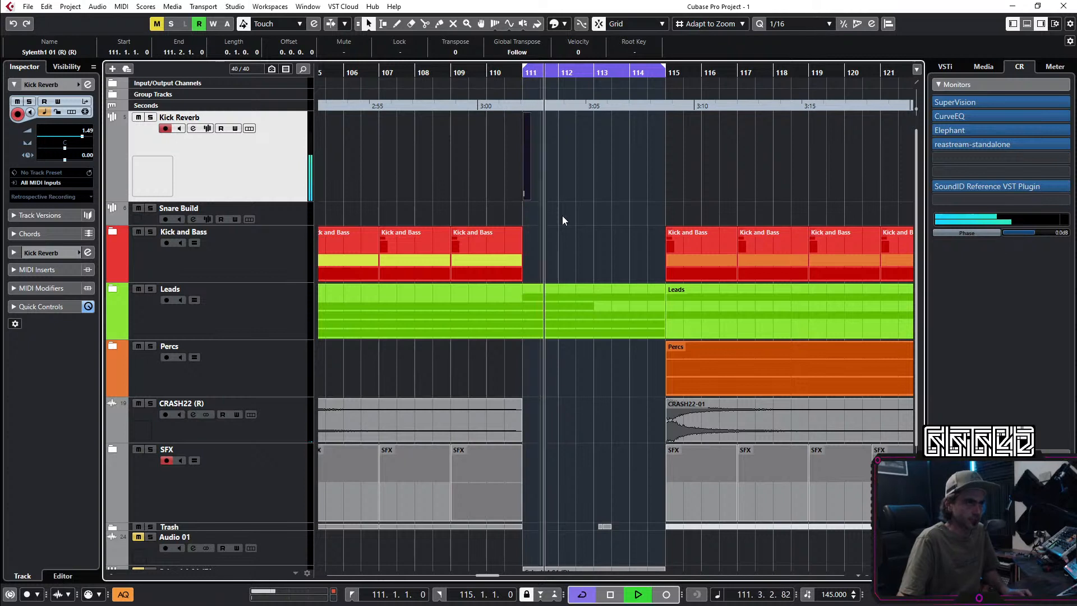
right_click(528, 183)
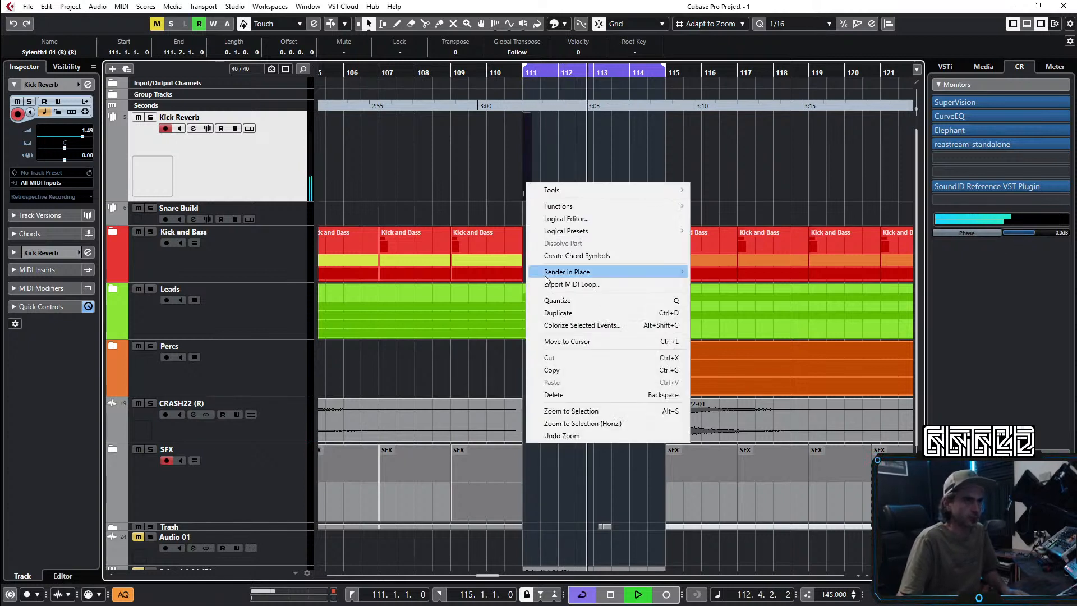
mouse_move(617, 273)
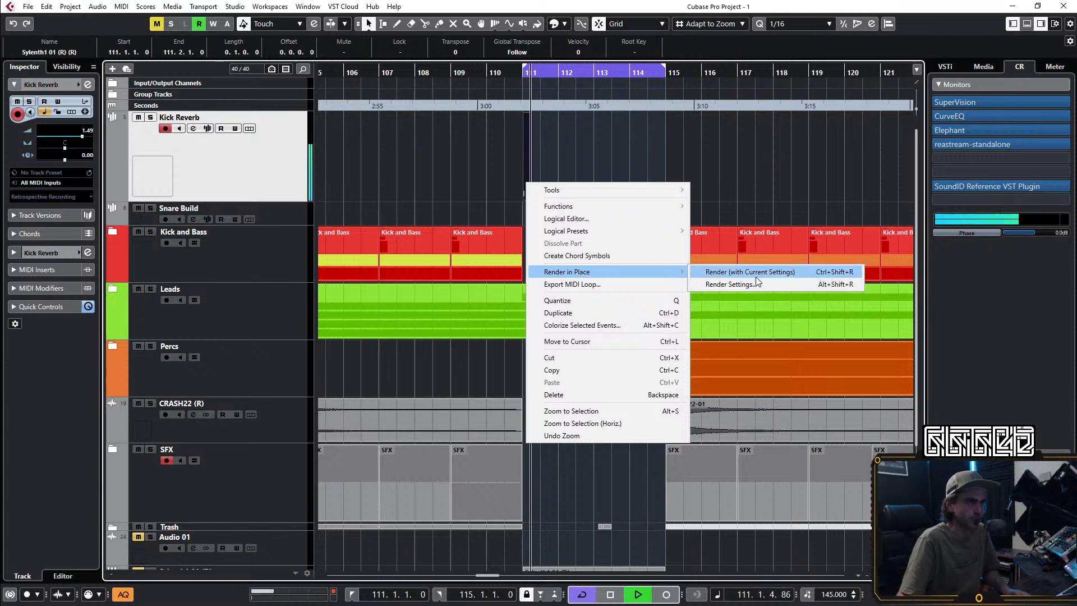
left_click(746, 168)
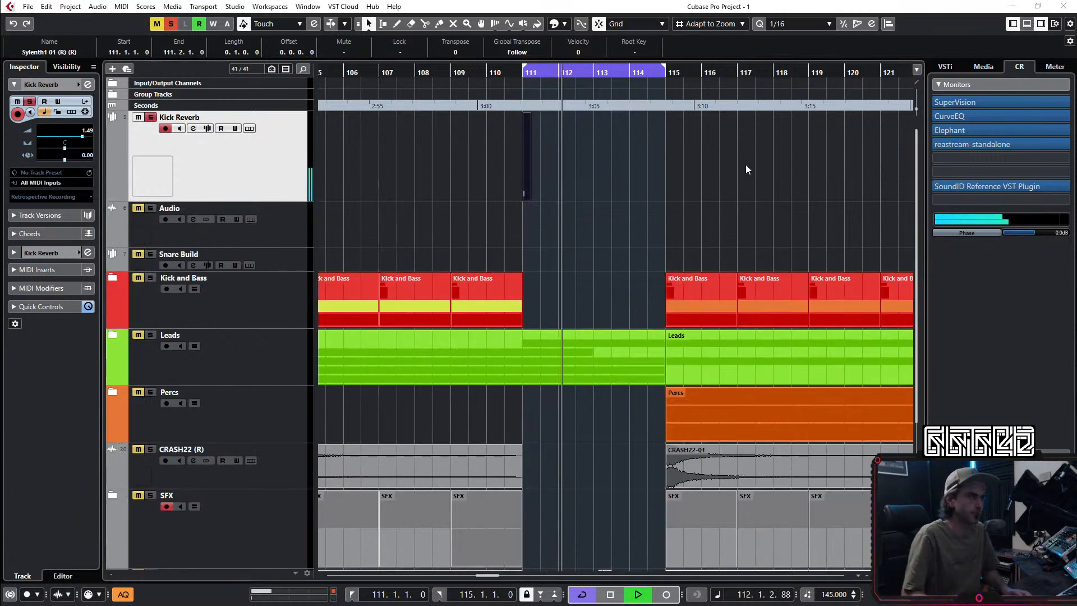
key("KP_Divide")
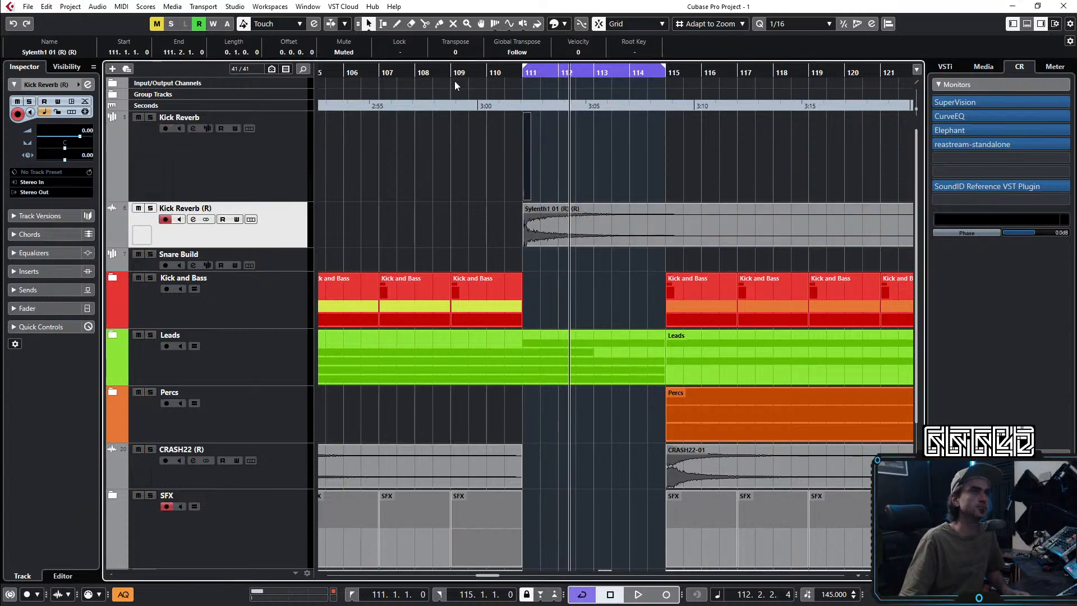
left_click(456, 81)
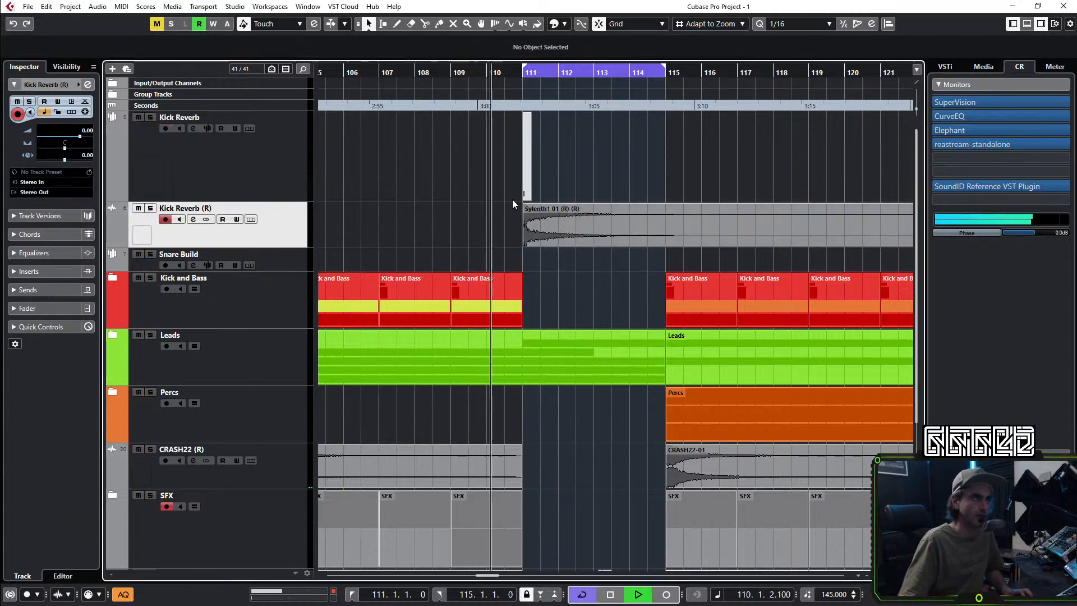
scroll(545, 204, "down", 1)
scroll(546, 233, "down", 1)
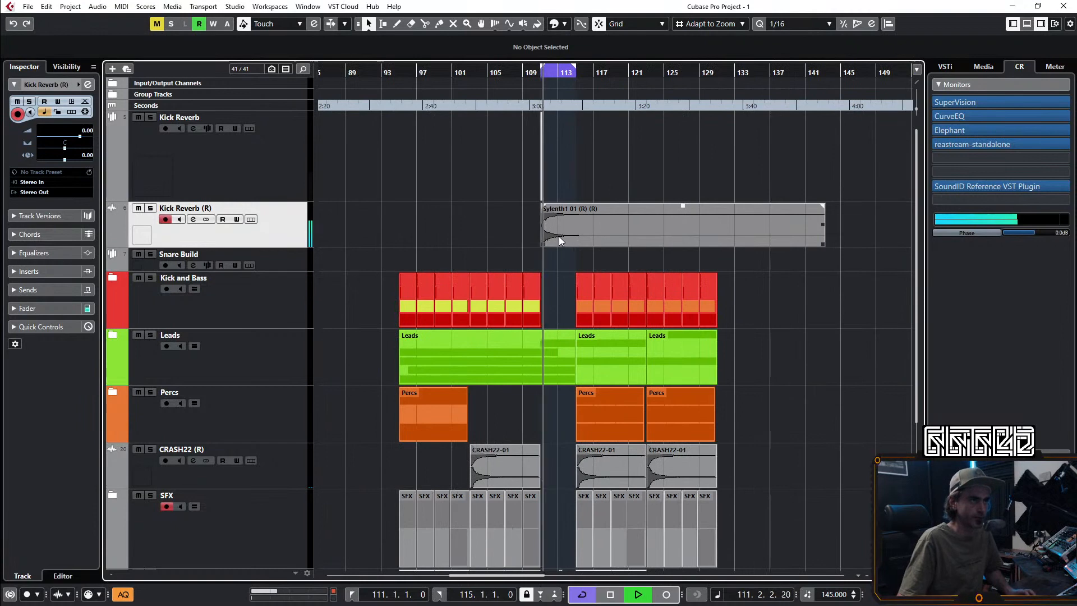
Step: Disable the original Kick Reverb instrument track and move it down among the tracks in the Trash folder
right_click(246, 164)
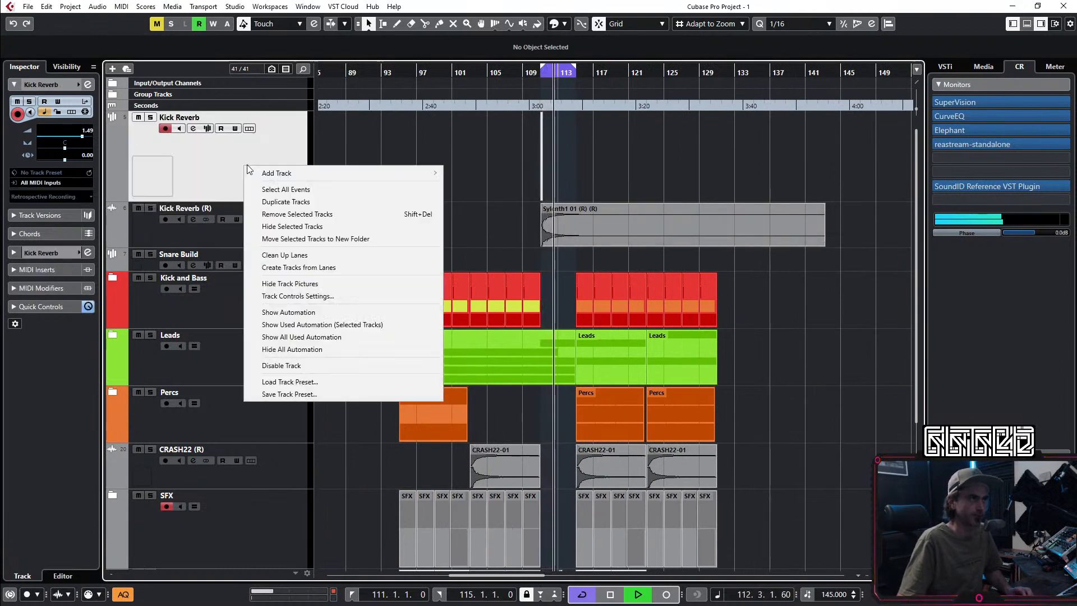
left_click(302, 368)
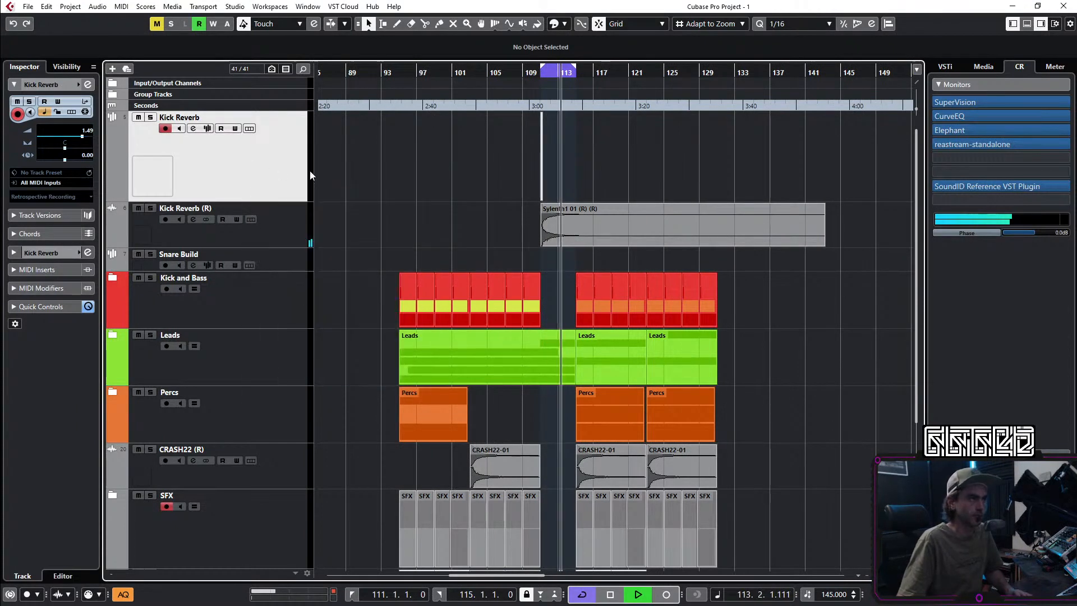
scroll(393, 168, "down", 2)
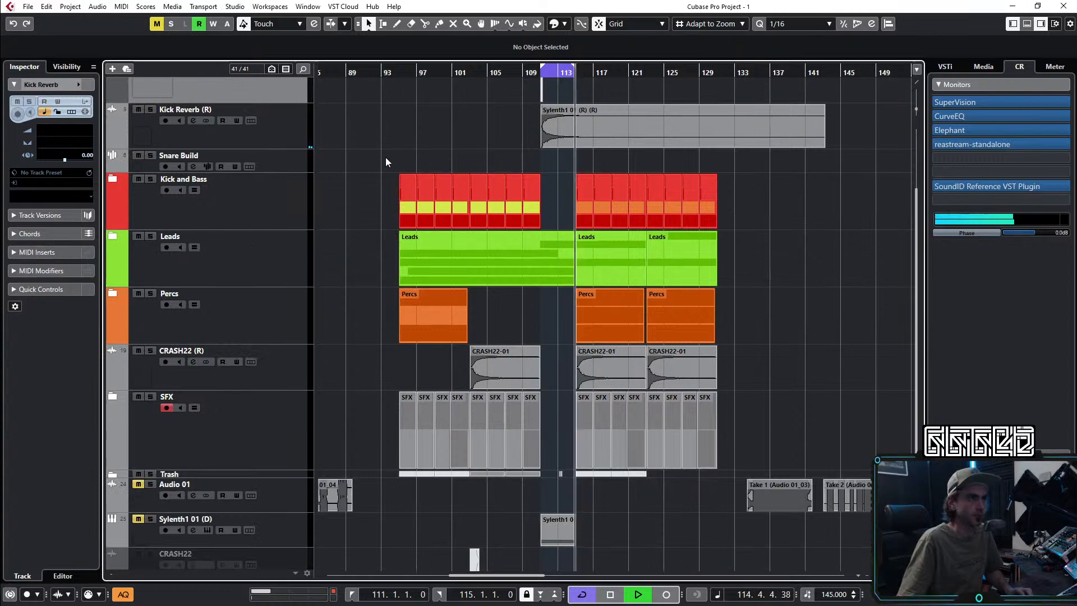
left_click_drag(296, 97, 264, 543)
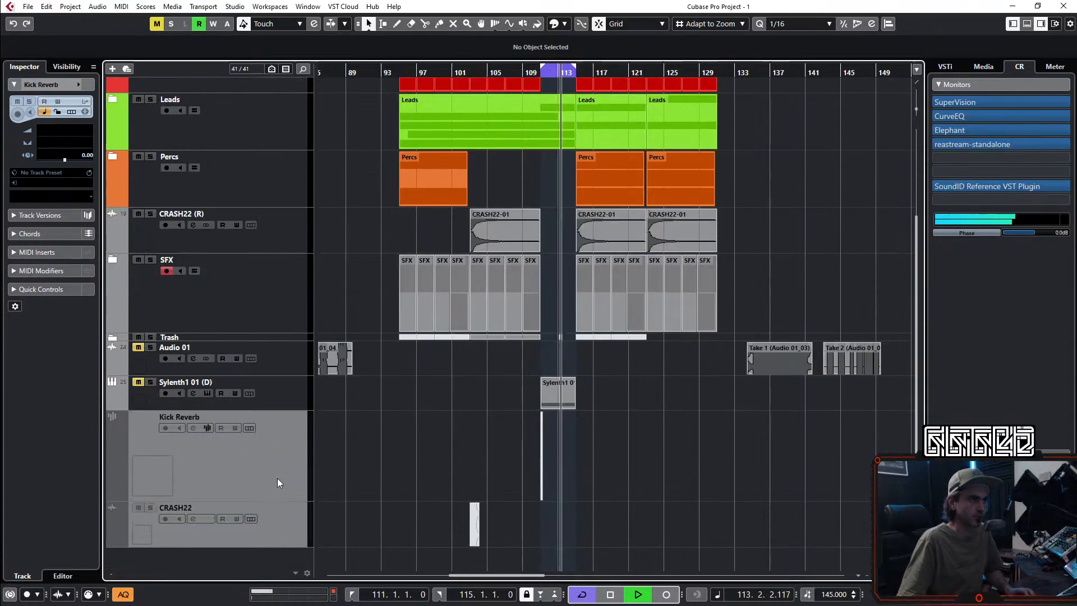
scroll(281, 339, "up", 3)
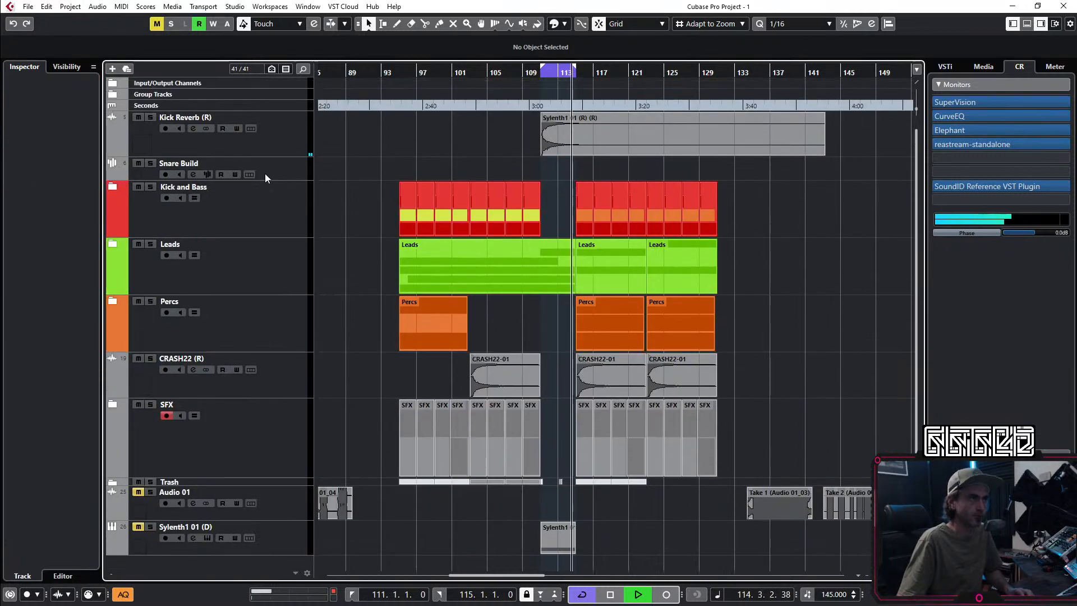
Step: Trim the rendered Kick Reverb audio to end at bar 115 and give it a short fade-out
left_click_drag(823, 153, 578, 162)
scroll(579, 151, "up", 3)
scroll(579, 155, "up", 1)
left_click_drag(569, 115, 547, 116)
left_click(662, 140)
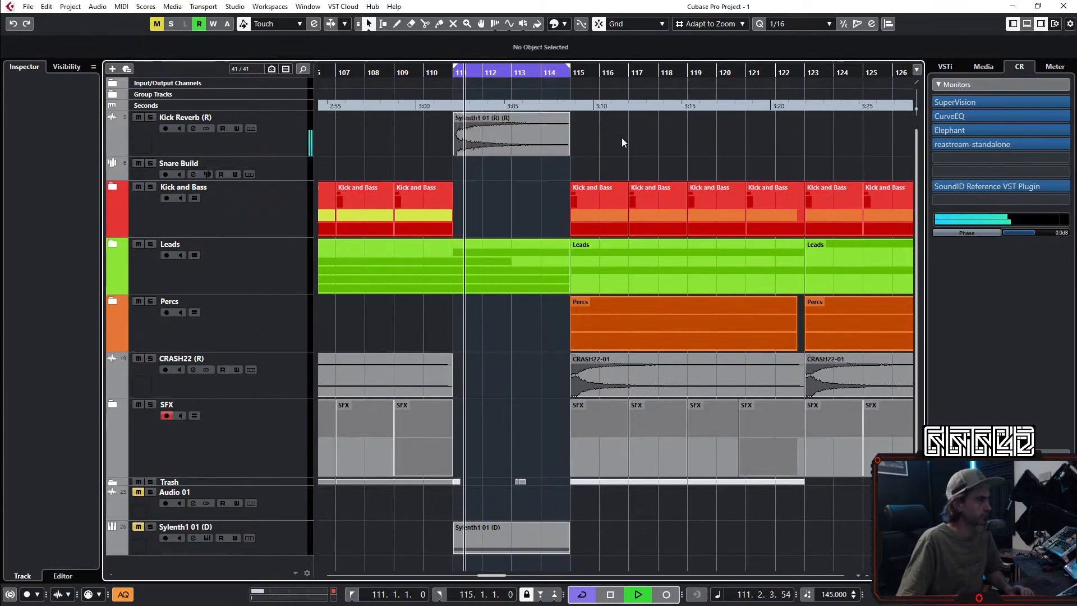
Step: Replay the transition into the bar 111 break, then restart playback from bar 103
key("space")
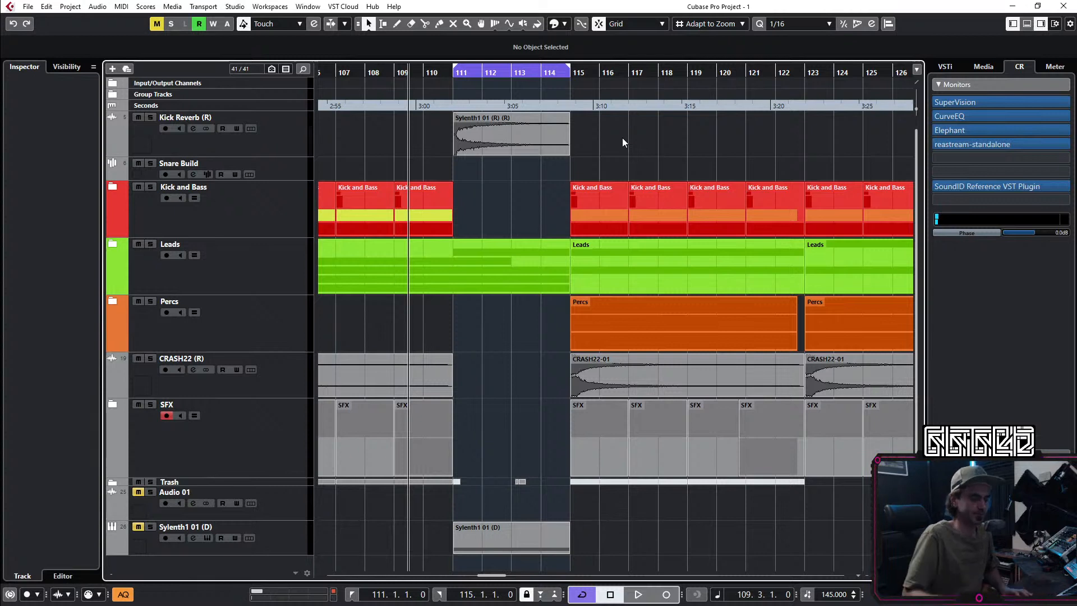
key("space")
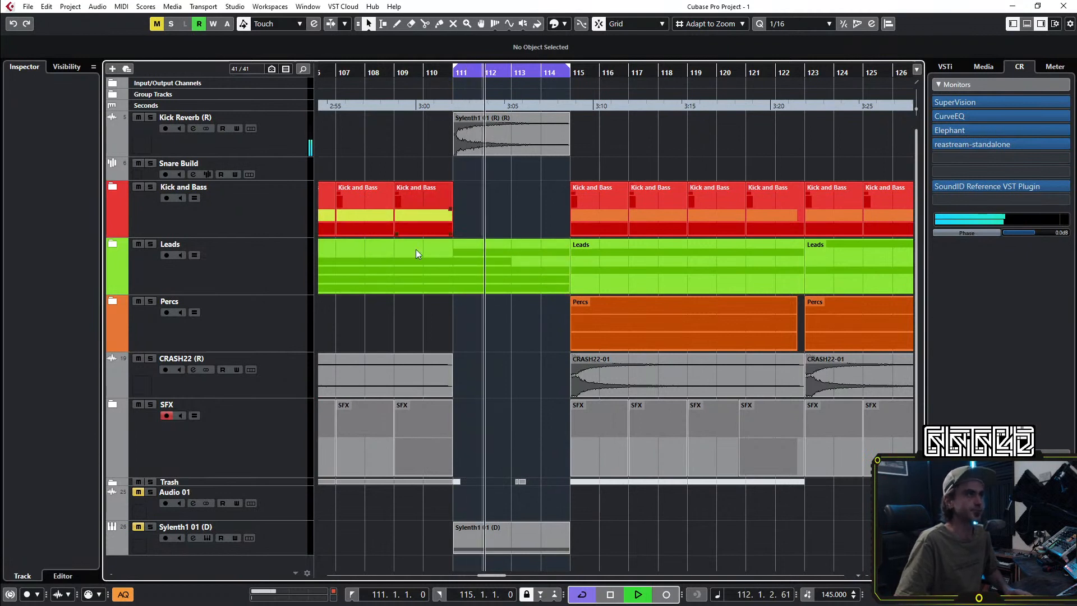
scroll(487, 331, "down", 2)
scroll(503, 328, "left", 2)
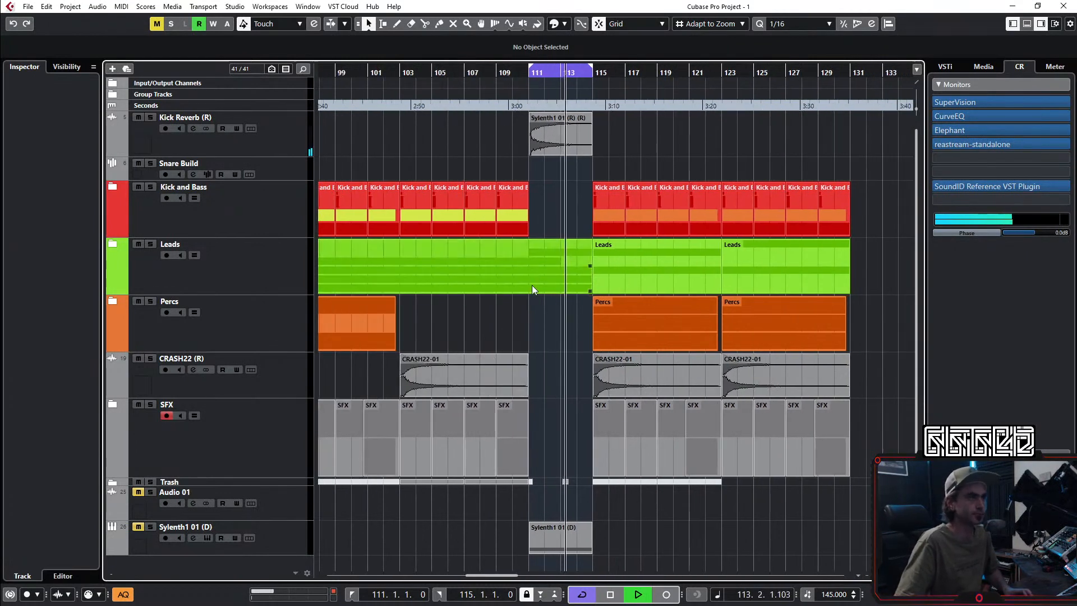
left_click(397, 75)
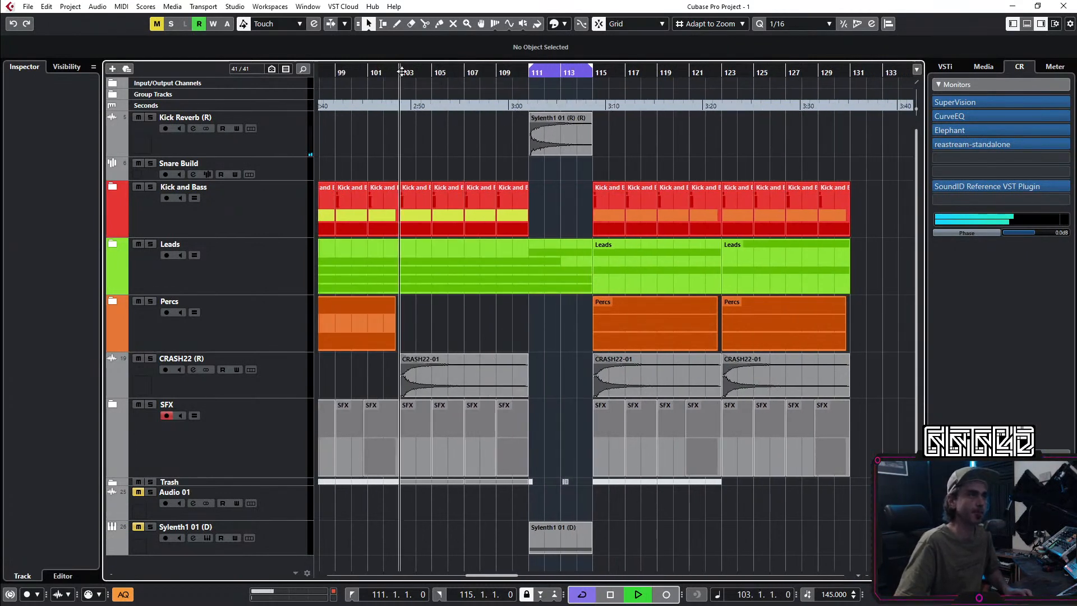
Step: Set the cycle range to bars 107–111 and create an empty Snare Build part over it
scroll(505, 155, "up", 2)
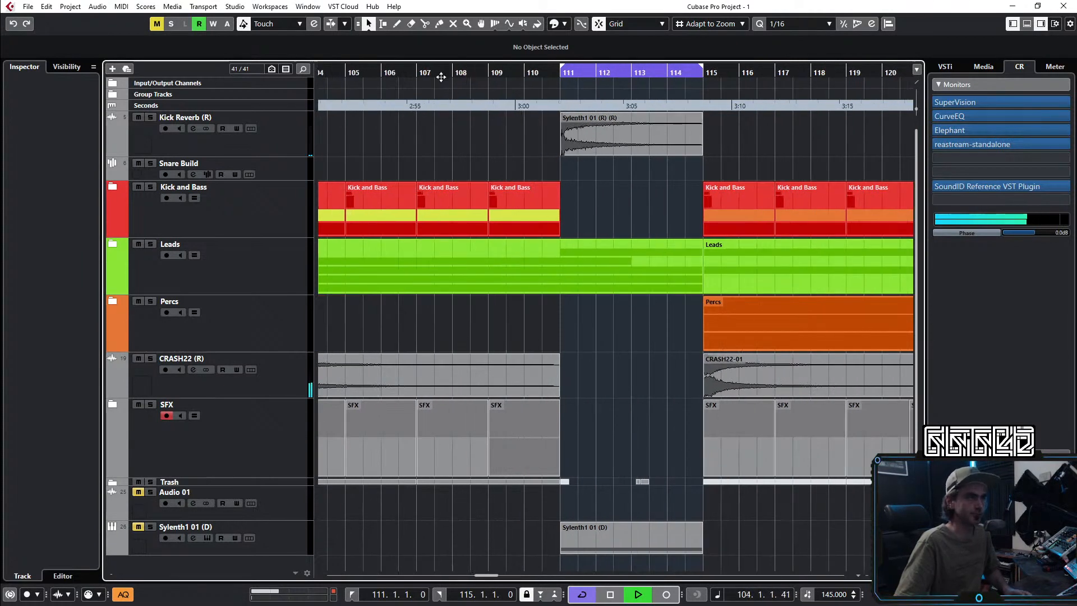
left_click_drag(418, 72, 569, 100)
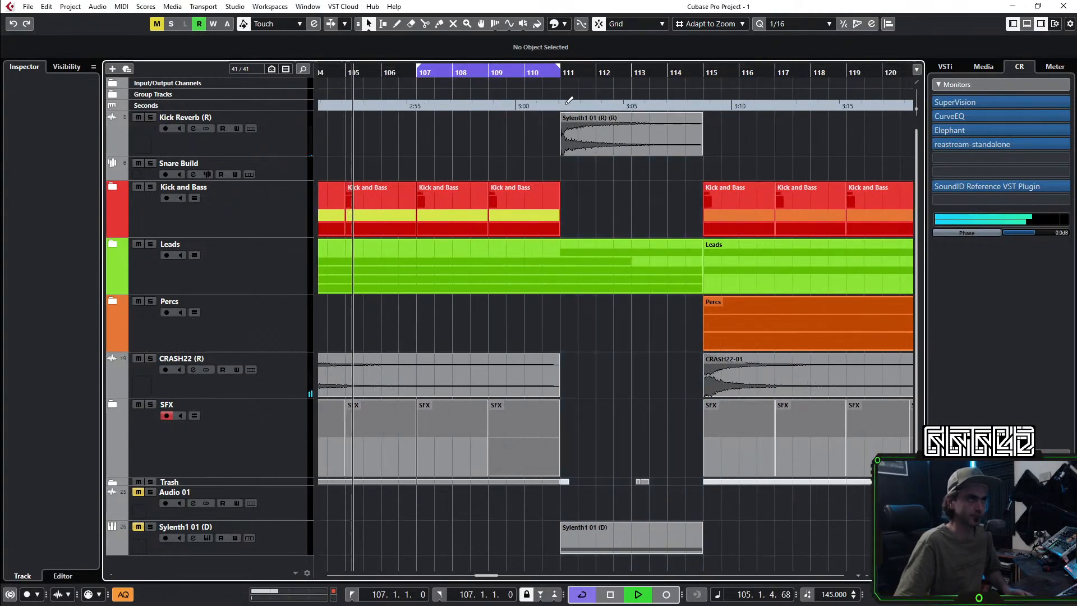
left_click(298, 166)
double_click(434, 163)
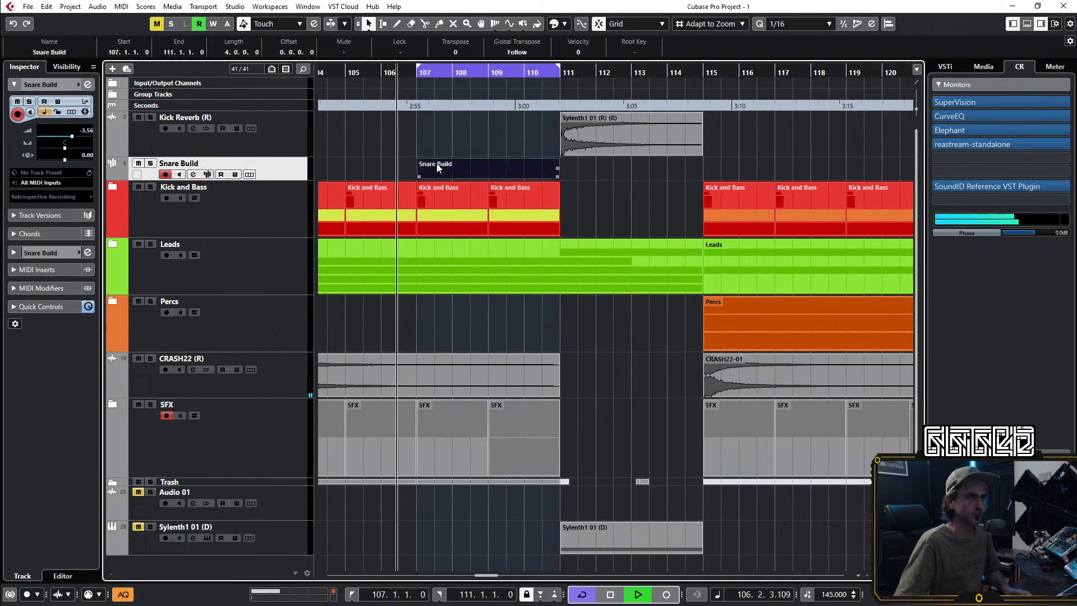
Step: Open the Snare Build part for note editing, make its track taller and lower the track volume to -7.23
double_click(436, 163)
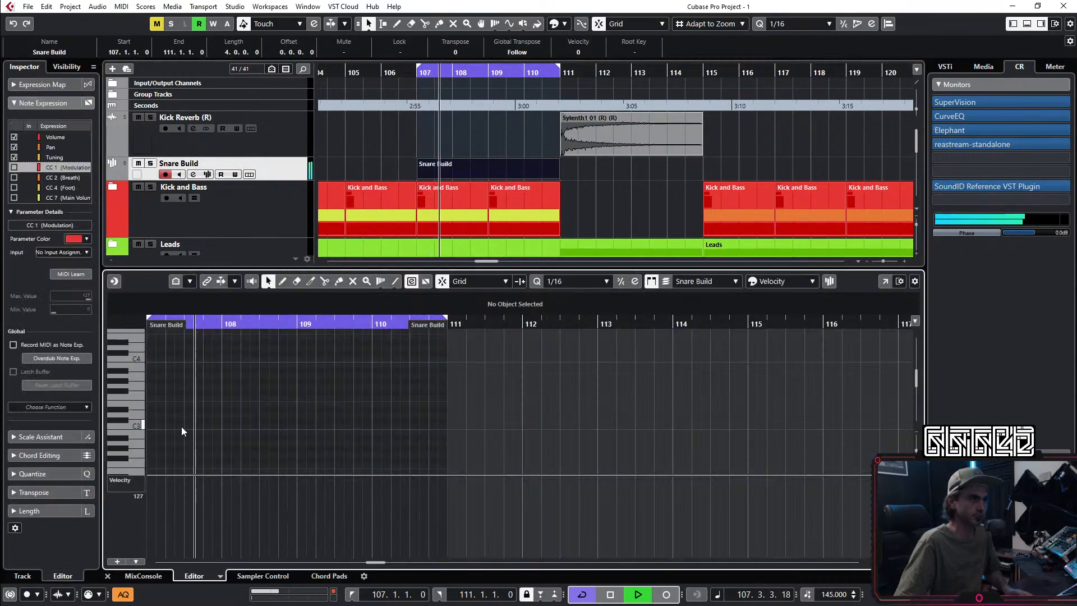
left_click_drag(273, 180, 274, 202)
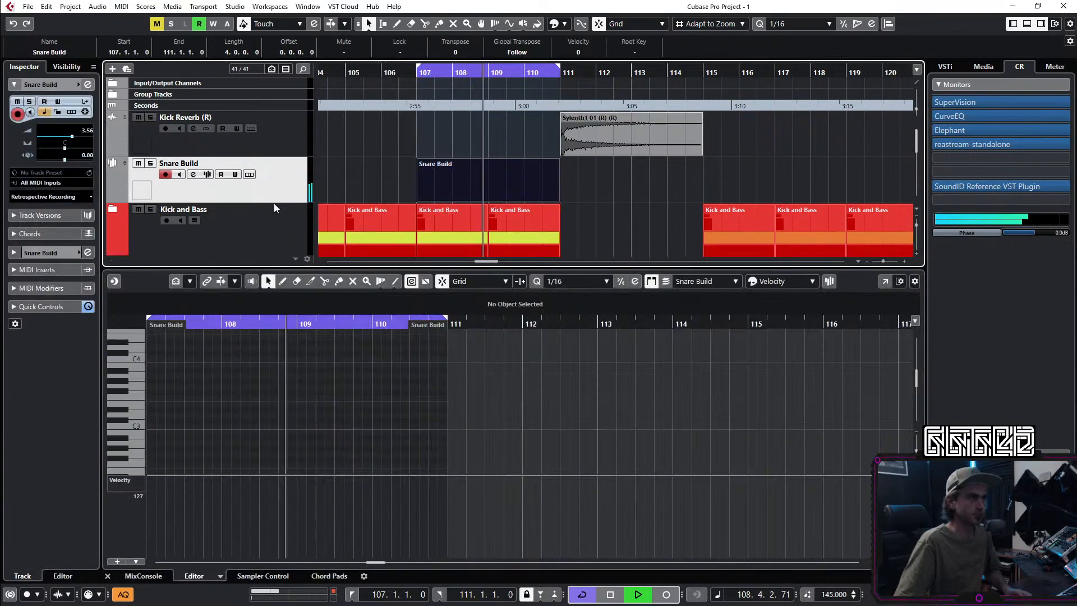
scroll(85, 135, "down", 5)
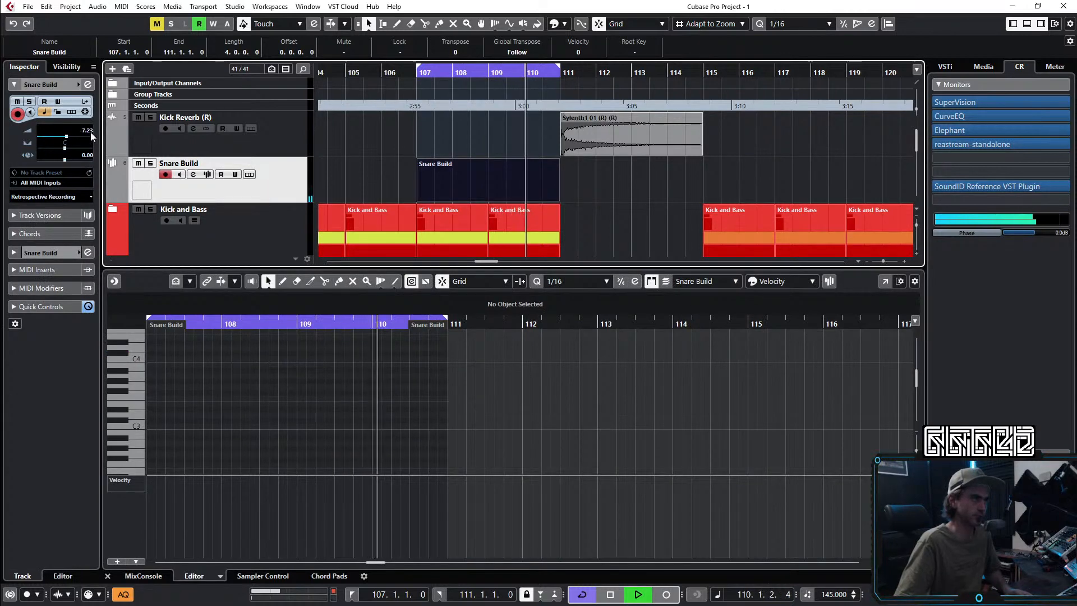
Step: Enter a 1/16 C3 note at bar 107 and duplicate it repeatedly into a continuous snare roll up to bar 109
scroll(160, 416, "up", 5)
scroll(191, 411, "left", 2)
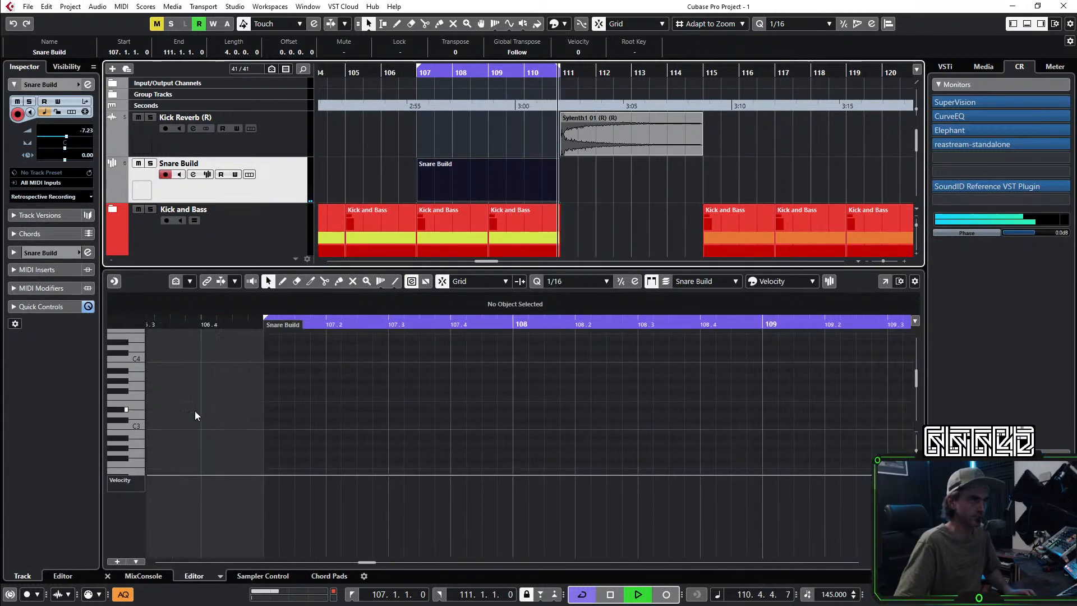
left_click(260, 426)
key("space")
key("ctrl+d")
key("ctrl+d")
key("ctrl+d")
key("ctrl+d")
key("ctrl+d")
key("ctrl+d")
key("ctrl+d")
key("ctrl+d")
key("ctrl+d")
key("ctrl+d")
key("ctrl+d")
key("ctrl+d")
key("ctrl+d")
key("ctrl+d")
key("ctrl+d")
key("ctrl+d")
key("ctrl+d")
key("ctrl+d")
key("ctrl+d")
key("ctrl+d")
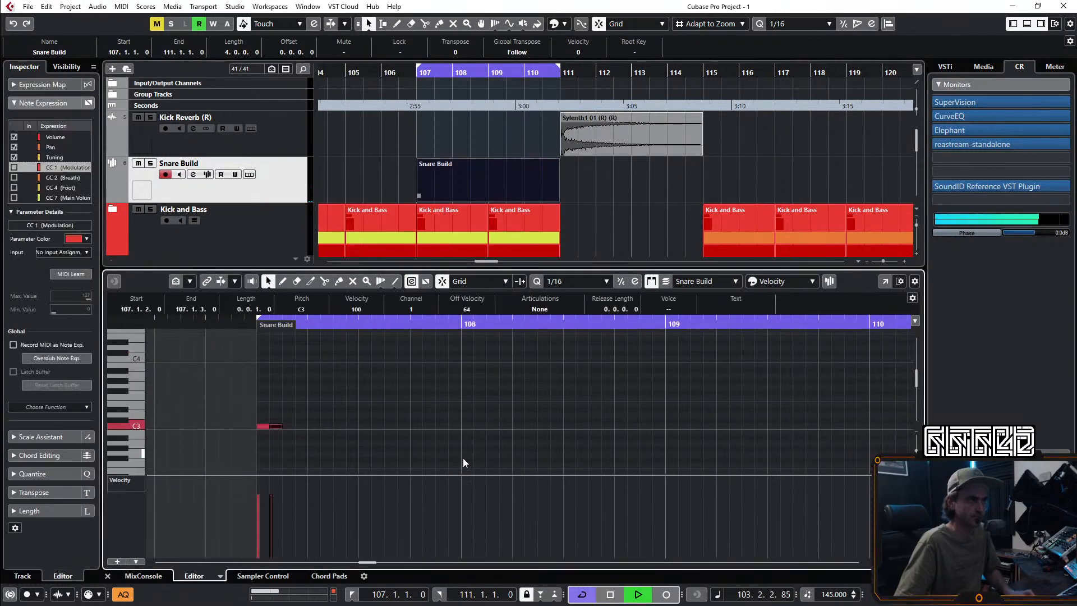
scroll(650, 456, "down", 4)
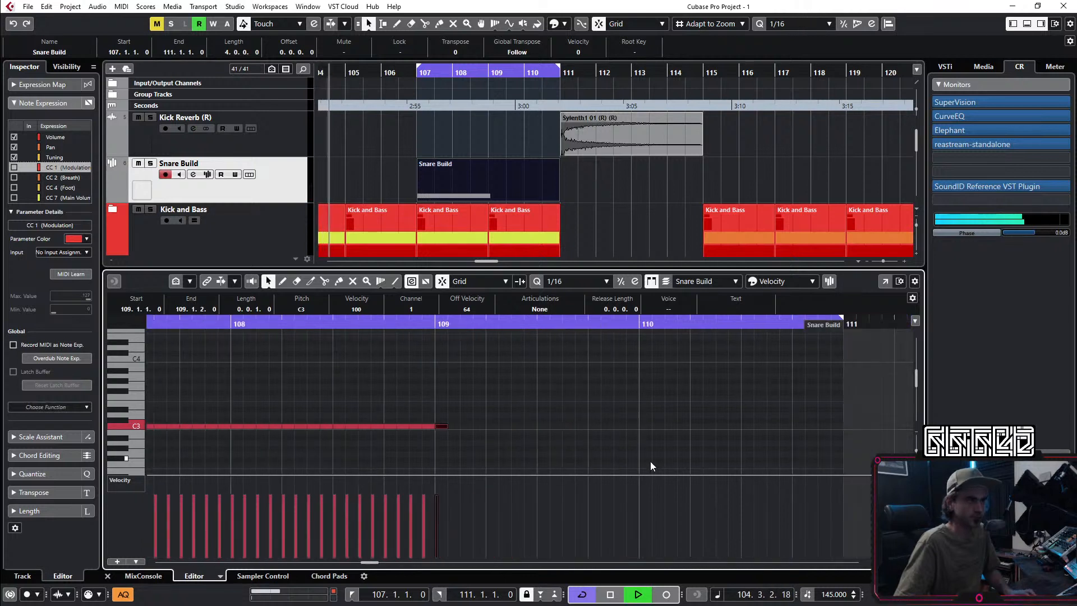
Step: Delete the surplus notes past bar 109 and duplicate the two-bar snare roll to fill bars 107–111
left_click_drag(638, 419, 550, 440)
key("Delete")
key("space")
key("space")
left_click_drag(645, 380, 321, 474)
key("ctrl+d")
Step: Ramp the velocities of all snare notes upward from 0 across bars 107–111 and close the note editor
mouse_move(811, 402)
left_mouse_down()
mouse_move(312, 482)
mouse_move(322, 481)
mouse_move(331, 531)
mouse_move(316, 539)
left_mouse_up()
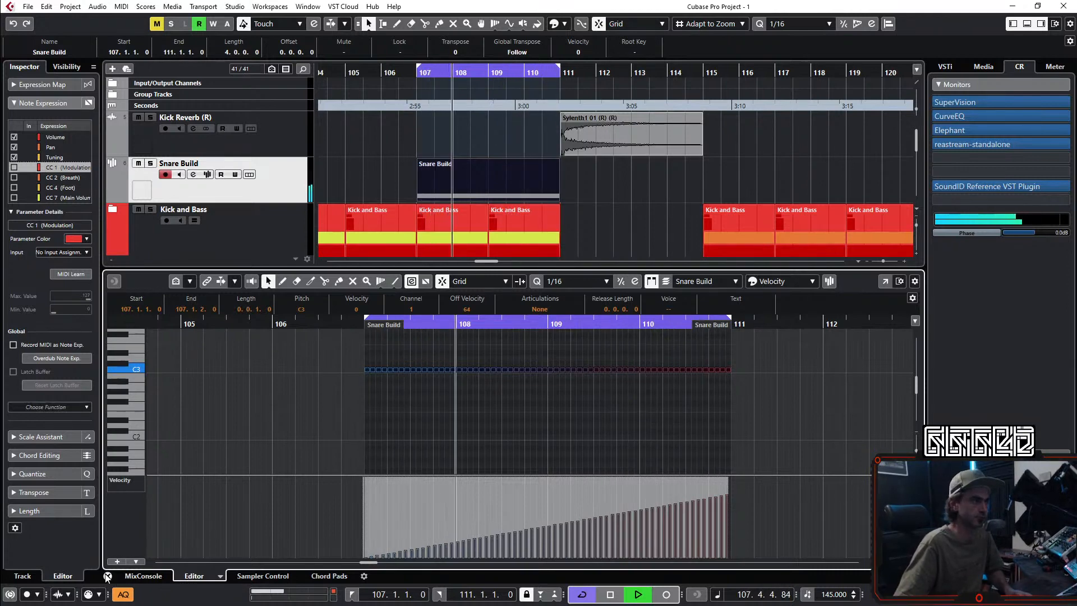
left_click(195, 575)
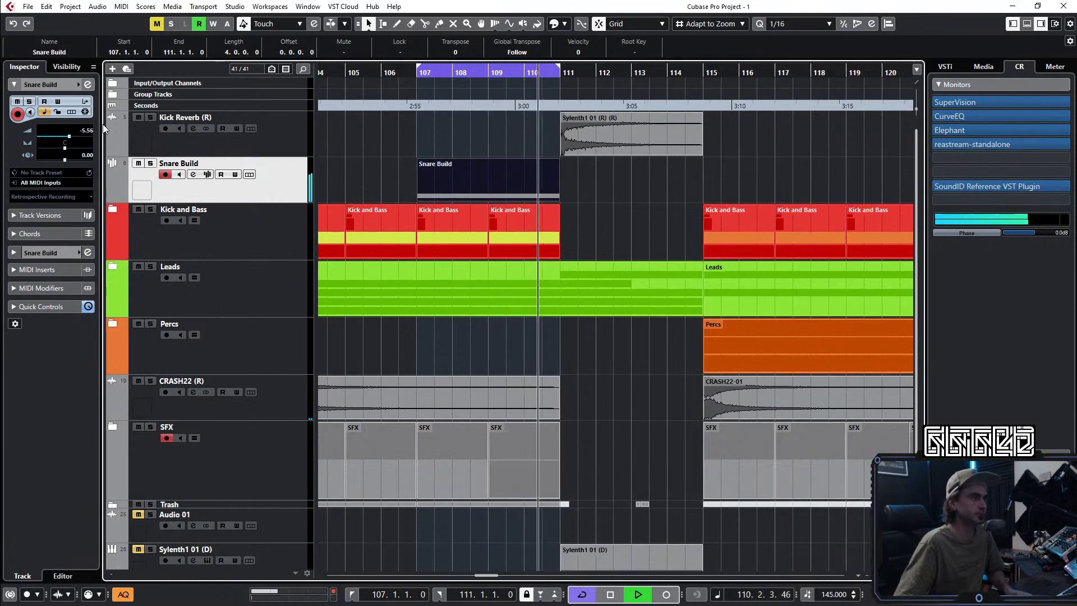
Step: Set the Snare Build volume to -6.27 and extend the cycle range to end at bar 115
left_click(88, 85)
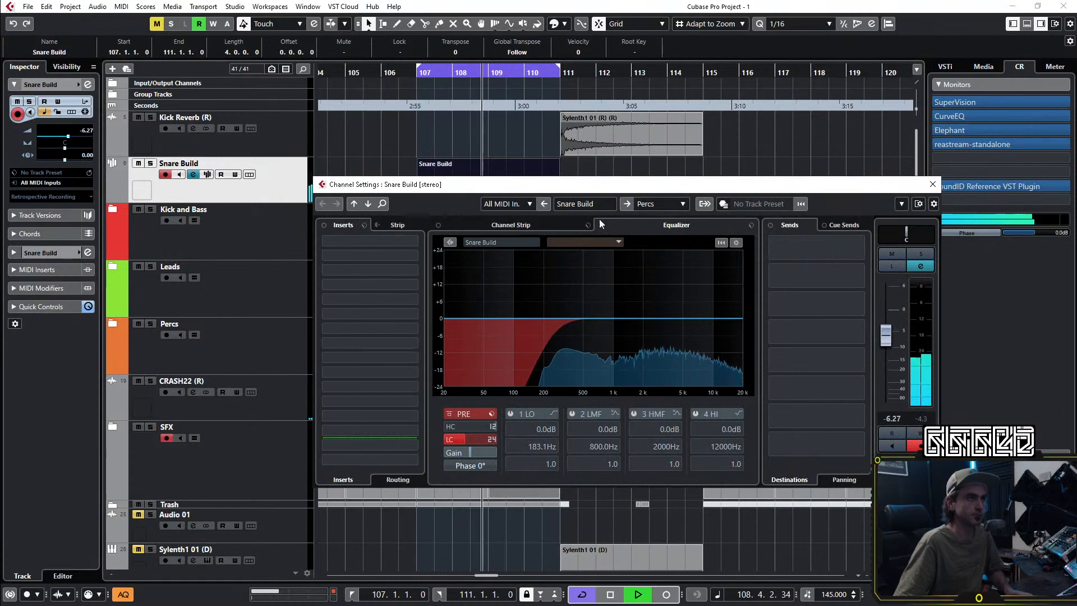
left_click(746, 138)
left_click(698, 71, "alt")
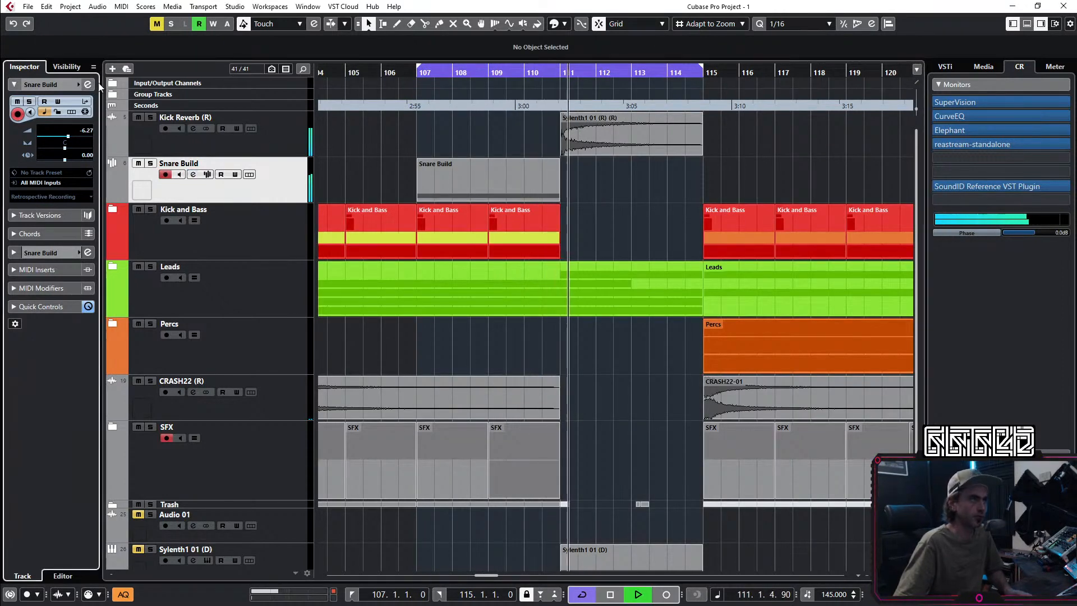
Step: Insert Snap Heap on the Snare Build channel and move its window clear of the channel fader
left_click(193, 175)
left_click(357, 259)
left_click(363, 241)
left_click(357, 258)
type("snap")
key("Return")
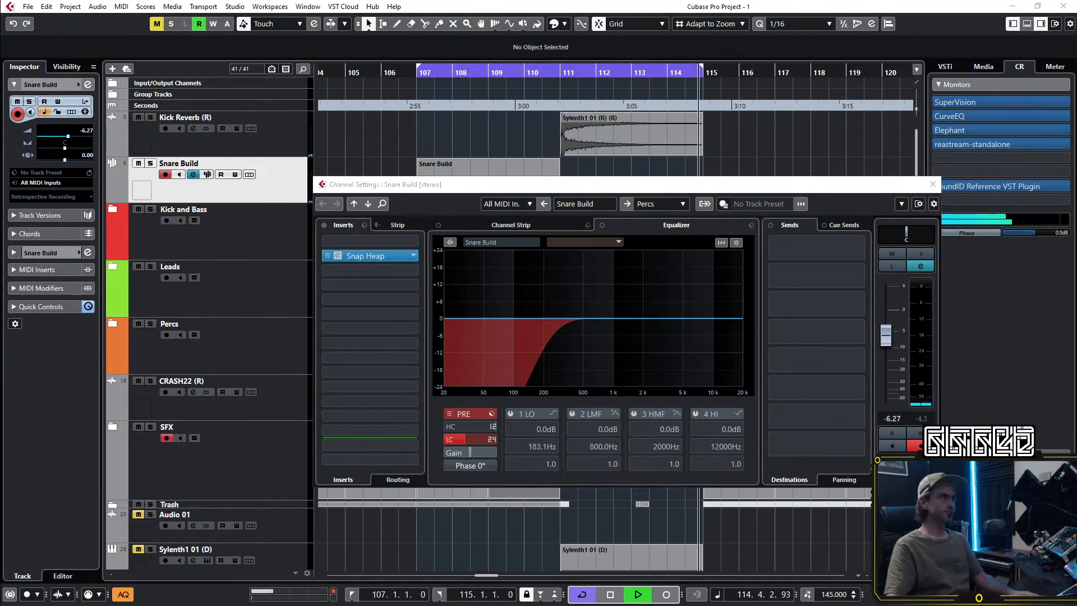
left_click_drag(727, 37, 590, 9)
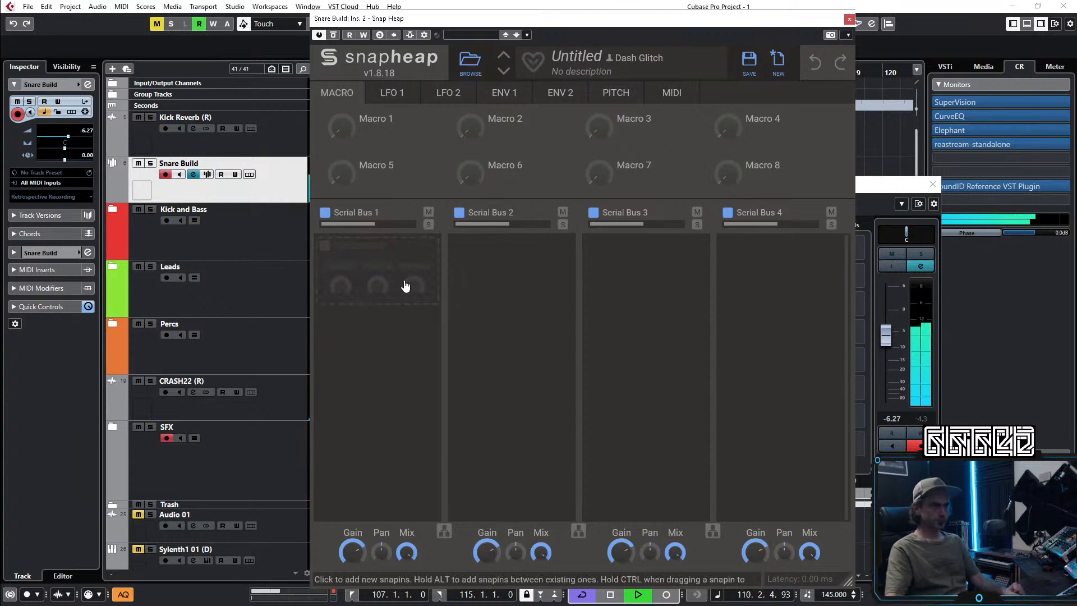
Step: Add a Multipass snapin to Serial Bus 1 and raise the Snare Build volume to -1.65
left_click(406, 287)
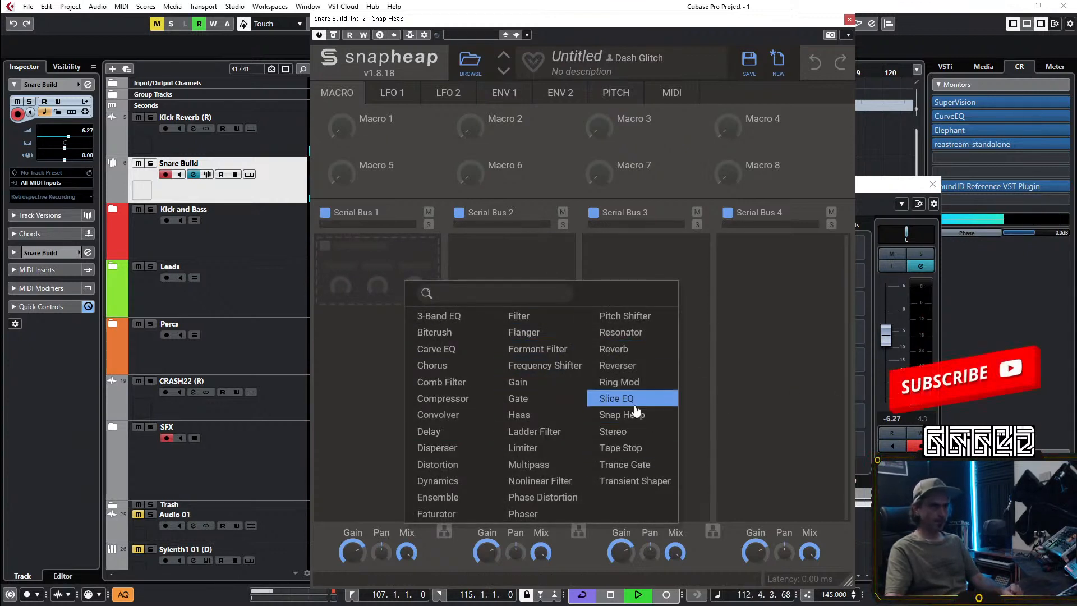
left_click(548, 472)
left_click_drag(887, 336, 904, 321)
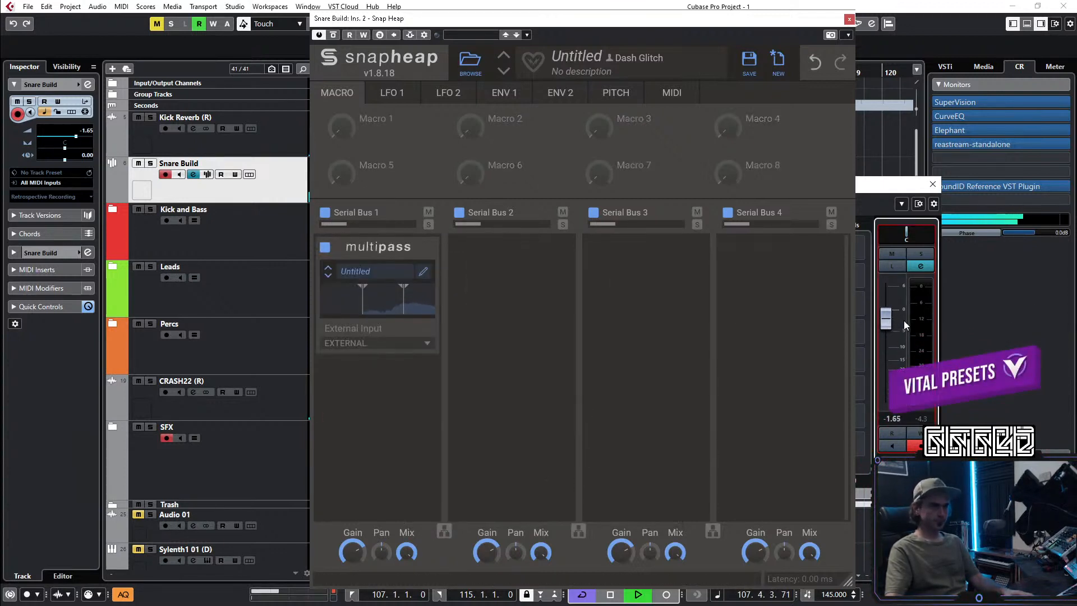
Step: Open the Multipass editor and browse its user presets to the S&H Filters folder of Sludge For Multipass
left_click(428, 275)
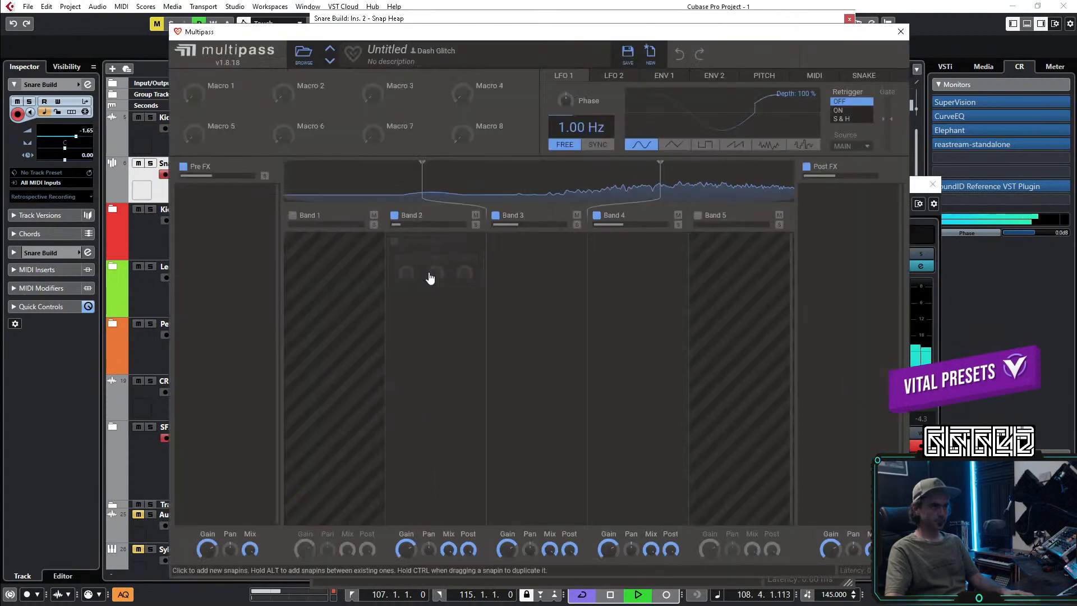
left_click(303, 54)
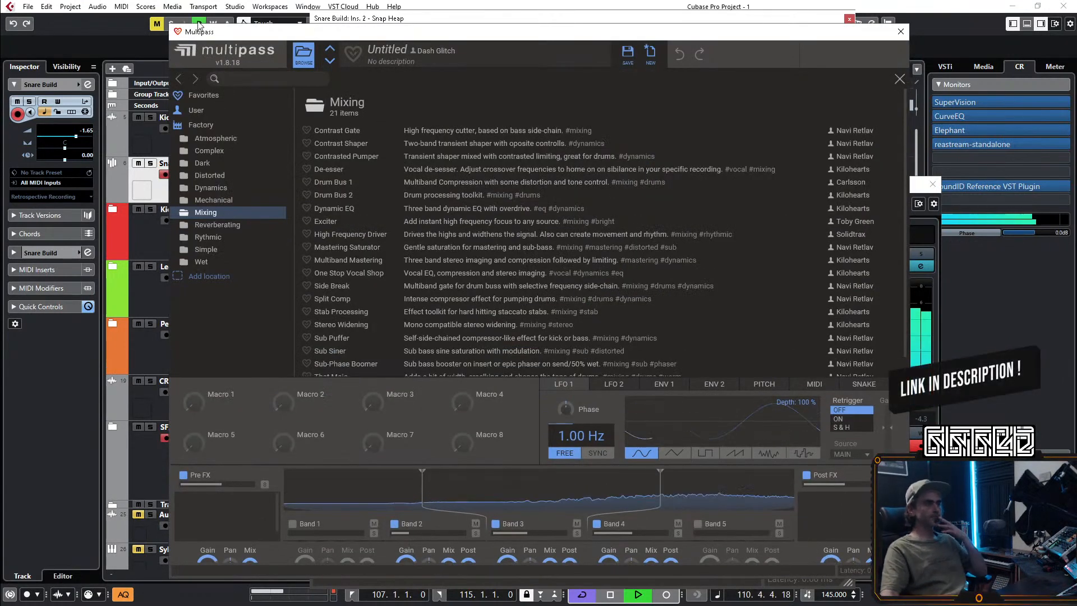
left_click(191, 109)
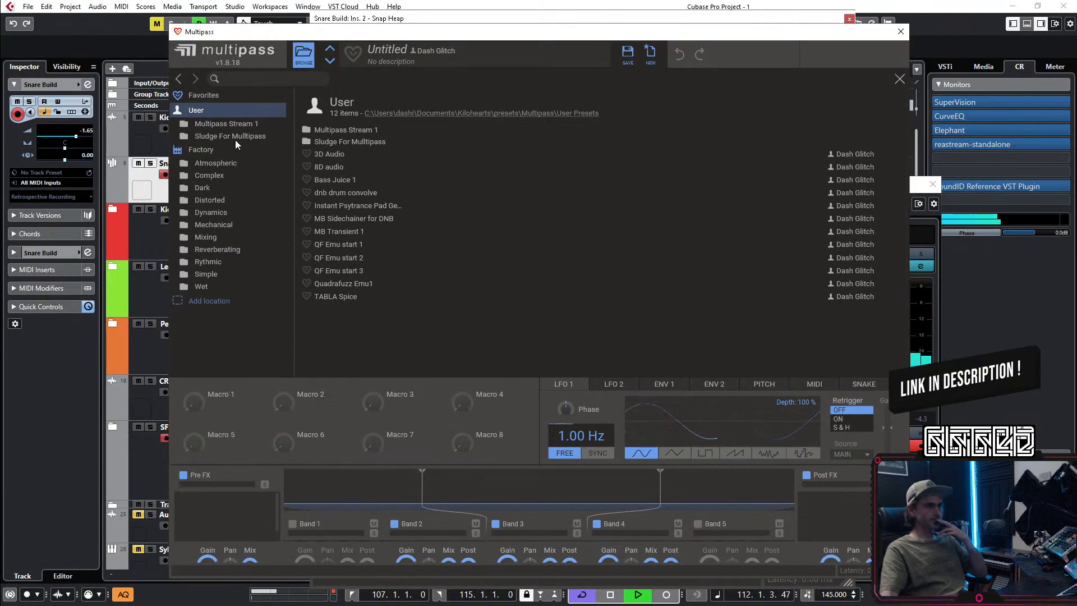
left_click(237, 137)
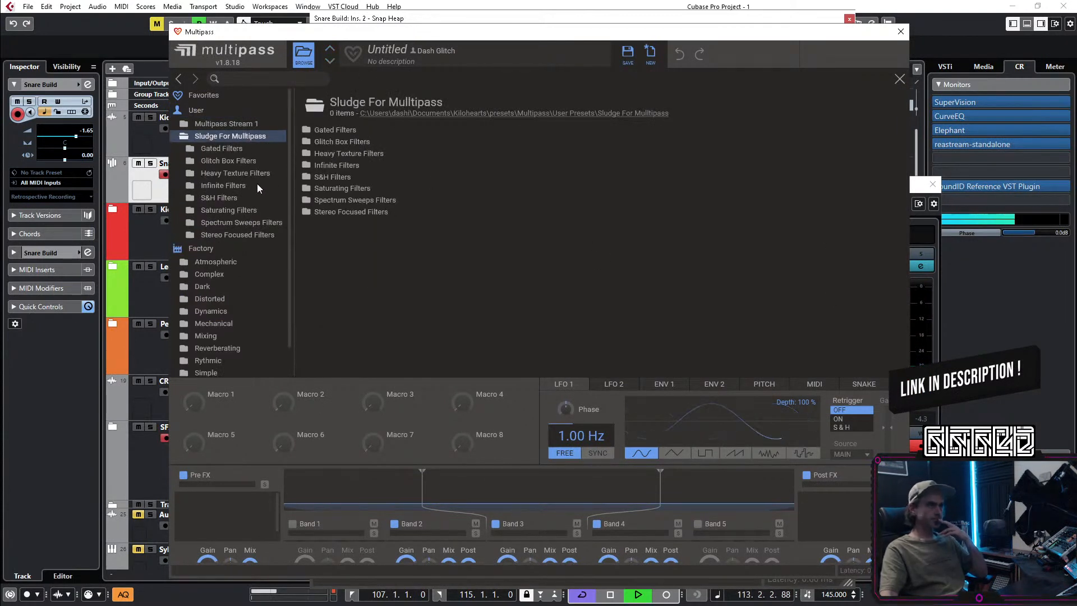
left_click(234, 197)
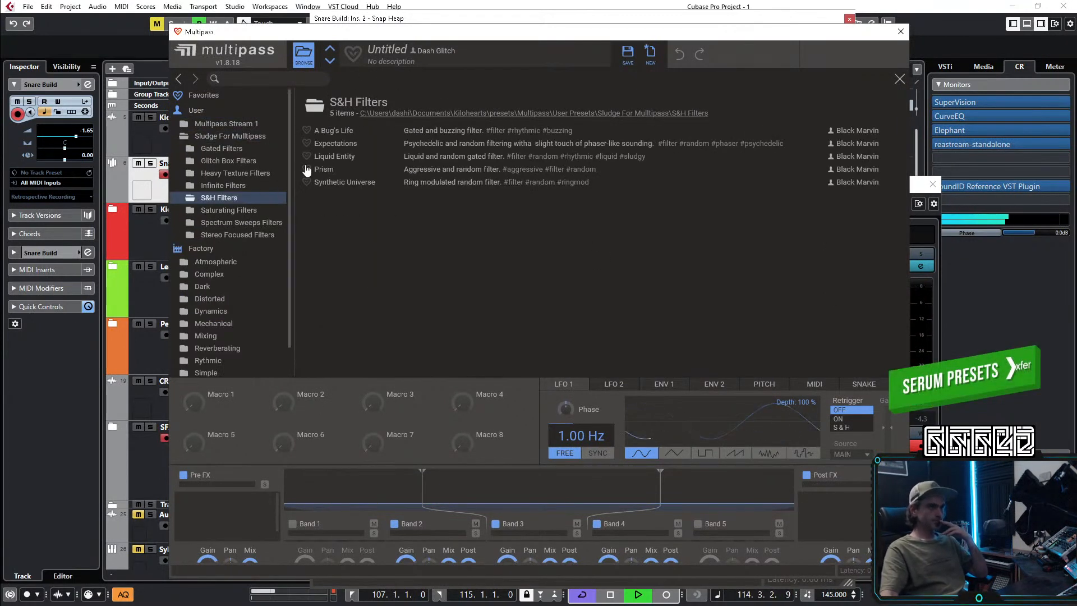
Step: Audition the A Bug's Life and Expectations presets, and Blackhole with its Blackhole macro raised and Blizzard from the Infinite Filters folder
left_click(345, 130)
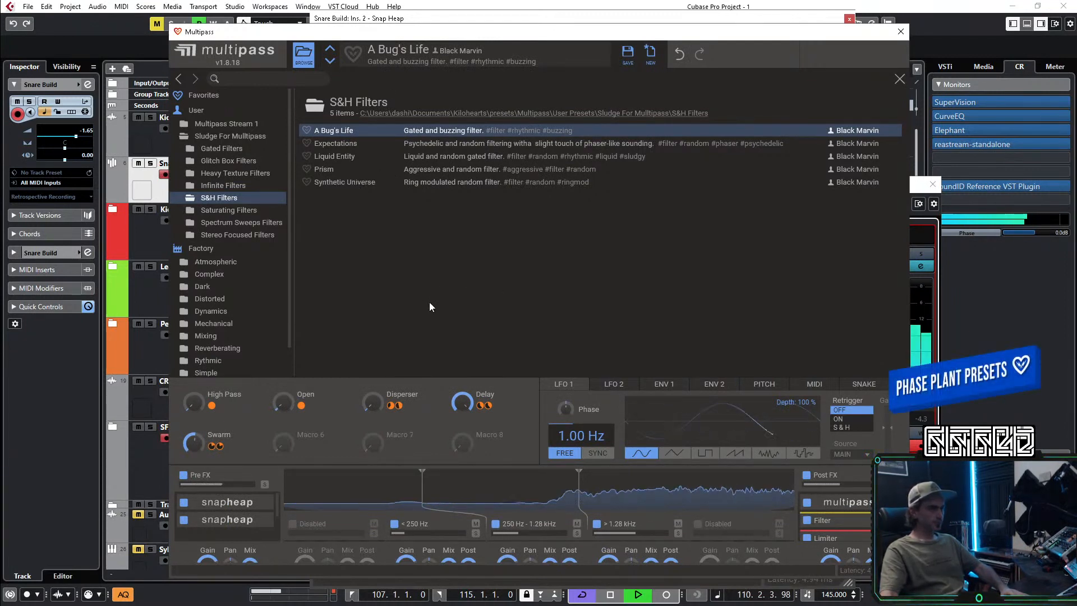
left_click(351, 147)
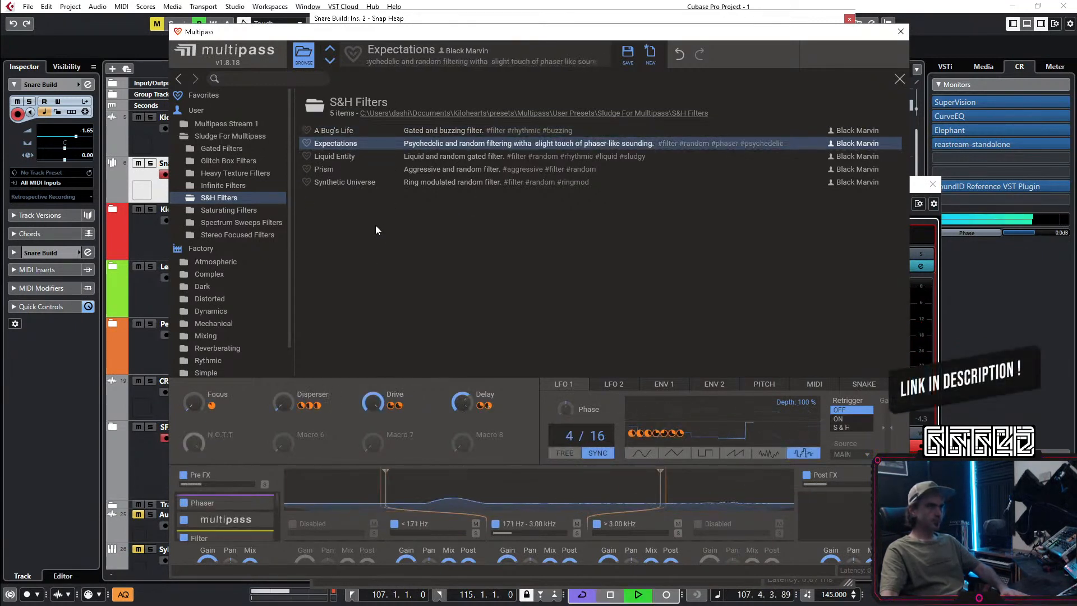
left_click(222, 185)
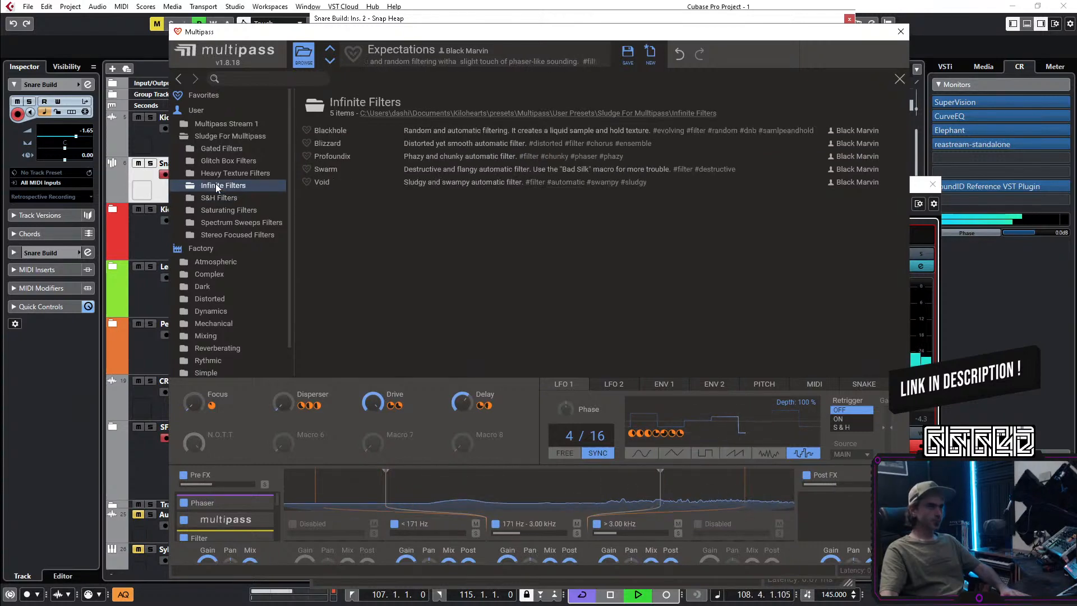
left_click(337, 132)
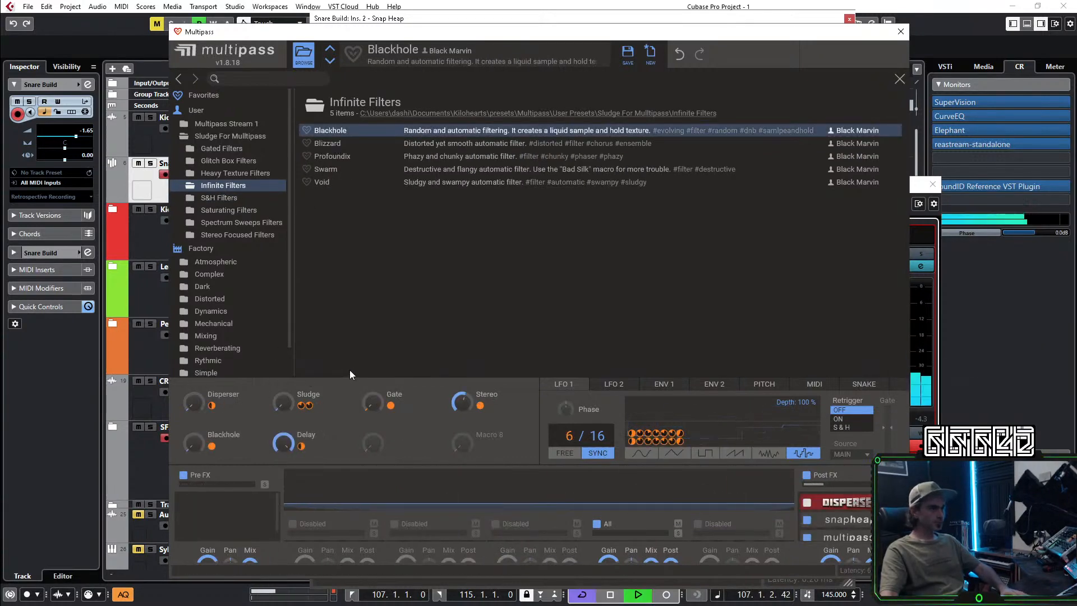
mouse_move(194, 444)
left_mouse_down()
mouse_move(194, 395)
mouse_move(192, 448)
left_mouse_up()
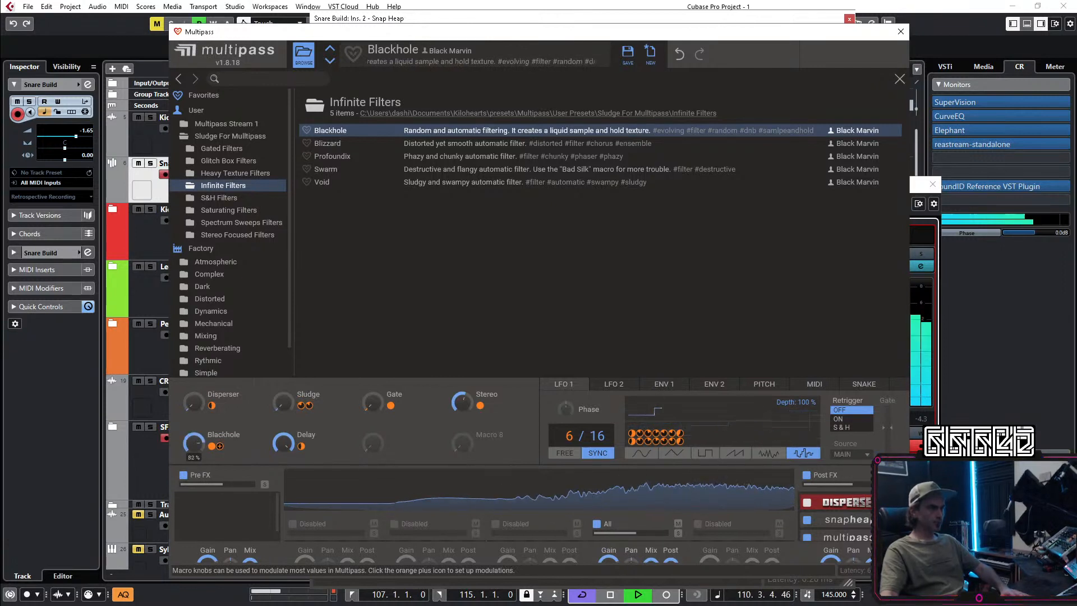
left_click(328, 144)
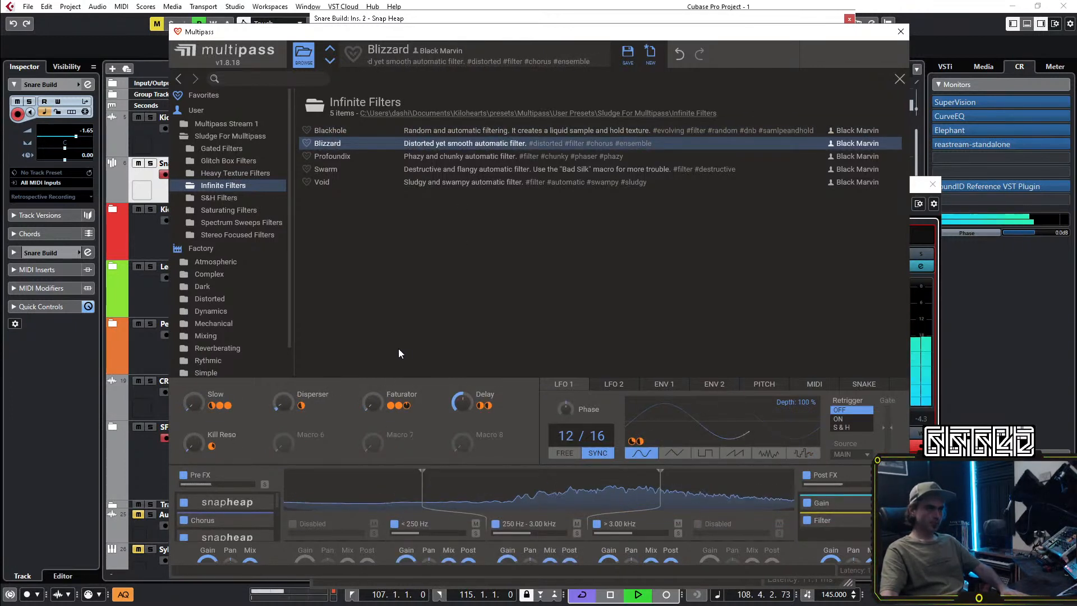
Step: Load the Profoundix preset in Multipass and try out its Deep Verb macro during playback
left_click(334, 156)
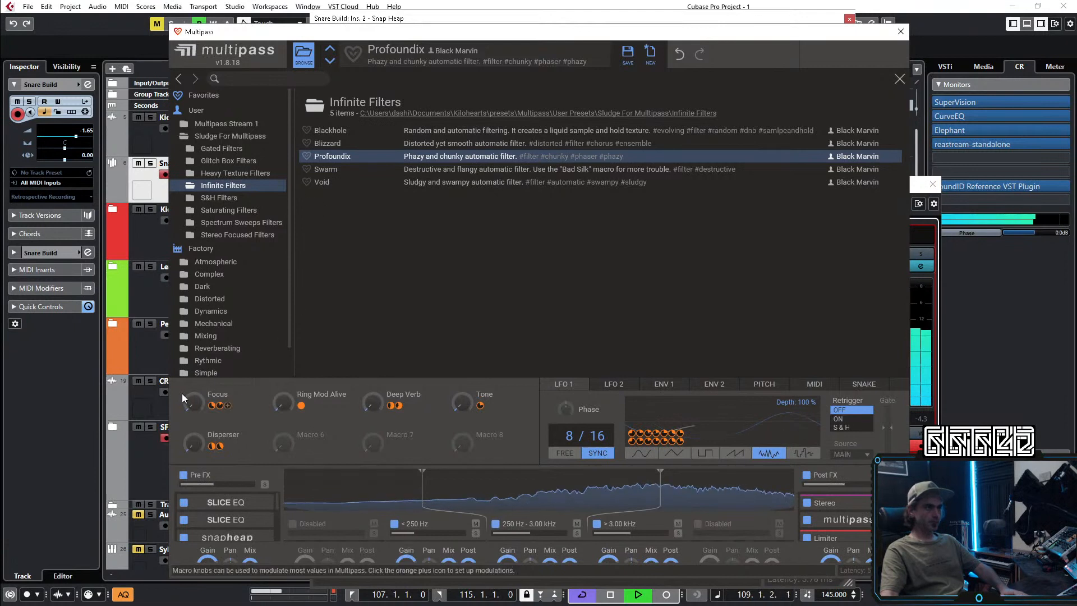
left_click_drag(372, 407, 372, 365)
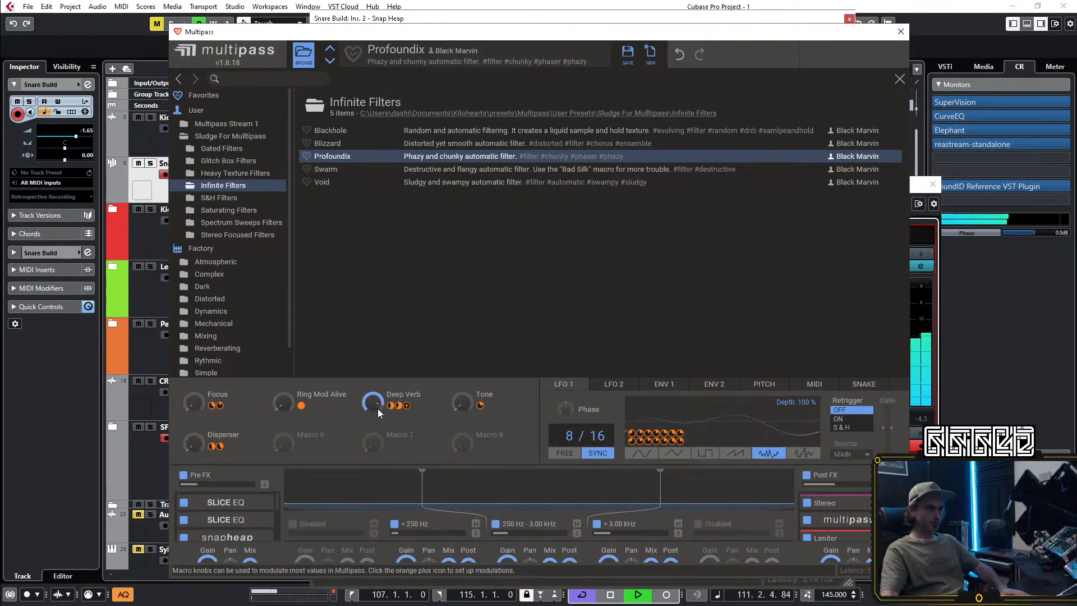
key("space")
key("space")
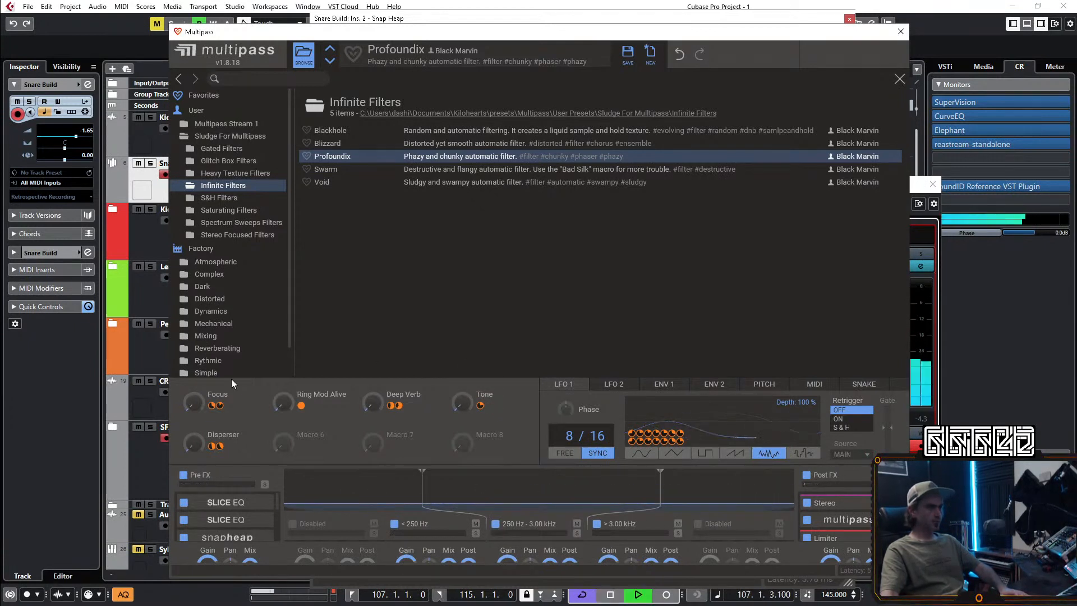
Step: Turn the Ring Mod Alive macro fully up, raise Focus partway, and close the Multipass editor
left_click_drag(283, 402, 284, 388)
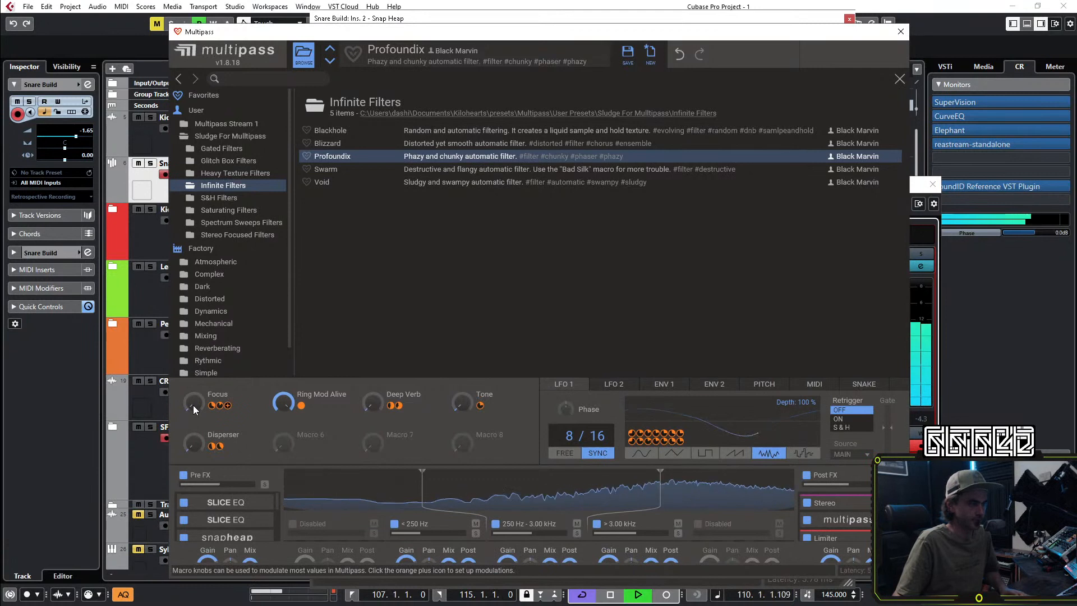
key("space")
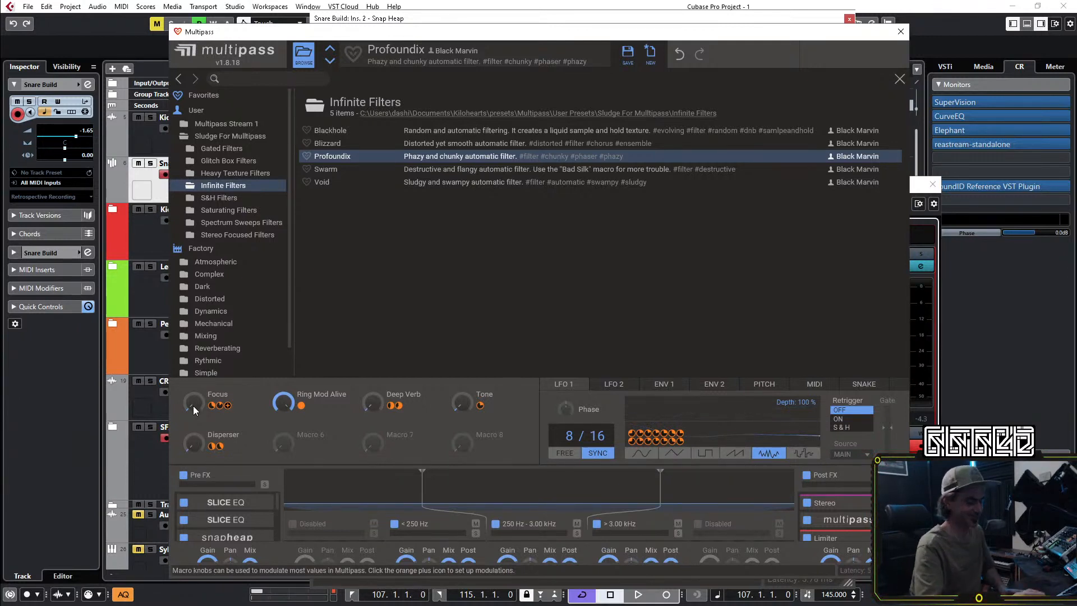
key("space")
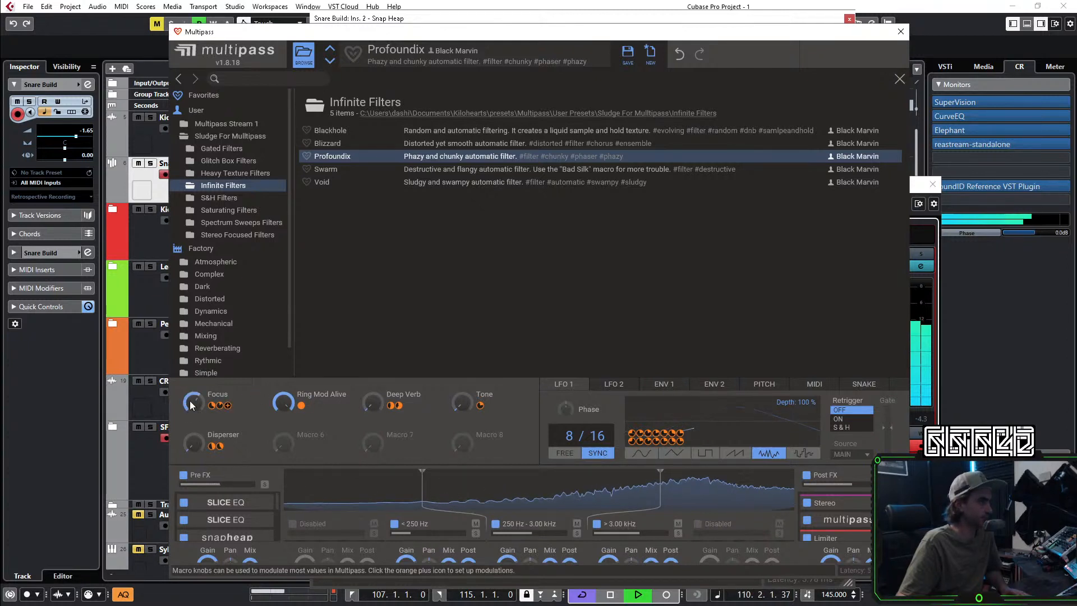
key("space")
key("space")
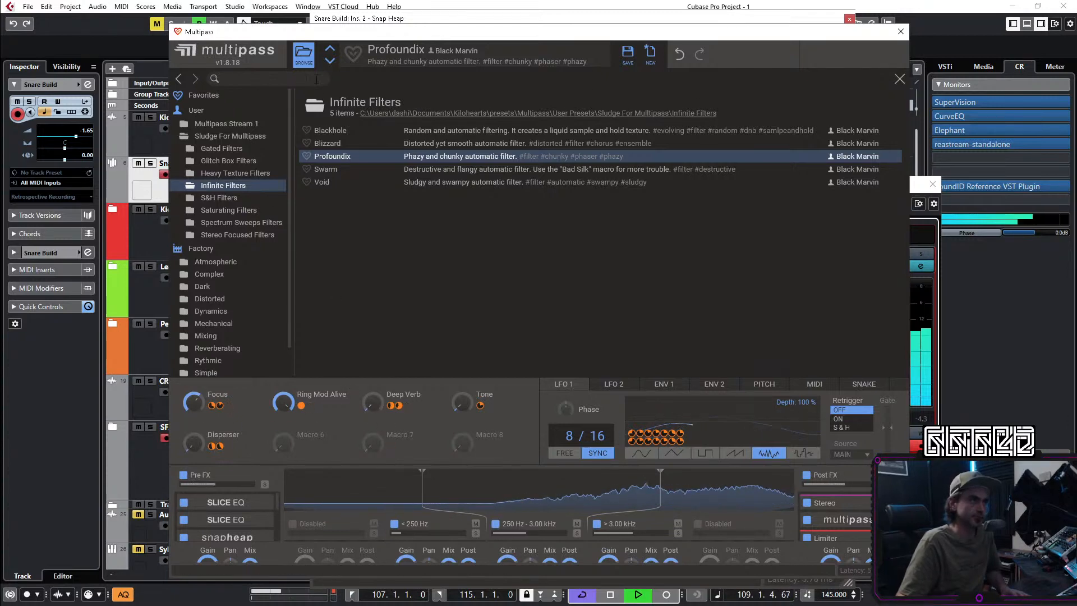
left_click(303, 54)
key("space")
key("space")
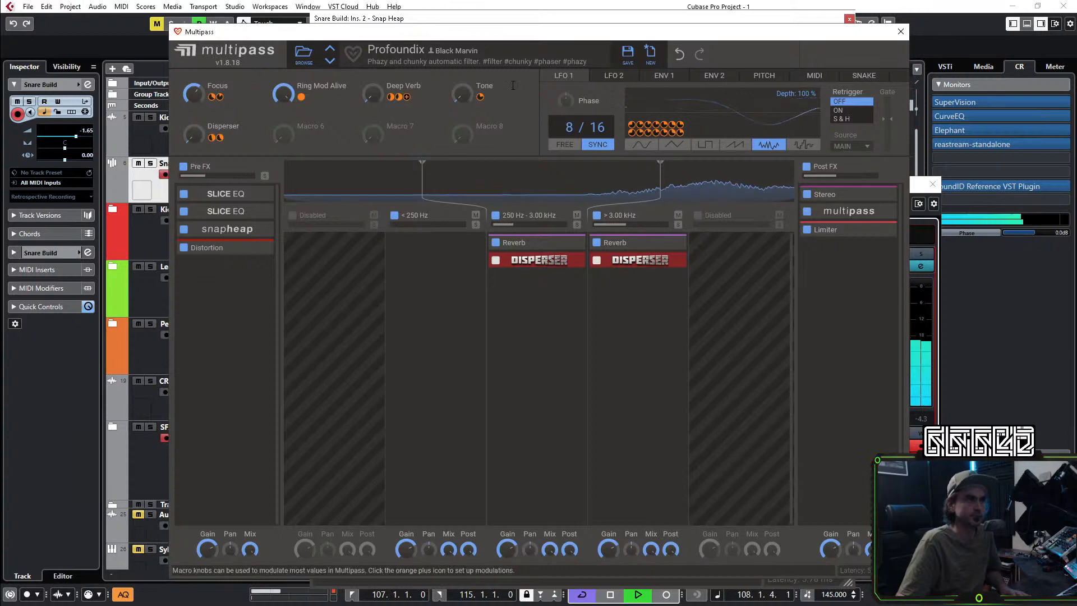
left_click(901, 32)
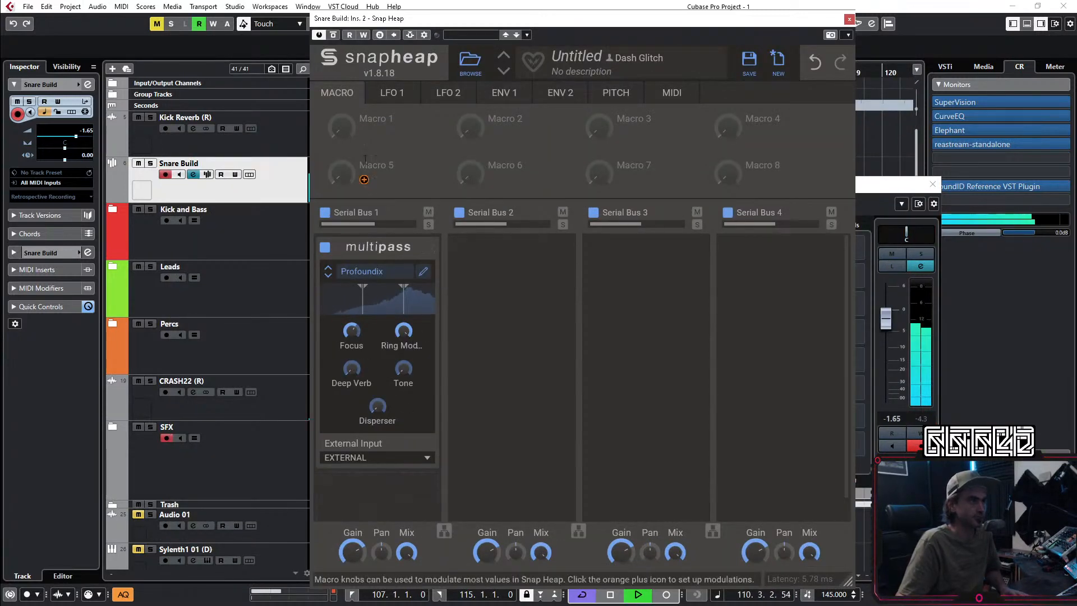
Step: Assign Snap Heap's Macro 1 to Multipass's Deep Verb and to the Serial Bus 1 mix
left_click_drag(365, 133, 351, 382)
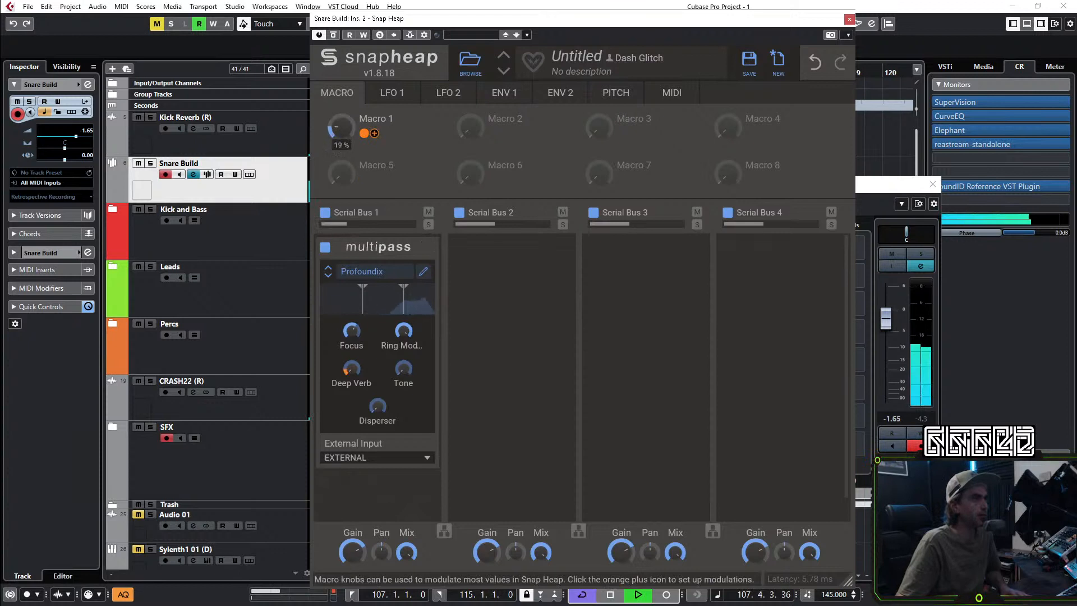
mouse_move(341, 128)
left_mouse_down()
mouse_move(342, 103)
mouse_move(341, 138)
left_mouse_up()
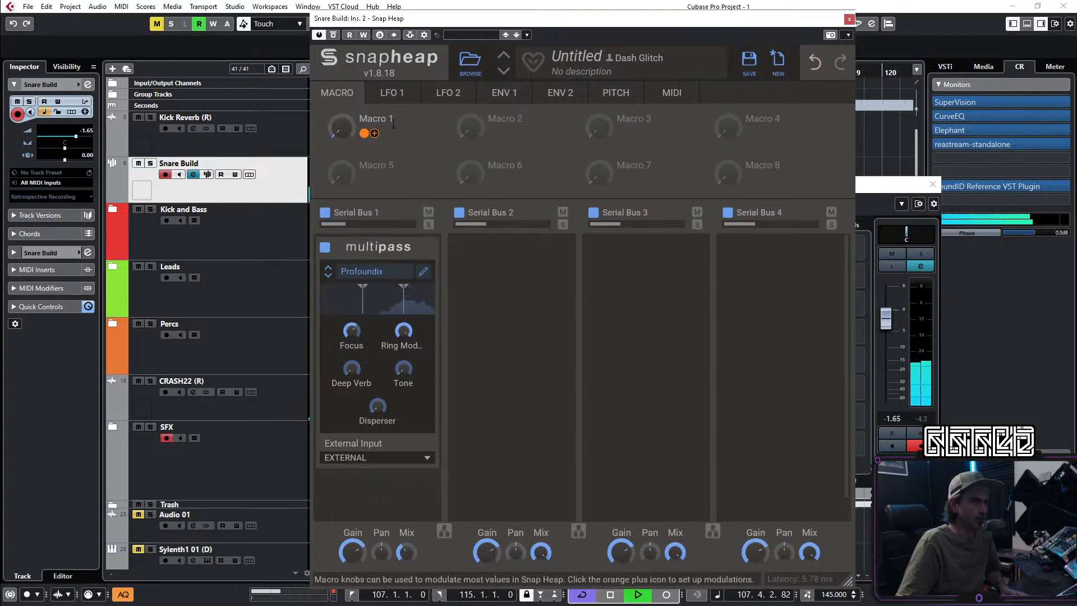
left_click_drag(374, 133, 406, 555)
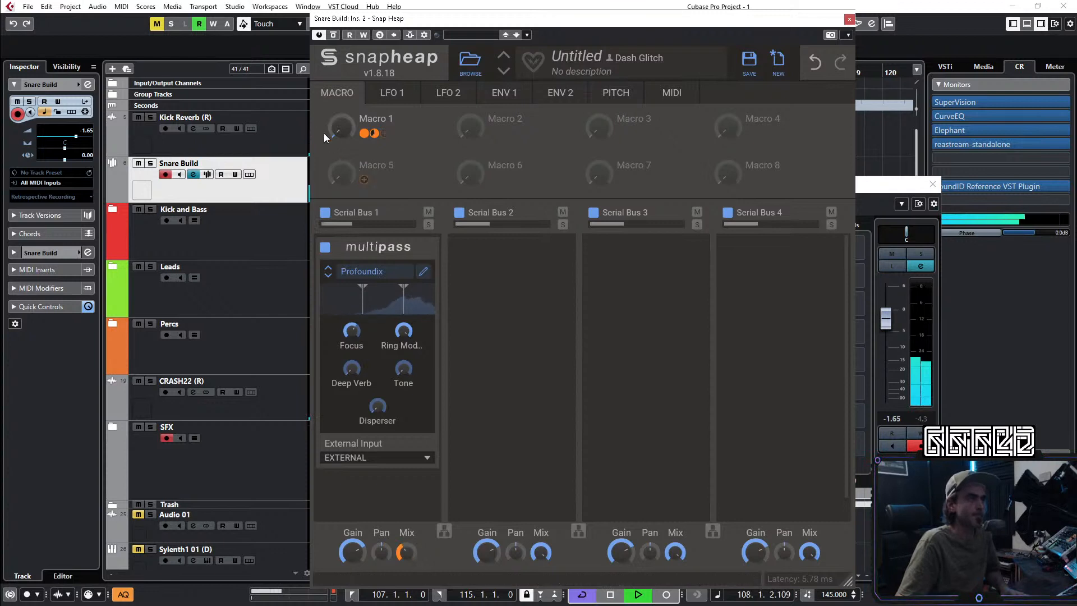
Step: Write automation of Snap Heap's Macro 1 rising to 100% over the snare build, and close the plug-in window
left_click(365, 35)
left_click_drag(348, 127, 347, 125)
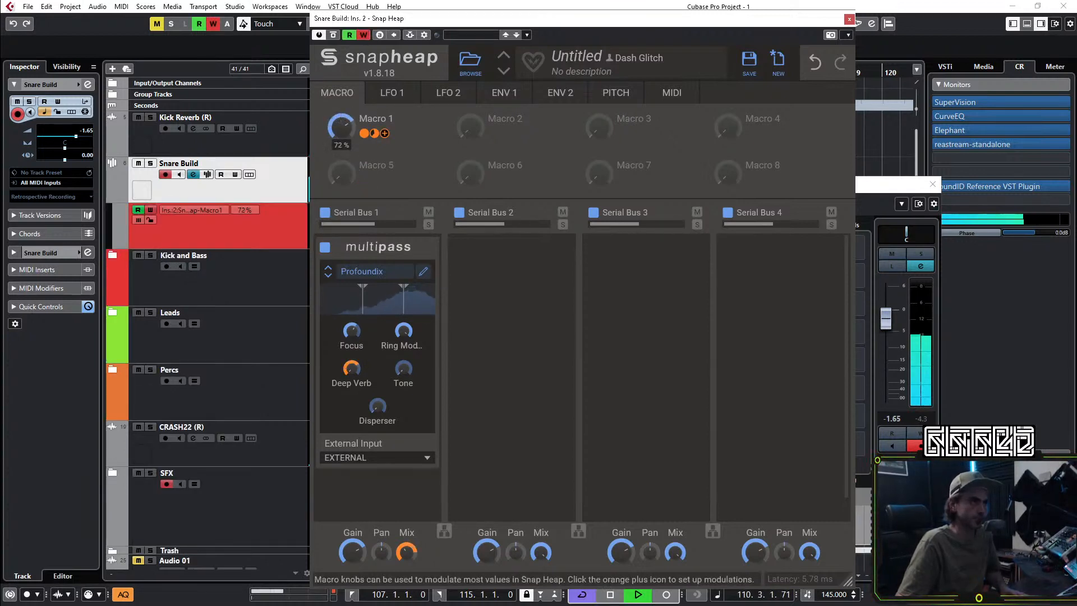
left_click_drag(346, 127, 347, 118)
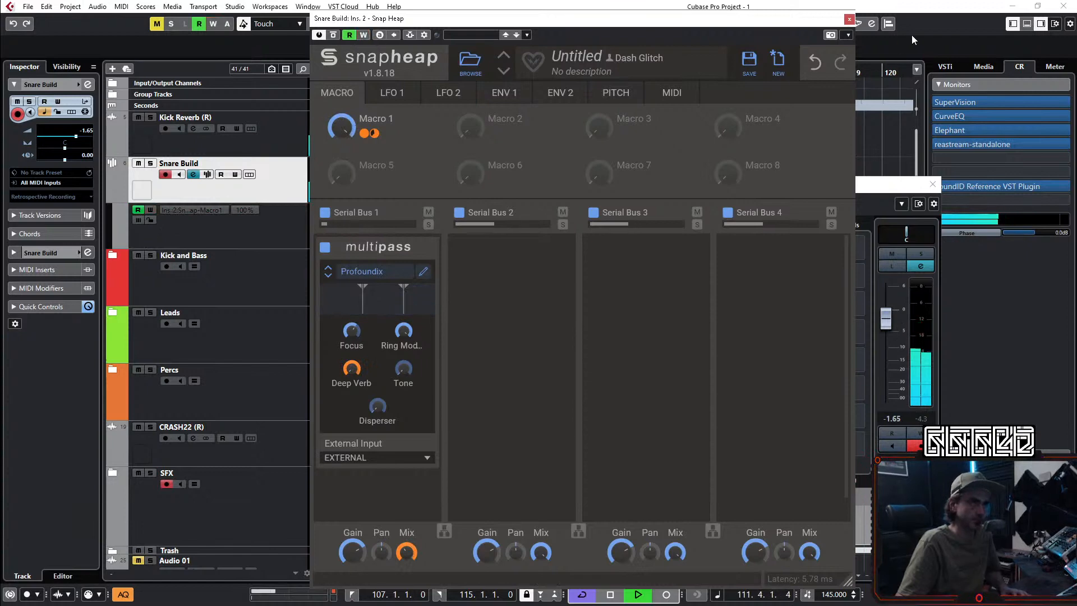
left_click(849, 19)
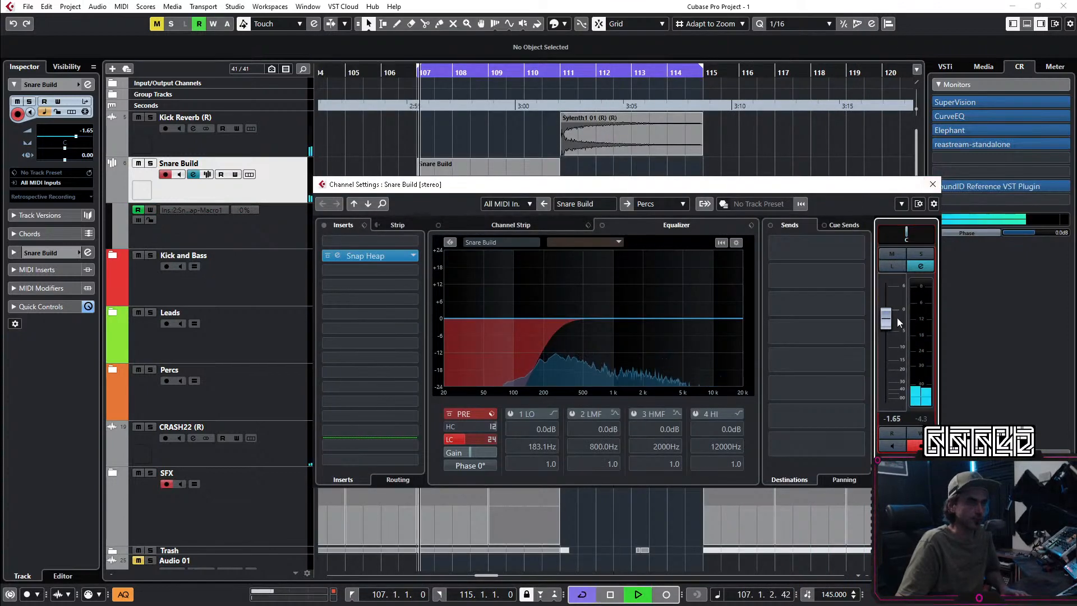
Step: Raise the Snare Build volume to 0.18 and lower the base Serial Bus 1 mix in Snap Heap
left_click_drag(888, 318, 888, 314)
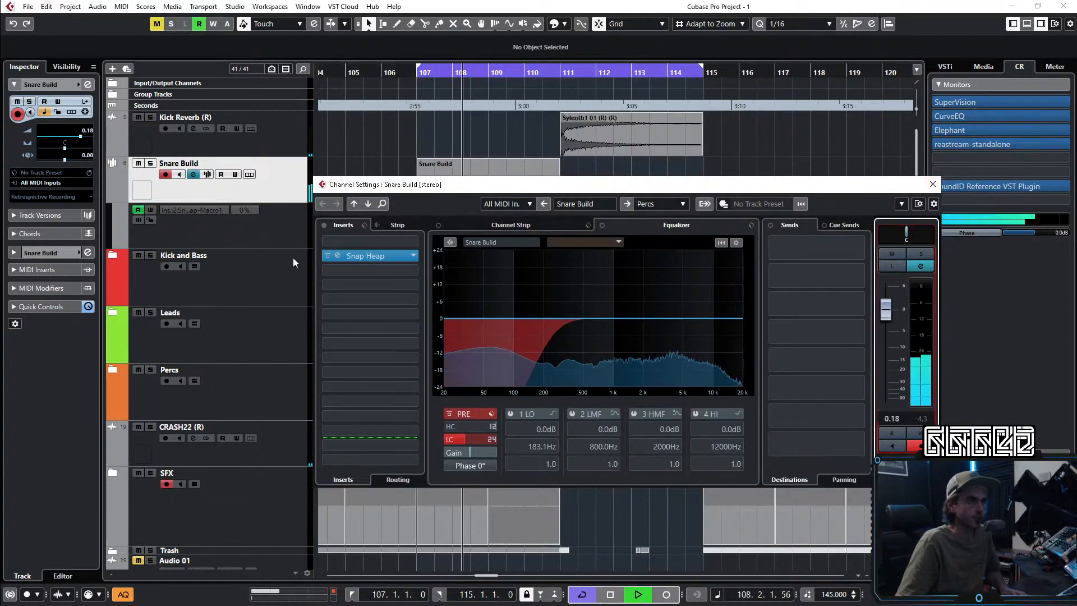
left_click(338, 256)
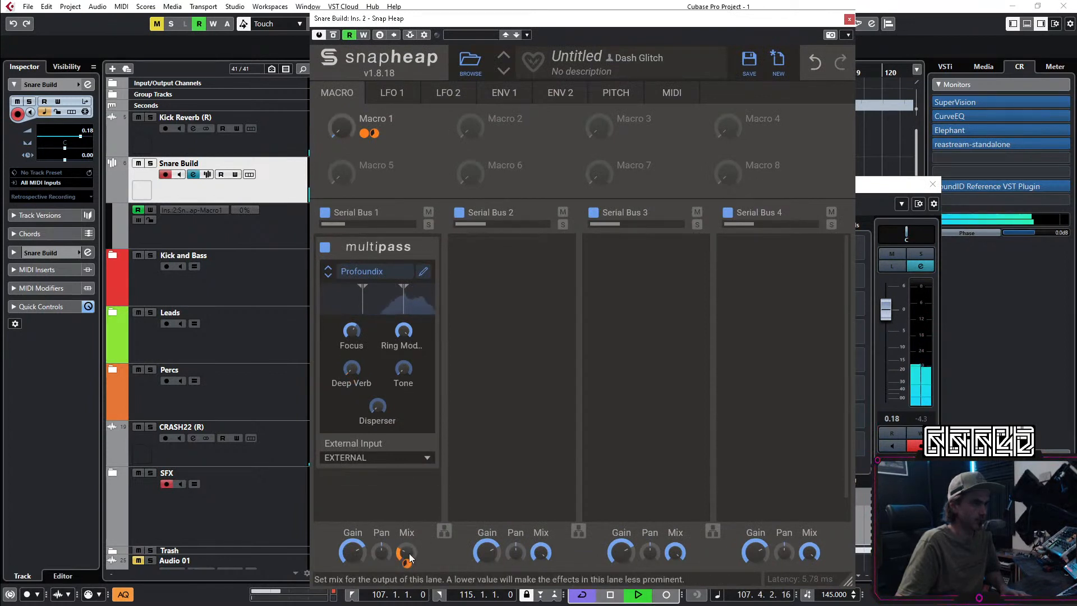
left_click_drag(408, 564, 405, 566)
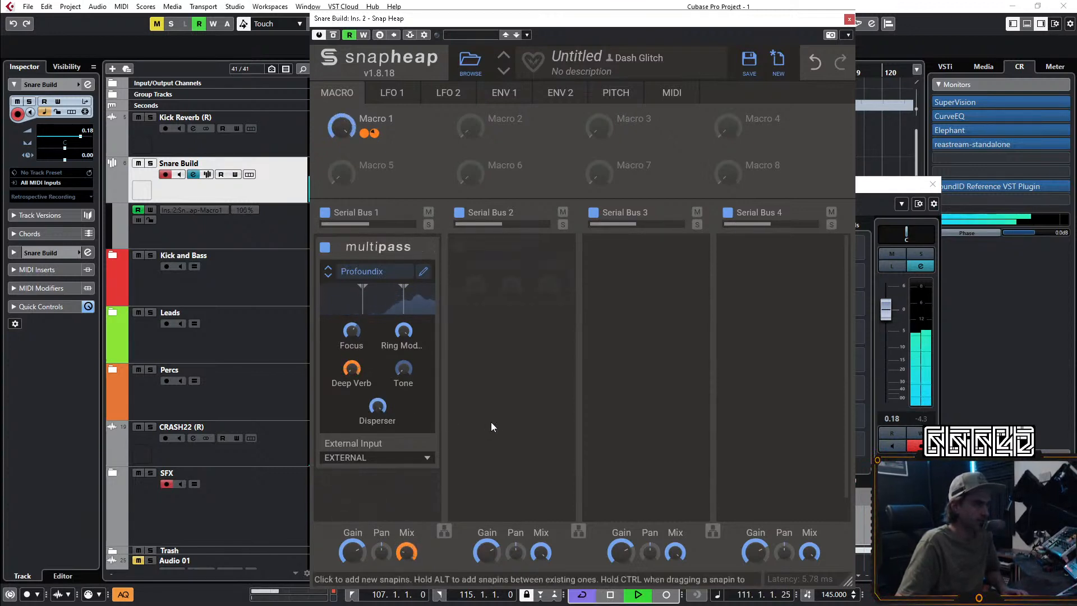
Step: Set Multipass's Disperser macro to about halfway and close the Snap Heap window
key("space")
left_click_drag(384, 407, 384, 441)
key("space")
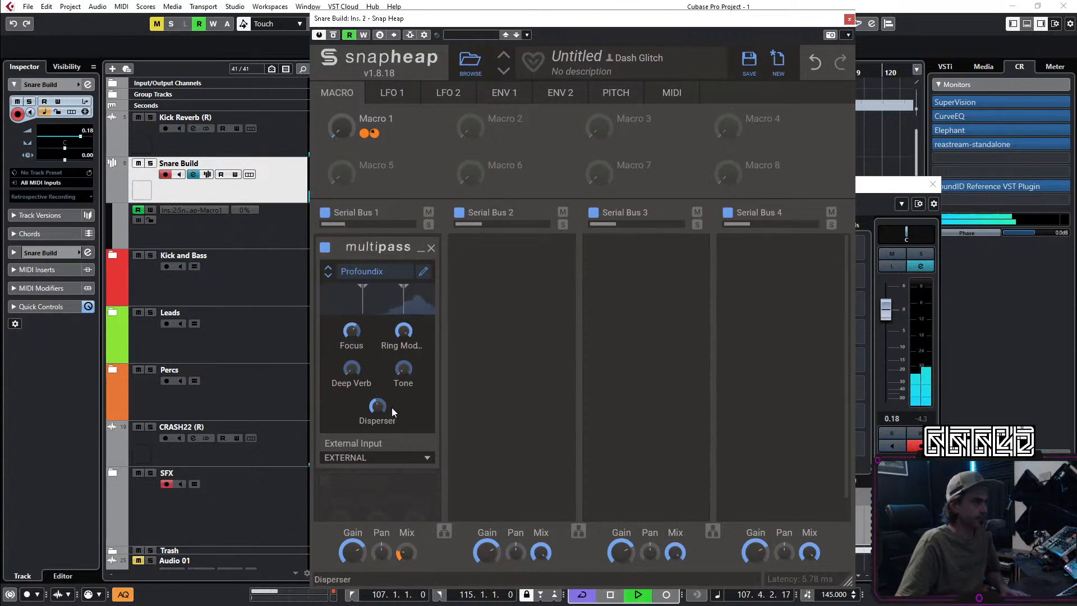
left_click_drag(381, 409, 381, 408)
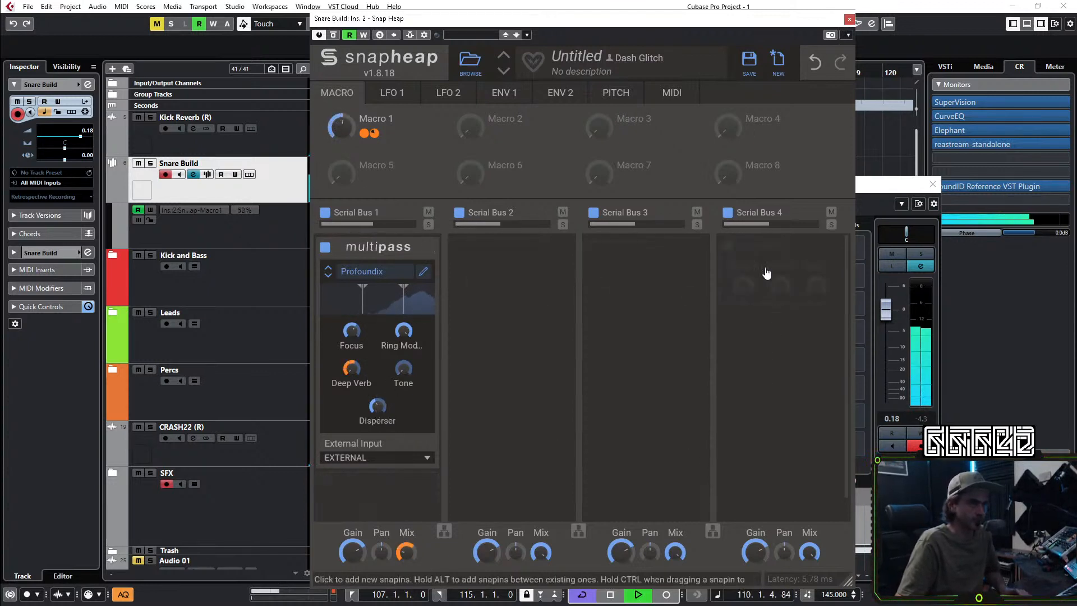
left_click(850, 21)
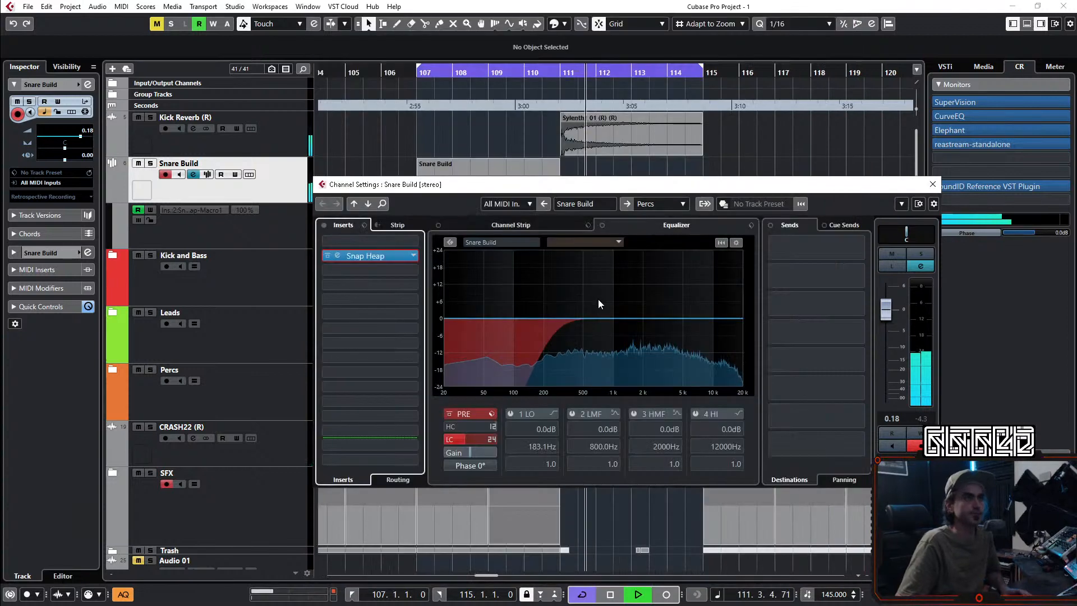
Step: Enable the Snare Build channel's low EQ band and set its low-end roll-off to 463.1 Hz
left_click(554, 412)
left_click(512, 415)
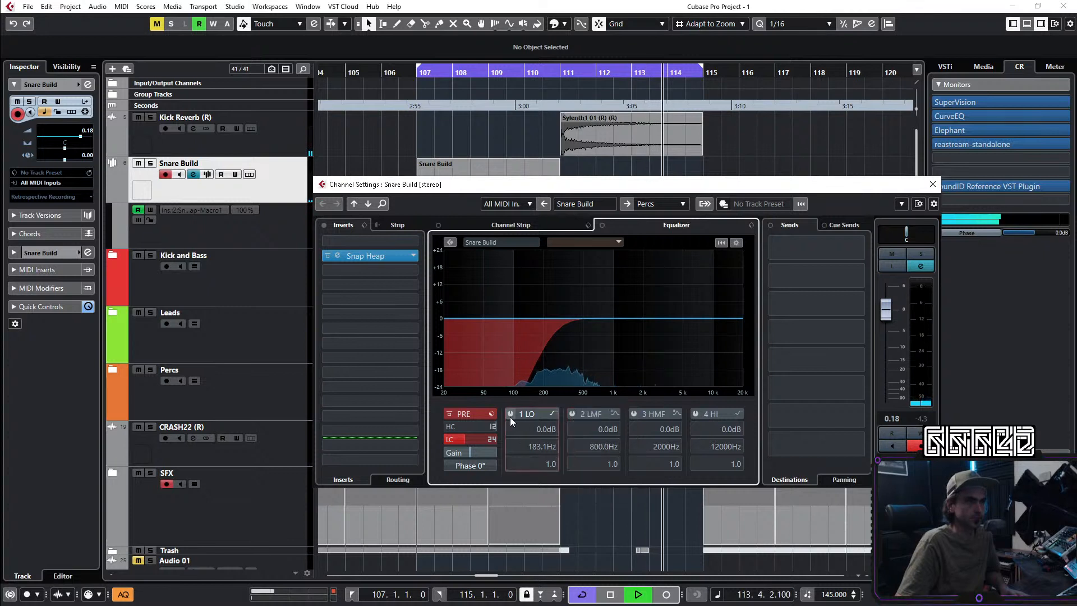
left_click(510, 415)
left_click_drag(521, 427, 621, 439)
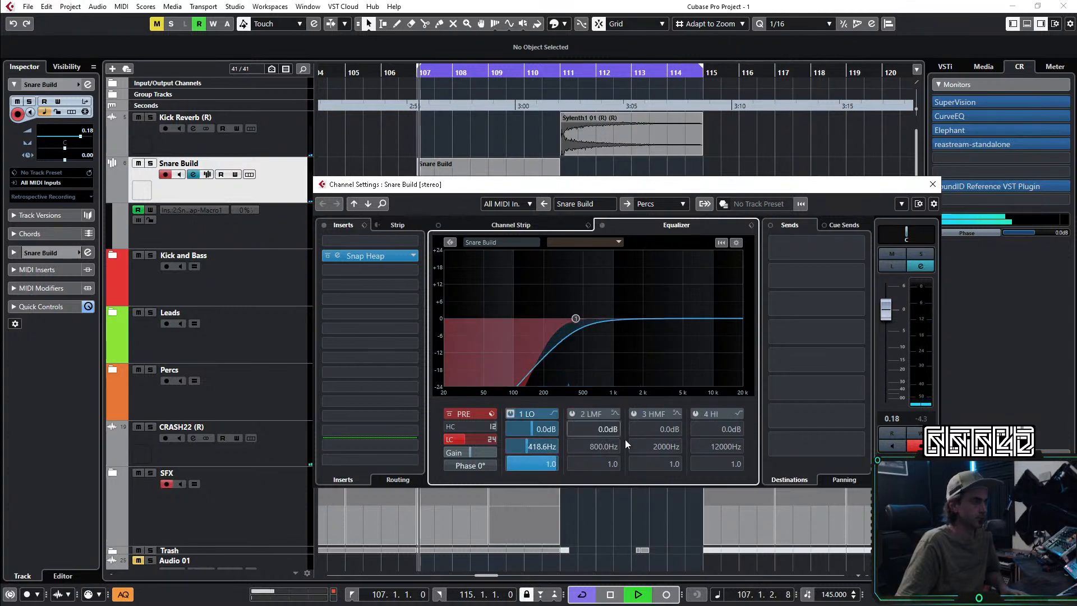
left_click_drag(523, 449, 532, 450)
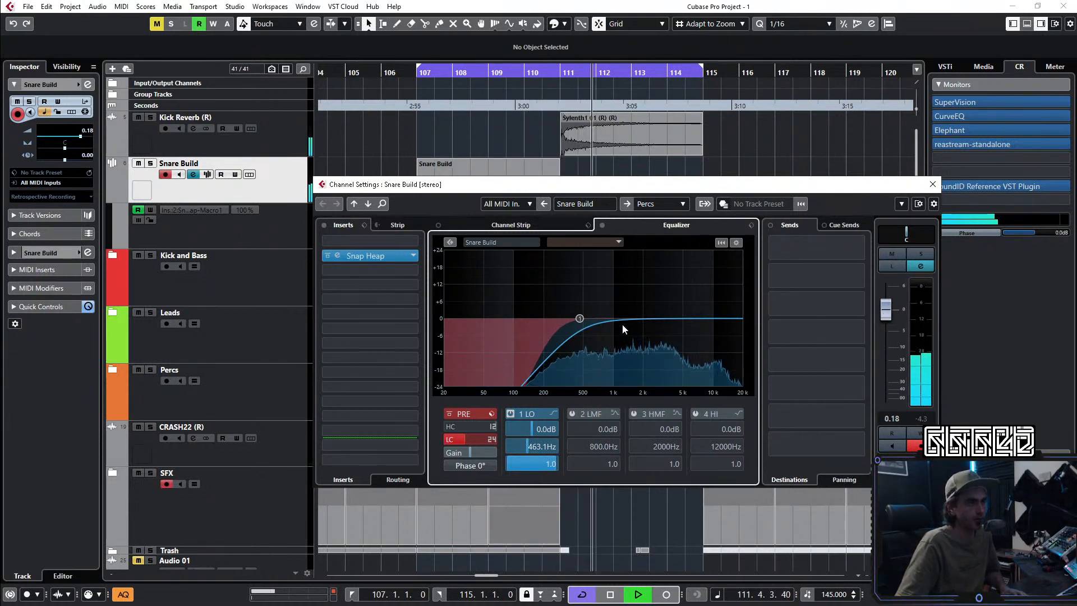
Step: Cut 5.4 dB at 4010 Hz with Q 0.4, boost the high band 3.3 dB at 6733 Hz, and close the channel settings
left_click_drag(622, 325, 665, 321)
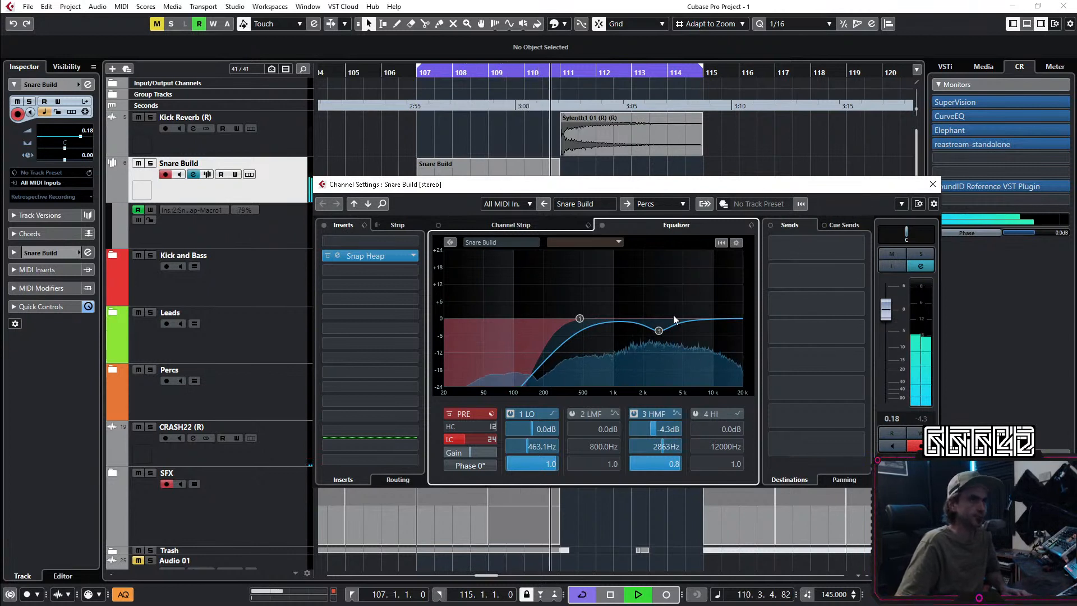
left_click_drag(656, 332, 676, 338)
left_click(696, 309)
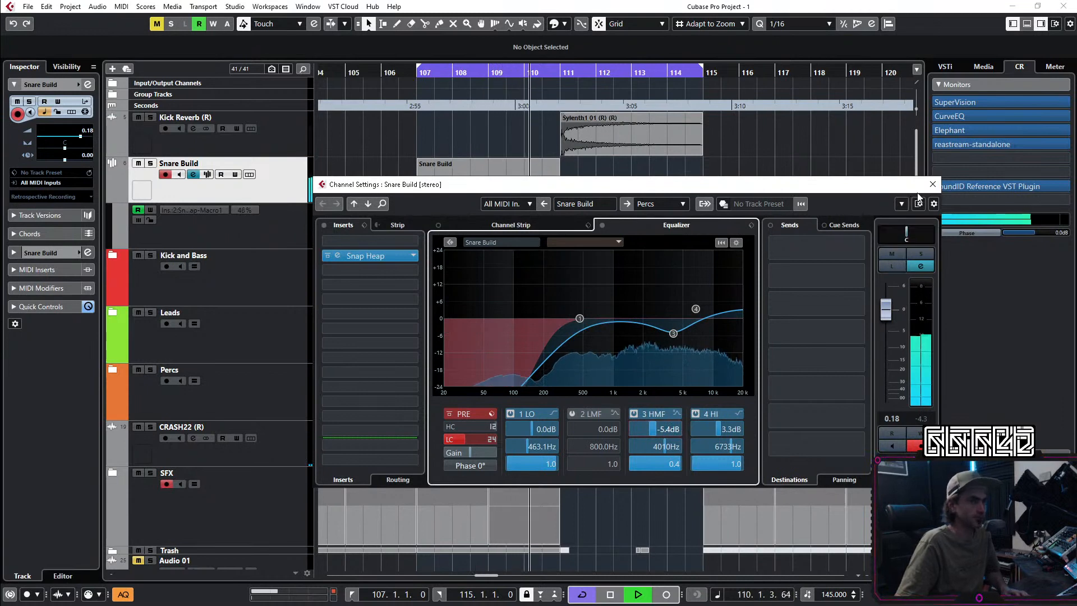
left_click(933, 185)
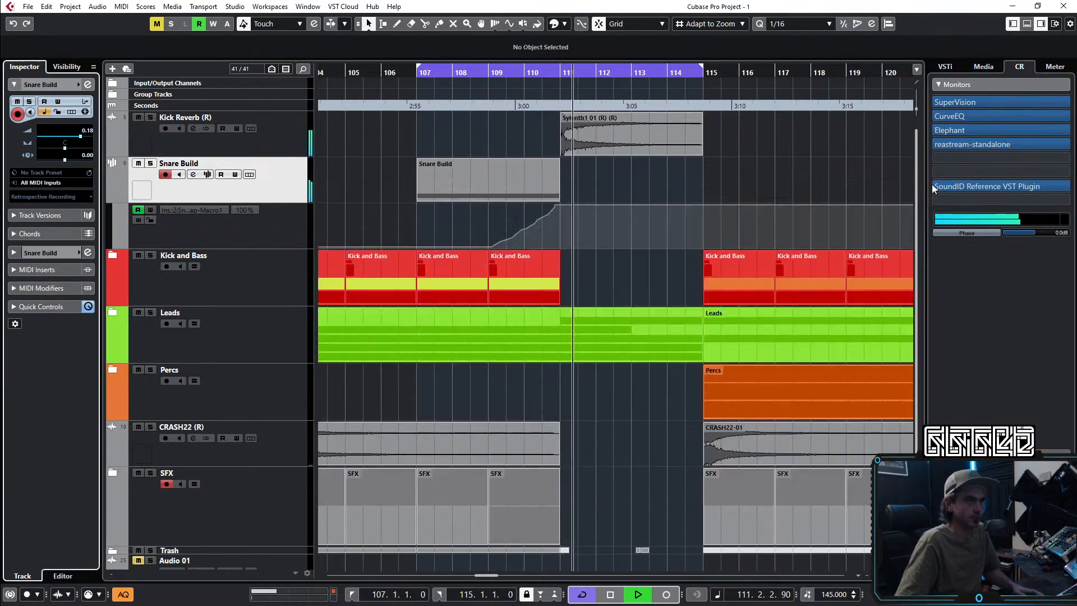
Step: Render the Snare Build part at bar 107 in place to an audio track and play the result
scroll(624, 182, "down", 3)
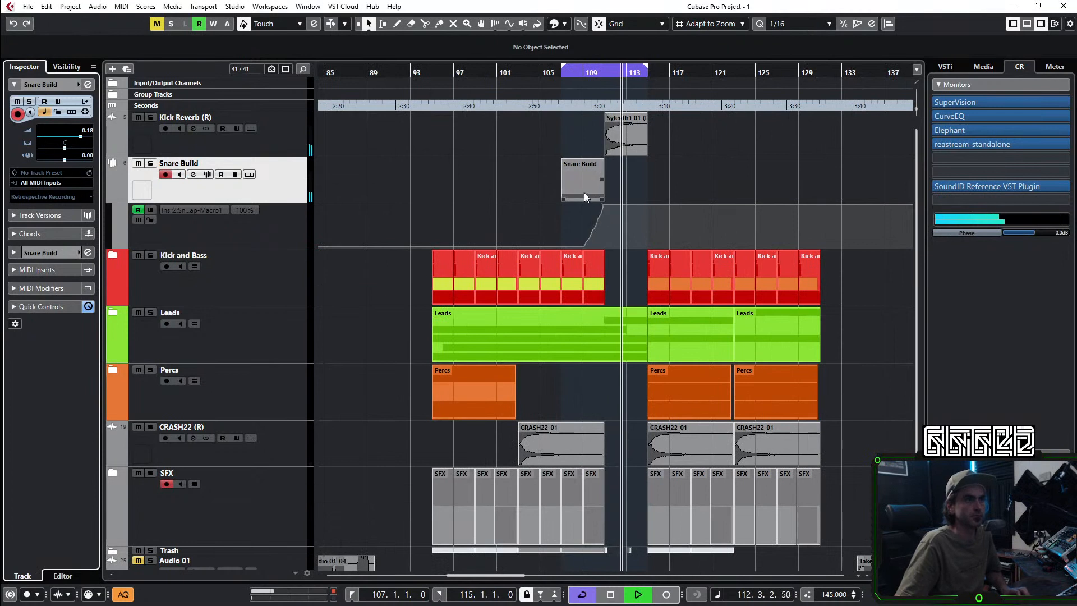
left_click(584, 193)
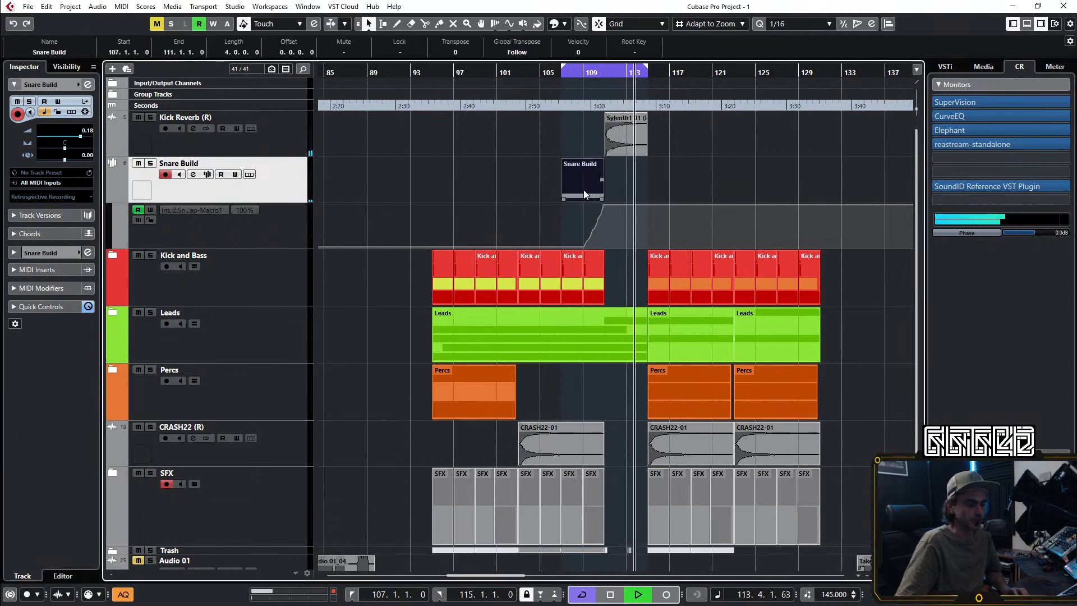
key("space")
key("alt+r")
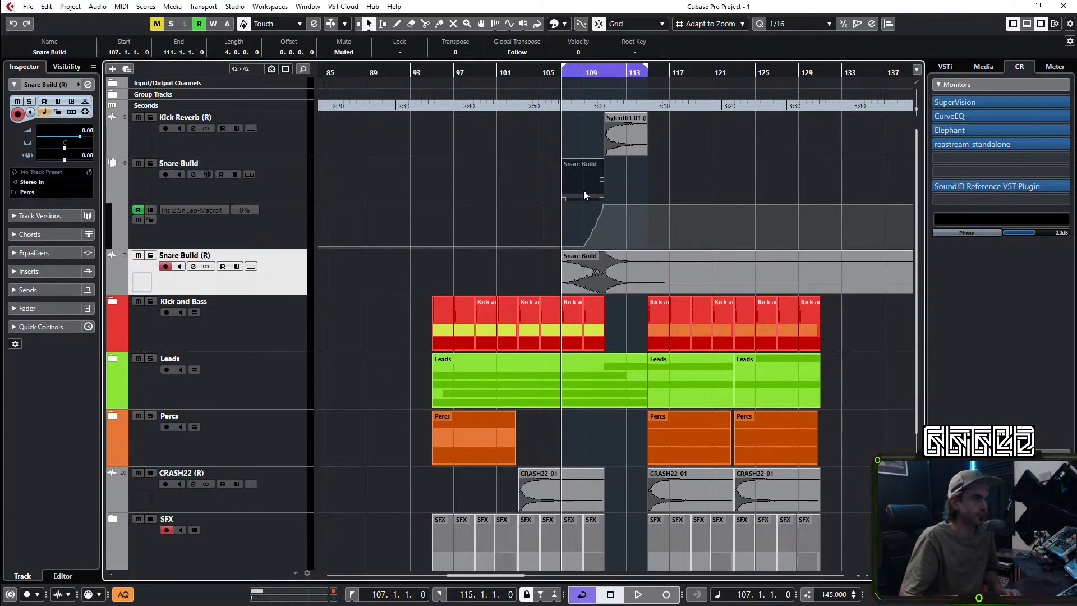
left_click(462, 129)
key("space")
Step: Hide the original Snare Build track's automation lane and move that track into the Trash folder
left_click(112, 197)
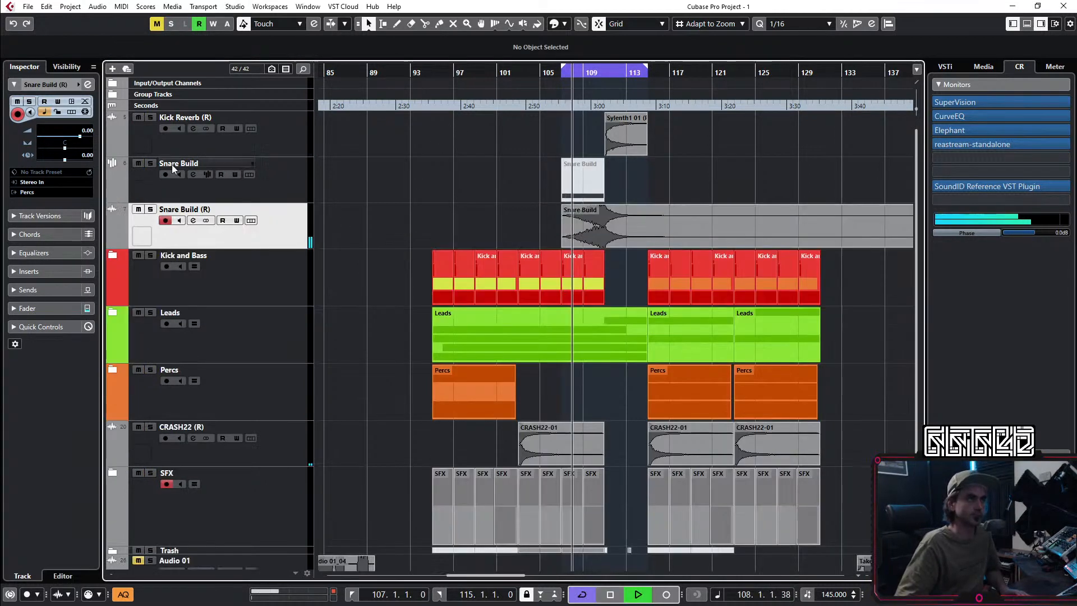
right_click(183, 198)
left_click(731, 258)
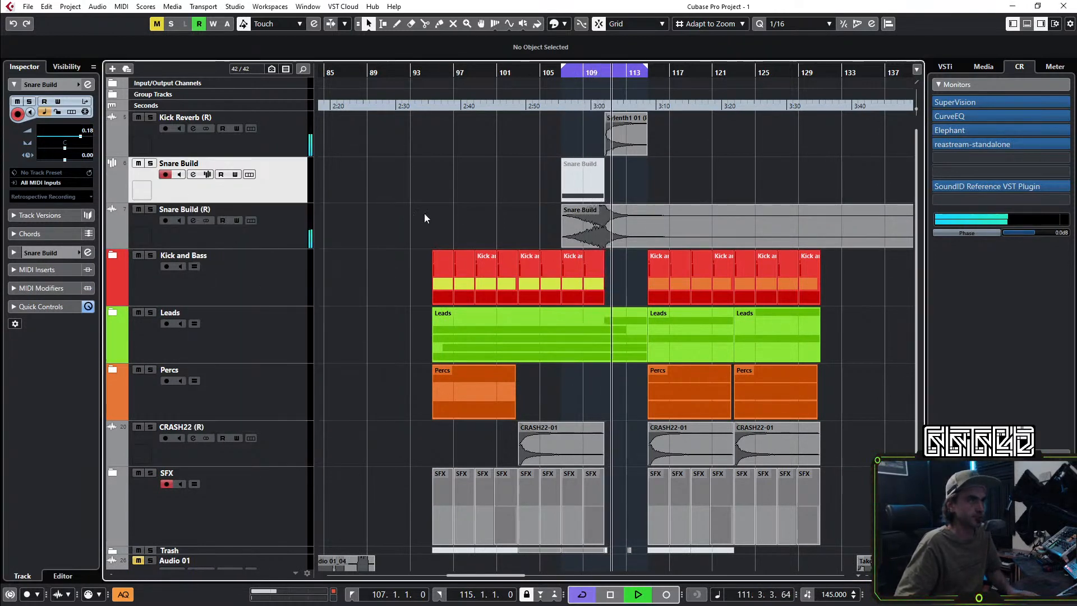
right_click(235, 177)
left_click(218, 322)
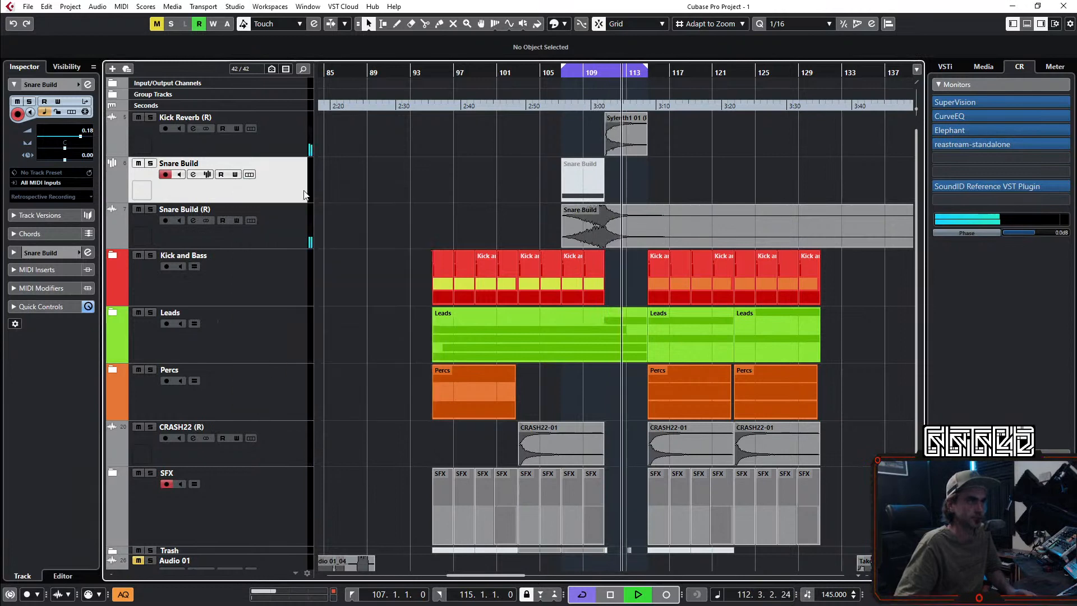
scroll(414, 181, "down", 2)
left_click_drag(250, 124, 231, 473)
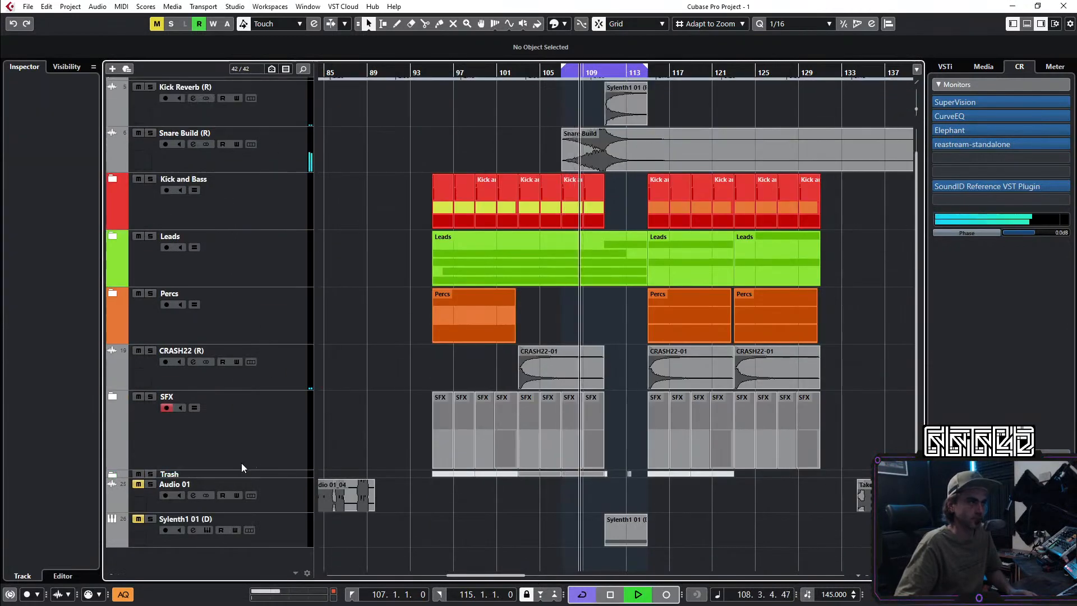
Step: Split the rendered Snare Build clip at bar 115, delete the remainder and add a 1.2.2.76 fade-out to the kept clip
left_click(644, 153, "alt")
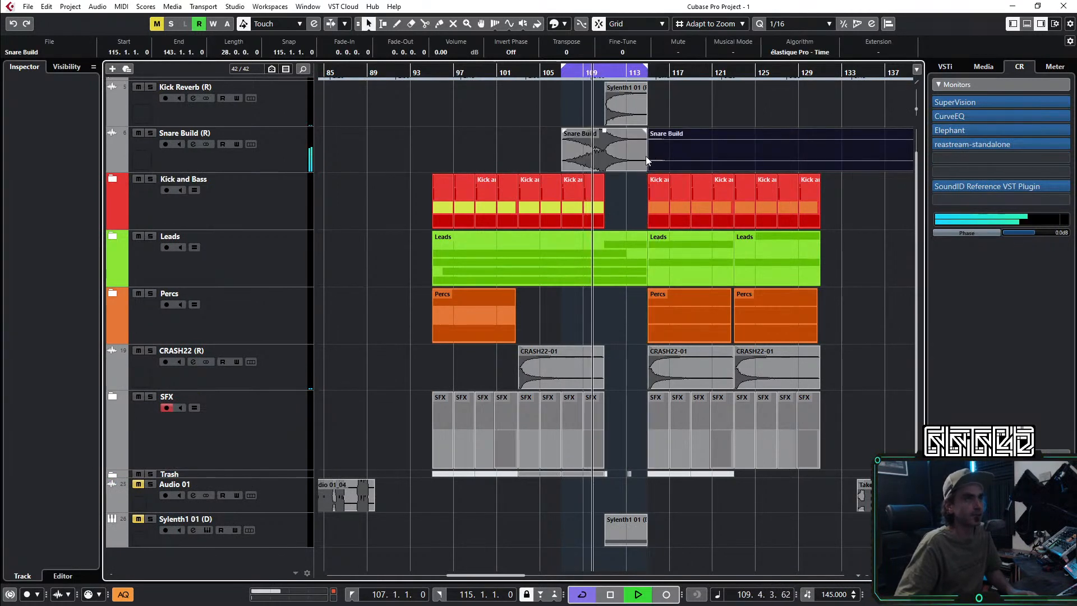
key("Delete")
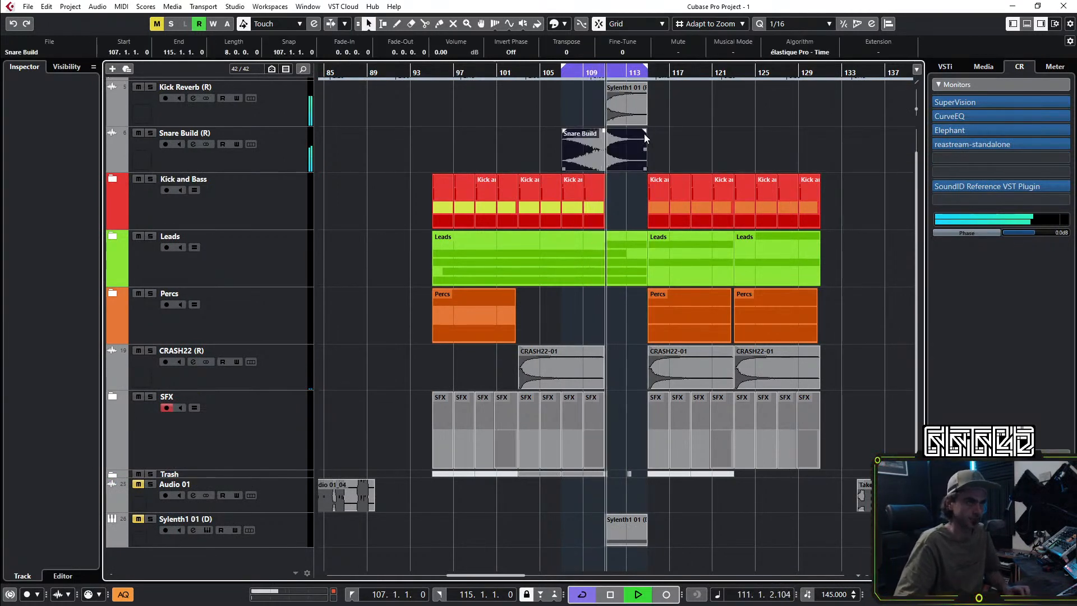
left_click_drag(646, 131, 630, 132)
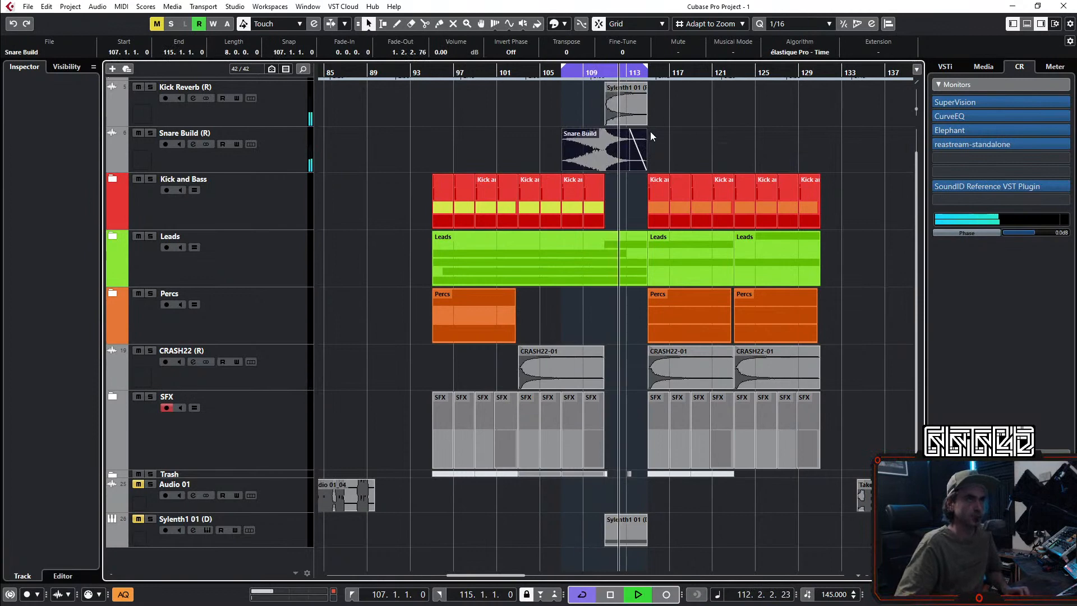
Step: Turn off cycle playback and copy the Snare Build clip from bar 107 to bar 127
key("KP_Divide")
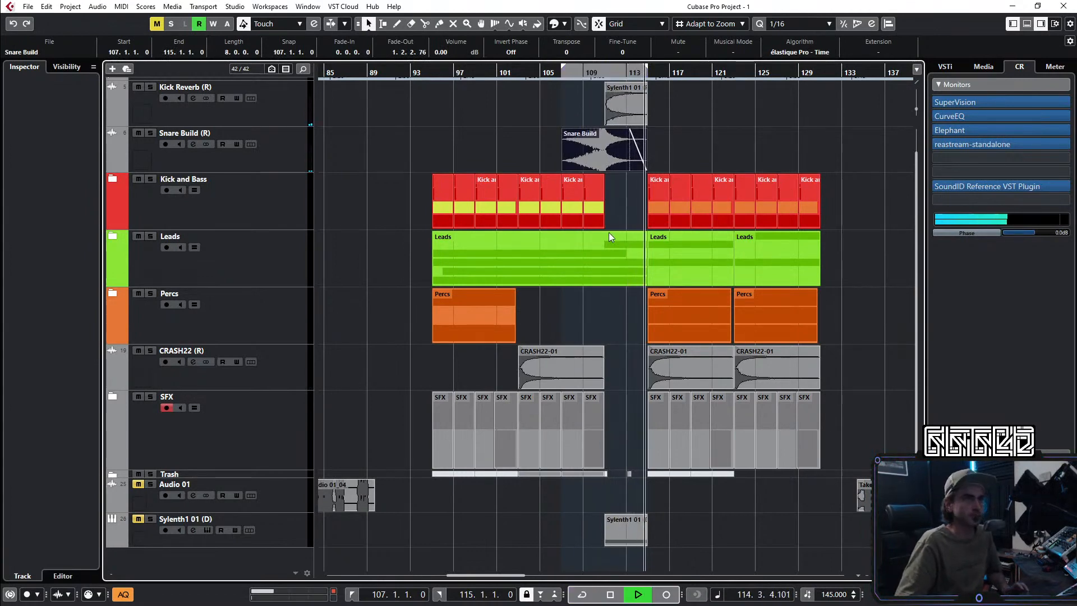
scroll(589, 203, "up", 4)
scroll(607, 314, "right", 2)
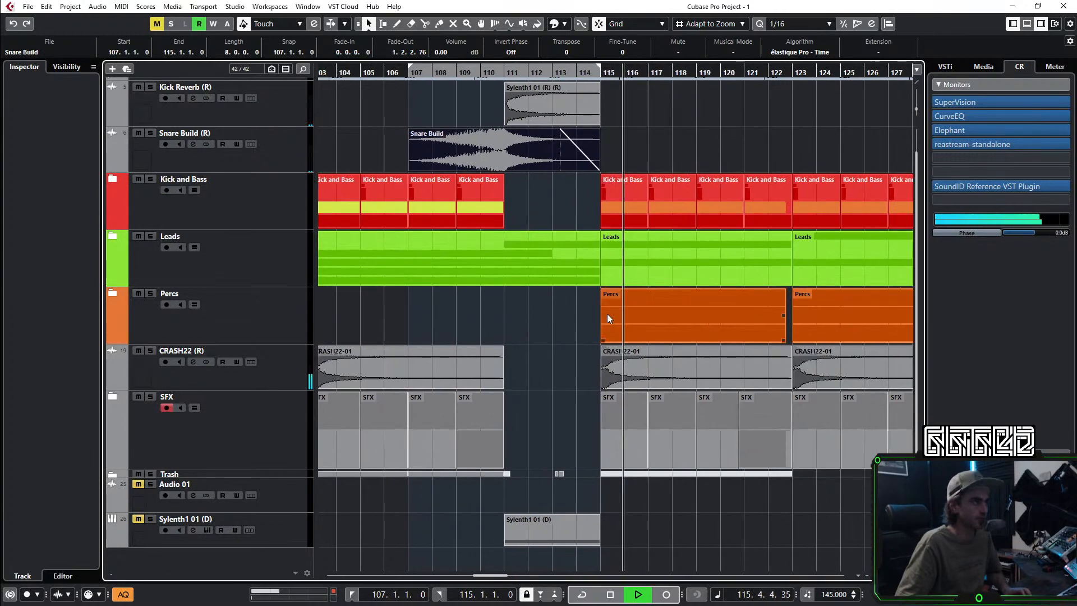
scroll(553, 314, "down", 3)
scroll(519, 293, "right", 2)
scroll(512, 297, "left", 3)
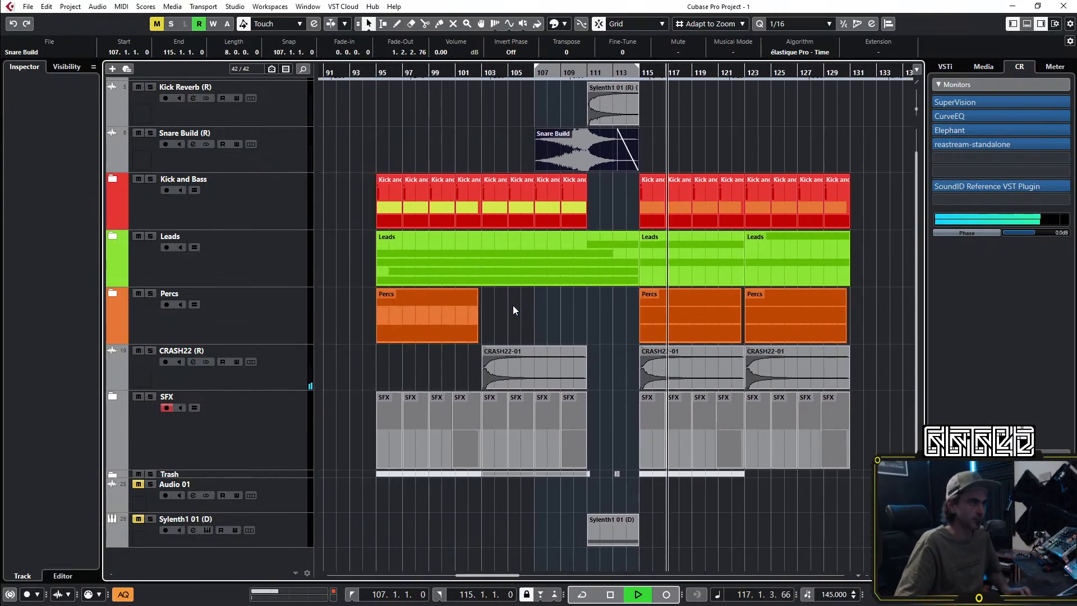
scroll(451, 96, "left", 2)
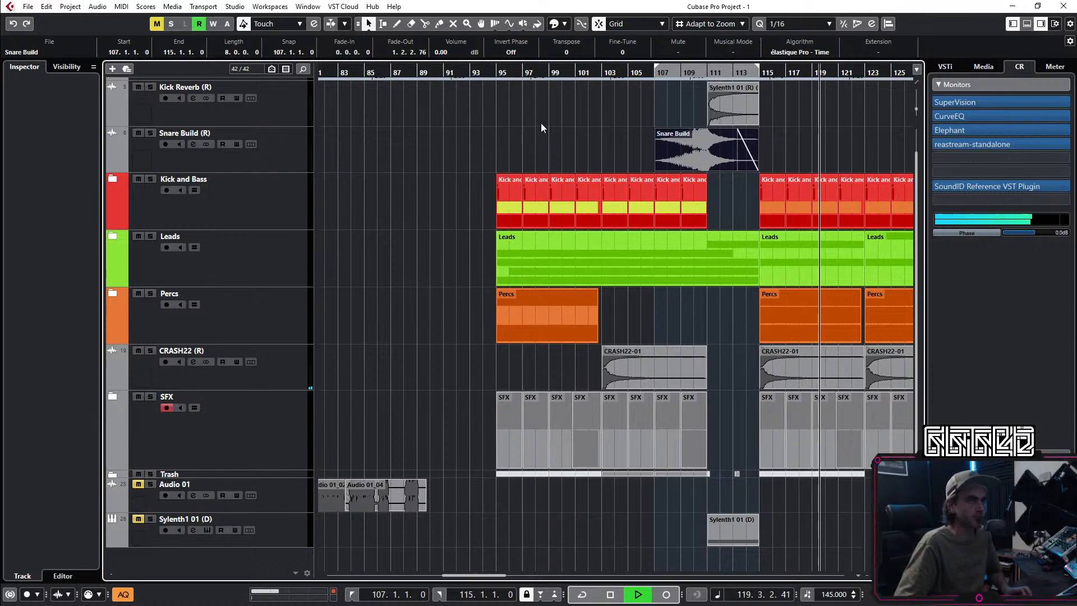
scroll(544, 124, "left", 2)
scroll(559, 112, "down", 1)
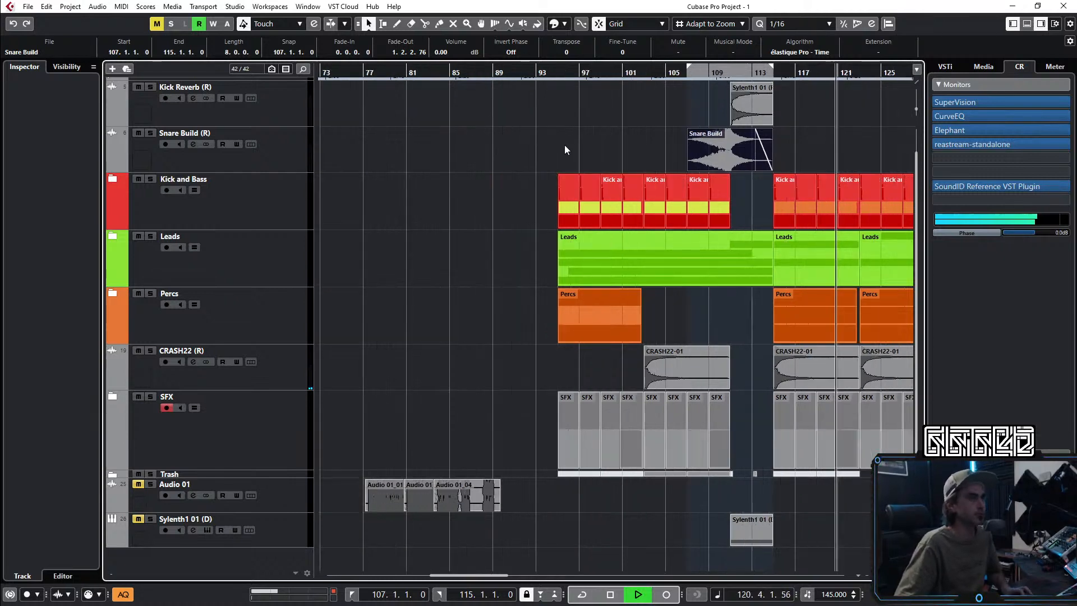
scroll(561, 149, "right", 4)
scroll(581, 149, "up", 2)
scroll(505, 152, "right", 2)
left_click_drag(434, 155, 742, 160)
Step: Move the Leads part and crash from bar 123 to bar 131, and duplicate the bar 115 Leads part into bar 123
left_click(722, 264)
left_click_drag(722, 264, 806, 265)
left_click(621, 266)
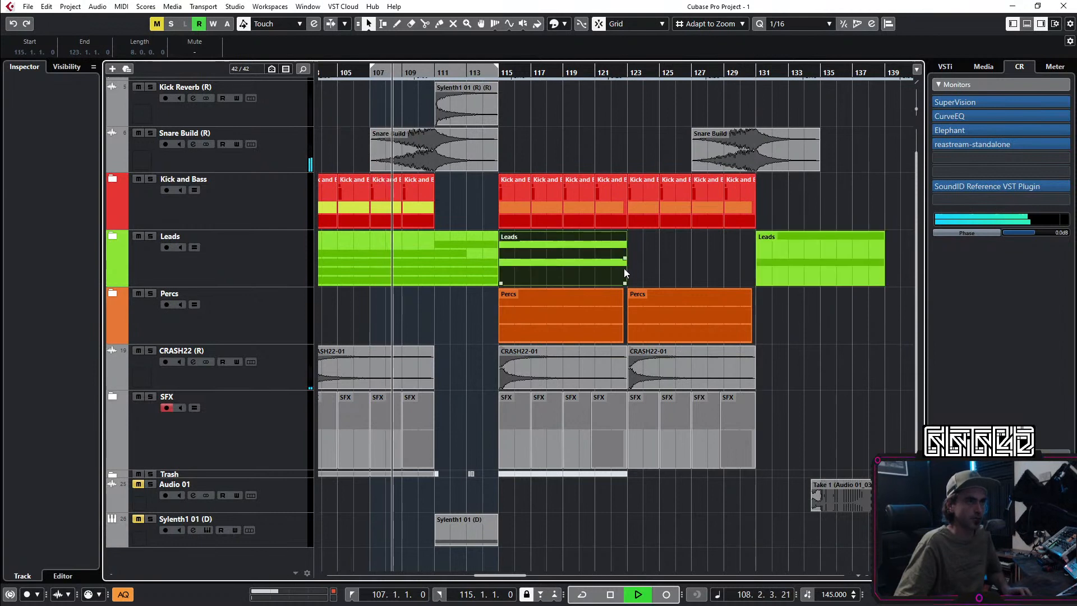
left_click_drag(661, 352, 787, 364)
left_click(607, 281)
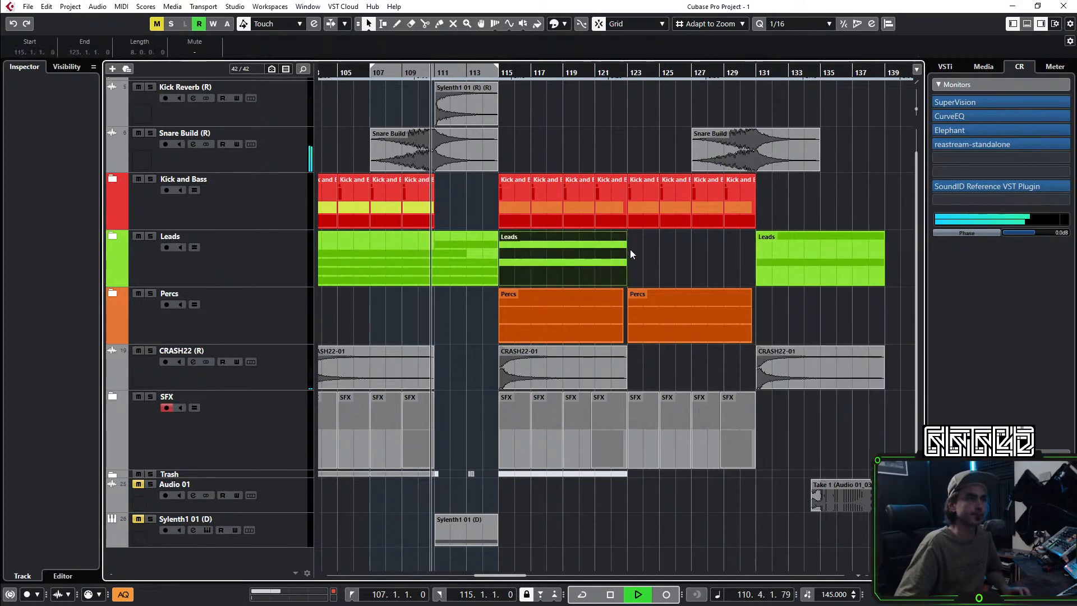
key("ctrl+d")
left_click(605, 163)
Step: Move the copied Snare Build clip two beats earlier, to start at 126.3
scroll(768, 206, "up", 5)
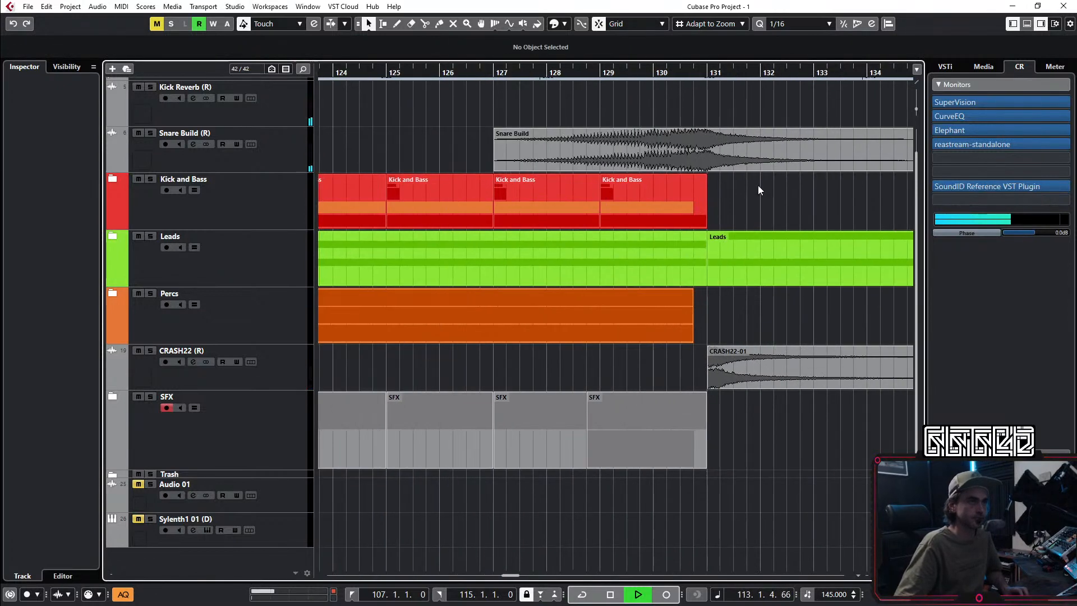
scroll(752, 185, "up", 2)
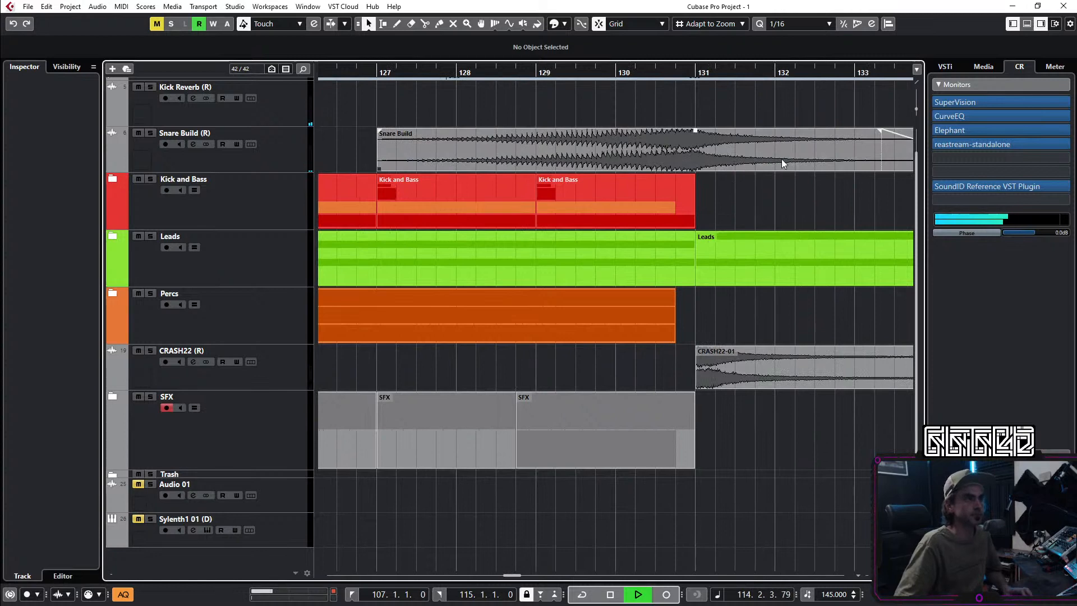
left_click_drag(763, 158, 719, 167)
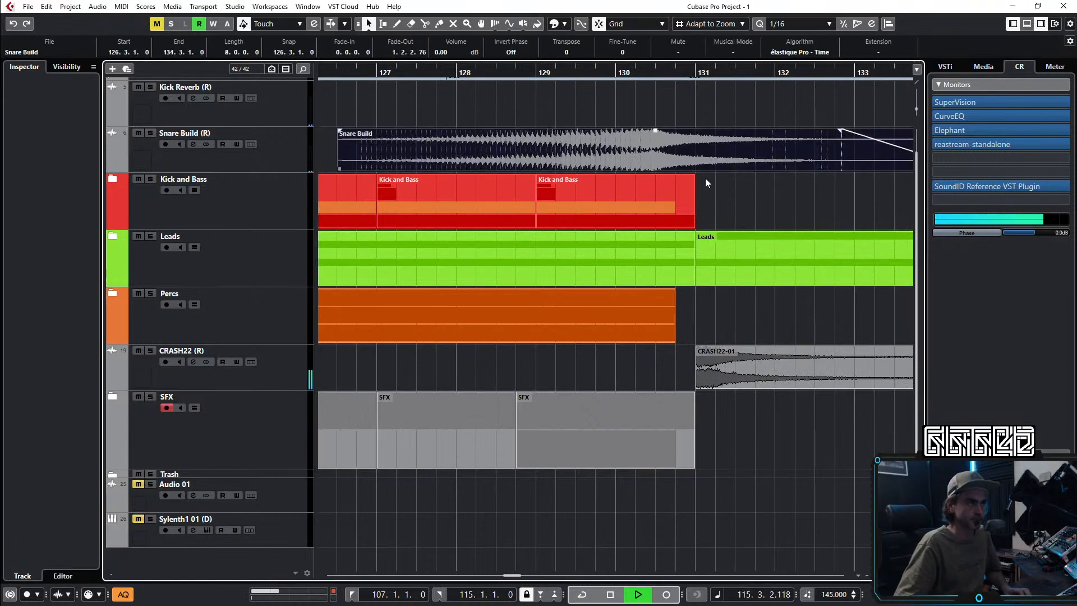
Step: Shorten the last Kick and Bass part and the second Percs part before bar 131 to end at 130.3
left_click(668, 210)
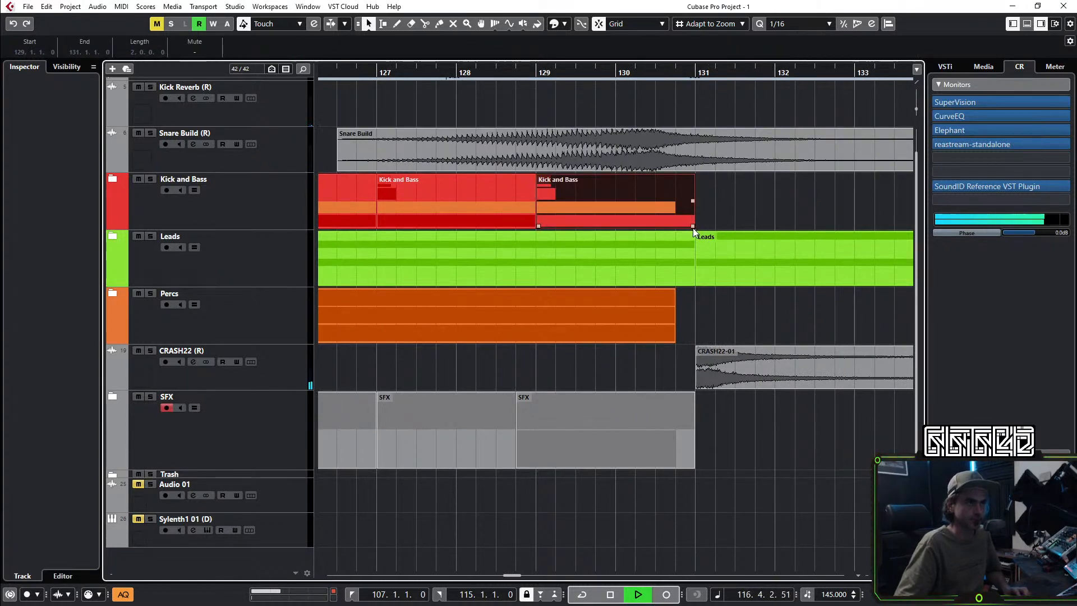
left_click_drag(696, 225, 655, 226)
left_click(671, 312)
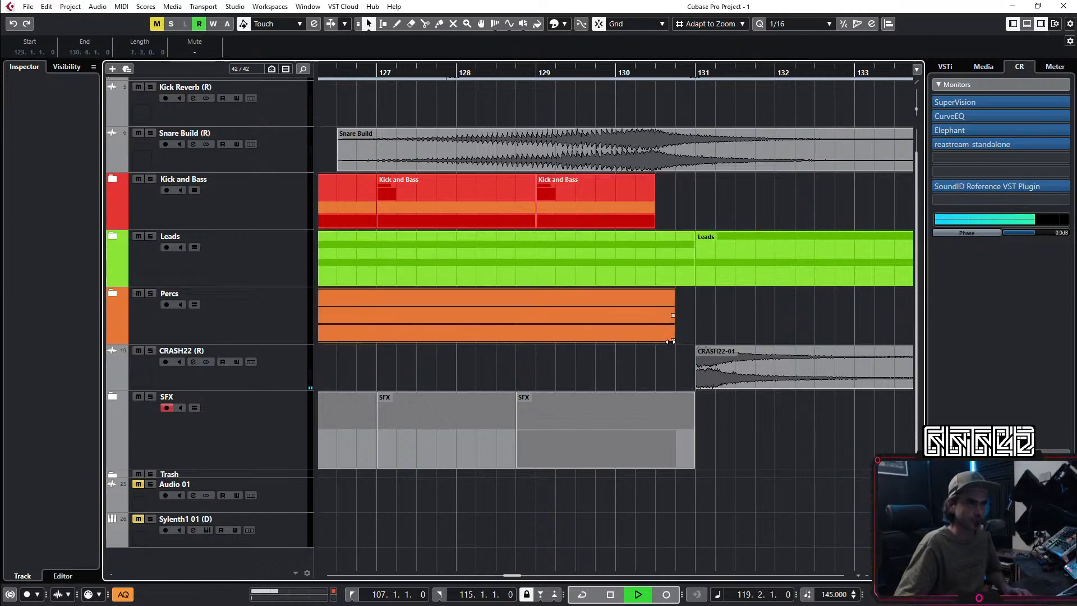
left_click_drag(670, 341, 655, 341)
Step: Delete the crash at bar 131 and copy the Kick and Bass, Percs, crash and SFX parts from bar 115 to bar 131
scroll(701, 312, "down", 4)
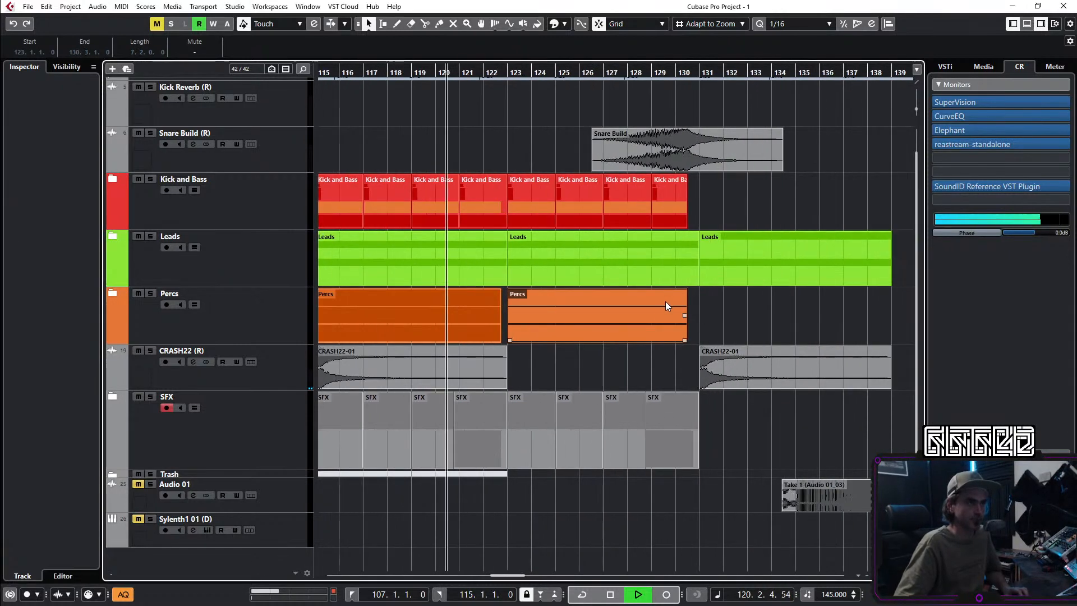
scroll(631, 356, "down", 3)
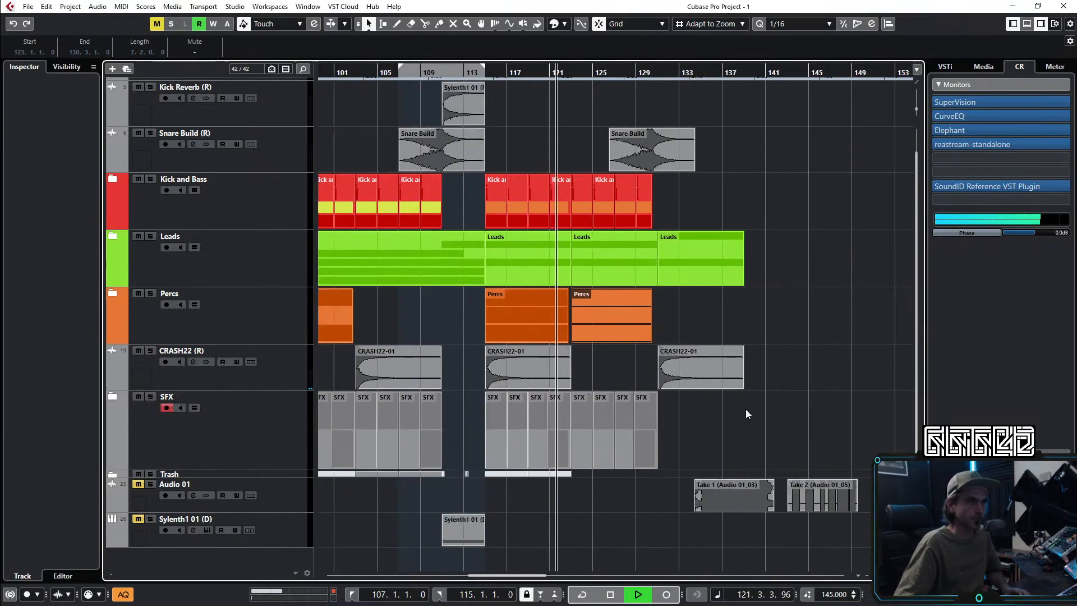
left_click(709, 372)
key("Delete")
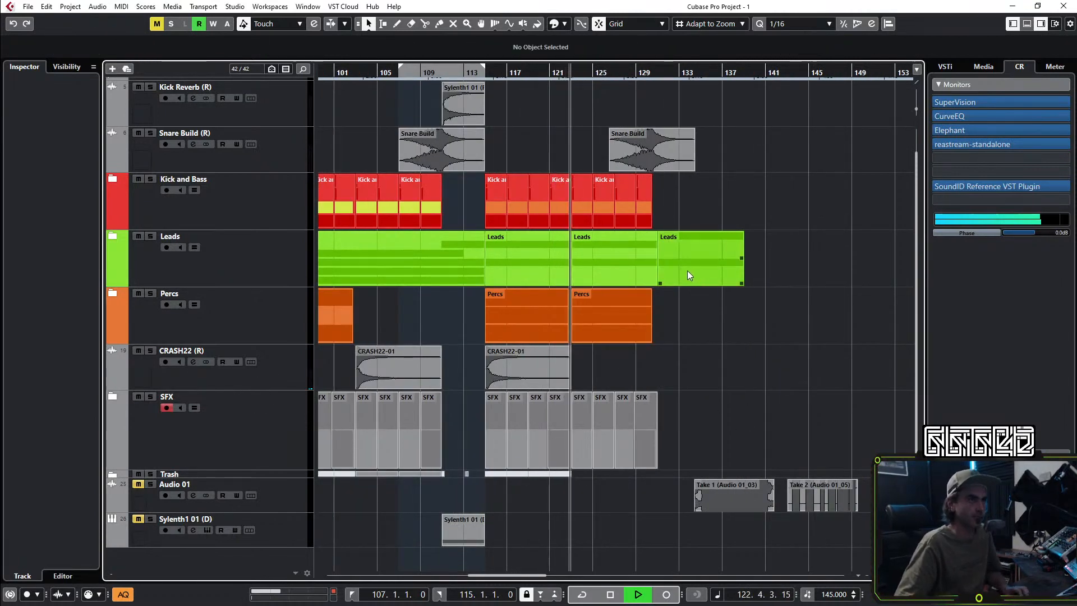
left_click_drag(698, 199, 493, 207)
left_click_drag(675, 334, 503, 436)
left_click_drag(503, 325, 677, 297)
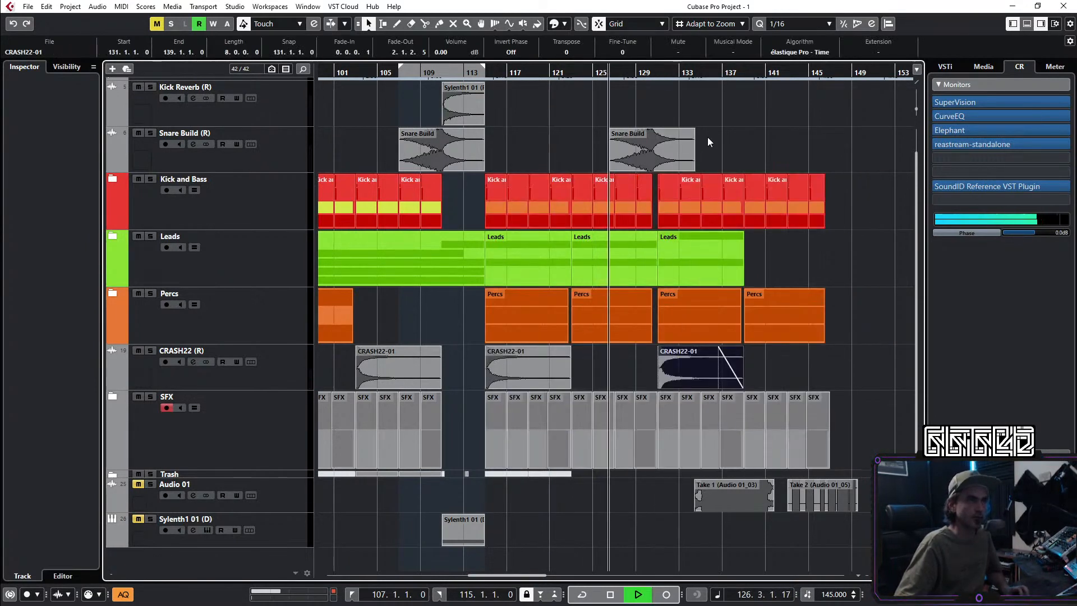
Step: Split the second Snare Build clip at 130.4 and delete its tail
left_click(708, 138)
scroll(645, 161, "up", 7)
left_click(687, 159)
key("3")
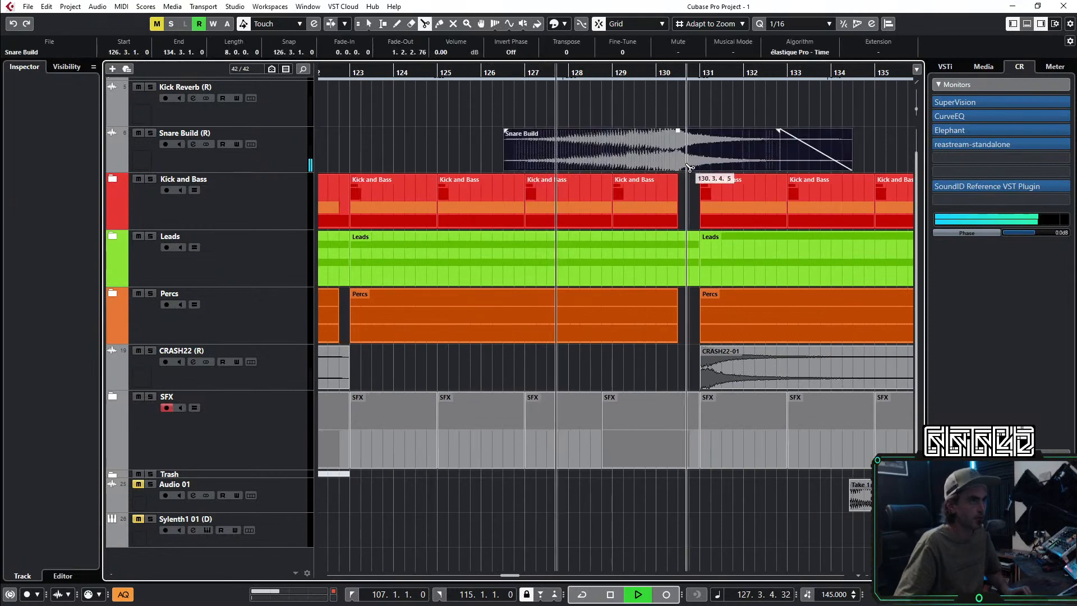
scroll(687, 166, "up", 4)
left_click(697, 162)
key("1")
key("Delete")
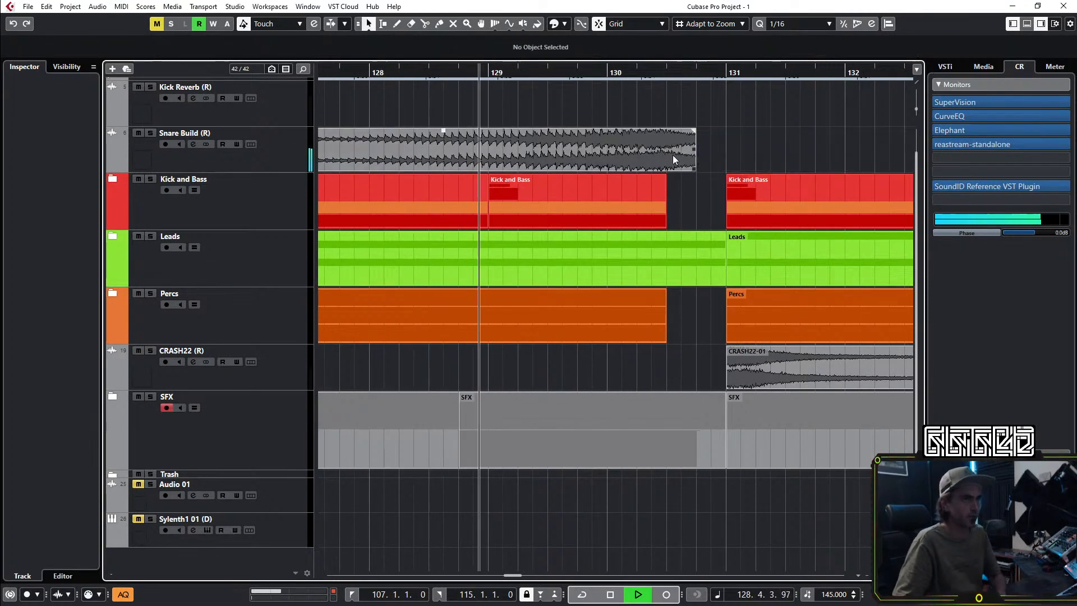
left_click(674, 158)
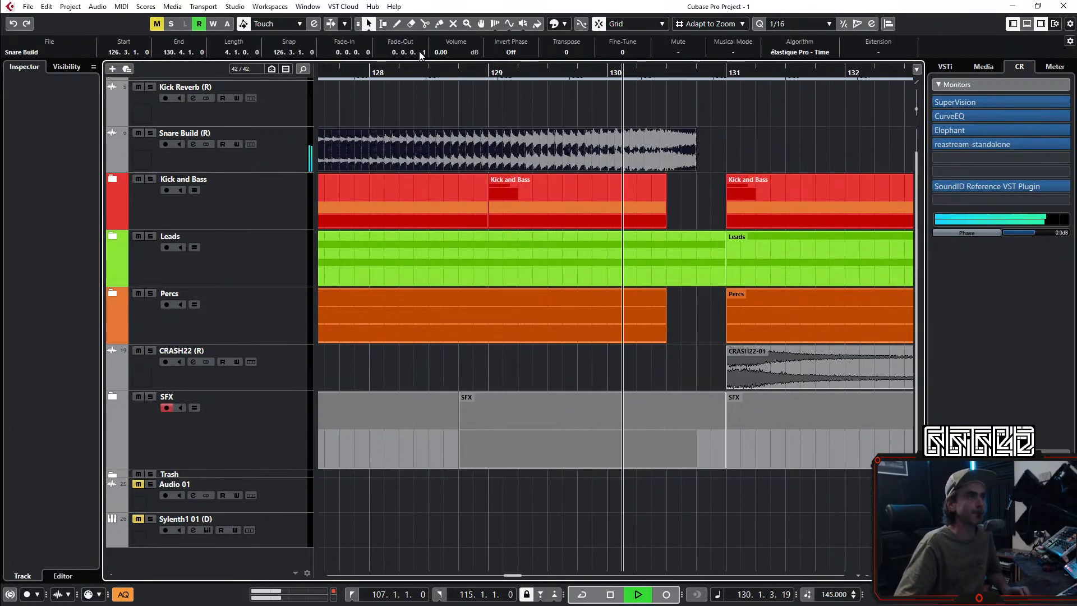
left_click(661, 120)
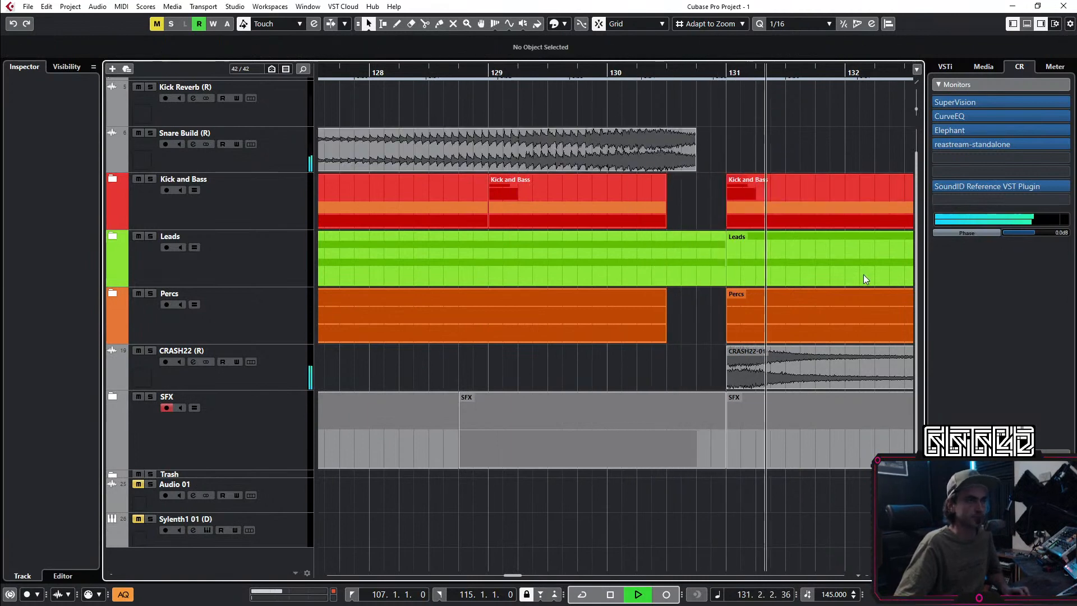
Step: Clear the leftover audio takes from the Audio 01 track beneath the new section after bar 131
scroll(708, 224, "down", 3)
scroll(668, 227, "down", 2)
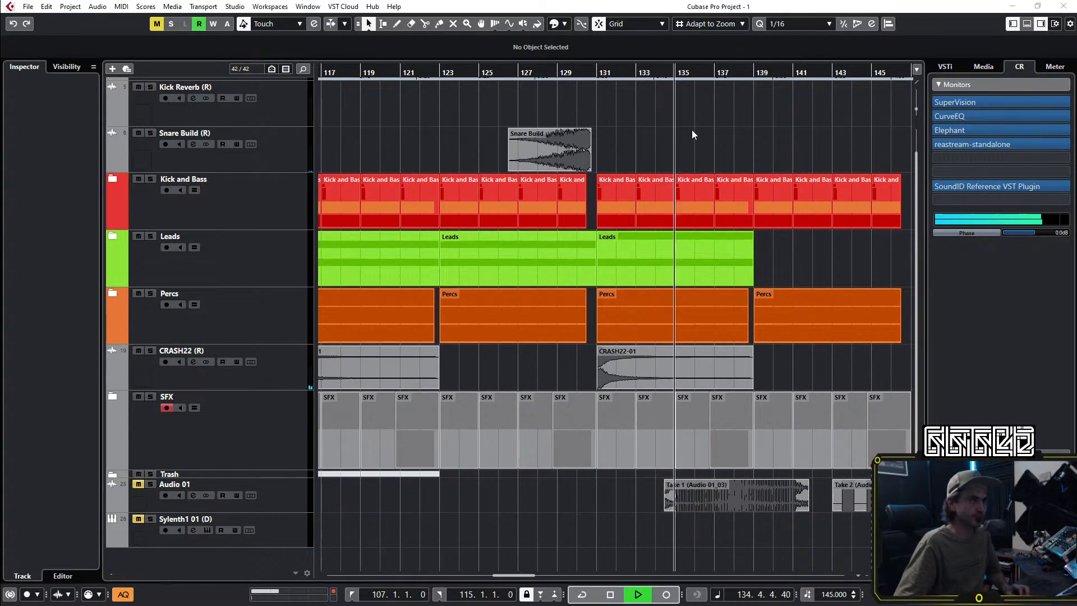
scroll(707, 137, "down", 3)
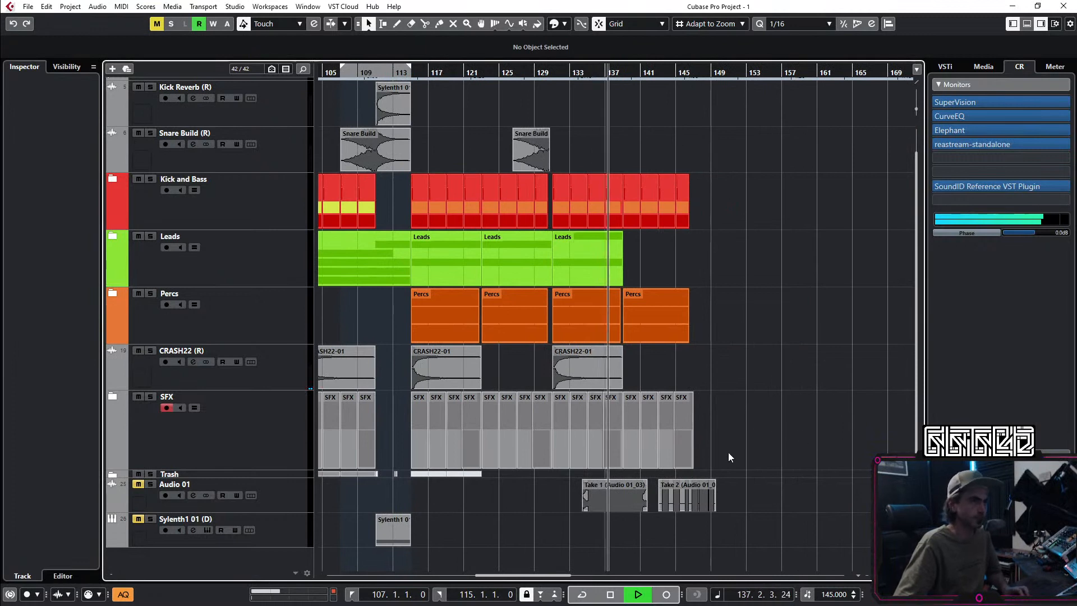
left_click_drag(758, 480, 711, 501)
left_click(619, 459)
Step: Set cycle playback to loop bars 127 to 135 and expand the Leads folder
left_click_drag(537, 72, 514, 199)
scroll(549, 205, "up", 4)
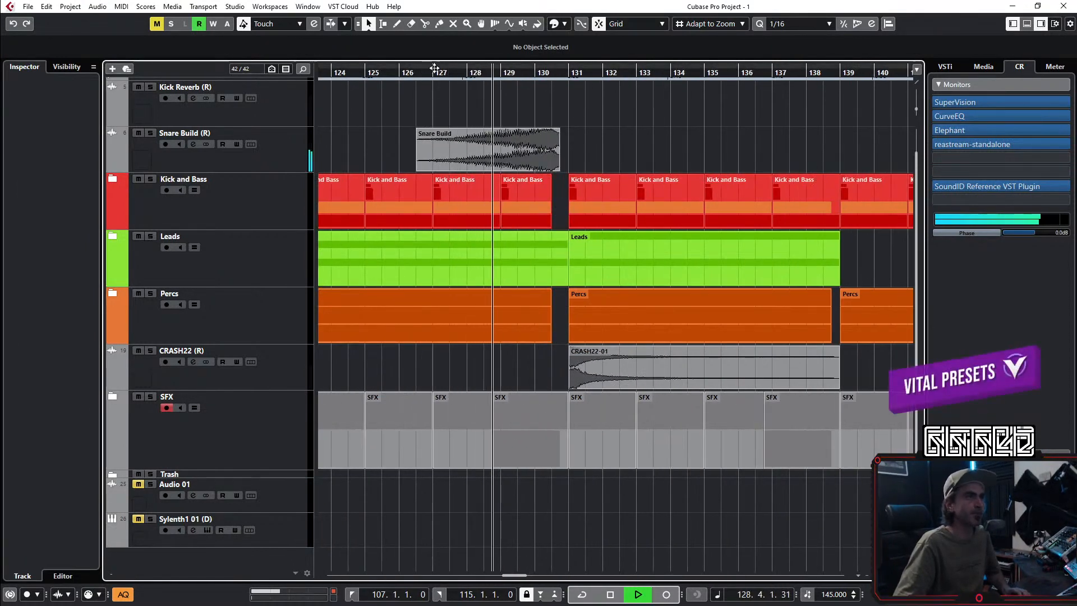
left_click_drag(435, 68, 706, 103)
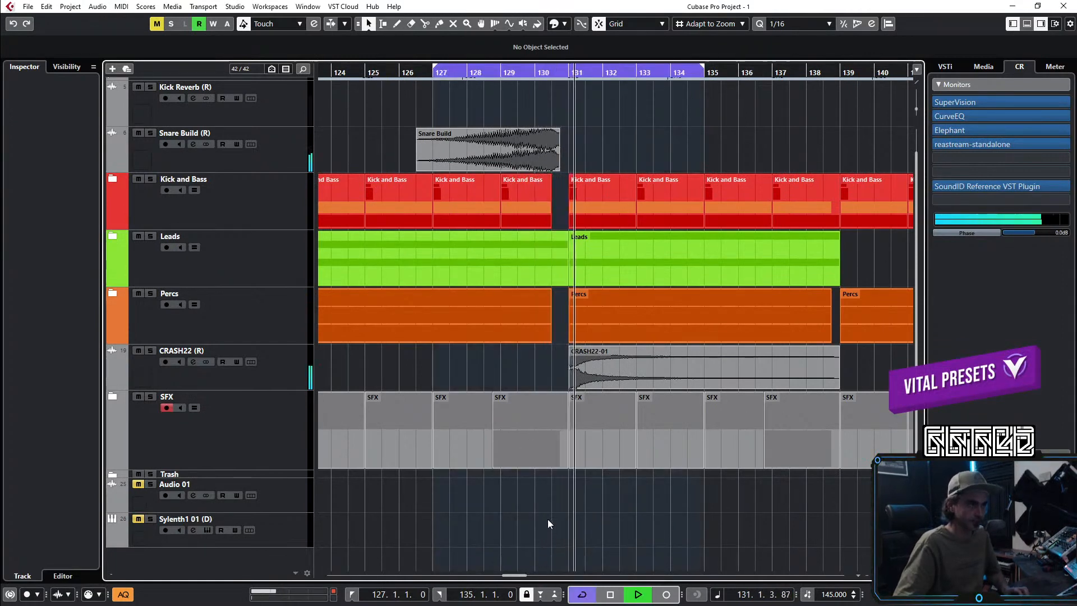
left_click(112, 236)
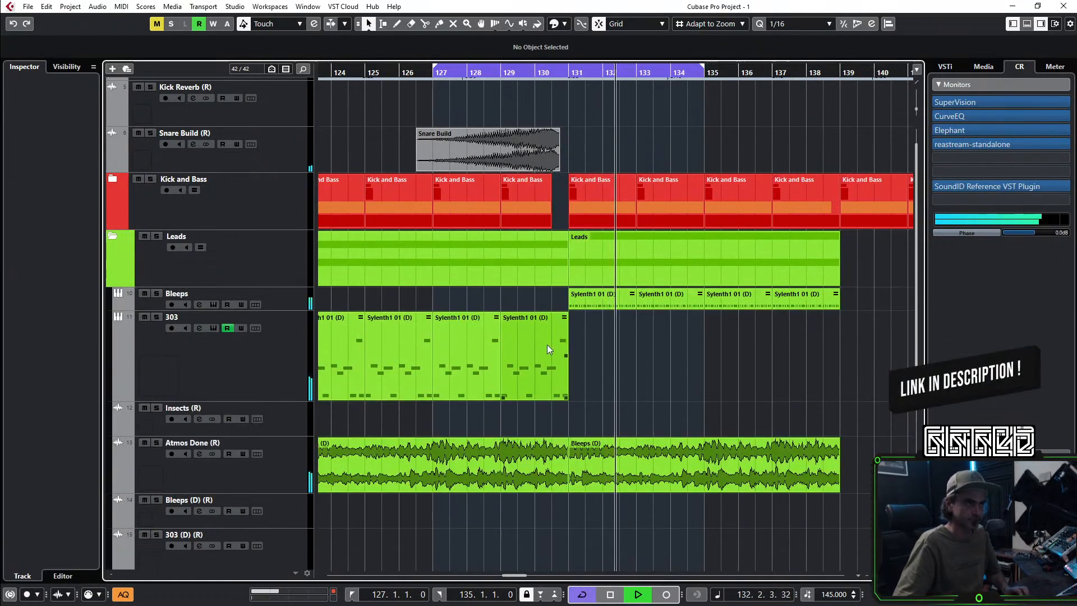
Step: Trim the ends of the Atmos and 303 clips before bar 131 back to 130.3 and collapse the Leads folder
left_click(554, 477)
key("space")
key("space")
left_click_drag(564, 490, 551, 490)
left_click_drag(568, 399, 552, 399)
scroll(566, 393, "down", 5)
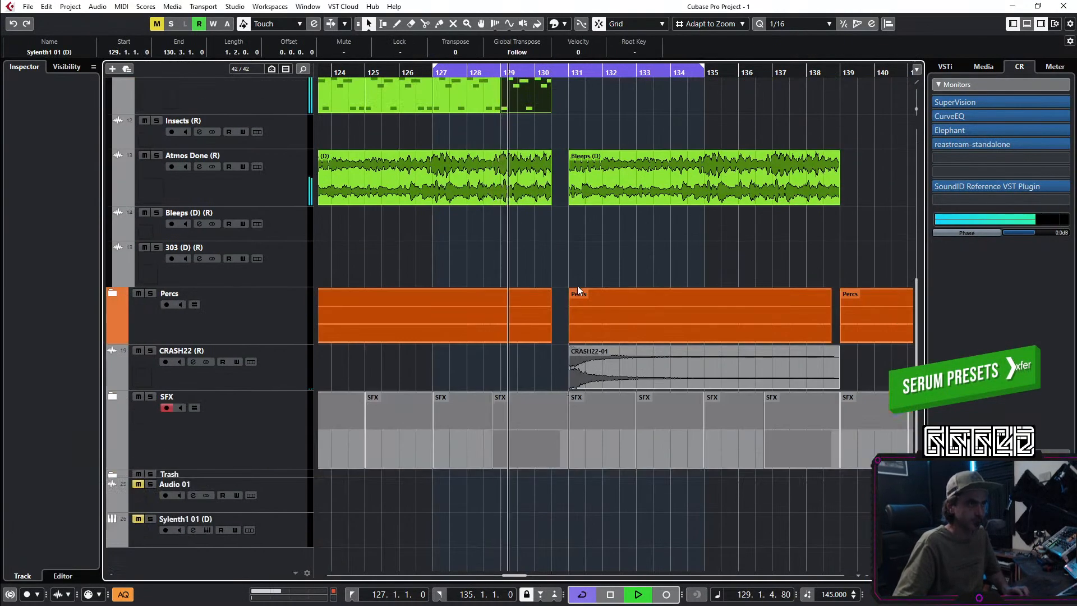
scroll(586, 303, "up", 8)
left_click(113, 244)
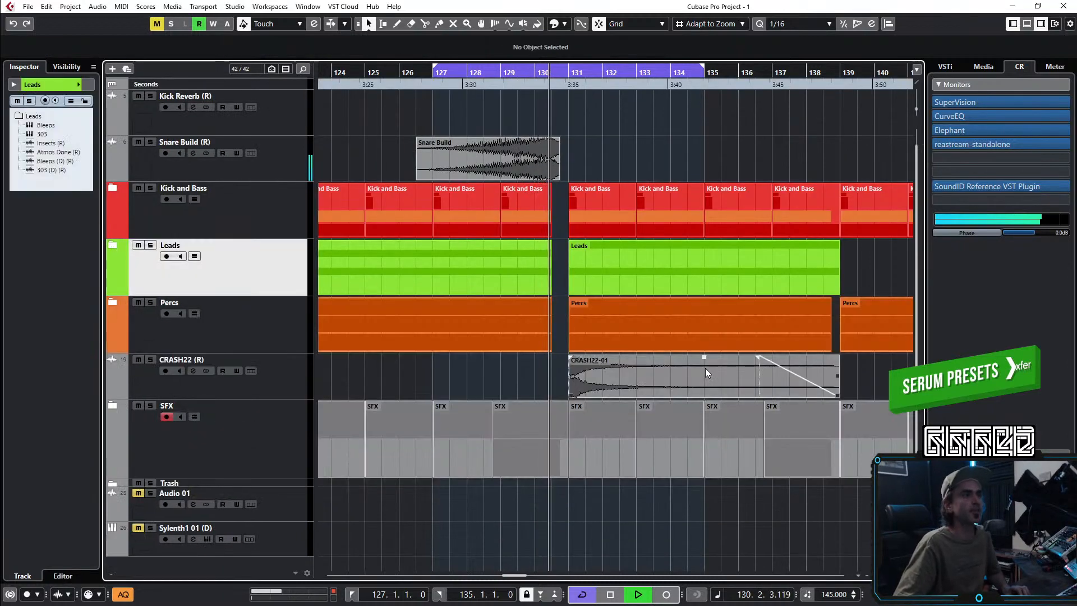
Step: Expand the SFX folder and shorten the SFX synth part before bar 131 so it ends ahead of the break
left_click(112, 405)
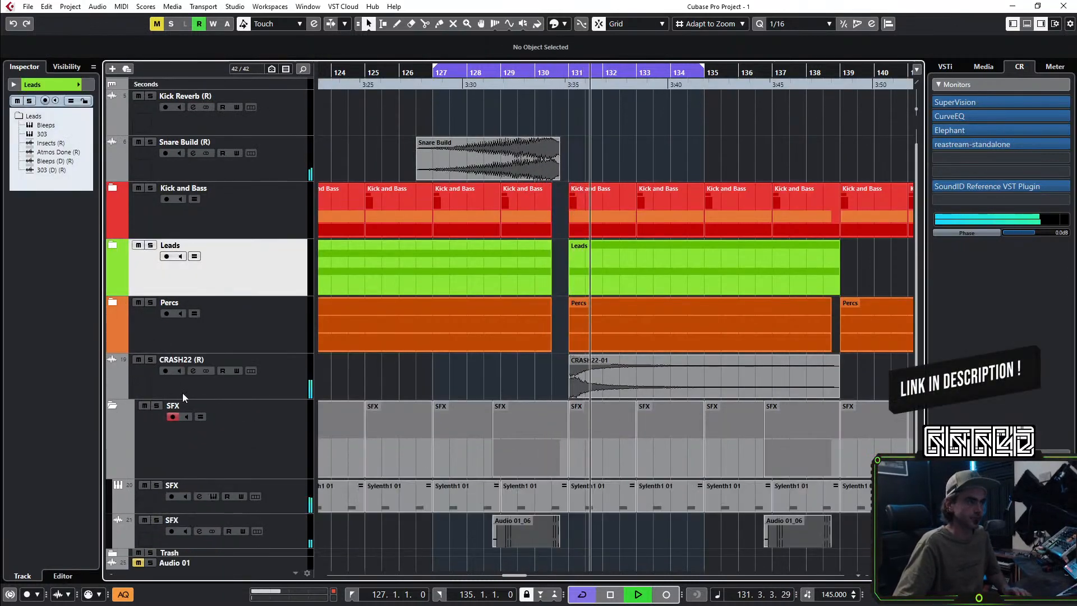
scroll(524, 337, "down", 2)
scroll(554, 387, "up", 3)
left_click_drag(589, 433, 540, 453)
left_click(564, 454)
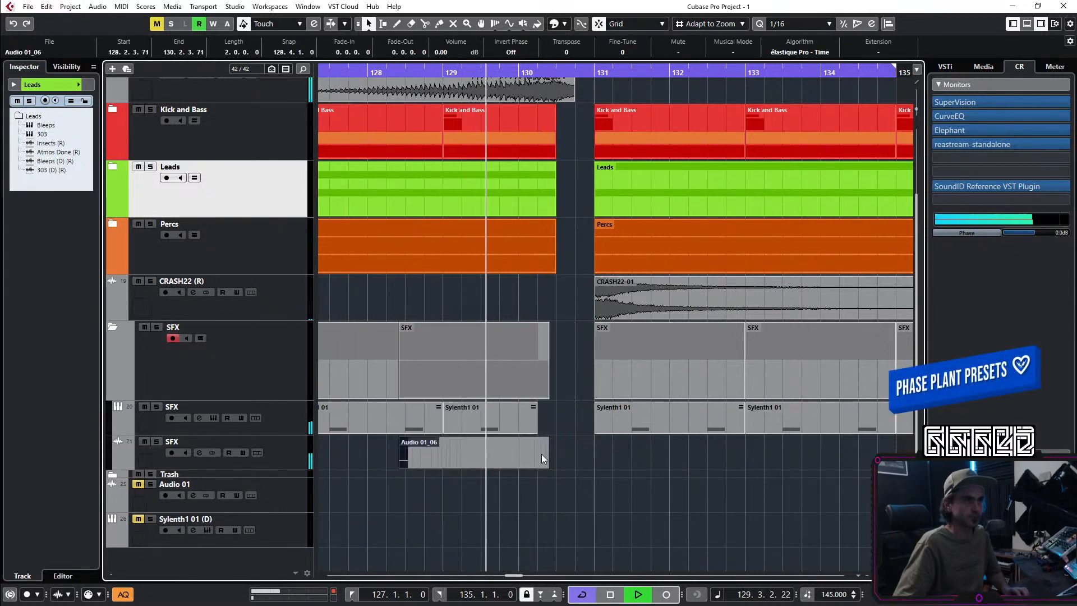
key("ctrl+z")
scroll(441, 468, "up", 2, "ctrl")
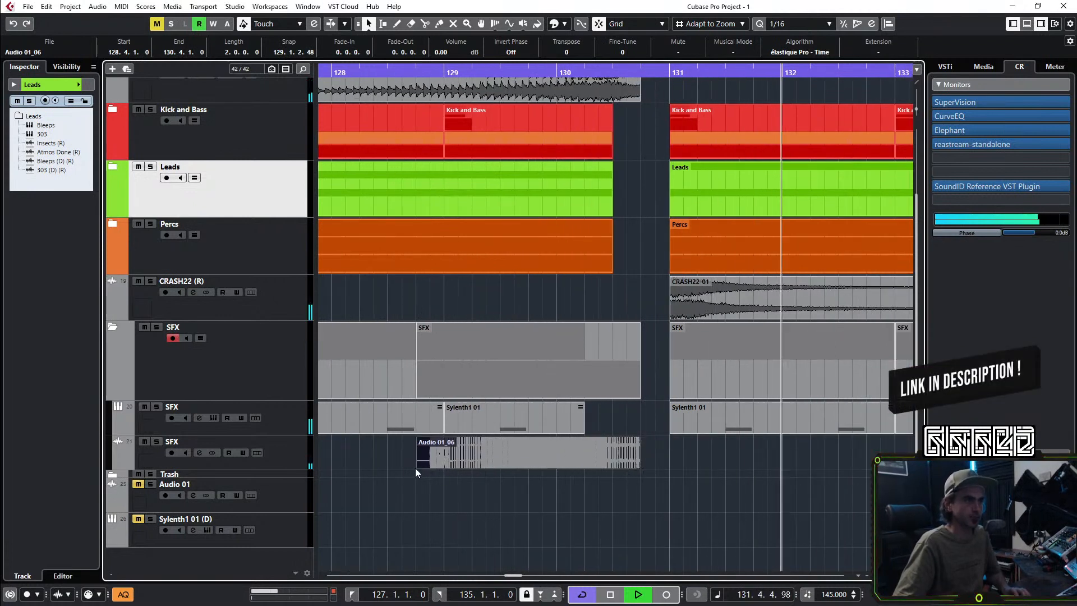
Step: Reposition the Audio 01_06 effect clip to run from 128.3.1 to 130.3.1 and collapse the SFX folder
left_click_drag(416, 468, 500, 466)
left_click_drag(591, 464, 563, 465)
left_click_drag(473, 463, 389, 464)
key("g")
key("g")
key("g")
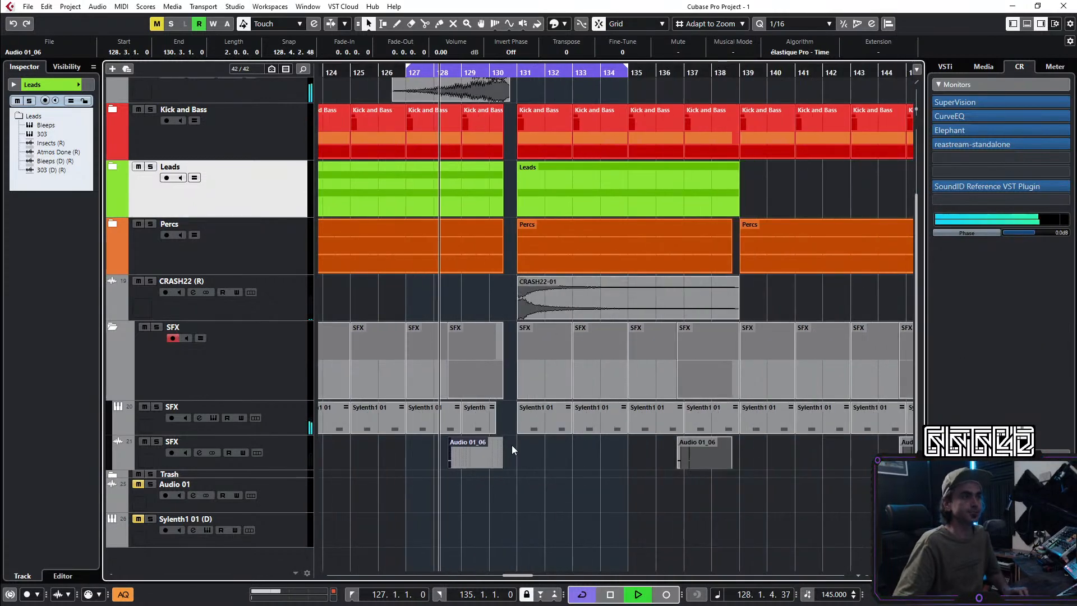
left_click(112, 326)
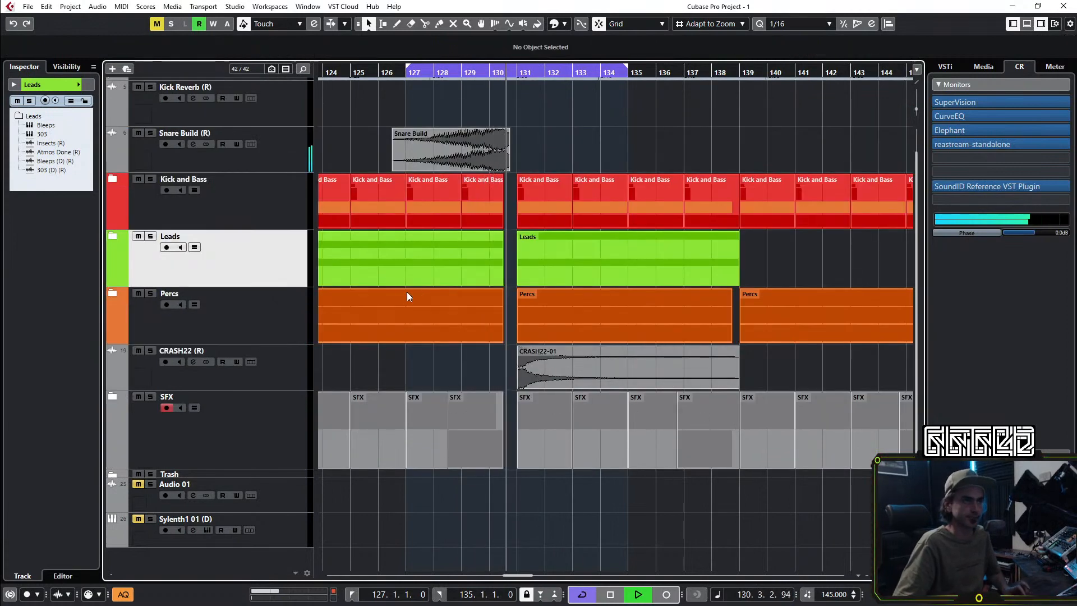
Step: Trim the end of the second Snare Build clip to 130.3.1
key("h")
key("h")
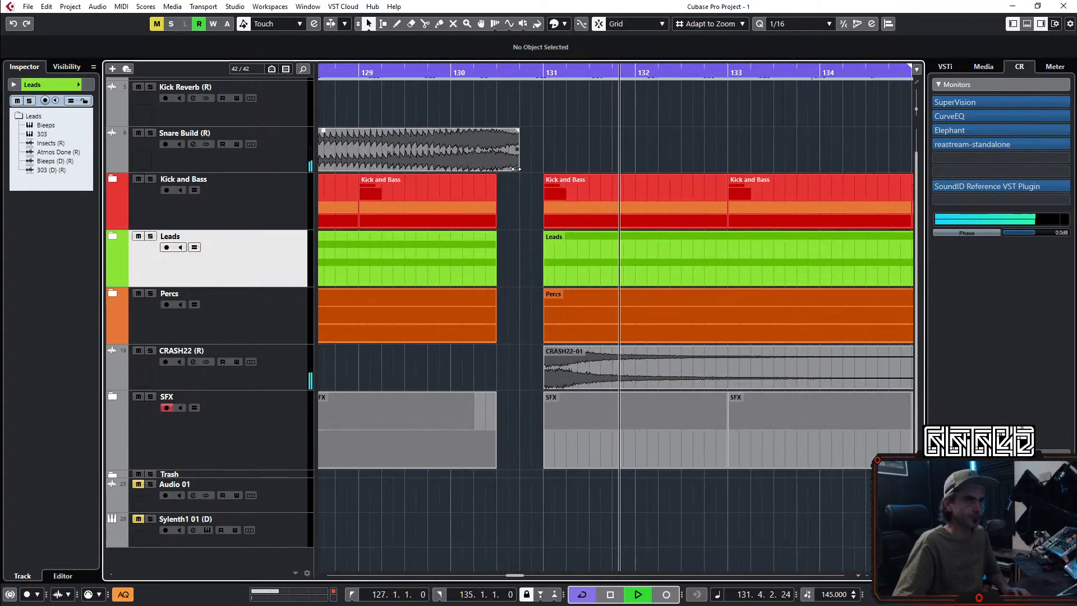
left_click(515, 166)
key("g")
key("g")
key("g")
key("g")
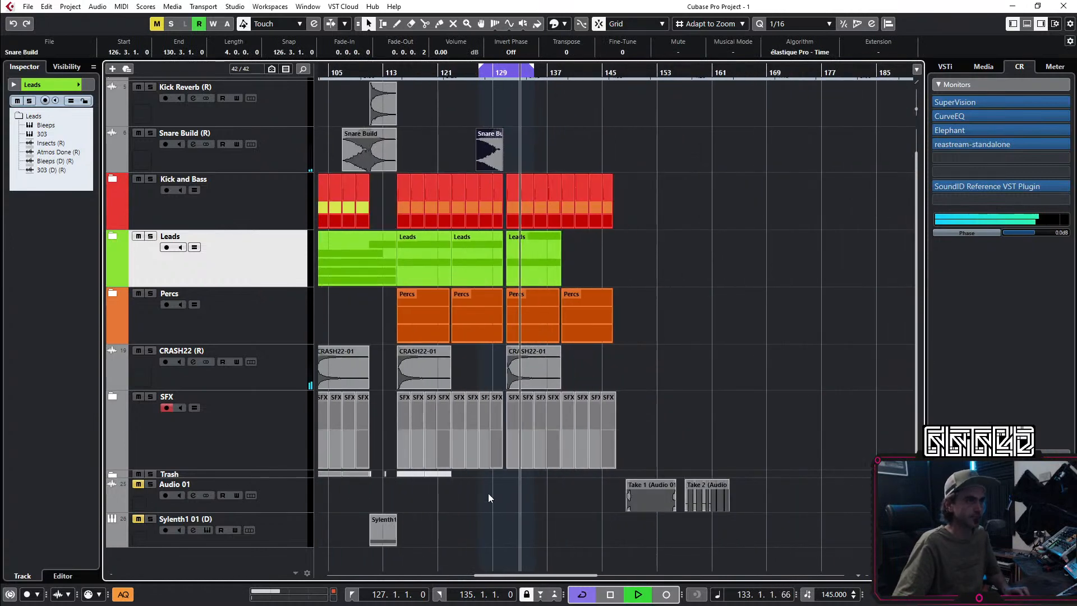
Step: Try the Take 1 audio clip around bars 127 to 134 with Audio 01 unmuted and its volume at -9.06 dB
scroll(492, 504, "left", 3)
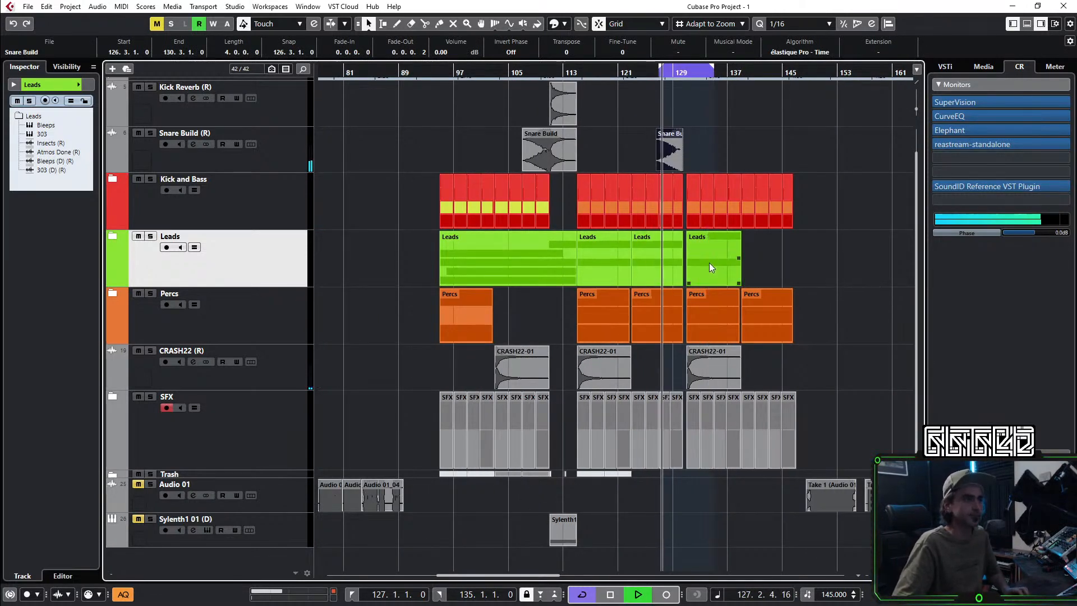
scroll(700, 259, "up", 2)
scroll(584, 221, "down", 2)
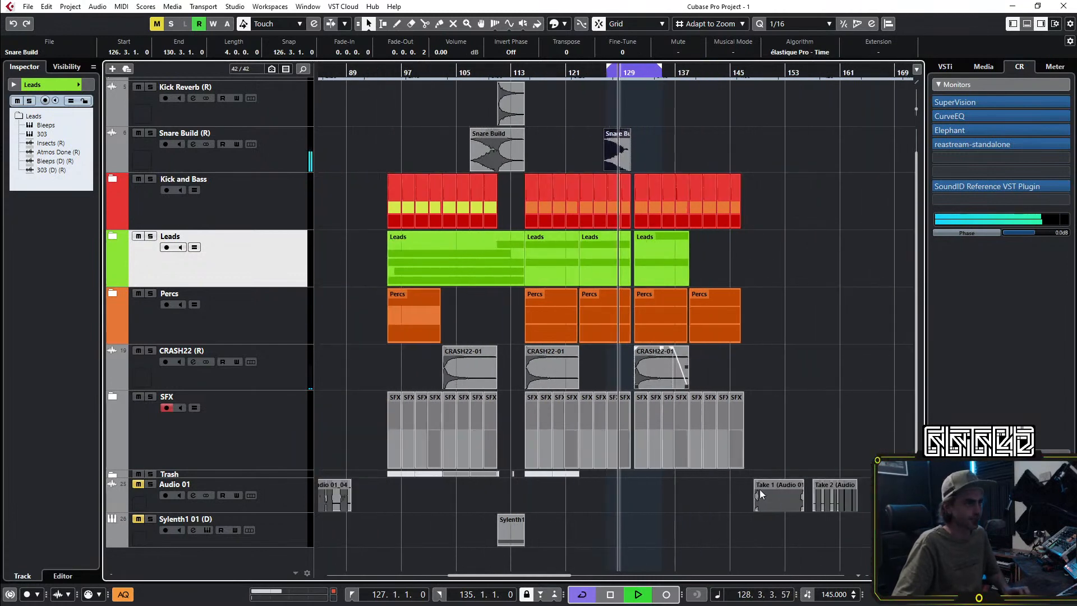
scroll(773, 509, "up", 2)
left_click_drag(782, 508, 518, 508)
left_click(284, 500)
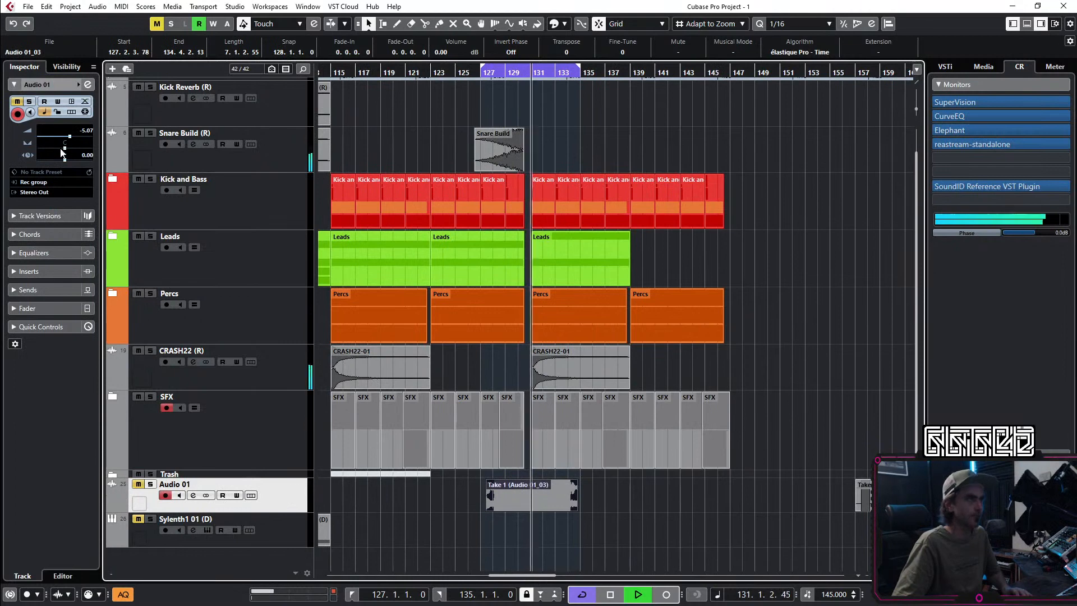
left_click_drag(69, 137, 64, 140)
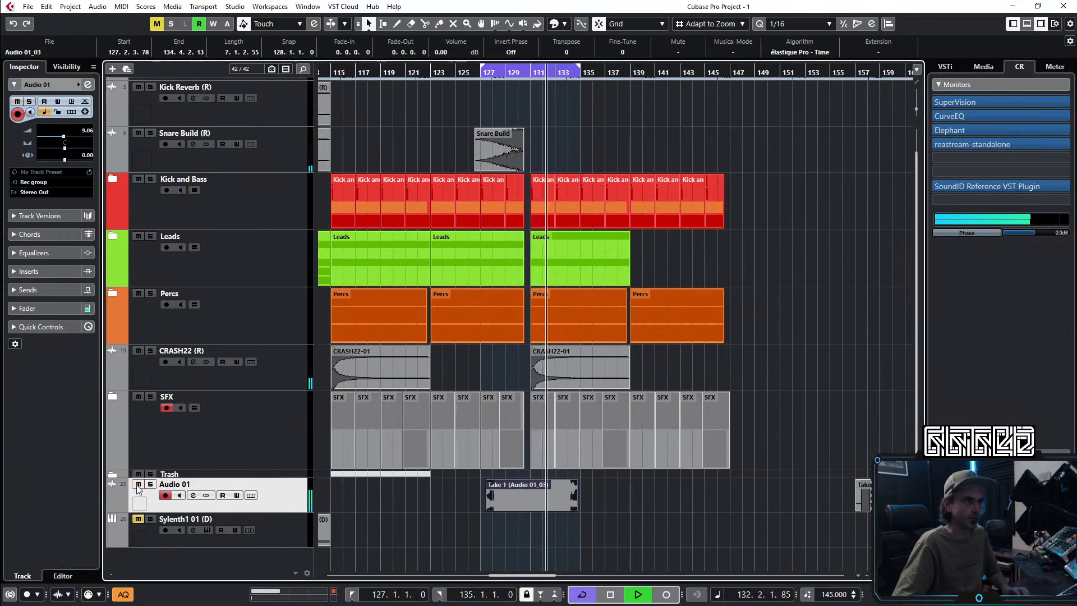
scroll(557, 472, "up", 3)
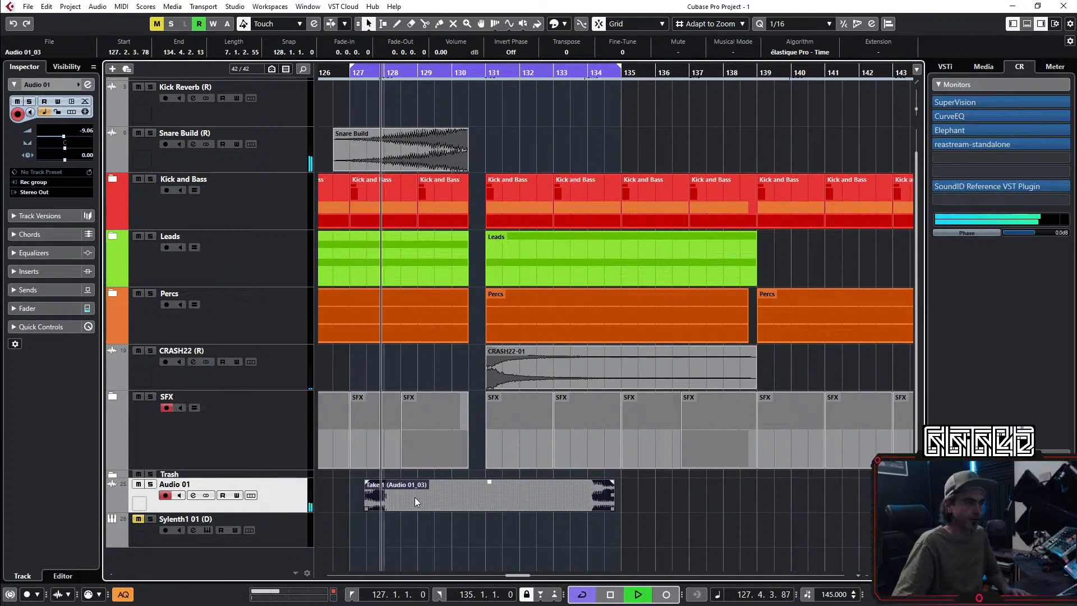
Step: Try the Take 2 clip at 127.3.1 and 126.3.1 over the break, then move it out to bar 153
scroll(477, 499, "down", 2)
mouse_move(449, 504)
left_mouse_down()
mouse_move(705, 499)
mouse_move(449, 486)
mouse_move(463, 491)
mouse_move(443, 499)
left_mouse_up()
scroll(501, 513, "up", 2)
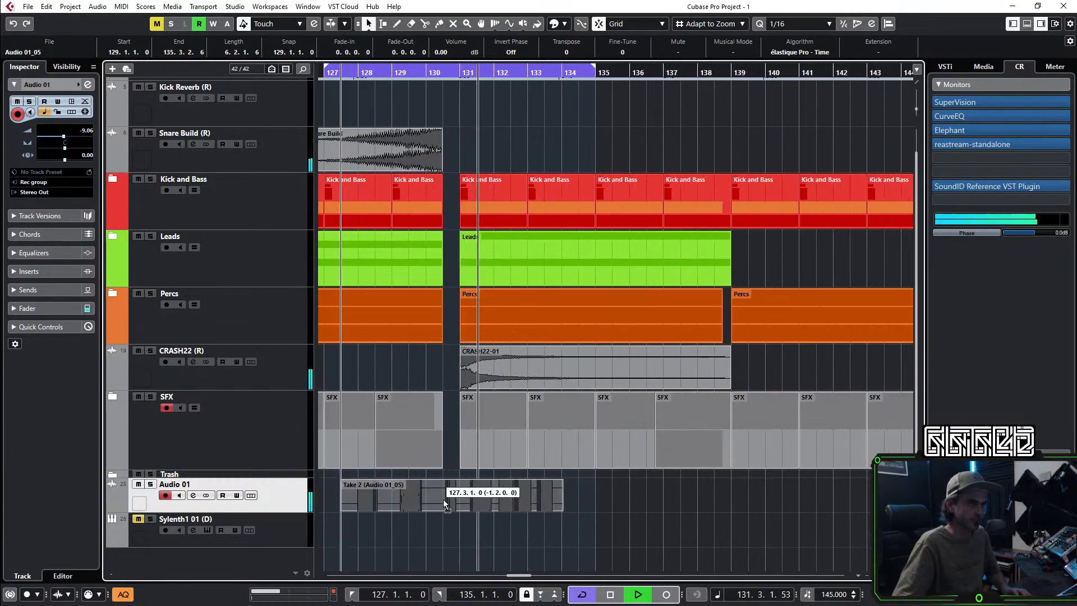
left_click(432, 74)
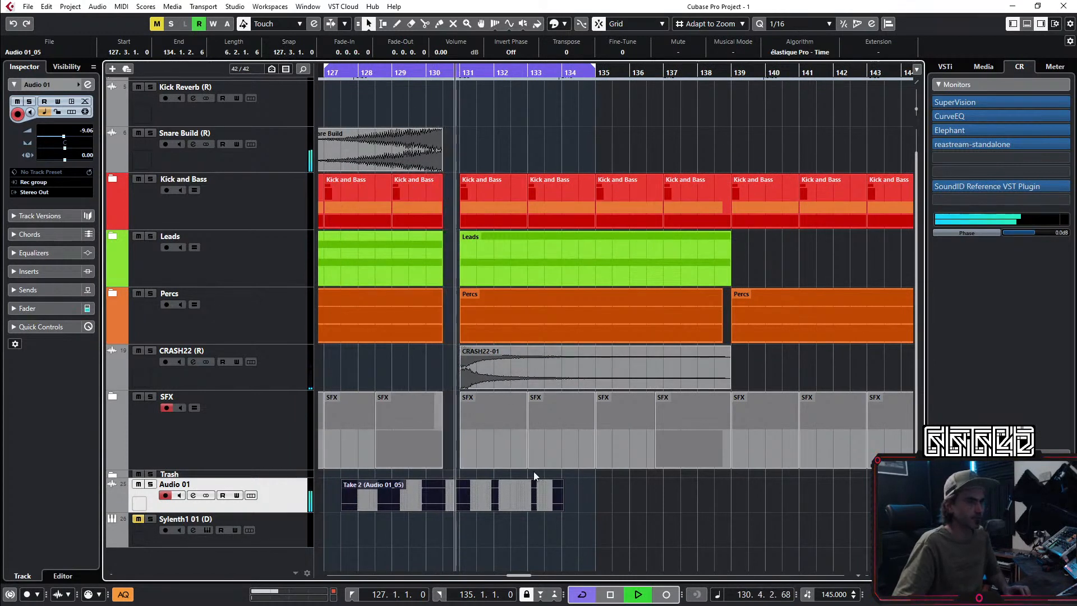
key("space")
left_click_drag(512, 493, 478, 495)
key("space")
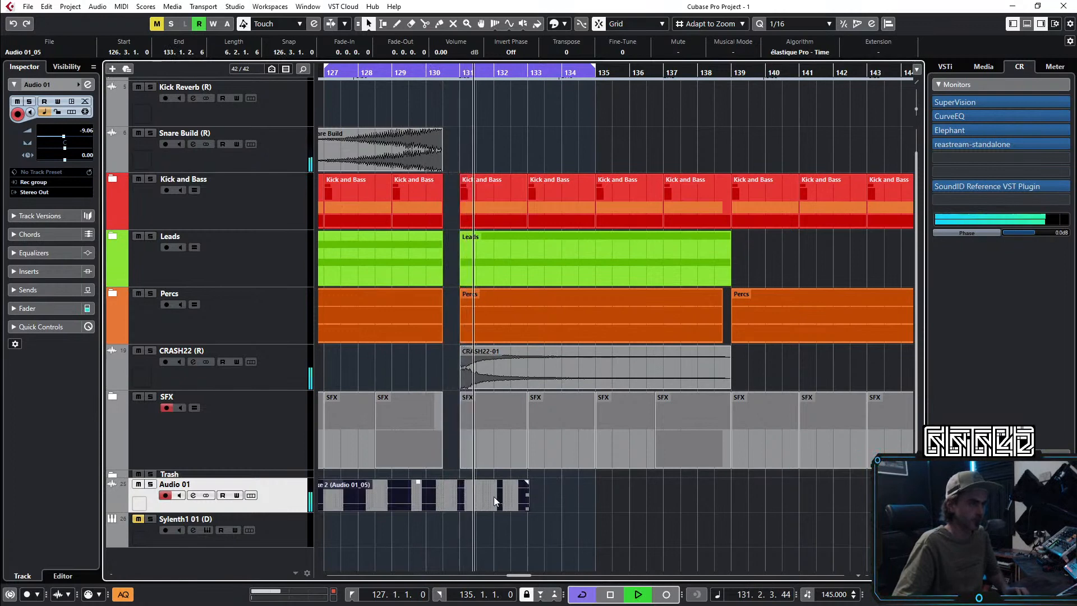
key("space")
key("space")
scroll(503, 500, "down", 2)
left_click_drag(458, 500, 861, 501)
Step: Audition the Audio 01_01 clip over the break before bar 131, then move it back to around bar 67
scroll(743, 502, "down", 3)
scroll(657, 502, "left", 3)
scroll(540, 504, "right", 4)
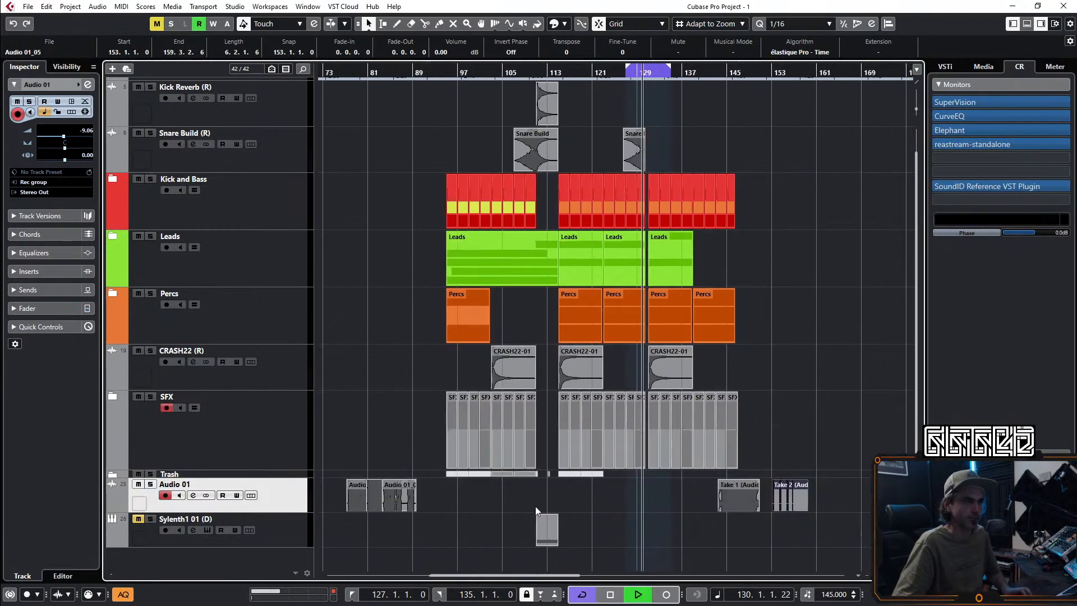
left_click_drag(356, 499, 654, 507)
scroll(668, 515, "up", 3)
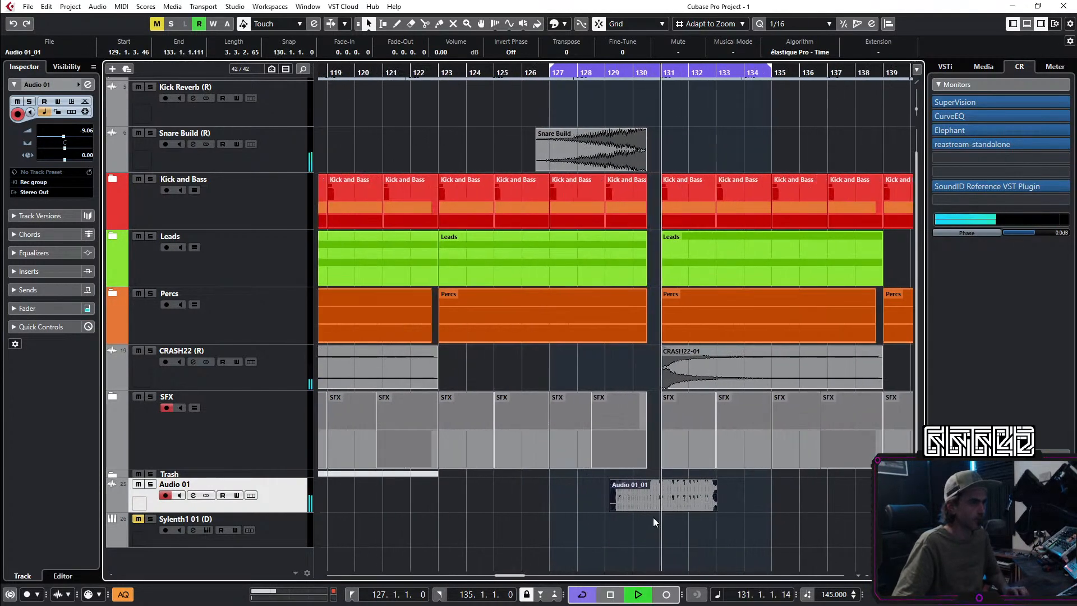
scroll(653, 516, "up", 5)
scroll(682, 487, "down", 8)
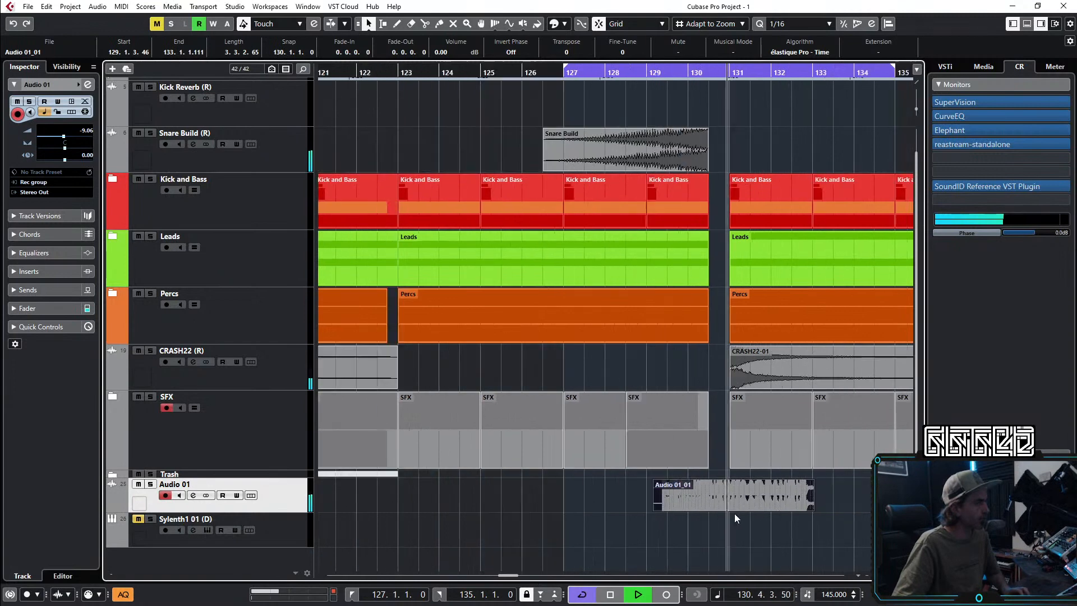
left_click_drag(704, 503, 416, 494)
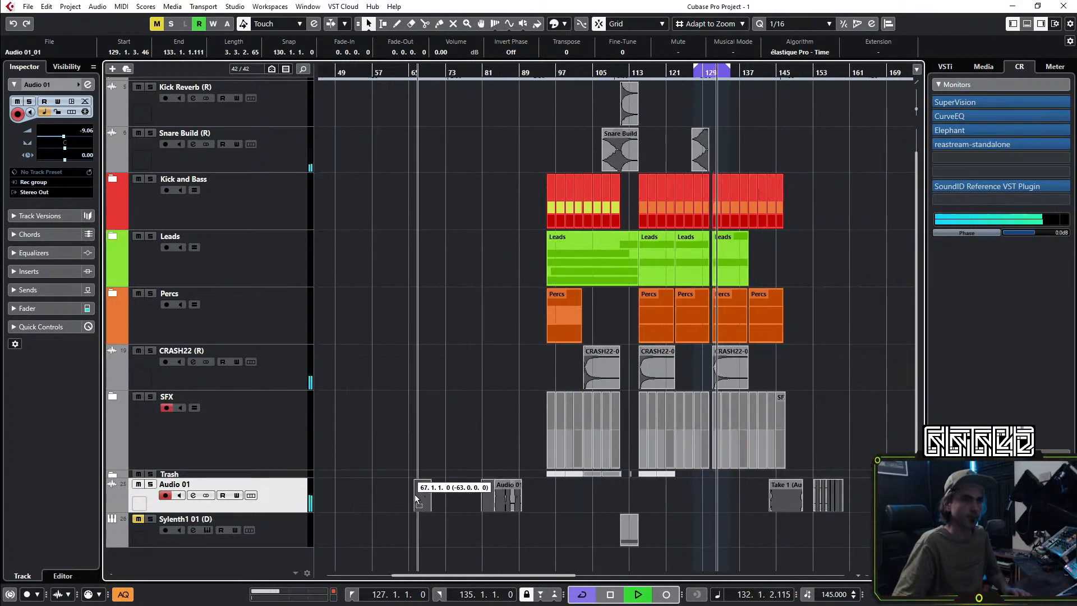
Step: Move the Audio 01_04 clip to bar 128 and set the Audio 01 track volume to -2.19 dB
left_click_drag(512, 504, 720, 506)
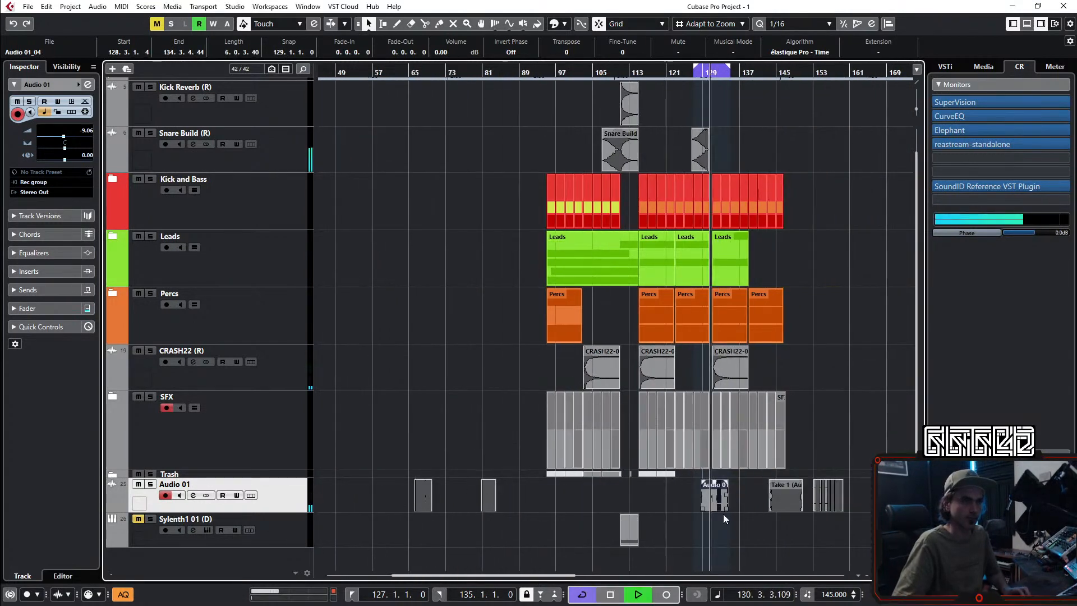
scroll(720, 506, "up", 8)
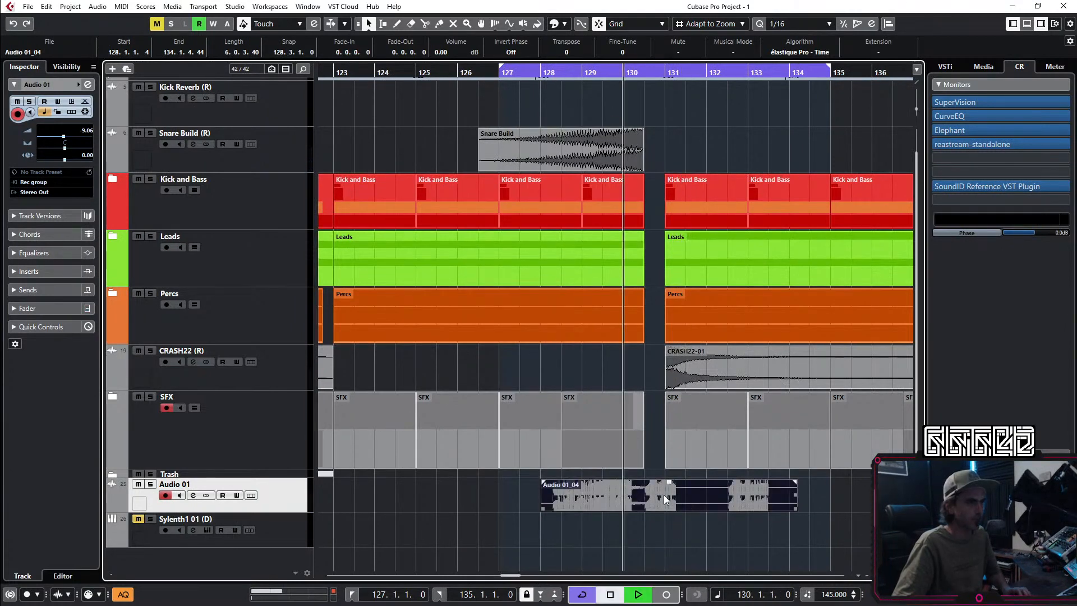
scroll(691, 521, "up", 3)
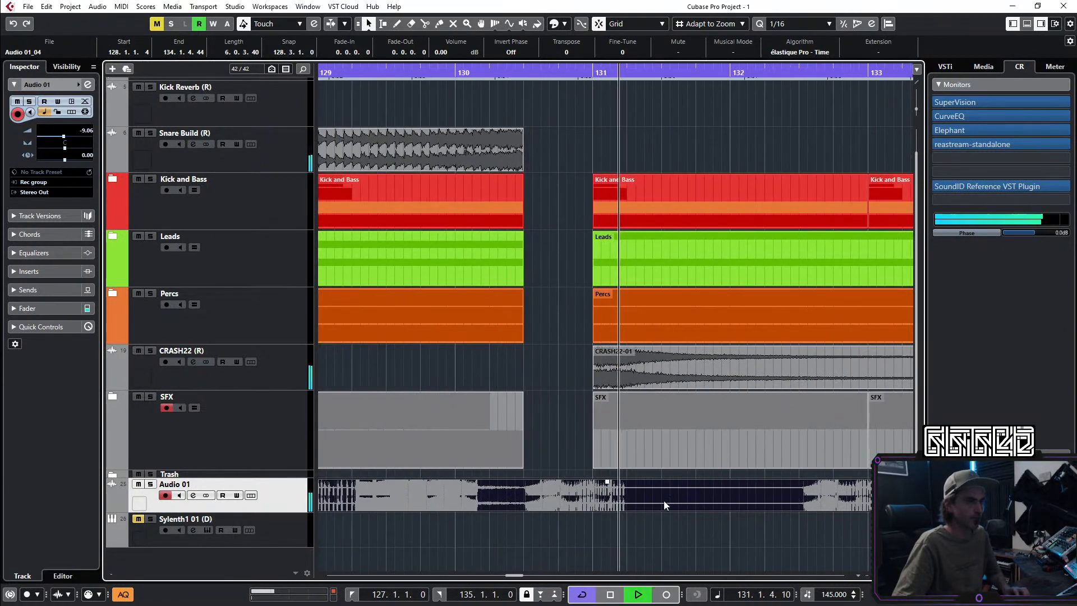
scroll(681, 514, "down", 3)
left_click_drag(65, 137, 74, 136)
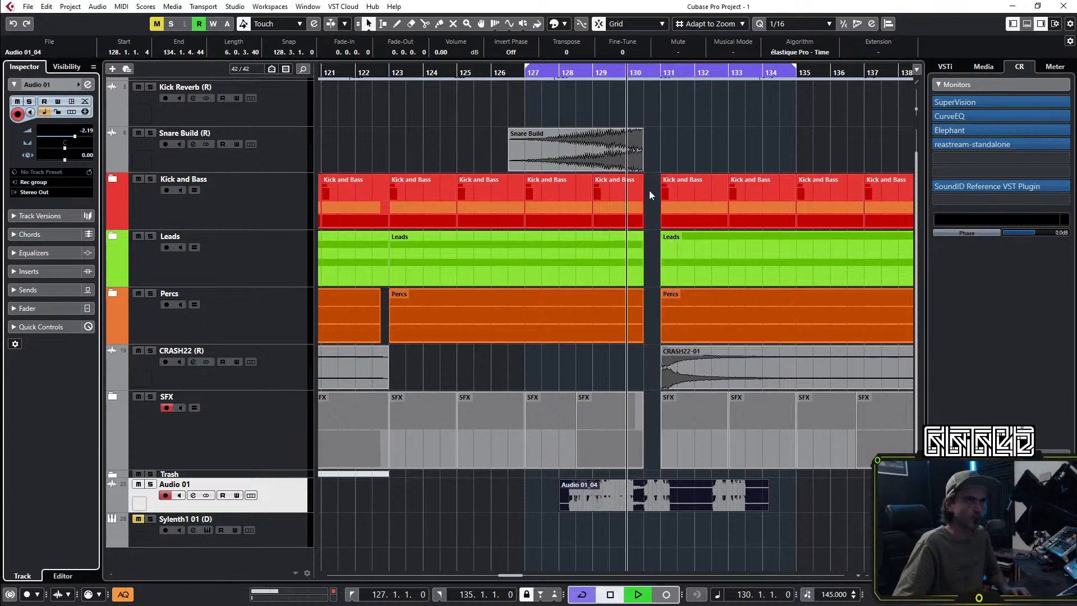
Step: Move the Audio 01_04 clip to start at 125.3.1 and trim its end to bar 131
scroll(679, 517, "up", 4)
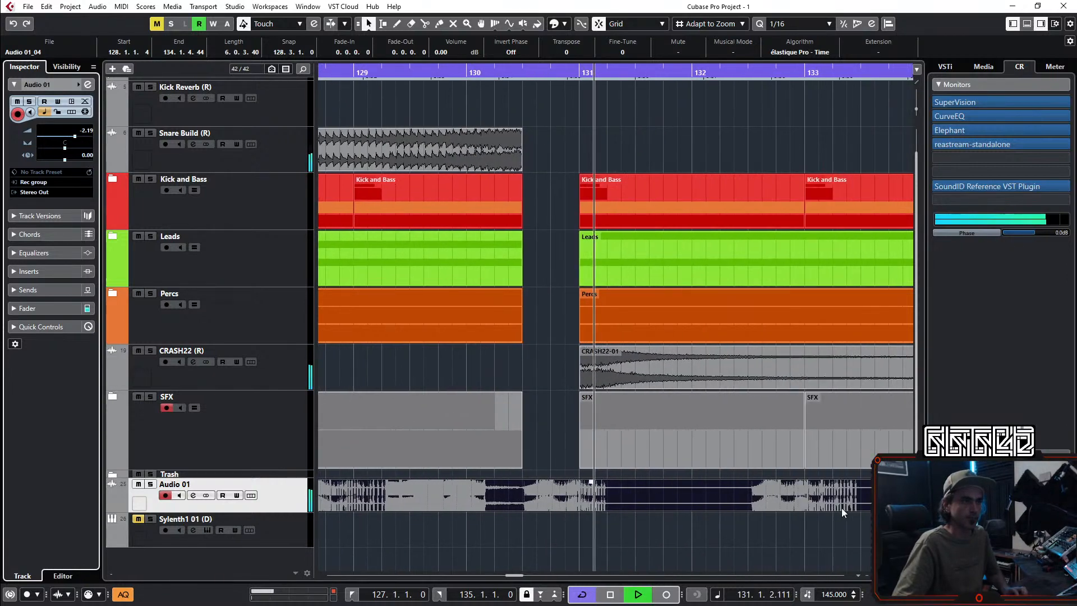
scroll(836, 509, "down", 1)
left_click_drag(866, 497, 672, 501)
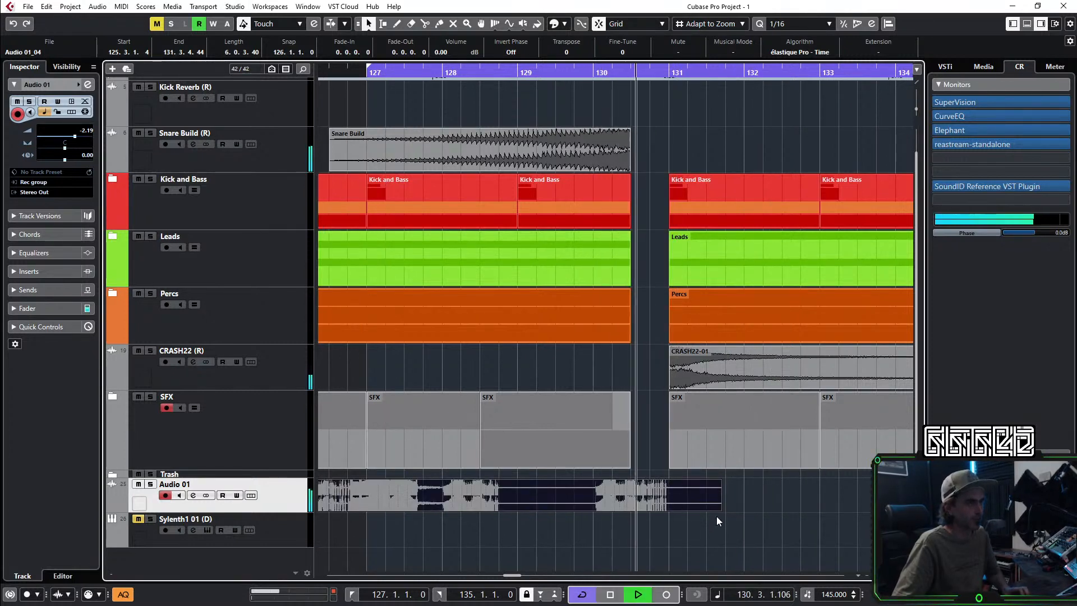
key("space")
key("space")
left_click_drag(720, 508, 669, 507)
Step: Split the Audio 01_04 clip at bar 130 and mute the part before the cut
left_click(593, 503, "alt")
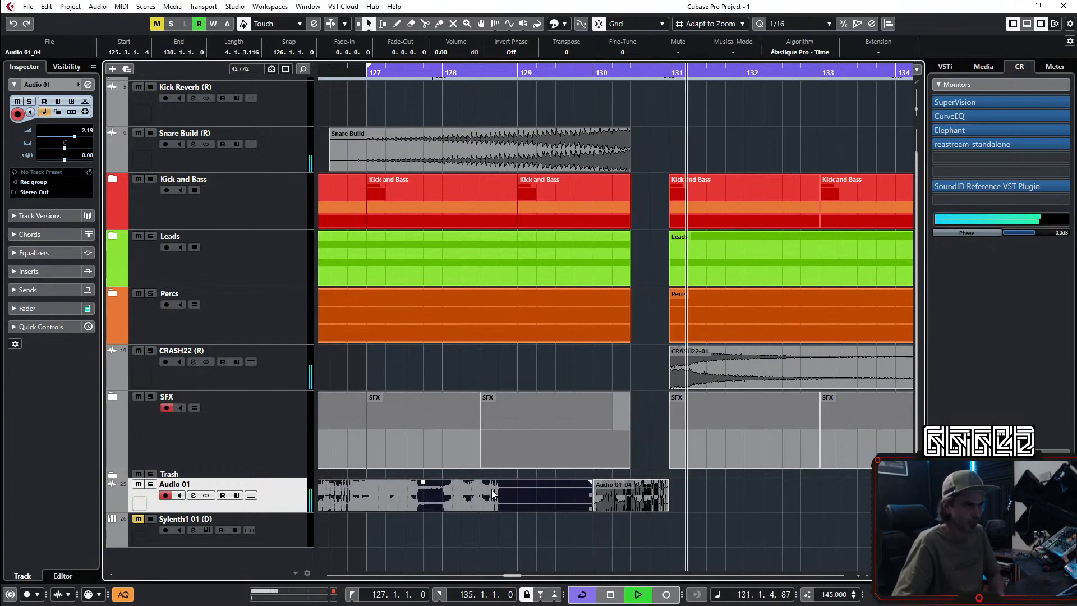
left_click(487, 490)
scroll(536, 514, "down", 2)
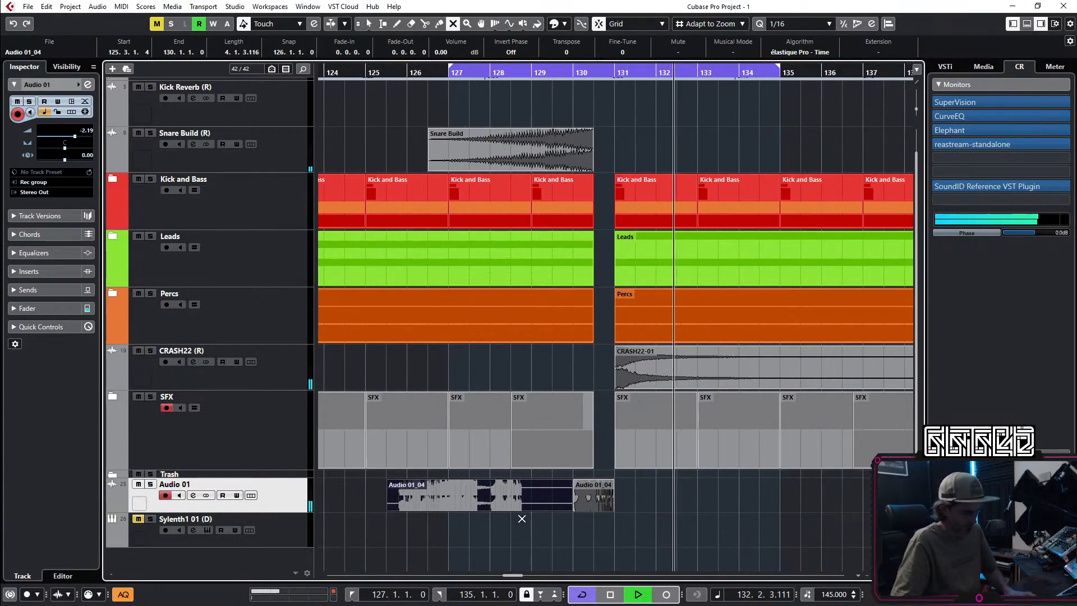
key("shift+m")
key("space")
key("space")
left_click(652, 519)
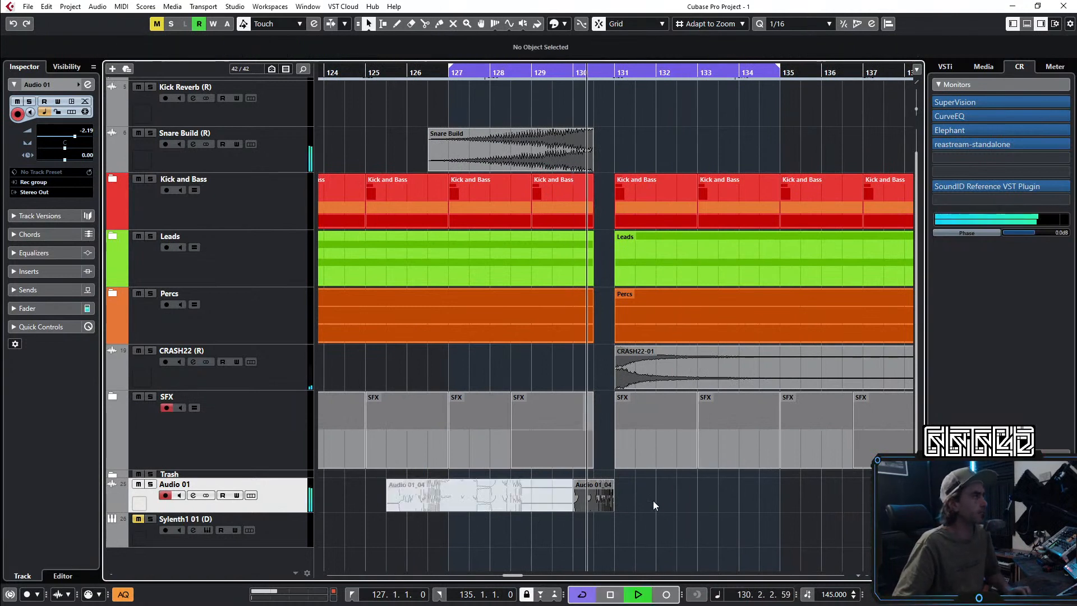
Step: Move the one-bar Audio 01_04 piece at bar 130 onto a new audio track and mute the Audio 01 track
left_click(594, 499)
key("Delete")
key("space")
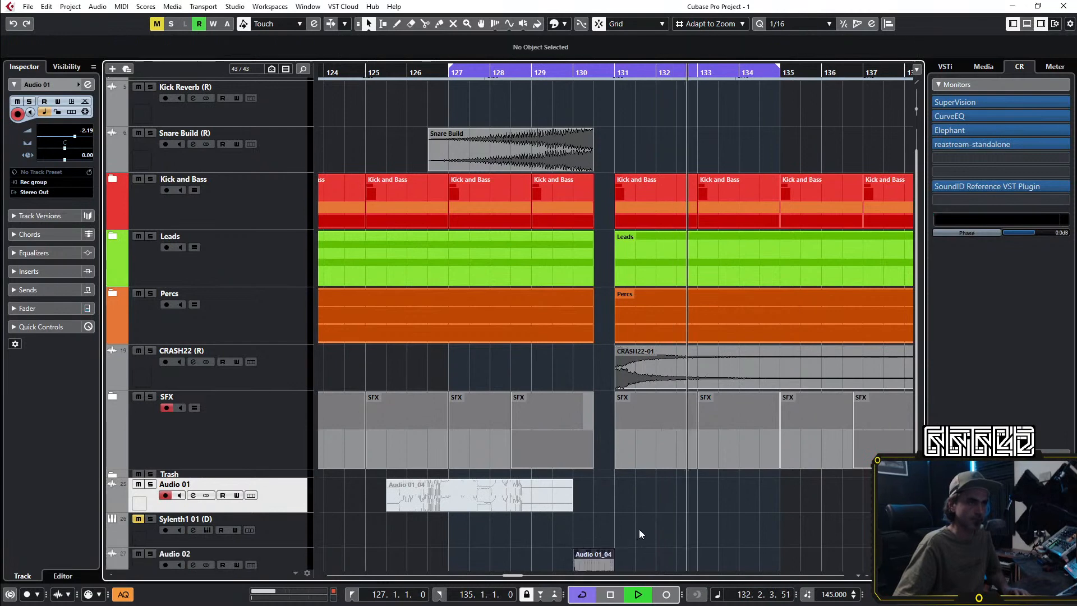
key("space")
scroll(635, 530, "down", 3)
left_click(138, 485)
Step: Shift the one-bar Audio 01_04 clip slightly earlier on the Audio 02 track, to start at 129.4.3.108
scroll(696, 452, "down", 2)
scroll(671, 445, "up", 3)
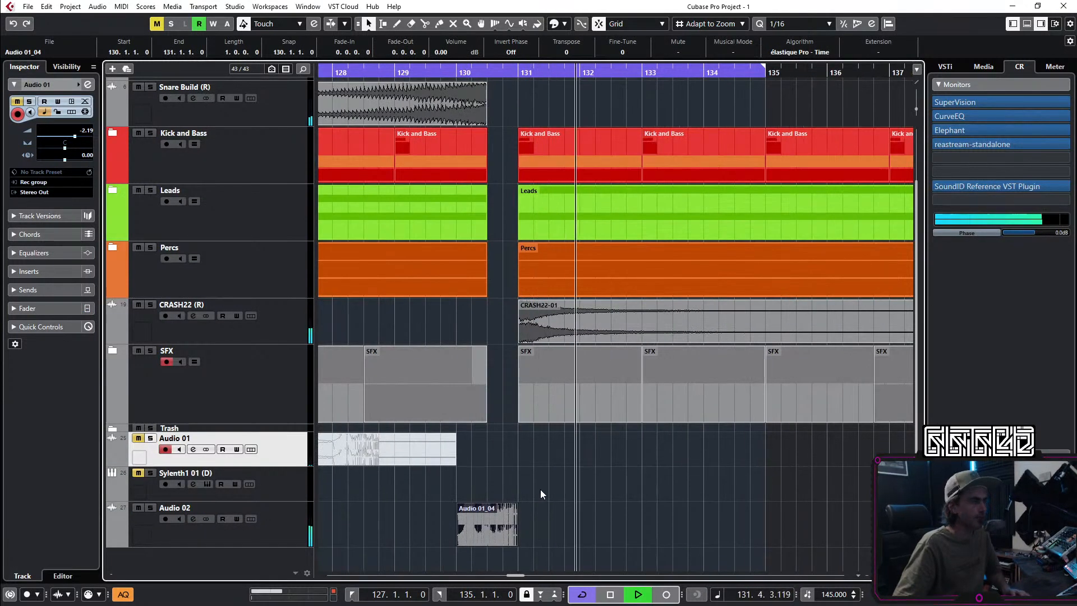
scroll(594, 504, "up", 6)
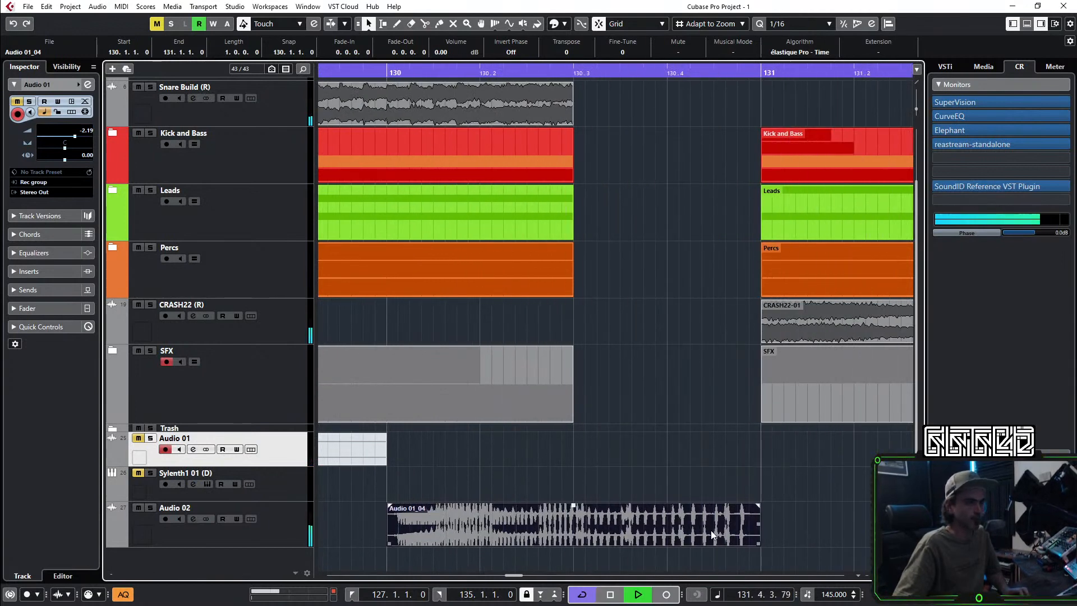
scroll(712, 529, "up", 2)
scroll(766, 526, "down", 2)
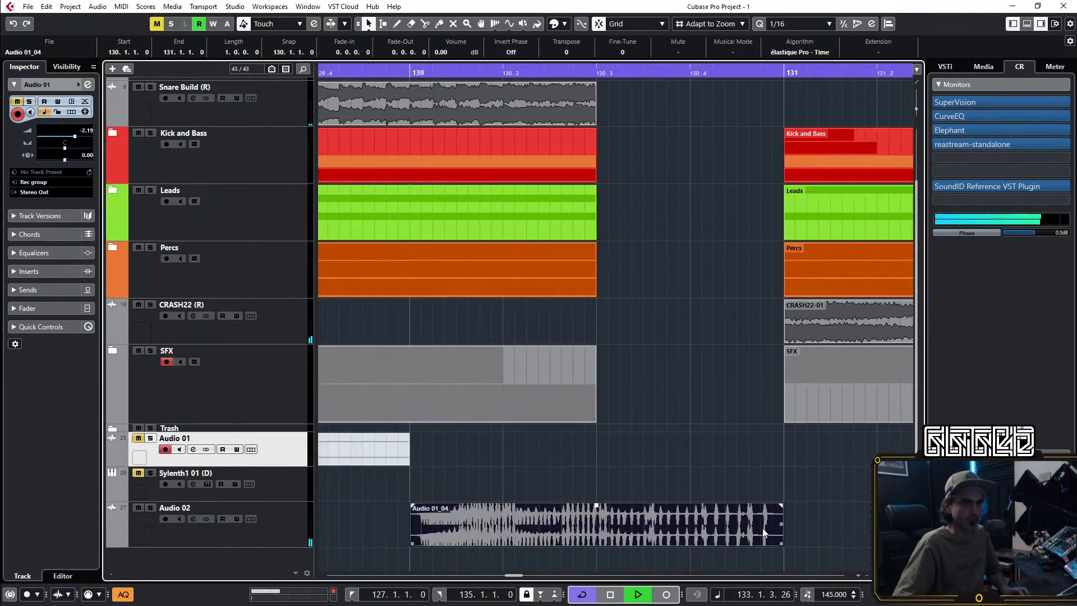
left_click_drag(766, 526, 742, 524)
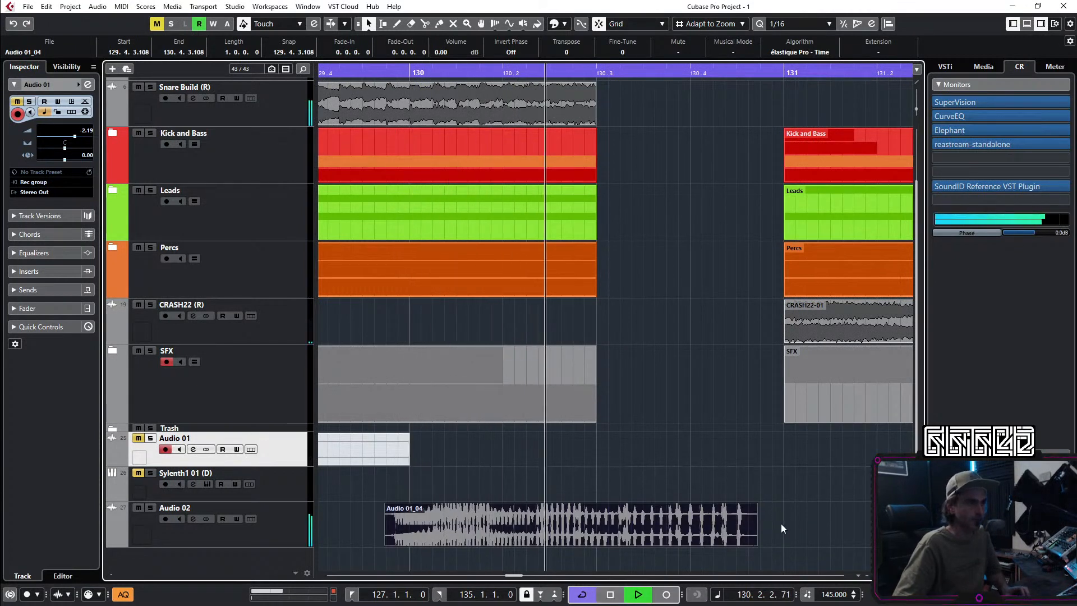
Step: Extend the start of the Audio 01_04 clip on the Audio 02 track back to 129.4.1 and add a short fade-in
scroll(748, 533, "down", 3)
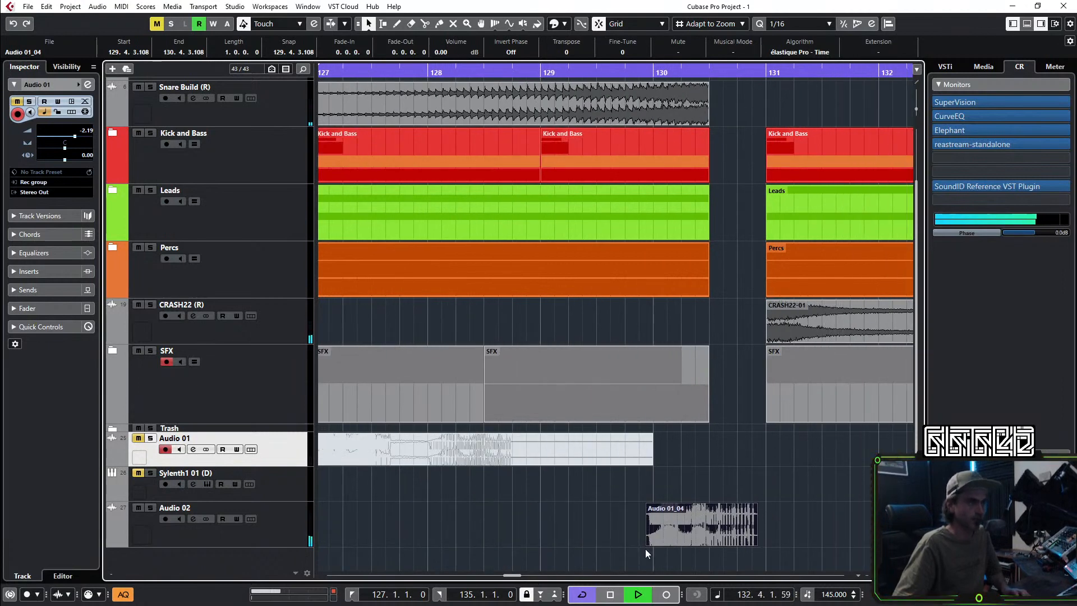
left_click_drag(648, 543, 648, 512)
scroll(718, 483, "down", 3)
scroll(714, 494, "right", 3)
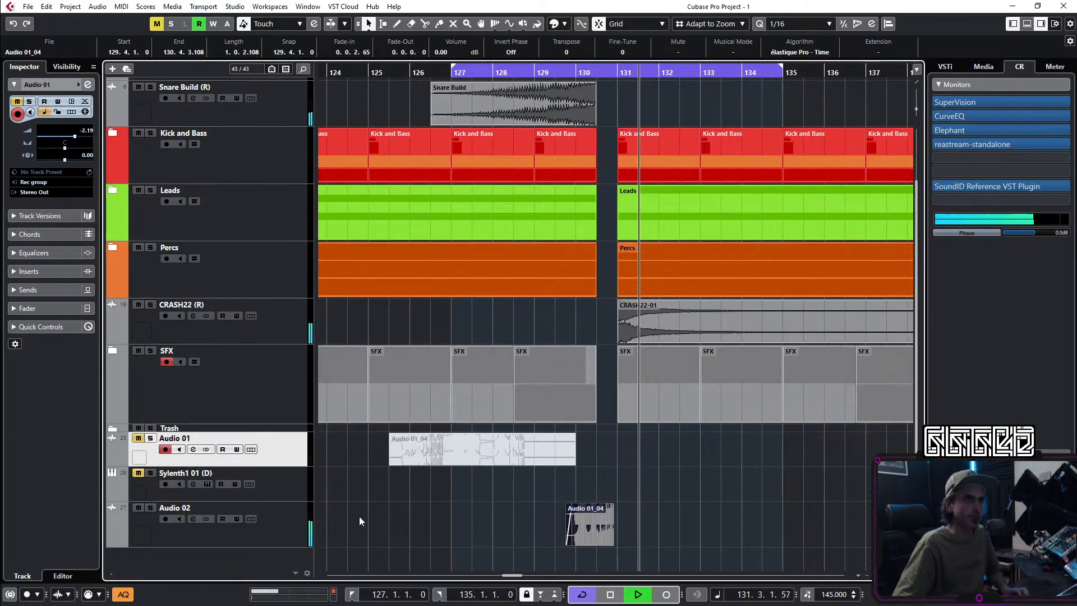
Step: Set the Audio 02 track's volume to -1.00 dB and audition it
left_click(263, 536)
key("space")
key("space")
left_click_drag(75, 136, 78, 136)
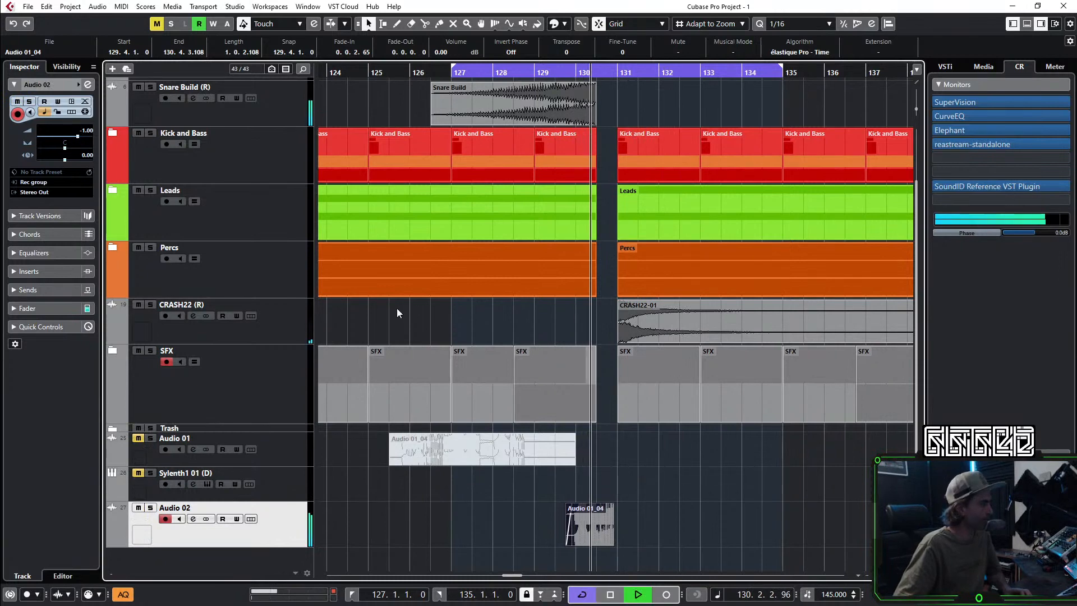
Step: Insert the Snap Heap plugin on the Audio 02 channel and add a Disperser effect to Serial Bus 1
left_click(85, 85)
left_click(358, 255)
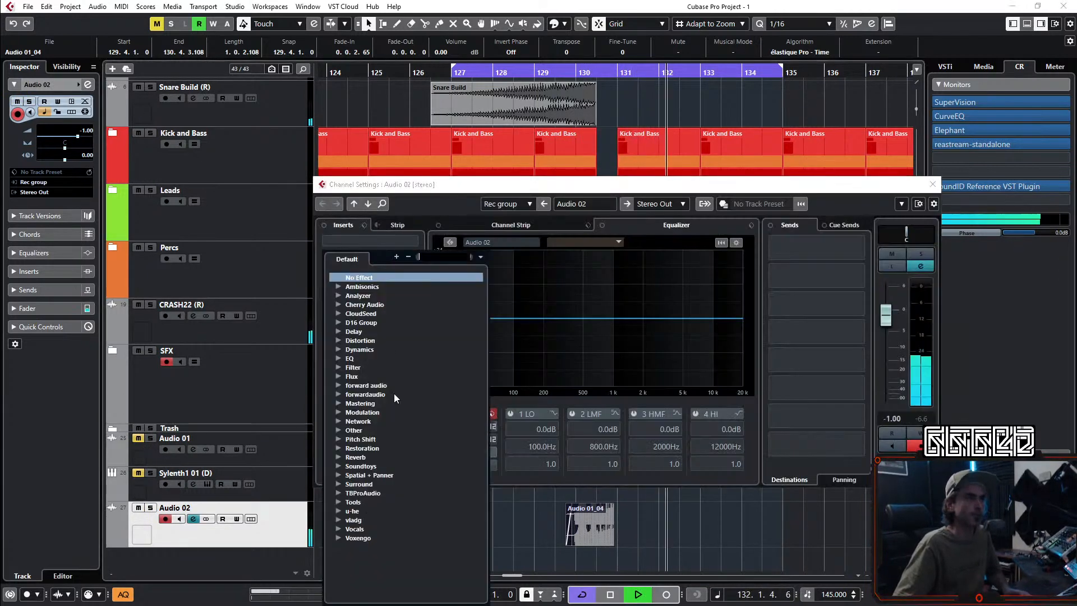
type("snap")
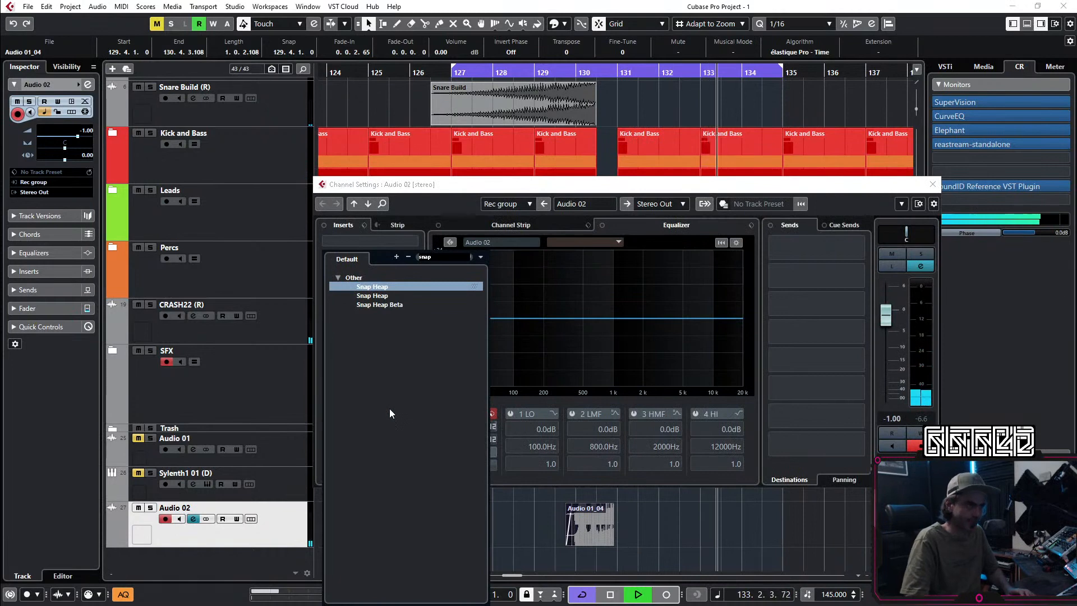
key("Return")
left_click(375, 259)
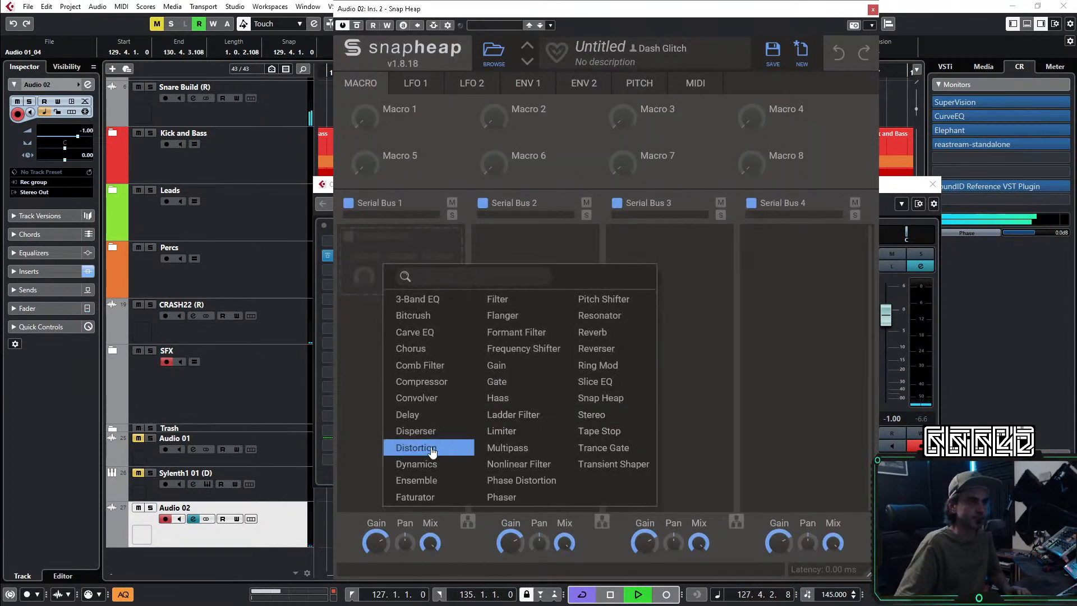
left_click(418, 431)
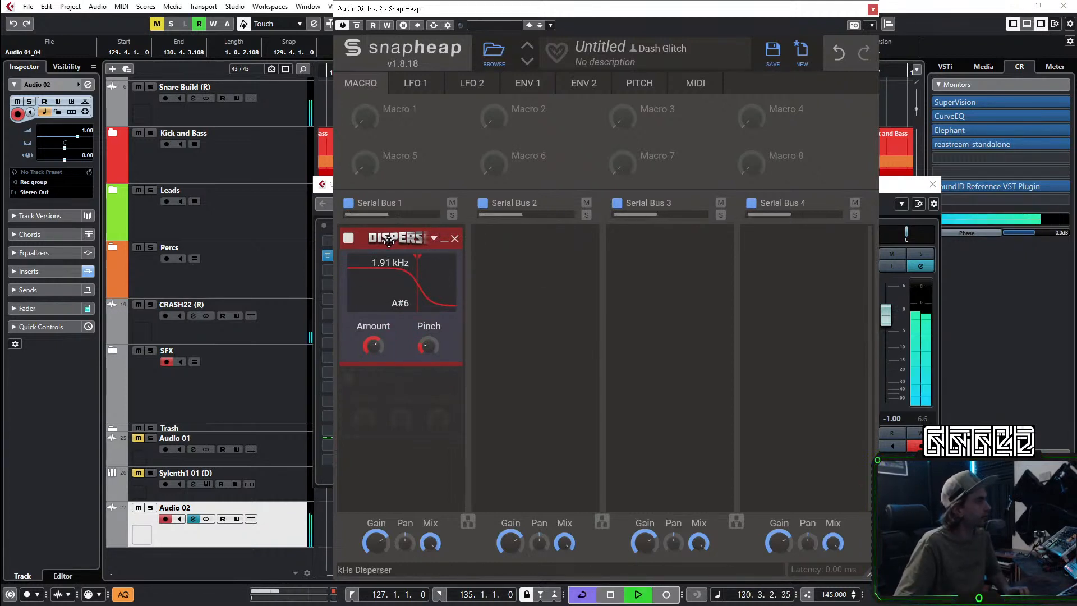
Step: Collapse the Disperser and duplicate it twice below itself in Serial Bus 1
left_click(445, 240)
left_click_drag(403, 237, 388, 293, "ctrl")
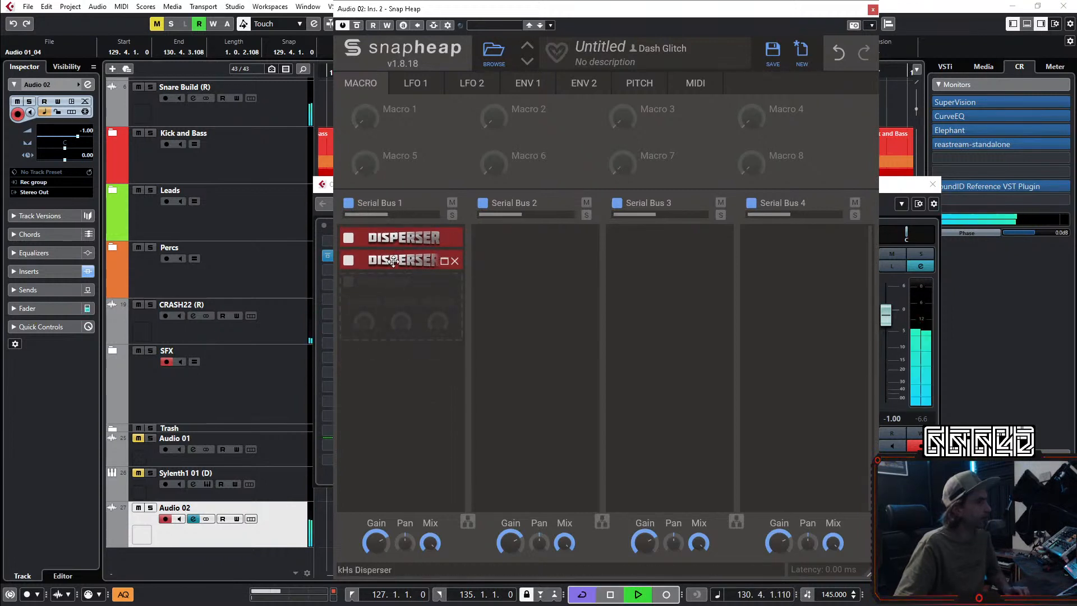
key("space")
left_click_drag(393, 260, 380, 284, "ctrl")
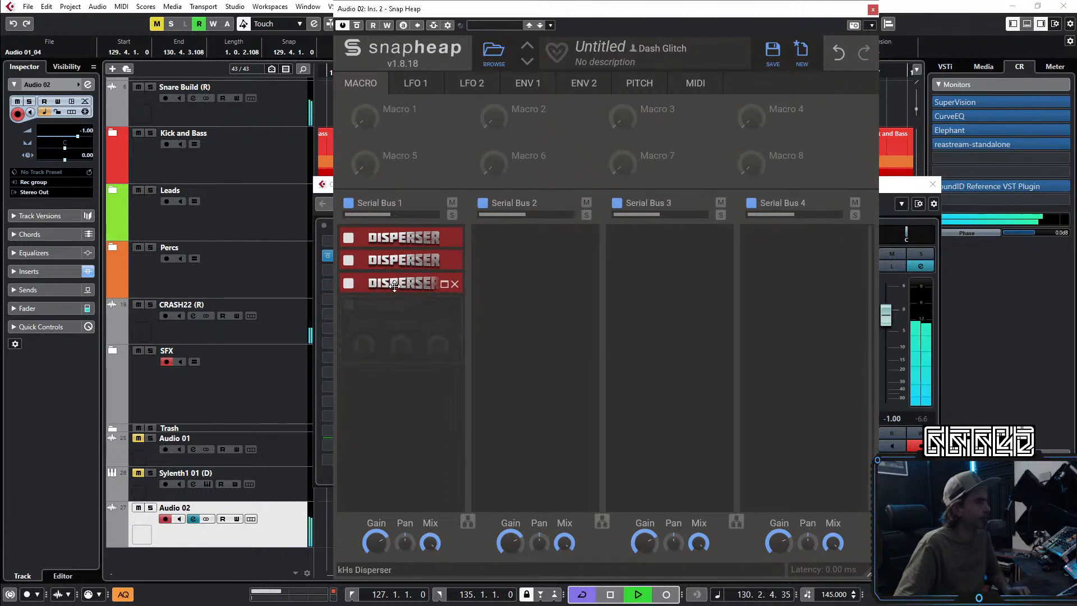
Step: Raise the Audio 02 channel fader to 2.65 dB
left_click(886, 323)
left_click_drag(889, 304, 880, 310)
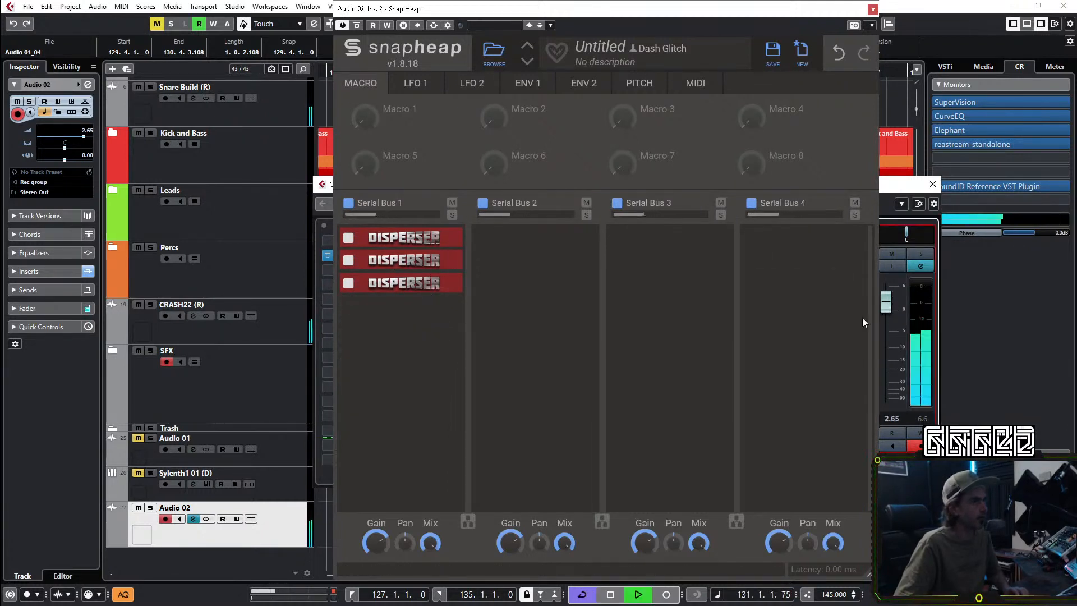
key("space")
Step: Lower the Mix of Serial Bus 1 to zero while auditioning the dispersed sound
left_click_drag(430, 541, 430, 561)
key("space")
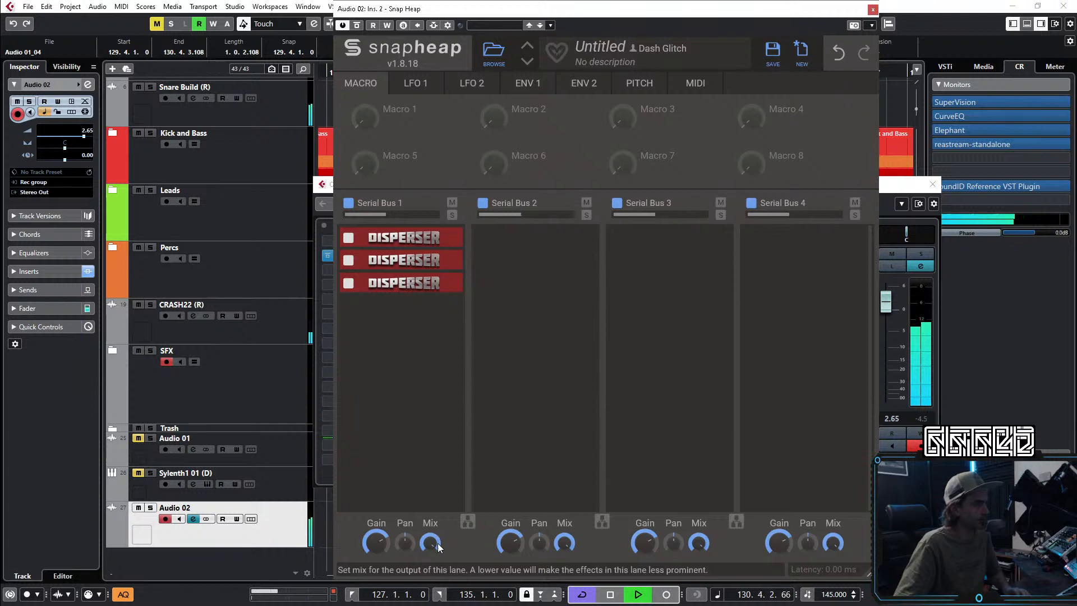
key("space")
left_click_drag(430, 544, 431, 545)
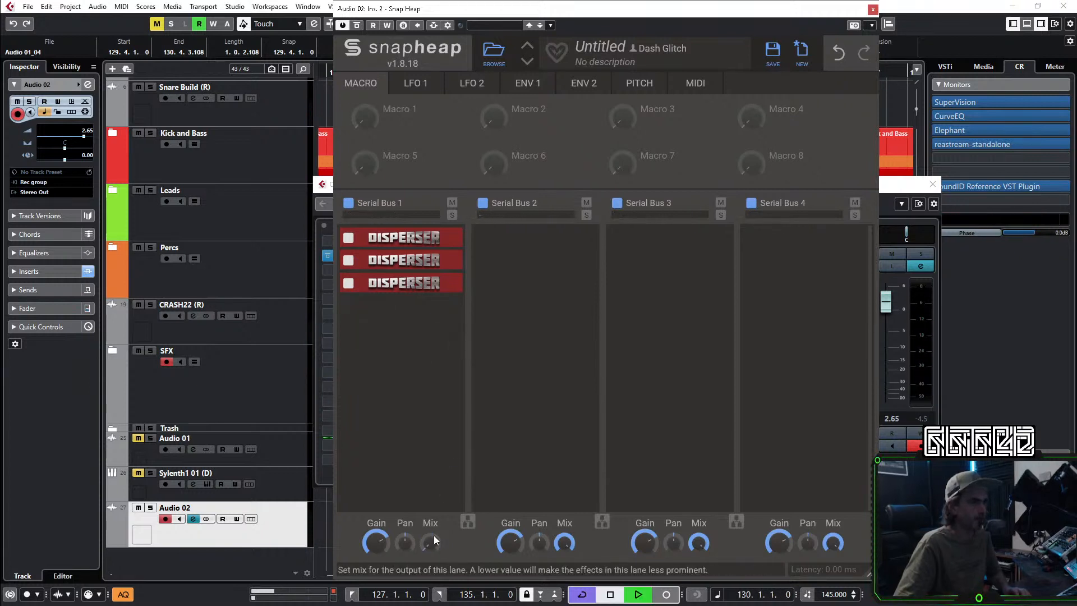
key("space")
Step: Assign Macro 1 to modulate the Mix of Serial Bus 1 and try the macro at 0 %
left_click_drag(387, 124, 430, 488)
left_click(540, 493)
left_click_drag(365, 118, 364, 216)
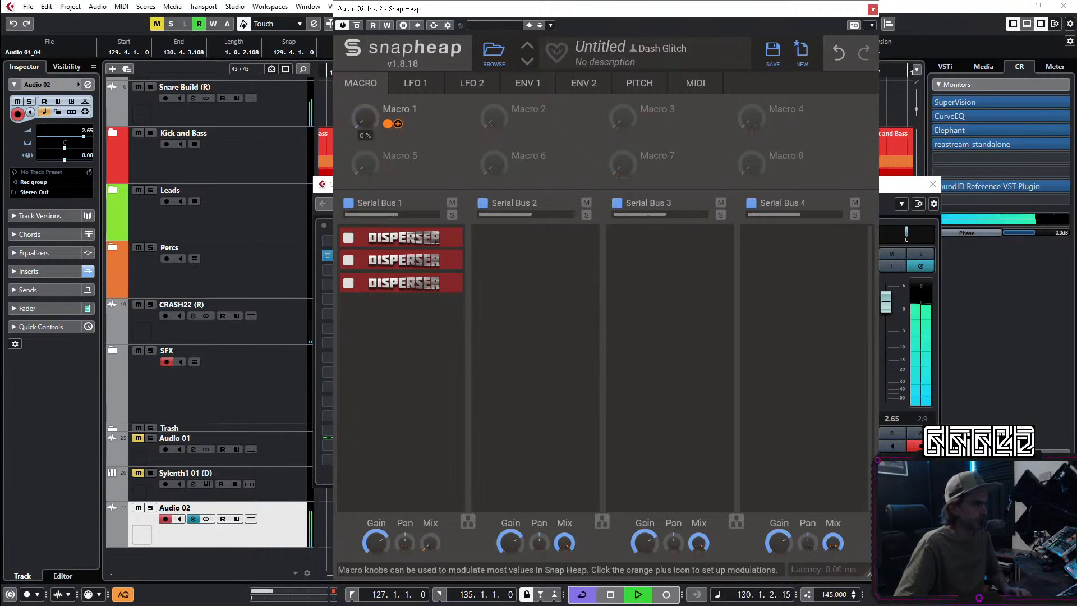
Step: Set the second Disperser's frequency to 14.9 kHz, reset its Pinch, and collapse it
left_click(445, 259)
left_click_drag(406, 316, 440, 338)
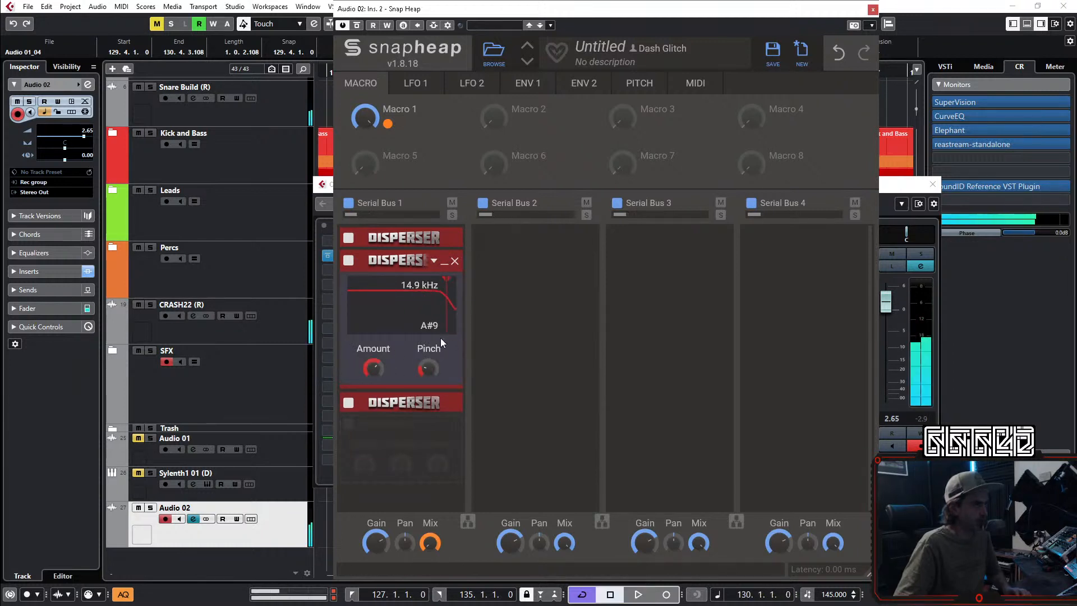
double_click(430, 368)
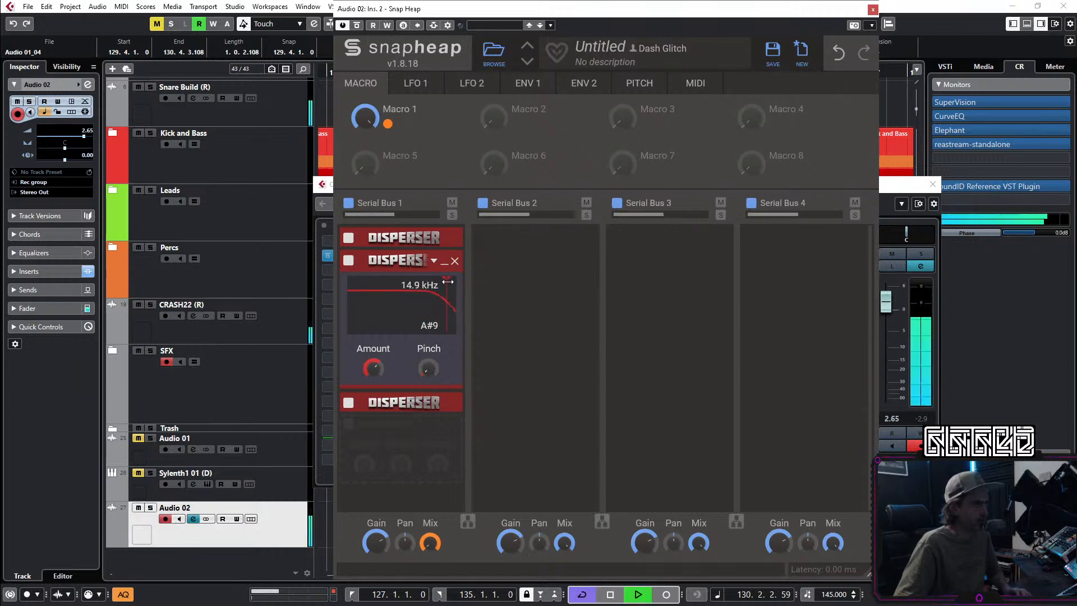
left_click(449, 263)
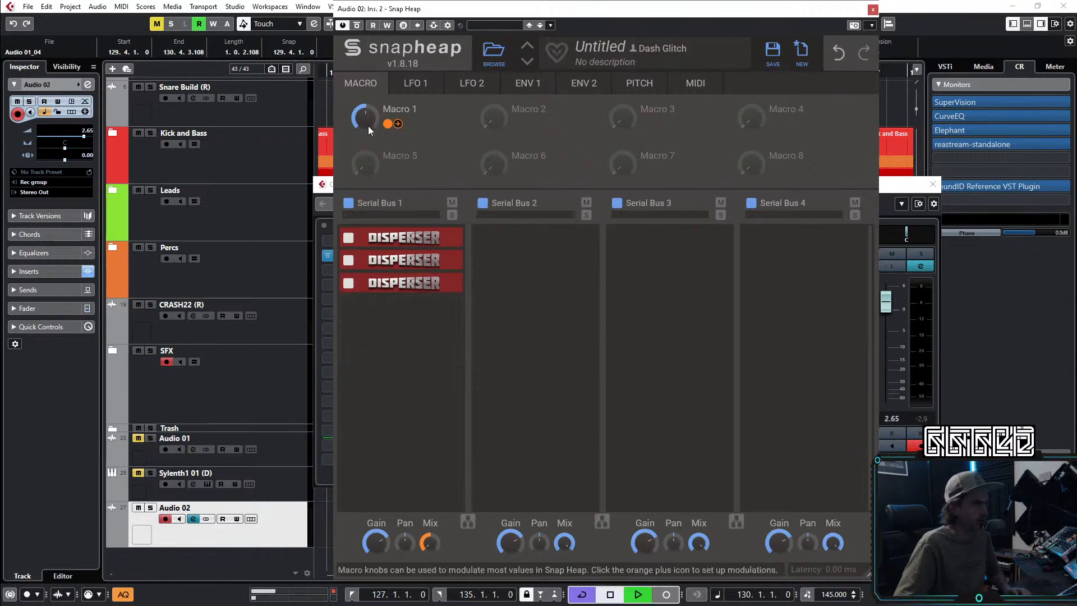
Step: Play the loop while lowering Macro 1 slightly to hear its effect on the Disperser chain
mouse_move(361, 118)
left_mouse_down()
mouse_move(361, 107)
mouse_move(361, 125)
left_mouse_up()
key("space")
key("space")
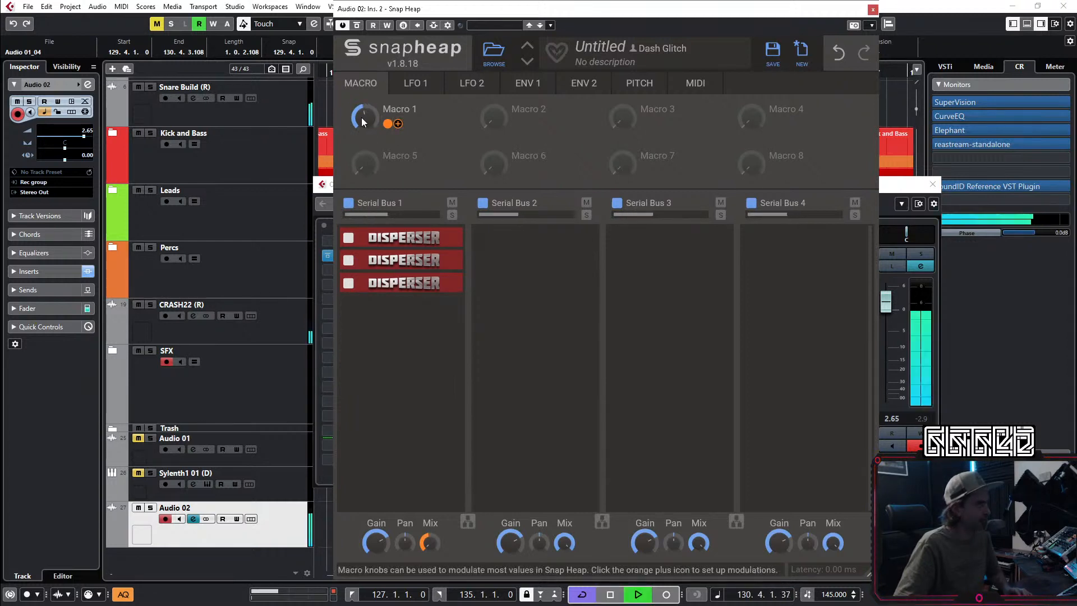
key("space")
key("space")
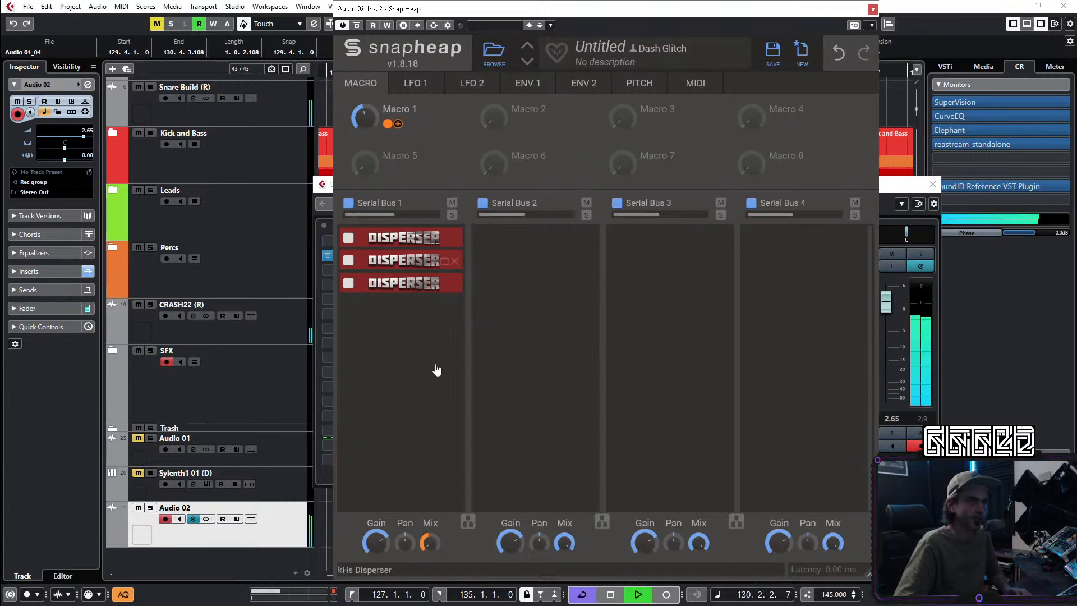
Step: Set Macro 1's modulation of the Serial Bus 1 Mix to 59% and bring Macro 1 down to zero during playback
left_click_drag(431, 554, 431, 555)
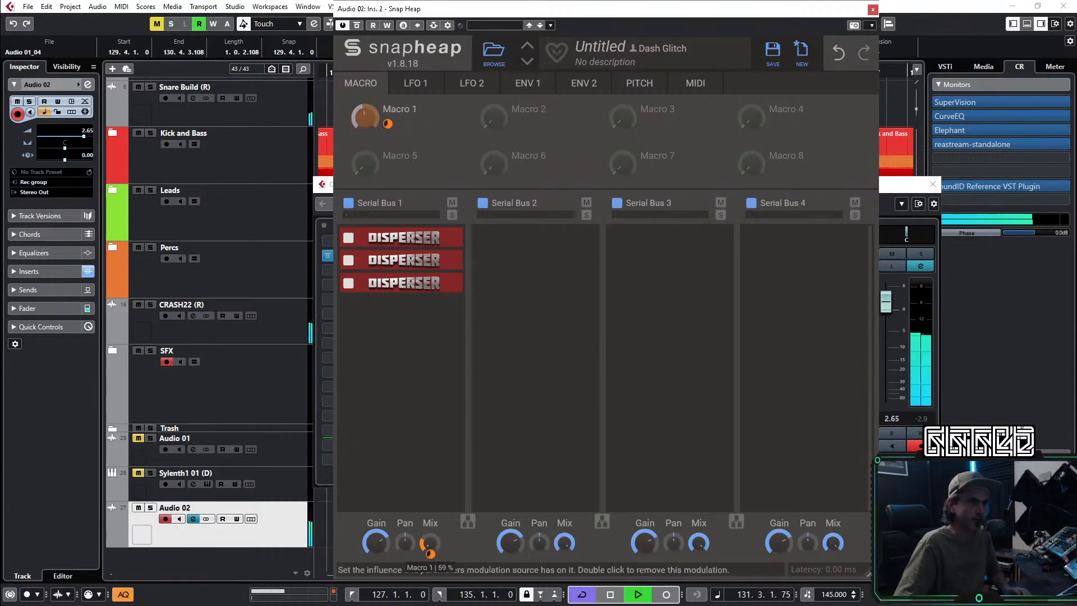
key("space")
left_click_drag(372, 114, 372, 168)
key("space")
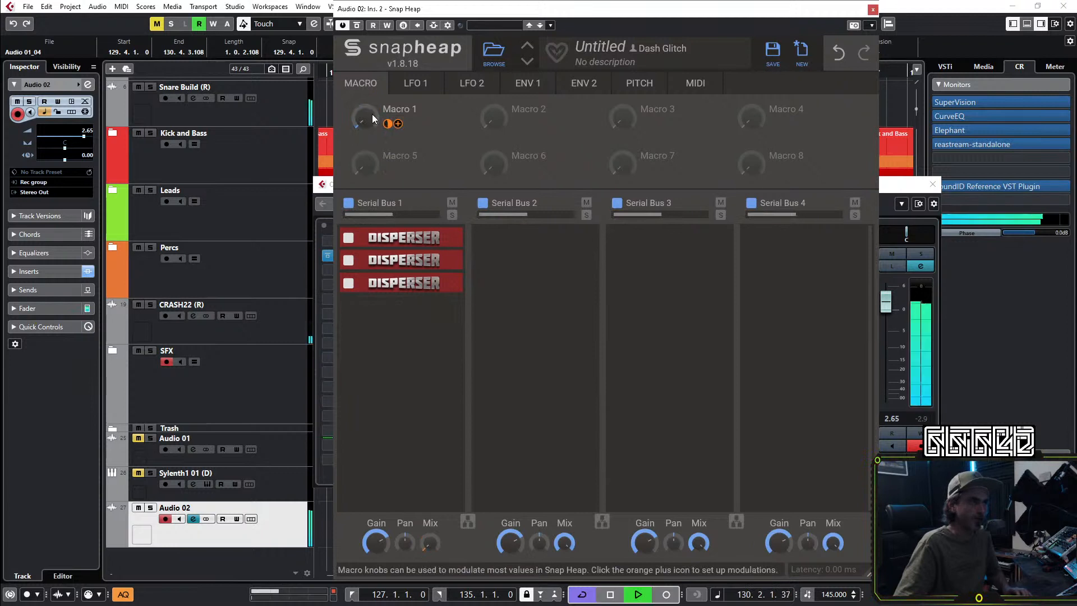
left_click_drag(369, 123, 368, 179)
key("space")
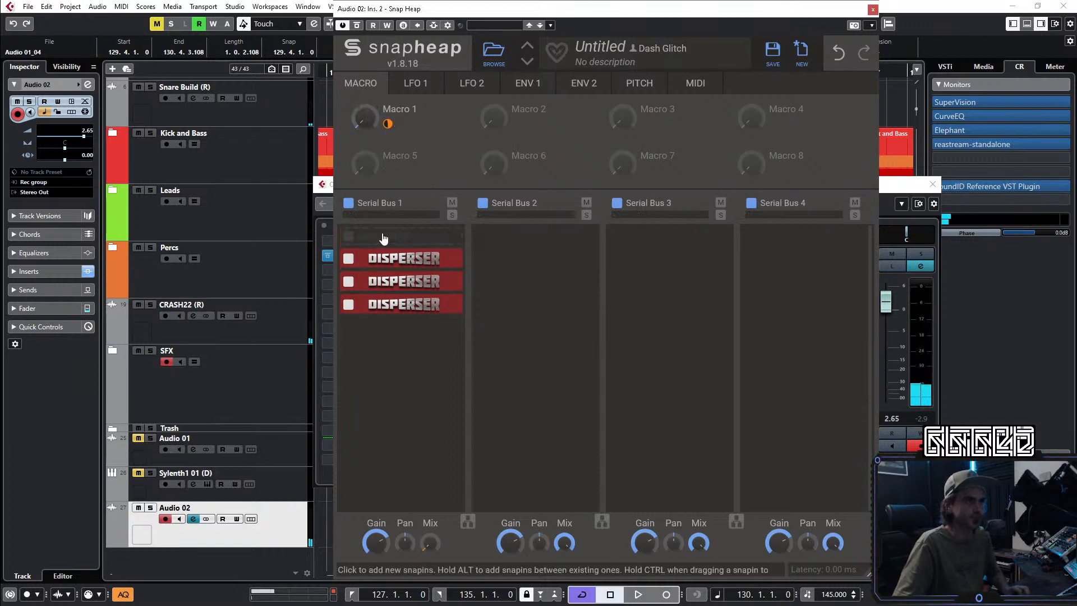
Step: Insert a Filter above the Dispersers in Serial Bus 1, modulate its Cutoff with Macro 1, and audition a sweep
left_click(384, 238)
left_click(498, 270)
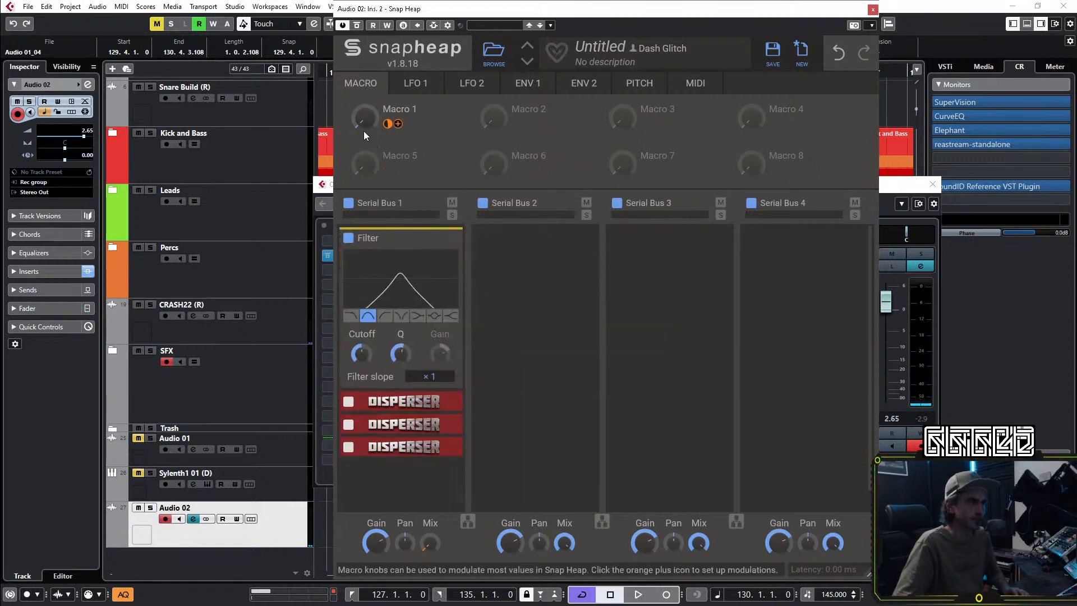
left_click_drag(388, 123, 362, 413)
left_click(647, 322)
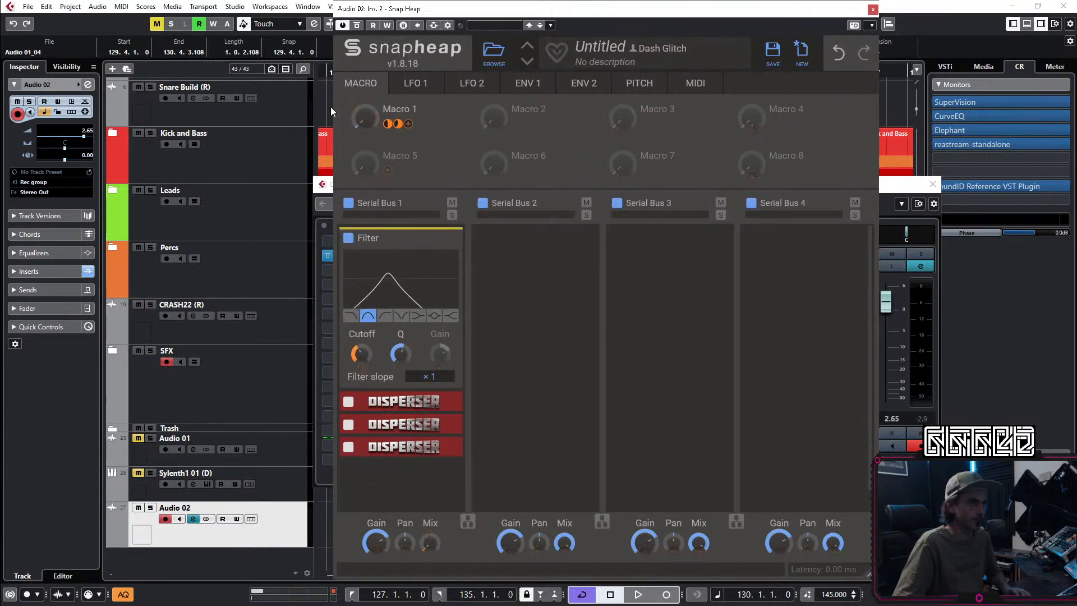
left_click_drag(364, 128, 365, 115)
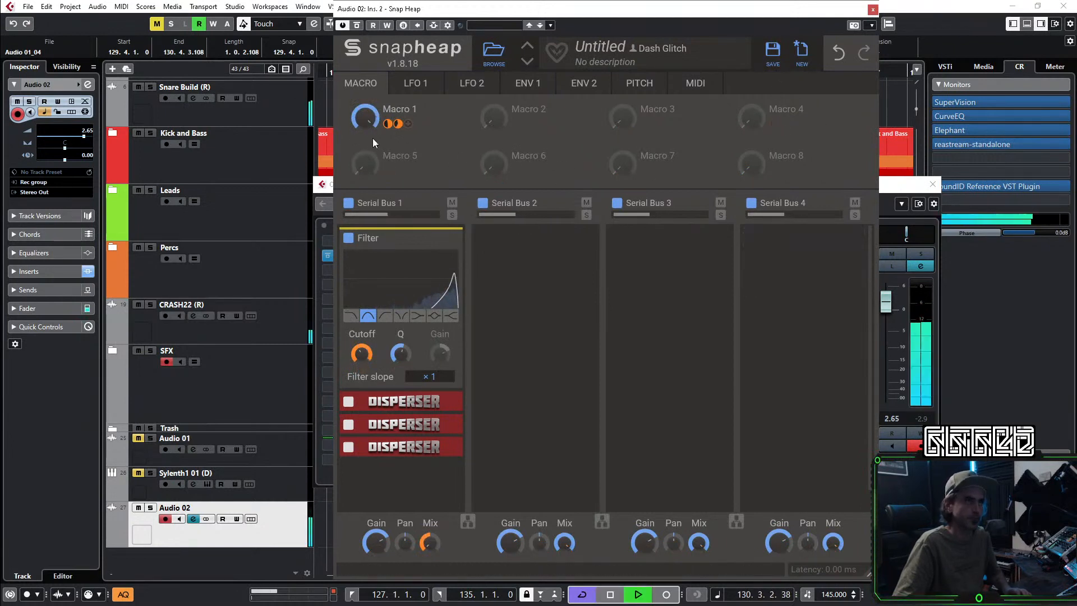
mouse_move(366, 118)
left_mouse_down()
mouse_move(365, 79)
mouse_move(366, 135)
left_mouse_up()
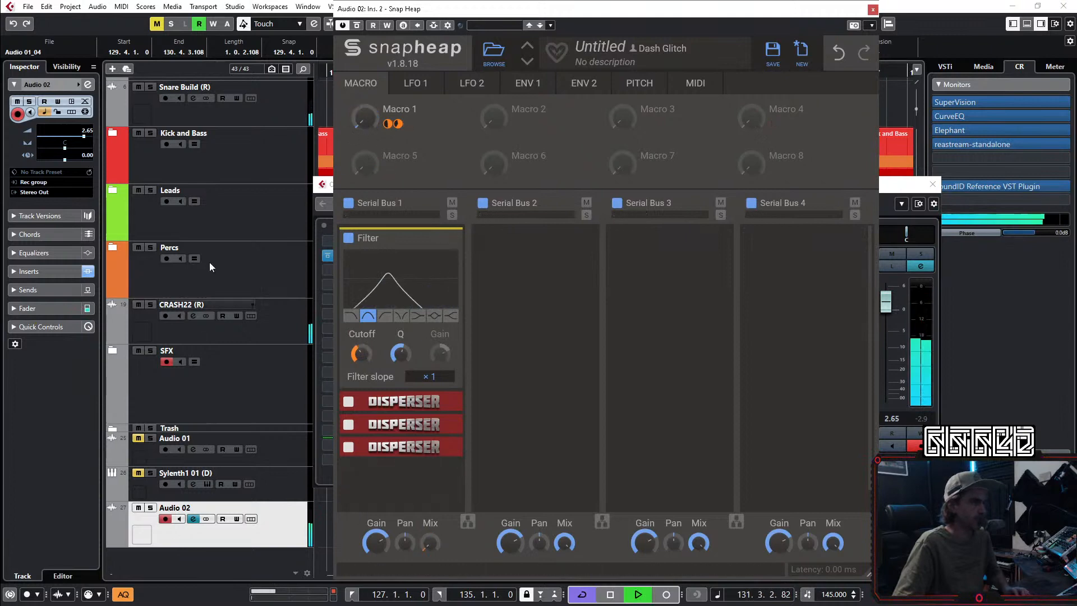
Step: Solo the Audio 02 channel, listen to it briefly, and reopen its Snap Heap insert
left_click(873, 10)
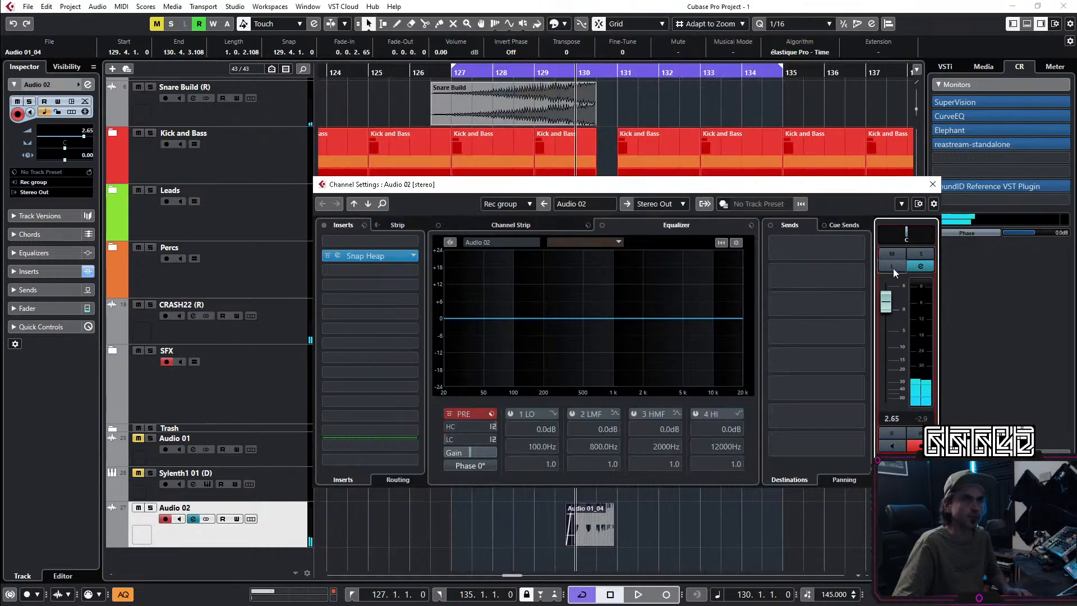
left_click(920, 254)
key("space")
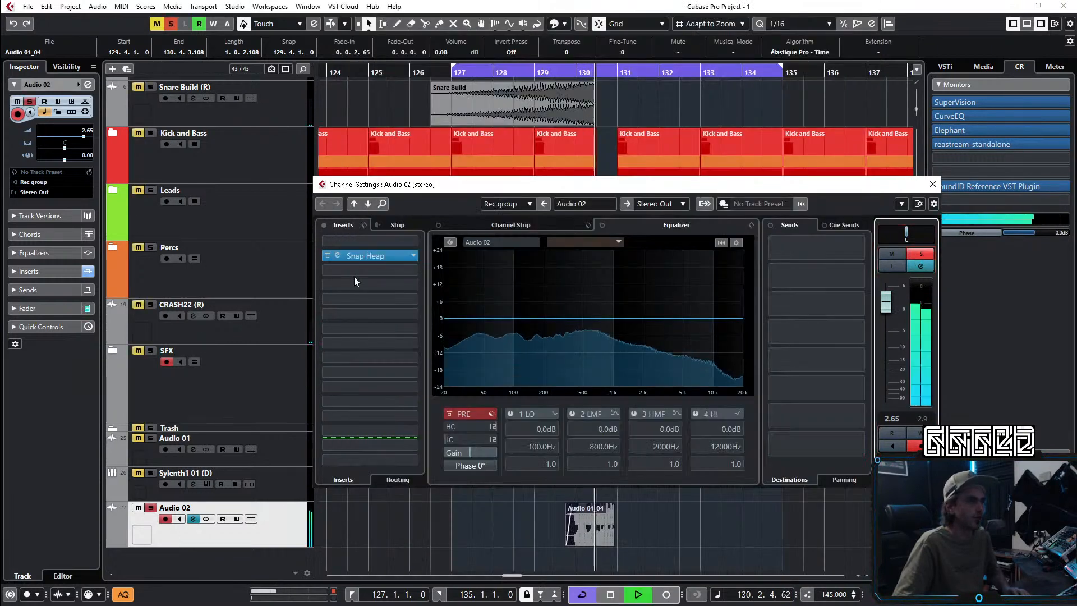
key("space")
left_click(337, 257)
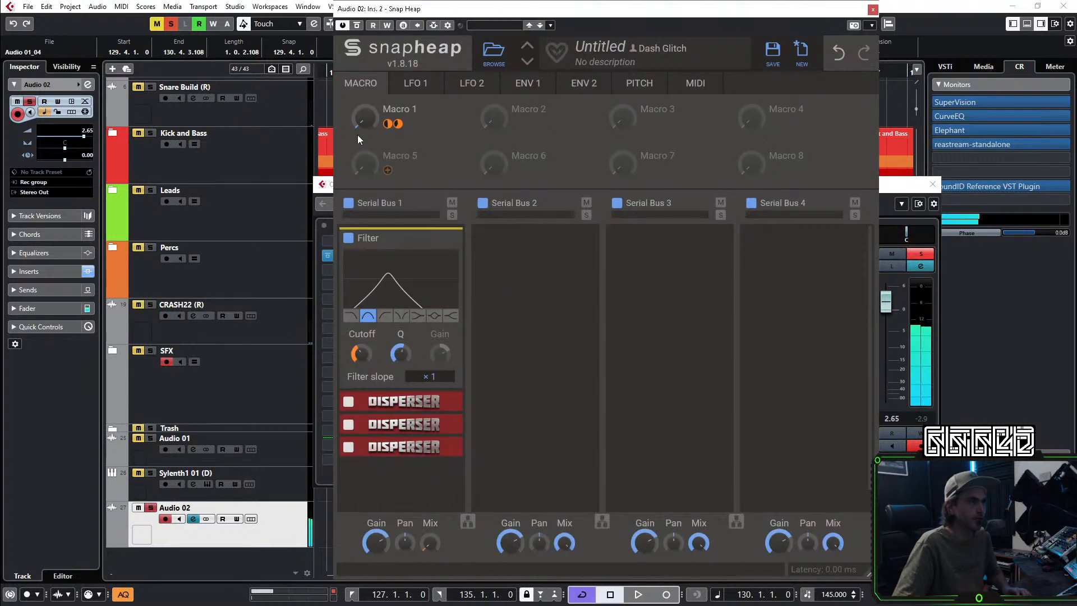
Step: Raise the Filter's Q for a sharper peak while auditioning Macro 1 sweeps on the soloed track
key("space")
left_click_drag(364, 130, 365, 163)
key("space")
key("space")
left_click_drag(399, 362, 398, 358)
key("space")
key("space")
left_click_drag(364, 128, 371, 160)
key("space")
key("space")
key("space")
key("space")
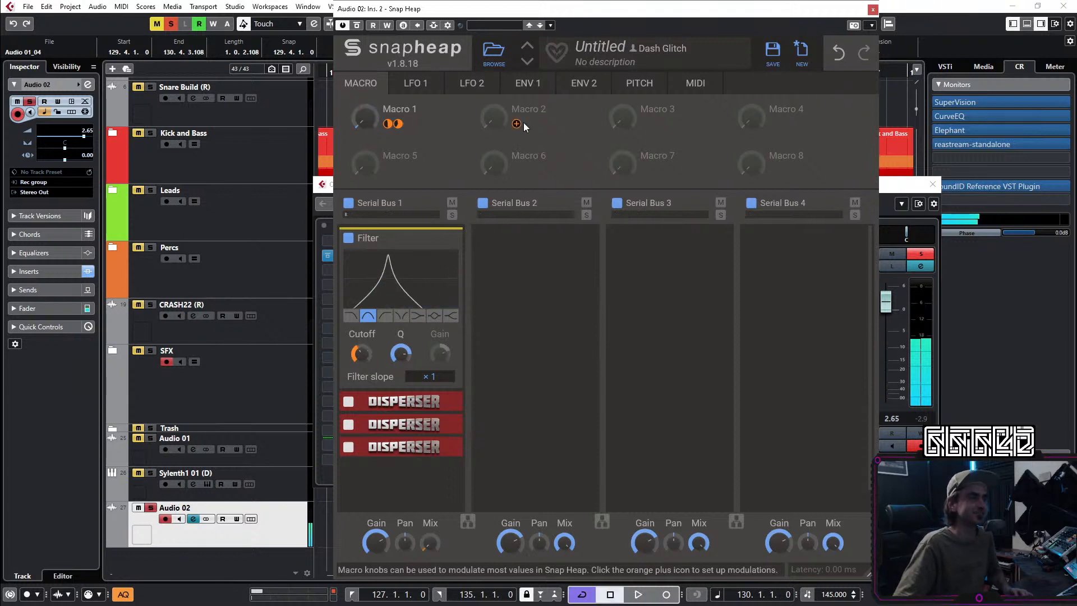
Step: Add a Convolver to Serial Bus 2 and load the Chrystline preset from the Eternia Short Reverbs folder
left_click(509, 289)
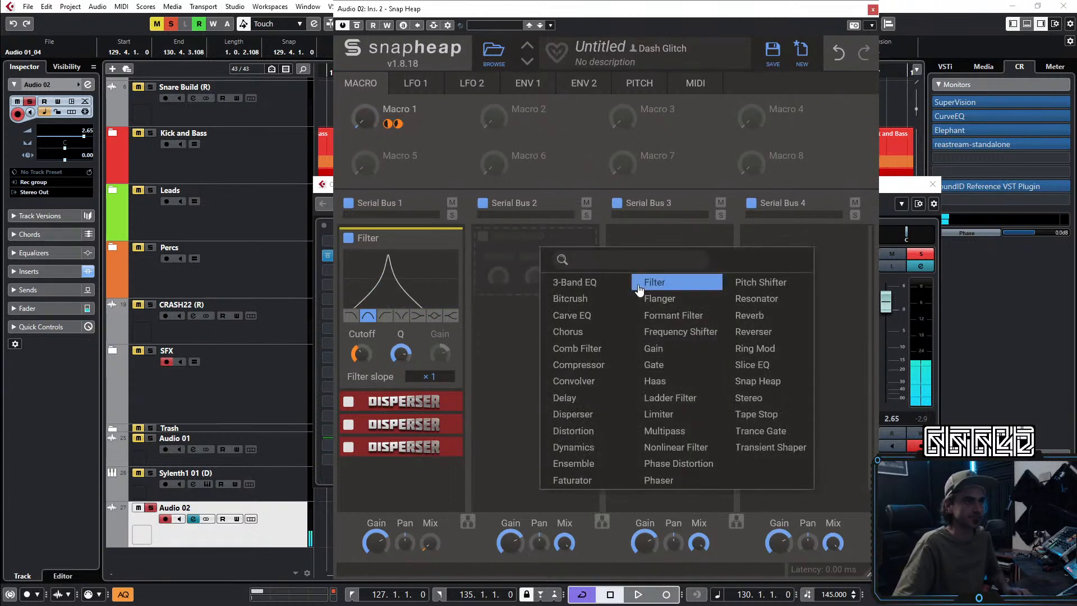
left_click(581, 381)
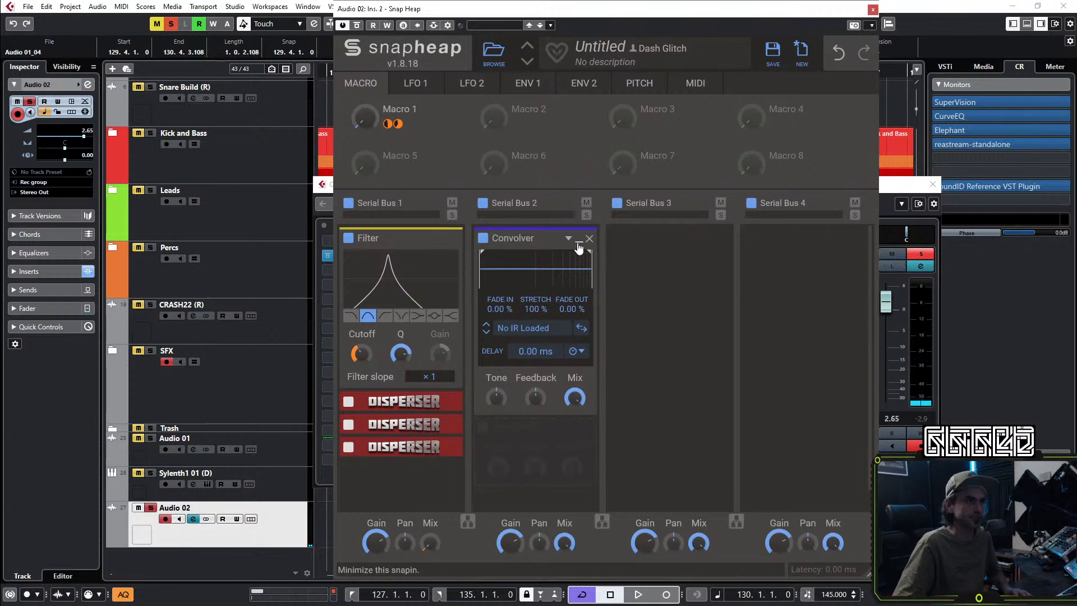
left_click(568, 238)
left_click(482, 257)
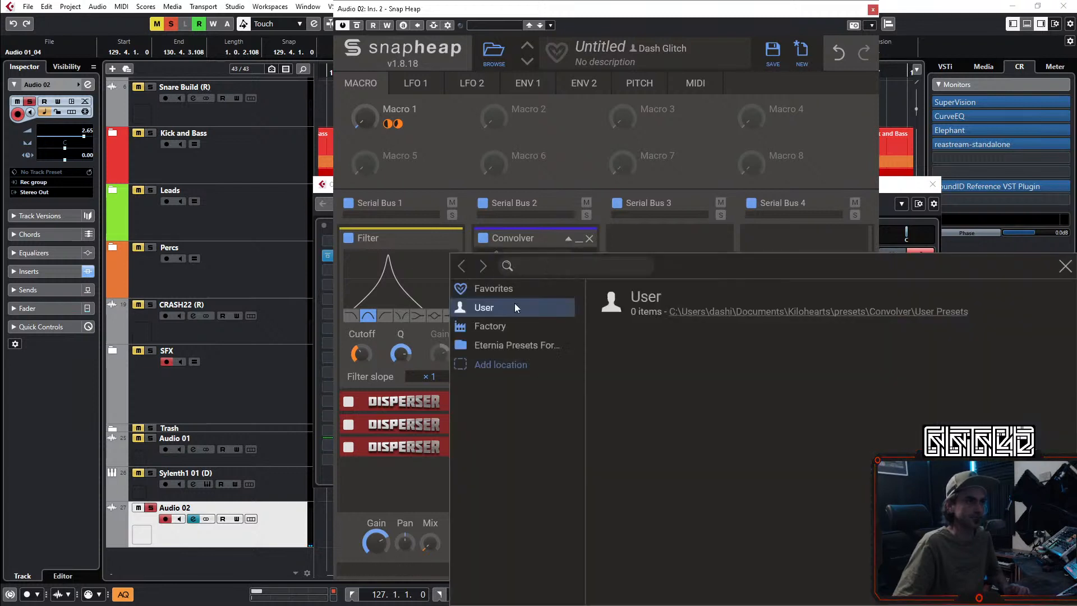
left_click(491, 346)
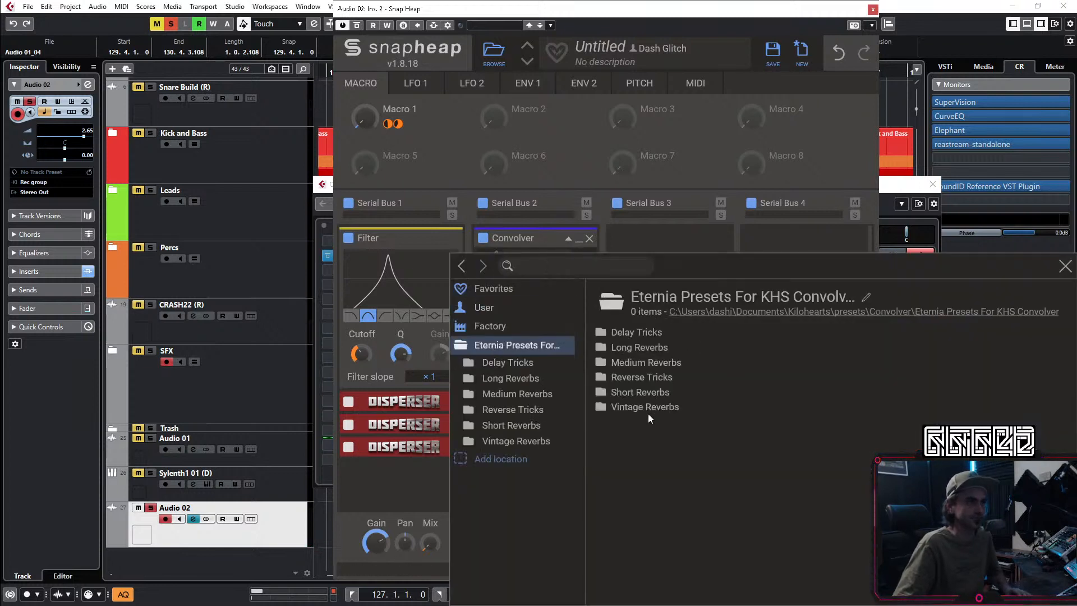
double_click(652, 395)
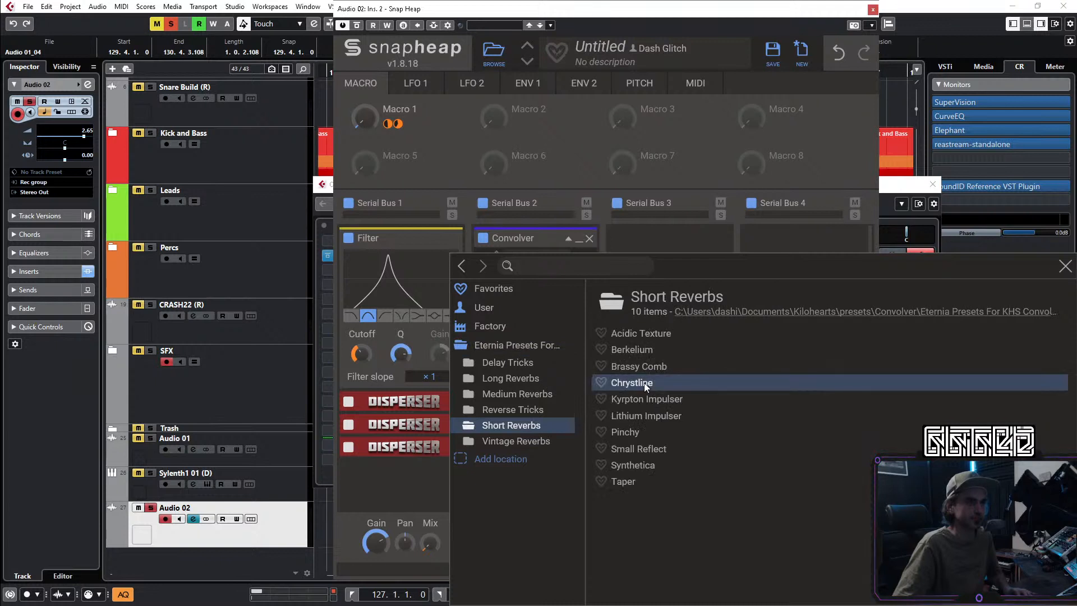
left_click(561, 119)
Step: Lower the Convolver's Mix to zero and modulate it with Macro 1, auditioning the macro sweep
key("space")
left_click_drag(364, 118, 365, 34)
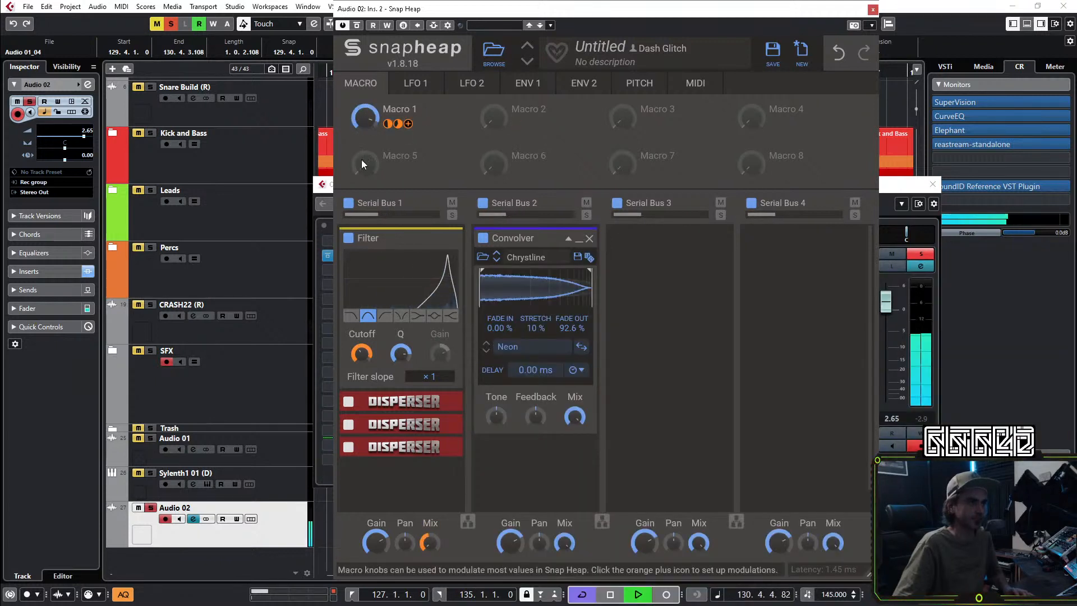
left_click_drag(581, 428, 581, 440)
mouse_move(373, 137)
left_mouse_down()
mouse_move(374, 179)
mouse_move(365, 134)
left_mouse_up()
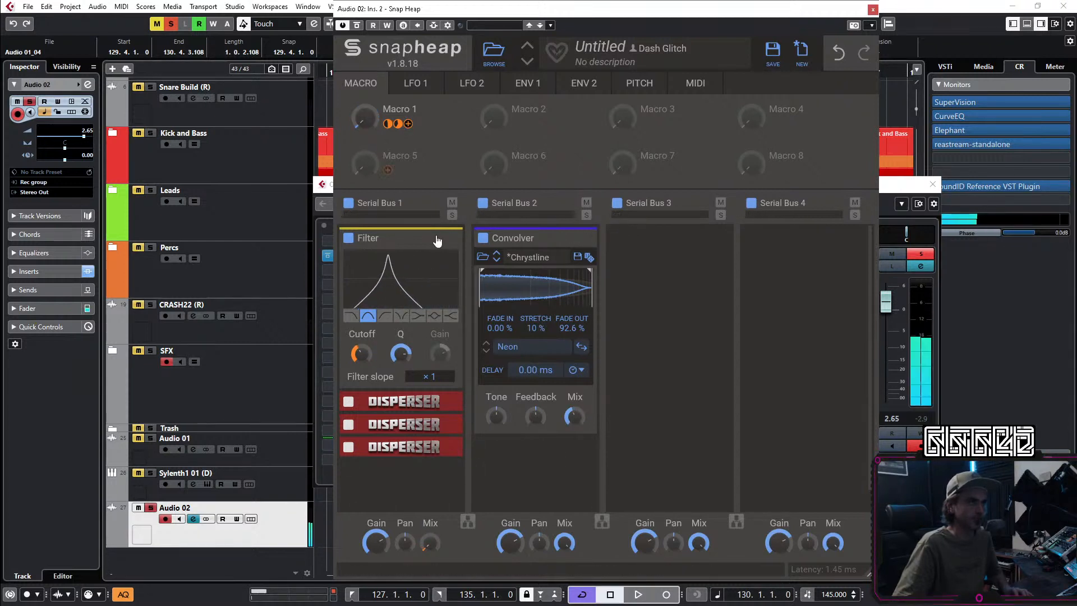
left_click(410, 125)
left_click_drag(576, 417, 576, 384)
left_click(641, 435)
key("space")
left_click_drag(375, 123, 368, 208)
mouse_move(576, 432)
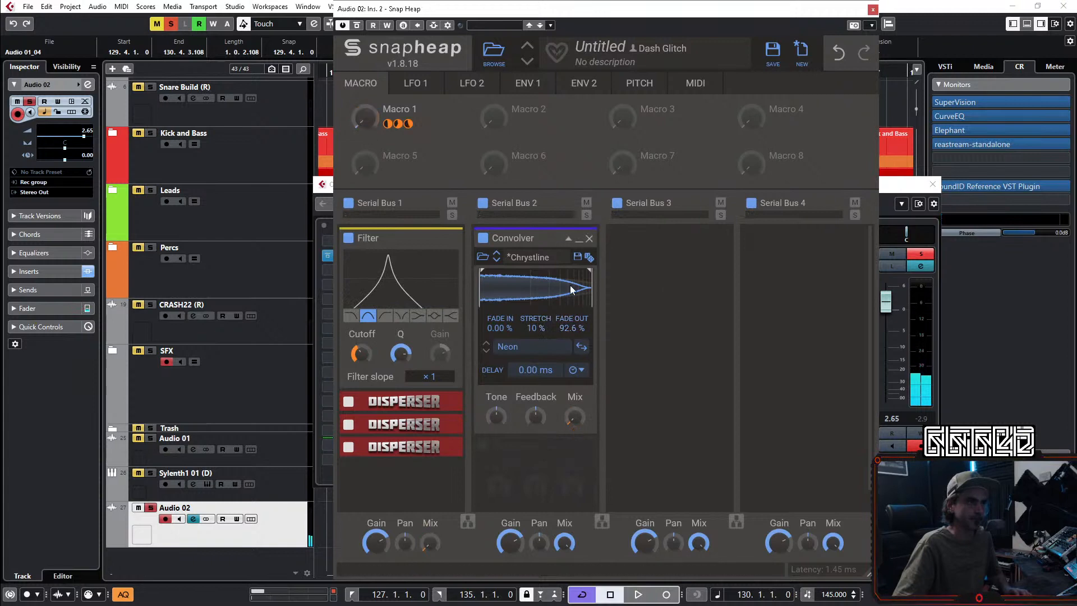
Step: Try the Acidic Texture preset in the Convolver with its Mix lowered to zero
left_click(483, 257)
double_click(653, 337)
key("space")
mouse_move(365, 118)
left_mouse_down()
mouse_move(365, 98)
mouse_move(365, 119)
left_mouse_up()
left_click_drag(575, 417, 574, 494)
key("space")
Step: Sweep Macro 1 up to 100% and back to zero during playback to hear the Acidic Texture preset
mouse_move(376, 120)
left_click_drag(365, 118, 365, 34)
key("space")
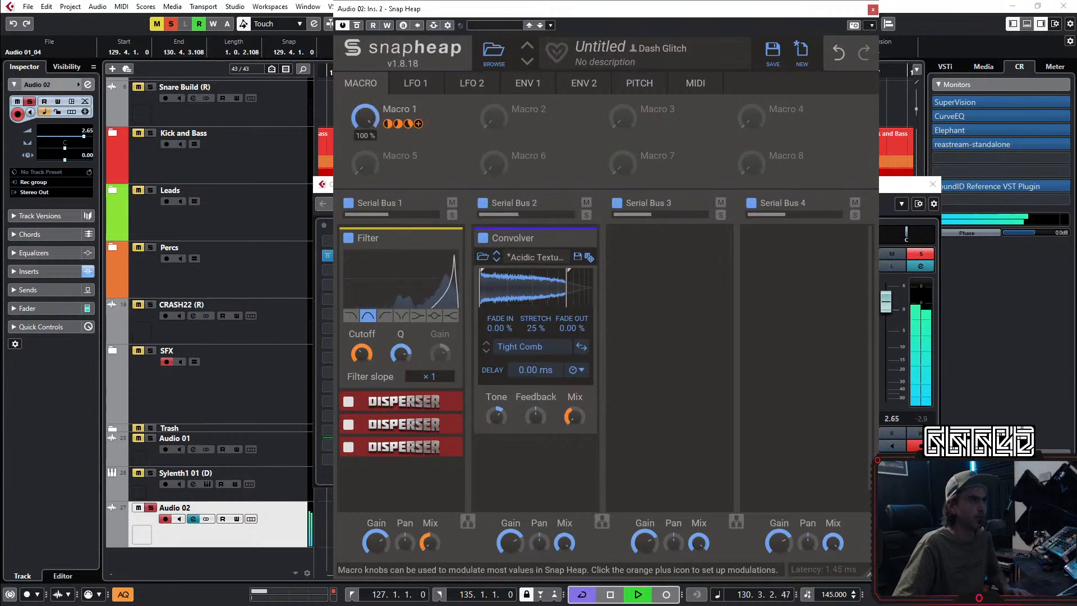
left_click_drag(358, 120, 358, 99)
left_click_drag(358, 153, 353, 133)
key("space")
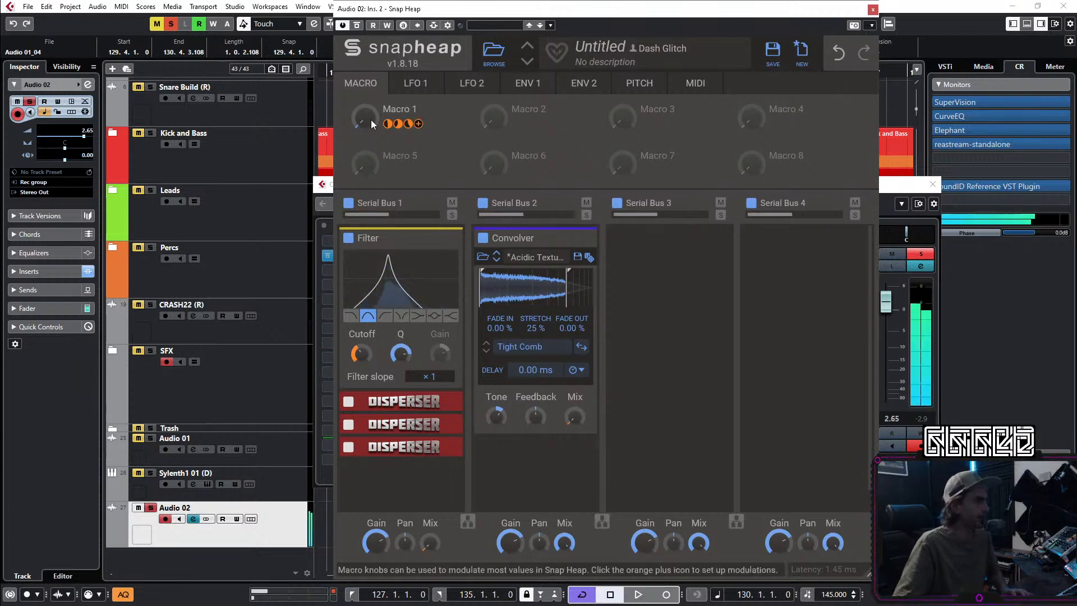
left_click_drag(362, 118, 368, 235)
key("space")
key("space")
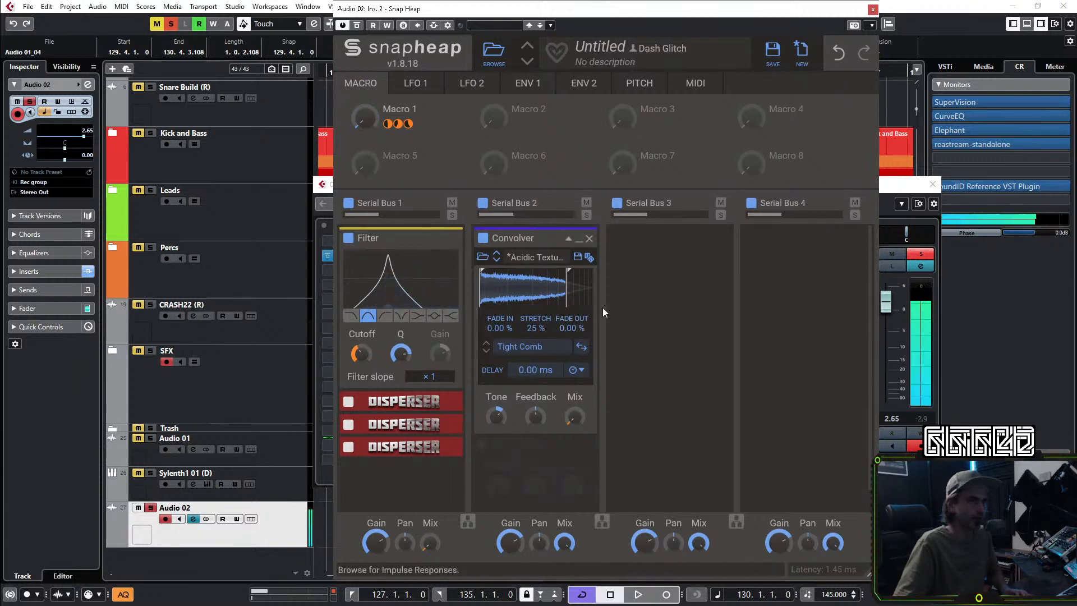
Step: Switch the Convolver to the Berkelium preset, lower its Mix to zero, and audition a Macro 1 sweep
left_click(495, 260)
key("space")
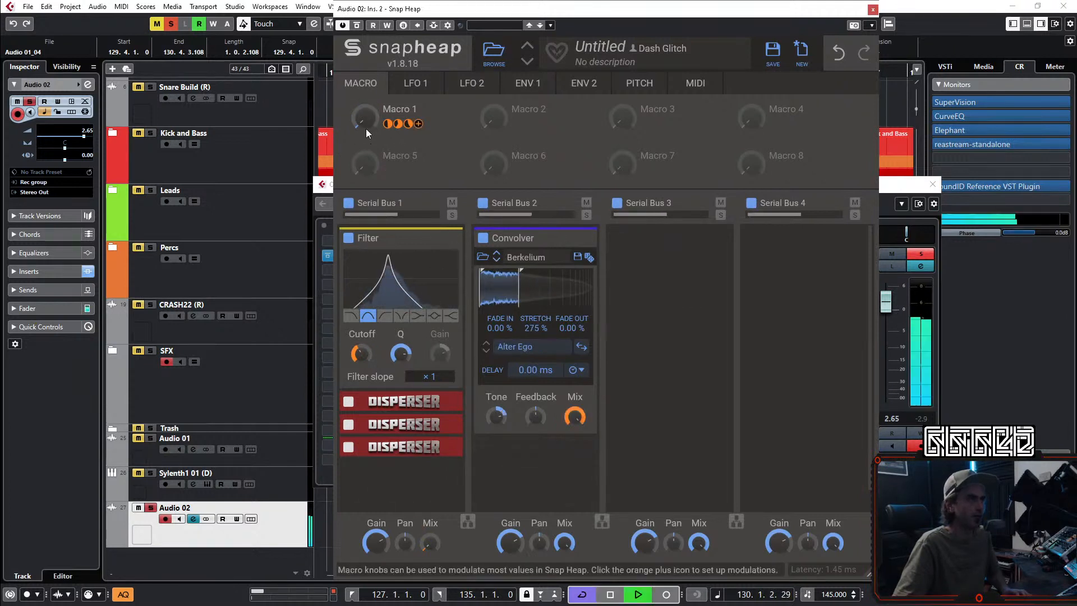
left_click_drag(574, 417, 574, 505)
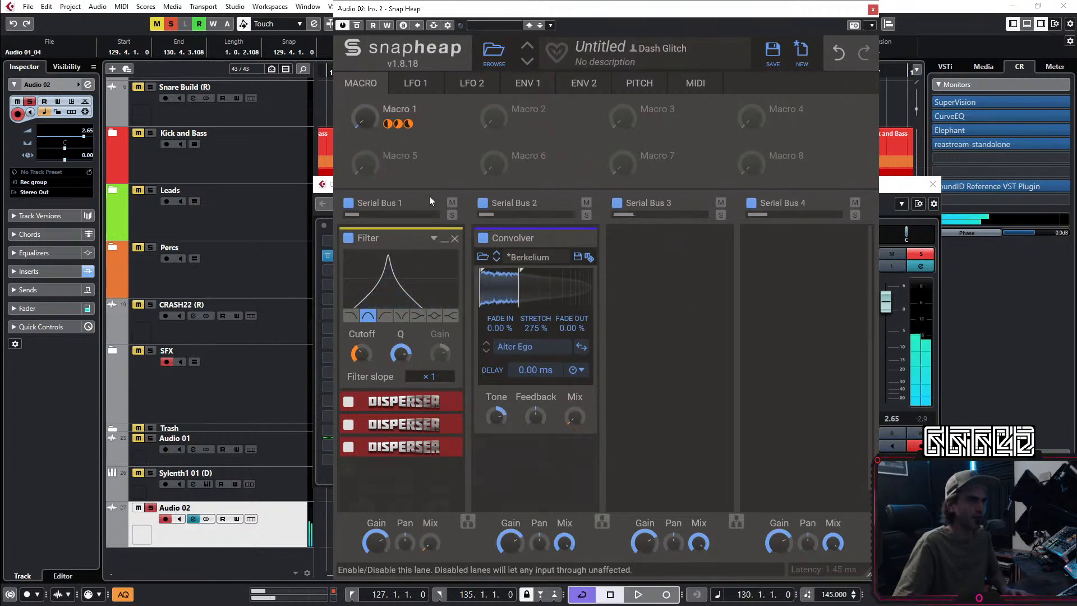
left_click_drag(368, 106, 368, 51)
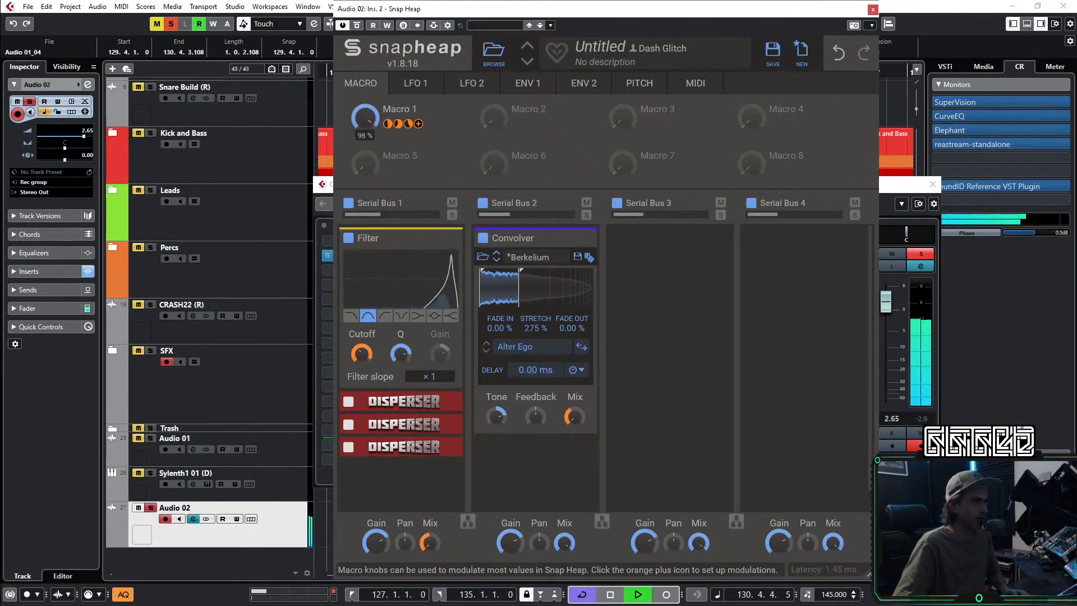
mouse_move(365, 120)
left_mouse_down()
mouse_move(362, 137)
mouse_move(357, 128)
left_mouse_up()
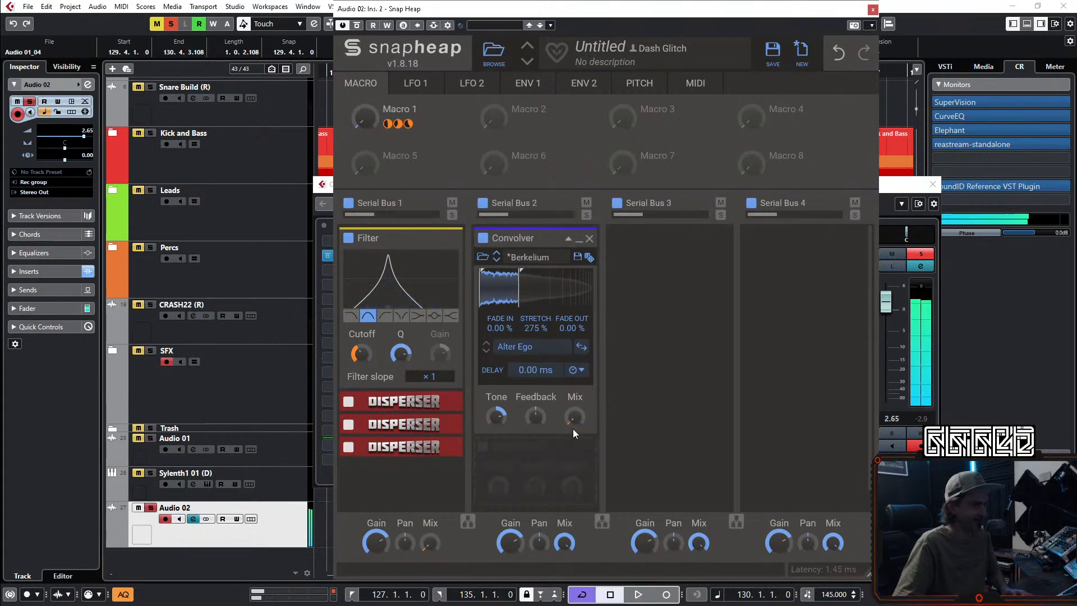
Step: Record a rising Macro 1 automation pass for Snap Heap on Audio 02 and turn automation writing off
key("space")
left_click(386, 25)
key("space")
left_click_drag(364, 119, 366, 92)
left_click(387, 25)
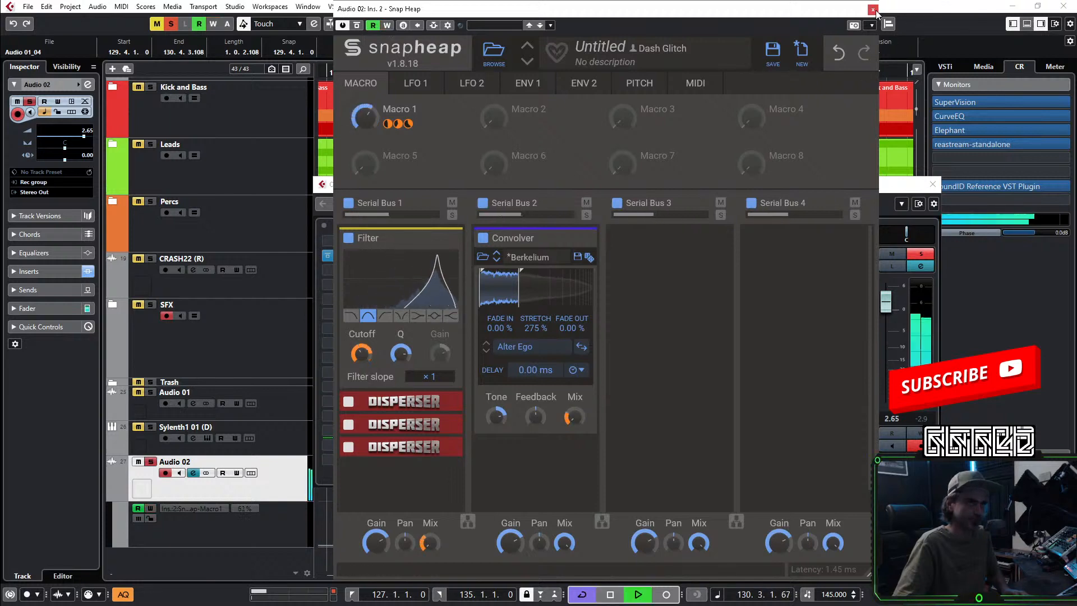
Step: Stop playback, unsolo Audio 02, and close the Snap Heap and Channel Settings windows
left_click(874, 10)
key("space")
left_click(933, 184)
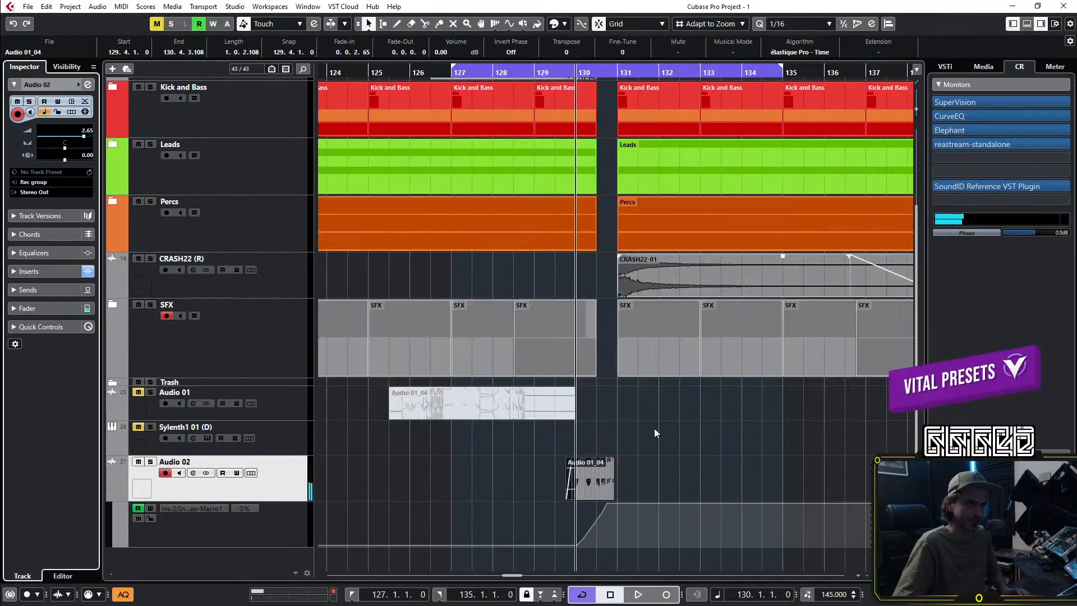
Step: Delete the intermediate points of the Macro 1 automation to leave a straight ramp from bar 130, and play it
scroll(634, 530, "up", 7)
left_click(615, 536)
left_click_drag(504, 529, 503, 535)
key("Delete")
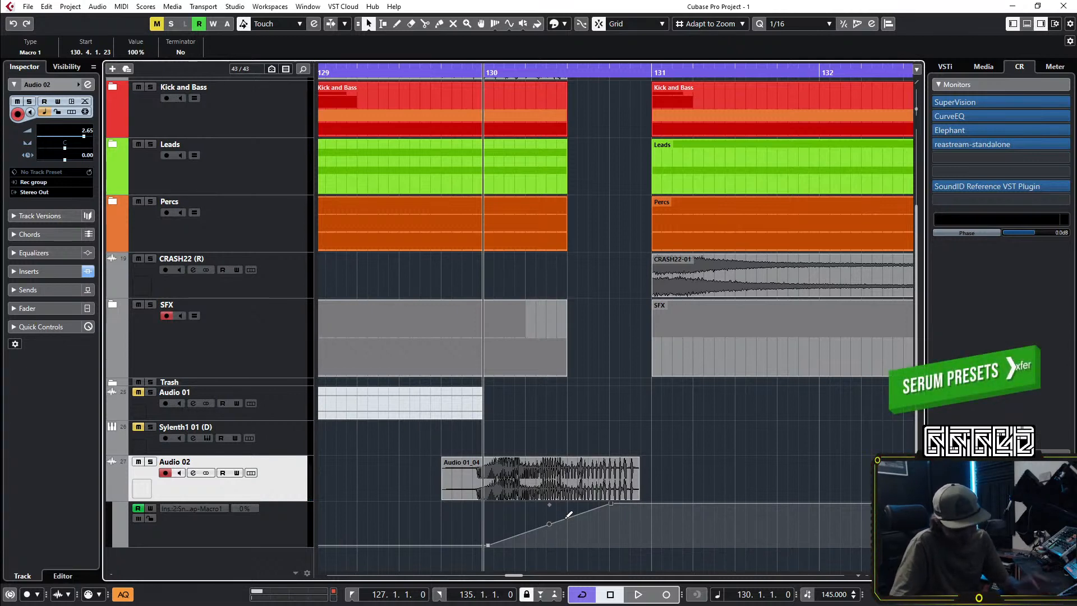
key("space")
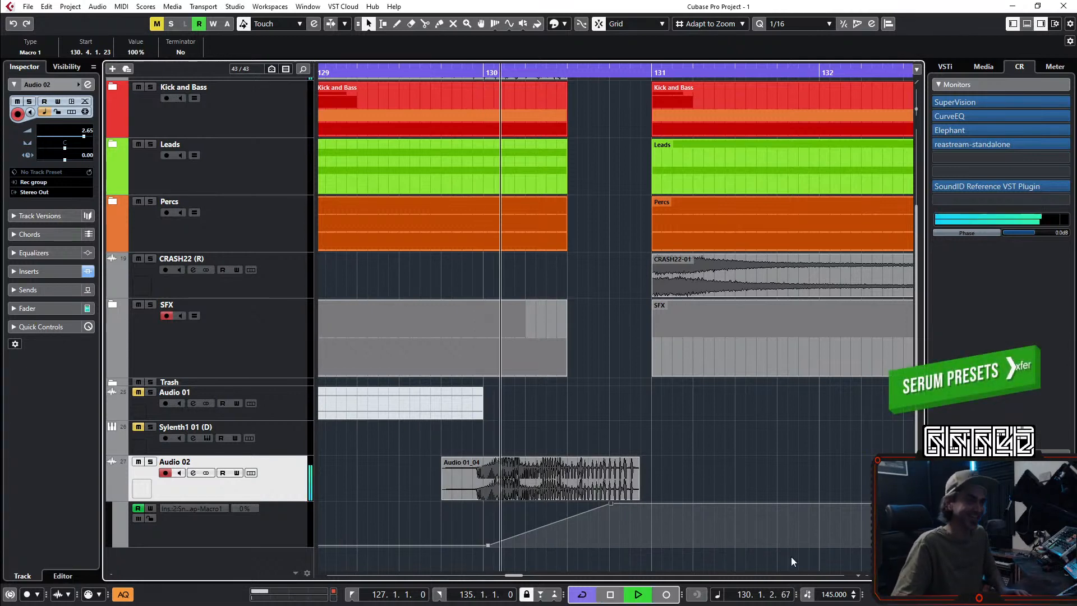
key("space")
Step: Solo Audio 02 and bend the Macro 1 automation ramp into an upward-bowed curve
left_click(150, 463)
key("space")
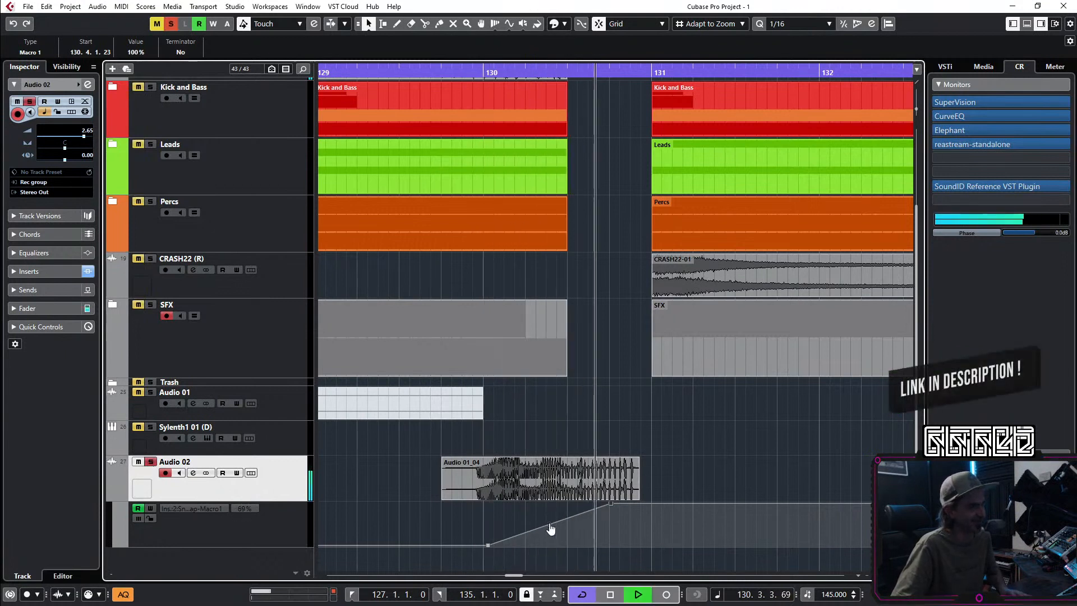
left_click_drag(550, 526, 546, 521)
key("space")
Step: Move the Macro 1 curve's 100% end point to 130.4.3 after trying it at 130.3.2, and play the result
left_click_drag(611, 504, 577, 504)
key("space")
key("space")
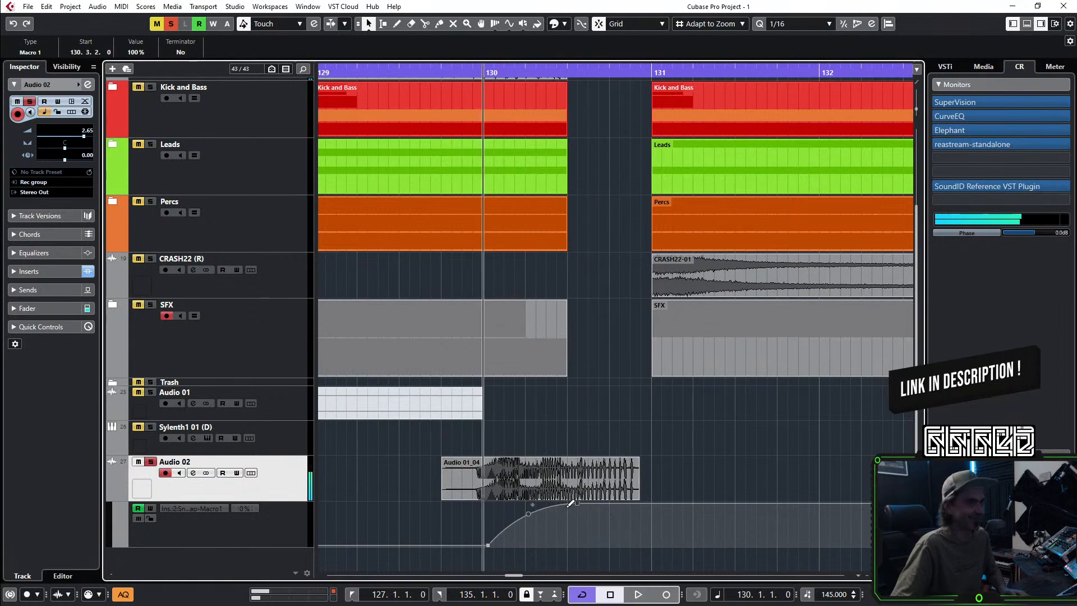
left_click_drag(577, 504, 630, 504)
key("space")
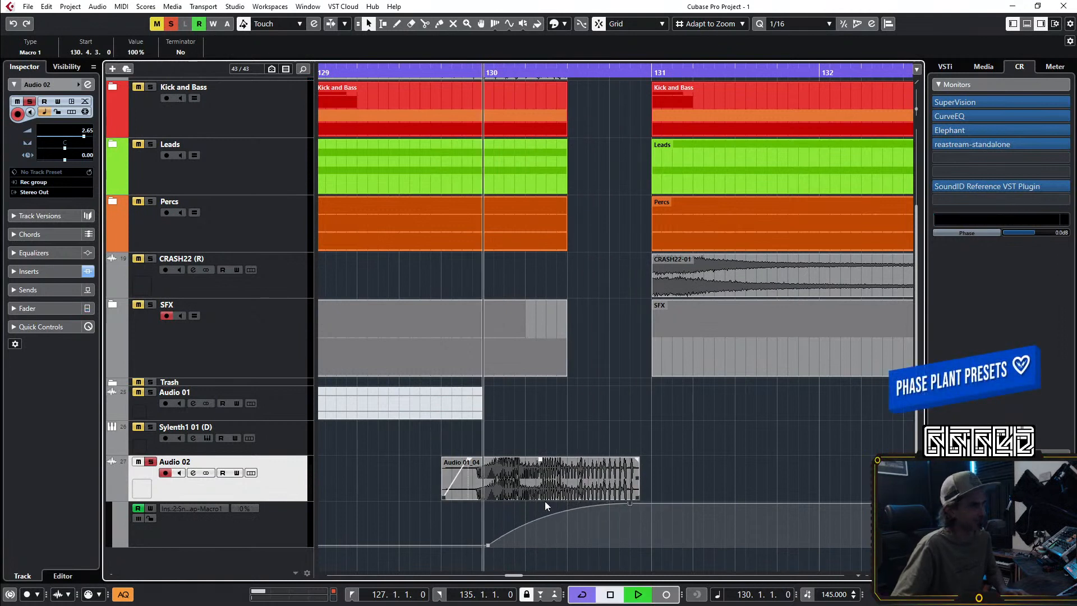
Step: Flatten the bow of the Macro 1 automation curve between its two end points and play the result
left_click_drag(553, 515, 553, 522)
key("space")
key("space")
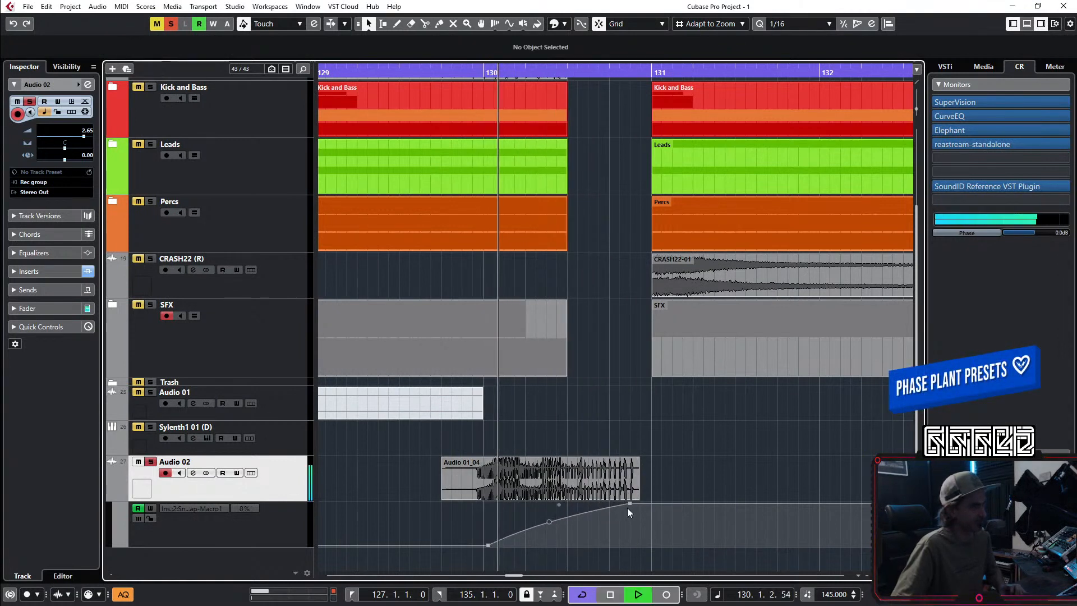
key("space")
key("space")
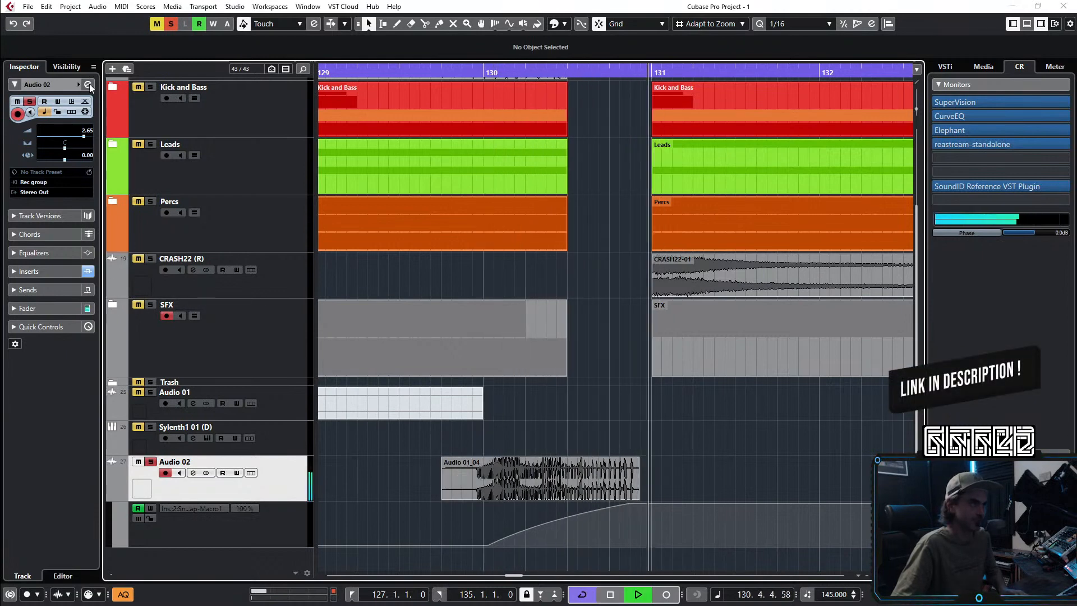
Step: Open Audio 02's channel settings and its Snap Heap insert, and play the sweep to audition the effect chain
left_click(193, 473)
key("space")
left_click(342, 258)
key("space")
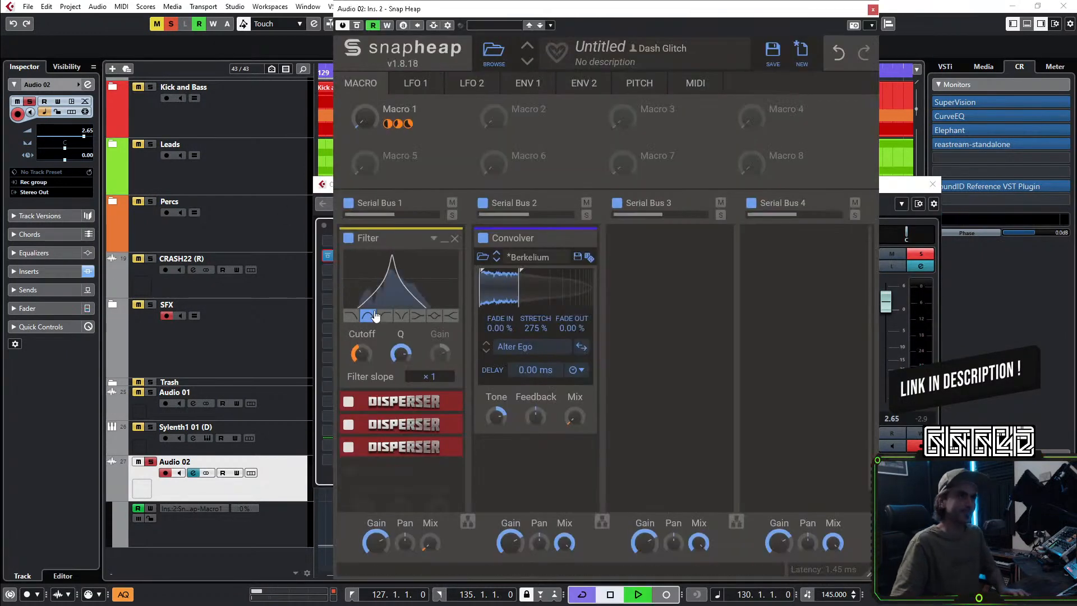
key("space")
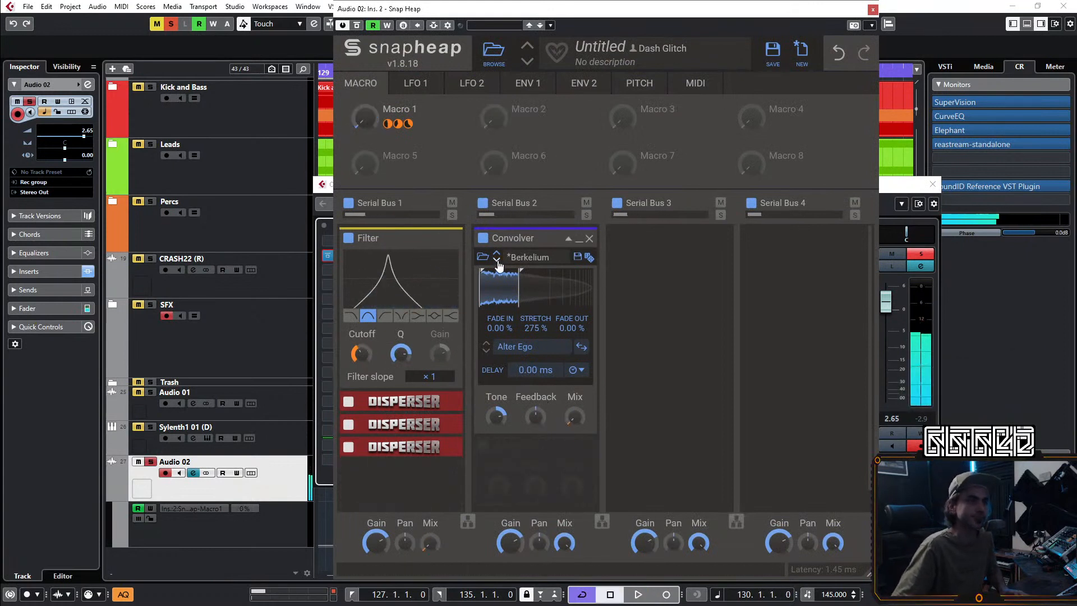
key("space")
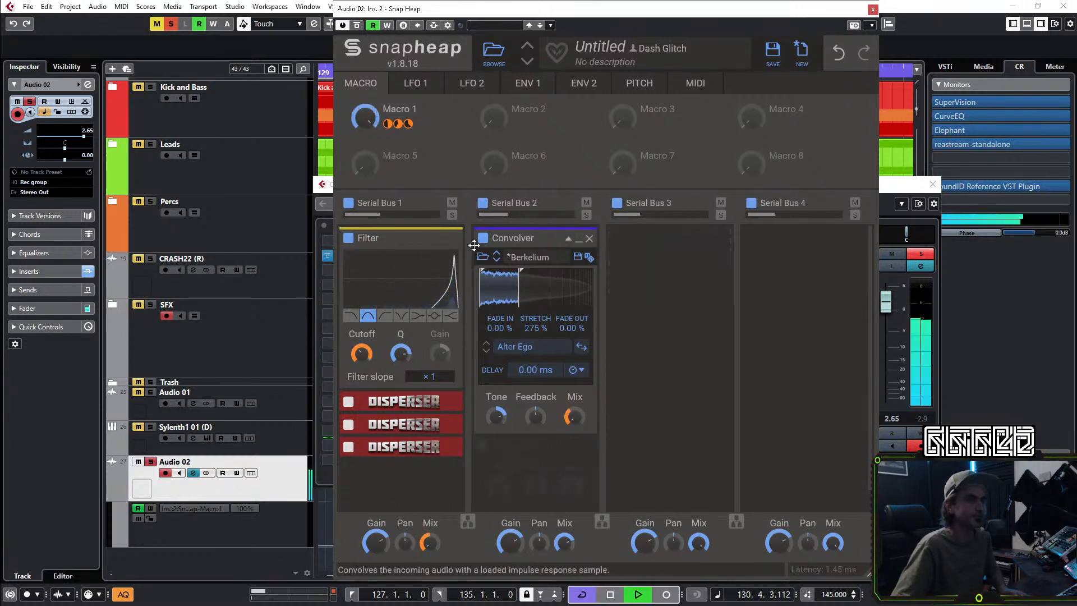
Step: Insert a Dynamics effect above the Filter in Serial Bus 1, set its upward ratio to 1:30 and raise both thresholds
left_click(392, 234)
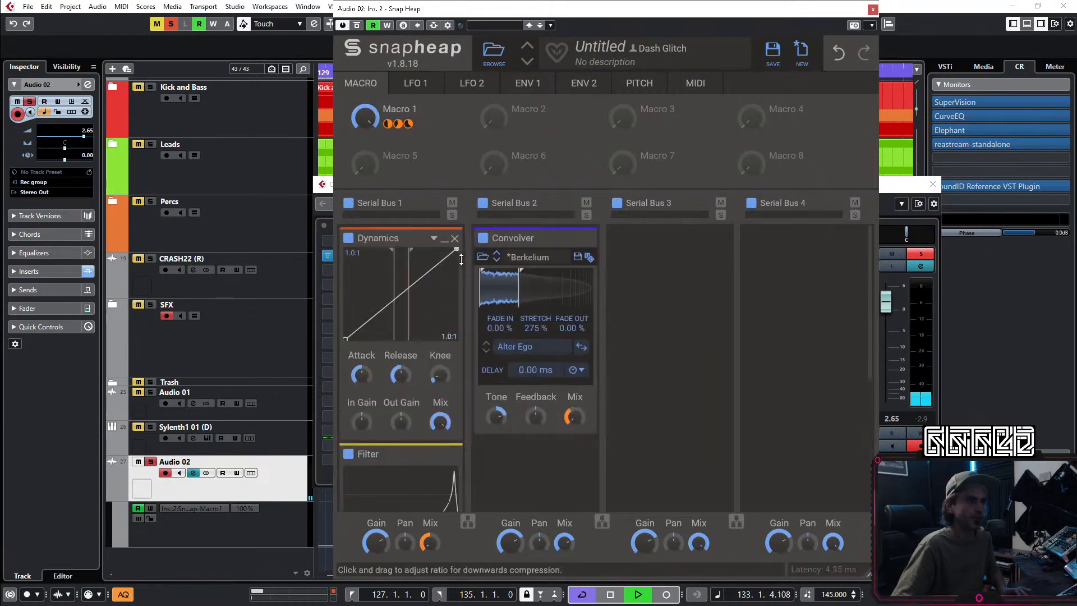
left_click(425, 435)
key("space")
left_click_drag(398, 301, 428, 392)
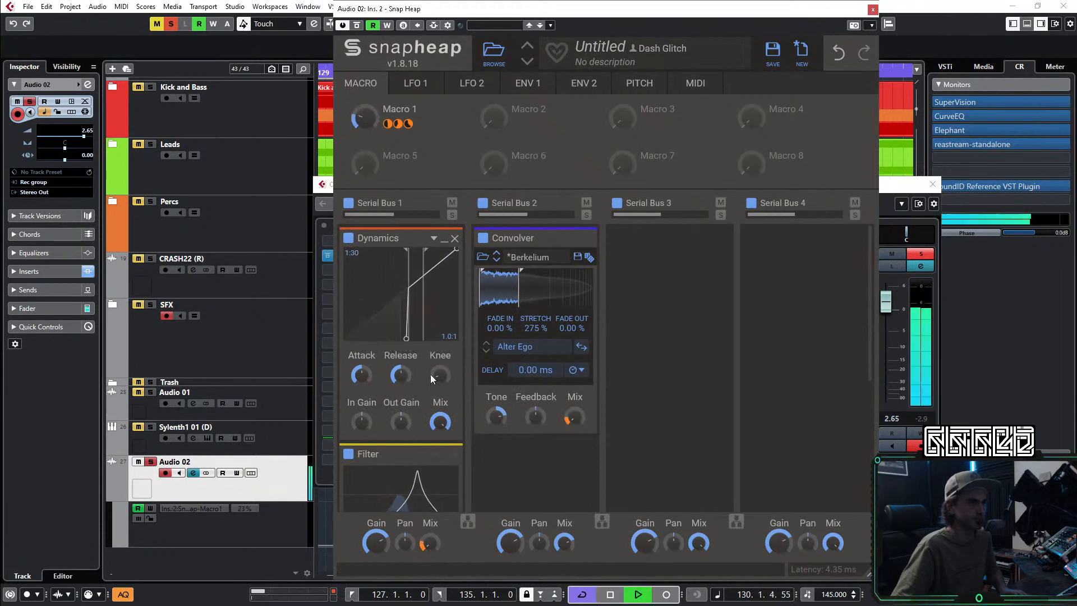
left_click_drag(413, 318, 420, 312)
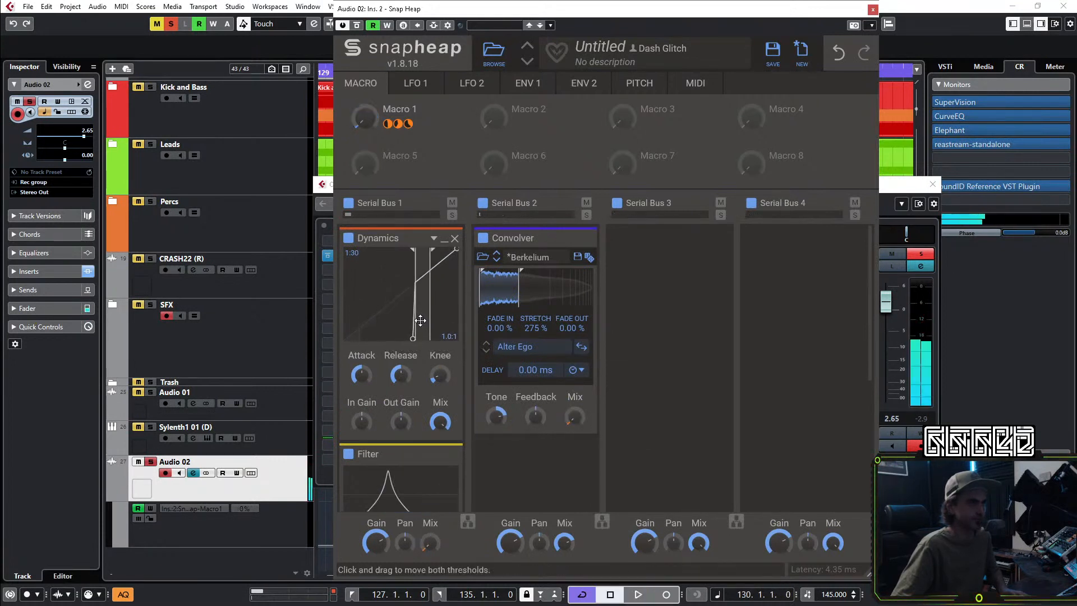
Step: Move the Dynamics effect via Serial Buses 2 and 3 to Serial Bus 4, lowering both its thresholds on the way
left_click_drag(423, 306, 555, 307)
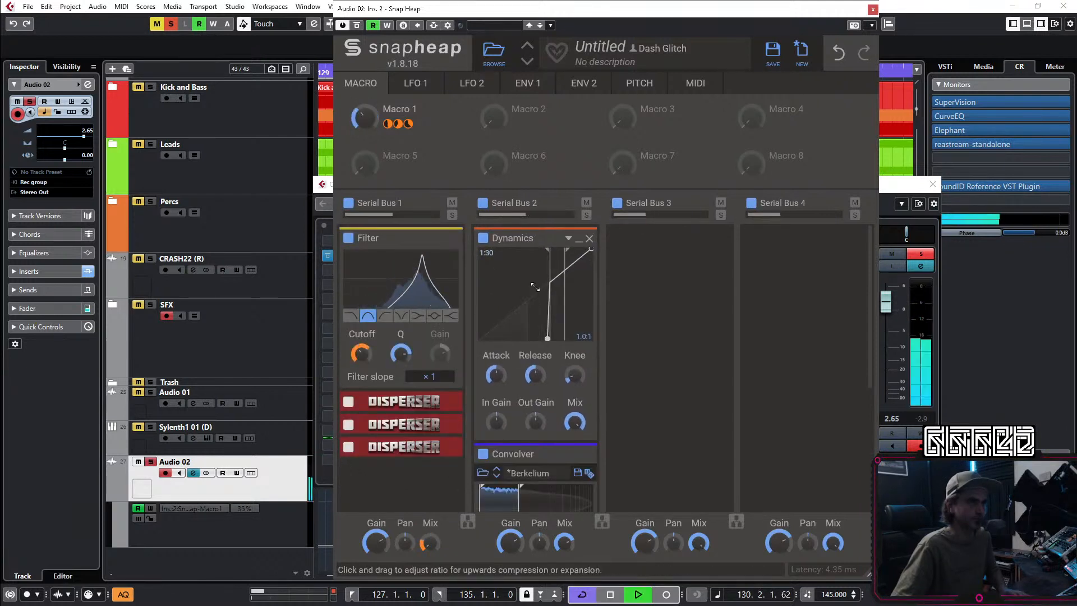
left_click_drag(512, 238, 657, 242)
left_click_drag(695, 314, 669, 311)
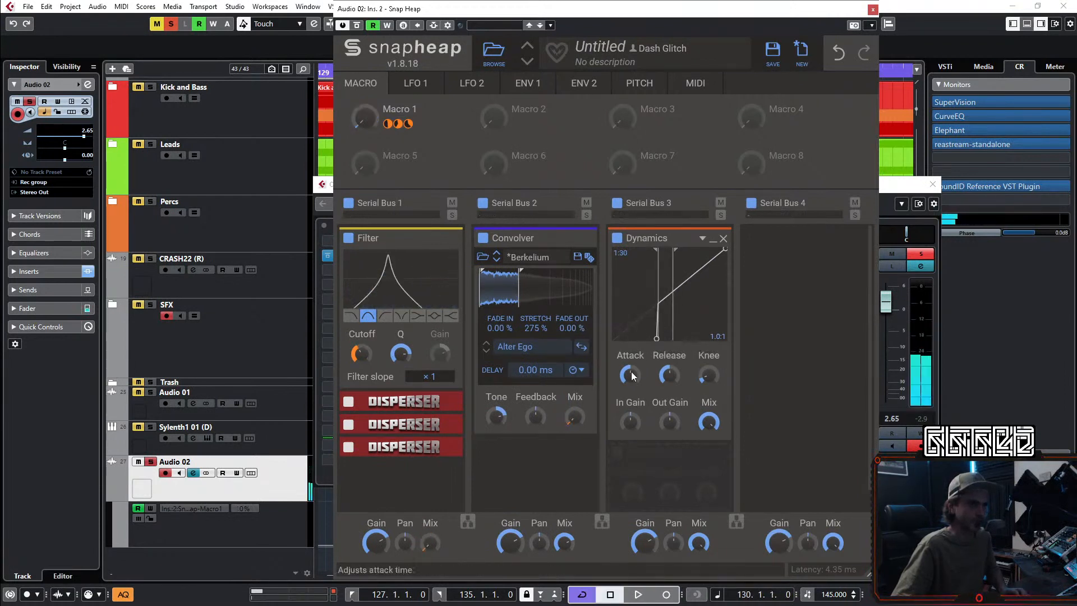
left_click(533, 474)
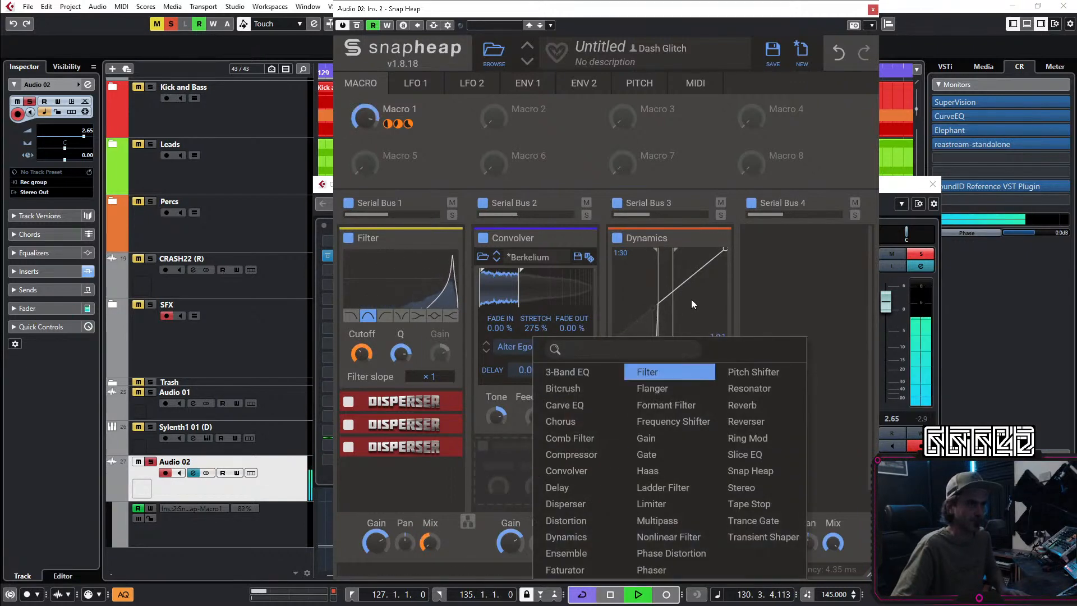
left_click(799, 288)
left_click_drag(660, 237, 786, 238)
Step: Add a second Dynamics to Serial Bus 3 with a 30:1 downward ratio, lower its thresholds and raise its Out Gain
left_click(698, 250)
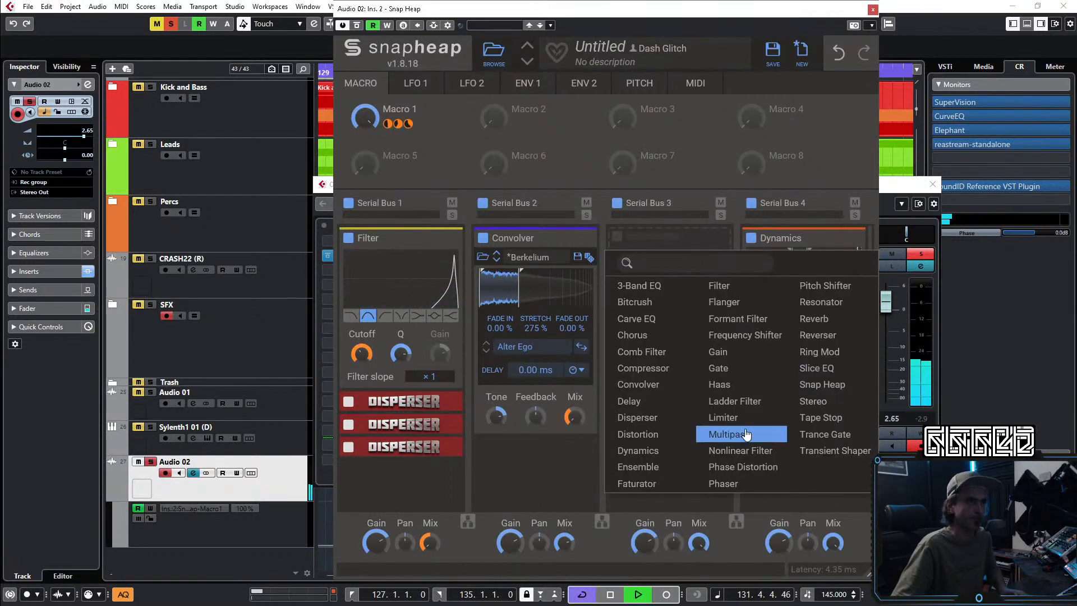
left_click(638, 450)
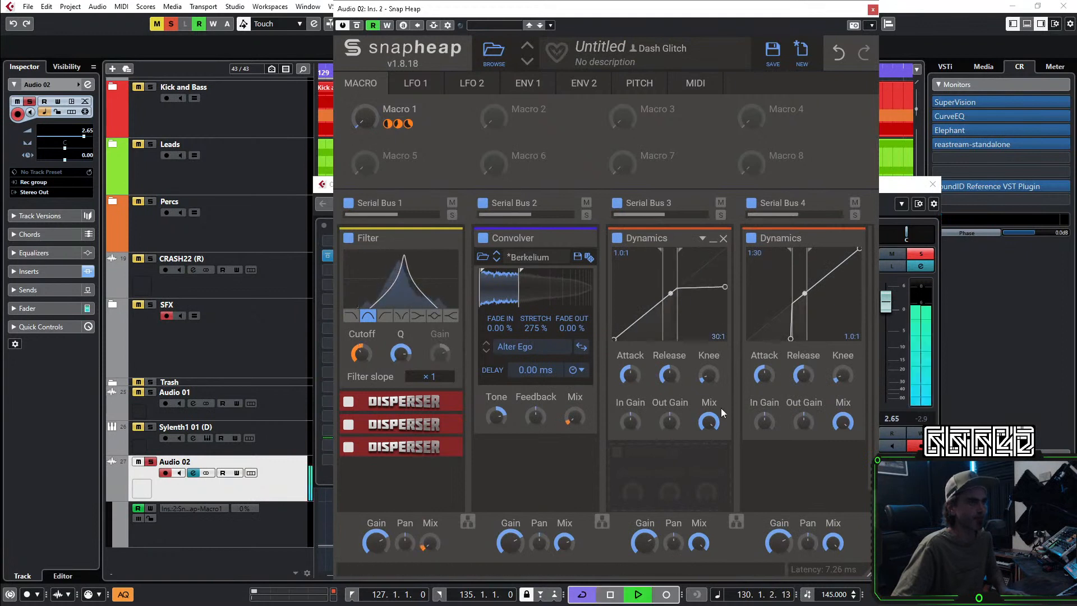
left_click_drag(685, 334, 640, 331)
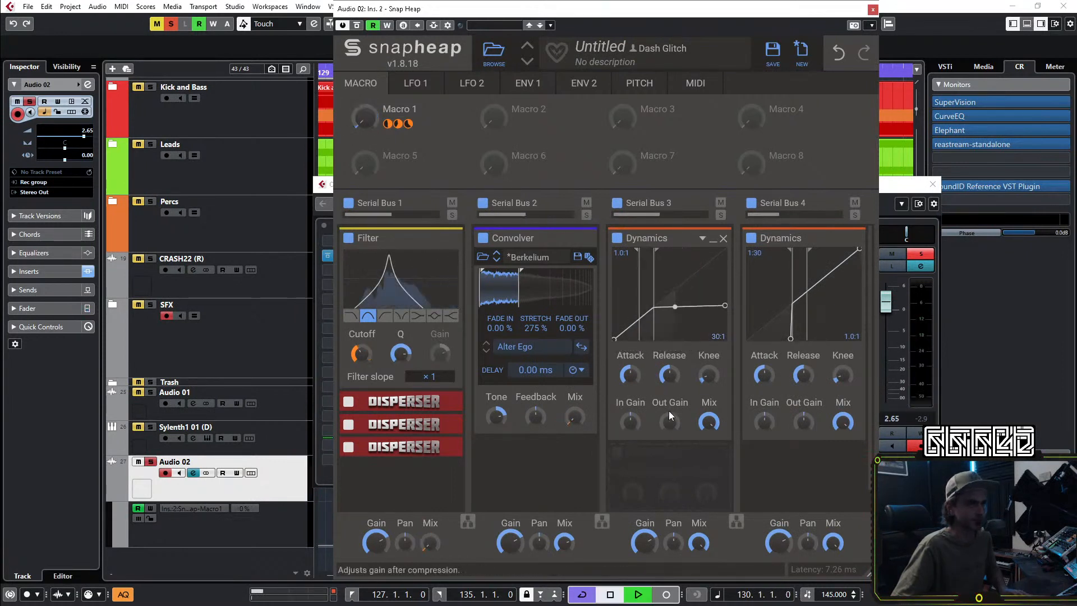
left_click_drag(669, 422, 670, 412)
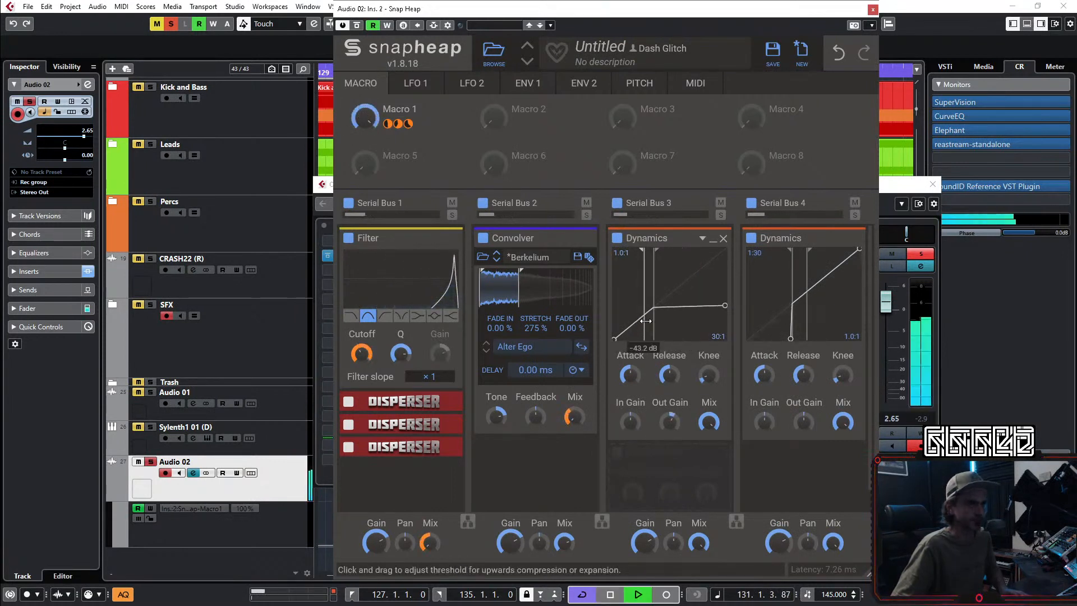
left_click_drag(645, 325, 648, 324)
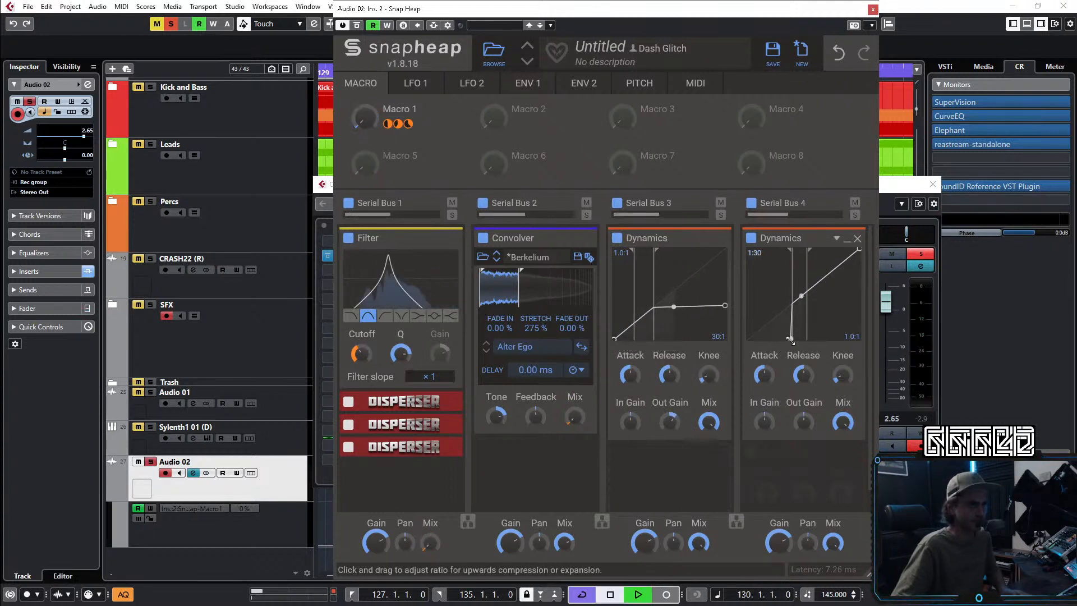
Step: Raise the Serial Bus 4 Dynamics thresholds to about -28 dB and -18 dB, and close the Snap Heap window
left_click_drag(792, 325, 803, 325)
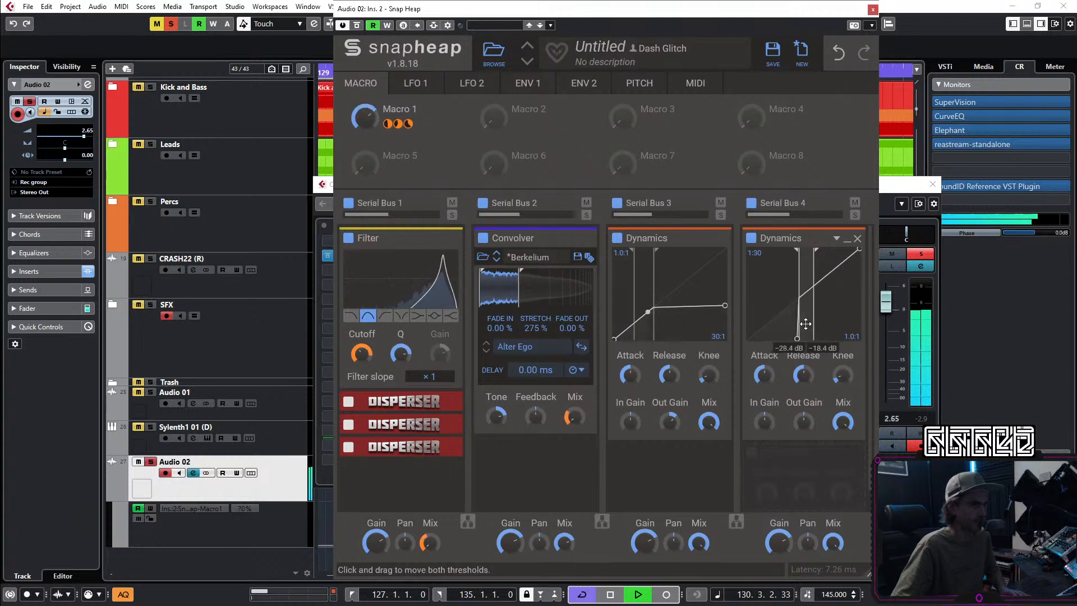
left_click_drag(806, 324, 810, 319)
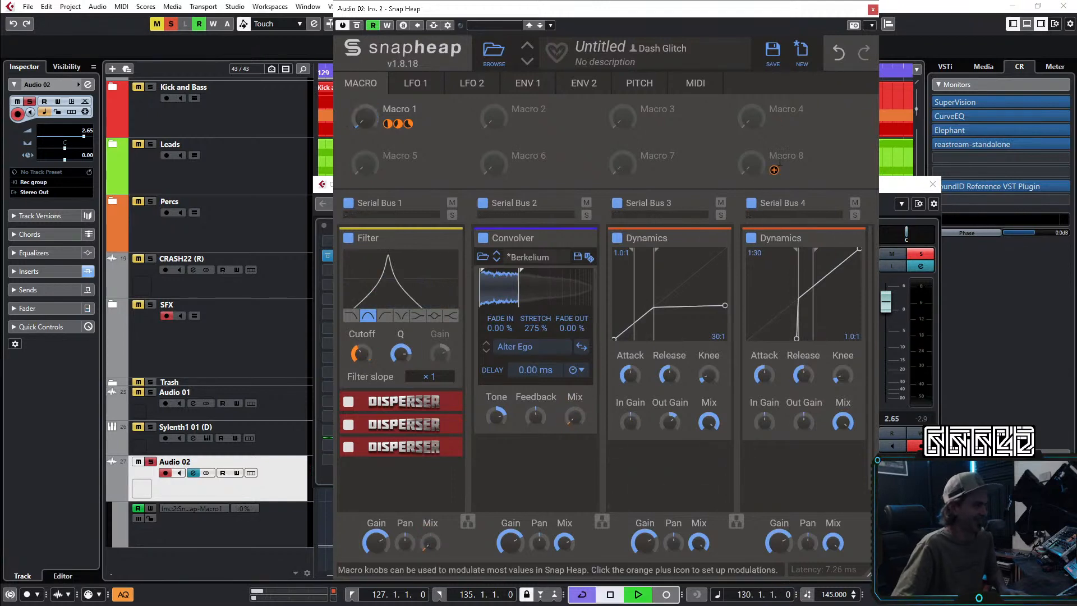
left_click(873, 10)
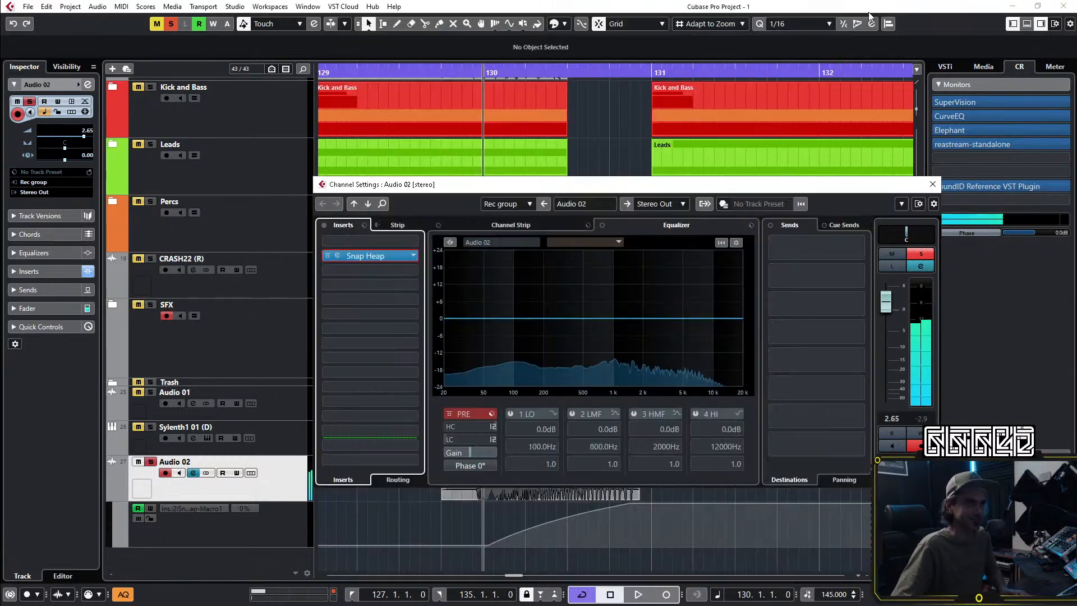
Step: Load a second Snap Heap in the insert slot below the first one on Audio 02
left_click(359, 273)
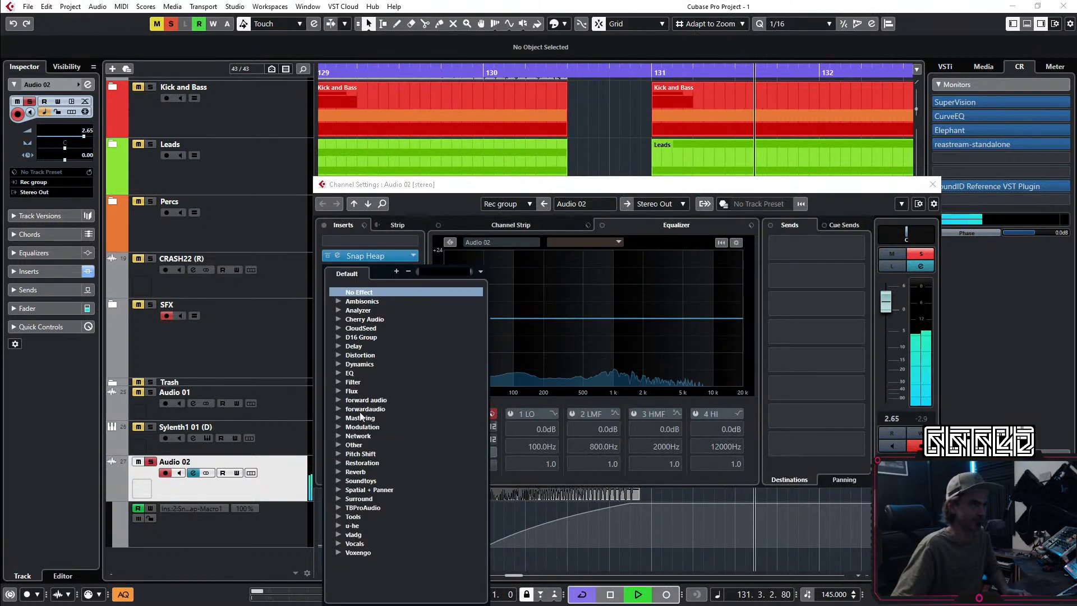
type("snap")
key("Return")
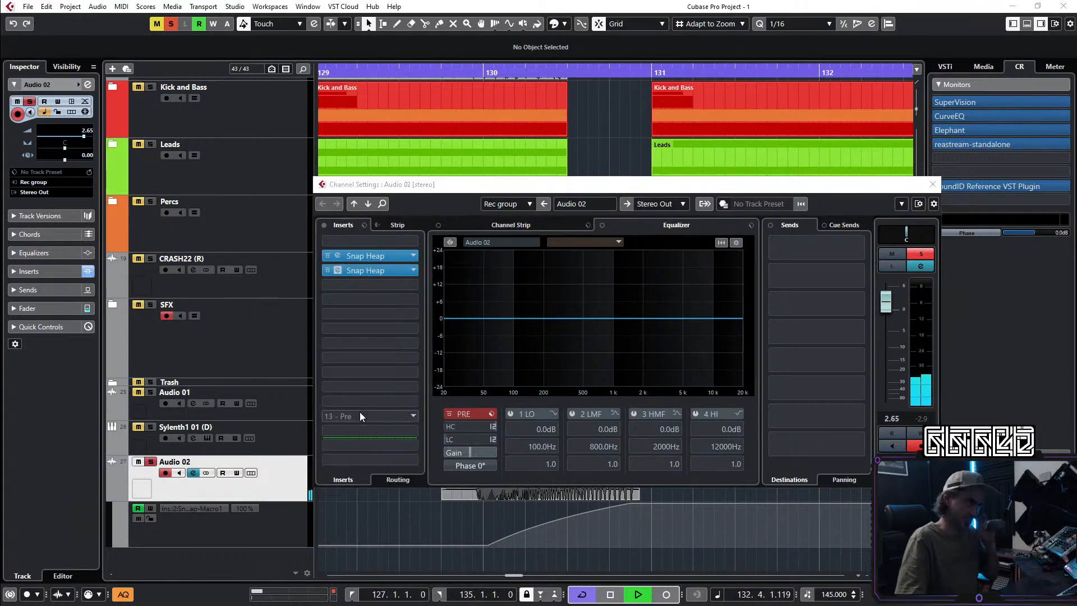
key("space")
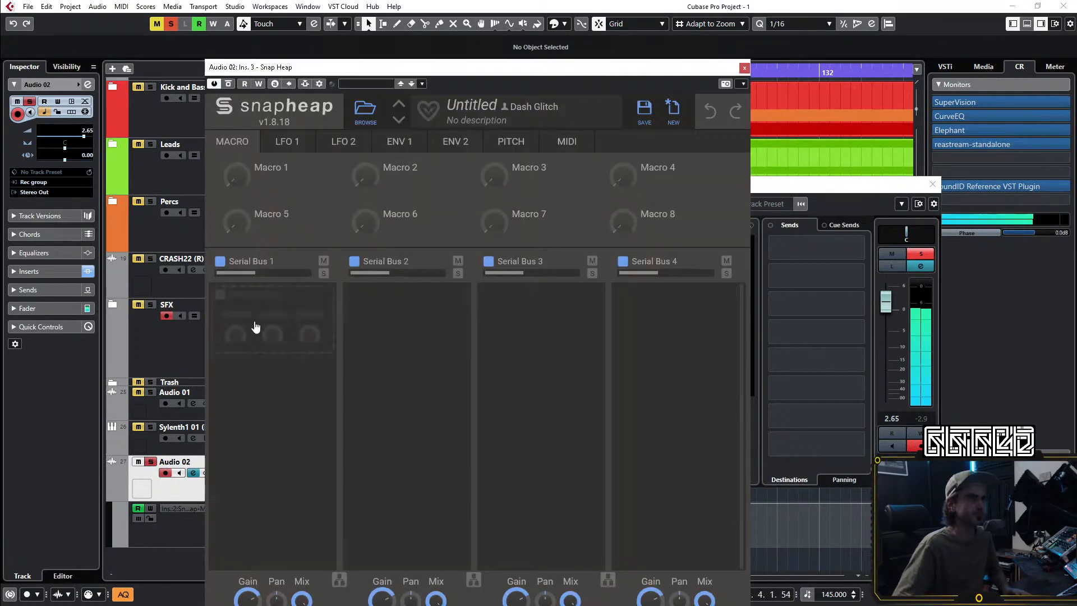
Step: Try a Haas effect with its Delay modulated by Macro 1 in the second Snap Heap's Serial Bus 1, and remove it
left_click(255, 326)
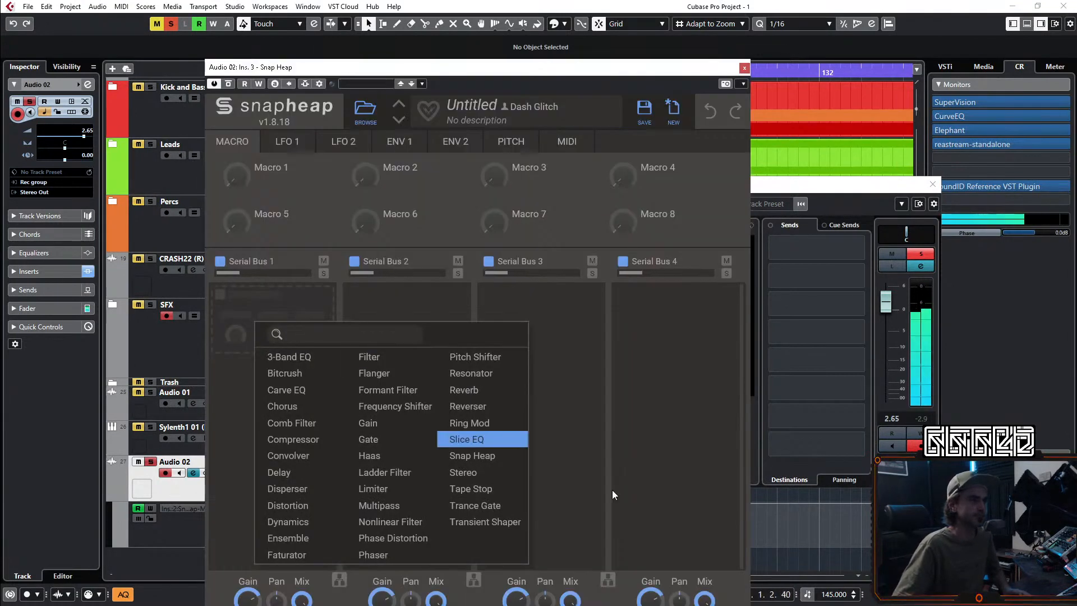
left_click(386, 443)
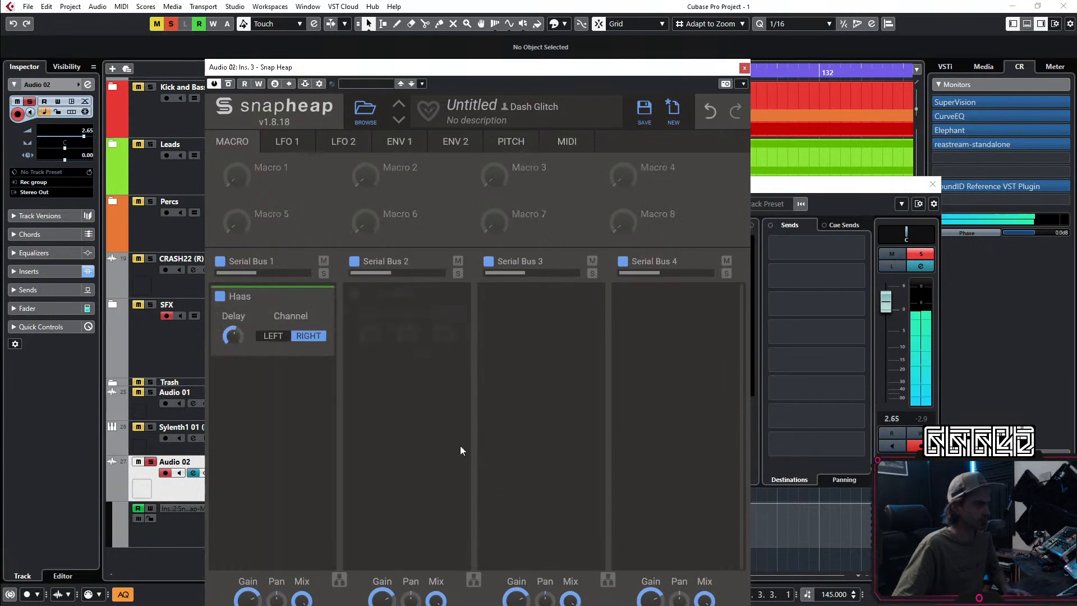
key("space")
key("space")
left_click_drag(235, 333, 235, 315)
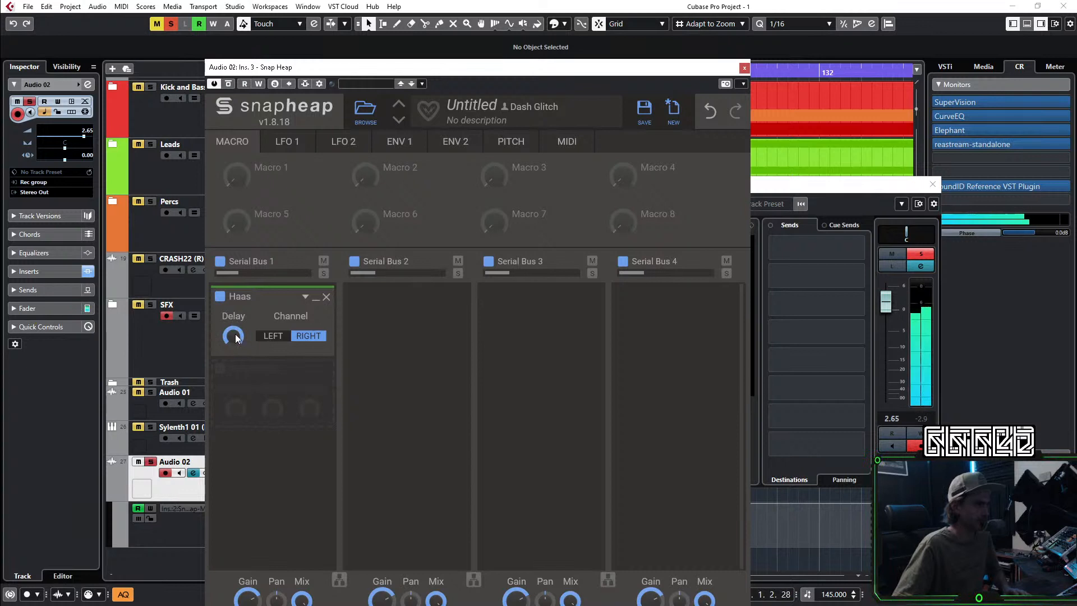
left_click_drag(259, 185, 255, 200)
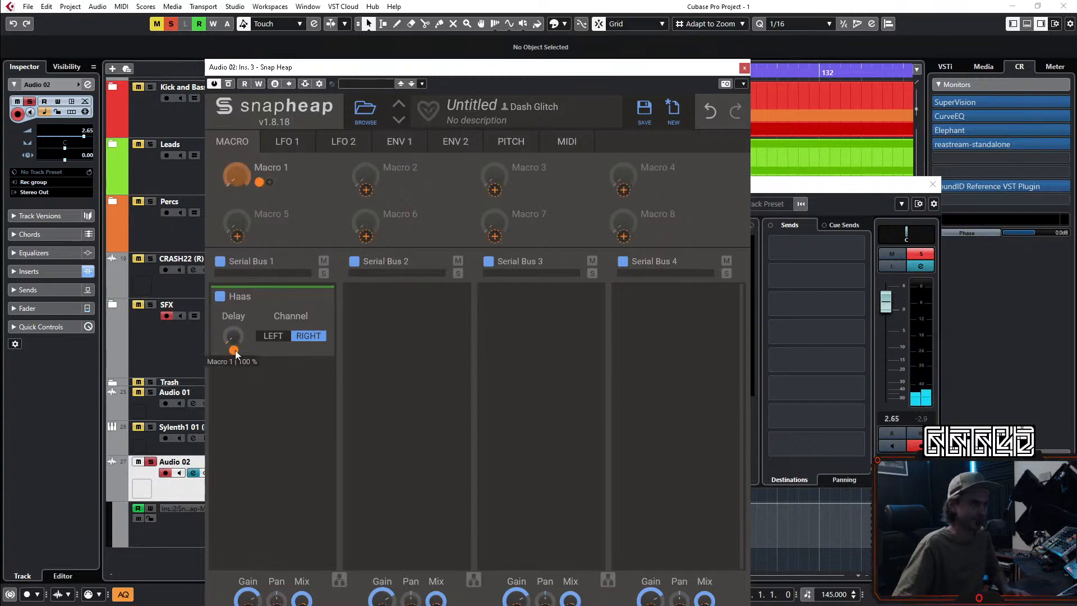
left_click(464, 385)
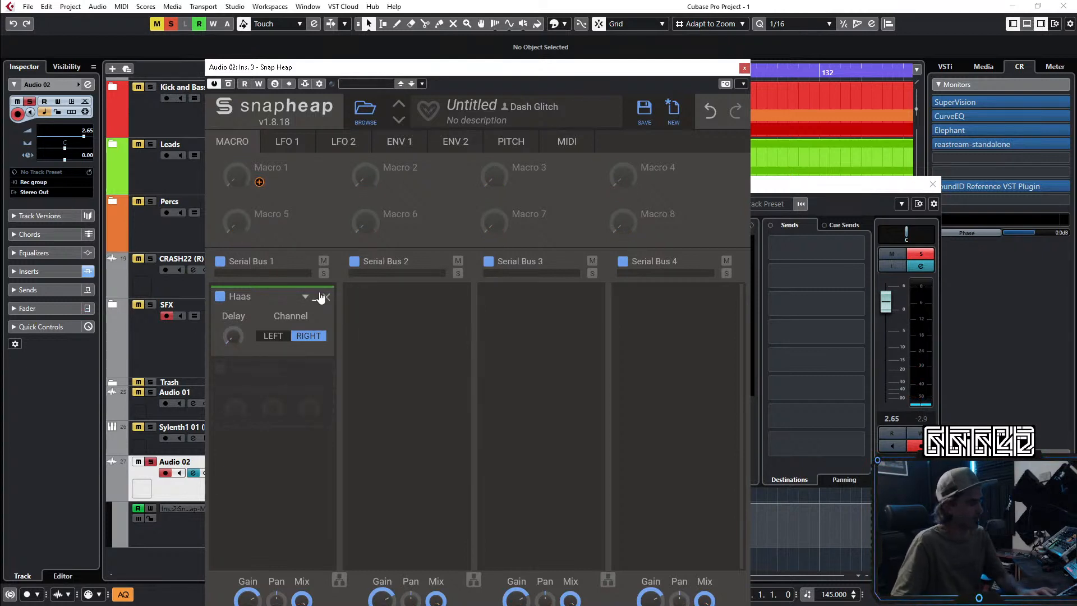
left_click(327, 297)
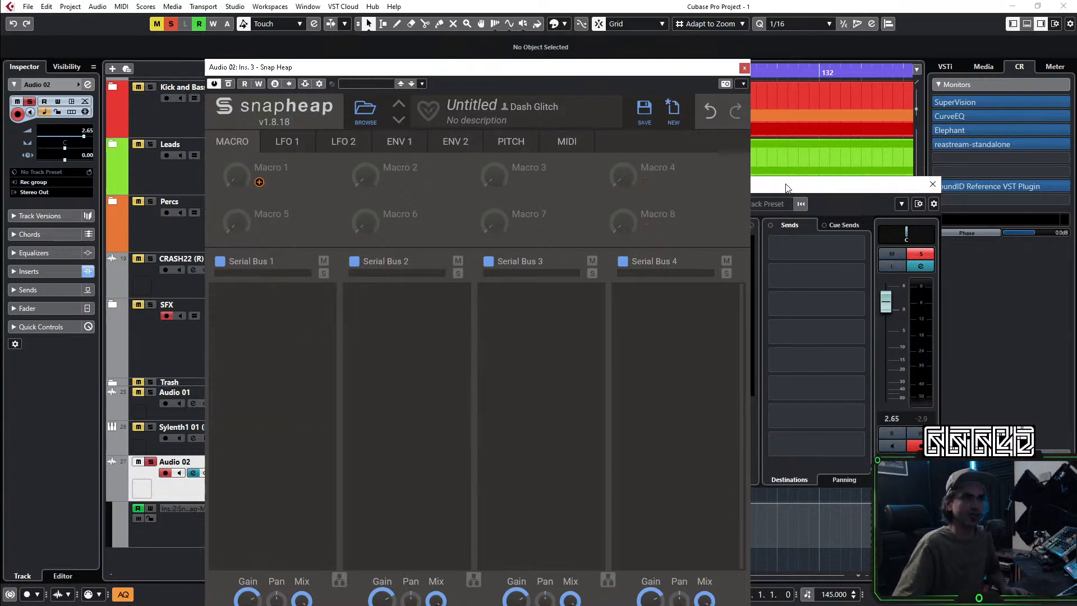
Step: Add a Haas effect below the Dynamics in the first Snap Heap's Serial Bus 4, modulate its Delay with Macro 1, and play
left_click_drag(738, 67, 1071, 52)
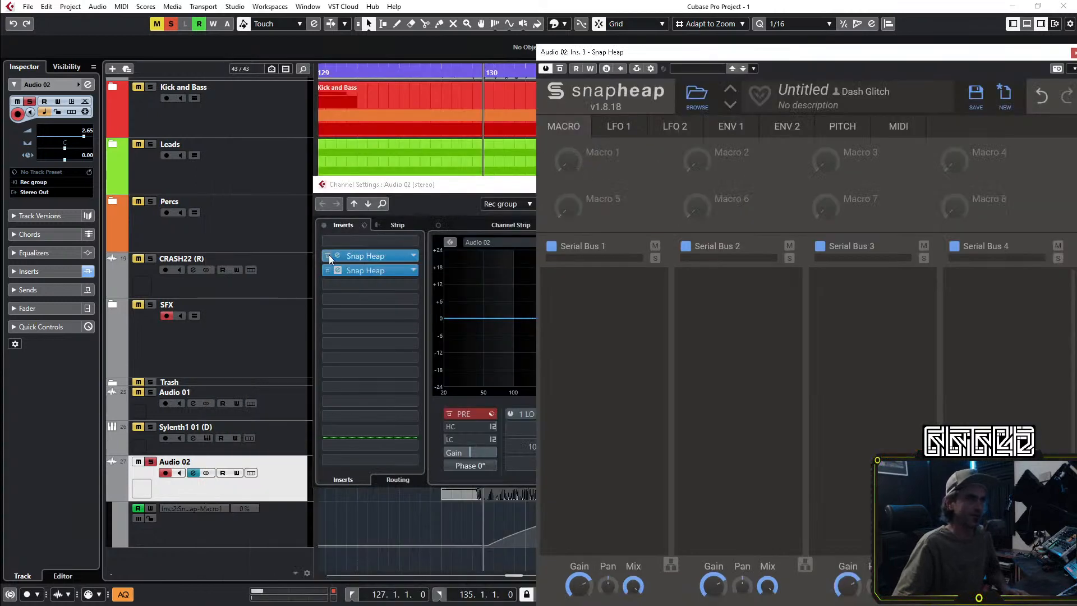
left_click(328, 256)
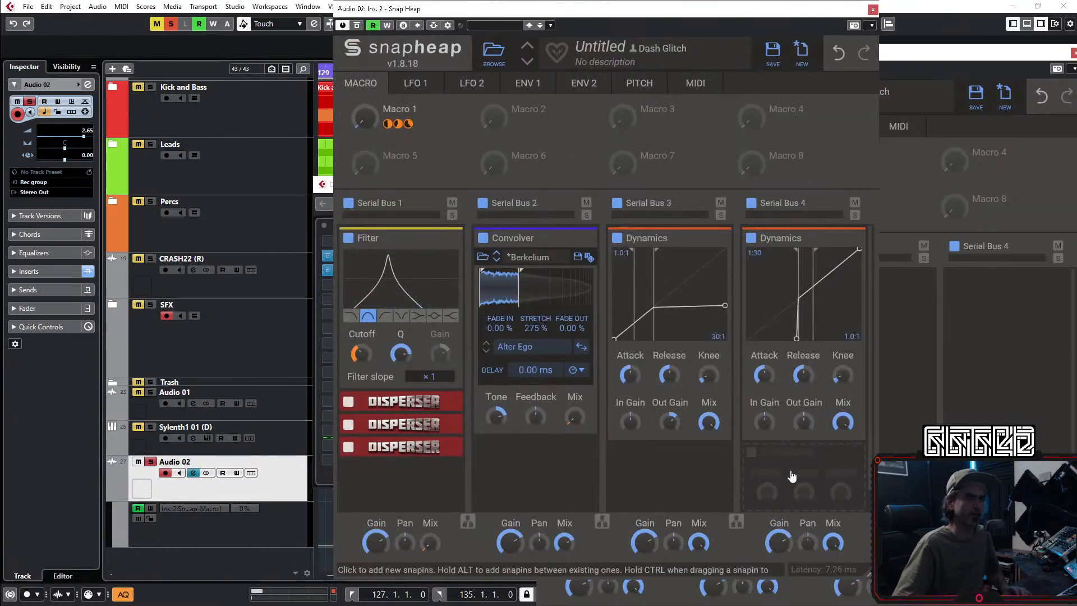
left_click(792, 476)
left_click(732, 472)
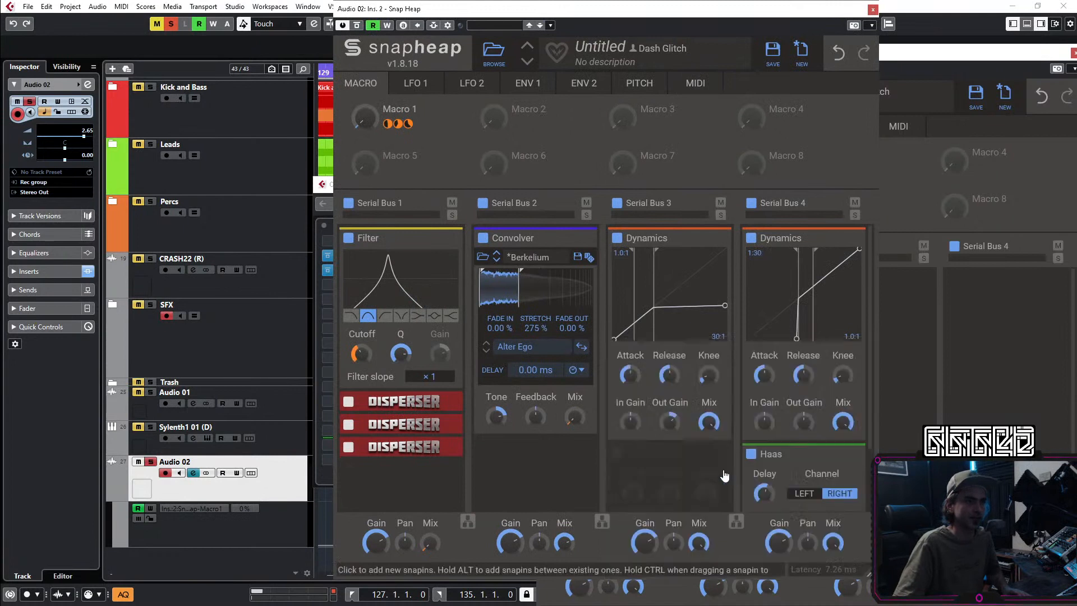
left_click_drag(364, 118, 763, 495)
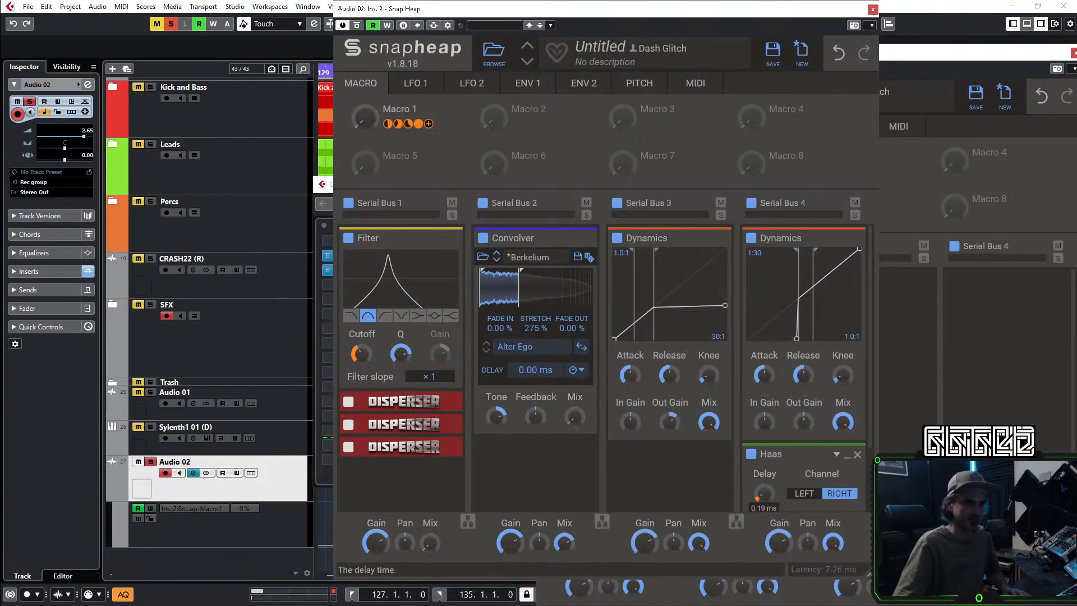
key("space")
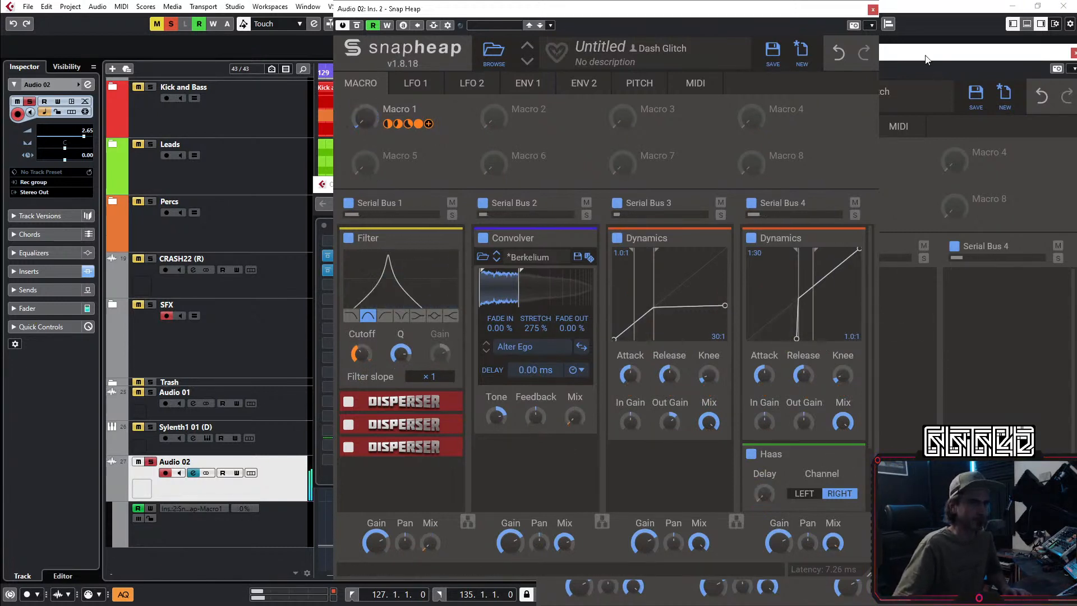
Step: Remove the second Snap Heap from Audio 02's inserts, reopen the first one and play the transition
left_click(873, 11)
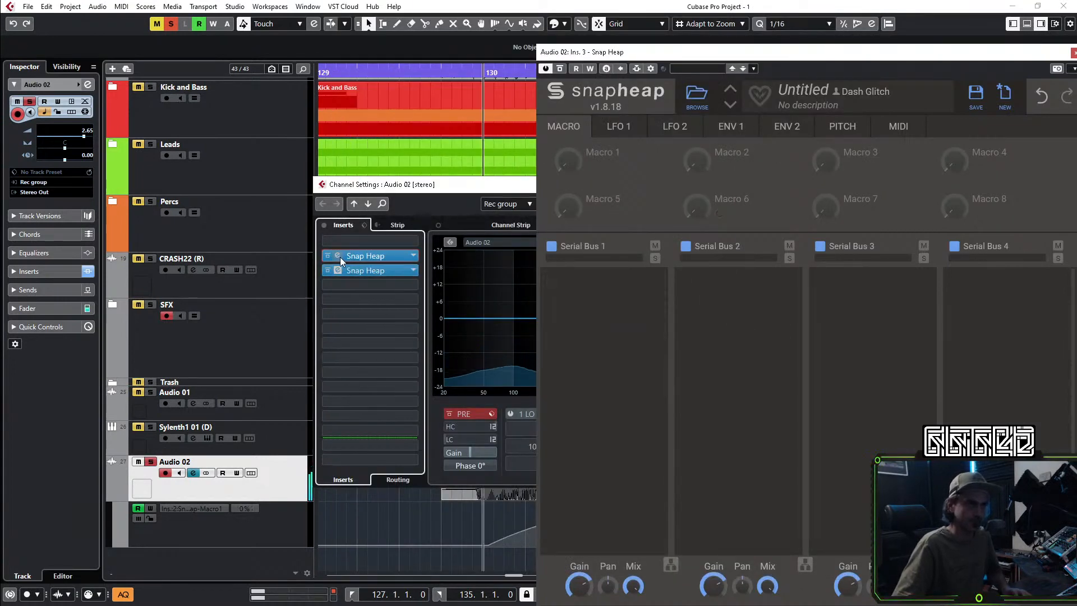
left_click(411, 271)
left_click(404, 235)
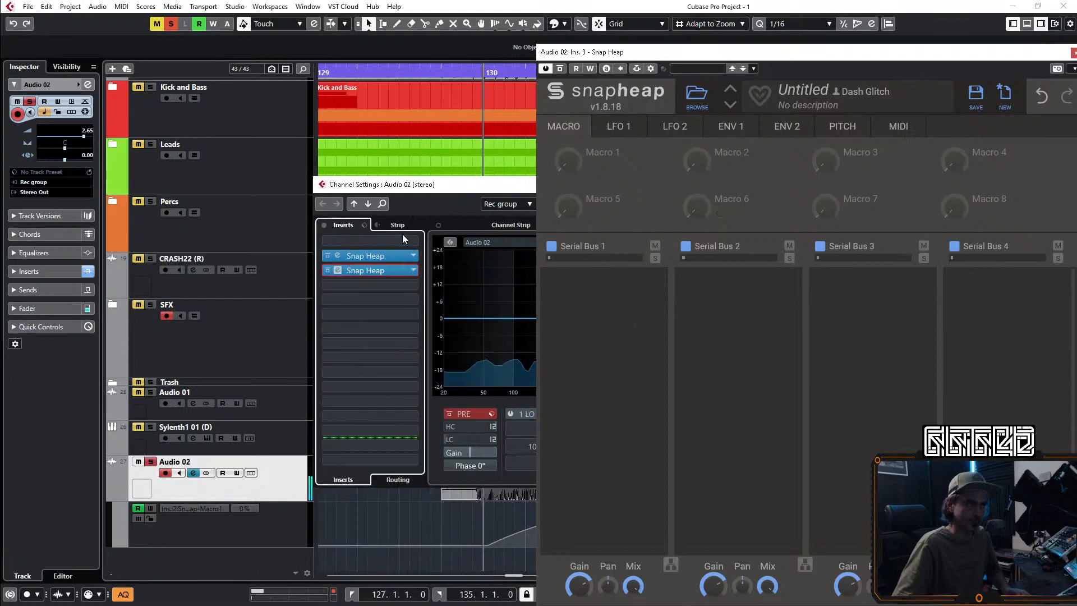
left_click(378, 269, "alt")
left_click(338, 256)
key("space")
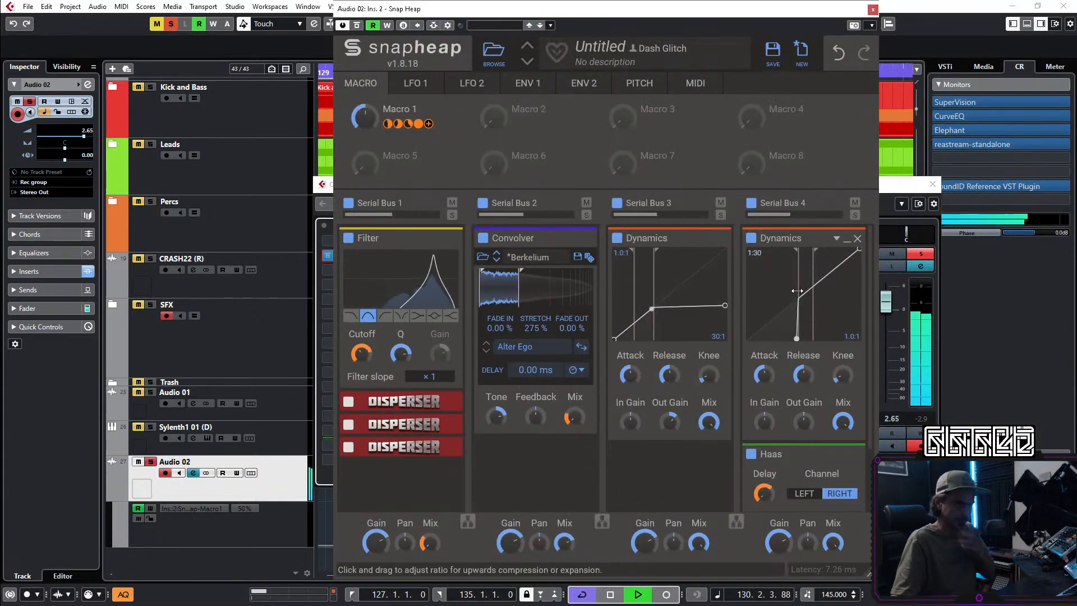
Step: Move the Serial Bus 4 Dynamics and Haas below the Dynamics in Serial Bus 3, and add a Convolver to Serial Bus 4
left_click_drag(795, 245, 670, 303)
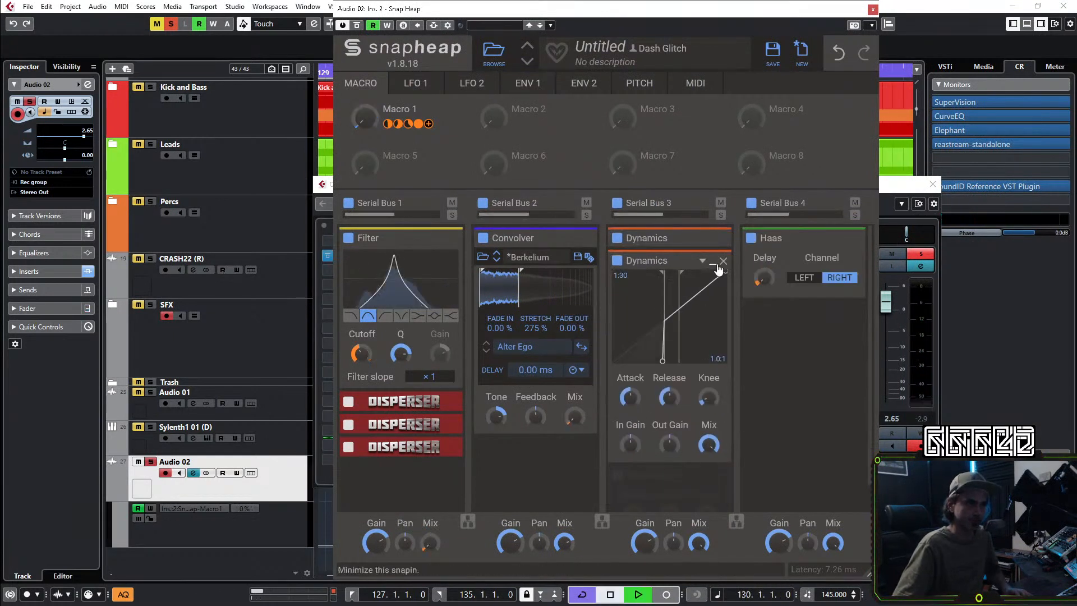
left_click_drag(802, 238, 673, 292)
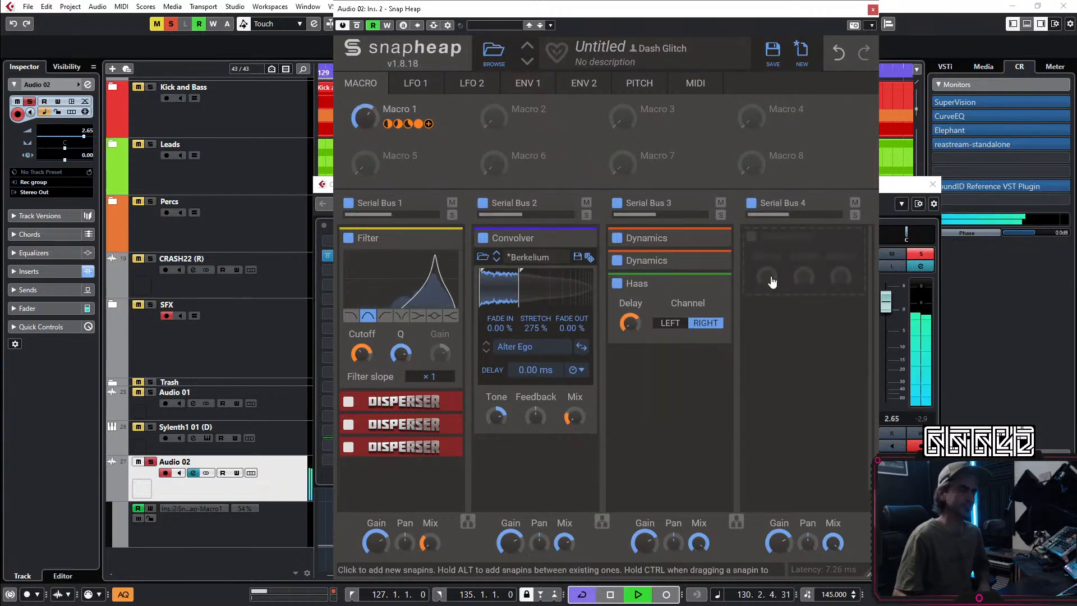
left_click(772, 282)
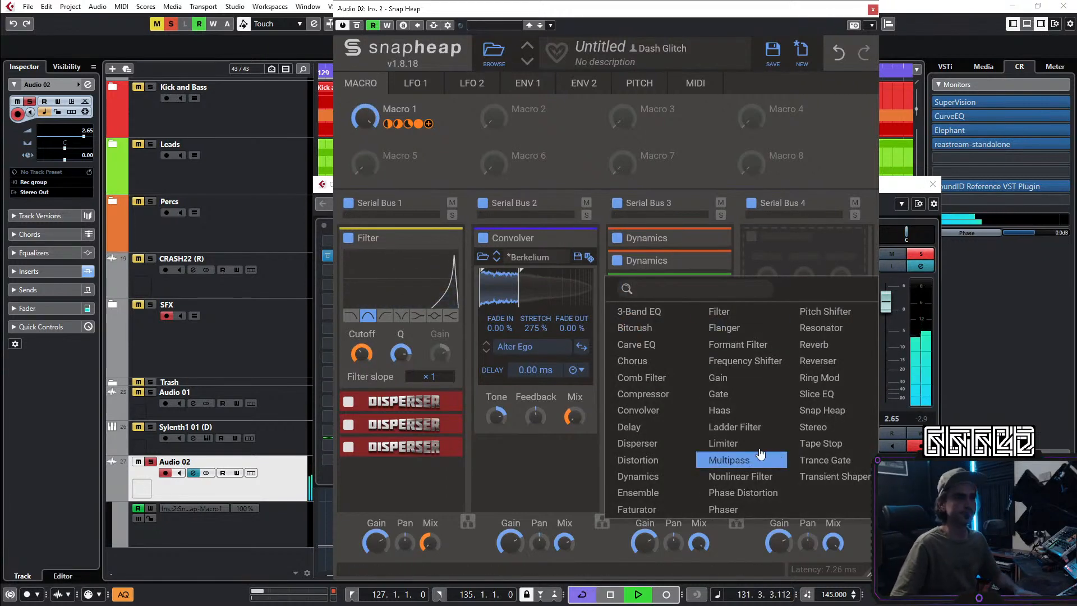
left_click(652, 420)
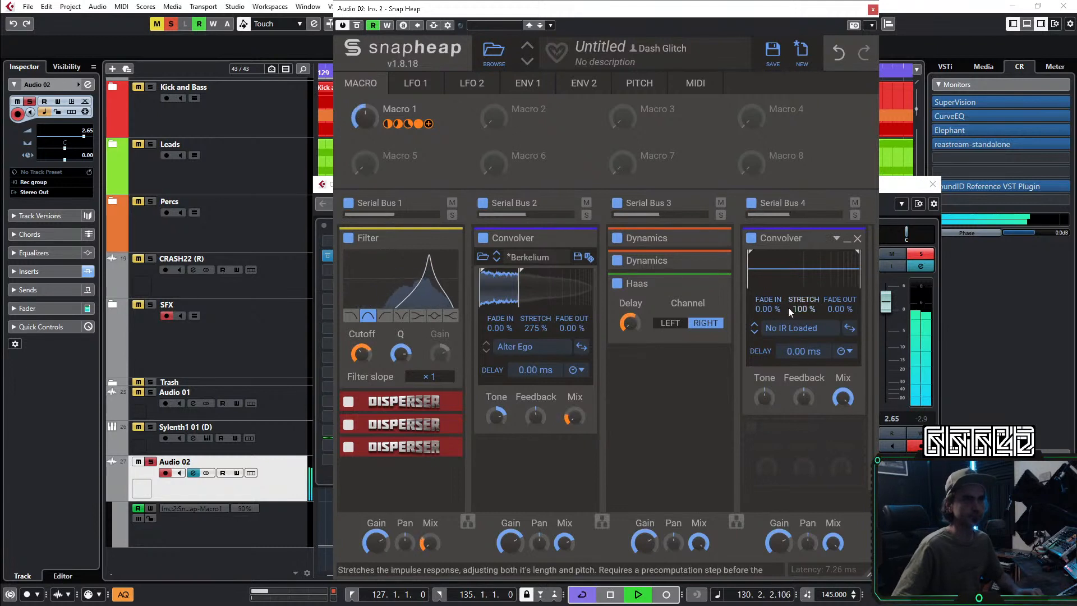
Step: Load the Apprehend preset from the Eternia Reverse Tricks folder into the Serial Bus 4 Convolver and play
left_click(837, 238)
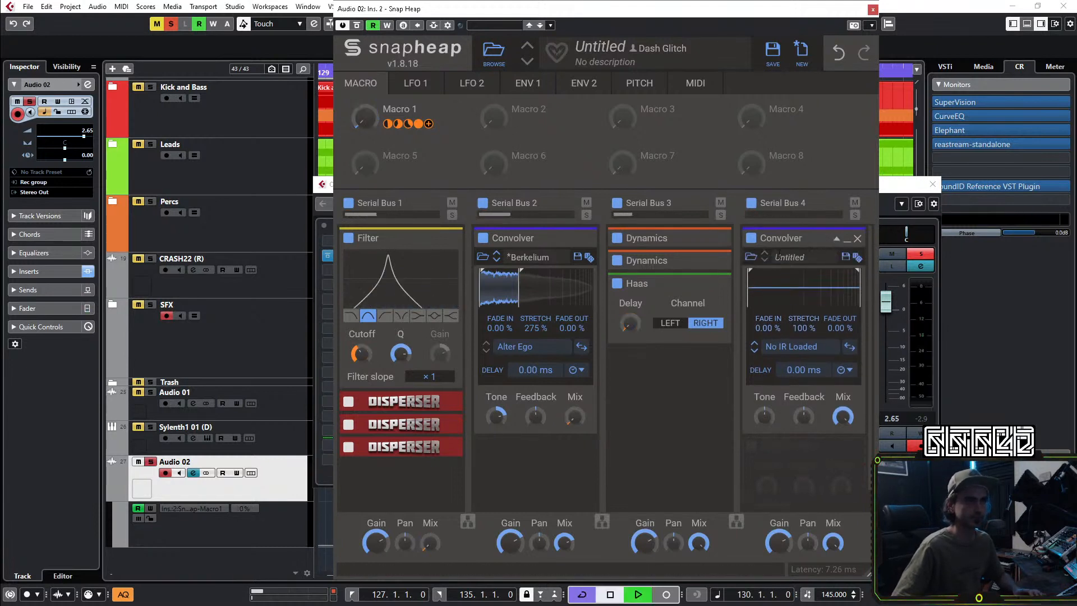
left_click(752, 258)
left_click(499, 343)
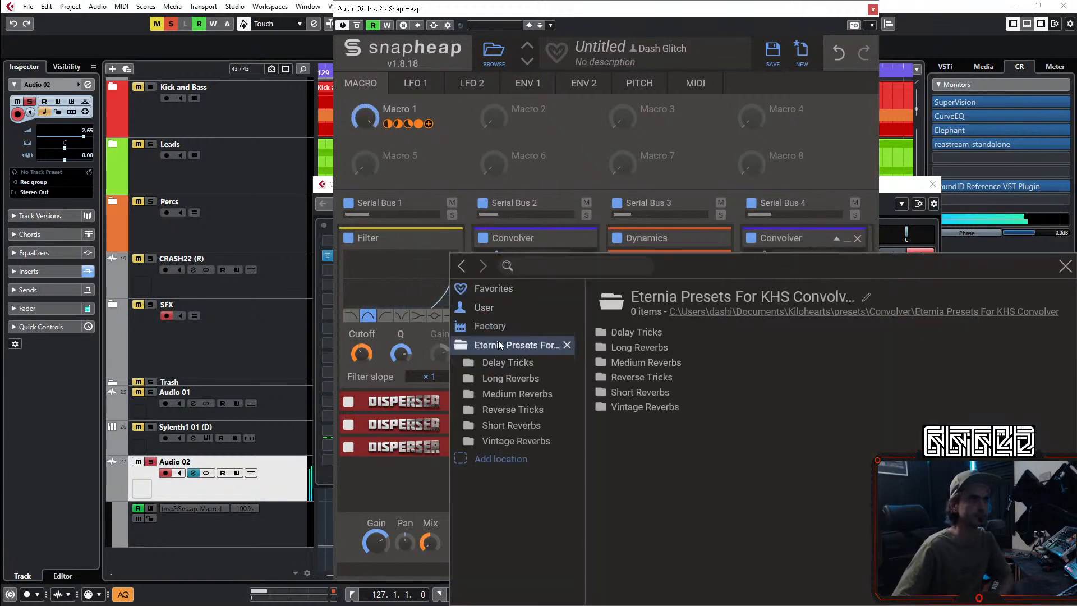
left_click(642, 379)
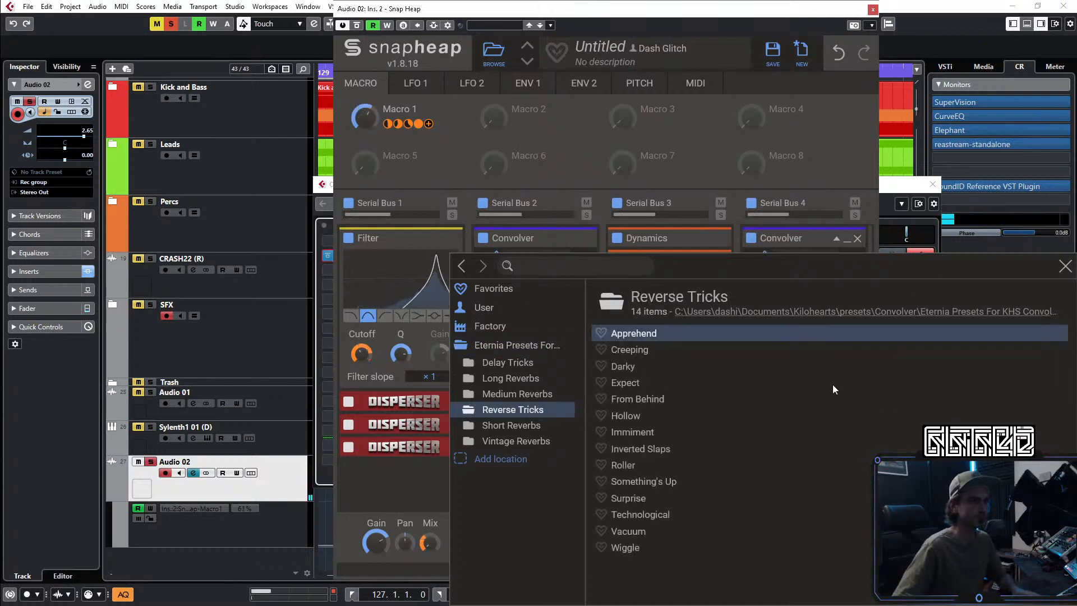
left_click(1065, 267)
key("space")
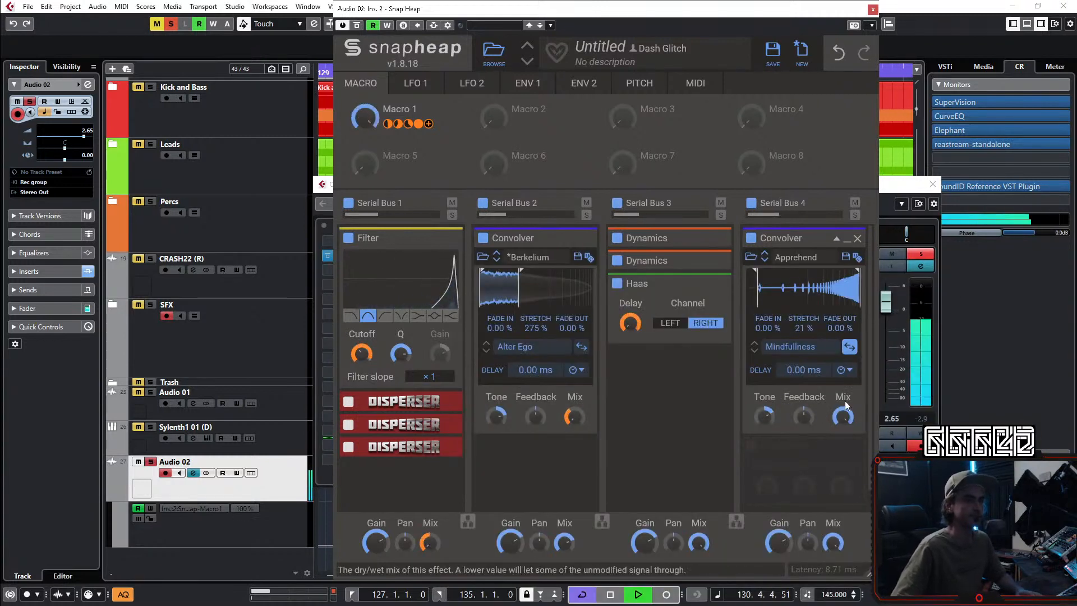
Step: Try a lower Mix on the Serial Bus 4 Convolver, restore it to 100%, and switch the preset to Creeping
left_click_drag(846, 410, 846, 419)
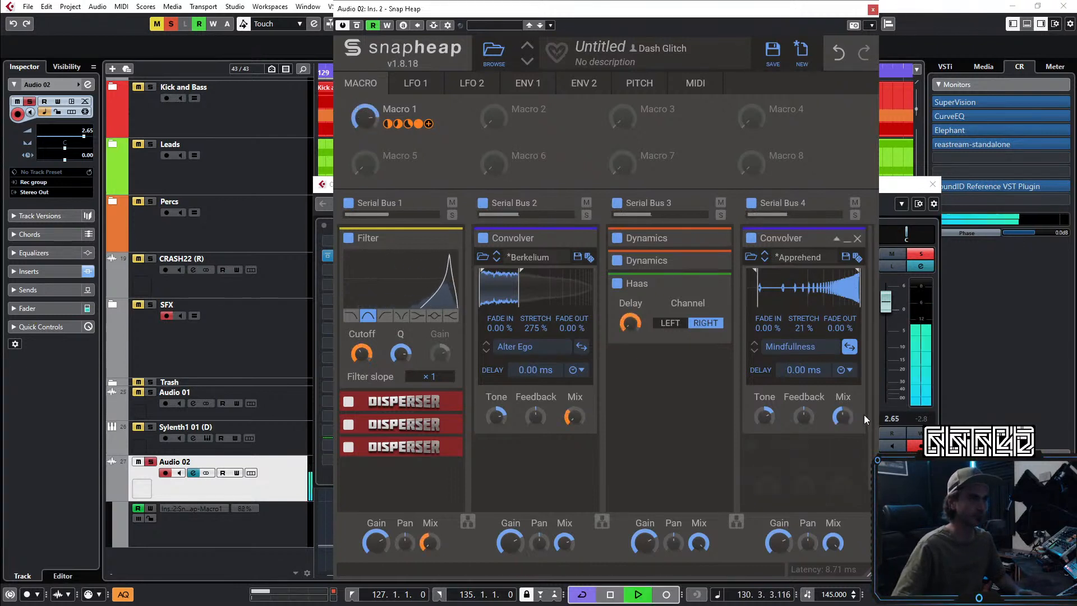
left_click_drag(849, 414, 848, 393)
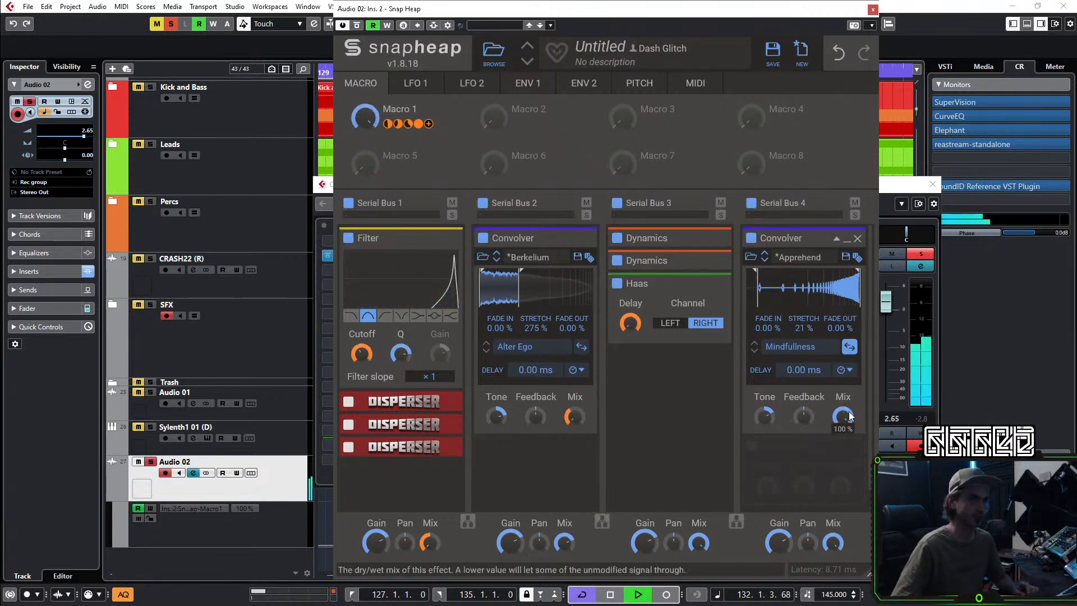
left_click(765, 261)
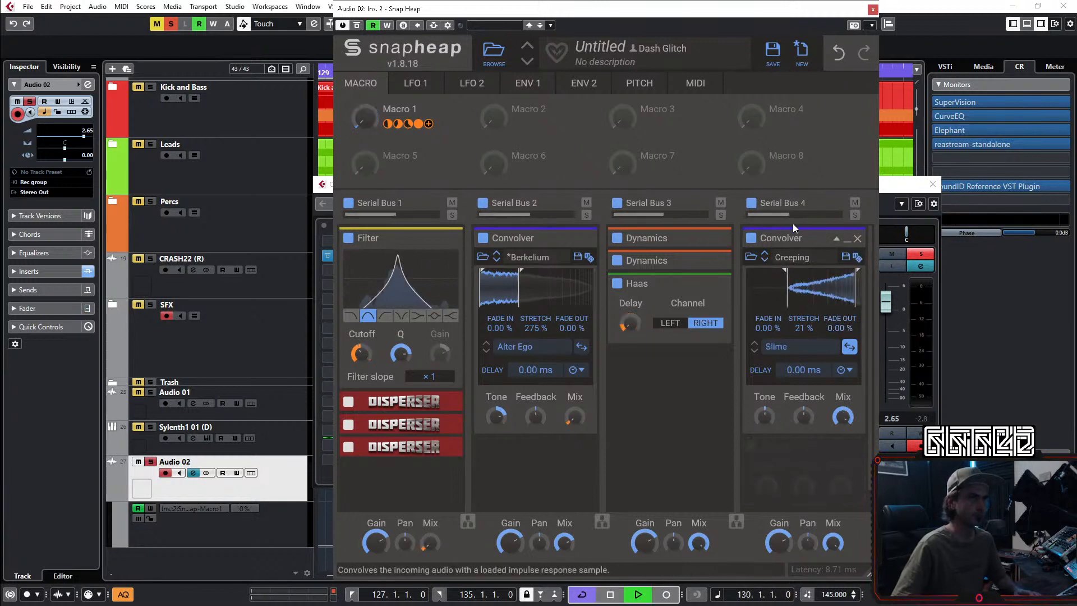
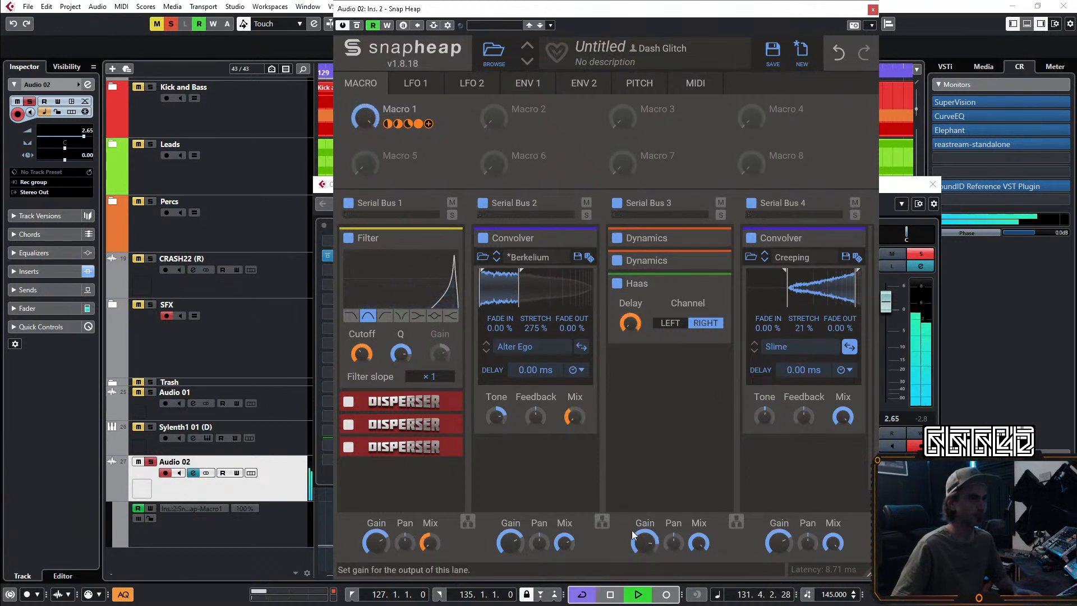
key("space")
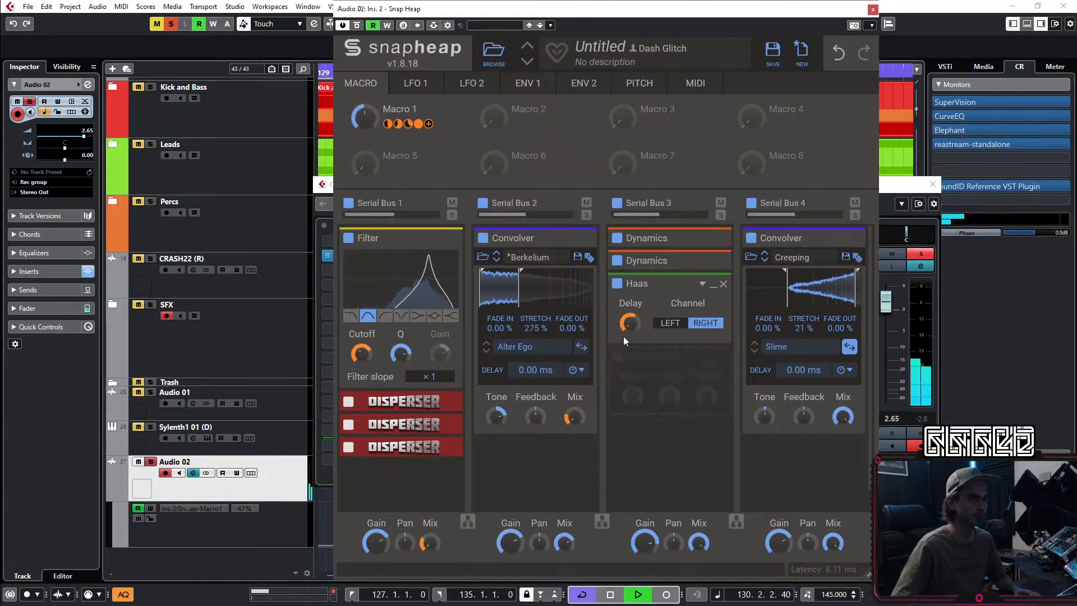
Step: Try a 50% Macro 1 modulation amount on the Haas Delay and set it back to 100%
left_click(629, 339)
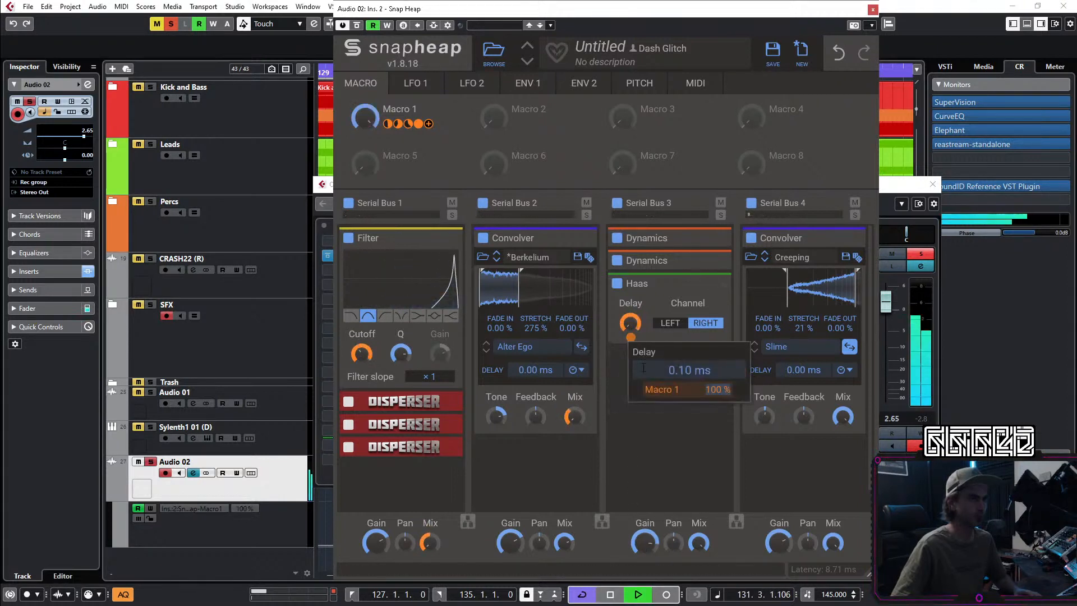
double_click(646, 392)
type("5")
key("Return")
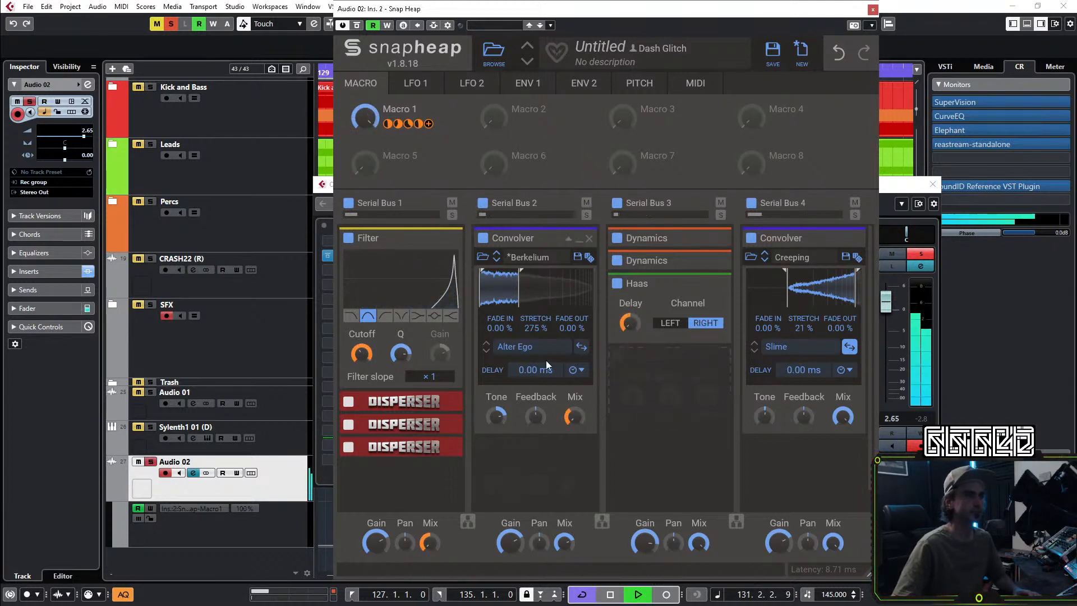
left_click(632, 337)
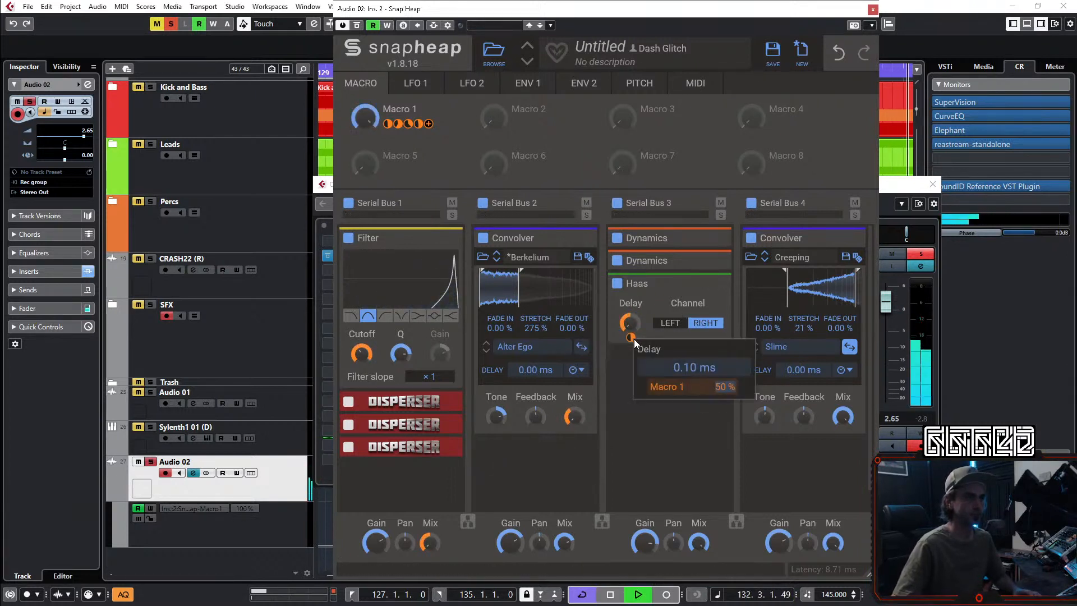
type("100")
key("Return")
key("space")
key("space")
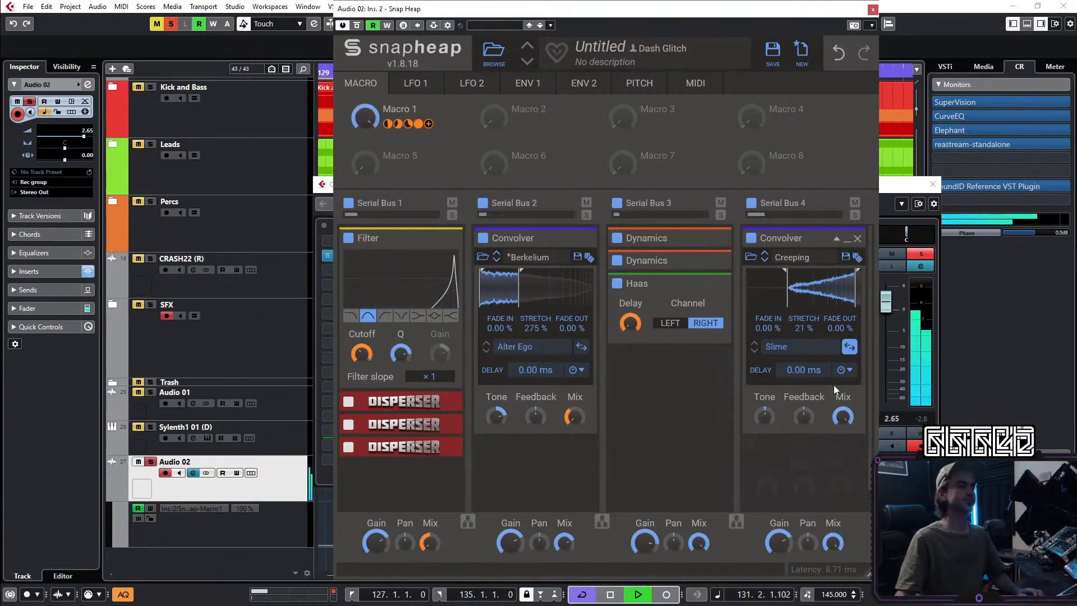
Step: Lower the Serial Bus 4 Convolver's Mix to about half, and unsolo Audio 02 to play it with the full arrangement
left_click_drag(842, 416, 843, 436)
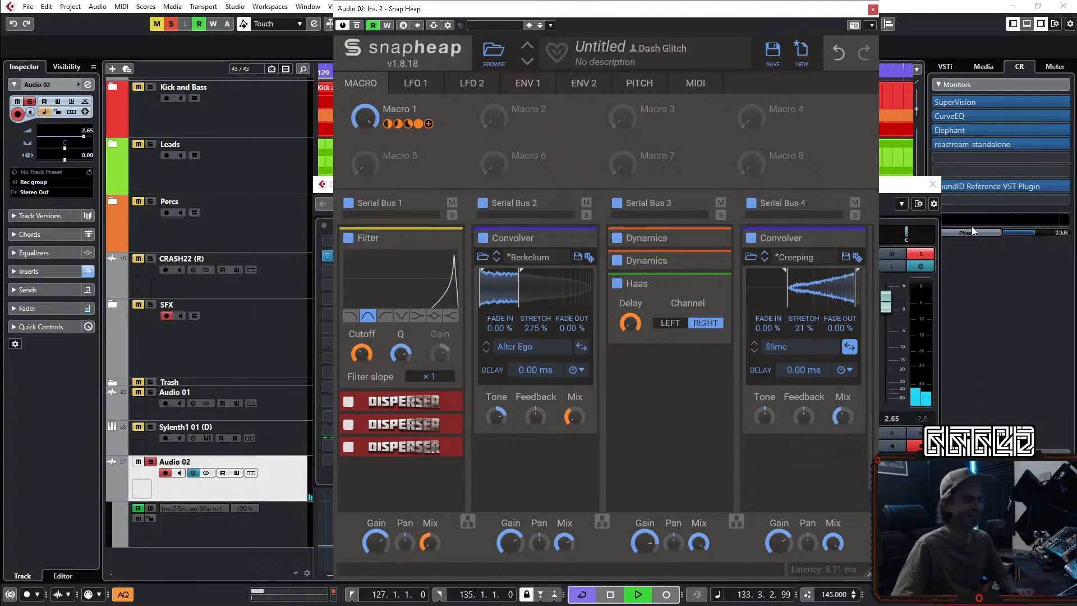
key("space")
left_click(921, 254)
key("space")
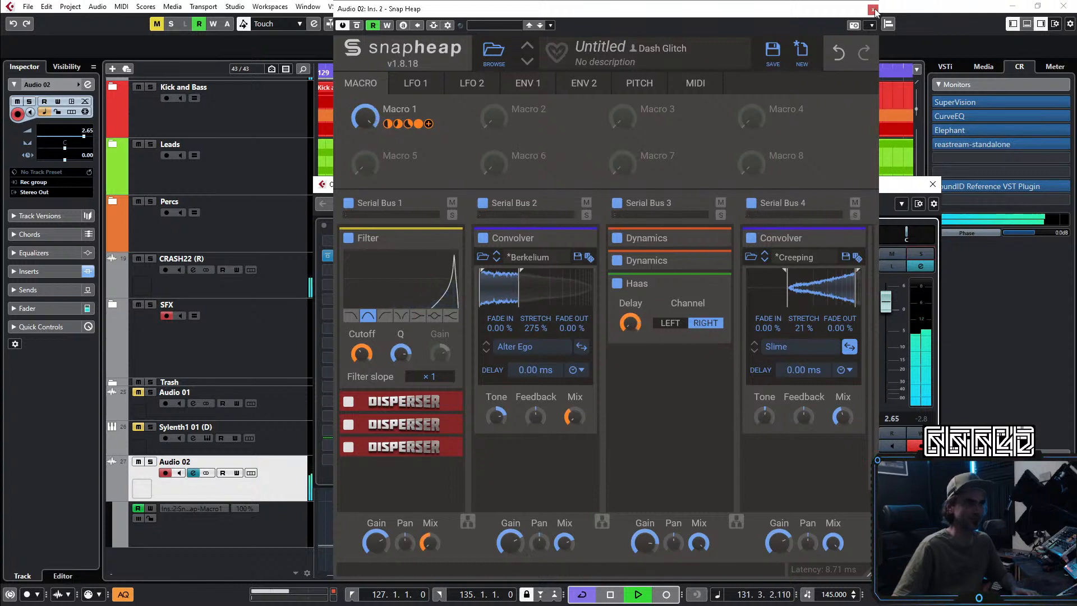
key("space")
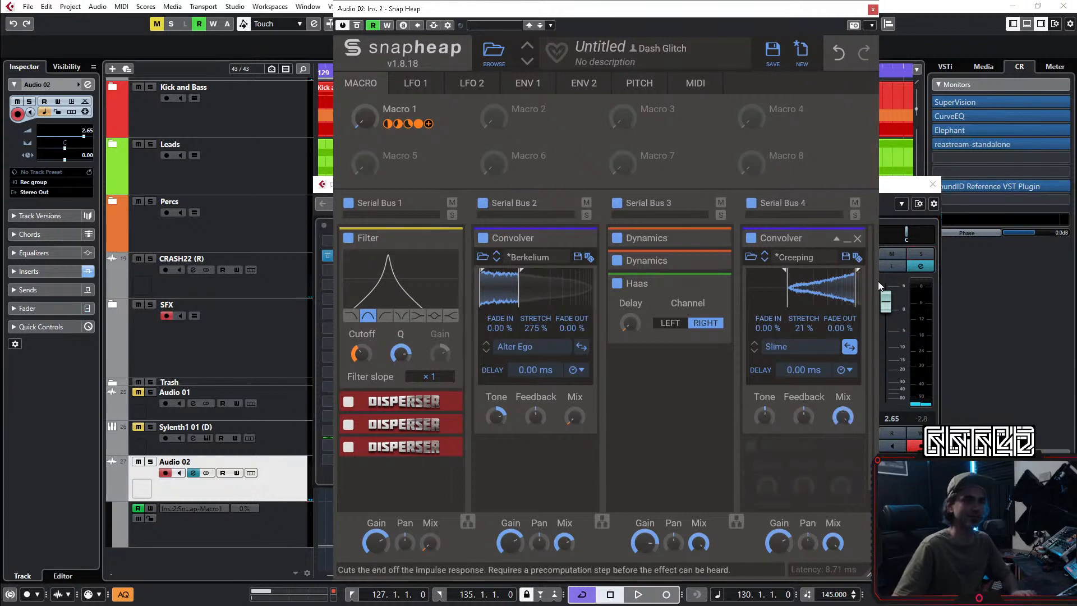
Step: Close the plug-in and channel windows, solo Audio 02, and render its Audio 01_04 clip with effects to a new audio track
left_click(873, 9)
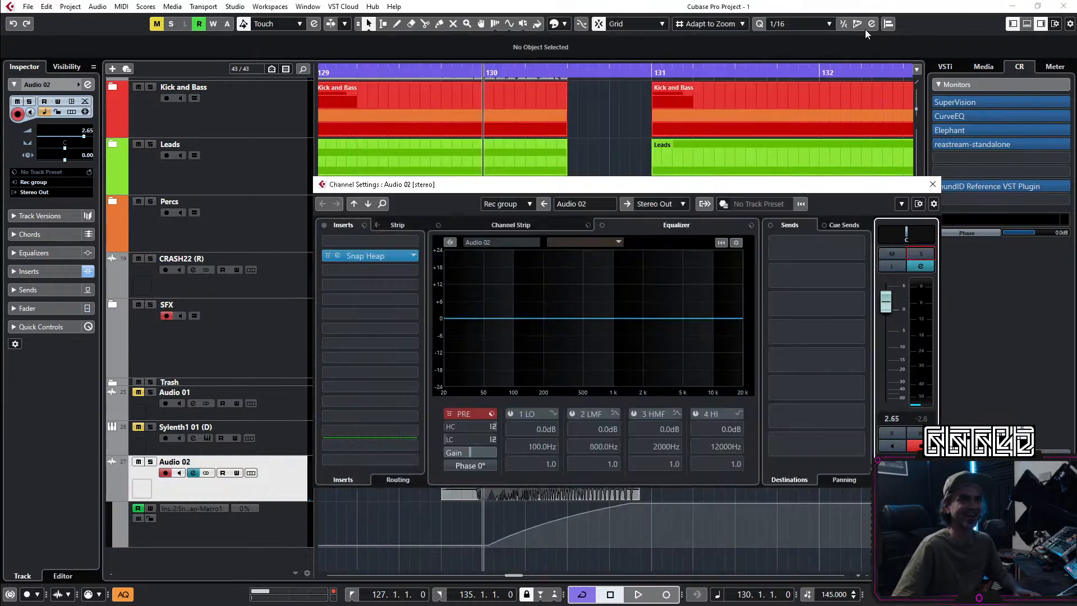
left_click(933, 185)
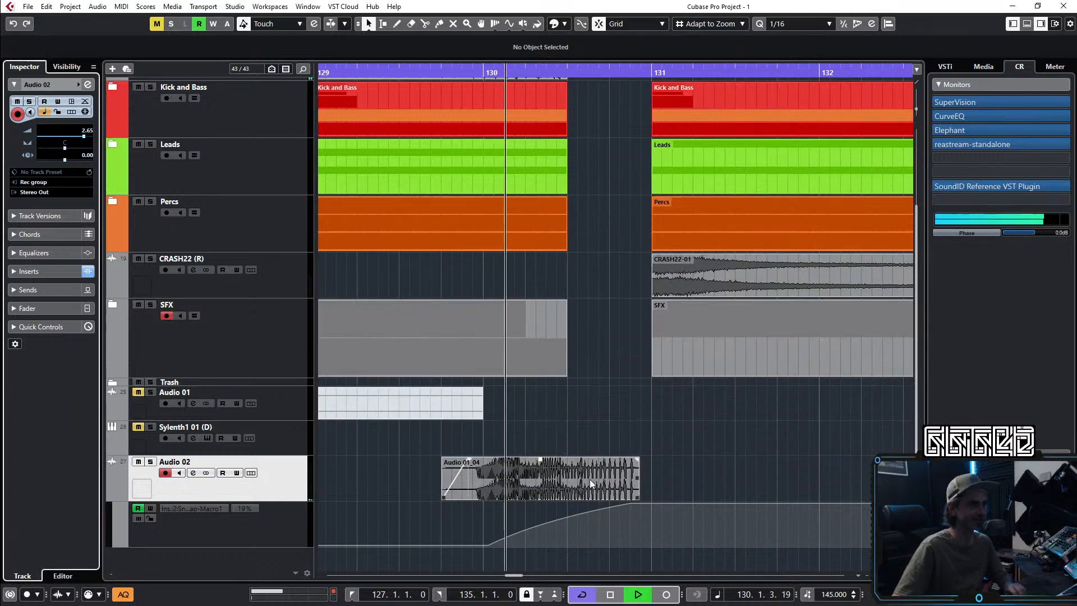
left_click(151, 462)
key("space")
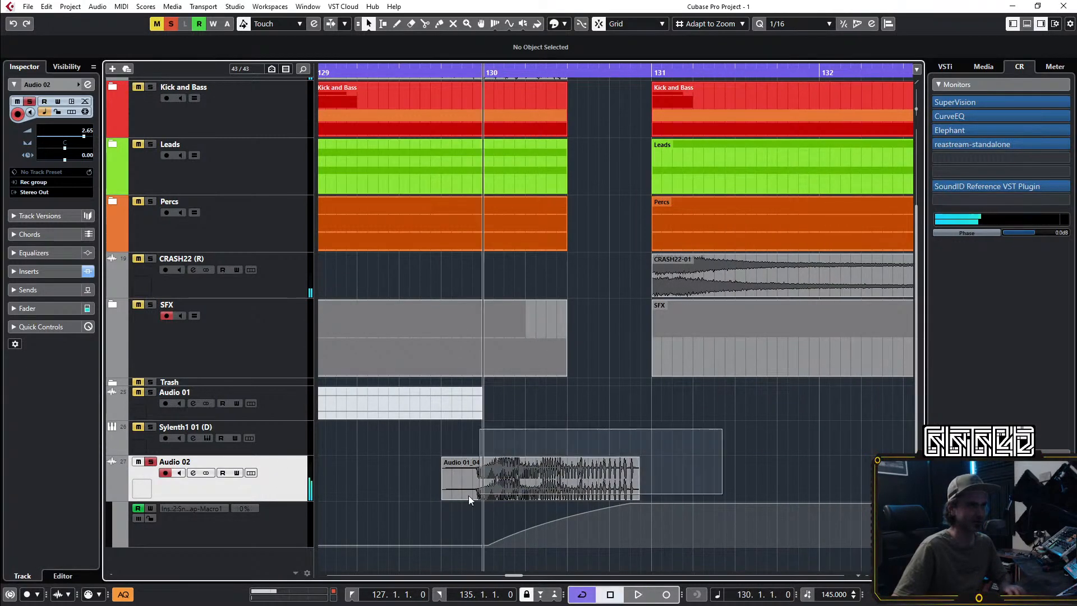
left_click(480, 481)
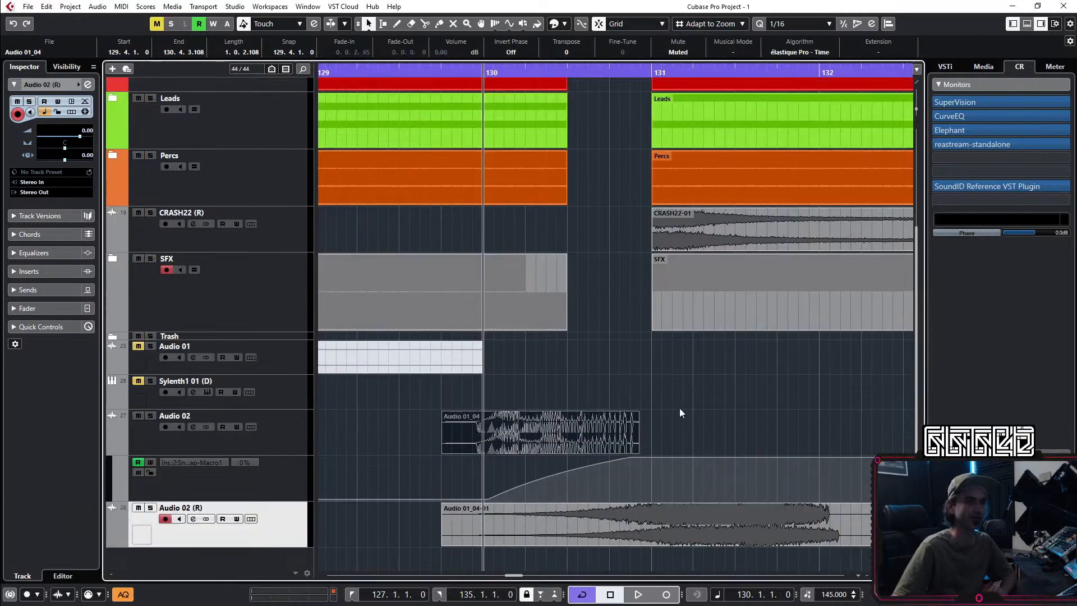
Step: Align the rendered clip to end at bar 131, mute Audio 02, and hide its Macro 1 automation lane
left_click_drag(828, 532, 648, 535)
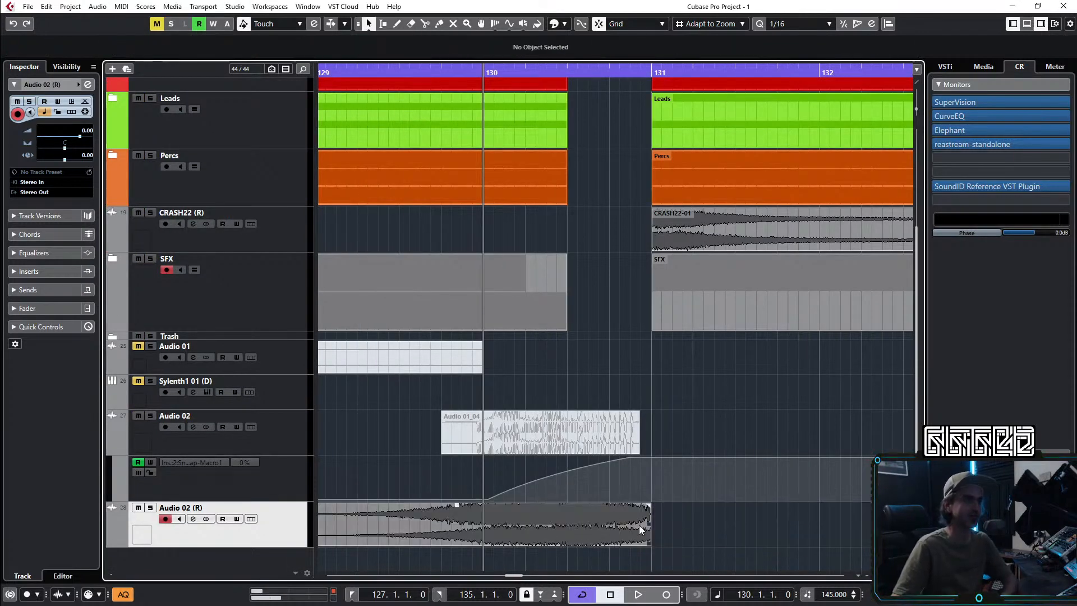
left_click(135, 418)
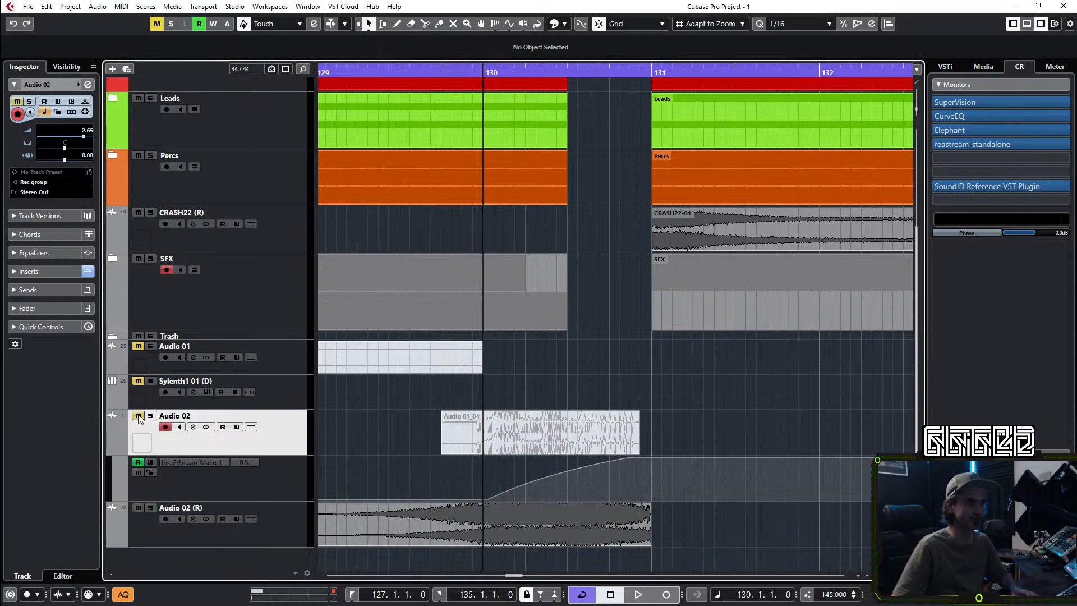
key("space")
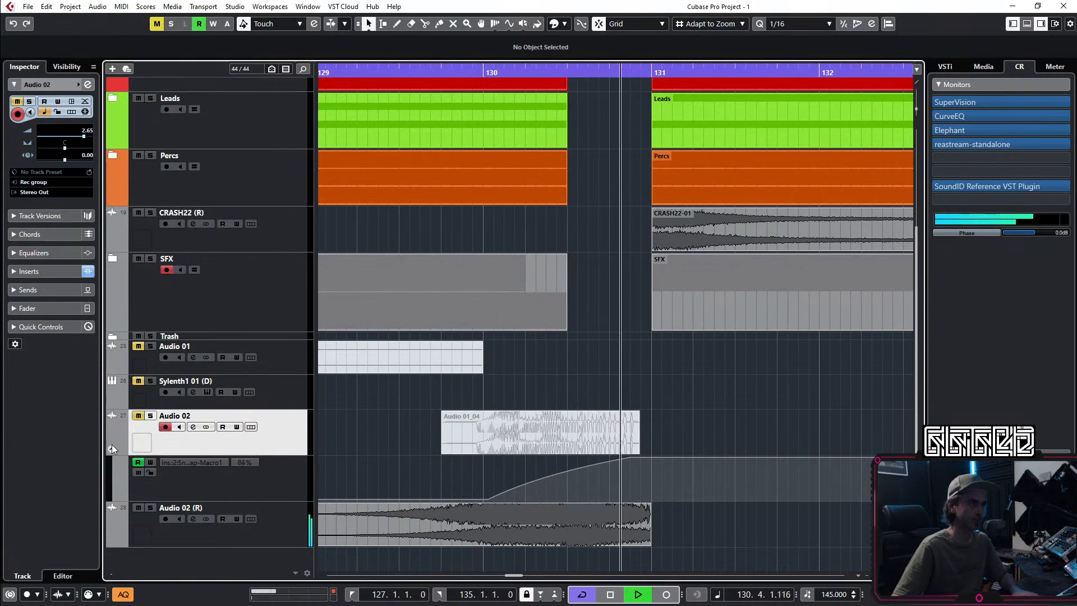
left_click(113, 444)
Step: Shorten the rendered clip on Audio 02 (R) at its end, shift it to finish at bar 131, and play
left_click(591, 533)
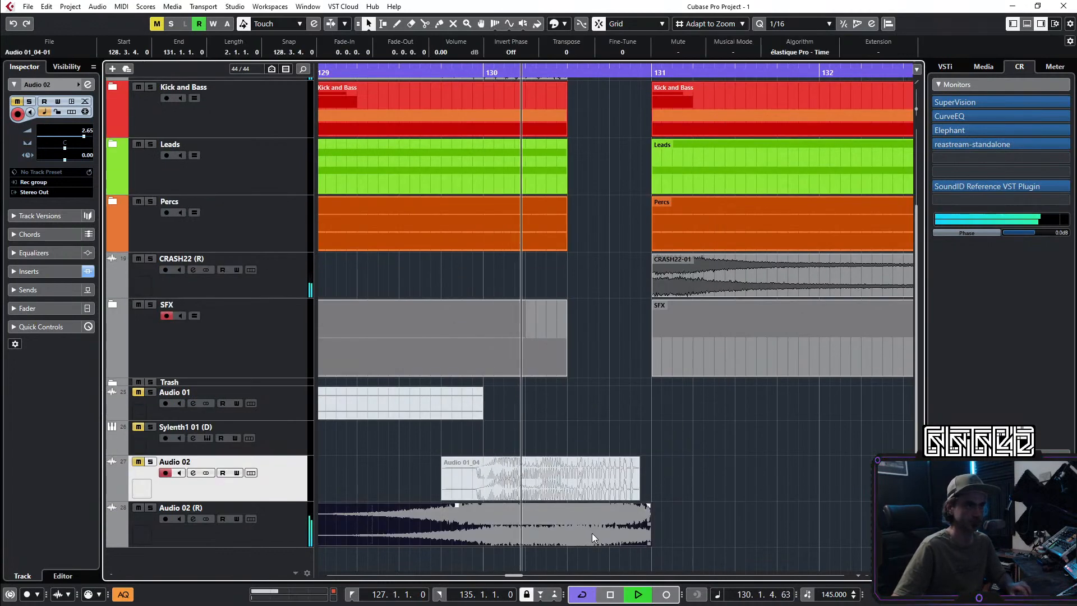
mouse_move(649, 543)
left_mouse_down()
mouse_move(663, 543)
mouse_move(642, 537)
left_mouse_up()
key("space")
key("space")
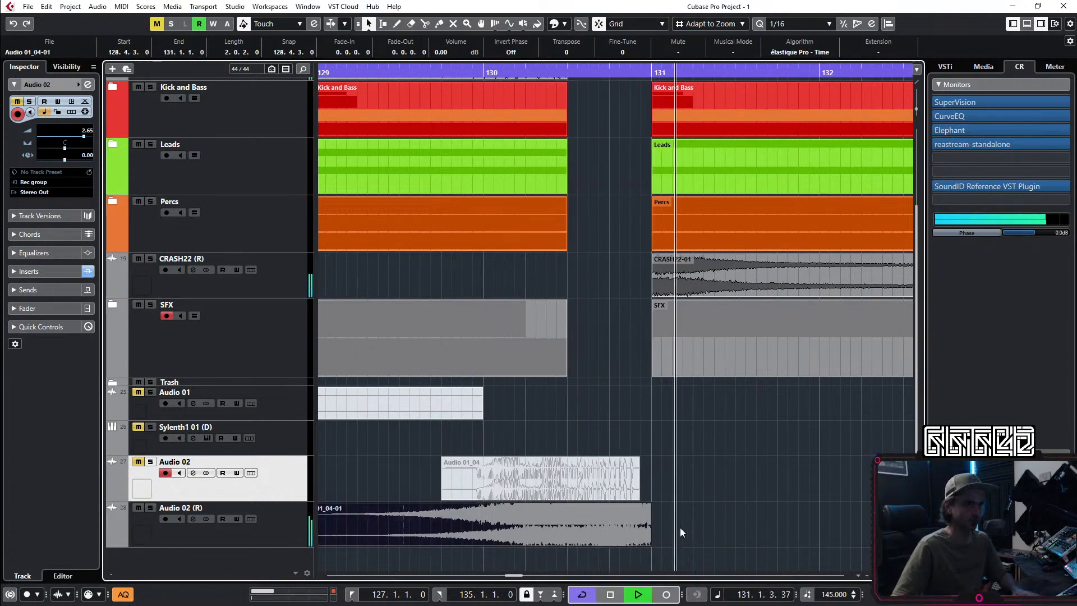
Step: Select Audio 02 (R) and lower its volume to -5.45 dB while playing the transition
left_click(269, 536)
key("space")
left_click_drag(65, 134, 70, 140)
key("space")
key("space")
key("space")
scroll(671, 404, "down", 3)
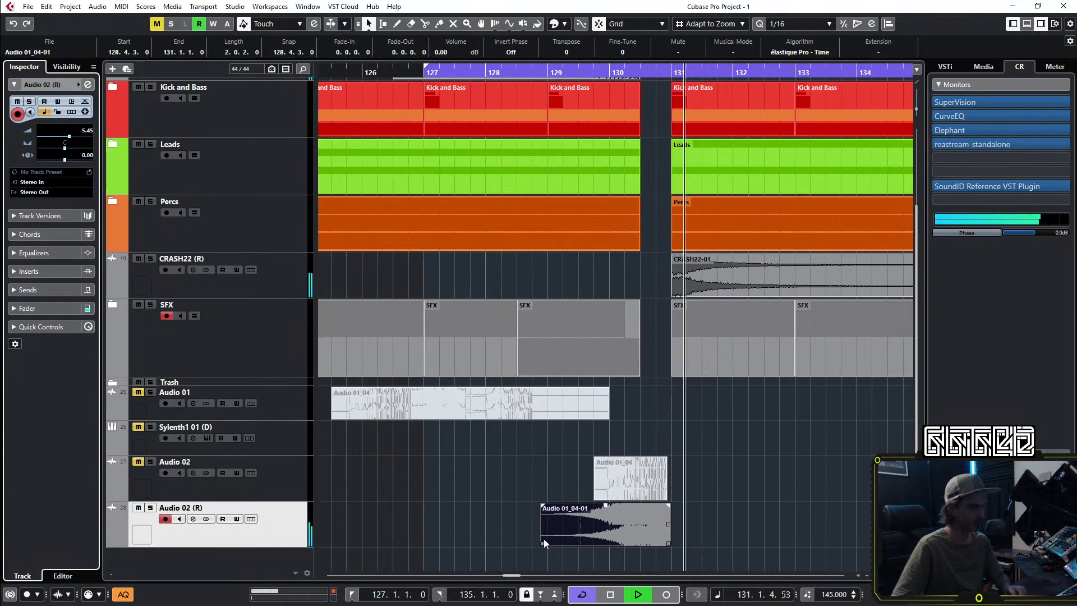
Step: Trim the rendered clip's start to bar 129 with a fade-in of 0.2.2.36, and set the Audio 02 (R) volume to -8.48 dB
left_click_drag(543, 539, 589, 506)
key("space")
scroll(86, 133, "down", 5)
key("space")
Step: Trim the rendered clip's end back to 130.3.1 and play the transition
mouse_move(654, 516)
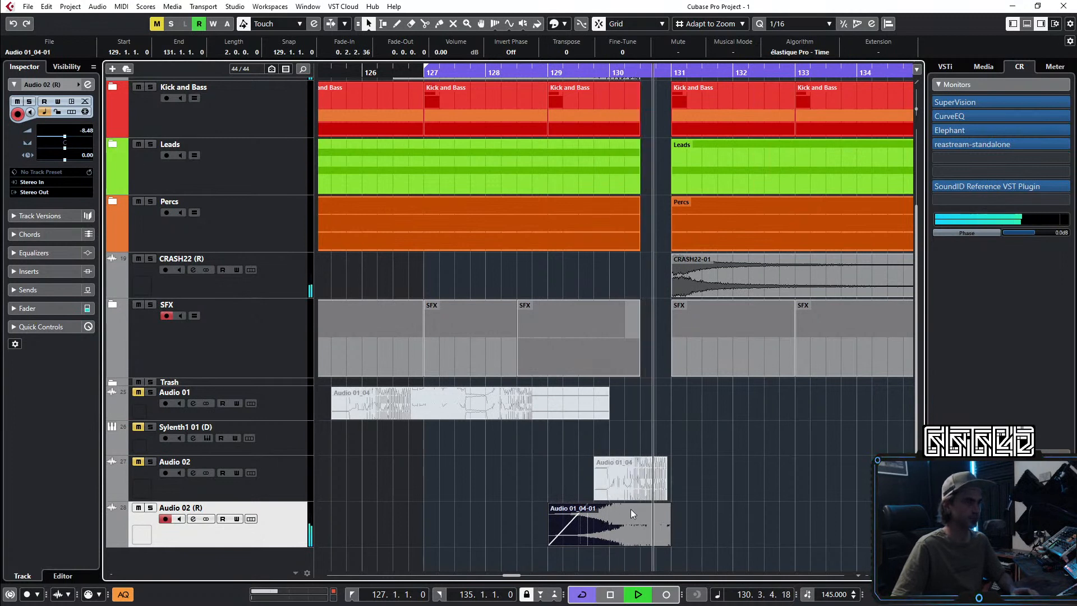
left_click_drag(660, 543, 636, 554)
key("space")
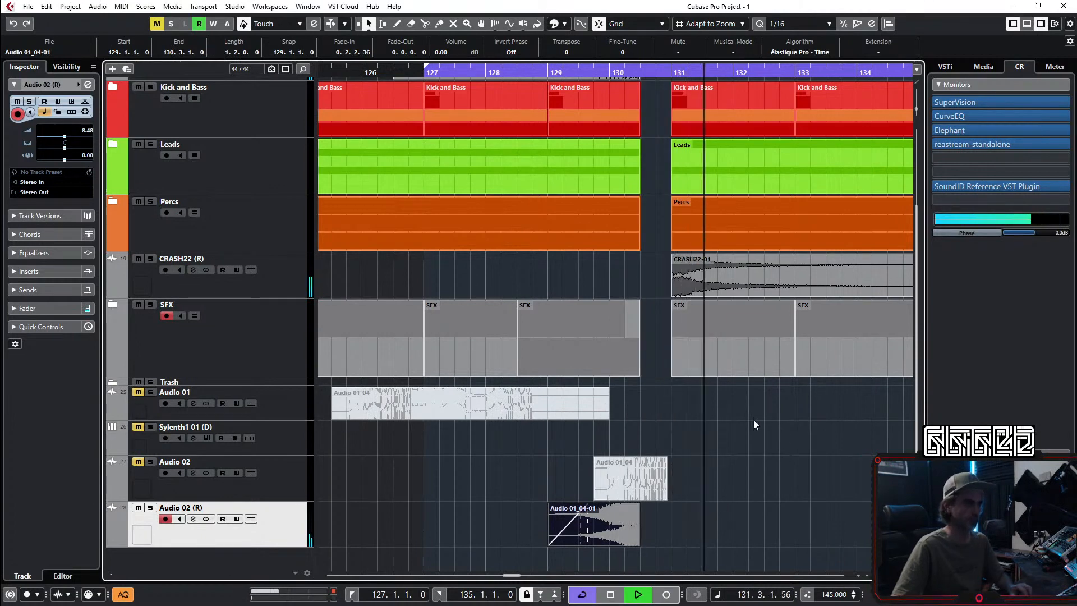
Step: Turn off the Creeping Convolver on Serial Bus 4 in Audio 02's Snap Heap and play the transition
key("g")
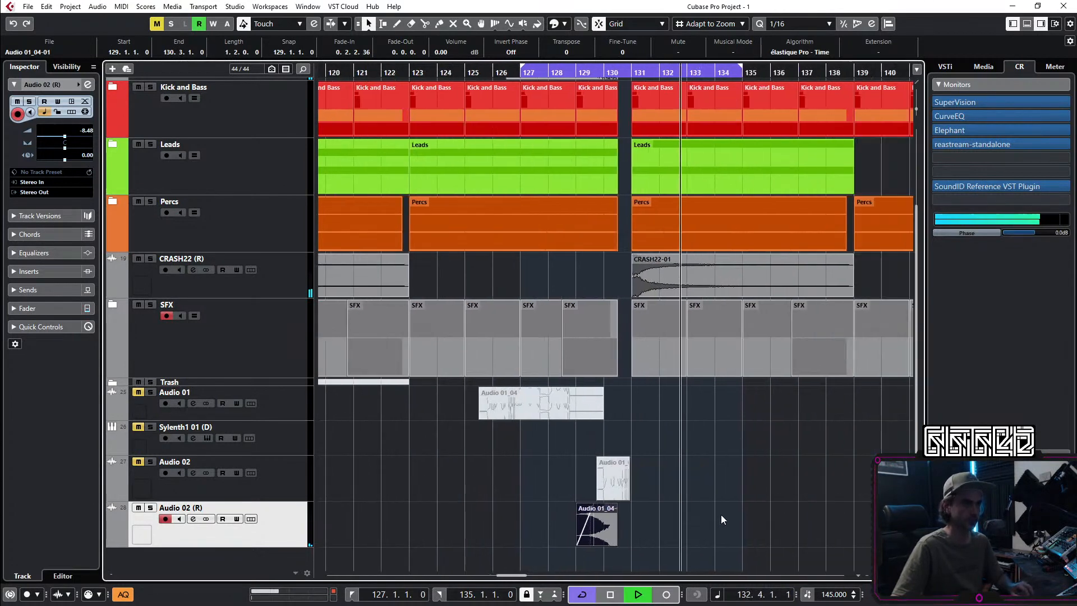
key("space")
left_click(372, 494)
key("space")
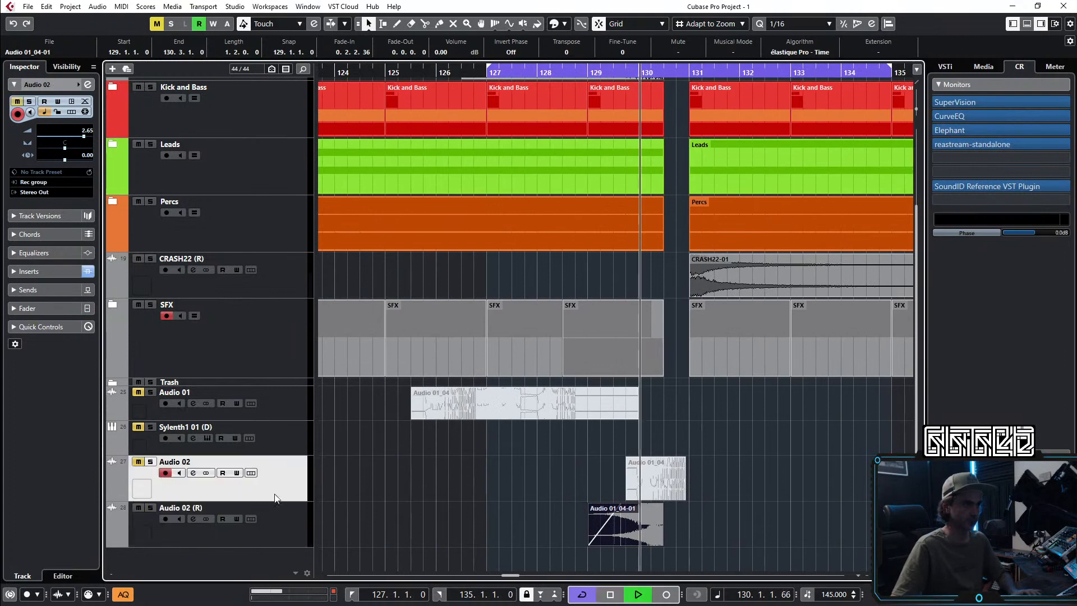
left_click(87, 86)
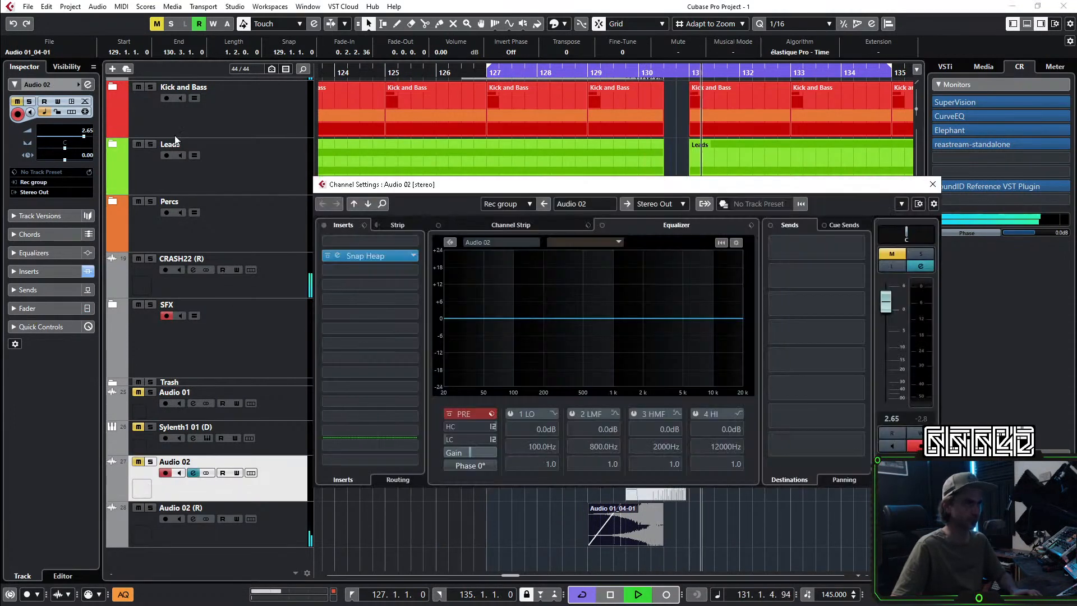
left_click(339, 255)
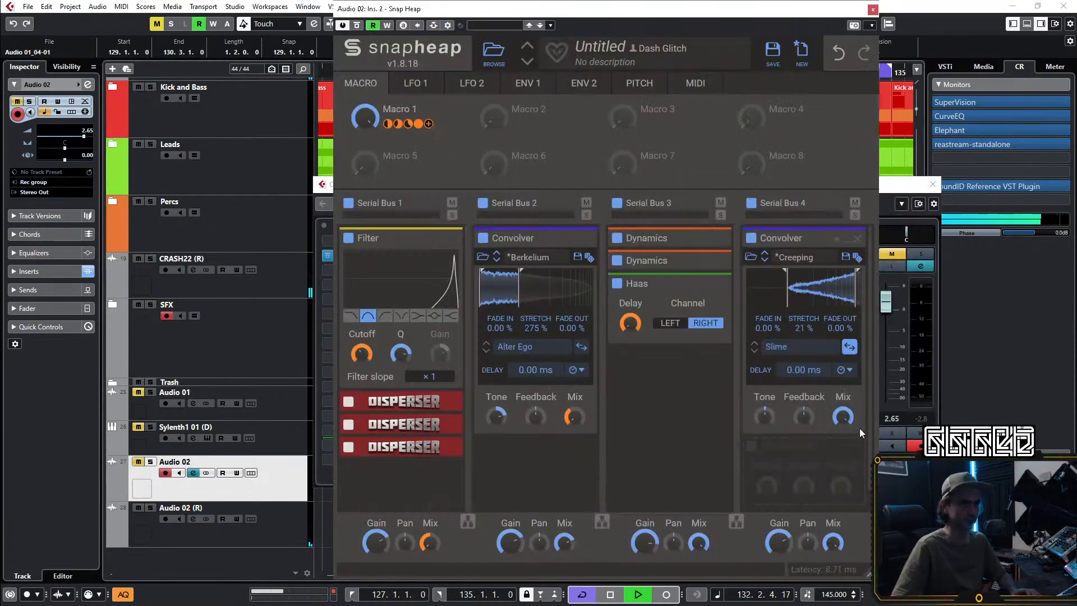
left_click(751, 239)
key("space")
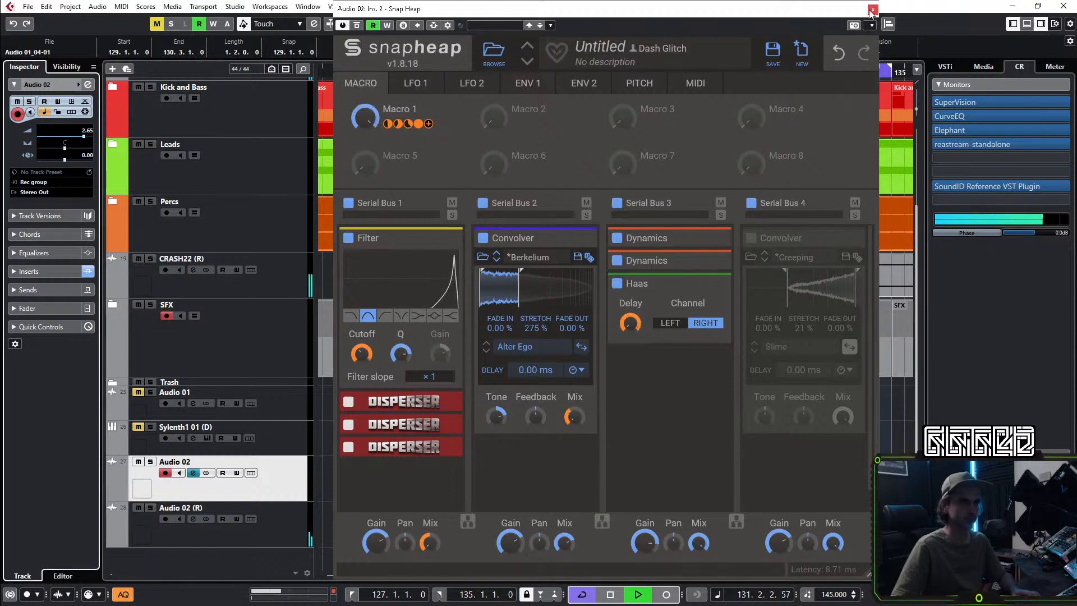
key("space")
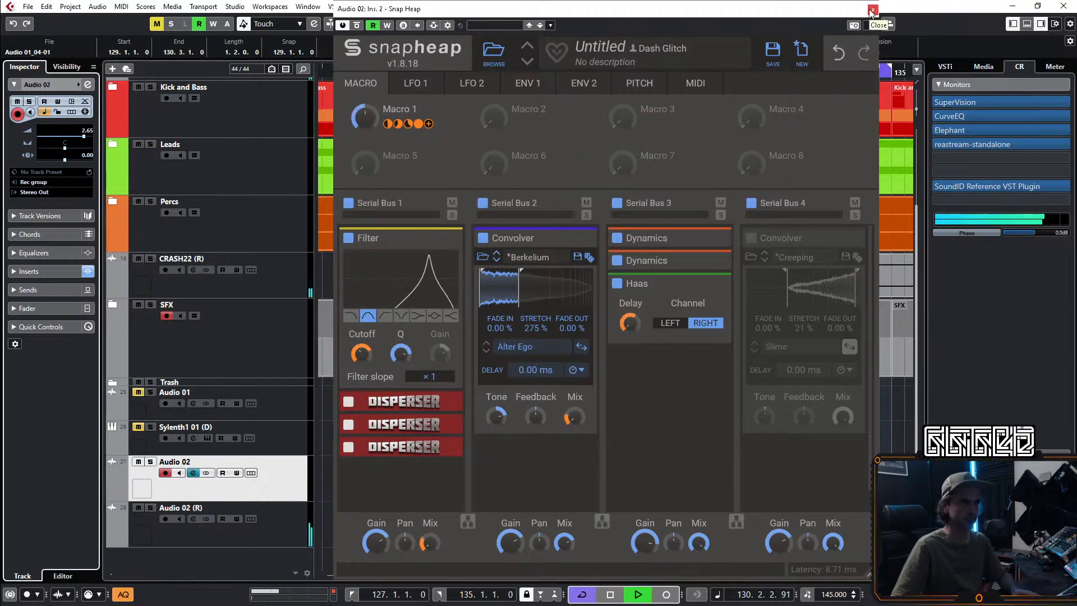
left_click(872, 10)
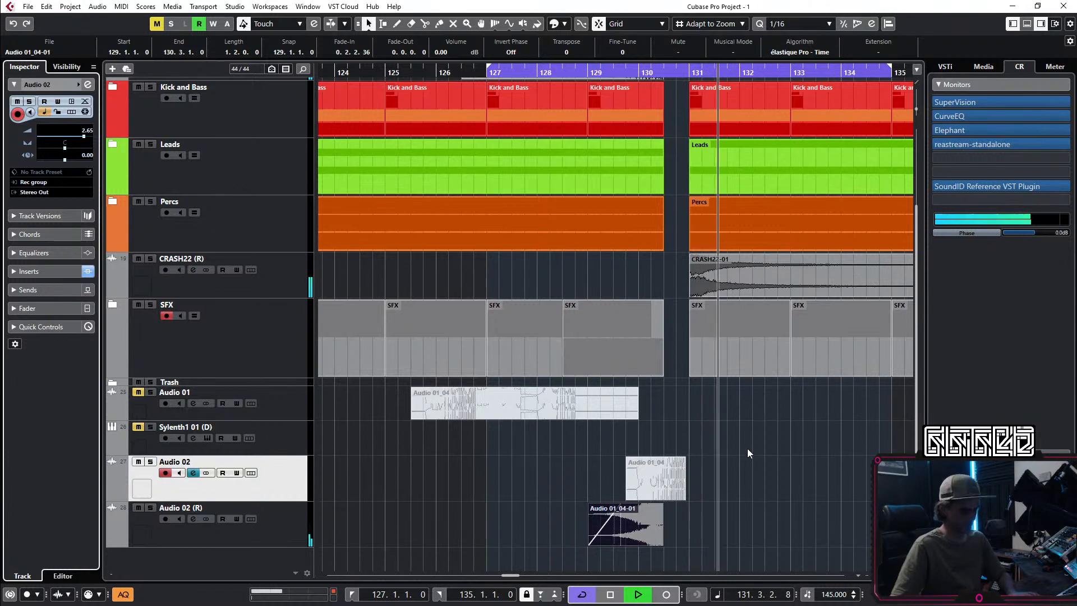
Step: Unmute the original Audio 01_04 clip on the Audio 02 track and play the transition
key("space")
left_click(668, 471)
key("space")
key("1")
left_click(806, 443)
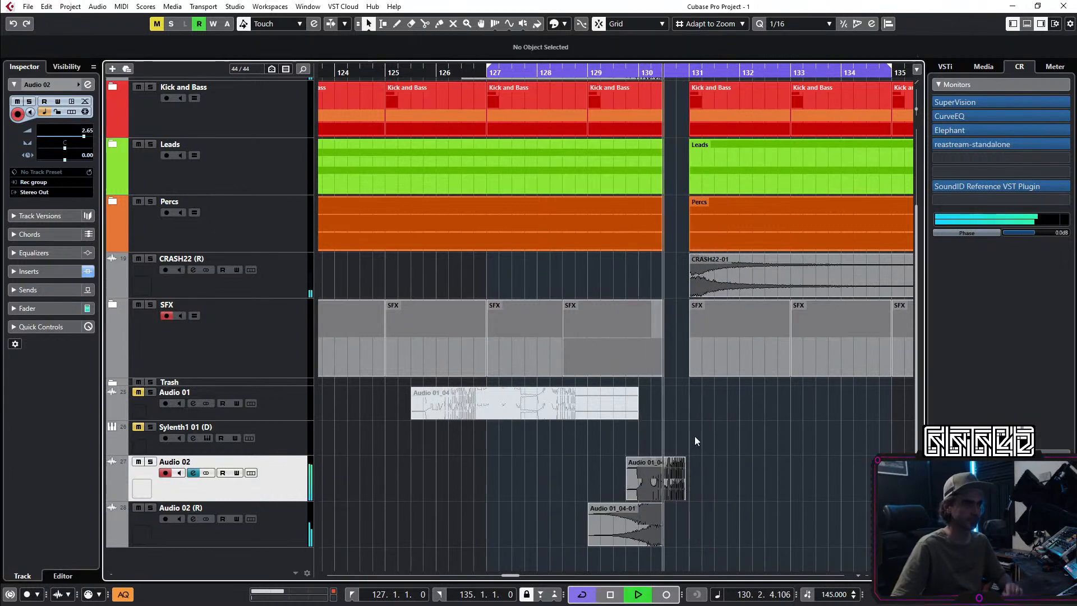
Step: Lower the Audio 02 track volume to -2.96 dB while playing the transition
key("space")
left_click_drag(83, 136, 73, 139)
key("space")
key("space")
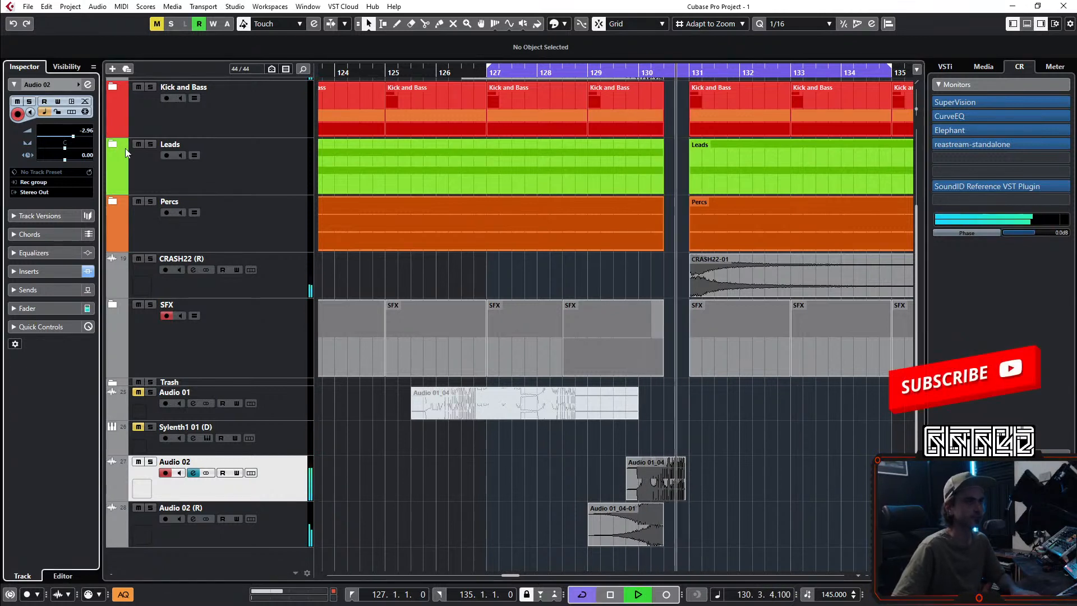
Step: Stop playback and render the Audio 02 clip in place to a new audio track
left_click(631, 491)
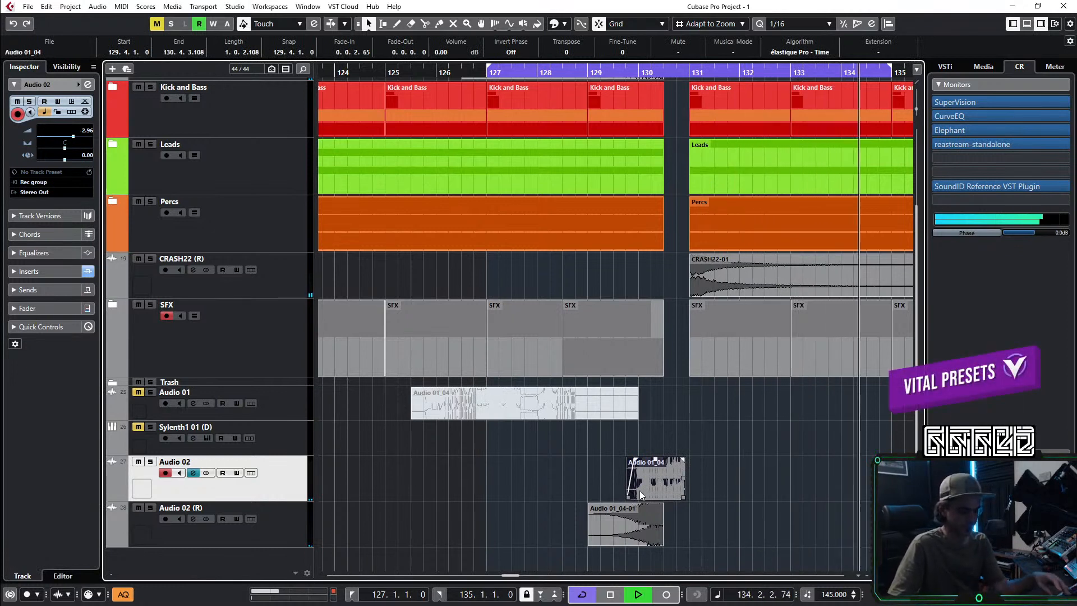
key("space")
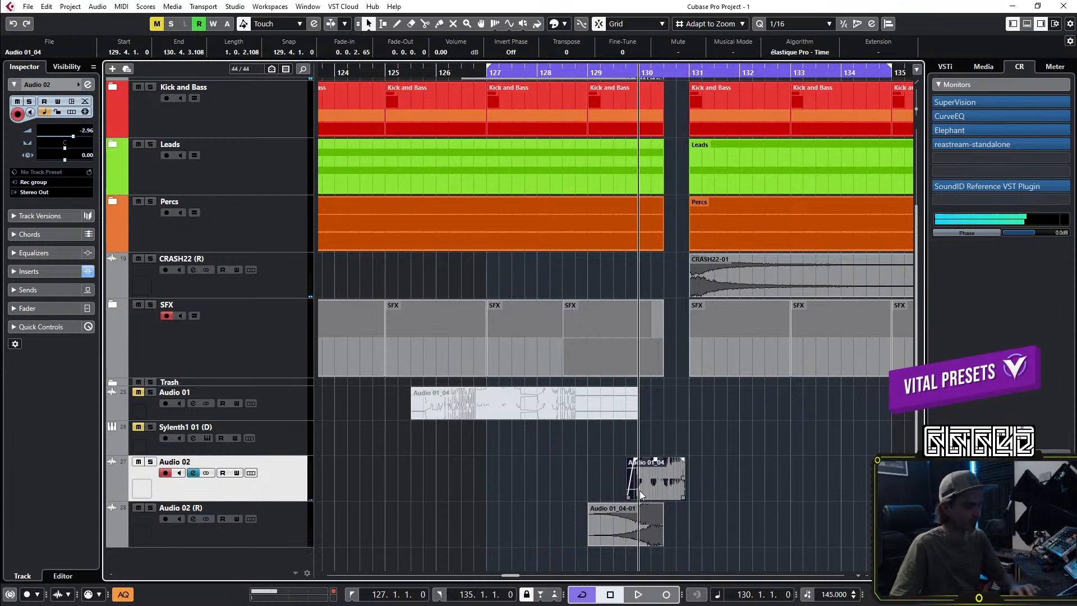
key("alt+r")
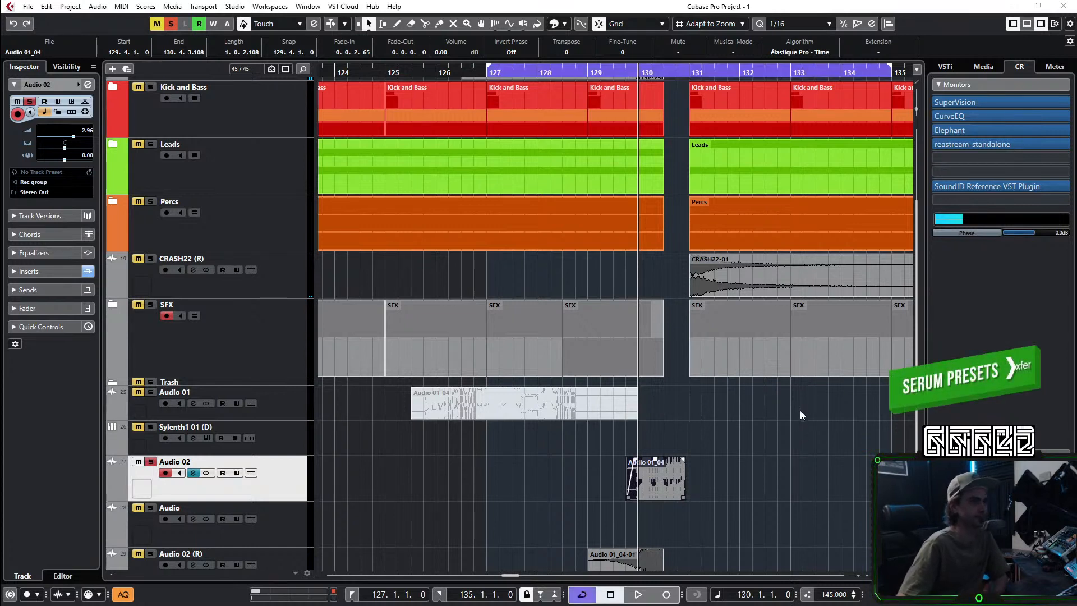
Step: Split the newly rendered clip on Audio 02 (R) 01 at bar 131 and delete the tail after it
left_click(740, 514)
key("3")
left_click(690, 540)
key("1")
key("Delete")
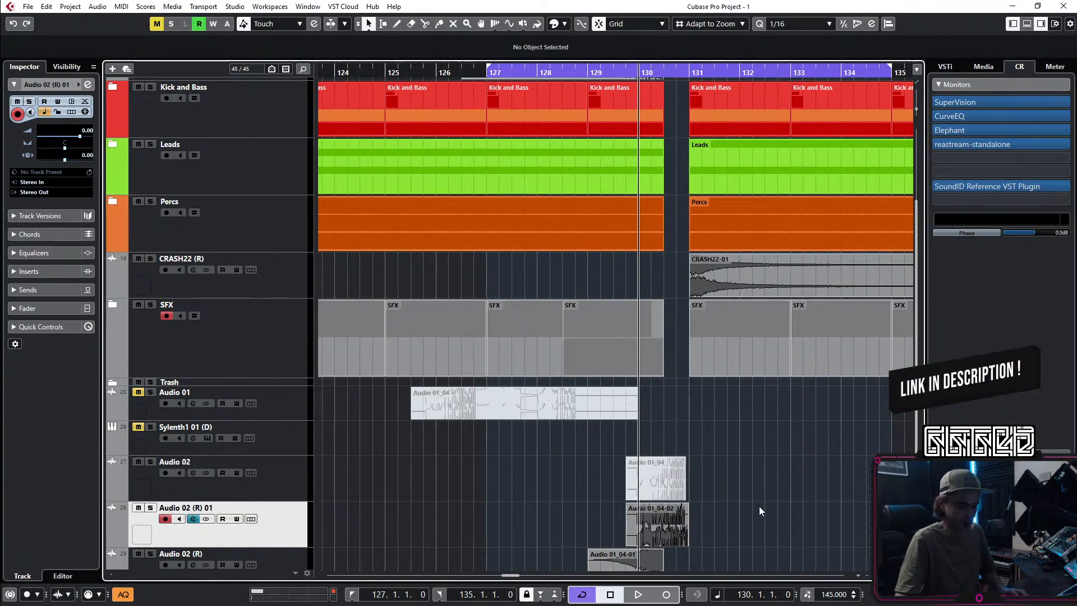
Step: Play the transition with the new render and disable the original Audio 02 track
key("space")
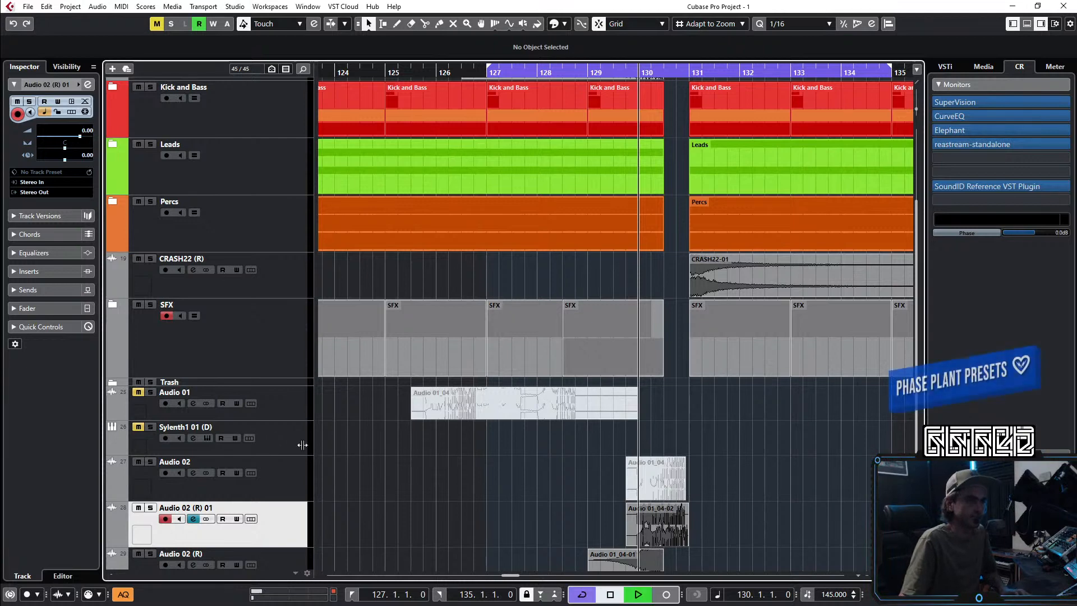
right_click(289, 479)
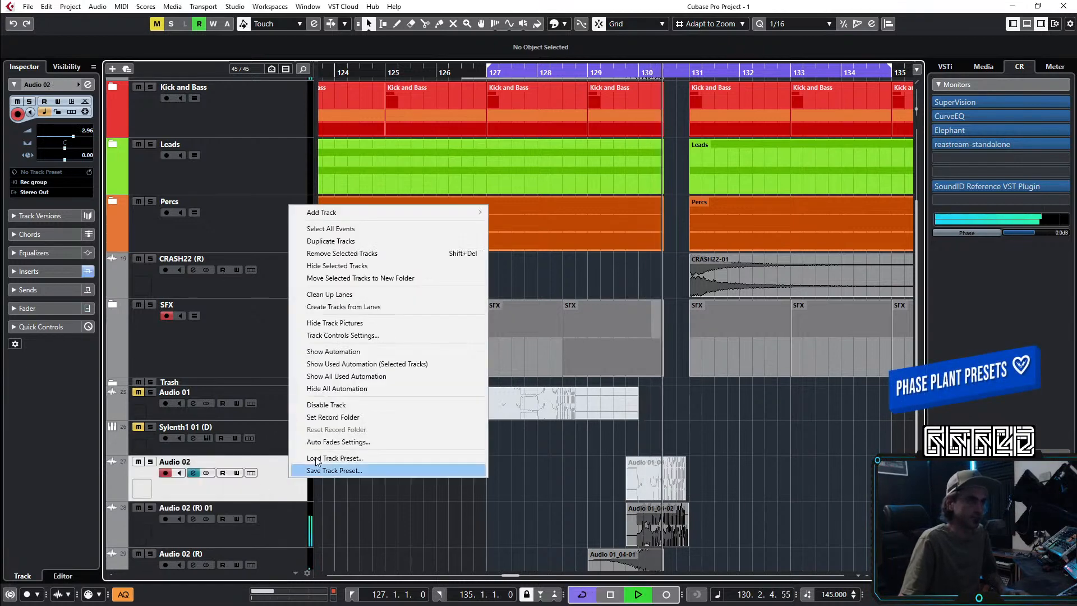
left_click(345, 409)
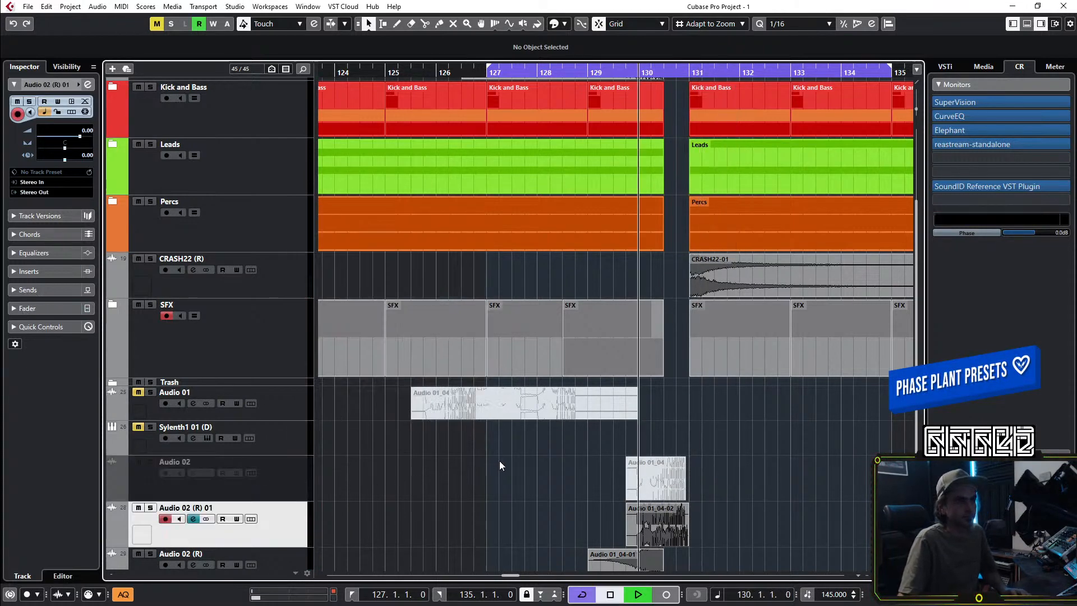
Step: Lower the Audio 02 (R) 01 volume to -3.35 dB during playback
scroll(483, 467, "down", 1)
scroll(84, 135, "down", 3)
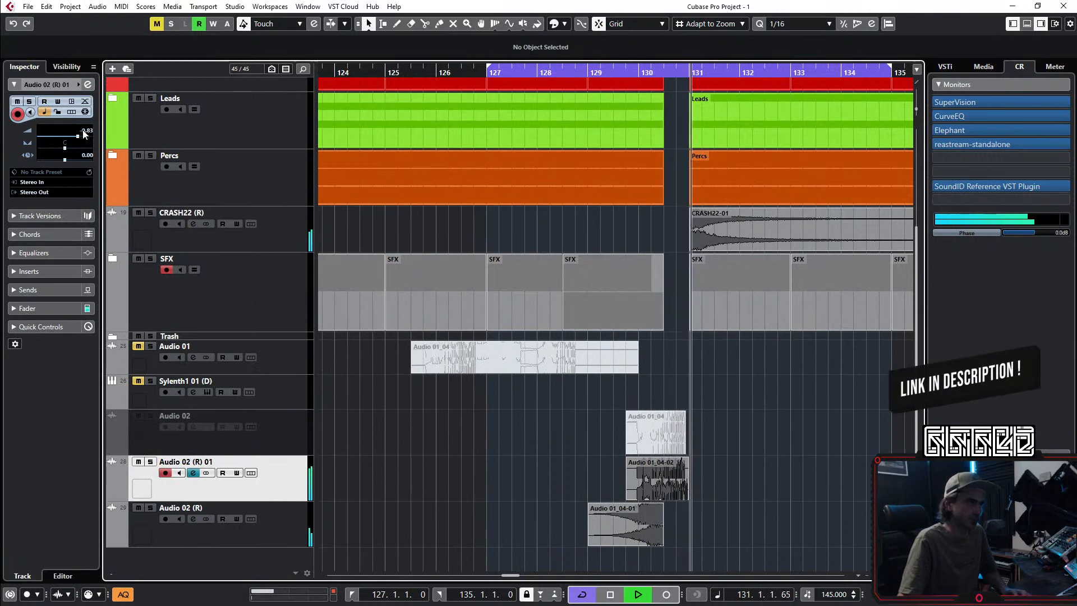
scroll(87, 134, "down", 2)
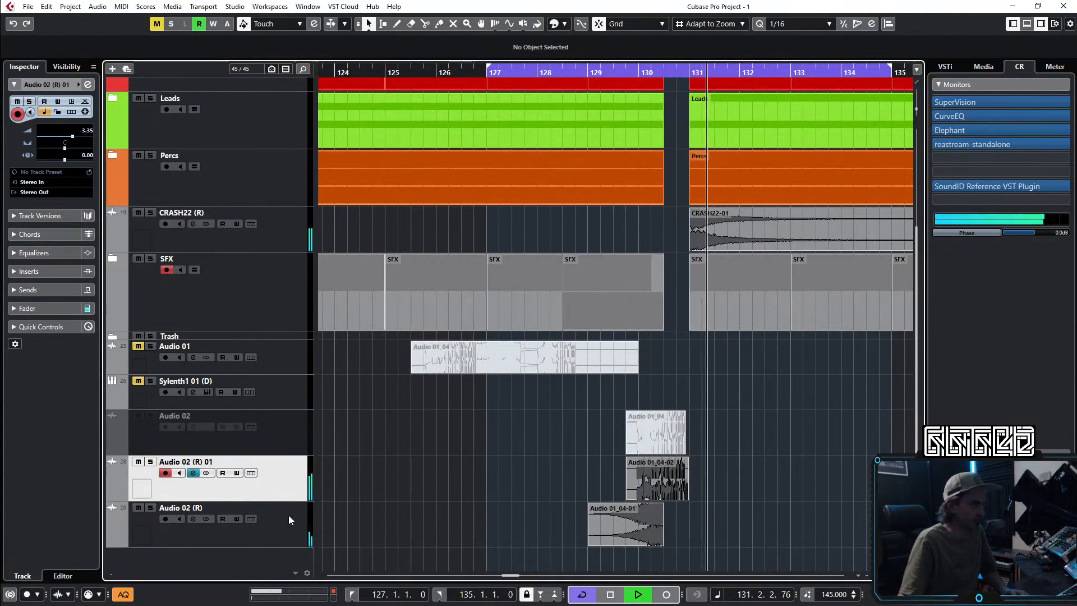
Step: Set the cycle range to bars 131 to 139 and start playback from around bar 121
scroll(525, 489, "down", 5)
scroll(702, 409, "up", 3)
left_click_drag(461, 68, 592, 74)
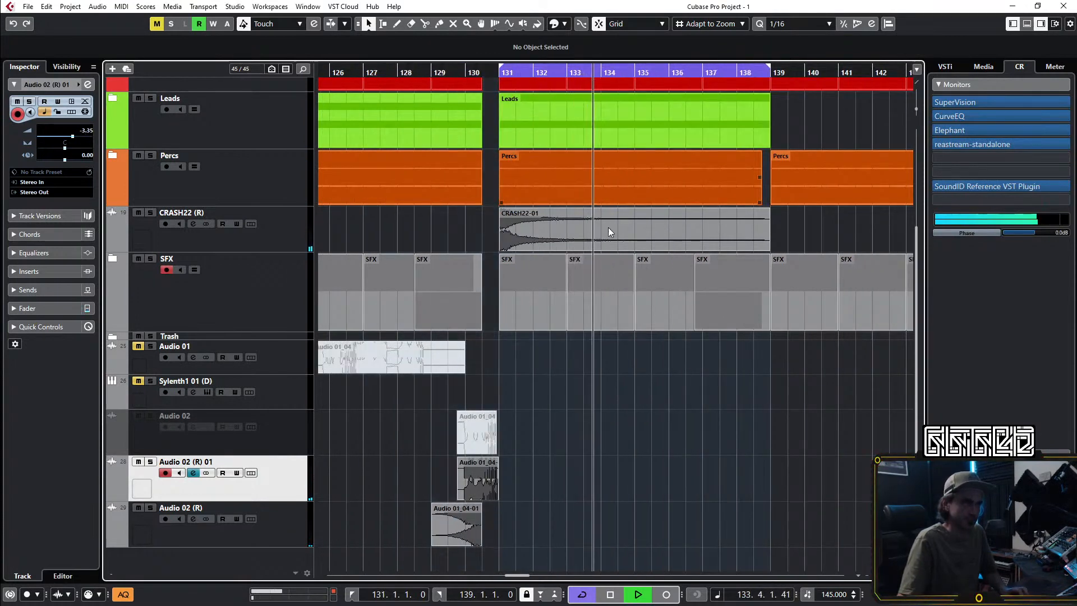
scroll(586, 178, "down", 4)
left_click(468, 78)
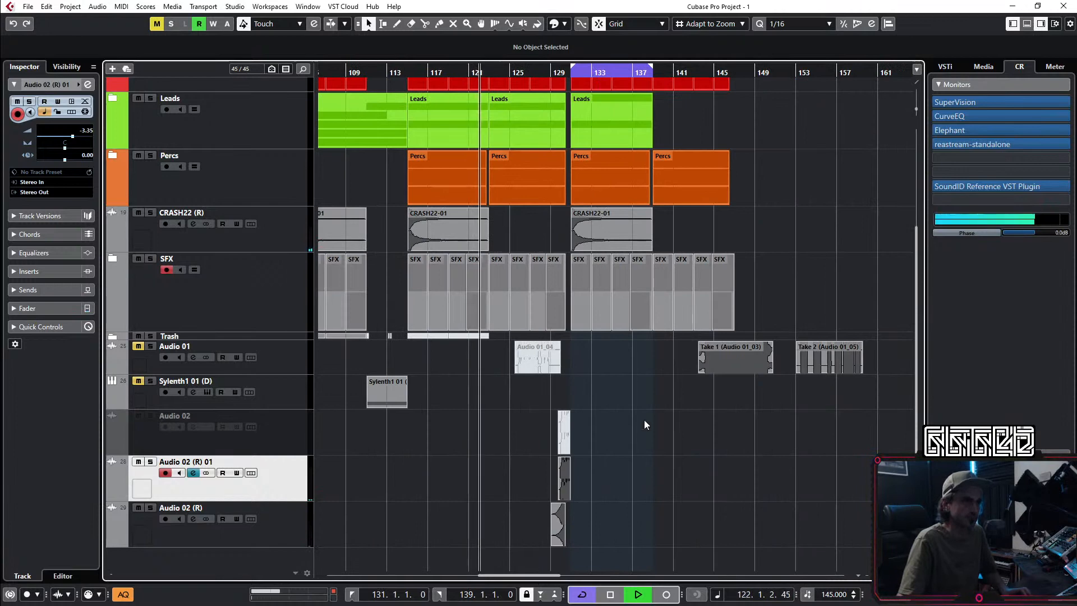
Step: Select both rendered Audio 02 tracks and lower their faders together with Q-Link, setting Audio 02 (R) 01 to -3.77 dB
left_click(288, 538, "ctrl")
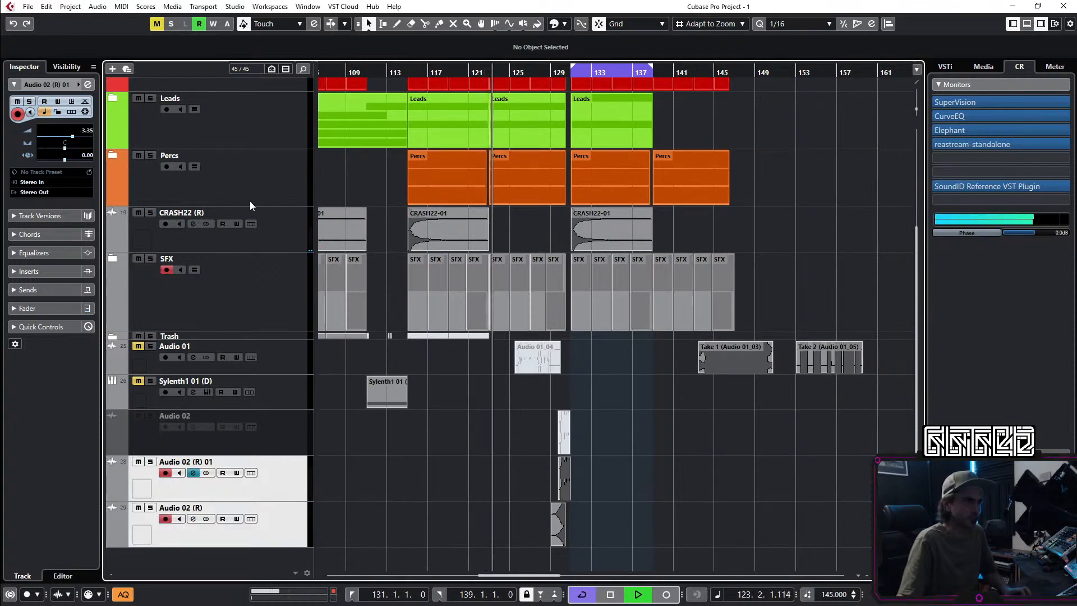
key("F3")
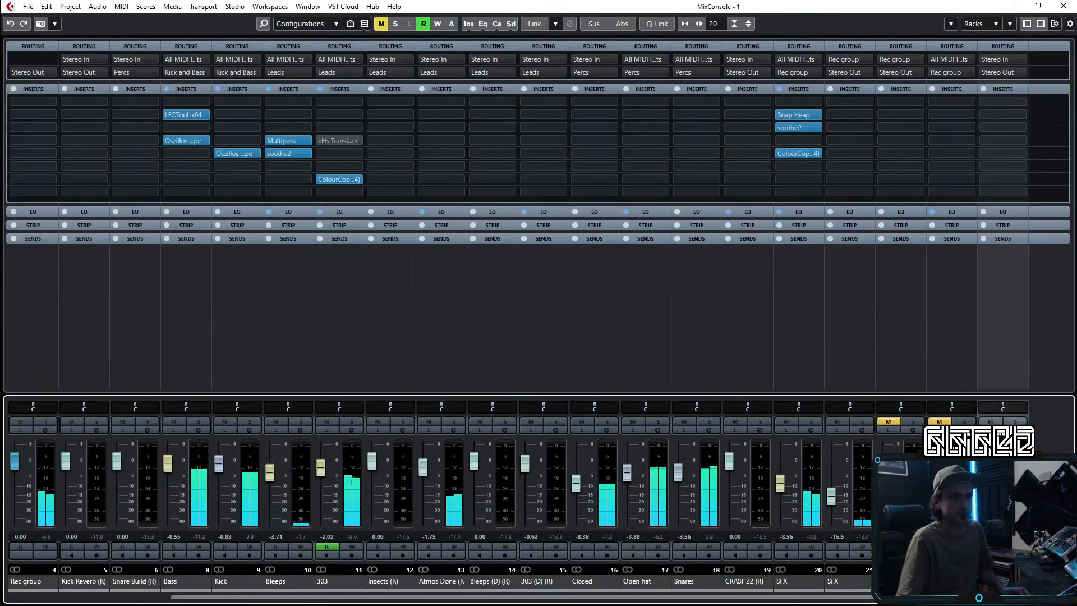
left_click_drag(953, 598, 1035, 598)
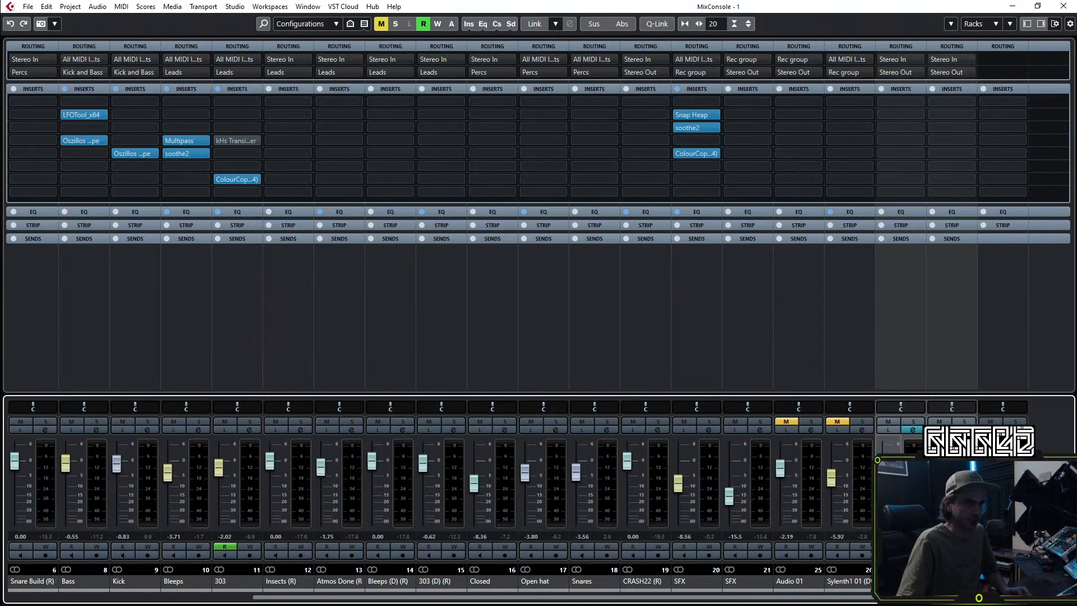
key("alt+shift")
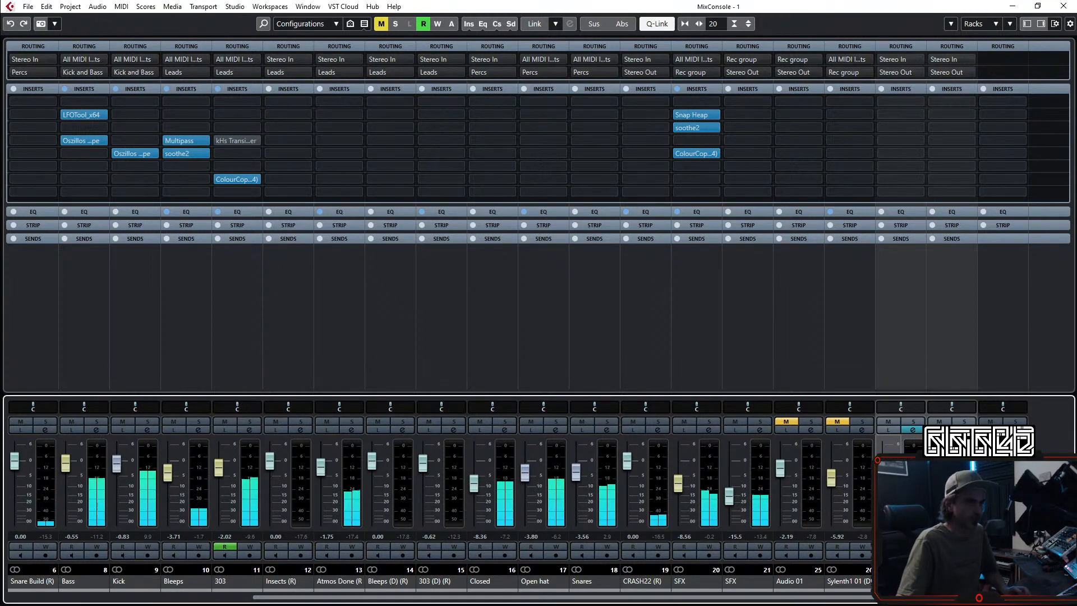
key("F3")
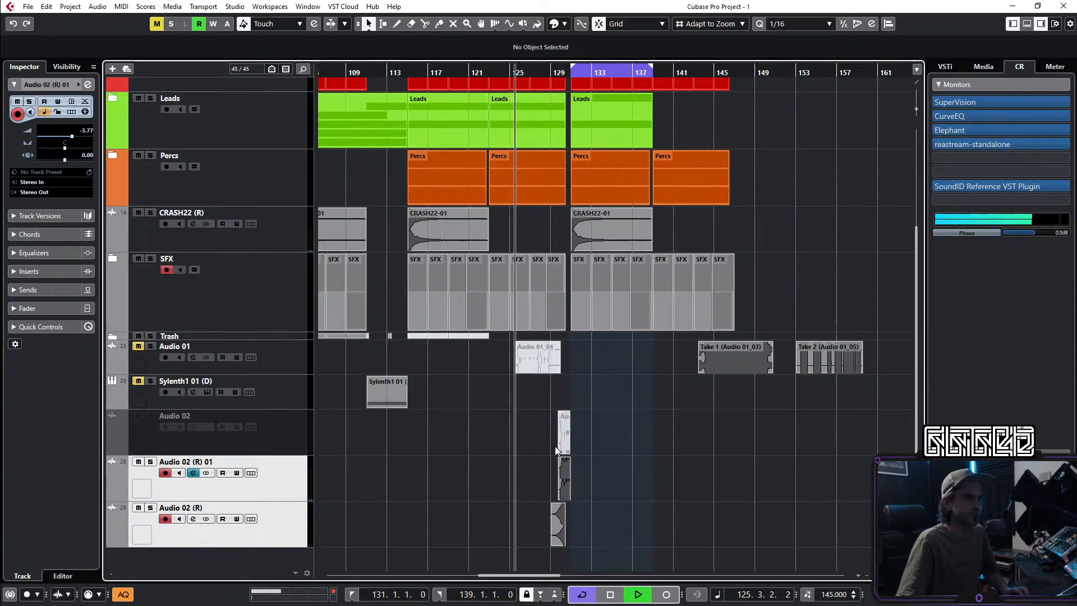
Step: Listen to the transition into bar 131 and look over the earlier sections of the arrangement
scroll(569, 434, "up", 3)
scroll(583, 424, "left", 2)
scroll(584, 420, "down", 2)
scroll(584, 419, "left", 1)
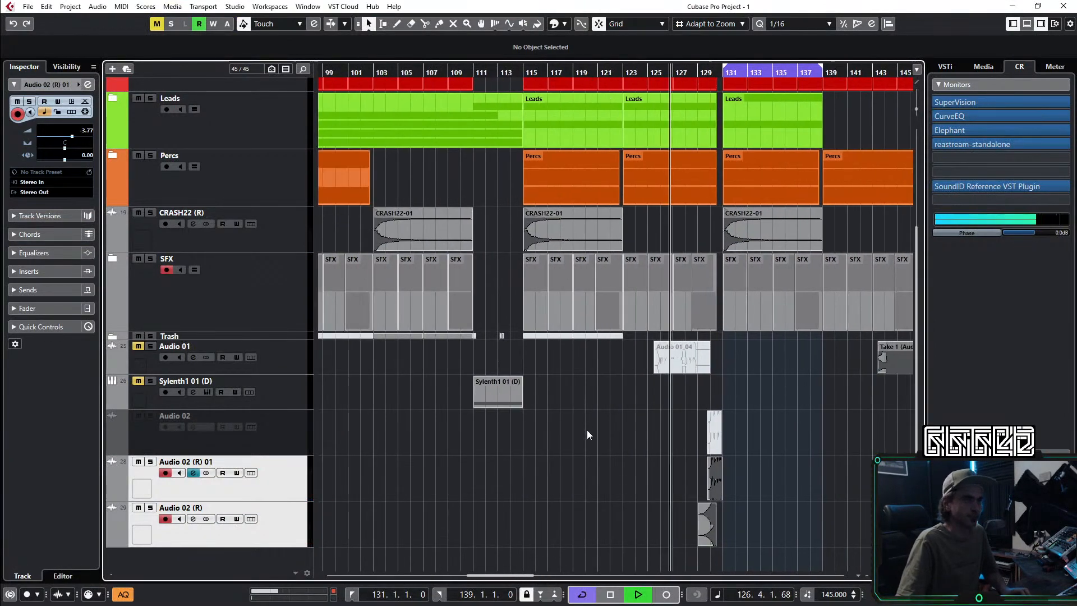
scroll(585, 426, "right", 3)
scroll(595, 456, "up", 1)
scroll(594, 456, "up", 2)
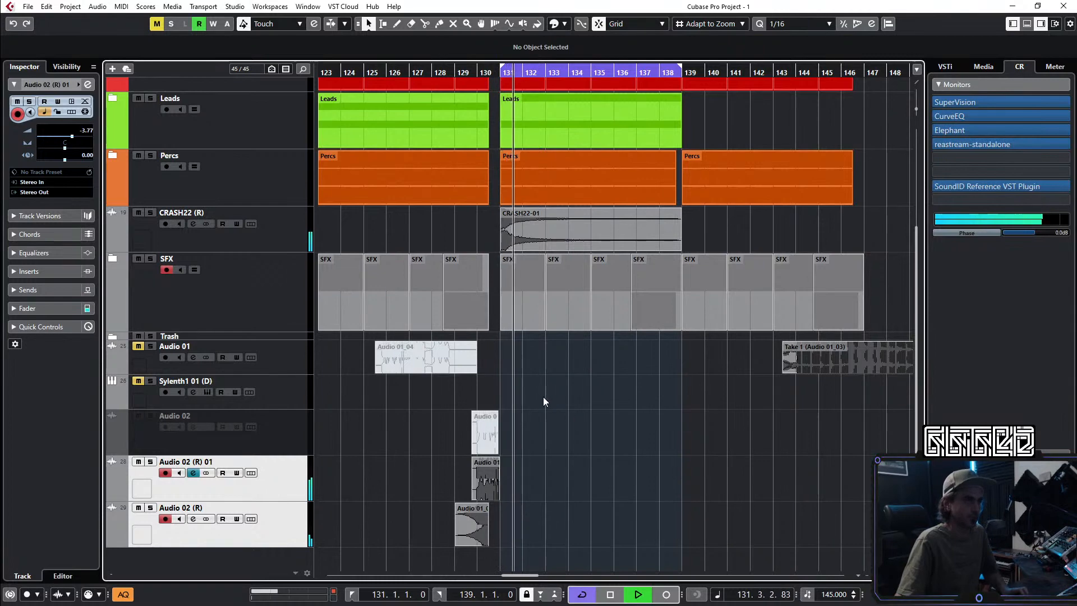
scroll(596, 379, "down", 2)
scroll(592, 380, "down", 3)
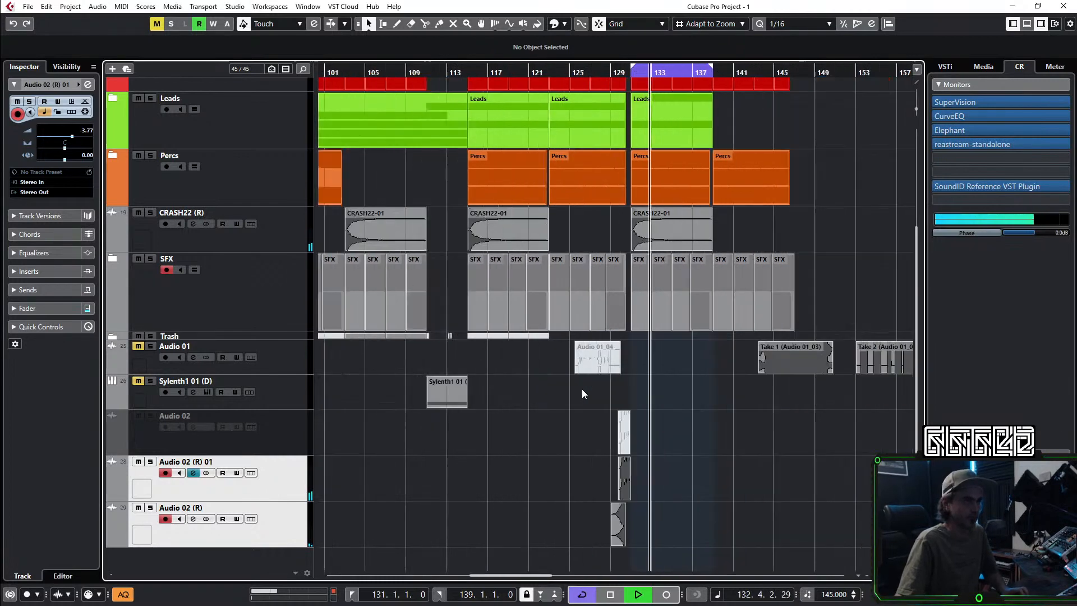
scroll(587, 461, "left", 2)
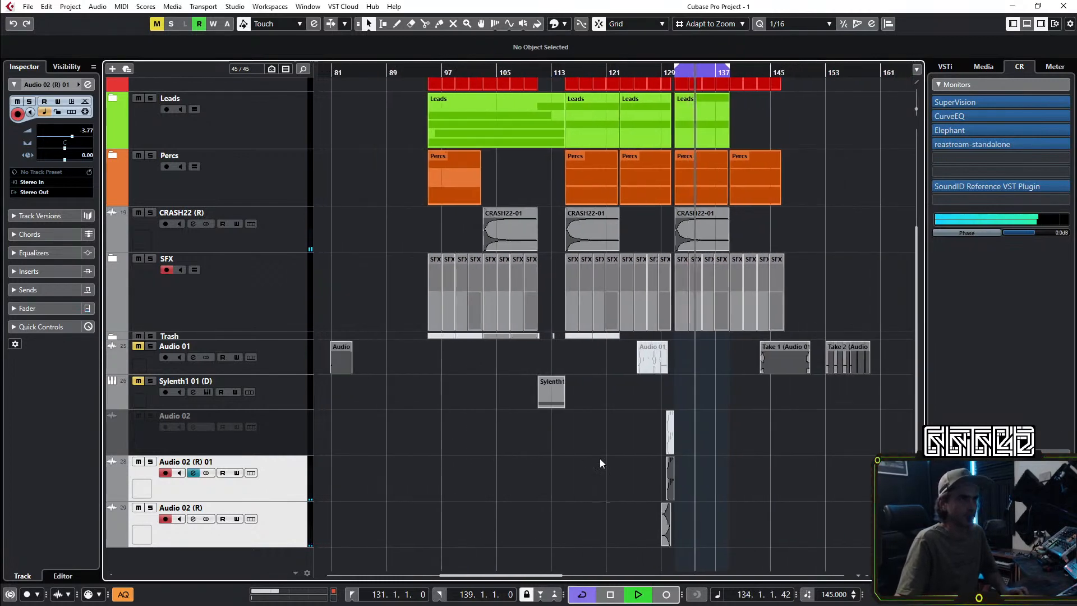
Step: Copy the riser clip on Audio 02 (R) to 113.3.1 so that it ends at bar 115
scroll(668, 550, "up", 3)
left_click_drag(677, 527, 446, 522)
scroll(449, 521, "up", 2)
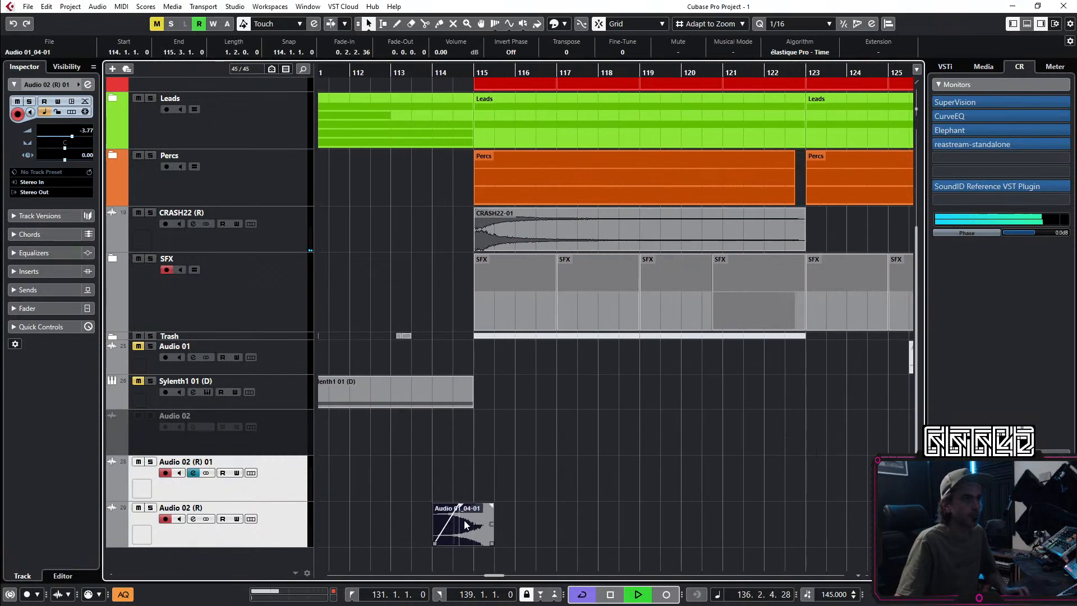
scroll(575, 392, "down", 4)
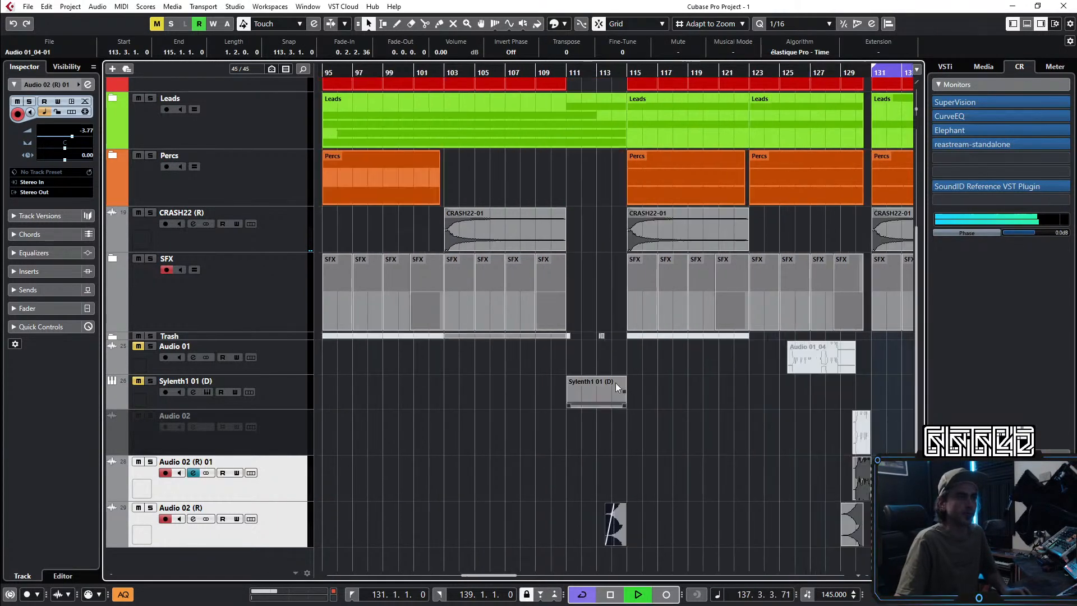
scroll(595, 163, "up", 5)
Step: Copy both rendered transition clips before bar 111, with the Audio 02 (R) riser at bar 109 and the other at 109.4.1
scroll(641, 193, "down", 3)
left_click_drag(873, 487, 852, 512)
left_click_drag(854, 522, 547, 531)
scroll(568, 394, "up", 2)
scroll(554, 316, "up", 3)
scroll(554, 315, "down", 3)
Step: Play the copied transition clips from bar 109 and look over the arrangement
left_click(527, 74)
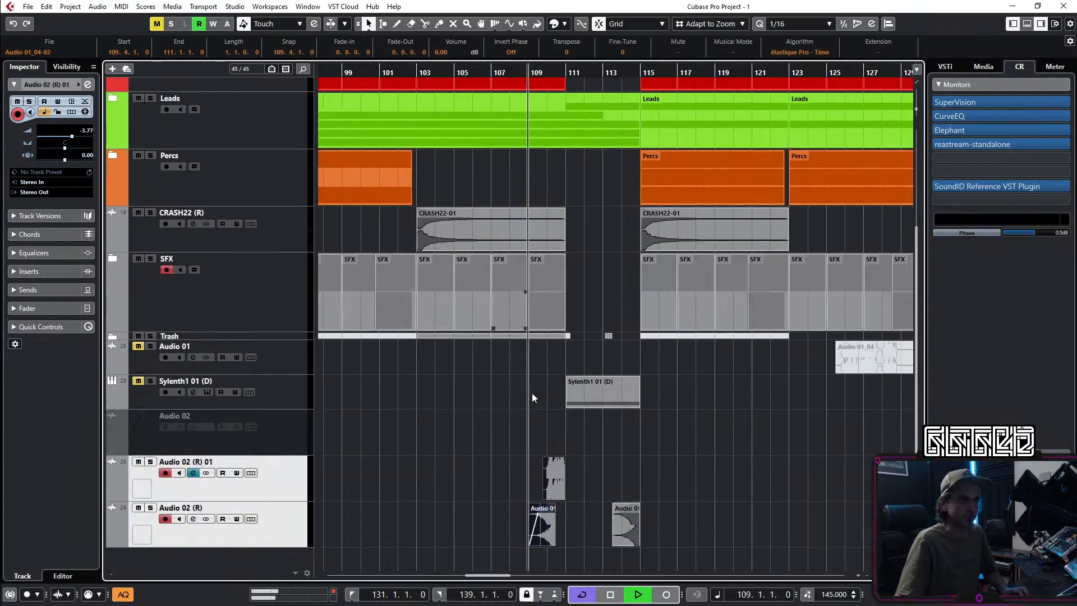
scroll(524, 290, "up", 6)
left_click(715, 501)
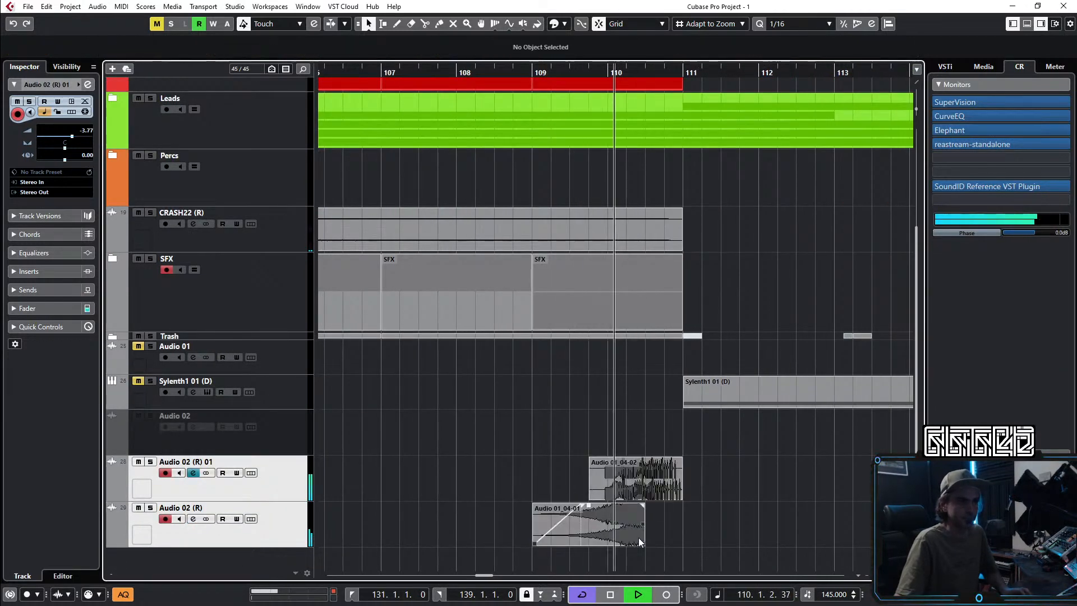
scroll(638, 538, "right", 2)
scroll(645, 450, "down", 8)
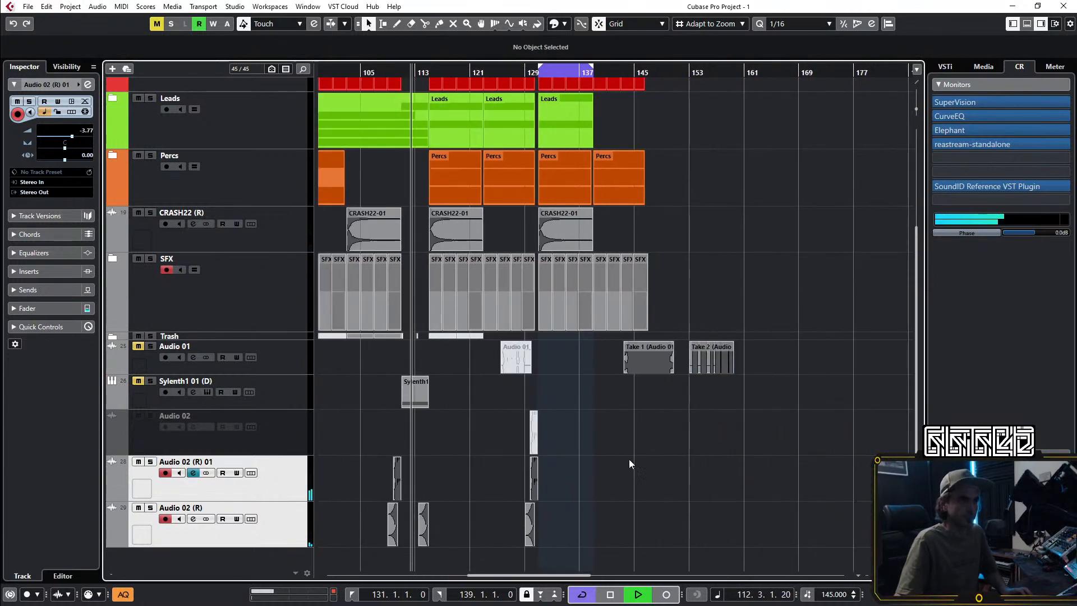
scroll(618, 466, "left", 3)
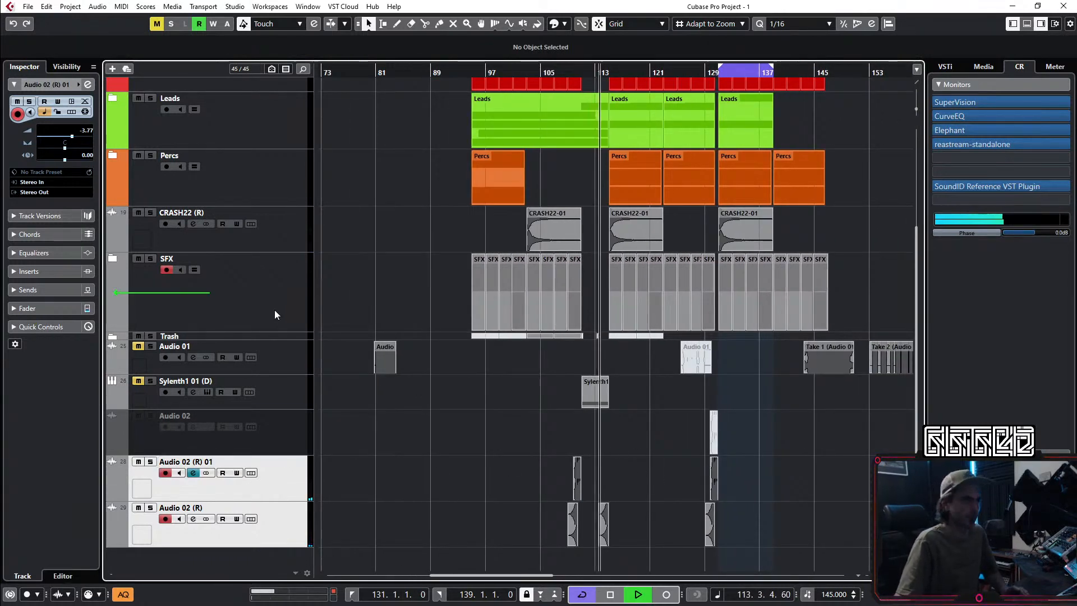
Step: Move the Audio 02 (R) 01 and Audio 02 (R) tracks into the SFX folder and the disabled Audio 02 track into Trash
scroll(274, 309, "up", 2)
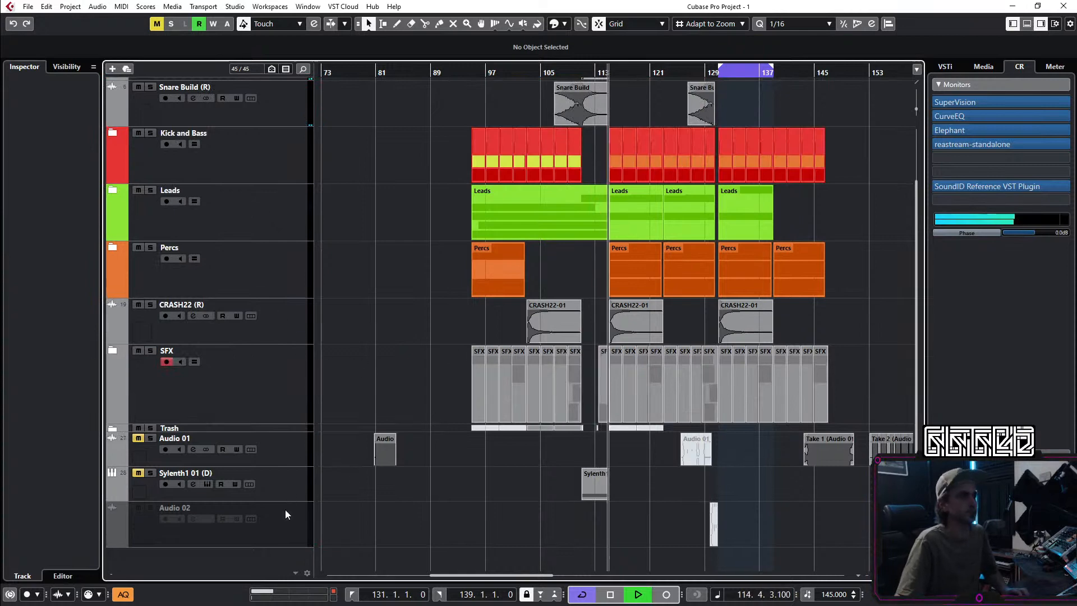
scroll(275, 432, "up", 1)
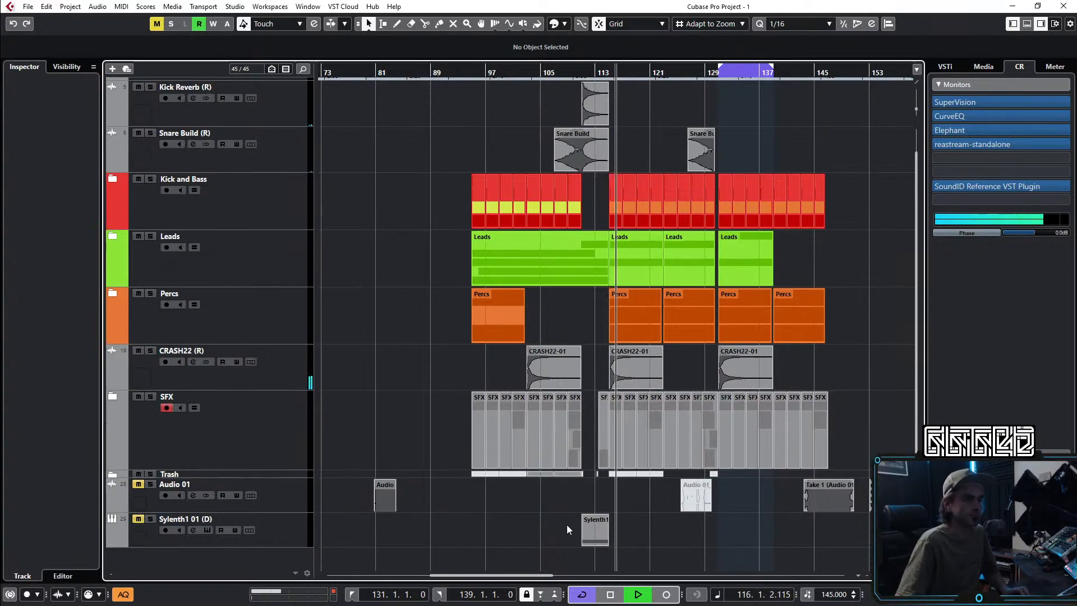
Step: Play the arrangement from bar 93 to listen to the section starting at bar 95
scroll(564, 522, "up", 2)
scroll(576, 492, "right", 3)
scroll(607, 503, "left", 2)
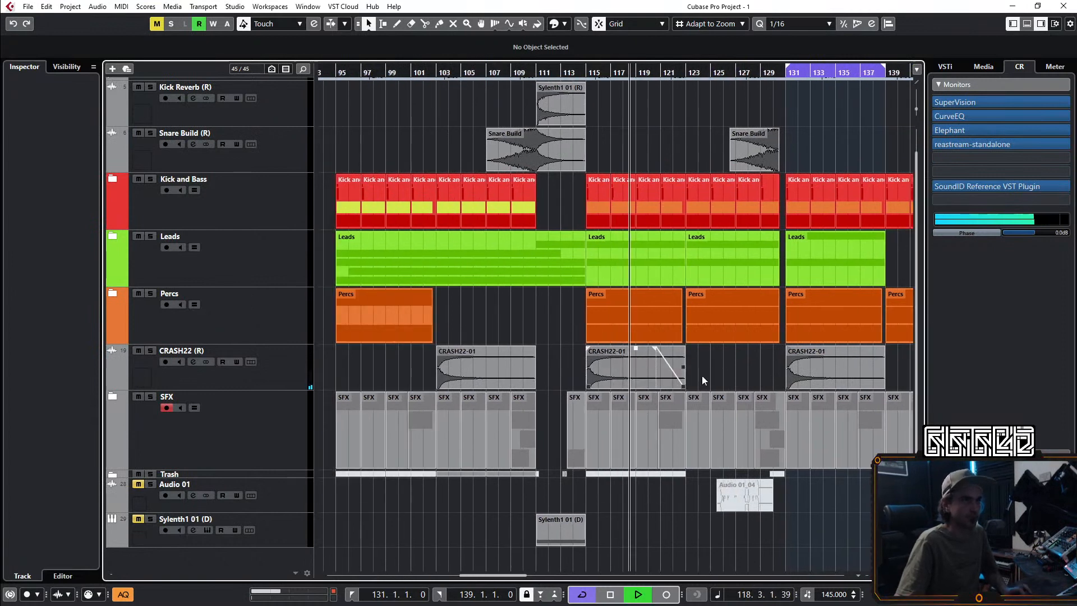
scroll(689, 384, "down", 1)
scroll(689, 384, "left", 2)
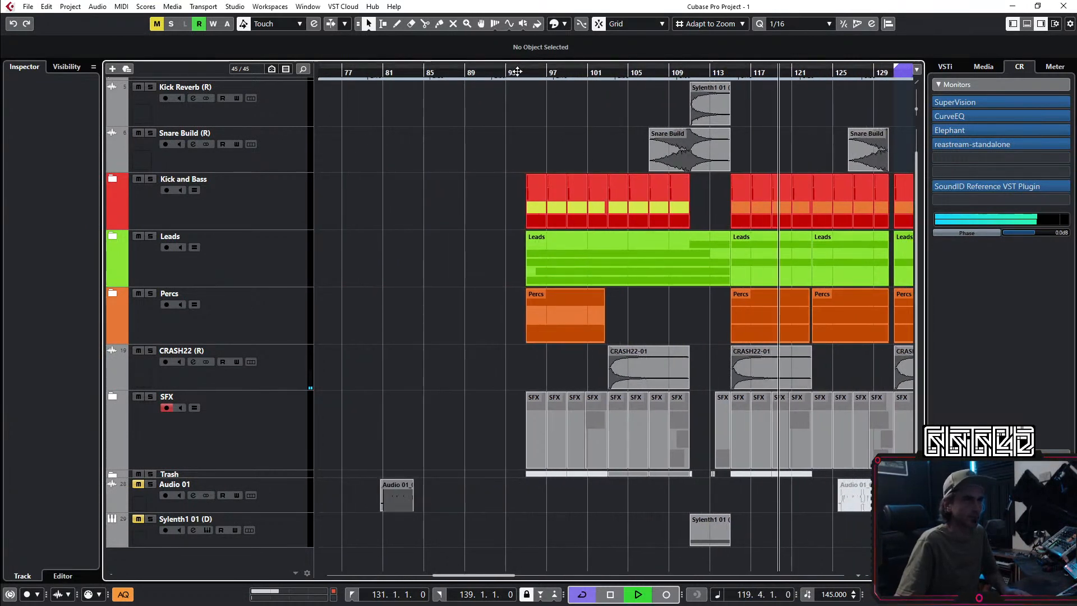
left_click(516, 71)
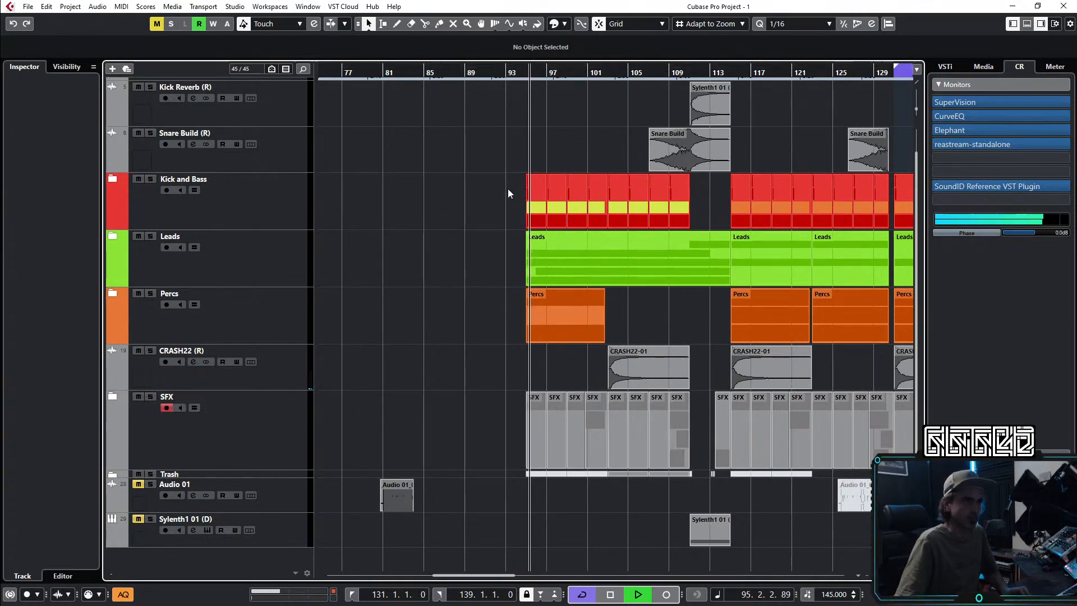
scroll(533, 203, "up", 2)
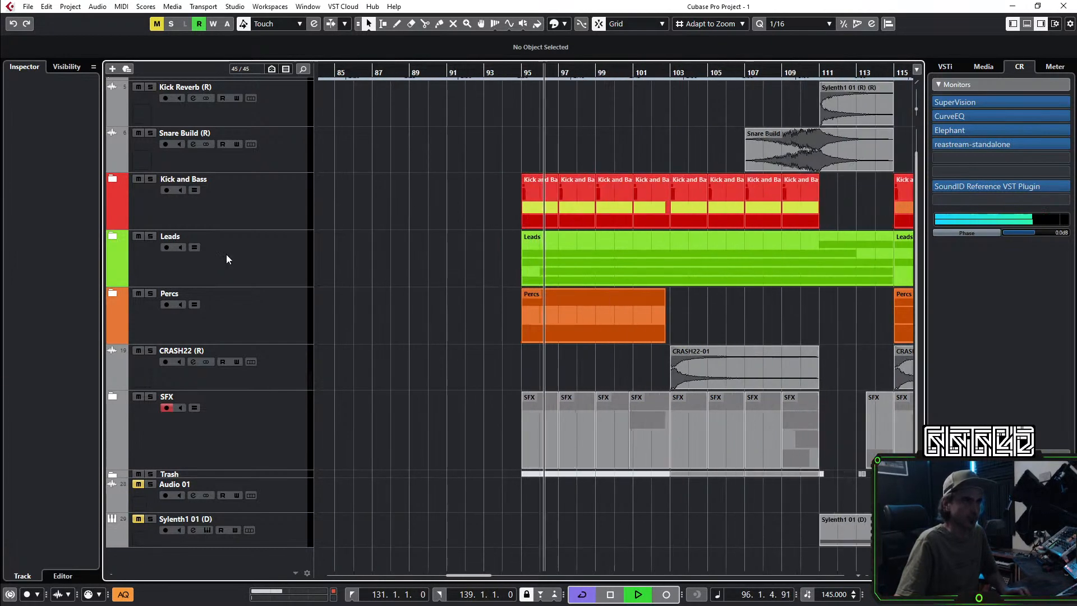
Step: In the Leads folder, briefly mute the Atmos Done (R) clip at bar 95 for comparison, and mute the Bleeps (D) (R) clip at bar 96
left_click(113, 237)
scroll(519, 319, "down", 4)
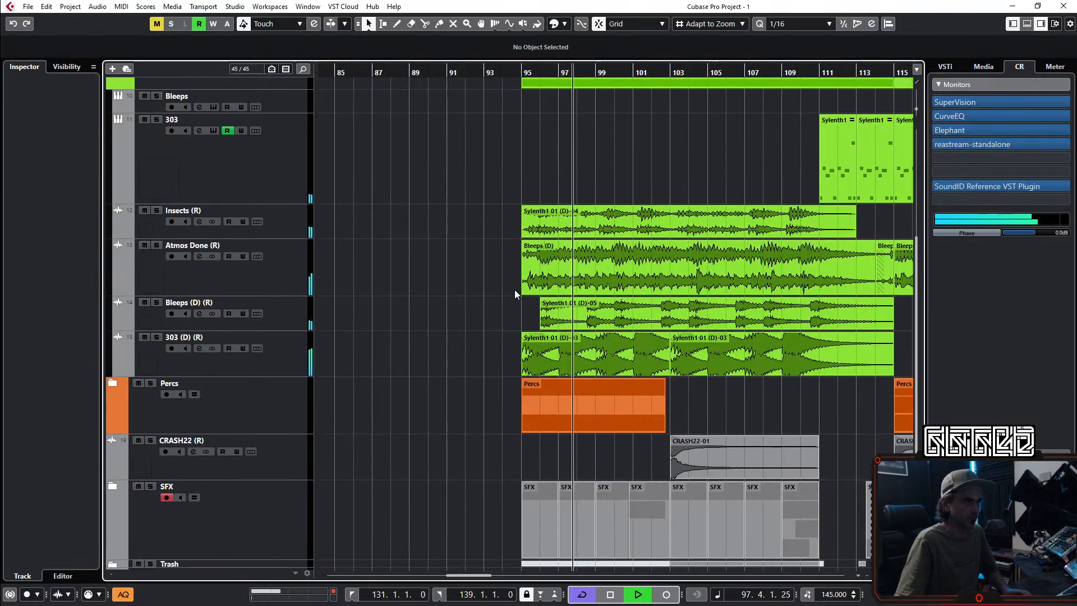
key("7")
left_click(574, 274)
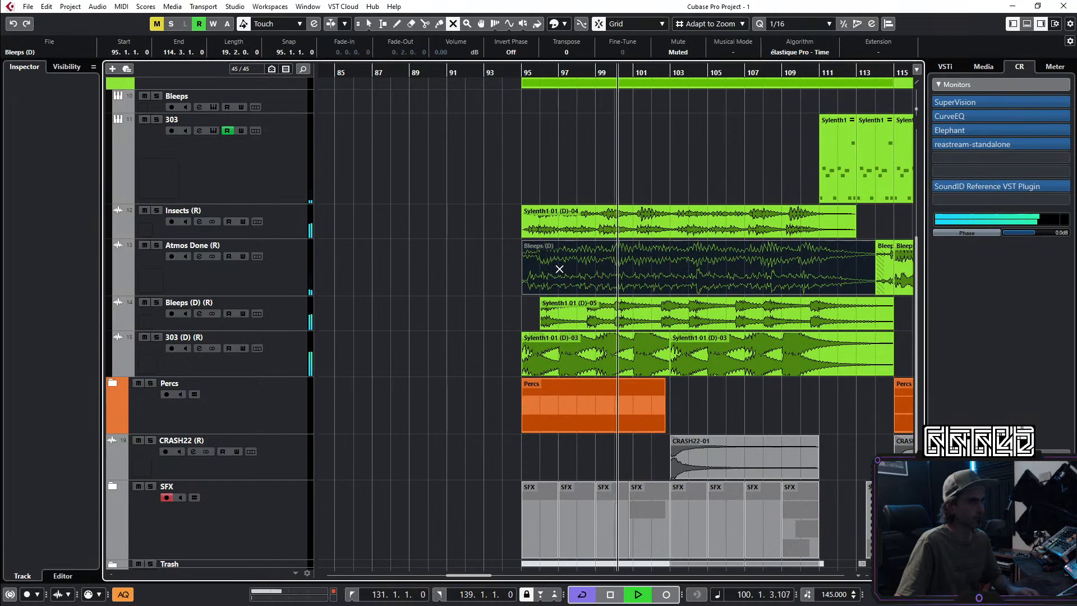
left_click(558, 272)
left_click(561, 320)
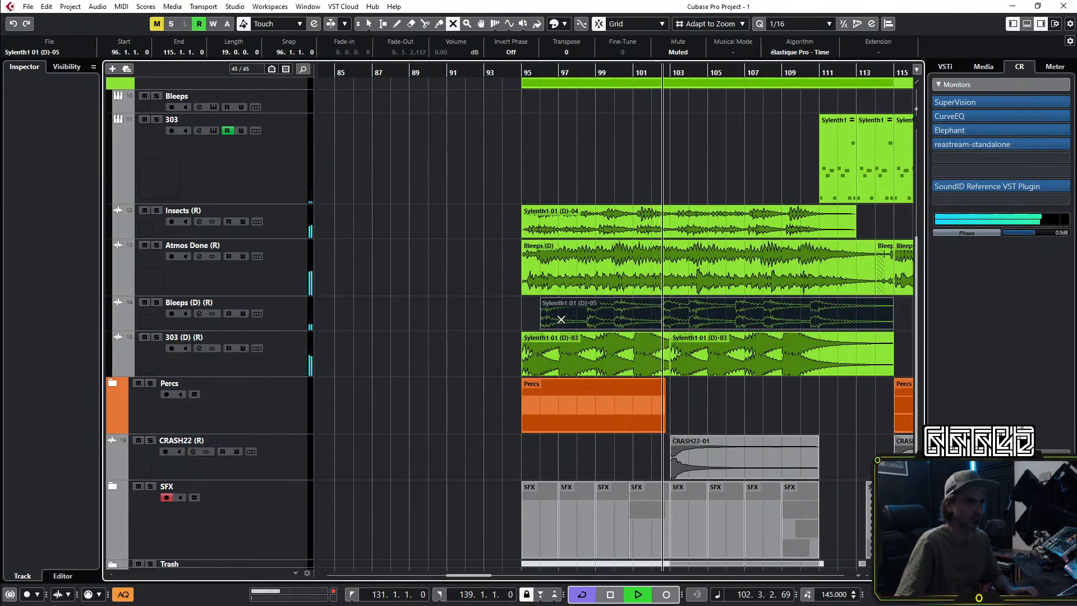
Step: On the Atmos Done (R) channel, set the EQ's low band to 353.1 Hz and its low-mid band to -5.5 dB with Q 0.6
left_click(279, 265)
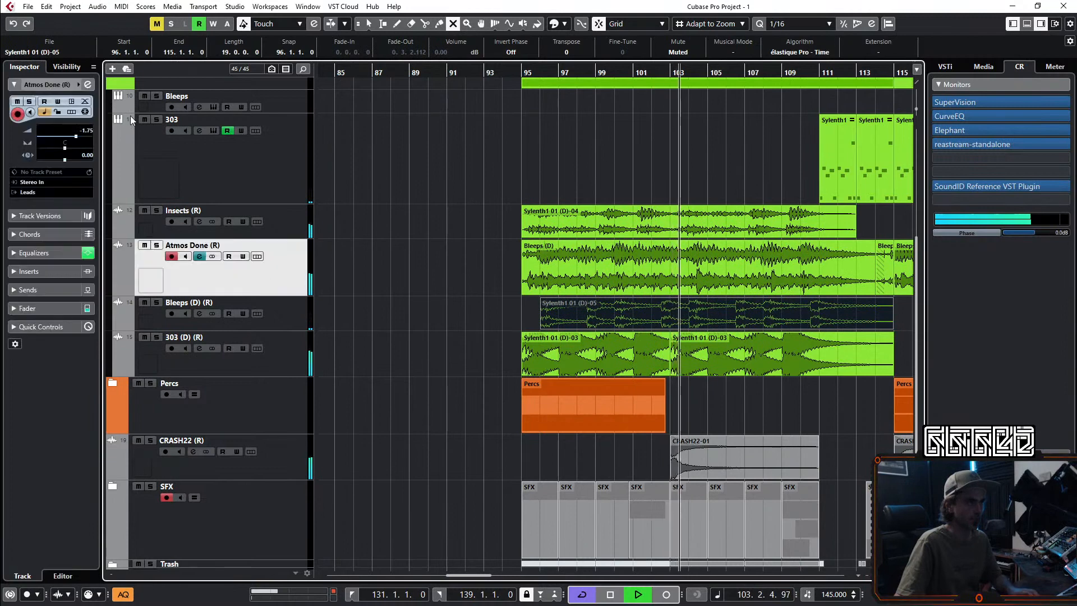
left_click(88, 84)
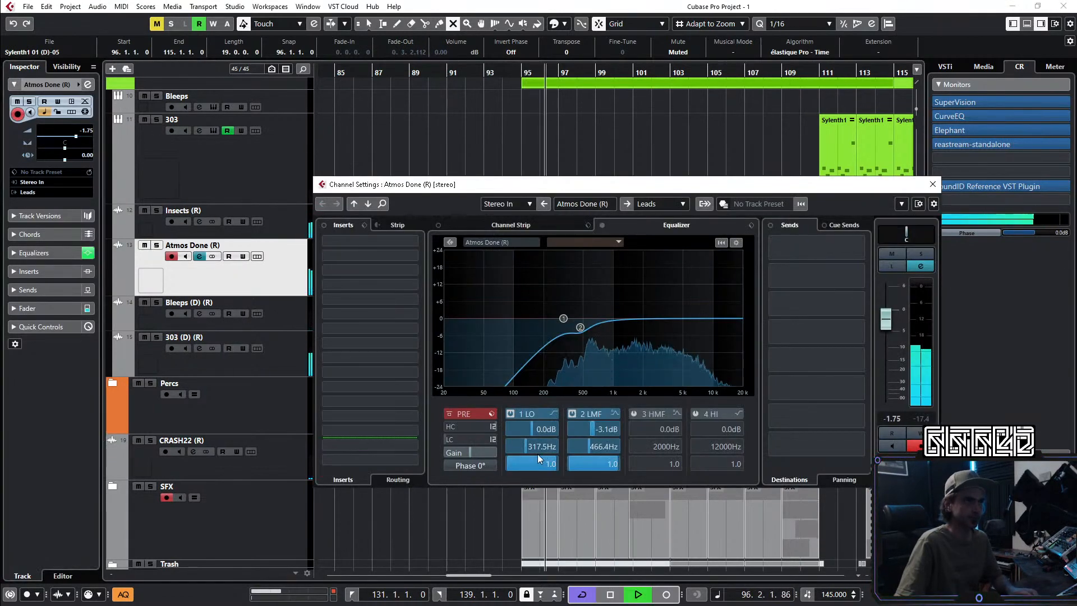
scroll(537, 446, "up", 1)
scroll(602, 431, "down", 2)
scroll(601, 431, "down", 3)
scroll(596, 464, "down", 4)
scroll(887, 323, "down", 1)
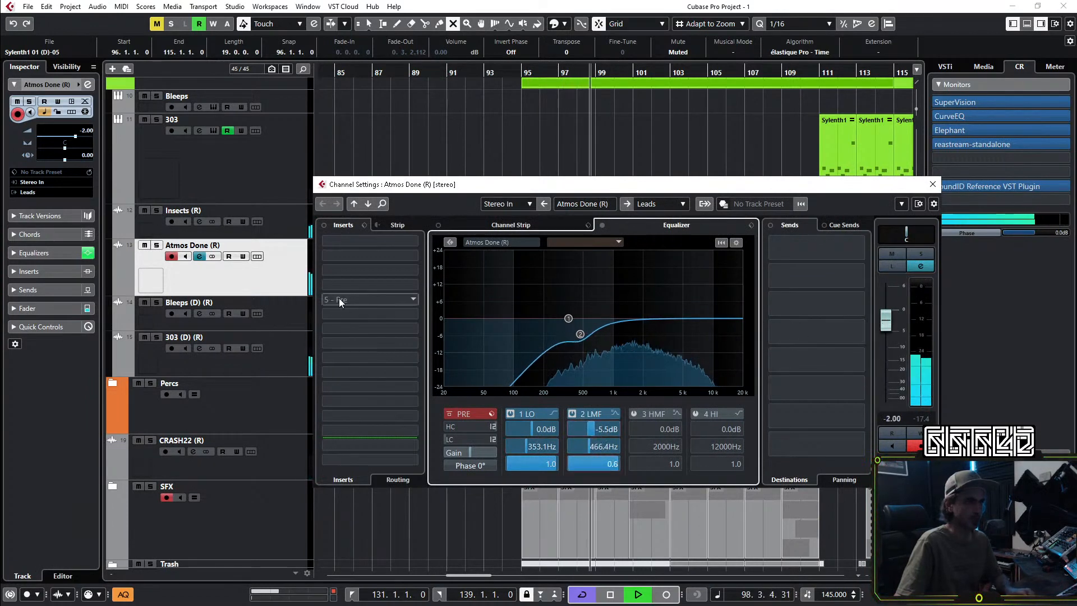
Step: Add kHs Stereo to insert slot 4 of Atmos Done (R), adjust its Mid gain, and set the channel volume to -2.78 dB
left_click(379, 284)
type("stere")
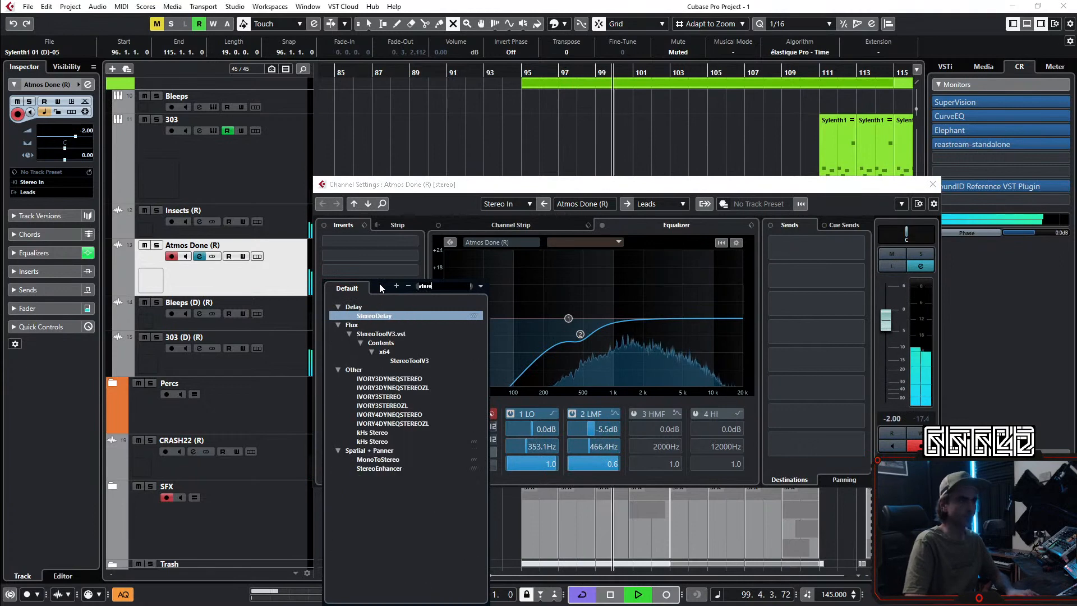
left_click(383, 442)
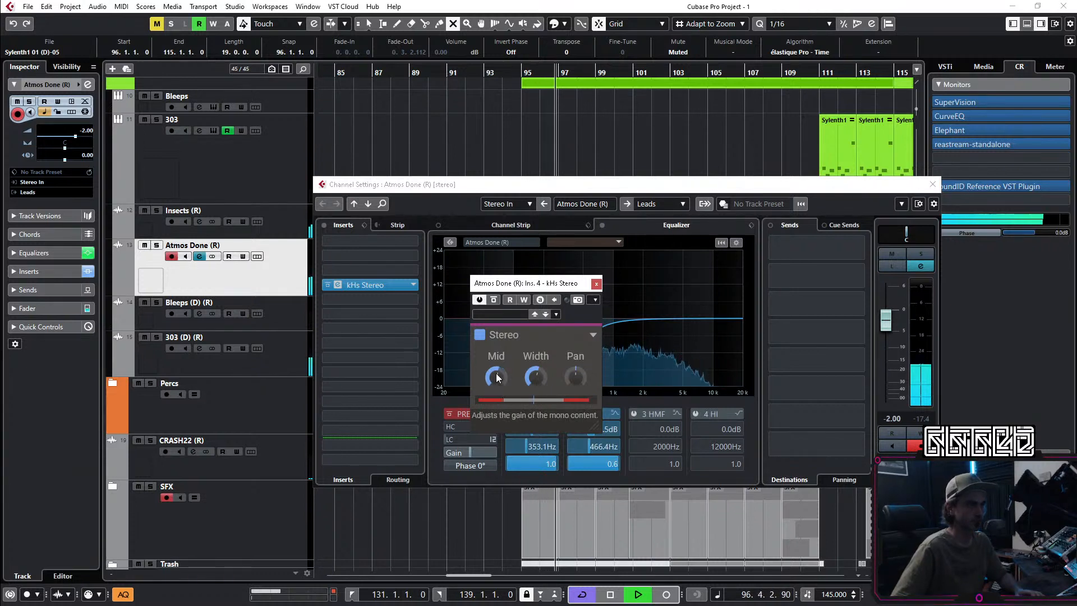
left_click(597, 285)
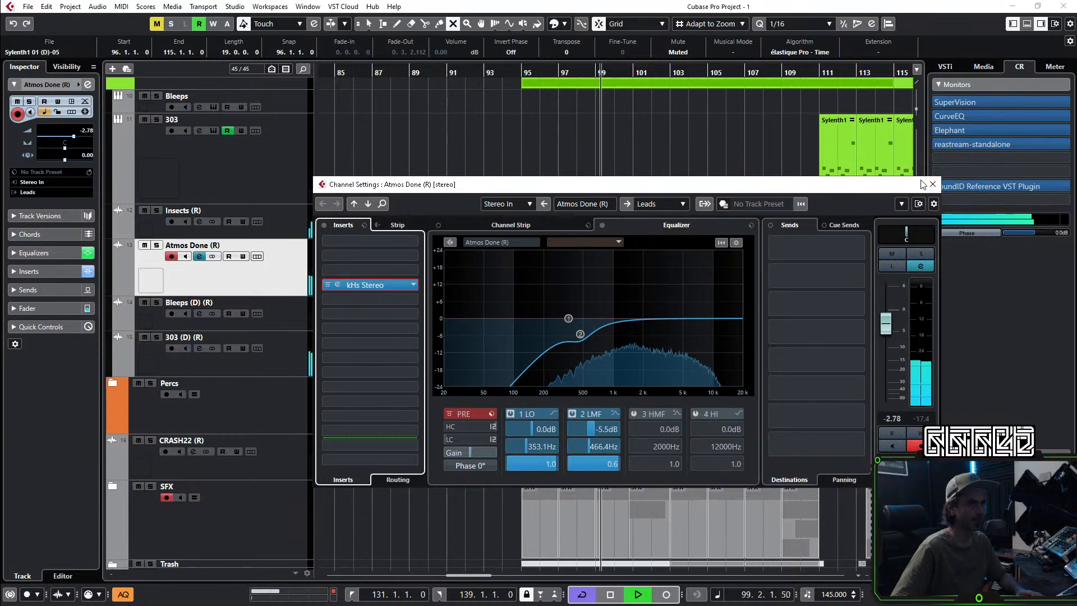
left_click(932, 184)
Step: Unmute the Bleeps (D) (R) clip at bar 96 to compare the section with it playing, and mute it again
left_click(594, 116)
key("g")
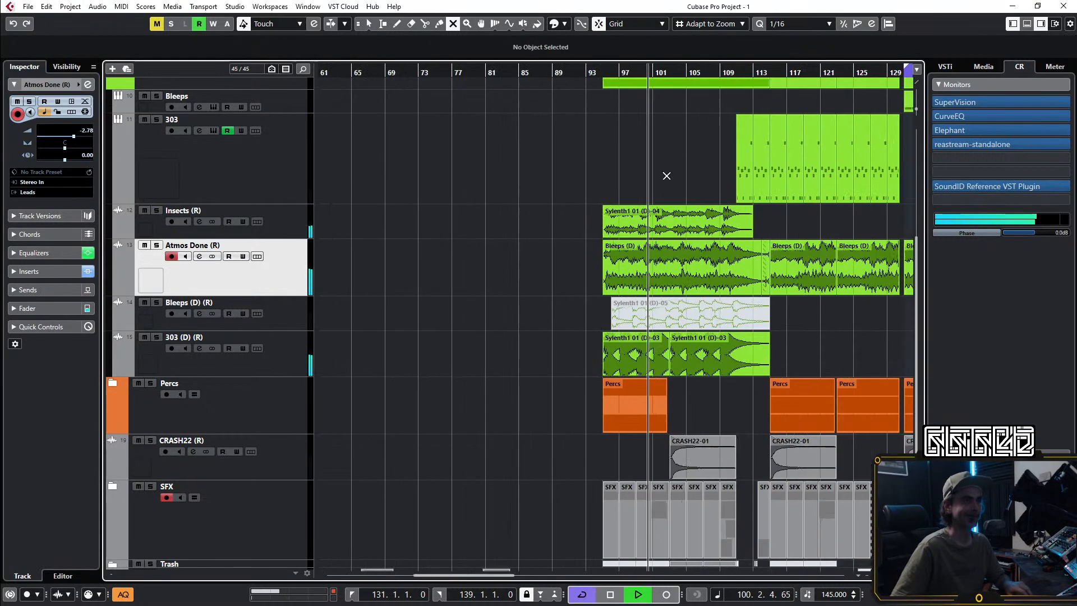
scroll(617, 253, "right", 4)
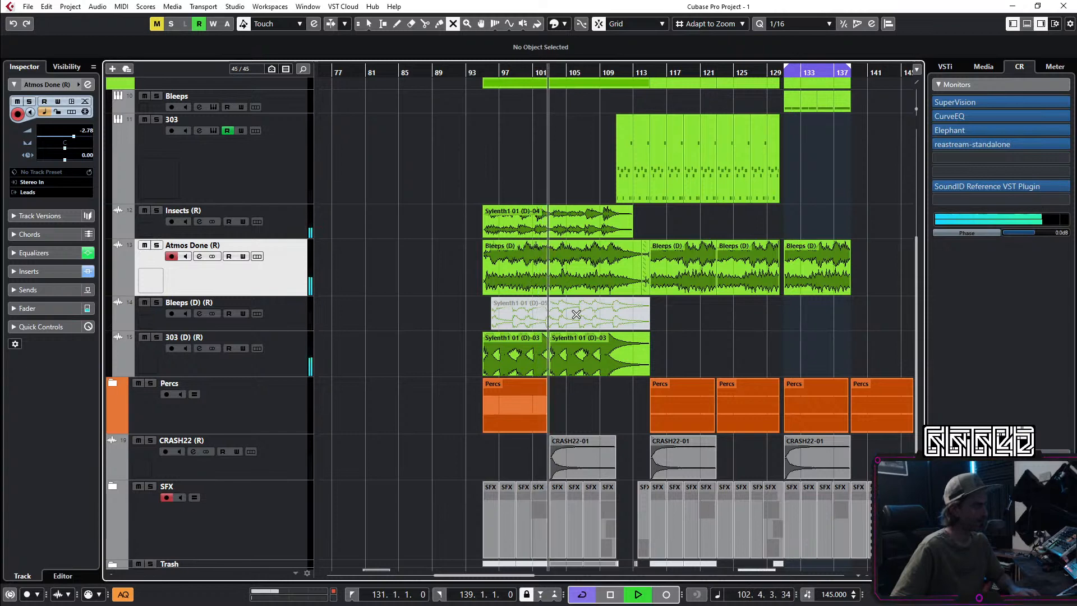
left_click(576, 314)
key("1")
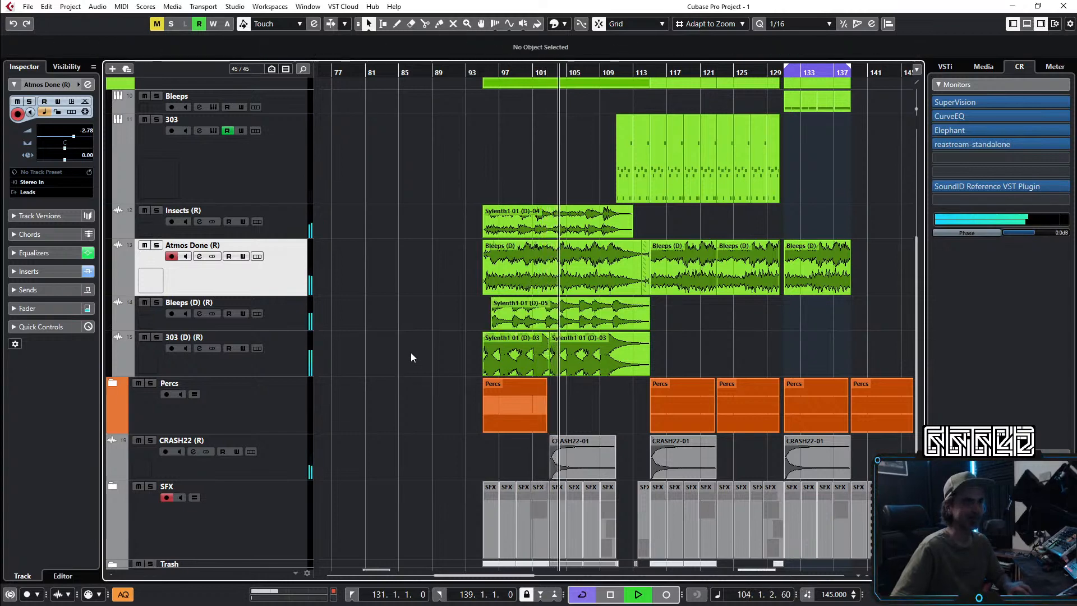
left_click(412, 355)
scroll(500, 322, "up", 4)
scroll(699, 327, "down", 2)
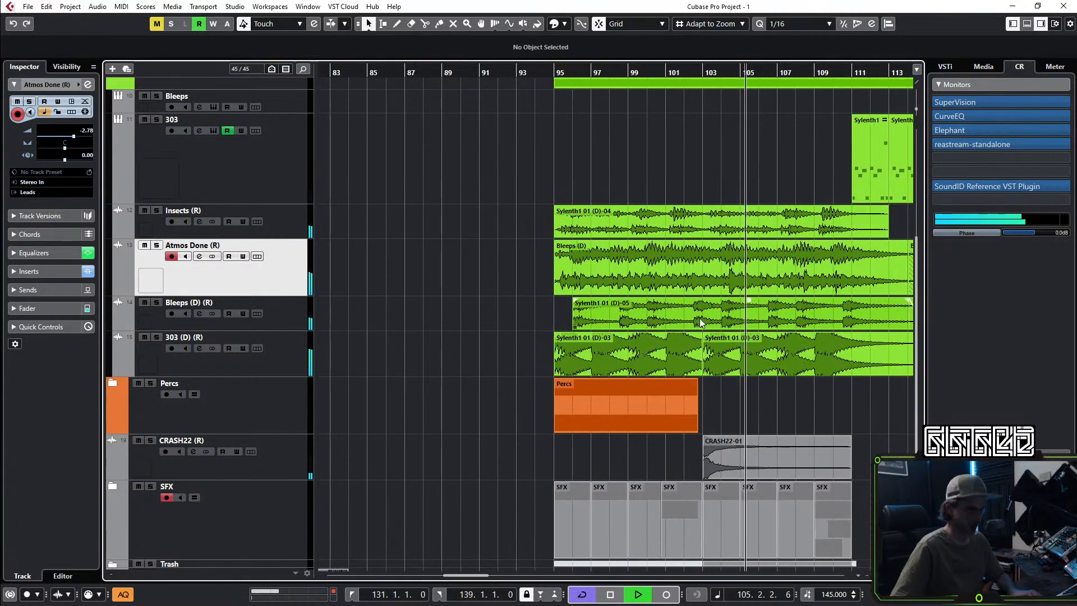
key("7")
left_click(699, 326)
key("1")
left_click(447, 245)
Step: Copy the Kick and Bass, Percs and SFX clips between bars 95 and 103 to bar 87
scroll(447, 246, "down", 3)
scroll(456, 248, "up", 3)
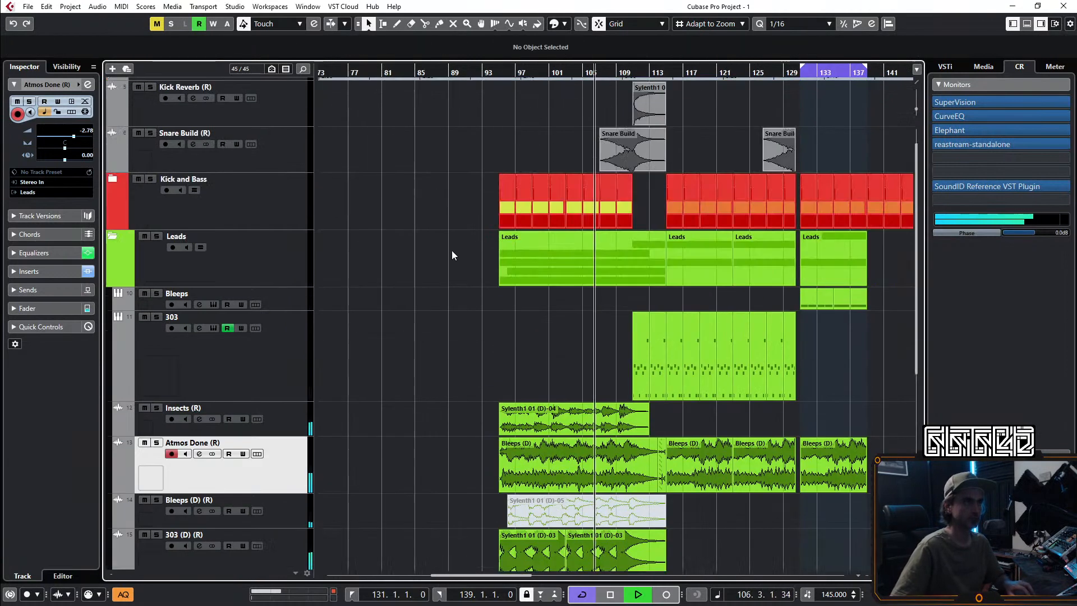
left_click(115, 237)
scroll(510, 199, "up", 3)
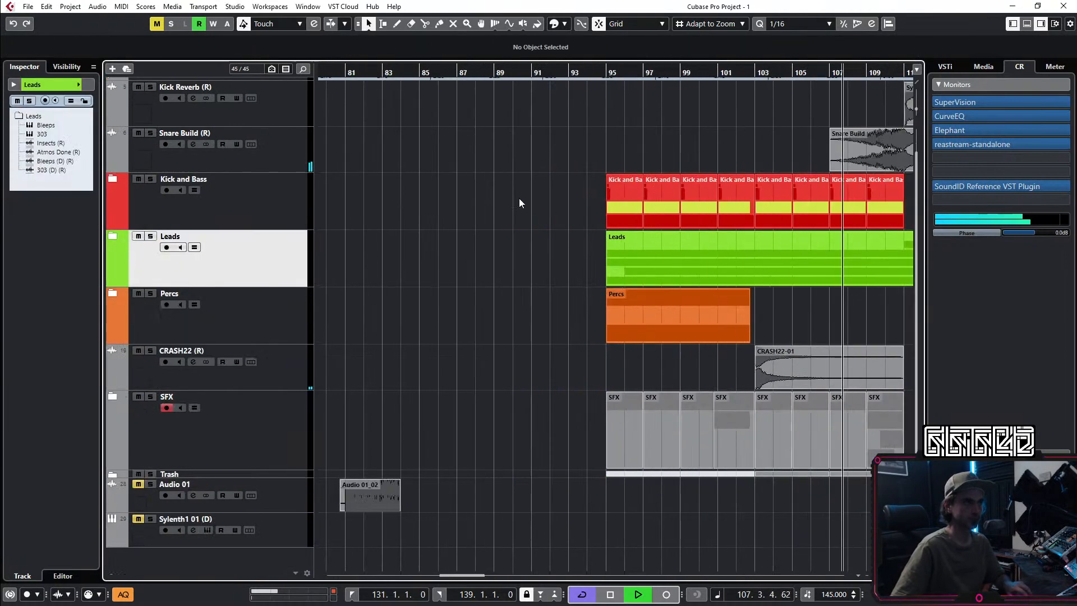
left_click_drag(575, 151, 744, 201)
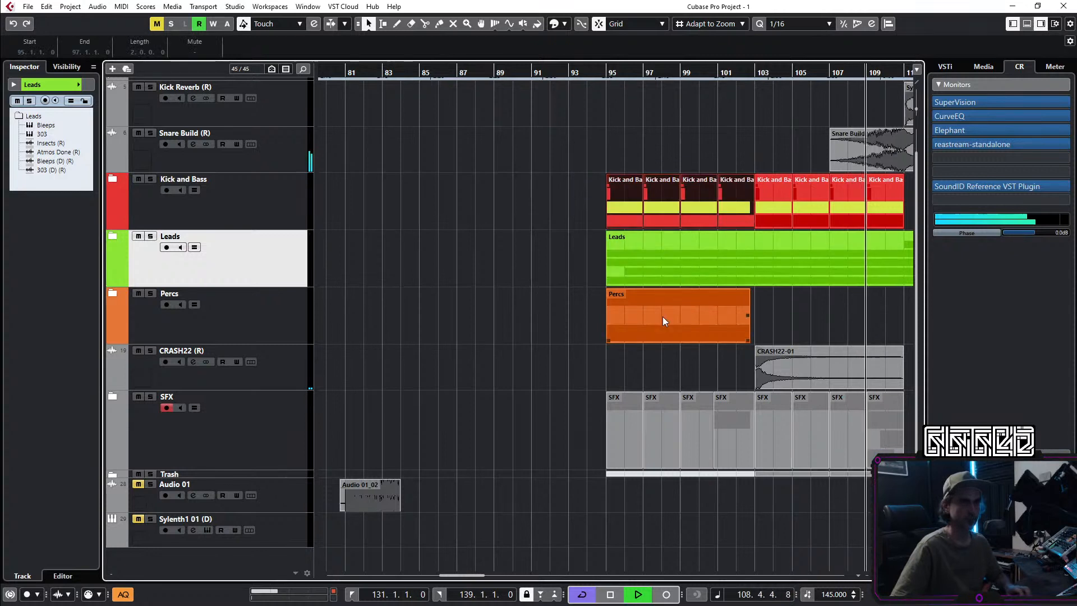
left_click(729, 445, "shift")
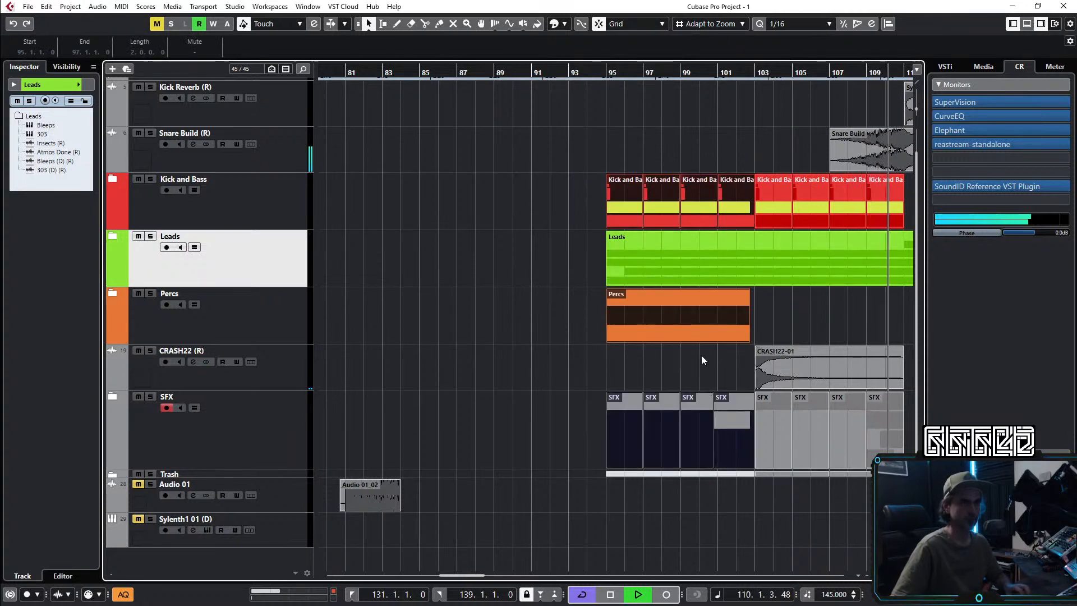
left_click_drag(617, 221, 458, 207)
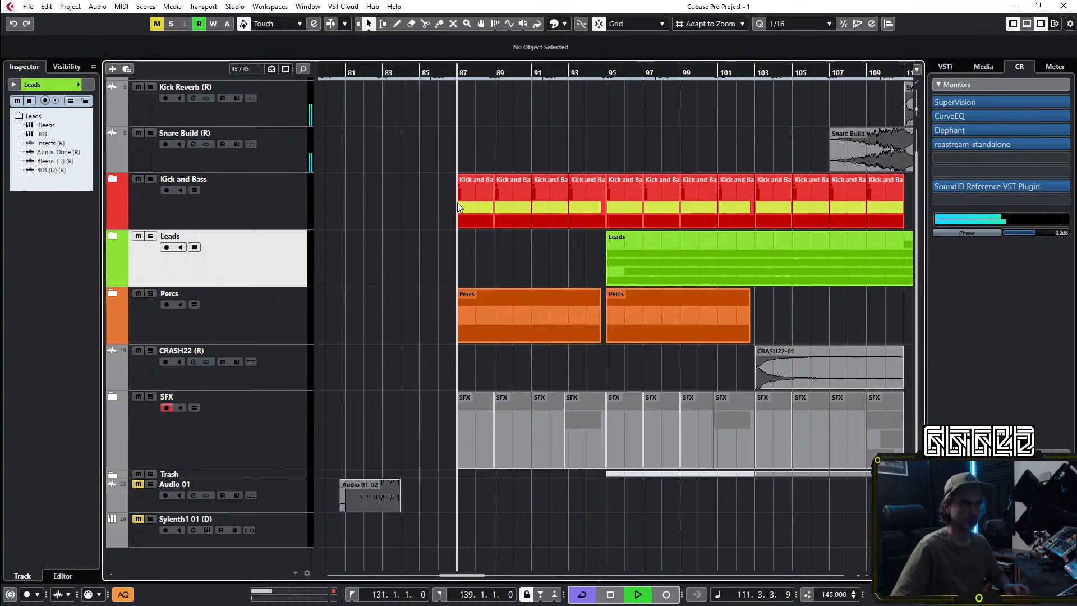
Step: Delete the copied Open hat and Snares clips between bars 87 and 95 inside the Percs folder, keeping the Closed clips
left_click(112, 291)
left_click_drag(452, 456, 588, 409)
key("Delete")
left_click(464, 448)
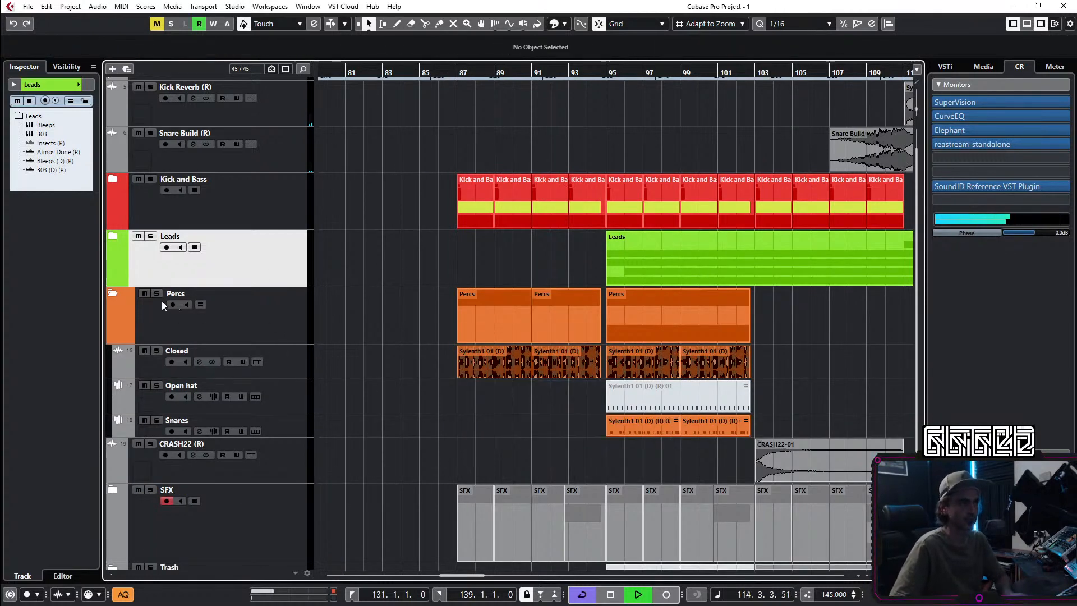
left_click(113, 292)
Step: Copy the Insects (R) clip from bar 95 to bar 87 and cut off the part of the copy after bar 95
left_click(113, 237)
scroll(617, 320, "down", 2)
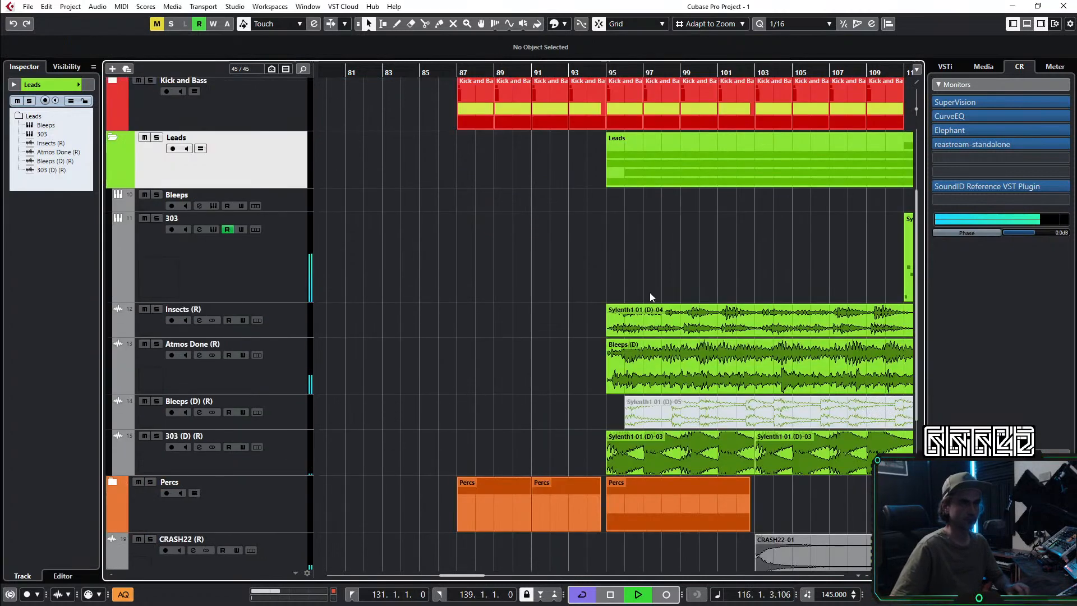
scroll(652, 292, "down", 2)
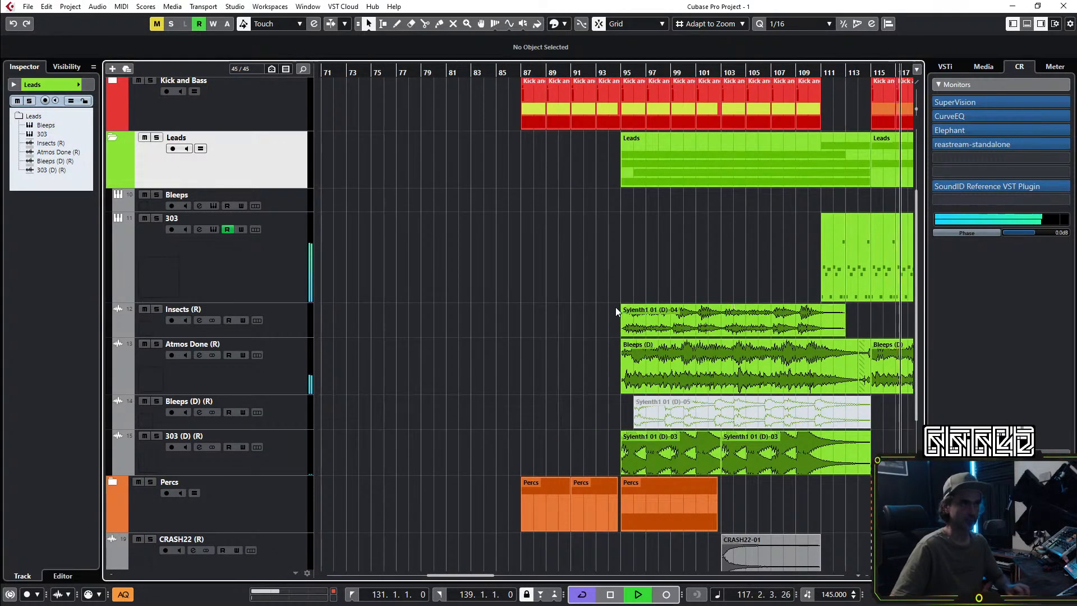
scroll(641, 359, "up", 2)
left_click_drag(691, 315, 548, 327)
left_click(611, 321, "alt")
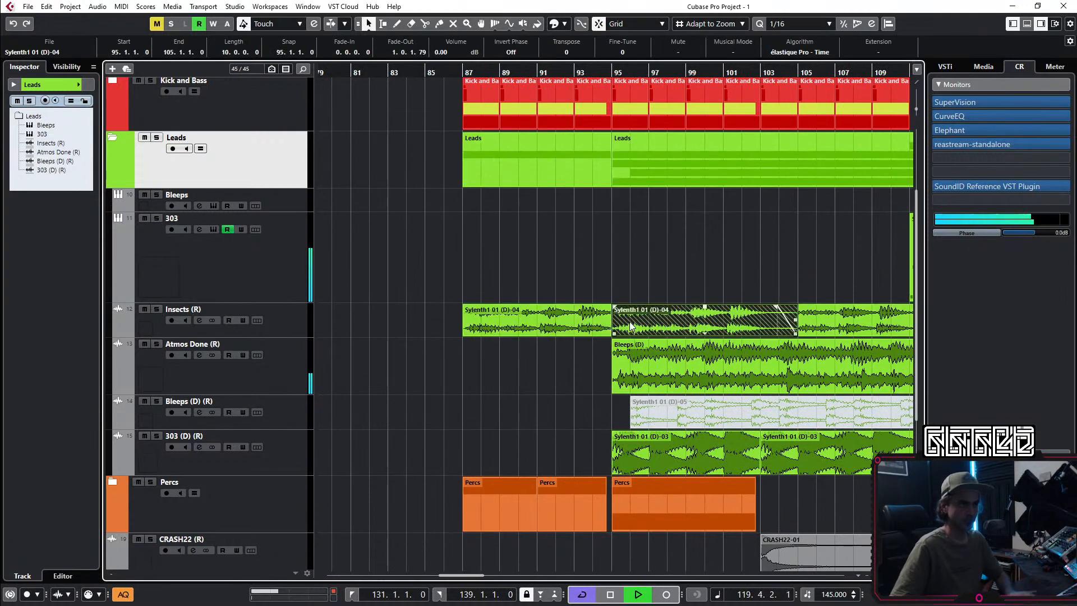
key("Delete")
Step: Look over the tracks inside the SFX folder and play the new section from bar 87
scroll(735, 236, "down", 2)
scroll(734, 238, "right", 3)
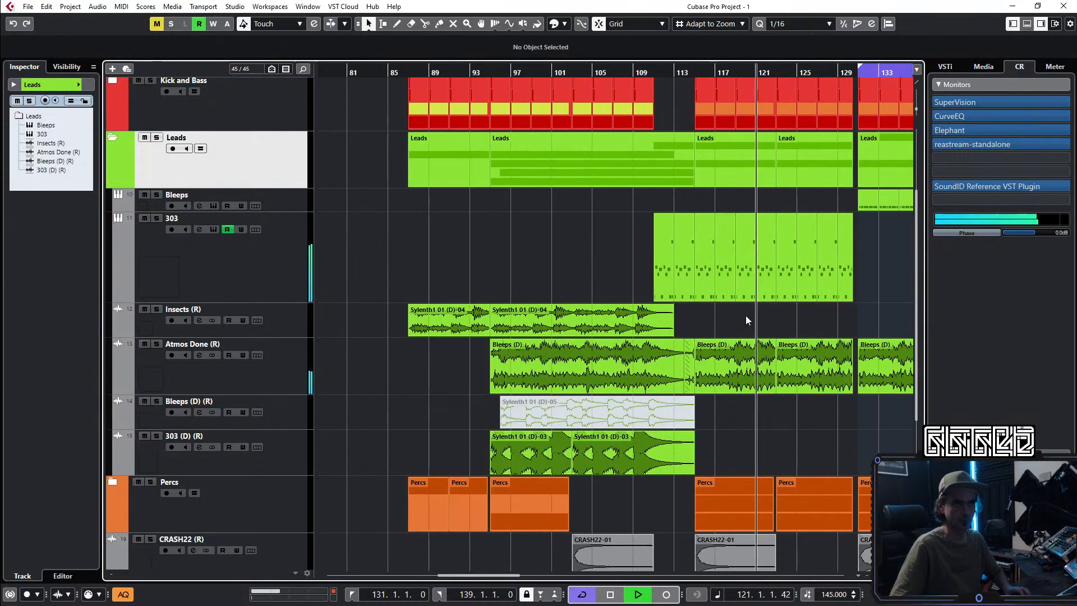
scroll(742, 312, "down", 5)
left_click(112, 397)
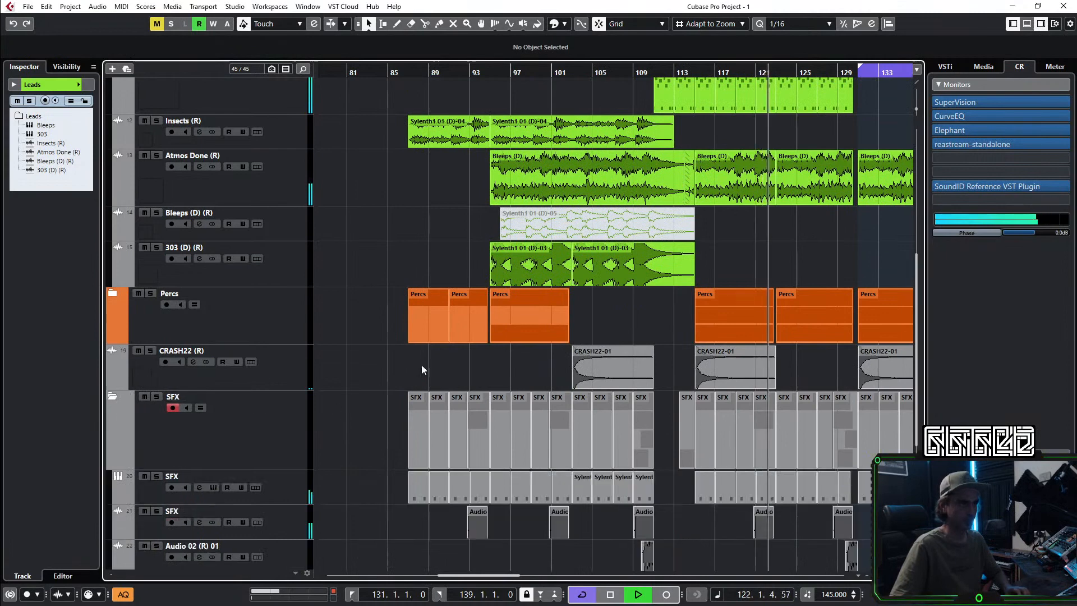
scroll(760, 326, "down", 3)
scroll(523, 321, "up", 7)
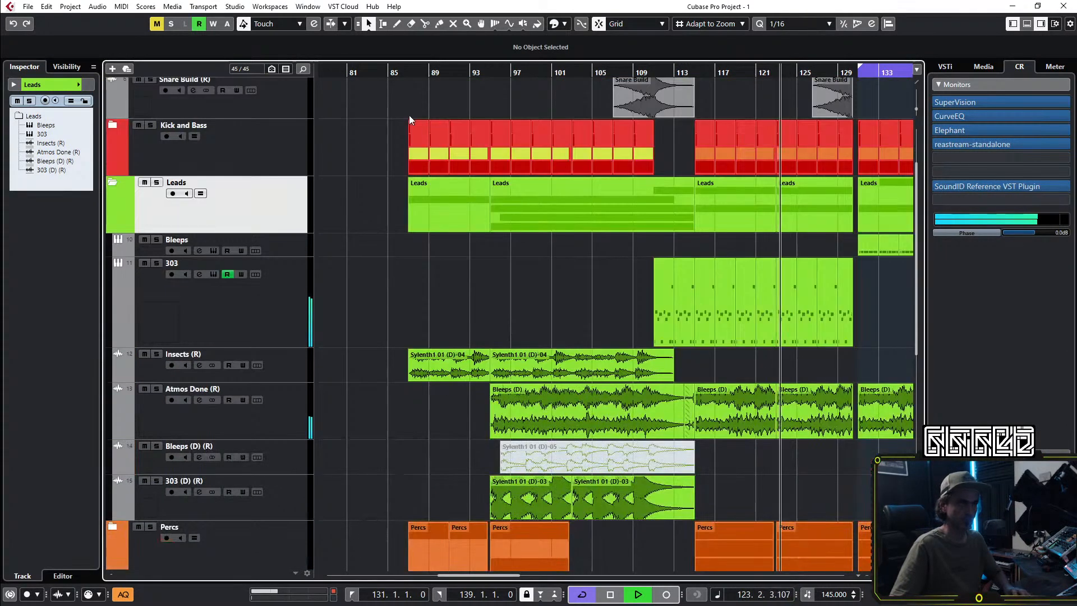
left_click(410, 75)
scroll(387, 270, "up", 3)
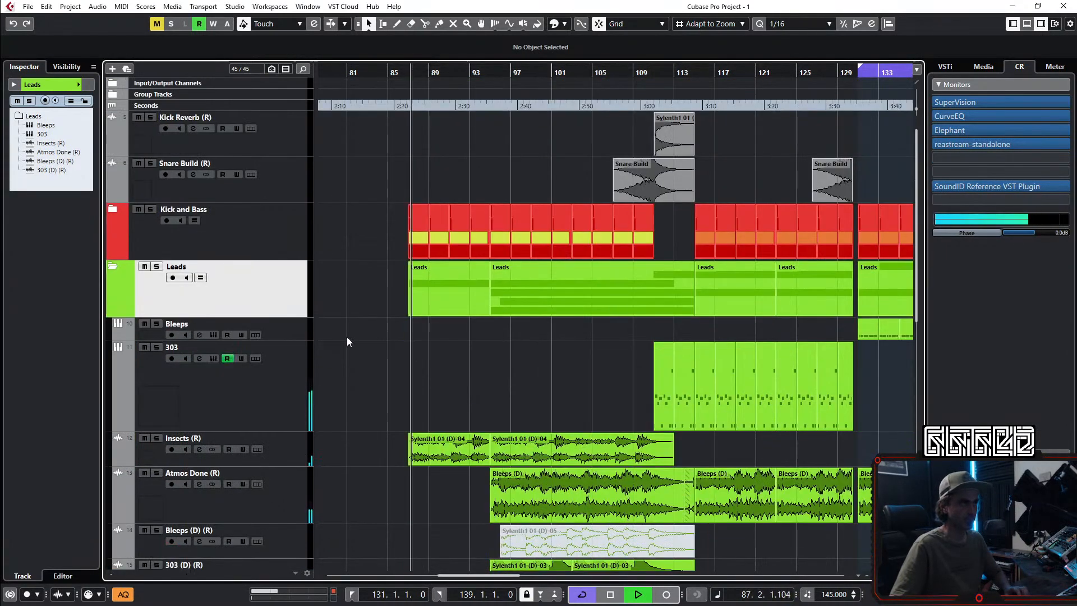
Step: Collapse the Leads and SFX folders to tidy the arrangement
left_click(112, 267)
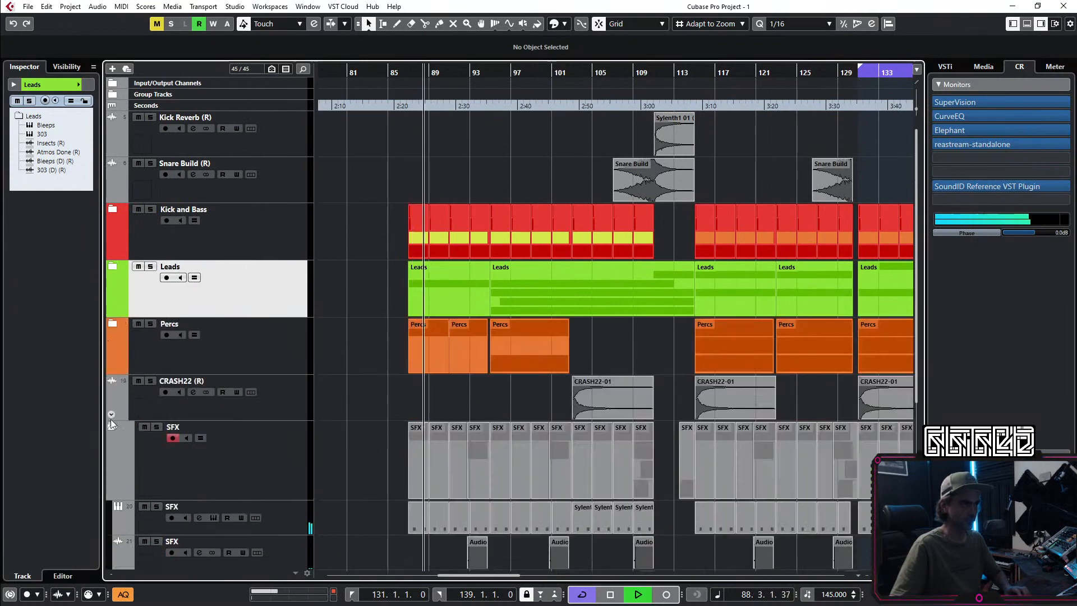
left_click(110, 415)
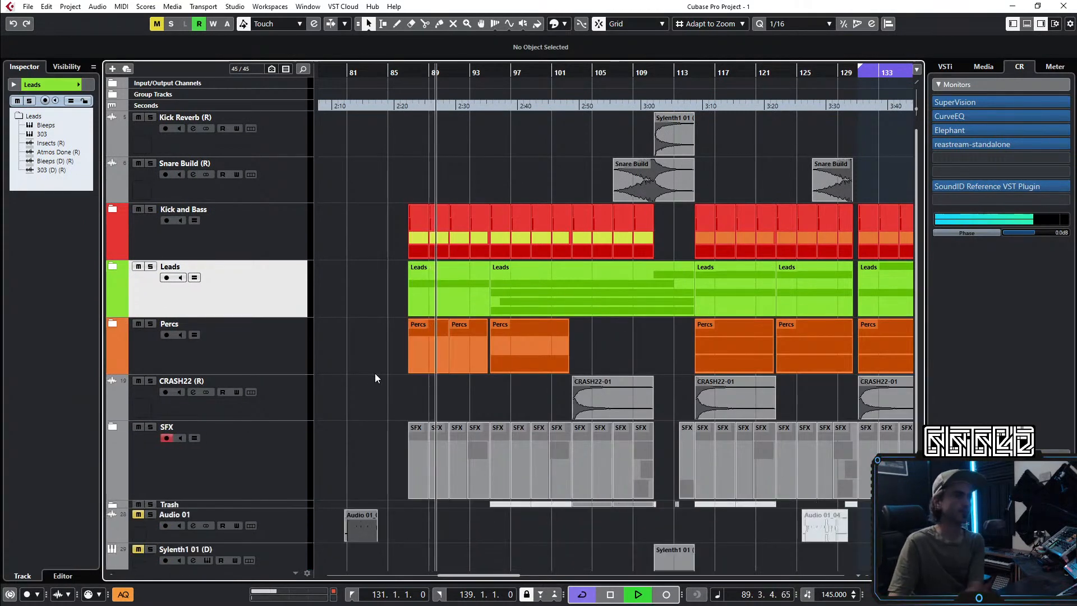
scroll(588, 154, "up", 2)
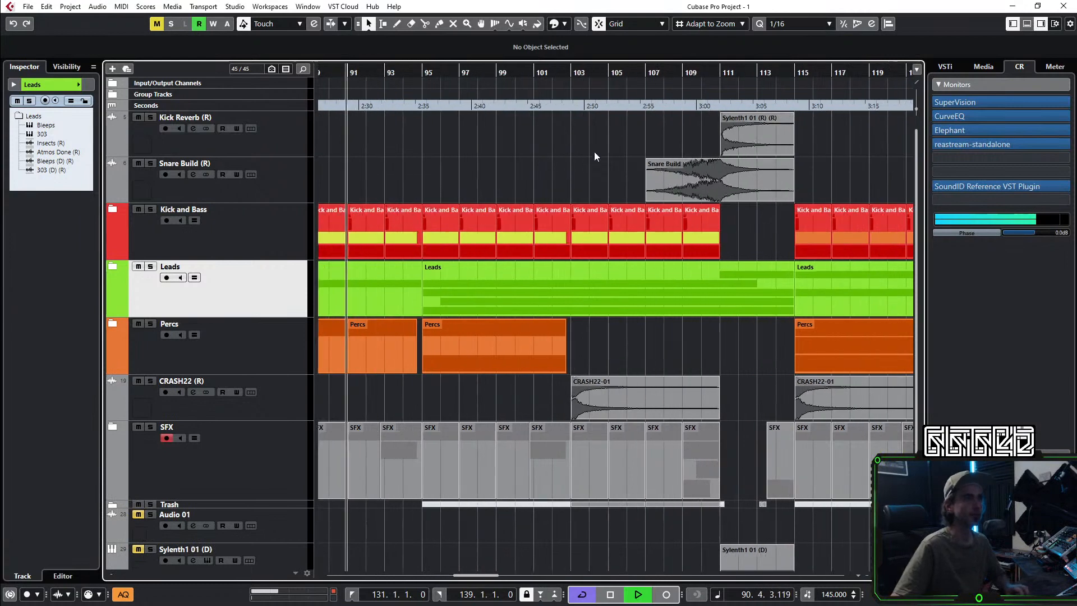
Step: Play through the arrangement from bar 91 and check its frequency spectrum against the reference curves in CurveEQ
scroll(581, 189, "down", 1)
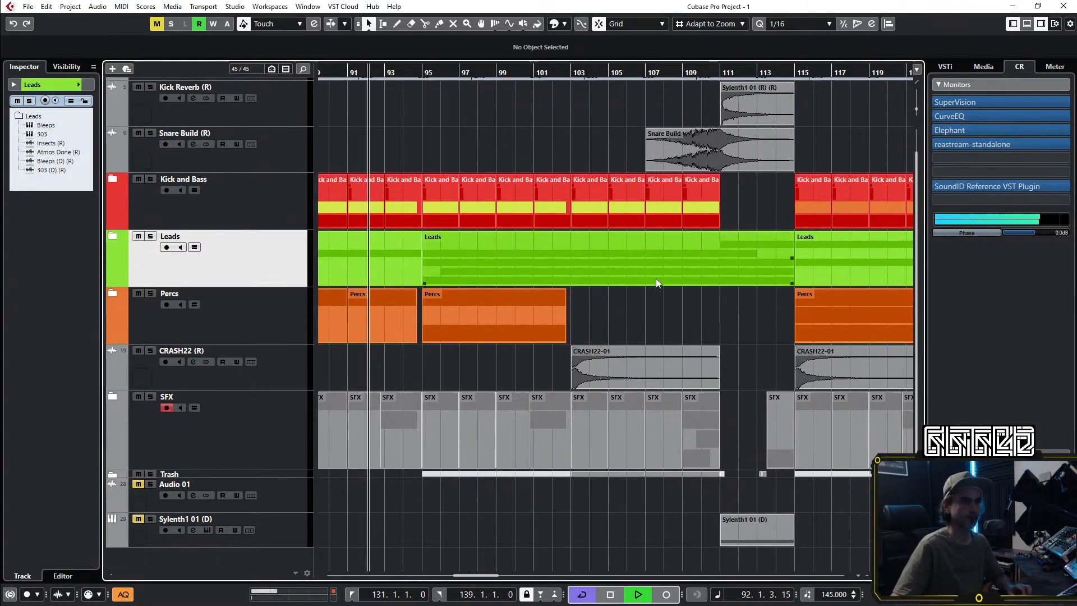
scroll(662, 275, "left", 3)
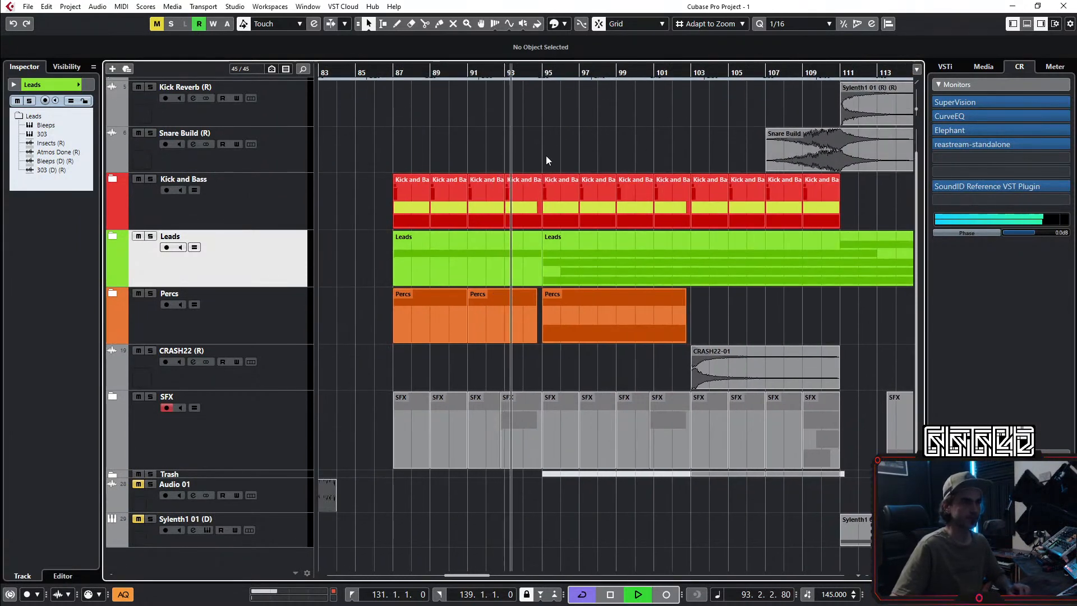
scroll(566, 133, "down", 2)
scroll(634, 159, "down", 2)
scroll(701, 155, "right", 4)
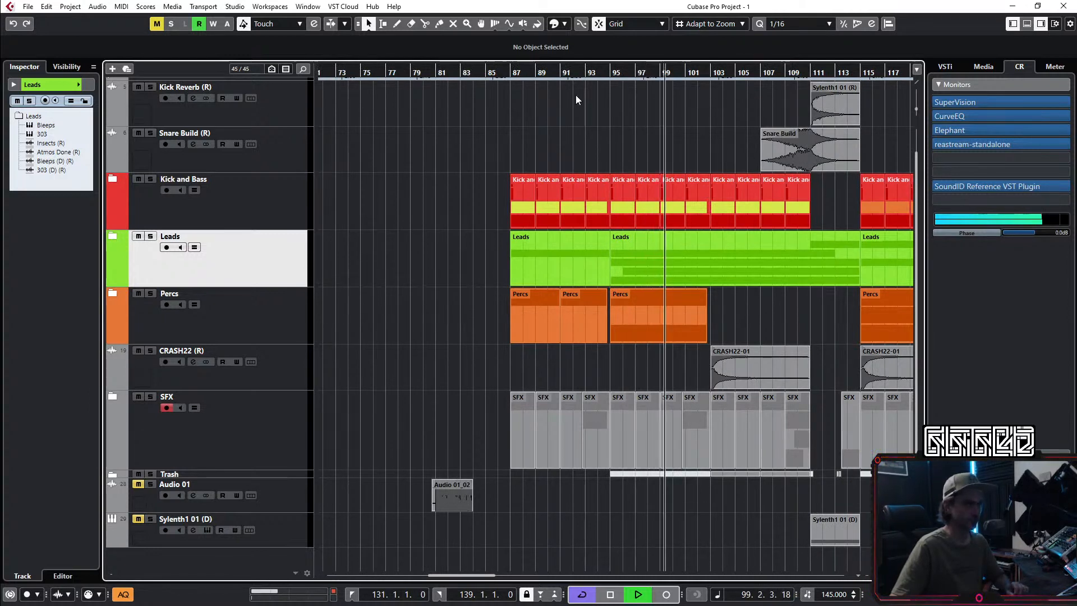
scroll(599, 204, "down", 3)
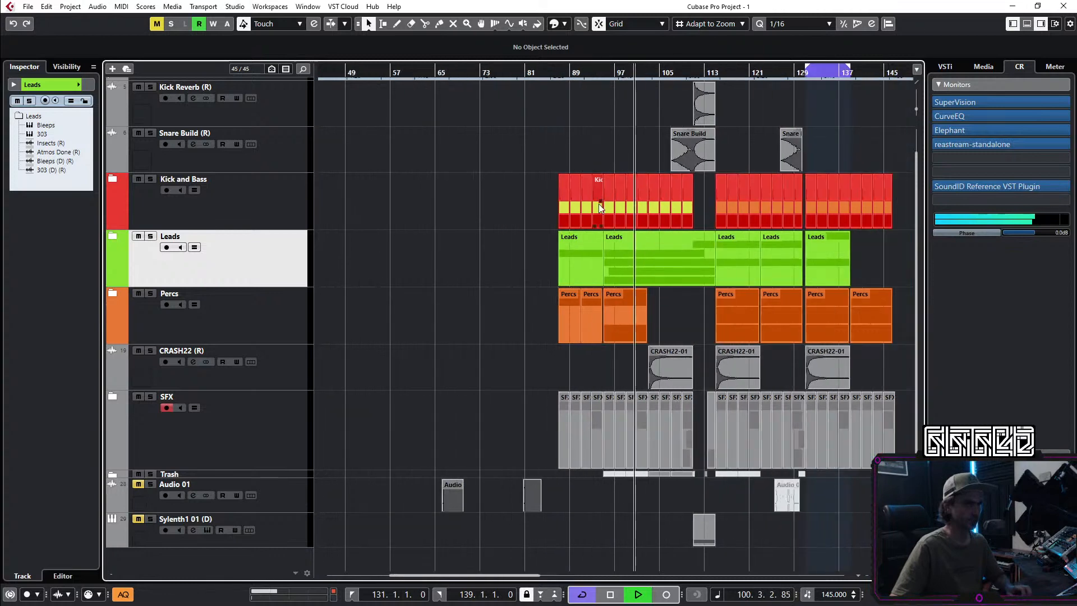
left_click(947, 115)
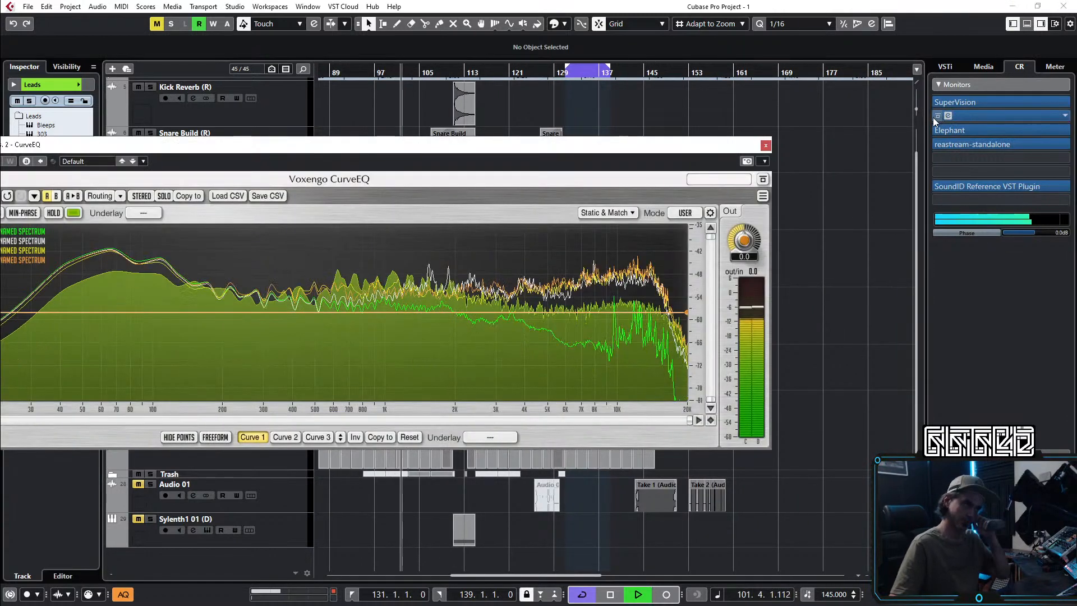
left_click(766, 145)
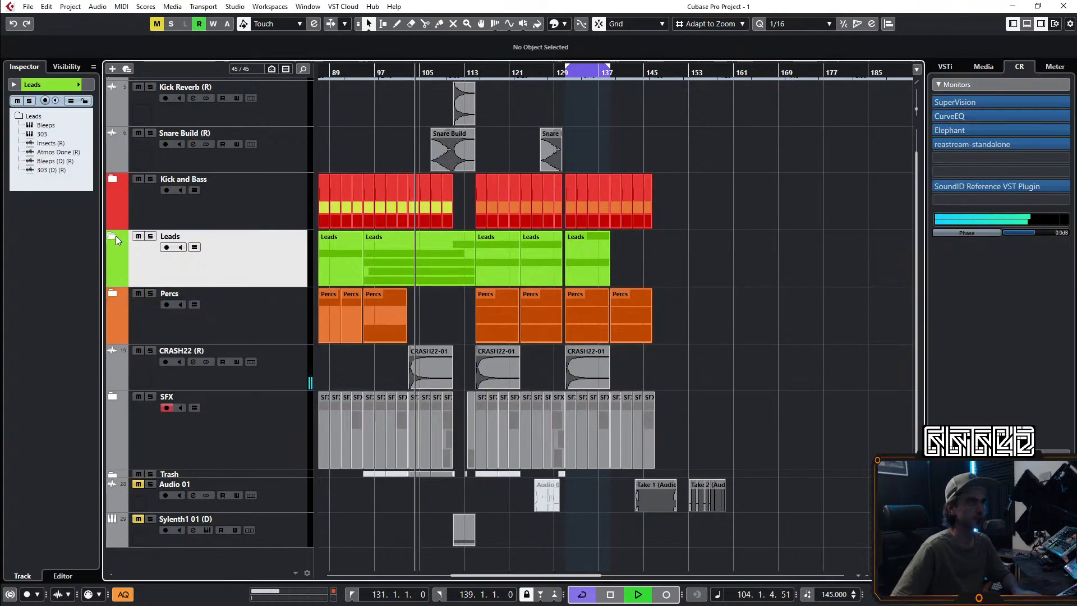
Step: In the 303 (D) (R) channel EQ, set the low band to 262.4 Hz and band 3 to -3.9 dB at 341.7 Hz, and collapse the Leads folder
left_click(112, 236)
scroll(539, 337, "down", 5)
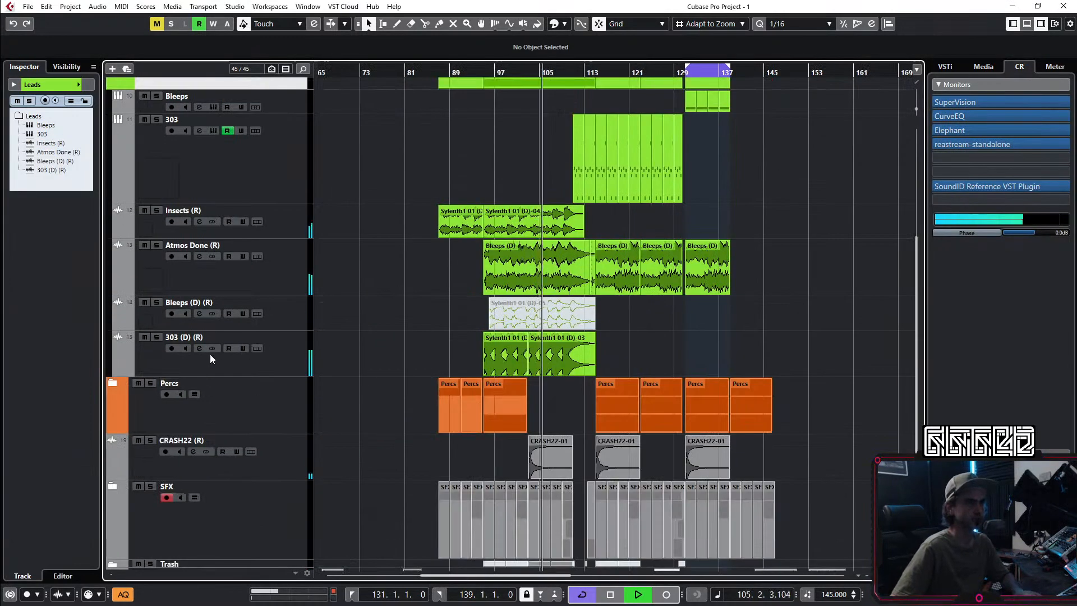
left_click(196, 361)
left_click(87, 85)
left_click_drag(624, 320, 567, 334)
scroll(570, 336, "down", 5)
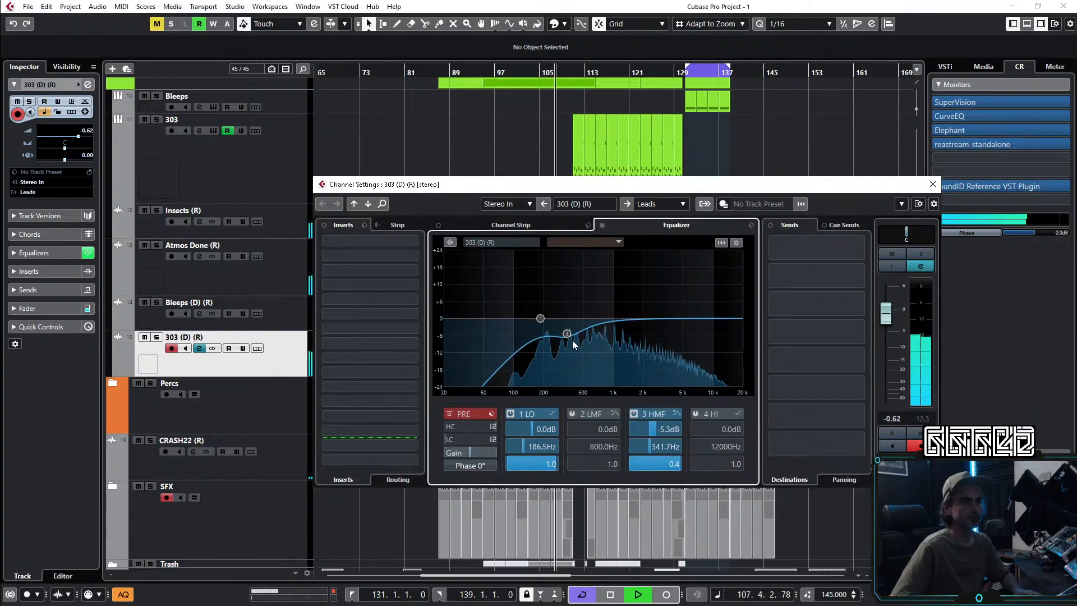
scroll(662, 429, "up", 5)
scroll(540, 446, "up", 5)
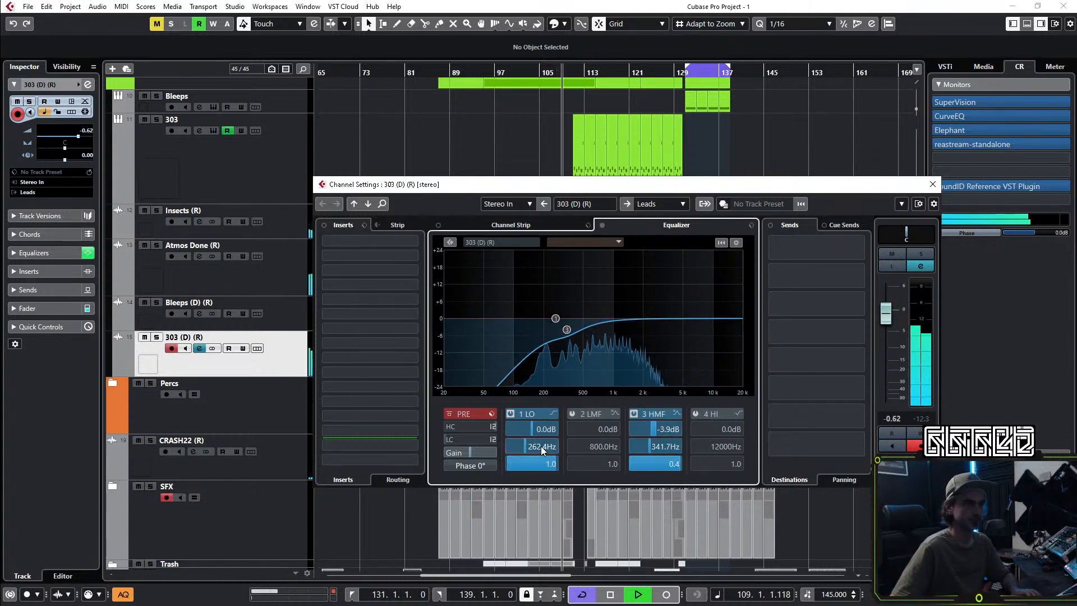
left_click(933, 184)
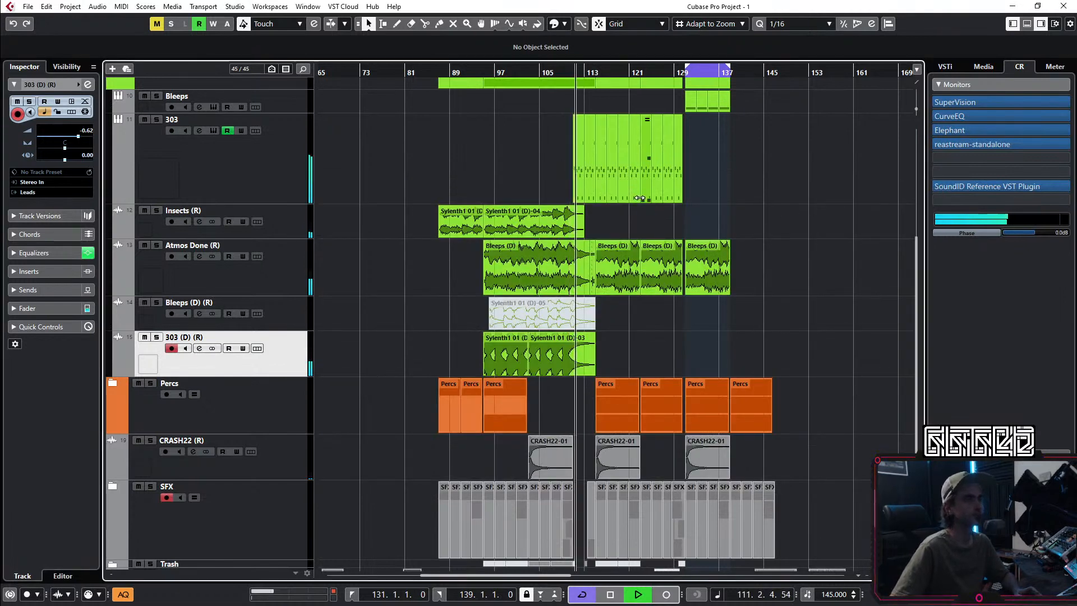
scroll(813, 230, "down", 3)
scroll(846, 290, "up", 5)
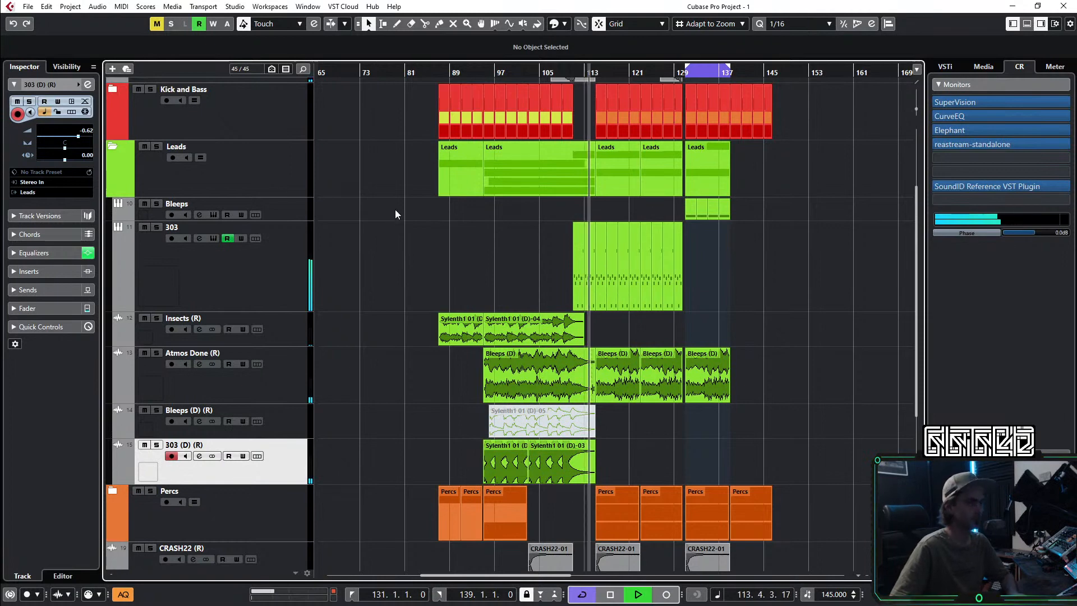
left_click(111, 145)
Step: Move the CRASH22 (R), Kick Reverb (R) and Snare Build (R) tracks into the SFX folder
scroll(656, 365, "up", 1)
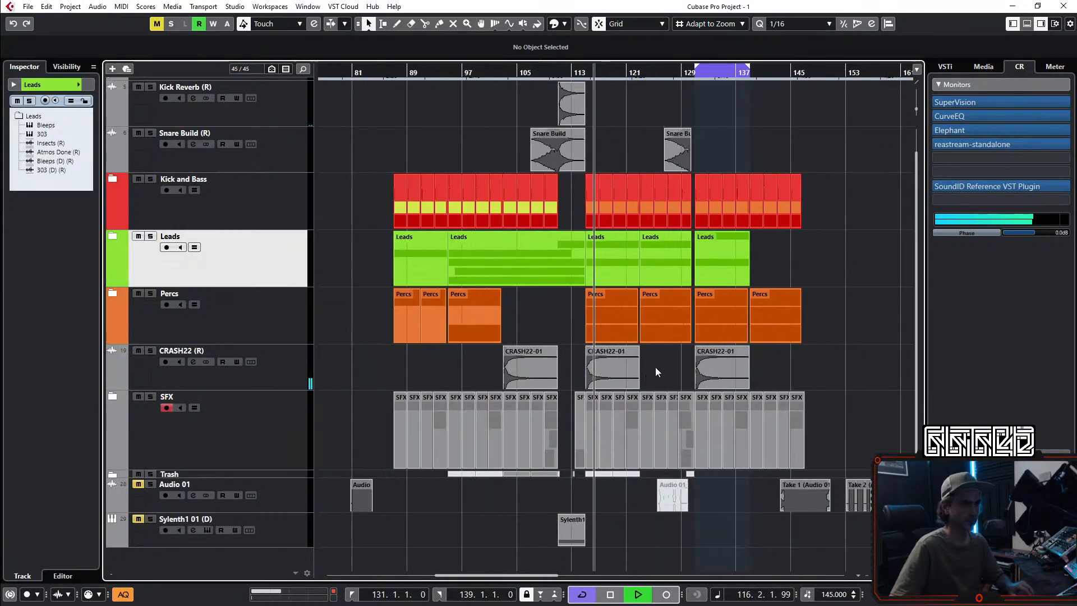
scroll(657, 367, "up", 2)
left_click_drag(268, 371, 277, 346)
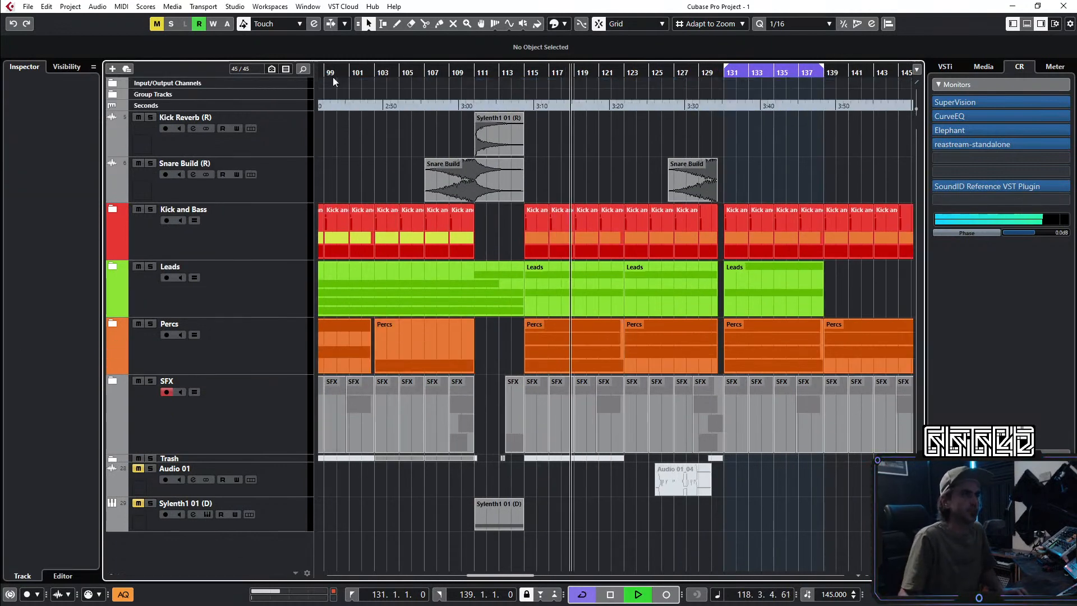
left_click(261, 141)
left_click(284, 188, "shift")
left_click_drag(284, 189, 254, 406)
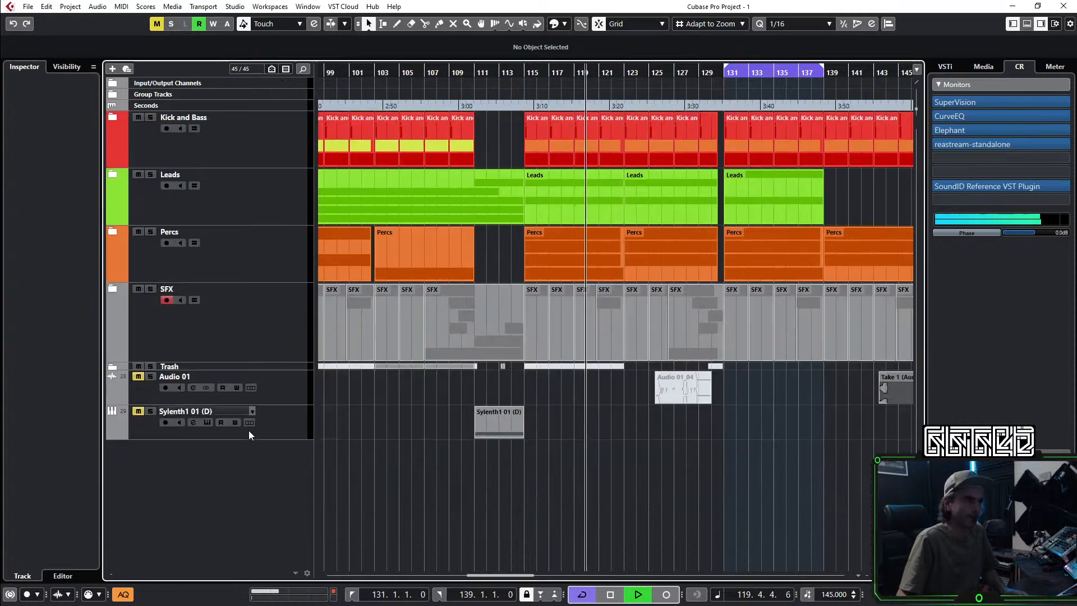
Step: Shift the cycle range to bars 139–147 and copy the Leads clip from bar 131 to bar 139
scroll(645, 435, "down", 4)
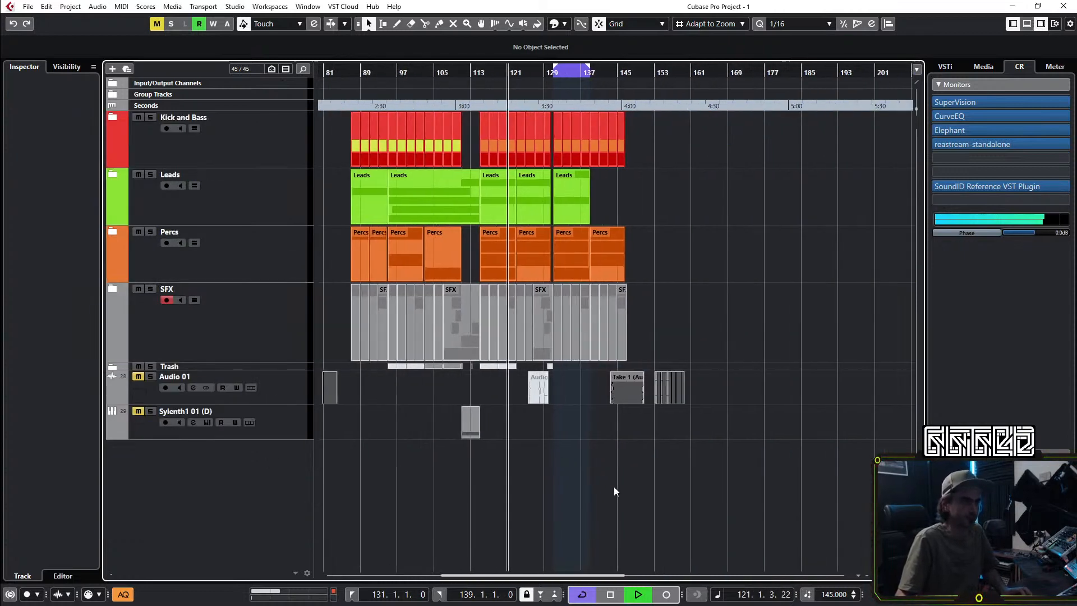
scroll(589, 462, "up", 3)
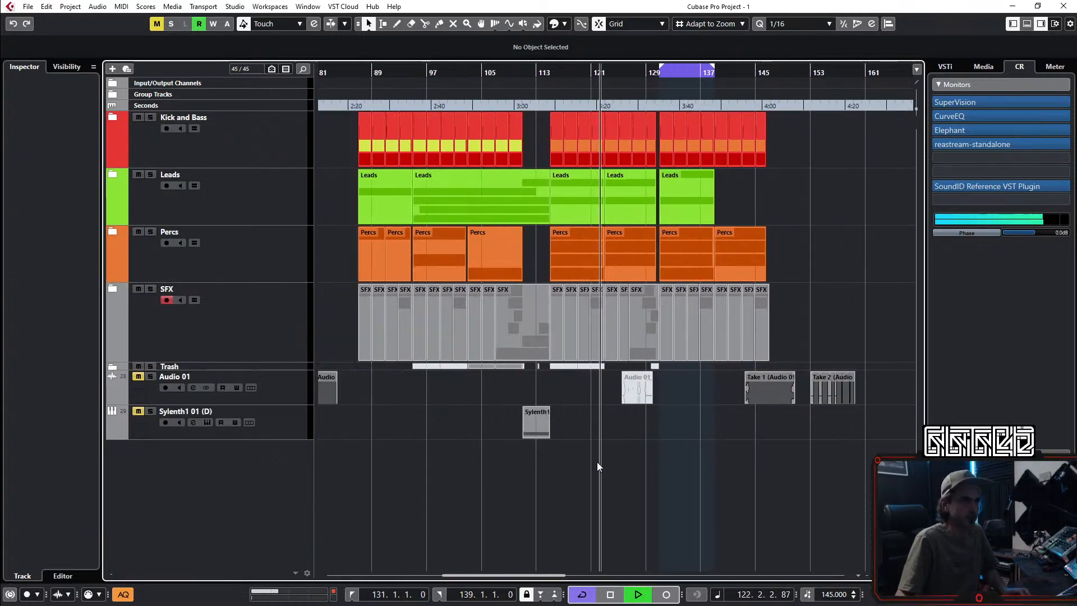
scroll(505, 454, "up", 5)
scroll(513, 461, "left", 2)
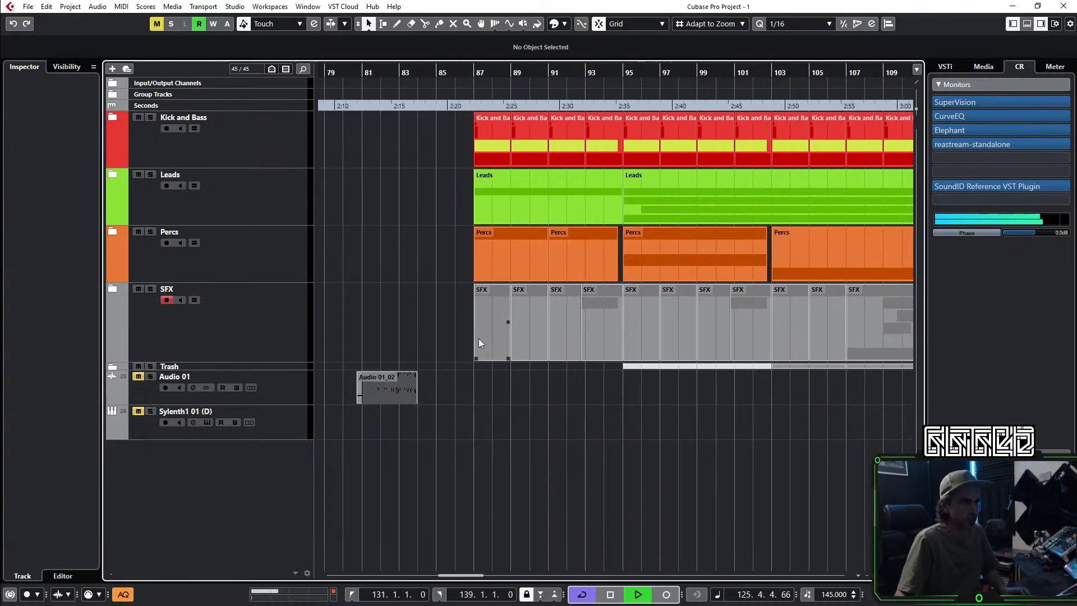
scroll(484, 295, "down", 4)
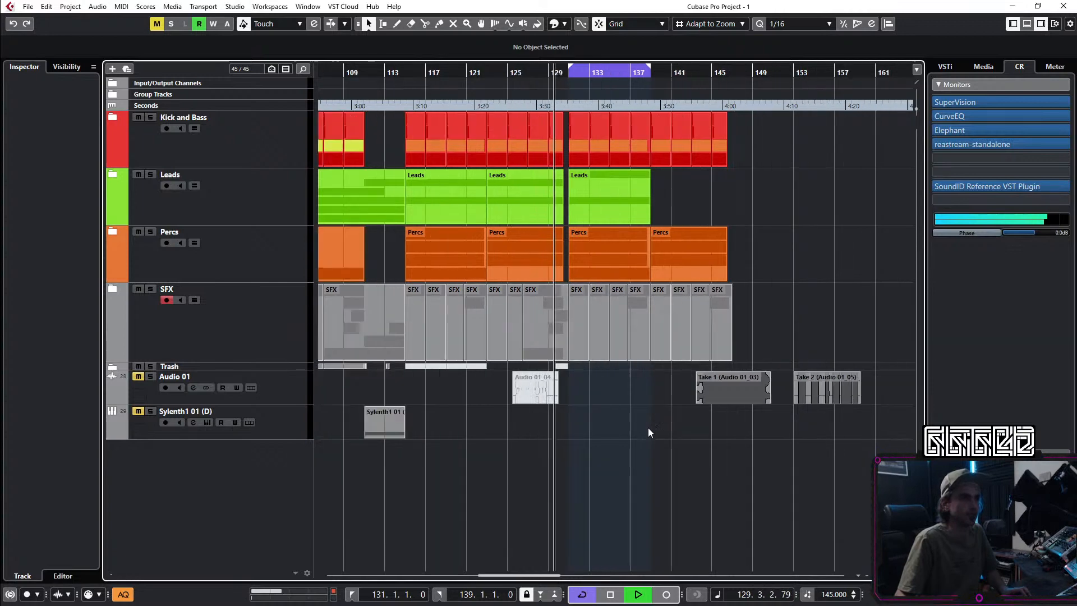
scroll(634, 436, "up", 4)
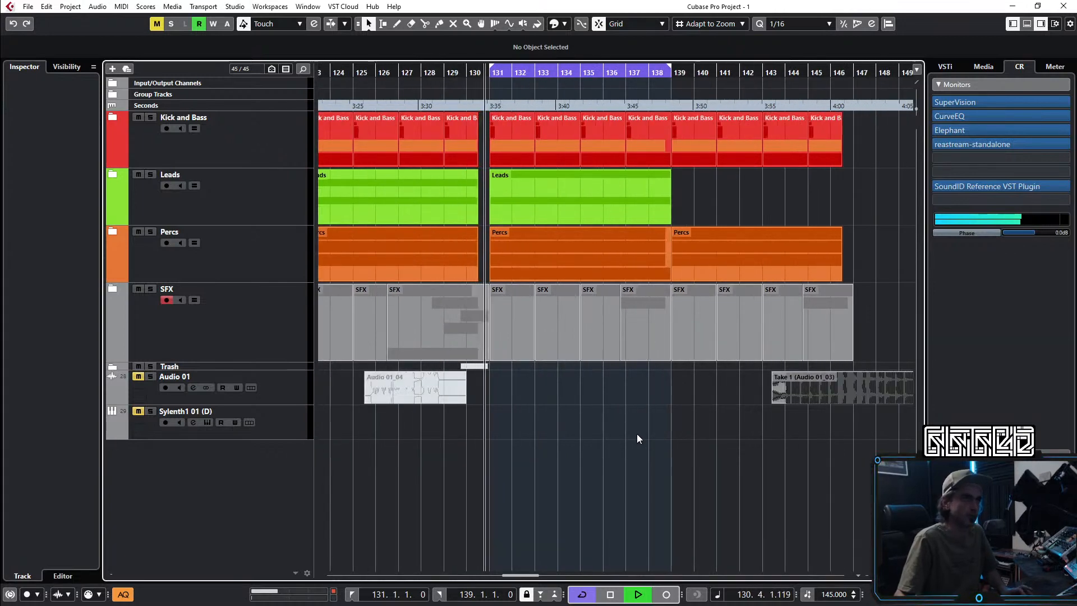
scroll(638, 435, "right", 5)
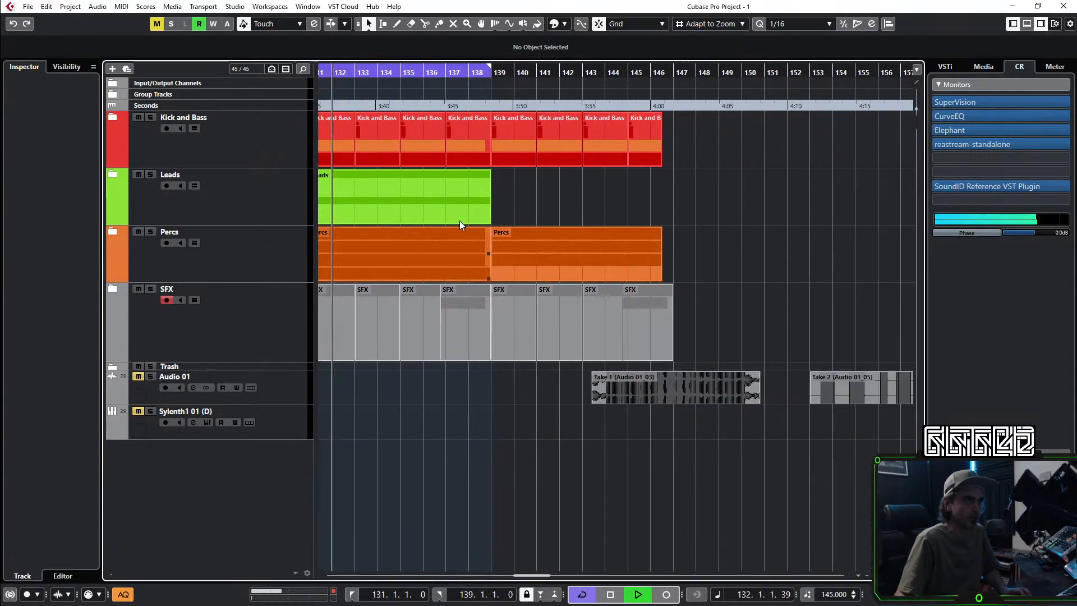
left_click_drag(392, 69, 573, 86)
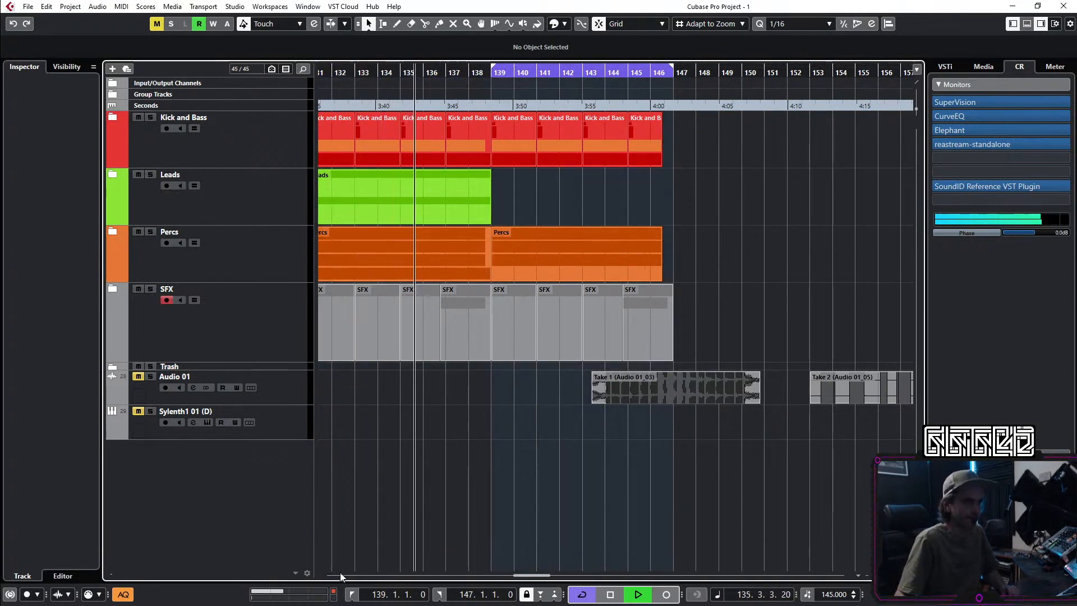
left_click(429, 219)
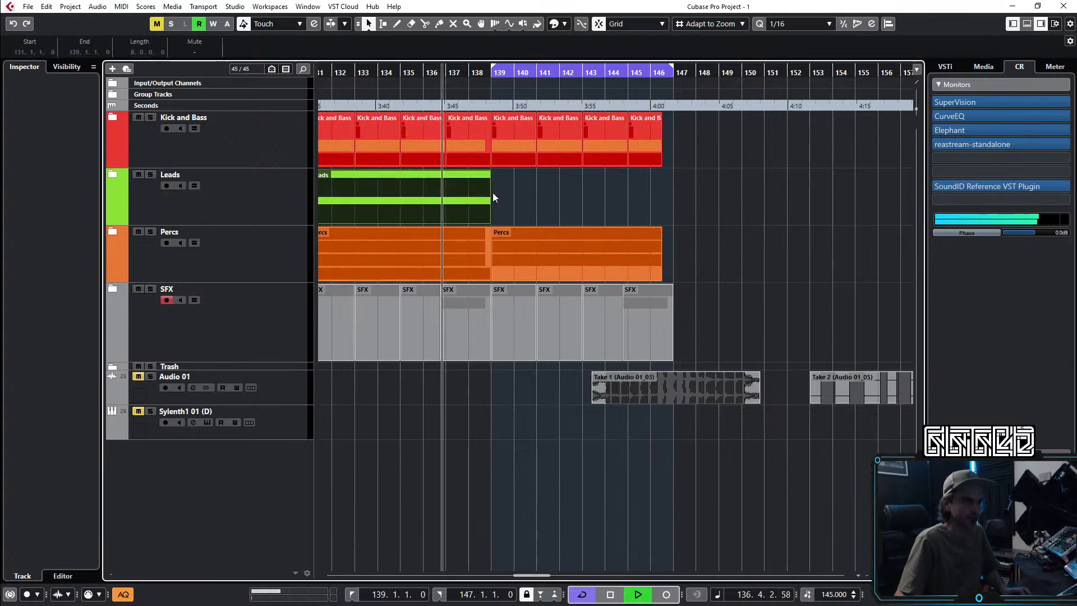
left_click_drag(488, 199, 515, 208)
Step: Move the muted Audio 01 track into the Trash folder
scroll(599, 419, "down", 2)
scroll(594, 415, "right", 2)
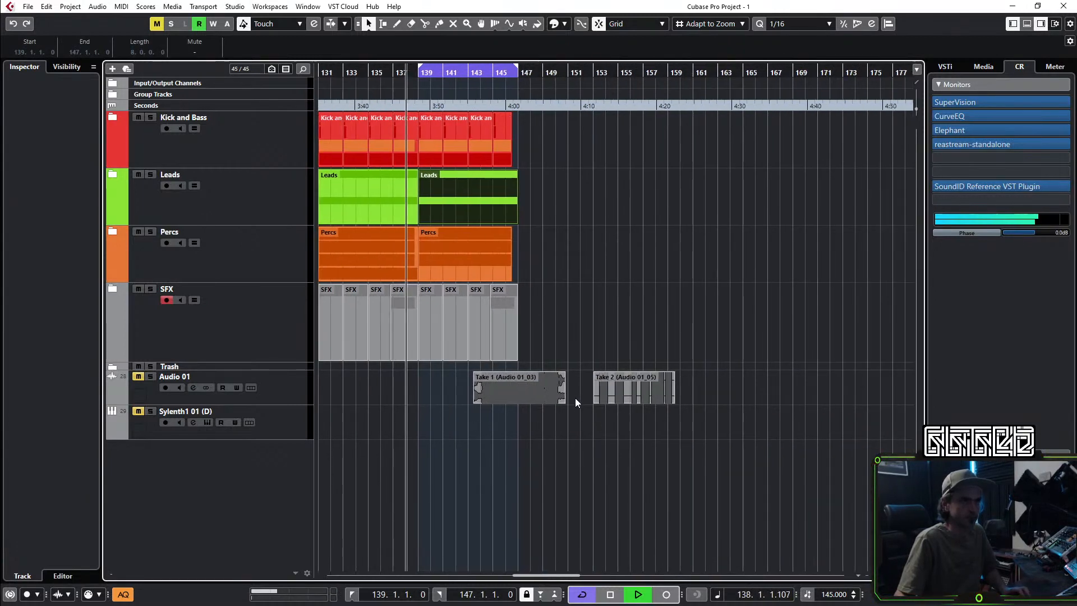
scroll(516, 388, "down", 4)
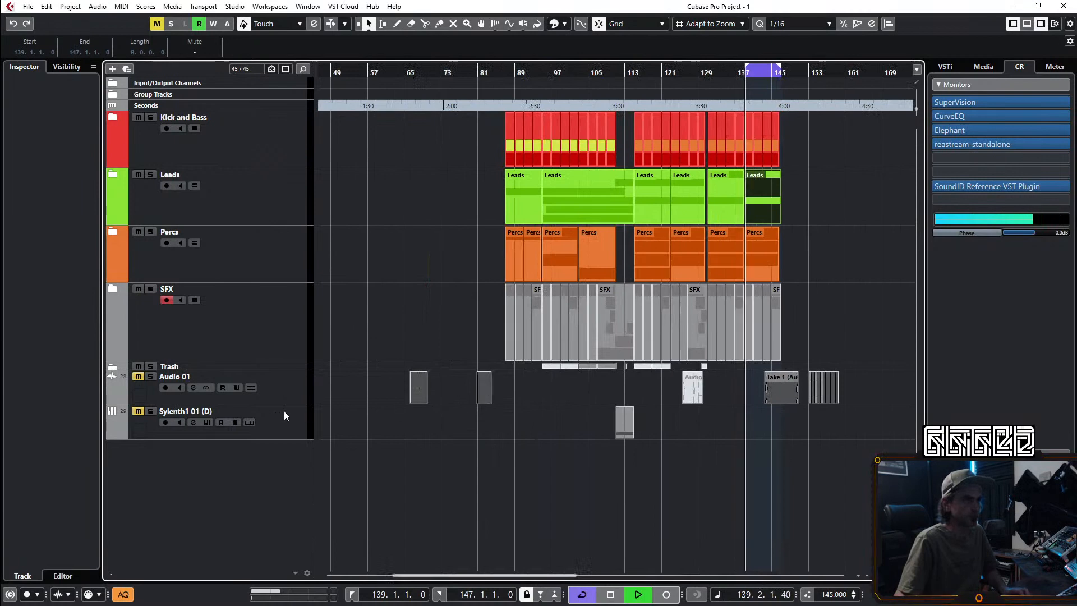
left_click_drag(212, 395, 263, 375)
Step: Move the Sylenth1 01 (D) clip from bar 111 to bar 139 and unmute its track
scroll(594, 433, "up", 5)
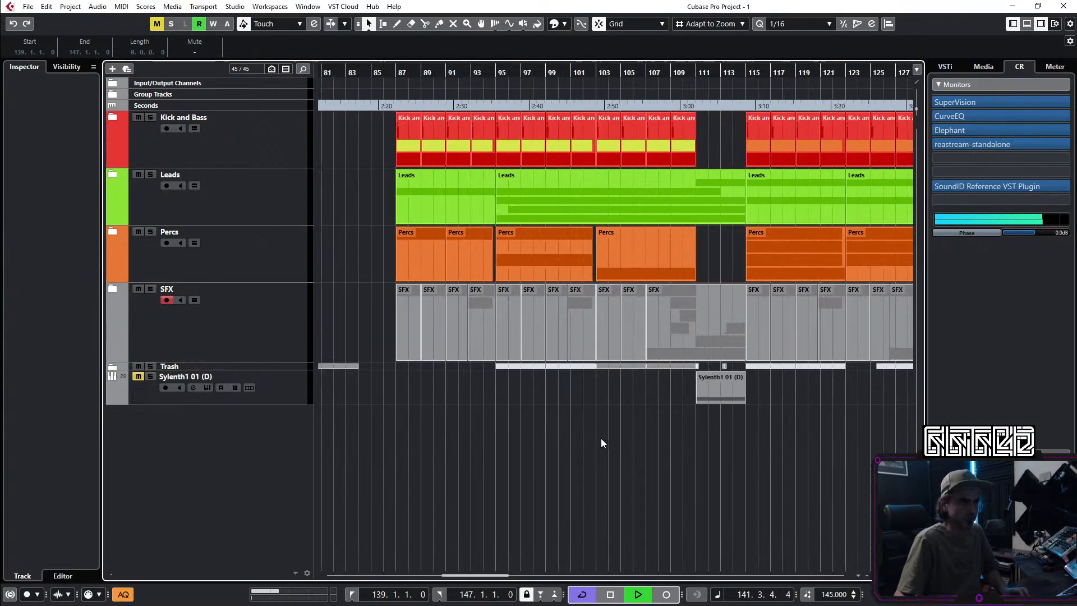
left_click_drag(355, 399, 701, 393)
left_click(251, 395)
key("space")
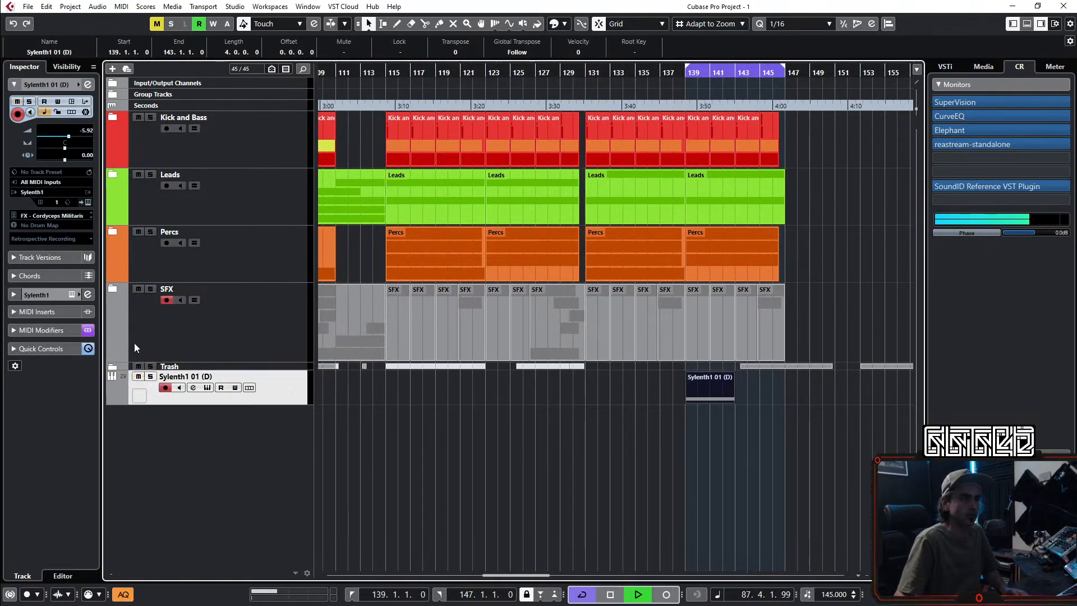
Step: Load the preset 110: SQ - Cordyceps Squelch in the Sylenth1 of the Sylenth1 01 (D) track and close the instrument
left_click(86, 202)
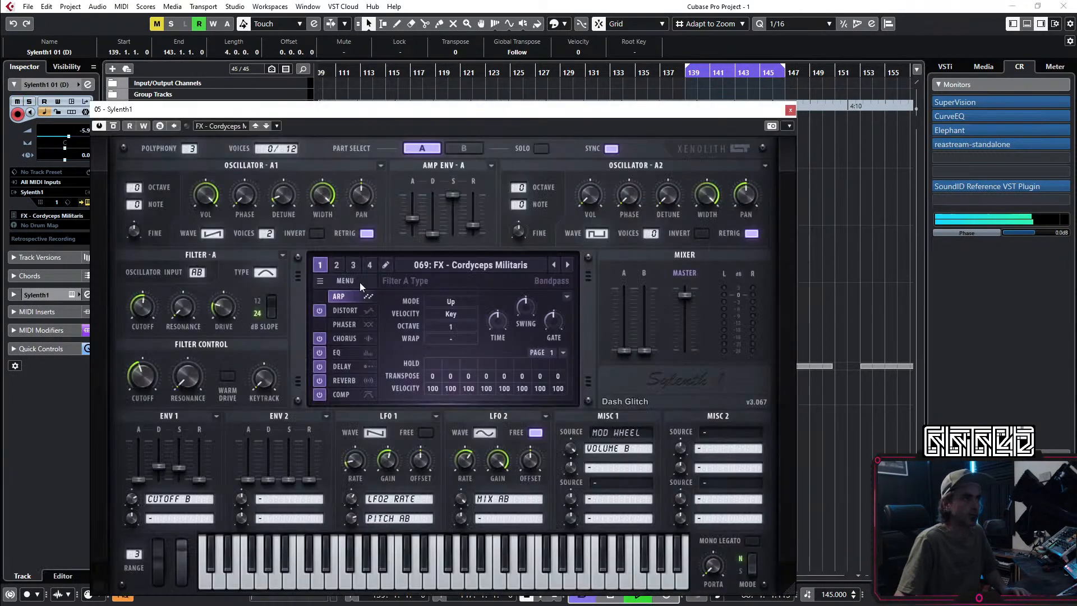
left_click(435, 264)
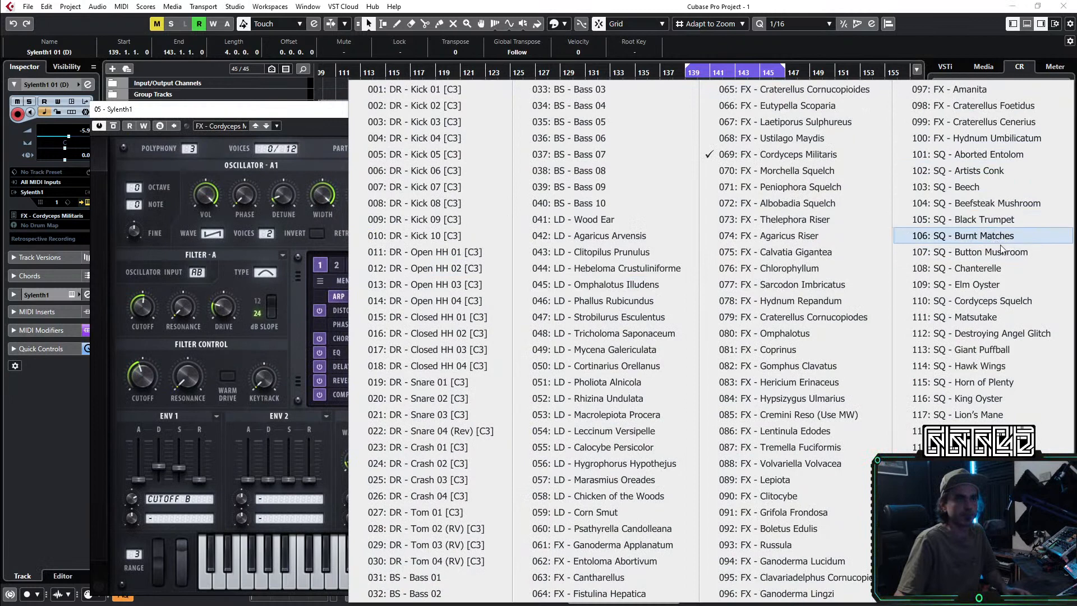
left_click(1004, 304)
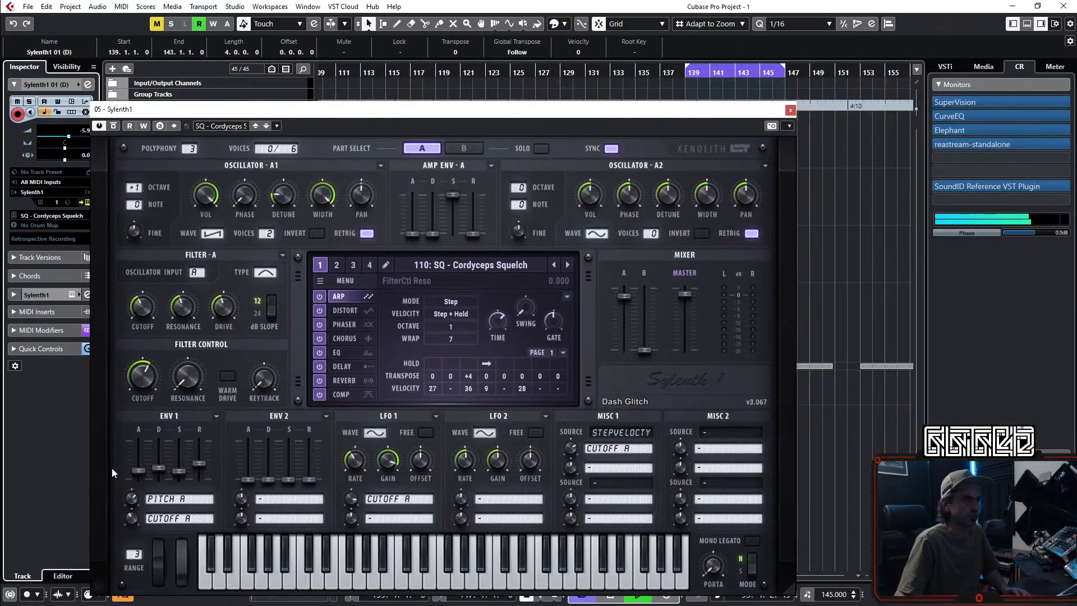
left_click(789, 111)
Step: Start playback just before bar 139 and mute the Leads clip at bar 139
left_click(676, 79)
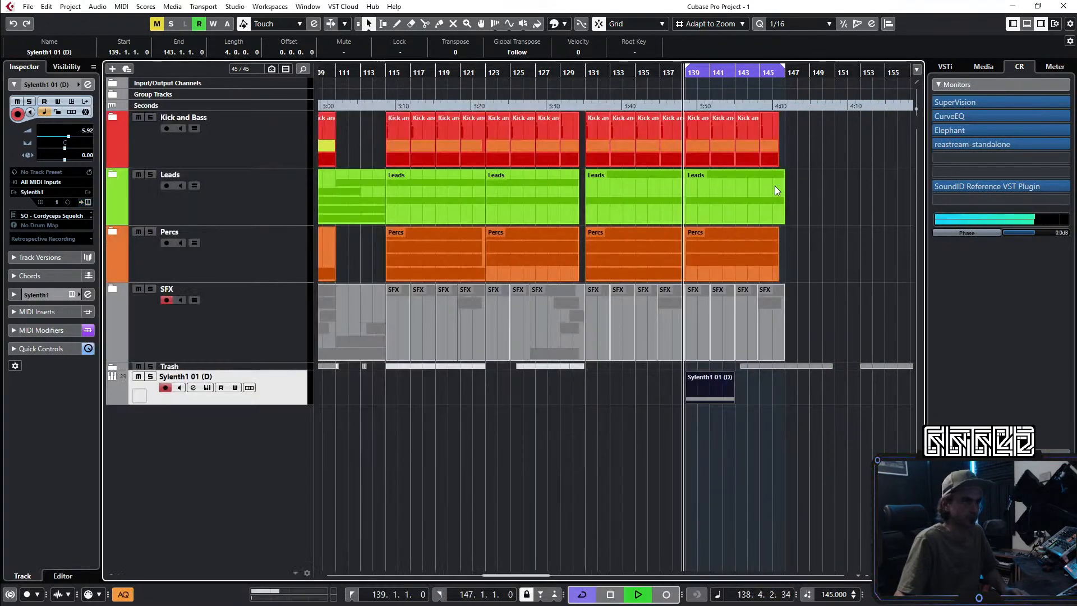
left_click(712, 203)
key("alt+m")
Step: Repeat the Sylenth1 01 (D) clip once so the part fills bars 139 to 147
left_click(702, 406)
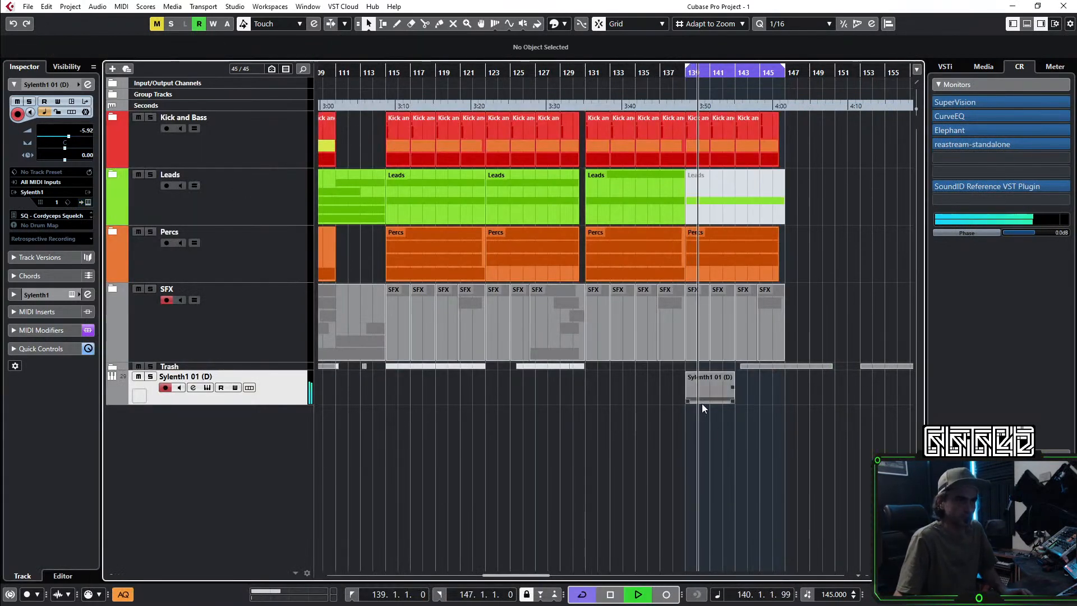
left_click(718, 399)
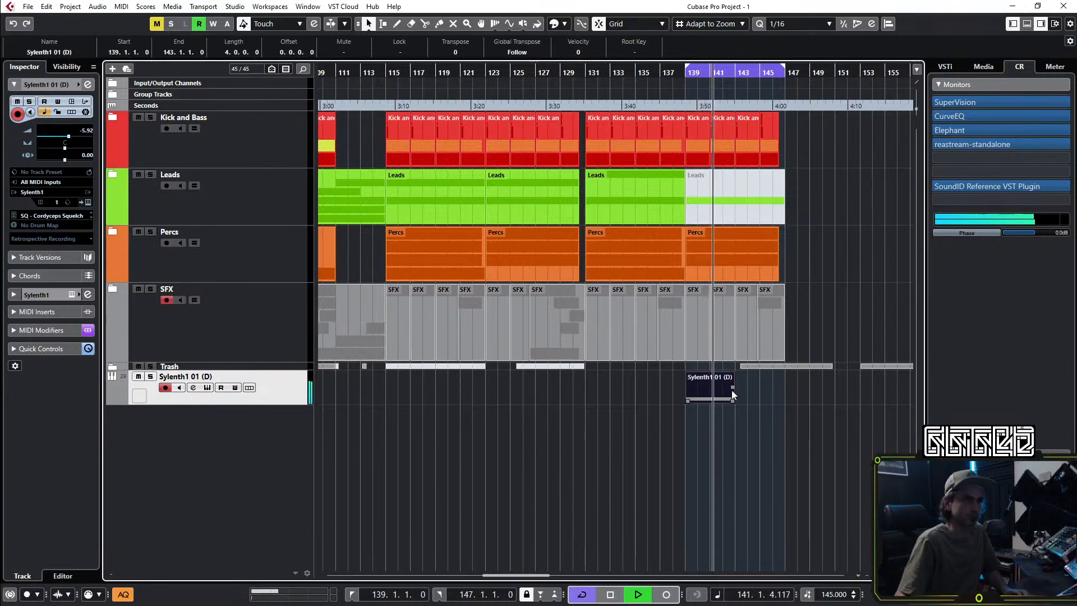
left_click_drag(734, 388, 775, 410)
left_click(782, 413)
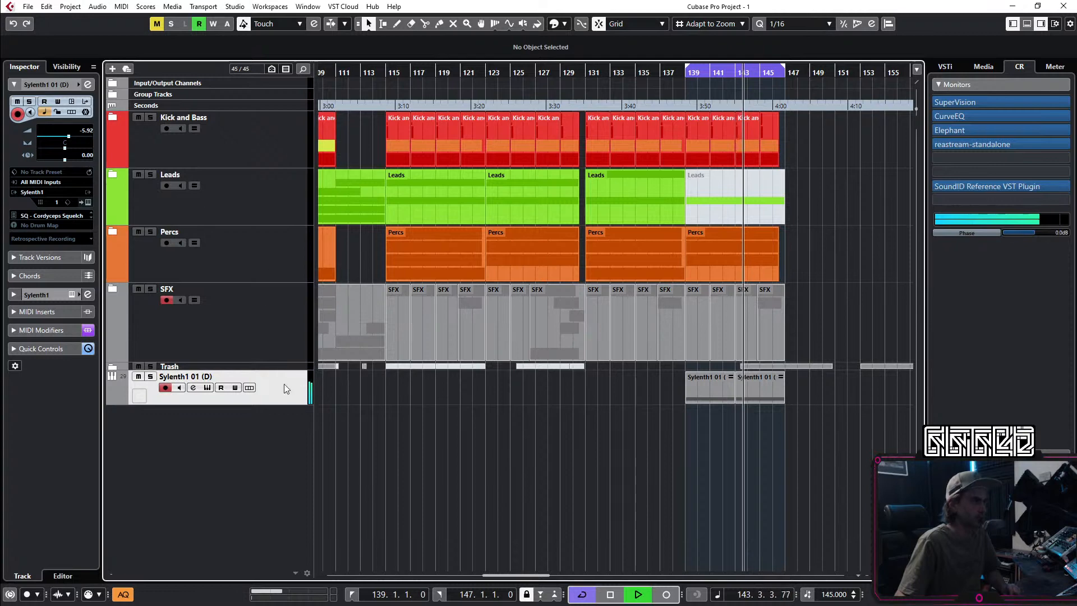
Step: Open the Sylenth1 instrument of the Sylenth1 01 (D) track and audition the following squelch presets up to 116: SQ - King Oyster
left_click(88, 86)
left_click(88, 86)
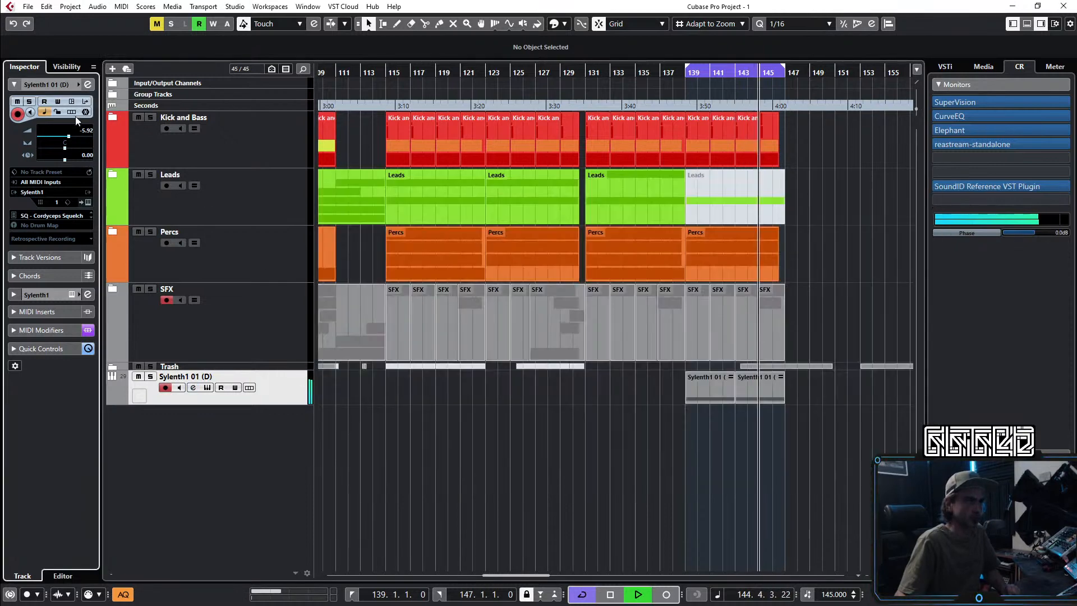
left_click(86, 202)
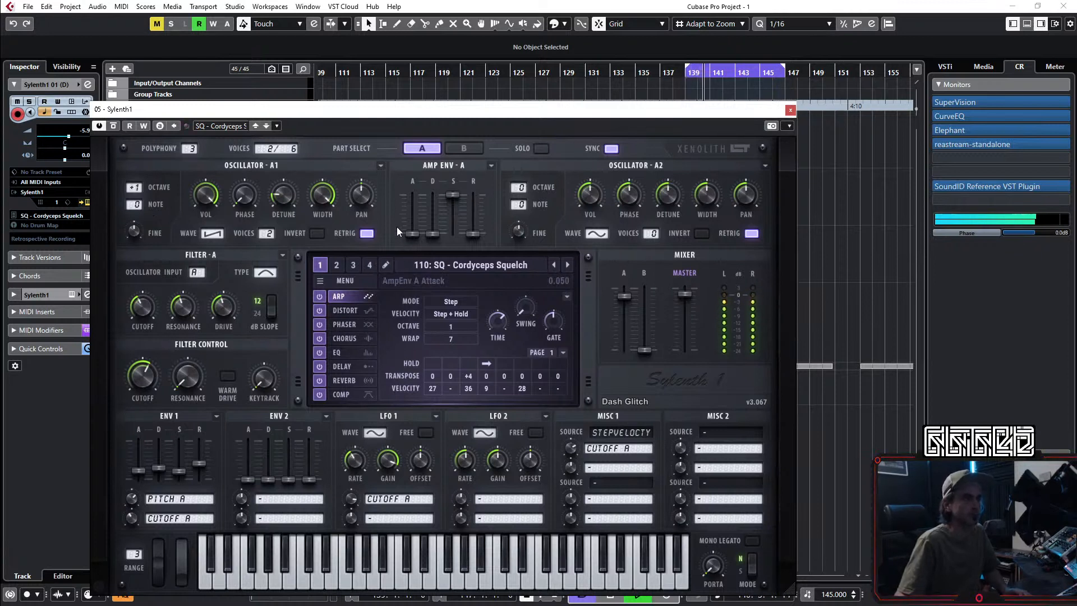
left_click(568, 266)
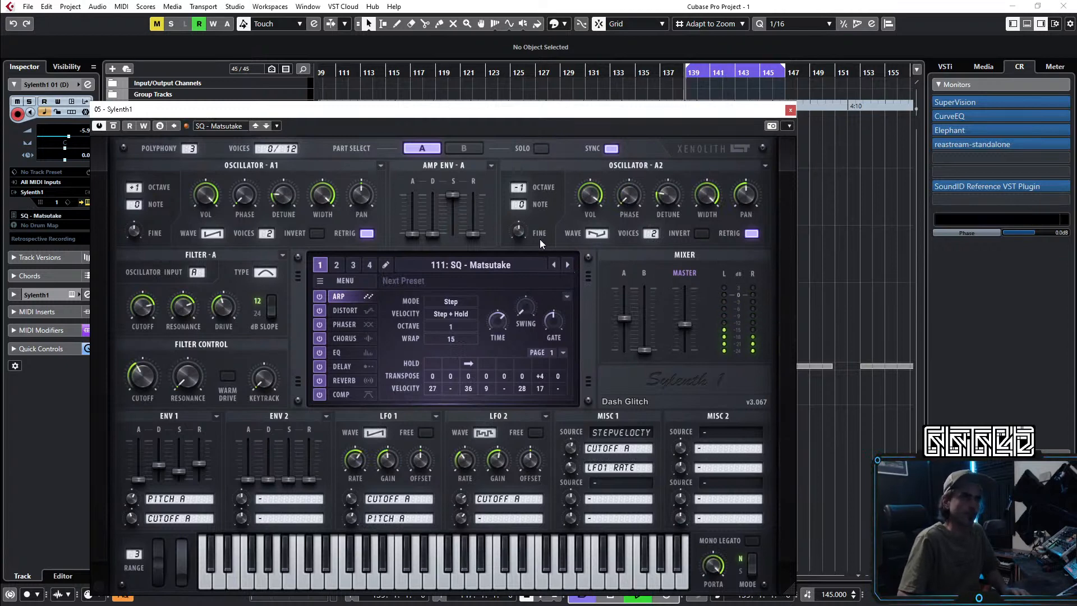
left_click(571, 265)
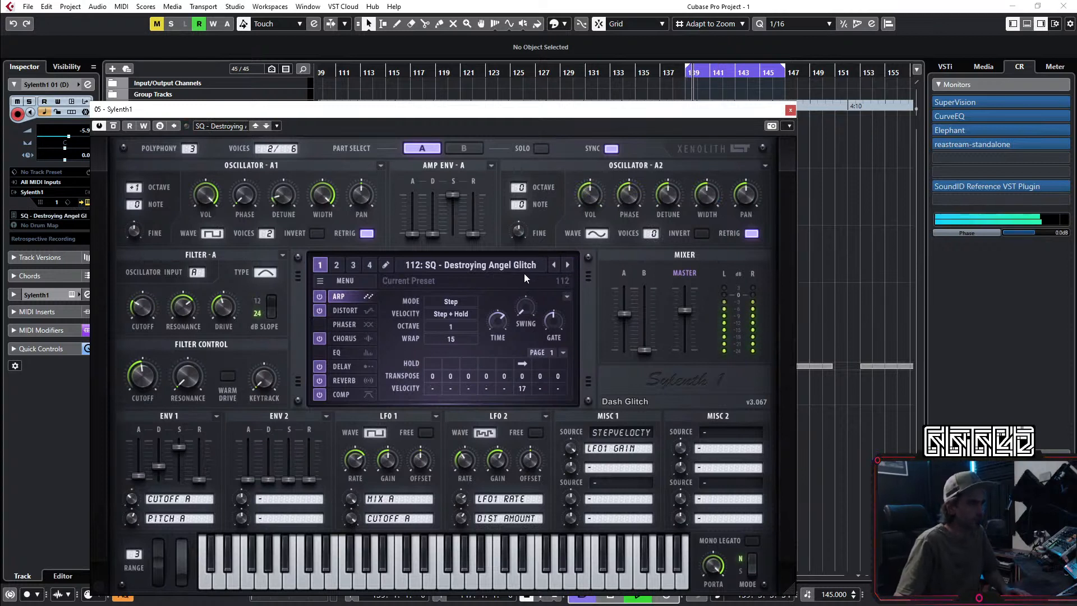
left_click(568, 265)
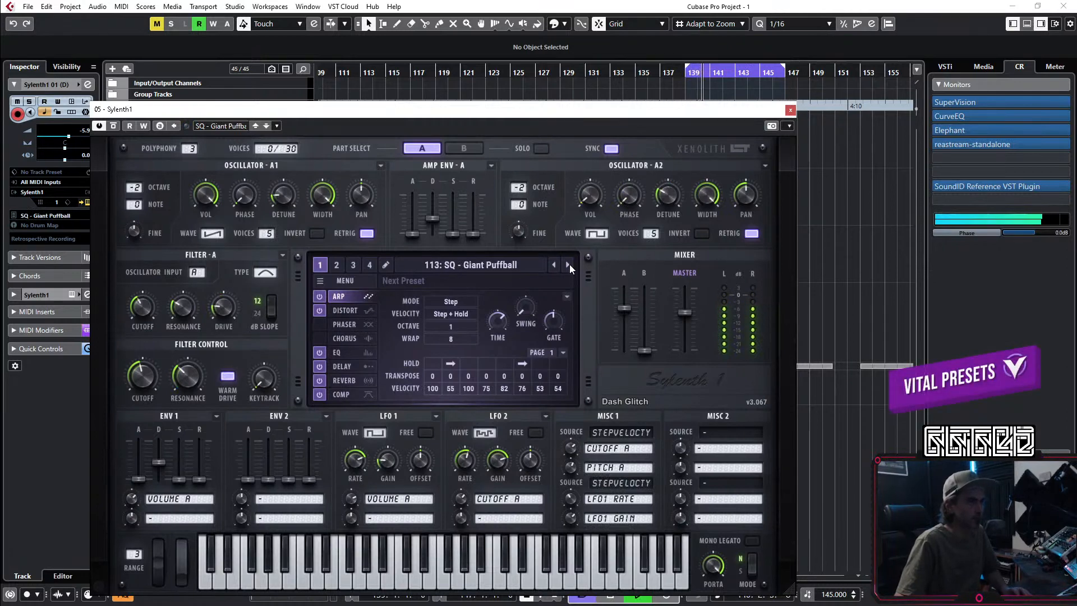
left_click(569, 265)
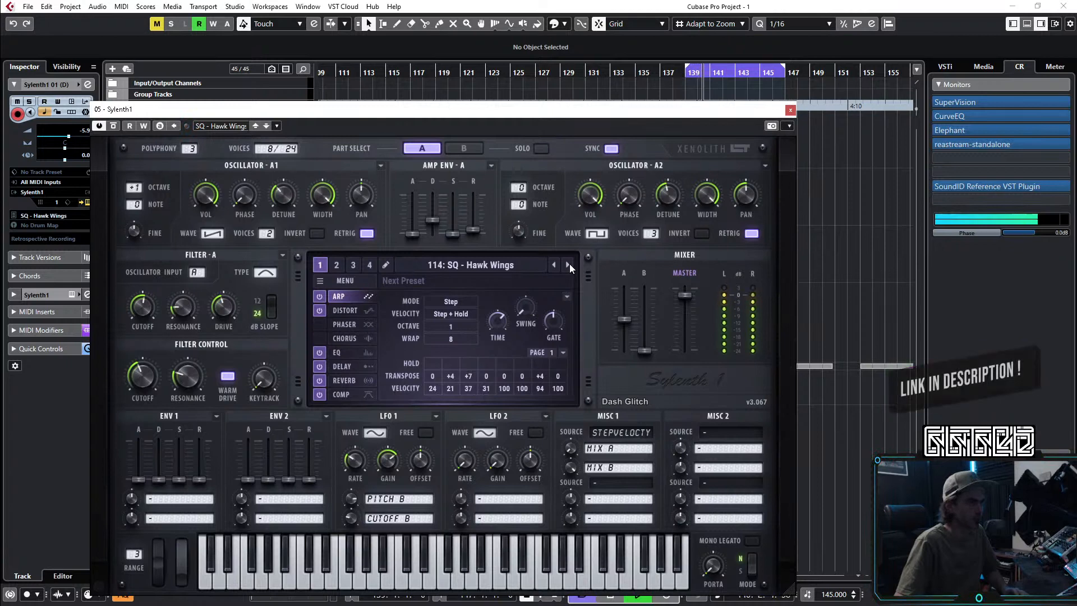
left_click(569, 265)
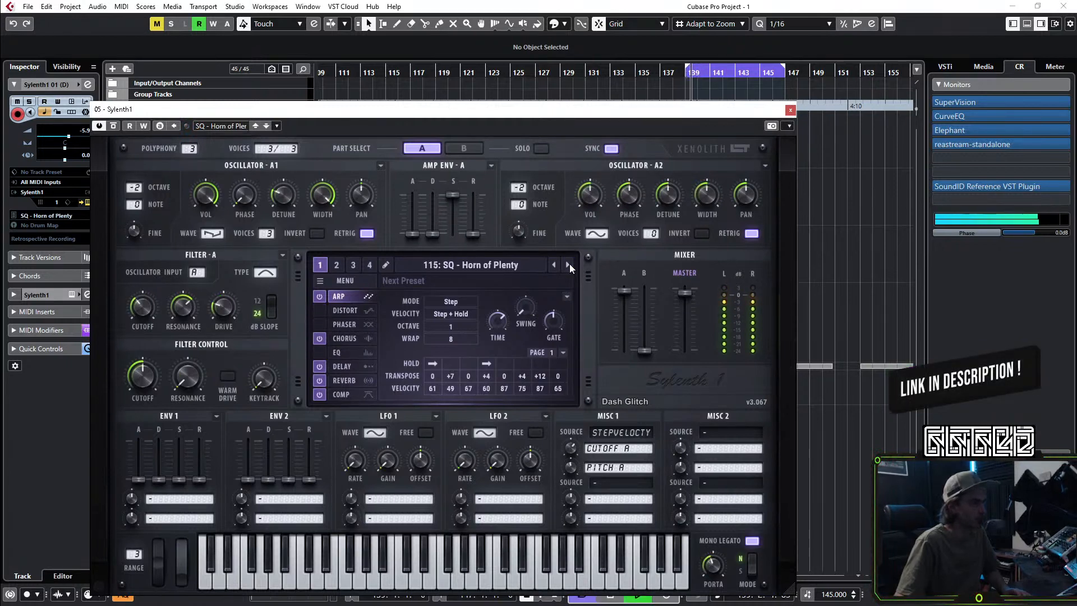
left_click(569, 265)
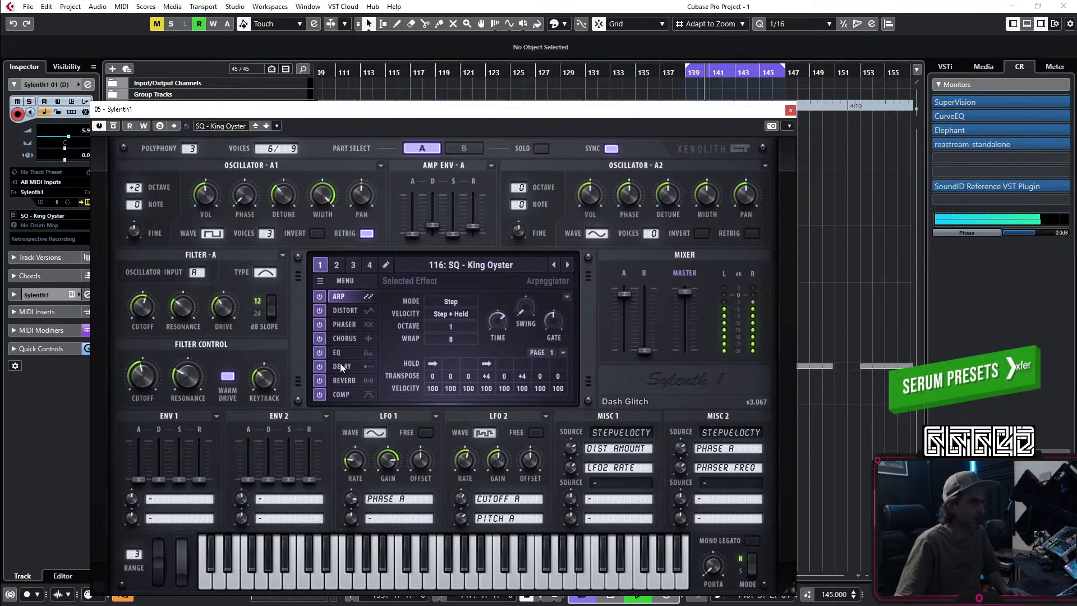
Step: Switch off the preset's delay and reverb, and shorten amp envelope A to a decay of about 0.741 with minimum release
left_click(319, 370)
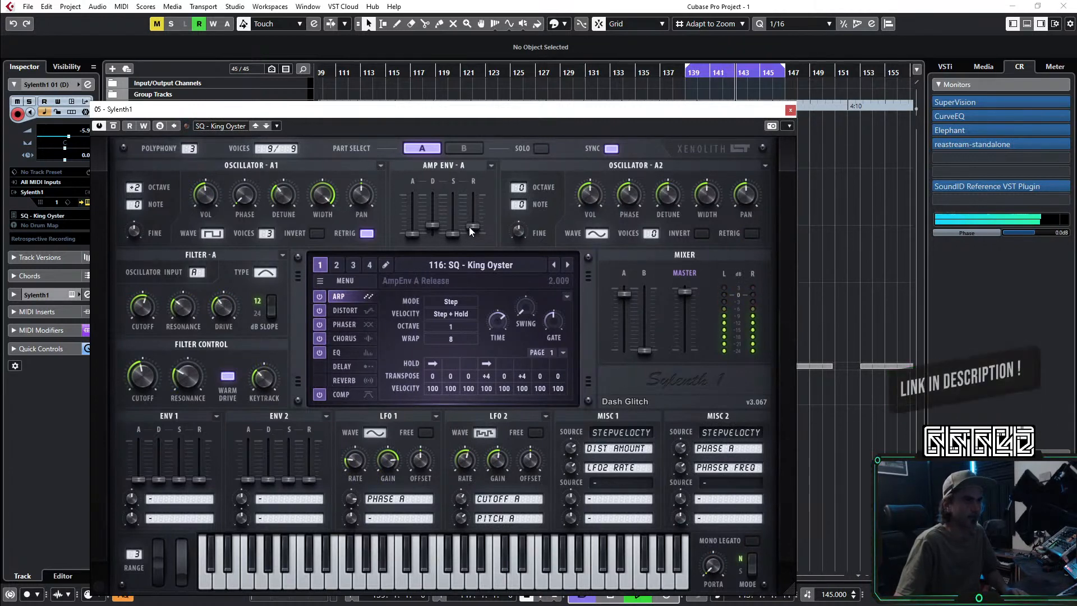
mouse_move(430, 233)
left_mouse_down()
mouse_move(420, 247)
mouse_move(432, 251)
left_mouse_up()
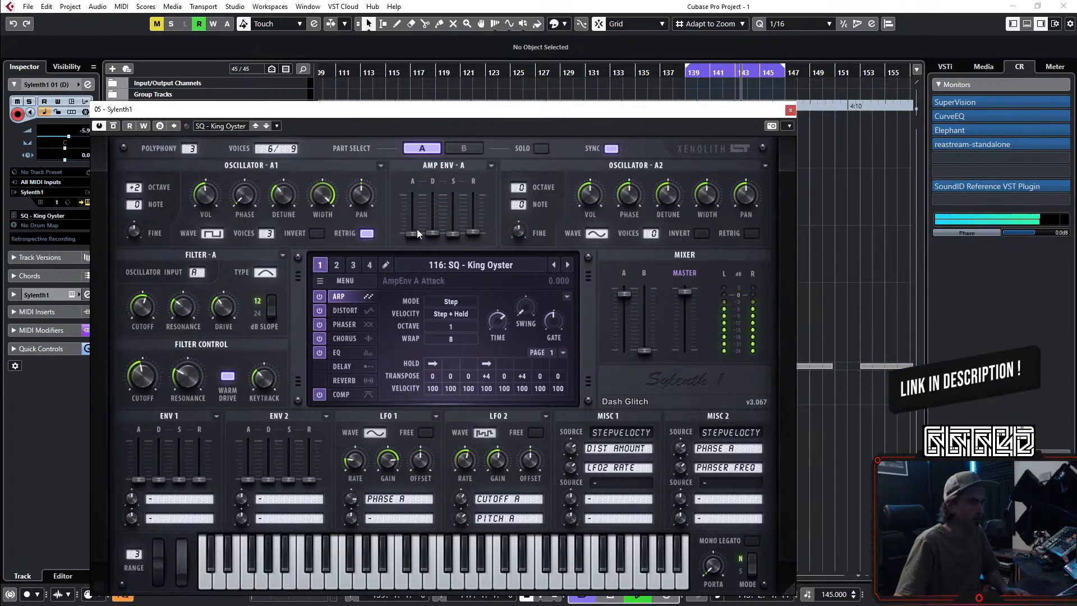
left_click(464, 148)
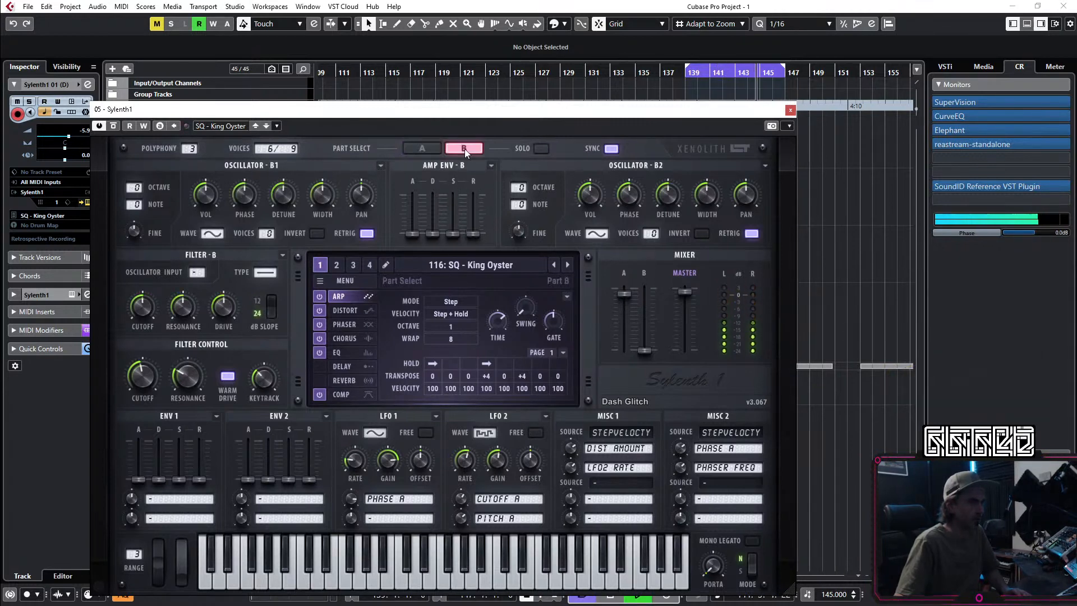
left_click(422, 149)
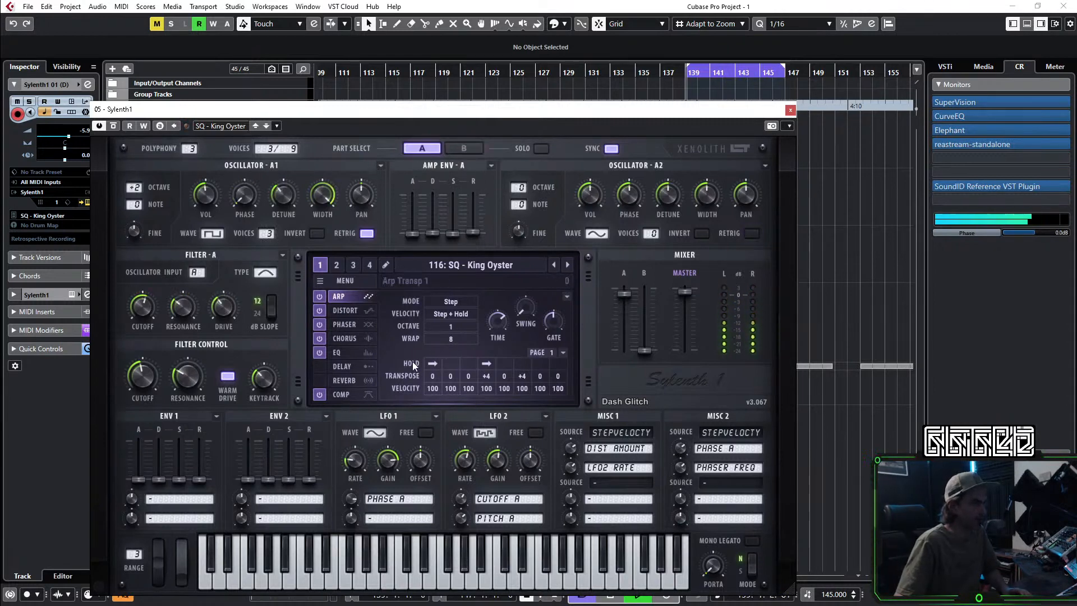
left_click_drag(432, 233, 481, 197)
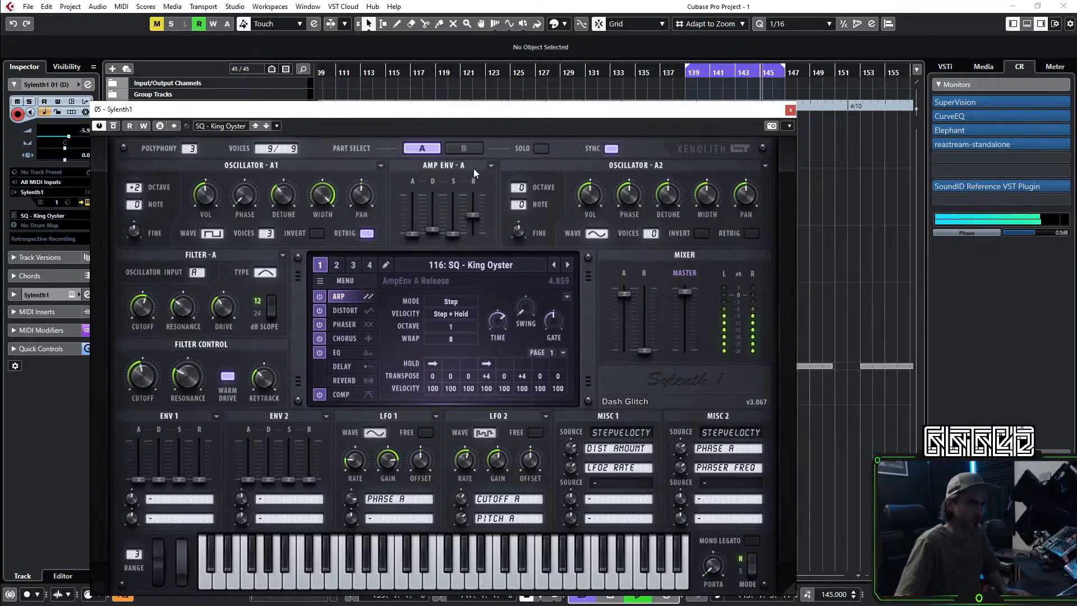
left_click_drag(436, 231, 471, 250)
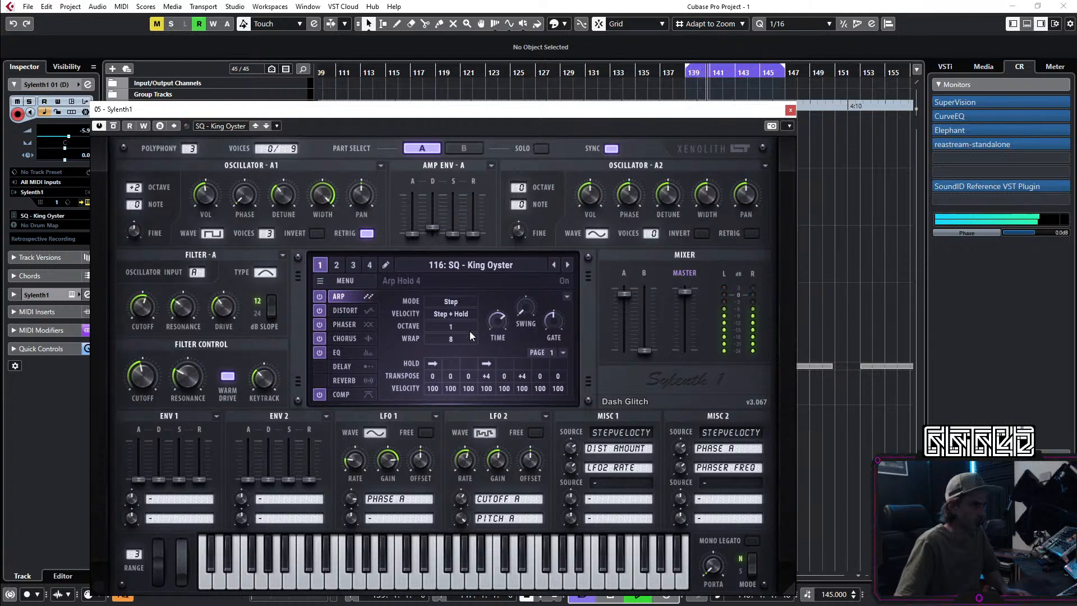
mouse_move(432, 228)
left_mouse_down()
mouse_move(433, 207)
mouse_move(435, 236)
left_mouse_up()
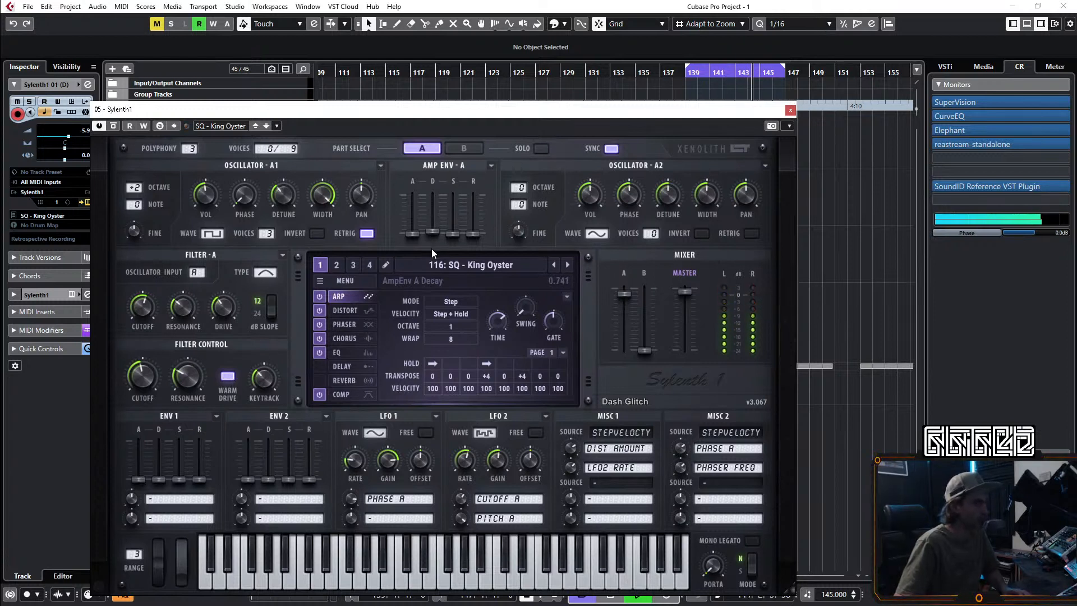
left_click(499, 499)
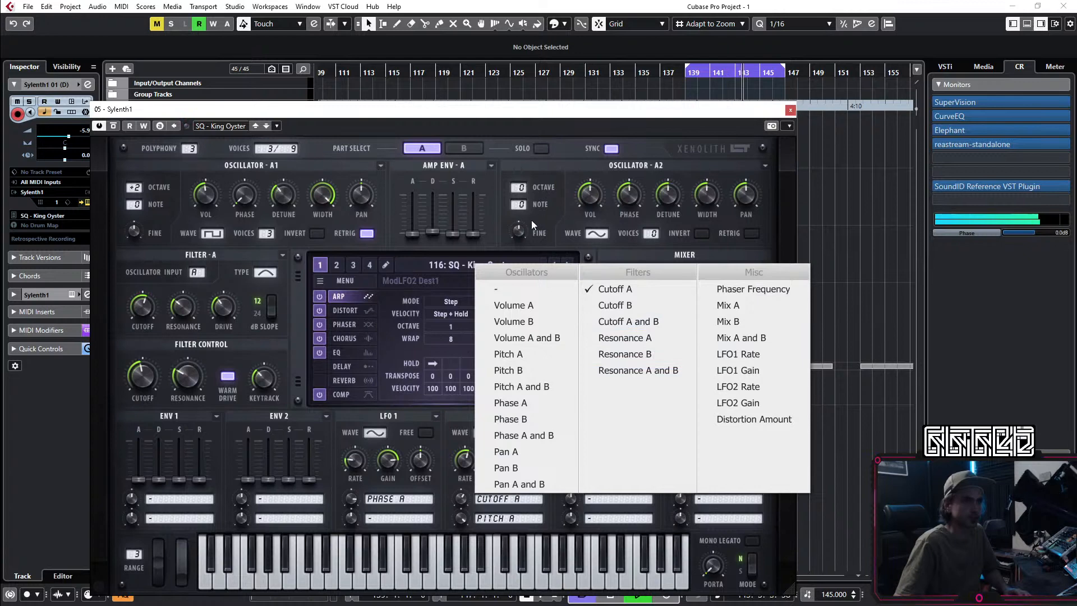
left_click(545, 121)
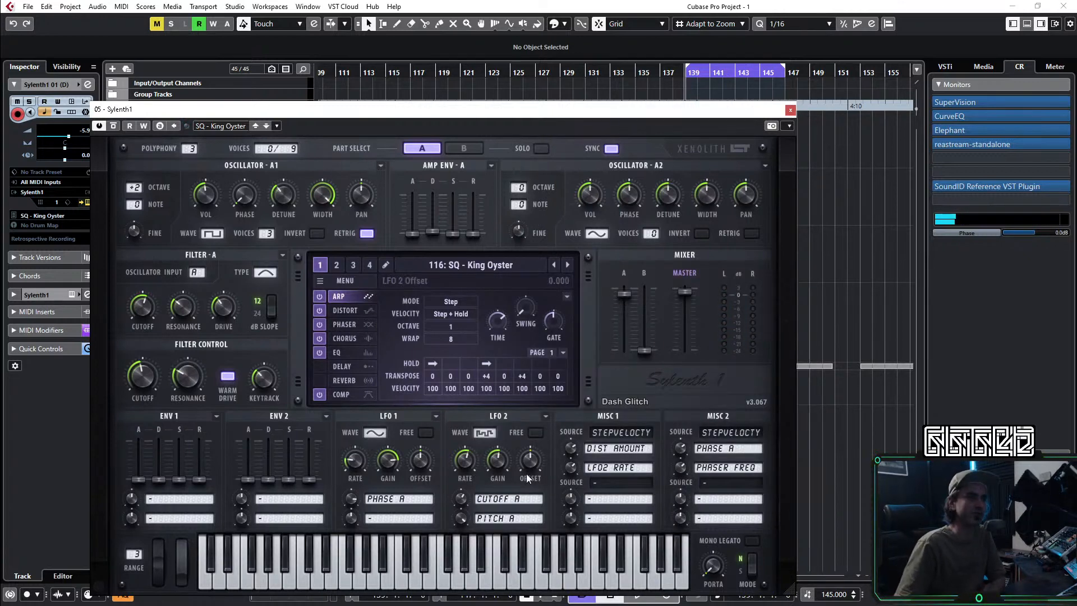
left_click(496, 500)
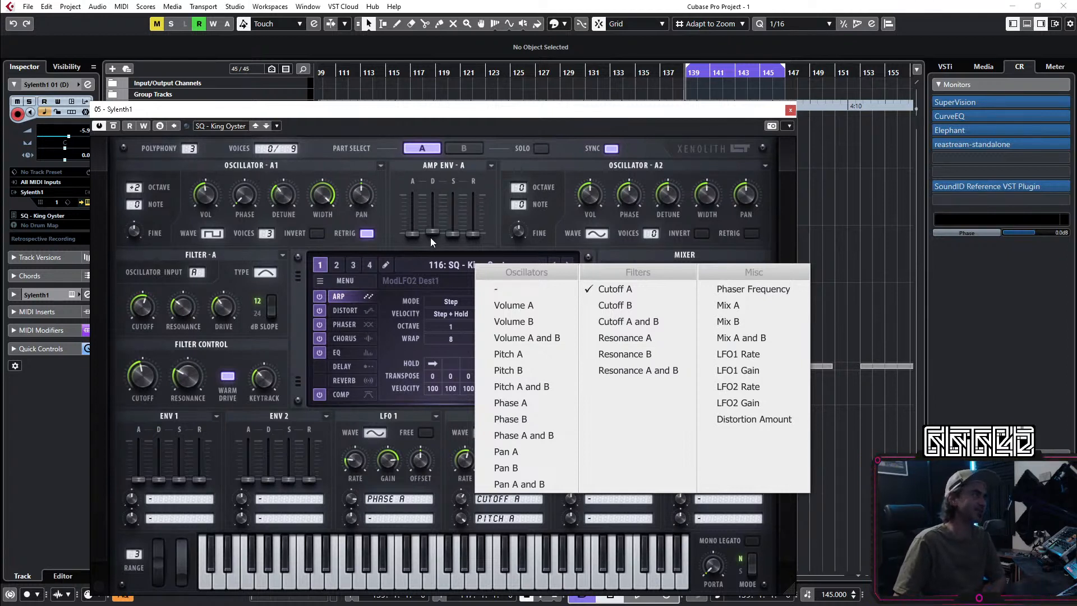
left_click(532, 127)
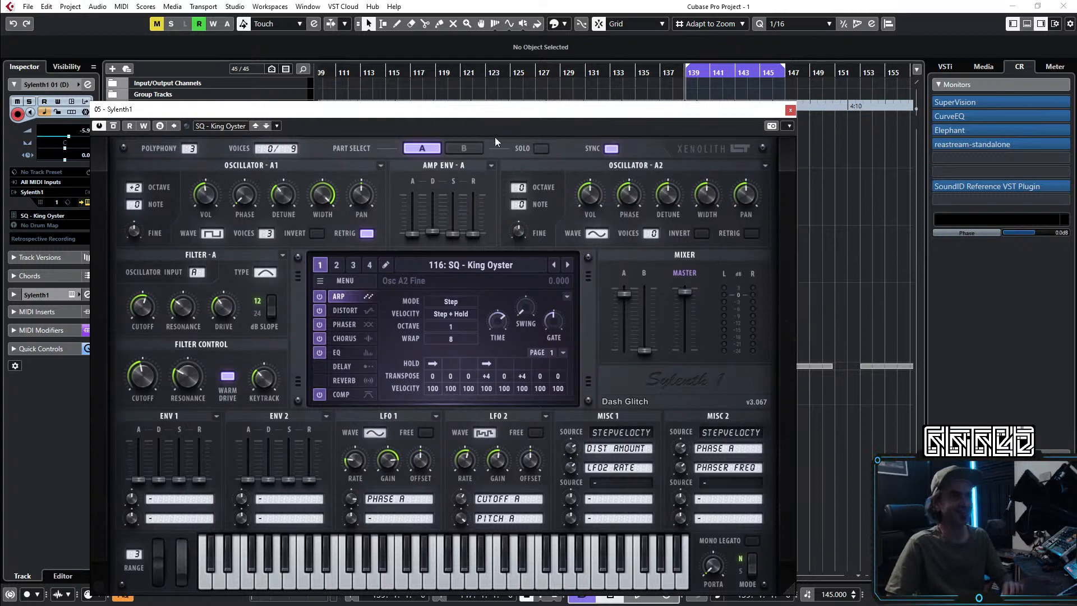
Step: Resume playback and try the Sylenth1 reverb on the squelch with different size and dry/wet amounts
key("space")
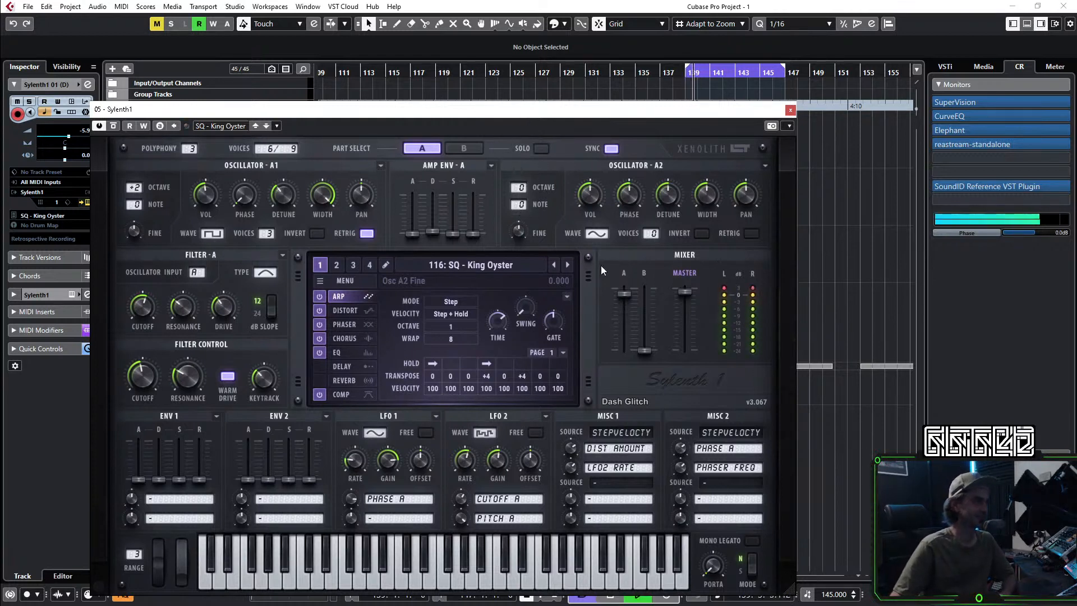
left_click(344, 380)
left_click(320, 381)
left_click_drag(542, 369, 597, 256)
left_click_drag(544, 352, 549, 240)
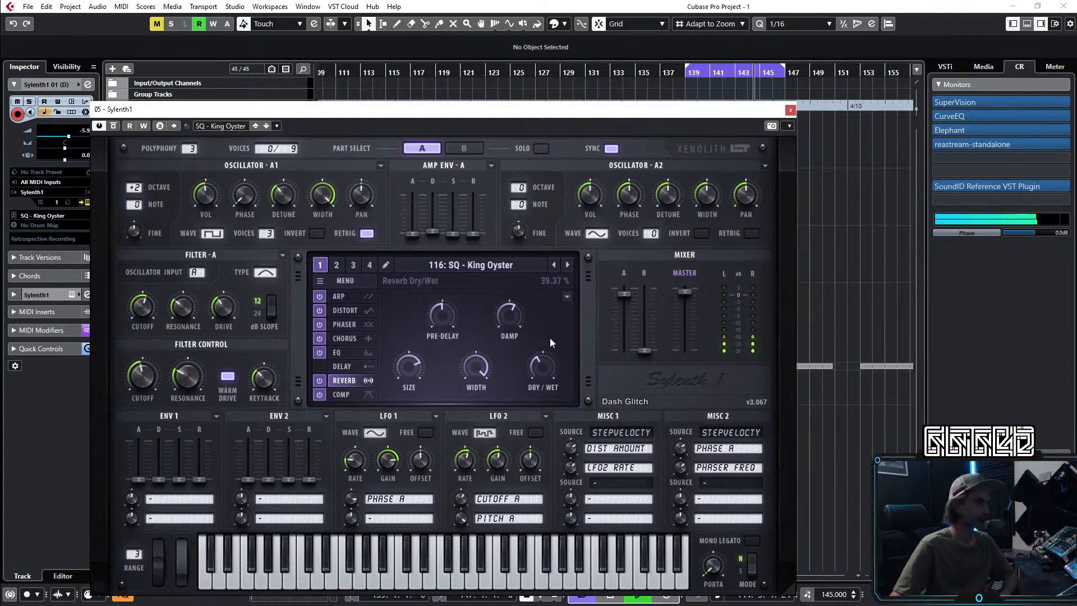
left_click_drag(542, 368, 541, 406)
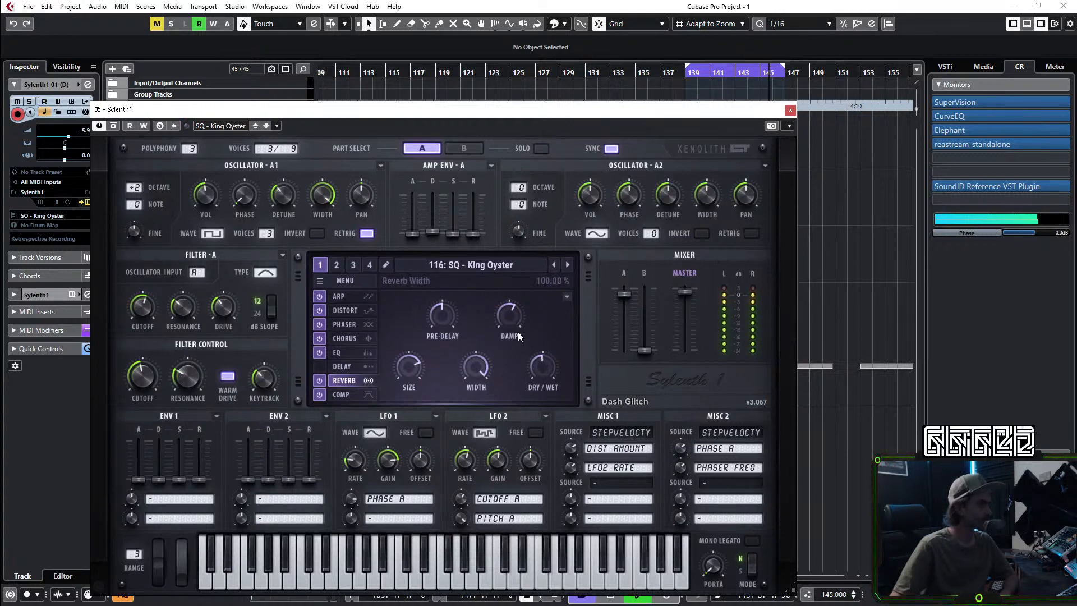
left_click_drag(403, 369, 409, 574)
left_click_drag(543, 370, 558, 278)
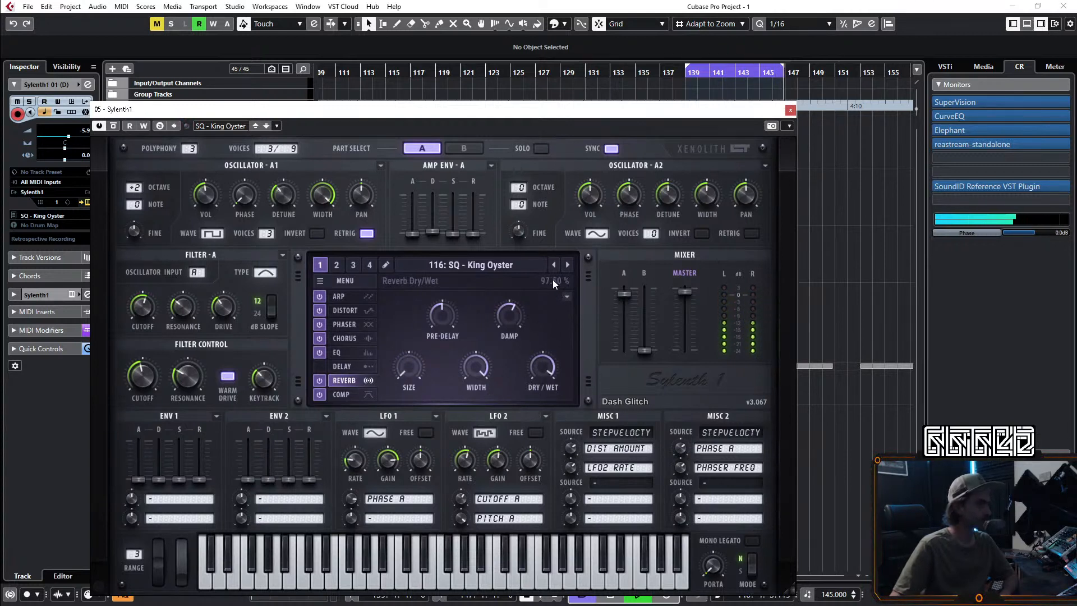
left_click_drag(411, 368, 443, 183)
left_click_drag(543, 369, 527, 427)
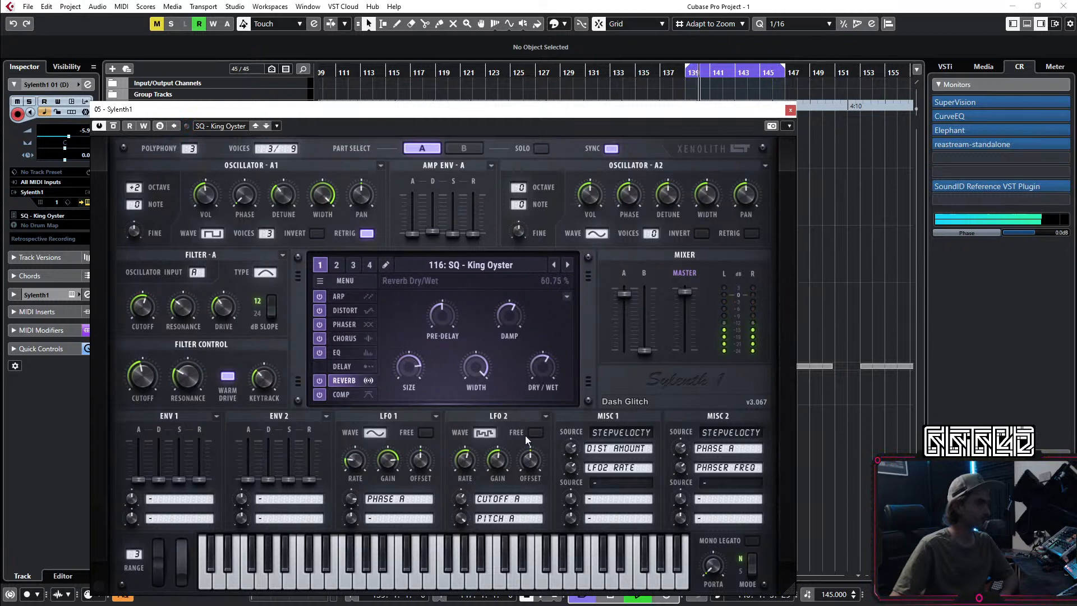
left_click_drag(543, 375, 548, 366)
Step: Raise the Sylenth1 01 (D) track volume to -1.92 dB, switch the preset's reverb off and close the instrument
left_click_drag(66, 140, 74, 140)
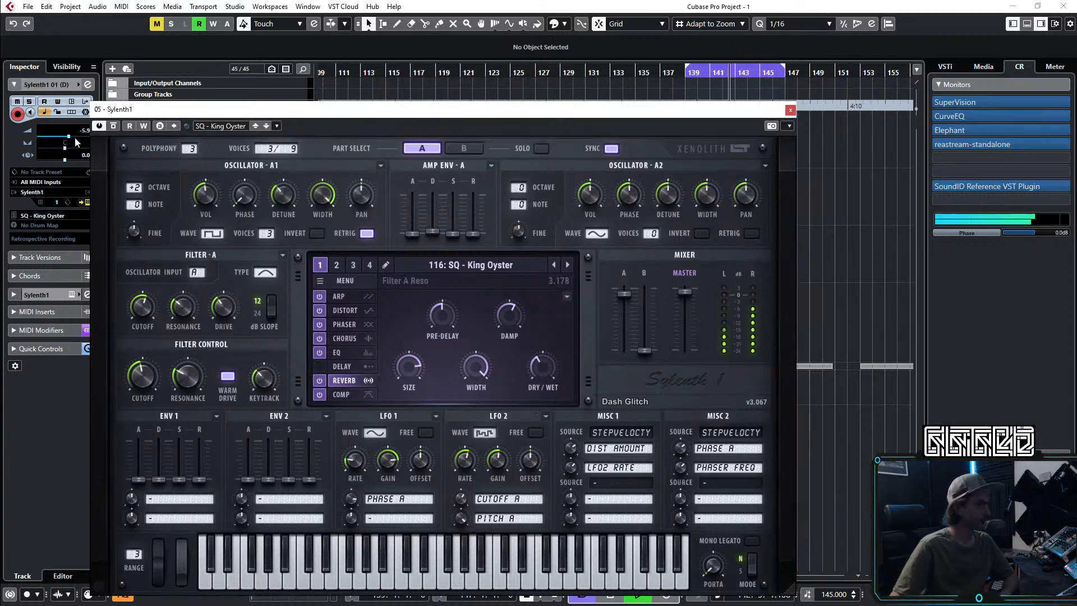
left_click_drag(542, 368, 551, 369)
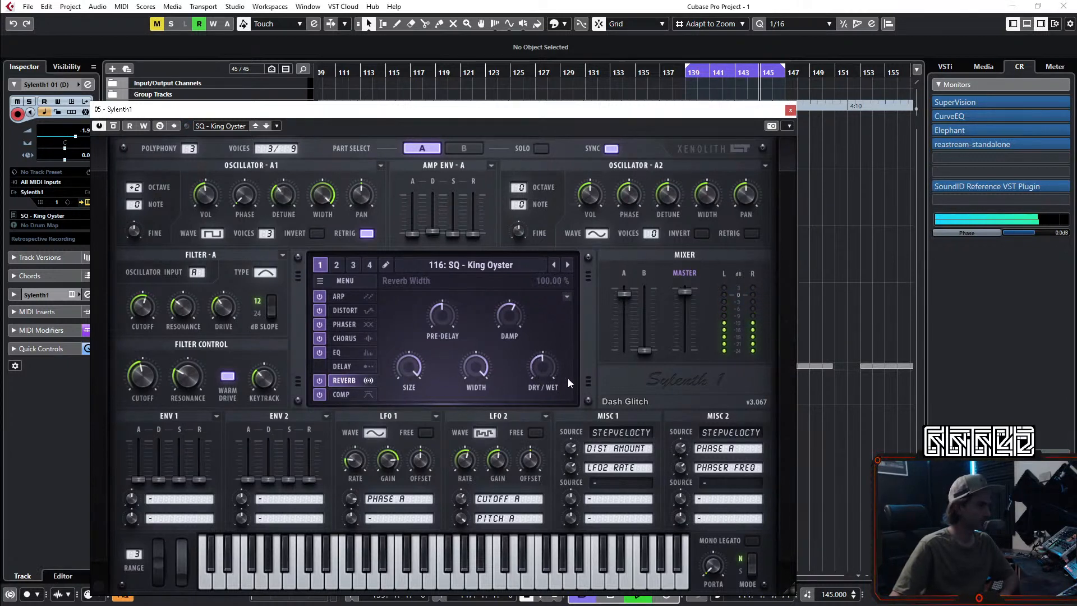
left_click(321, 381)
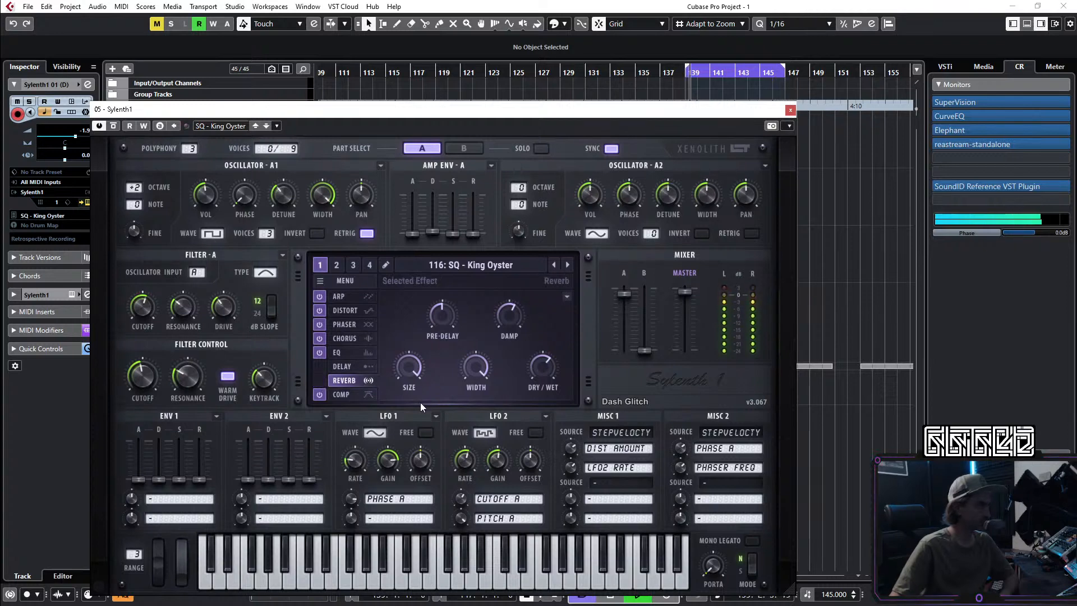
left_click(790, 110)
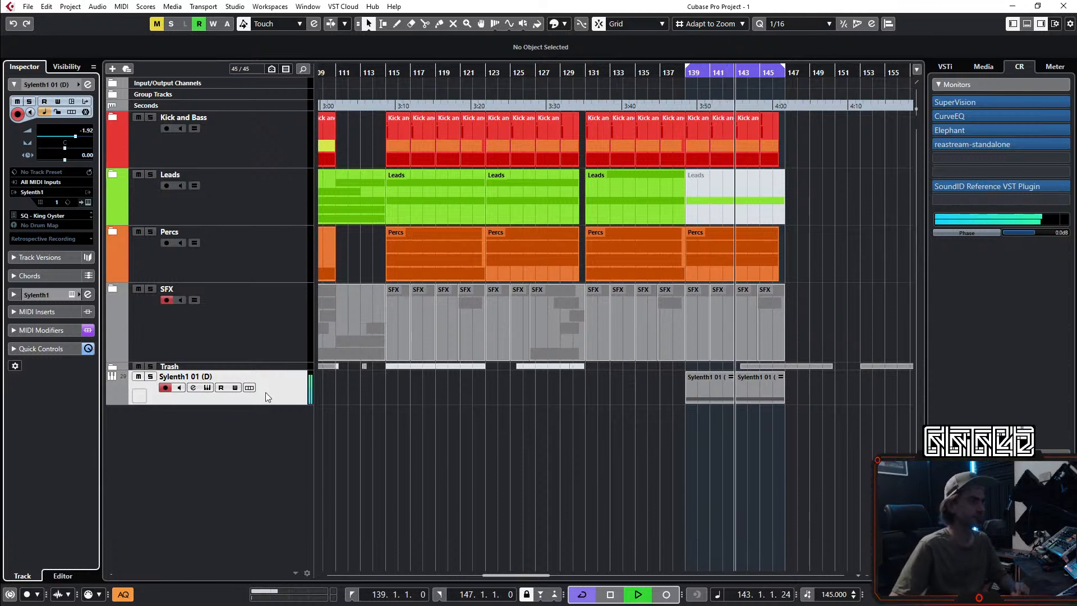
Step: Enlarge the Sylenth1 01 (D) track's height and enable a low cut at 274.1 Hz in its channel equalizer
left_click_drag(269, 404, 272, 450)
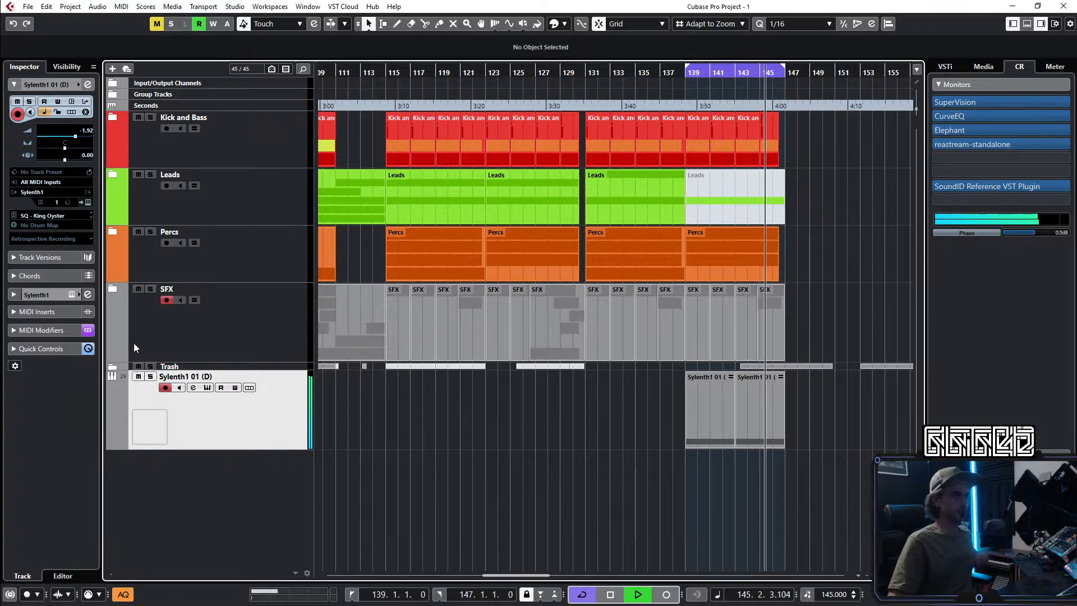
left_click(87, 84)
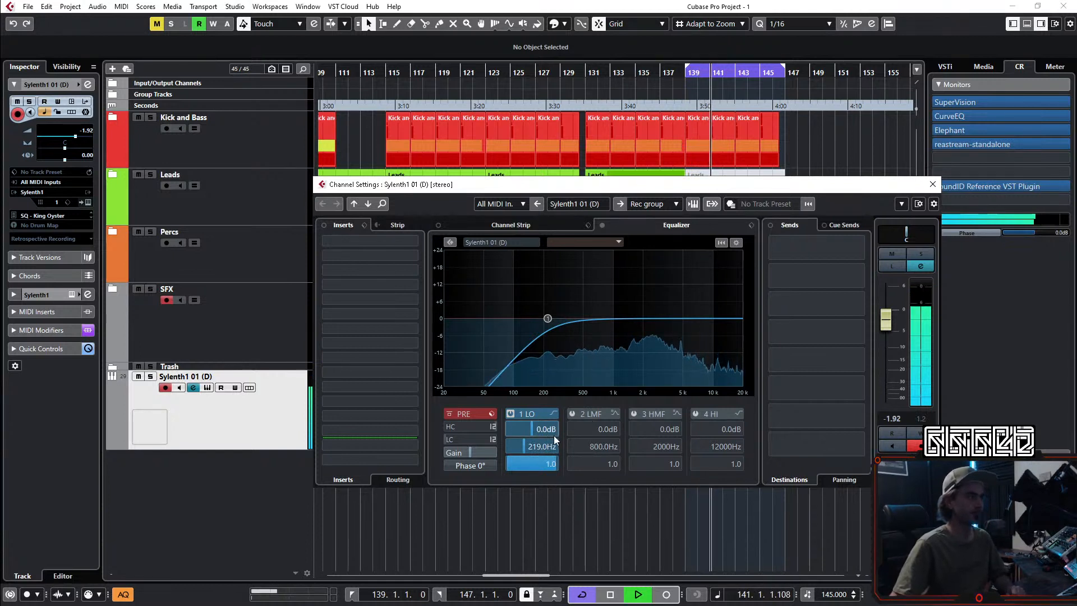
left_click_drag(537, 447, 538, 448)
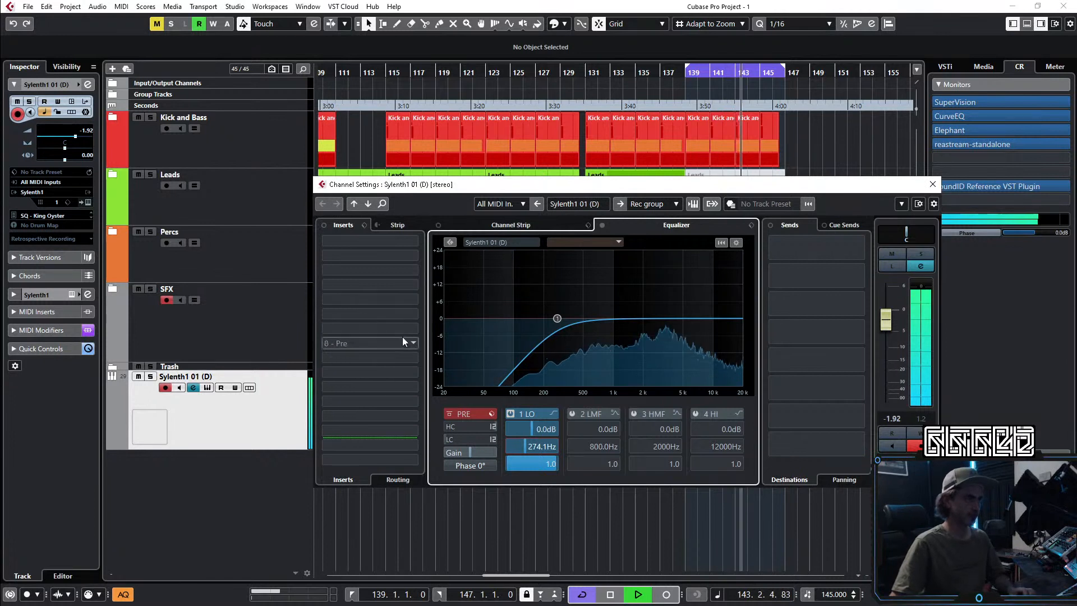
key("space")
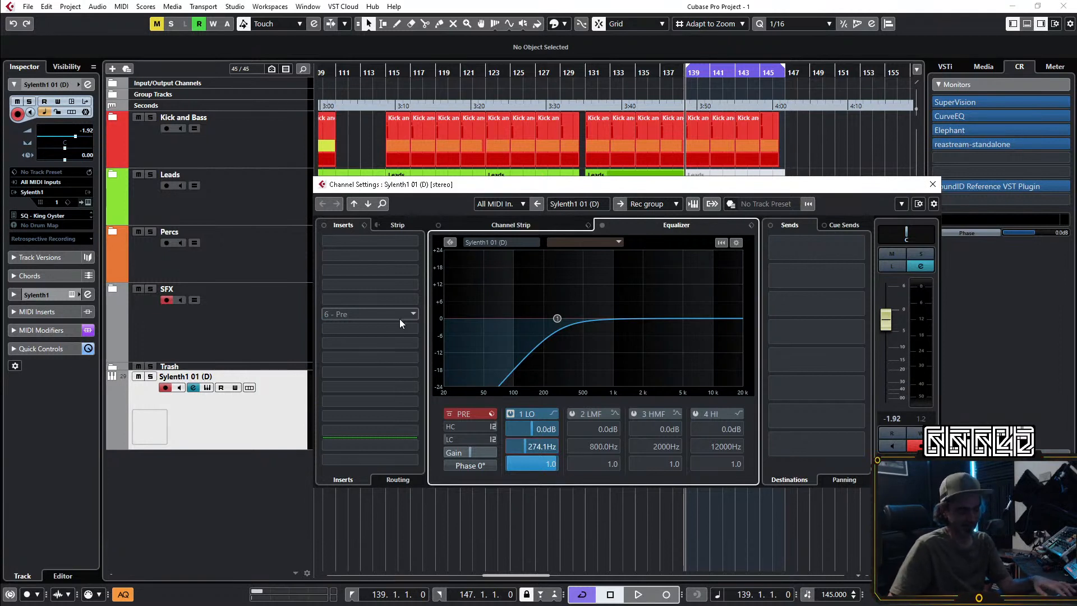
left_click(187, 419)
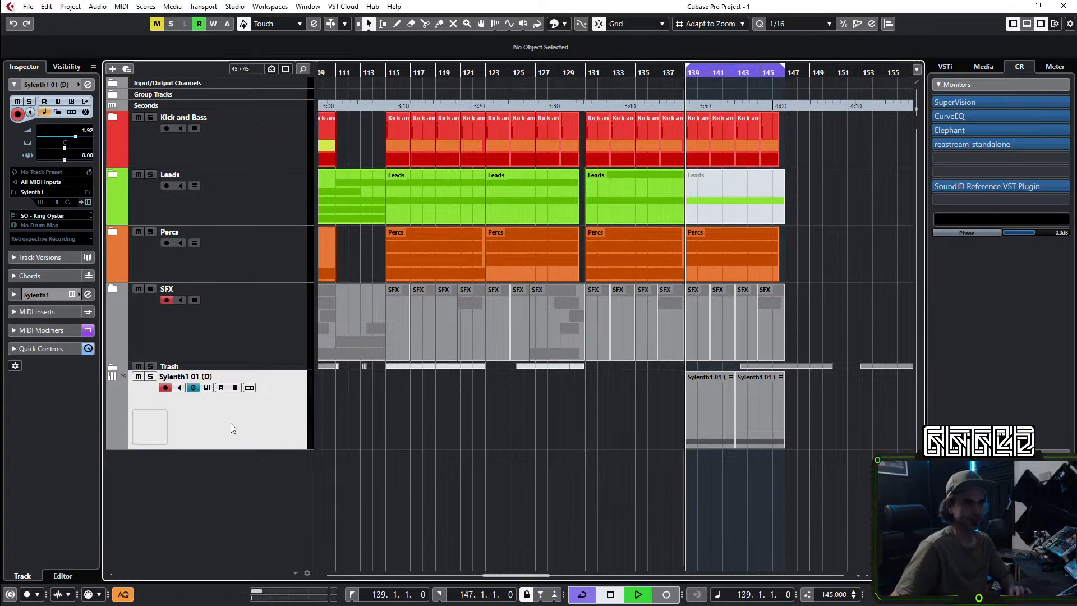
Step: Start playback, reopen the Sylenth1 01 (D) channel settings and load Infiltrator in insert slot 3
key("space")
left_click(87, 84)
left_click(88, 85)
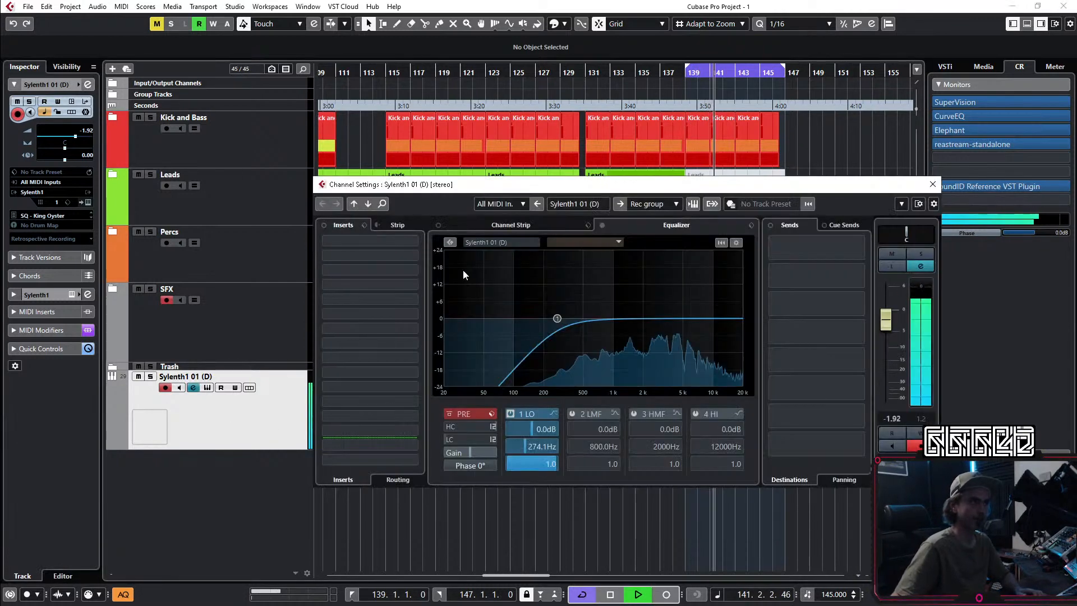
left_click(365, 274)
type("dual")
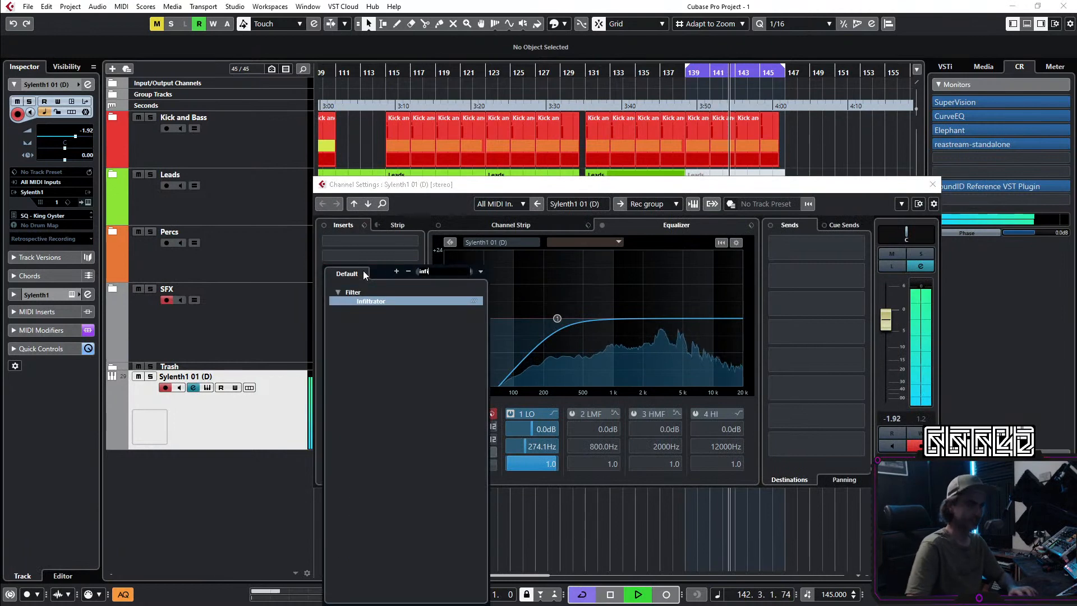
key("Return")
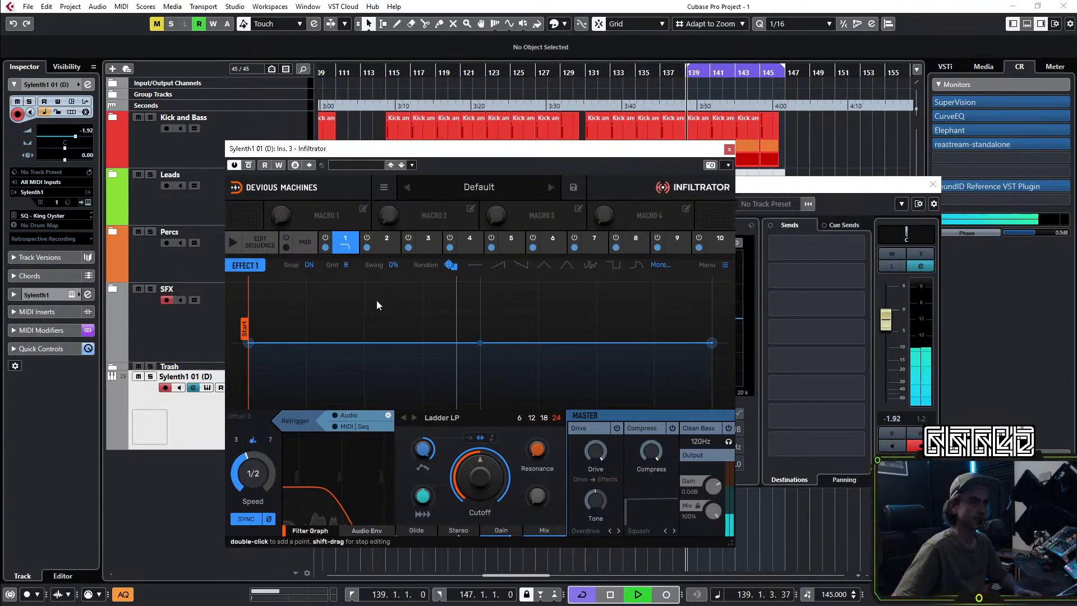
Step: Change Infiltrator's effect 1 to Reverb 2 and raise its size to about 129%
left_click(347, 244)
left_click(654, 303)
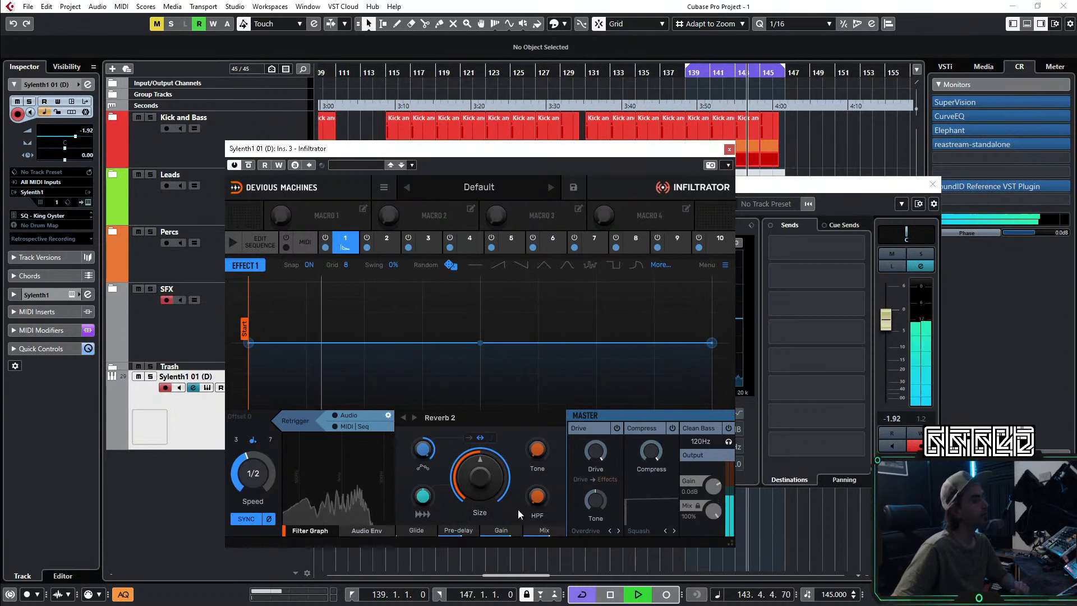
mouse_move(545, 530)
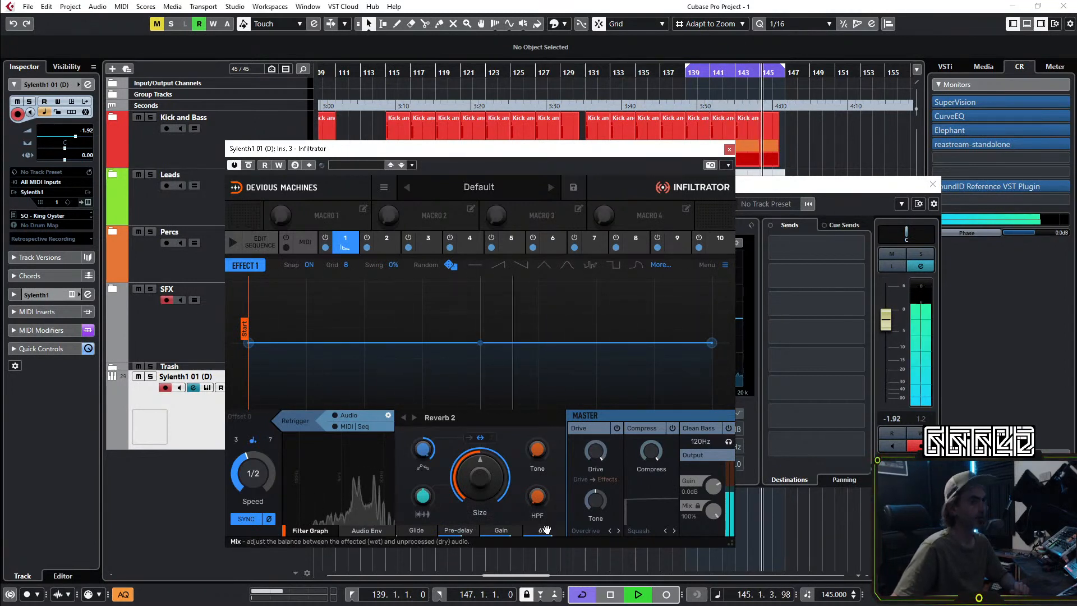
left_click_drag(480, 479, 480, 464)
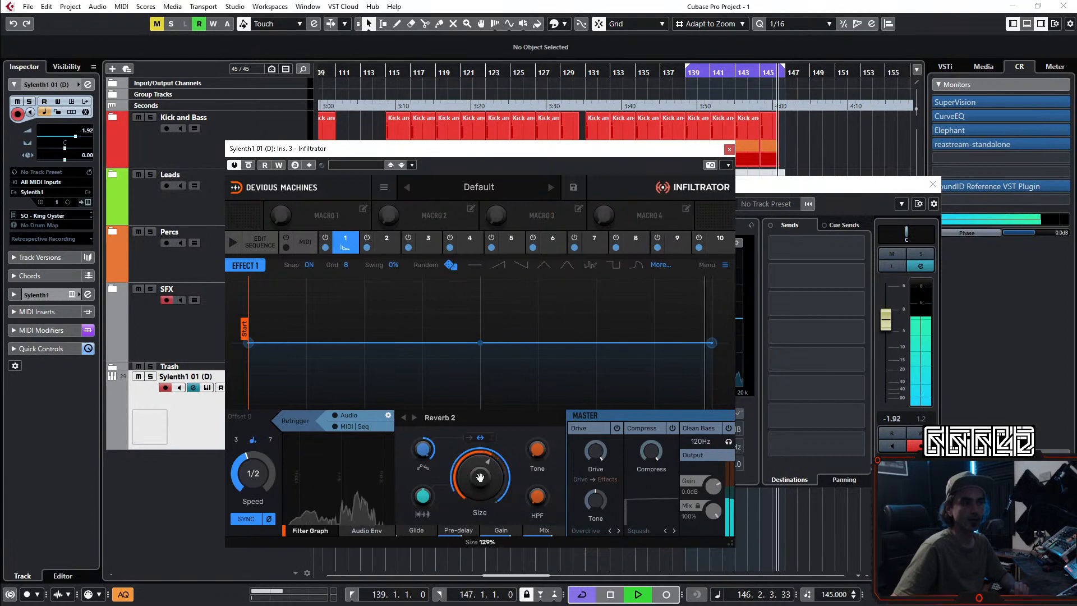
mouse_move(544, 530)
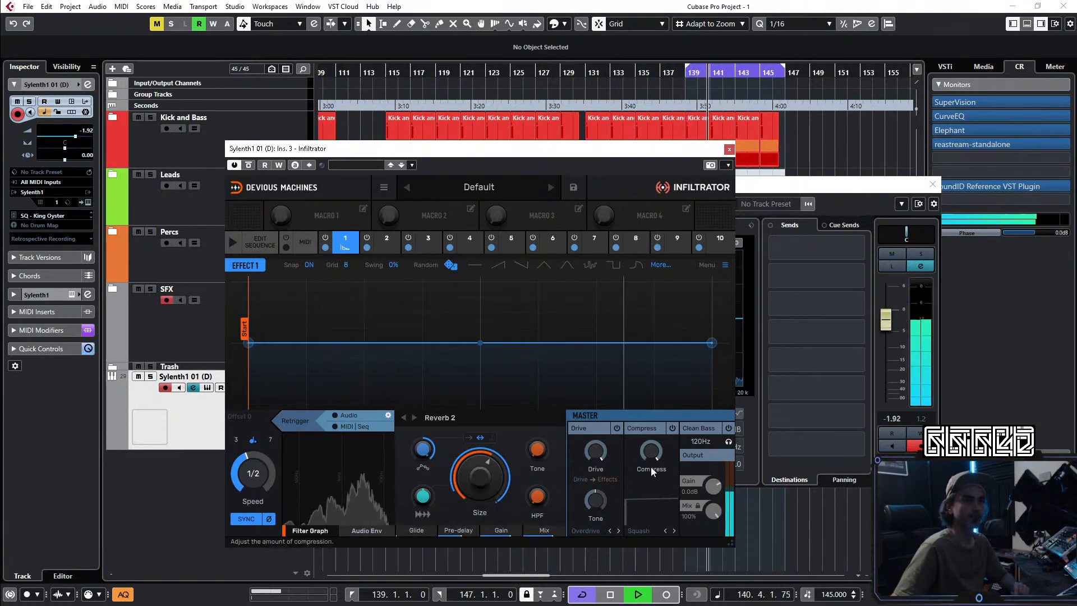
Step: Enable Infiltrator's master Squash compressor at a low amount and readjust the Reverb 2 size
left_click(673, 430)
mouse_move(651, 451)
left_mouse_down()
mouse_move(651, 472)
mouse_move(651, 453)
left_mouse_up()
left_click_drag(487, 474, 487, 485)
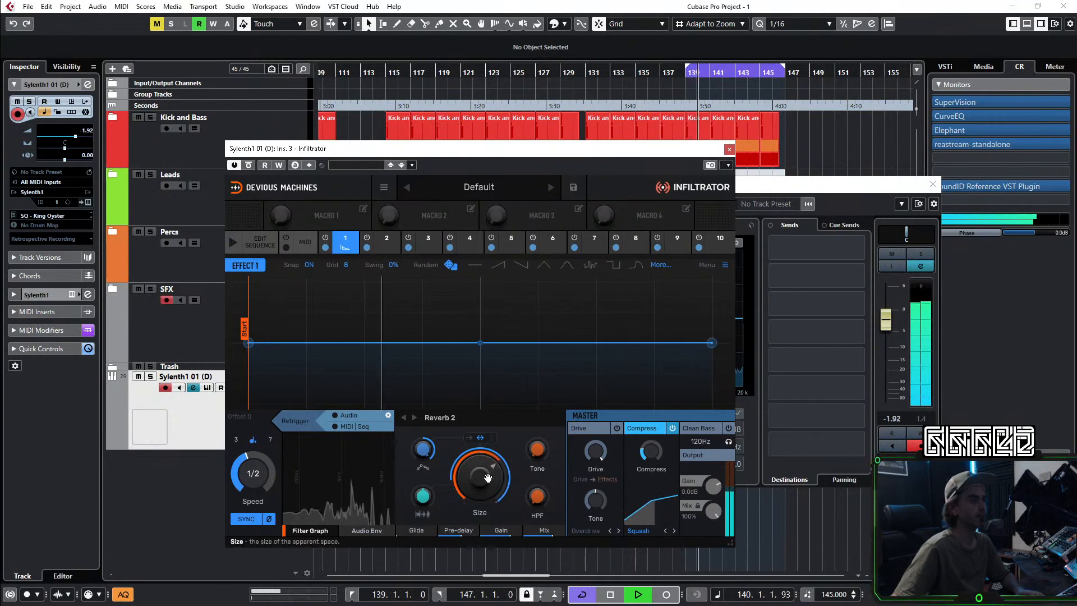
Step: Reset the envelope modulation on the reverb size, fine-tune the effect's mix, and raise the track volume to 3.38 dB
double_click(424, 452)
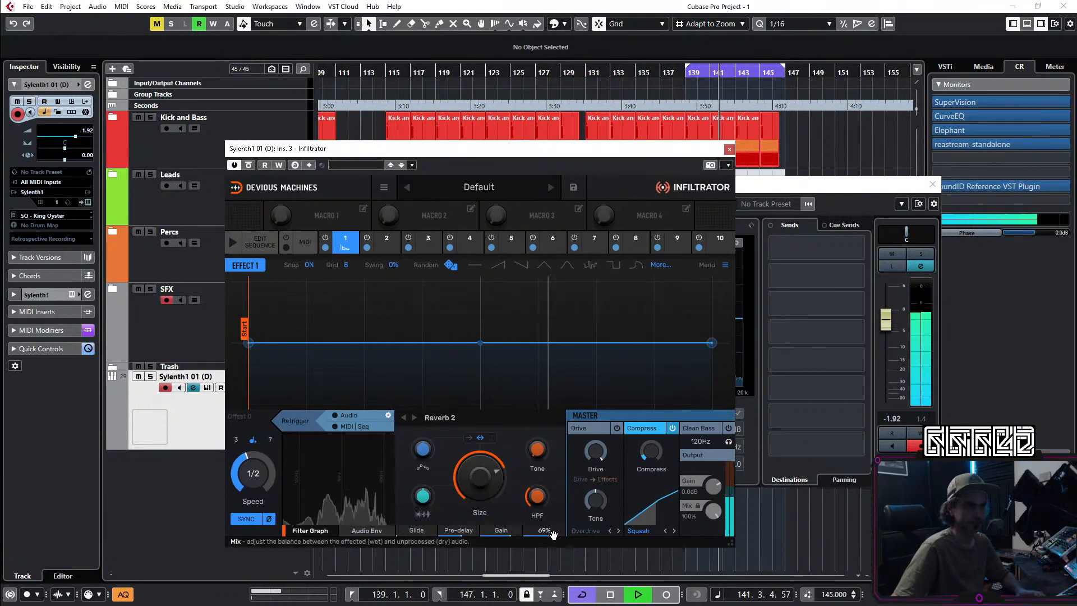
mouse_move(554, 530)
left_mouse_down()
mouse_move(544, 531)
mouse_move(562, 523)
left_mouse_up()
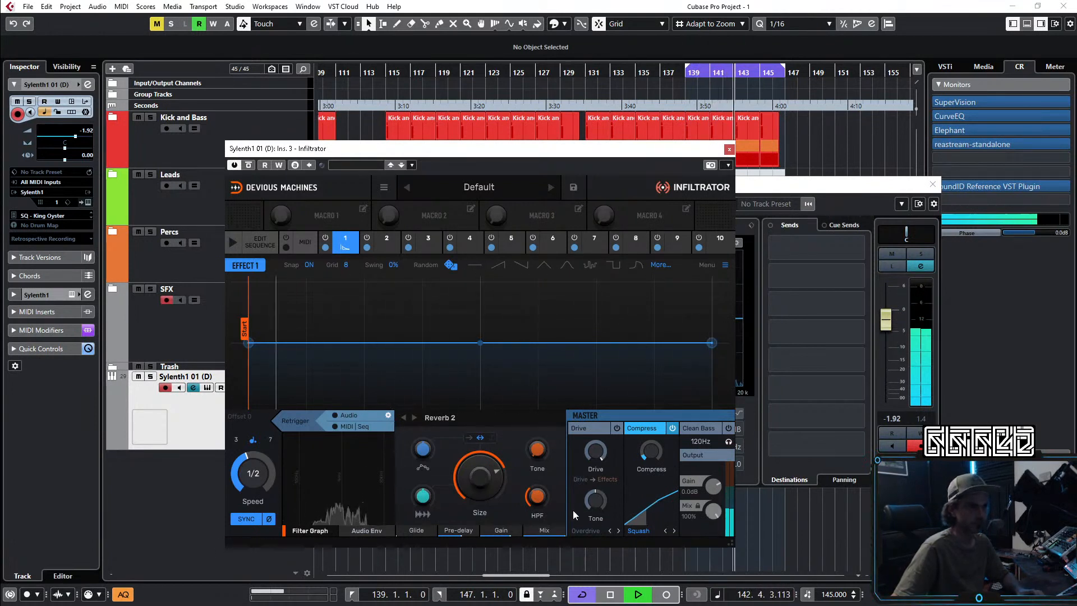
left_click_drag(886, 321, 897, 304)
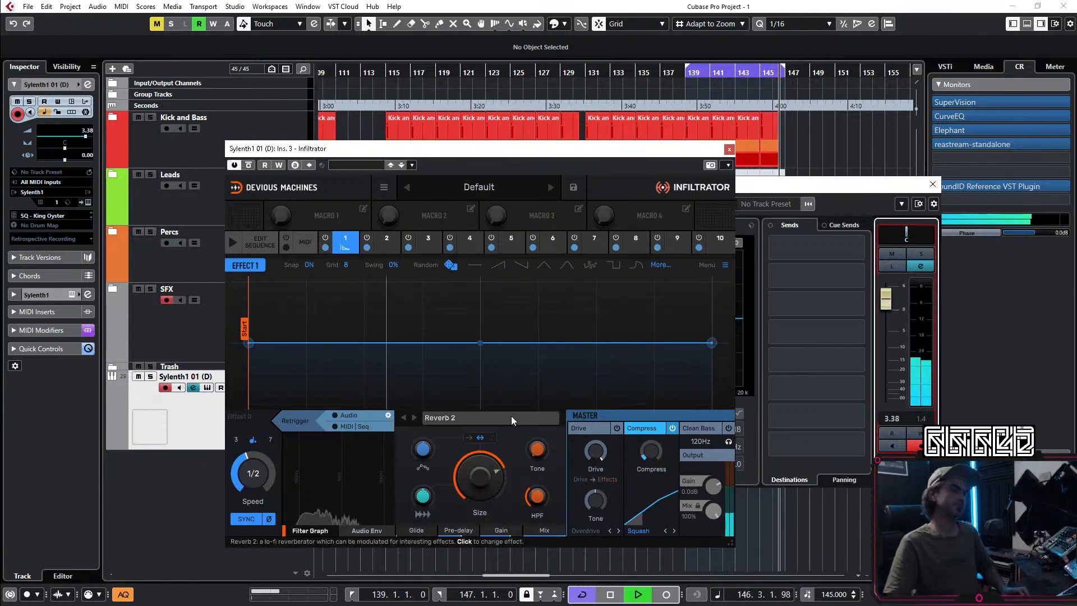
Step: Copy the Reverb 2 effect from slot 1 to effect slot 2 in Infiltrator
left_click(349, 247)
left_click(349, 248)
left_click(372, 248)
left_click(398, 251)
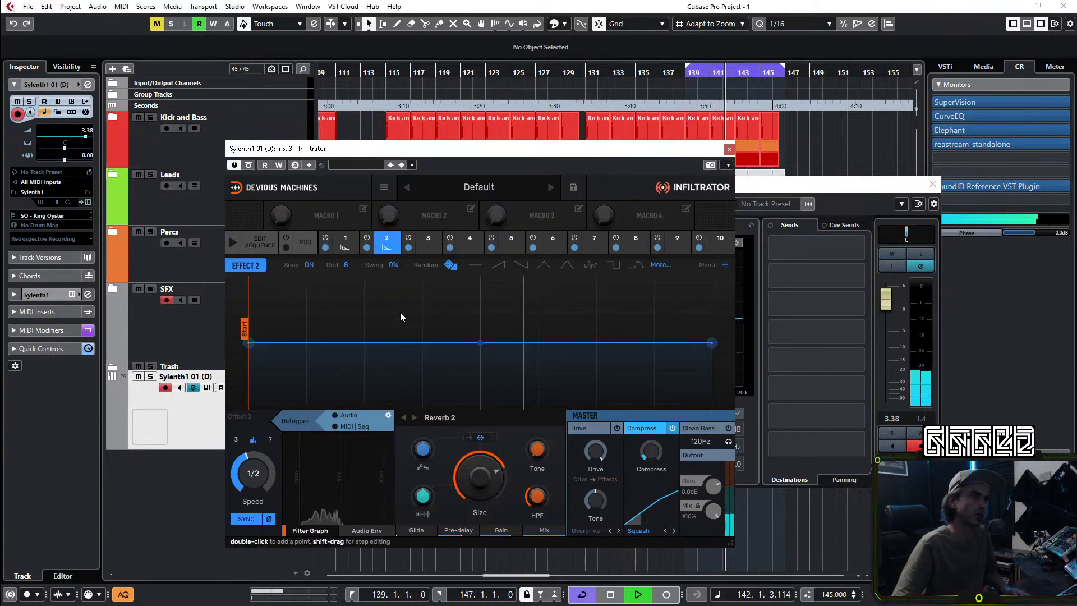
Step: Place effect 2 on the second step of the Infiltrator sequence and set the sequence speed to 1/4
left_click(244, 240)
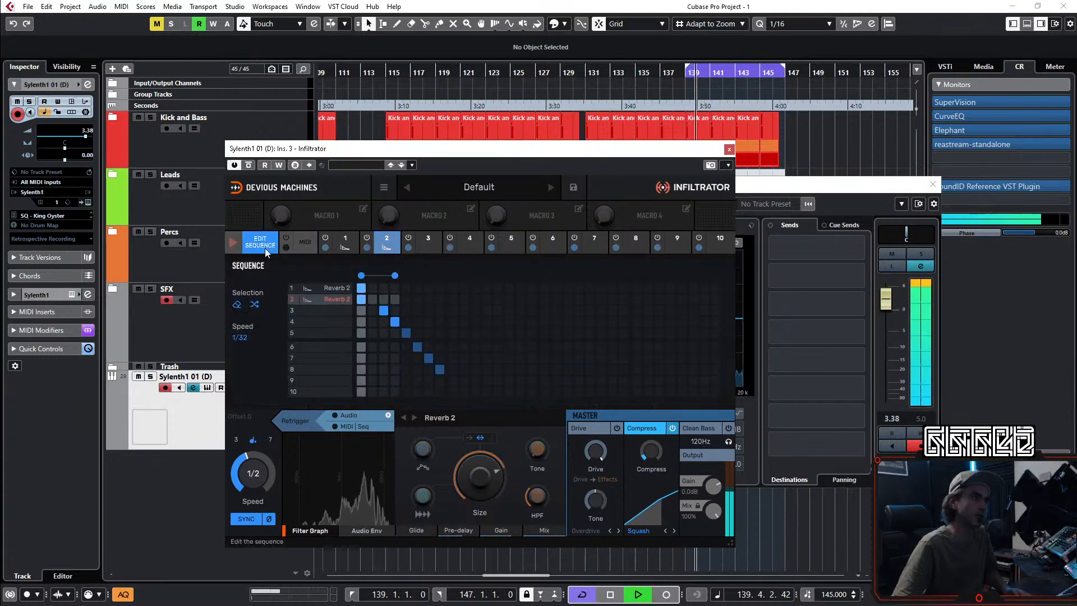
left_click(372, 299)
left_click(244, 335)
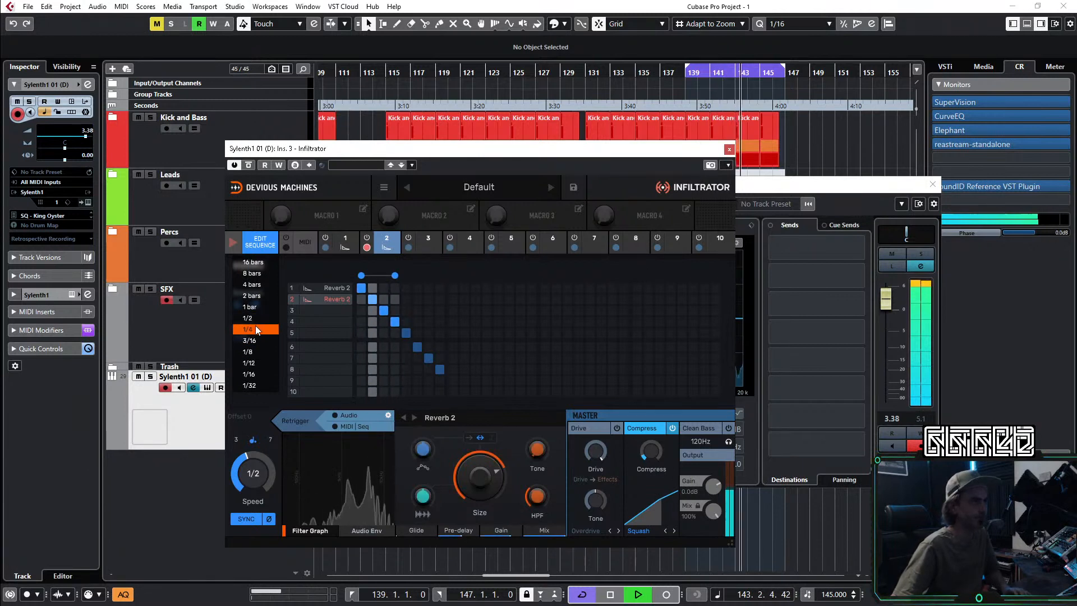
left_click(258, 329)
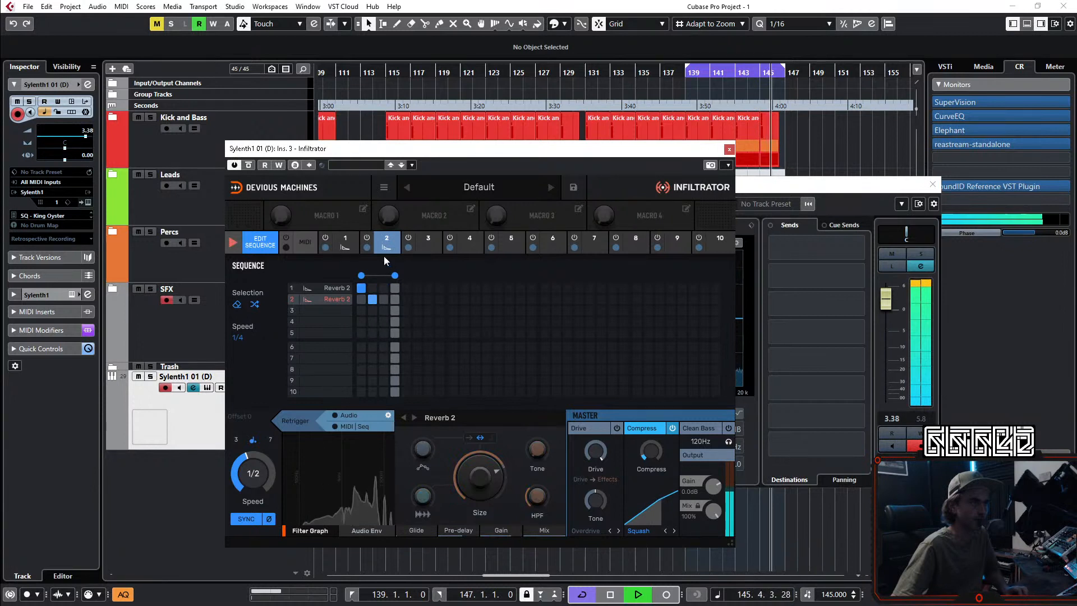
Step: Copy Reverb 2 to effect slots 3 and 4, and assign them to the third and fourth sequence steps
left_click(428, 244)
left_click(476, 246)
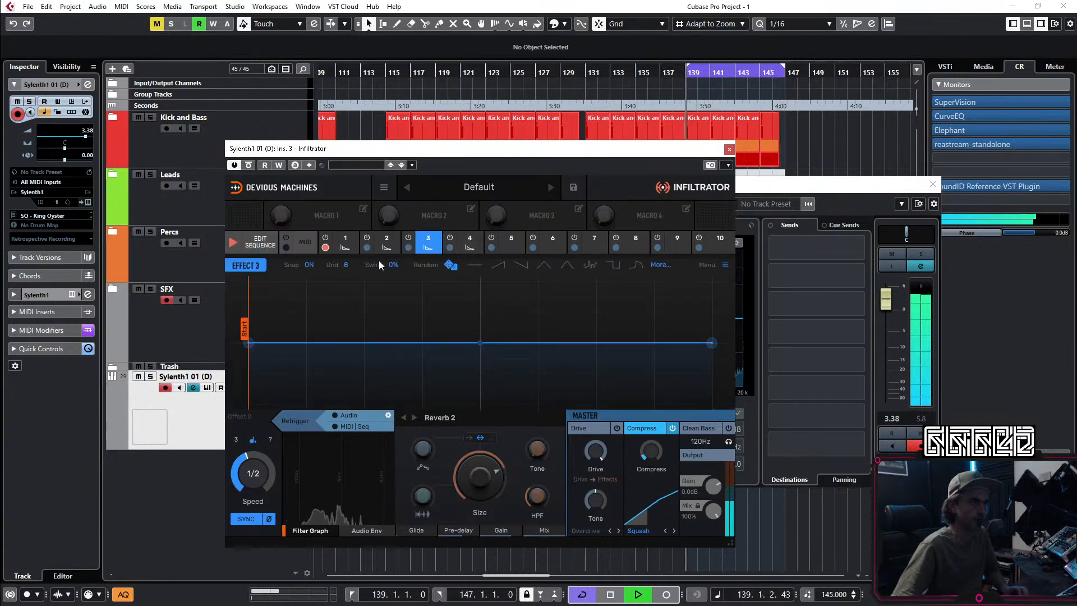
left_click(264, 244)
left_click(371, 322)
left_click(373, 311)
left_click(385, 312)
left_click(396, 322)
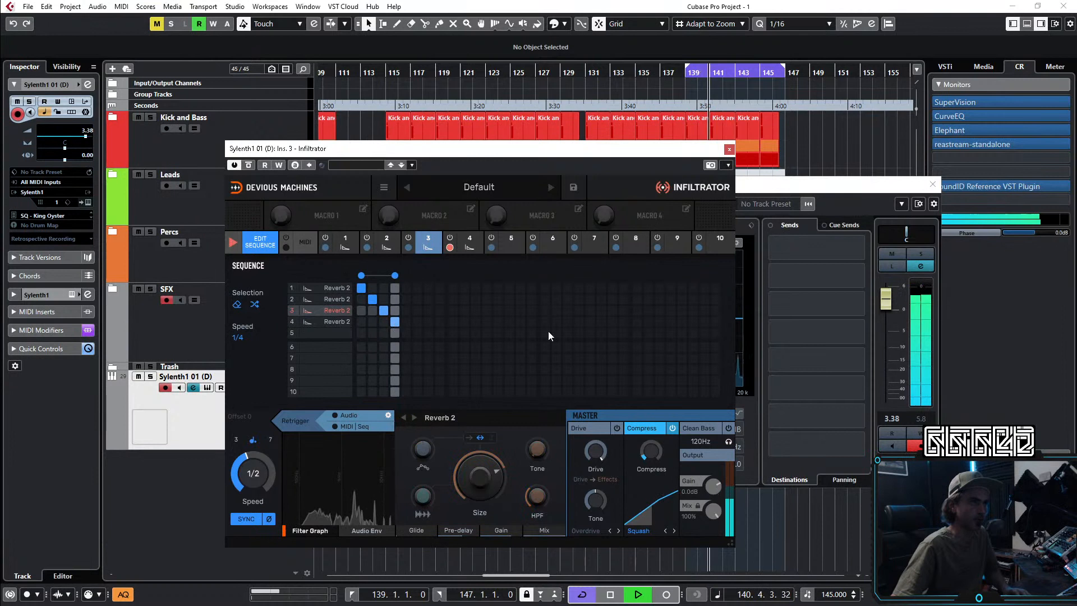
Step: Give the copied Reverb 2 effects in slots 2 to 4 different, smaller sizes
left_click(391, 243)
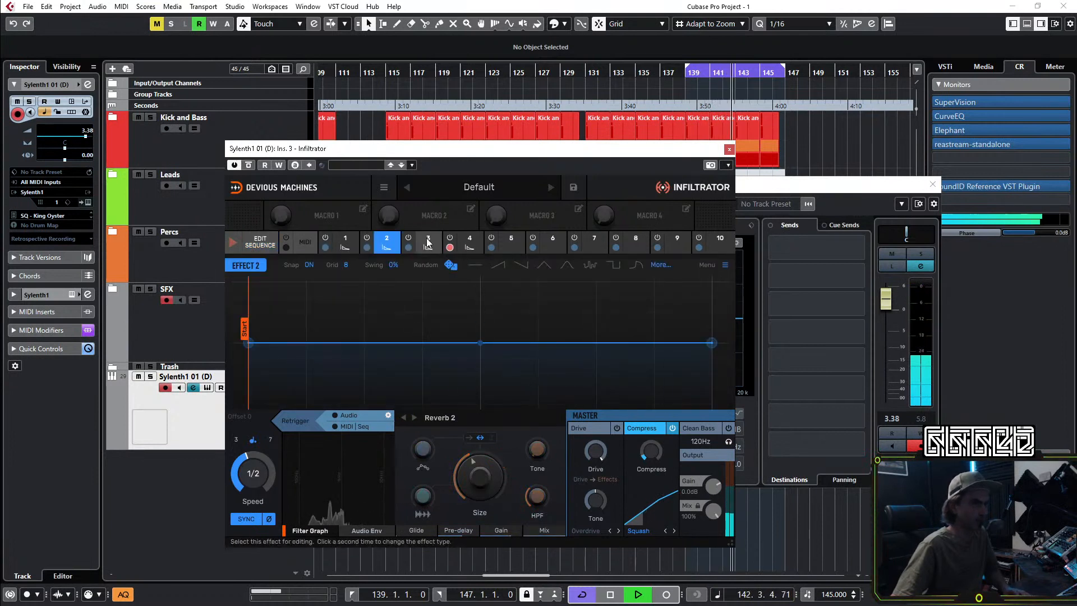
left_click(470, 243)
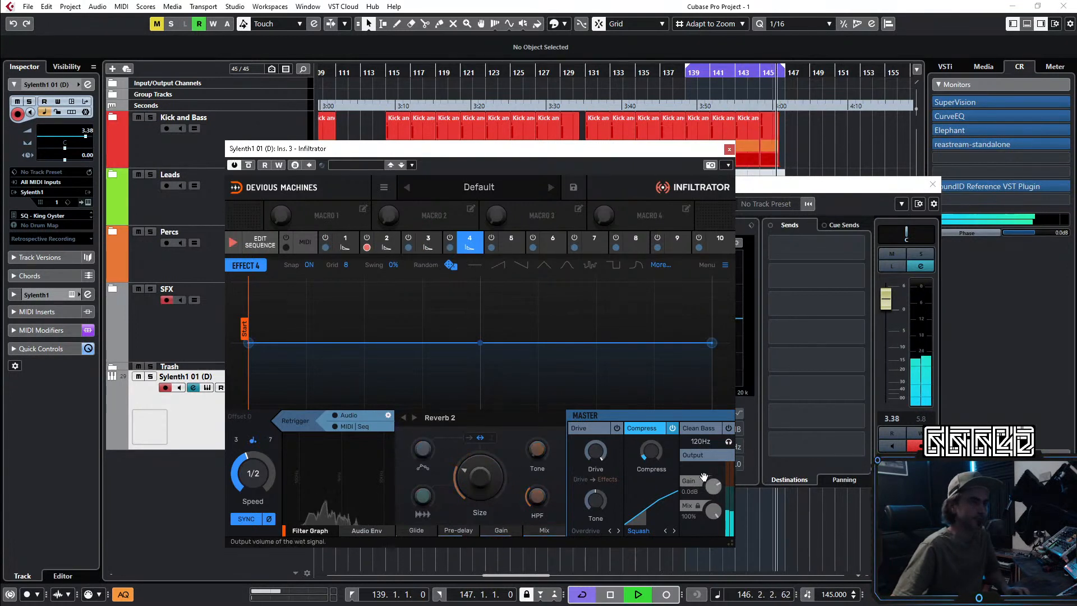
Step: Try Infiltrator's master output mix at 53% and 69%, and reset it to 100%
left_click_drag(716, 514, 717, 527)
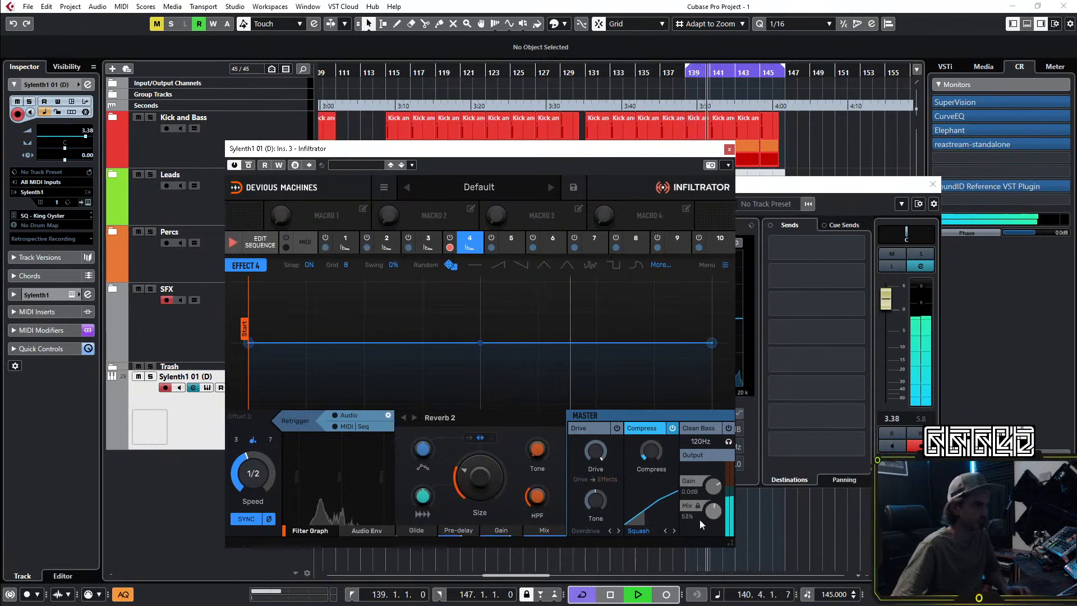
left_click_drag(714, 515, 718, 518)
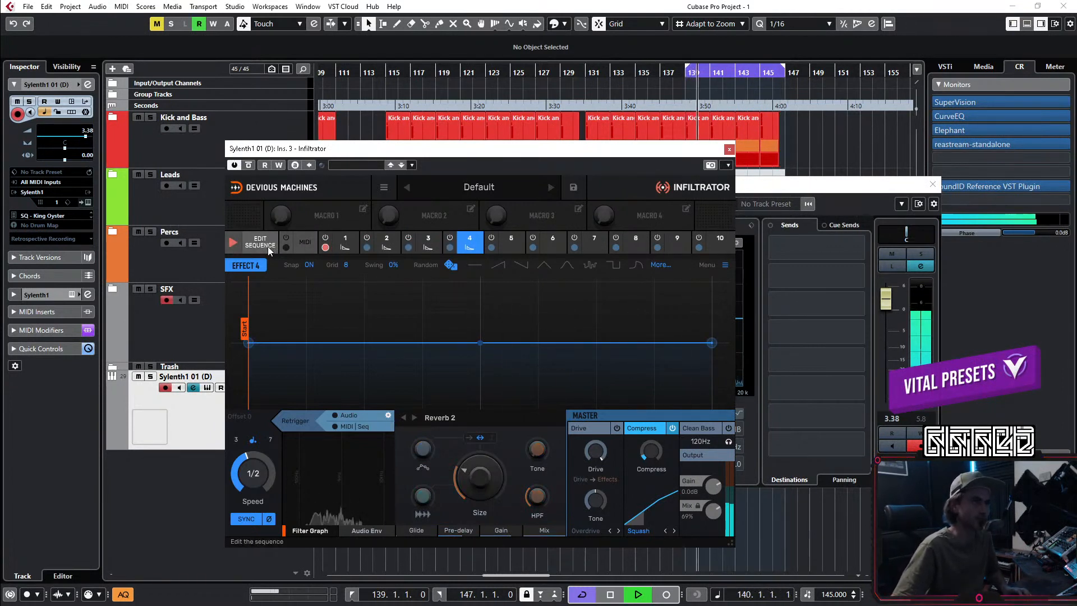
double_click(714, 513)
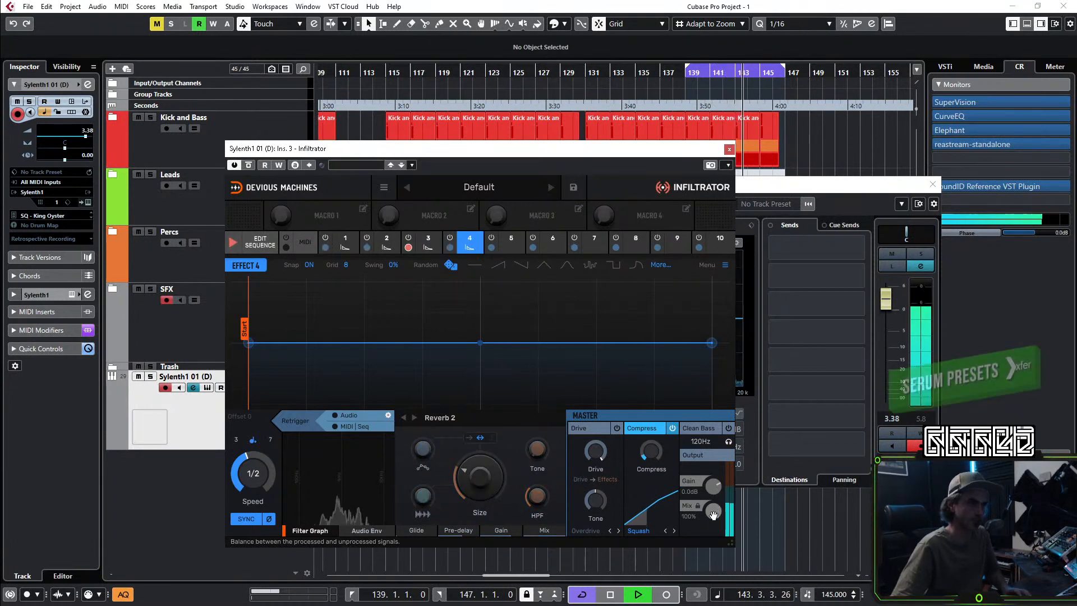
Step: Adjust the individual mix levels of the Reverb 2 effects, retouch the master compression, and lower the track volume to 2.80 dB
left_click(346, 246)
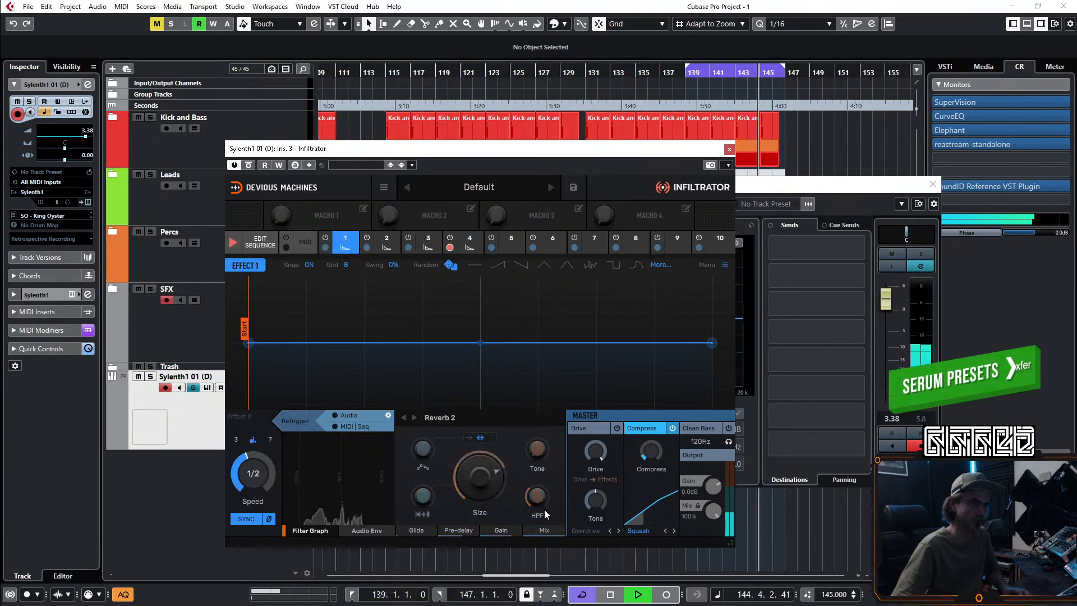
left_click_drag(545, 530, 545, 540)
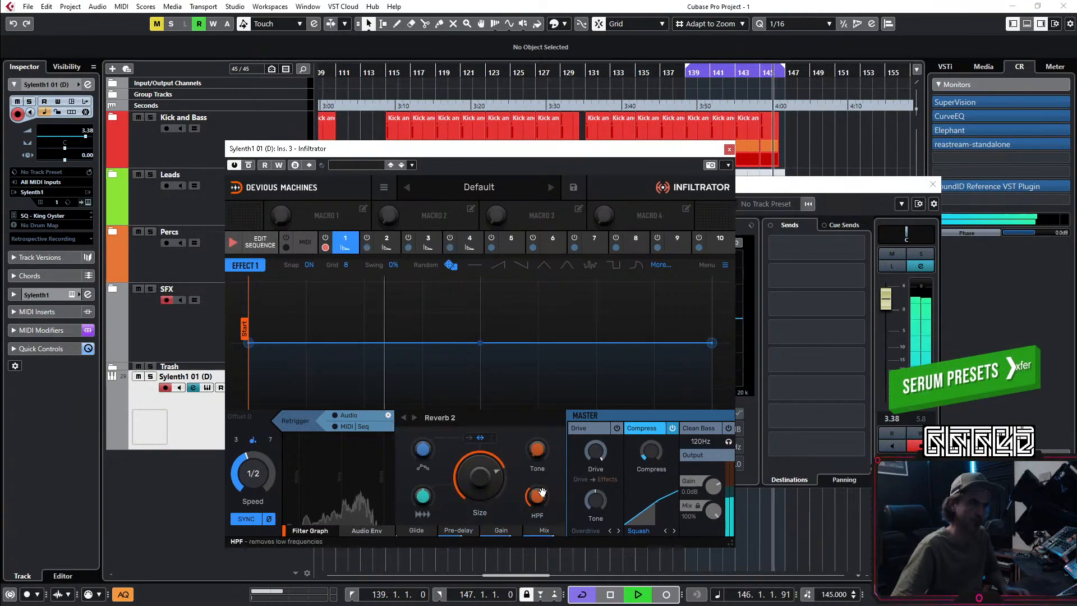
left_click(387, 244)
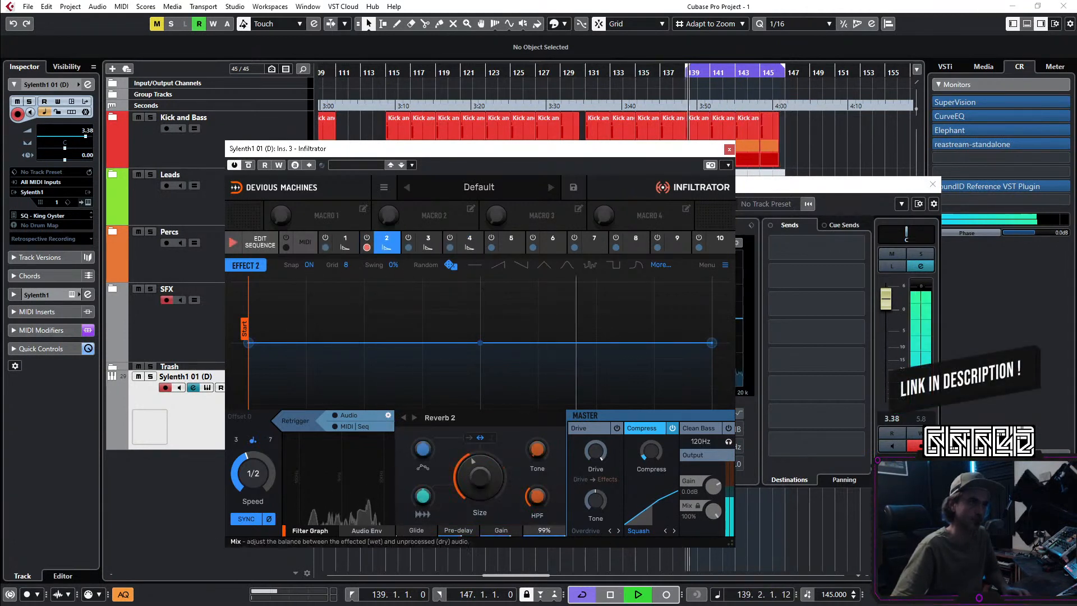
left_click_drag(545, 530, 545, 533)
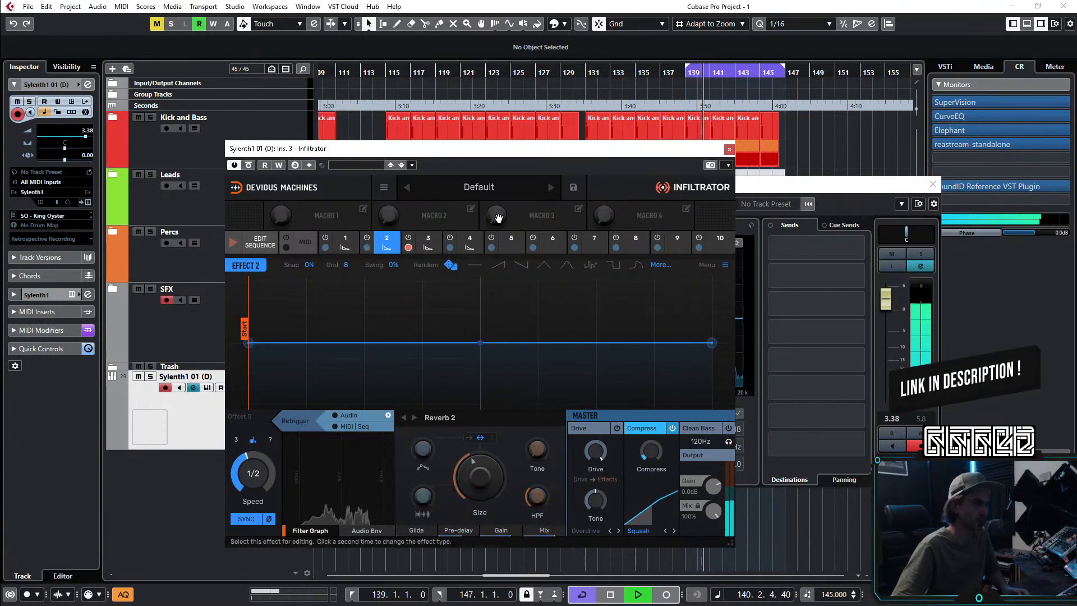
left_click(344, 245)
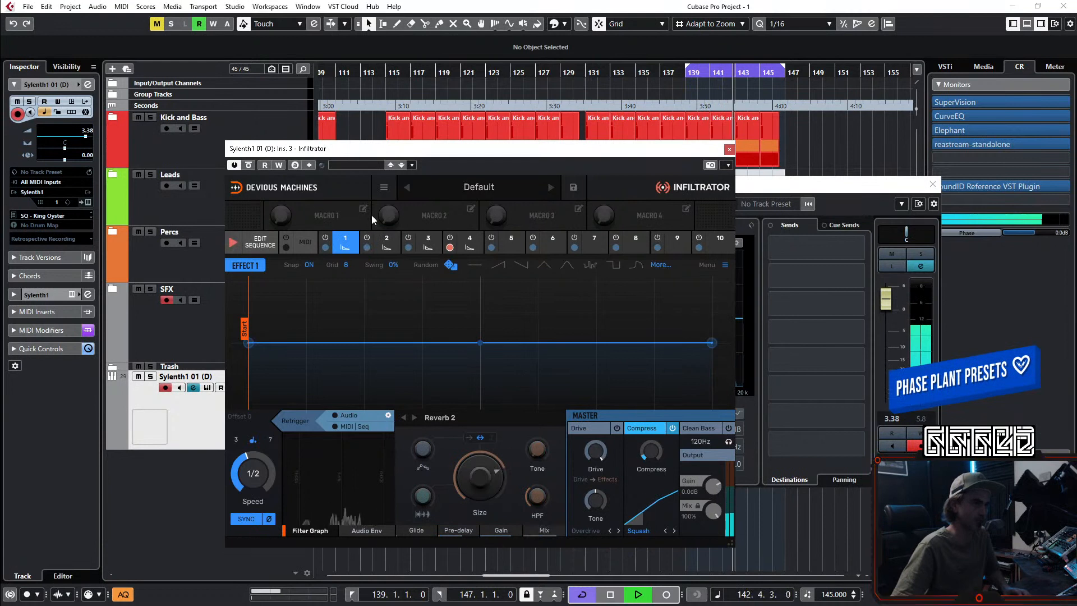
left_click(435, 246)
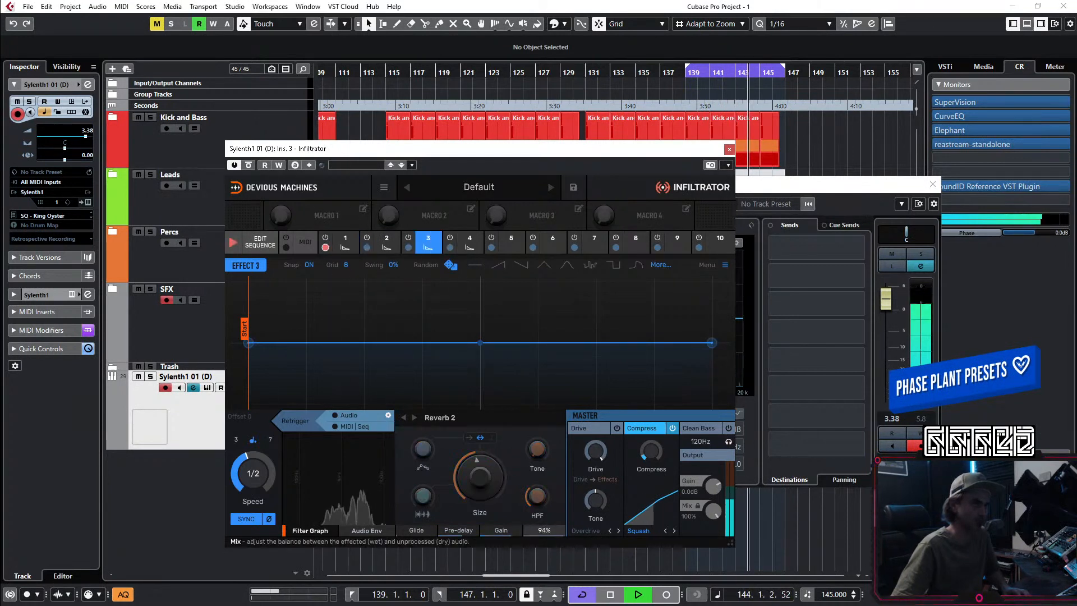
left_click(469, 246)
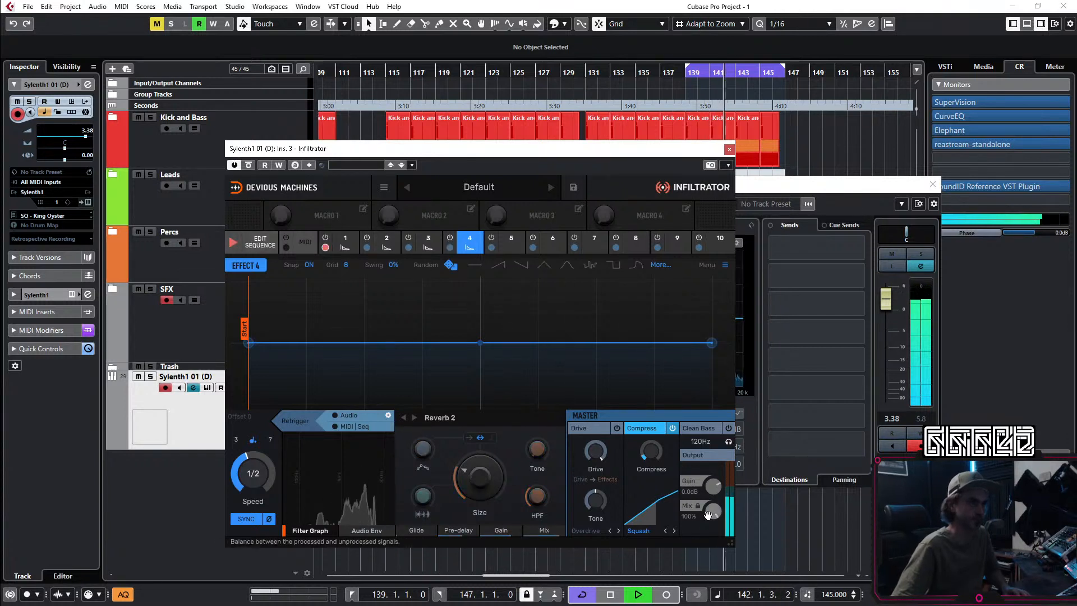
left_click_drag(659, 451, 659, 450)
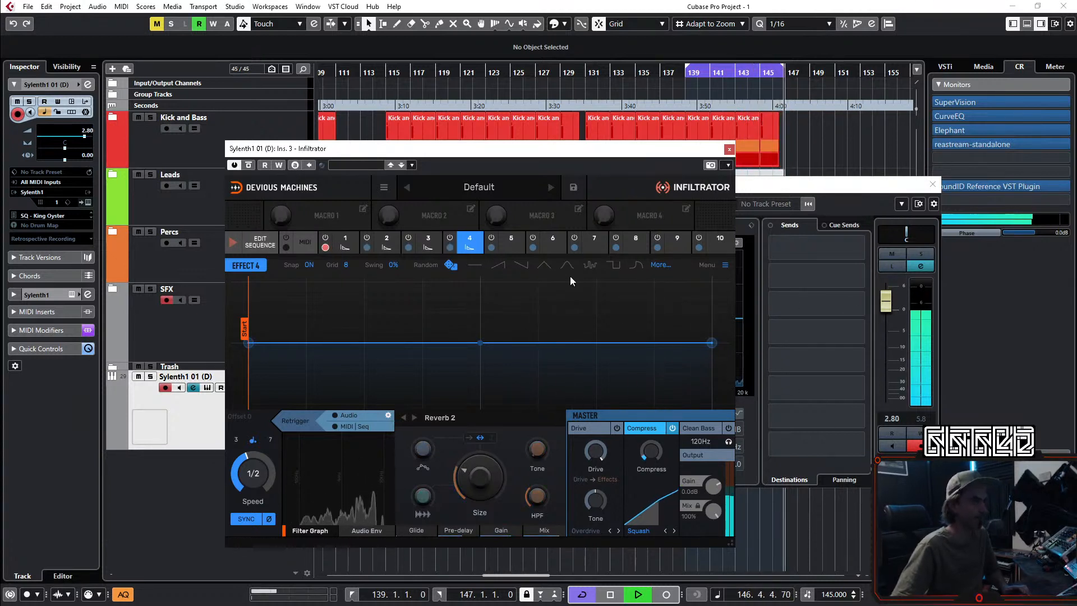
Step: Copy effect 4 to slot 5, extend the Infiltrator sequence to eight steps and place effect 5 on the fifth step
mouse_move(469, 249)
left_mouse_down()
mouse_move(513, 248)
mouse_move(477, 250)
left_mouse_up()
left_click(258, 244)
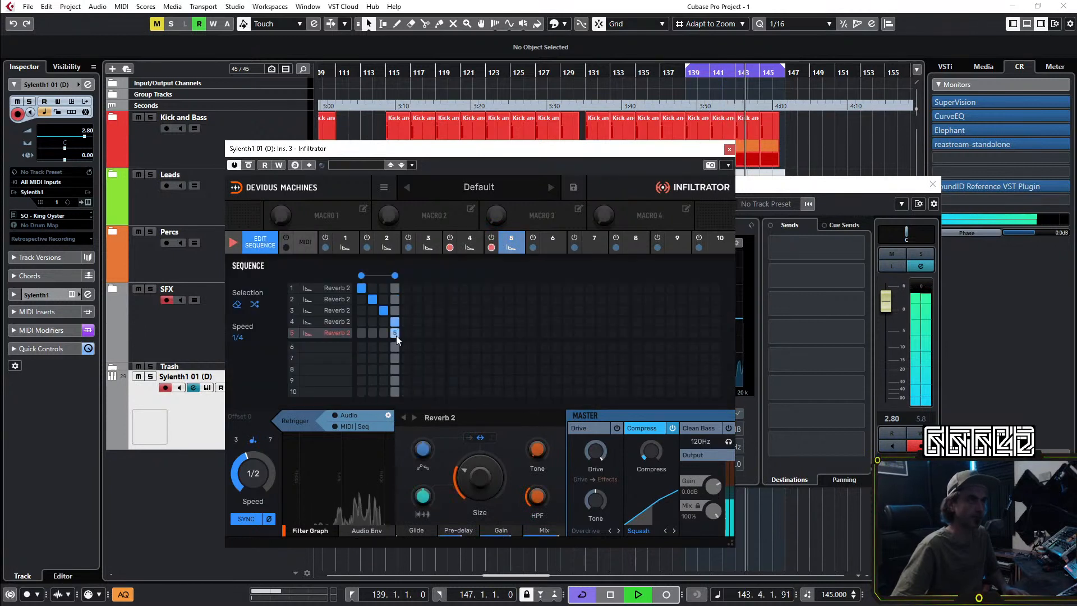
left_click_drag(396, 274, 441, 276)
left_click(406, 333)
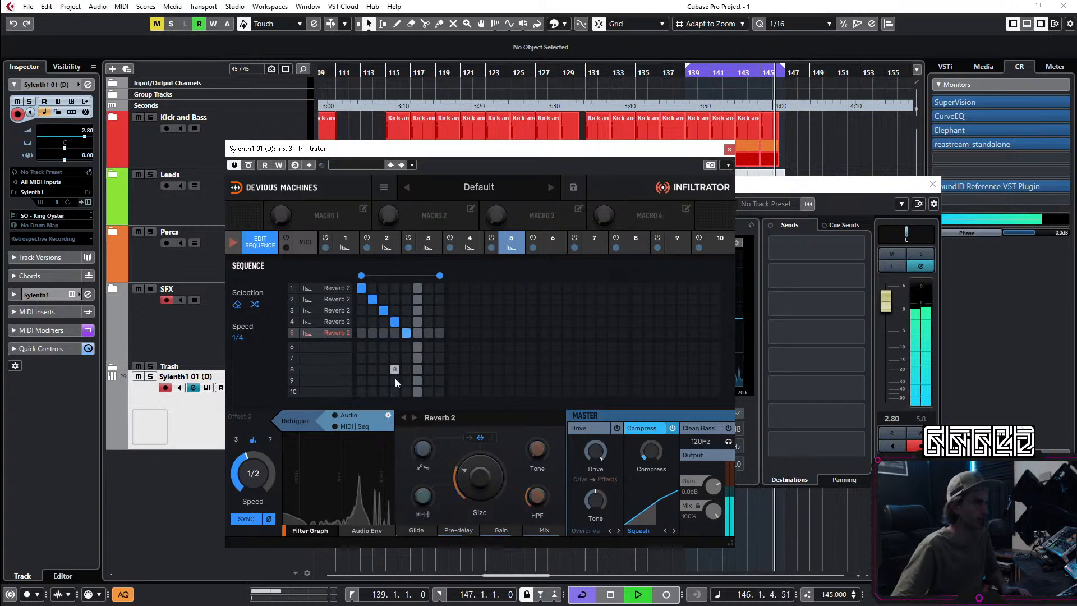
Step: Set effect 5's reverb size to about 102%, assign effects 1, 4 and 3 to sequence steps six to eight, and stop playback
left_click_drag(481, 496, 481, 490)
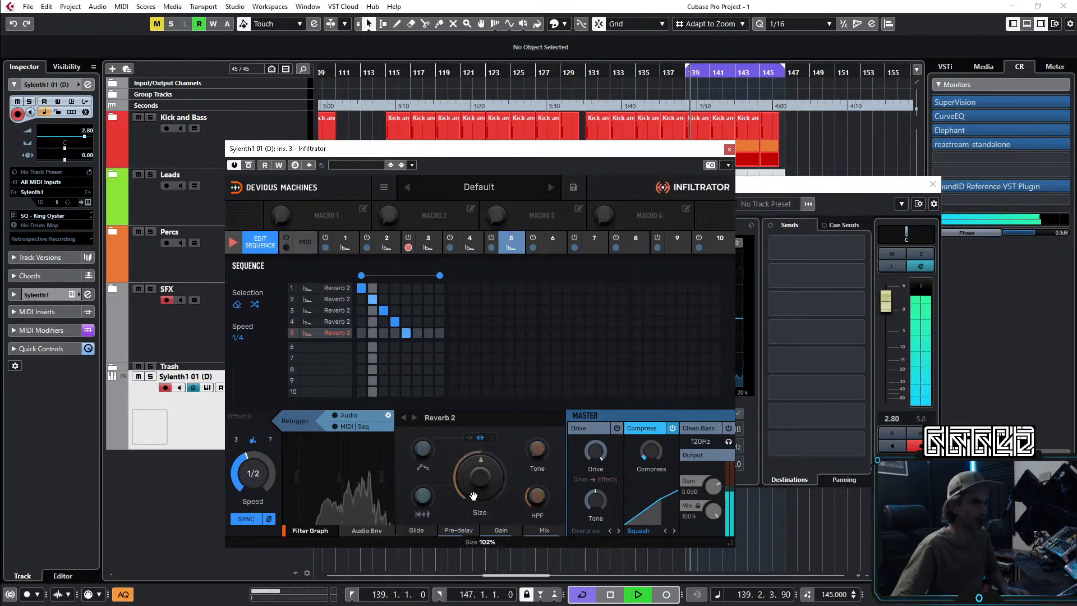
left_click(417, 288)
left_click(428, 321)
left_click(440, 310)
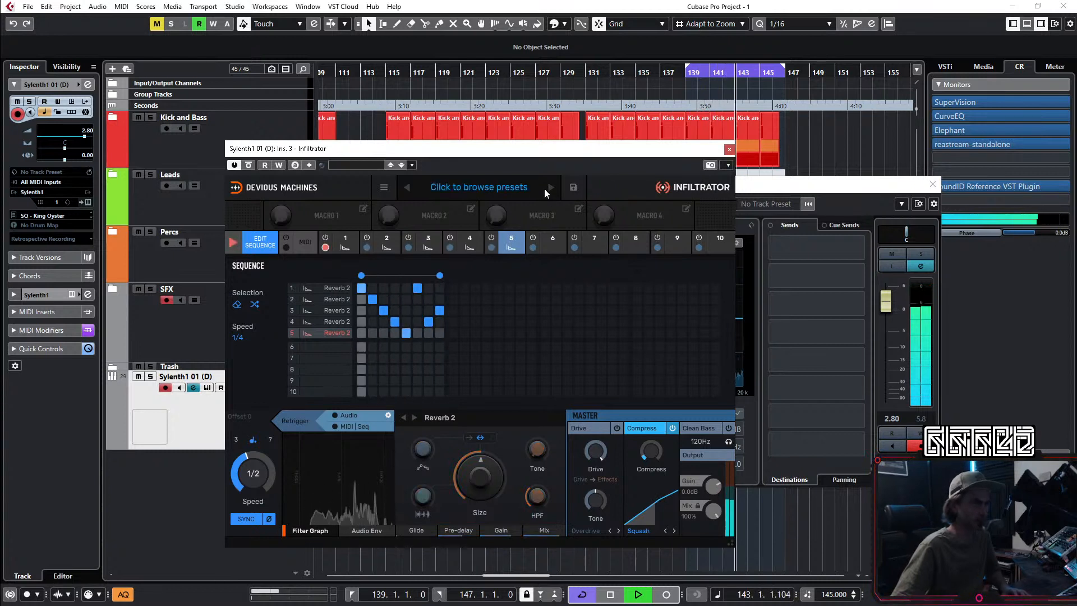
key("space")
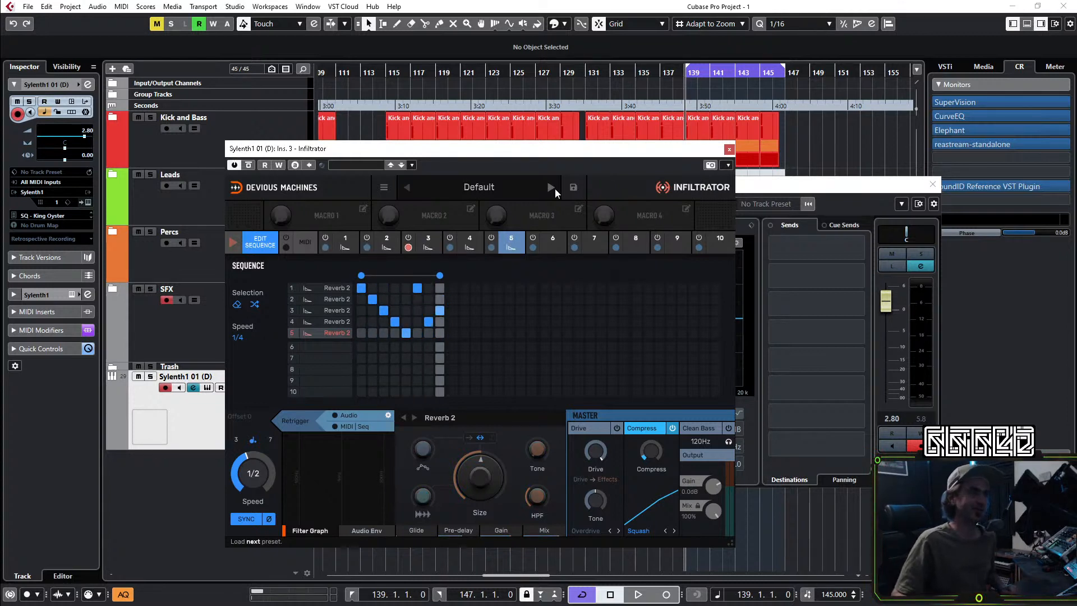
Step: Try an Auto LFO MIDI insert on the Sylenth1 track and remove it
left_click(22, 331)
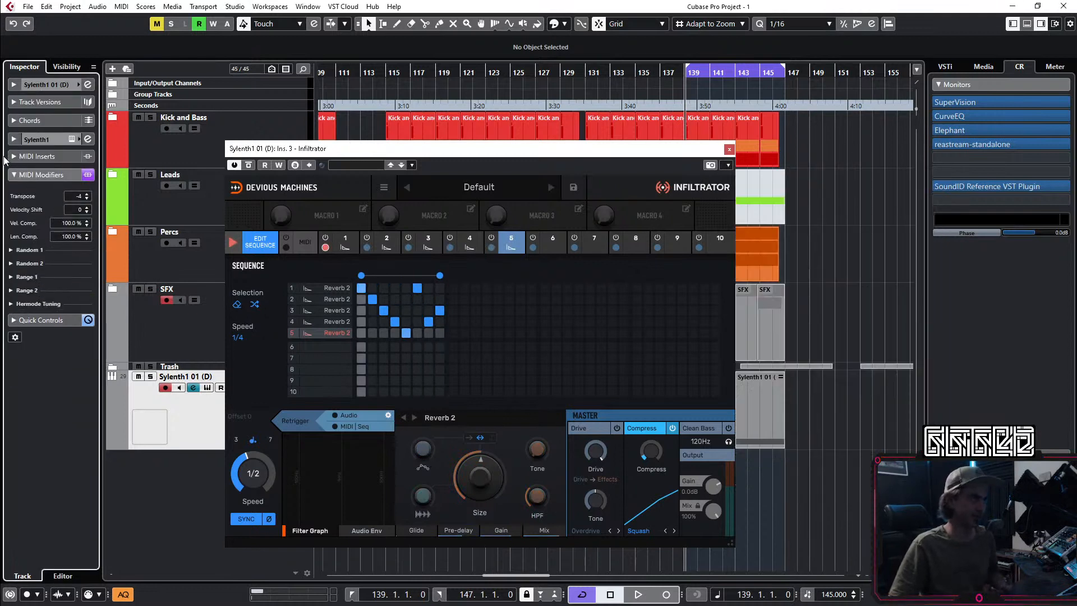
left_click(34, 156)
left_click(46, 181)
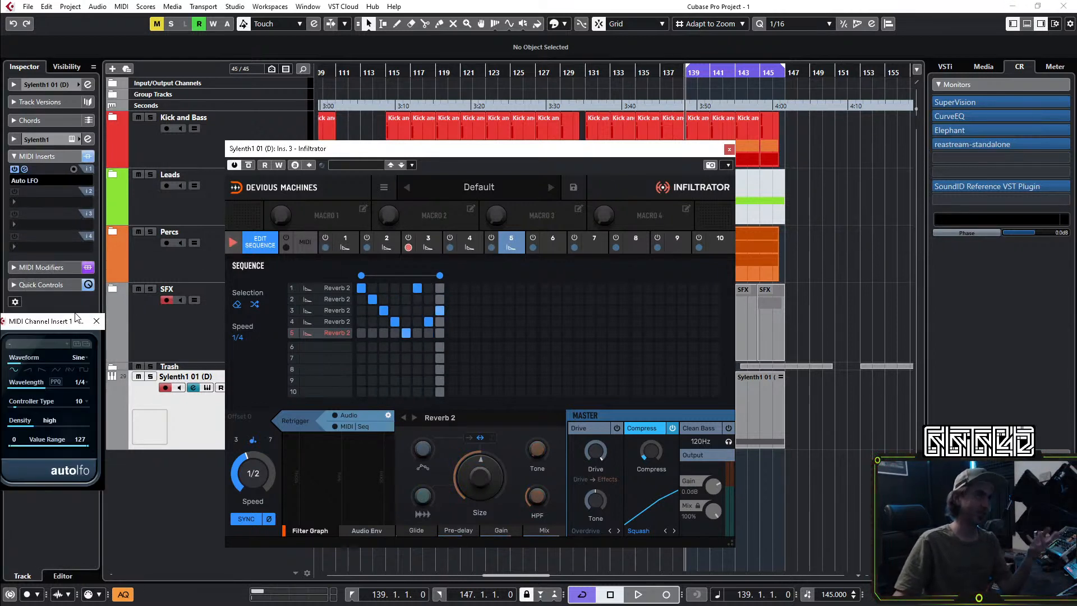
left_click_drag(81, 317, 132, 321)
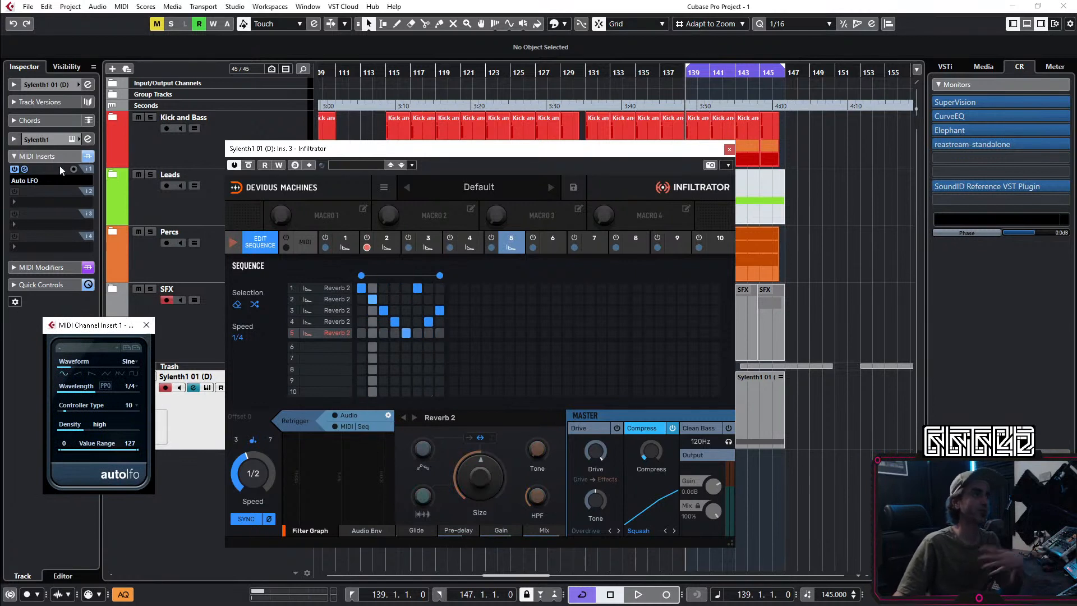
left_click(23, 180)
left_click(46, 194)
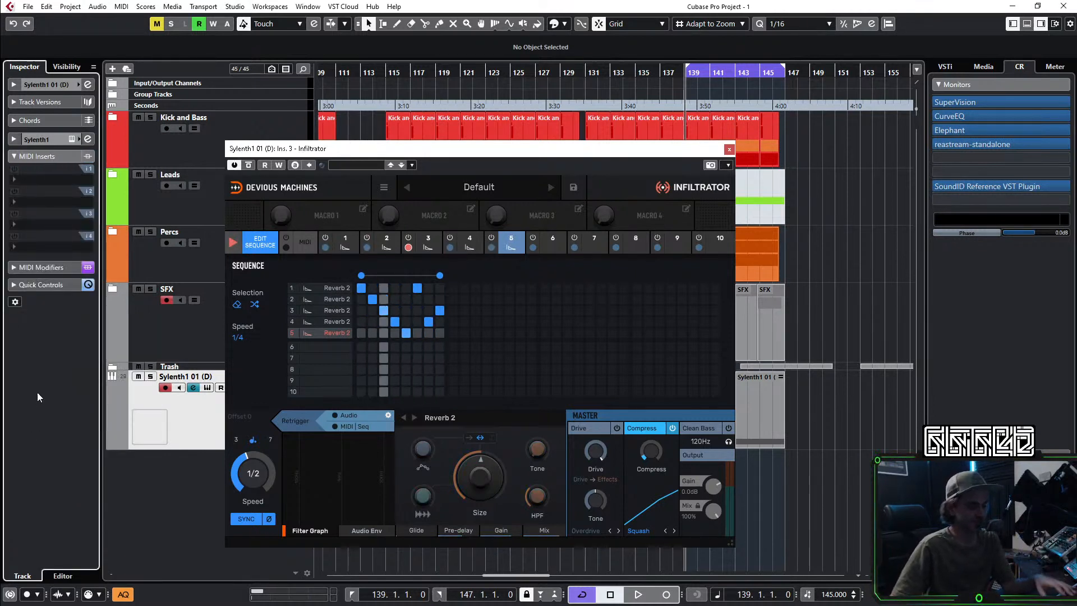
Step: Start playback, load a Looper into Infiltrator effect slot 6 and place it on sequence steps three, four, seven and eight
key("space")
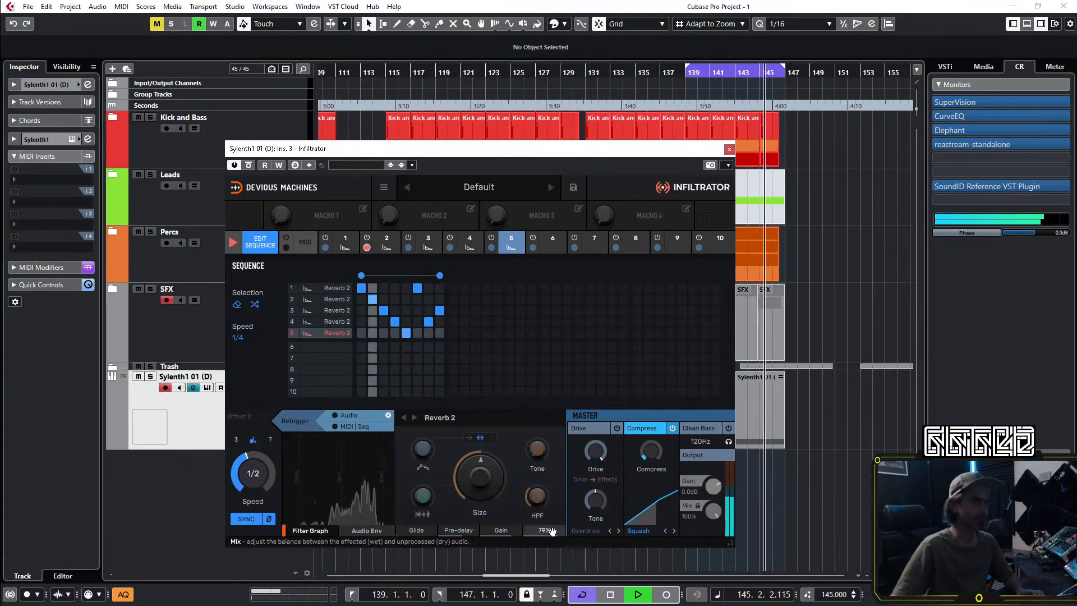
left_click(553, 242)
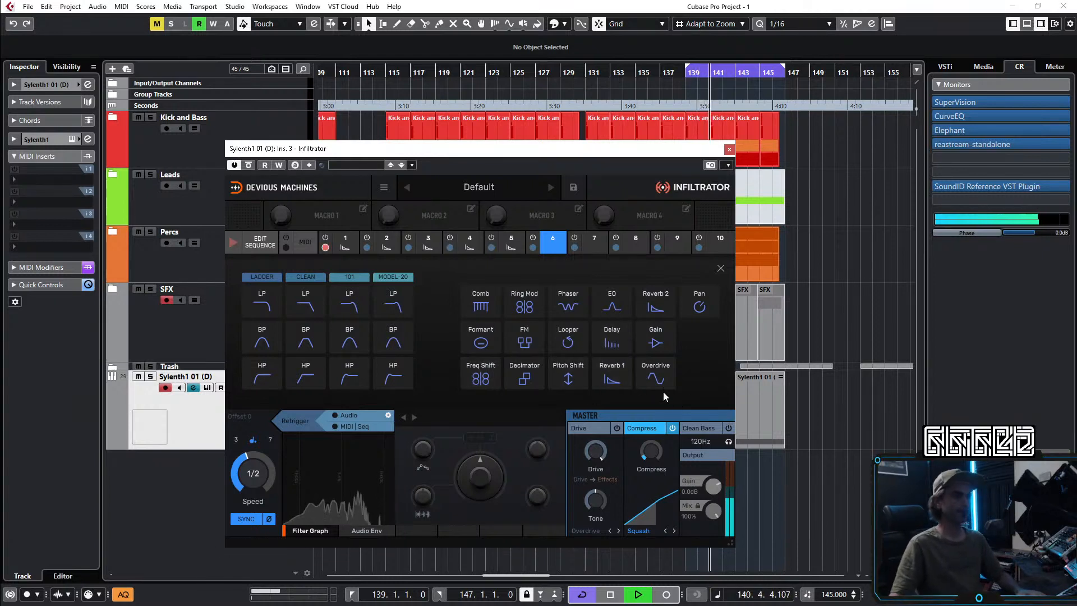
left_click(568, 342)
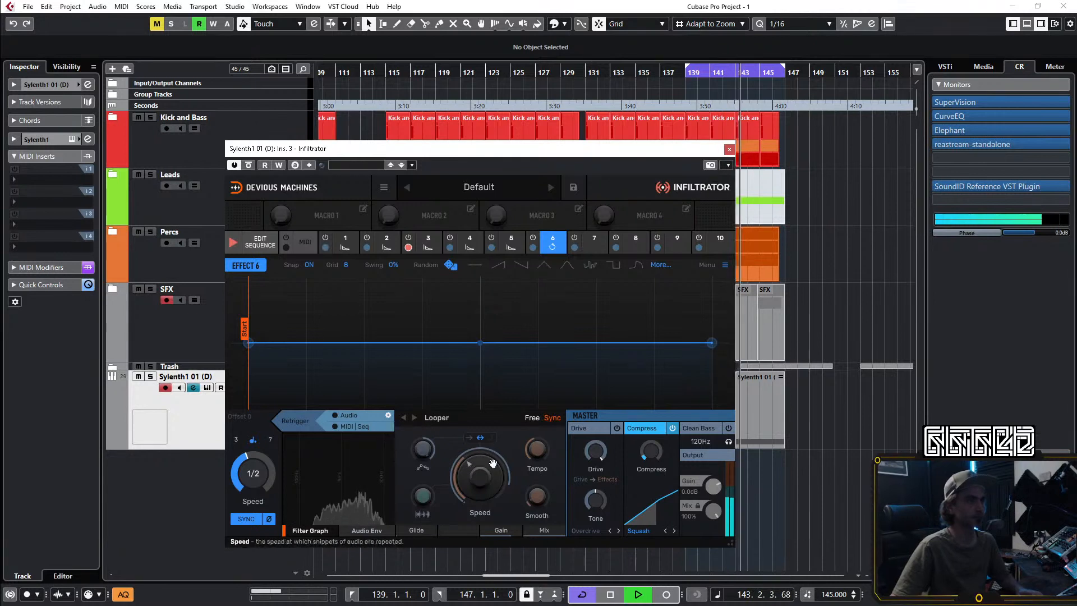
left_click(260, 246)
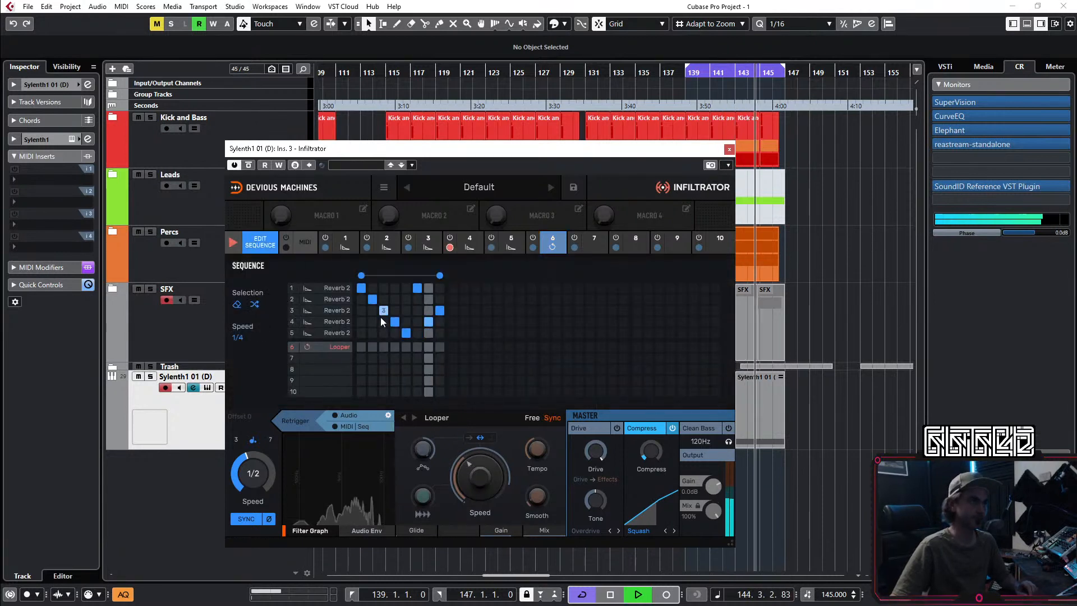
left_click(384, 347)
left_click(395, 347)
left_click(429, 346)
left_click(440, 347)
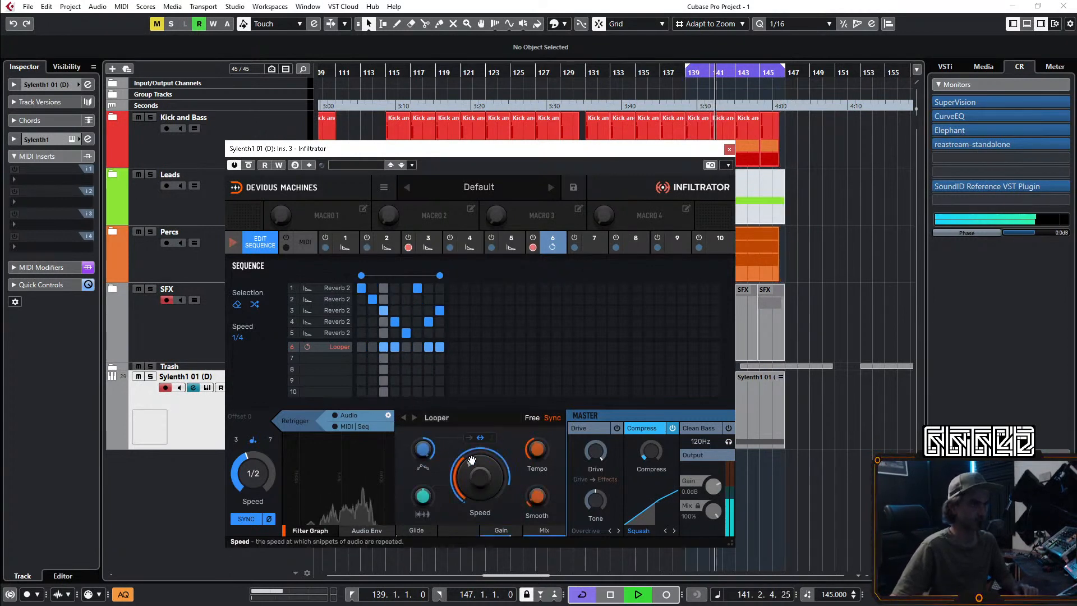
Step: Shape the Looper's speed curve nearly flat up to a midpoint, rising to near maximum at the end, and adjust the Looper's mix
left_click(557, 244)
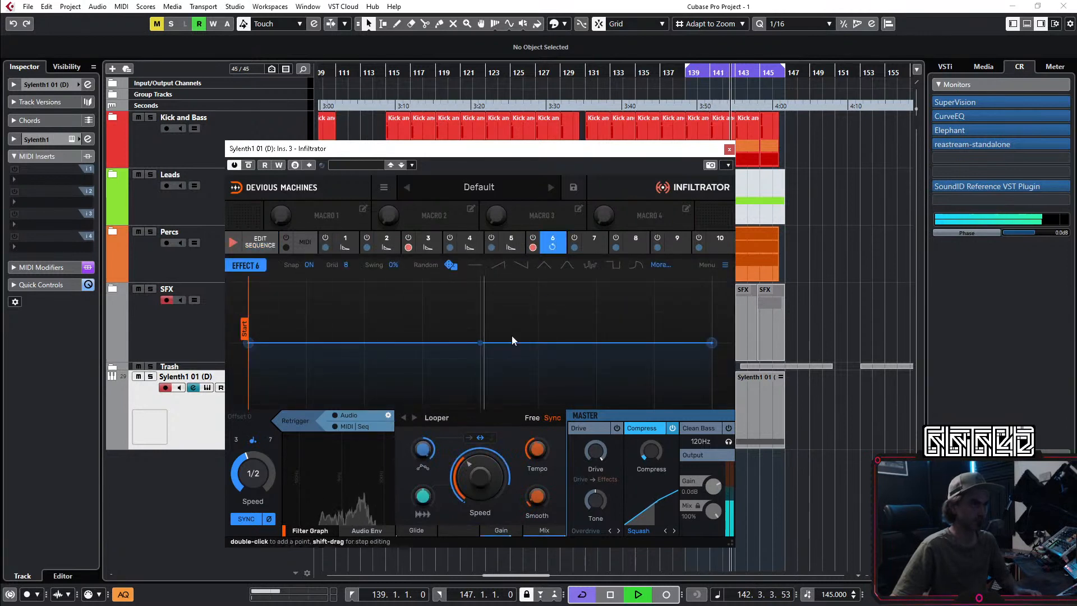
left_click_drag(487, 341, 482, 338)
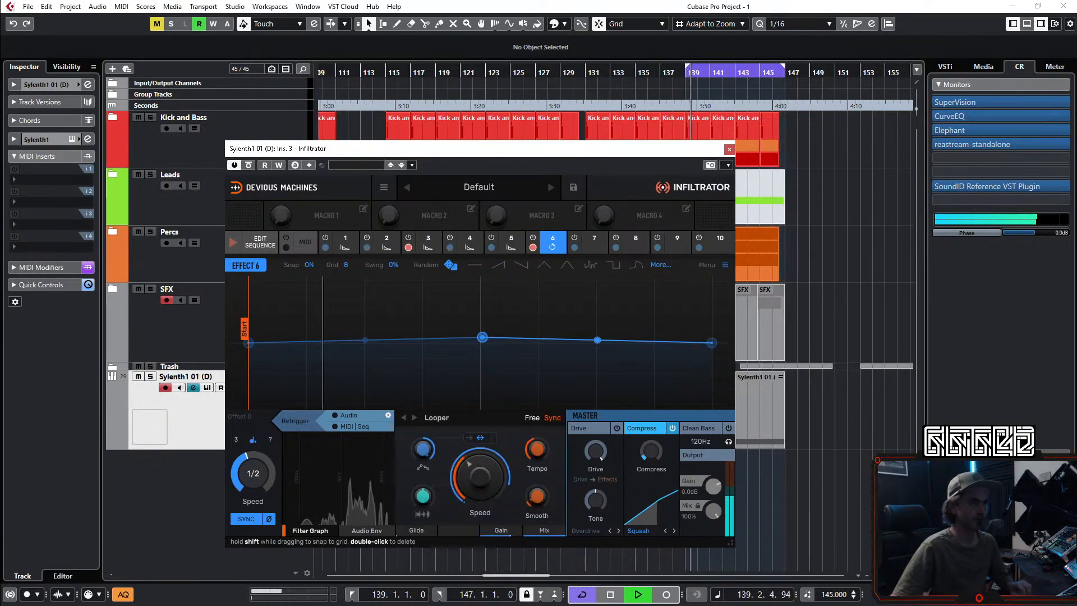
left_click_drag(712, 343, 712, 402)
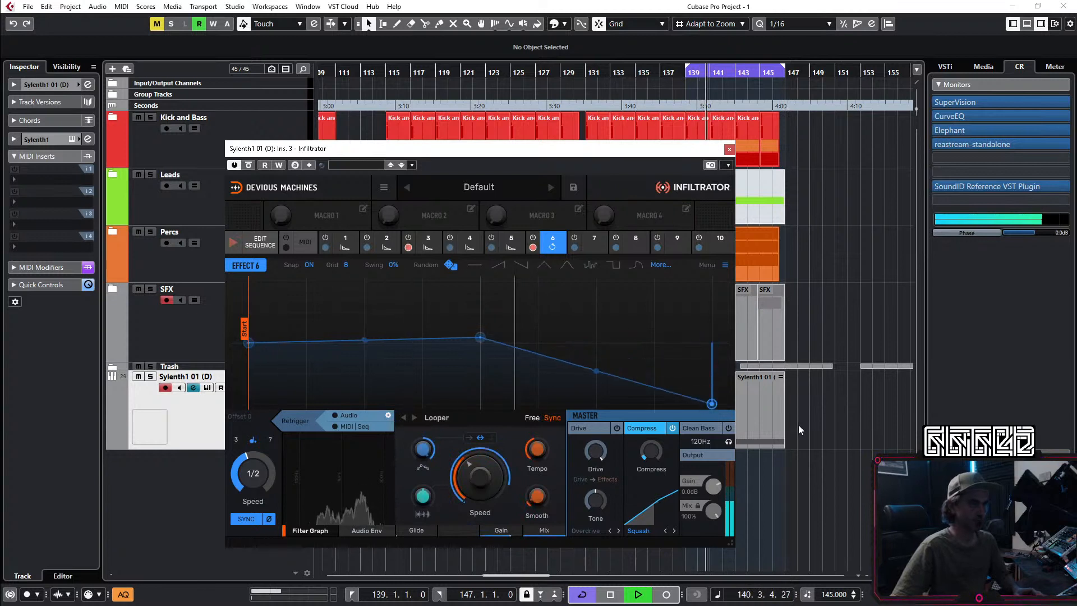
left_click_drag(597, 372, 596, 393)
right_click(597, 392)
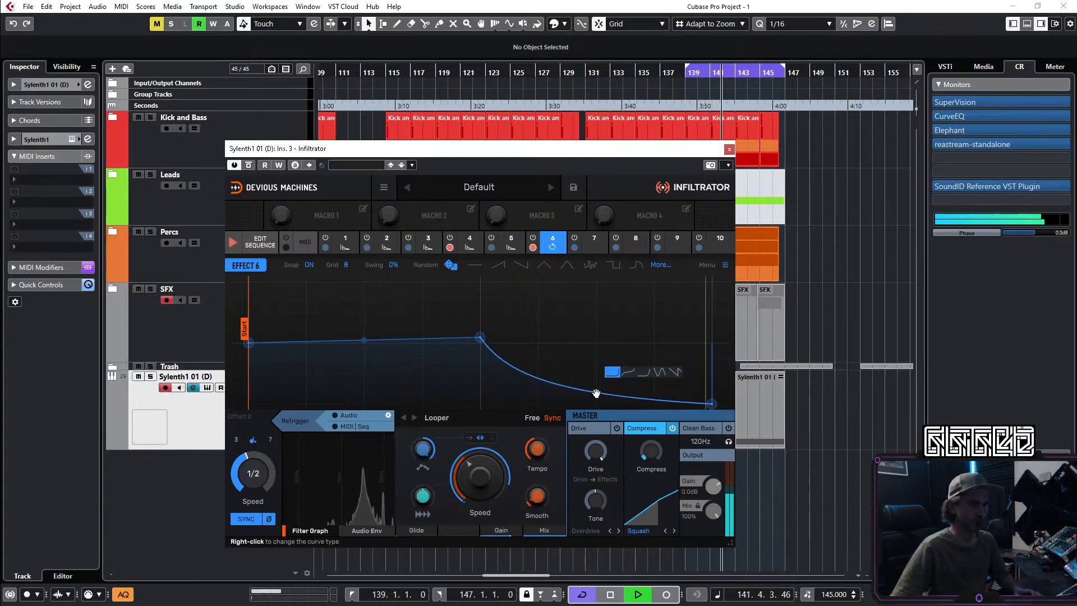
left_click_drag(712, 403, 711, 282)
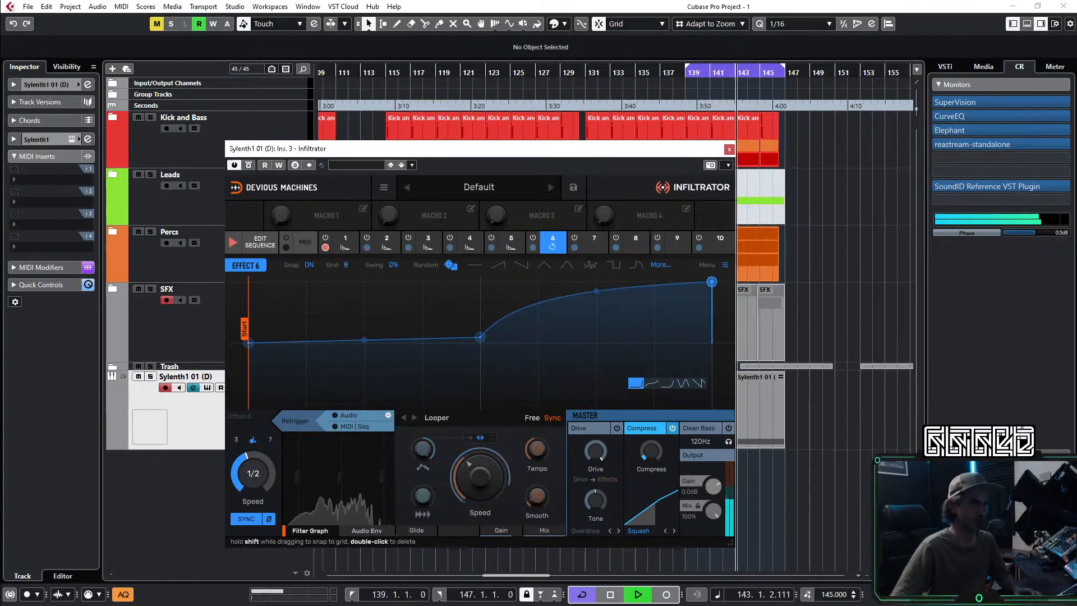
right_click(596, 292)
left_click_drag(597, 291, 597, 323)
right_click(596, 321)
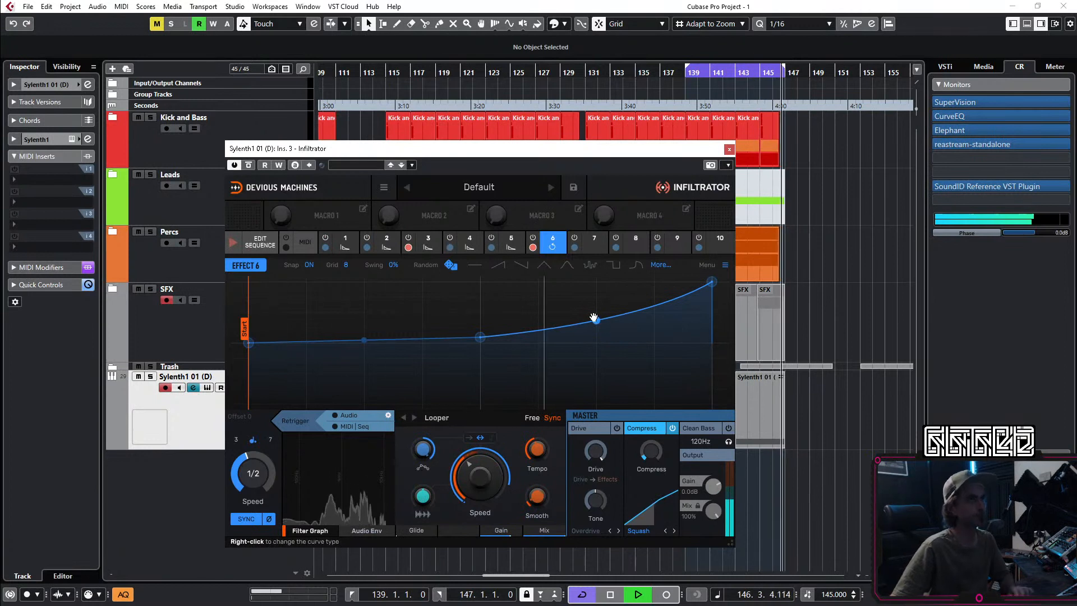
left_click_drag(597, 320, 597, 306)
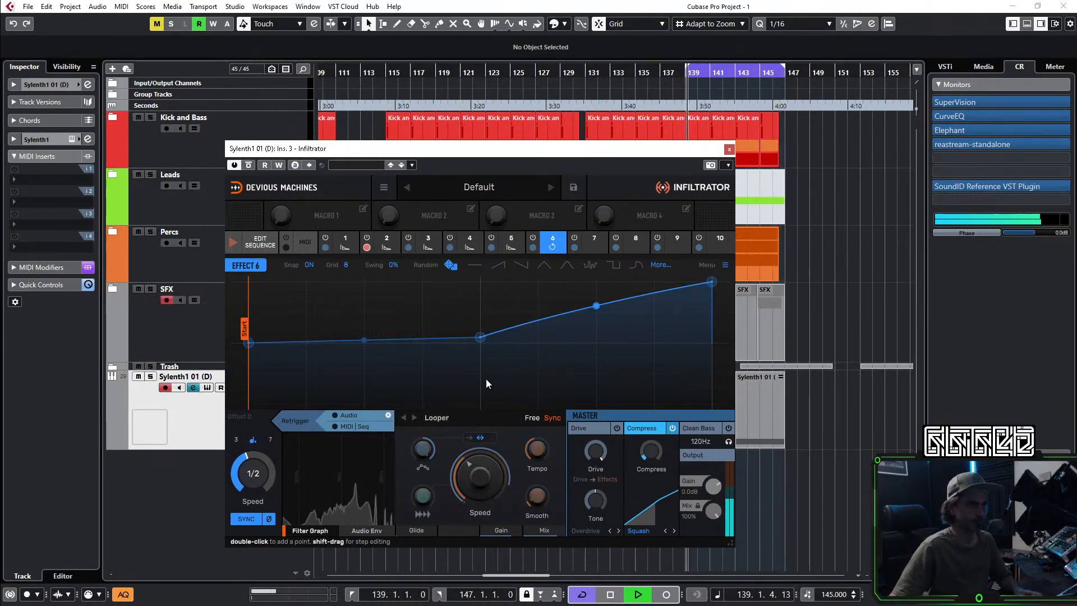
left_click(260, 242)
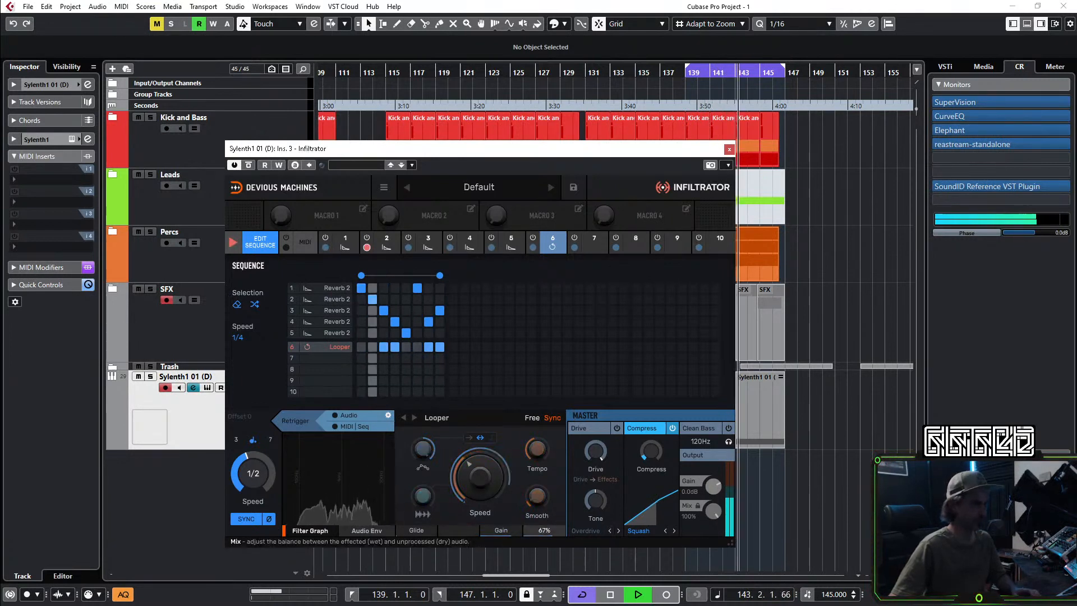
left_click_drag(540, 502, 541, 463)
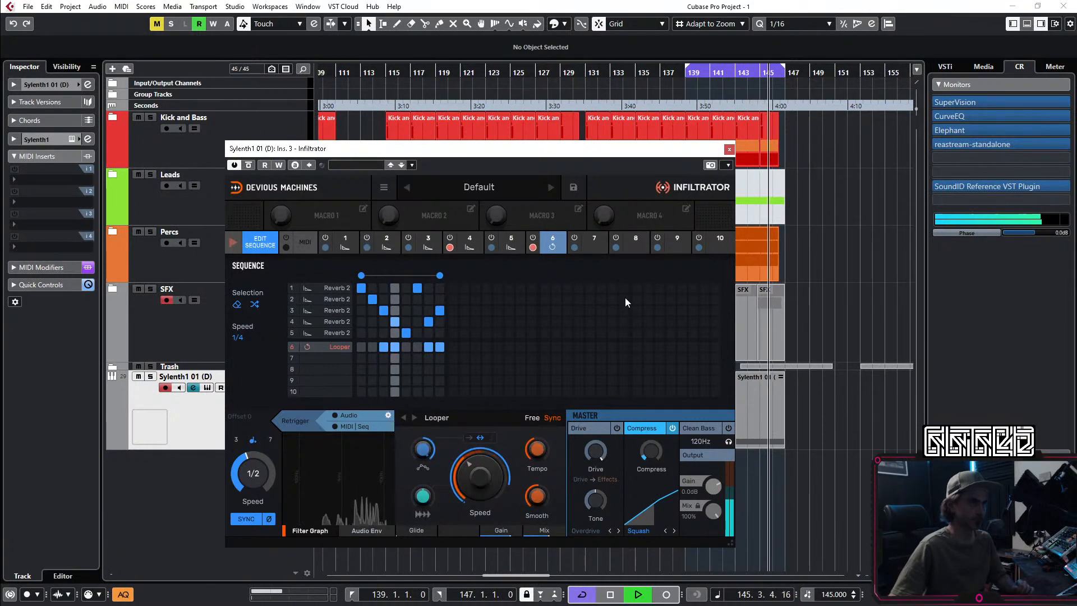
Step: Load Frequency Shift into effect slot 7 and place it only on sequence step eight
left_click(600, 245)
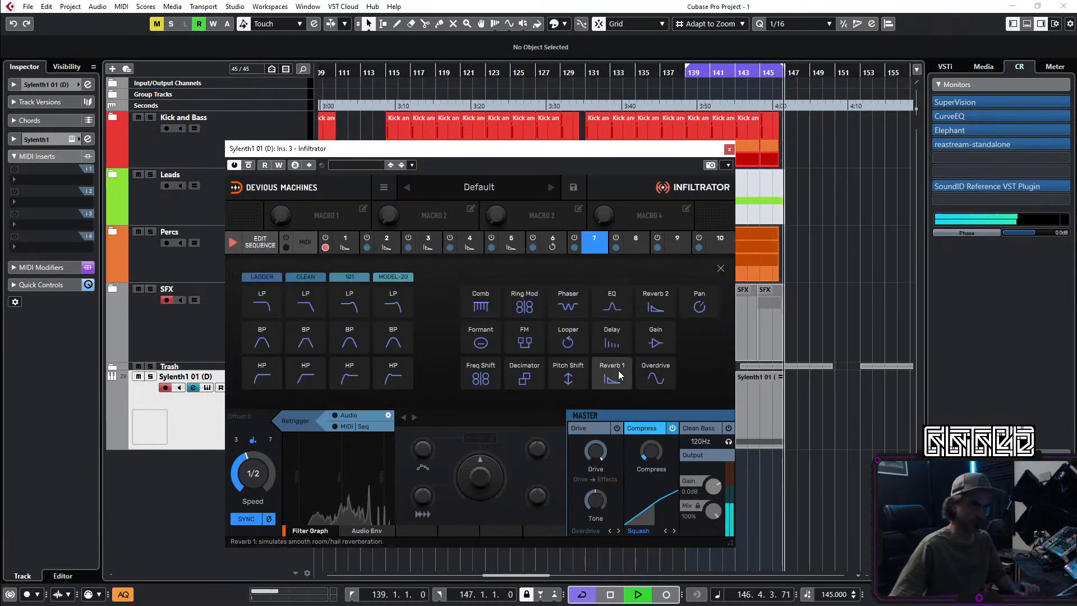
left_click(482, 376)
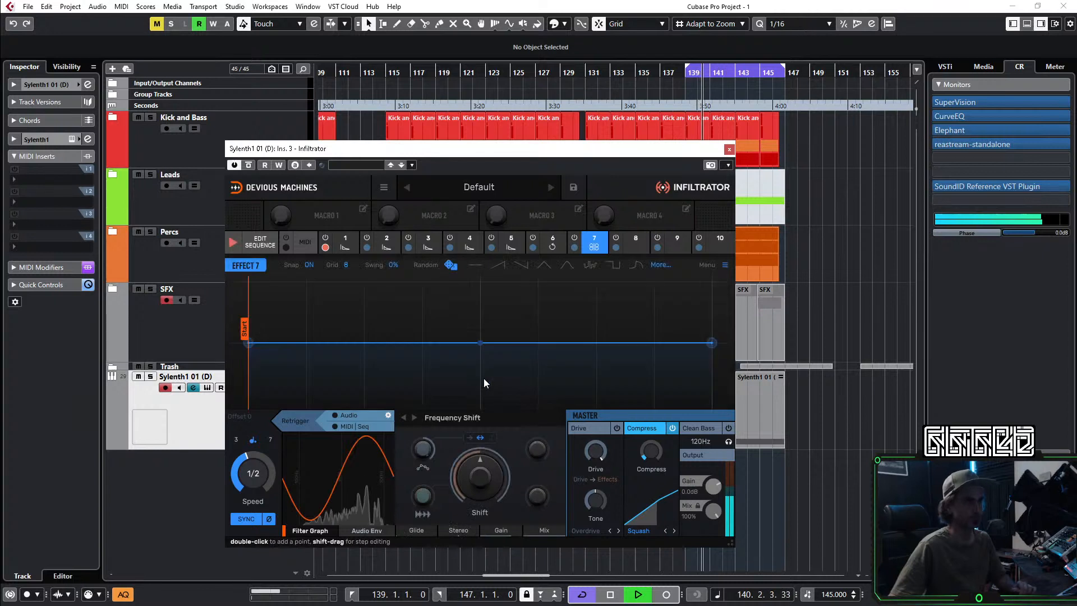
left_click(262, 243)
left_click(441, 362)
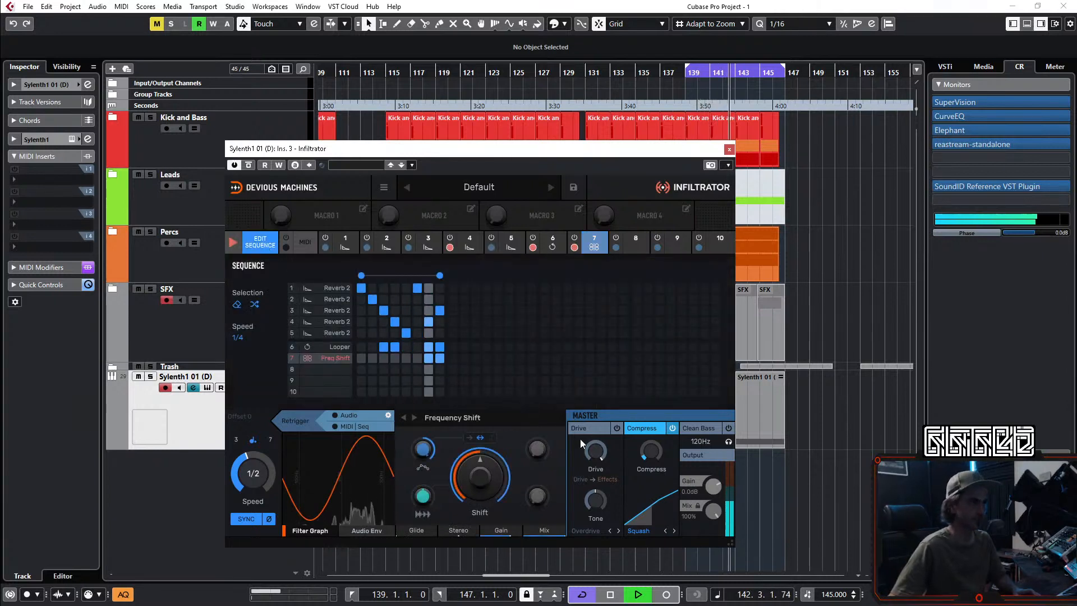
left_click(428, 361)
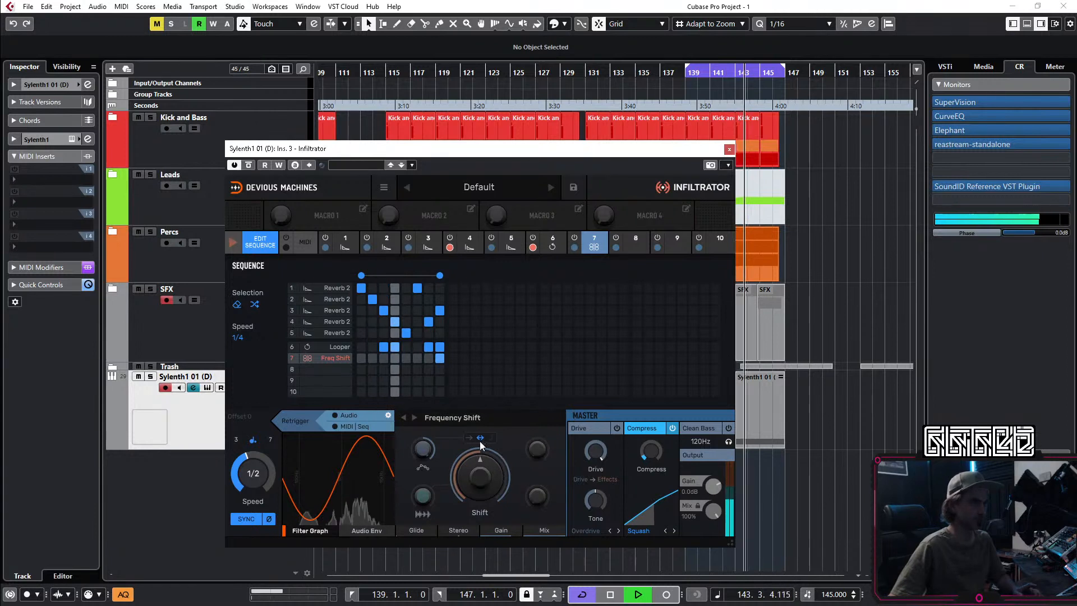
Step: Pull the end of the Frequency Shift curve down to near minimum and try a midpoint that holds its first half flat
left_click(598, 248)
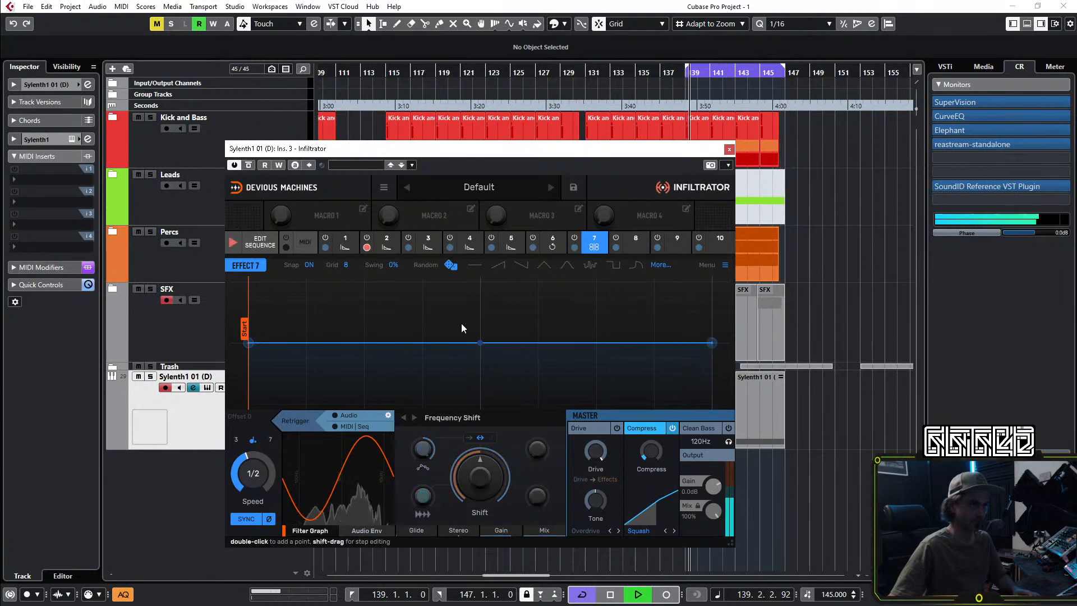
double_click(506, 342)
left_click_drag(506, 342, 480, 340)
left_click_drag(711, 343, 712, 403)
left_click_drag(483, 336, 483, 342)
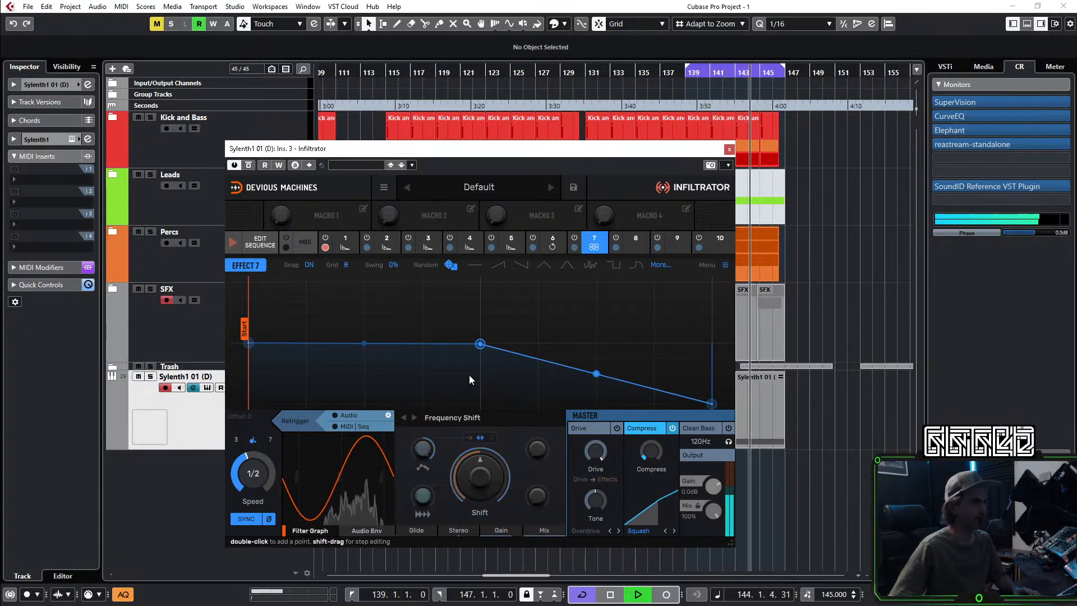
double_click(479, 348)
Step: Adjust the Frequency Shift's gain and clear the effect from sequence step seven
left_click(264, 242)
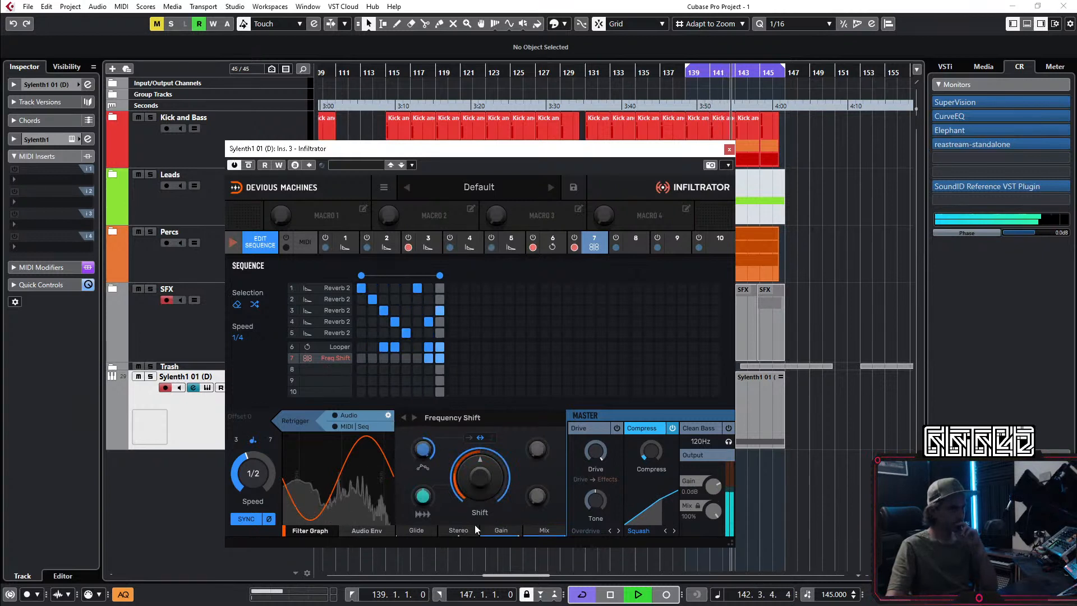
left_click_drag(506, 532, 506, 550)
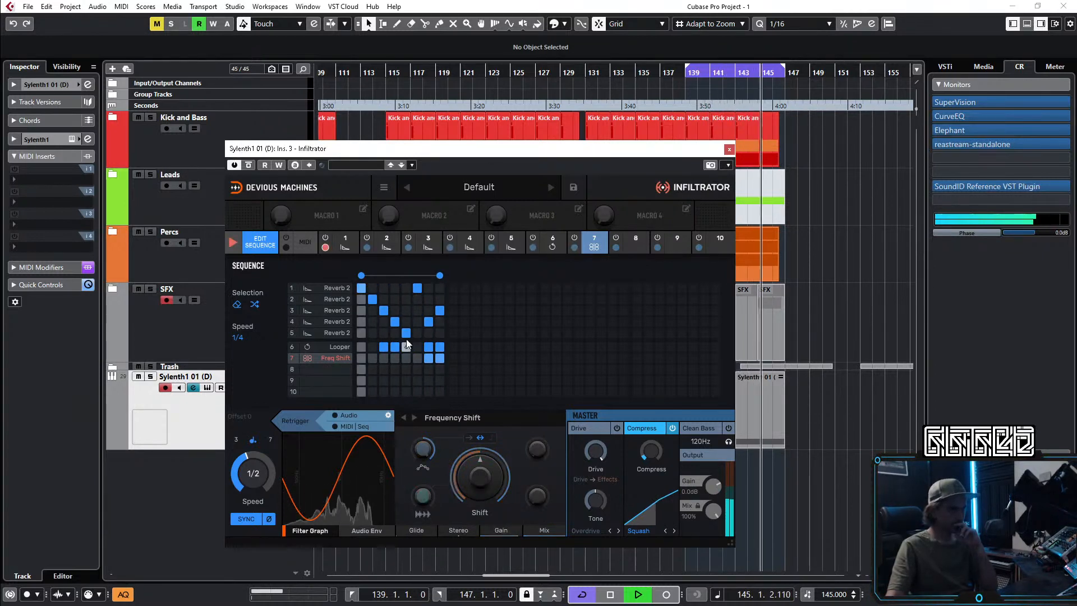
left_click(428, 358)
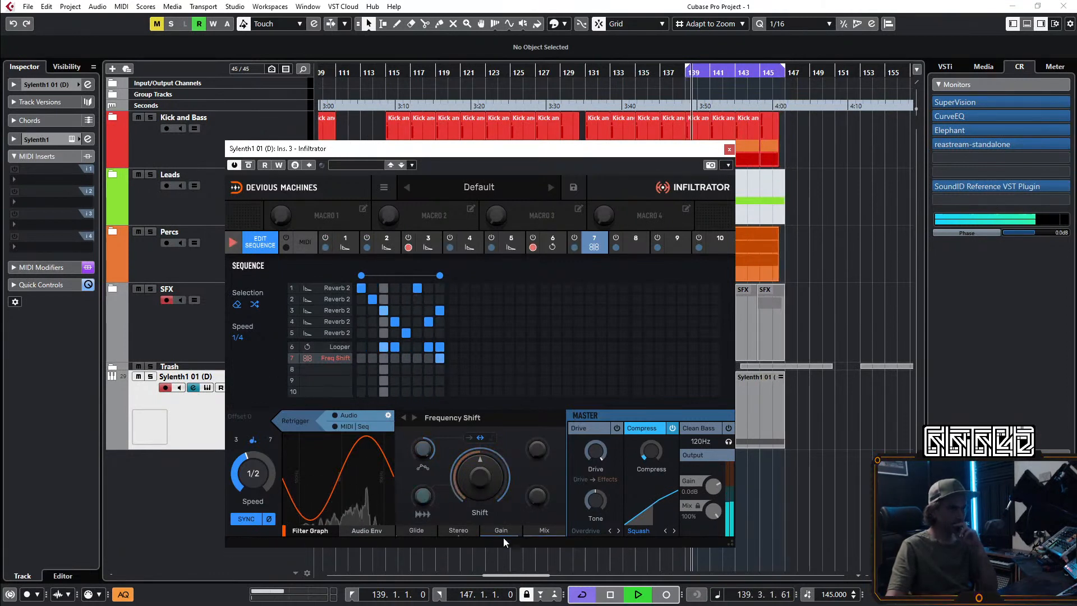
left_click(341, 348)
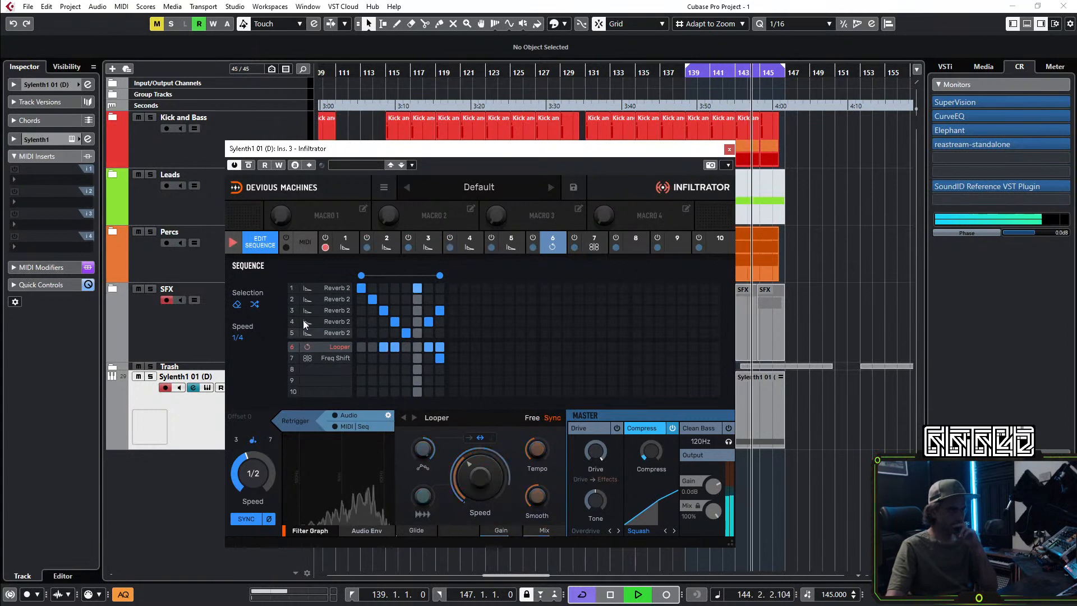
left_click(334, 357)
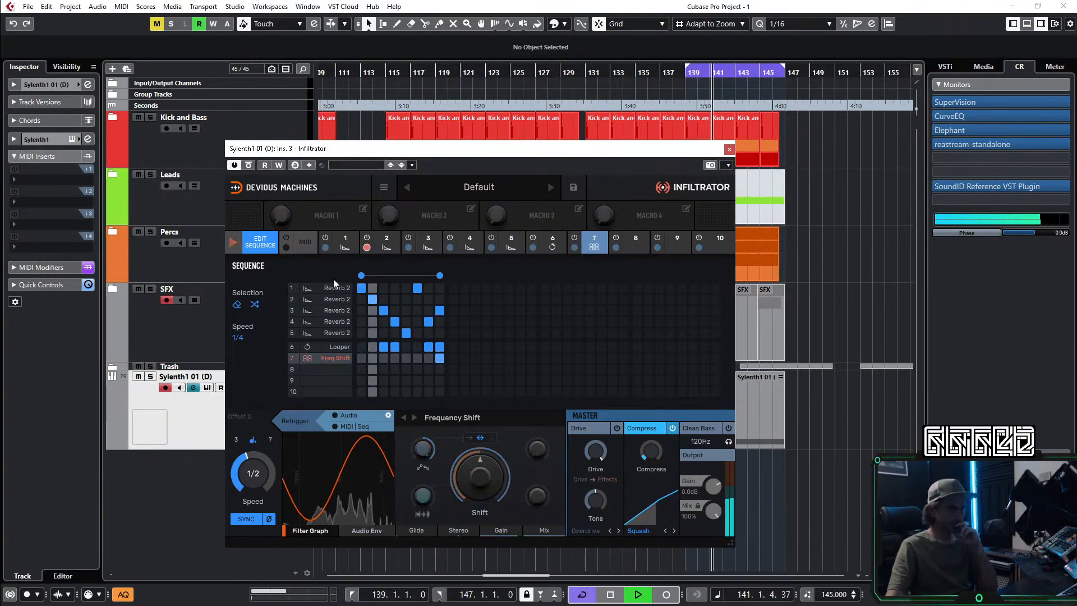
Step: Try the master compression at 44%, and enable the master Drive at its maximum amount
left_click(339, 250)
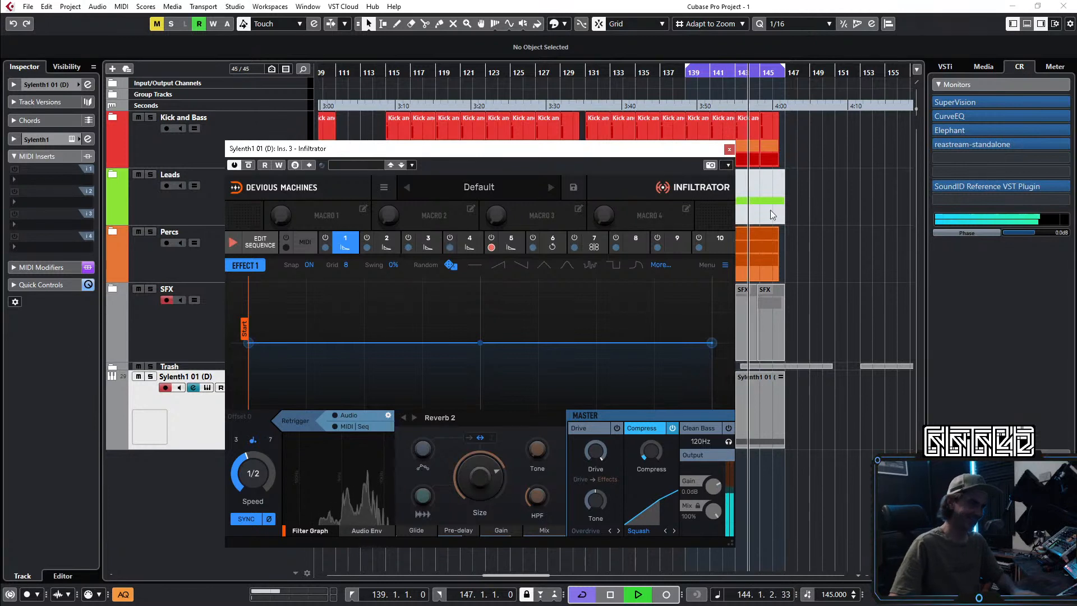
mouse_move(649, 453)
left_mouse_down()
mouse_move(662, 453)
mouse_move(645, 458)
left_mouse_up()
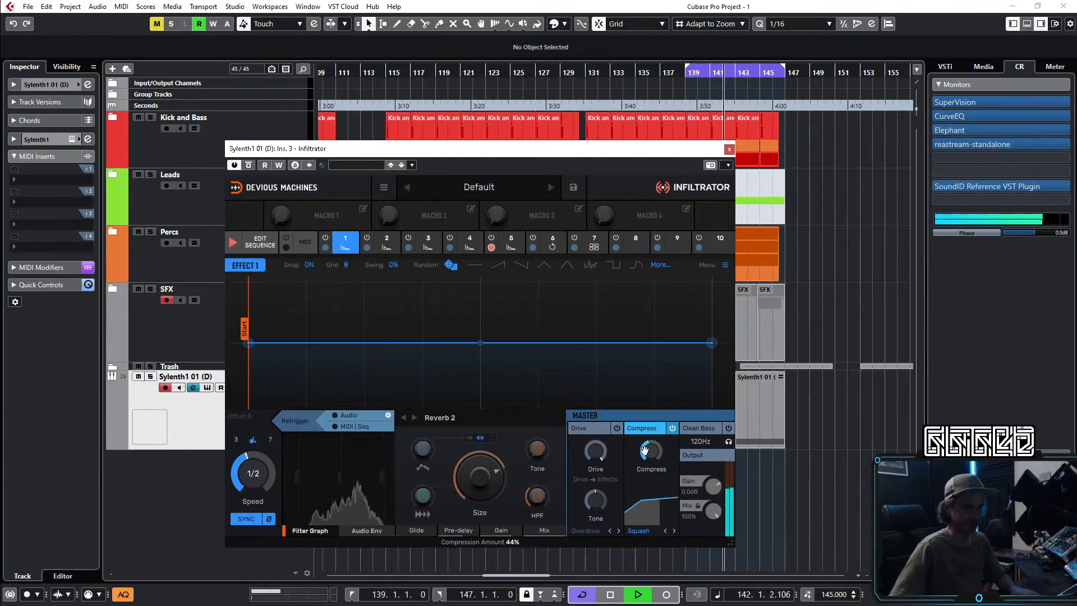
left_click(610, 431)
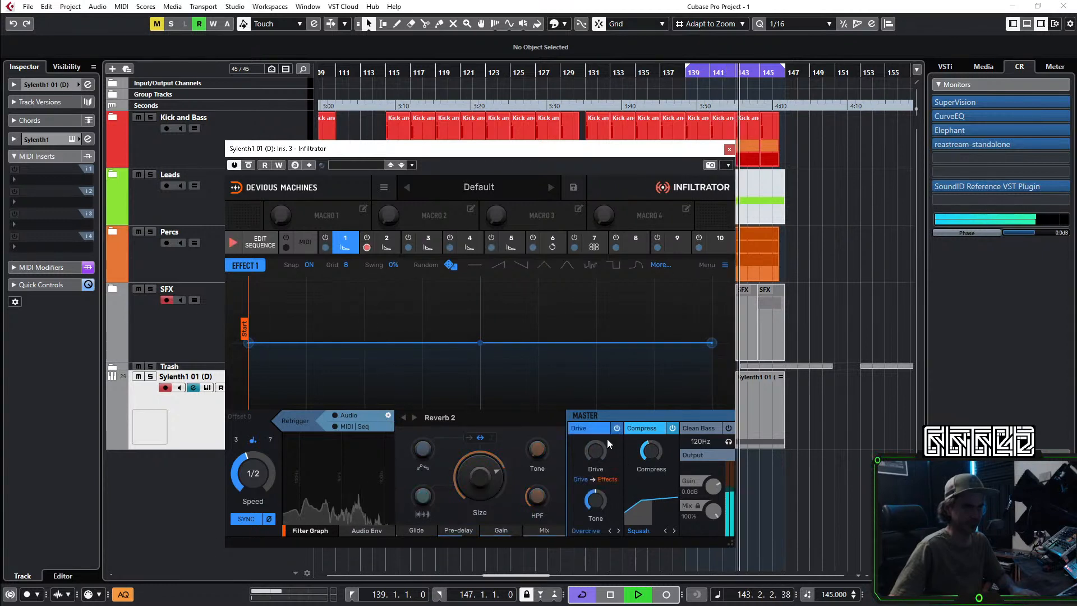
left_click_drag(596, 451, 596, 395)
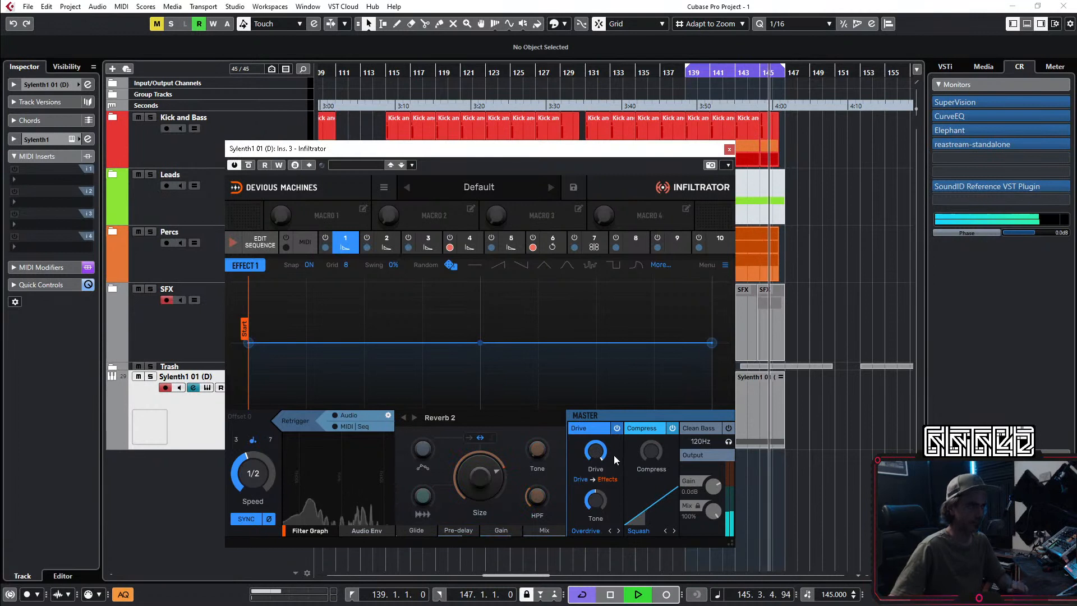
Step: Switch the master Drive type to Clip
left_click(618, 531)
left_click(620, 531)
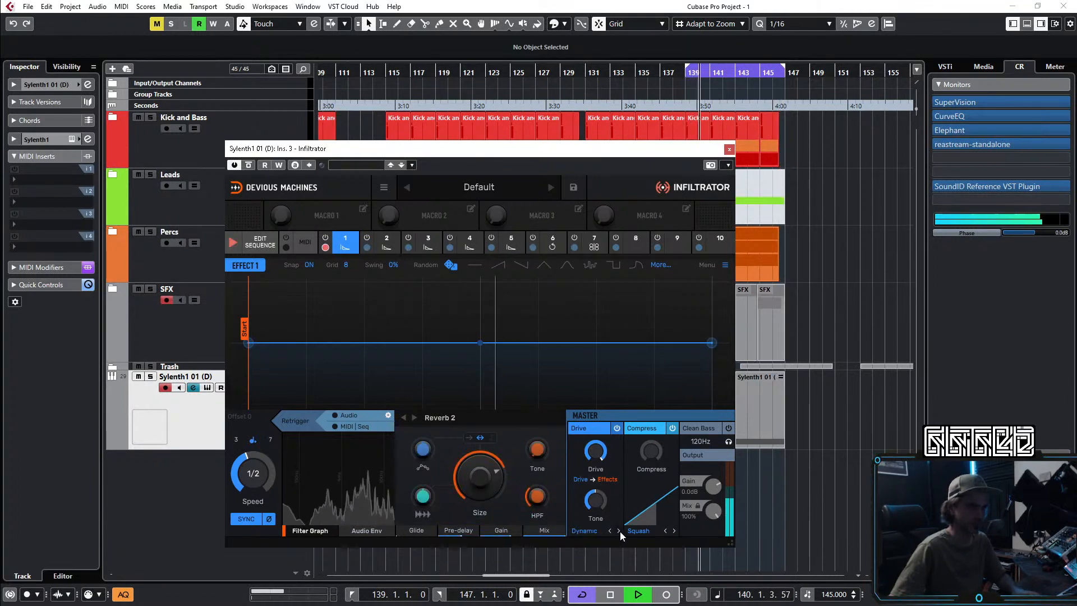
left_click(619, 531)
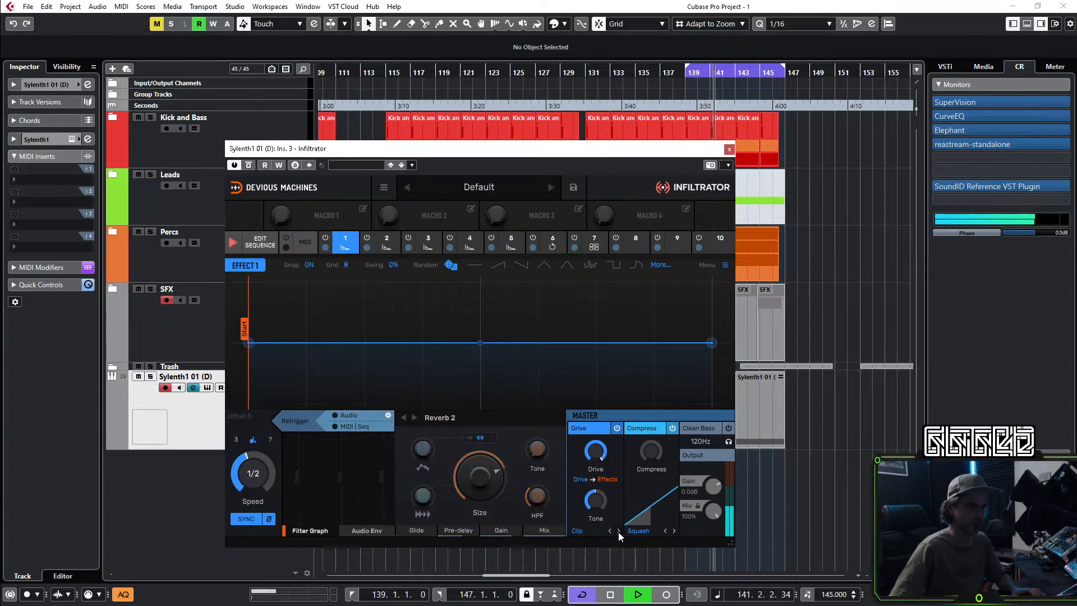
Step: Switch the master Drive to Rectify at 24% and lower Infiltrator's output gain to -3.9 dB
left_click(618, 531)
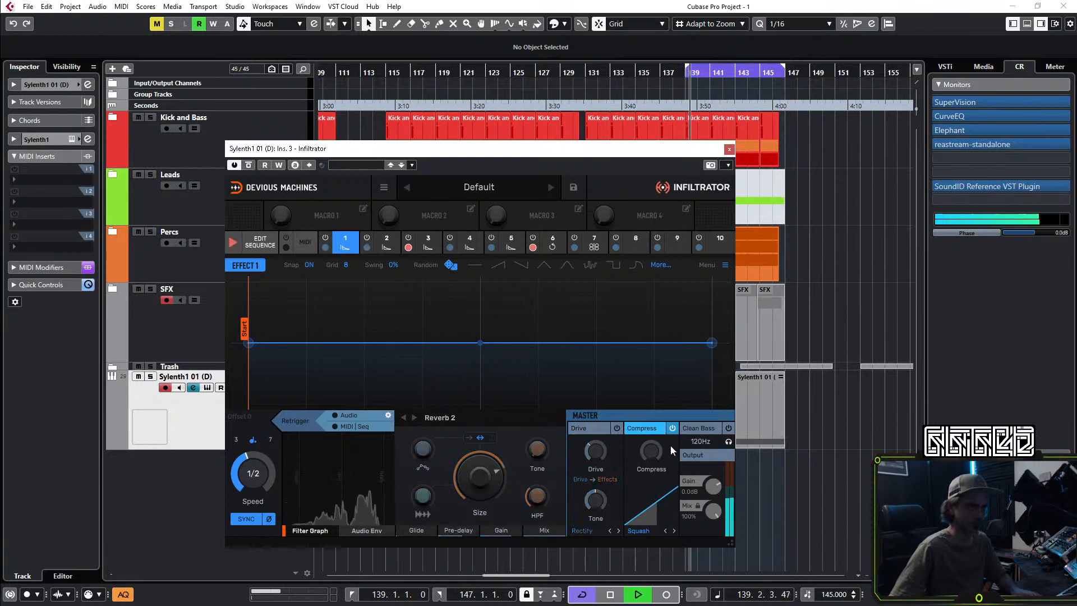
left_click(617, 429)
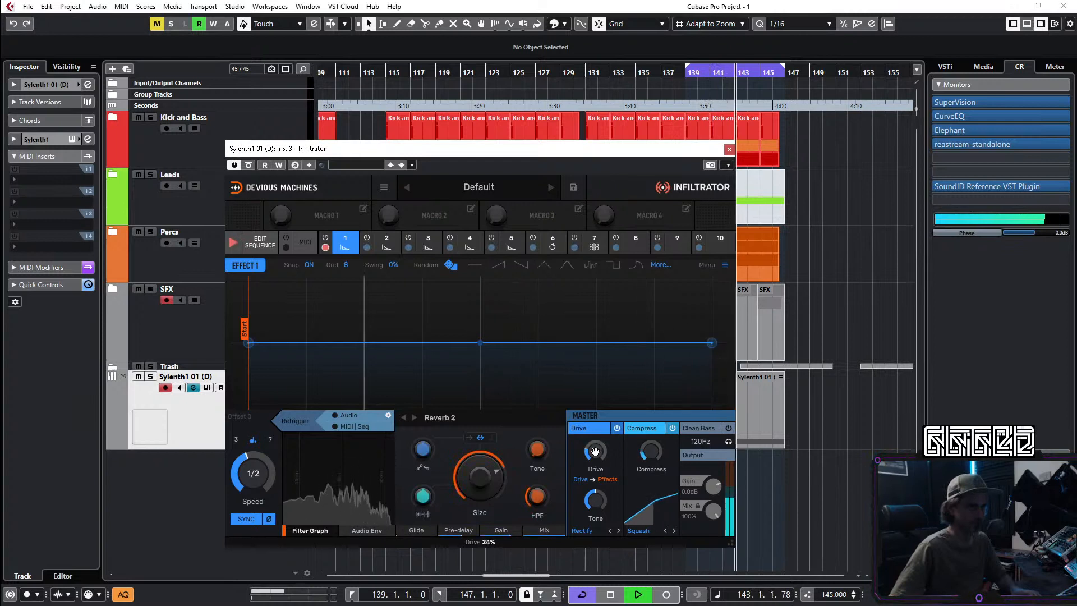
left_click_drag(714, 485, 713, 488)
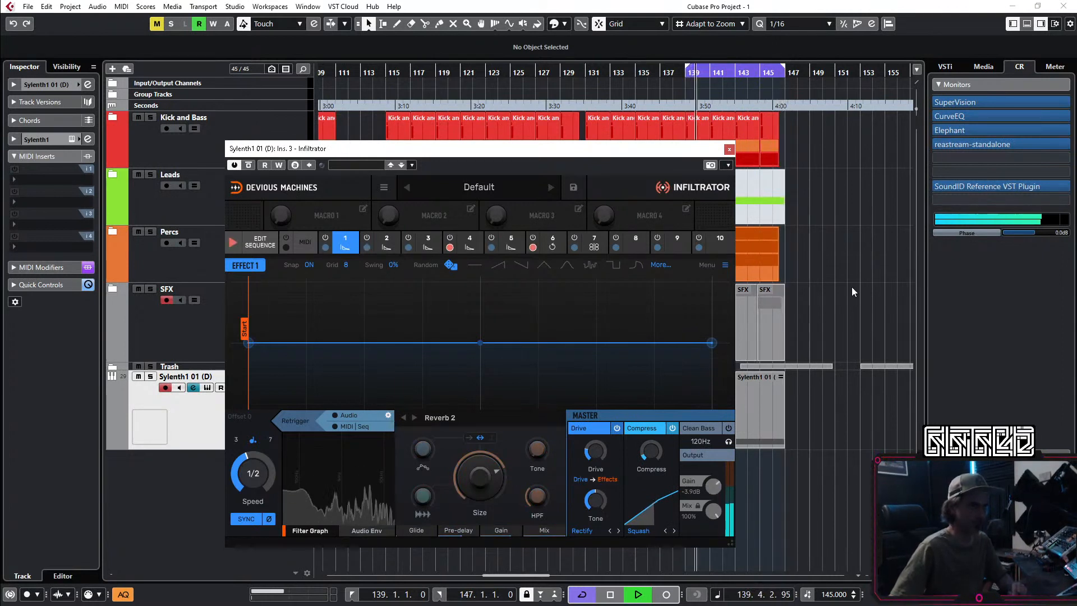
left_click(729, 149)
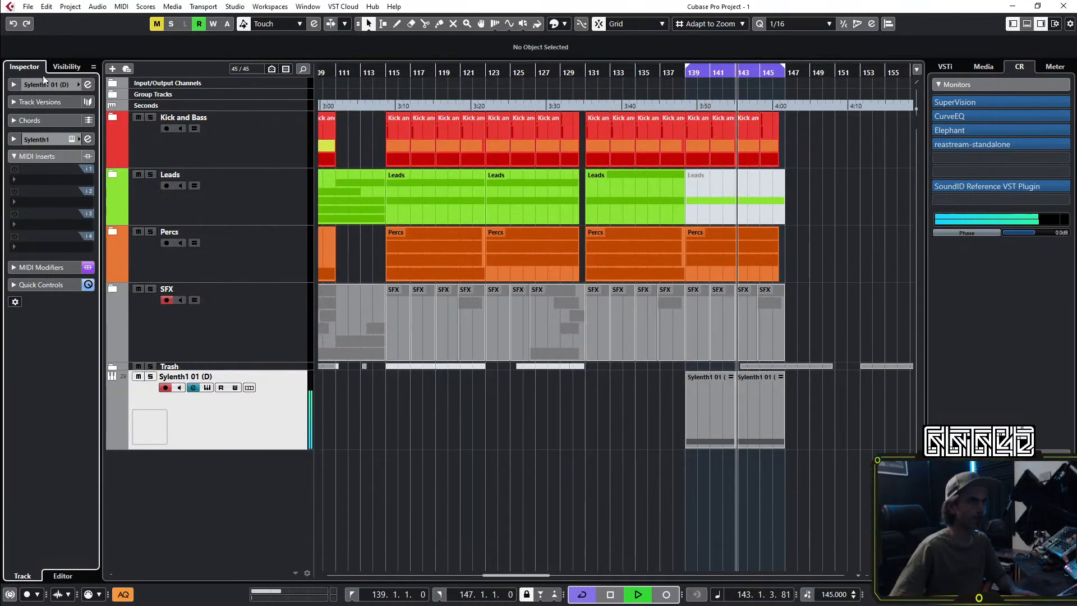
Step: Insert ClipShifter directly after Infiltrator on the Sylenth1 channel
left_click(88, 84)
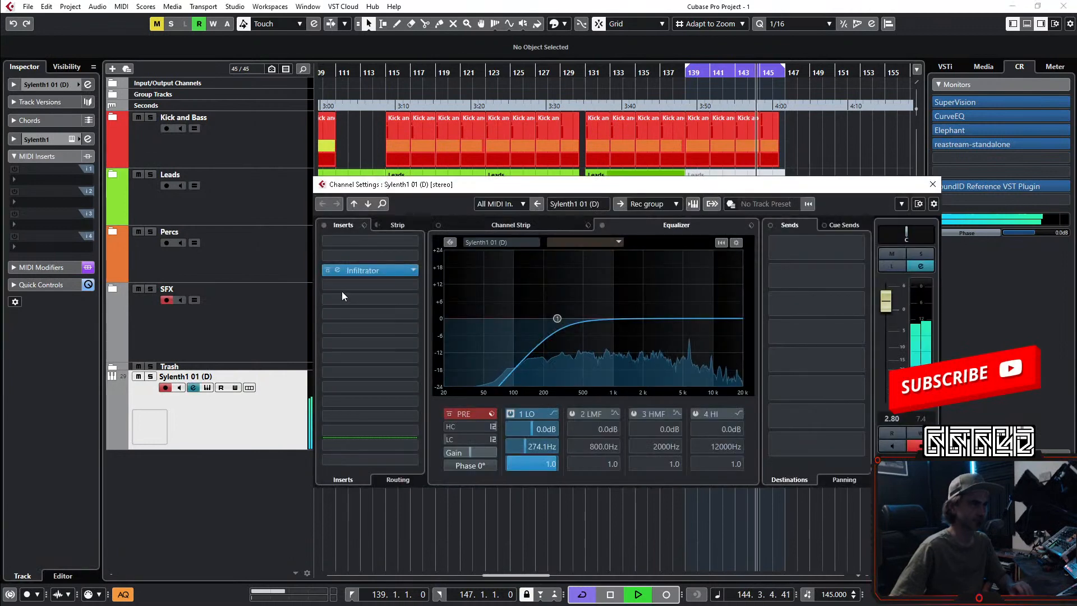
left_click(365, 282)
type("clips")
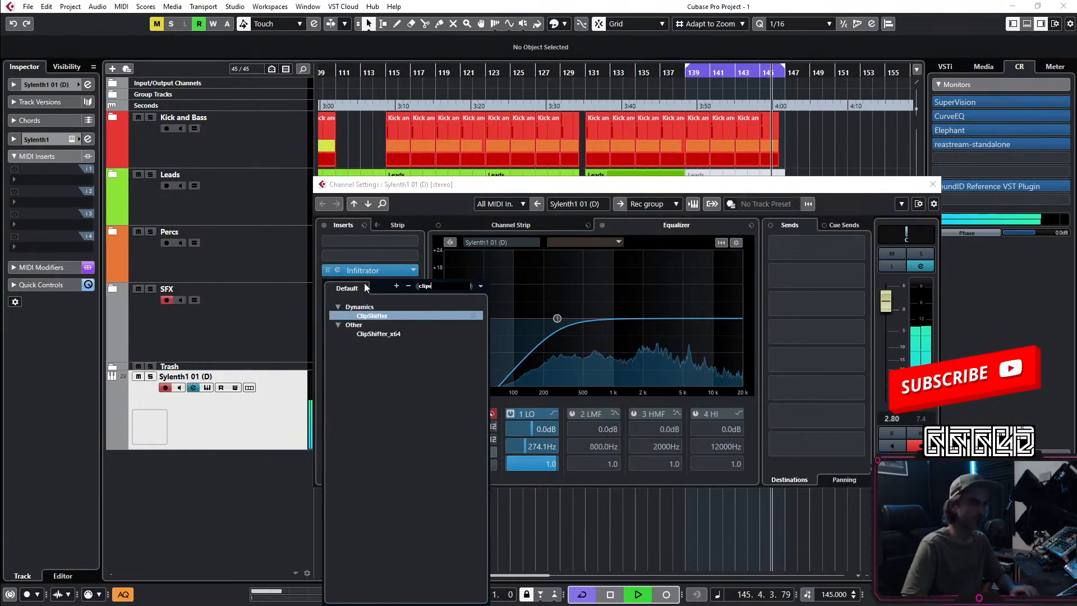
key("Return")
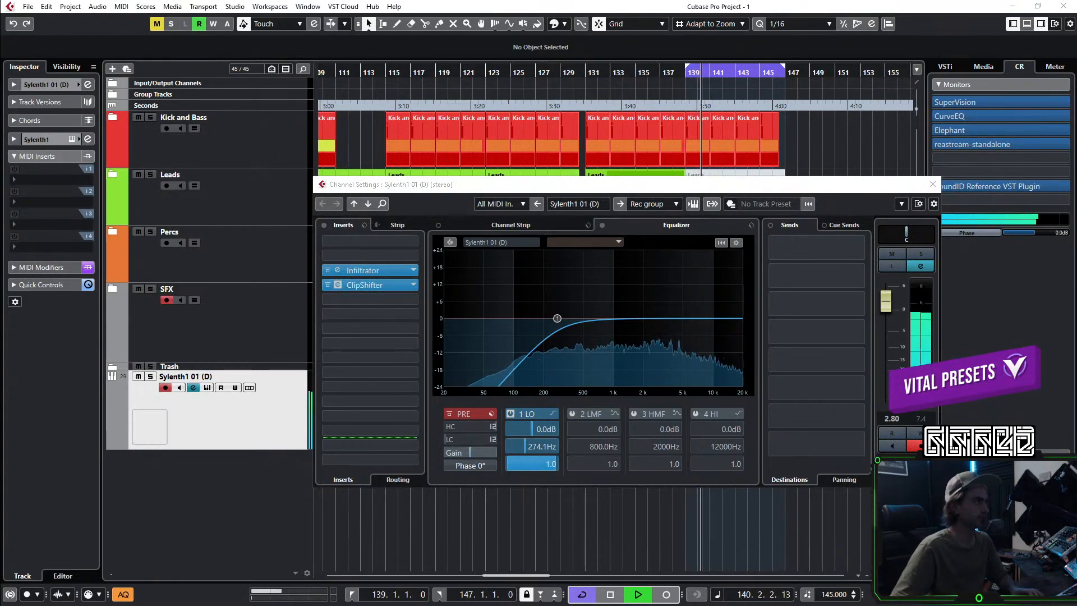
Step: Lower ClipShifter's initial threshold to about -17.29 dB and its end threshold to about -17.87 dB
left_click_drag(465, 407, 455, 490)
left_click_drag(571, 405, 538, 496)
left_click(925, 418)
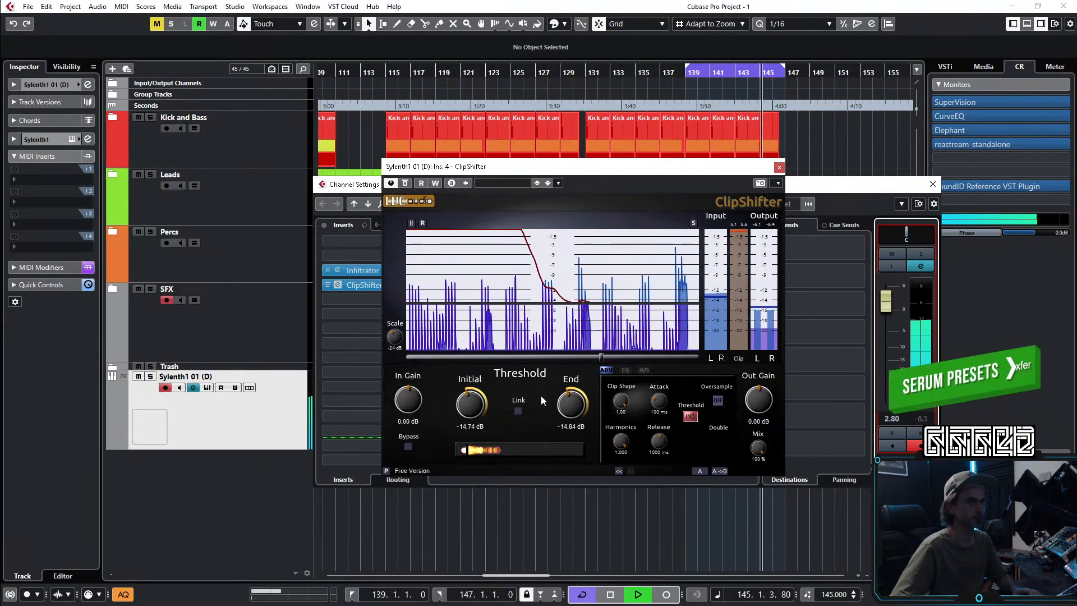
left_click_drag(471, 400, 476, 407)
left_click_drag(570, 403, 574, 409)
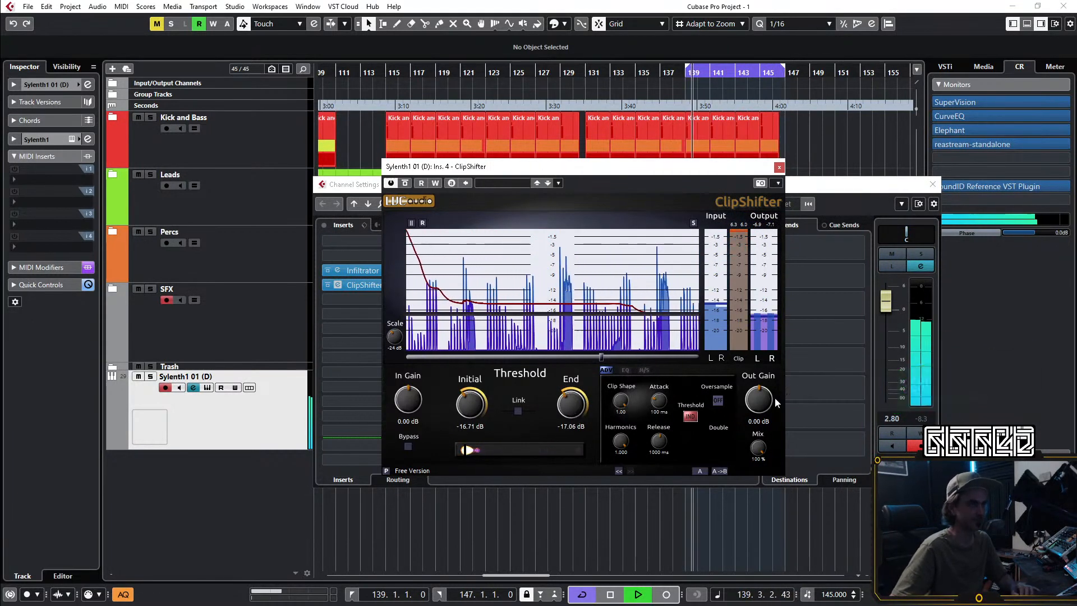
left_click(922, 419)
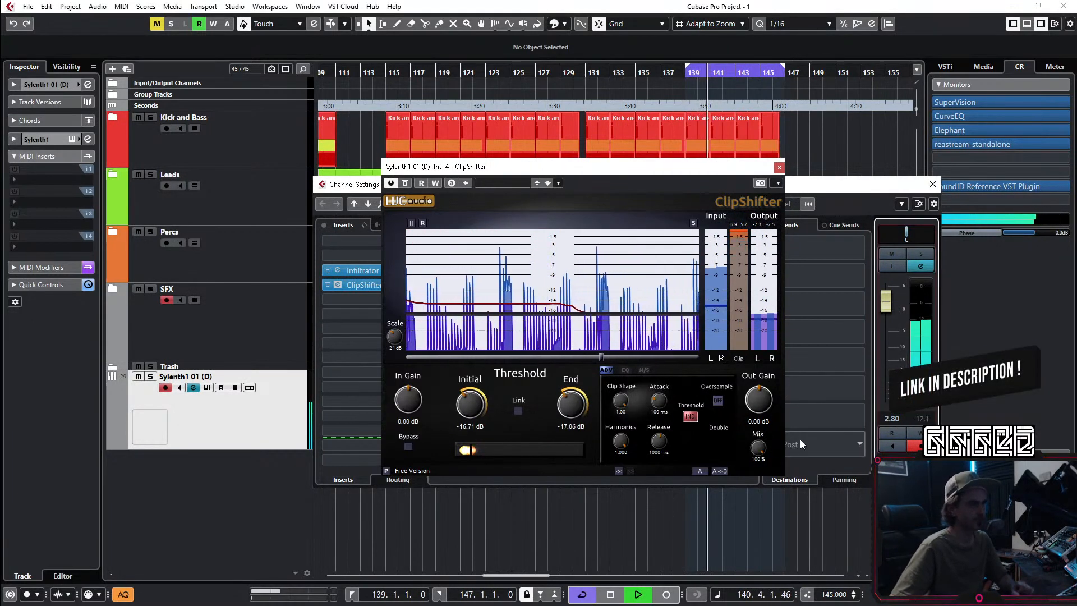
left_click_drag(573, 404, 567, 410)
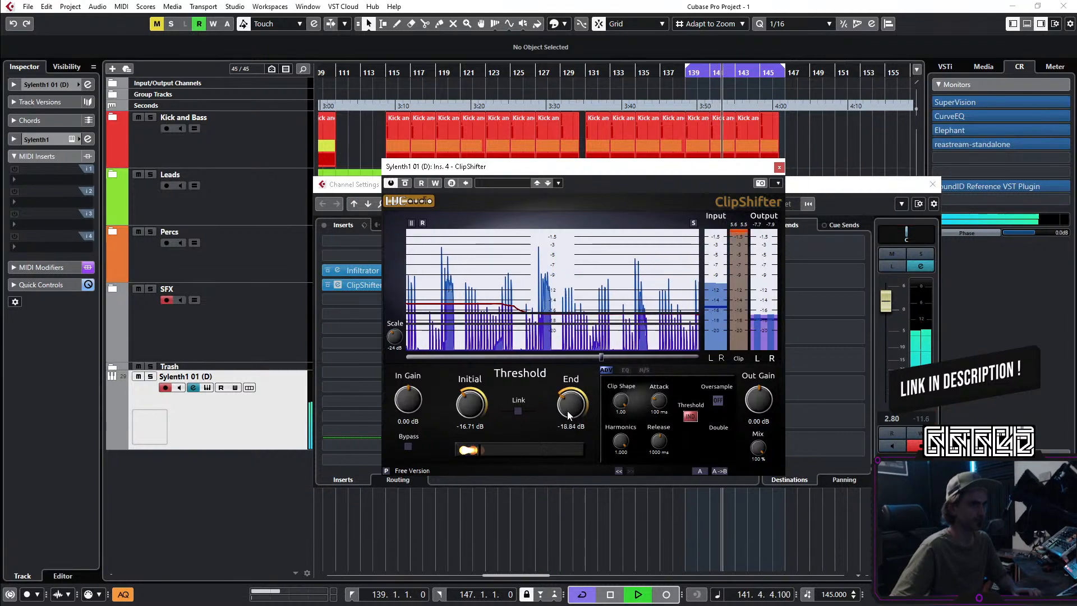
left_click_drag(486, 396, 482, 401)
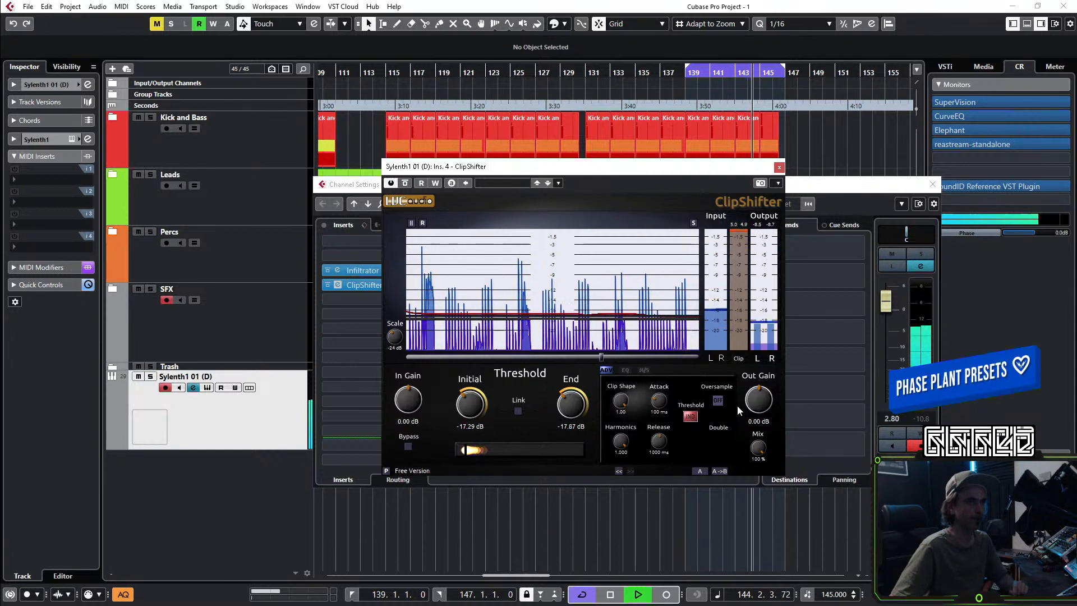
left_click(892, 404)
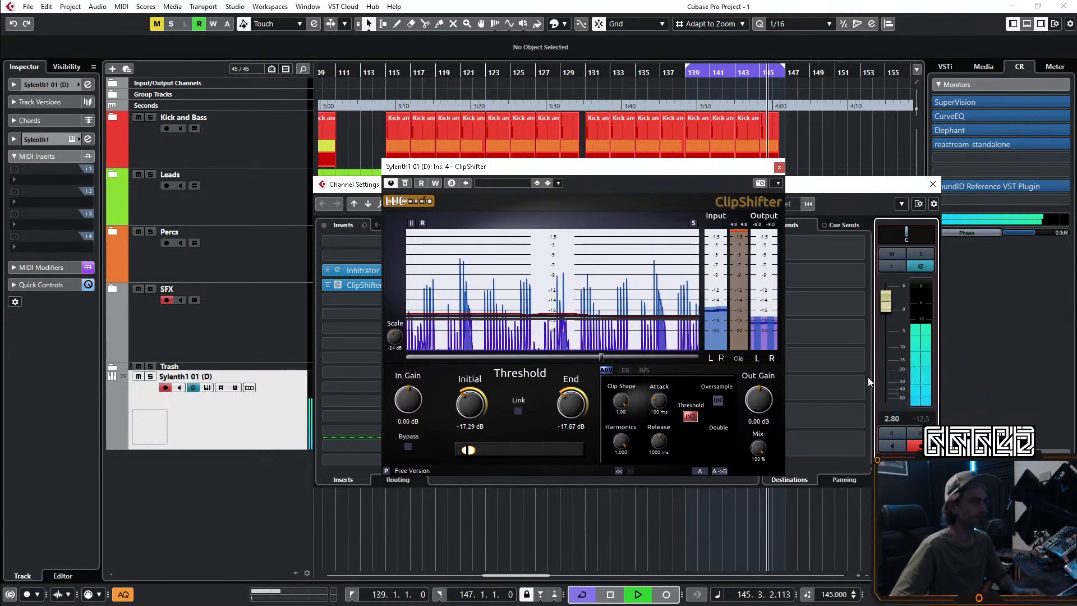
Step: Raise ClipShifter's output gain to 2.40 dB and set its attack to about 336 ms and release to about 134 ms
left_click_drag(760, 402, 764, 394)
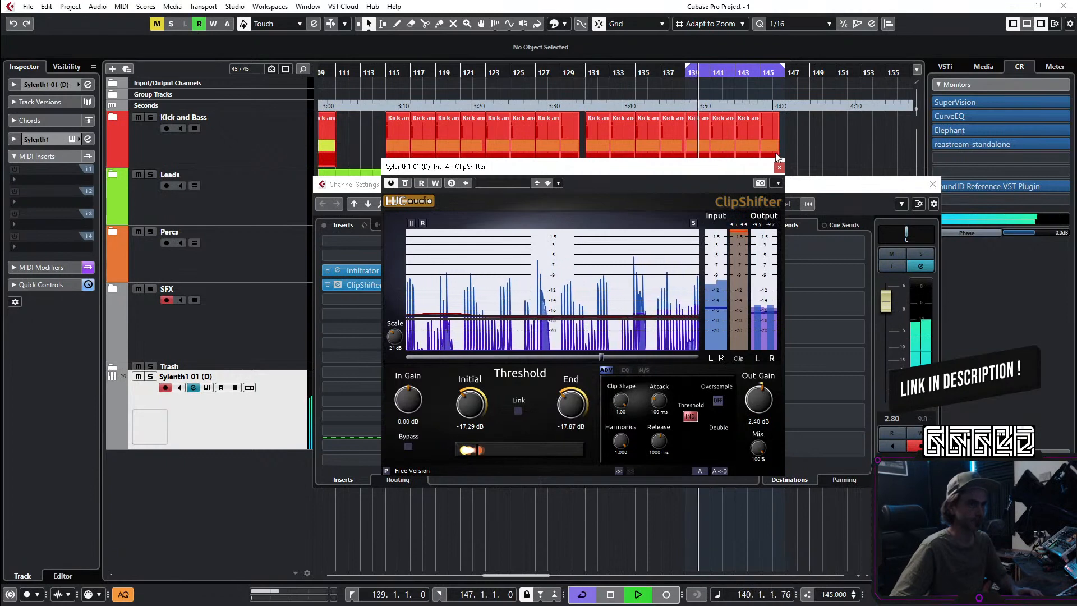
double_click(664, 448)
type("85")
key("Return")
left_click_drag(660, 443, 670, 390)
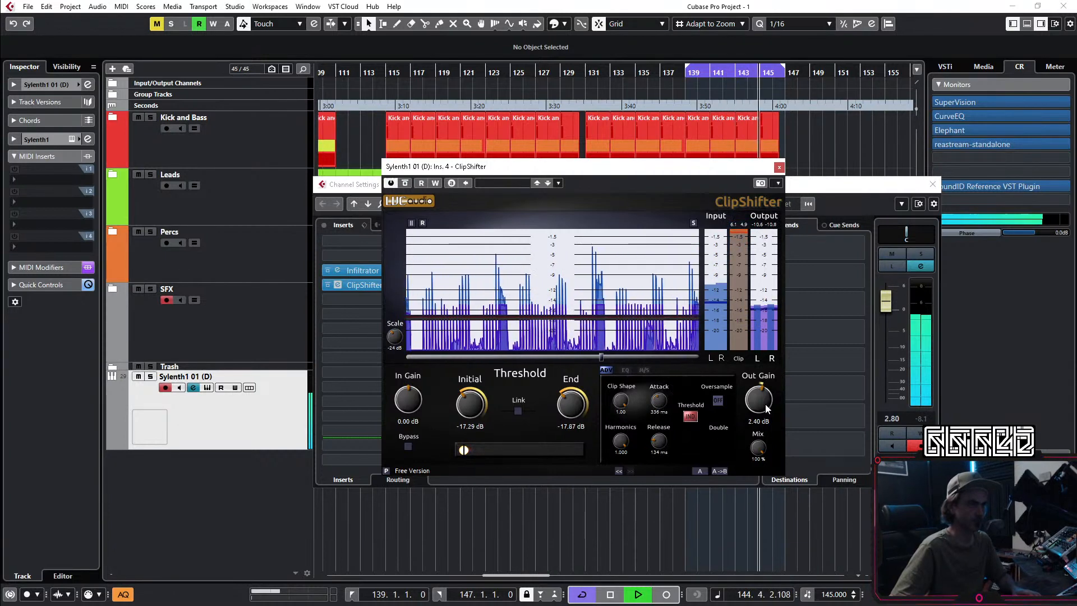
Step: Clear the Sylenth1 channel's peak reading and reset its fader to 0.00 dB
left_click(932, 417)
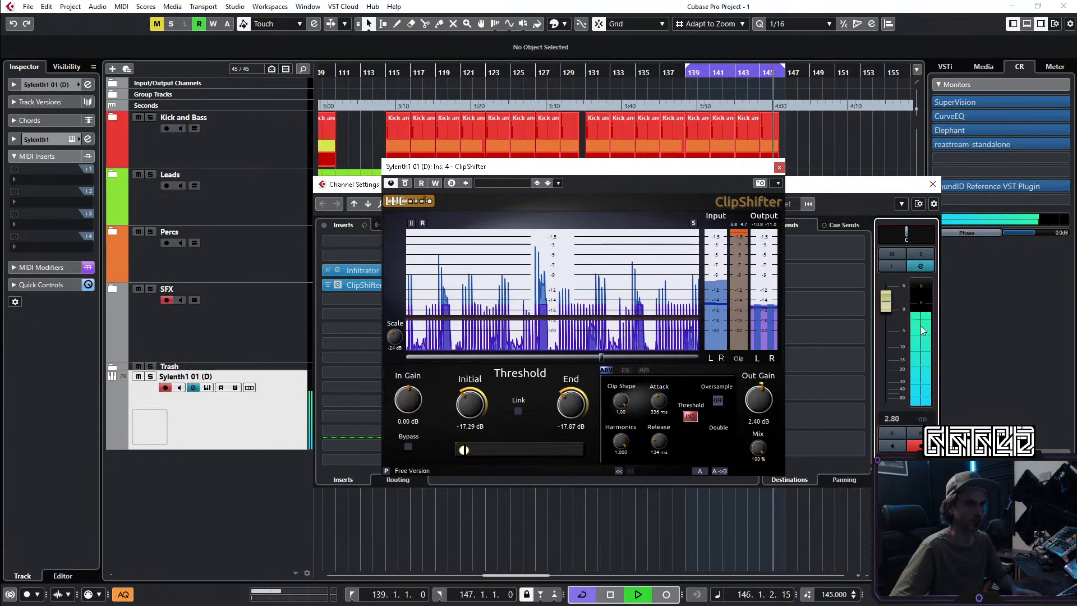
left_click(888, 310, "ctrl")
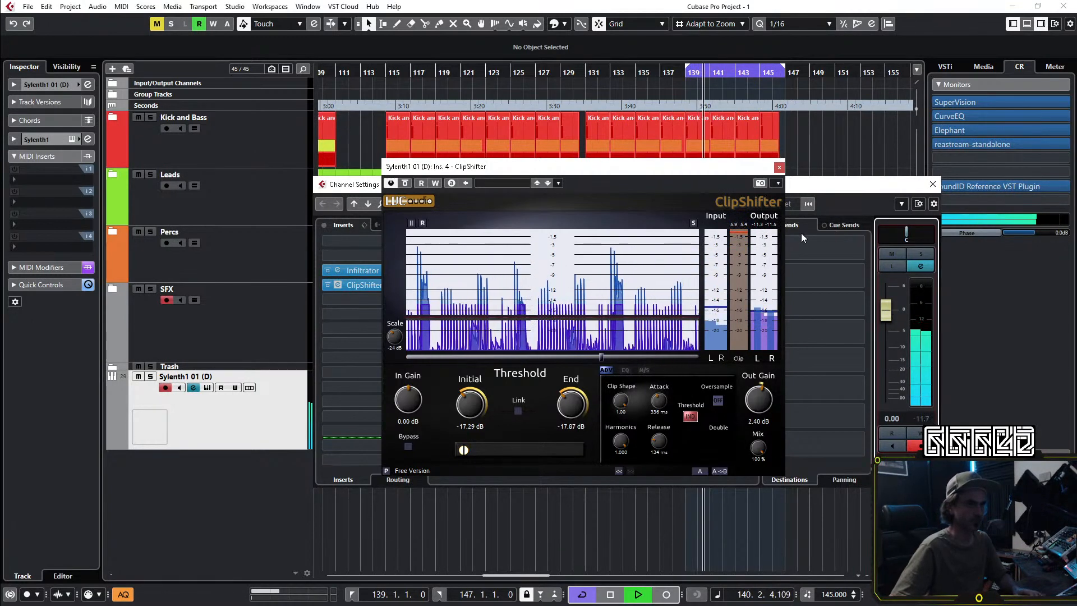
left_click(779, 167)
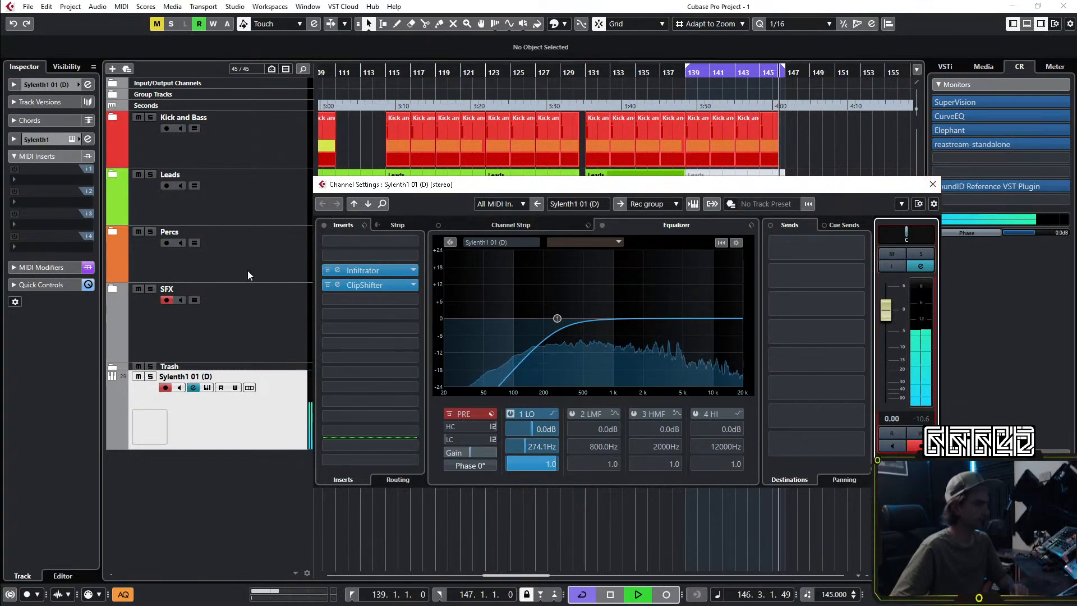
Step: Compare the Sylenth1 sound with ClipShifter bypassed and active
left_click(329, 283)
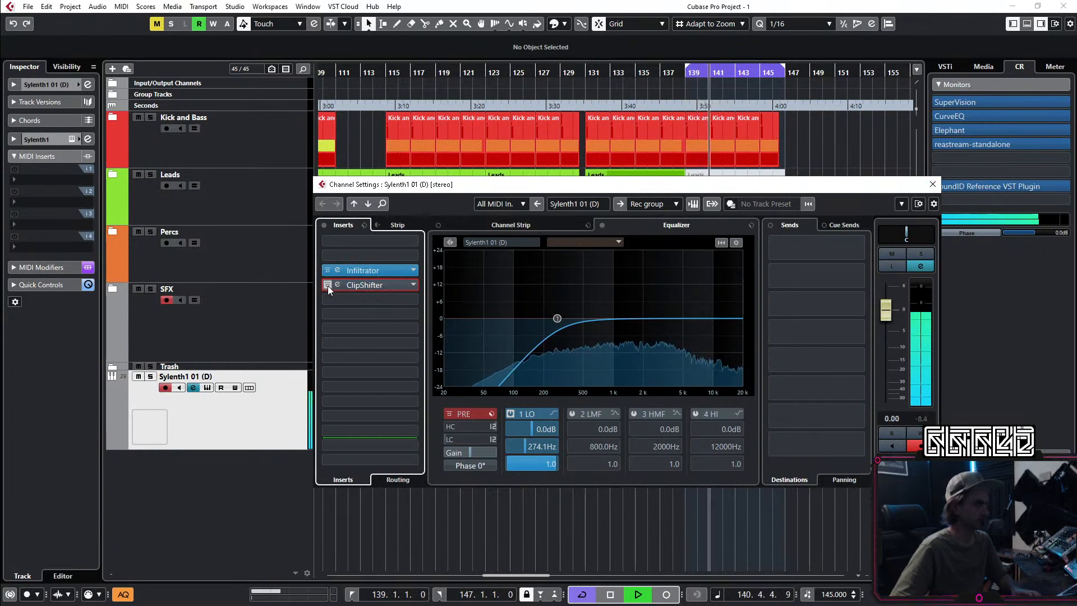
left_click(327, 285)
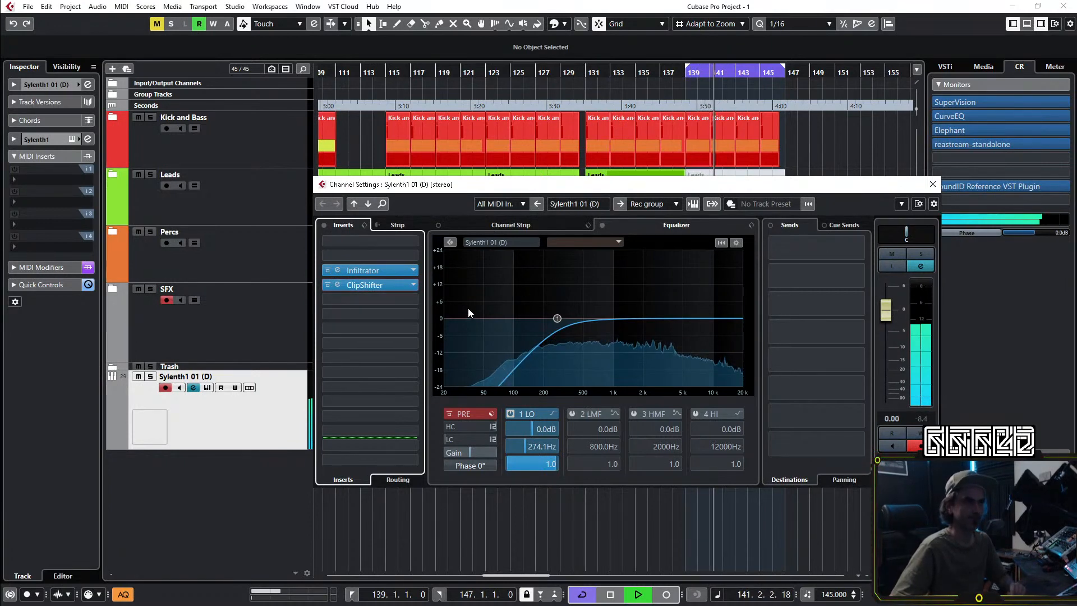
left_click(933, 184)
Step: Copy the two Sylenth1 events at bars 139 to 147 so the copies start at bar 131
key("g")
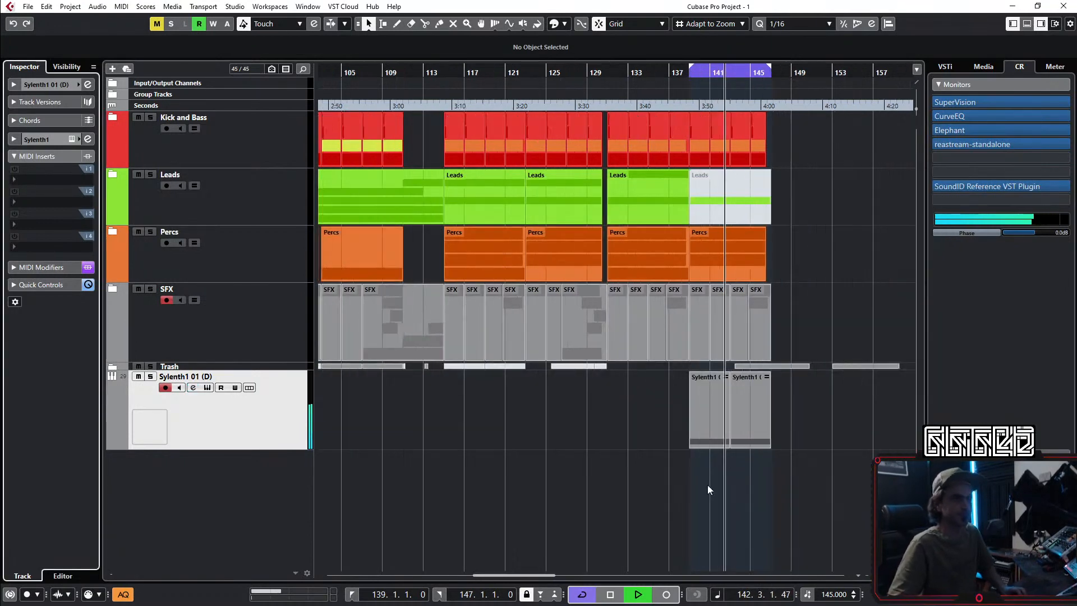
key("space")
key("space")
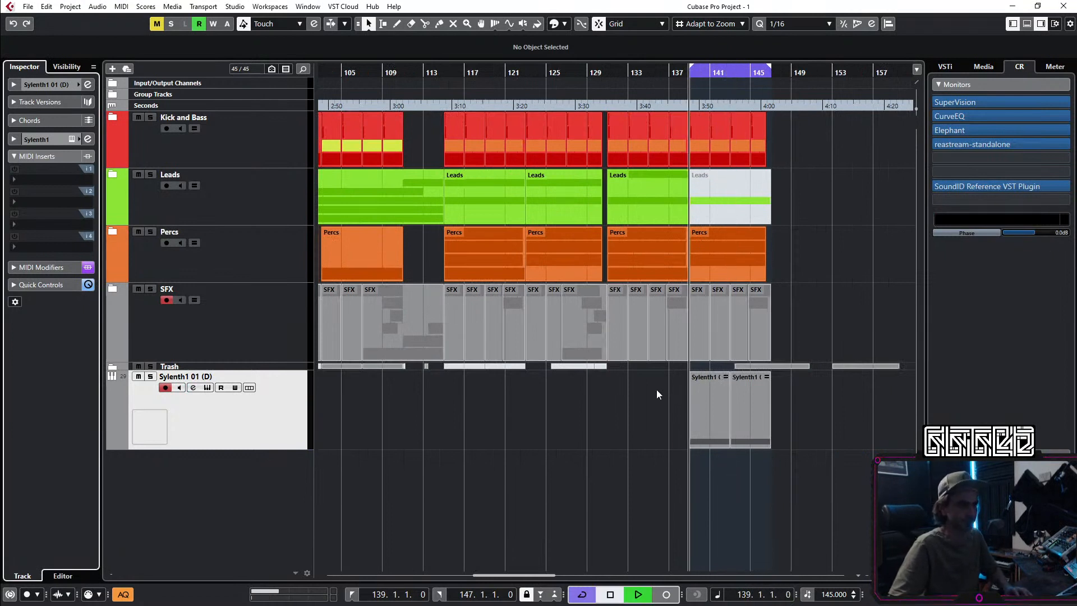
left_click(602, 73)
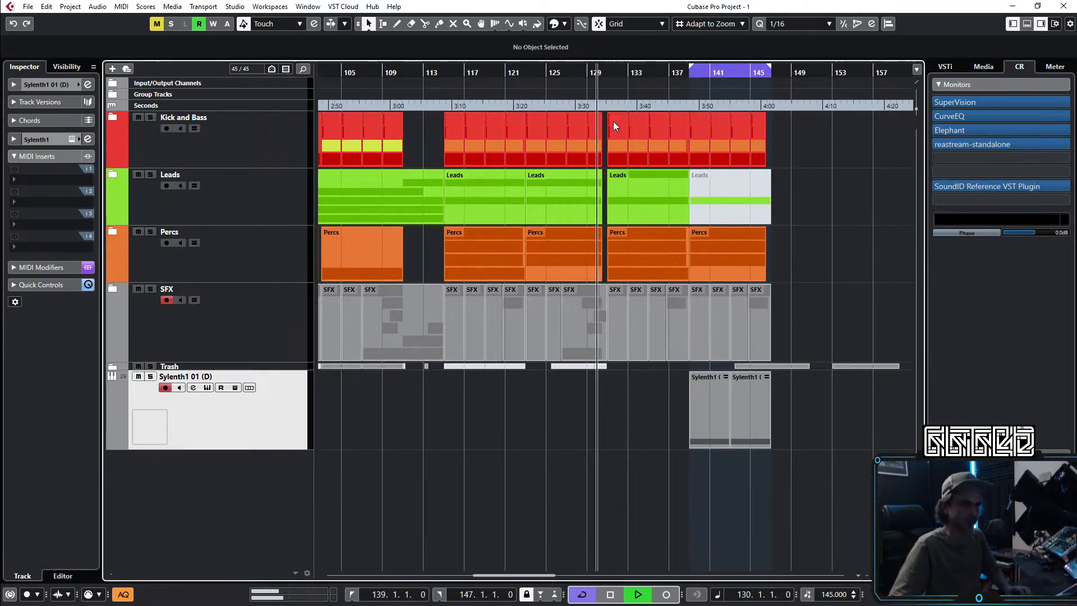
left_click_drag(696, 473, 637, 418)
left_click(669, 513)
Step: Play from about bar 129 and unmute the Leads part starting at bar 139
left_click(586, 73)
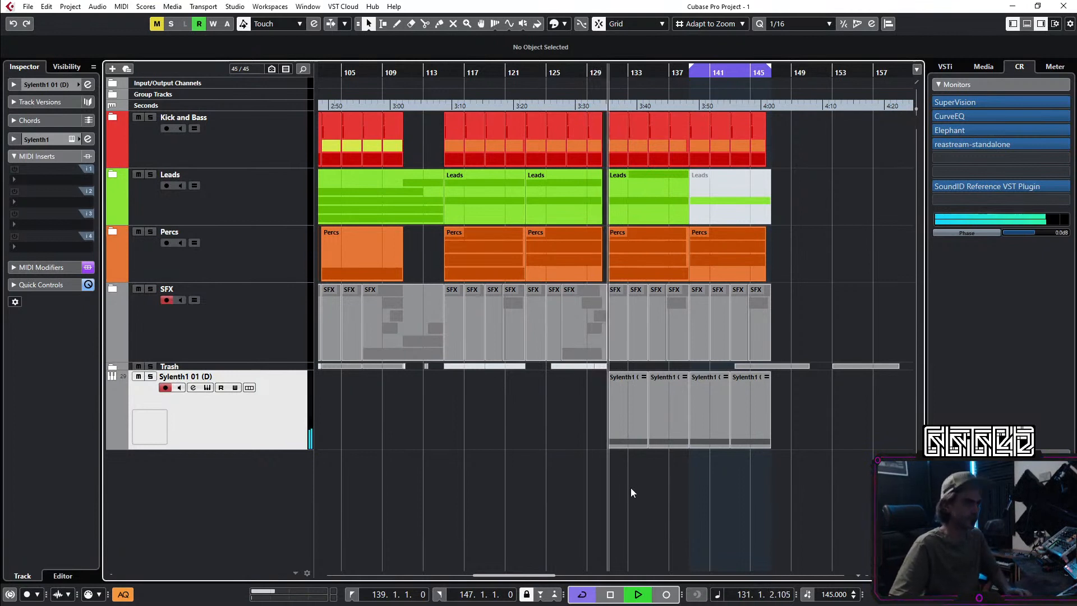
left_click(732, 189)
key("1")
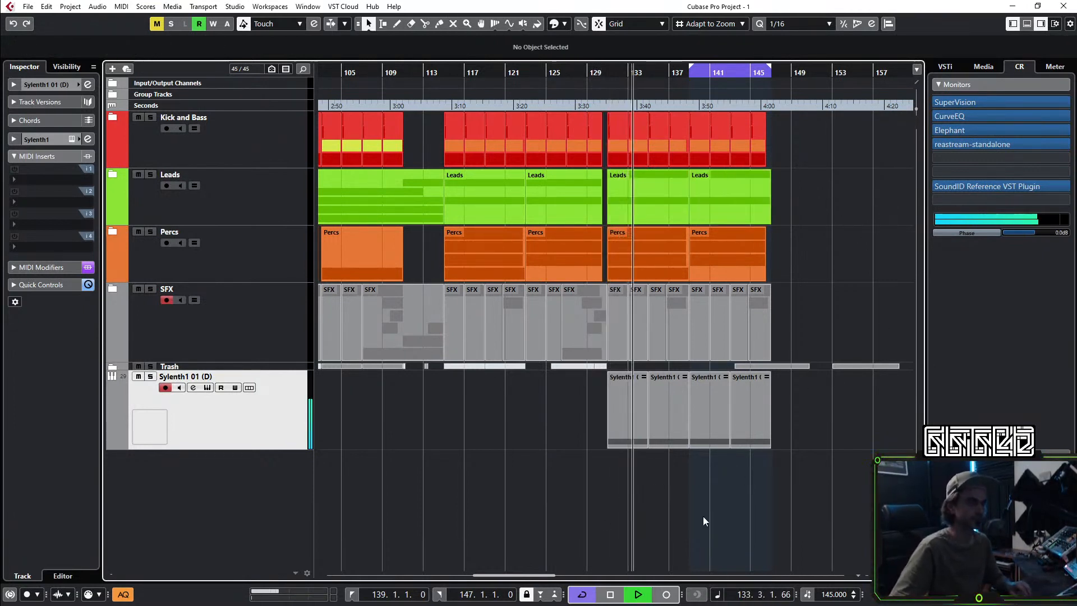
scroll(694, 505, "up", 2)
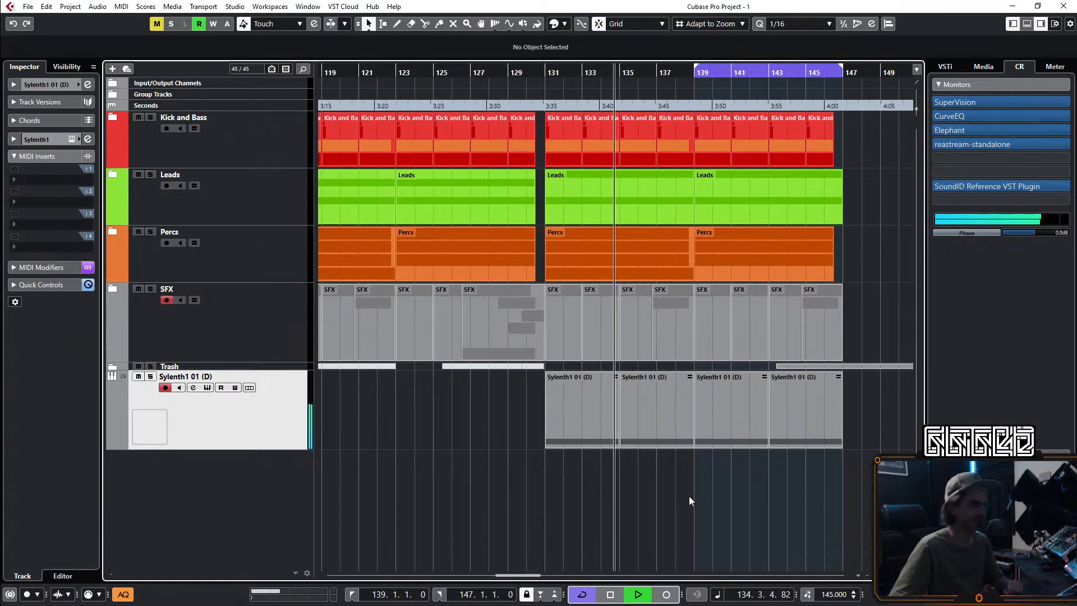
Step: Render the four soloed Sylenth1 events from bar 131 to 147 to a new audio track and mute the original track
left_click(150, 377)
key("space")
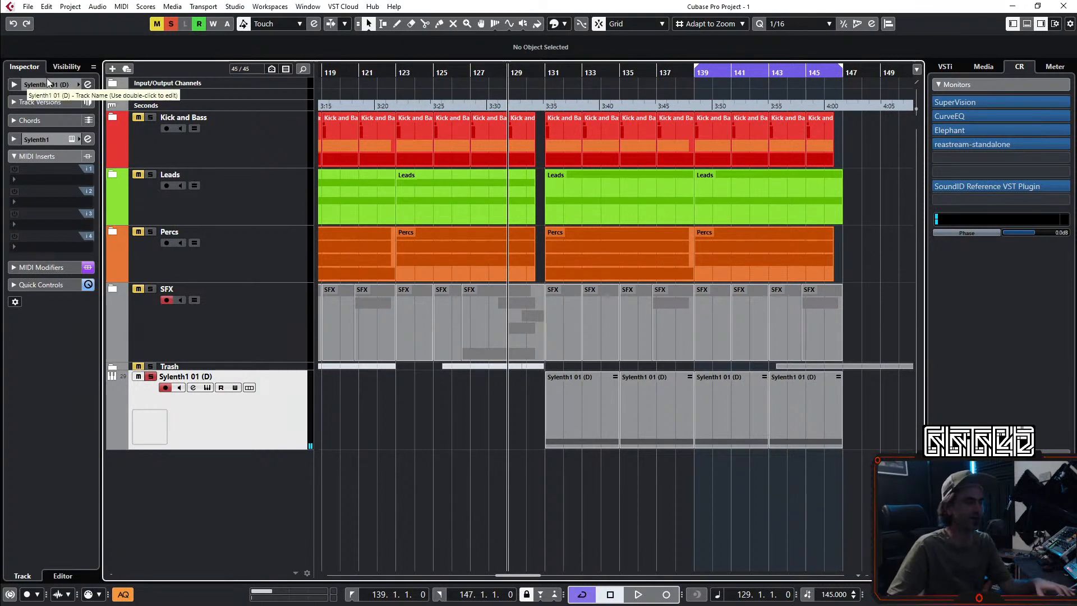
key("space")
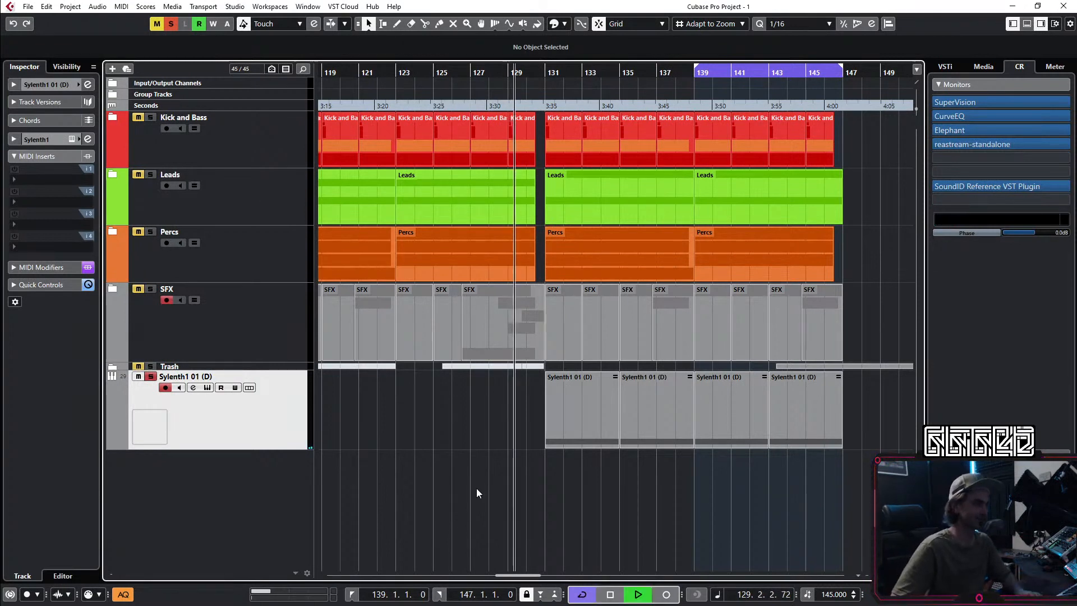
left_click_drag(583, 496, 799, 442)
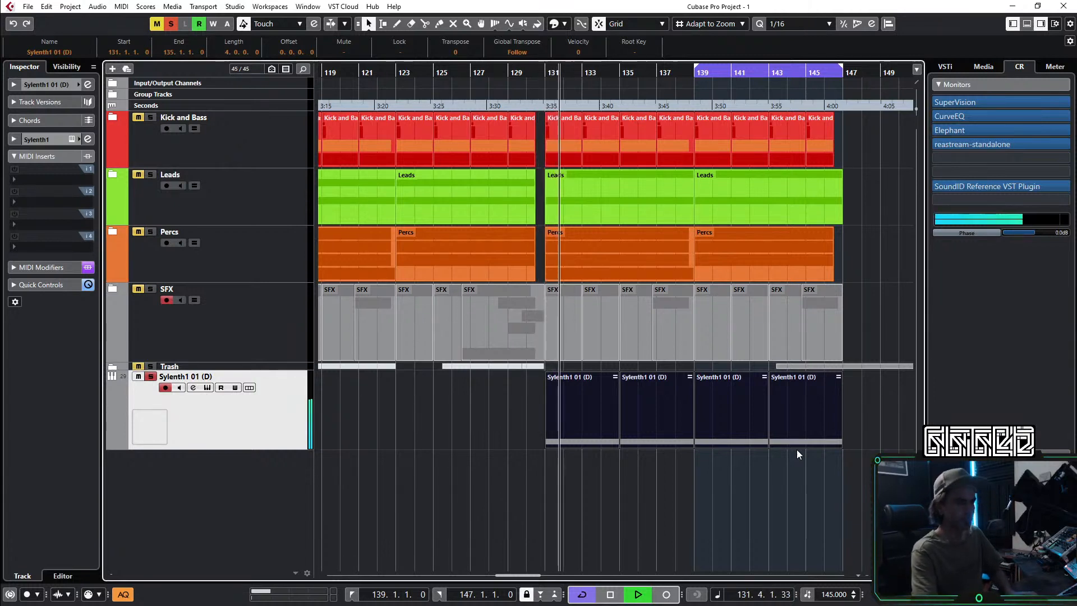
key("alt+r")
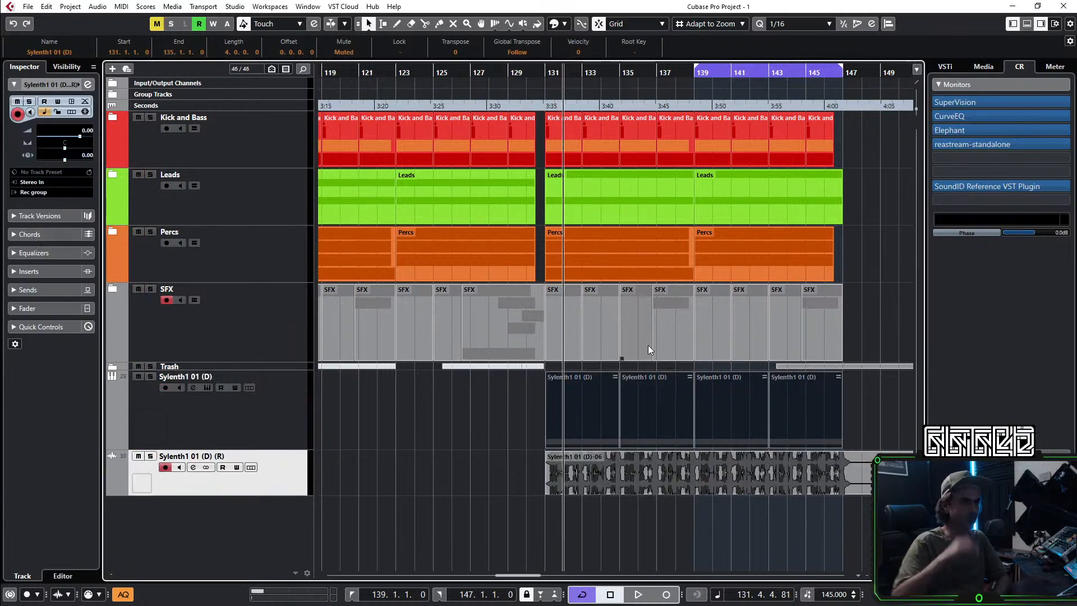
key("space")
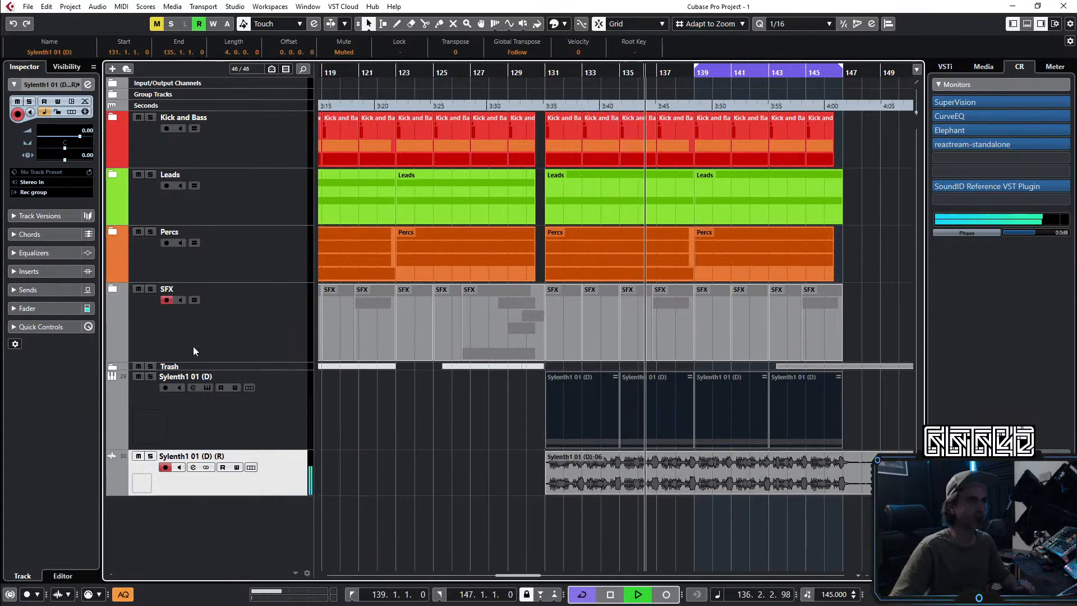
left_click(138, 376)
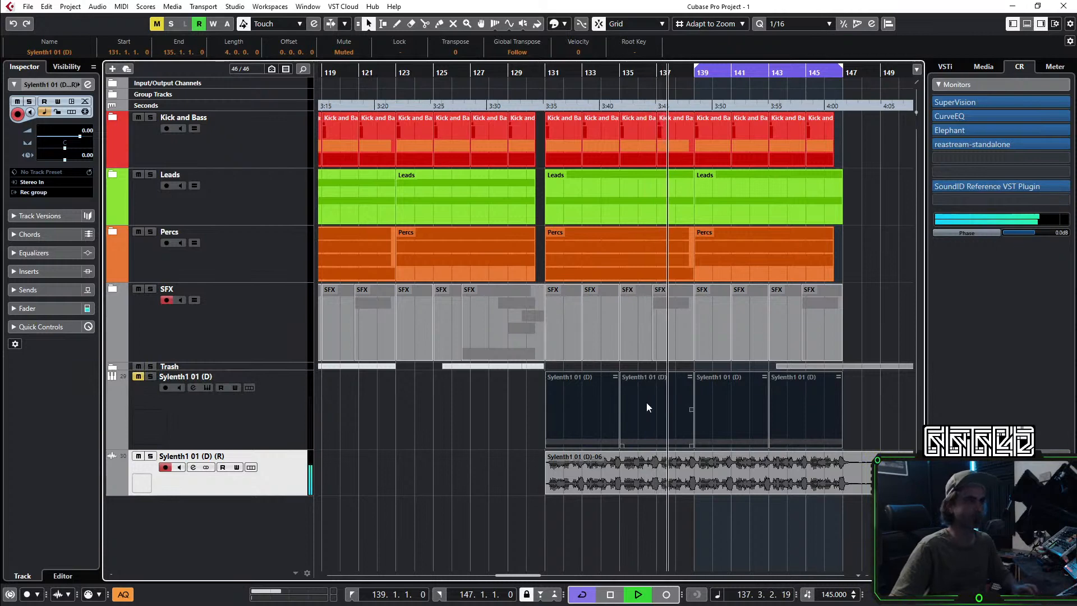
Step: Expand the Leads folder and set the loop range from bar 131 to bar 139
scroll(523, 449, "up", 2)
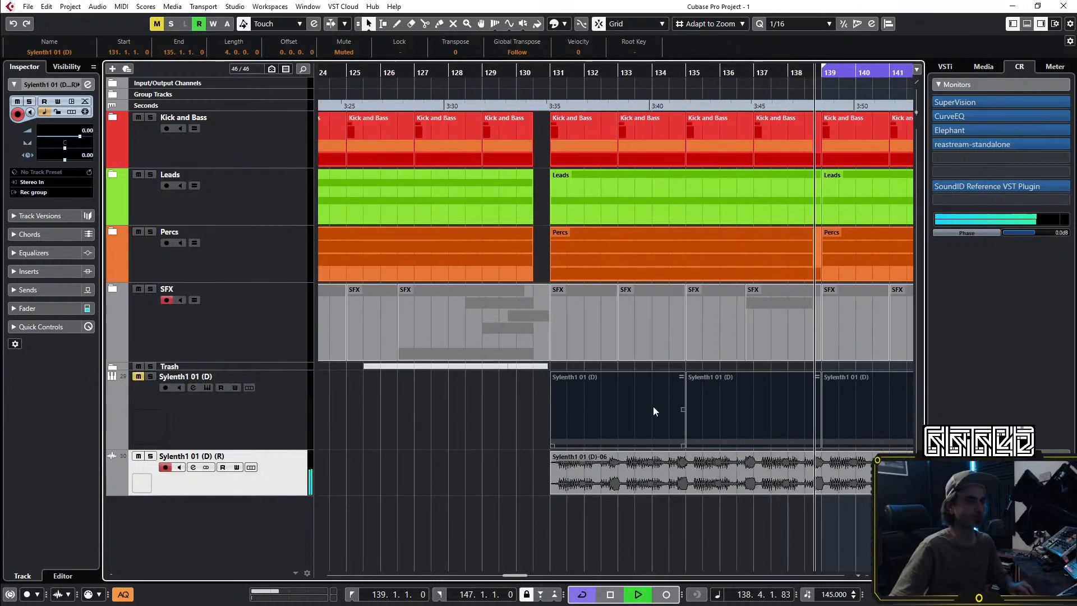
scroll(658, 428, "right", 2)
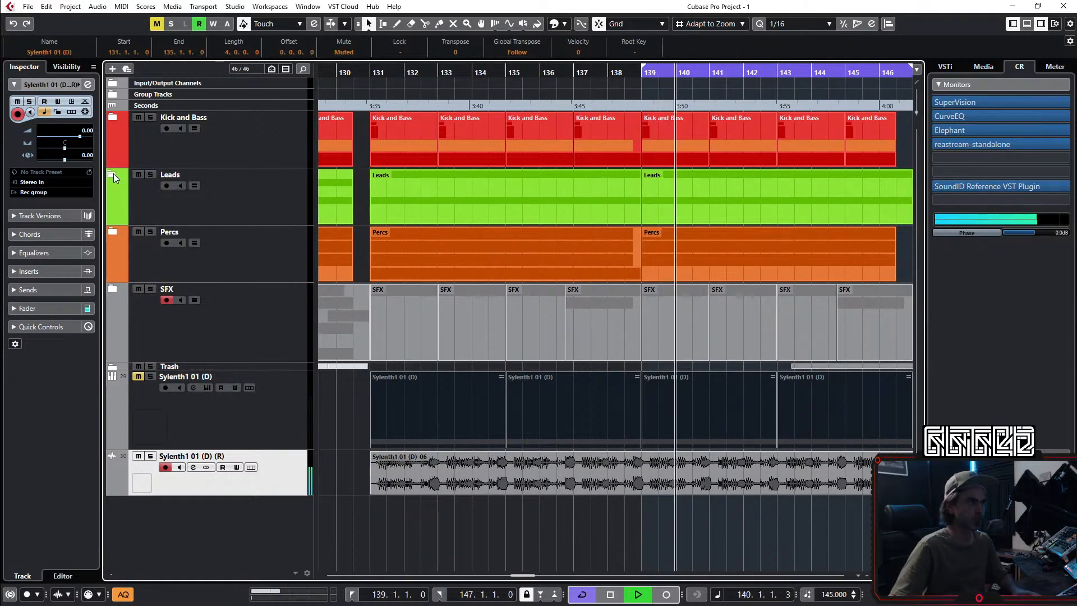
left_click(113, 174)
scroll(609, 252, "down", 3)
scroll(609, 253, "down", 3)
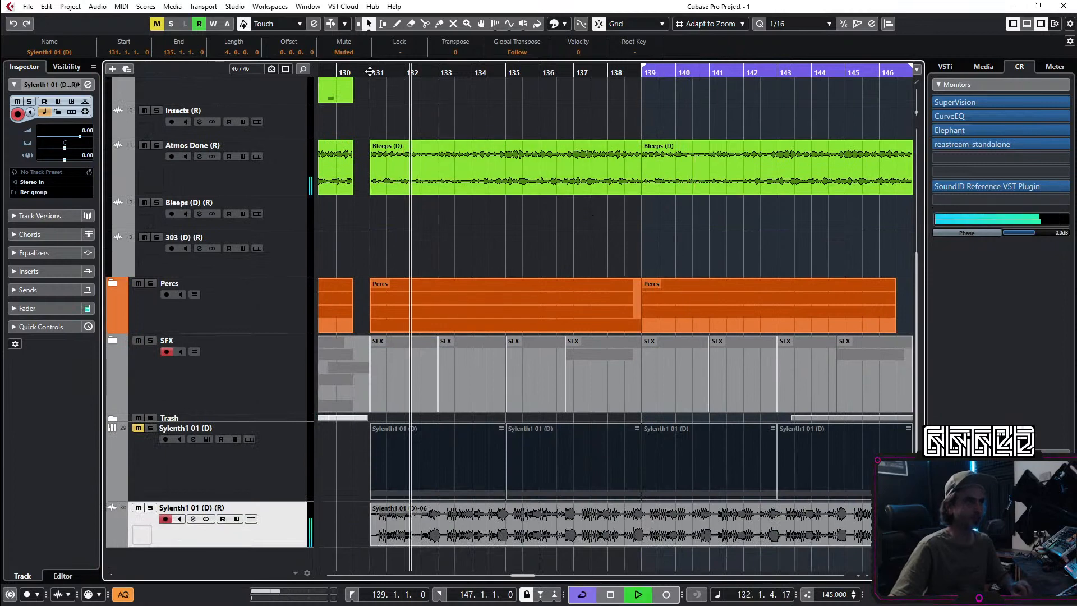
left_click_drag(367, 64, 643, 104)
scroll(620, 143, "up", 5)
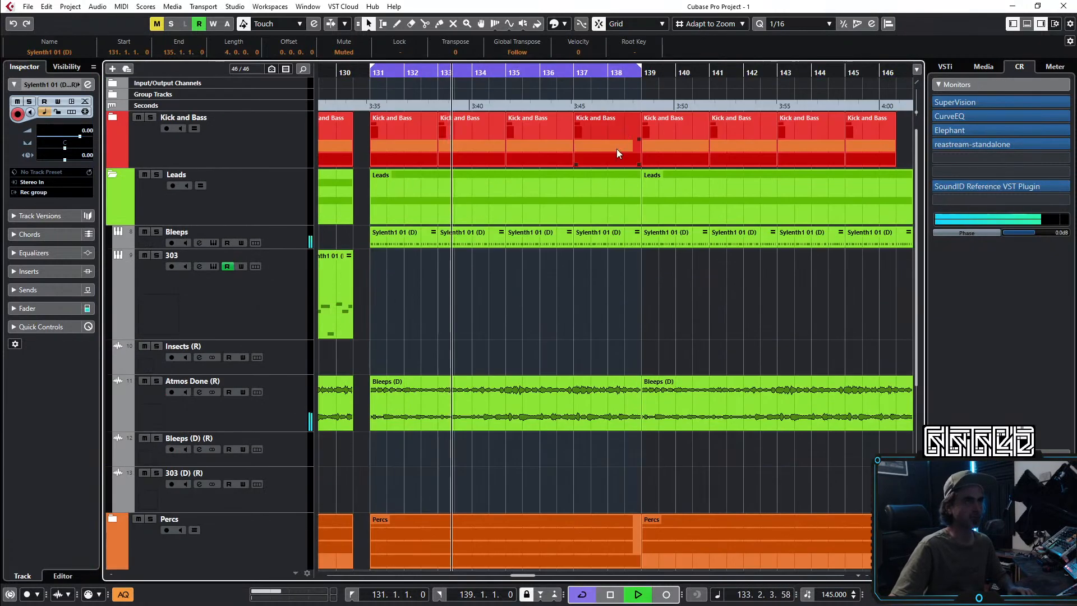
Step: Collapse the tracks inside the Leads folder to minimal height, keeping the Bleeps track slightly taller
left_click(289, 249)
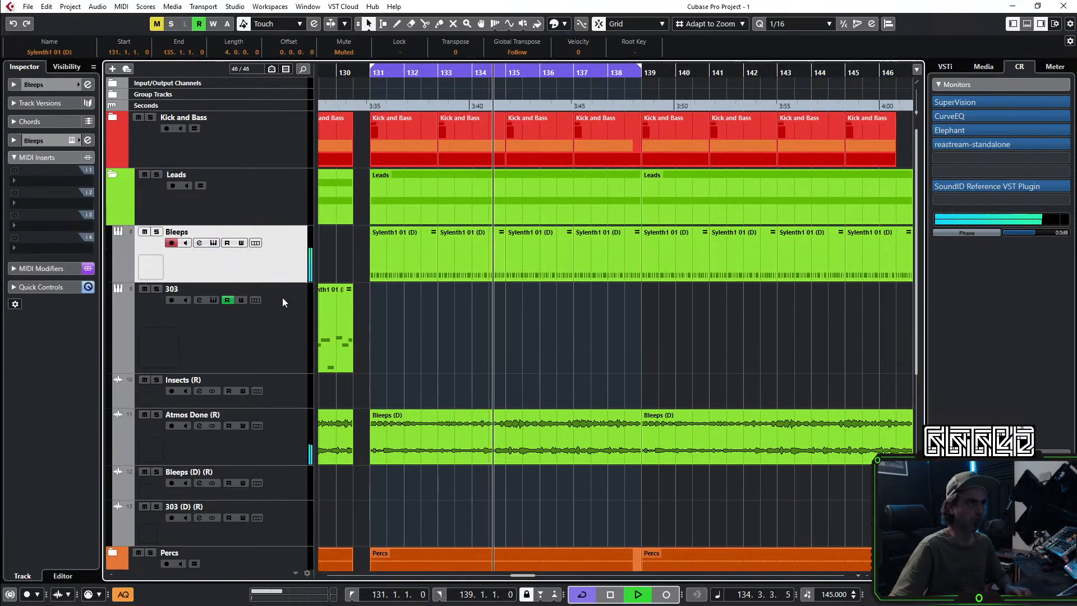
left_click(294, 535, "shift")
left_click_drag(283, 546, 309, 471)
left_click(292, 230)
left_click_drag(291, 234, 292, 260)
scroll(396, 247, "down", 1)
left_click(396, 242)
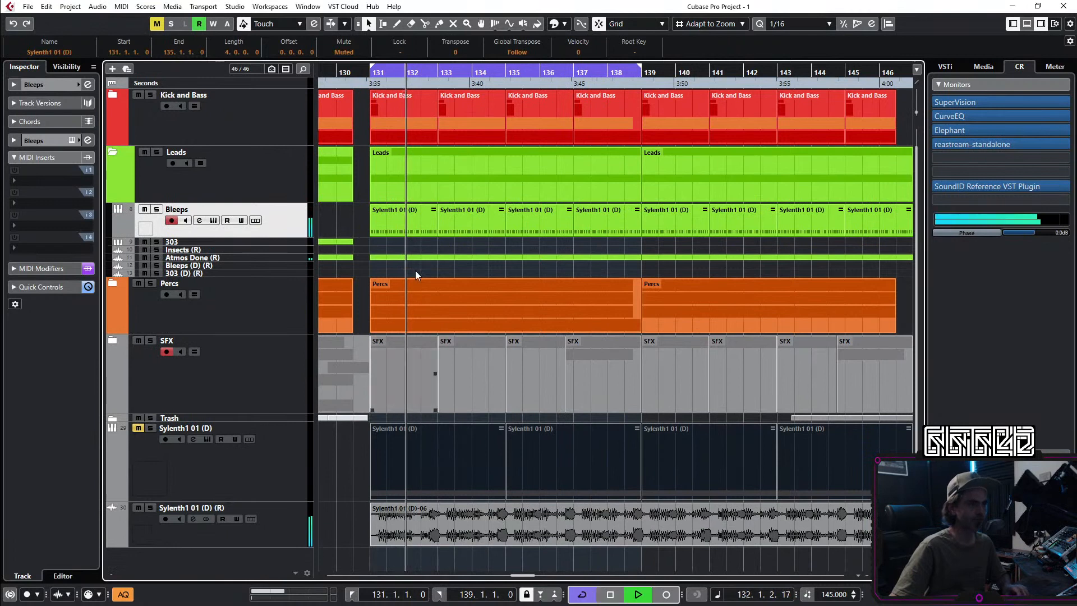
Step: Split the rendered Sylenth1 audio event at bar 132 and mute the part after the split
left_click(335, 74)
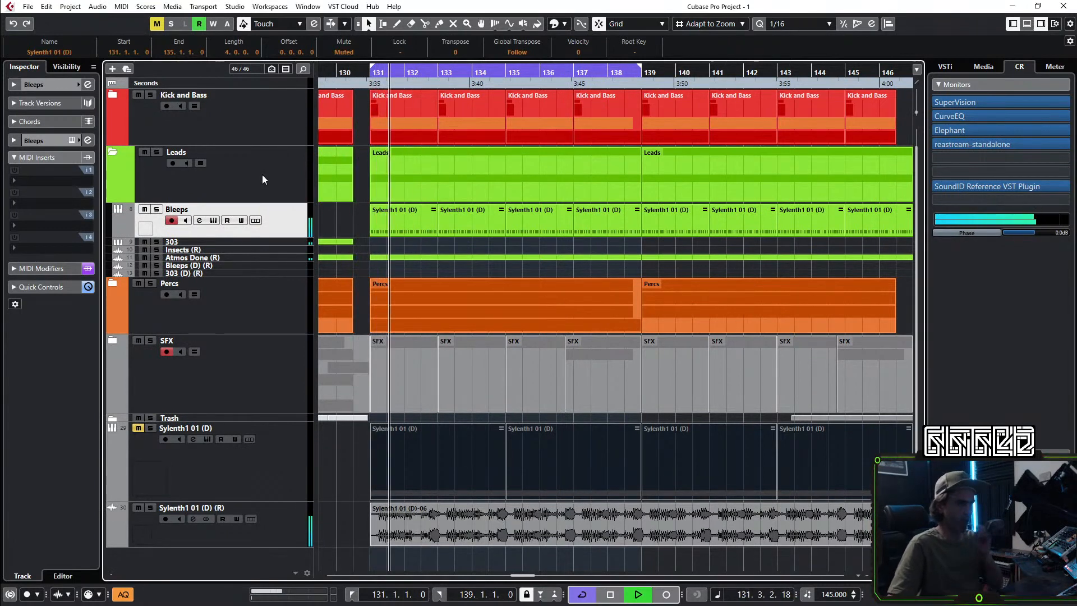
key("space")
key("space")
key("3")
left_click(407, 532)
key("1")
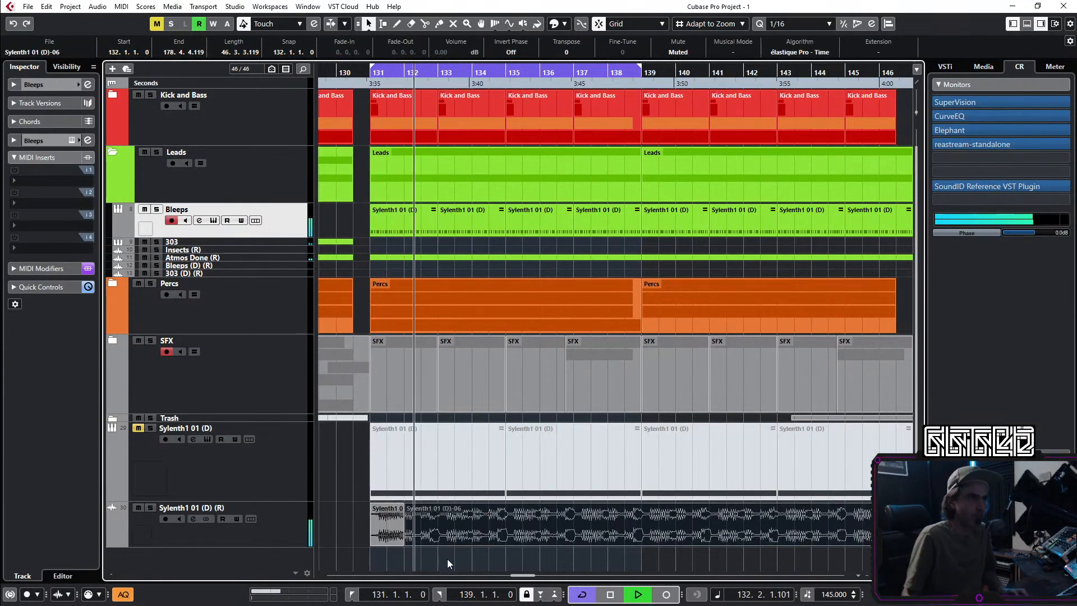
Step: Lower the rendered Sylenth1 track's volume to -3.65 during playback from about bar 130 and select its one-bar event at bar 131
scroll(435, 544, "up", 2)
scroll(435, 543, "up", 2)
key("space")
key("space")
scroll(428, 537, "left", 1)
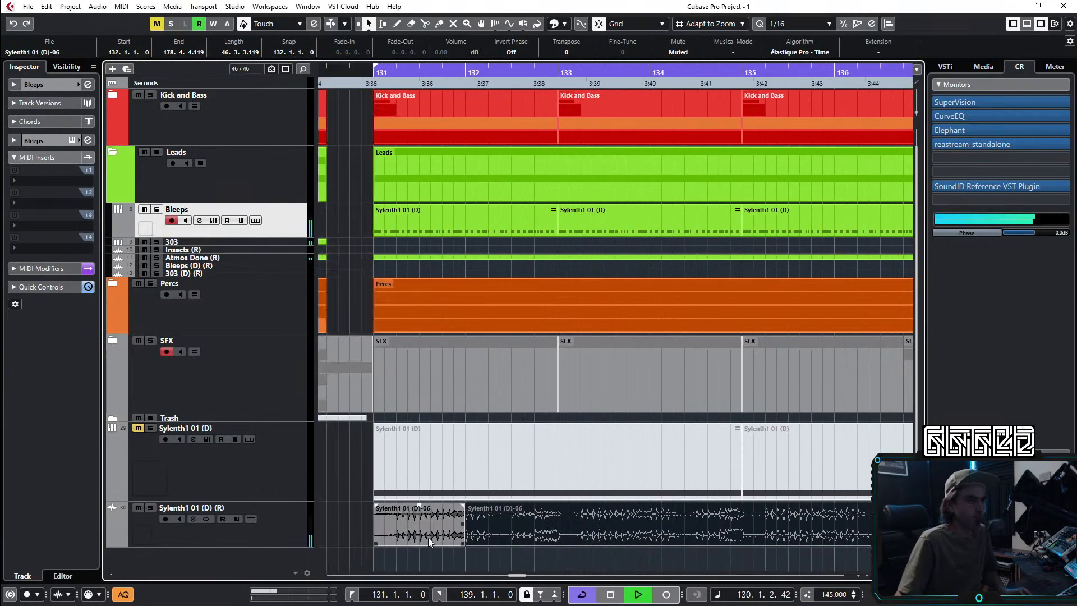
left_click(294, 534)
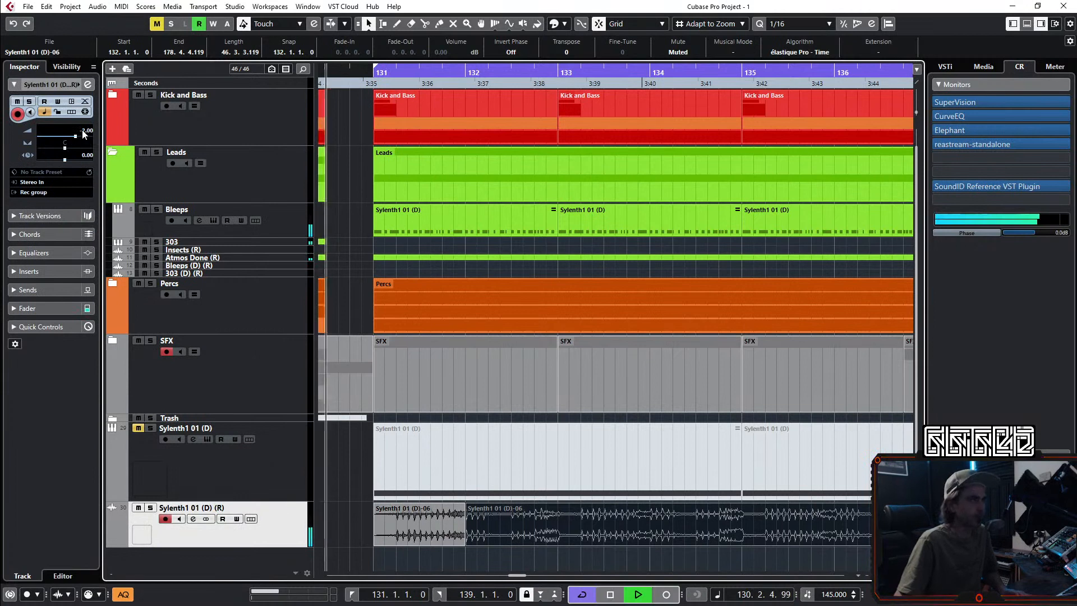
key("space")
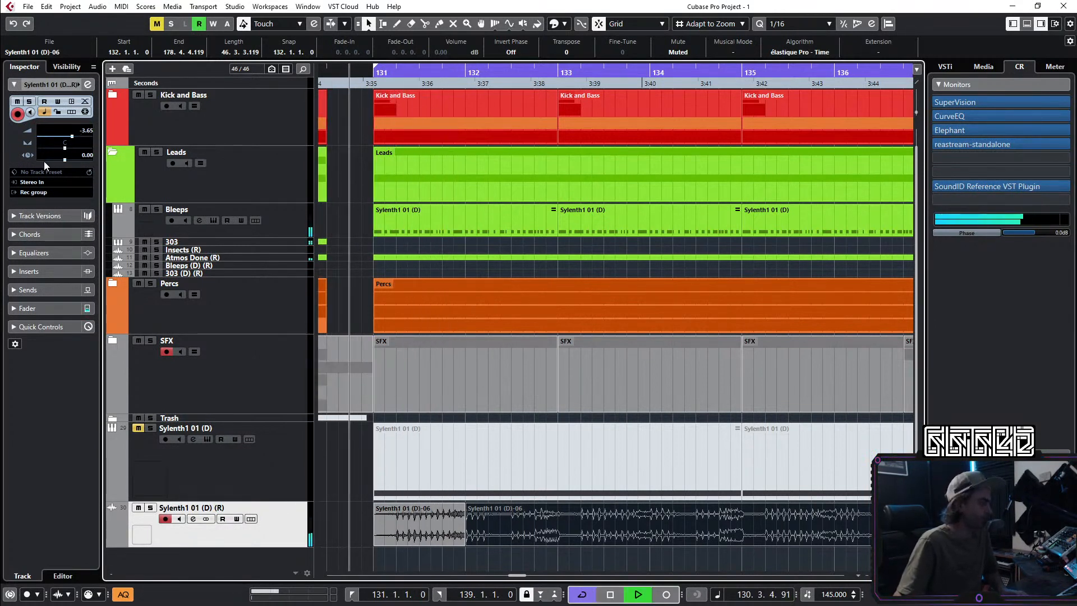
left_click(441, 534)
key("space")
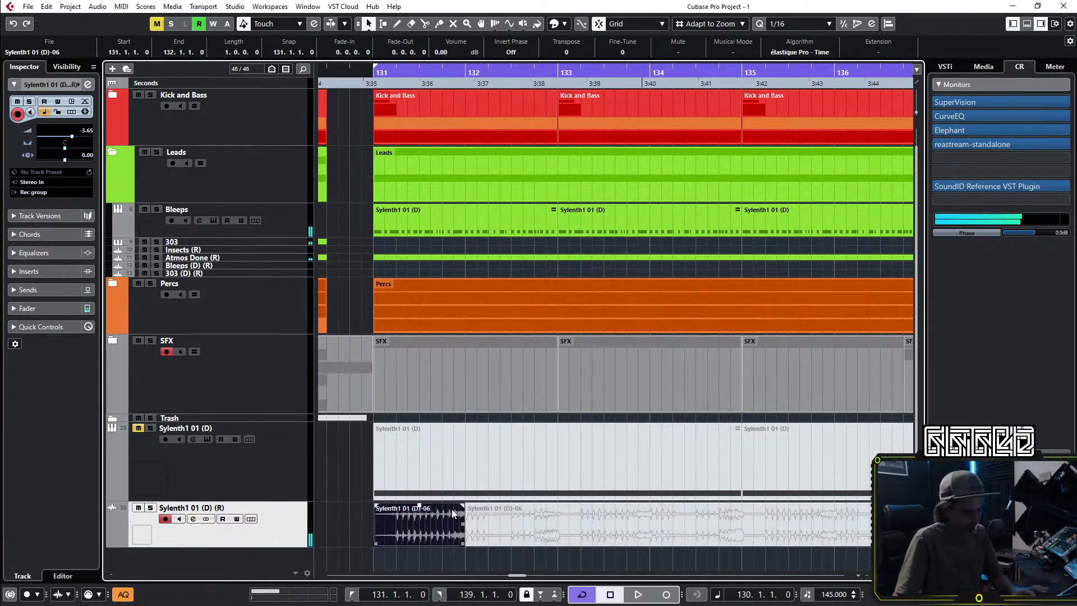
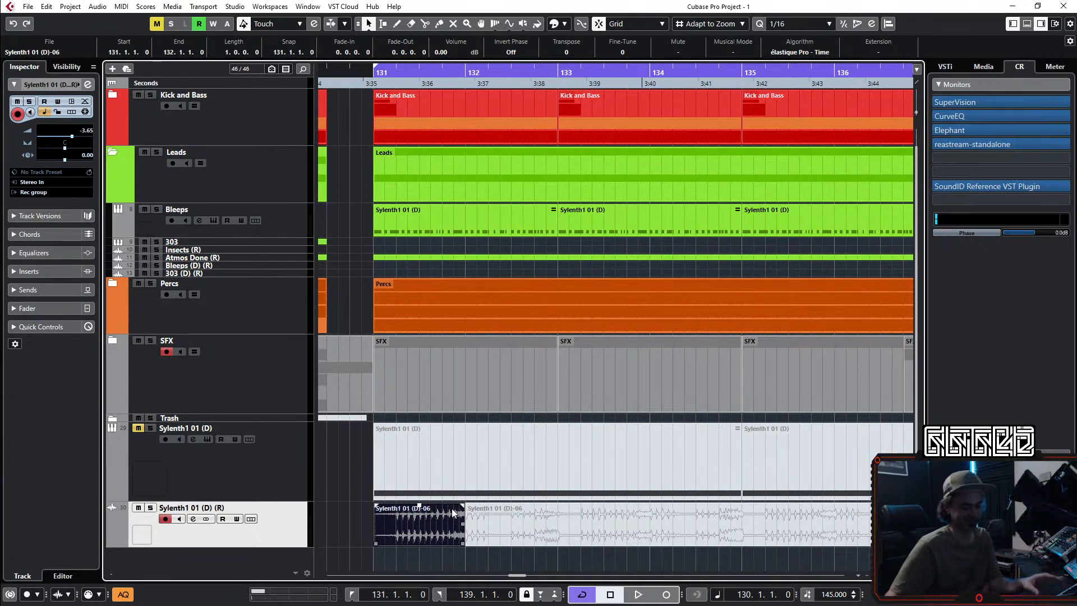
Step: Trim the first rendered Sylenth1 event to end at 131.4.3 and add a short fade-out to its end
left_click(364, 543)
key("space")
left_click_drag(463, 542, 455, 533)
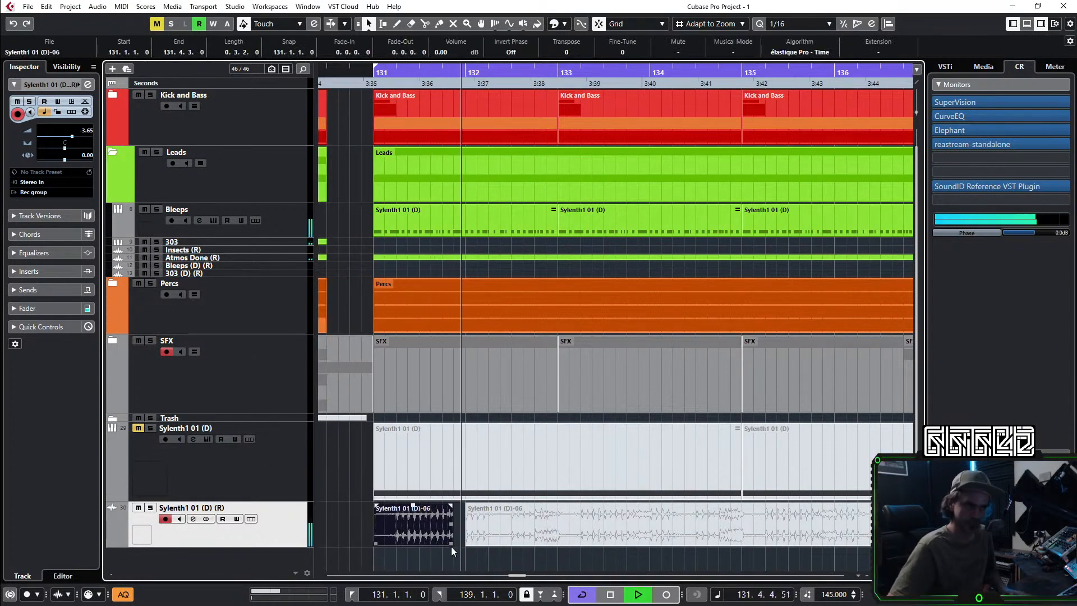
left_click_drag(449, 506, 446, 507)
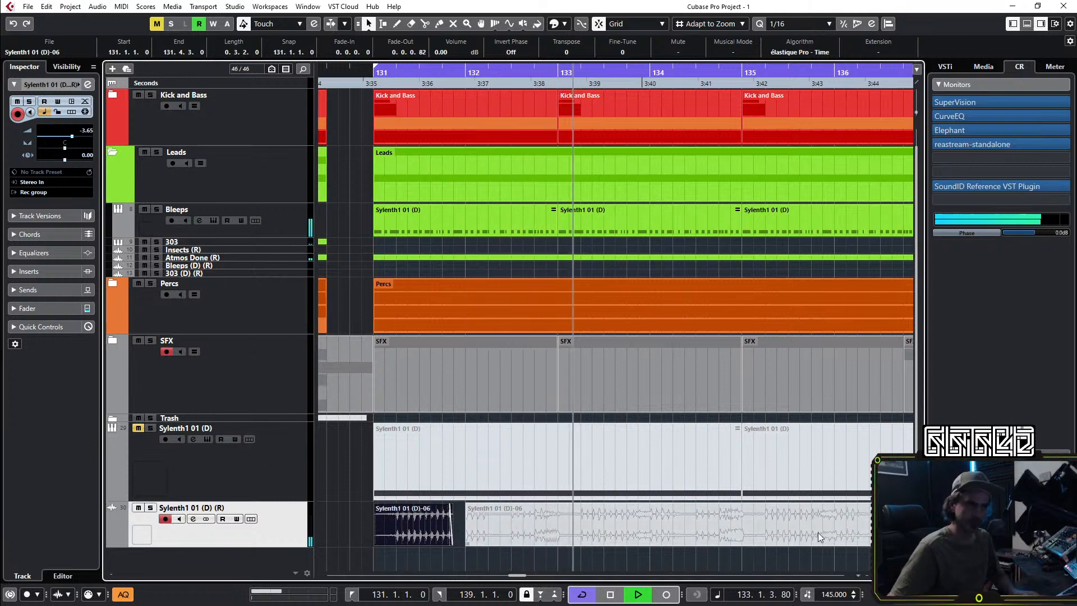
Step: Split the muted Sylenth1 audio at 133.2.1 and 133.4.3 and unmute the section between the cuts
left_click(583, 543)
left_click(638, 540)
key("1")
left_click(619, 533)
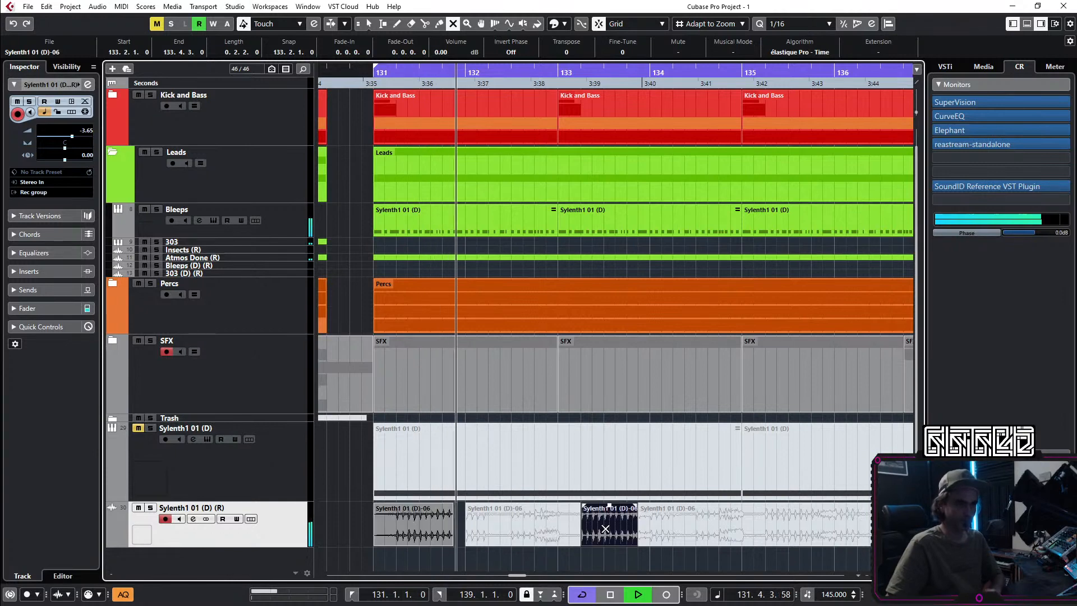
key("7")
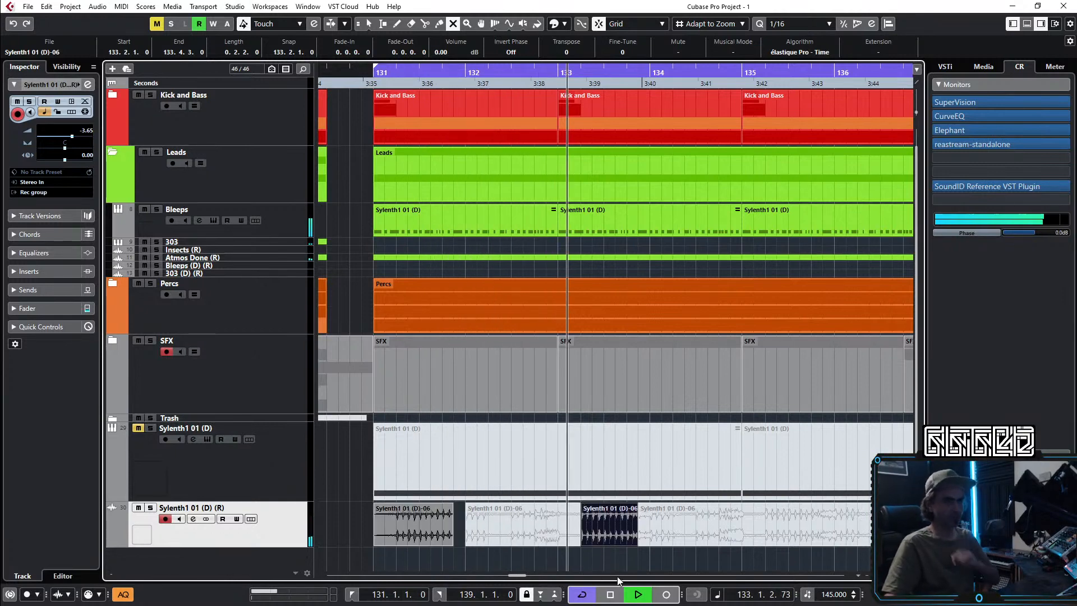
Step: Split the muted Sylenth1 audio at 135.2.1 and 135.4.1 and unmute the section between the cuts
key("1")
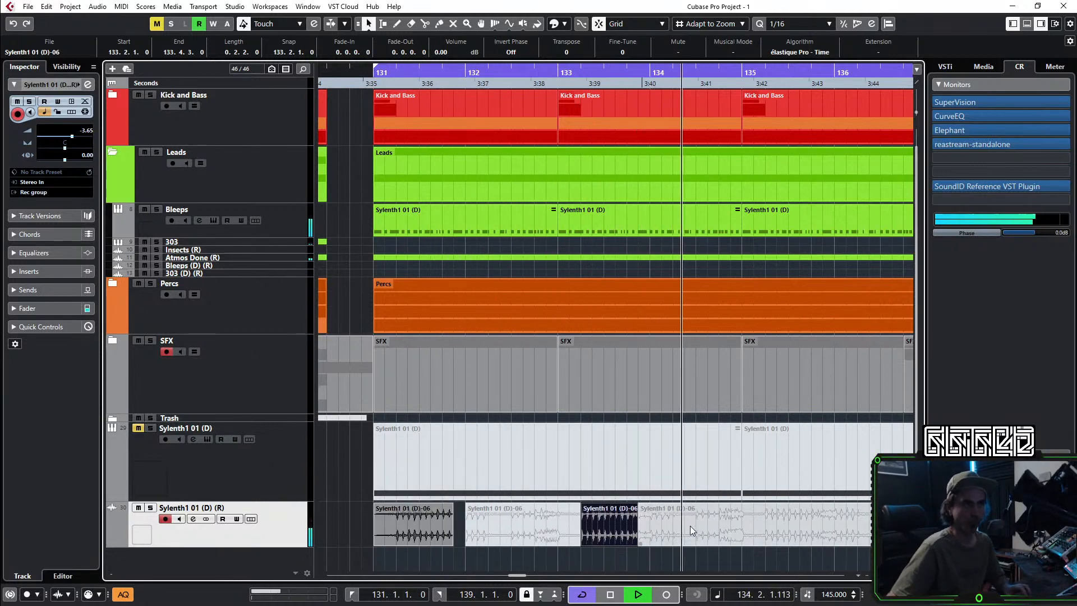
key("g")
key("g")
key("space")
key("space")
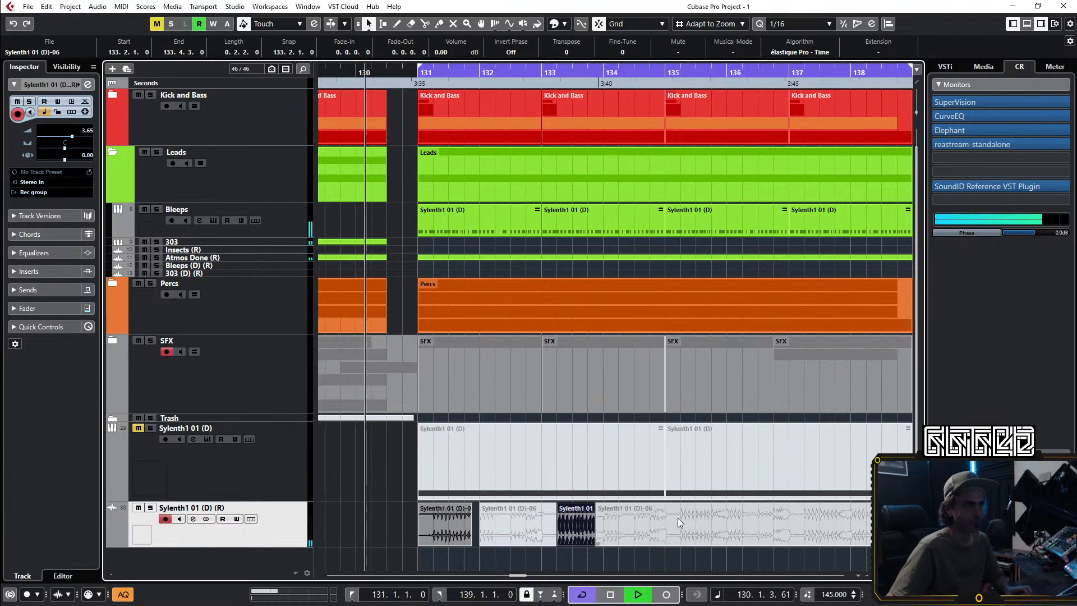
key("3")
left_click(620, 539)
left_click(651, 539)
key("1")
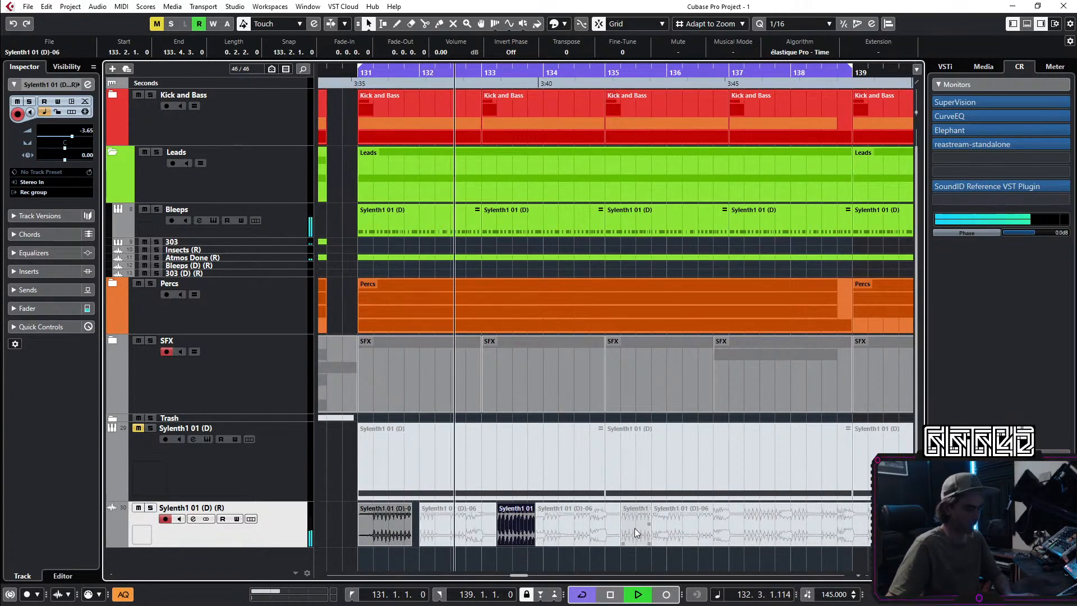
left_click(635, 528)
Step: Raise the rendered Sylenth1 track's volume to -2.18 dB during playback
key("space")
left_click_drag(72, 136, 75, 136)
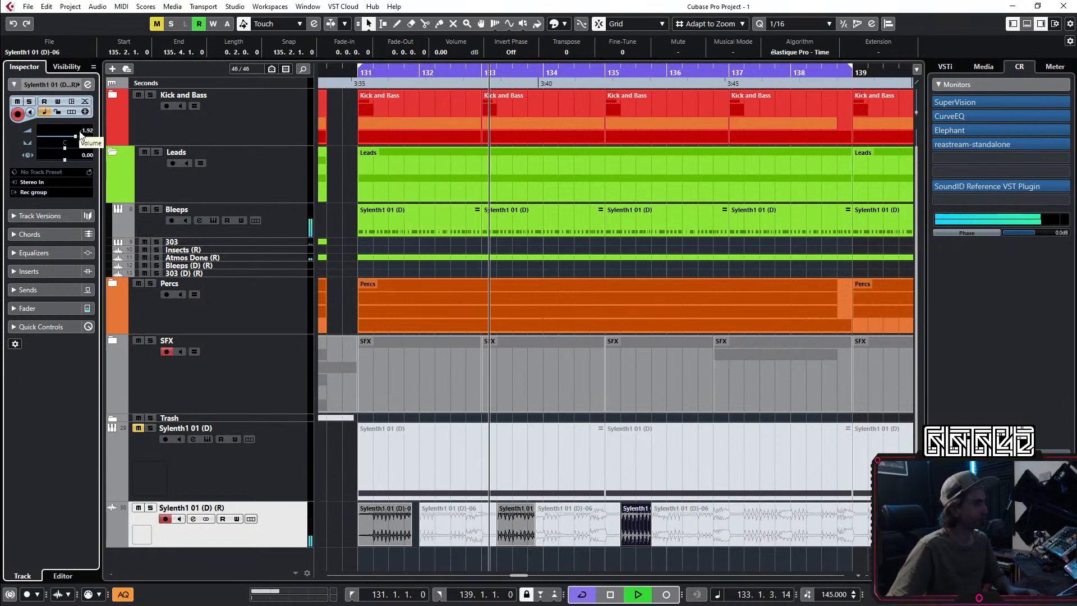
scroll(80, 131, "down", 1)
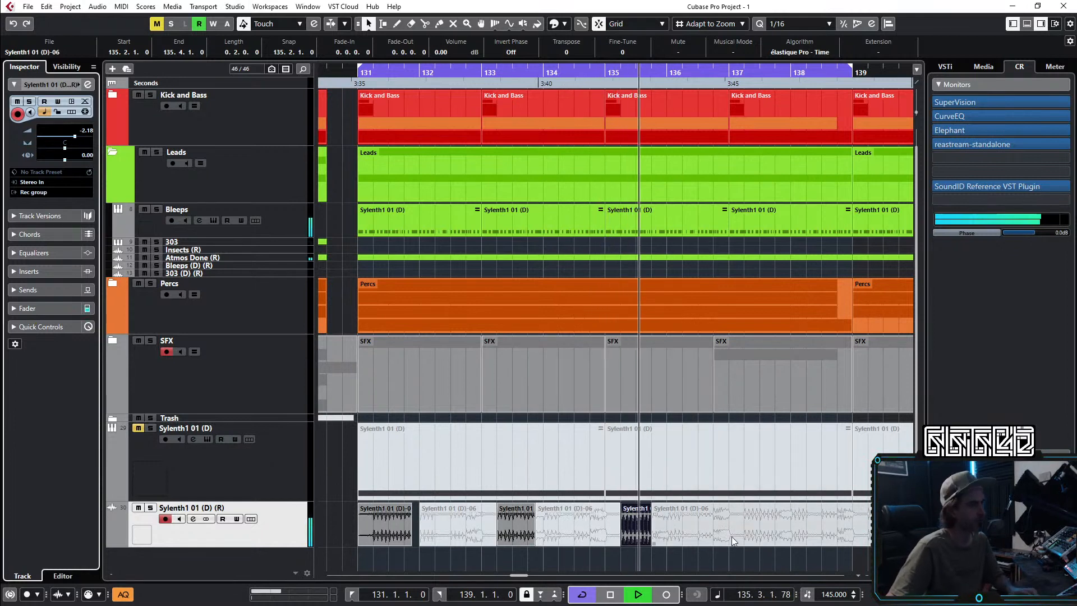
Step: Split the muted Sylenth1 audio at 137.2.1 and 138.1.1 and unmute the section between the cuts
key("3")
left_click(745, 523)
left_click(791, 537)
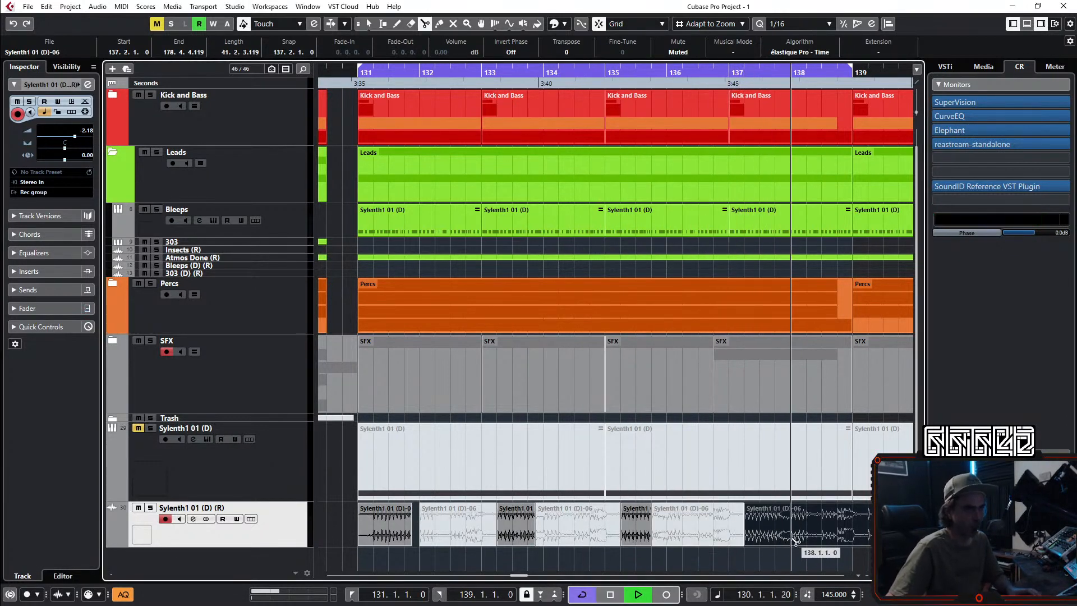
key("1")
key("7")
left_click(780, 540)
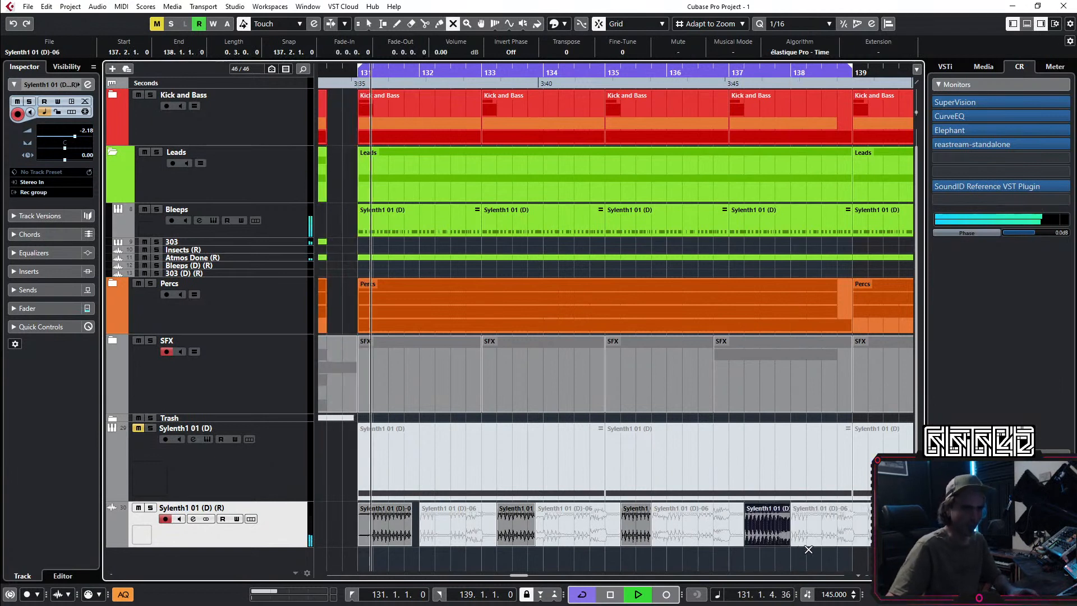
Step: Split the muted Sylenth1 audio at 138.3.1 and 139.1.1 and unmute the section between the cuts
key("3")
left_click(822, 538)
left_click(852, 538)
key("1")
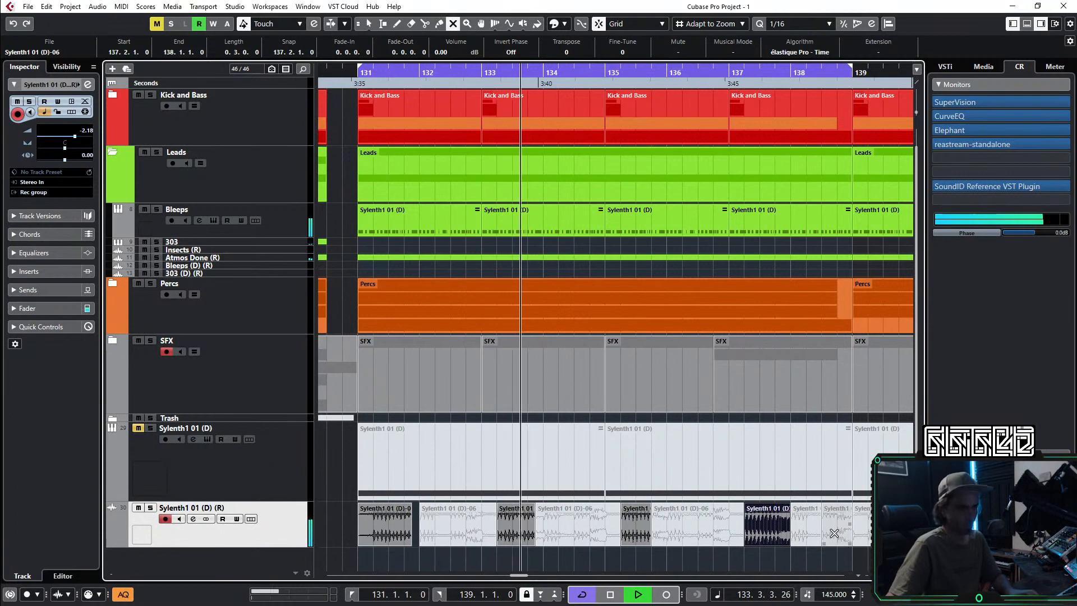
left_click(832, 537)
Step: Convert all Sylenth1 audio events between bars 131 and 139 into one part with Events to Part
scroll(810, 516, "down", 1)
scroll(808, 514, "right", 2)
scroll(803, 510, "down", 1)
scroll(798, 508, "left", 2)
scroll(797, 510, "right", 3)
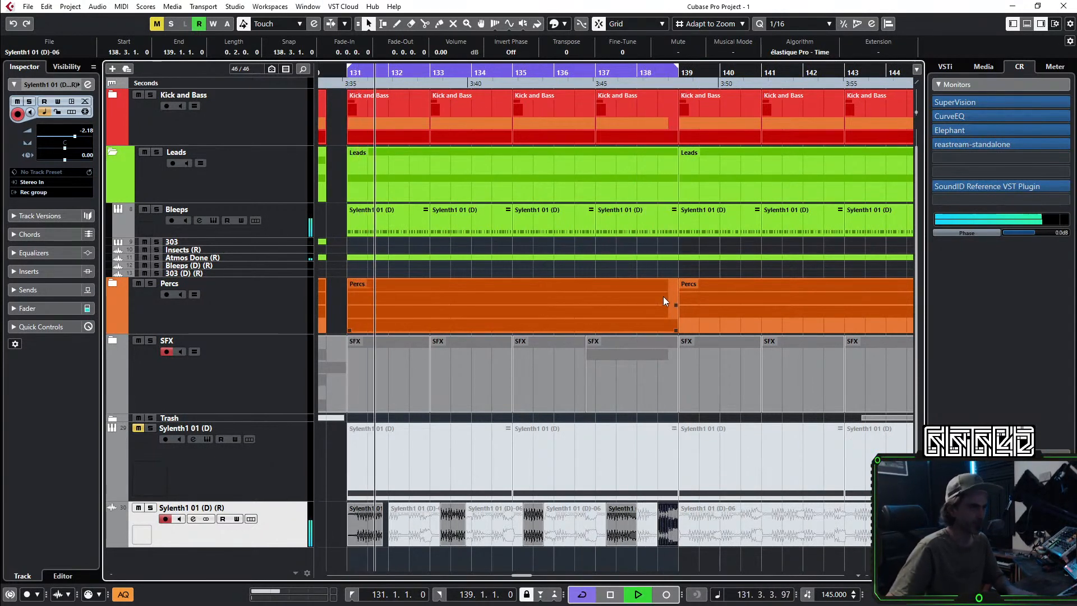
scroll(646, 315, "down", 1)
left_click(420, 530)
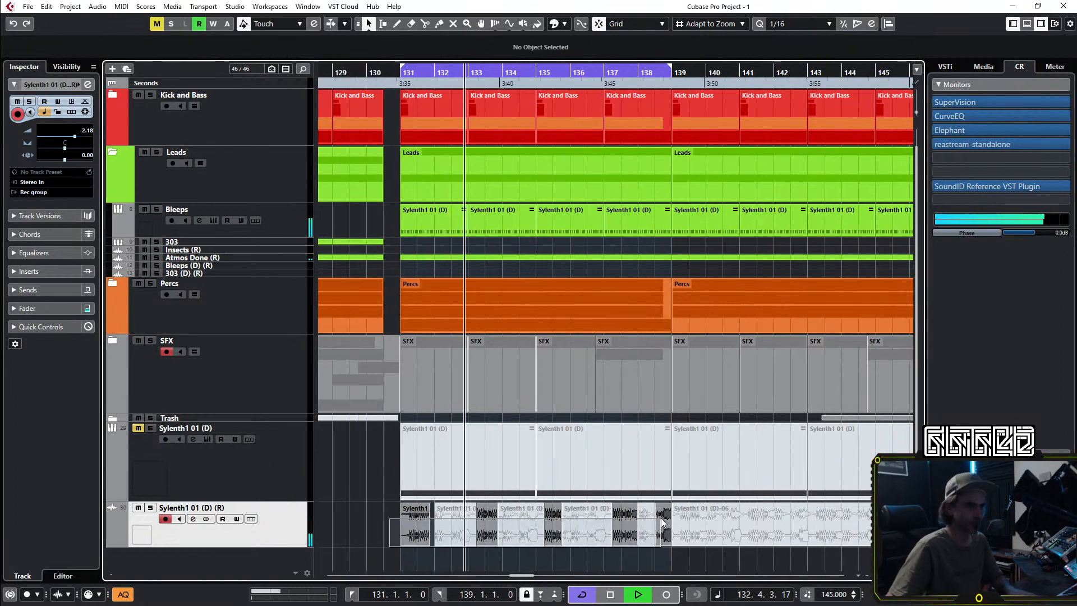
right_click(399, 531)
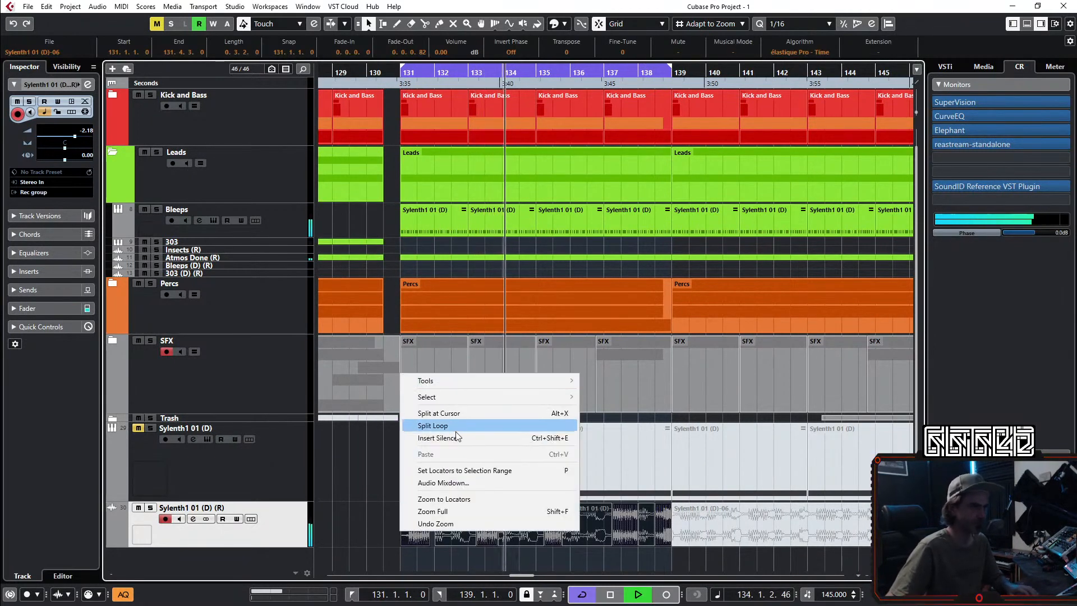
left_click(384, 540)
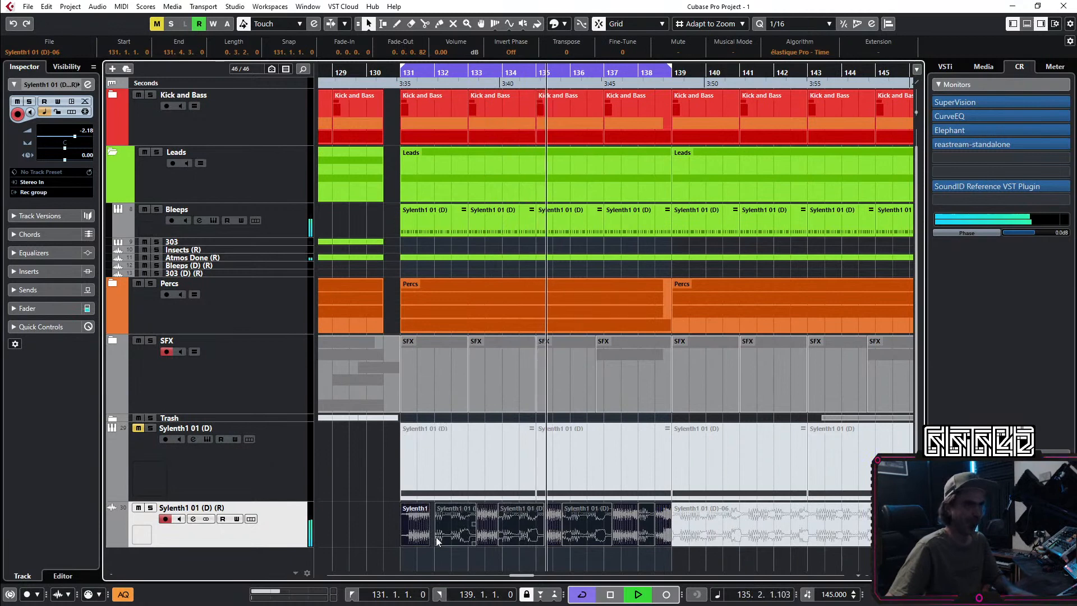
left_click_drag(413, 553, 673, 528)
right_click(416, 532)
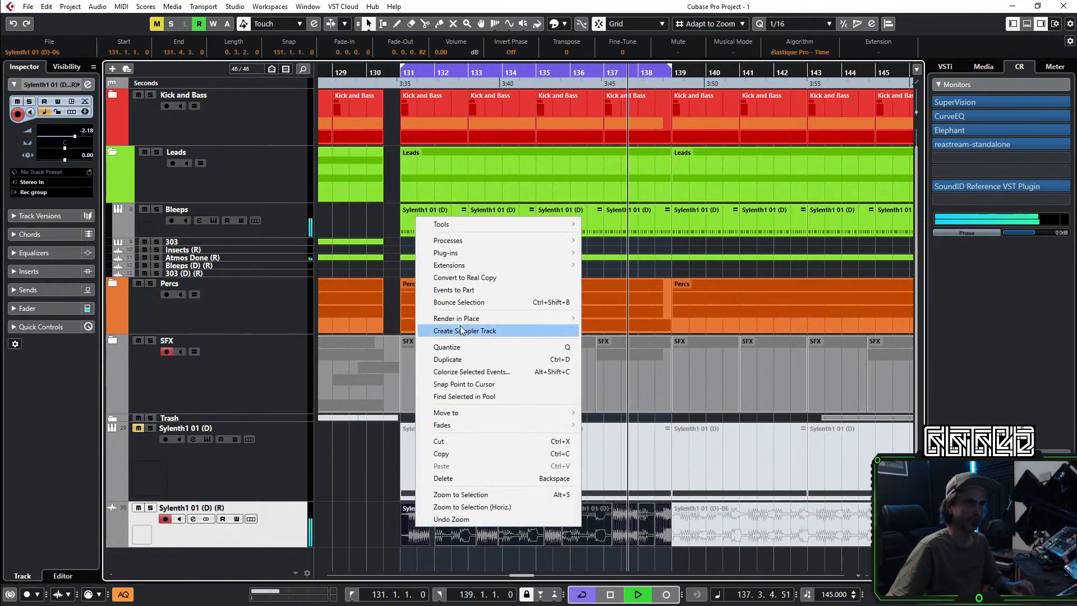
left_click(493, 286)
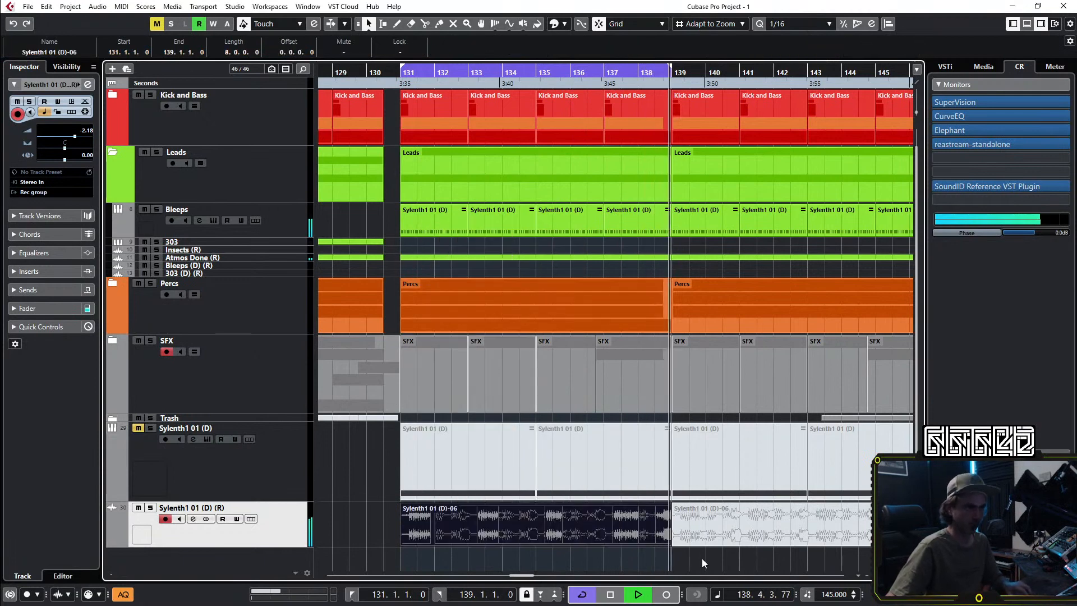
Step: Delete the leftover muted audio event after bar 139 and open the new Sylenth1 part for editing
scroll(676, 553, "down", 2)
left_click(676, 530)
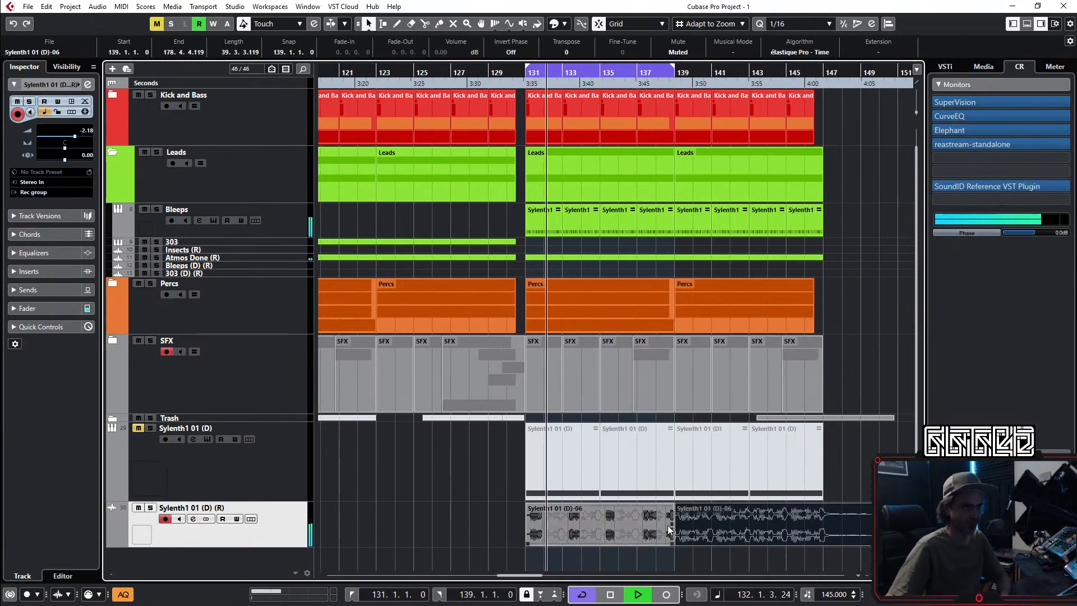
double_click(641, 530)
Step: Select every event inside the part, give them very short fades, and play the section
left_click_drag(704, 483, 37, 366)
left_click(37, 366)
left_click(405, 448)
scroll(501, 476, "right", 3)
left_click_drag(643, 456, 128, 359)
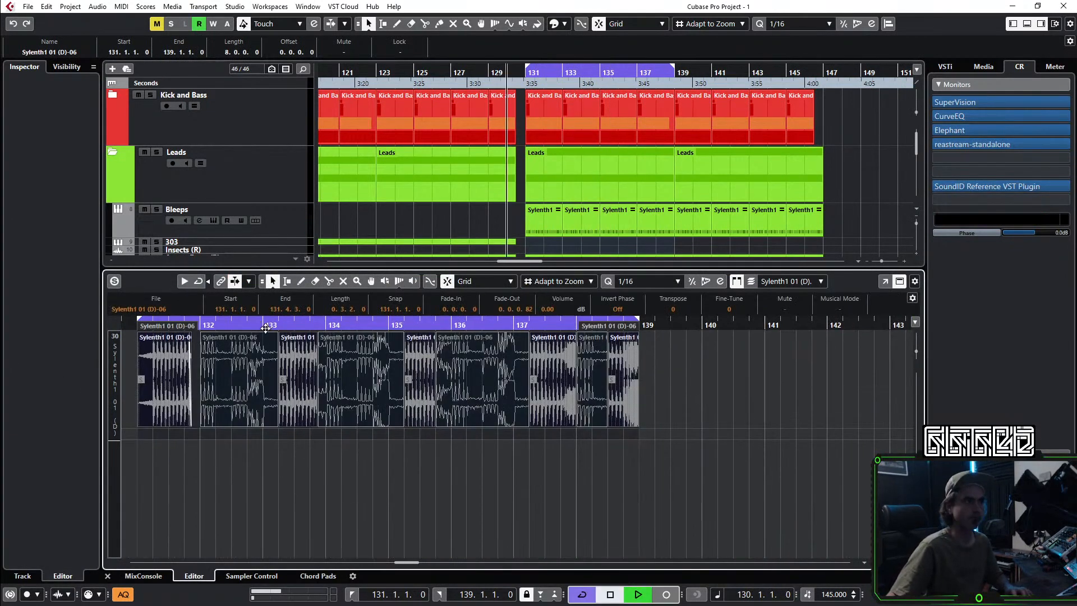
key("space")
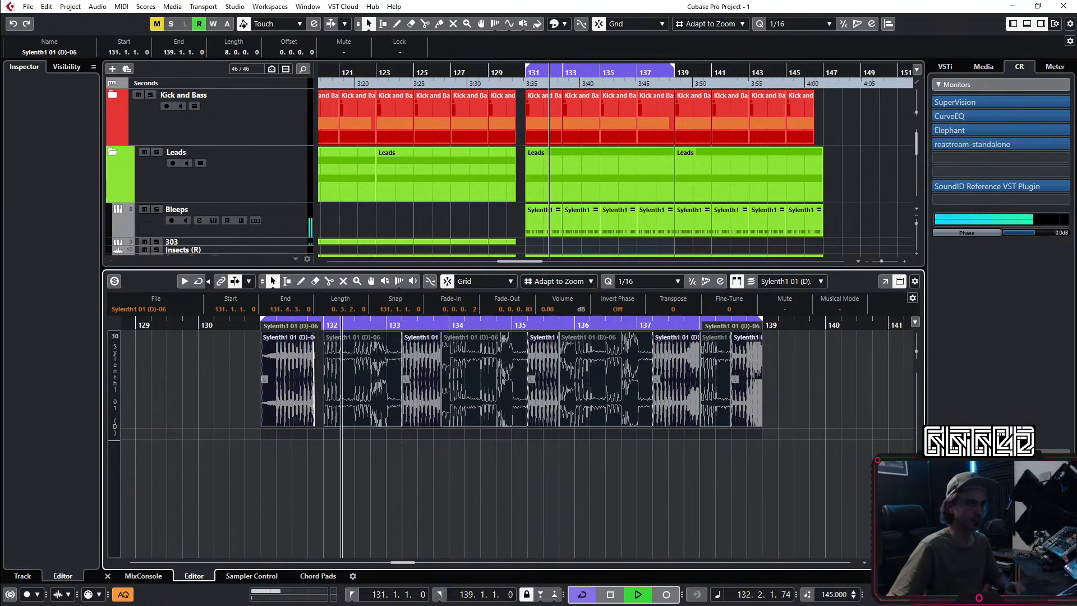
Step: Lower the event volume of the last two unmuted events in the part to -1.15 dB
left_click(789, 489)
left_click_drag(787, 479, 750, 395)
left_click(676, 411, "shift")
scroll(683, 343, "up", 2)
left_click_drag(667, 336, 655, 346)
left_click(739, 521)
Step: Split the part's final unmuted event at 138.4.1
key("3")
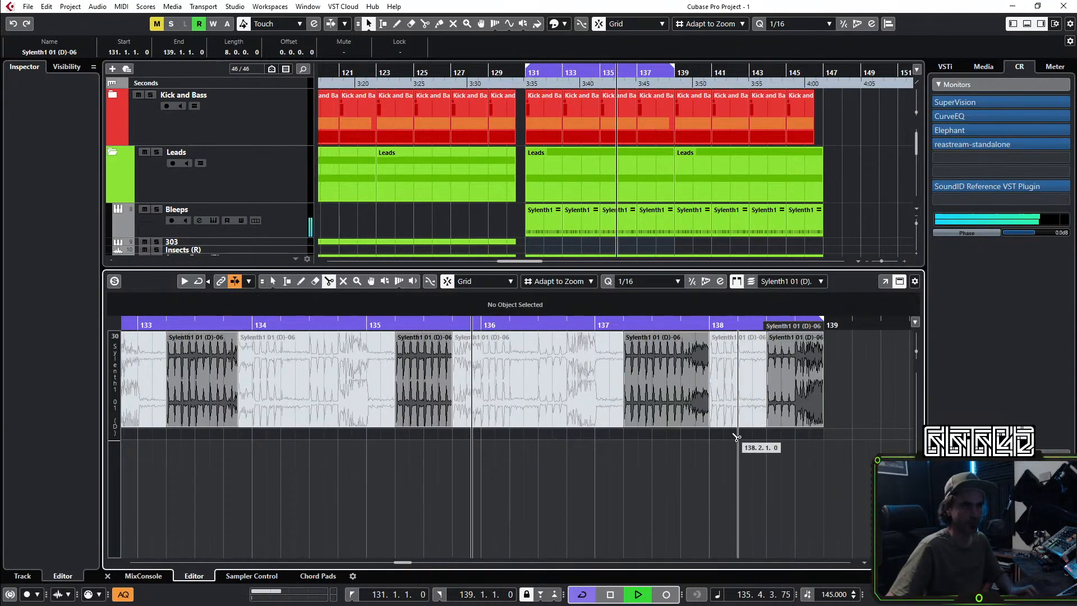
scroll(697, 417, "up", 2)
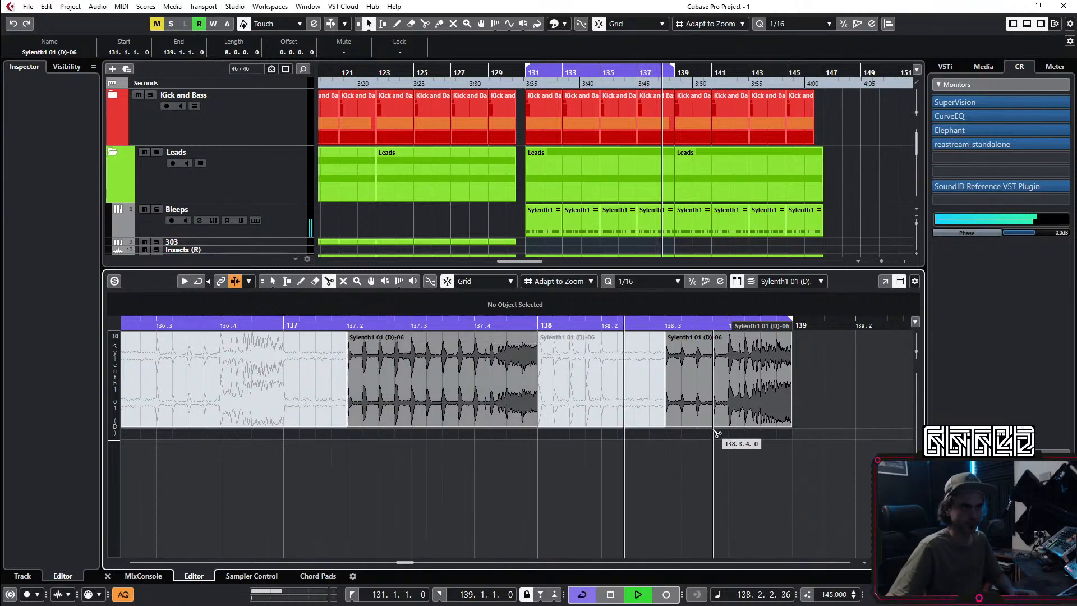
scroll(727, 418, "up", 2)
left_click(728, 418)
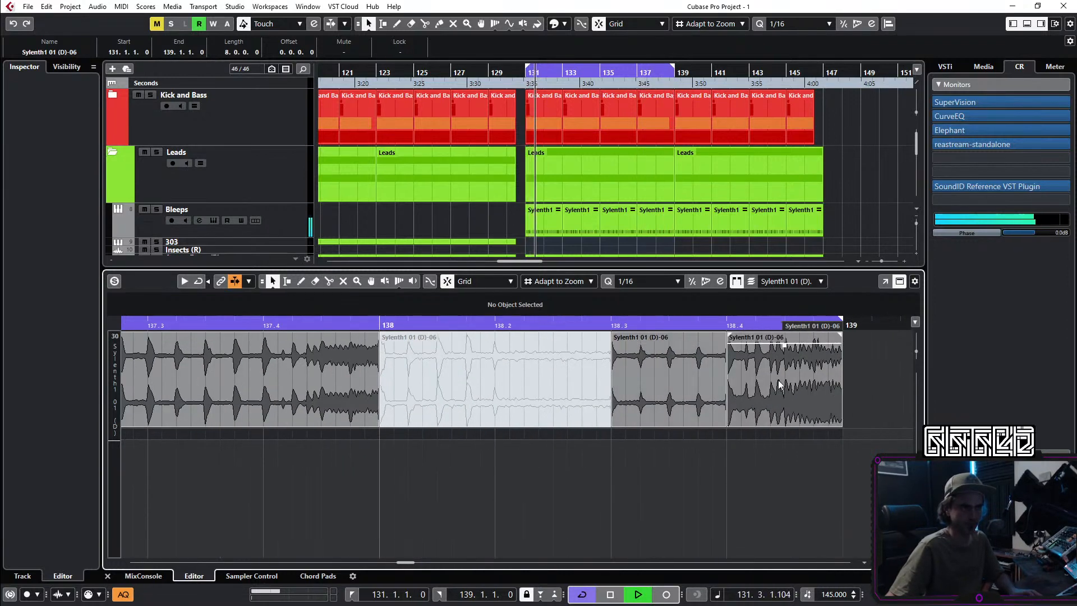
Step: Lower the volume of the event starting at 138.4.1 to -4.70 dB and close the audio part editor
left_click(271, 279)
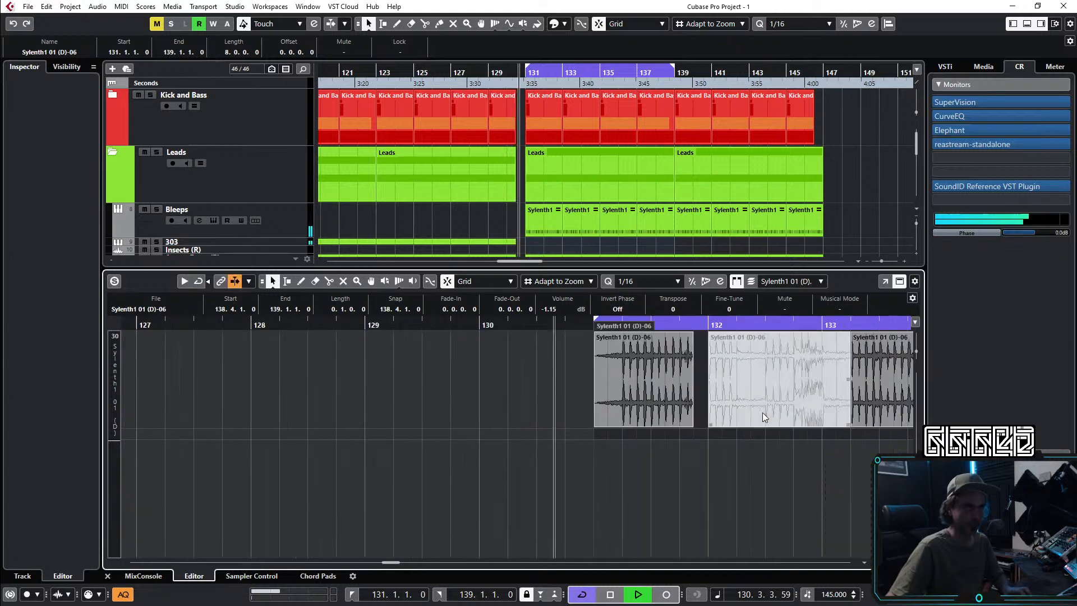
scroll(762, 413, "down", 4)
left_click_drag(696, 345, 692, 360)
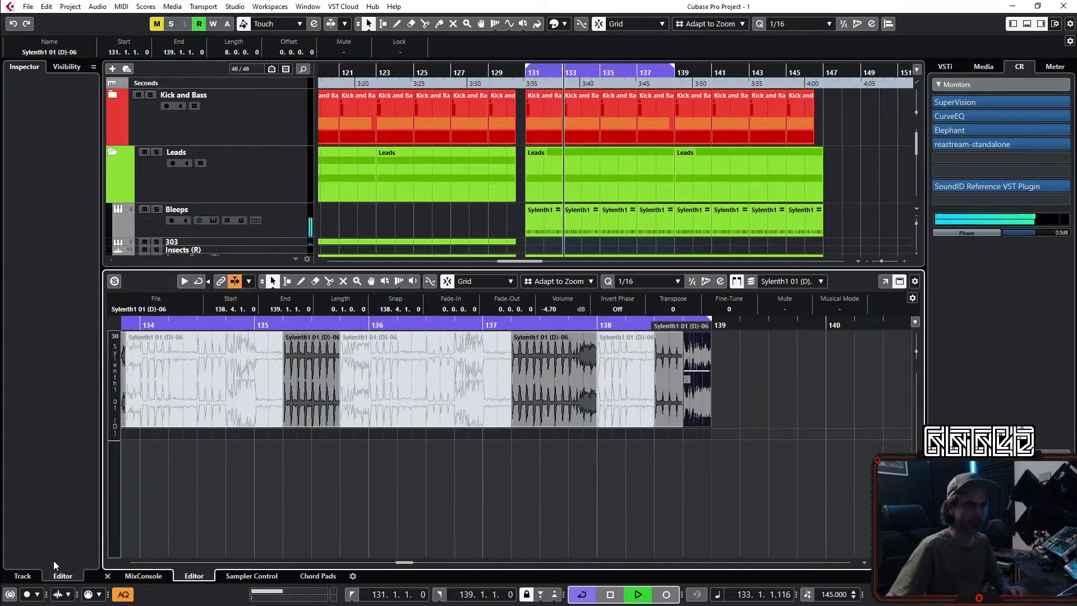
left_click(108, 577)
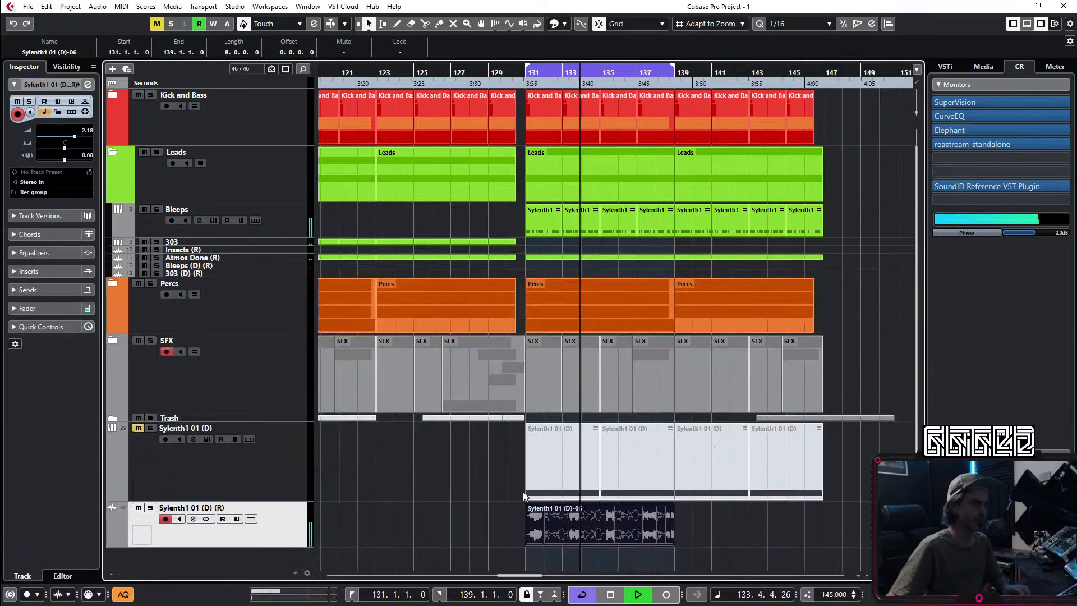
Step: Duplicate the Sylenth1 audio part so the copy starts at bar 139
left_click(727, 564)
scroll(717, 525, "down", 2)
scroll(662, 525, "right", 3)
left_click(531, 523)
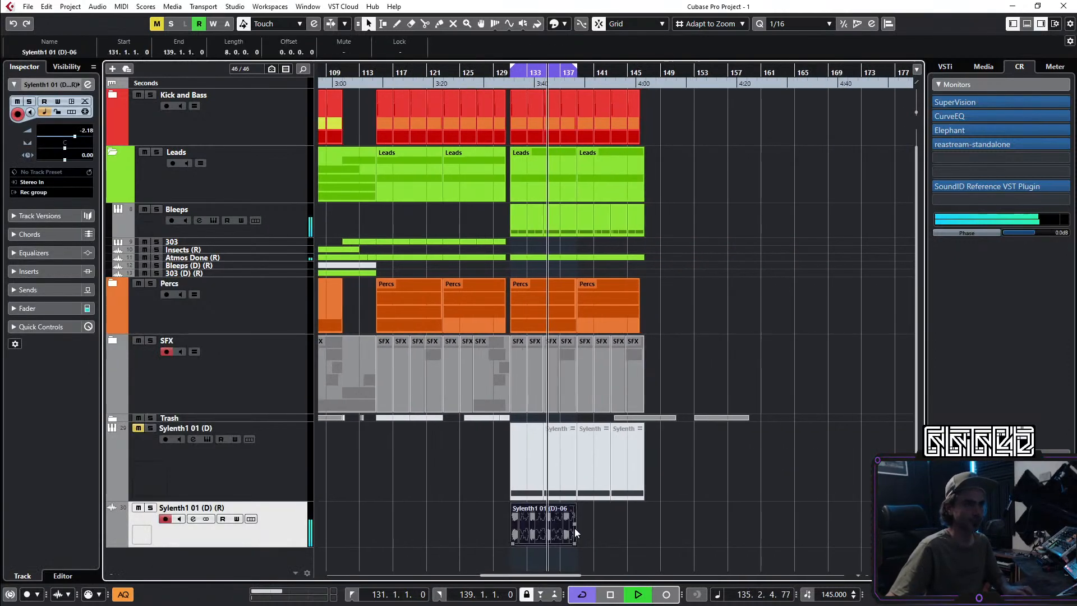
key("ctrl+d")
left_click(700, 376)
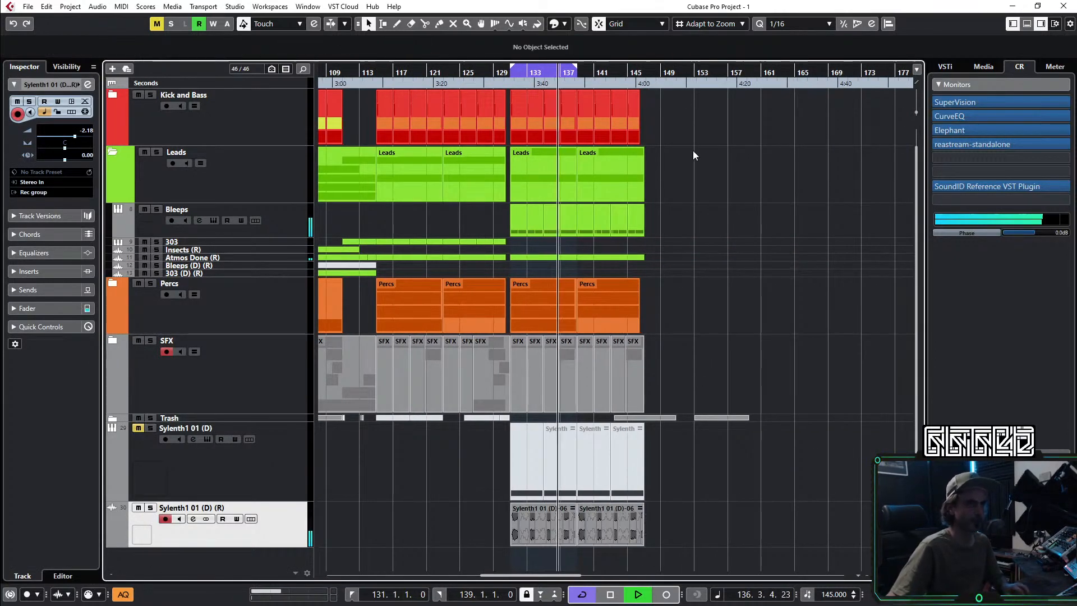
Step: Extend the playback loop's end to bar 147 to include the duplicated part
scroll(687, 150, "up", 3)
left_click(597, 73, "alt")
scroll(752, 222, "left", 4)
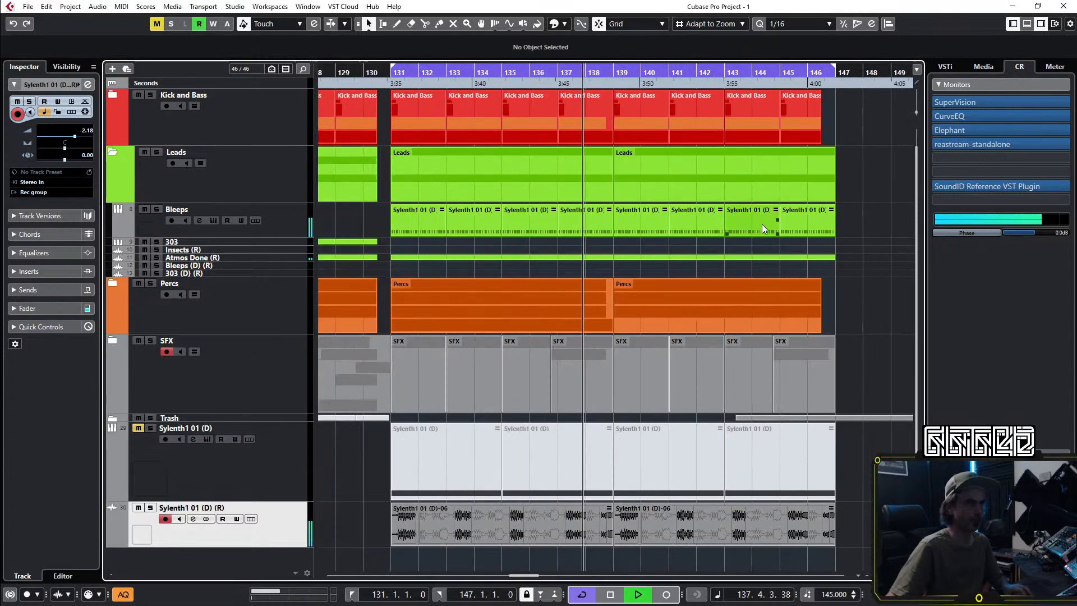
Step: Shrink the muted Sylenth1 instrument track's height and copy both rendered audio parts to start at bar 115
scroll(655, 359, "down", 2)
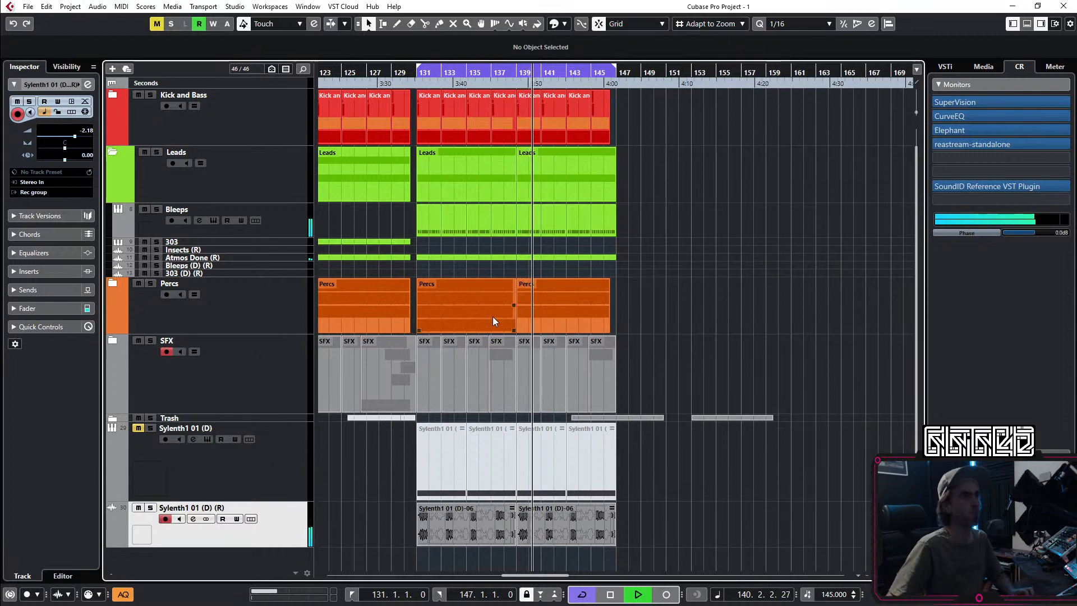
scroll(793, 274, "left", 5)
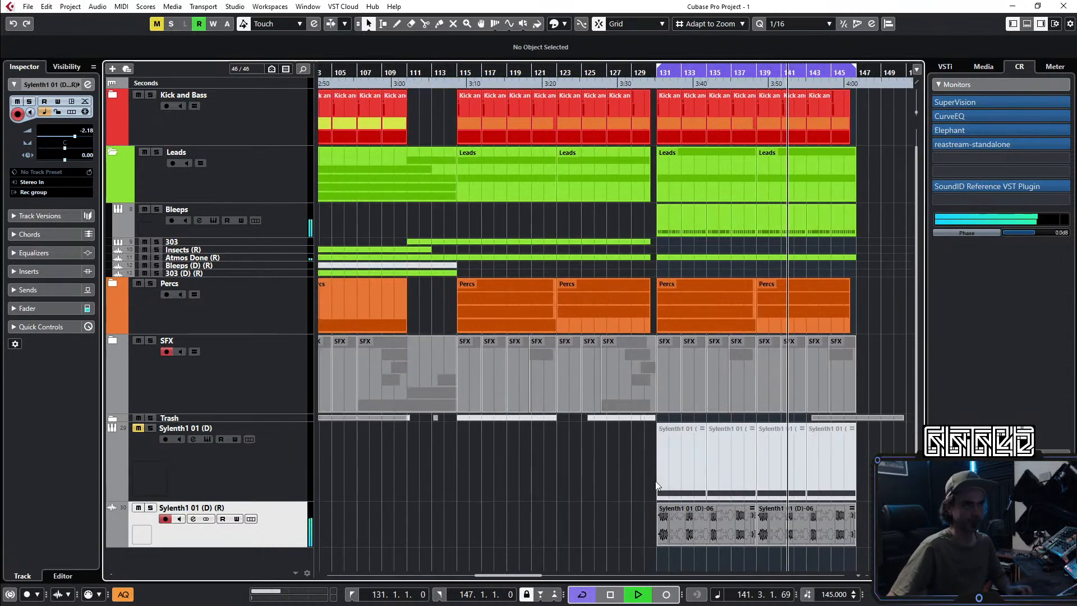
scroll(650, 488, "down", 1)
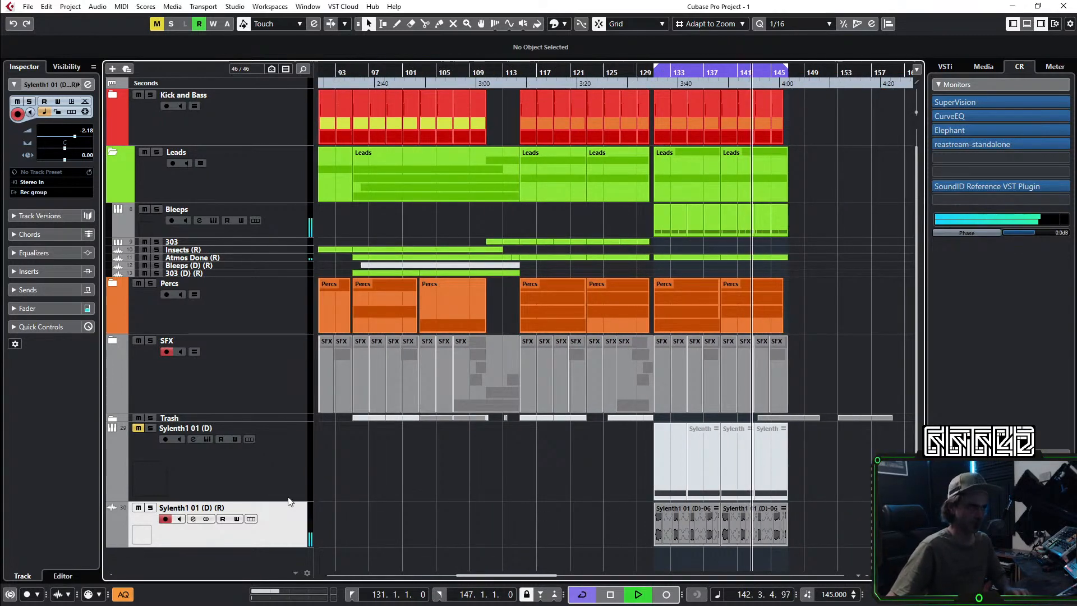
left_click_drag(281, 499, 324, 417)
left_click_drag(546, 516, 809, 473)
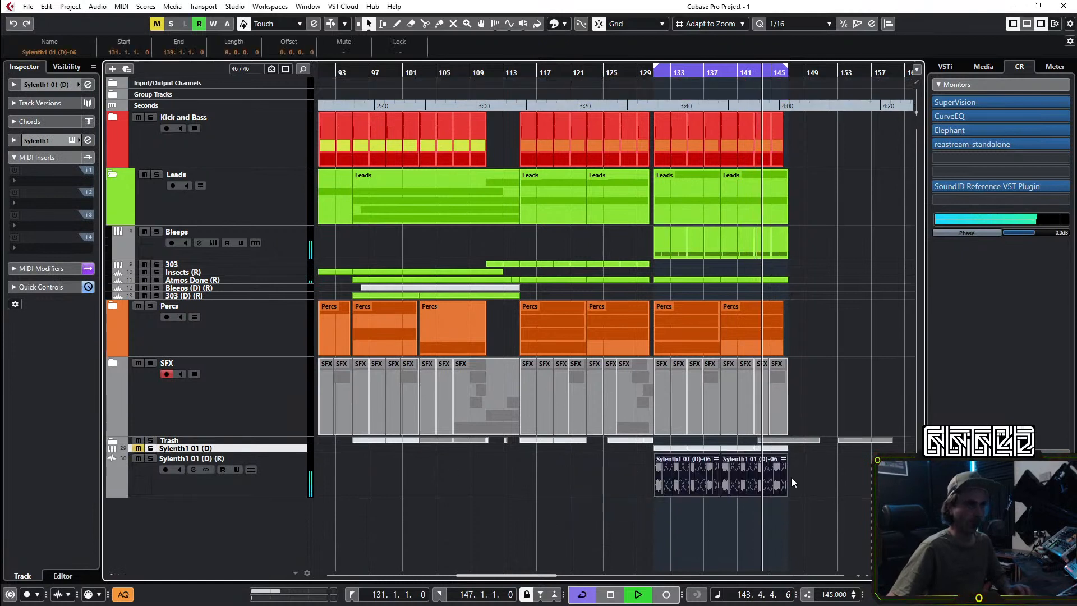
left_click_drag(682, 480, 553, 473)
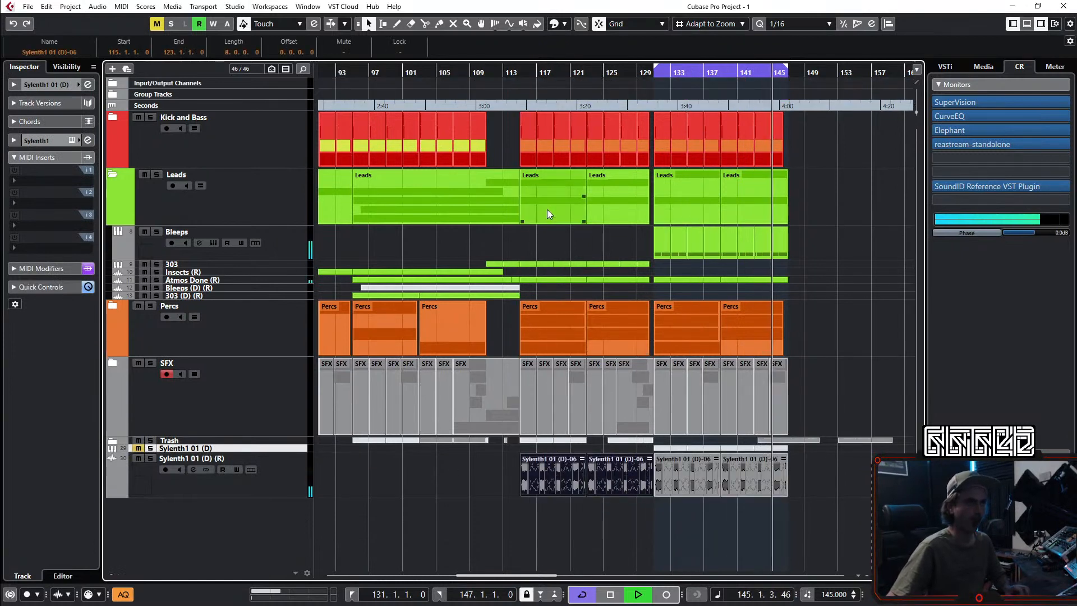
Step: Copy both rendered Sylenth1 audio parts from bar 115 so the copies start at bar 95
scroll(590, 264, "left", 3)
mouse_move(612, 527)
left_mouse_down()
mouse_move(746, 496)
mouse_move(746, 486)
left_mouse_up()
left_click_drag(655, 483, 503, 485)
scroll(516, 519, "up", 3)
left_click(538, 530)
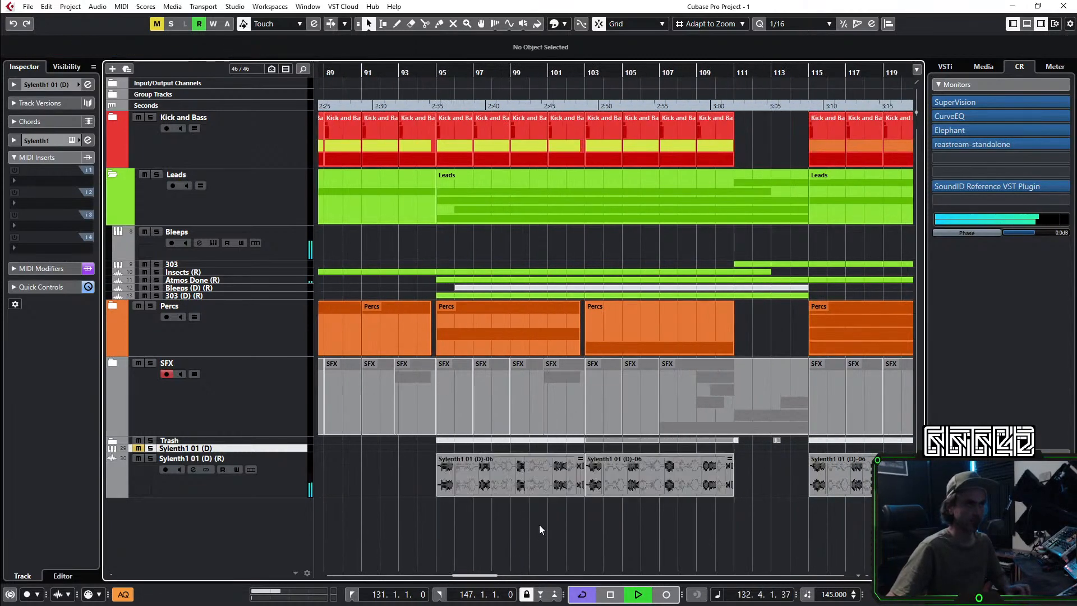
Step: Copy the rendered Sylenth1 audio part at bar 95 so the copy starts at bar 87
scroll(594, 519, "left", 3)
scroll(645, 504, "down", 2)
left_click_drag(672, 480, 593, 479)
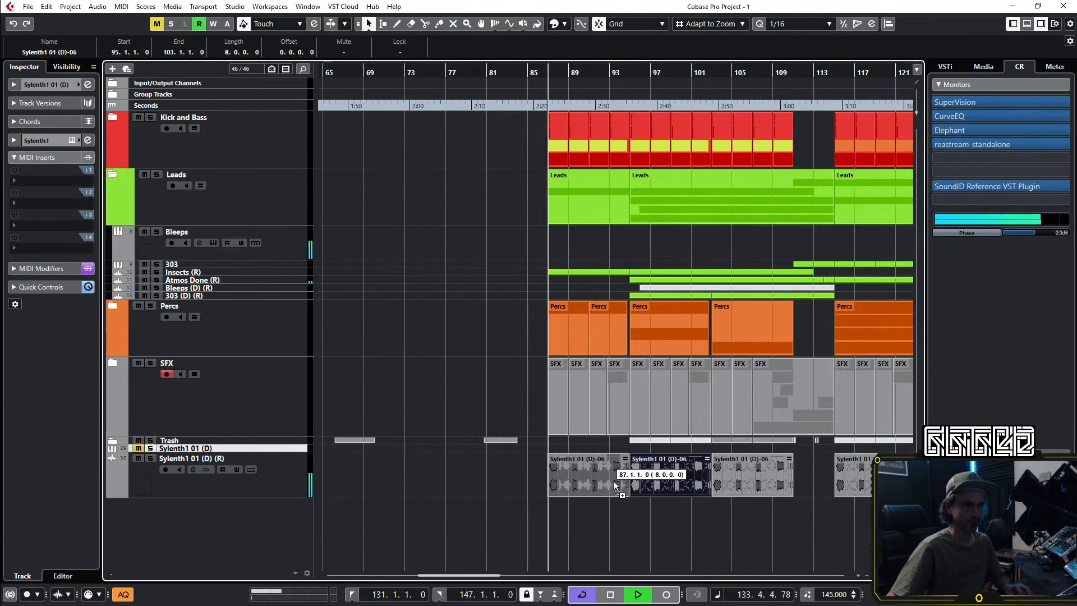
scroll(553, 508, "right", 3)
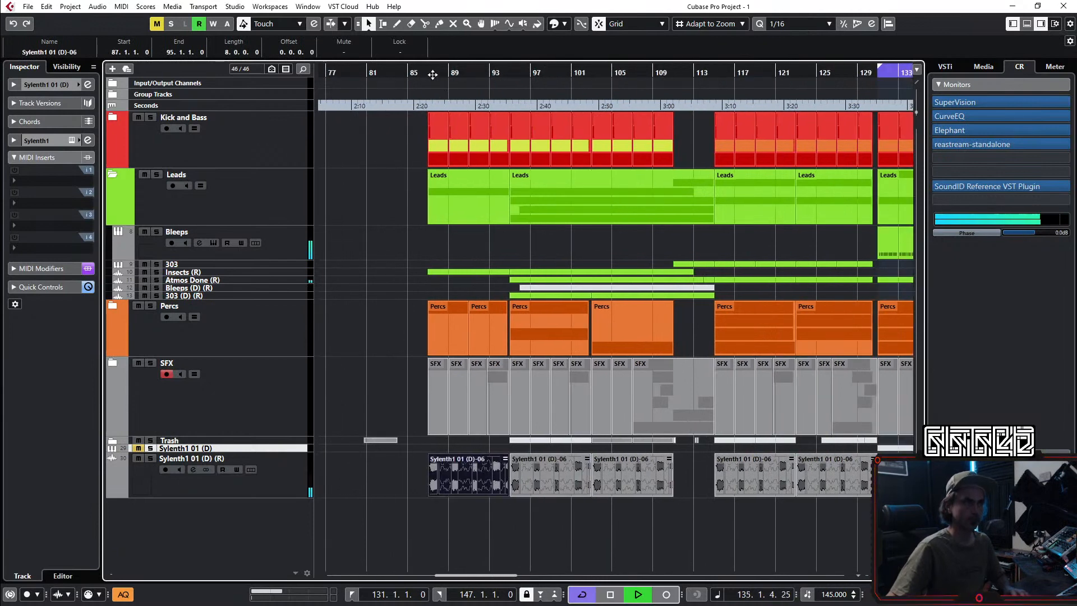
scroll(445, 516, "right", 3)
left_click(394, 517)
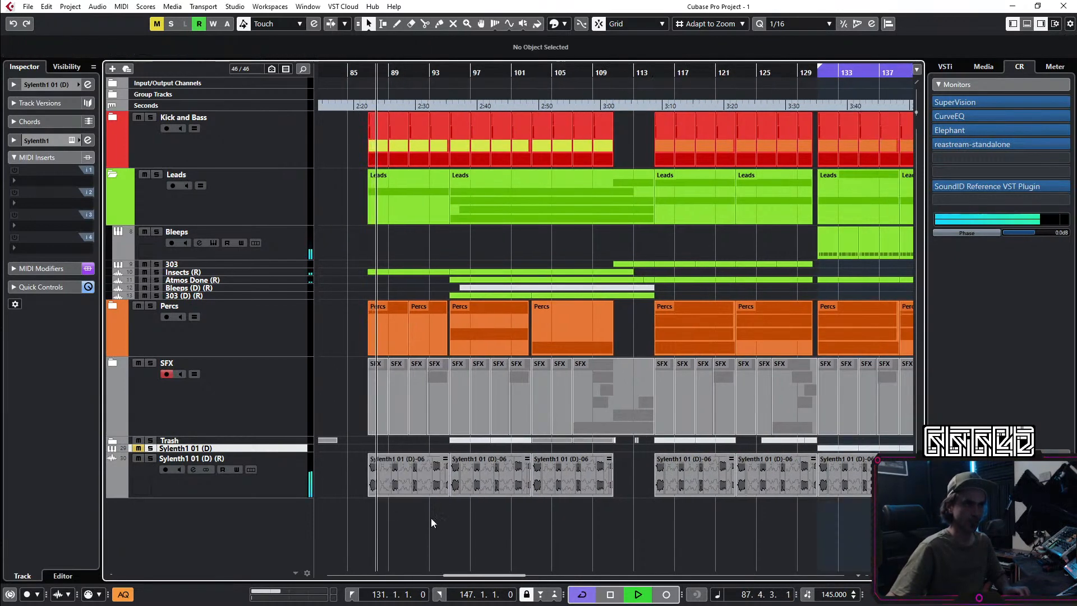
Step: Move the Sylenth1 01 (D) (R) audio track up between the Percs and SFX folders
scroll(426, 505, "up", 2)
scroll(431, 514, "left", 3)
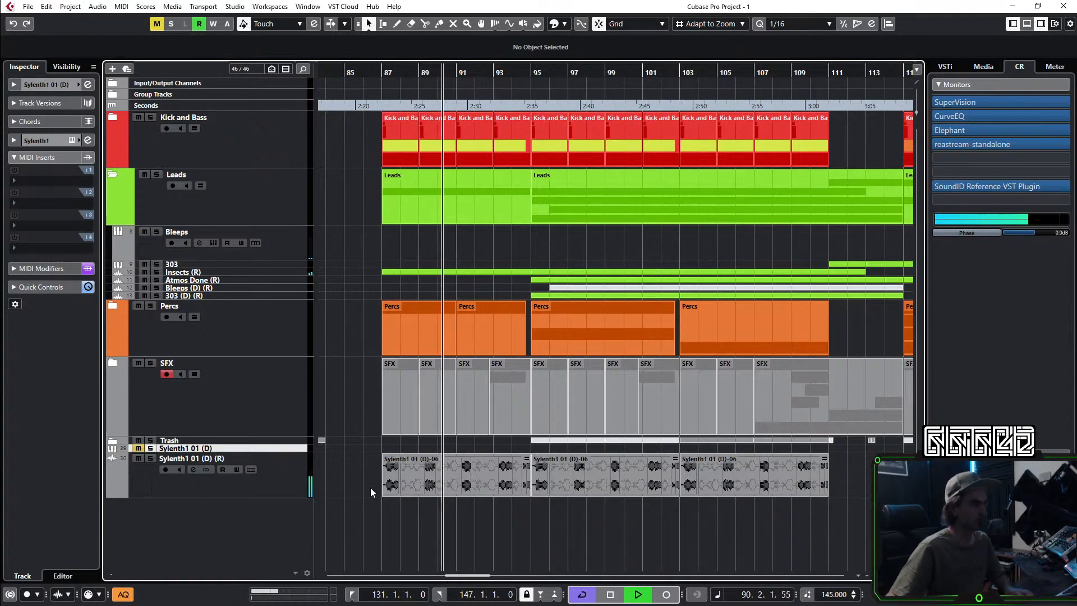
left_click(288, 485)
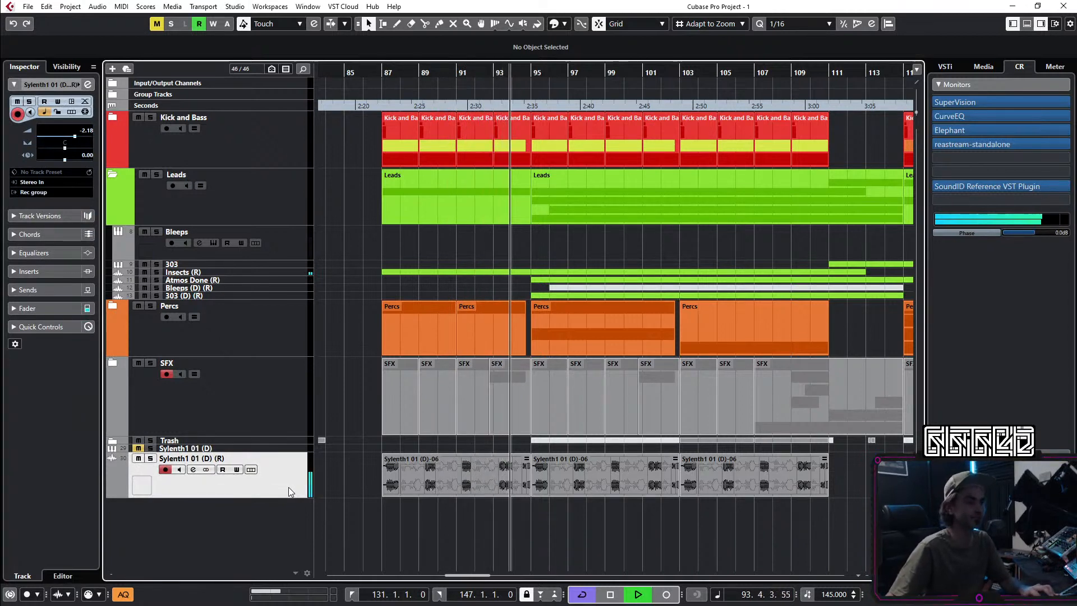
left_click_drag(292, 474, 245, 362)
Step: Route the Sylenth1 01 (D) (R) track's output to the Percs group, move it into the Percs folder and collapse the folders
left_click(45, 193)
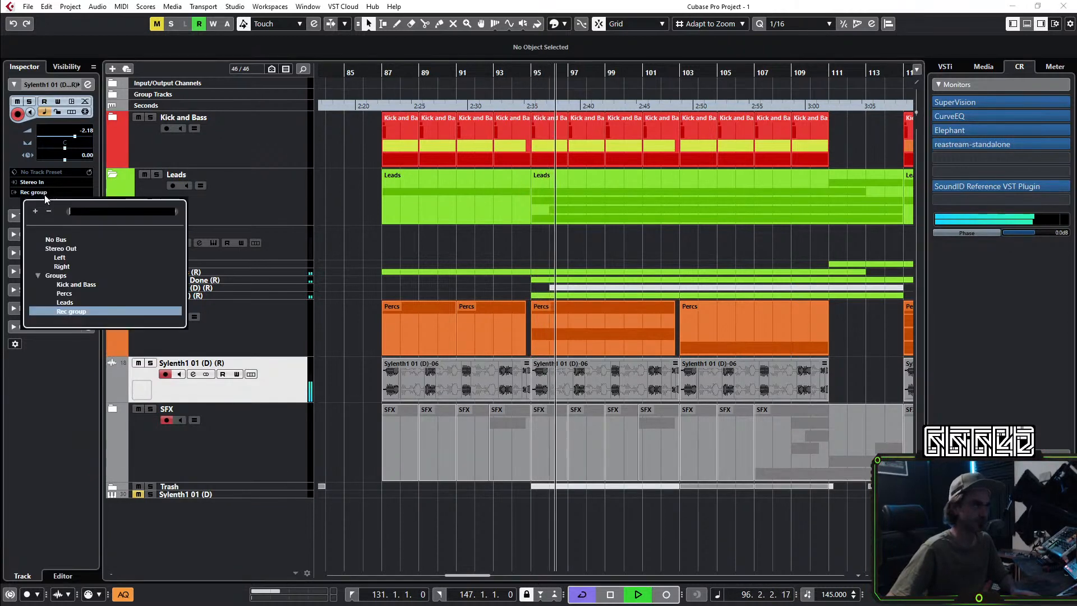
left_click(73, 294)
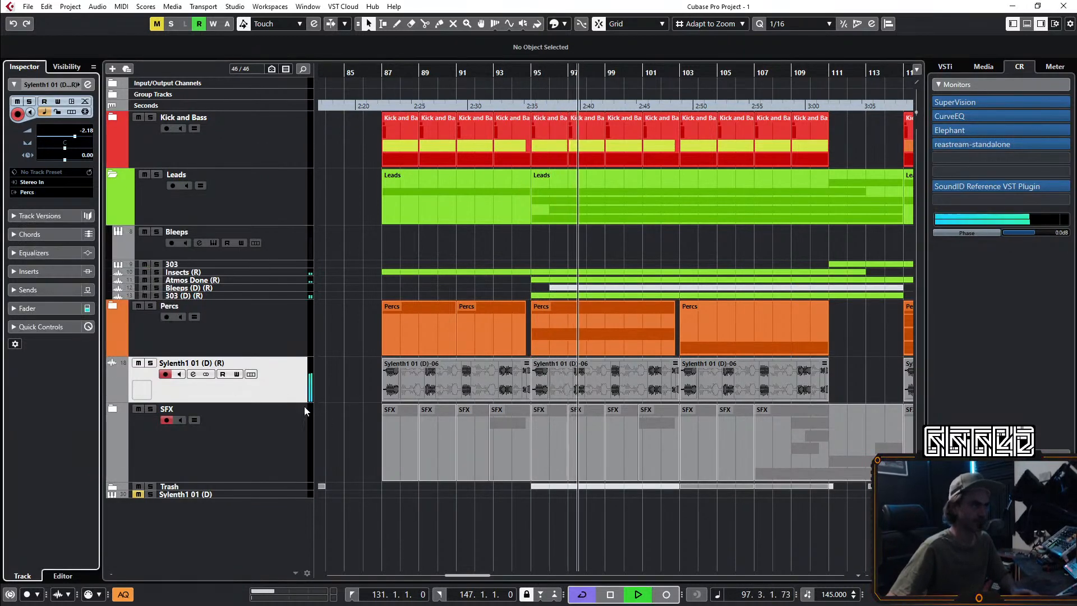
left_click_drag(285, 388, 275, 350)
left_click(113, 173)
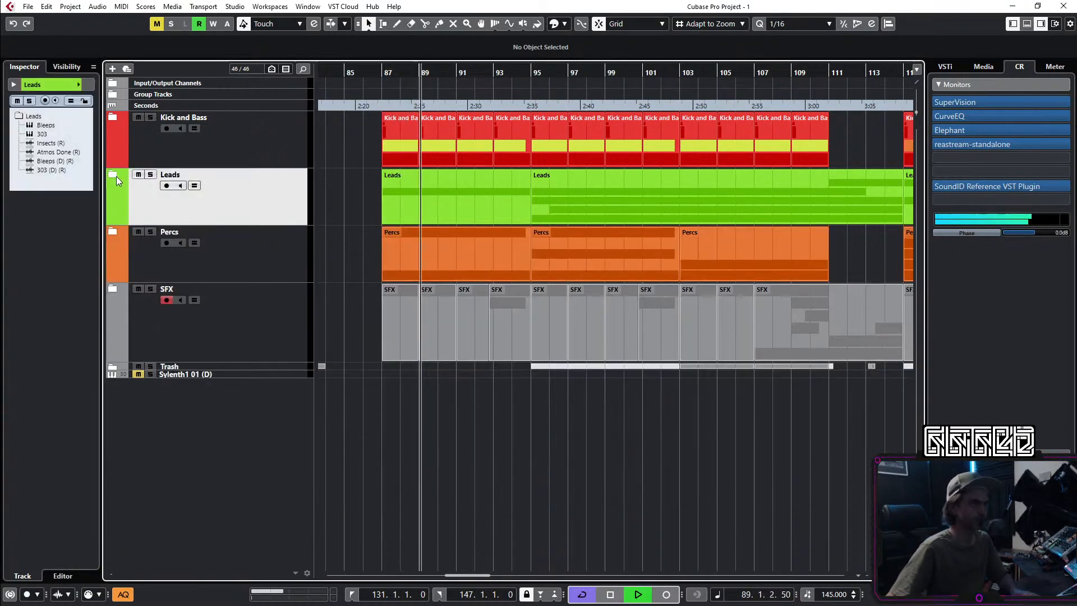
Step: Copy the Kick and Bass, Leads, Percs and SFX parts of bars 87 to 95 so the copies start at bar 79
key("g")
key("g")
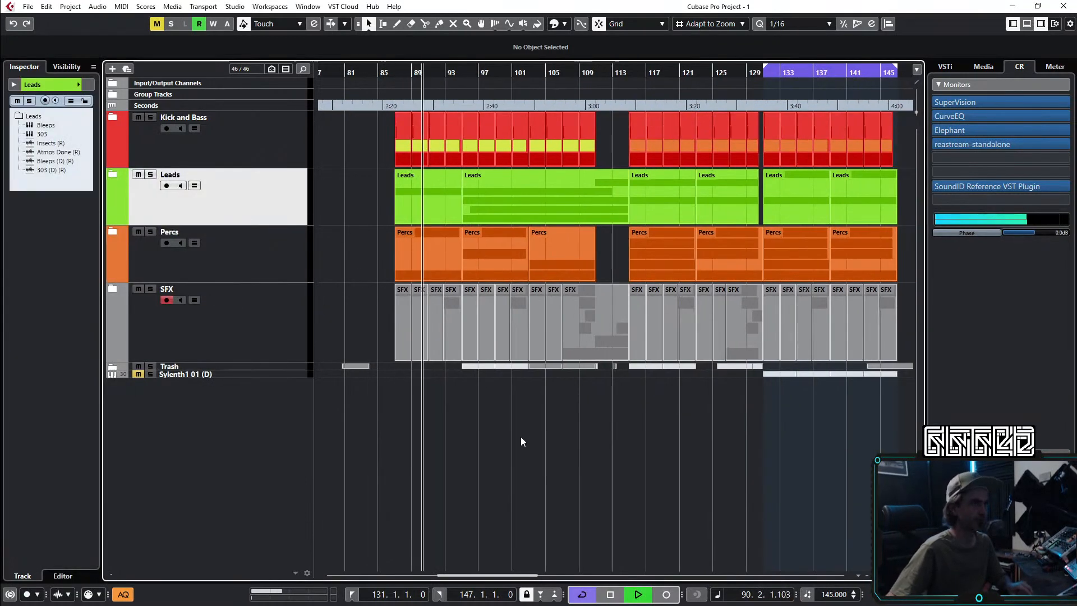
scroll(551, 451, "right", 1)
scroll(567, 433, "left", 5)
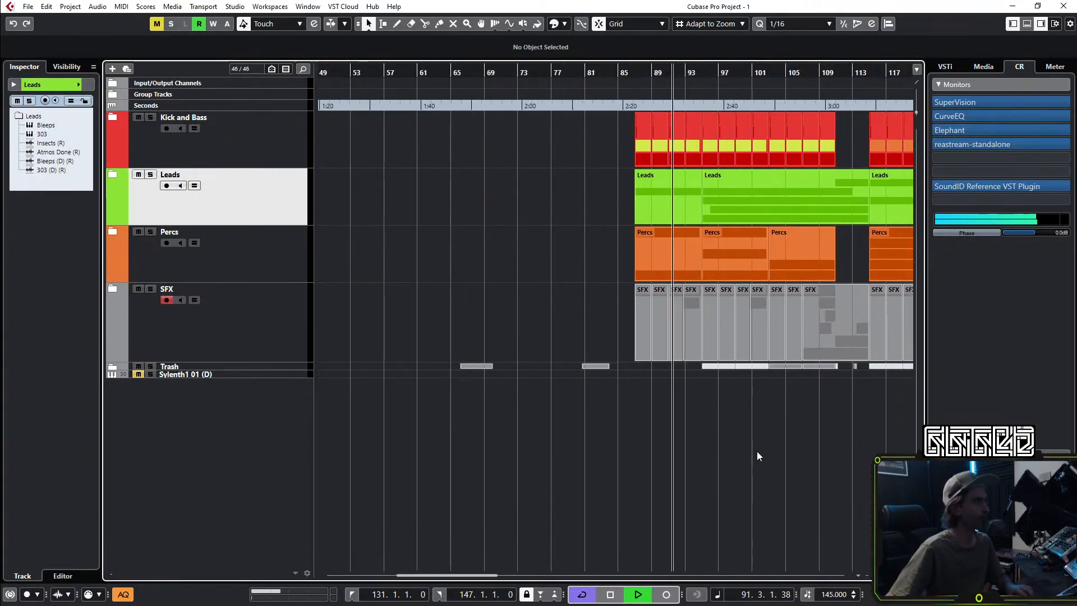
scroll(756, 454, "right", 2)
key("h")
key("h")
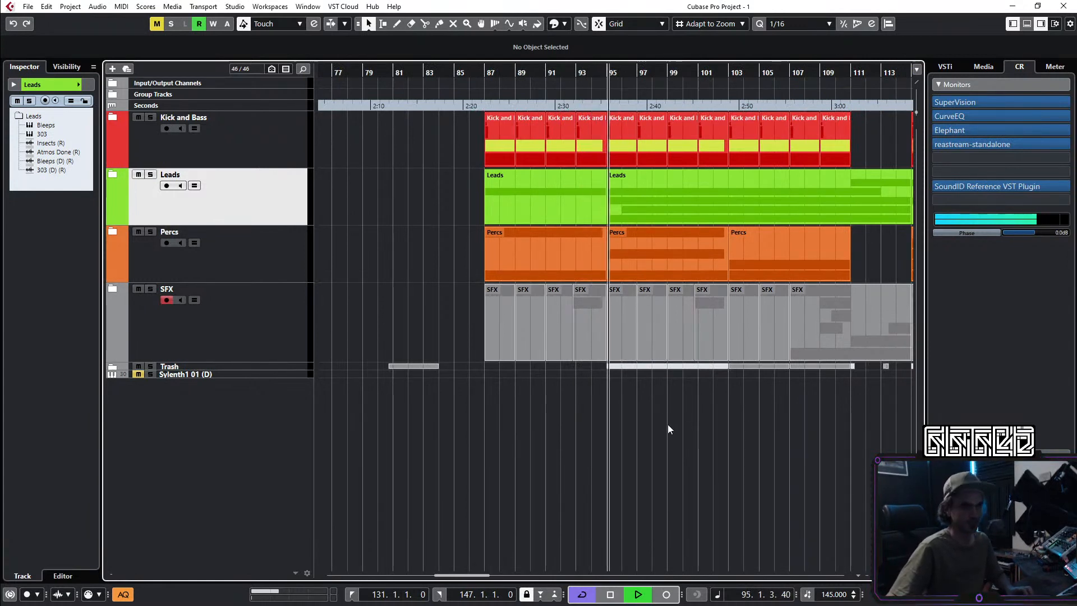
scroll(656, 424, "right", 2)
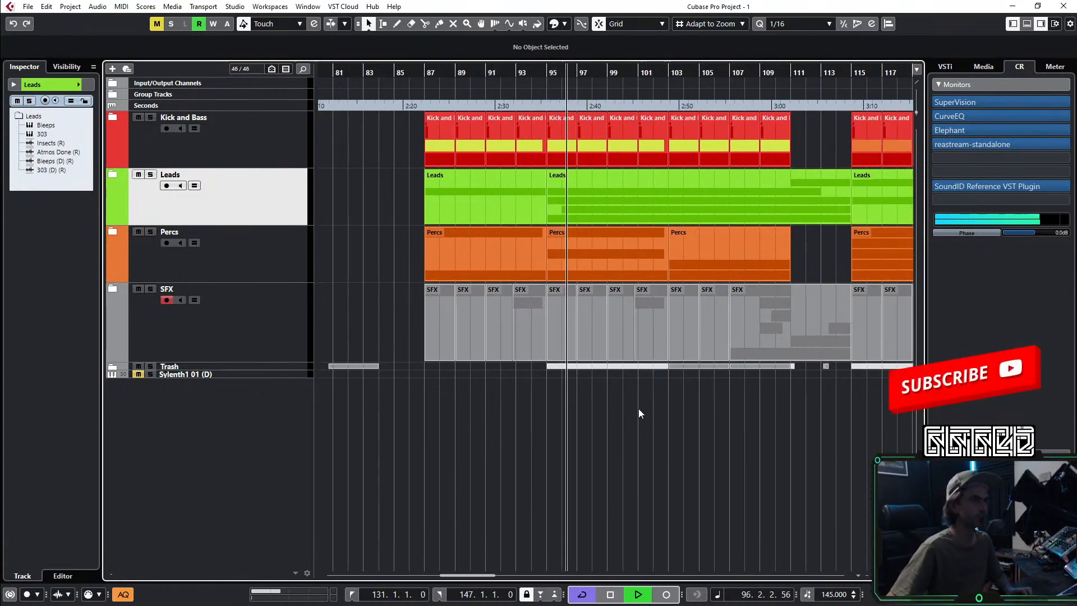
scroll(639, 408, "left", 2)
left_click_drag(436, 145, 595, 308)
key("space")
left_click(594, 73)
key("space")
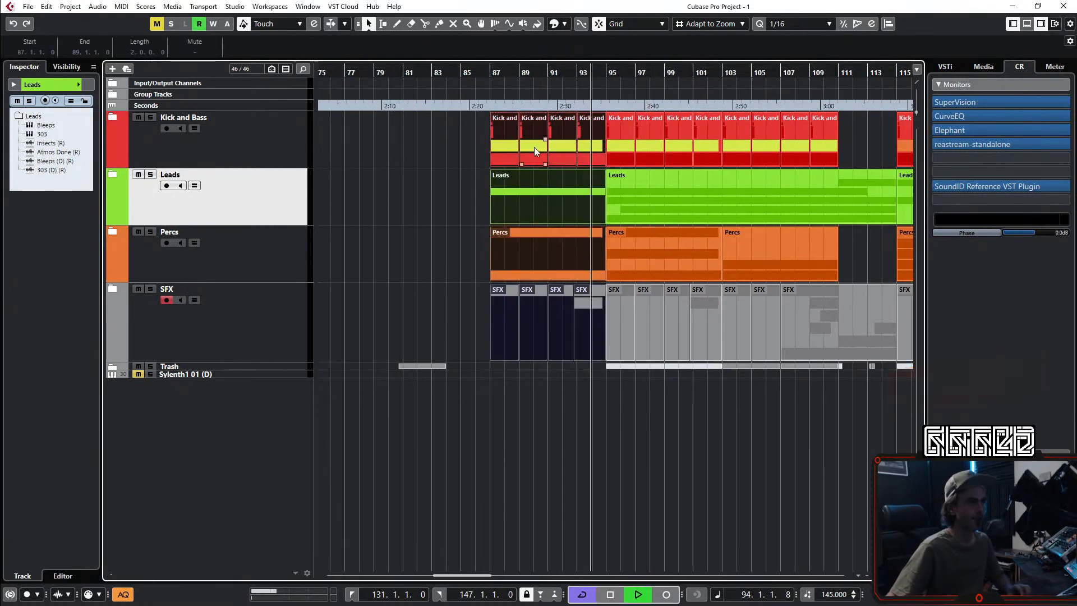
left_click_drag(494, 160, 377, 148)
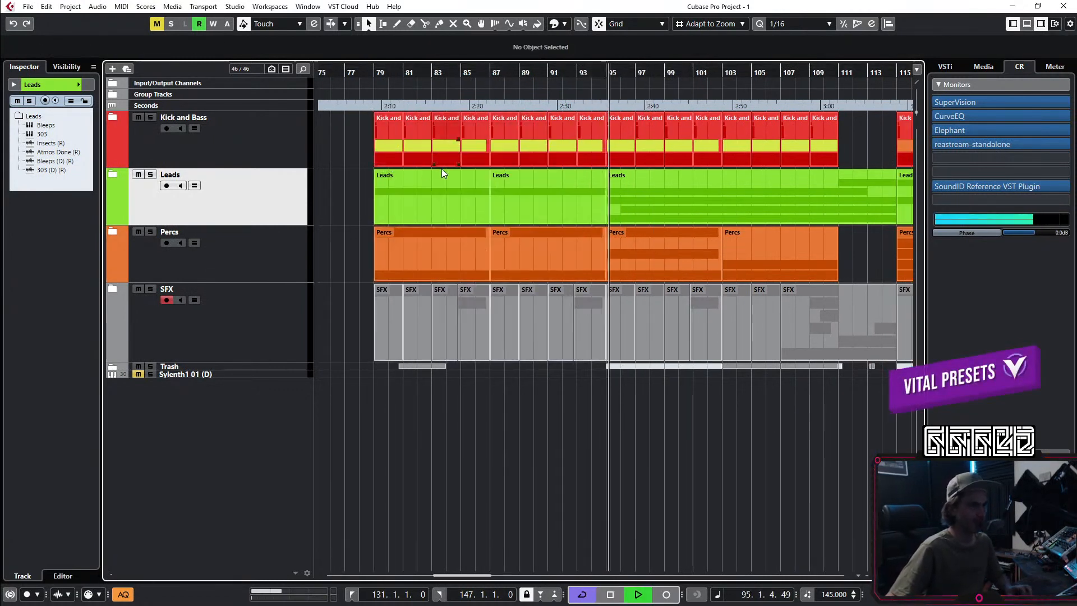
Step: Expand the Leads folder and enlarge the height of the 303 (D) (R) track
scroll(460, 163, "left", 4)
scroll(502, 118, "left", 4)
scroll(568, 136, "right", 3)
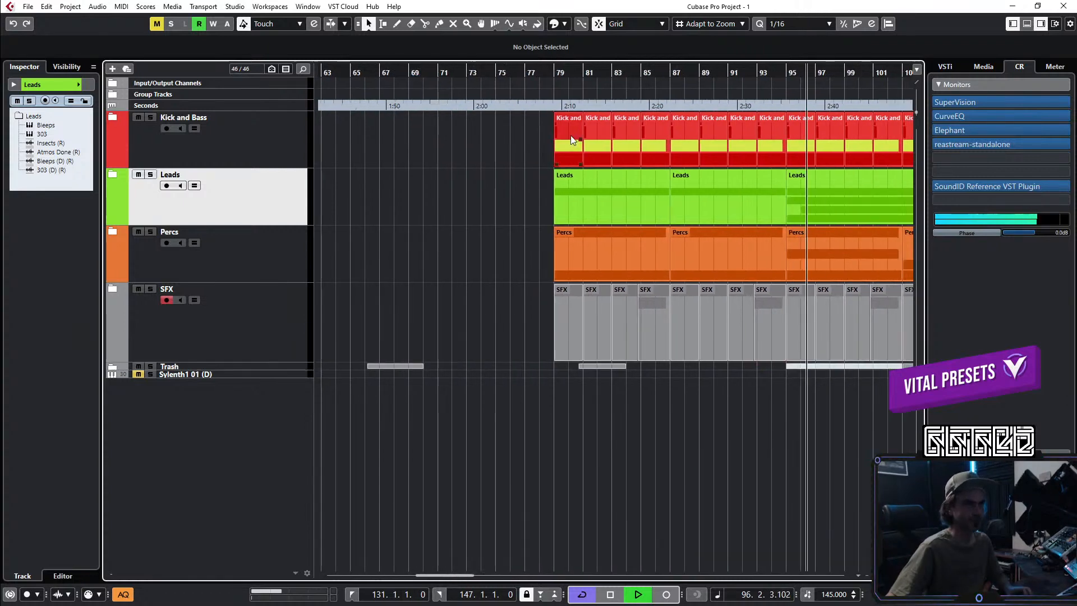
scroll(570, 136, "down", 3)
left_click(113, 175)
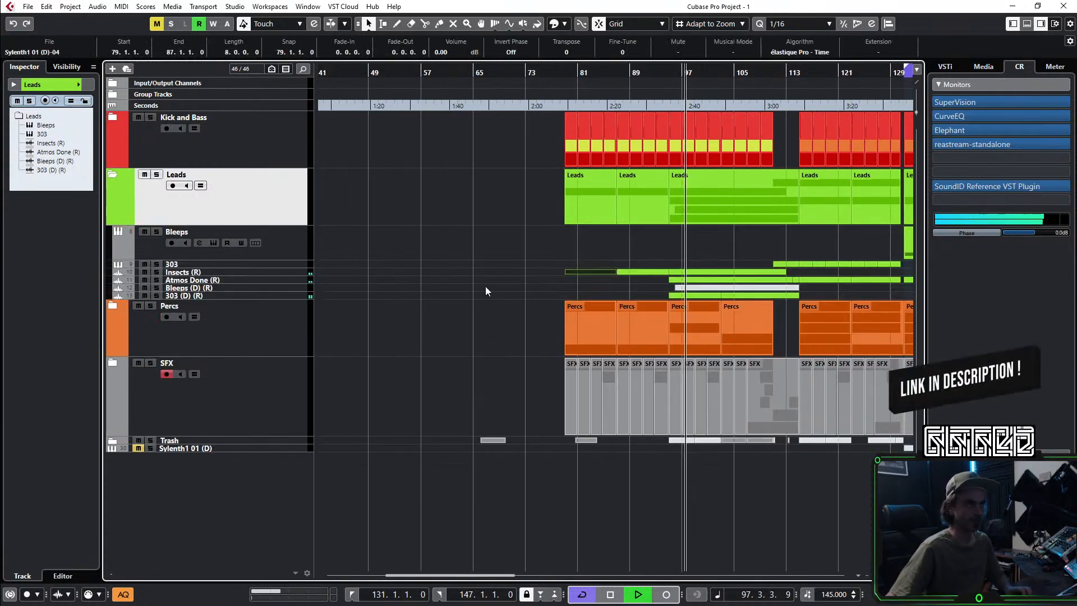
left_click_drag(273, 298, 273, 359)
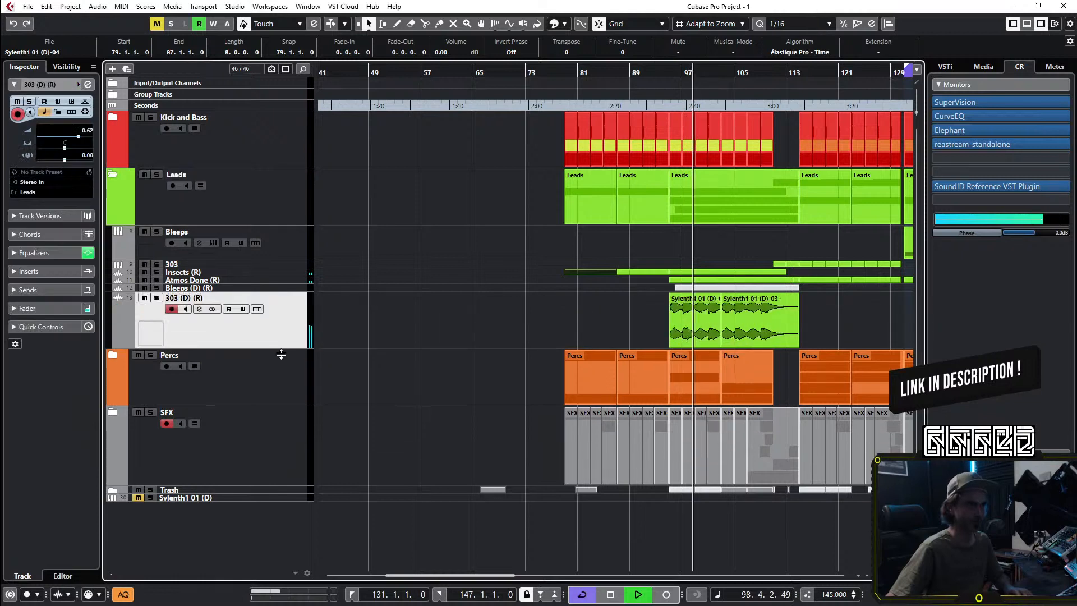
Step: Copy both 303 (D) (R) audio events from bar 95 so the copies start at bar 63, and collapse the Leads folder
left_click(745, 337)
left_click_drag(697, 336, 477, 332)
scroll(495, 327, "up", 2)
scroll(495, 328, "up", 1)
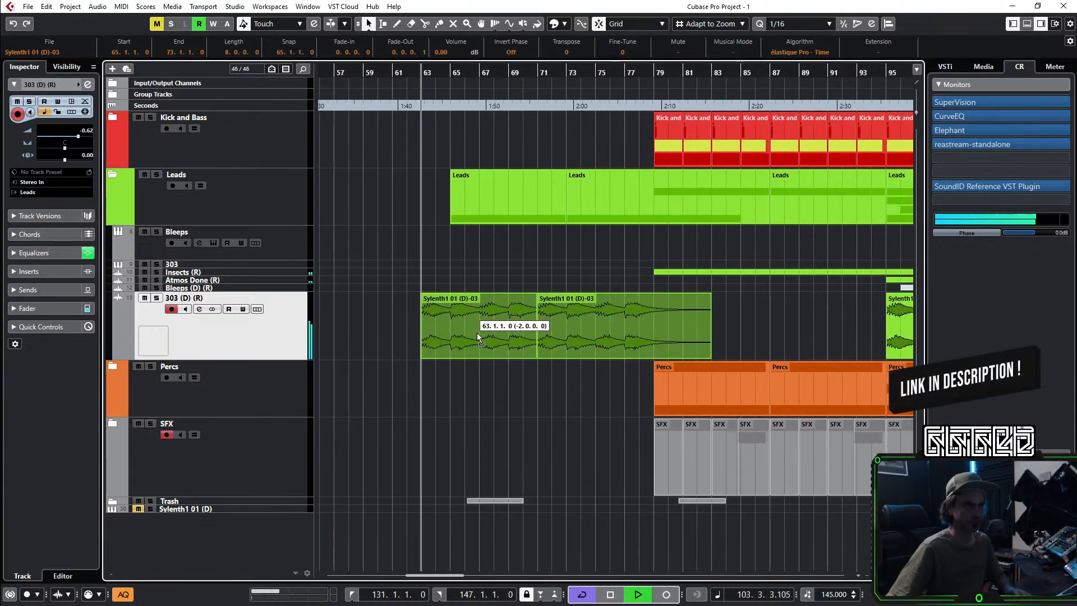
left_click_drag(477, 332, 478, 331)
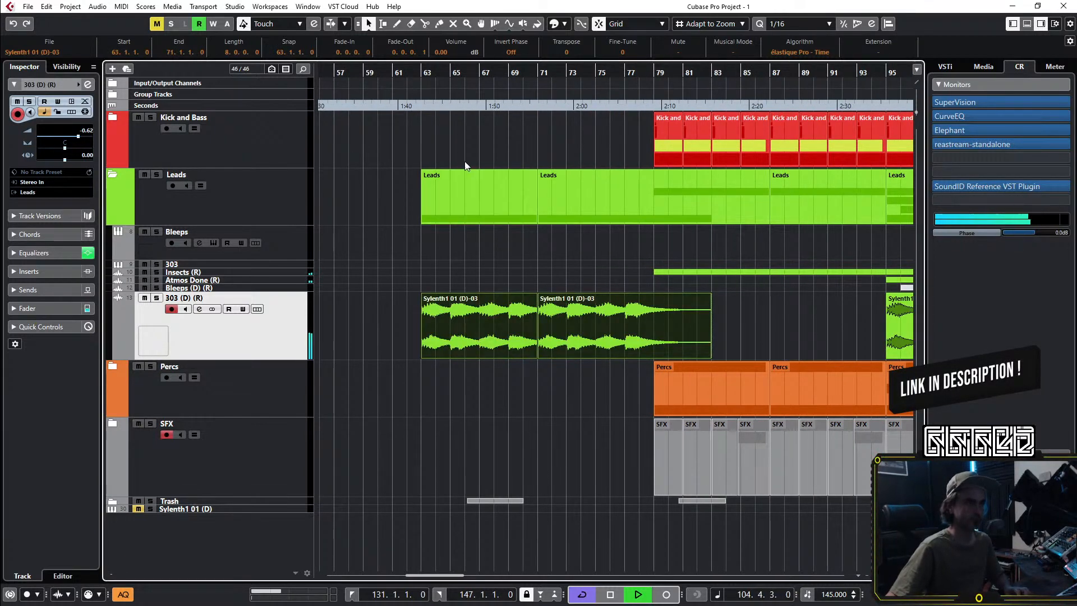
scroll(473, 144, "down", 3)
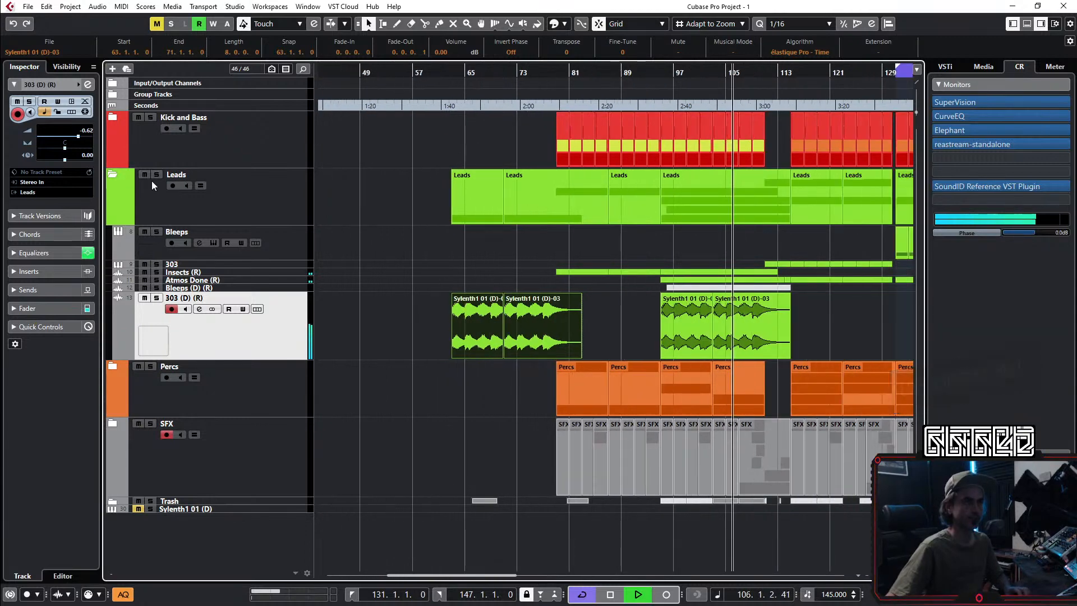
left_click(114, 174)
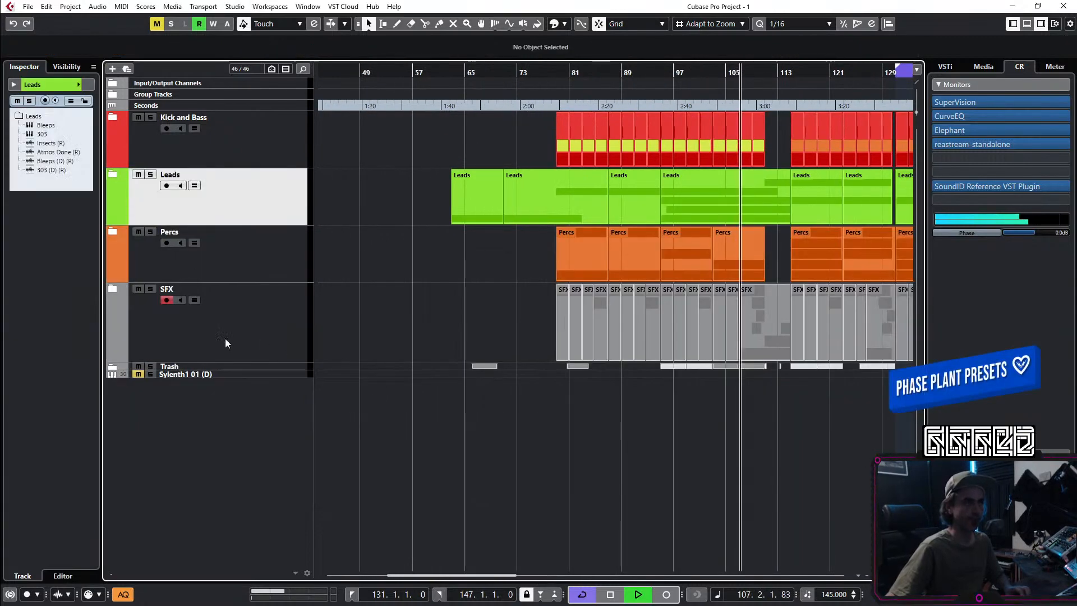
Step: Copy the Kick and Bass, Percs and SFX parts of bars 79 to 95 so the copies start at bar 47
scroll(505, 169, "up", 2)
left_click_drag(547, 125, 729, 150)
left_click_drag(564, 308, 729, 334)
left_click_drag(564, 241, 695, 267)
scroll(710, 261, "left", 5)
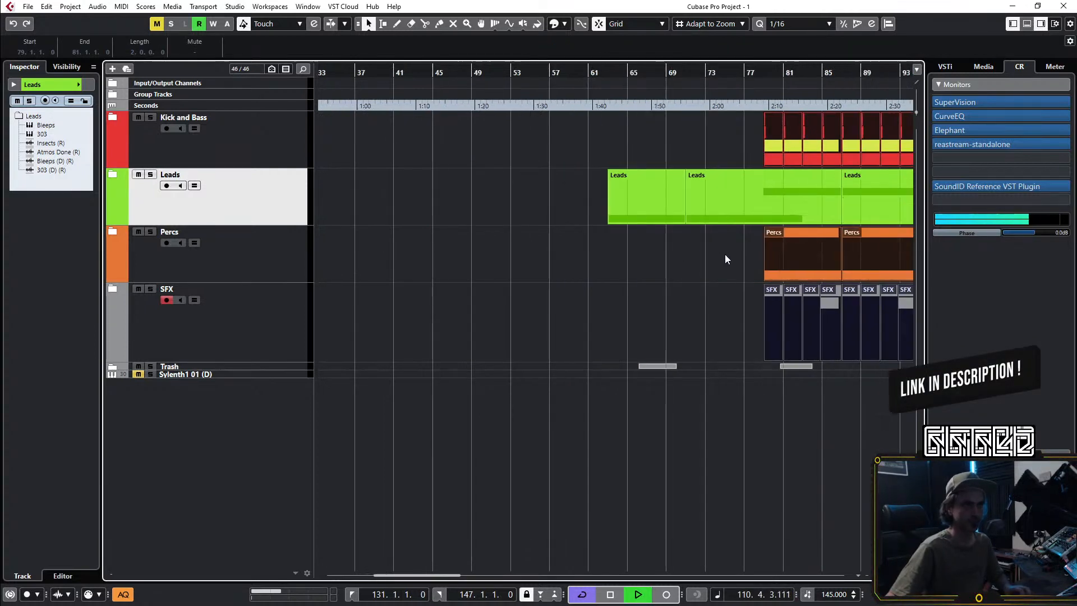
left_click_drag(789, 260, 476, 248)
Step: Delete the copied Closed hat events between bars 47 and 63 inside the Percs folder, and collapse the folder
left_click(113, 238)
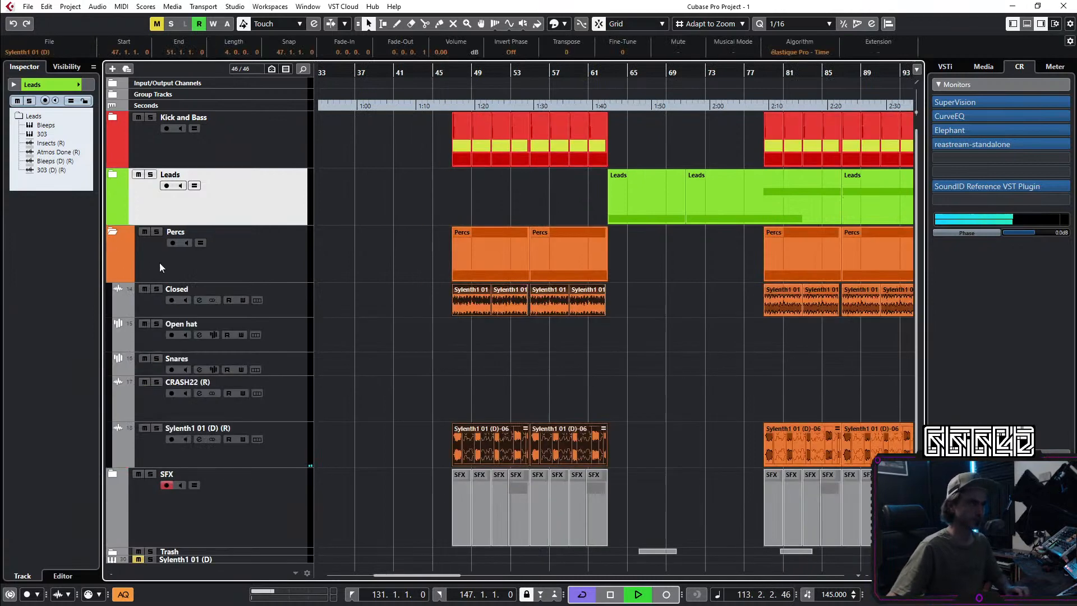
left_click_drag(456, 352, 680, 292)
key("Delete")
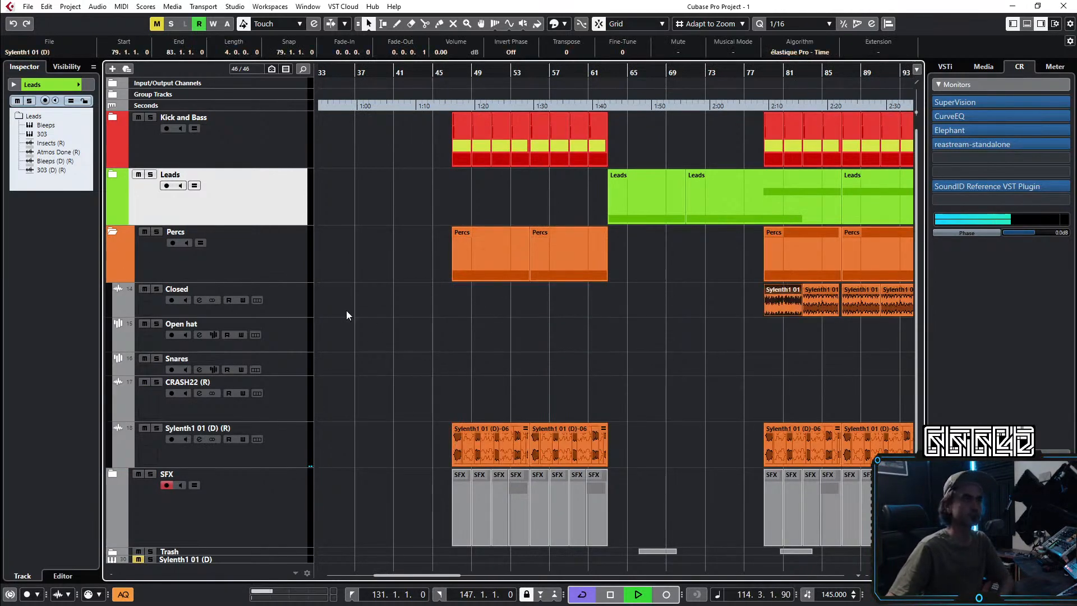
left_click(114, 232)
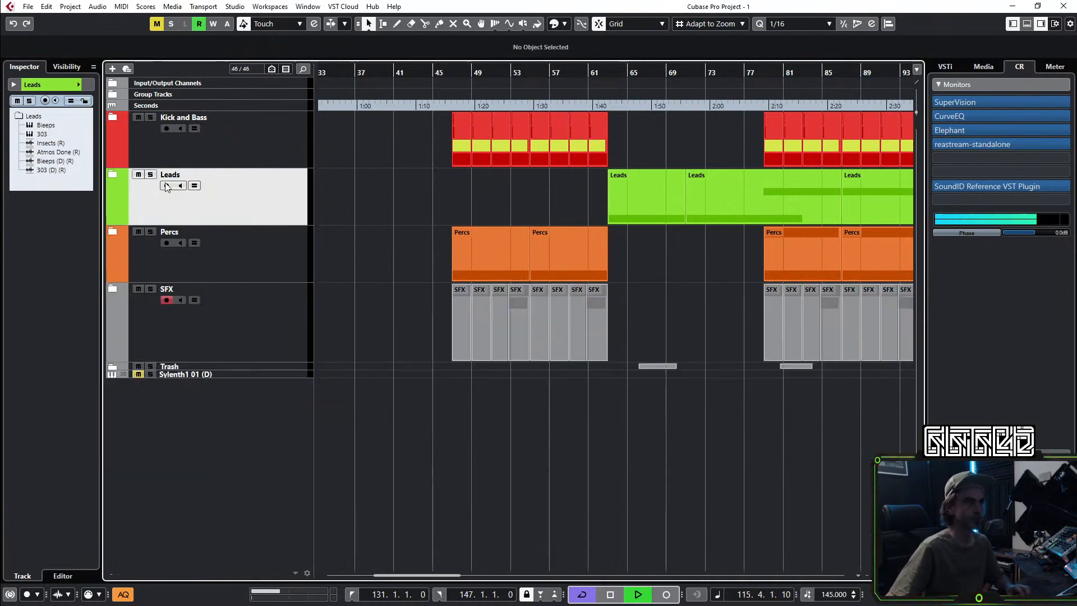
Step: Move the copied Kick and Bass, Percs and SFX parts from bar 47 to start at bar 55
scroll(631, 273, "up", 1)
left_click_drag(641, 249, 356, 328)
left_click(430, 151, "shift")
left_click_drag(429, 149, 514, 139)
left_click(539, 205)
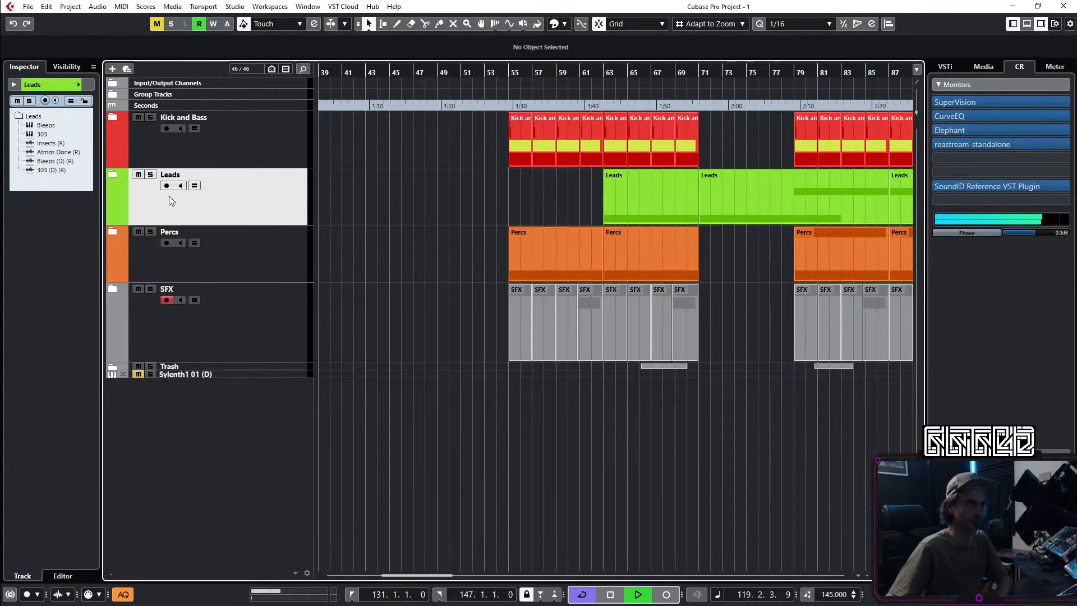
Step: Expand the Leads folder and add an 8-bar fade-in to the 303 (D) (R) event at bar 63
left_click(113, 174)
left_click_drag(605, 298, 697, 296)
scroll(562, 264, "down", 2)
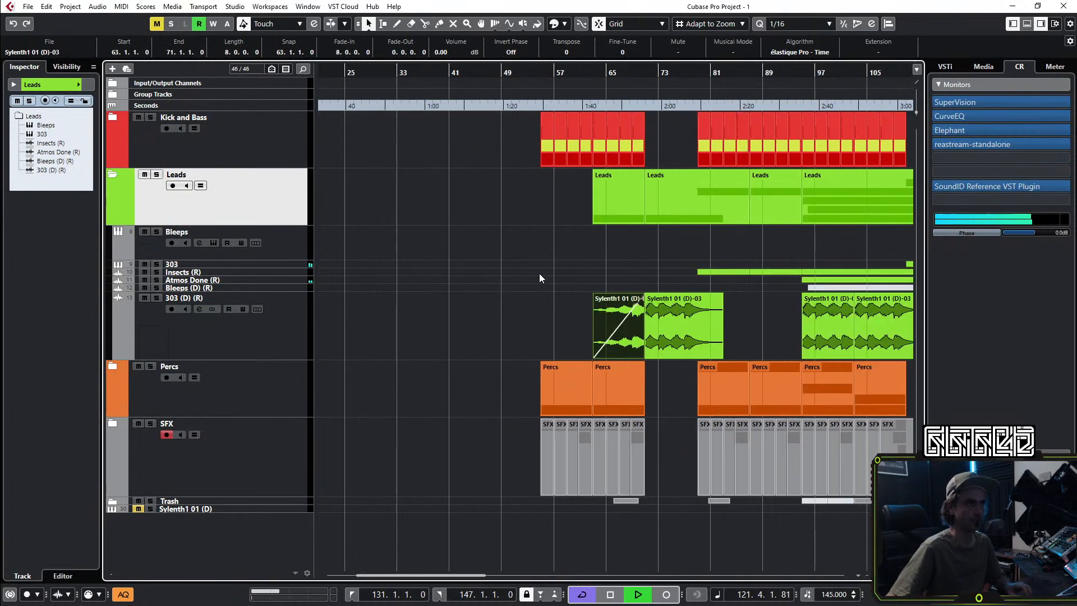
Step: Enlarge the Insects (R) track and copy its event at bar 95 so the copy starts at bar 131
left_click_drag(305, 274, 306, 335)
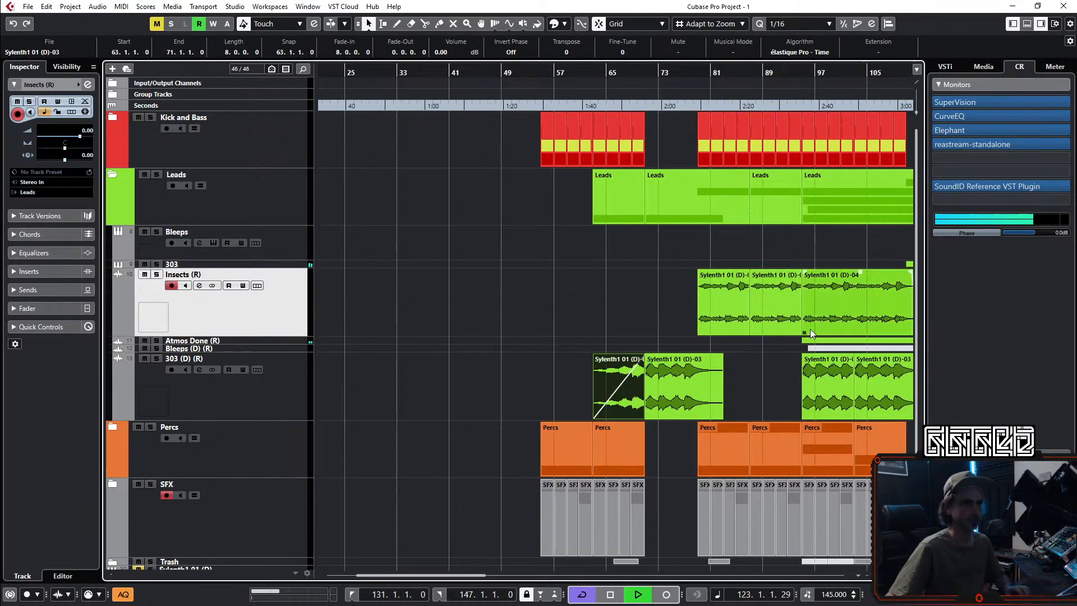
scroll(685, 319, "right", 2)
left_click_drag(504, 309, 748, 305)
scroll(698, 317, "right", 2)
left_click_drag(592, 303, 817, 327)
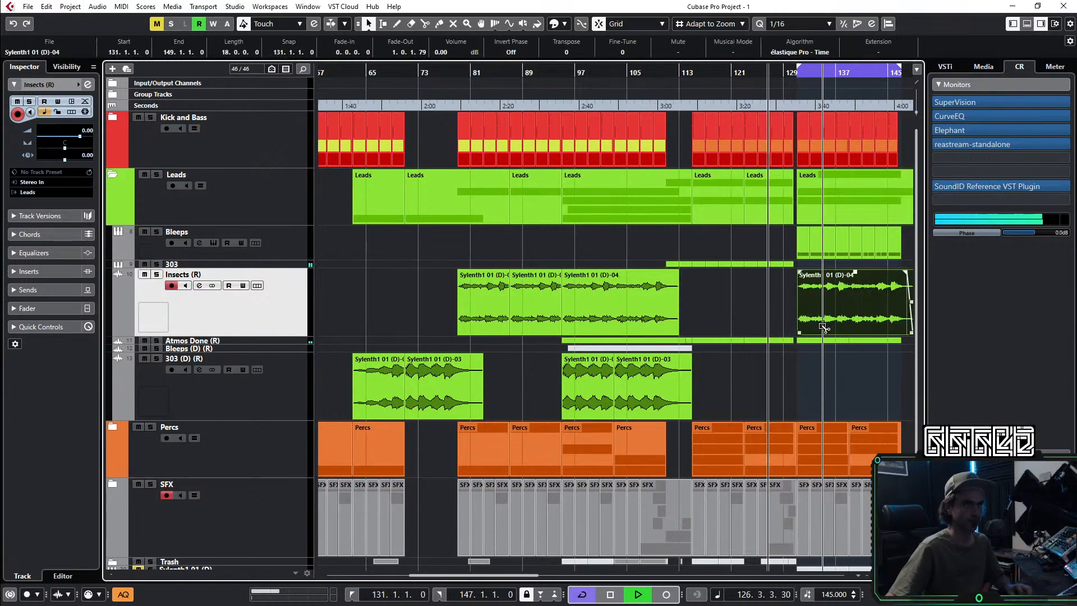
Step: Copy the Insects (R) and Atmos Done (R) events at bar 95 to start at bar 55, and collapse the Leads folder
scroll(708, 315, "left", 1)
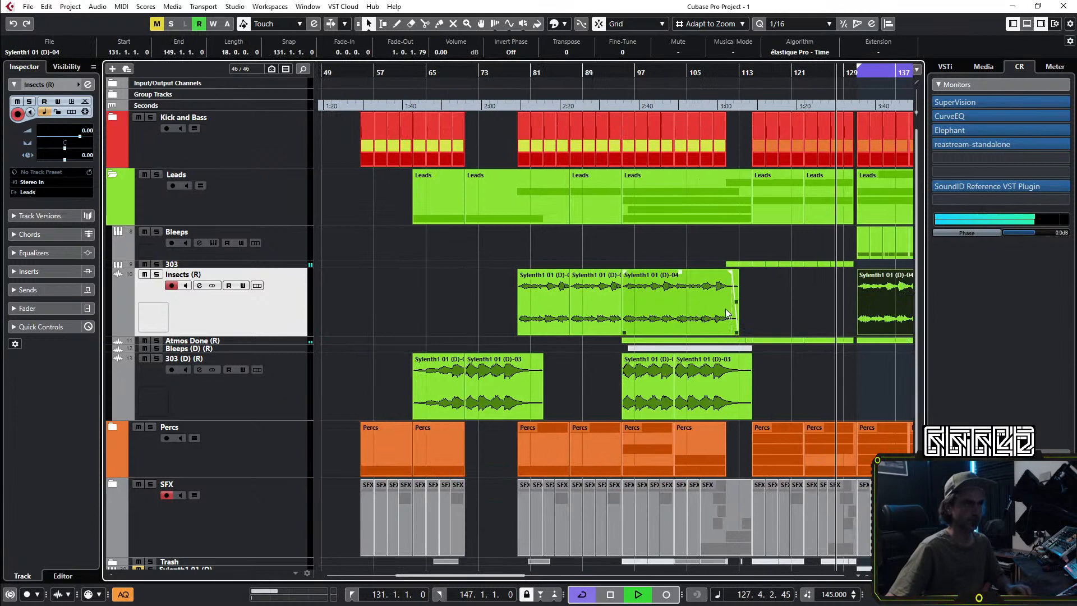
scroll(771, 321, "left", 2)
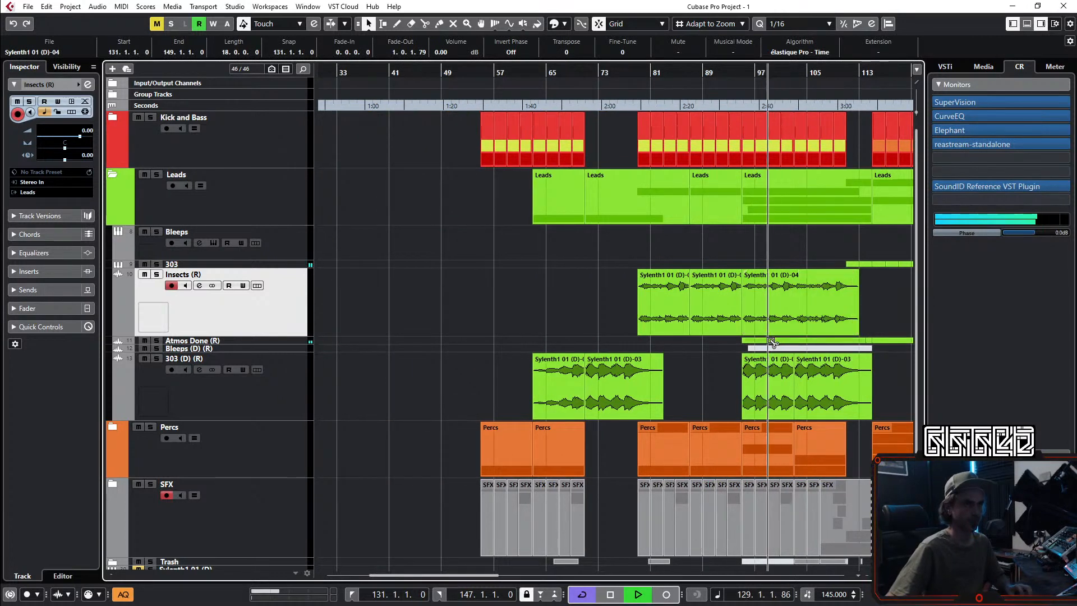
left_click_drag(782, 319, 526, 324)
left_click(462, 395)
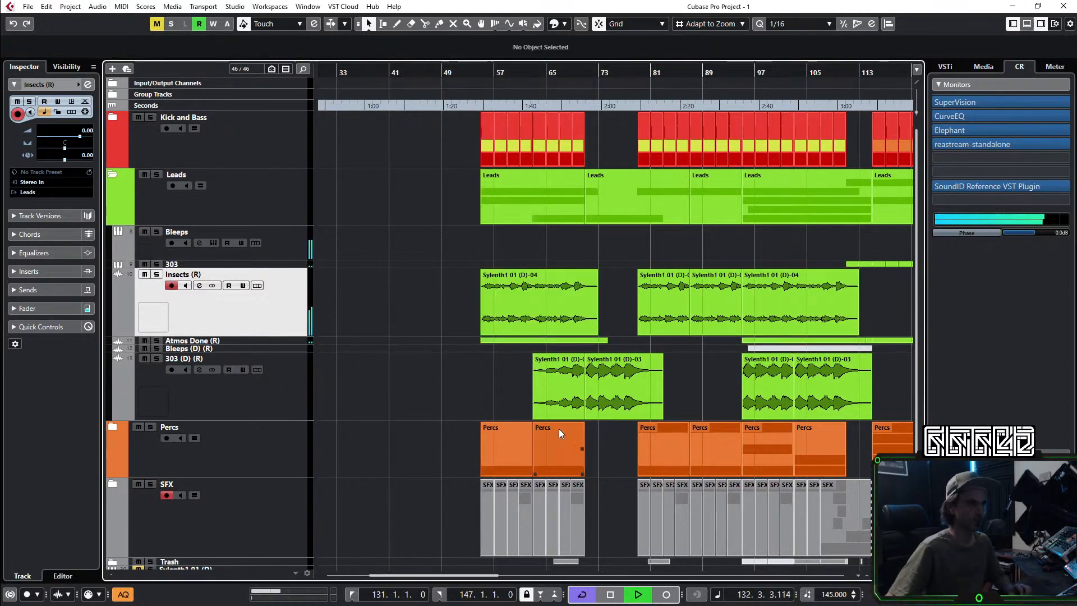
scroll(629, 371, "down", 1)
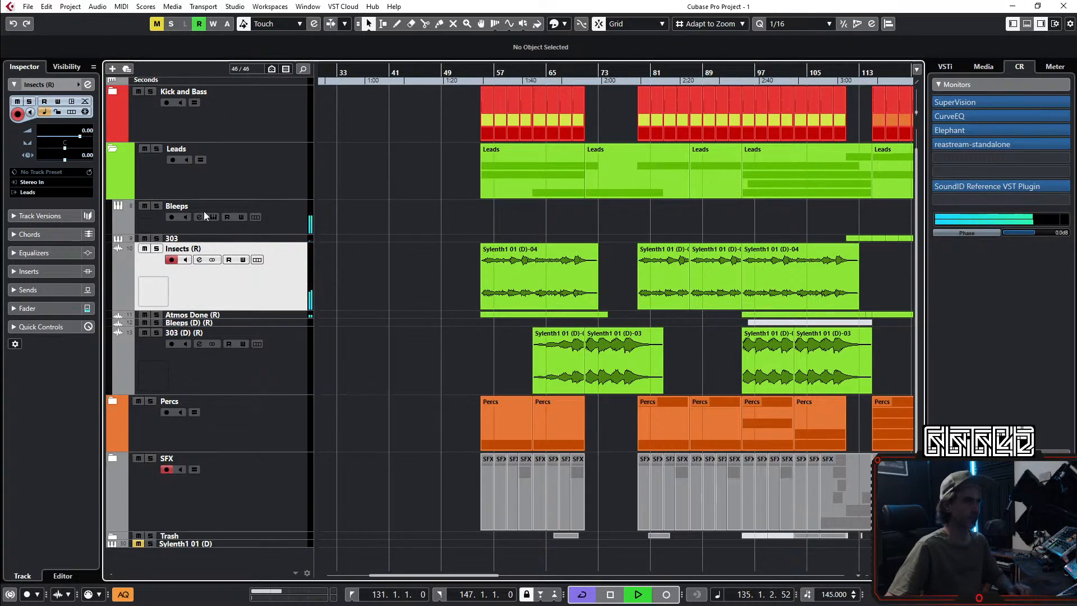
left_click(112, 150)
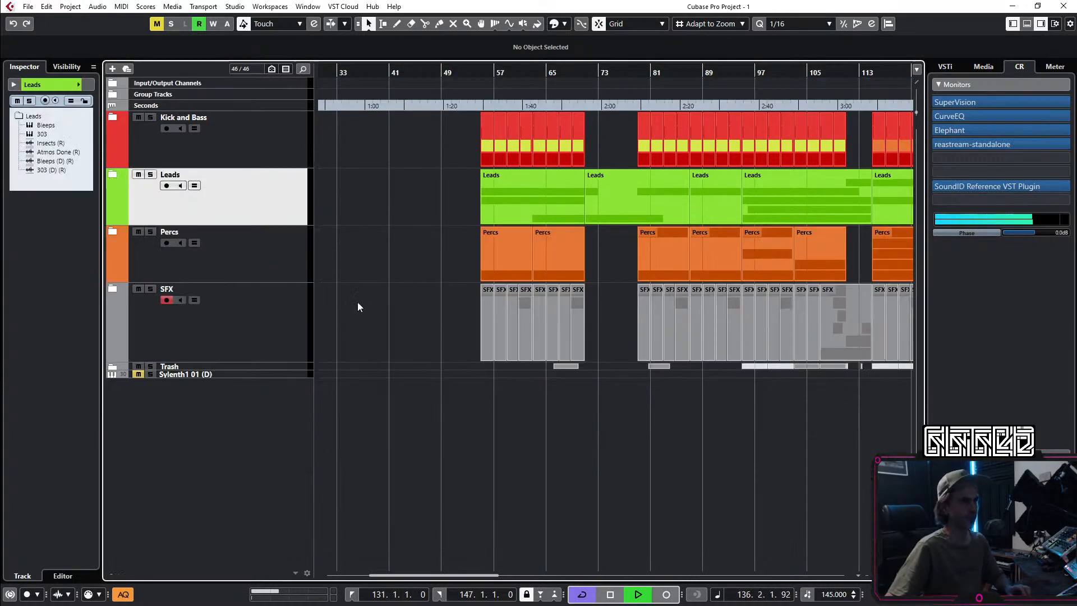
Step: Expand the SFX folder and copy the 8-bar Snare Build event at bar 107 so the copy starts at bar 67
left_click(112, 290)
scroll(464, 376, "down", 3)
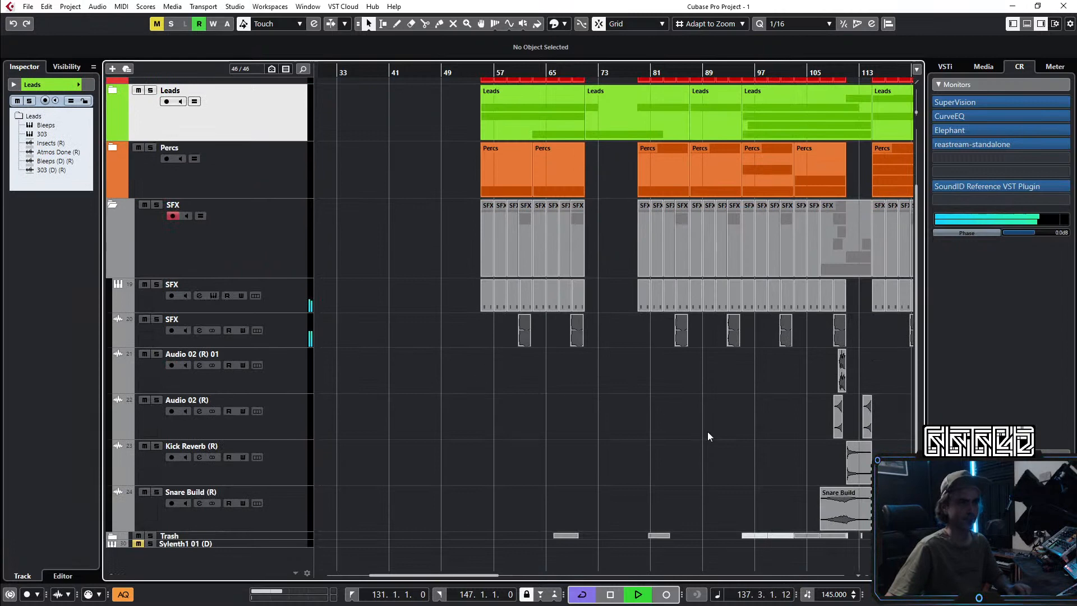
left_click_drag(845, 517, 614, 507)
scroll(585, 505, "up", 4)
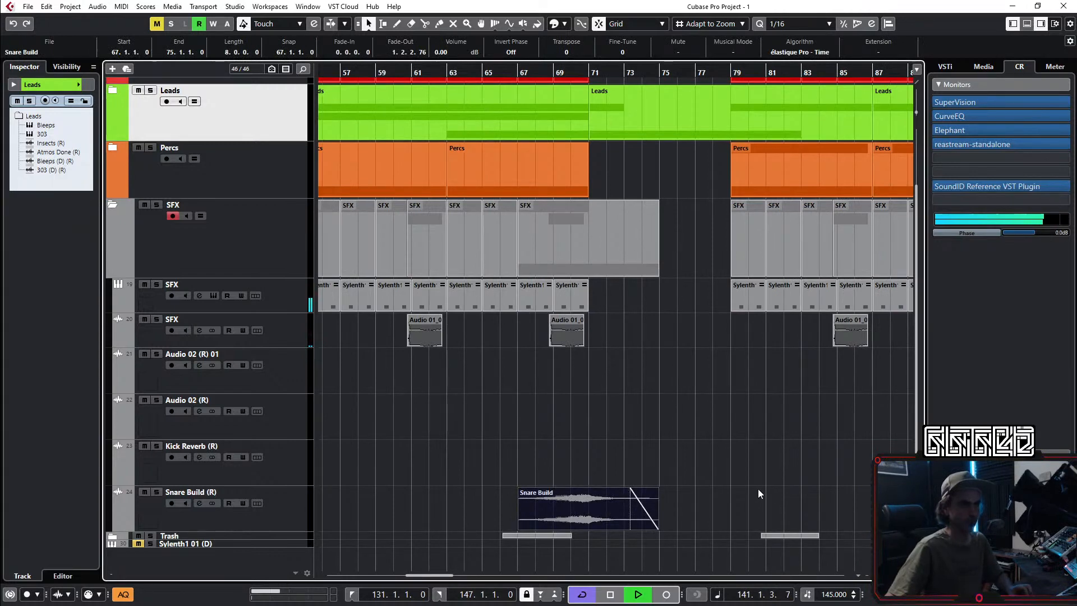
Step: Copy the Kick Reverb (R) event to start at bar 71 and place another Snare Build copy at bar 75
scroll(758, 487, "down", 3)
scroll(729, 465, "right", 3)
left_click_drag(894, 476, 561, 509)
scroll(572, 508, "up", 4)
Step: Split the Snare Build copy at bar 79, mute the part after the split, and select the part at bar 75
left_click(562, 526, "alt")
key("7")
left_click_drag(608, 409, 563, 512)
key("1")
left_click(510, 517)
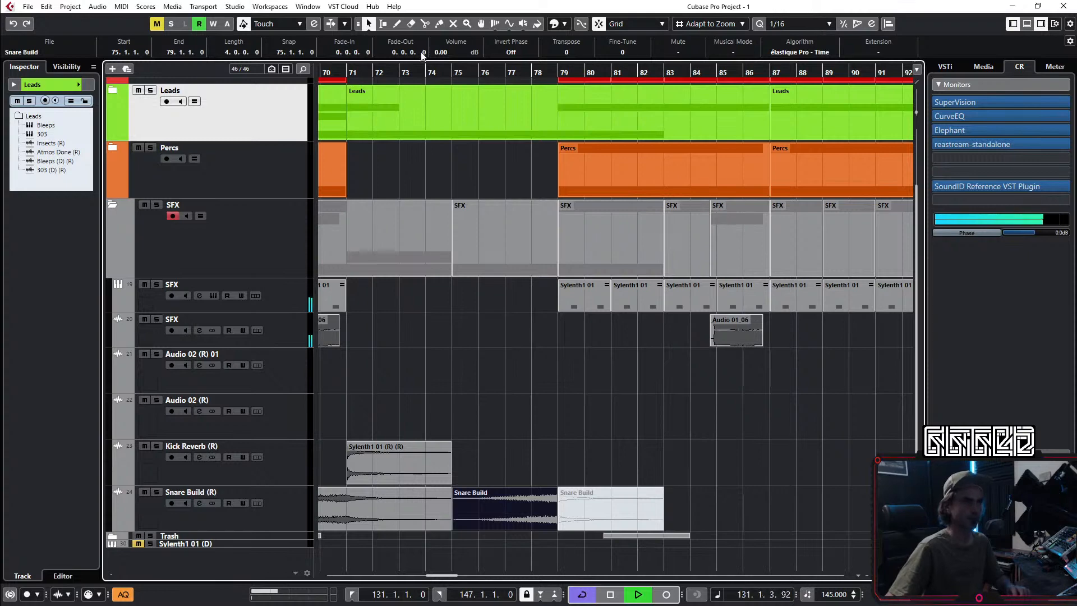
Step: Copy the two Audio 02 (R) events near bars 109 and 113 so the first copy starts at 73.3
scroll(537, 309, "down", 8)
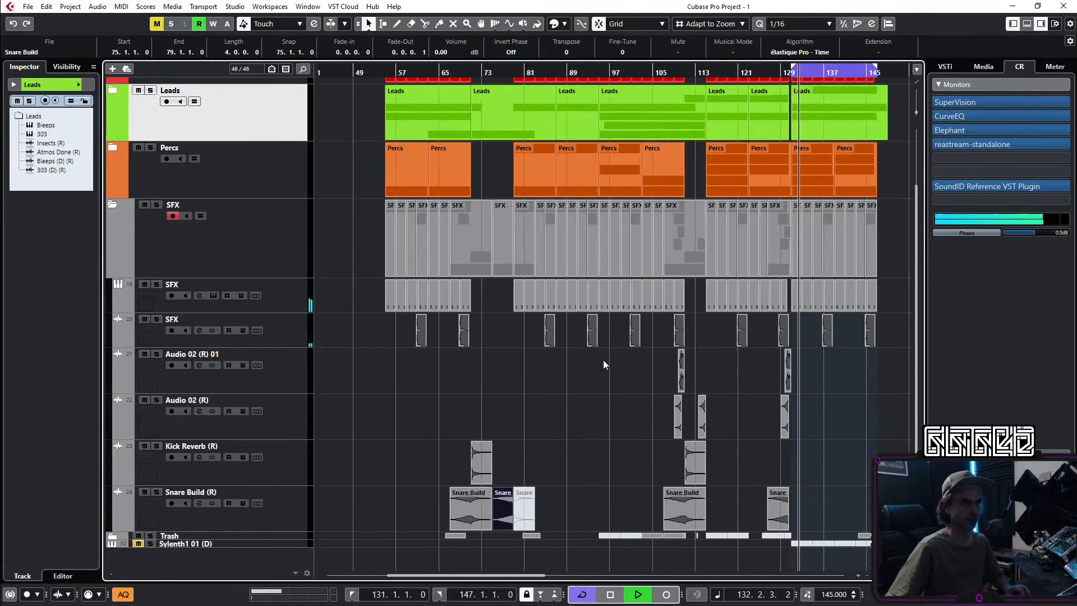
scroll(623, 379, "up", 3)
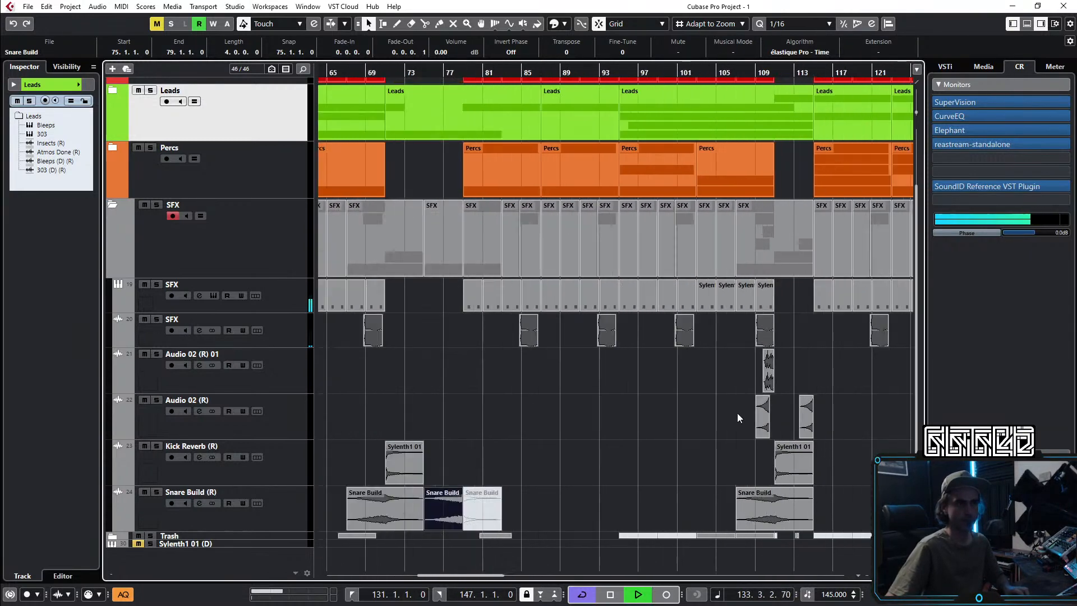
scroll(730, 409, "down", 3)
left_click_drag(753, 408, 516, 407)
scroll(527, 331, "up", 4)
left_click_drag(587, 423, 671, 415)
scroll(618, 421, "up", 2)
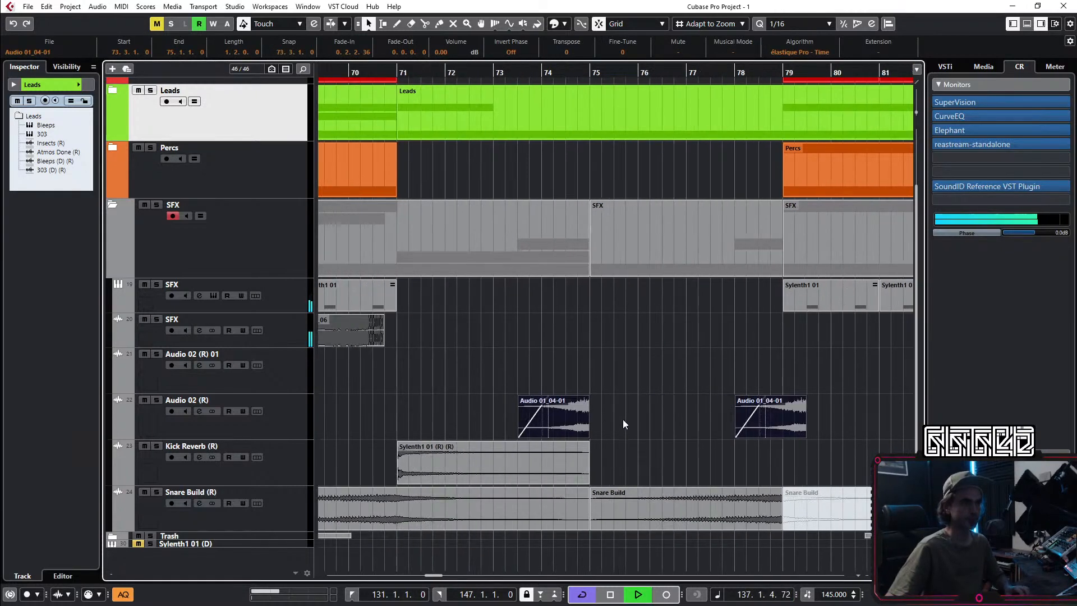
Step: Move the two Audio 02 (R) copies to end at bars 71 and 79, and collapse the SFX folder
left_click_drag(752, 406, 727, 405)
scroll(724, 404, "down", 2)
left_click(683, 362)
scroll(625, 418, "up", 2)
left_click_drag(626, 418, 493, 410)
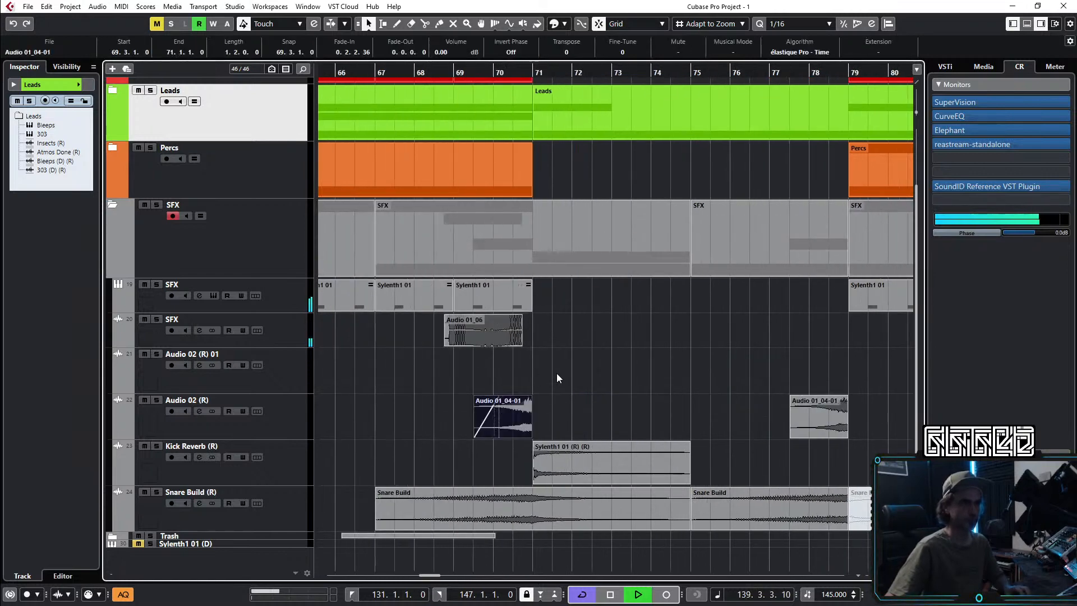
scroll(590, 389, "down", 4)
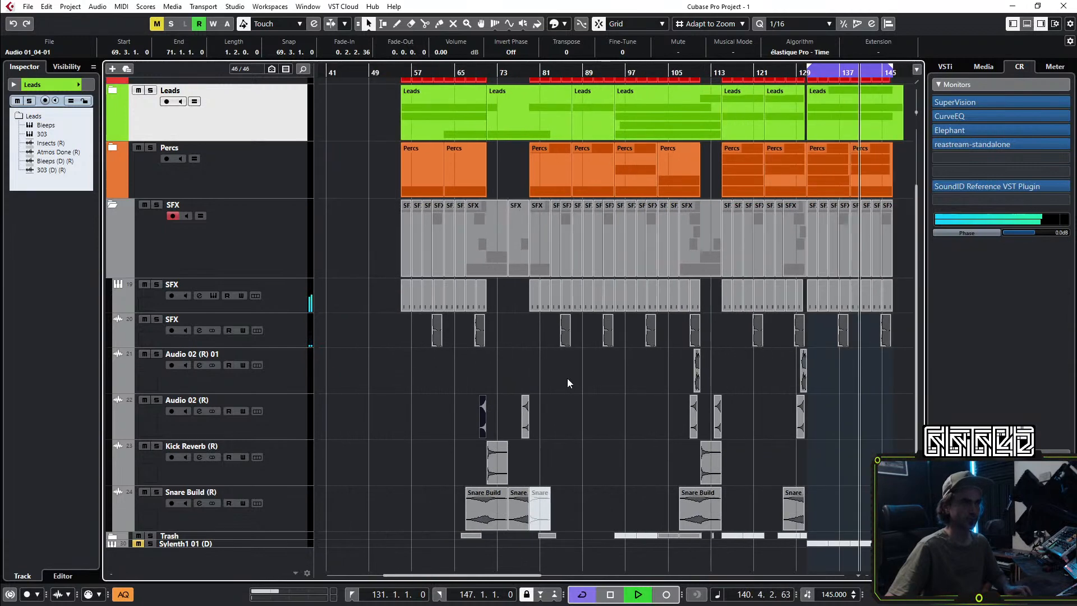
scroll(568, 378, "left", 3)
left_click(111, 205)
left_click(462, 308)
scroll(496, 416, "down", 3)
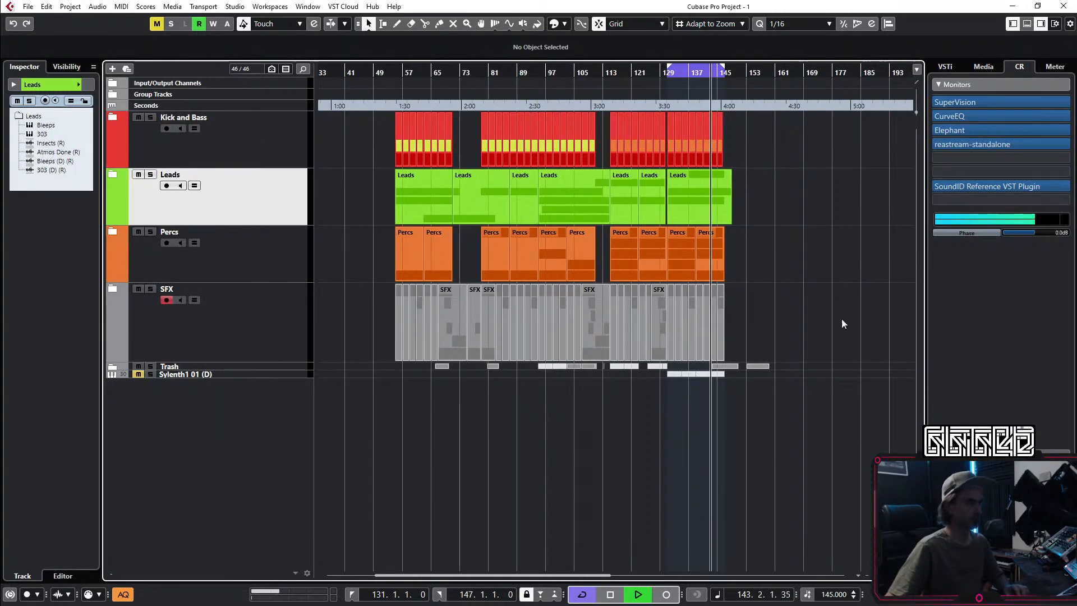
Step: Lower the limiter input gain slightly in the Elephant monitor insert and close the plug-in
left_click(949, 130)
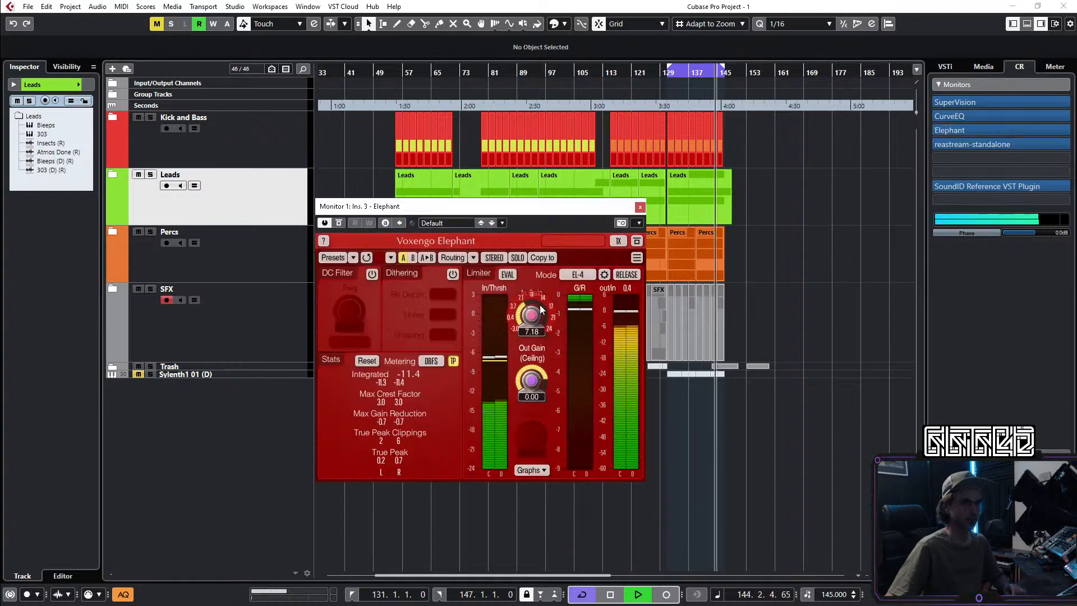
left_click_drag(531, 316, 531, 320)
left_click(643, 207)
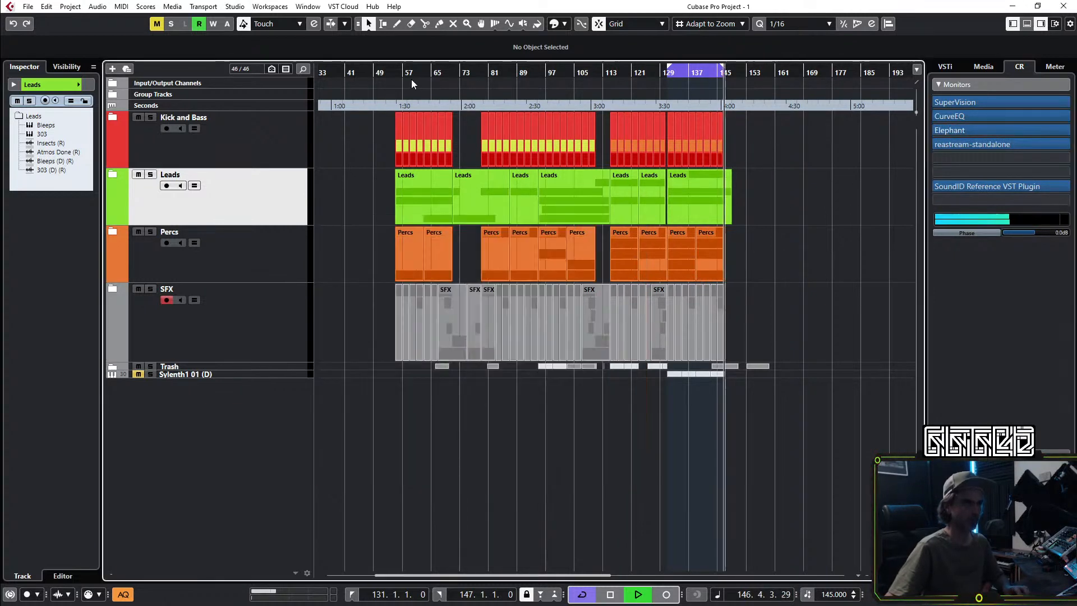
Step: Play the arrangement from just before bar 55 and set the left locator to bar 55
left_click(391, 74)
scroll(405, 75, "up", 2)
scroll(408, 81, "up", 1)
scroll(378, 80, "up", 5)
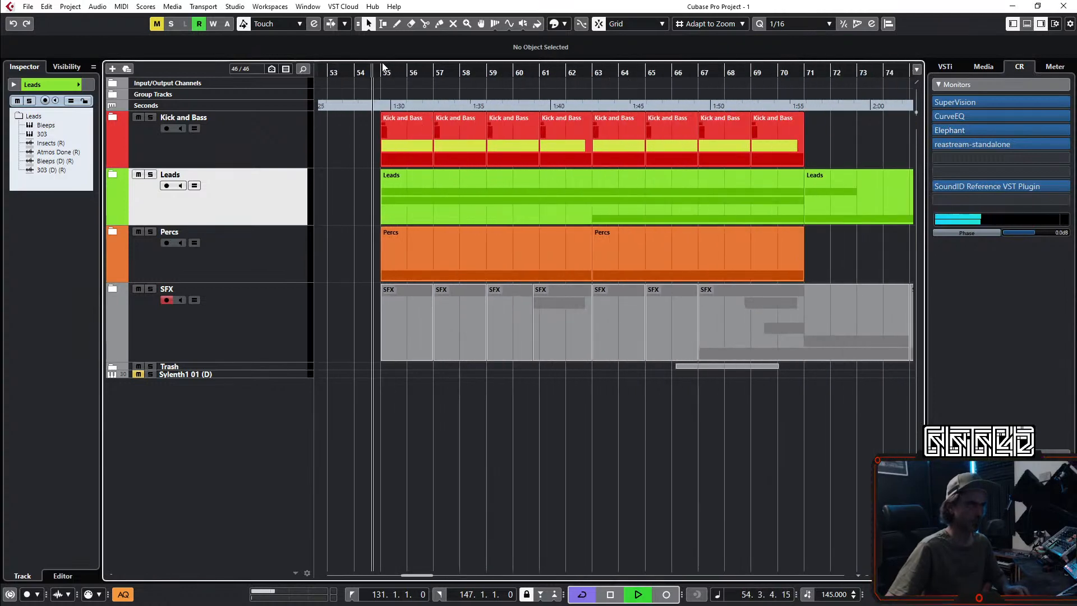
left_click(384, 72, "ctrl")
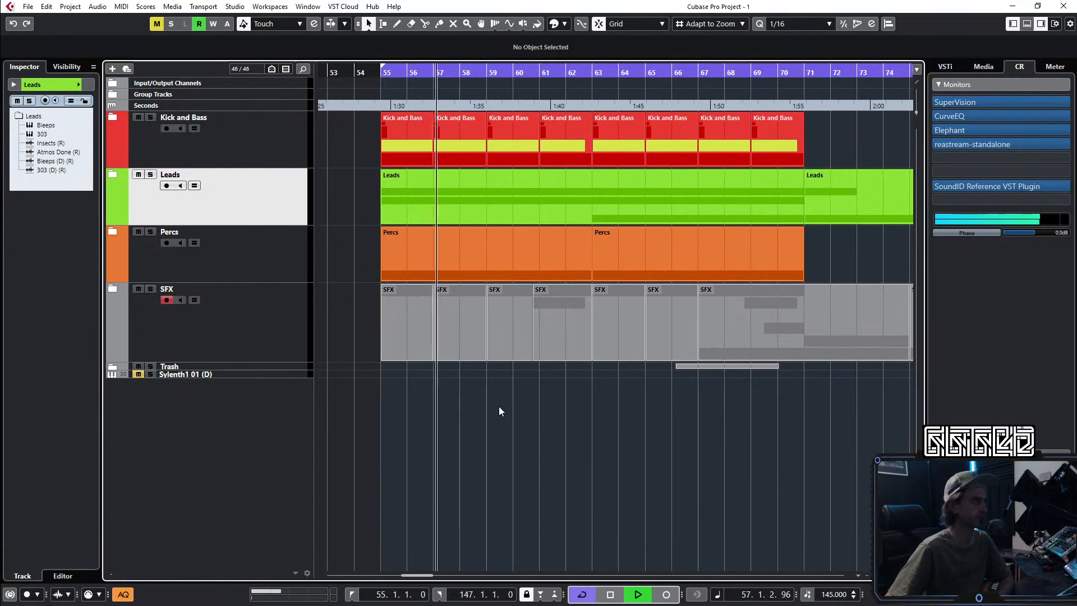
Step: Show the automation lanes of the Kick and Bass group track and shrink its first lane to minimum height
left_click(113, 118)
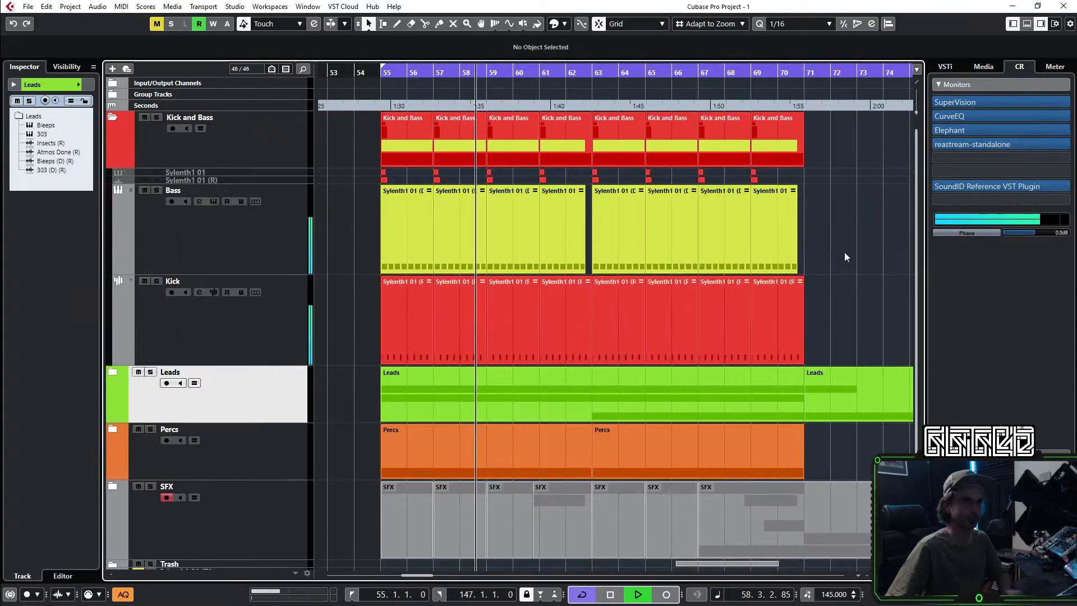
left_click(113, 117)
scroll(672, 288, "right", 2)
scroll(673, 288, "right", 2)
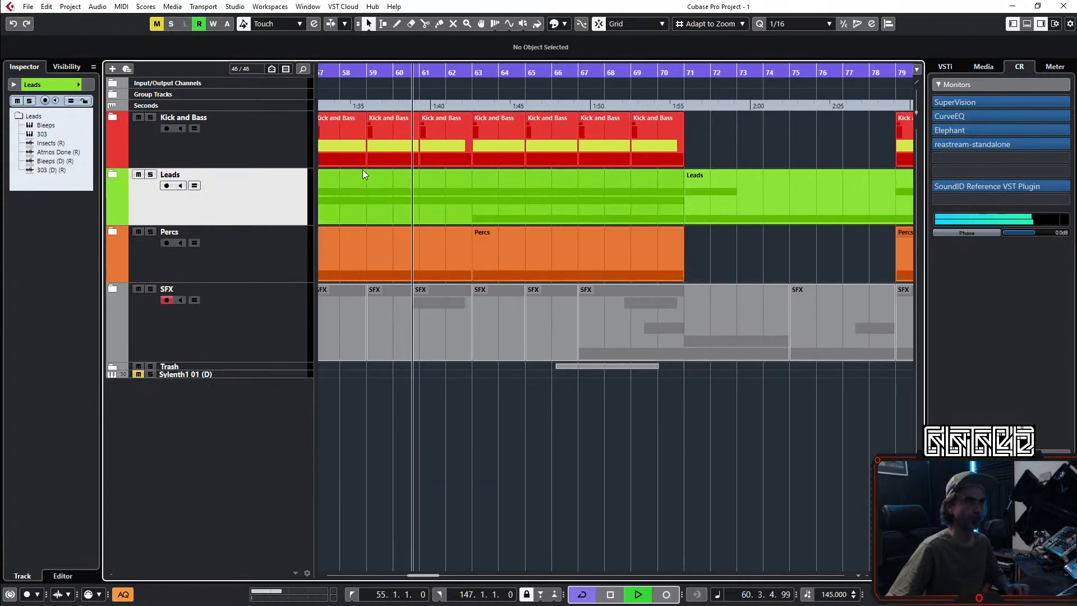
left_click(113, 95)
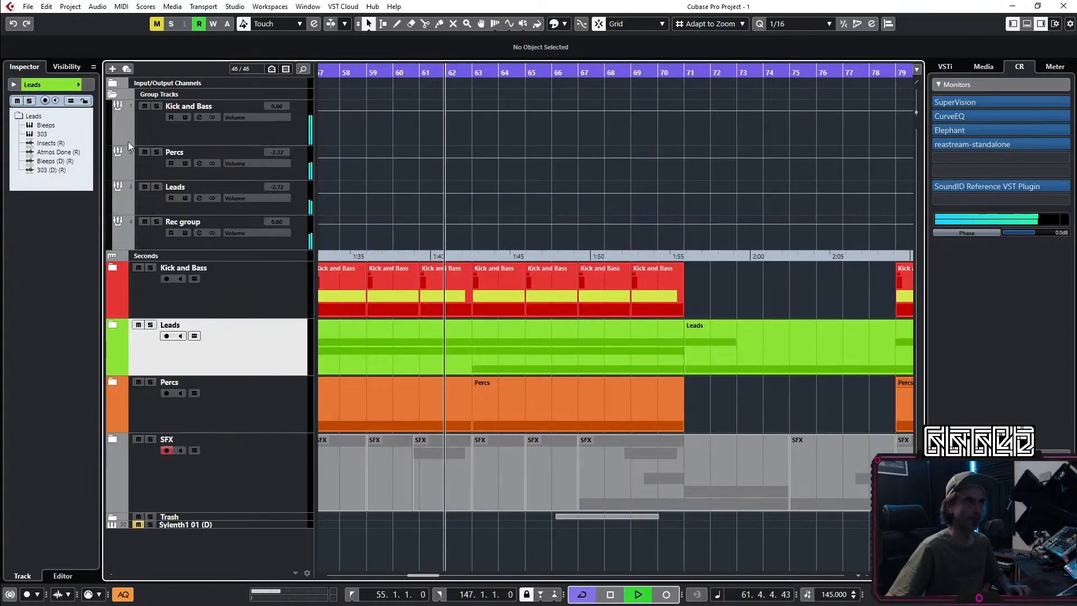
left_click(117, 136)
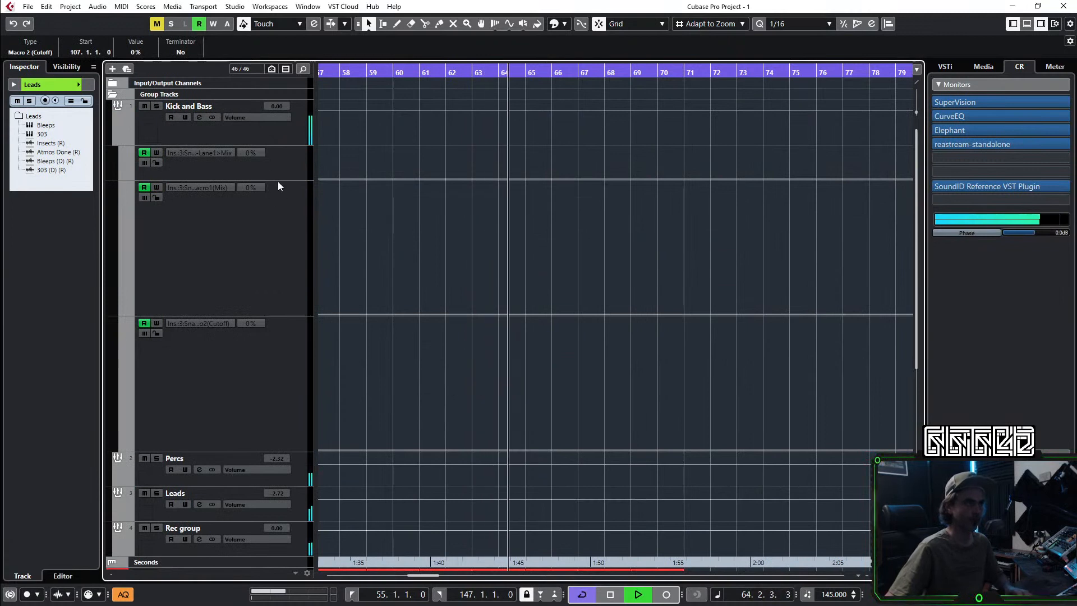
left_click_drag(281, 181, 316, 123)
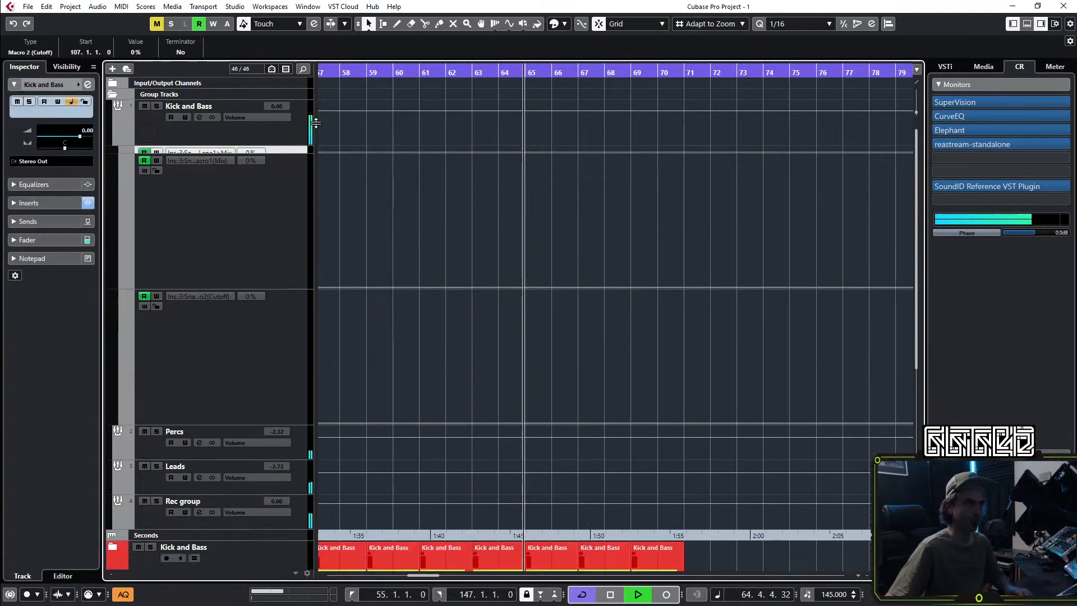
Step: Ramp Macro 1 (Mix) from bar 63 and Macro 2 (Cutoff) from bar 68 to 100% at bar 71, and both to 0% at 73
left_click(477, 286)
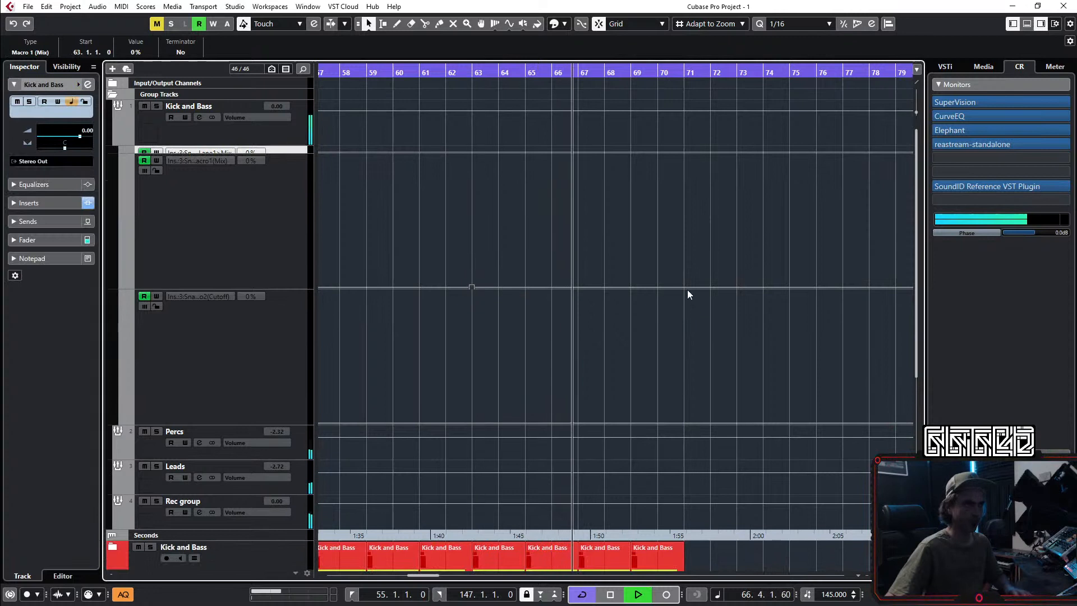
left_click_drag(698, 289, 684, 157)
left_click_drag(535, 423, 619, 450)
left_click_drag(700, 423, 685, 292)
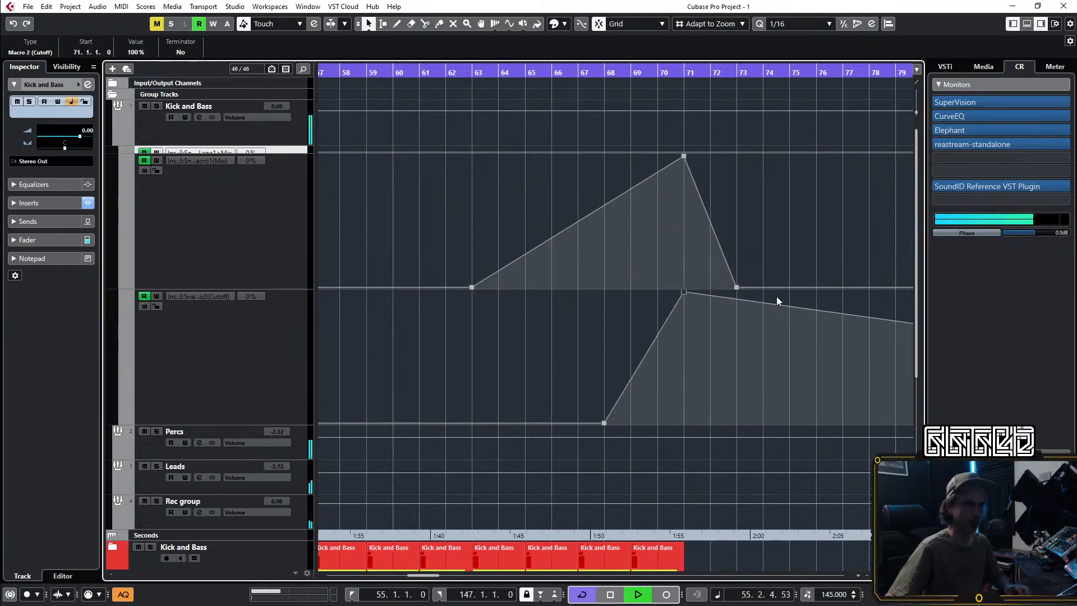
left_click_drag(767, 299, 737, 424)
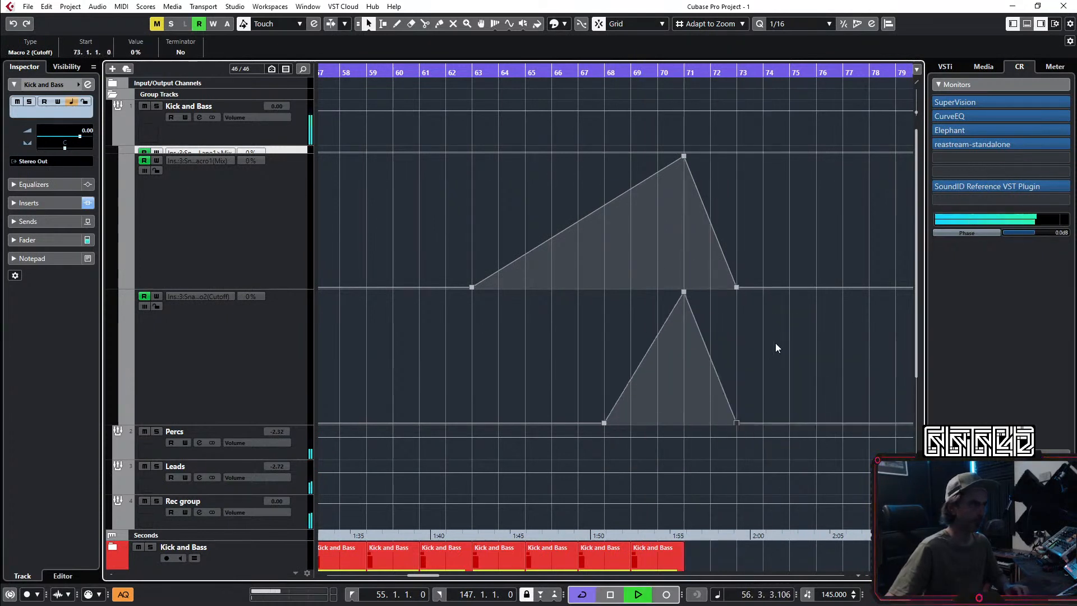
scroll(736, 332, "down", 1)
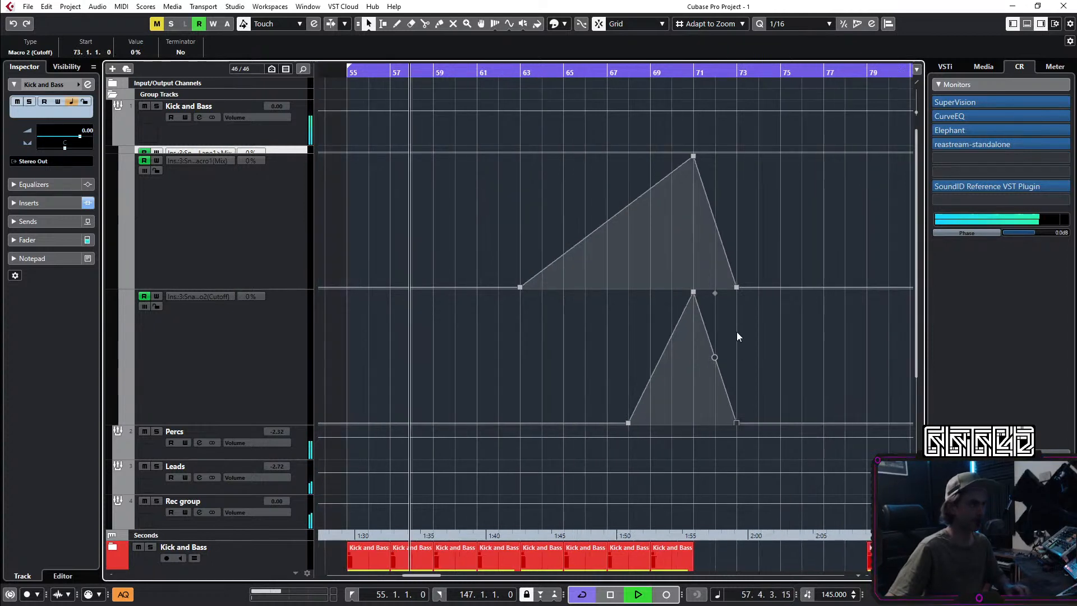
scroll(736, 332, "left", 2)
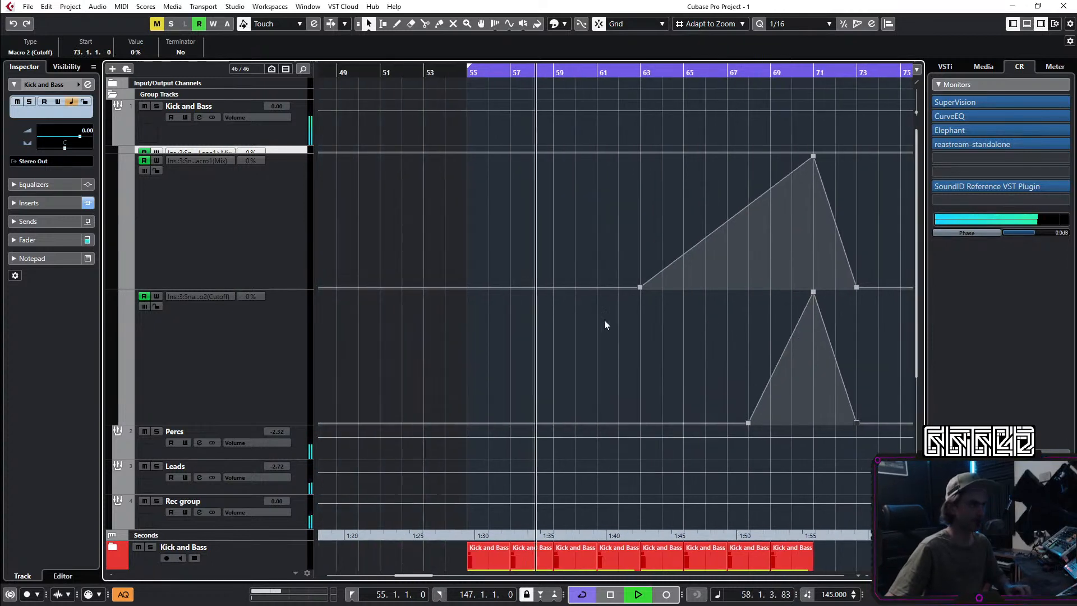
left_click(113, 94)
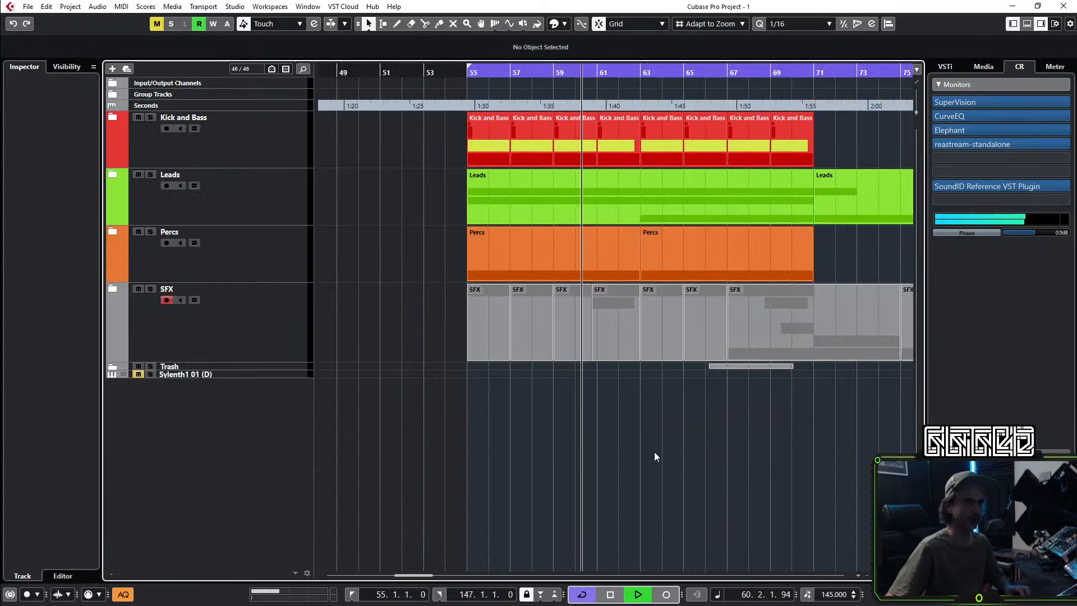
Step: Review the arrangement from bar 55 onwards during playback, including the events inside the Leads folder
scroll(673, 489, "right", 2)
scroll(674, 489, "down", 1)
scroll(683, 476, "left", 1)
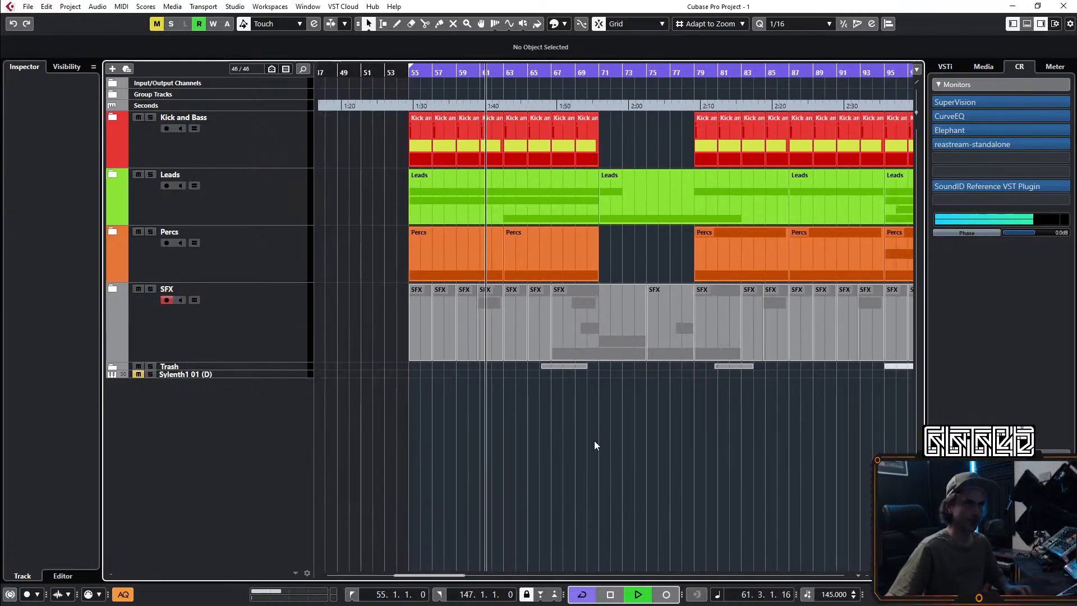
scroll(670, 453, "down", 2)
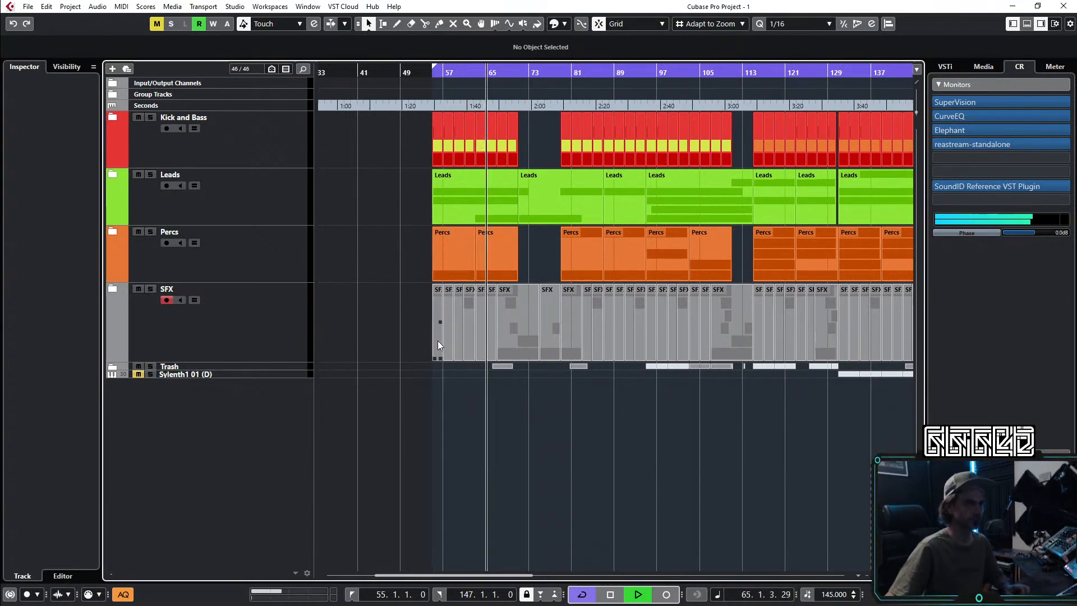
scroll(441, 347, "down", 1)
scroll(441, 353, "right", 2)
scroll(470, 356, "left", 1)
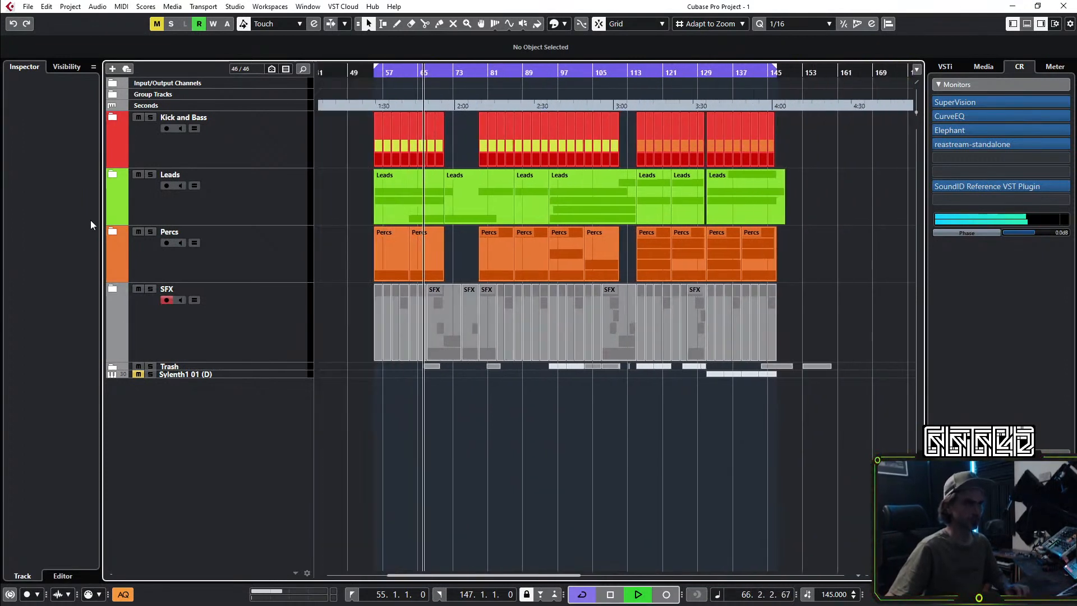
left_click(112, 175)
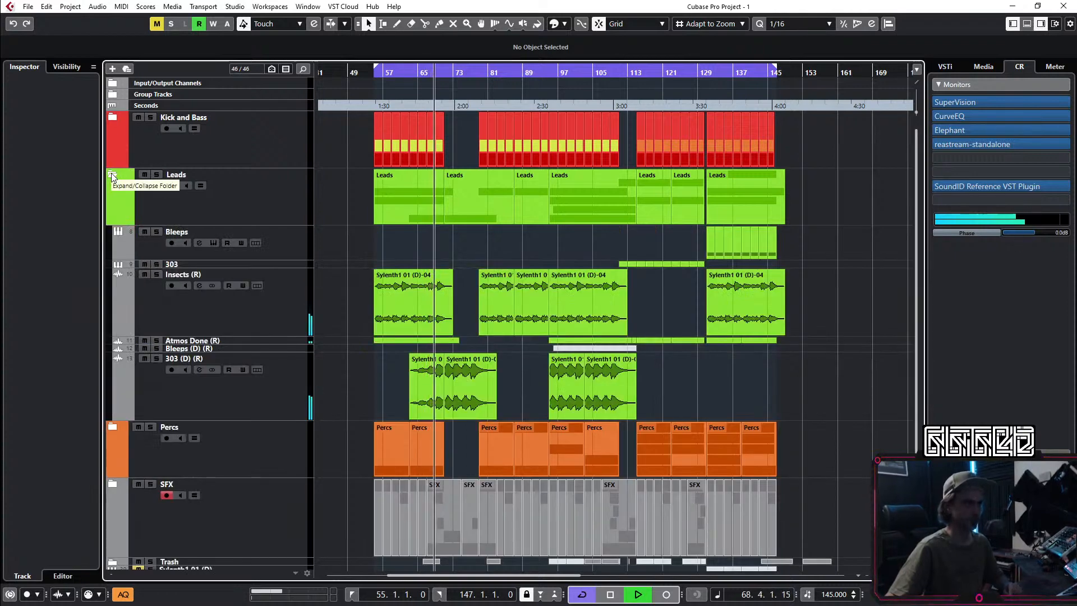
left_click(111, 175)
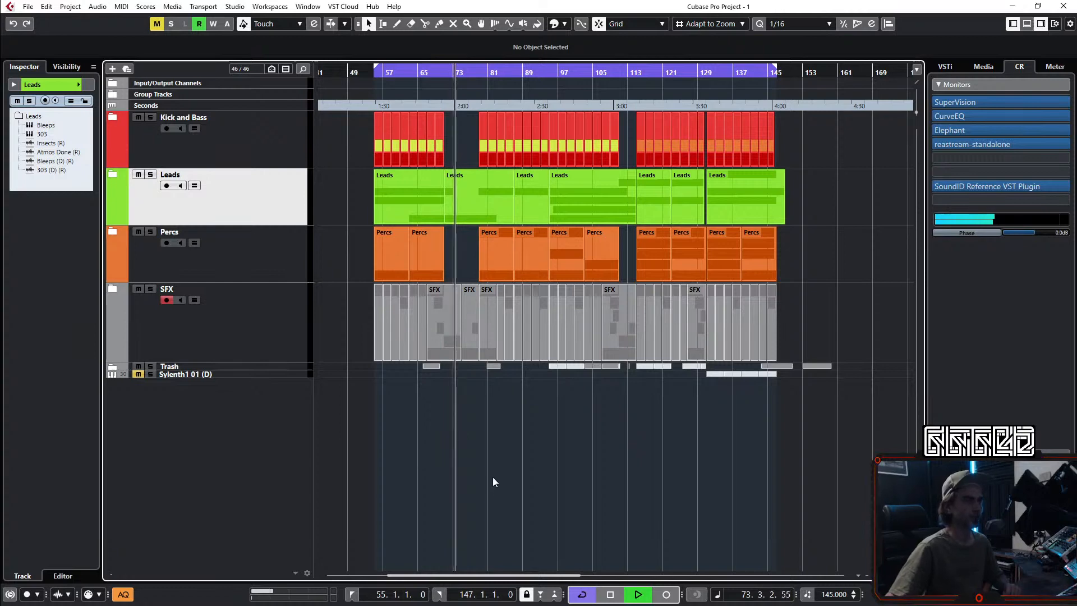
Step: Copy the Audio 02 (R) 01 event in the SFX folder to start at 77.4 and end at bar 79, and collapse the folder
left_click(113, 289)
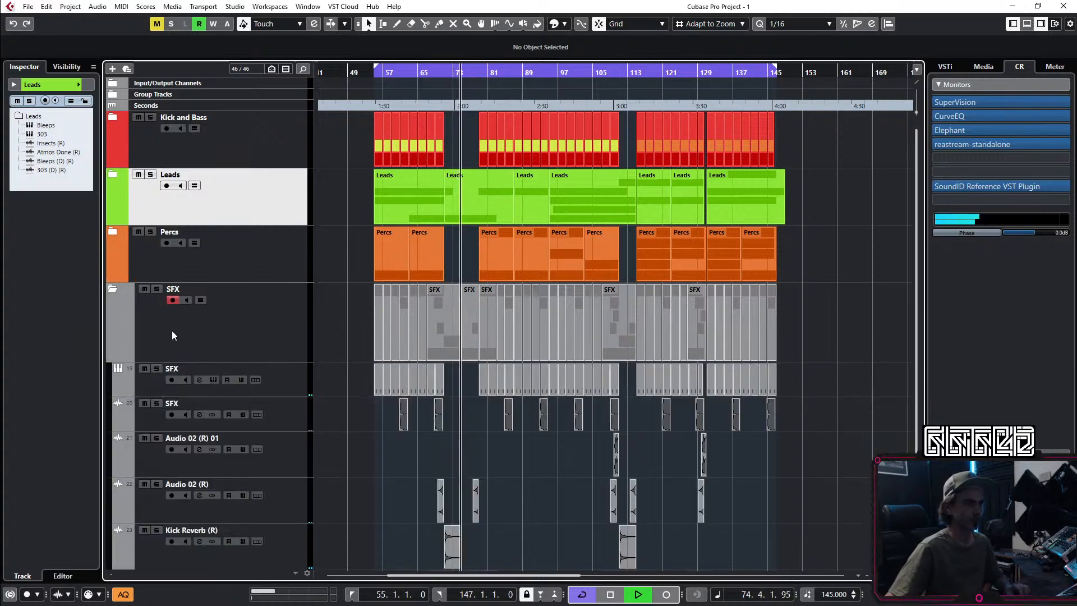
scroll(519, 457, "down", 3)
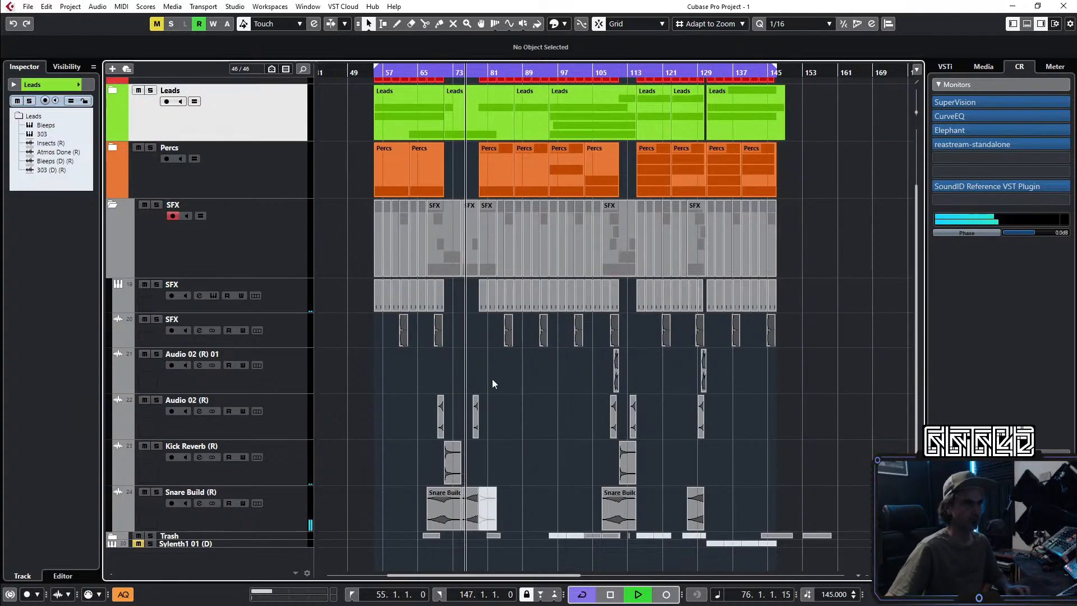
scroll(510, 385, "up", 2)
scroll(725, 370, "up", 2)
left_click_drag(803, 367, 522, 368)
scroll(481, 371, "up", 4)
scroll(525, 373, "up", 3)
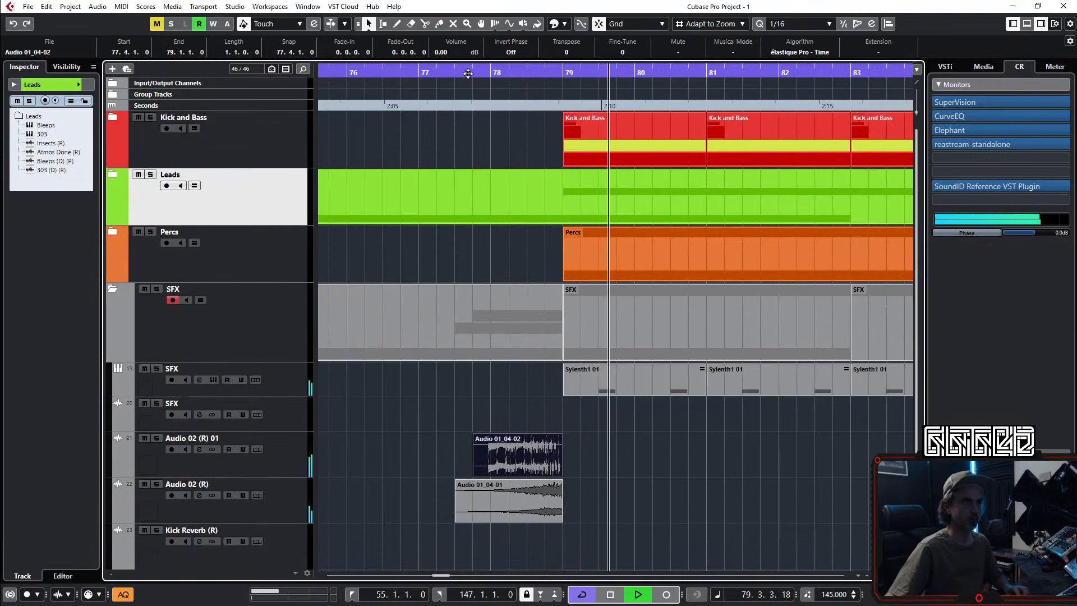
scroll(669, 362, "down", 3)
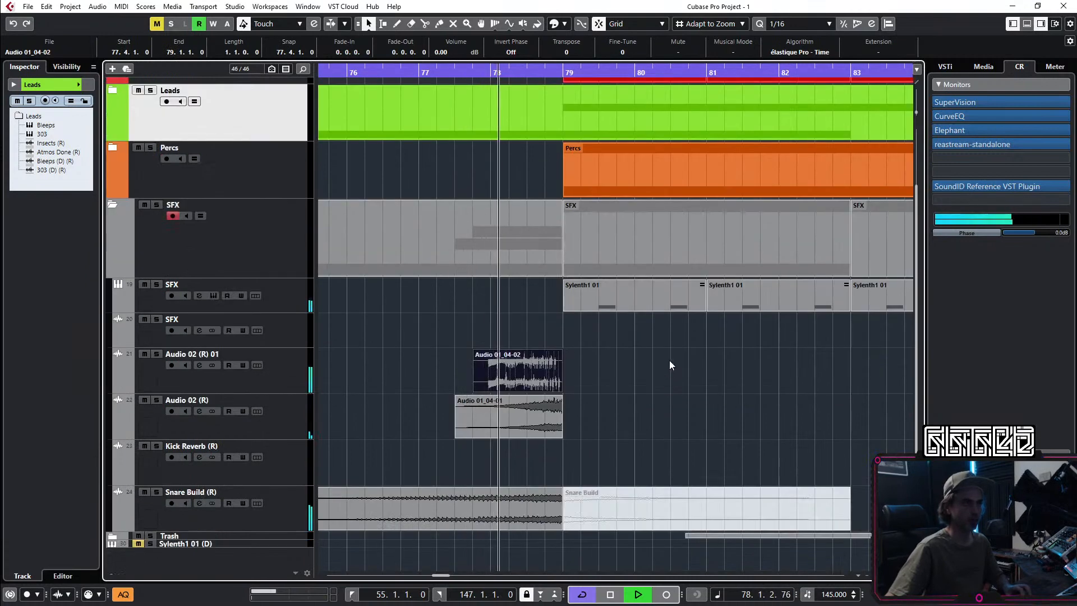
scroll(698, 373, "down", 5)
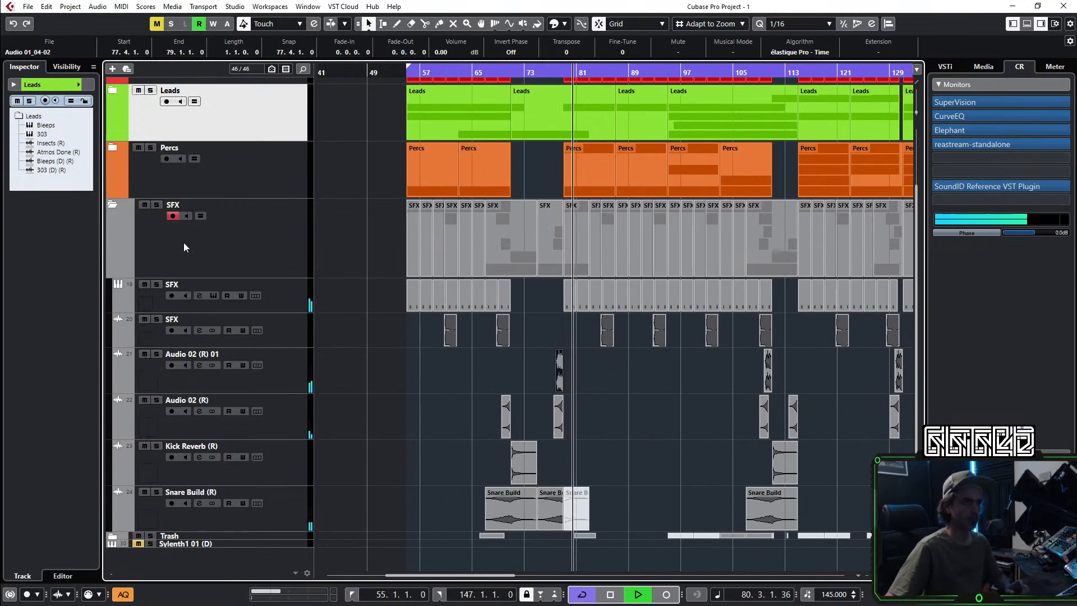
left_click(113, 205)
scroll(608, 481, "up", 1)
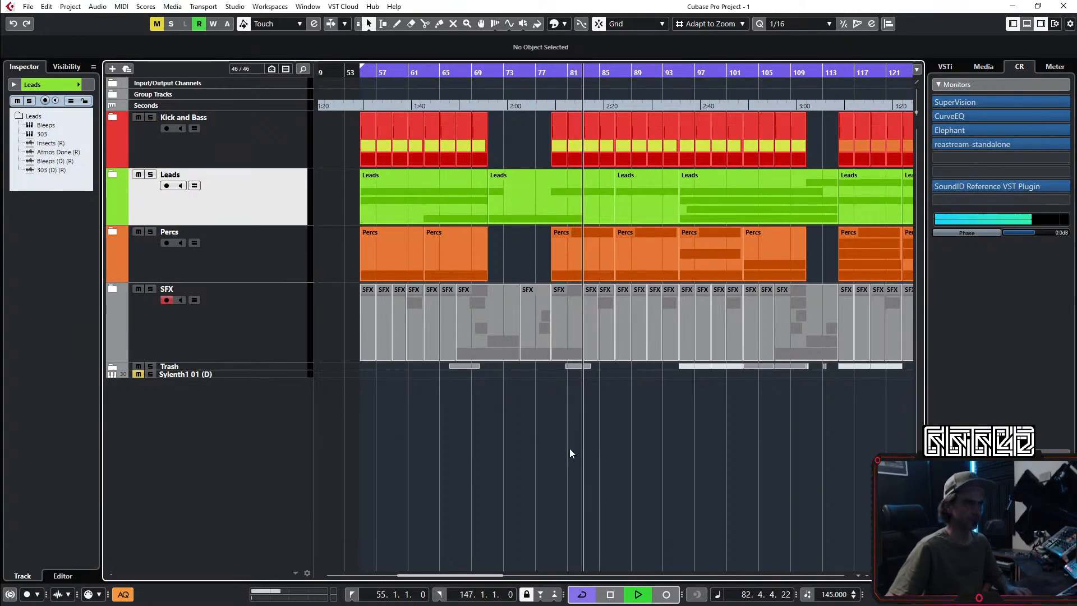
Step: Review the arrangement from bar 55 to bar 147 during playback, including the events inside the Percs folder
scroll(583, 441, "down", 1)
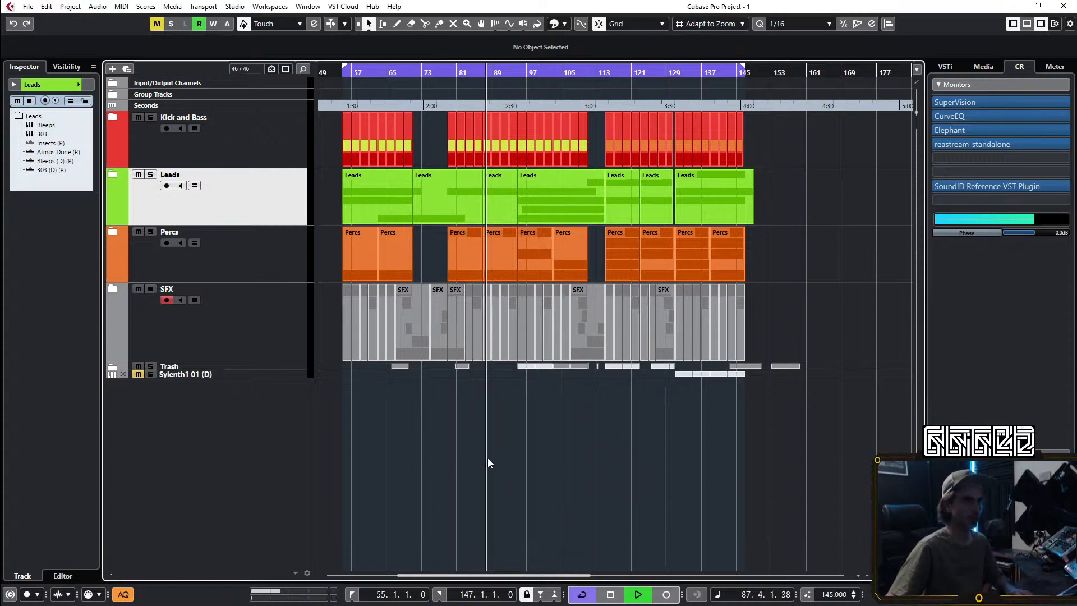
left_click(114, 230)
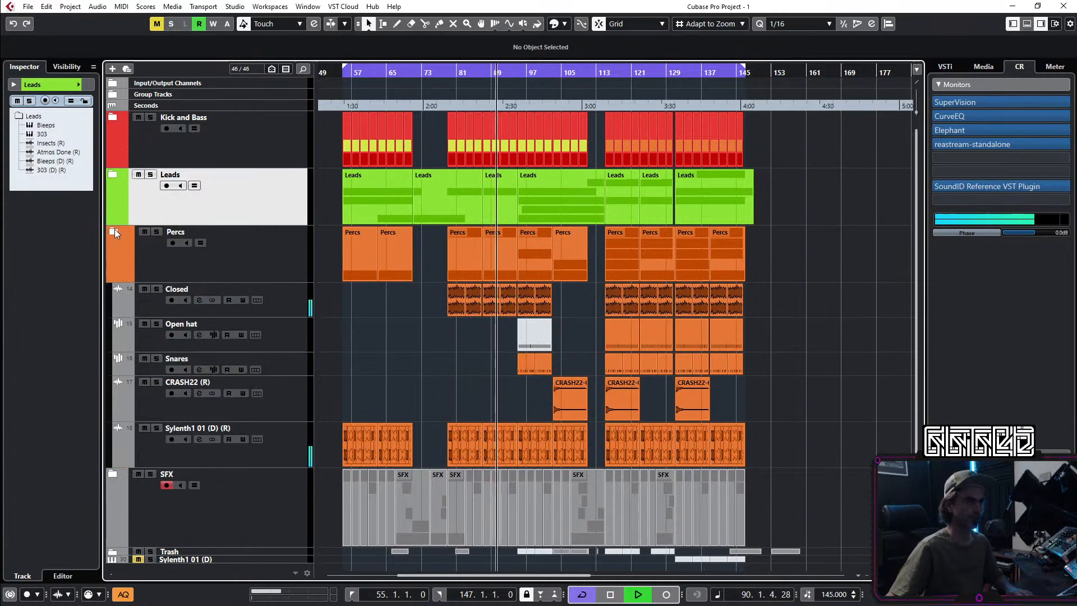
left_click(114, 231)
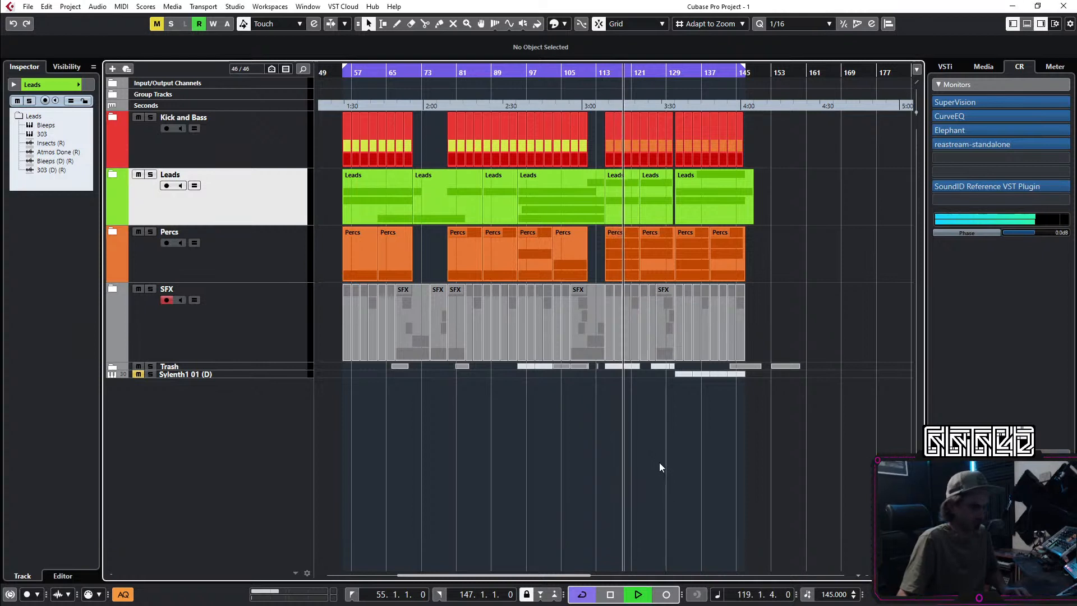
key("space")
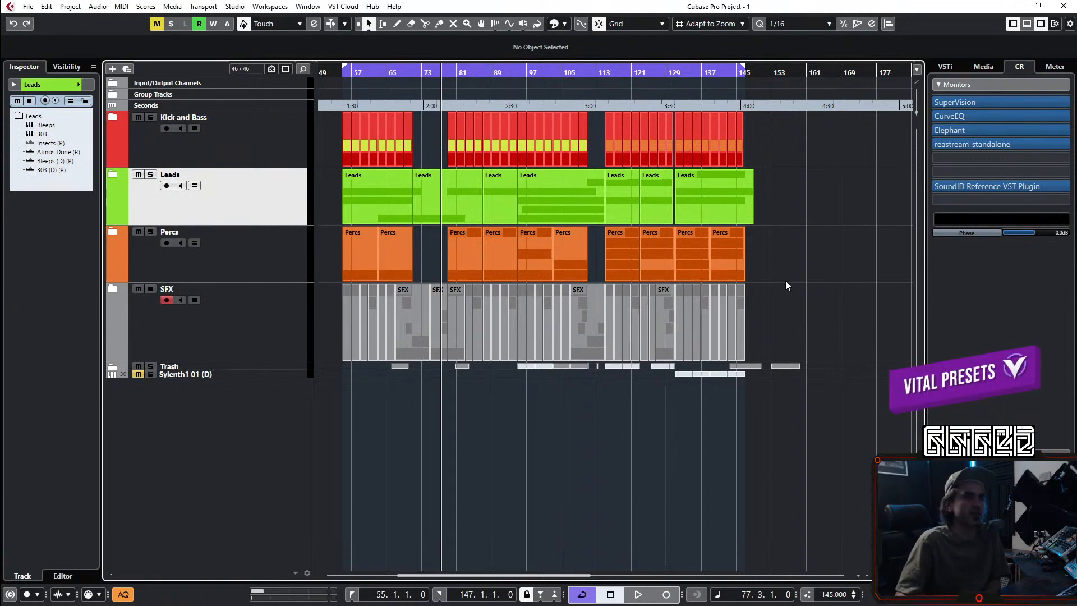
Step: Copy the final section's Kick and Bass, Leads, Percs and SFX events to bar 177 and set the loop range to bars 177–193
scroll(793, 237, "right", 1)
scroll(796, 249, "up", 2)
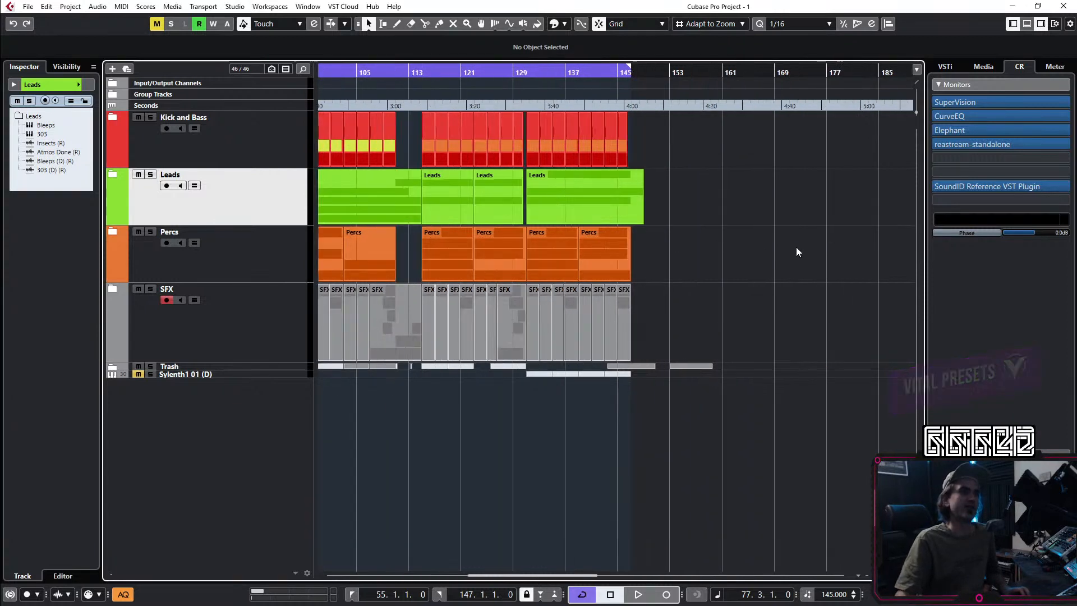
scroll(797, 249, "right", 4)
scroll(671, 170, "left", 3)
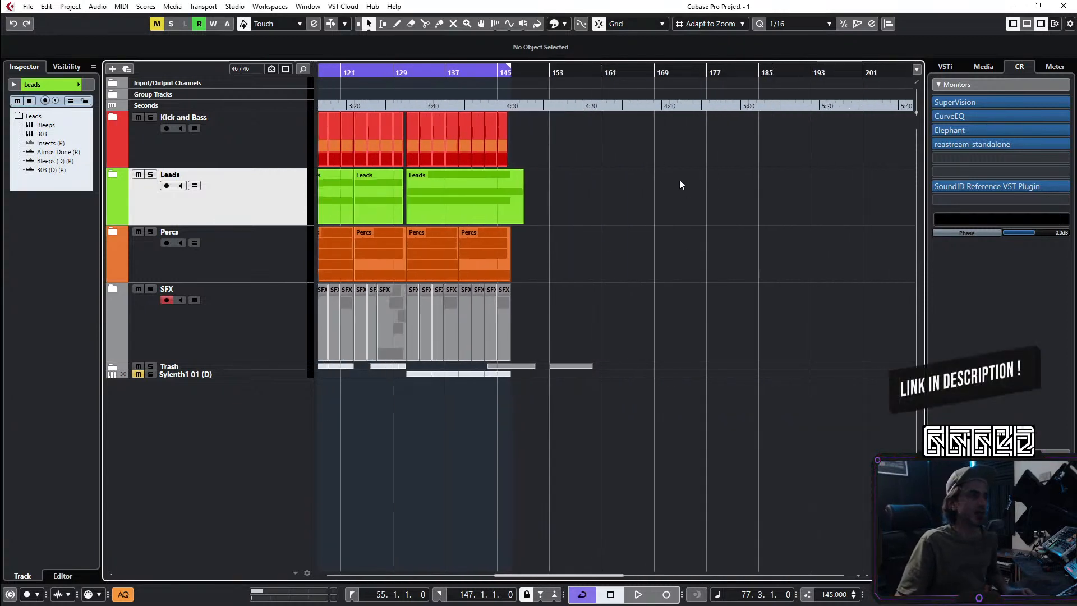
left_click(410, 73)
key("space")
left_click_drag(555, 132, 410, 331)
left_click_drag(437, 201, 736, 198)
scroll(722, 187, "right", 2)
left_click_drag(588, 72, 690, 89)
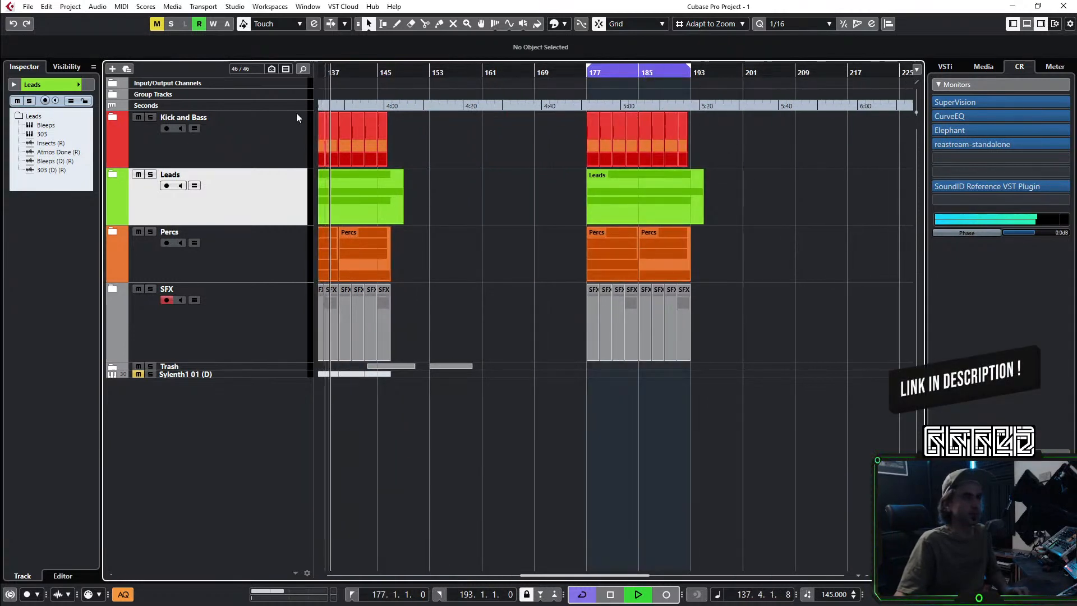
Step: Expand the Kick and Bass folder and delete every copied Bass event after the first one at bar 177
left_click(113, 117)
left_click(579, 103)
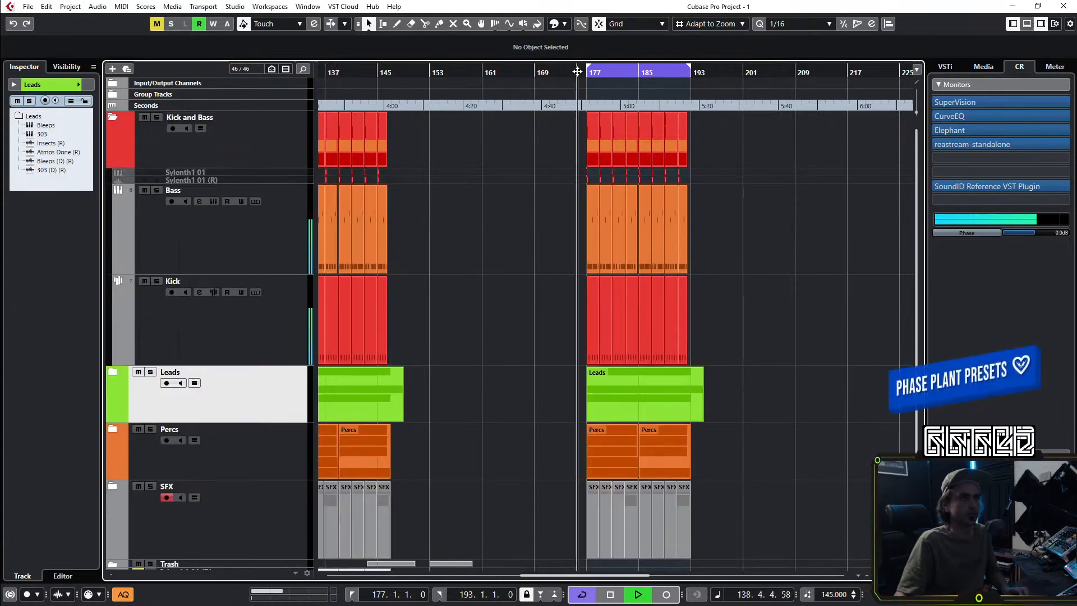
scroll(707, 275, "up", 2)
scroll(708, 279, "up", 4)
left_click_drag(820, 218, 521, 234)
key("Delete")
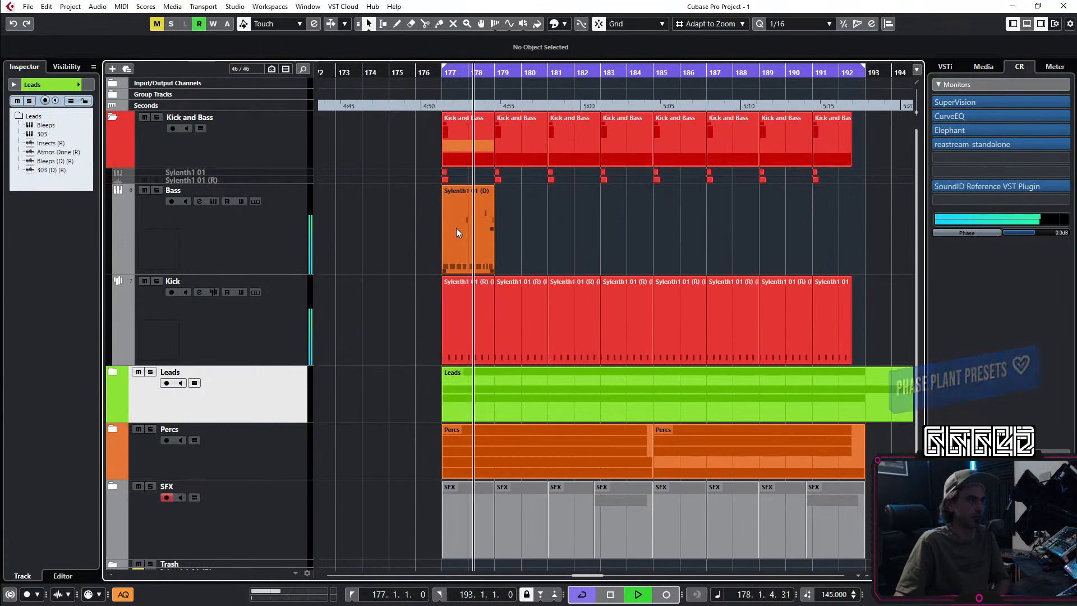
Step: Colour the remaining Bass event at bar 177 purple and repeat it as shared copies up to bar 193
left_click(455, 228)
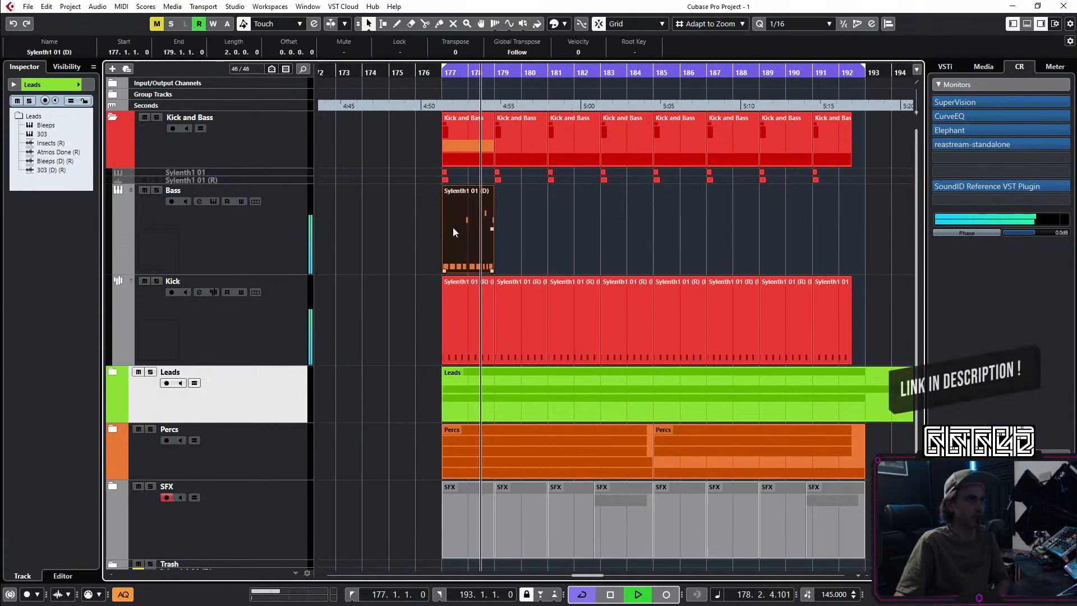
left_click(555, 24)
left_click(631, 75)
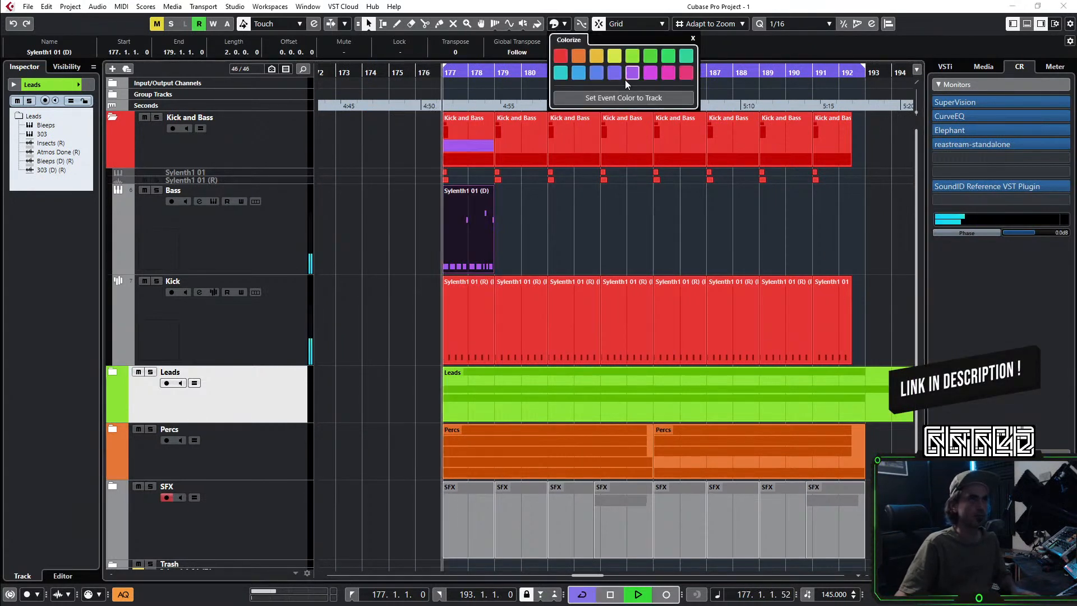
left_click_drag(492, 228, 843, 262)
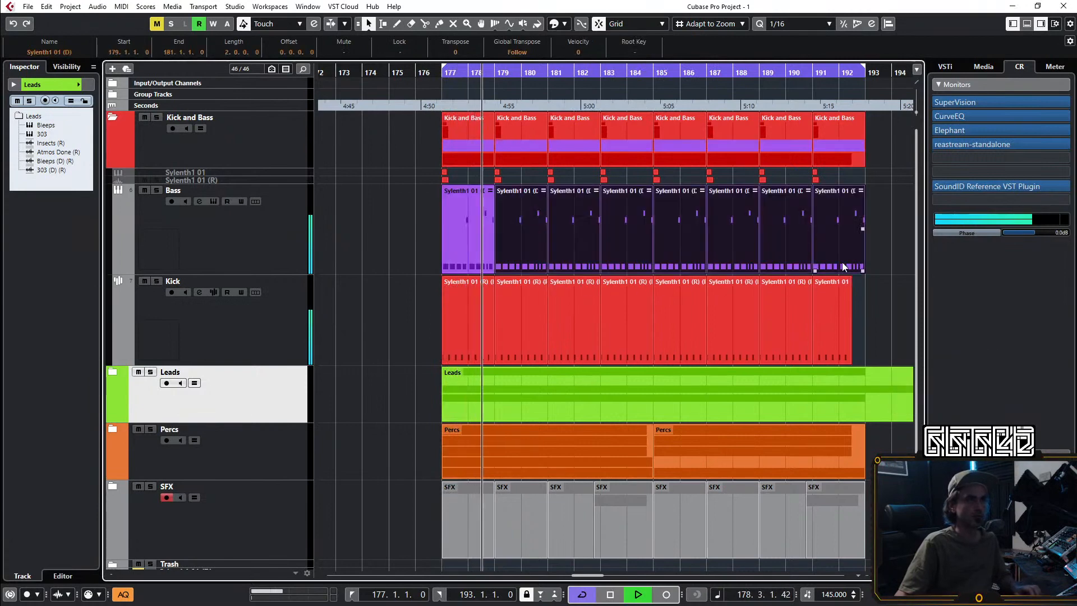
Step: Open the Bass event at bar 177 for note editing and raise its note at 177.1.4 an octave to C2
left_click(448, 248)
double_click(450, 244)
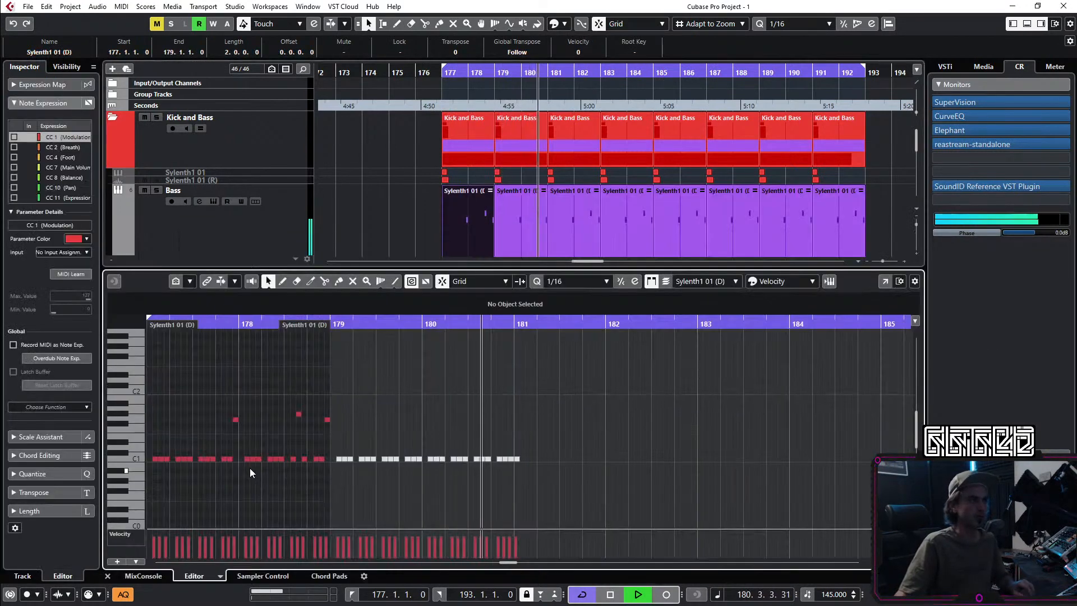
scroll(281, 437, "down", 3)
scroll(282, 432, "up", 3)
scroll(286, 432, "left", 3)
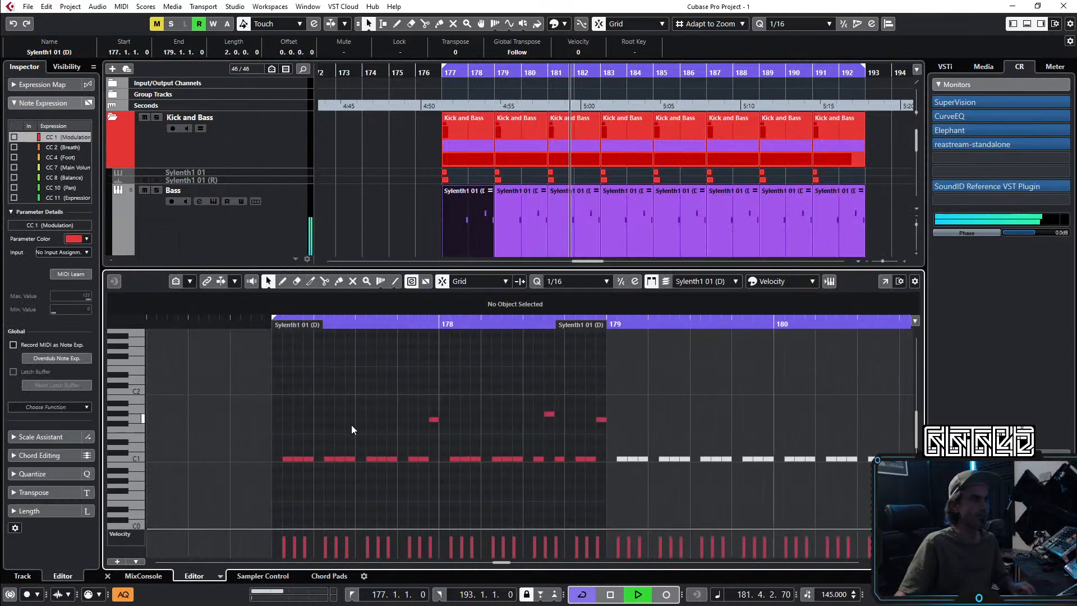
left_click(309, 459)
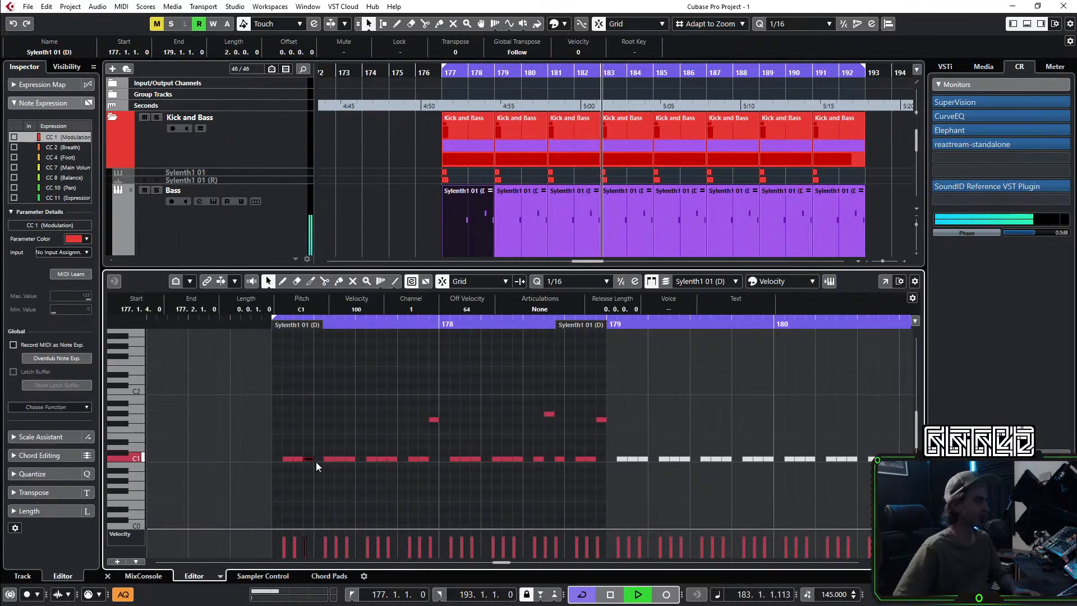
key("shift+Up")
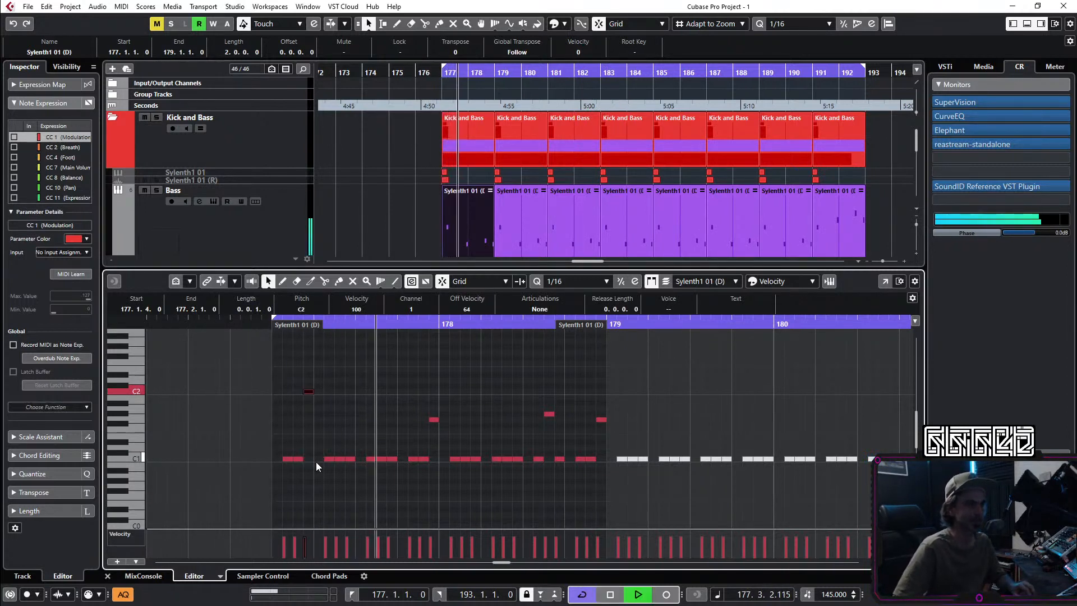
Step: Raise the bass note at 177.2.3 to A#1 and audition the pattern
key("Right")
key("Right")
key("shift+Up")
key("space")
key("Down")
key("Down")
key("space")
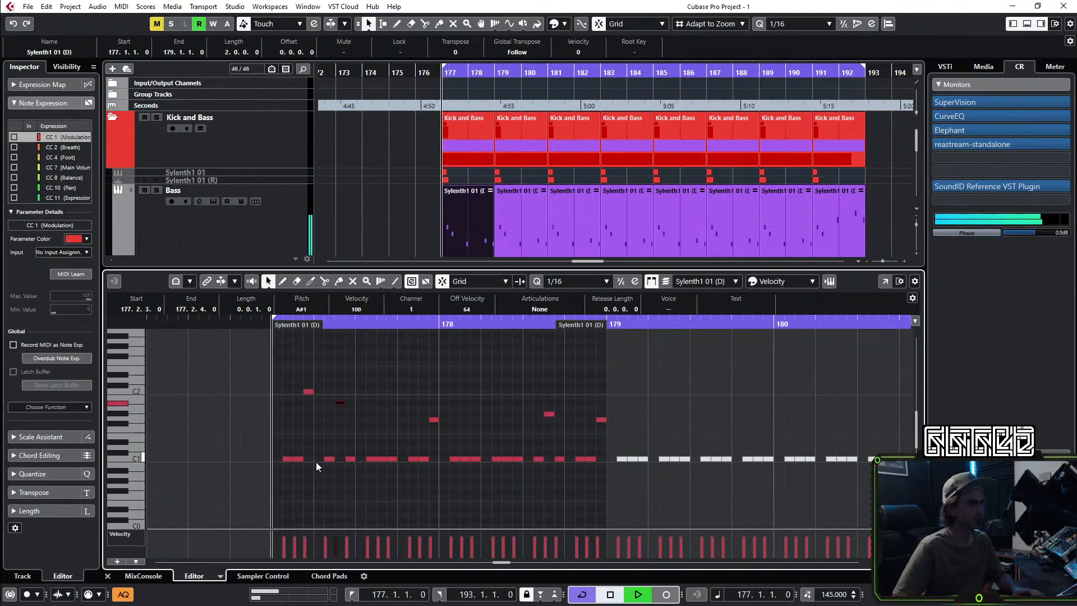
Step: Raise the bass note at 177.3.4 to G#1, auditioning the pattern from bar 177 while choosing the pitch
key("space")
key("Right")
key("Right")
key("Right")
key("space")
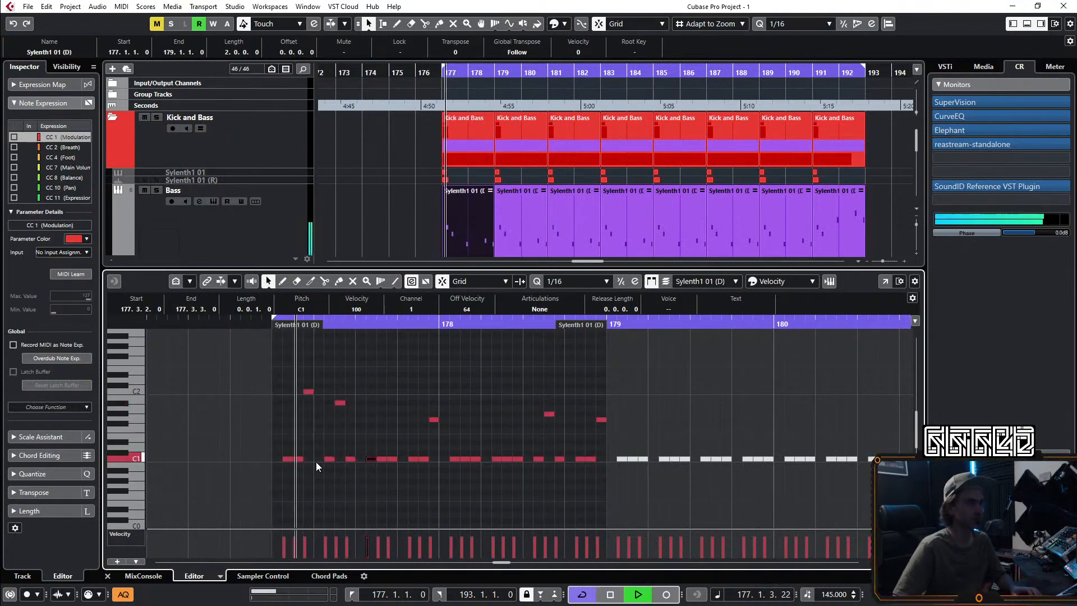
key("space")
key("space")
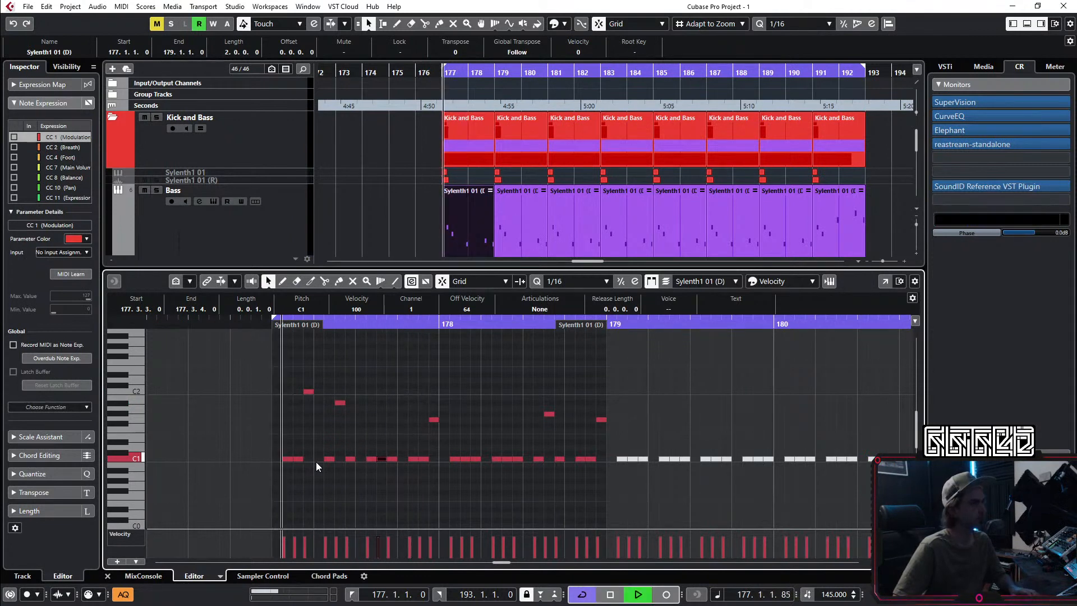
key("space")
key("Right")
key("space")
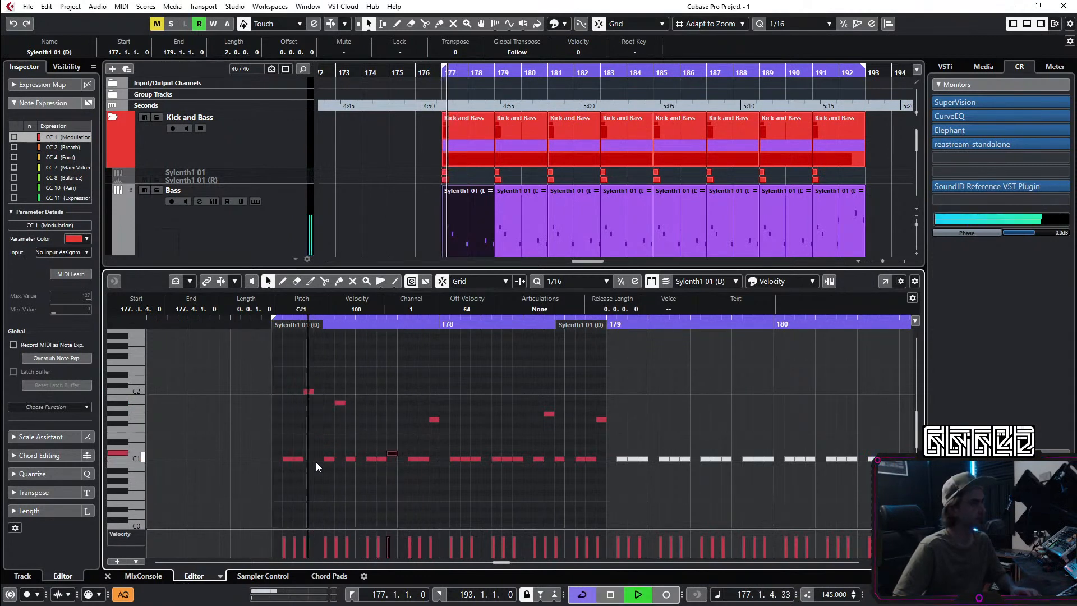
key("space")
key("Up")
key("Up")
key("Up")
key("Up")
key("Up")
key("Up")
key("Up")
key("Up")
key("space")
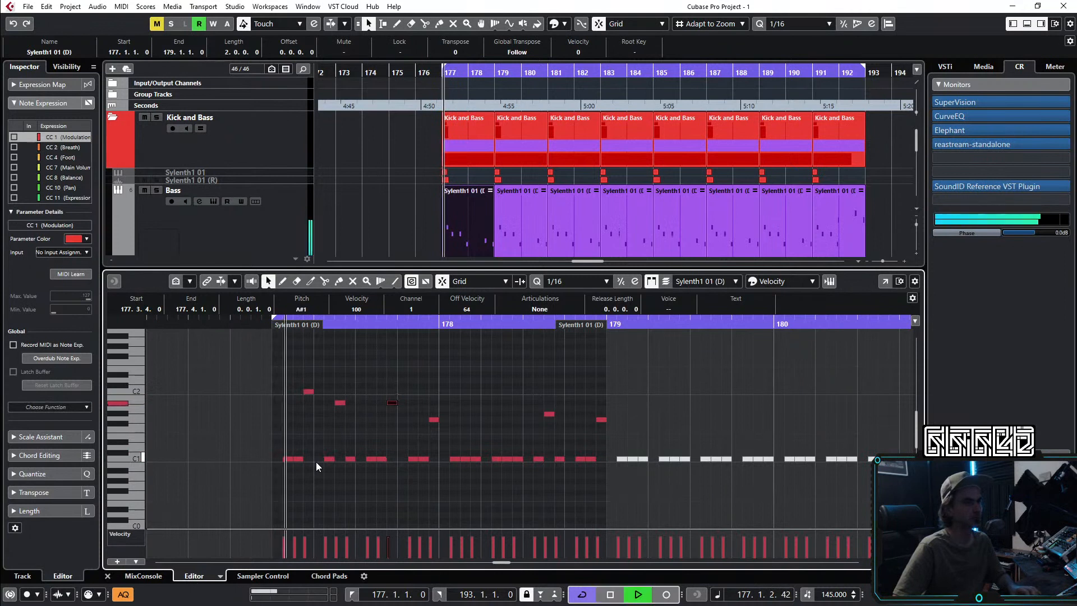
key("space")
key("space")
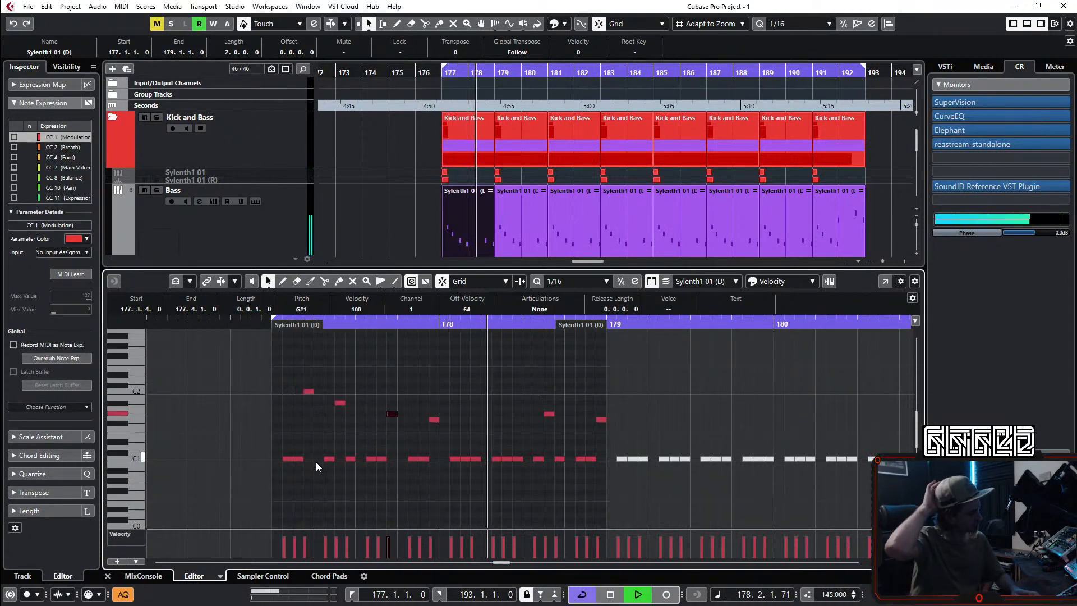
key("space")
key("space")
key("space")
Step: Try the G#1 accent on the bass note at 177.3.3 instead, lowering the note at 177.3.4 to C1
key("Left")
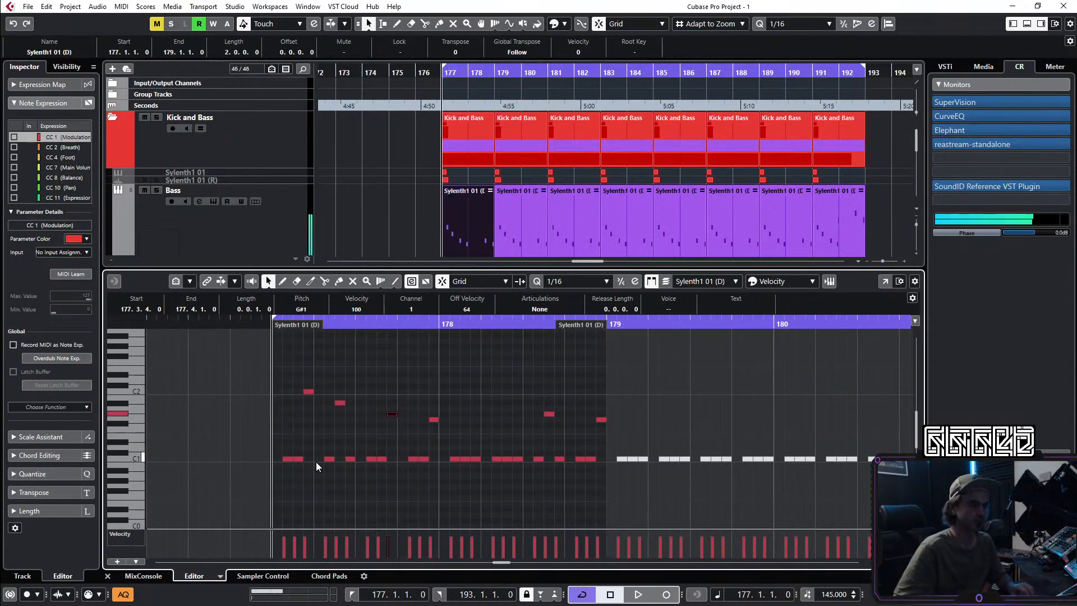
key("Right")
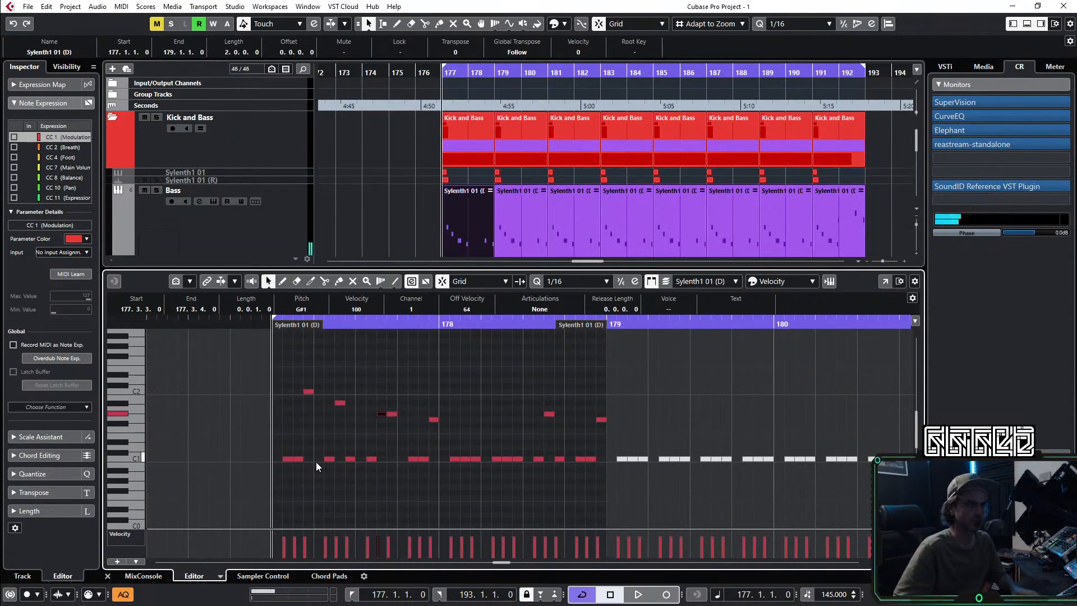
key("Down")
key("Down")
key("Down")
key("Down")
key("Down")
key("Down")
key("Down")
key("Down")
key("space")
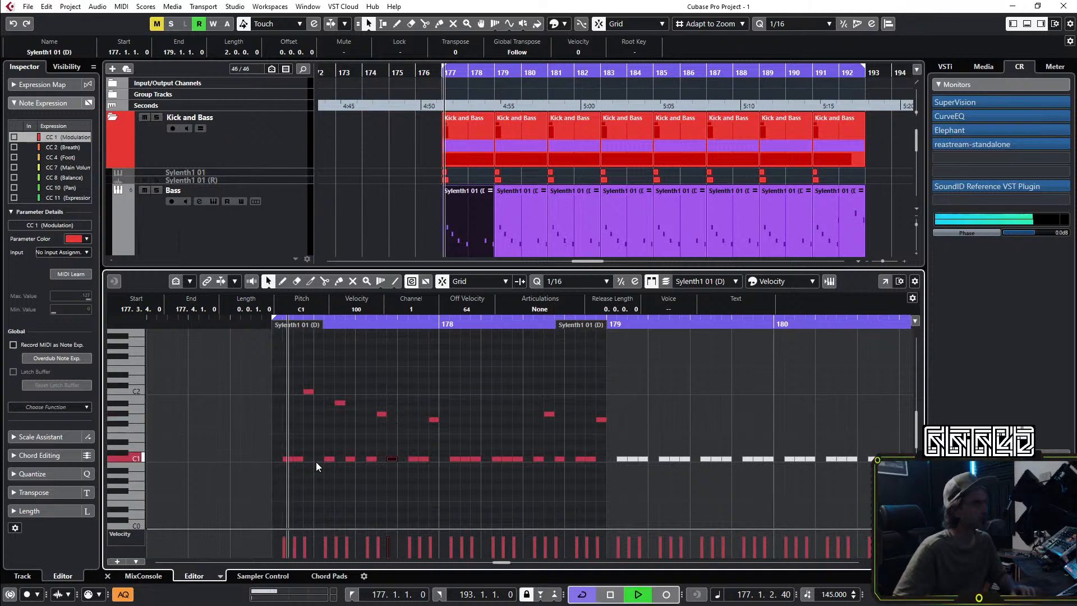
key("space")
key("space")
key("space")
key("space")
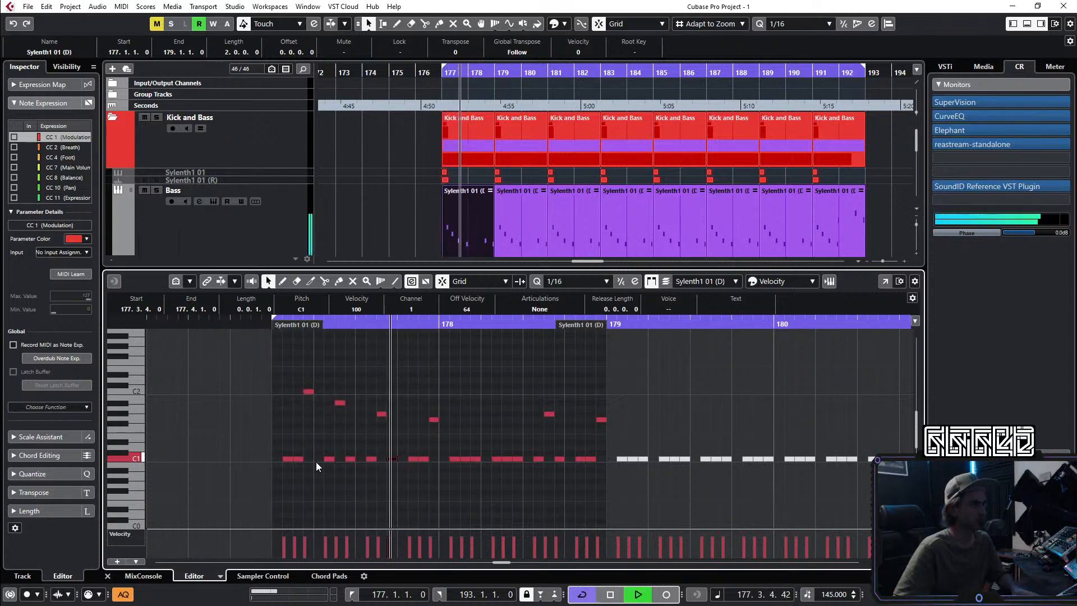
key("space")
Step: Return the bass note at 177.3.3 to C1 and raise the note at 177.3.4 back to G#1
key("Left")
key("Down")
key("Down")
key("Down")
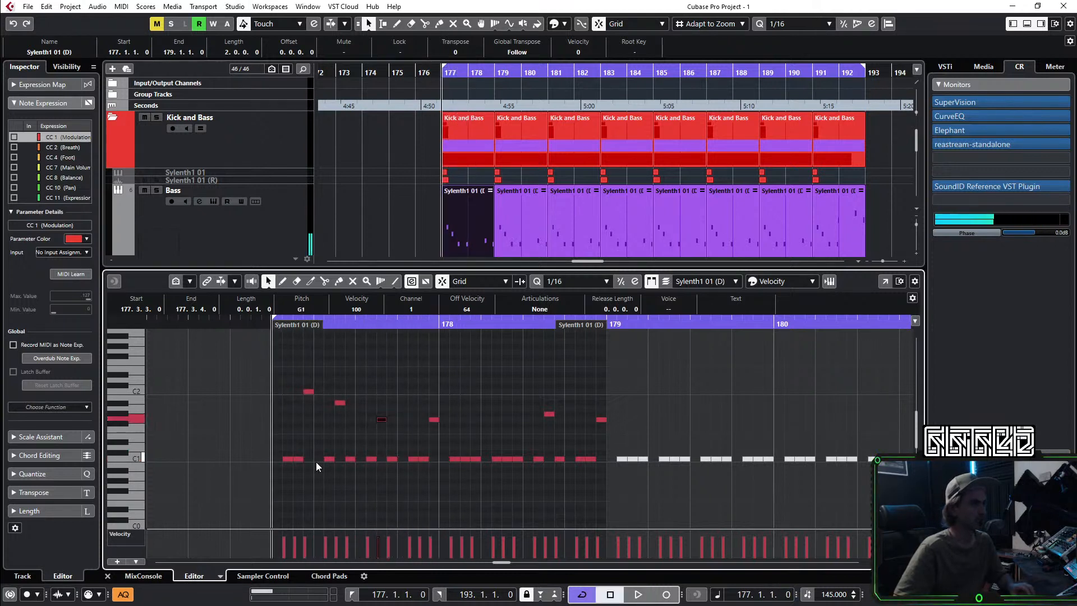
key("Down")
key("Down")
key("Down")
key("Down")
key("Down")
key("Right")
key("Up")
key("Up")
key("Up")
key("Up")
key("Up")
key("Up")
key("Up")
key("Up")
key("Up")
key("Up")
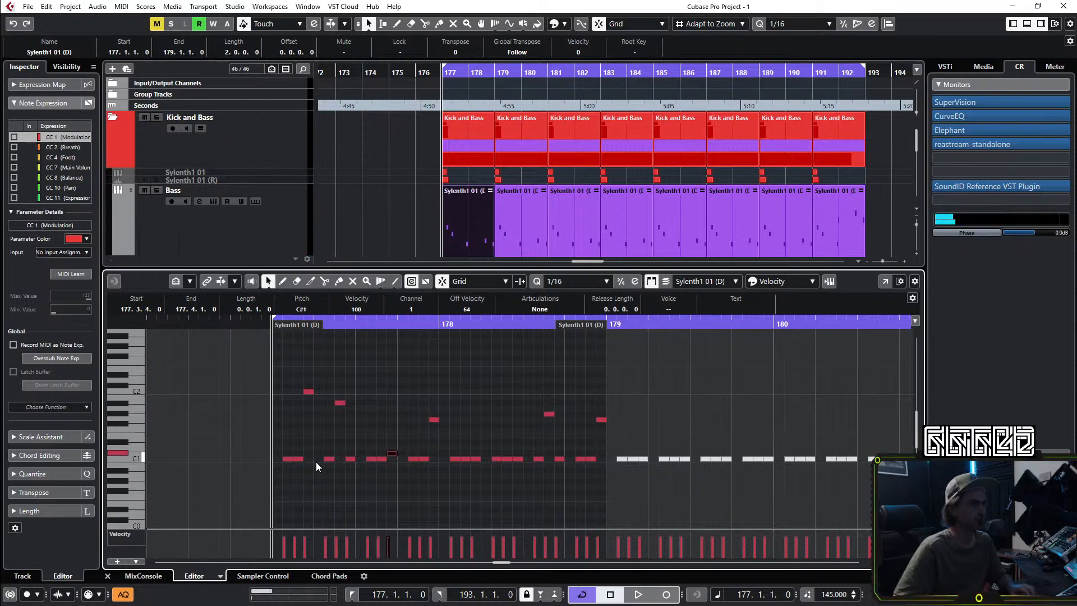
key("Down")
key("Down")
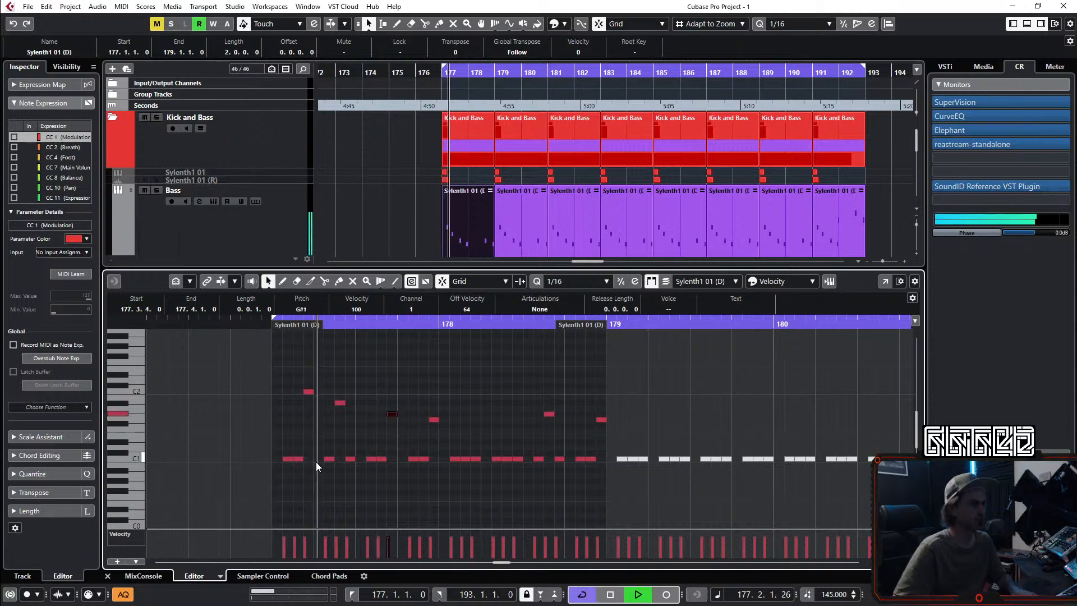
Step: Raise the bass note at 177.4.3 to F1 and audition the pattern
key("Right")
key("Right")
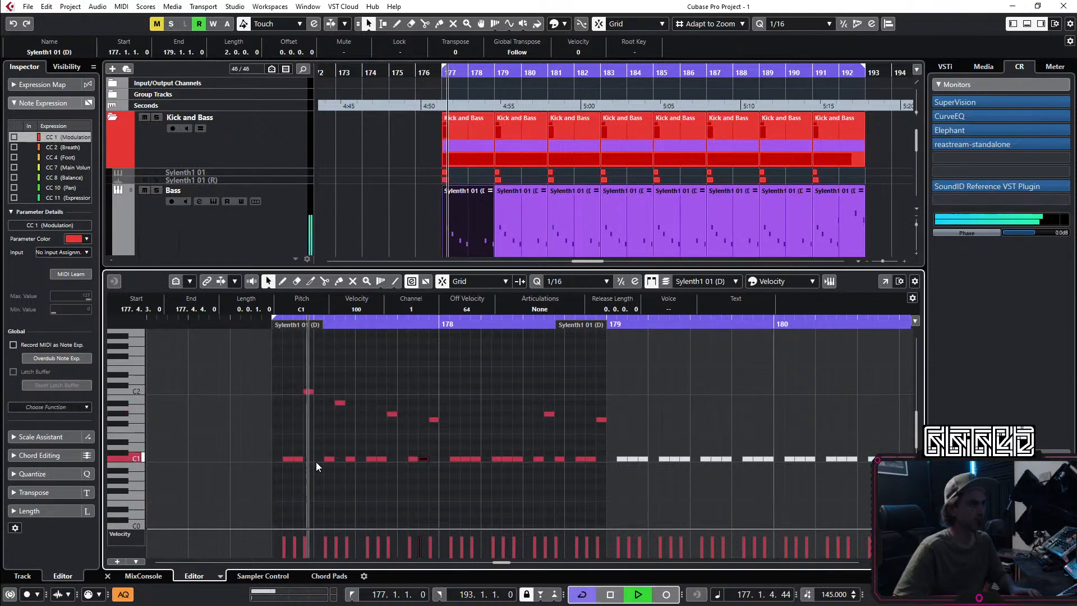
key("Up")
key("Up")
key("Up")
key("Up")
key("Up")
key("Up")
key("Down")
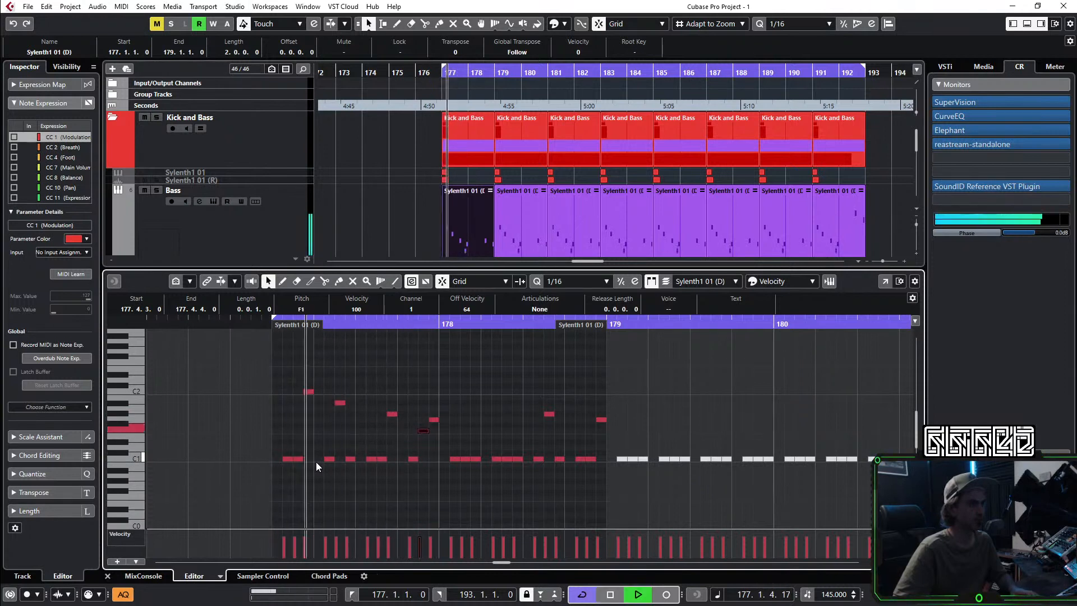
key("space")
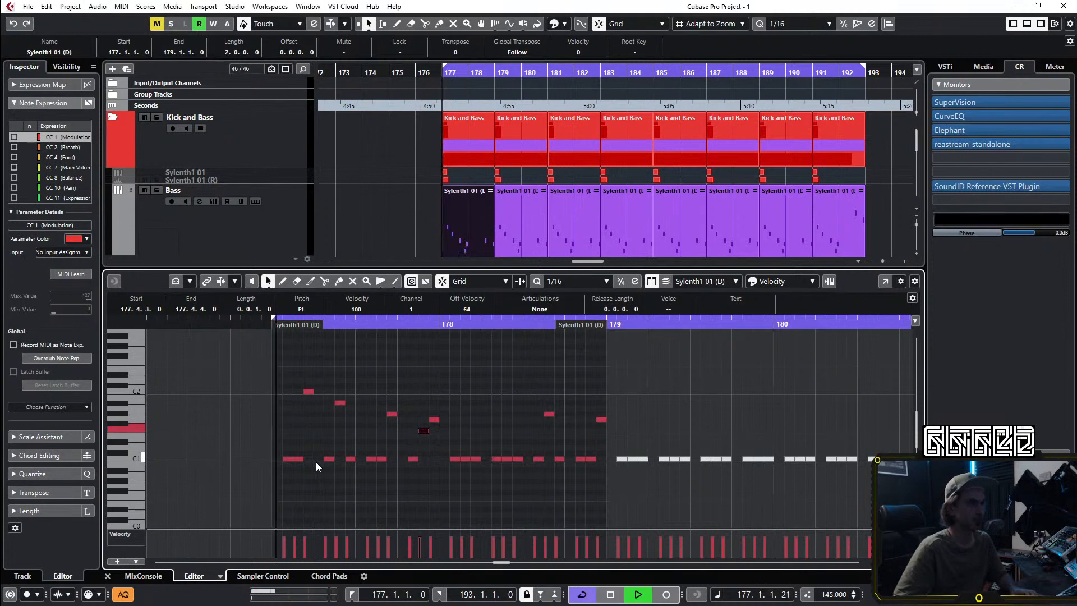
Step: Raise the bass note at 178.1.3 to D#1, auditioning the pattern from bar 177 before choosing the pitch
key("Right")
key("Right")
key("Right")
key("space")
key("space")
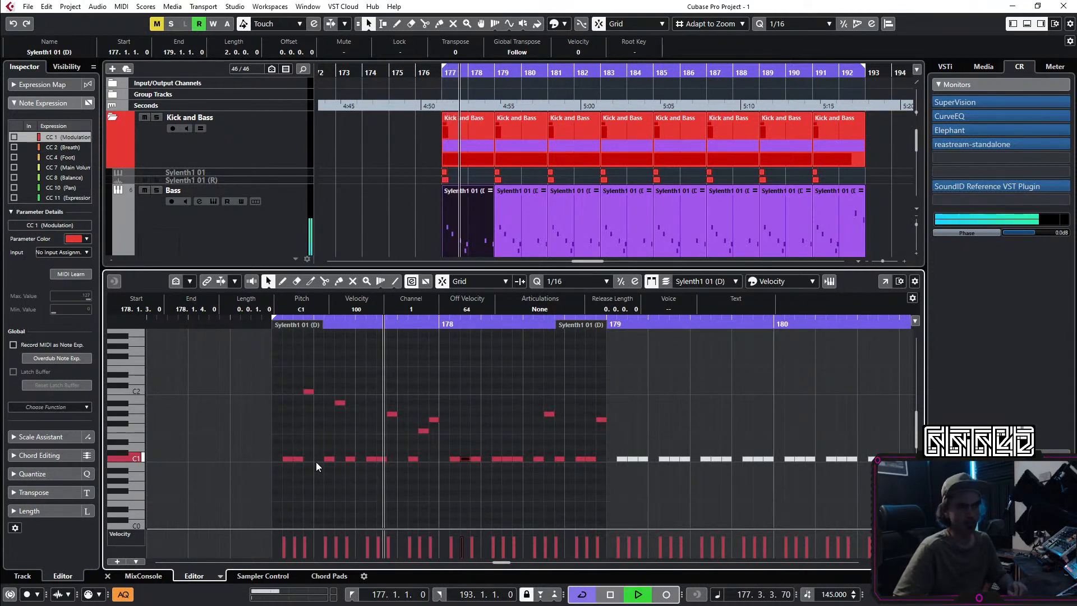
key("space")
key("space")
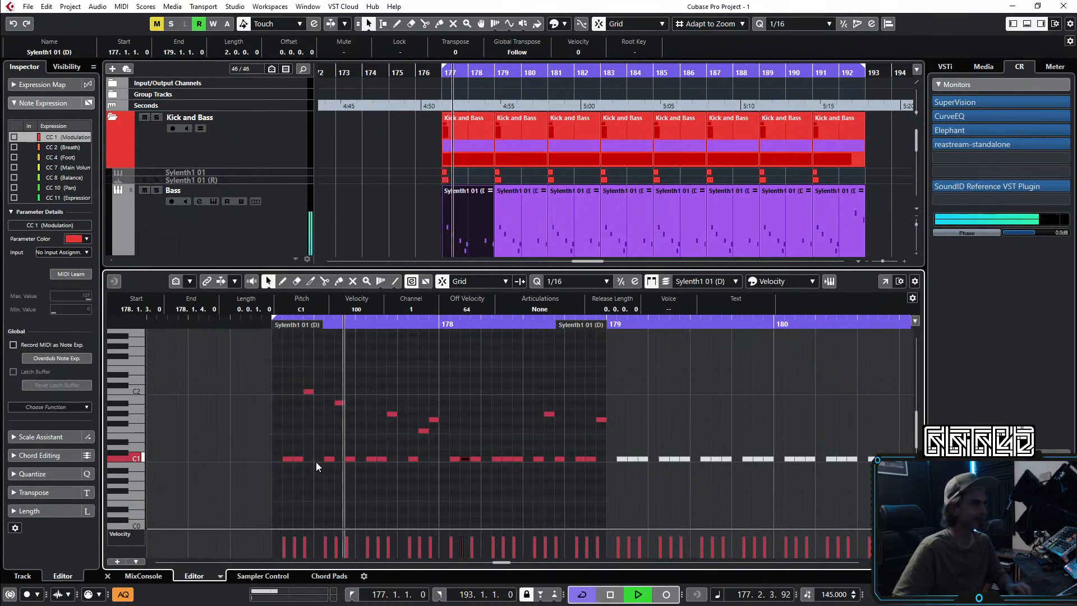
key("space")
key("space")
key("Up")
key("Up")
key("Up")
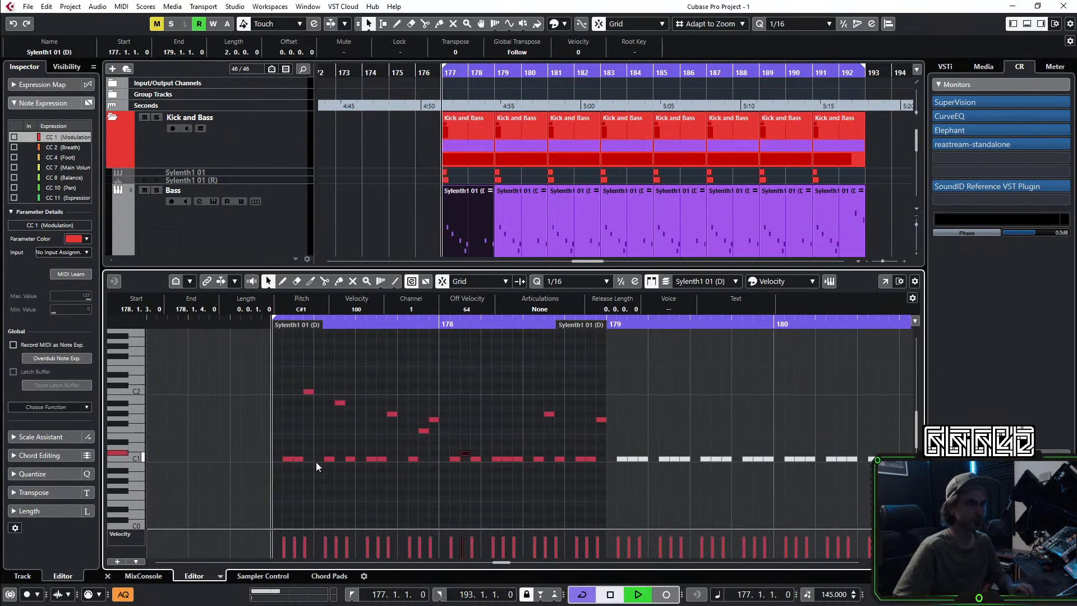
Step: Raise the bass note at 178.1.4 to C2, auditioning the pattern from bar 177 while choosing the pitch
key("space")
key("space")
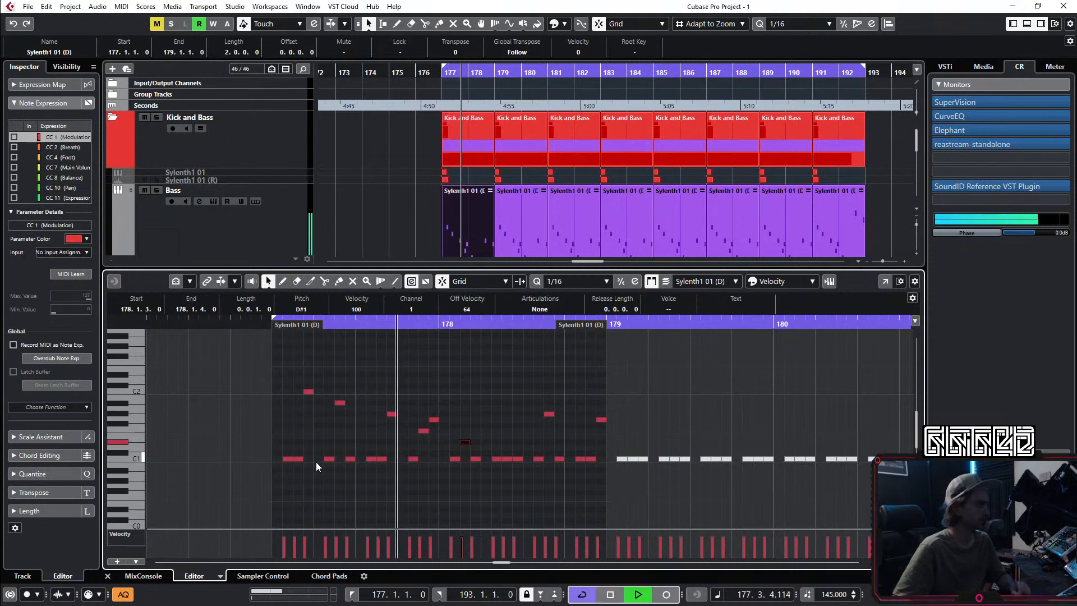
key("space")
key("space")
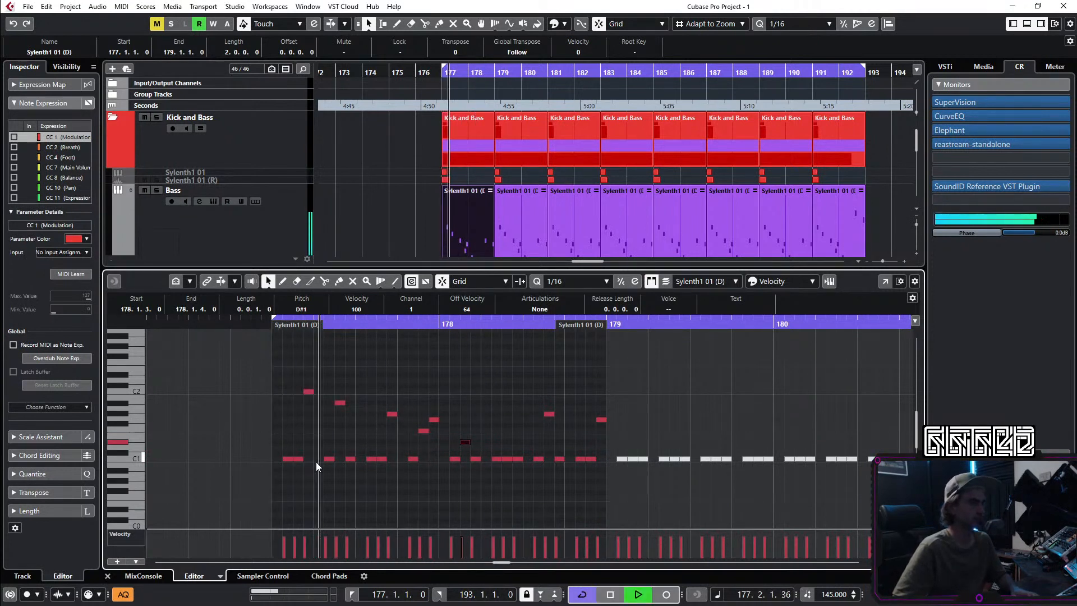
key("space")
key("space")
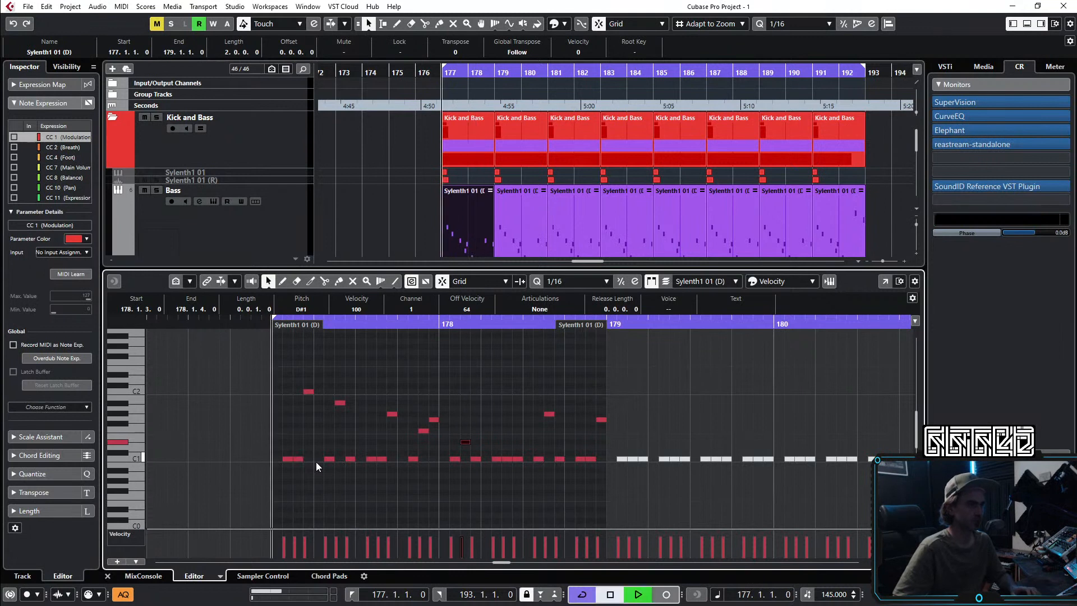
key("Up")
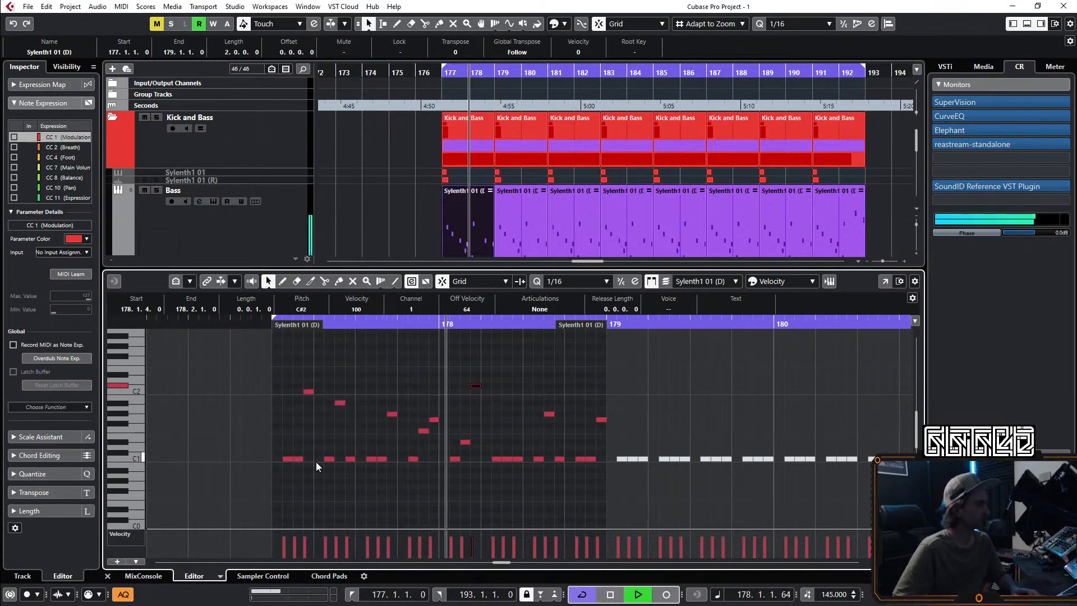
key("Down")
key("space")
key("space")
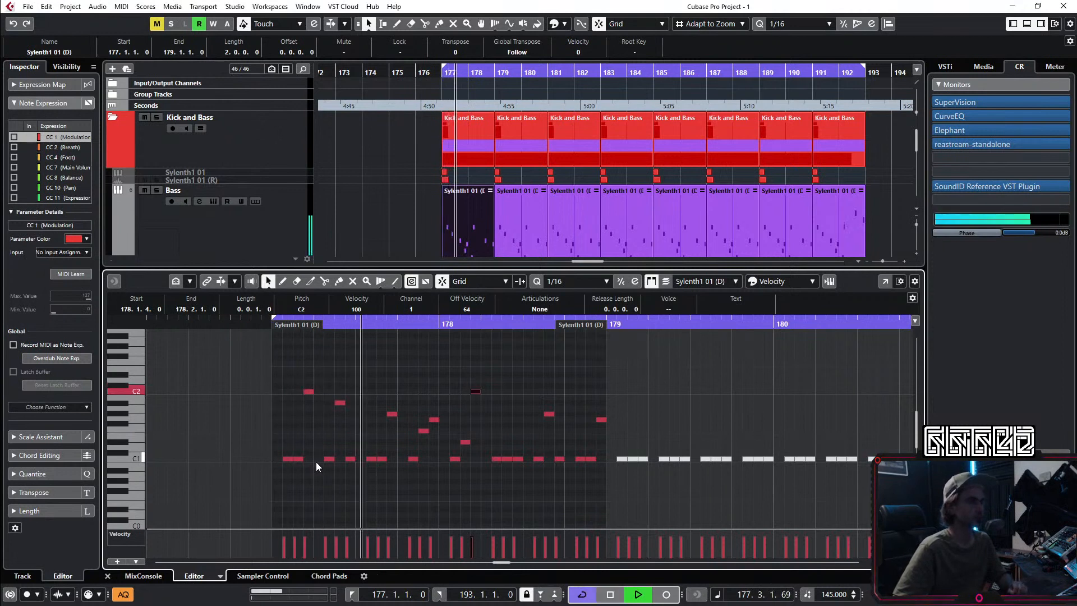
key("space")
key("space")
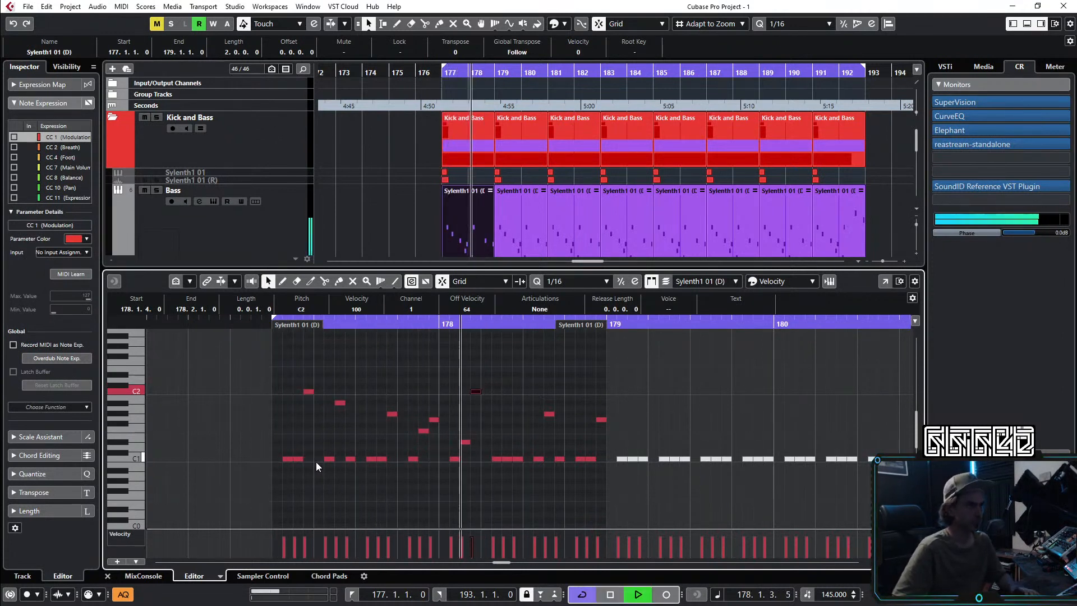
Step: Raise the bass note at 178.2.3 to C#2 and audition the pattern from bar 177
key("space")
key("Right")
key("space")
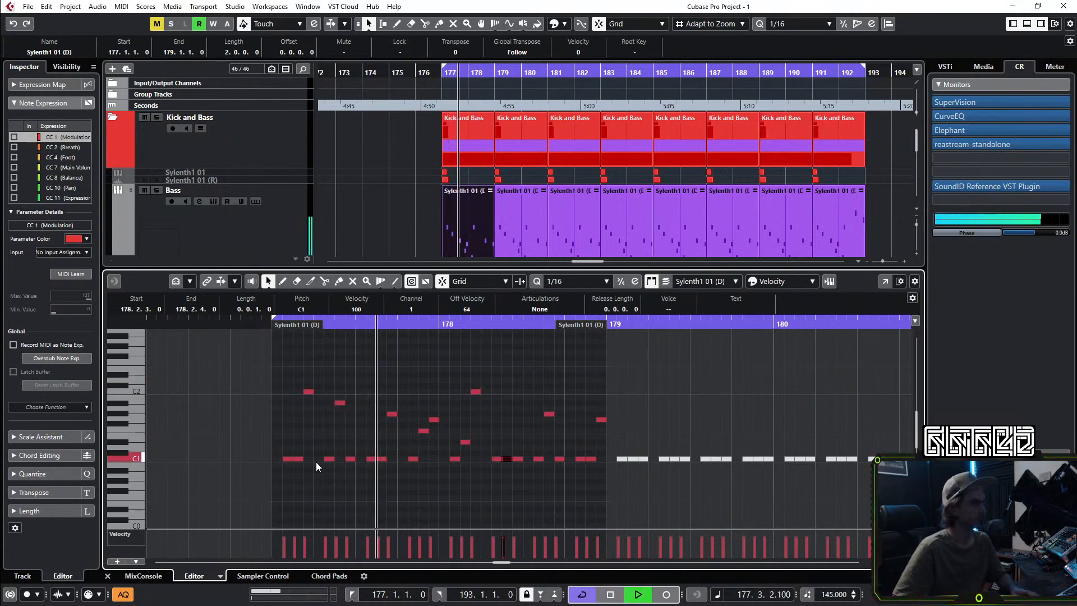
key("space")
key("shift+Up")
key("Up")
key("space")
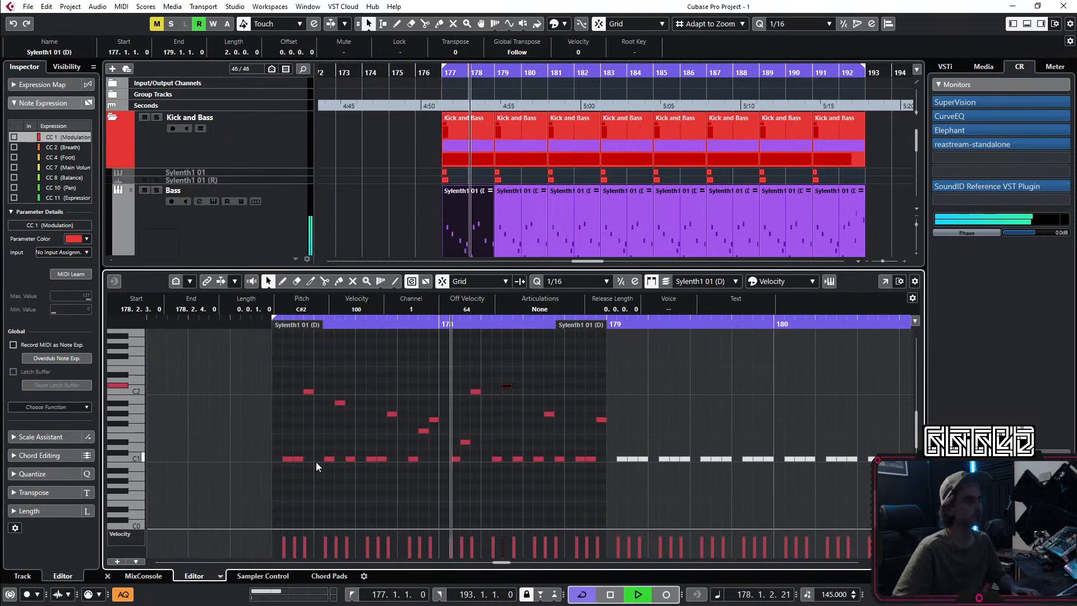
key("space")
key("space")
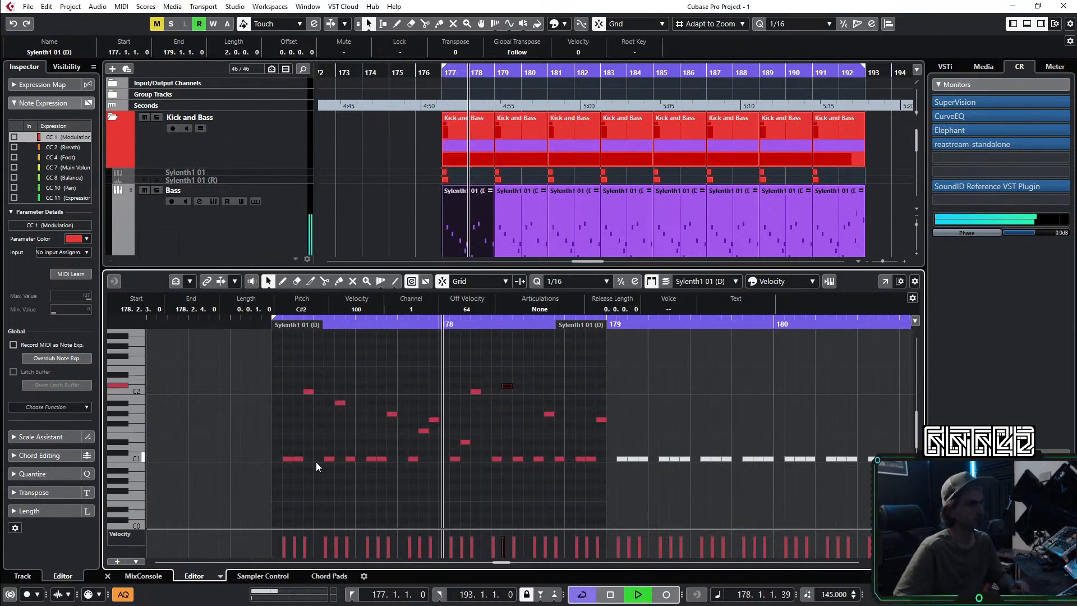
key("space")
key("space")
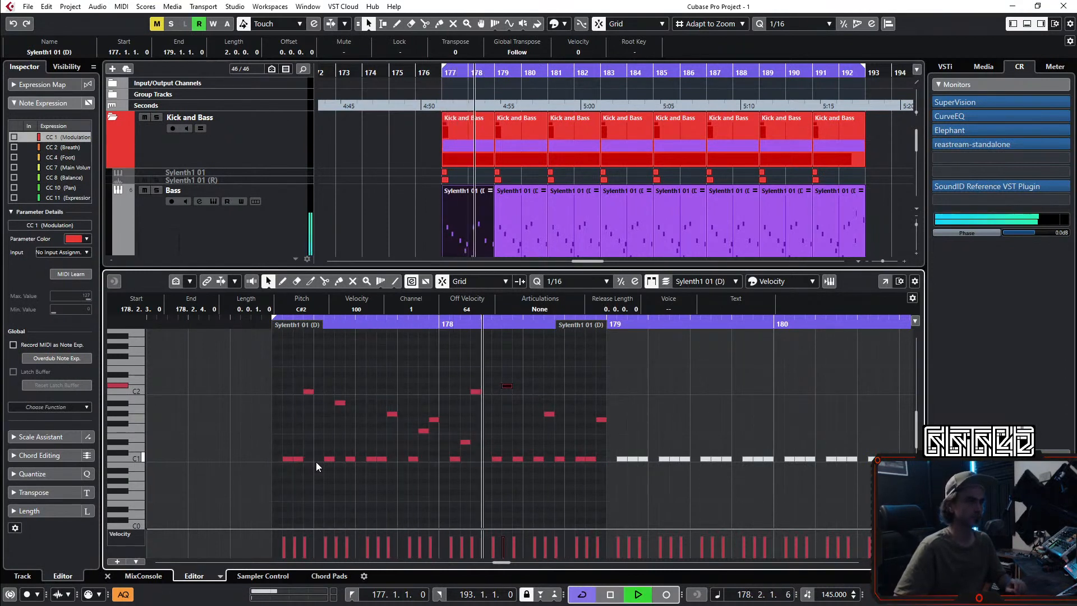
Step: Raise the bass note at 178.3.4 to A#1 and replay the pattern from bar 177
key("Right")
key("space")
key("Right")
key("Right")
key("Right")
key("shift+Up")
key("Down")
key("Down")
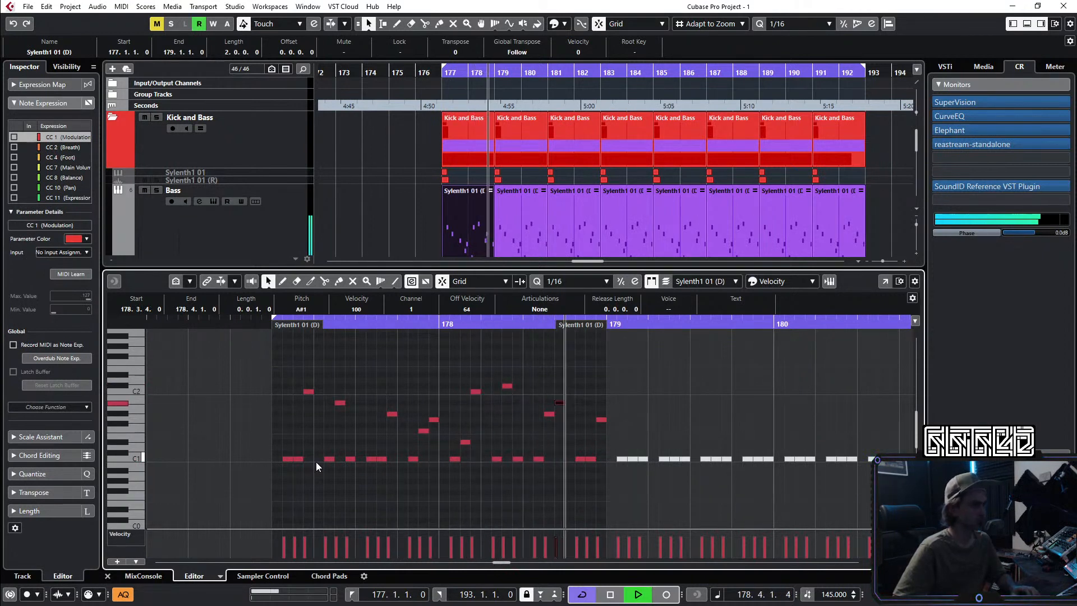
key("space")
key("space")
Step: Raise the bass note at 178.4.3 to A#1
key("Right")
key("Right")
key("shift+Up")
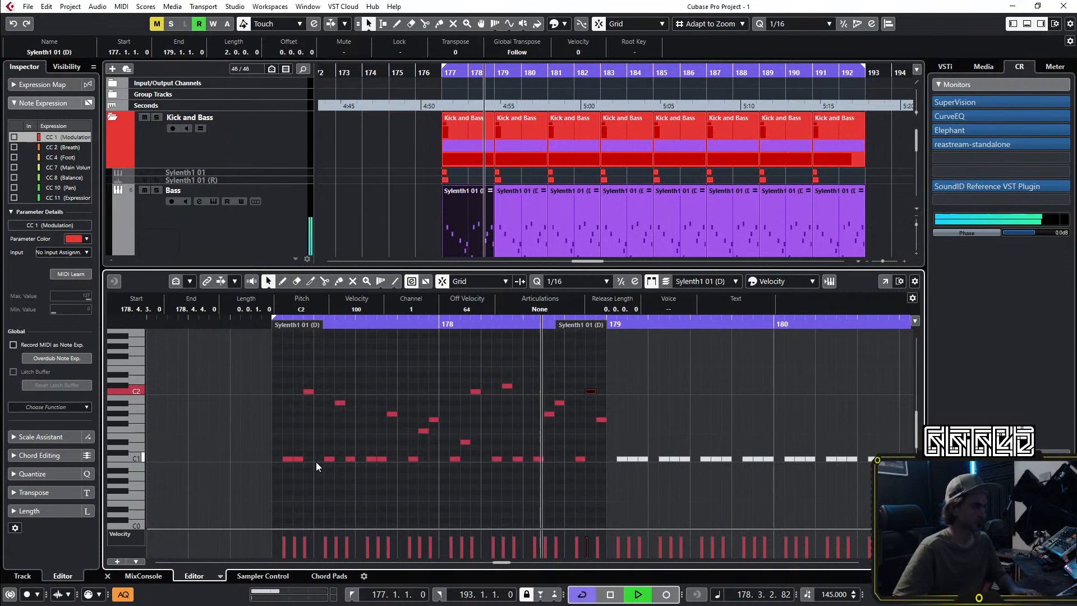
key("Down")
key("Down")
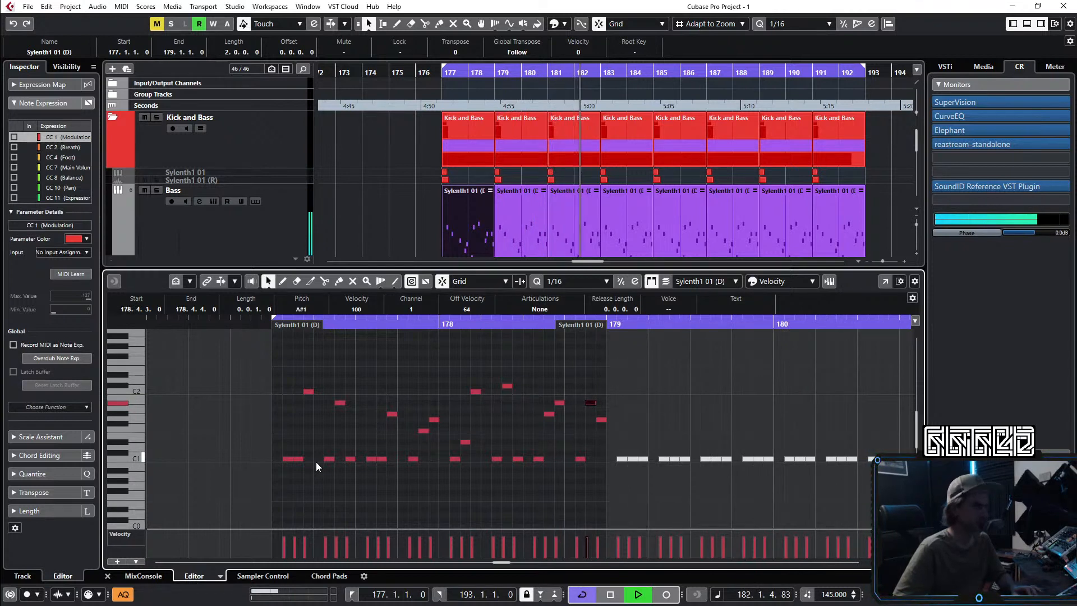
Step: Lower the bass note at 178.3.3 to C#1 and audition the section from bar 177
key("Left")
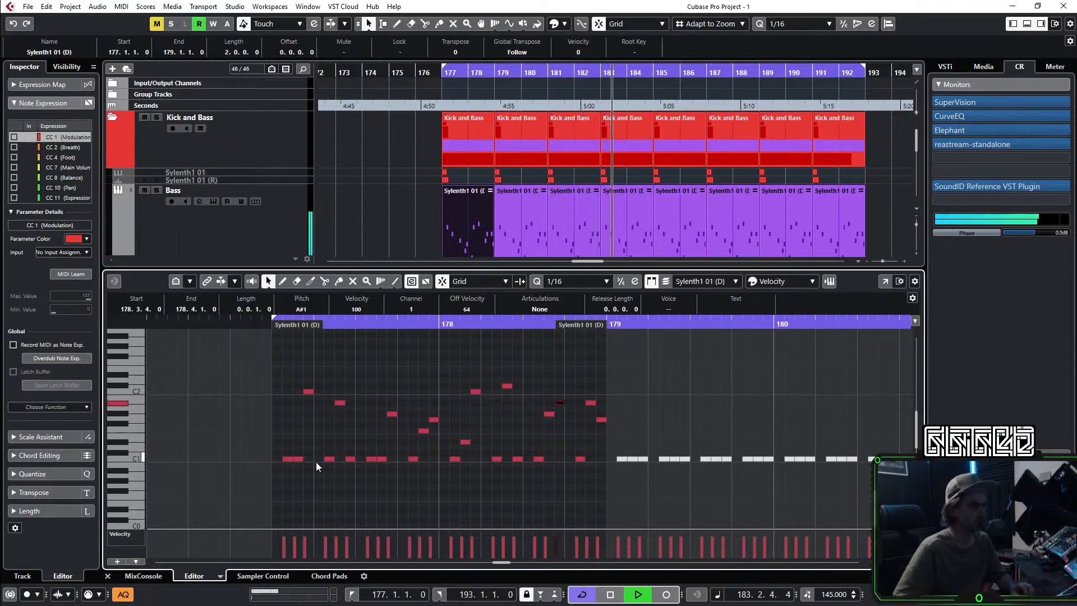
key("space")
key("space")
key("Down")
key("Down")
key("Down")
key("Down")
key("Down")
key("Down")
key("Down")
key("Down")
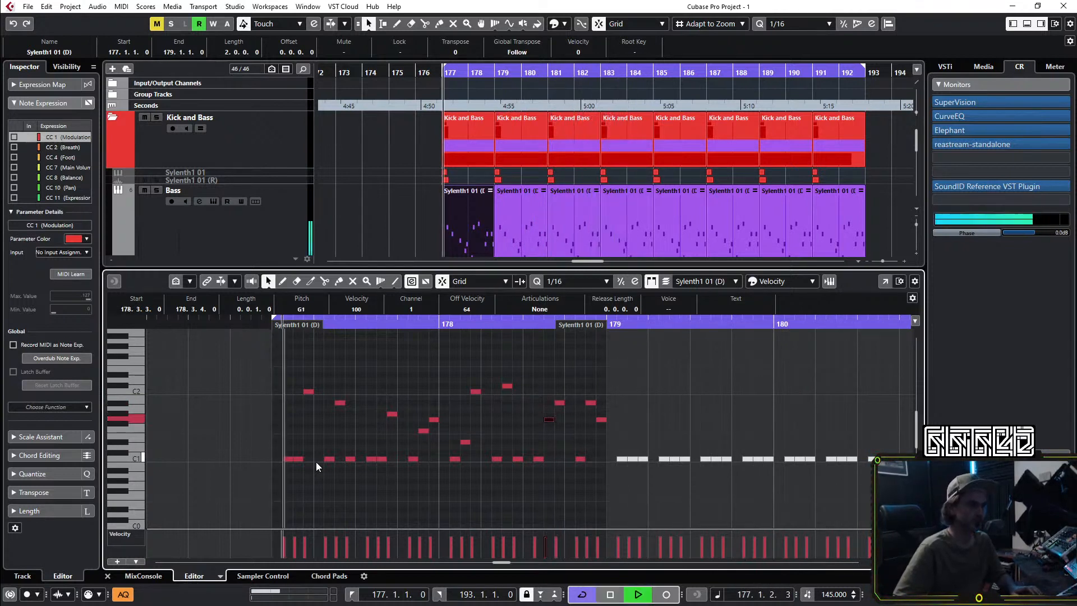
key("Up")
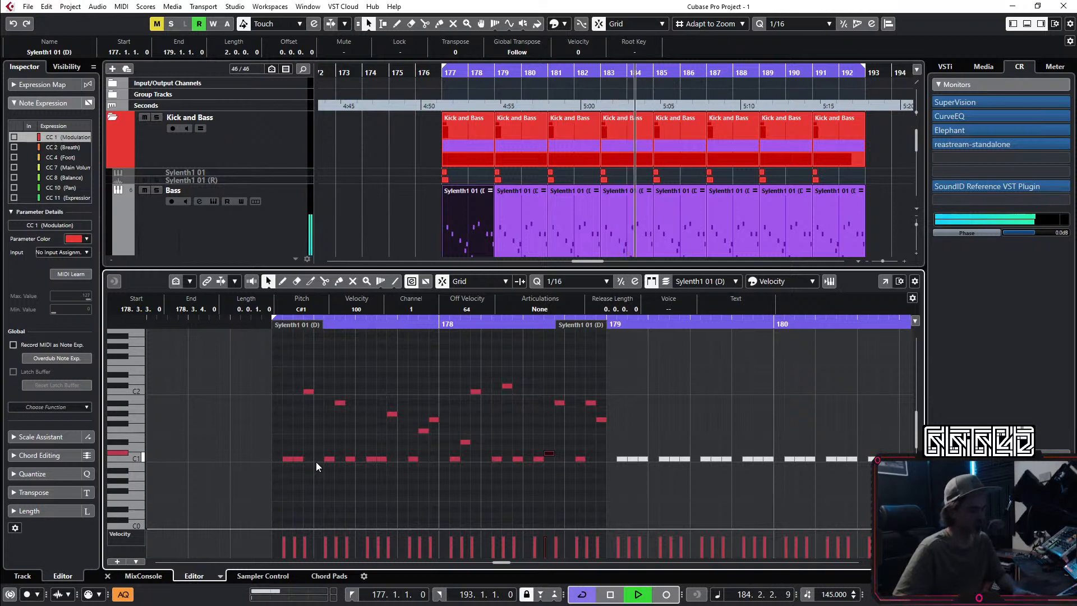
key("space")
key("space")
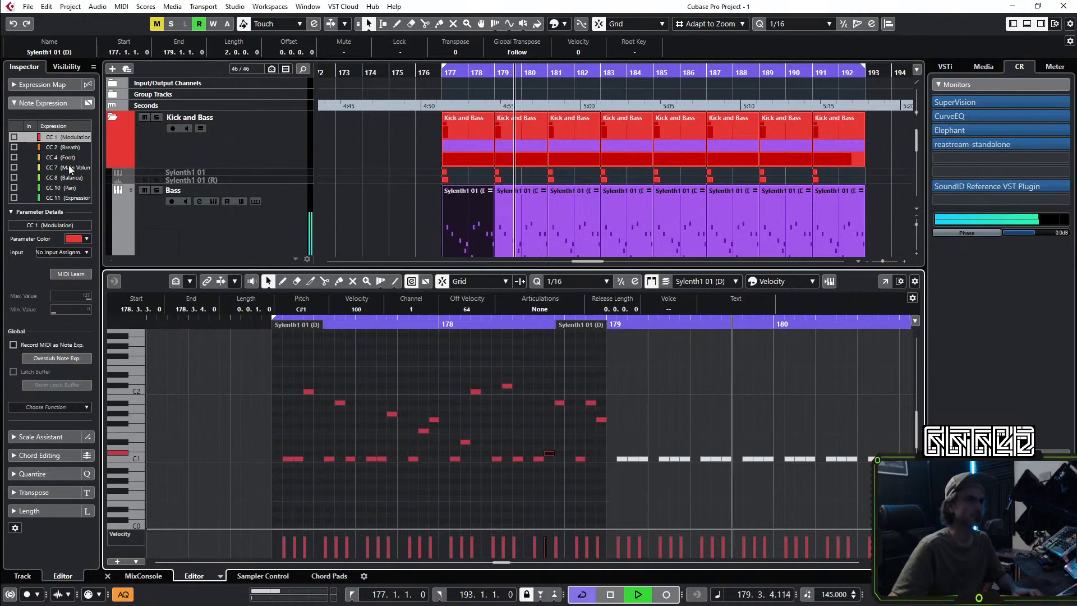
Step: Close the note editor and collapse the Kick and Bass folder, checking the tracks inside the Percs folder
left_click(108, 577)
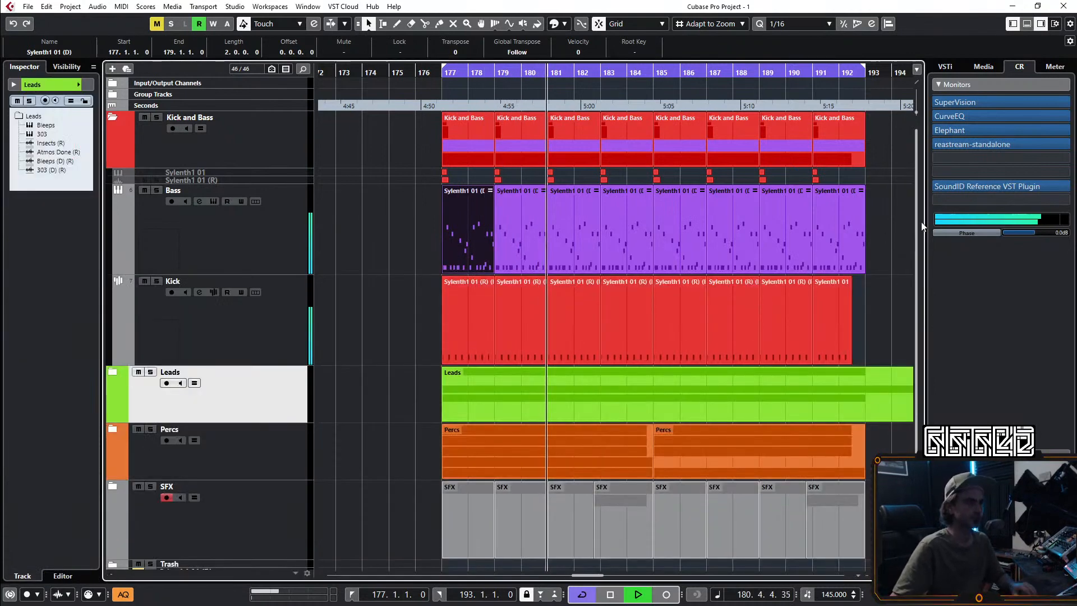
left_click(113, 117)
scroll(623, 305, "down", 3)
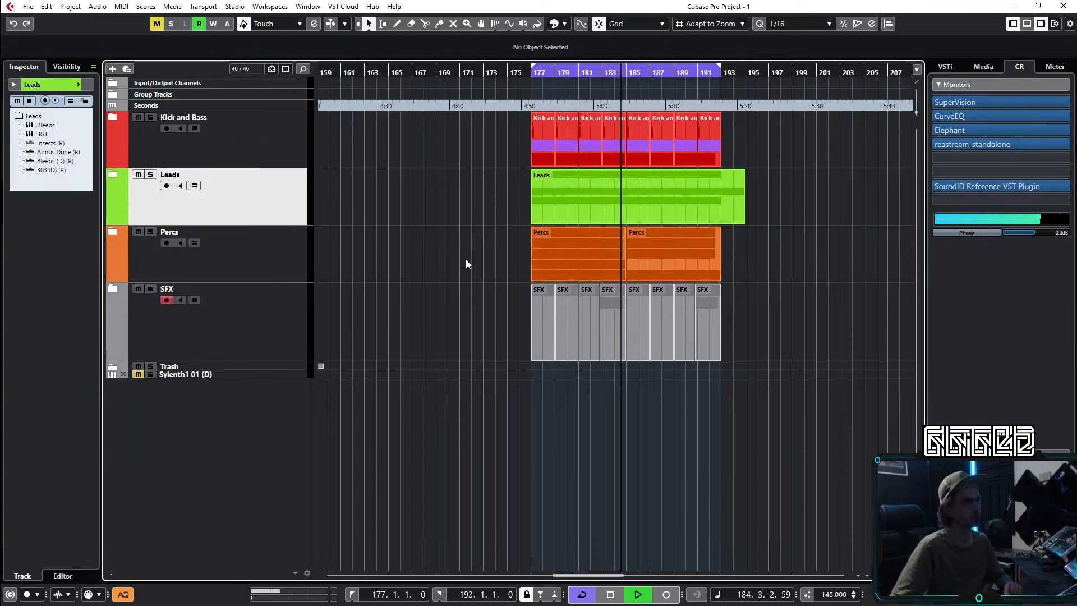
left_click(113, 230)
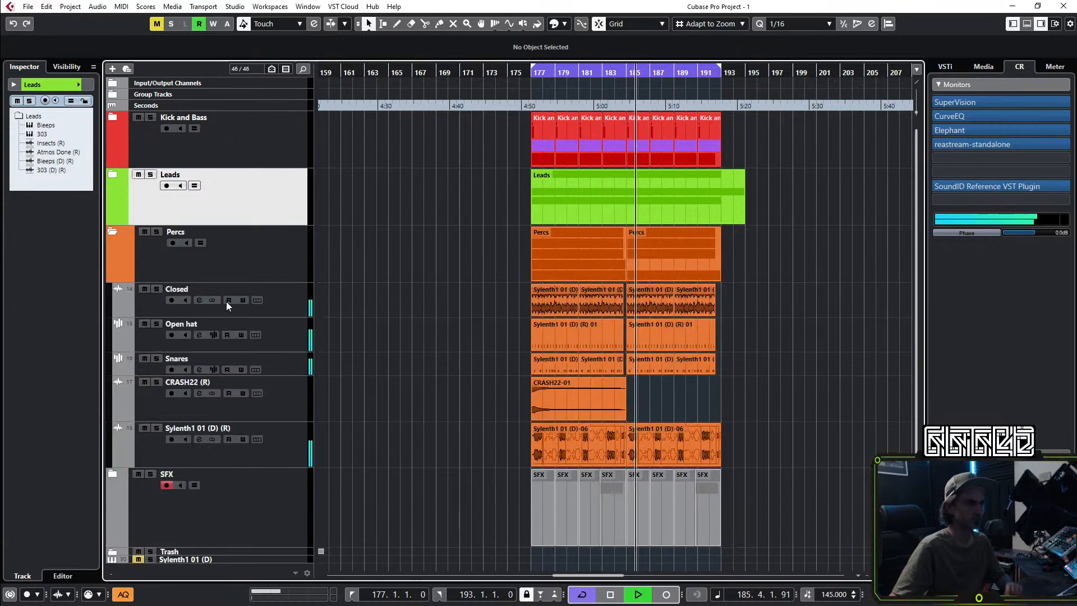
left_click(112, 232)
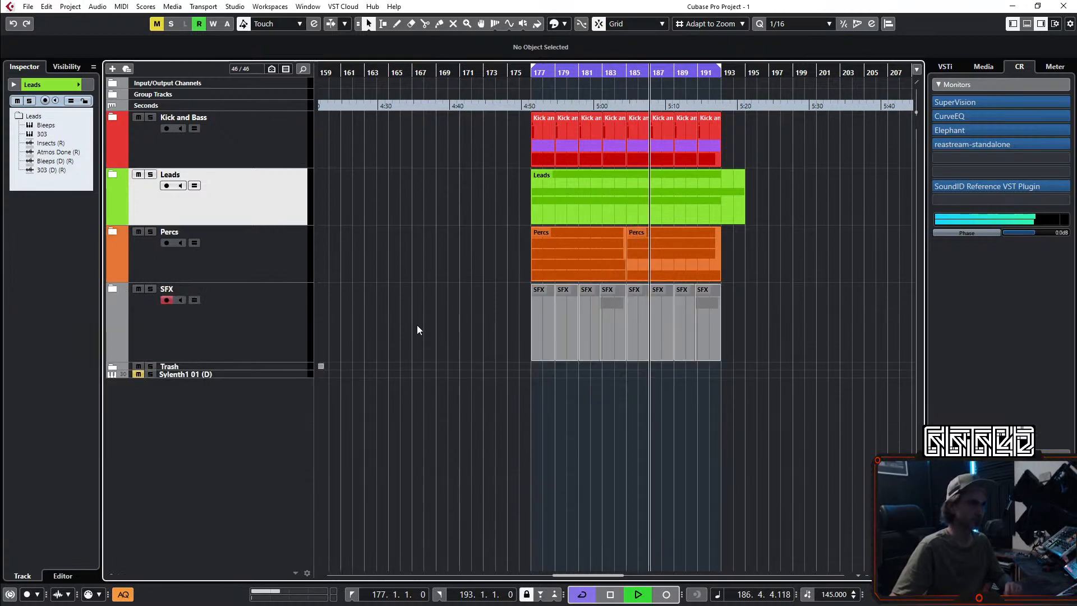
Step: Enlarge the 303 track in the Leads folder and copy the two-bar bass part at bar 177 onto it
left_click(112, 175)
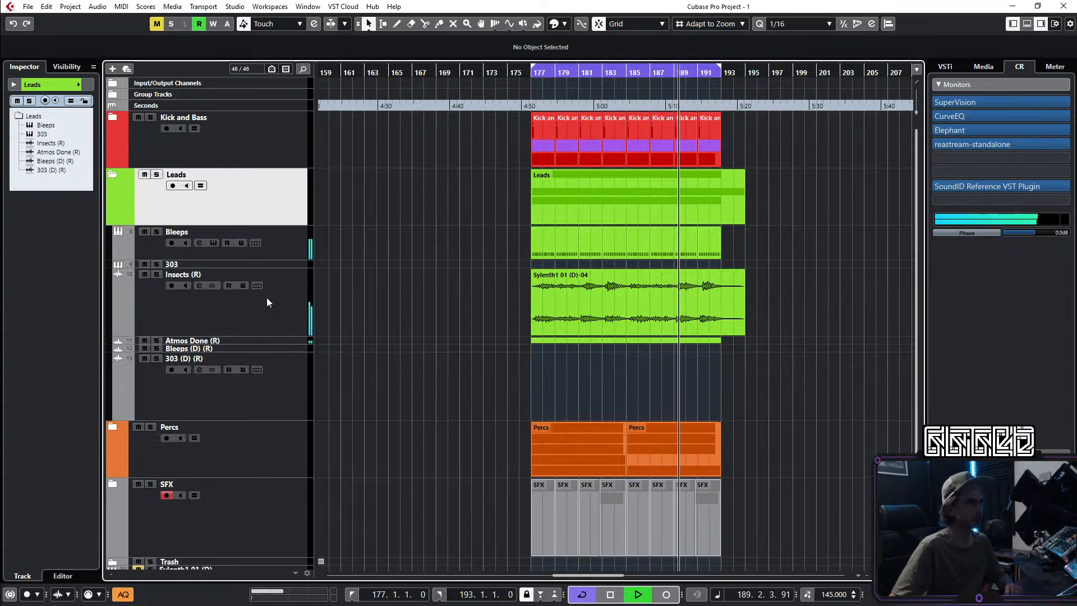
left_click_drag(284, 268, 277, 318)
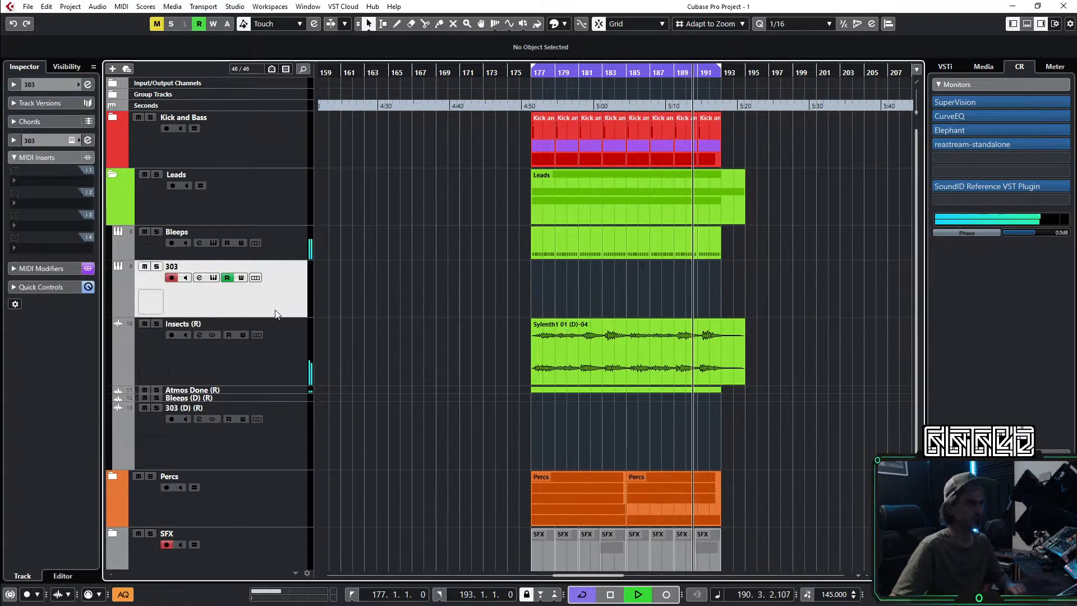
left_click(113, 116)
left_click_drag(540, 236, 540, 501)
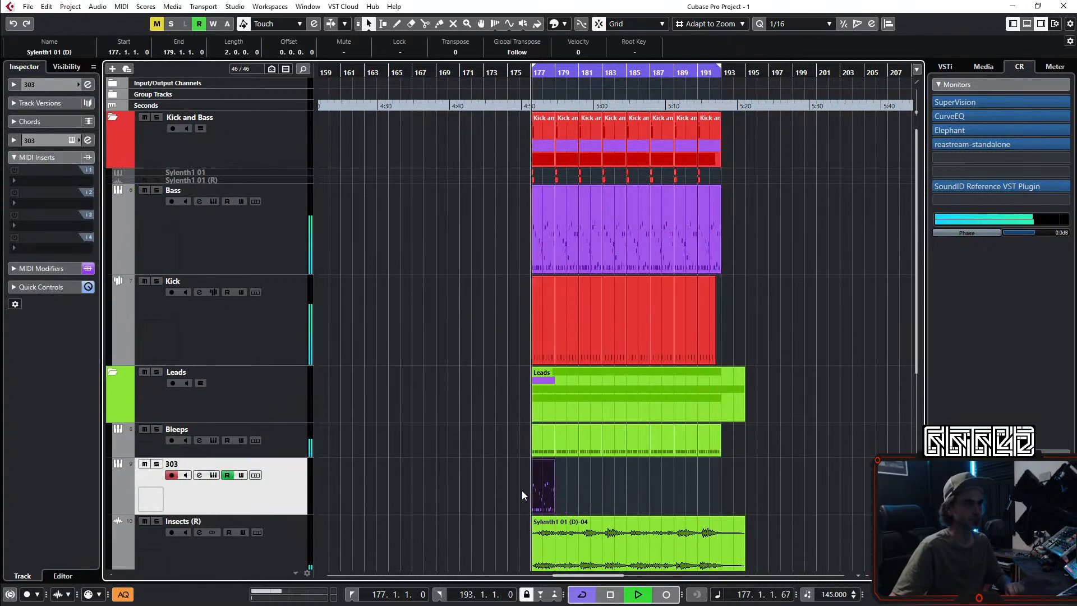
key("space")
key("space")
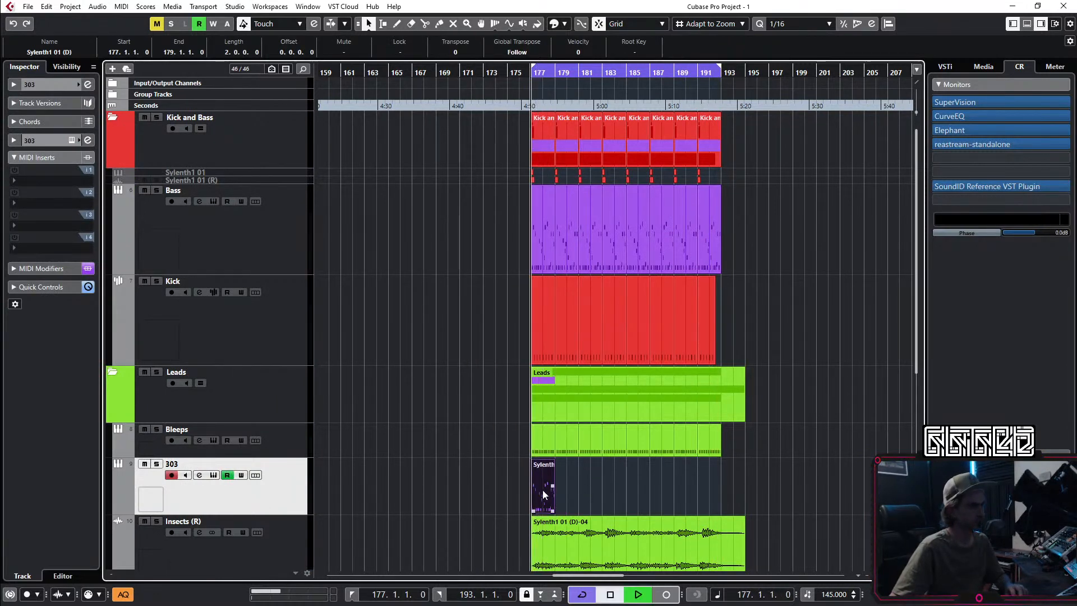
Step: Transpose all notes of the copied 303 part at bar 177 up two octaves, auditioning the result
double_click(544, 495)
key("space")
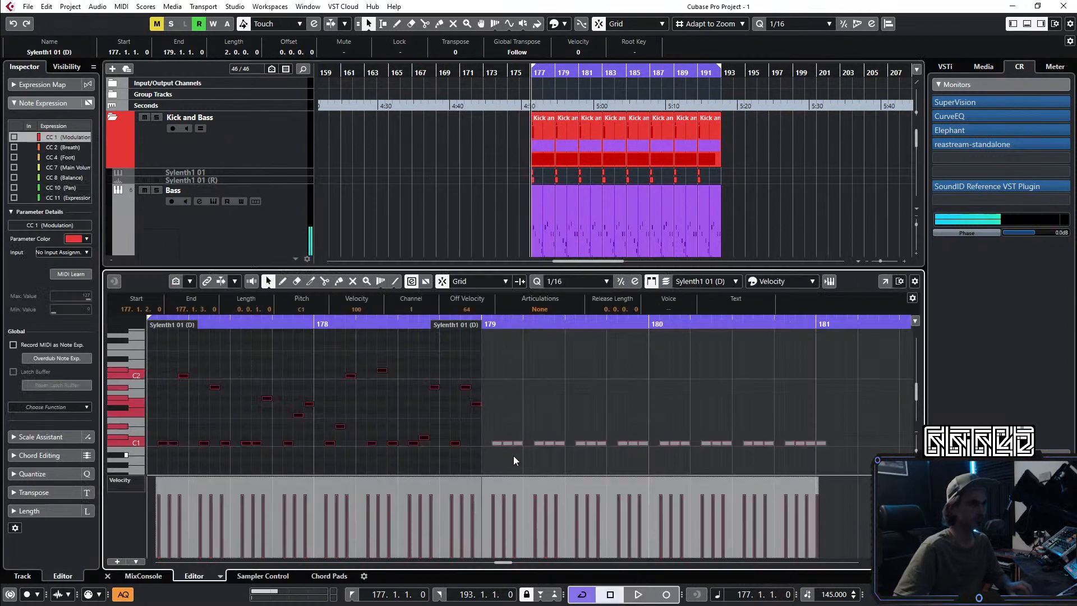
key("shift+Up")
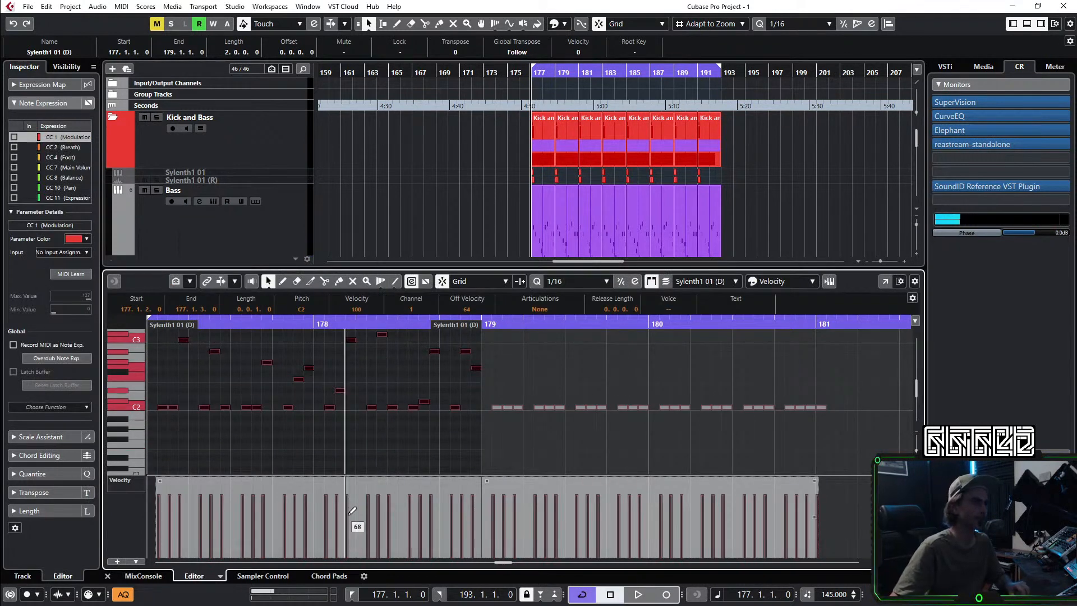
key("space")
key("shift+Up")
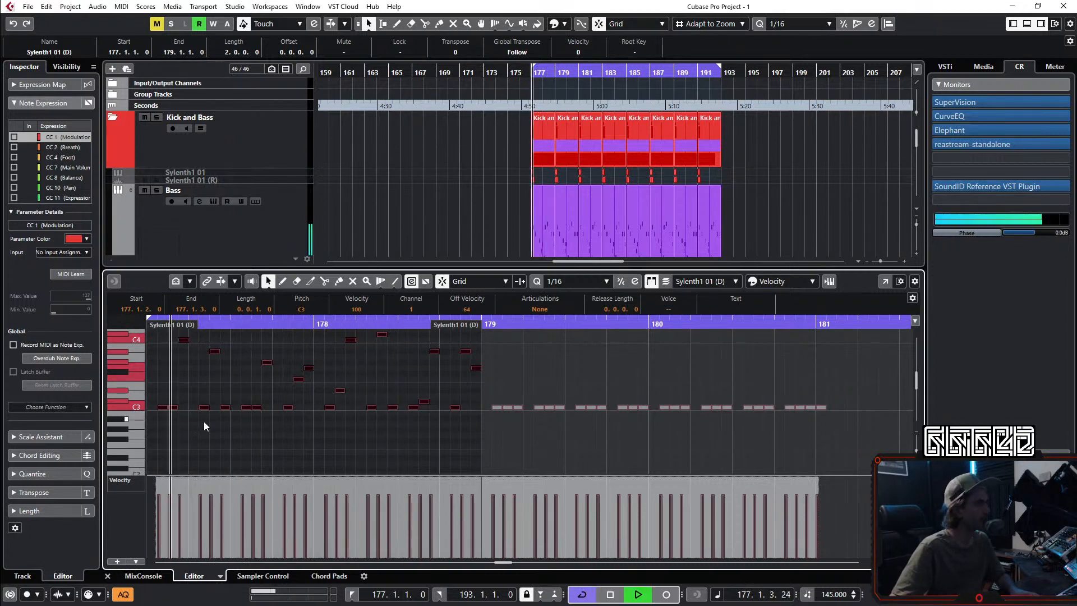
scroll(178, 401, "up", 3)
scroll(206, 395, "left", 2)
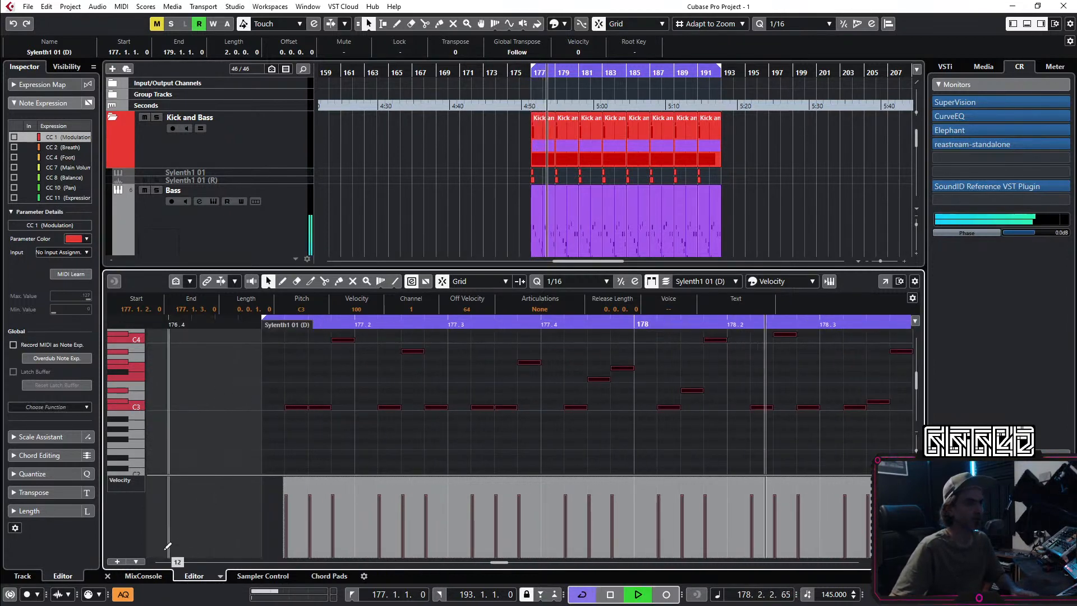
left_click(108, 576)
Step: Show the 303 track's filter cutoff automation lane at bar 177 while replaying the section
scroll(561, 466, "down", 4)
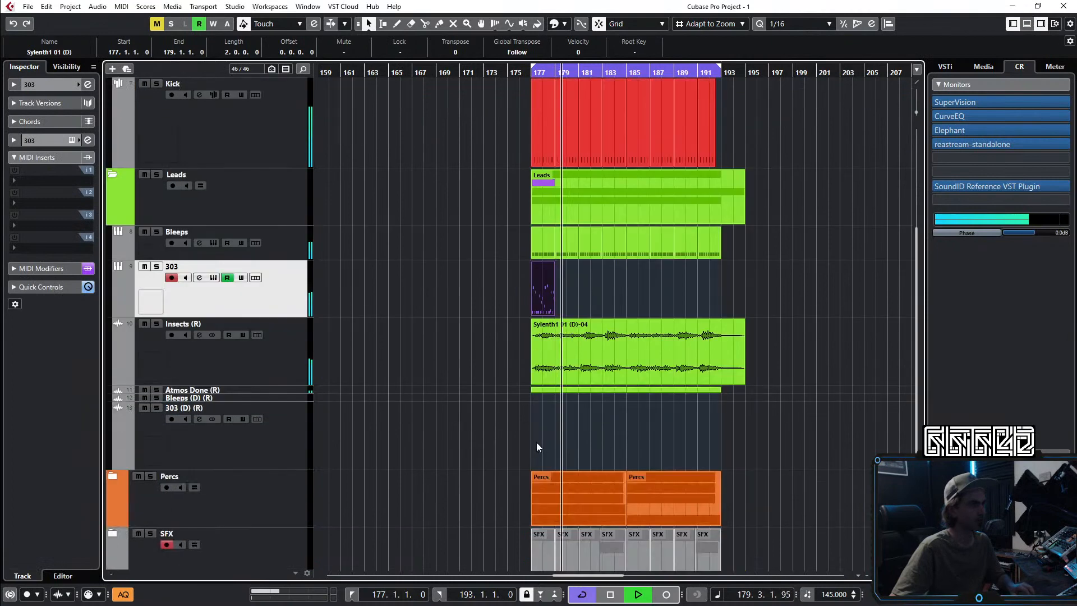
scroll(440, 281, "down", 2)
scroll(440, 281, "up", 6)
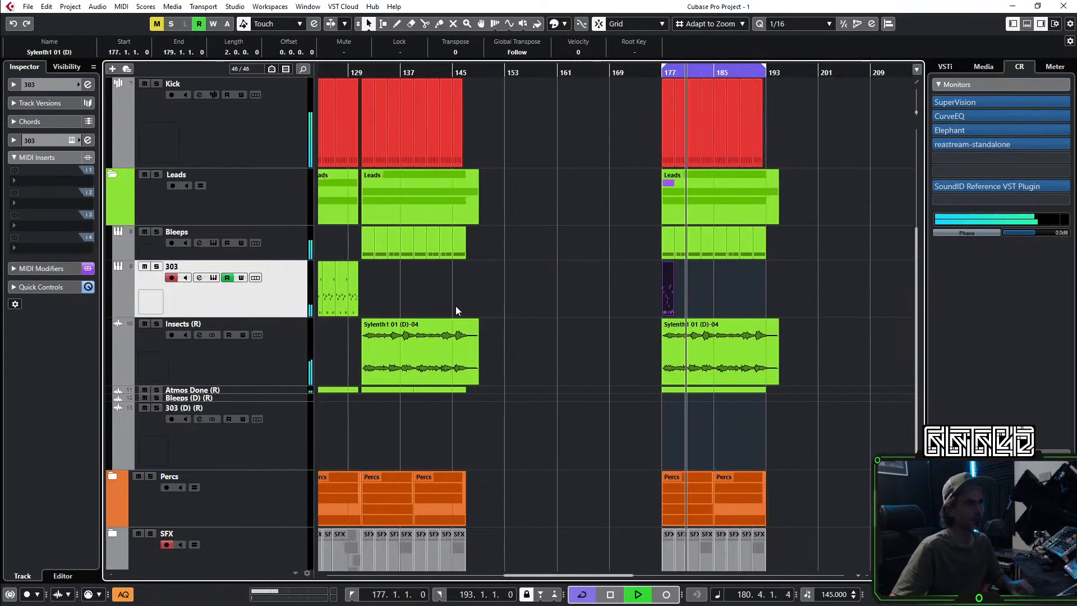
scroll(514, 302, "up", 2)
key("space")
key("space")
left_click(118, 312)
scroll(362, 340, "up", 2)
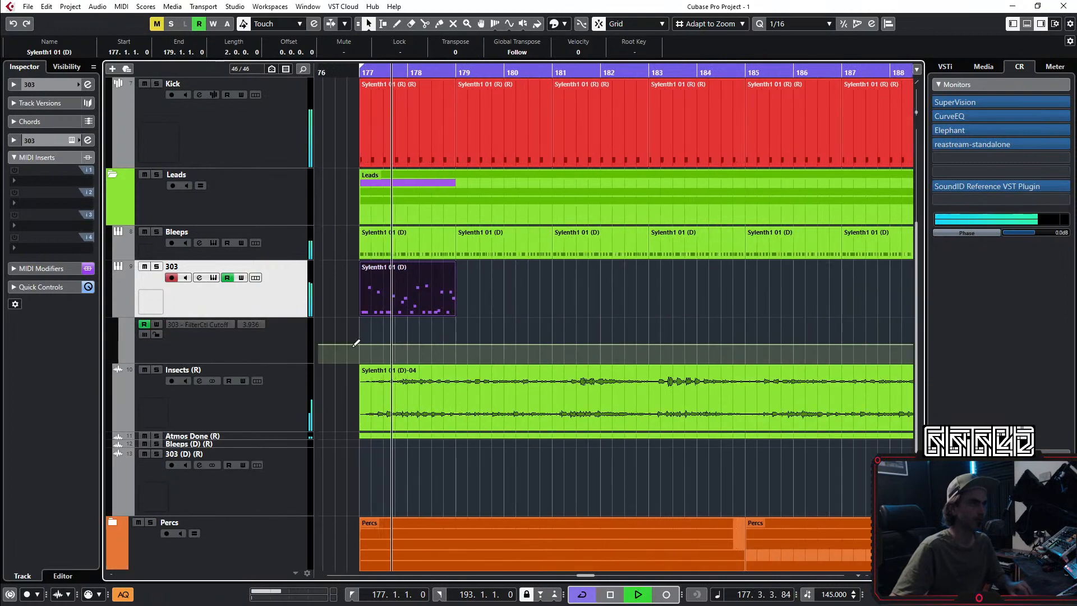
Step: Draw filter cutoff automation for the 303 that dips in a curve across each of bars 177 and 178, auditioning the sweep
left_click(362, 336)
left_click(408, 361)
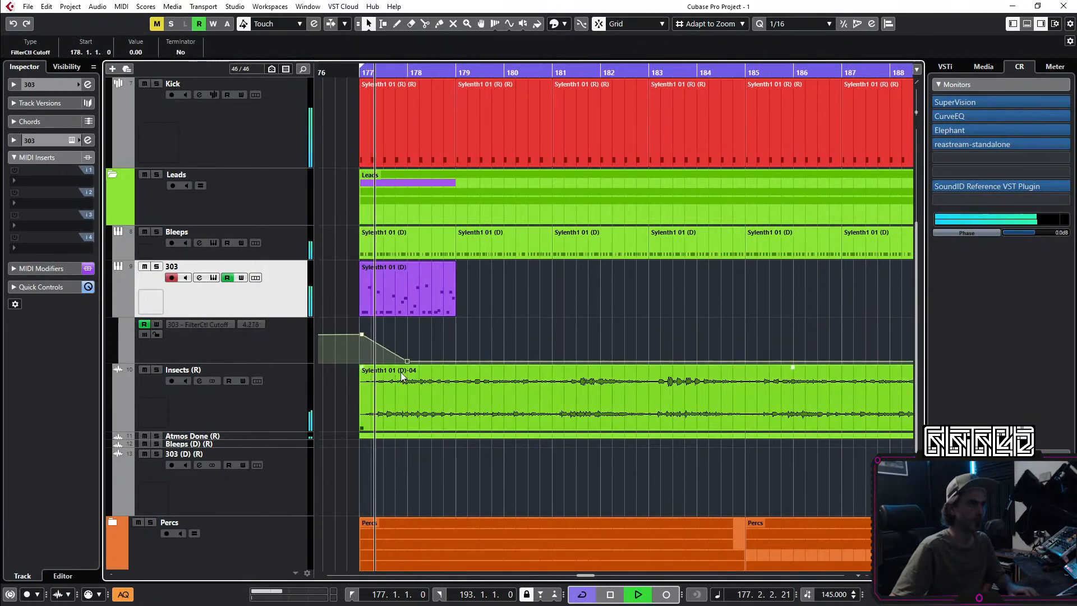
left_click_drag(408, 361, 446, 357)
key("space")
key("space")
key("space")
key("space")
key("space")
key("space")
key("space")
Step: Repeat the two-bar 303 part together with its cutoff automation up to bar 193
left_click(444, 300)
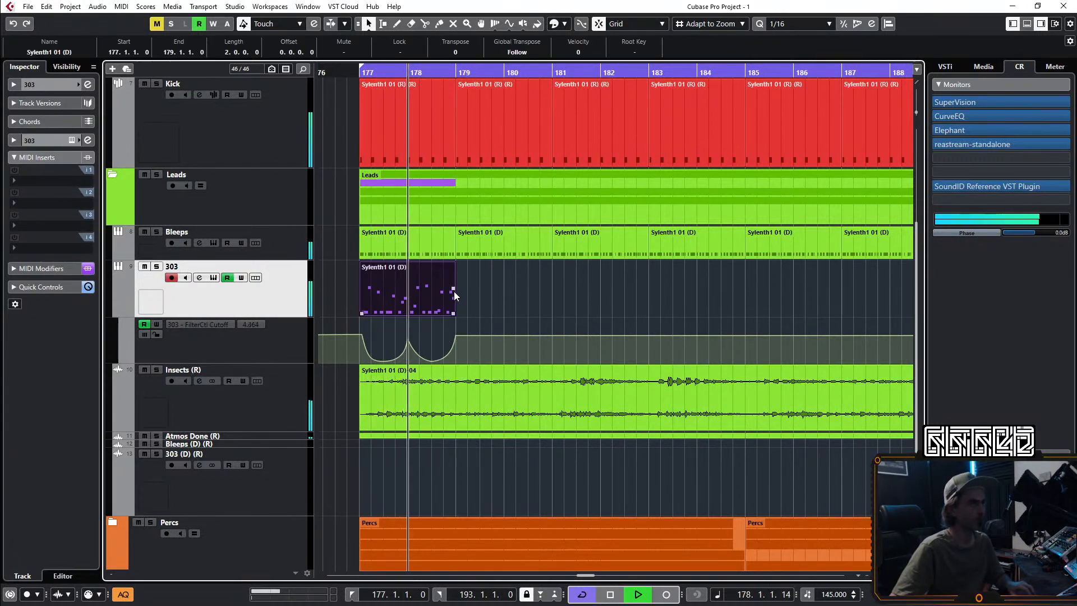
left_click_drag(451, 289, 864, 319)
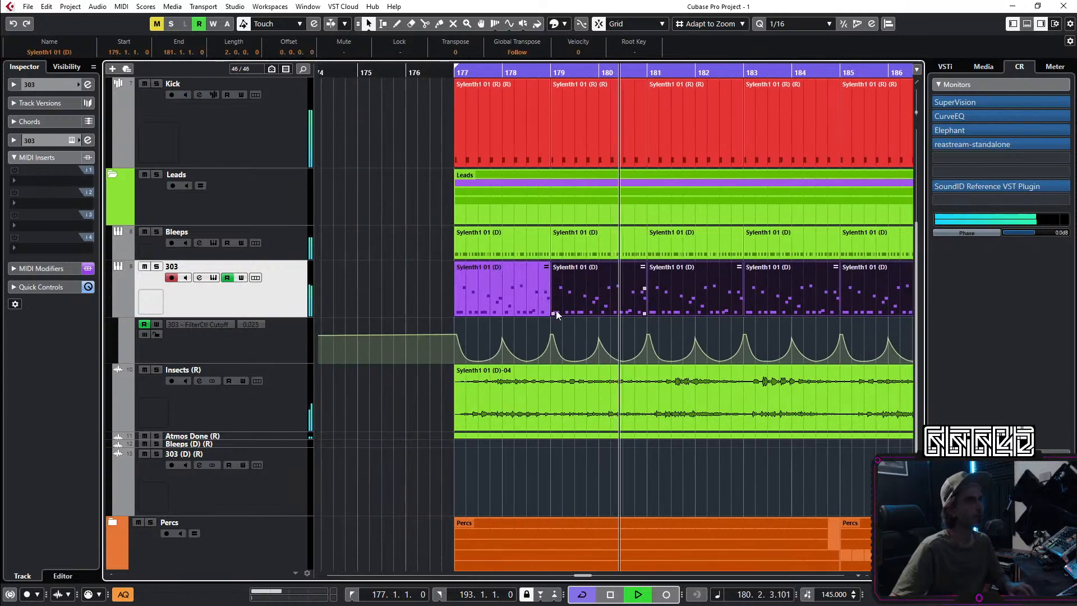
left_click(547, 302)
Step: Open the first 303 part at bar 177 in the note editor and transpose all its notes up one octave
double_click(490, 278)
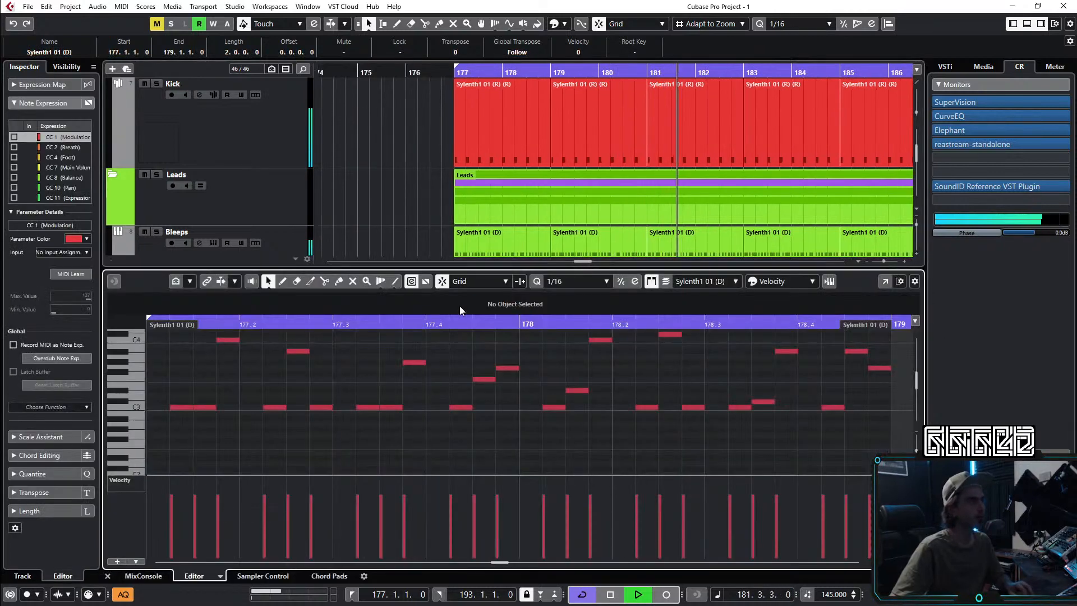
key("space")
key("space")
scroll(332, 380, "up", 2)
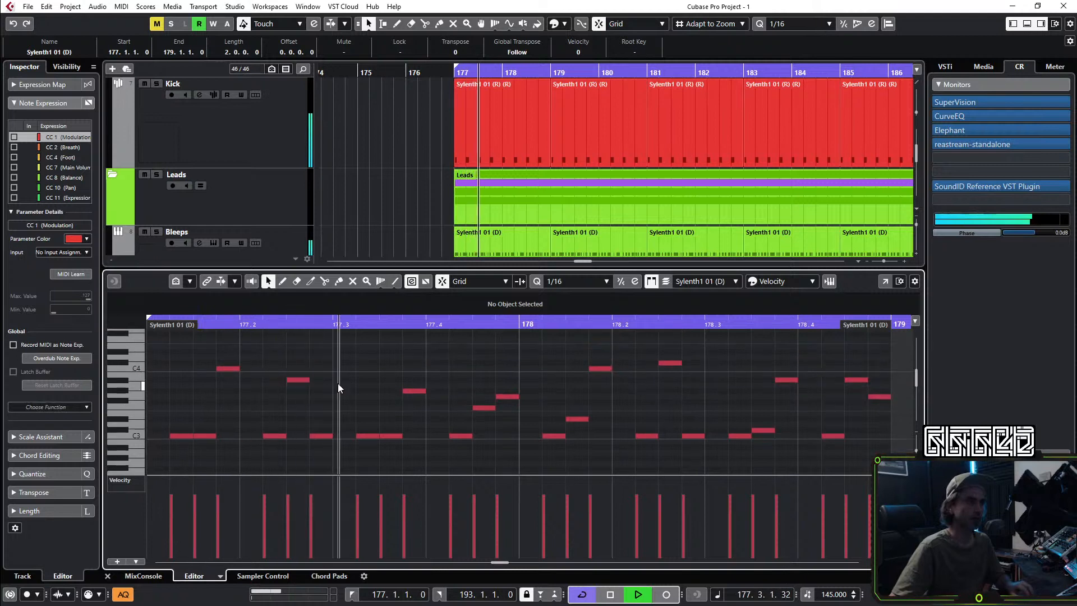
key("ctrl+a")
key("shift+Up")
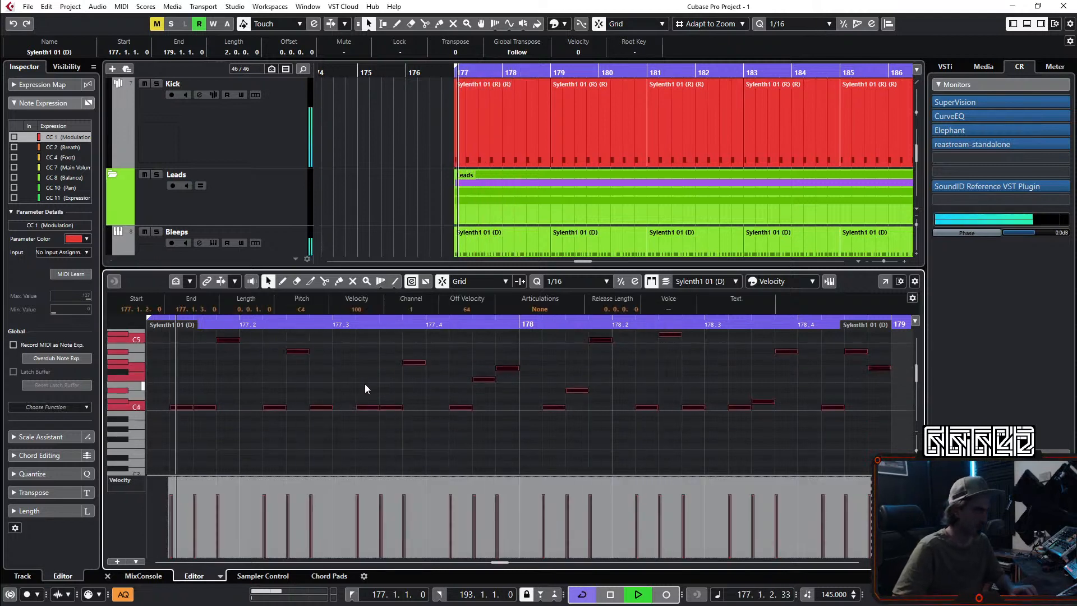
scroll(372, 373, "left", 1)
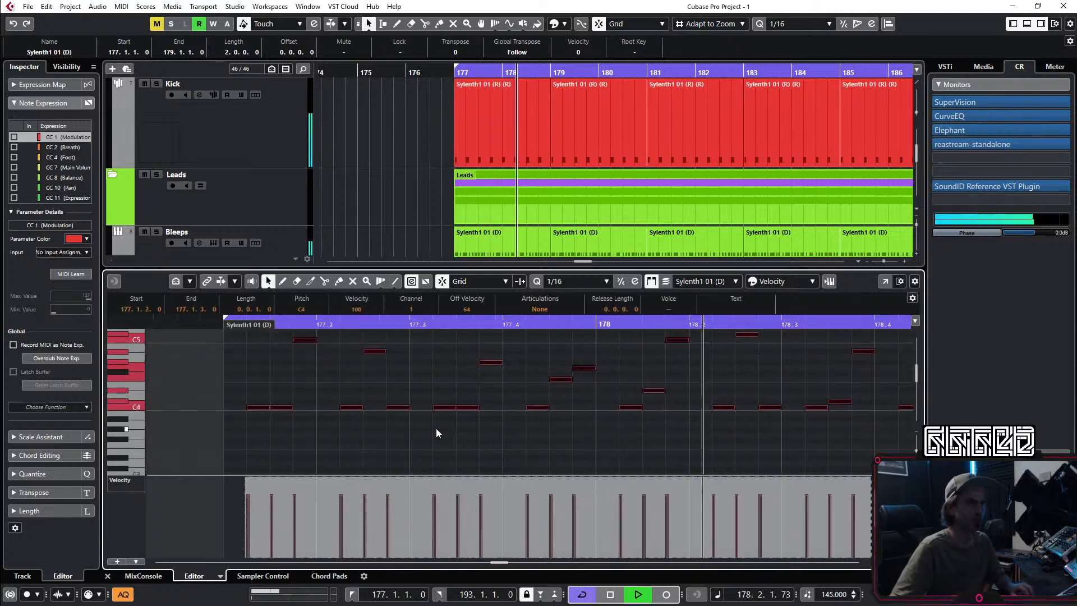
Step: Extend the opening C4 note back to the start of bar 177 and lengthen the C4 note at 177.1.3, replaying the part
left_click(260, 378)
left_click_drag(254, 408, 312, 406)
key("space")
key("space")
key("space")
key("space")
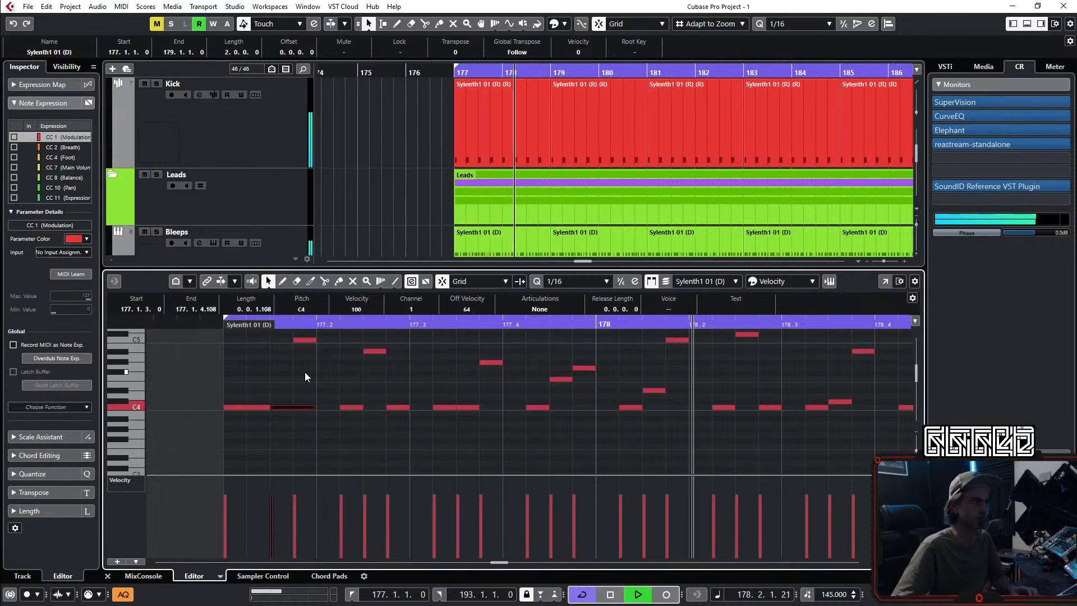
Step: Mute the C4 note just after 177.2 and lengthen the A#4 note at 177.2.3
key("7")
left_click(354, 407)
key("space")
key("space")
key("1")
key("space")
left_click_drag(381, 350, 396, 350)
key("space")
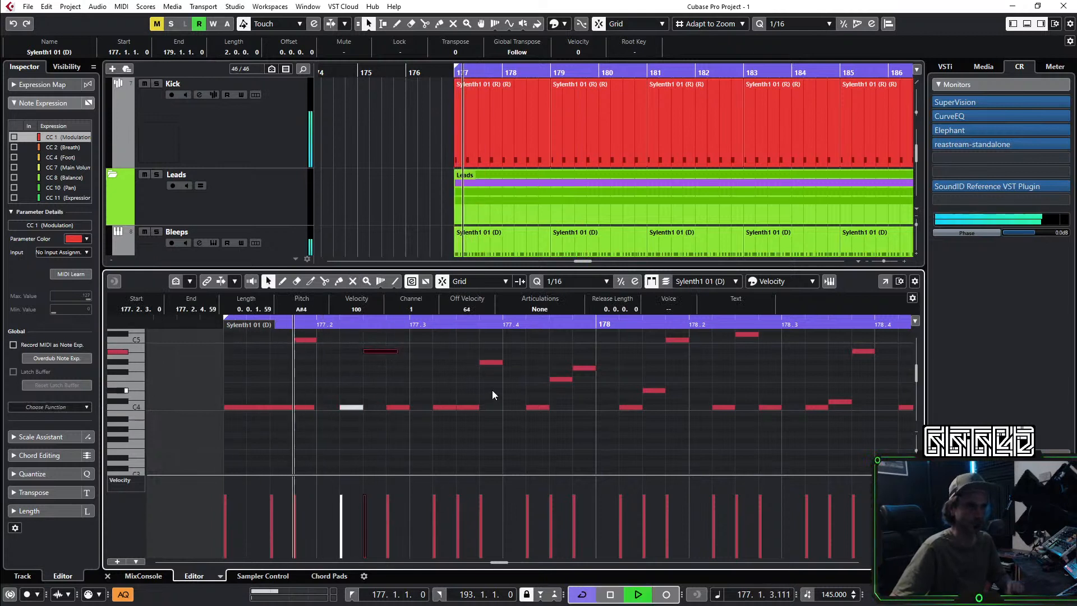
Step: Delete the second of the adjacent C4 notes after 177.3 and lengthen the first one across the gap
left_click_drag(468, 391, 471, 447)
key("Delete")
key("space")
left_click_drag(455, 409, 492, 409)
key("space")
key("space")
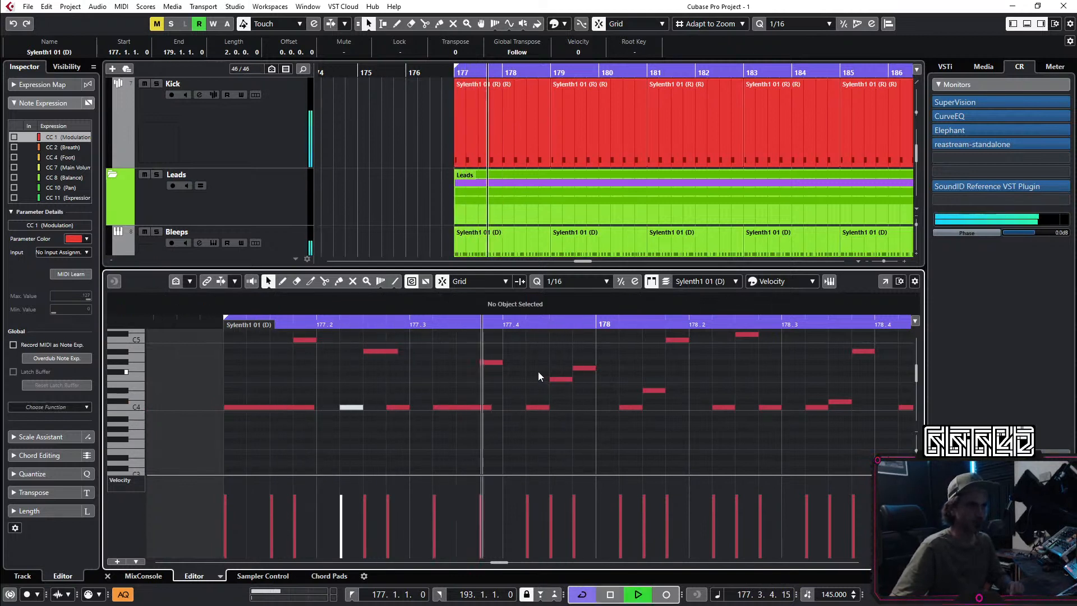
Step: Lengthen the F4 note at 177.4.3 and place two short C4 notes in front of it, starting at 177.4.1
left_click_drag(571, 379, 583, 380)
key("space")
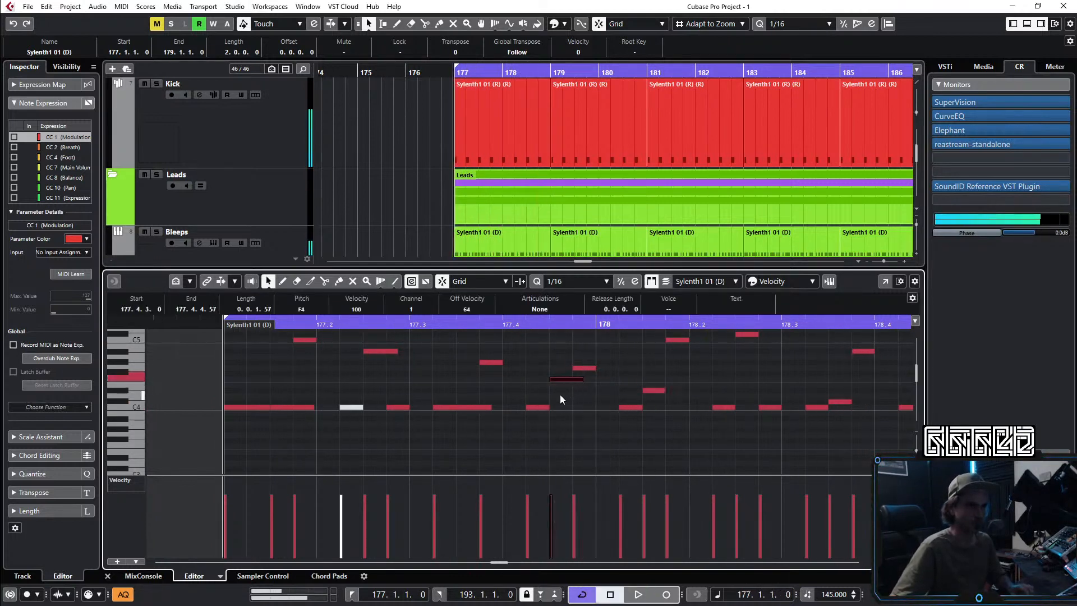
key("space")
left_click(514, 406)
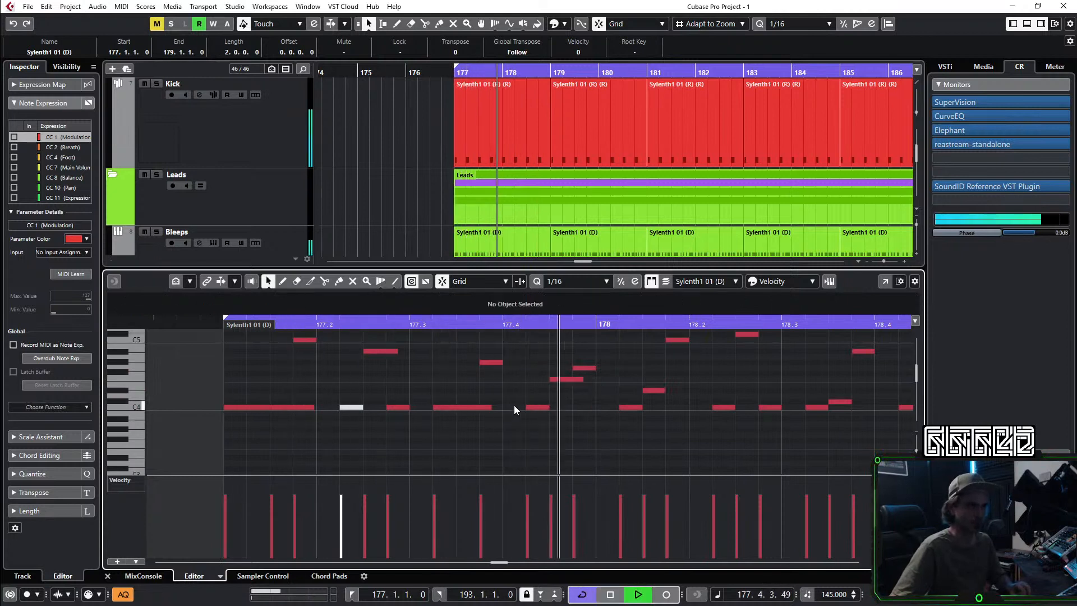
left_click_drag(515, 402, 541, 408)
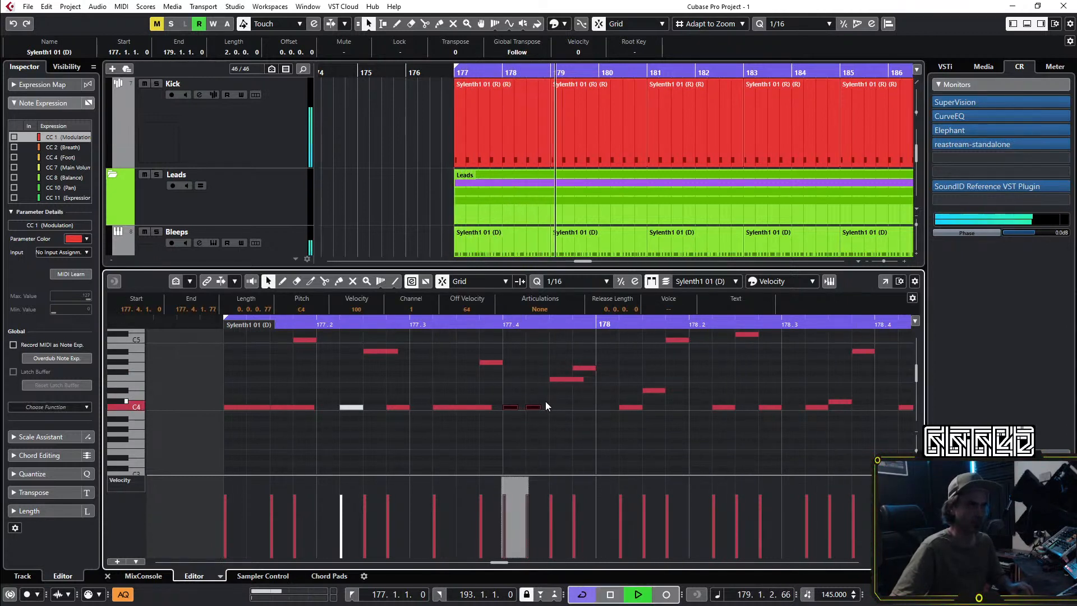
Step: Transpose all notes of the 303 part down one octave, audition it and close the note editor
scroll(525, 395, "right", 3)
scroll(360, 383, "down", 3)
scroll(379, 389, "up", 1)
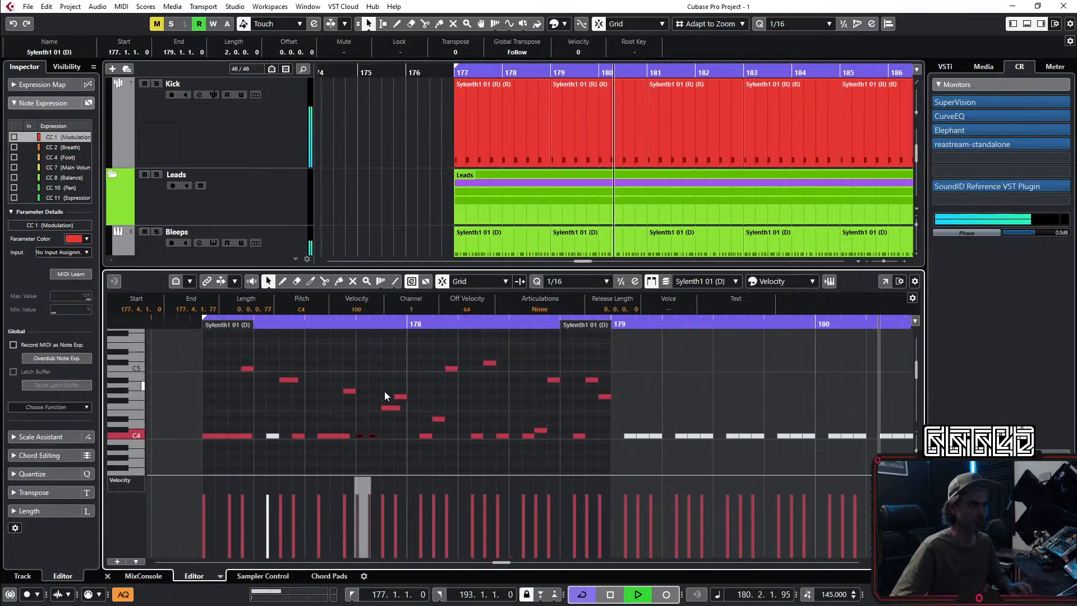
key("space")
key("space")
key("ctrl+a")
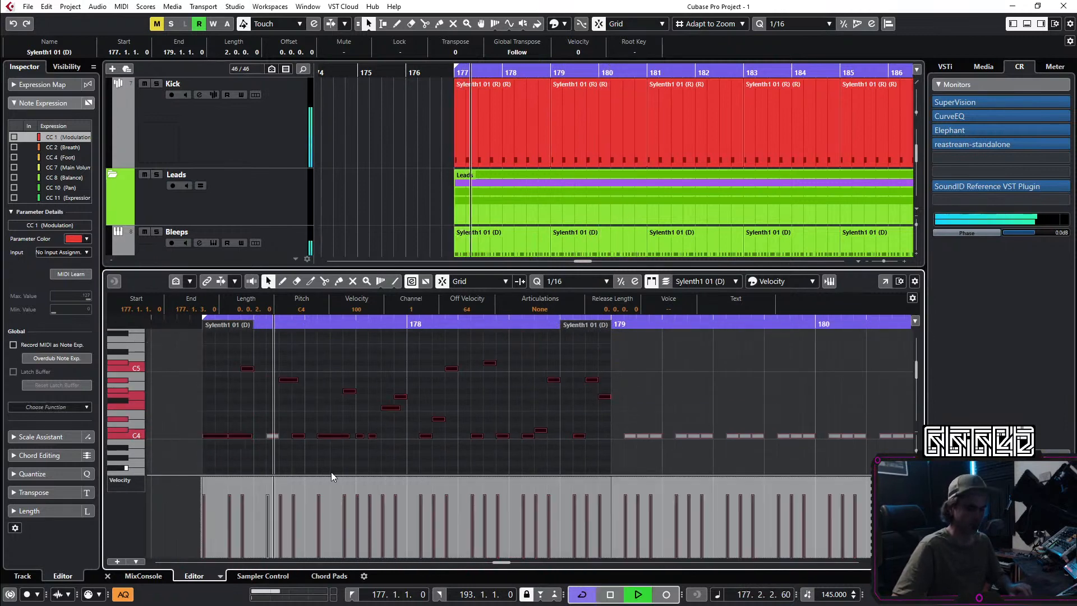
key("shift+Down")
key("space")
key("space")
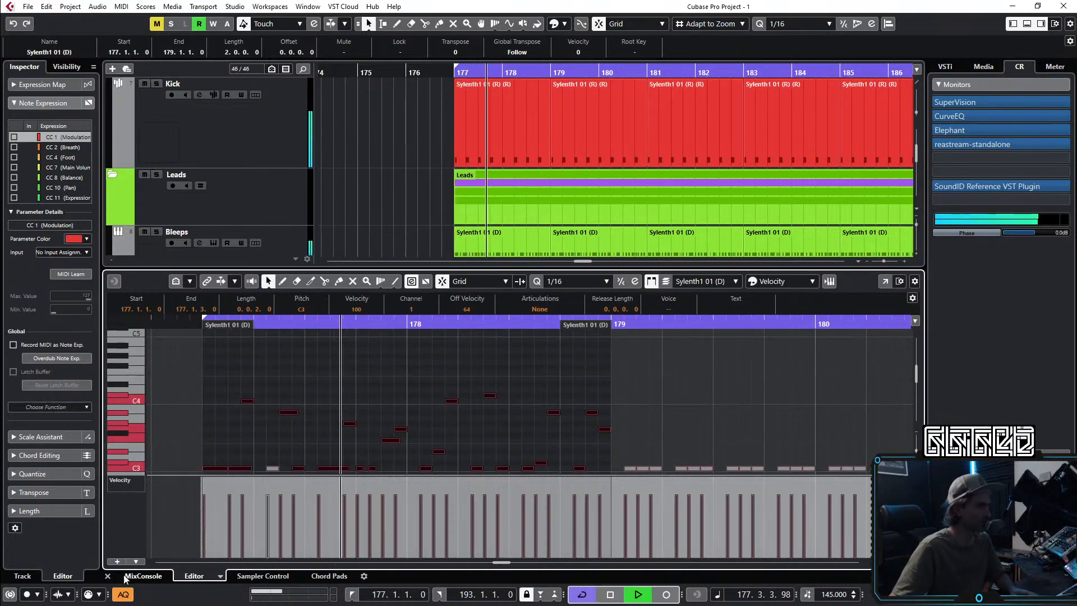
left_click(107, 576)
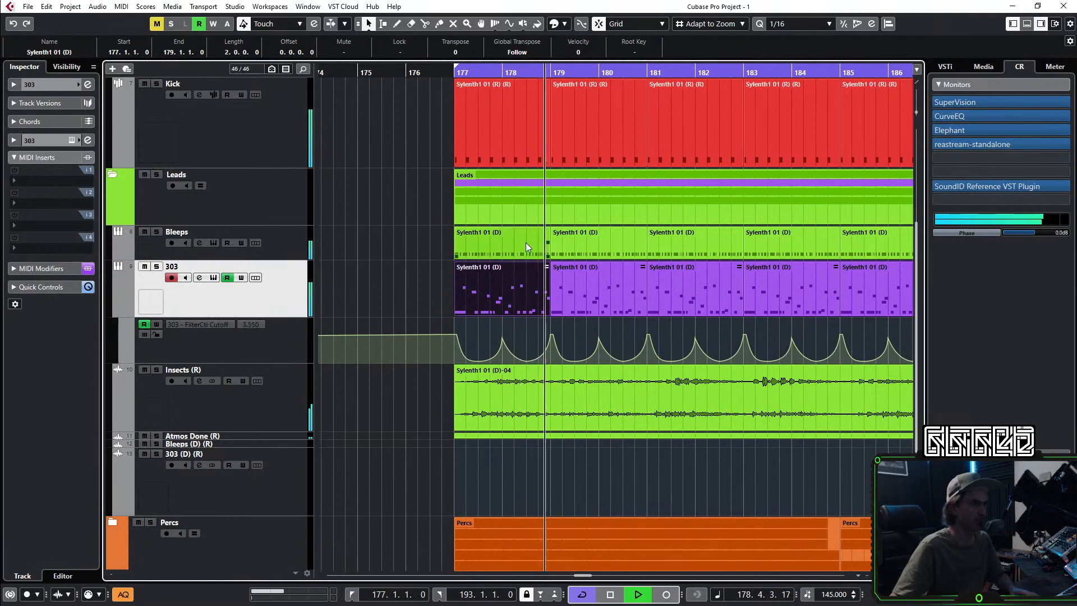
Step: Mute the Bleeps, Insects and Atmos Done parts from bar 177 onward
key("7")
left_click_drag(414, 245, 878, 240)
key("g")
key("g")
left_click_drag(470, 463, 900, 415)
key("1")
left_click(436, 278)
scroll(428, 275, "right", 2)
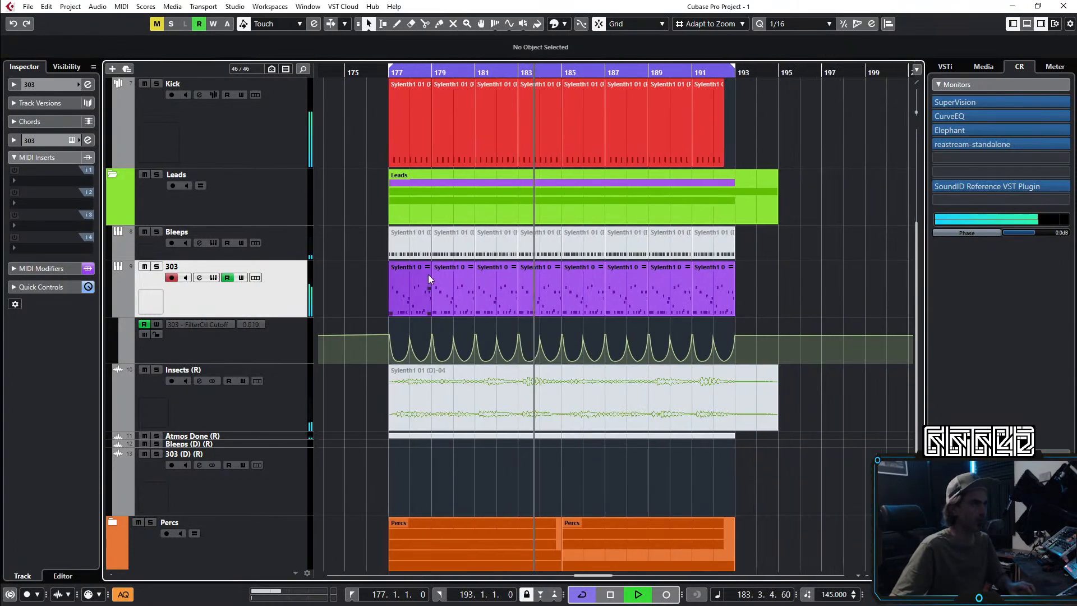
scroll(432, 269, "left", 3)
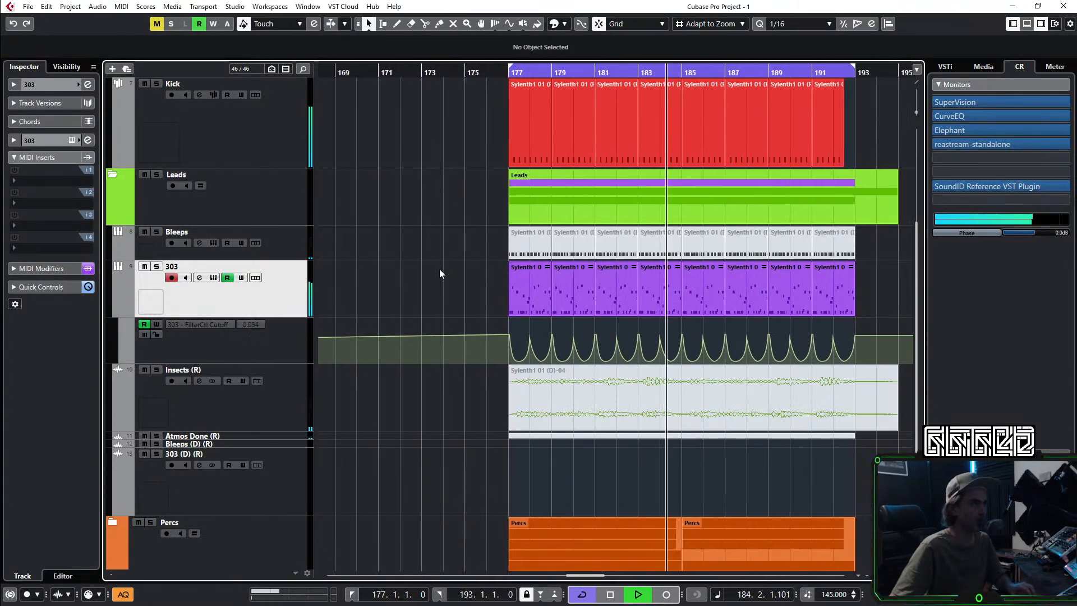
Step: Reopen the first 303 part and transpose all its notes up one octave while the section plays
left_click(524, 295)
double_click(531, 292)
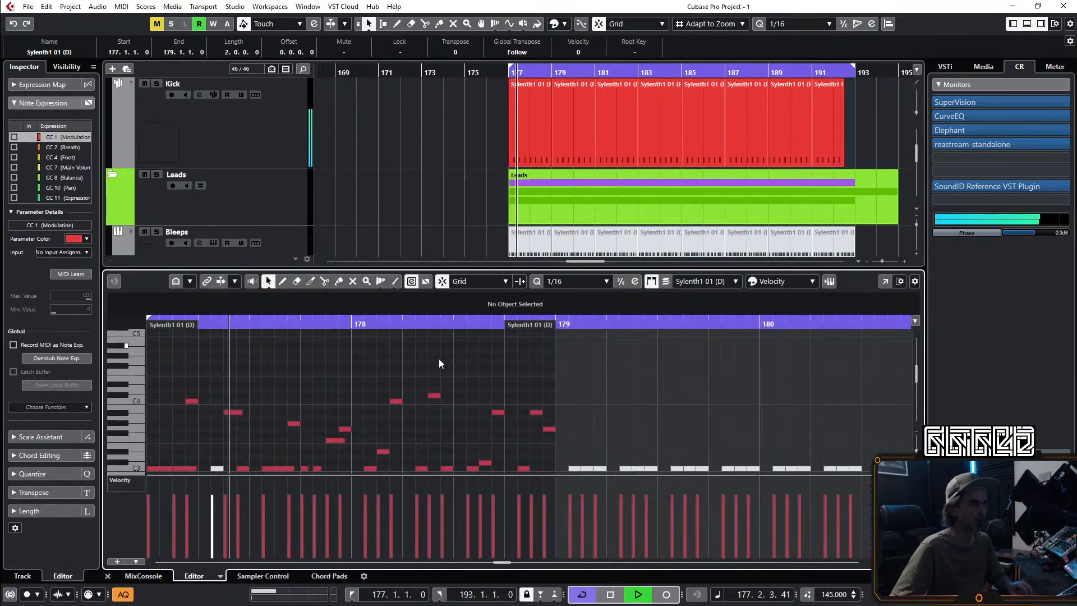
key("space")
key("space")
key("ctrl+a")
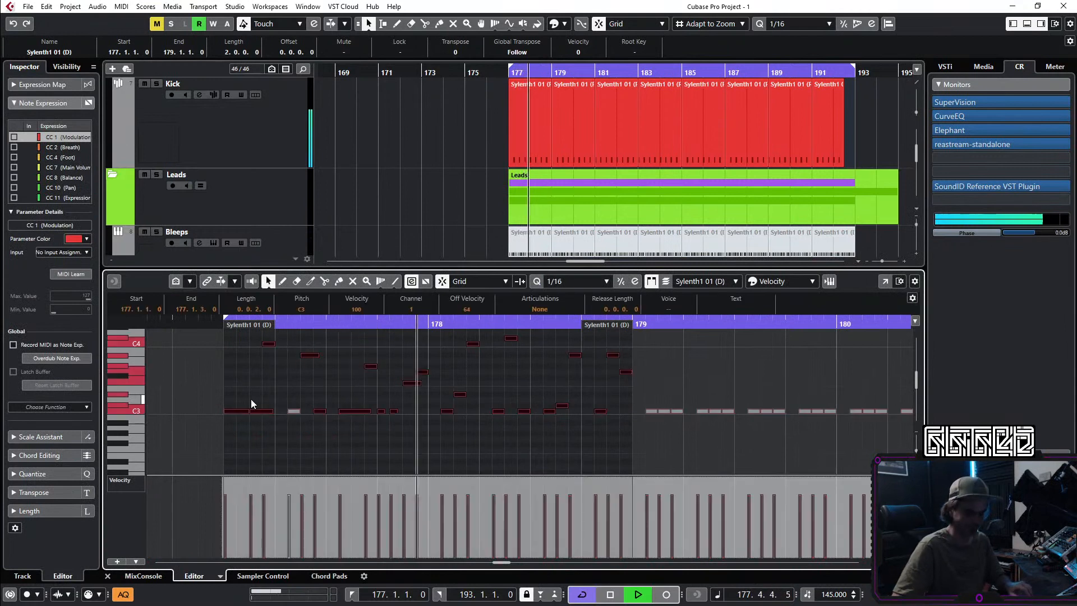
key("shift+Up")
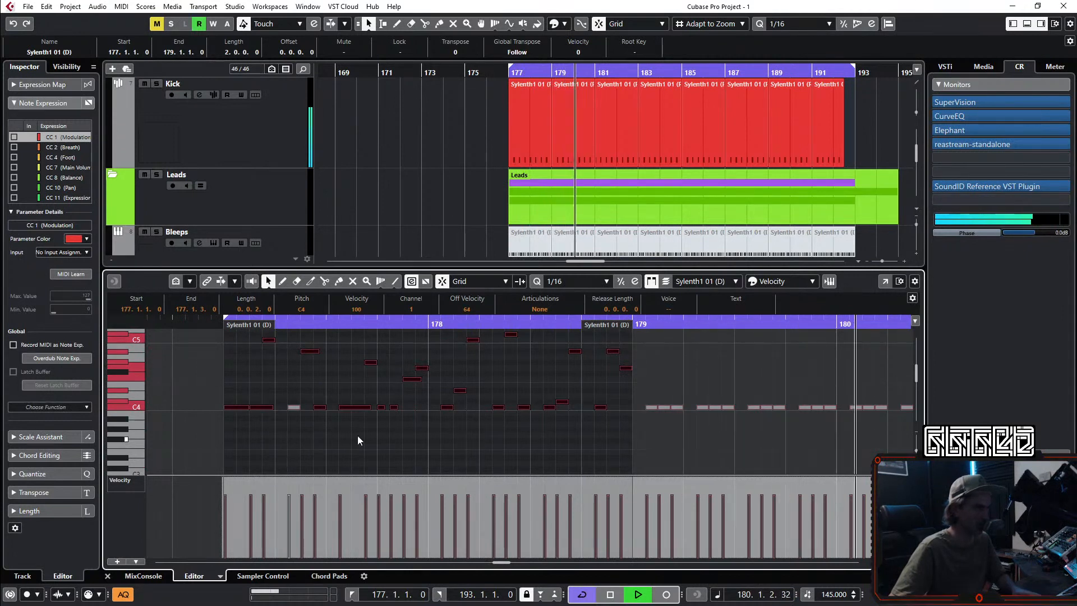
scroll(457, 459, "up", 2)
left_click(511, 413)
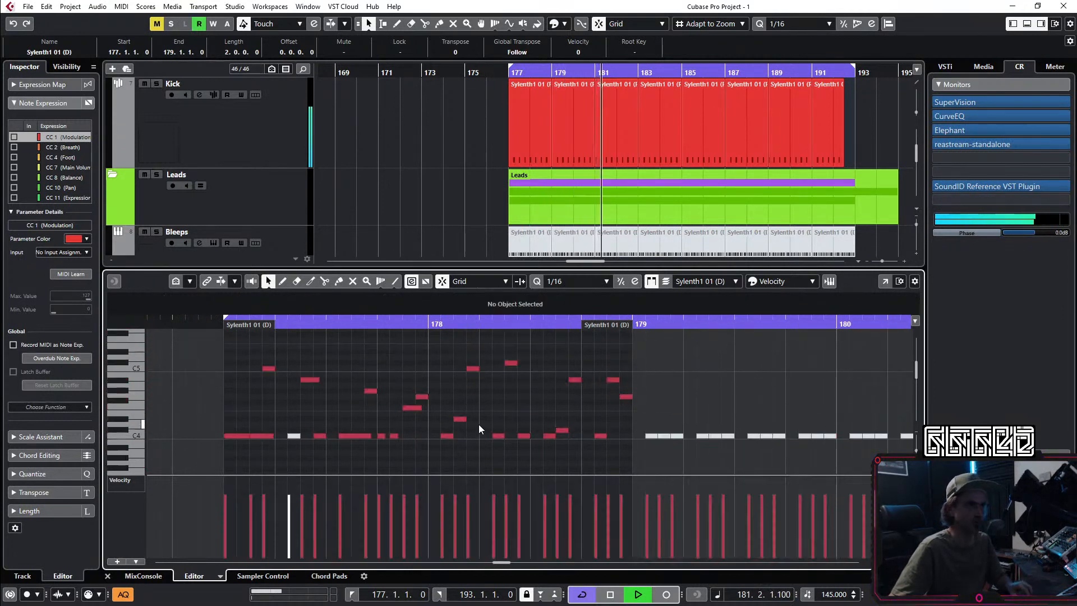
Step: Extend the first C4 note of bar 178 back to 178.1.1 and lengthen the note after it past 178.2
scroll(432, 428, "up", 2)
key("space")
key("space")
scroll(502, 396, "down", 2)
left_click_drag(472, 437, 456, 438)
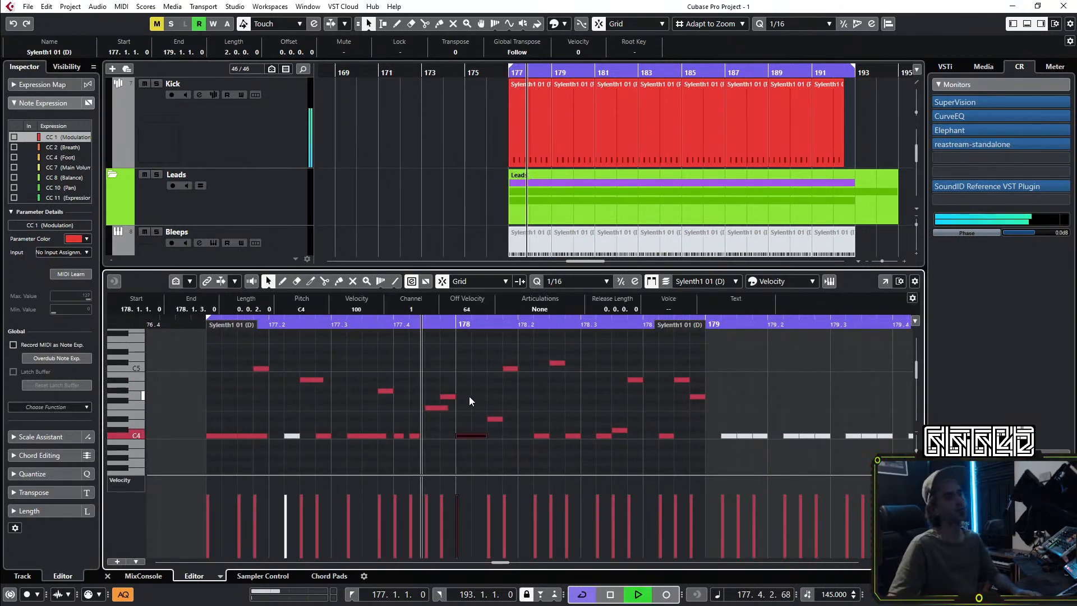
left_click_drag(501, 418, 544, 420)
left_click(626, 453)
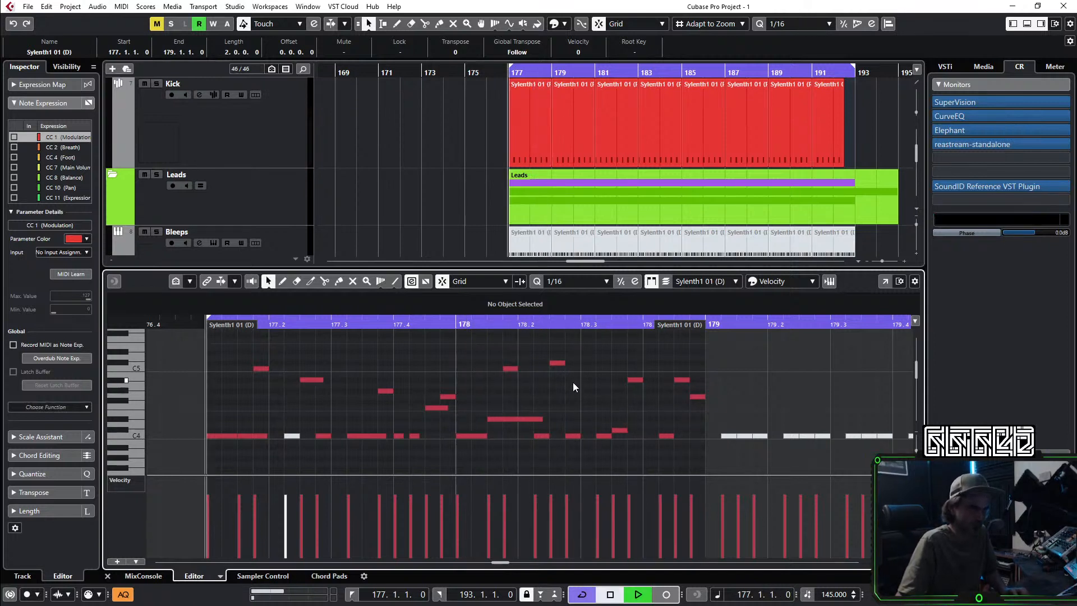
Step: Lengthen the C4 note at 178.2.4 and the A#4 note before 178.4, and mute the C4 note after 178.3
key("7")
left_click(576, 436)
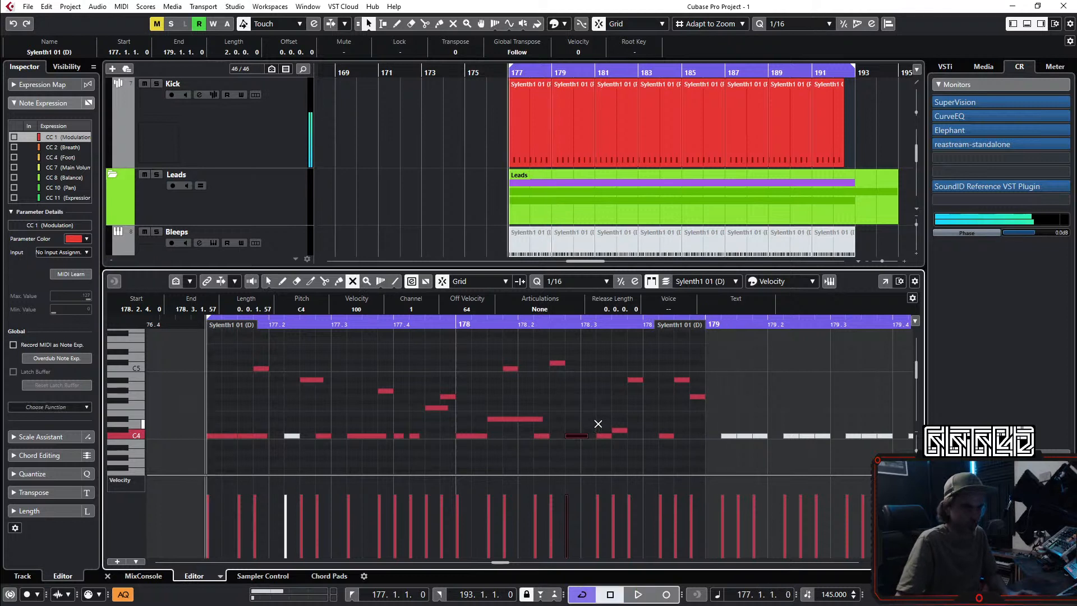
left_click(602, 436)
key("space")
left_click(722, 460)
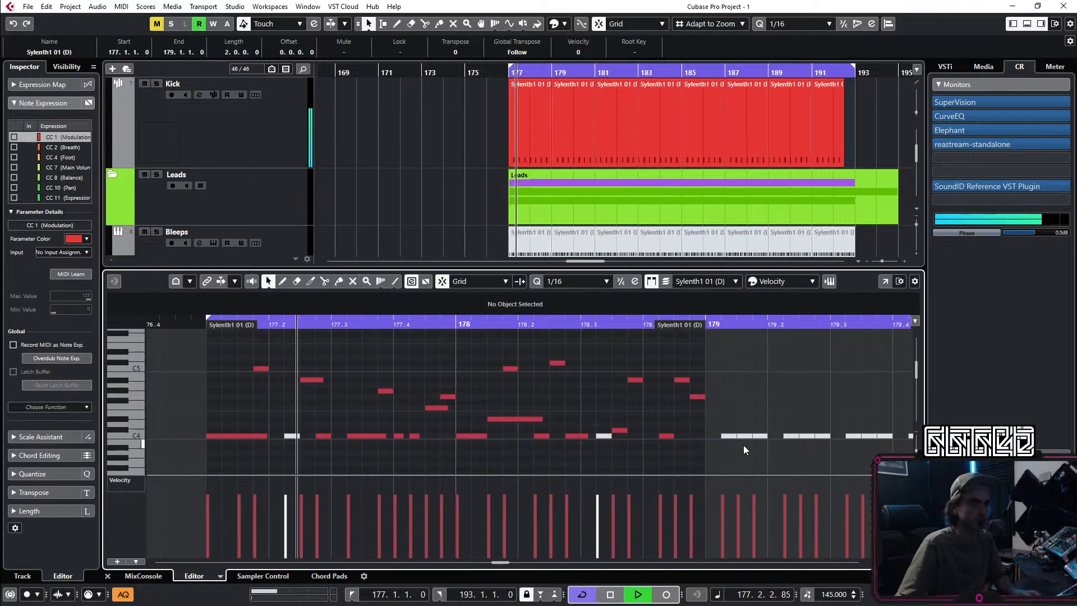
left_click_drag(642, 381, 694, 381)
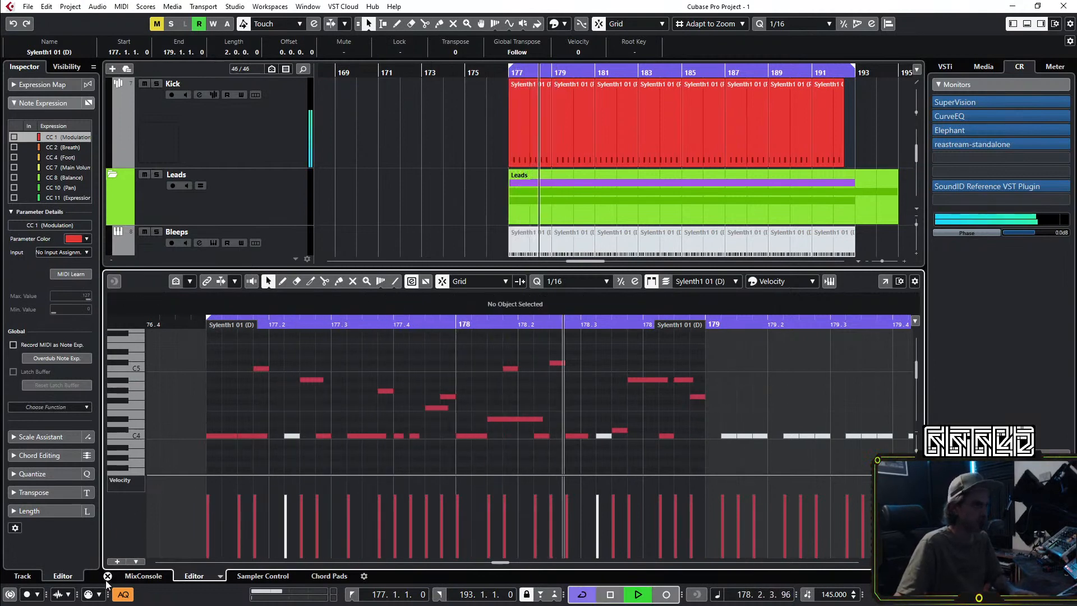
key("ctrl+e")
Step: Scale down the 303's filter cutoff automation peaks across bars 177–193 and replay the section
left_click_drag(878, 324, 457, 347)
left_click_drag(673, 322, 646, 344)
key("space")
key("space")
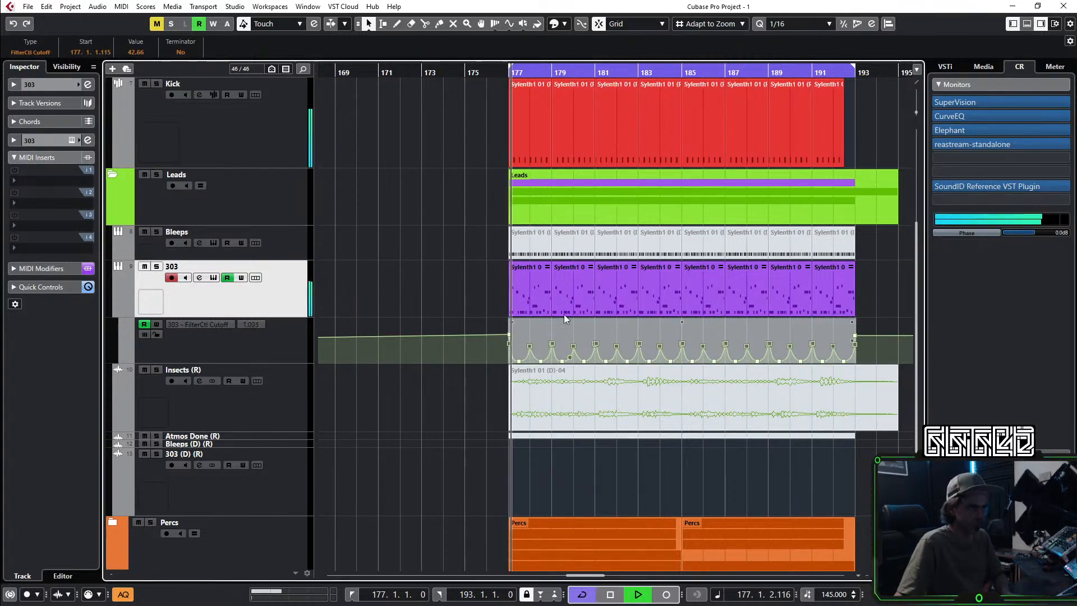
Step: Transpose all notes of the first 303 part down two octaves to a C2 root and audition them
double_click(536, 299)
scroll(423, 430, "down", 3)
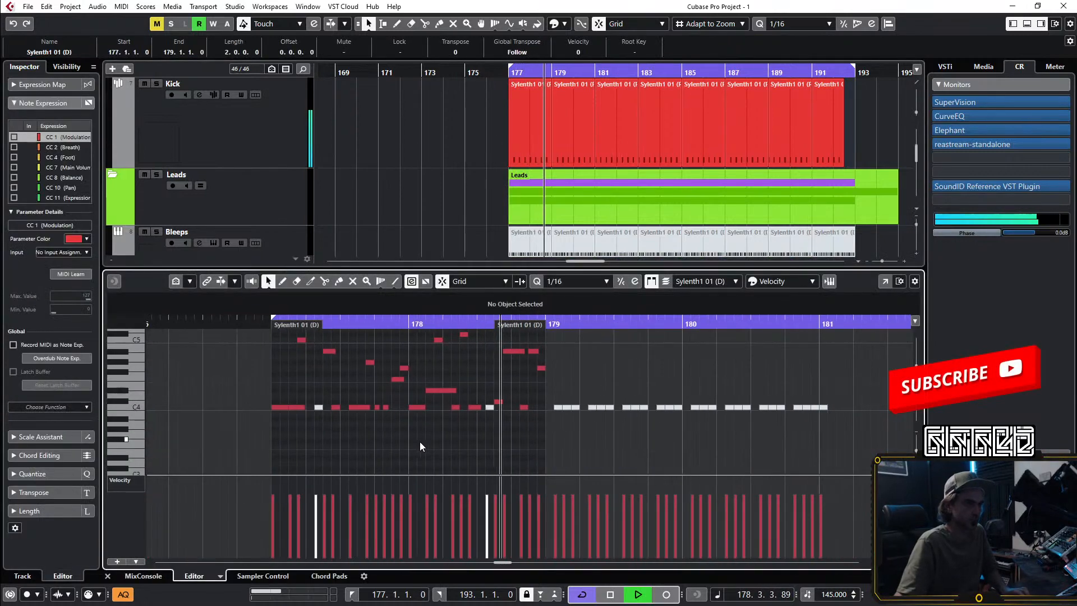
key("ctrl+a")
key("shift+Down")
key("shift+Down")
key("space")
key("space")
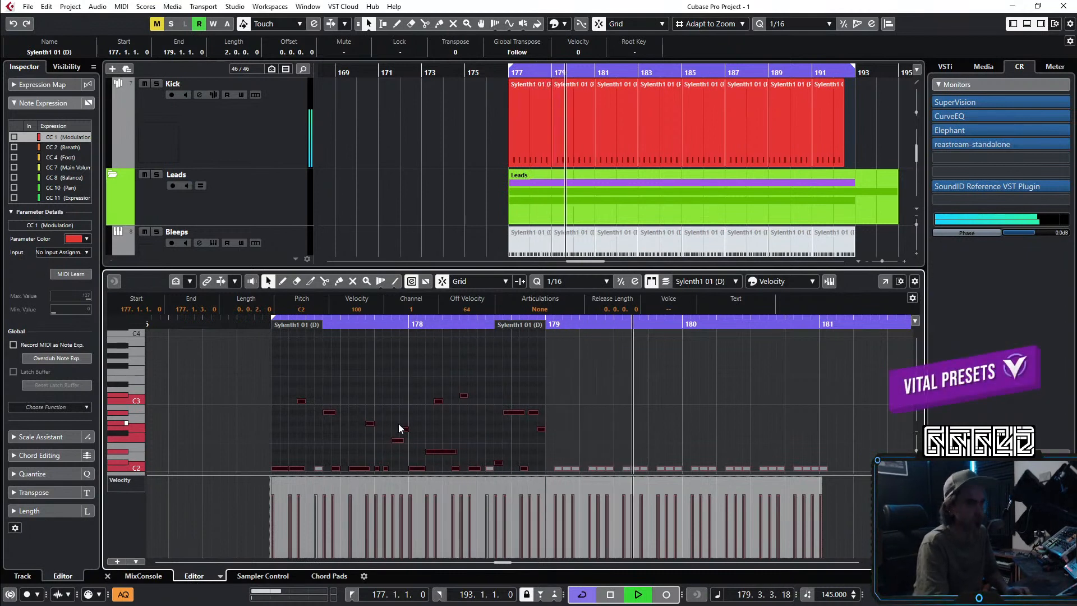
Step: Scatter the selected 303 notes across different octaves from C2 upward, replay the part and close the note editor
key("ctrl+alt+r")
key("space")
key("space")
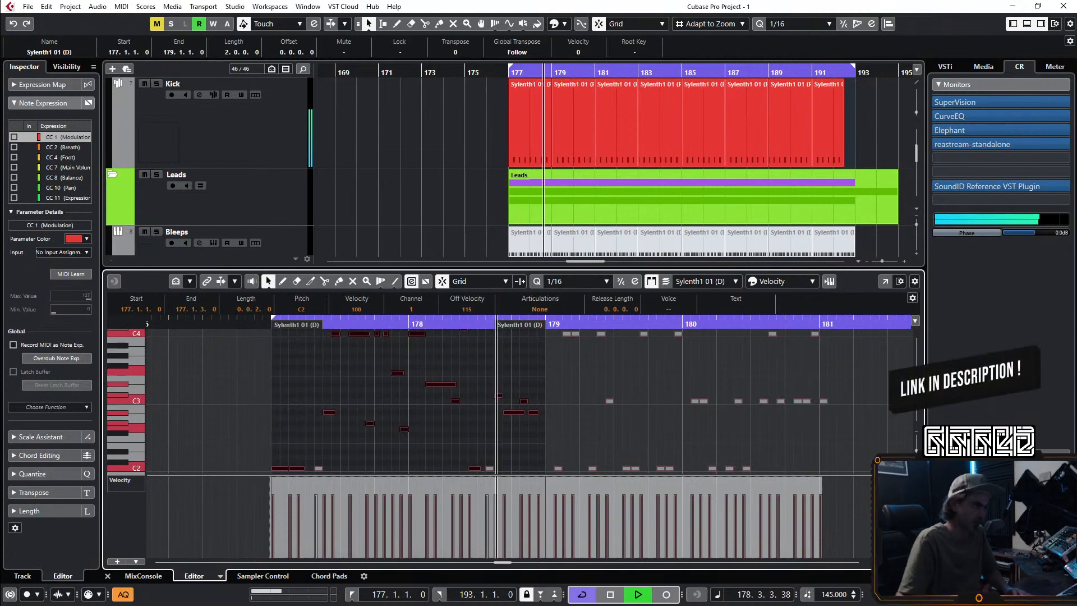
left_click(109, 576)
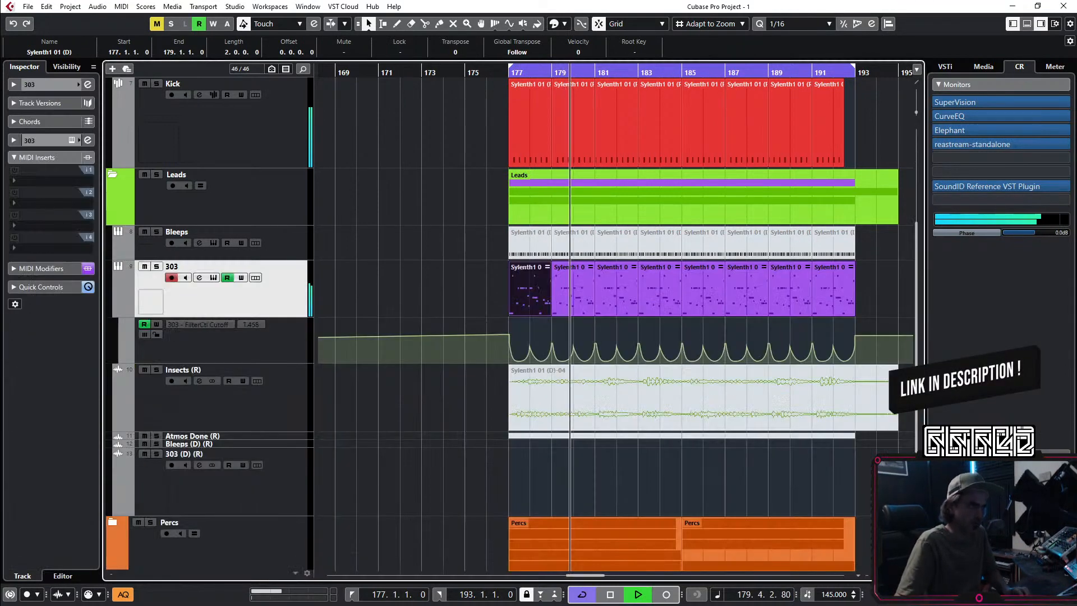
Step: Scale up the 303's filter cutoff automation peaks across bars 177–193
left_click_drag(865, 328, 486, 358)
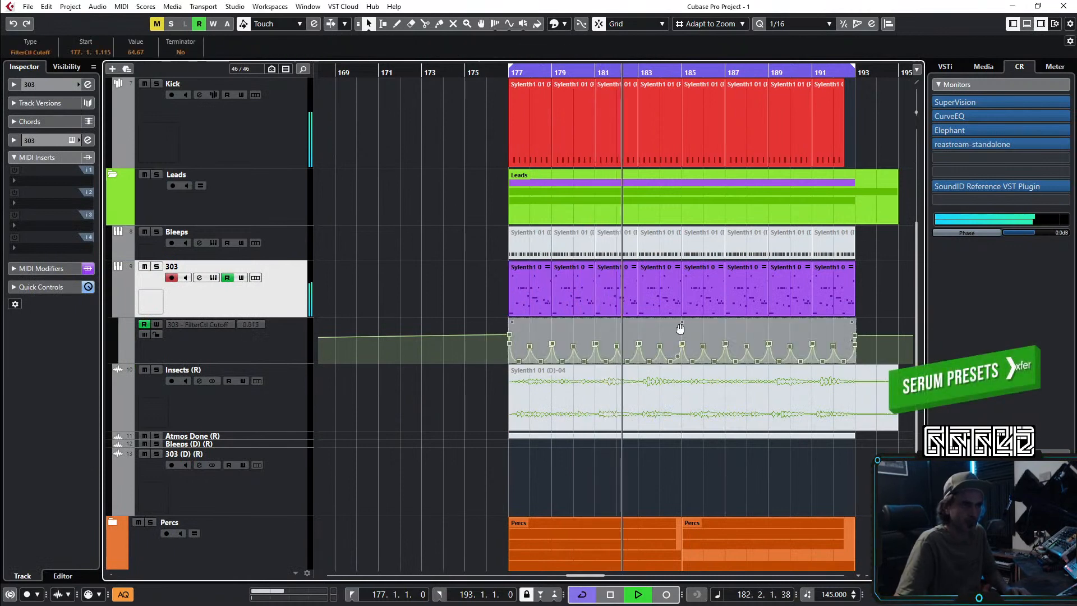
left_click_drag(687, 283, 690, 280)
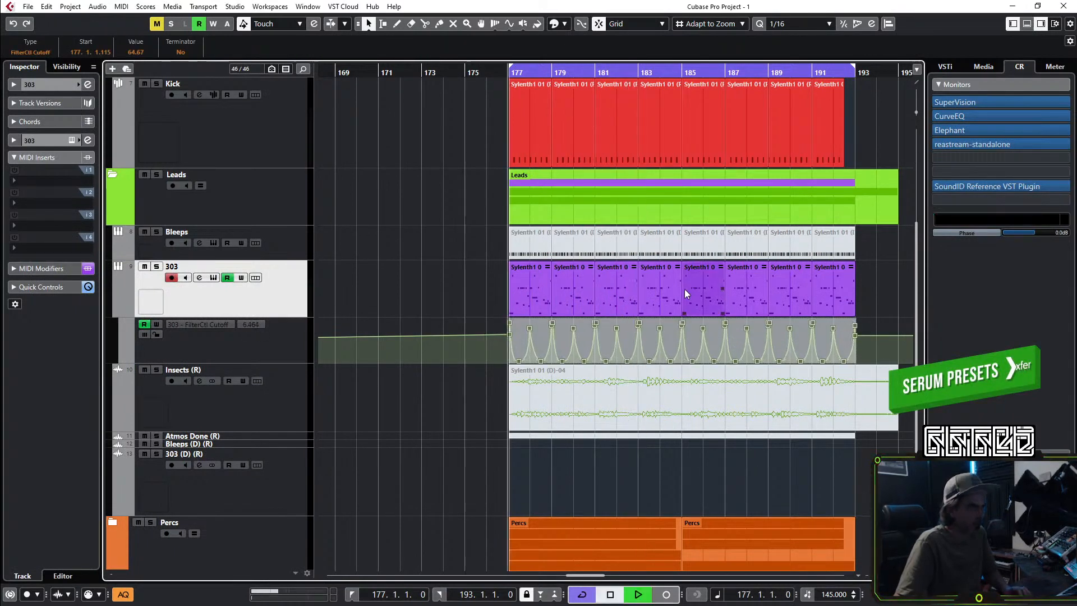
Step: Raise the velocities of the first 303 part's notes, replay the section and close the note editor
scroll(637, 320, "up", 6)
scroll(526, 337, "down", 6)
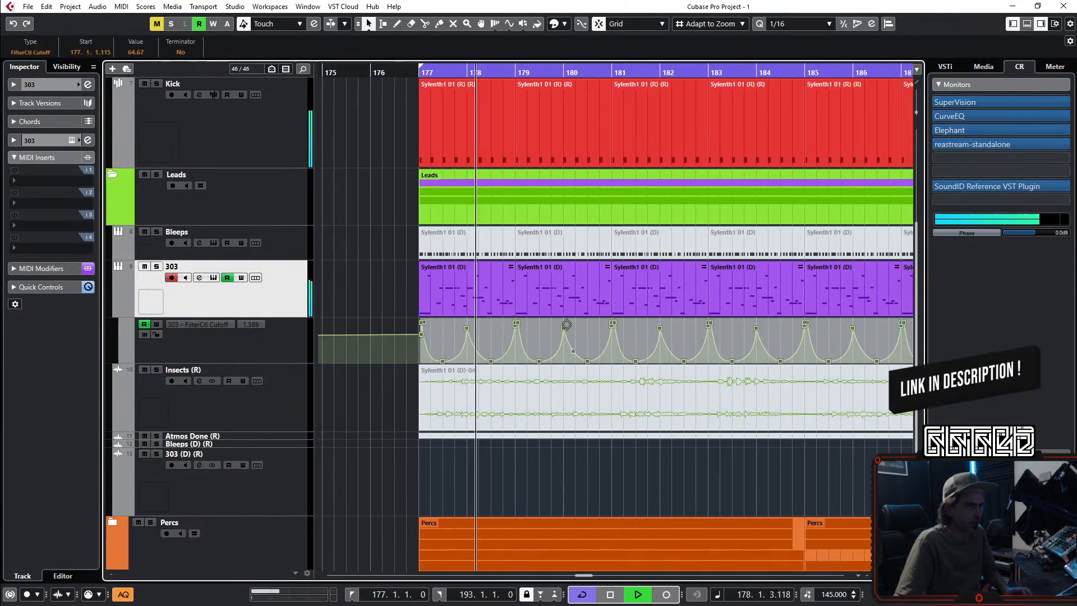
left_click(123, 307)
double_click(440, 298)
scroll(409, 494, "down", 3)
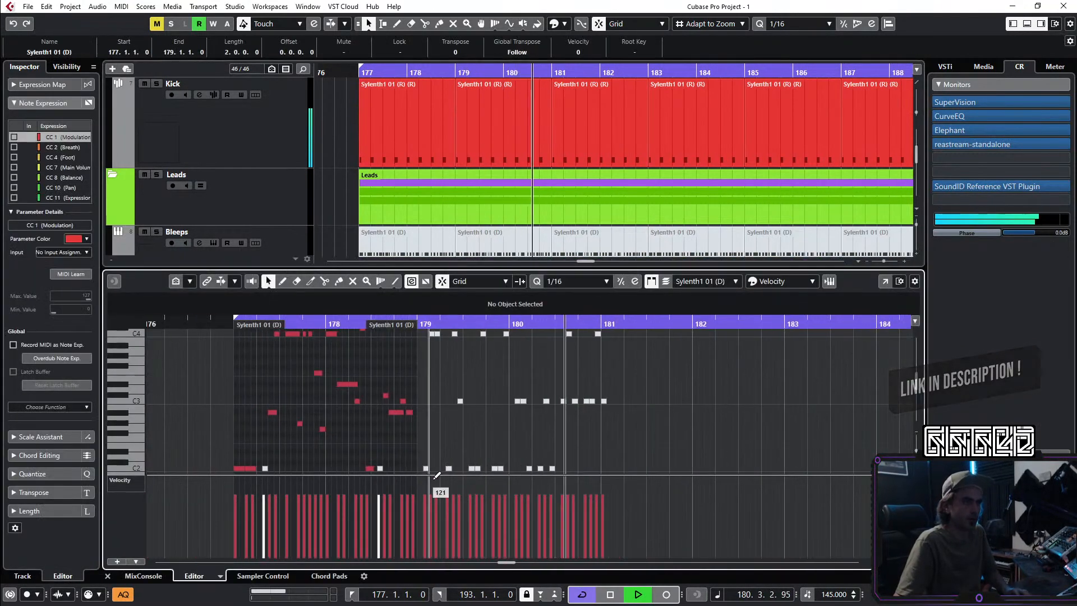
key("space")
key("space")
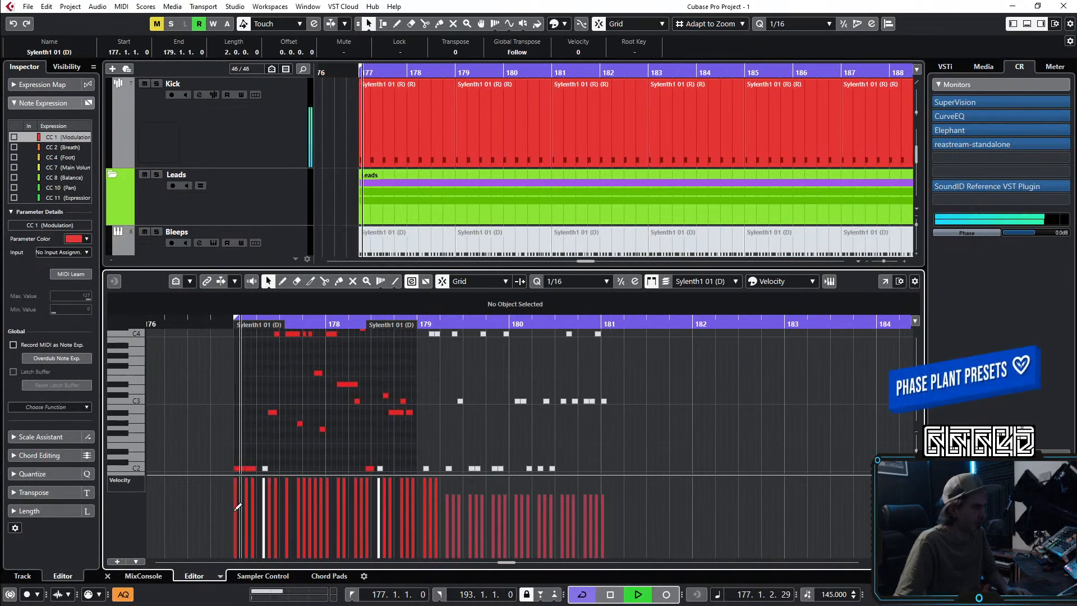
left_click(108, 576)
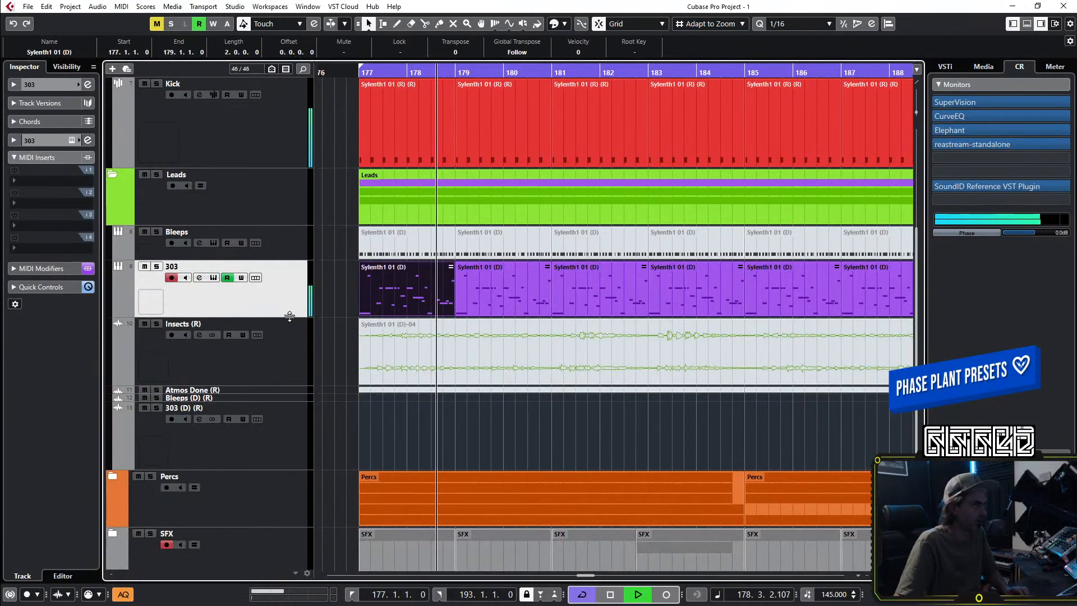
key("g")
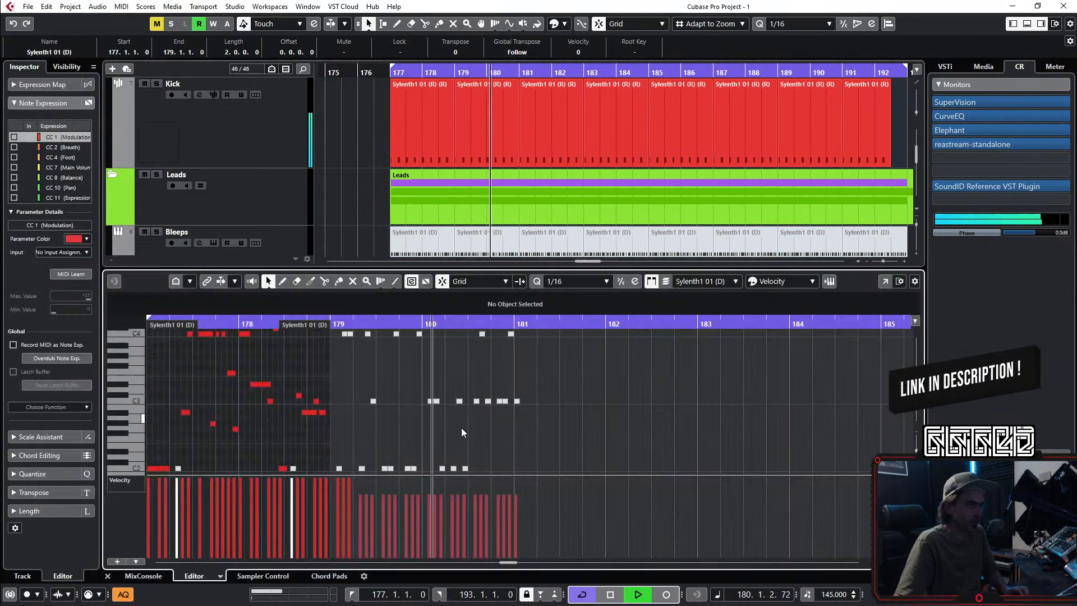
Step: Undo the velocity, octave scatter and transposition edits of the first 303 part back to a C3 root, replaying it
double_click(415, 299)
key("ctrl+z")
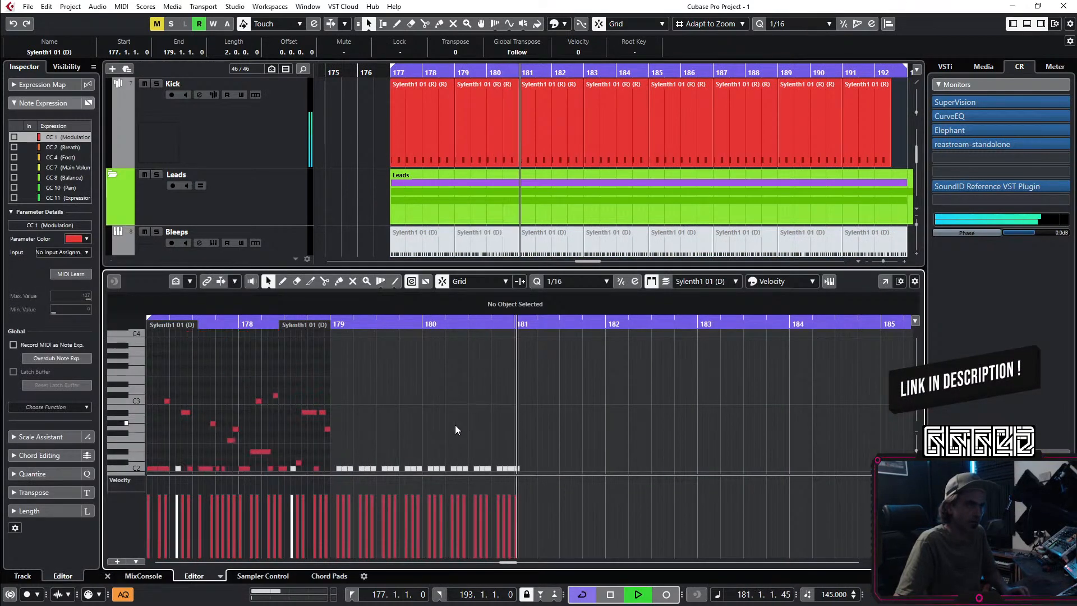
key("space")
key("space")
key("ctrl+z")
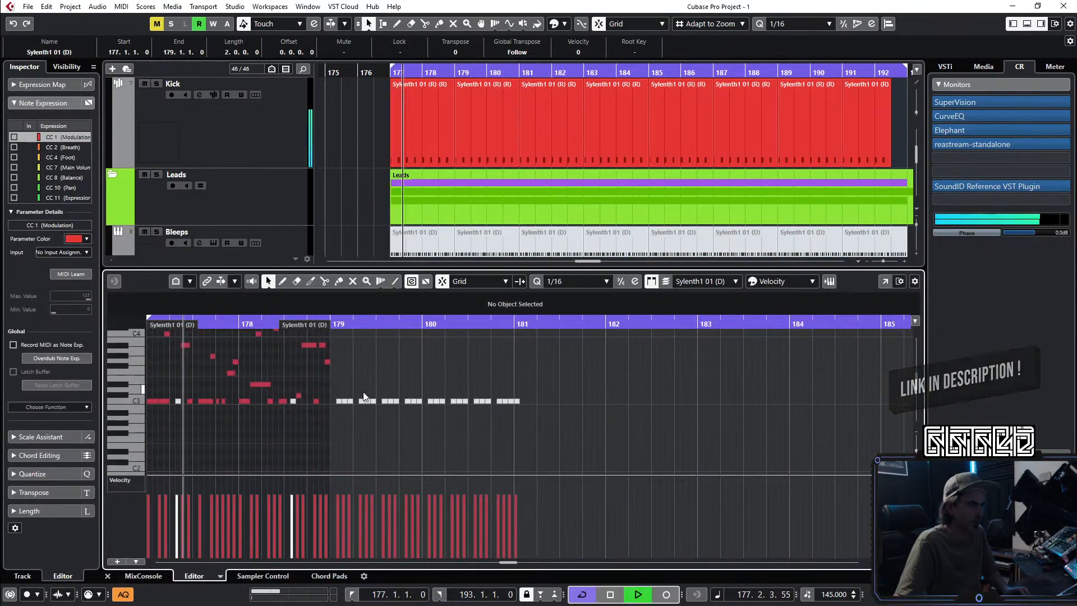
key("space")
key("space")
scroll(370, 391, "left", 3)
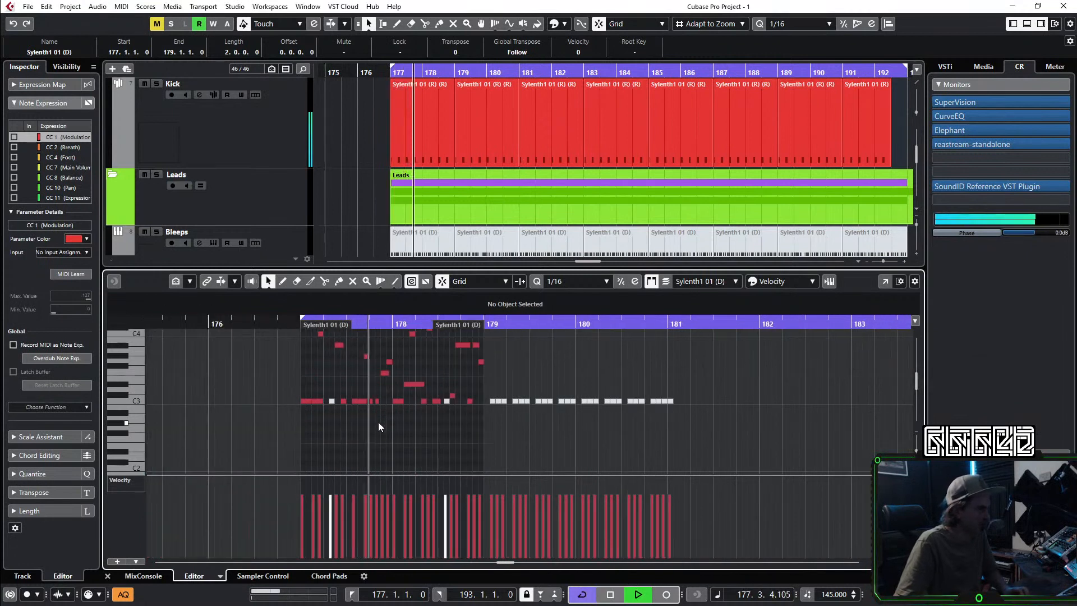
Step: Transpose all notes of the 303 part up one octave to a C4 root, replay them and close the note editor
key("ctrl+a")
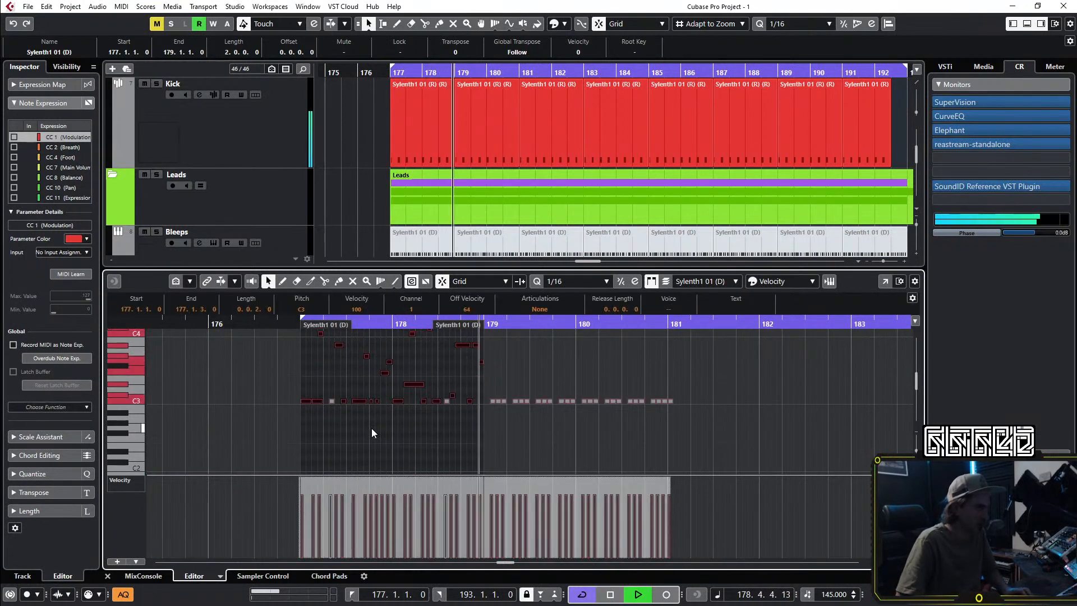
key("shift+Up")
key("space")
key("space")
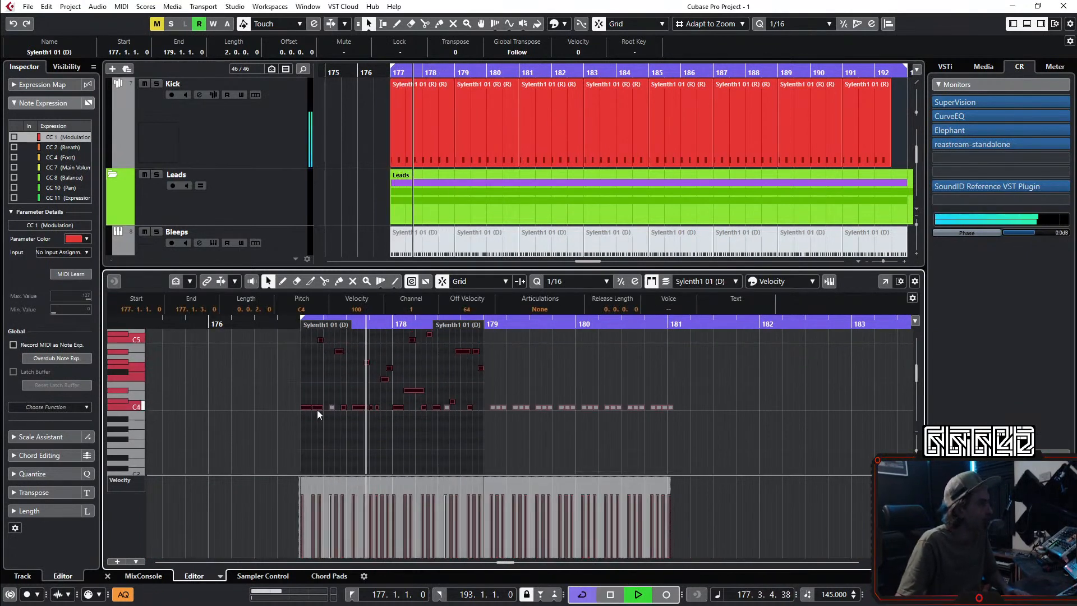
left_click(107, 576)
Step: Move all 303 parts from bars 177–193 to start at bar 161 and play from there
key("g")
key("g")
key("g")
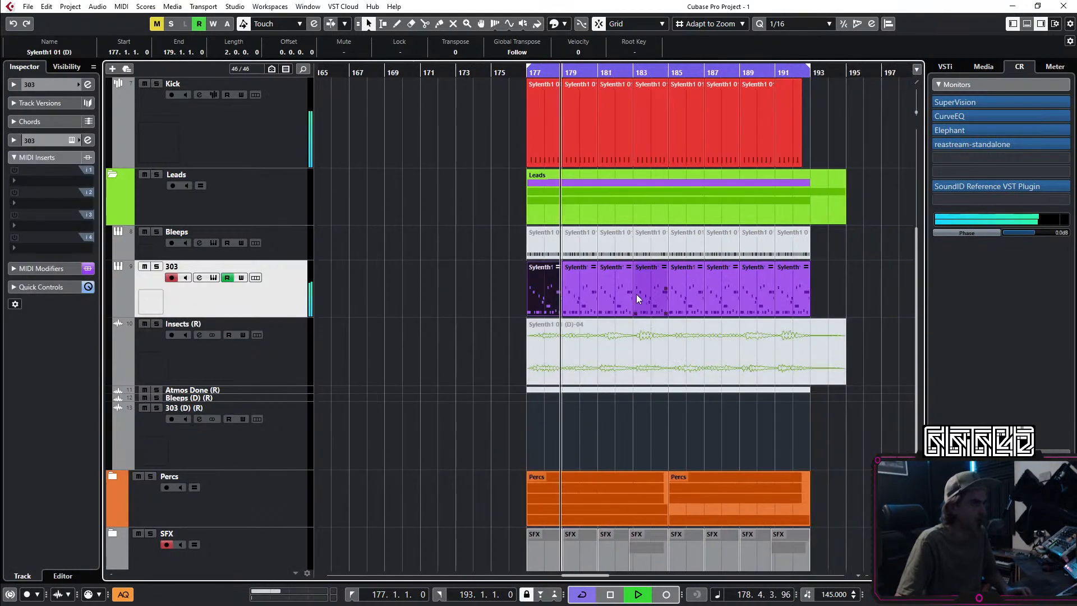
scroll(560, 333, "down", 1)
scroll(560, 326, "right", 1)
left_click_drag(739, 301, 484, 276)
scroll(491, 292, "left", 3)
left_click_drag(837, 298, 649, 303)
left_click(465, 71)
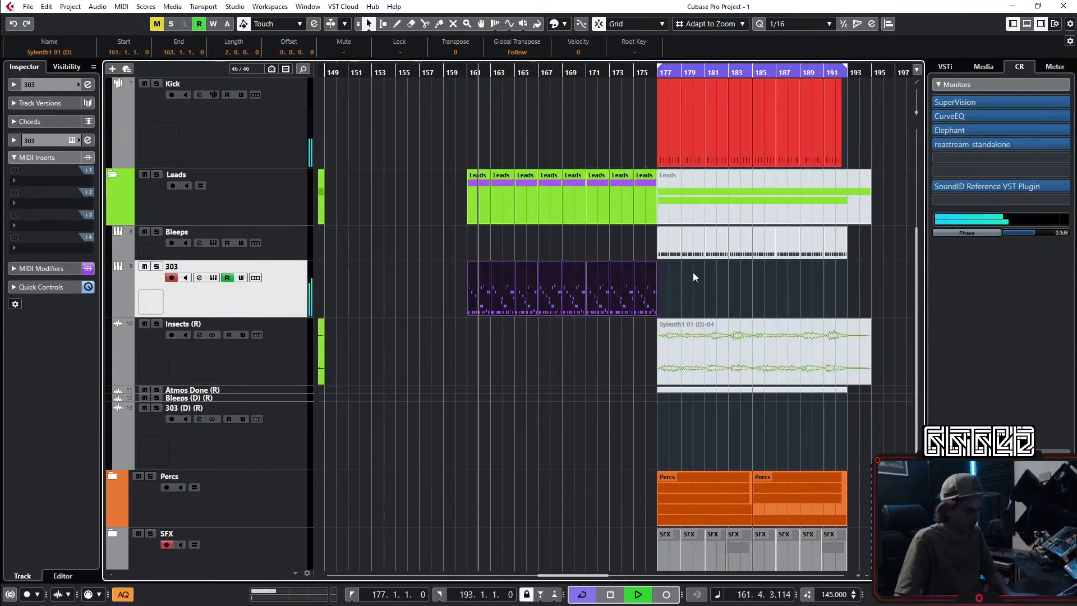
Step: Unmute the Bleeps, Insects (R) and Atmos Done (R) events from bar 177 onward
key("7")
left_click_drag(880, 238, 676, 250)
left_click_drag(893, 290, 674, 390)
key("1")
left_click(601, 430)
Step: Collapse the Leads and Kick and Bass folders and expand the SFX folder
scroll(605, 395, "down", 2)
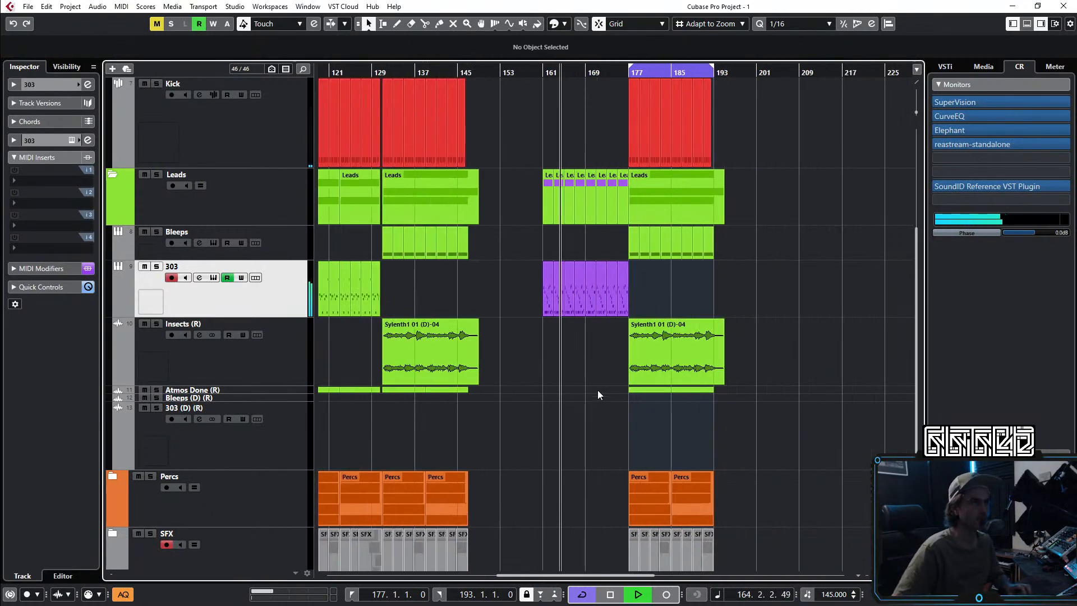
left_click(111, 174)
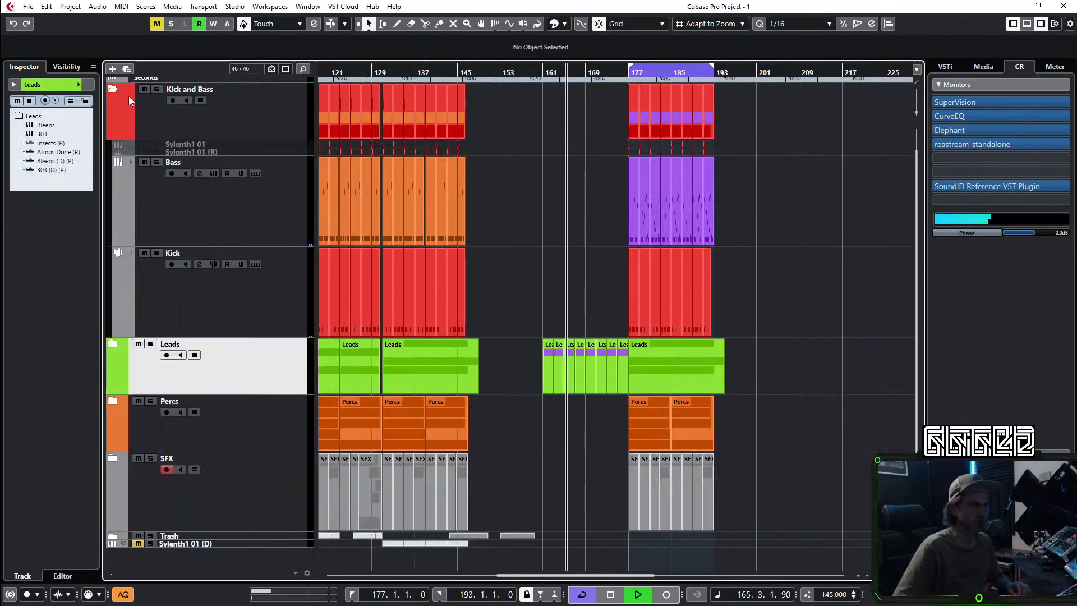
left_click(111, 89)
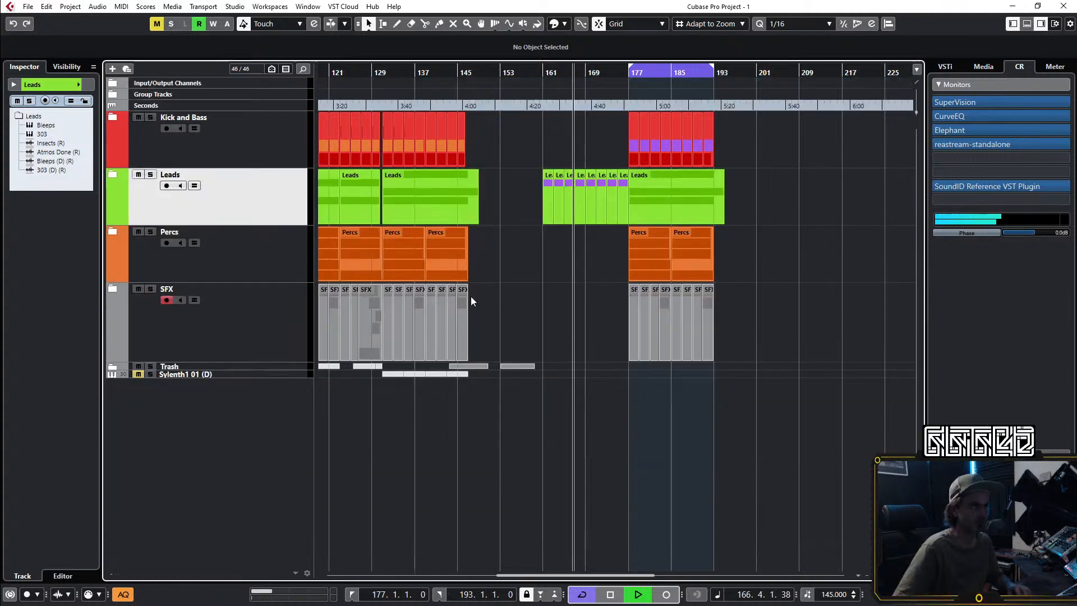
left_click(112, 289)
scroll(493, 457, "up", 3)
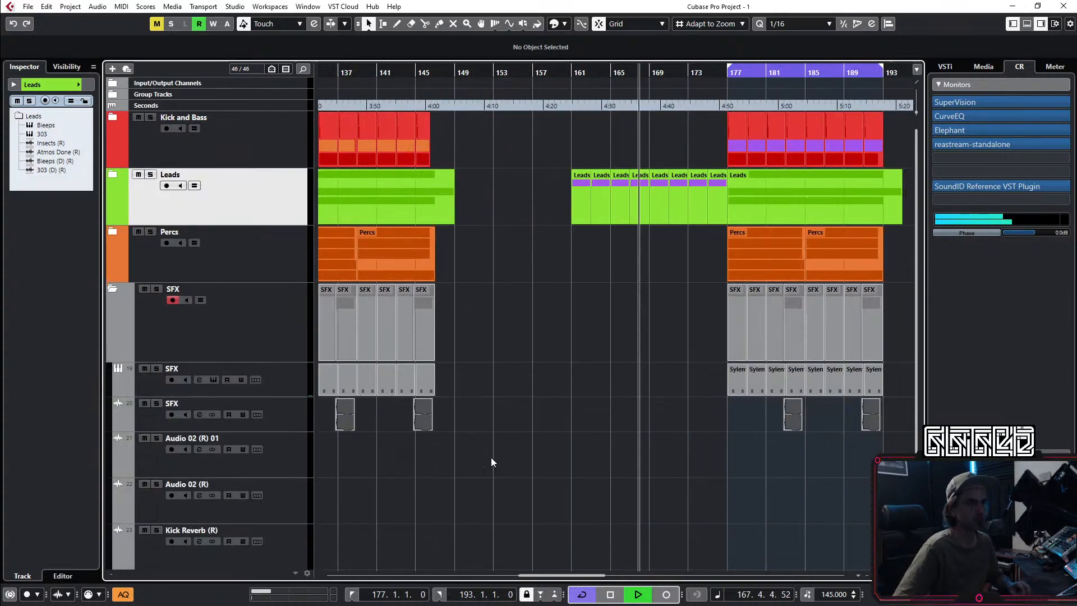
Step: Copy the transition effects and Snare Build clips from around bar 129 so they lead up to bar 176
left_click_drag(437, 427, 438, 427)
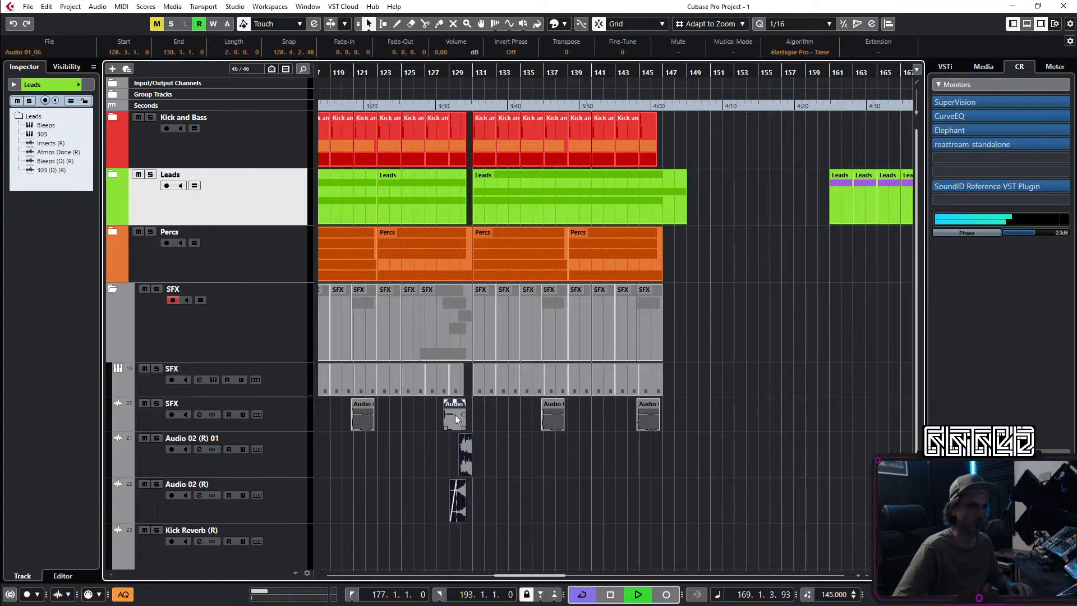
scroll(476, 409, "down", 2)
scroll(454, 491, "down", 1)
left_click_drag(455, 492, 837, 501)
scroll(815, 516, "up", 2)
scroll(814, 511, "up", 2)
scroll(811, 459, "right", 2)
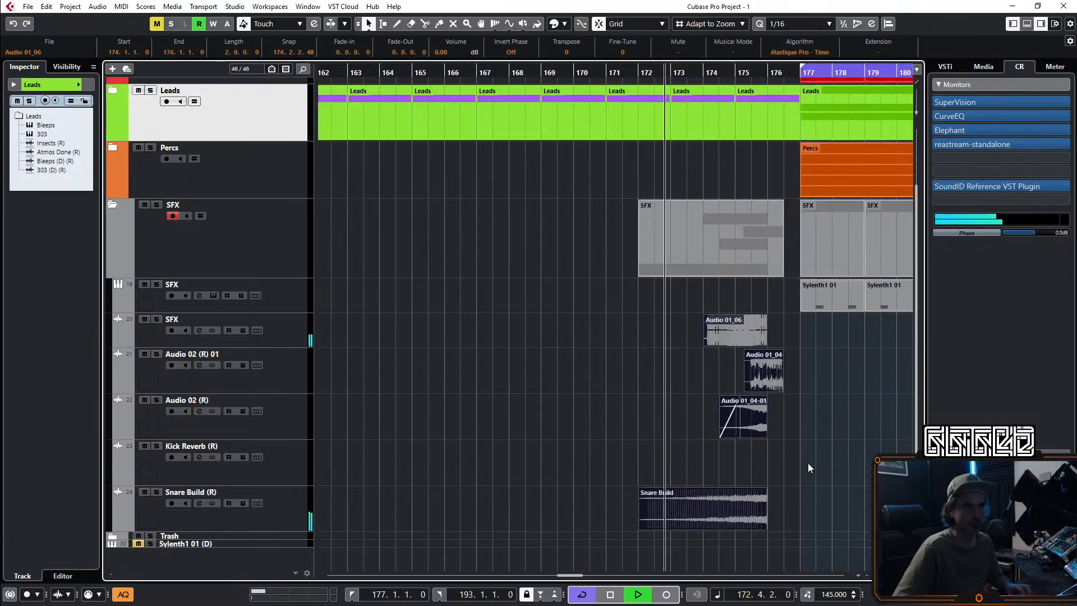
Step: Trim the last Leads part before the new section to end at bar 176 and play back the transition
left_click(780, 478)
left_click_drag(799, 137, 768, 138)
scroll(802, 432, "down", 4)
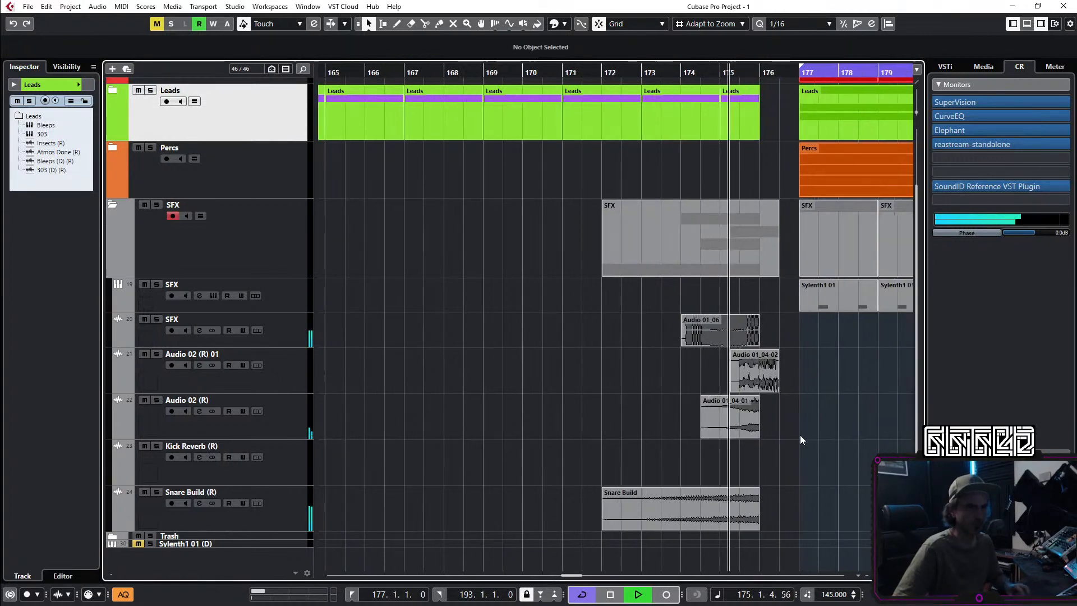
scroll(796, 446, "right", 3)
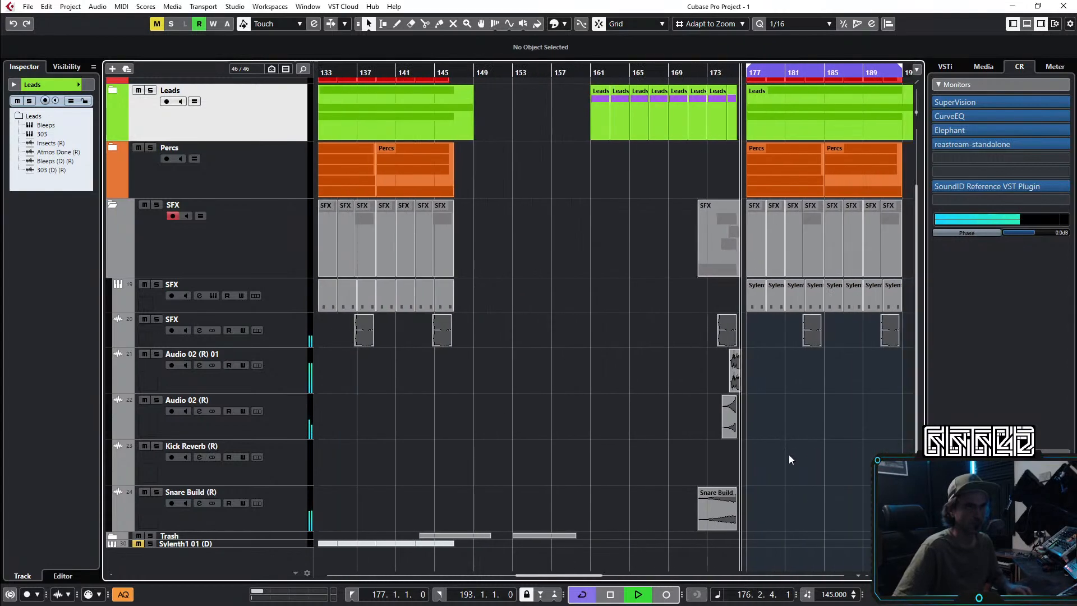
scroll(725, 425, "up", 3)
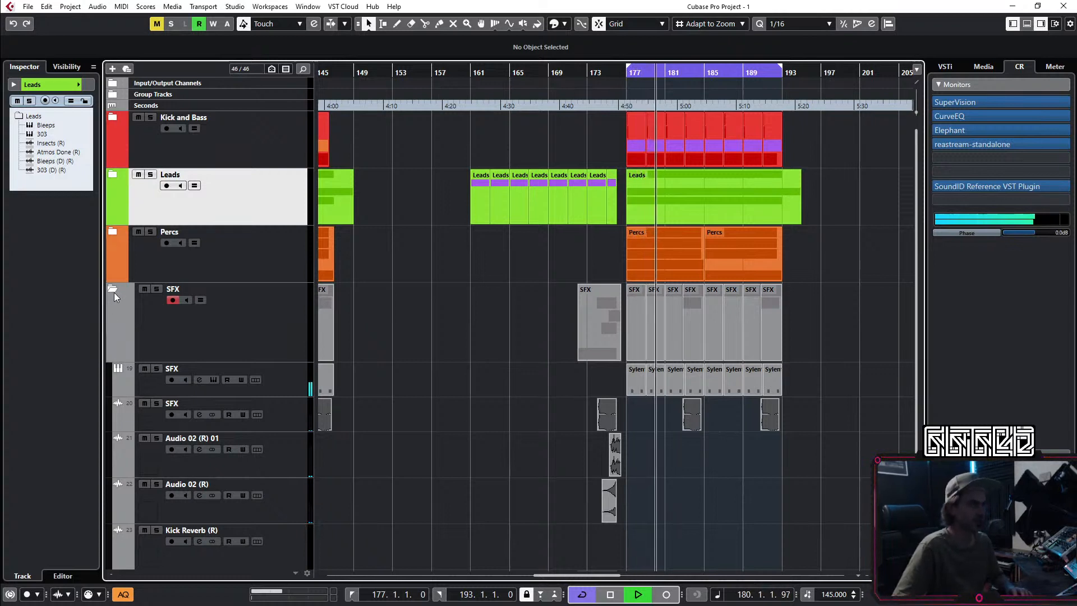
key("space")
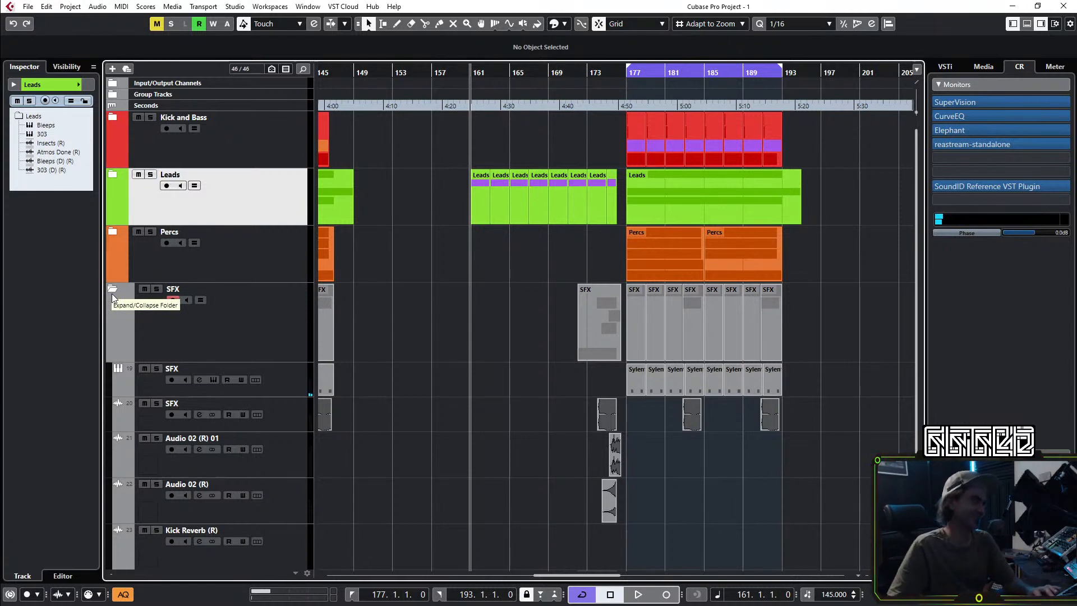
key("space")
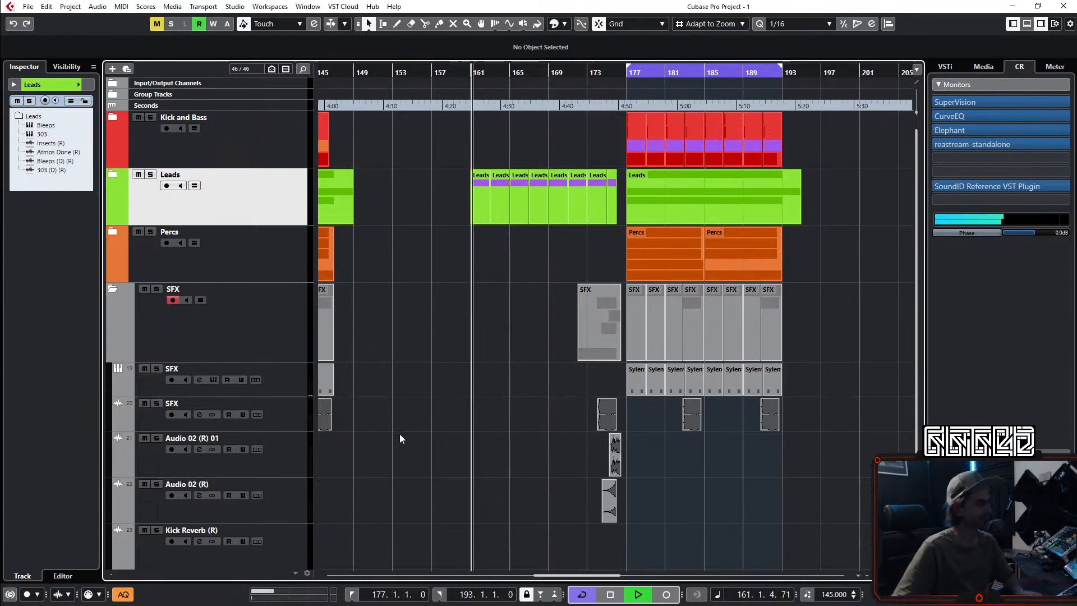
Step: Stop playback and copy the earlier Kick Reverb (R) clip from around bar 109 to bar 176
scroll(511, 444, "down", 3)
scroll(508, 410, "down", 3)
scroll(505, 418, "left", 3)
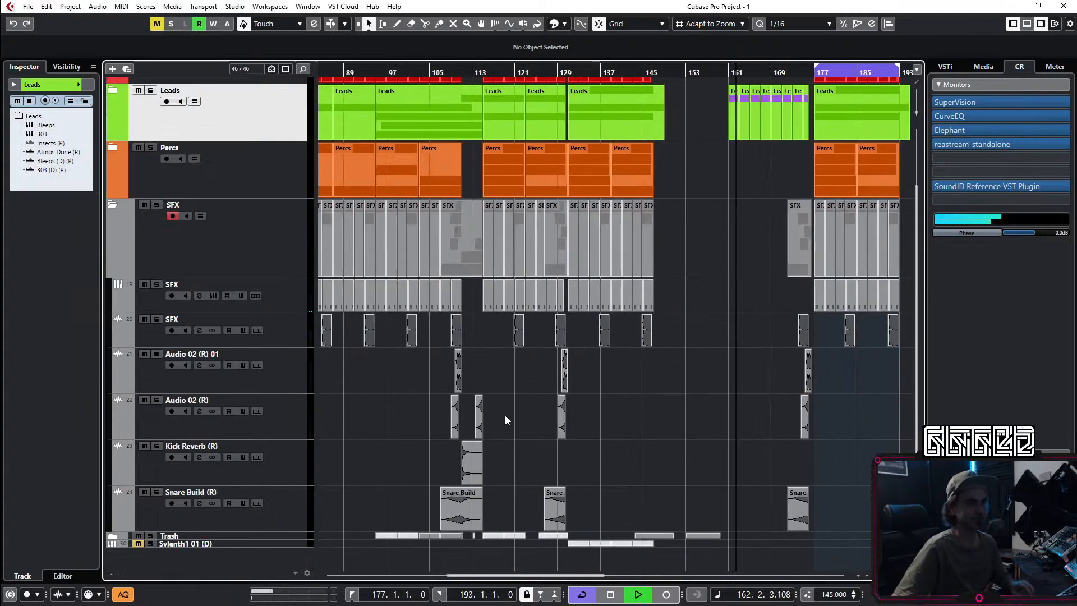
scroll(521, 460, "up", 4)
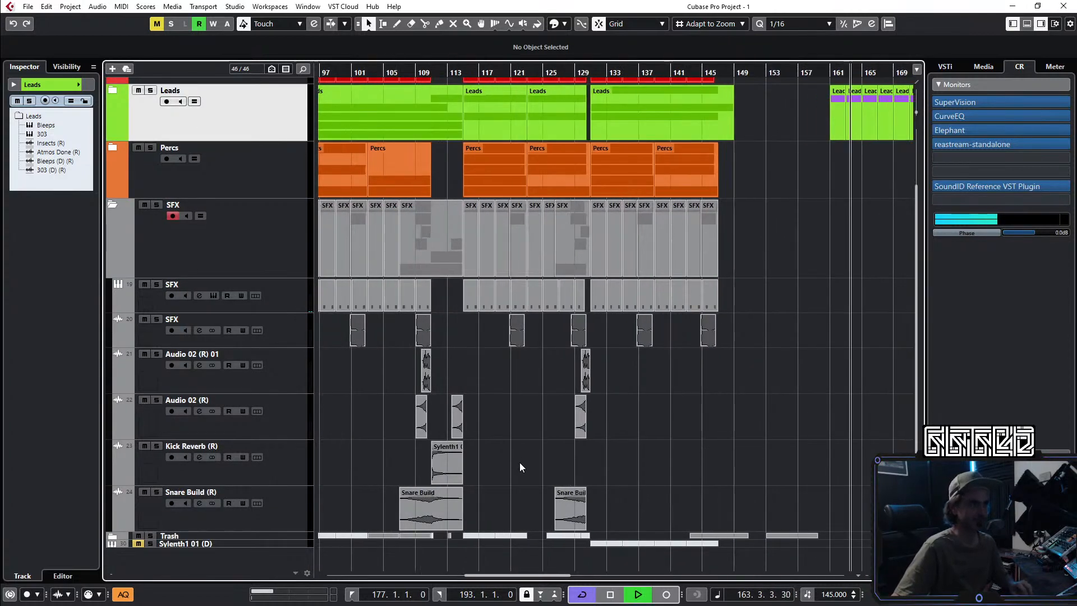
key("space")
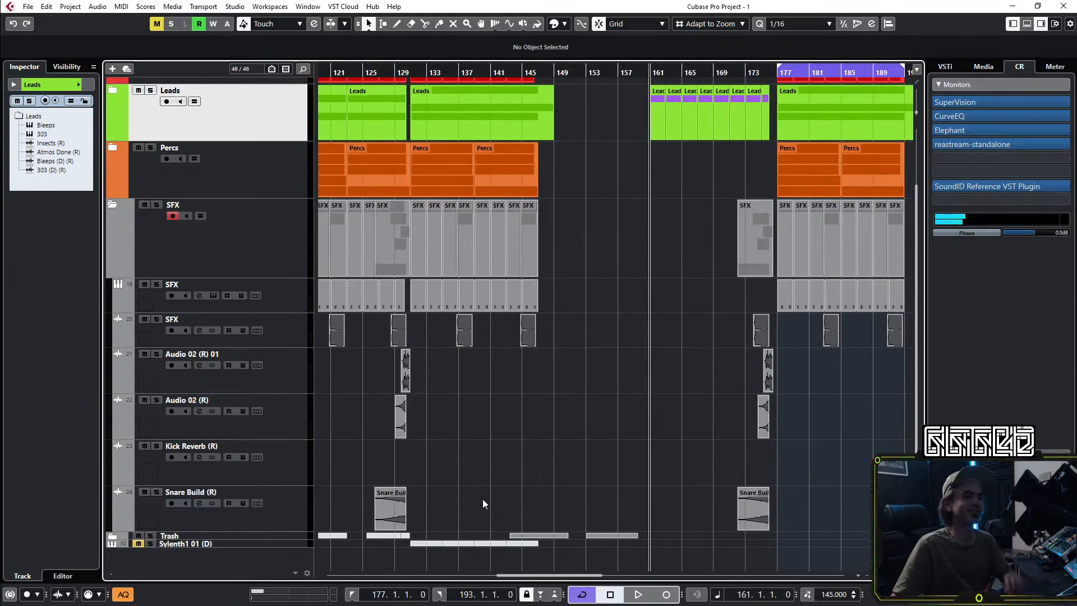
scroll(503, 499, "down", 2)
left_click_drag(410, 478, 833, 472)
scroll(814, 473, "up", 4)
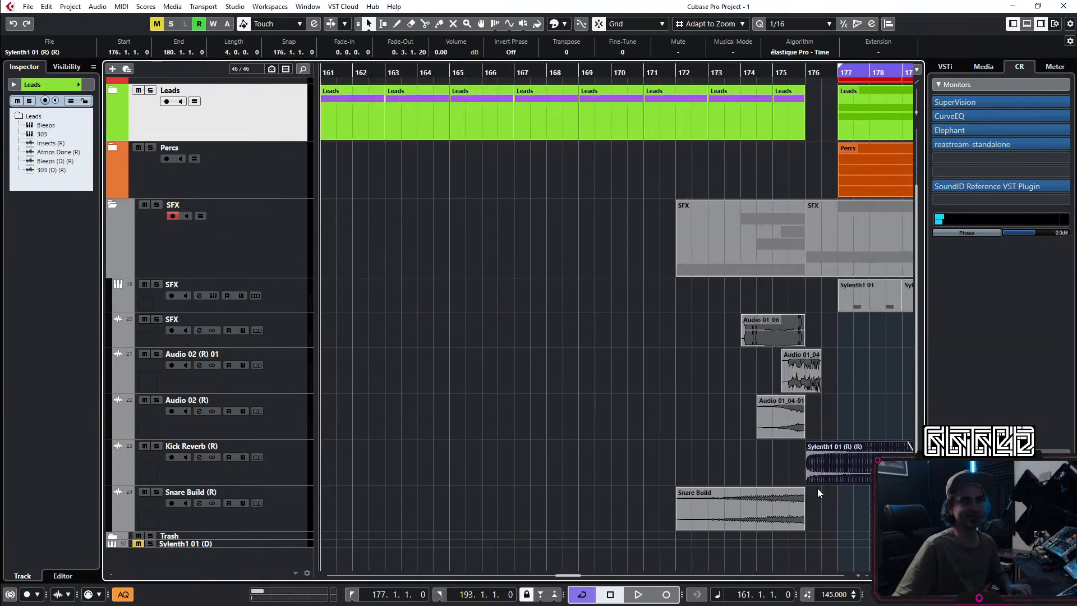
Step: Split the copied Kick Reverb (R) clip at bar 177 and delete the part after it
scroll(817, 489, "right", 3)
left_click(661, 476, "alt")
left_click_drag(682, 501, 799, 537)
key("Delete")
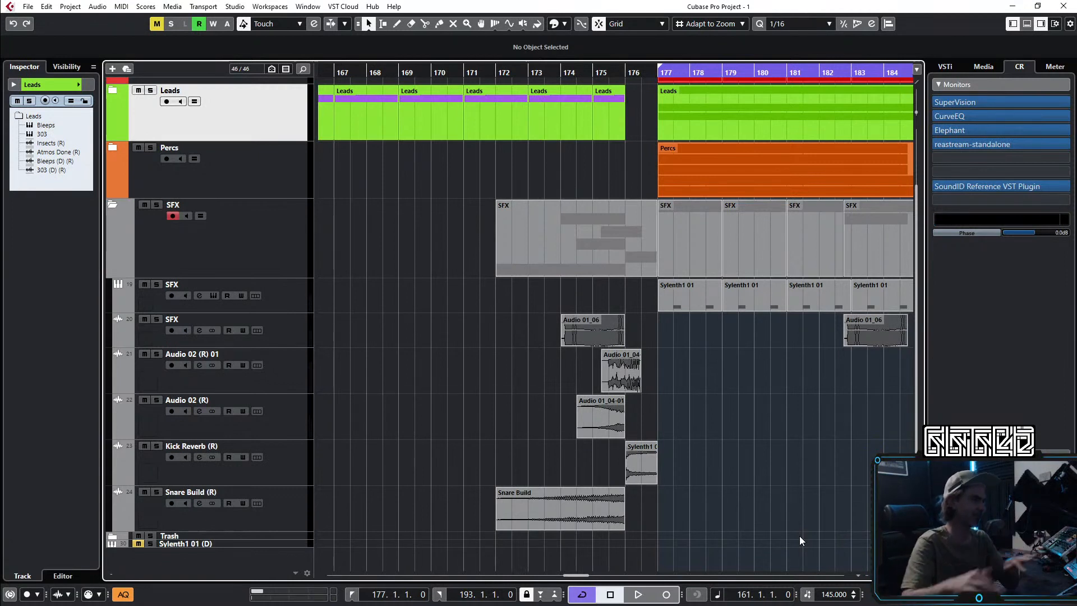
left_click_drag(655, 444, 654, 444)
left_click(668, 446)
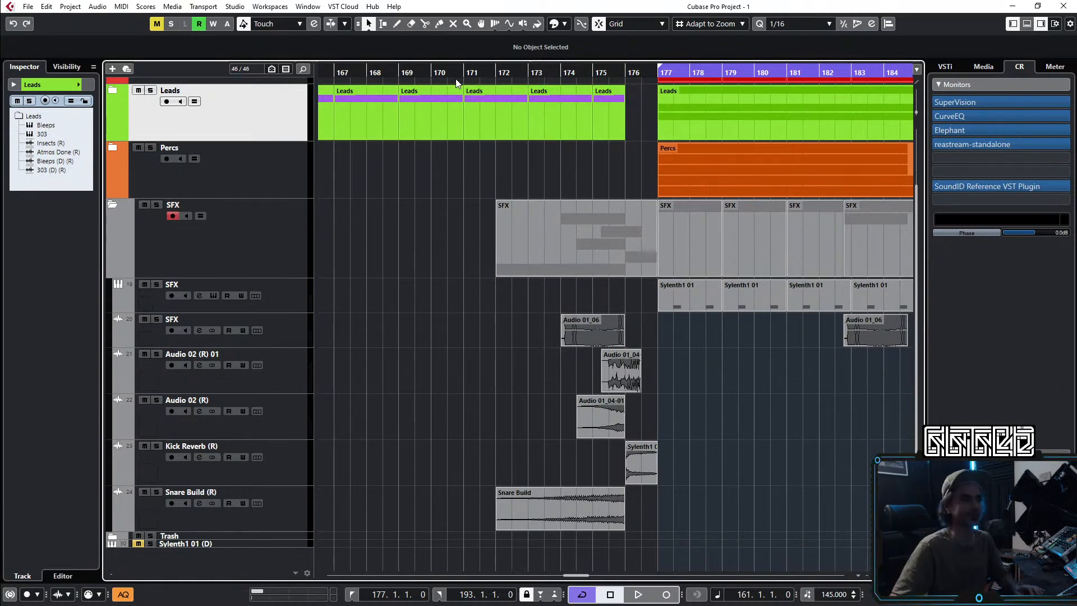
Step: Play the arrangement from bar 169 and collapse the SFX folder
scroll(418, 283, "down", 2)
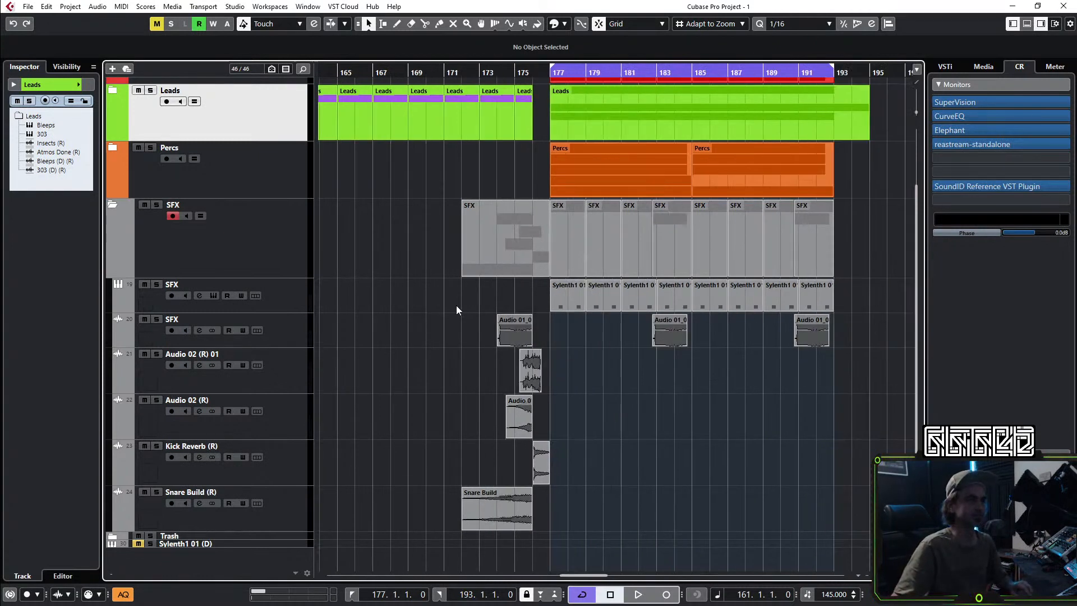
scroll(457, 281, "left", 2)
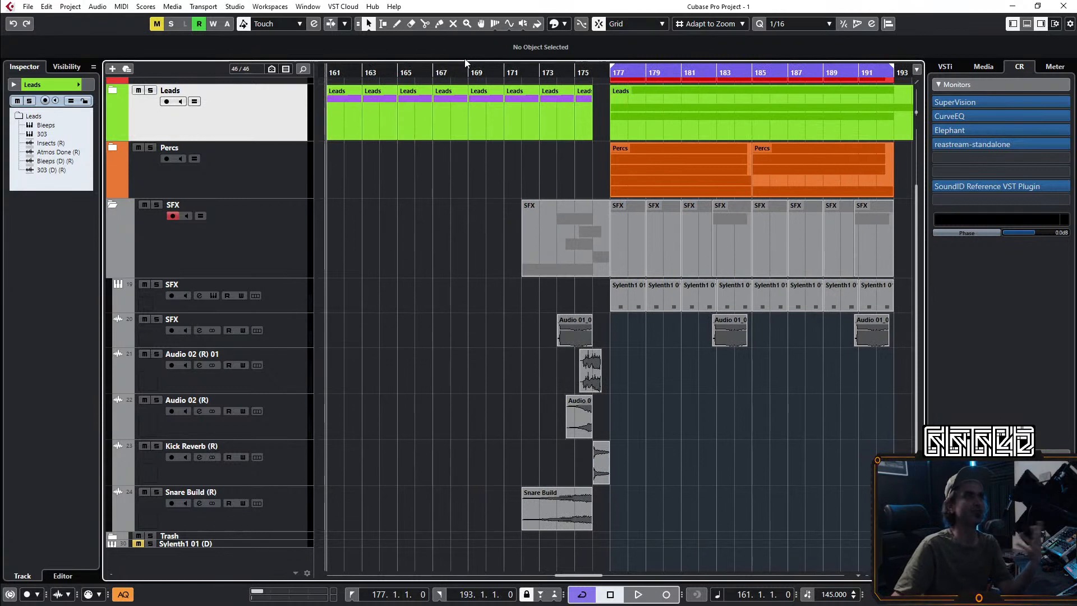
left_click_drag(466, 71, 467, 77)
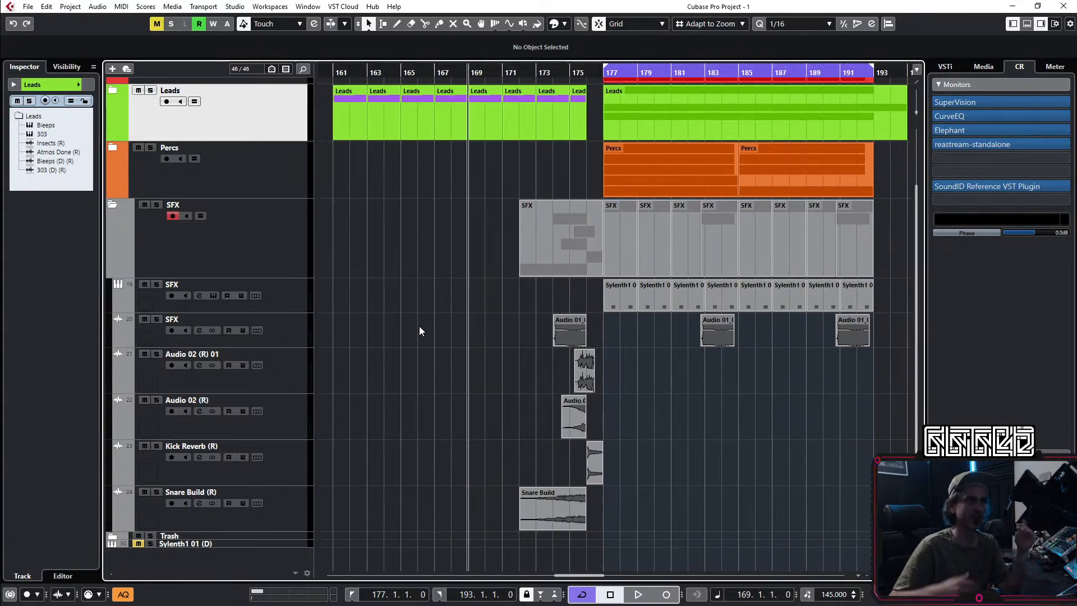
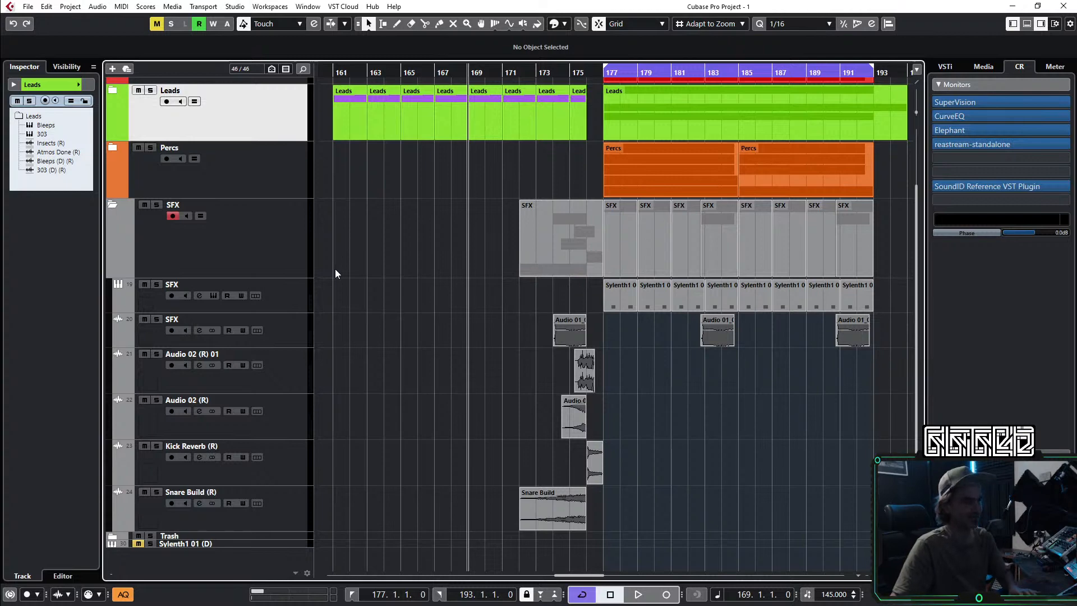
key("space")
left_click(113, 204)
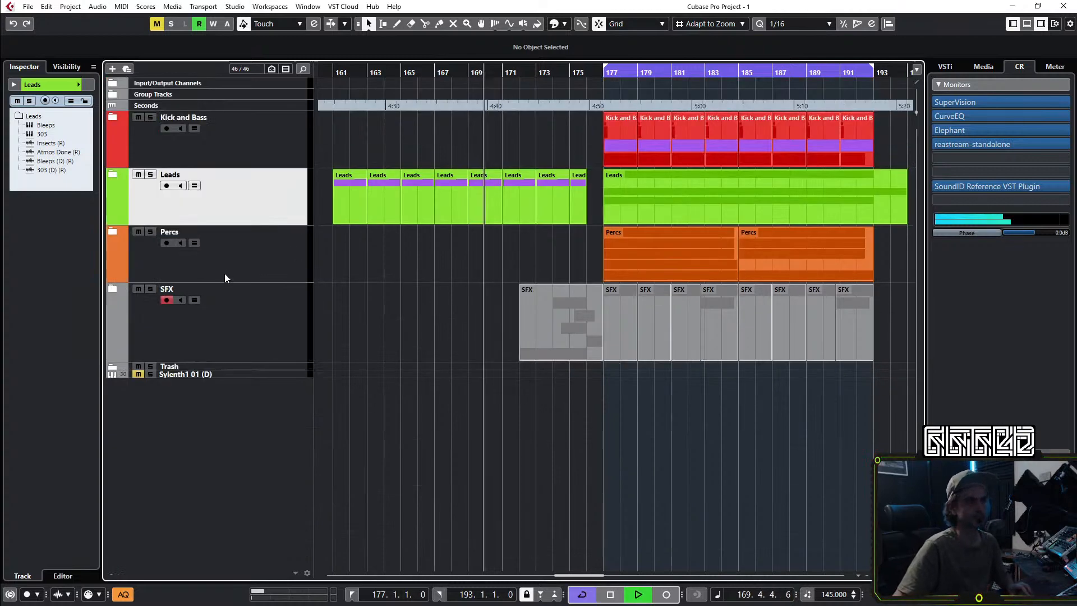
scroll(357, 282, "down", 1, "ctrl")
scroll(438, 276, "left", 5)
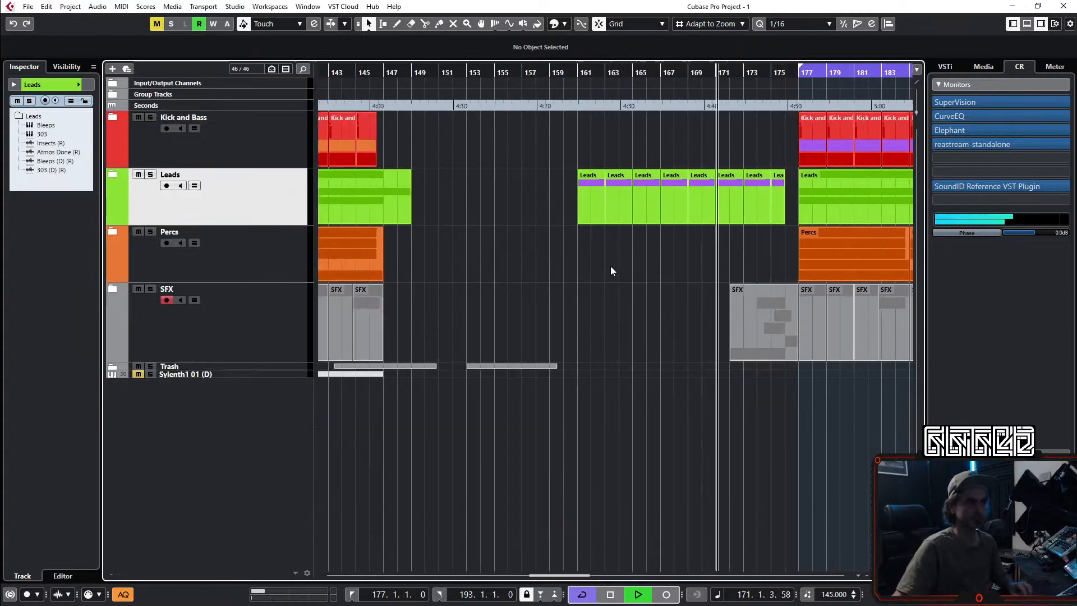
Step: Examine the tracks inside the Kick and Bass and SFX folders around the transition into bar 177 during playback
left_click(113, 119)
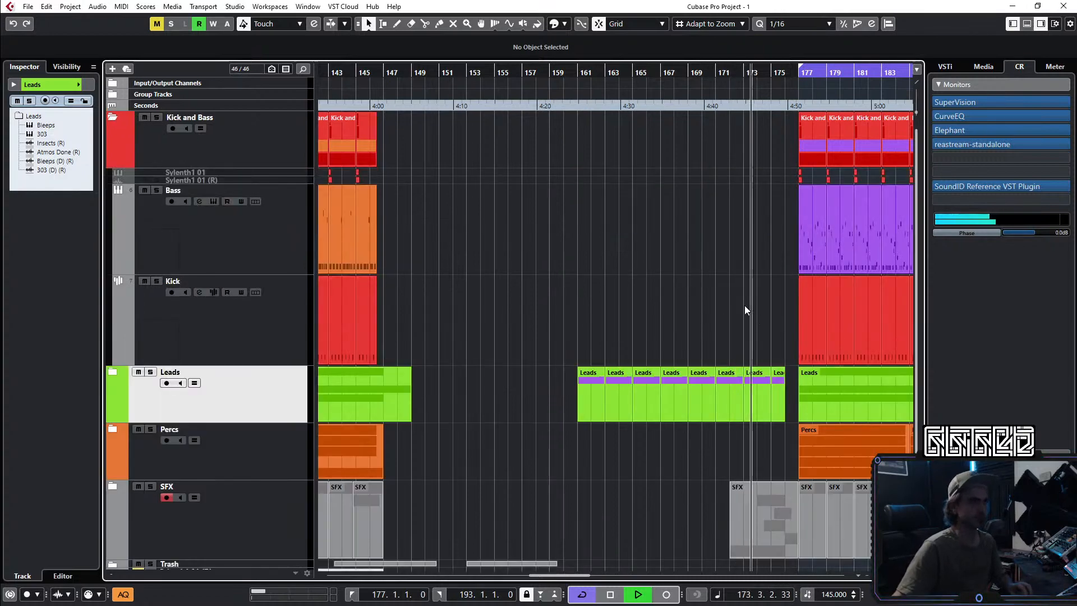
scroll(731, 224, "right", 4)
scroll(578, 153, "down", 1)
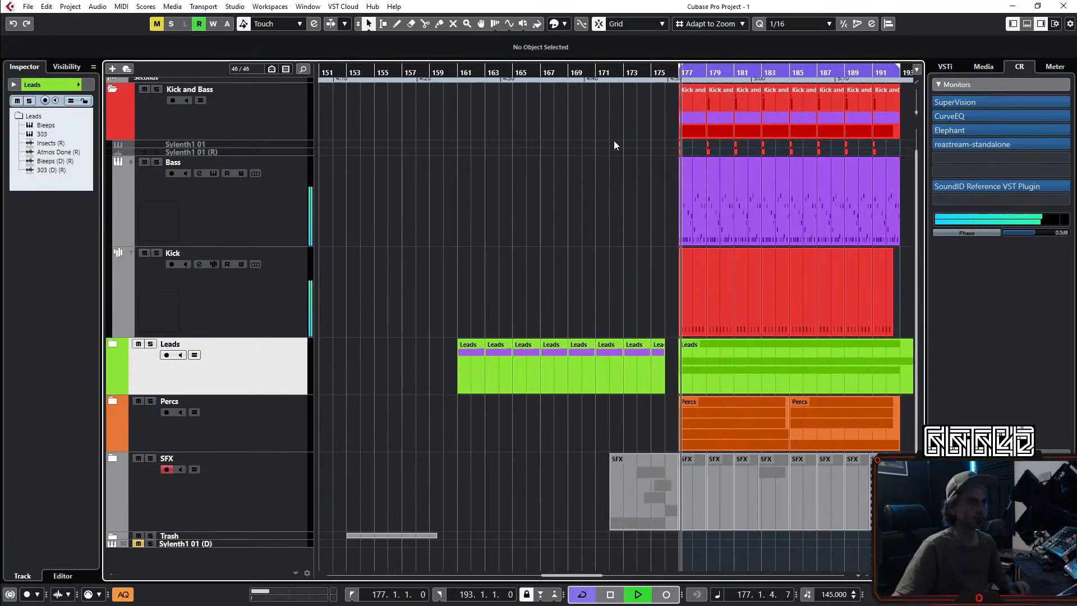
scroll(599, 168, "down", 3)
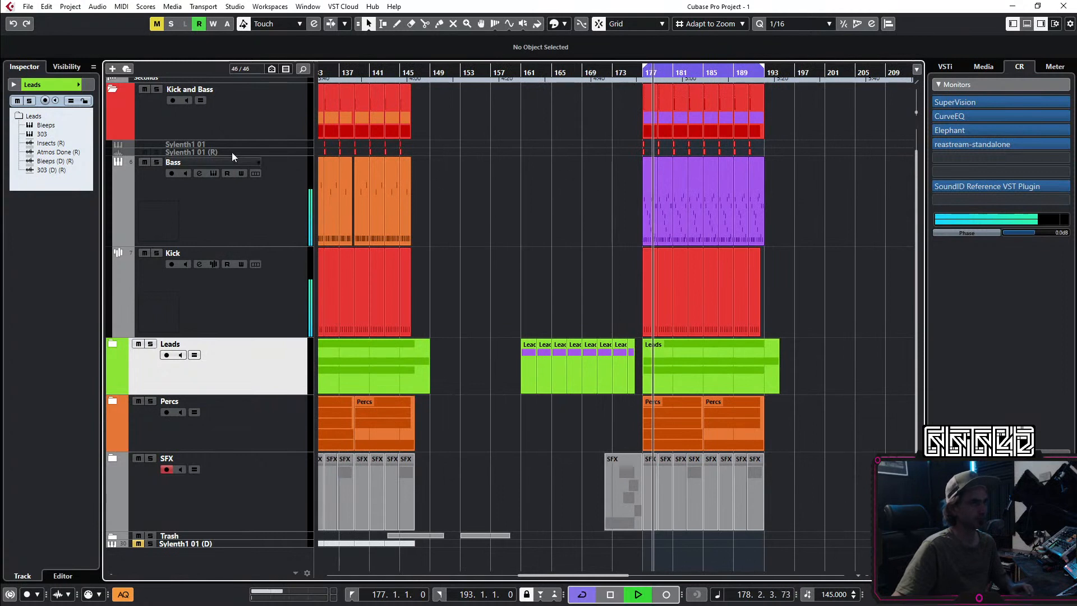
left_click(112, 89)
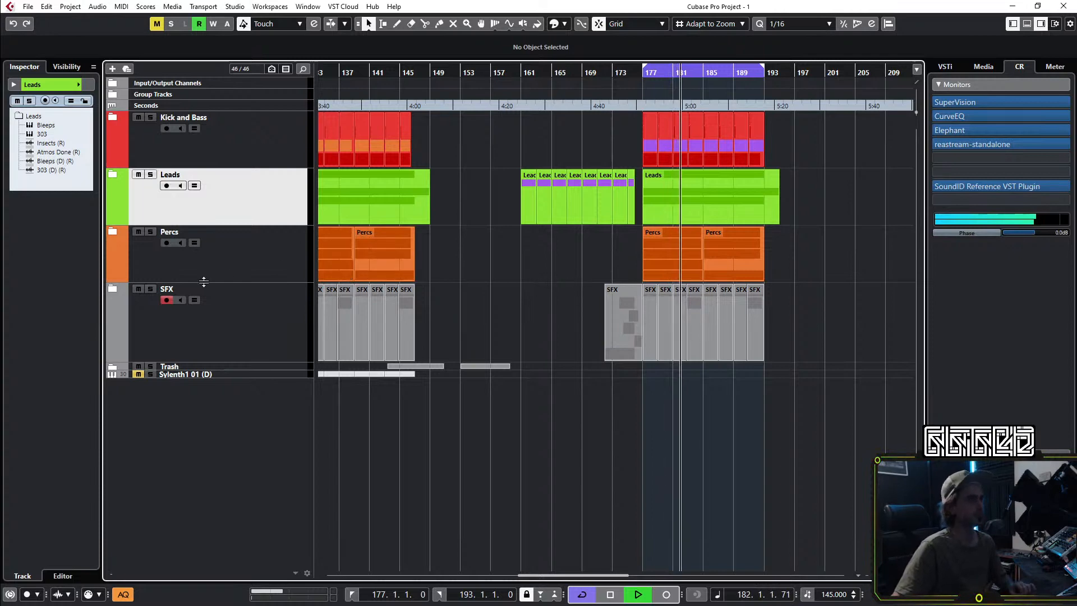
left_click(113, 289)
scroll(493, 339, "down", 2)
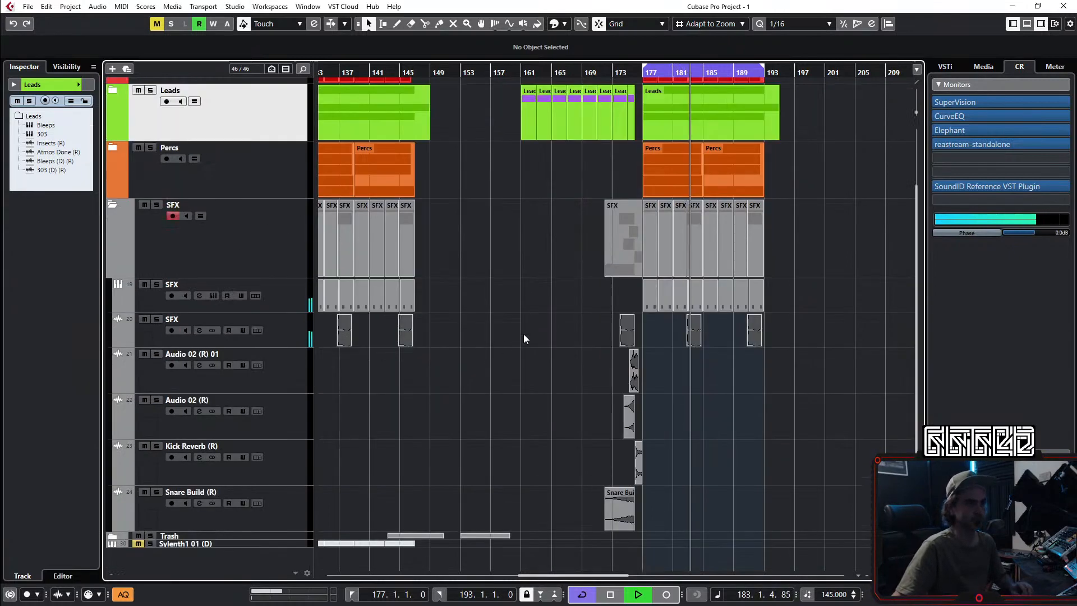
scroll(578, 354, "up", 3)
scroll(679, 374, "right", 3)
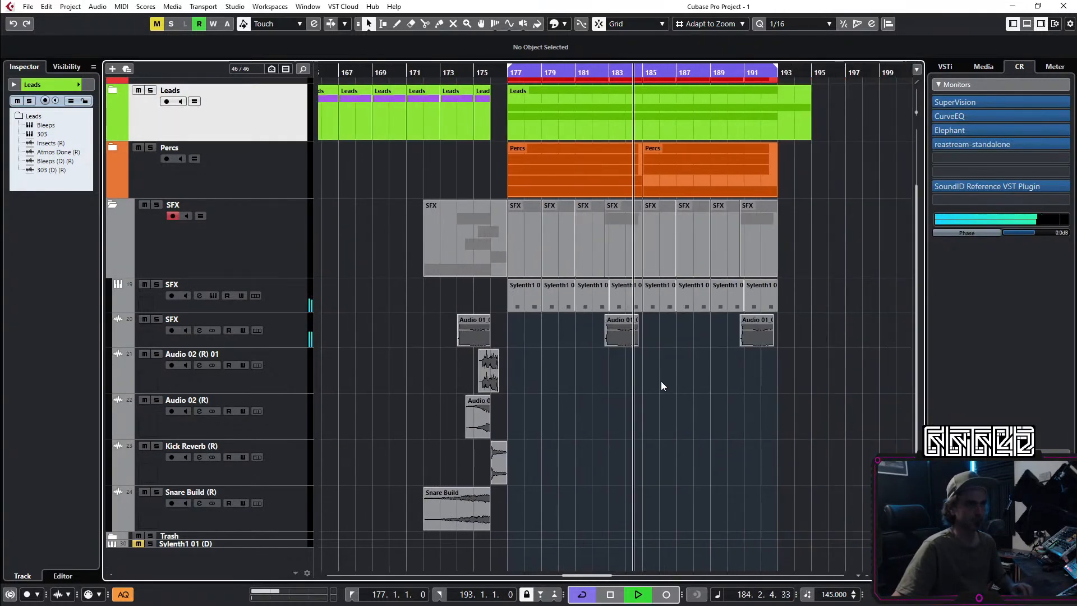
Step: Collapse the SFX folder and move all parts from bar 161 onward earlier, so the Leads breakdown starts at bar 149
left_click(112, 204)
key("g")
left_click(516, 89)
key("g")
scroll(608, 188, "left", 4)
scroll(621, 184, "right", 1)
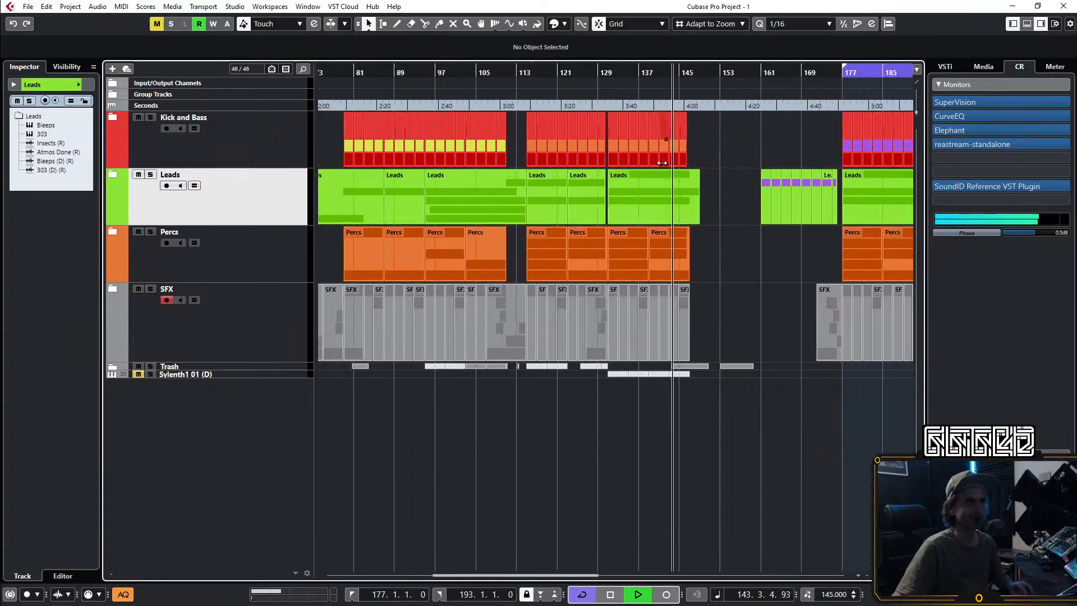
scroll(655, 166, "up", 1)
scroll(662, 193, "right", 5)
left_click_drag(801, 133, 500, 338)
scroll(505, 258, "left", 3)
left_click_drag(697, 210, 610, 211)
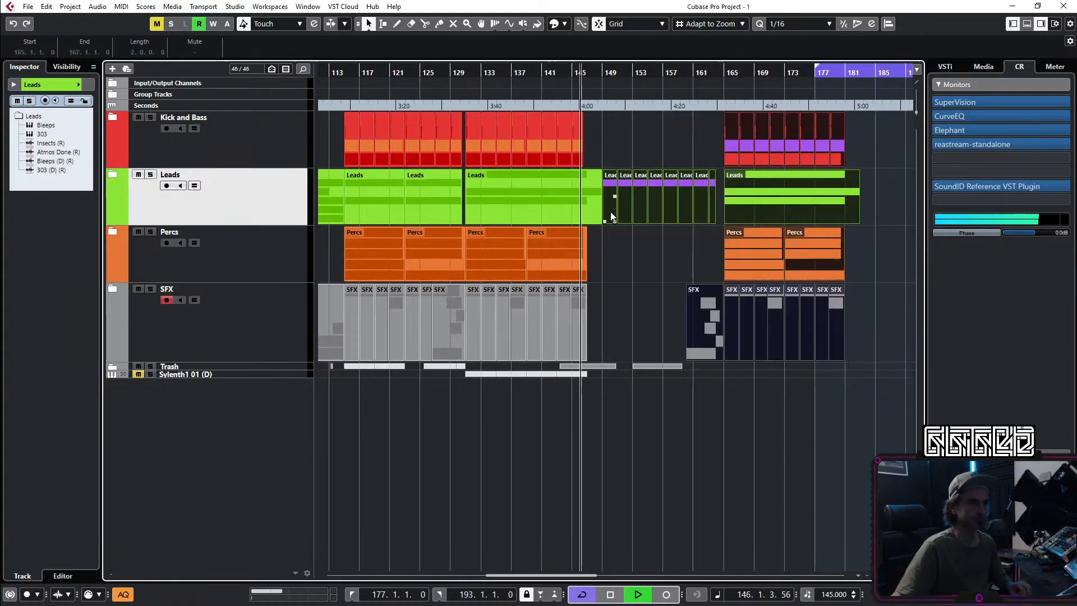
Step: Shift the selected breakdown and new-section parts another two bars earlier, to start at bar 147
key("h")
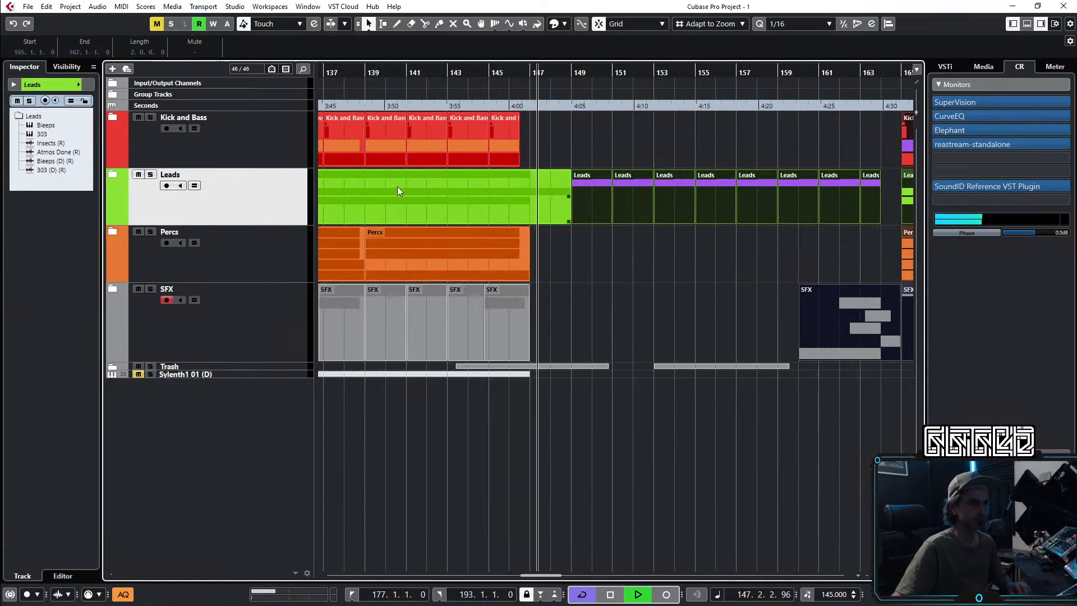
left_click_drag(590, 196, 545, 197)
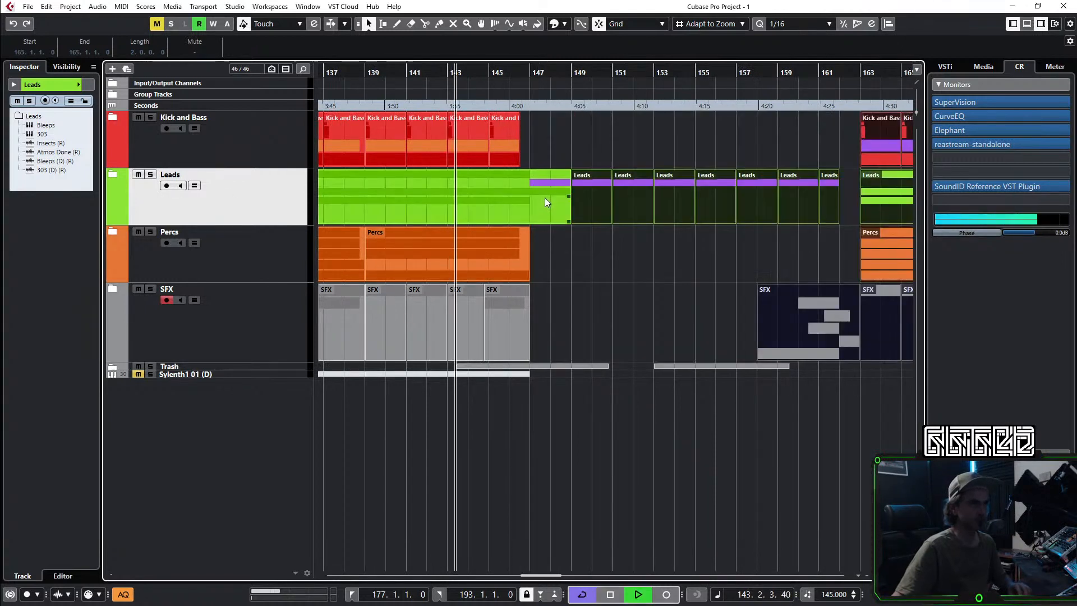
left_click(635, 280)
Step: In the SFX folder, place a Kick Reverb (R) clip at bar 147 and a Snare Build clip from bar 143 to 151
left_click(112, 289)
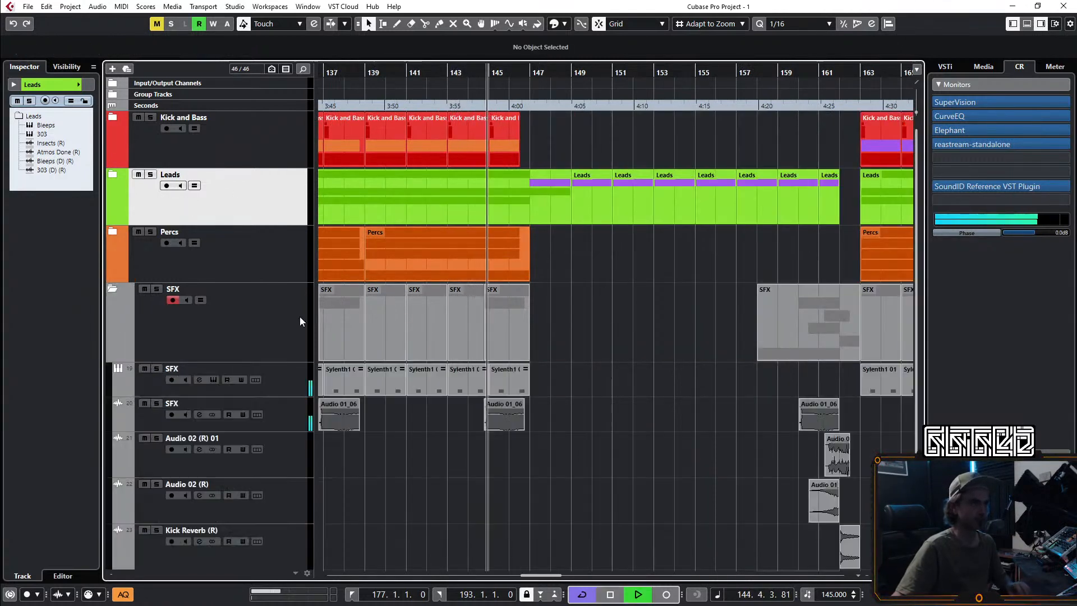
scroll(348, 323, "down", 3)
left_click_drag(849, 470, 633, 483)
left_click_drag(790, 508, 606, 528)
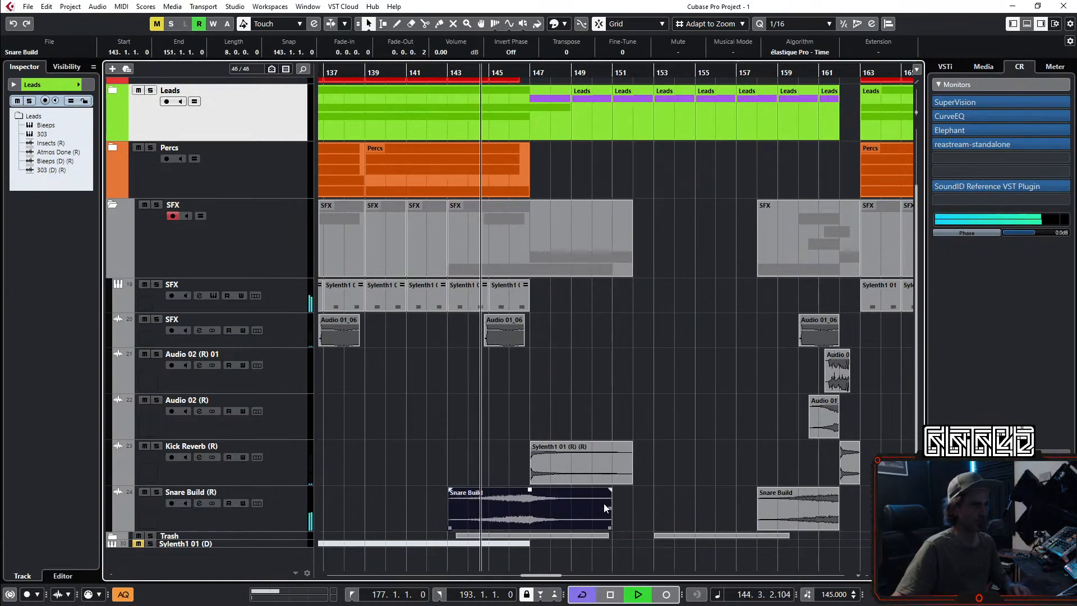
left_click(662, 381)
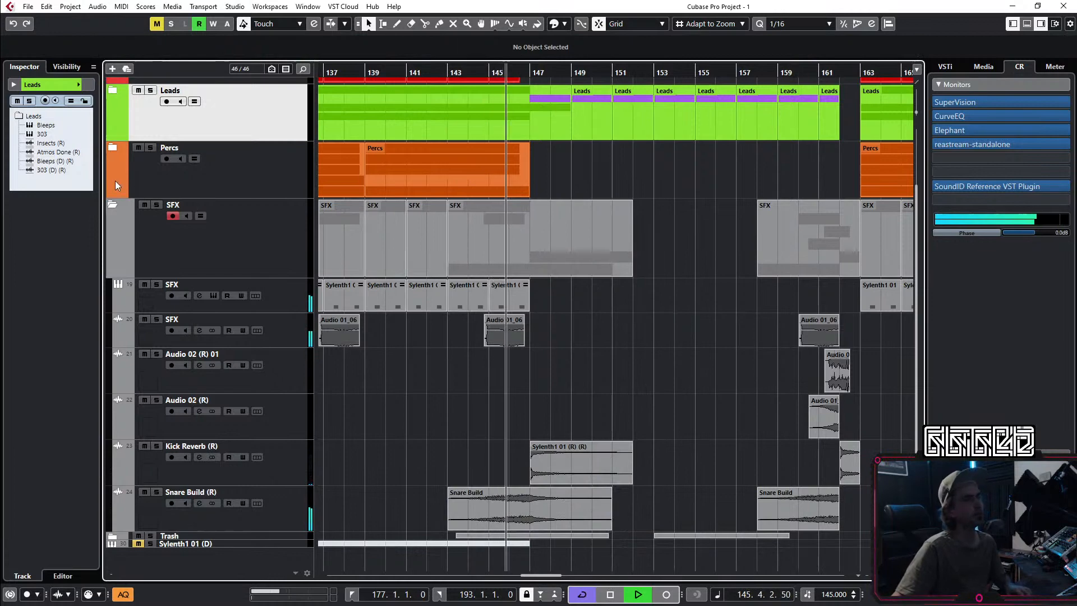
left_click(112, 205)
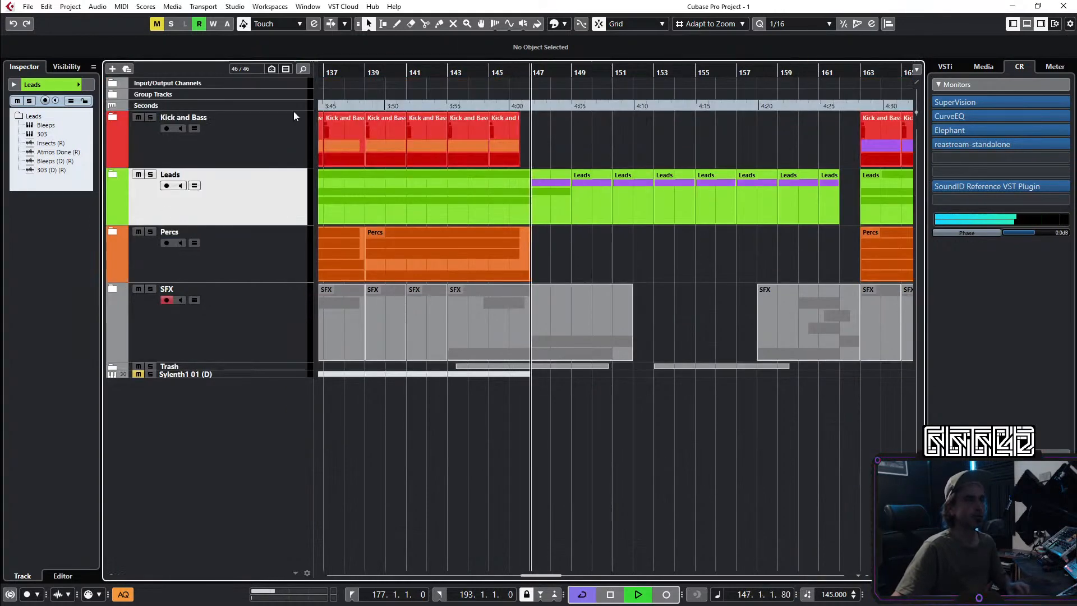
Step: Copy an earlier two-bar Kick part to bar 151 and repeat it up to bar 161
left_click(112, 117)
left_click_drag(396, 312, 633, 339)
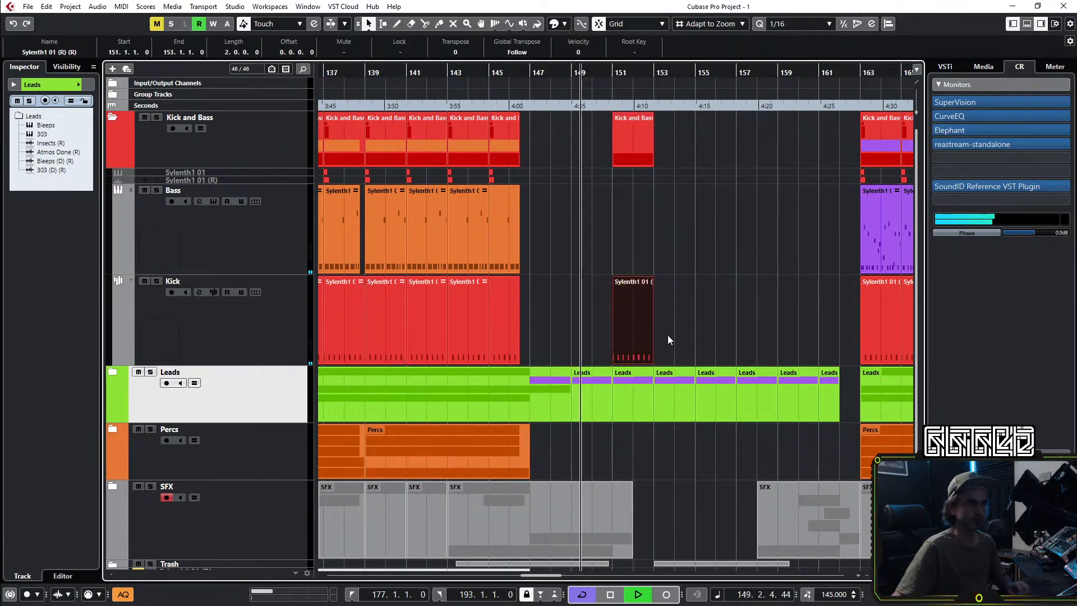
scroll(664, 337, "up", 4)
scroll(641, 362, "down", 3)
scroll(631, 357, "right", 2)
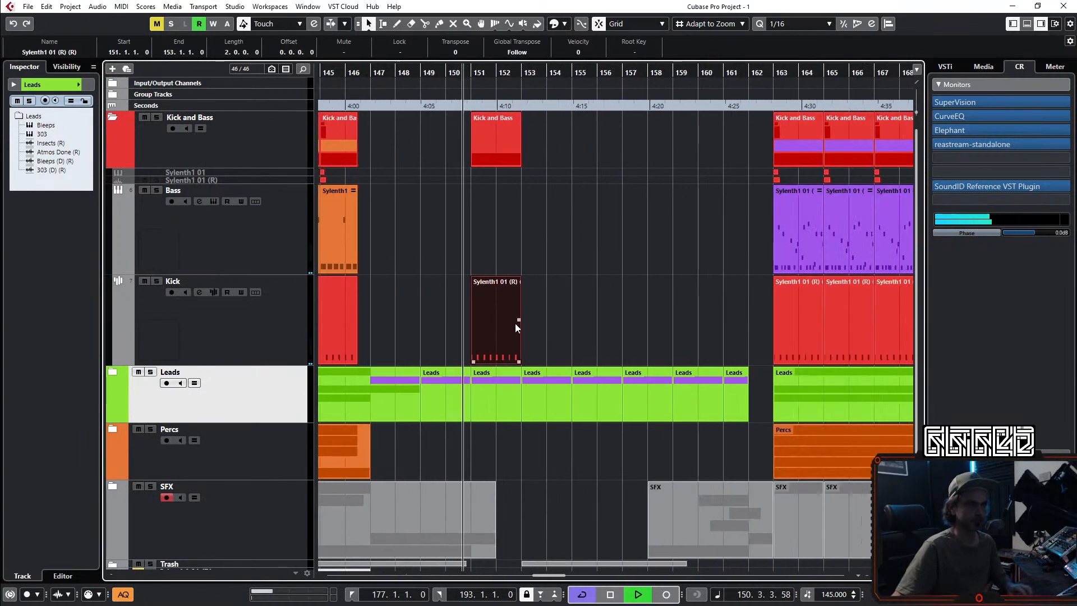
mouse_move(514, 332)
left_mouse_down()
mouse_move(557, 342)
mouse_move(577, 319)
mouse_move(721, 323)
left_mouse_up()
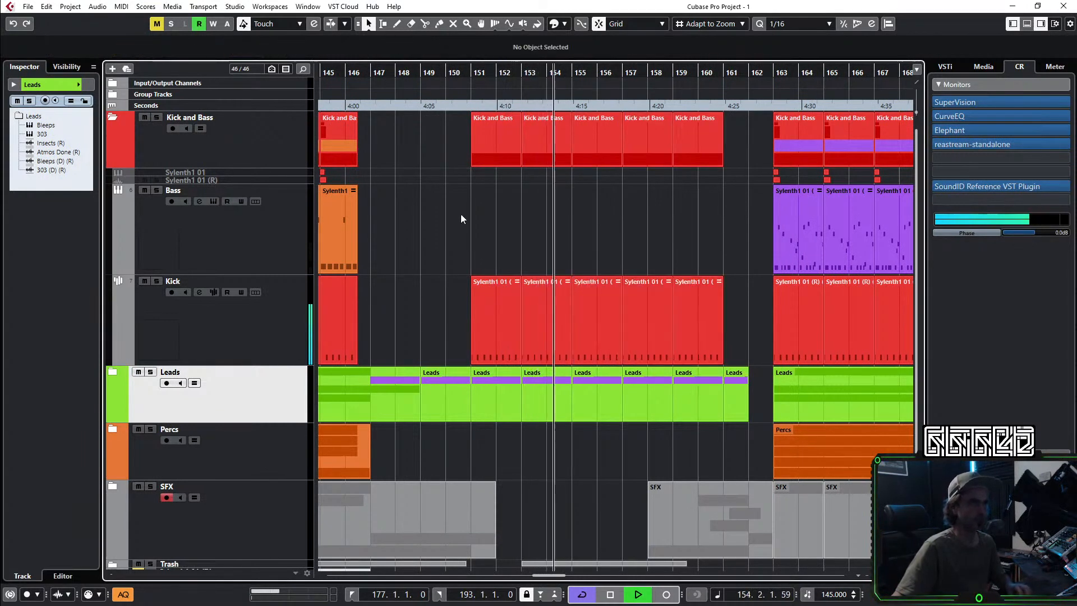
Step: Automate the Kick and Bass group's Mix macro to ramp from 0% at bar 151 to near maximum at bar 162, returning to 0% at 163
left_click(112, 95)
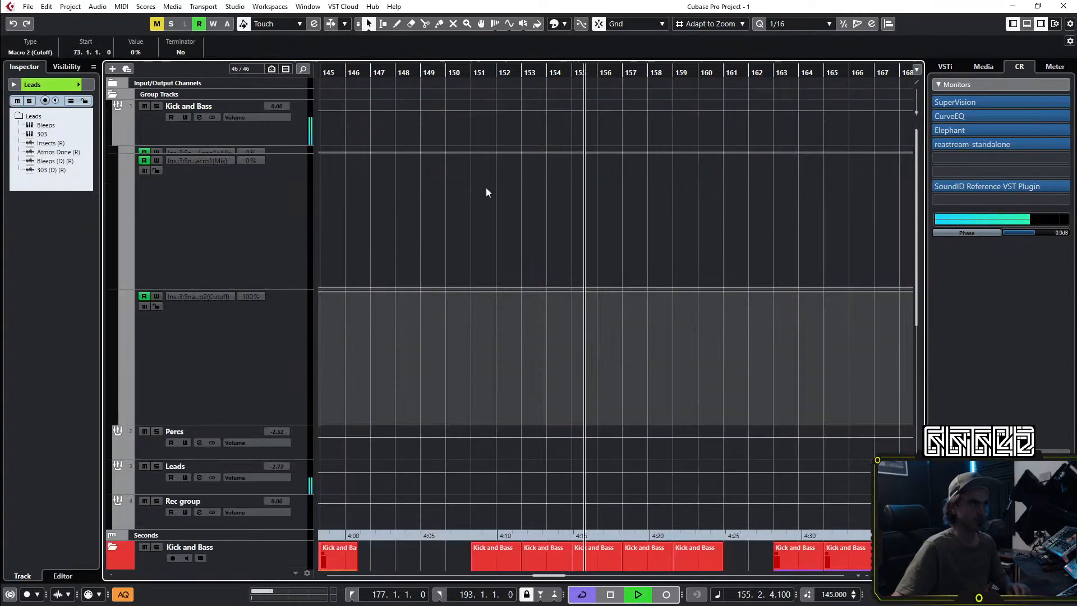
left_click(435, 65)
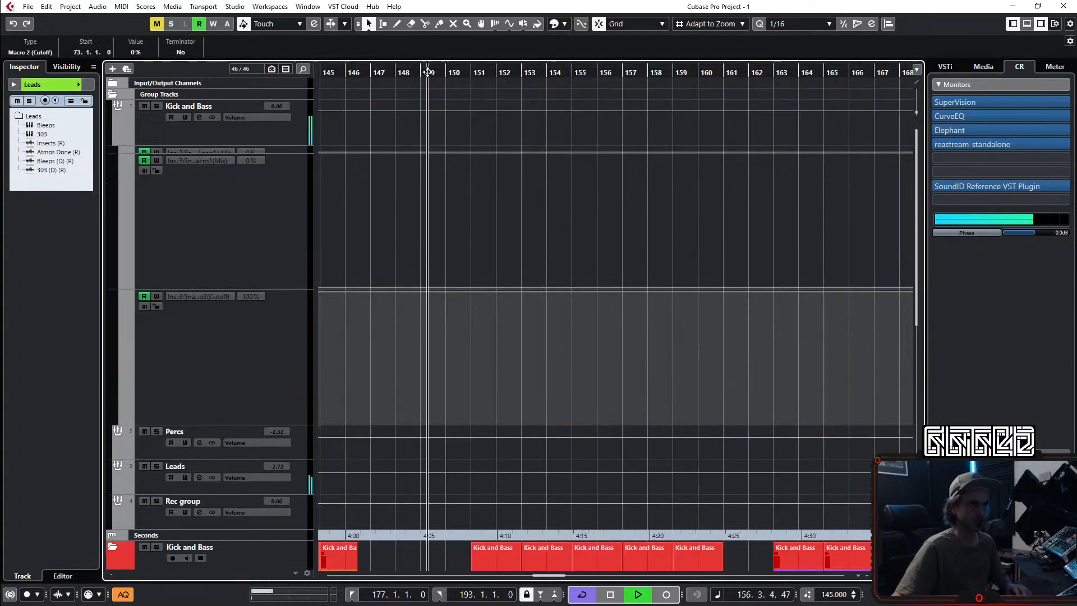
left_click(472, 286)
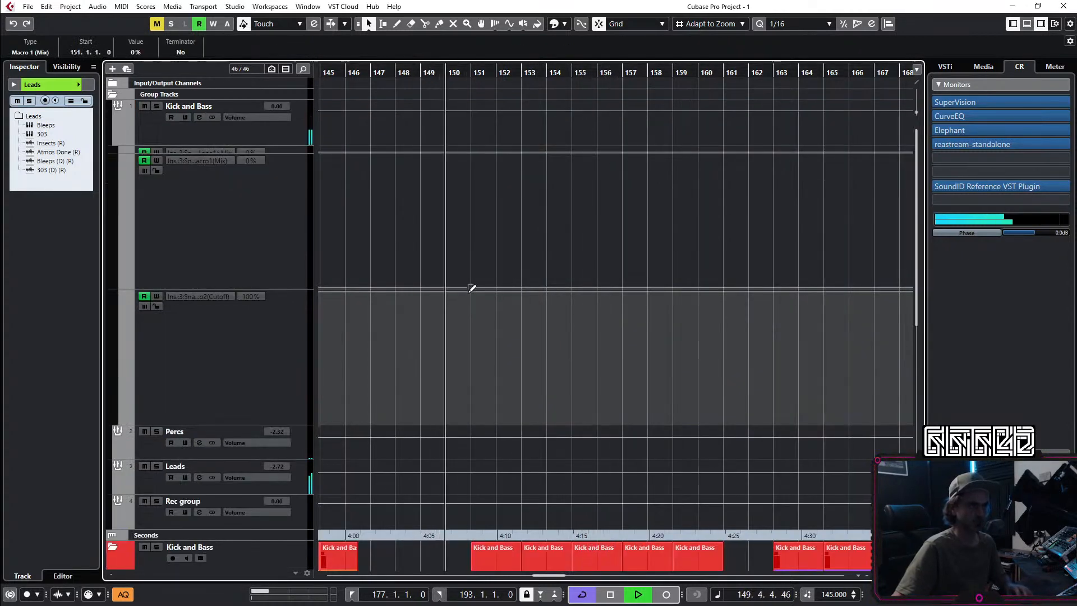
left_click(773, 288)
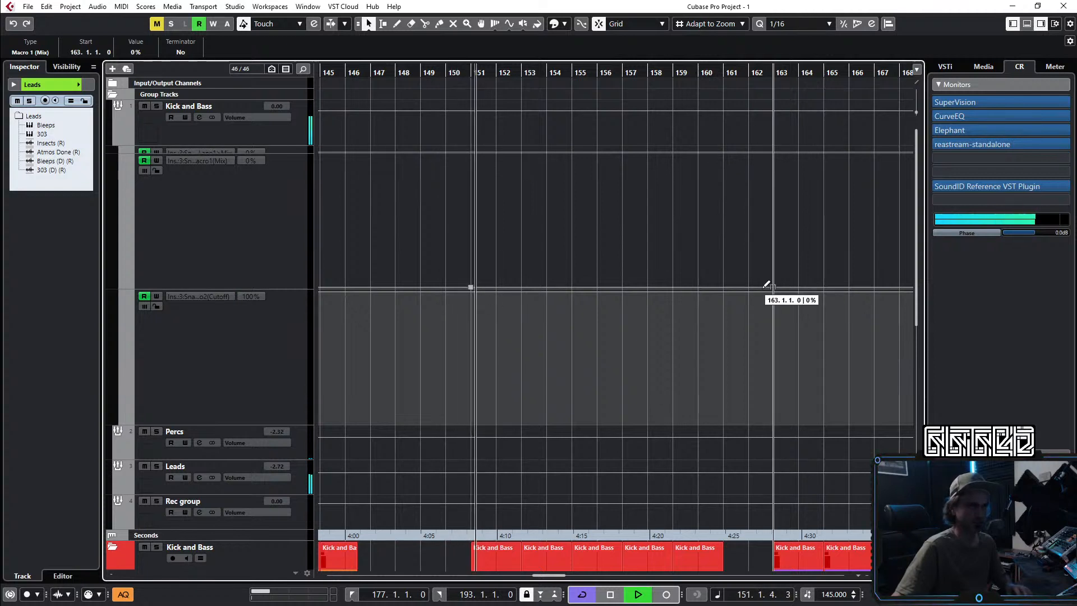
left_click_drag(746, 286, 748, 156)
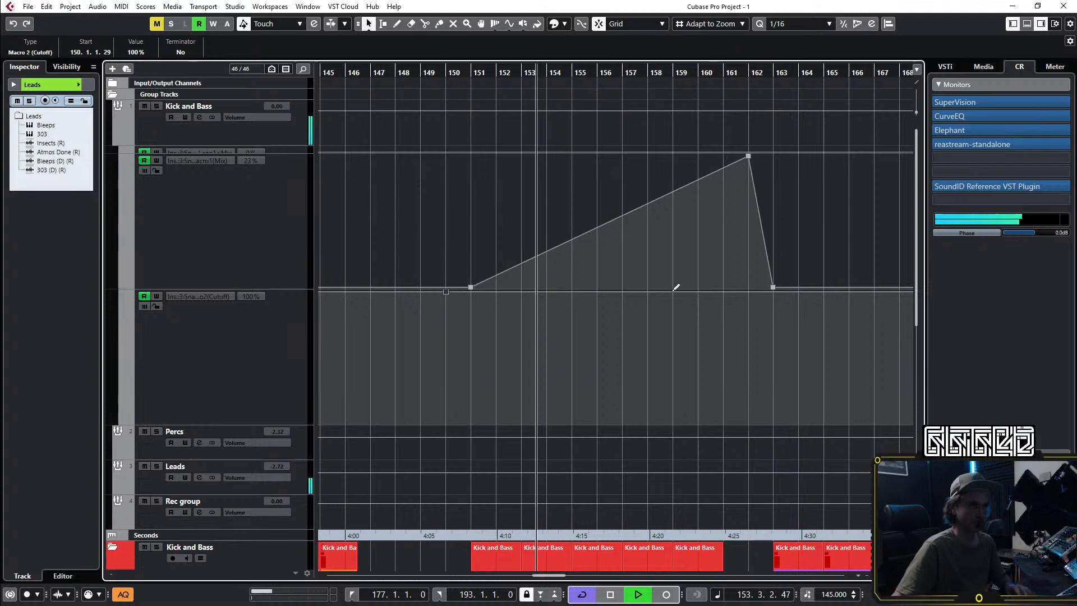
Step: Automate the Kick and Bass group's Cutoff macro to drop to its minimum at bar 151 and rise back to 100% at bar 162
left_click(749, 292)
left_click_drag(471, 292, 470, 422)
scroll(624, 302, "down", 10)
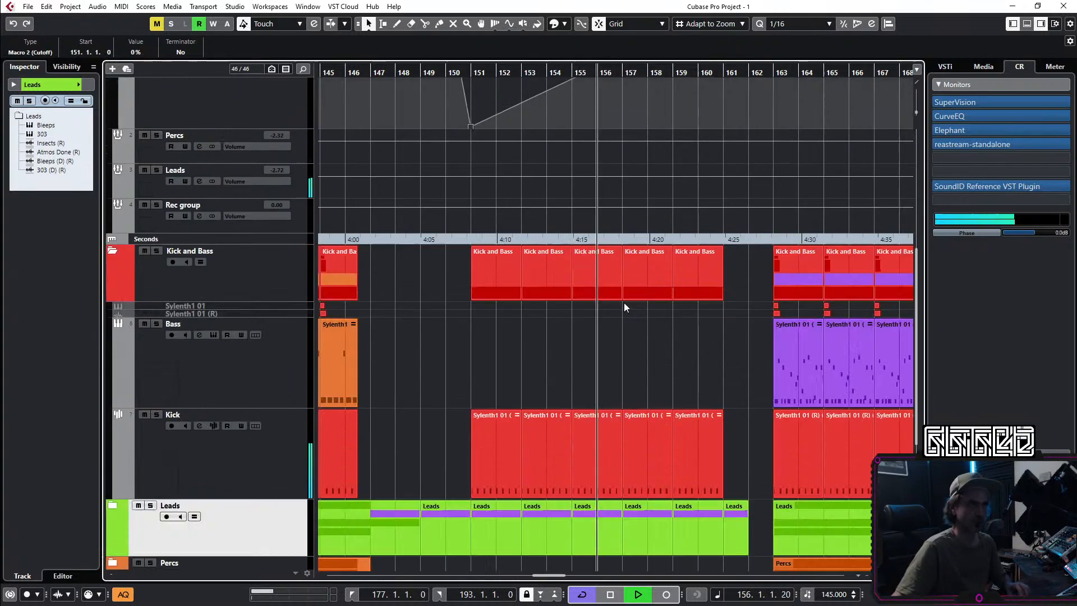
Step: Copy the preceding orange Bass part to bar 151 and check its notes in the MIDI editor
left_click_drag(352, 328, 651, 321)
left_click_drag(573, 73, 484, 77)
left_click_drag(646, 315, 483, 311)
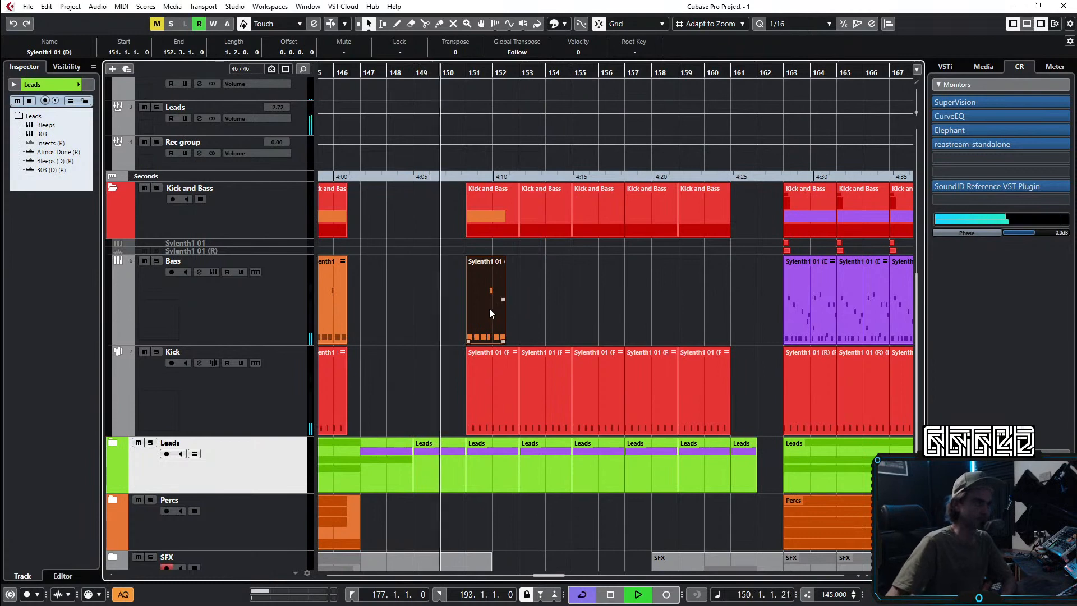
double_click(489, 309)
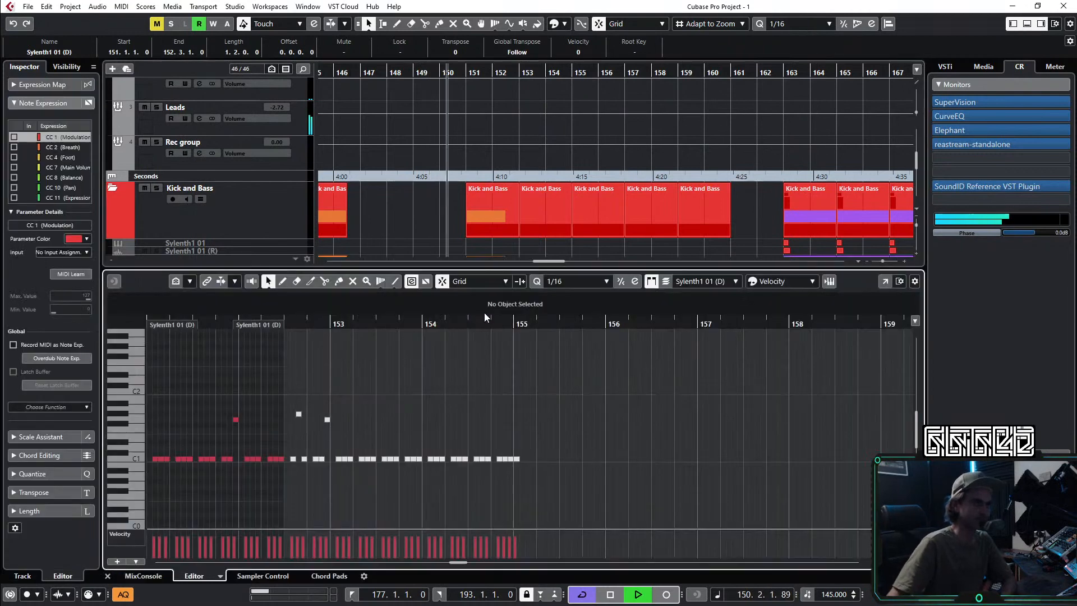
left_click(107, 576)
Step: Trim the copied Bass part to half a bar, from 151.1 to 151.3
left_click_drag(438, 73, 413, 76)
left_click(500, 337)
left_click_drag(500, 338, 485, 337)
scroll(484, 339, "up", 4)
scroll(488, 331, "up", 2)
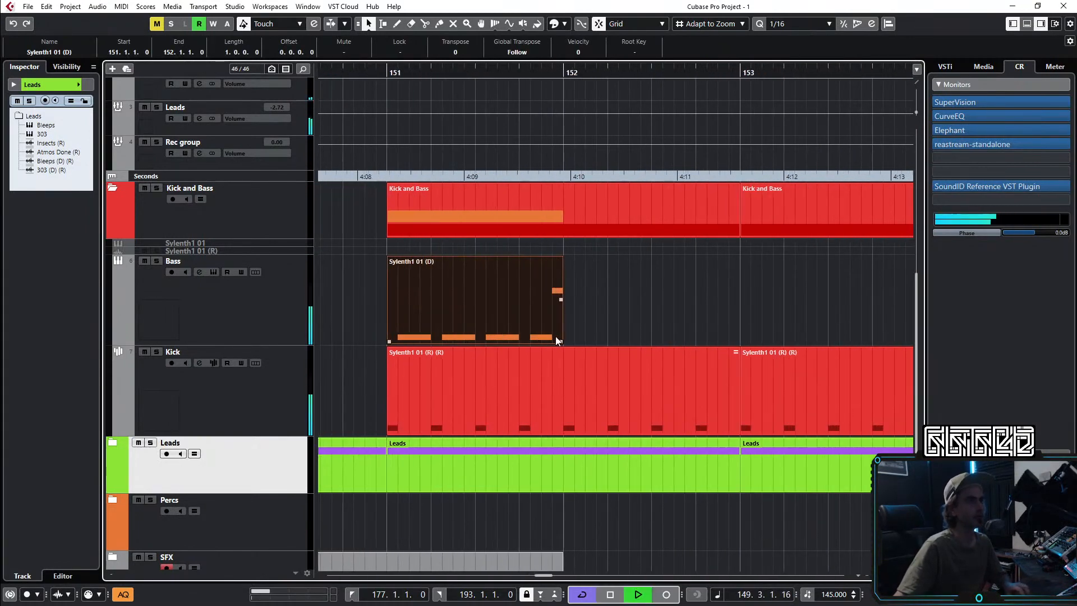
left_click_drag(563, 339, 476, 343)
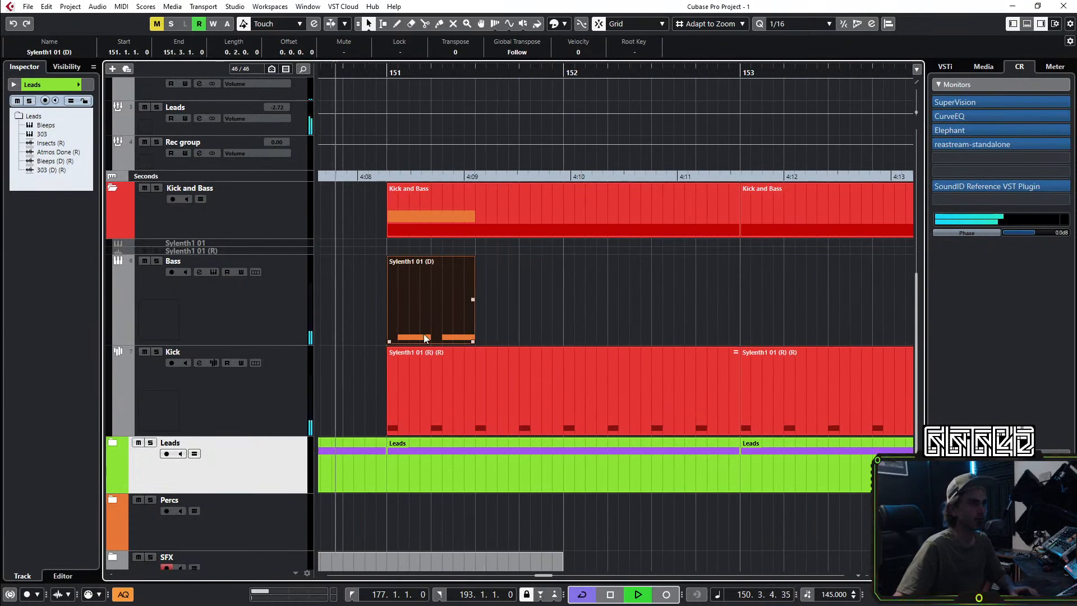
Step: Erase the first and last C1 notes of each group in the half-bar Bass part, keeping only the middle off-beat notes
double_click(428, 324)
scroll(265, 479, "up", 2)
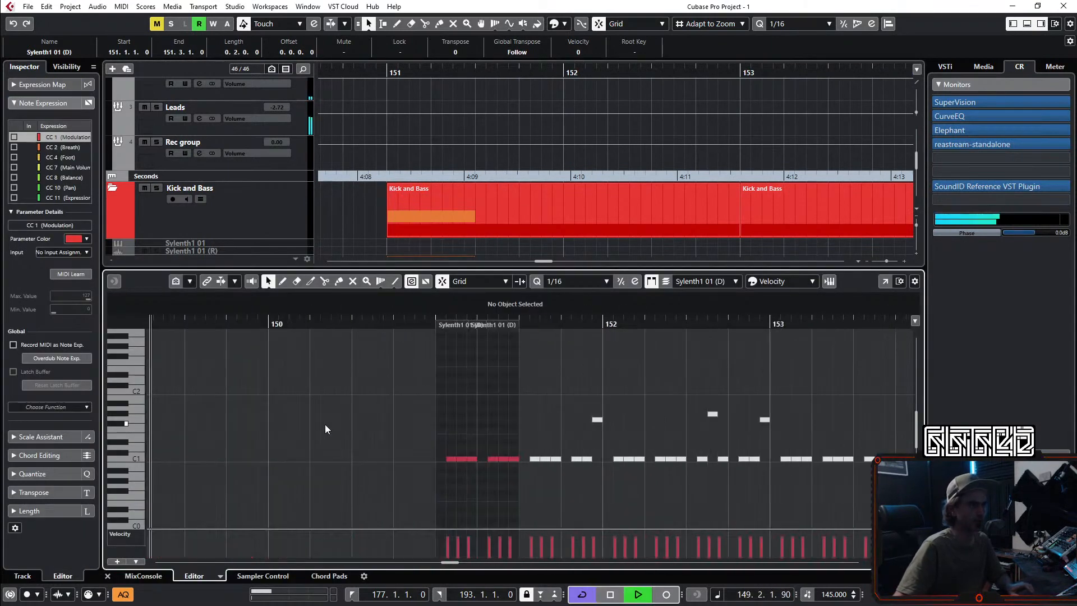
key("7")
left_click_drag(439, 427, 450, 469)
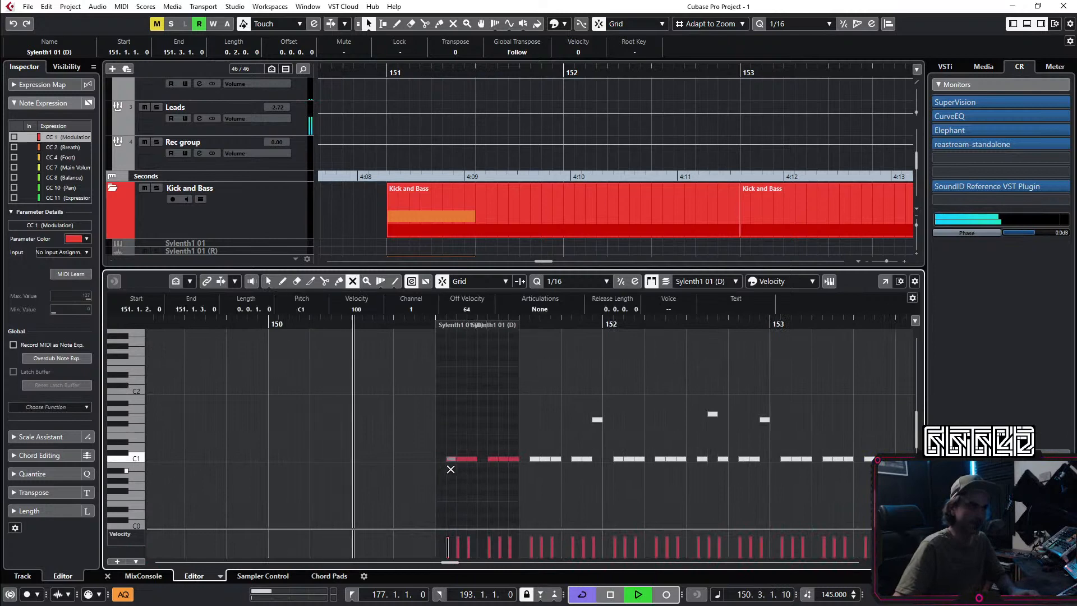
left_click(473, 459)
key("space")
key("space")
left_click(492, 460)
left_click(512, 459)
left_click(107, 577)
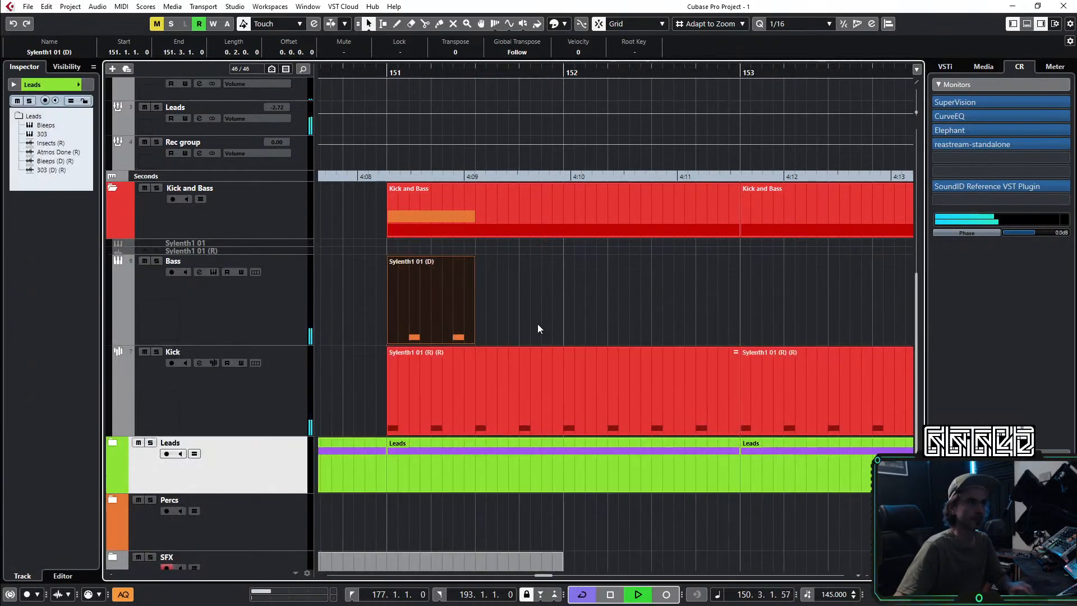
Step: Repeat the half-bar off-beat Bass part from bar 151 up to bar 161
scroll(546, 304, "down", 4)
left_click_drag(530, 302, 808, 336)
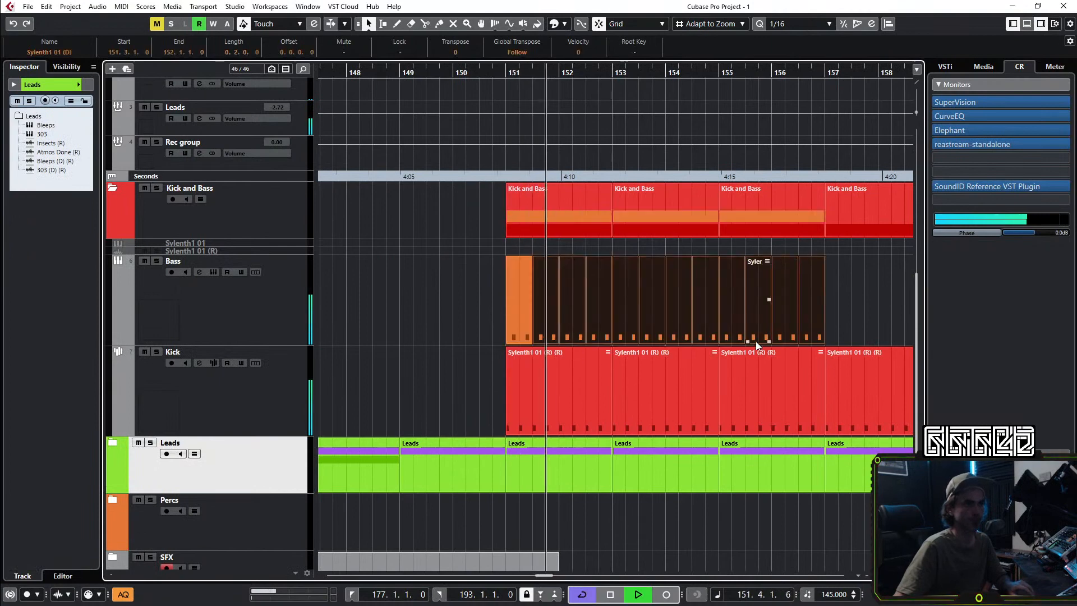
scroll(752, 331, "right", 4)
left_click(725, 320)
left_click(509, 319)
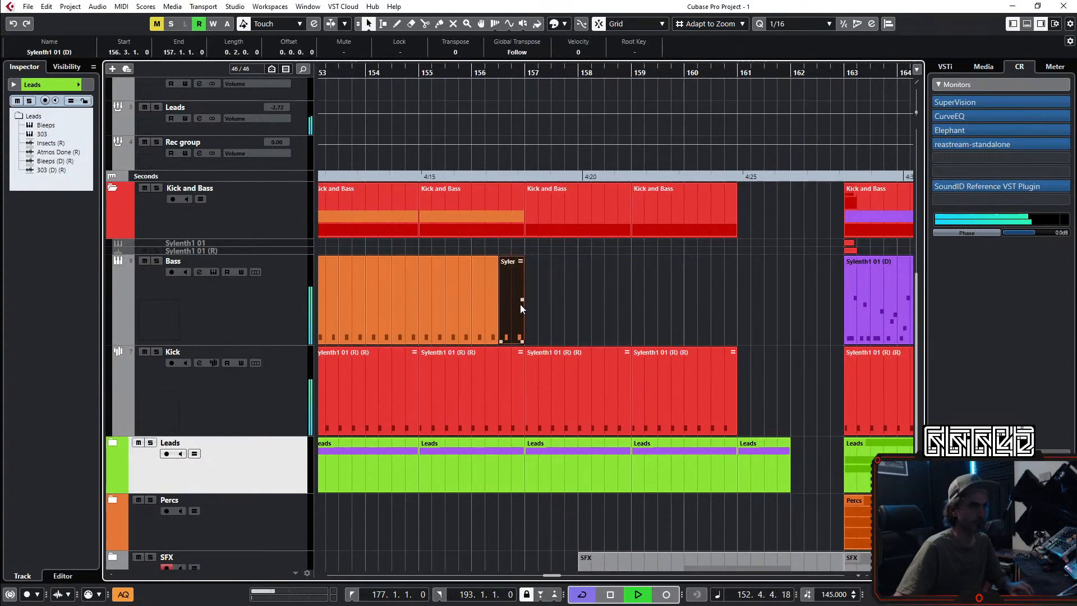
scroll(637, 312, "left", 2)
scroll(638, 303, "right", 1)
scroll(656, 314, "right", 3)
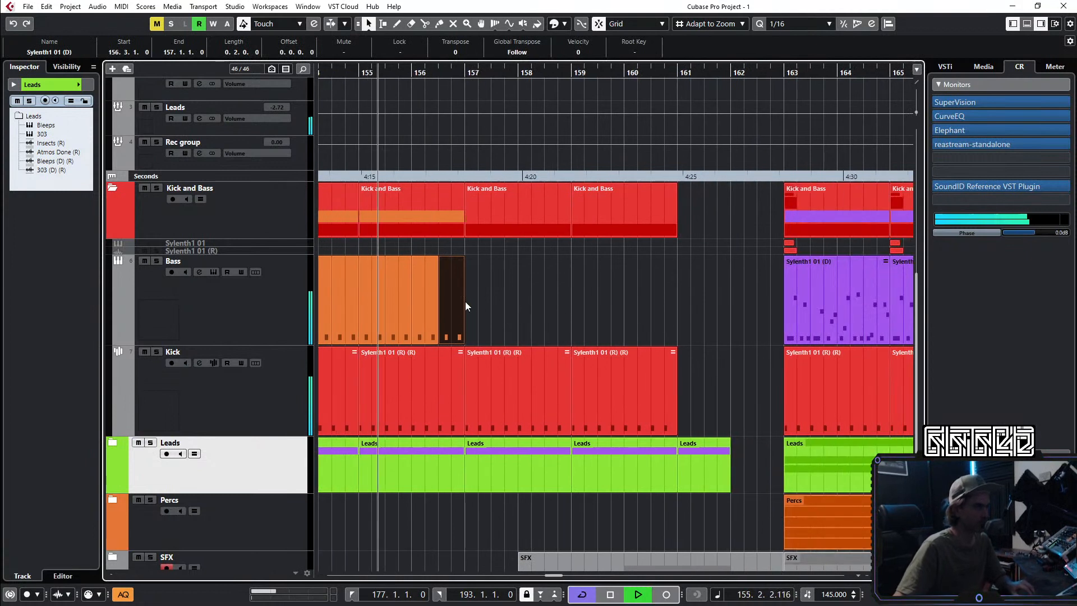
left_click_drag(462, 299, 671, 316)
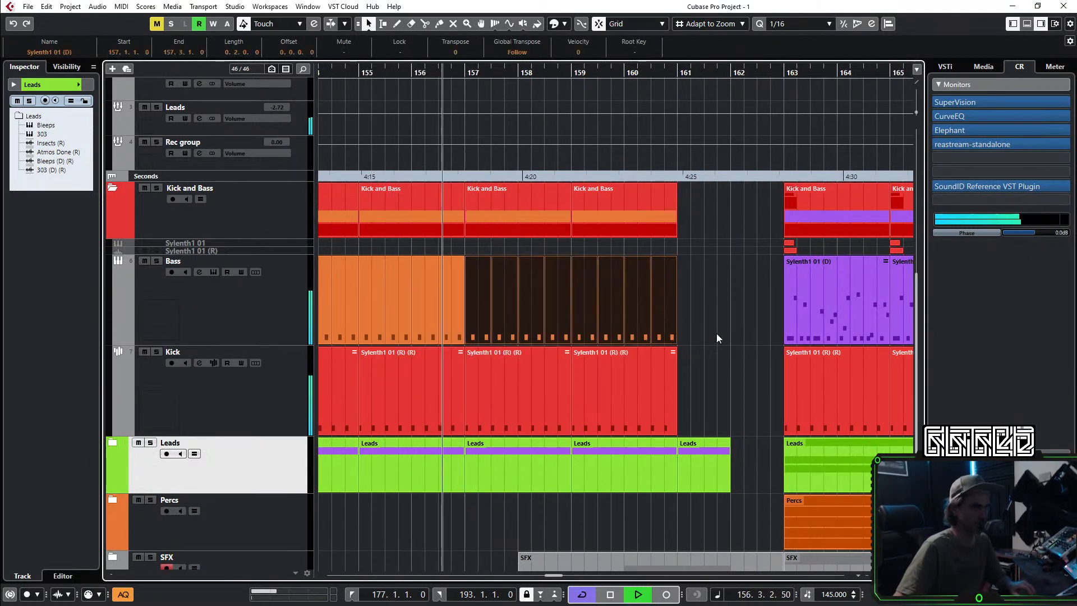
Step: Extend the repeated Bass and Kick parts by one bar to end at bar 162, level with the Leads
scroll(696, 325, "right", 2)
left_click(595, 326)
left_click_drag(594, 311, 586, 341)
left_click(547, 321)
left_click_drag(556, 303, 596, 314)
left_click(515, 384)
left_click_drag(551, 386, 618, 432)
left_click(618, 432)
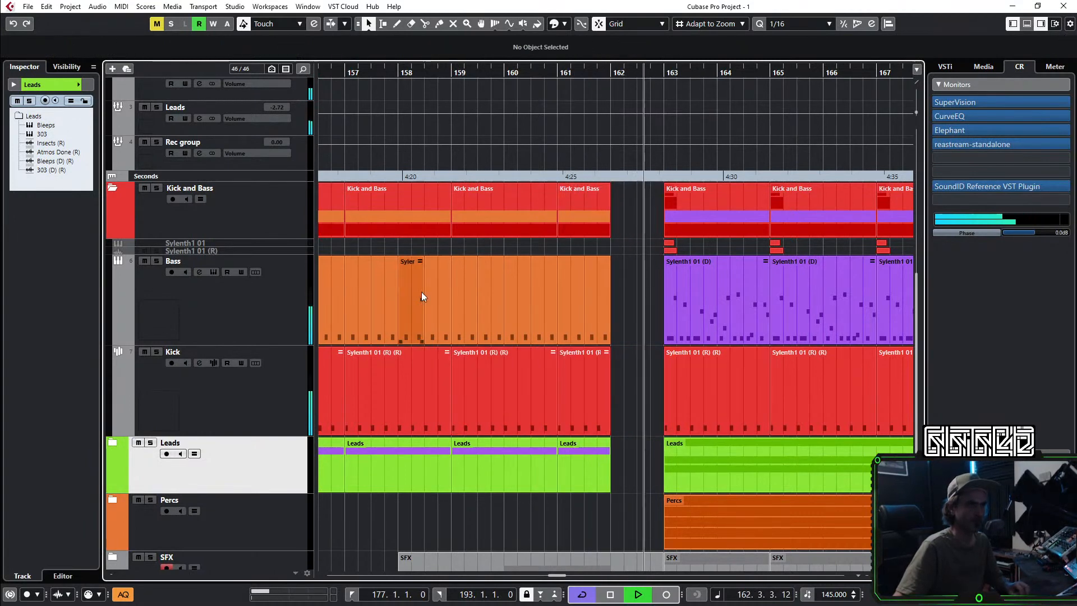
Step: Fold away the Kick and Bass folder and the Group Tracks with their automation lanes
left_click(112, 188)
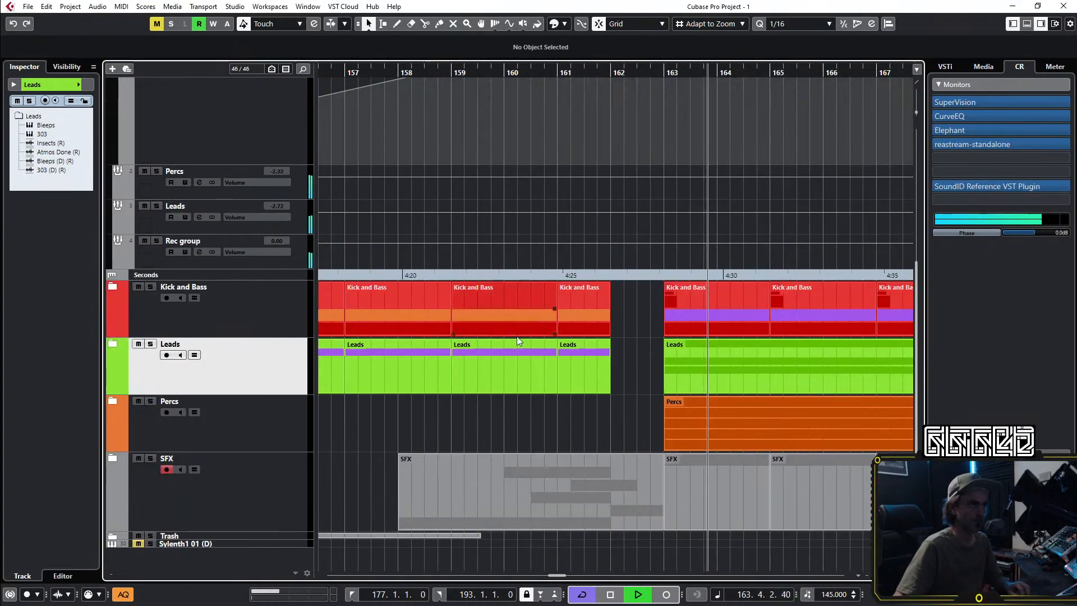
scroll(538, 396, "down", 3)
scroll(533, 401, "down", 1)
scroll(533, 401, "down", 1)
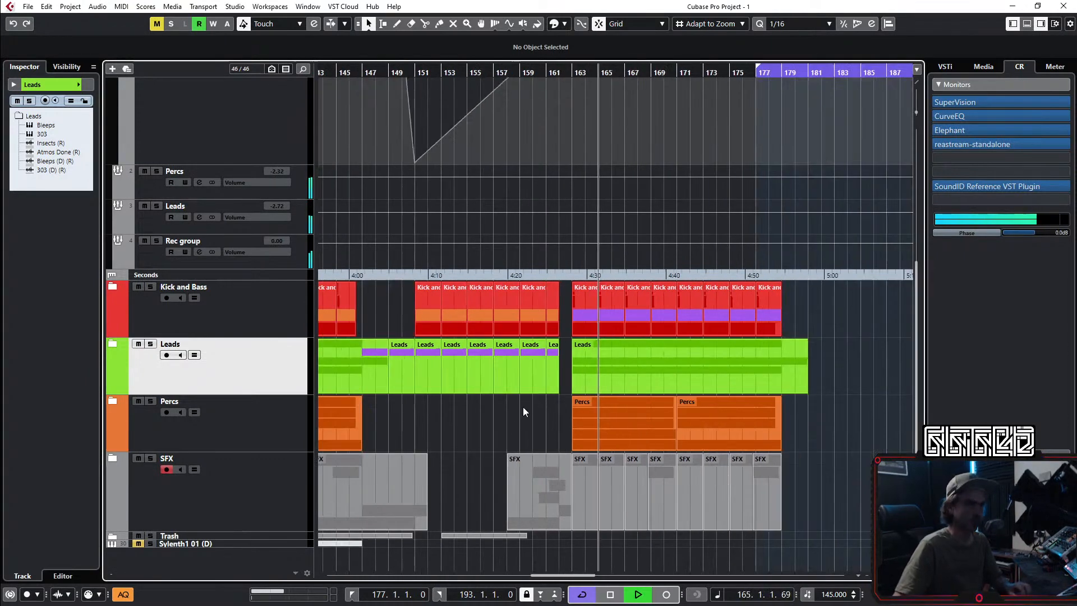
scroll(513, 427, "up", 4)
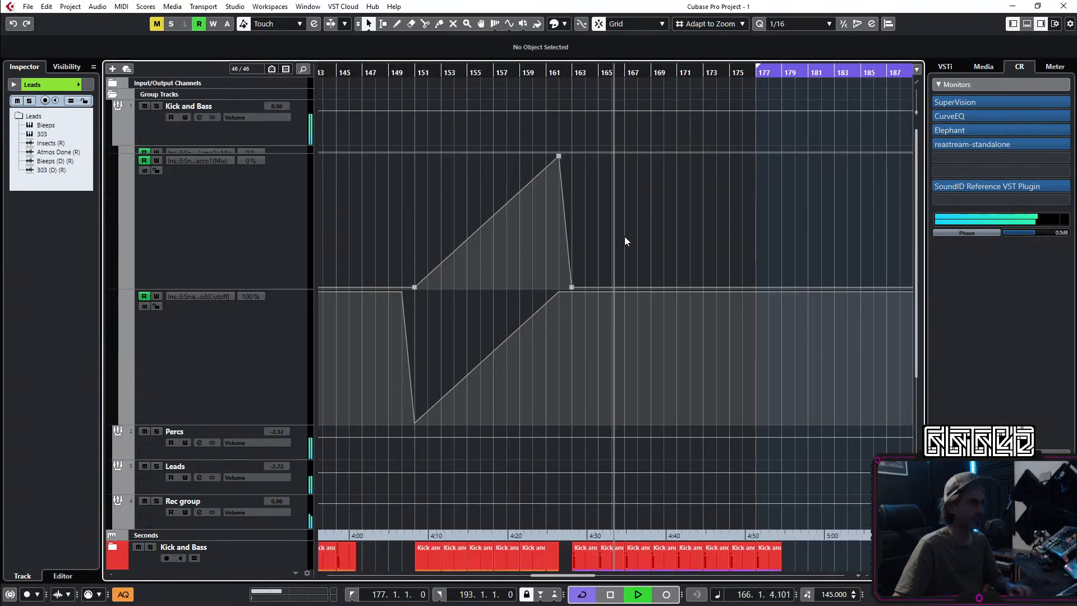
scroll(580, 270, "up", 1)
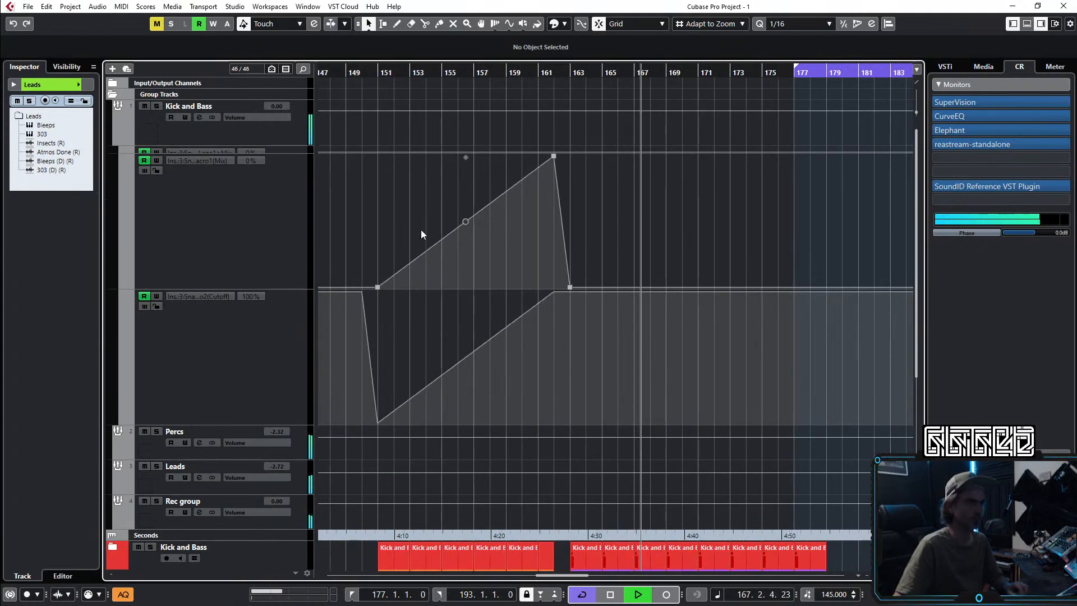
left_click(112, 95)
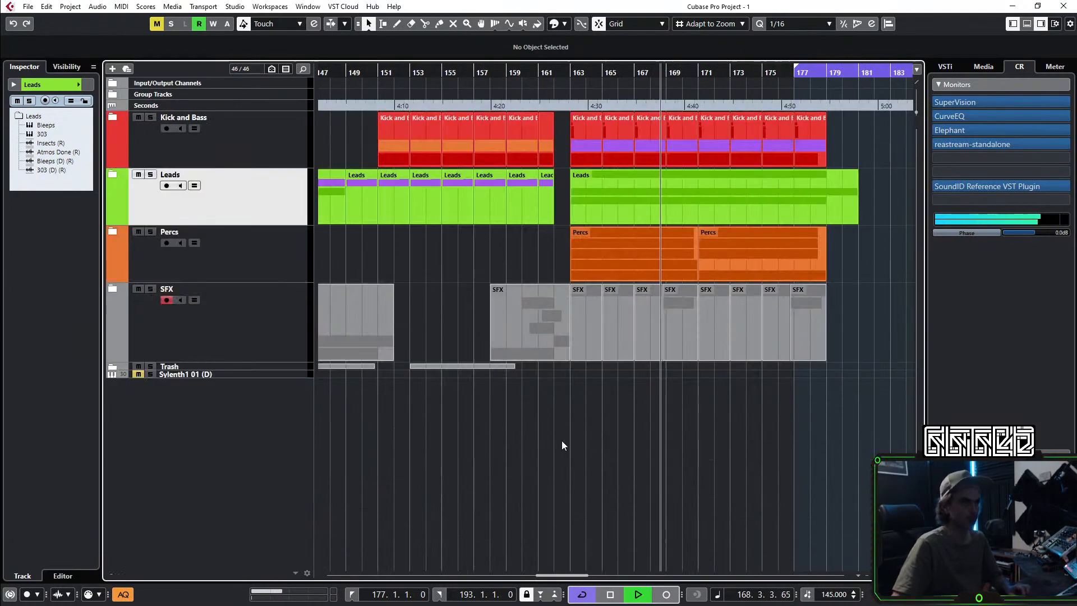
Step: Move the cycle range to bars 179–195 and duplicate all parts of the section starting at bar 163 into it
scroll(769, 392, "down", 1)
scroll(738, 362, "up", 1)
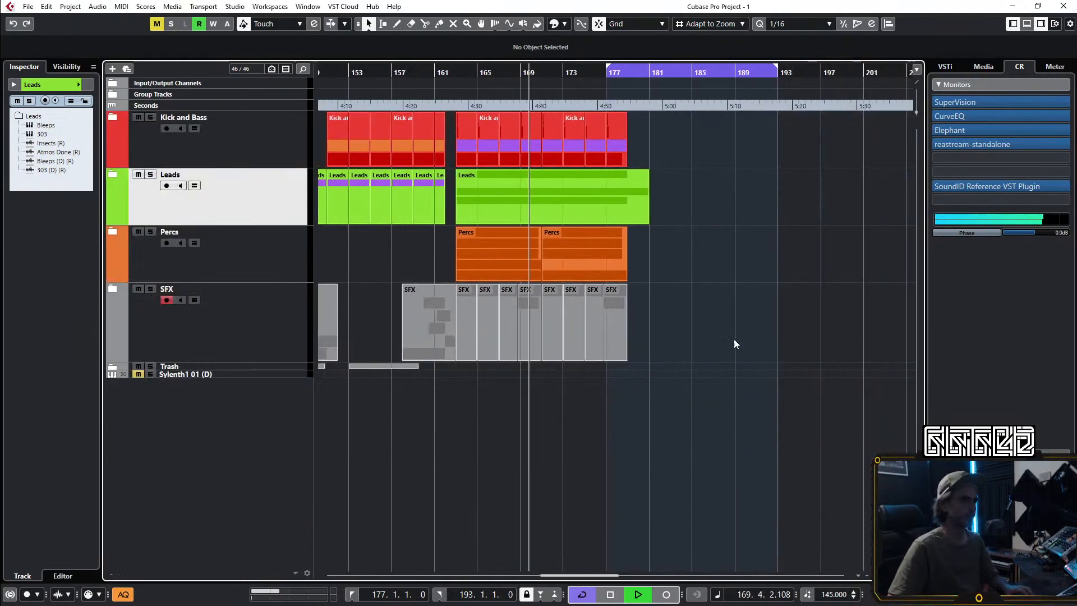
scroll(628, 126, "up", 1)
left_click_drag(623, 69, 650, 70)
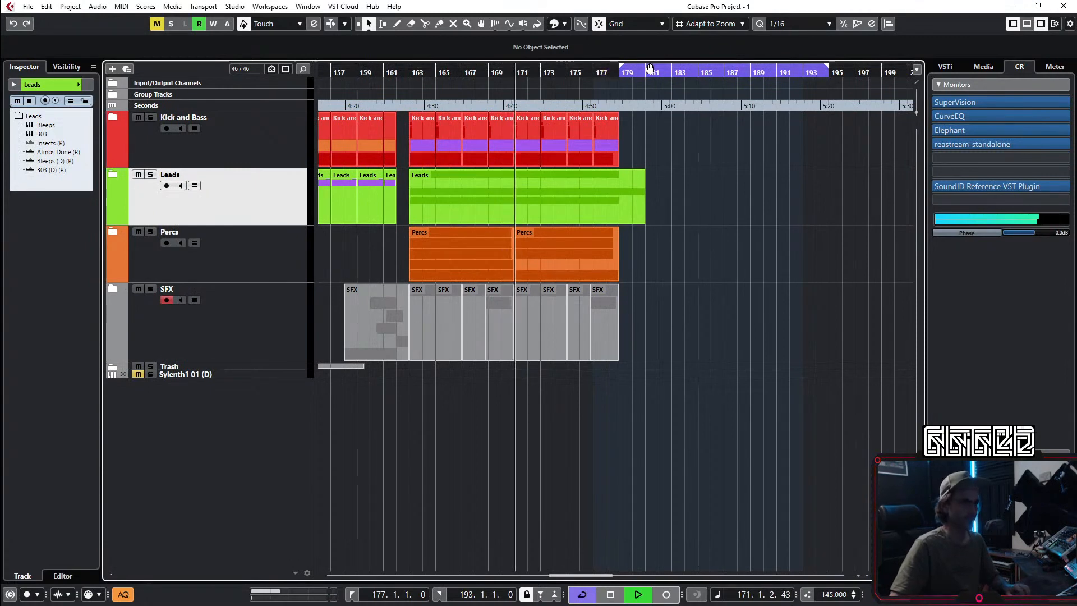
left_click_drag(685, 137, 633, 359)
left_click(633, 364)
Step: Delete the copied Bleeps and Insects parts from bar 179 onward inside the Leads folder
left_click(113, 176)
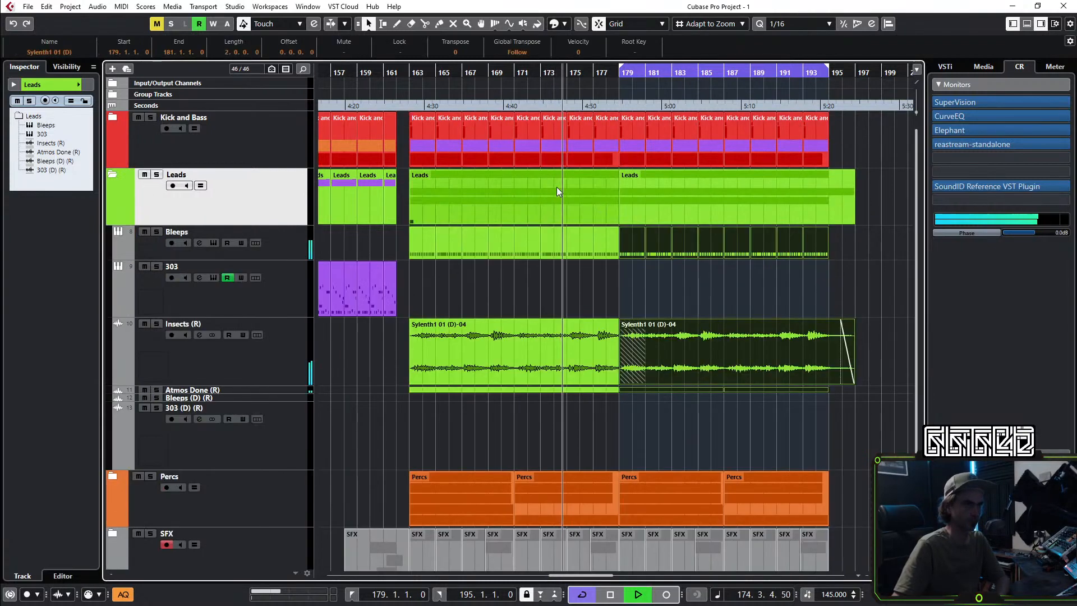
left_click_drag(850, 273, 645, 251)
key("Delete")
left_click_drag(892, 303, 744, 349)
key("Delete")
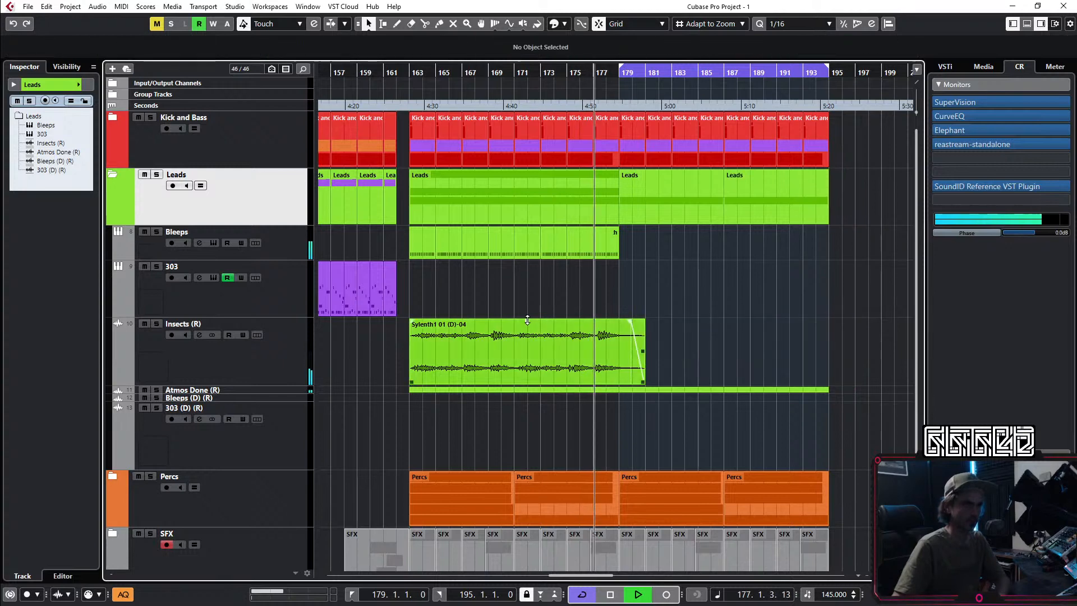
Step: Copy the purple 303 parts from the bar 147 breakdown to start at bar 179, and fold the Leads folder
key("g")
left_click_drag(535, 284, 586, 294)
key("h")
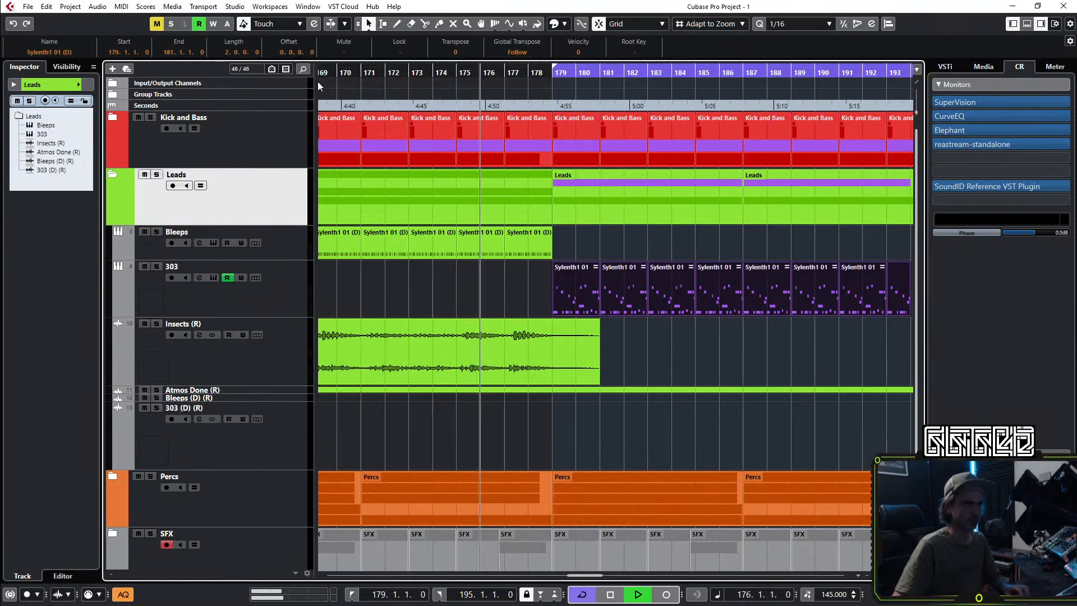
left_click(112, 174)
Step: Extend the last Kick part before bar 179 by three sixteenths to 178.3.4 and split it at 178.3.1
left_click(113, 118)
key("h")
key("h")
key("h")
left_click_drag(588, 273, 519, 282)
left_click(513, 354)
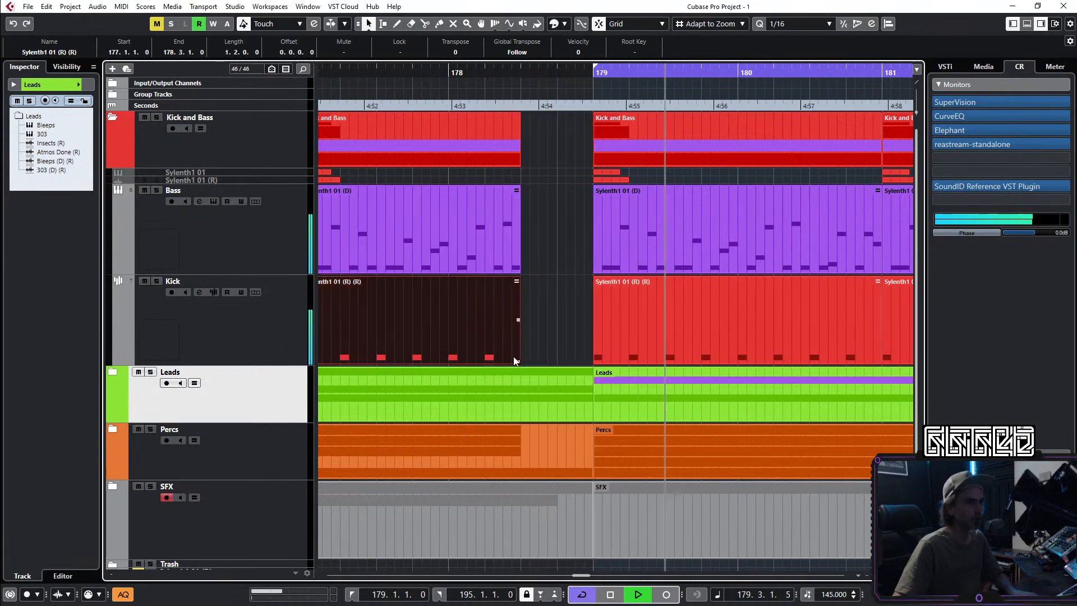
left_click_drag(521, 359, 548, 363)
left_click(523, 358, "alt")
Step: Duplicate the short Kick piece up to bar 179 as a fill, shortening the last two pieces to one sixteenth each
scroll(554, 357, "up", 2)
scroll(556, 355, "down", 1)
key("ctrl+d")
scroll(580, 364, "up", 2)
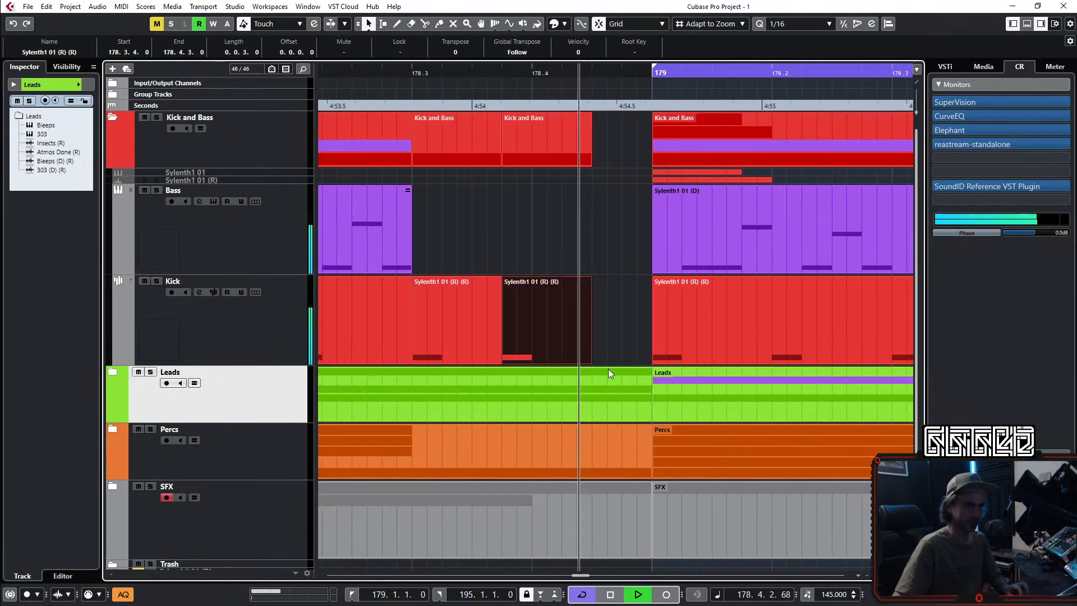
key("ctrl+d")
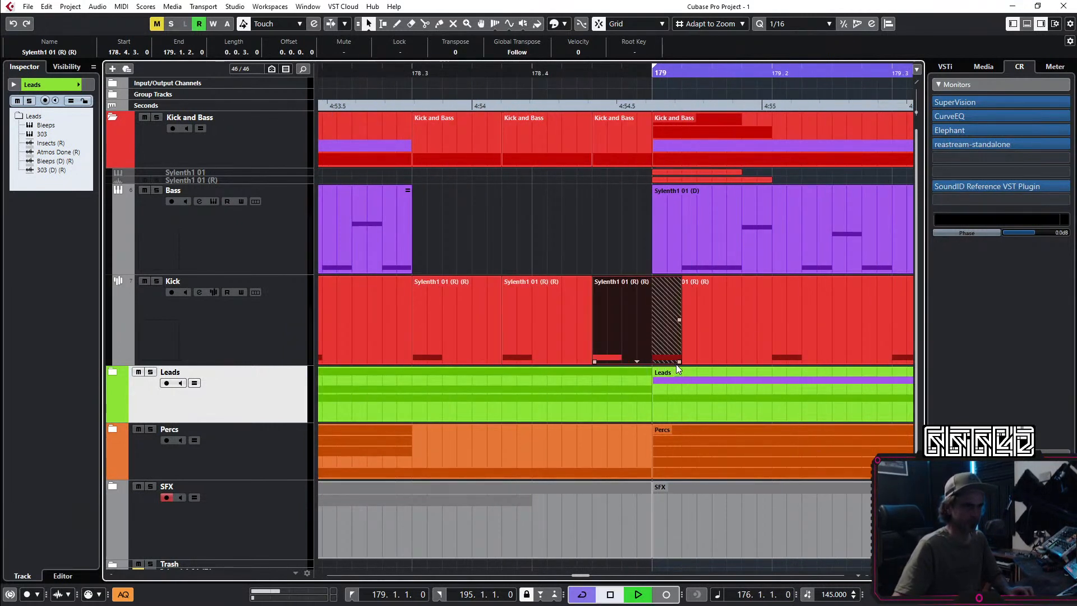
left_click_drag(679, 362, 621, 368)
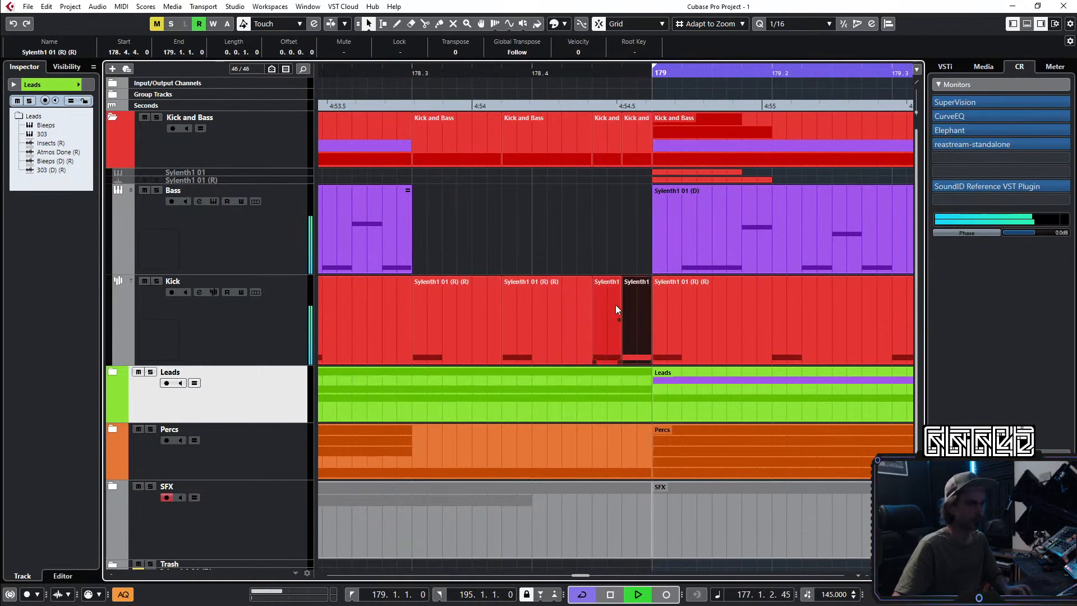
Step: Glue the four short Kick pieces between 178.3 and 179 into one half-bar part
scroll(597, 262, "down", 2)
left_click(608, 266)
left_click_drag(561, 282, 495, 311)
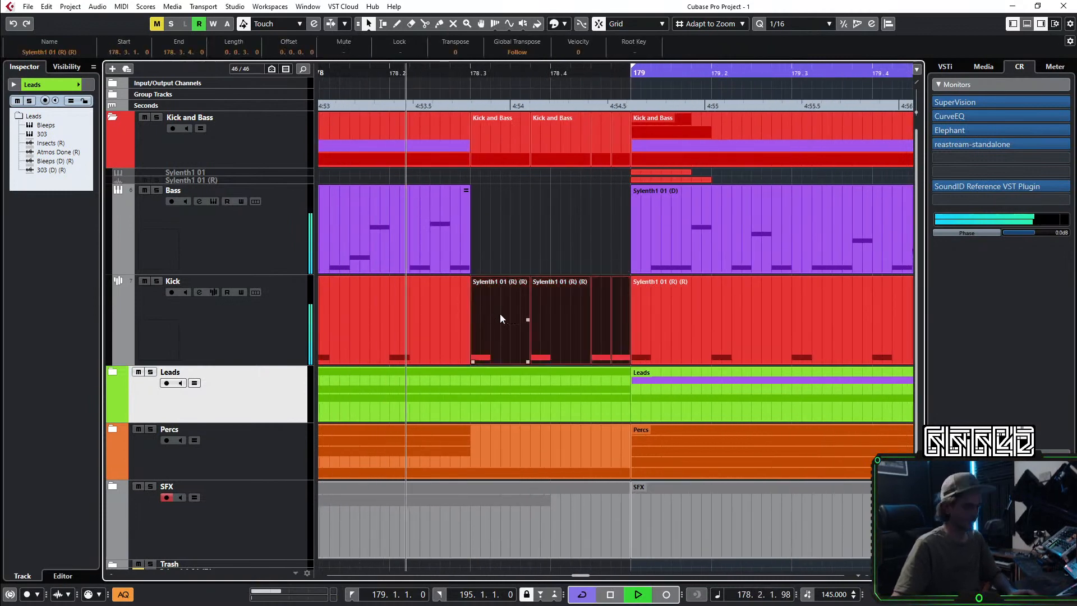
left_click(596, 257)
left_click_drag(616, 262, 502, 299)
key("4")
left_click(522, 304)
key("1")
Step: Lower the velocity of the last two C3 kick notes before bar 179 to 75 and close the note editor
double_click(524, 305)
scroll(538, 374, "down", 1)
scroll(465, 402, "left", 3)
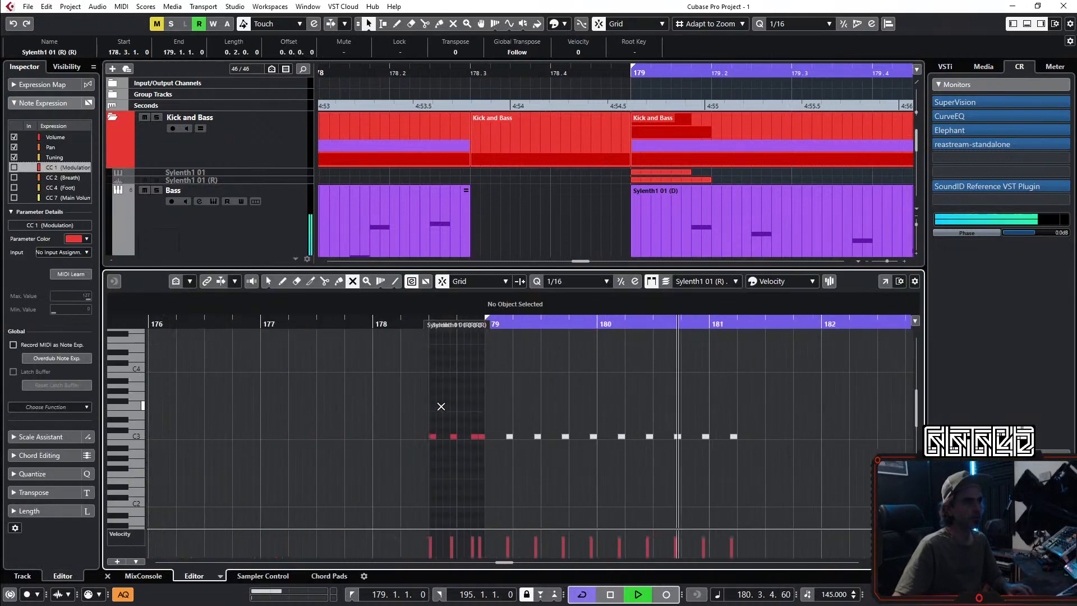
key("space")
key("1")
scroll(480, 406, "up", 2)
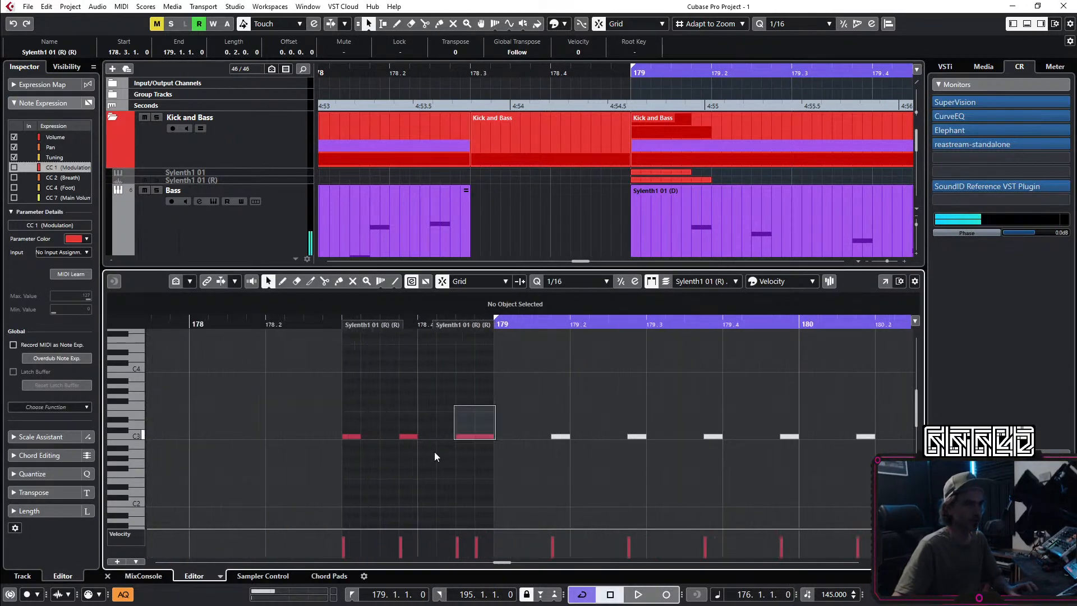
left_click(460, 435)
key("space")
left_click_drag(486, 529, 466, 496)
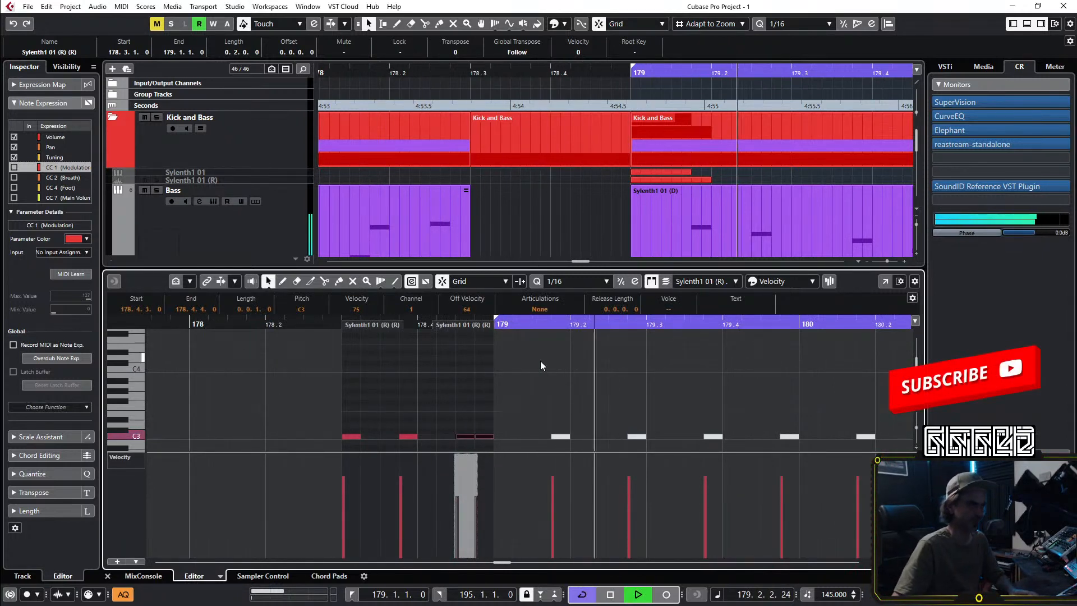
left_click(107, 577)
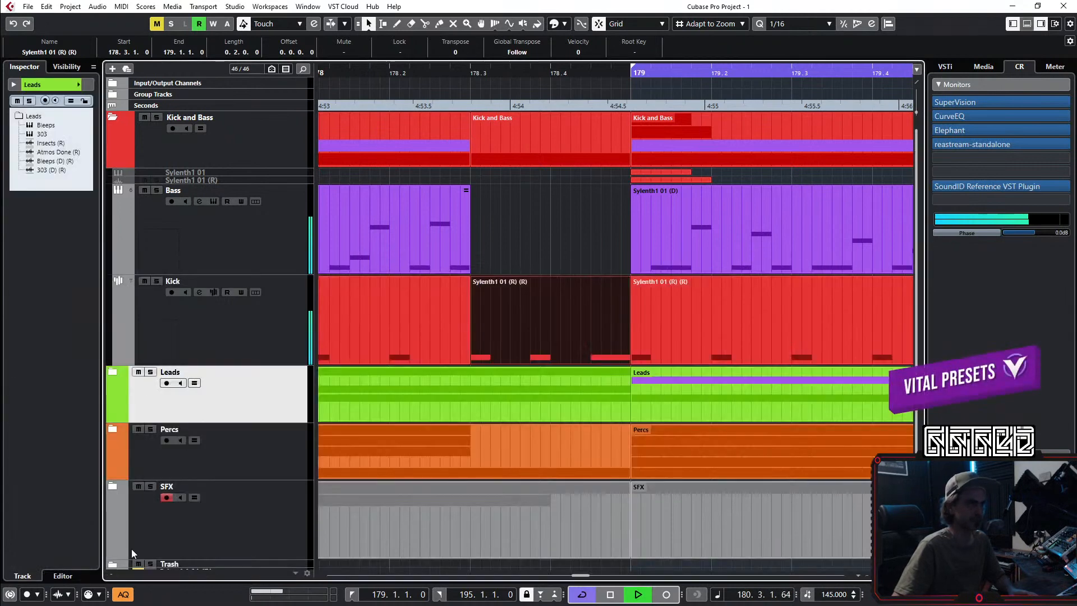
Step: Fold the Kick and Bass folder and bring the arrangement around bars 161–225 into view
key("g")
key("g")
scroll(514, 298, "down", 3)
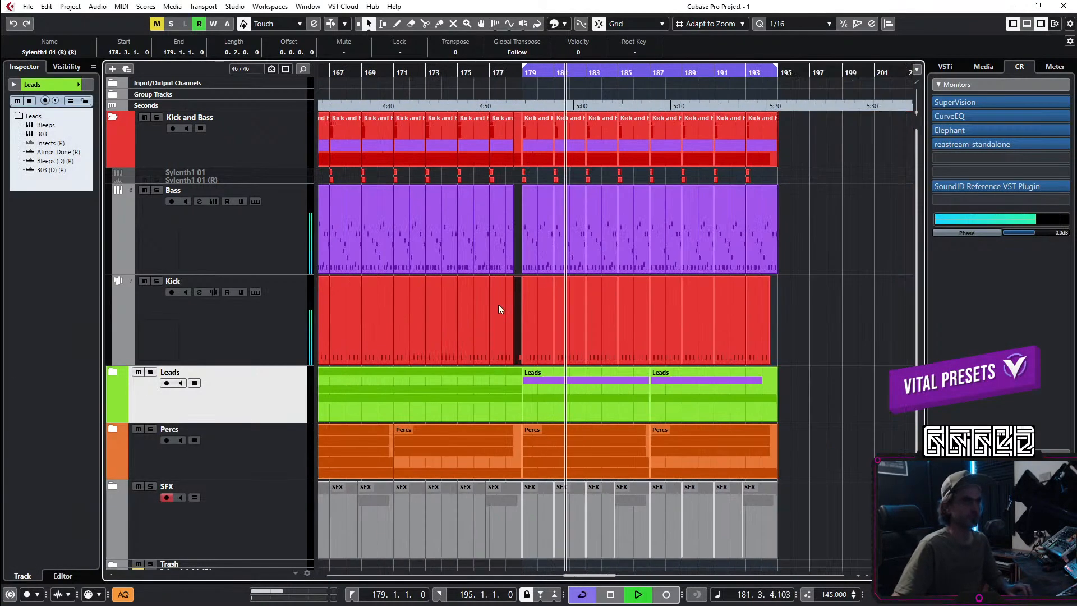
left_click(113, 117)
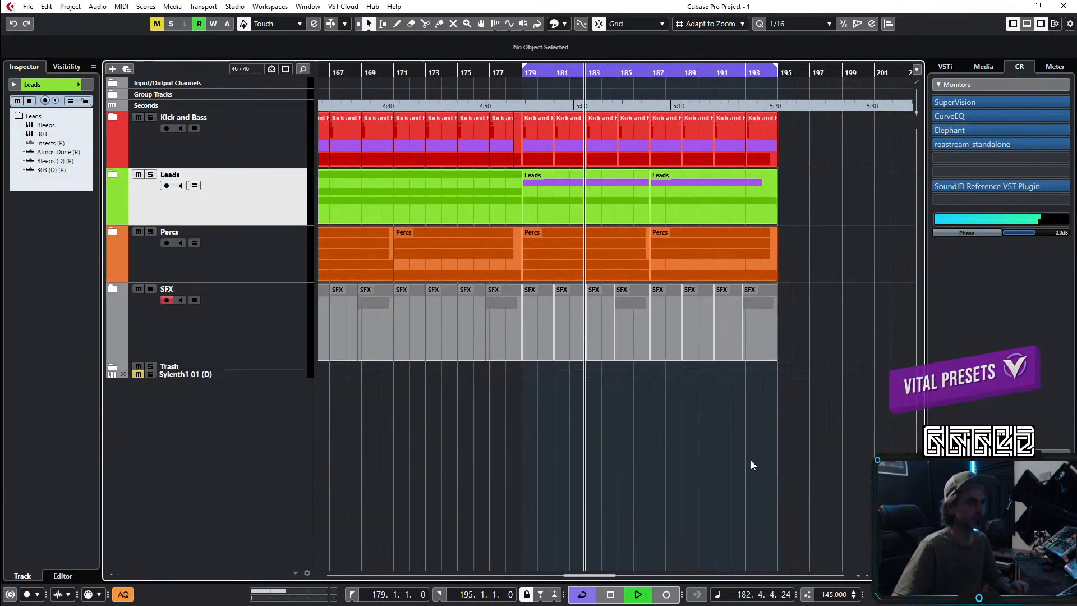
scroll(699, 426, "down", 2)
scroll(699, 425, "right", 3)
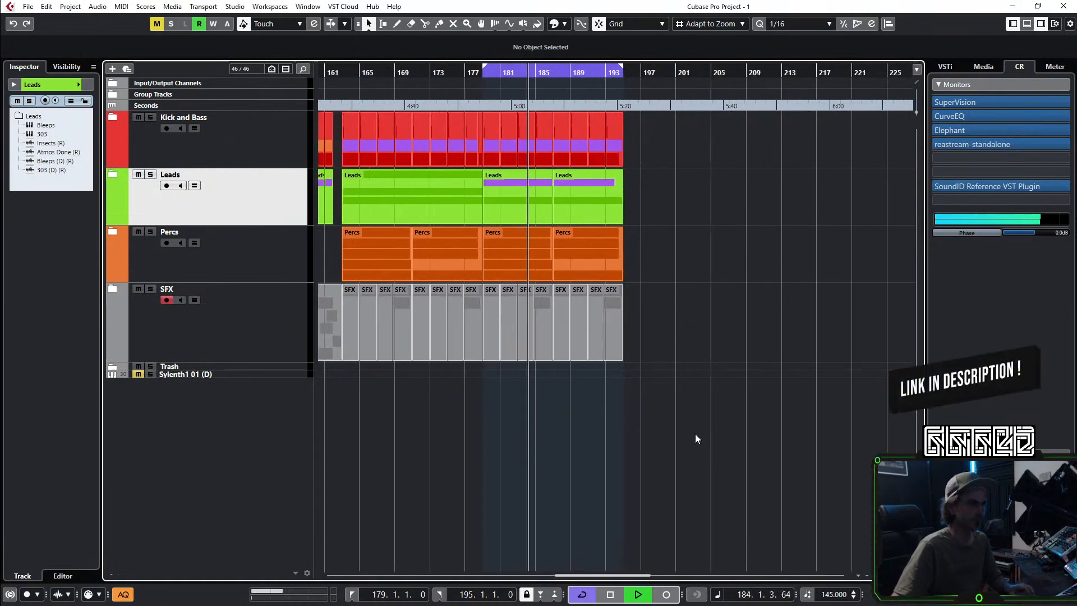
Step: Unfold the Leads folder and duplicate the 303 track
left_click(112, 174)
scroll(628, 352, "left", 7)
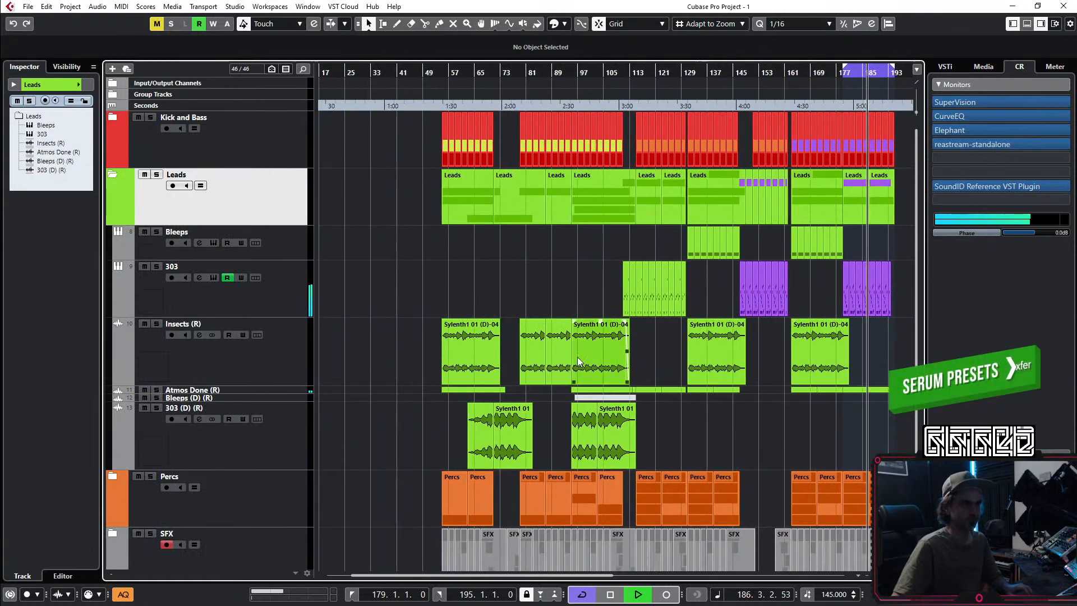
left_click(453, 84)
right_click(286, 296)
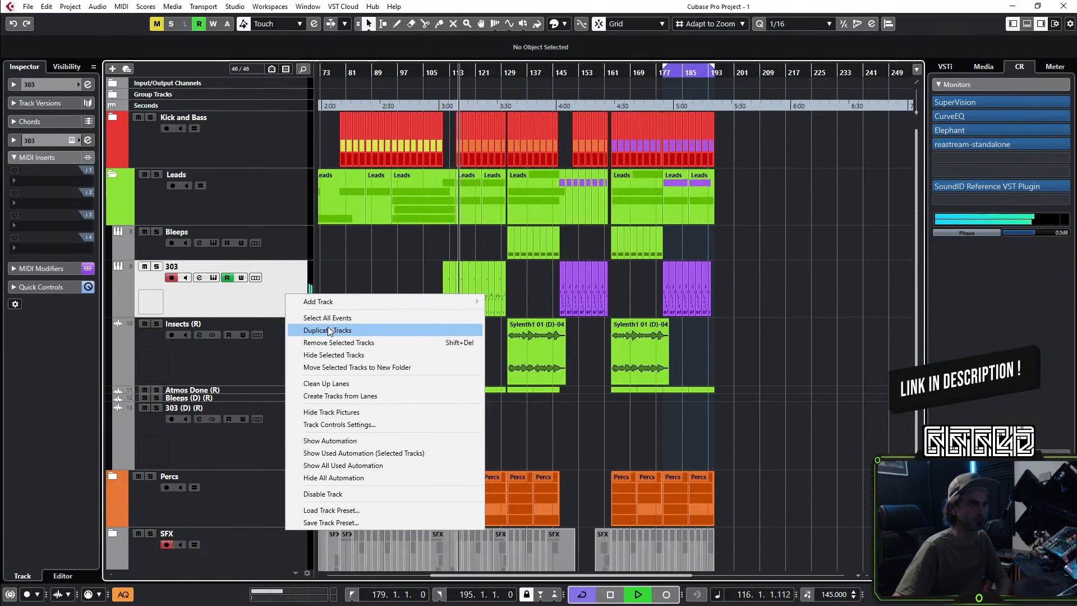
key("Escape")
key("space")
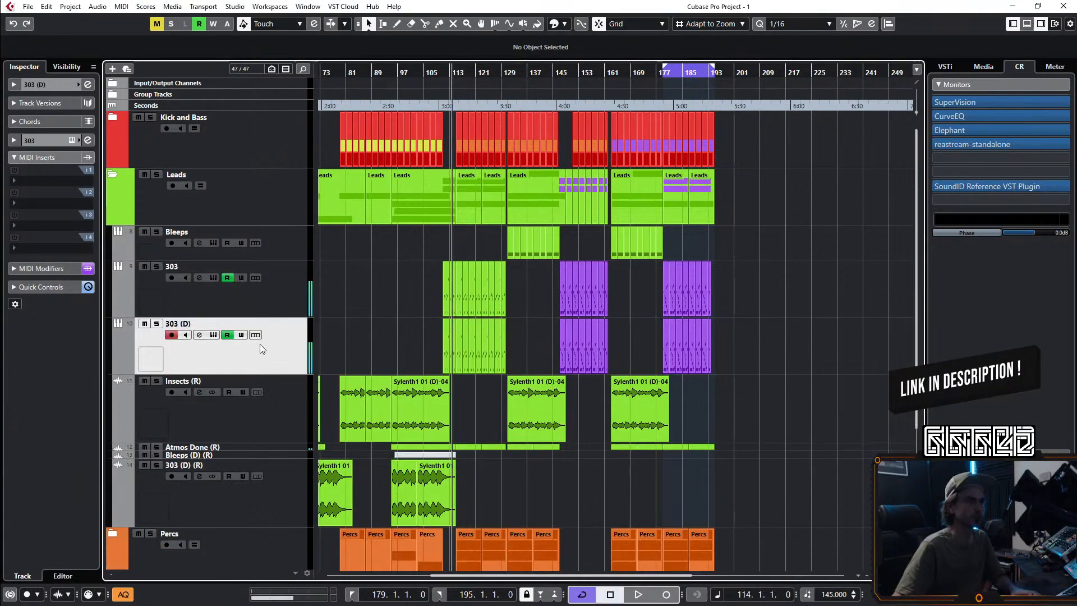
Step: Delete all events from the duplicated 303 (D) track
right_click(259, 340)
left_click(311, 374)
key("Delete")
key("space")
Step: Move the purple 303 parts starting at bars 147 and 179 down onto the 303 (D) track
left_click_drag(794, 279, 557, 314)
scroll(634, 364, "up", 4)
scroll(625, 364, "up", 3)
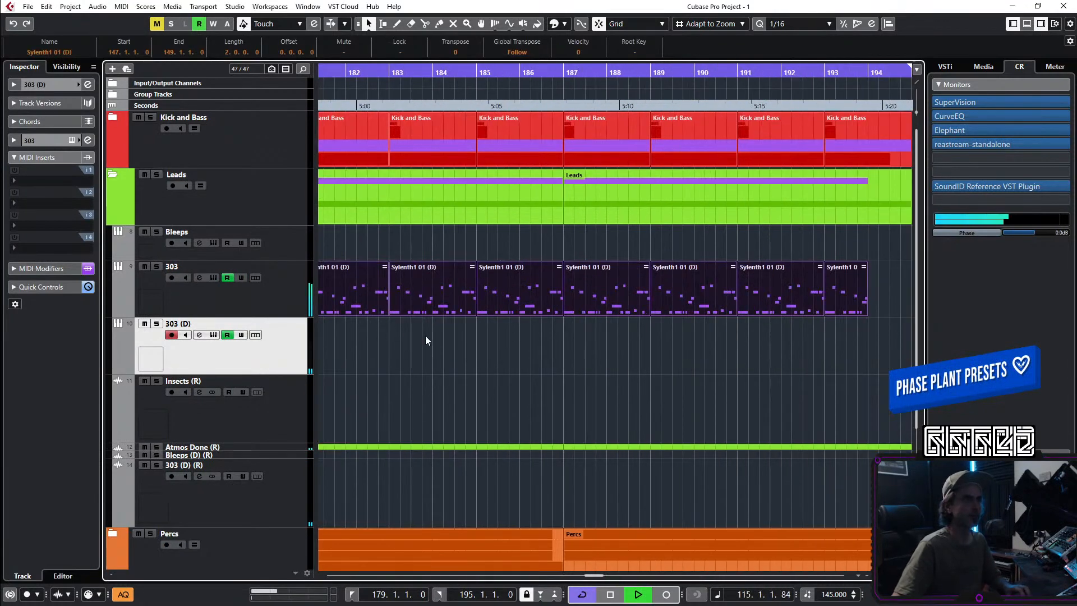
scroll(427, 336, "down", 1)
scroll(467, 357, "left", 2)
left_click_drag(448, 308, 447, 349)
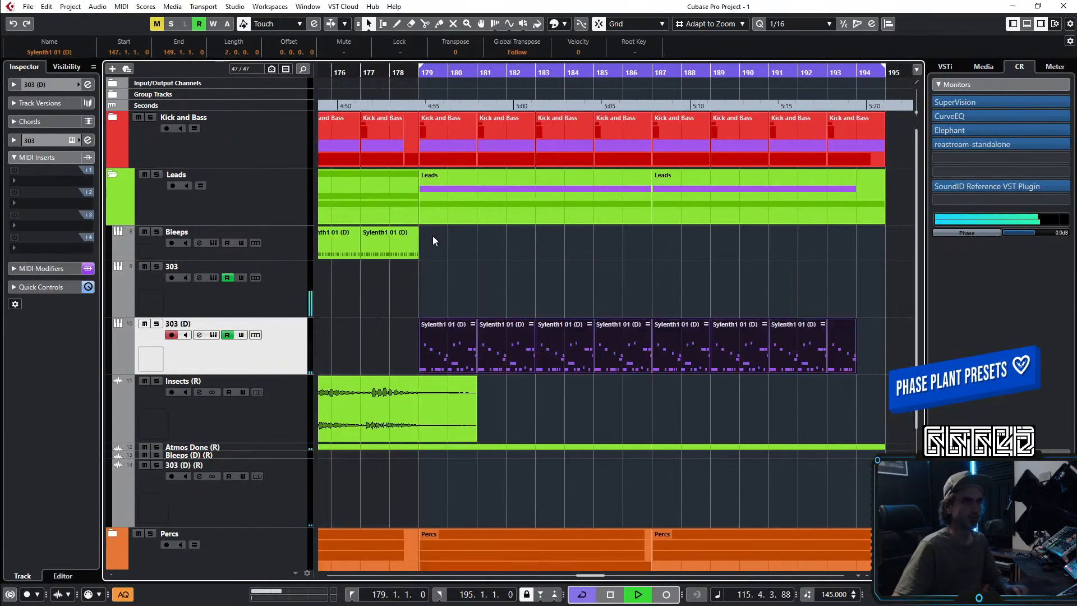
Step: In the 303 (D) equalizer, enable the high-mid band with a -2.4 dB cut at 3710 Hz
left_click(394, 74)
scroll(525, 286, "down", 3)
scroll(494, 275, "left", 3)
left_click(88, 84)
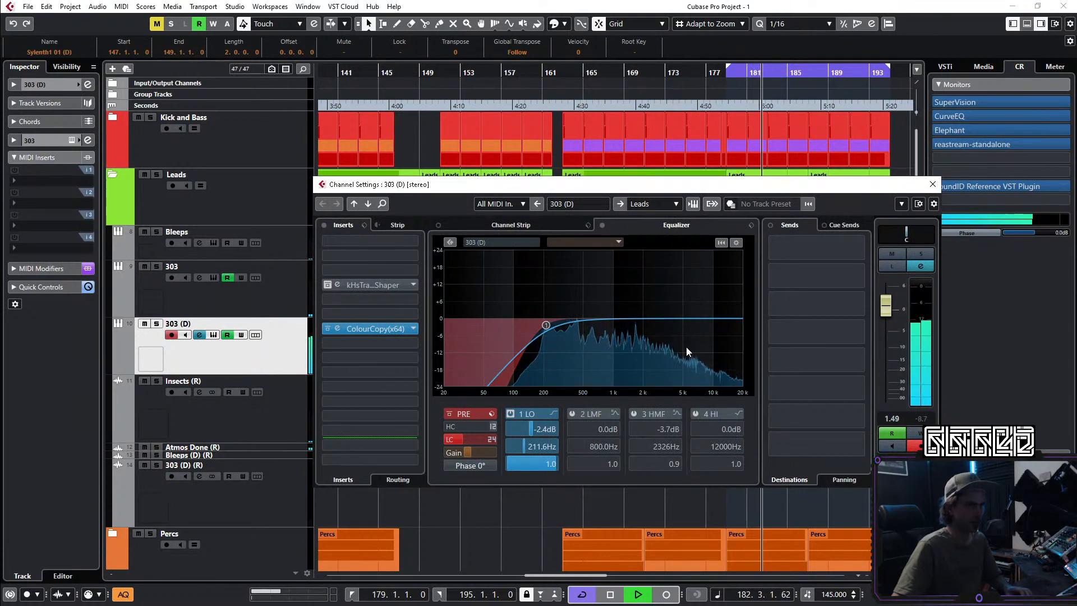
left_click(670, 325)
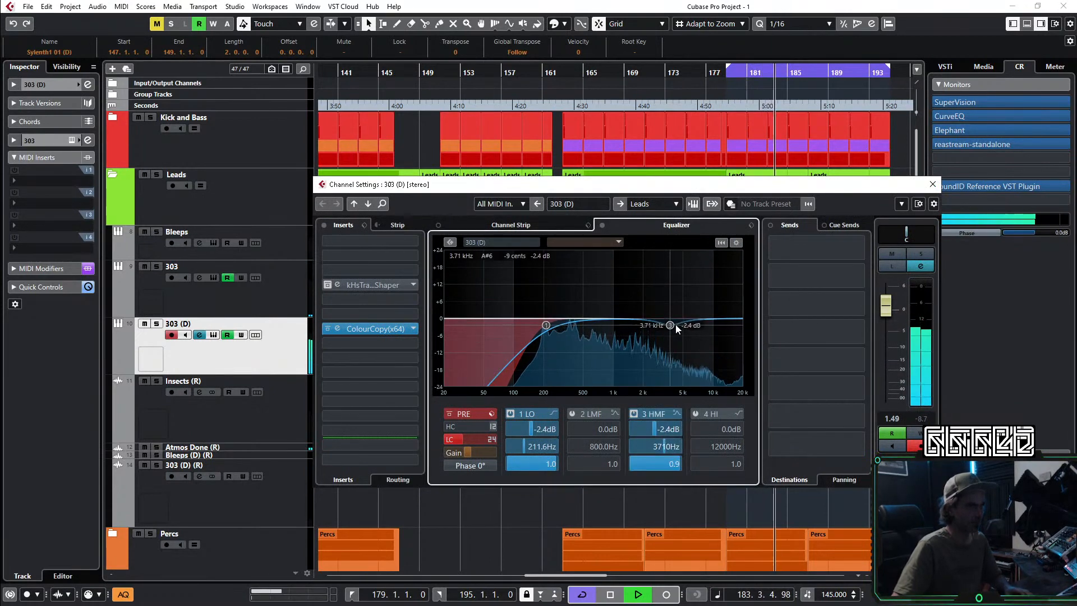
Step: Adjust the ColourCopy delay on 303 (D) with its mix at 28.50, and set the channel volume to 0.00
left_click(370, 328)
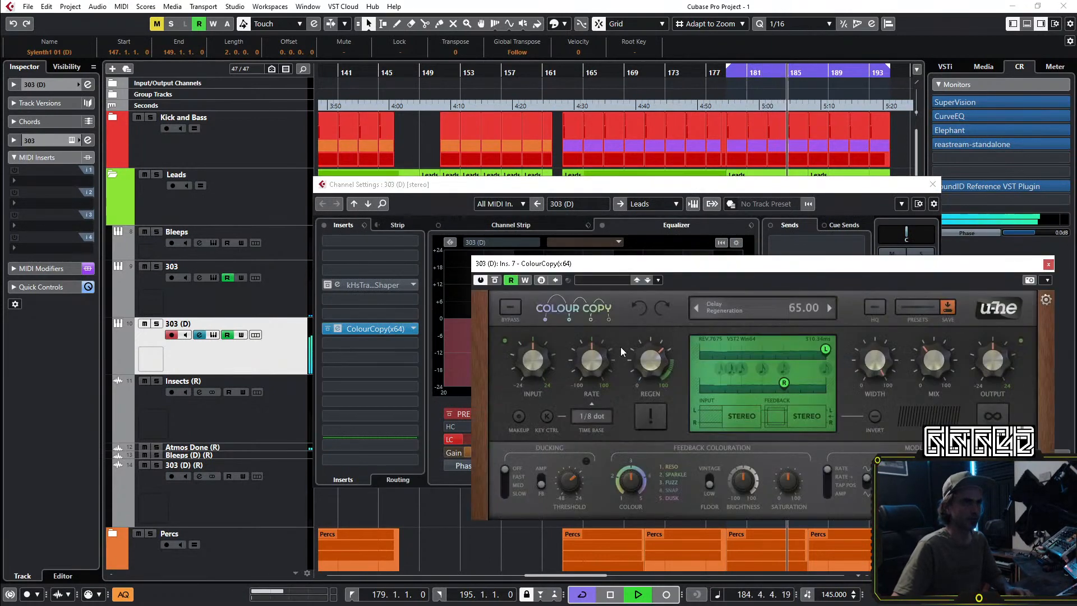
left_click_drag(543, 359, 548, 356)
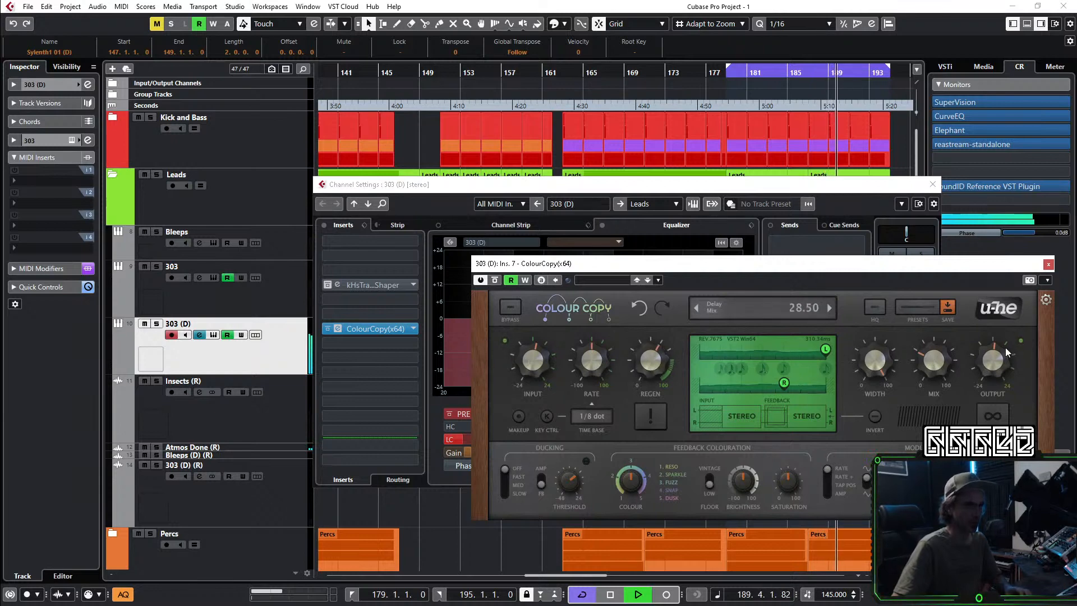
left_click(1049, 264)
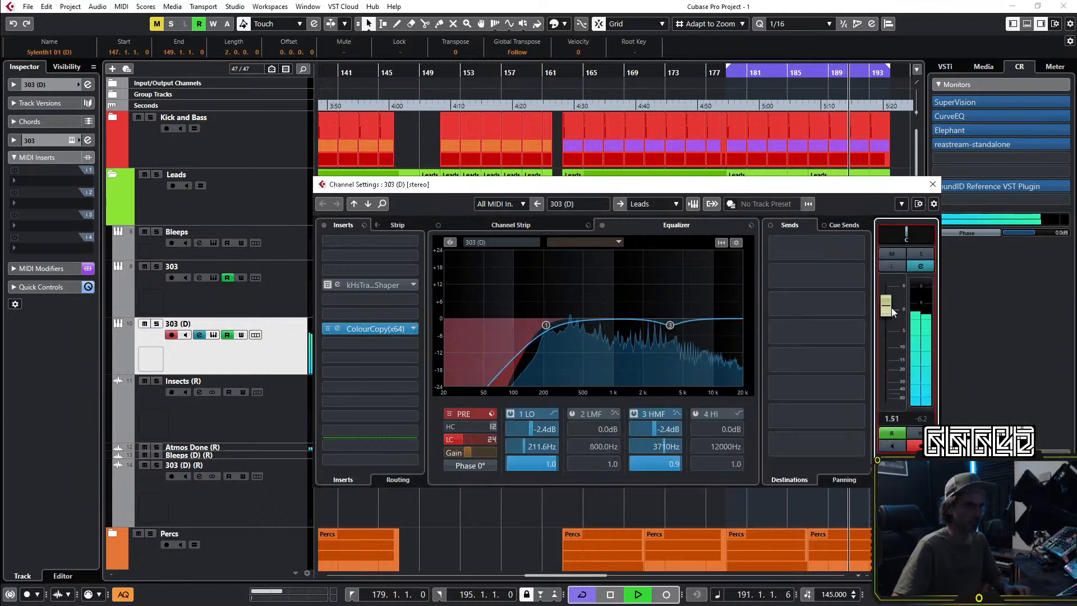
left_click(932, 184)
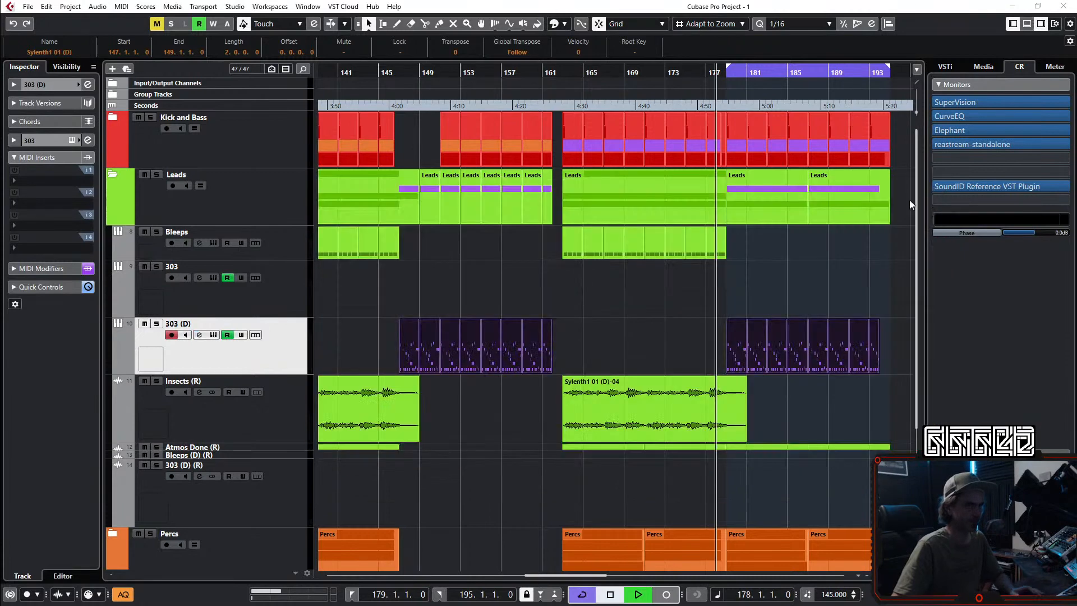
Step: In the 303 (D) equalizer, set the high-mid cut to -2.8 dB at 4168 Hz and the low band to 295.7 Hz
left_click(754, 297)
scroll(875, 294, "right", 2)
scroll(799, 267, "down", 3)
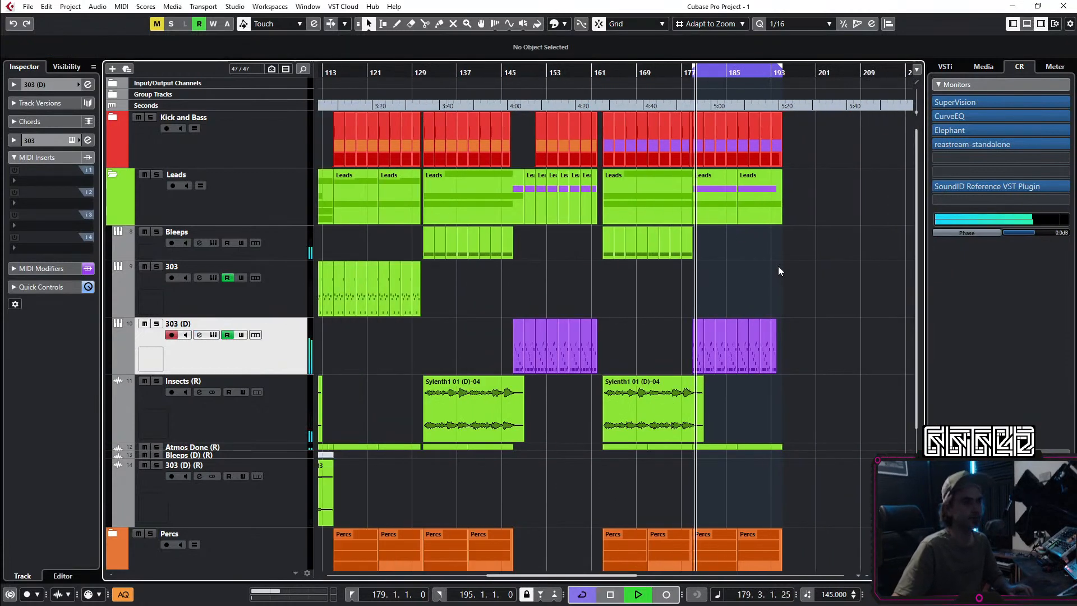
left_click(88, 85)
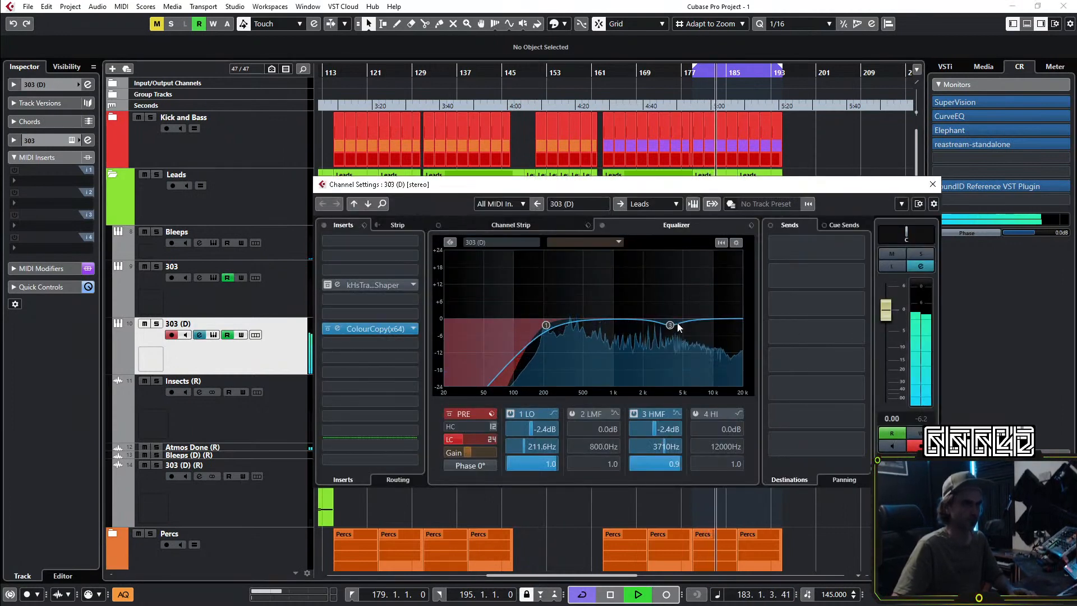
left_click_drag(669, 326, 675, 326)
scroll(675, 326, "down", 1)
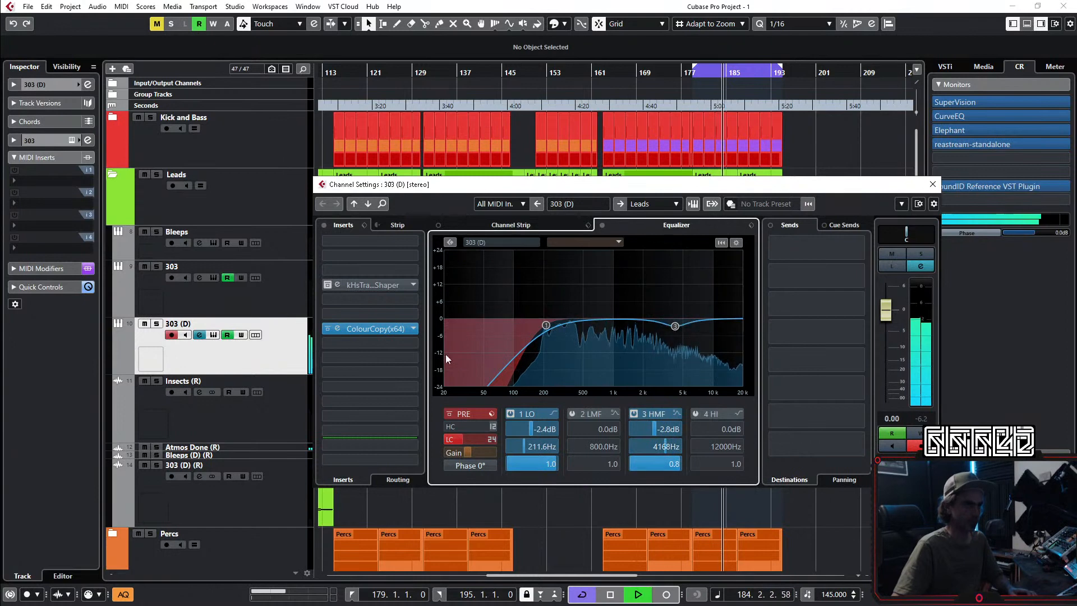
scroll(524, 447, "up", 5)
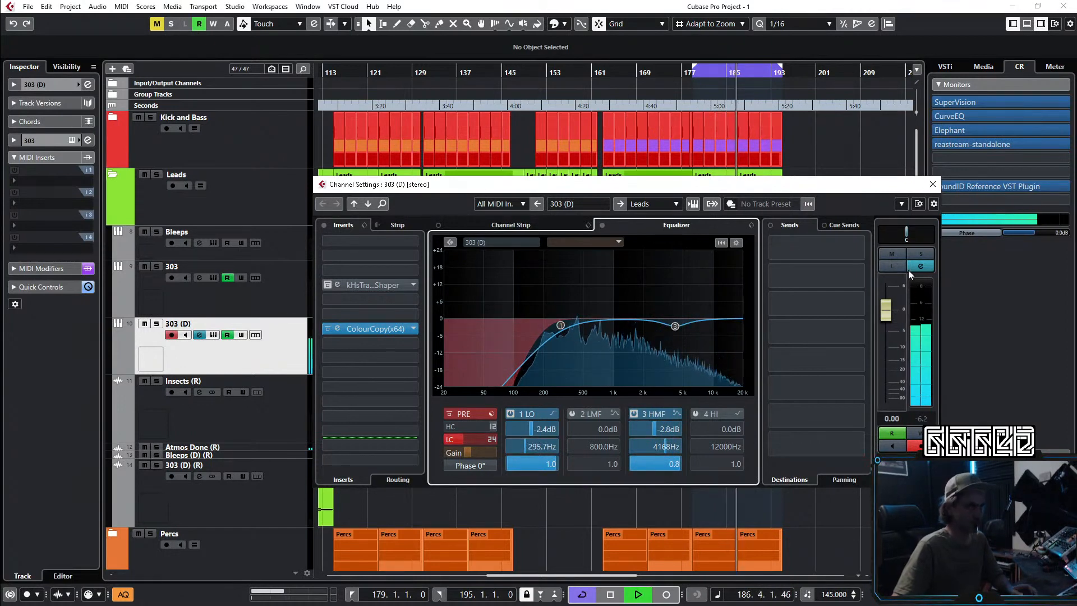
left_click(933, 184)
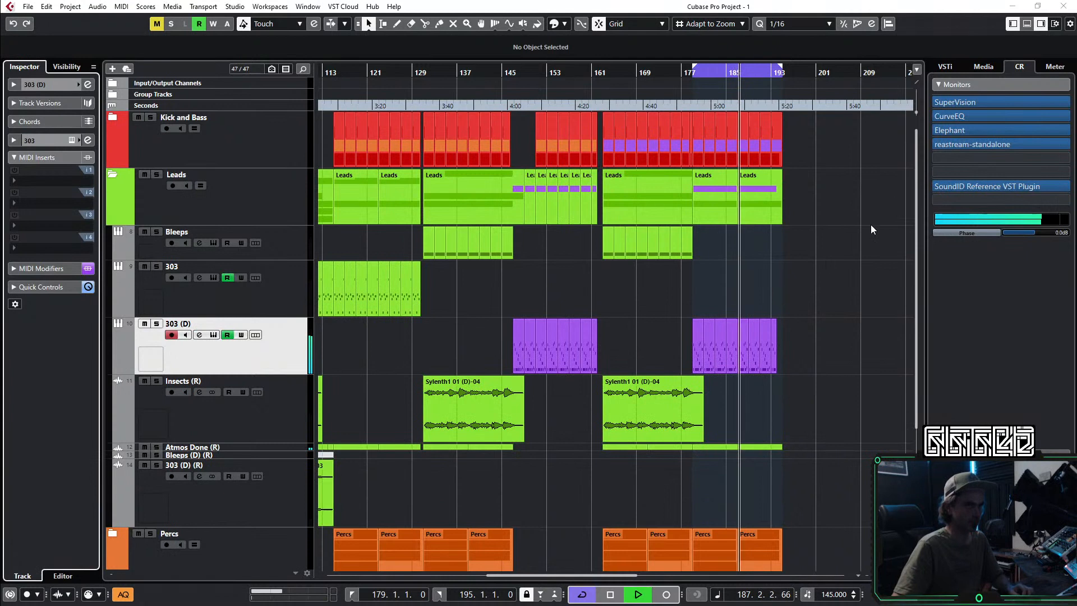
Step: Select the 303 (D) parts and move them an eighth note earlier, with the first one starting at 146.4.3.0
left_click(508, 70)
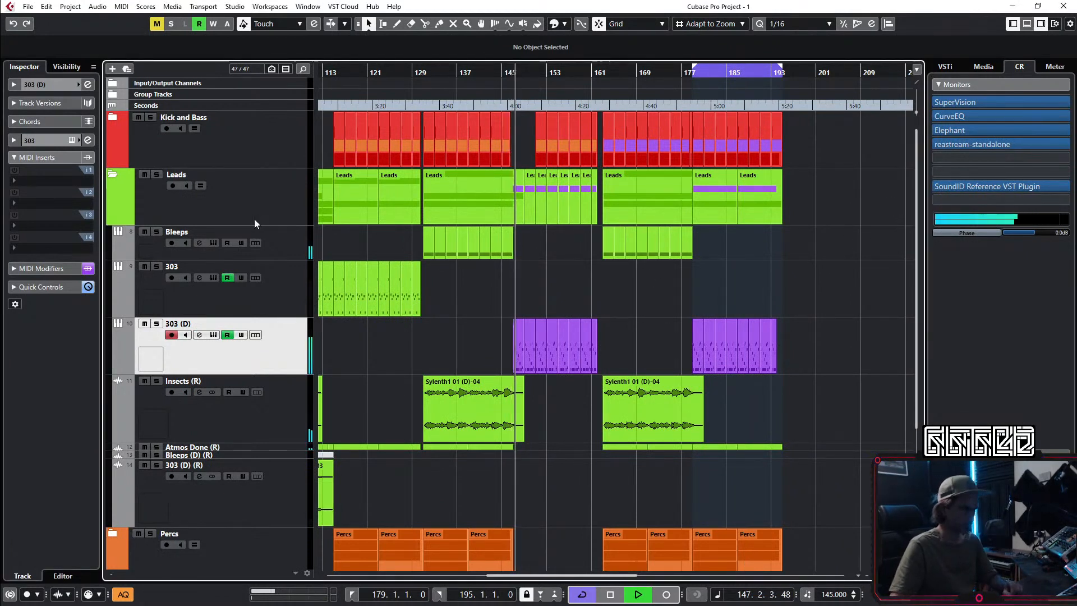
scroll(528, 345, "up", 2)
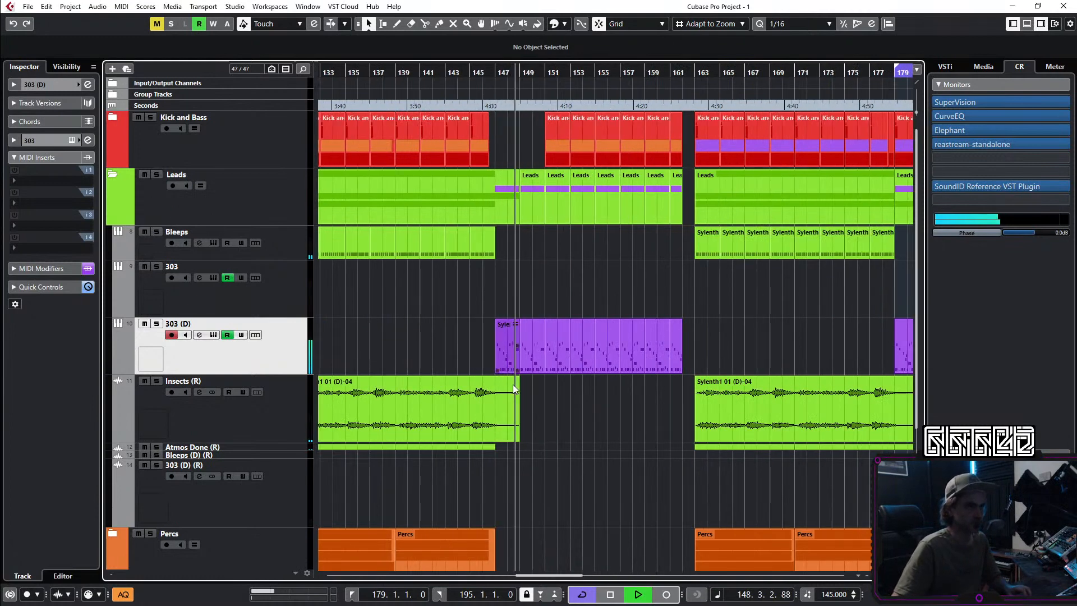
scroll(517, 353, "up", 2)
scroll(657, 307, "down", 2)
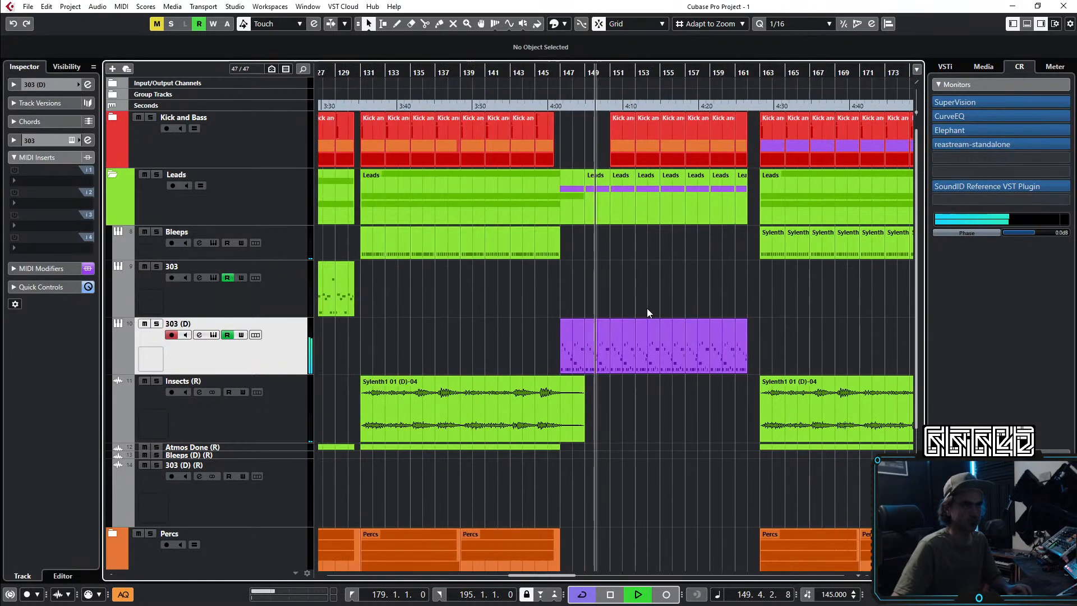
scroll(645, 311, "down", 3)
left_click_drag(797, 308, 555, 345)
scroll(555, 337, "up", 3)
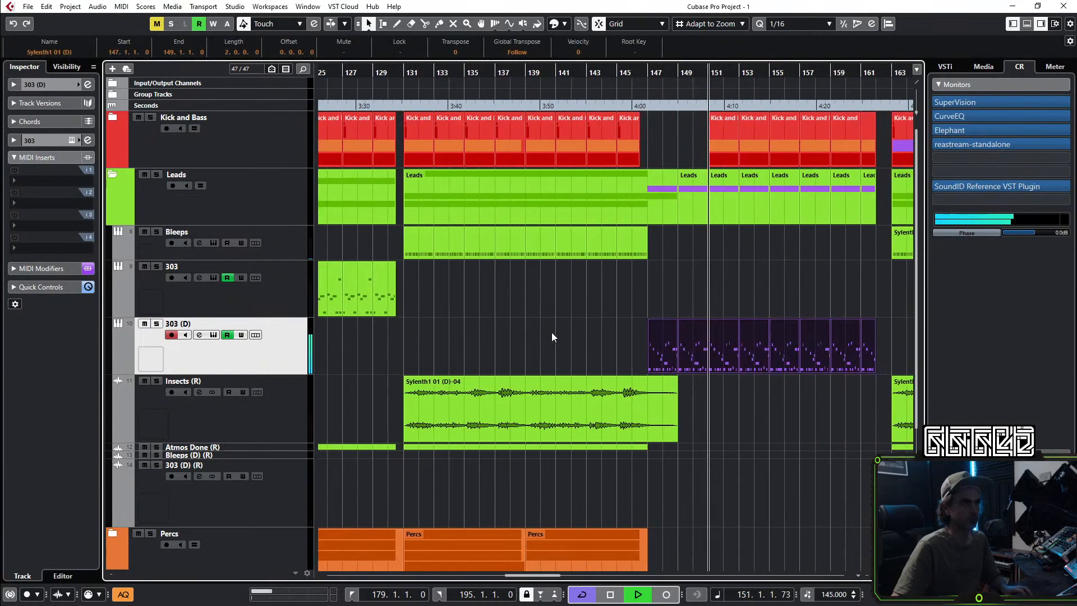
scroll(553, 332, "up", 3)
scroll(594, 333, "right", 5)
scroll(430, 343, "up", 5)
key("space")
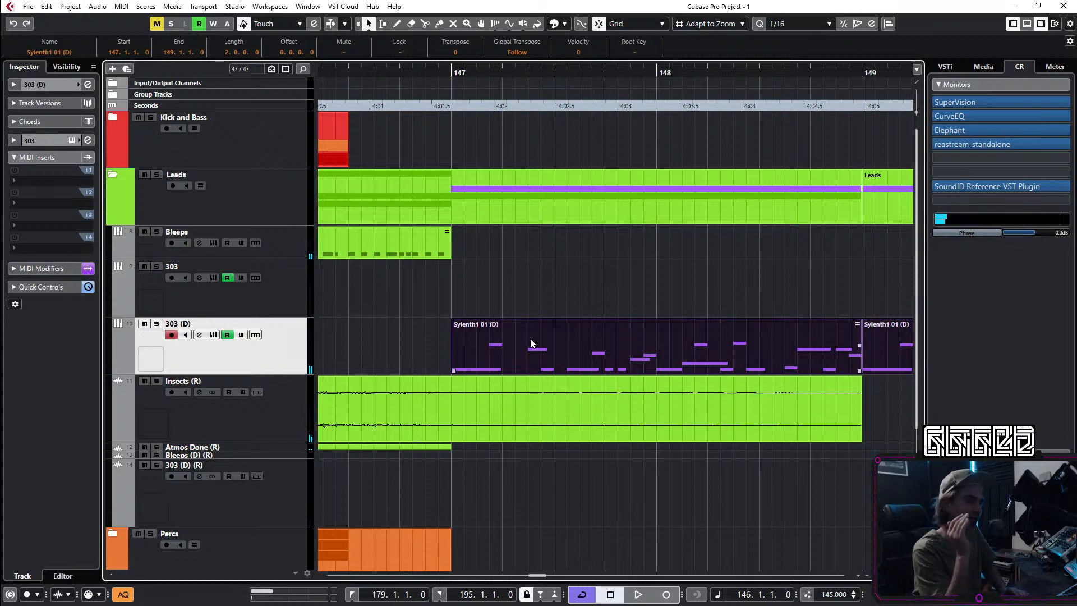
left_click_drag(530, 343, 488, 350)
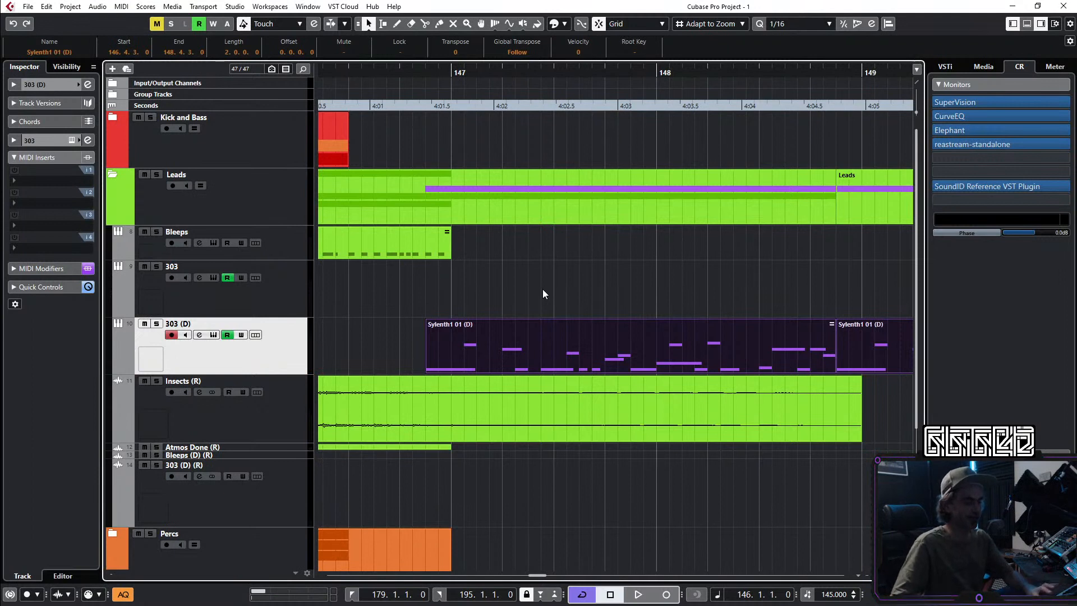
left_click(543, 290)
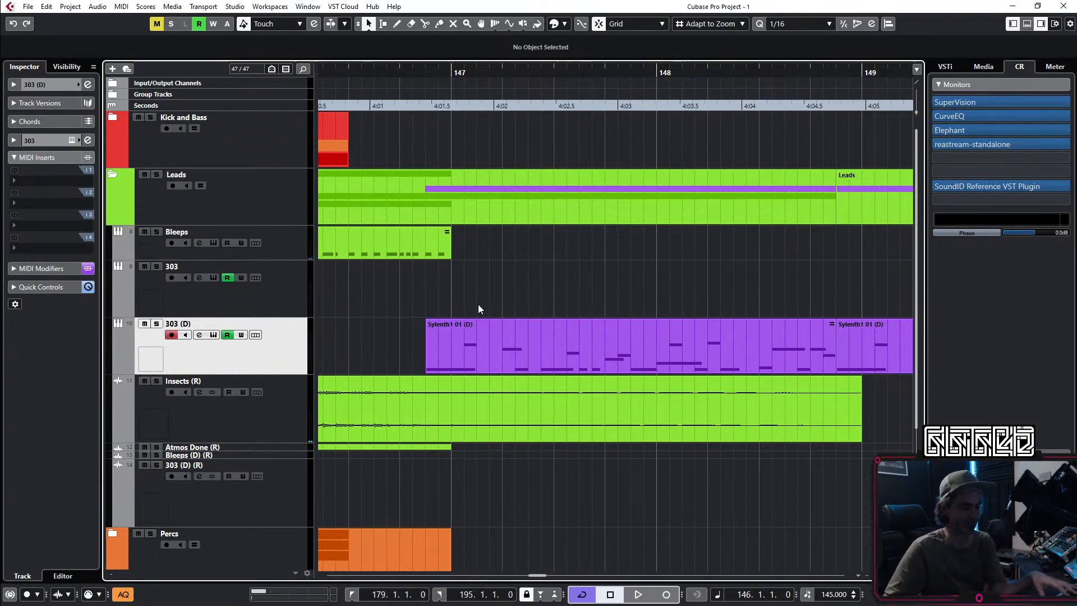
Step: Play back the transition from bar 146 to check the timing of the shifted 303 (D) parts
key("space")
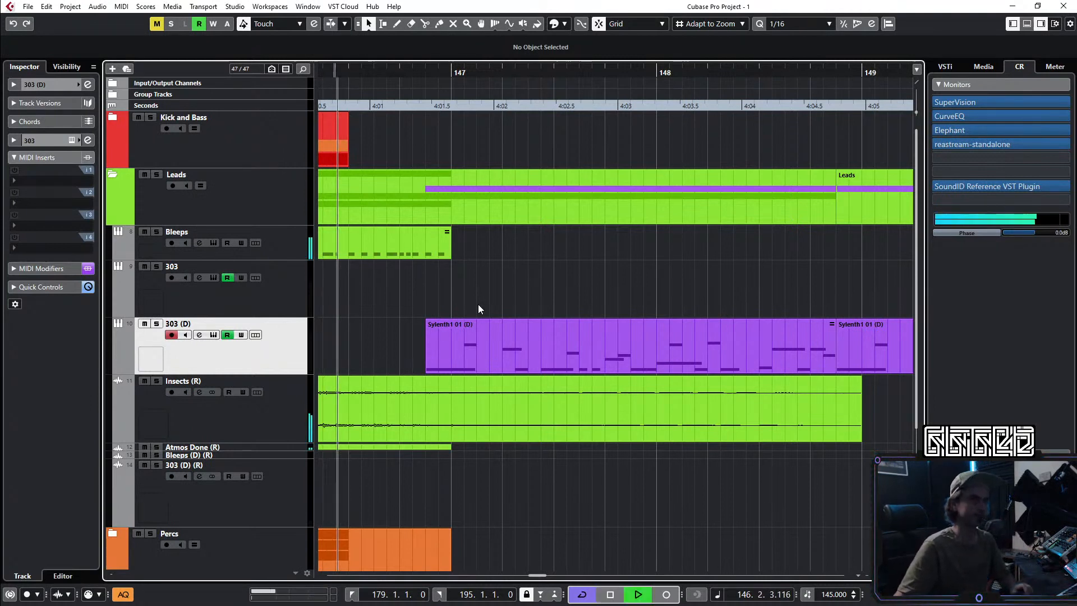
scroll(588, 288, "down", 8)
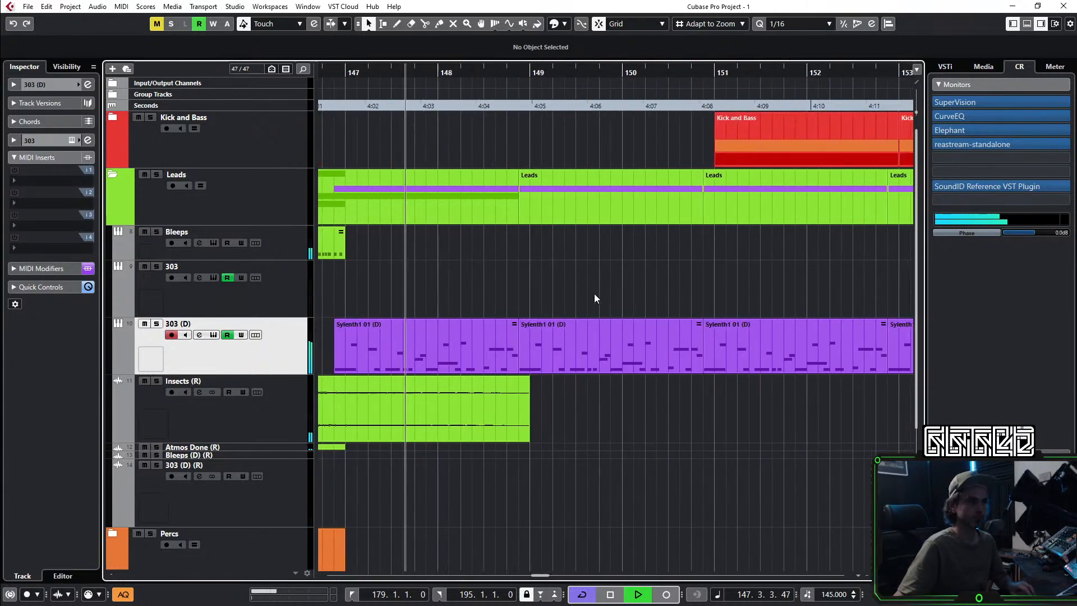
scroll(610, 286, "down", 2)
scroll(629, 289, "down", 2)
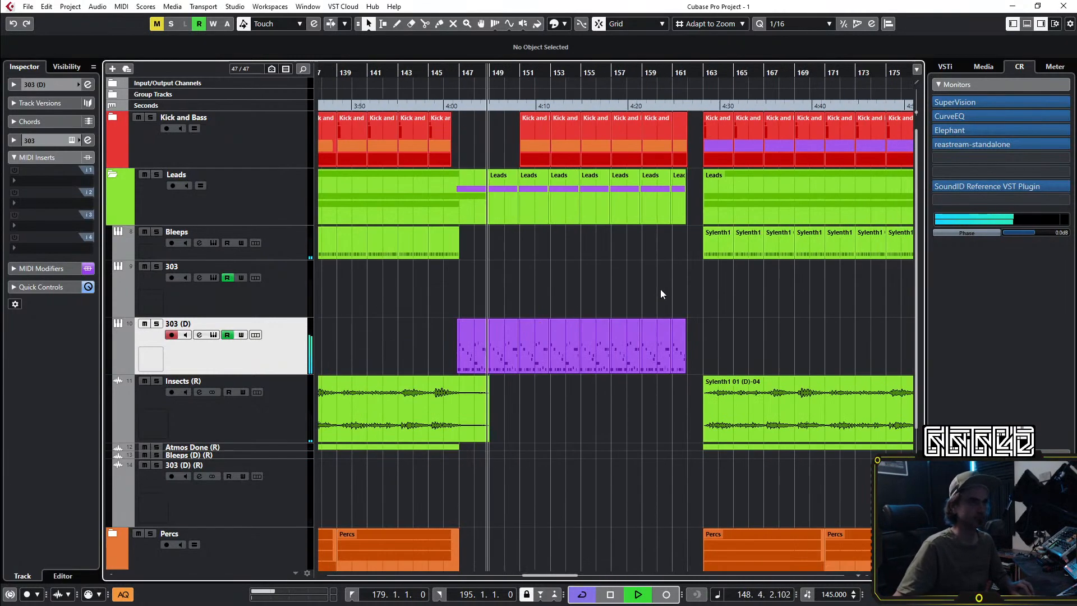
scroll(660, 271, "right", 2)
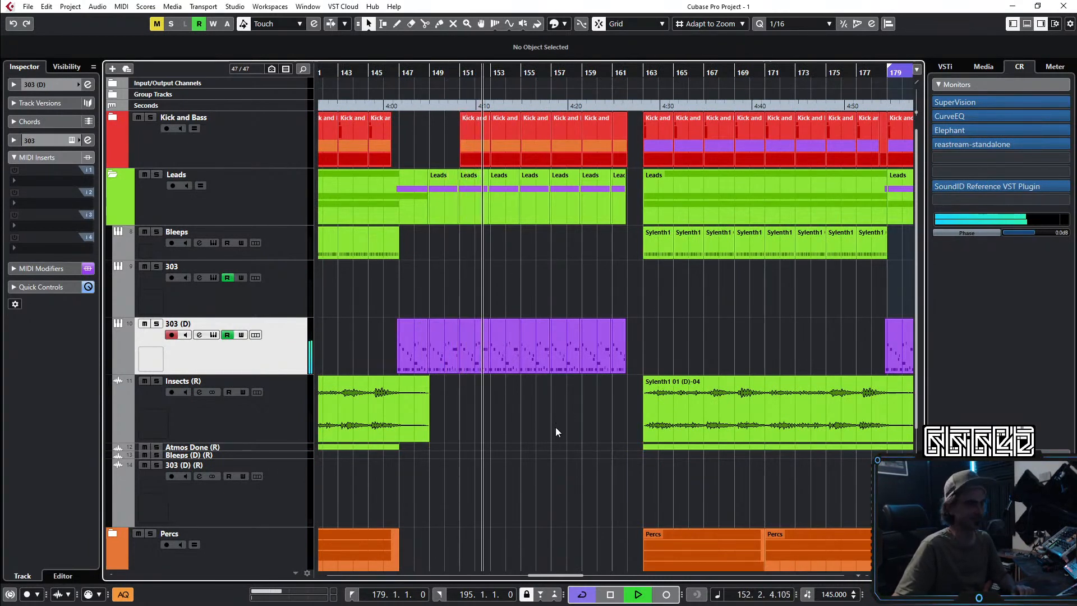
key("space")
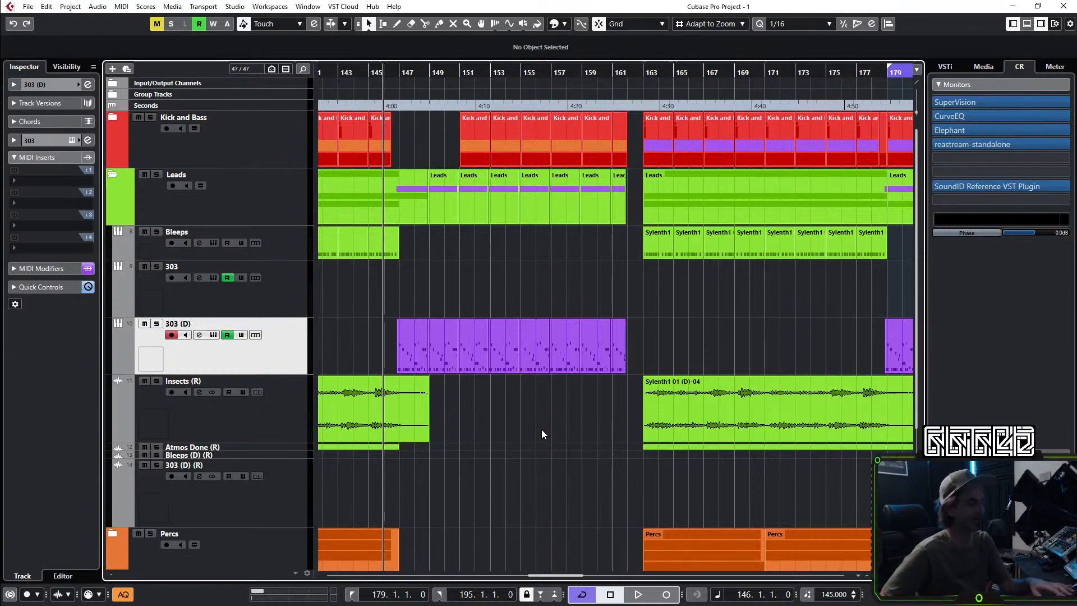
key("space")
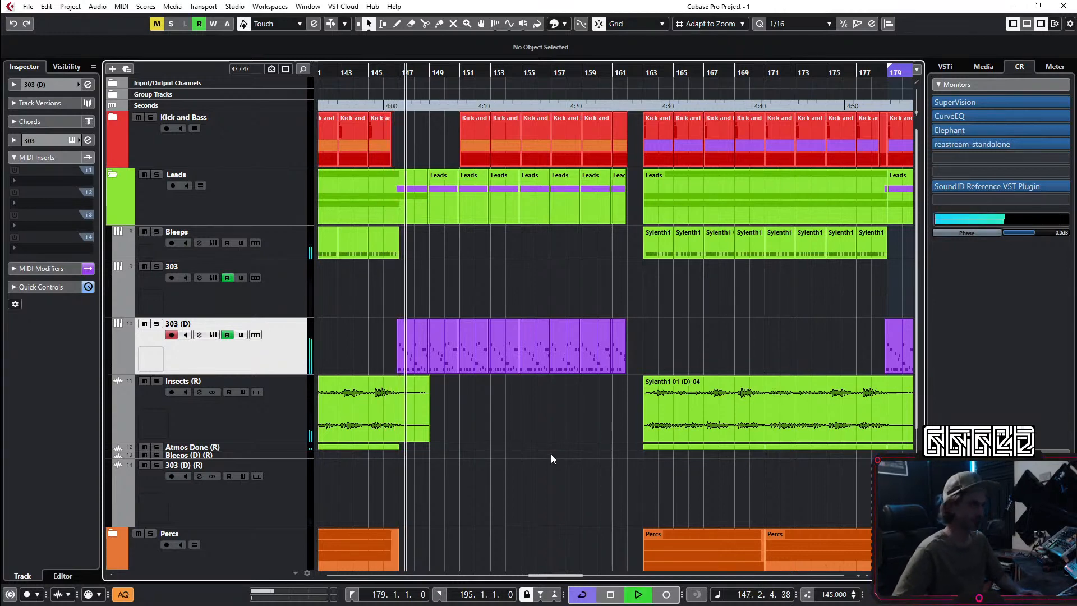
Step: Trim the start of the first 303 (D) part to 147.1.1.0, leaving its end in place
scroll(388, 369, "up", 5)
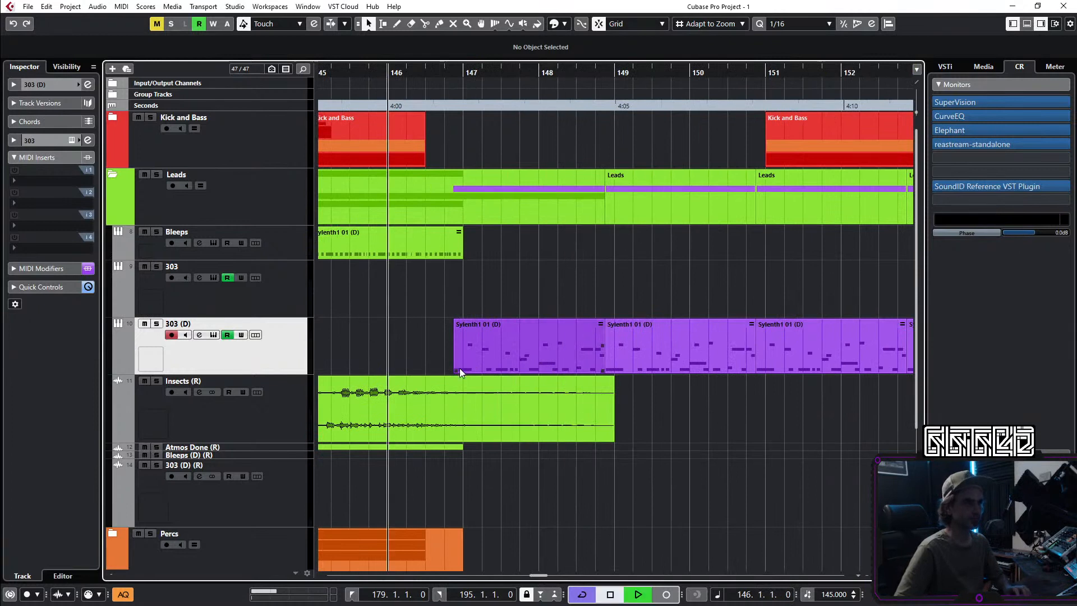
left_click_drag(457, 369, 475, 376)
key("space")
key("space")
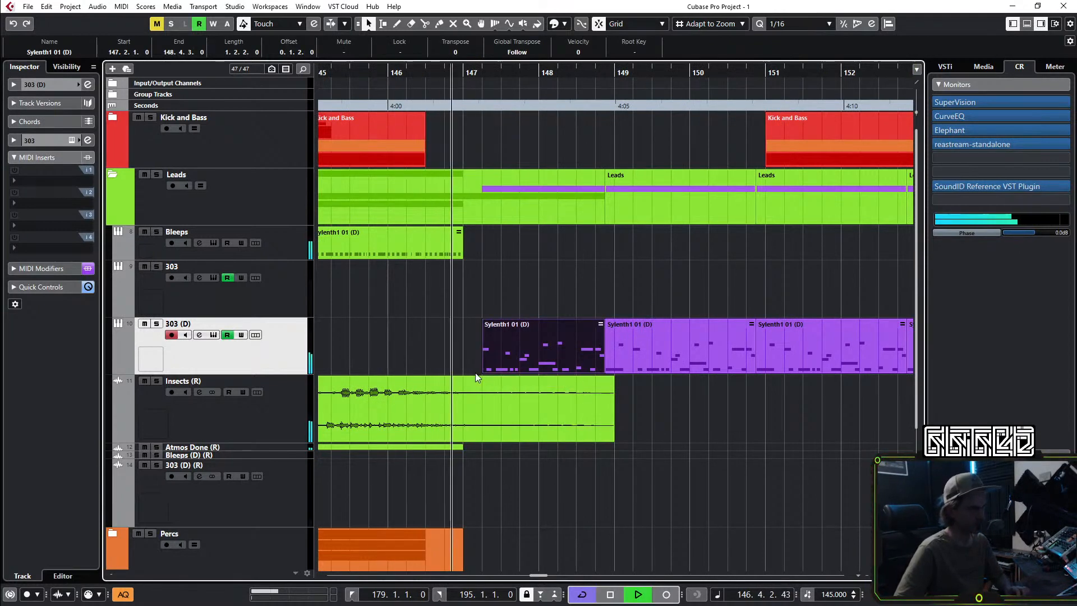
left_click_drag(481, 372, 463, 372)
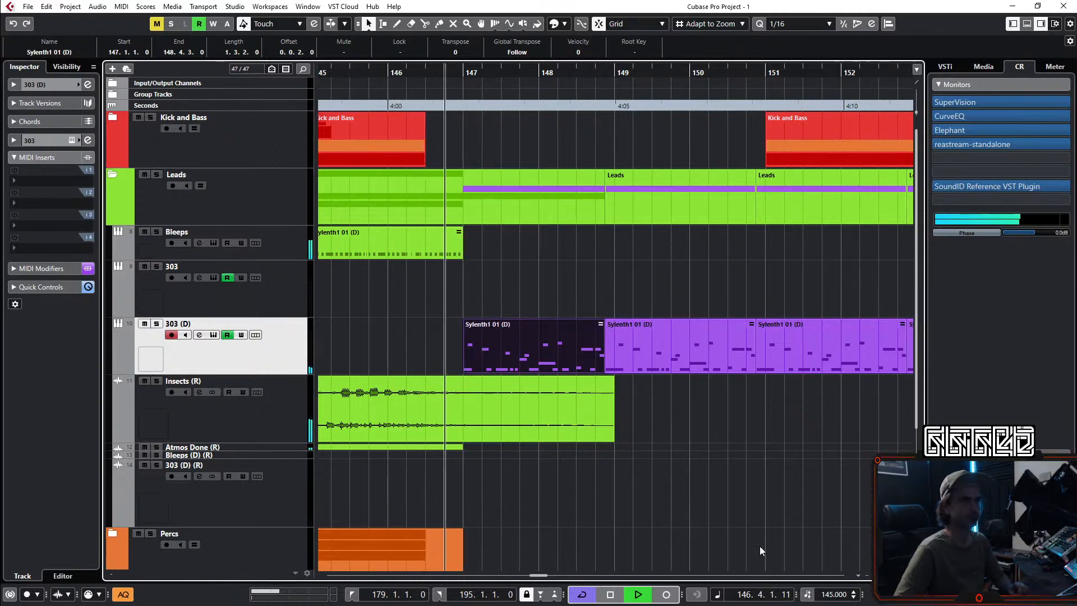
Step: Select the second drop's 303 (D) parts and align their start with 179.1.1.0
scroll(733, 473, "down", 3)
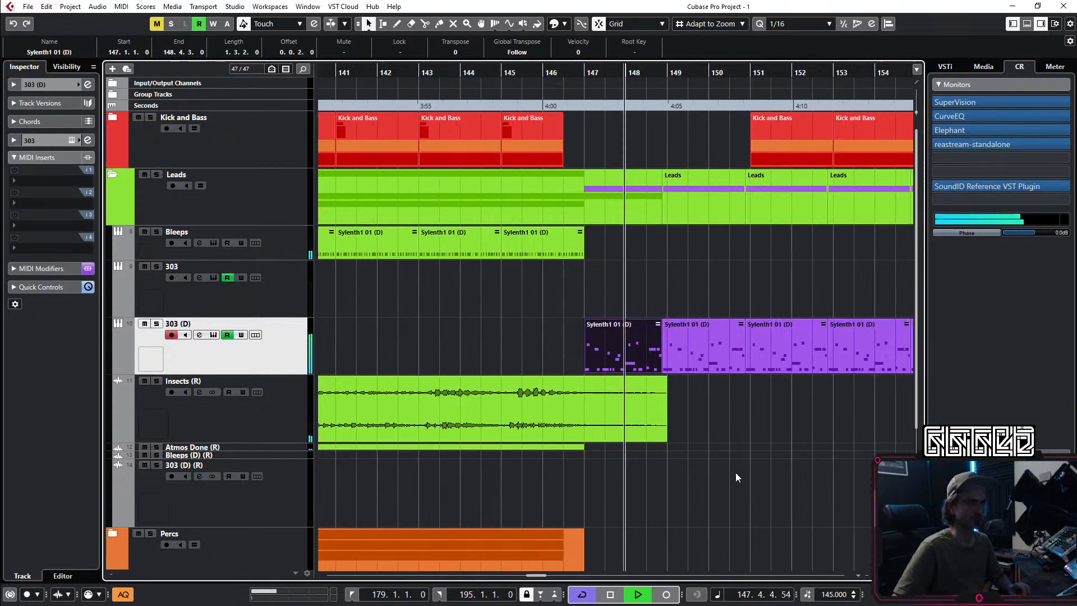
scroll(729, 425, "right", 3)
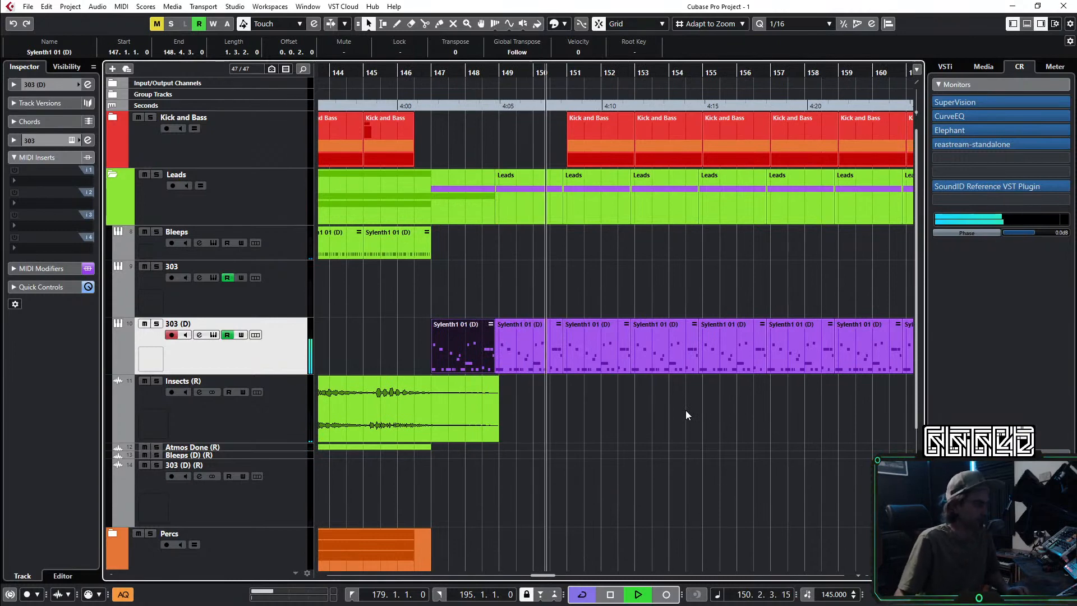
scroll(691, 469, "down", 4)
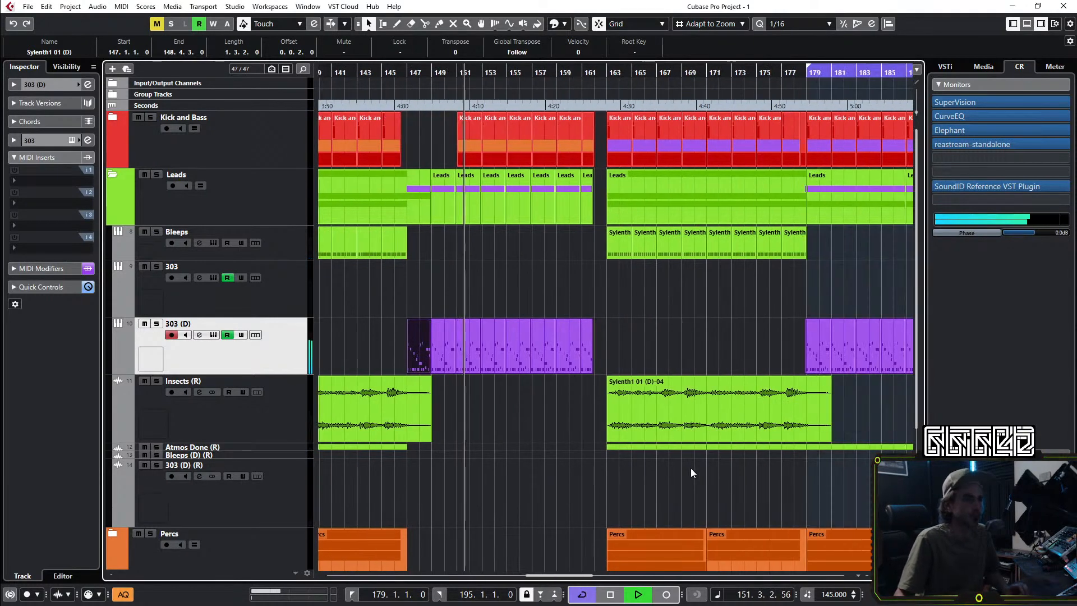
scroll(654, 470, "right", 5)
scroll(643, 467, "right", 5)
left_click_drag(835, 313, 580, 338)
scroll(571, 359, "up", 3)
scroll(570, 356, "up", 2)
scroll(592, 291, "down", 4)
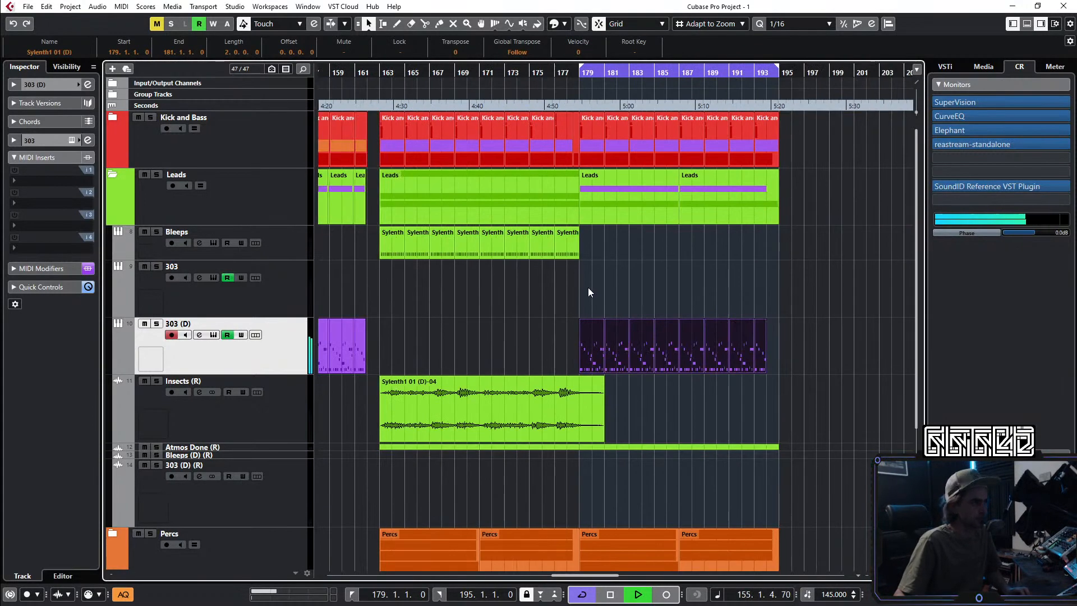
Step: Expand the SFX folder and add a low-mid cut of -4.3 dB at 544.9 Hz in the SFX instrument track's equalizer
scroll(589, 289, "left", 5)
scroll(689, 309, "right", 1)
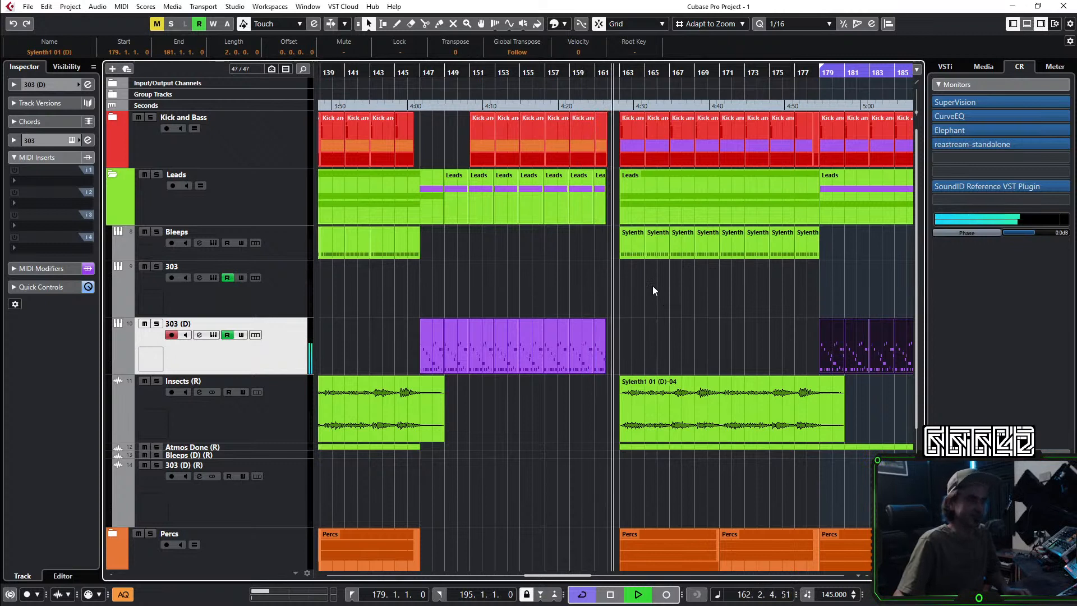
scroll(685, 310, "right", 2)
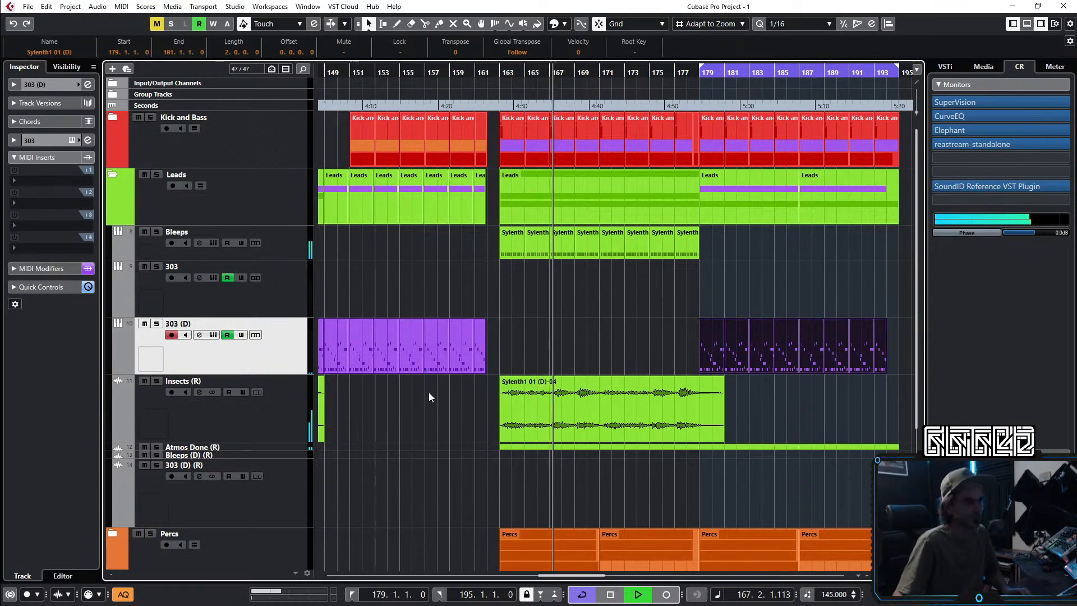
scroll(395, 453, "down", 3)
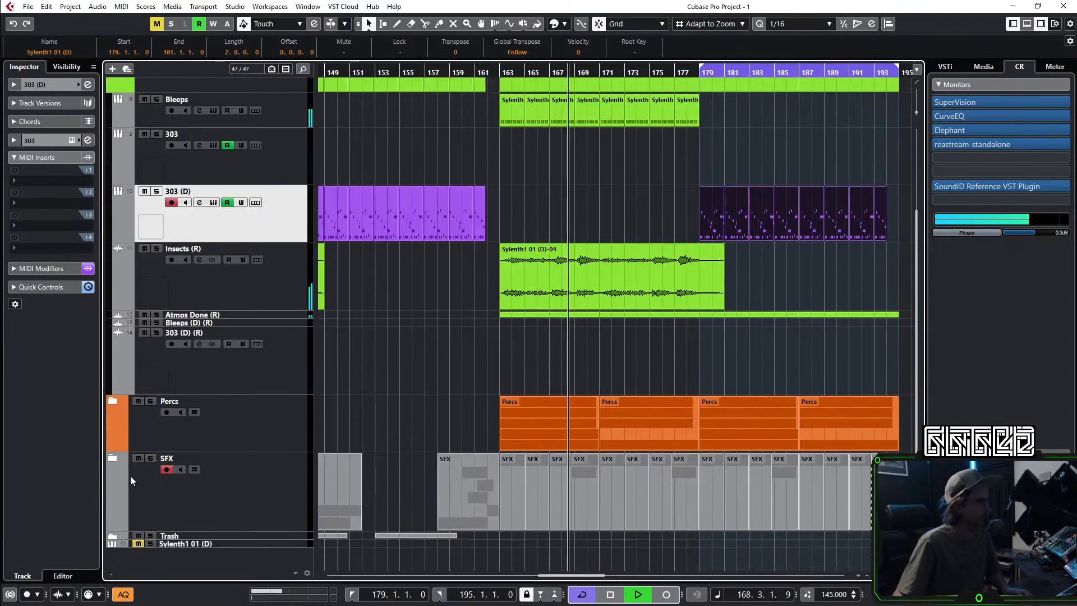
left_click(112, 451)
left_click(110, 456)
scroll(429, 375, "down", 6)
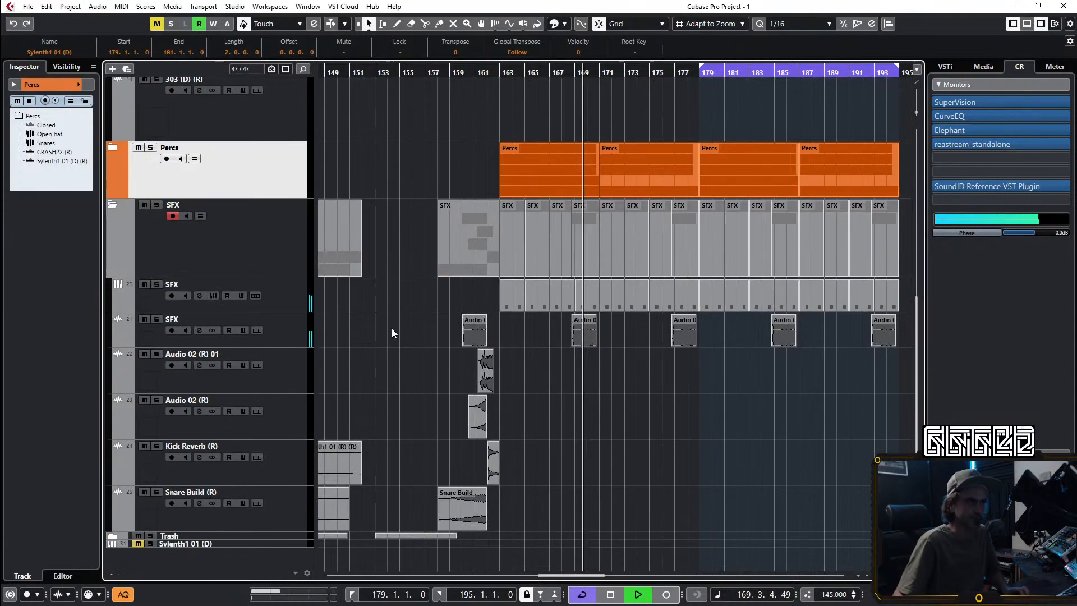
left_click(293, 296)
left_click(88, 84)
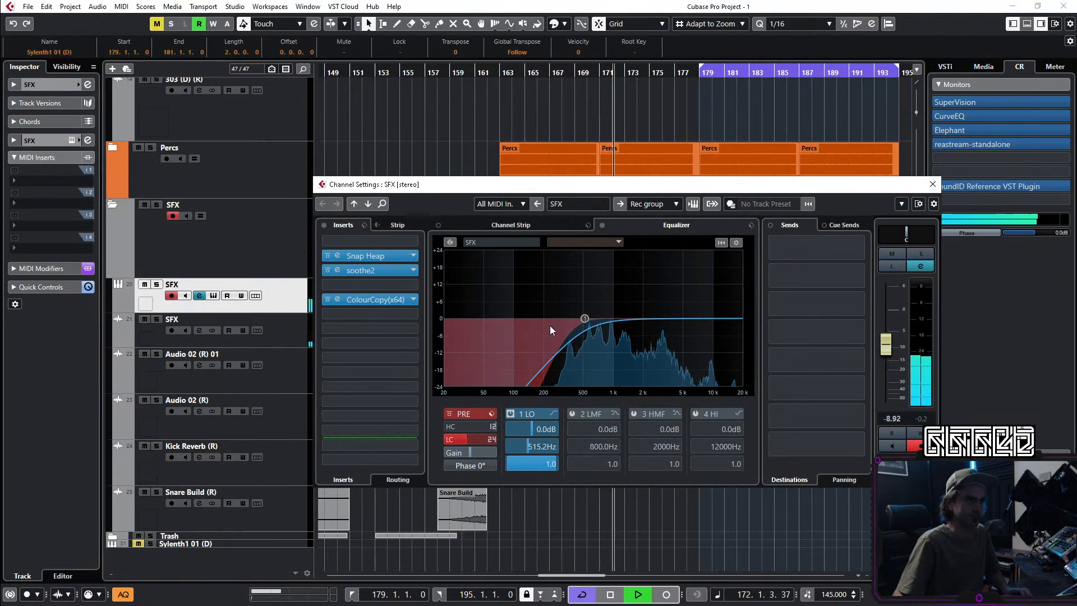
left_click(587, 331)
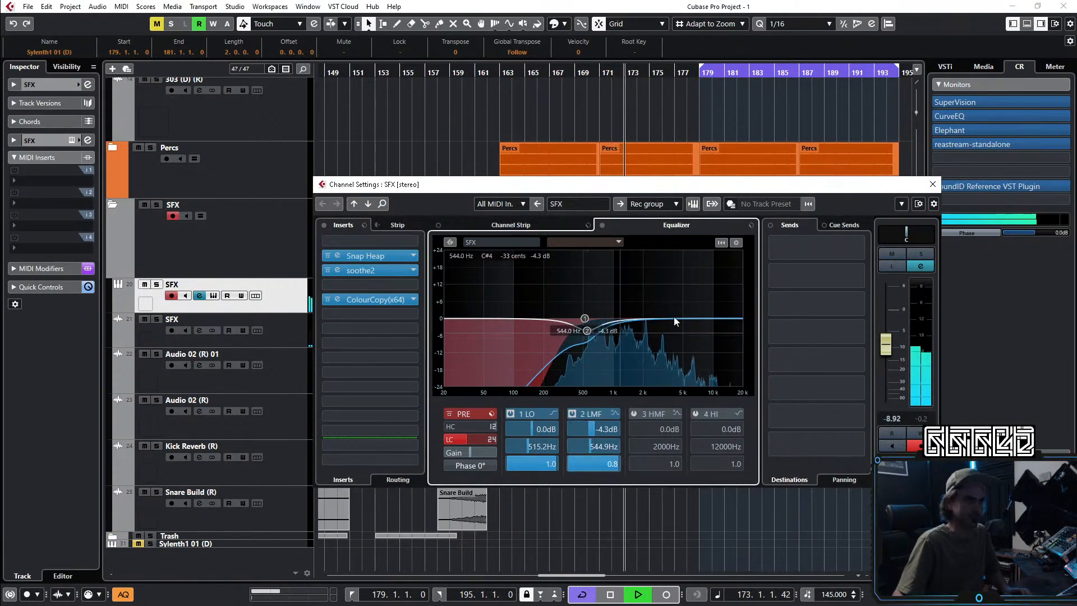
left_click(932, 184)
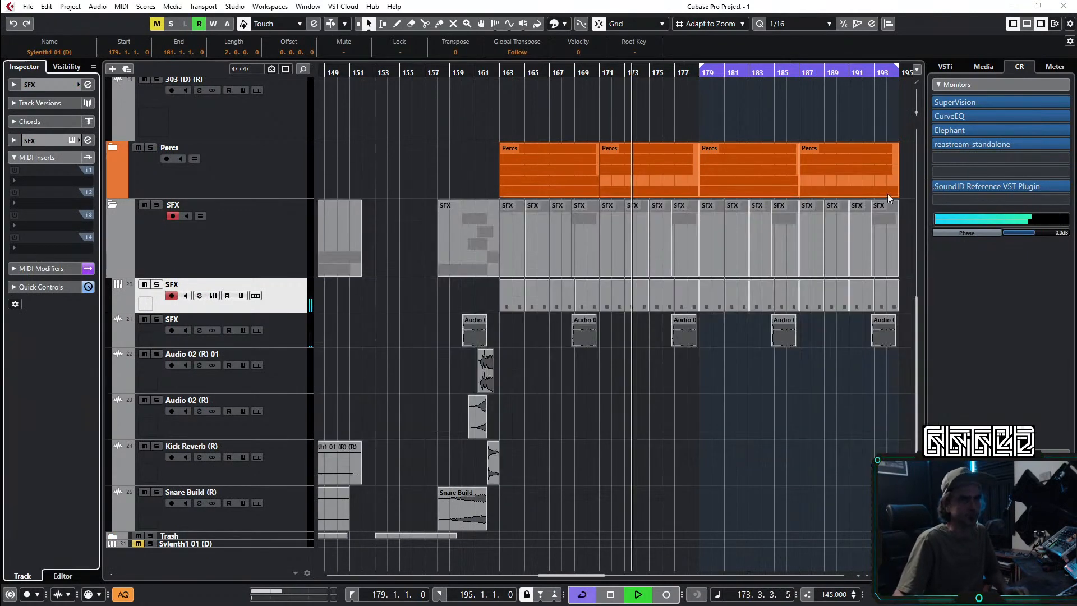
Step: Collapse the SFX and Leads folder tracks to get an overview of the arrangement
left_click(114, 208)
scroll(530, 247, "down", 2)
scroll(530, 275, "right", 3)
scroll(530, 280, "up", 3)
scroll(530, 280, "up", 2)
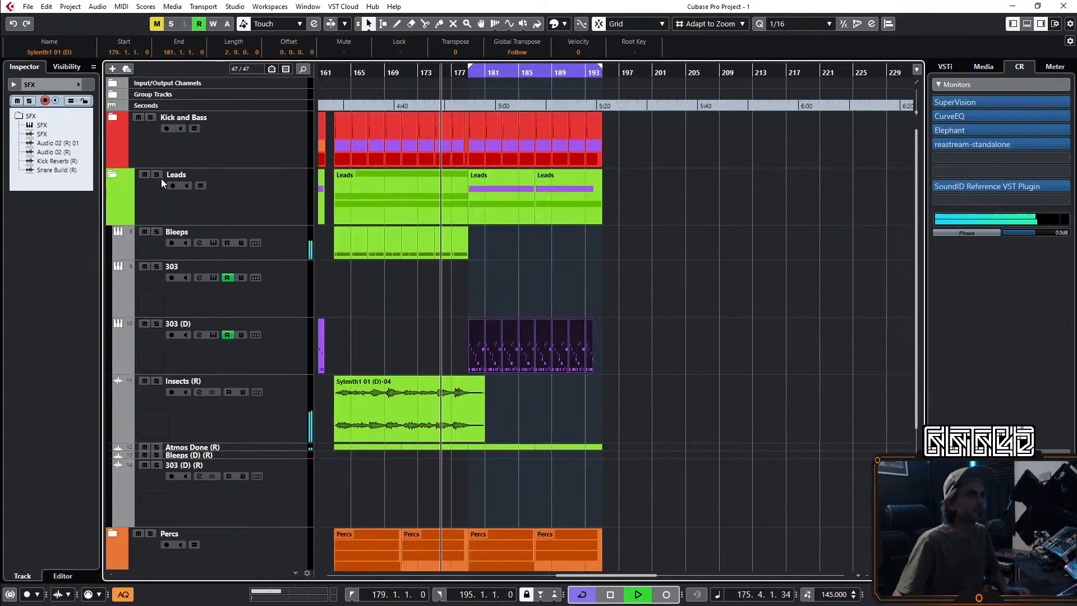
left_click(111, 173)
scroll(671, 204, "down", 3)
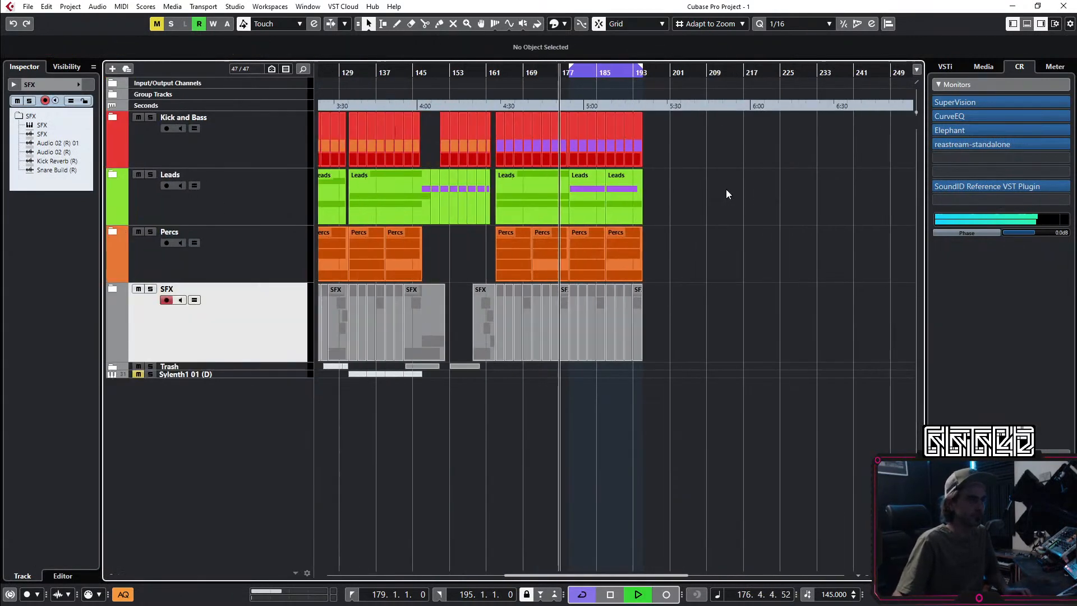
scroll(401, 217, "left", 3)
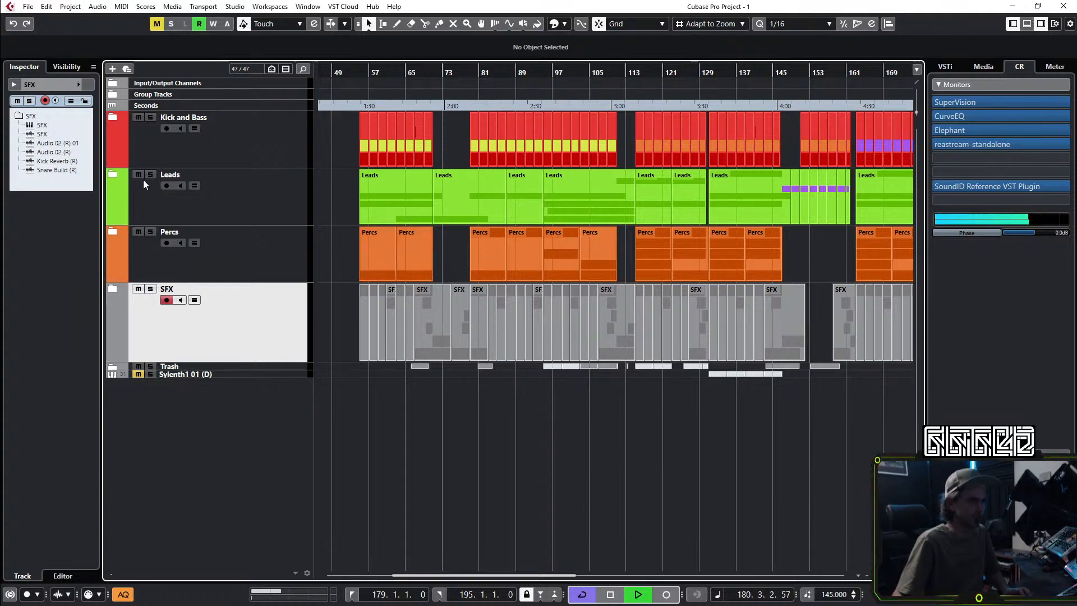
Step: Check the 303 (D) track's basic settings inside the Leads folder, collapse the folder again and stop playback
left_click(112, 175)
scroll(495, 364, "right", 6)
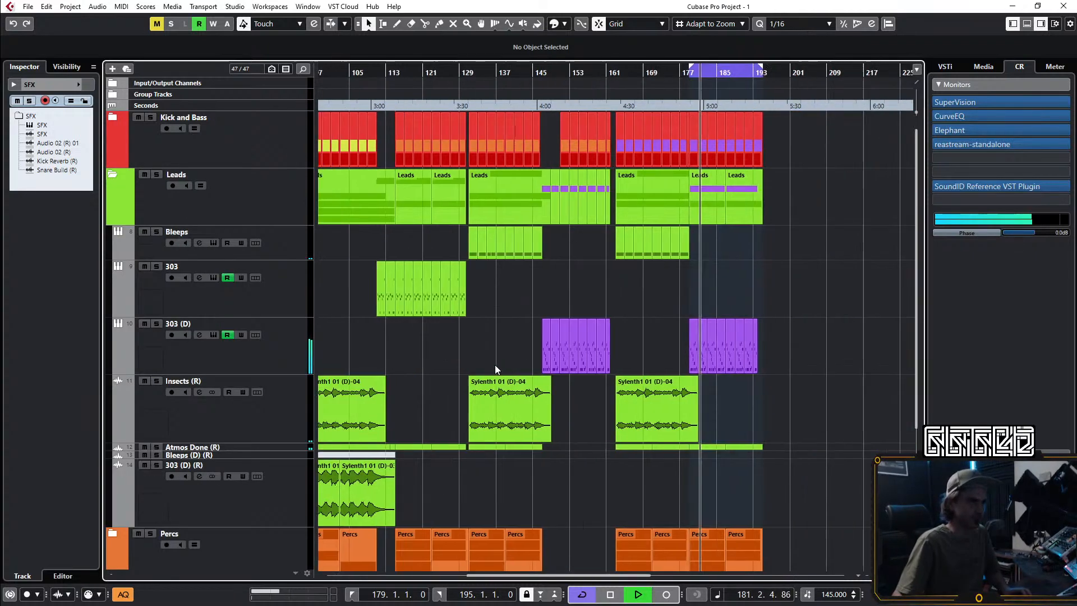
left_click(265, 368)
left_click(51, 84)
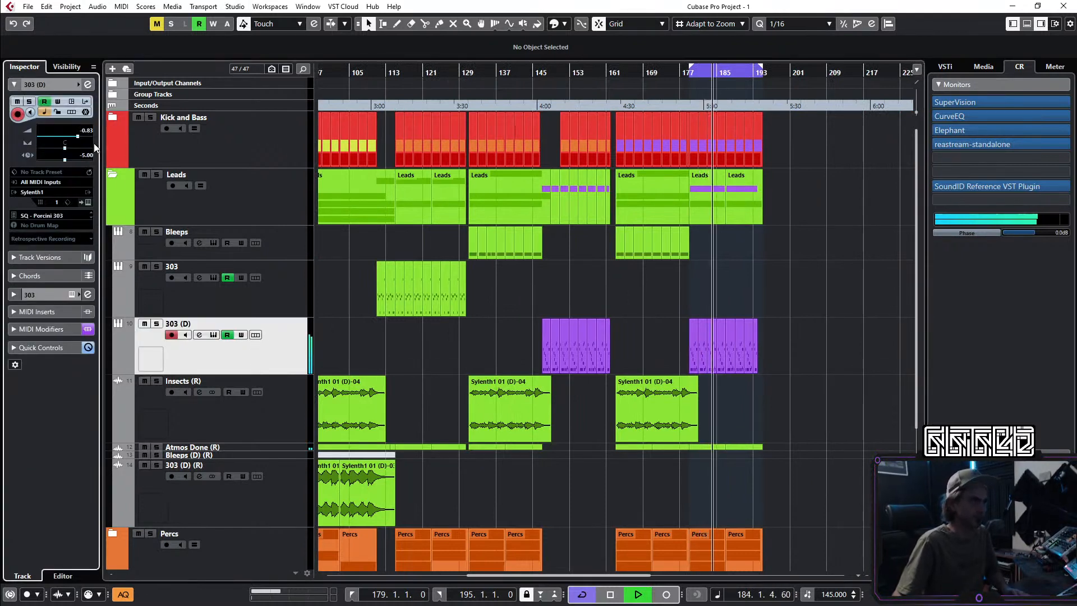
left_click(113, 182)
scroll(394, 218, "left", 6)
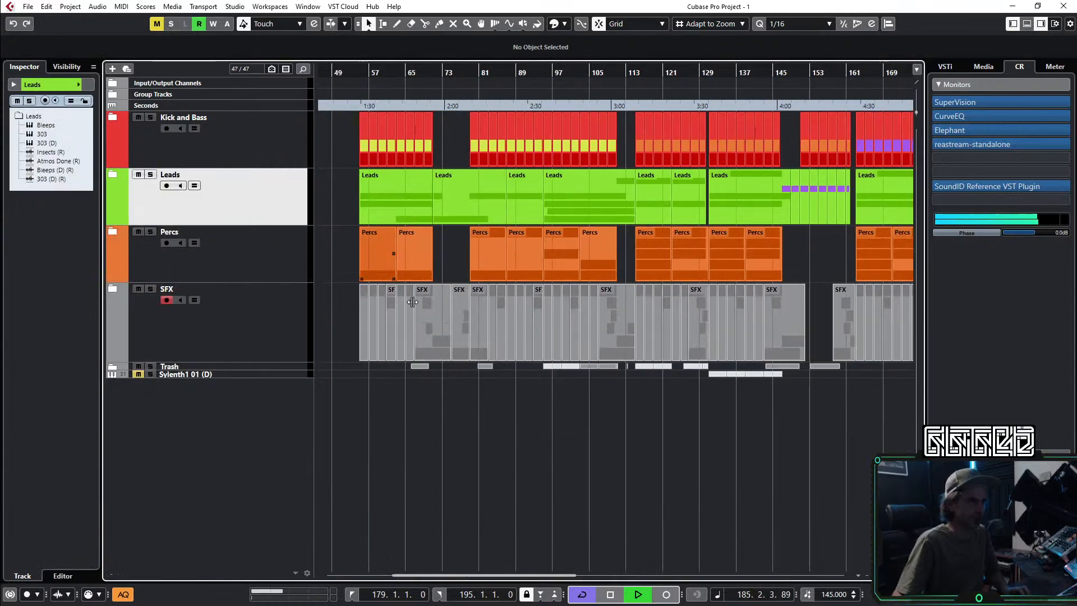
key("space")
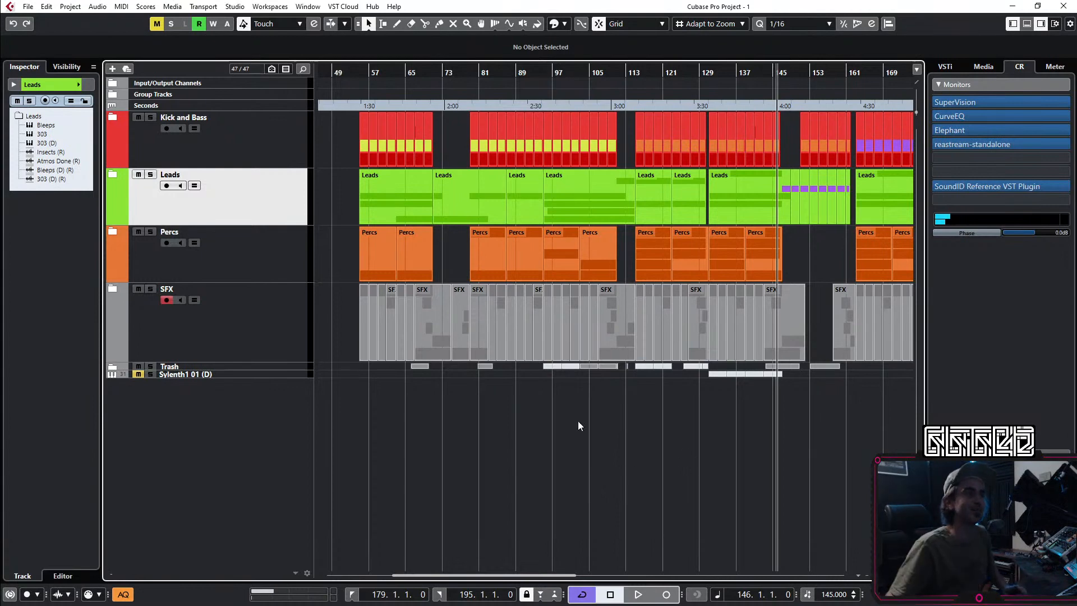
Step: Set the left locator to 55.1.1.0 so the cycle range spans the whole arrangement, and play it from there
scroll(426, 285, "up", 4)
scroll(488, 231, "left", 5)
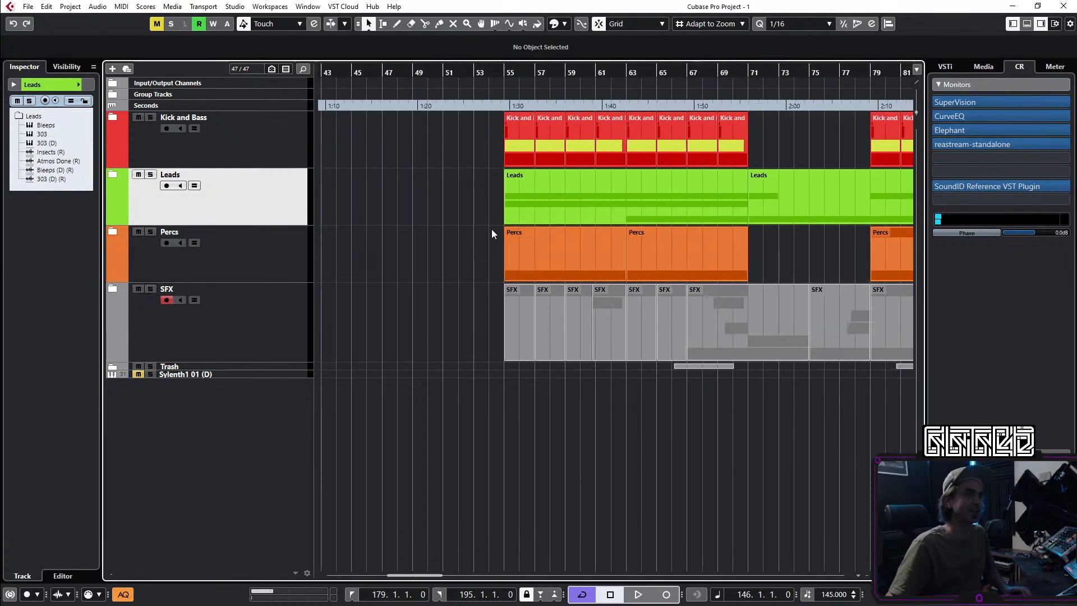
left_click(504, 78, "ctrl")
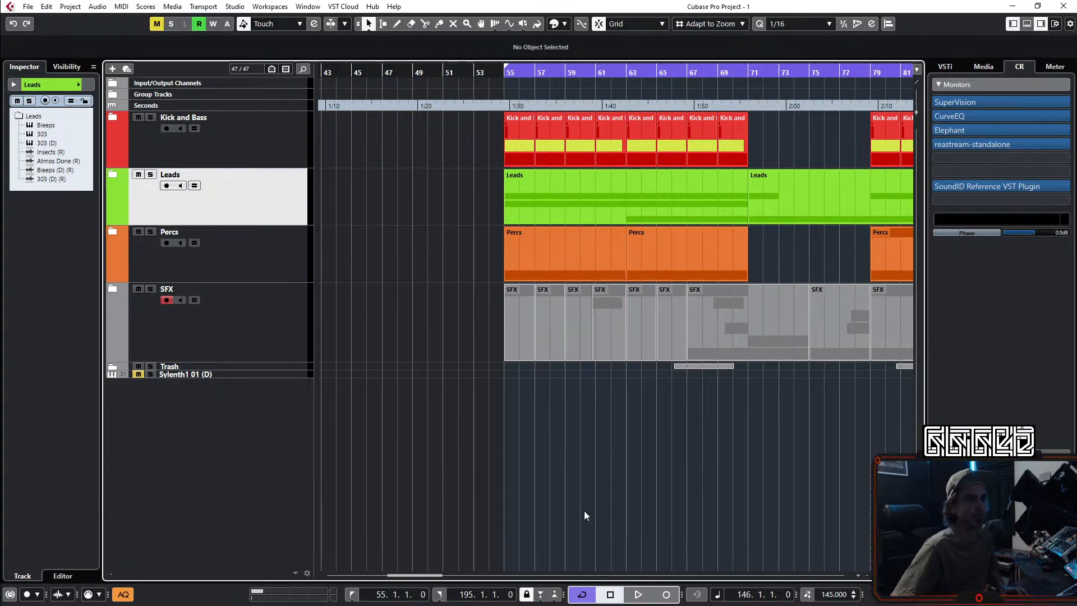
key("g")
key("g")
key("g")
key("g")
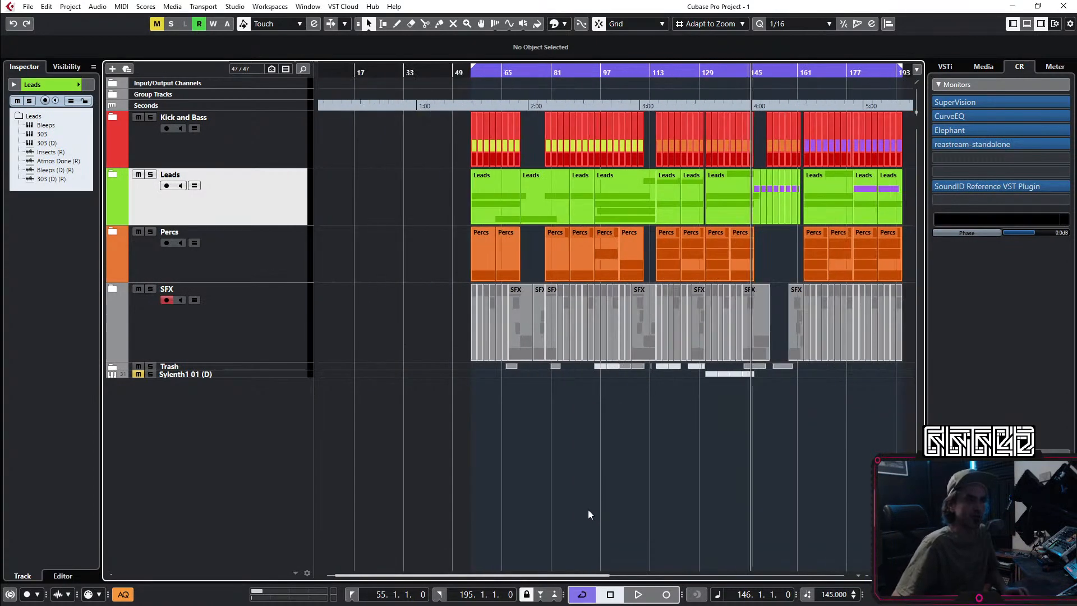
key("KP_1")
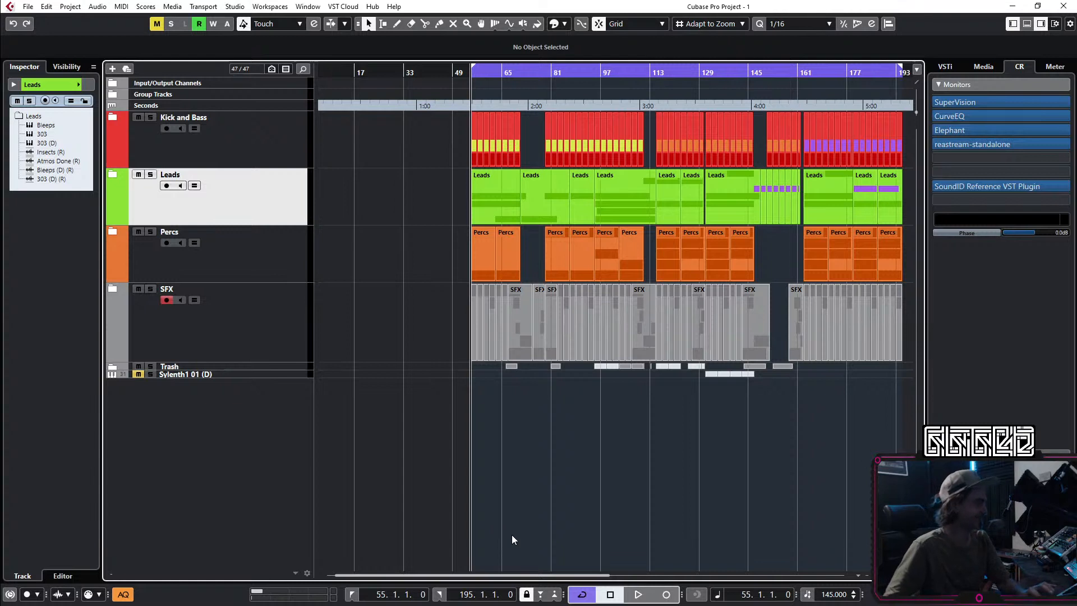
key("space")
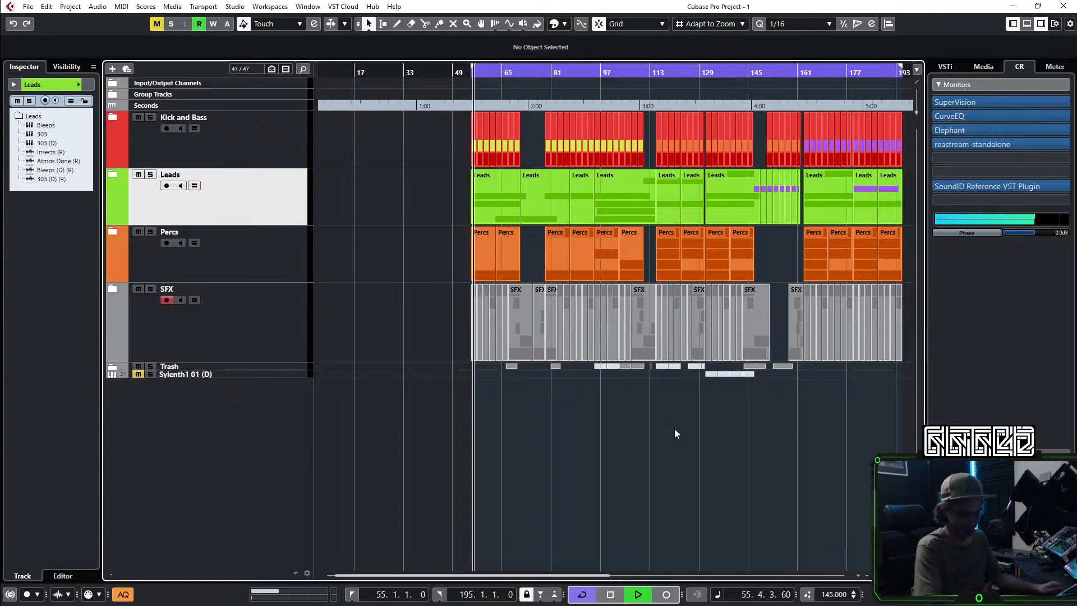